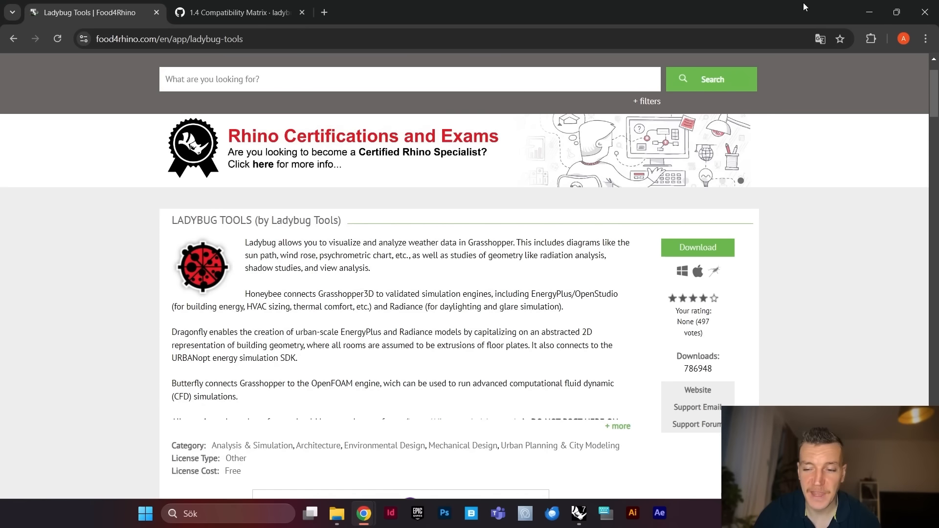
Step: Look through the Ladybug Tools page on food4Rhino, including the description and the list of downloadable releases
scroll(542, 294, "down", 5)
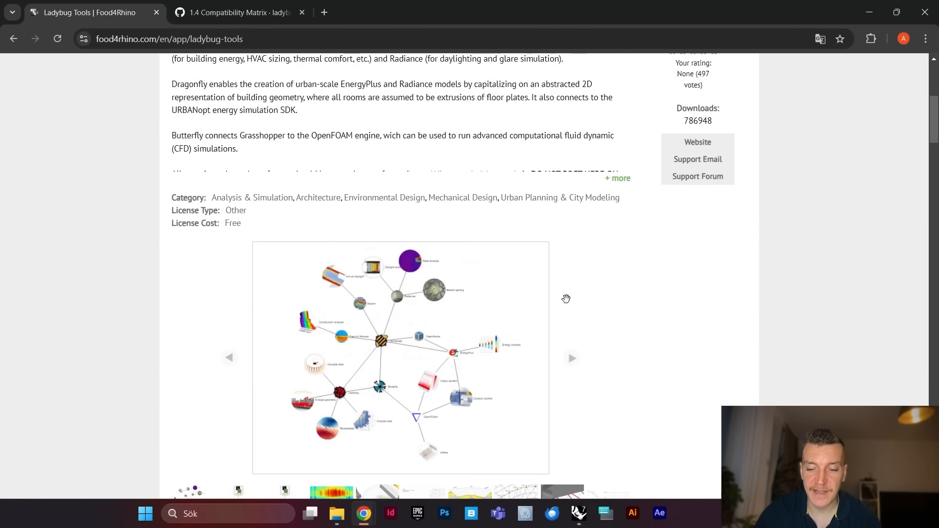
scroll(552, 307, "down", 4)
scroll(552, 307, "down", 4)
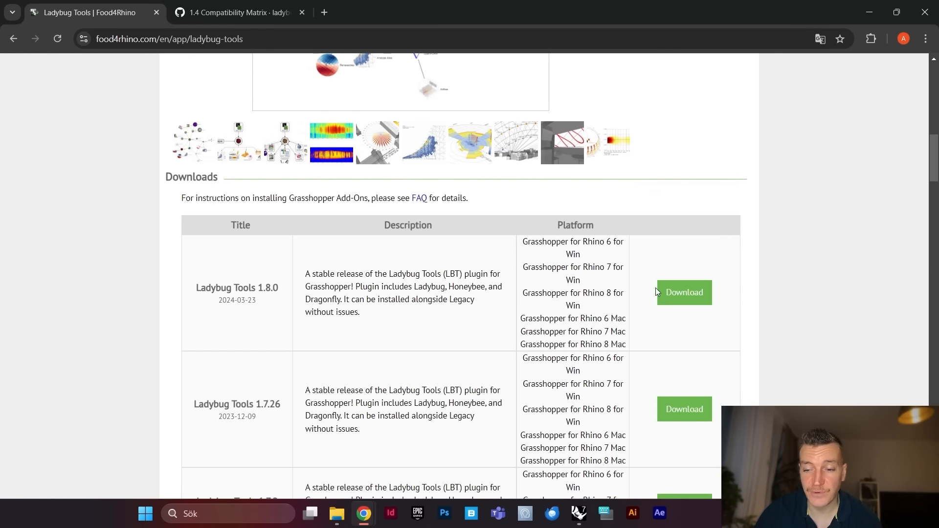
scroll(508, 322, "up", 3)
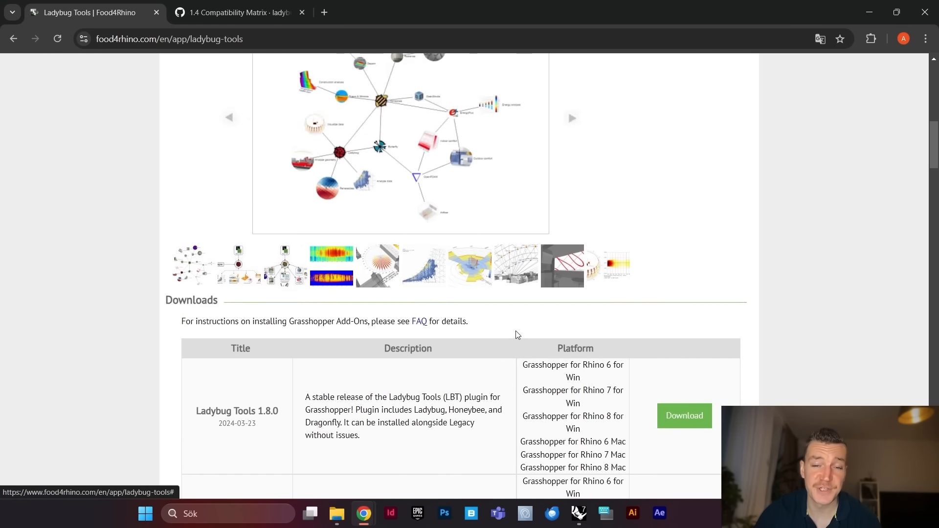
scroll(516, 331, "up", 10)
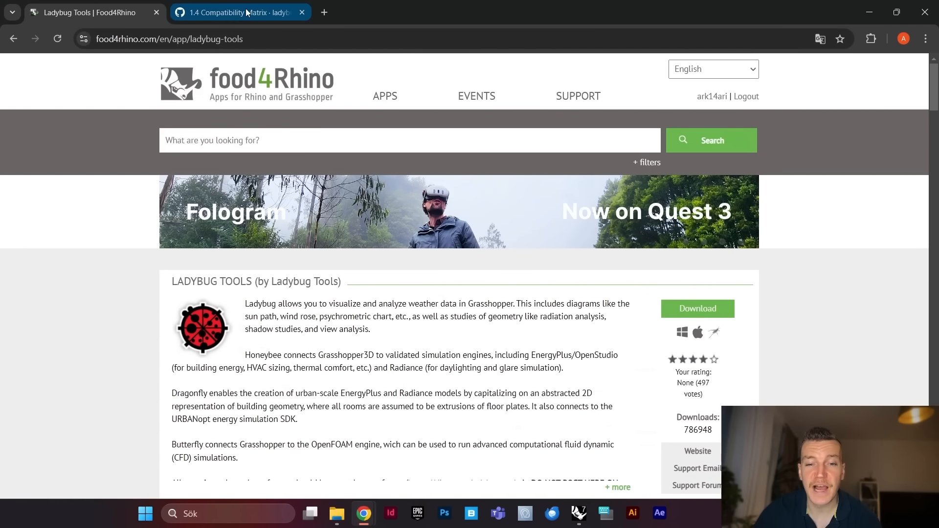
Step: Examine the Ladybug Tools 1.4 Compatibility Matrix on GitHub for the matching Radiance, OpenStudio, URBANopt and Rhino versions
left_click(247, 12)
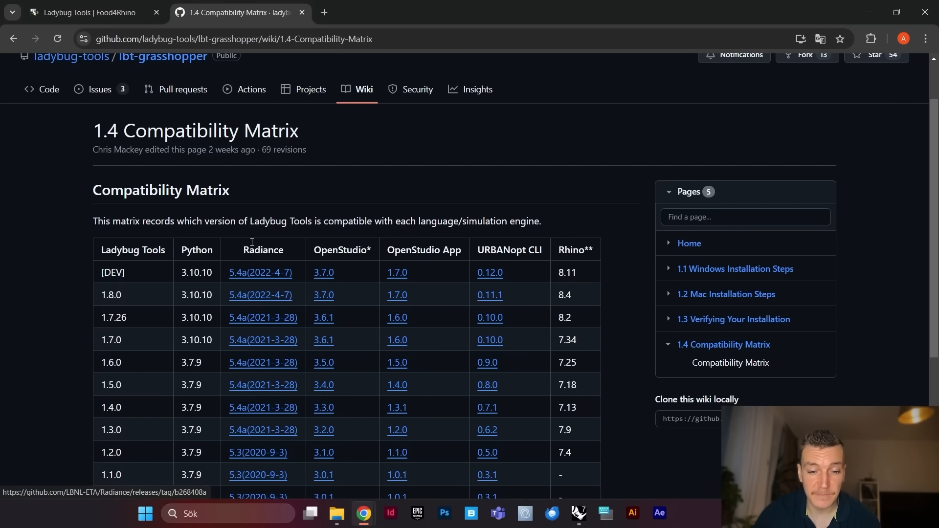
scroll(288, 209, "down", 1)
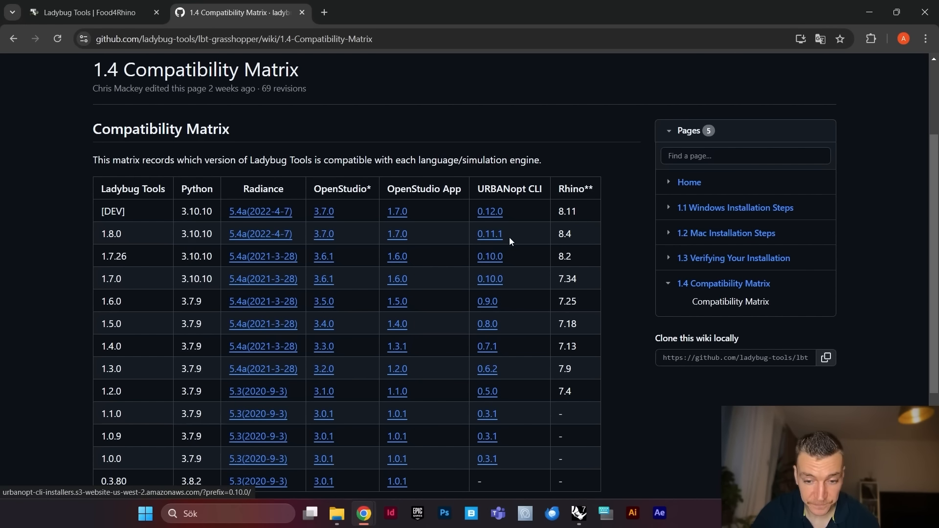
scroll(492, 223, "down", 3)
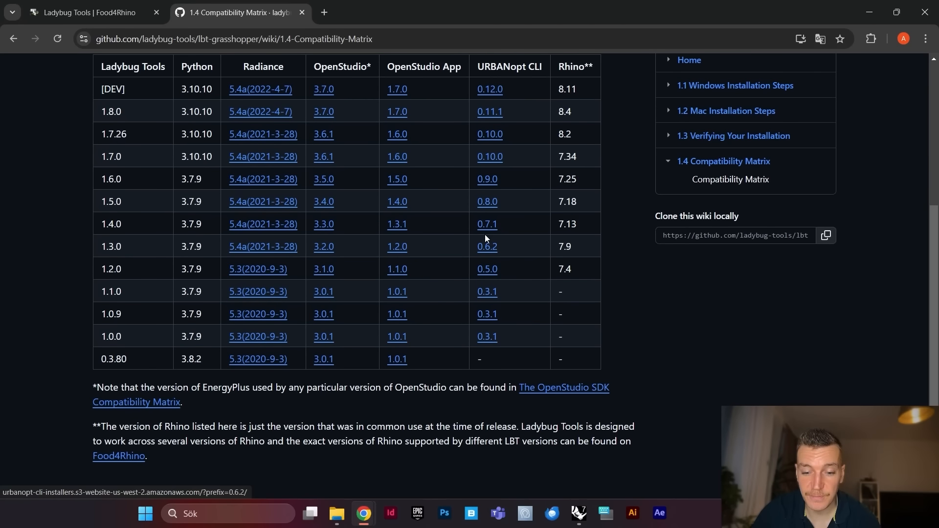
scroll(485, 234, "up", 2)
scroll(445, 230, "up", 3)
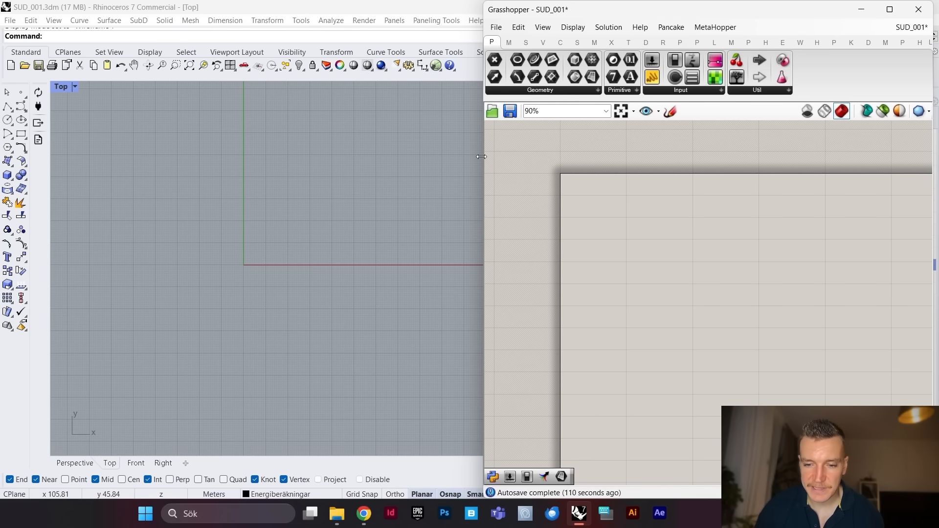
Step: In Grasshopper, widen the window and look through the installed Ladybug and Honeybee component sets
left_click_drag(487, 155, 454, 154)
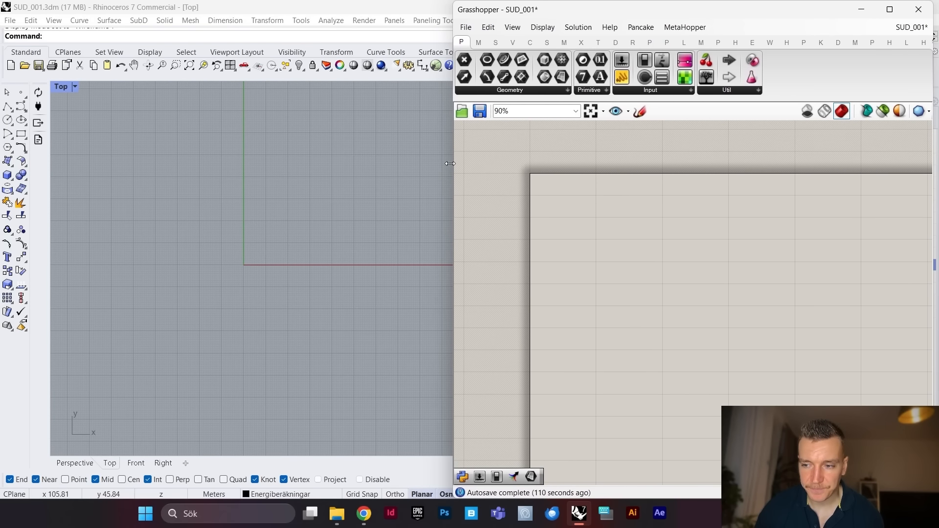
left_click(923, 43)
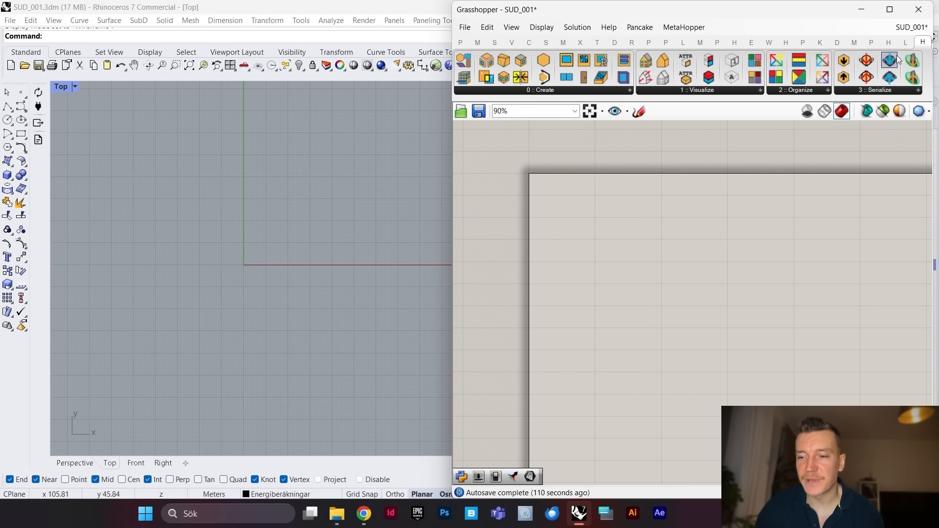
left_click(685, 44)
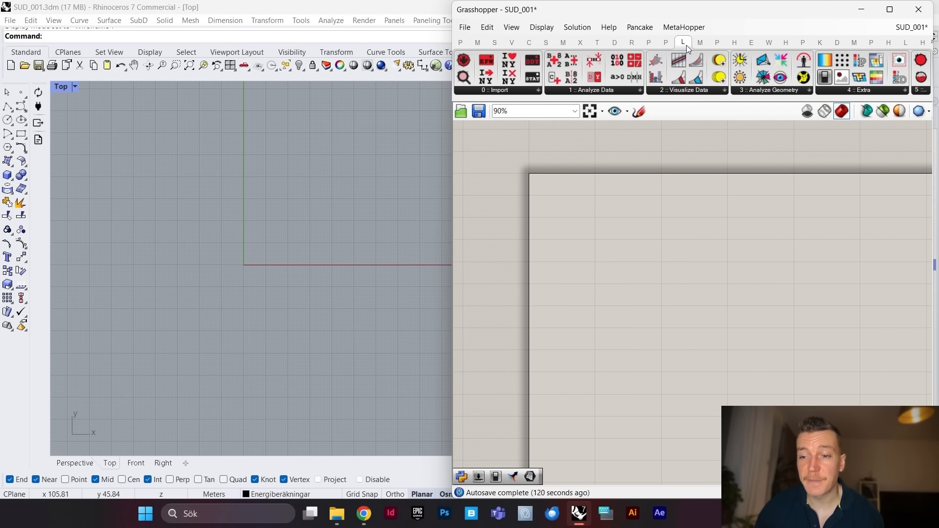
left_click(634, 42)
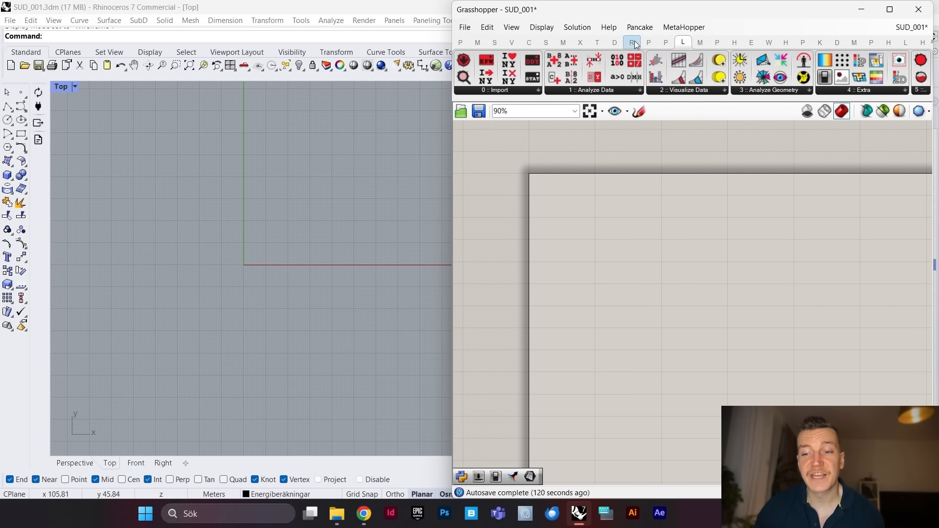
left_click(752, 42)
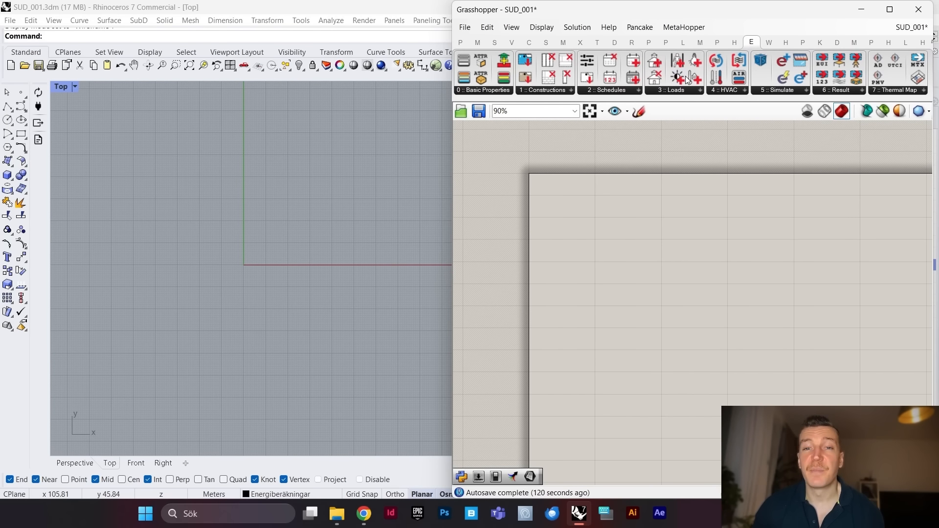
Step: Place an LB EPWmap component from Ladybug's import components near the upper-left corner of the Grasshopper canvas
left_click(684, 42)
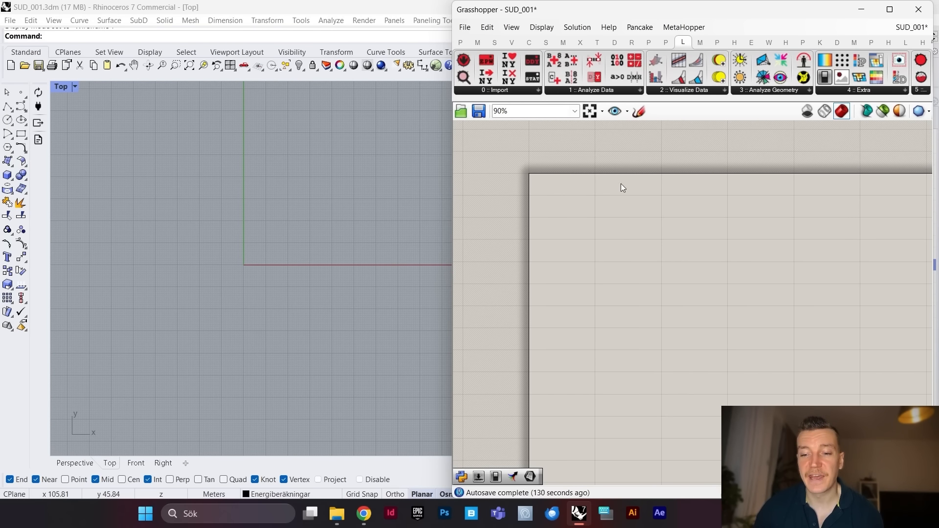
scroll(621, 188, "up", 3)
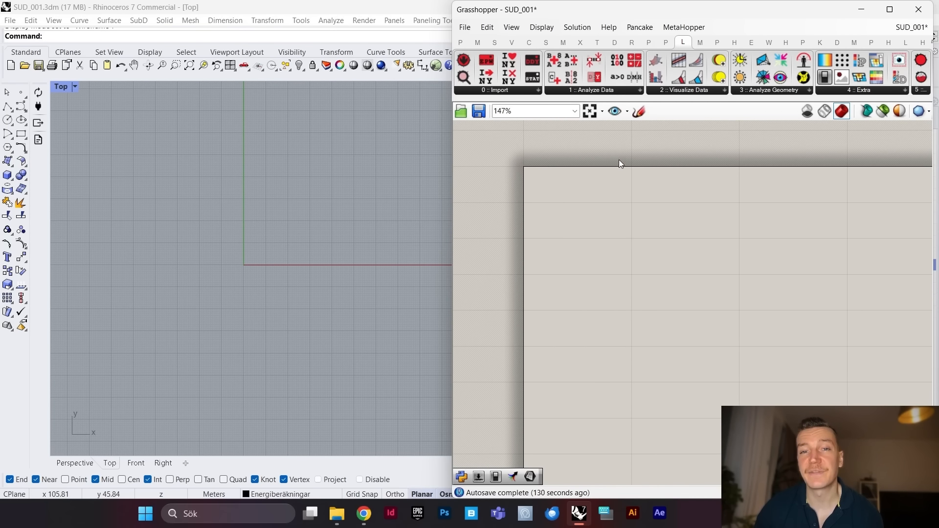
left_click(539, 91)
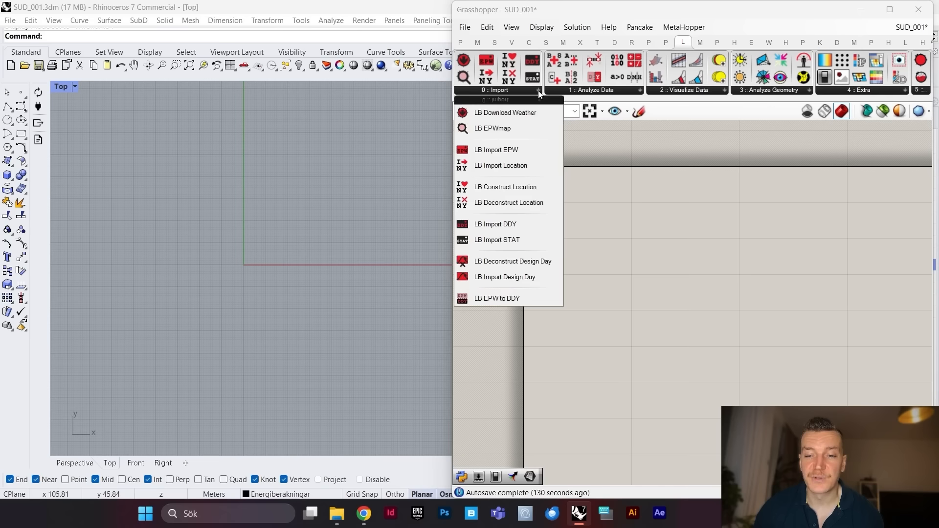
left_click(508, 131)
left_click(606, 217)
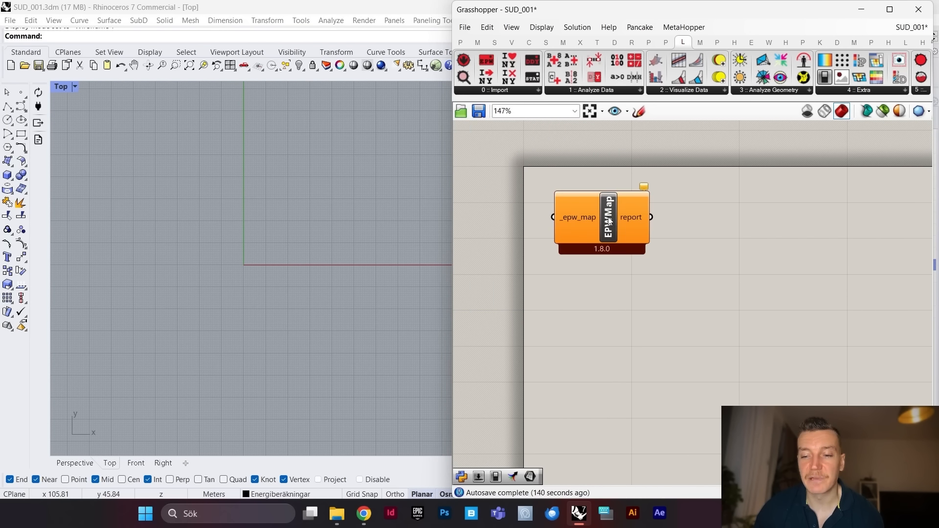
scroll(618, 215, "up", 2)
right_click_drag(662, 214, 787, 195)
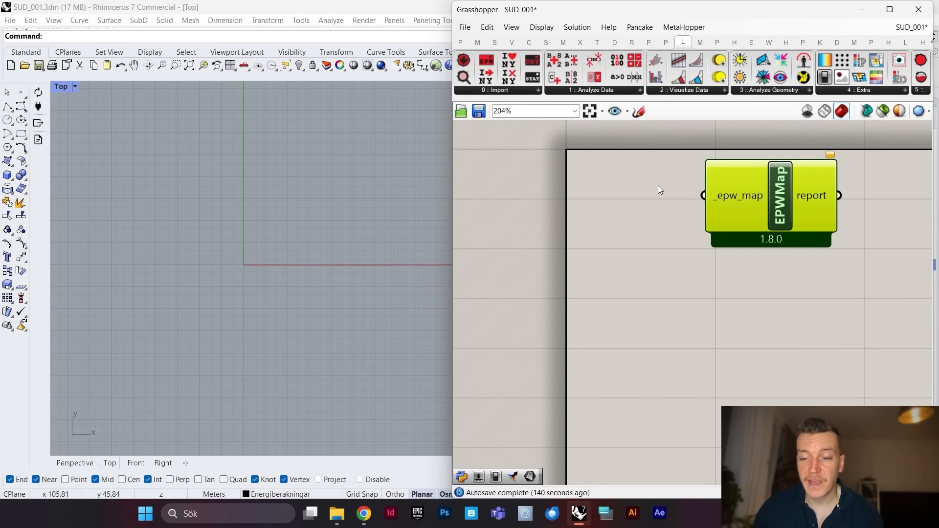
Step: Add a Boolean Toggle, connect it to the _epw_map input and set it to True to open the EPW map
mouse_move(743, 203)
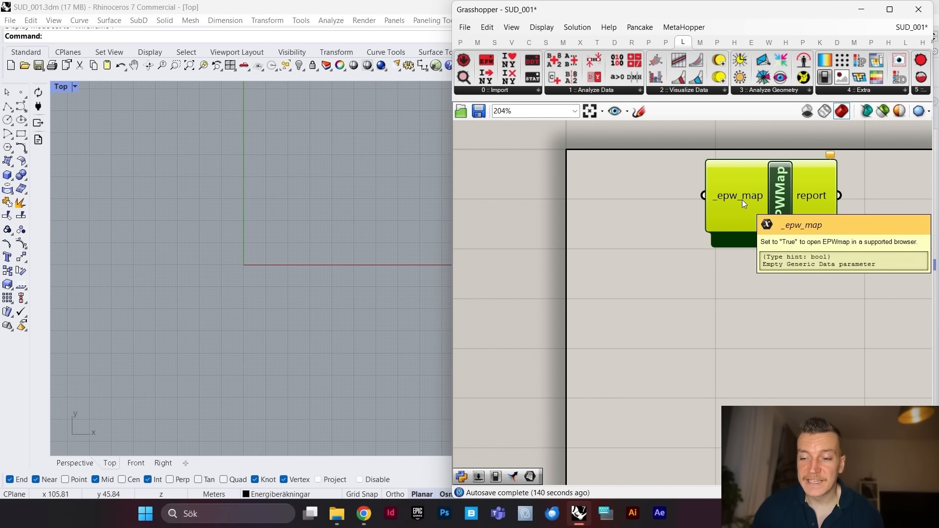
double_click(631, 226)
type("boolean")
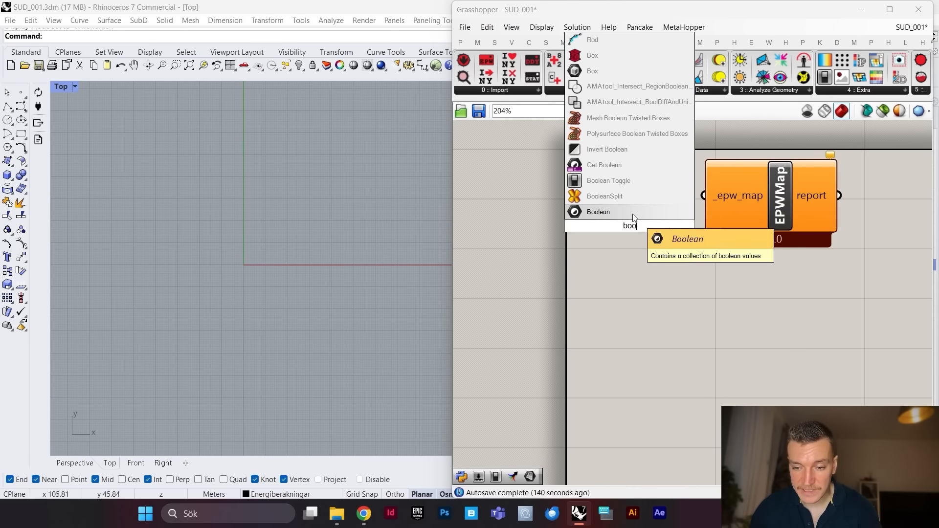
left_click(629, 180)
left_click_drag(630, 230, 702, 196)
double_click(640, 201)
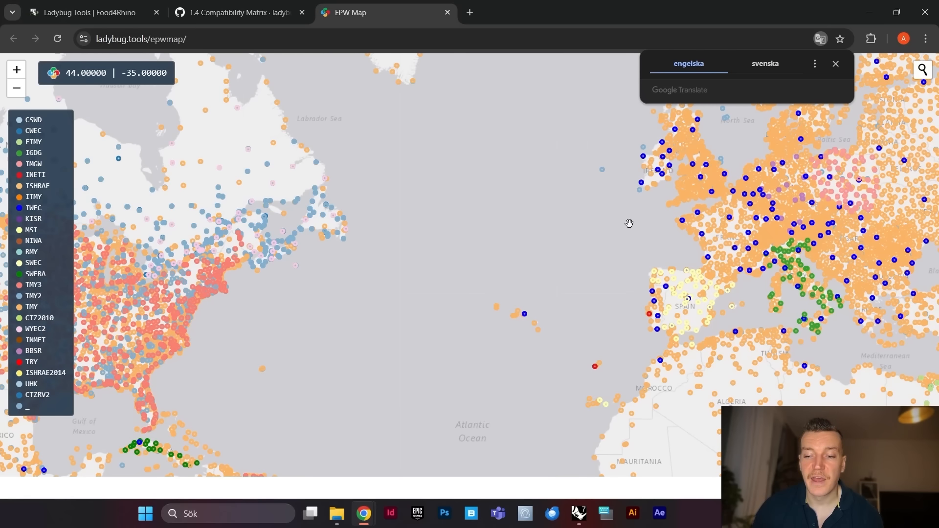
Step: Find the IWEC weather station at Stockholm Arlanda on the EPW map and copy its weather file link
left_click_drag(628, 219, 467, 247)
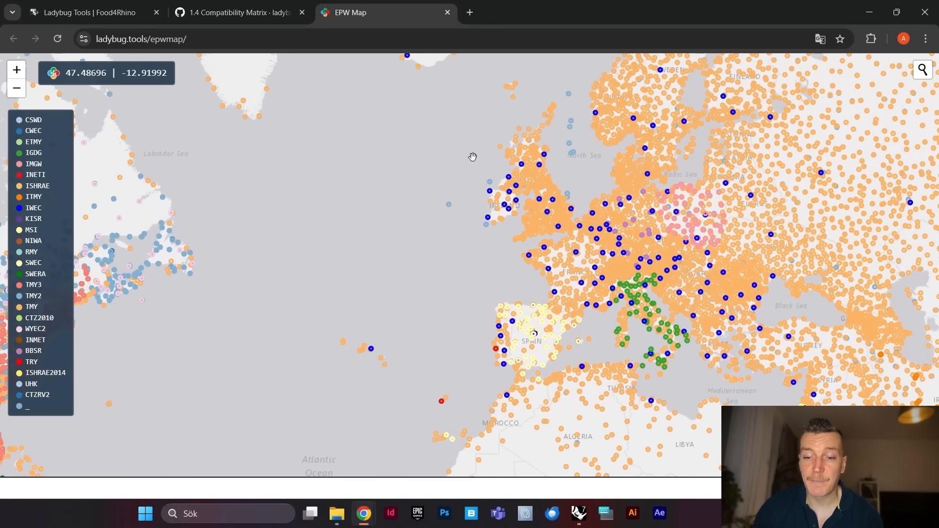
left_click_drag(549, 95, 460, 150)
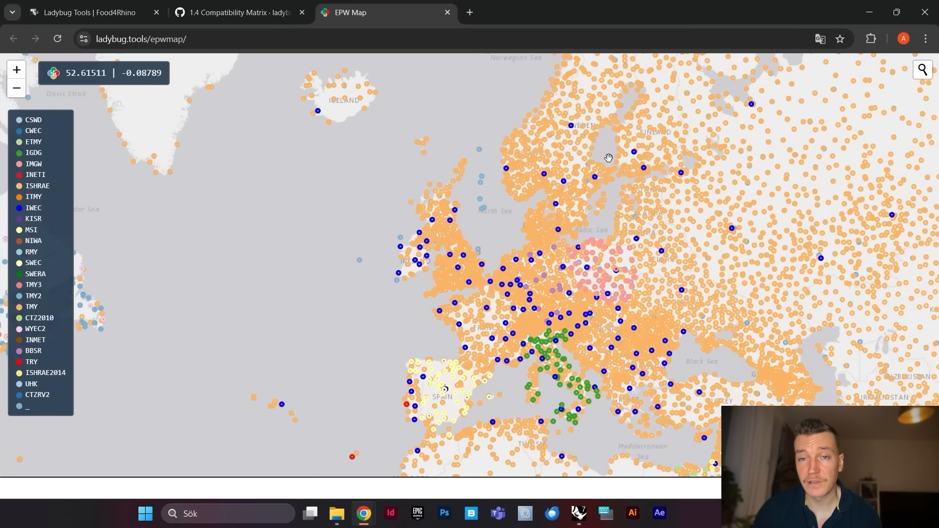
scroll(609, 169, "up", 2)
scroll(592, 201, "up", 4)
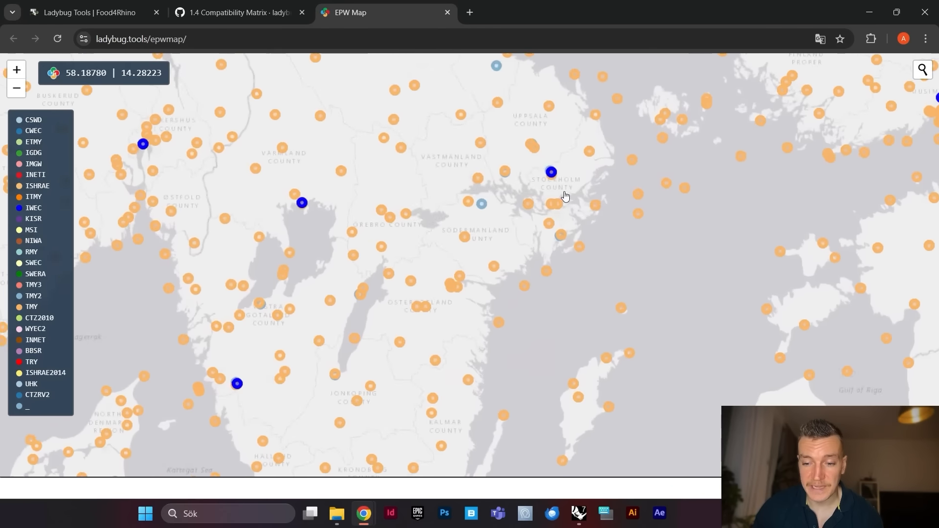
scroll(559, 155, "up", 3)
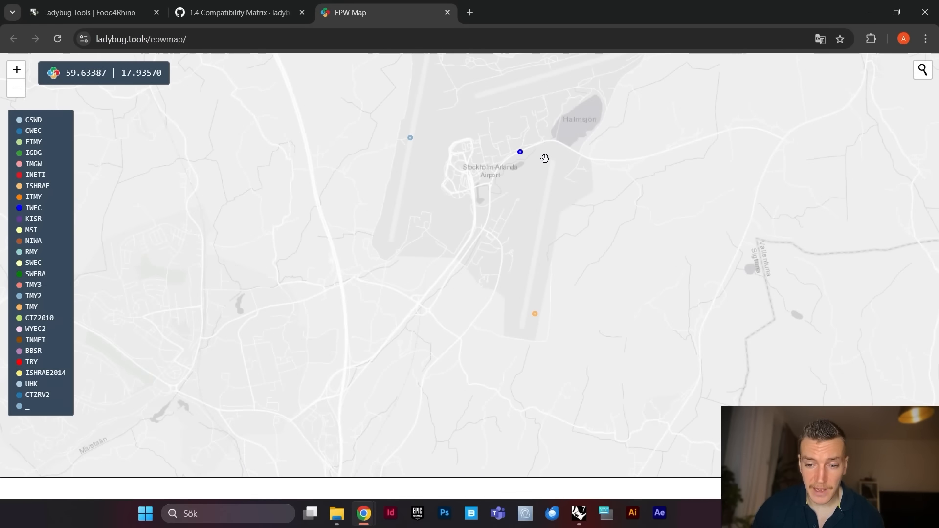
scroll(544, 160, "down", 2)
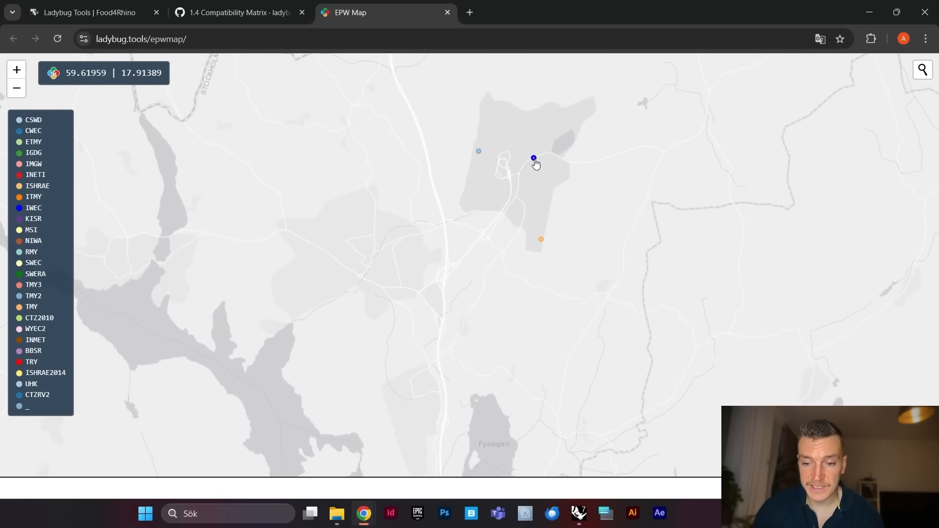
left_click(534, 159)
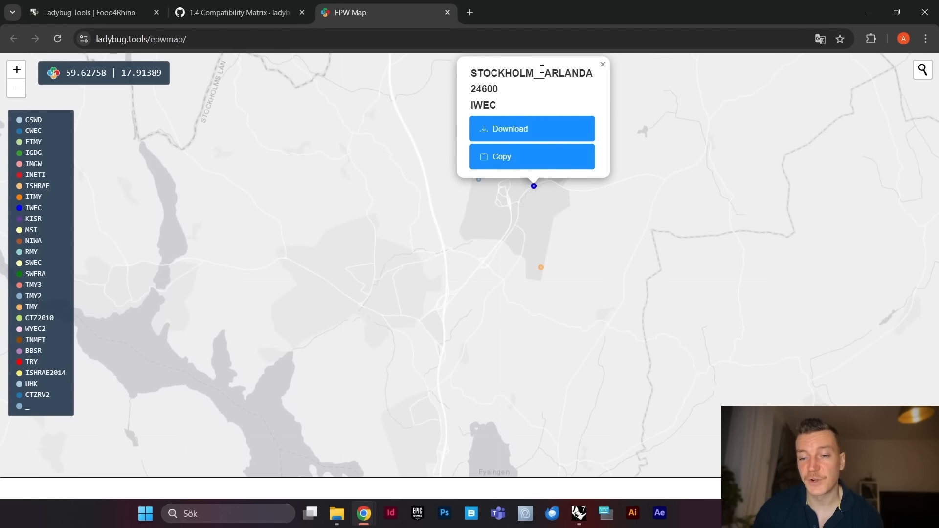
left_click(520, 159)
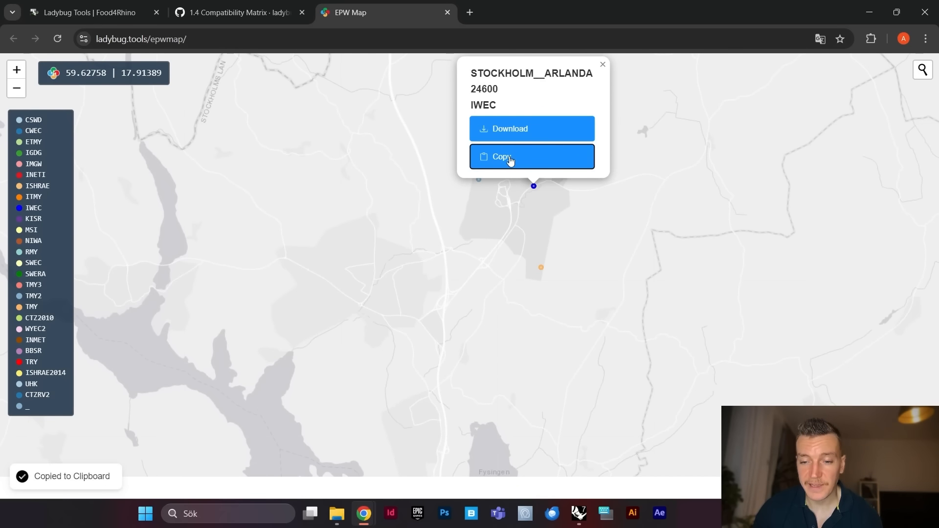
Step: Back in Grasshopper, add a Panel below the toggle containing the copied Stockholm Arlanda weather URL
left_click(579, 512)
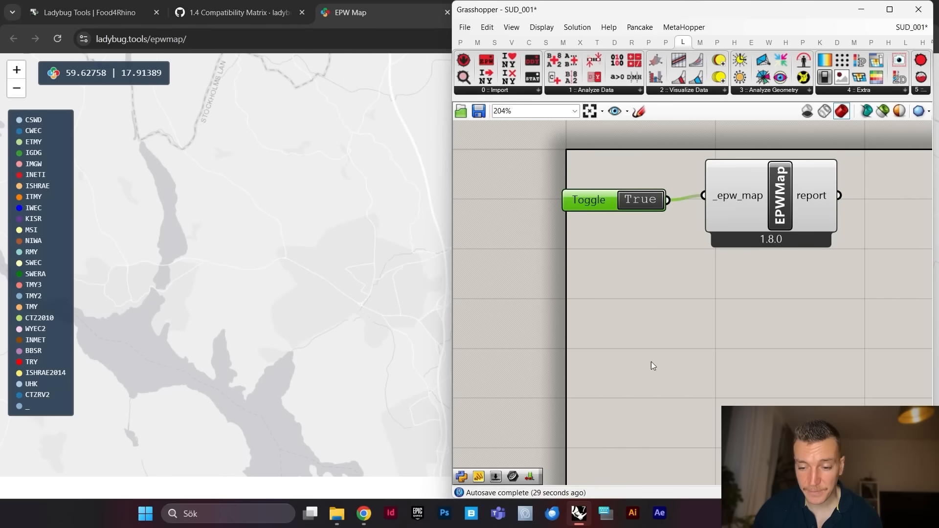
double_click(680, 319)
type("pan")
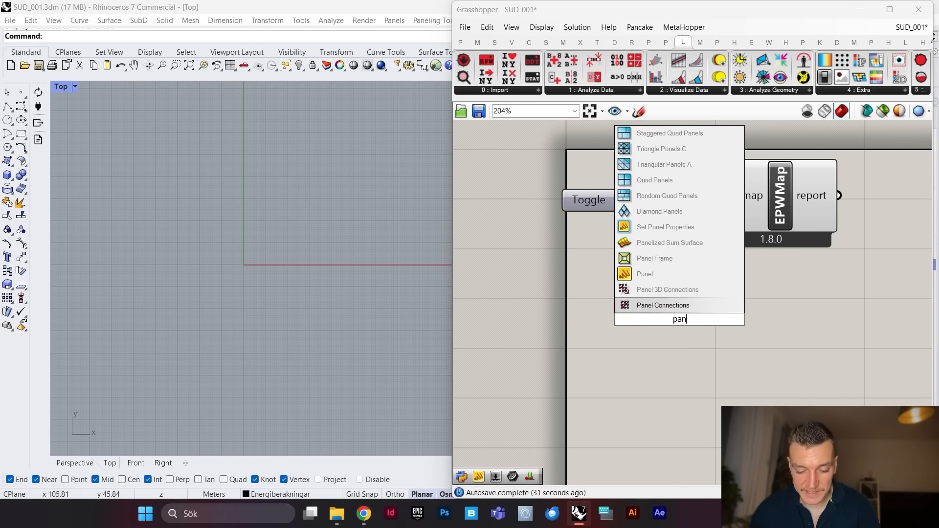
left_click(663, 280)
double_click(673, 321)
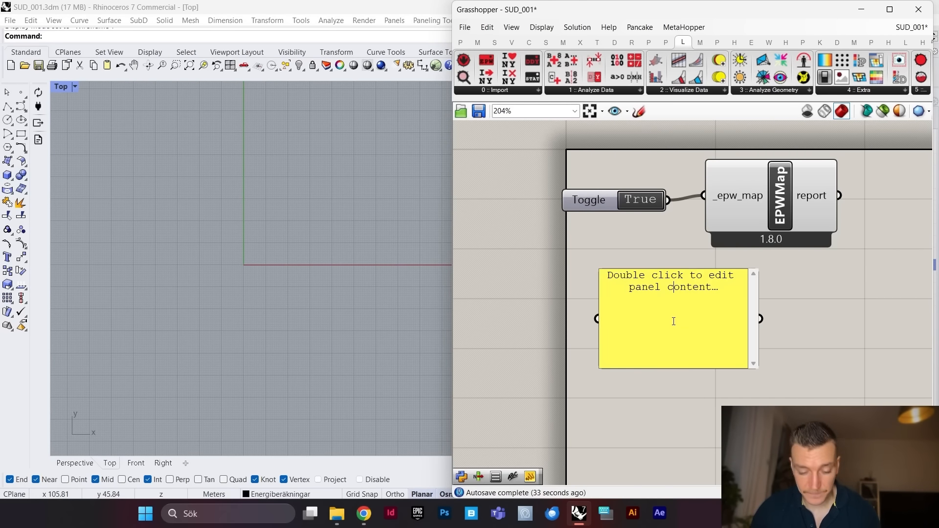
key("ctrl+a")
key("ctrl+v")
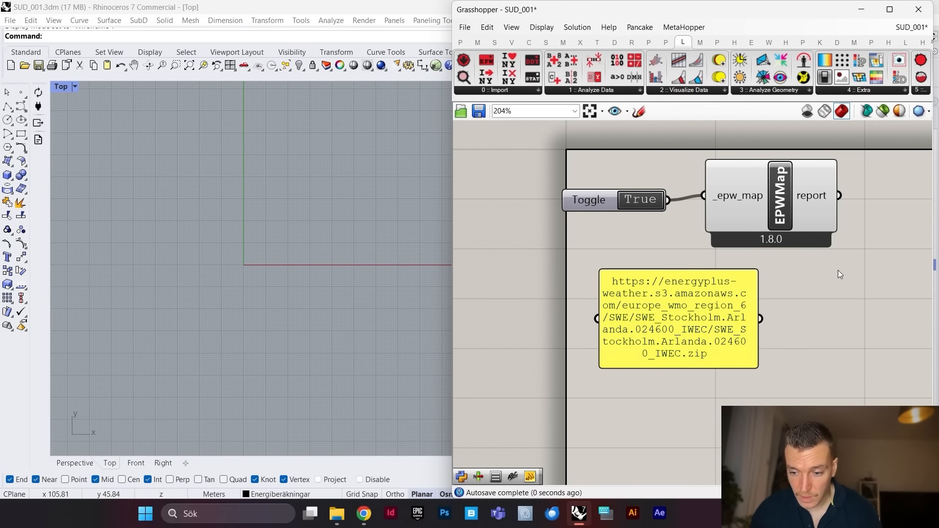
left_click(705, 304)
left_click_drag(704, 304, 689, 306)
Step: Place an LB Download Weather component beside the weather URL panel
left_click(538, 92)
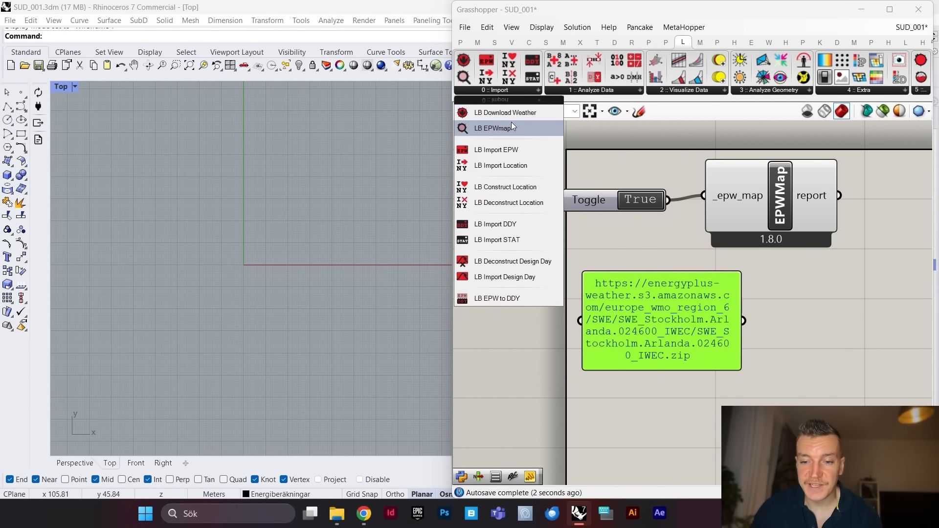
left_click(523, 113)
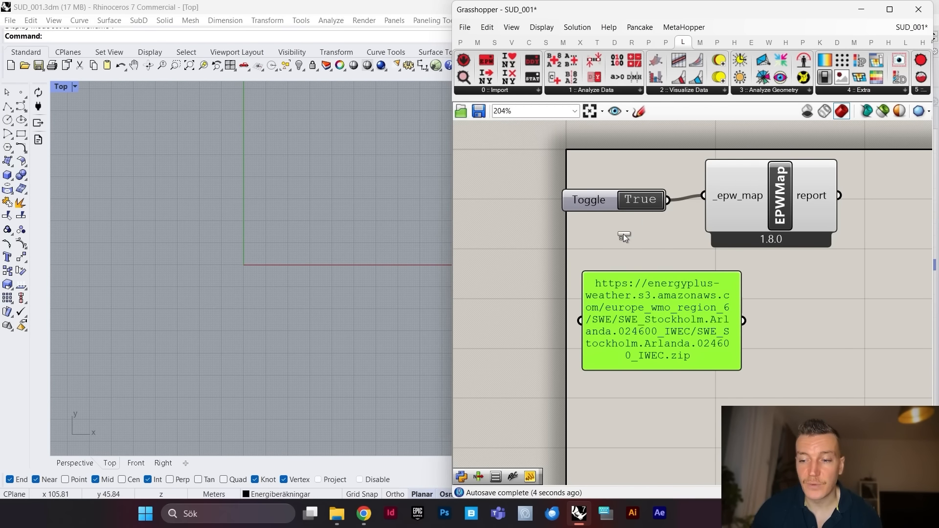
scroll(656, 254, "up", 2)
left_click(687, 274)
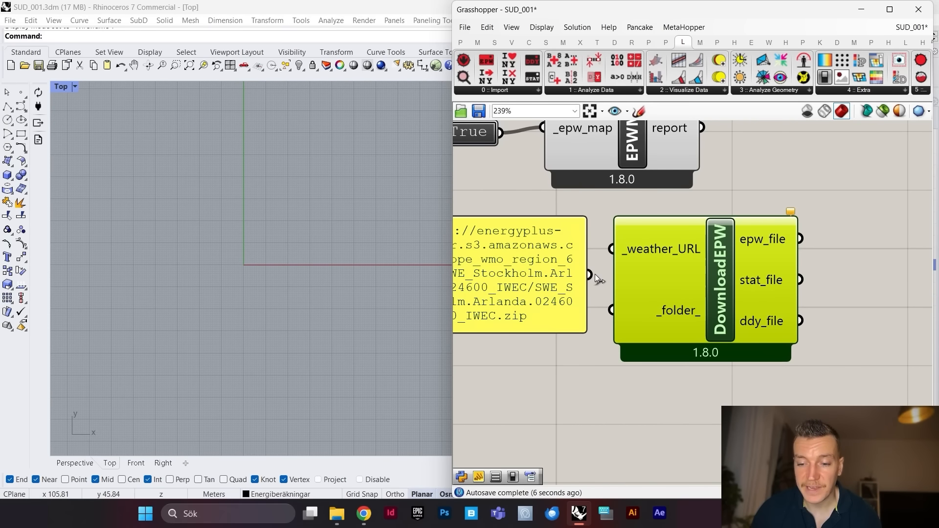
Step: Connect the weather URL panel to the _weather_URL input of the DownloadEPW component
left_click_drag(590, 274, 612, 250)
scroll(620, 252, "down", 2)
scroll(620, 252, "down", 3)
scroll(724, 244, "up", 4)
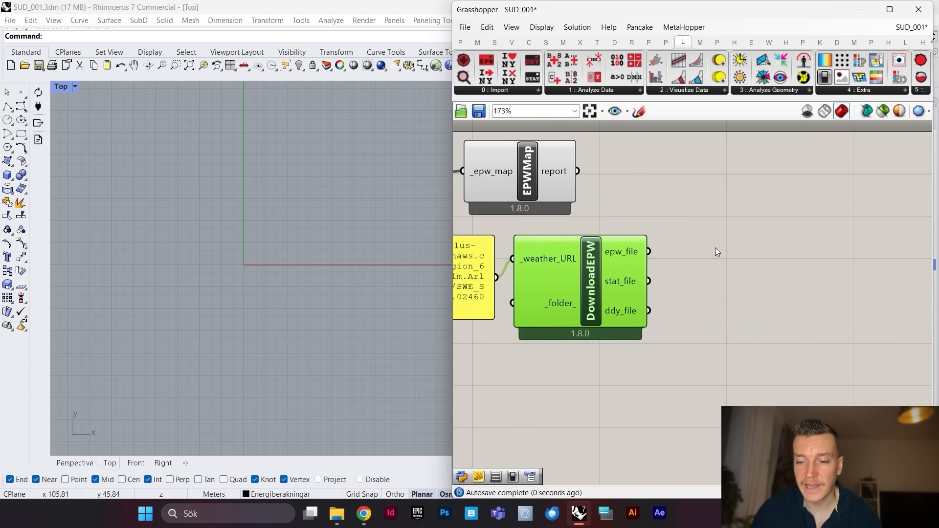
left_click(715, 248)
scroll(685, 268, "down", 3)
scroll(614, 253, "up", 3)
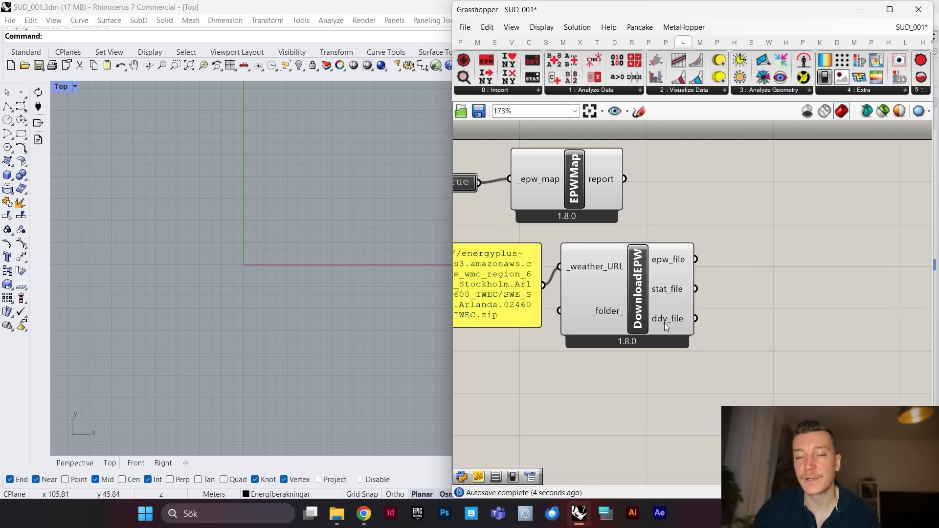
left_click_drag(660, 281, 665, 281)
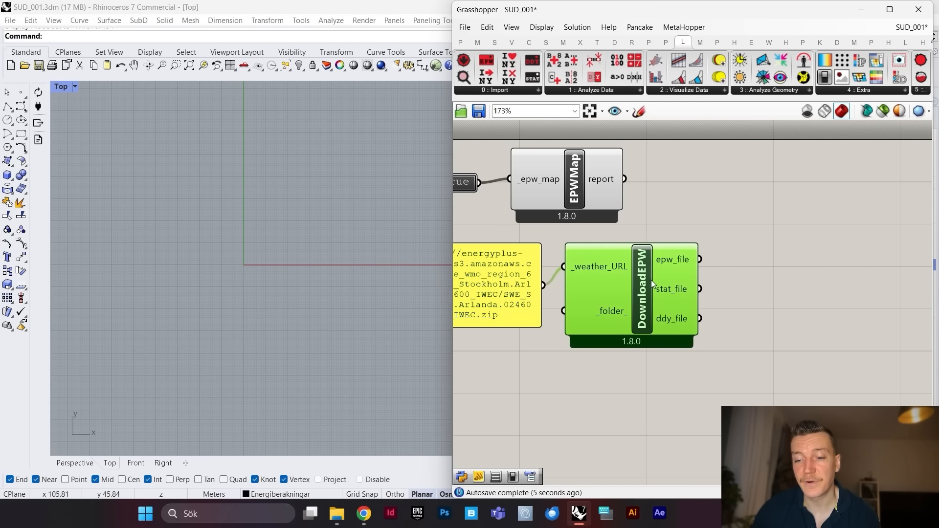
Step: Place an LB Import EPW component to the right of the DownloadEPW component
left_click(521, 92)
left_click(506, 151)
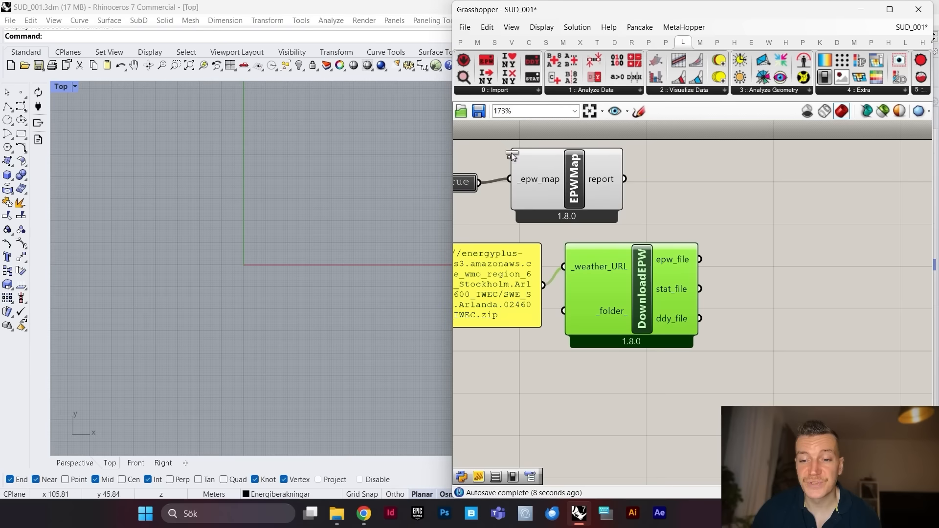
left_click(801, 242)
scroll(789, 309, "up", 2)
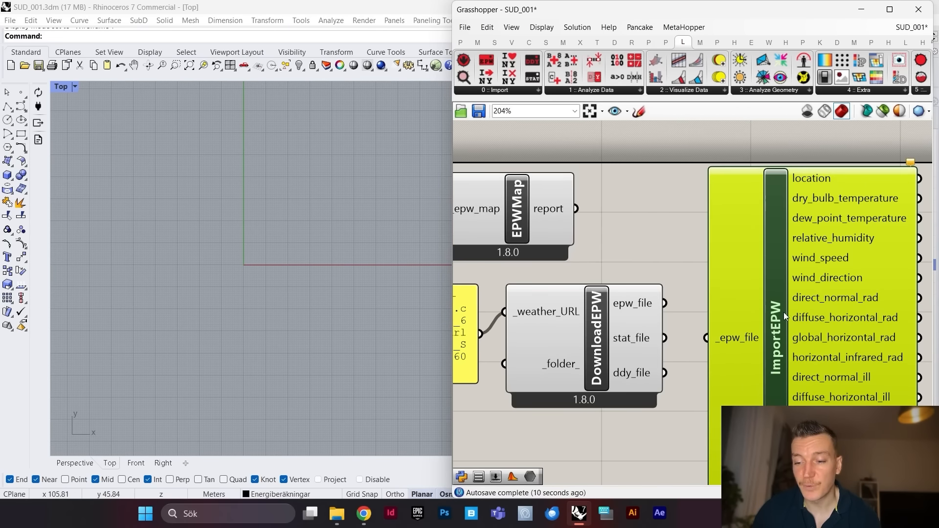
scroll(783, 312, "down", 2)
scroll(762, 307, "up", 2)
Step: Connect the epw_file output of DownloadEPW to the _epw_file input of ImportEPW
left_click_drag(666, 295, 704, 329)
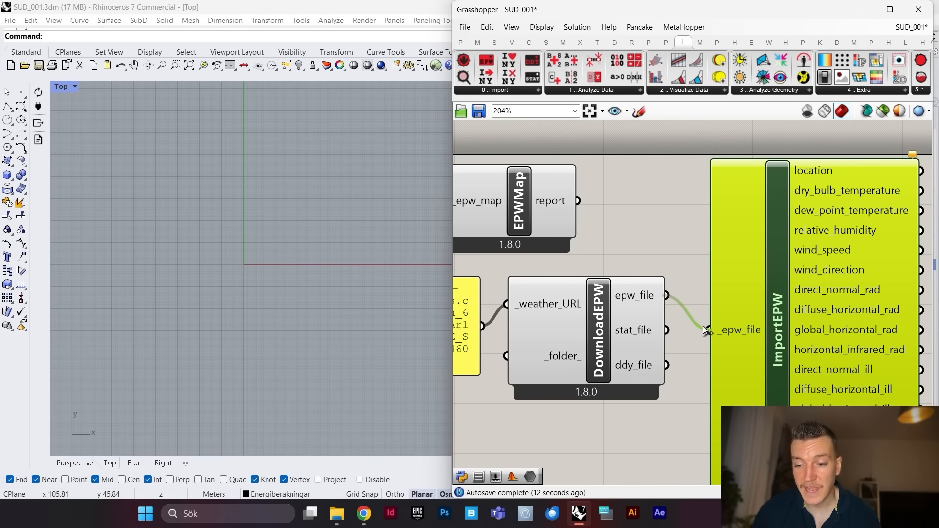
scroll(645, 266, "down", 4)
scroll(694, 286, "up", 2)
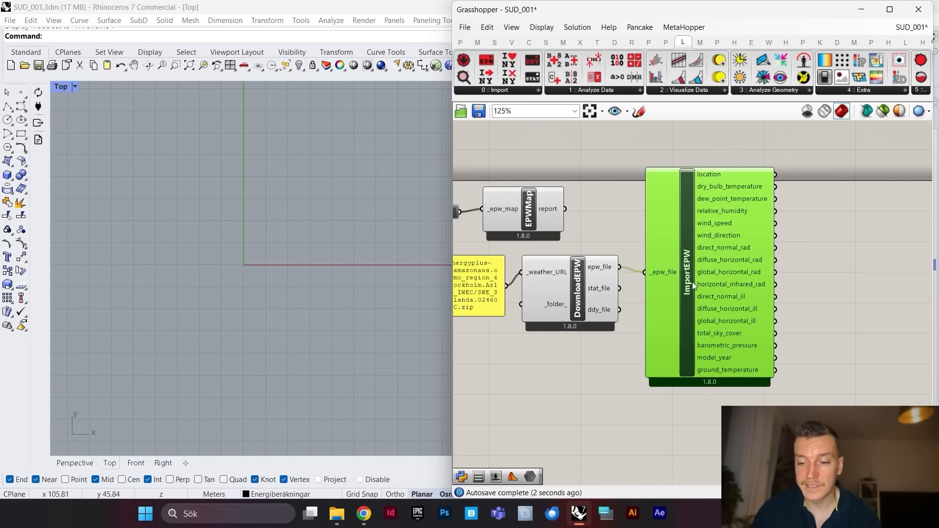
scroll(747, 251, "down", 1)
scroll(754, 233, "up", 1)
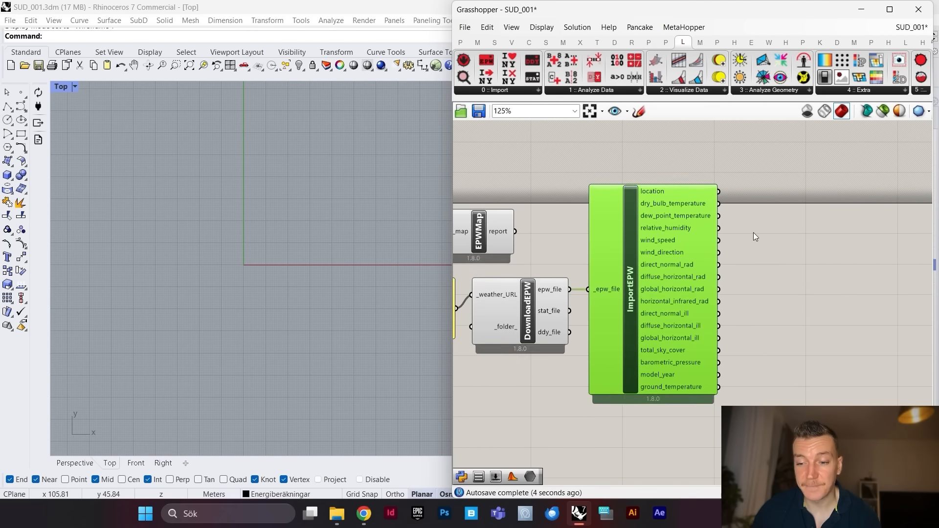
left_click(746, 241)
scroll(743, 244, "down", 1)
scroll(714, 254, "up", 2)
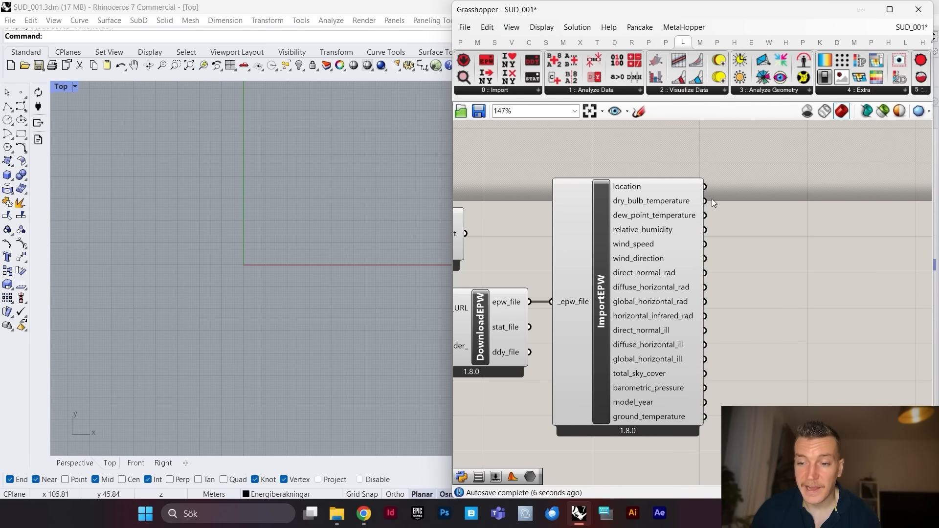
double_click(754, 219)
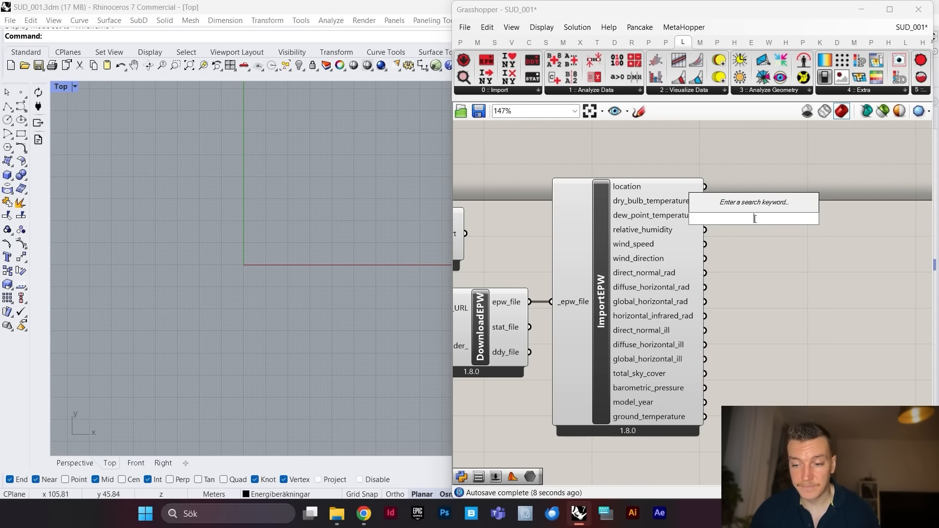
type("deco")
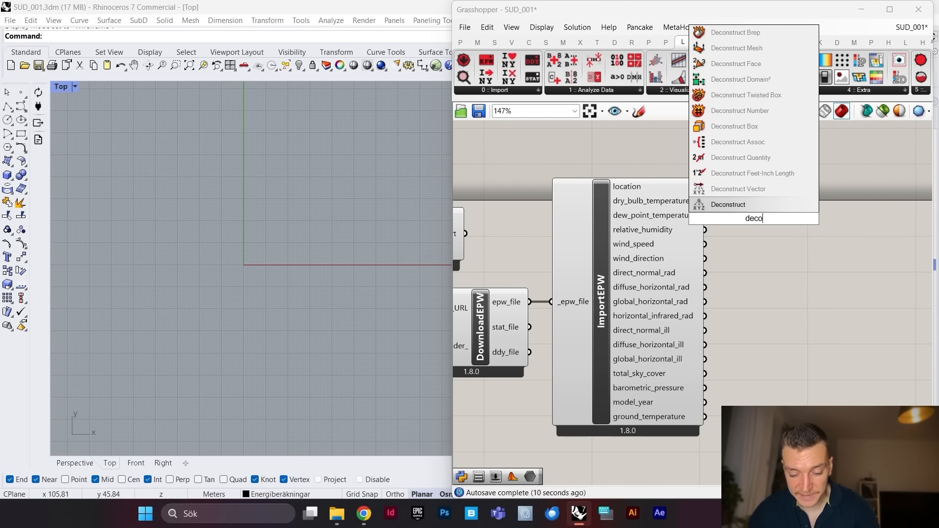
type("nstruct d")
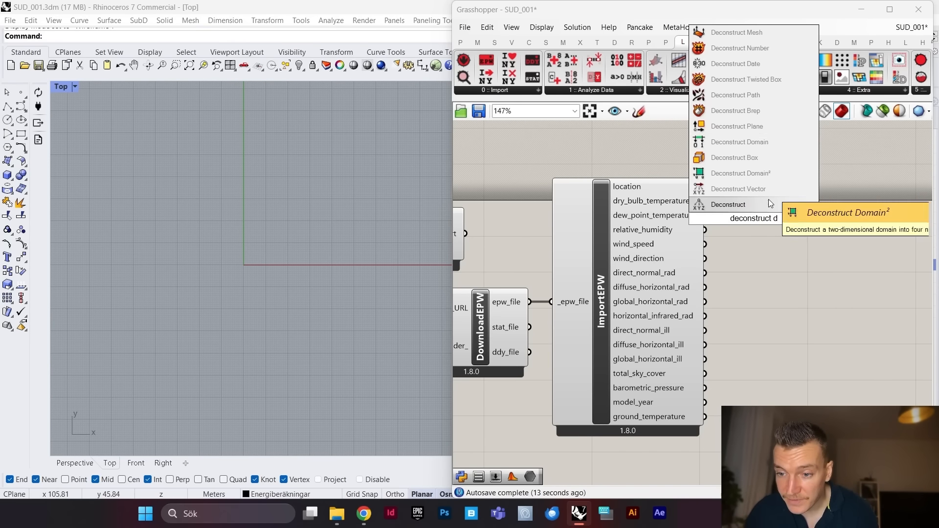
key("Escape")
Step: Add an LB Deconstruct Data component and connect ImportEPW's dry_bulb_temperature output to its _data input
double_click(770, 274)
type("lb dec")
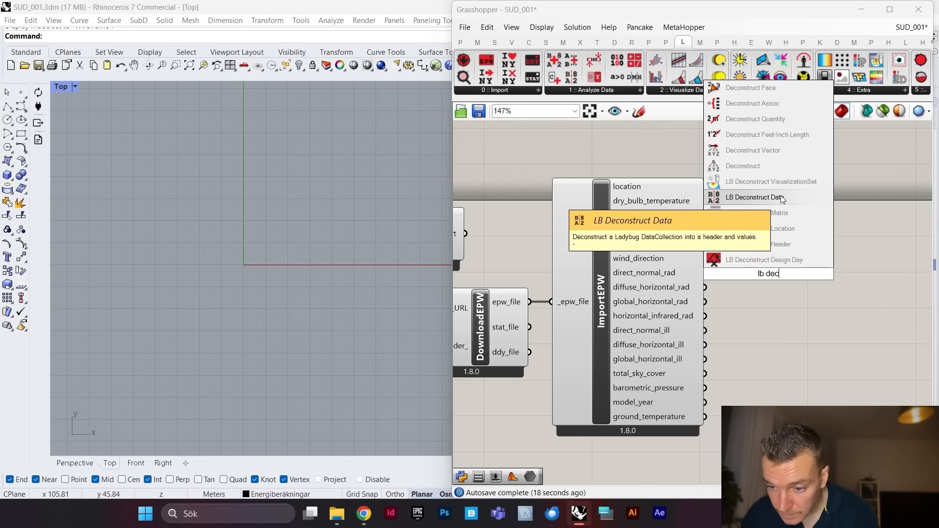
left_click(755, 197)
scroll(767, 194, "up", 3)
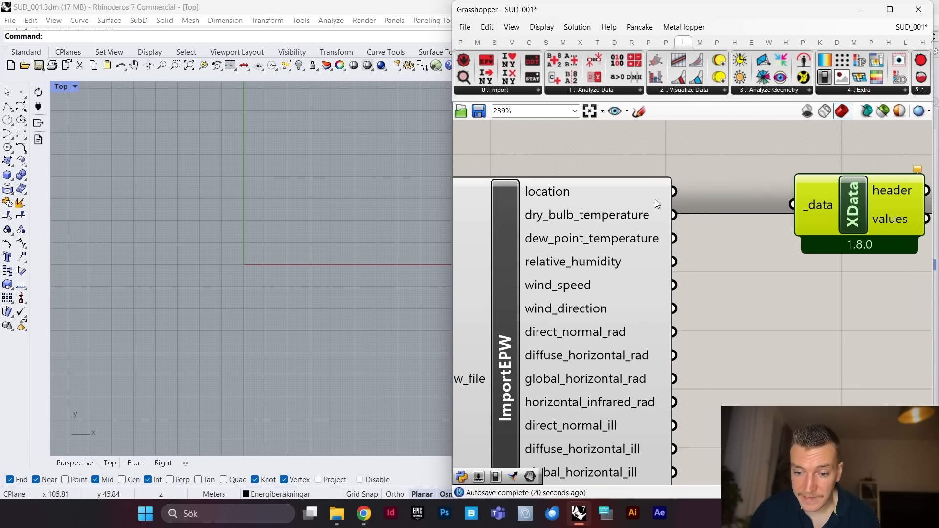
scroll(686, 180, "down", 4)
scroll(690, 220, "up", 4)
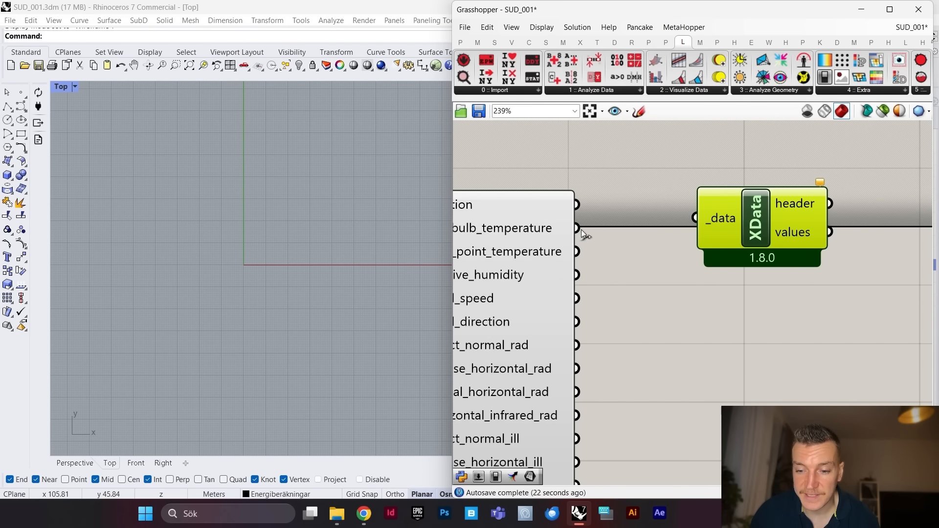
left_click_drag(579, 229, 697, 218)
left_click_drag(785, 228, 771, 225)
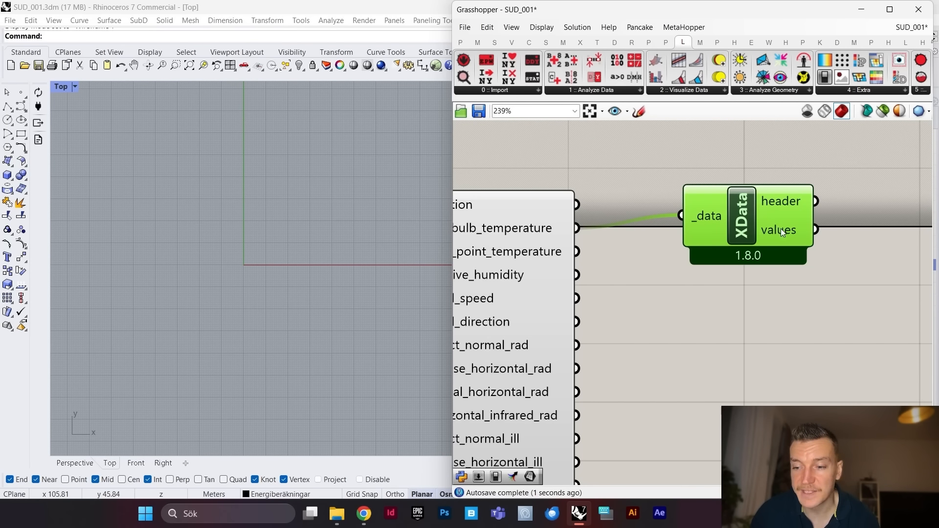
mouse_move(781, 228)
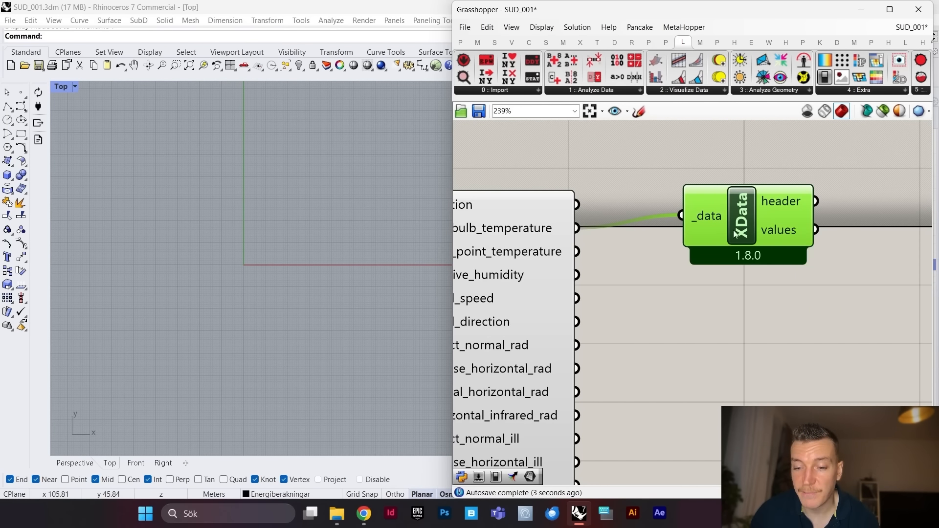
Step: Add an Average component, connect the deconstructed values to it and inspect the arithmetic mean of the dry bulb temperature
scroll(808, 225, "down", 2)
double_click(809, 224)
type("average")
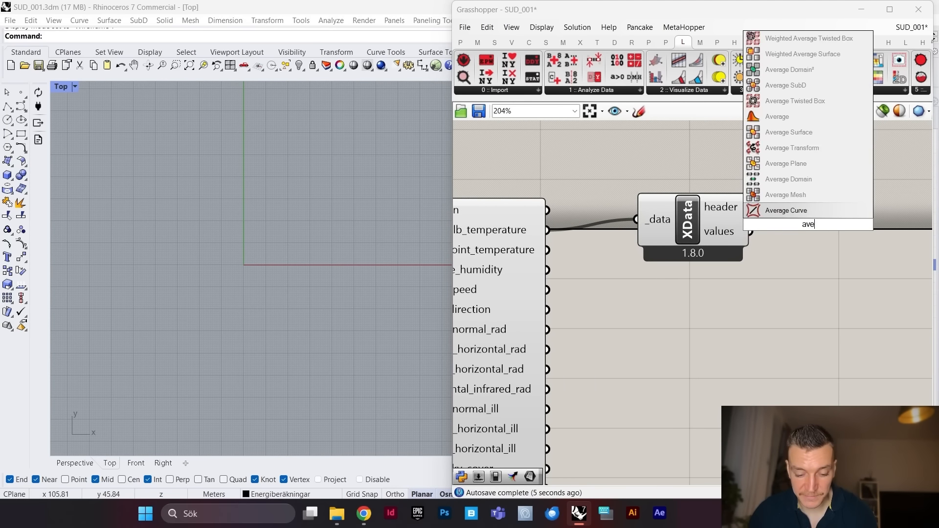
left_click(807, 208)
left_click_drag(810, 224, 848, 222)
left_click_drag(748, 232, 818, 229)
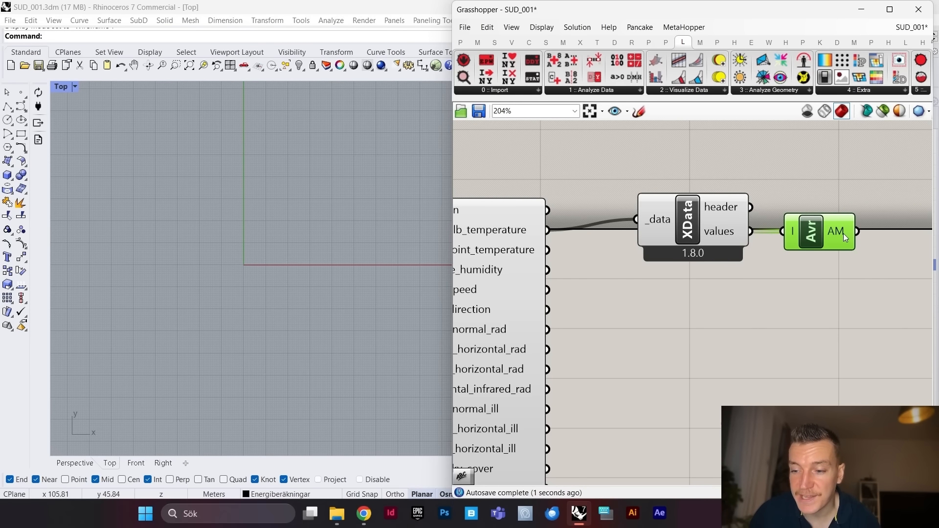
mouse_move(845, 235)
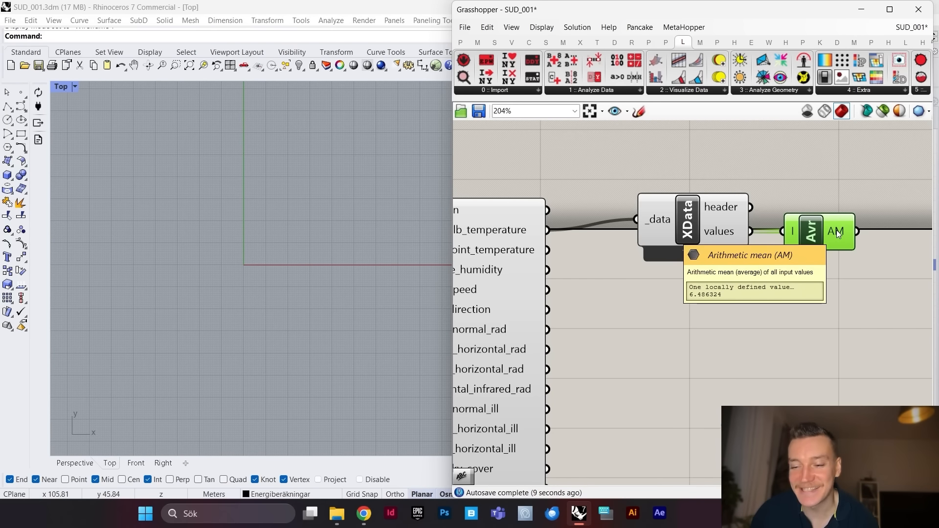
Step: Delete the Deconstruct Data and Average components beside ImportEPW
scroll(776, 230, "down", 4)
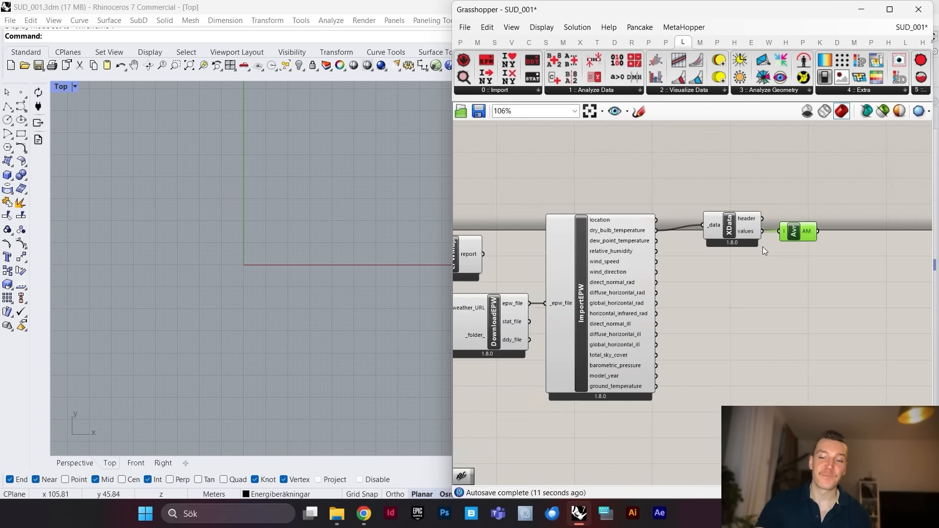
scroll(764, 244, "up", 3)
left_click_drag(806, 187, 745, 230)
key("Delete")
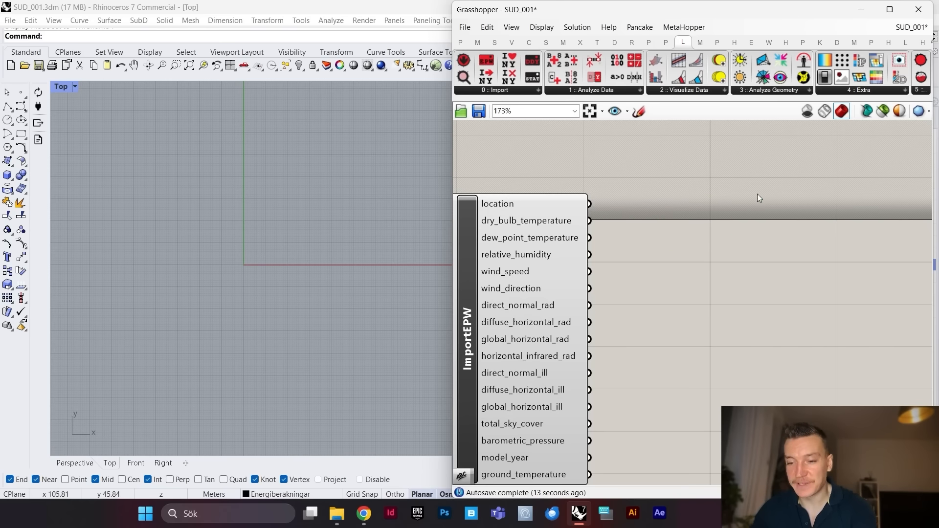
Step: Place an LB Hourly Plot component to the right of ImportEPW and connect dry_bulb_temperature to its _data input
left_click(700, 93)
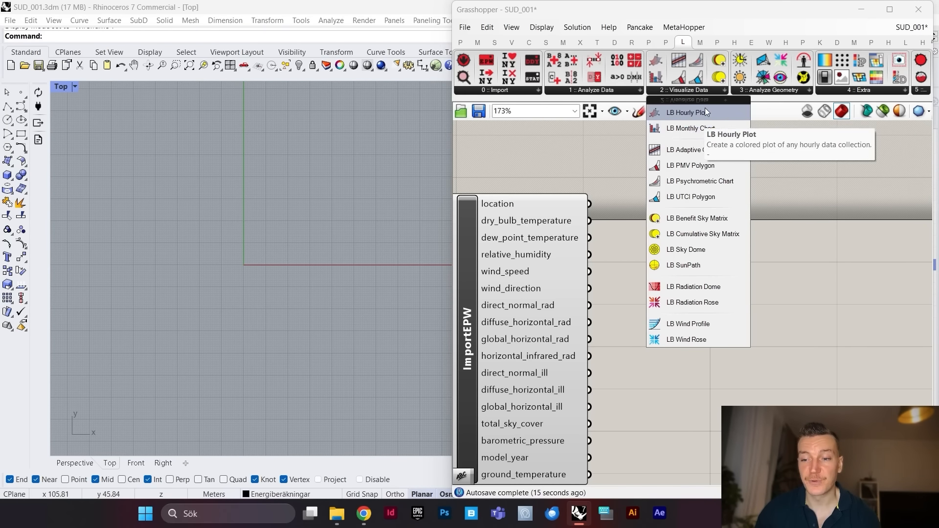
left_click_drag(705, 108, 796, 276)
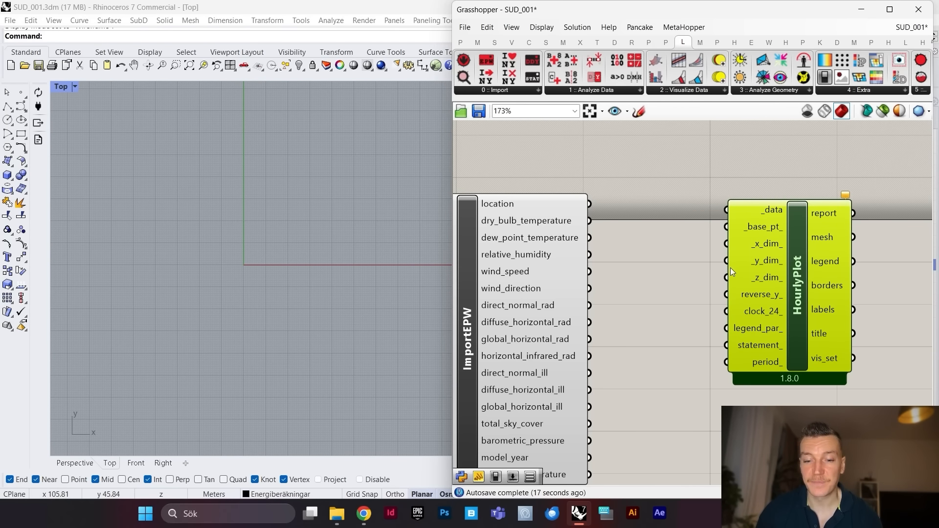
scroll(663, 267, "down", 3)
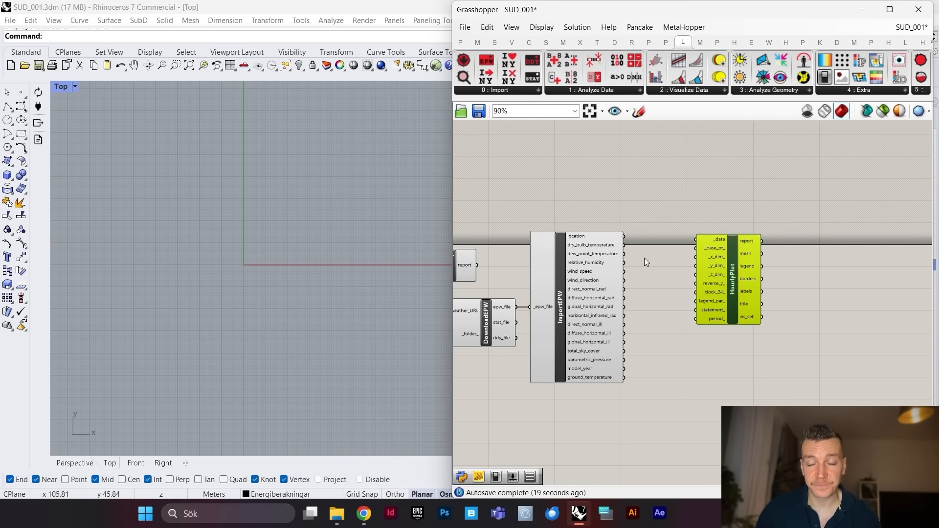
scroll(645, 257, "up", 3)
scroll(711, 199, "up", 1)
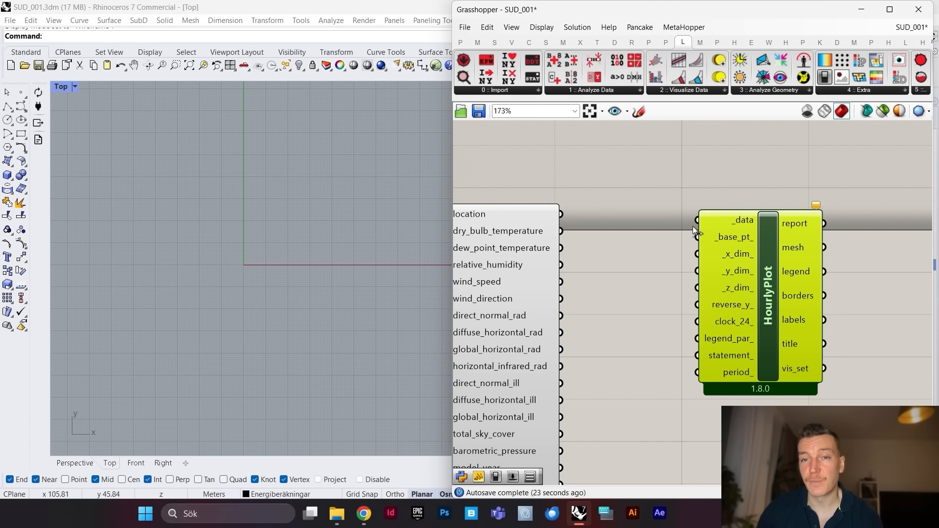
scroll(694, 250, "down", 1)
scroll(673, 262, "up", 1)
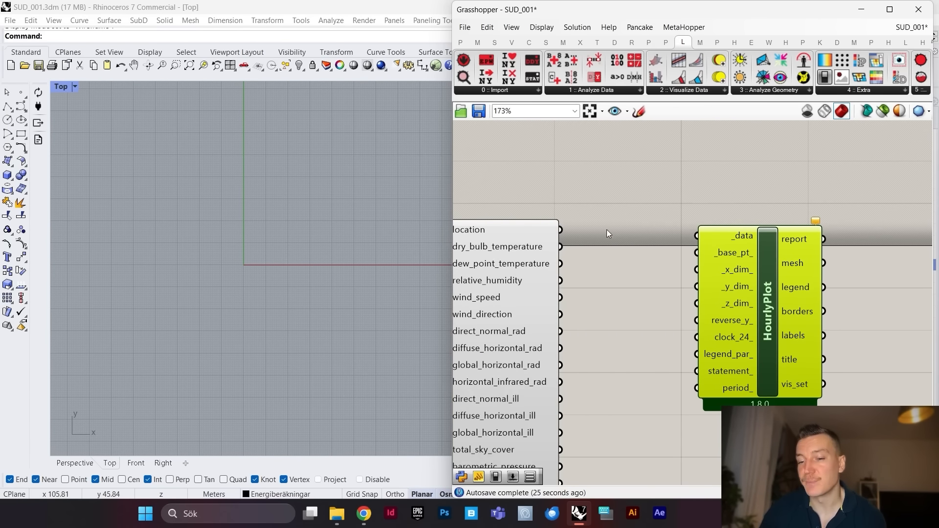
scroll(594, 242, "up", 1)
scroll(594, 242, "down", 2)
scroll(589, 274, "up", 1)
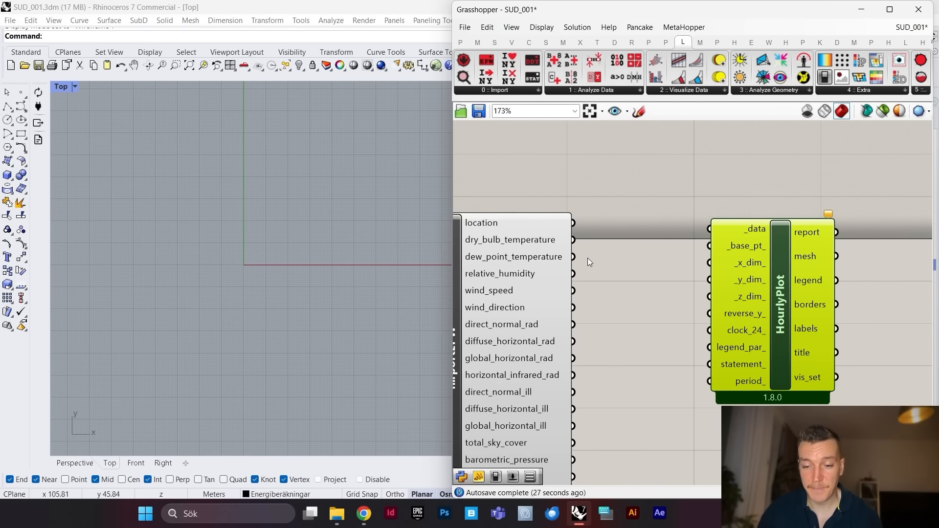
left_click_drag(574, 240, 711, 229)
left_click_drag(778, 256, 769, 261)
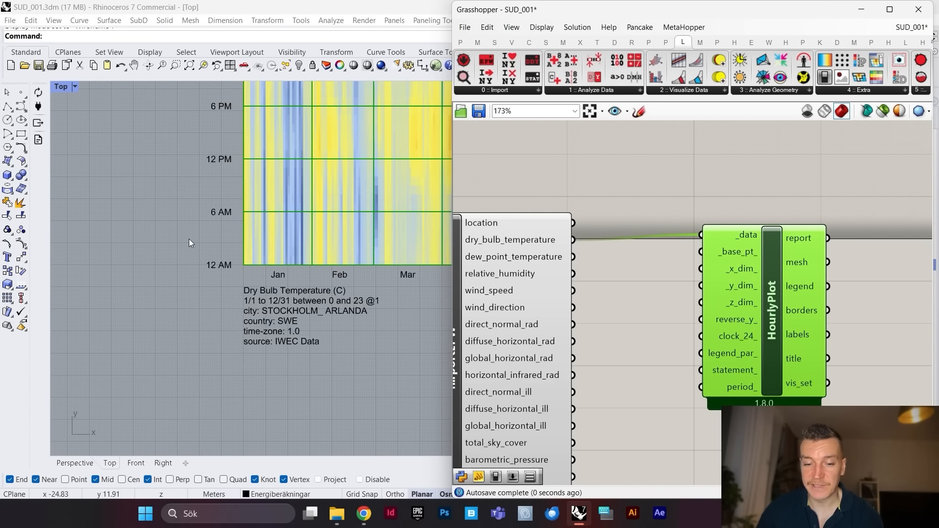
Step: In Rhino, set the Top viewport's display mode to Rendered for the hourly temperature plot
scroll(233, 253, "down", 5)
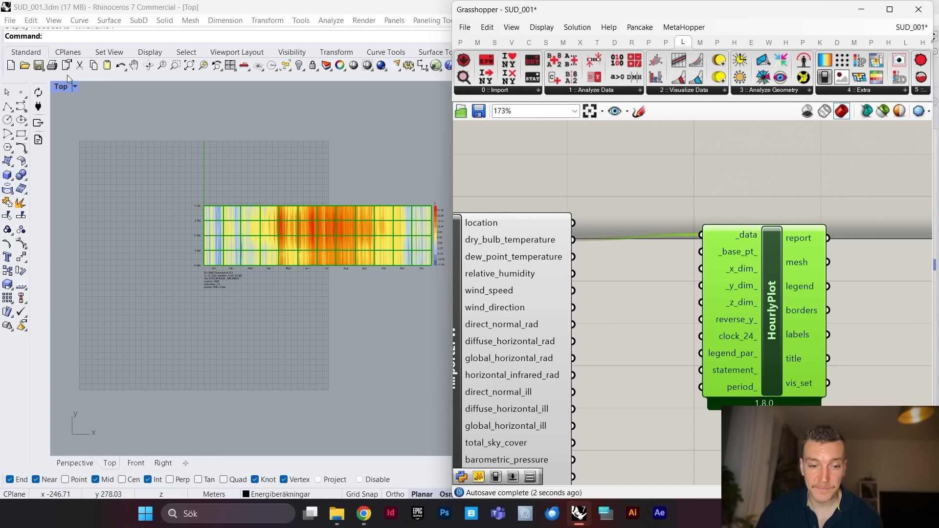
left_click(76, 86)
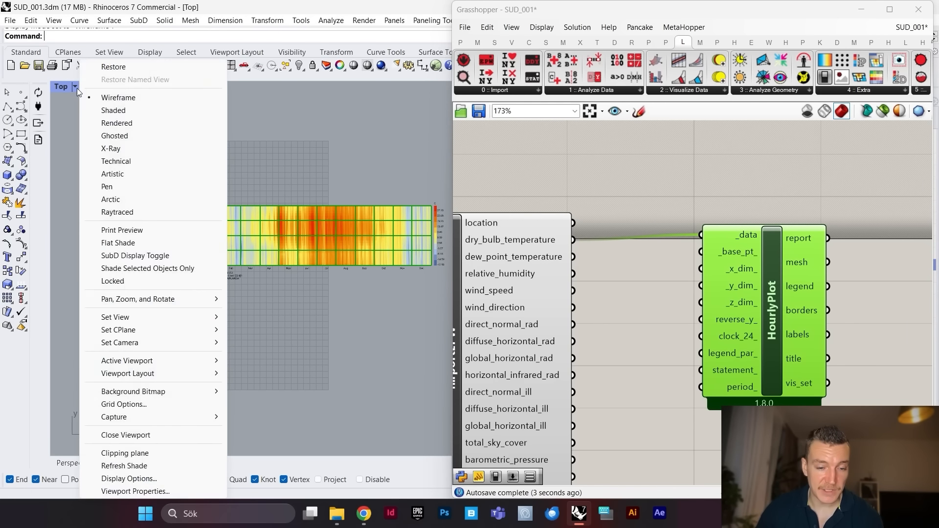
left_click(125, 123)
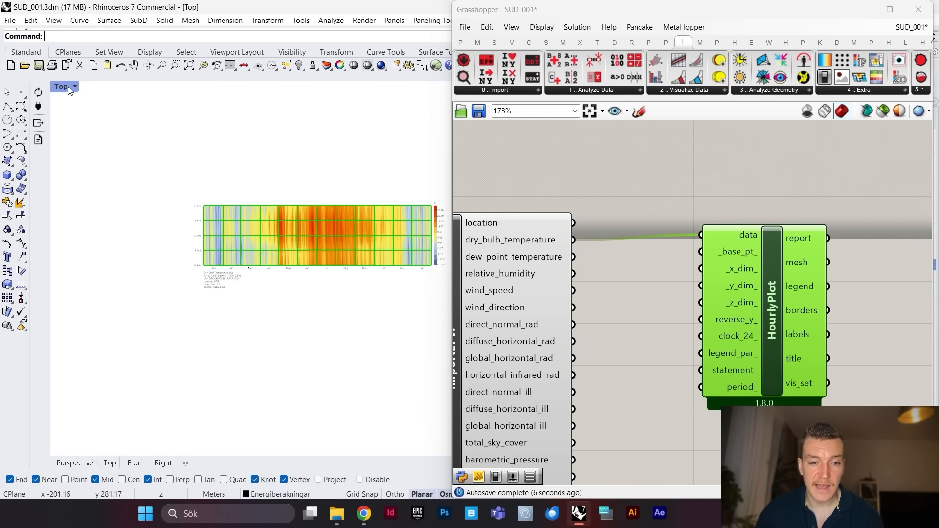
double_click(68, 86)
double_click(64, 91)
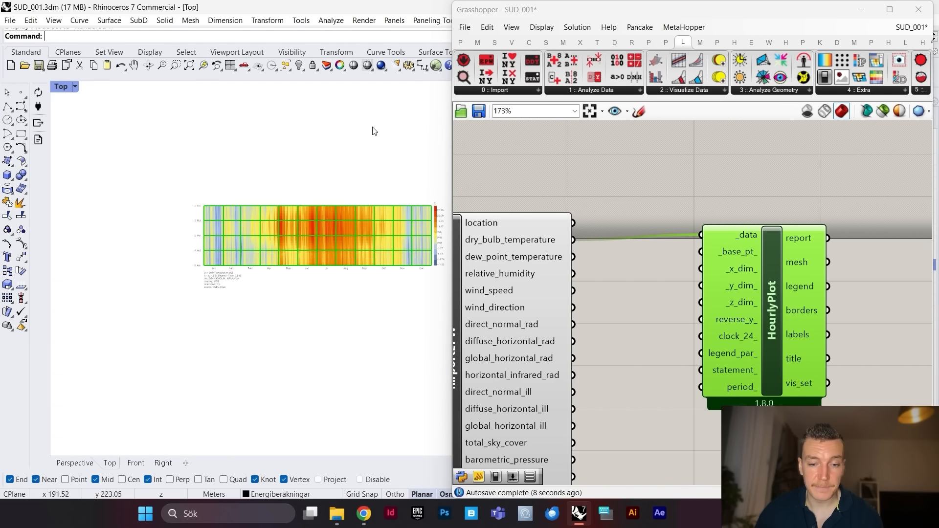
Step: Deselect the HourlyPlot component and narrow the Grasshopper window so the Rhino viewport has room for the whole temperature plot
left_click(570, 209)
scroll(256, 235, "down", 3)
scroll(323, 226, "up", 7)
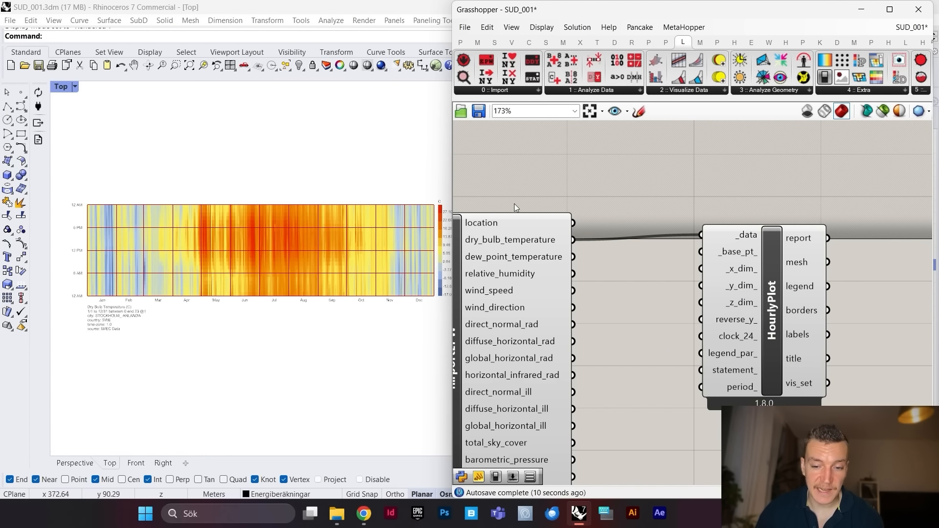
left_click_drag(453, 152, 640, 187)
scroll(529, 264, "down", 4)
scroll(360, 239, "up", 6)
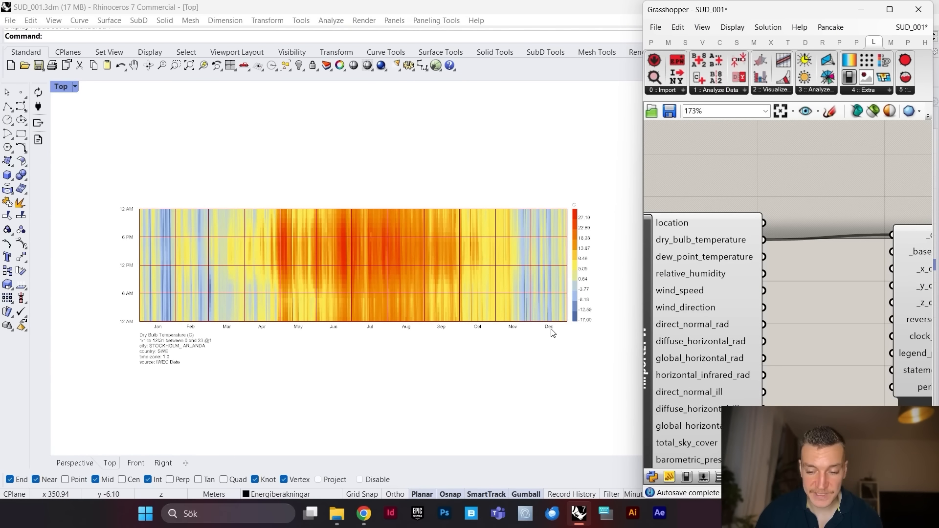
Step: Examine the dry bulb temperature plot in the Top viewport, including its hour and month axes and colour legend
scroll(543, 333, "up", 3)
scroll(321, 309, "down", 3)
scroll(239, 283, "up", 2)
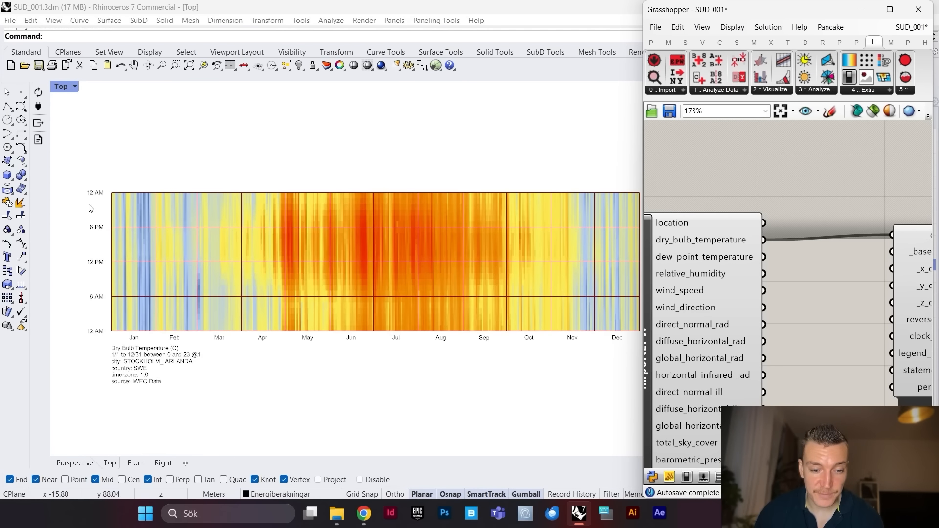
scroll(94, 335, "down", 2)
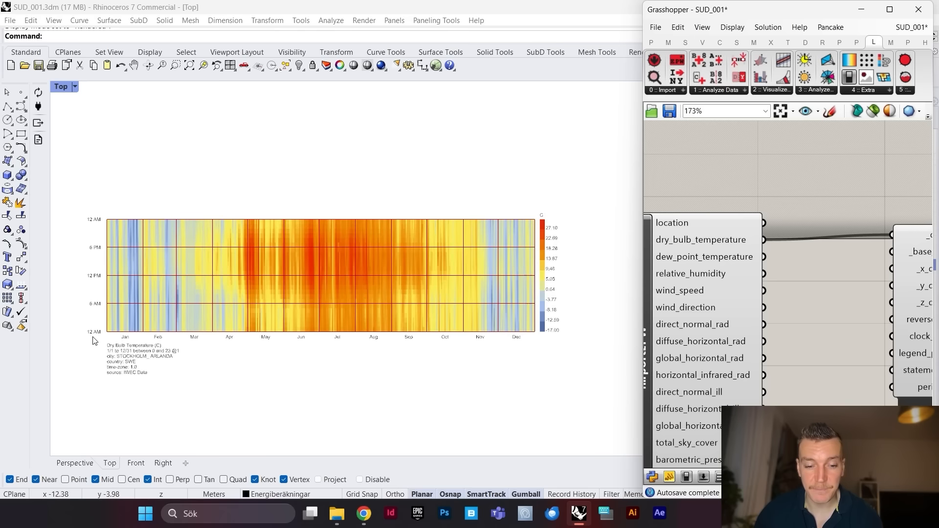
scroll(98, 335, "up", 2)
scroll(103, 336, "down", 2)
scroll(230, 335, "up", 2)
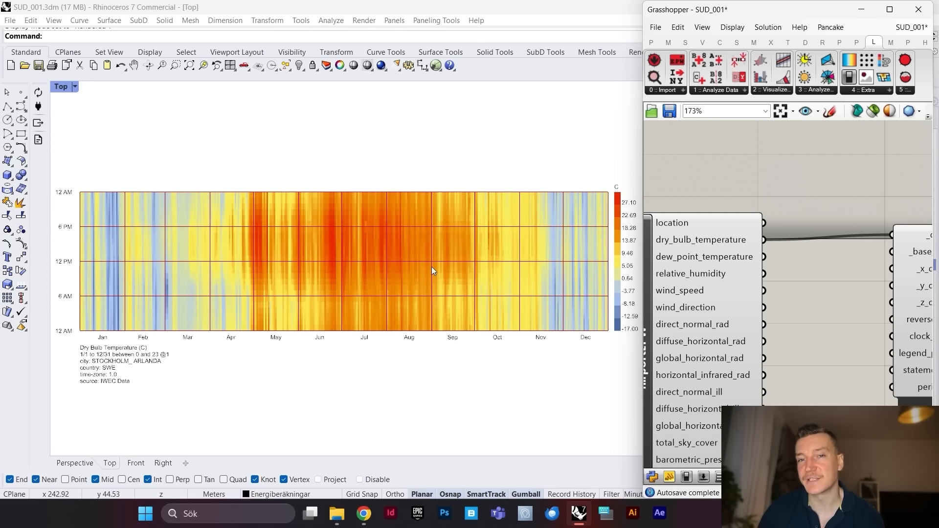
Step: Replace the HourlyPlot component's _data source with the relative_humidity output of ImportEPW
scroll(428, 282, "down", 3)
scroll(823, 254, "down", 4)
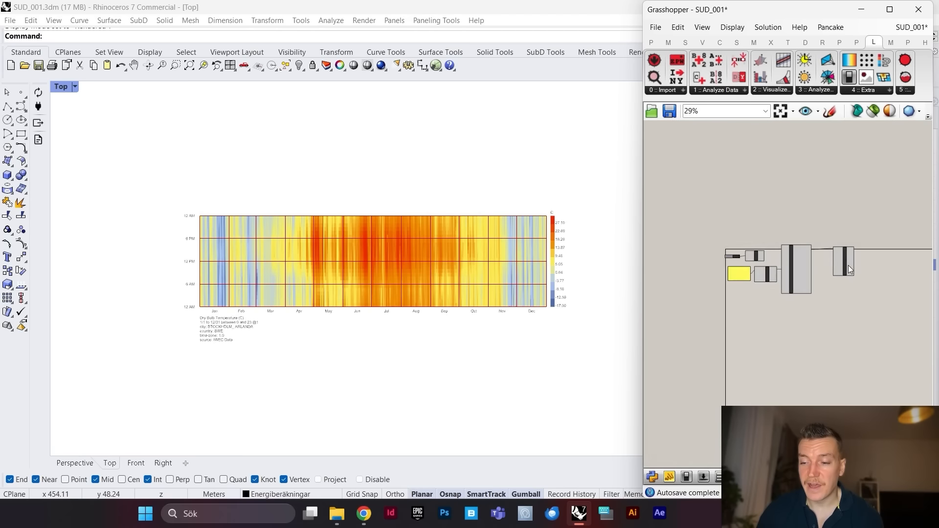
scroll(839, 275, "up", 1)
left_click_drag(824, 258, 839, 259)
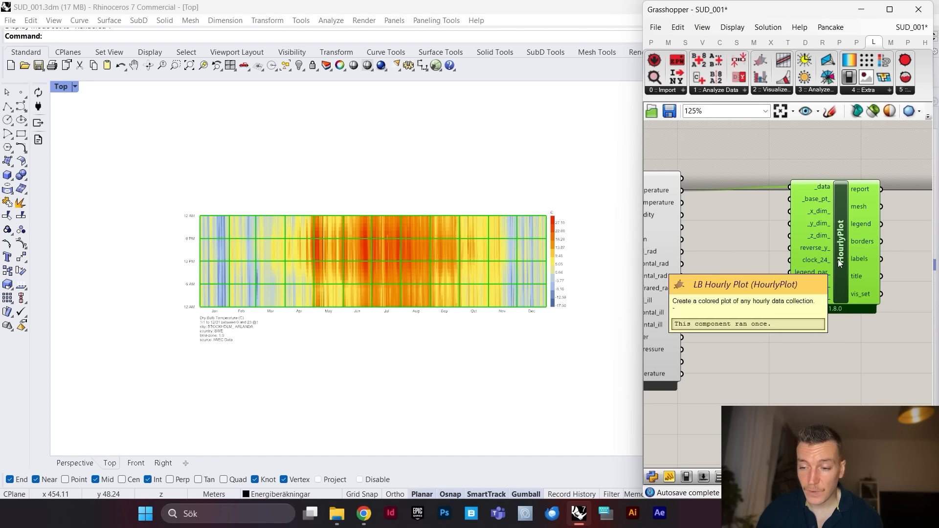
scroll(687, 218, "down", 1)
right_click_drag(651, 208, 687, 218)
scroll(688, 217, "up", 2)
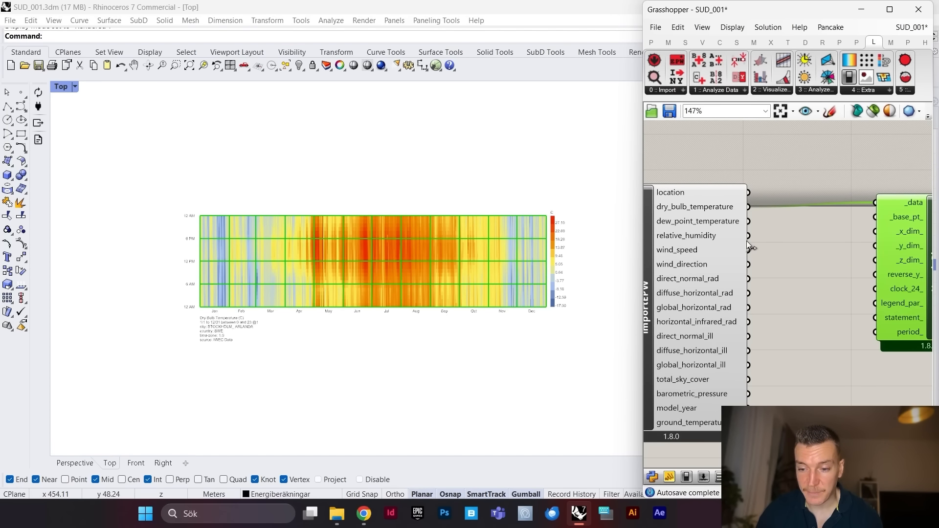
left_click_drag(752, 240, 881, 202)
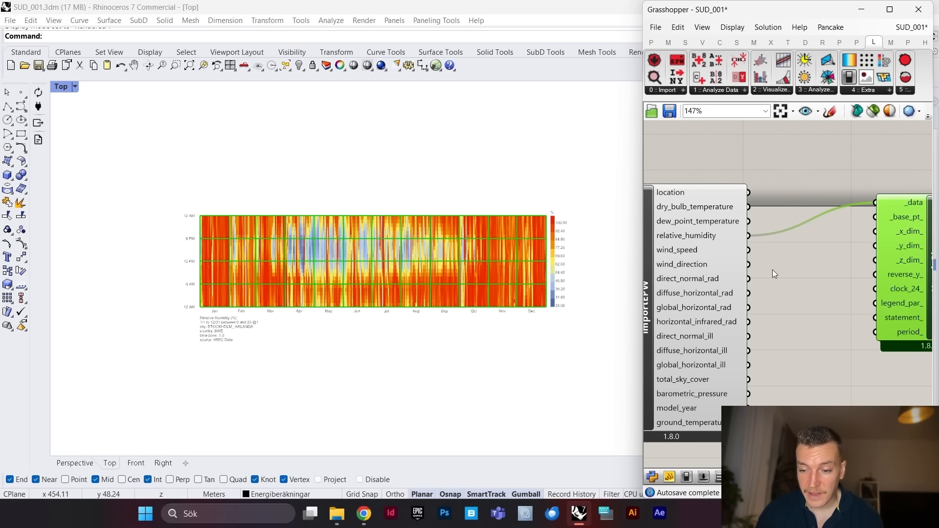
Step: Feed ImportEPW's wind_speed output into the _data input of HourlyPlot, leaving it as the only source
left_click_drag(753, 251, 877, 205)
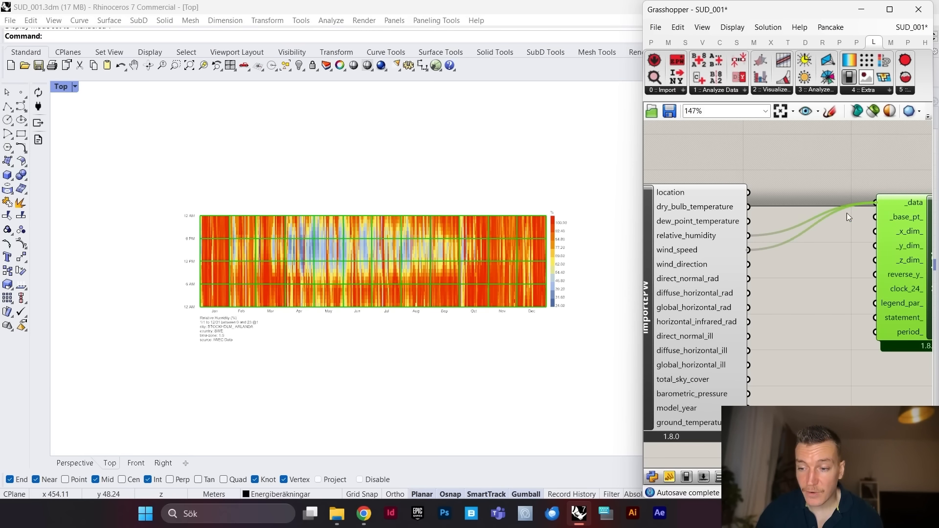
scroll(684, 214, "down", 3)
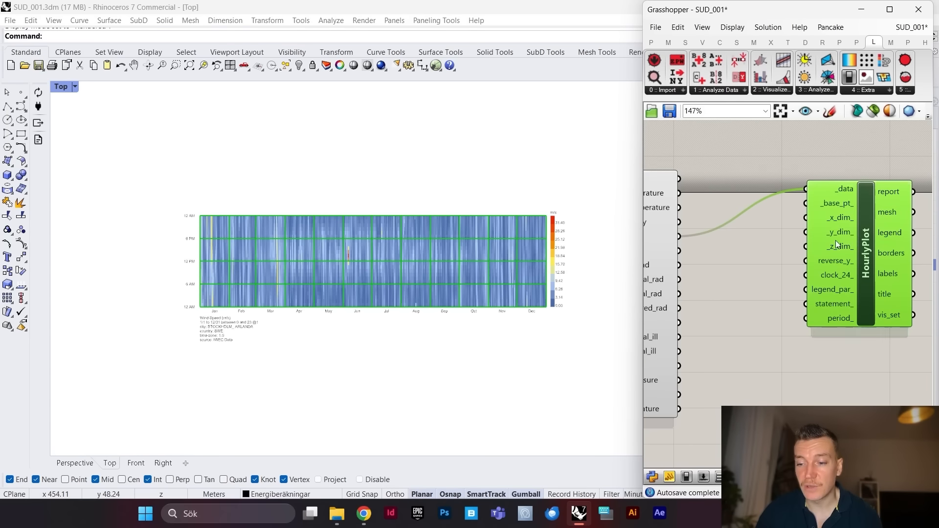
scroll(818, 232, "up", 3)
scroll(817, 232, "down", 4)
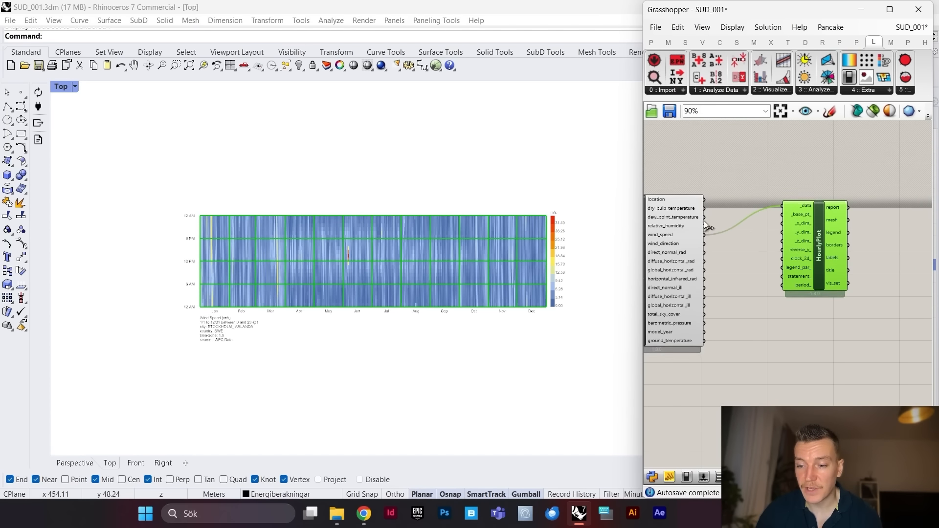
Step: Reconnect ImportEPW's dry_bulb_temperature output to the _data input of HourlyPlot in place of wind_speed
scroll(710, 225, "up", 3)
scroll(728, 198, "down", 2)
scroll(832, 220, "up", 4)
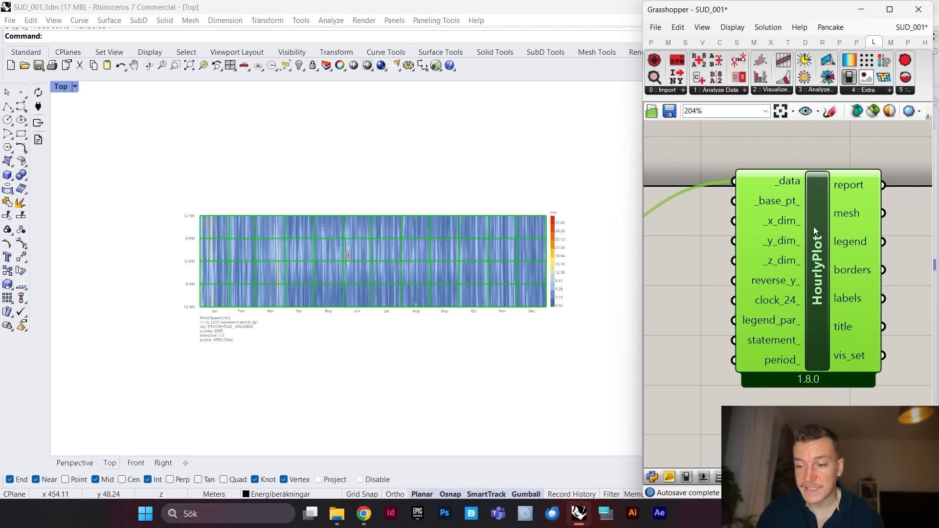
scroll(827, 235, "up", 1)
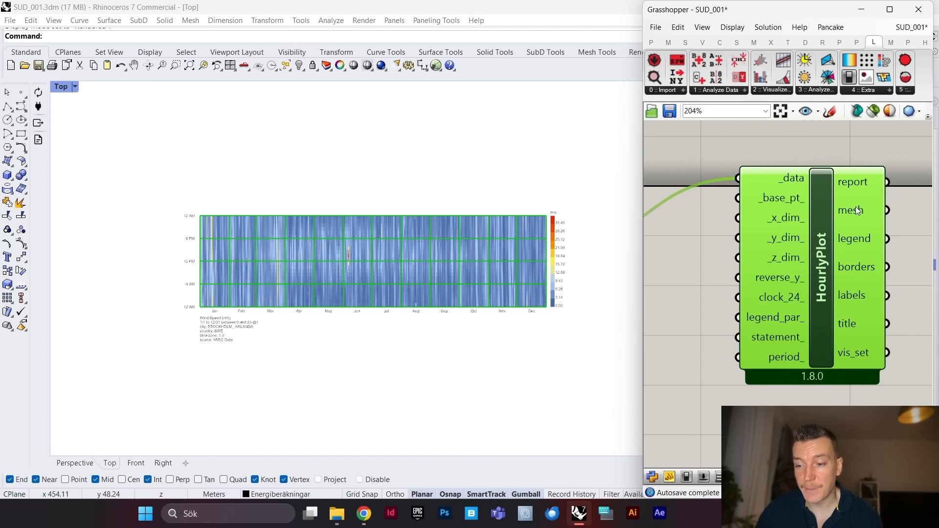
mouse_move(856, 210)
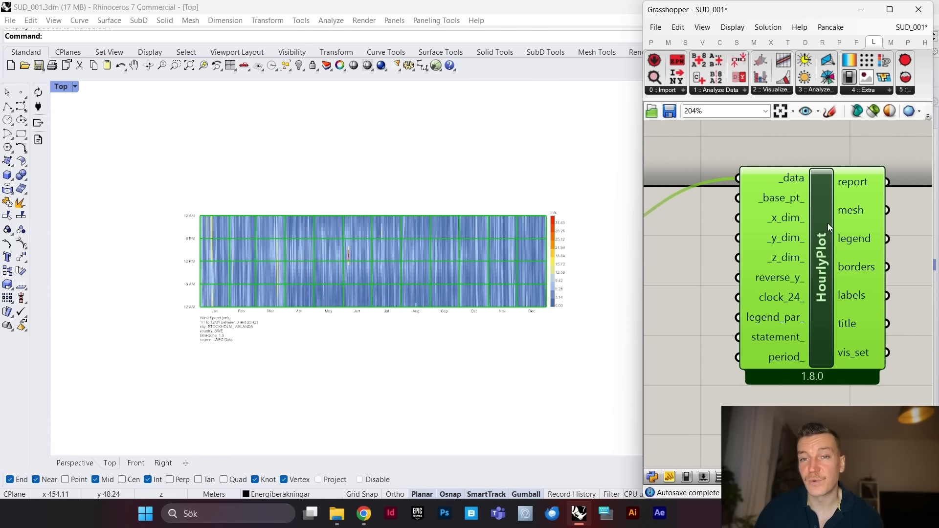
scroll(859, 231, "down", 5)
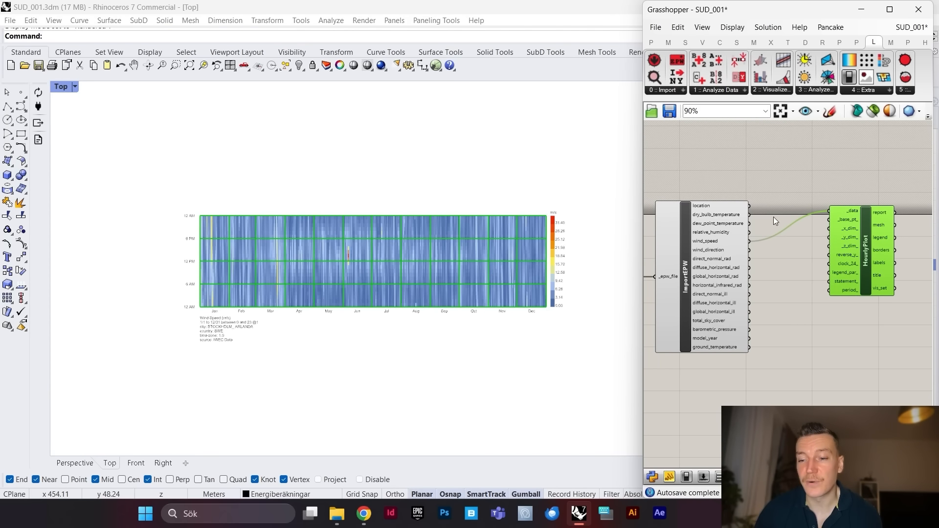
scroll(809, 236, "up", 4)
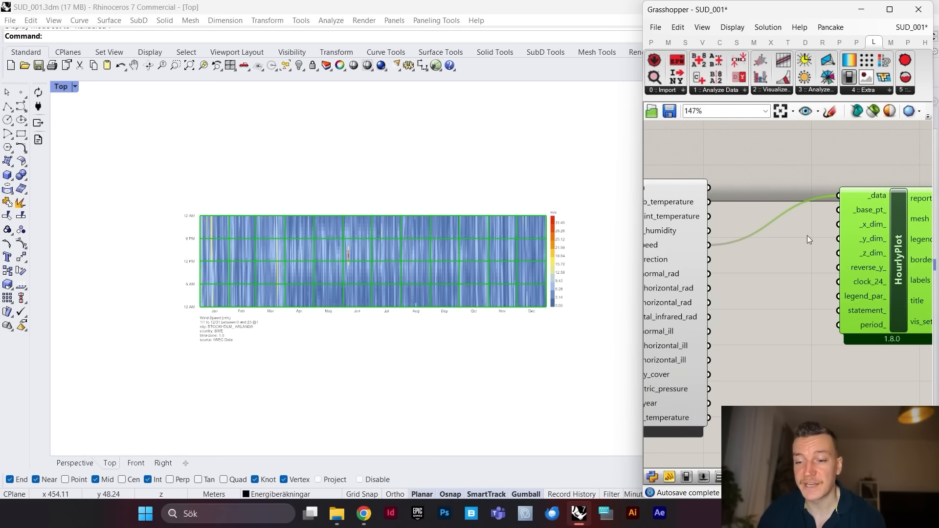
scroll(781, 218, "down", 1)
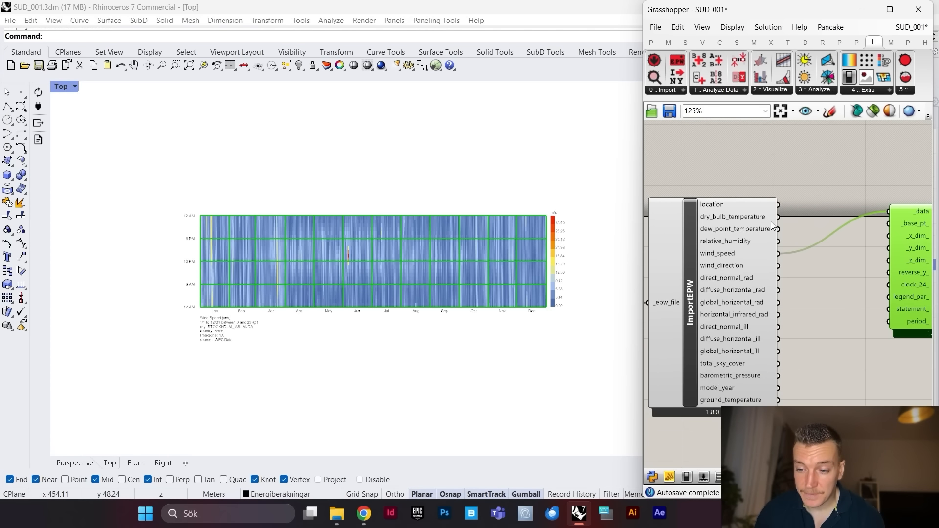
left_click_drag(748, 216, 856, 216)
Step: Turn off the preview of the HourlyPlot component and deselect it
right_click_drag(810, 218, 714, 219)
right_click(826, 220)
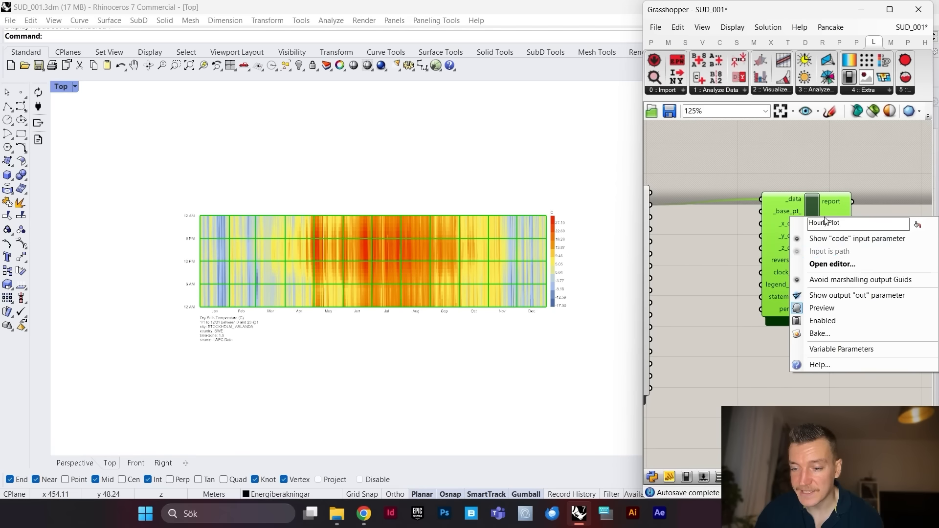
left_click(822, 308)
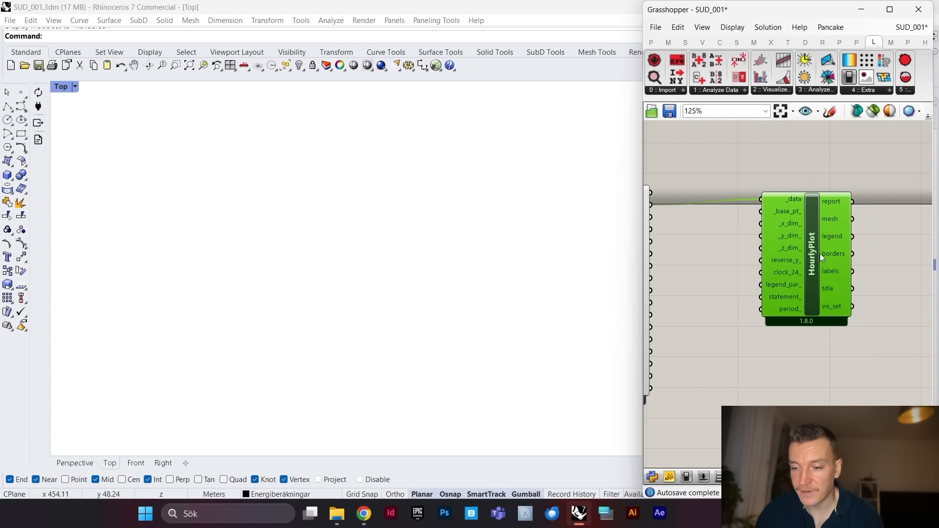
left_click(849, 238)
Step: Place a Ladybug Sunpath component on the canvas directly below HourlyPlot
scroll(849, 239, "down", 3)
scroll(806, 266, "up", 2)
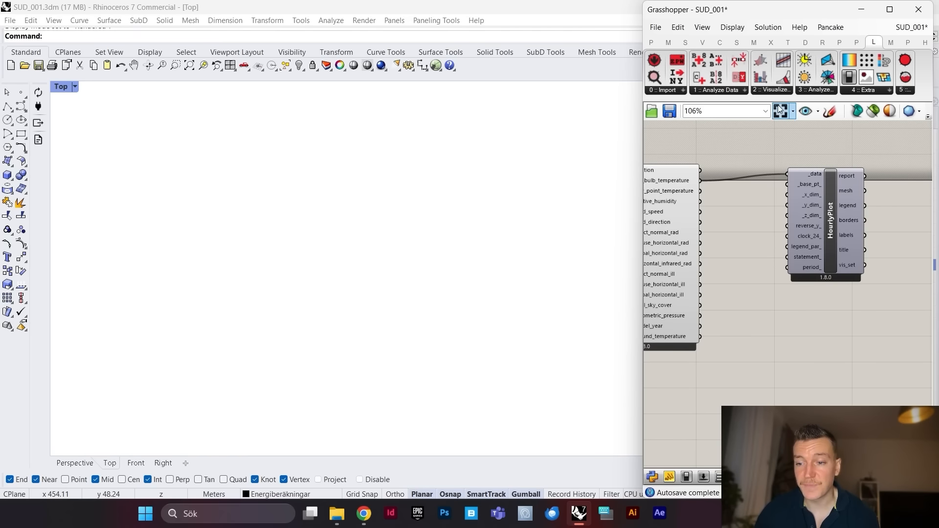
left_click(771, 91)
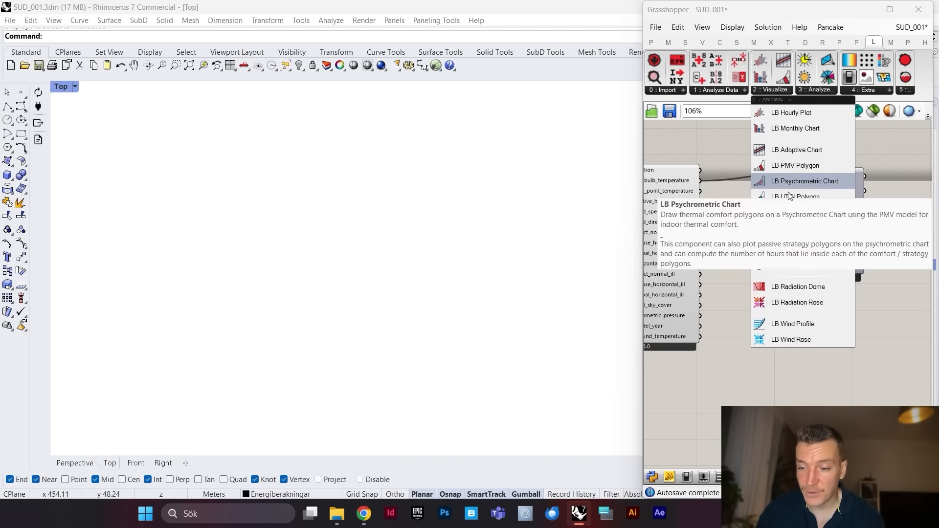
left_click(799, 267)
scroll(801, 279, "down", 3)
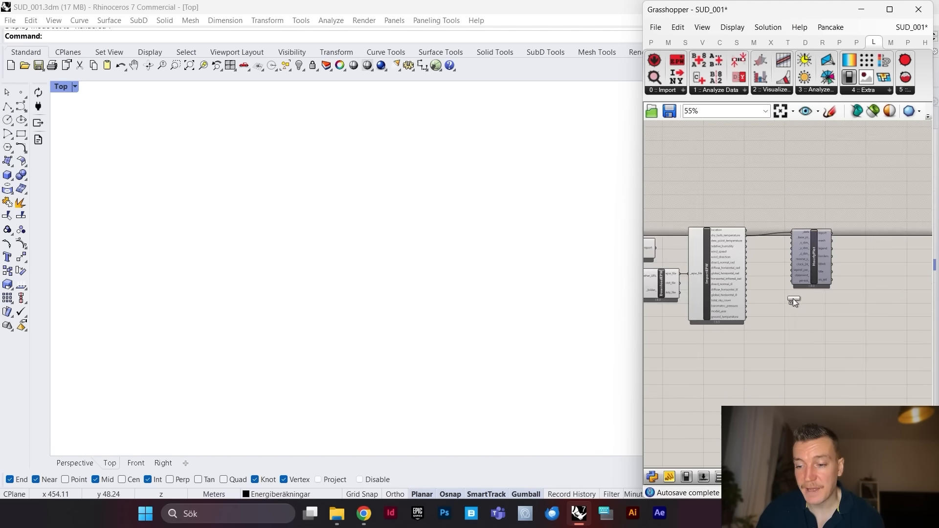
scroll(793, 307, "up", 3)
left_click(795, 315)
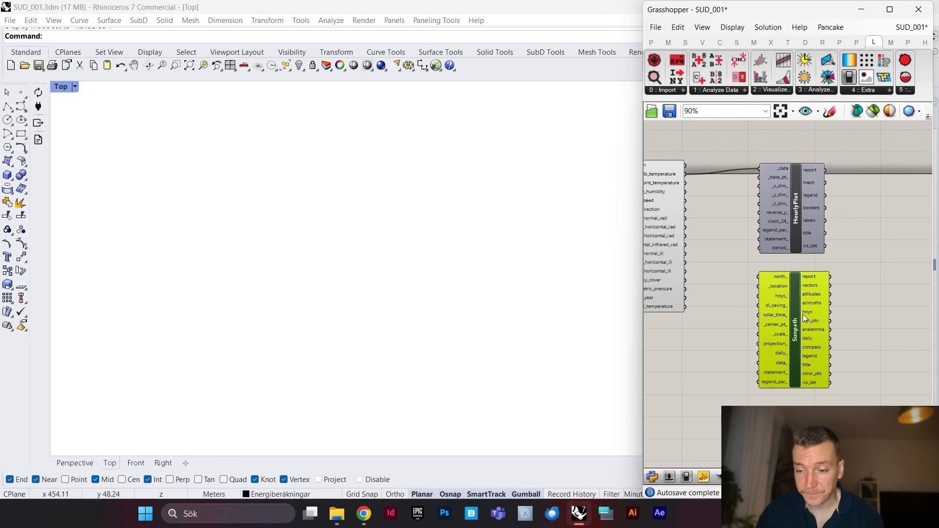
Step: In Rhino, switch from the Top viewport to a maximized Perspective viewport
double_click(61, 87)
double_click(405, 88)
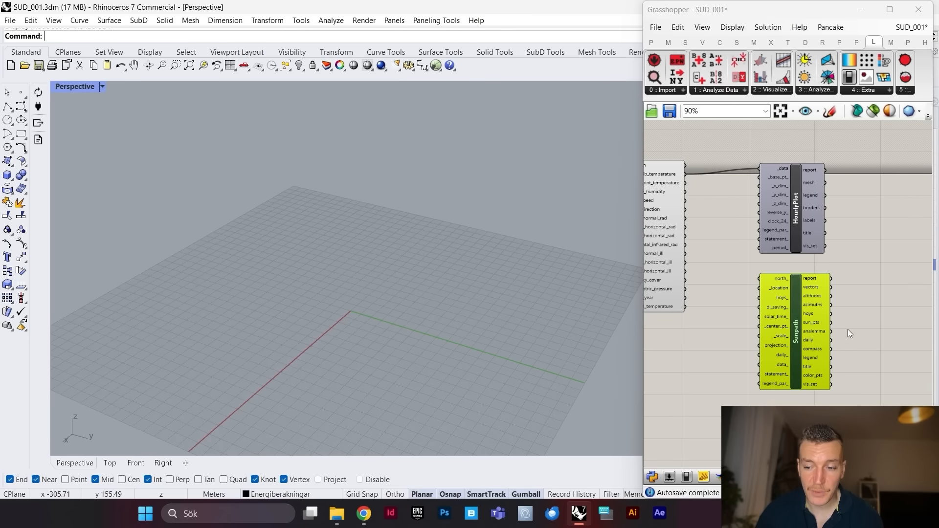
Step: In Grasshopper, try to wire ImportEPW's location output to the Sunpath component's _location input
scroll(765, 311, "up", 3)
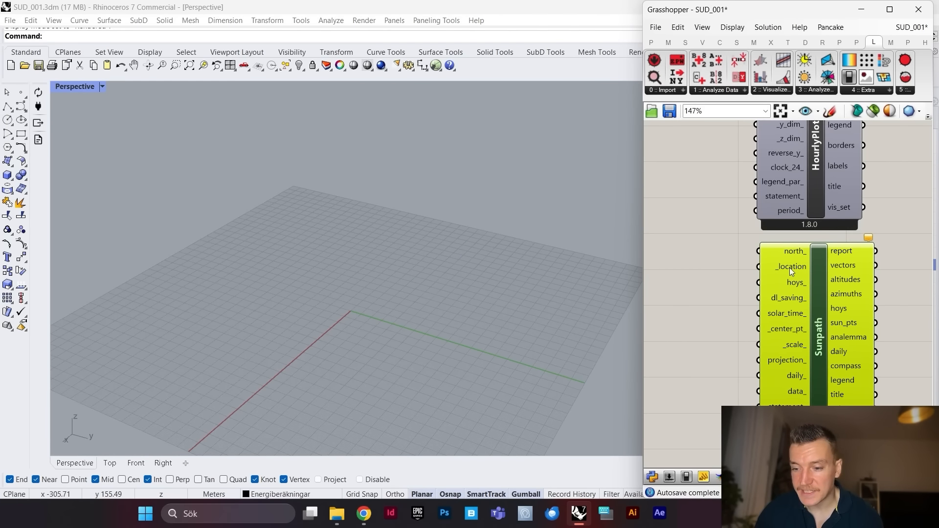
scroll(788, 267, "down", 2)
right_click_drag(759, 239, 773, 289)
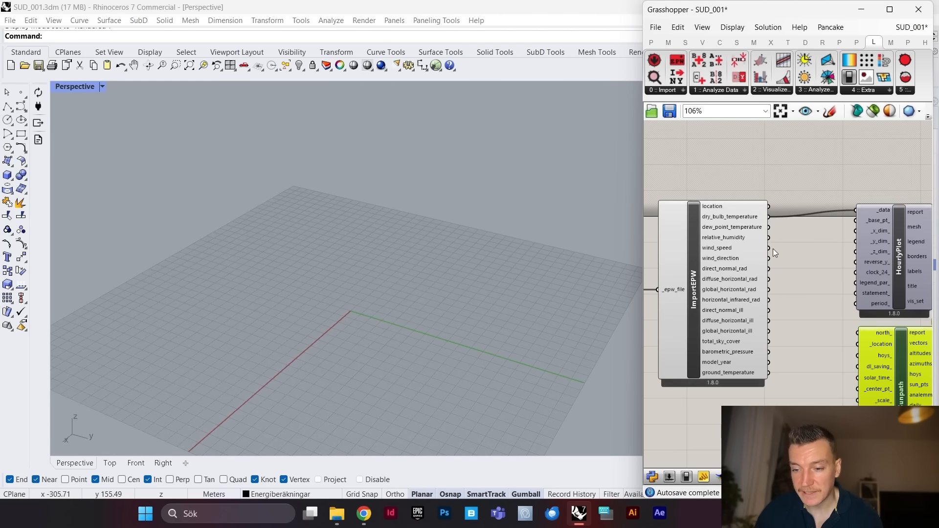
left_click_drag(770, 206, 850, 348)
scroll(791, 287, "up", 6)
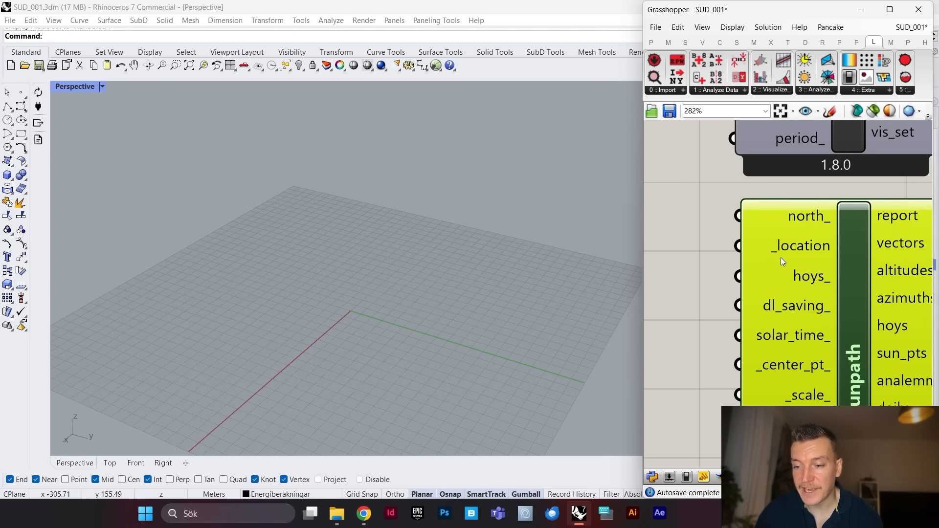
scroll(800, 259, "down", 2)
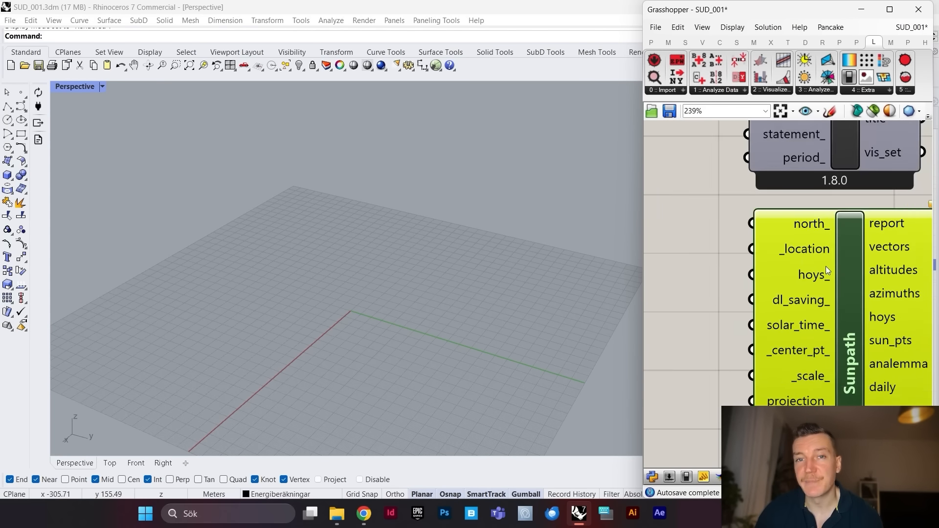
Step: Connect the location output of ImportEPW to Sunpath's _location input and deselect the Sunpath component
scroll(801, 248, "down", 6)
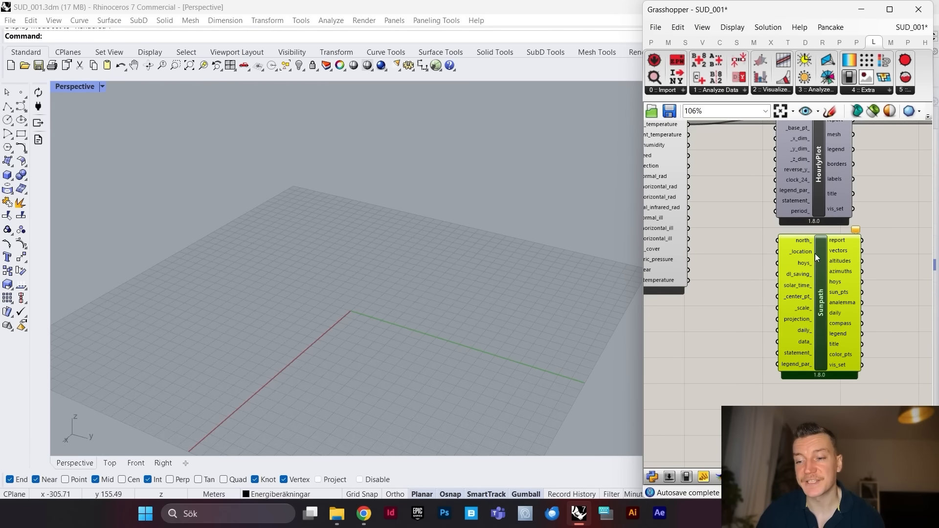
scroll(703, 166, "up", 2)
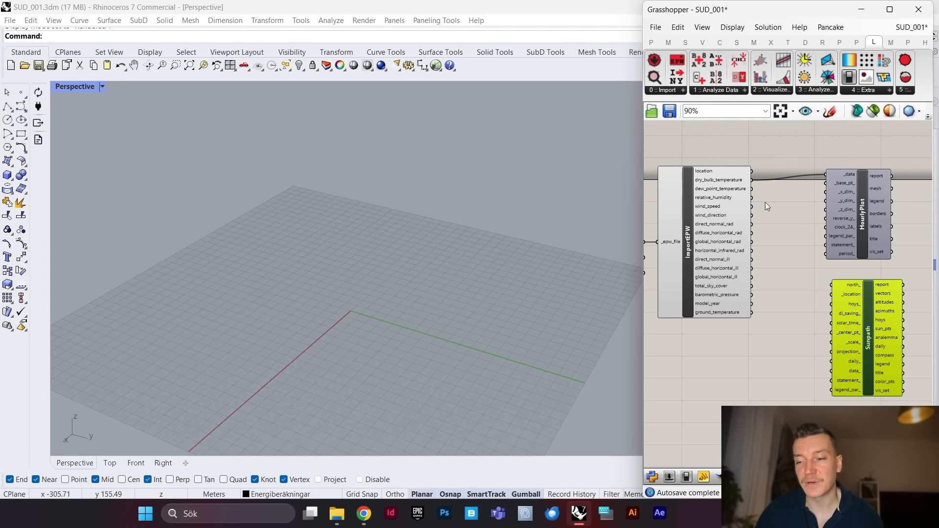
scroll(799, 210, "up", 3)
scroll(709, 191, "down", 2)
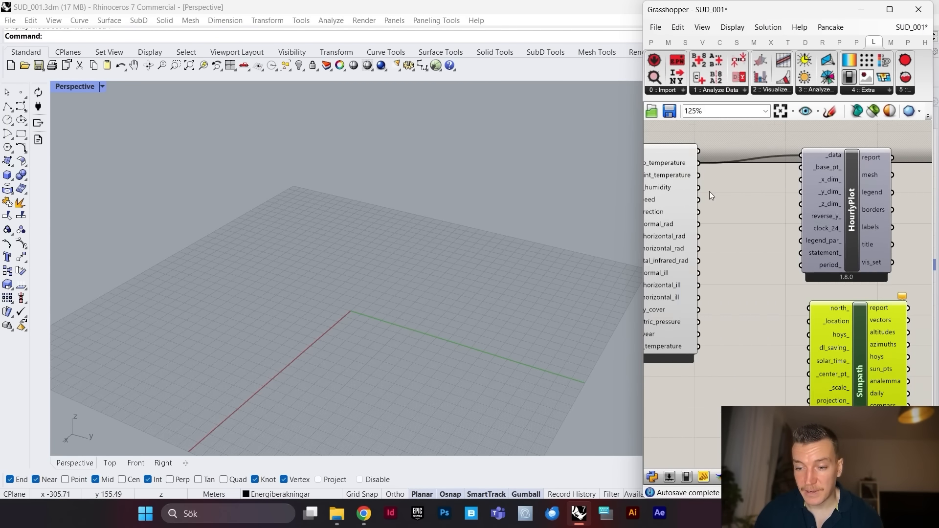
left_click_drag(765, 204, 799, 304)
left_click(729, 322)
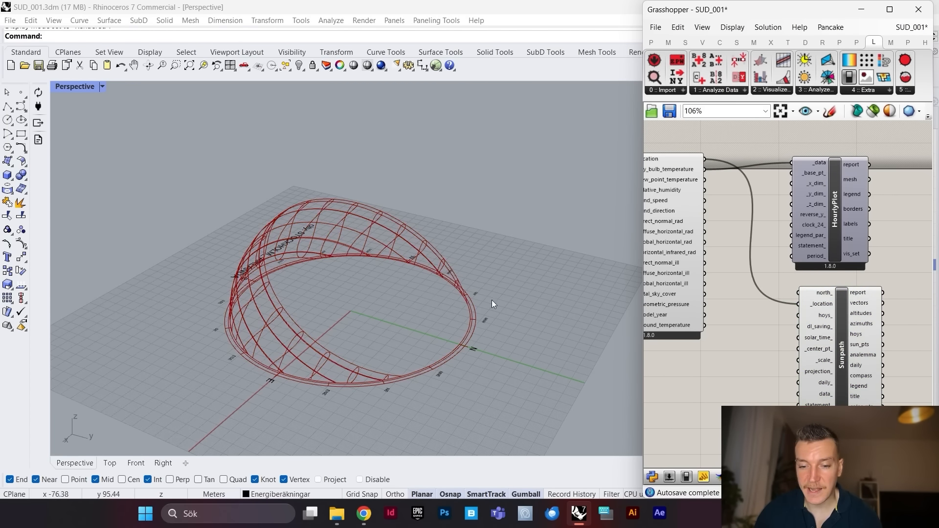
Step: Examine the Stockholm Arlanda sun path from several angles and distances in Rhino's Perspective viewport
right_click_drag(491, 300, 458, 265)
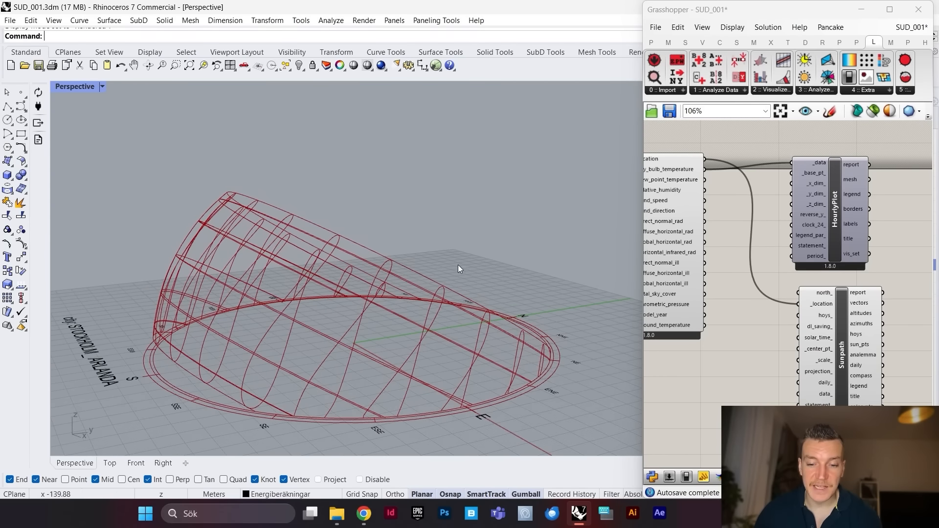
scroll(365, 310, "down", 2)
scroll(374, 315, "up", 6)
right_click_drag(416, 299, 374, 277)
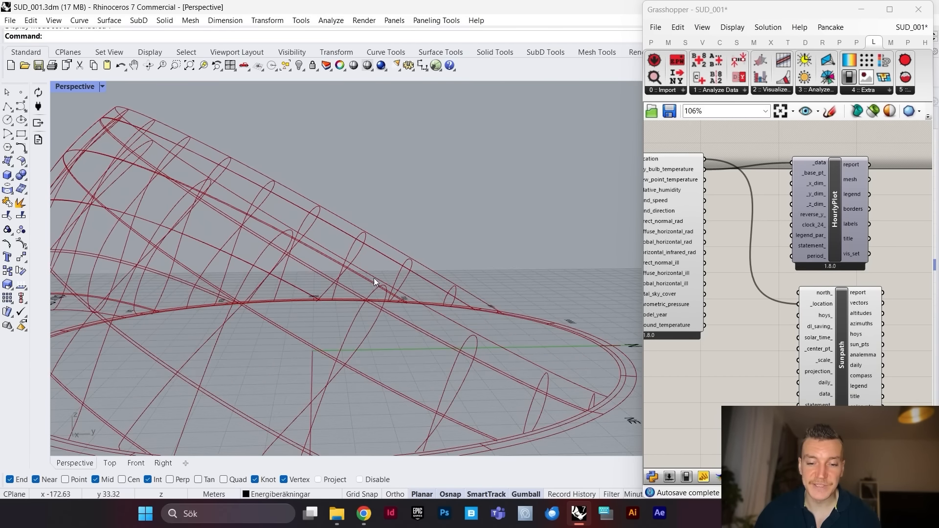
scroll(430, 313, "down", 6)
scroll(430, 312, "up", 6)
right_click_drag(444, 295, 421, 333)
scroll(420, 333, "down", 9)
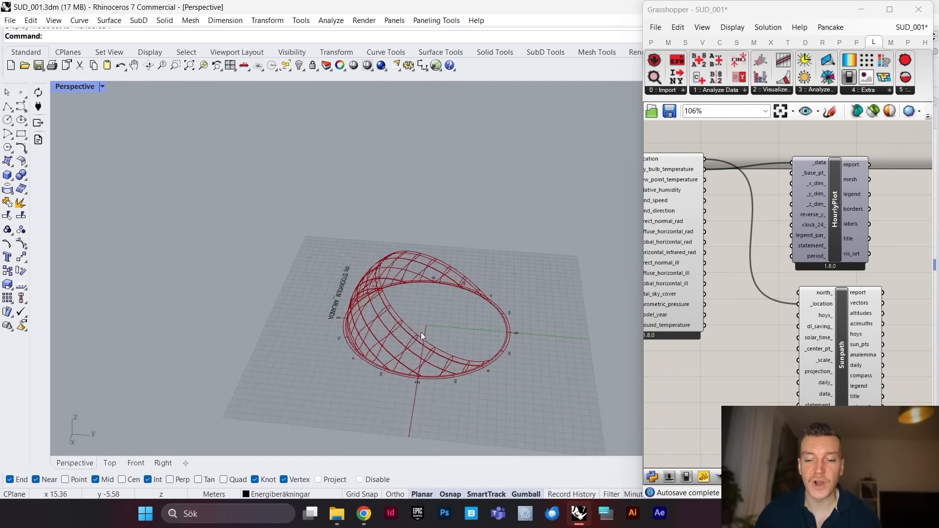
scroll(421, 332, "up", 7)
right_click_drag(484, 318, 503, 308)
scroll(468, 310, "down", 5)
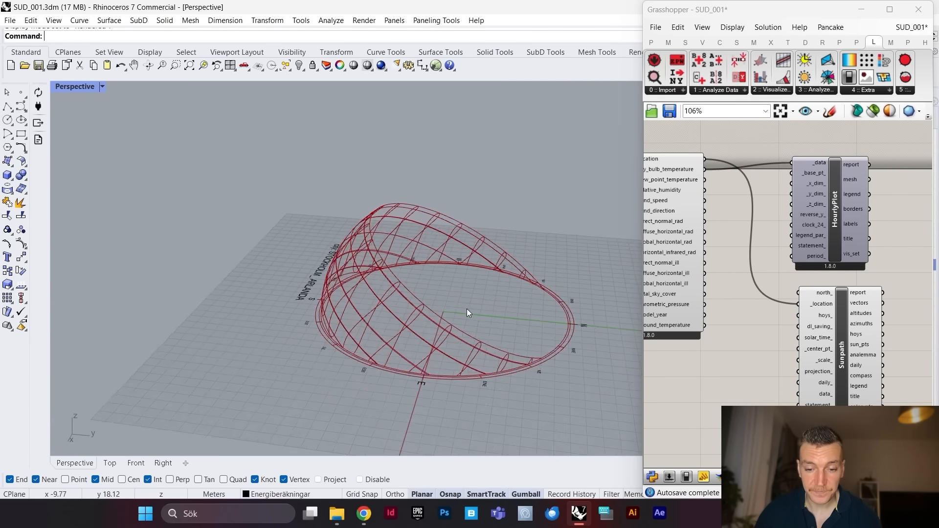
Step: Look over the sun path dome in Rhino, from a close view of its southern side out to the whole diagram
scroll(411, 331, "up", 7)
right_click_drag(395, 389, 459, 300)
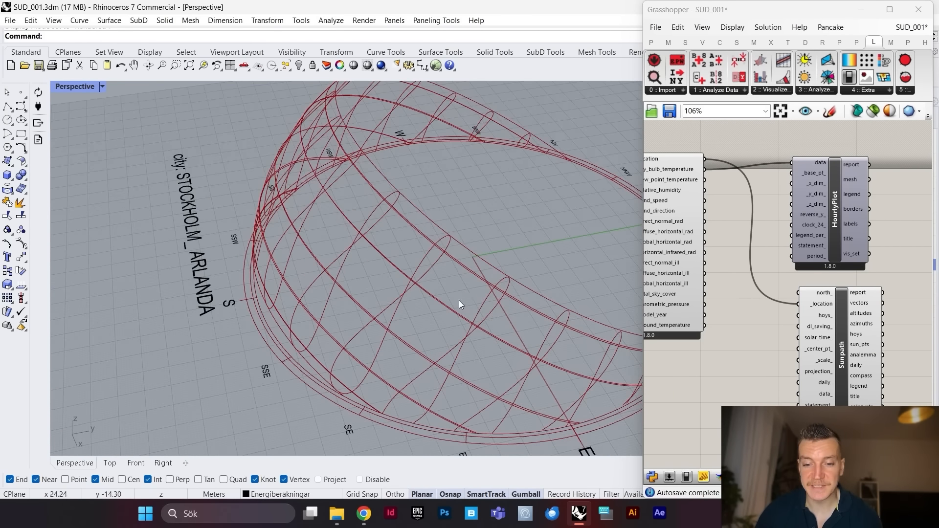
scroll(459, 300, "down", 5)
scroll(416, 261, "up", 7)
scroll(283, 282, "down", 8)
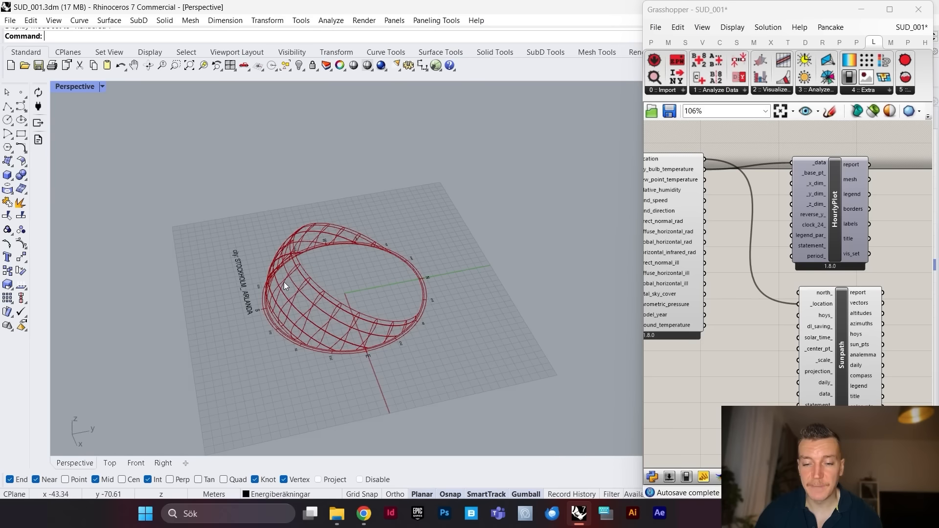
scroll(416, 306, "up", 7)
right_click_drag(424, 310, 422, 271)
scroll(808, 274, "down", 4)
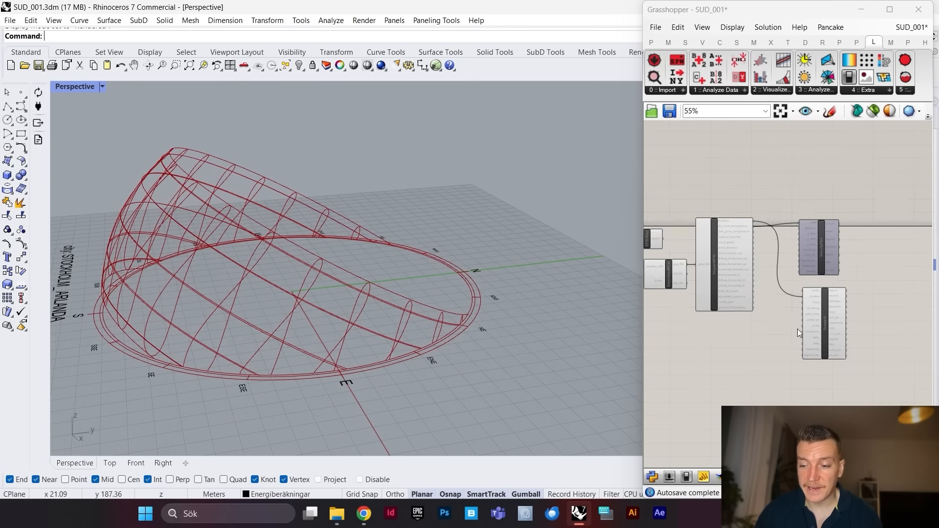
Step: Inspect the Sunpath component's inputs on the Grasshopper canvas and highlight its geometry in the Rhino viewport
scroll(799, 331, "up", 5)
scroll(829, 318, "down", 2)
scroll(828, 319, "up", 3)
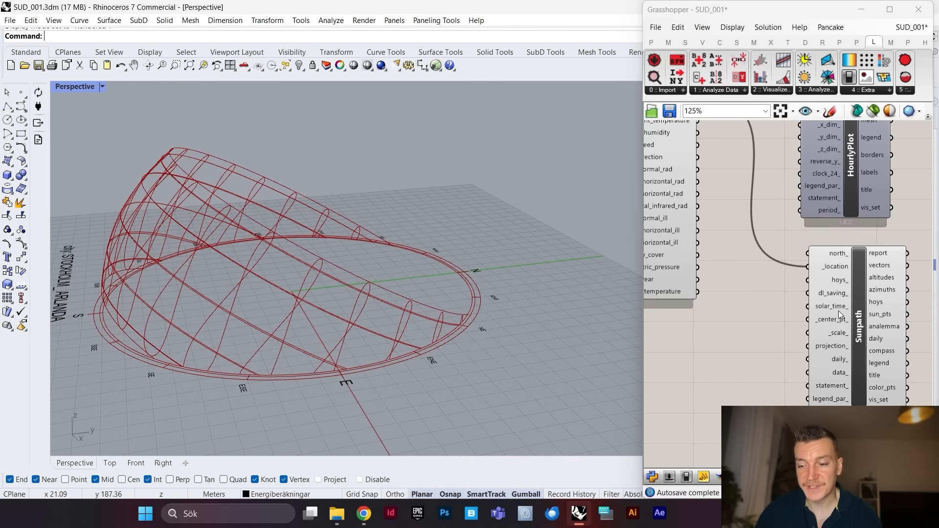
left_click(857, 299)
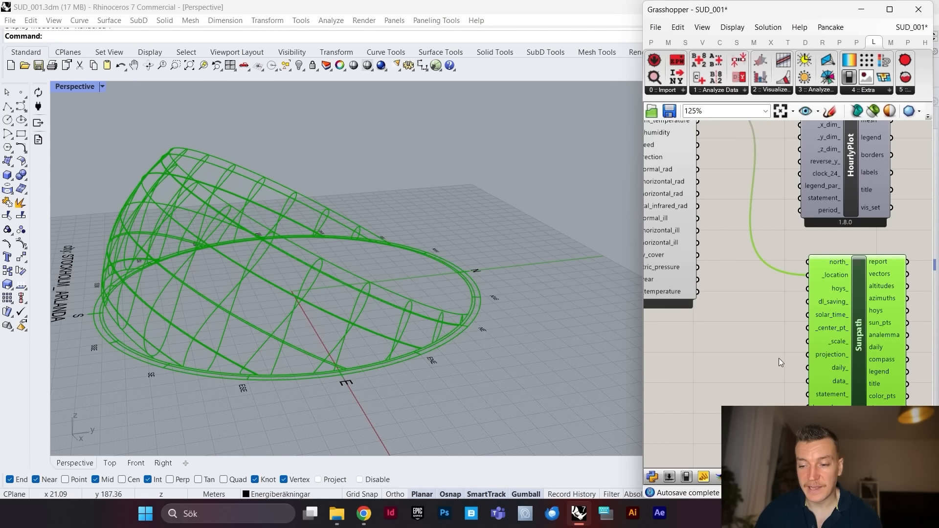
left_click(781, 363)
left_click(868, 314)
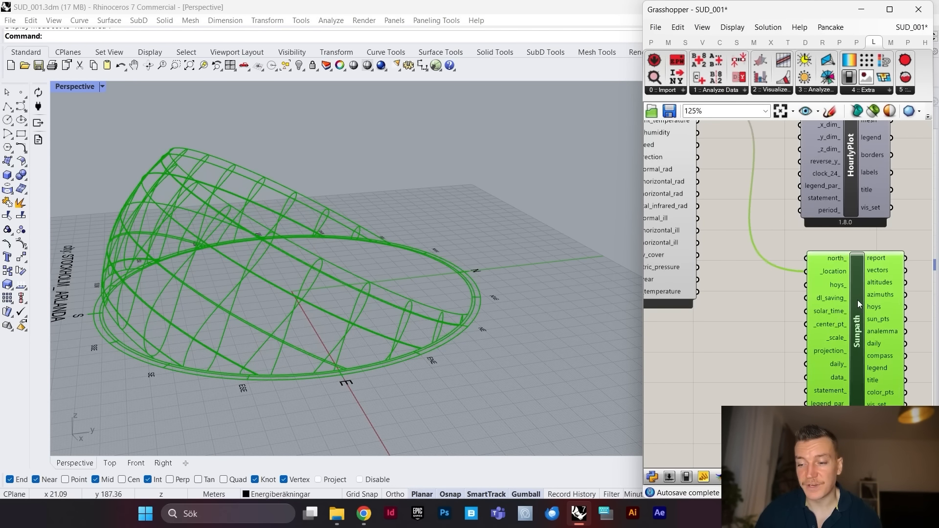
Step: Add an LB Analysis Period component to the canvas, placed between ImportEPW and Sunpath
right_click_drag(727, 384, 760, 369)
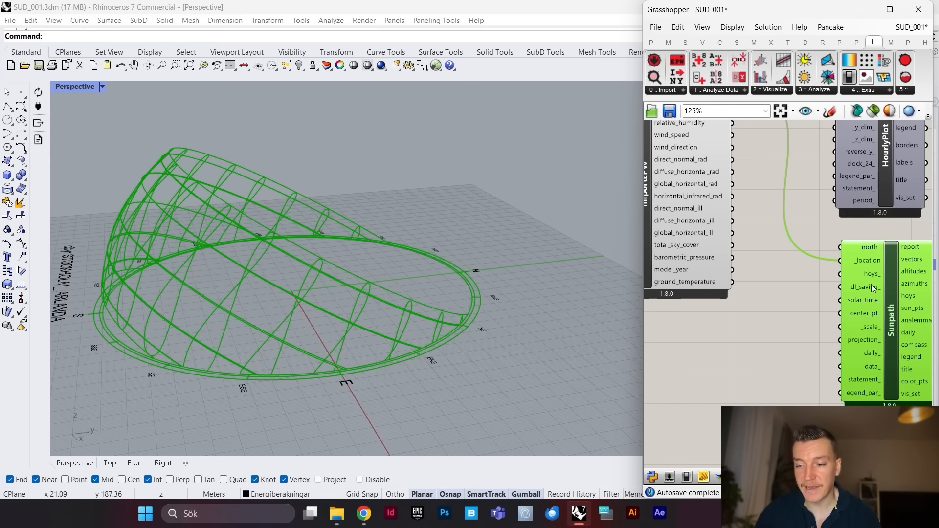
double_click(742, 345)
type("an")
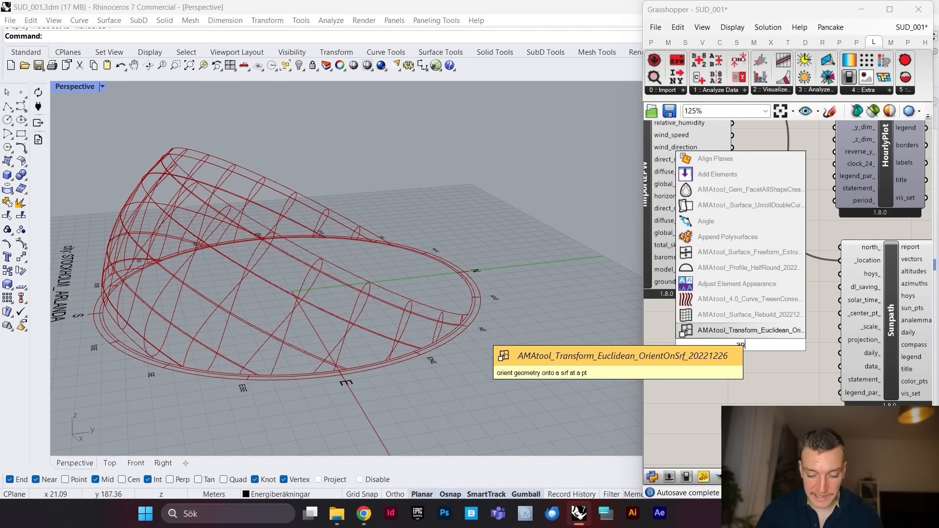
type("alys")
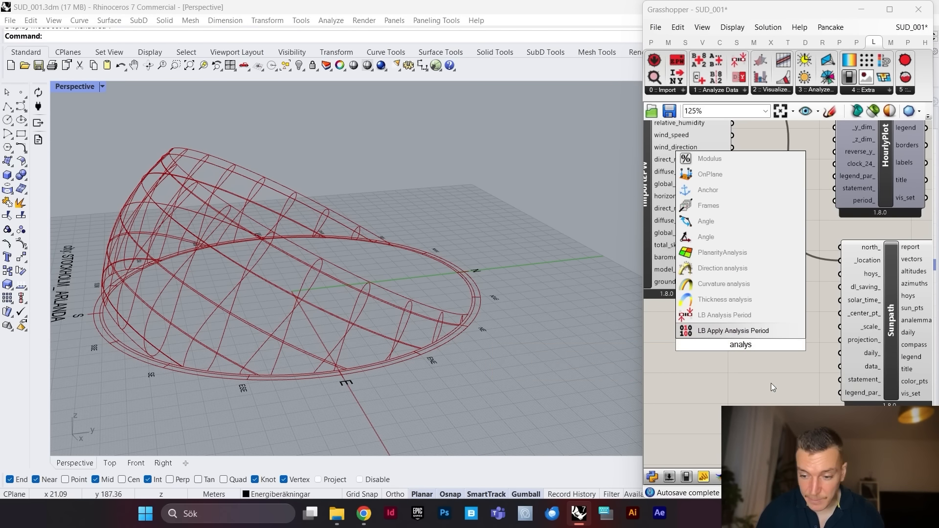
left_click(734, 316)
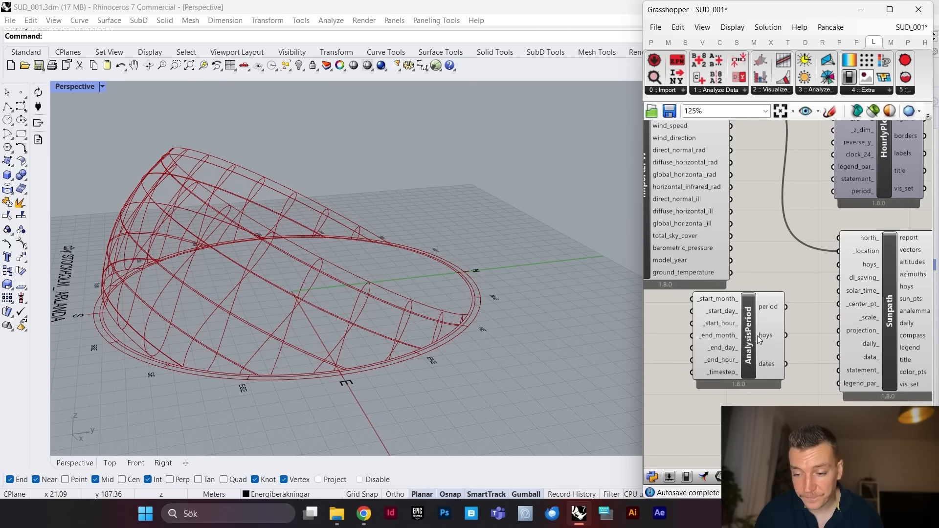
scroll(769, 360, "down", 3)
scroll(810, 352, "up", 2)
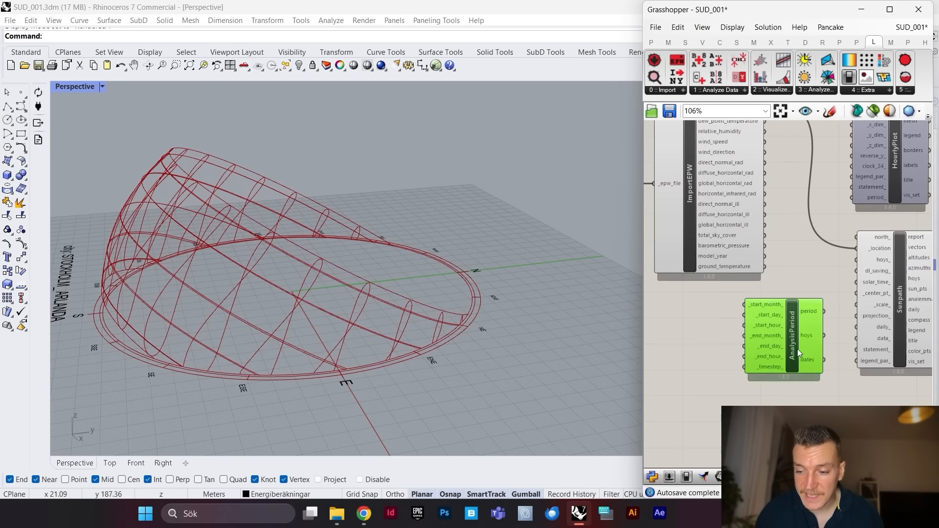
Step: Create a number slider with the value 6 and place it beside the AnalysisPeriod component's inputs
scroll(750, 343, "down", 3)
scroll(750, 331, "up", 5)
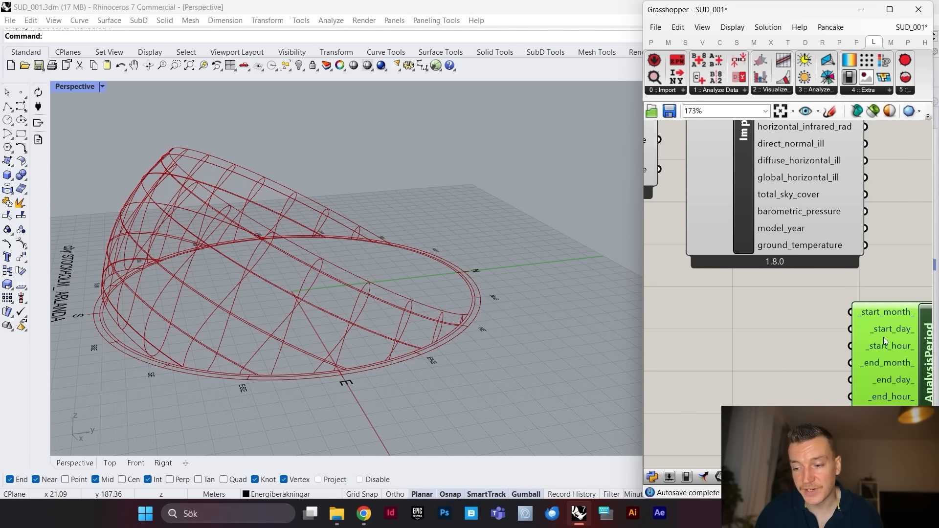
scroll(757, 310, "down", 3)
scroll(826, 328, "up", 3)
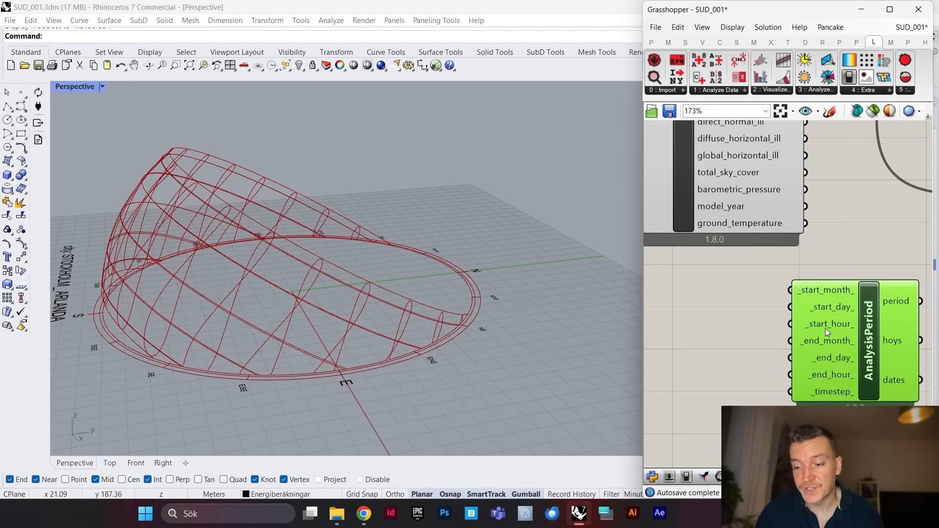
scroll(837, 372, "down", 3)
scroll(792, 362, "up", 3)
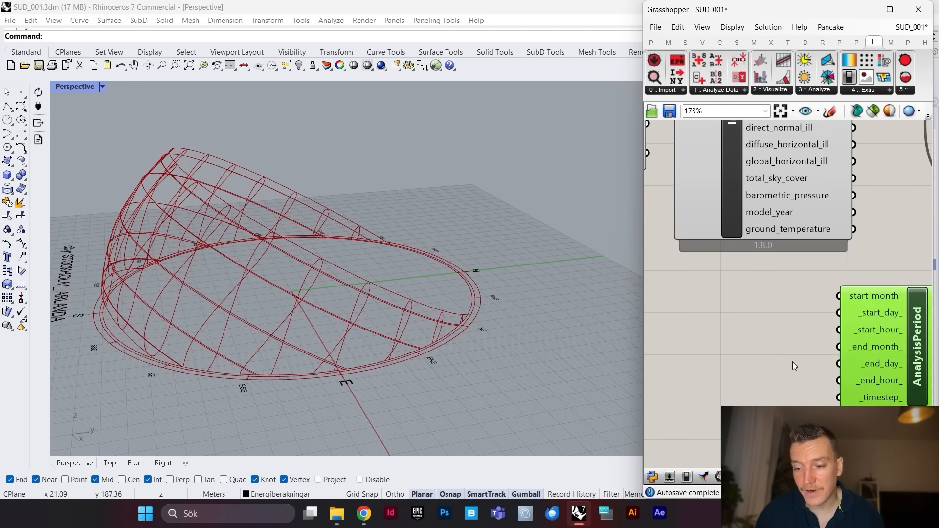
double_click(779, 350)
type("6")
key("Return")
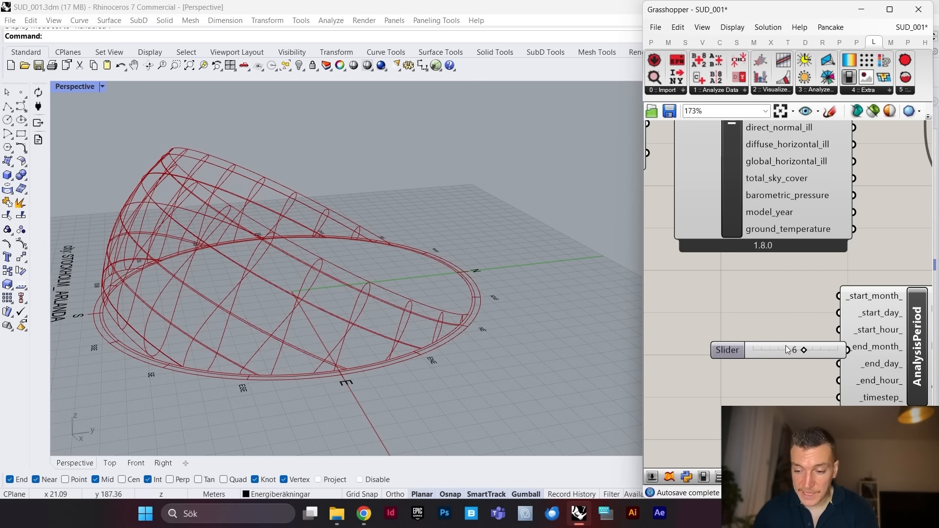
left_click_drag(806, 345, 753, 343)
Step: Connect the slider with value 6 to both the _start_month_ and _end_month_ inputs of AnalysisPeriod
scroll(780, 320, "up", 2)
scroll(750, 311, "down", 2)
scroll(754, 342, "down", 2)
scroll(775, 339, "up", 2)
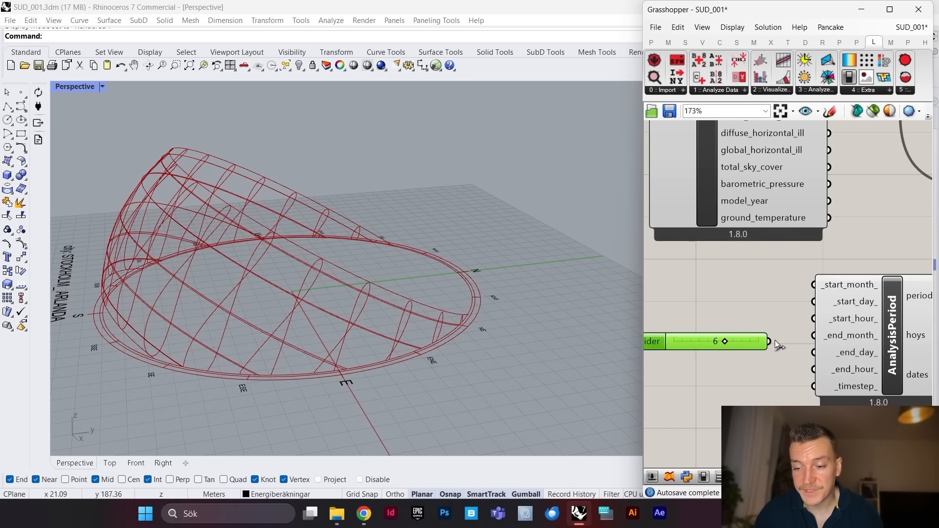
scroll(753, 333, "down", 3)
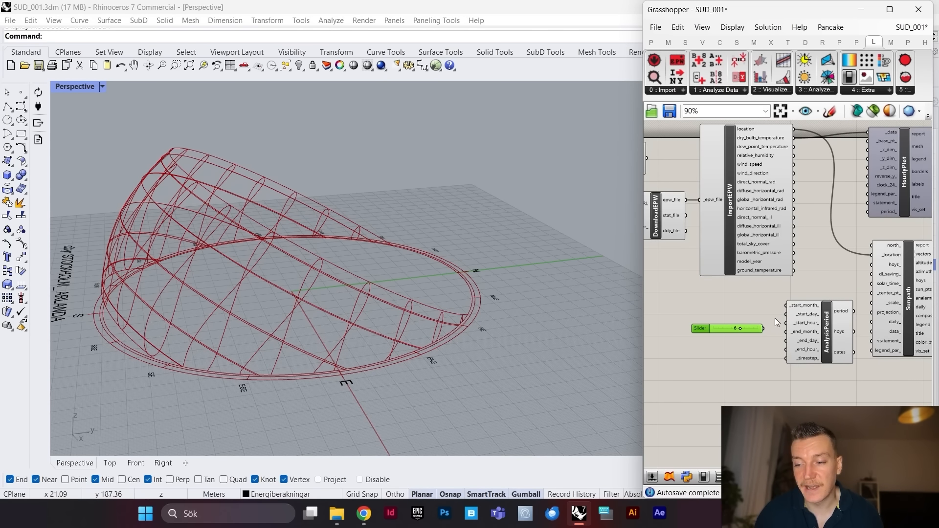
scroll(778, 323, "up", 4)
scroll(788, 328, "down", 3)
scroll(729, 324, "up", 2)
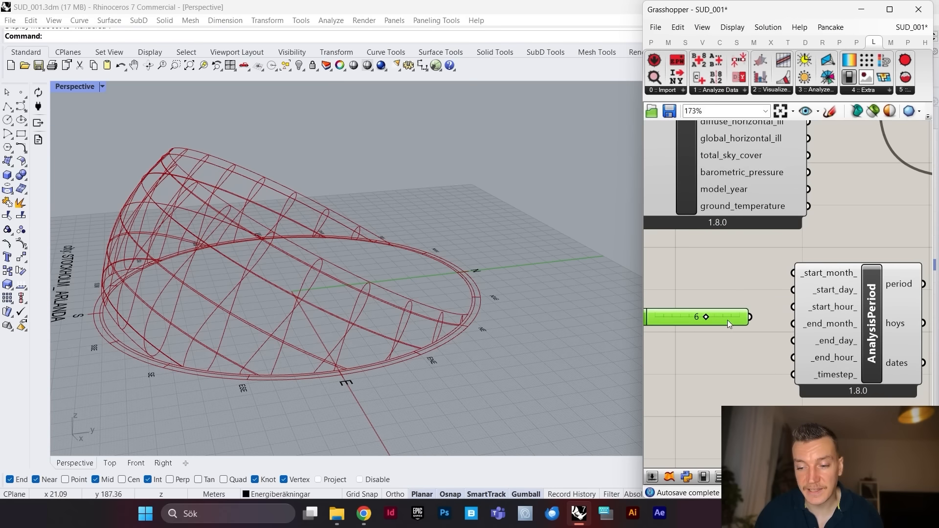
left_click_drag(750, 317, 794, 273)
mouse_move(768, 316)
left_mouse_down()
mouse_move(744, 319)
mouse_move(769, 325)
left_mouse_up()
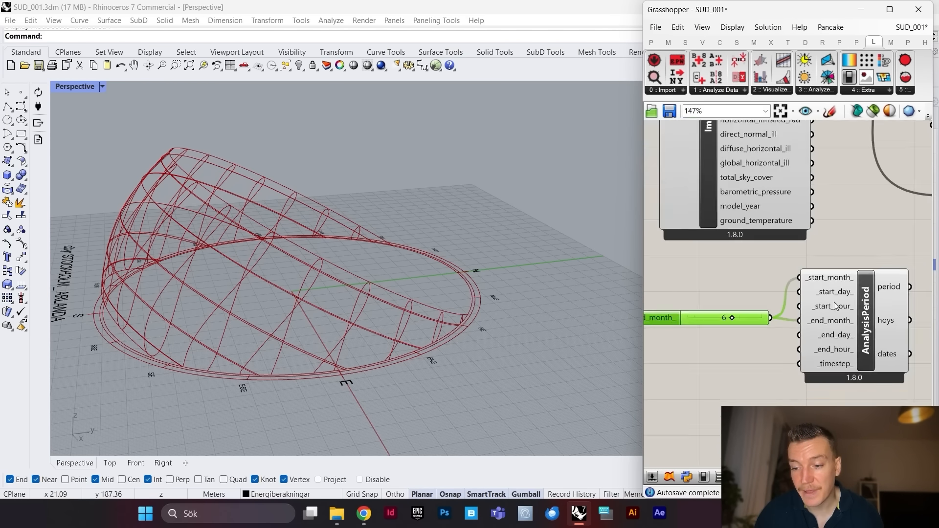
Step: Add a number slider set to 21 and connect it to AnalysisPeriod's _start_day_ and _end_day_ inputs
scroll(782, 333, "up", 2)
double_click(757, 335)
type("2")
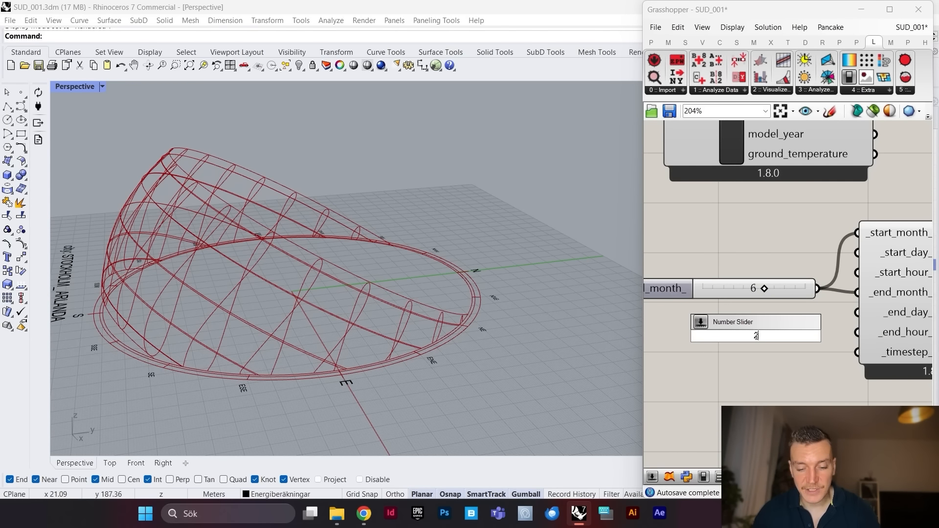
type("1")
key("Return")
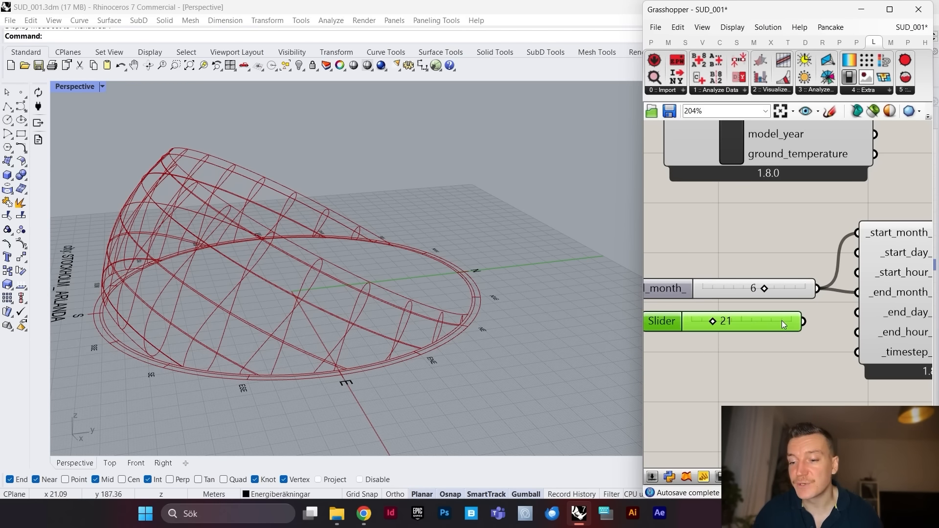
right_click_drag(791, 322, 780, 325)
left_click_drag(797, 323, 846, 256)
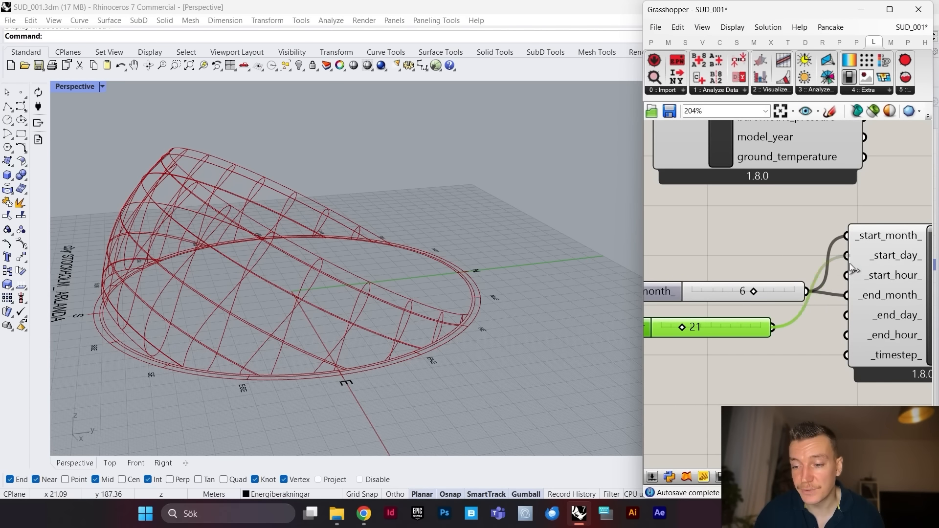
mouse_move(799, 333)
left_mouse_down()
mouse_move(841, 315)
mouse_move(844, 334)
mouse_move(851, 276)
mouse_move(816, 331)
left_mouse_up()
scroll(878, 287, "down", 5)
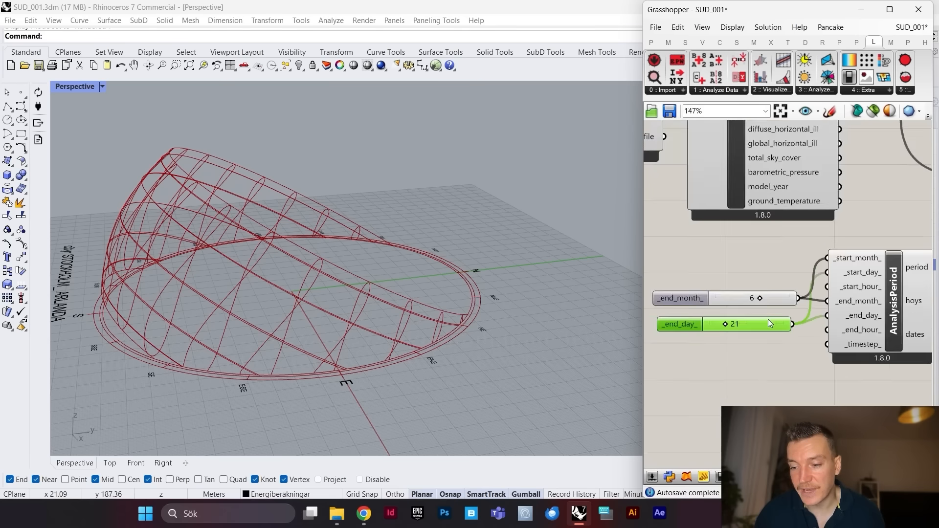
Step: Connect AnalysisPeriod's hoys output to Sunpath's hoys_ input, select Sunpath to highlight the result, and deselect it
scroll(876, 294, "up", 5)
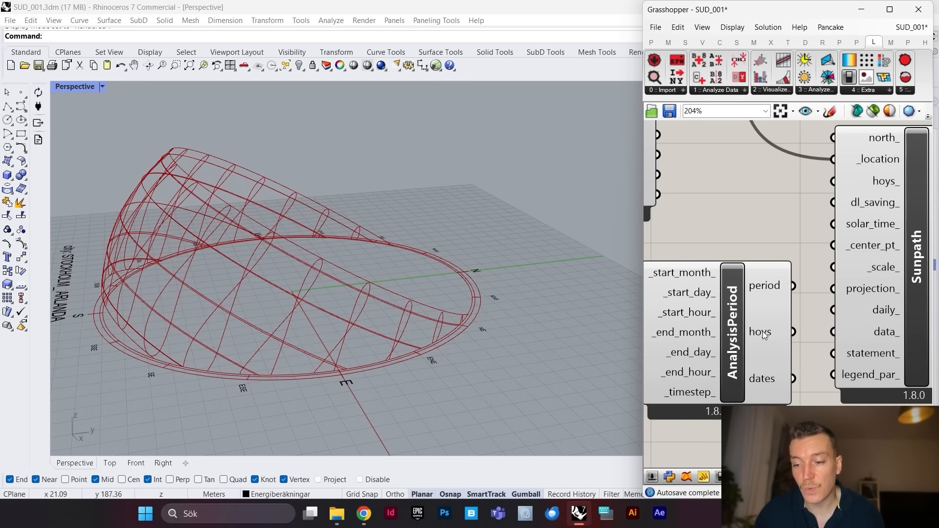
left_click_drag(796, 334, 834, 181)
scroll(849, 249, "down", 2)
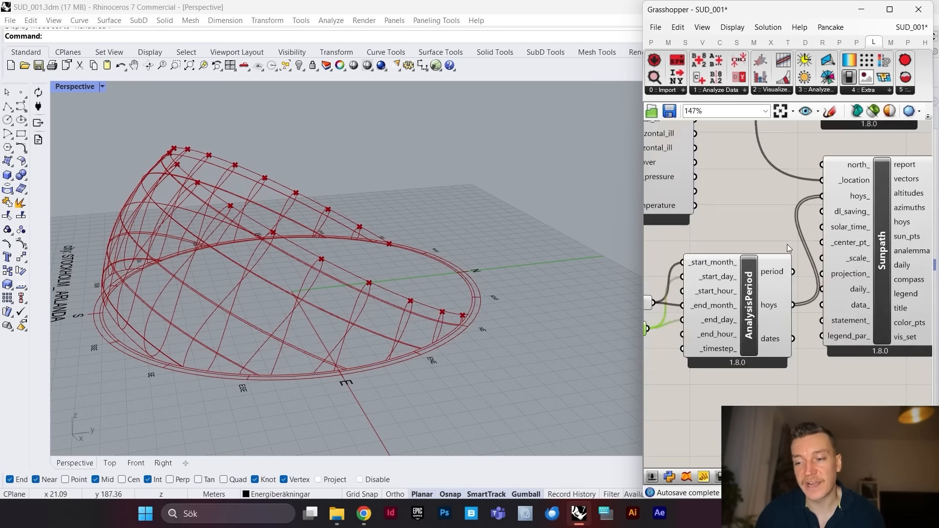
left_click(849, 251)
scroll(834, 277, "down", 1)
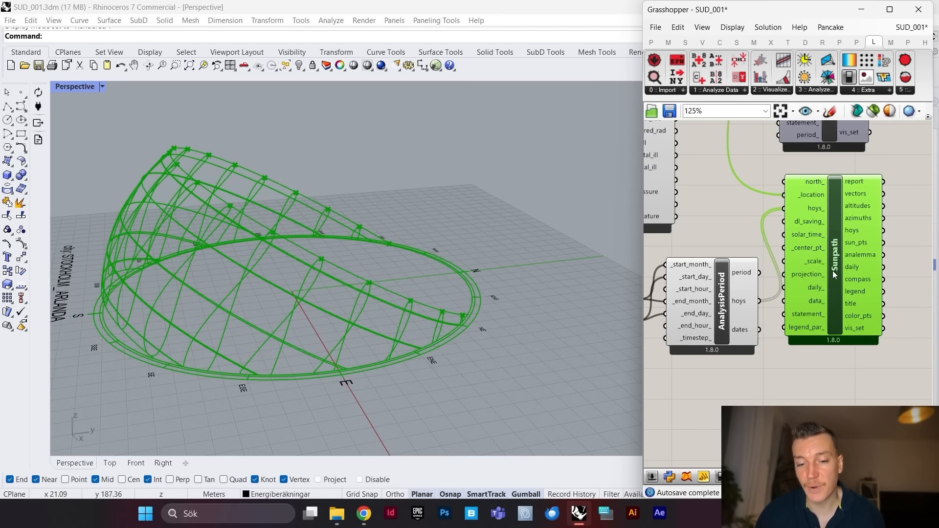
left_click(852, 373)
Step: Examine the hourly sun positions for 21 June on the sun path from several angles and distances in Rhino
scroll(463, 292, "down", 6)
scroll(368, 266, "up", 6)
right_click_drag(470, 269, 388, 287)
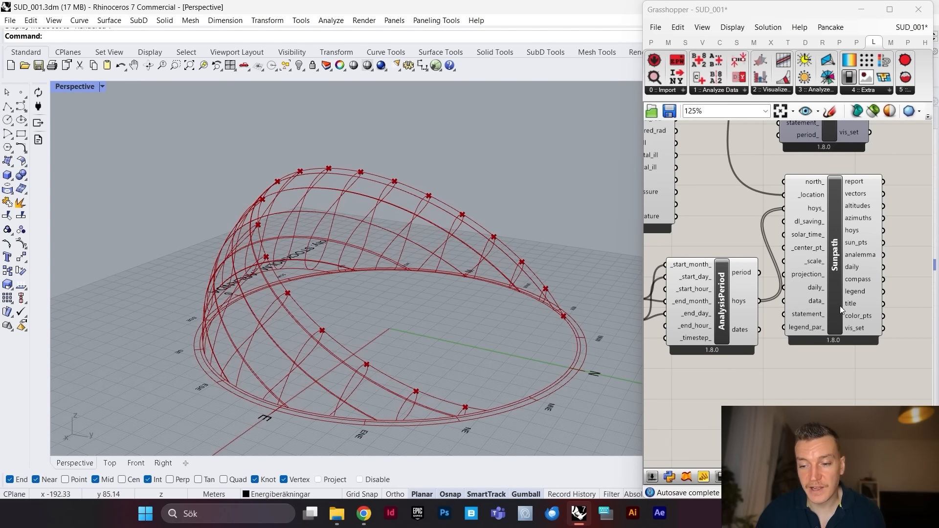
scroll(839, 309, "down", 4)
scroll(730, 319, "up", 6)
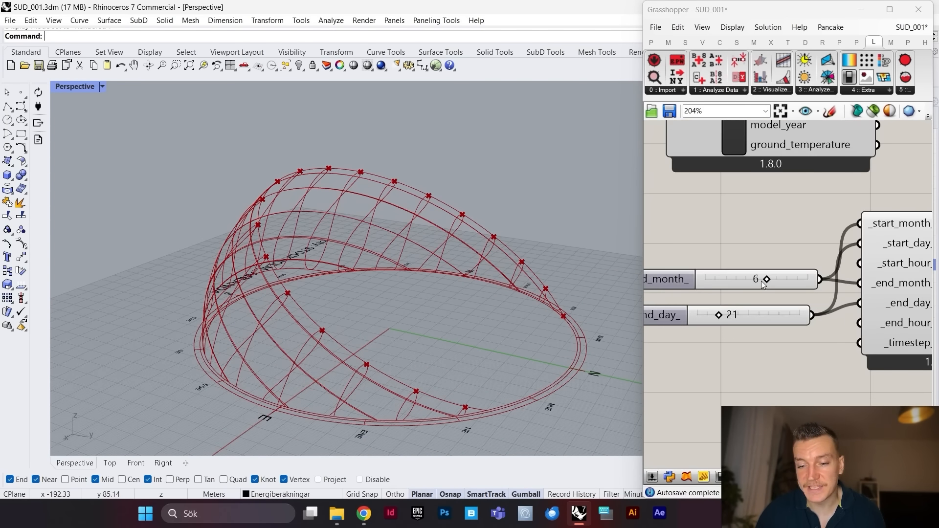
right_click_drag(403, 286, 395, 378)
scroll(406, 302, "up", 2)
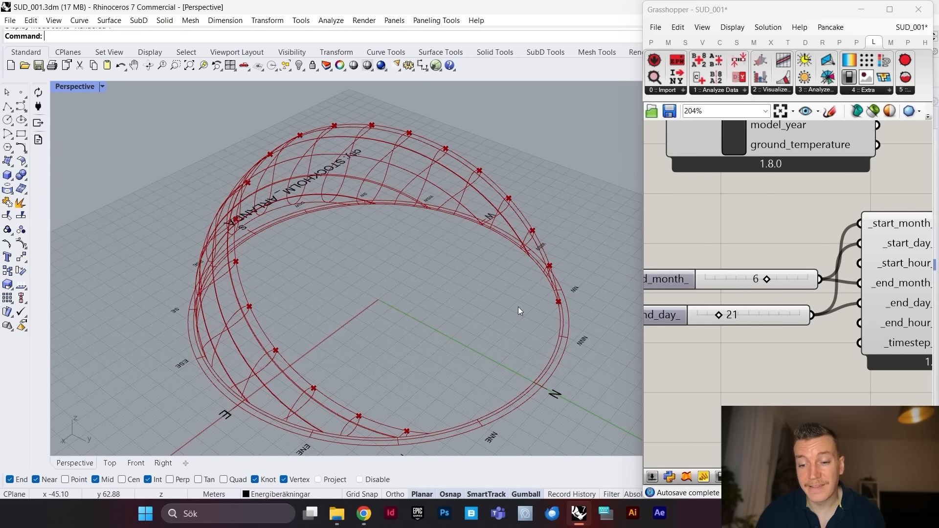
scroll(308, 257, "down", 10)
scroll(321, 266, "up", 10)
right_click_drag(345, 288, 350, 267)
scroll(350, 267, "down", 5)
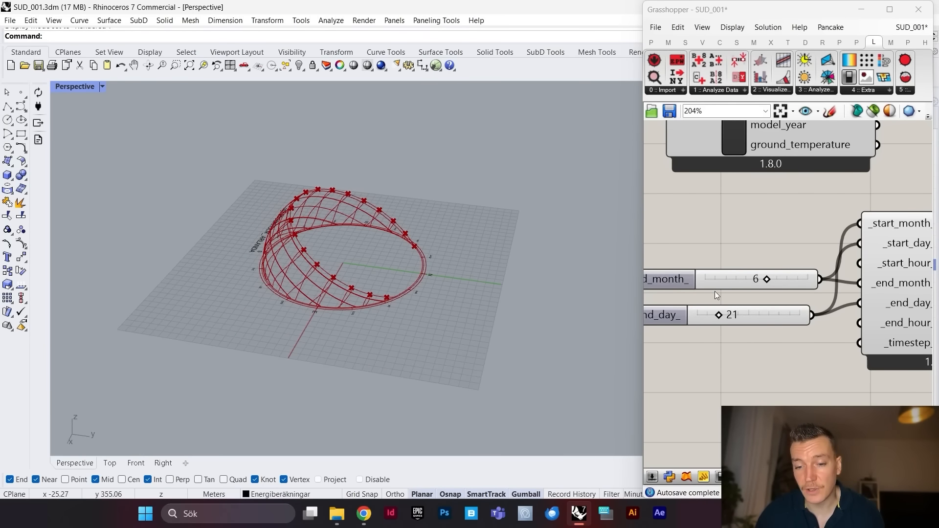
Step: Set the month slider feeding AnalysisPeriod to 1
scroll(734, 292, "down", 3)
scroll(753, 286, "up", 3)
double_click(753, 286)
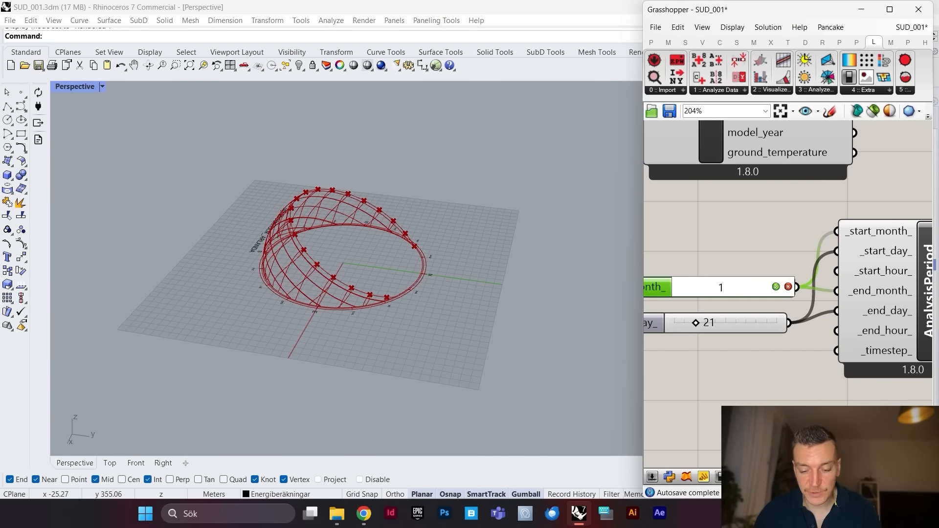
key("Return")
left_click(756, 229)
Step: Examine the sun positions for 21 January from the south and east in Rhino, and view the whole Grasshopper definition
scroll(268, 246, "up", 6)
right_click_drag(268, 246, 465, 248)
scroll(429, 281, "down", 4)
scroll(413, 284, "up", 6)
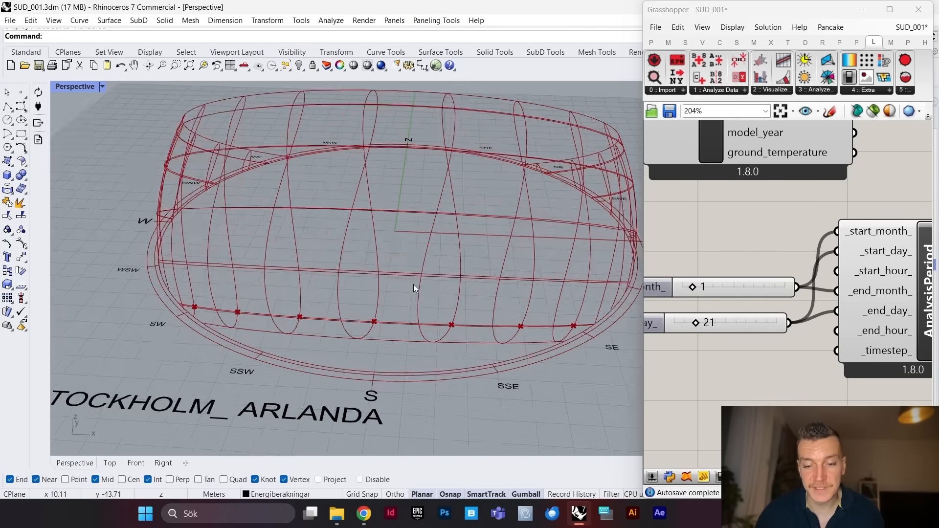
right_click_drag(413, 284, 403, 339)
scroll(324, 272, "down", 5)
scroll(324, 272, "up", 4)
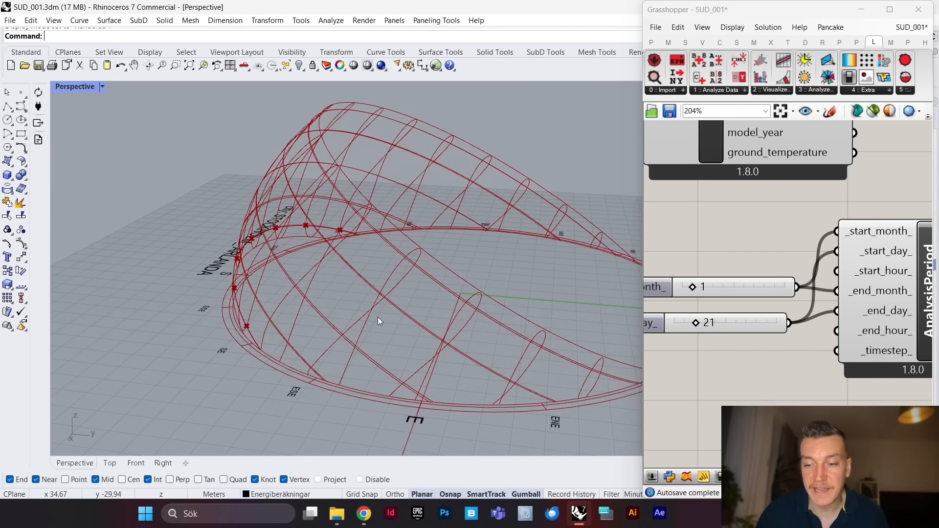
scroll(380, 322, "down", 6)
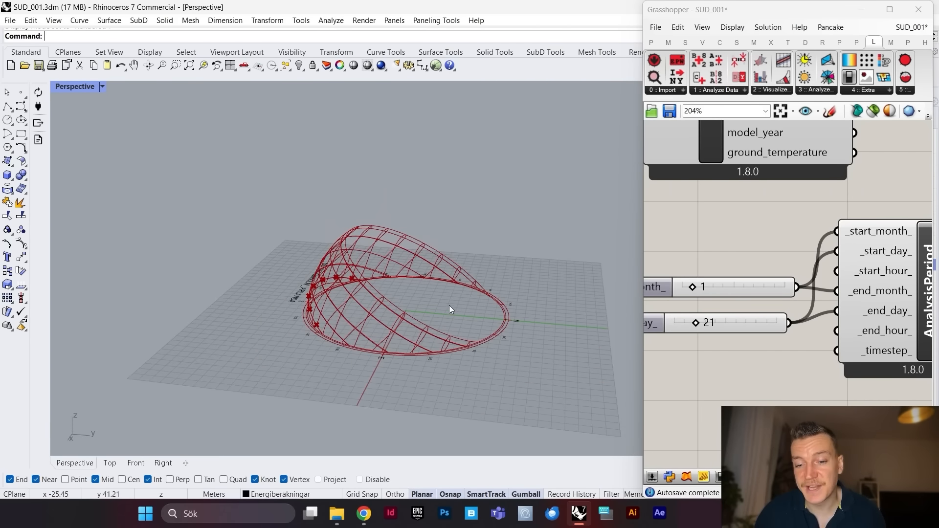
scroll(460, 321, "up", 8)
mouse_move(459, 321)
right_mouse_down()
mouse_move(456, 334)
mouse_move(464, 315)
mouse_move(445, 316)
right_mouse_up()
scroll(464, 315, "down", 6)
scroll(445, 316, "down", 5)
scroll(793, 293, "down", 6)
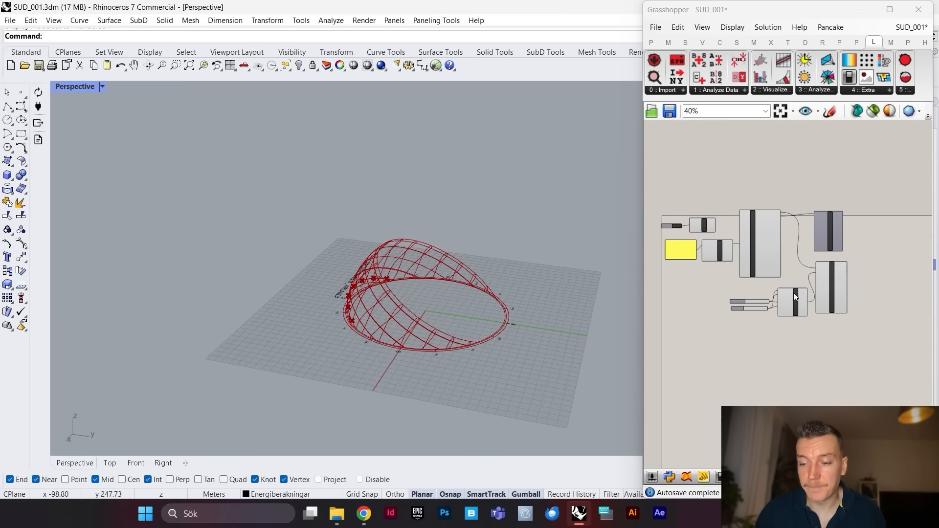
Step: Move the AnalysisPeriod component and its month and day sliders slightly closer to Sunpath and deselect them
scroll(801, 307, "up", 5)
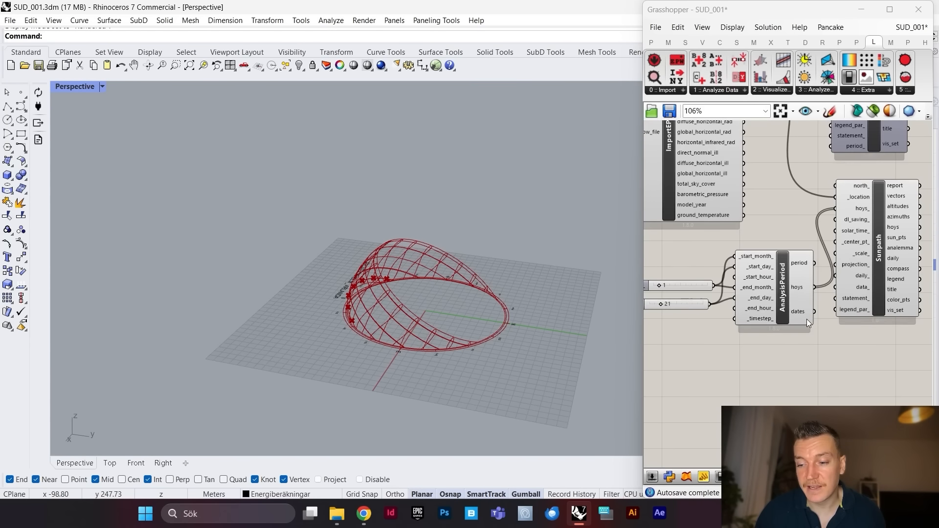
left_click_drag(788, 233, 708, 330)
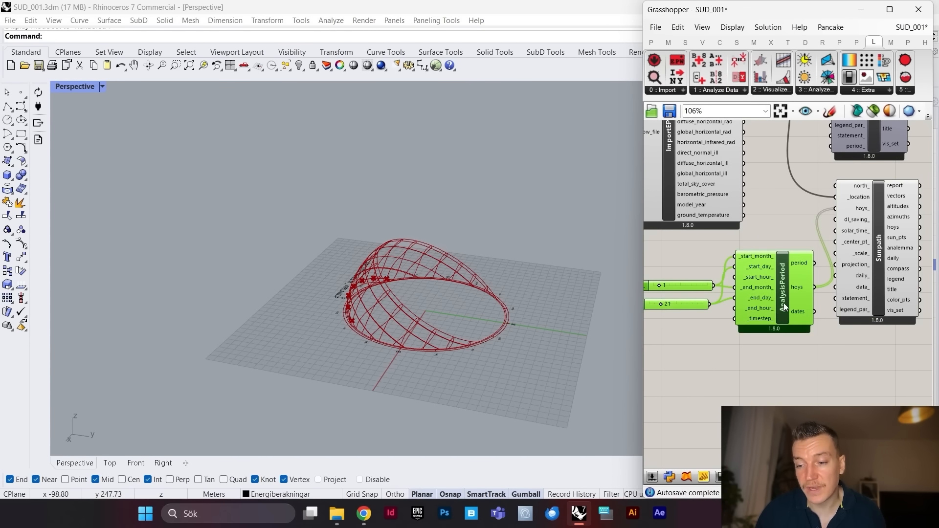
left_click_drag(784, 303, 790, 293)
left_click(785, 218)
scroll(820, 257, "down", 4)
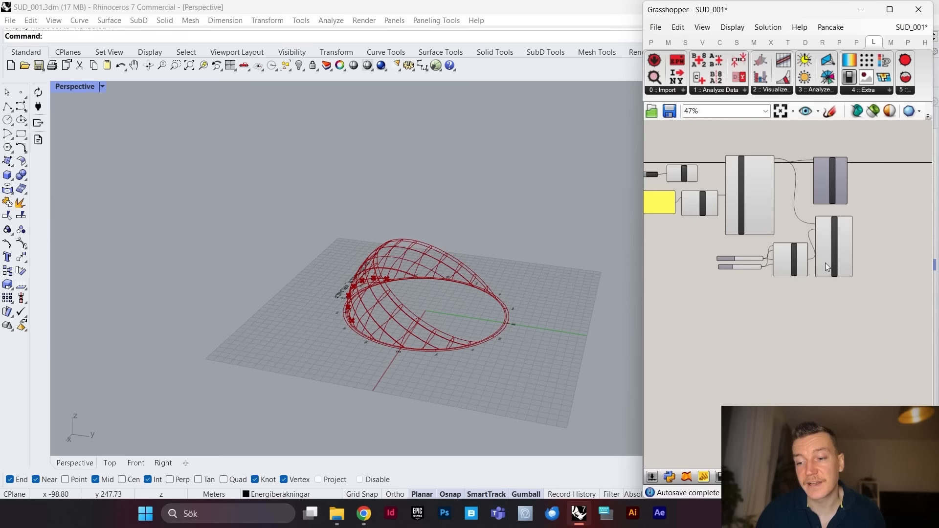
Step: Turn off the preview of the Sunpath and AnalysisPeriod components
scroll(851, 262, "up", 6)
scroll(840, 241, "down", 2)
left_click_drag(883, 211, 780, 284)
right_click(762, 205)
left_click(779, 218)
scroll(758, 207, "down", 2)
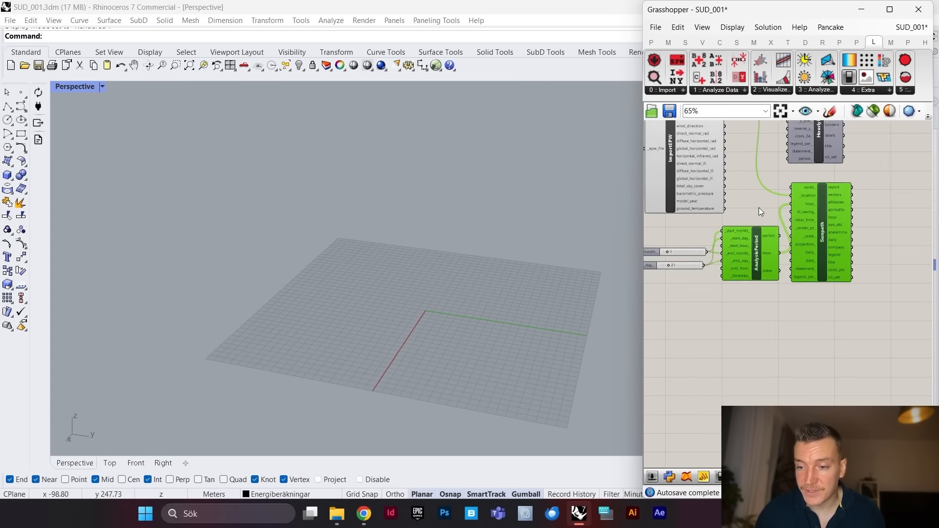
scroll(759, 207, "down", 2)
Step: Add an LB Wind Rose component and place it directly below Sunpath
left_click(787, 89)
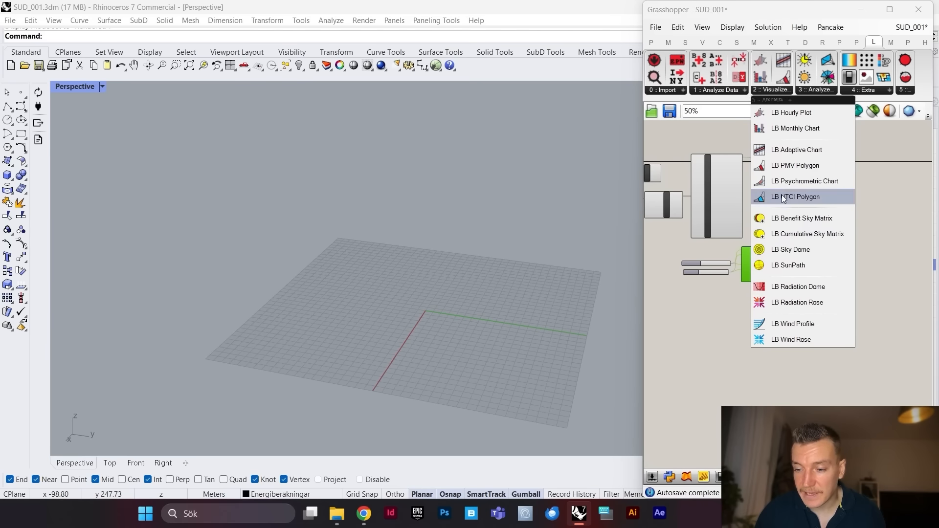
left_click(800, 342)
scroll(770, 283, "up", 4)
left_click(815, 299)
left_click_drag(817, 296, 826, 338)
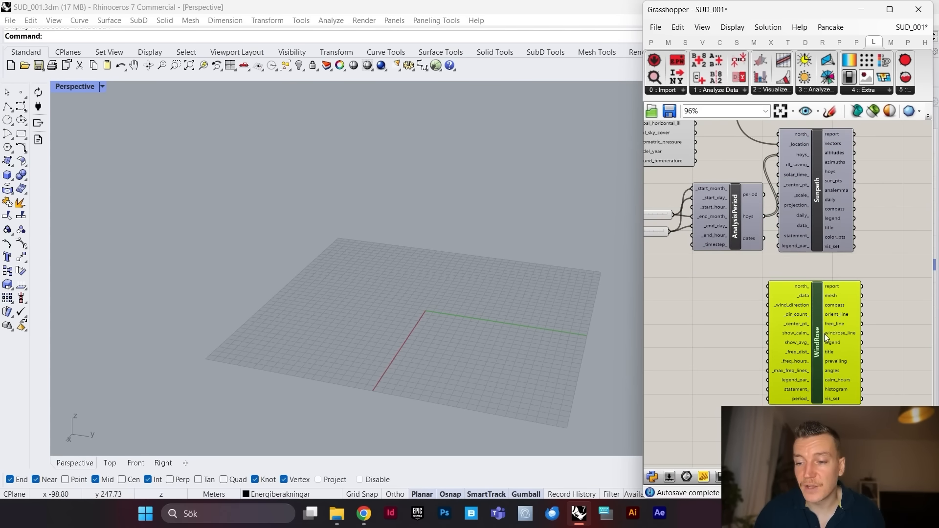
scroll(826, 339, "down", 3)
scroll(823, 339, "up", 4)
scroll(836, 357, "down", 4)
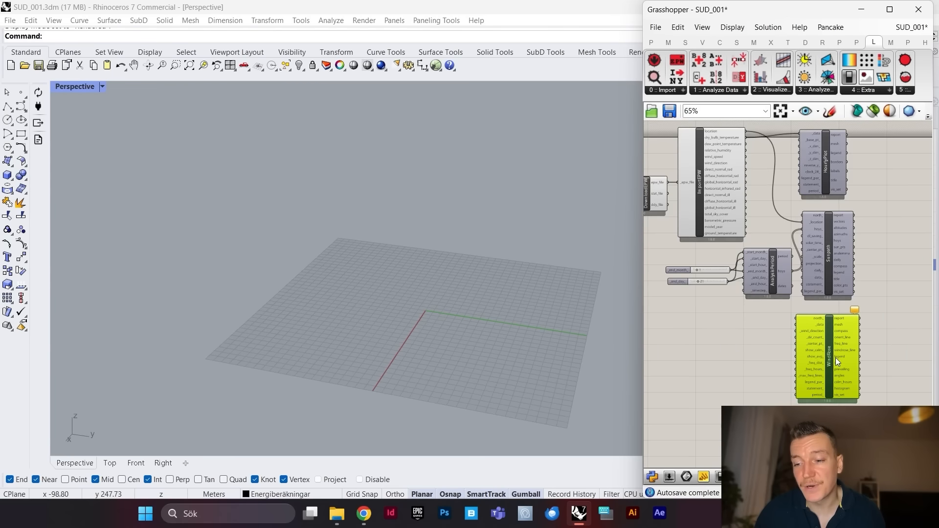
Step: Connect ImportEPW's wind_speed output to WindRose's _data input and its wind_direction output to _wind_direction
scroll(835, 357, "up", 5)
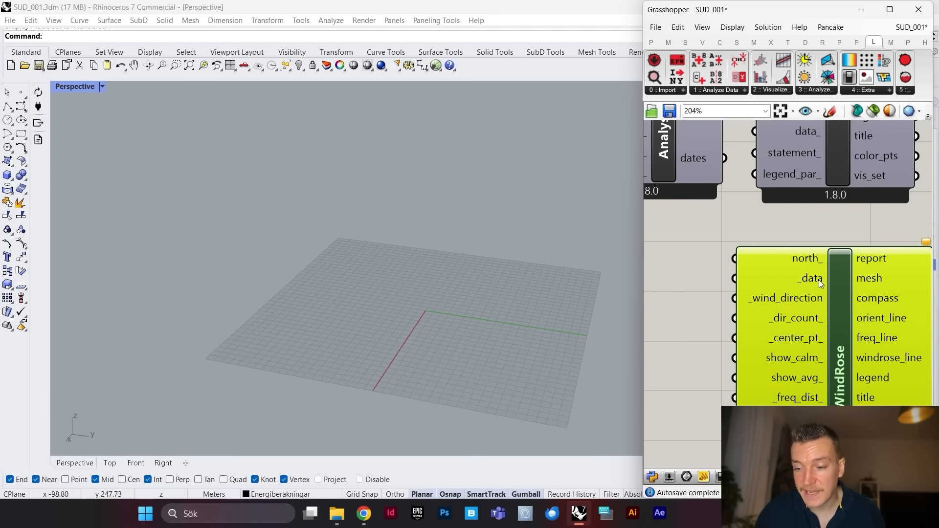
mouse_move(811, 276)
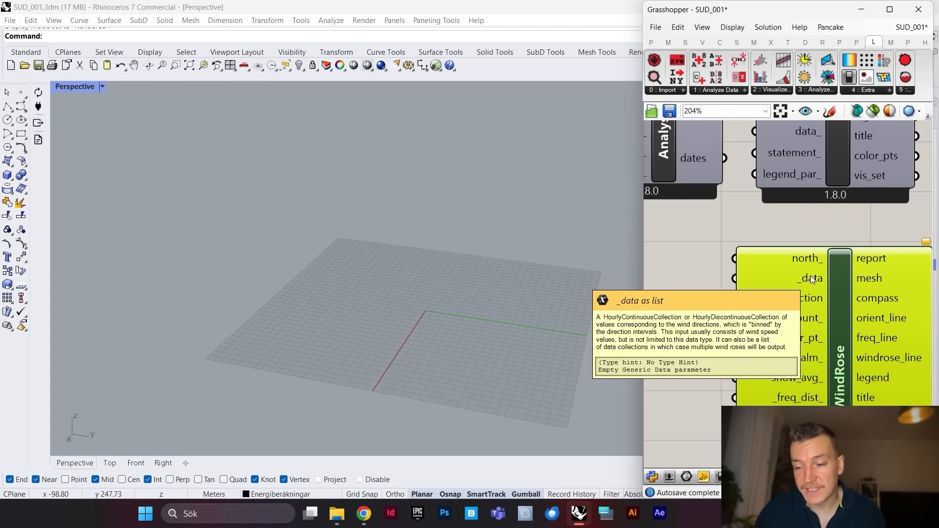
scroll(811, 275, "down", 5)
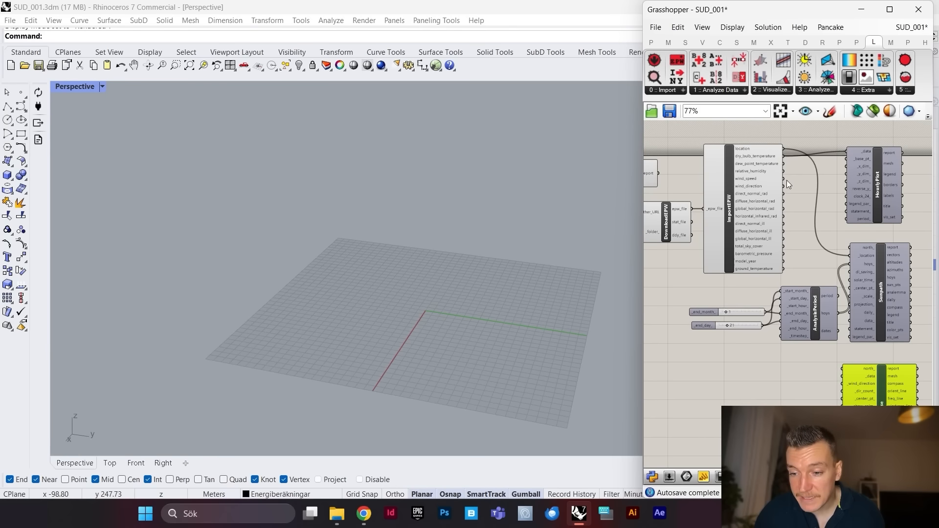
scroll(787, 182, "up", 1)
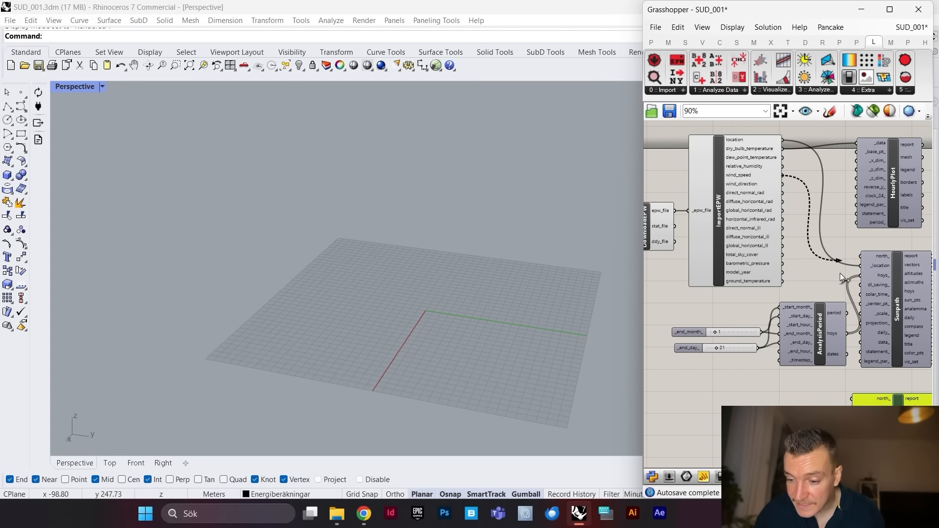
left_click_drag(841, 273, 852, 408)
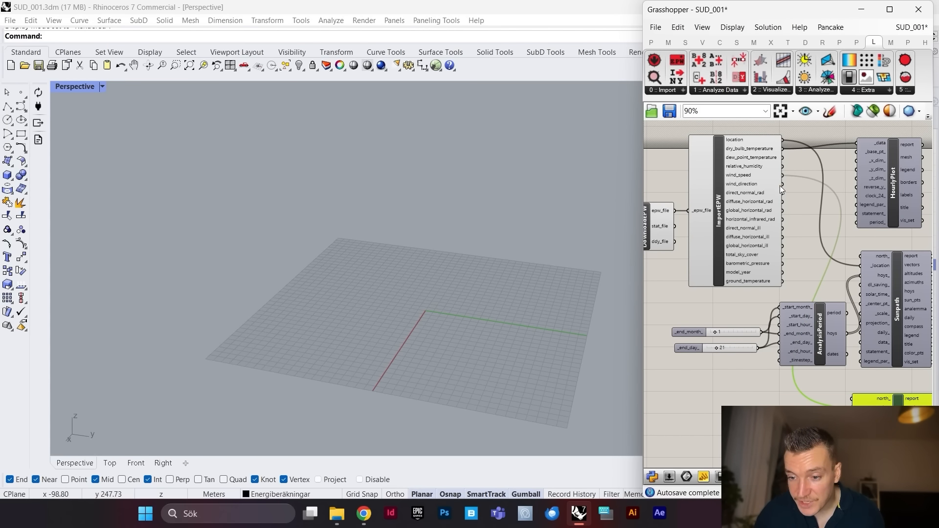
left_click_drag(783, 184, 852, 418)
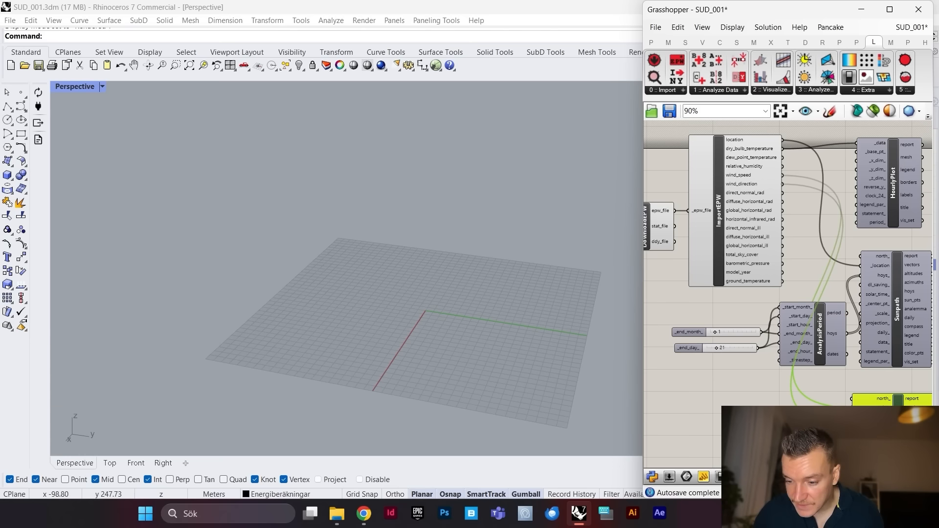
scroll(778, 304, "down", 3)
scroll(792, 362, "up", 3)
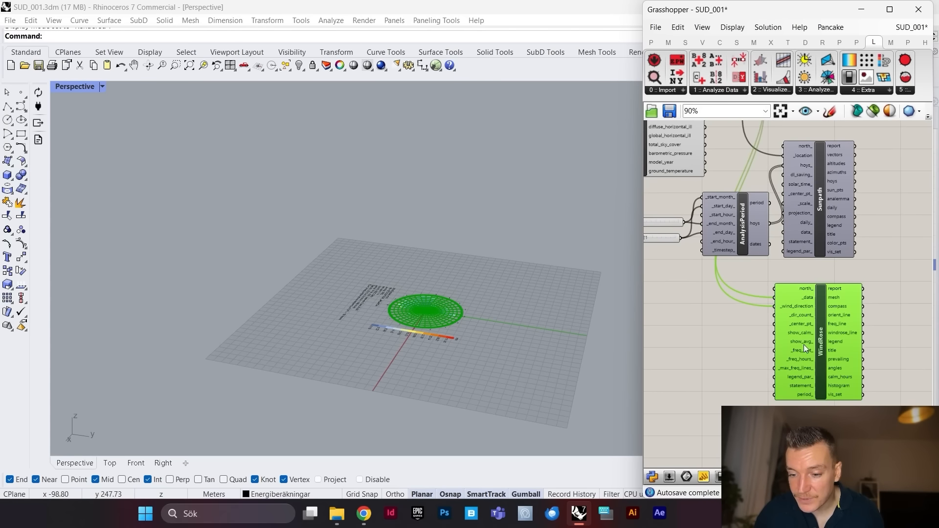
Step: Switch Rhino to a maximized Top view, deselect WindRose, and frame the wind rose
double_click(71, 90)
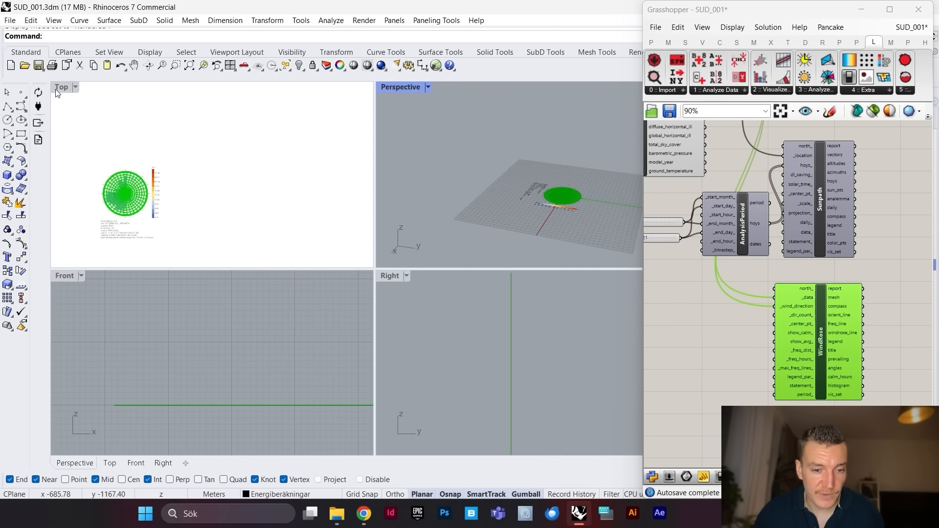
double_click(61, 89)
left_click(731, 372)
scroll(181, 325, "up", 5)
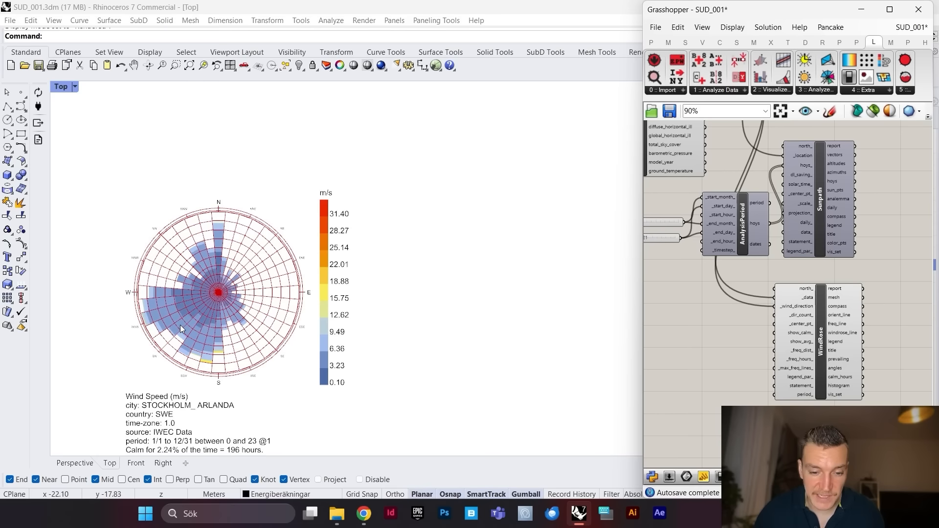
Step: Examine the wind rose's directions, wind speed legend and caption, highlighting the WindRose component's result
scroll(195, 316, "up", 2)
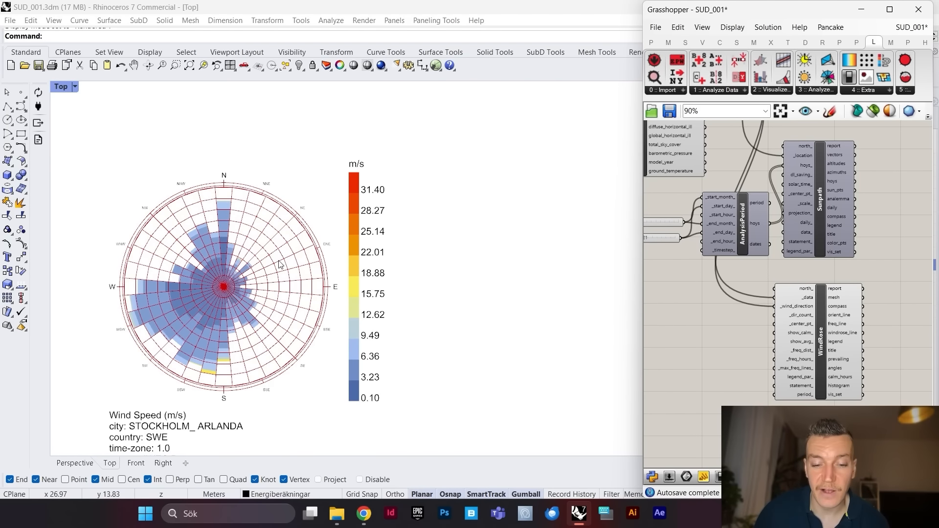
scroll(266, 271, "down", 2)
scroll(242, 299, "up", 1)
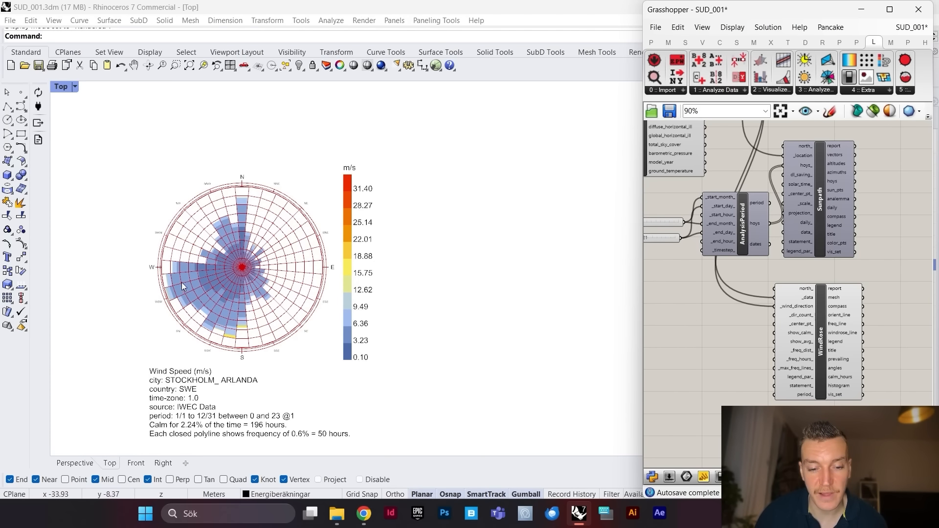
scroll(201, 270, "up", 1)
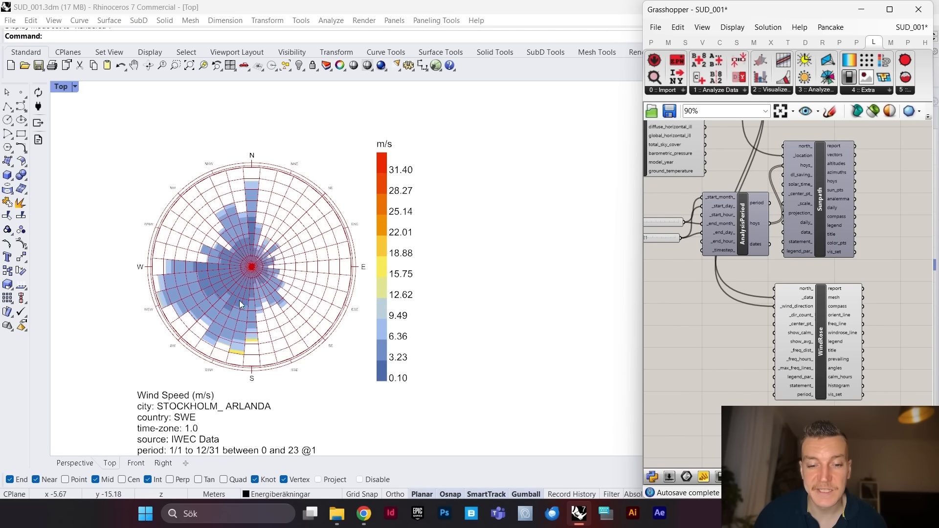
scroll(229, 230, "up", 1)
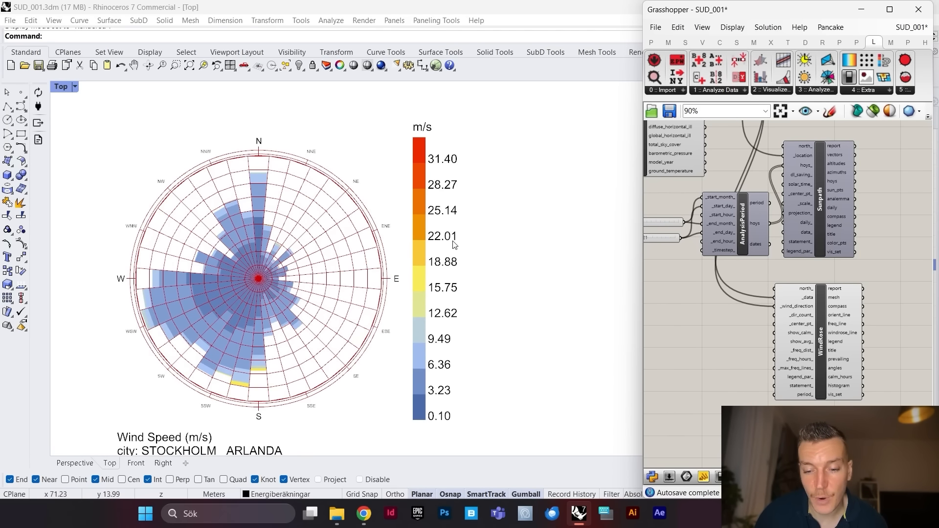
scroll(455, 244, "down", 4)
scroll(408, 260, "up", 5)
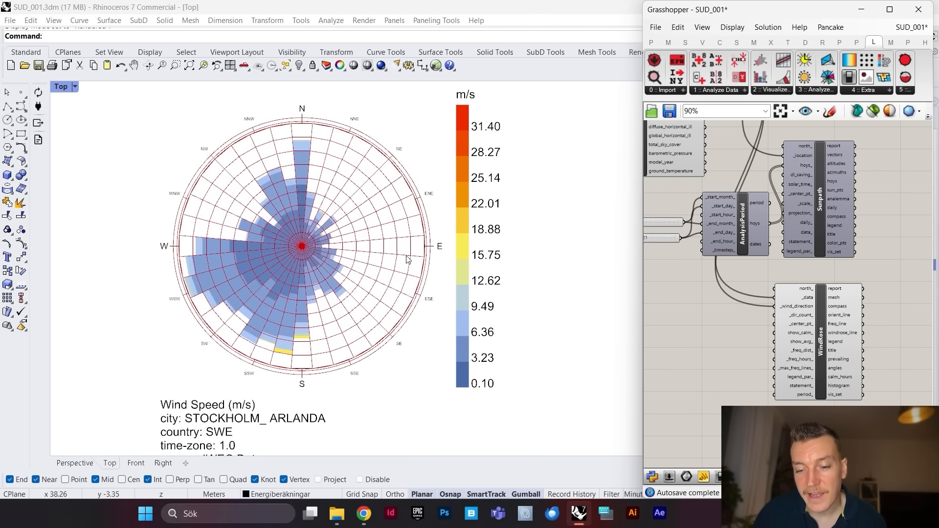
scroll(189, 283, "down", 1)
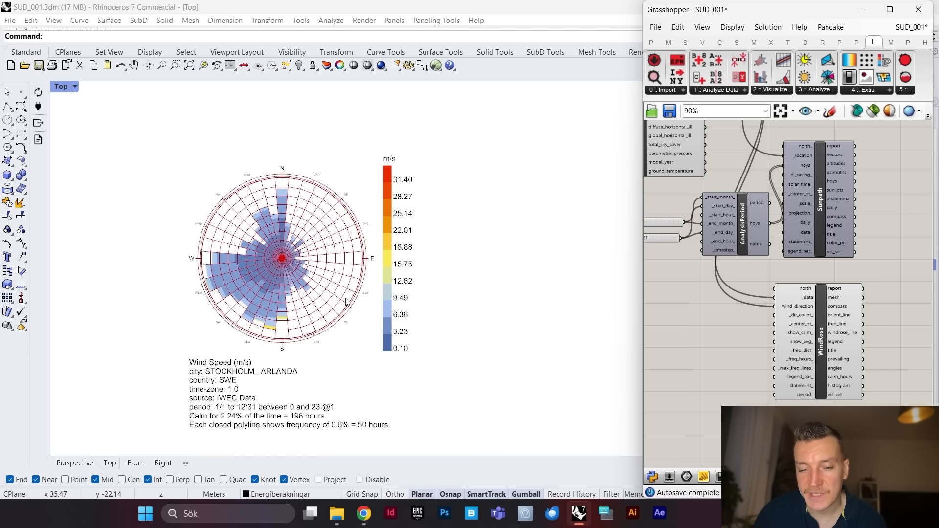
scroll(372, 304, "up", 3)
scroll(437, 334, "down", 2)
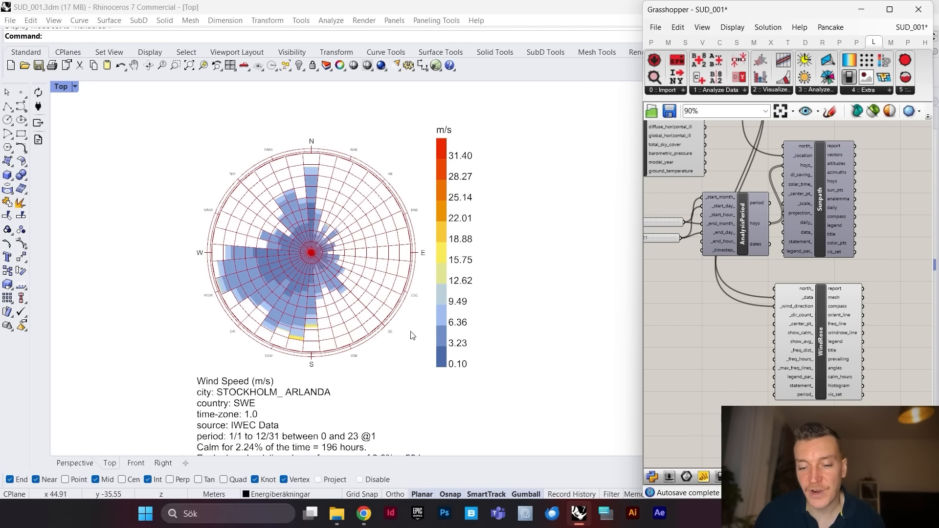
scroll(379, 283, "up", 1)
scroll(386, 303, "down", 2)
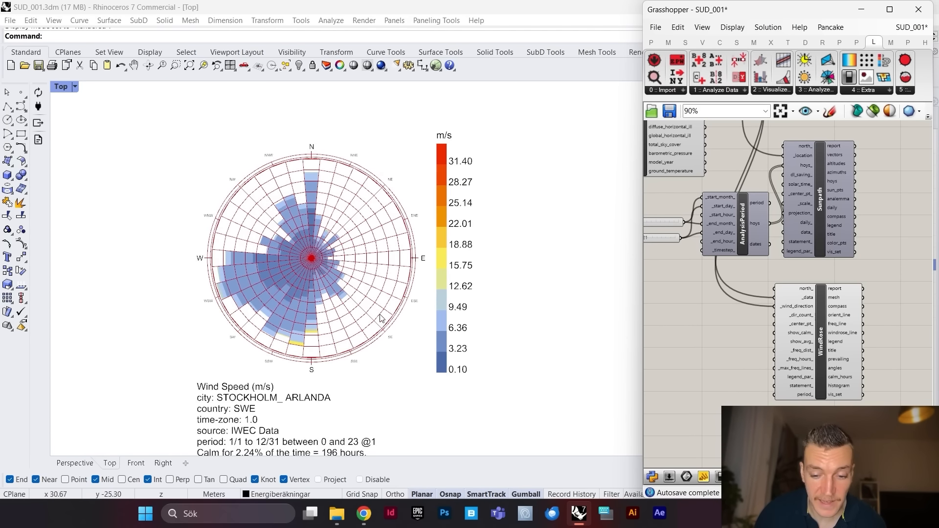
scroll(377, 318, "up", 1)
scroll(369, 315, "up", 1)
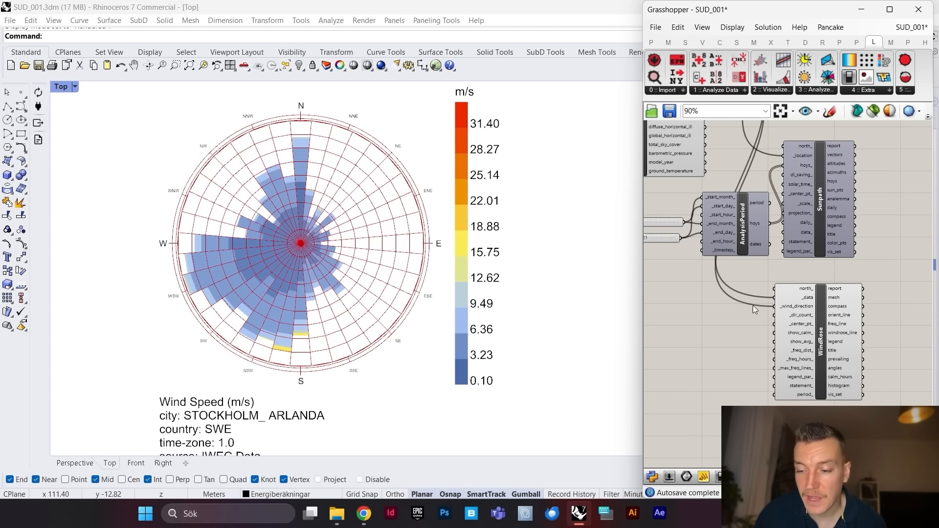
scroll(755, 309, "down", 2)
scroll(783, 316, "up", 2)
left_click(820, 324)
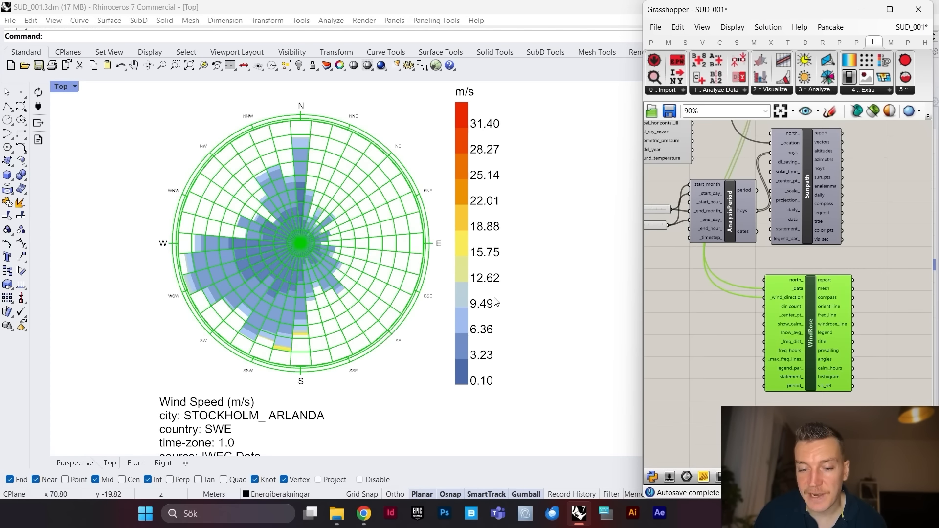
left_click(719, 321)
scroll(394, 291, "down", 3)
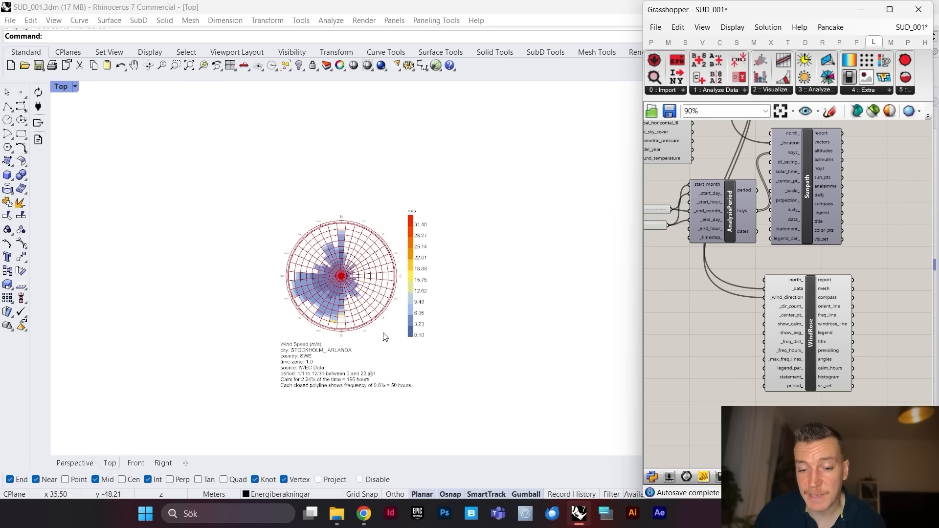
scroll(384, 333, "up", 2)
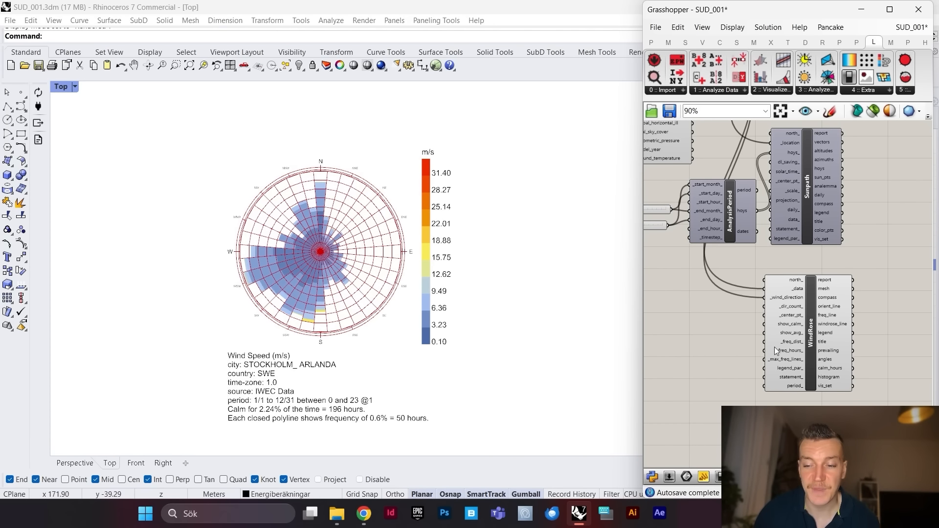
Step: Nudge the WindRose component slightly upward, turn off its preview, and deselect it
left_click_drag(812, 312, 807, 305)
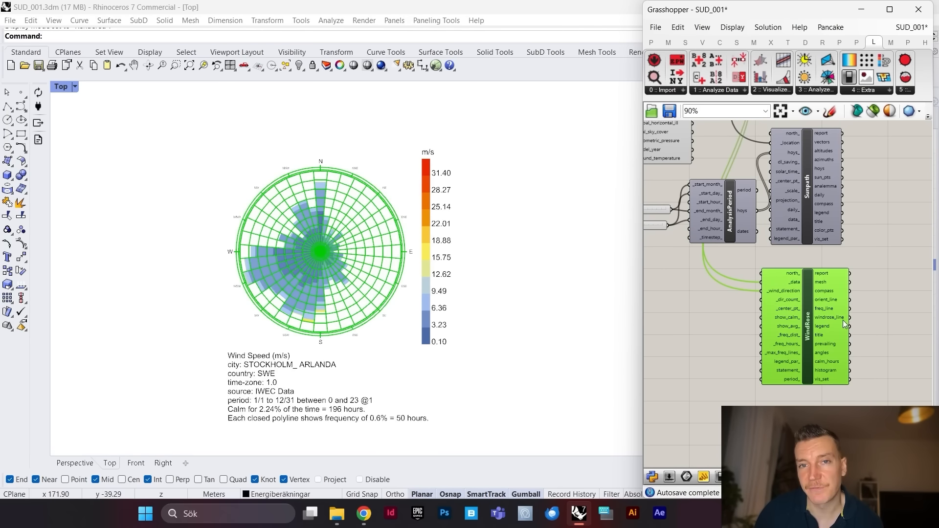
scroll(850, 319, "down", 3)
scroll(821, 324, "up", 3)
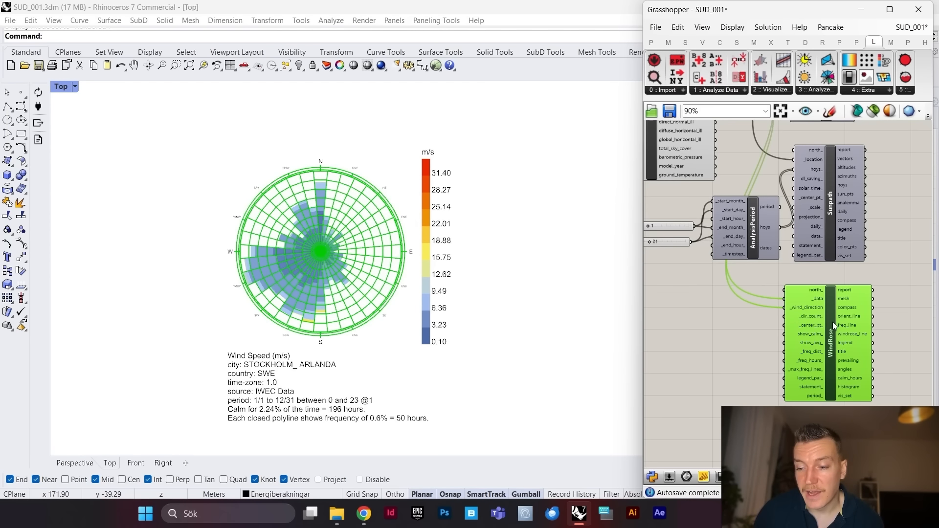
right_click(832, 322)
left_click(857, 333)
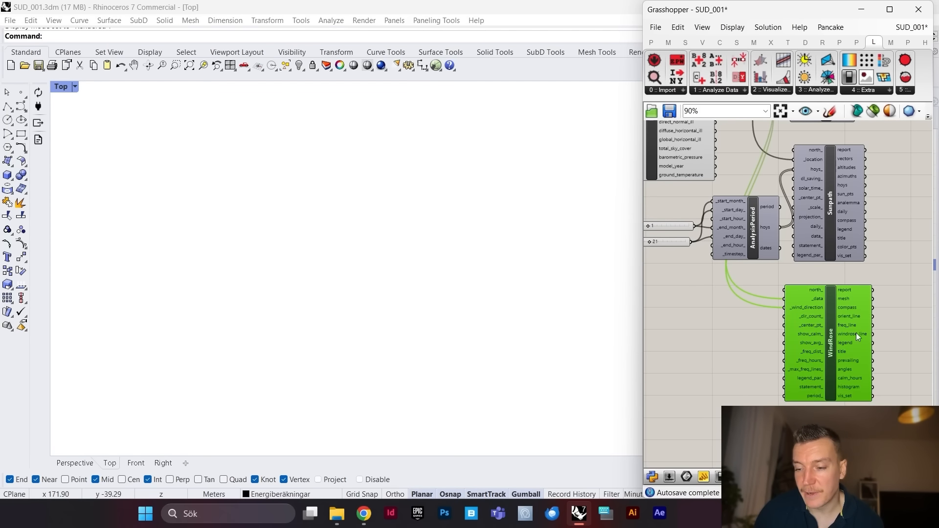
left_click(883, 277)
Step: Group the HourlyPlot, Sunpath, WindRose and AnalysisPeriod components together with the two sliders
scroll(838, 293, "down", 5)
scroll(795, 197, "up", 4)
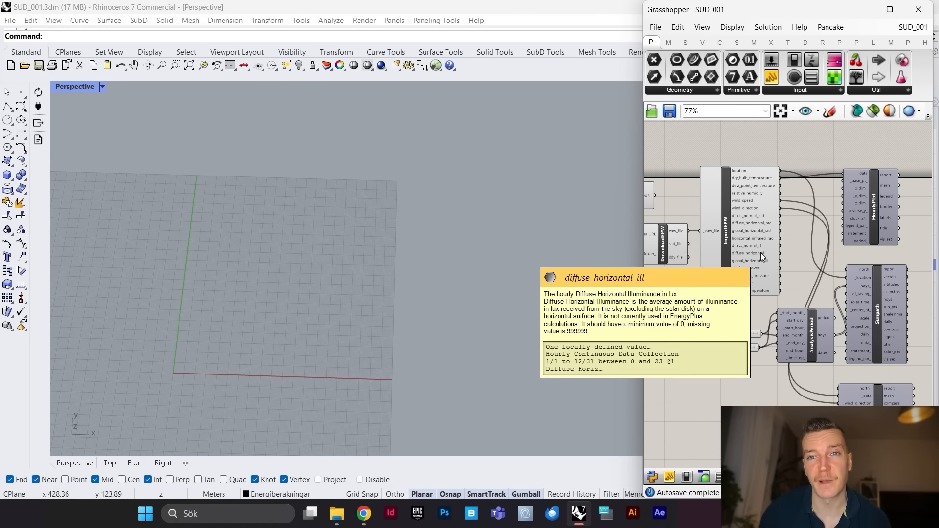
scroll(750, 242, "down", 4)
scroll(772, 286, "up", 3)
left_click_drag(851, 196, 763, 382)
scroll(705, 319, "up", 2)
scroll(695, 244, "down", 2)
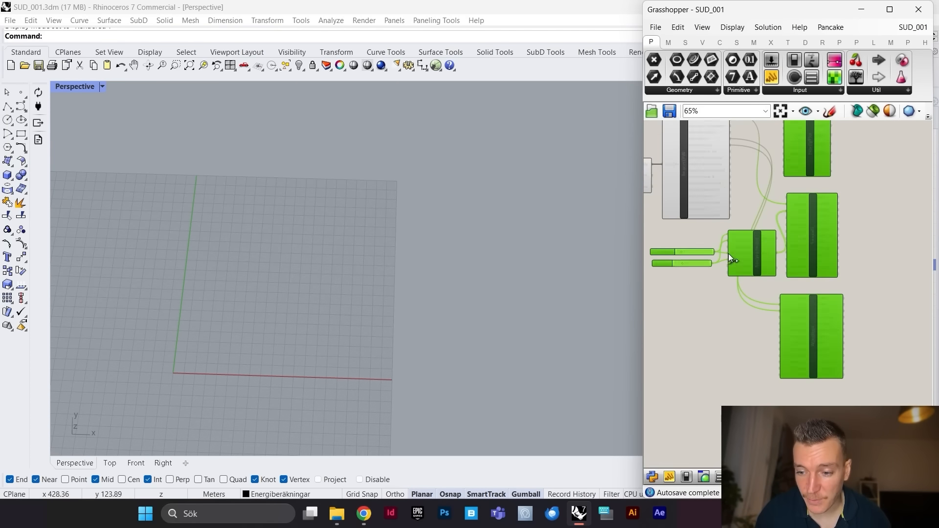
right_click_drag(729, 253, 859, 265)
scroll(800, 219, "down", 2)
scroll(797, 225, "up", 1)
right_click(797, 226)
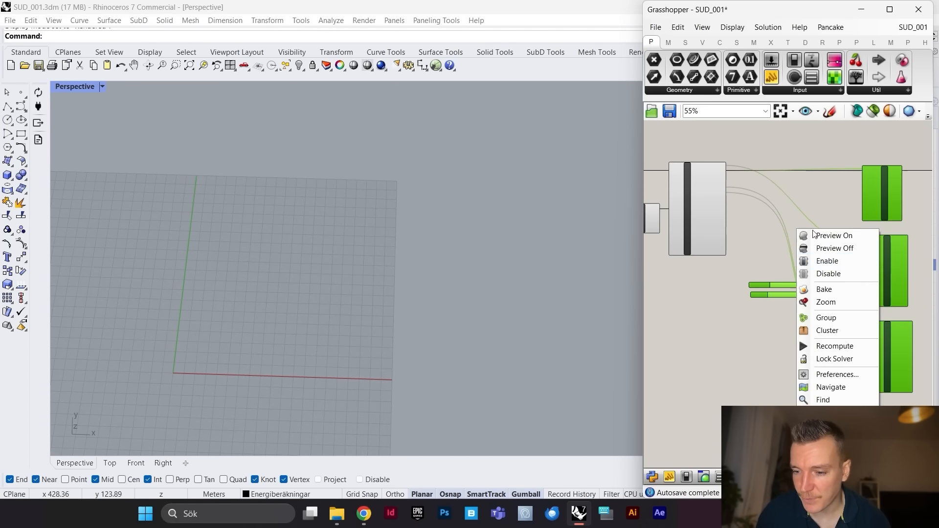
left_click(839, 316)
Step: Change the colour of the group around the plot, sun path and wind rose components to a pale lavender
scroll(805, 294, "down", 1)
right_click(803, 261)
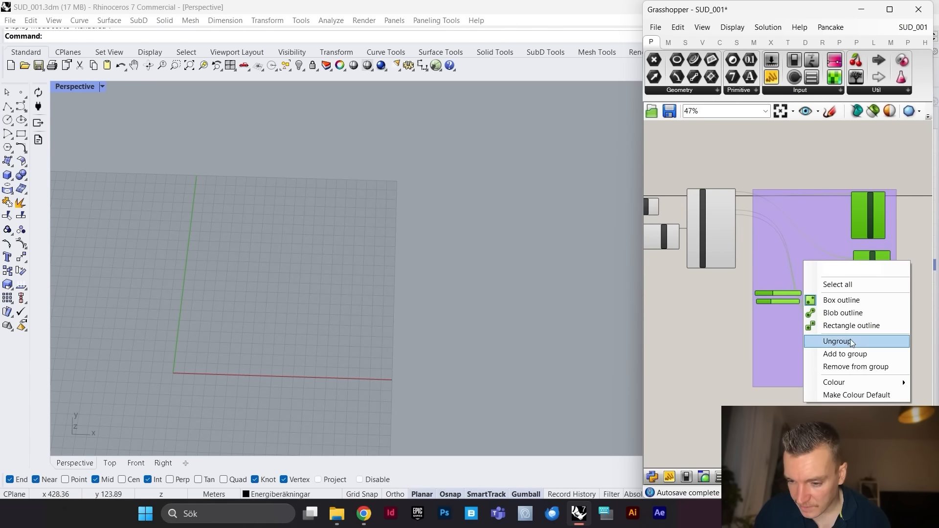
mouse_move(811, 382)
mouse_move(744, 341)
left_mouse_down()
mouse_move(765, 344)
mouse_move(775, 323)
left_mouse_up()
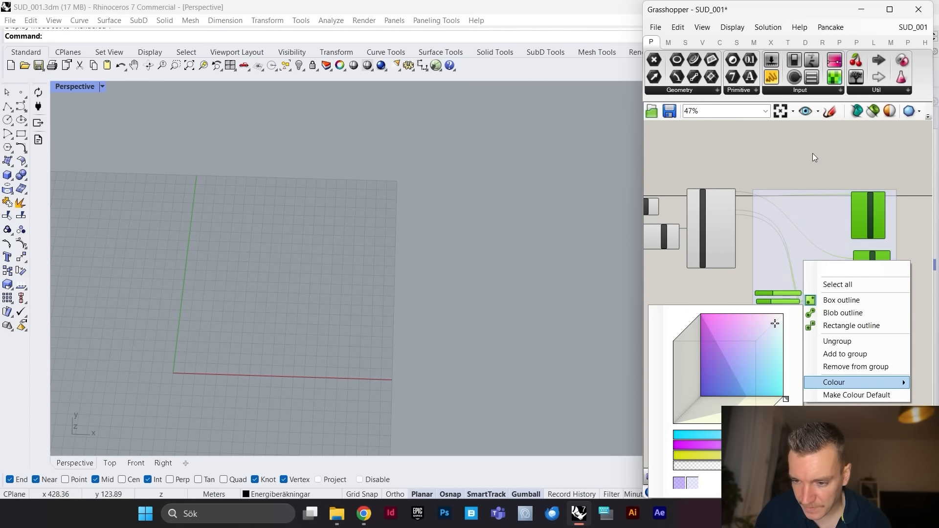
left_click(812, 154)
Step: Add an LB Sky Dome component and position it just below the WindRose component, outside the group
scroll(836, 199, "down", 5)
scroll(789, 237, "up", 2)
scroll(703, 271, "up", 2)
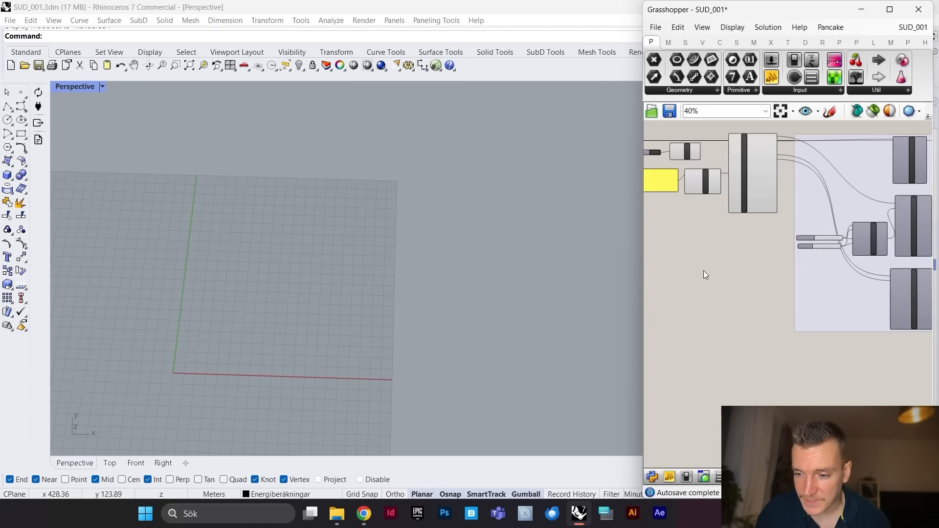
scroll(838, 321, "up", 3)
scroll(827, 342, "up", 1)
double_click(828, 342)
type("s")
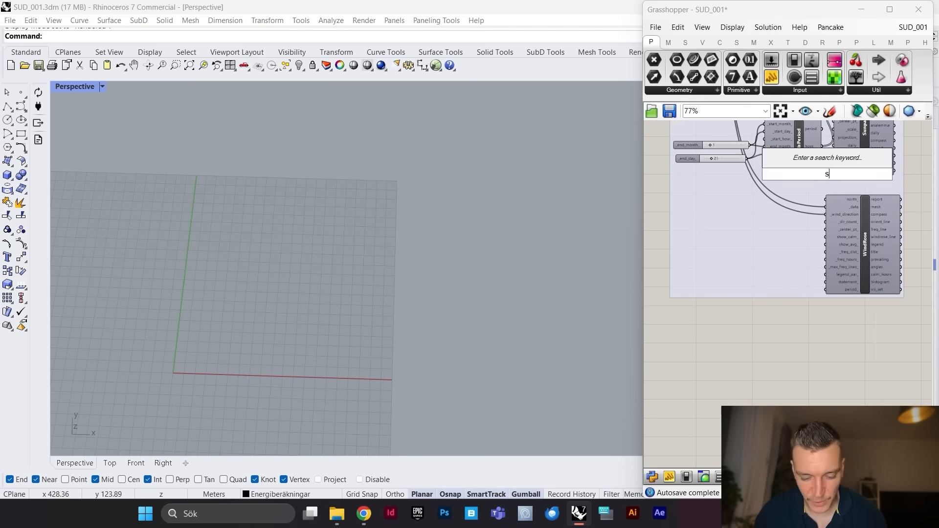
type("kydom")
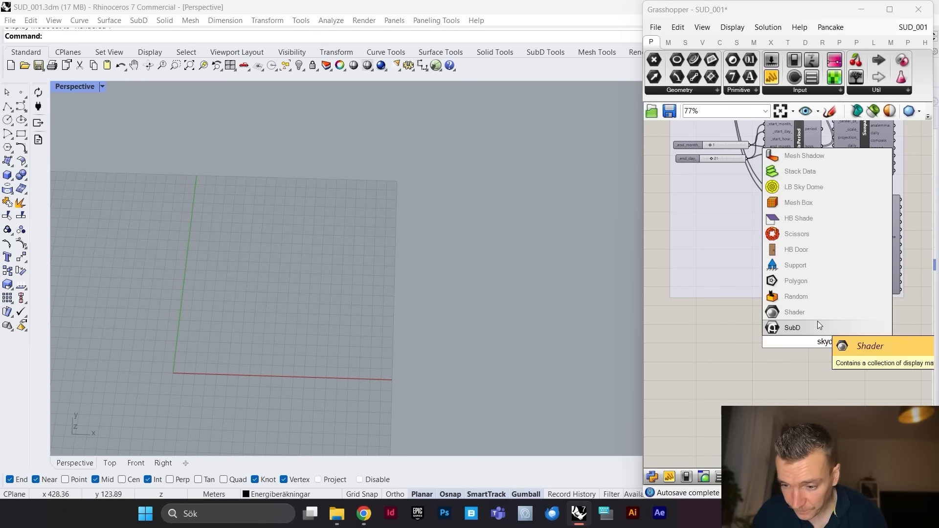
type("e")
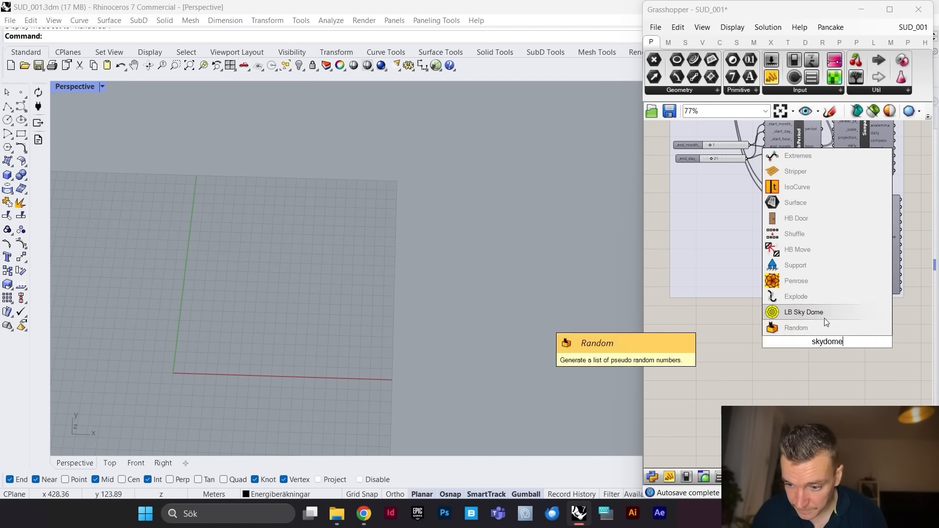
left_click(824, 315)
scroll(835, 336, "up", 1)
left_click_drag(826, 340, 850, 343)
Step: Check what SkyDome's _sky_mtx input requires and add an LB Cumulative Sky Matrix component beside SkyDome
scroll(850, 335, "down", 4)
scroll(847, 337, "up", 4)
scroll(865, 318, "up", 2)
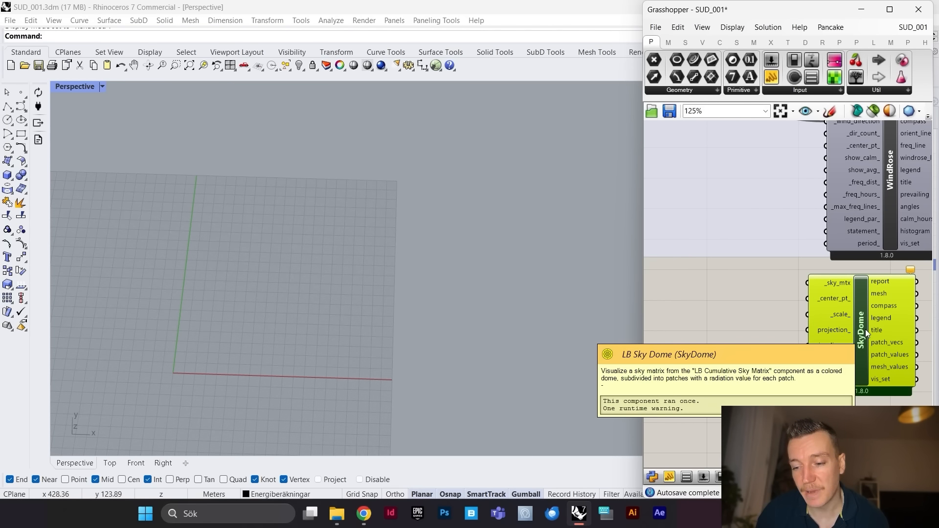
scroll(867, 333, "up", 2)
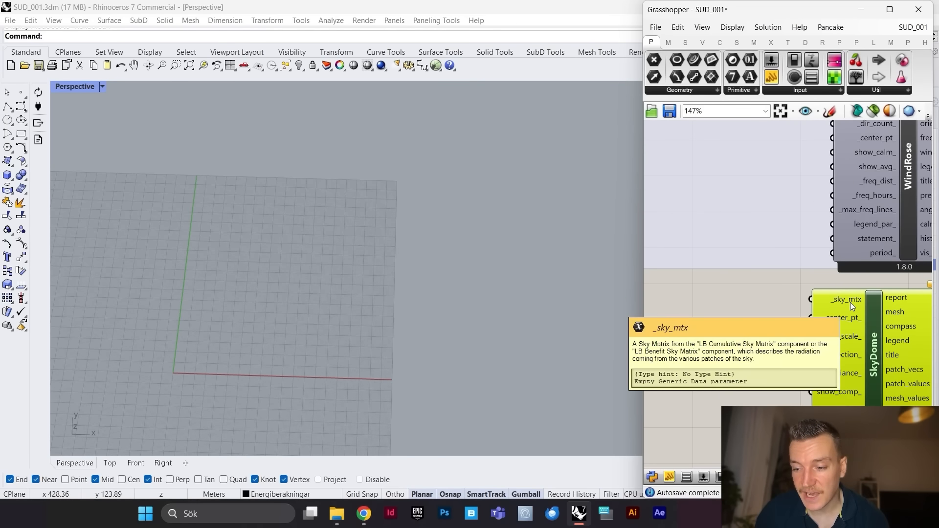
mouse_move(851, 301)
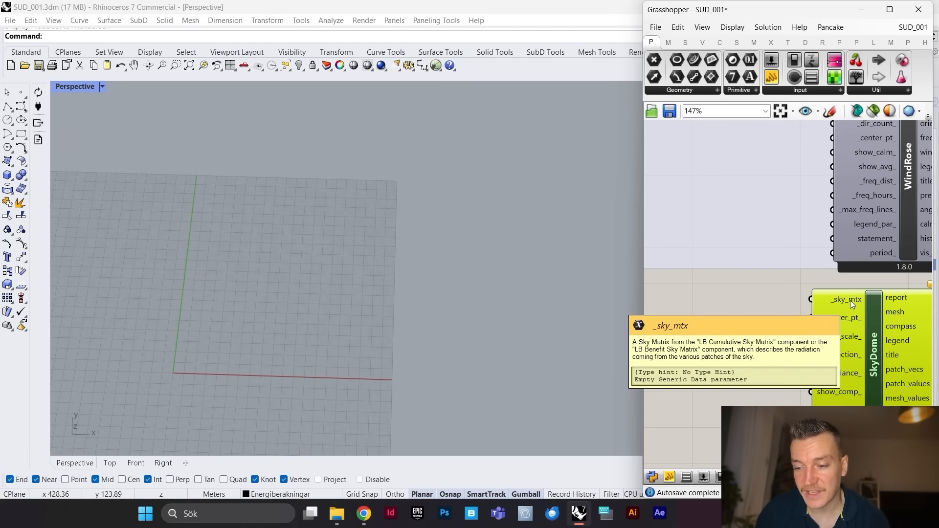
scroll(850, 300, "down", 2)
double_click(753, 327)
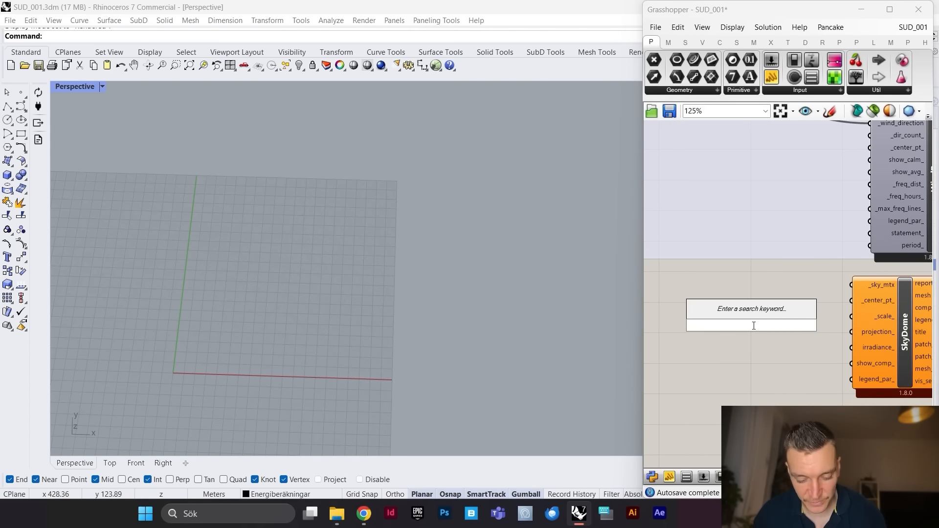
type("sky m")
type("tr")
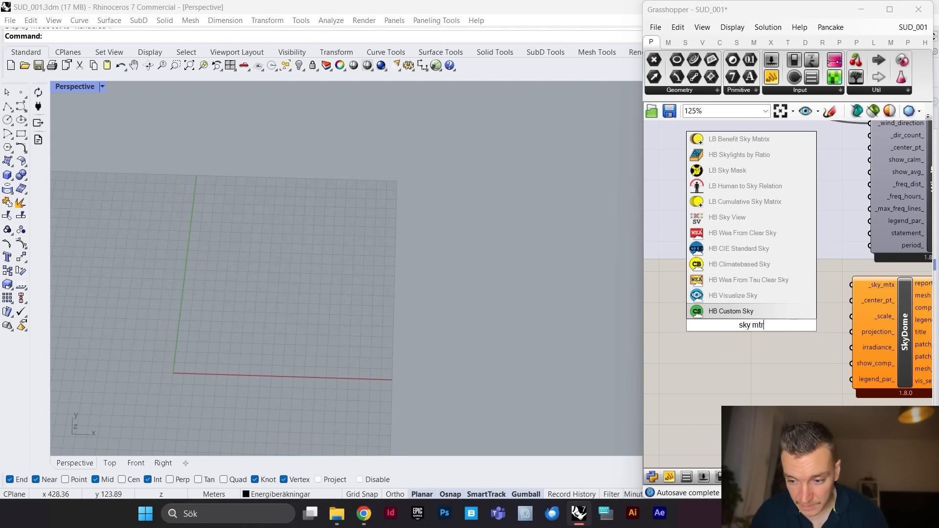
left_click(749, 202)
left_click(803, 346)
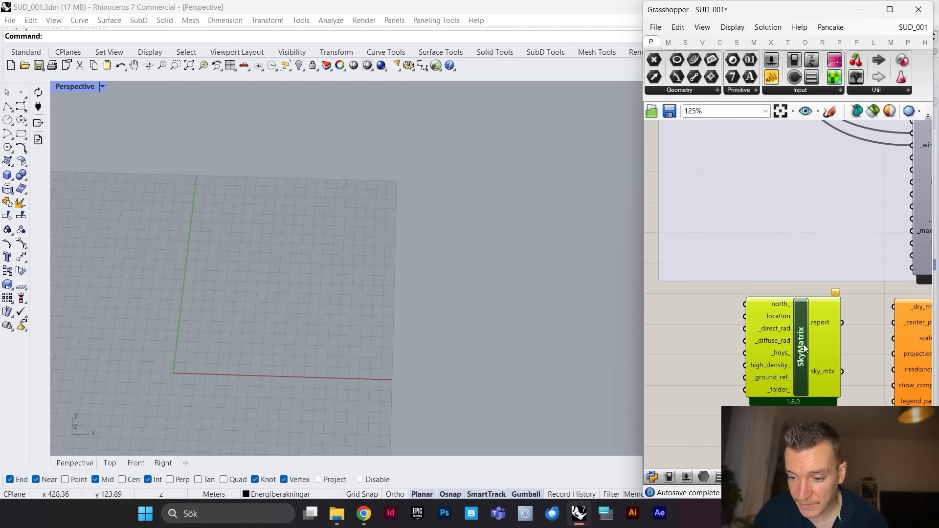
Step: Wire the EPW component's location, direct_normal_rad and diffuse_horizontal_rad outputs to SkyMatrix's _location, _direct_rad and _diffuse_rad inputs
scroll(804, 345, "down", 5)
scroll(763, 137, "up", 6)
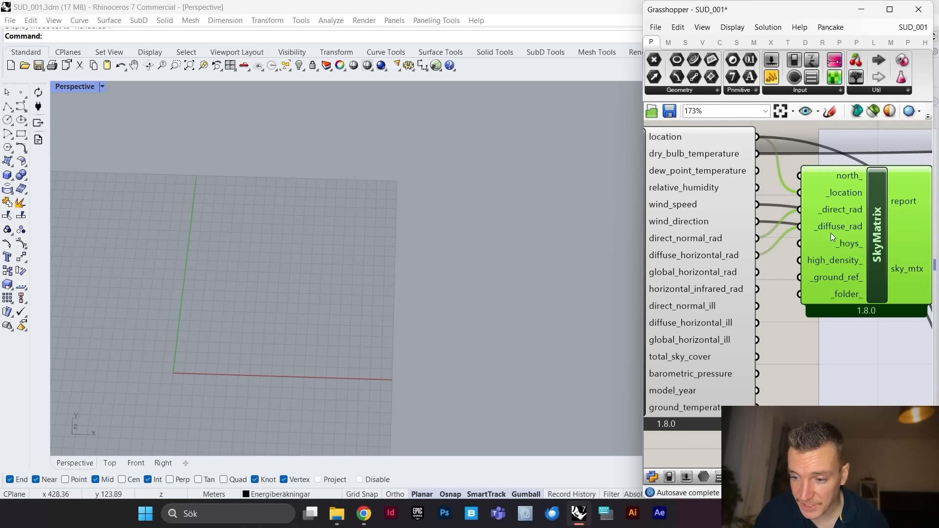
scroll(801, 227, "down", 8)
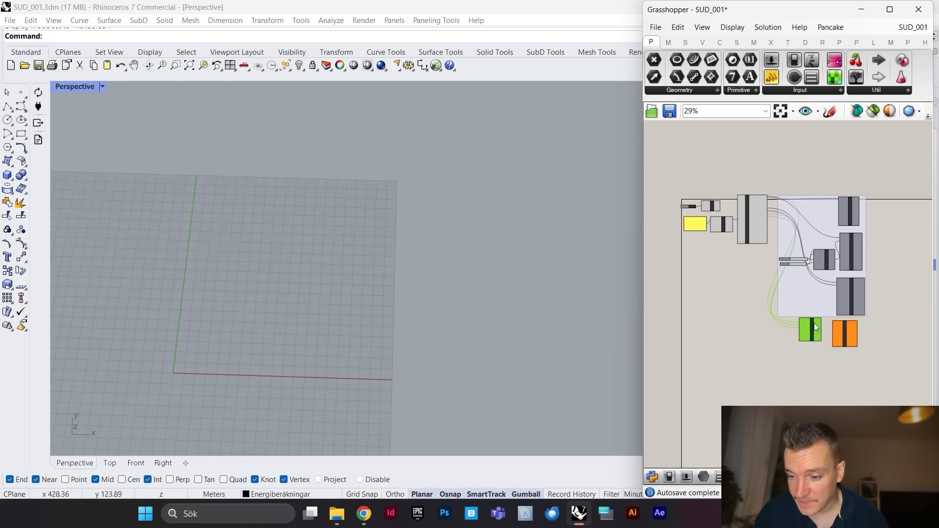
Step: Connect SkyMatrix's sky_mtx output to SkyDome's _sky_mtx input
scroll(814, 323, "up", 7)
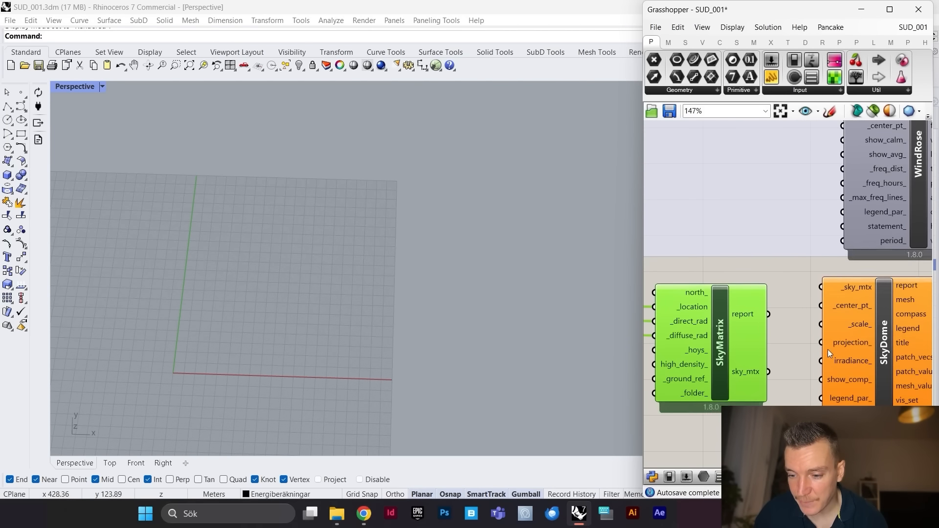
left_click(828, 349)
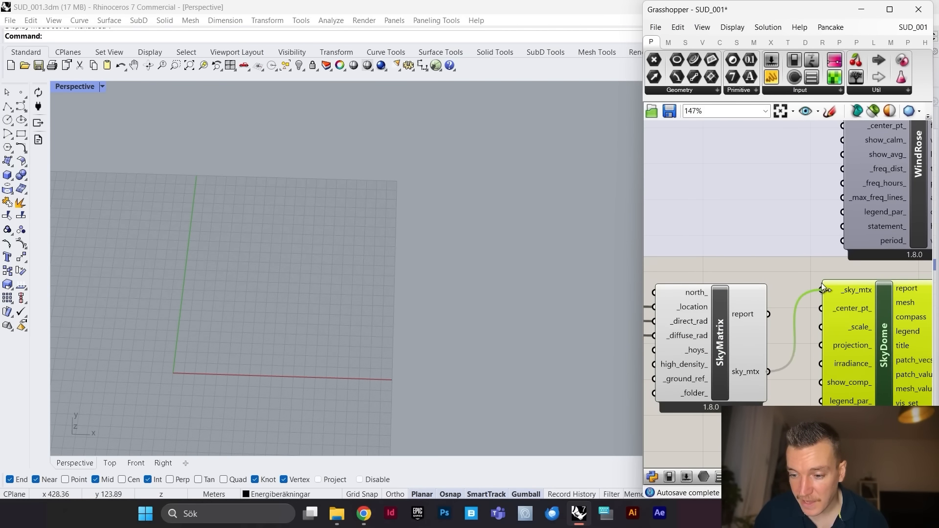
left_click_drag(823, 289, 823, 290)
Step: Examine the sky dome's radiation patches from several sides against the compass directions, the kWh/m2 legend and the caption
scroll(409, 287, "down", 3)
scroll(432, 308, "up", 4)
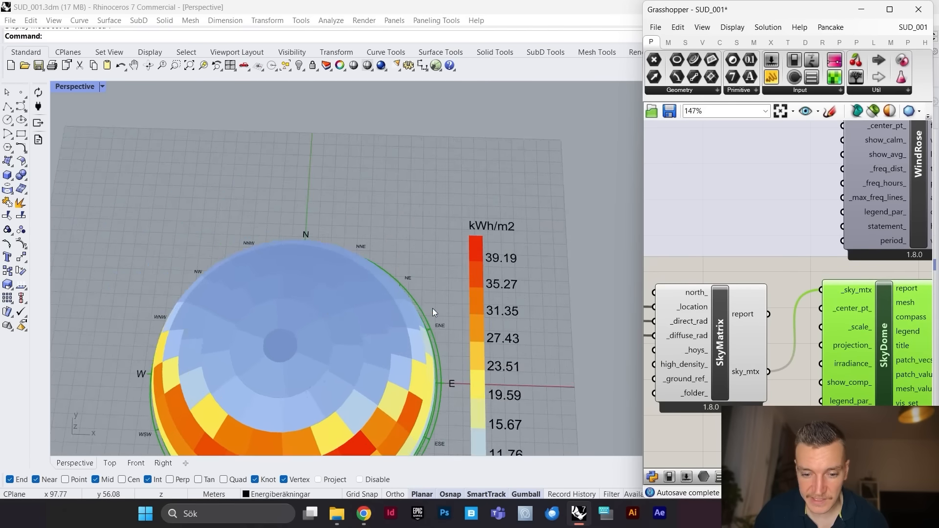
right_click_drag(432, 308, 418, 252)
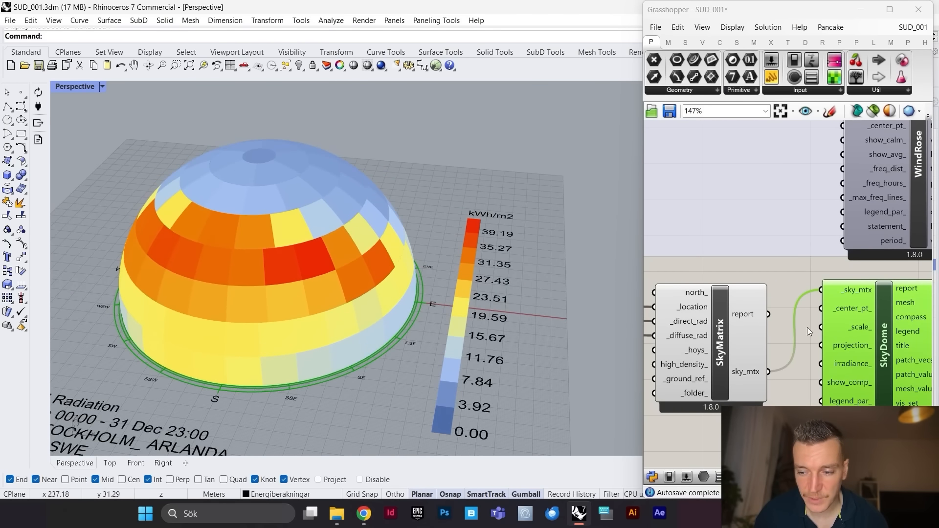
scroll(417, 255, "down", 5)
scroll(397, 262, "up", 4)
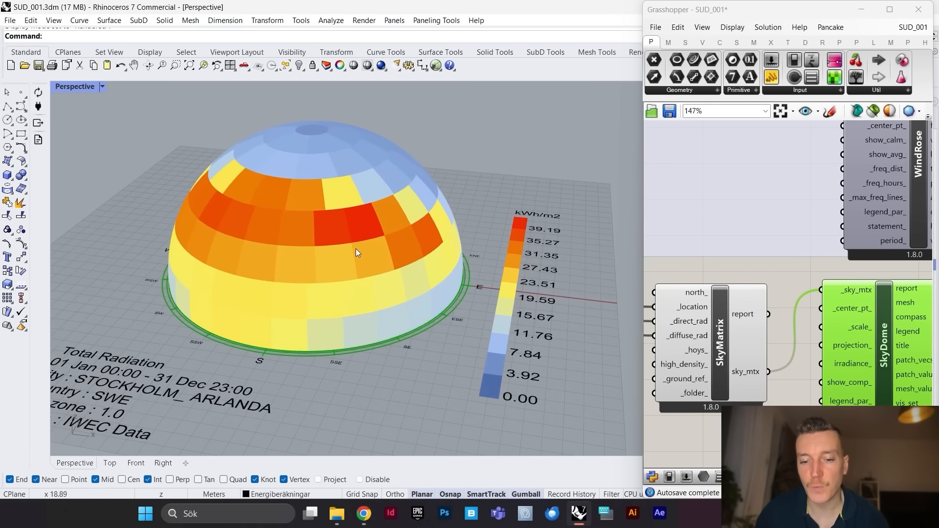
scroll(356, 249, "down", 2)
scroll(354, 233, "up", 5)
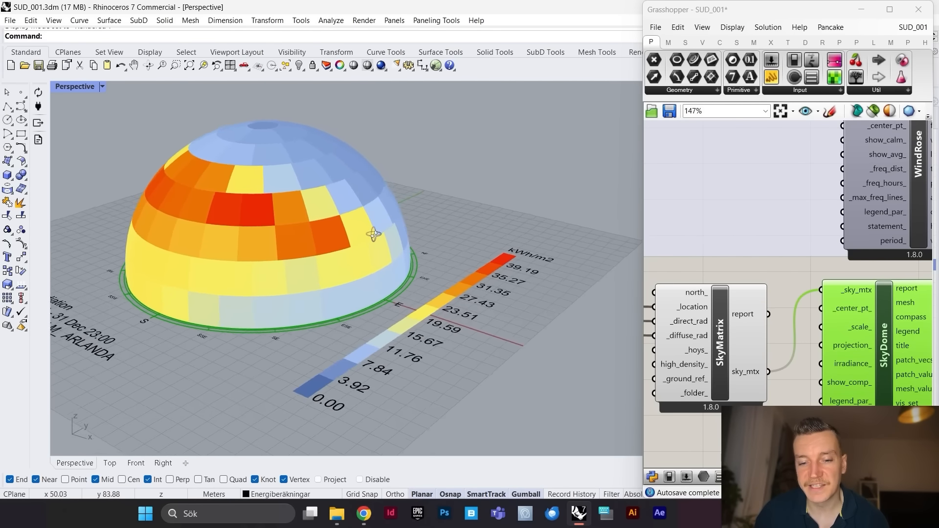
scroll(391, 257, "down", 3)
scroll(314, 302, "up", 4)
right_click_drag(326, 278, 418, 233)
scroll(374, 280, "down", 3)
scroll(479, 238, "down", 3)
scroll(484, 239, "up", 4)
scroll(408, 260, "up", 4)
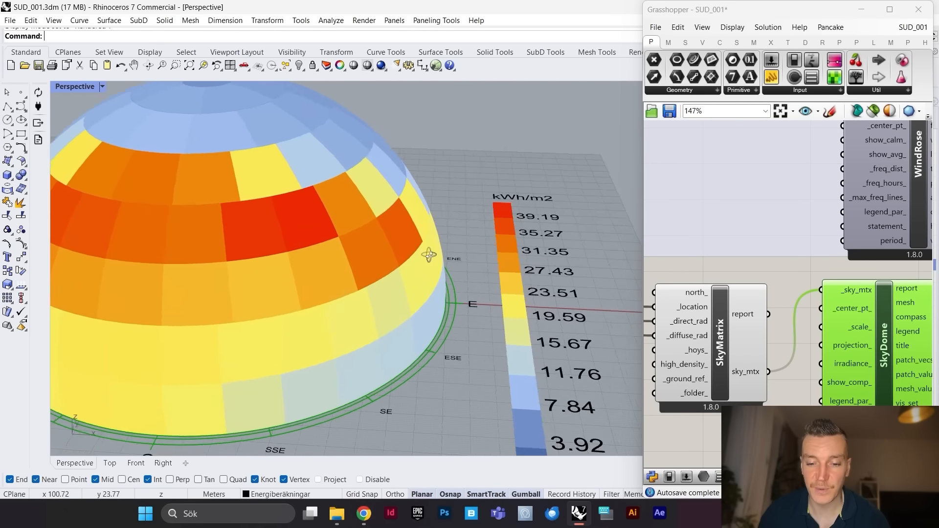
scroll(437, 289, "down", 5)
scroll(394, 267, "up", 5)
right_click_drag(471, 250, 416, 267)
scroll(354, 269, "down", 5)
scroll(372, 269, "up", 3)
scroll(383, 295, "down", 2)
scroll(428, 291, "up", 6)
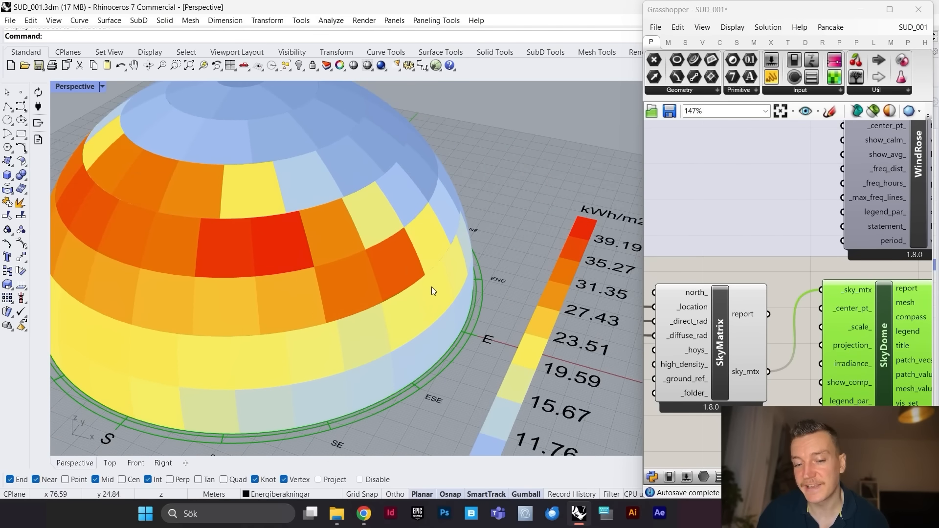
scroll(395, 257, "down", 5)
scroll(406, 283, "up", 4)
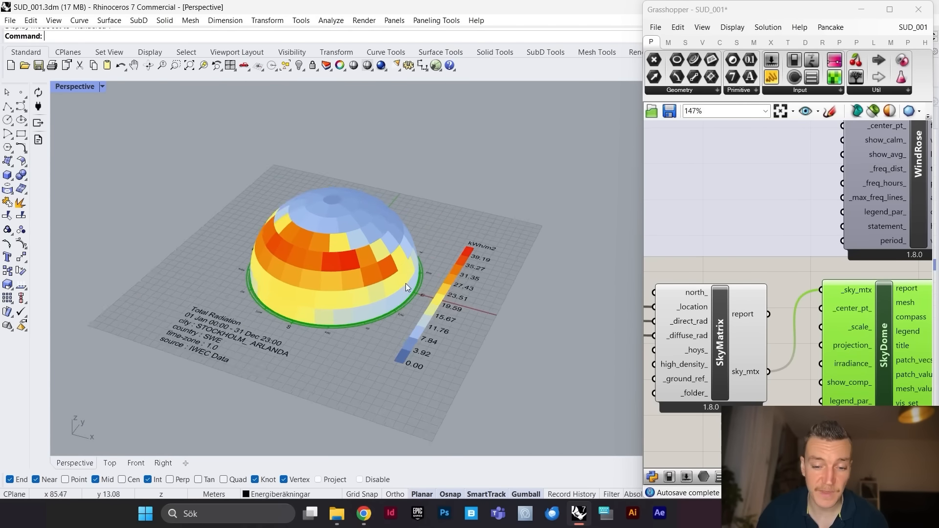
scroll(430, 278, "down", 6)
scroll(389, 271, "up", 3)
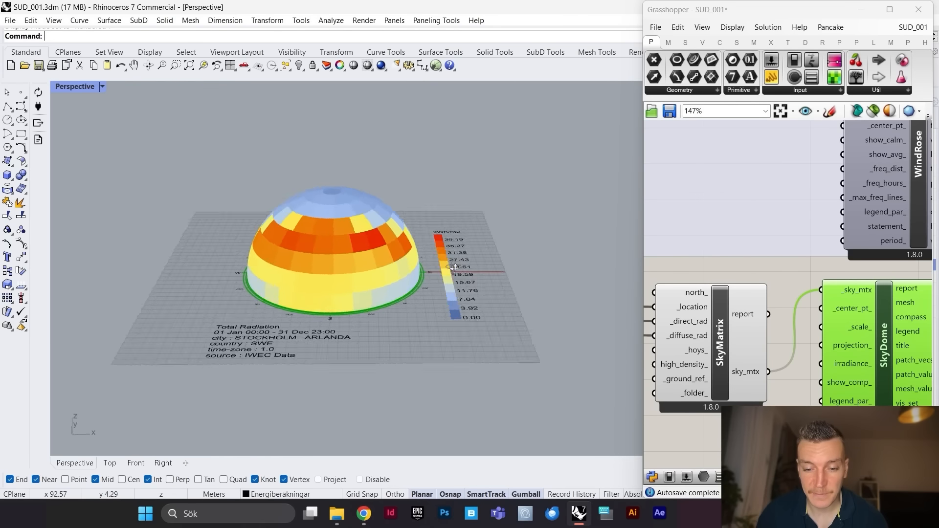
scroll(454, 274, "down", 4)
scroll(468, 291, "up", 4)
right_click_drag(457, 265, 387, 276)
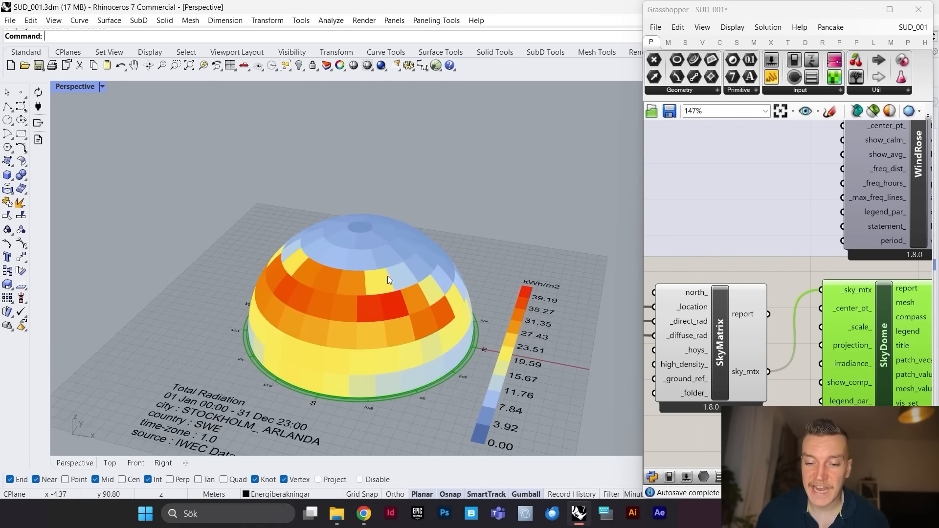
scroll(388, 276, "down", 2)
scroll(380, 318, "up", 2)
scroll(380, 320, "up", 2)
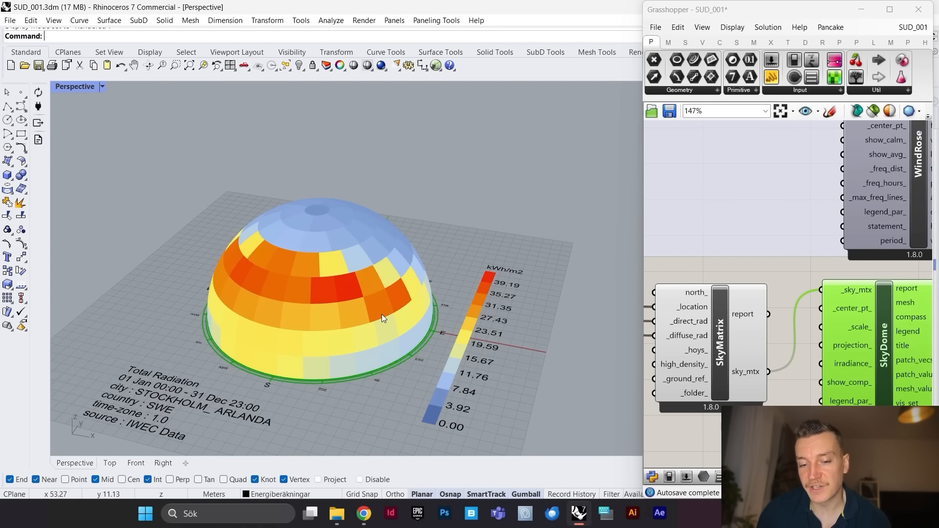
scroll(791, 294, "down", 3)
scroll(807, 318, "up", 2)
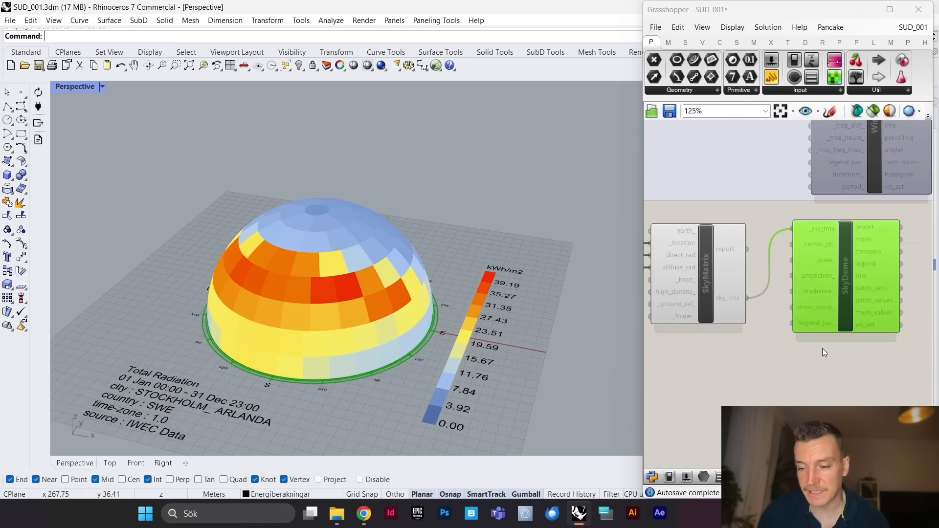
Step: Group the SkyMatrix and SkyDome components together
left_click_drag(824, 337, 738, 295)
right_click(758, 240)
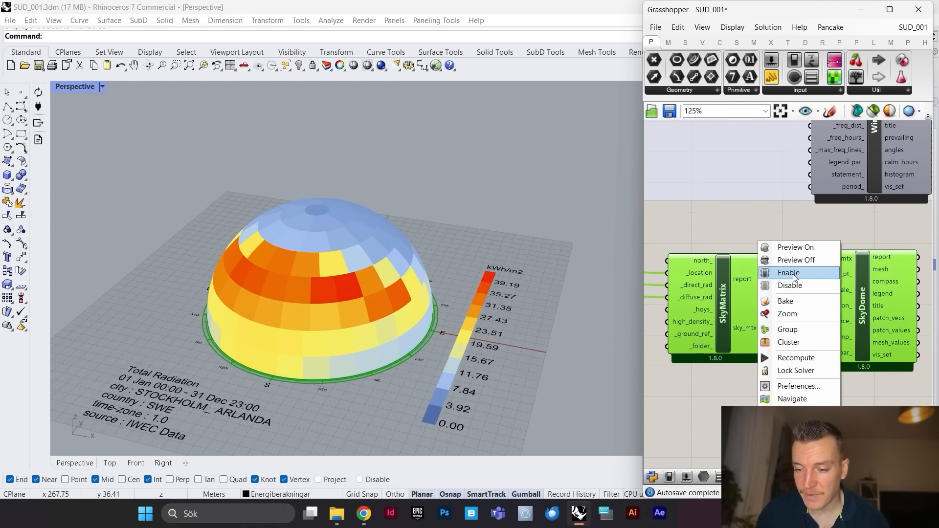
left_click(800, 330)
scroll(799, 331, "down", 2)
scroll(815, 241, "up", 2)
left_click(816, 242)
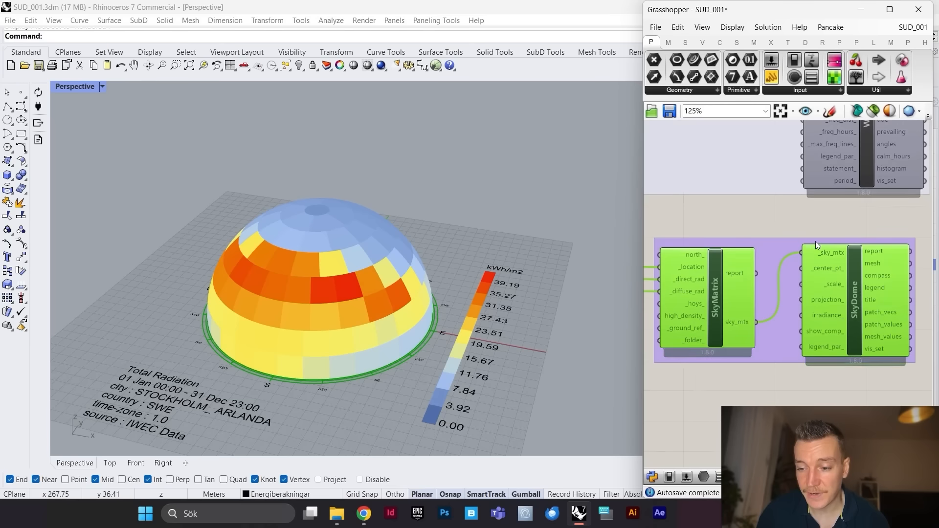
Step: Change the colour of the SkyMatrix and SkyDome group to light blue
right_click(778, 258)
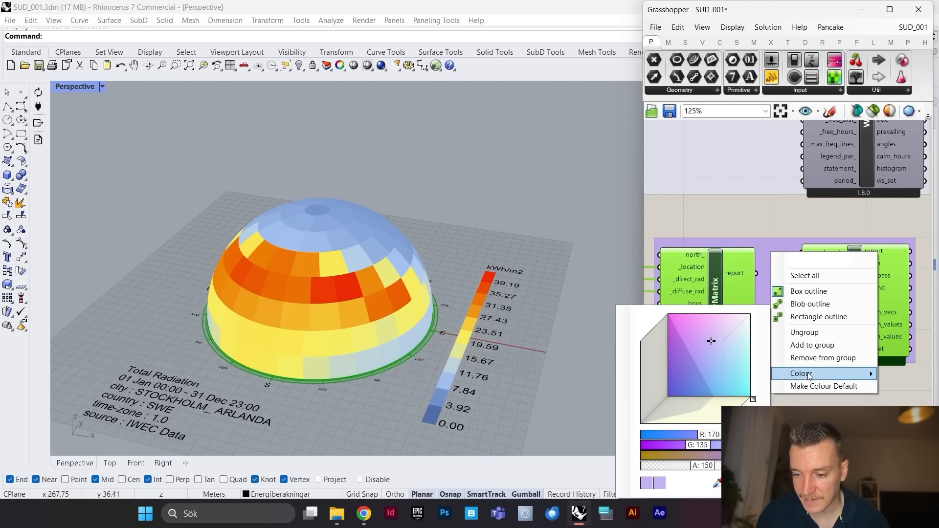
mouse_move(809, 373)
left_click(728, 369)
left_click(820, 226)
Step: Turn off the preview of the SkyMatrix and SkyDome components
left_click_drag(821, 226, 720, 249)
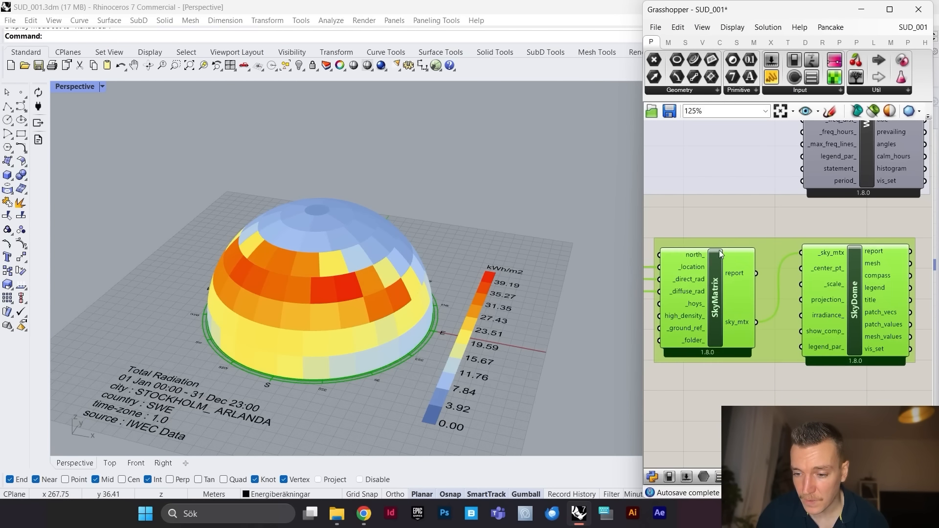
right_click(744, 219)
left_click(786, 237)
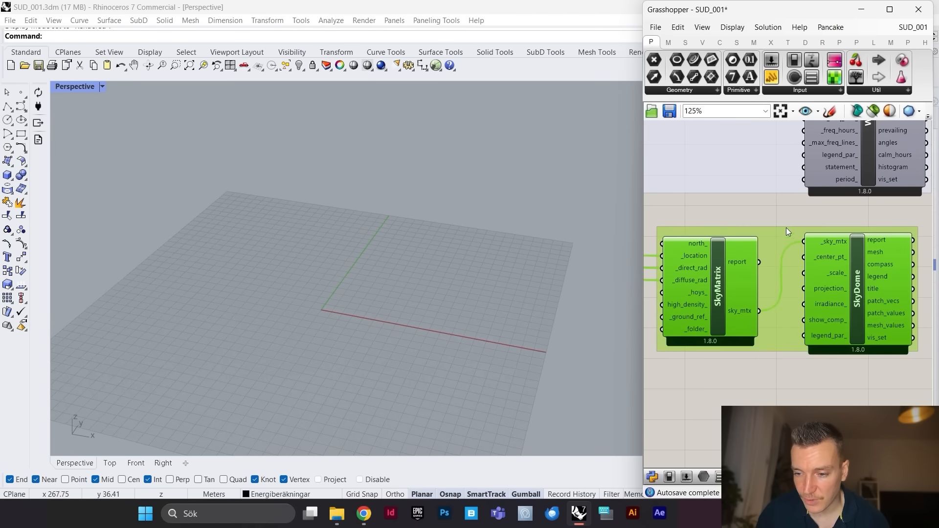
Step: Deselect the sky components and review the definition's layout from the EPW component to the two coloured groups
scroll(785, 228, "down", 5)
scroll(767, 145, "up", 3)
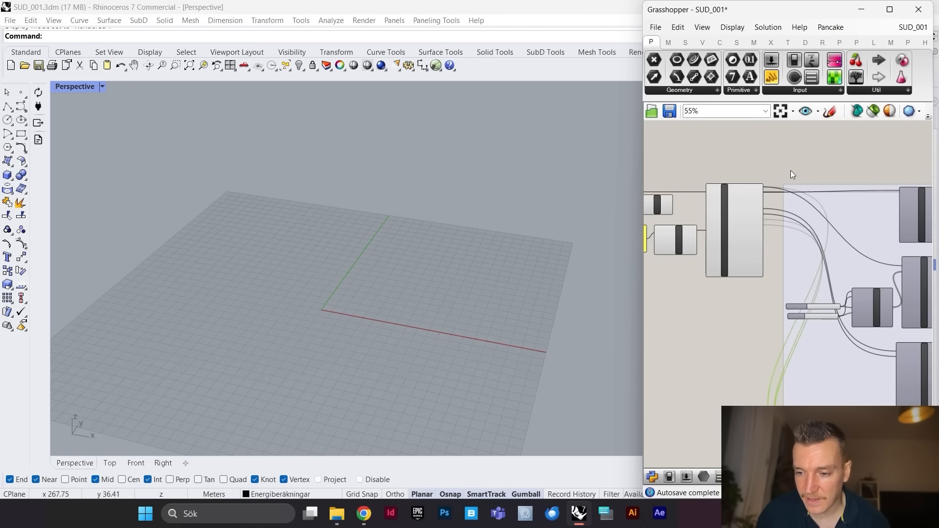
scroll(790, 170, "down", 3)
scroll(793, 227, "up", 2)
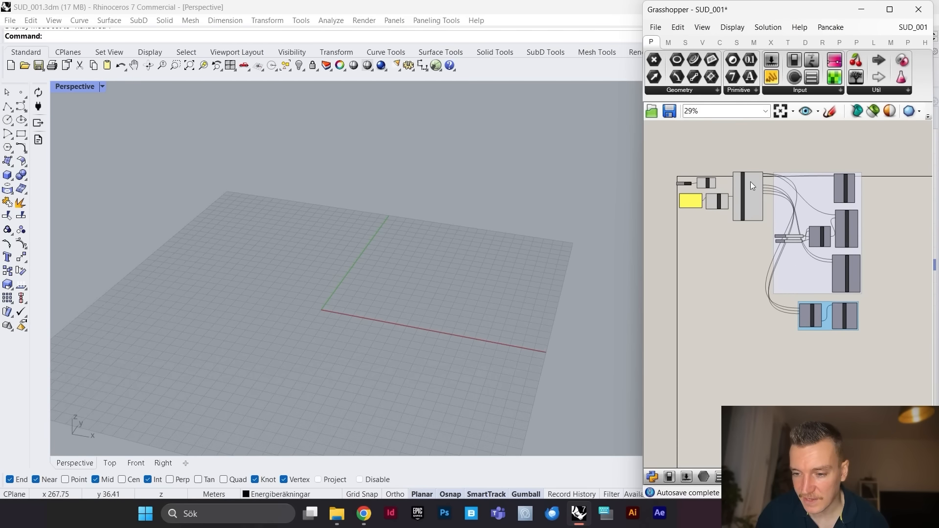
scroll(758, 187, "up", 2)
scroll(772, 210, "down", 4)
scroll(797, 264, "up", 3)
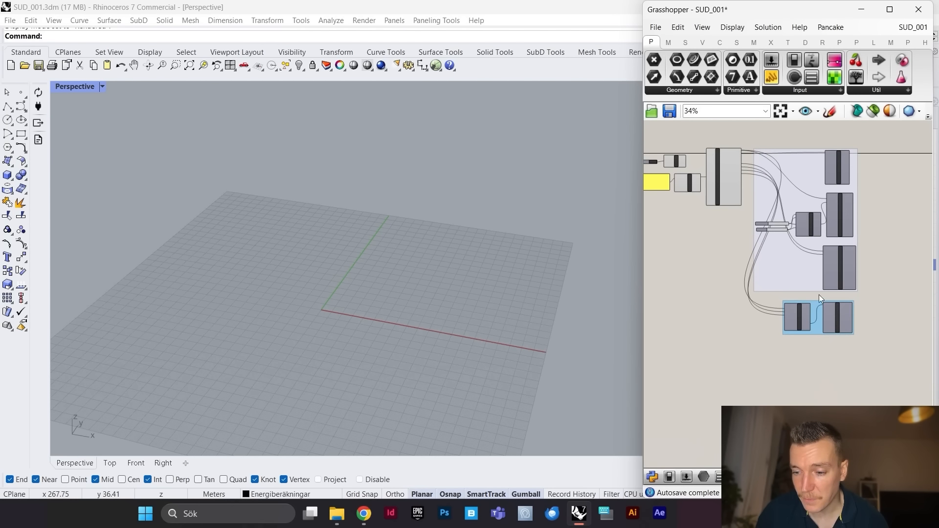
Step: Add an LB Outdoor Solar MRT component below the blue SkyMatrix and SkyDome group
scroll(822, 333, "up", 4)
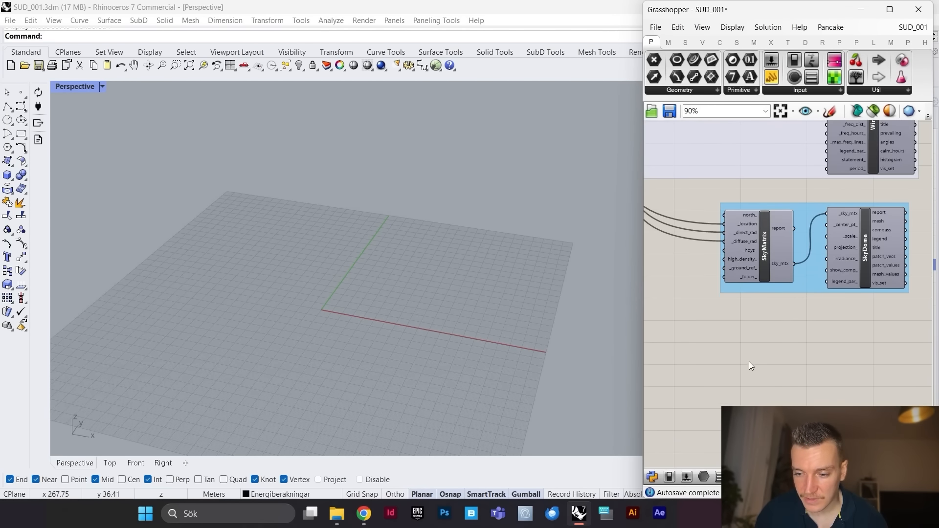
double_click(750, 361)
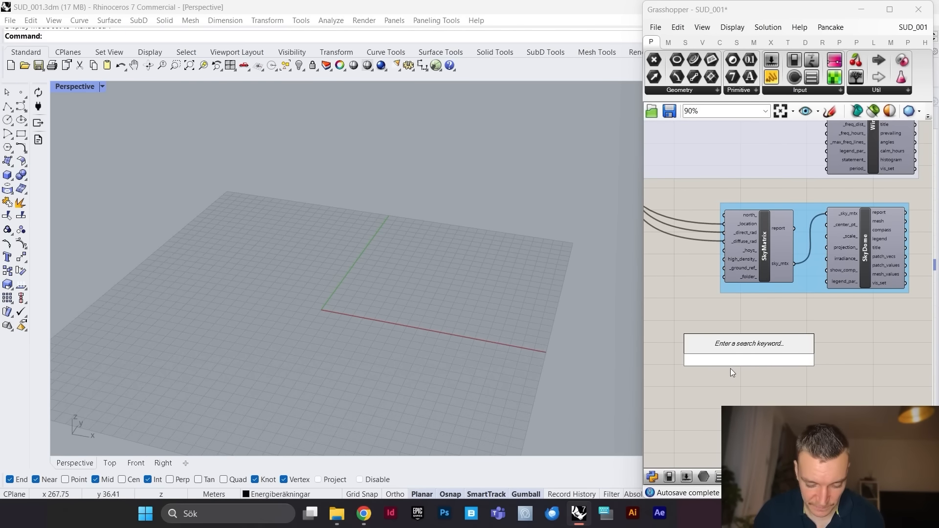
type("m")
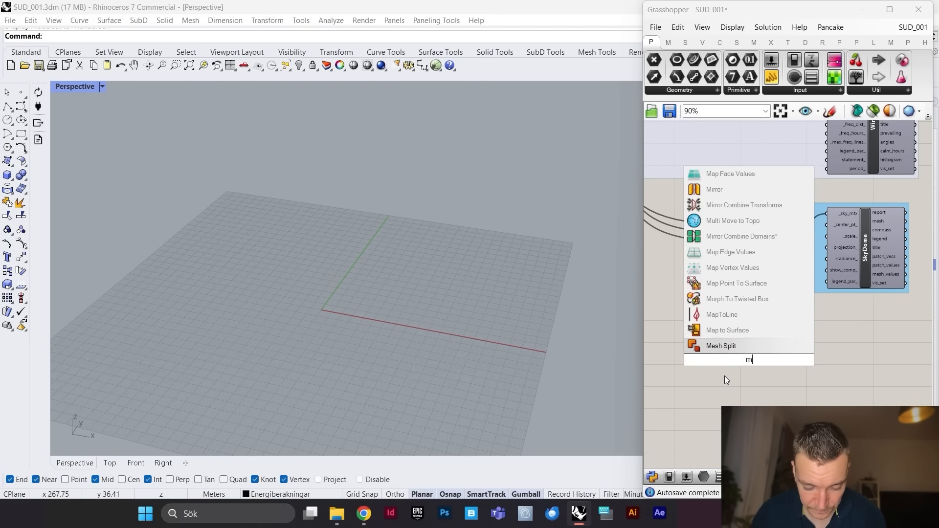
type("rt")
key("Return")
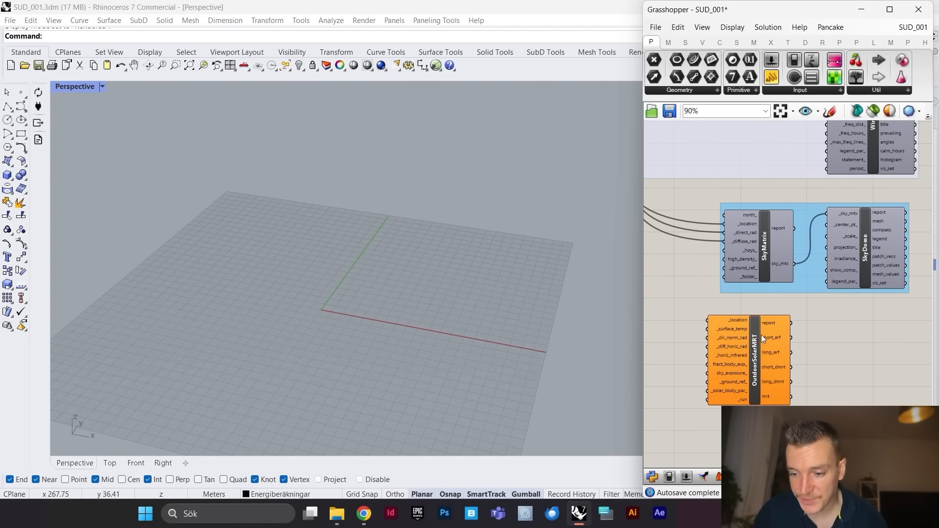
scroll(761, 334, "up", 2)
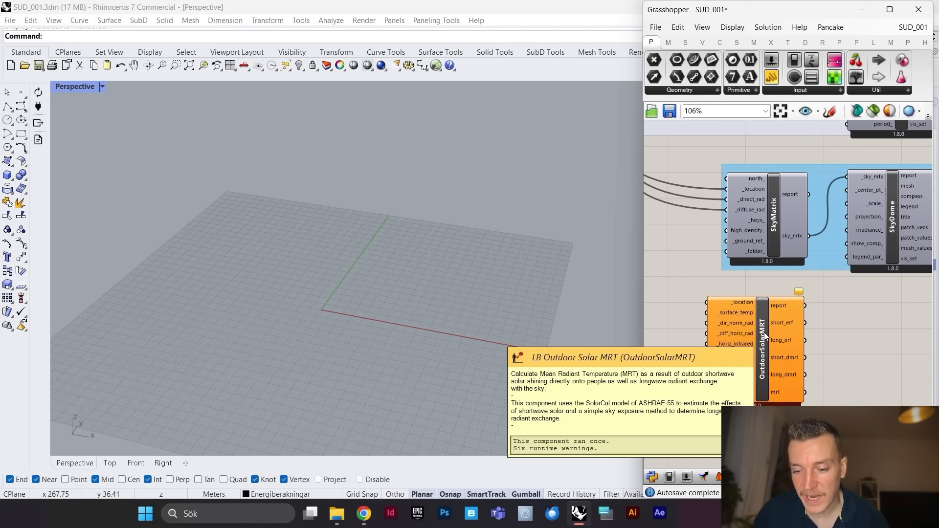
left_click_drag(765, 335, 774, 354)
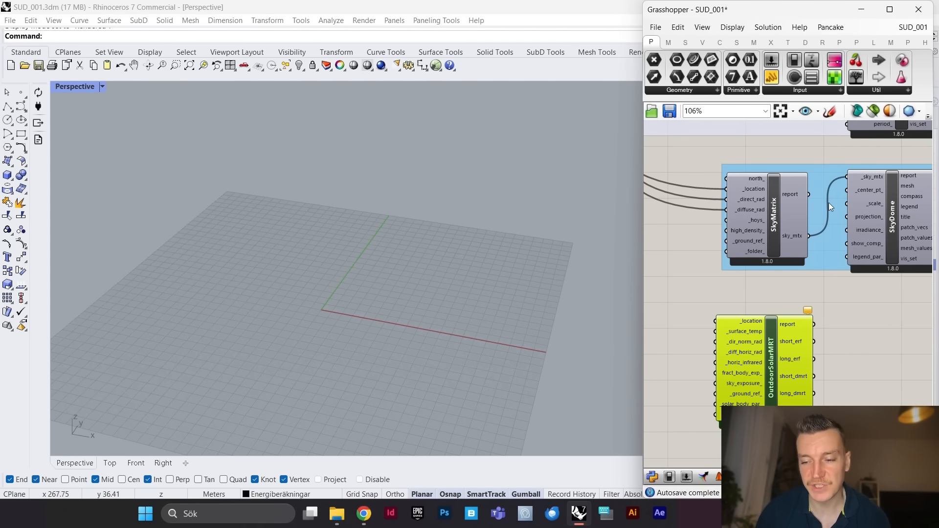
Step: Move the OutdoorSolarMRT component up beside the outputs of the ImportEPW component
scroll(780, 309, "down", 3)
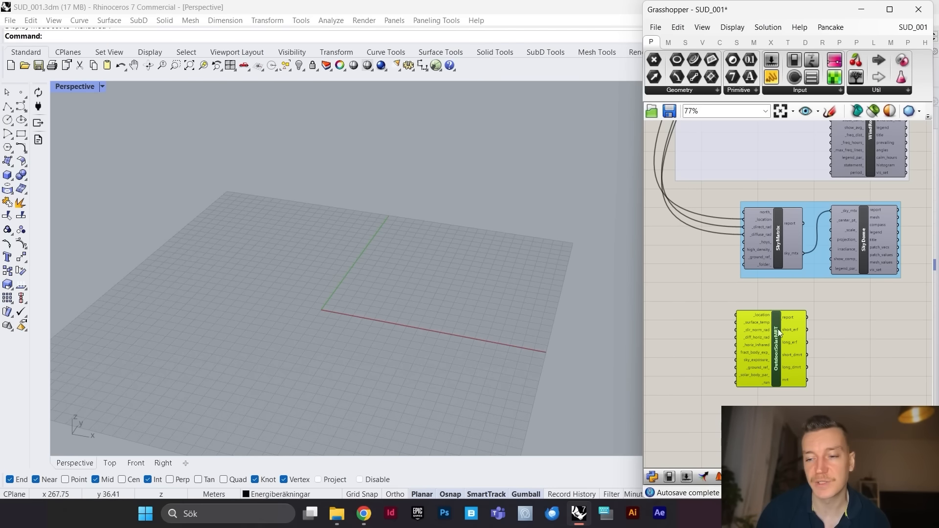
scroll(778, 328, "up", 5)
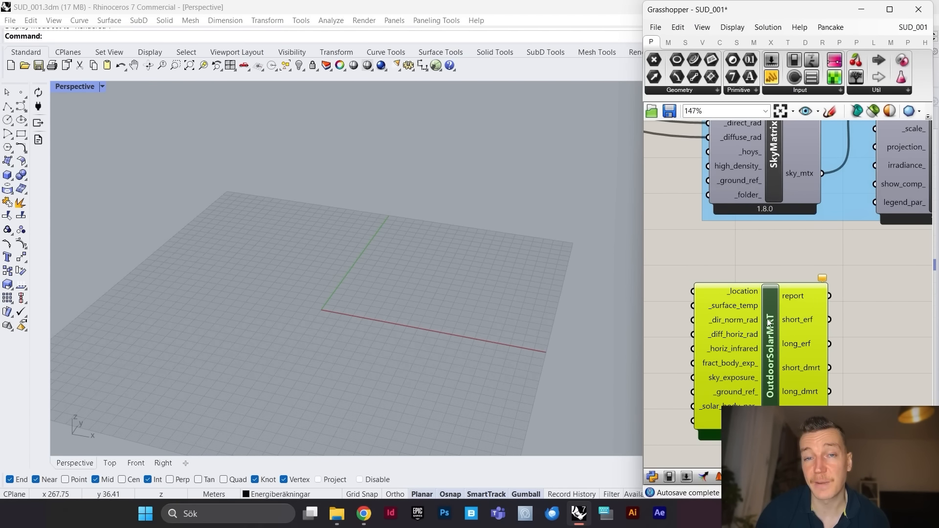
scroll(790, 311, "down", 12)
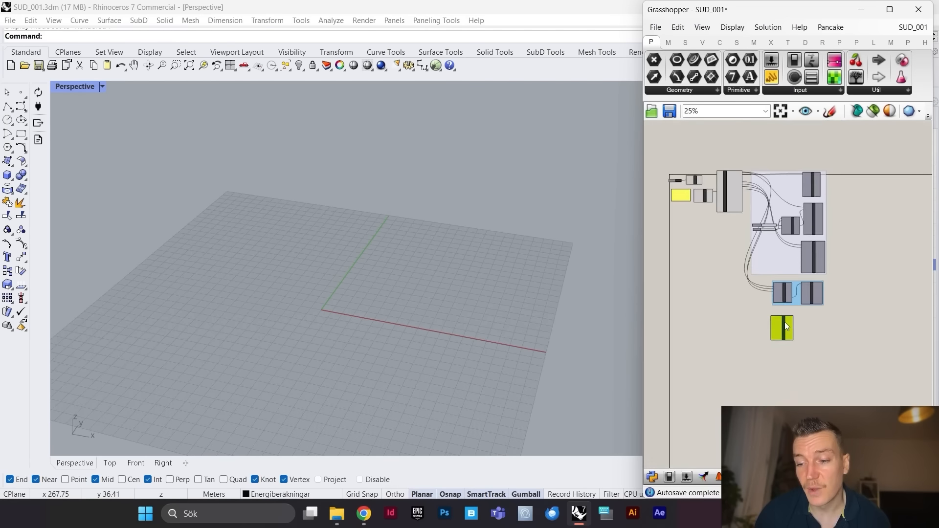
scroll(785, 325, "up", 7)
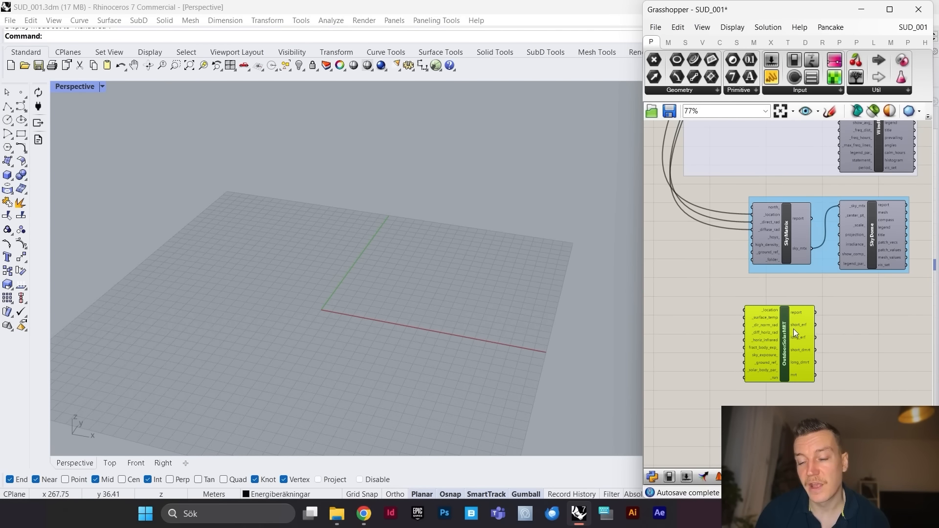
scroll(786, 336, "down", 3)
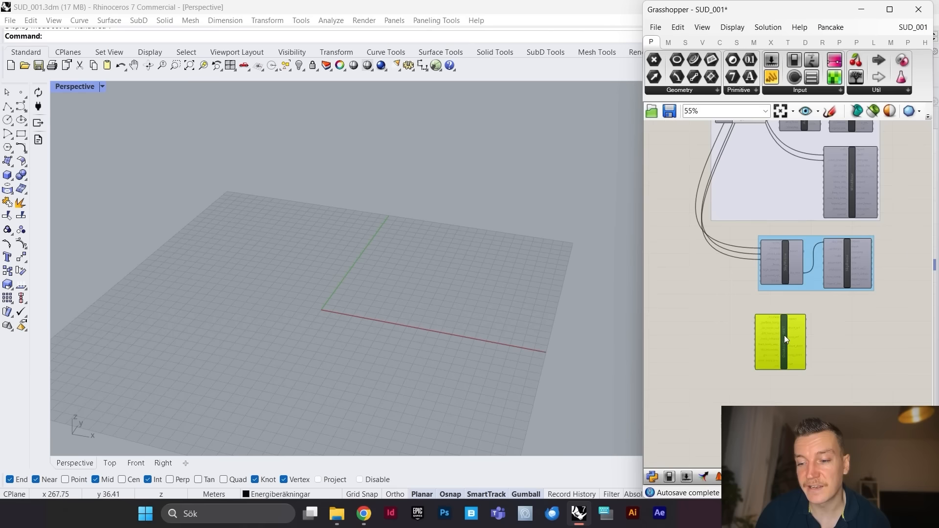
scroll(782, 334, "up", 2)
scroll(778, 335, "down", 5)
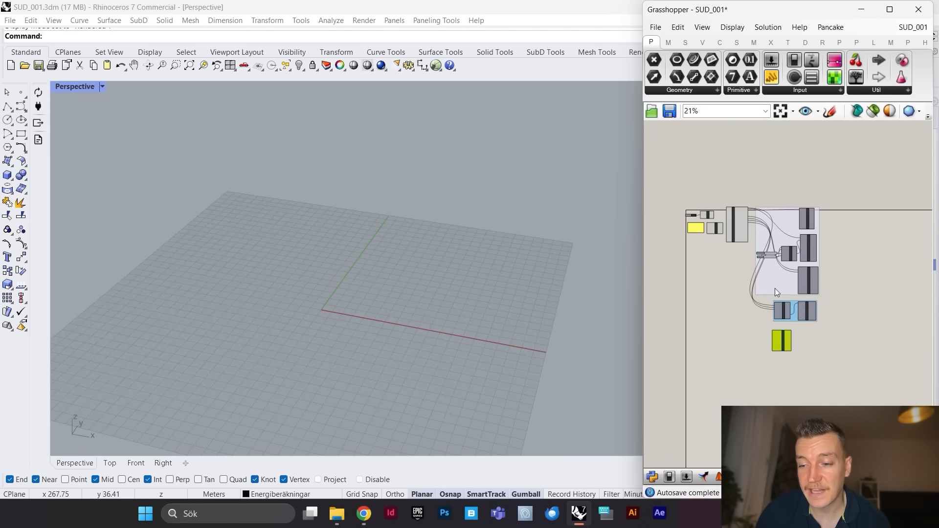
scroll(775, 289, "up", 4)
scroll(779, 316, "down", 2)
scroll(736, 227, "up", 5)
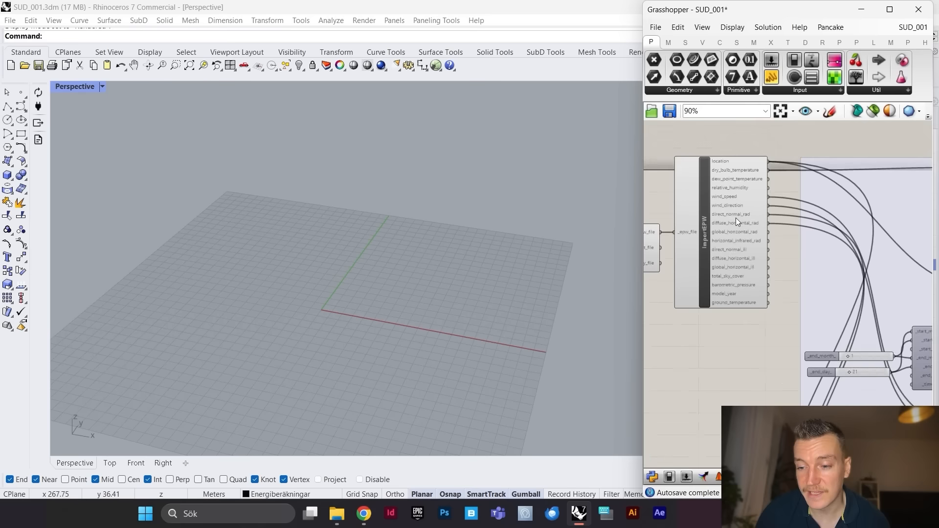
scroll(738, 221, "down", 3)
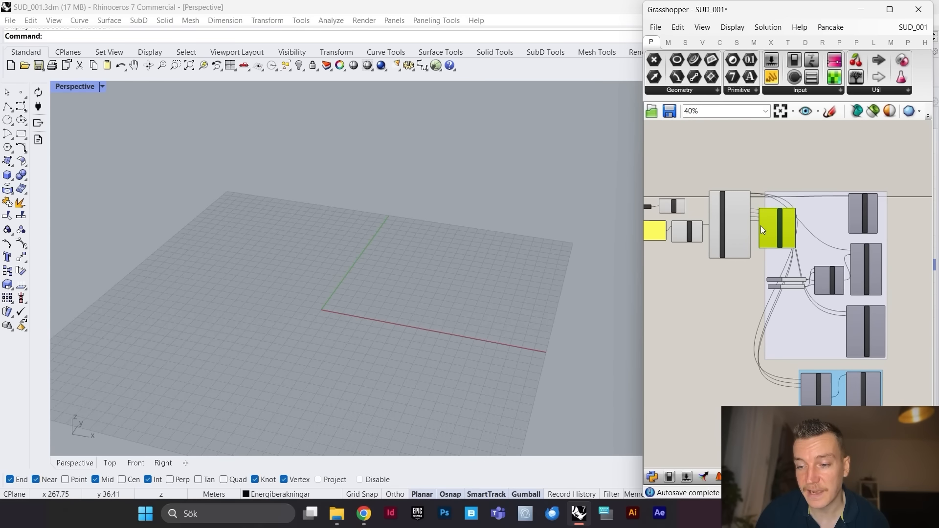
scroll(756, 210, "up", 5)
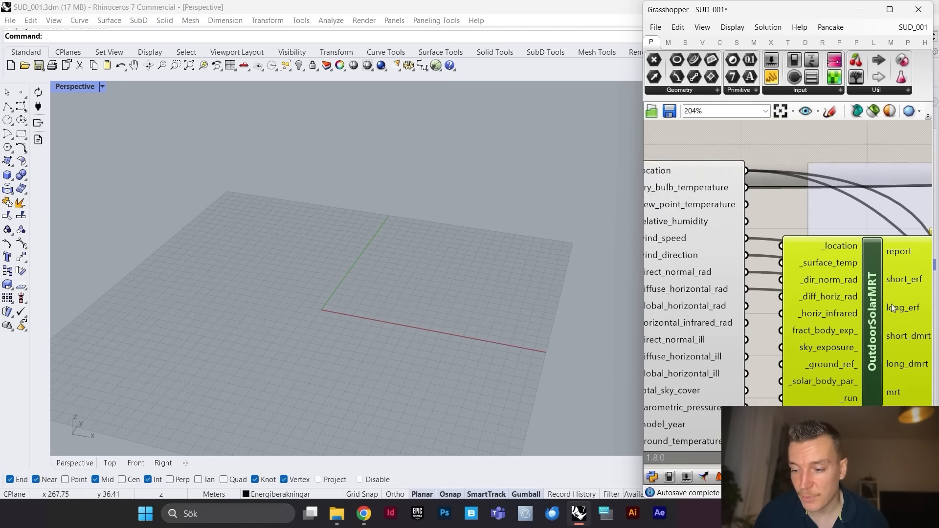
Step: Connect ImportEPW's location and dry_bulb_temperature outputs to OutdoorSolarMRT's _location and _surface_temp inputs
scroll(891, 304, "down", 4)
scroll(753, 253, "up", 5)
left_click_drag(769, 186, 829, 253)
scroll(835, 278, "down", 3)
scroll(890, 297, "up", 3)
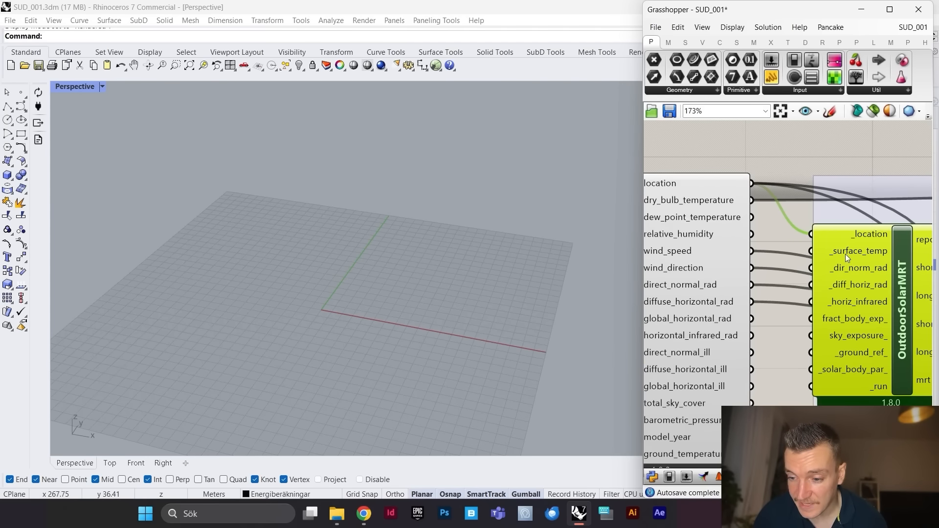
scroll(812, 251, "down", 3)
scroll(783, 230, "up", 3)
left_click_drag(771, 207, 854, 260)
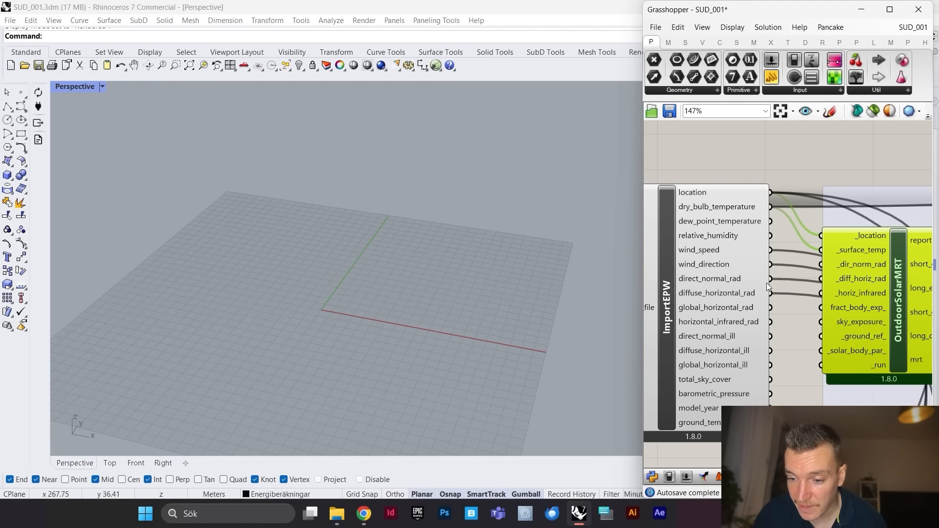
Step: Wire direct_normal_rad, diffuse_horizontal_rad and horizontal_infrared_rad into the matching OutdoorSolarMRT inputs and move the component back below the blue sky group
left_click_drag(770, 279, 835, 270)
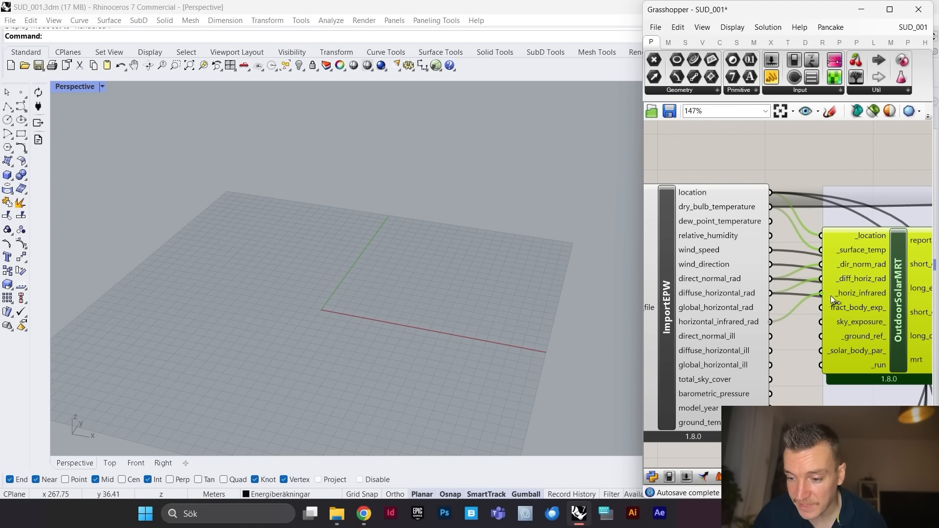
scroll(832, 294, "down", 5)
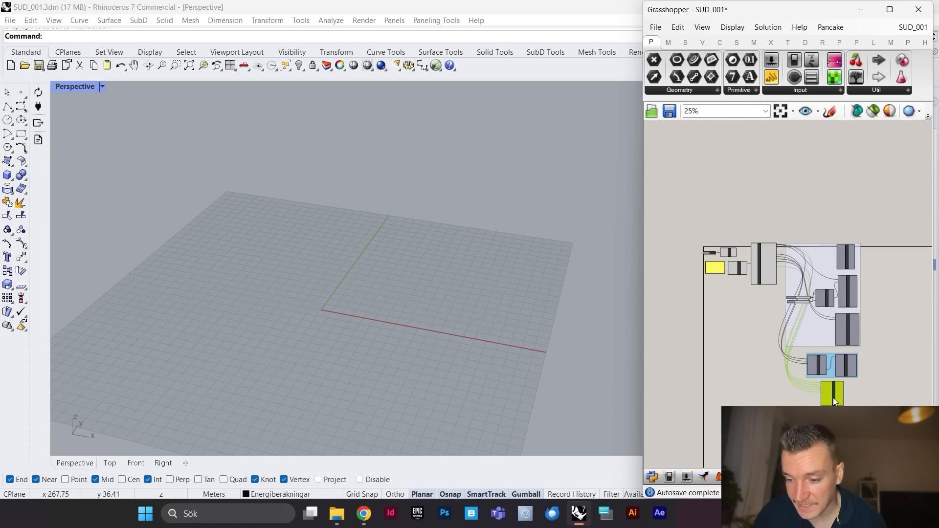
scroll(833, 397, "up", 5)
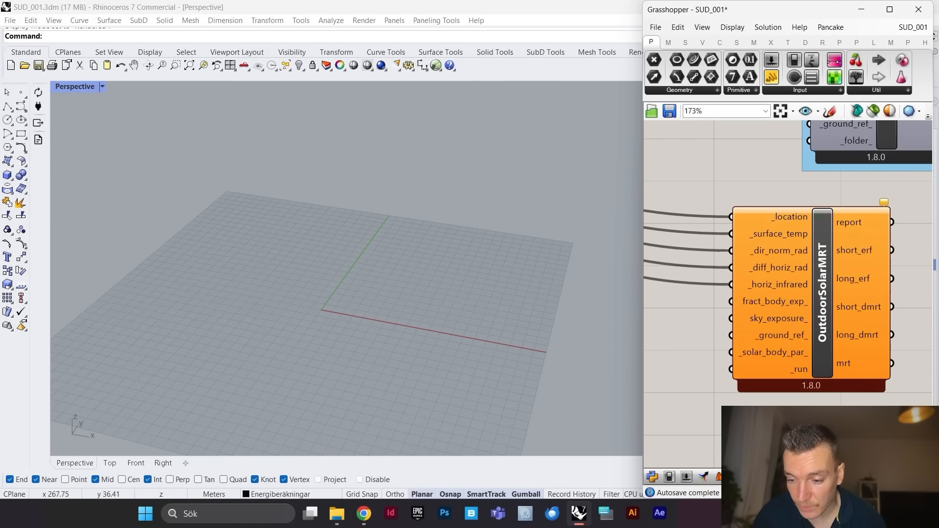
Step: Add a Boolean Toggle beside OutdoorSolarMRT and connect it to the _run input
double_click(809, 411)
type("boo")
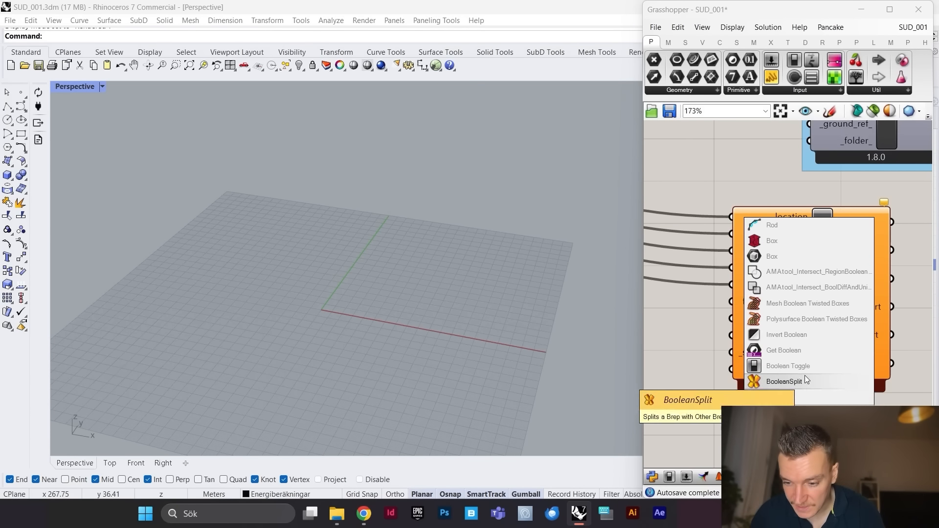
left_click(788, 366)
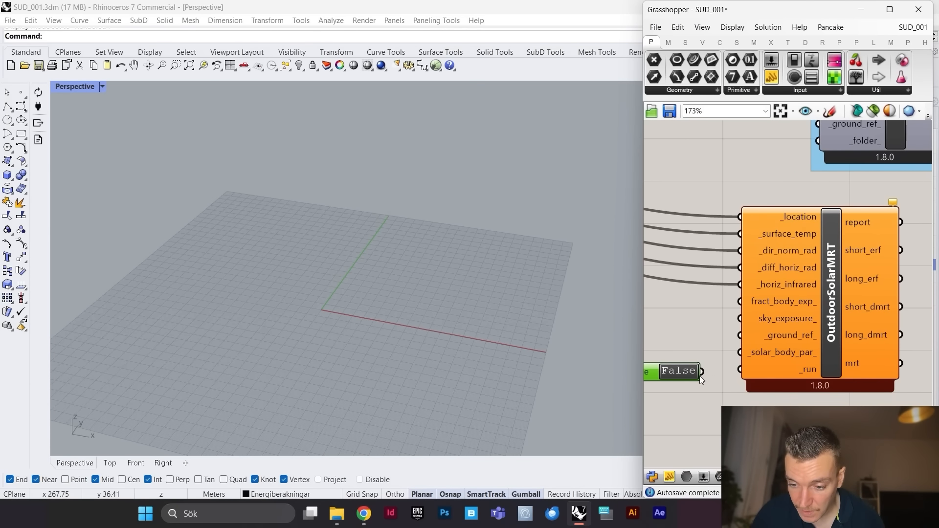
left_click_drag(702, 371, 741, 370)
scroll(713, 380, "down", 2)
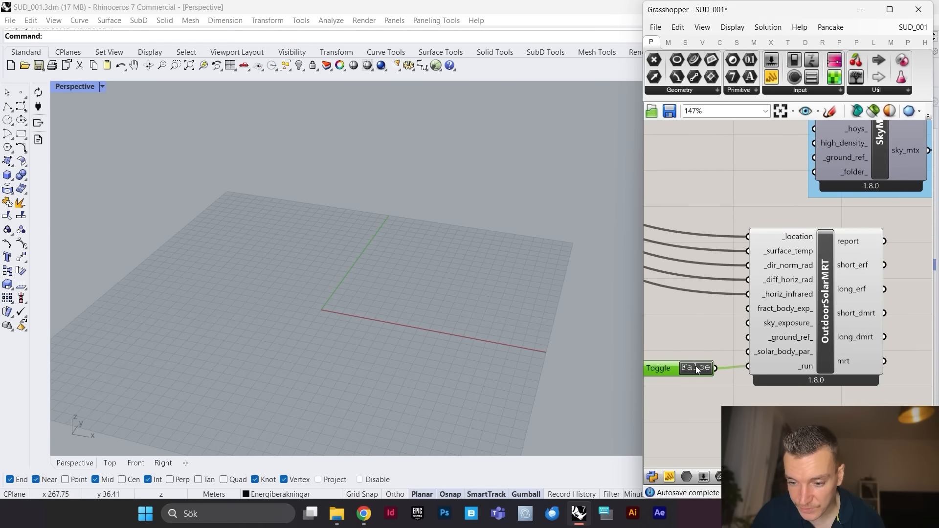
Step: Add an LB UTCI Comfort component on the output side of OutdoorSolarMRT
scroll(764, 312, "down", 5)
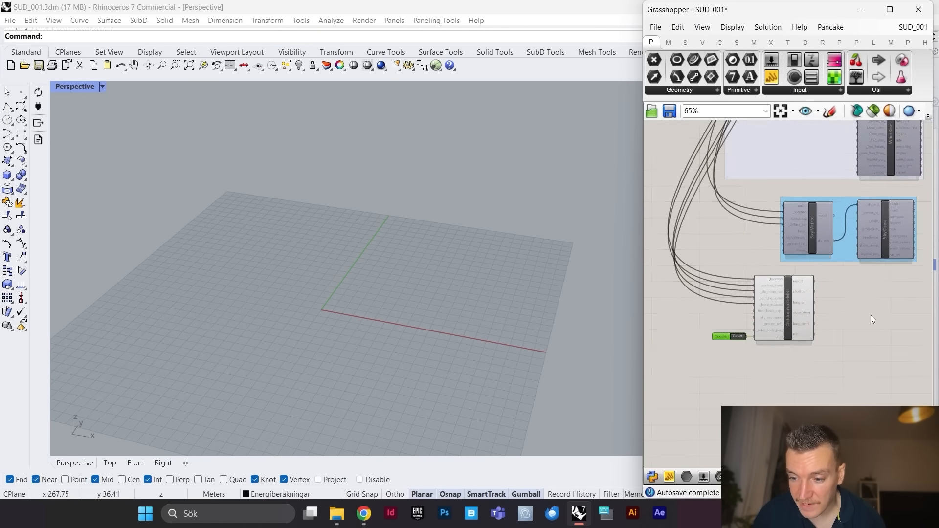
scroll(868, 315, "up", 5)
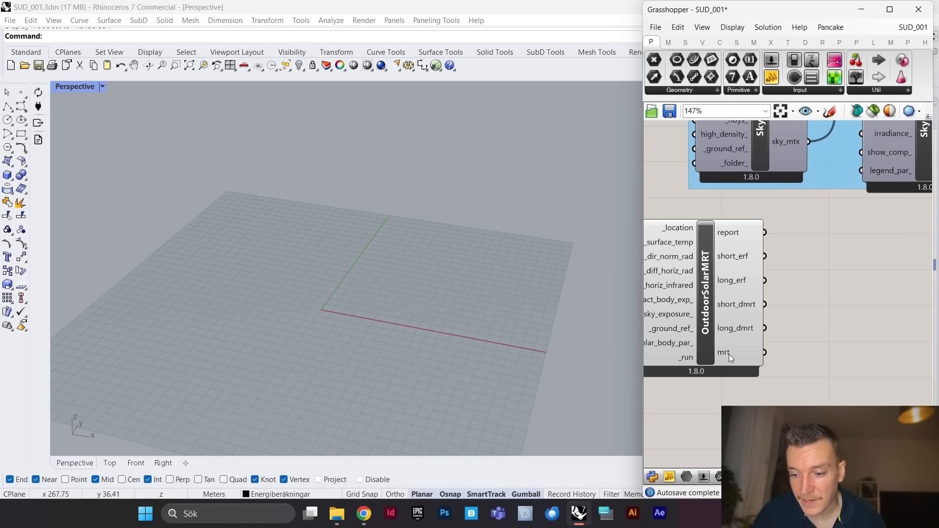
scroll(816, 302, "down", 1)
double_click(816, 306)
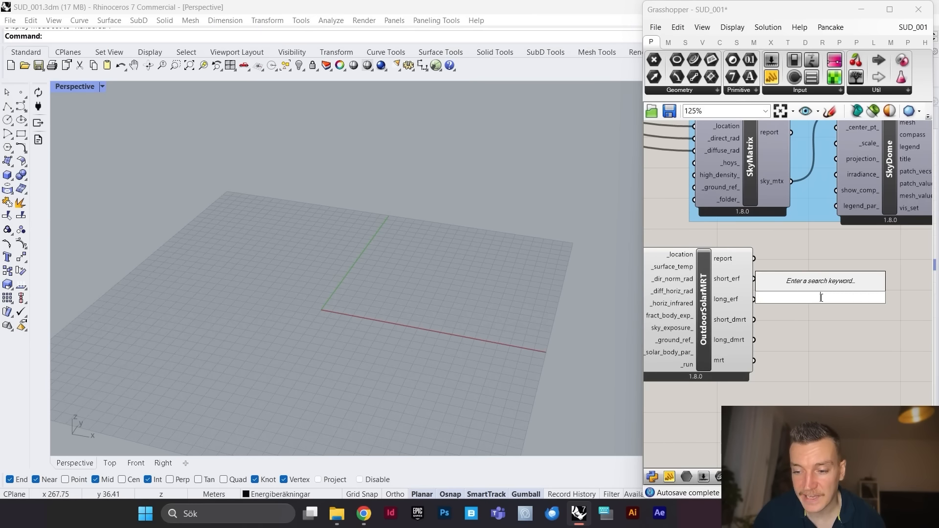
type("utci")
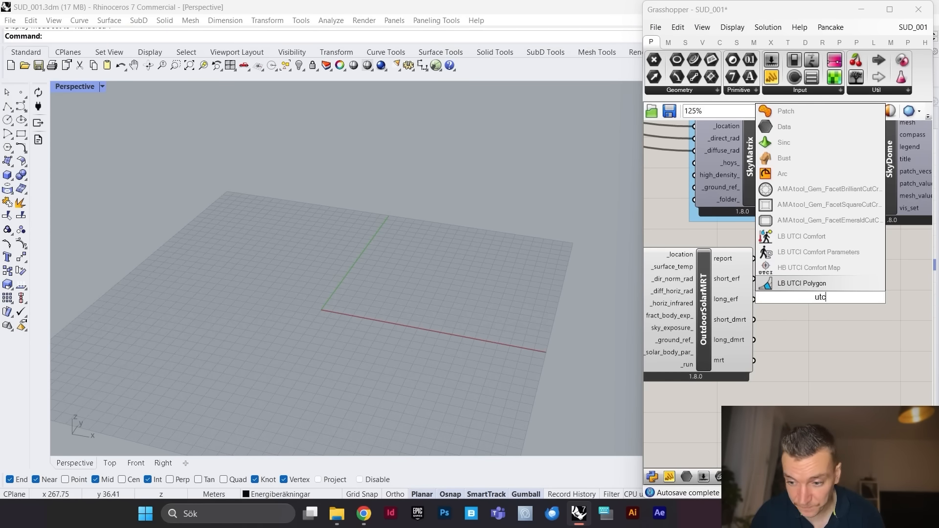
left_click(819, 242)
left_click(845, 298)
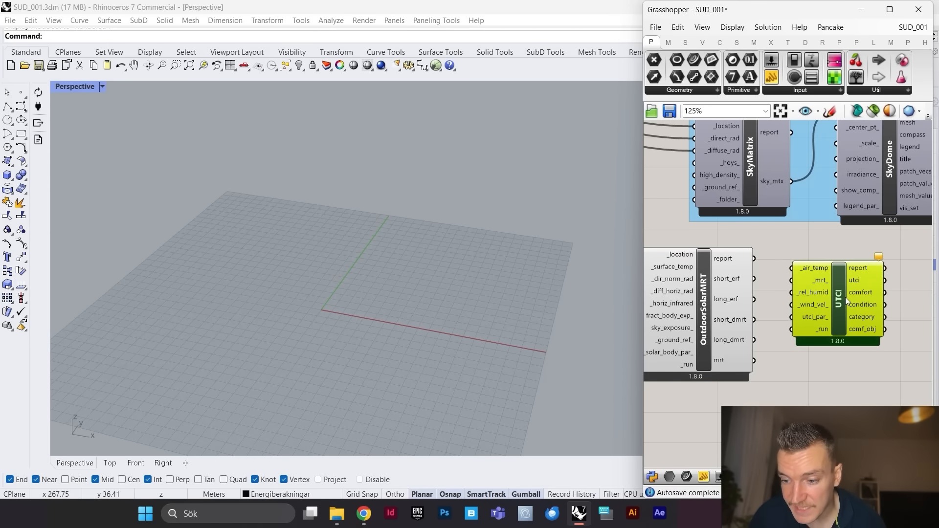
scroll(854, 298, "up", 3)
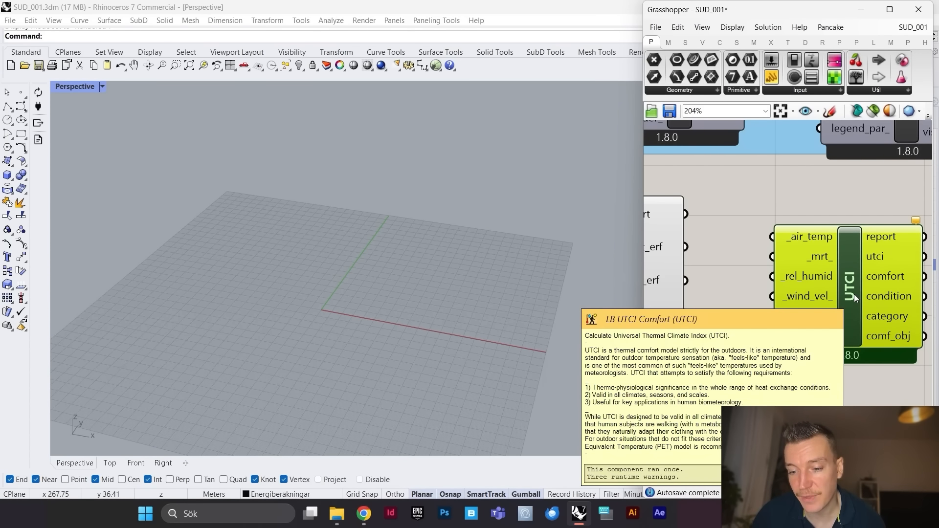
Step: Connect OutdoorSolarMRT's mrt output to the UTCI component's _mrt_ input
scroll(855, 295, "down", 4)
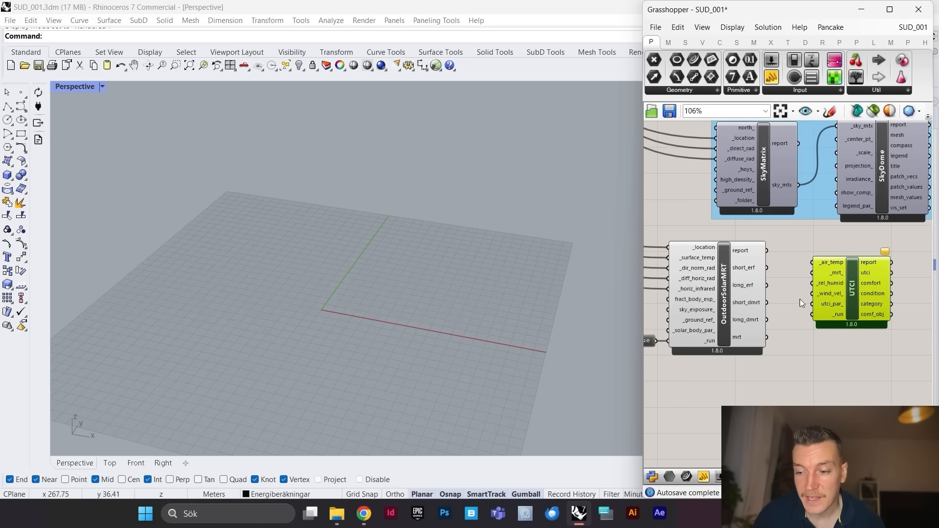
scroll(824, 298, "up", 4)
left_click_drag(754, 332, 802, 249)
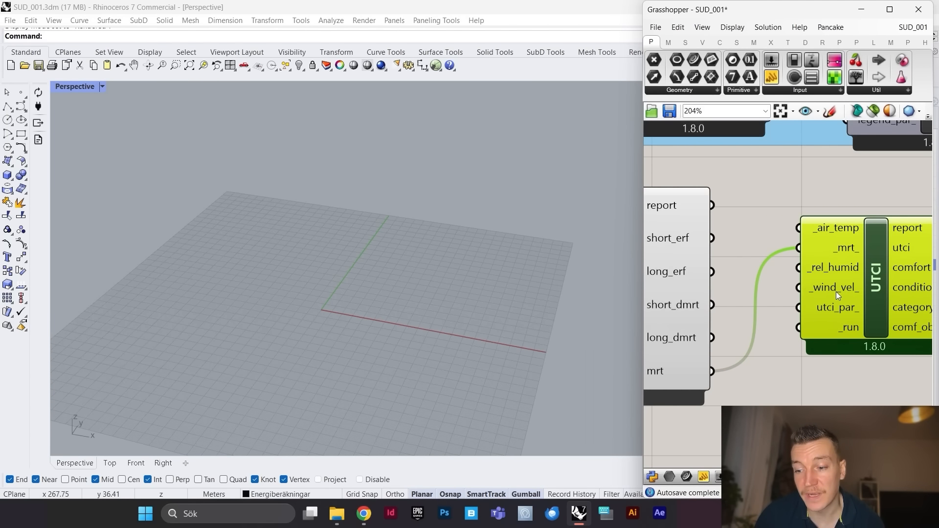
Step: Add a Data parameter just above the outputs of the ImportEPW component
scroll(836, 292, "down", 10)
scroll(810, 226, "up", 10)
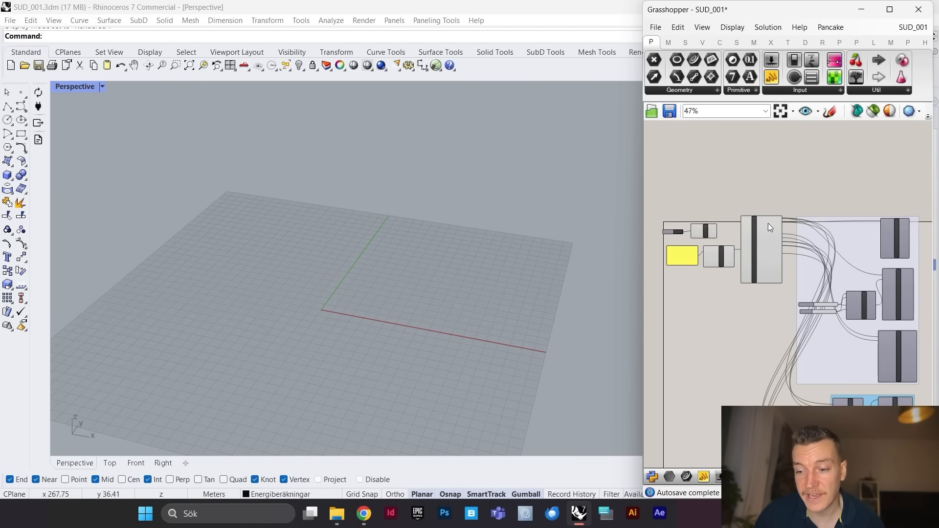
double_click(827, 164)
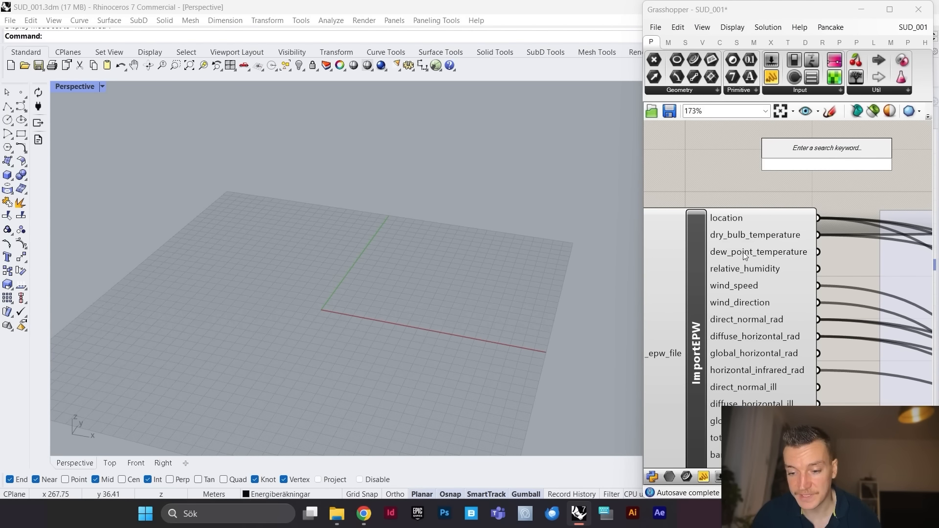
type("data")
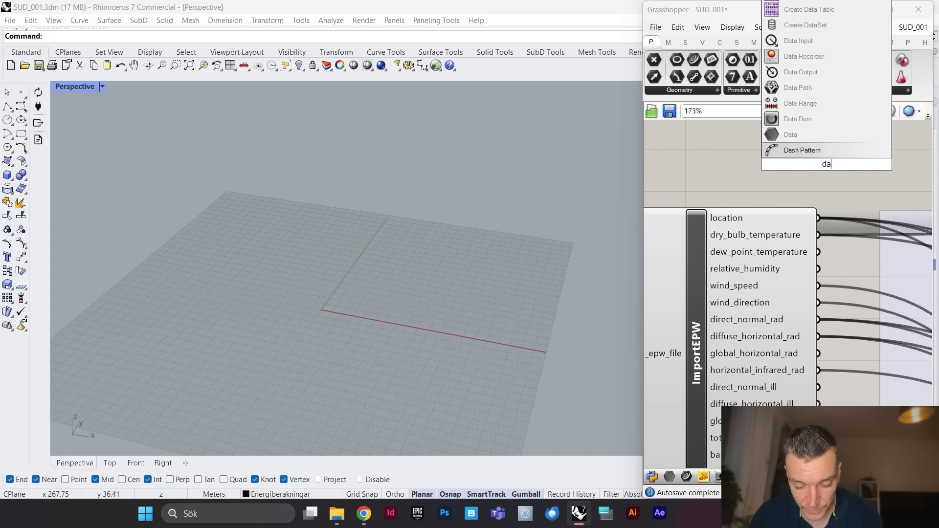
left_click(803, 155)
scroll(773, 205, "down", 2)
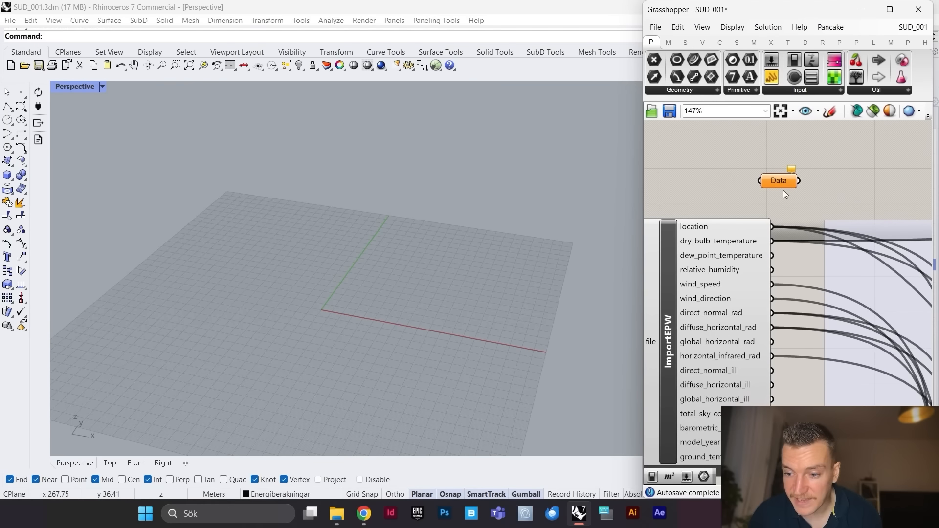
Step: Duplicate the Data parameter twice and stack the three copies above the outputs of the ImportEPW component
key("ctrl+v")
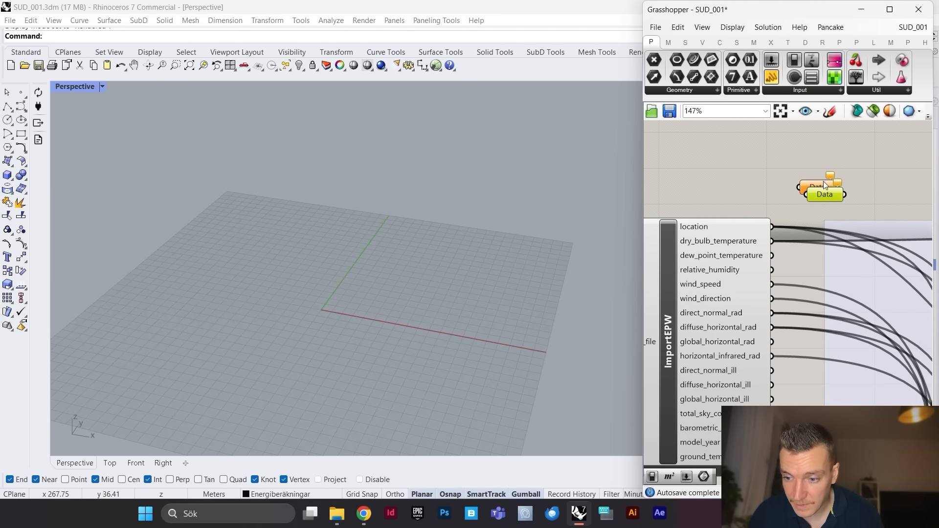
key("ctrl+v")
left_click_drag(826, 154, 816, 166)
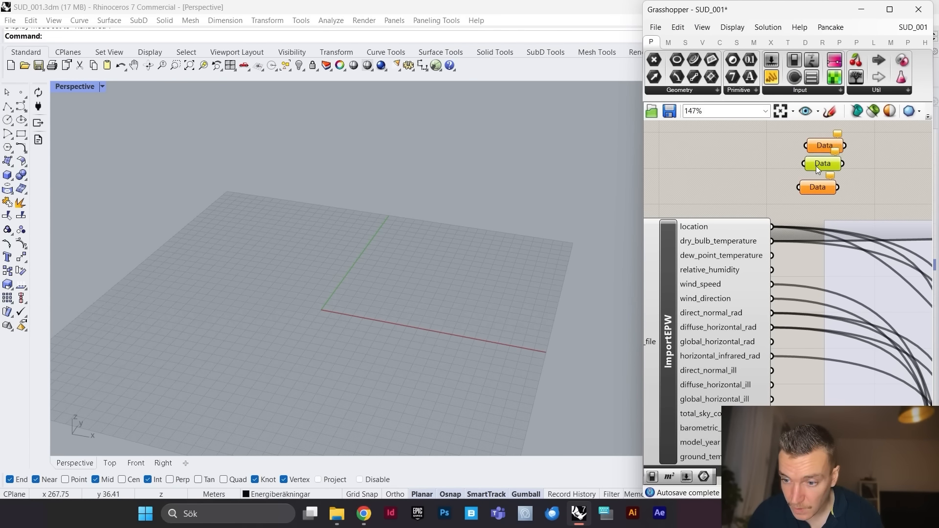
Step: Rename the three stacked Data parameters as temp, humid and vind, in order from the uppermost down
right_click(817, 145)
type("temp")
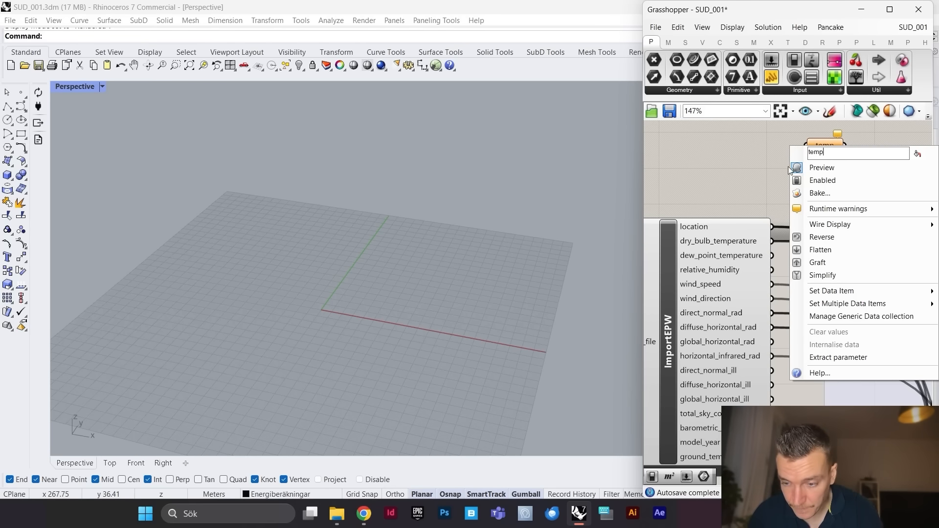
key("Return")
right_click(822, 167)
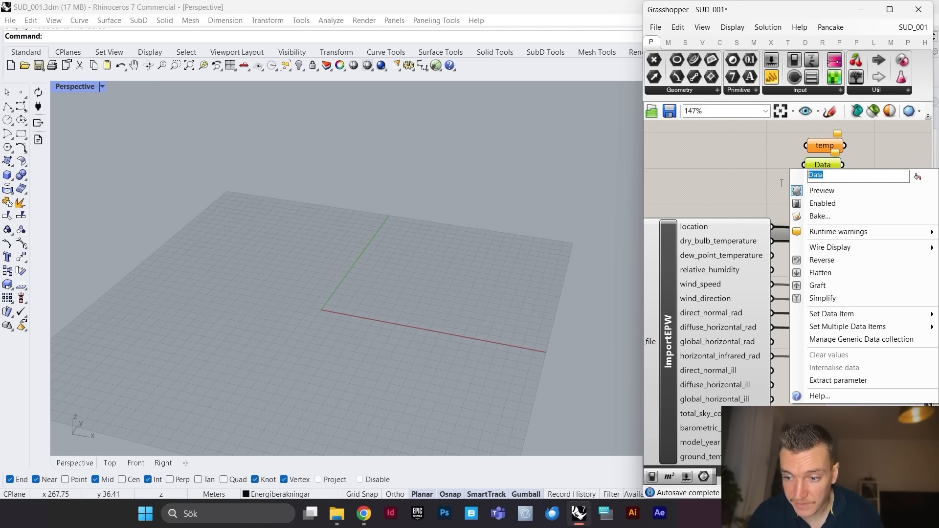
type("humid")
key("Return")
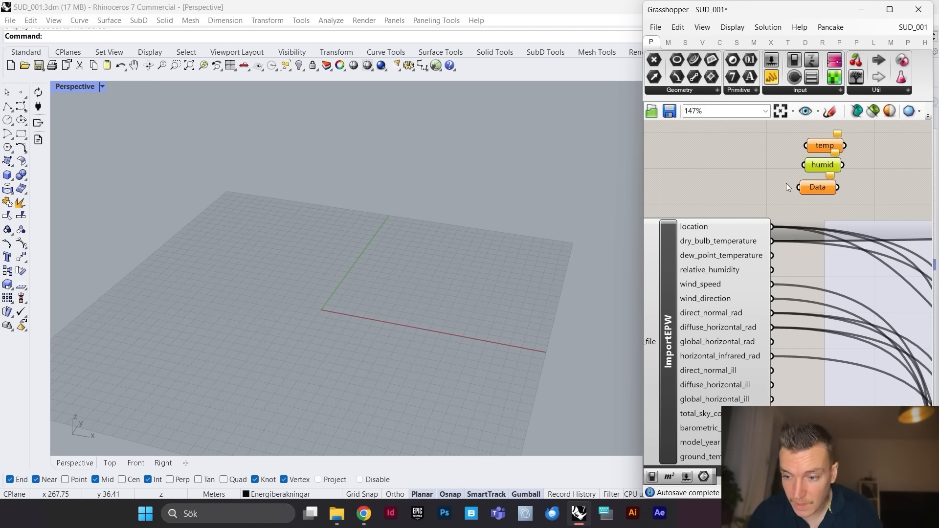
right_click(822, 188)
type("vind")
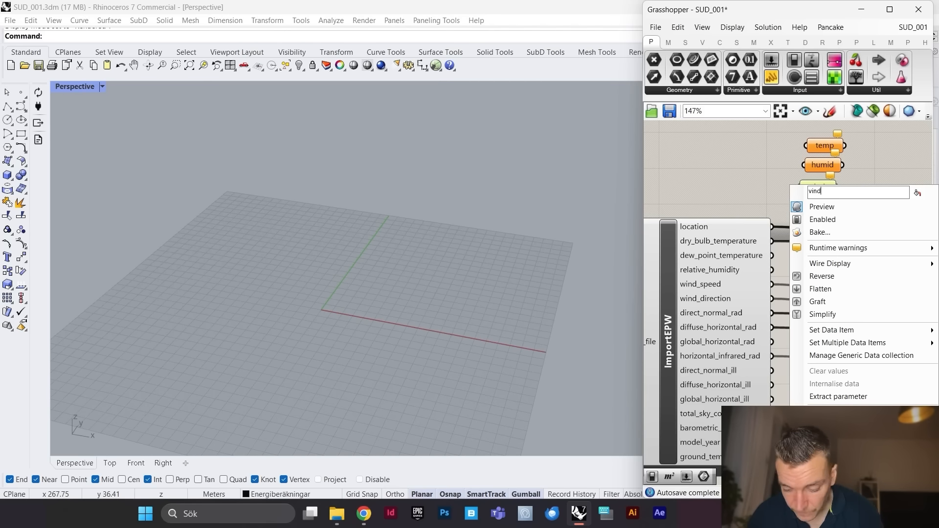
key("Return")
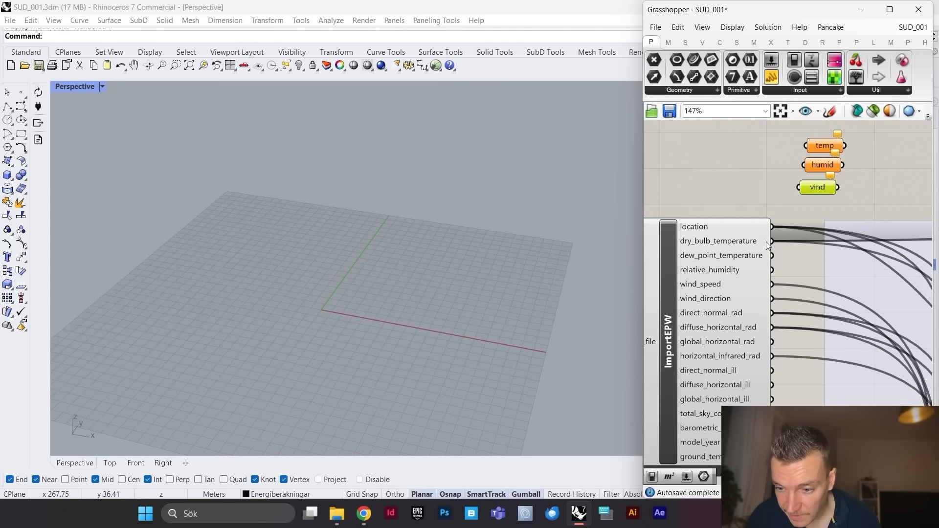
Step: Connect ImportEPW's dry_bulb_temperature to temp, relative_humidity to humid, and wind_speed to vind
left_click_drag(773, 241, 802, 210)
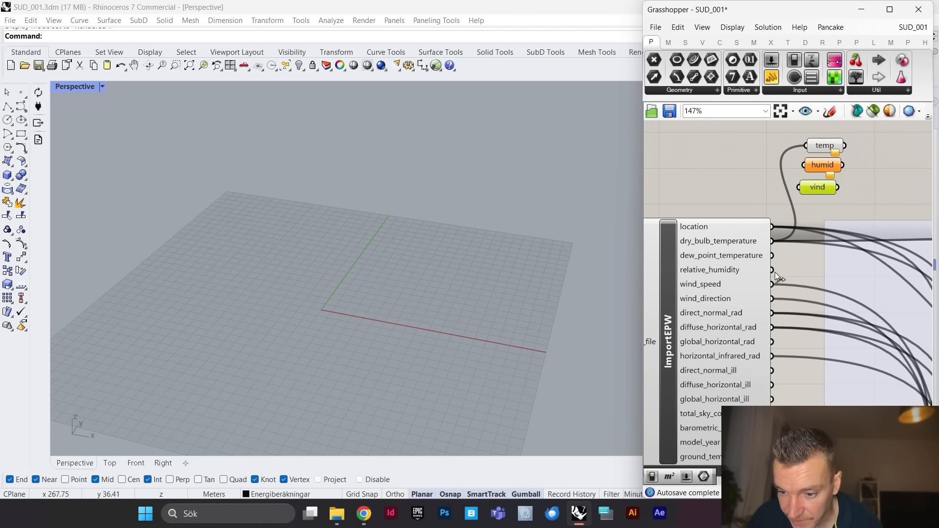
left_click_drag(773, 270, 813, 168)
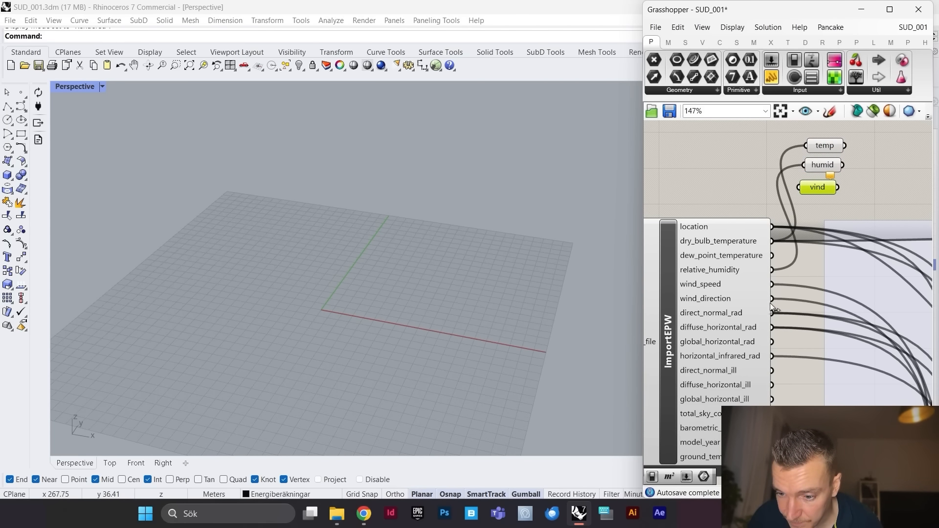
left_click_drag(773, 286, 801, 188)
Step: Move the temp, humid and vind parameters down to just below the UTCI component
scroll(723, 173, "down", 8)
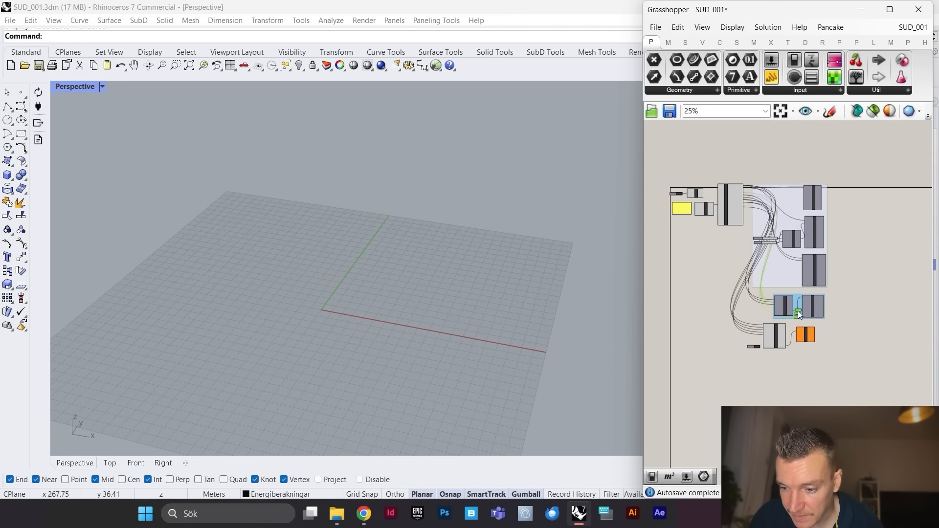
scroll(807, 342, "up", 8)
left_click(820, 298)
scroll(832, 293, "down", 2)
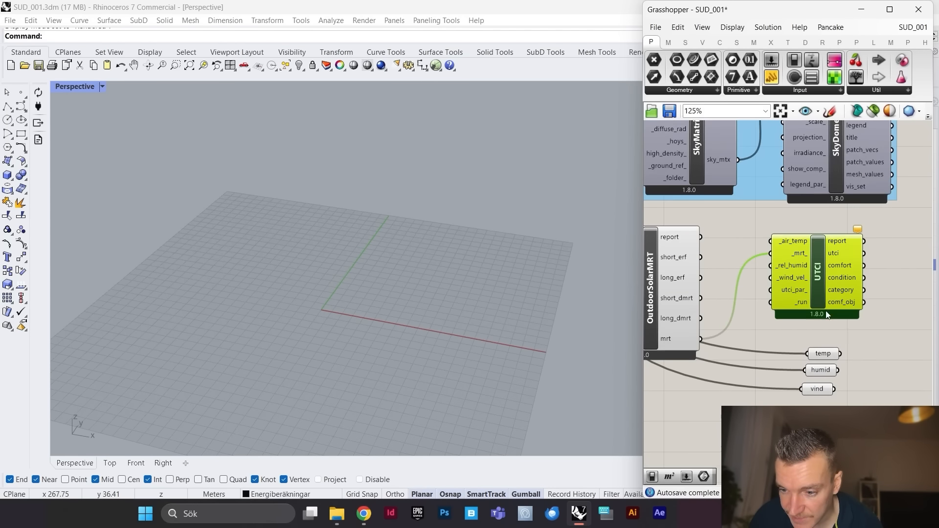
left_click_drag(843, 330, 825, 398)
scroll(845, 336, "down", 3)
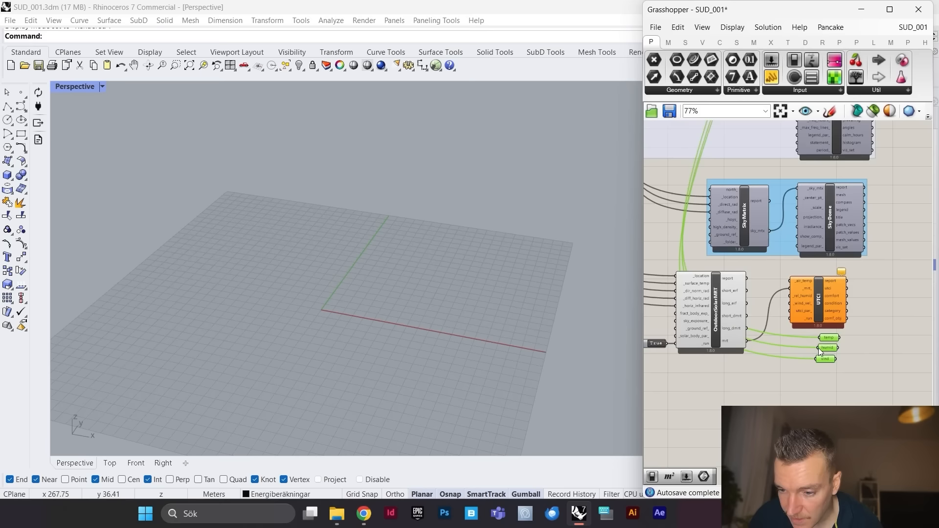
Step: Connect temp to UTCI's _air_temp input, humid to _rel_humid, and vind to _wind_vel_
scroll(870, 327, "up", 5)
left_click_drag(849, 285, 750, 201)
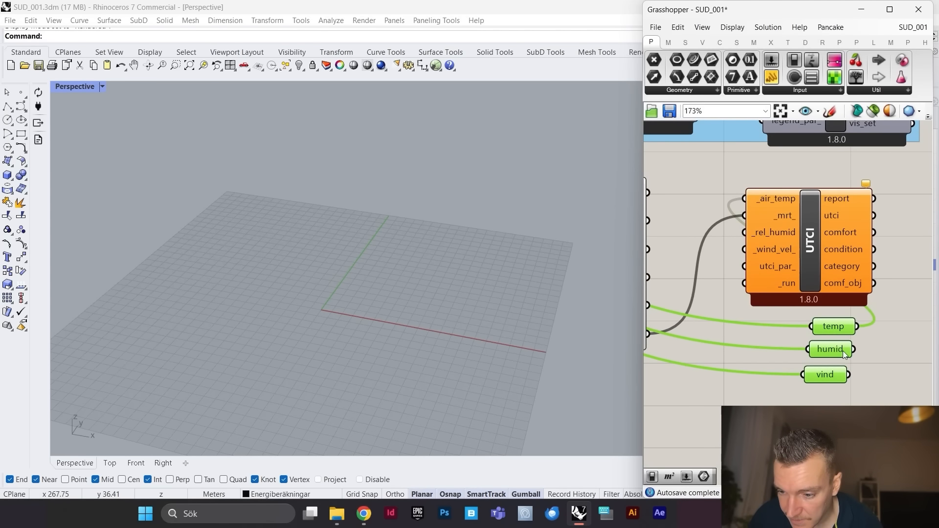
left_click_drag(857, 309, 773, 232)
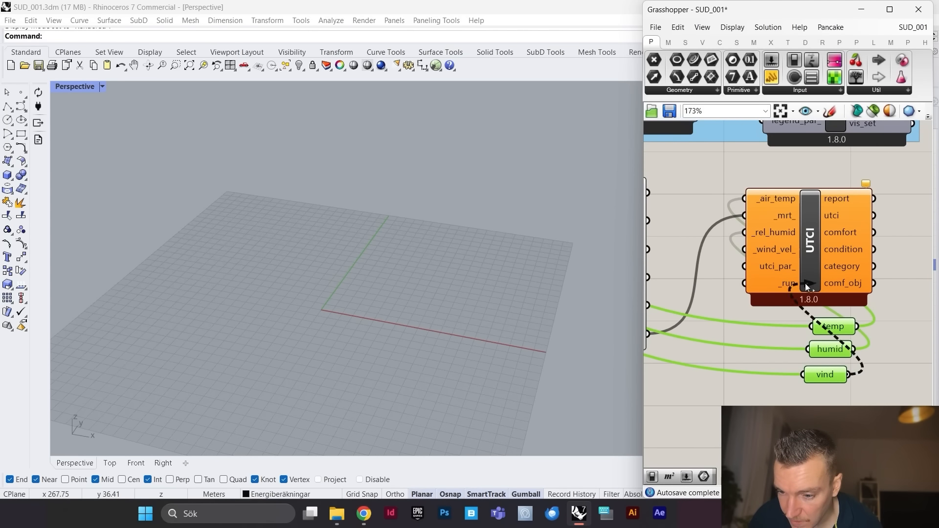
left_click_drag(805, 283, 775, 250)
Step: Add a Boolean Toggle just above the UTCI component, connect it to the _run input, and set it to True
double_click(791, 397)
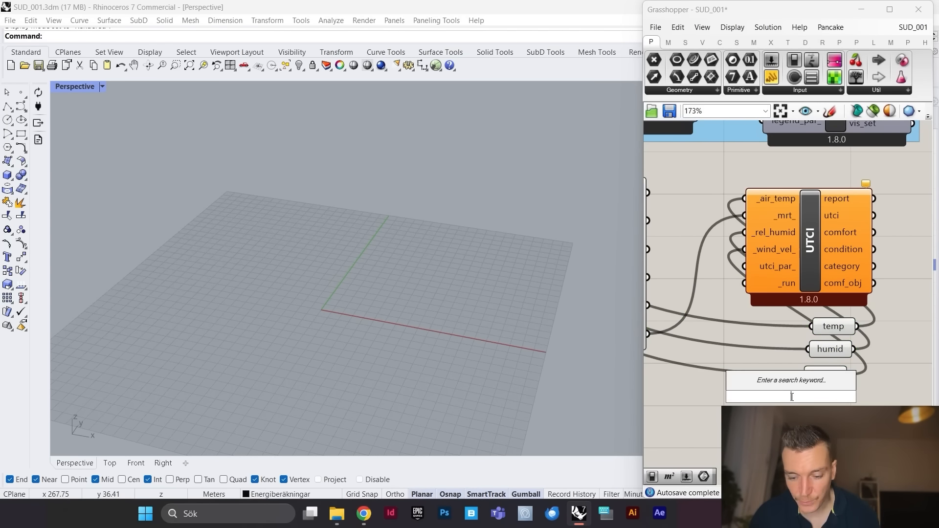
type("boo")
left_click(786, 351)
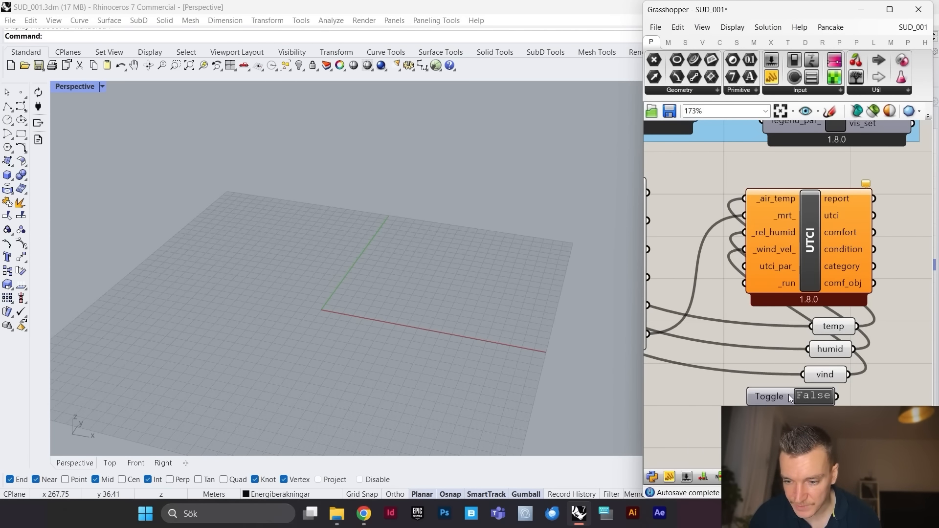
left_click_drag(786, 396, 786, 171)
left_click_drag(770, 266, 776, 283)
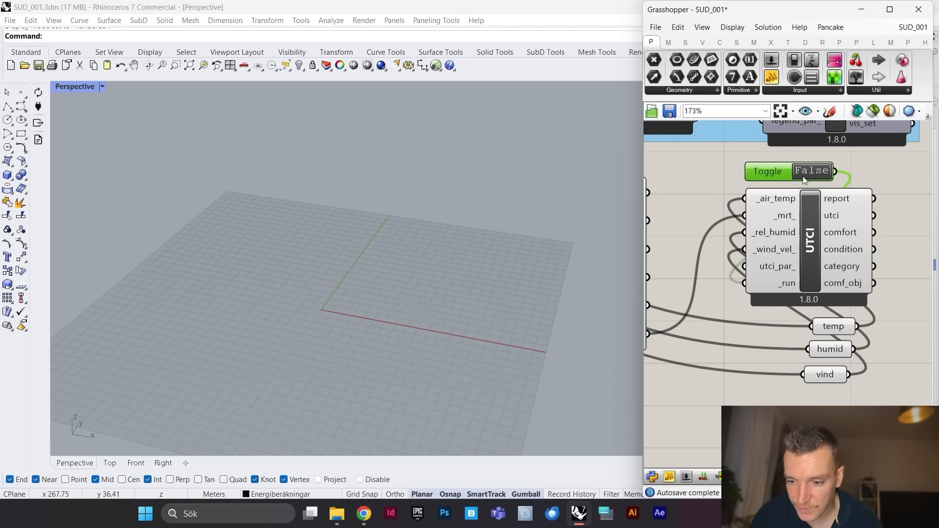
double_click(810, 172)
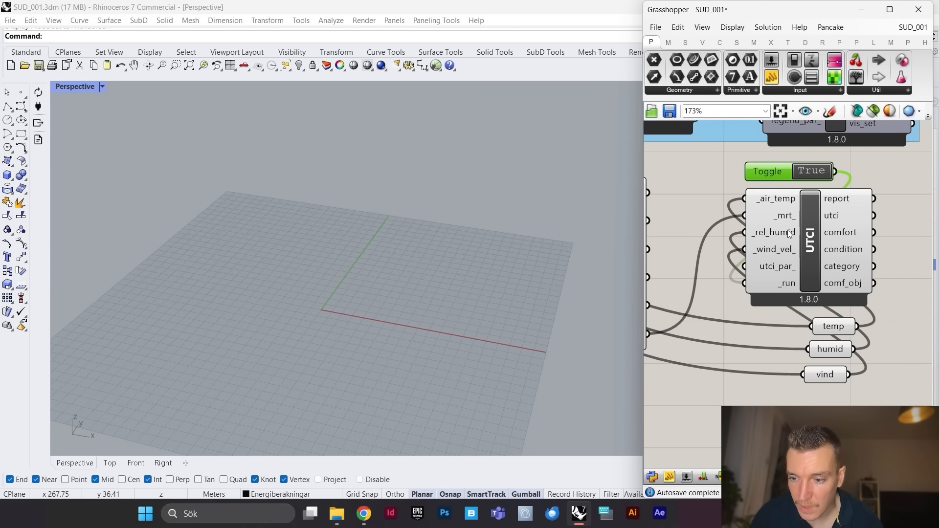
Step: Add an LB Hourly Plot component on the output side of the UTCI component
scroll(749, 299, "down", 5)
scroll(727, 285, "up", 6)
scroll(826, 290, "down", 4)
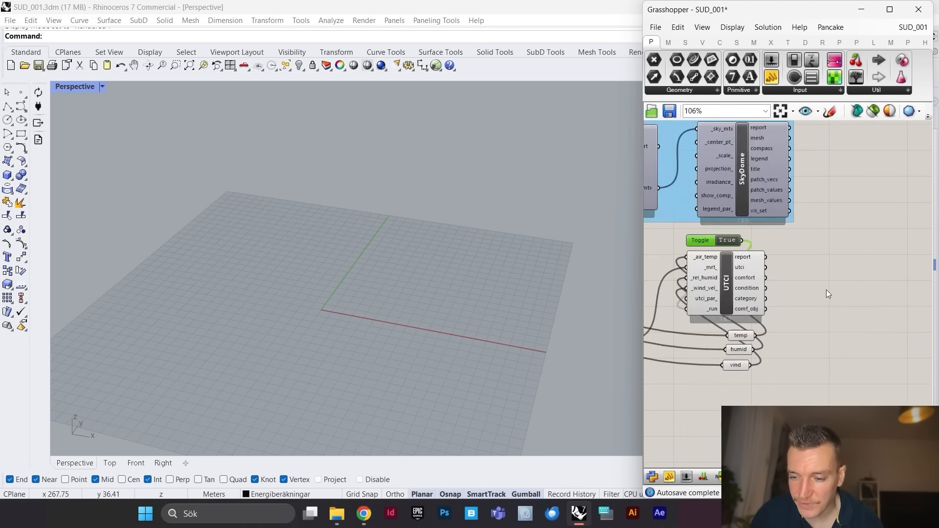
scroll(811, 282, "up", 3)
double_click(812, 280)
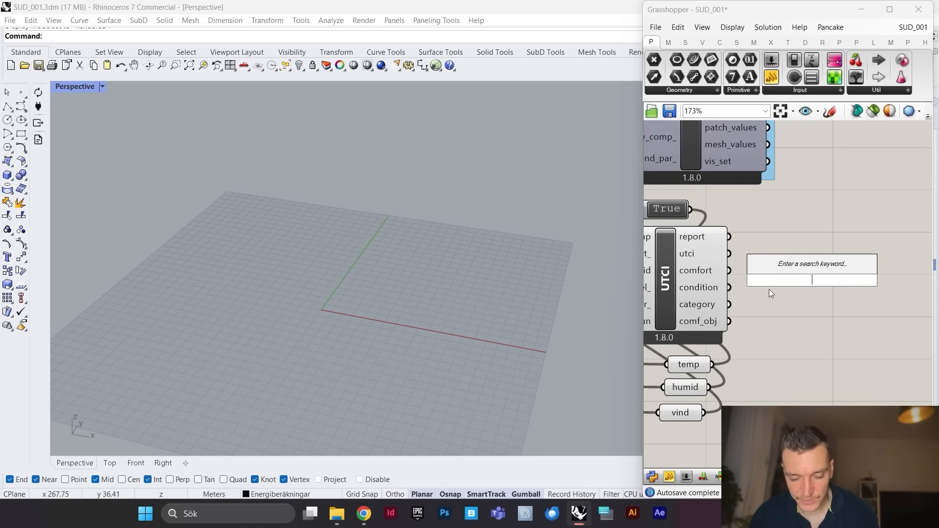
type("hourly pl")
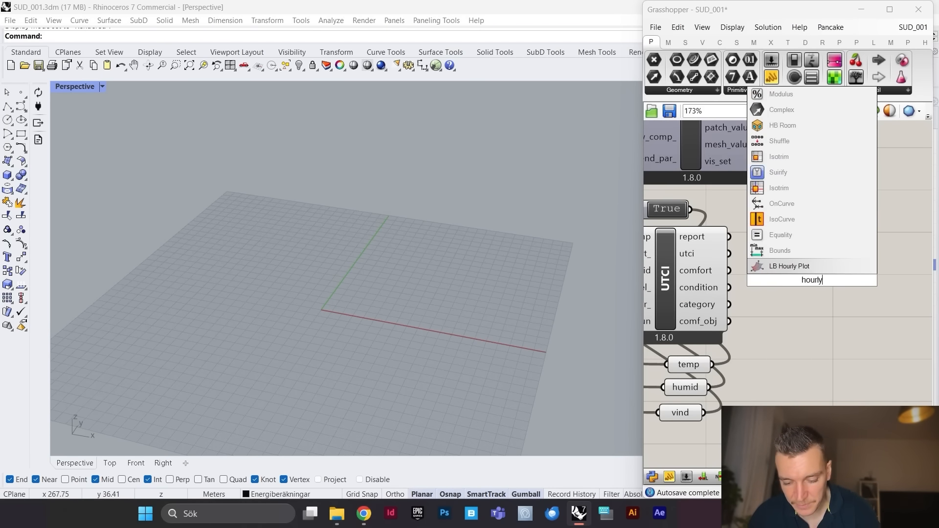
type("ot")
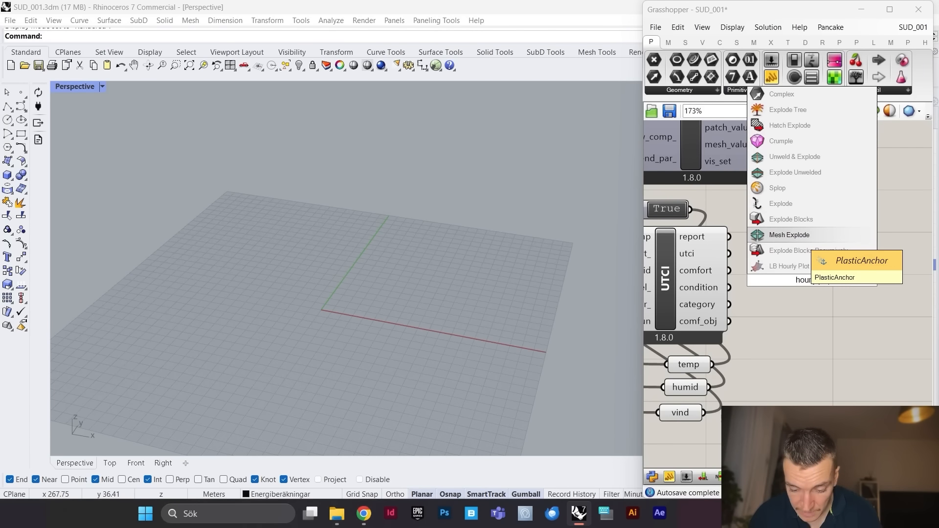
left_click(806, 271)
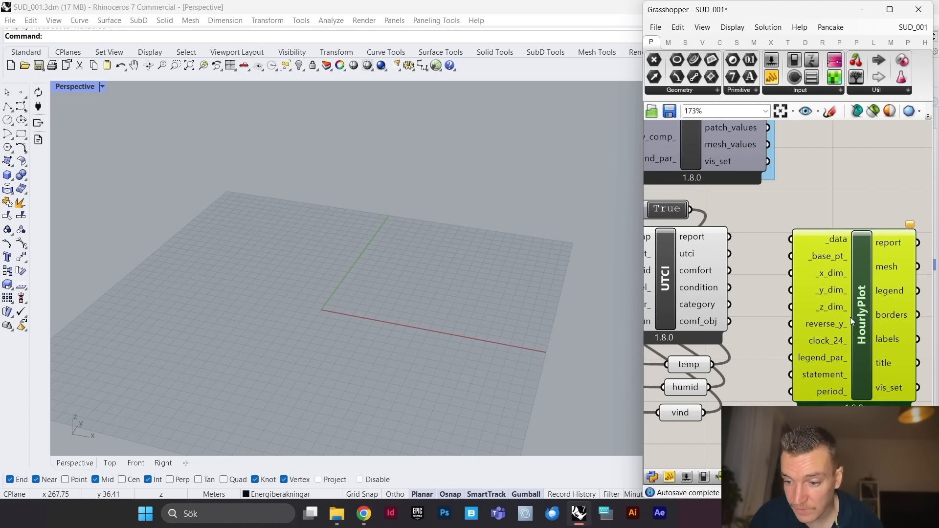
Step: Connect UTCI's comfort output to the HourlyPlot component's _data input
scroll(822, 315, "down", 3)
scroll(783, 298, "up", 3)
left_click_drag(778, 284, 854, 274)
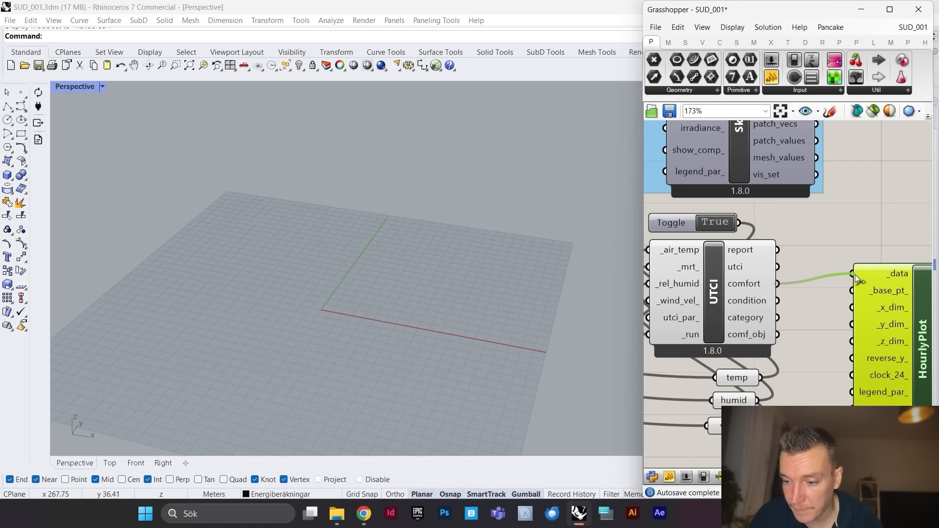
Step: Examine the hourly thermal comfort chart in the Rhino viewport and the components that generate it
scroll(359, 295, "down", 3)
scroll(463, 290, "up", 2)
scroll(463, 290, "up", 5)
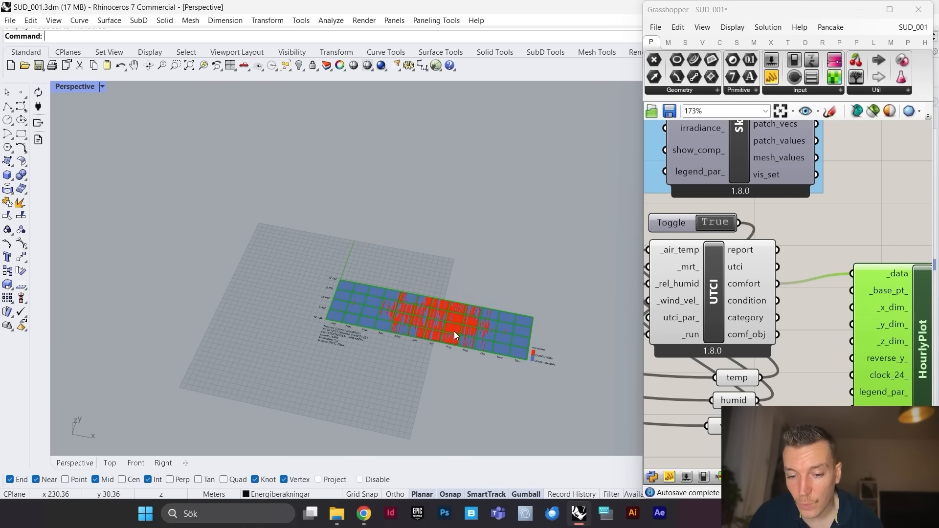
scroll(466, 302, "down", 5)
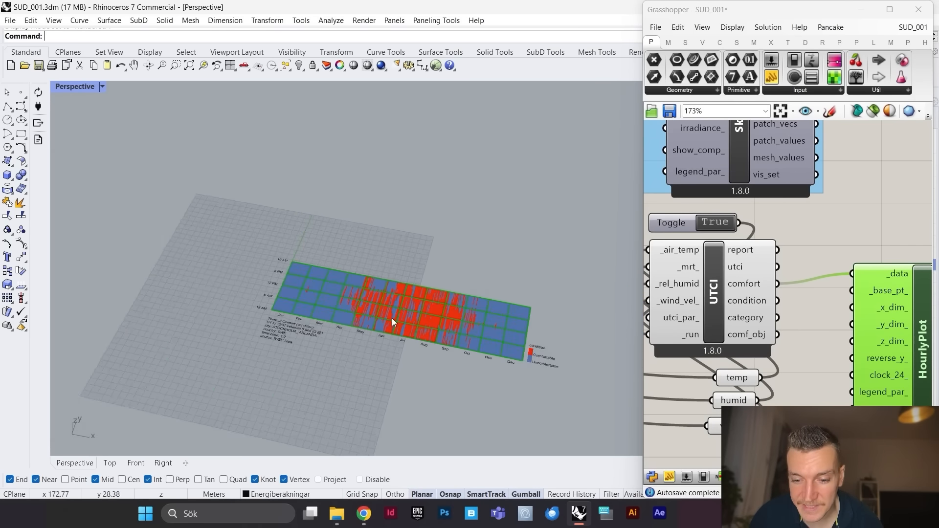
scroll(357, 345, "up", 3)
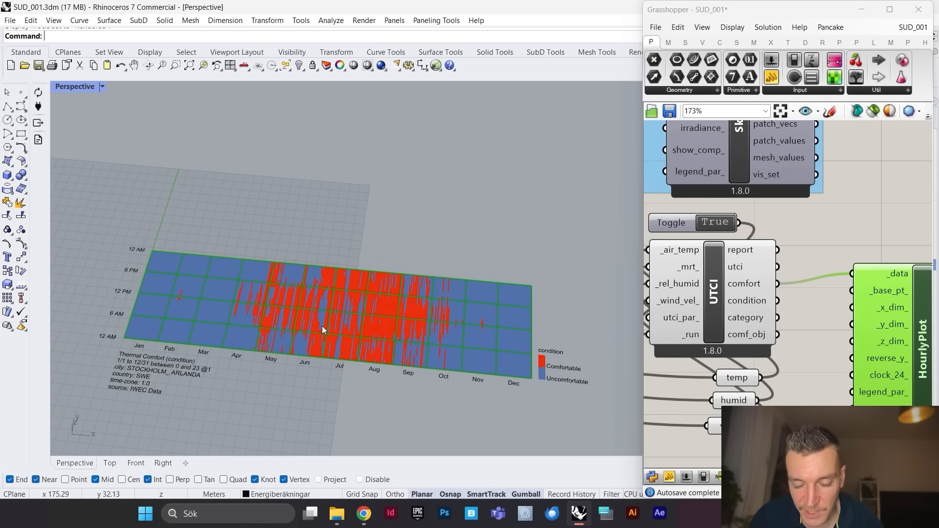
scroll(422, 338, "down", 2)
scroll(853, 324, "down", 2)
scroll(872, 328, "up", 2)
left_click_drag(872, 329, 899, 345)
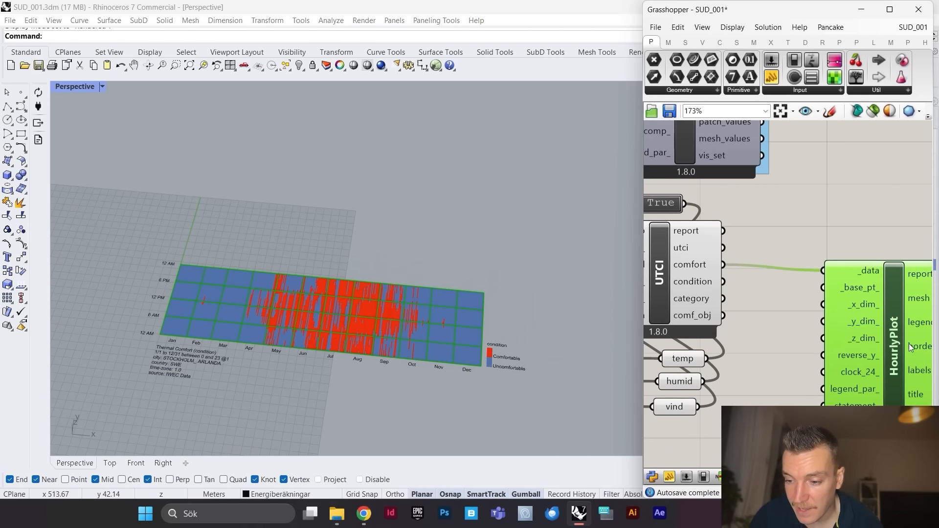
scroll(372, 350, "up", 2)
scroll(880, 334, "down", 3)
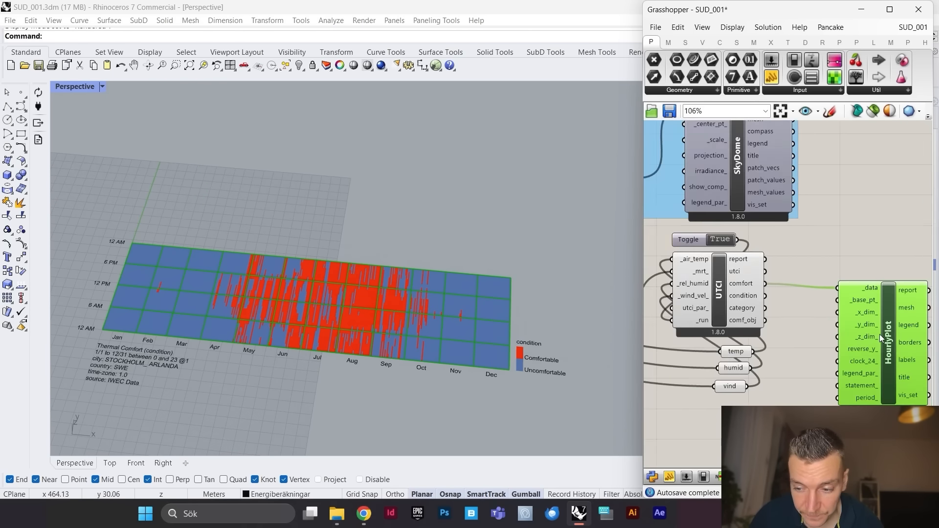
scroll(865, 313, "up", 2)
scroll(820, 264, "down", 2)
scroll(822, 259, "up", 2)
Step: Add an LB Comfort Statistics component just above the HourlyPlot component
left_click(856, 241)
double_click(858, 245)
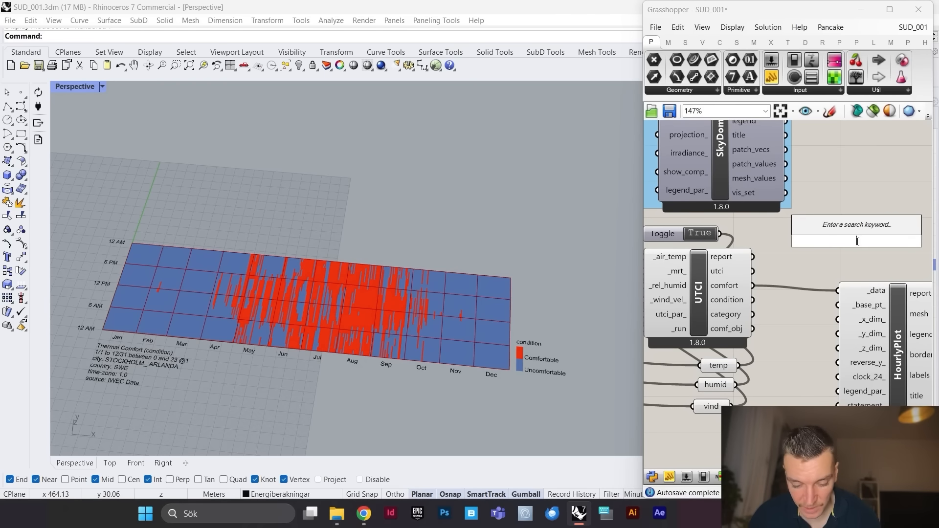
type("comfort sta")
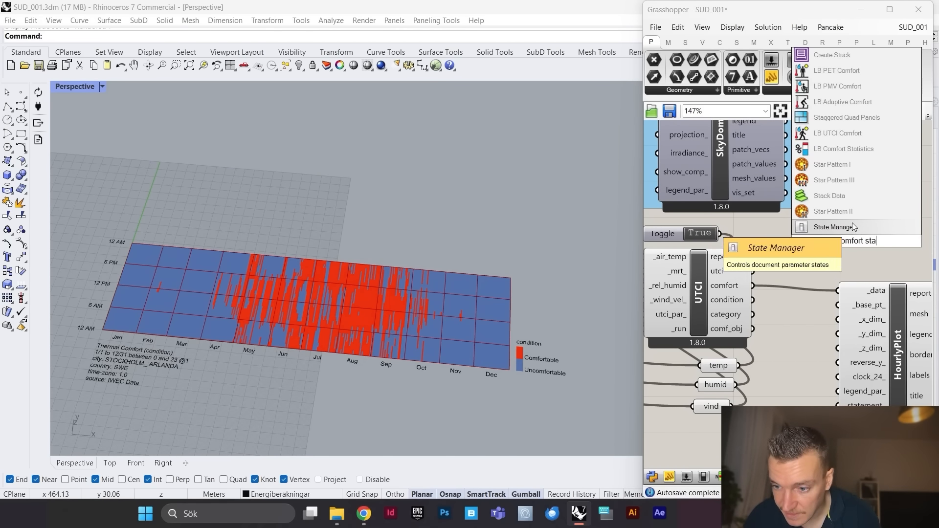
left_click(856, 152)
left_click_drag(823, 221, 857, 224)
Step: Connect UTCI's comf_obj output to the ComfStat component's _comf_obj input
left_click_drag(712, 268, 798, 227)
scroll(759, 223, "down", 2)
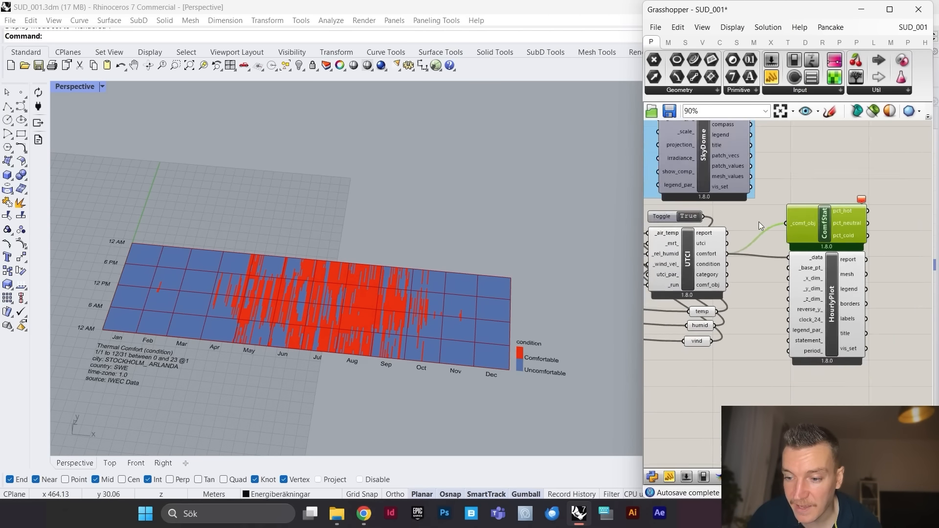
scroll(742, 245, "up", 2)
left_click_drag(694, 299, 773, 214)
scroll(750, 234, "down", 3)
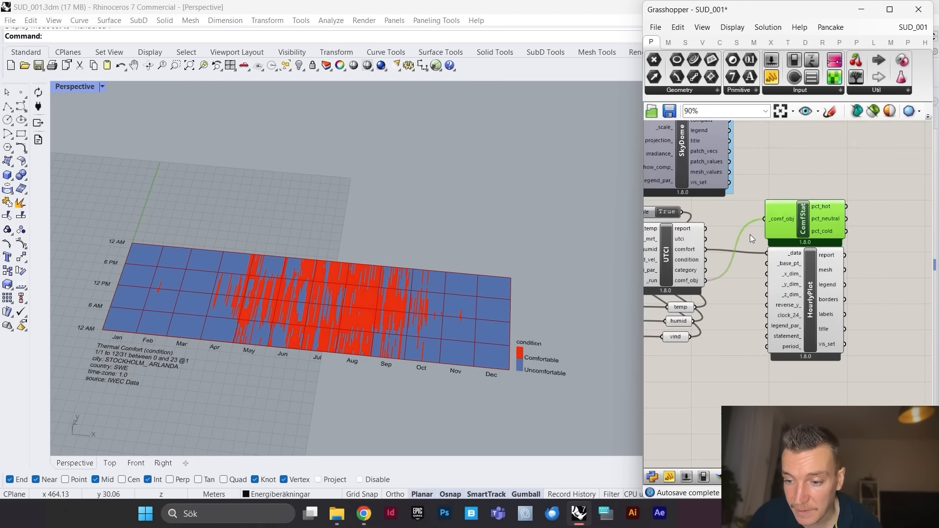
Step: Add a Panel beside ComfStat and connect the pct_neutral output to it
scroll(843, 224, "up", 2)
double_click(833, 218)
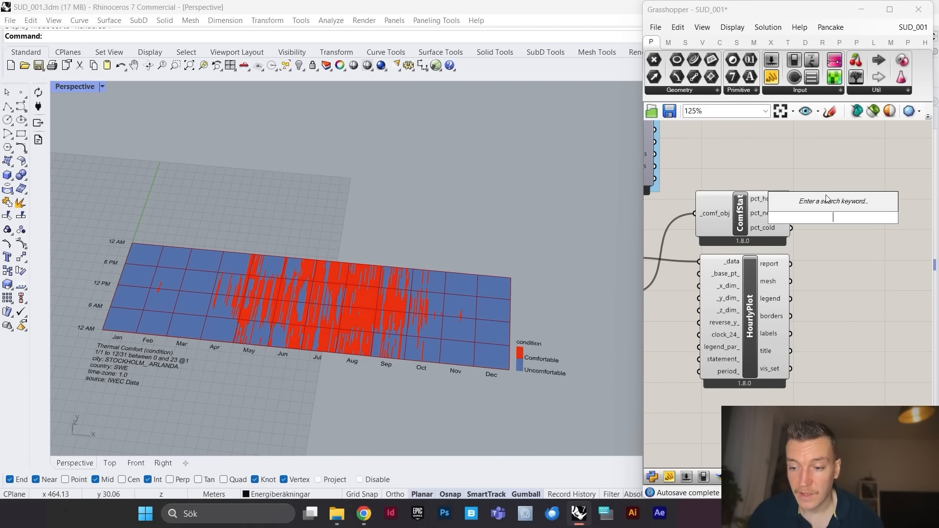
left_click_drag(813, 77, 880, 219)
scroll(803, 207, "up", 5)
left_click_drag(784, 222, 821, 224)
scroll(768, 226, "down", 5)
scroll(832, 226, "up", 4)
scroll(768, 260, "down", 3)
scroll(743, 254, "up", 1)
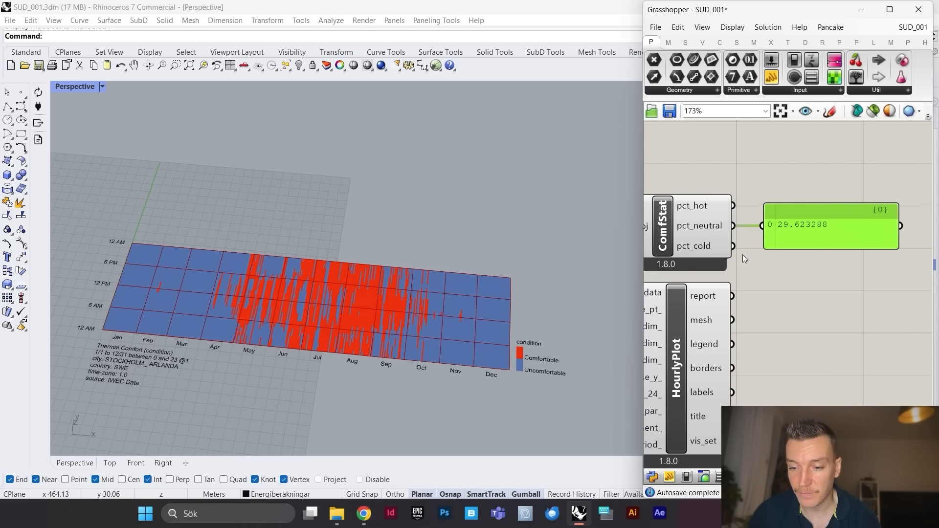
Step: Check the hot percentage by connecting ComfStat's pct_hot output to the Panel, and reconnect pct_neutral in its place
left_click_drag(733, 205, 762, 226)
scroll(825, 270, "down", 5)
scroll(787, 247, "up", 6)
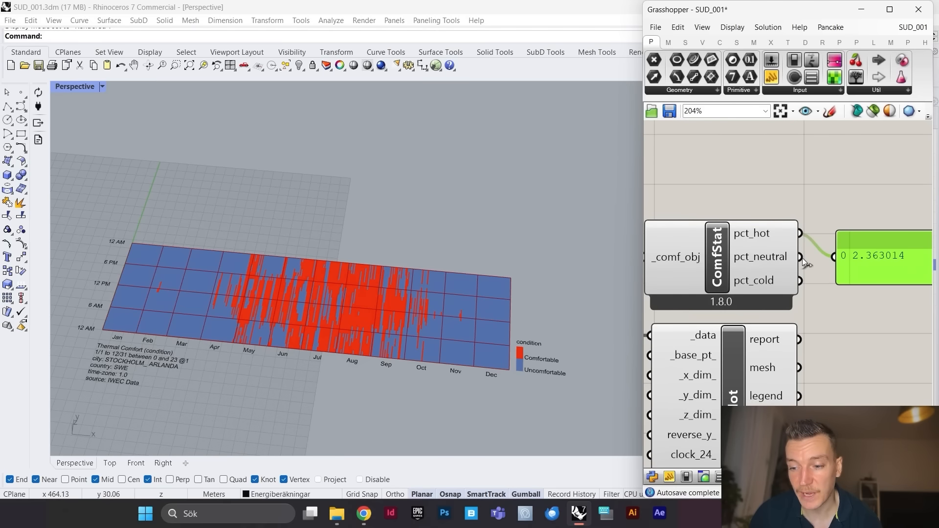
left_click_drag(800, 257, 835, 256)
Step: Shift the temp, humid and vind parameters slightly closer to OutdoorSolarMRT, keeping them beneath the UTCI component
scroll(832, 250, "down", 5)
scroll(840, 246, "down", 4)
scroll(771, 301, "up", 3)
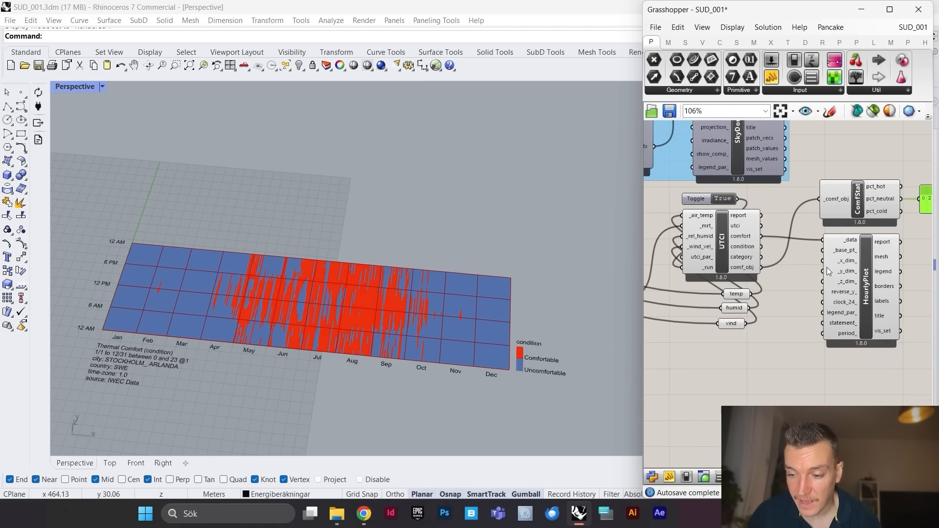
scroll(709, 268, "up", 3)
scroll(801, 278, "down", 3)
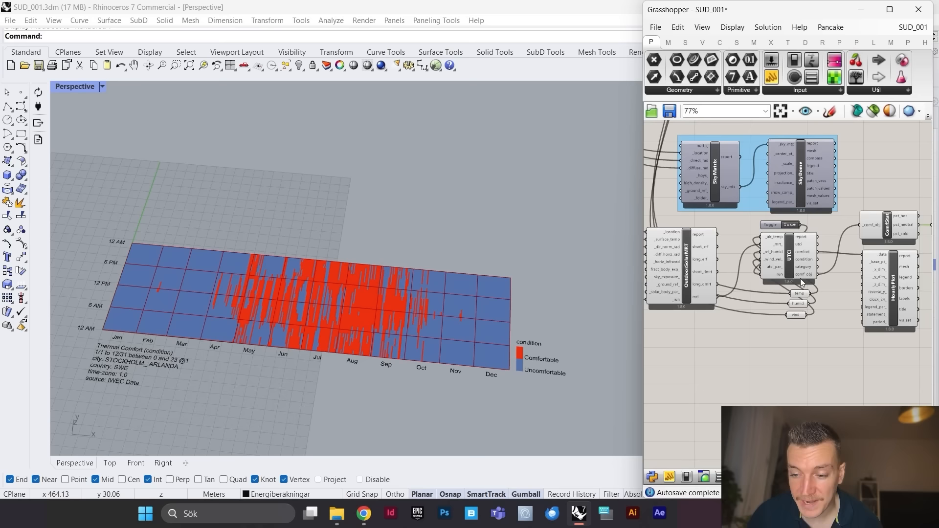
scroll(715, 301, "up", 3)
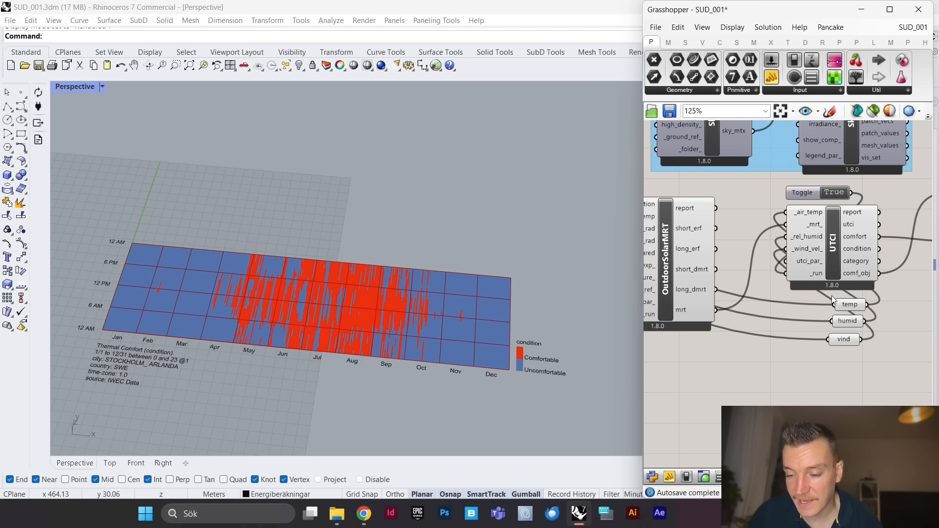
left_click_drag(835, 297, 815, 323)
left_click(865, 324)
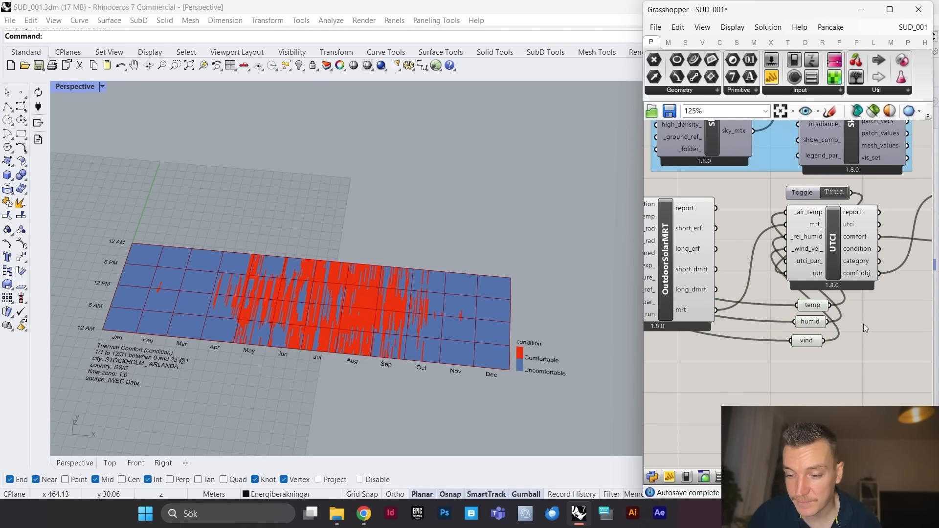
Step: Disconnect vind from UTCI's _wind_vel_ input and examine the hourly plot and pct_neutral Panel without wind
scroll(842, 332, "down", 2)
scroll(823, 313, "up", 2)
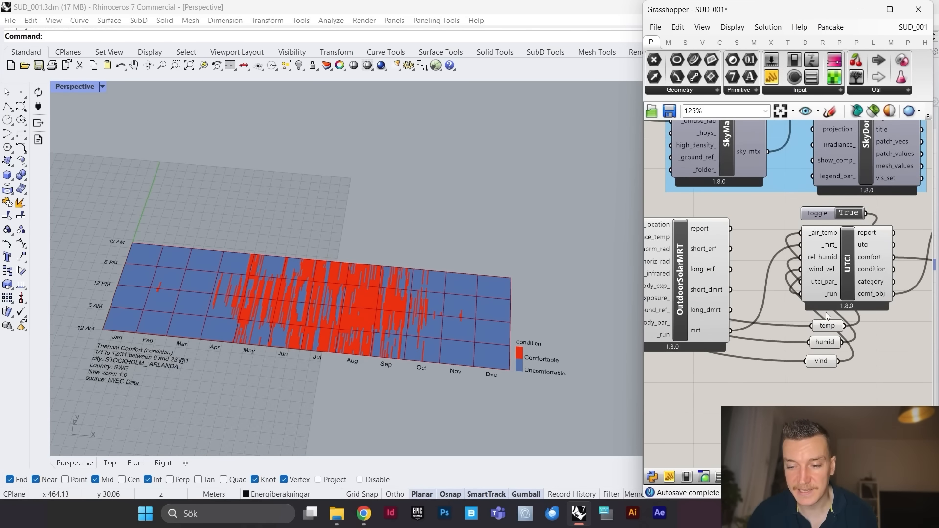
scroll(806, 291, "up", 2)
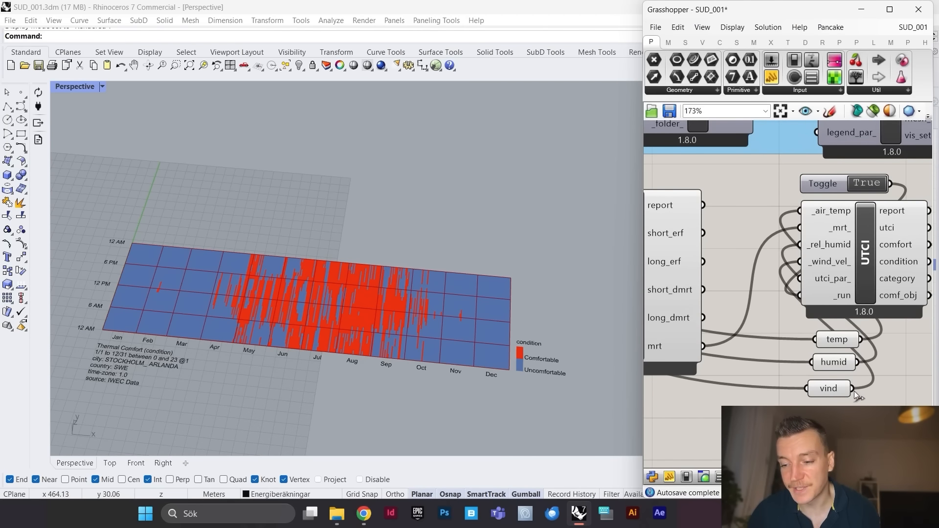
left_click_drag(854, 389, 803, 262)
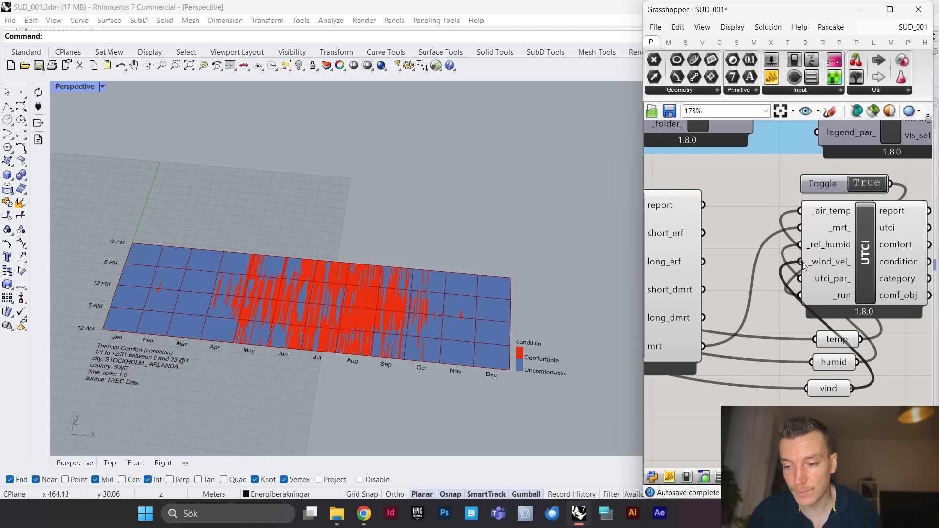
scroll(766, 276, "down", 8)
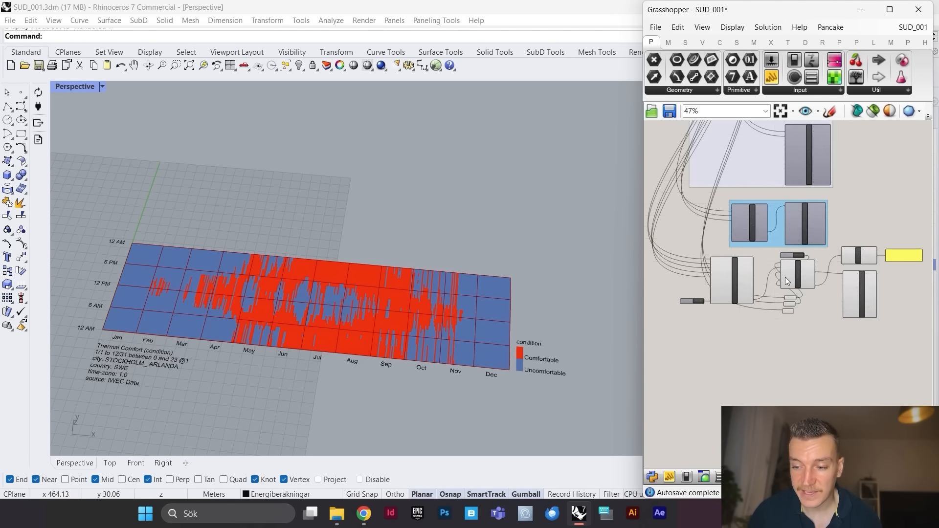
scroll(911, 256, "up", 9)
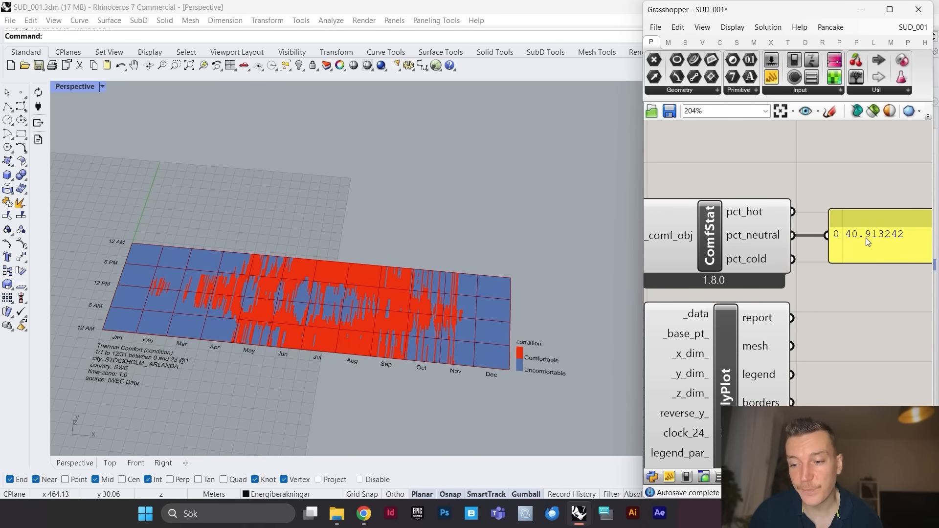
scroll(878, 240, "down", 3)
scroll(879, 239, "down", 10)
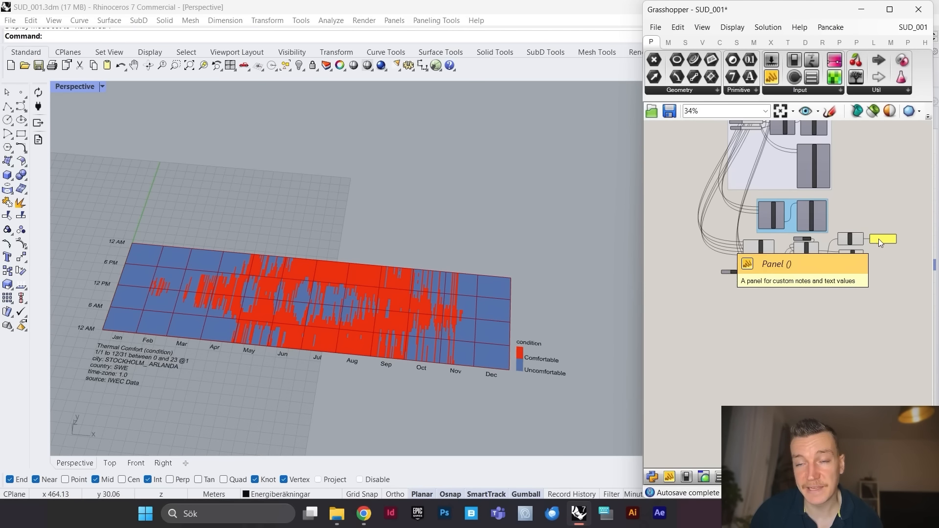
scroll(812, 251, "up", 10)
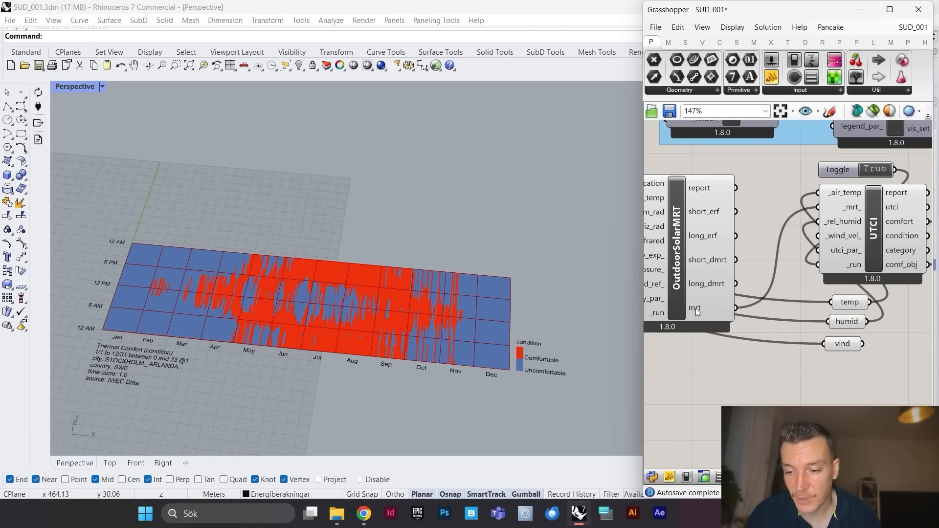
Step: Disconnect OutdoorSolarMRT's mrt output from UTCI's _mrt_ input and examine its effect on the plot and pct_neutral Panel
mouse_move(695, 309)
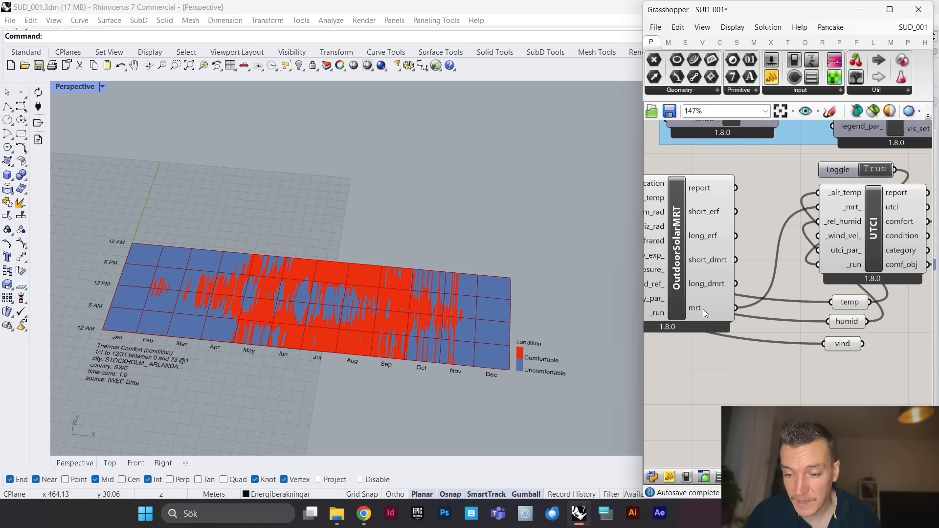
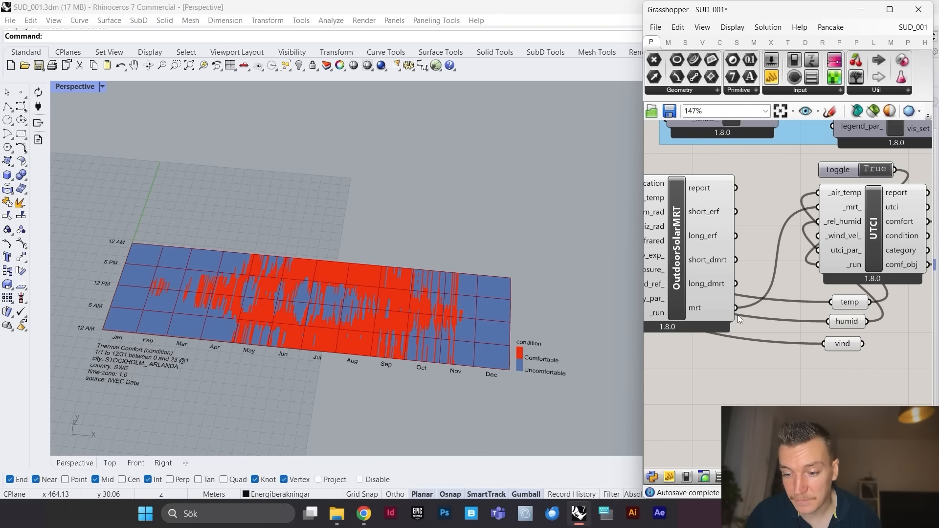
left_click_drag(736, 309, 819, 207)
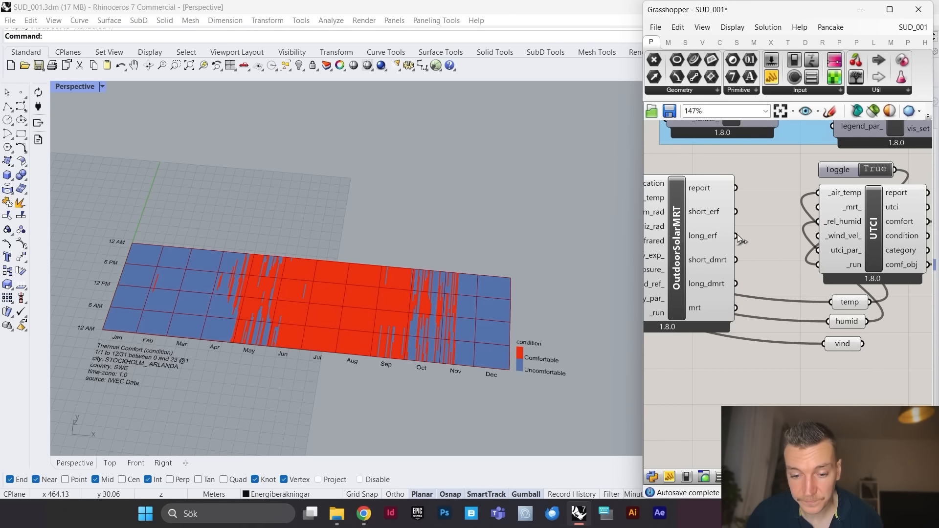
scroll(691, 253, "down", 6)
scroll(799, 234, "up", 4)
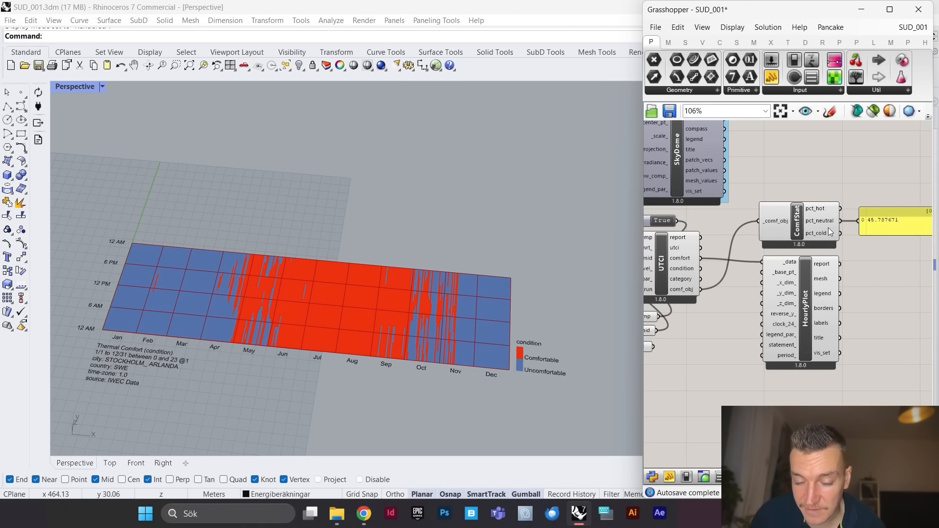
scroll(868, 238, "up", 3)
scroll(868, 237, "down", 5)
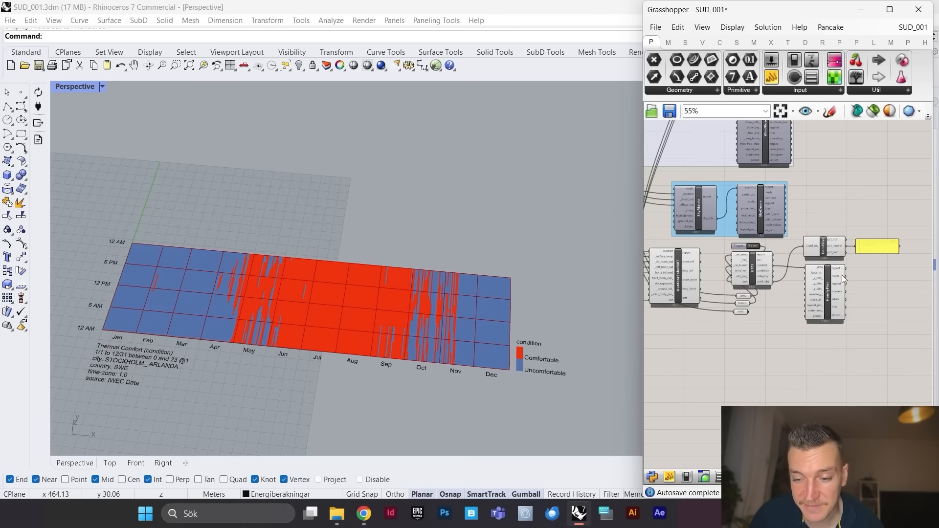
scroll(701, 286, "up", 3)
scroll(701, 286, "down", 4)
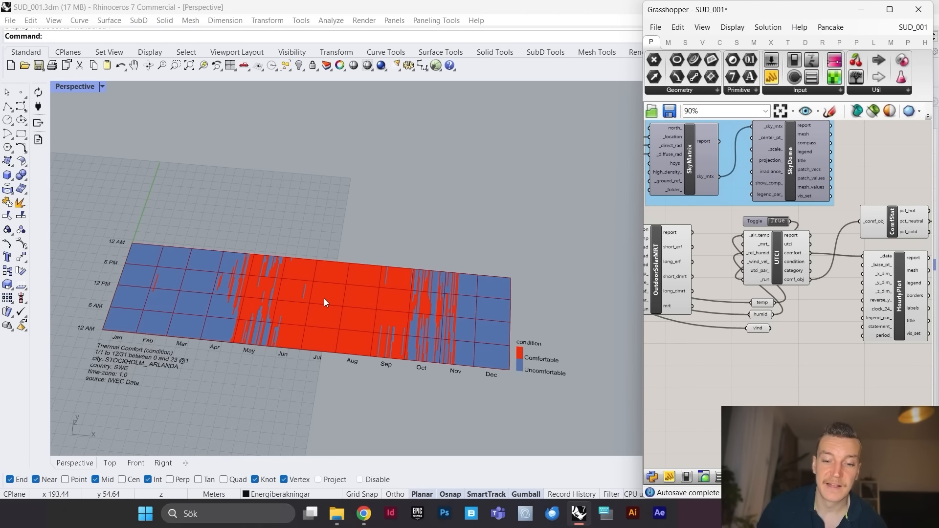
scroll(748, 289, "up", 5)
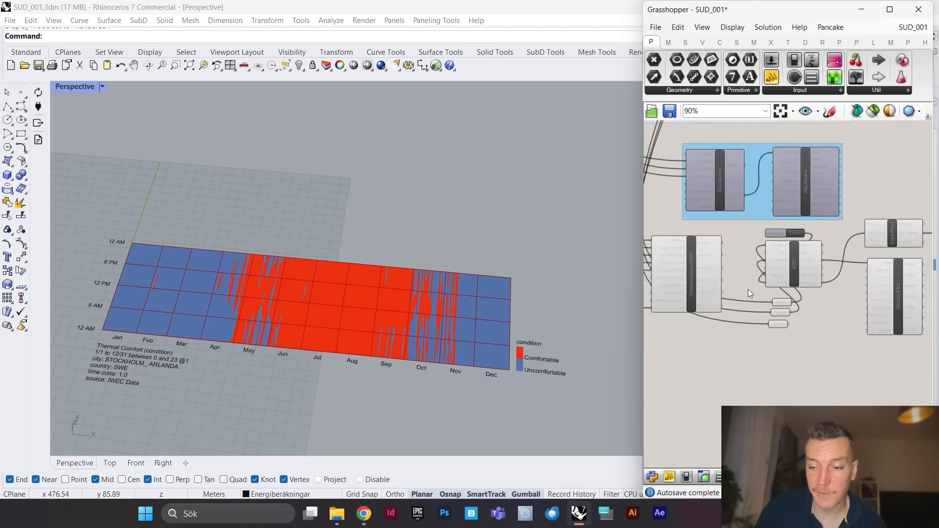
scroll(740, 291, "down", 4)
scroll(742, 300, "up", 3)
scroll(743, 299, "down", 2)
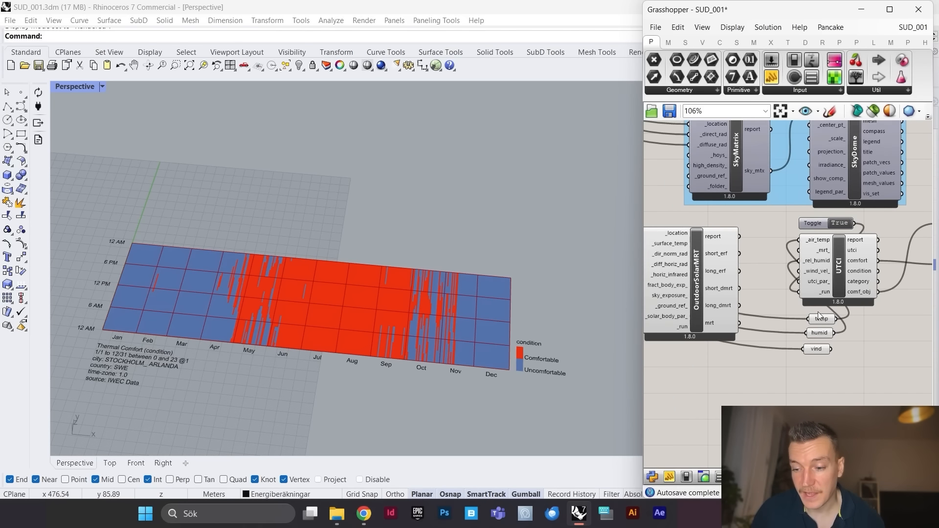
Step: Reconnect OutdoorSolarMRT's mrt output to UTCI's _mrt_ input and the vind parameter to its _wind_vel_ input
scroll(729, 332, "up", 3)
left_click_drag(732, 320, 825, 202)
scroll(845, 267, "up", 2)
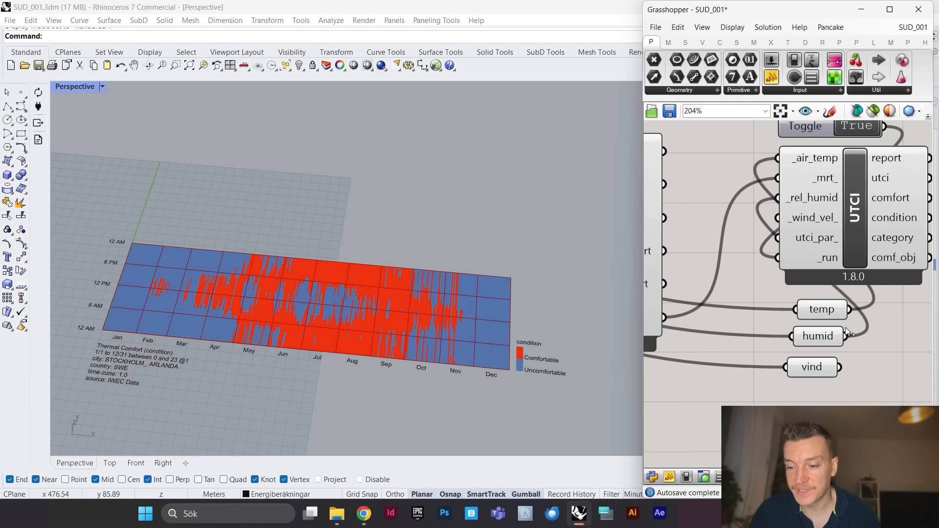
left_click_drag(841, 367, 778, 218)
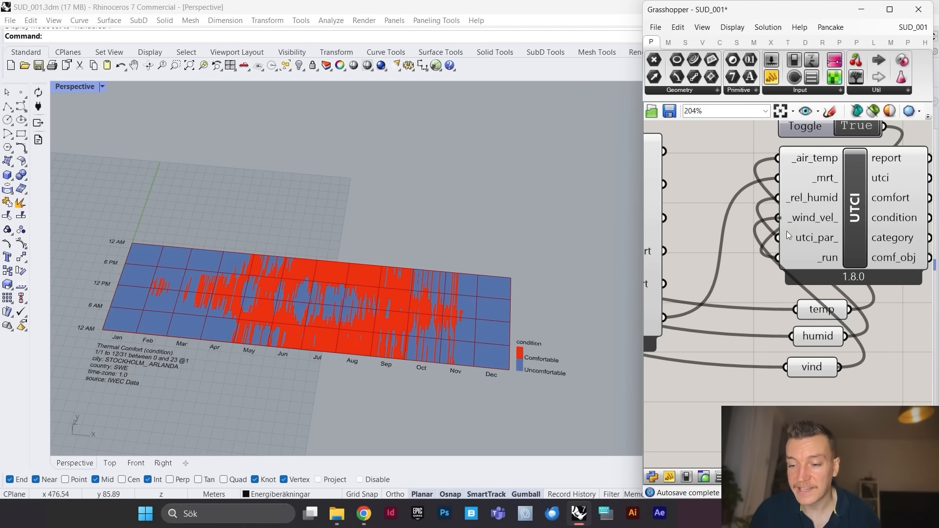
scroll(721, 306, "down", 2)
scroll(738, 283, "down", 6)
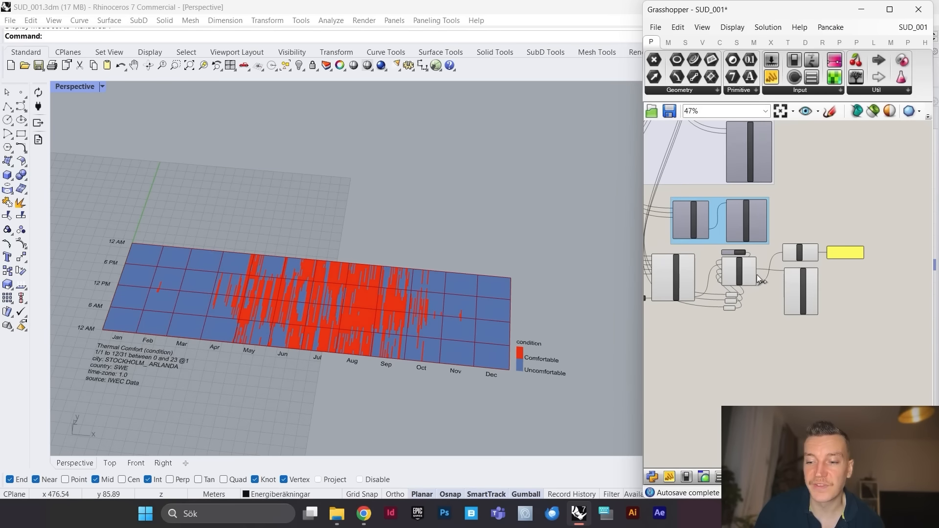
scroll(850, 261, "down", 3)
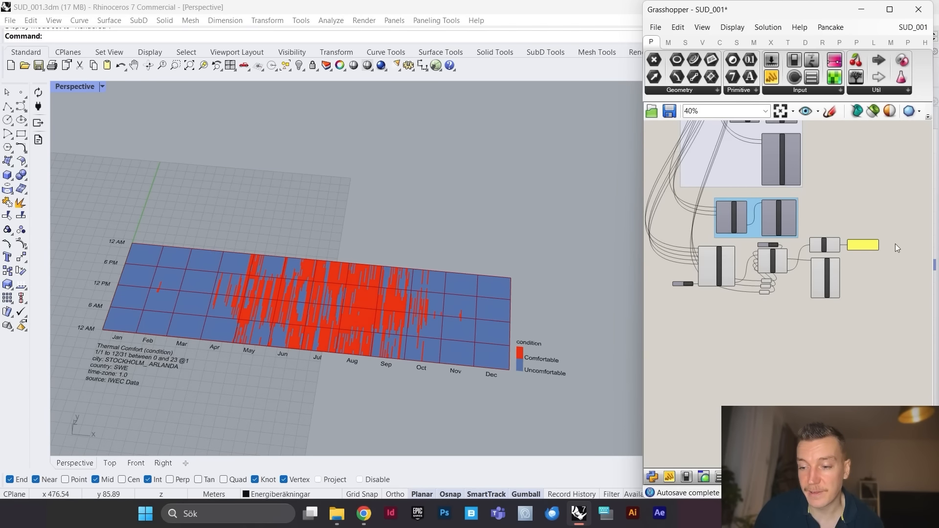
Step: Move all the outdoor comfort components together further below the SkyMatrix and SkyDome group
left_click_drag(898, 249, 674, 326)
left_click_drag(718, 270, 708, 294)
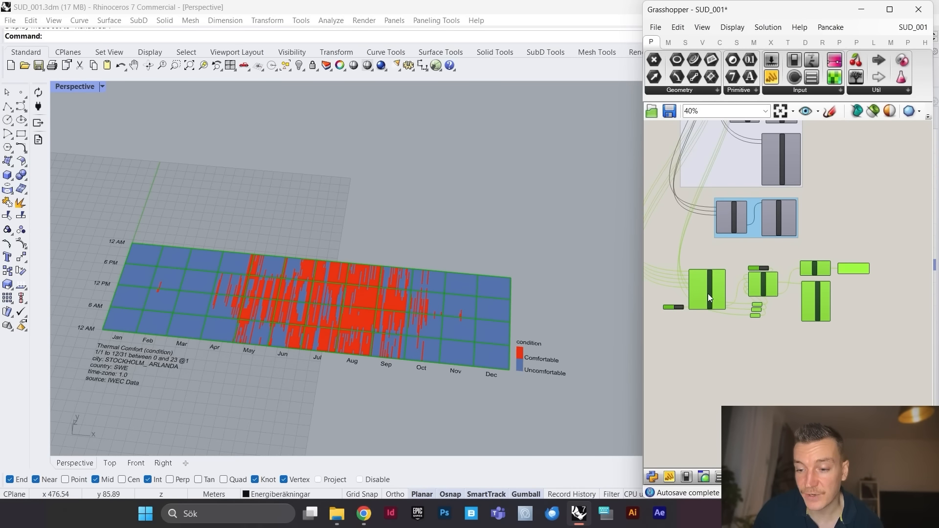
scroll(709, 294, "up", 2)
left_click(778, 243)
scroll(802, 262, "down", 1)
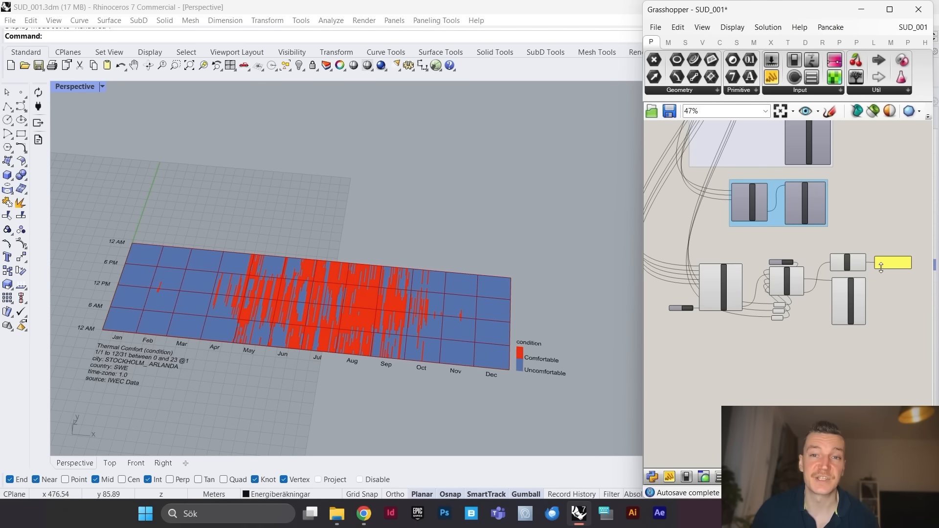
Step: Group the outdoor comfort components, including OutdoorSolarMRT, UTCI, ComfStat, HourlyPlot, the toggles, parameters and Panel
scroll(891, 261, "down", 2)
scroll(832, 277, "up", 3)
scroll(793, 275, "down", 4)
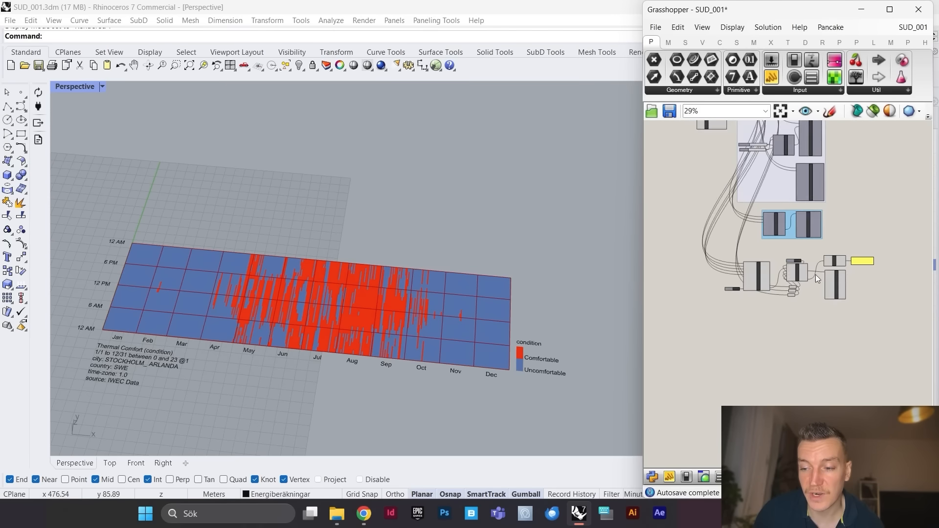
scroll(833, 271, "up", 2)
scroll(712, 258, "up", 1)
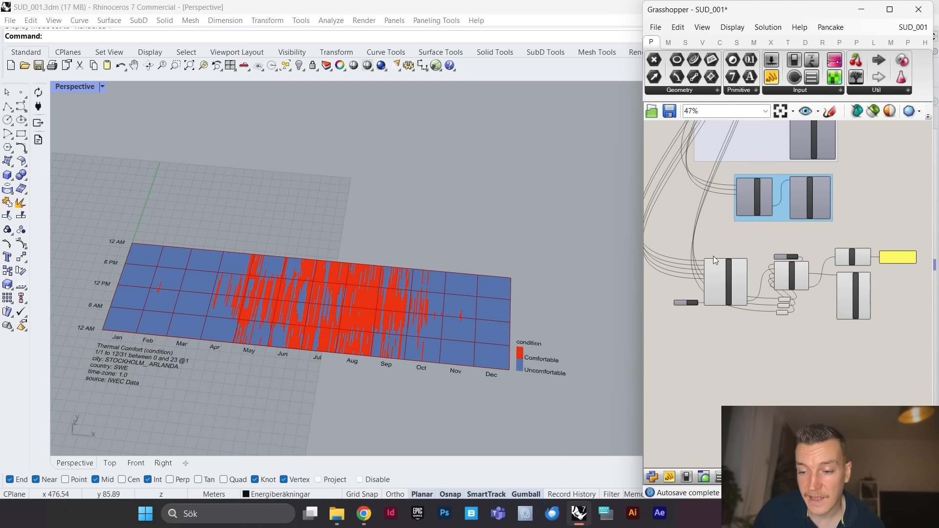
scroll(849, 270, "down", 2)
scroll(887, 260, "up", 2)
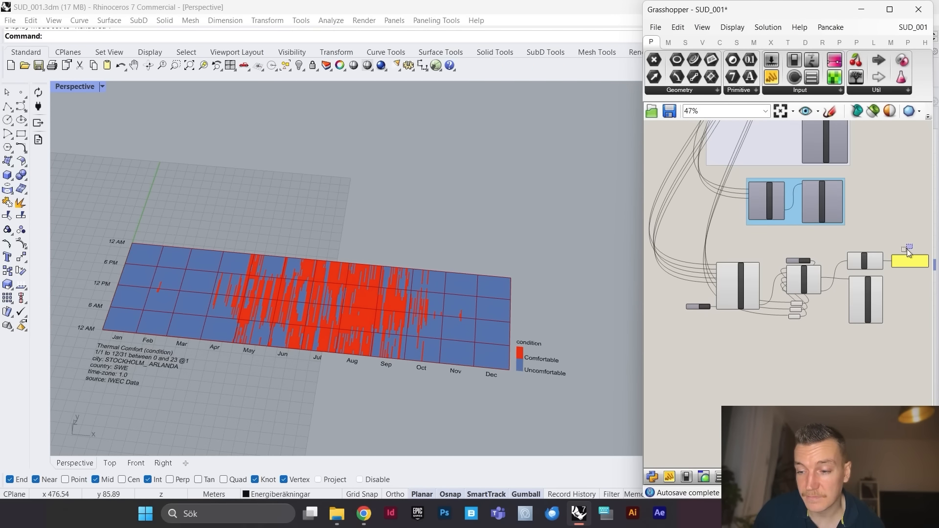
left_click_drag(913, 245, 691, 332)
right_click(747, 243)
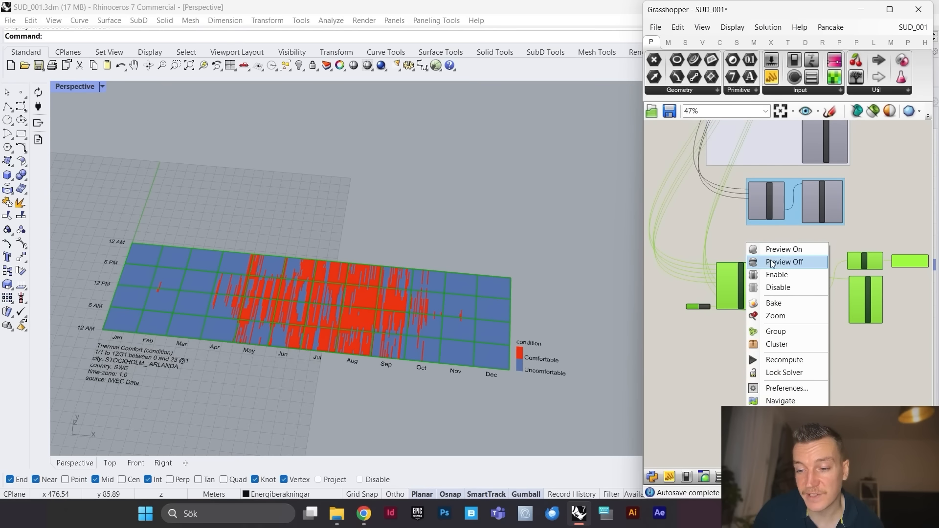
left_click(718, 248)
right_click_drag(801, 274, 753, 277)
left_click_drag(888, 241, 656, 346)
right_click(711, 240)
left_click(734, 330)
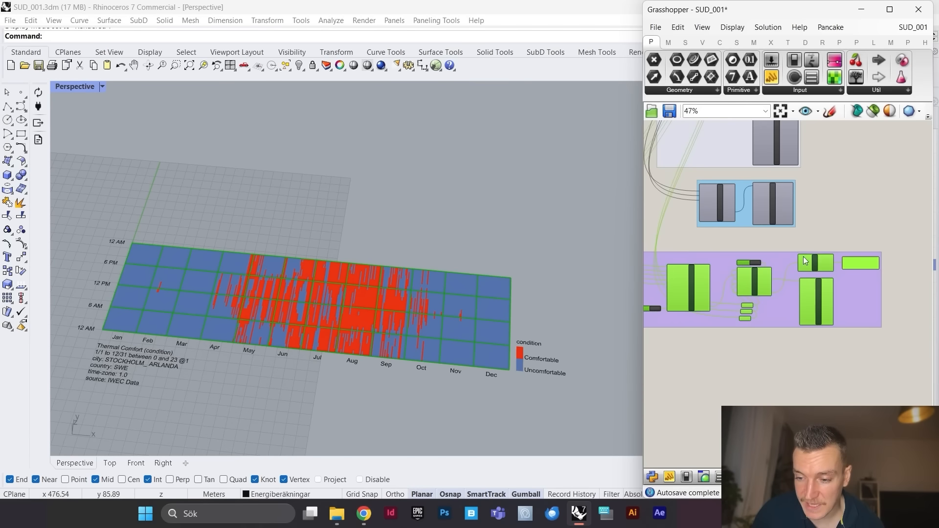
Step: Turn off the preview of the grouped outdoor comfort components to hide the hourly plot in the Rhino viewport
scroll(839, 228, "up", 1)
right_click(838, 228)
left_click(855, 246)
scroll(830, 258, "down", 5)
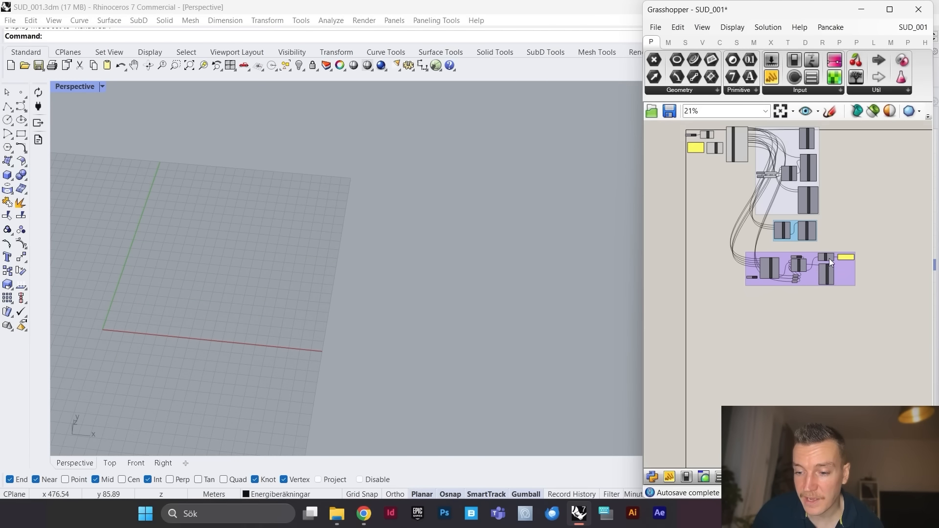
scroll(809, 252, "up", 3)
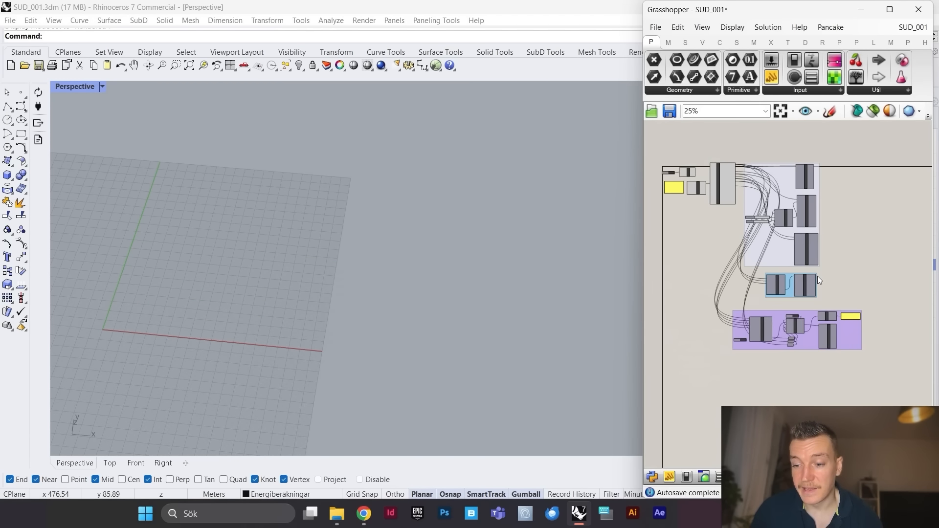
scroll(781, 291, "up", 1)
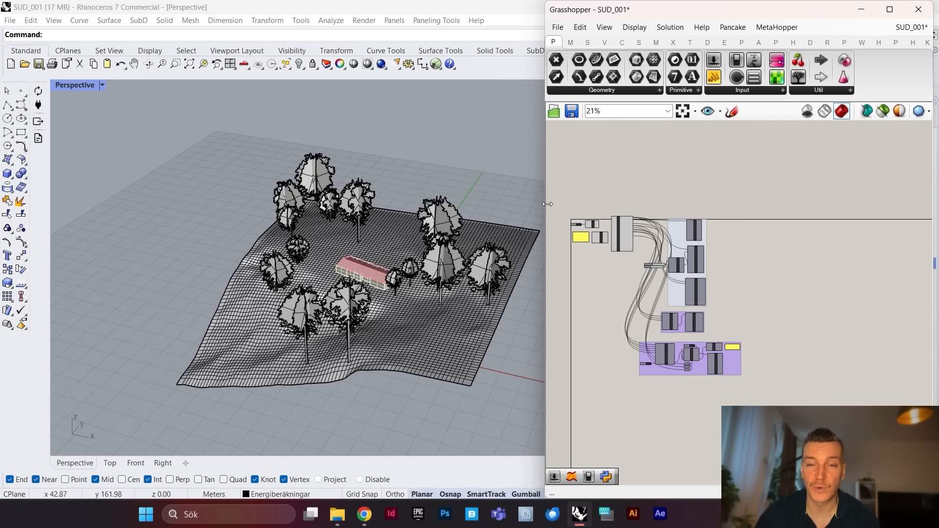
Step: Collapse the Grasshopper window to its title bar to uncover the Rhino viewport and layer list
double_click(756, 14)
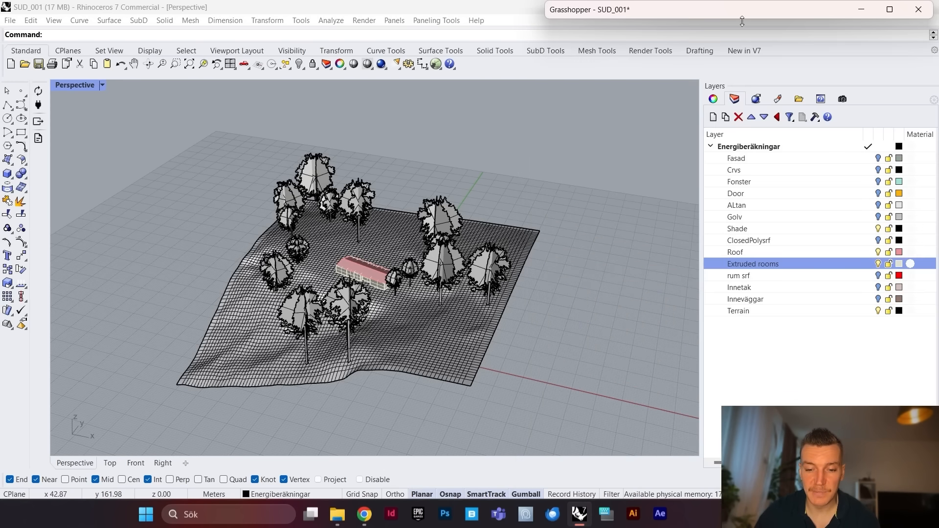
Step: Examine the site model's trees by selecting individual tree surfaces around the house, and cancel the selection
scroll(388, 255, "up", 10)
right_click_drag(374, 259, 370, 254)
scroll(370, 253, "down", 7)
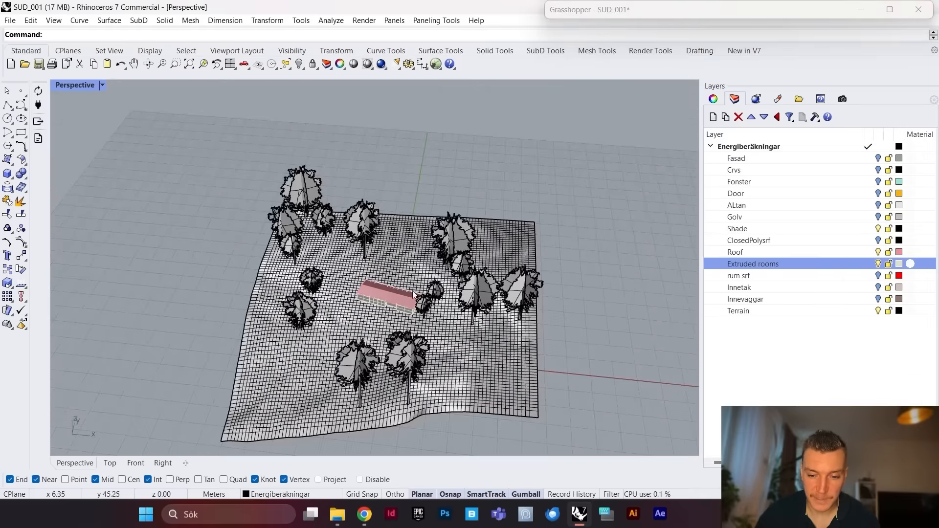
scroll(413, 294, "up", 5)
left_click(594, 265)
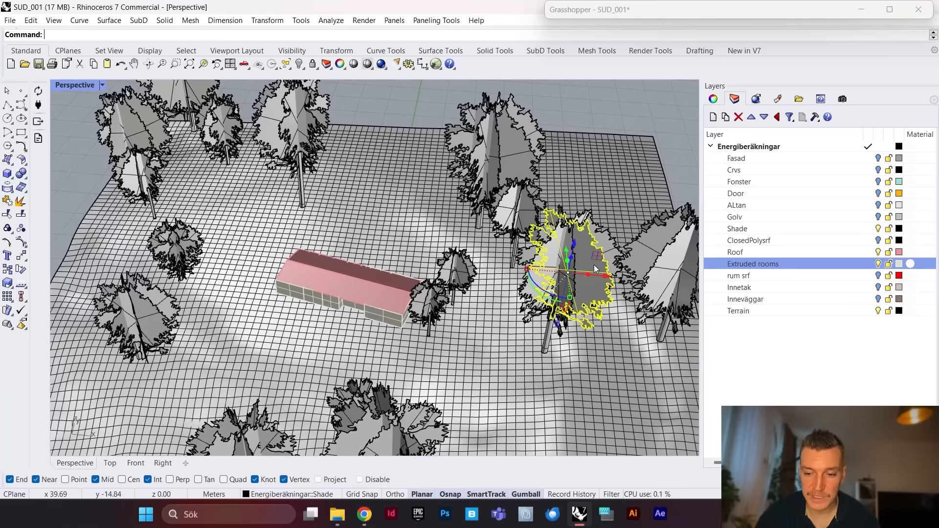
left_click(526, 148)
left_click(299, 112)
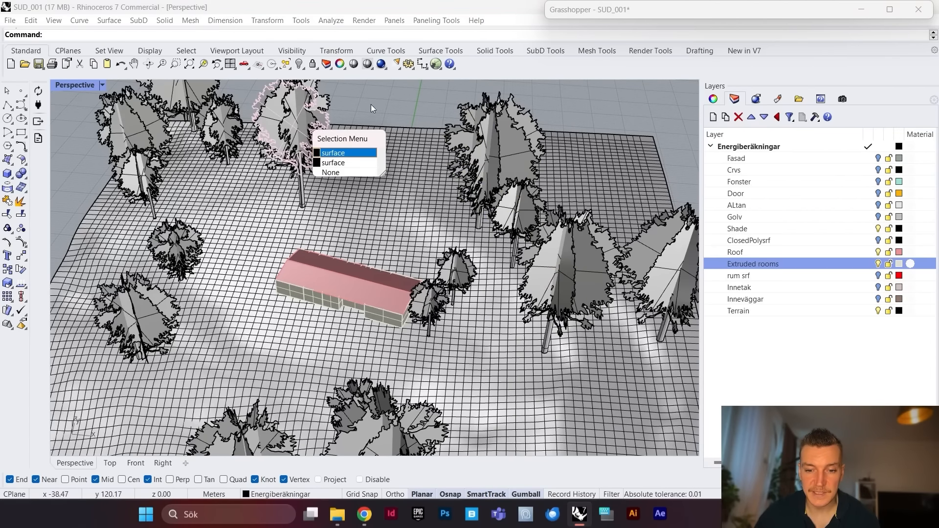
key("Escape")
scroll(356, 159, "down", 3)
scroll(308, 145, "up", 5)
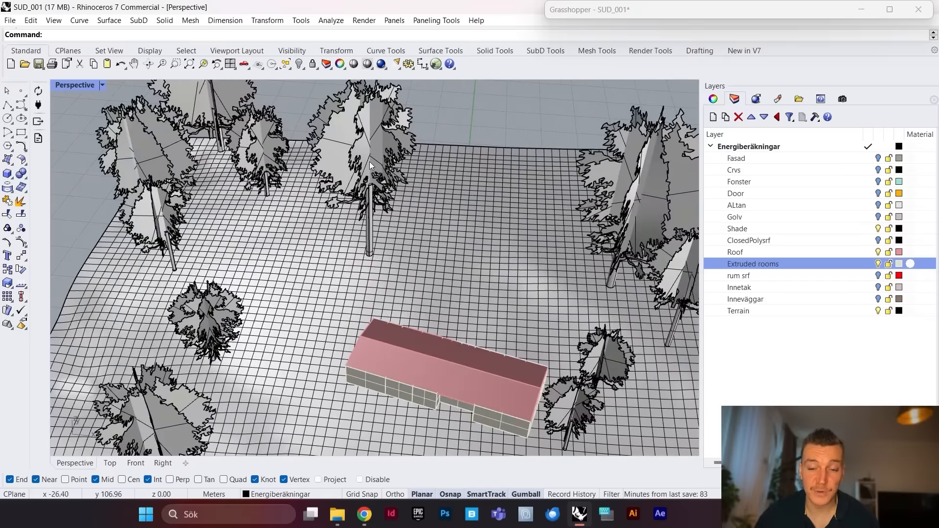
Step: Examine the terrain, the house's surroundings and the trunk of the tree behind the house up close
scroll(367, 163, "down", 5)
scroll(388, 197, "up", 5)
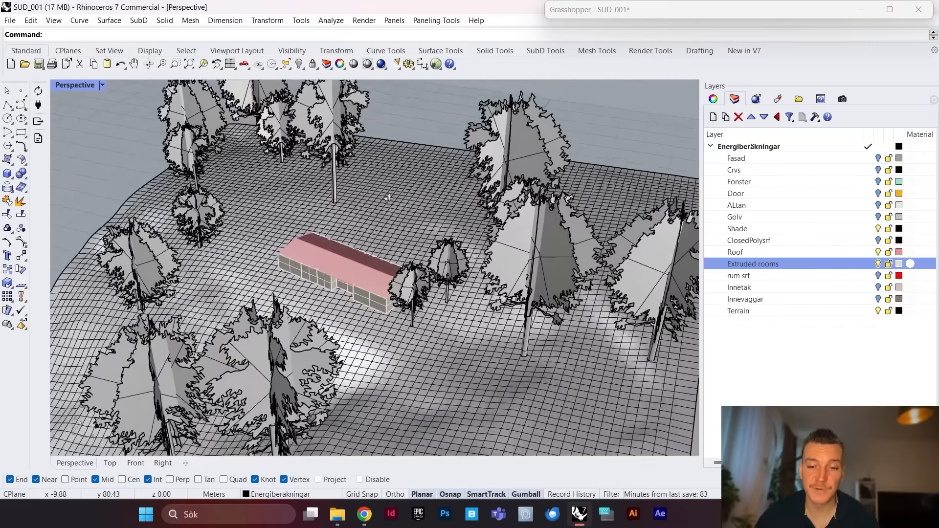
scroll(365, 209, "down", 5)
scroll(377, 203, "up", 3)
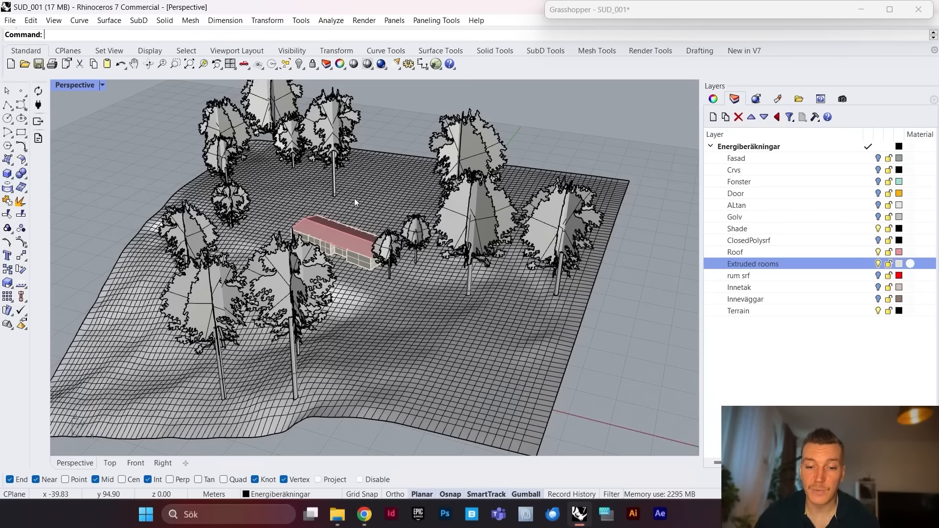
scroll(354, 198, "up", 6)
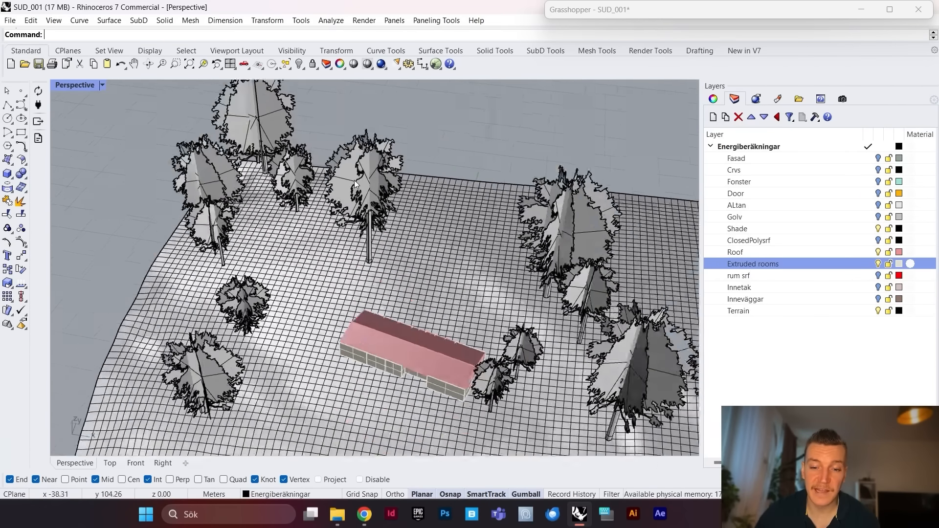
scroll(355, 185, "up", 2)
scroll(377, 256, "up", 4)
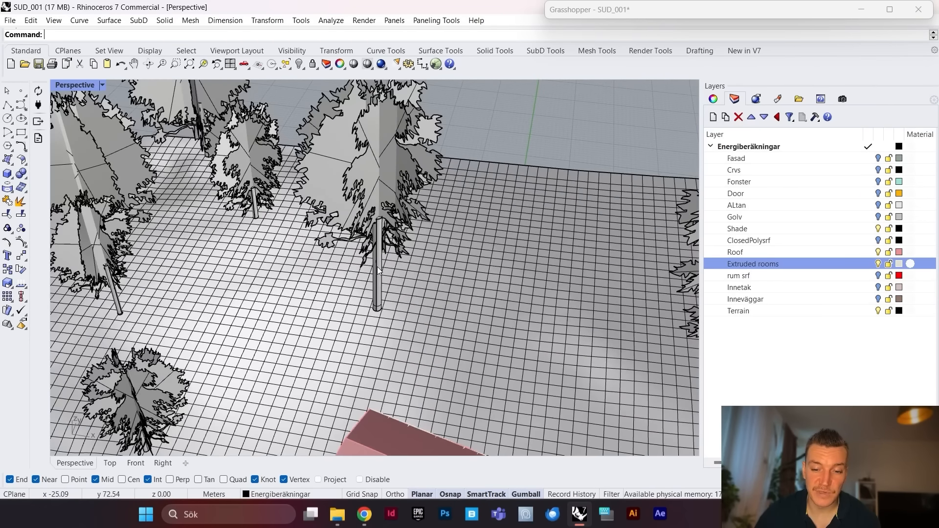
left_click(377, 266)
key("Escape")
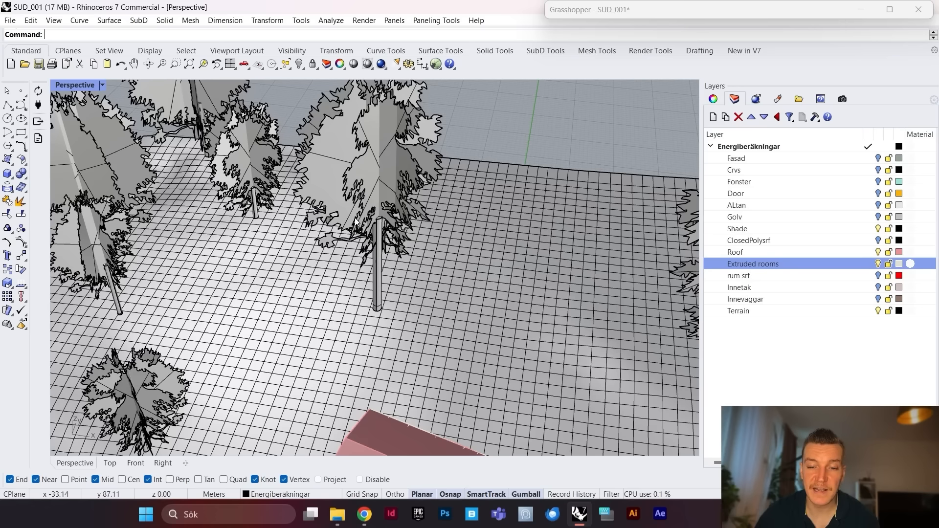
scroll(367, 206, "down", 5)
scroll(371, 189, "up", 5)
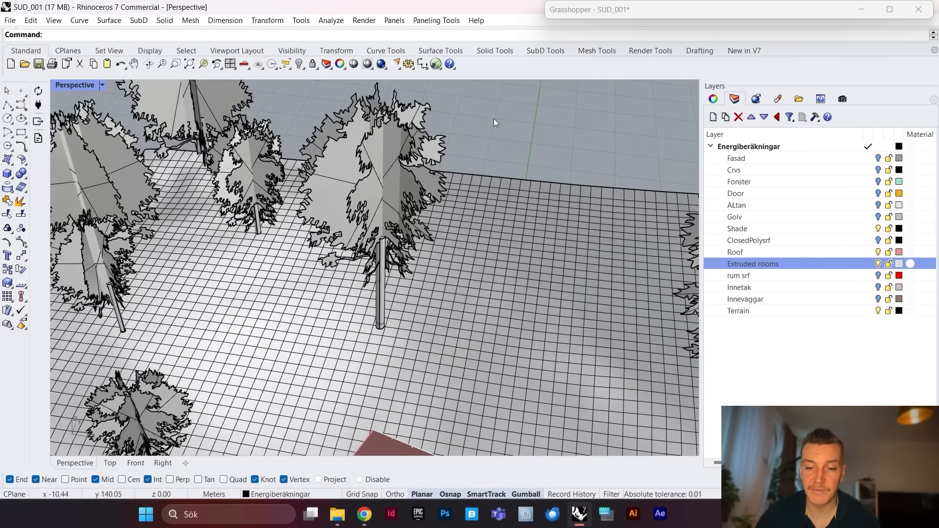
scroll(367, 173, "down", 5)
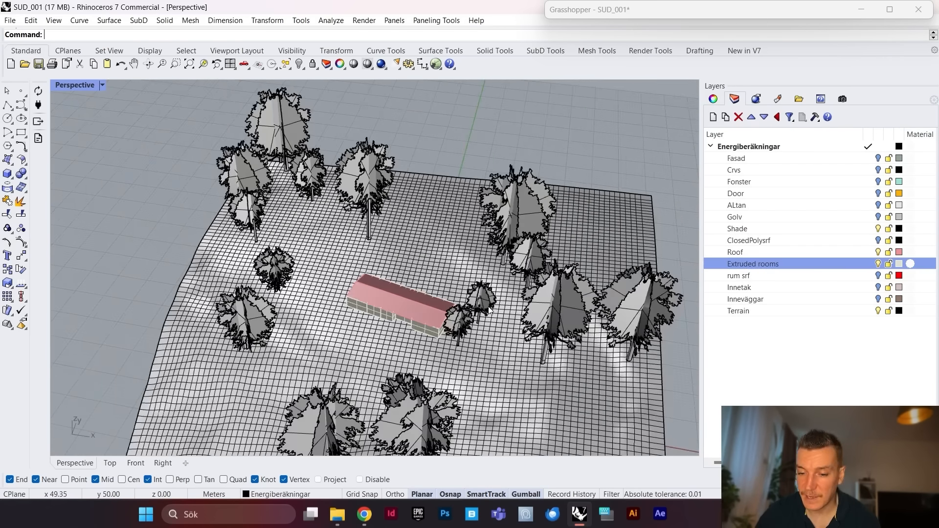
Step: Select individual extruded room volumes along the house's front, below the roof, to inspect them
scroll(434, 321, "up", 4)
scroll(362, 301, "up", 2)
left_click(315, 314)
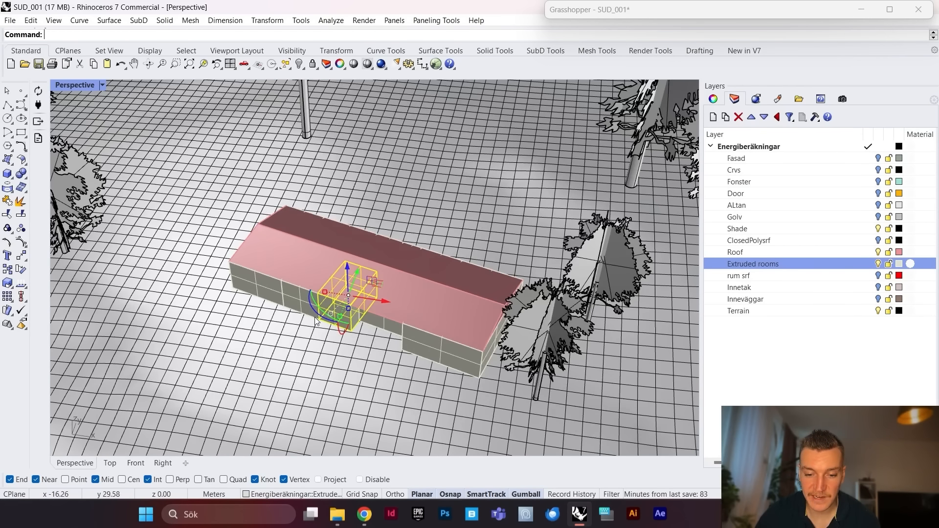
left_click(436, 344)
left_click(373, 318)
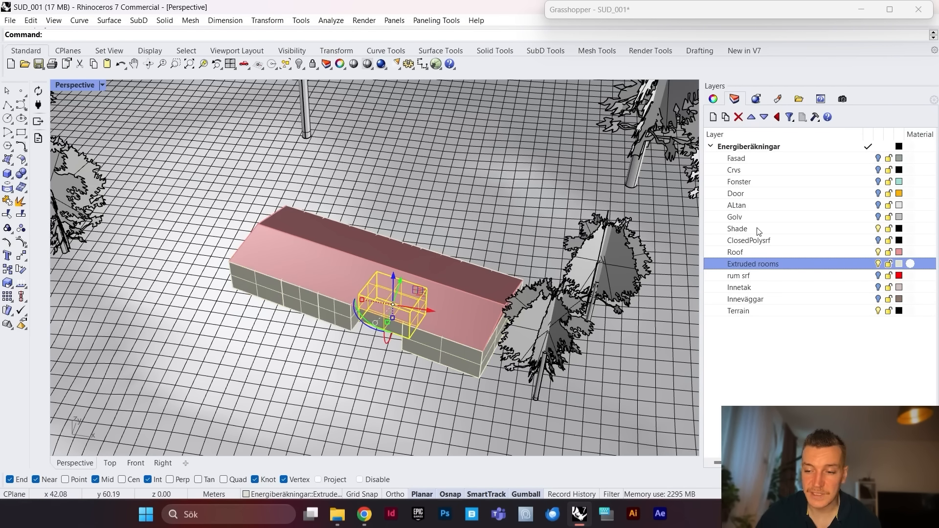
Step: Hide the Roof layer to uncover the extruded room volumes of the house
left_click(878, 252)
scroll(412, 265, "up", 5)
scroll(495, 245, "down", 5)
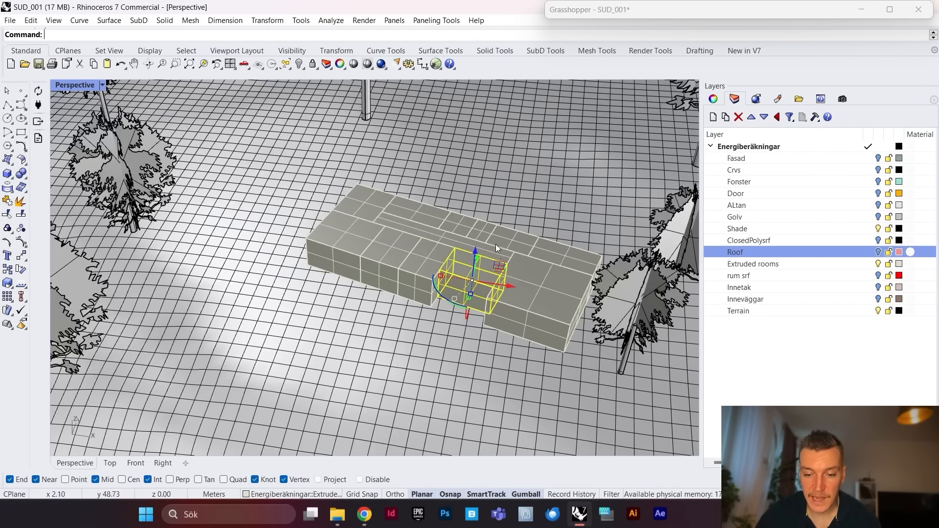
Step: Select the uncovered room volumes one after another along both sides of the house to inspect the separate zones
scroll(542, 298, "up", 4)
left_click(559, 326)
left_click(595, 258)
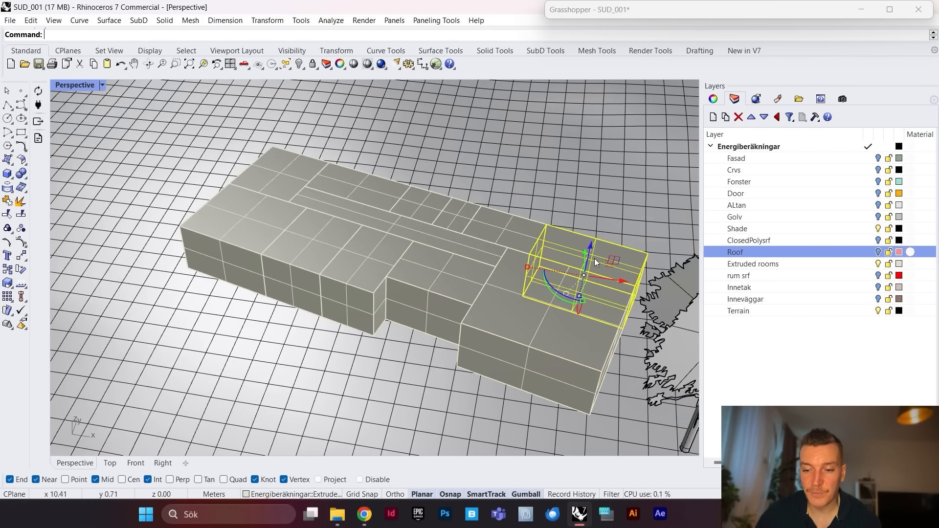
left_click(467, 250)
left_click(460, 217)
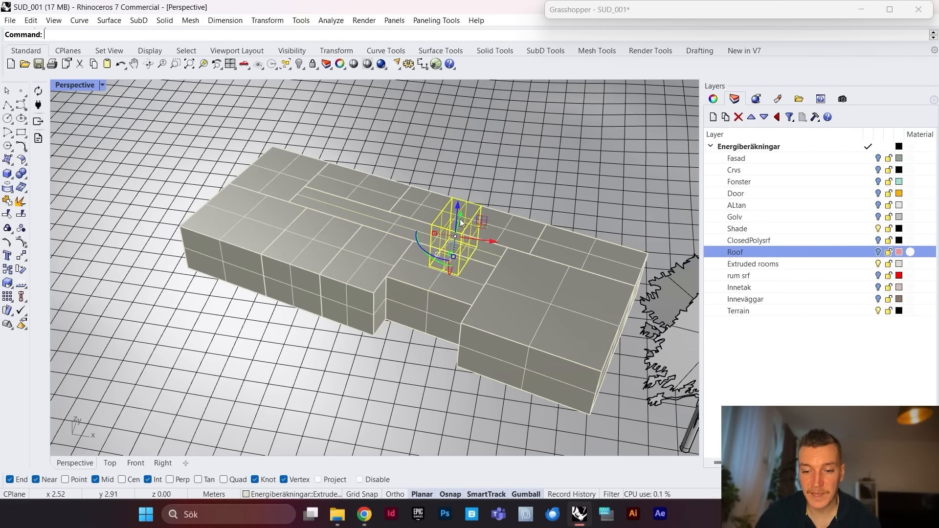
left_click(507, 221)
left_click(410, 202)
left_click(363, 182)
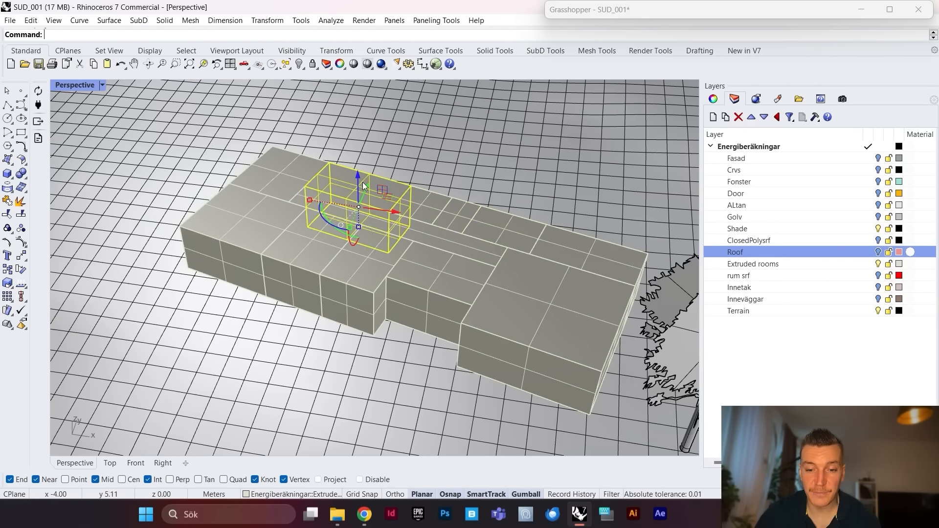
left_click(245, 211)
left_click(259, 230)
left_click(308, 245)
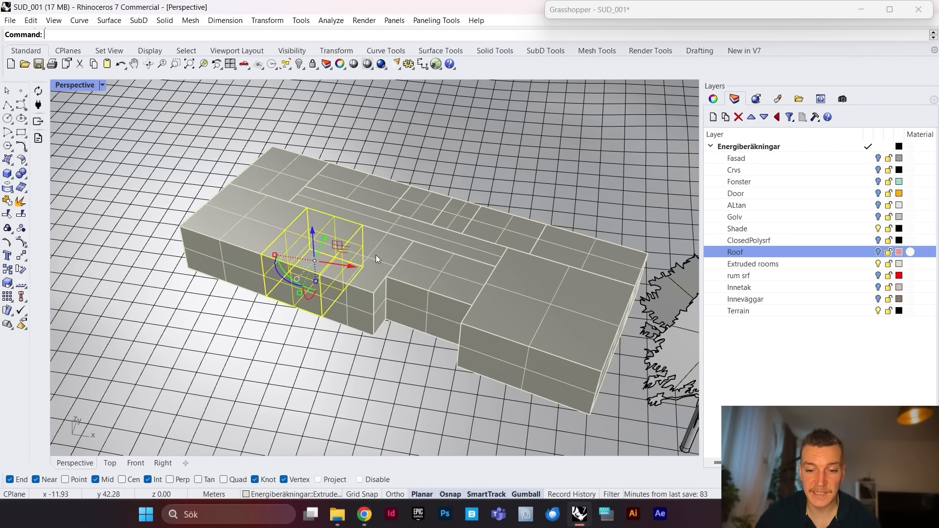
left_click(391, 264)
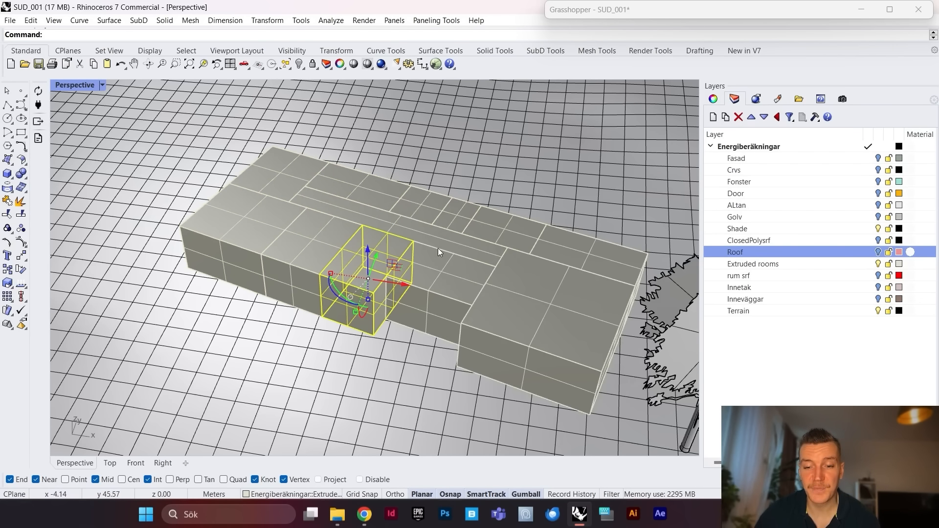
Step: Clear the room selection and examine the block of room volumes within the terrain and surrounding trees
scroll(424, 252, "down", 5)
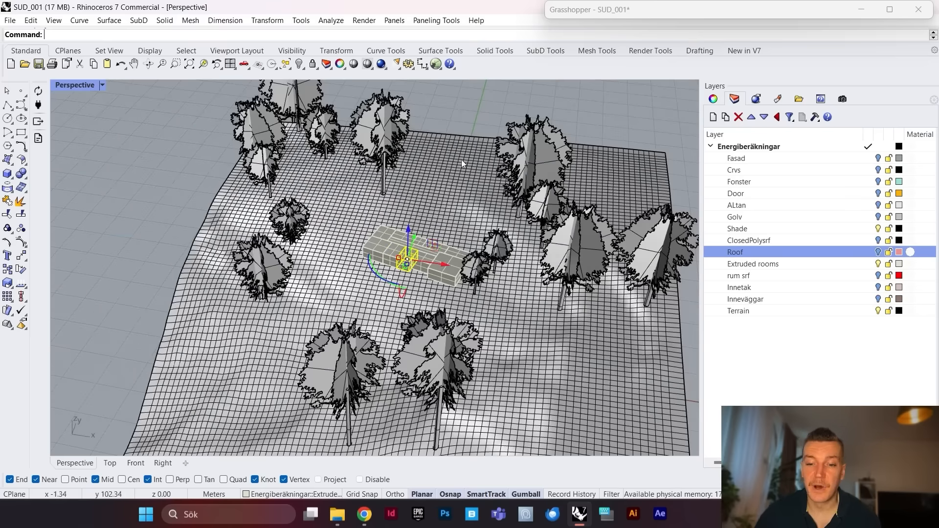
left_click(476, 110)
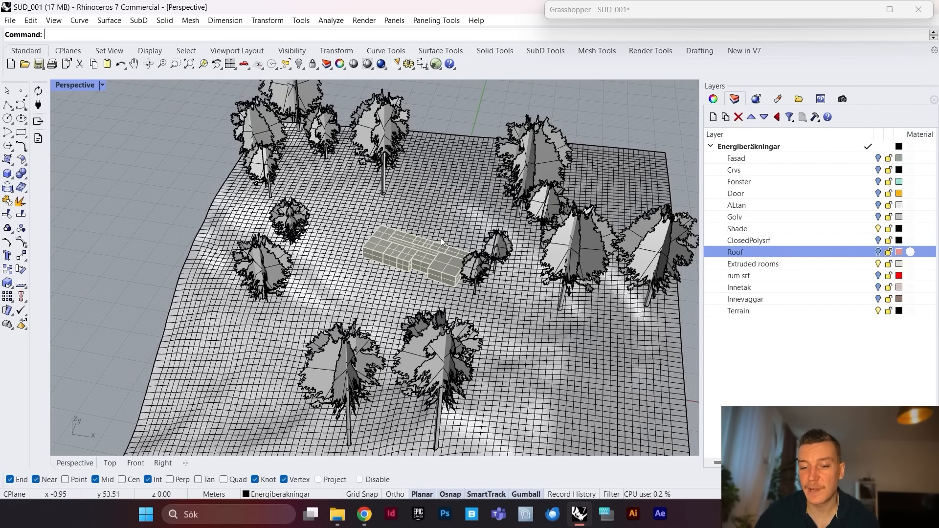
scroll(449, 244, "up", 5)
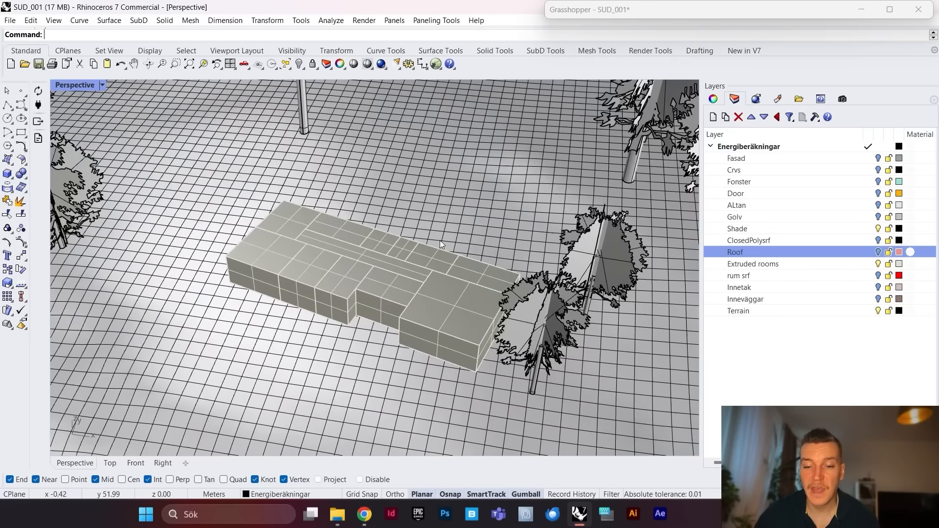
scroll(464, 242, "down", 6)
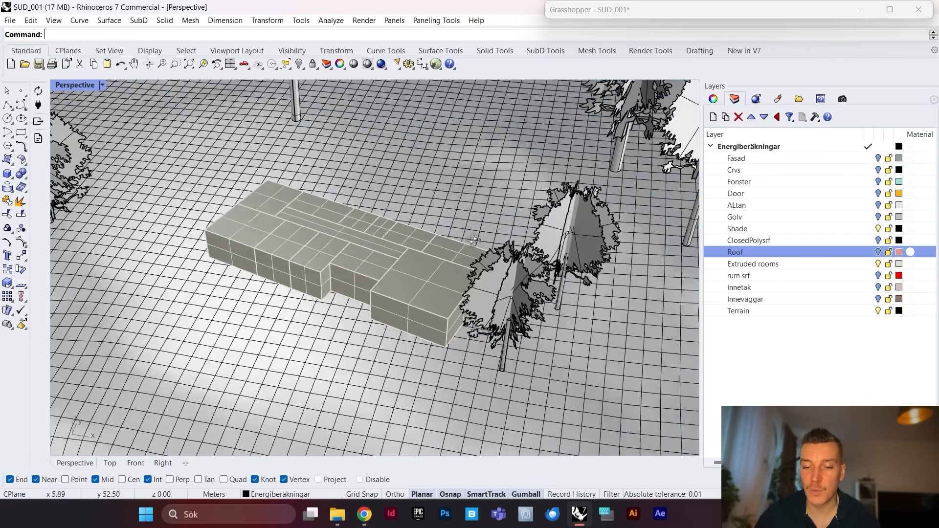
scroll(387, 262, "up", 6)
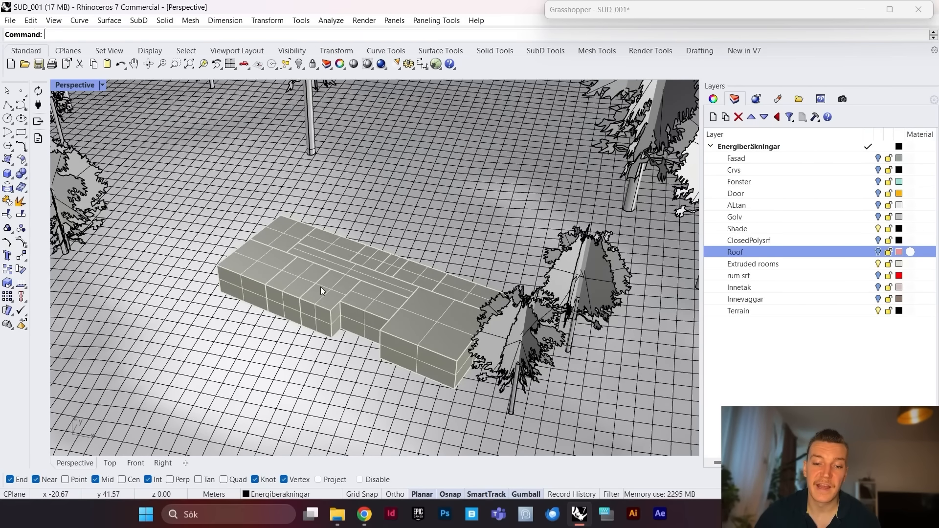
scroll(323, 288, "down", 5)
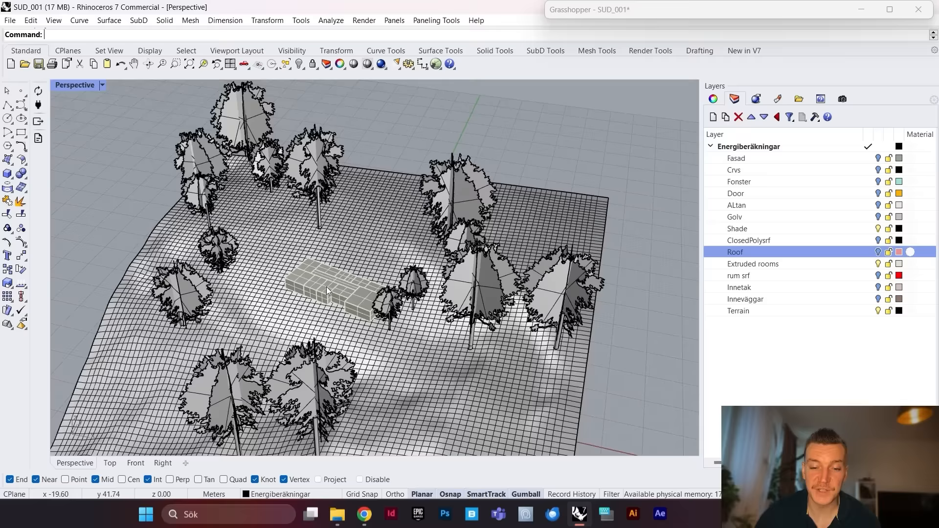
scroll(325, 295, "up", 4)
scroll(348, 292, "down", 2)
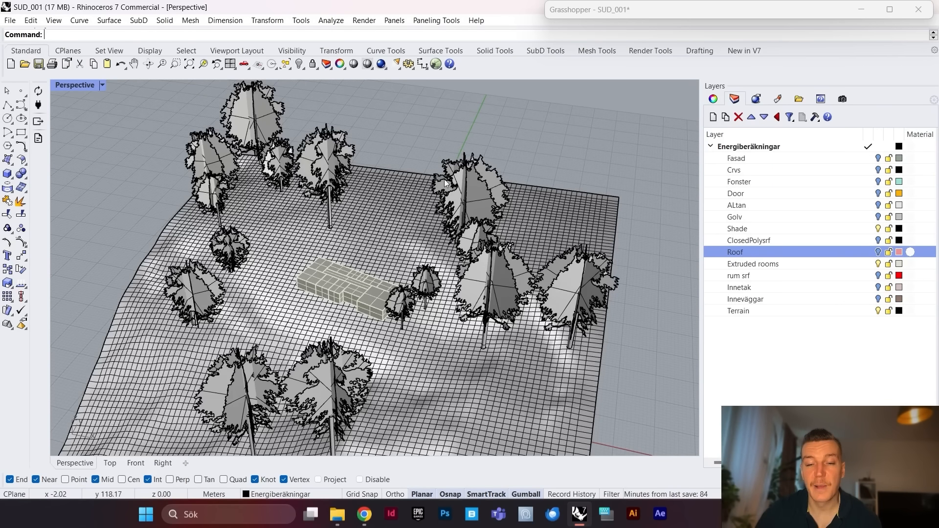
scroll(343, 274, "up", 10)
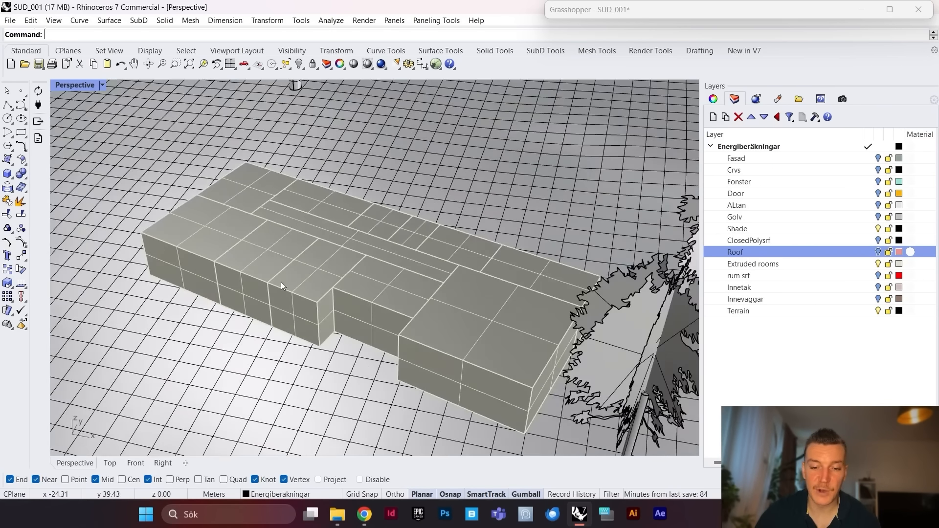
scroll(318, 275, "down", 10)
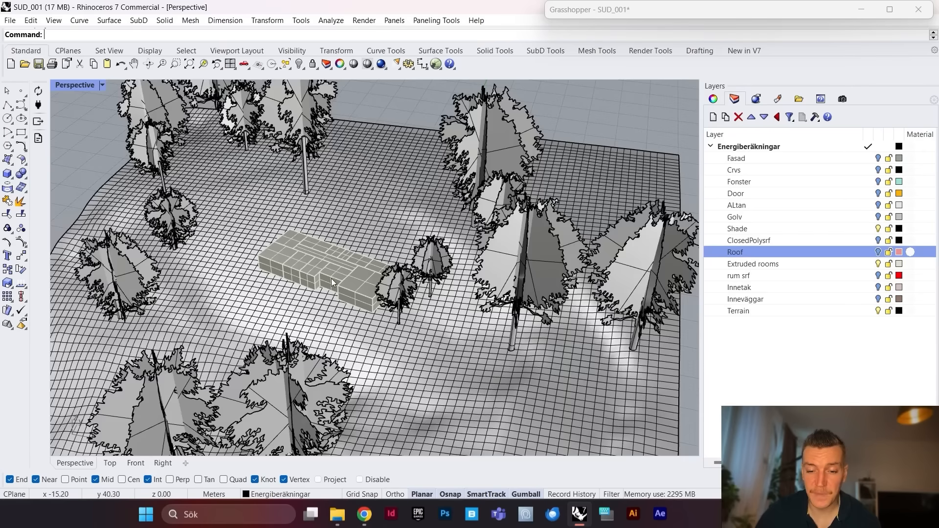
scroll(331, 278, "up", 10)
scroll(376, 289, "up", 3)
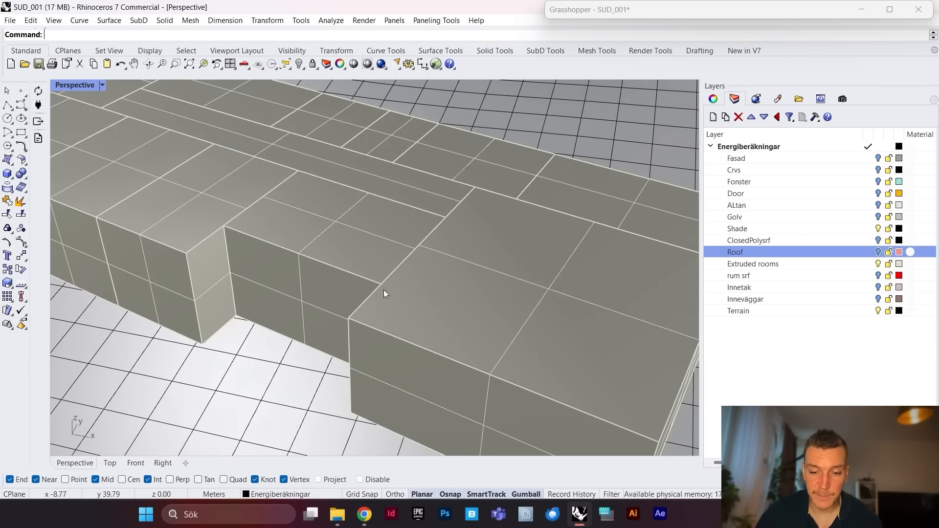
Step: Select adjoining room volumes around the recessed front of the house and inspect their shared edges up close
left_click(412, 282)
left_click(351, 253)
left_click(194, 212)
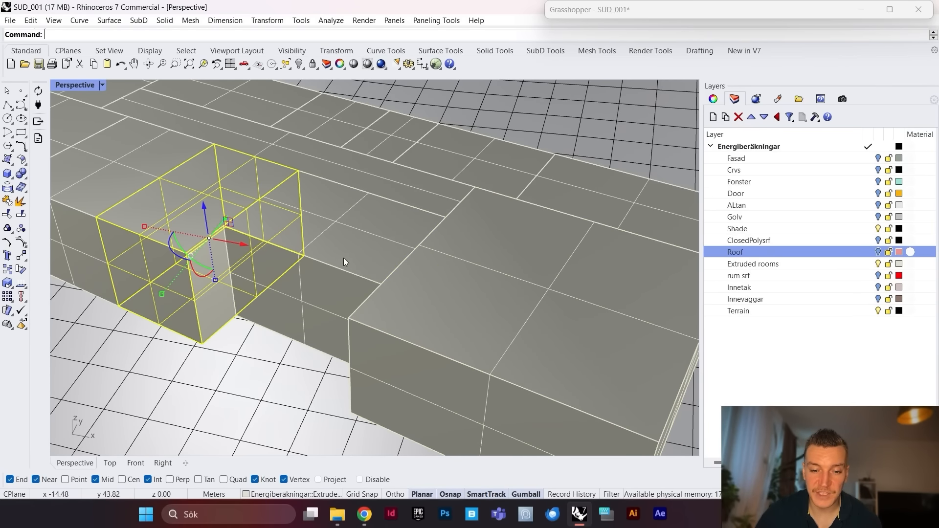
scroll(343, 257, "down", 6)
scroll(287, 231, "up", 6)
scroll(380, 264, "up", 6)
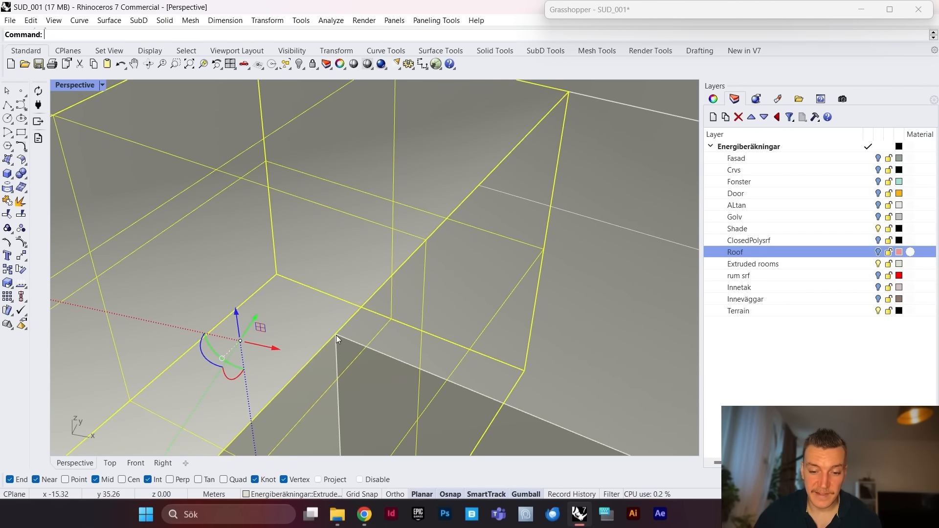
scroll(355, 145, "down", 6)
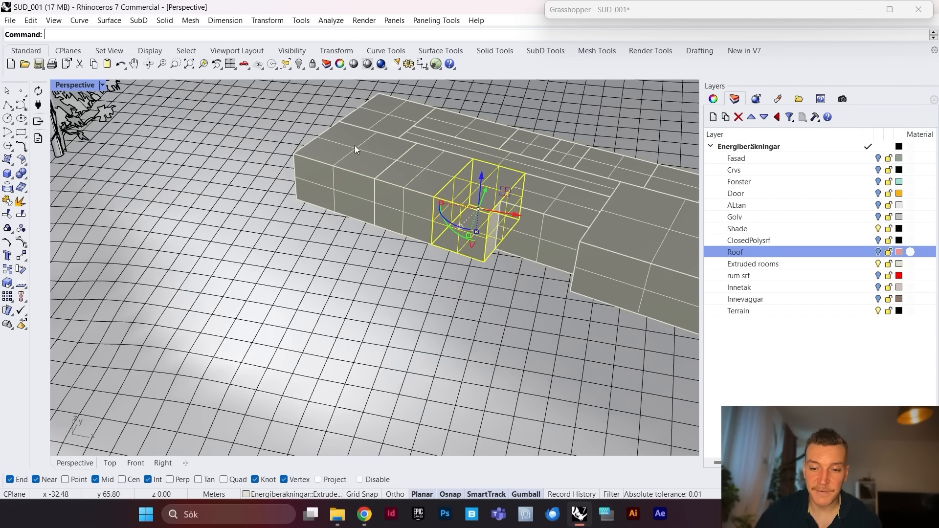
Step: Select individual room volumes along the front and at the end of the house to inspect them up close
scroll(366, 179, "up", 6)
scroll(443, 179, "down", 6)
scroll(385, 205, "up", 3)
left_click(383, 207)
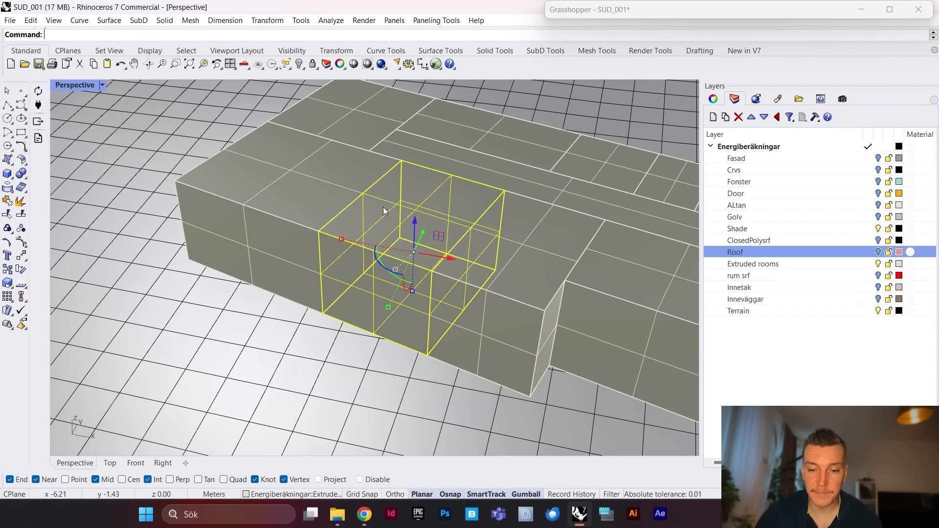
left_click(298, 175)
scroll(298, 175, "down", 6)
scroll(334, 153, "up", 6)
left_click(286, 180)
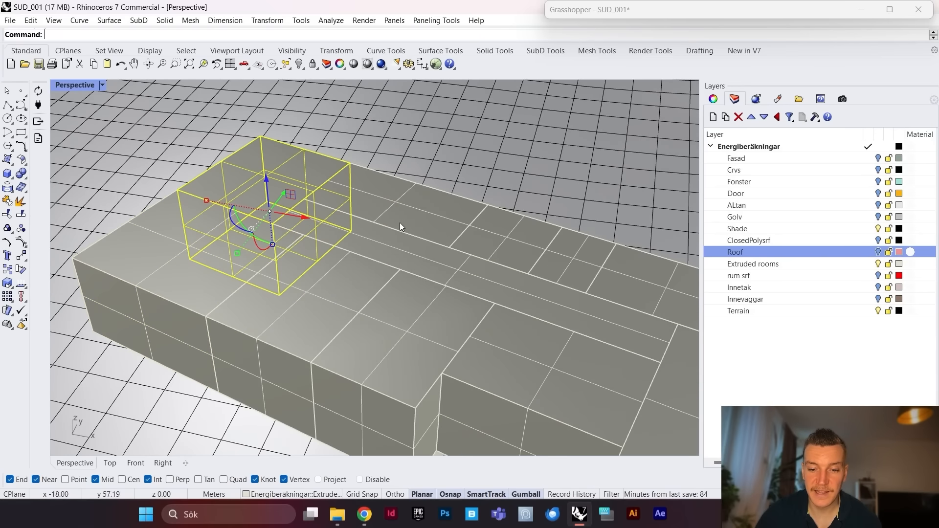
Step: Pick several room volumes along the central strip and rear of the house to check how they adjoin
left_click(401, 222)
left_click(306, 214)
left_click(545, 243)
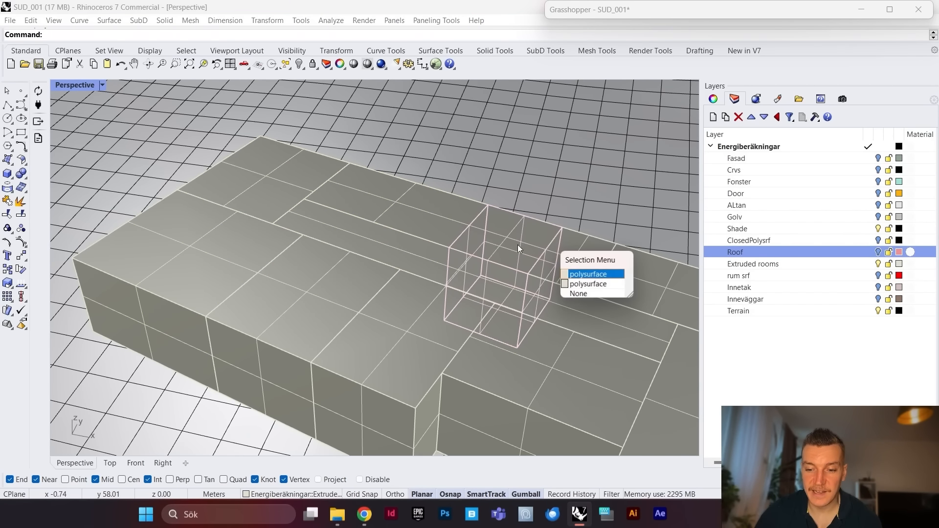
left_click(445, 216)
left_click(515, 245)
scroll(516, 246, "down", 5)
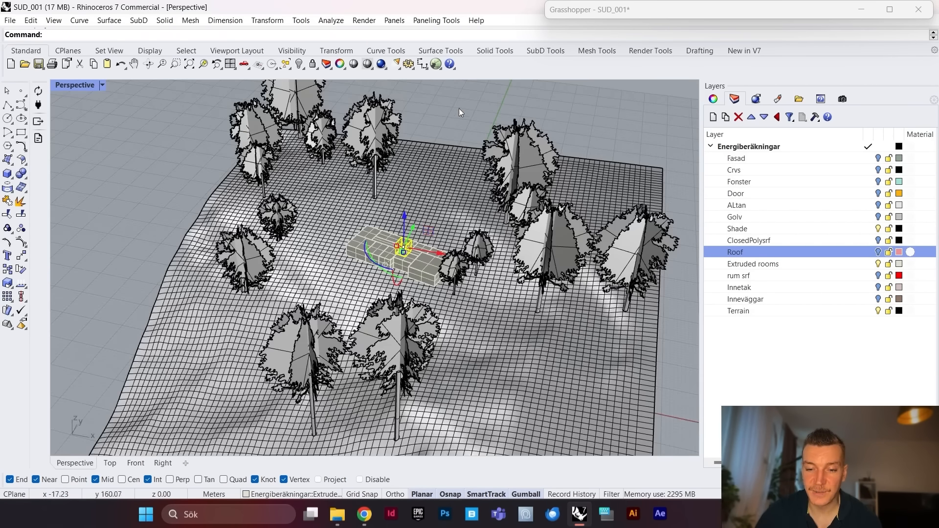
Step: Clear the room selection and show the Roof layer again over the room volumes
key("Escape")
scroll(399, 266, "up", 2)
scroll(441, 265, "up", 4)
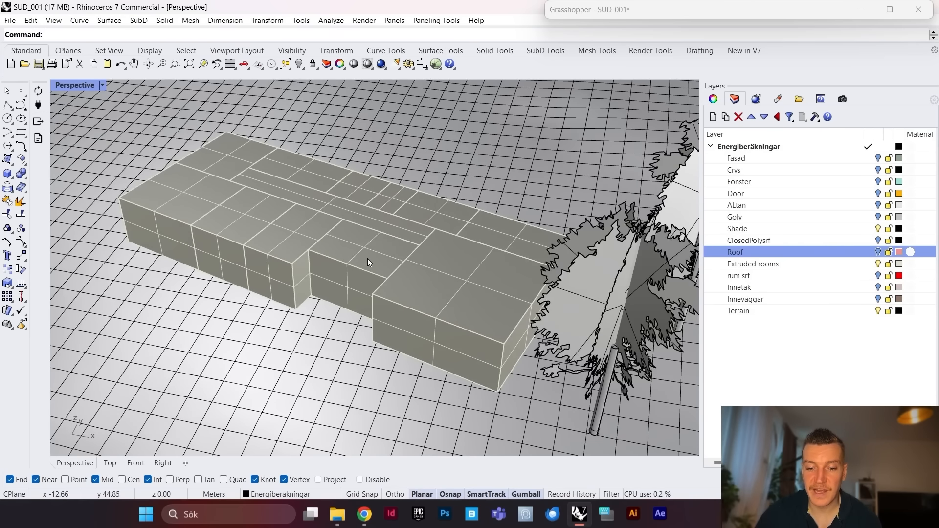
scroll(368, 258, "down", 5)
scroll(457, 262, "down", 2)
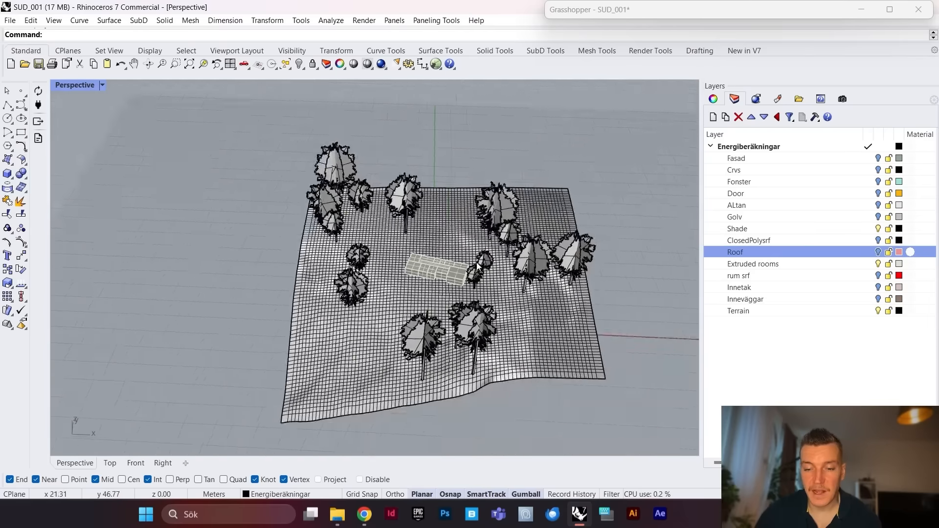
scroll(477, 262, "up", 8)
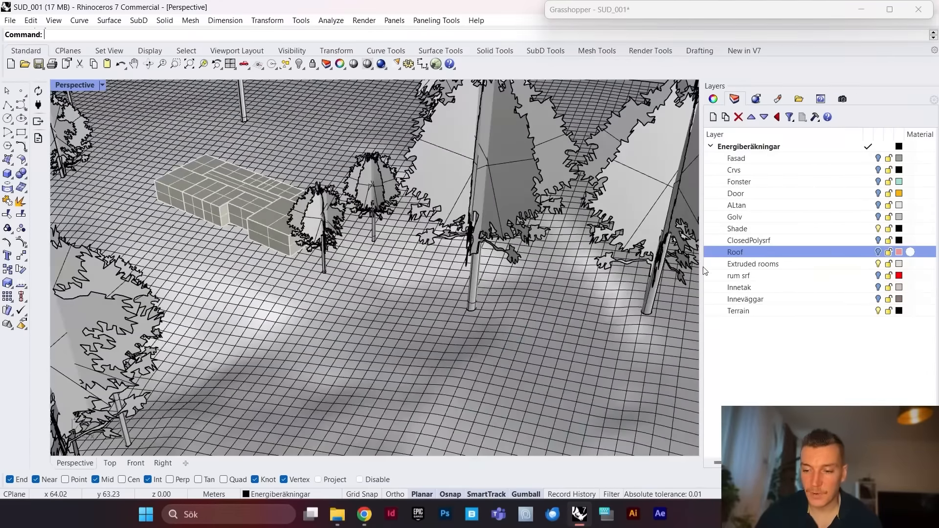
left_click(879, 253)
scroll(552, 245, "down", 5)
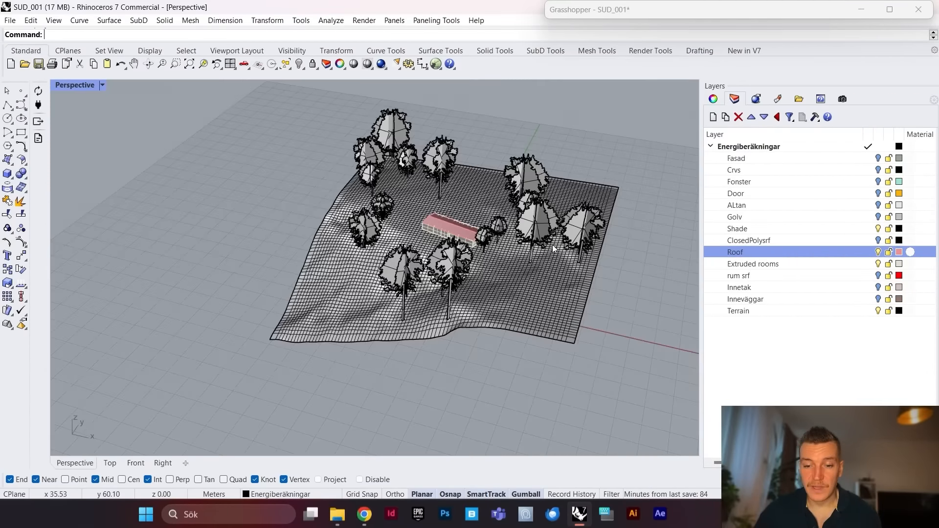
scroll(475, 235, "up", 6)
scroll(443, 241, "down", 3)
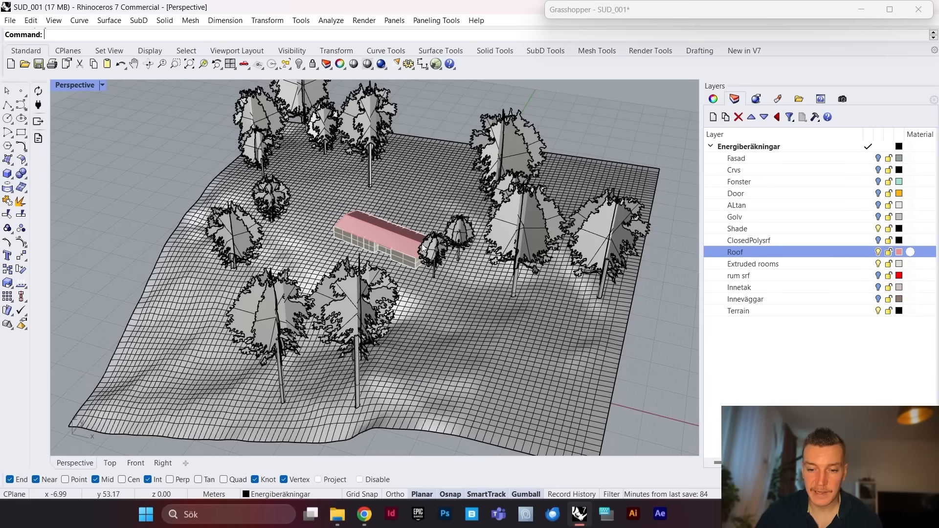
scroll(402, 243, "up", 4)
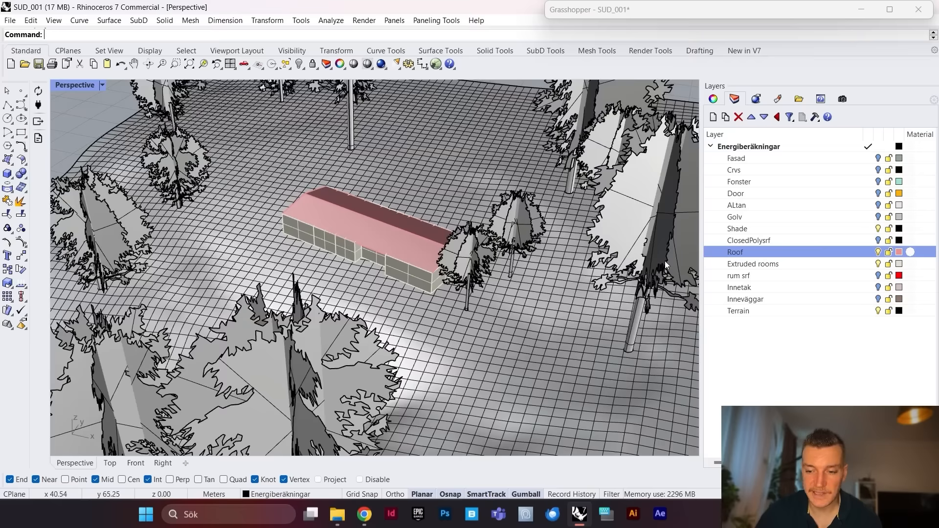
Step: Show the ClosedPolysrf layer, hide the Extruded rooms layer and select the single closed house volume
left_click(879, 240)
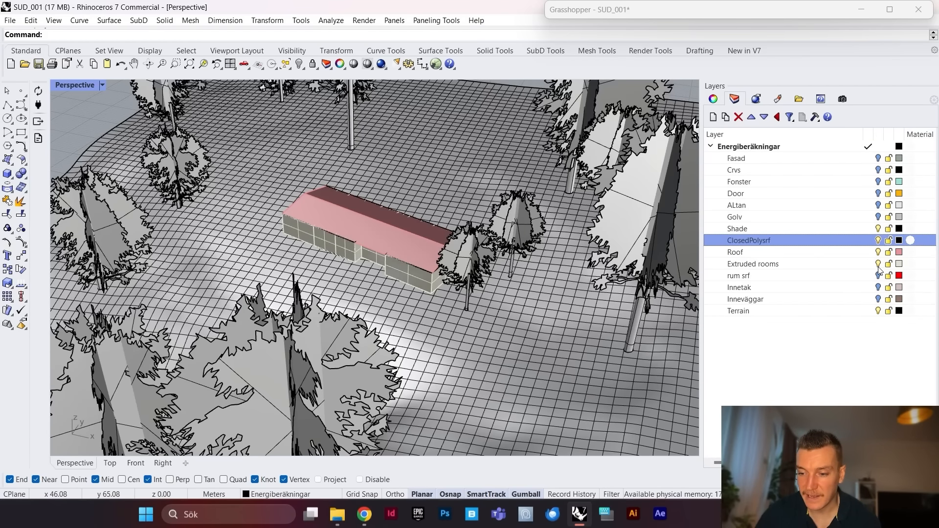
left_click(878, 264)
scroll(372, 257, "up", 5)
left_click(355, 250)
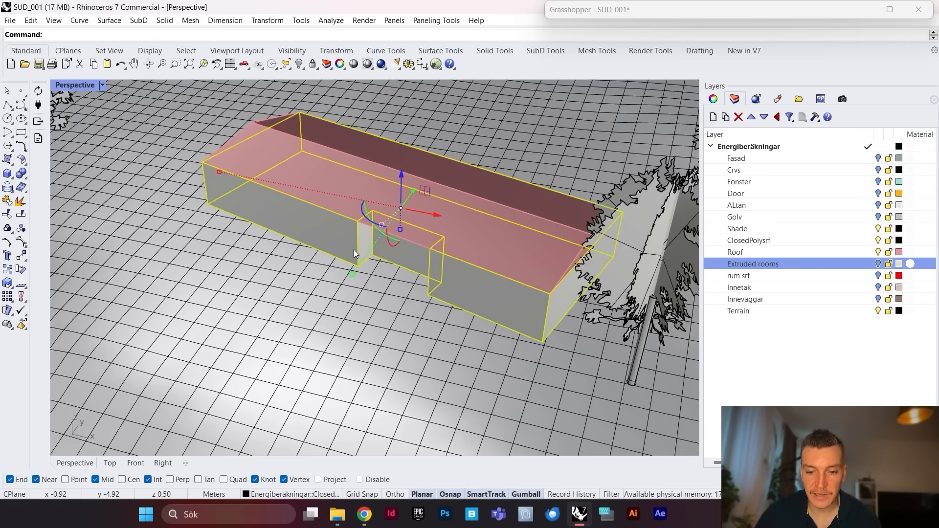
Step: Examine the closed house volume under the roof and its position among the trees and terrain, then clear the selection
scroll(353, 250, "down", 5)
scroll(337, 242, "up", 7)
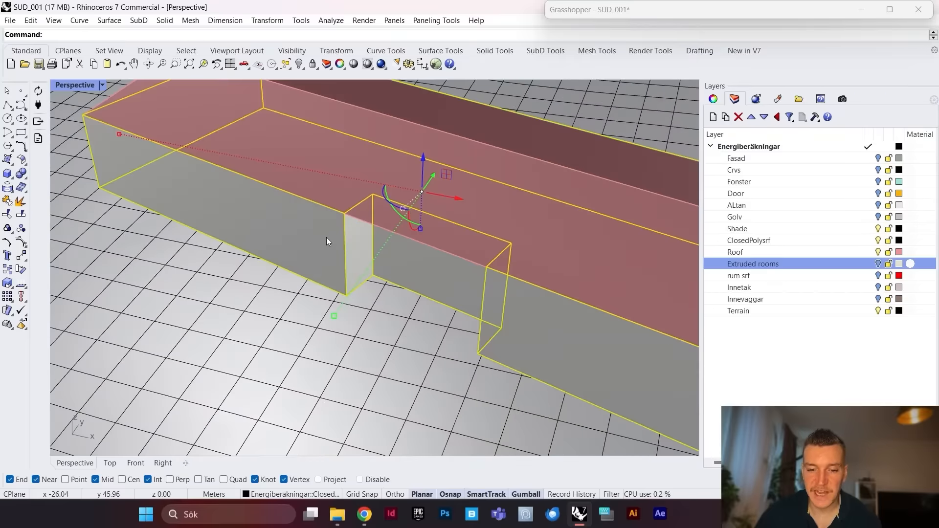
scroll(315, 241, "down", 5)
scroll(345, 261, "up", 1)
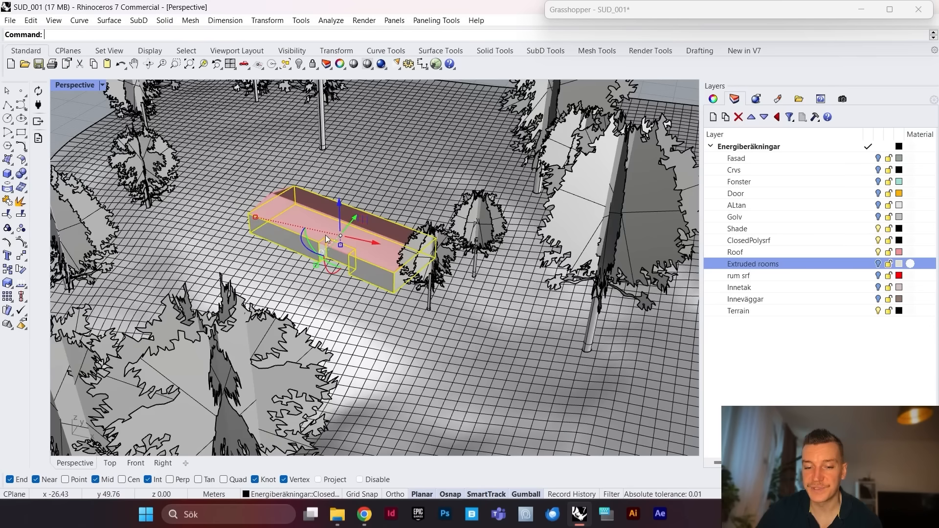
scroll(315, 224, "up", 2)
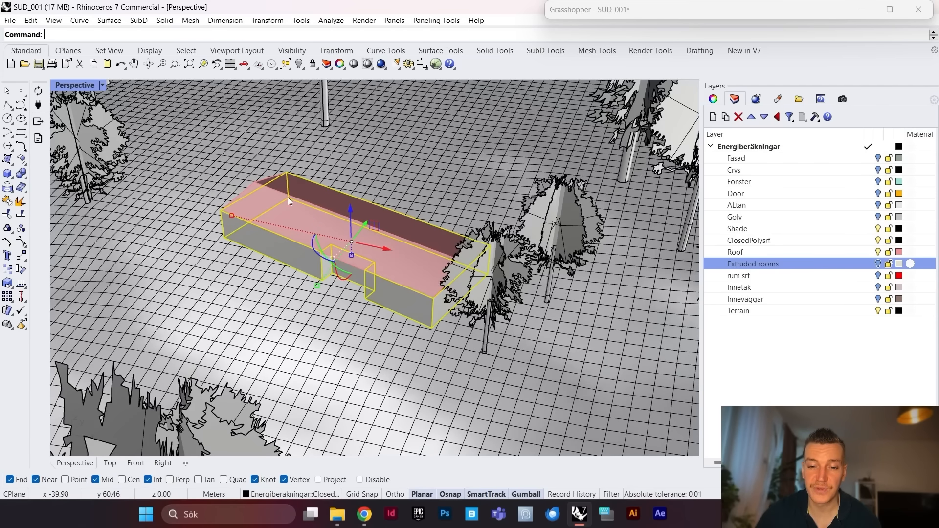
scroll(326, 205, "down", 5)
scroll(373, 276, "up", 2)
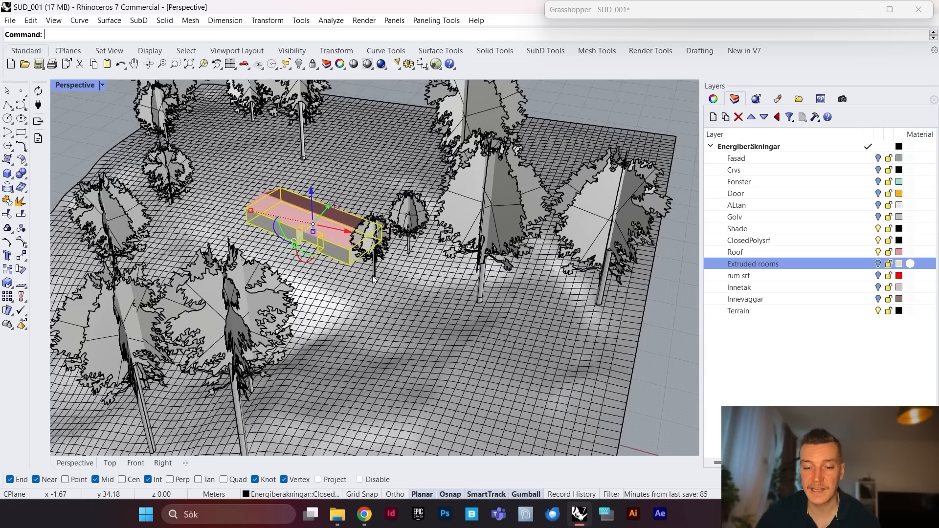
scroll(400, 275, "down", 1)
scroll(400, 275, "down", 2)
scroll(243, 227, "up", 5)
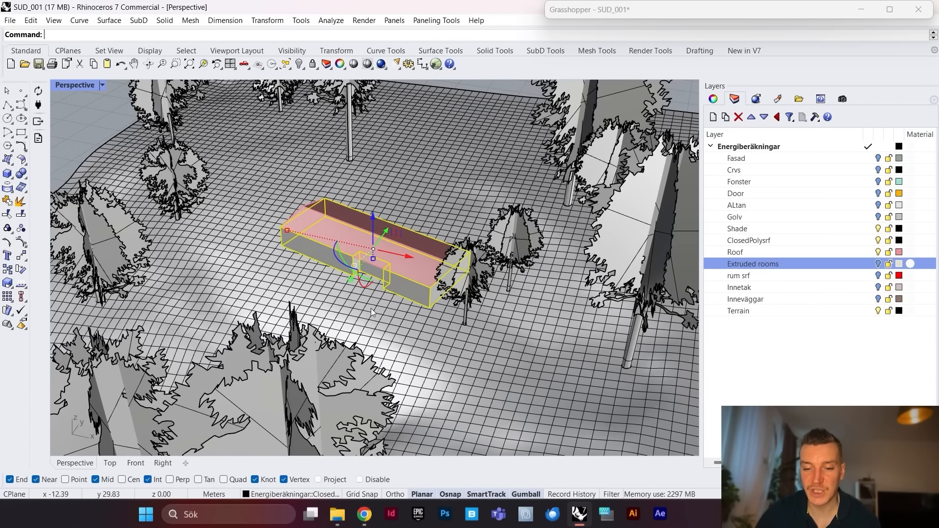
scroll(432, 231, "down", 5)
scroll(460, 155, "up", 5)
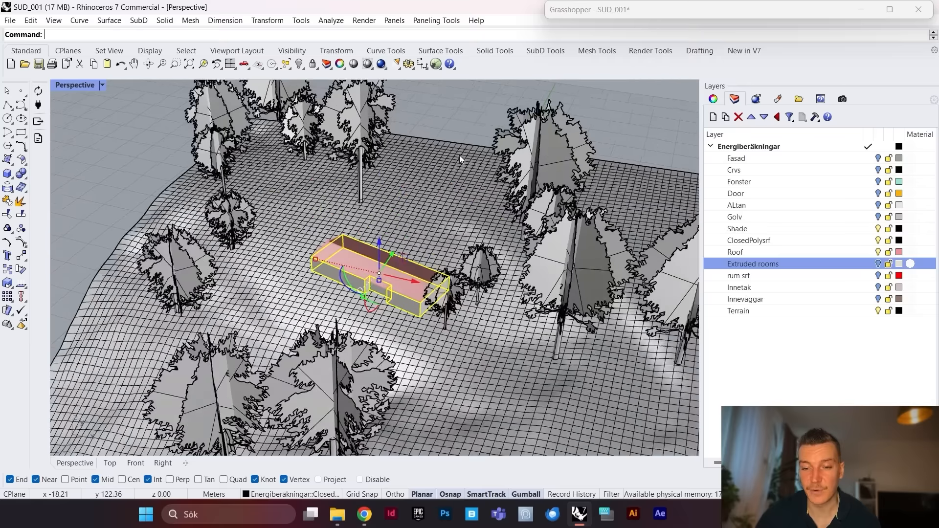
left_click(454, 109)
Step: Select the closed house volume, the roof and the terrain together as the geometry for analysis
scroll(369, 253, "down", 5)
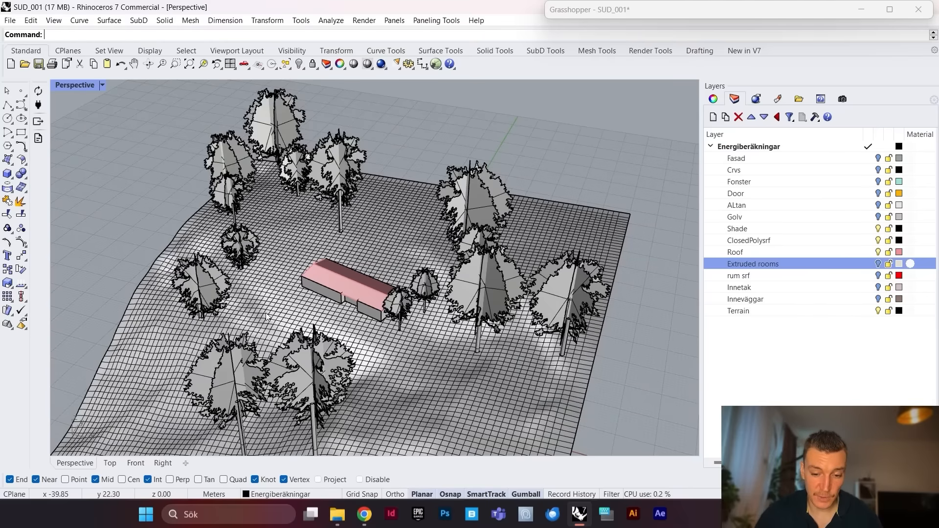
scroll(335, 279, "up", 5)
left_click(339, 288)
scroll(337, 226, "up", 5)
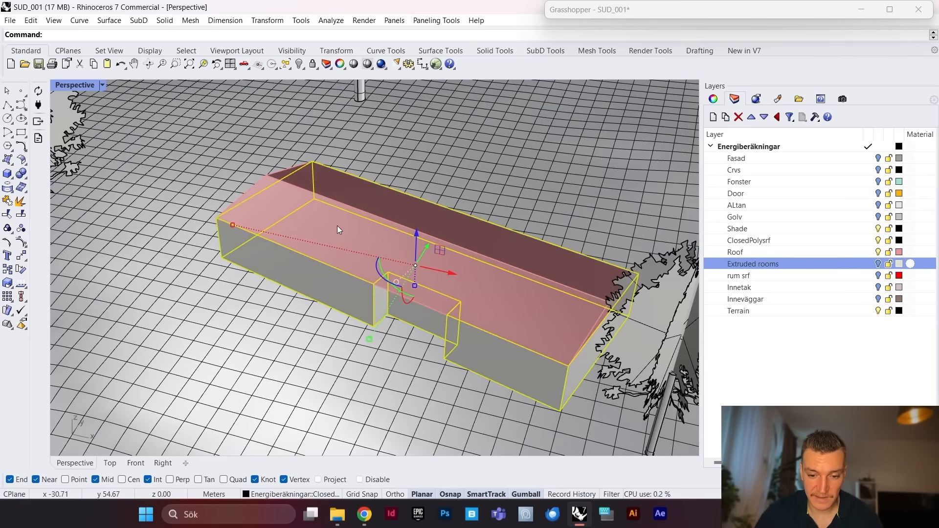
scroll(347, 235, "down", 6)
scroll(354, 244, "up", 2)
scroll(354, 248, "up", 3)
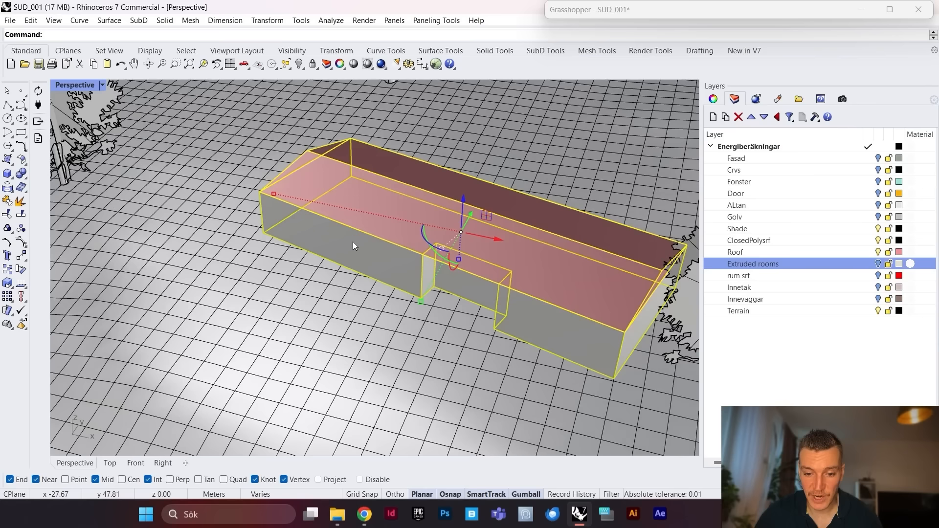
scroll(261, 276, "down", 4)
left_click(255, 283, "shift")
scroll(255, 283, "down", 2)
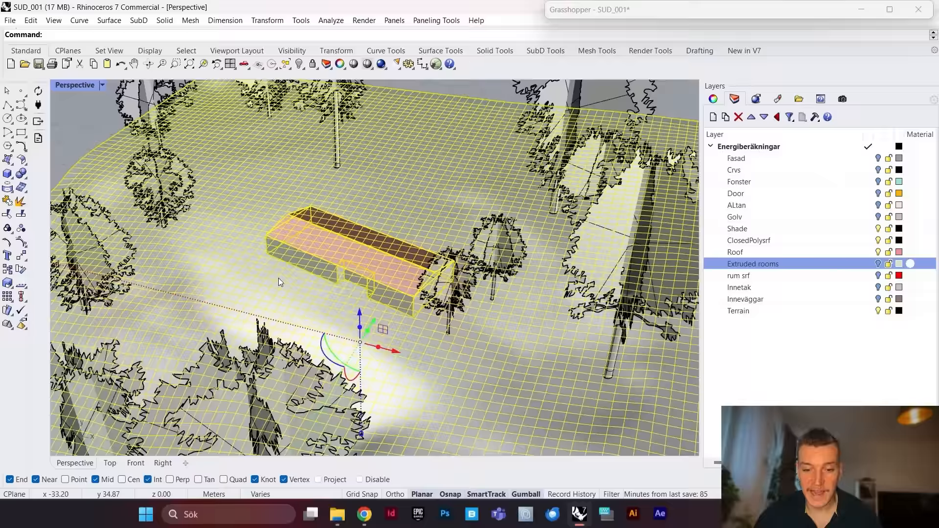
scroll(278, 278, "up", 1)
Step: Add a Geometry parameter on an empty part of the Grasshopper canvas and assign the selected Rhino objects as multiple geometries
double_click(632, 10)
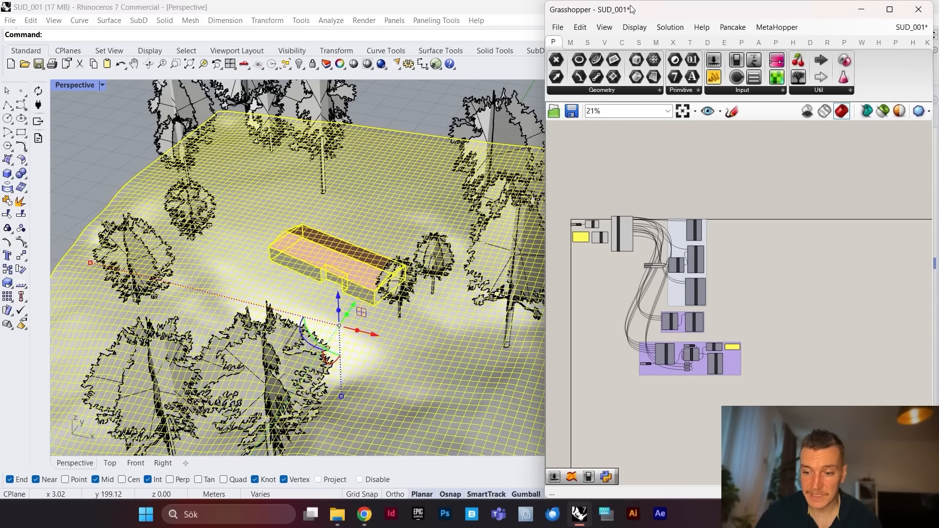
scroll(712, 186, "up", 6)
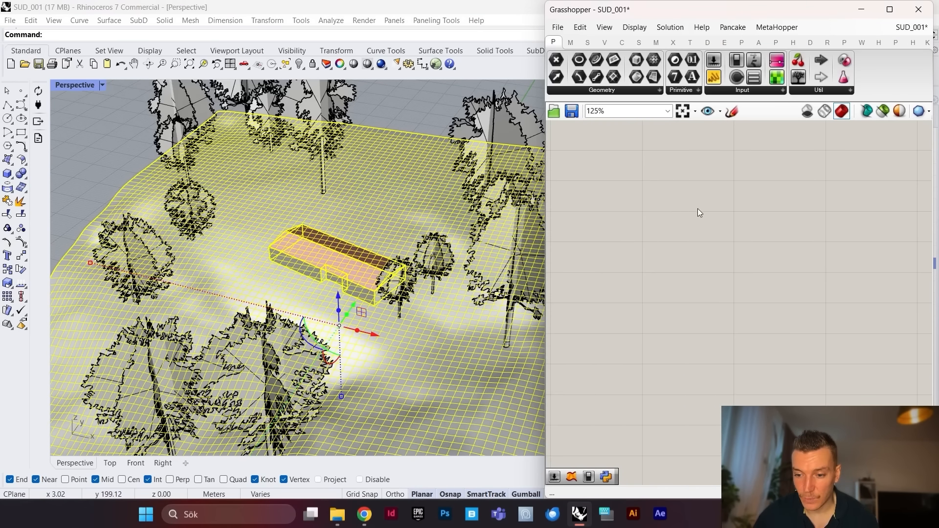
double_click(698, 209)
type("geo")
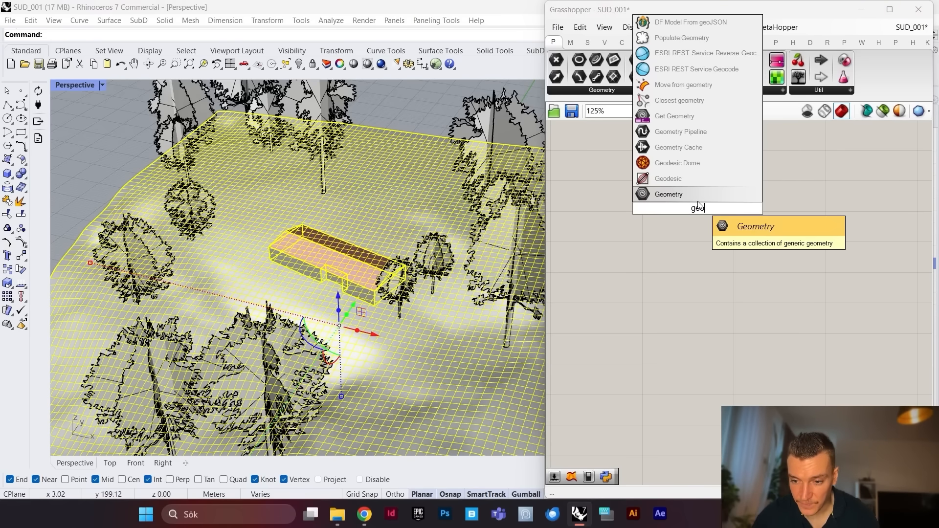
key("Return")
scroll(705, 206, "up", 5)
right_click(718, 211)
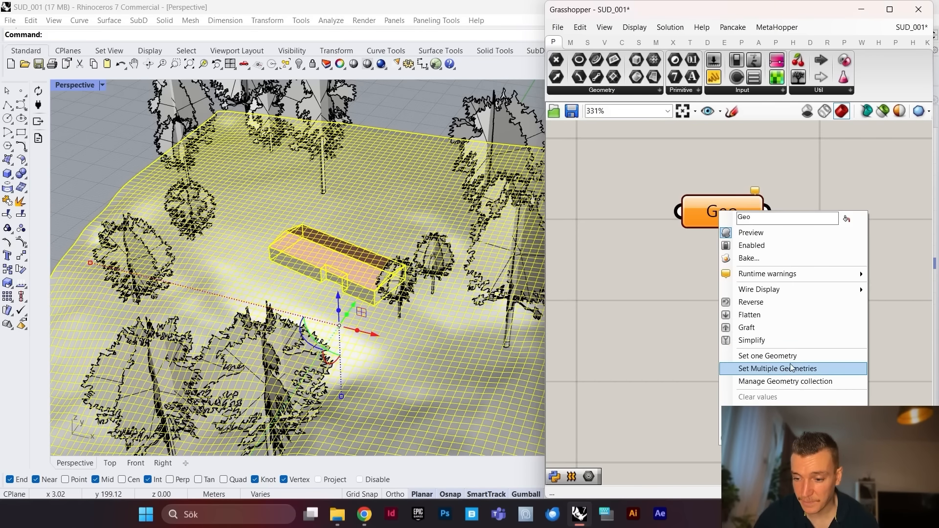
left_click(749, 366)
Step: Rename the Geometry parameter as "Geo to analyze"
right_click(732, 212)
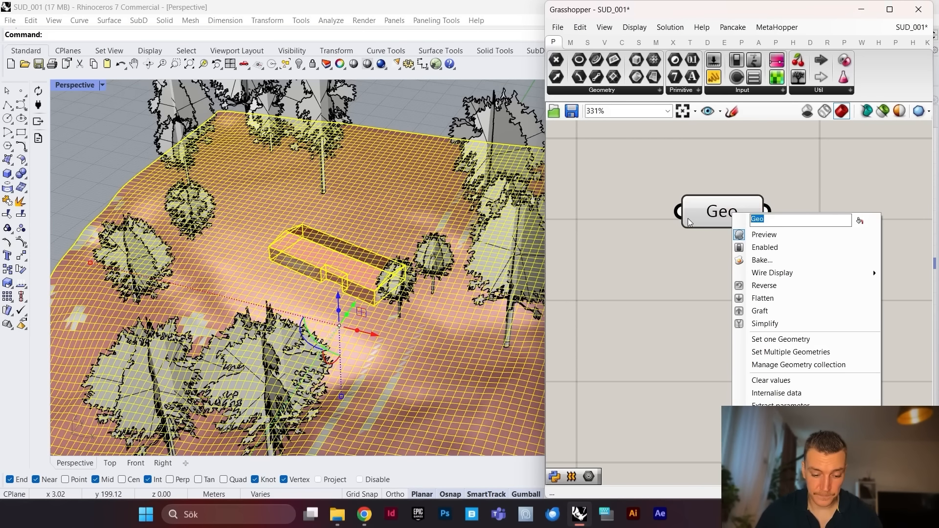
key("End")
type("to a")
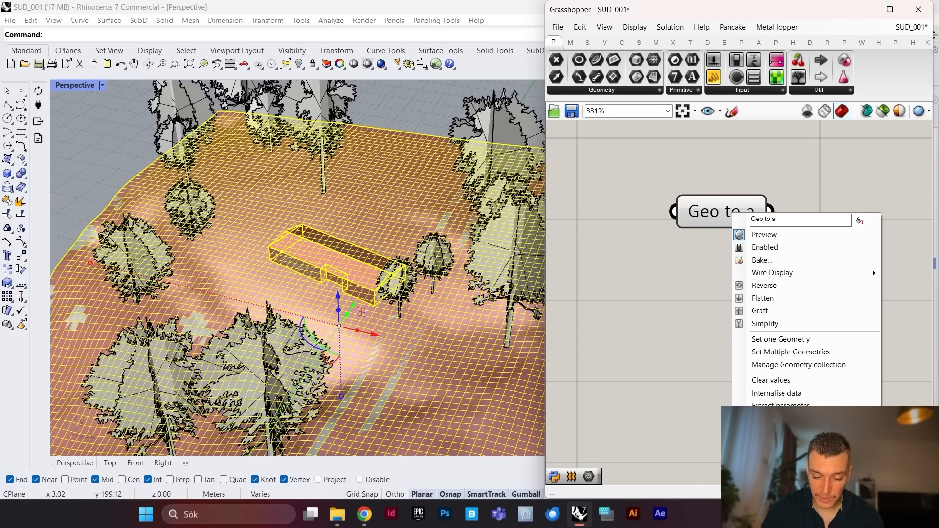
type("nalyze")
key("Return")
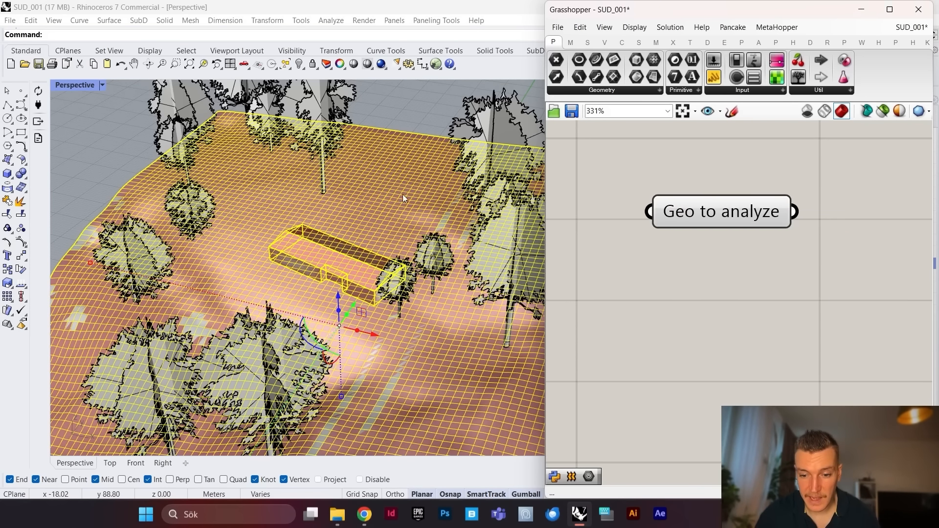
Step: Return to Rhino, clear the current selection and select all trees on the Shade layer
double_click(617, 9)
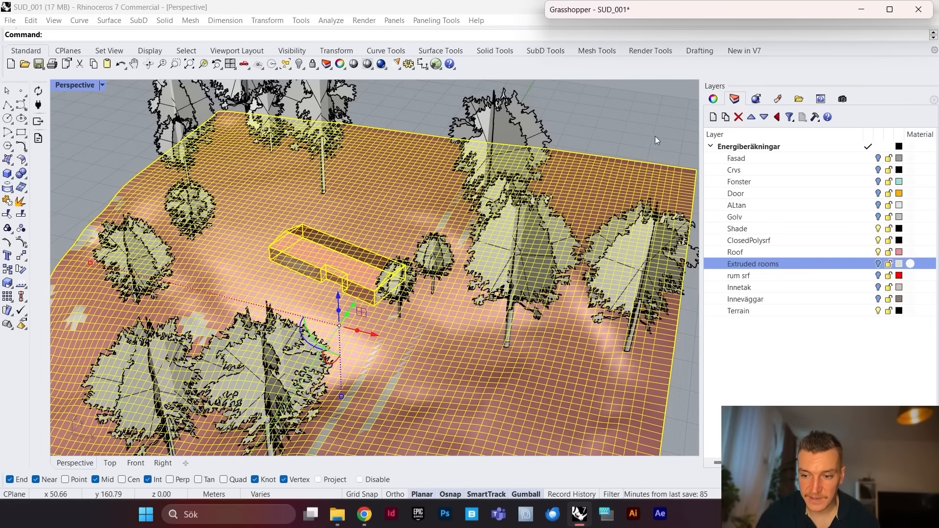
left_click(610, 132)
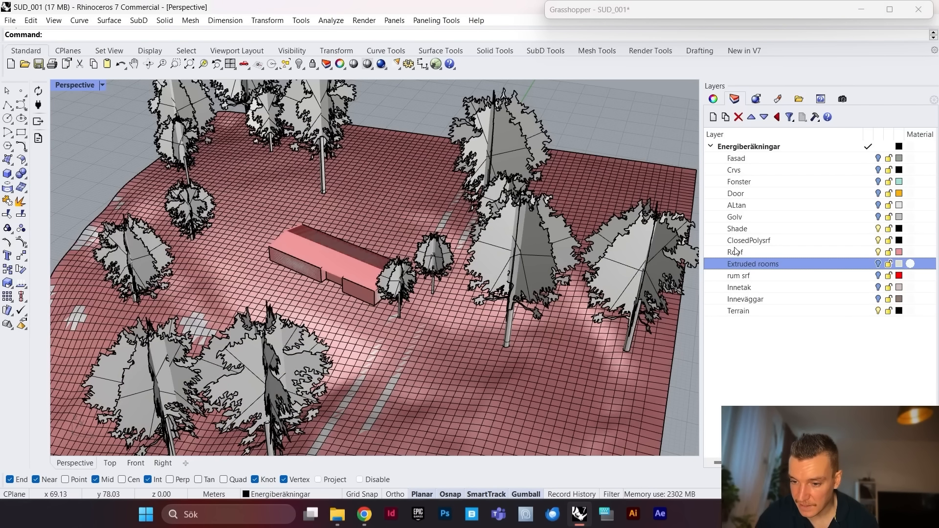
right_click(742, 229)
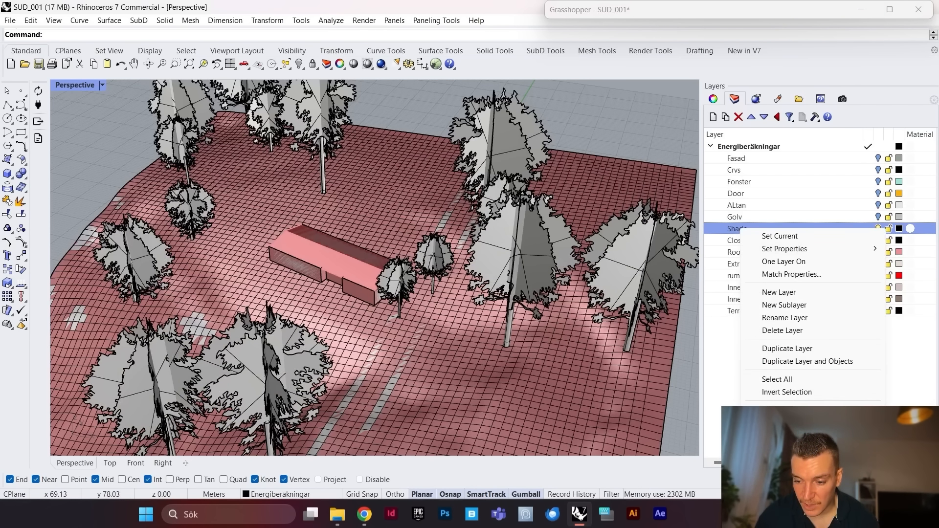
left_click(777, 379)
Step: Add a second Geometry parameter below "Geo to analyze" in Grasshopper and open its options
double_click(622, 10)
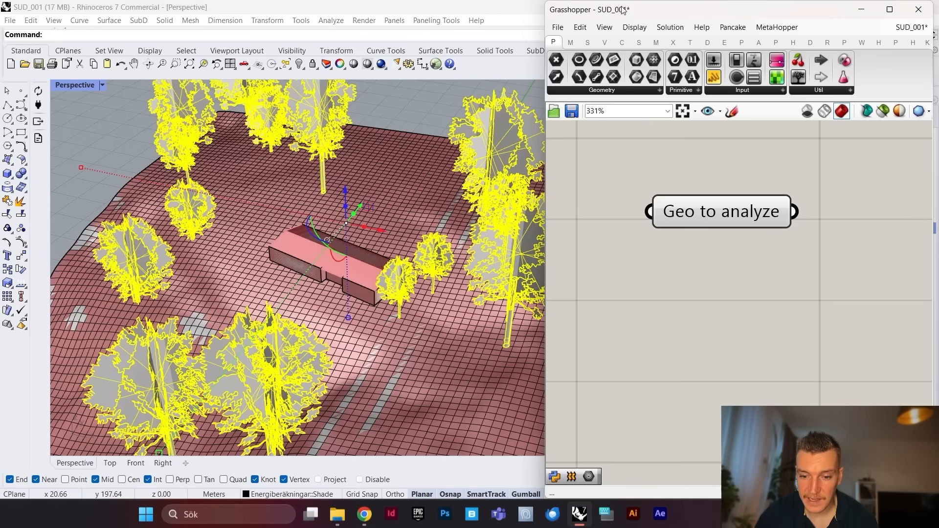
double_click(706, 278)
type("ge")
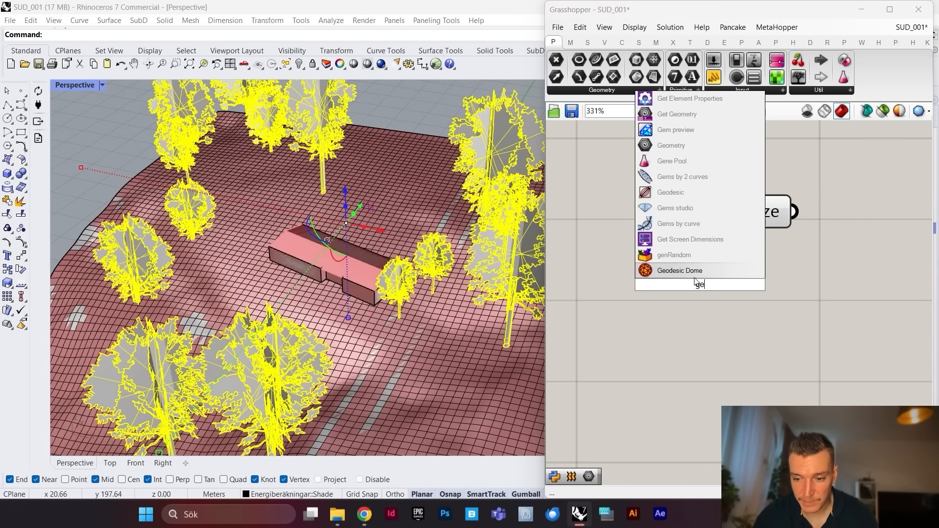
left_click(675, 146)
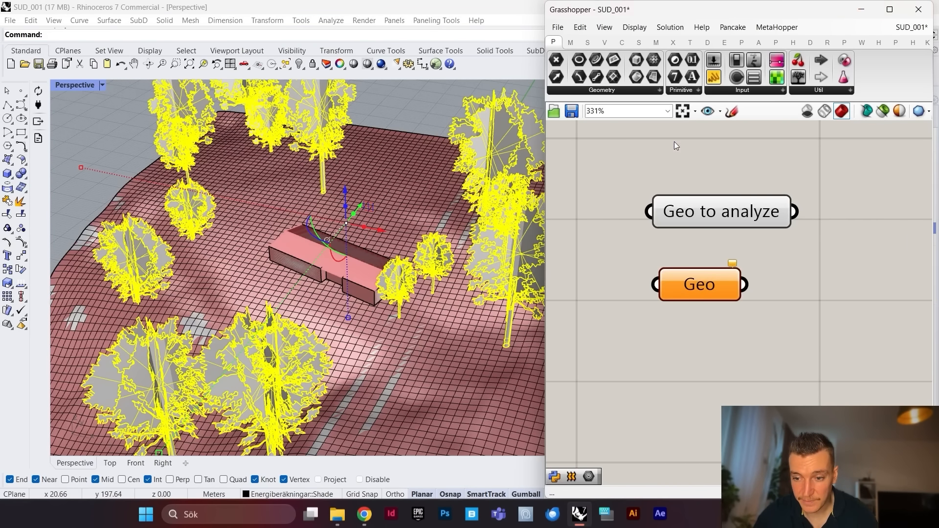
right_click(705, 274)
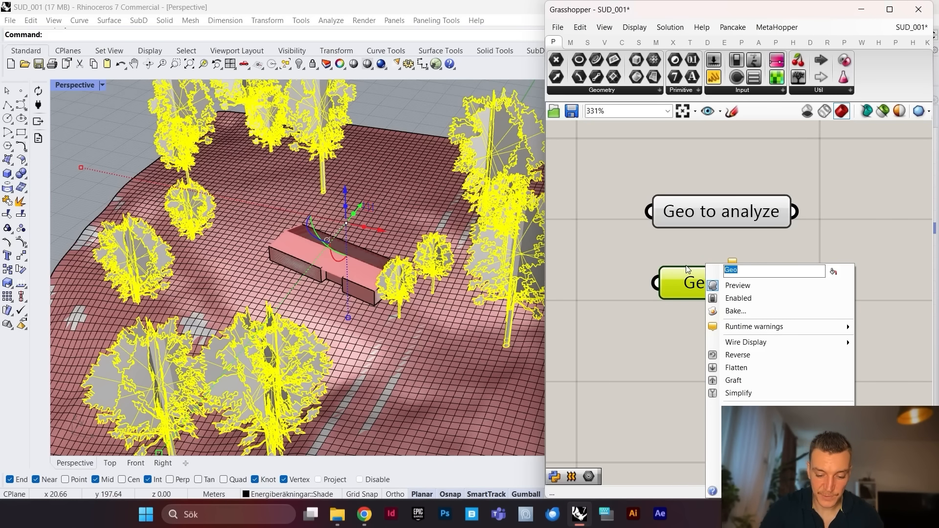
Step: Rename the lower geometry parameter as Context and assign the selected trees to it as multiple geometries
type("Context")
key("Return")
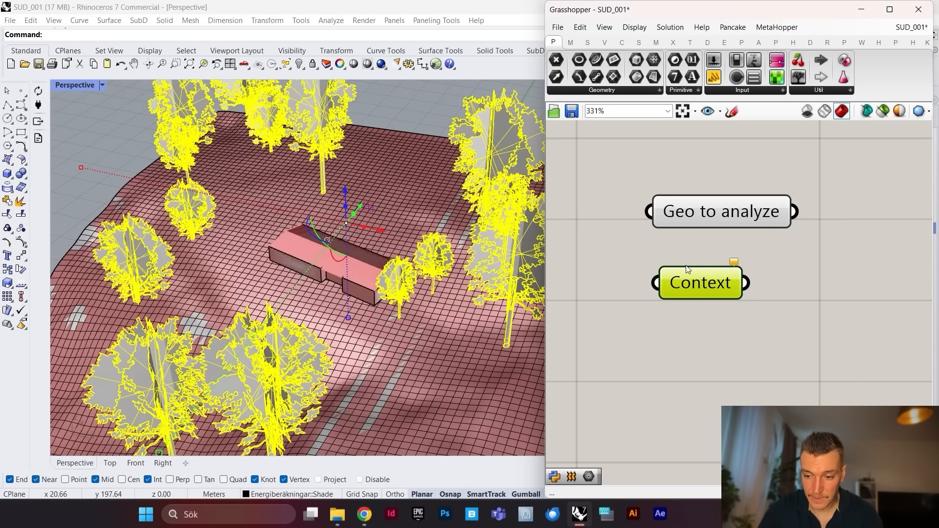
right_click(714, 282)
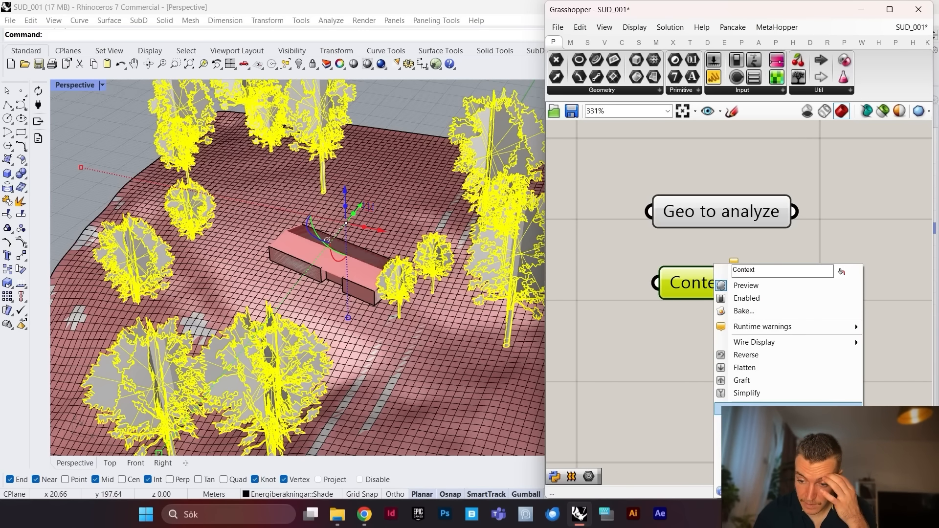
left_click(754, 422)
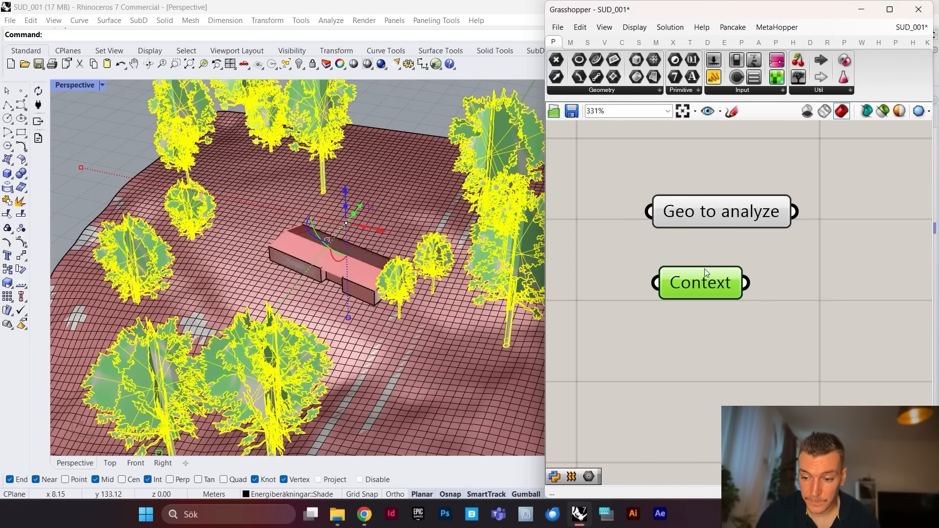
Step: Collapse the Grasshopper window, select all objects in the Rhino model and hide them
double_click(688, 10)
scroll(560, 149, "down", 5)
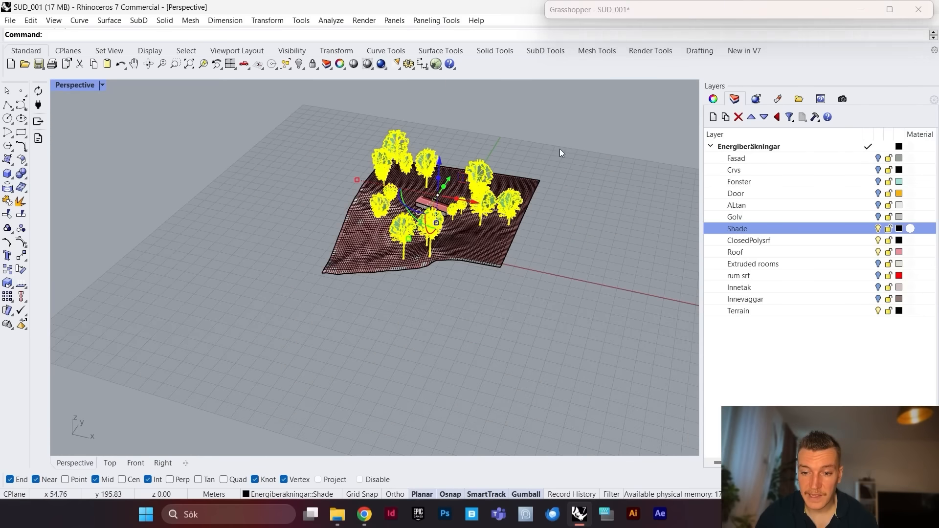
key("Escape")
type("SelAll")
key("Return")
type("Hide")
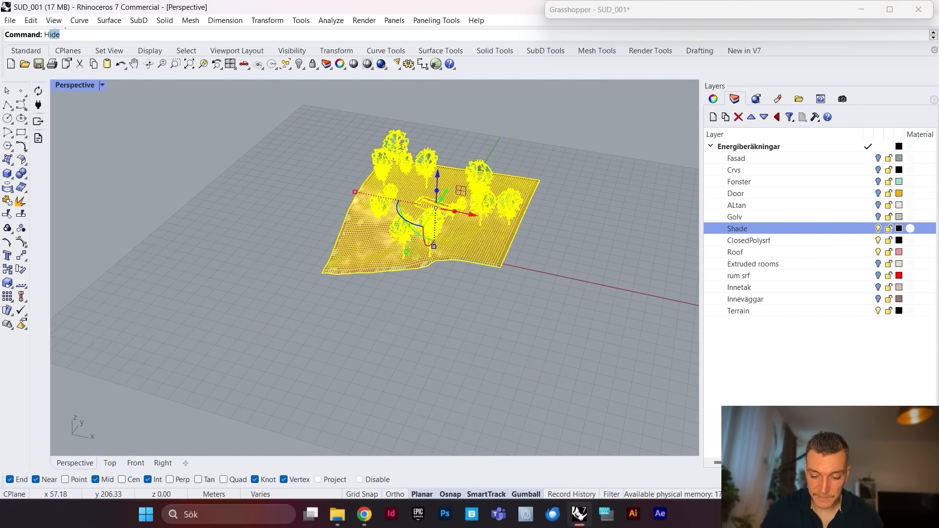
key("Return")
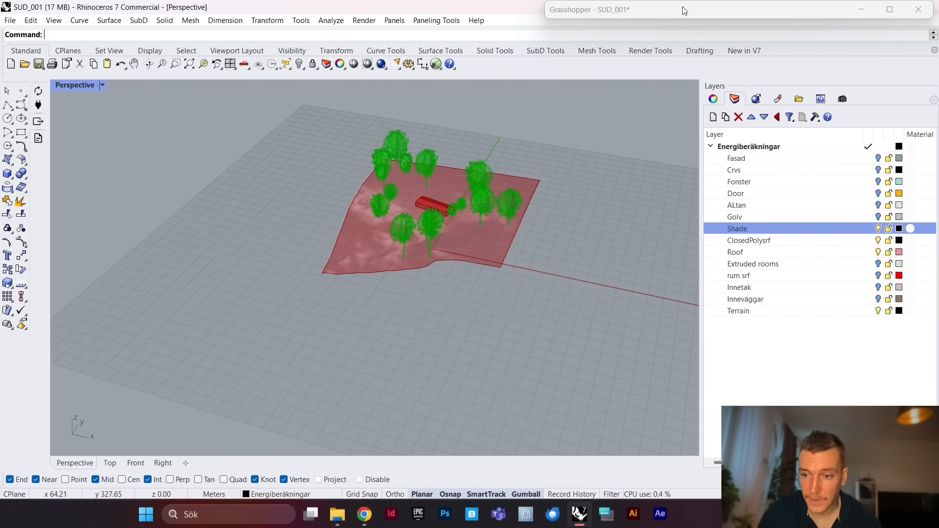
Step: Restore the Grasshopper canvas and add an LB Direct Sun Hours component beside the Geo to analyze and Context parameters
double_click(685, 10)
scroll(723, 244, "down", 5)
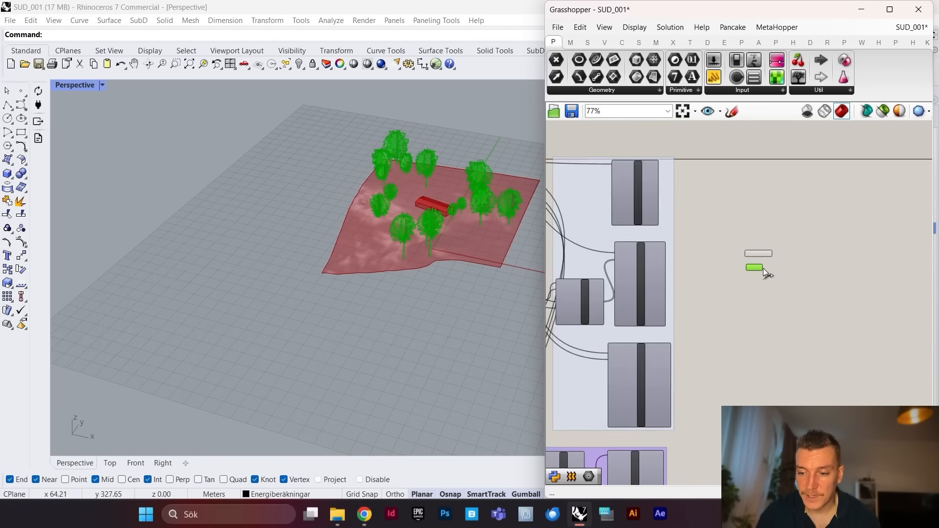
scroll(763, 267, "up", 5)
double_click(820, 256)
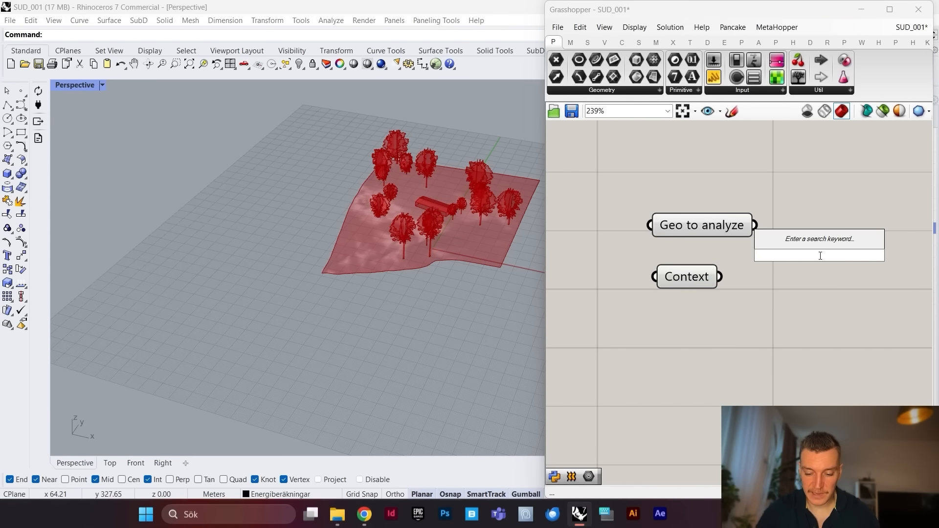
type("lb sol")
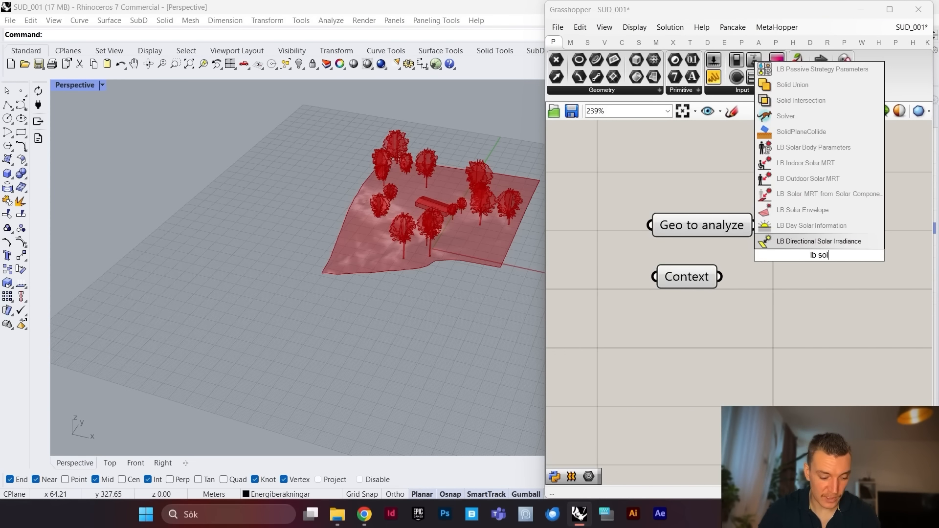
key("BackSpace")
key("BackSpace")
key("BackSpace")
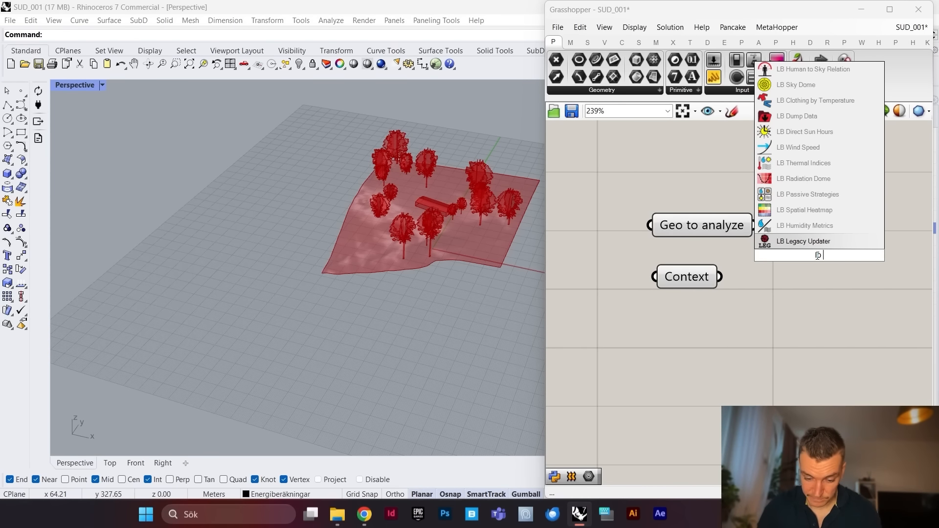
type("dire")
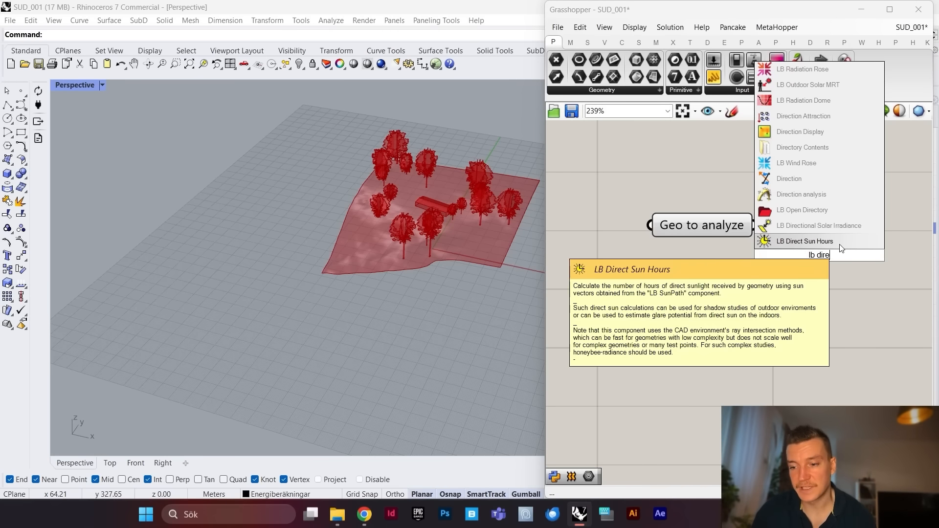
key("Return")
scroll(872, 289, "down", 2)
scroll(677, 275, "up", 3)
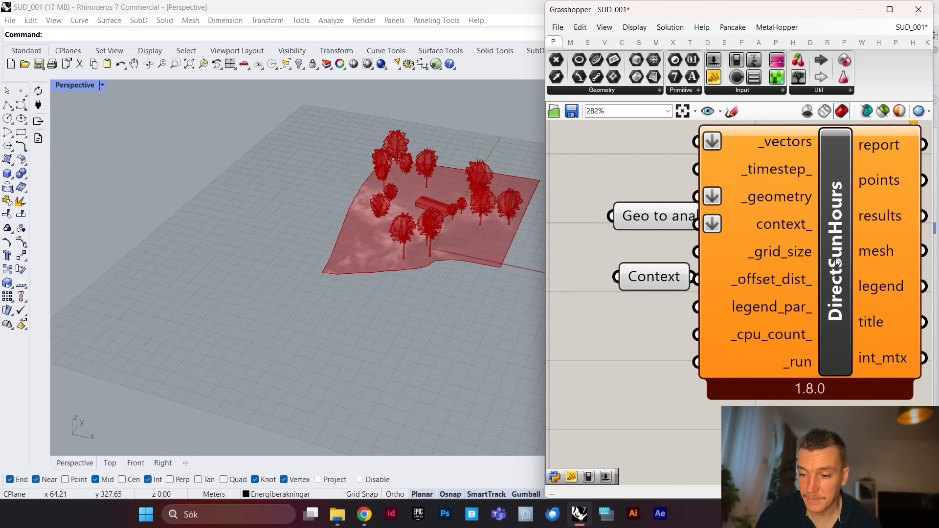
scroll(798, 312, "down", 5)
scroll(823, 293, "up", 5)
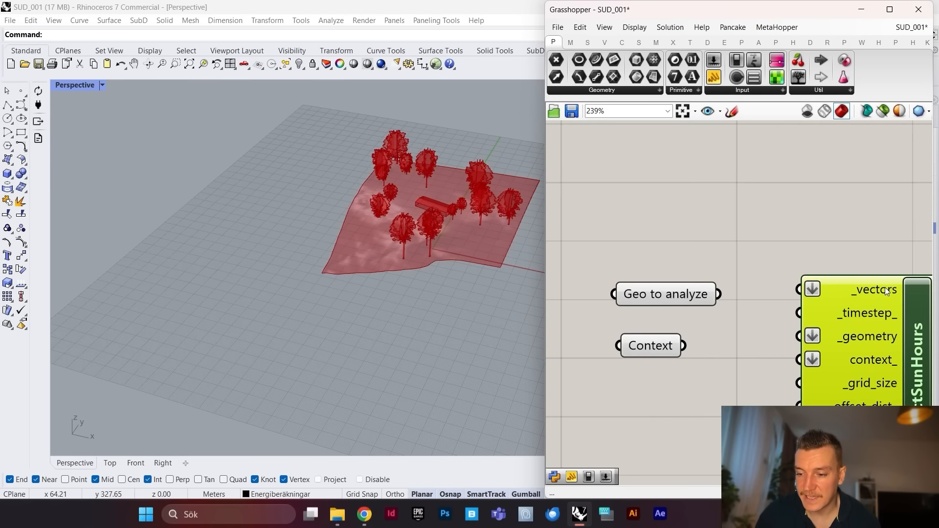
Step: Connect the Sunpath component's vectors output to the _vectors input of DirectSunHours
scroll(884, 287, "down", 8)
scroll(716, 306, "up", 6)
scroll(721, 300, "up", 3)
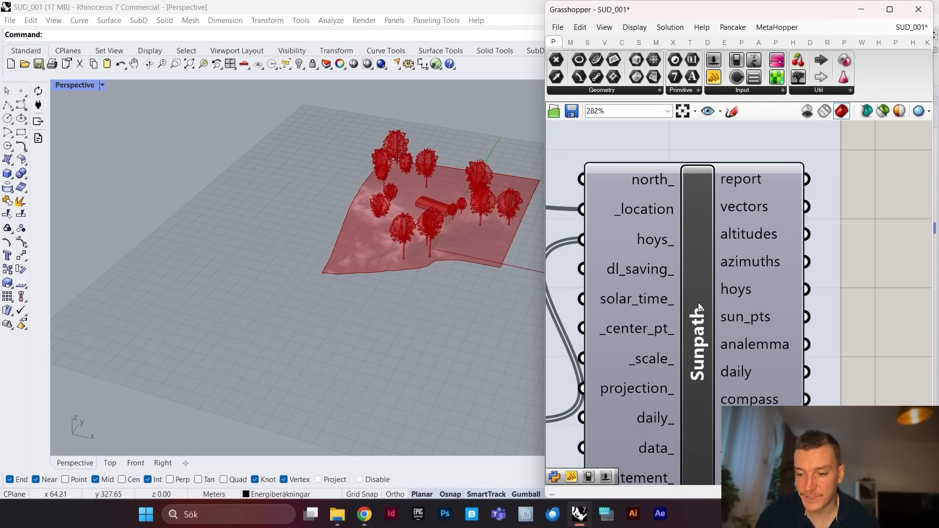
scroll(674, 318, "down", 4)
scroll(739, 243, "up", 3)
scroll(661, 244, "down", 3)
scroll(783, 244, "up", 3)
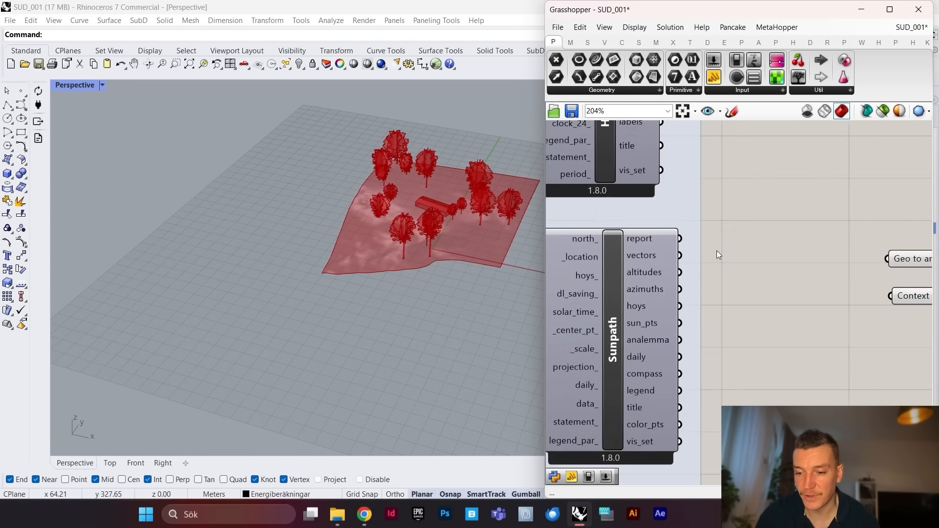
left_click_drag(666, 259, 790, 263)
scroll(735, 255, "down", 4)
scroll(841, 244, "up", 4)
scroll(775, 220, "down", 4)
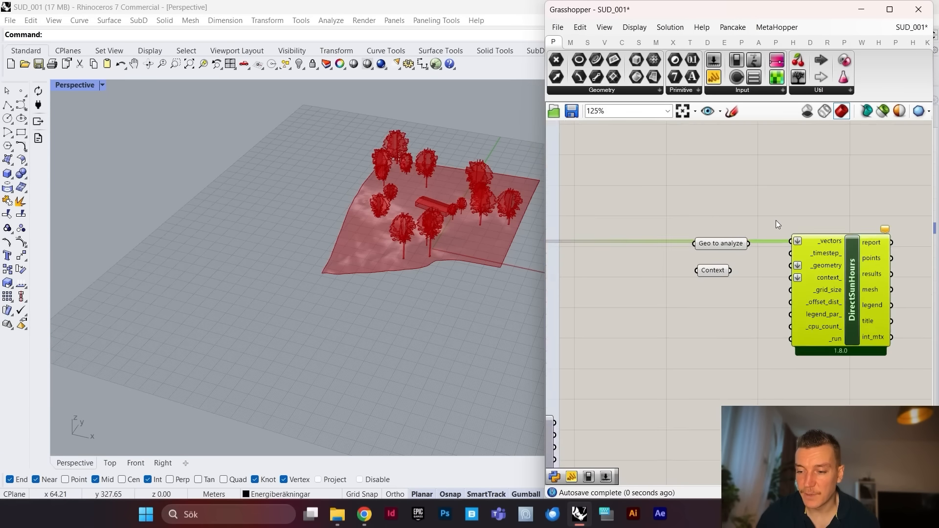
Step: Examine the AnalysisPeriod component and its month and day sliders that feed the Sunpath linked to DirectSunHours
scroll(783, 265, "down", 4)
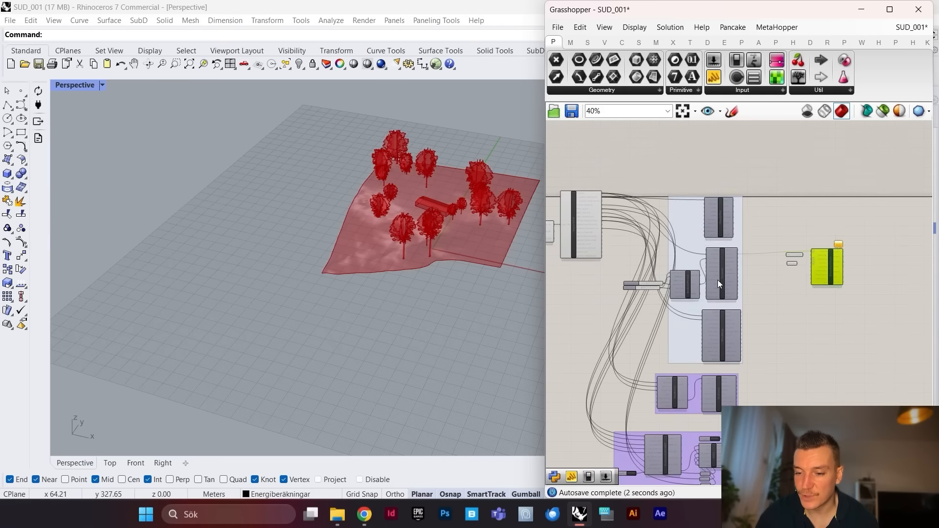
scroll(593, 236, "up", 3)
scroll(618, 312, "up", 4)
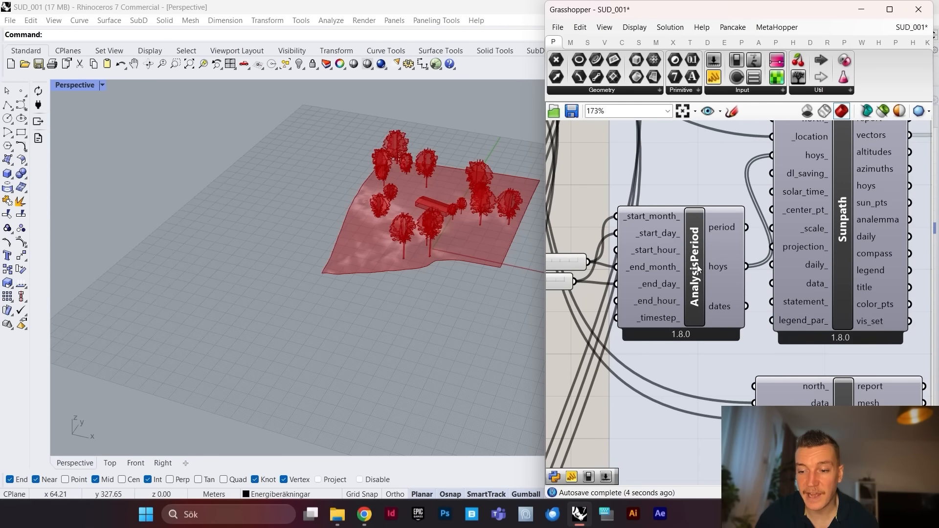
scroll(813, 274, "down", 4)
scroll(756, 277, "up", 3)
scroll(700, 312, "down", 2)
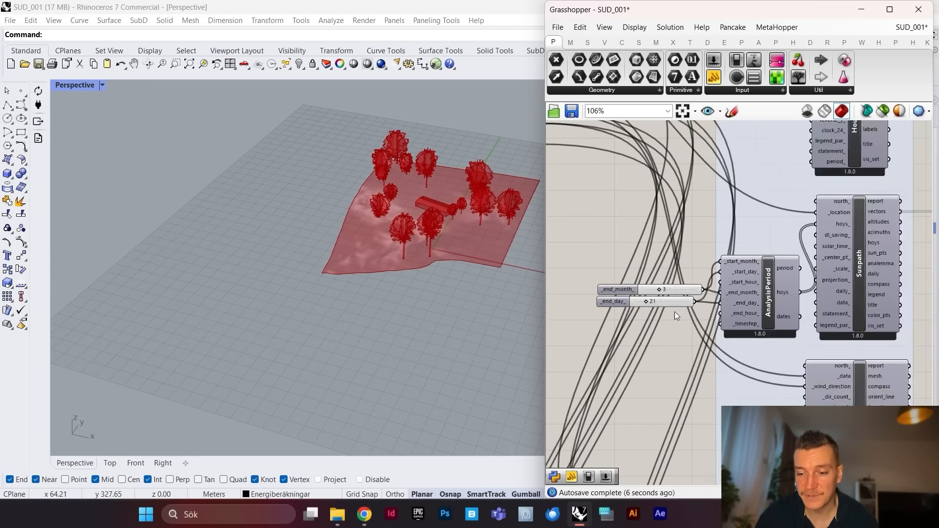
scroll(733, 277, "down", 4)
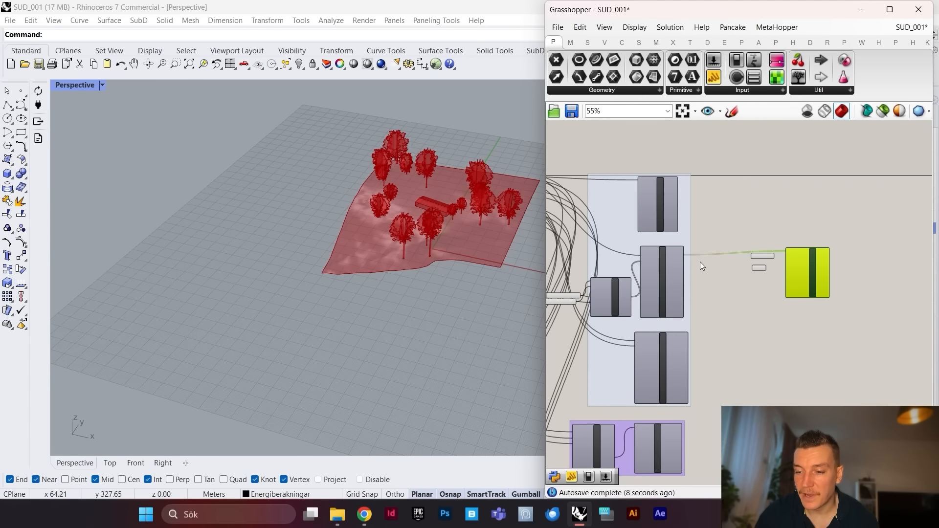
scroll(617, 297, "up", 4)
scroll(832, 249, "down", 4)
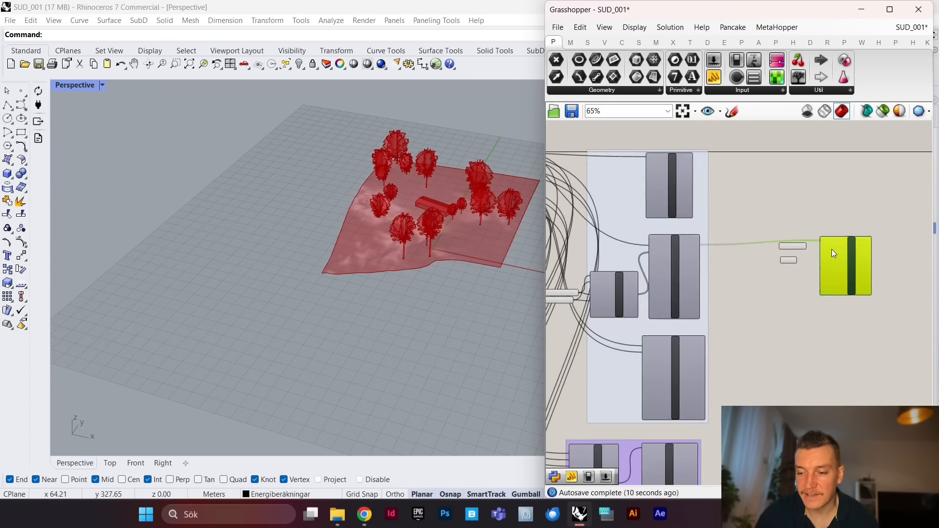
scroll(799, 252, "up", 2)
scroll(867, 279, "up", 1)
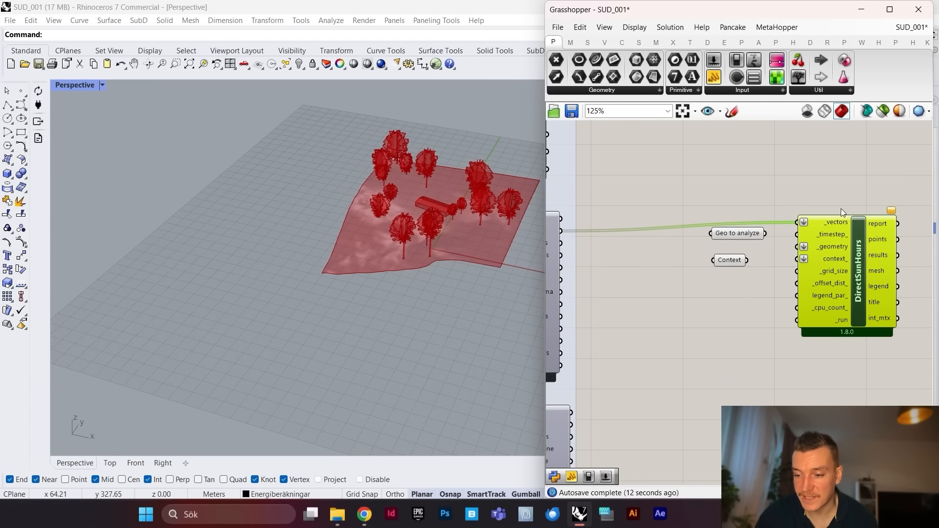
Step: Connect Geo to analyze to the _geometry input and Context to the context_ input of DirectSunHours
scroll(839, 220, "up", 5)
scroll(783, 245, "down", 5)
left_click(722, 256)
scroll(722, 256, "up", 5)
scroll(723, 274, "down", 4)
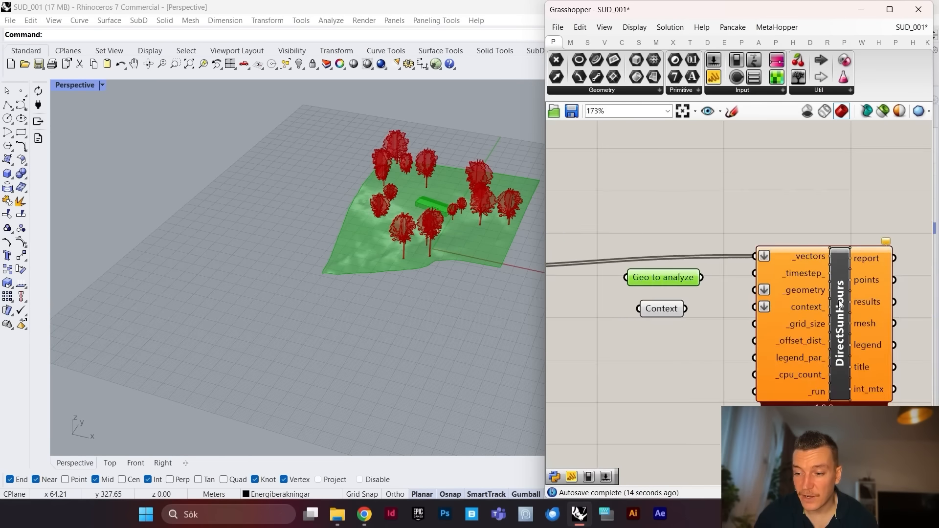
scroll(722, 289, "up", 4)
scroll(723, 288, "down", 3)
scroll(685, 277, "up", 3)
left_click_drag(668, 270, 756, 292)
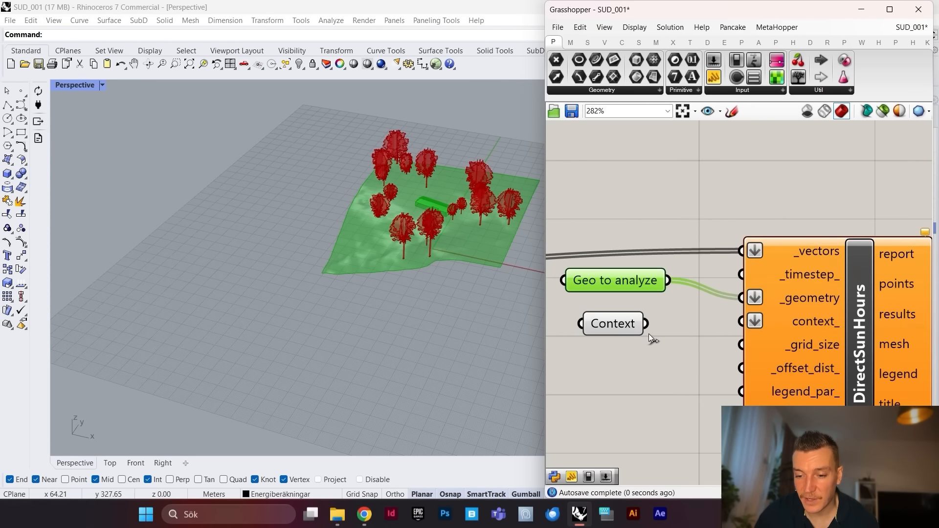
left_click_drag(643, 321, 758, 319)
Step: Move the Geo to analyze parameter to just above Context, level with the _geometry input
scroll(762, 302, "down", 3)
scroll(764, 287, "up", 4)
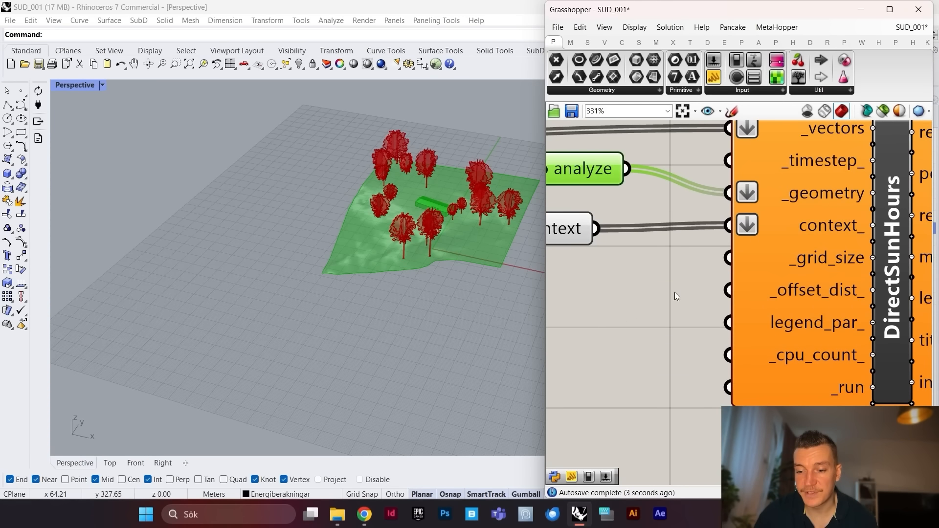
scroll(670, 303, "down", 4)
scroll(664, 318, "up", 2)
scroll(411, 201, "up", 4)
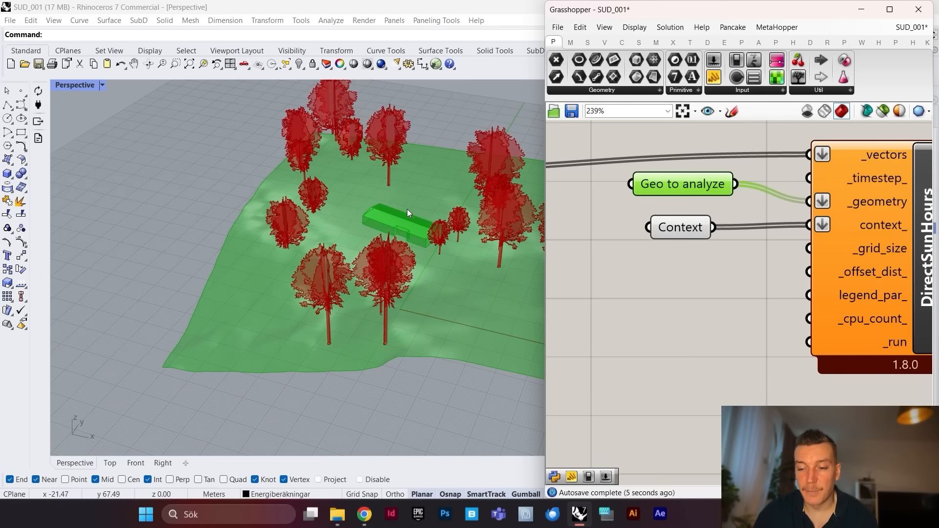
left_click_drag(703, 184, 719, 200)
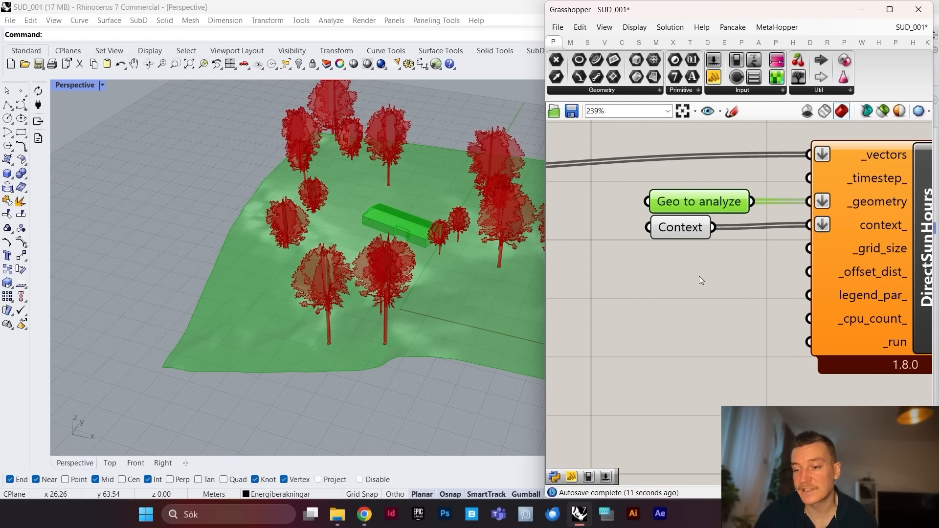
Step: Add a number slider with the value 1, place it below Context and connect it to the _grid_size input
double_click(693, 354)
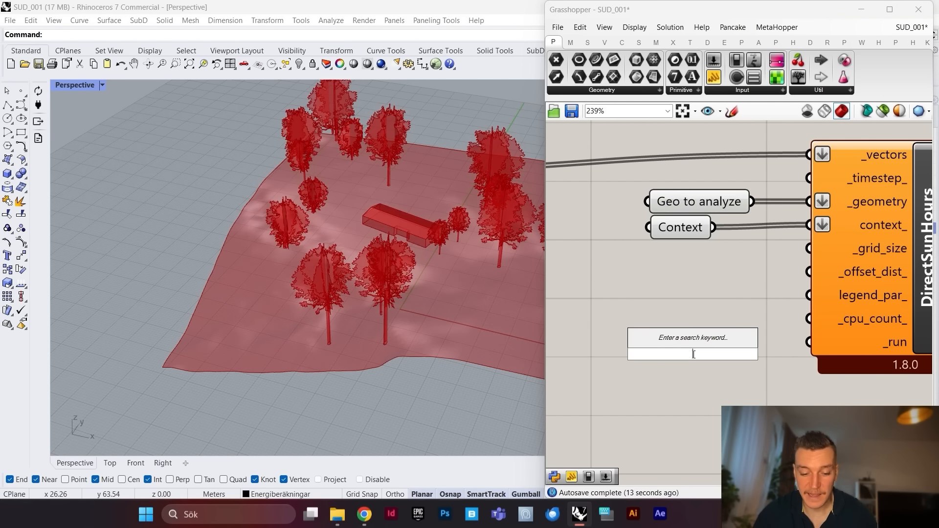
type("1")
key("Return")
left_click_drag(711, 350, 676, 255)
scroll(778, 253, "up", 3)
left_click_drag(736, 260, 830, 245)
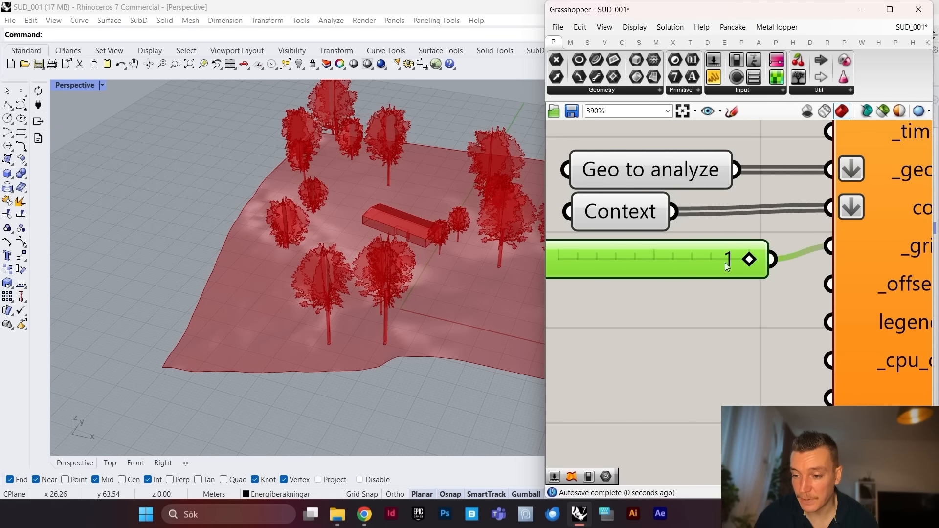
Step: Add a Boolean Toggle and connect it to the _run input of DirectSunHours
scroll(774, 304, "down", 3)
scroll(828, 347, "up", 2)
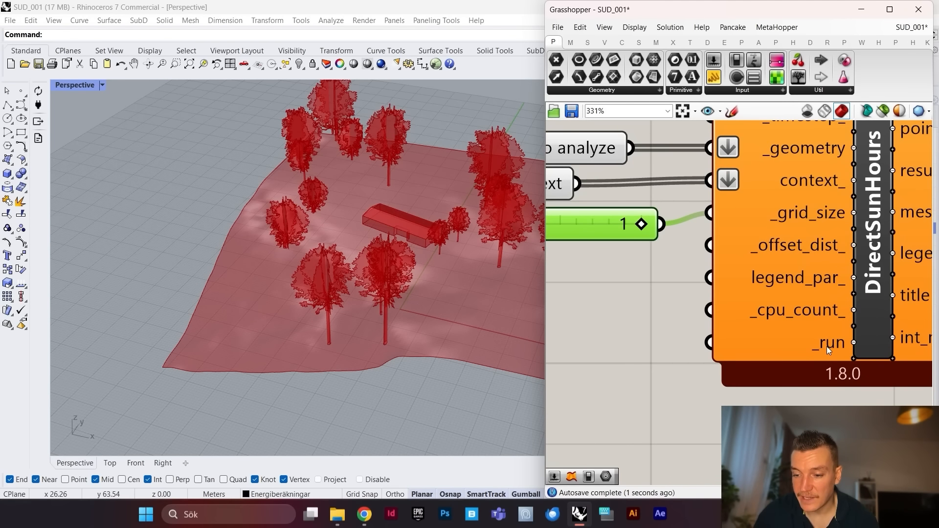
double_click(610, 343)
type("boo")
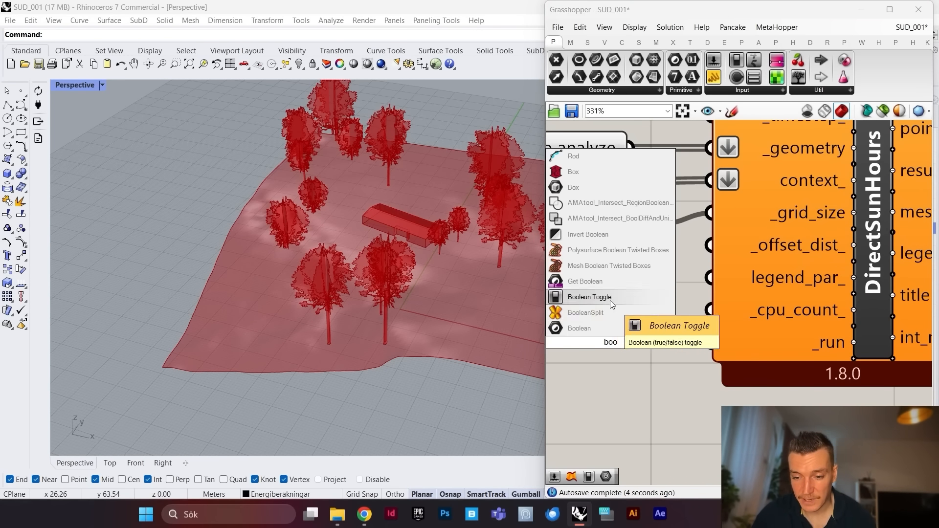
left_click(610, 300)
scroll(740, 331, "down", 2)
scroll(740, 331, "up", 1)
left_click_drag(726, 330, 780, 337)
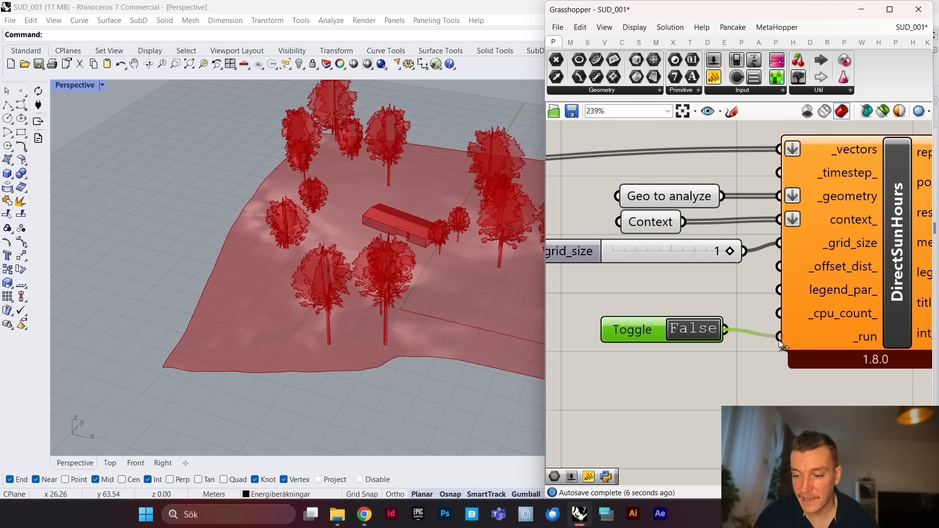
Step: Turn off the preview of the Geo to analyze parameter
scroll(654, 329, "down", 1)
scroll(771, 311, "down", 2)
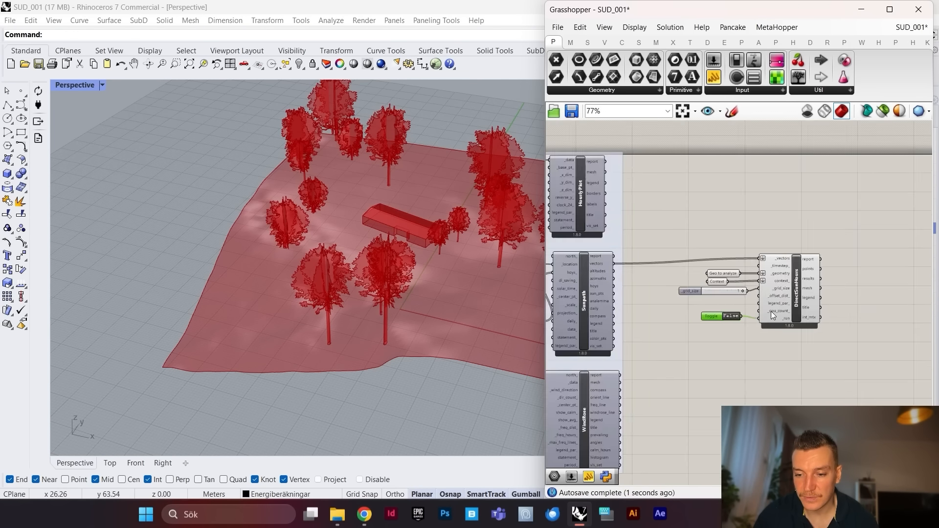
scroll(743, 249, "up", 2)
right_click(736, 247)
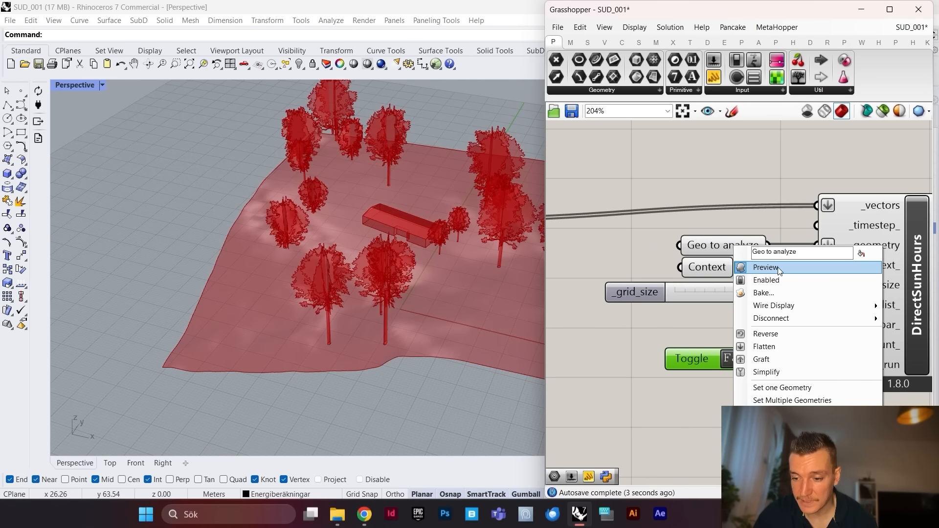
left_click(773, 268)
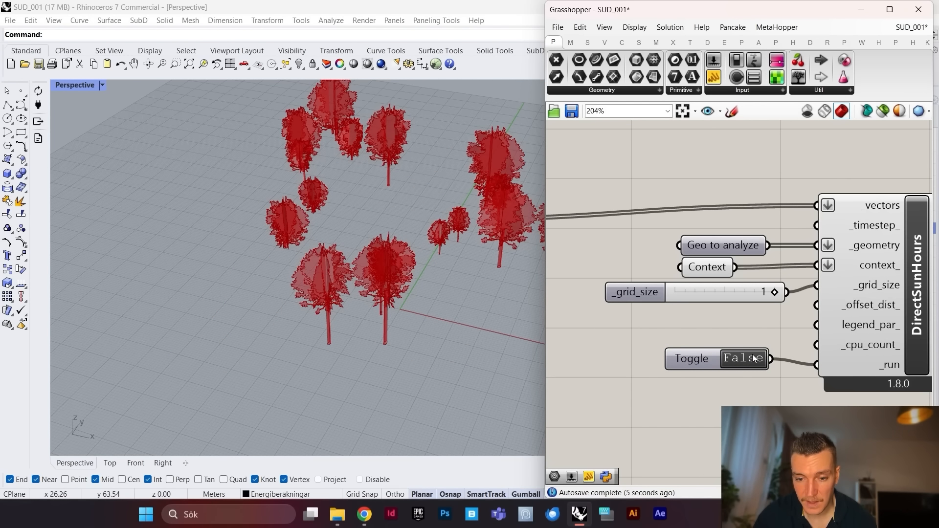
Step: Switch the Boolean Toggle on the _run input to True to run the DirectSunHours analysis
left_click(721, 349)
scroll(387, 235, "down", 4)
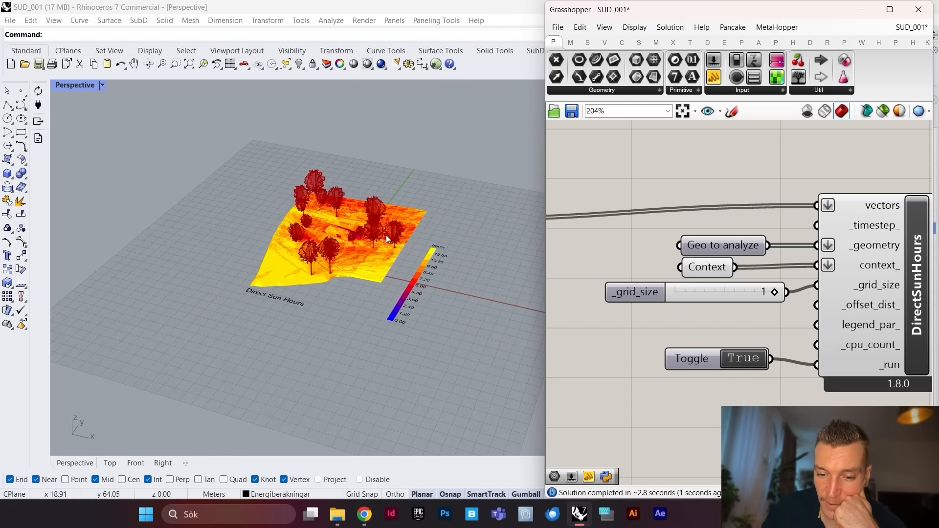
Step: Examine the direct sun hours mesh on the terrain and building from an overview and close up
scroll(386, 235, "up", 4)
right_click_drag(368, 248, 413, 266)
scroll(356, 262, "down", 4)
scroll(402, 251, "up", 3)
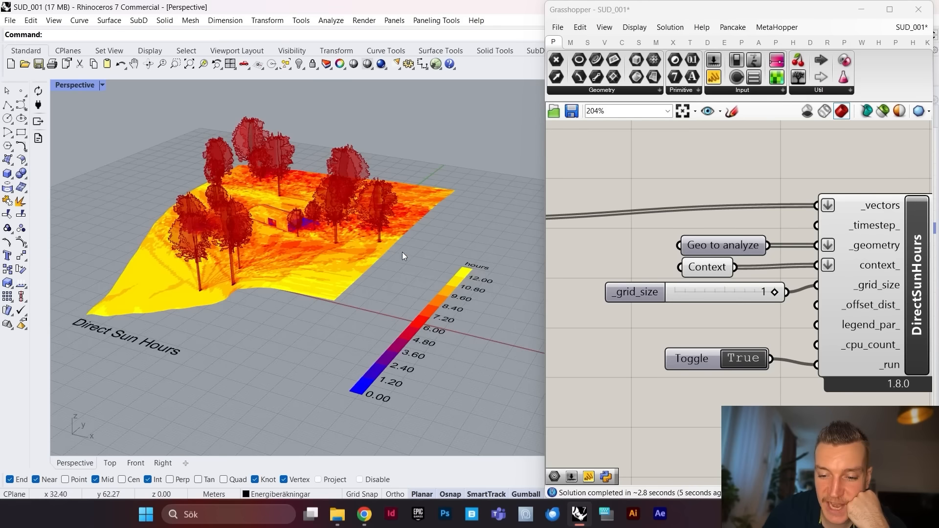
scroll(323, 294, "up", 3)
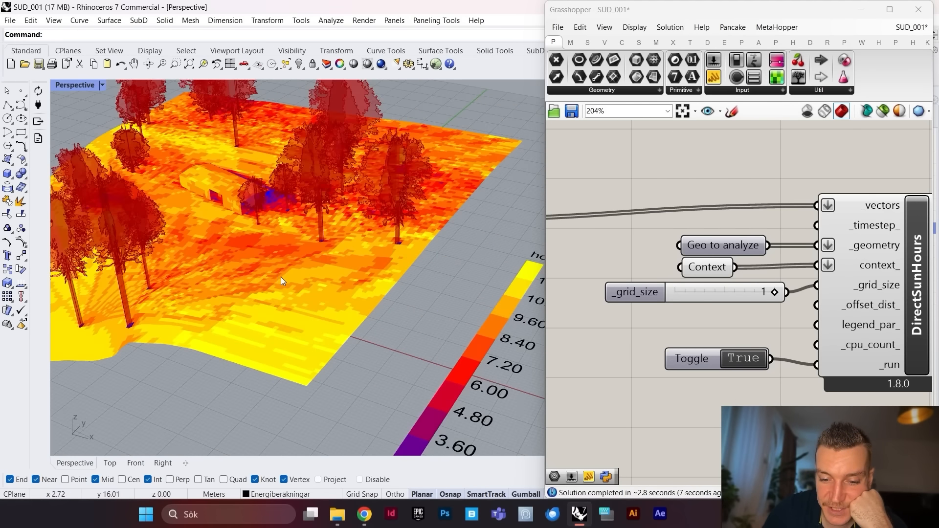
scroll(293, 276, "up", 2)
scroll(333, 267, "down", 5)
scroll(332, 254, "up", 6)
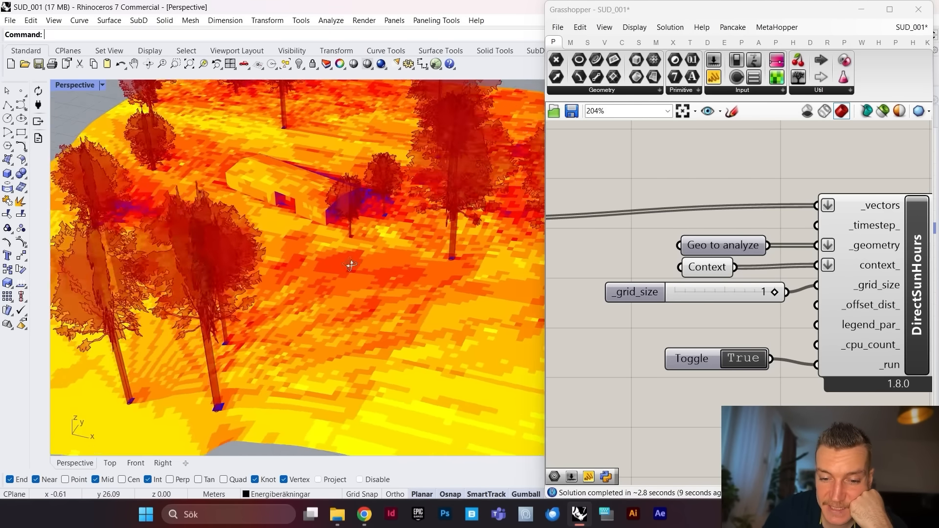
scroll(350, 265, "down", 6)
Step: Move the _end_month_ and _end_day_ sliders together to just below the DirectSunHours component
scroll(665, 256, "down", 4)
scroll(716, 277, "up", 2)
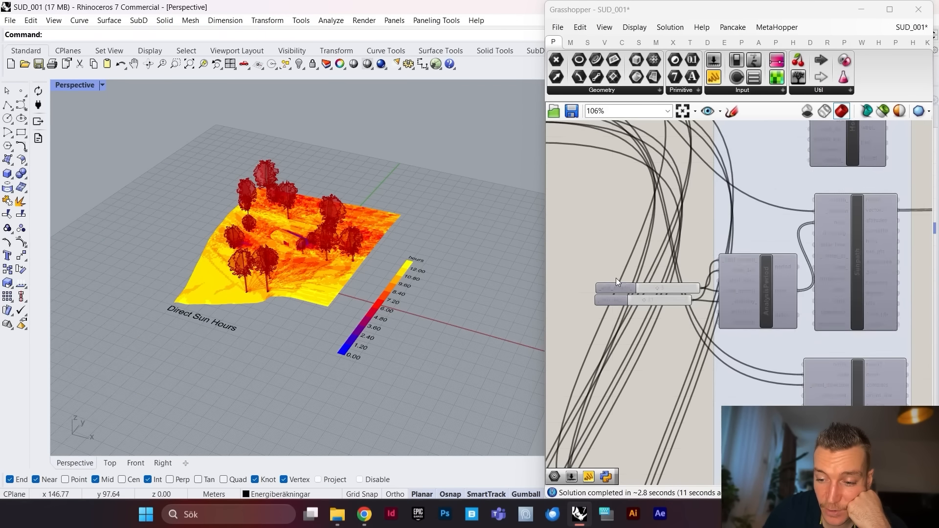
scroll(616, 280, "up", 4)
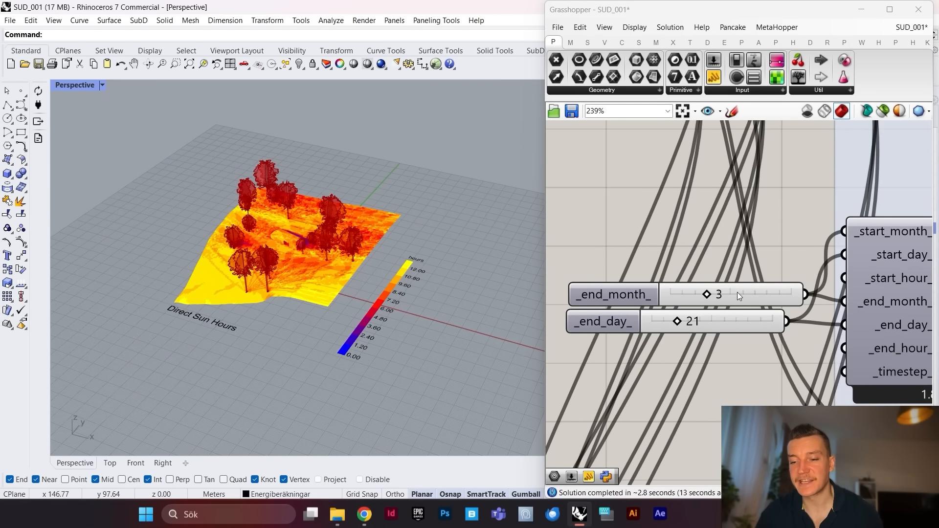
left_click(633, 299)
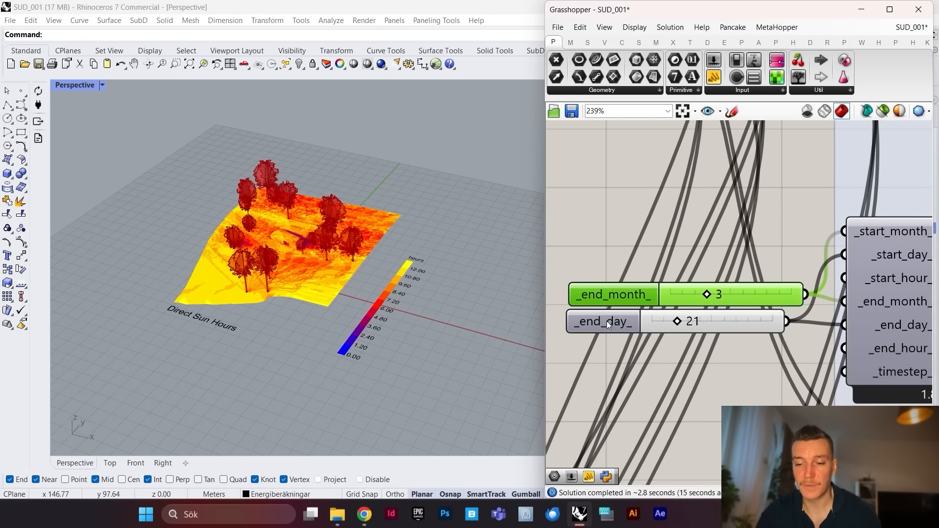
left_click(606, 321, "shift")
scroll(608, 313, "down", 6)
left_click_drag(585, 294, 867, 305)
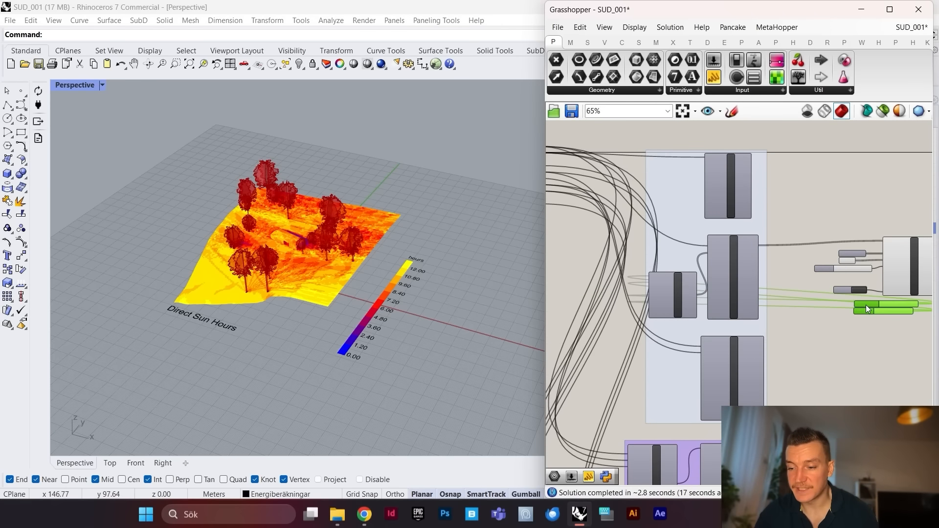
scroll(907, 289, "up", 8)
left_click_drag(745, 340, 718, 362)
scroll(718, 362, "down", 2)
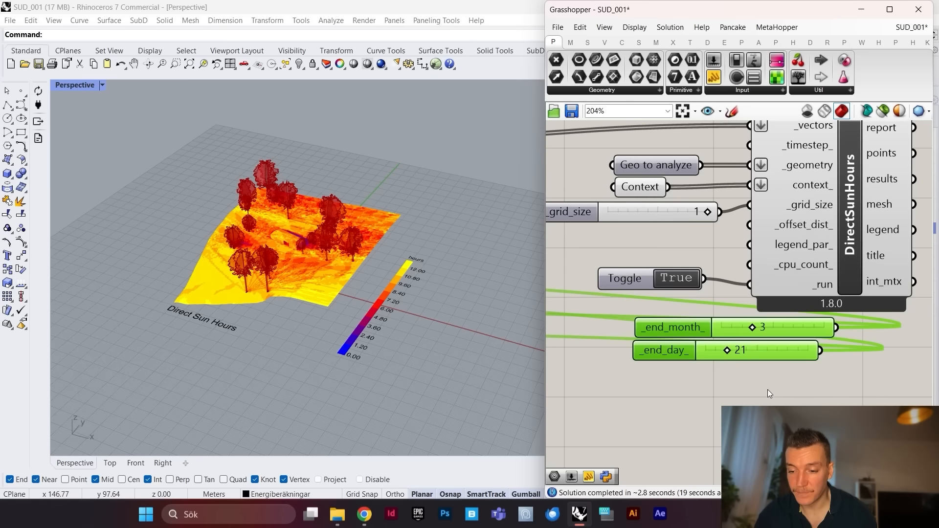
left_click(767, 390)
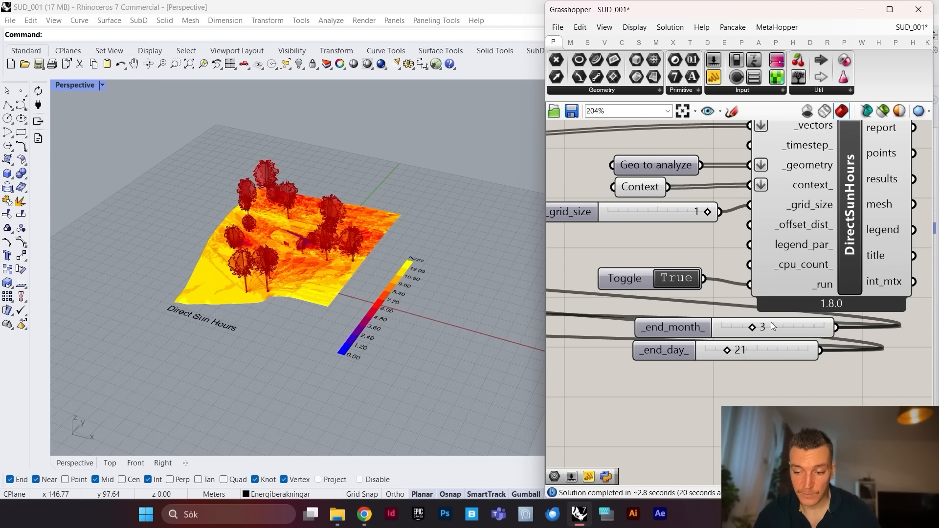
double_click(767, 330)
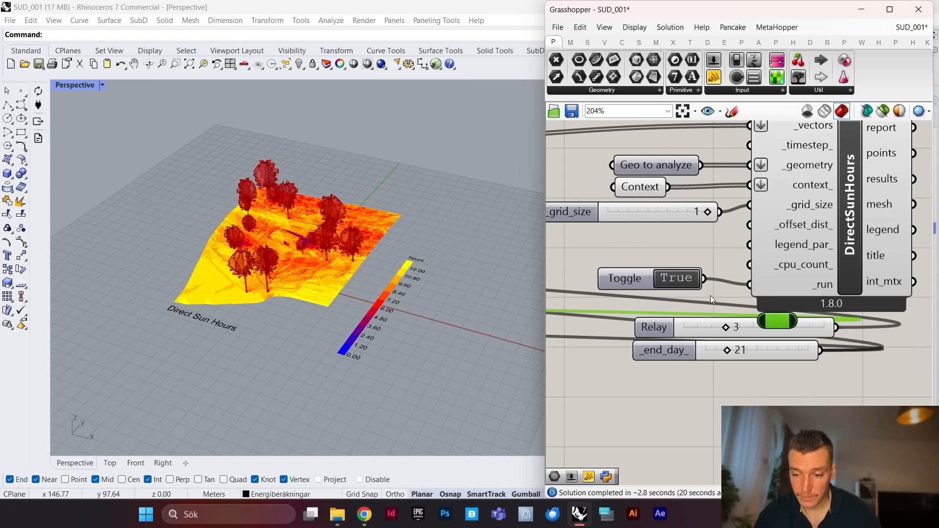
key("ctrl+z")
left_click(759, 321)
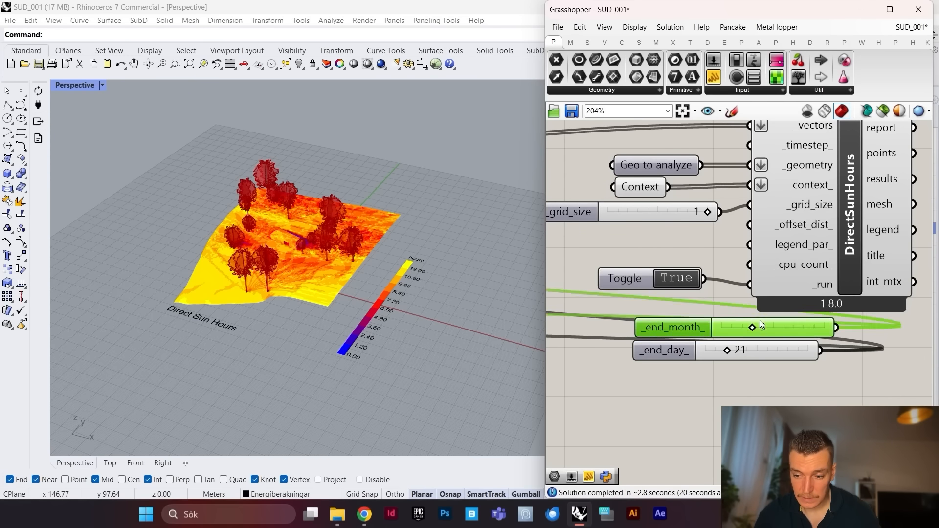
left_click(759, 340)
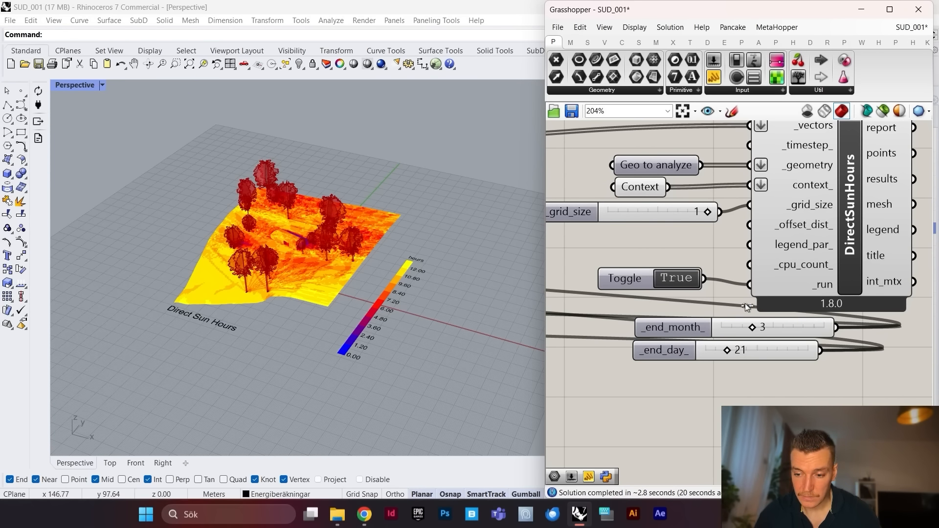
double_click(776, 323)
scroll(764, 318, "up", 2)
left_click_drag(780, 326, 701, 324)
key("ctrl+z")
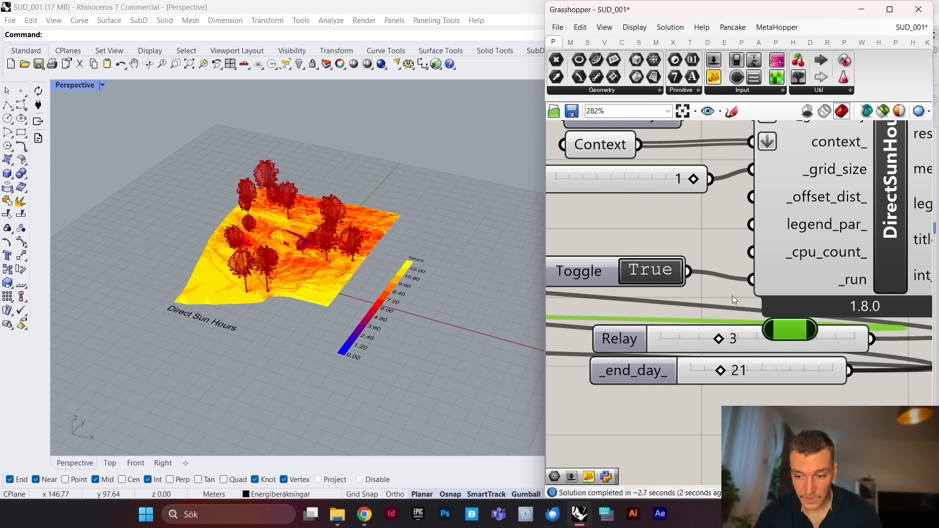
key("ctrl+z")
Step: Set the _end_month_ slider to 6 to recalculate the sun hours for June
double_click(752, 339)
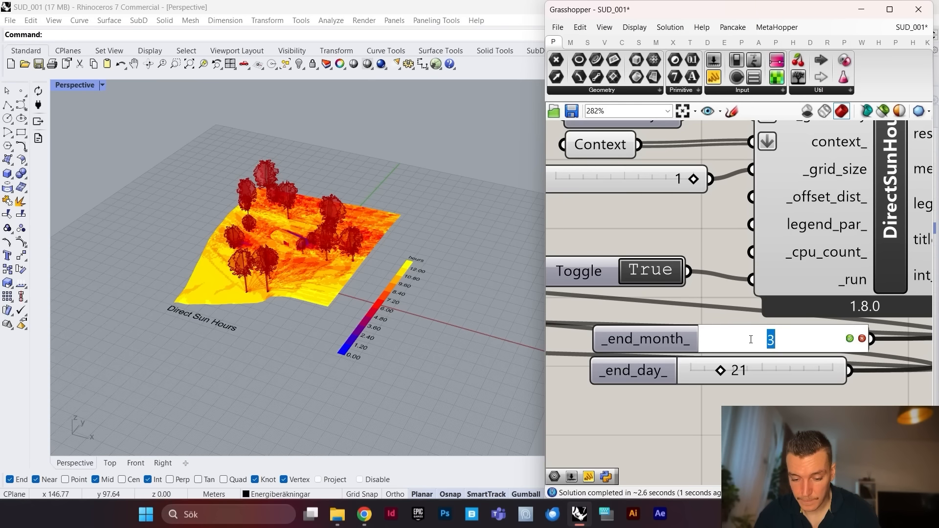
type("6")
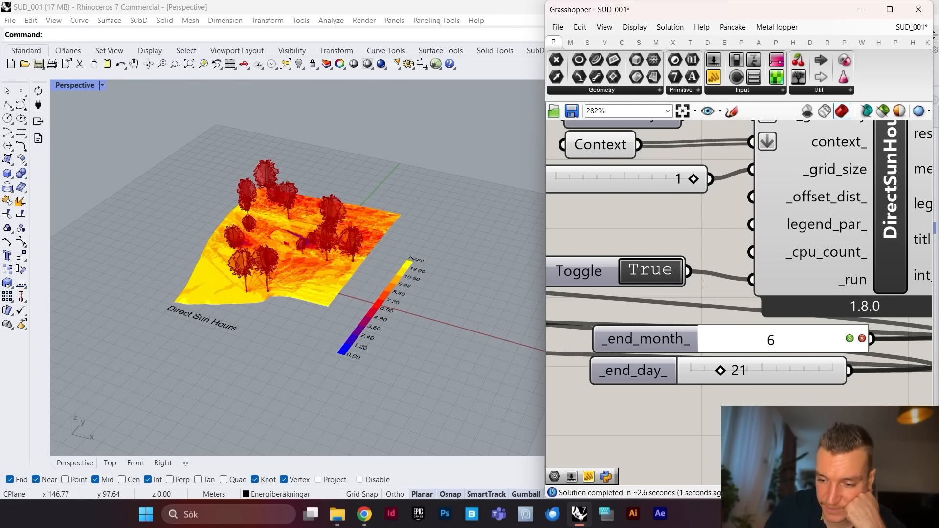
key("Return")
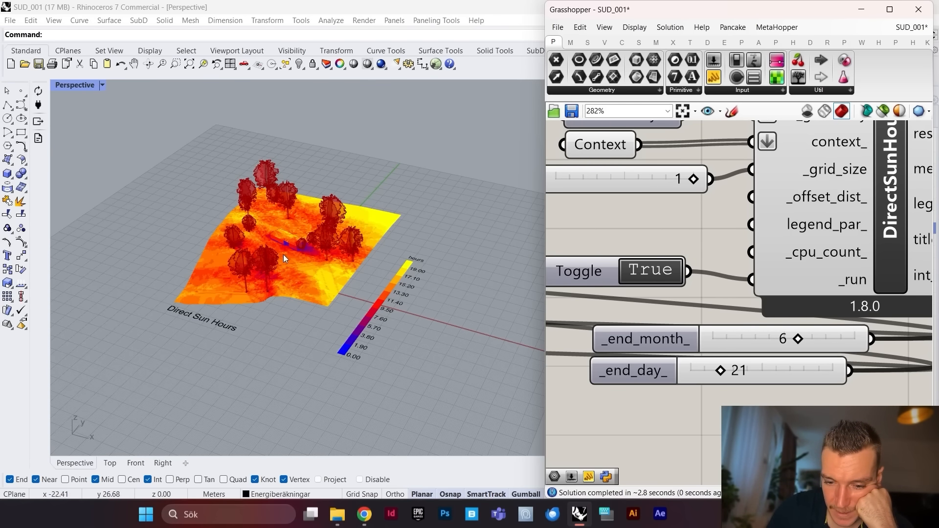
Step: Examine the June sun hours across the whole terrain and compare the colours with the legend
scroll(294, 255, "up", 5)
scroll(318, 265, "down", 5)
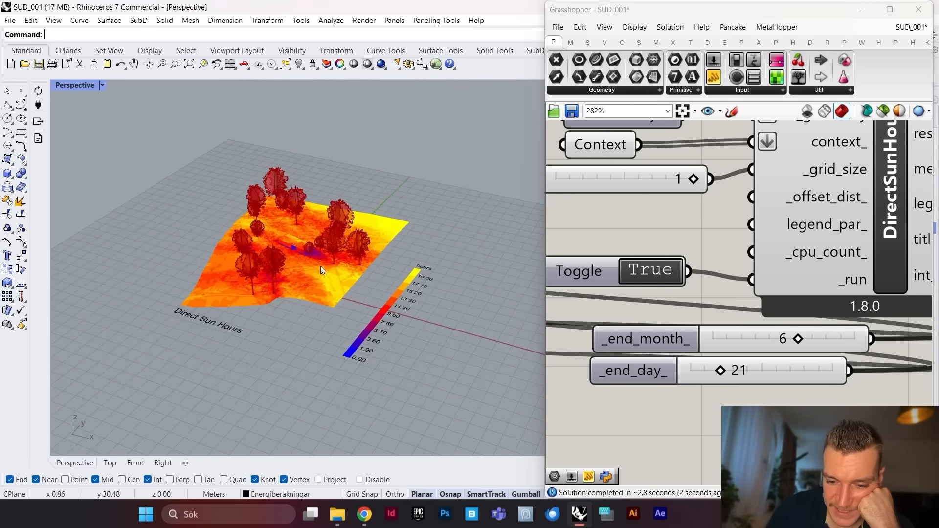
scroll(304, 269, "up", 8)
right_click_drag(349, 262, 326, 275)
scroll(382, 314, "down", 5)
scroll(372, 321, "up", 4)
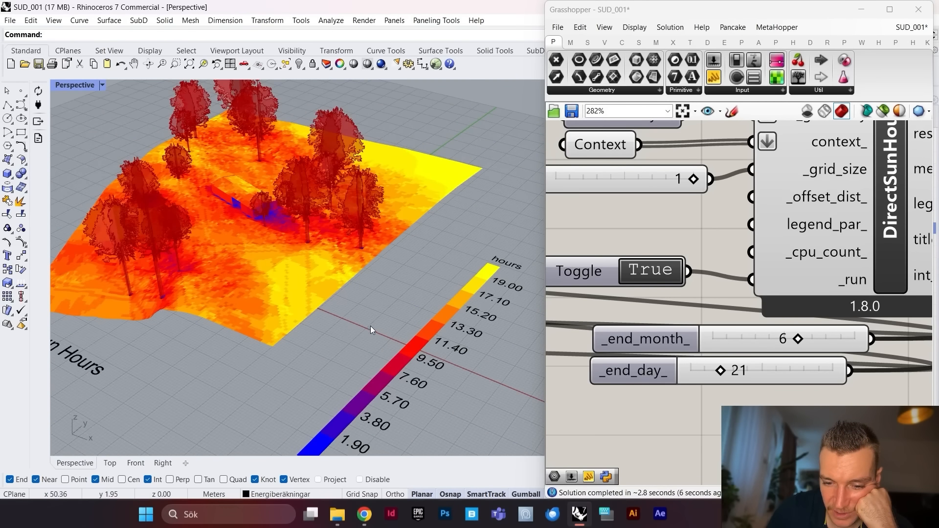
mouse_move(337, 328)
right_mouse_down()
mouse_move(365, 309)
mouse_move(355, 294)
mouse_move(350, 319)
right_mouse_up()
scroll(327, 306, "up", 4)
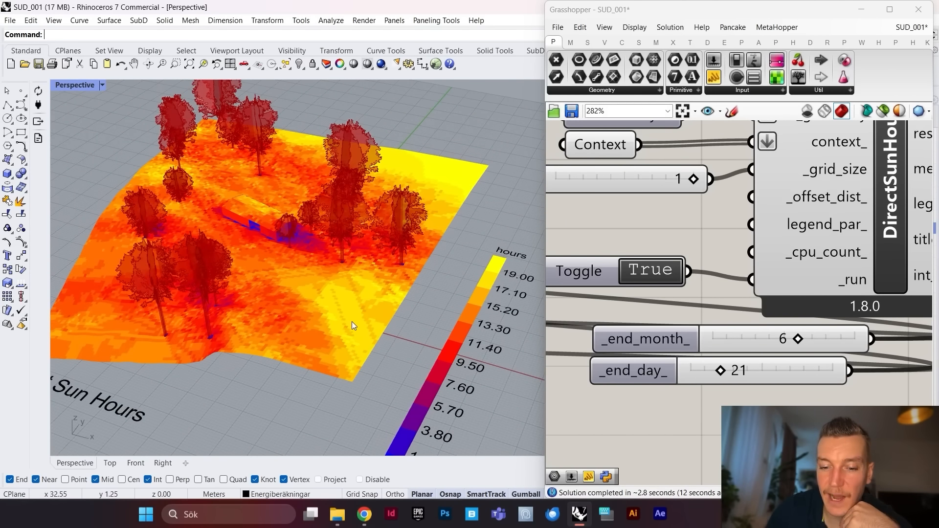
scroll(362, 299, "down", 5)
scroll(364, 312, "up", 3)
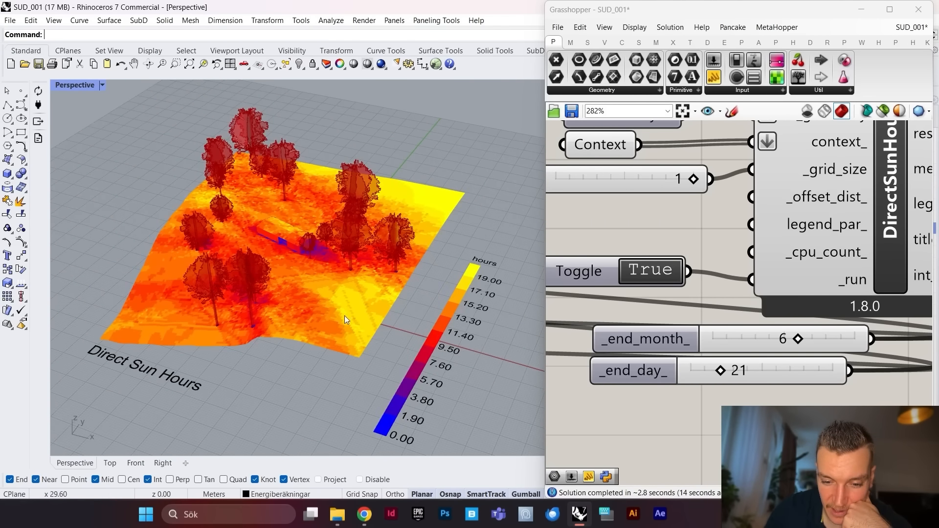
Step: Inspect the June sun hours close up at the building's end wall and the ground around the adjacent small tree
scroll(295, 234, "up", 8)
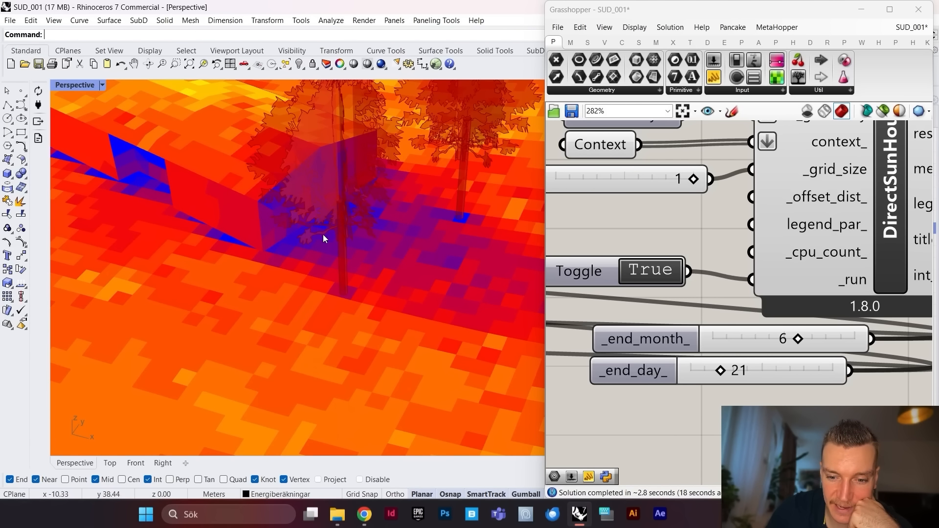
scroll(315, 209, "down", 3)
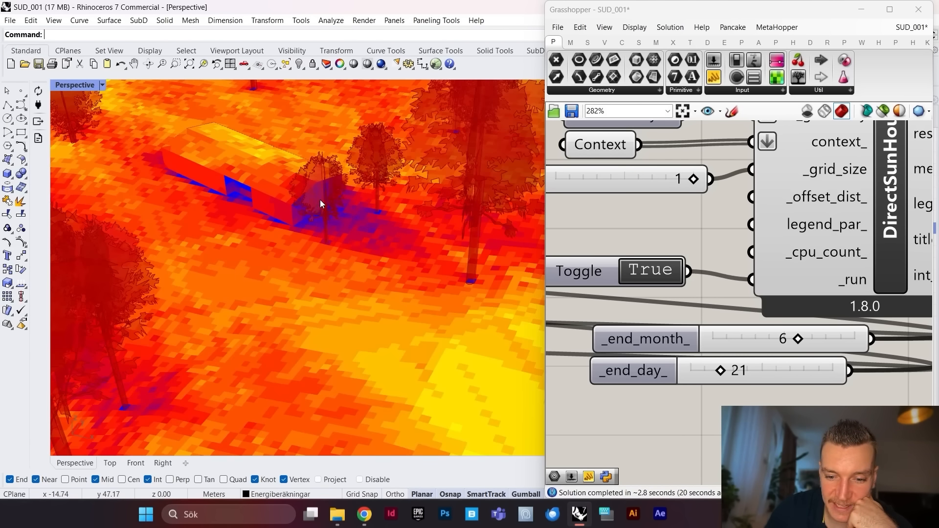
scroll(321, 200, "up", 3)
scroll(329, 229, "down", 3)
scroll(363, 153, "down", 5)
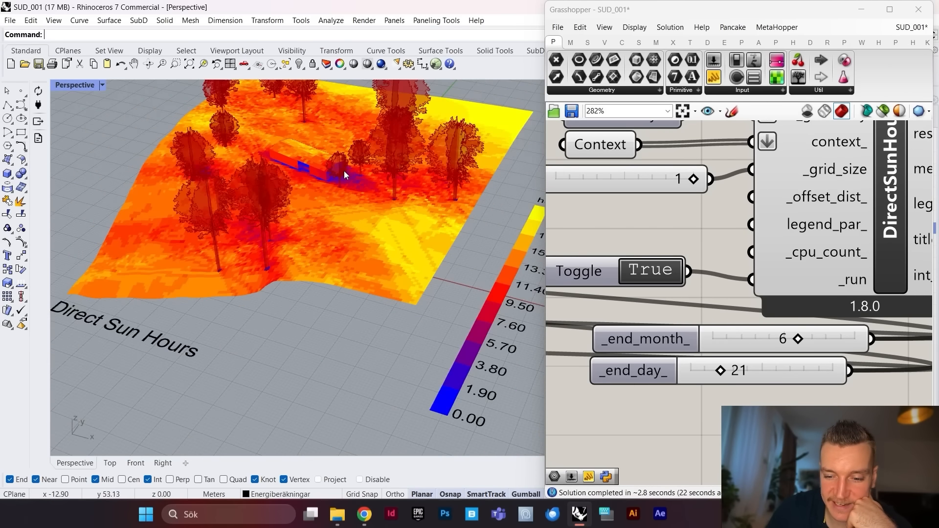
scroll(353, 182, "up", 3)
scroll(341, 179, "down", 3)
scroll(361, 194, "up", 5)
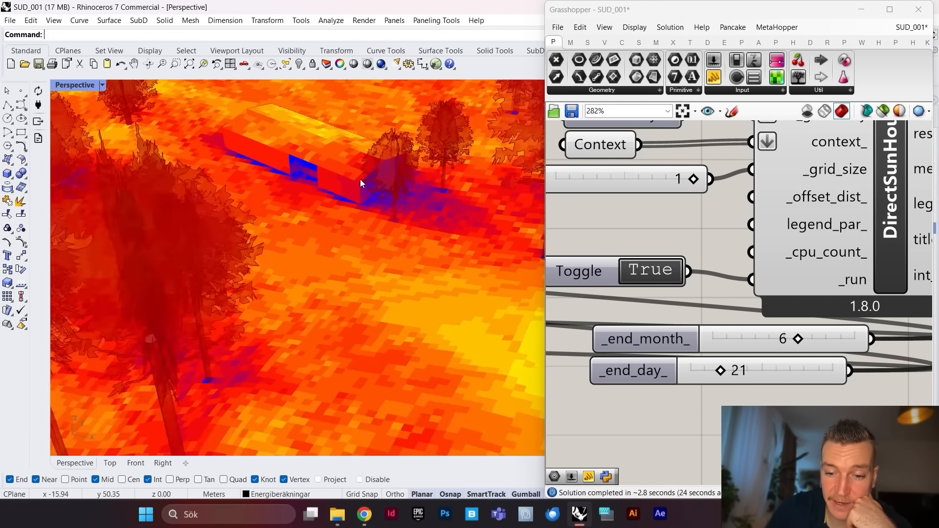
scroll(339, 181, "down", 4)
scroll(346, 190, "up", 5)
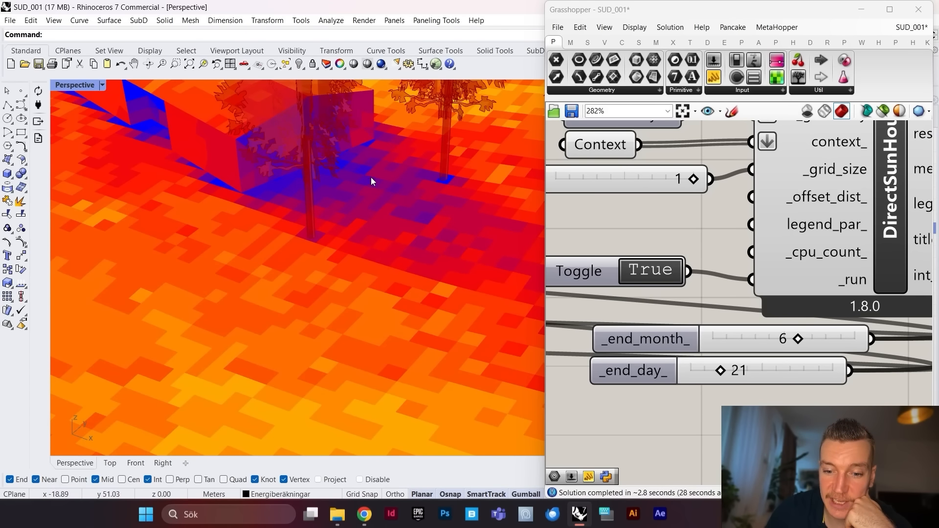
scroll(373, 186, "down", 4)
scroll(375, 195, "up", 4)
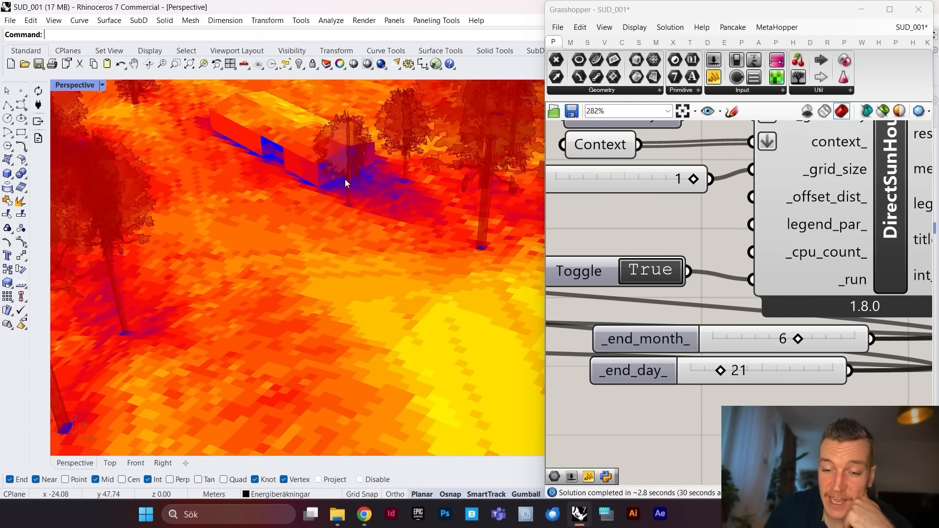
scroll(345, 182, "down", 4)
scroll(345, 181, "down", 2)
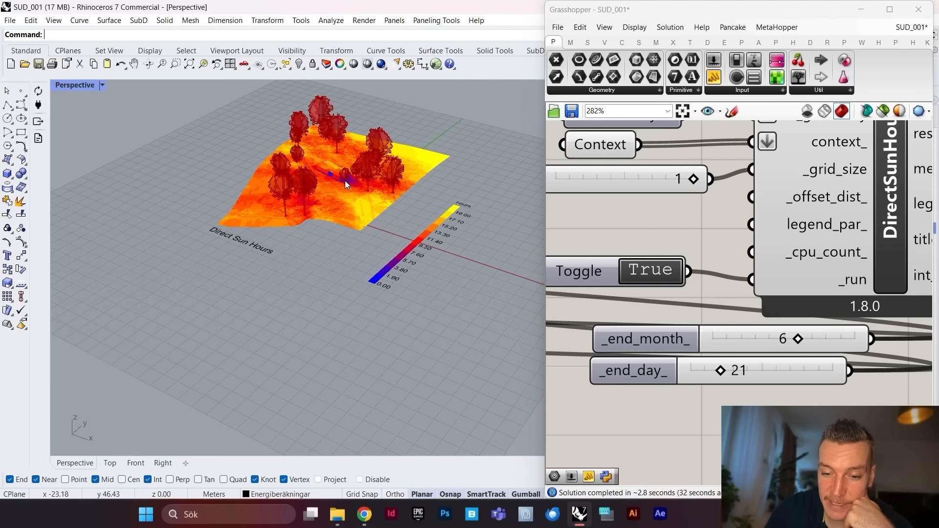
scroll(352, 181, "up", 7)
scroll(354, 197, "down", 7)
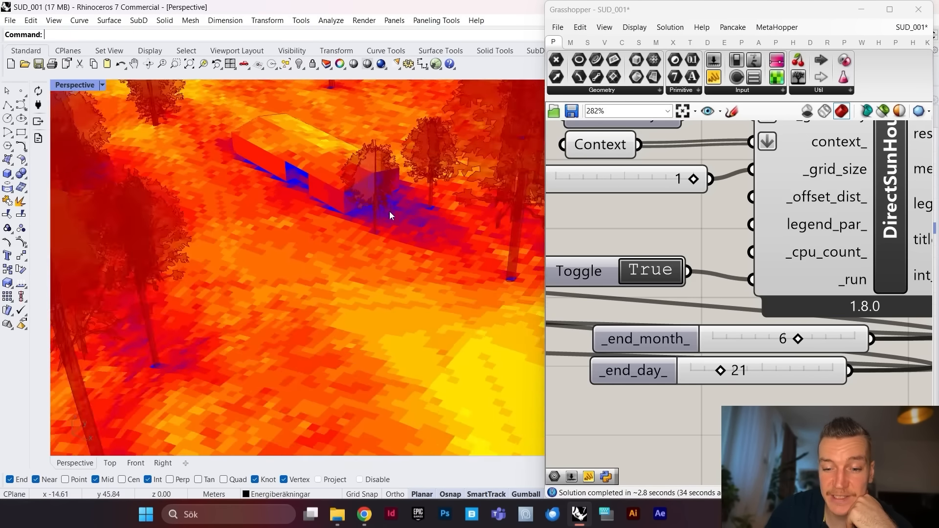
scroll(683, 256, "down", 4)
scroll(785, 206, "up", 3)
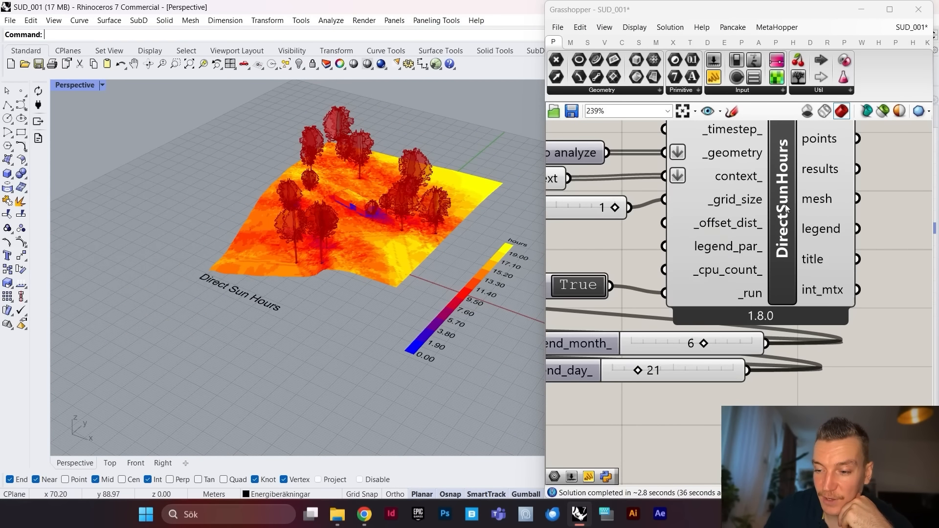
Step: Select the DirectSunHours component and examine the sun hours on the building's roof and long facade
left_click(785, 196)
scroll(785, 197, "down", 3)
scroll(788, 195, "up", 2)
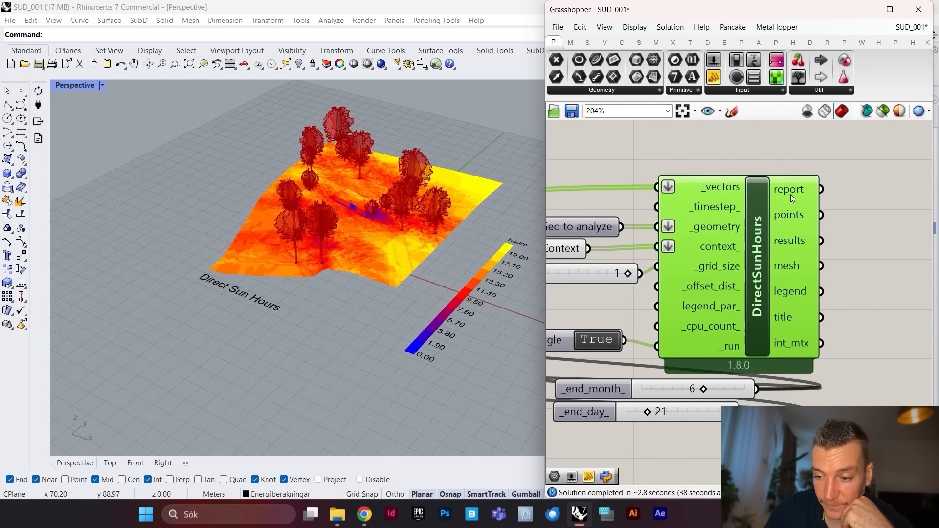
scroll(387, 222, "down", 2)
scroll(377, 212, "up", 8)
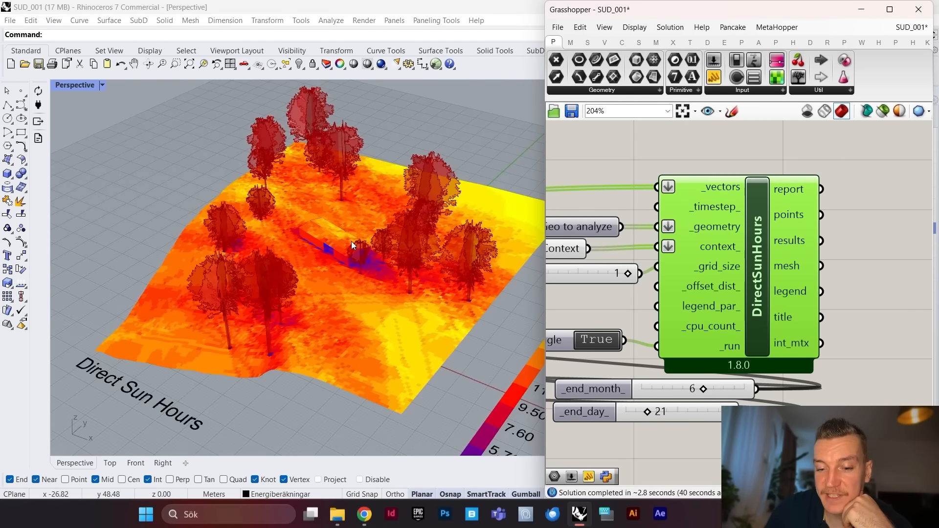
scroll(322, 269, "down", 6)
scroll(288, 309, "up", 5)
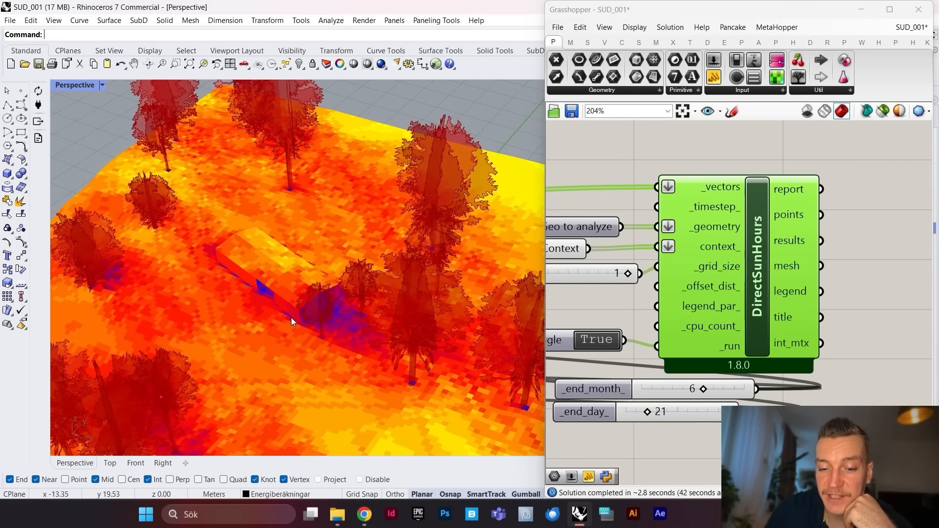
scroll(375, 283, "down", 5)
scroll(310, 300, "up", 4)
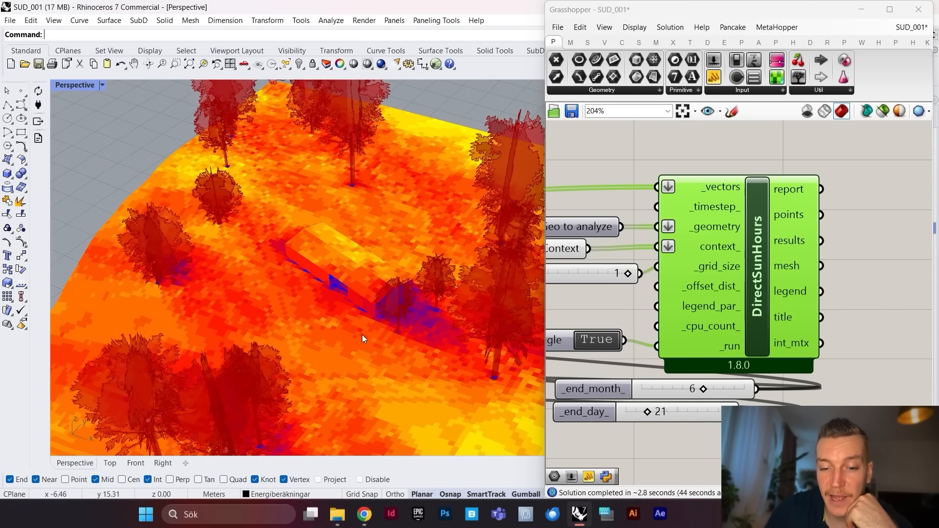
scroll(373, 303, "up", 3)
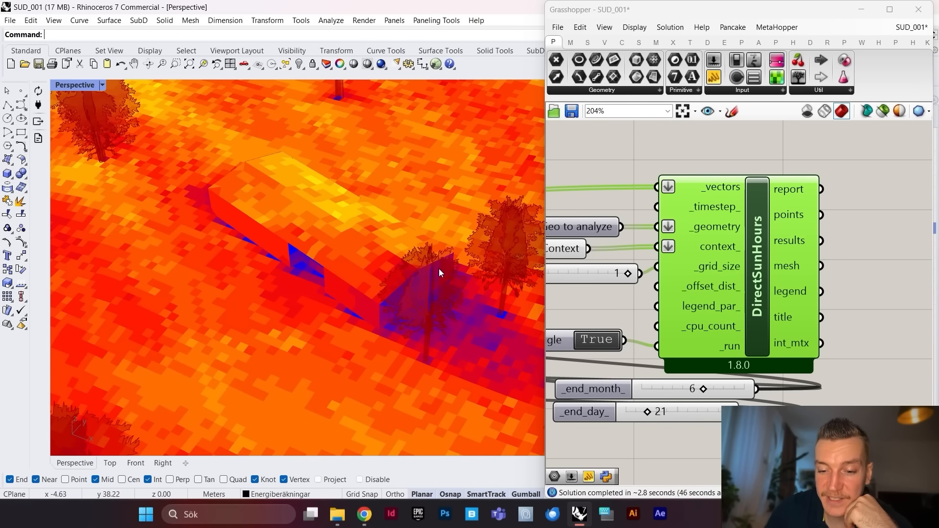
Step: Examine the June sun hours on the building's long facade and end wall and on the ground around the adjacent small tree
scroll(384, 294, "down", 4)
scroll(384, 294, "up", 4)
right_click_drag(384, 295, 353, 251)
scroll(252, 264, "down", 6)
scroll(252, 263, "up", 5)
scroll(285, 259, "down", 4)
scroll(269, 222, "up", 4)
scroll(352, 251, "down", 5)
scroll(375, 271, "up", 5)
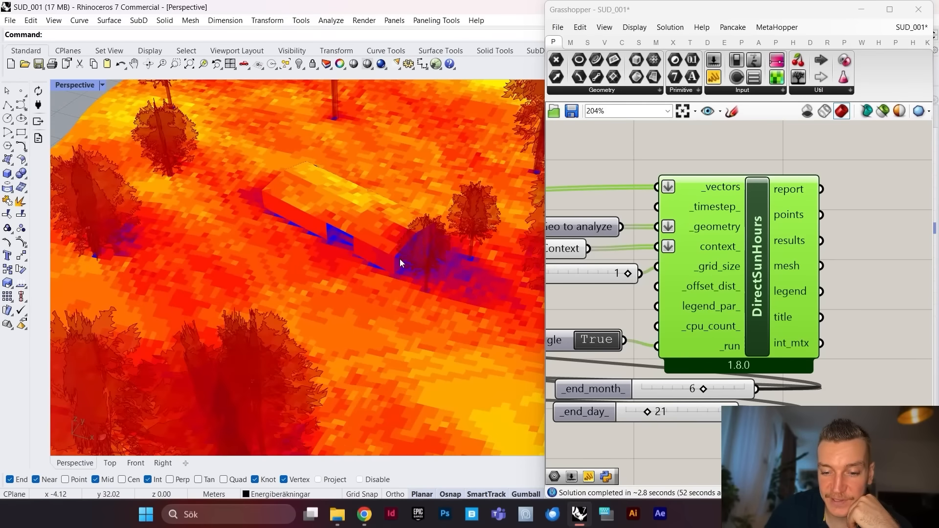
scroll(400, 259, "down", 5)
scroll(400, 257, "up", 5)
right_click_drag(400, 257, 431, 236)
scroll(429, 218, "down", 5)
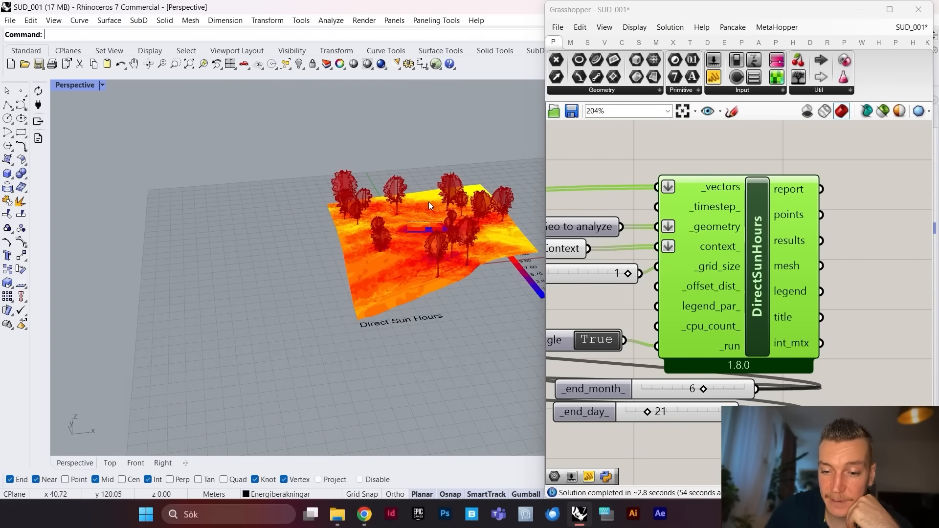
Step: Compare the June sun hours on the terrain beneath the surrounding trees with those close to the building
scroll(429, 202, "up", 5)
right_click_drag(428, 202, 381, 266)
scroll(382, 265, "down", 5)
scroll(305, 255, "up", 6)
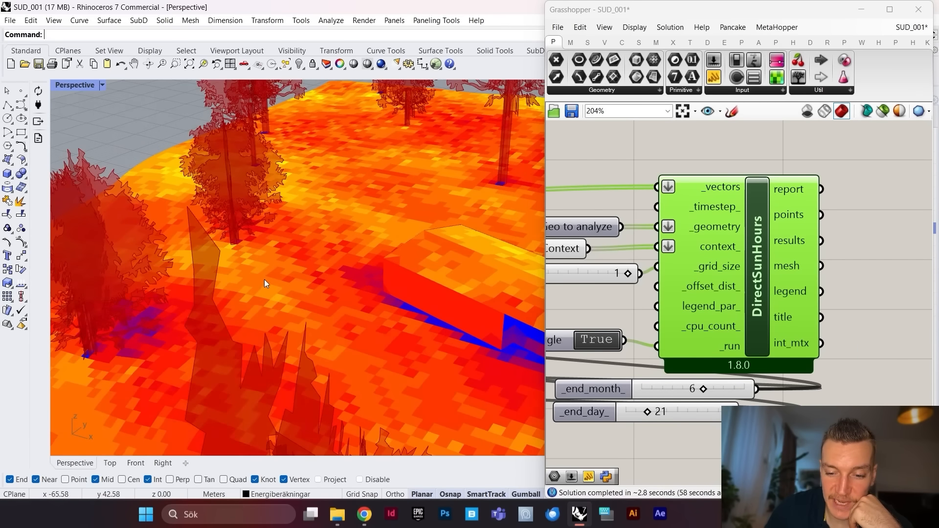
scroll(304, 283, "down", 5)
scroll(304, 284, "up", 6)
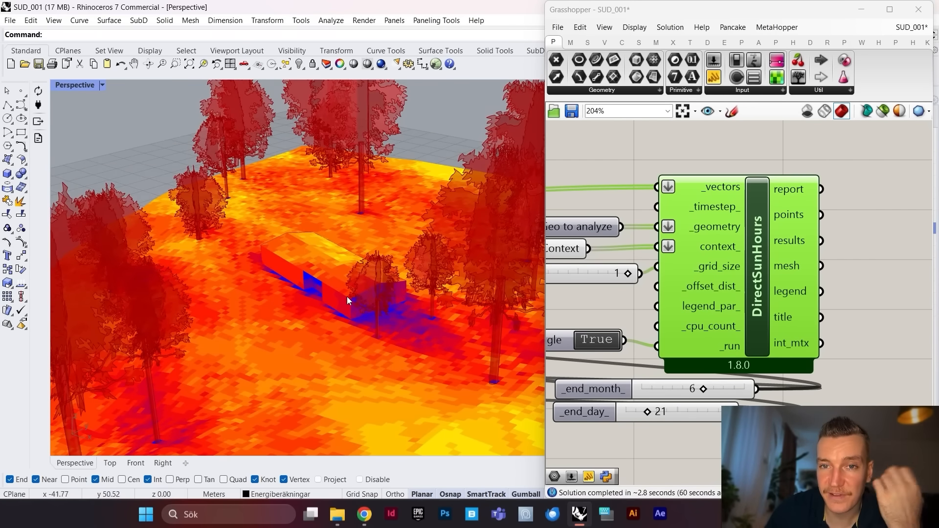
scroll(333, 300, "down", 5)
scroll(343, 293, "up", 5)
scroll(737, 269, "down", 5)
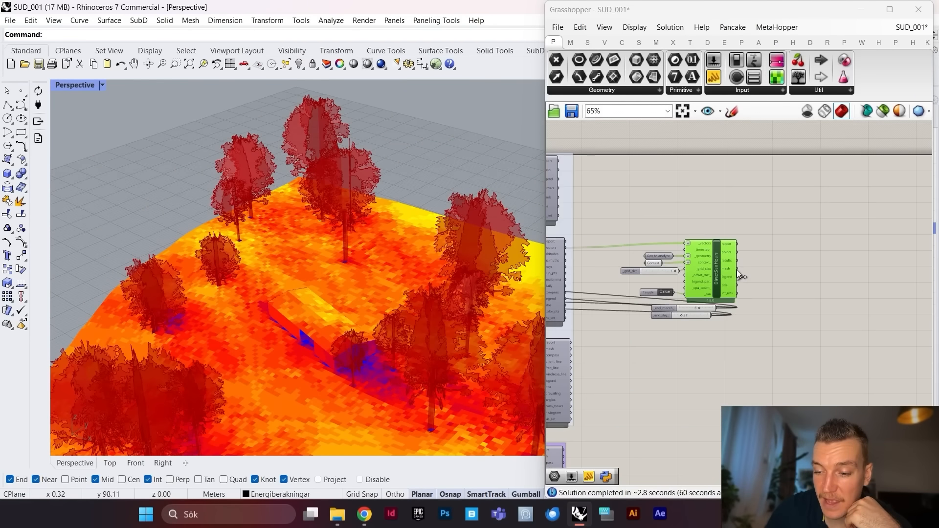
Step: Deselect DirectSunHours and move the _end_month_ and _end_day_ sliders down, clear of the component
scroll(708, 283, "up", 5)
scroll(739, 292, "down", 2)
scroll(783, 230, "down", 4)
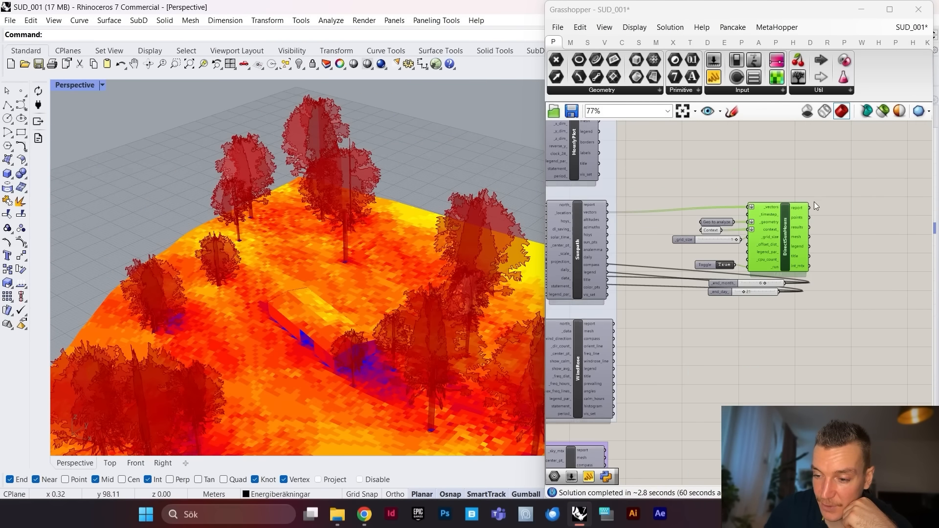
scroll(774, 224, "up", 3)
left_click_drag(868, 183, 638, 367)
left_click(712, 164)
scroll(737, 370, "down", 1)
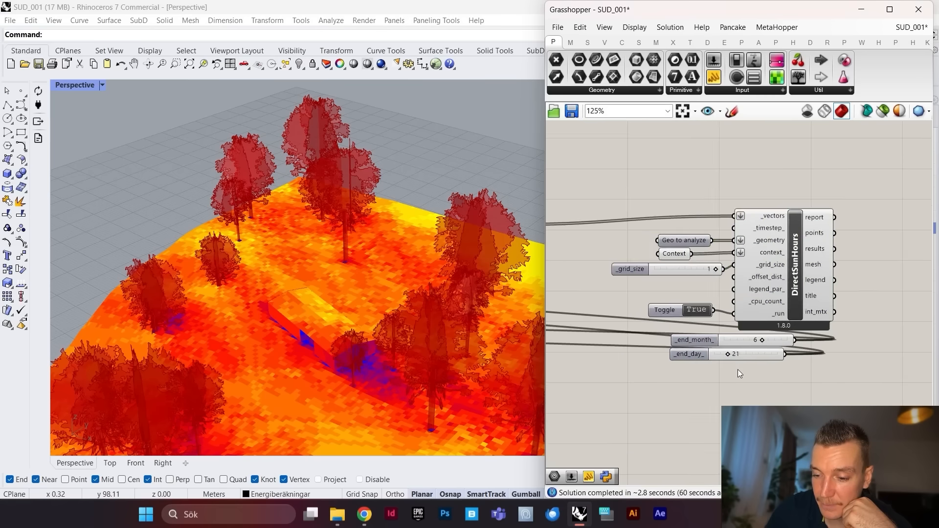
scroll(705, 368, "up", 2)
mouse_move(716, 370)
left_mouse_down()
mouse_move(705, 332)
mouse_move(705, 358)
left_mouse_up()
scroll(706, 358, "down", 5)
scroll(795, 264, "up", 4)
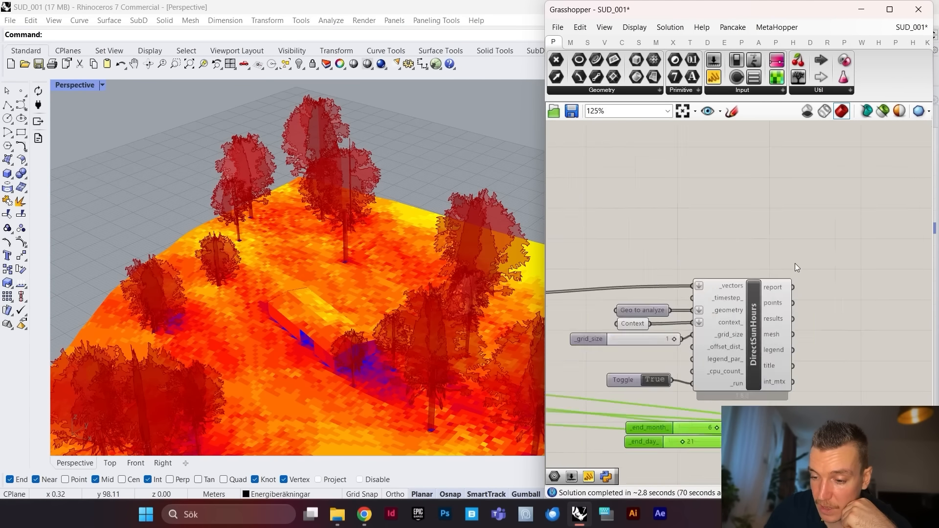
Step: Group the DirectSunHours component with its connected inputs and turn off their preview
left_click_drag(806, 259, 607, 406)
right_click(671, 250)
left_click(700, 339)
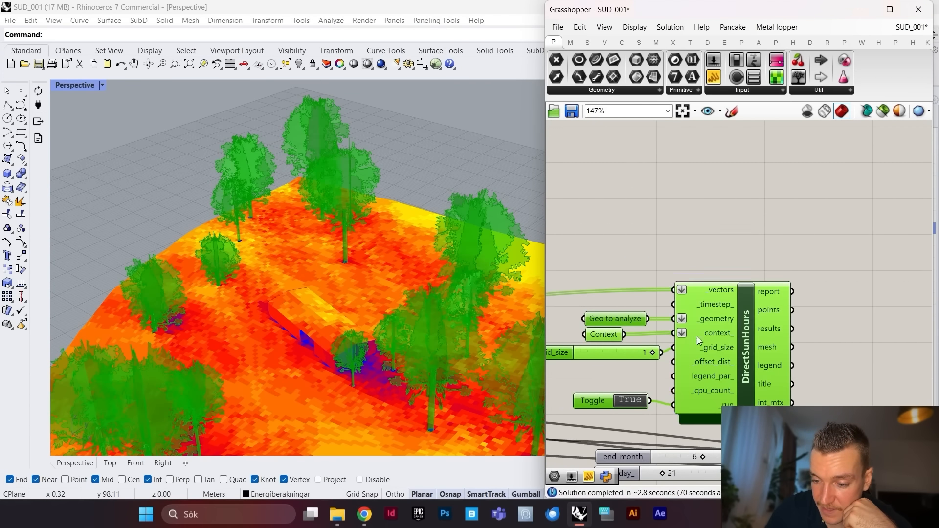
right_click(743, 234)
left_click(773, 252)
scroll(765, 242, "down", 4)
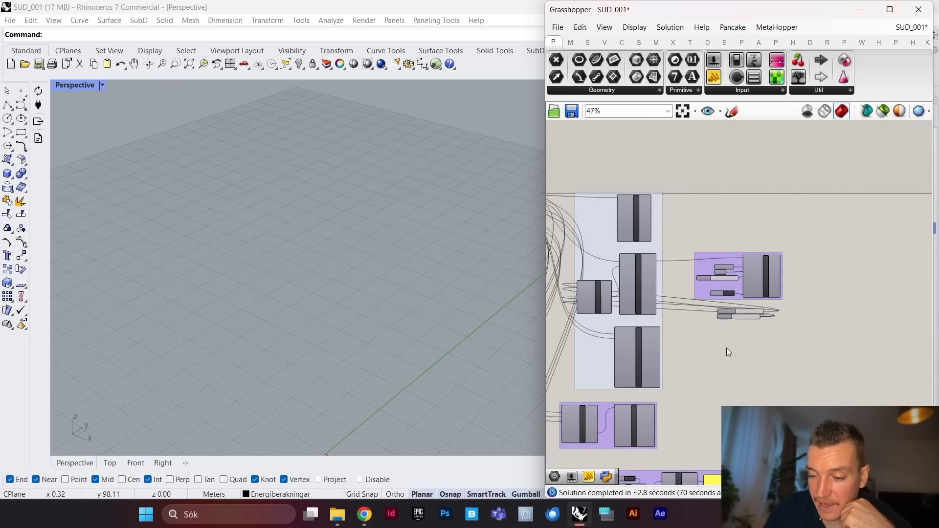
Step: Add an LB Incident Radiation component and place it below the _end_month_ and _end_day_ sliders
double_click(719, 338)
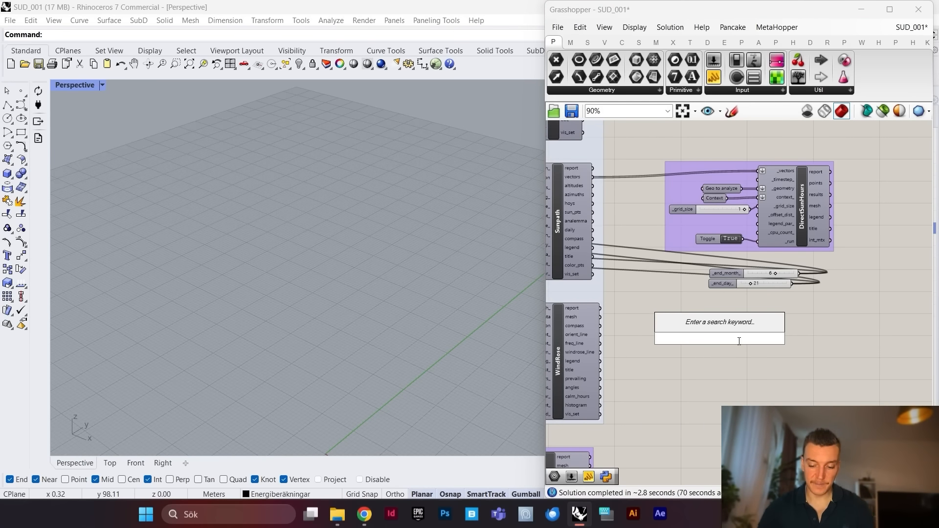
type("lb")
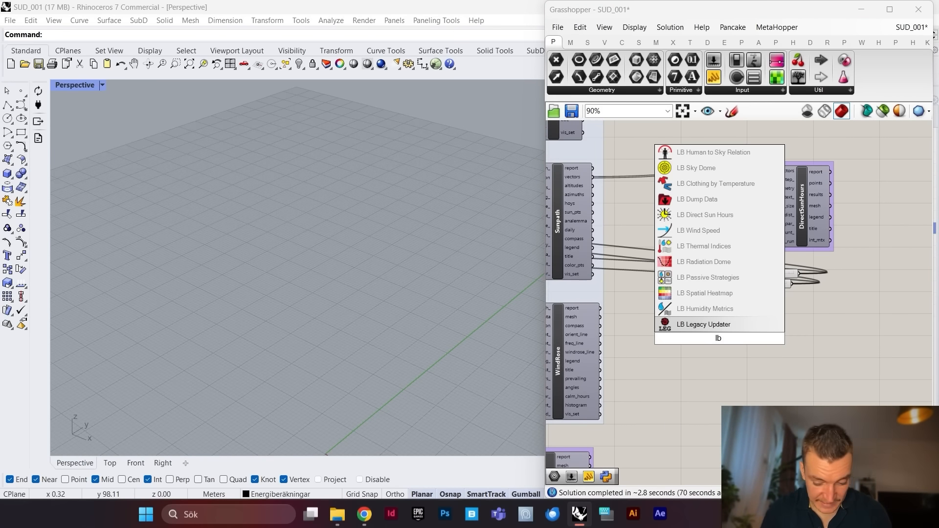
type(" incide")
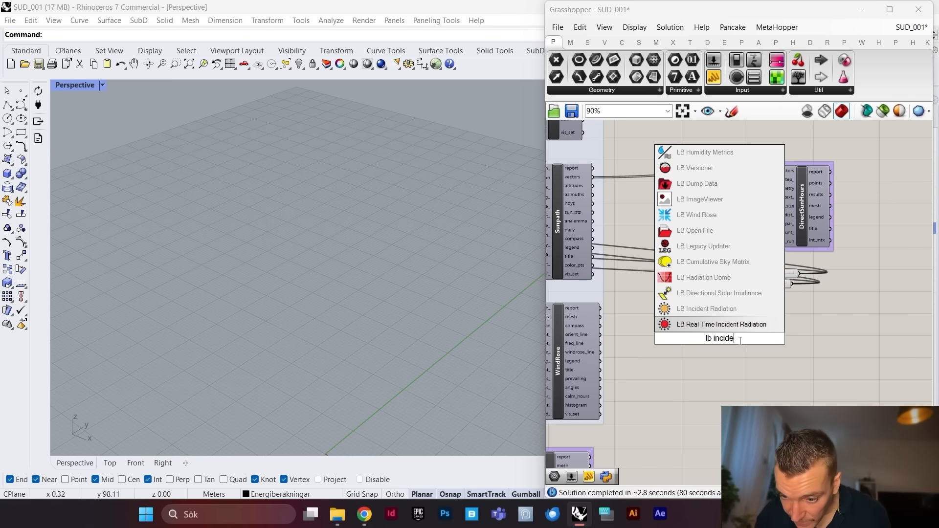
left_click(734, 310)
scroll(736, 333, "down", 4)
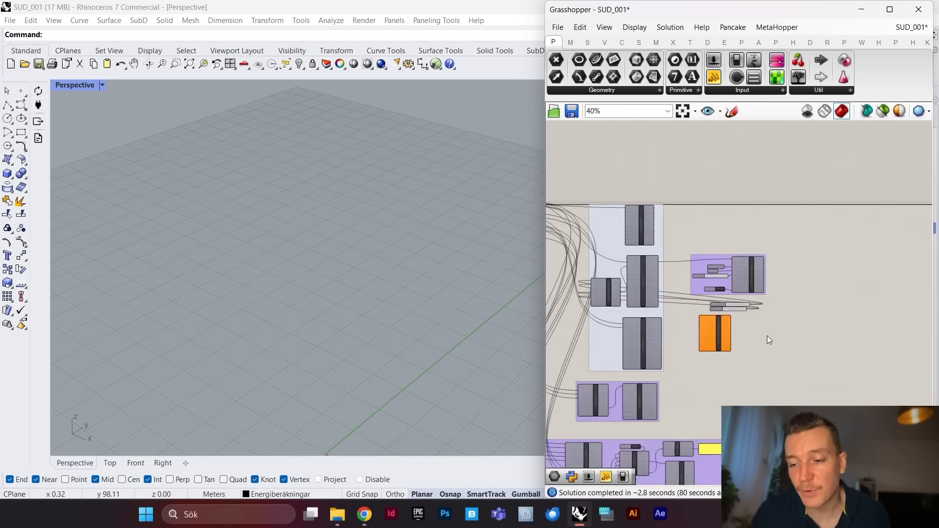
scroll(767, 335, "up", 4)
left_click_drag(619, 328, 748, 338)
scroll(747, 336, "down", 4)
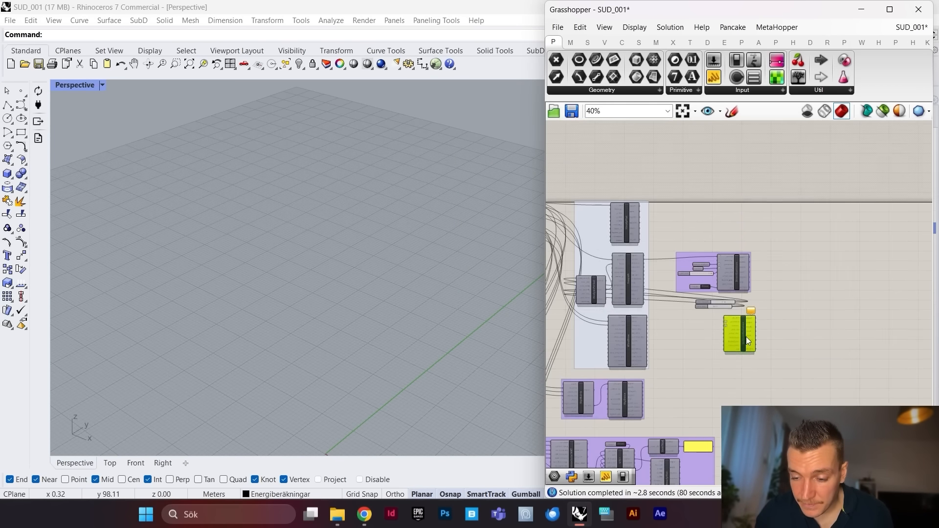
scroll(720, 288, "up", 5)
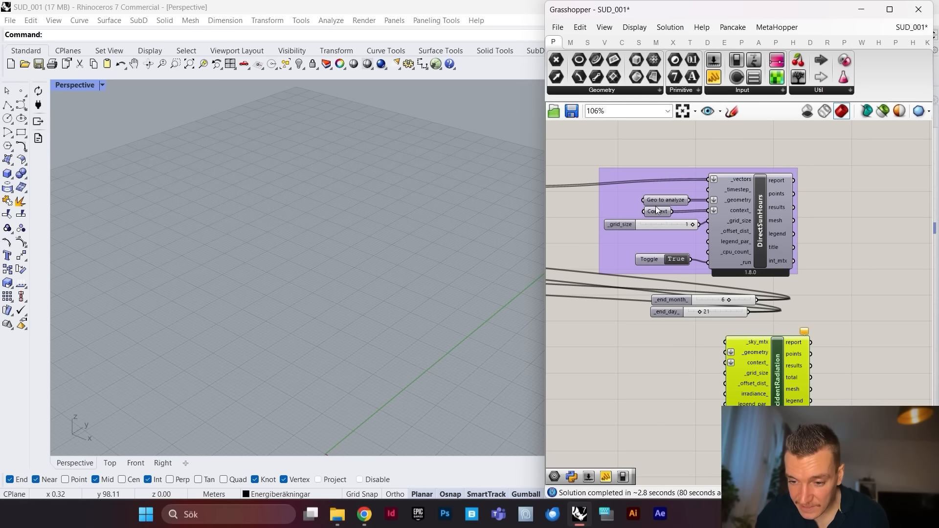
Step: Duplicate the Geo to analyze, Context and _grid_size inputs and place the copies beside the IncidentRadiation component
left_click(669, 198)
left_click(658, 212, "shift")
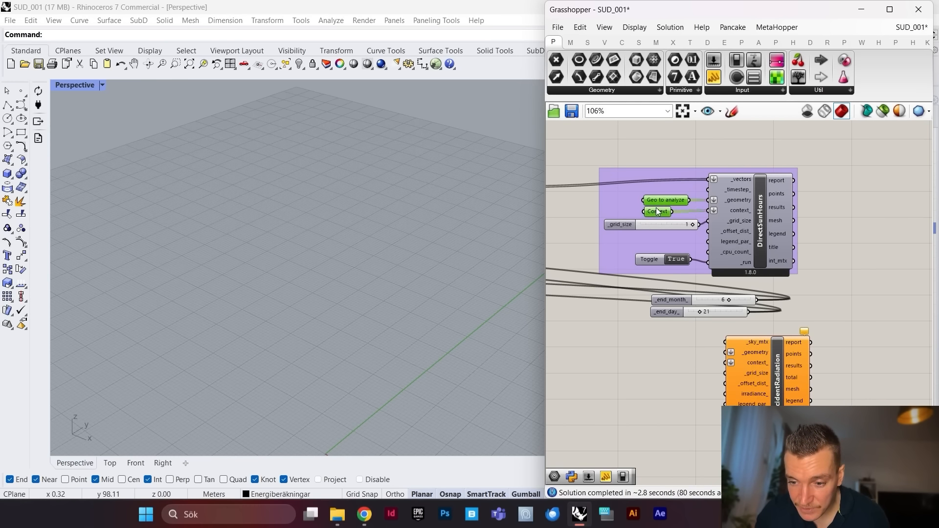
left_click(624, 225, "shift")
key("ctrl+c")
key("ctrl+v")
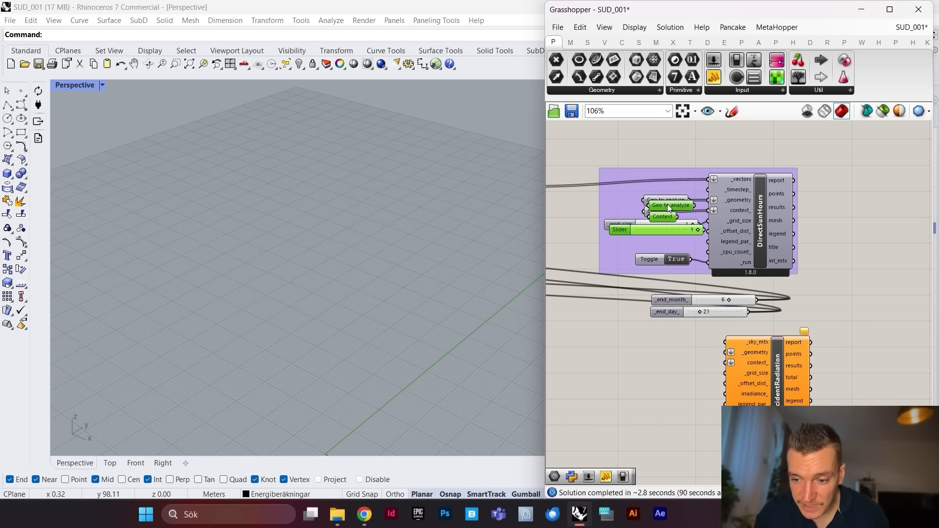
left_click_drag(667, 204, 660, 350)
scroll(668, 346, "up", 3)
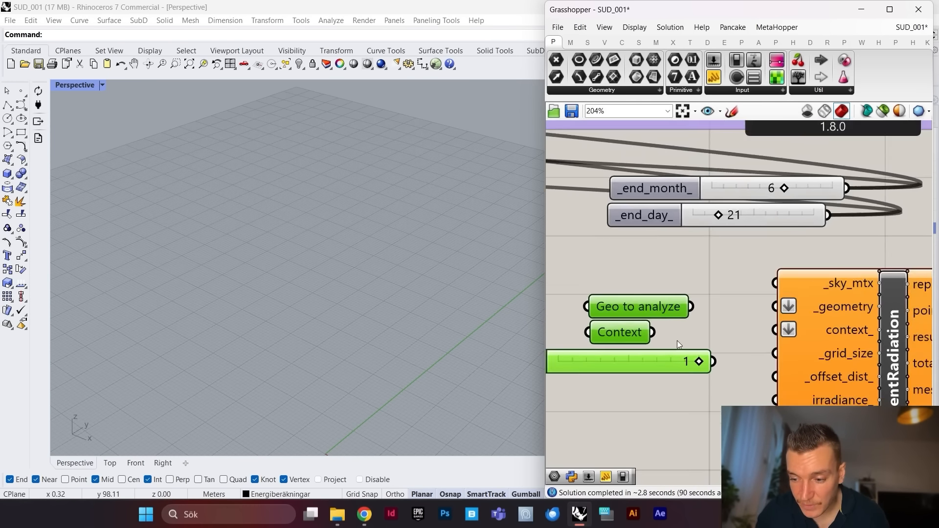
Step: Connect the copied Geo to analyze, Context and slider to IncidentRadiation's _geometry, context_ and _grid_size inputs
scroll(677, 341, "up", 2)
left_click_drag(675, 292, 791, 292)
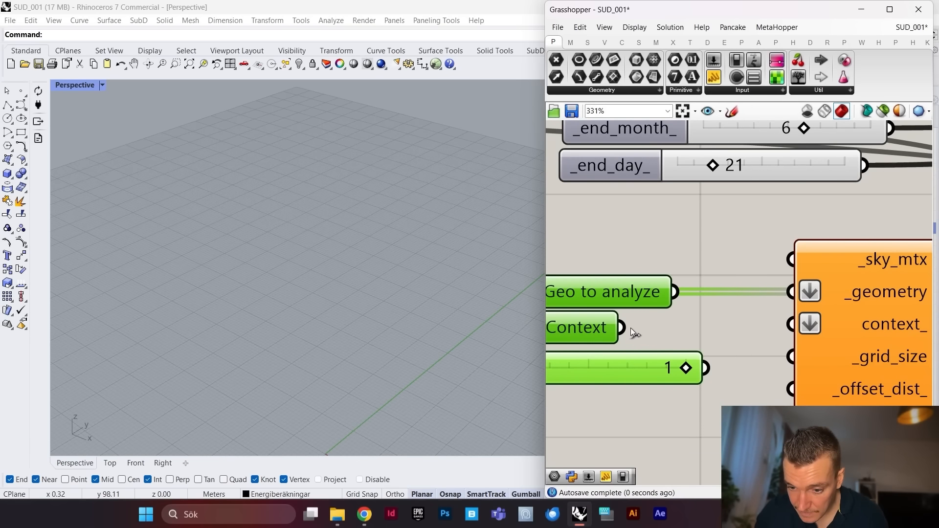
left_click_drag(632, 330, 791, 324)
left_click_drag(707, 368, 791, 357)
scroll(767, 343, "down", 4)
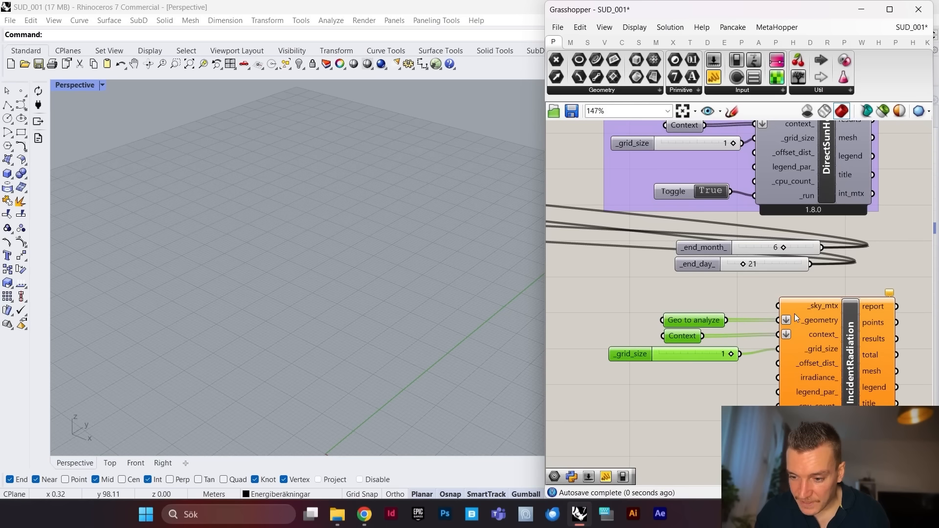
Step: Set the DirectSunHours run toggle to False to switch off that analysis
scroll(819, 313, "up", 3)
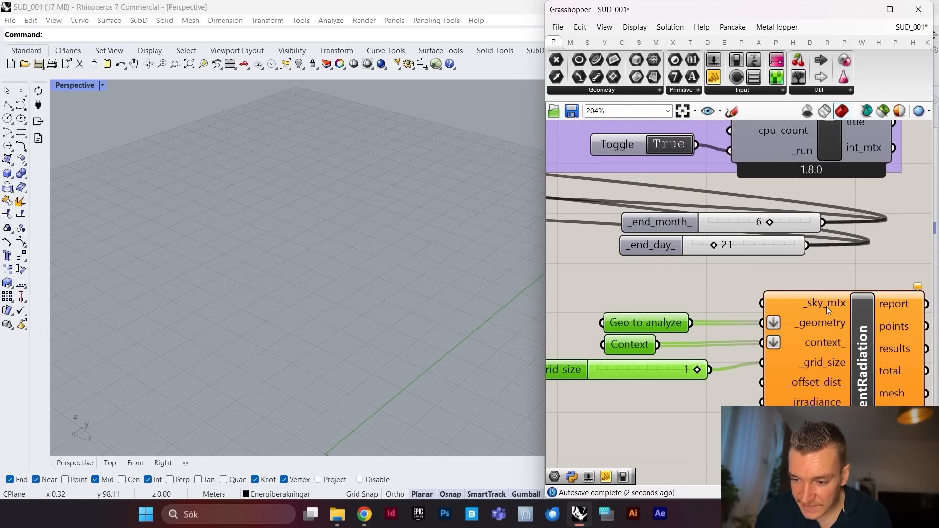
double_click(757, 389)
scroll(743, 298, "down", 4)
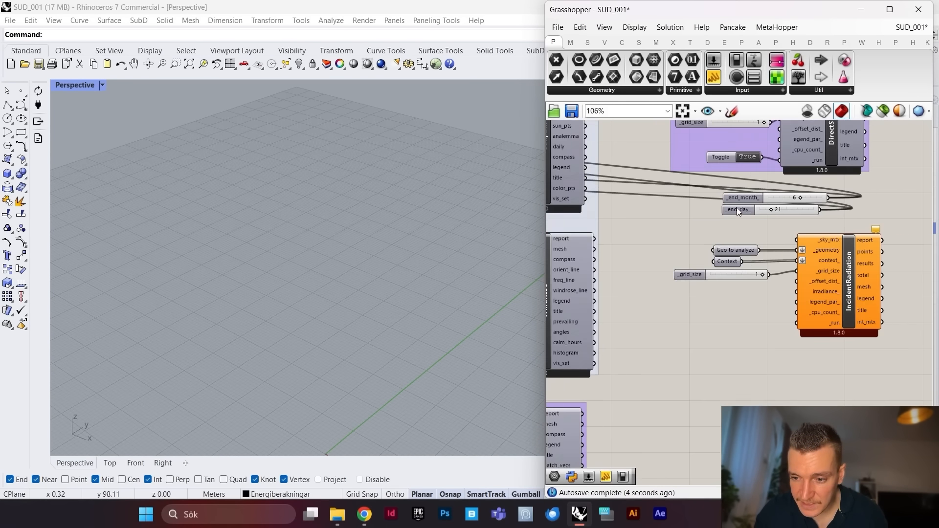
scroll(737, 208, "up", 1)
Step: Add a Boolean Toggle below the copied inputs and connect it to IncidentRadiation's _run input
double_click(771, 362)
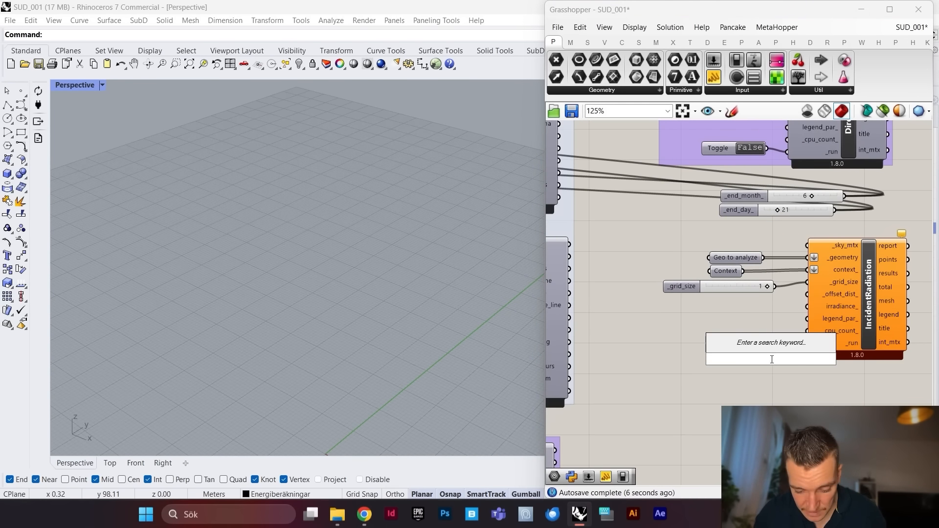
type("boo")
left_click(763, 315)
left_click_drag(764, 365, 810, 345)
Step: Connect the SkyMatrix component's sky_mtx output to IncidentRadiation's _sky_mtx input
scroll(825, 305, "down", 4)
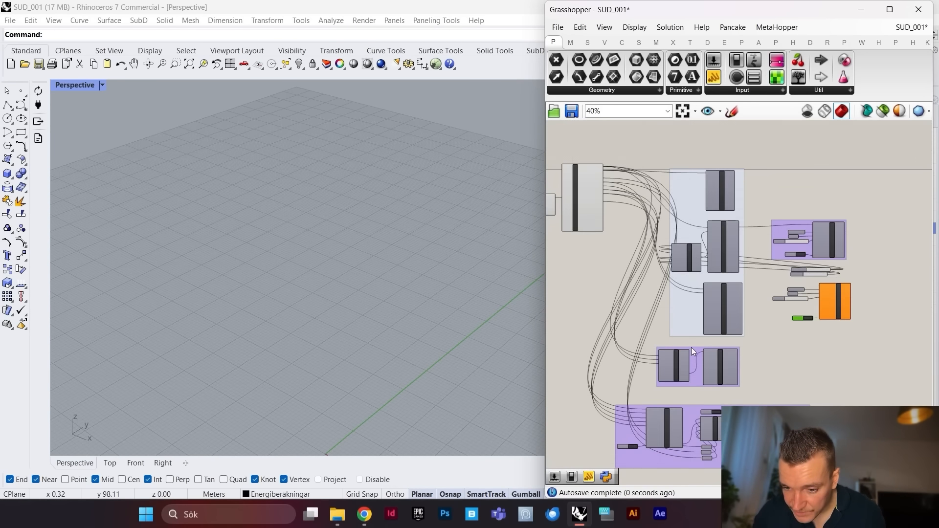
scroll(705, 354, "up", 3)
scroll(685, 358, "down", 3)
scroll(654, 353, "up", 5)
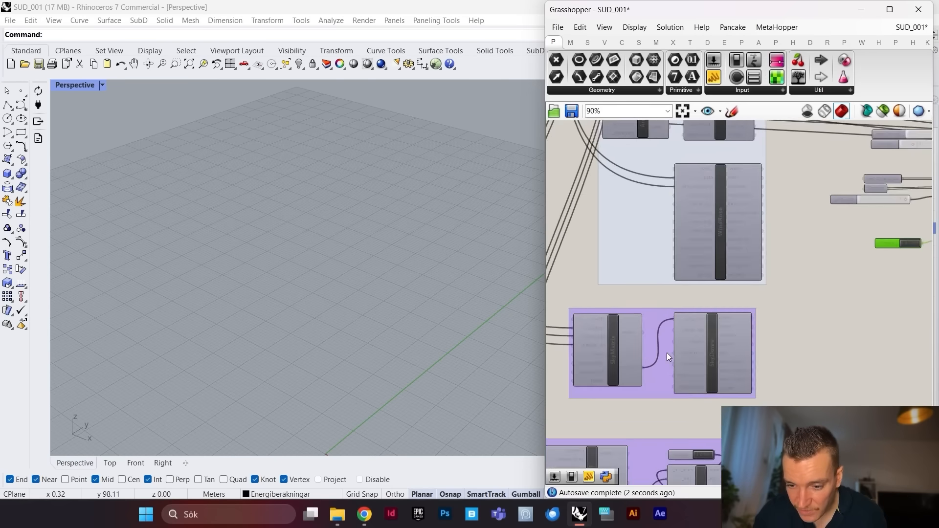
left_click_drag(638, 369, 766, 207)
scroll(707, 298, "down", 4)
scroll(802, 215, "up", 5)
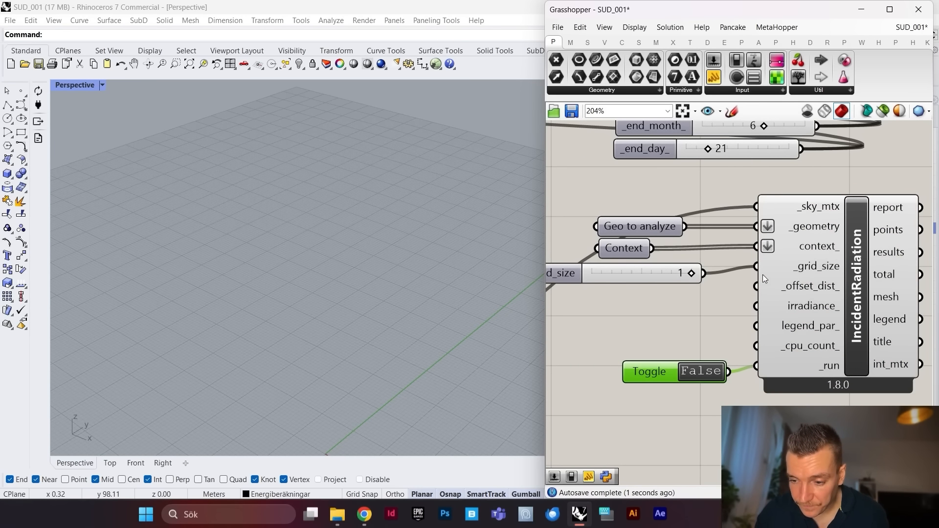
Step: Set the IncidentRadiation toggle to True to run the radiation analysis with a grid size of 1
scroll(770, 286, "down", 3)
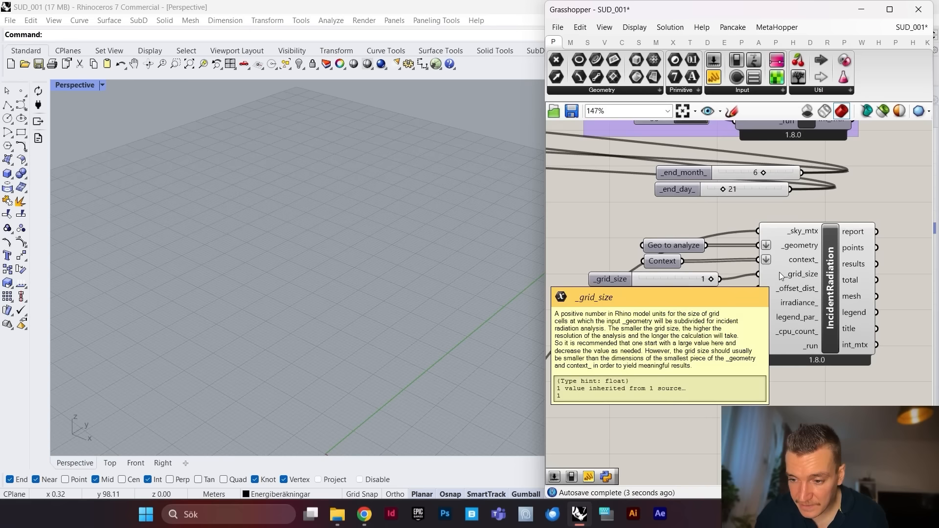
scroll(740, 340, "up", 3)
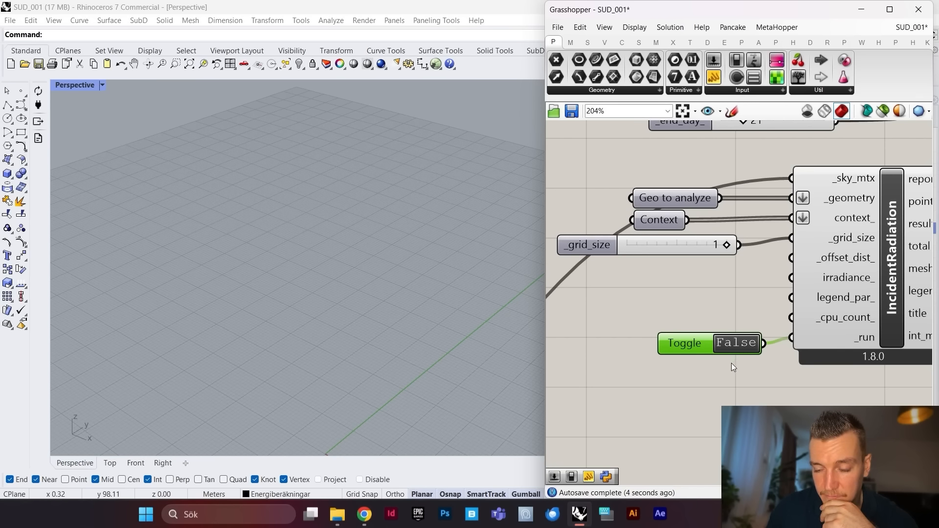
double_click(751, 345)
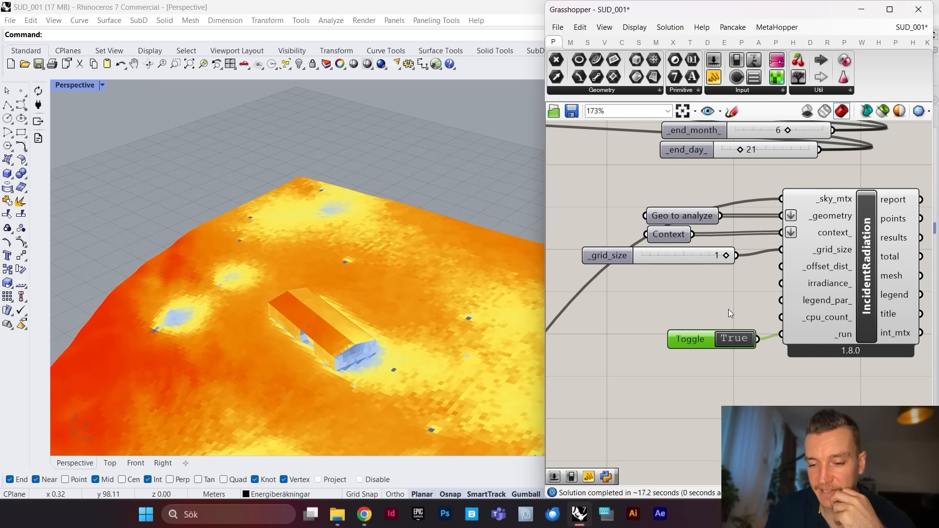
Step: Turn on the preview of the Context component beside IncidentRadiation to show the trees with the radiation results
scroll(783, 289, "down", 11)
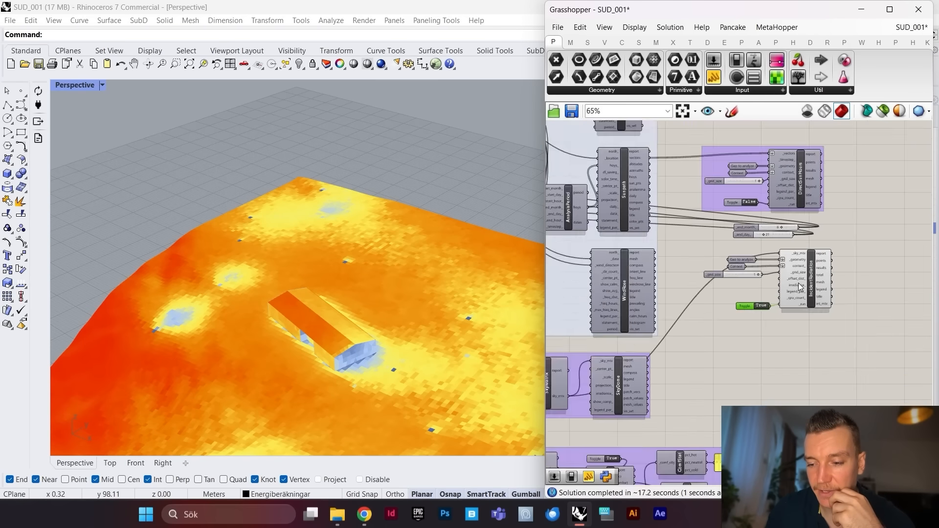
scroll(680, 339, "up", 11)
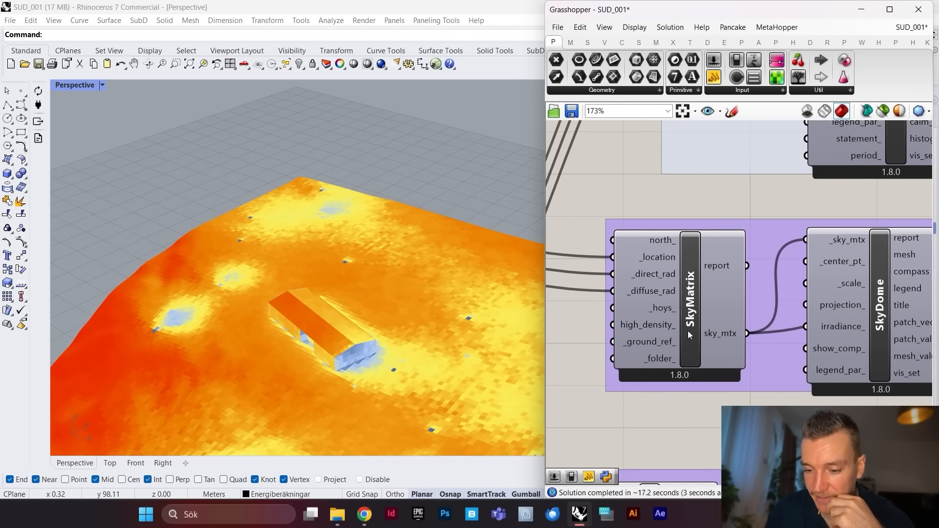
scroll(690, 311, "down", 10)
scroll(795, 240, "up", 7)
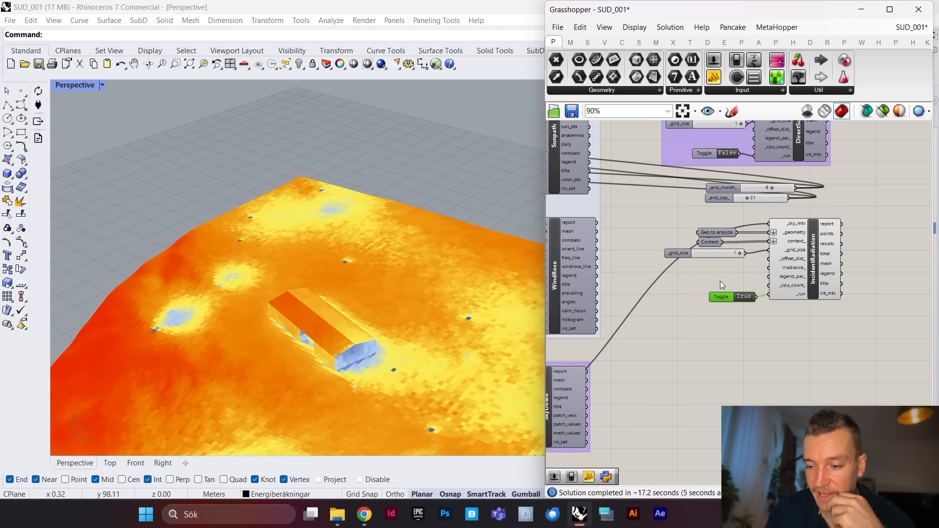
scroll(312, 277, "down", 5)
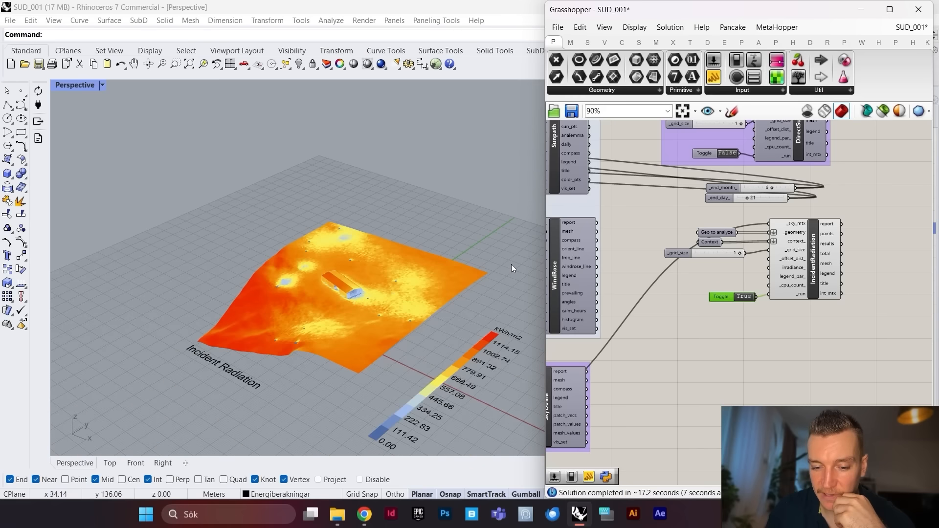
scroll(712, 225, "up", 6)
right_click(710, 277)
left_click(743, 289)
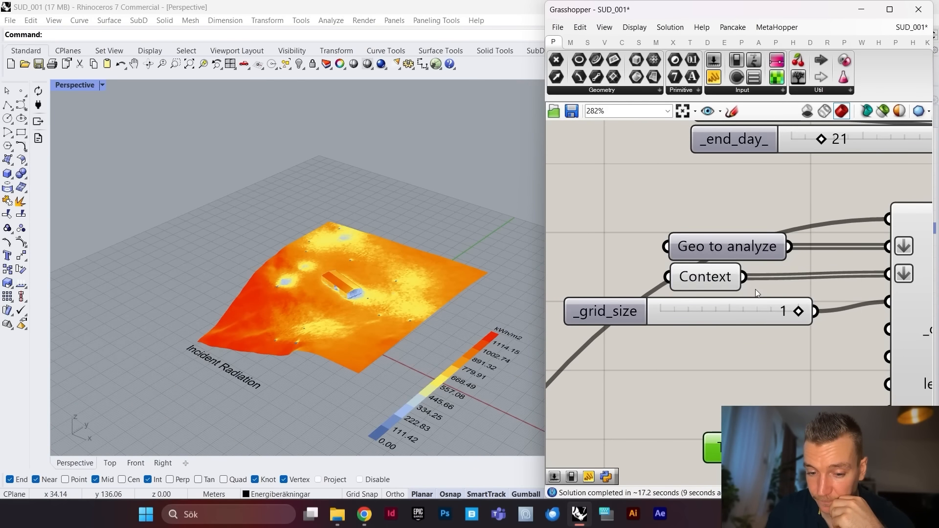
Step: Examine the incident radiation across the terrain and around the trees against the kWh/m2 legend
scroll(386, 274, "up", 5)
scroll(390, 268, "down", 6)
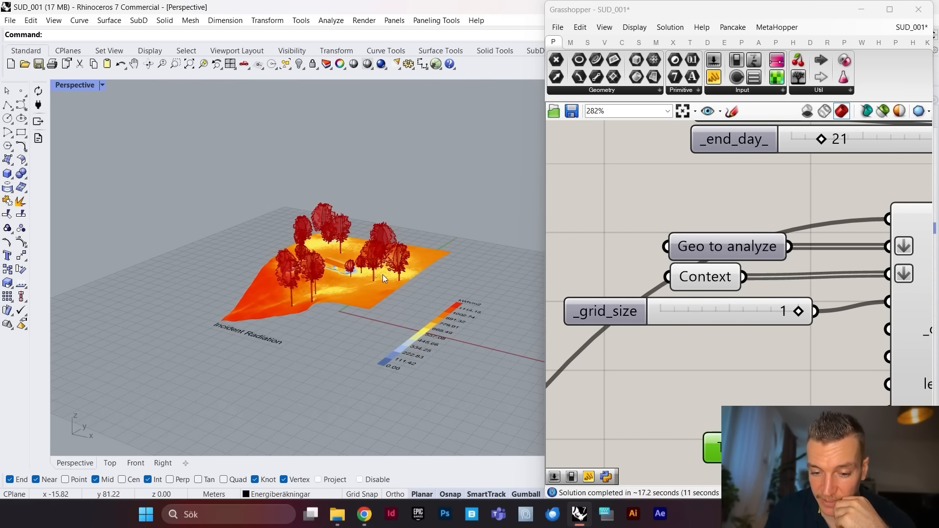
scroll(673, 264, "down", 3)
scroll(714, 277, "up", 2)
scroll(445, 280, "up", 3)
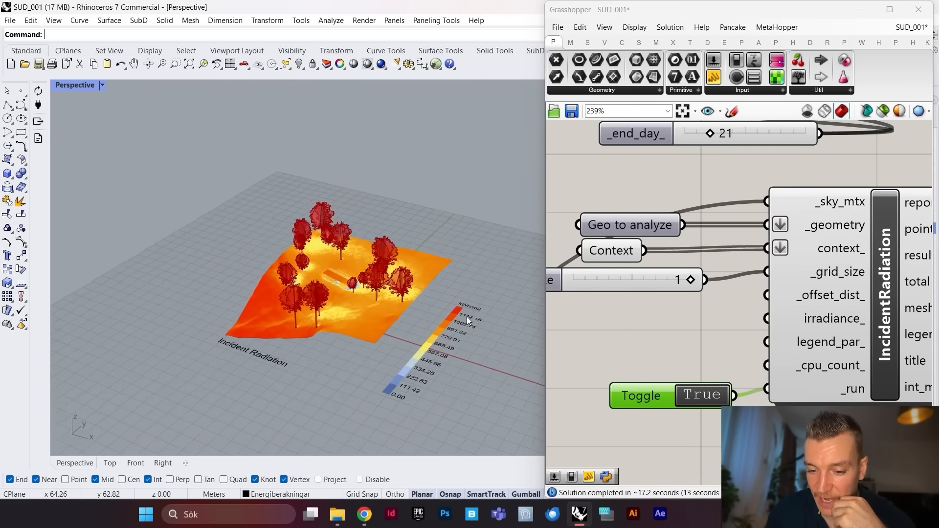
scroll(459, 334, "up", 3)
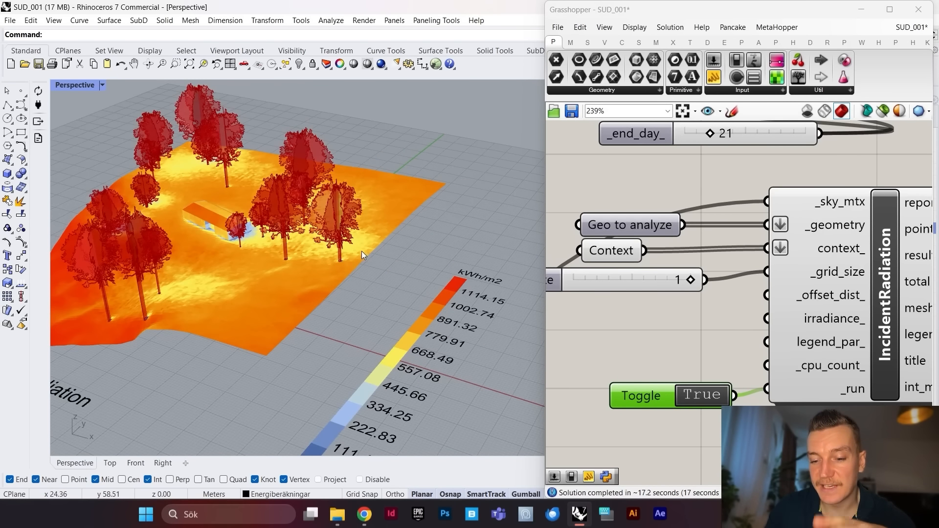
scroll(360, 247, "down", 3)
scroll(353, 251, "up", 5)
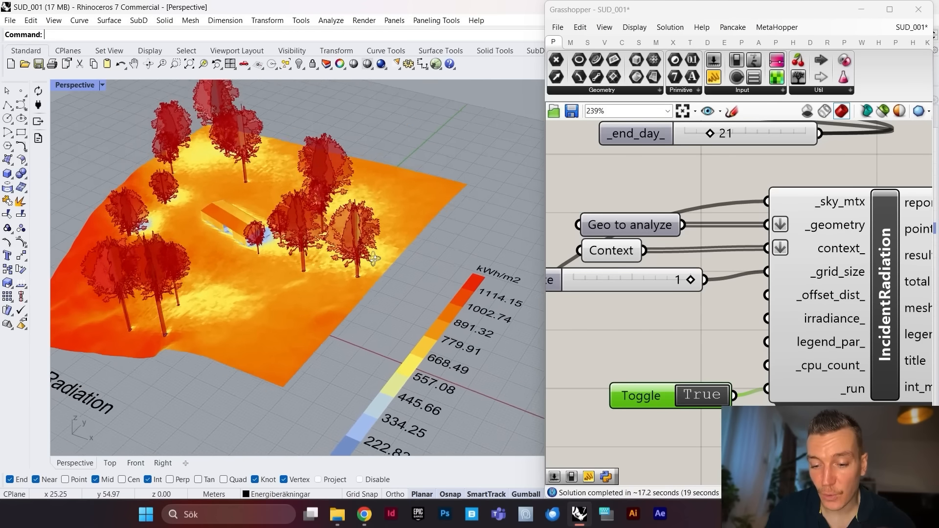
mouse_move(375, 260)
right_mouse_down()
mouse_move(404, 266)
mouse_move(357, 252)
right_mouse_up()
scroll(357, 255, "down", 5)
scroll(261, 244, "up", 6)
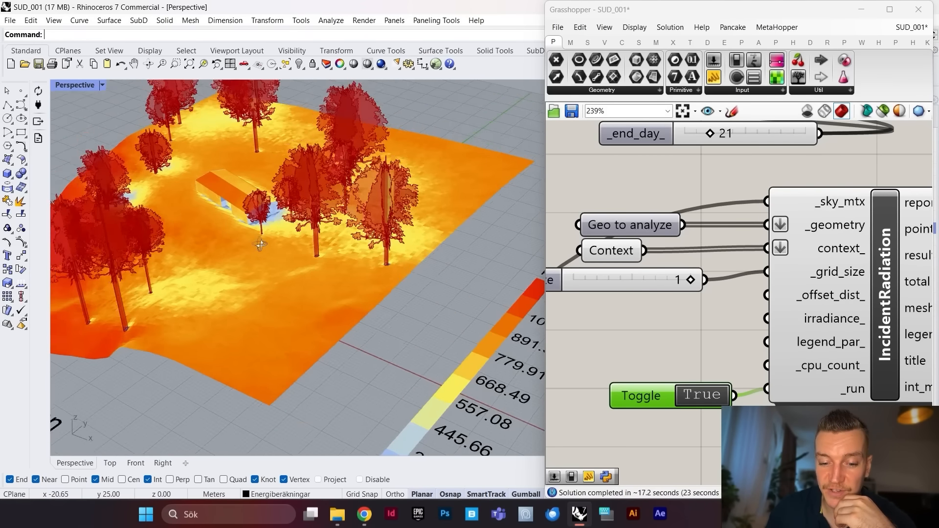
Step: Inspect the incident radiation on the building's roof slopes and facades up close
right_click_drag(261, 244, 283, 256)
scroll(256, 233, "up", 8)
scroll(255, 247, "down", 8)
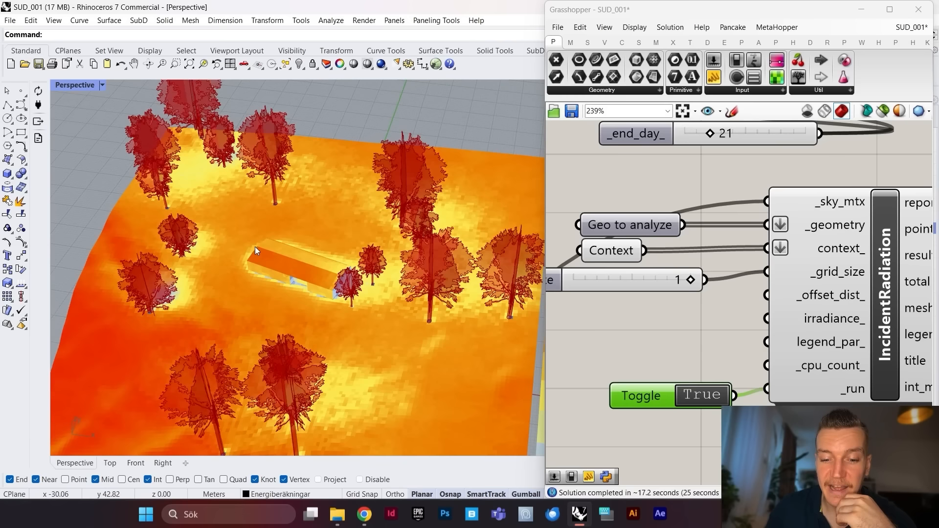
scroll(294, 257, "up", 8)
scroll(204, 251, "down", 6)
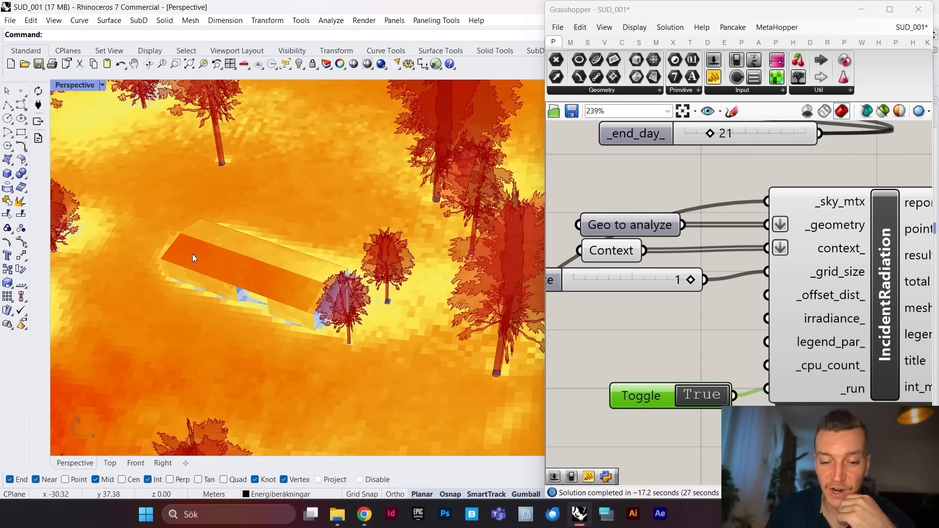
scroll(192, 254, "up", 6)
scroll(234, 236, "down", 6)
scroll(218, 274, "up", 9)
scroll(228, 270, "down", 8)
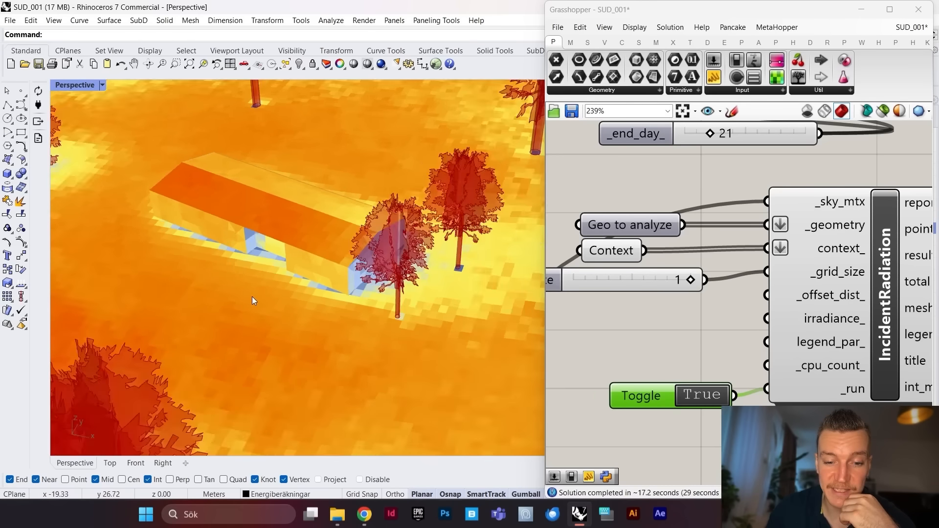
scroll(252, 297, "up", 6)
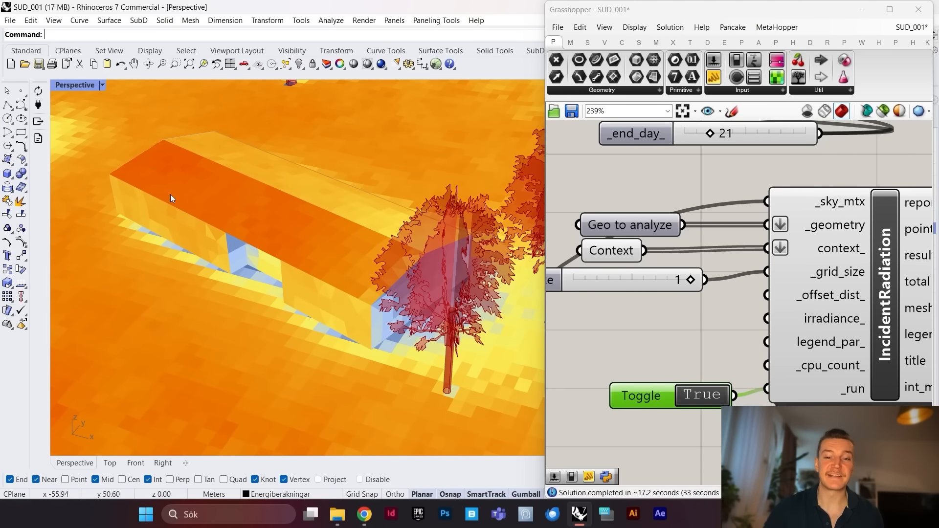
Step: Examine how the trees shade the ground and the building in the radiation results
scroll(266, 270, "down", 10)
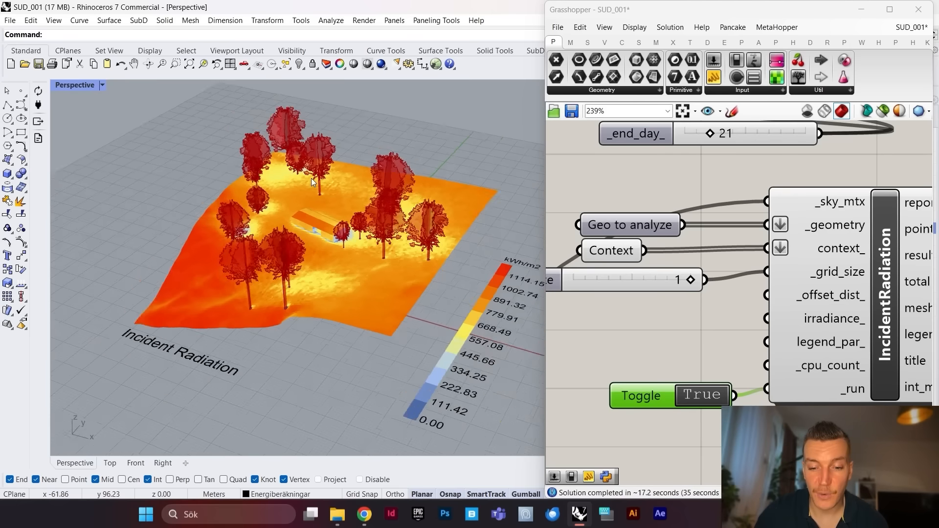
scroll(724, 230, "down", 5)
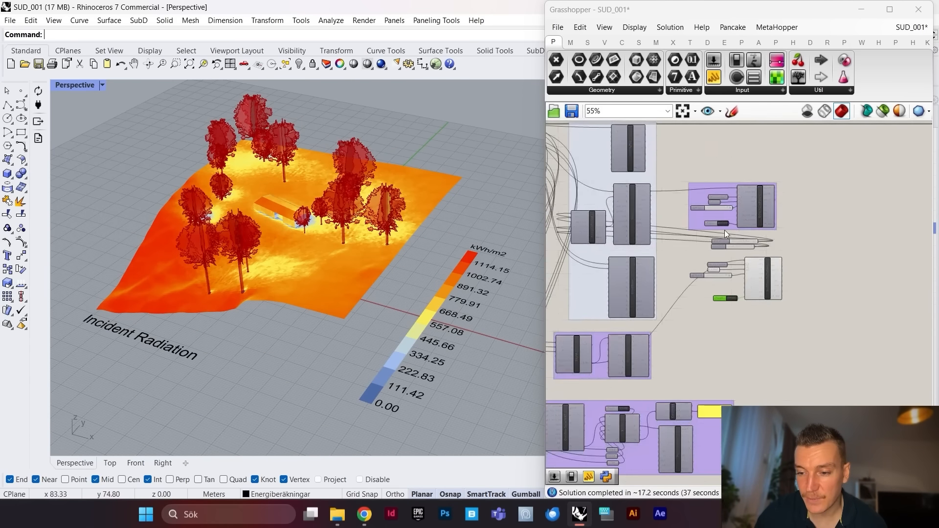
scroll(718, 299, "up", 4)
scroll(360, 230, "down", 5)
right_click_drag(308, 206, 391, 239)
scroll(331, 255, "up", 12)
scroll(327, 208, "down", 12)
scroll(328, 206, "up", 10)
right_click_drag(337, 259, 311, 237)
scroll(321, 251, "down", 10)
scroll(281, 231, "up", 10)
scroll(306, 244, "down", 10)
scroll(301, 252, "up", 10)
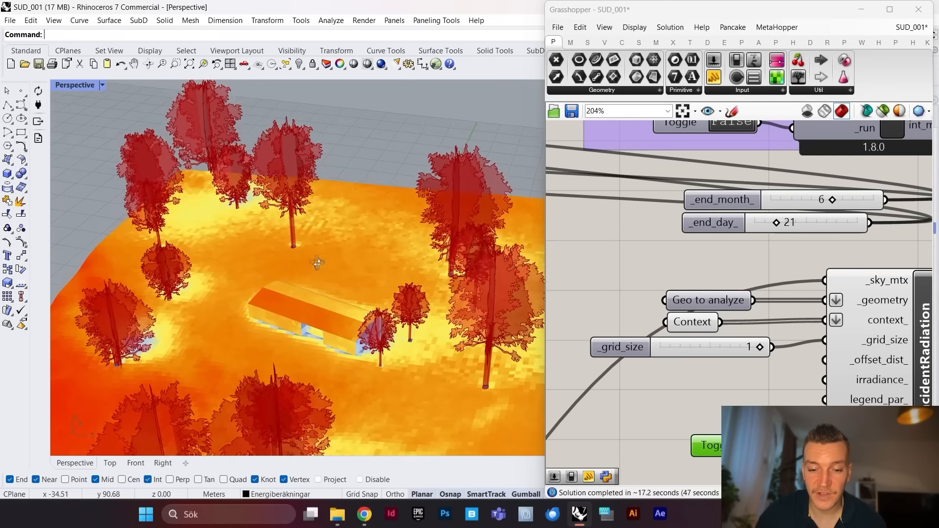
scroll(290, 314, "down", 10)
scroll(291, 342, "up", 10)
scroll(260, 271, "up", 8)
scroll(266, 267, "down", 12)
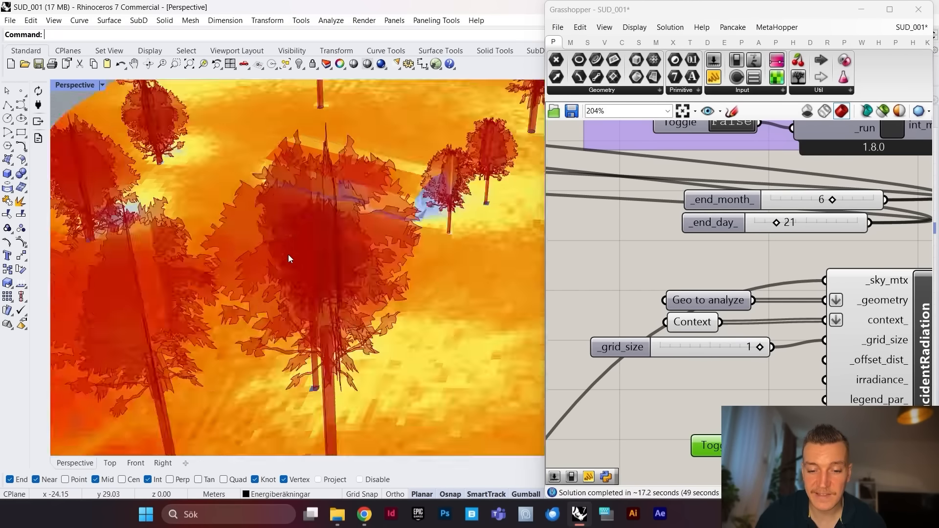
Step: Review the radiation distribution over the whole site from several angles, including from above
scroll(318, 255, "up", 6)
right_click_drag(318, 256, 354, 271)
scroll(372, 257, "down", 8)
scroll(356, 241, "down", 5)
scroll(365, 246, "up", 9)
scroll(354, 294, "up", 6)
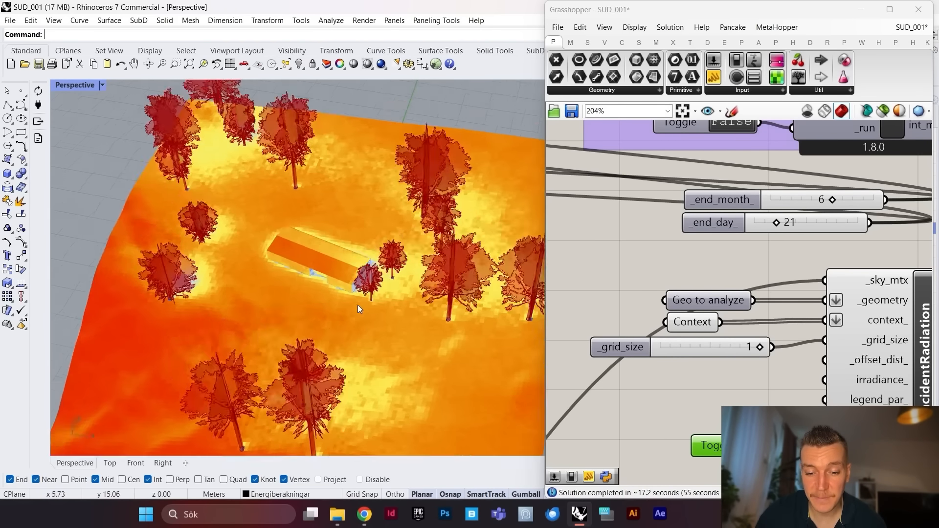
mouse_move(357, 304)
right_mouse_down()
mouse_move(375, 272)
mouse_move(408, 280)
mouse_move(345, 299)
right_mouse_up()
scroll(363, 284, "down", 8)
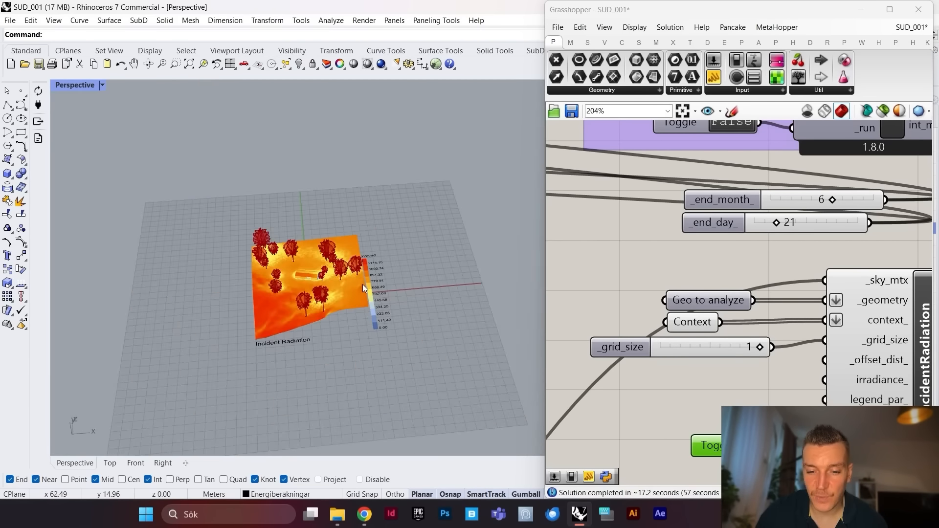
scroll(363, 282, "up", 6)
scroll(756, 295, "down", 5)
scroll(757, 294, "up", 4)
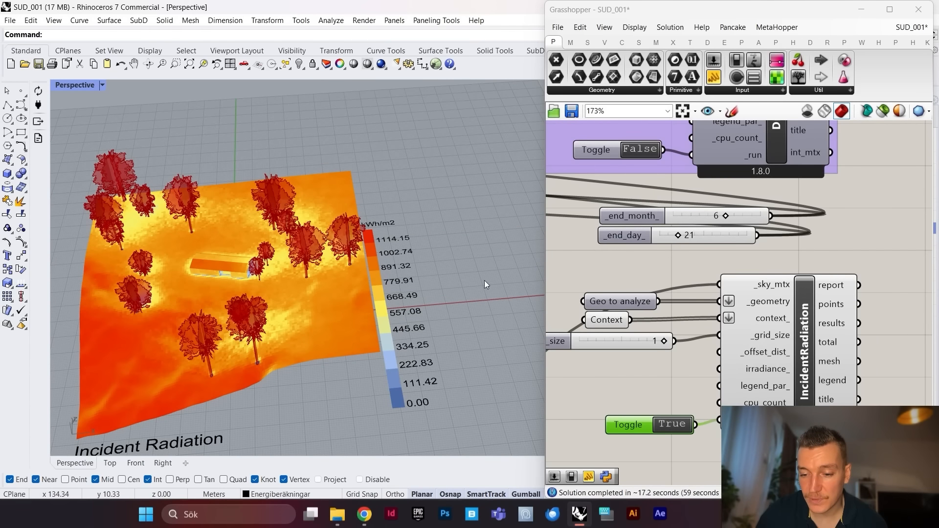
scroll(336, 277, "down", 7)
scroll(279, 279, "up", 8)
right_click_drag(361, 281, 314, 288)
scroll(278, 252, "down", 6)
scroll(293, 222, "up", 6)
scroll(314, 288, "down", 7)
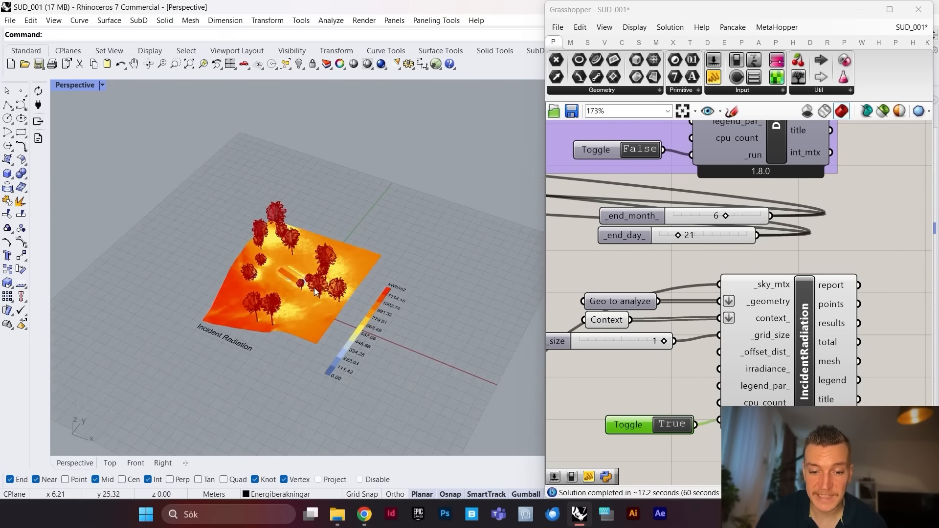
scroll(307, 283, "up", 7)
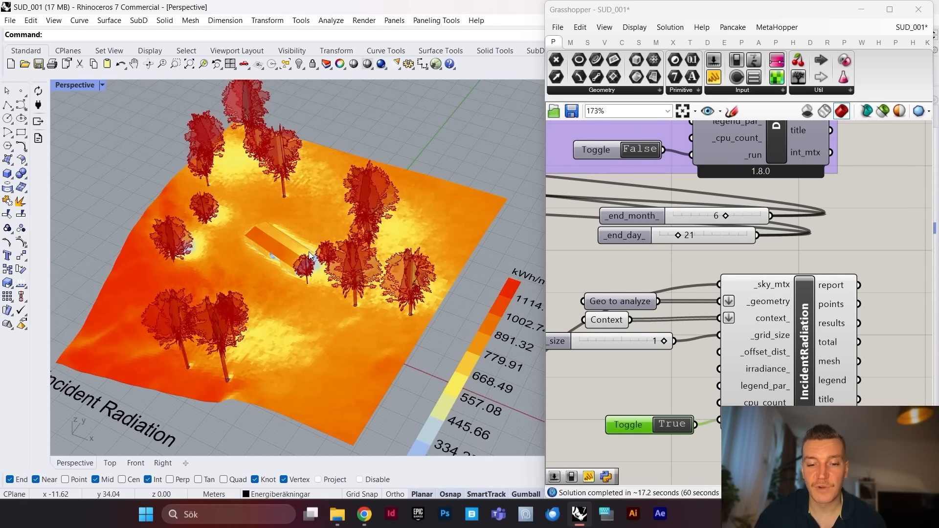
Step: Compare the radiation on the building and its shaded surroundings with that on the open terrain
scroll(310, 251, "down", 6)
scroll(326, 254, "up", 8)
scroll(327, 253, "up", 2)
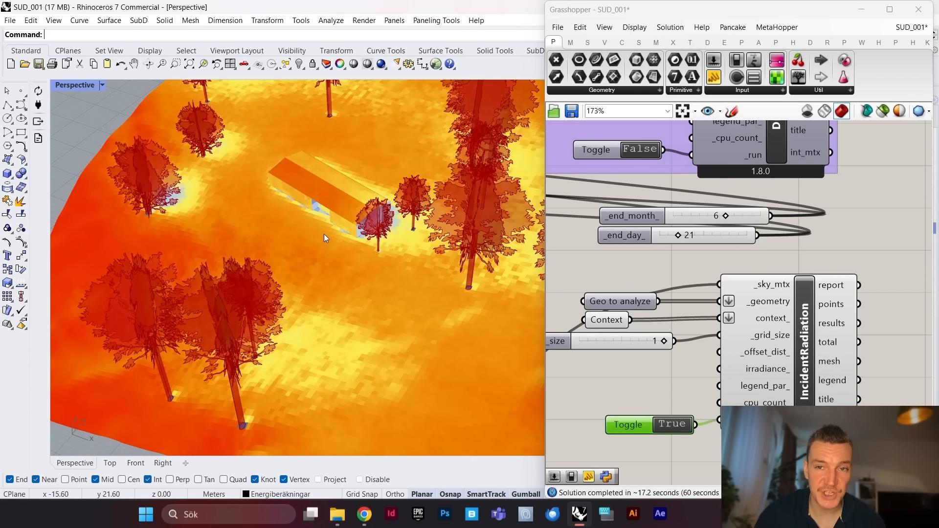
scroll(324, 234, "down", 6)
scroll(320, 246, "up", 4)
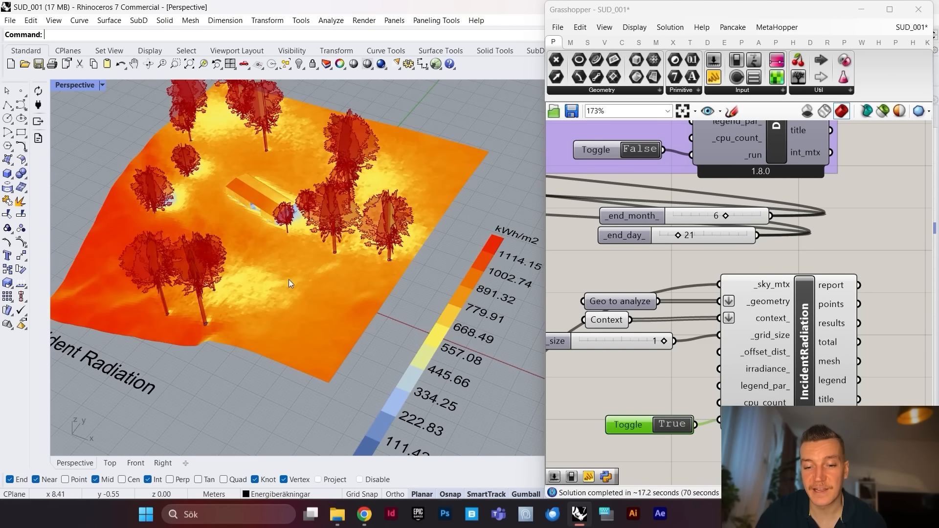
scroll(296, 235, "down", 5)
scroll(297, 230, "up", 6)
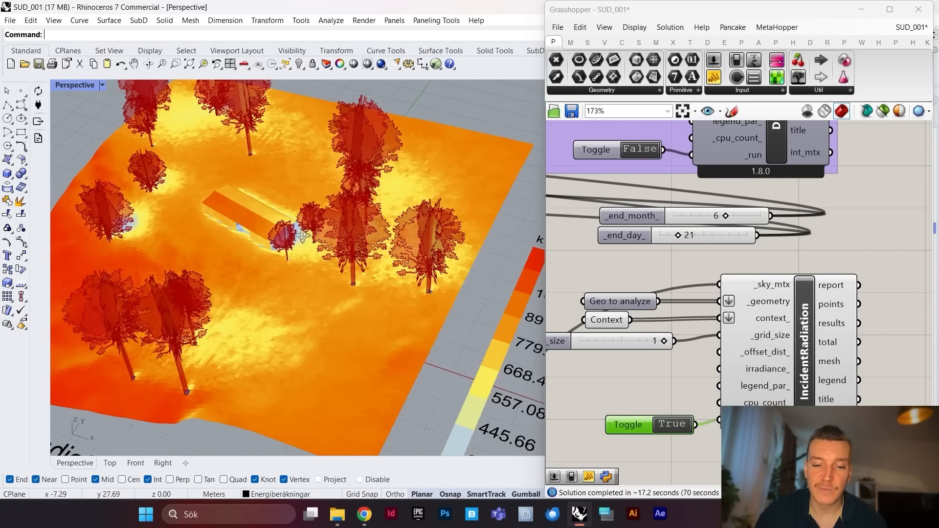
scroll(299, 225, "down", 6)
scroll(294, 223, "up", 3)
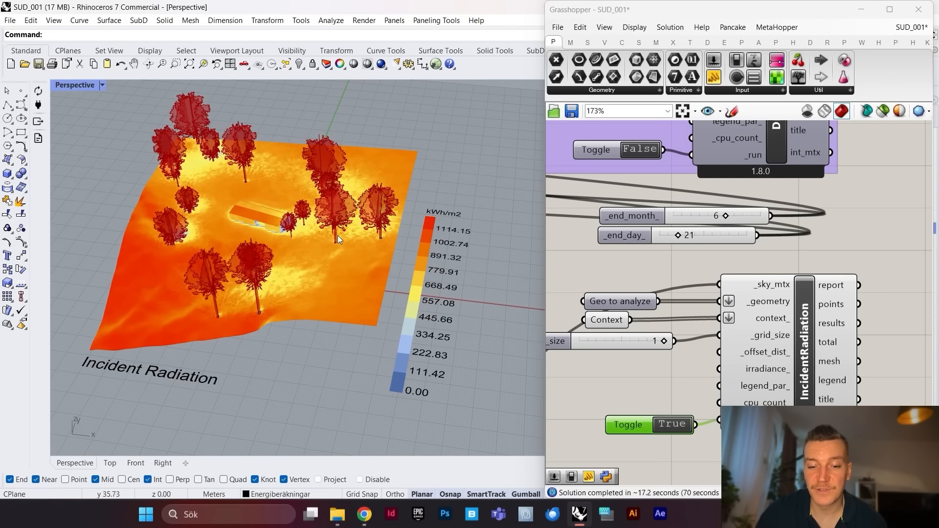
scroll(339, 236, "up", 3)
scroll(324, 241, "down", 5)
scroll(272, 217, "up", 7)
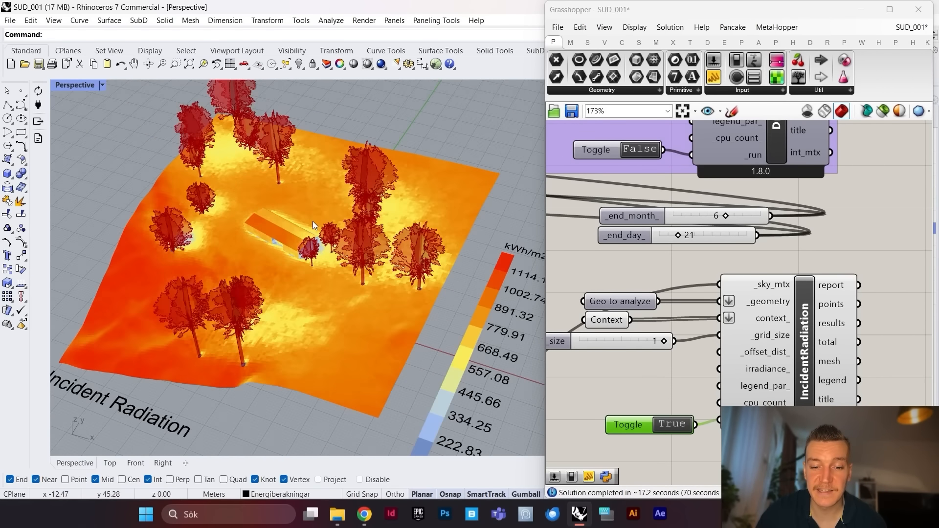
scroll(313, 221, "down", 5)
scroll(342, 230, "up", 7)
scroll(360, 244, "down", 1)
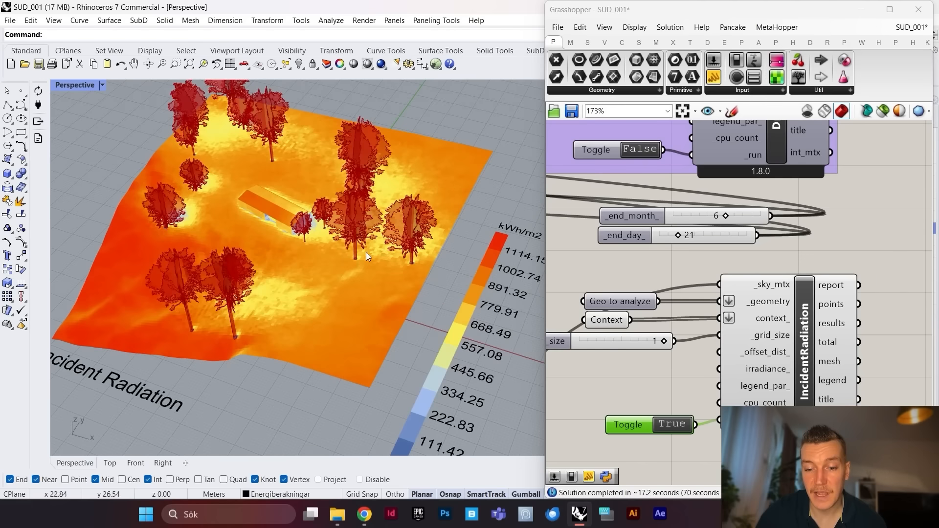
scroll(366, 252, "down", 3)
Step: Group the IncidentRadiation component with its Geo to analyze, Context, _grid_size and Toggle inputs
scroll(784, 284, "down", 2)
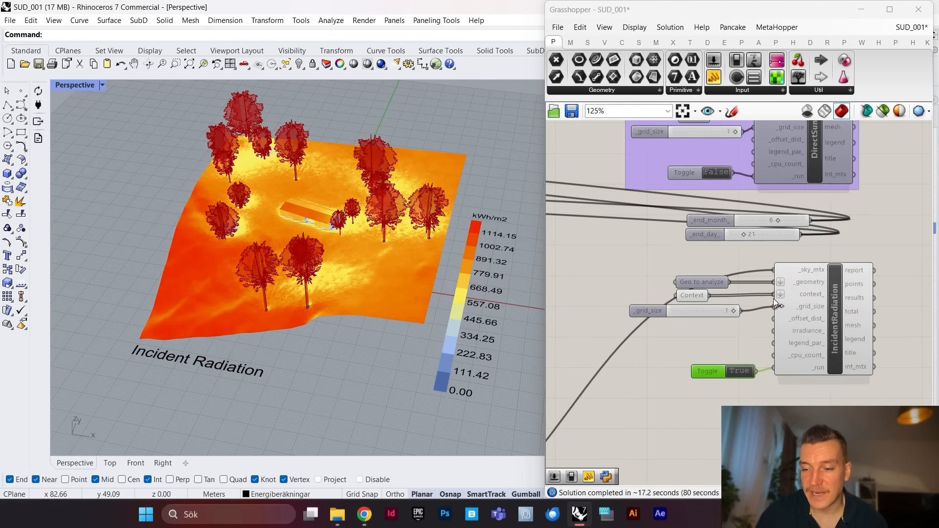
left_click_drag(866, 254, 660, 374)
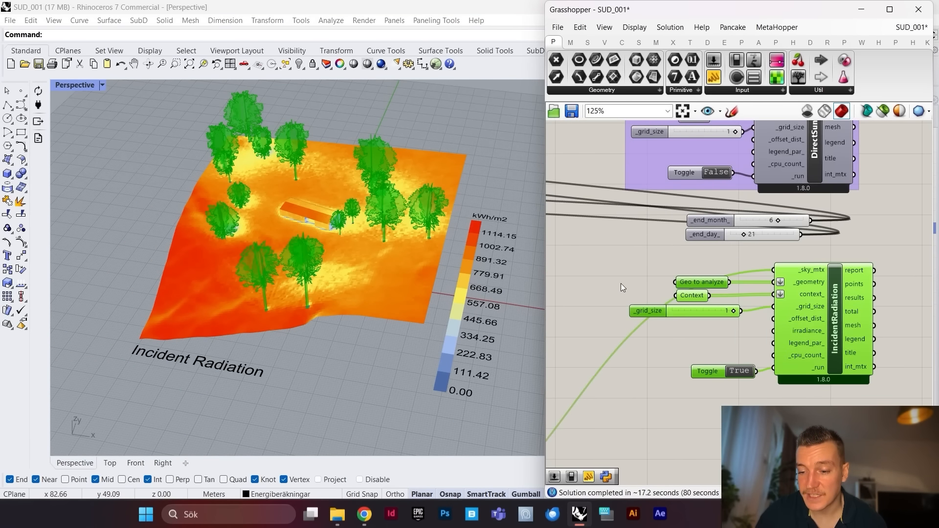
right_click(621, 284)
left_click(660, 372)
scroll(773, 303, "down", 1)
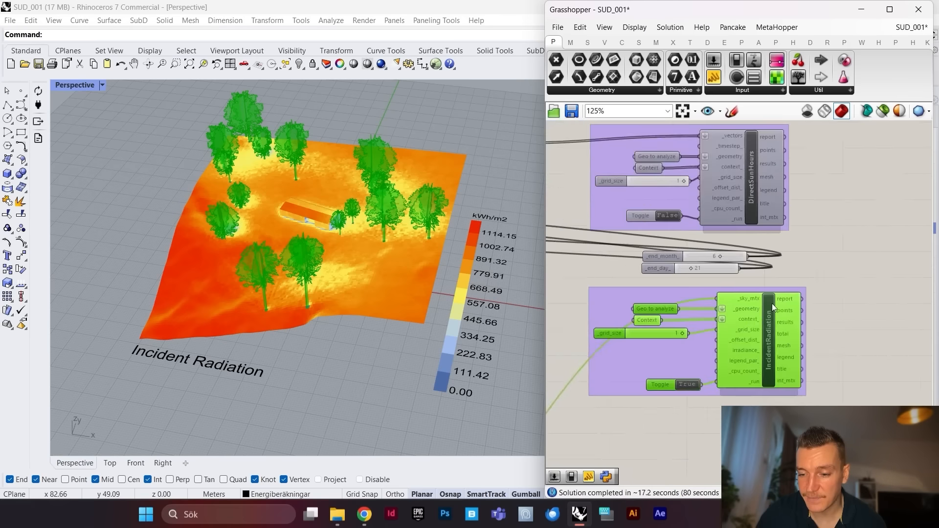
Step: Turn off the preview of the grouped IncidentRadiation components and deselect them
right_click(829, 269)
left_click(877, 293)
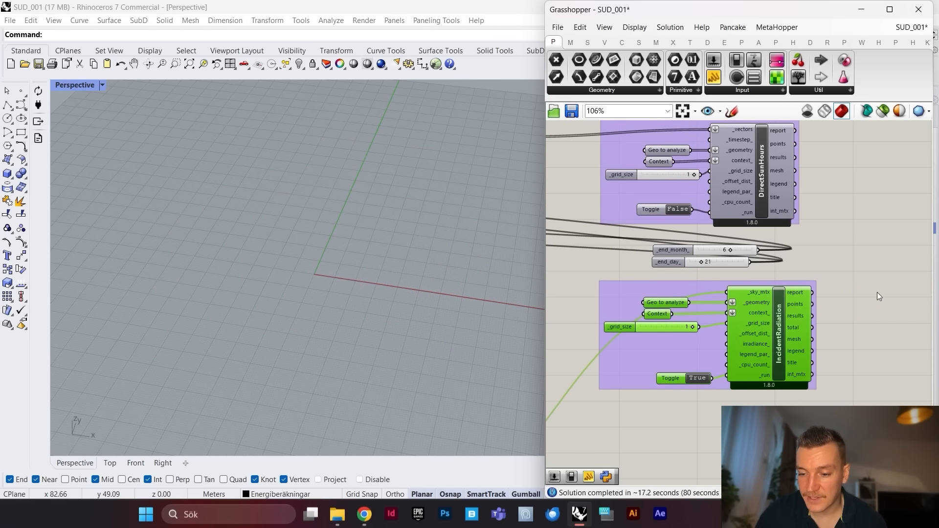
left_click(824, 276)
scroll(685, 305, "up", 1)
scroll(685, 304, "down", 2)
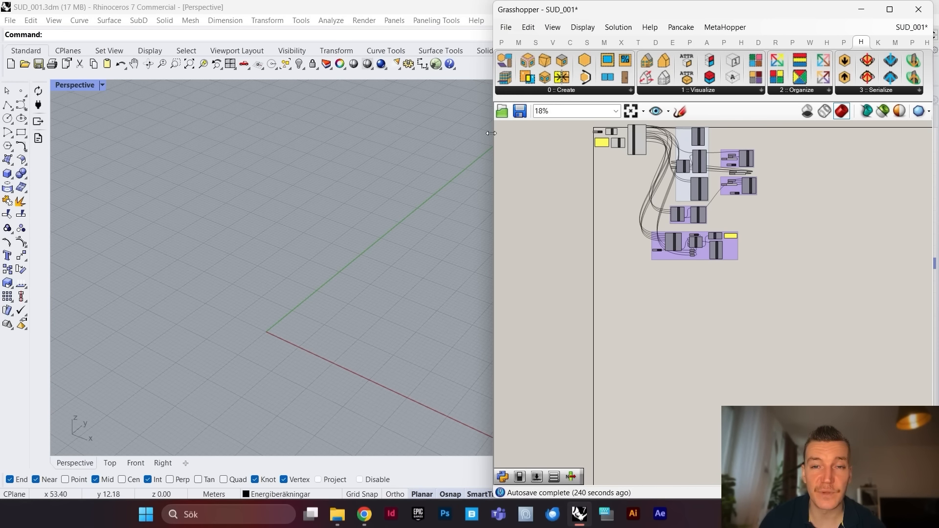
Step: Place an HB Room from Solid component in the empty canvas area below the existing groups
left_click(564, 91)
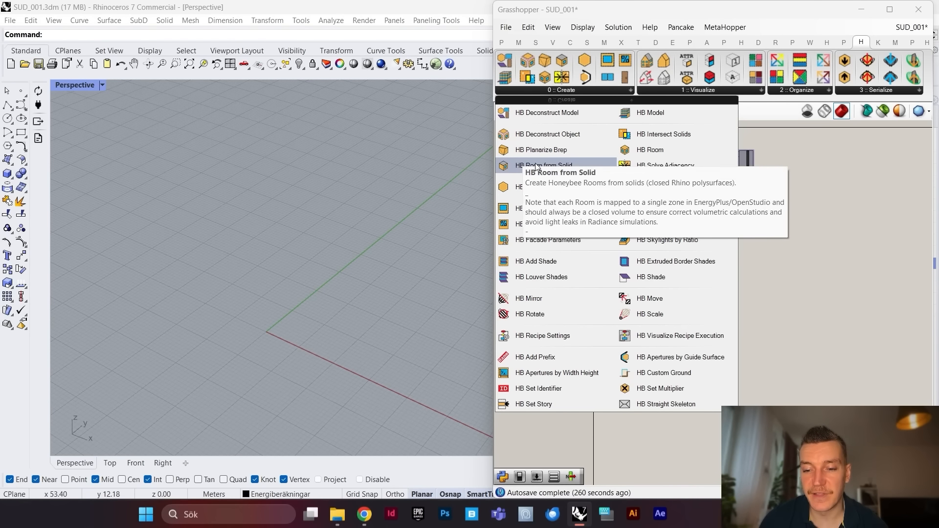
left_click_drag(536, 167, 700, 292)
scroll(727, 281, "up", 8)
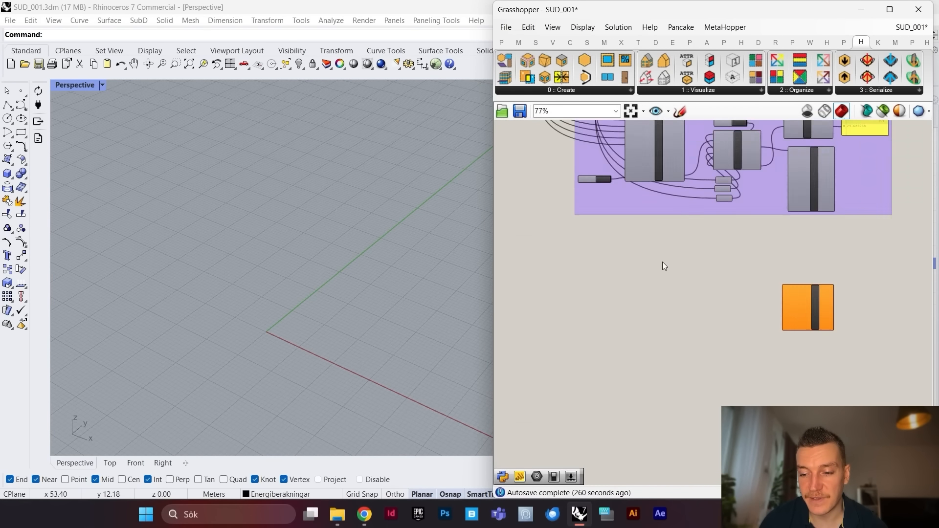
left_click(843, 339)
scroll(773, 284, "down", 4)
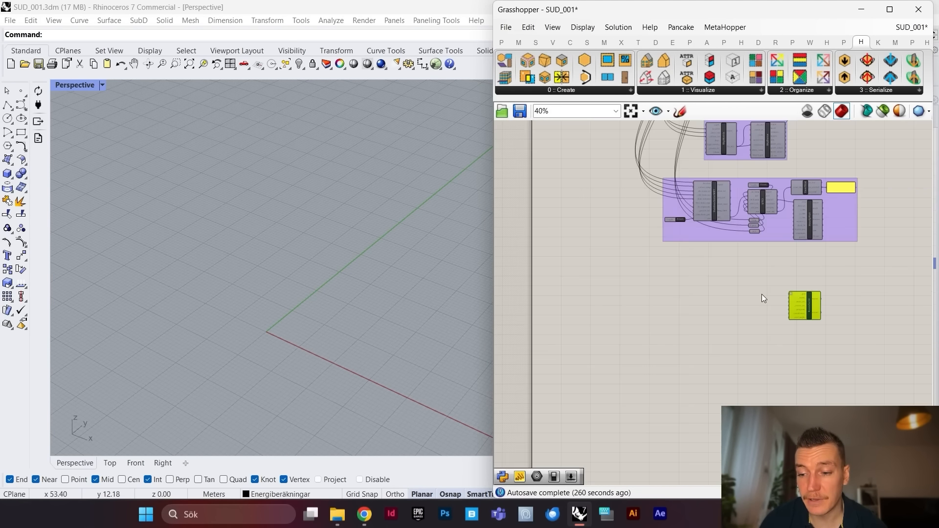
scroll(648, 236, "up", 4)
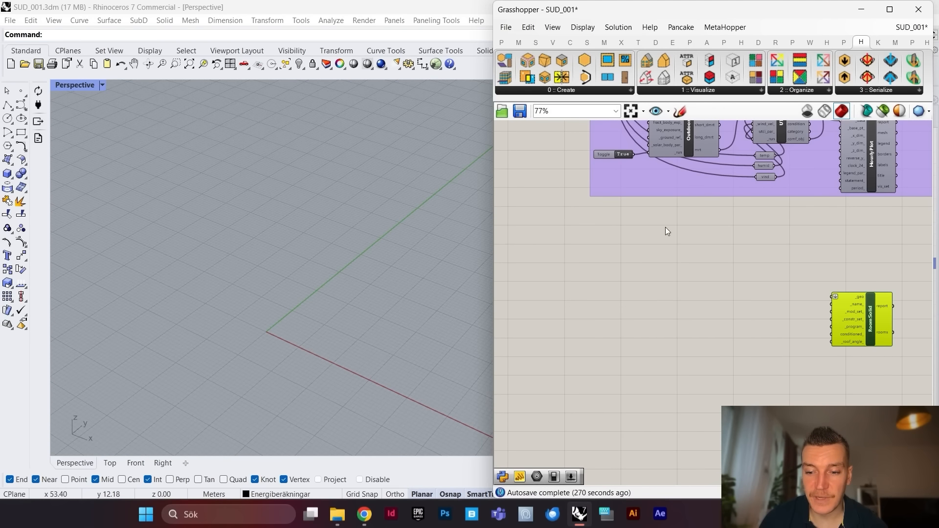
Step: Place a Geometry parameter on the empty canvas below the purple group
scroll(621, 224, "up", 3)
double_click(619, 225)
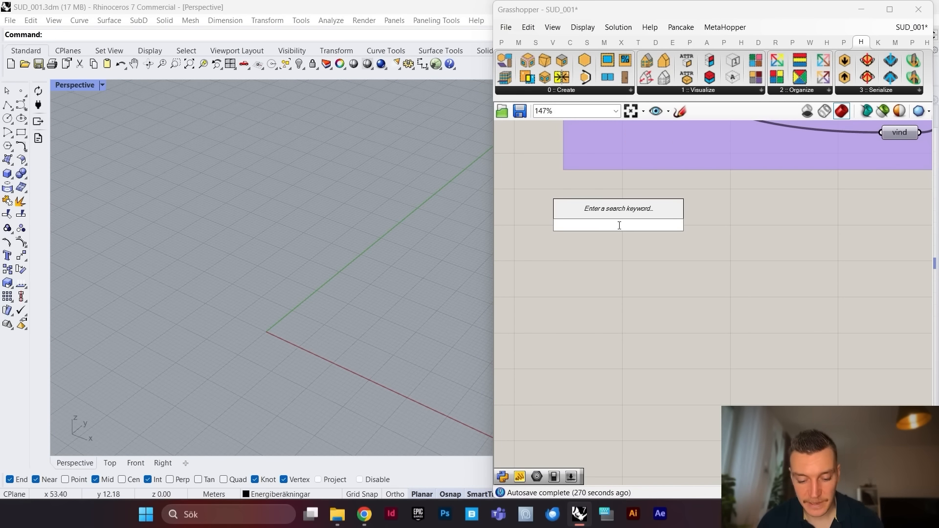
type("geo")
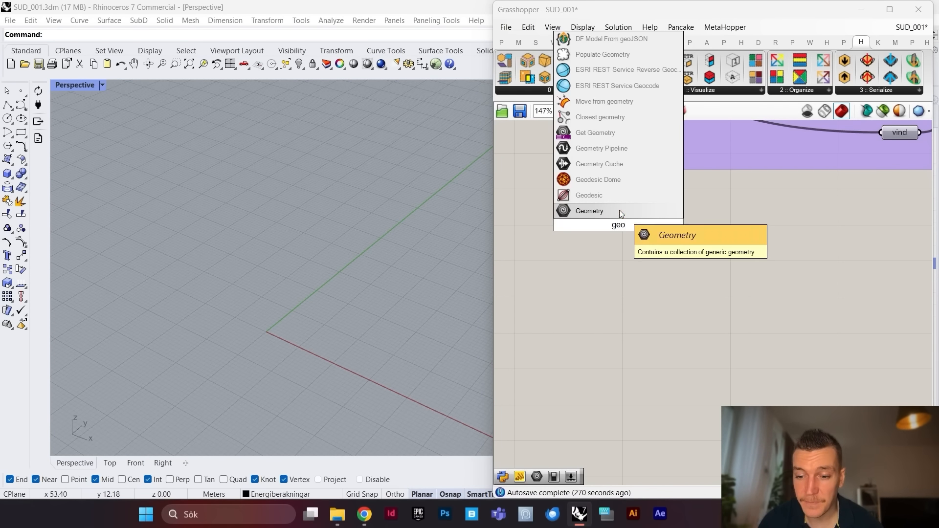
left_click(620, 212)
Step: Switch to Rhino, turn on the Extruded rooms layer and show all hidden objects
double_click(676, 12)
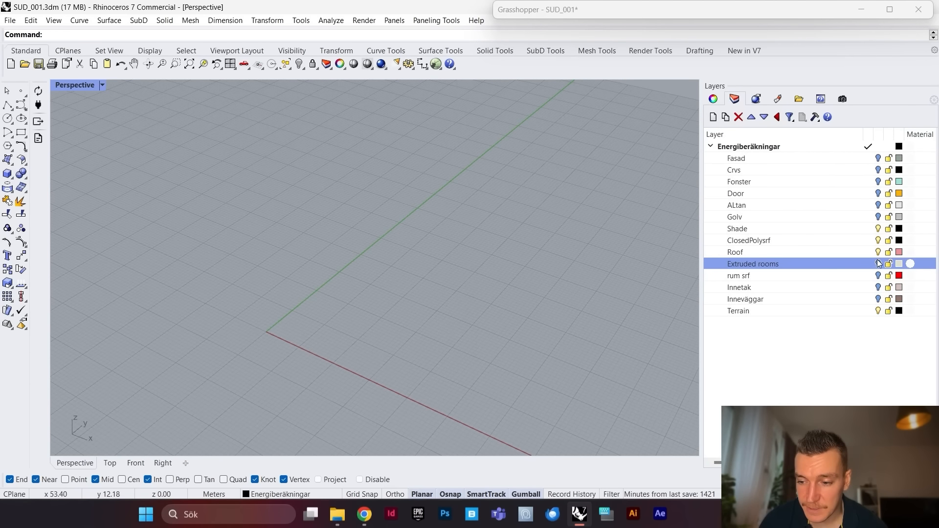
scroll(411, 194, "down", 3)
scroll(419, 211, "up", 2)
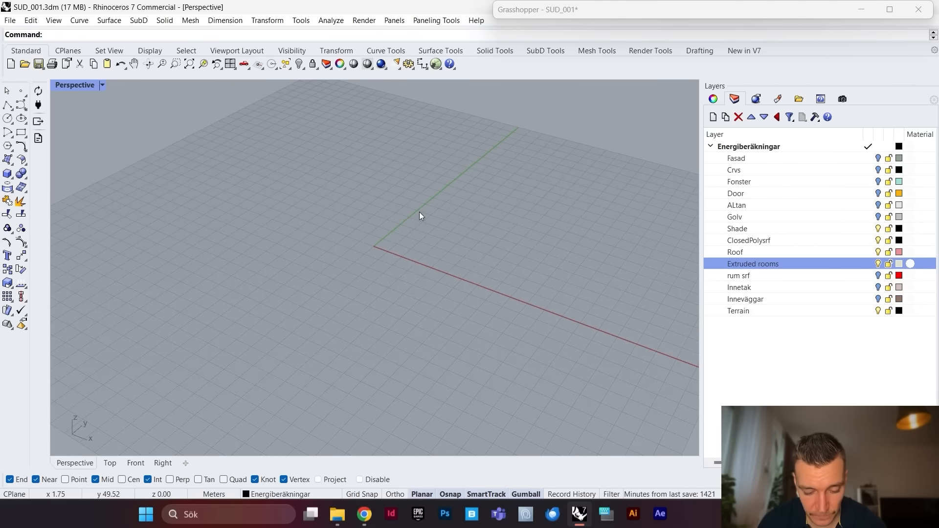
type("Show")
key("Return")
scroll(423, 213, "up", 8)
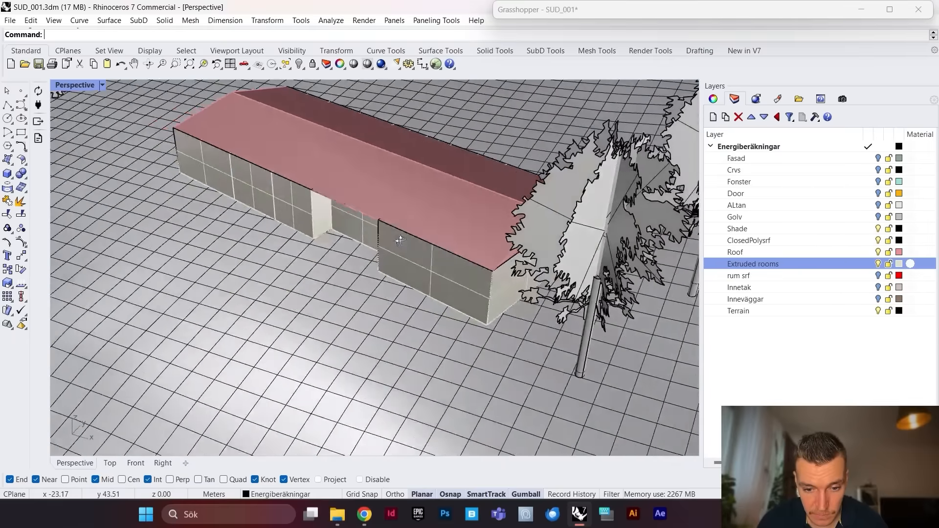
right_click_drag(400, 240, 891, 224)
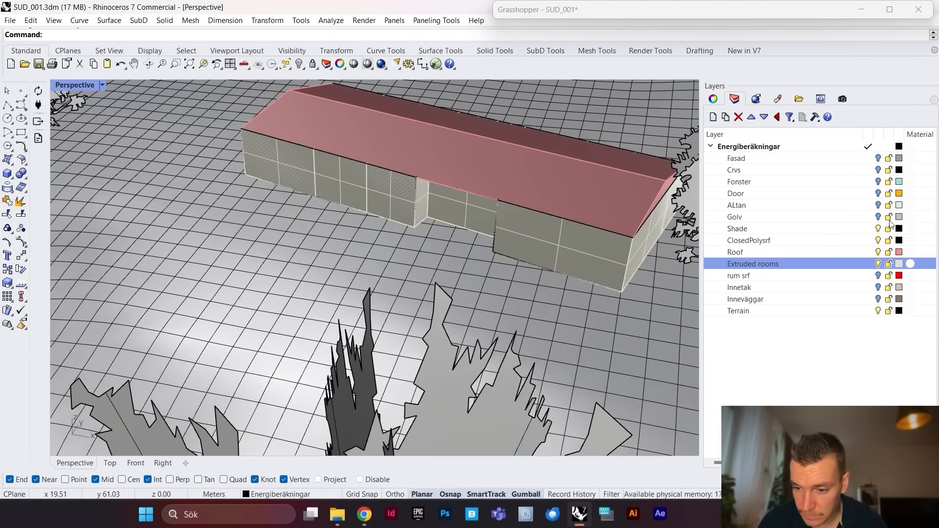
Step: Turn off the Roof, ClosedPolysrf and Shade layers so only the extruded rooms and terrain are displayed
left_click(884, 253)
left_click(878, 252)
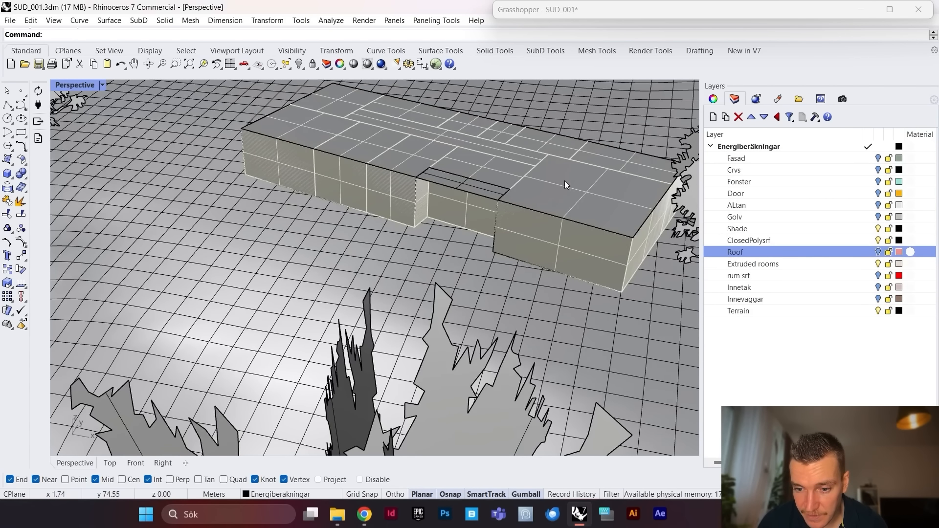
left_click(878, 241)
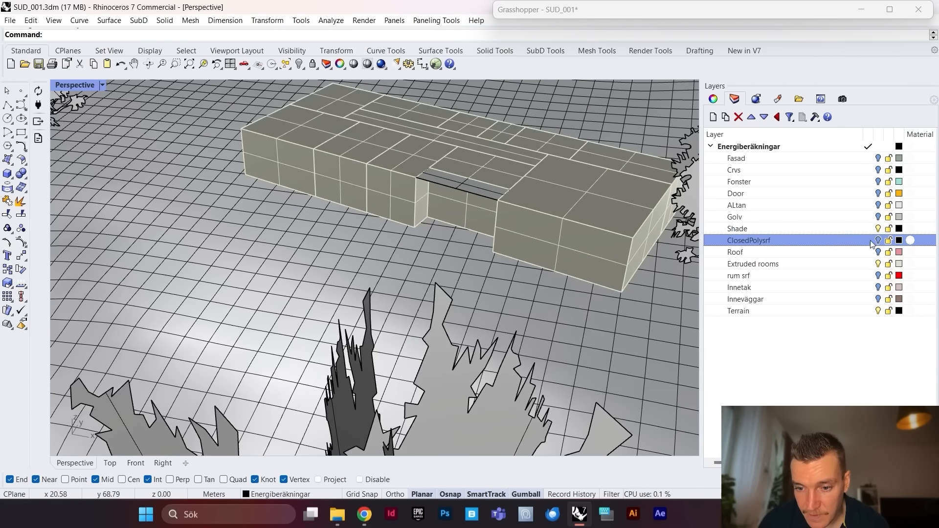
right_click_drag(484, 117, 411, 290)
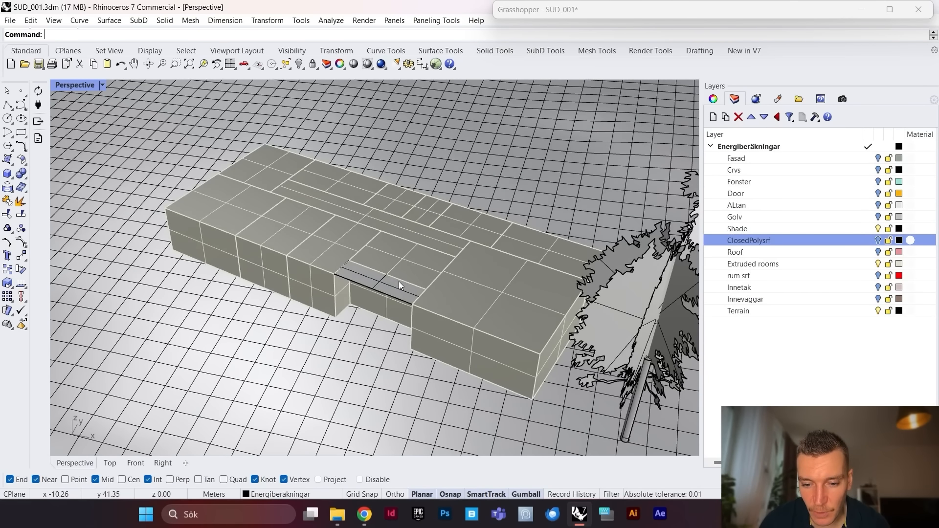
left_click(879, 228)
scroll(475, 229, "down", 5)
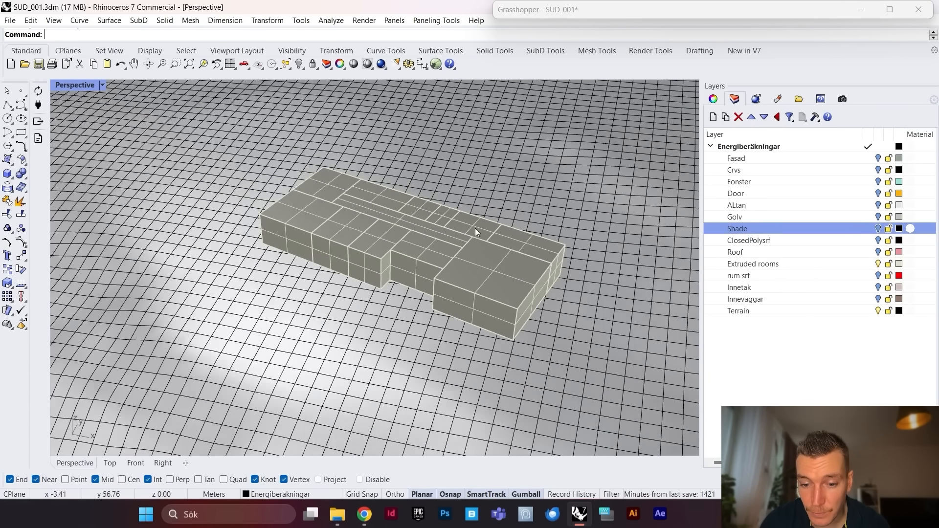
scroll(474, 261, "up", 6)
scroll(497, 279, "up", 2)
scroll(496, 278, "down", 2)
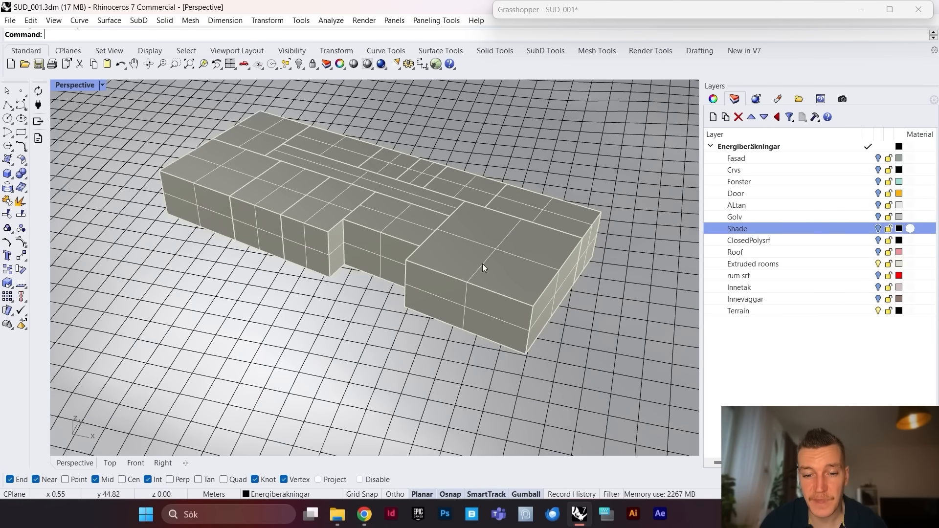
Step: Highlight every object on the Extruded rooms layer to check which geometry it holds
right_click(759, 264)
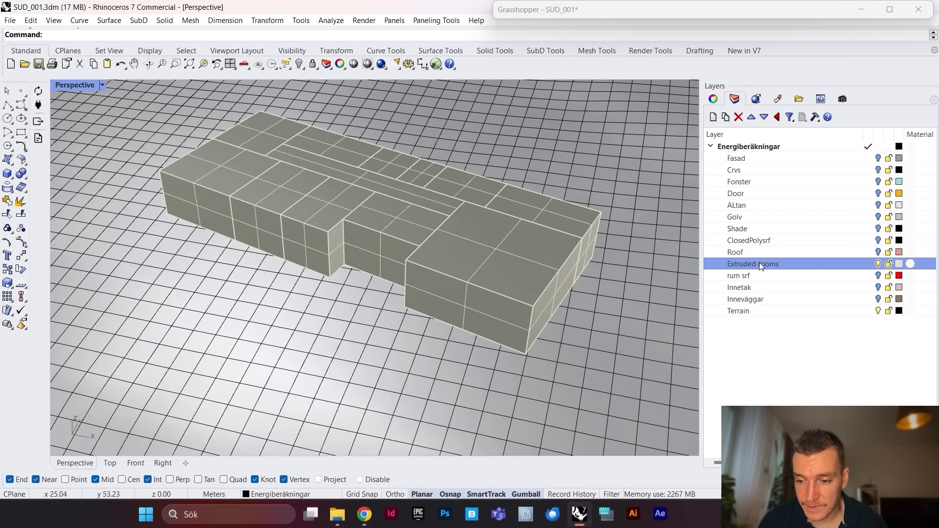
left_click(819, 191)
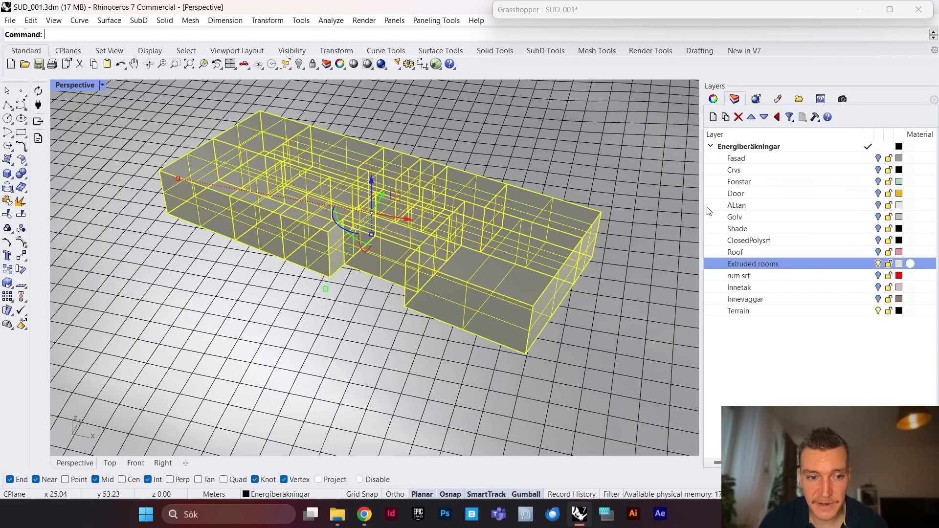
scroll(388, 226, "down", 3)
scroll(399, 241, "up", 3)
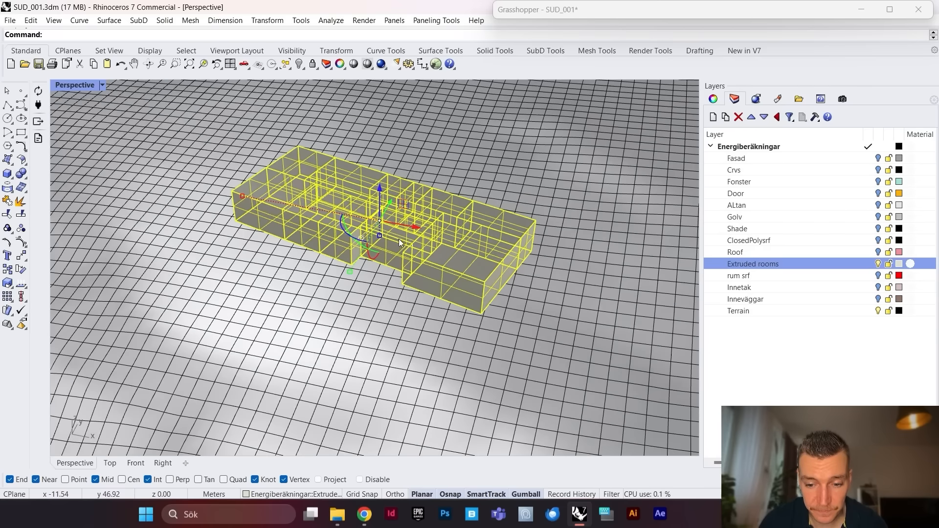
Step: Examine the room solids one by one to check that each room is a separate volume adjoining its neighbours
left_click(470, 252)
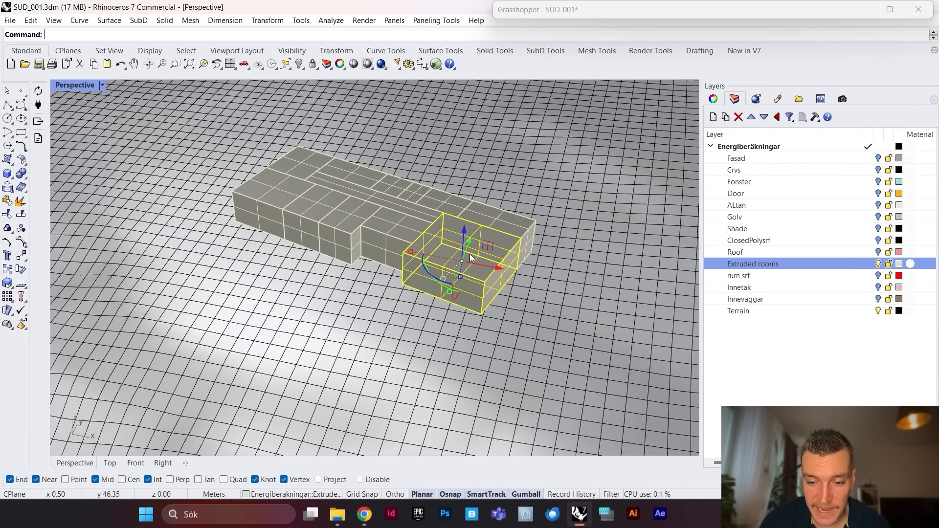
left_click(466, 220)
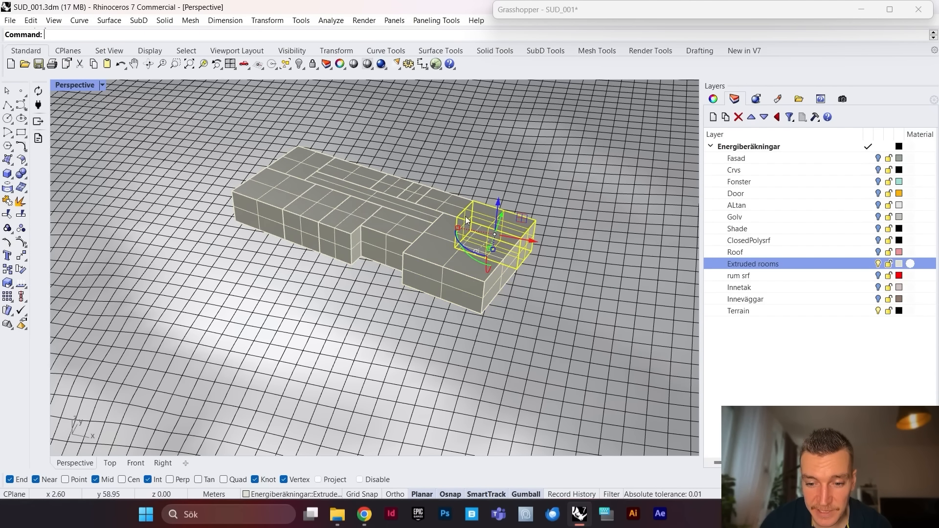
left_click(407, 204)
left_click(442, 231)
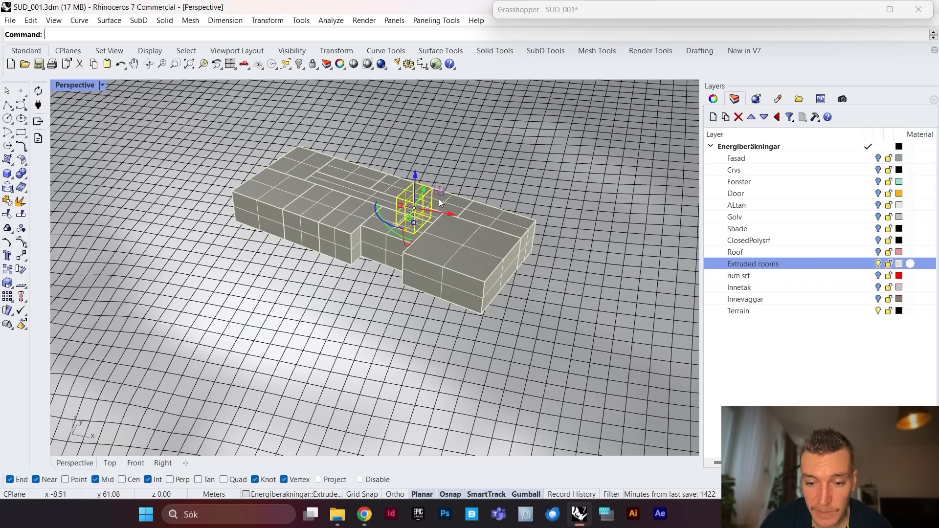
left_click(442, 203)
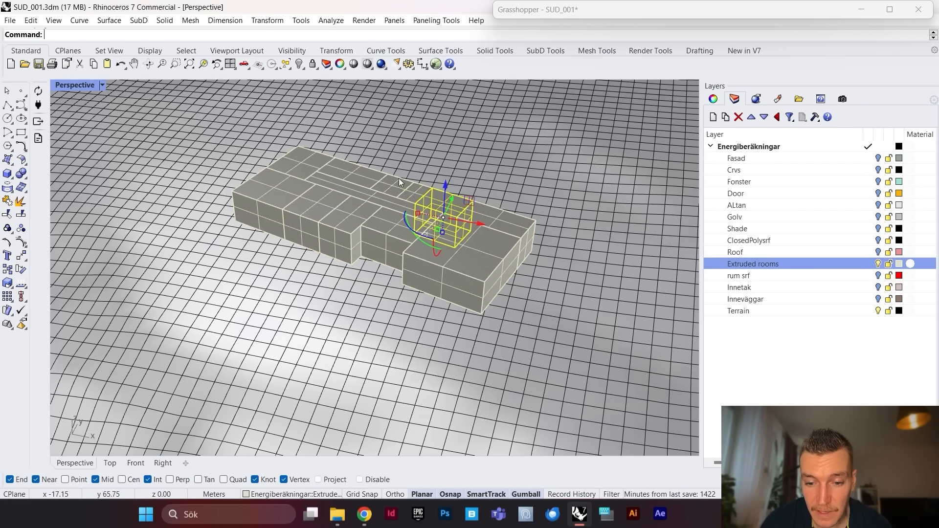
left_click(392, 179)
left_click(348, 163)
left_click(312, 160)
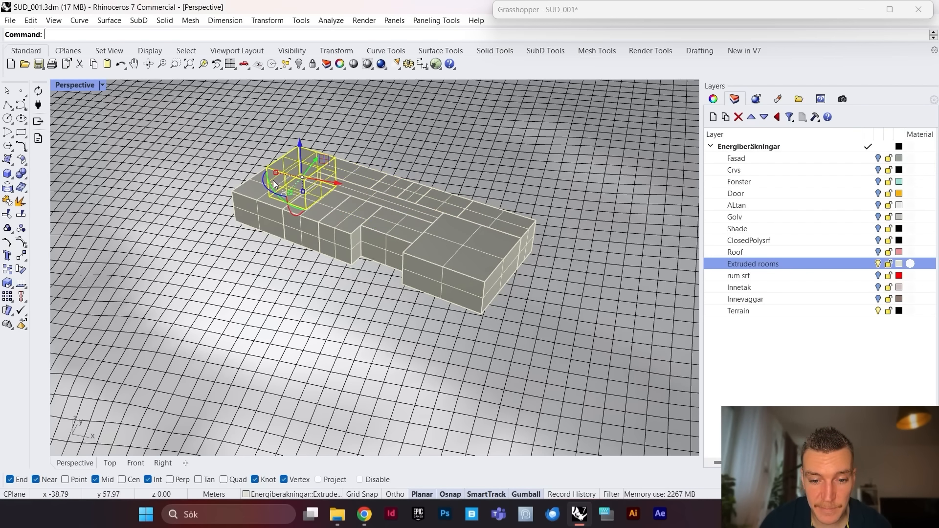
left_click(288, 200)
left_click(329, 196)
left_click(366, 212)
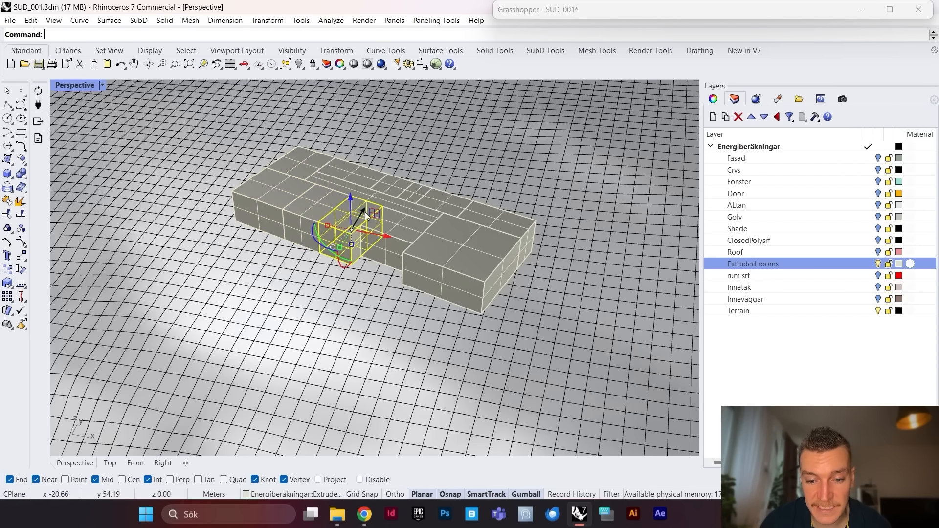
left_click(407, 227)
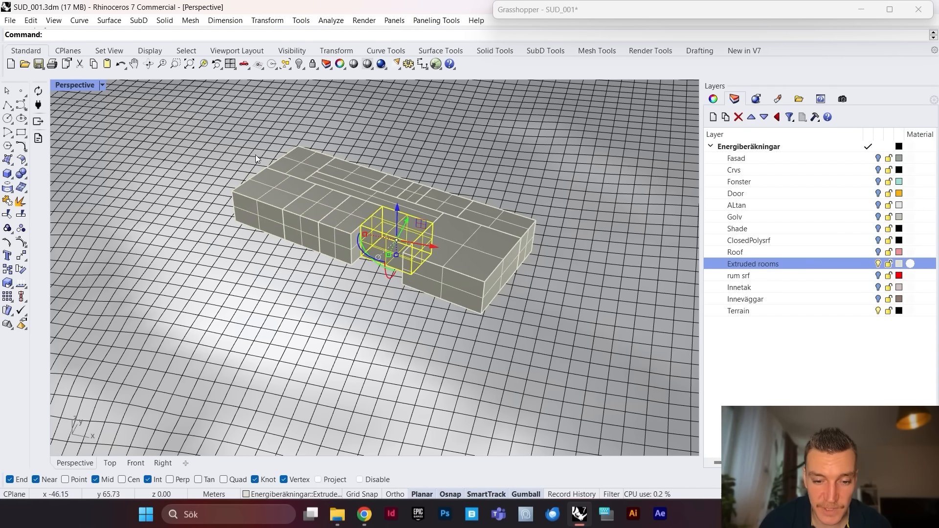
scroll(259, 176, "up", 2)
scroll(255, 220, "up", 4)
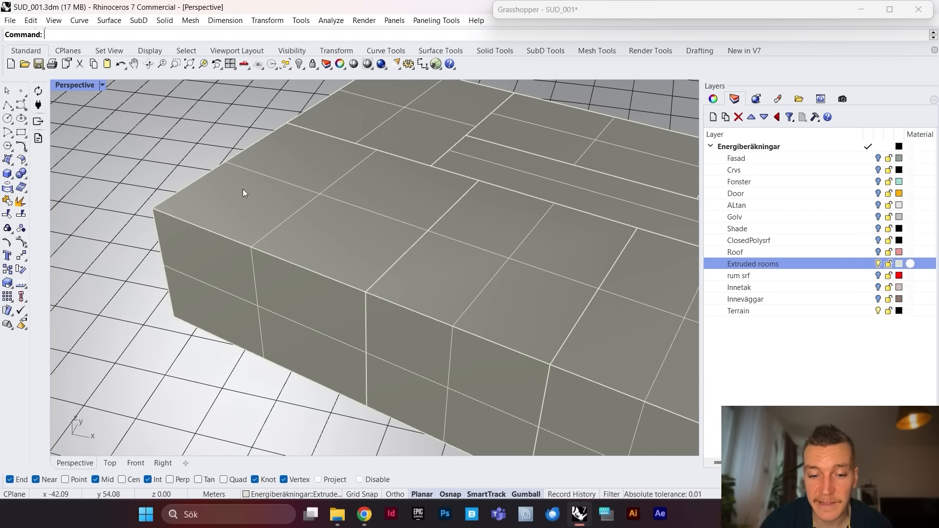
scroll(243, 191, "down", 5)
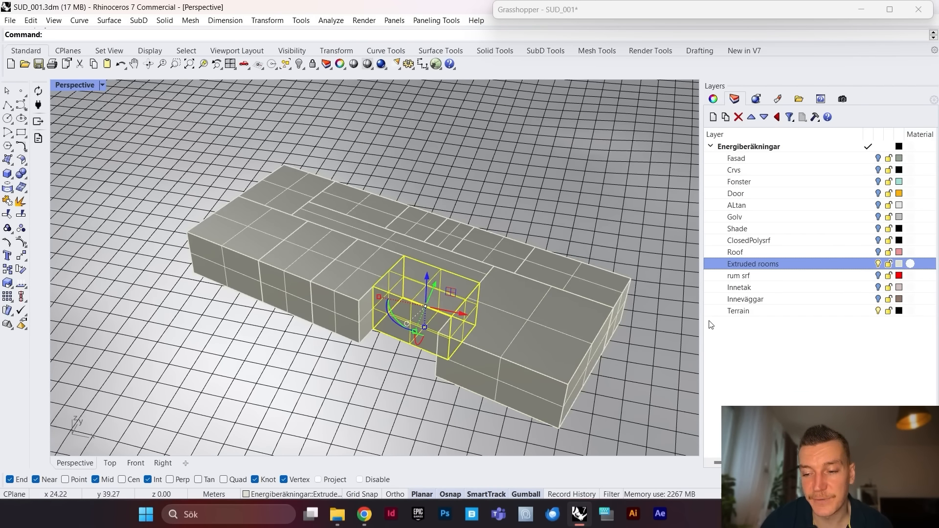
Step: Select all solids on the Extruded rooms layer and assign them as multiple geometries to the Geo parameter in Grasshopper
right_click(756, 271)
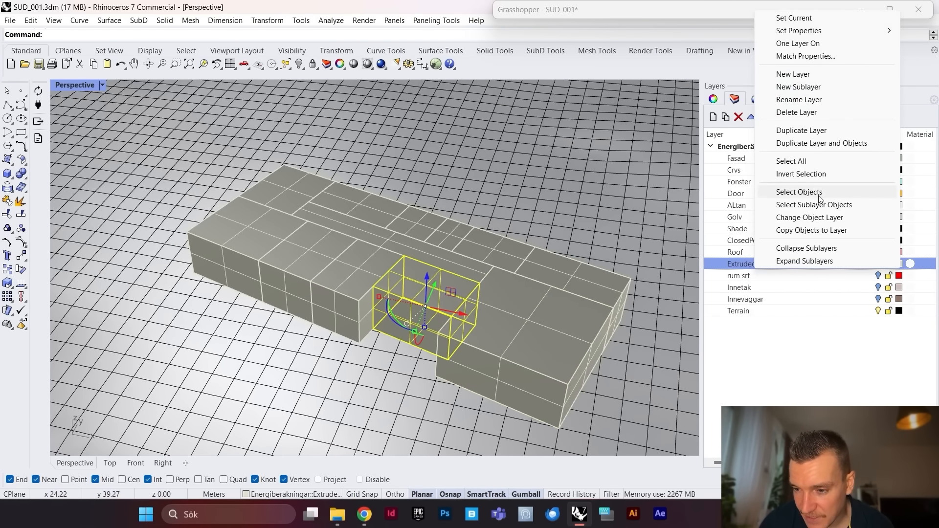
left_click(792, 192)
left_click(554, 16)
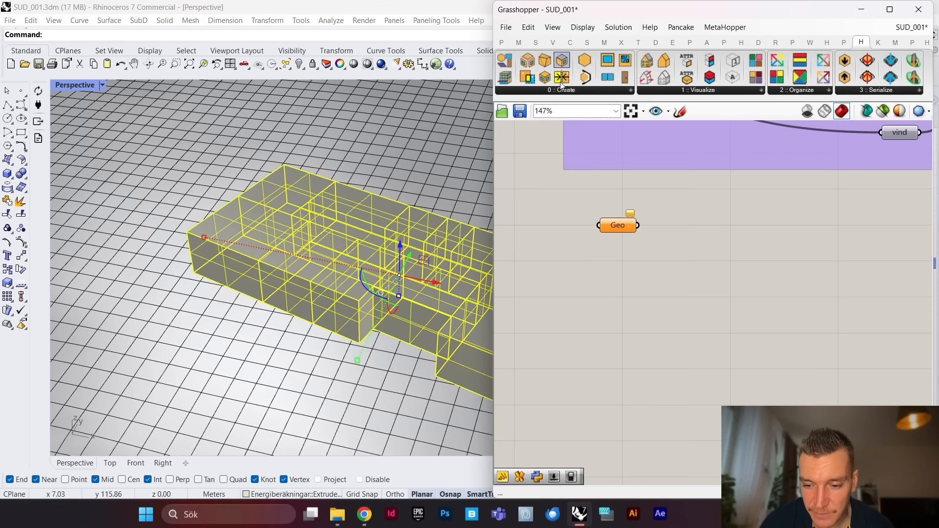
right_click(622, 228)
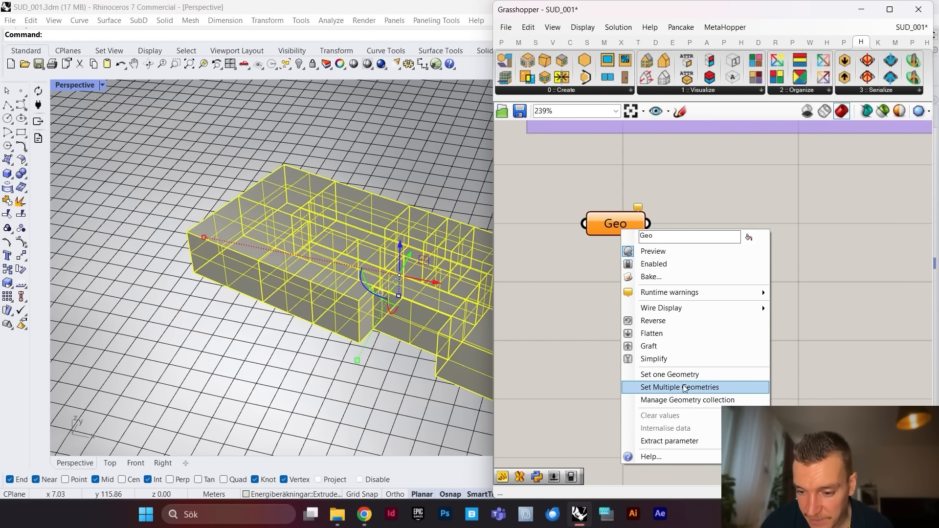
left_click(707, 387)
left_click_drag(613, 229, 620, 251)
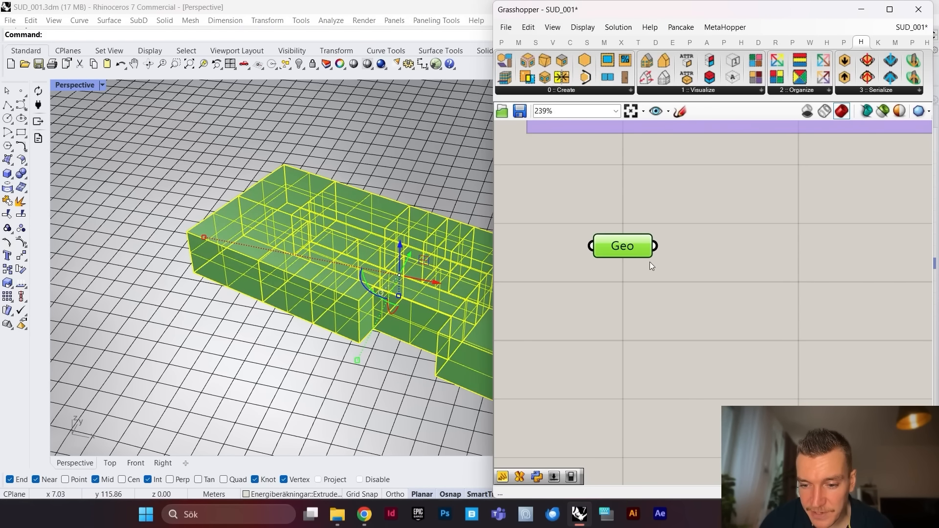
Step: Rename the Geo parameter as Extruded rooms
right_click(627, 250)
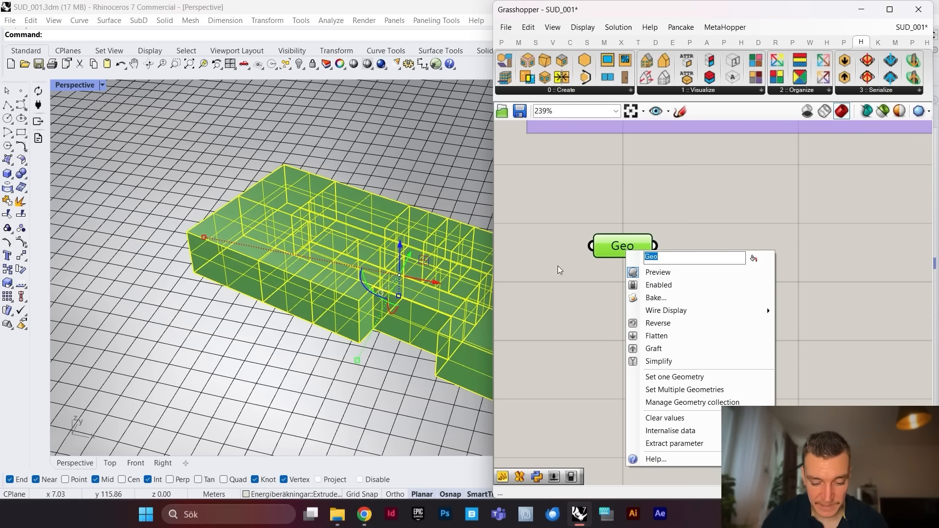
type("Extruded roo")
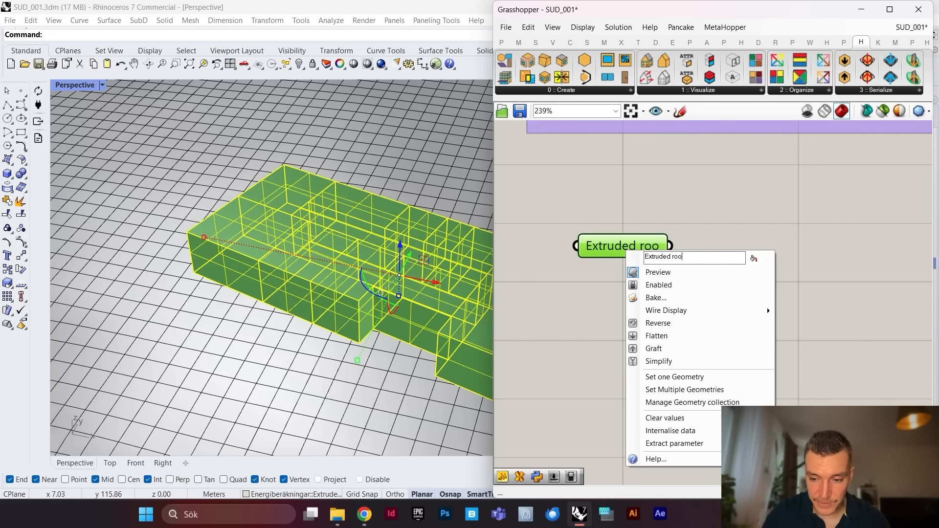
type("ms")
key("Return")
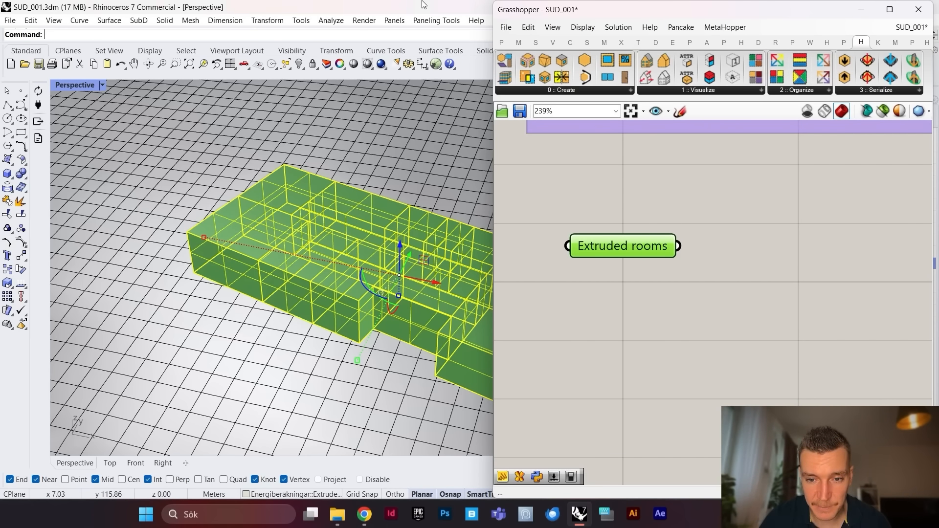
Step: Hide the selected room solids in Rhino and inspect the Grasshopper preview of the rooms
key("Return")
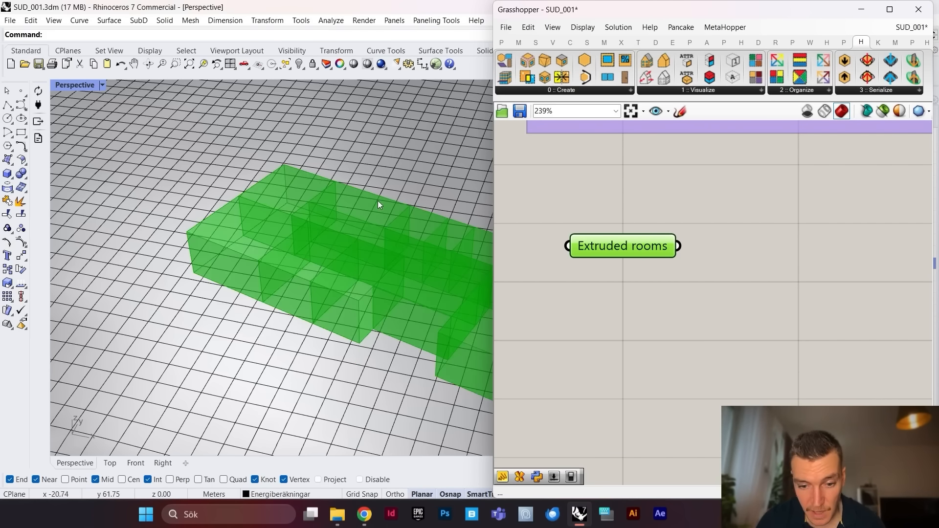
scroll(275, 201, "down", 5)
scroll(424, 264, "up", 5)
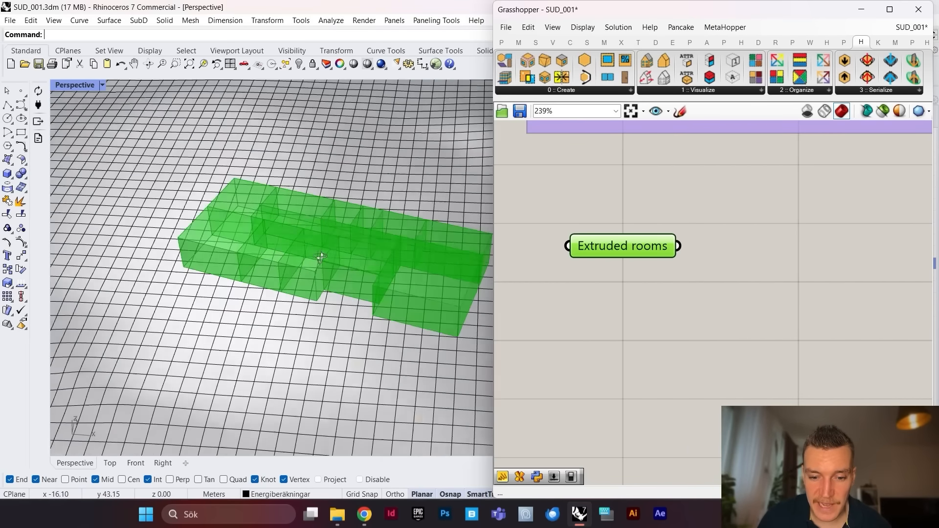
scroll(658, 236, "down", 4)
scroll(657, 238, "up", 4)
Step: Add an HB Intersect Solids component beside the Extruded rooms parameter on the Grasshopper canvas
double_click(741, 226)
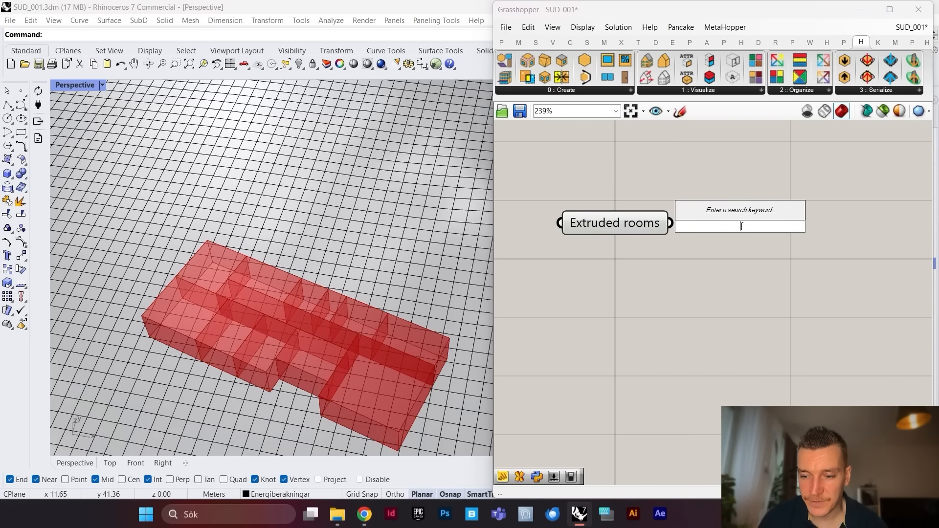
type("solve in")
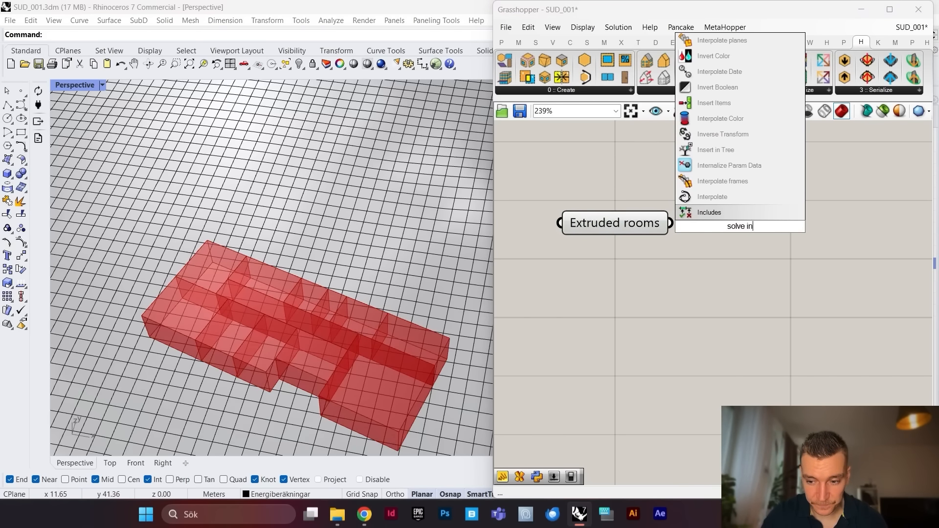
type("terse")
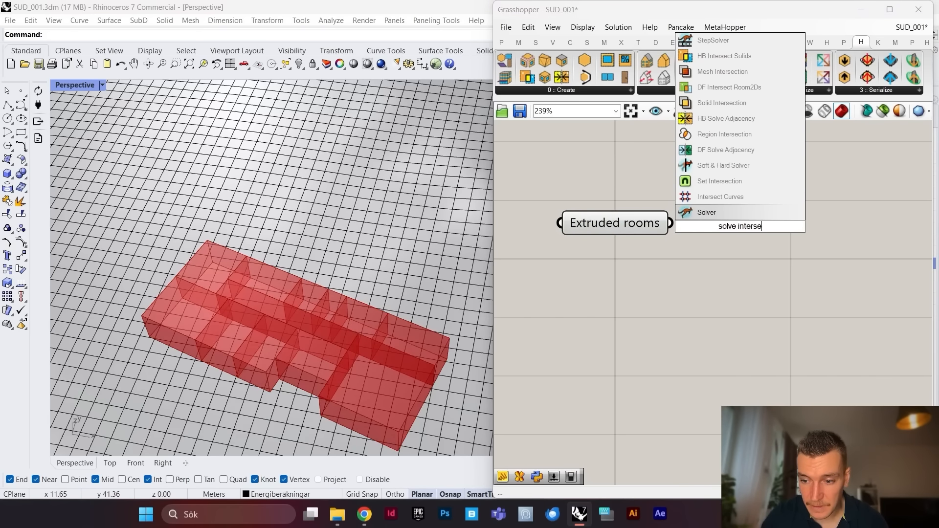
left_click(740, 59)
left_click_drag(743, 233, 793, 234)
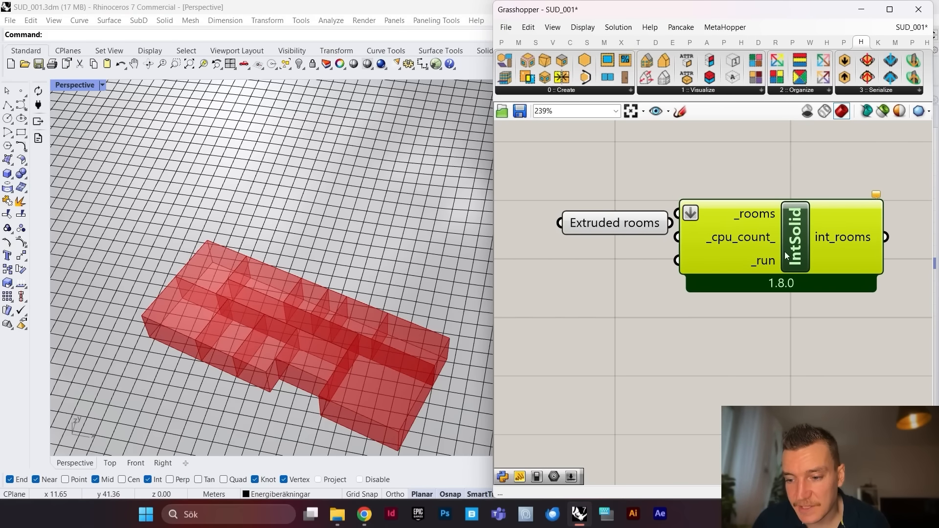
Step: Connect the Extruded rooms parameter to the _rooms input of the solid intersection component
scroll(712, 252, "down", 2)
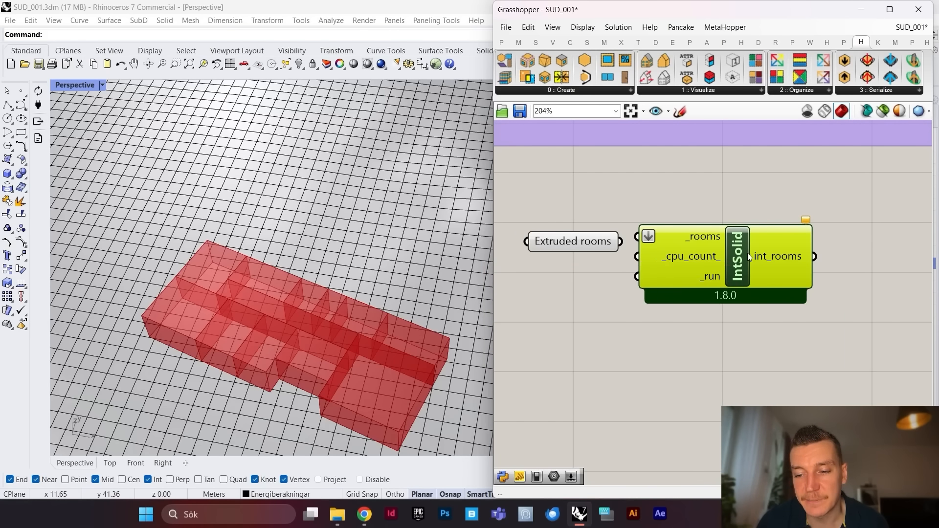
scroll(657, 284, "down", 3)
scroll(631, 234, "up", 5)
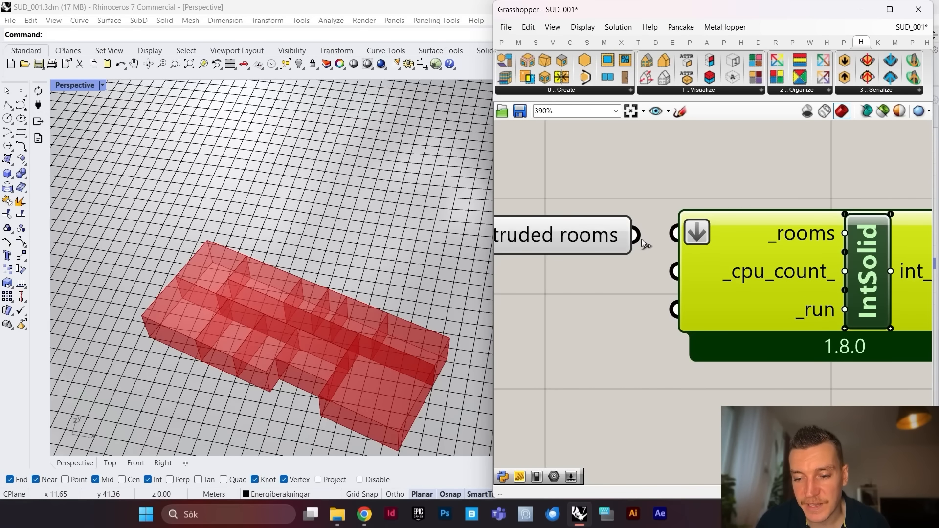
scroll(658, 240, "down", 3)
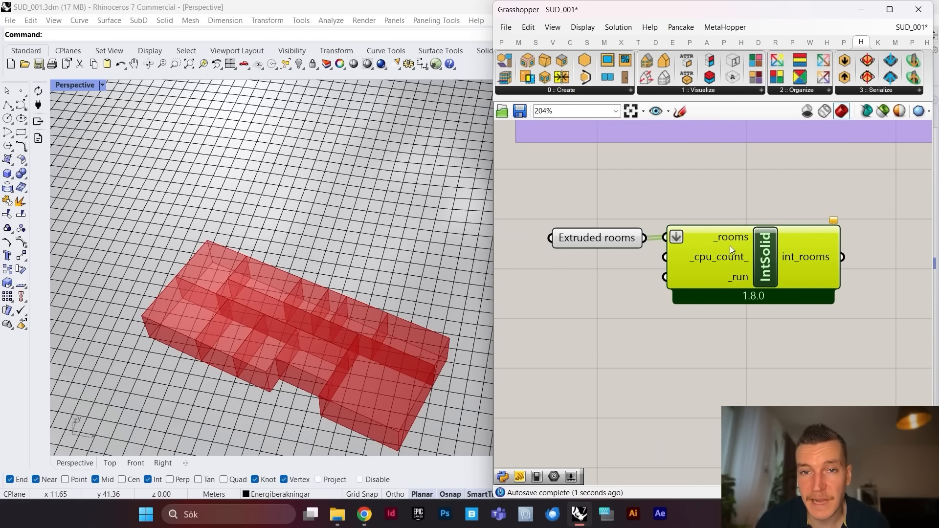
left_click(612, 240)
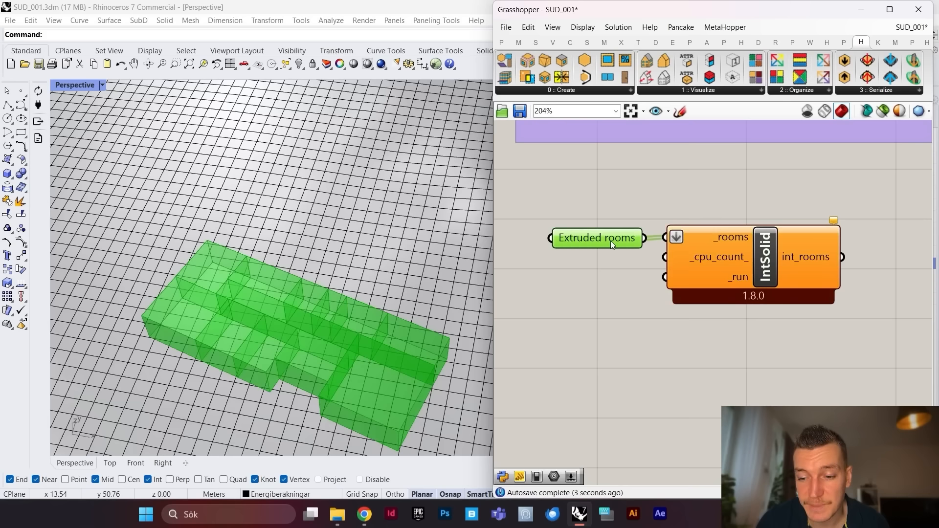
scroll(597, 235, "down", 3)
scroll(681, 244, "up", 3)
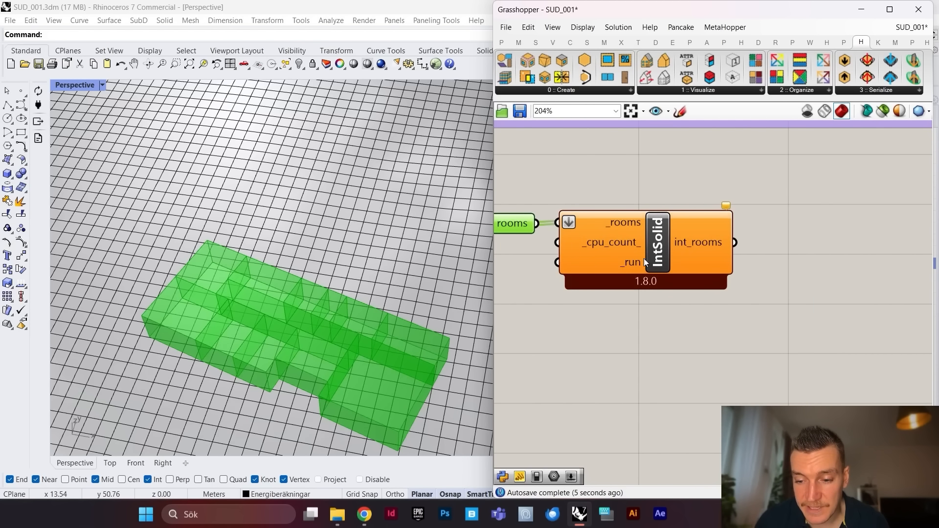
double_click(656, 316)
type("boo")
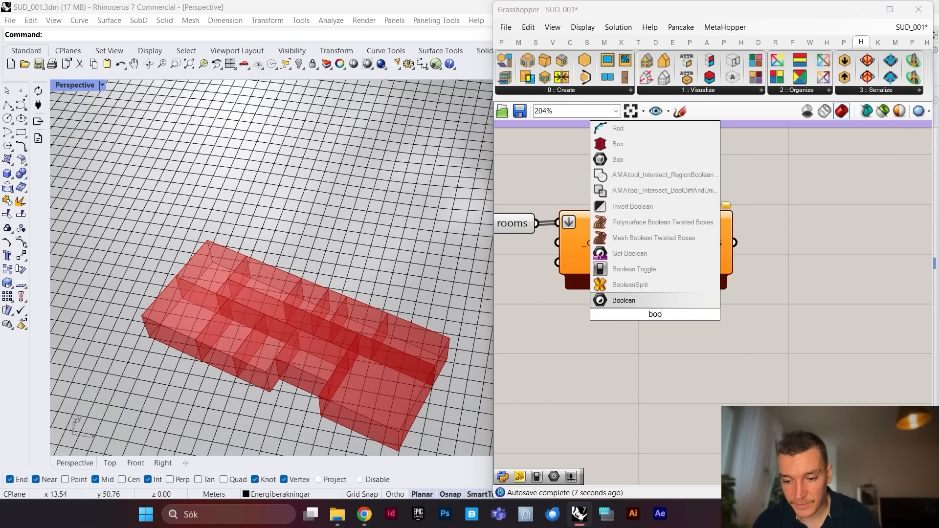
key("Return")
scroll(746, 278, "down", 2)
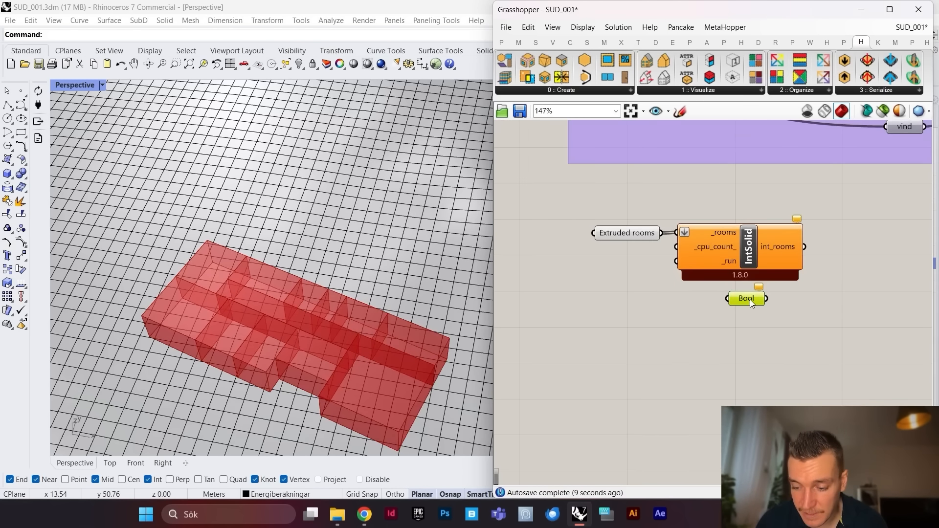
Step: Add a Boolean Toggle, connect it to the _run input of the solid intersection component and set it to True
double_click(750, 299)
type("bo")
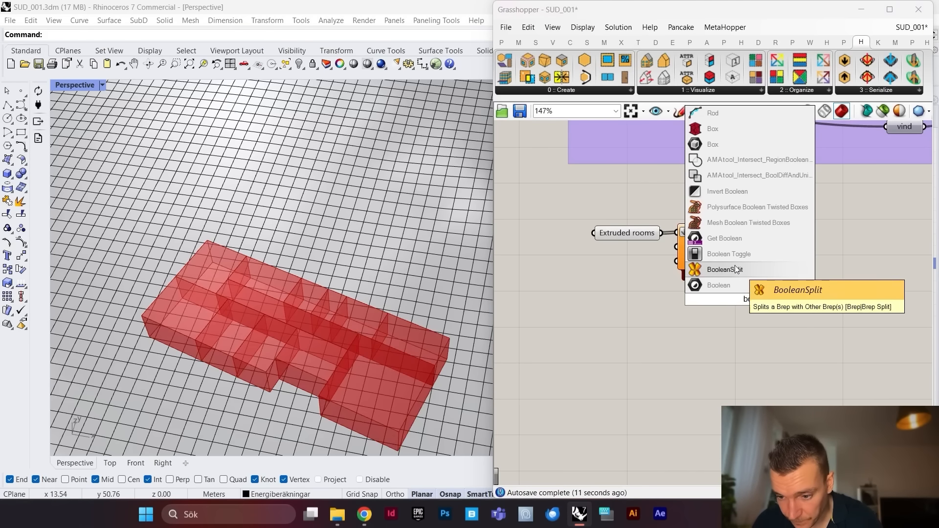
left_click(729, 255)
left_click_drag(731, 303, 703, 268)
scroll(641, 277, "up", 4)
double_click(603, 276)
scroll(613, 225, "down", 5)
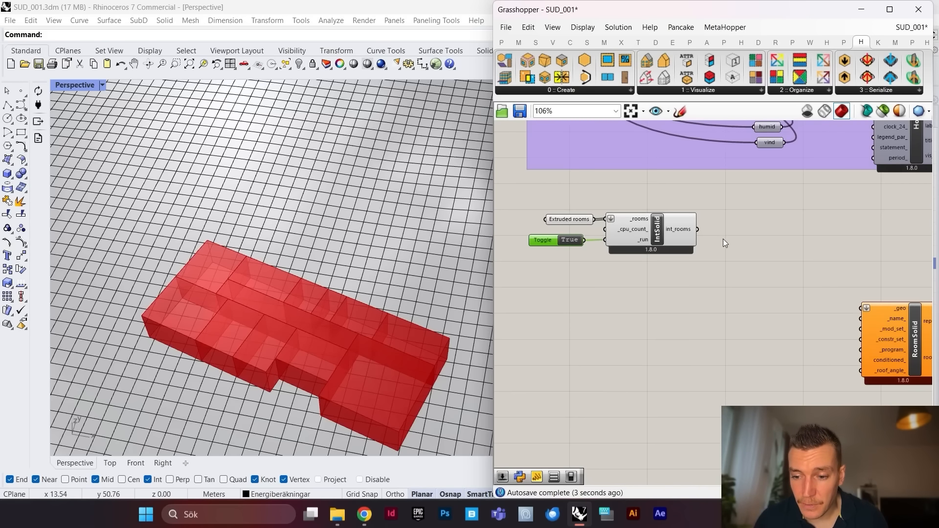
Step: Move the RoomSolid component closer to the solid intersection component
scroll(724, 239, "up", 3)
scroll(726, 250, "down", 3)
scroll(695, 264, "up", 2)
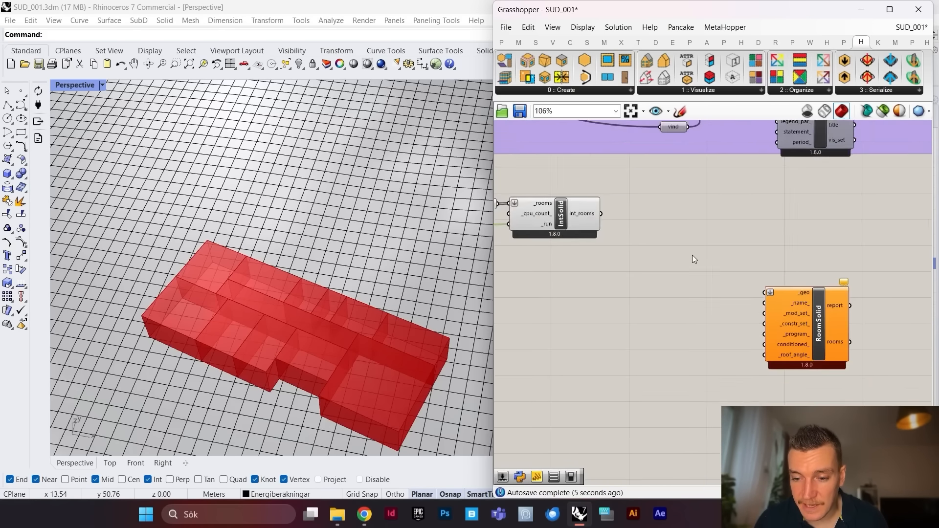
scroll(675, 248, "up", 2)
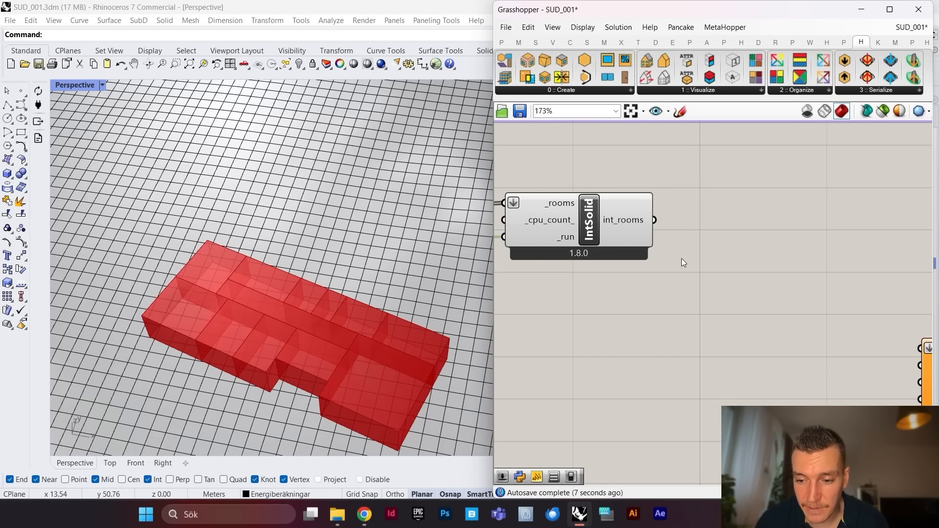
scroll(669, 278, "down", 3)
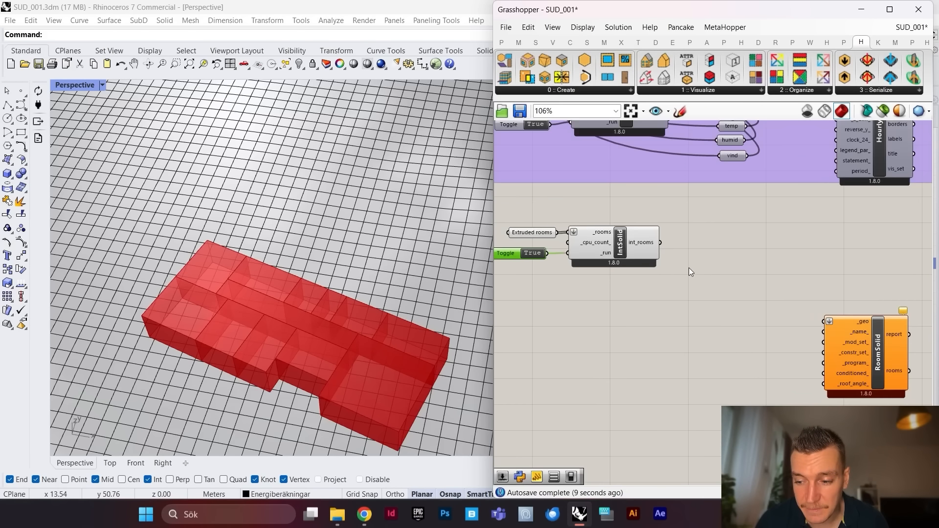
scroll(689, 268, "up", 2)
scroll(724, 289, "down", 3)
left_click_drag(860, 365, 823, 351)
scroll(752, 306, "up", 2)
scroll(823, 350, "down", 3)
scroll(751, 311, "up", 2)
scroll(724, 307, "down", 2)
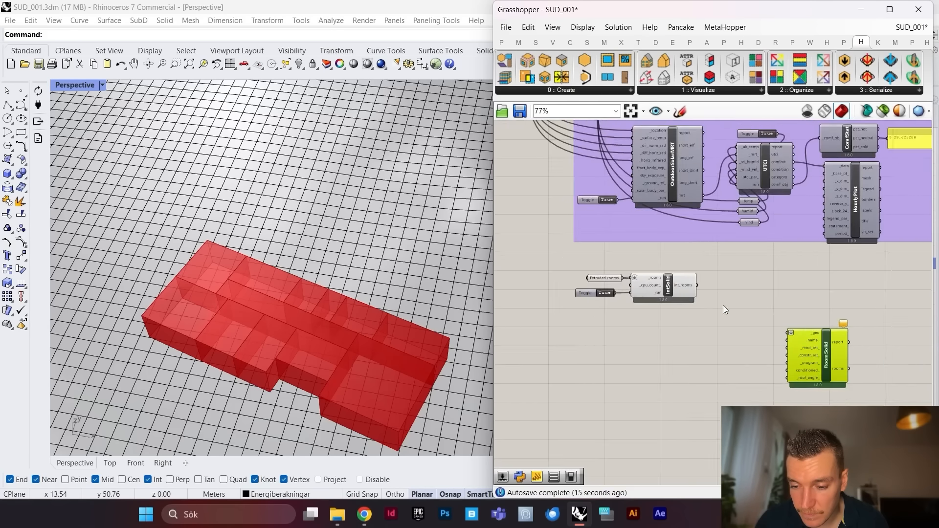
scroll(854, 358, "up", 4)
scroll(690, 288, "down", 5)
scroll(656, 246, "up", 2)
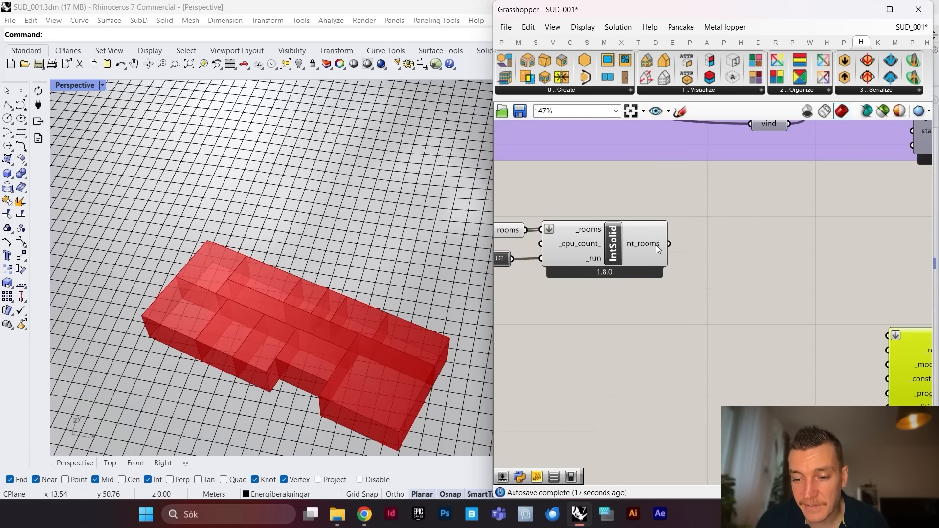
scroll(637, 260, "down", 2)
scroll(650, 281, "up", 1)
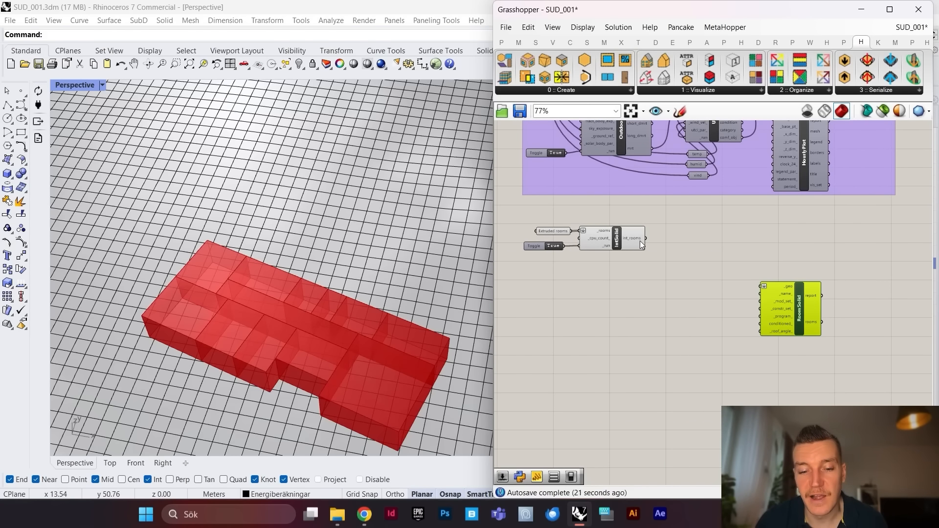
scroll(729, 307, "up", 1)
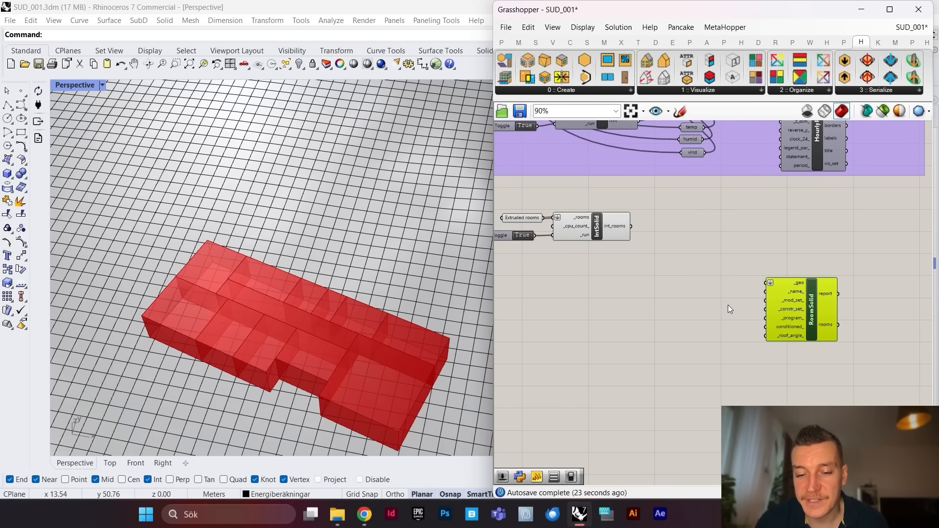
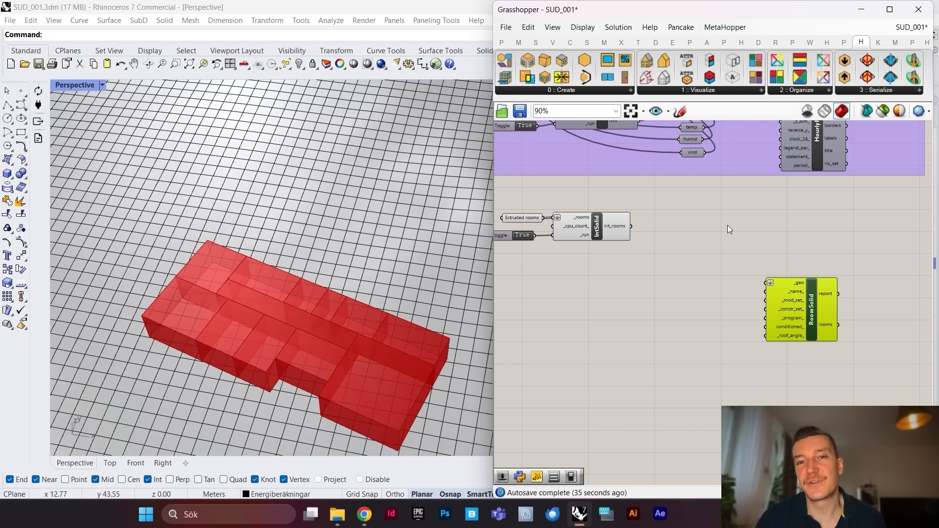
scroll(792, 242, "down", 3)
scroll(660, 230, "up", 6)
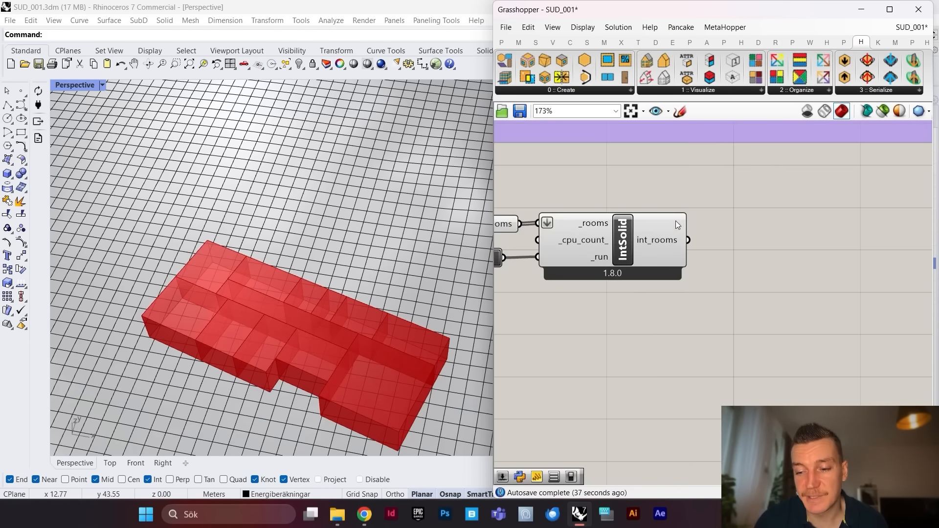
scroll(648, 238, "down", 5)
scroll(648, 239, "up", 5)
scroll(621, 219, "down", 5)
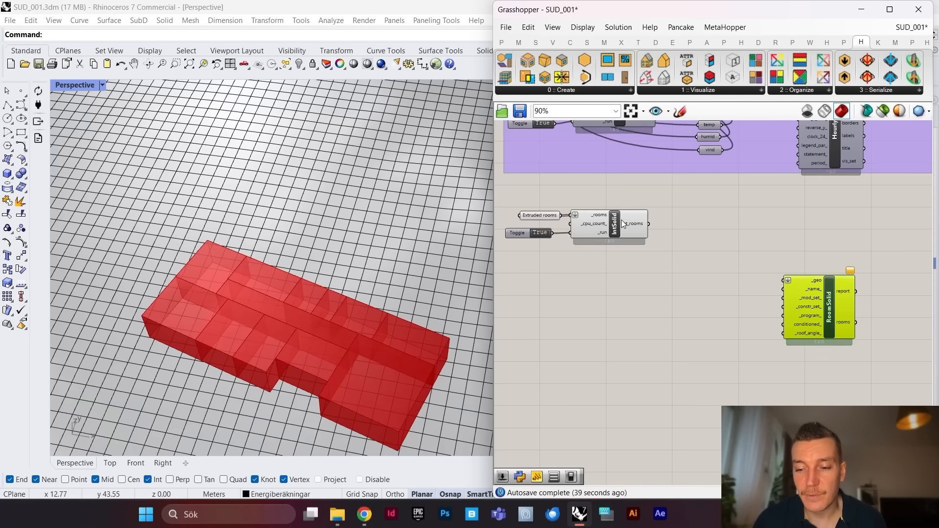
scroll(668, 239, "up", 5)
Step: Add a List Item component and connect the int_rooms output to its list input
double_click(758, 279)
type("li")
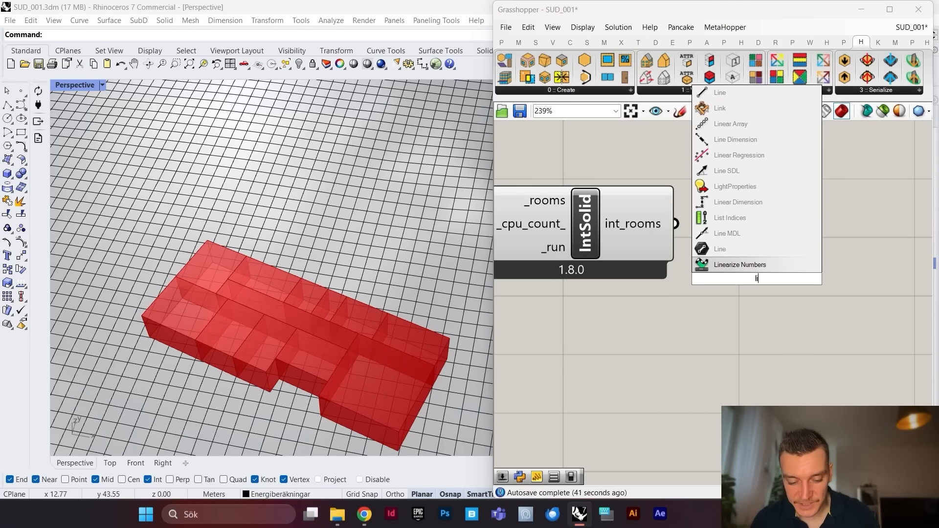
type("st it")
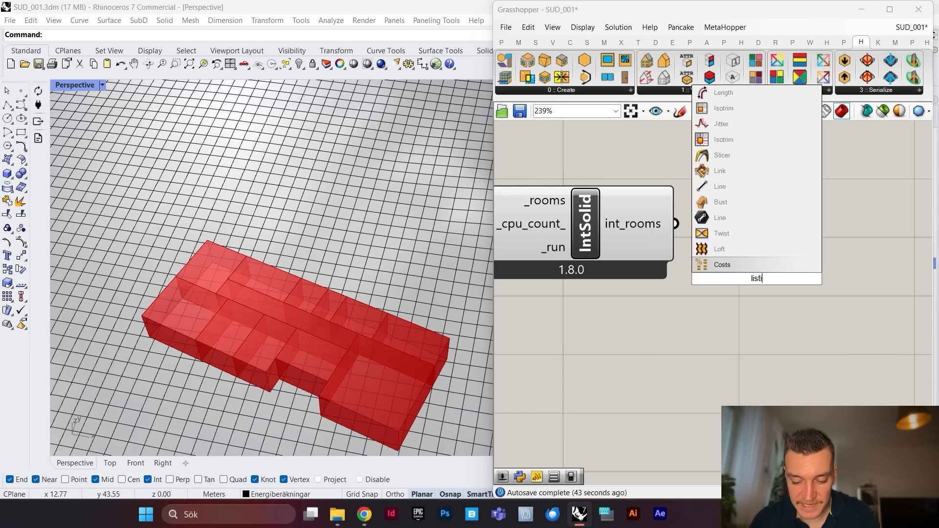
left_click(761, 267)
scroll(642, 249, "down", 4)
scroll(642, 248, "up", 4)
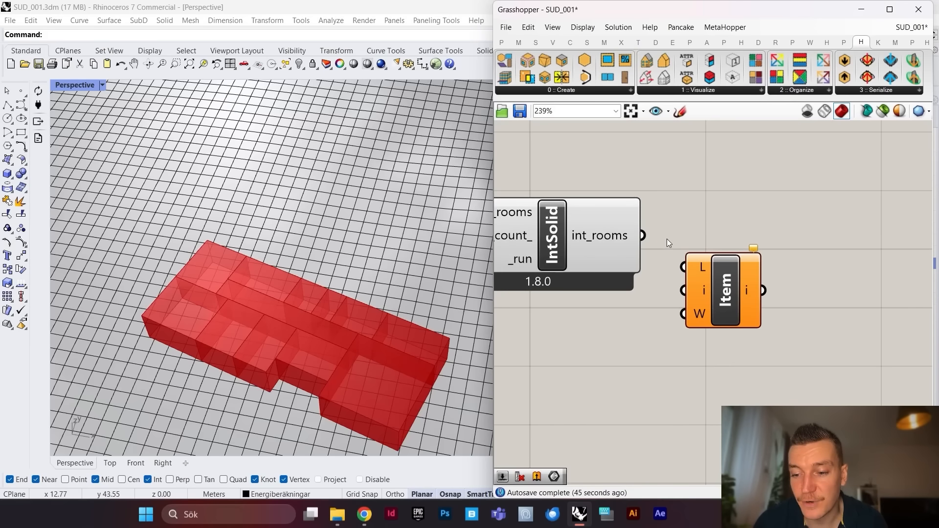
left_click_drag(642, 236, 688, 256)
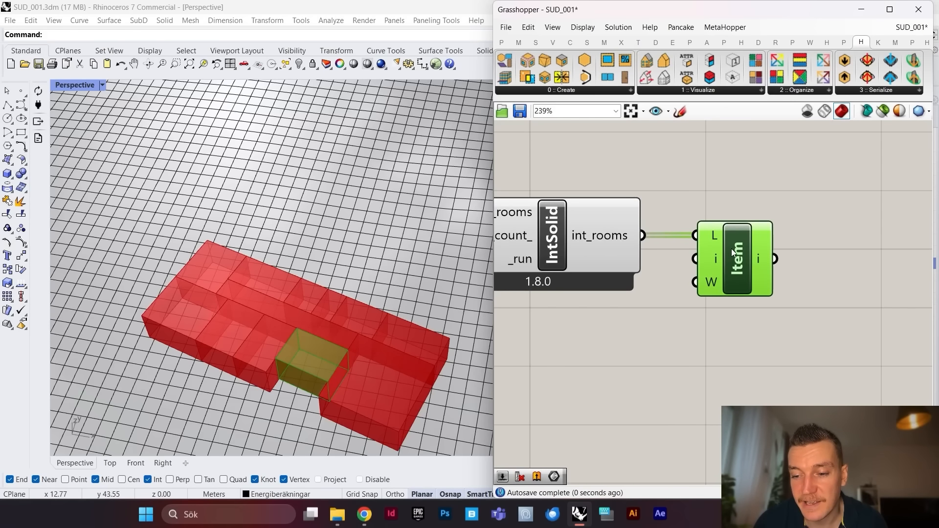
scroll(732, 249, "down", 4)
scroll(718, 253, "up", 3)
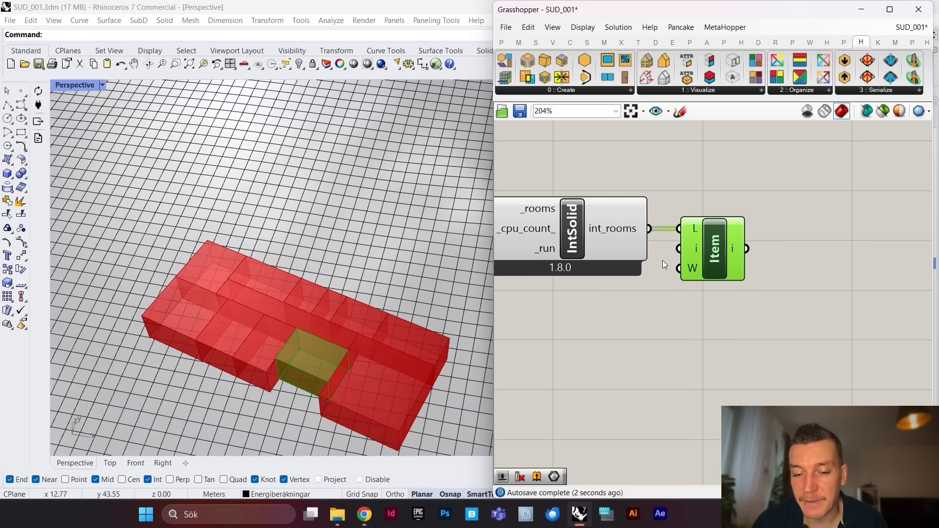
Step: Examine the intersected room geometry arriving at the L input of the List Item component
scroll(662, 260, "down", 2)
scroll(689, 260, "up", 4)
scroll(705, 260, "down", 4)
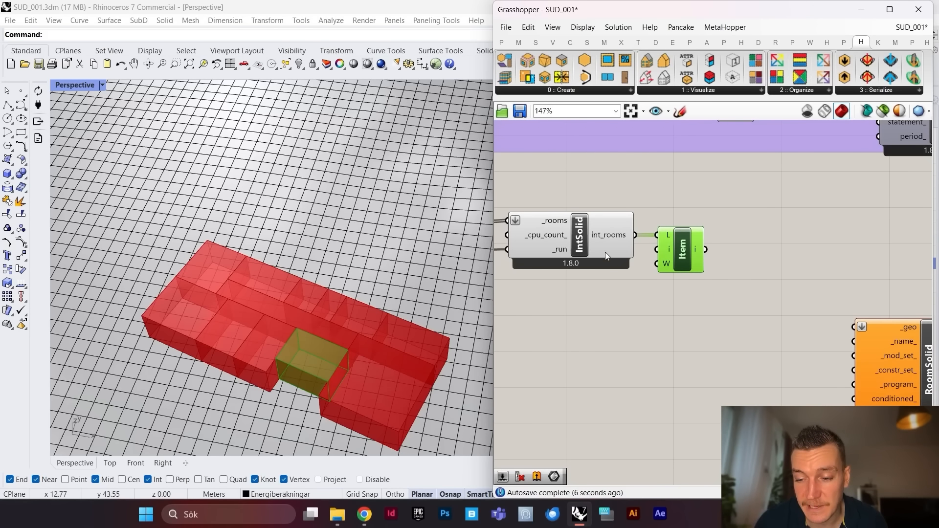
scroll(607, 248, "up", 3)
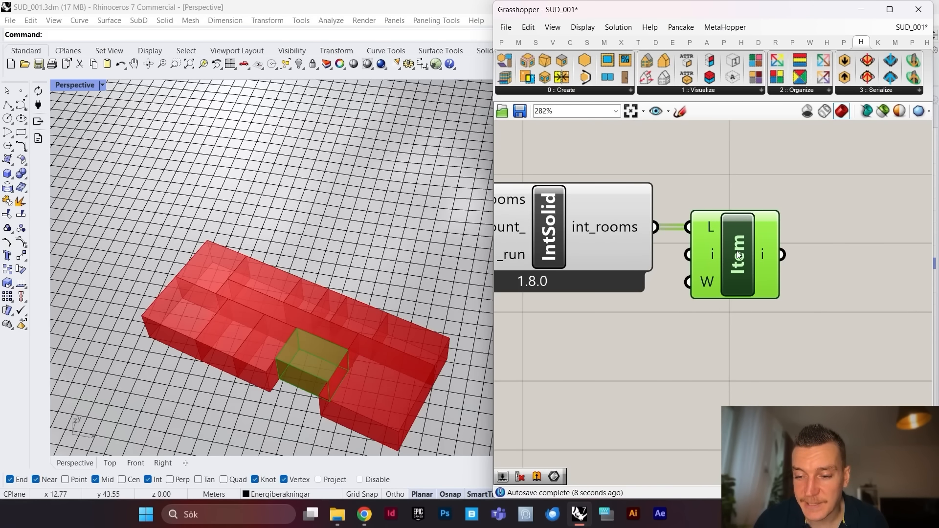
scroll(739, 255, "up", 3)
scroll(722, 219, "down", 1)
mouse_move(694, 200)
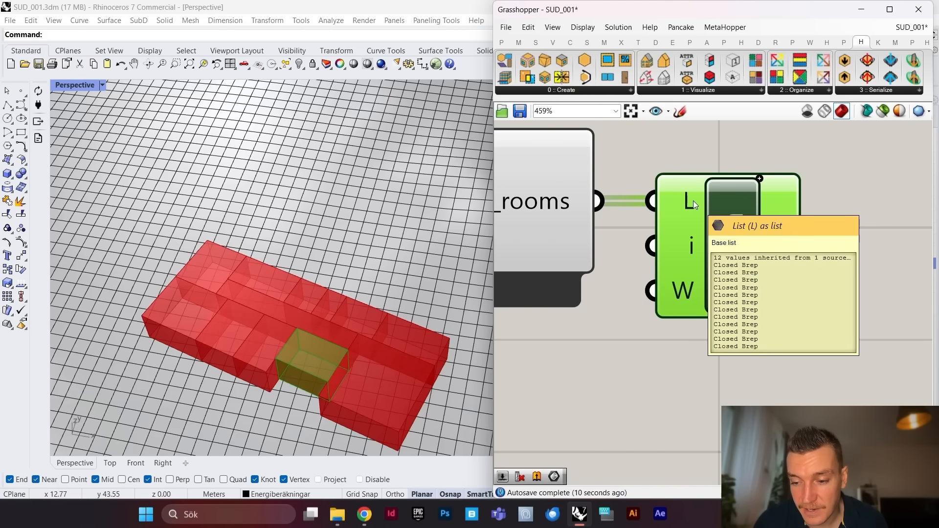
scroll(693, 201, "down", 3)
Step: Extend the List Item component with extra outputs from +1 up to +11, one for each intersected room
scroll(768, 258, "up", 5)
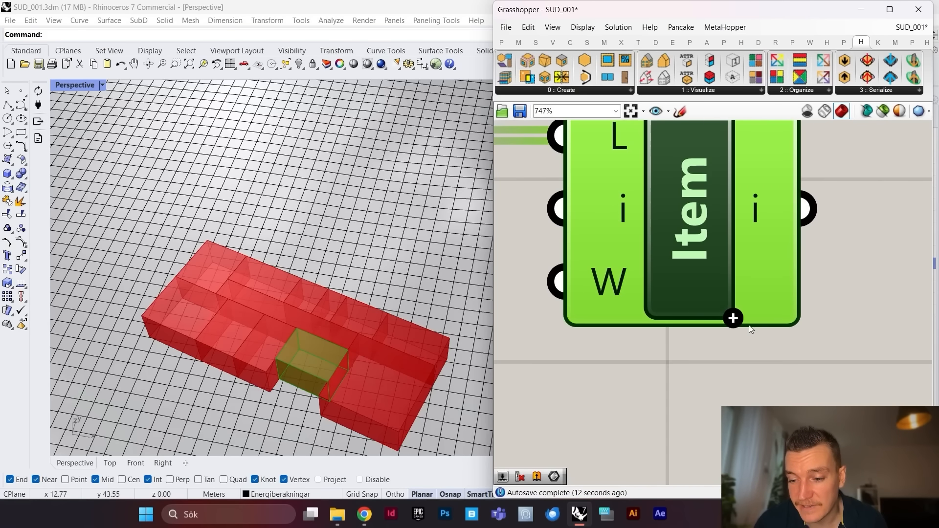
left_click(734, 318)
left_click(734, 318)
left_click(734, 318)
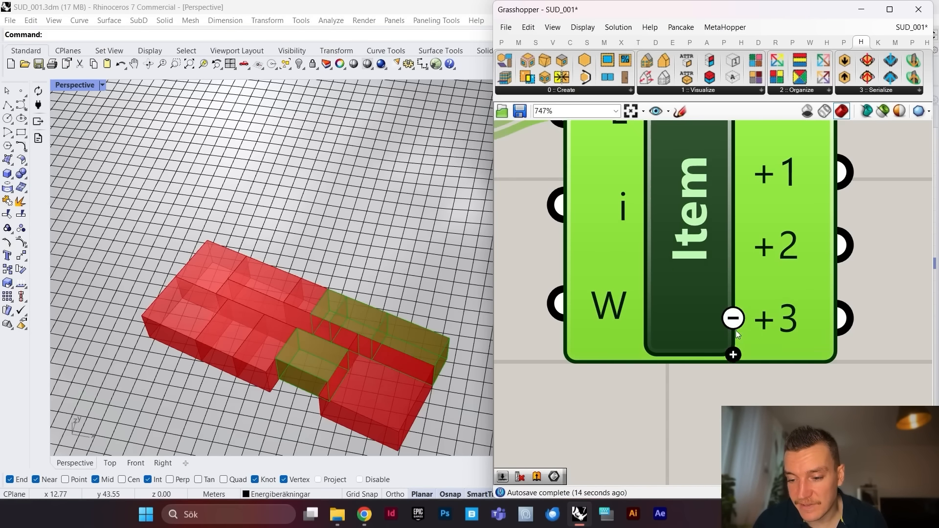
left_click(733, 355)
scroll(734, 362, "down", 3)
scroll(731, 343, "up", 2)
left_click(729, 329)
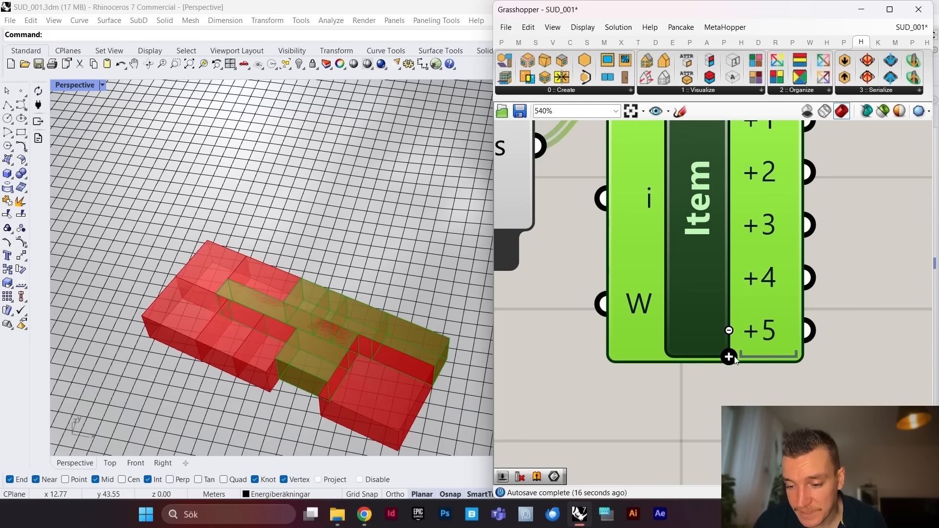
left_click(733, 374)
left_click(729, 358)
left_click(729, 373)
left_click(729, 384)
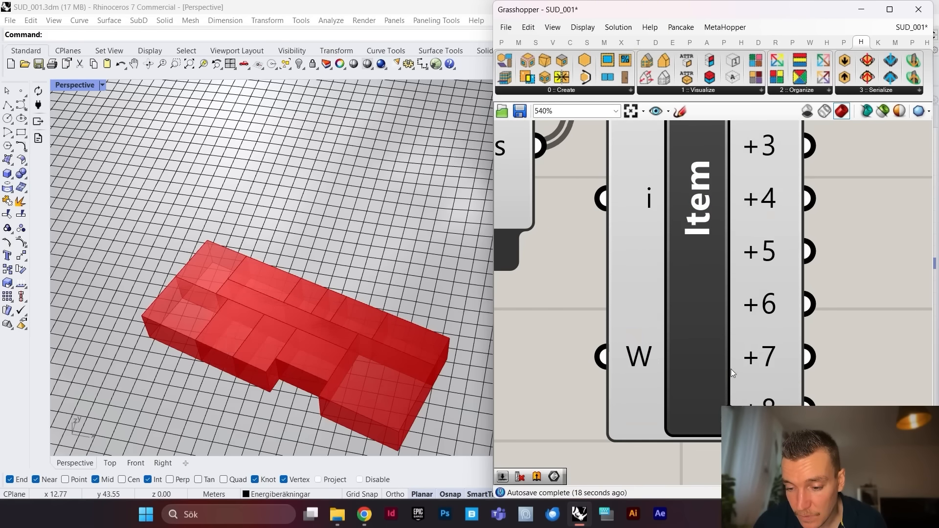
scroll(729, 397, "down", 1)
left_click(729, 391)
left_click(730, 396)
scroll(734, 343, "down", 2)
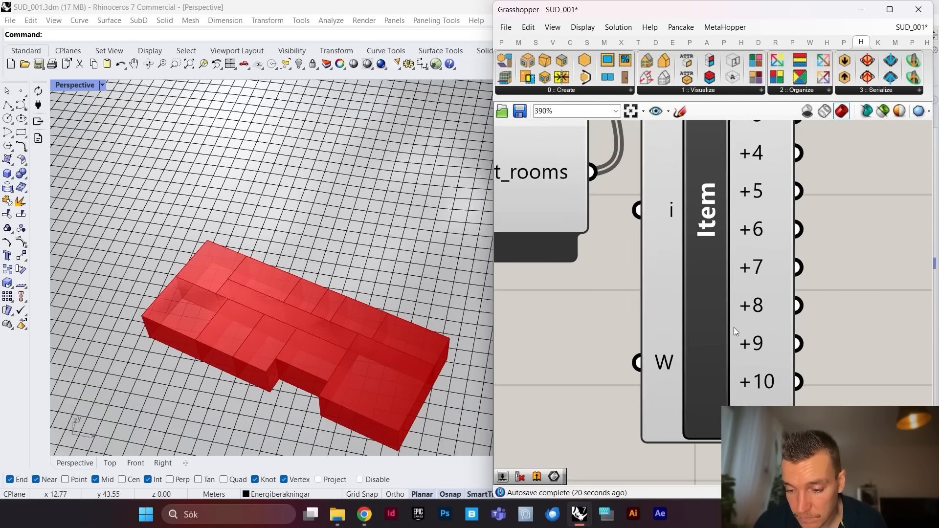
left_click(731, 381)
scroll(724, 293, "down", 3)
left_click(722, 275)
scroll(668, 269, "down", 2)
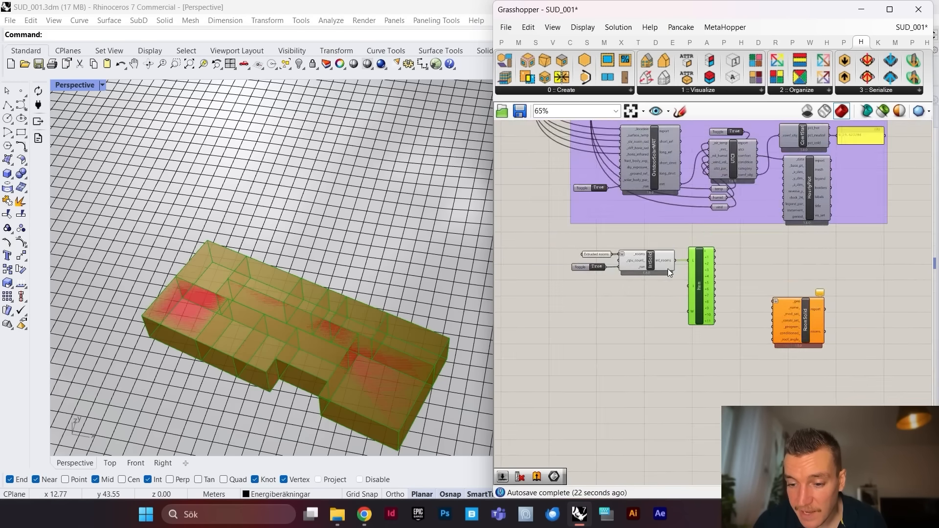
Step: Turn off the preview of the Extruded rooms parameter and the solid intersection component
left_click_drag(663, 218, 547, 291)
right_click(584, 214)
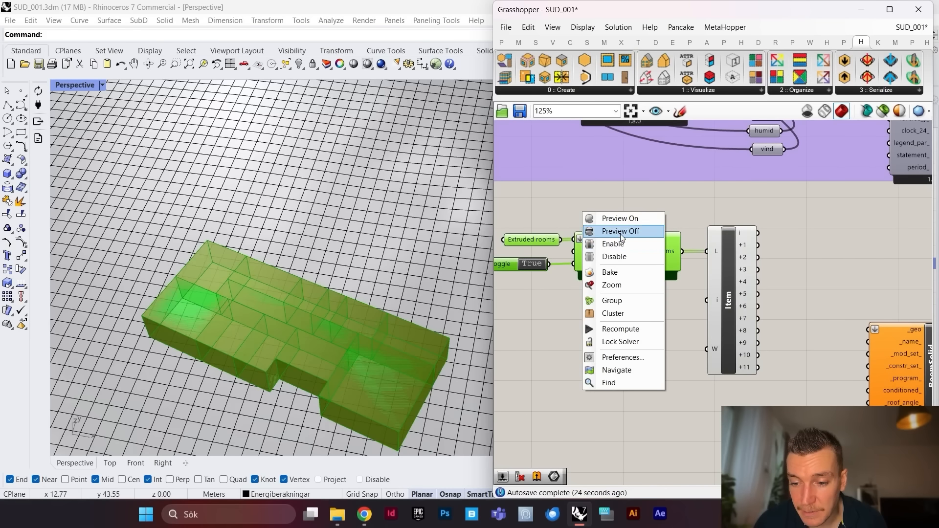
left_click(638, 231)
Step: Add a Brep parameter beside the List Item component and connect the i output to it
scroll(648, 182, "up", 5)
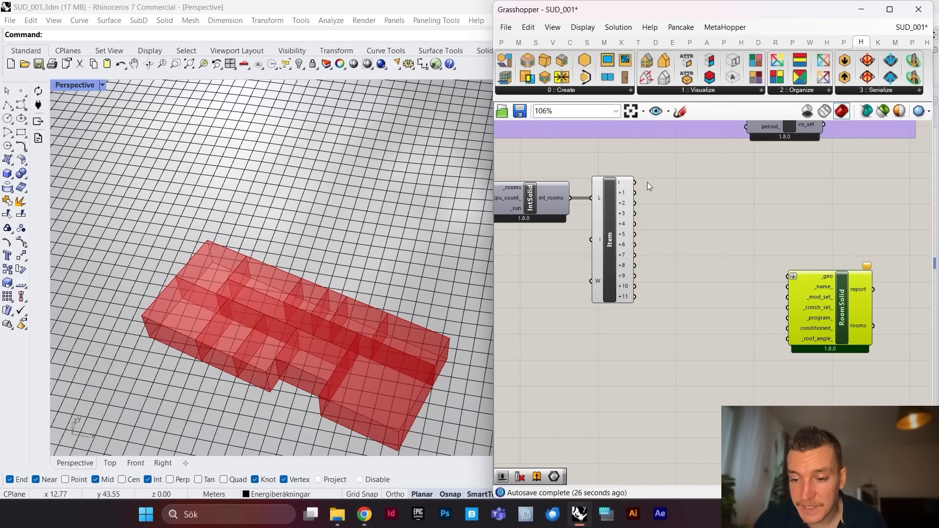
double_click(727, 225)
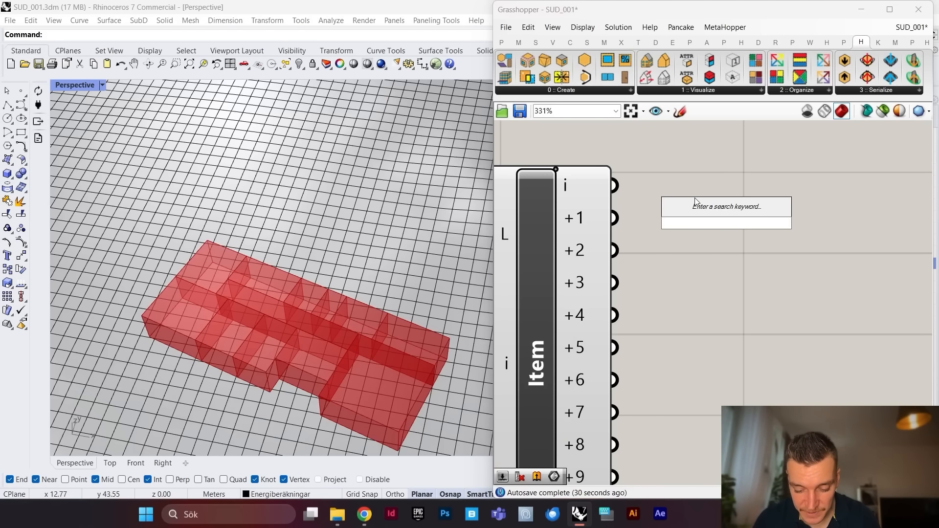
type("bra")
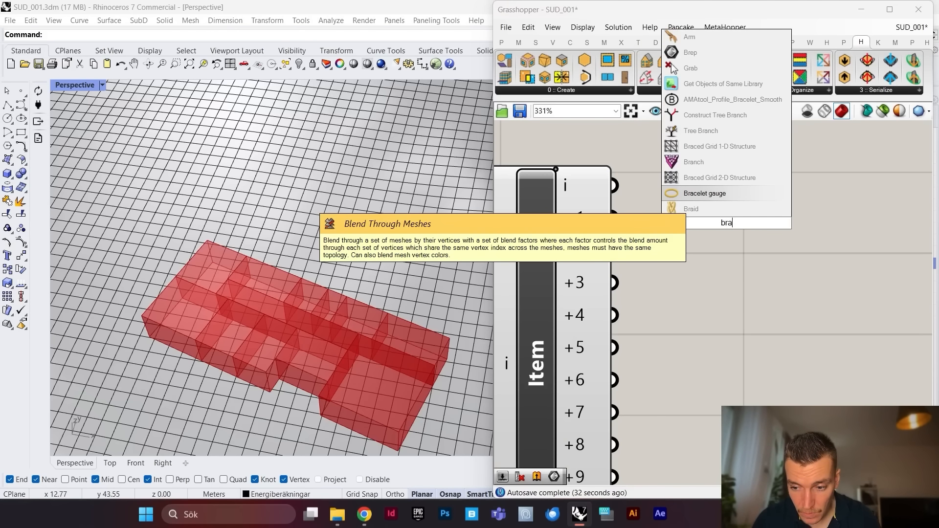
type("i")
key("BackSpace")
key("BackSpace")
type("ep")
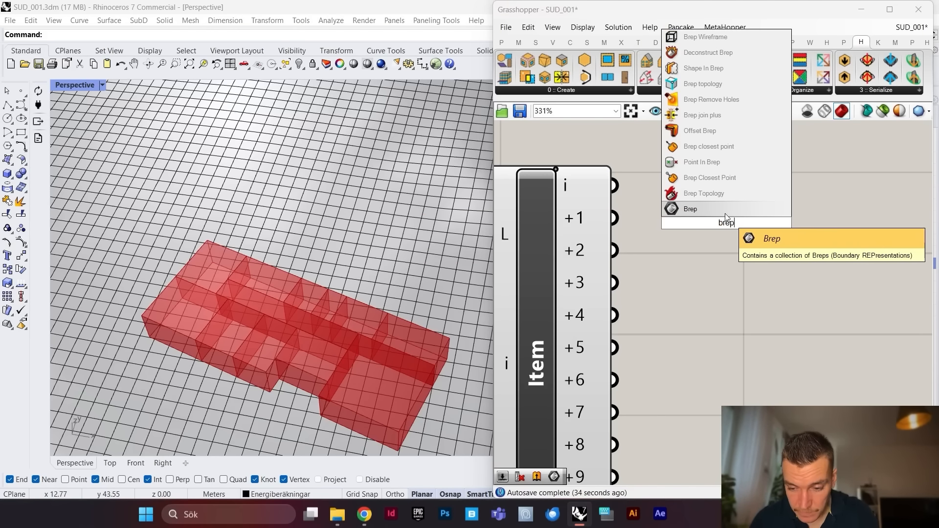
key("Return")
left_click_drag(621, 187, 768, 190)
Step: Rename the Brep parameter connected to the i output as "dining room"
right_click(768, 187)
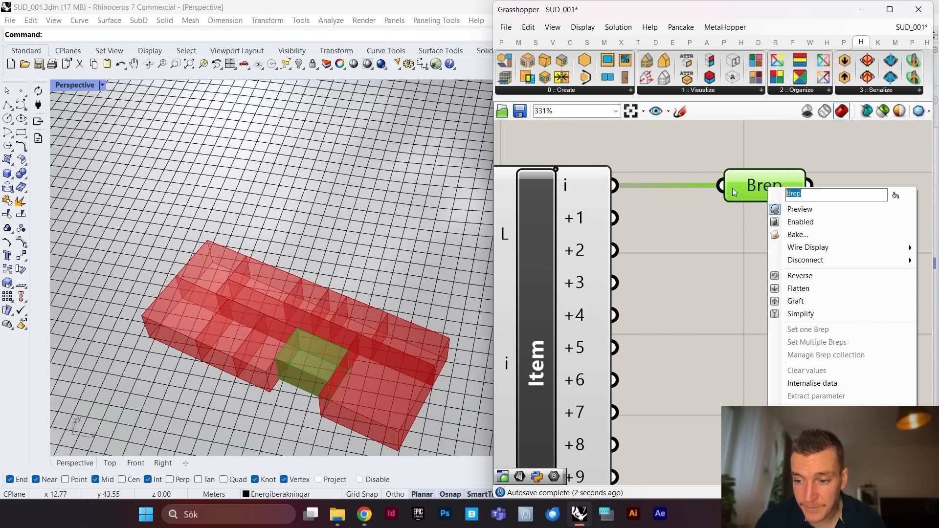
type("ding")
key("BackSpace")
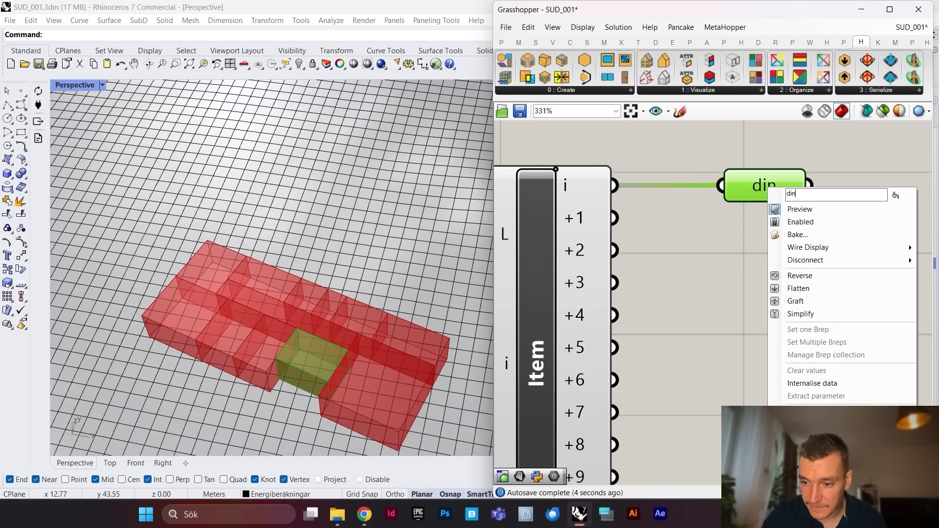
type("ing room")
key("Return")
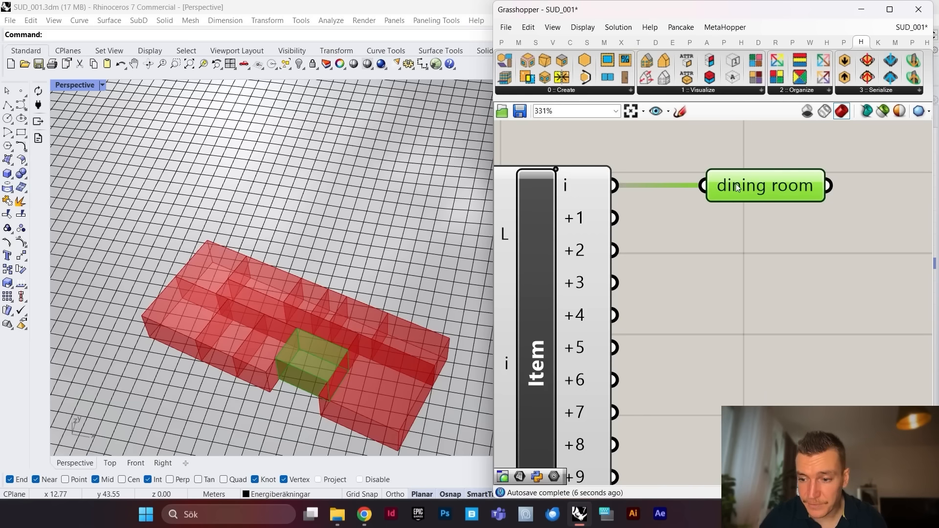
Step: Duplicate the dining room parameter below it, connect the copy to the +1 output and rename it "kitchen"
left_click_drag(783, 196, 805, 229)
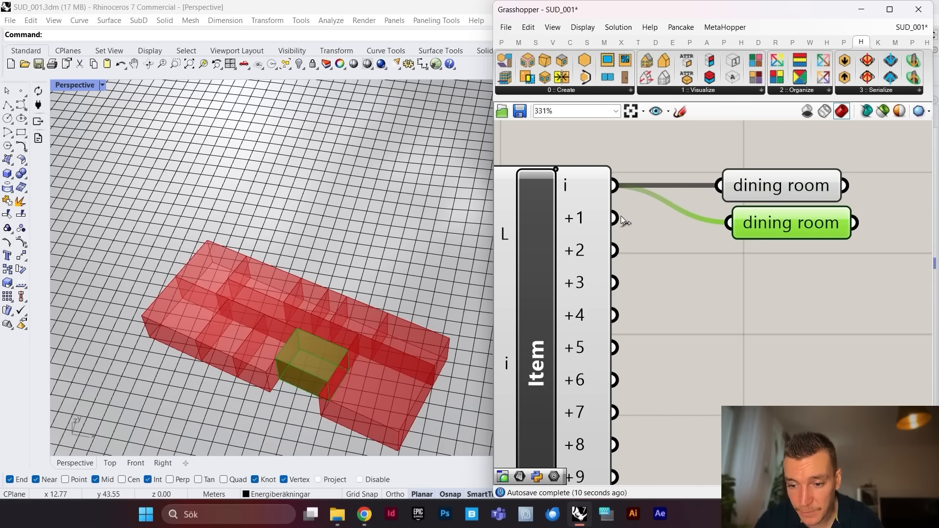
left_click_drag(616, 218, 814, 216)
right_click(801, 228)
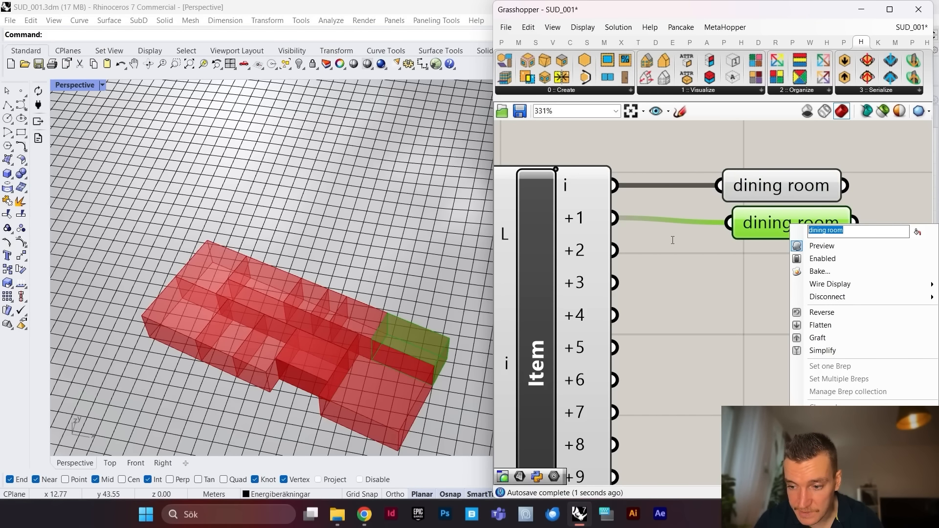
type("kitchen")
key("Return")
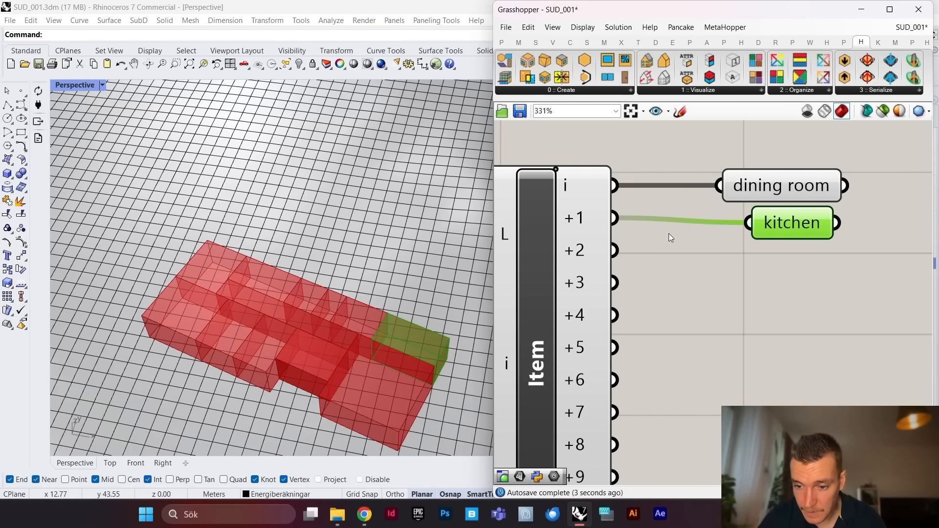
Step: Duplicate the kitchen parameter below it, connect the copy to the +2 output and rename it "laundry"
left_click_drag(798, 228, 803, 272, "alt")
left_click_drag(617, 250, 756, 268)
right_click(800, 274)
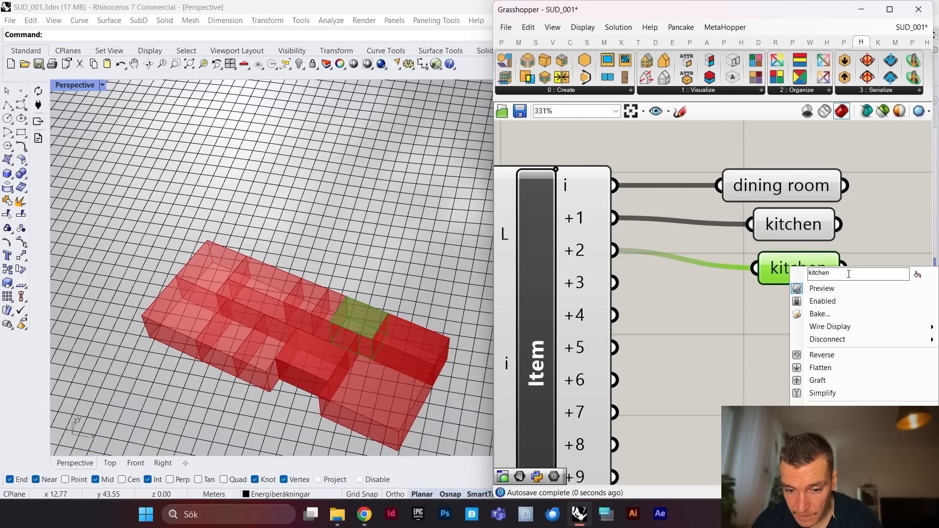
type("laundry")
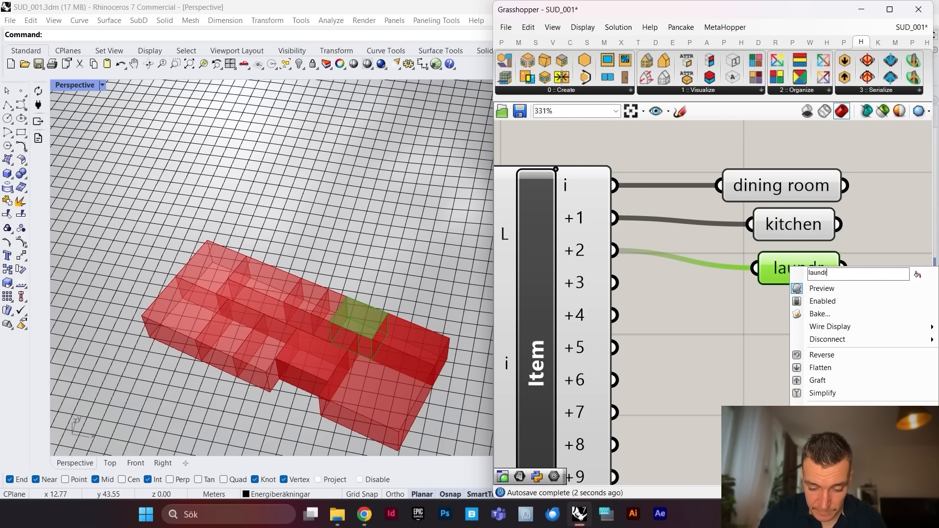
key("Return")
Step: Duplicate the laundry parameter below it, connect the copy to the +3 output and rename it "hall"
left_click_drag(797, 274, 811, 317, "alt")
left_click_drag(616, 282, 764, 311)
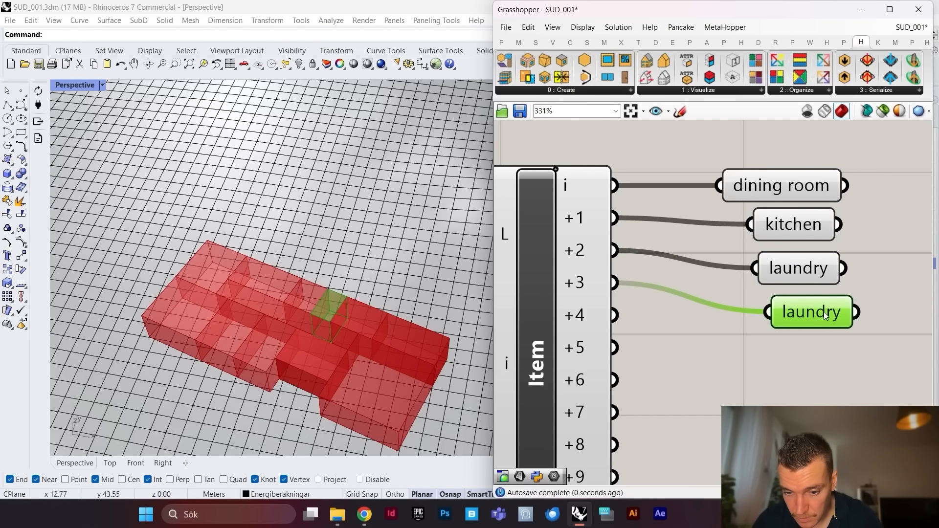
right_click(824, 312)
type("hall")
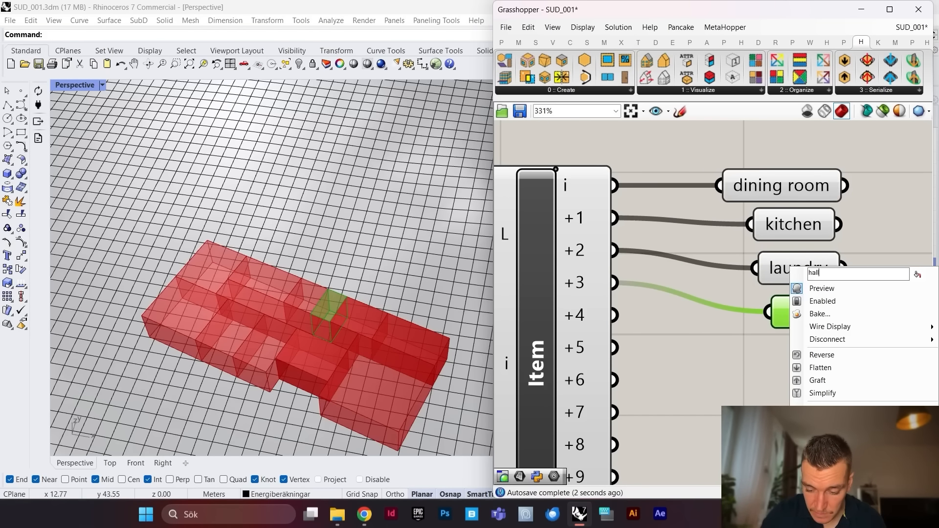
key("Return")
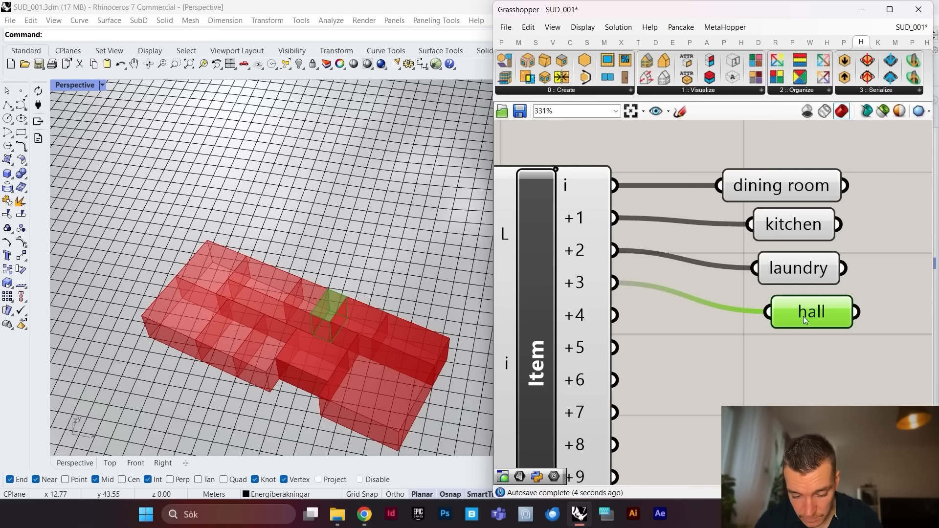
Step: Duplicate the hall parameter below it, connect the copy to the +4 output and rename it "bathroom"
left_click_drag(803, 316, 802, 361, "alt")
left_click_drag(616, 316, 767, 357)
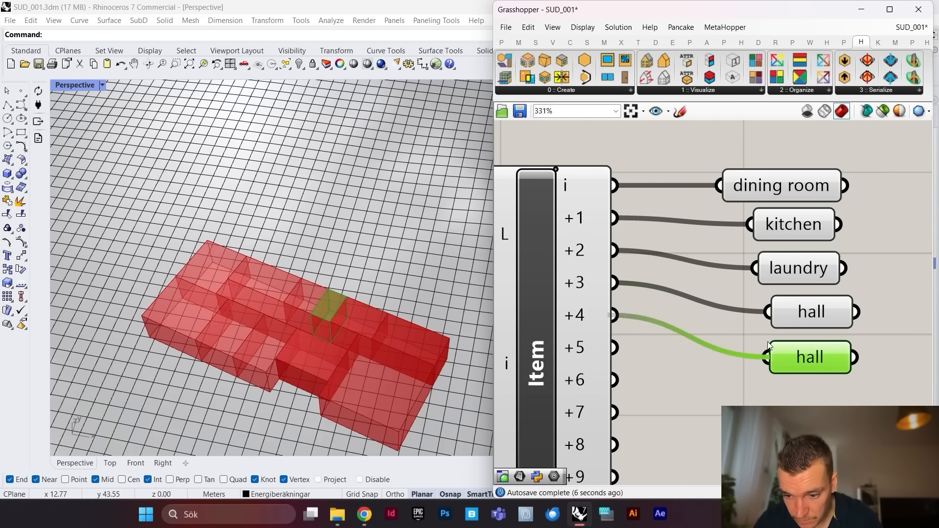
scroll(736, 329, "down", 3)
scroll(741, 268, "up", 2)
right_click(740, 269)
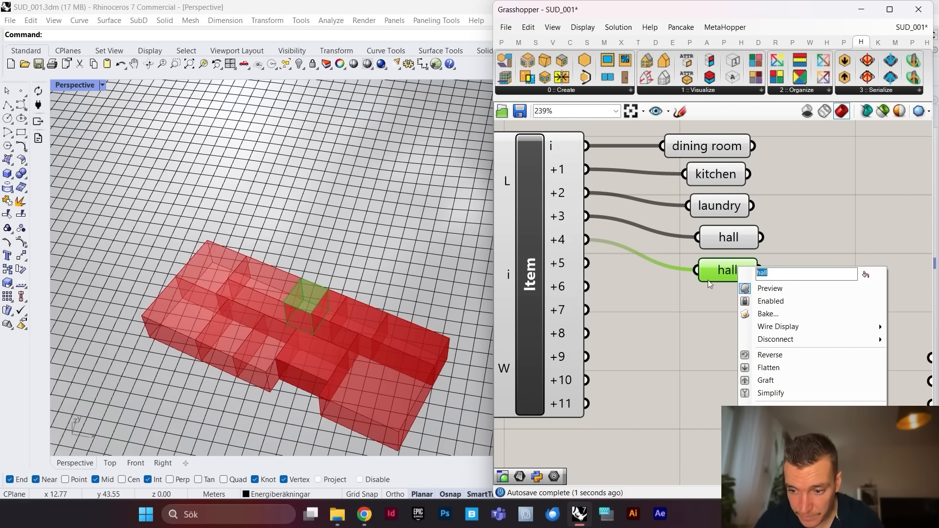
type("bathroom")
key("Return")
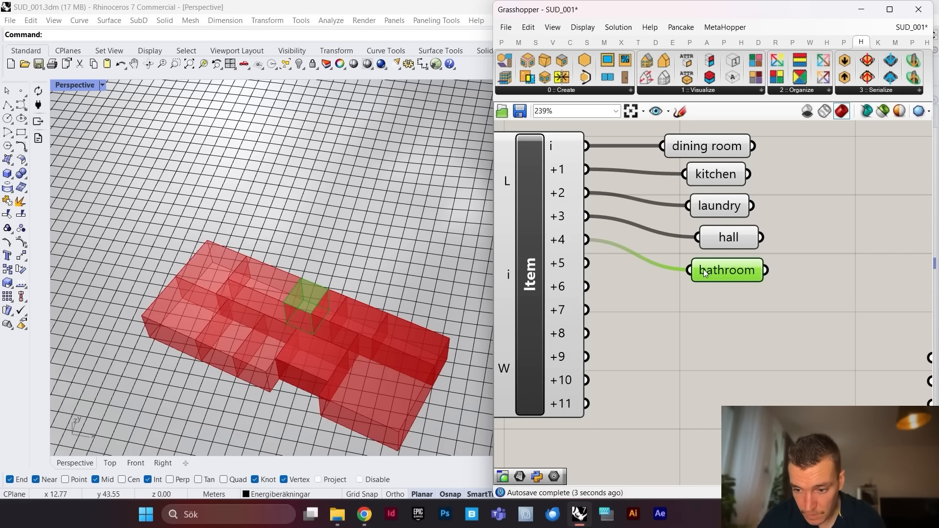
Step: Duplicate the bathroom parameter below it, connect the copy to the +5 output and rename it "corridor"
left_click_drag(706, 275, 710, 301, "alt")
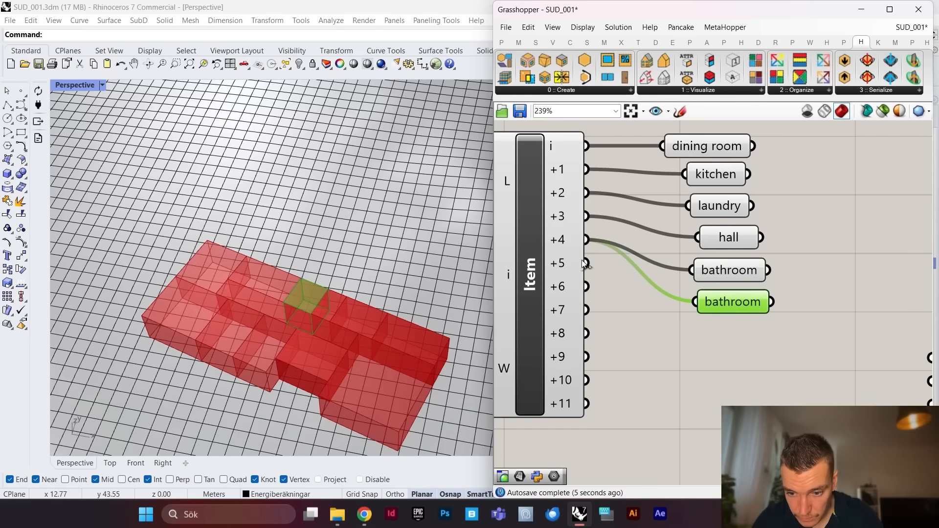
left_click_drag(586, 264, 708, 301)
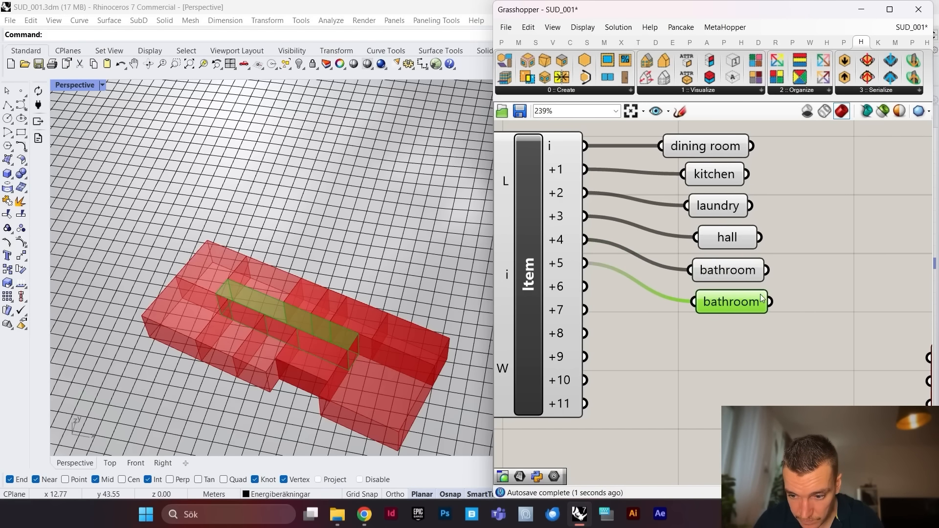
right_click(749, 311)
type("c")
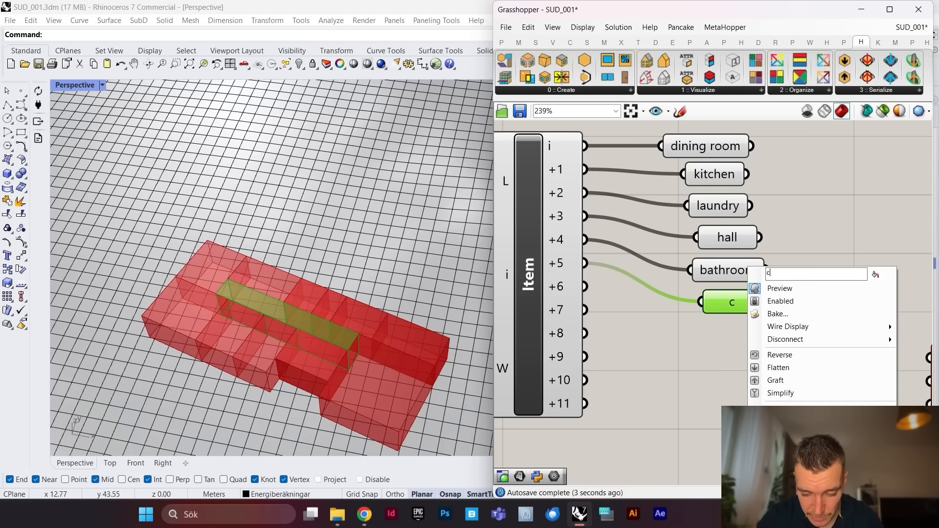
type("orridor")
key("Return")
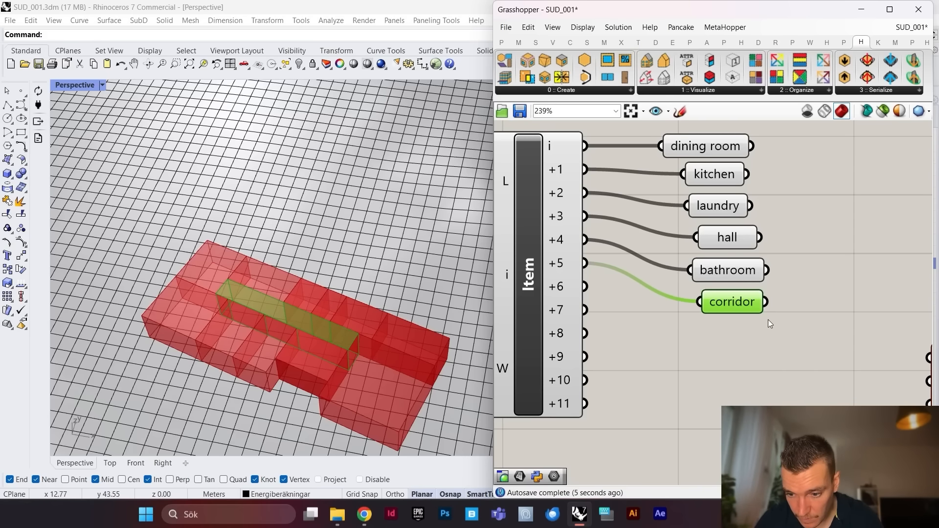
Step: Duplicate the corridor parameter below it, connect the copy to the +6 output and rename it "office"
left_click_drag(733, 305, 740, 339, "alt")
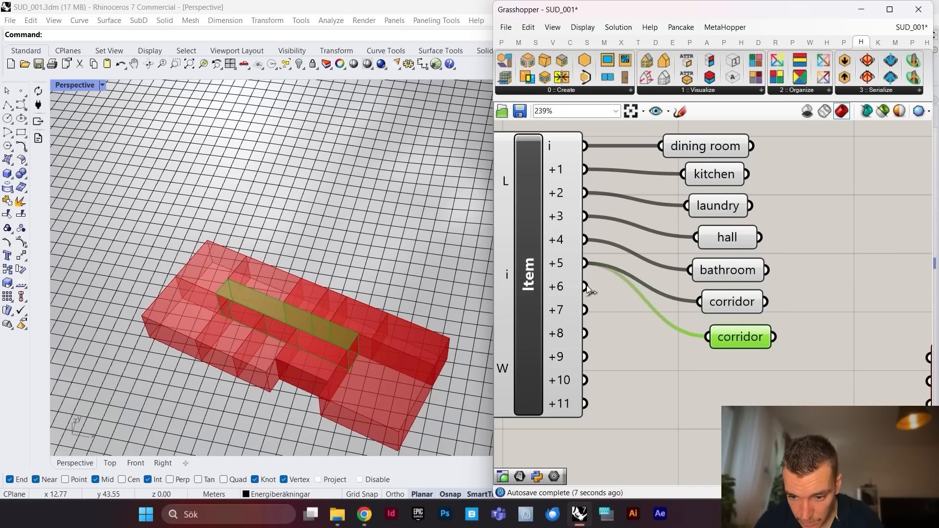
left_click_drag(587, 286, 708, 337)
right_click(736, 269)
left_click(787, 276)
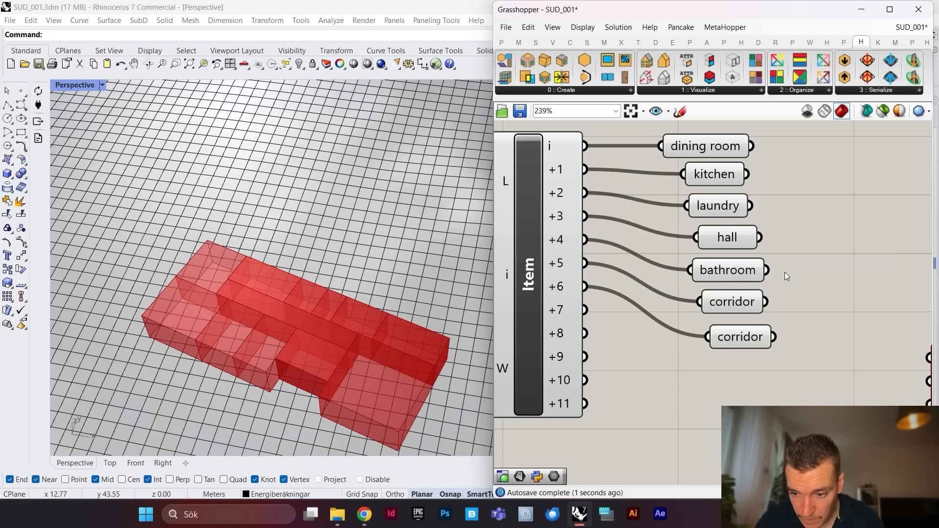
right_click(743, 340)
double_click(803, 274)
type("o")
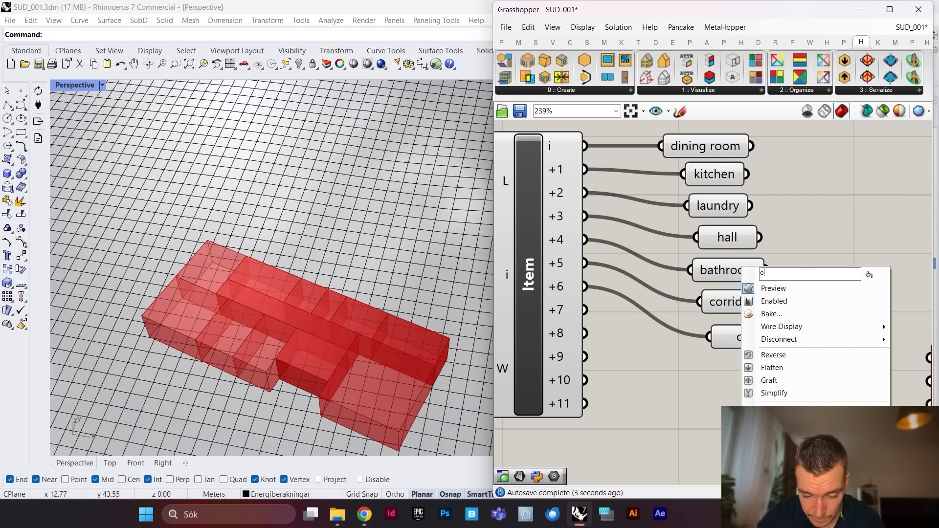
type("ffice")
key("Return")
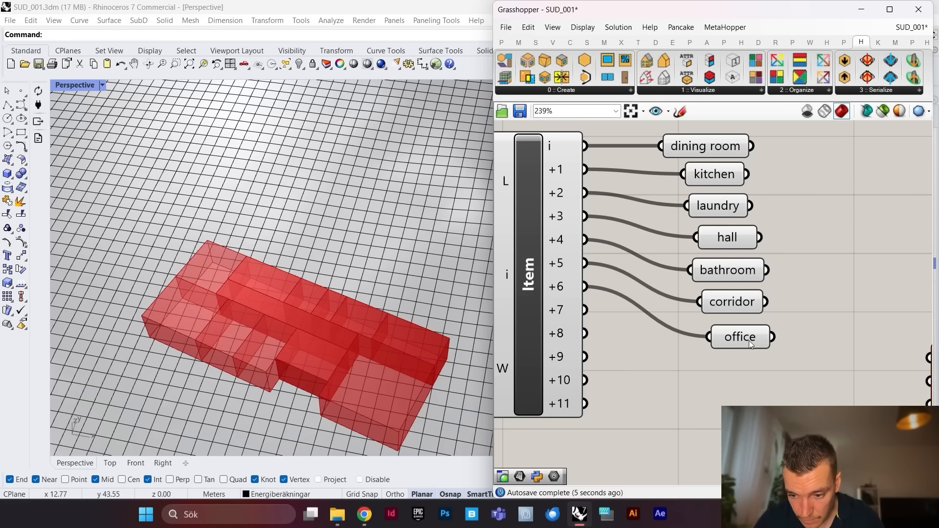
Step: Duplicate the office parameter below it, connect the copy to the +7 output and rename it "guest room"
left_click_drag(738, 341, 743, 371, "alt")
left_click_drag(585, 310, 713, 370)
right_click(739, 370)
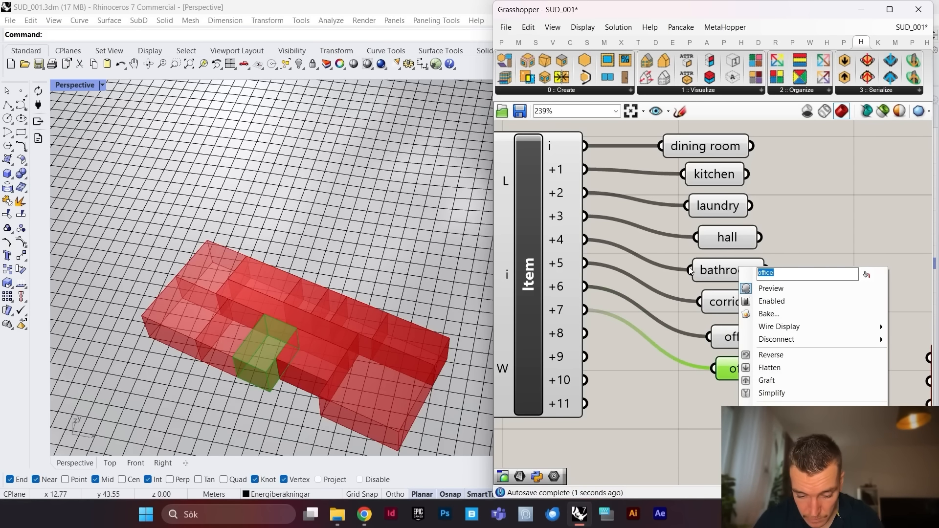
type("guest room")
key("Return")
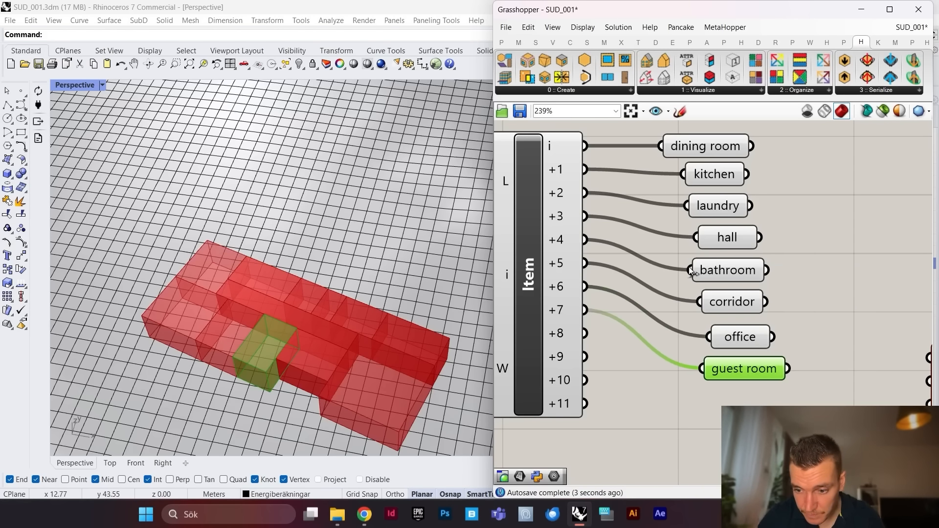
Step: Duplicate the guest room parameter below it, connect the copy to the +8 output and rename it "bedroom 1"
left_click_drag(757, 372, 764, 400, "alt")
left_click_drag(585, 333, 708, 398)
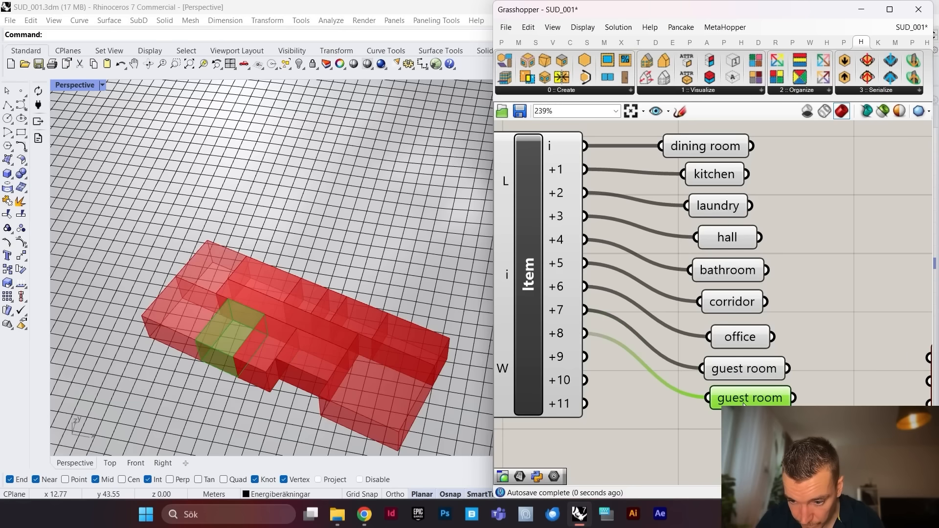
right_click(734, 398)
type("bedroom 1")
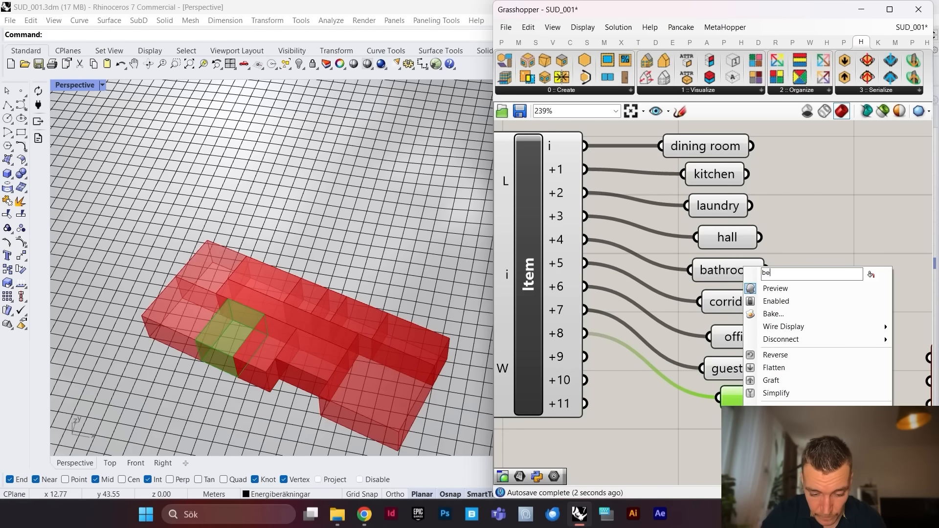
key("Return")
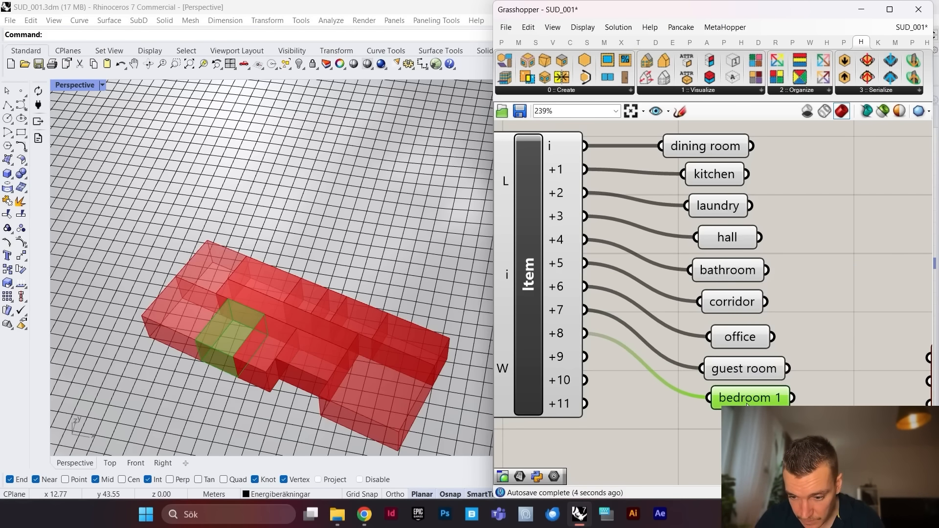
Step: Duplicate the bedroom 1 parameter below it, connect the copy to the +9 output and rename it "bedroom 2"
left_click_drag(755, 399, 760, 430, "alt")
left_click_drag(585, 356, 715, 430)
right_click(759, 429)
left_click(841, 274)
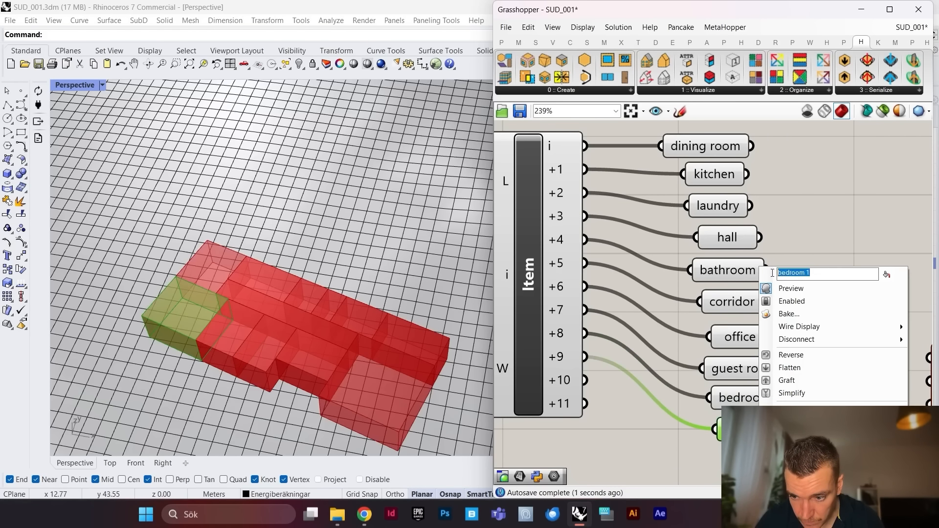
left_click(818, 277)
key("BackSpace")
type("2")
key("Return")
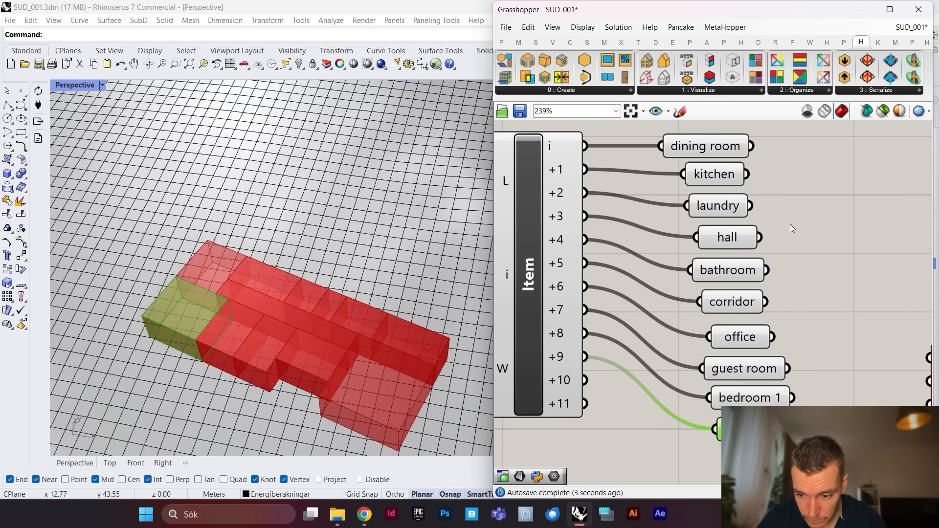
Step: Duplicate the bedroom 2 parameter below it, connect the copy to the +10 output and rename it "bedroom 3"
scroll(700, 247, "down", 3)
scroll(744, 322, "up", 2)
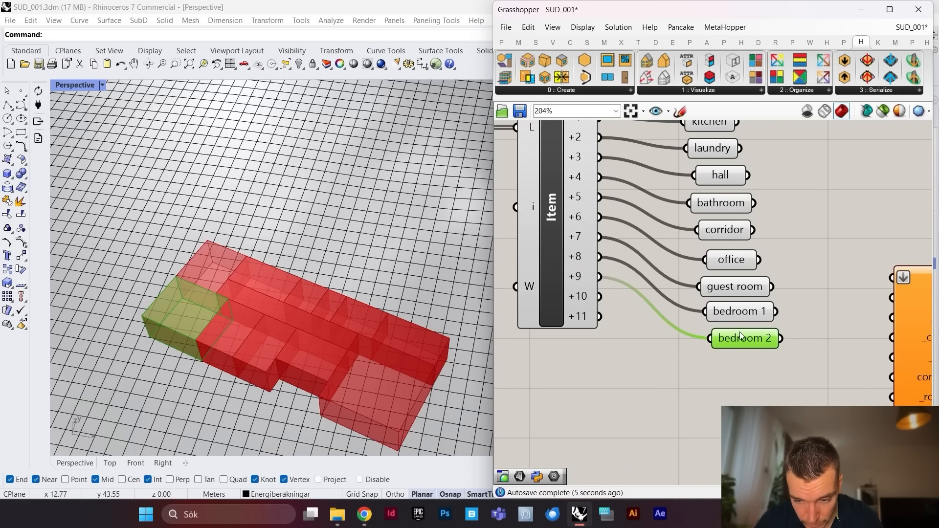
left_click_drag(741, 337, 739, 368, "alt")
left_click_drag(602, 297, 707, 370)
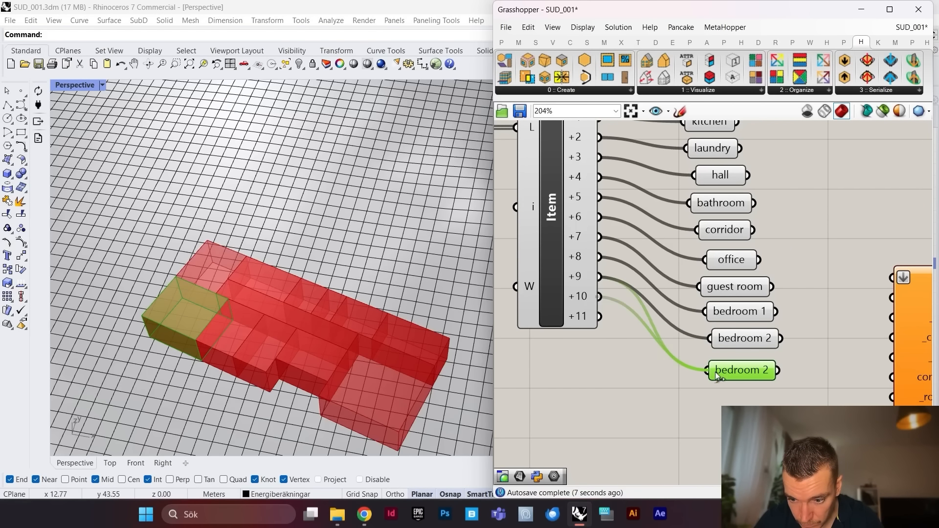
right_click(735, 372)
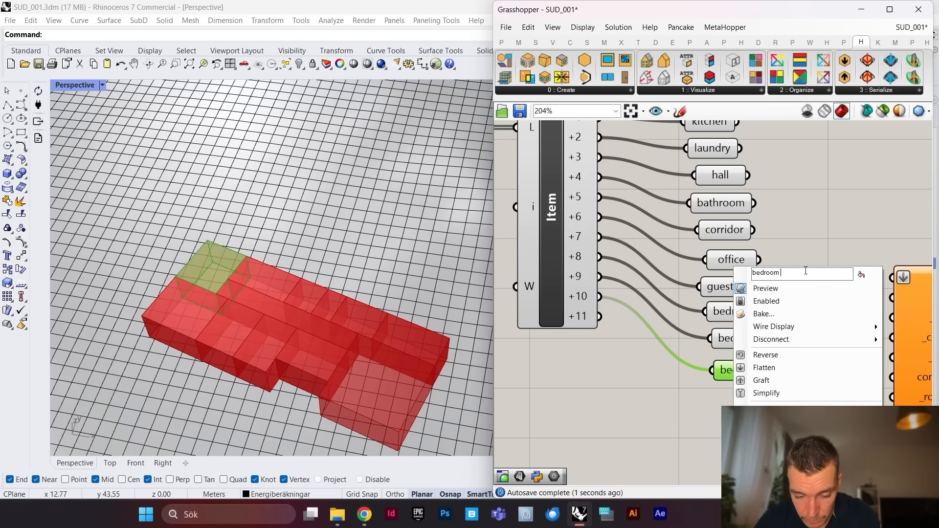
key("Return")
Step: Duplicate the bedroom 3 parameter below it, connect the copy to the +11 output and rename it "living room"
left_click_drag(740, 366, 755, 406)
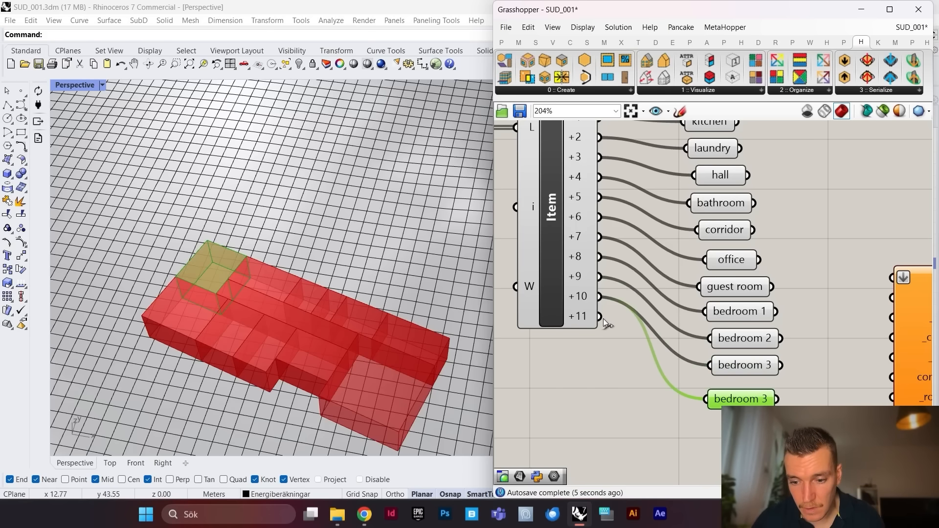
left_click_drag(600, 317, 709, 399)
right_click(753, 399)
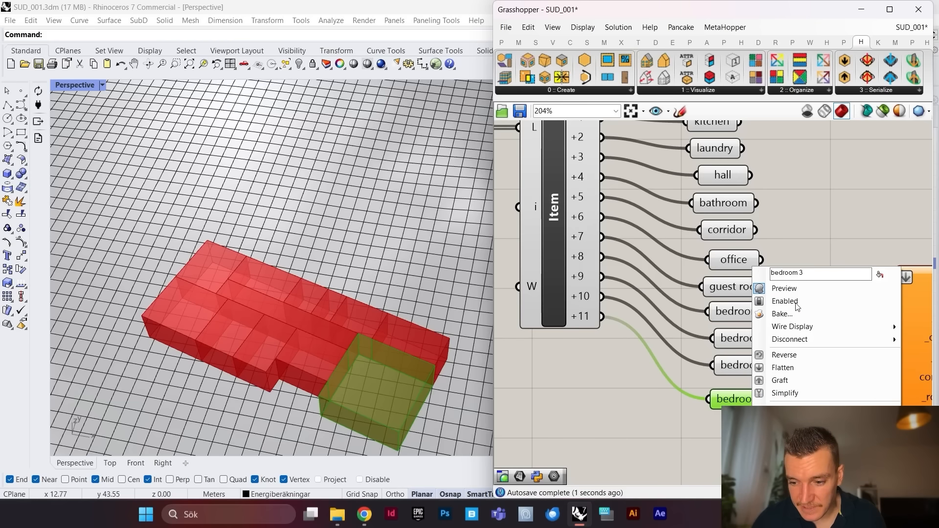
type("livin")
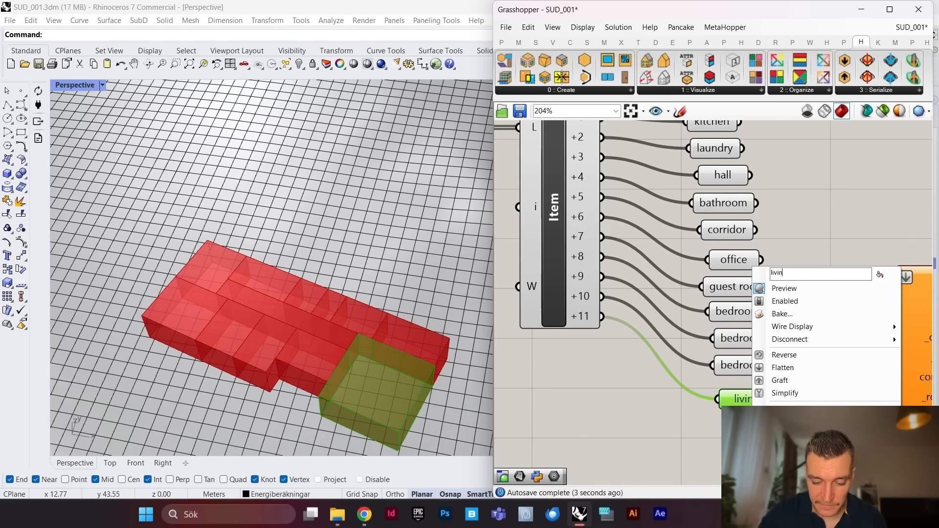
type("g room")
key("Return")
Step: Move the RoomSolid component farther away from the column of room parameters to free up space
scroll(596, 187, "down", 5)
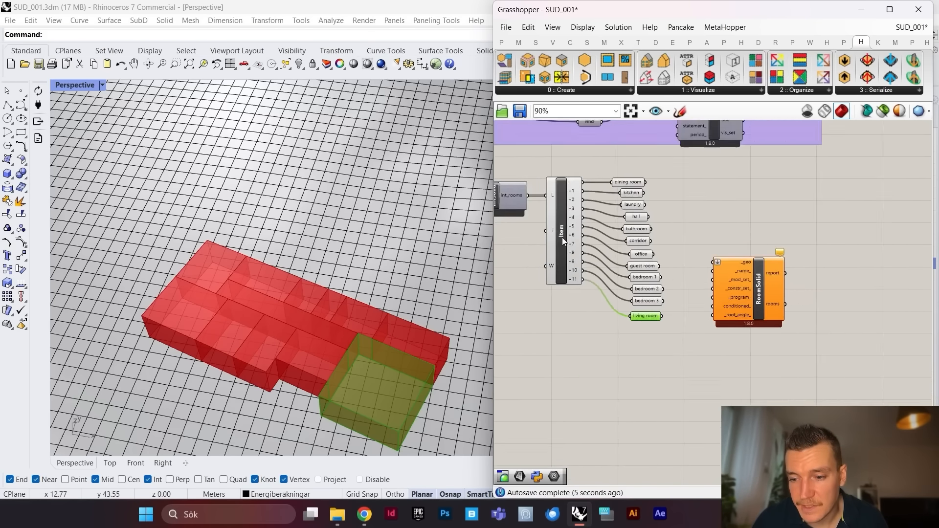
scroll(563, 236, "up", 2)
left_click_drag(763, 295, 905, 237)
scroll(741, 245, "down", 3)
scroll(724, 230, "up", 5)
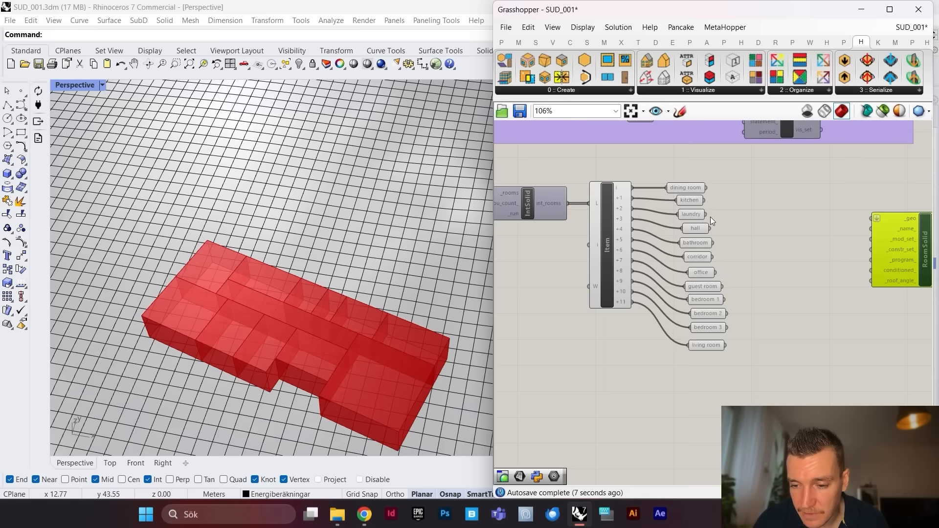
Step: Gather the living room, kitchen and dining room parameters into a separate cluster well below bedroom 3
scroll(667, 184, "down", 5)
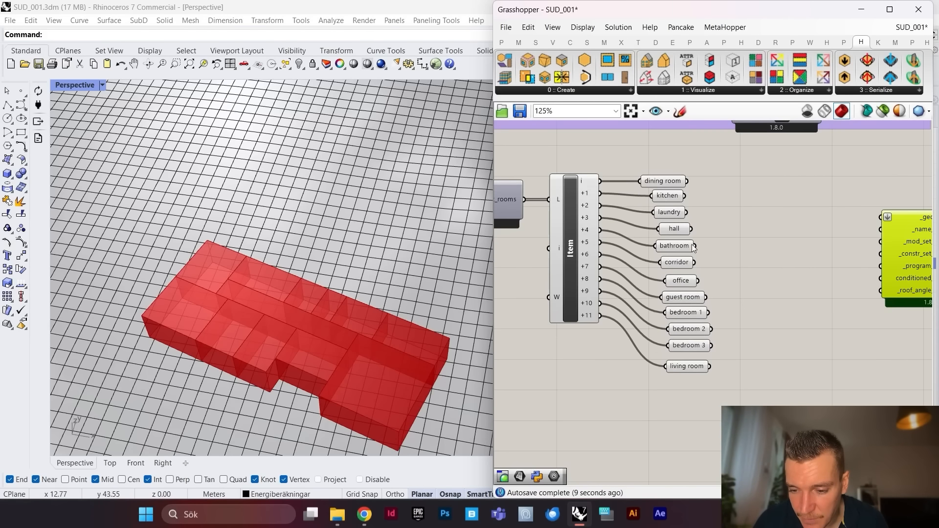
scroll(689, 366, "up", 5)
left_click_drag(685, 375, 701, 463)
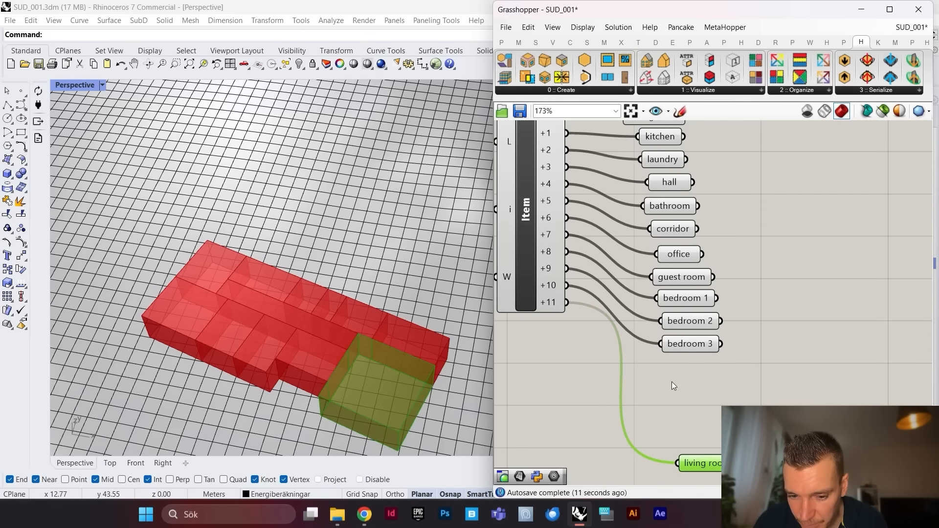
scroll(663, 426, "down", 2)
scroll(676, 265, "up", 1)
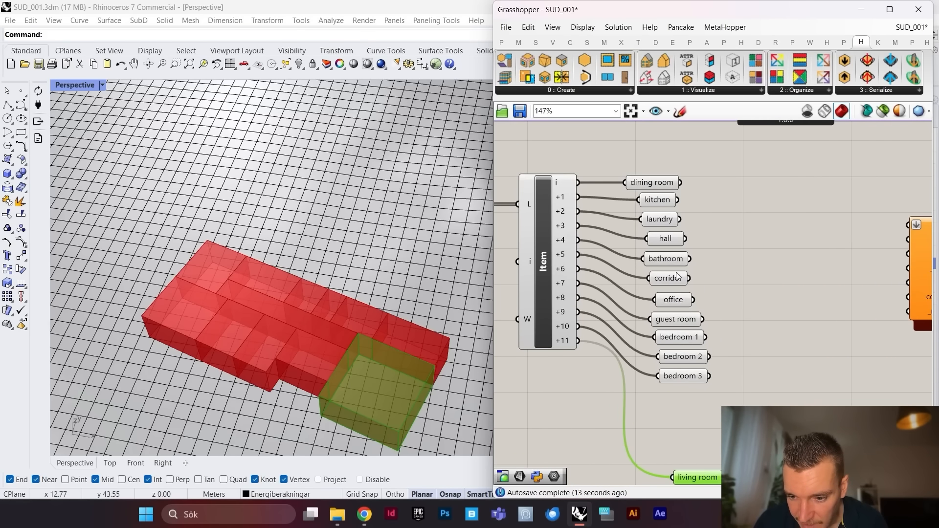
scroll(676, 266, "down", 1)
scroll(674, 263, "up", 1)
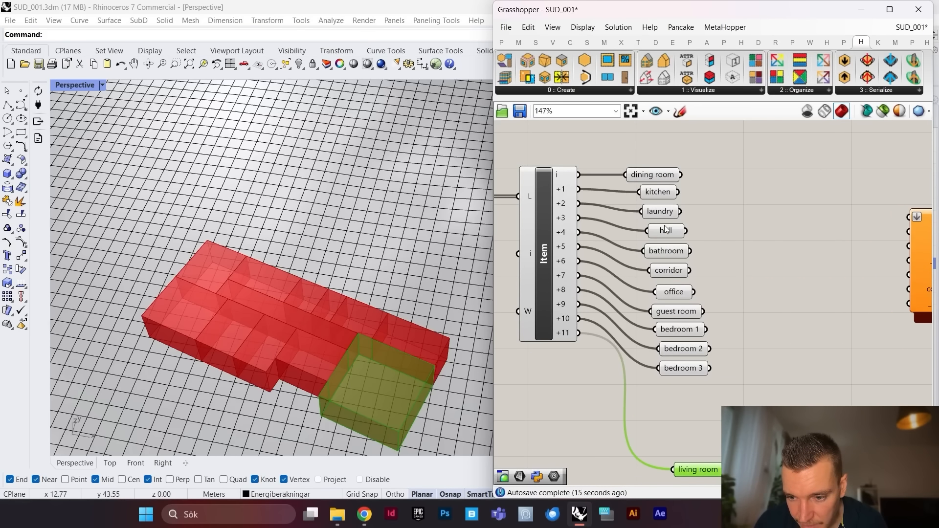
left_click_drag(659, 192, 701, 444)
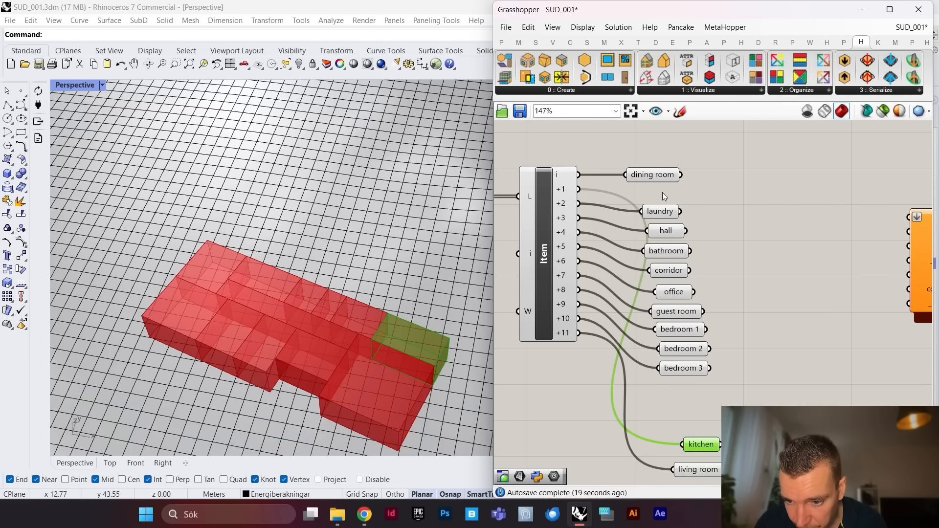
left_click_drag(662, 176, 706, 483)
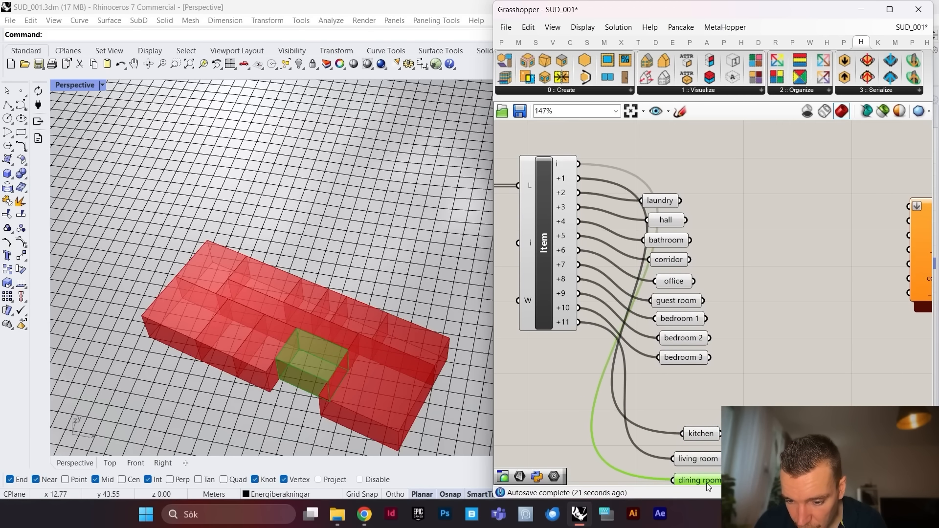
Step: Move the corridor parameter directly above kitchen and the hall parameter directly above corridor in the lower cluster
scroll(665, 289, "down", 2)
scroll(666, 288, "up", 3)
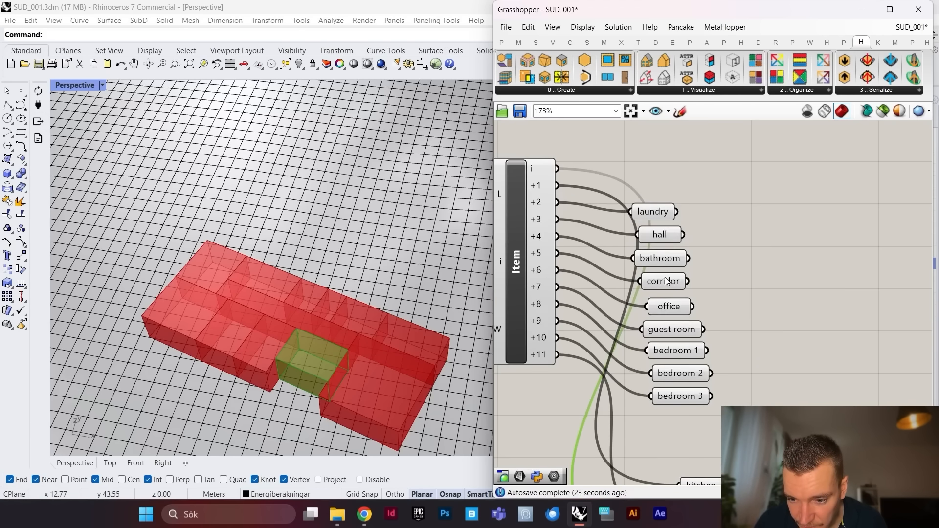
left_click_drag(665, 281, 702, 460)
scroll(658, 276, "down", 2)
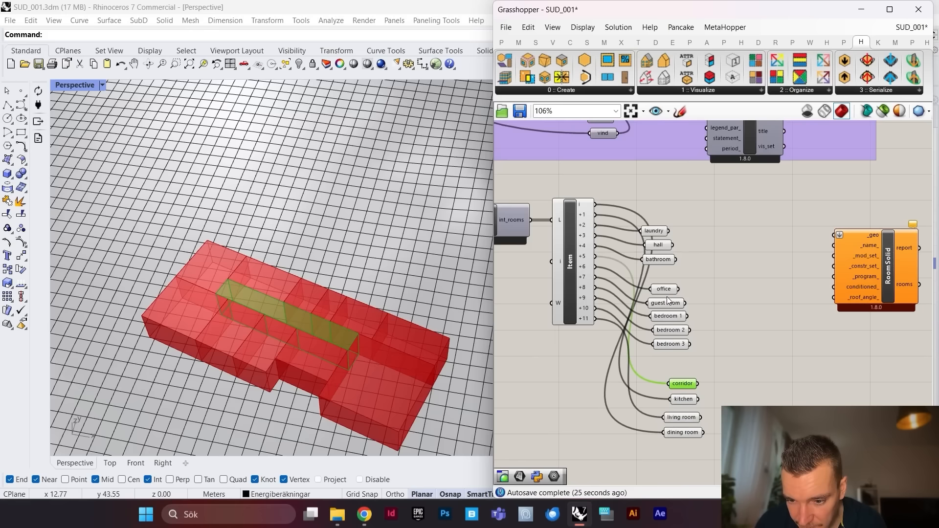
scroll(659, 186, "up", 2)
left_click_drag(660, 216, 693, 416)
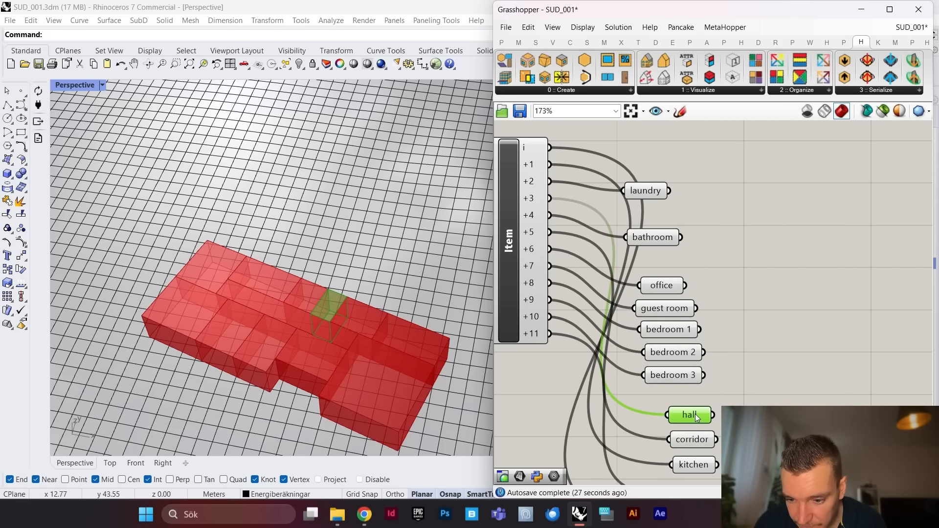
Step: Shift the five-parameter cluster from hall to dining room farther down and set the three bedroom parameters apart below guest room
scroll(695, 356, "down", 2)
scroll(720, 326, "up", 3)
left_click_drag(720, 325, 665, 384)
scroll(671, 364, "down", 4)
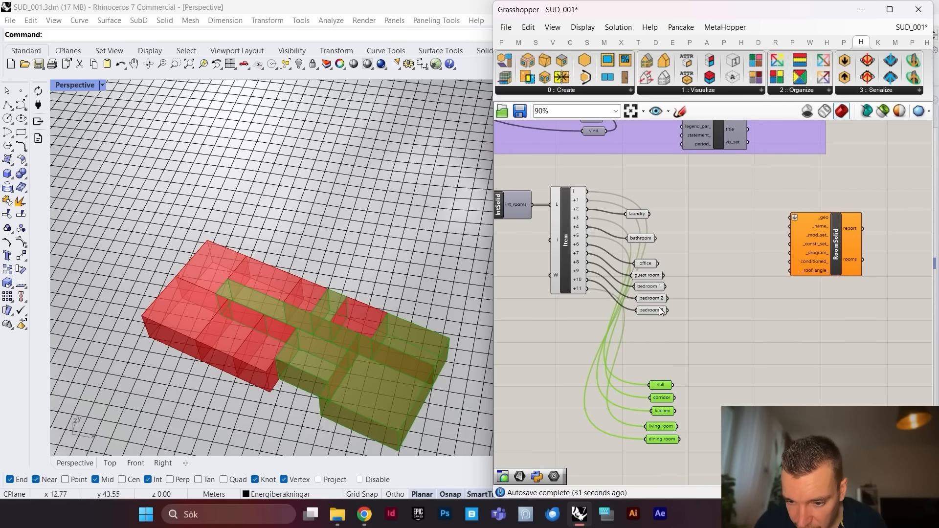
scroll(661, 306, "up", 3)
left_click_drag(694, 263, 670, 317)
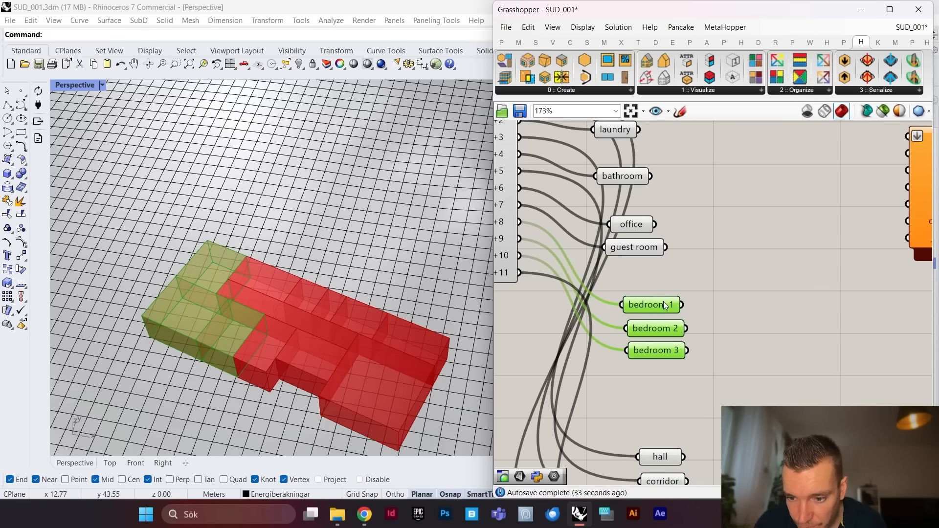
Step: Space out the laundry, bathroom, office and guest room parameters as separate entries above the bedroom cluster
right_click_drag(635, 142, 653, 241)
left_click_drag(687, 205, 669, 183)
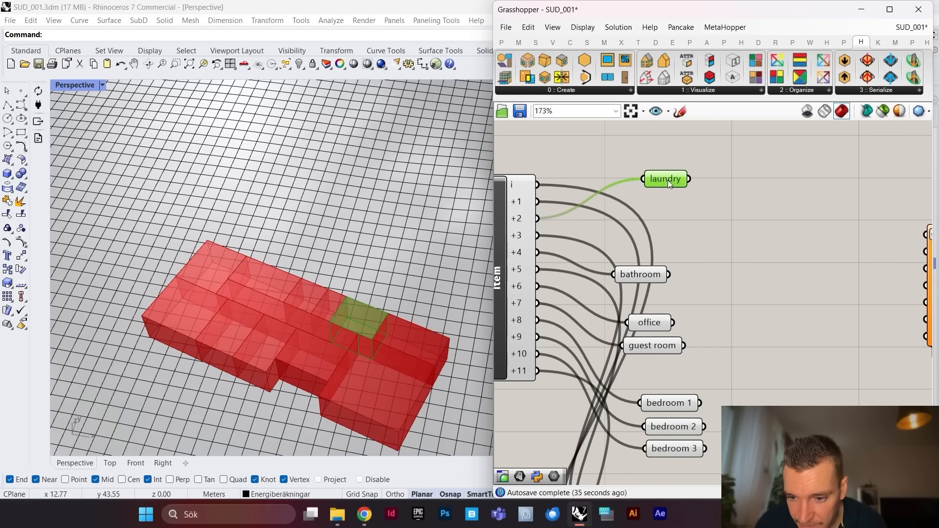
left_click_drag(646, 276, 674, 236)
left_click_drag(650, 325, 670, 299)
left_click_drag(653, 349, 669, 346)
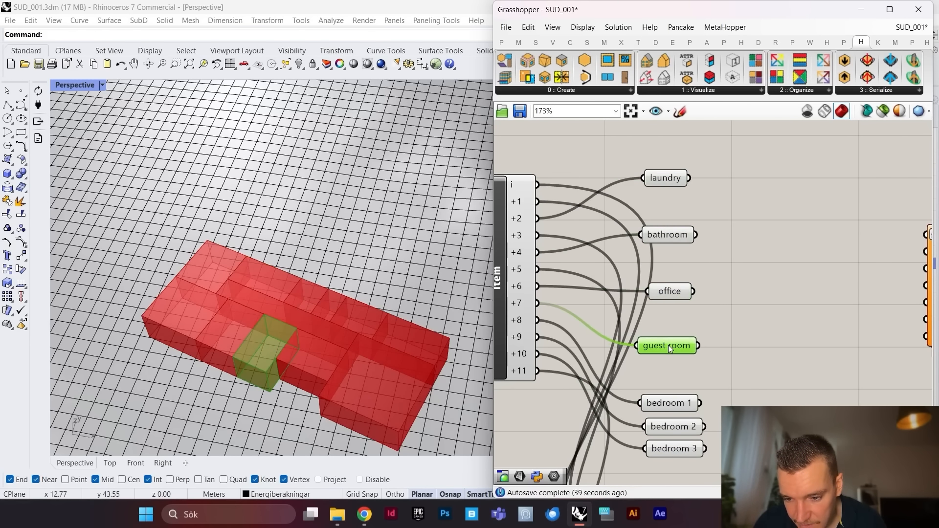
Step: Bring the RoomSolid component back closer to the upper room parameters
scroll(664, 248, "down", 5)
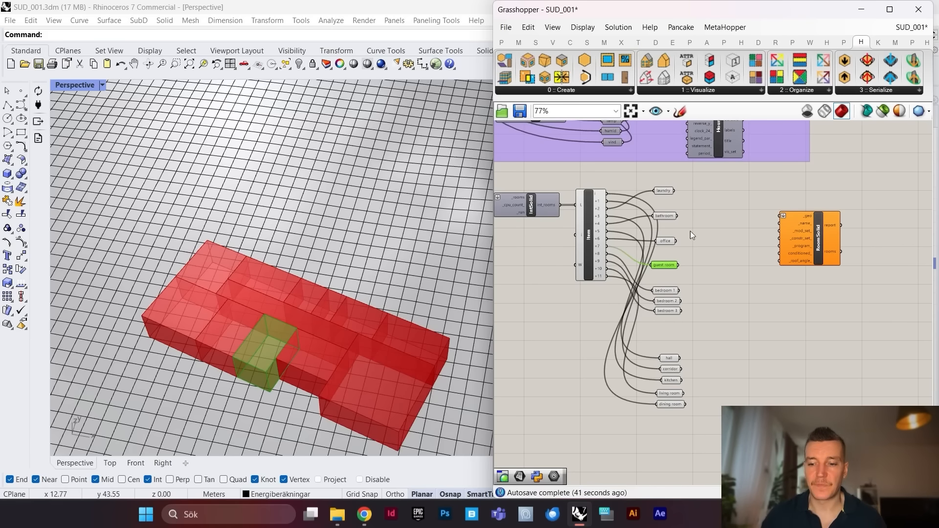
scroll(691, 235, "down", 2)
scroll(764, 250, "up", 4)
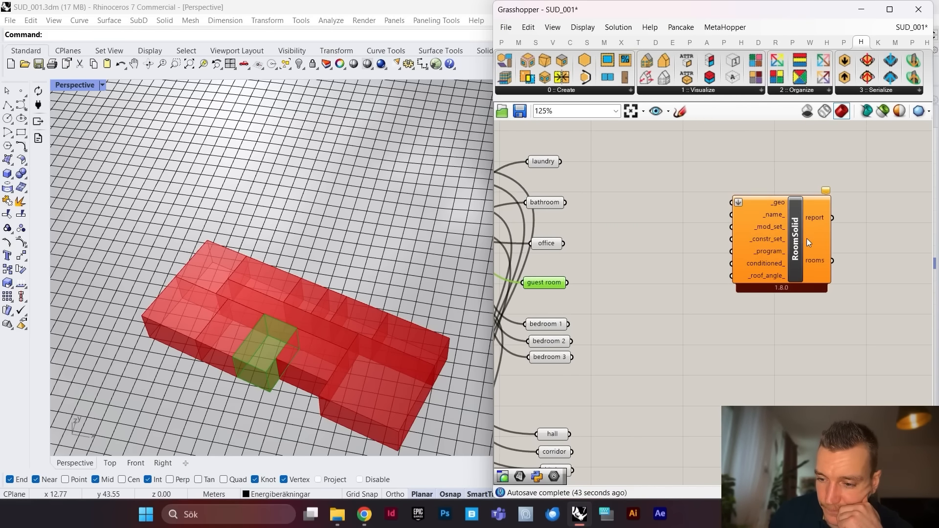
scroll(807, 238, "down", 3)
scroll(753, 213, "up", 2)
left_click_drag(832, 255, 755, 220)
scroll(680, 230, "down", 3)
Step: Move all room parameters except laundry farther down and place the RoomSolid component right beside the laundry parameter
left_click_drag(664, 229, 626, 364)
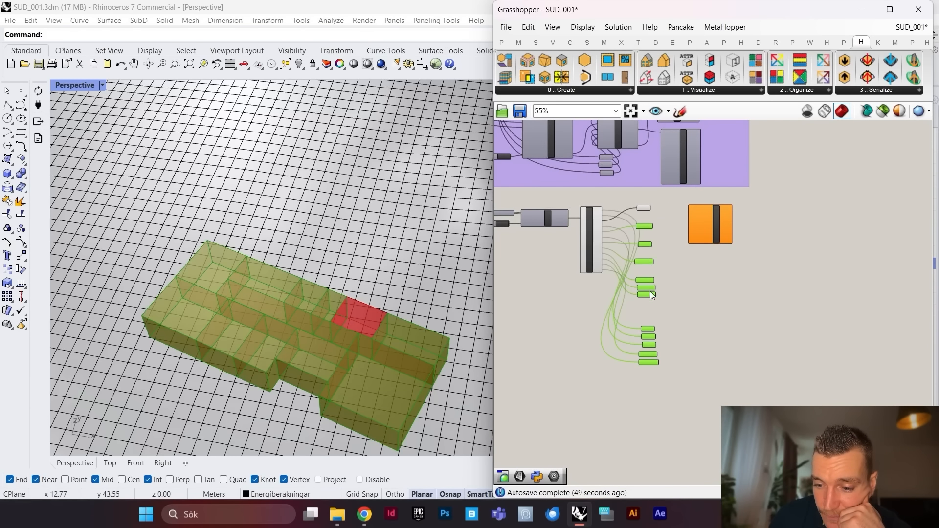
left_click_drag(645, 226, 654, 263)
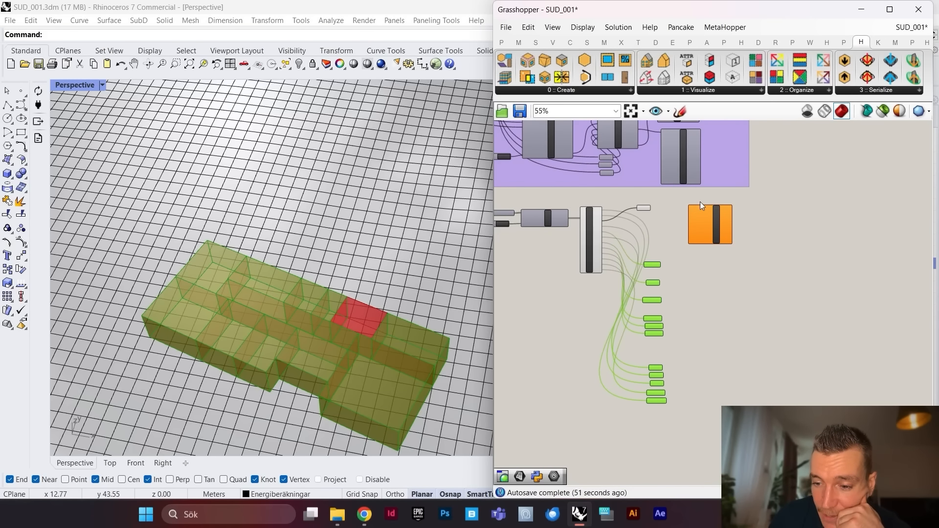
scroll(701, 202, "up", 5)
left_click_drag(739, 249, 705, 247)
scroll(716, 233, "down", 4)
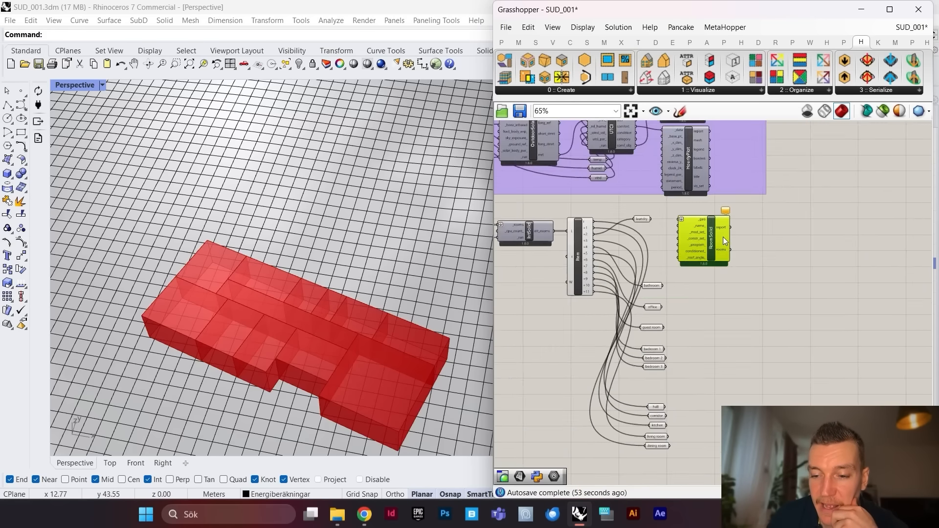
Step: Check the laundry parameter's contents and read the description of the HB Room from Solid component
scroll(612, 206, "up", 3)
left_click(660, 234)
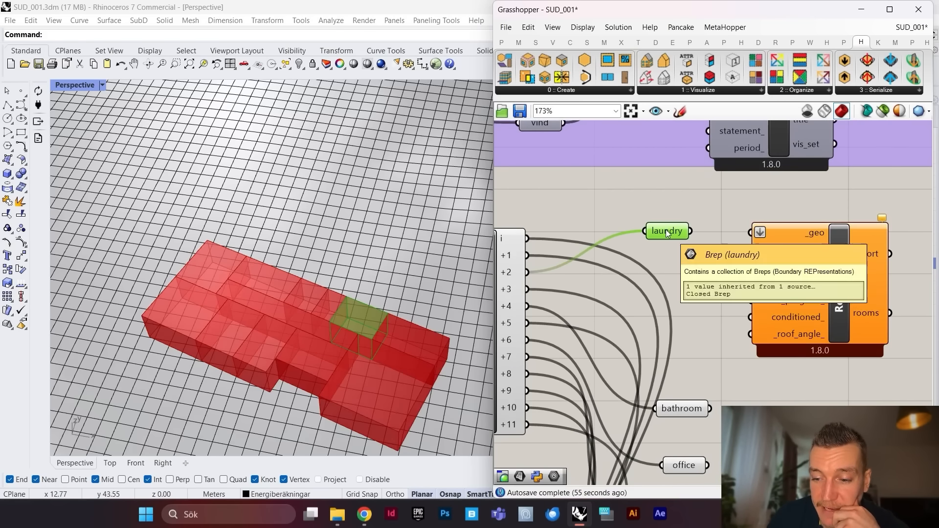
scroll(696, 274, "up", 2)
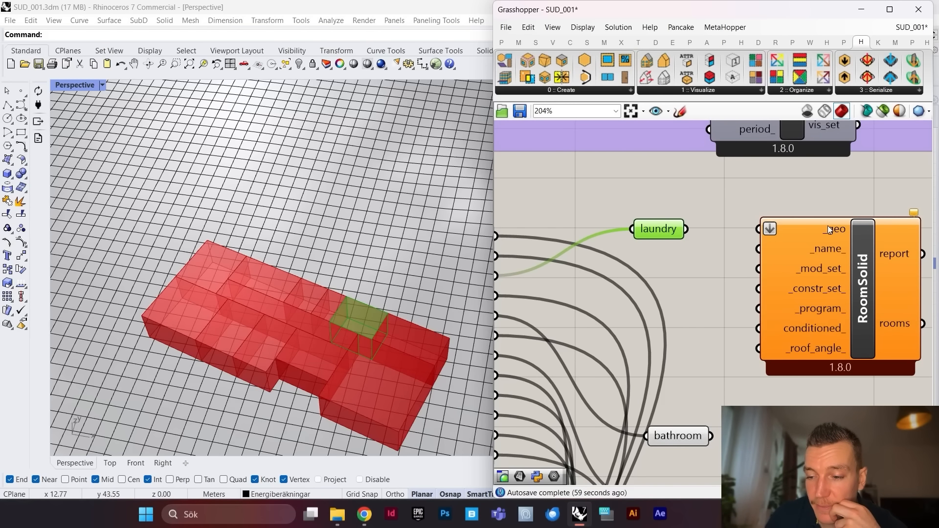
mouse_move(866, 286)
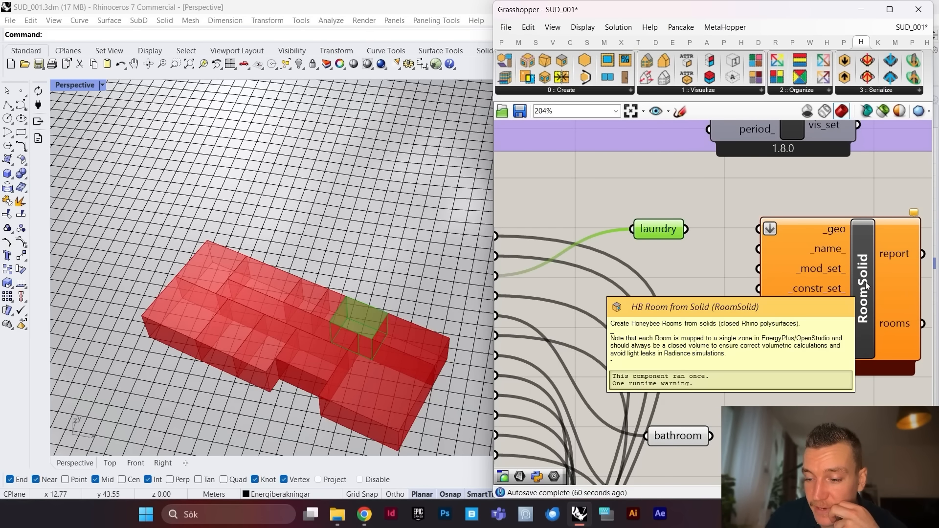
scroll(750, 248, "down", 4)
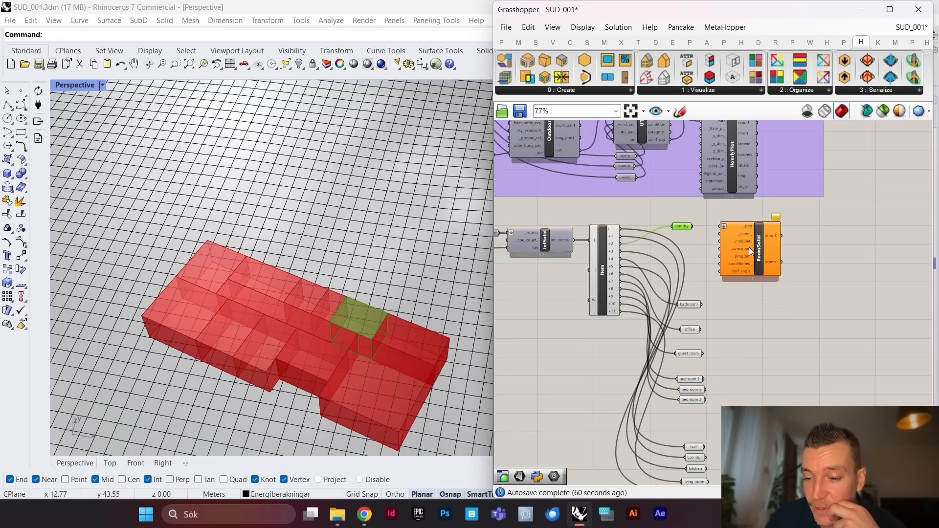
Step: Connect the laundry parameter to the RoomSolid component's _geo input, check the _program_ input's description and shift the component slightly away from the parameter
scroll(647, 214, "up", 3)
left_click_drag(657, 202, 684, 201)
scroll(733, 285, "up", 2)
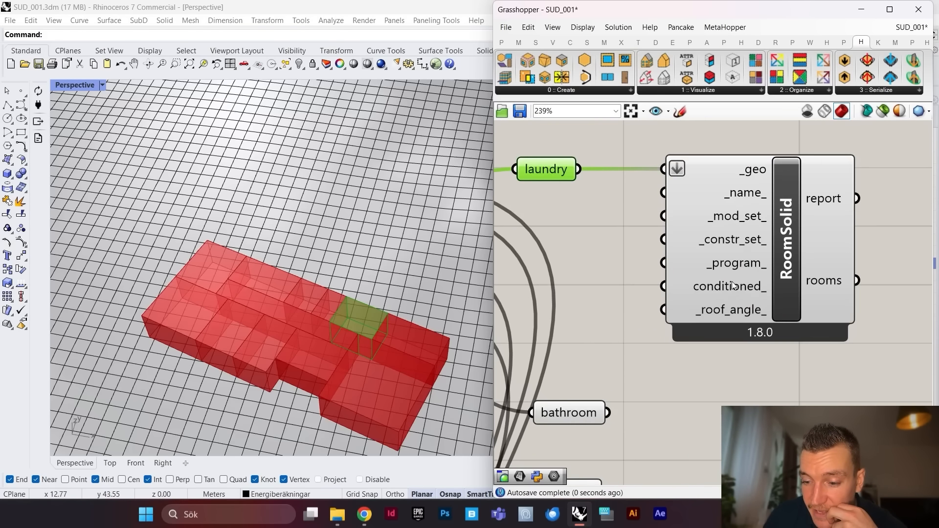
mouse_move(735, 265)
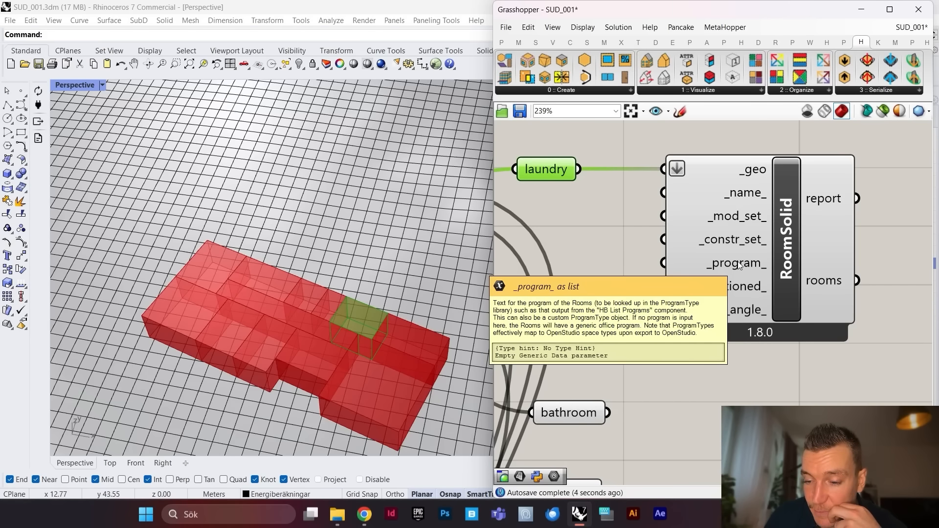
mouse_move(722, 245)
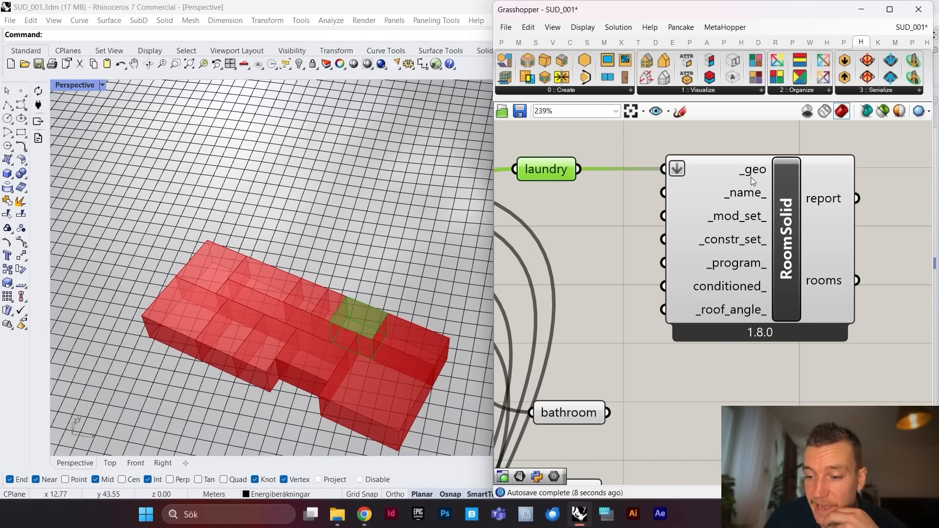
left_click_drag(792, 209, 811, 208)
scroll(724, 209, "down", 3)
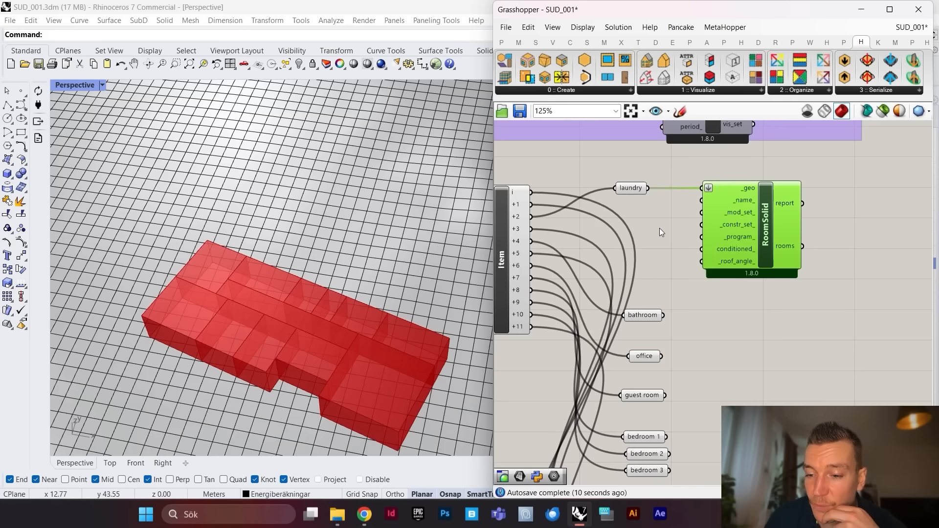
Step: Add a panel with the text laundry below the laundry parameter and connect it to the RoomSolid component's _name_ input
left_click(654, 227)
double_click(653, 225)
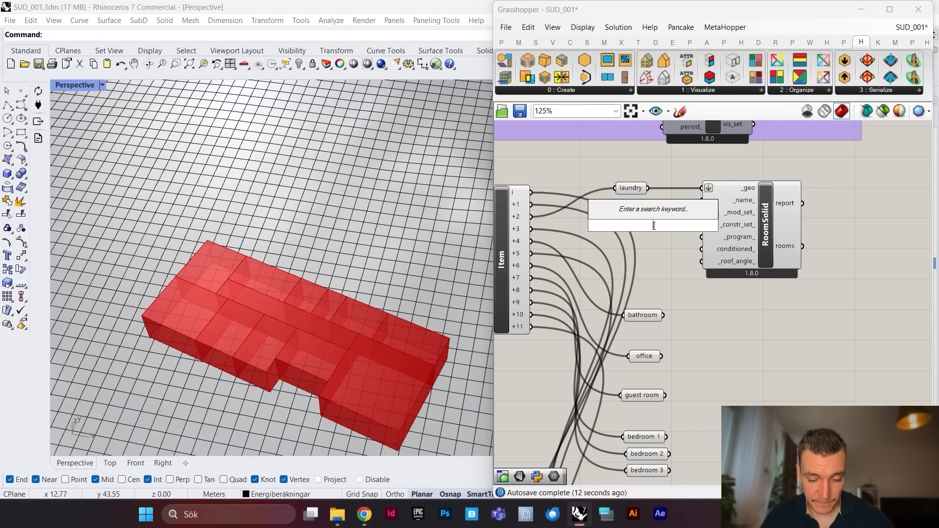
type("\"laundry")
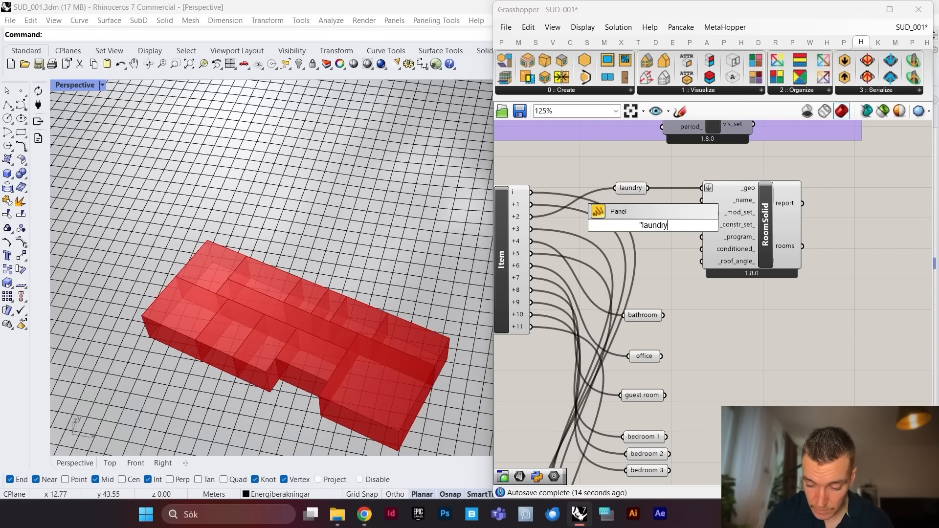
key("Return")
scroll(686, 229, "up", 3)
left_click(644, 194)
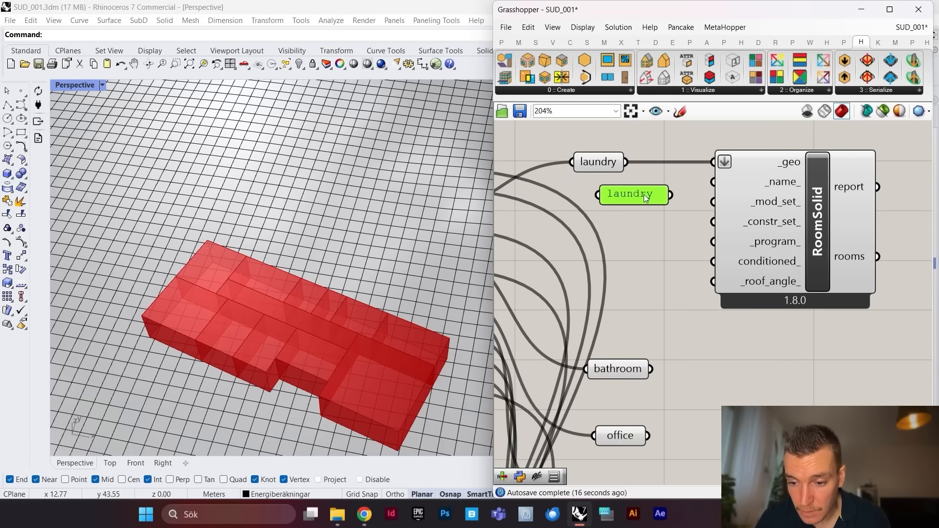
left_click_drag(705, 183, 713, 183)
scroll(713, 183, "down", 2)
Step: Duplicate the laundry RoomSolid component with its name panel down to the bathroom row and line up the bathroom parameter above the copied panel
left_click(769, 204)
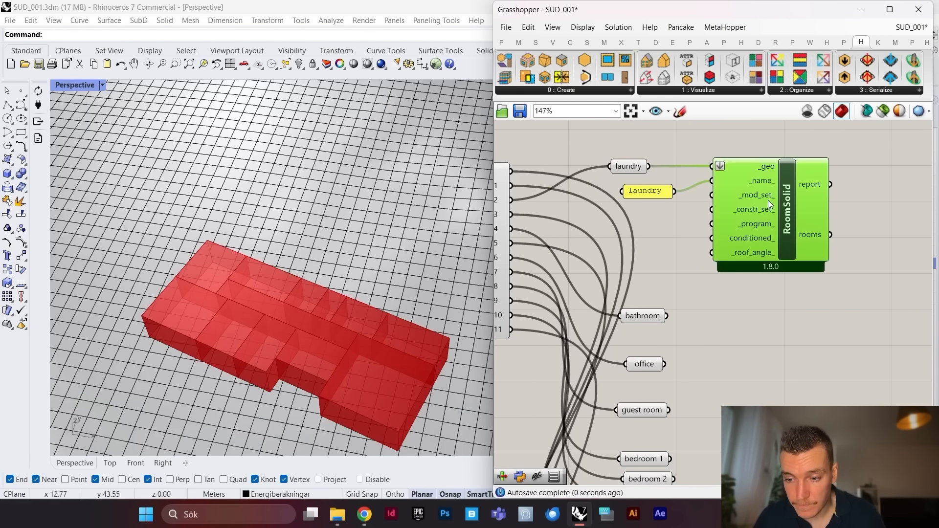
left_click(656, 192, "shift")
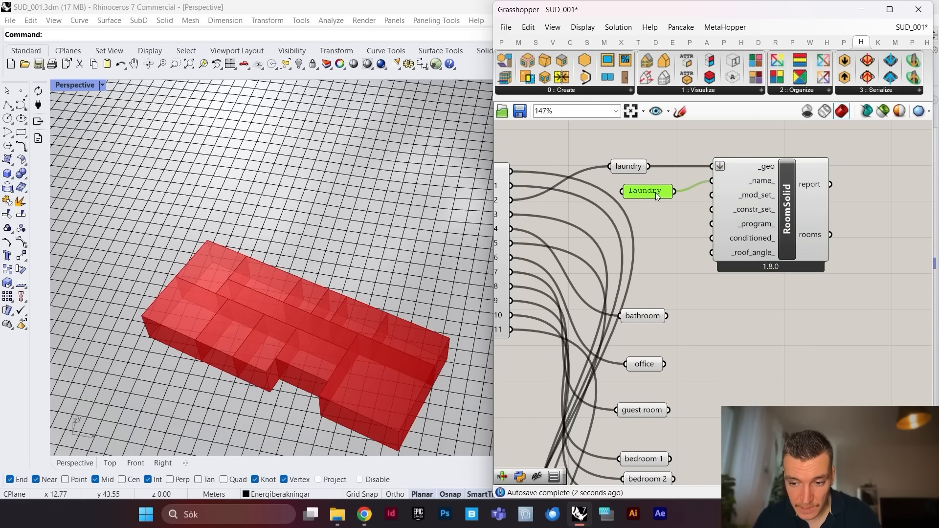
left_click_drag(754, 184, 760, 320)
scroll(638, 316, "up", 2)
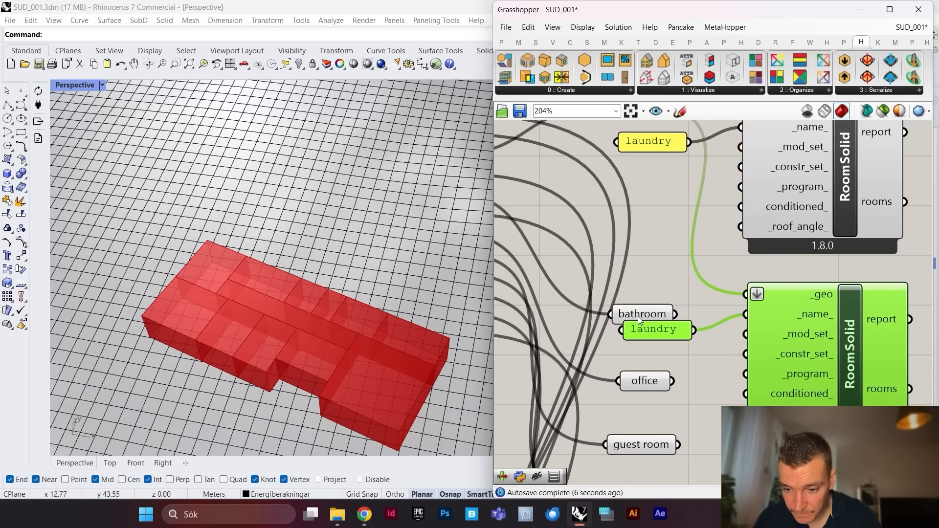
left_click(656, 309)
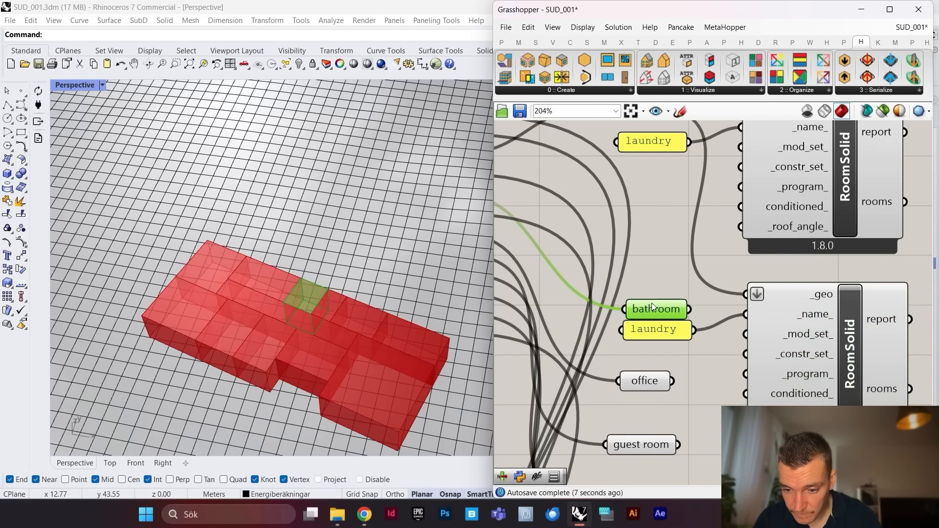
Step: Set the copied name panel's text to bathroom and feed the bathroom parameter into the copied RoomSolid's _geo input
double_click(656, 330)
type("bathroom")
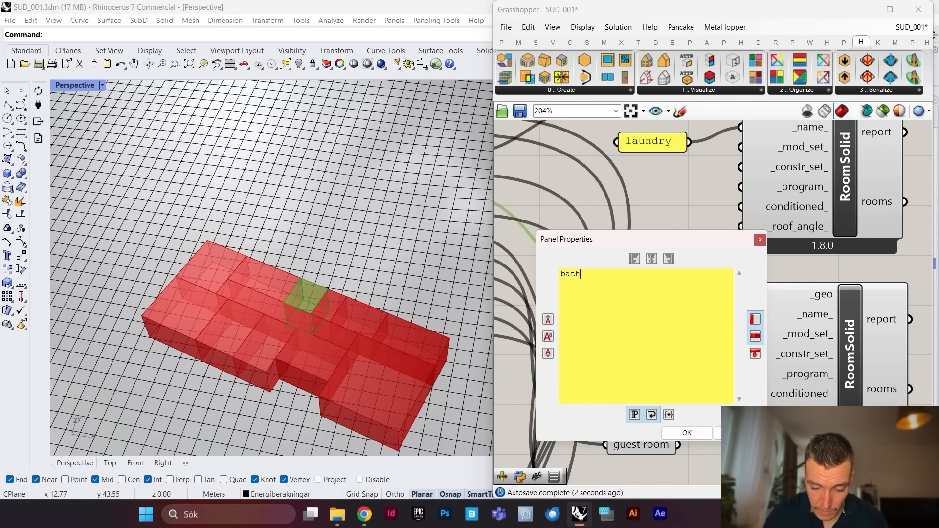
left_click(687, 432)
scroll(652, 208, "down", 3)
Step: Move all room parameters from office through dining room farther down to make space below the bathroom RoomSolid component
left_click_drag(680, 252, 600, 401)
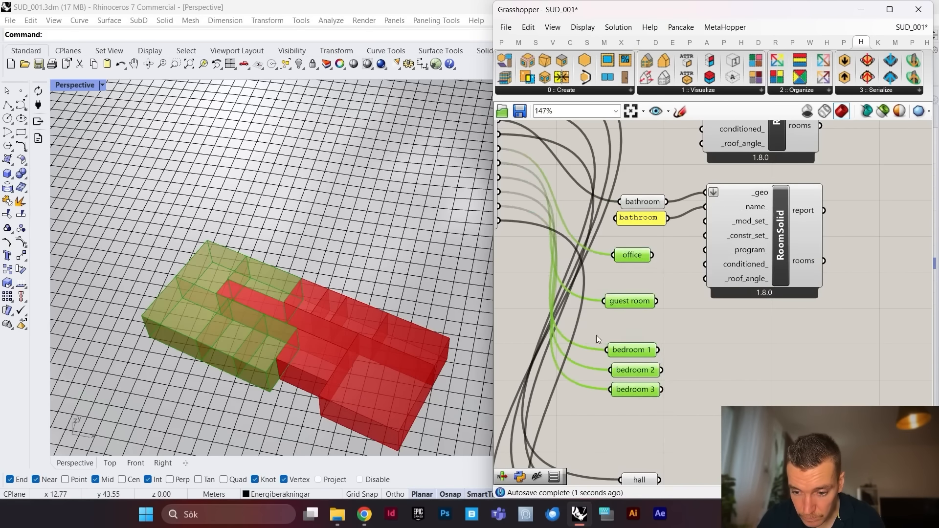
scroll(597, 335, "down", 3)
left_click_drag(660, 351, 577, 455, "shift")
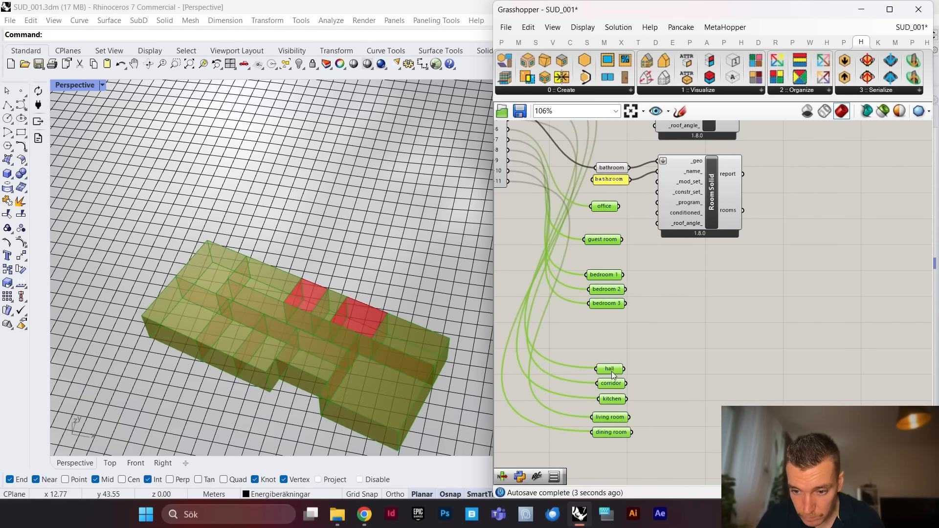
left_click_drag(613, 375, 621, 421)
Step: Duplicate the bathroom RoomSolid component and name panel beside the office parameter, and move the parameters from guest room through dining room farther down
left_click(705, 187)
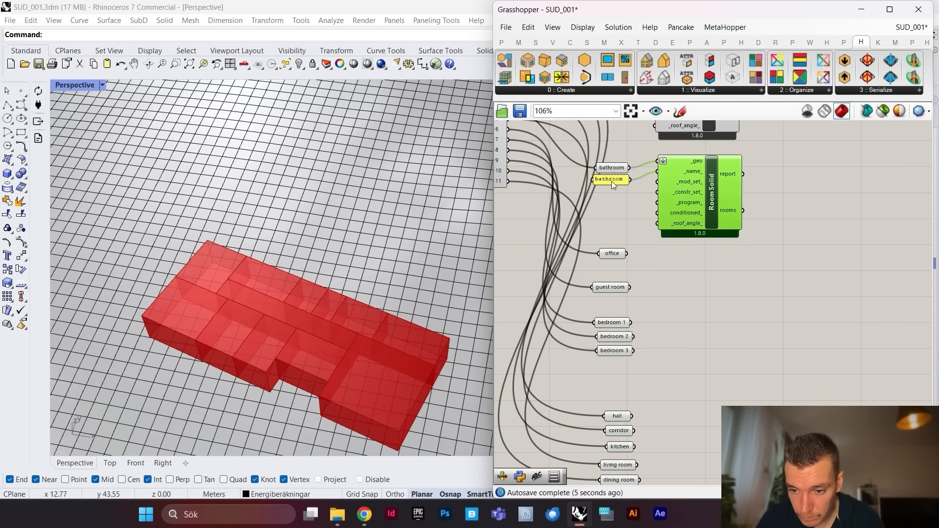
left_click_drag(718, 190, 731, 284, "alt")
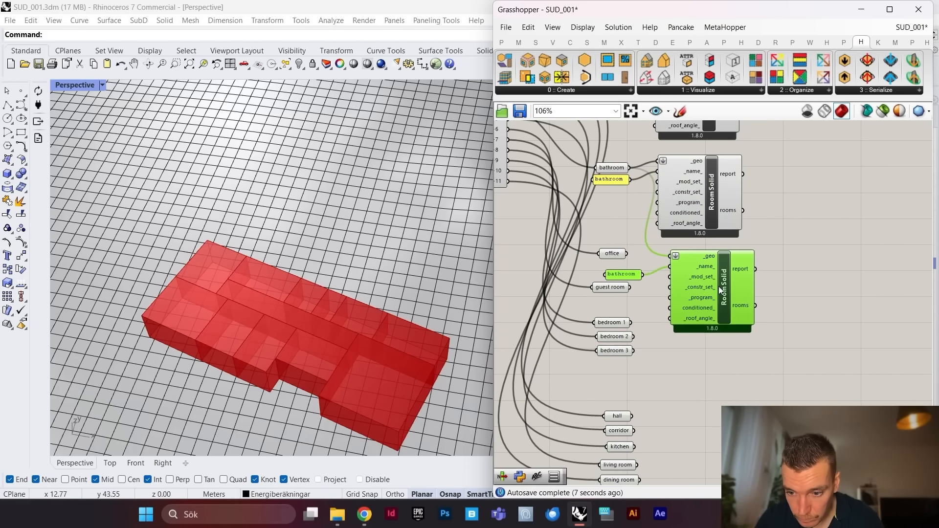
scroll(623, 299, "up", 1)
left_click_drag(653, 282, 571, 405)
scroll(606, 362, "down", 3)
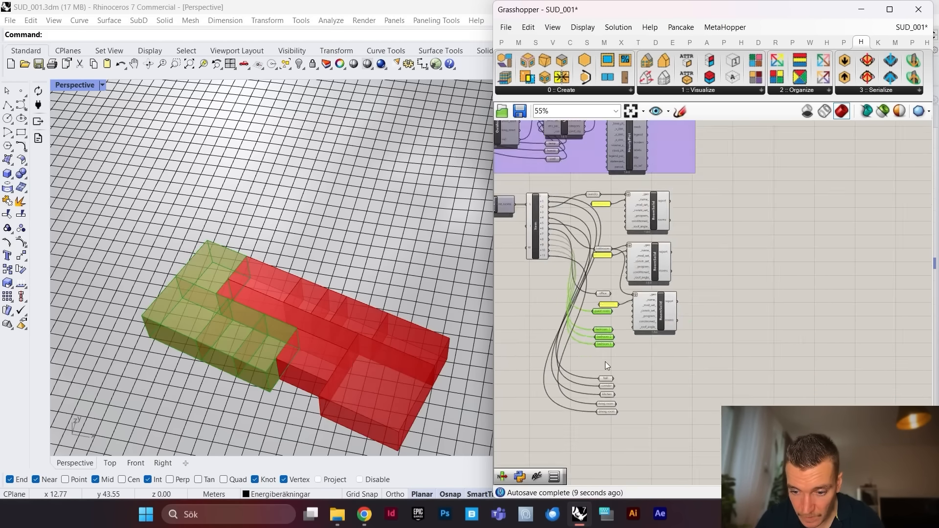
left_click_drag(598, 368, 641, 443, "shift")
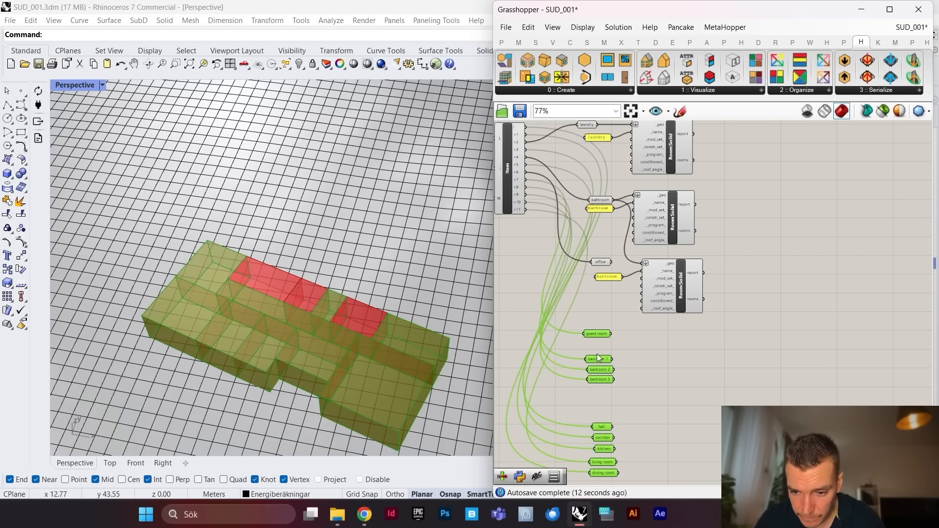
Step: Connect the office parameter to the newest RoomSolid's _geo input and set its name panel's text to office
scroll(610, 277, "up", 4)
left_click_drag(665, 283, 683, 282)
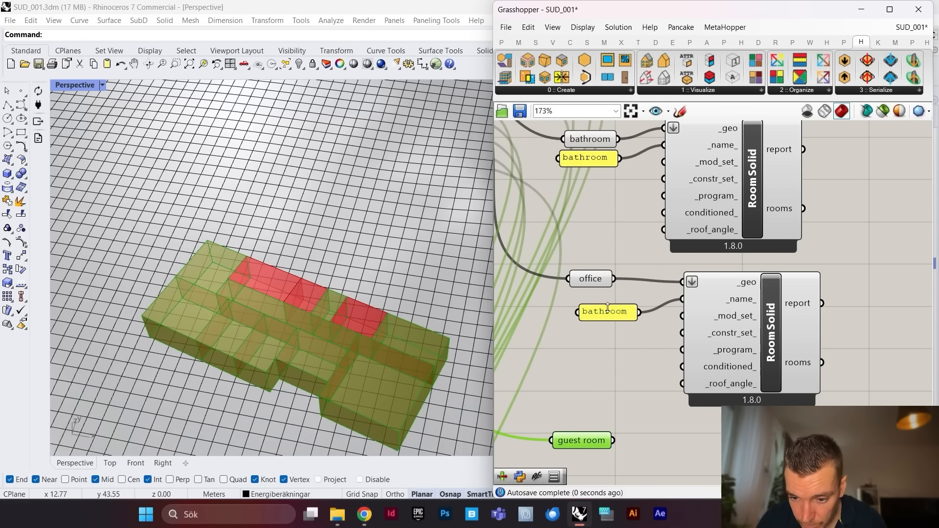
double_click(609, 312)
key("ctrl+a")
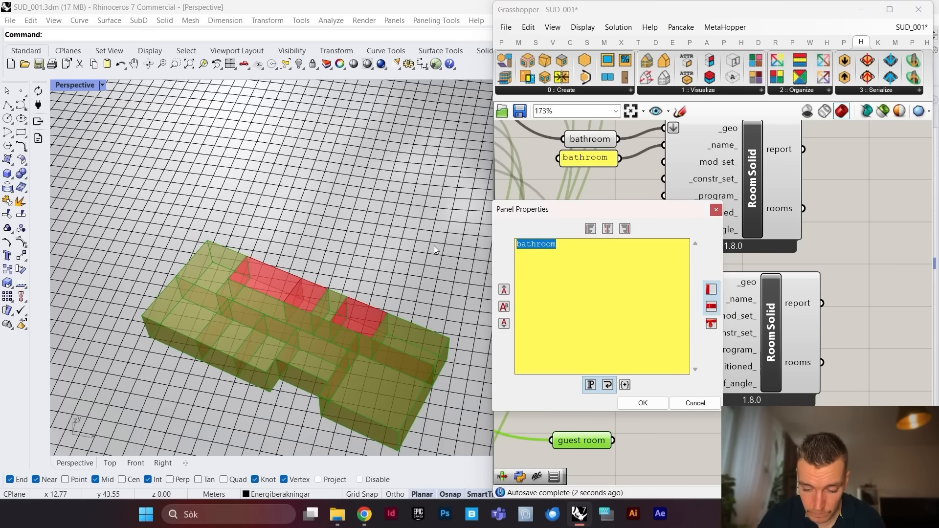
type("office")
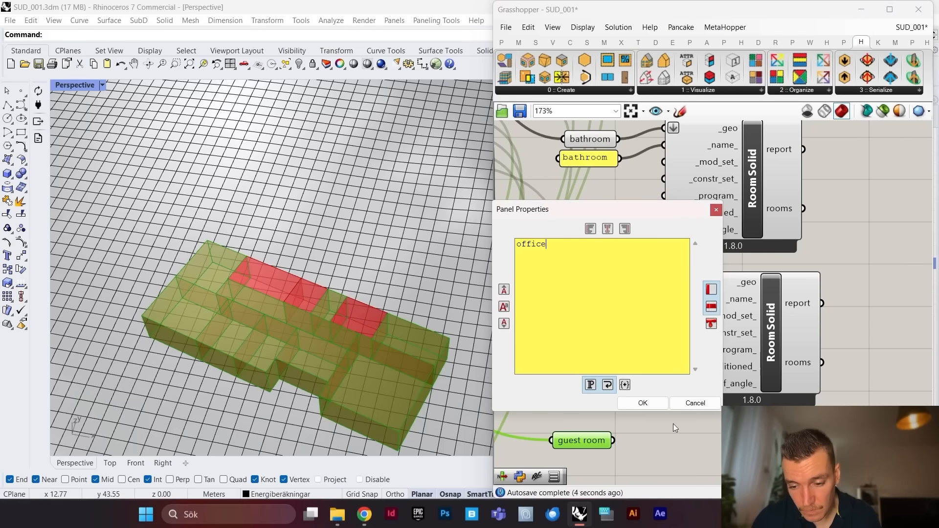
left_click(647, 404)
scroll(656, 294, "down", 3)
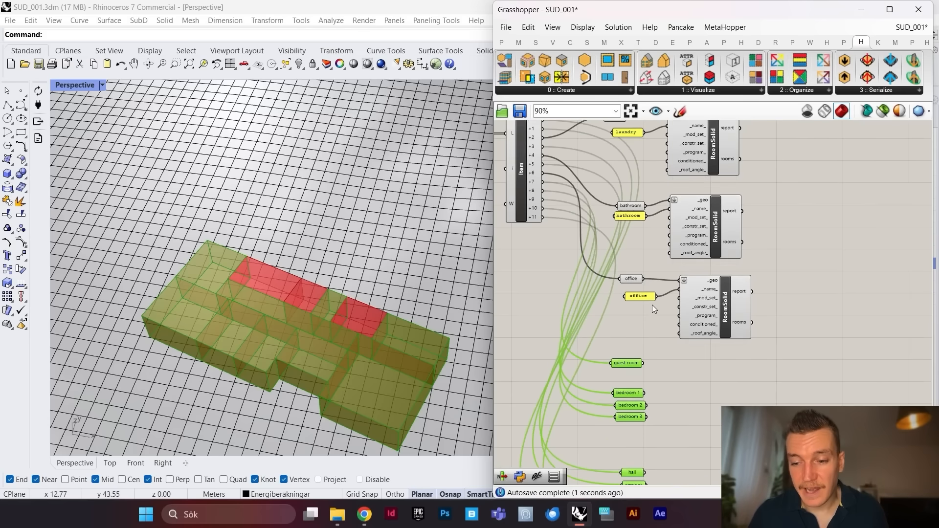
Step: Line up the office name panel and the office parameter with each other beside their RoomSolid component
scroll(652, 305, "up", 3)
left_click(629, 293)
left_click(621, 265)
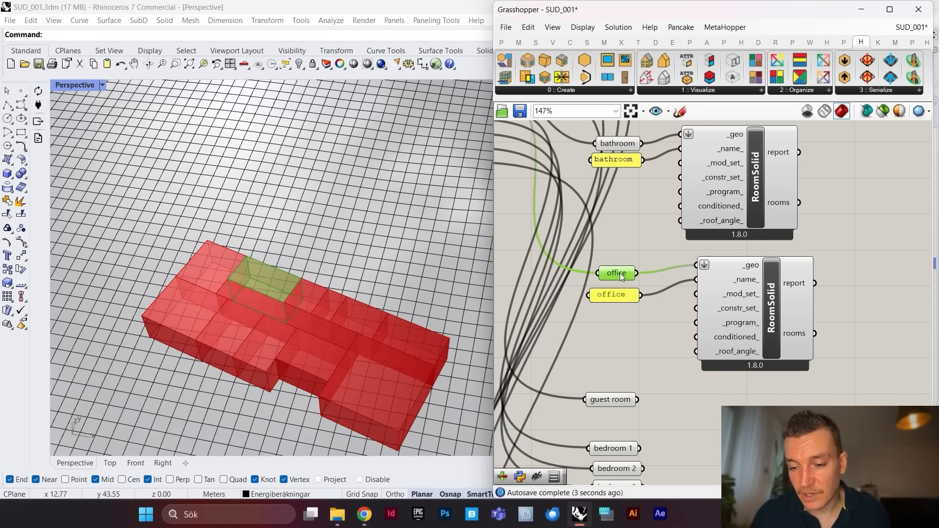
Step: Look over the office RoomSolid group and the unconverted room parameters from guest room down to dining room
scroll(671, 278, "down", 4)
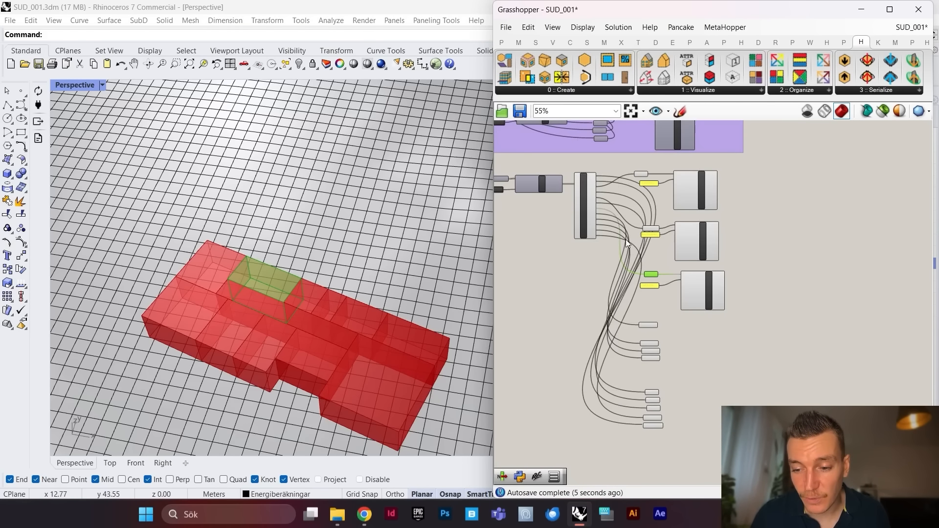
scroll(681, 233, "up", 4)
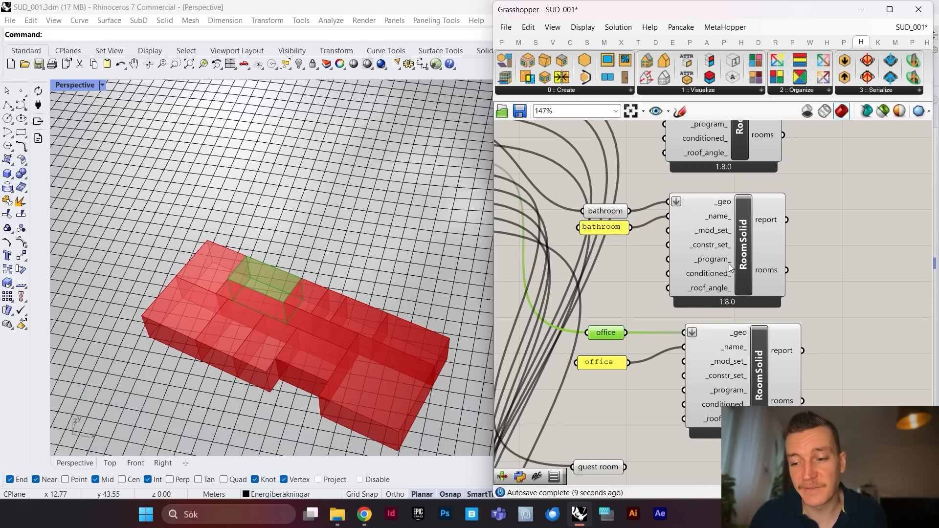
scroll(731, 267, "up", 1)
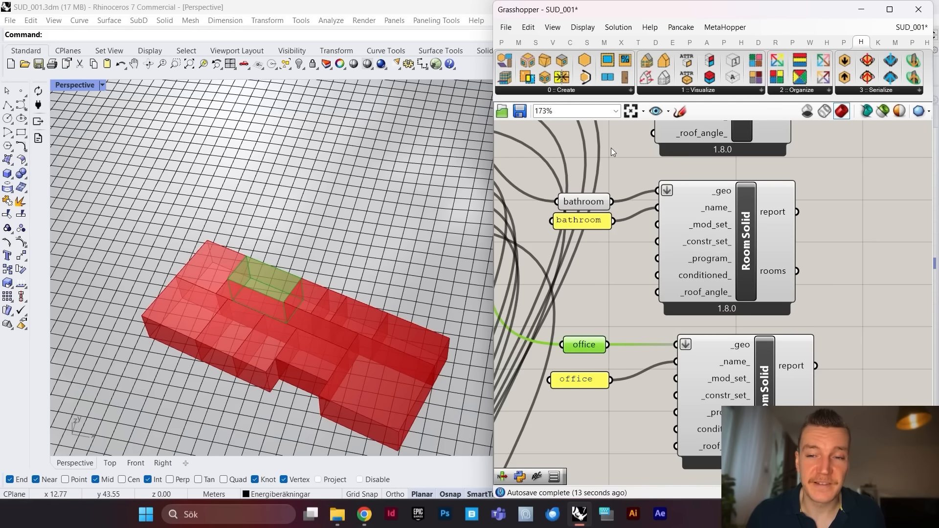
scroll(701, 215, "down", 5)
scroll(685, 306, "down", 3)
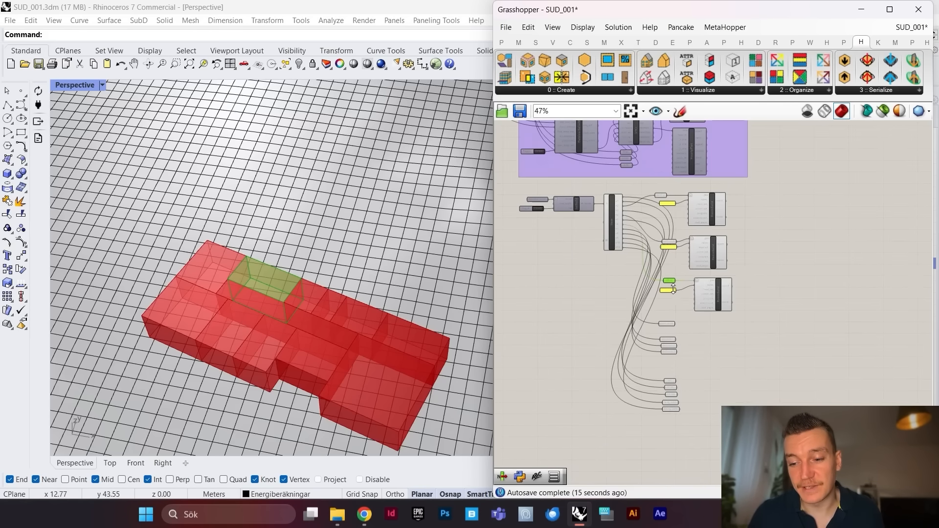
scroll(679, 289, "up", 5)
scroll(691, 280, "down", 1)
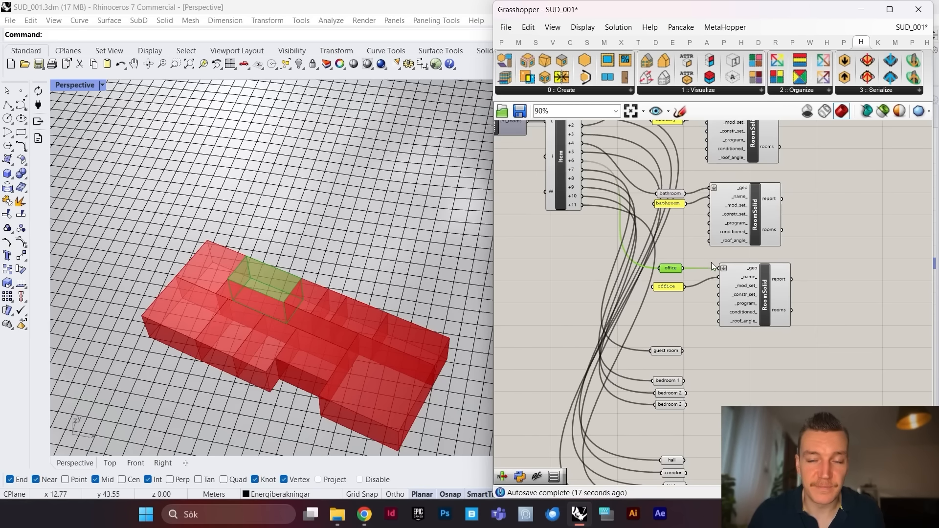
scroll(725, 279, "down", 3)
scroll(736, 295, "up", 5)
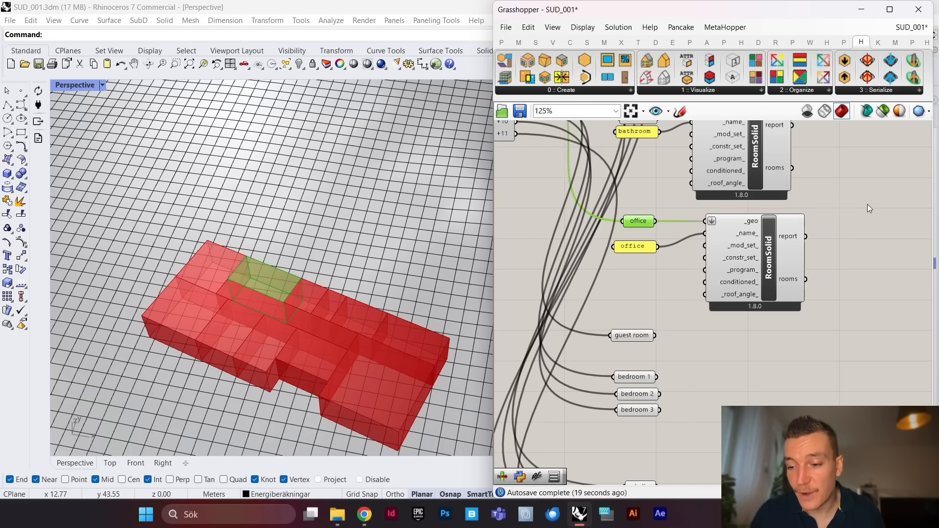
left_click_drag(867, 206, 636, 277)
scroll(726, 261, "down", 3)
scroll(791, 213, "up", 2)
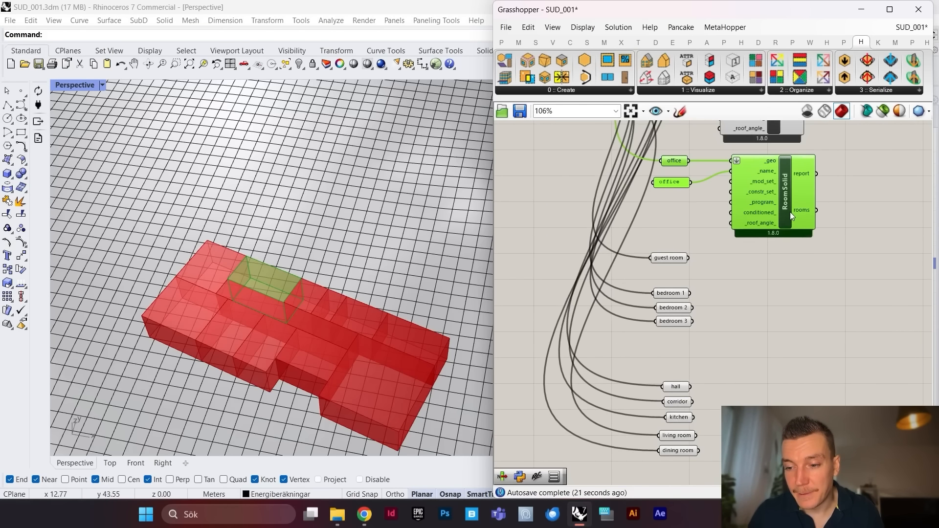
scroll(773, 216, "down", 2)
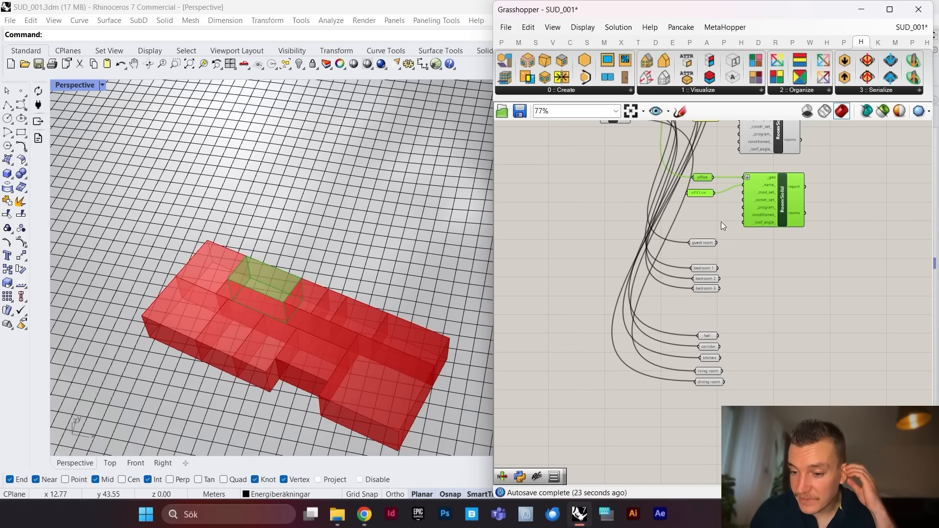
scroll(724, 220, "up", 3)
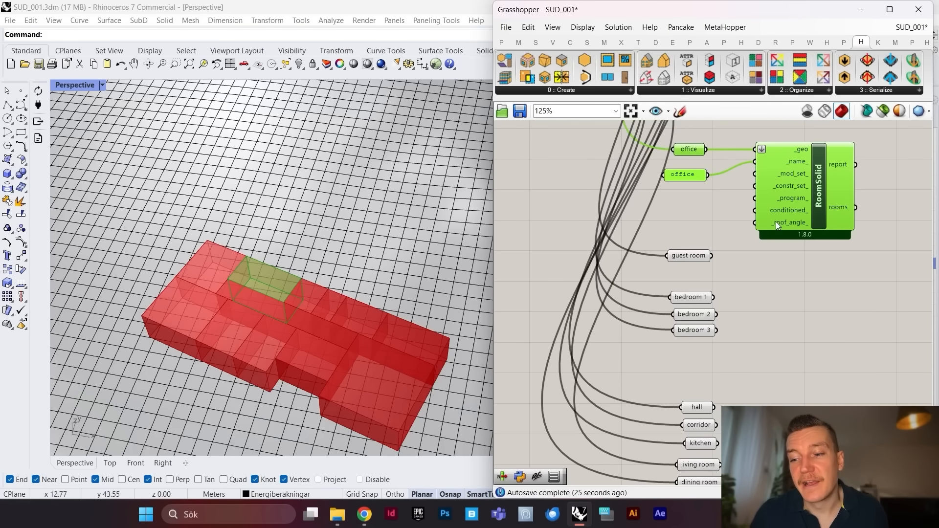
left_click(877, 188)
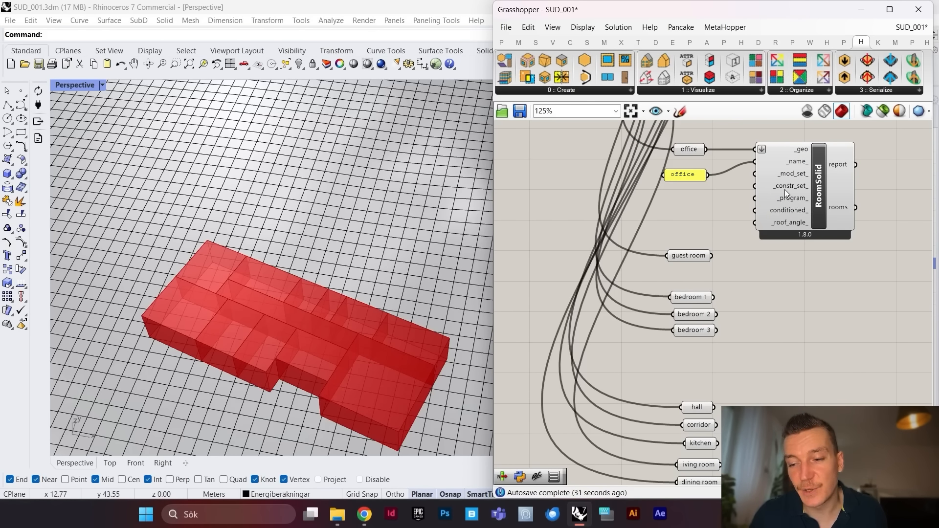
Step: Review the parameters, name panels and inputs of the laundry and bathroom RoomSolid components
scroll(784, 189, "down", 3)
scroll(783, 263, "up", 2)
scroll(761, 168, "up", 3)
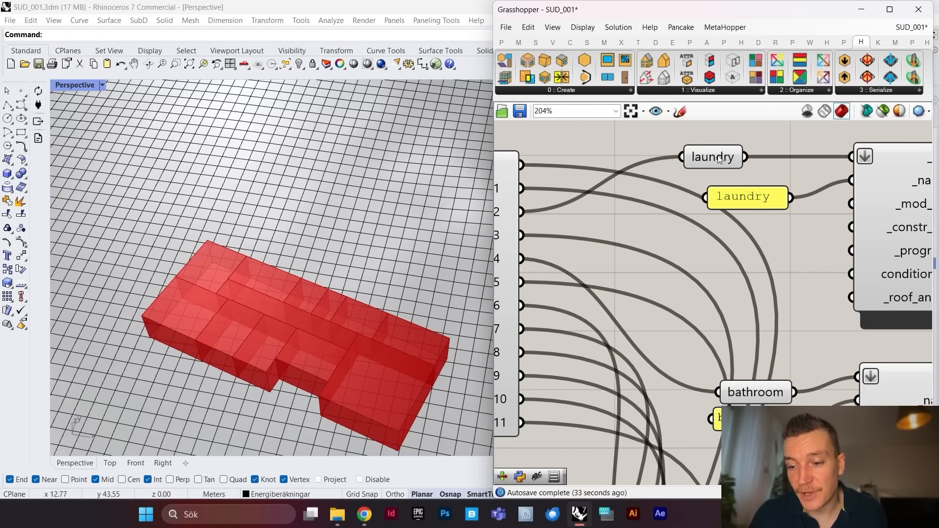
scroll(803, 186, "down", 3)
scroll(686, 182, "up", 3)
scroll(686, 182, "down", 3)
scroll(767, 197, "up", 3)
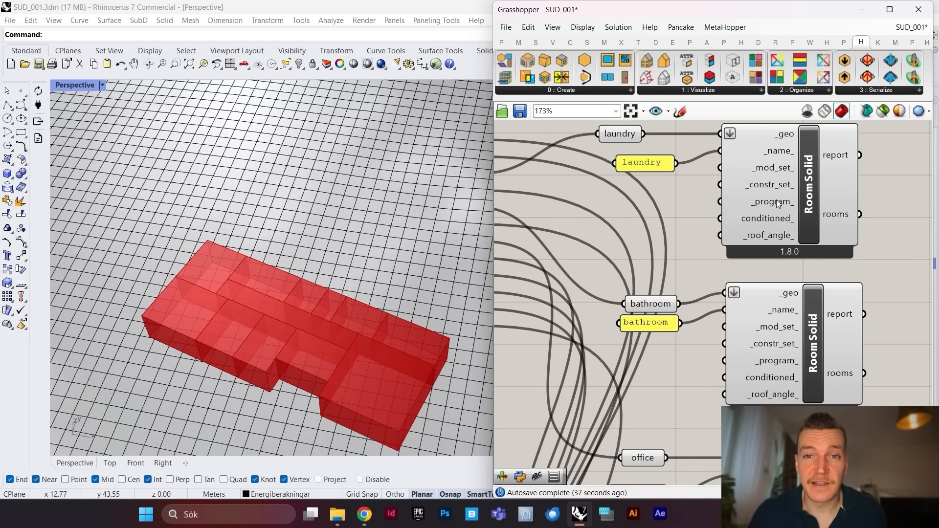
Step: Examine the laundry, bathroom and office RoomSolid components and the wiring that feeds them from the Item component
scroll(704, 203, "down", 2)
scroll(703, 204, "up", 3)
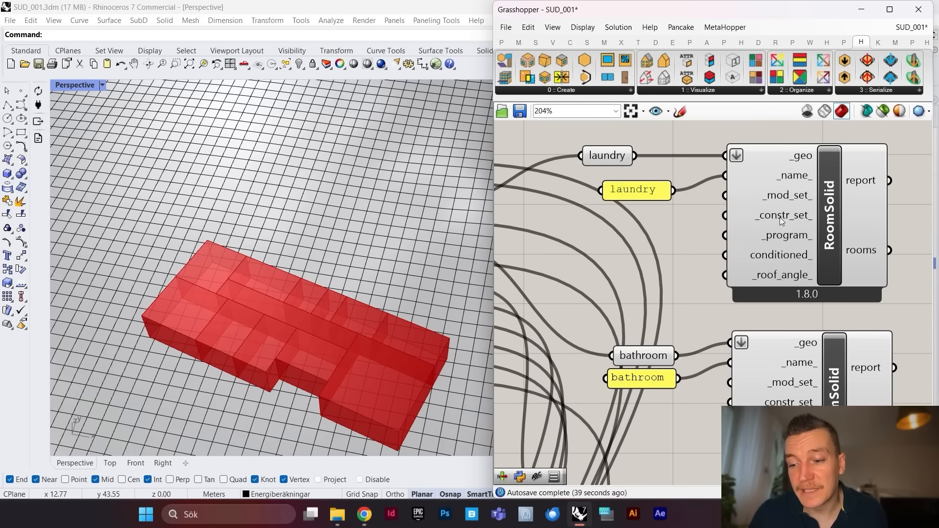
scroll(780, 218, "down", 3)
scroll(669, 204, "up", 1)
scroll(669, 347, "down", 2)
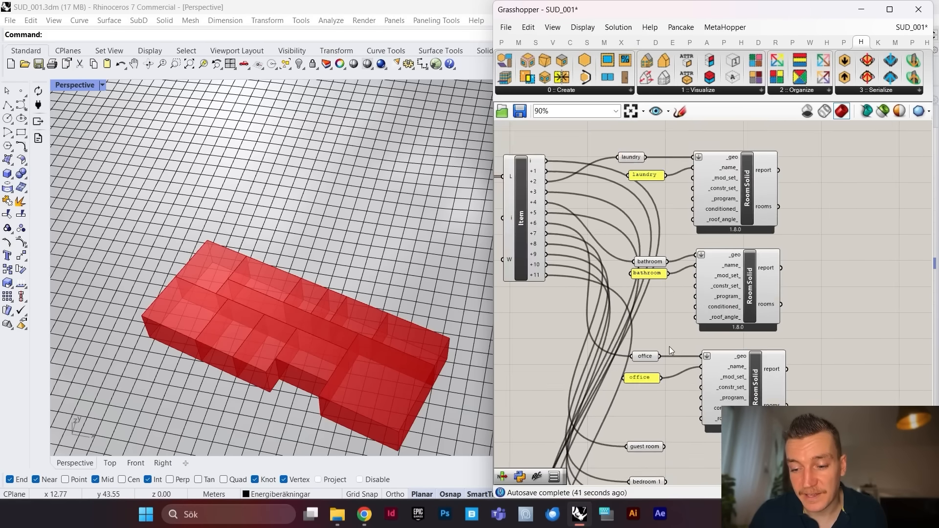
scroll(655, 270, "up", 3)
scroll(650, 347, "down", 3)
scroll(650, 347, "up", 2)
scroll(689, 342, "down", 2)
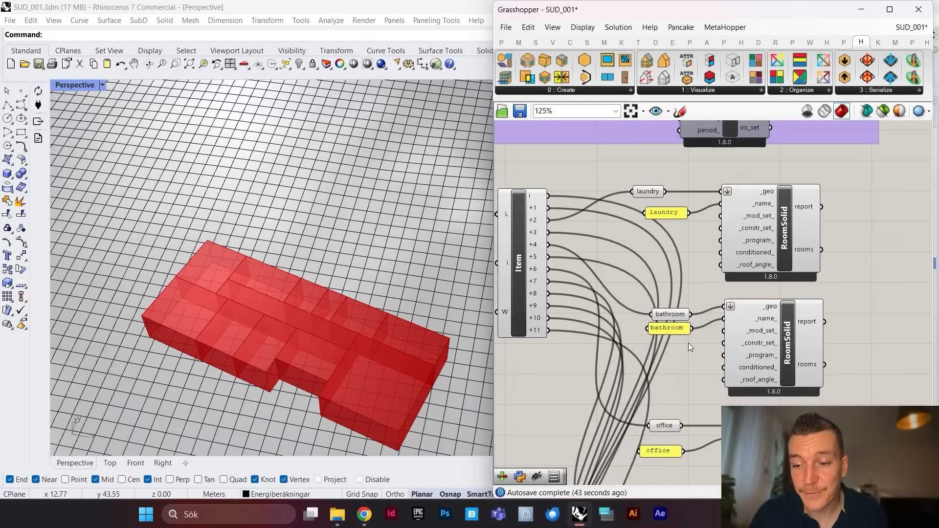
scroll(689, 342, "up", 2)
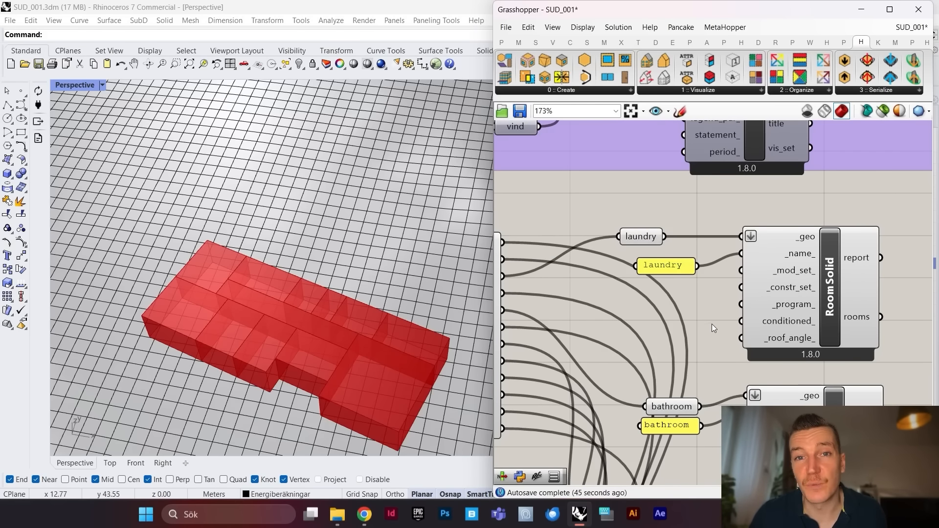
scroll(751, 299, "down", 2)
scroll(732, 268, "up", 4)
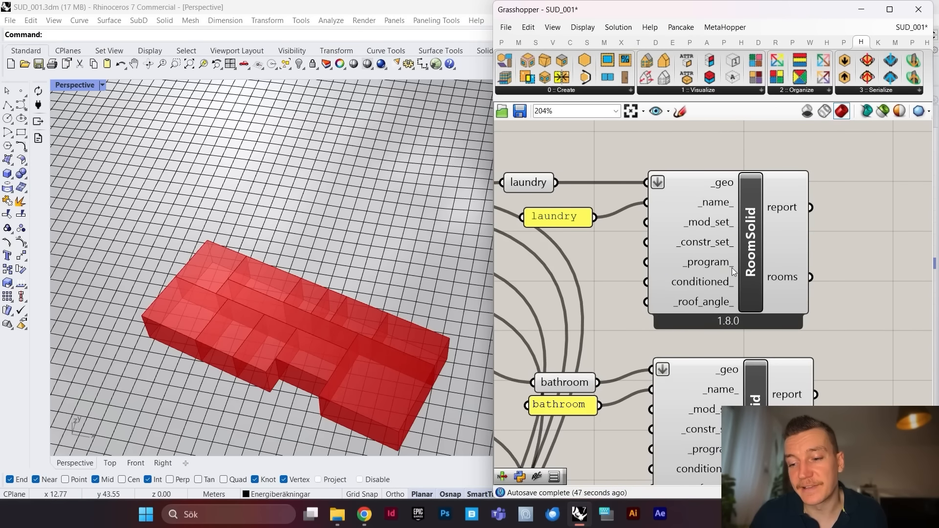
scroll(714, 263, "down", 4)
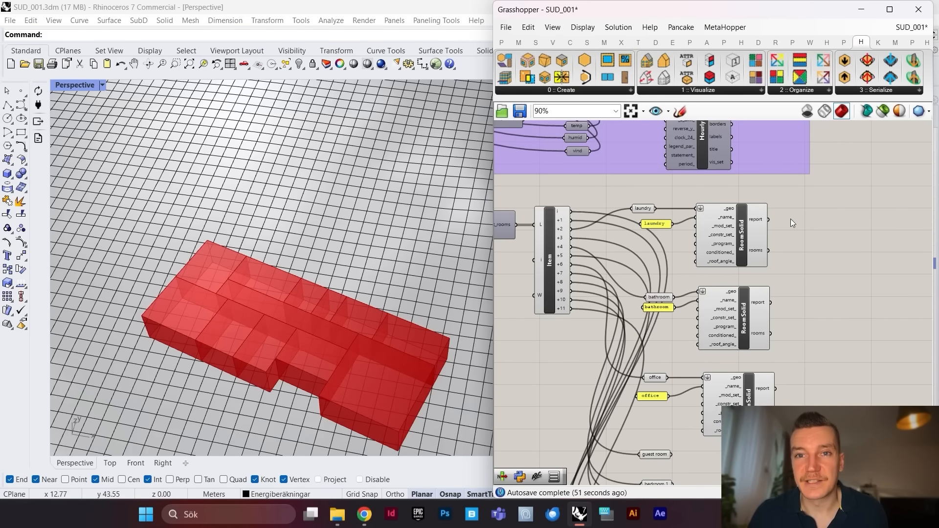
Step: Line up the laundry parameter with its name panel and slightly adjust the position of its RoomSolid component
scroll(783, 220, "down", 2)
scroll(737, 175, "up", 3)
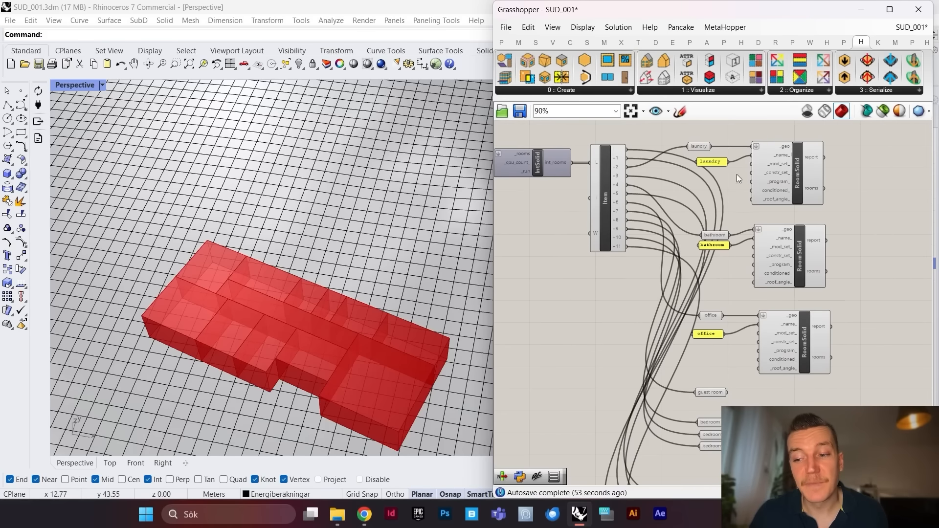
scroll(706, 140, "down", 1)
scroll(705, 166, "up", 1)
scroll(701, 163, "up", 4)
left_click_drag(689, 160, 714, 161)
scroll(715, 162, "down", 5)
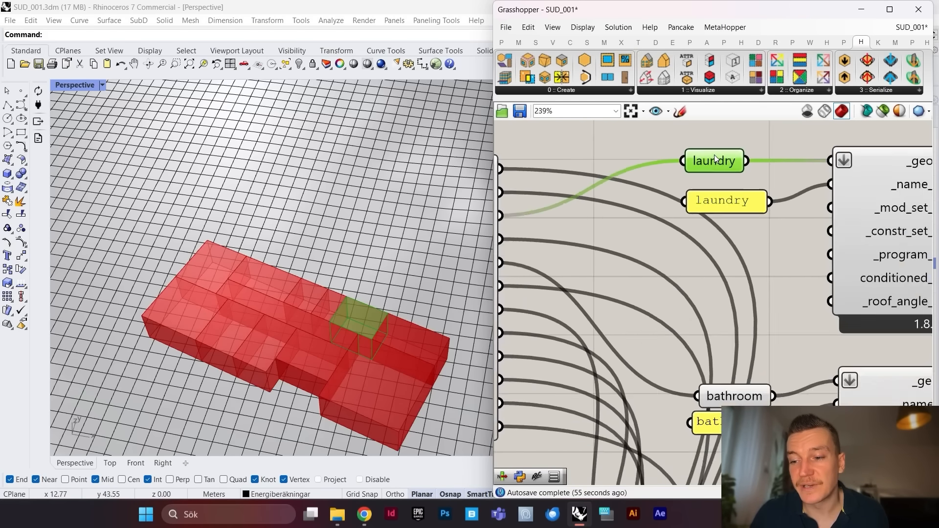
scroll(847, 176, "up", 4)
left_click_drag(840, 181, 850, 182)
scroll(836, 190, "down", 2)
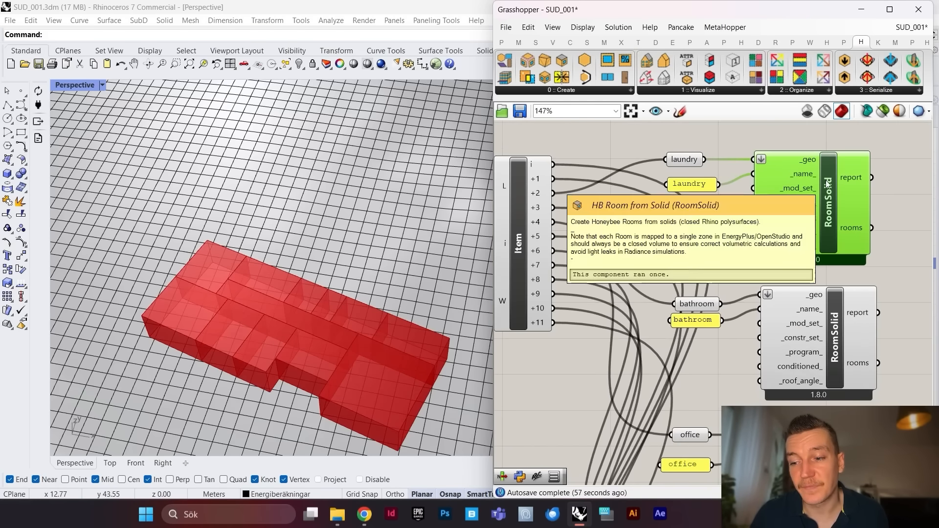
scroll(796, 225, "up", 4)
scroll(835, 210, "down", 6)
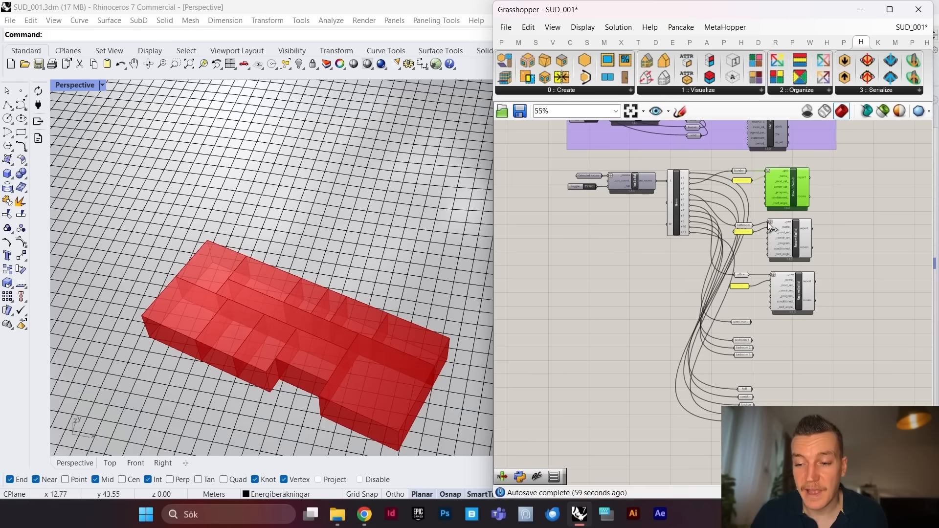
Step: Line up the bathroom parameter with the bathroom name panel below it
scroll(756, 226, "up", 3)
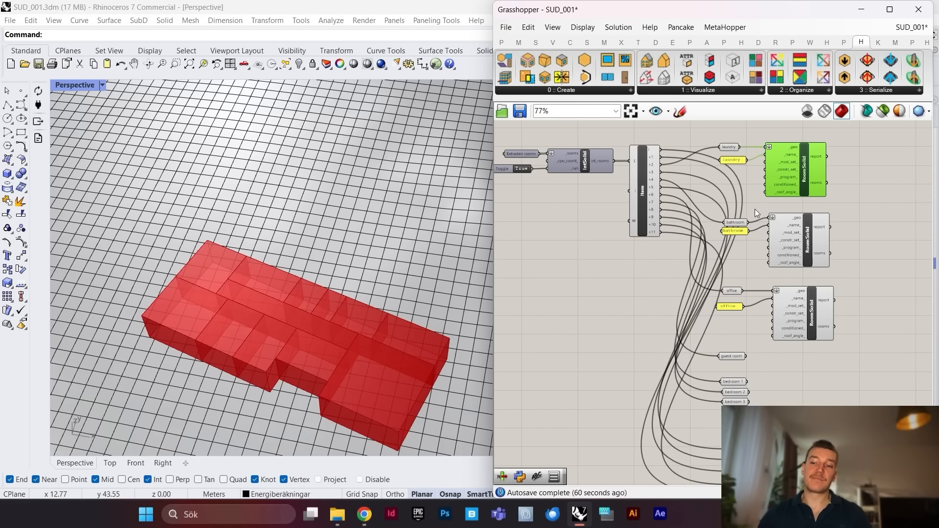
scroll(760, 196, "up", 3)
scroll(772, 188, "down", 3)
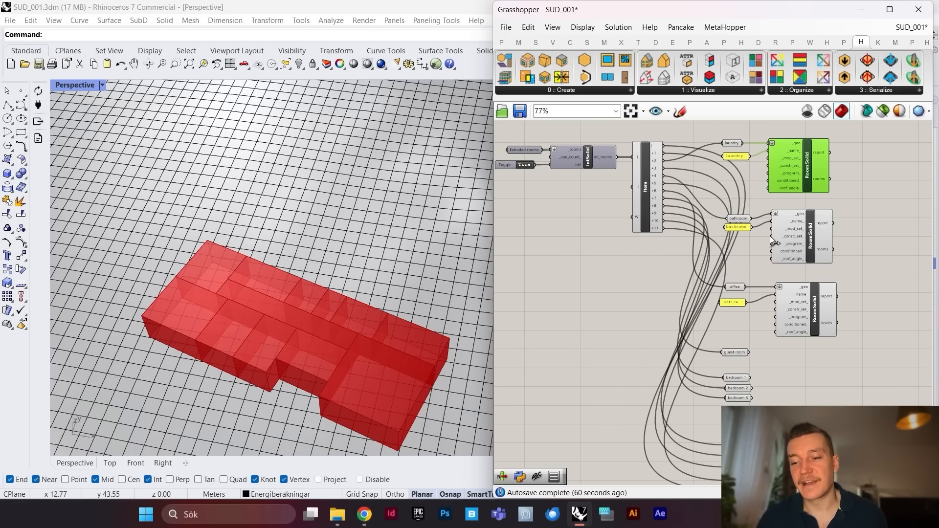
scroll(743, 165, "up", 3)
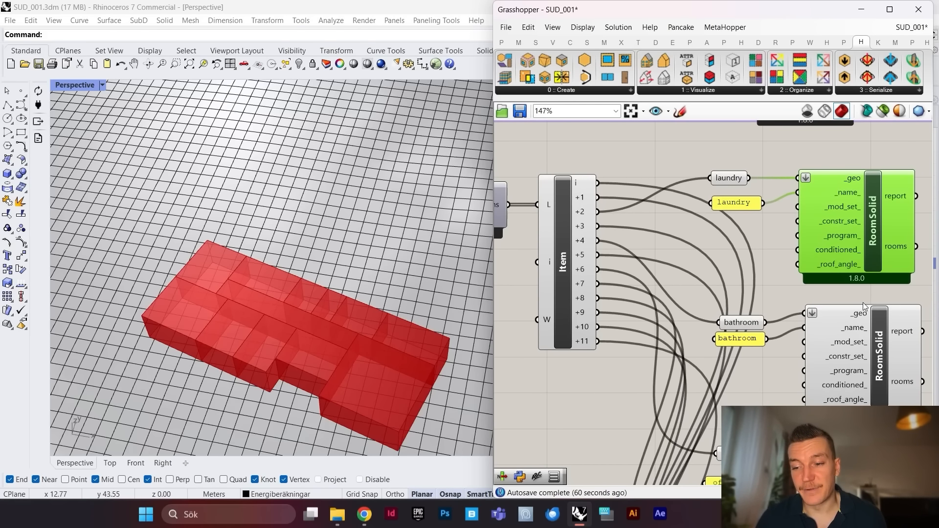
scroll(734, 266, "down", 3)
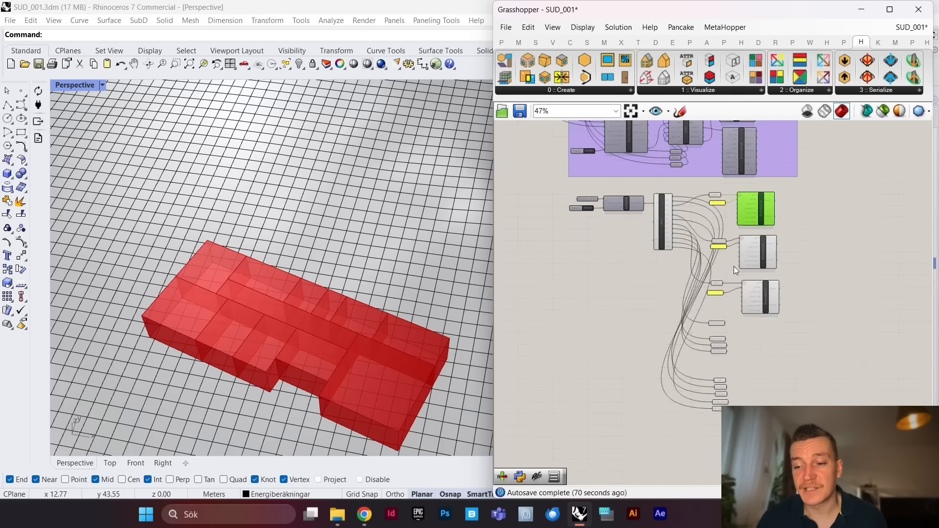
scroll(687, 216, "up", 5)
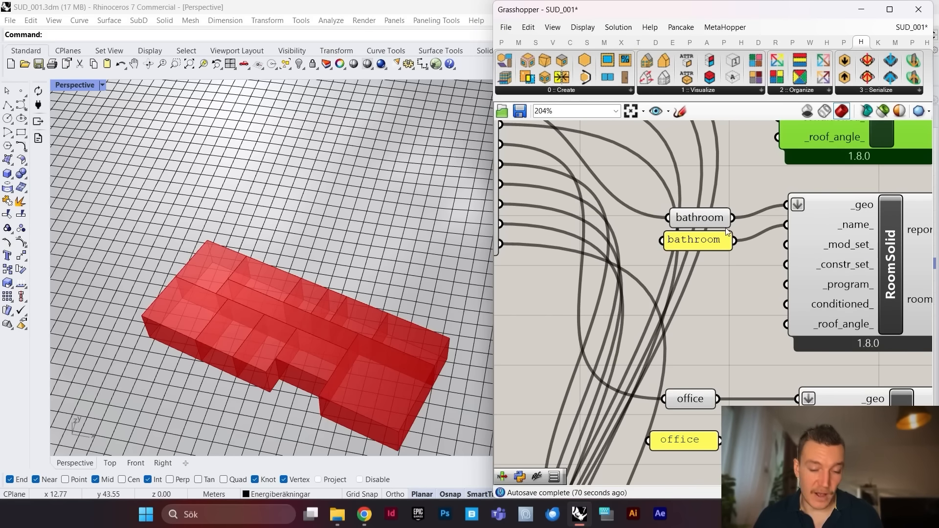
scroll(735, 239, "down", 5)
scroll(700, 217, "up", 4)
left_click(699, 215)
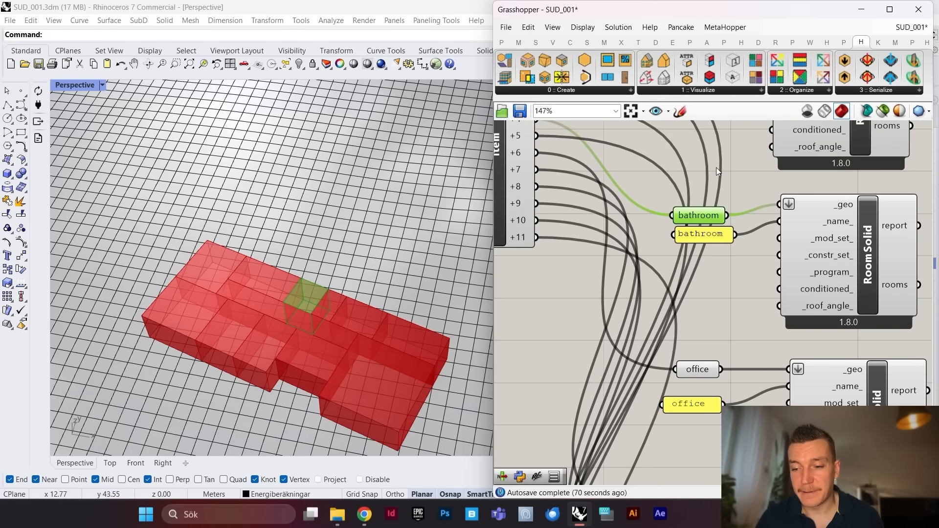
scroll(738, 240, "down", 4)
scroll(709, 263, "up", 3)
scroll(773, 252, "down", 3)
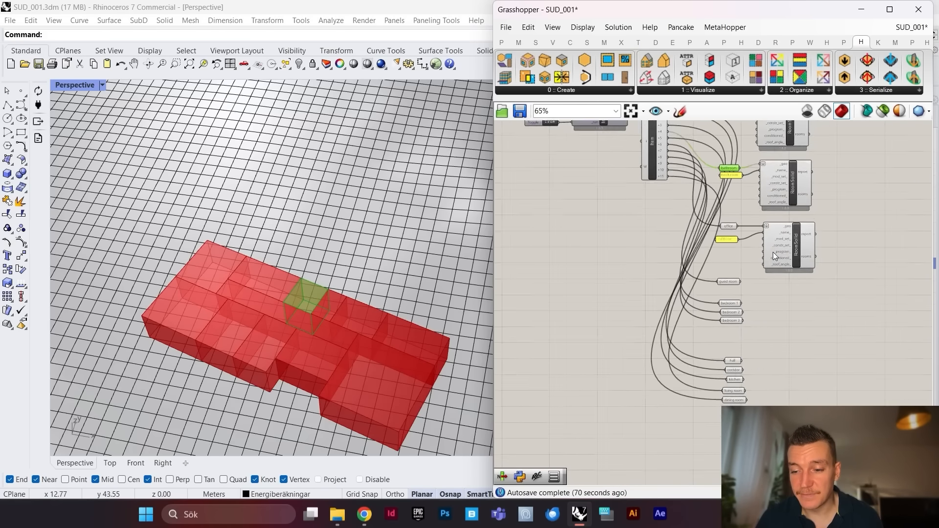
Step: Move the guest room through dining room parameters down, and shift bedroom 1 through dining room further to leave space below guest room
scroll(774, 252, "up", 2)
left_click(809, 238)
scroll(781, 177, "up", 2)
scroll(757, 257, "down", 3)
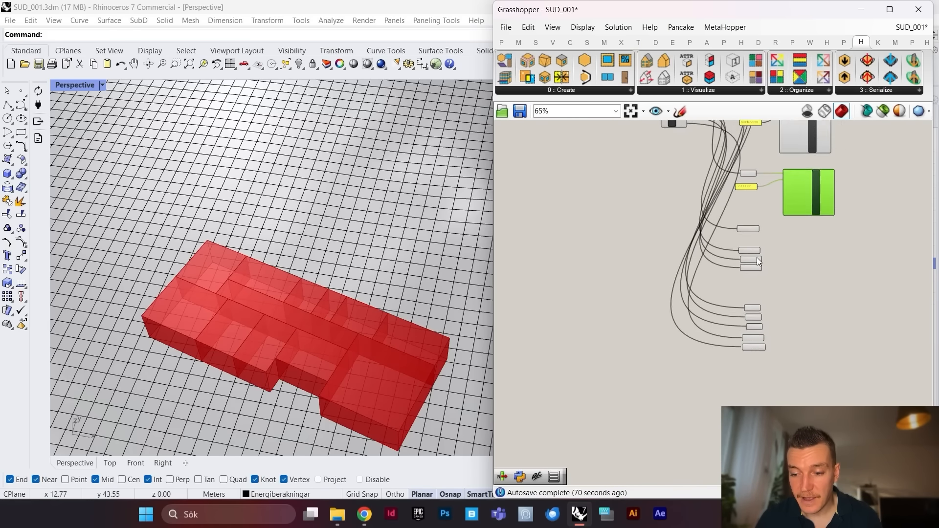
scroll(757, 257, "up", 3)
left_click_drag(775, 206, 727, 411)
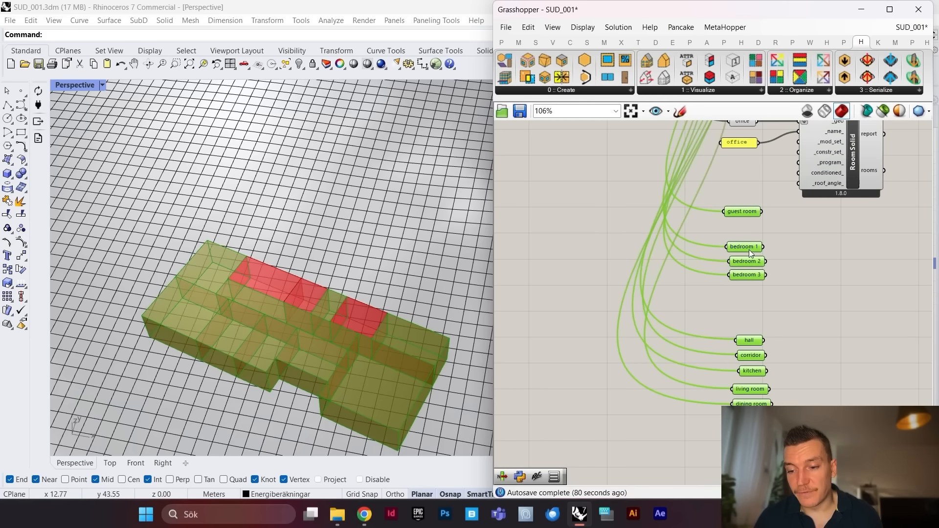
left_click_drag(750, 250, 675, 484)
scroll(750, 265, "down", 3)
scroll(762, 252, "up", 3)
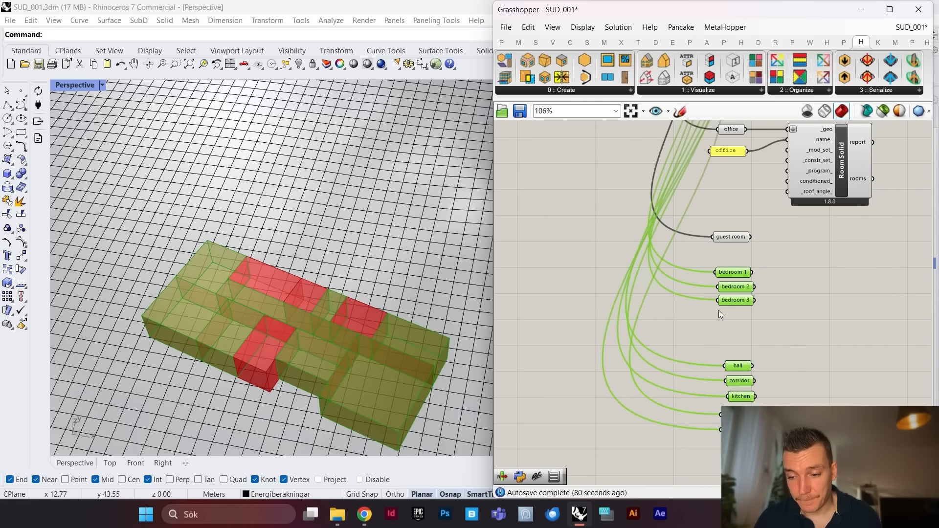
left_click_drag(733, 285, 735, 344)
scroll(735, 343, "down", 2)
scroll(797, 233, "up", 2)
Step: Duplicate the office RoomSolid and its name panel beside the guest room parameter, and connect guest room to the copy's _geo input
left_click(776, 233)
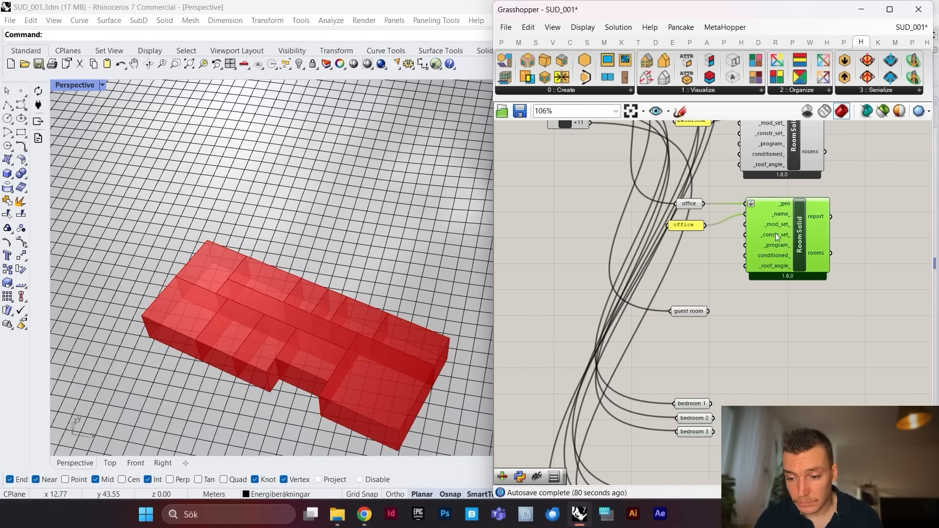
left_click(690, 228, "shift")
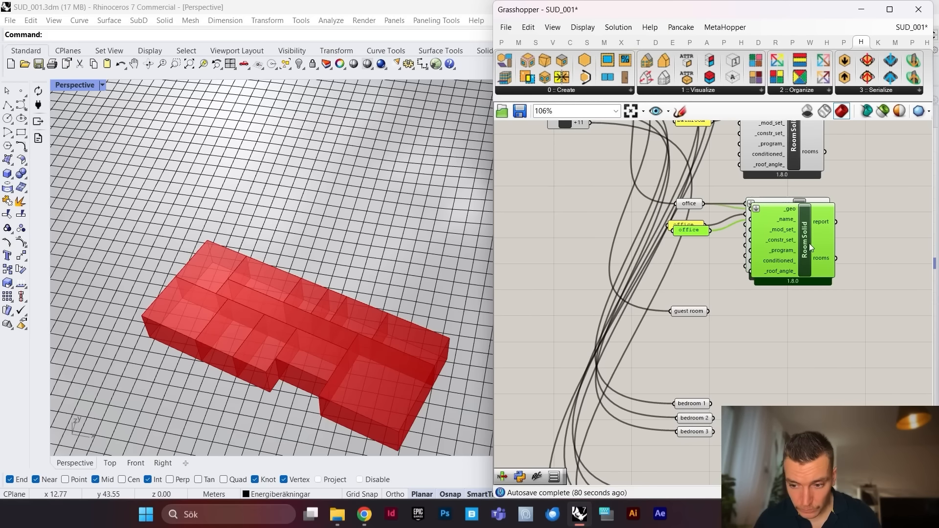
left_click_drag(690, 228, 821, 313, "alt")
scroll(718, 311, "up", 4)
Step: Set the duplicated name panel's text to guest room and widen the panel to fit it on one line
double_click(700, 349)
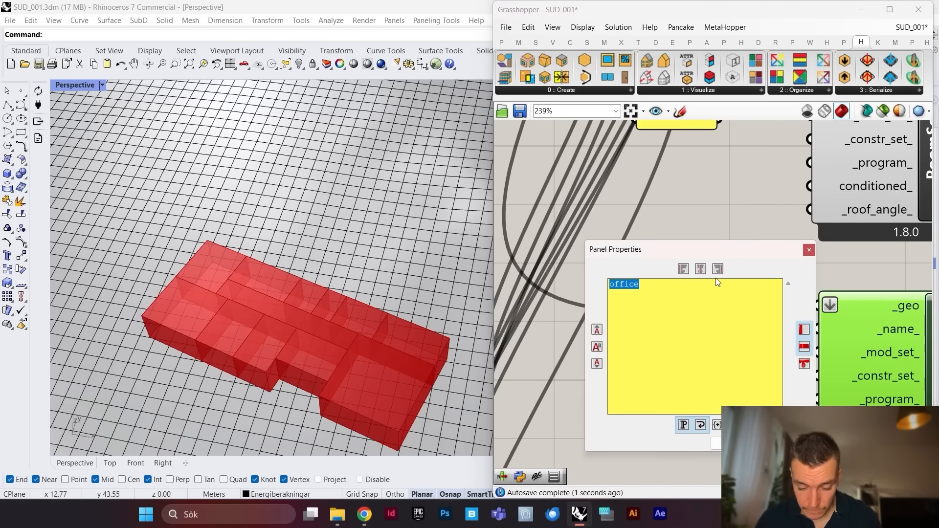
type("guest room")
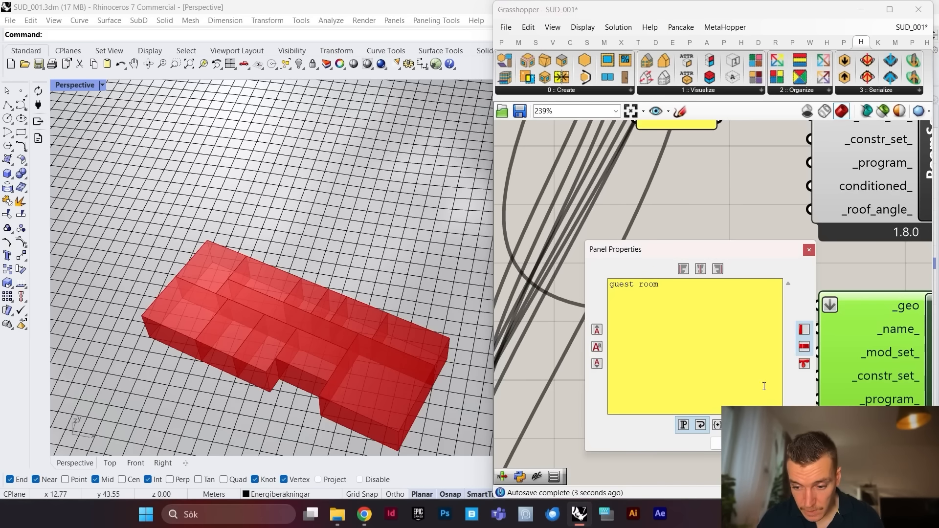
left_click(716, 443)
scroll(714, 223, "down", 3)
scroll(721, 279, "up", 3)
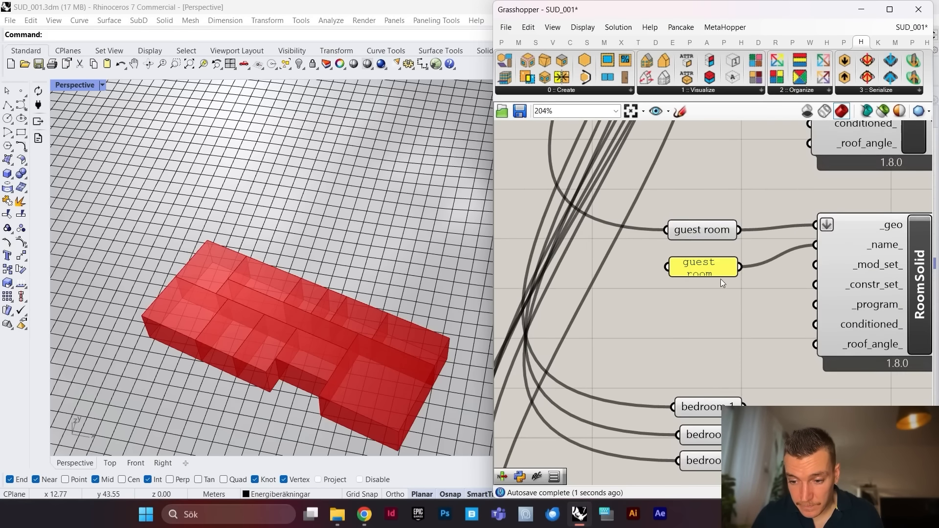
left_click_drag(733, 276, 778, 274)
scroll(770, 270, "down", 3)
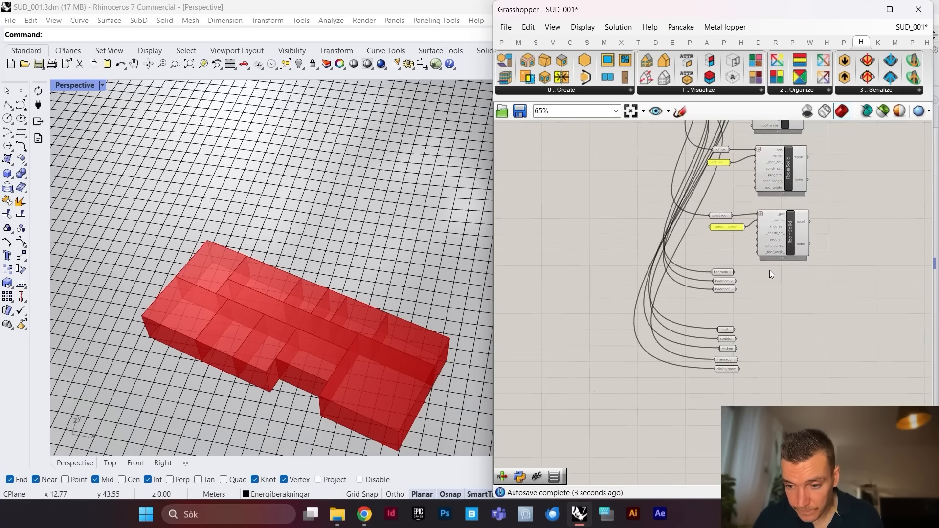
Step: Duplicate the guest room RoomSolid and name panel beside the bedroom parameters, and connect bedroom 1, 2 and 3 to its _geo input
scroll(792, 216, "up", 2)
left_click(792, 216)
left_click(669, 203, "shift")
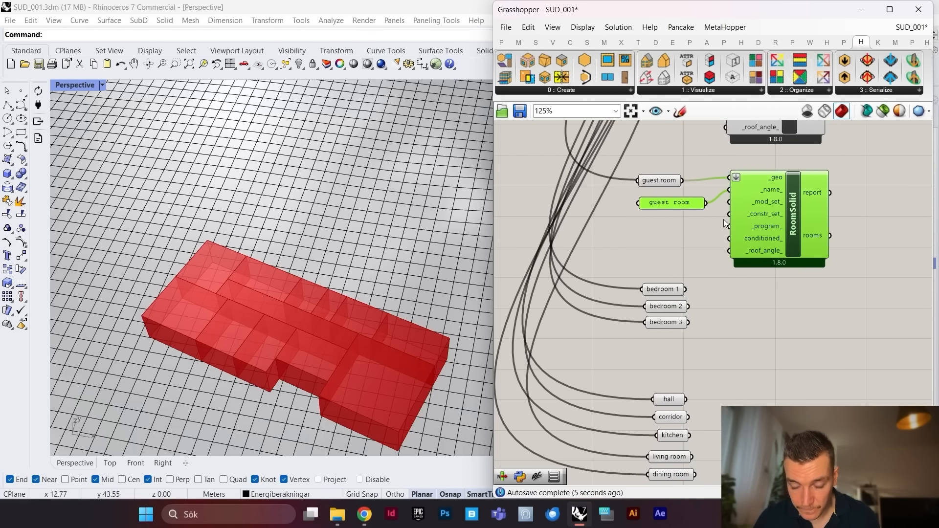
left_click_drag(815, 237, 799, 344, "alt")
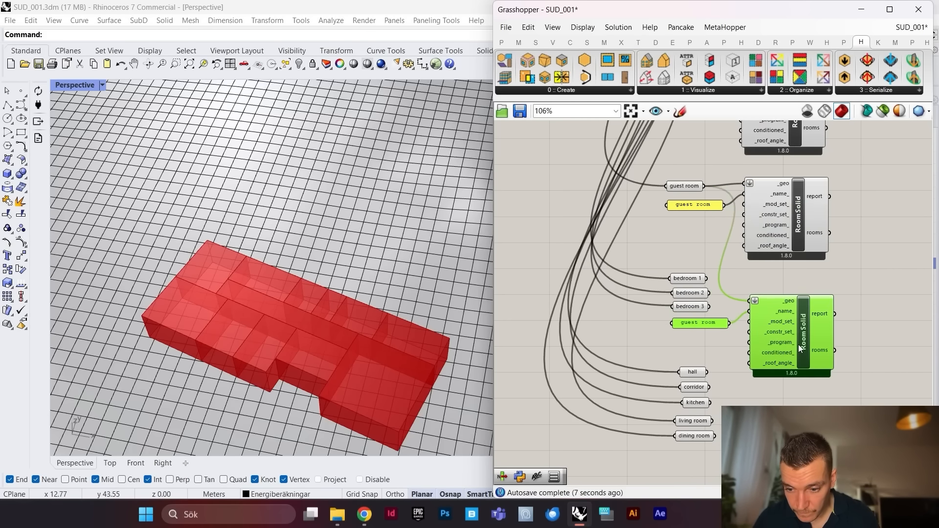
scroll(693, 313, "up", 2)
scroll(692, 313, "up", 1)
Step: Duplicate the bedrooms' RoomSolid and its name panel, placing the copy below for the hall group
left_click_drag(813, 285, 819, 457)
scroll(802, 284, "down", 2)
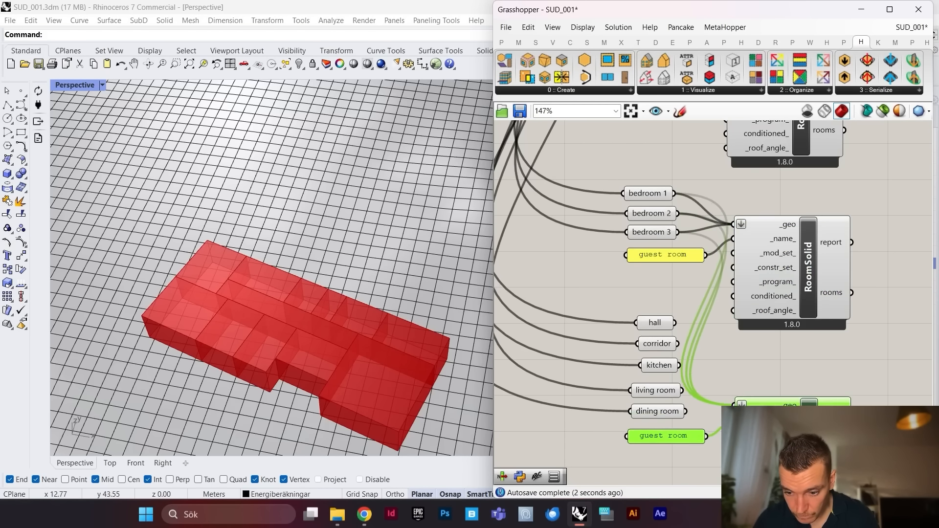
scroll(710, 324, "down", 1)
scroll(694, 356, "up", 1)
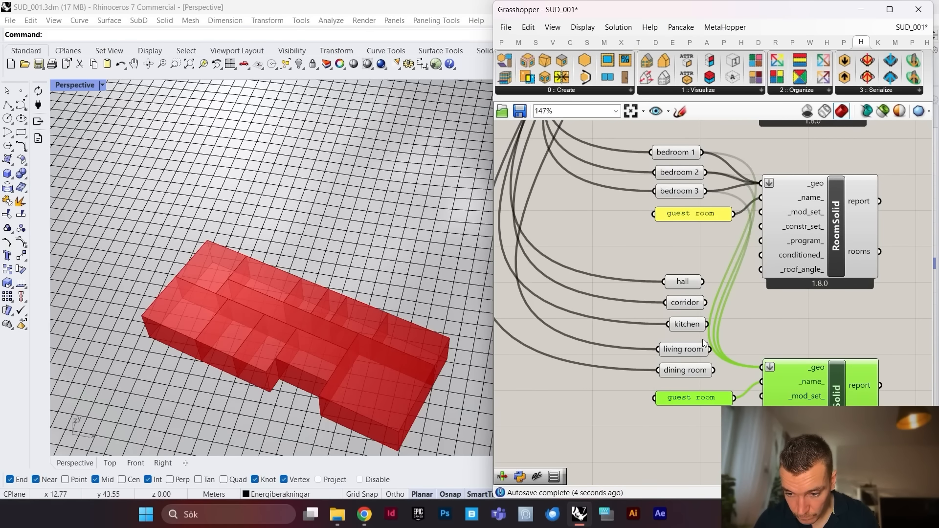
scroll(709, 322, "down", 2)
scroll(716, 335, "up", 2)
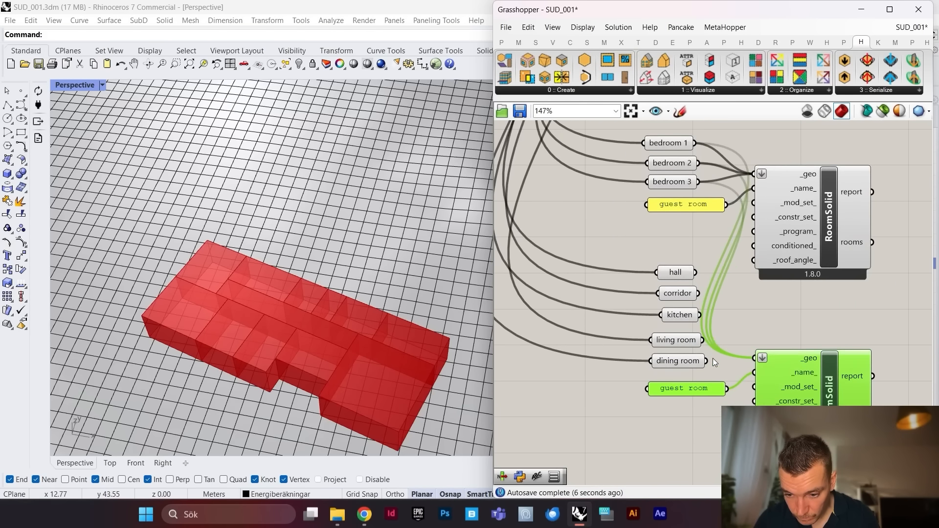
Step: Move the corridor, kitchen, living room and dining room parameters below the newest RoomSolid, and place hall above its name panel
left_click_drag(721, 296, 648, 373)
scroll(692, 261, "down", 4)
scroll(698, 254, "up", 1)
left_click_drag(697, 255, 694, 378)
left_click_drag(807, 342, 697, 300)
left_click(692, 230)
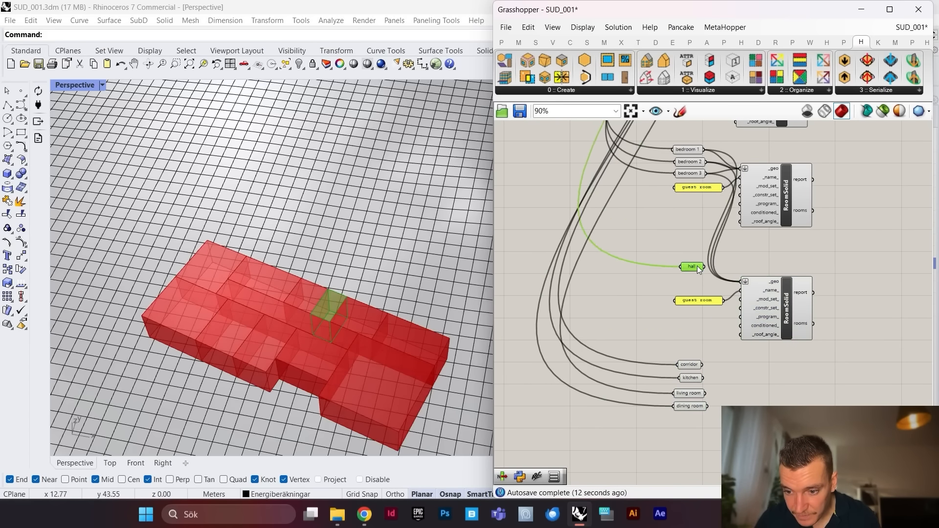
scroll(695, 230, "up", 4)
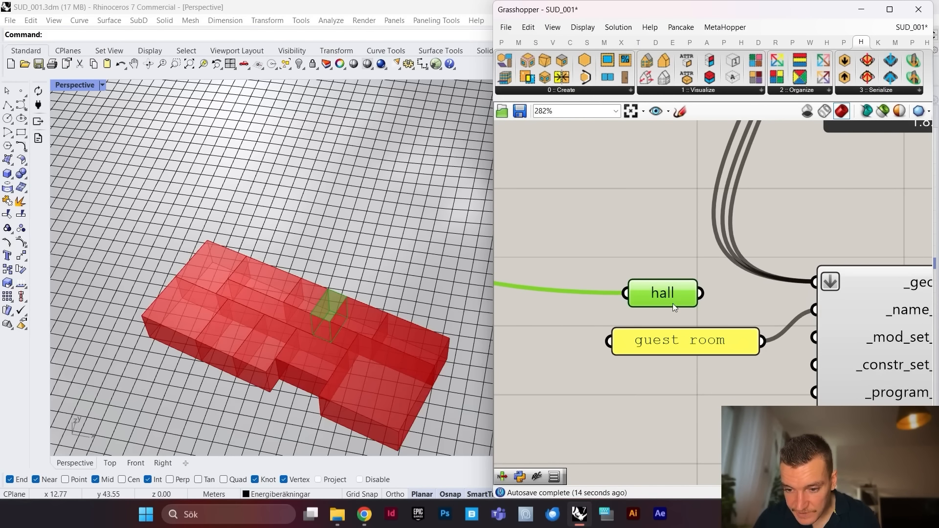
left_click_drag(674, 306, 674, 287)
Step: Move corridor beneath hall with the guest room name panel below it, and connect both rooms to the RoomSolid's _geo input
scroll(679, 262, "down", 1)
left_click_drag(669, 246, 760, 248)
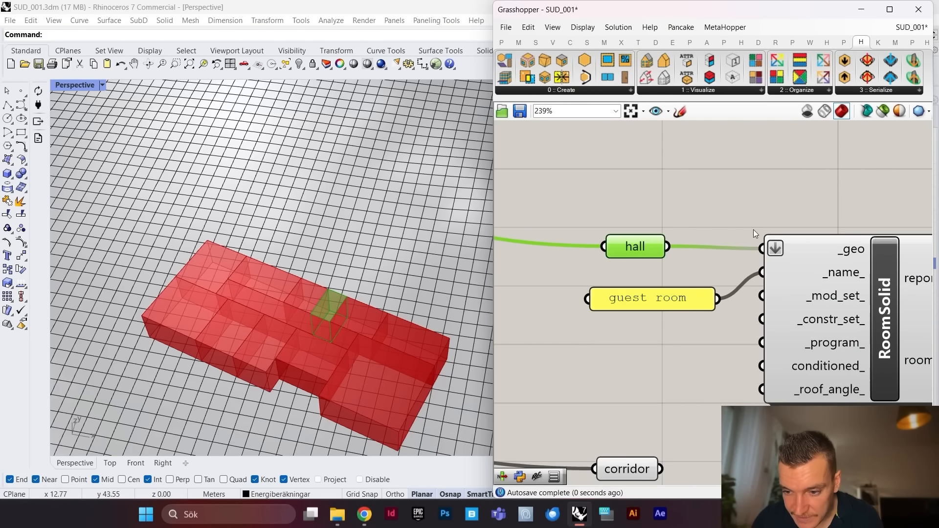
scroll(695, 292, "down", 3)
scroll(692, 341, "up", 2)
left_click_drag(692, 340, 688, 222)
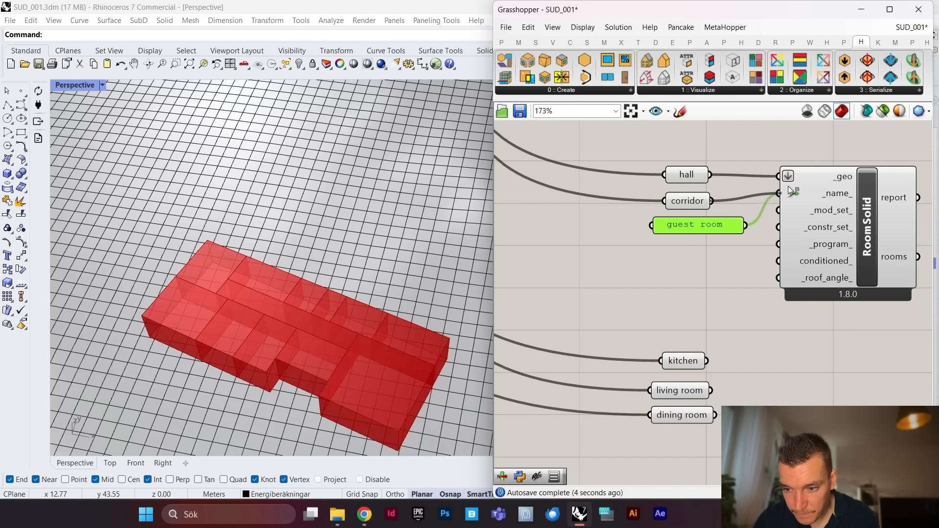
left_click_drag(788, 186, 782, 177, "shift")
Step: Set the text of the name panel below hall and corridor to hall
double_click(707, 226)
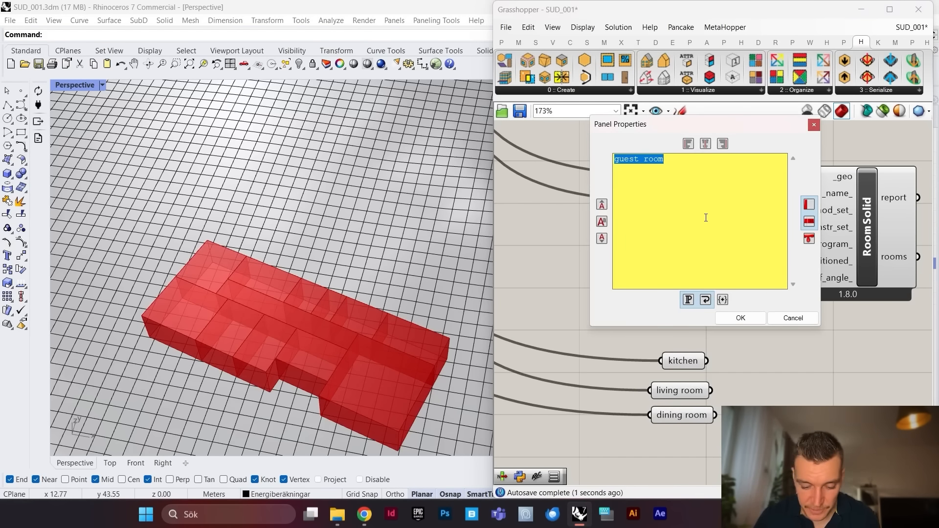
type("hall")
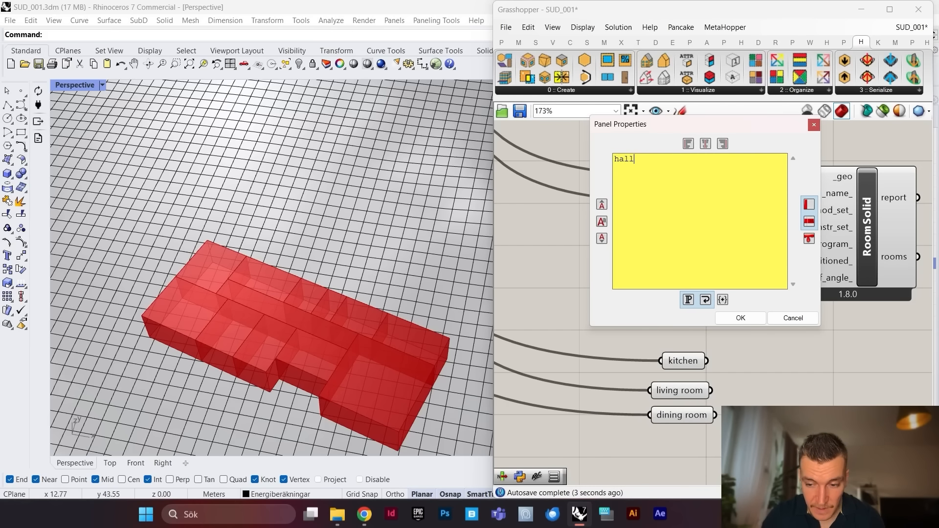
left_click(742, 318)
Step: Duplicate the hall RoomSolid and its name panel, placing the copy below beside the kitchen, living room and dining room parameters
scroll(744, 169, "down", 1)
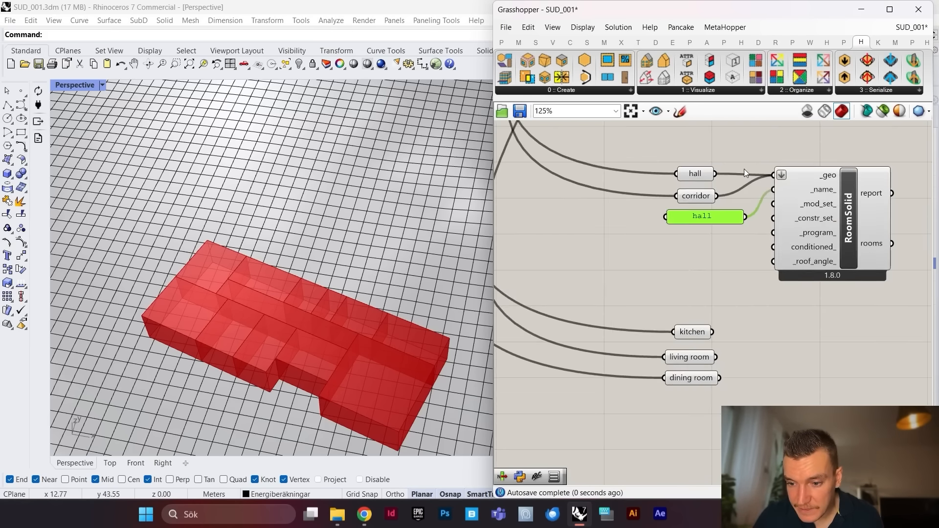
right_click_drag(901, 264, 829, 218)
scroll(829, 217, "up", 1)
scroll(789, 201, "down", 1)
left_click(769, 170)
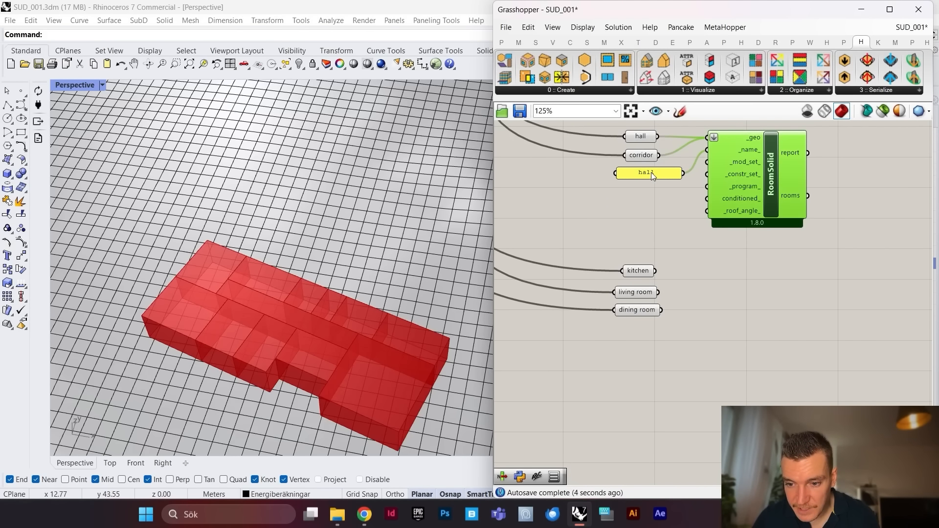
left_click_drag(763, 191, 760, 352, "alt")
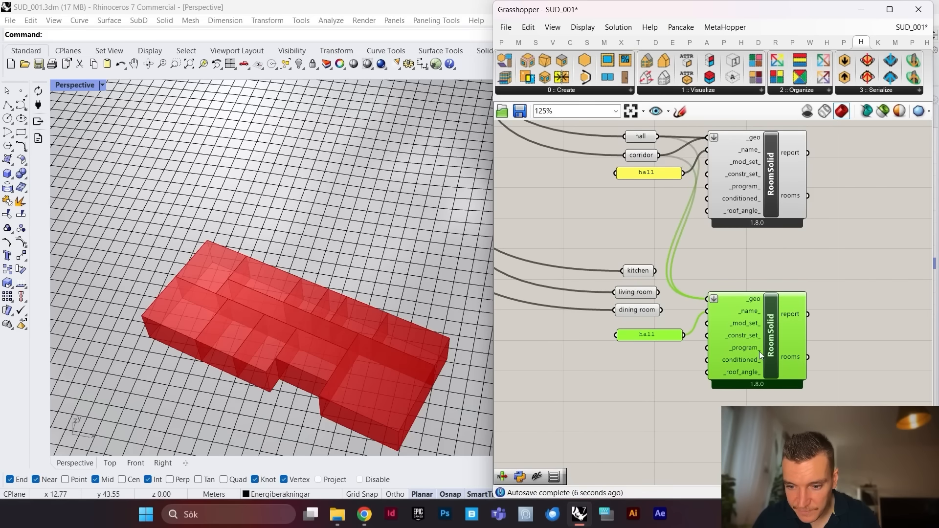
Step: Move the living room and dining room parameters below the duplicated RoomSolid, and place kitchen just above its name panel
left_click_drag(670, 283, 640, 313)
left_click_drag(642, 295, 632, 402)
left_click(636, 271)
left_click_drag(636, 271, 637, 304)
scroll(691, 282, "down", 3)
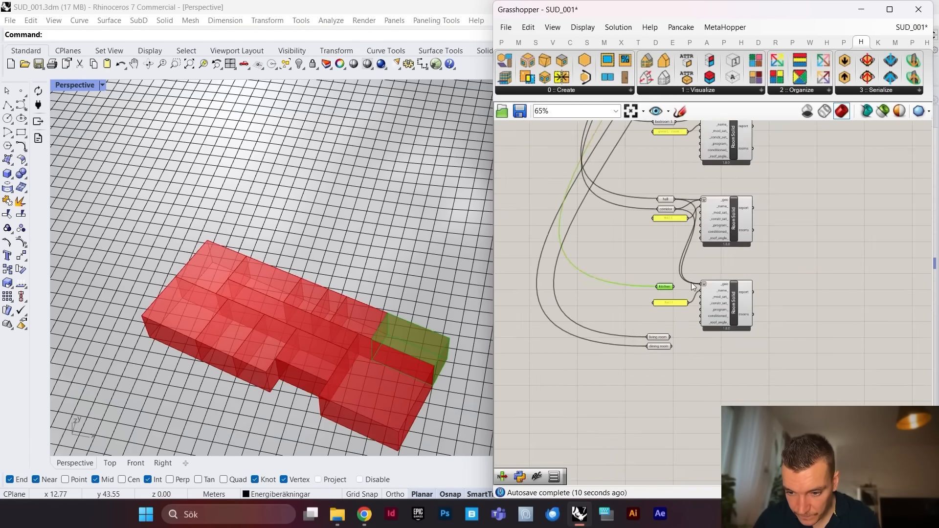
Step: Connect kitchen to the duplicated RoomSolid's _geo input and set its name panel's text to kitchen
scroll(692, 278, "up", 5)
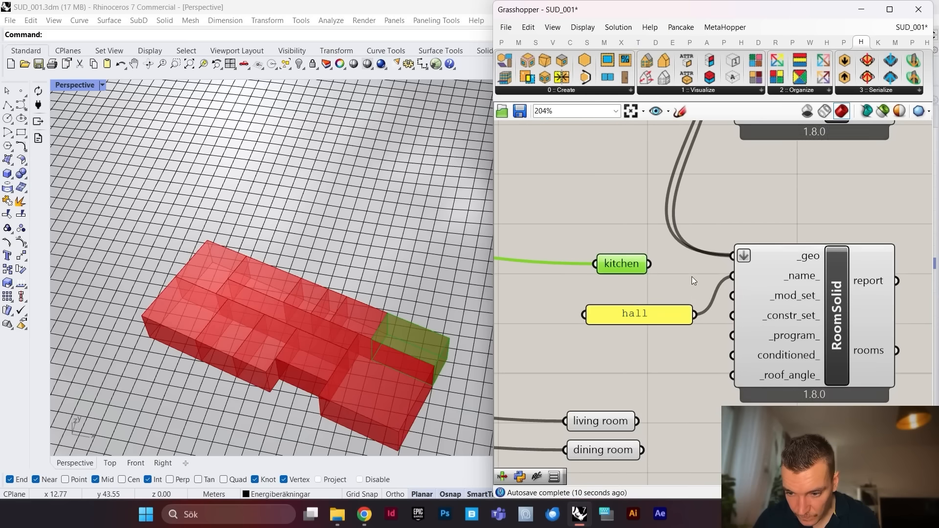
double_click(659, 315)
type("kitchen")
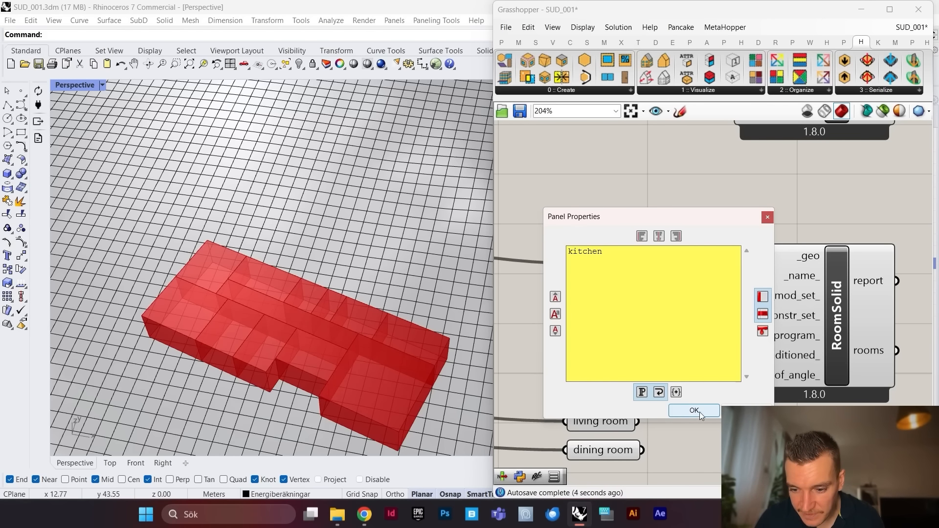
left_click(700, 412)
Step: Duplicate the kitchen RoomSolid and its name panel, placing the copy below beside the living room and dining room parameters
right_click_drag(820, 305, 821, 233)
left_click(785, 194)
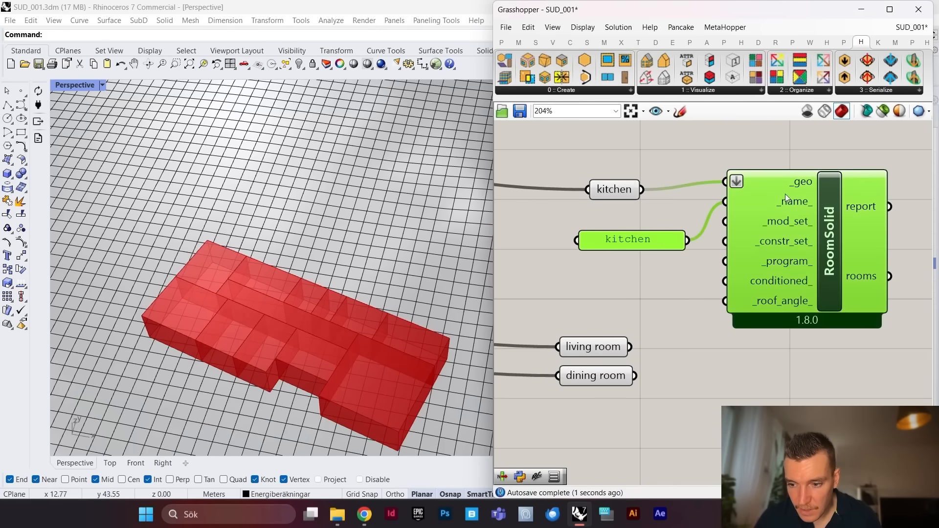
scroll(786, 303, "down", 2)
right_click_drag(787, 309, 767, 259)
key("ctrl+c")
key("ctrl+v")
left_click_drag(793, 212, 780, 389)
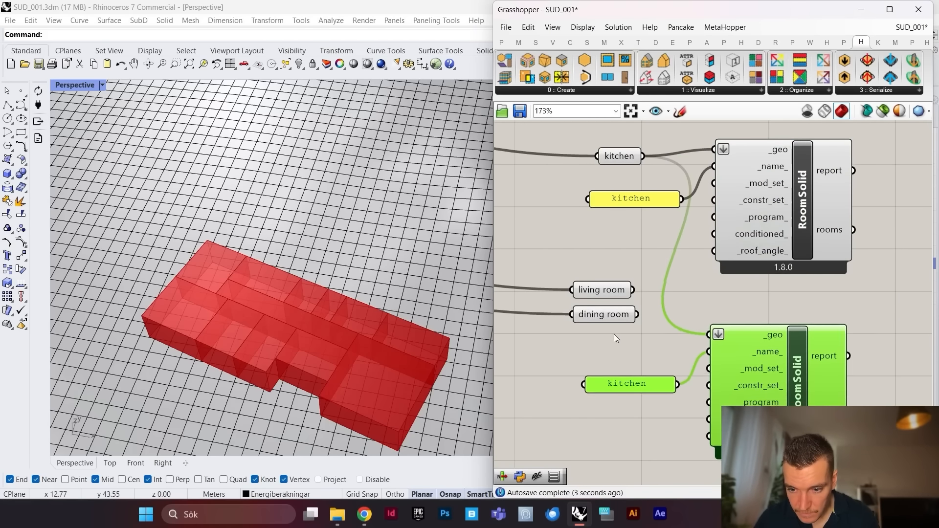
Step: Place the living room and dining room parameters above the newest name panel and connect both to the RoomSolid's _geo input
scroll(614, 333, "up", 2)
left_click_drag(647, 258, 597, 331)
left_click_drag(598, 275, 628, 322)
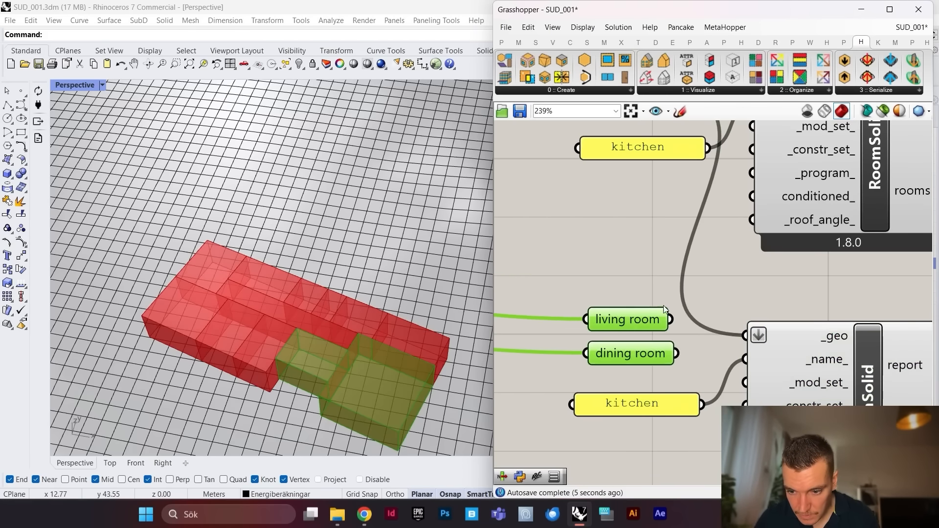
left_click(665, 309)
left_click_drag(753, 332, 752, 334)
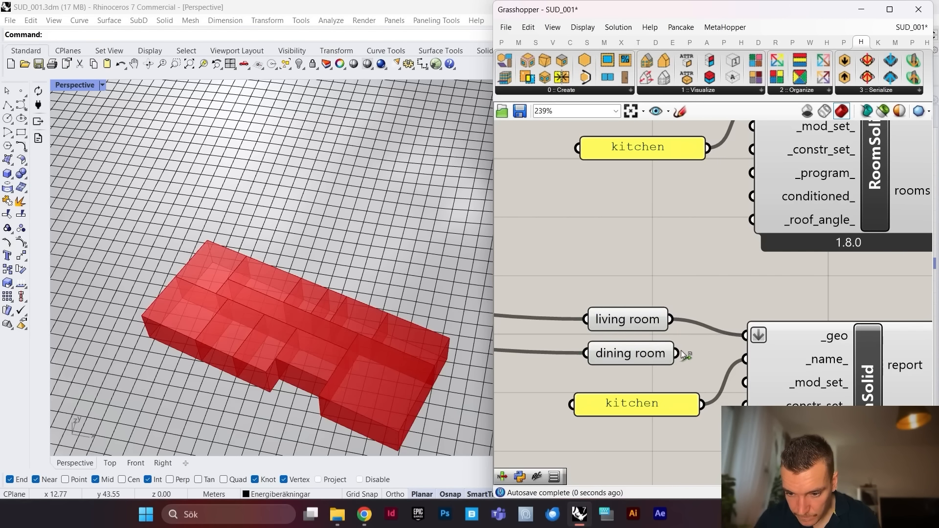
Step: Set the text of the name panel below living room and dining room to living spaces
double_click(666, 403)
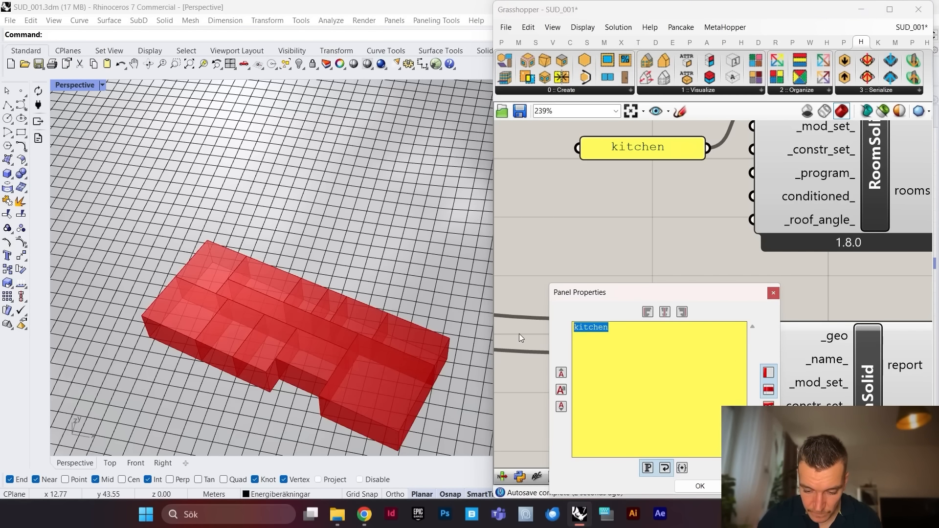
type("living")
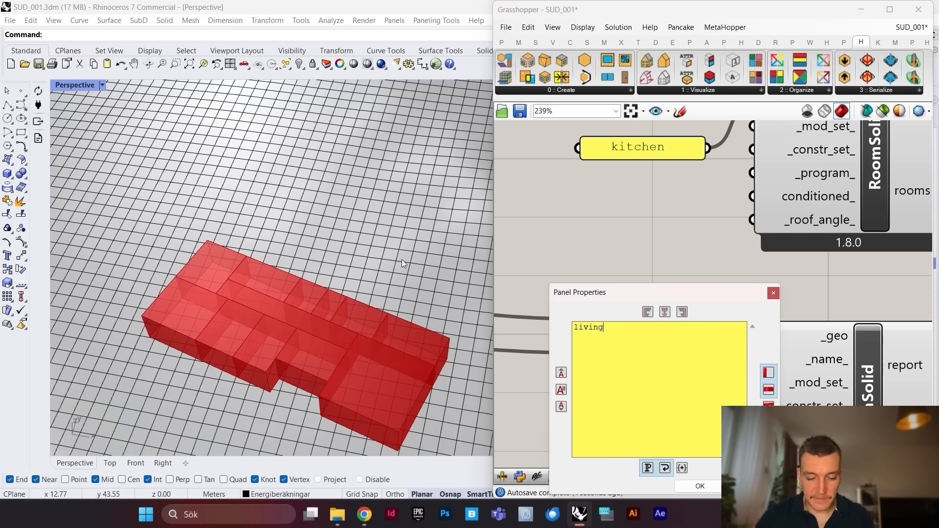
type(" spaces")
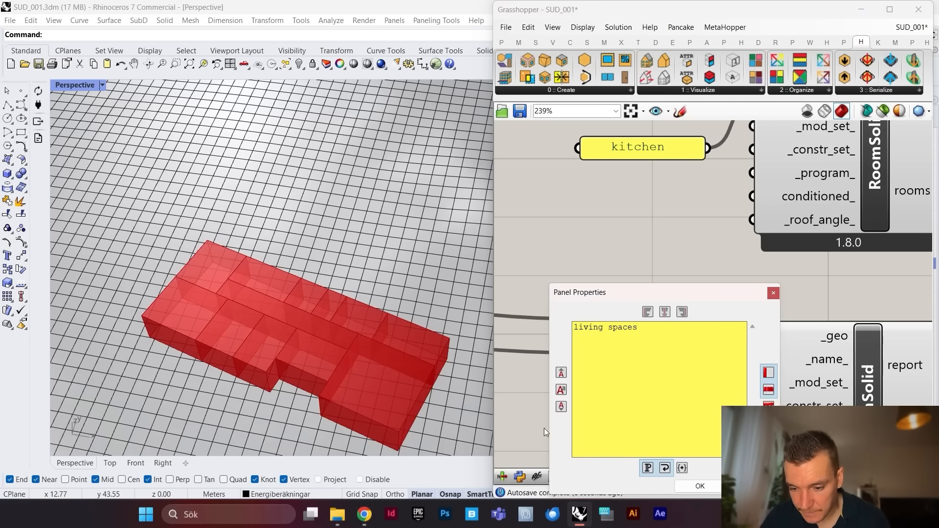
left_click(700, 486)
Step: Add an HB Solve Adjacency component beside the laundry RoomSolid
scroll(661, 265, "down", 5)
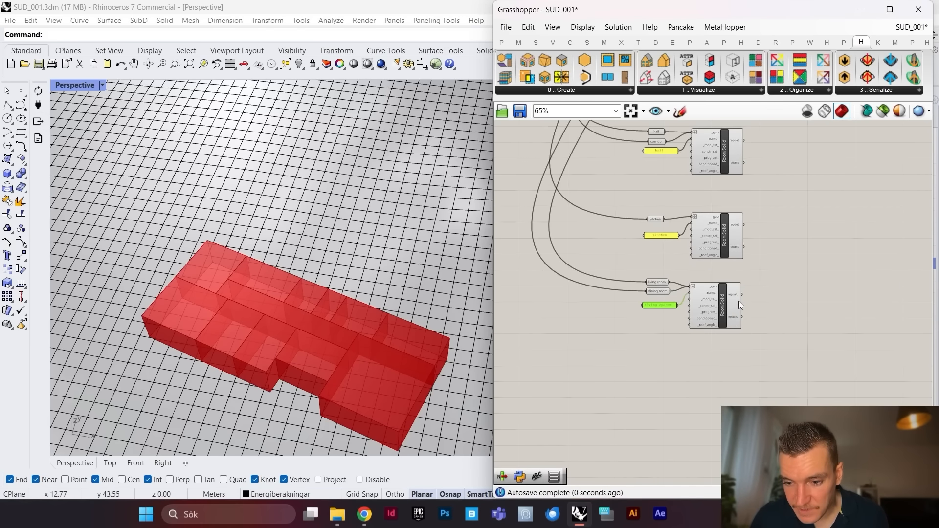
scroll(739, 301, "down", 6)
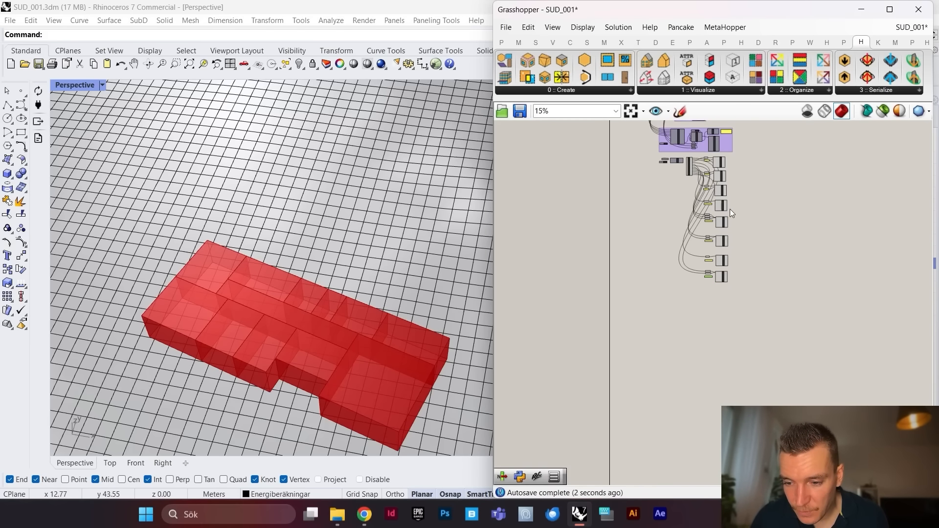
scroll(730, 153, "up", 4)
scroll(705, 196, "down", 3)
scroll(723, 198, "up", 2)
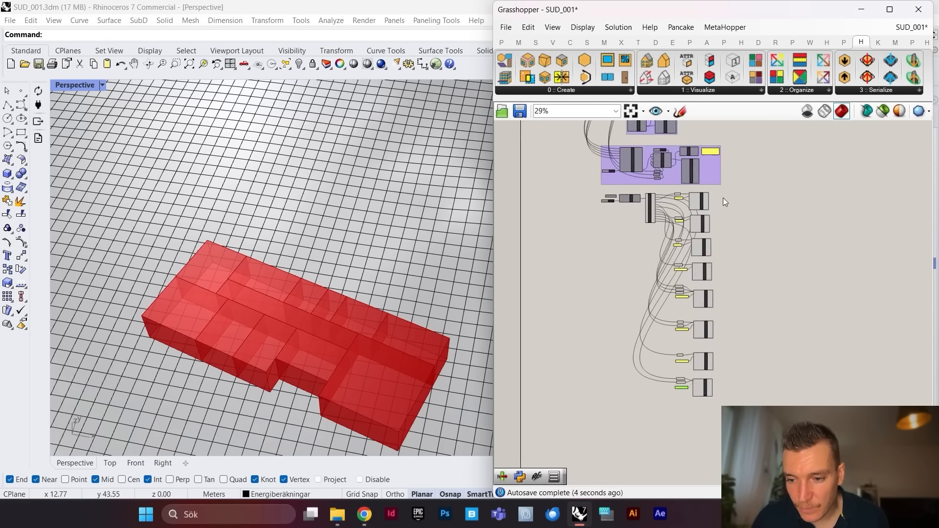
scroll(705, 190, "up", 5)
double_click(746, 230)
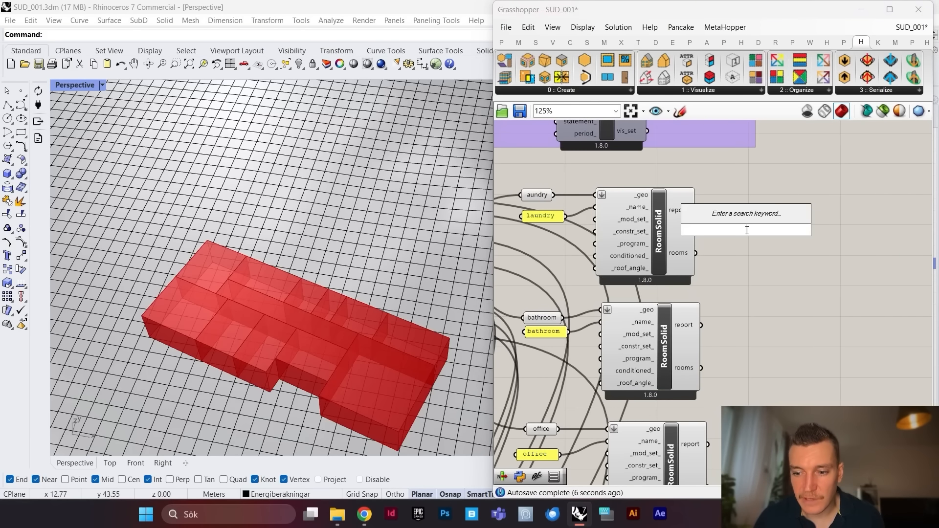
type("solve adja")
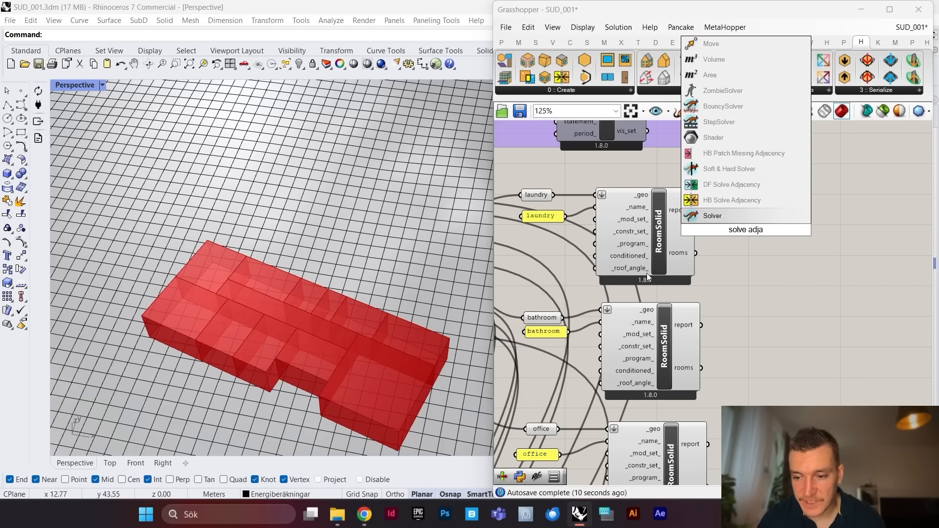
left_click(724, 200)
left_click_drag(779, 242, 795, 251)
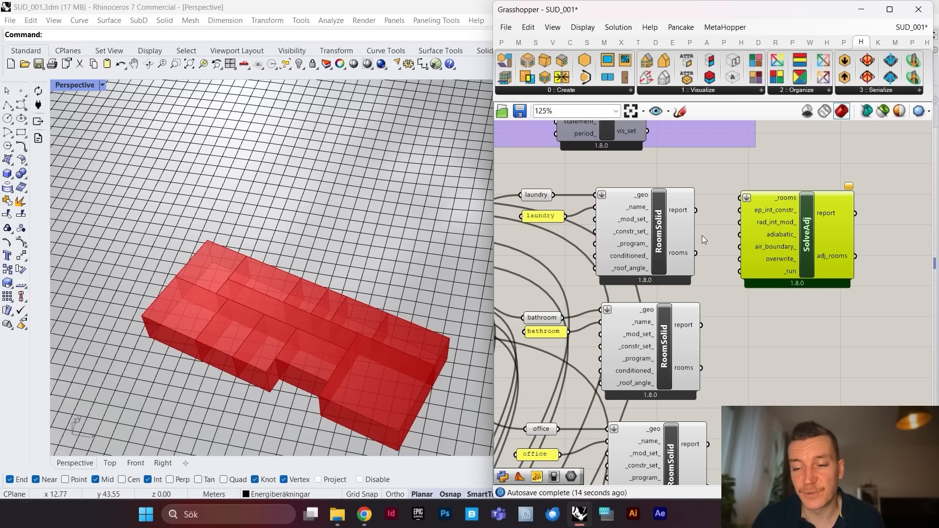
Step: Connect the rooms outputs of the laundry and bathroom RoomSolids to SolveAdj's _rooms input
scroll(741, 239, "down", 3)
scroll(748, 229, "up", 2)
scroll(719, 228, "up", 1)
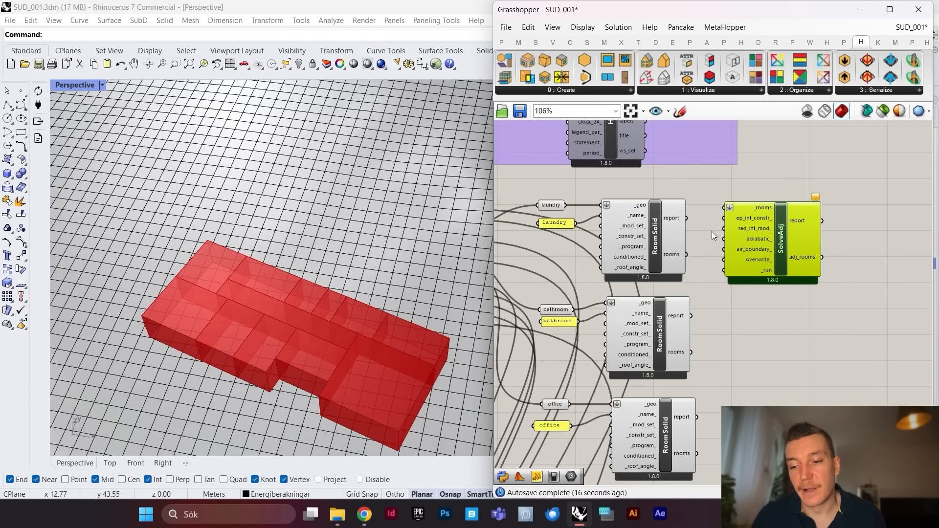
scroll(712, 231, "up", 1)
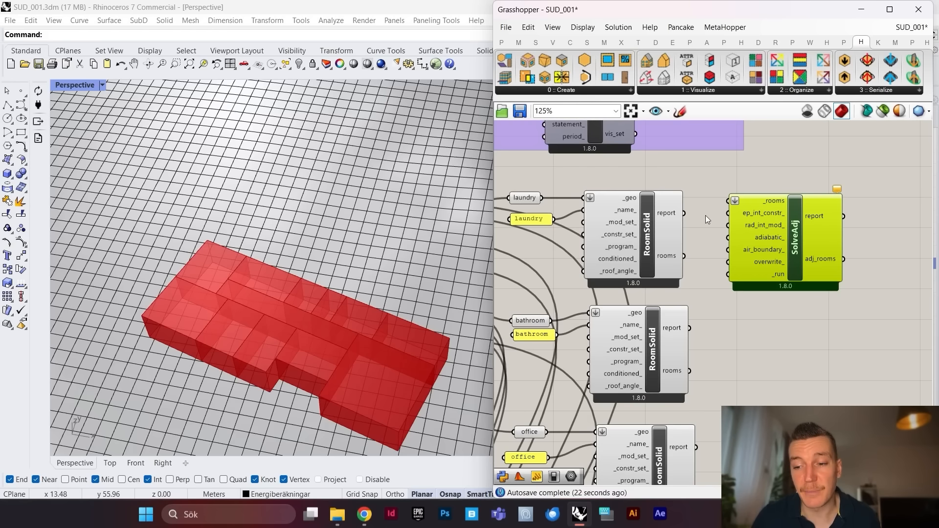
scroll(728, 238, "down", 1)
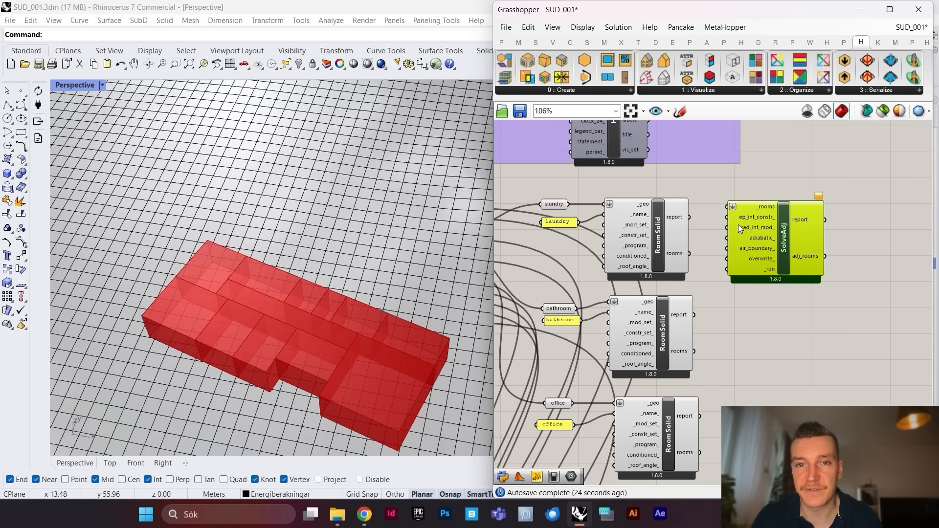
scroll(703, 259, "up", 4)
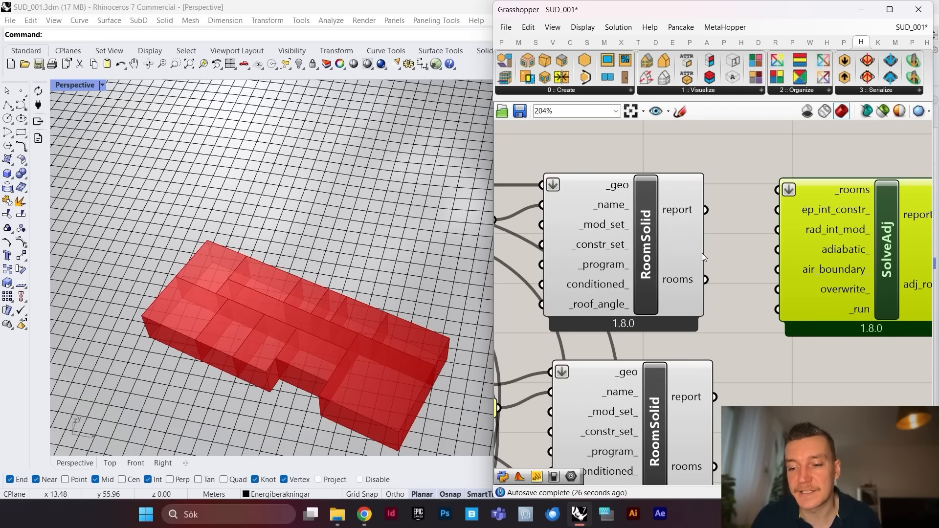
scroll(733, 241, "down", 2)
left_click_drag(781, 239, 800, 250)
mouse_move(759, 250)
right_mouse_down()
mouse_move(711, 243)
mouse_move(706, 285)
mouse_move(762, 263)
right_mouse_up()
left_click_drag(848, 260, 833, 249)
left_click_drag(668, 279, 861, 172)
scroll(758, 211, "down", 5)
scroll(724, 283, "up", 5)
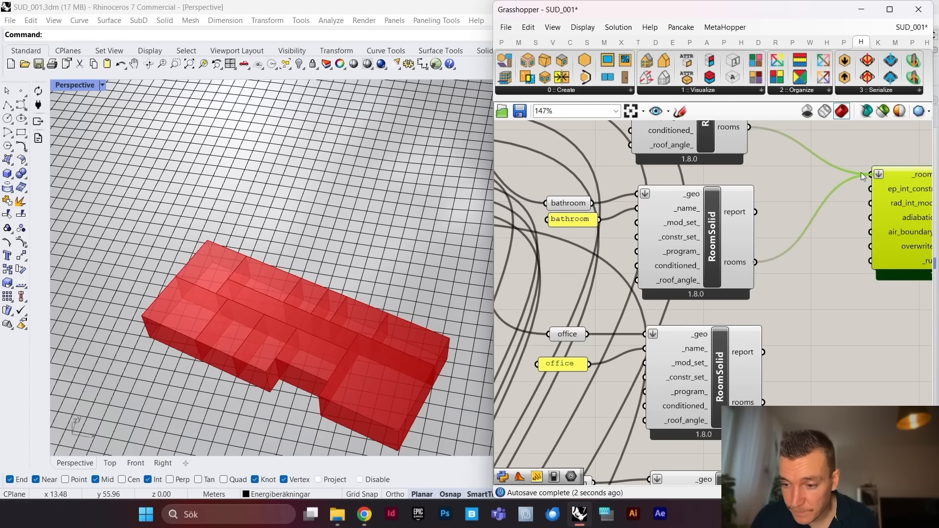
Step: Connect the rooms outputs of the office, guest room and bedrooms RoomSolids to SolveAdj's _rooms input as well
scroll(851, 191, "down", 5)
scroll(775, 265, "up", 5)
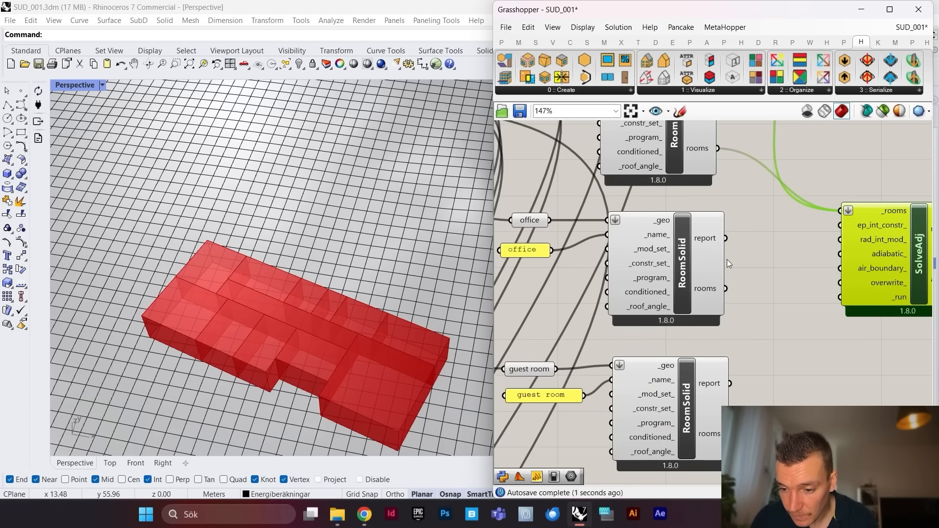
left_click_drag(726, 289, 842, 213)
scroll(827, 225, "down", 5)
scroll(734, 269, "up", 4)
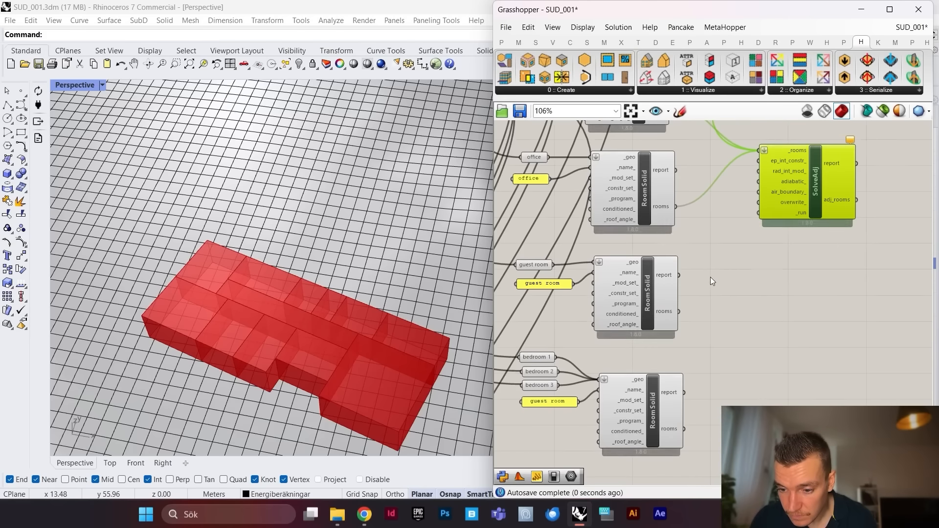
left_click_drag(682, 309, 759, 151)
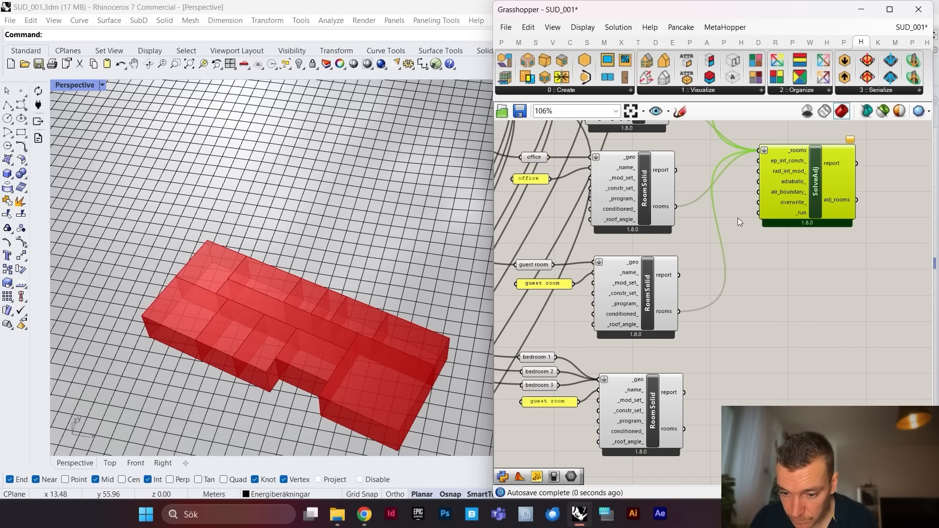
left_click_drag(684, 429, 759, 150)
Step: Highlight the hall, corridor, kitchen, living room and dining room volumes by selecting their parameters together with their name panels
scroll(766, 219, "down", 5)
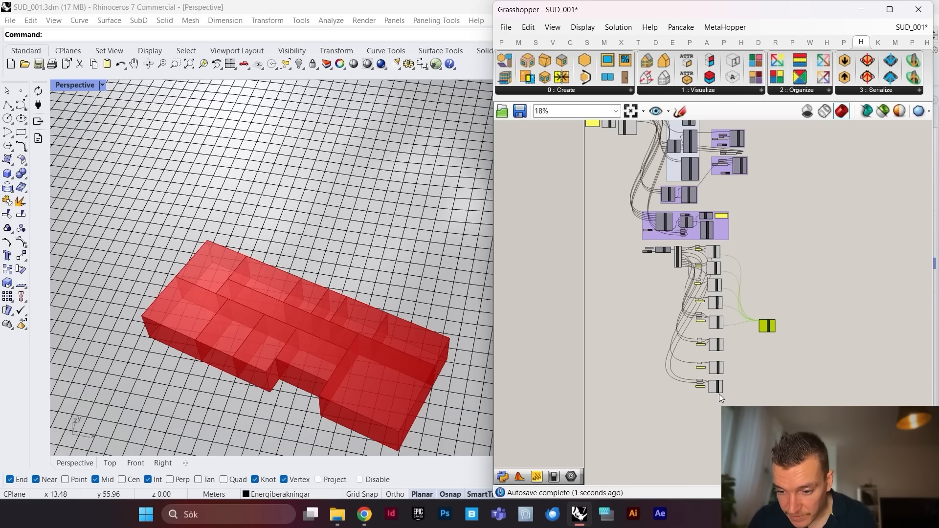
scroll(723, 272, "up", 5)
scroll(705, 177, "down", 4)
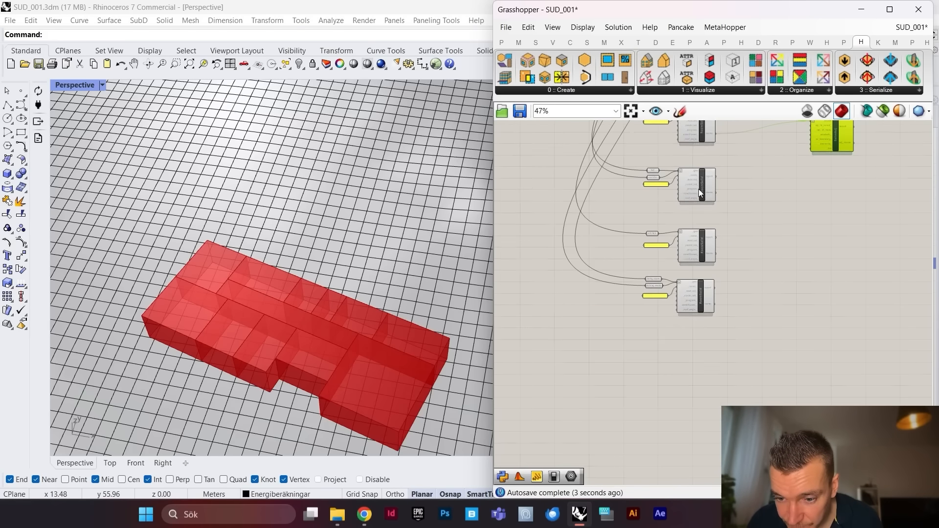
scroll(690, 188, "up", 4)
scroll(621, 175, "down", 3)
right_click_drag(627, 224, 625, 256)
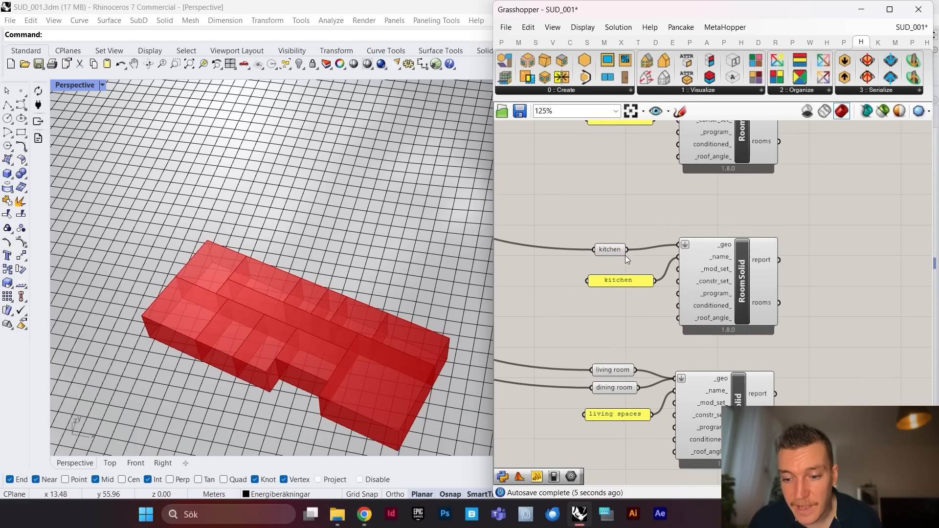
left_click_drag(634, 176, 598, 368)
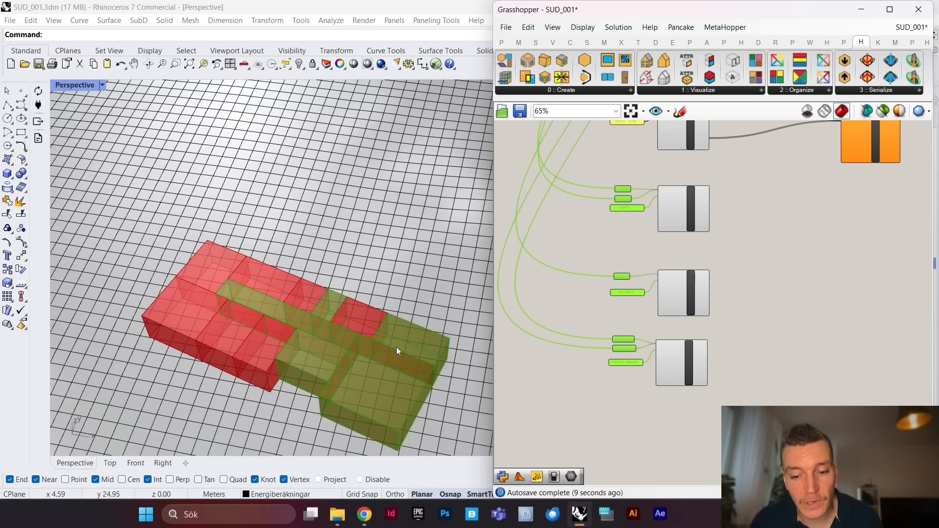
Step: Duplicate the HB Solve Adjacency component and place the copy beside the hall RoomSolid
scroll(620, 297, "down", 4)
scroll(671, 261, "up", 4)
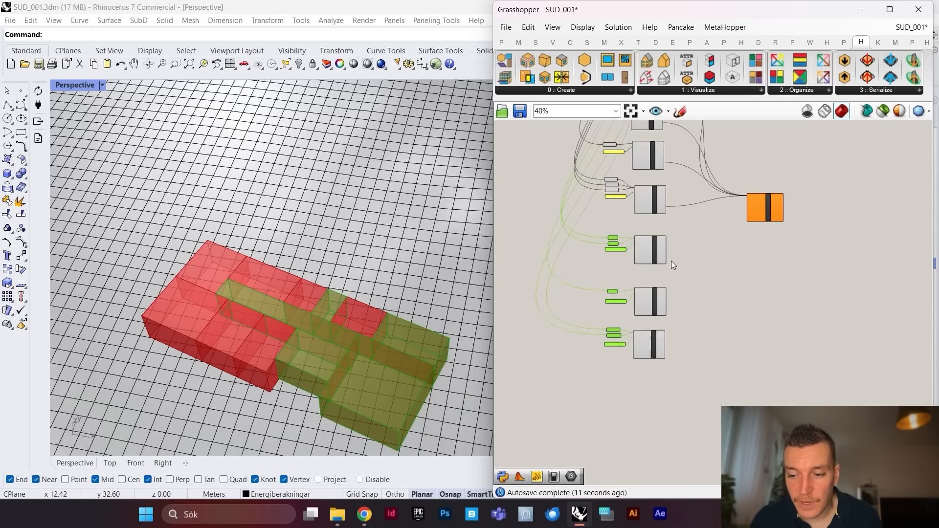
left_click(835, 190)
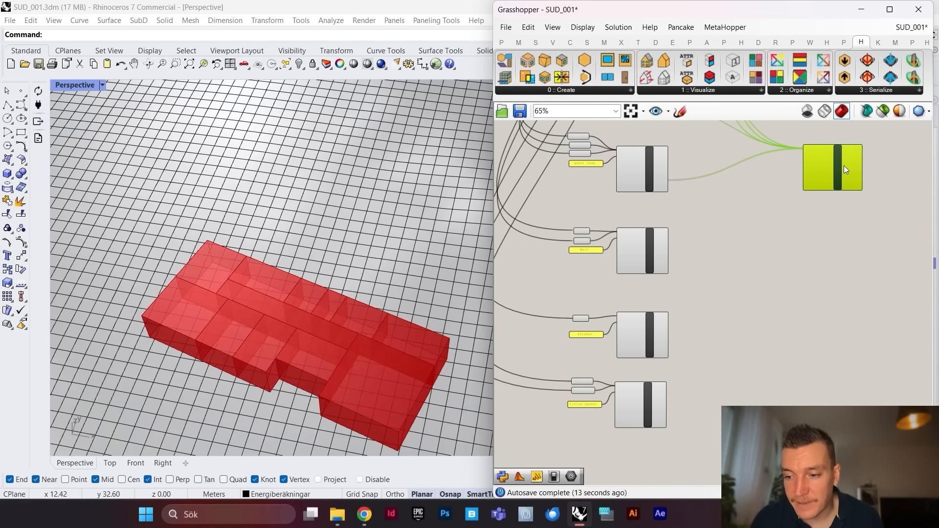
scroll(844, 166, "up", 3)
scroll(840, 172, "down", 2)
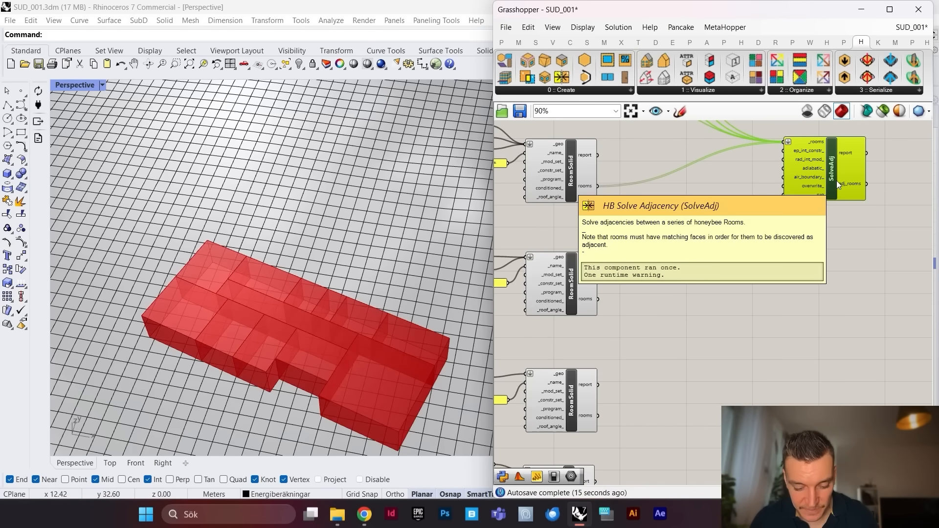
scroll(838, 178, "down", 1)
left_click_drag(841, 165, 764, 262, "alt")
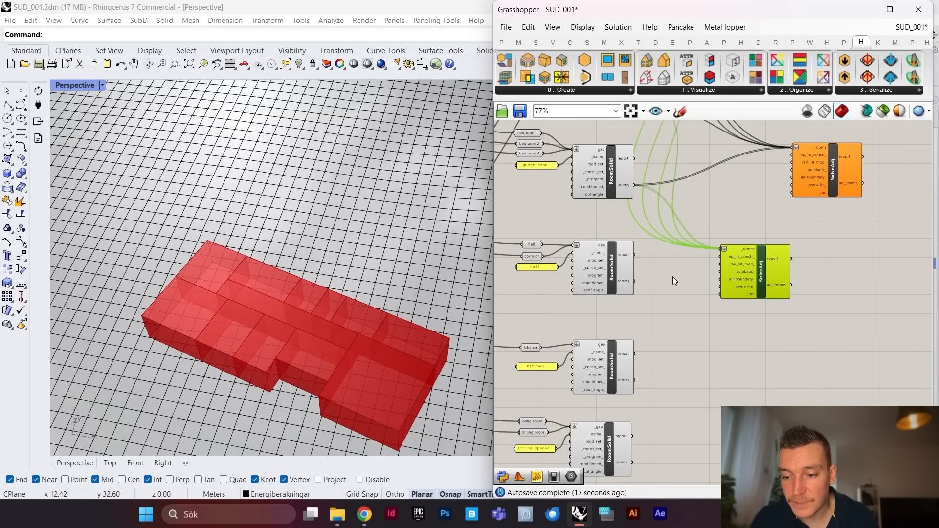
Step: Connect the hall RoomSolid's rooms output to the copied SolveAdj's _rooms input, replacing the connections inherited from the original
scroll(664, 272, "up", 3)
left_click_drag(618, 286, 757, 233)
scroll(757, 233, "down", 3)
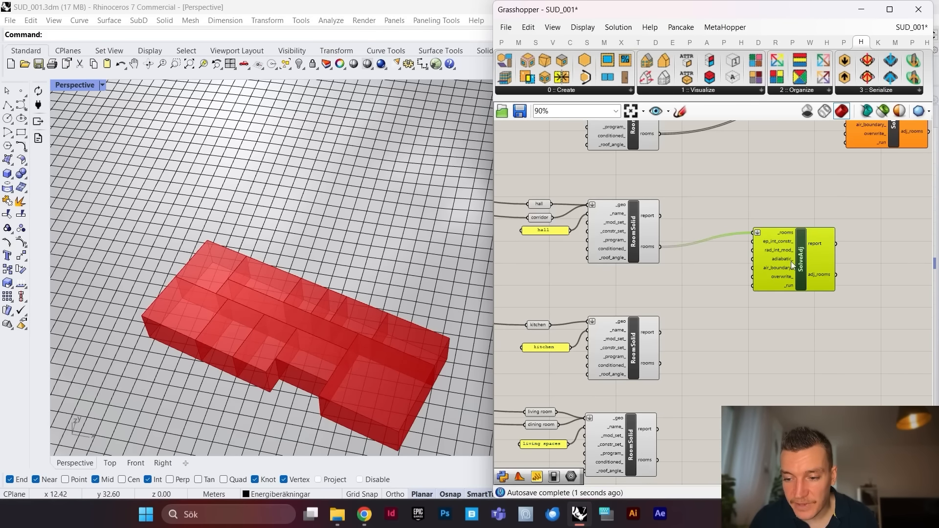
Step: Connect the kitchen RoomSolid's rooms output to the copied SolveAdj's _rooms input alongside the hall rooms
scroll(791, 261, "up", 6)
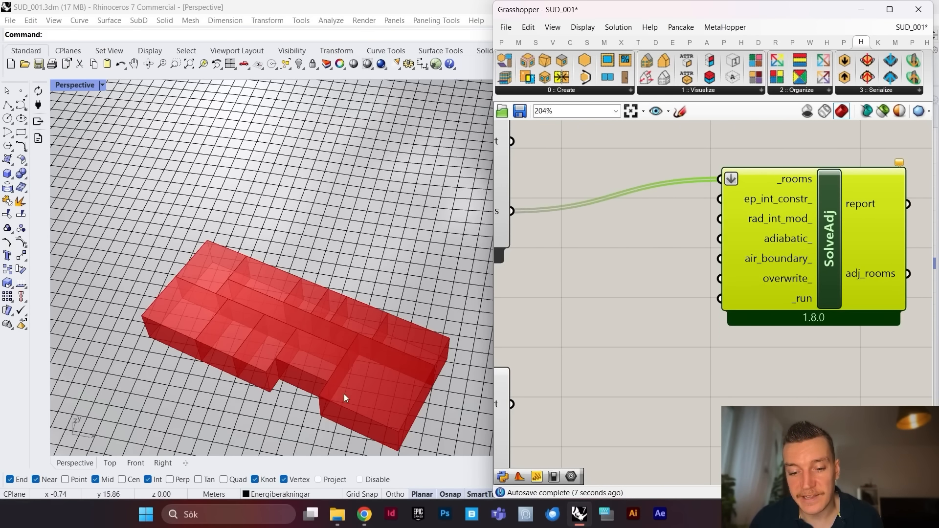
scroll(767, 251, "down", 3)
scroll(770, 263, "up", 2)
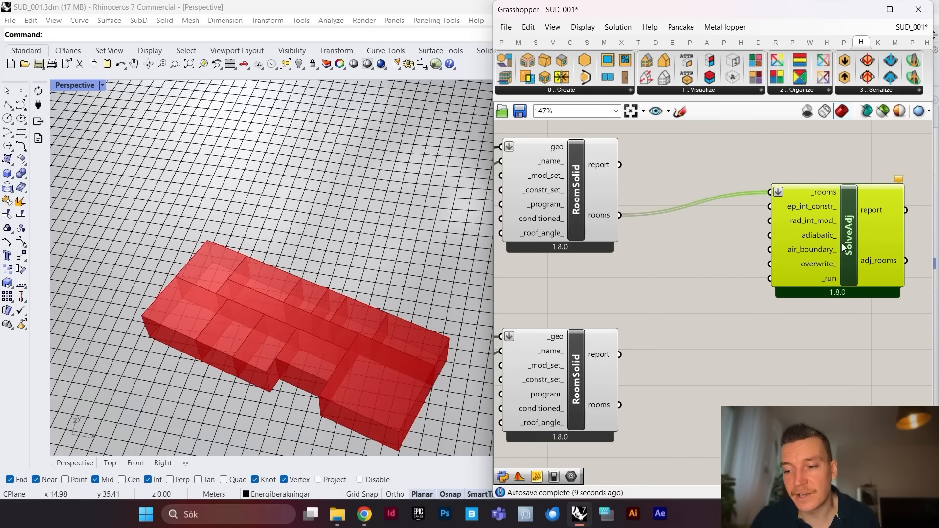
scroll(633, 313, "down", 2)
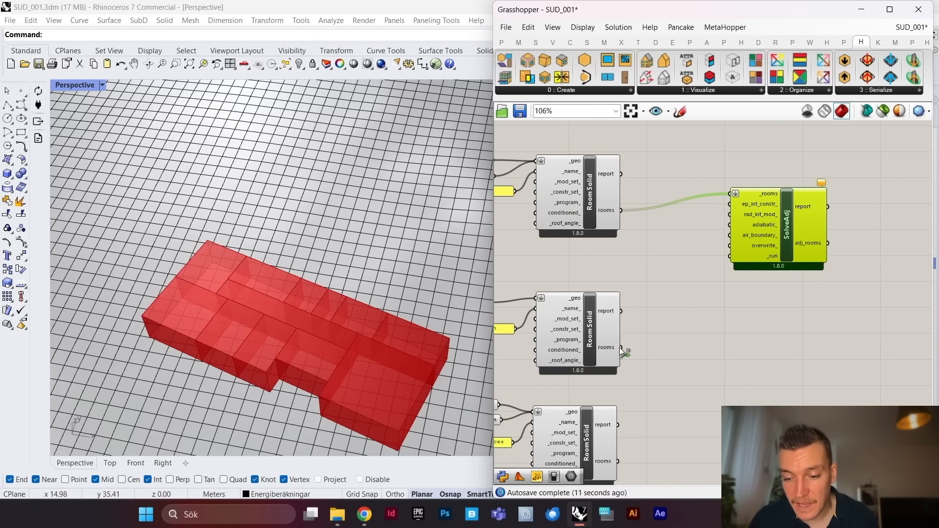
left_click_drag(620, 348, 720, 205)
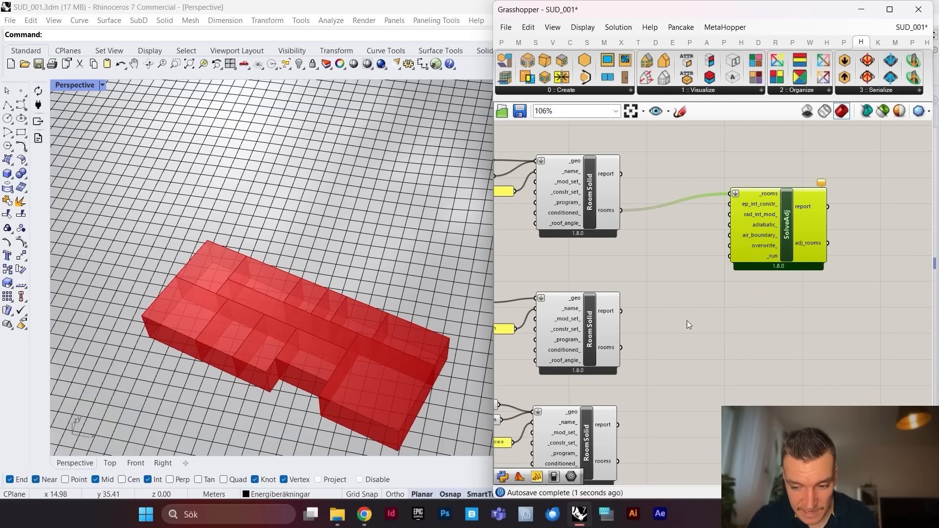
Step: Connect the rooms outputs of the kitchen and living spaces RoomSolid components to the _rooms input of the SolveAdj beside the hall
scroll(686, 323, "down", 1)
left_click_drag(632, 344, 726, 213)
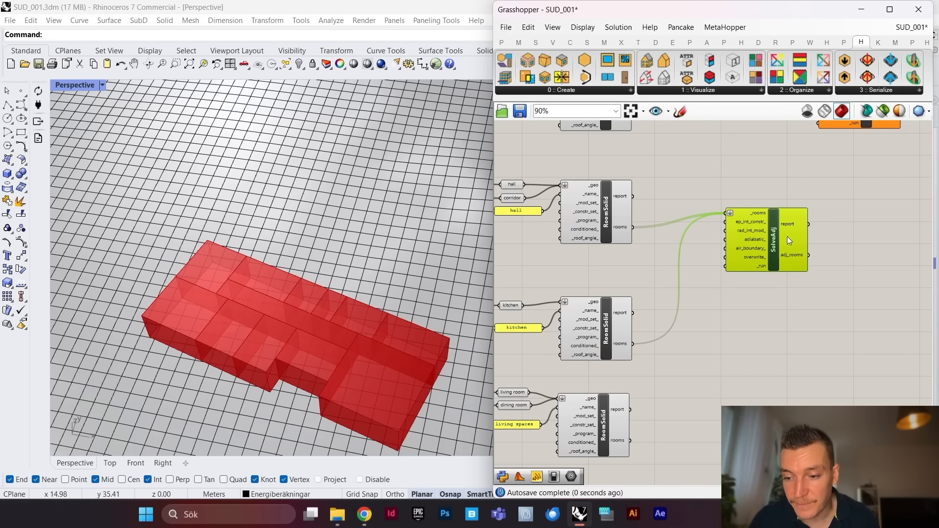
scroll(787, 236, "down", 1)
left_click_drag(715, 333, 798, 141)
Step: Add a Boolean Toggle below that SolveAdj component and connect it to the air_boundary_ input
scroll(811, 203, "up", 5)
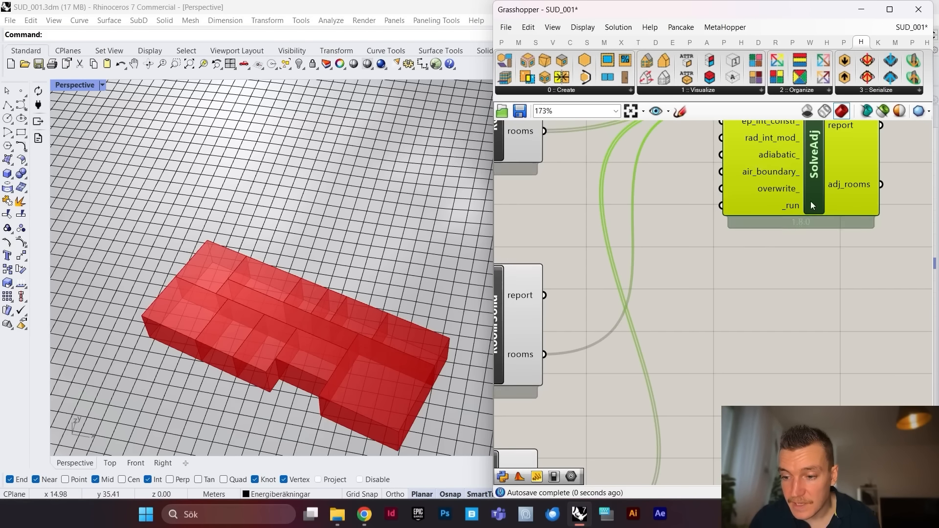
double_click(806, 274)
type("boo")
left_click(799, 226)
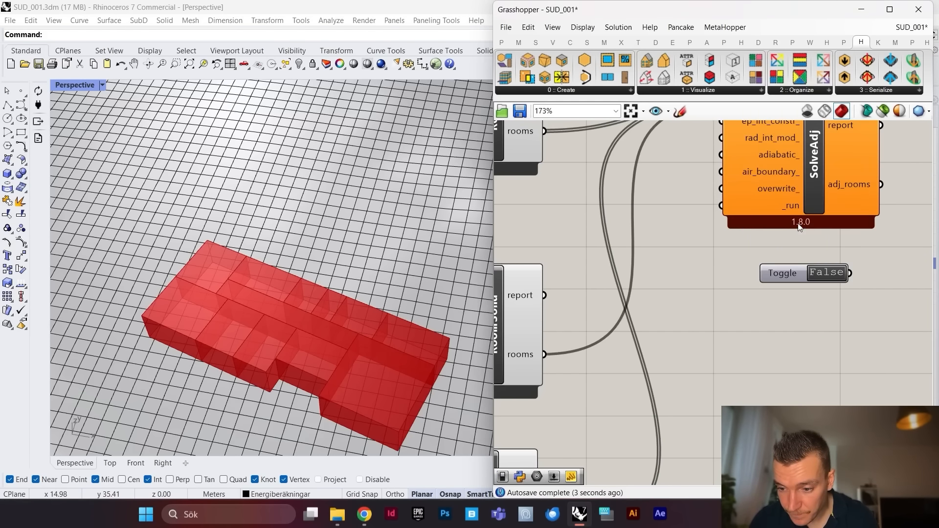
left_click_drag(851, 273, 776, 227)
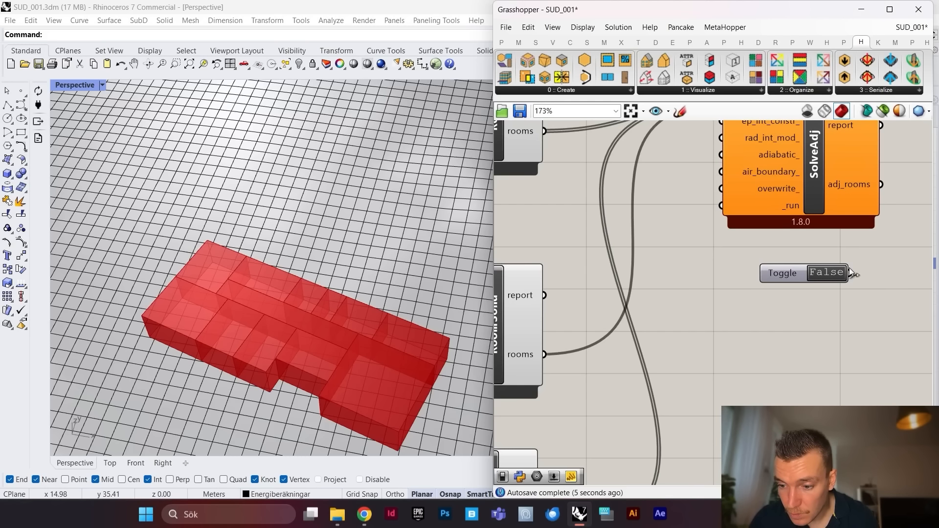
left_click_drag(851, 273, 728, 188)
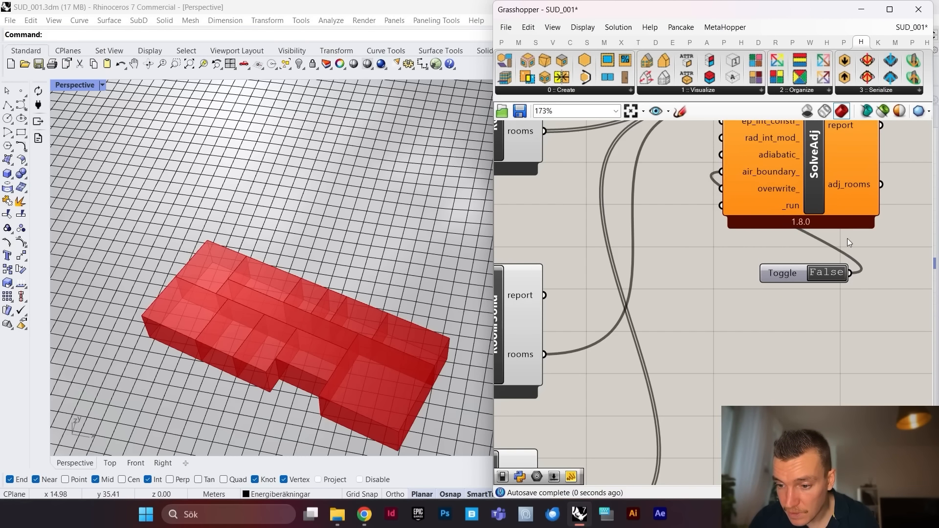
Step: Set the toggle to True, connect it to the _run input as well, and place it just beneath the SolveAdj component
double_click(830, 280)
left_click_drag(852, 273, 731, 206)
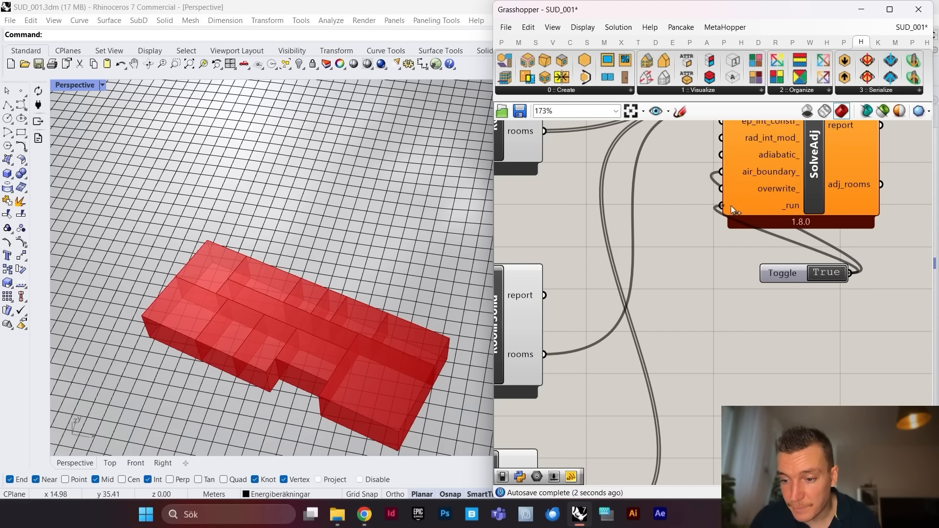
left_click_drag(788, 272, 773, 247)
Step: Add a Boolean Toggle set to True under the upper SolveAdj component and connect it to its _run input
scroll(736, 271, "down", 7)
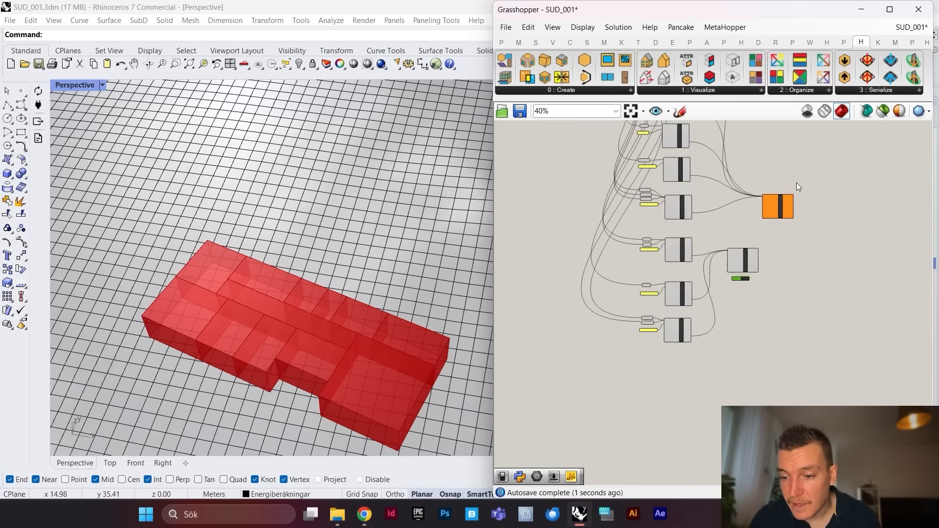
scroll(792, 206, "up", 6)
double_click(762, 270)
type("toggle")
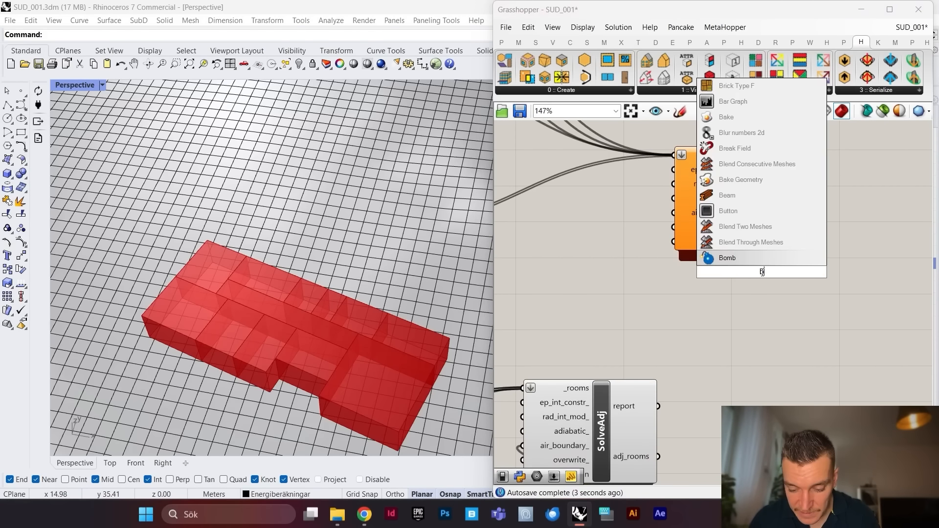
left_click(745, 220)
left_click_drag(754, 268, 707, 284)
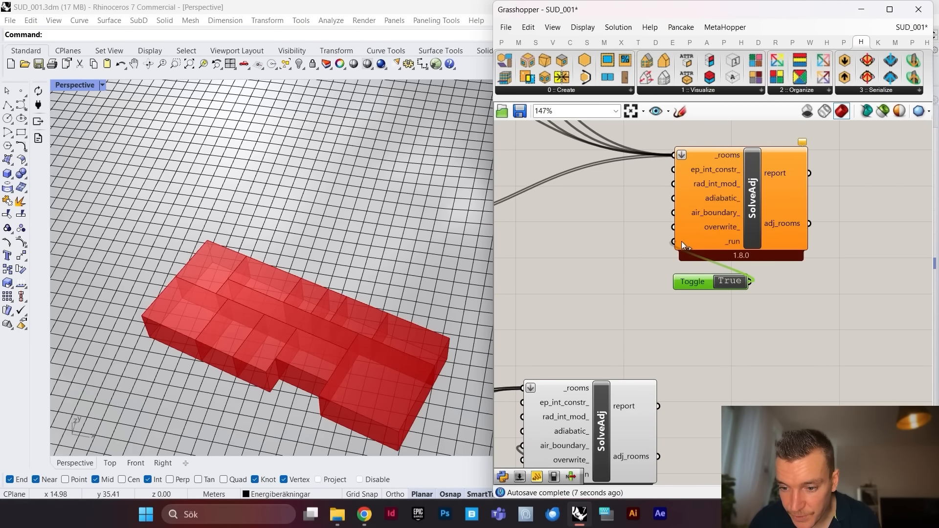
left_click_drag(682, 242, 680, 241)
Step: Connect the lower SolveAdj's adj_rooms output to the upper SolveAdj's _rooms input as an additional source, keeping the existing wires
scroll(700, 250, "down", 3)
scroll(681, 284, "up", 2)
scroll(679, 333, "up", 1)
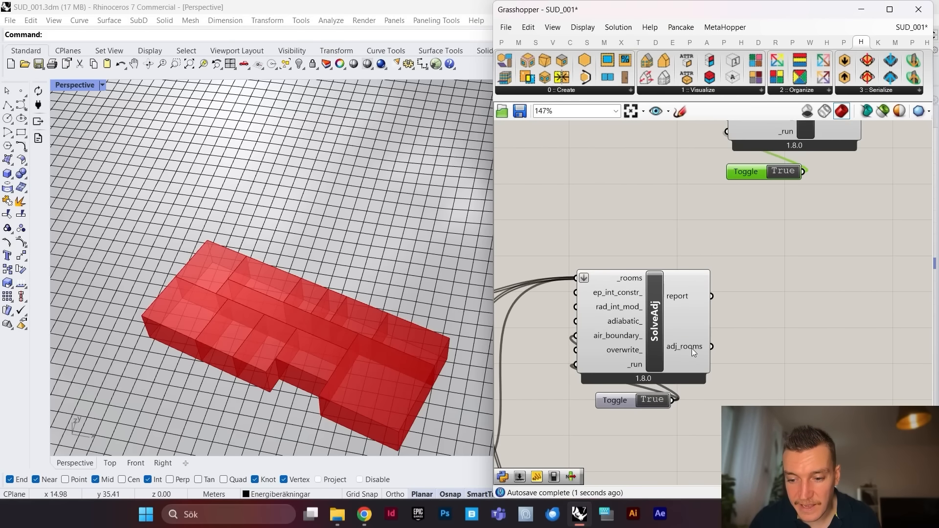
left_click(649, 335)
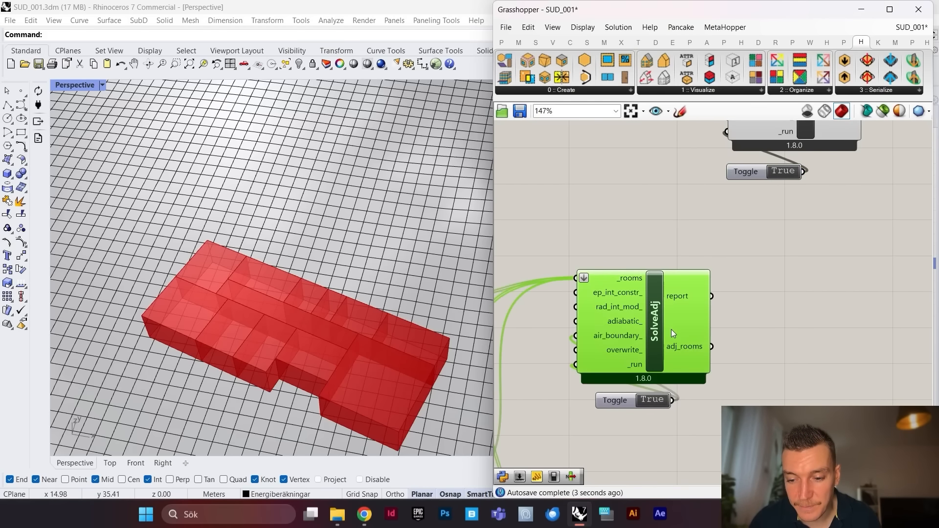
scroll(672, 329, "down", 3)
scroll(685, 340, "up", 2)
left_click(738, 226)
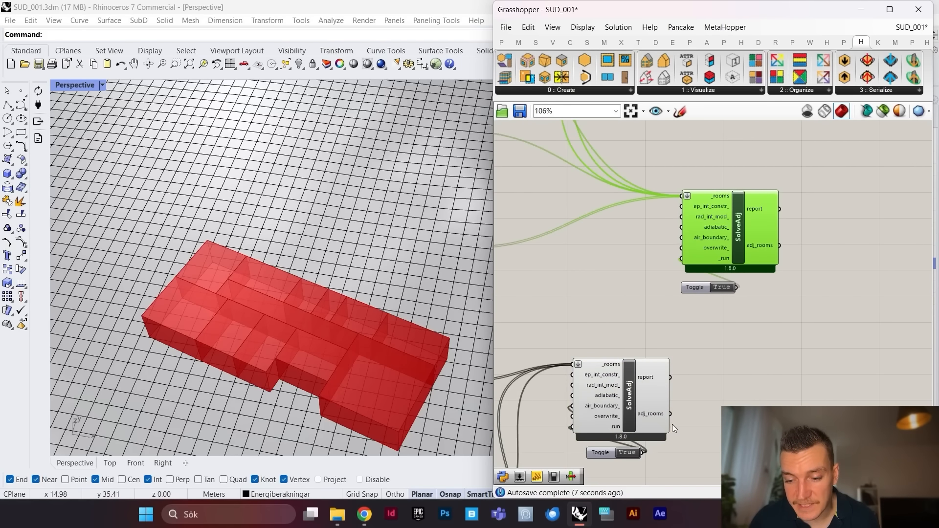
left_click_drag(671, 414, 685, 202, "shift")
Step: Turn off the preview of all the RoomSolid components and the lower SolveAdj component
scroll(750, 234, "down", 8)
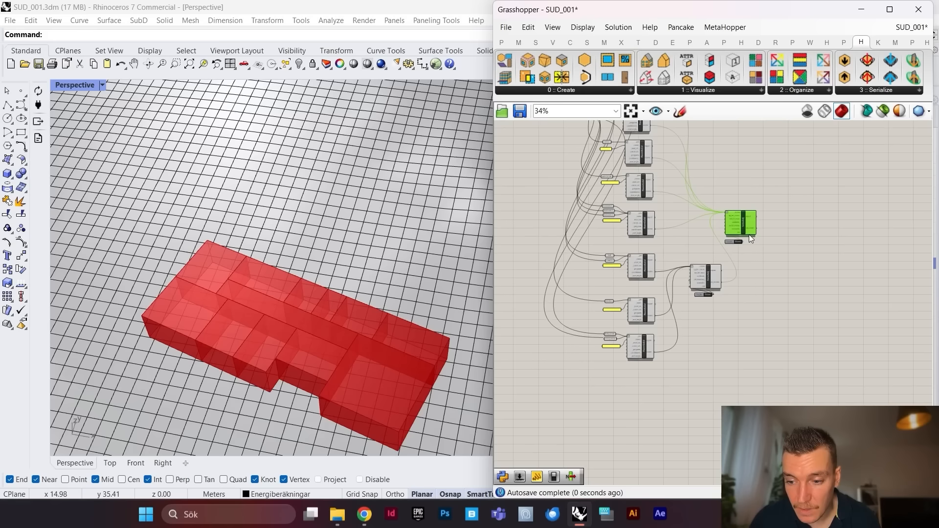
left_click_drag(712, 191, 679, 340)
right_click(723, 207)
left_click(755, 225)
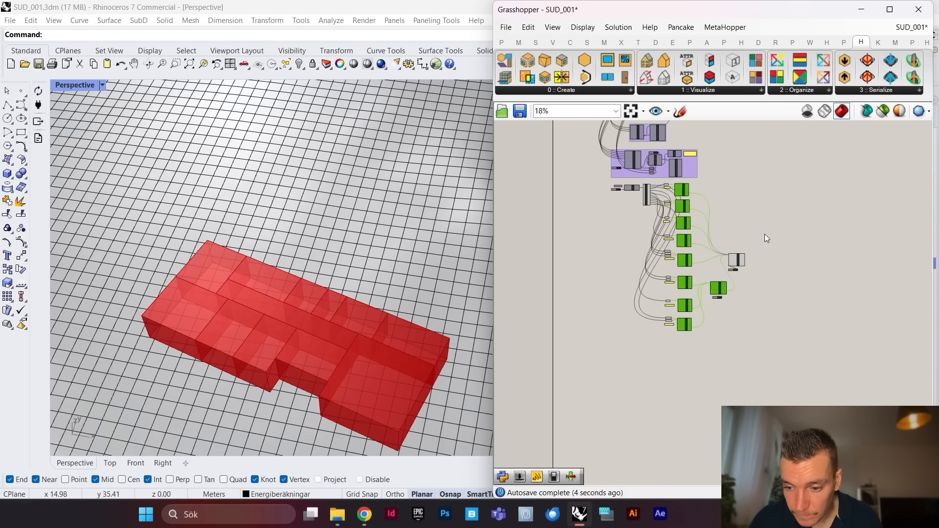
Step: Turn off the preview of the tall component that distributes the geometry to the individual rooms
scroll(709, 251, "up", 10)
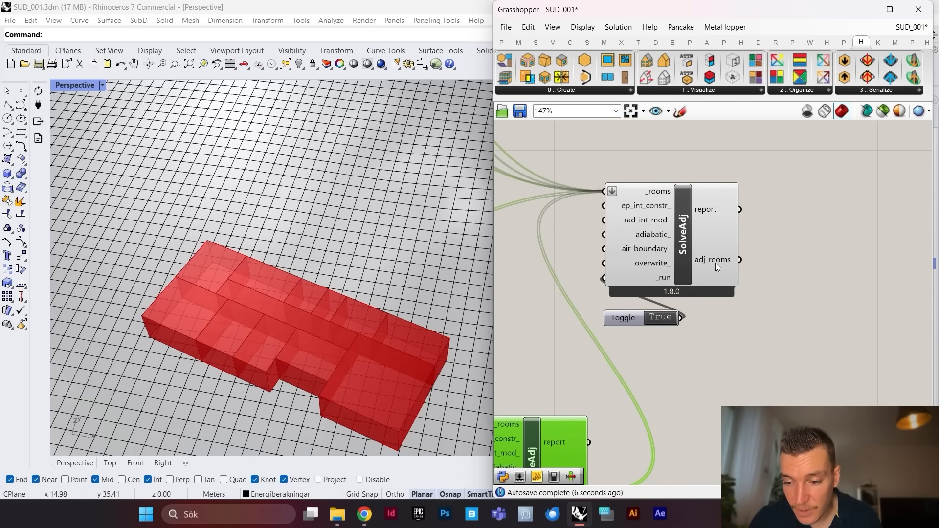
mouse_move(716, 264)
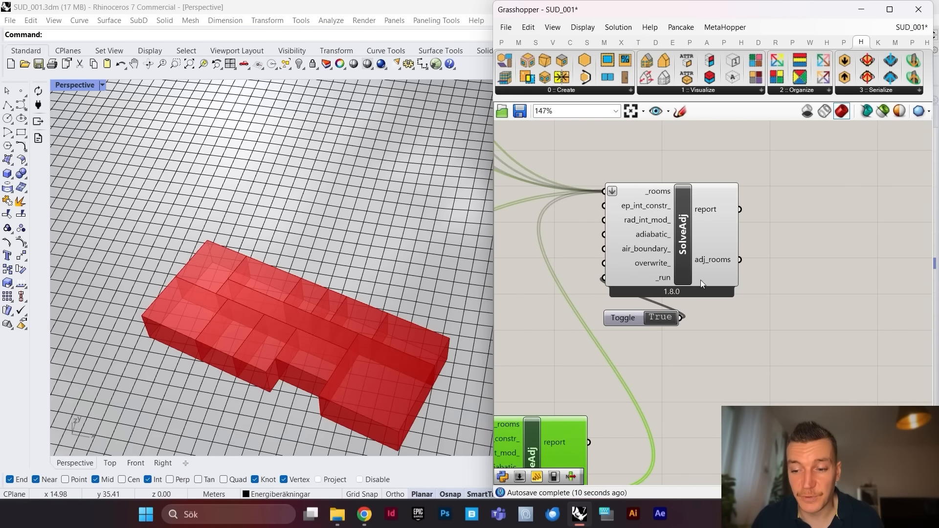
scroll(706, 249, "down", 8)
scroll(601, 171, "up", 4)
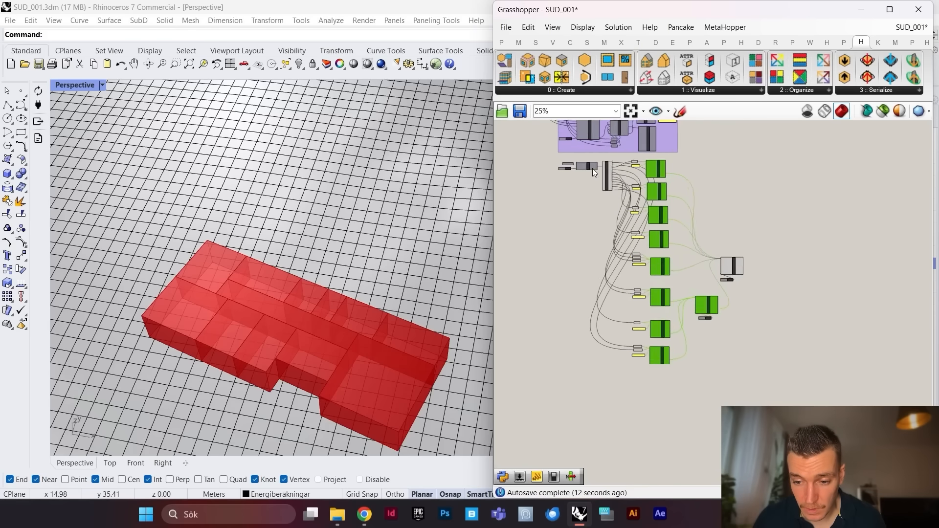
scroll(618, 174, "up", 3)
scroll(646, 169, "down", 3)
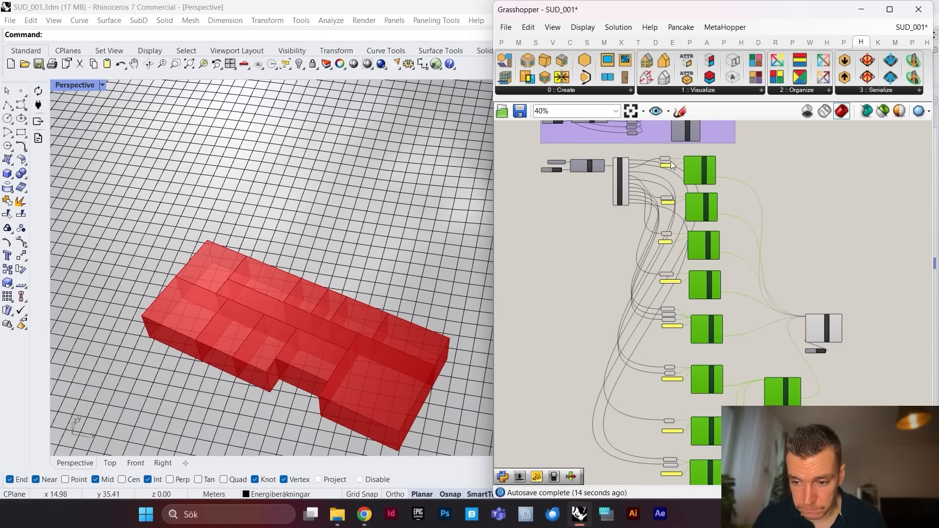
right_click(624, 177)
left_click(671, 195)
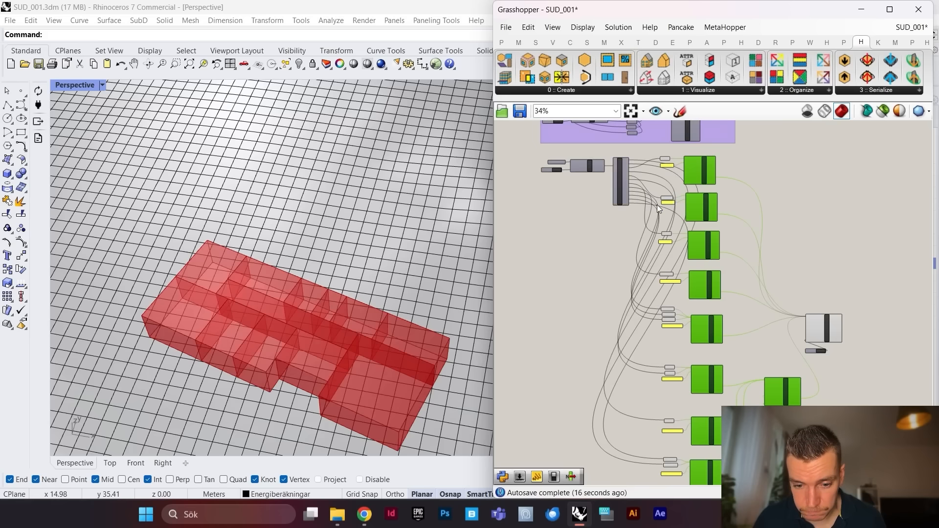
Step: Add an HB Add Subface component beside the upper SolveAdj component's outputs
scroll(632, 202, "down", 3)
scroll(632, 202, "up", 6)
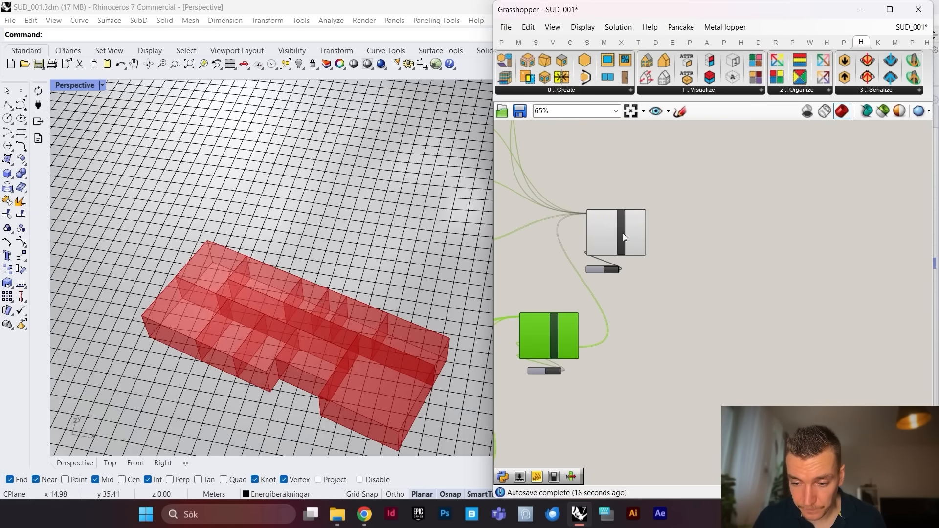
left_click(623, 237)
scroll(675, 237, "down", 3)
scroll(673, 239, "up", 2)
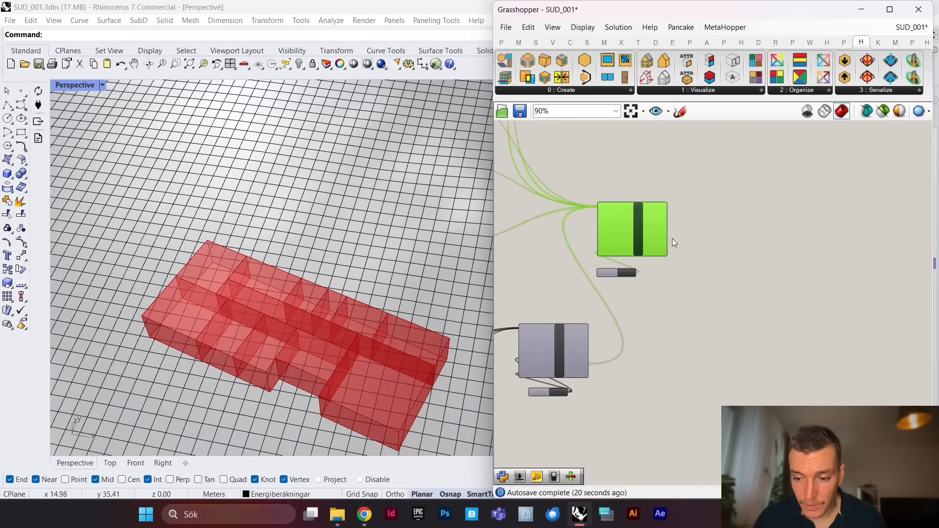
left_click(721, 233)
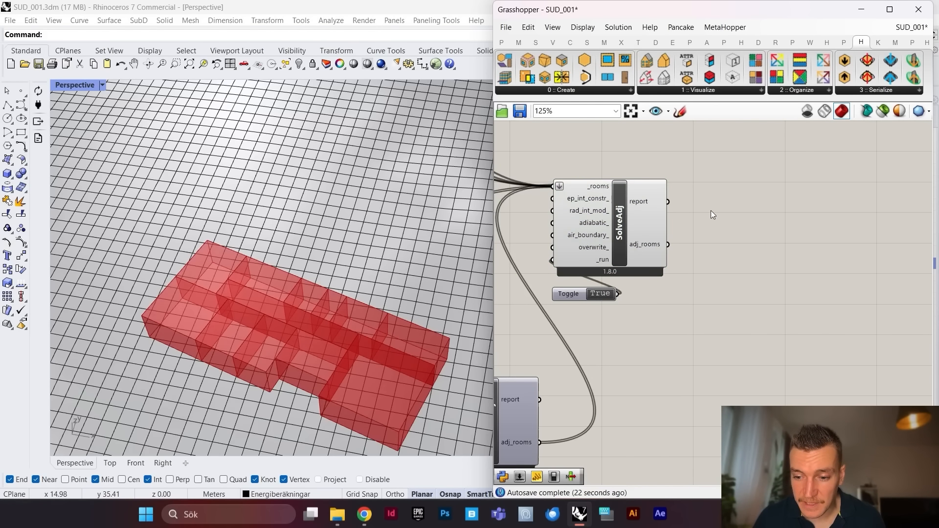
double_click(733, 233)
type("hb add s")
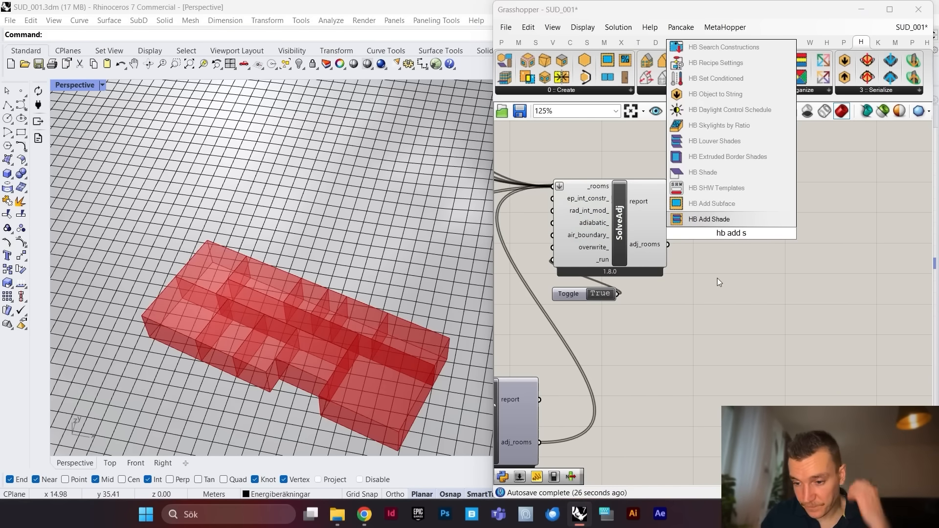
left_click(726, 204)
left_click_drag(736, 250, 770, 258)
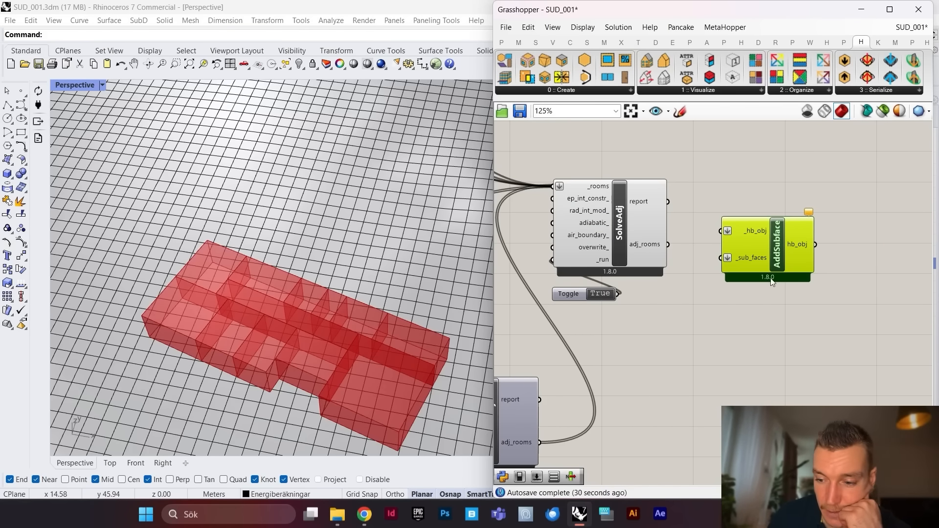
Step: Connect the upper SolveAdj's adj_rooms output to the _hb_obj input of AddSubface and shift AddSubface slightly away from SolveAdj
scroll(776, 260, "up", 1)
scroll(761, 272, "down", 3)
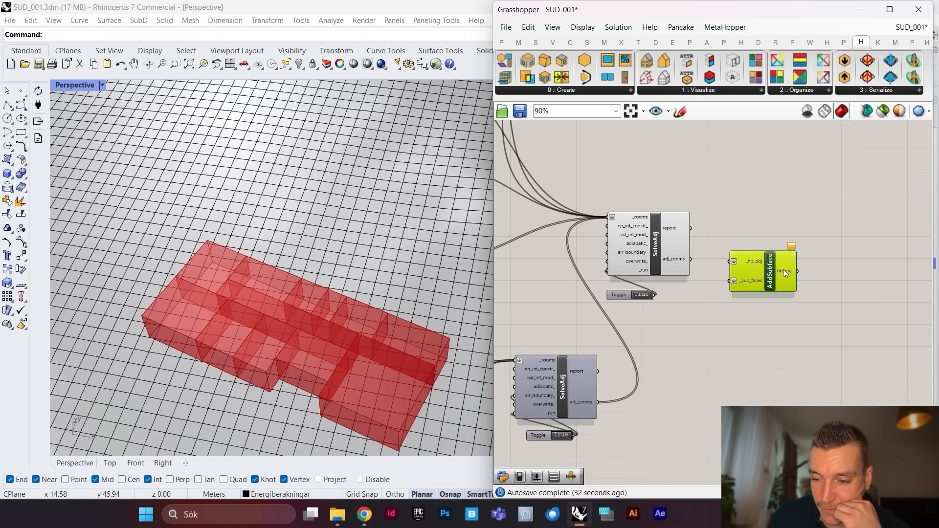
scroll(784, 270, "up", 5)
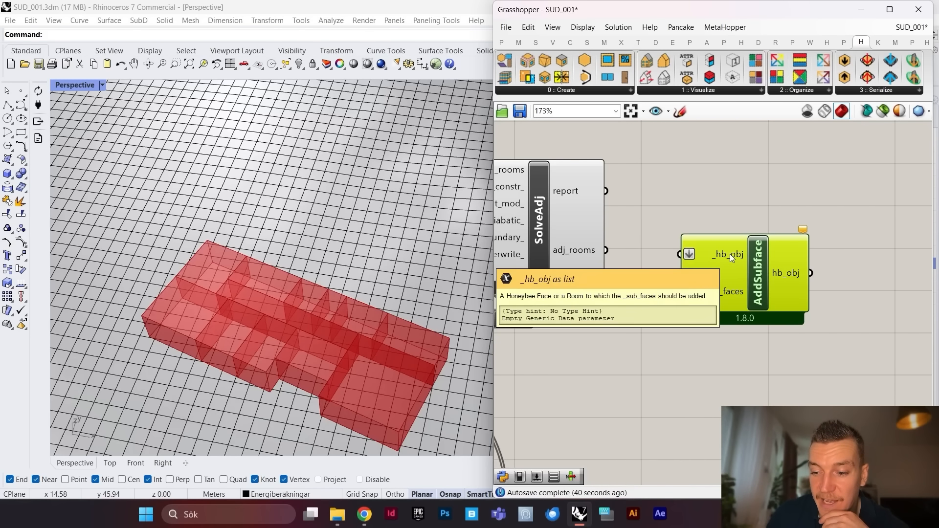
left_click_drag(771, 280, 792, 280)
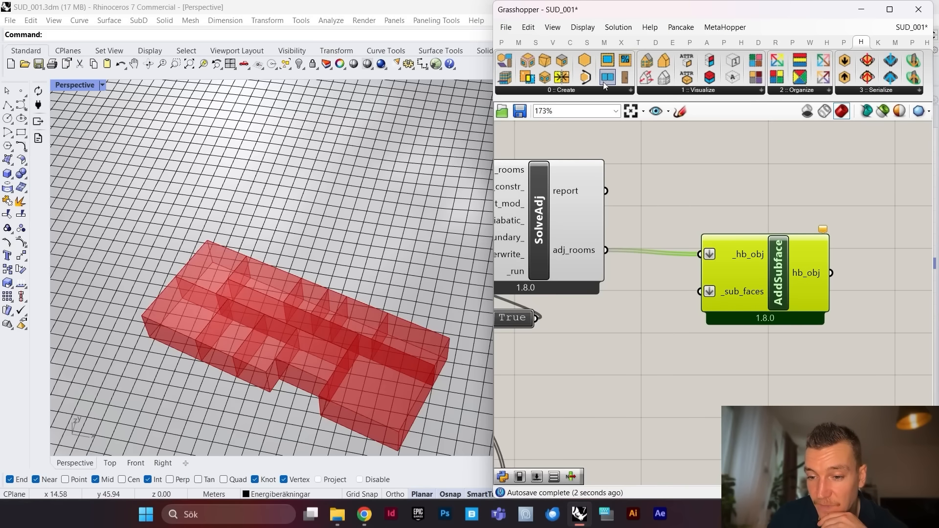
Step: Add an HB Aperture component from the Honeybee Create components just below AddSubface
left_click(616, 91)
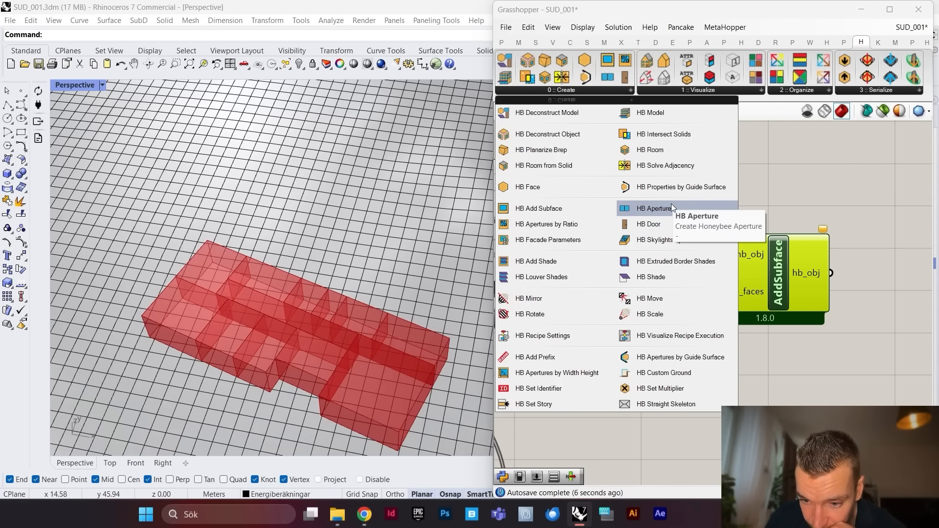
left_click_drag(672, 204, 756, 339)
scroll(771, 381, "down", 3)
scroll(764, 339, "up", 2)
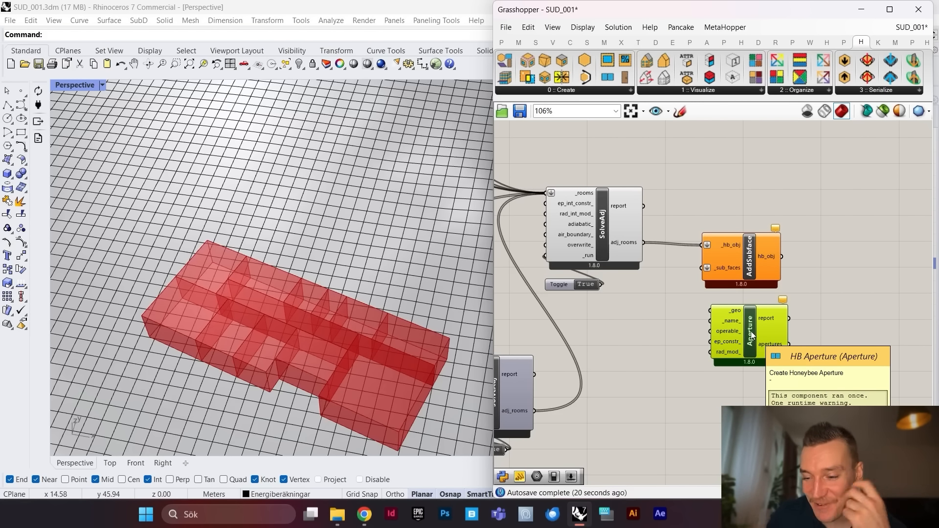
scroll(752, 335, "down", 5)
scroll(752, 334, "up", 5)
scroll(738, 323, "up", 5)
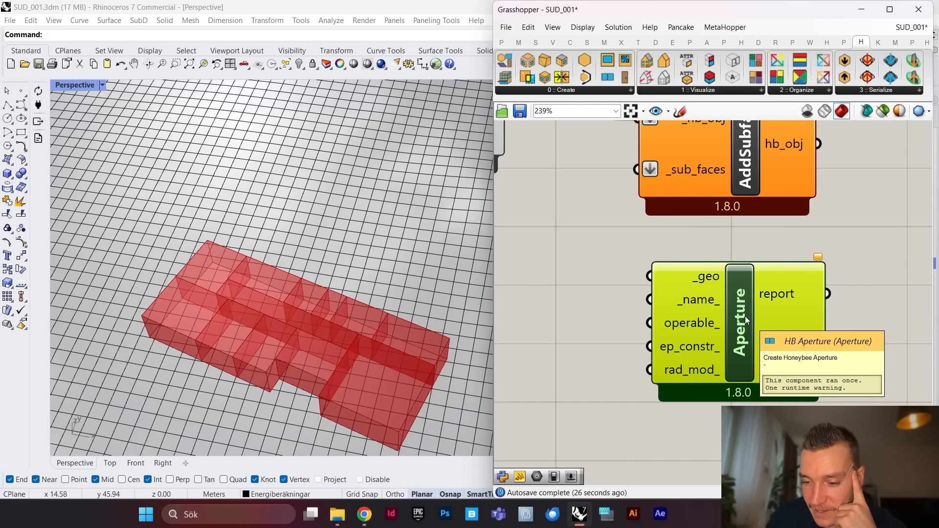
Step: Collapse the Grasshopper window and turn on the Fonster layer in Rhino to show the window surfaces on the building
double_click(714, 11)
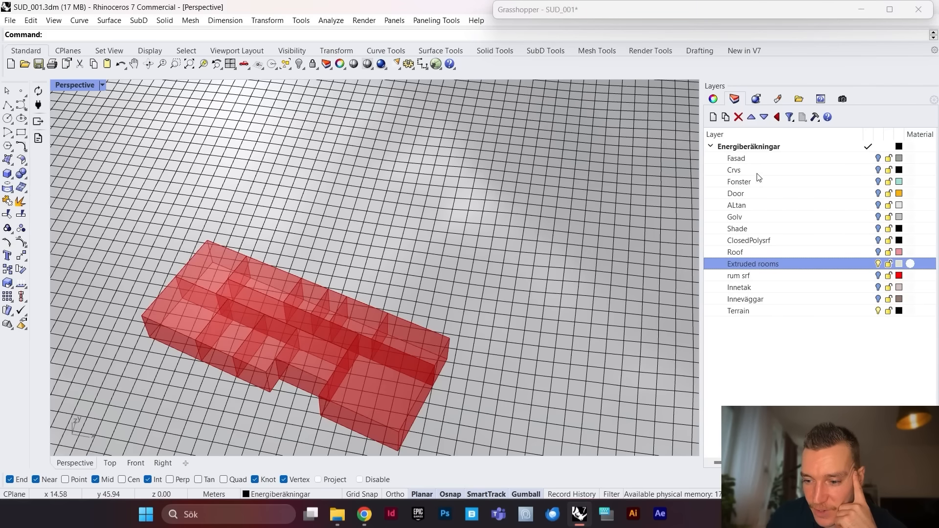
left_click(879, 182)
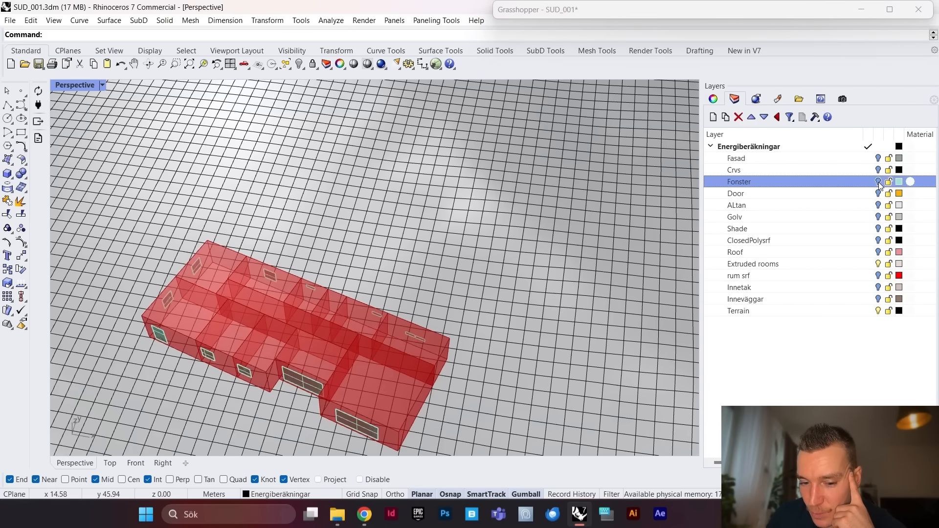
right_click_drag(392, 235, 373, 242)
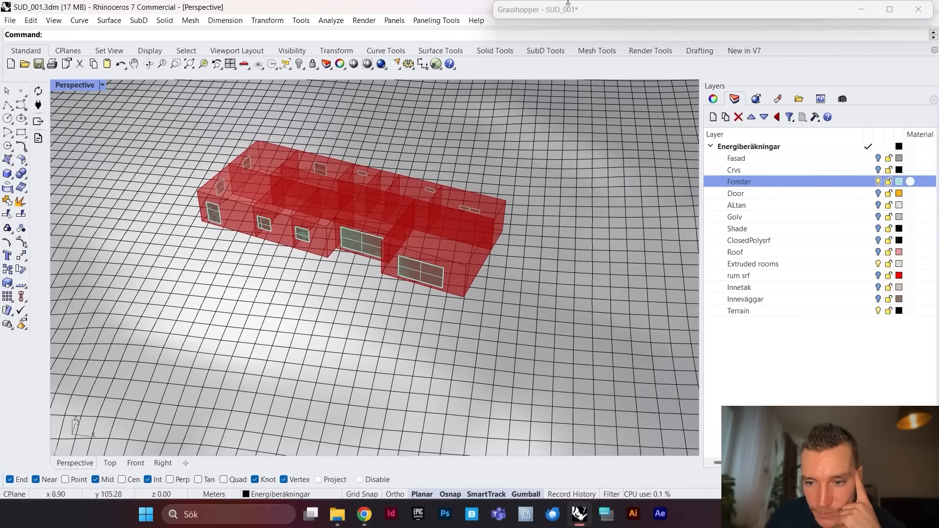
Step: Restore the Grasshopper window and read the description of the Aperture component's operable_ input
double_click(636, 10)
scroll(707, 332, "up", 1)
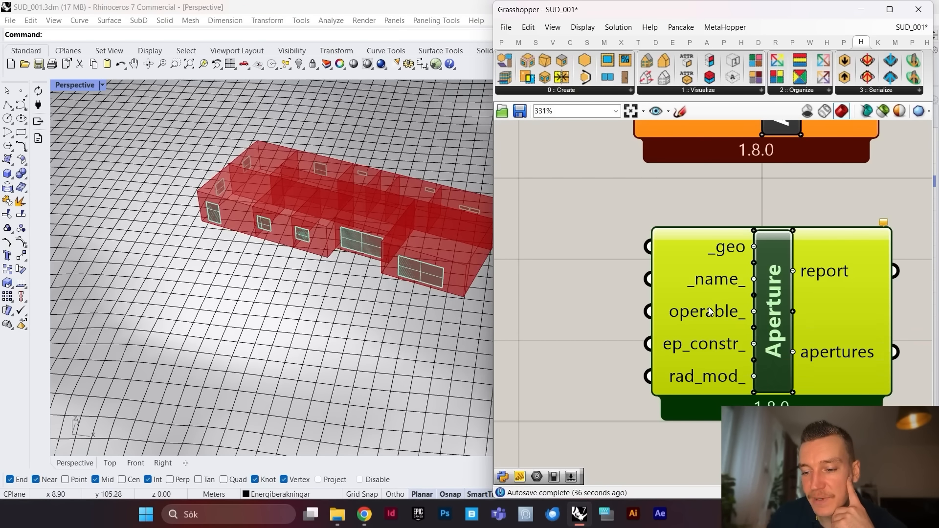
mouse_move(710, 312)
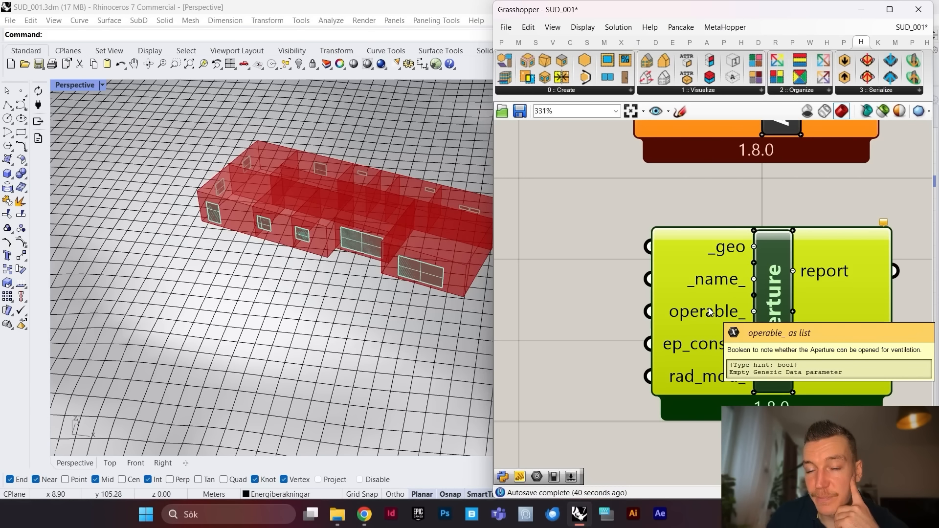
Step: Collapse the Grasshopper window and select the recessed large front window, both small front windows, both end-wall windows and the squarer rear window
double_click(755, 13)
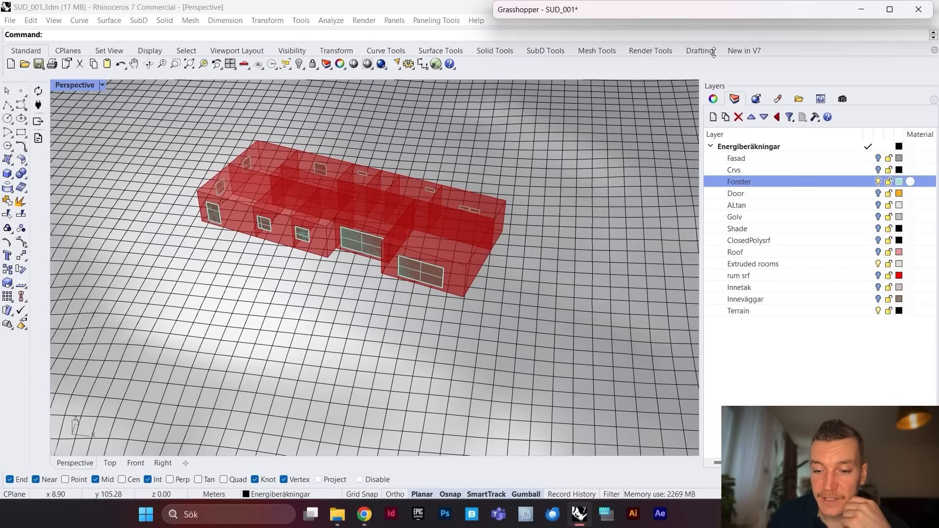
scroll(394, 232, "down", 2)
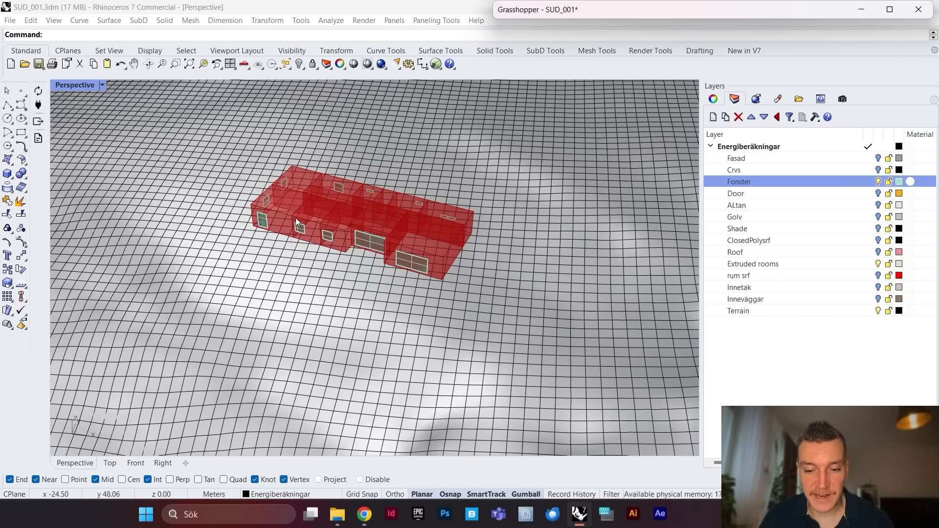
scroll(345, 223, "up", 3)
left_click(385, 251)
scroll(399, 258, "down", 3)
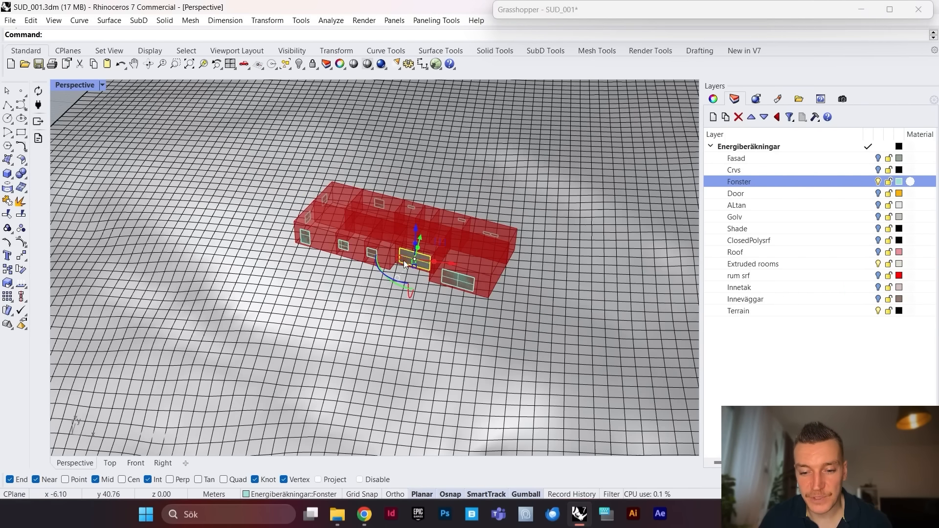
scroll(391, 252, "up", 2)
scroll(295, 238, "up", 2)
left_click(331, 244, "shift")
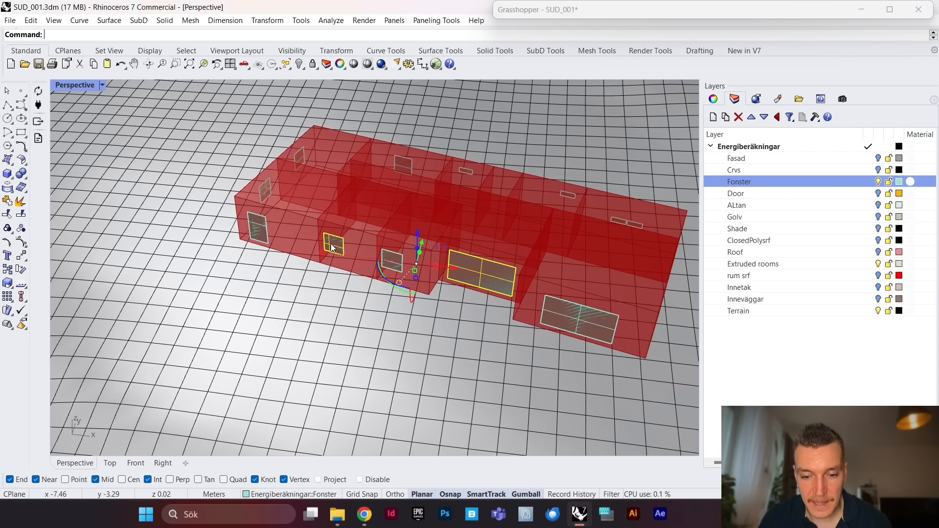
left_click(268, 190, "shift")
left_click(300, 155, "shift")
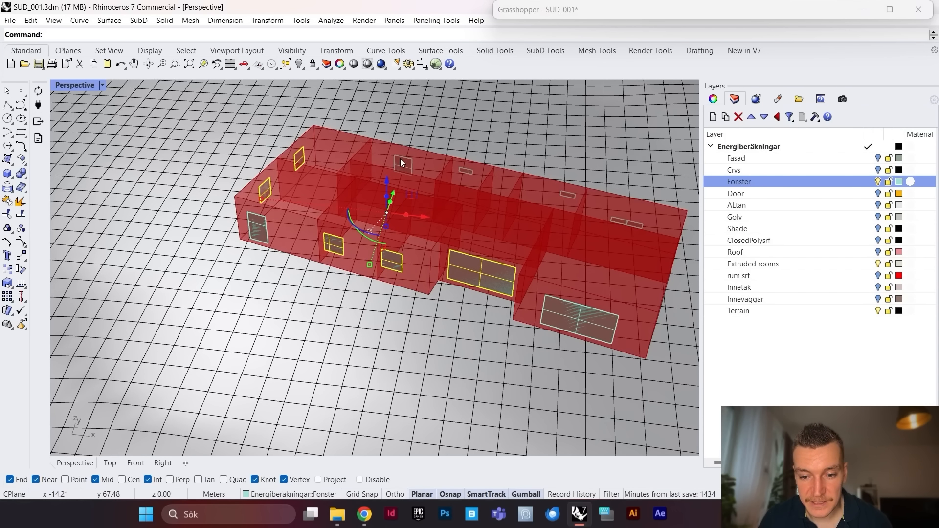
left_click(401, 161, "shift")
Step: Add the four narrow windows along the building's rear wall to the selection
scroll(511, 203, "down", 3)
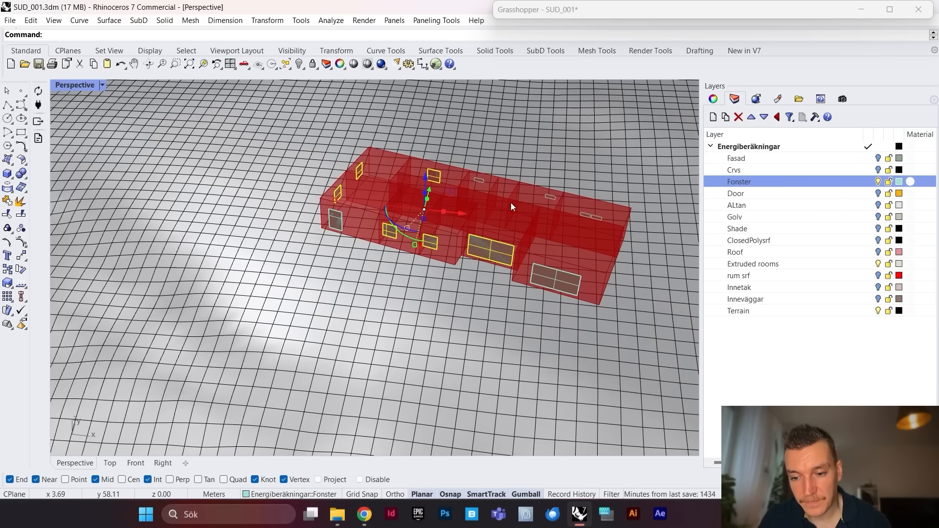
scroll(492, 189, "up", 3)
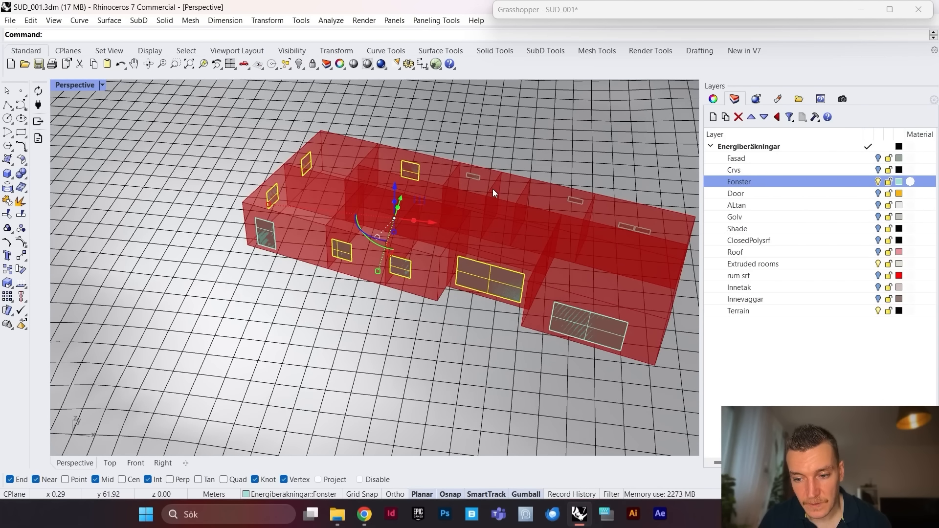
left_click(478, 178, "shift")
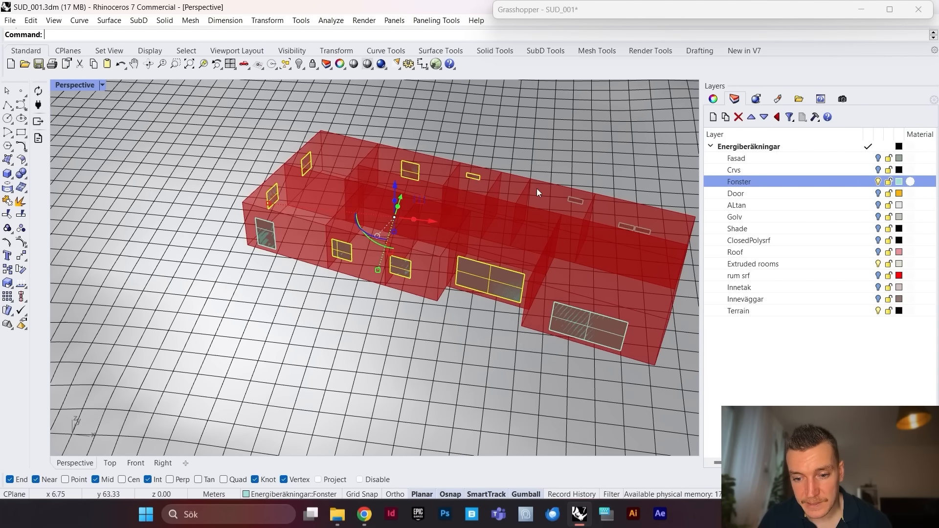
left_click(568, 201, "shift")
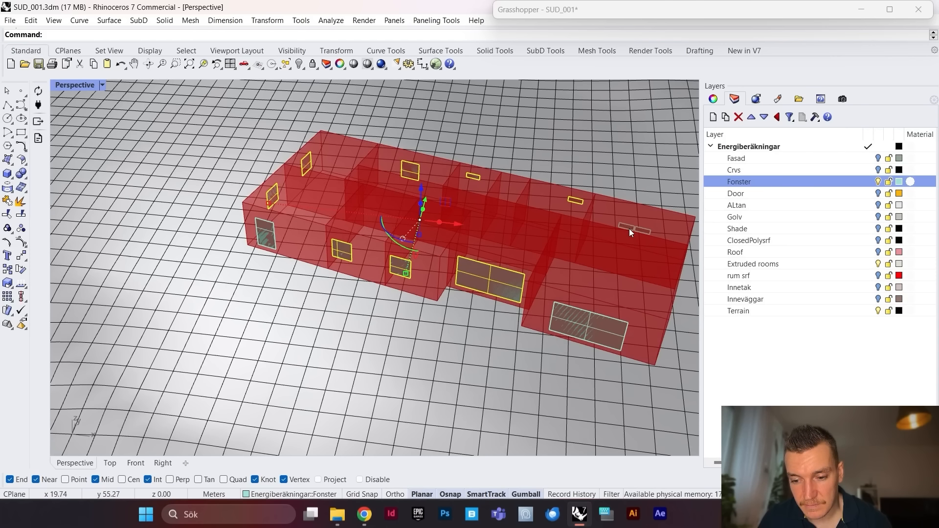
left_click(626, 228, "shift")
left_click(644, 230, "shift")
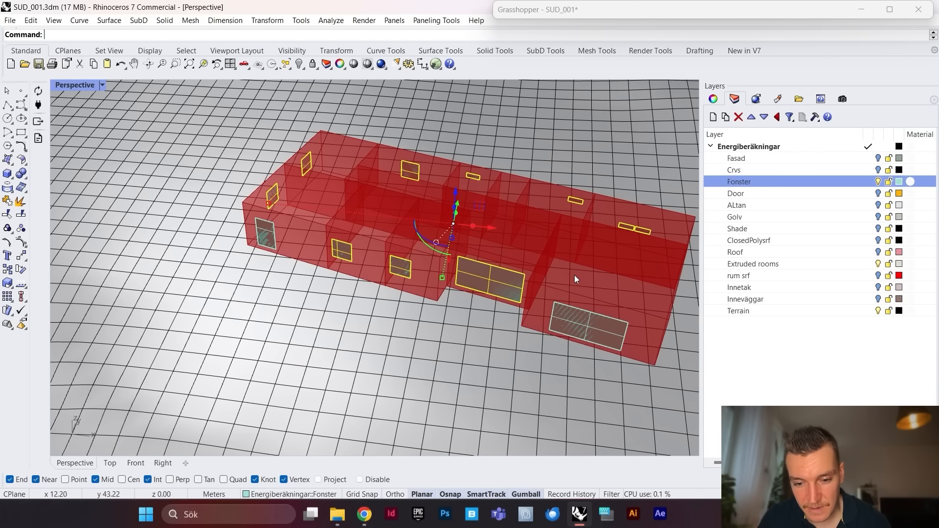
scroll(558, 271, "down", 3)
right_click_drag(569, 266, 494, 280)
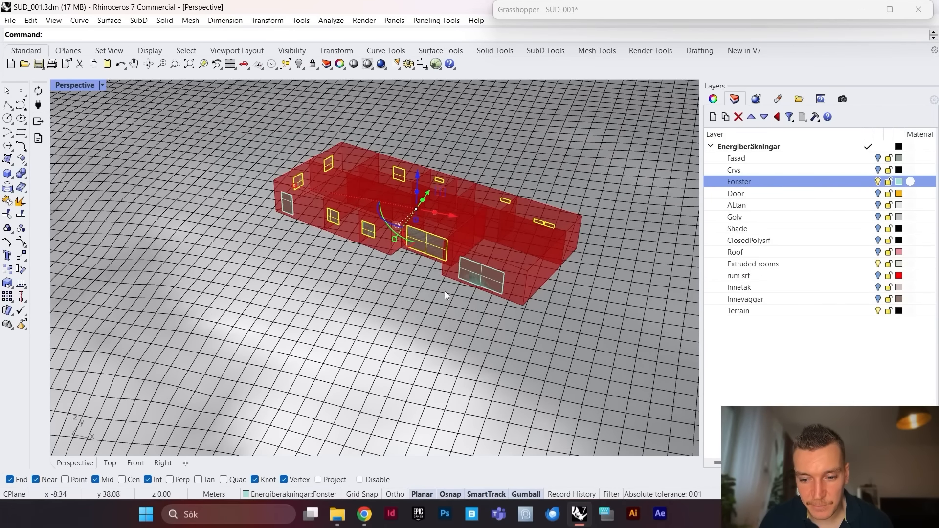
scroll(481, 273, "down", 2)
scroll(342, 221, "up", 3)
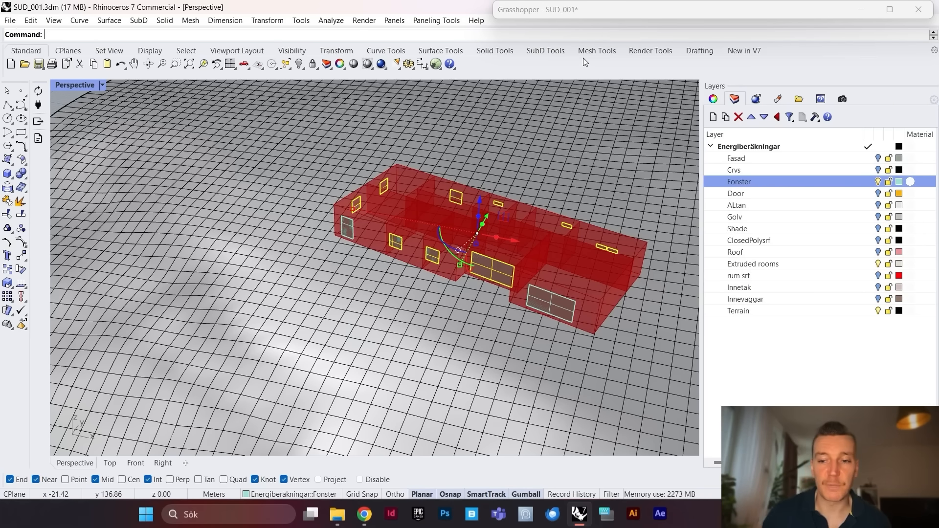
Step: Restore the Grasshopper window, add a Geometry parameter beside Aperture and reference the selected windows in it as multiple geometries
double_click(604, 10)
scroll(761, 309, "down", 3)
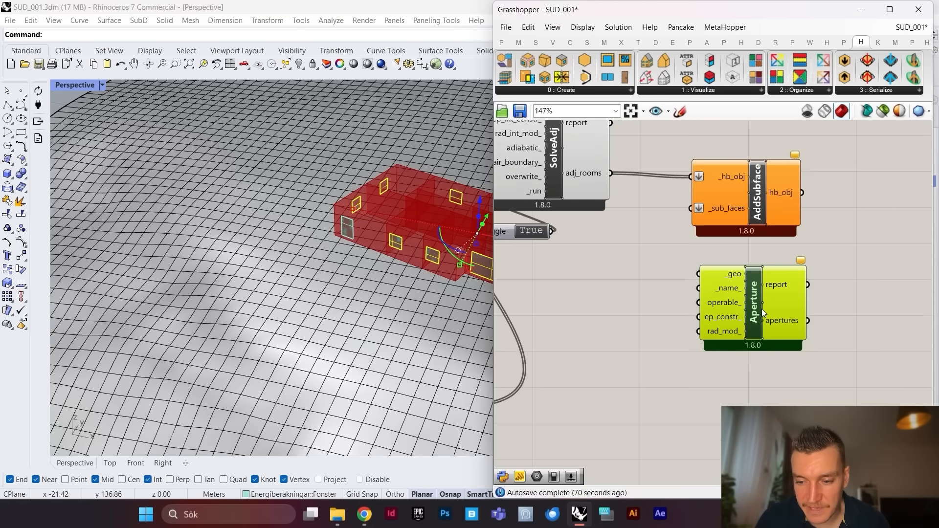
scroll(656, 297, "up", 3)
double_click(657, 297)
type("geo")
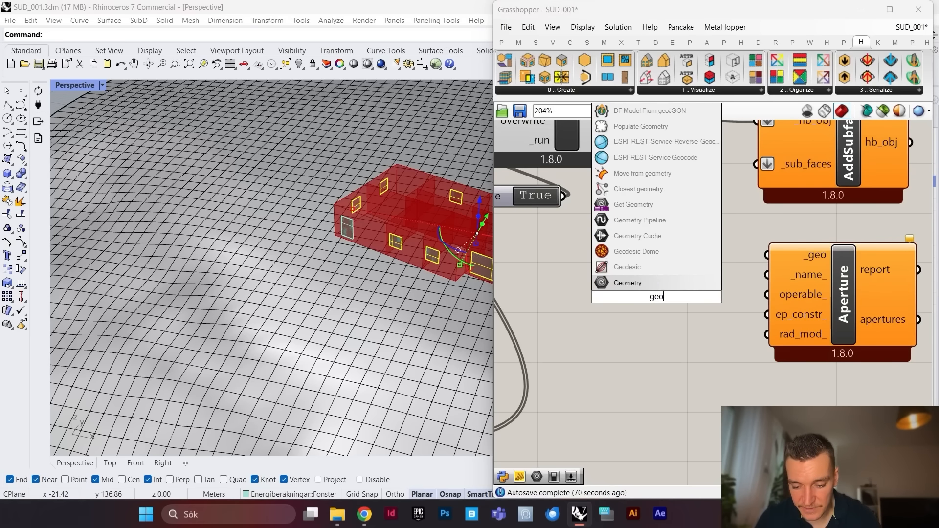
left_click(650, 283)
right_click(652, 293)
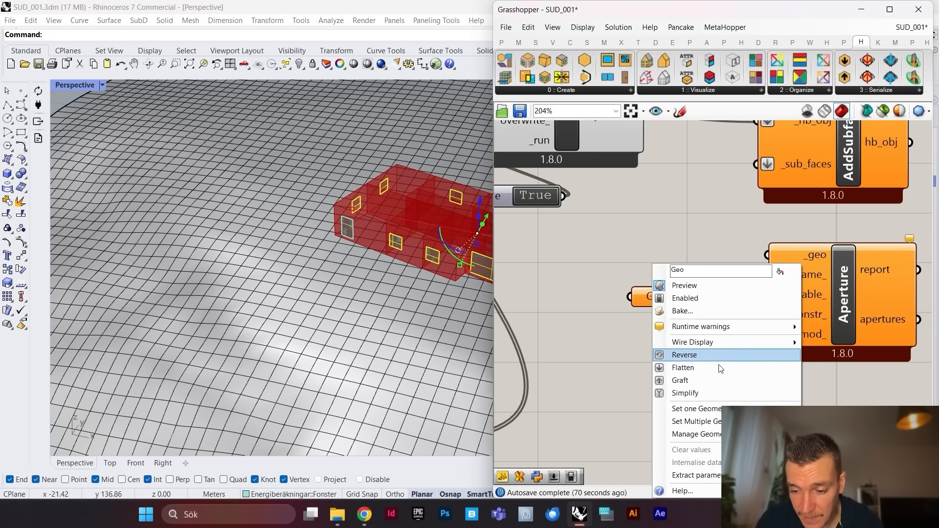
left_click(713, 415)
Step: Connect the Geometry parameter to Aperture's _geo input and shift Aperture slightly down to line up with it
left_click(674, 289)
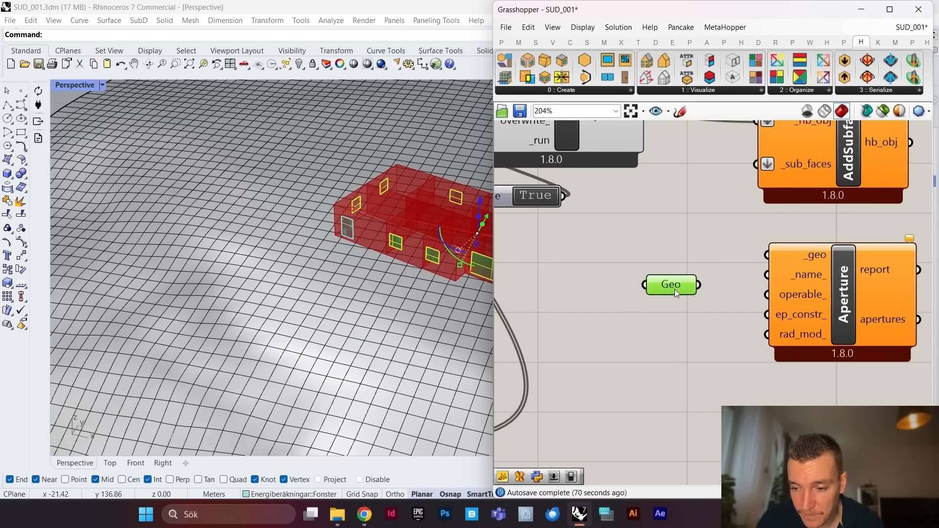
left_click_drag(714, 278, 770, 264)
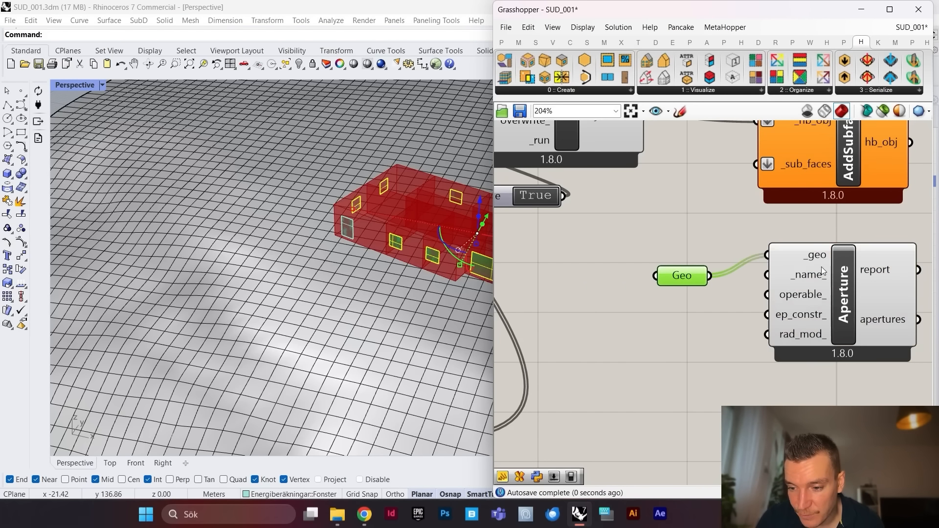
left_click_drag(837, 277, 838, 298)
Step: Add a Boolean Toggle below the Geometry parameter, set it to True and connect it to Aperture's operable_ input
mouse_move(817, 315)
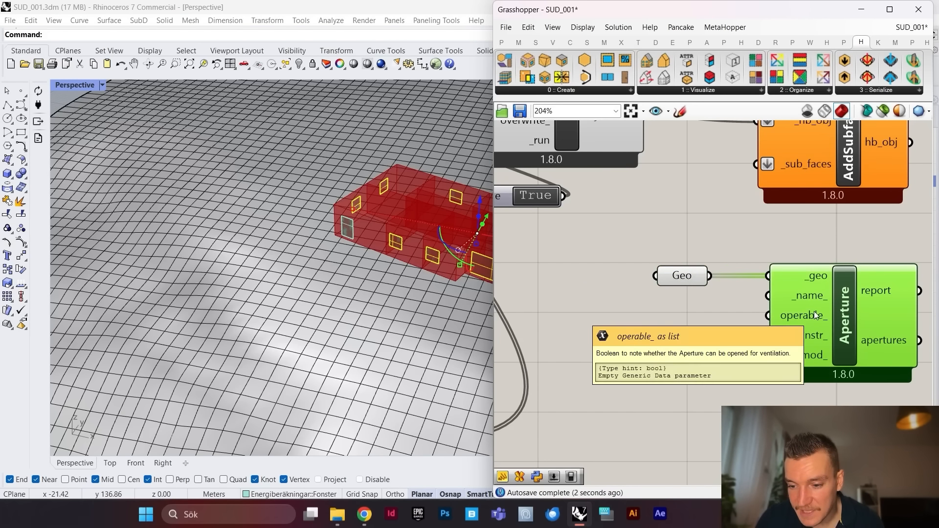
left_click(686, 324)
double_click(683, 325)
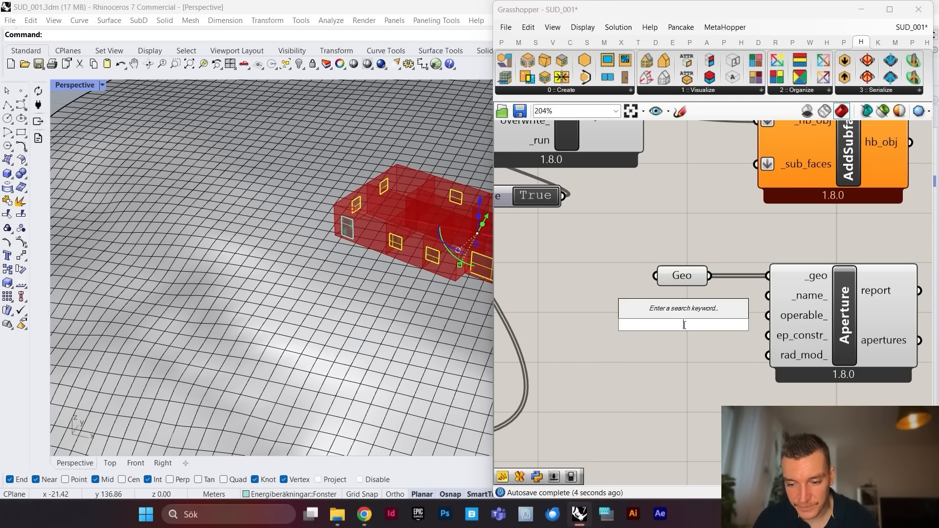
type("Boo")
left_click(675, 275)
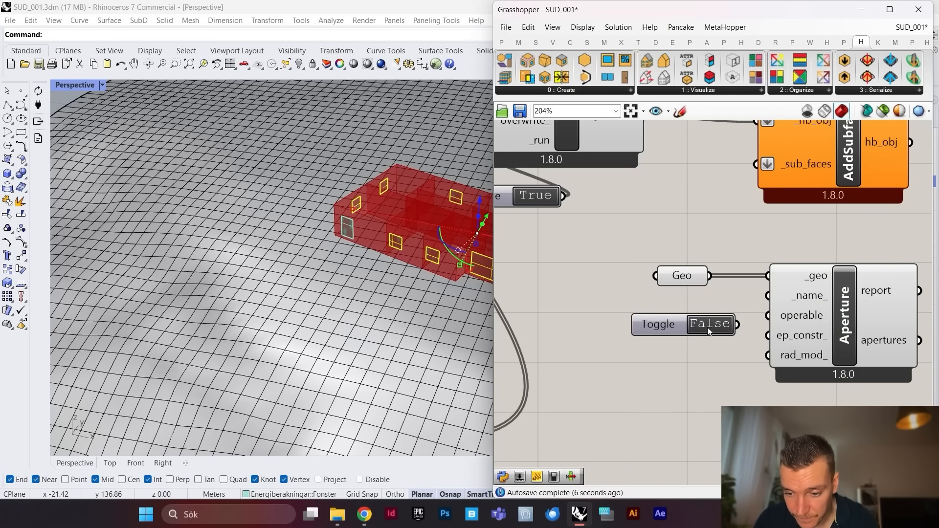
left_click(722, 332)
left_click_drag(738, 324, 768, 315)
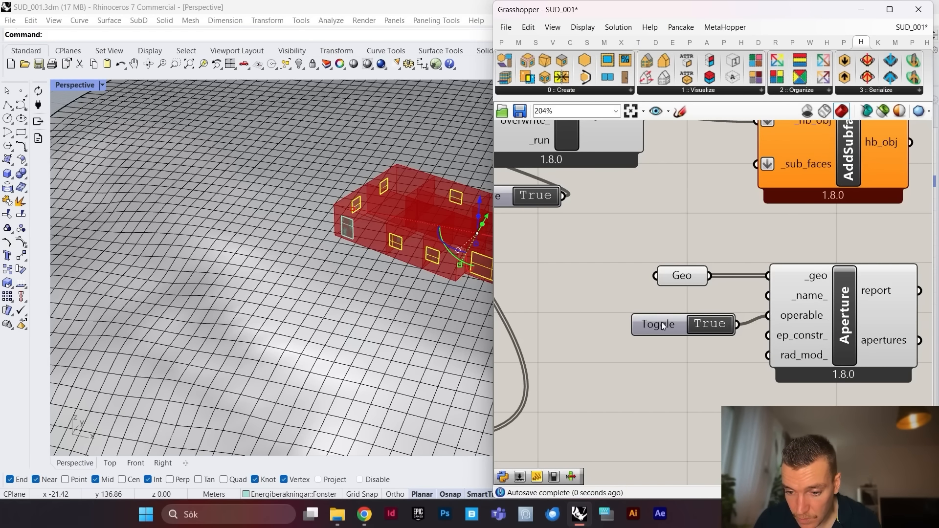
left_click_drag(665, 325, 670, 316)
Step: Shift Aperture together with its Geometry parameter and toggle slightly farther away from the SolveAdj components
scroll(714, 289, "down", 3)
left_click_drag(806, 260, 694, 331)
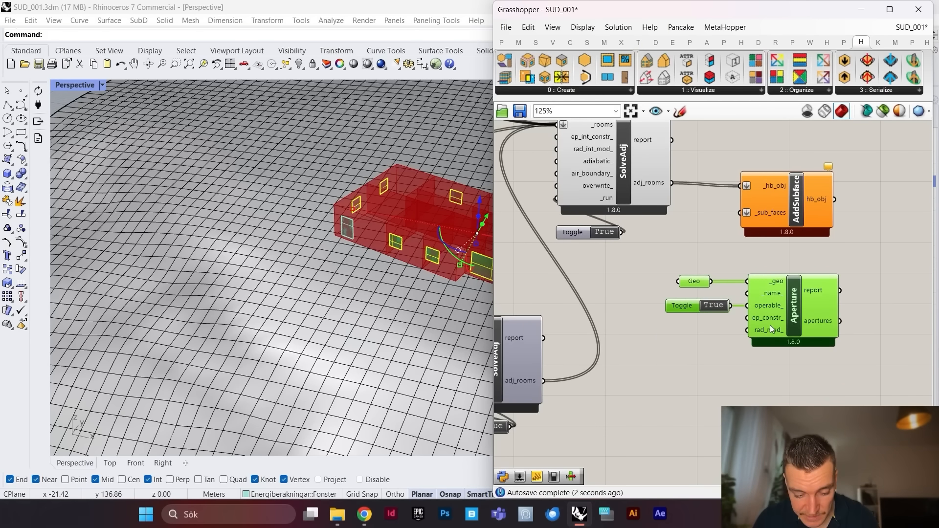
left_click_drag(796, 323, 817, 323)
left_click(720, 263)
Step: Rename the Geometry parameter feeding Aperture to "operable fonster"
right_click_drag(720, 265, 726, 263)
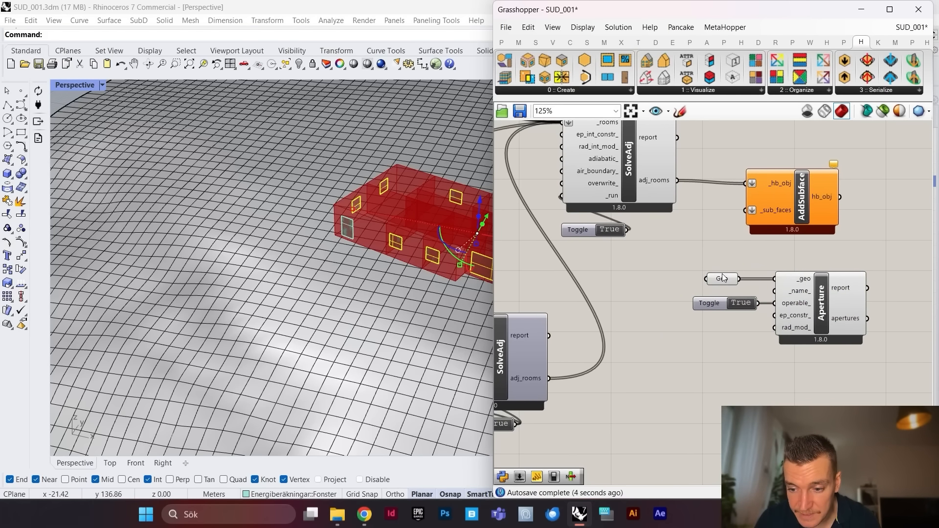
right_click(723, 279)
key("ctrl+a")
type("oper")
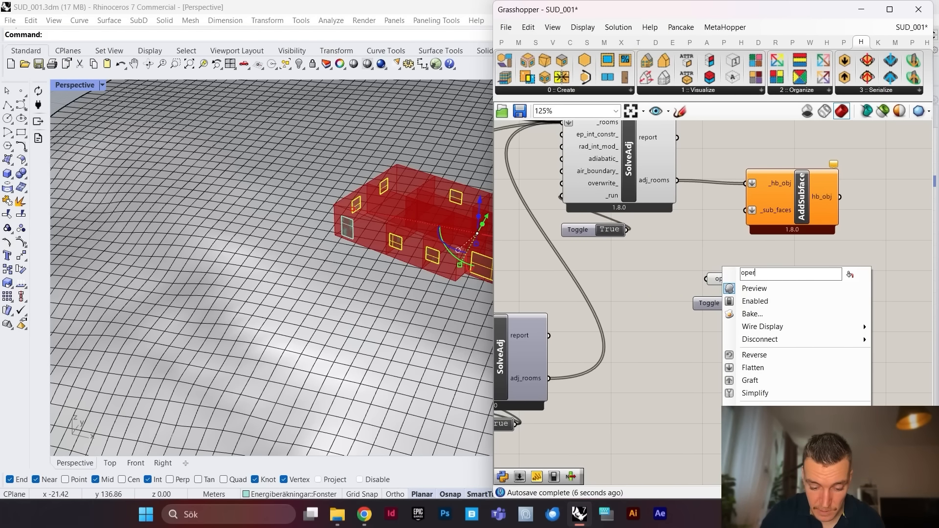
type("able")
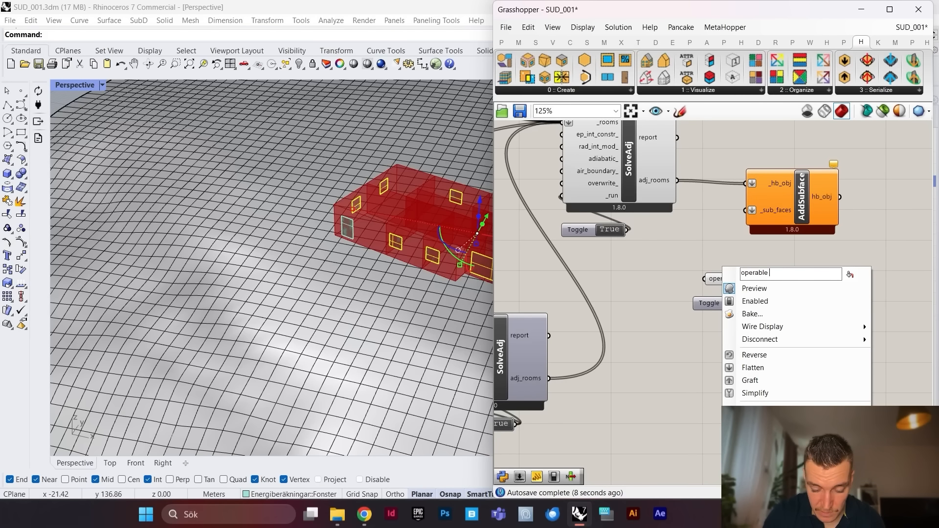
type(" fonste")
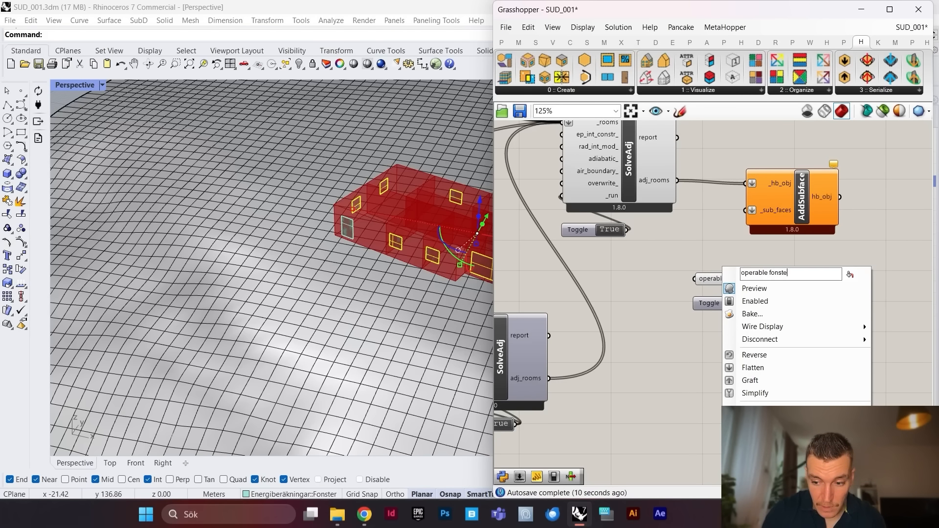
type("r")
key("Return")
Step: Duplicate Aperture with its operable fonster parameter and toggle directly below the originals
left_click_drag(823, 265, 731, 319)
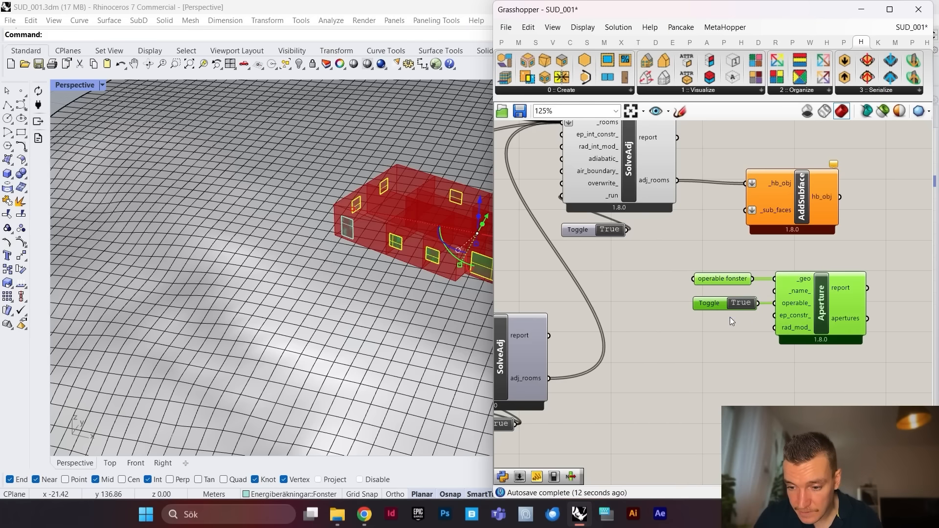
left_click_drag(843, 331, 846, 416, "alt")
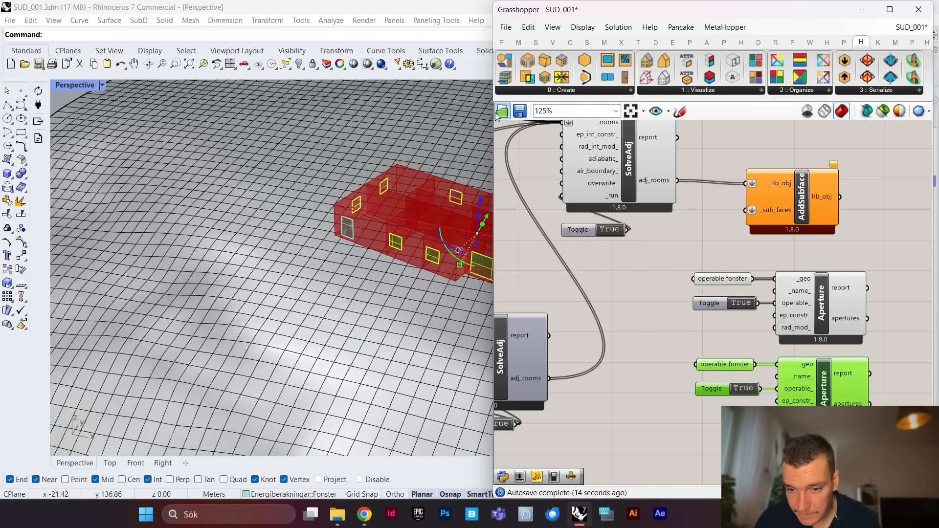
Step: Select the two remaining front windows in Rhino and reference them in the duplicated operable fonster parameter
double_click(570, 10)
left_click(347, 228)
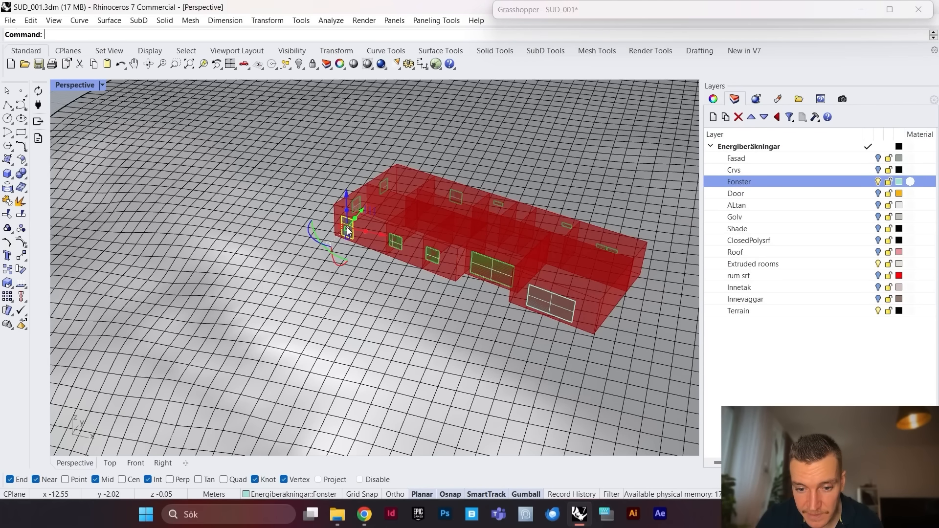
left_click(567, 308, "shift")
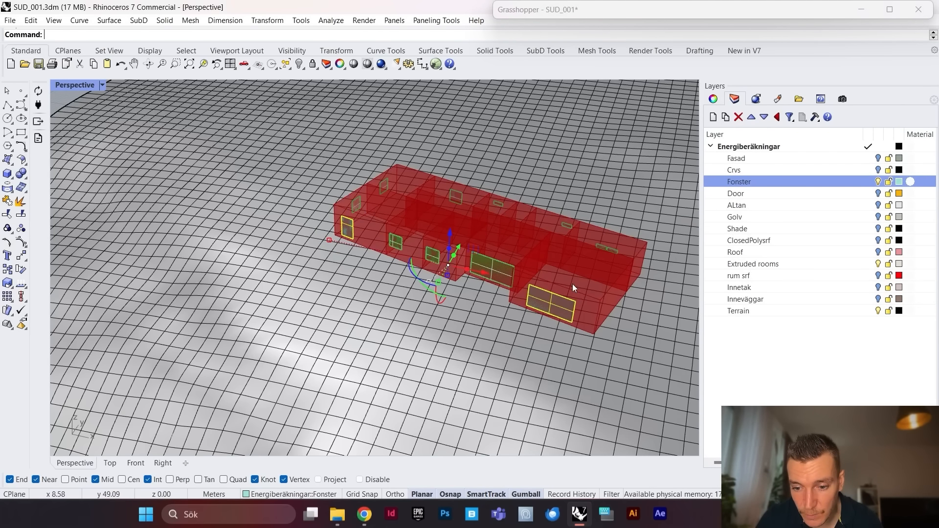
double_click(601, 9)
scroll(733, 374, "up", 4)
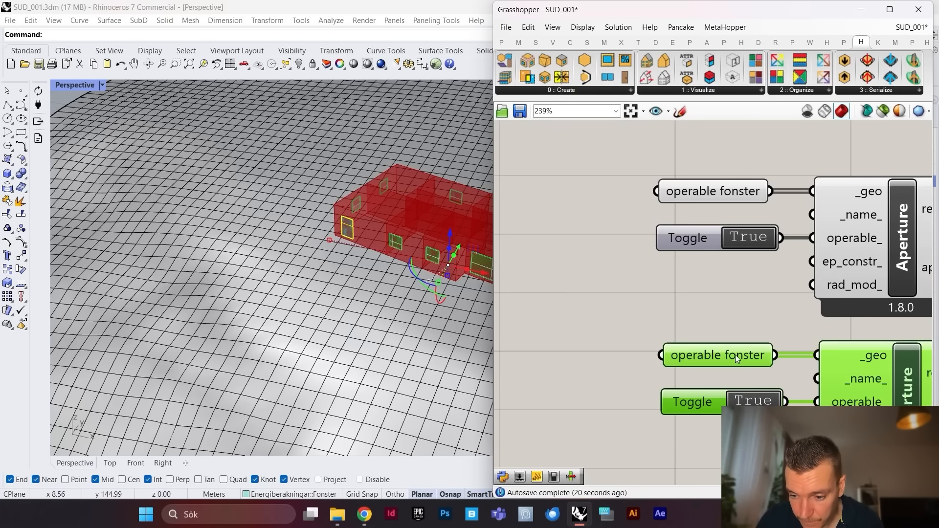
right_click(738, 359)
Step: Set the duplicated Aperture's operable toggle to False
scroll(723, 384, "down", 3)
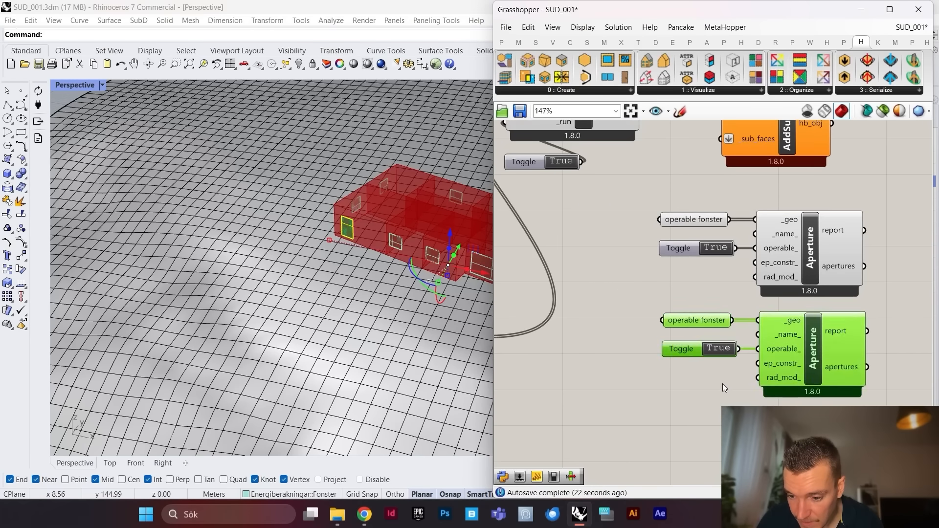
left_click(723, 384)
double_click(720, 350)
scroll(720, 351, "down", 5)
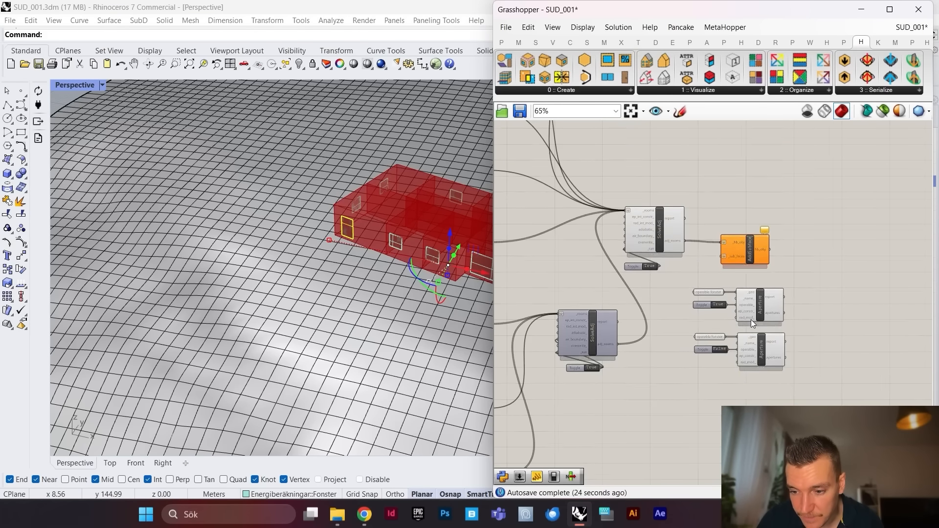
scroll(756, 317, "up", 3)
scroll(813, 292, "down", 4)
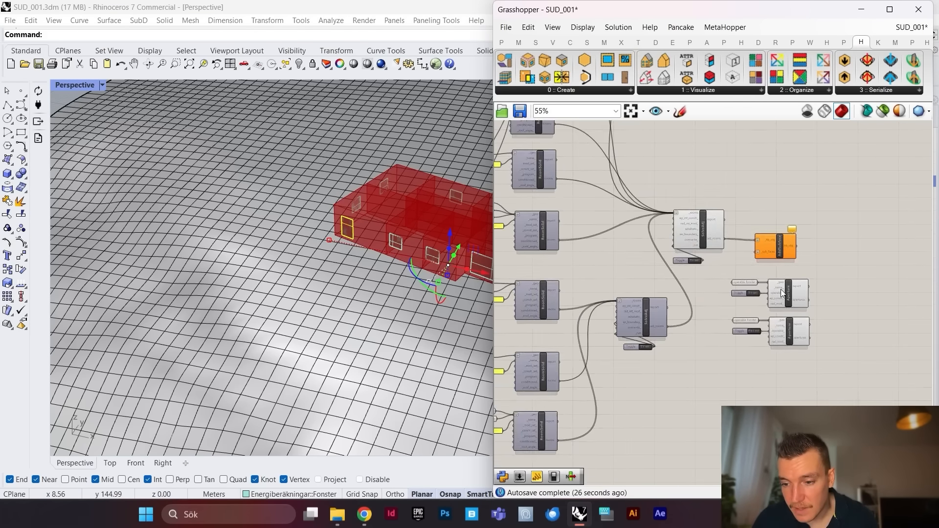
scroll(798, 267, "up", 4)
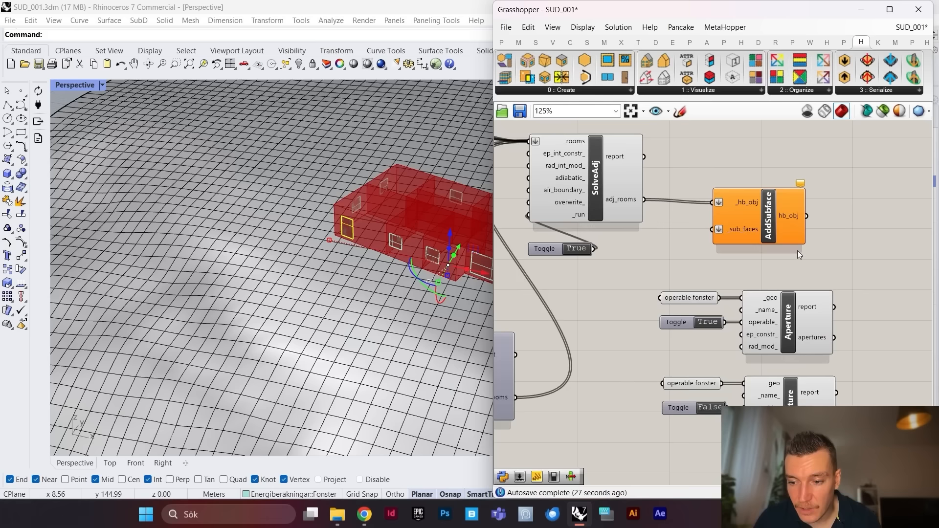
Step: Add an HB Door component and align it below the second Aperture component
left_click(607, 90)
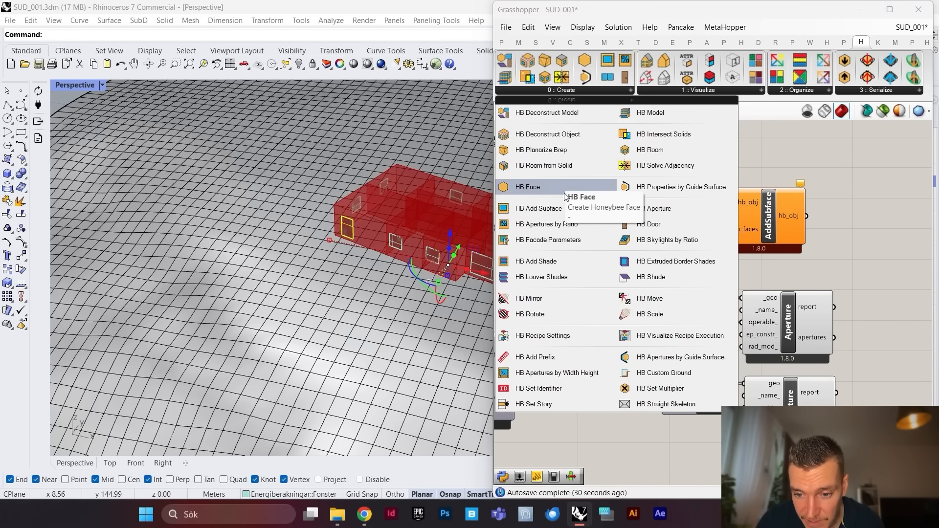
left_click(657, 227)
scroll(711, 289, "down", 3)
scroll(754, 372, "up", 3)
left_click(721, 364)
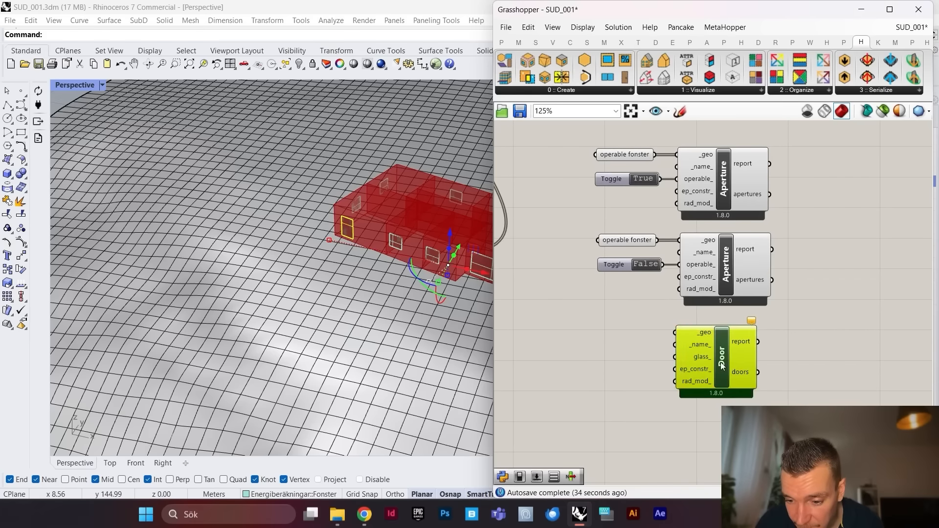
left_click_drag(721, 364, 728, 363)
Step: Turn on the Door layer in Rhino and select the door surface on the building's rear facade
double_click(662, 9)
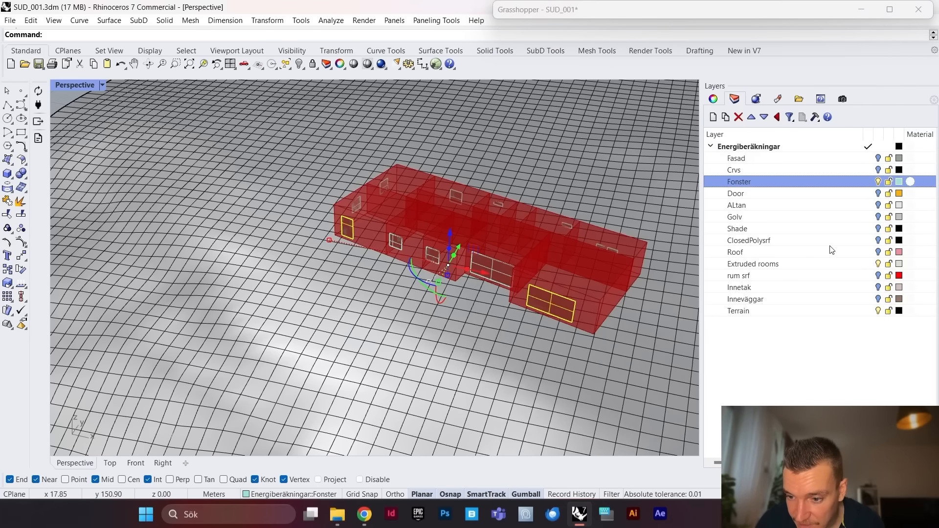
left_click(878, 195)
right_click_drag(611, 240, 458, 266)
right_click_drag(83, 195, 214, 242, "shift")
scroll(214, 242, "down", 3)
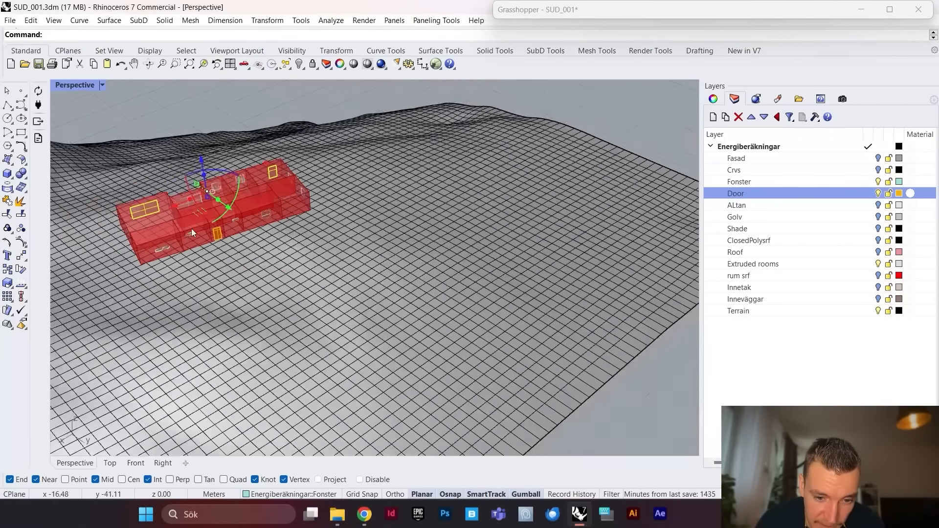
scroll(192, 228, "up", 8)
left_click(296, 246)
double_click(610, 12)
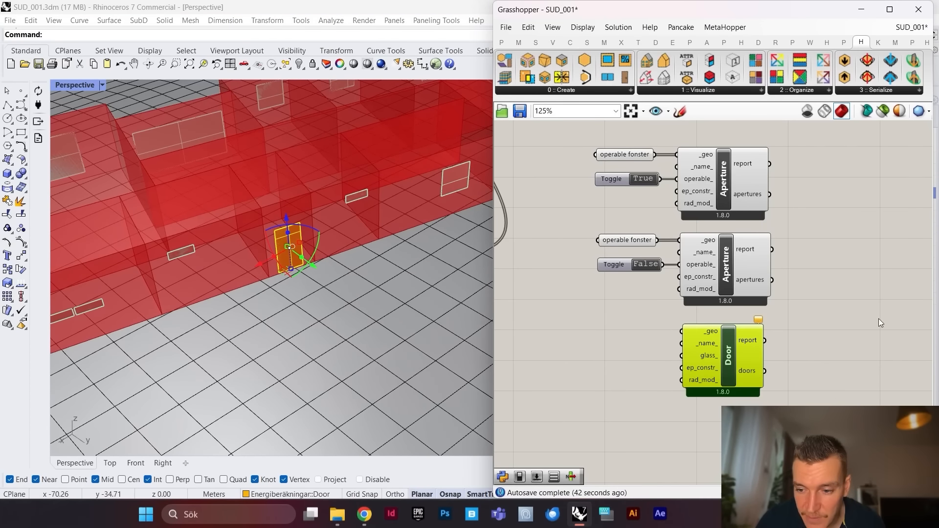
Step: Add a Geometry parameter beside the Door component and reference the selected Rhino door in it
scroll(655, 340, "up", 3)
double_click(640, 342)
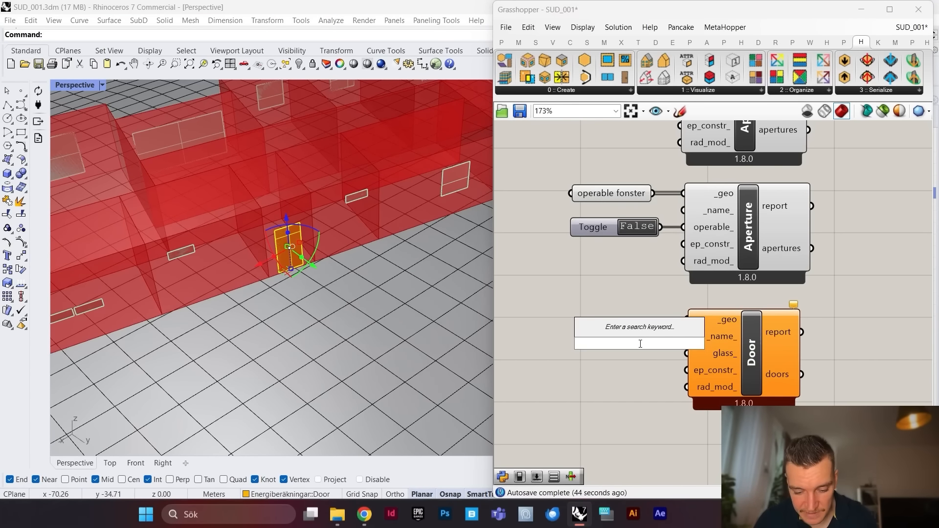
type("geo")
left_click(621, 329)
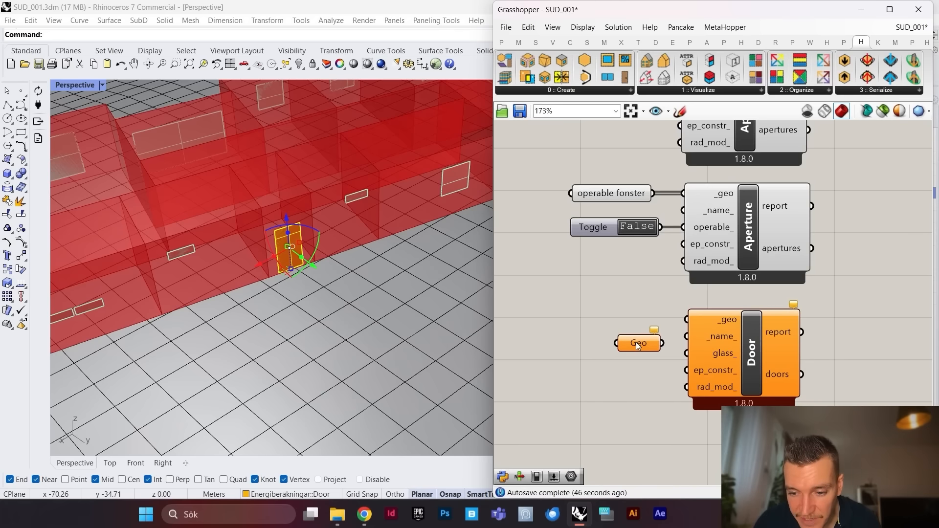
right_click(636, 342)
left_click(681, 409)
Step: Rename the new Geometry parameter to "door" and place it level with the Door component's _geo input
right_click(649, 344)
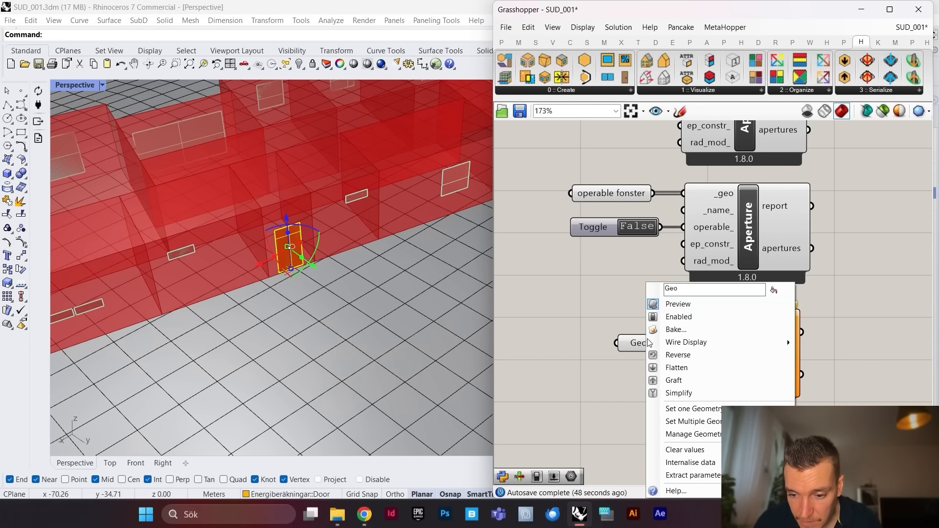
key("ctrl+a")
type("door")
key("Return")
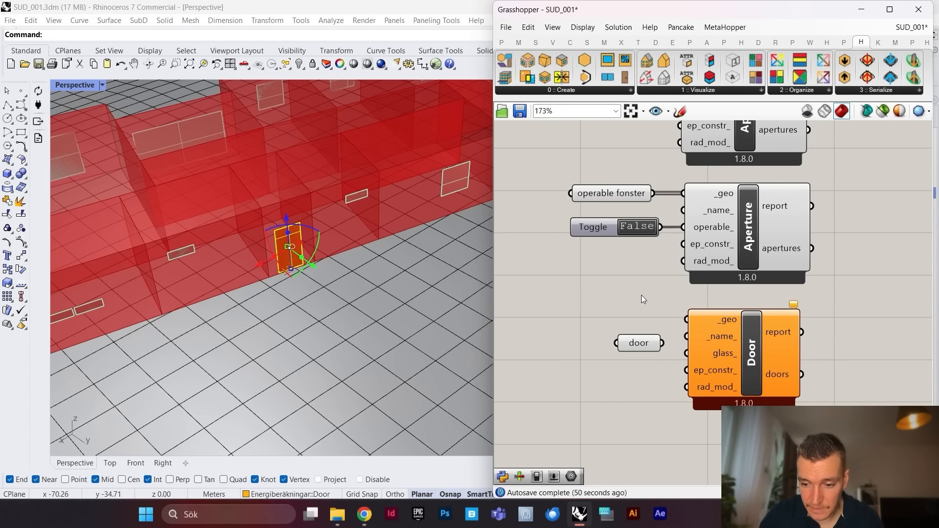
left_click_drag(640, 345, 632, 331)
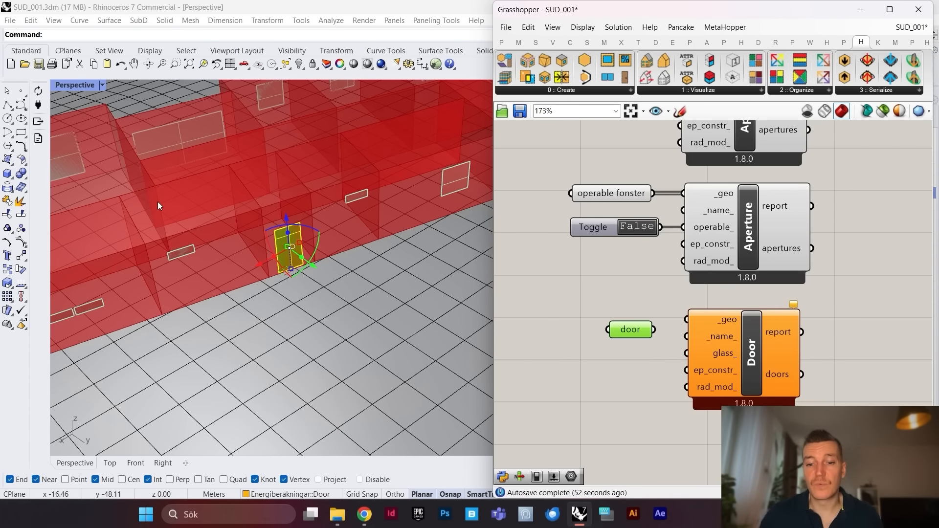
Step: Inspect the door and the surrounding windows and rooms in the Rhino model
scroll(311, 243, "down", 3)
scroll(313, 233, "up", 2)
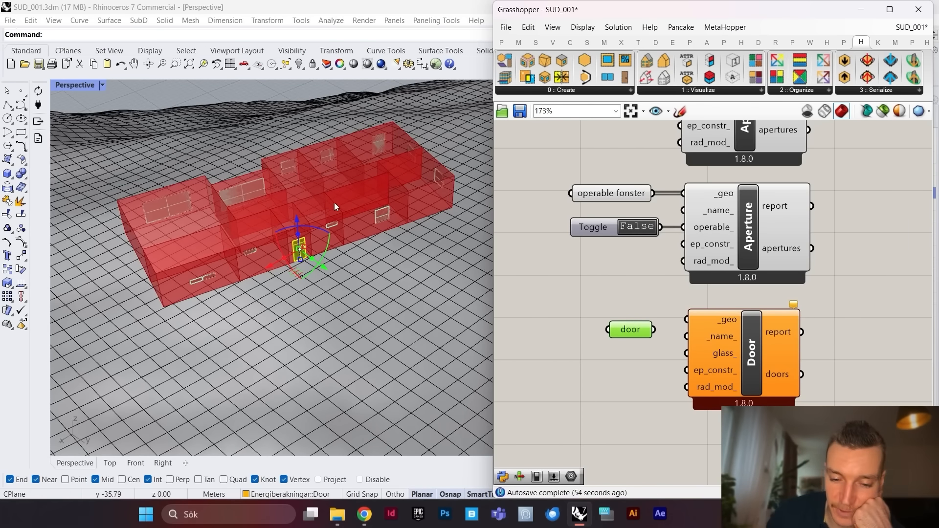
scroll(385, 228, "up", 3)
scroll(357, 235, "down", 3)
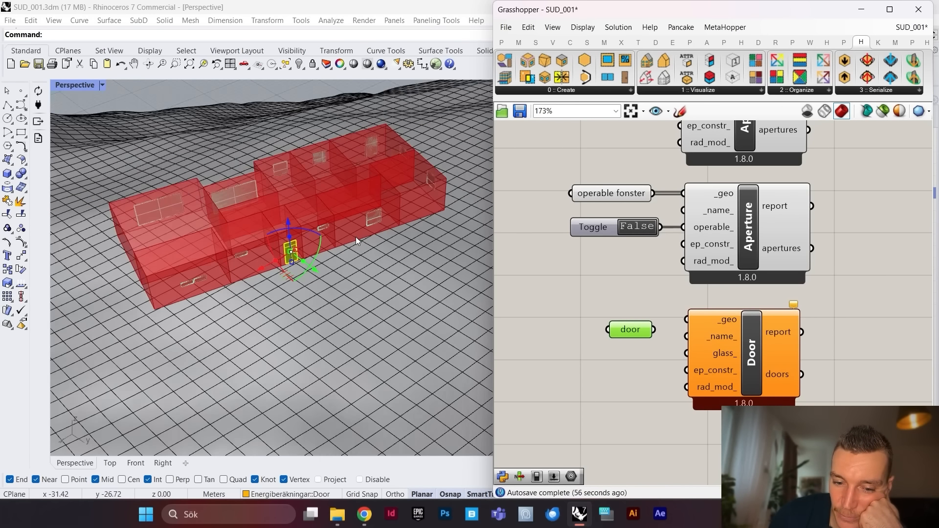
scroll(356, 237, "up", 3)
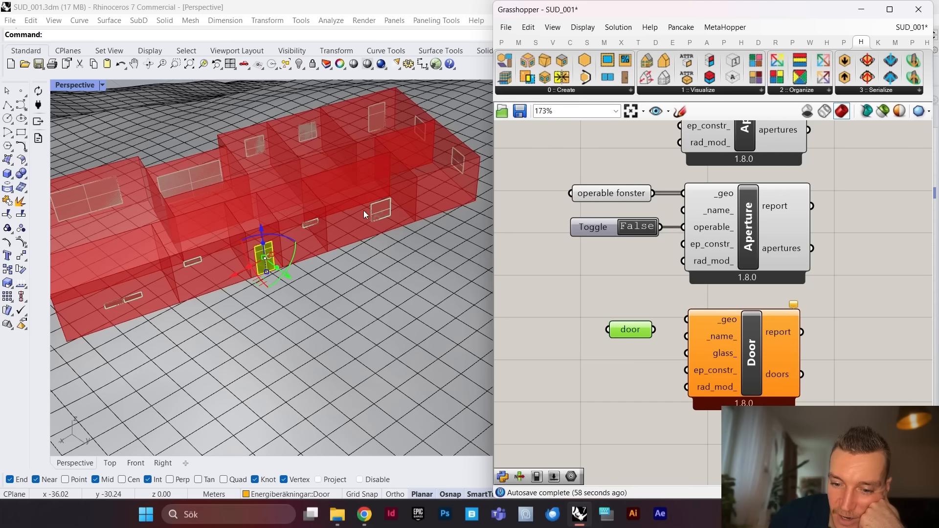
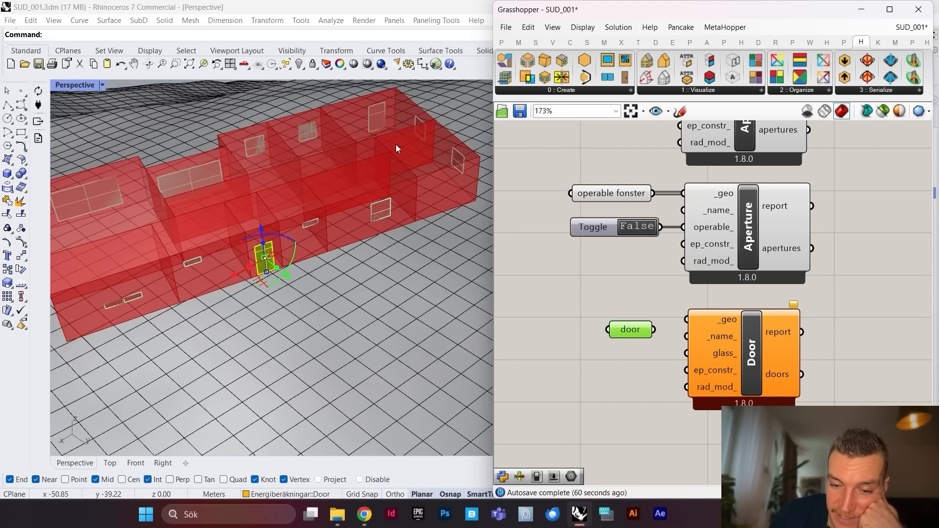
scroll(318, 277, "down", 5)
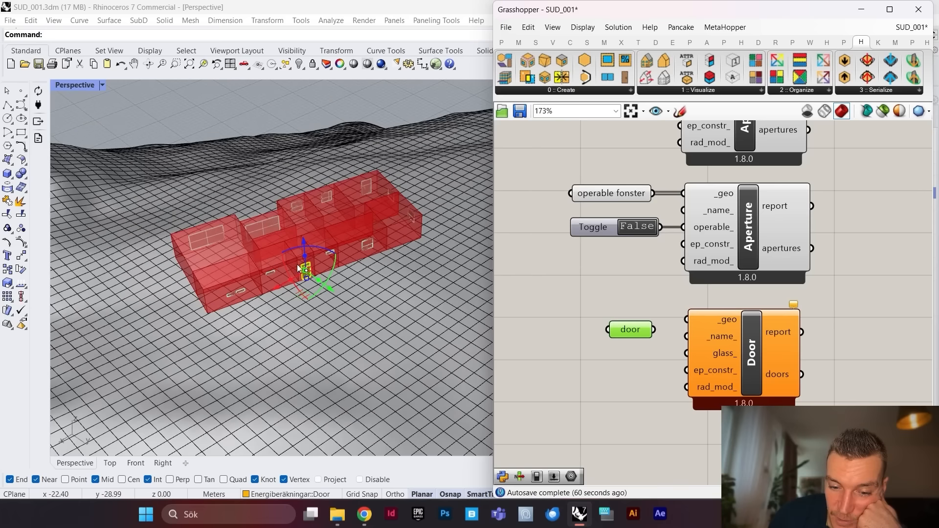
scroll(273, 265, "up", 7)
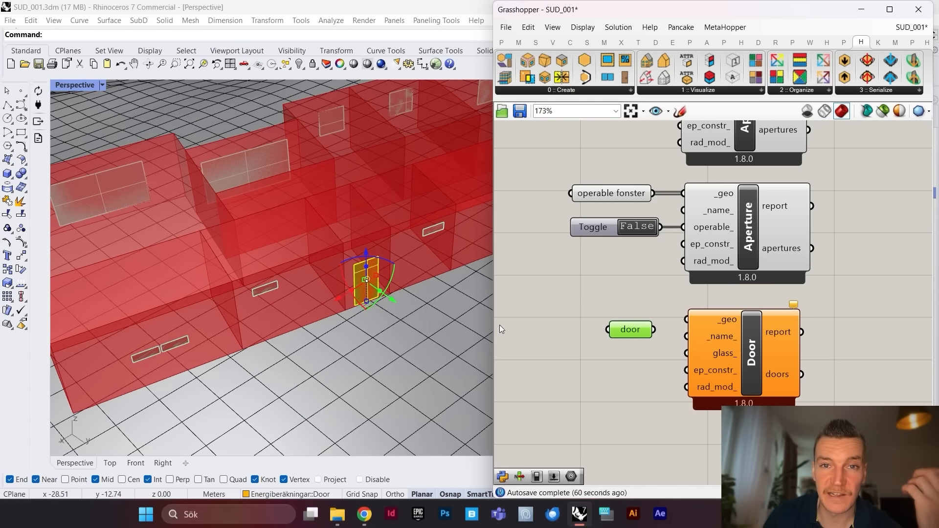
Step: Connect the door parameter to the _geo input of the Door component
scroll(907, 309, "down", 2)
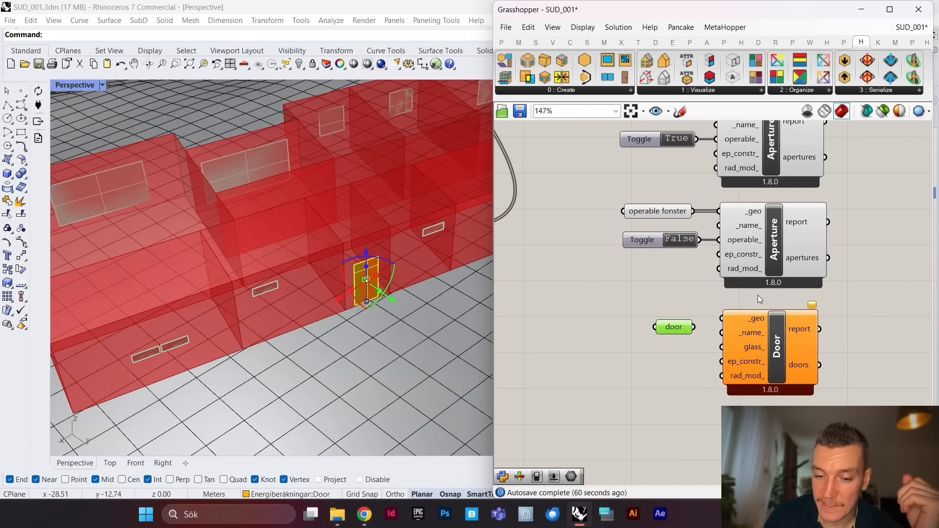
scroll(756, 313, "down", 2)
scroll(699, 328, "up", 4)
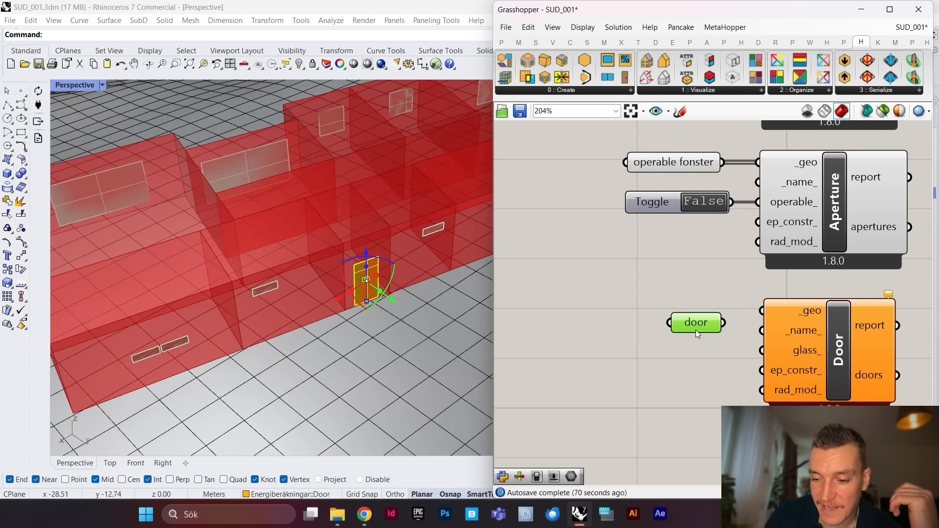
scroll(685, 318, "up", 2)
left_click(701, 294)
scroll(690, 313, "down", 3)
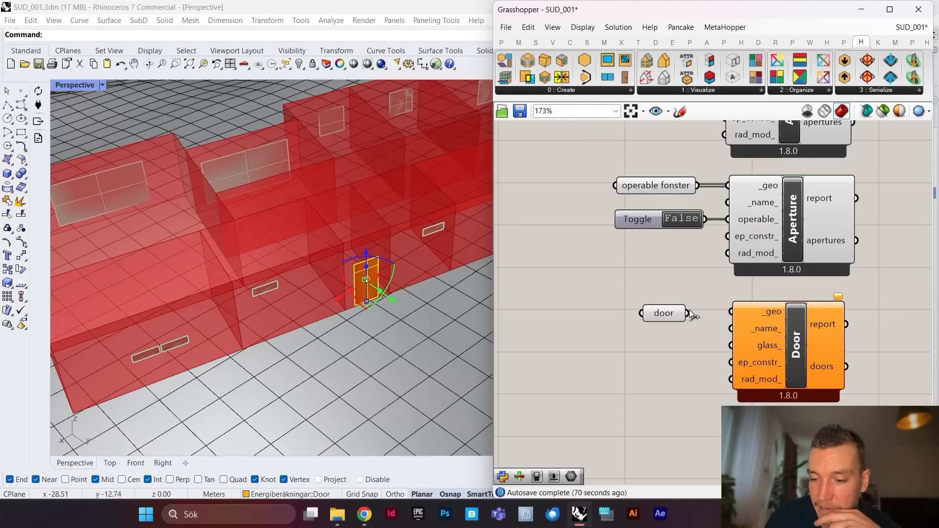
scroll(690, 315, "up", 3)
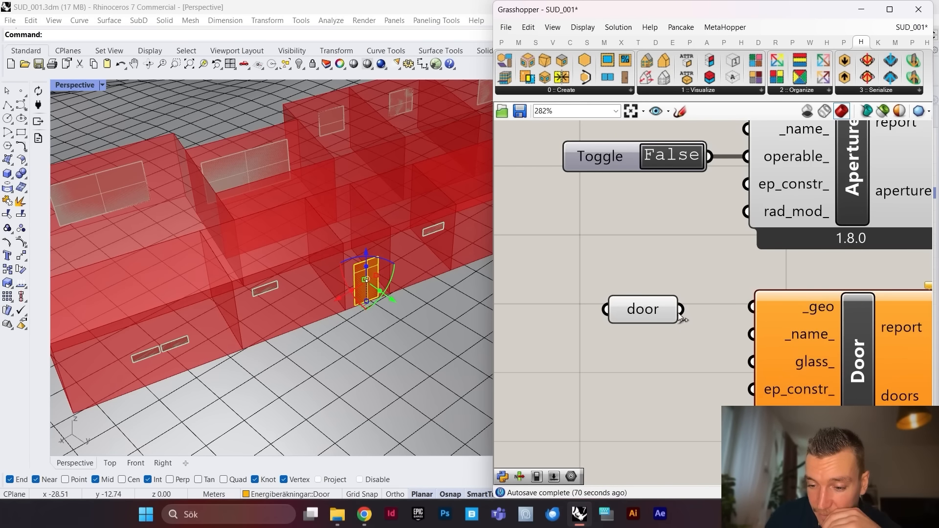
left_click_drag(690, 310, 750, 307)
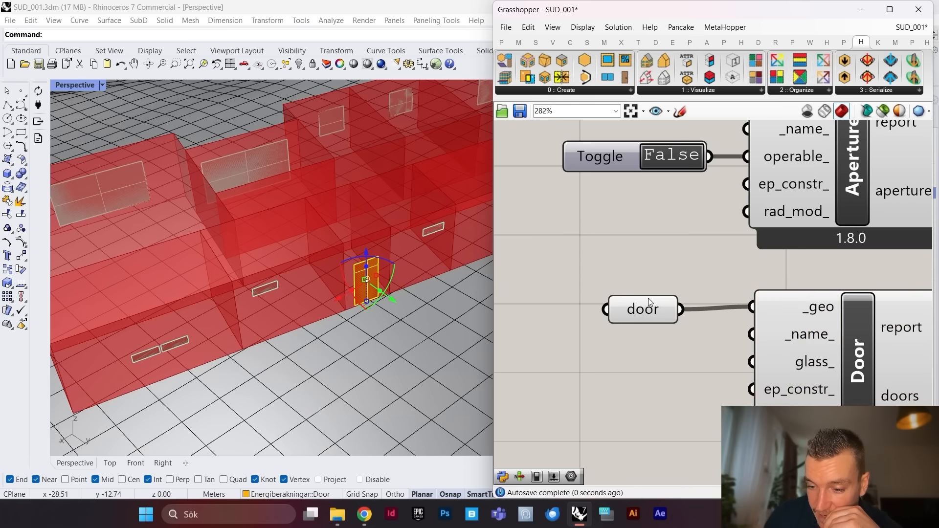
Step: Turn off the preview of the door parameter and of both operable fonster parameters
right_click(641, 307)
left_click(679, 293)
scroll(681, 296, "down", 1)
scroll(680, 295, "down", 4)
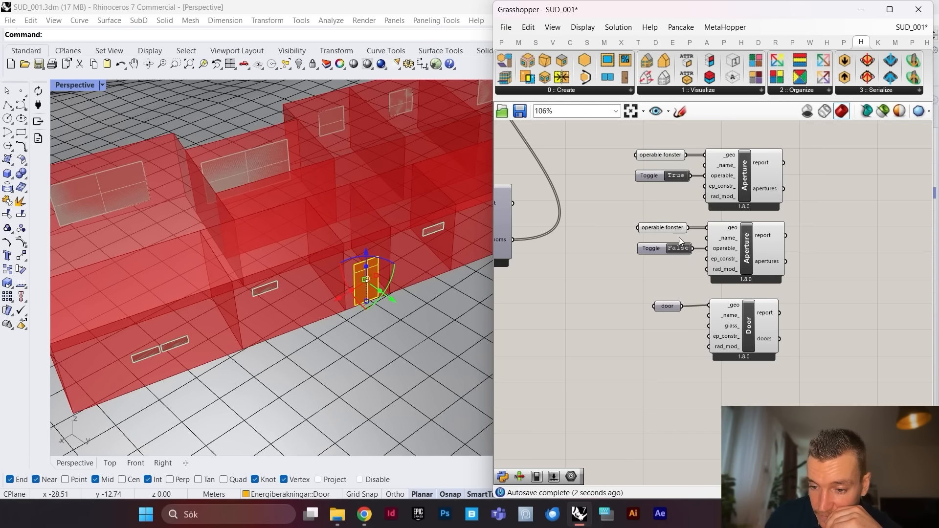
left_click_drag(684, 222, 609, 201)
right_click(609, 201)
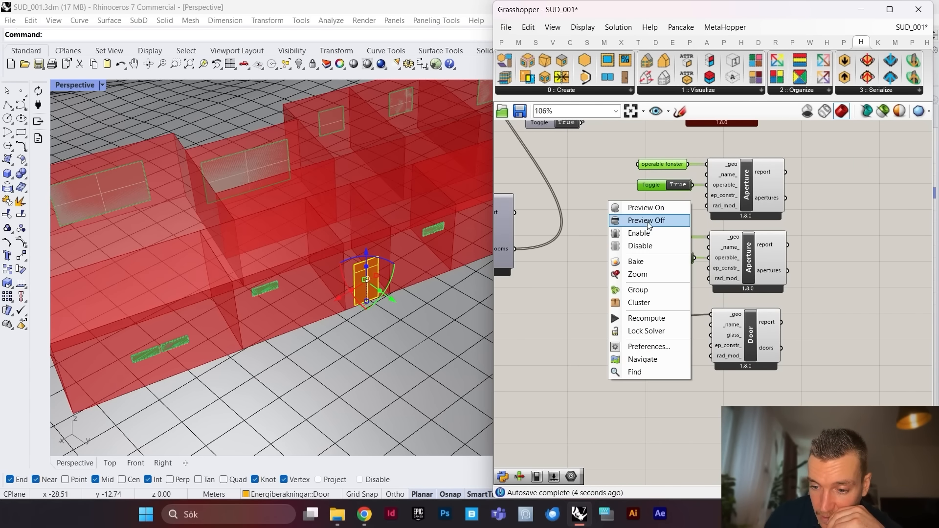
left_click(631, 219)
Step: Hide the Door and Fonster layers in Rhino
double_click(682, 11)
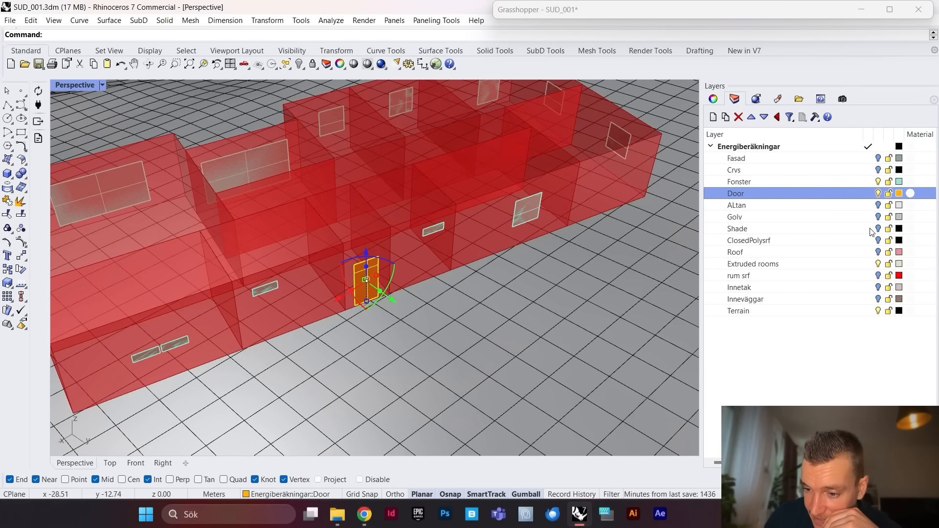
left_click(879, 195)
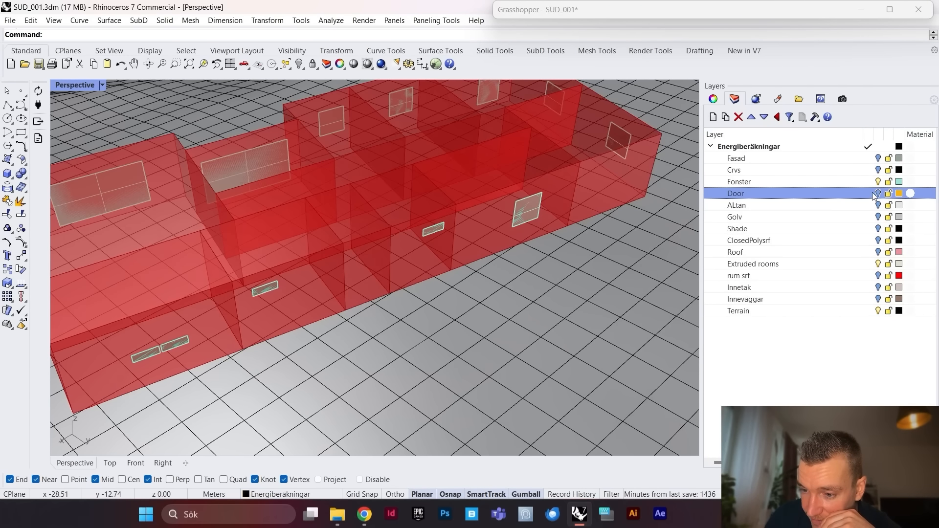
left_click(879, 182)
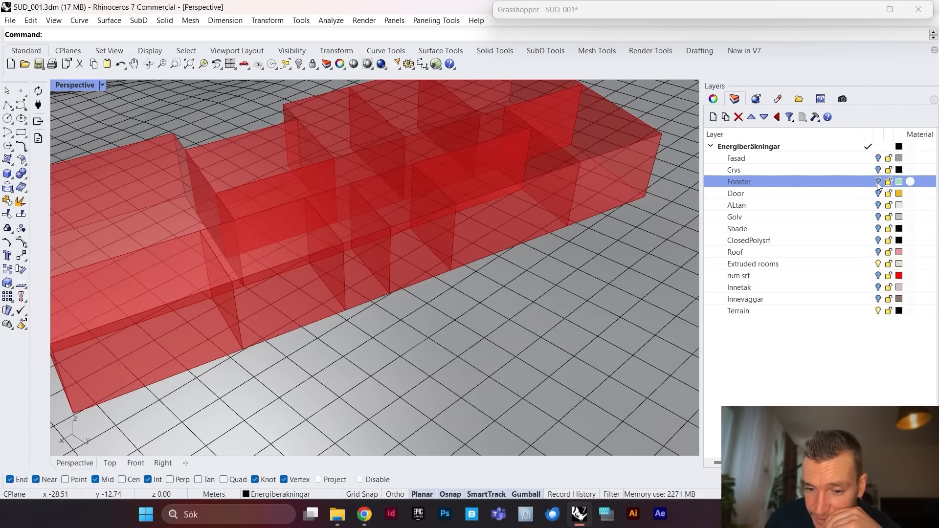
double_click(517, 10)
Step: Connect the apertures outputs of both Aperture components and the doors output of Door to AddSubface's _sub_faces input
scroll(827, 311, "down", 4)
scroll(793, 278, "up", 5)
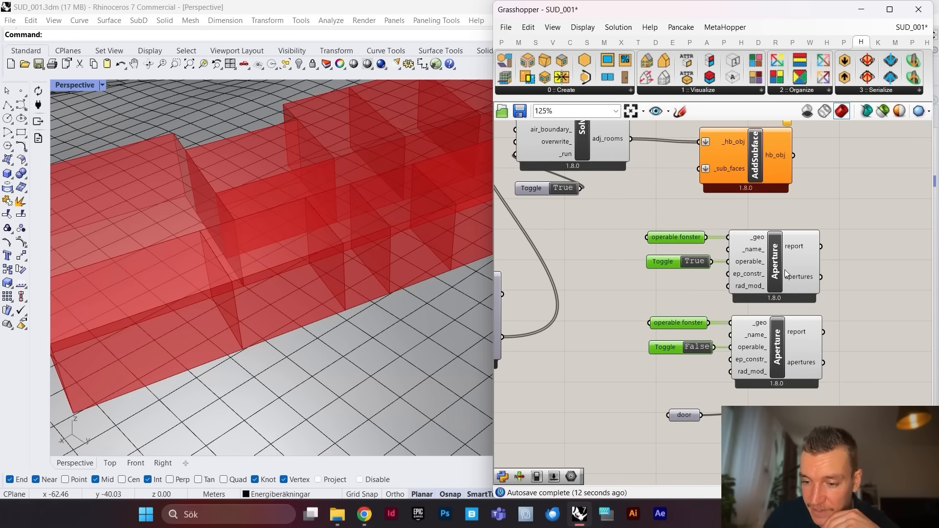
left_click_drag(821, 277, 703, 168)
left_click_drag(821, 361, 703, 169)
scroll(814, 350, "down", 3)
scroll(807, 367, "up", 2)
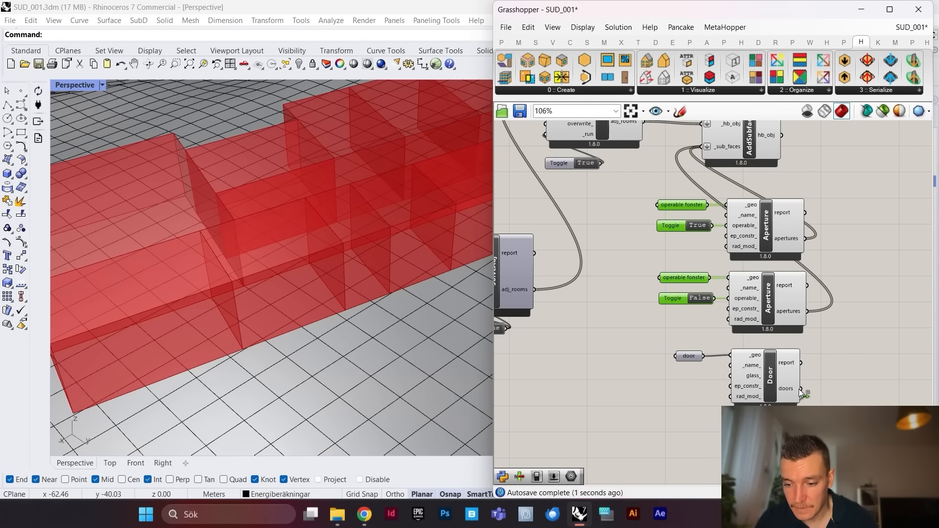
left_click_drag(800, 389, 708, 146)
Step: Review the wiring from SolveAdj, the Aperture components and Door into AddSubface
scroll(808, 235, "down", 3)
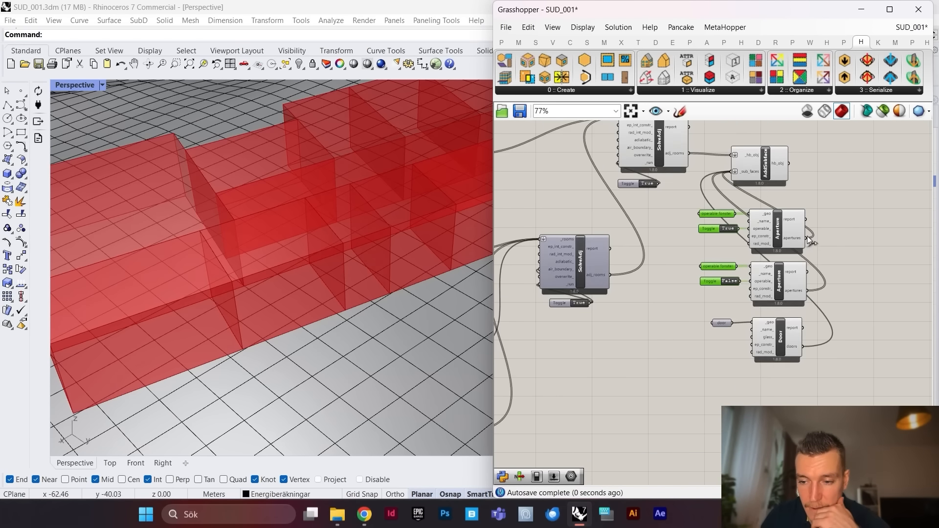
scroll(786, 198, "down", 2)
scroll(756, 194, "up", 3)
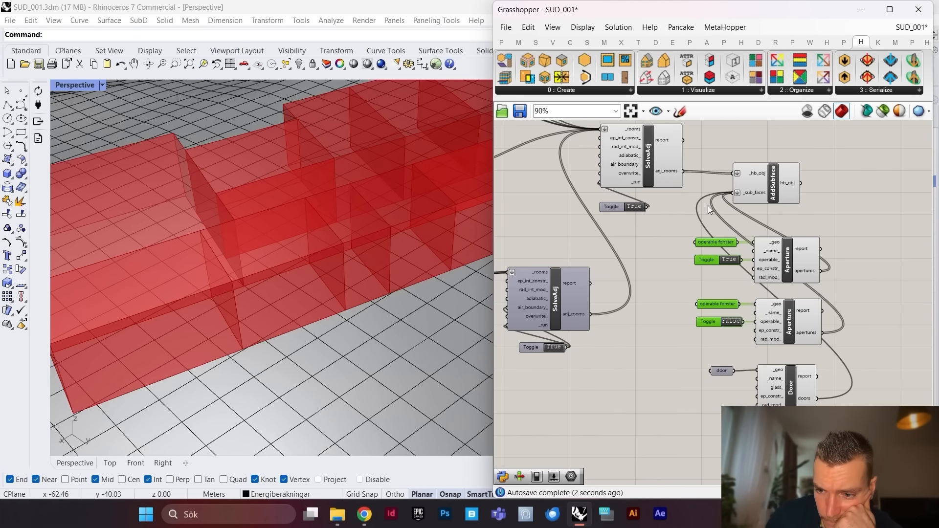
scroll(710, 210, "down", 2)
scroll(763, 274, "up", 4)
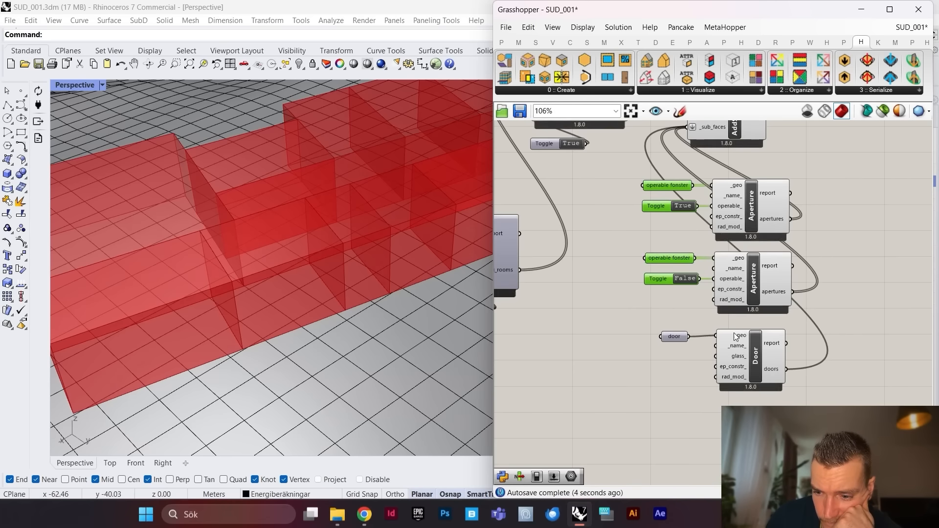
scroll(759, 193, "down", 2)
scroll(714, 162, "up", 2)
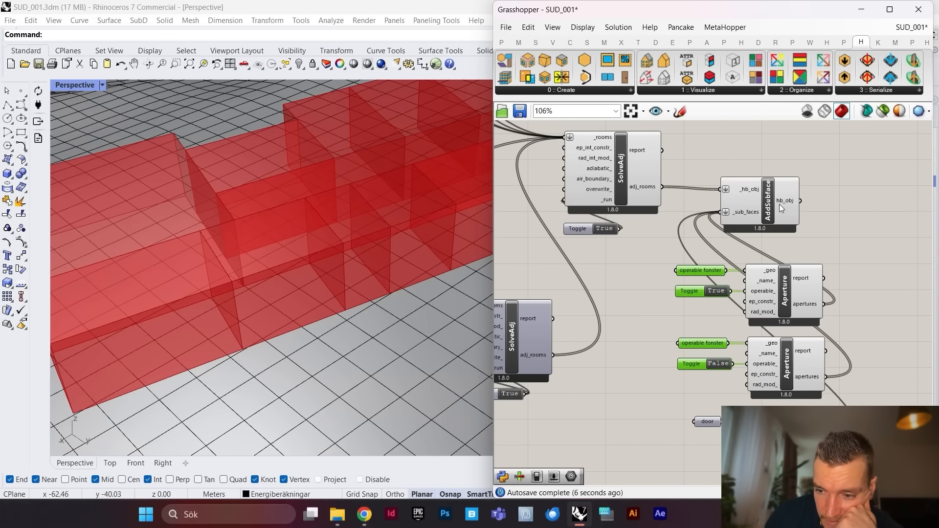
scroll(761, 203, "down", 3)
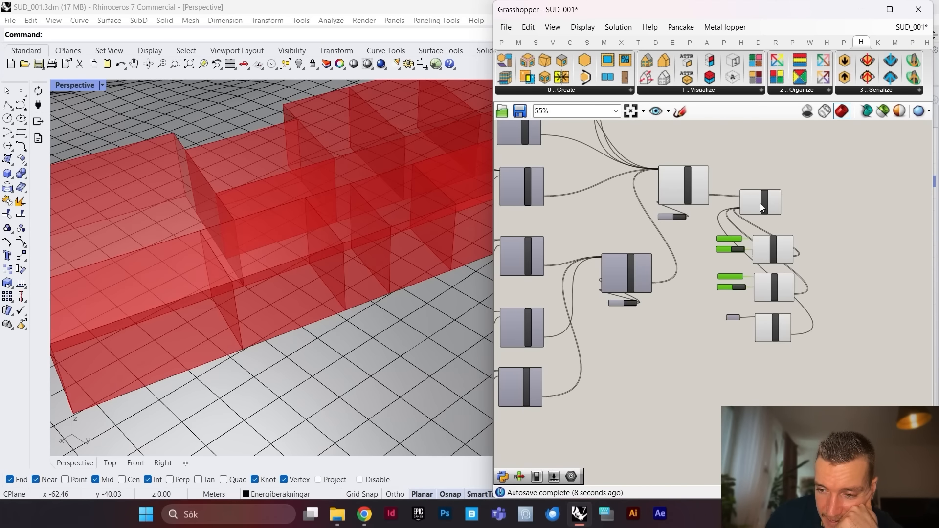
scroll(724, 196, "up", 2)
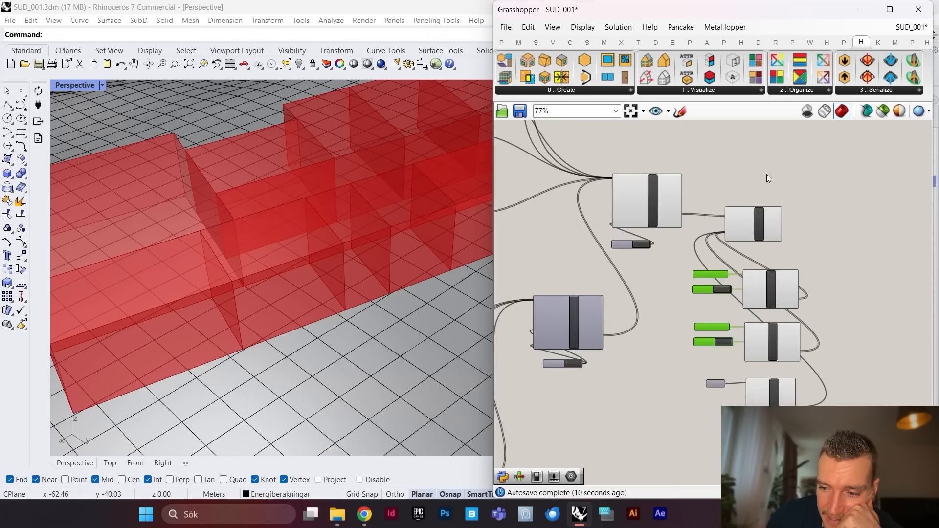
scroll(761, 184, "up", 1)
scroll(727, 217, "down", 2)
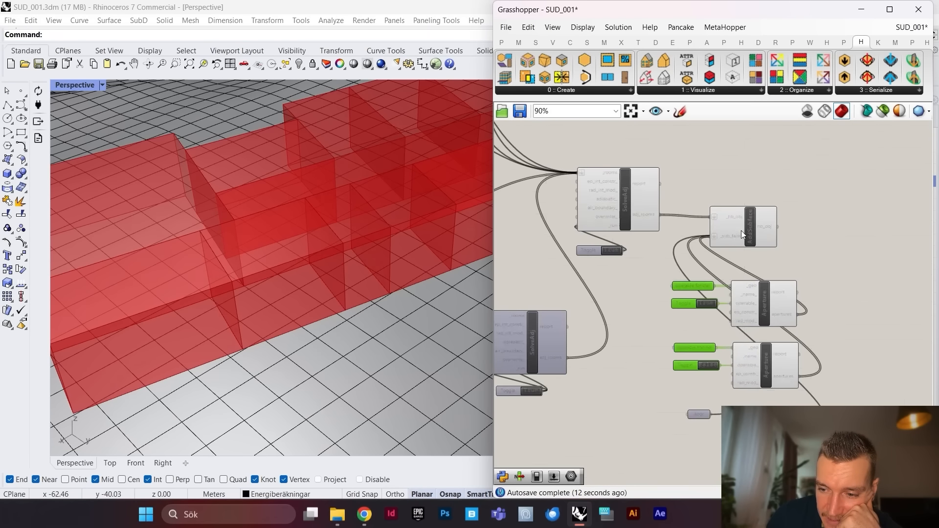
Step: Move AddSubface together with its Aperture and Door components farther away from SolveAdj on the canvas
left_click_drag(803, 228, 695, 418)
left_click_drag(734, 238, 793, 242)
scroll(753, 228, "down", 2)
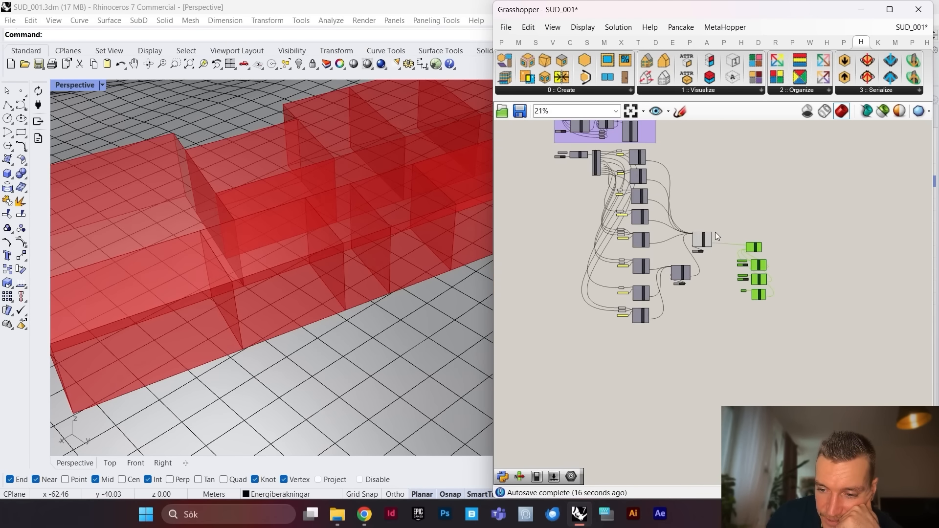
Step: Show the Roof layer in Rhino and select the building's roof
double_click(651, 13)
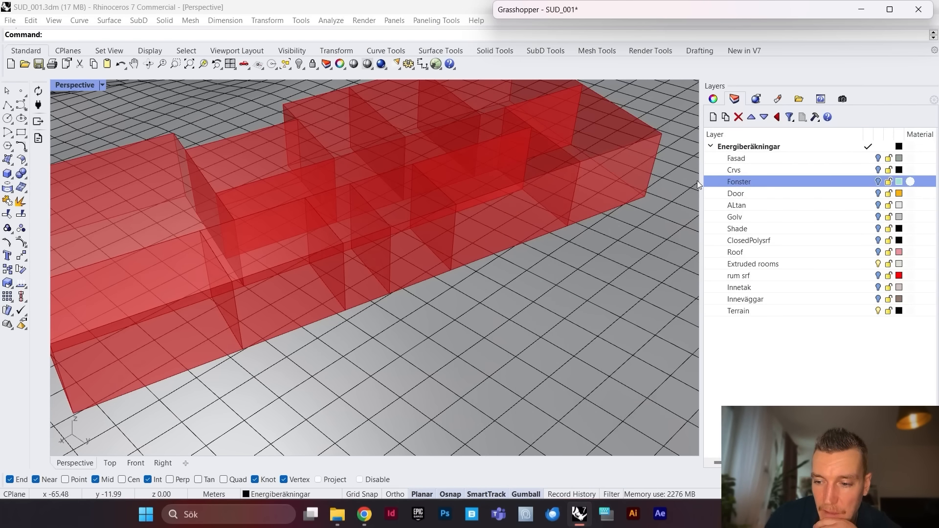
left_click(879, 253)
scroll(494, 240, "down", 5)
right_click_drag(495, 239, 528, 226)
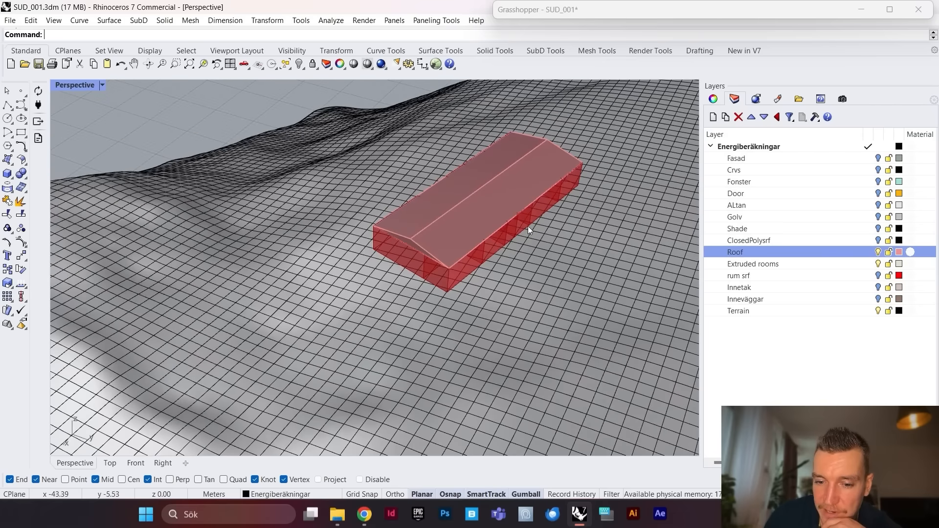
left_click(529, 166)
double_click(609, 14)
scroll(729, 216, "up", 4)
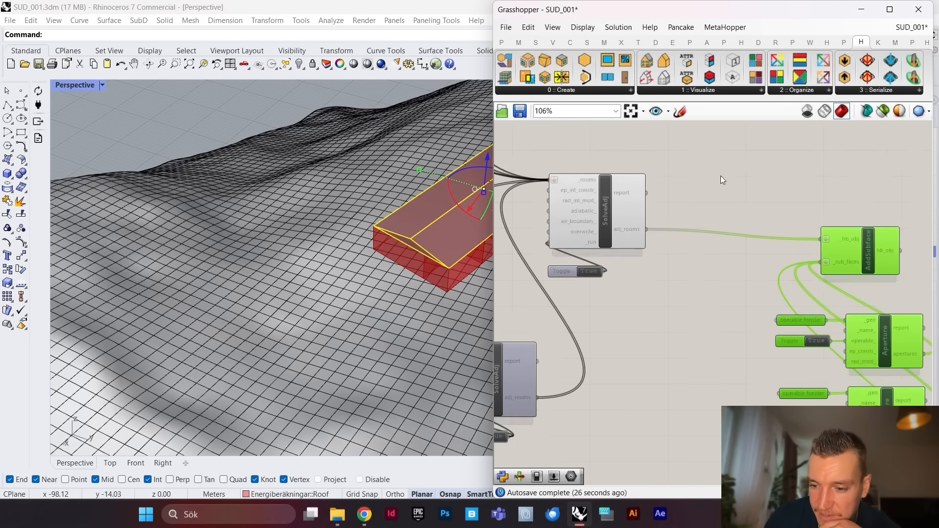
double_click(723, 169)
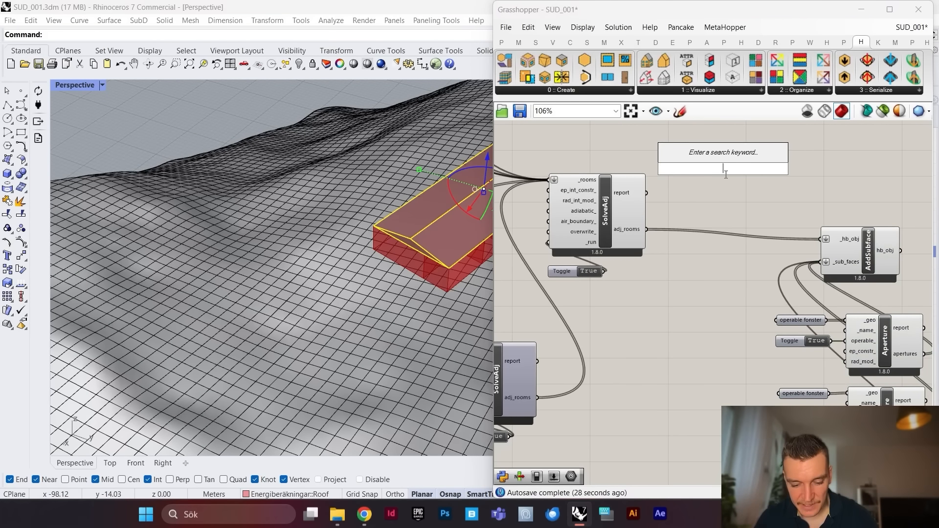
type("b")
key("Escape")
Step: Add a Geometry parameter between SolveAdj and AddSubface and reference the selected Rhino roof in it
double_click(762, 219)
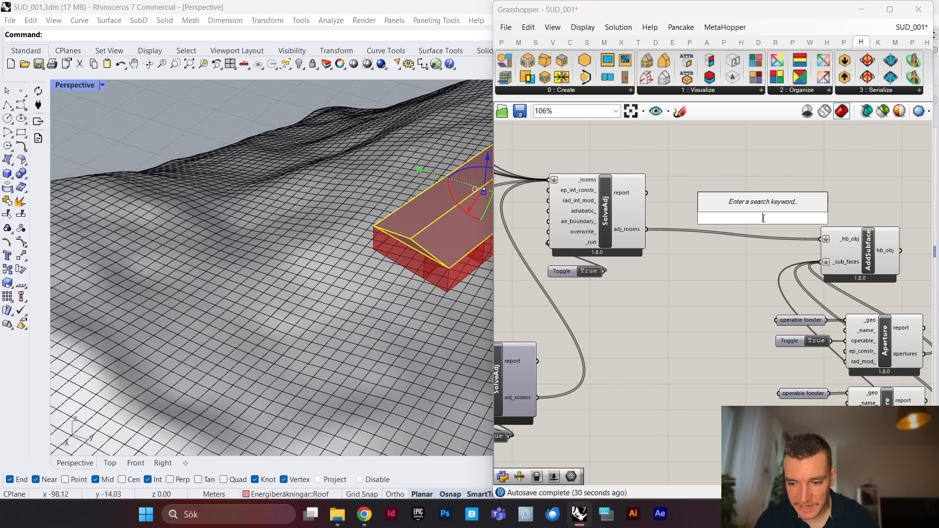
type("geometry")
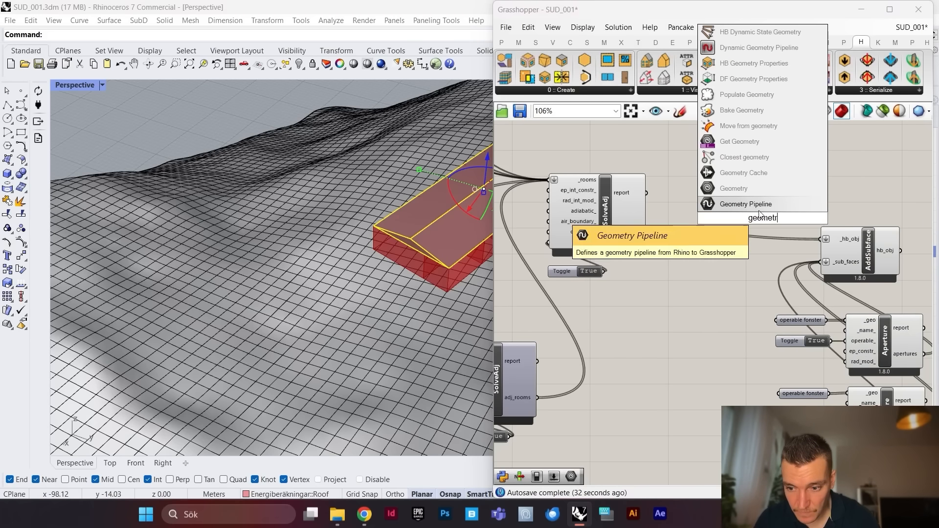
key("Return")
scroll(757, 212, "up", 3)
left_click_drag(757, 212, 671, 194)
right_click(679, 204)
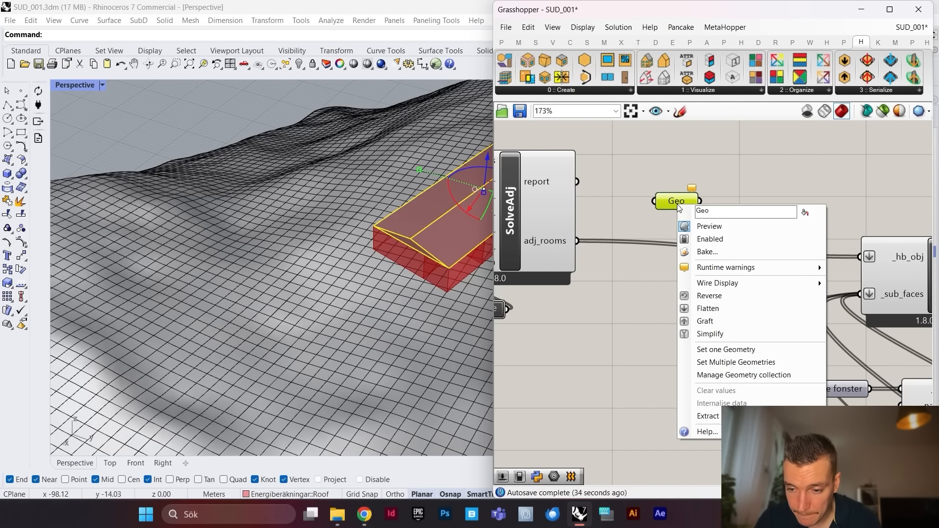
left_click(732, 350)
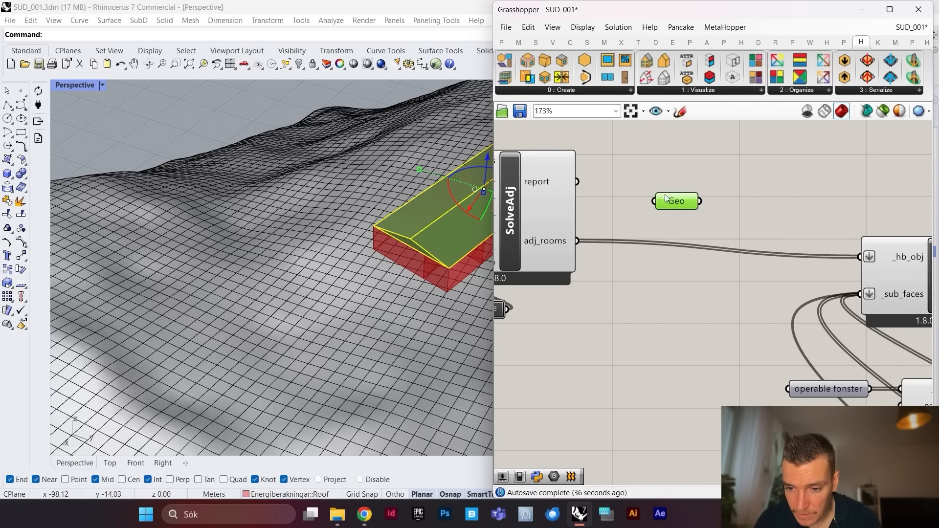
Step: Rename the new Geometry parameter as roof
right_click(670, 201)
type("roof")
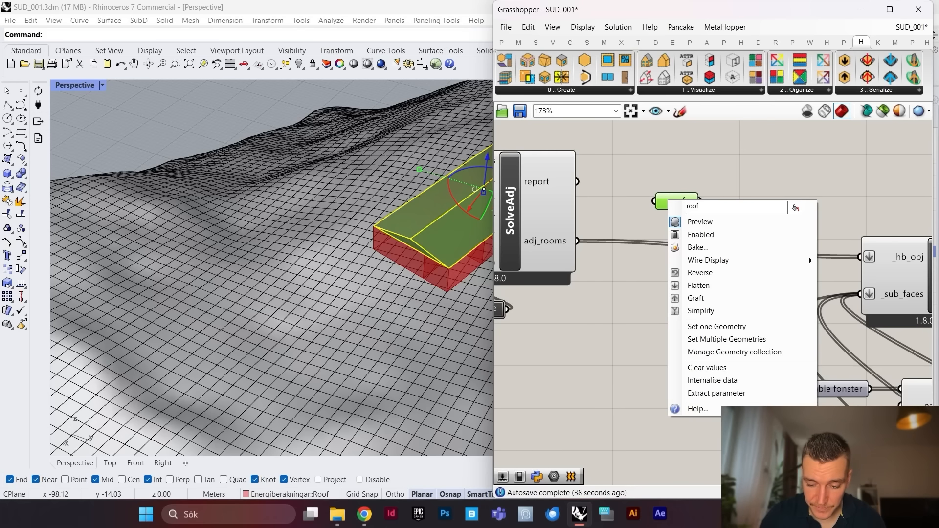
key("Return")
scroll(651, 229, "down", 3)
Step: Hide the Roof layer in Rhino and return to the Grasshopper canvas
double_click(734, 12)
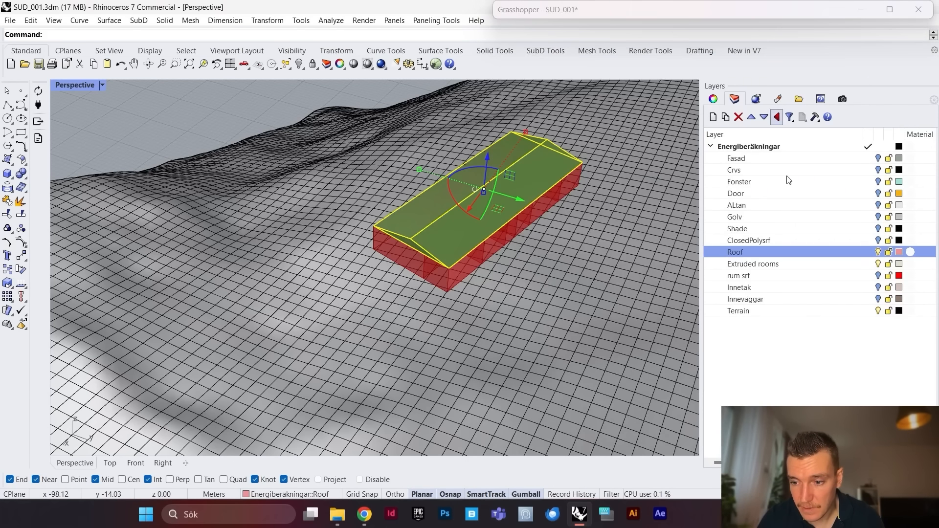
left_click(878, 252)
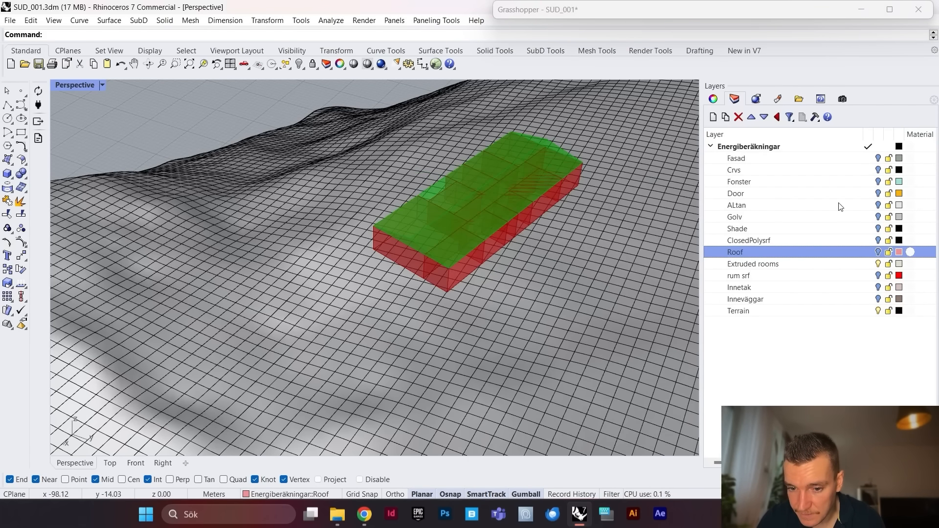
double_click(711, 9)
Step: Examine from several angles how the referenced roof sits over the room volumes
scroll(236, 285, "down", 4)
right_click_drag(235, 285, 343, 301)
scroll(372, 325, "down", 10)
scroll(377, 323, "up", 10)
scroll(349, 296, "up", 10)
scroll(341, 303, "up", 5)
scroll(313, 309, "up", 4)
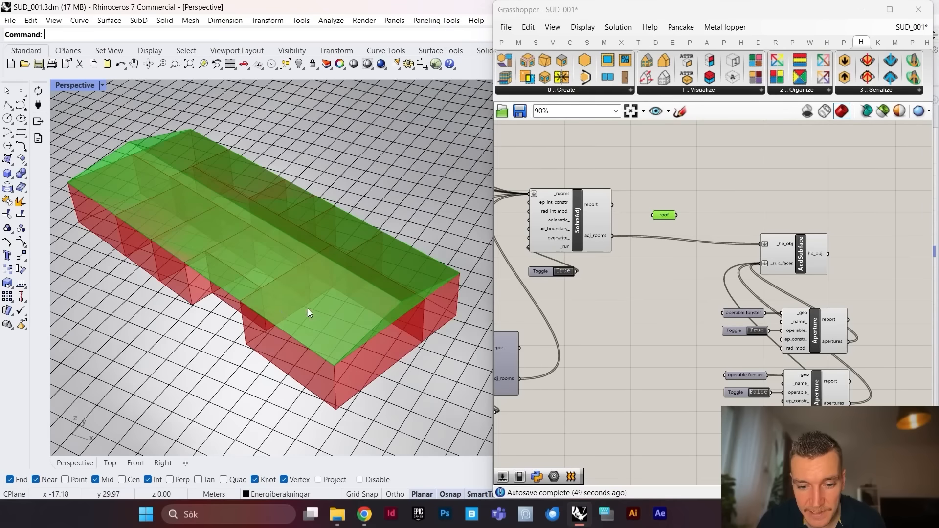
scroll(293, 314, "up", 2)
scroll(267, 314, "down", 5)
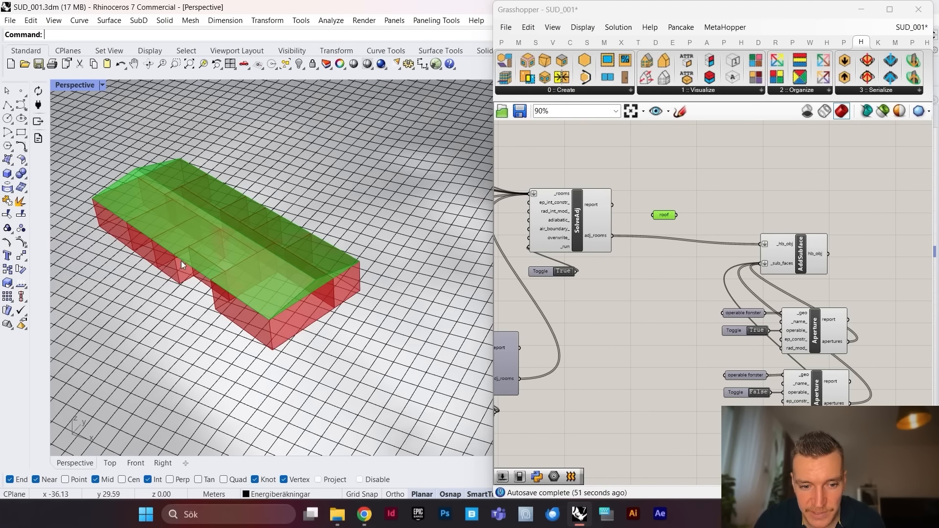
scroll(261, 233, "up", 6)
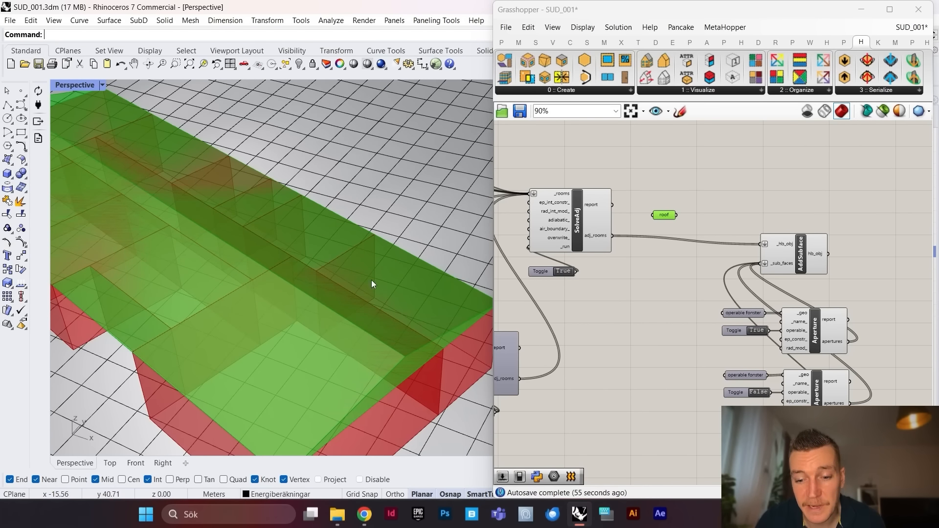
scroll(777, 260, "down", 3)
scroll(727, 248, "up", 3)
scroll(742, 277, "down", 2)
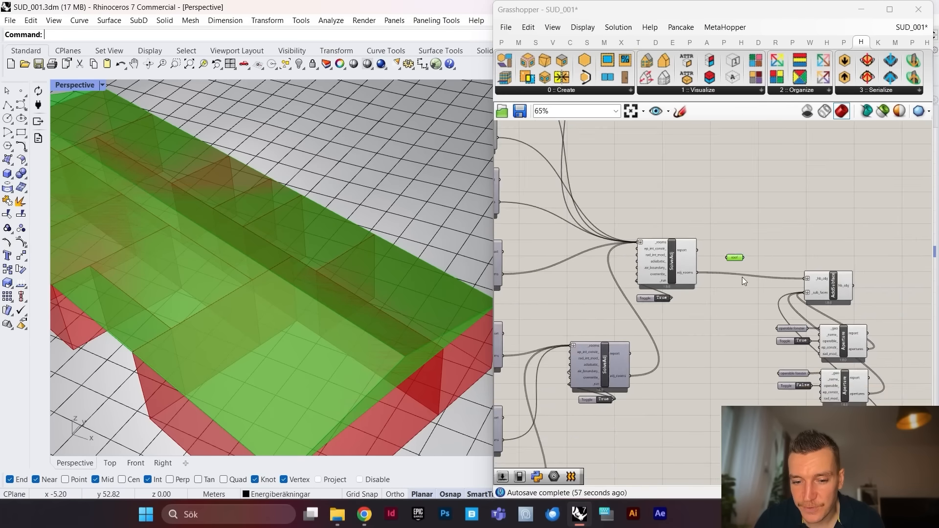
Step: Move the roof parameter to the free canvas area above SolveAdj
scroll(742, 277, "up", 3)
left_click_drag(761, 316, 727, 204)
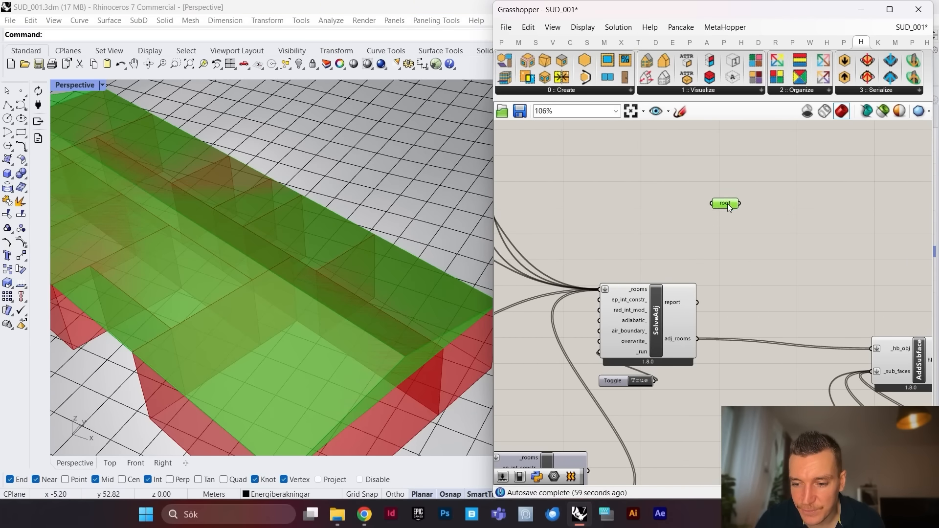
scroll(703, 240, "down", 2)
scroll(697, 309, "up", 2)
scroll(671, 338, "down", 2)
scroll(609, 422, "up", 3)
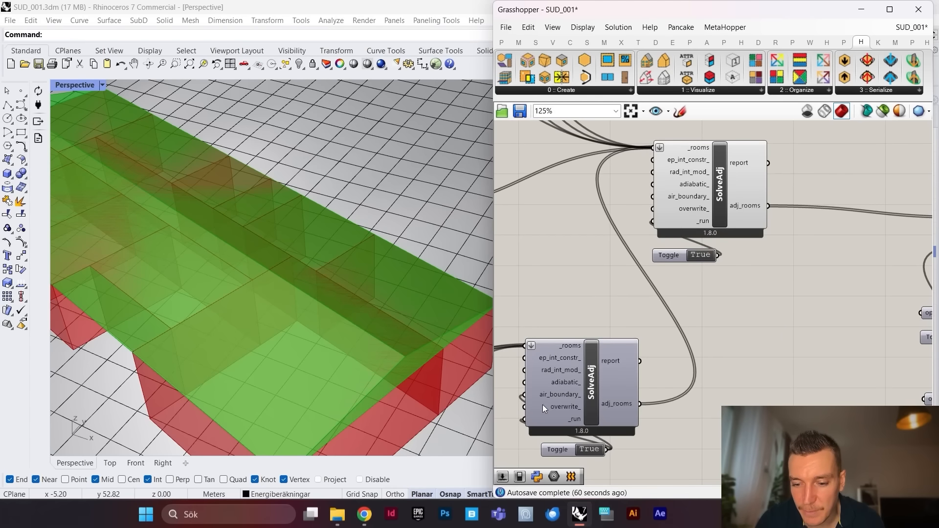
Step: Widen the gap between SolveAdj and the AddSubface group, including its Aperture and Door components
scroll(561, 395, "down", 5)
left_click_drag(874, 318, 768, 406)
left_click_drag(801, 325, 847, 328)
scroll(714, 300, "up", 5)
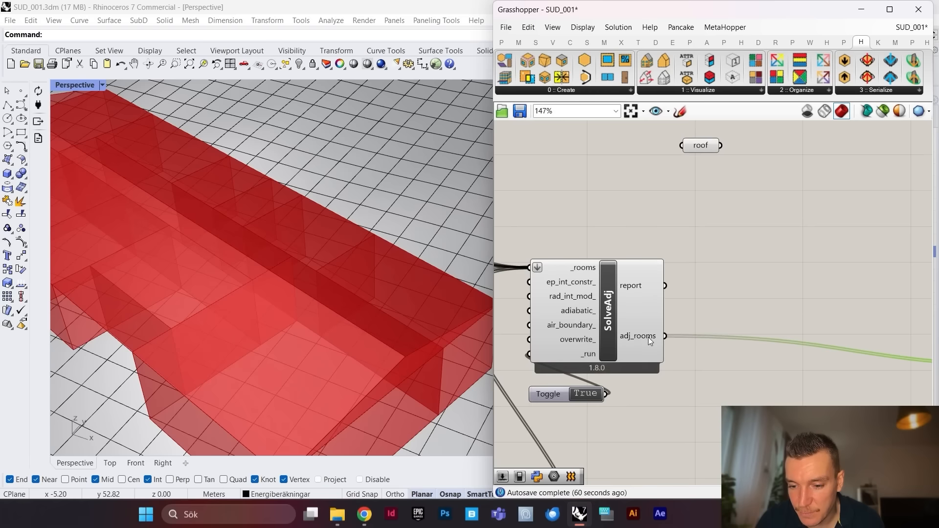
left_click_drag(651, 341, 643, 341)
Step: Add a List Item component and a Cull Index component between SolveAdj and AddSubface
double_click(733, 302)
type("l")
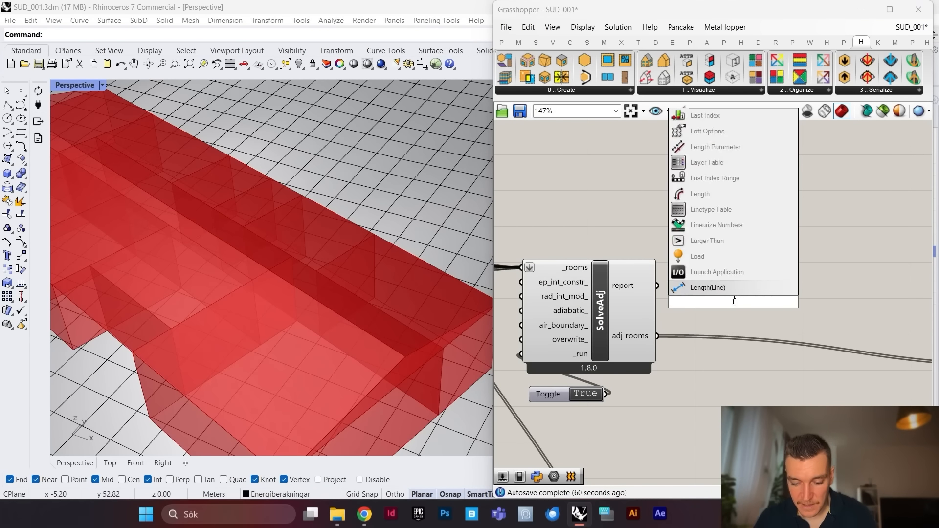
type("ist item")
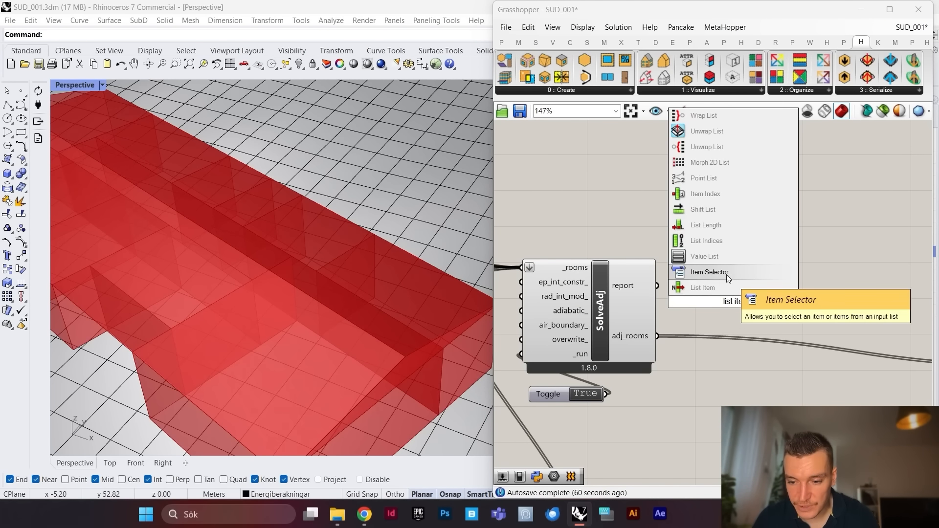
key("Return")
double_click(794, 293)
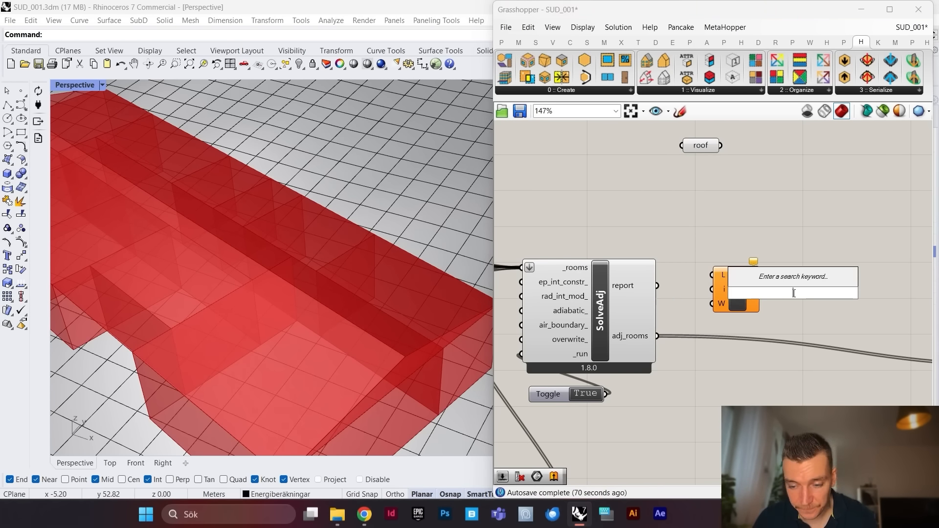
type("cull ind")
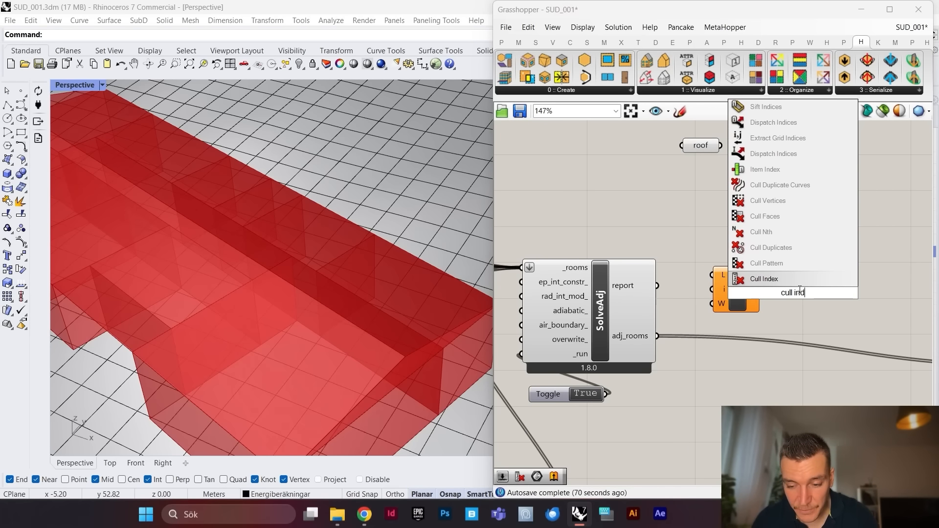
left_click(783, 277)
Step: Add an integer number slider at 0 and connect it to List Item's index and Cull Index's indices inputs
double_click(754, 401)
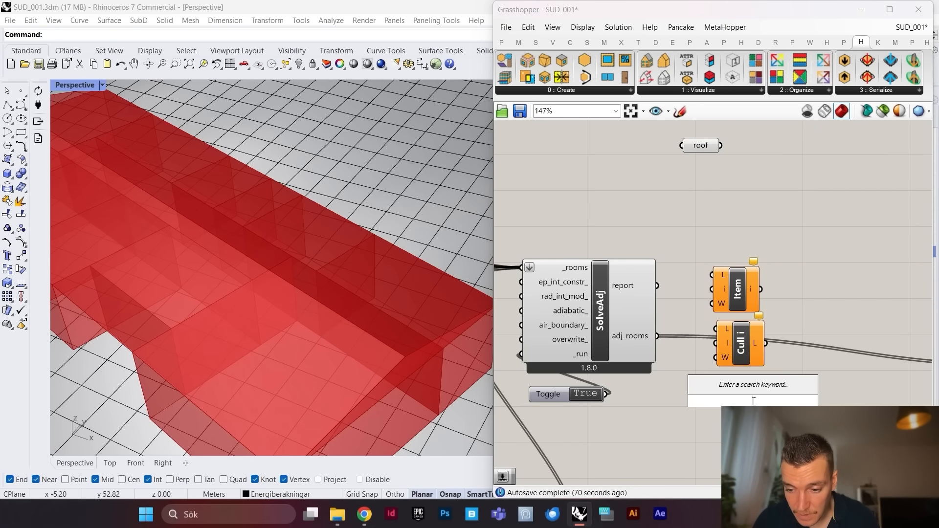
type("0.")
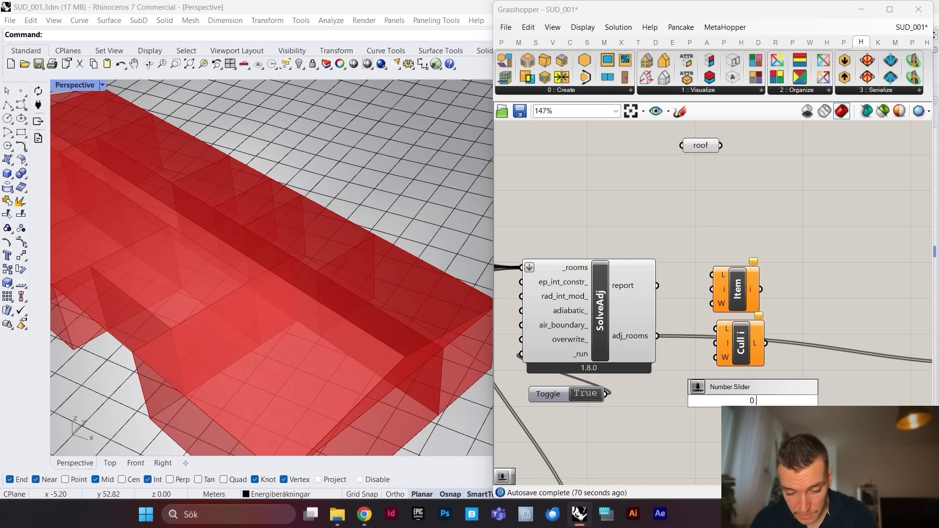
type(".1")
key("Return")
scroll(770, 392, "up", 2)
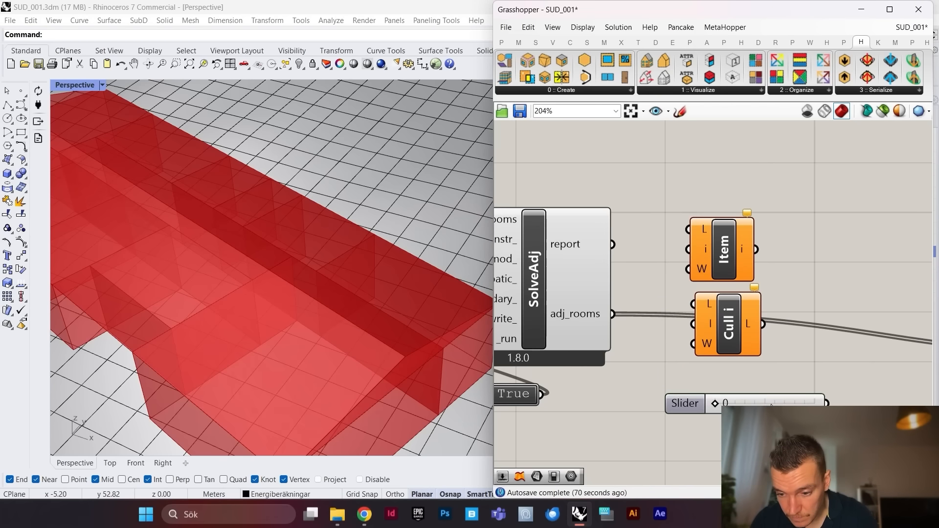
left_click_drag(762, 396, 689, 250)
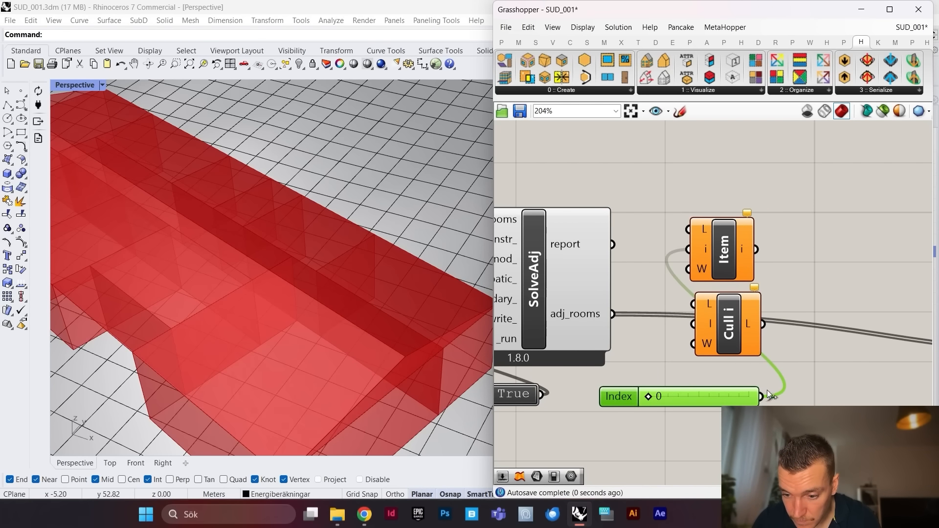
left_click_drag(729, 327, 728, 327)
Step: Connect SolveAdj's adj_rooms output to List Item's list input and attach a new Panel to the item output
left_click_drag(612, 314, 689, 229)
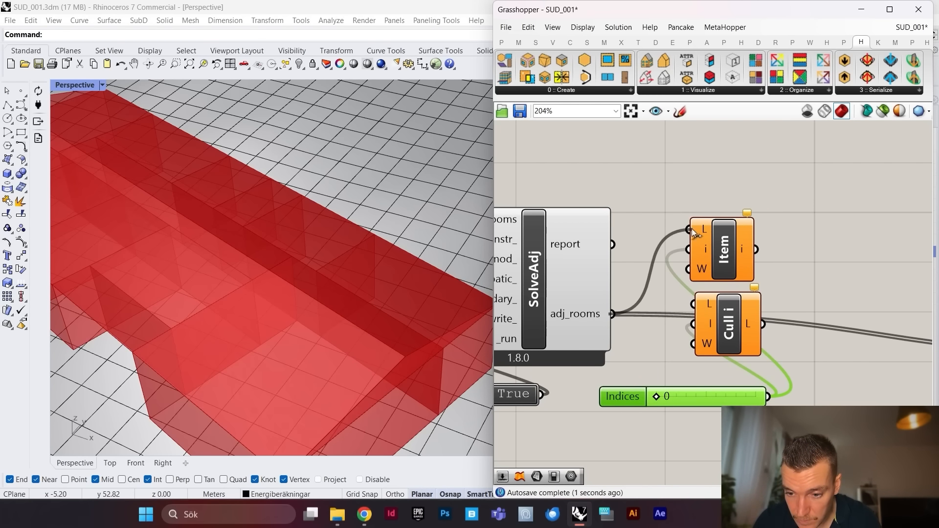
mouse_move(744, 248)
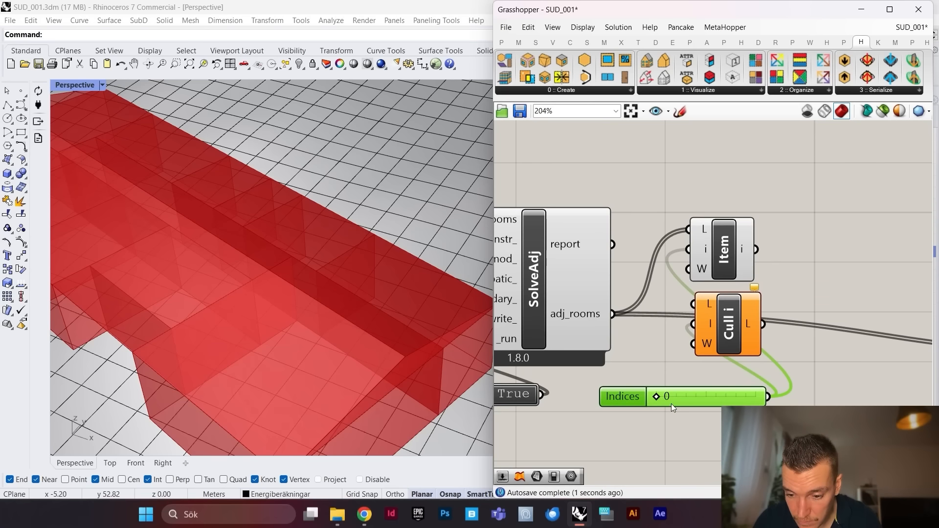
left_click(501, 43)
left_click_drag(663, 81, 836, 234)
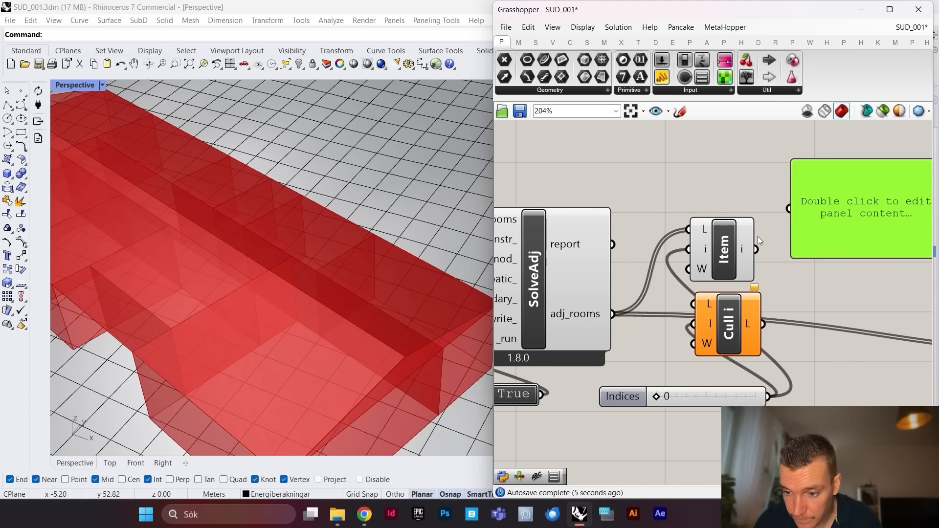
left_click_drag(777, 210, 789, 208)
scroll(697, 191, "down", 3)
scroll(782, 212, "up", 1)
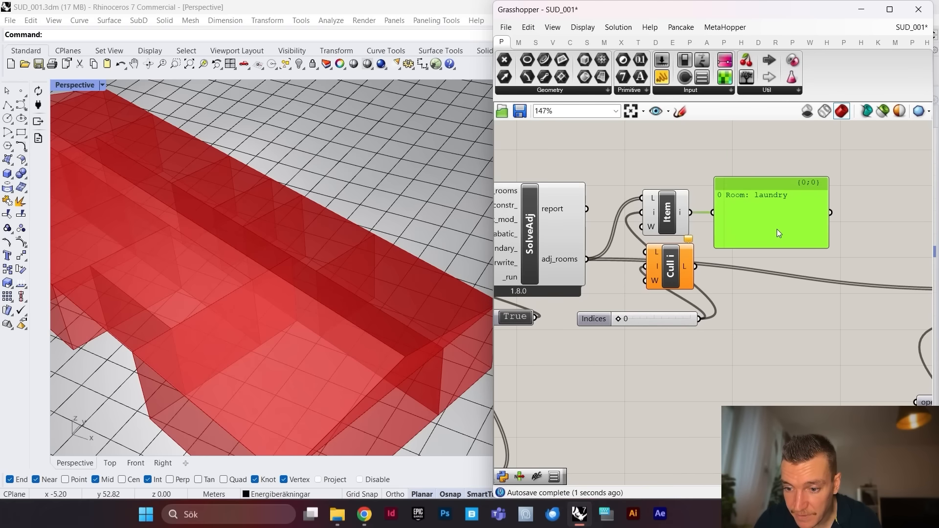
Step: Duplicate the living spaces RoomSolid with its living room and dining room parameters and name panel, placing the copy below the original
scroll(345, 286, "down", 6)
scroll(740, 259, "down", 9)
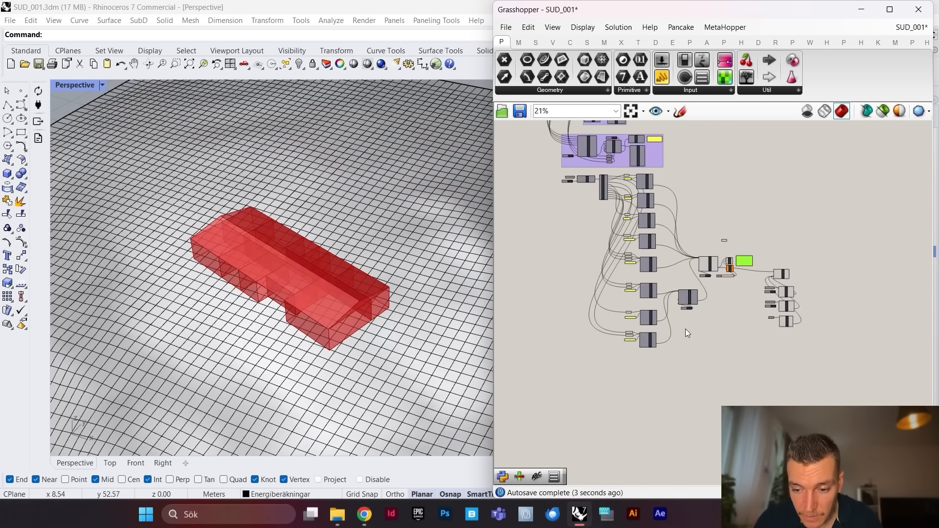
scroll(636, 318, "up", 9)
scroll(670, 296, "down", 3)
scroll(662, 309, "up", 4)
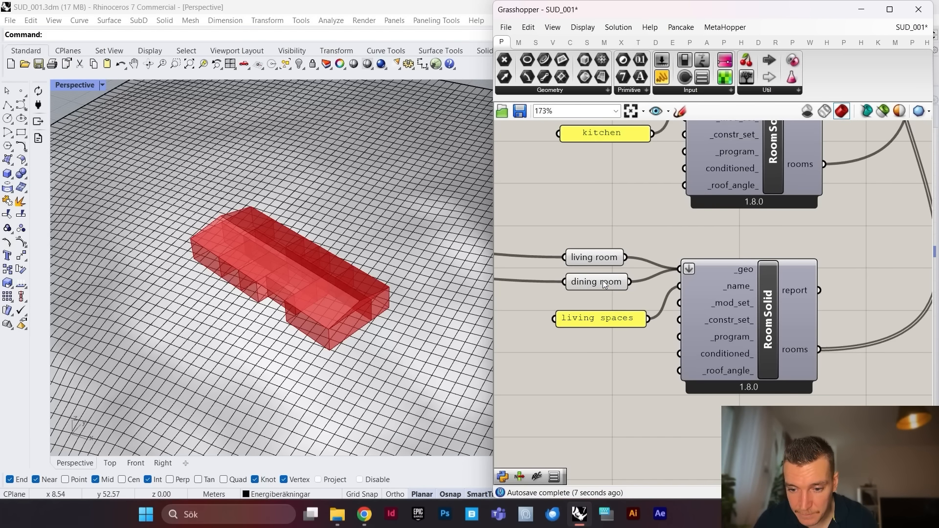
left_click(605, 285)
left_click_drag(746, 417, 615, 245)
scroll(739, 260, "down", 6)
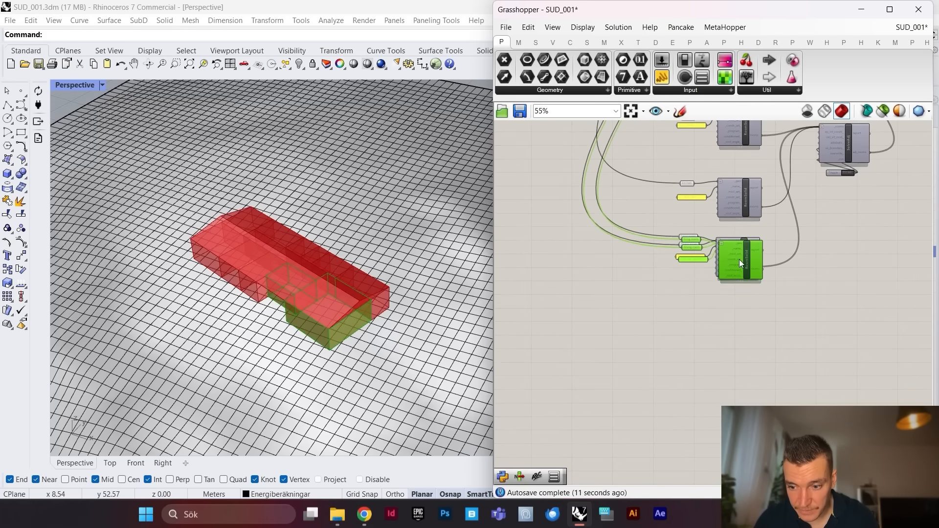
left_click_drag(739, 264, 735, 314)
Step: Remove the dining room parameter from the original living spaces RoomSolid and change its name panel to "living room"
scroll(710, 254, "up", 6)
left_click(656, 251)
left_click(654, 239)
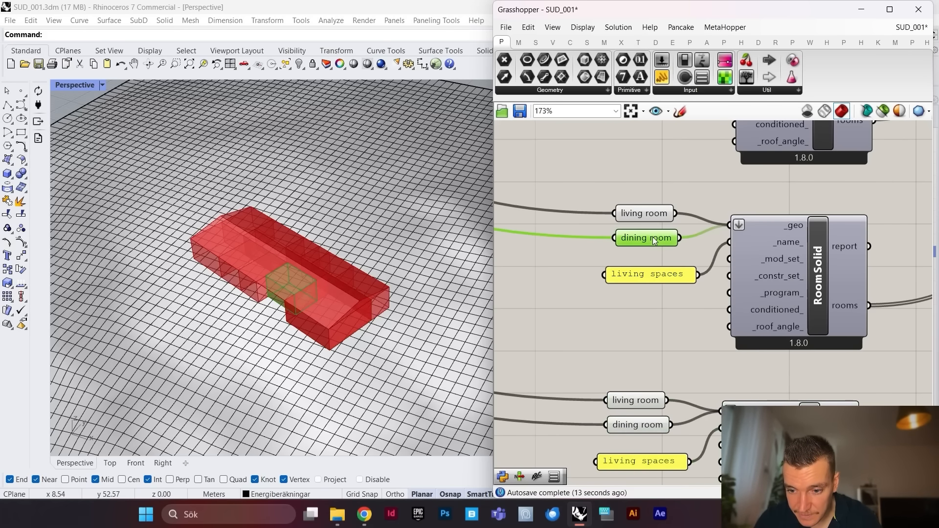
key("Delete")
double_click(665, 277)
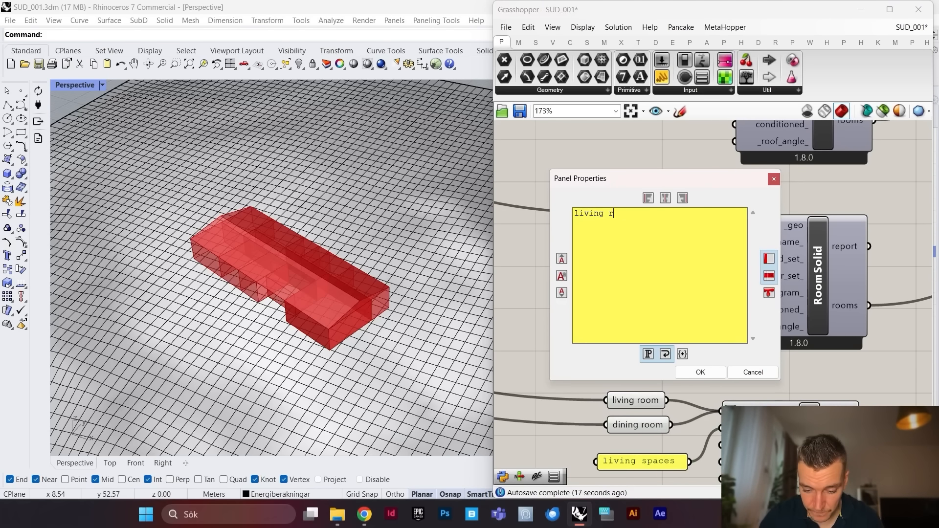
left_click(701, 372)
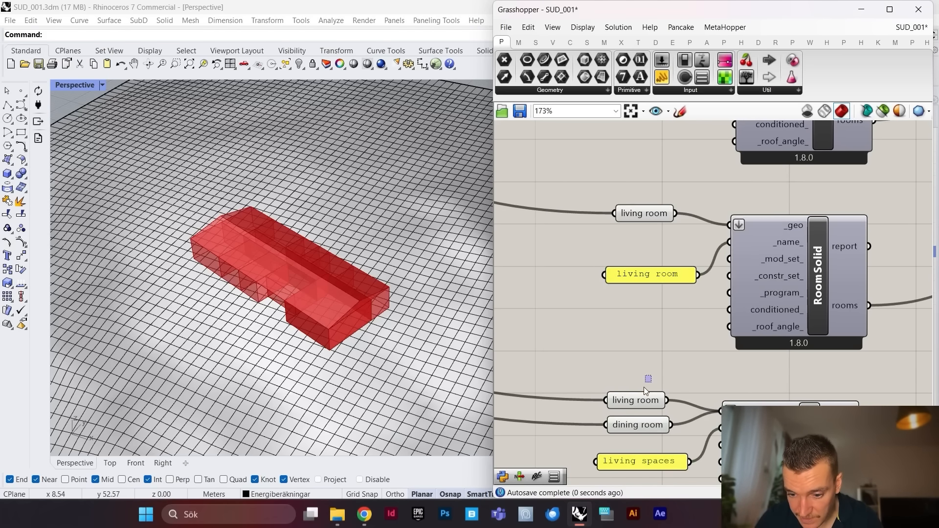
Step: Remove the living room parameter from the duplicated RoomSolid and change its name panel to "dining room"
left_click(636, 400)
key("Delete")
scroll(651, 283, "down", 2)
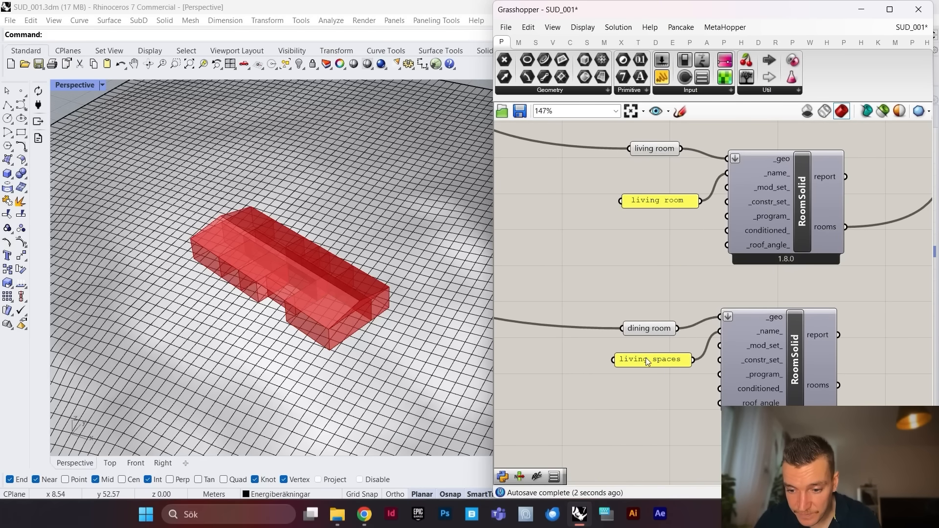
double_click(646, 357)
key("ctrl+a")
type("d")
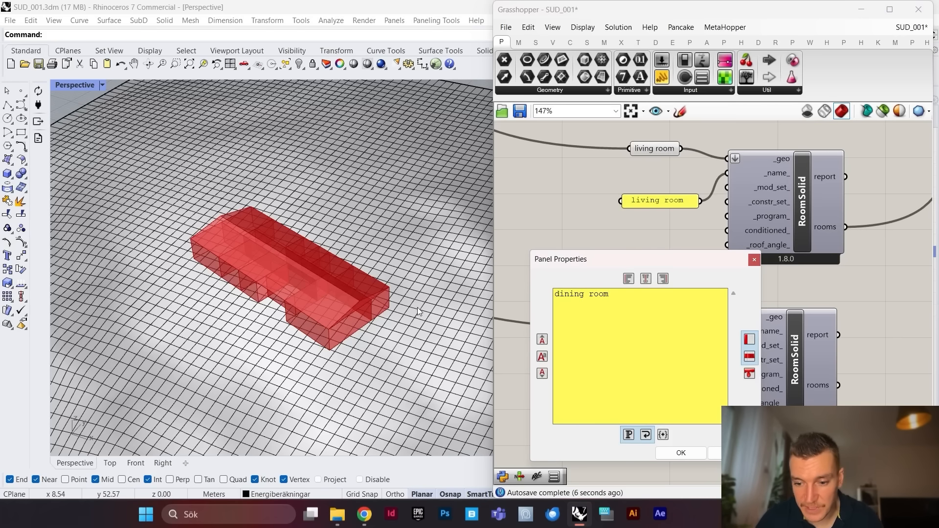
left_click(685, 454)
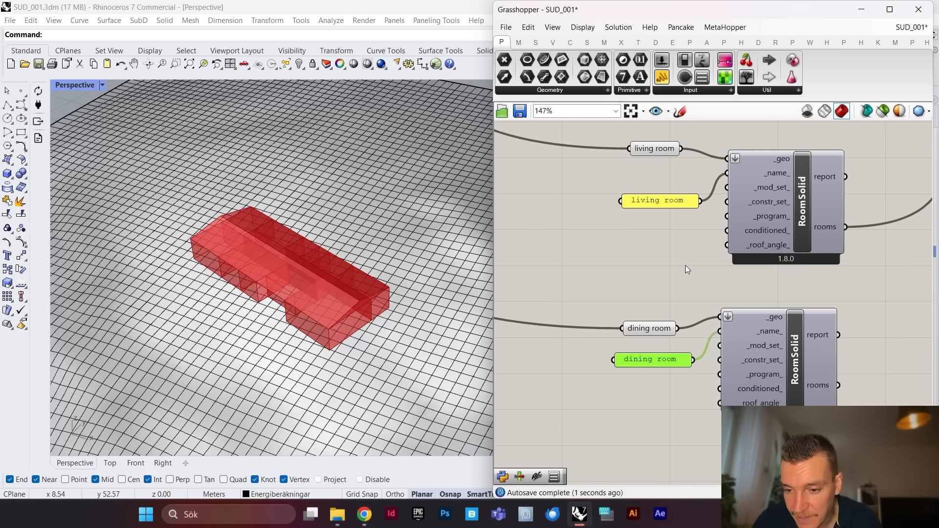
Step: Connect the dining room RoomSolid's rooms output to the lower SolveAdj's _rooms input, keeping the existing connections
scroll(665, 304, "down", 7)
scroll(675, 306, "up", 5)
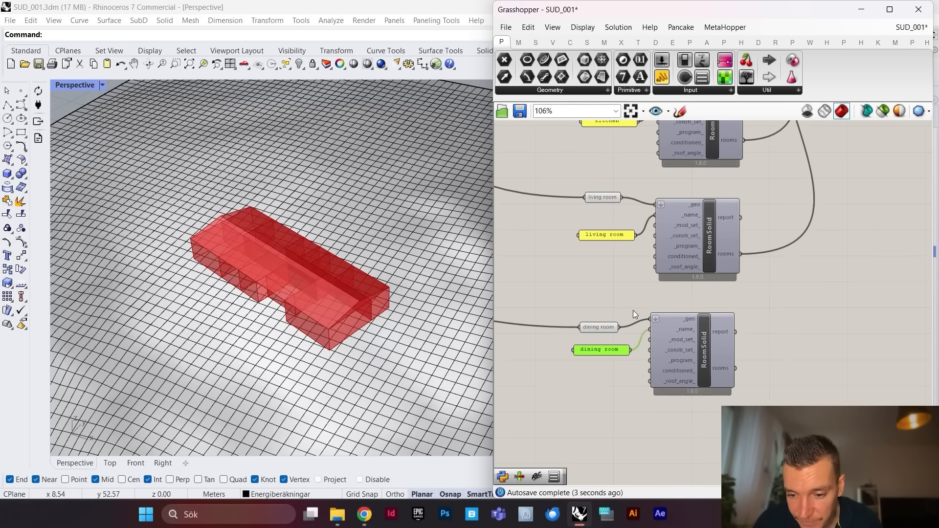
scroll(633, 310, "down", 5)
scroll(721, 305, "up", 4)
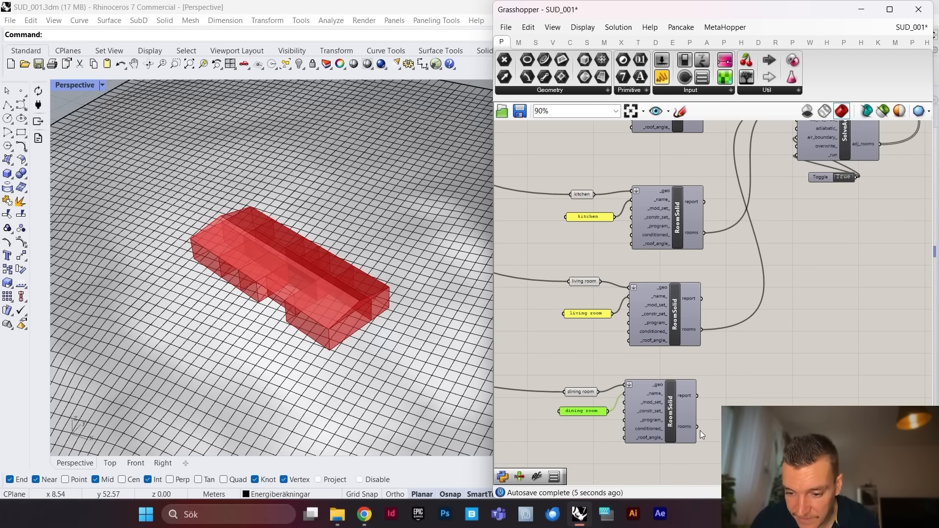
left_click_drag(697, 427, 800, 195, "shift")
scroll(682, 242, "down", 3)
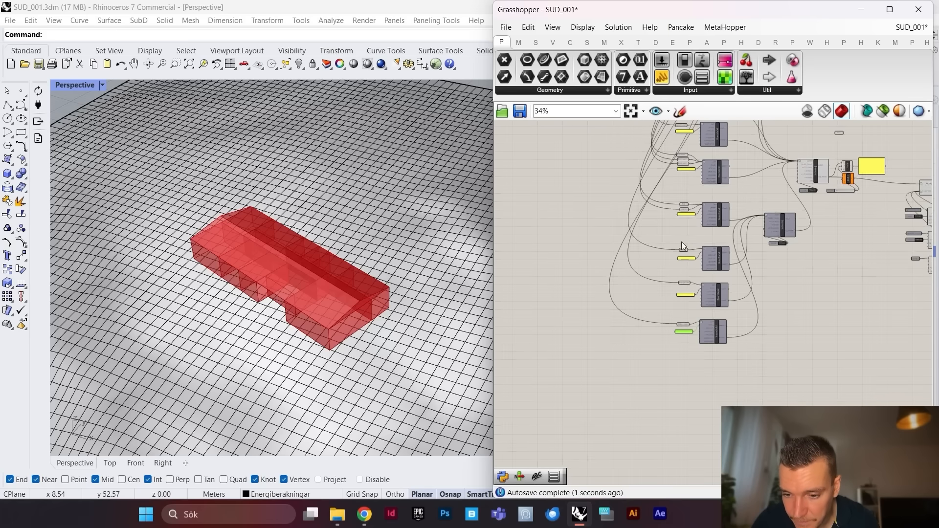
Step: Reposition the Cull Index component slightly and set the Indices slider to 10 to pick the living room
scroll(705, 329, "up", 5)
scroll(647, 269, "down", 3)
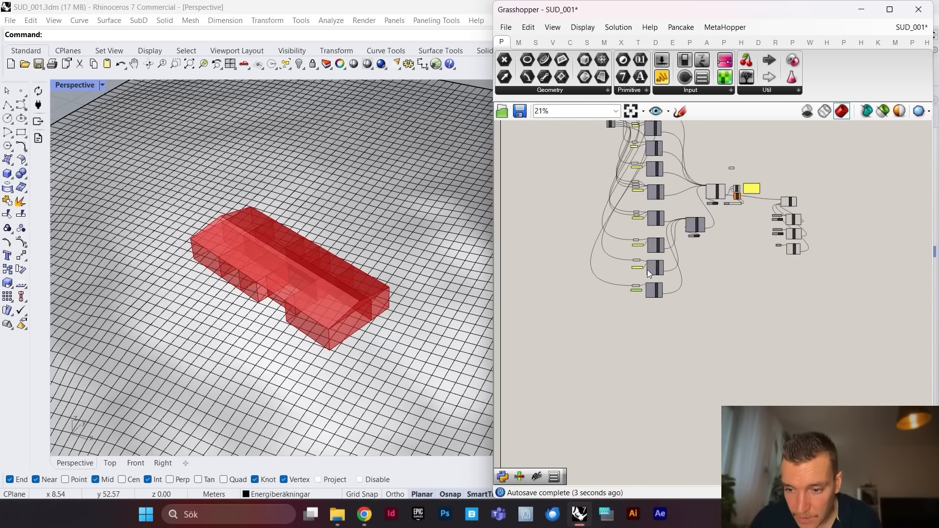
scroll(712, 205, "up", 6)
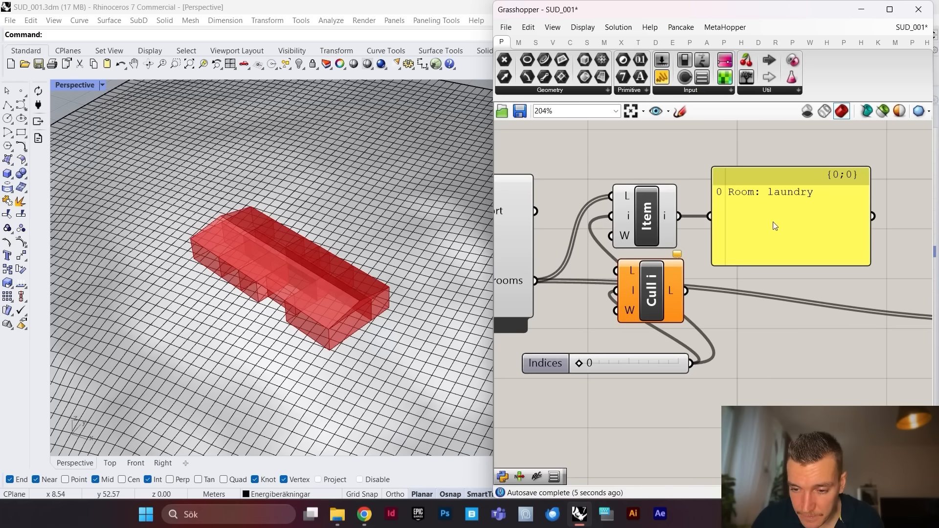
left_click(651, 216)
left_click_drag(651, 287, 657, 289)
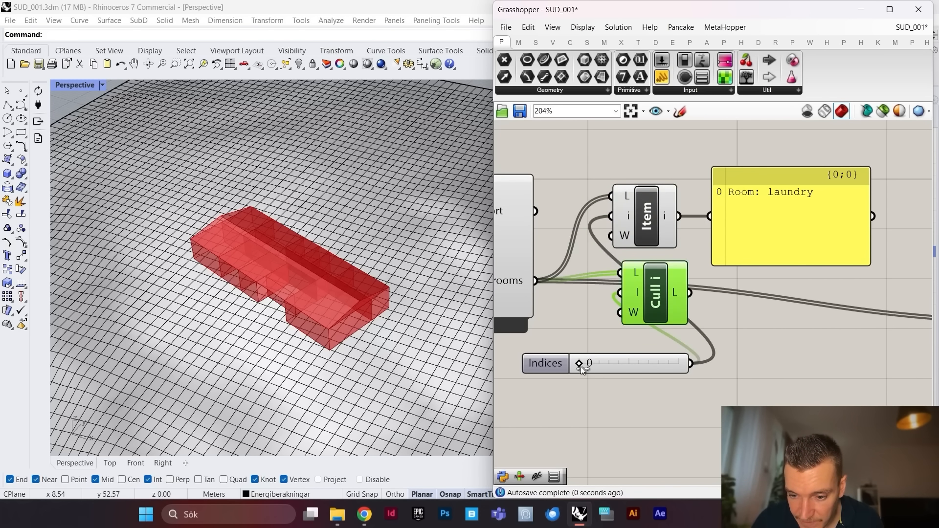
left_click_drag(576, 364, 611, 362)
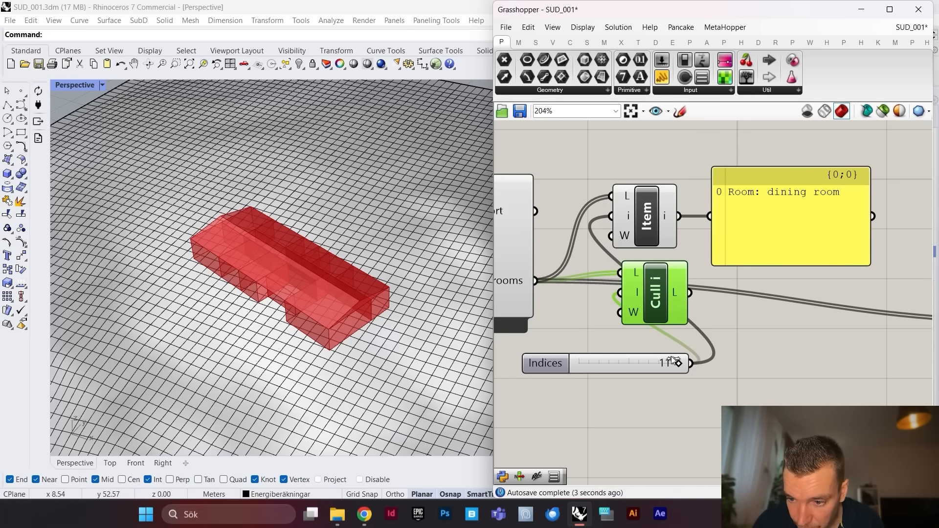
scroll(665, 359, "down", 6)
left_click(740, 297)
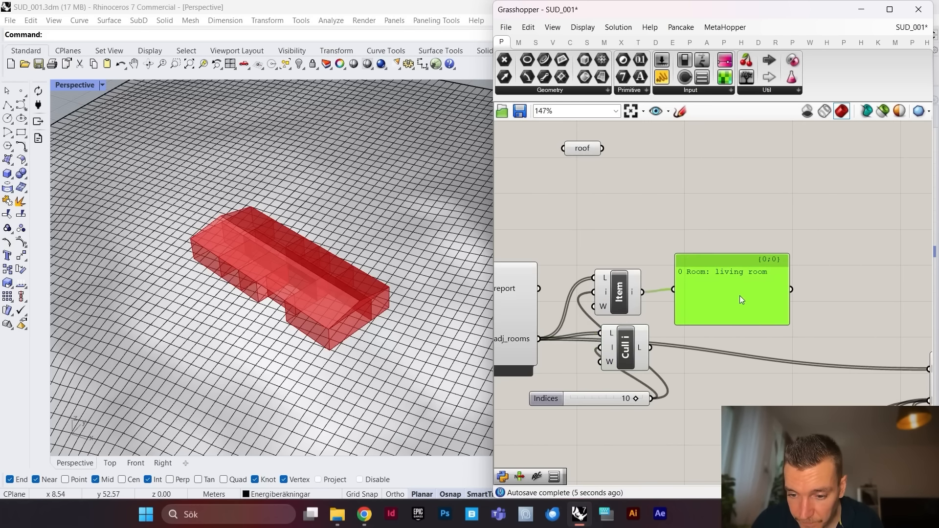
Step: Duplicate the IntSolid component with its Extruded rooms and toggle connections, placing the copy next to the roof parameter
scroll(692, 235, "up", 1)
left_click(636, 230)
scroll(632, 288, "up", 2)
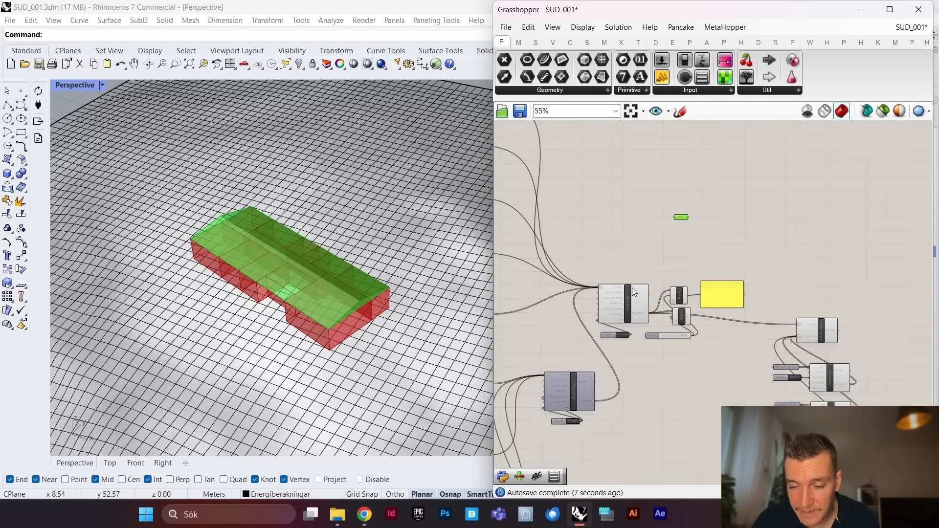
scroll(737, 305, "down", 4)
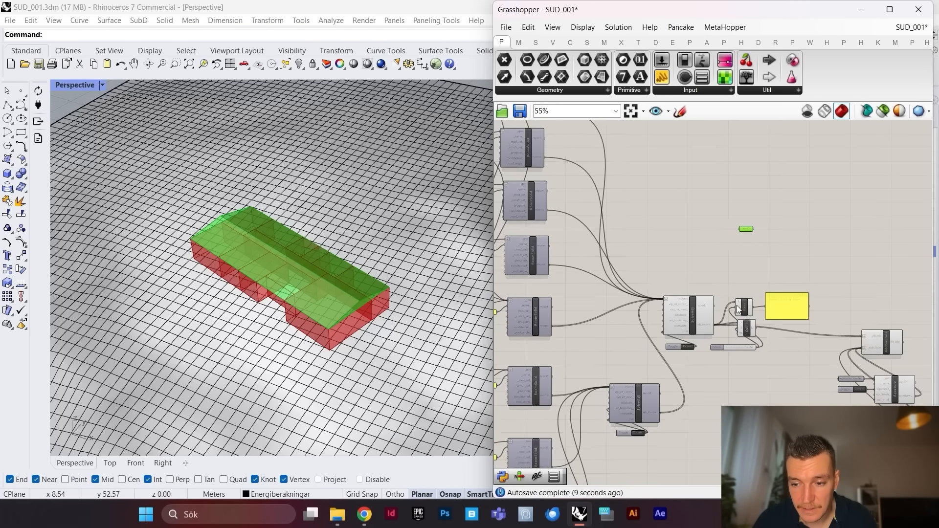
scroll(711, 319, "up", 2)
scroll(688, 322, "down", 2)
scroll(689, 322, "up", 4)
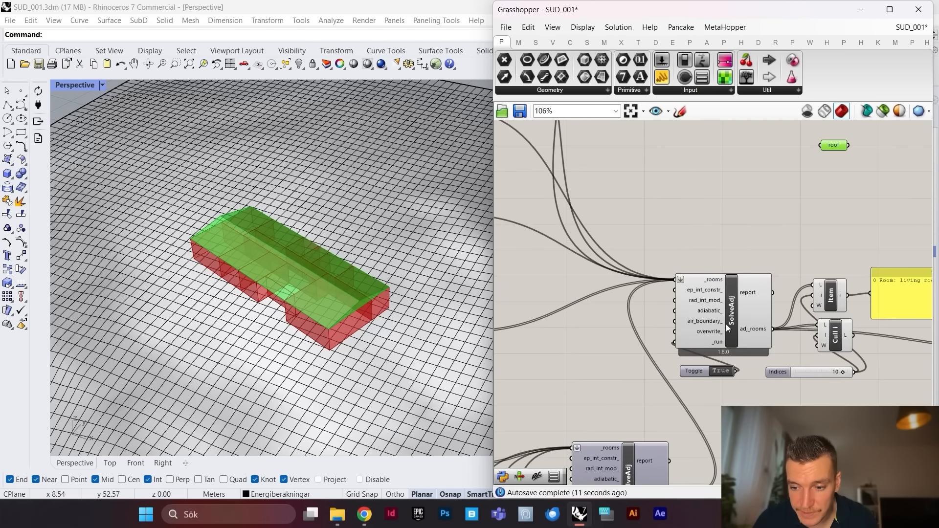
scroll(753, 318, "down", 4)
scroll(618, 246, "up", 5)
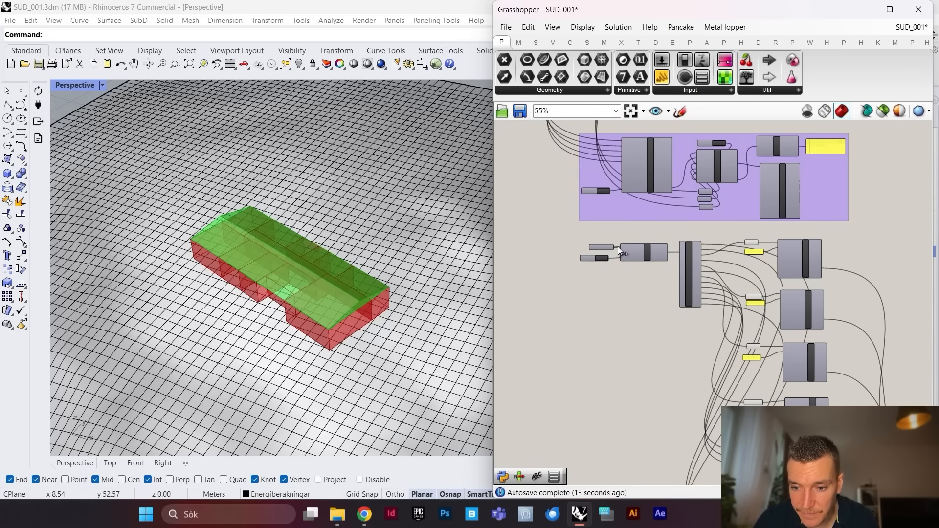
left_click(678, 226)
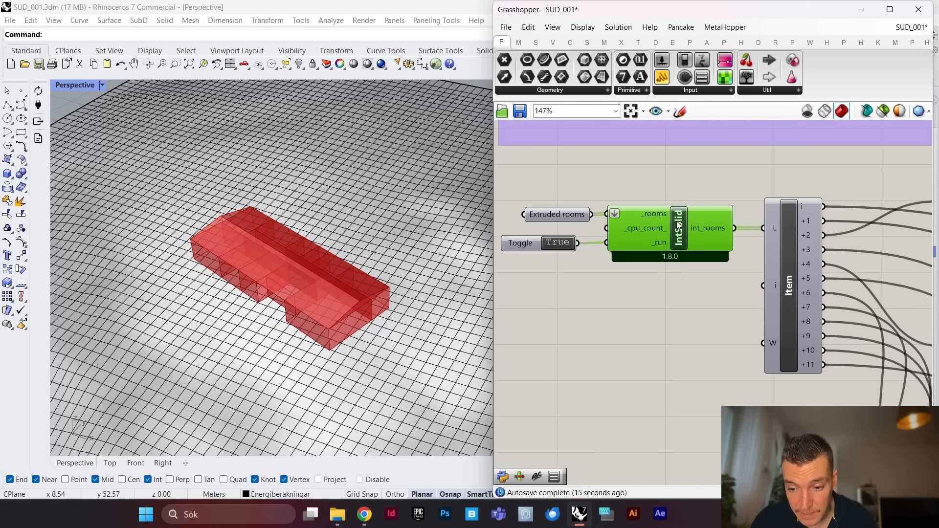
scroll(682, 237, "down", 3)
mouse_move(684, 239)
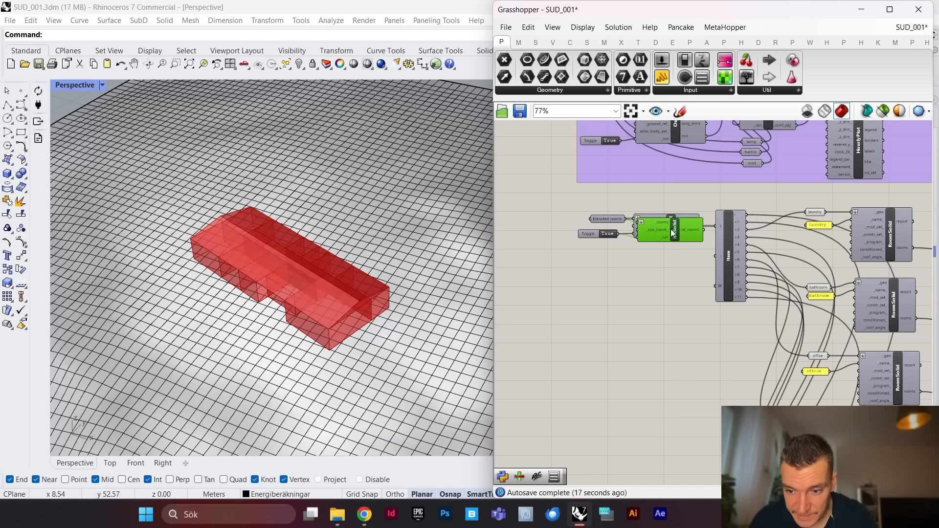
scroll(602, 212, "down", 2)
left_click_drag(861, 272, 905, 286)
scroll(684, 253, "down", 5)
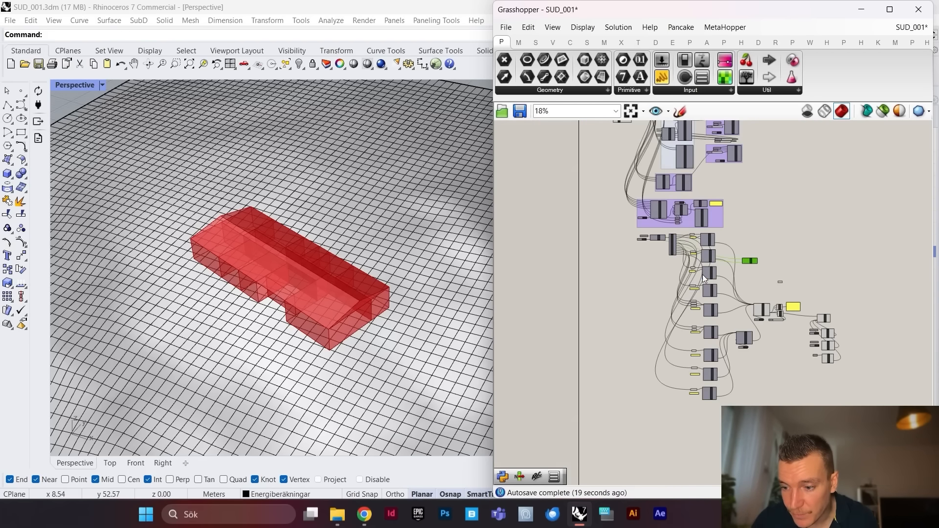
scroll(818, 298, "up", 4)
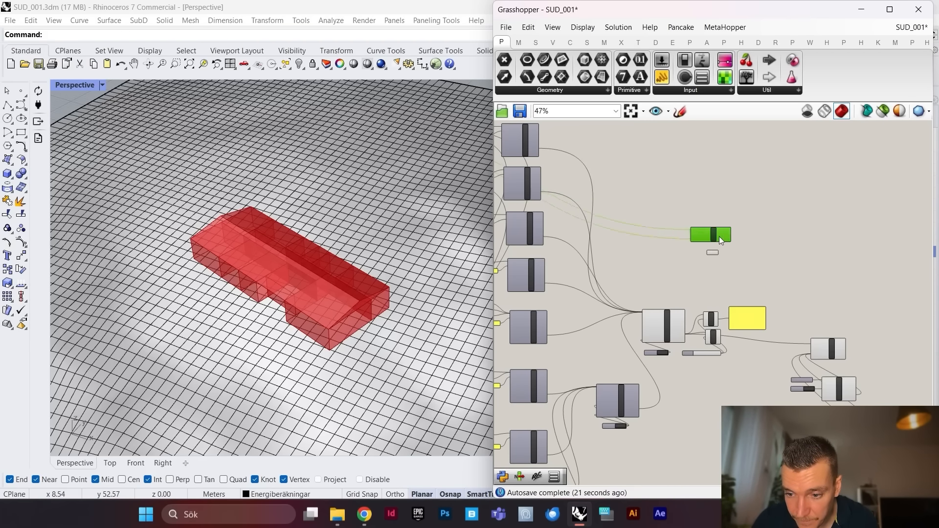
Step: Place the roof parameter in front of the copied IntSolid and connect it to the _rooms input alongside Extruded rooms
scroll(719, 237, "up", 5)
scroll(632, 226, "up", 4)
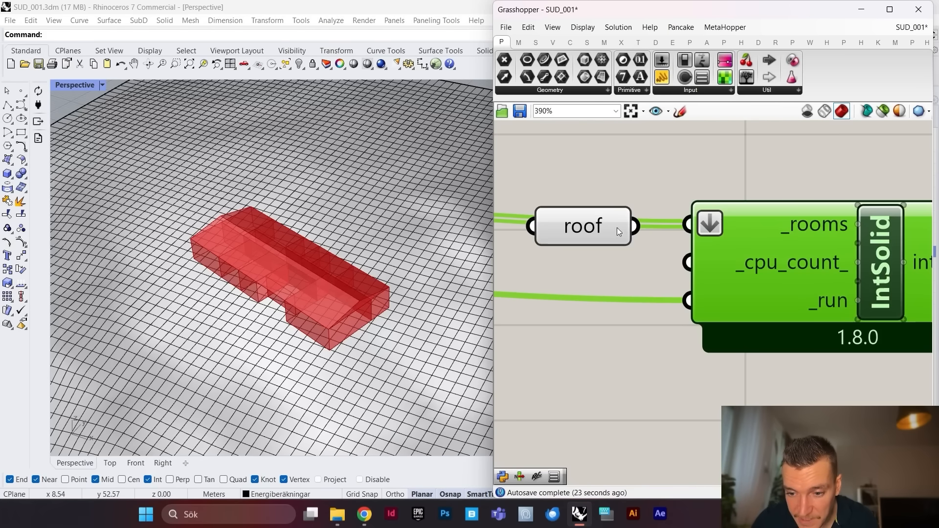
left_click(597, 222)
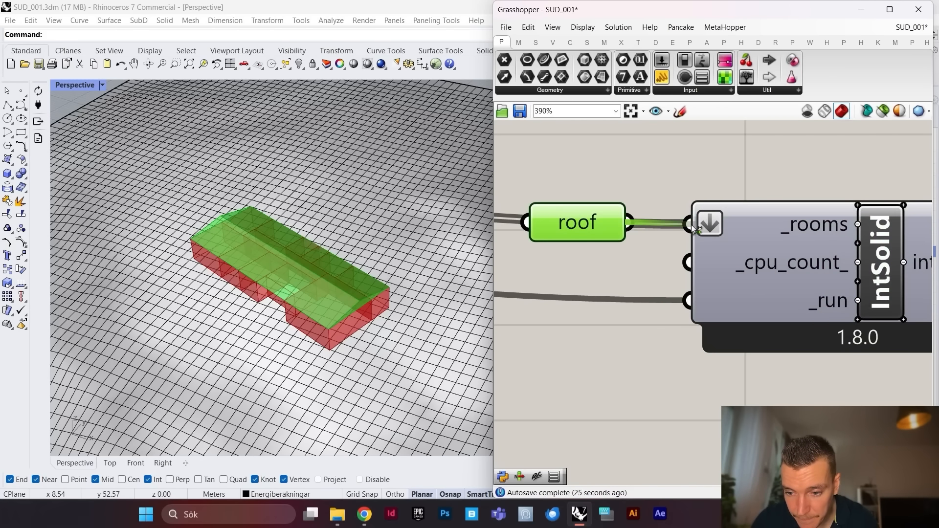
scroll(754, 257, "down", 6)
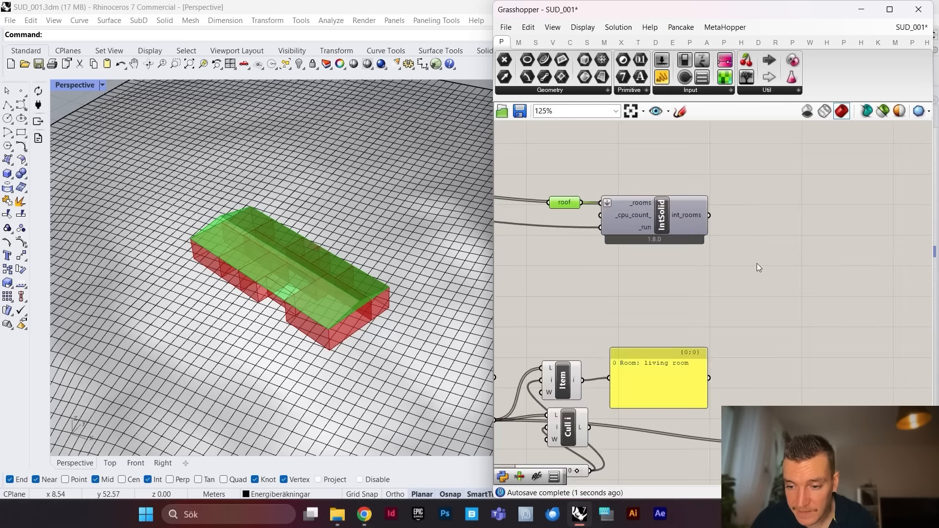
Step: Add a List Item component, feed the copied IntSolid's int_rooms output into its list input, and reverse that input
scroll(756, 263, "up", 3)
double_click(760, 247)
type("list")
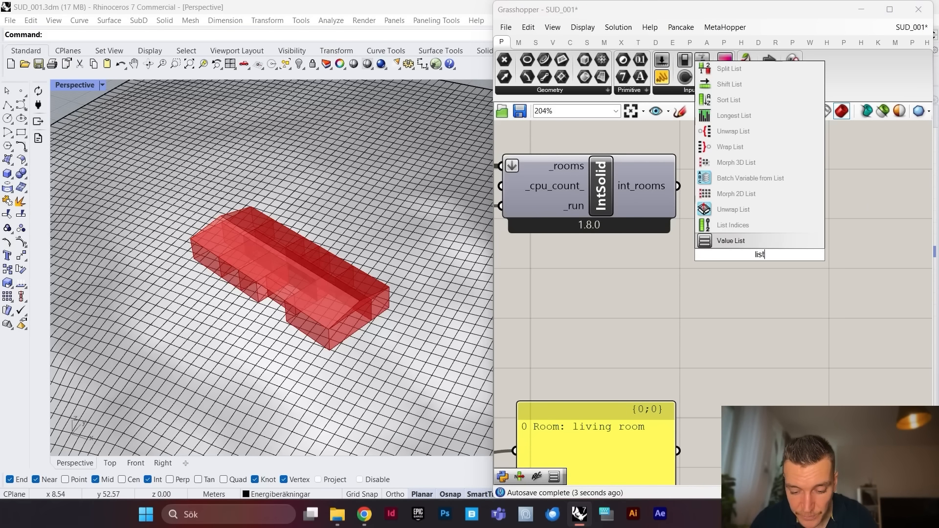
left_click(737, 238)
left_click_drag(755, 241, 728, 183)
mouse_move(781, 206)
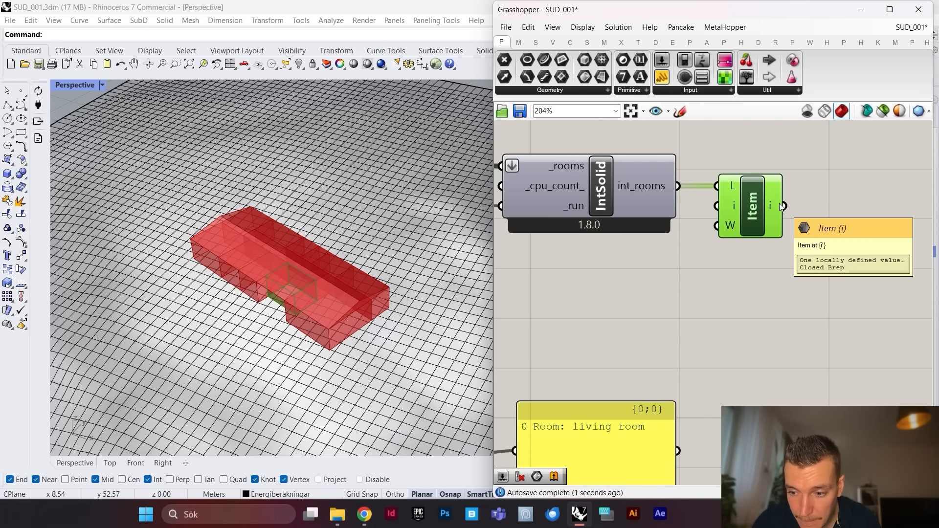
right_click(730, 192)
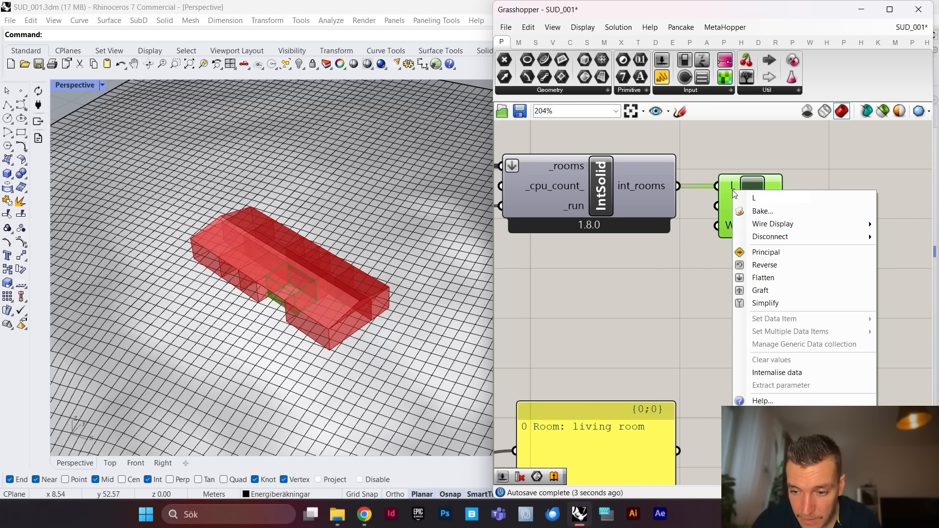
left_click(775, 263)
scroll(749, 221, "down", 5)
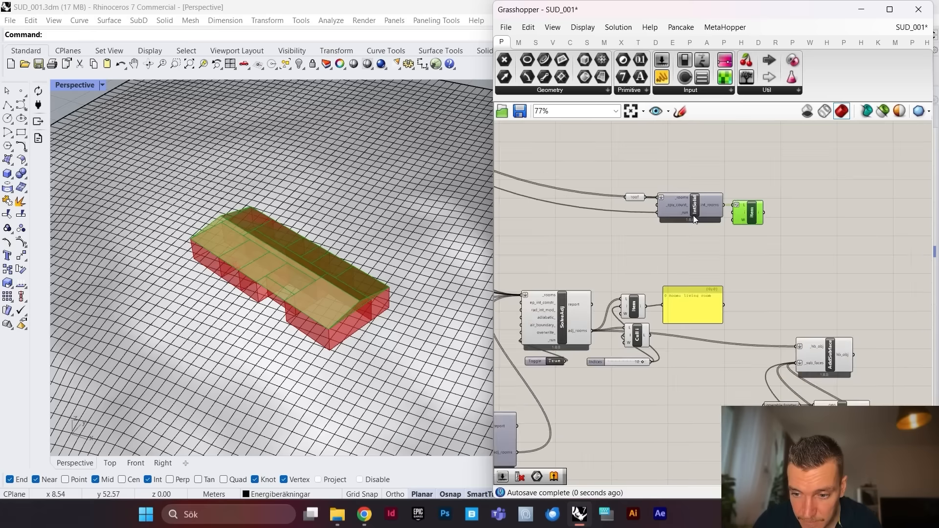
Step: Examine the intersected roof geometry selected by the new List Item against the rooms in the perspective view
scroll(681, 208, "up", 4)
left_click(607, 192)
left_click(822, 217)
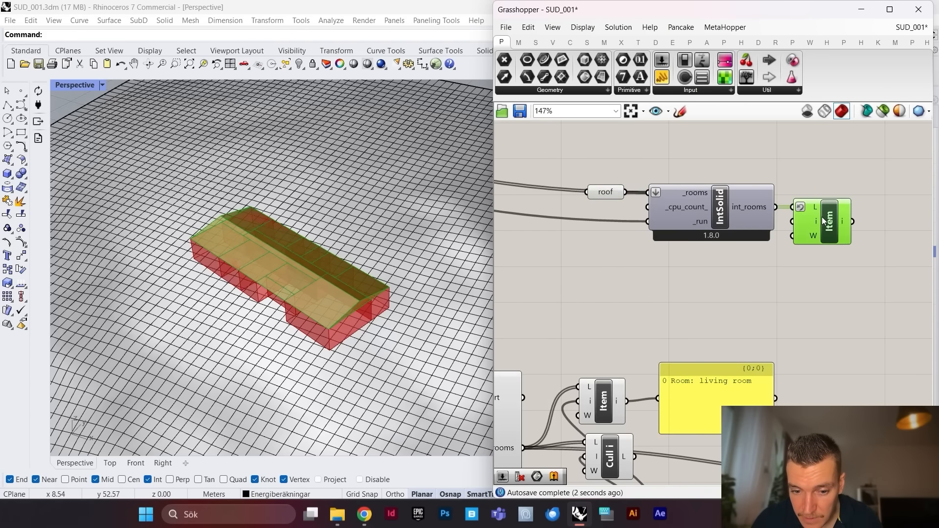
scroll(690, 187, "down", 1)
right_click_drag(405, 251, 306, 191)
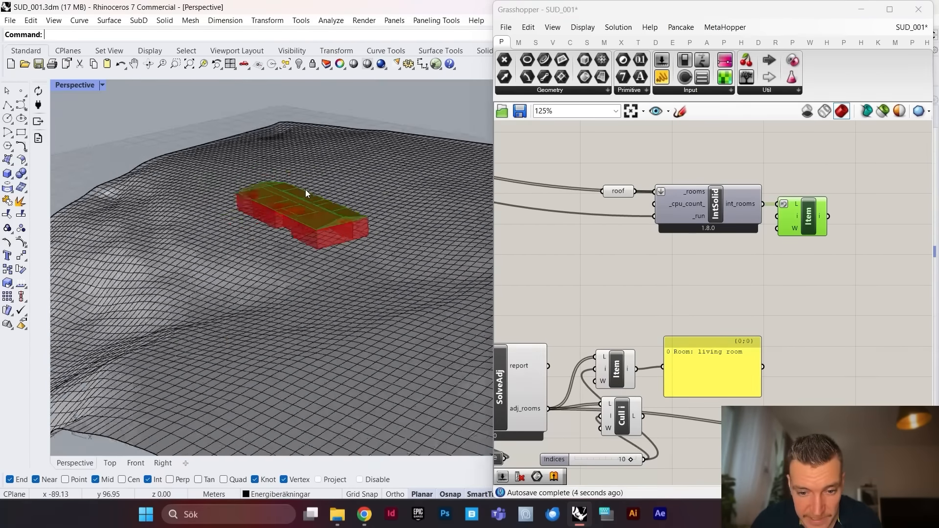
scroll(352, 201, "up", 5)
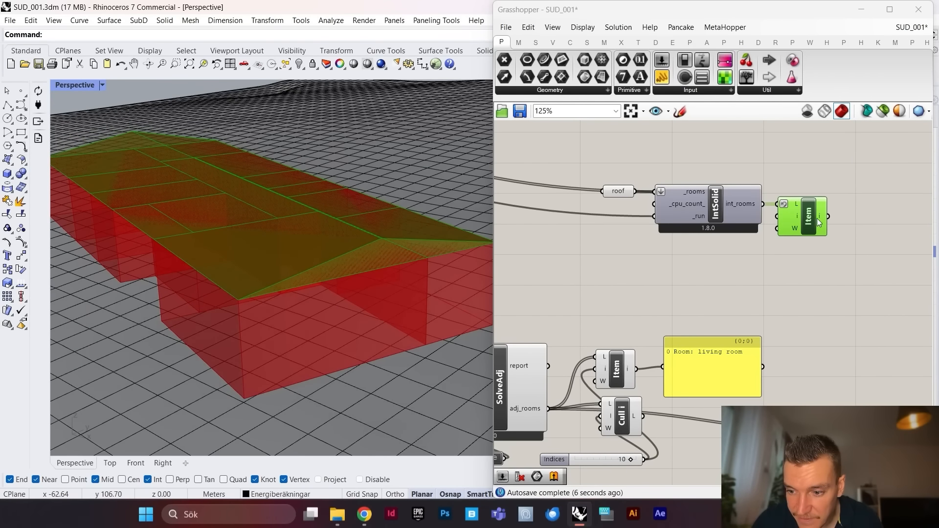
left_click_drag(809, 222, 806, 221)
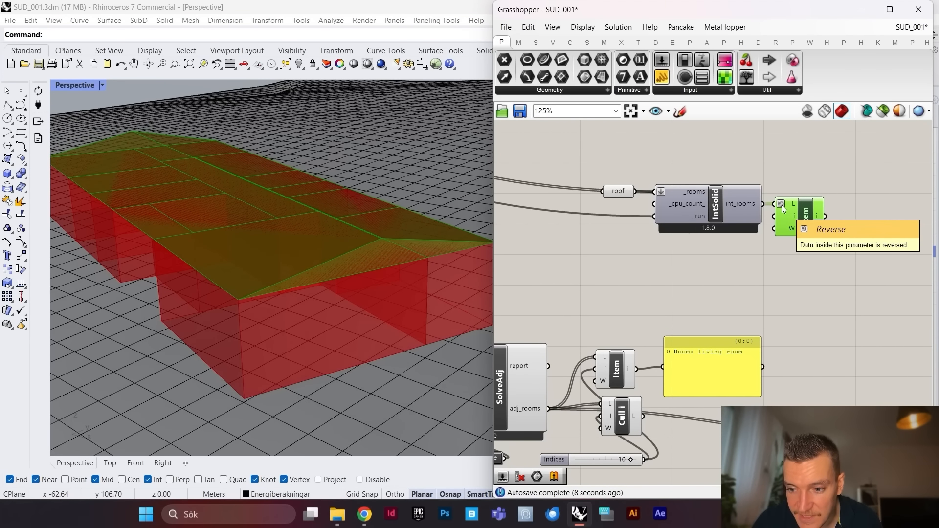
scroll(782, 225, "down", 5)
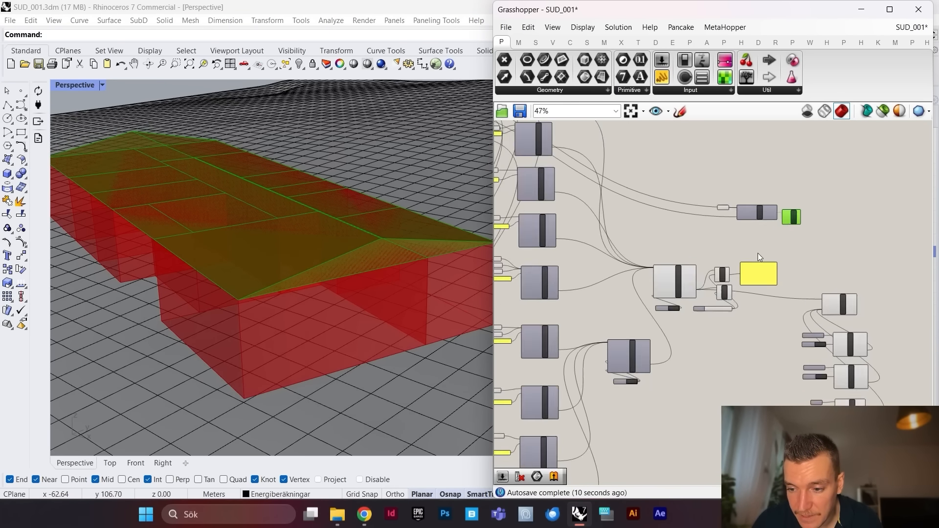
scroll(758, 254, "up", 4)
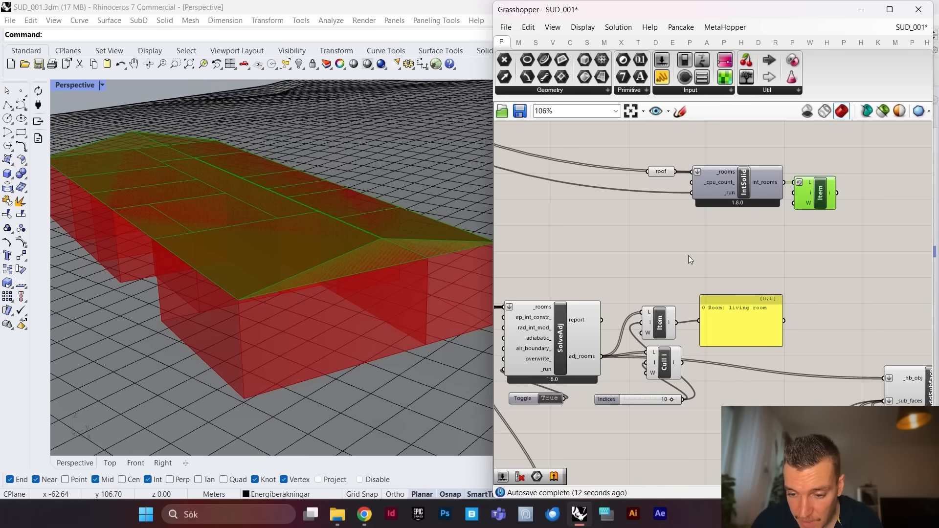
Step: Turn off the preview of the roof parameter feeding the copied IntSolid
scroll(689, 260, "down", 2)
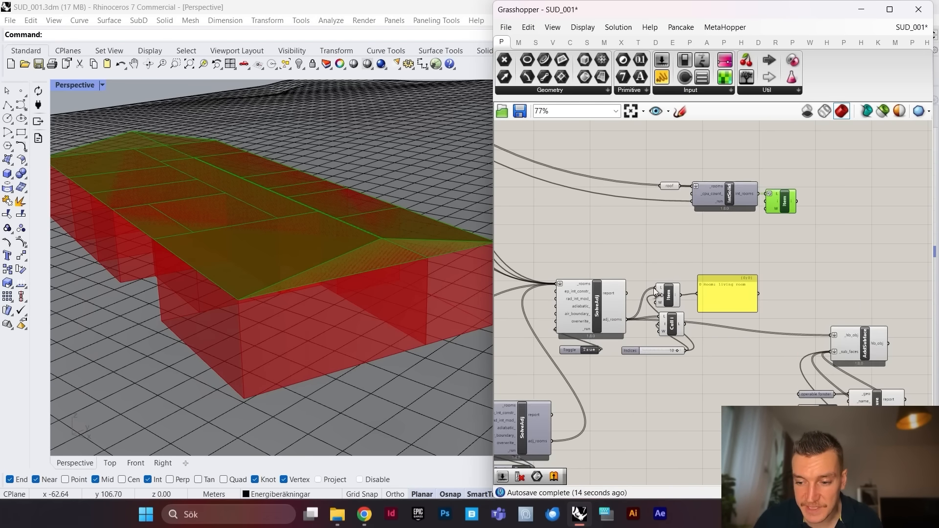
scroll(656, 289, "up", 2)
left_click(610, 304)
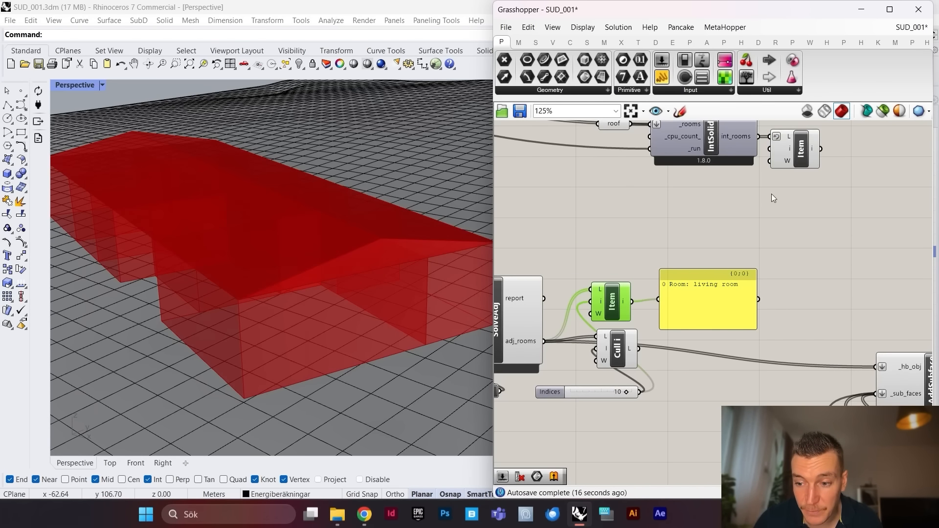
scroll(772, 194, "down", 3)
left_click(790, 165)
scroll(740, 185, "down", 2)
left_click(693, 161)
scroll(715, 131, "up", 4)
middle_click(715, 132)
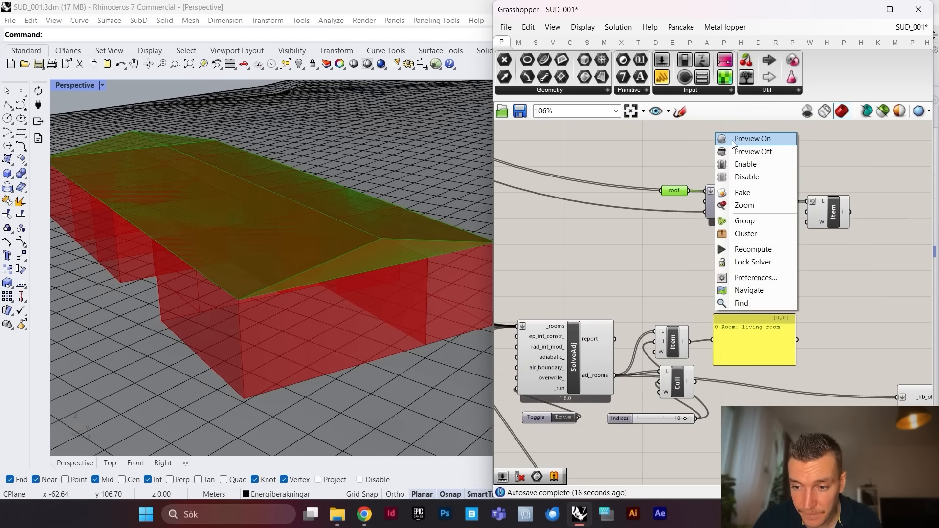
left_click(751, 152)
Step: Duplicate the SolveAdj component with its connections and place the copy beneath the roof's IntSolid
scroll(694, 284, "up", 2)
left_click(558, 327)
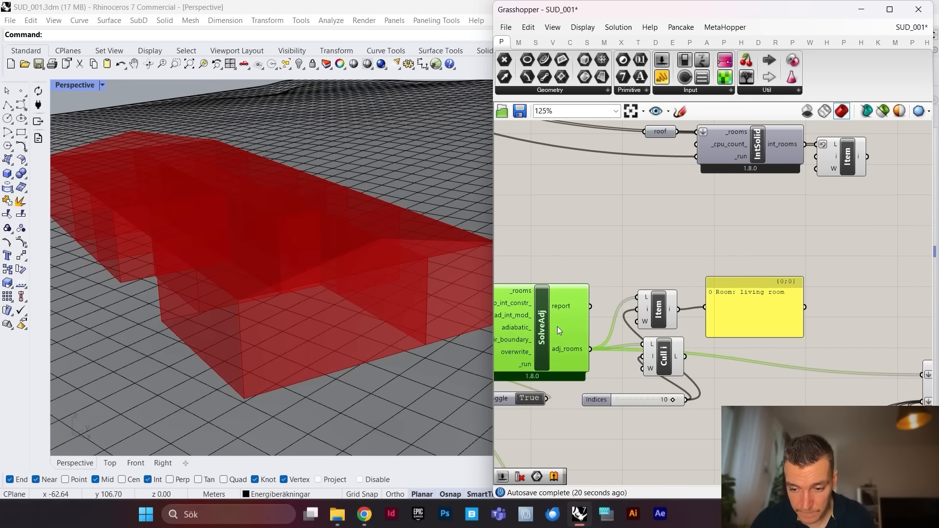
key("ctrl+c")
key("ctrl+v")
left_click_drag(549, 349, 769, 236)
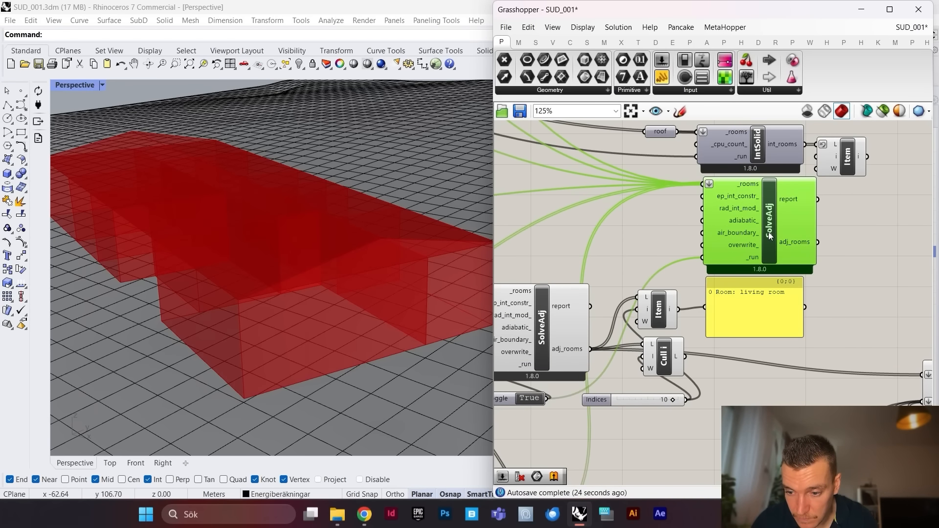
scroll(756, 235, "down", 4)
scroll(805, 199, "up", 5)
scroll(820, 195, "down", 1)
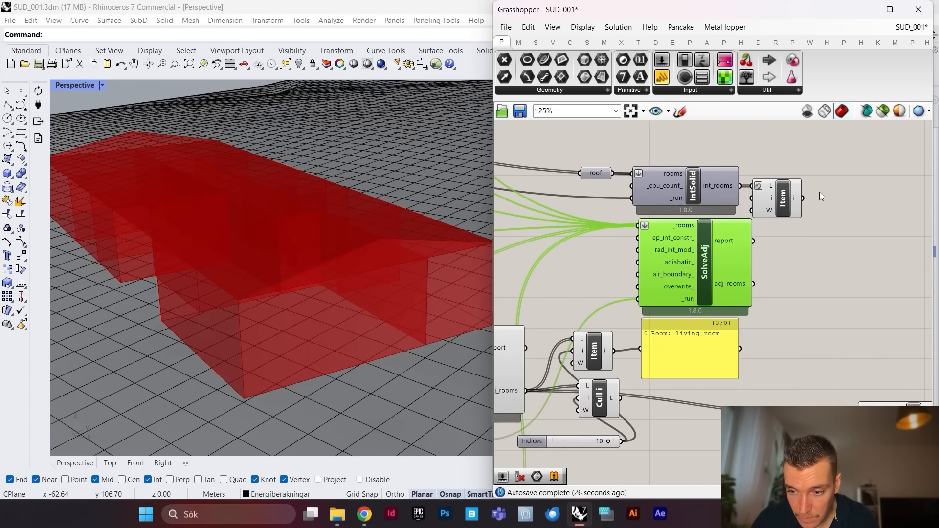
Step: Replace the copied SolveAdj's _rooms connections with the intersected roof's List Item, and add the living room List Item
left_click(628, 227)
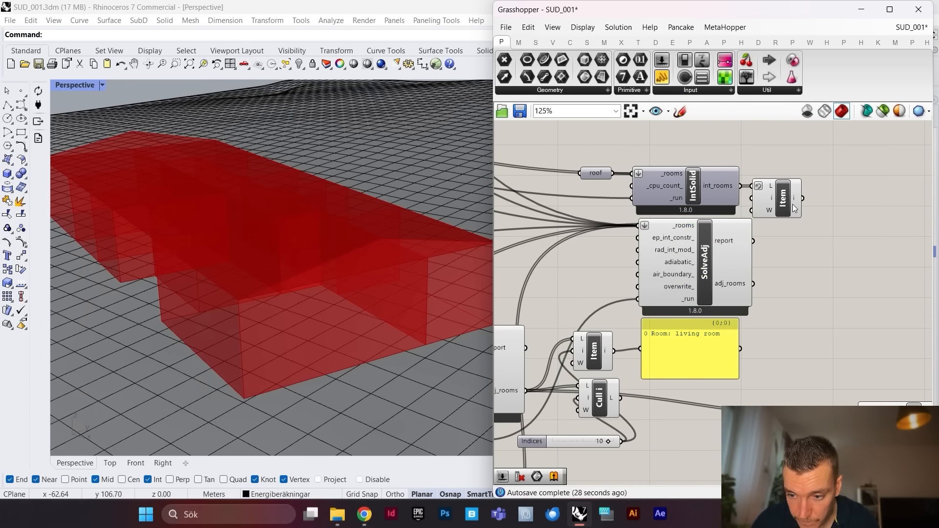
left_click_drag(762, 219, 641, 225)
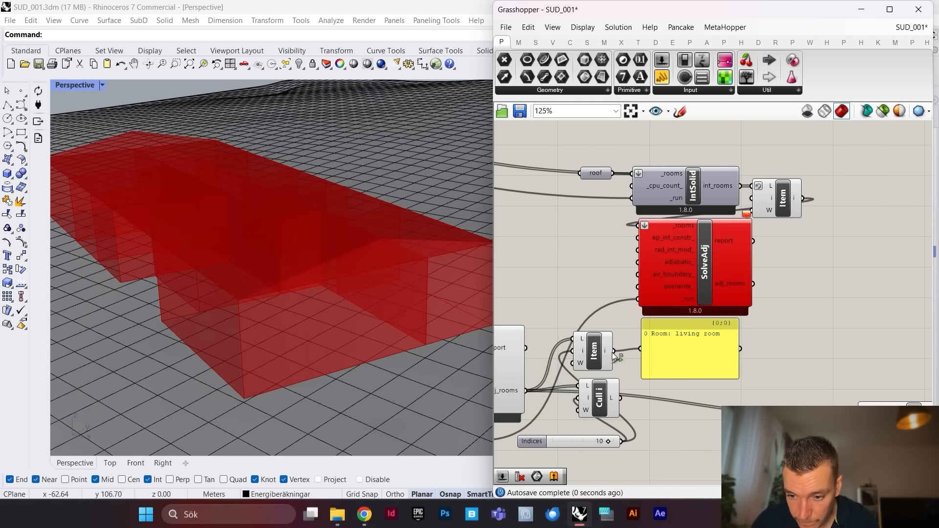
left_click(783, 198)
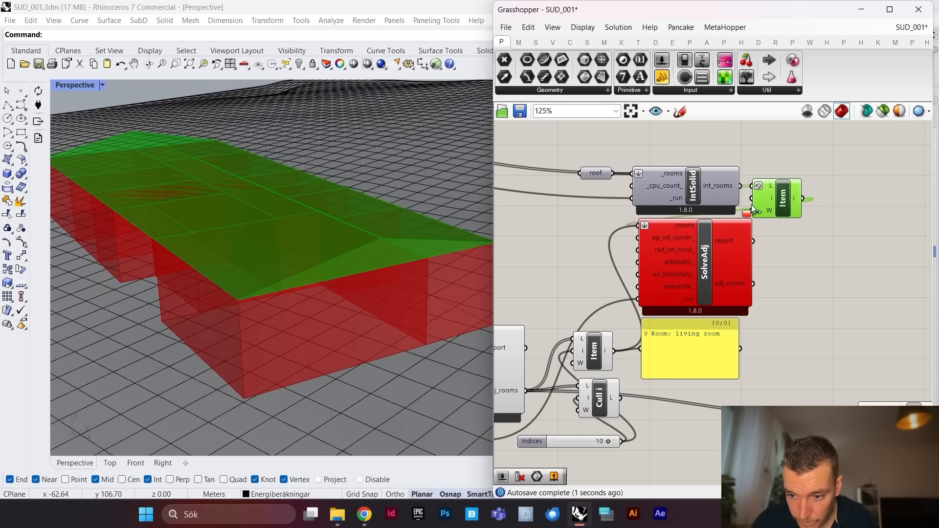
Step: Duplicate the laundry RoomSolid with its name panel and place the copies beside the intersected roof's List Item
scroll(644, 277, "down", 6)
scroll(586, 176, "up", 6)
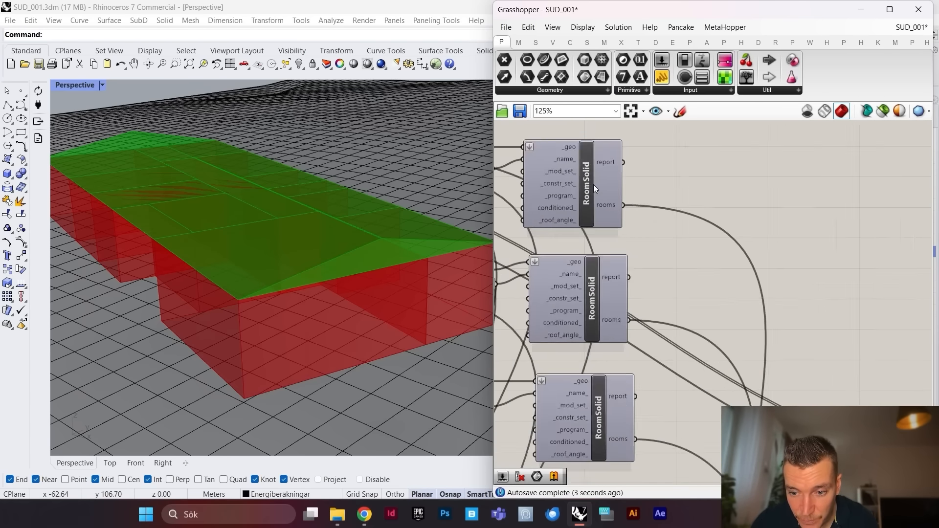
left_click(595, 181)
scroll(592, 178, "down", 3)
scroll(566, 173, "up", 2)
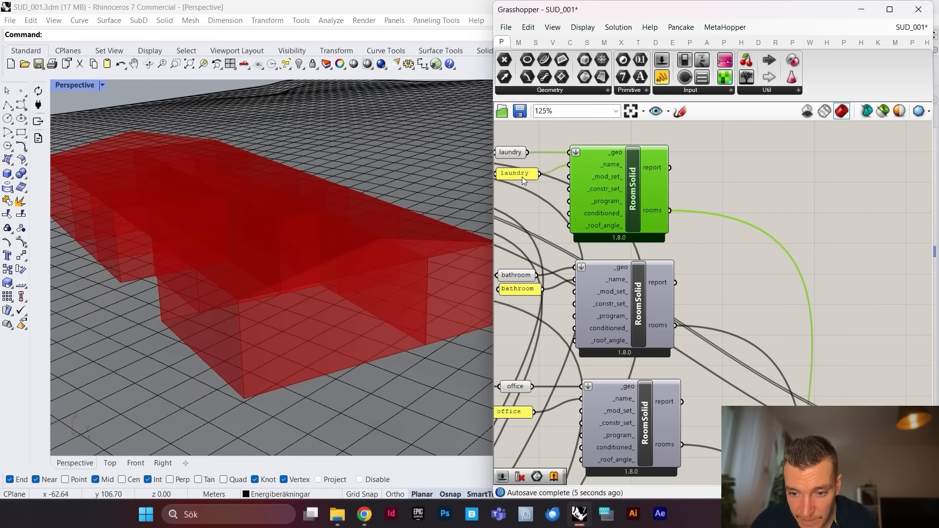
scroll(553, 180, "down", 4)
scroll(553, 180, "down", 1)
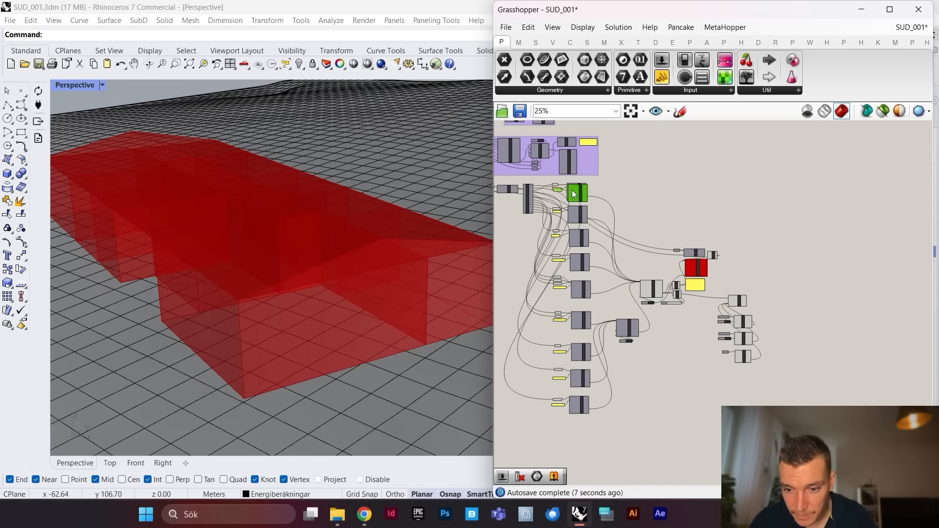
left_click_drag(564, 184, 723, 253)
scroll(724, 254, "up", 3)
scroll(724, 254, "up", 5)
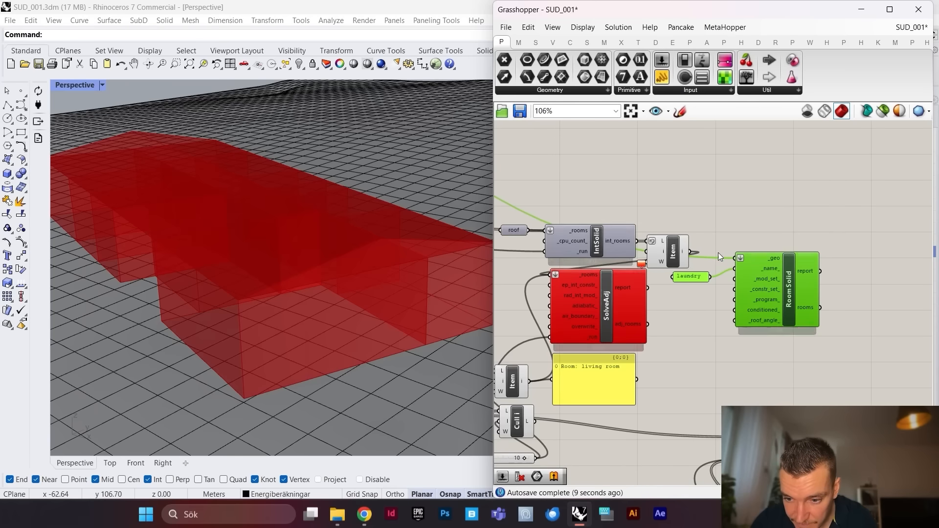
left_click(782, 260)
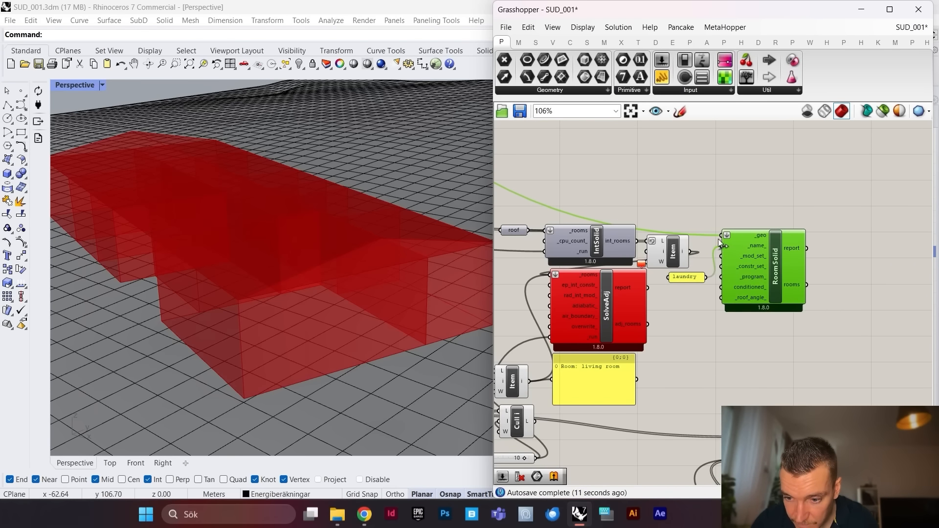
Step: Set the copied name panel to roof and wire the RoomSolid between the roof's List Item and the copied SolveAdj's _rooms input
scroll(718, 238, "up", 5)
double_click(680, 313)
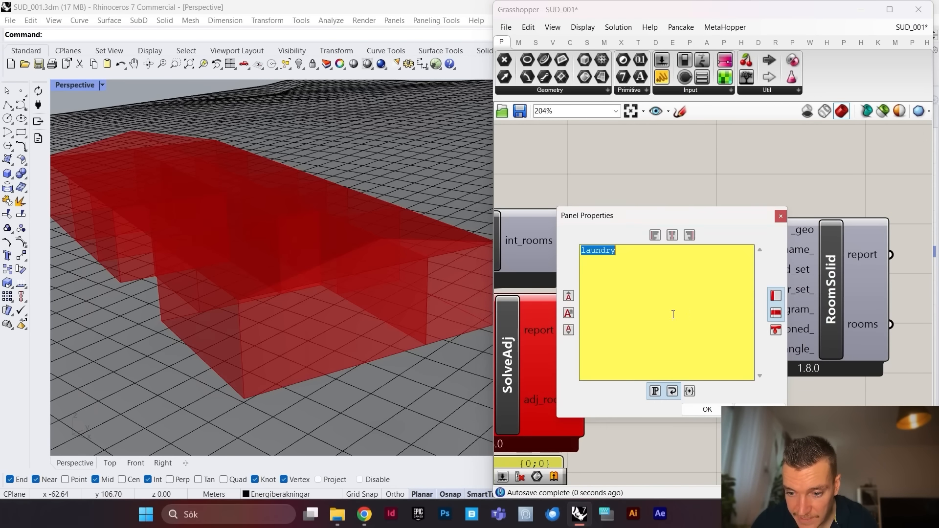
left_click(719, 410)
scroll(764, 303, "down", 4)
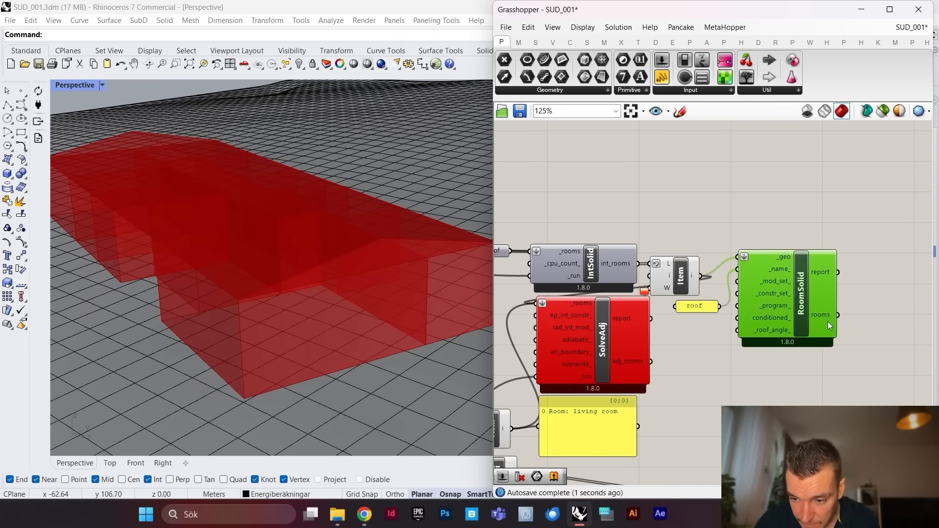
left_click_drag(828, 321, 538, 304)
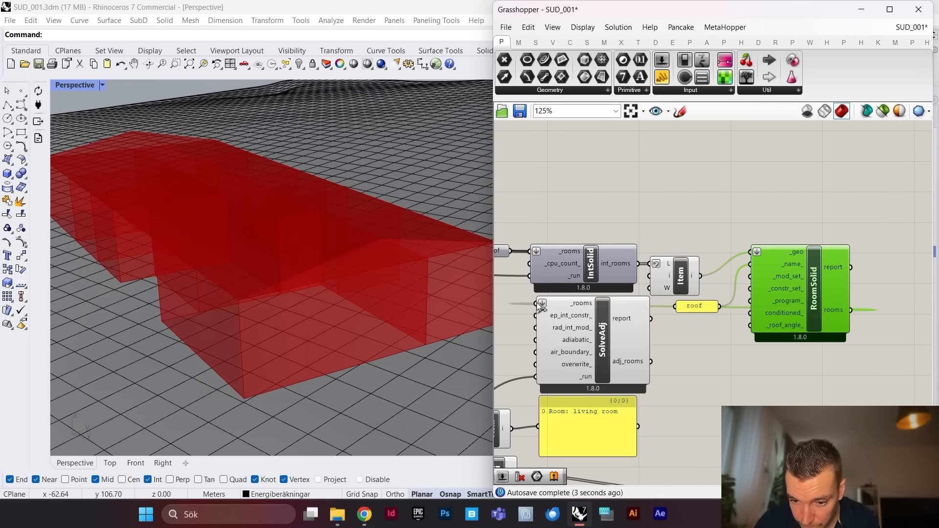
Step: Shift the AddSubface components aside and move the copied SolveAdj beneath the roof RoomSolid
scroll(583, 247, "down", 9)
left_click_drag(729, 322, 613, 446)
left_click_drag(654, 334, 703, 365)
scroll(557, 266, "up", 8)
left_click_drag(640, 293, 809, 331)
scroll(598, 234, "down", 5)
scroll(626, 269, "up", 4)
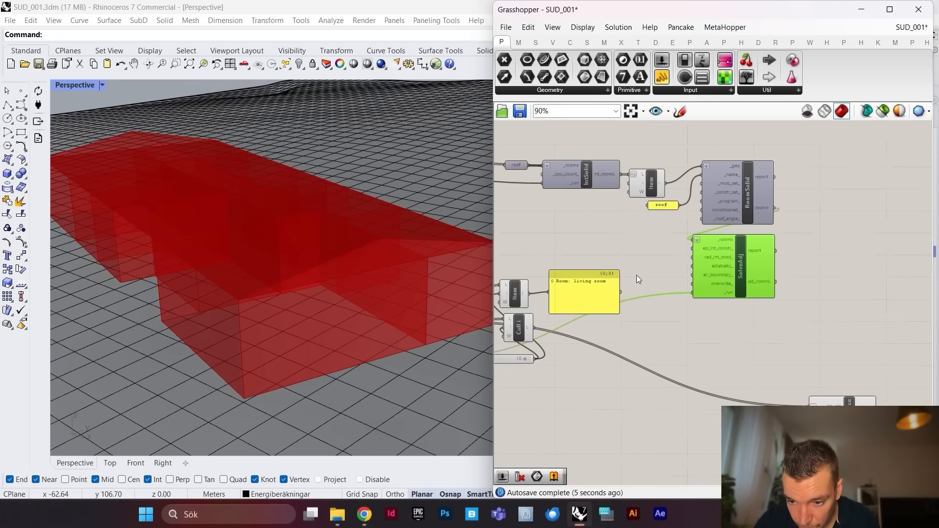
scroll(641, 275, "down", 2)
scroll(576, 261, "up", 3)
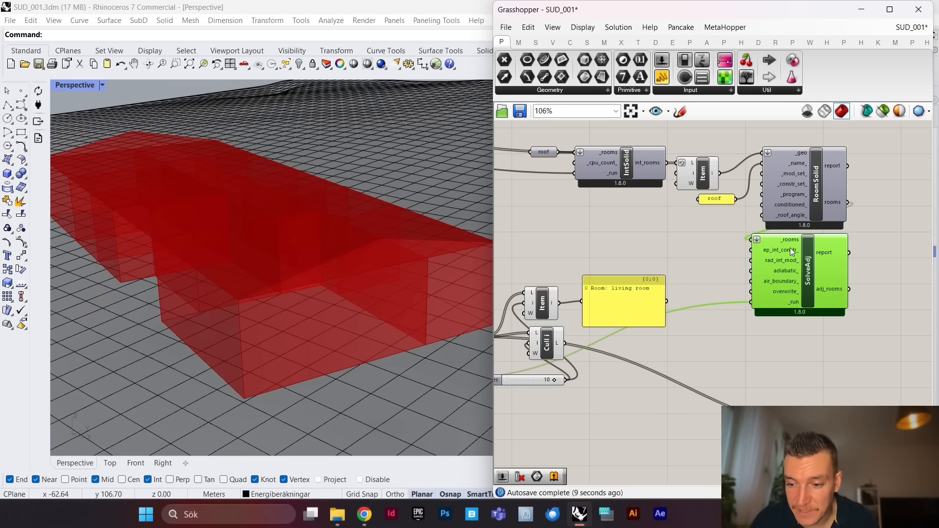
Step: Connect the living room List Item to the copied SolveAdj's _rooms input alongside the roof room
left_click(539, 306)
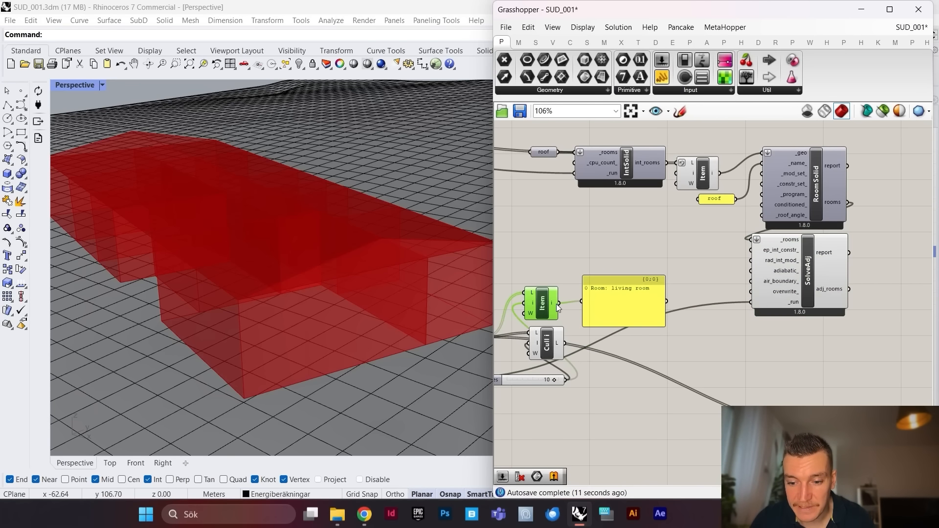
left_click_drag(715, 272, 758, 248)
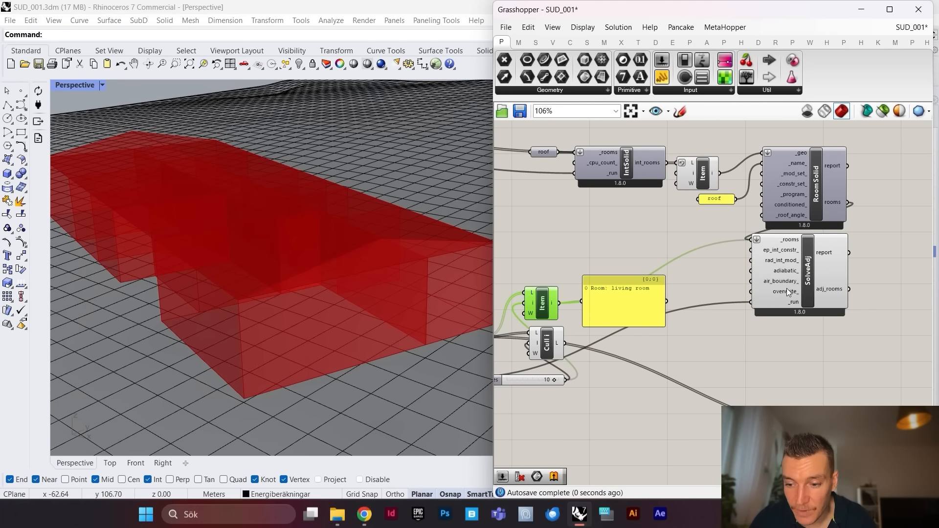
scroll(792, 281, "up", 4)
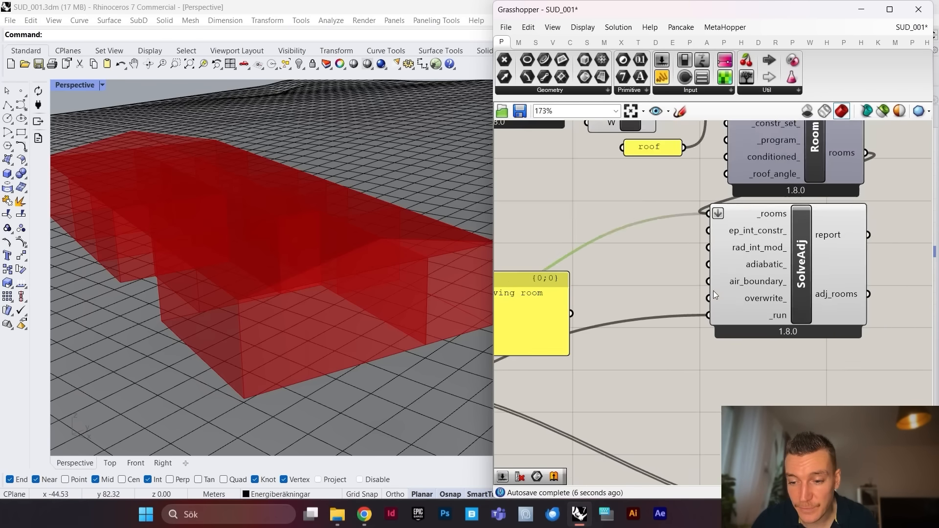
Step: Add a Boolean Toggle set to True and connect it to the copied SolveAdj's _run and air_boundary_ inputs
double_click(670, 272)
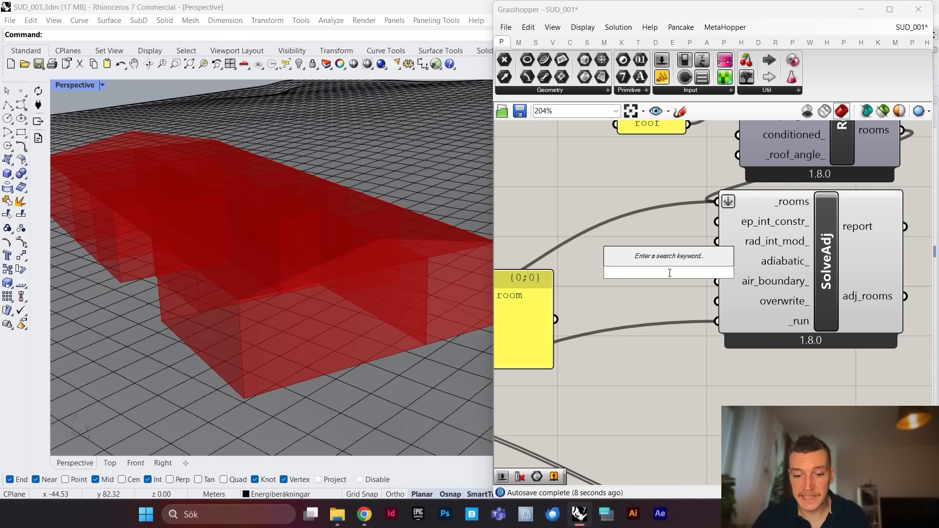
type("boolean too")
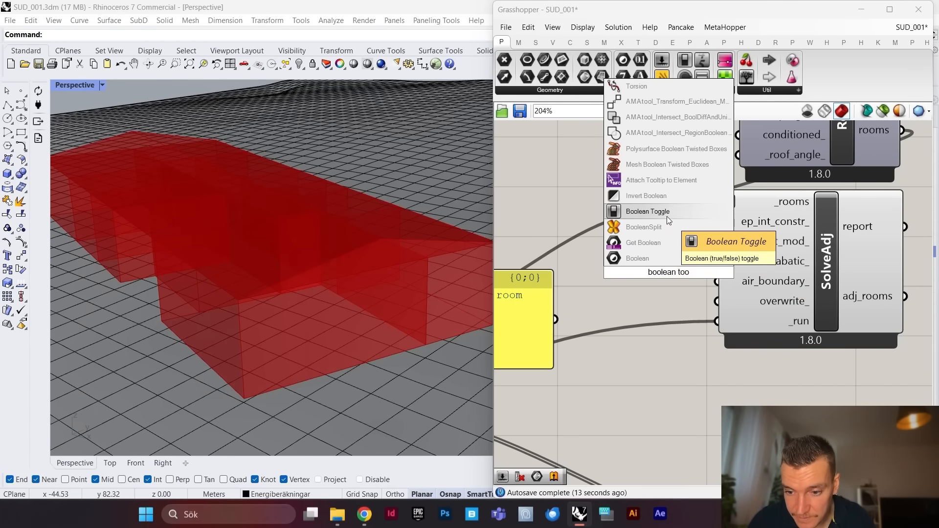
left_click(667, 213)
left_click_drag(669, 272, 634, 321)
double_click(658, 303)
scroll(813, 252, "down", 2)
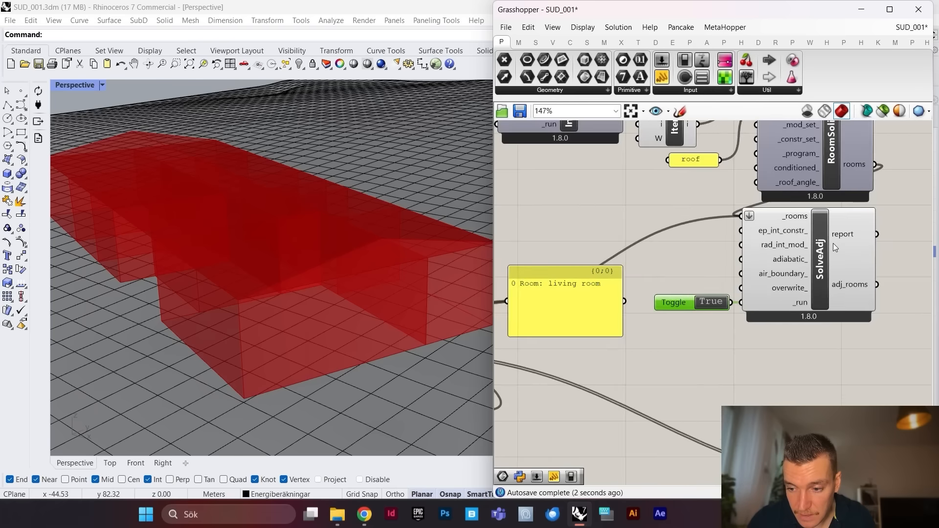
scroll(834, 242, "up", 2)
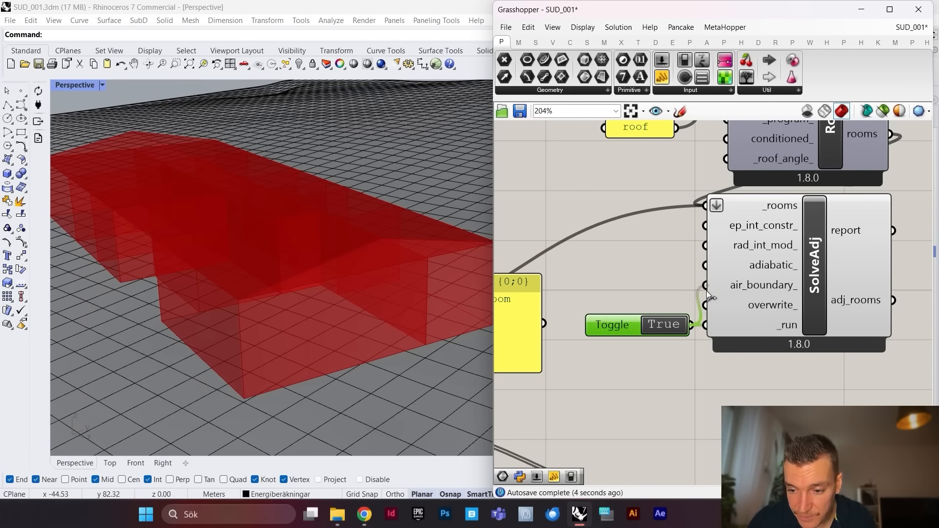
scroll(761, 233, "down", 5)
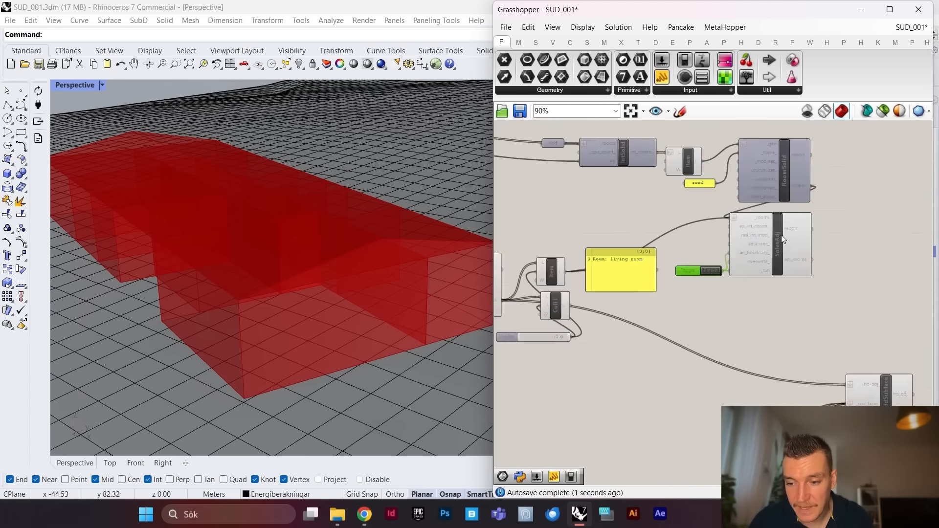
Step: Duplicate the roof and living room SolveAdj with its connections and place the copy directly beneath it
left_click(782, 235)
scroll(778, 234, "up", 2)
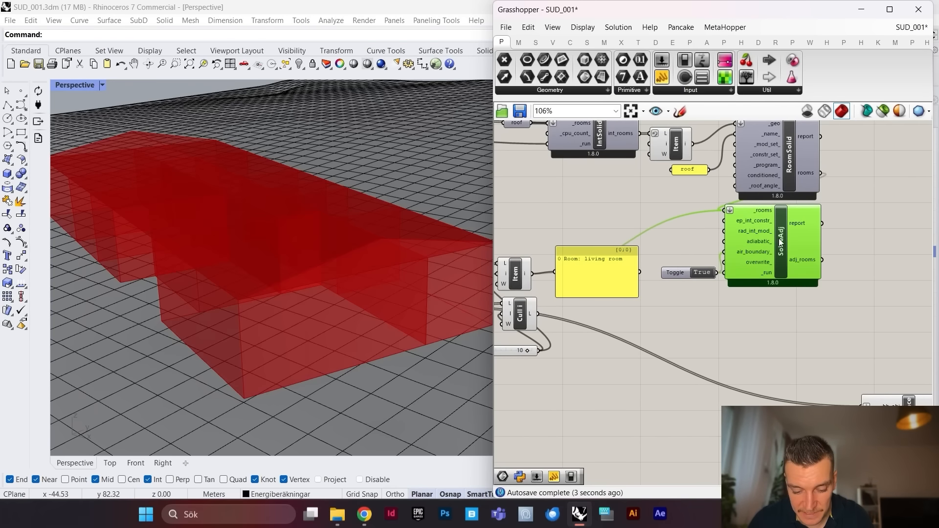
left_click_drag(779, 239, 776, 343, "alt")
scroll(782, 269, "down", 4)
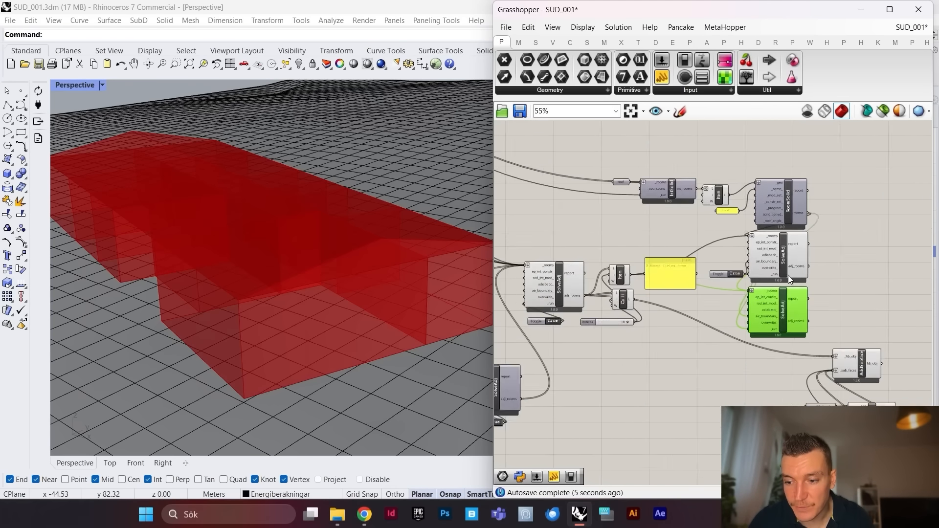
scroll(797, 268, "up", 5)
Step: Feed the upper SolveAdj's adj_rooms into the new copy's _rooms and disconnect the toggle from the copy's air_boundary_ input
left_click_drag(810, 262, 697, 307)
scroll(678, 287, "up", 1)
left_click(678, 283)
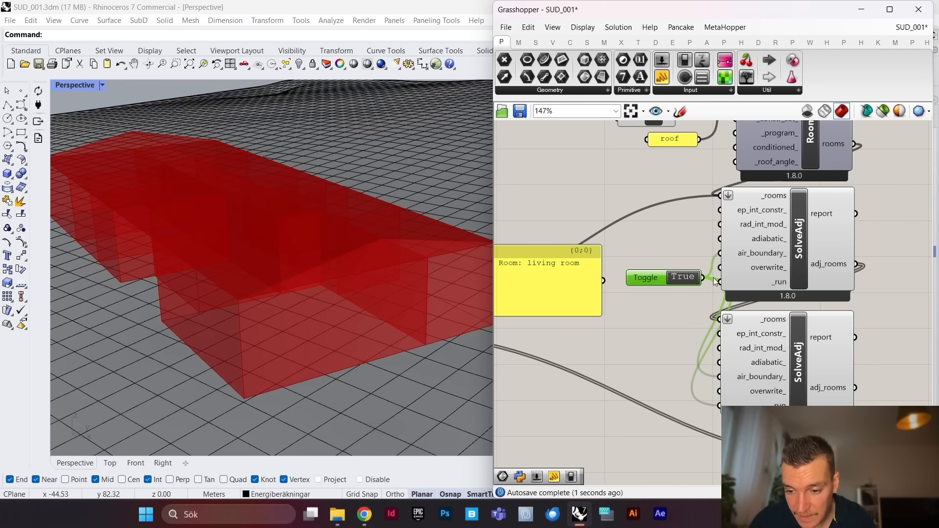
Step: Add the Cull Index output to the lower SolveAdj's _rooms input and inspect the rooms in its adj_rooms output
scroll(729, 382, "down", 4)
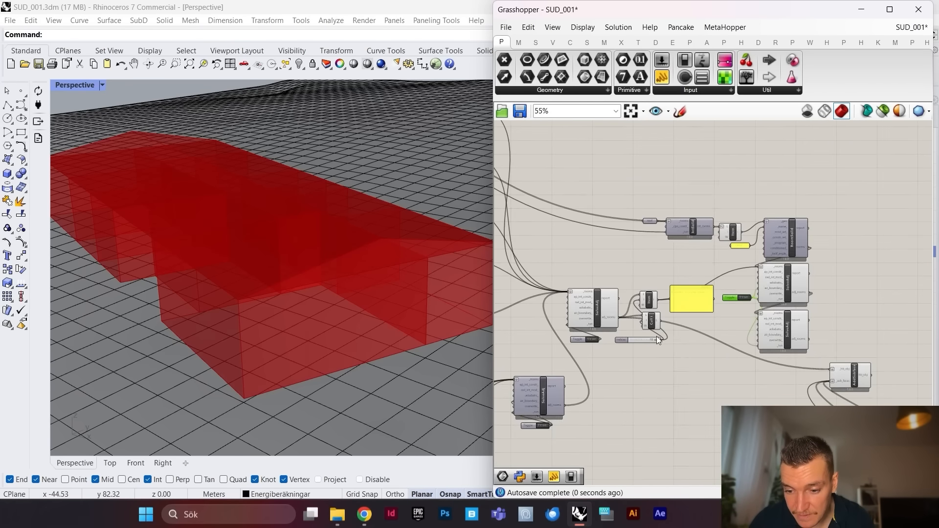
scroll(627, 301, "up", 3)
scroll(652, 312, "up", 1)
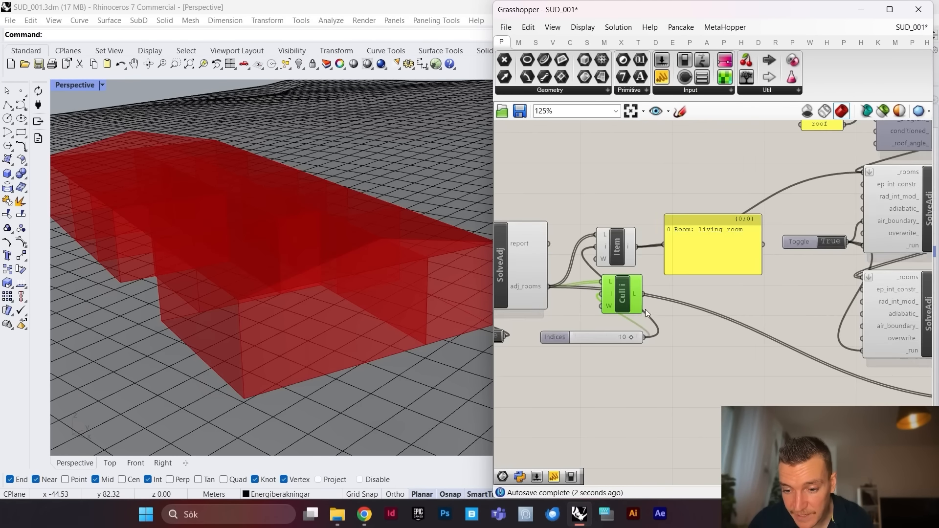
scroll(618, 292, "down", 3)
scroll(646, 274, "up", 3)
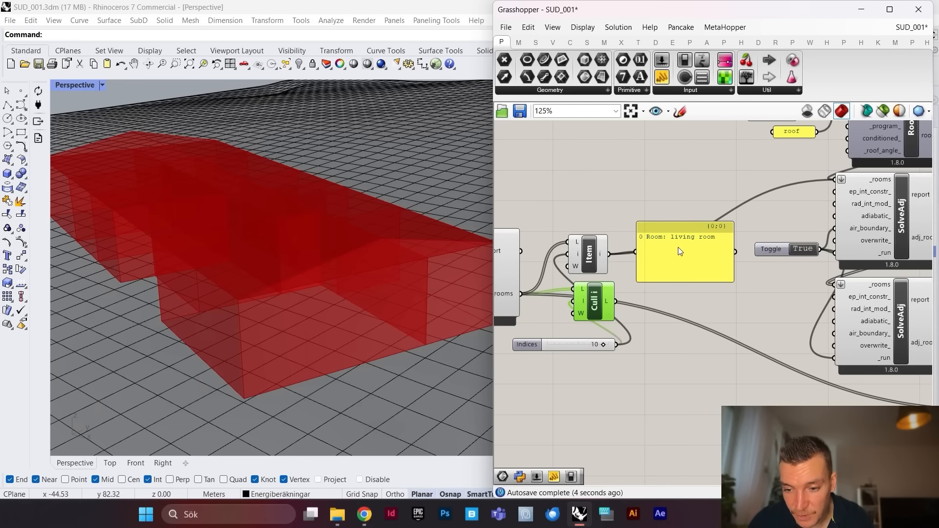
left_click_drag(702, 308, 838, 285)
scroll(842, 293, "down", 4)
scroll(841, 296, "up", 5)
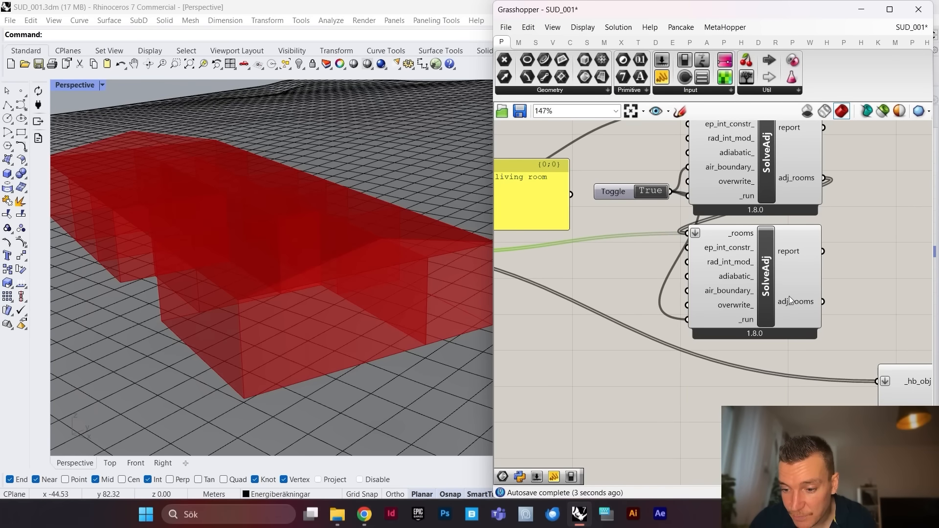
mouse_move(790, 301)
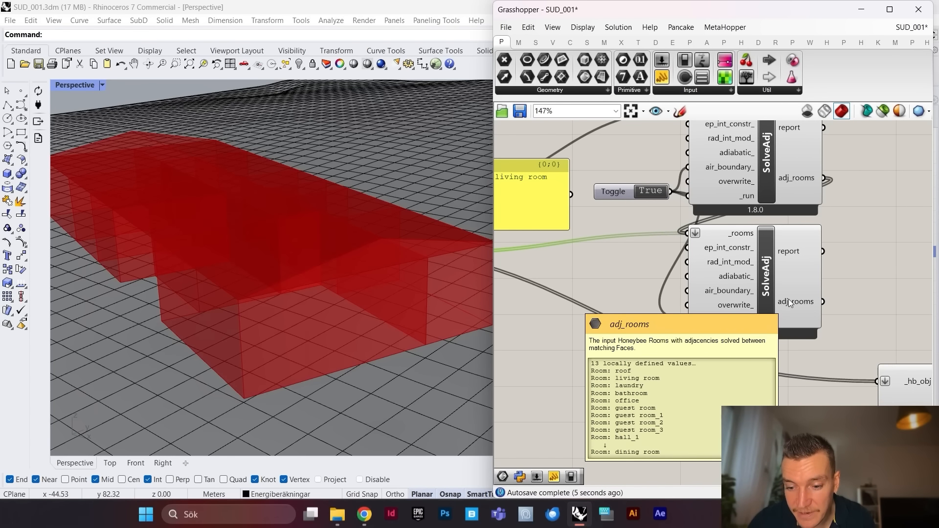
Step: Feed the lower SolveAdj's adj_rooms into AddSubface's _hb_obj input, replacing its existing connection
scroll(794, 301, "down", 6)
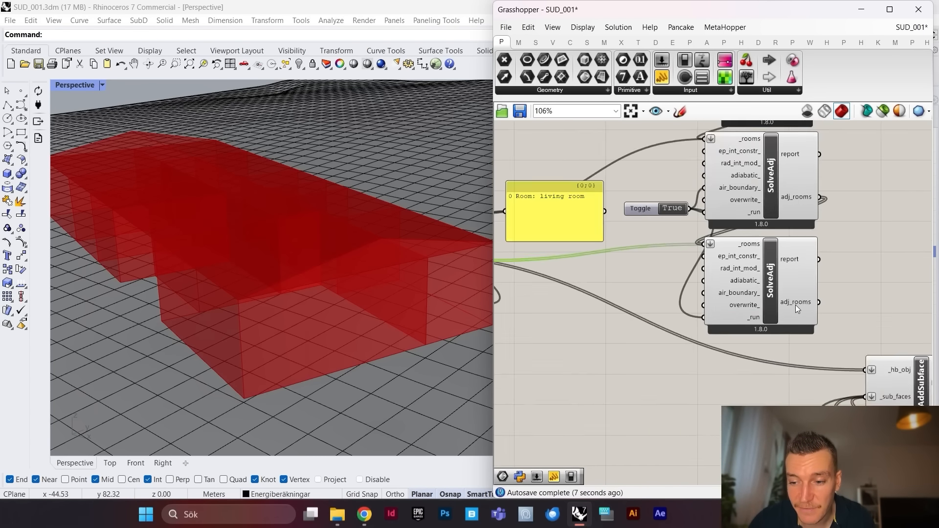
scroll(368, 303, "down", 2)
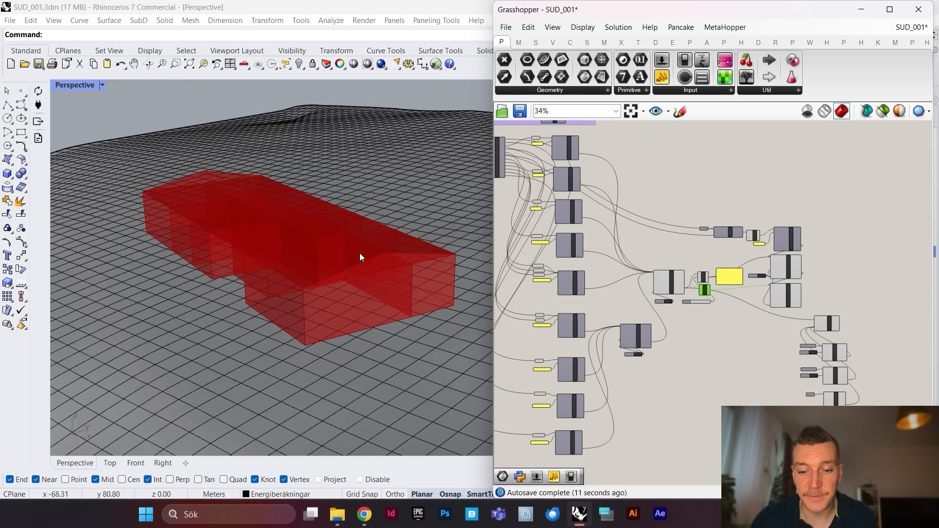
scroll(230, 230, "up", 4)
scroll(274, 225, "down", 6)
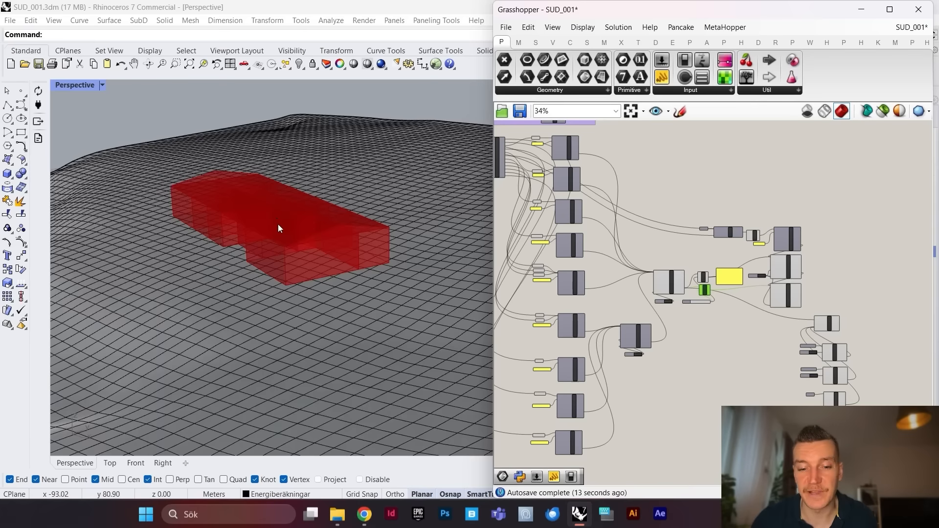
right_click_drag(278, 224, 318, 263)
scroll(346, 299, "down", 4)
scroll(358, 311, "down", 2)
scroll(792, 303, "up", 4)
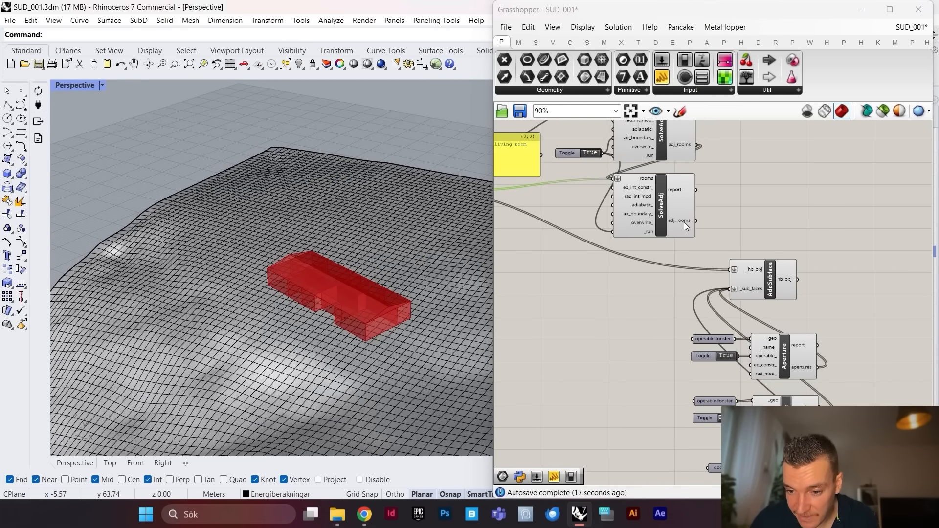
left_click_drag(779, 281, 778, 285)
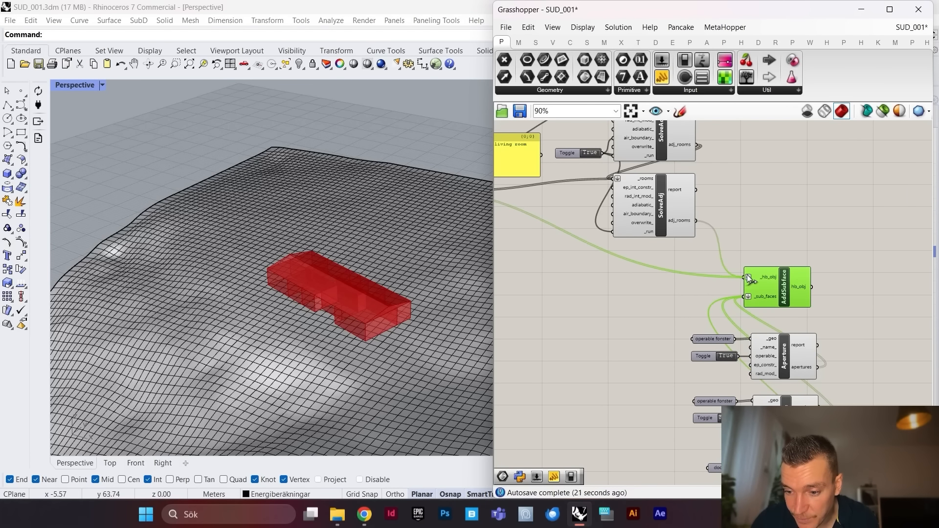
scroll(746, 267, "down", 5)
scroll(772, 245, "down", 1)
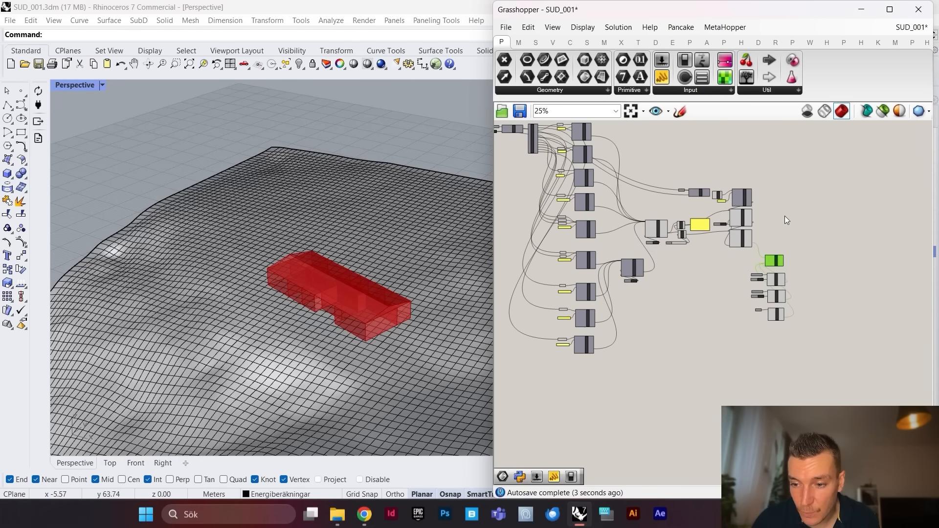
Step: Add an HB Visualize by Type component and connect AddSubface's hb_obj output to its _hb_objs input
scroll(792, 213, "up", 3)
double_click(779, 199)
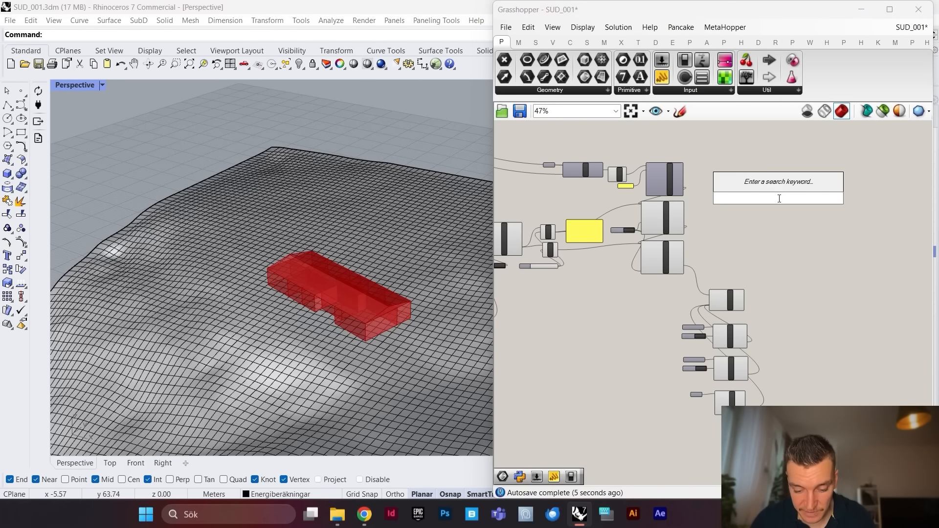
type("hb vi")
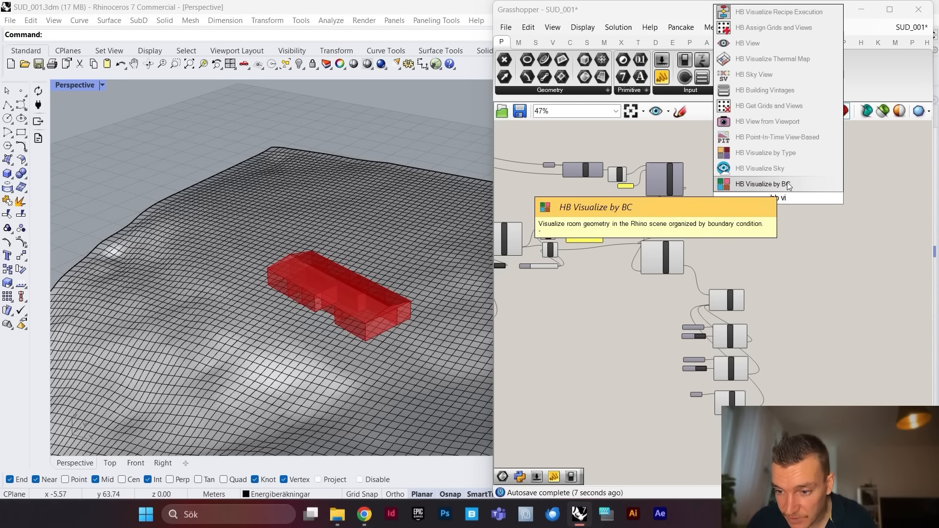
left_click(766, 153)
scroll(779, 222, "up", 2)
scroll(779, 222, "up", 1)
left_click_drag(775, 219, 762, 268)
scroll(763, 268, "down", 2)
scroll(685, 367, "up", 2)
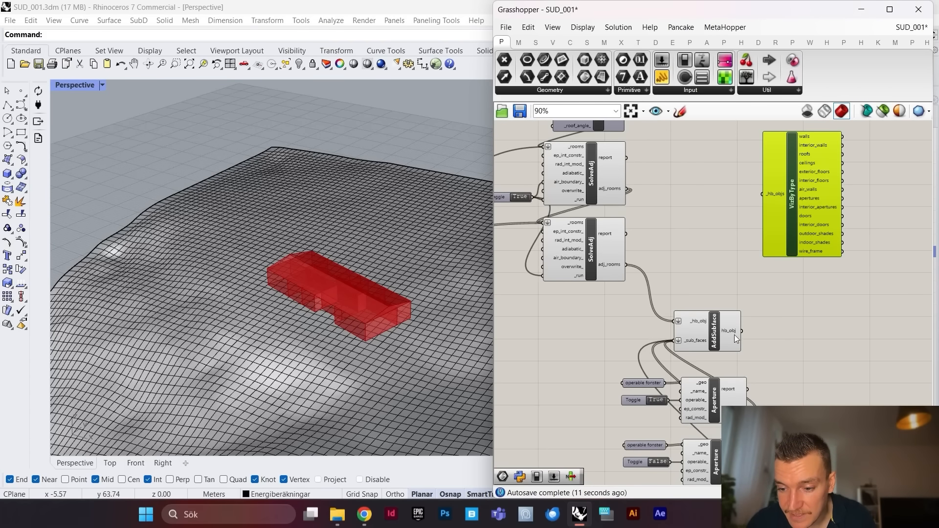
left_click(738, 333)
left_click_drag(742, 331, 838, 201)
Step: Turn off the preview of the room, adjacency and subface components leading to VizByType, leaving VizByType's own preview on
scroll(839, 201, "down", 6)
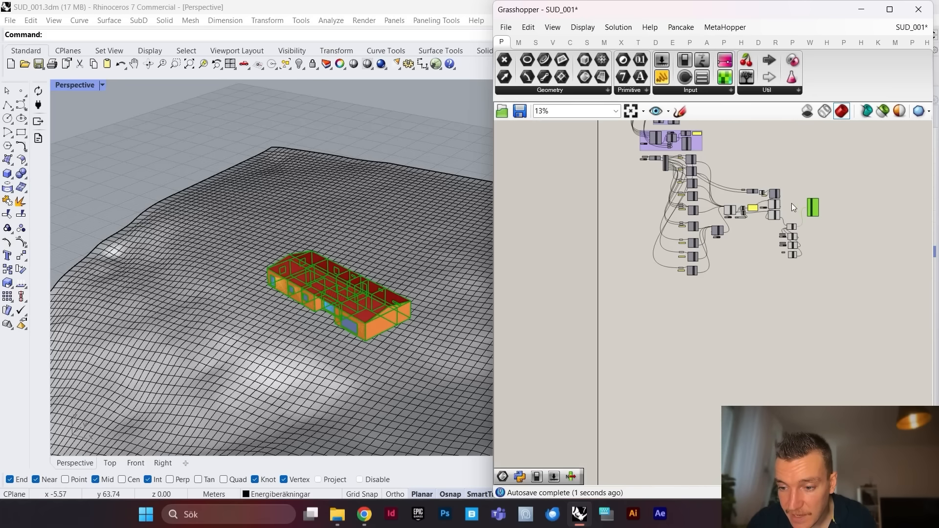
left_click_drag(798, 149, 653, 284)
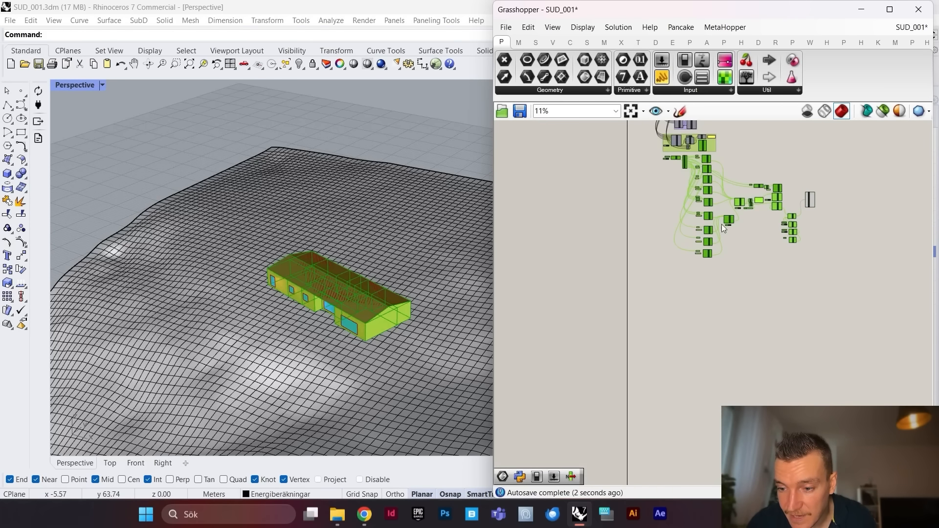
right_click(773, 162)
left_click(805, 180)
scroll(805, 218, "up", 4)
scroll(762, 176, "up", 5)
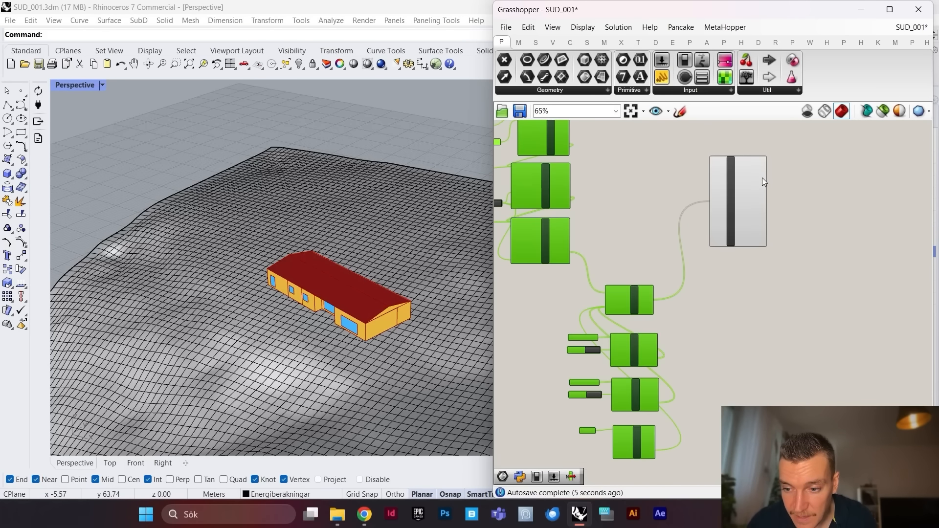
scroll(372, 257, "down", 5)
scroll(374, 247, "up", 3)
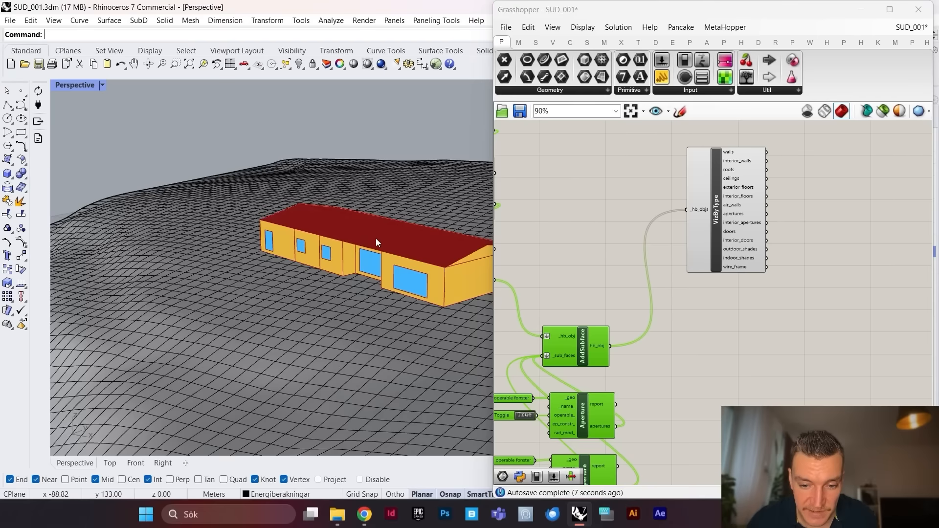
Step: Examine the type-coloured walls, roof, windows and door of the building from several sides in the Rhino viewport
right_click_drag(376, 238, 440, 274)
scroll(295, 266, "up", 5)
scroll(297, 265, "down", 5)
scroll(304, 265, "up", 5)
scroll(231, 280, "up", 3)
scroll(316, 264, "down", 4)
right_click_drag(195, 227, 407, 225)
scroll(701, 207, "down", 3)
scroll(710, 209, "up", 4)
double_click(835, 212)
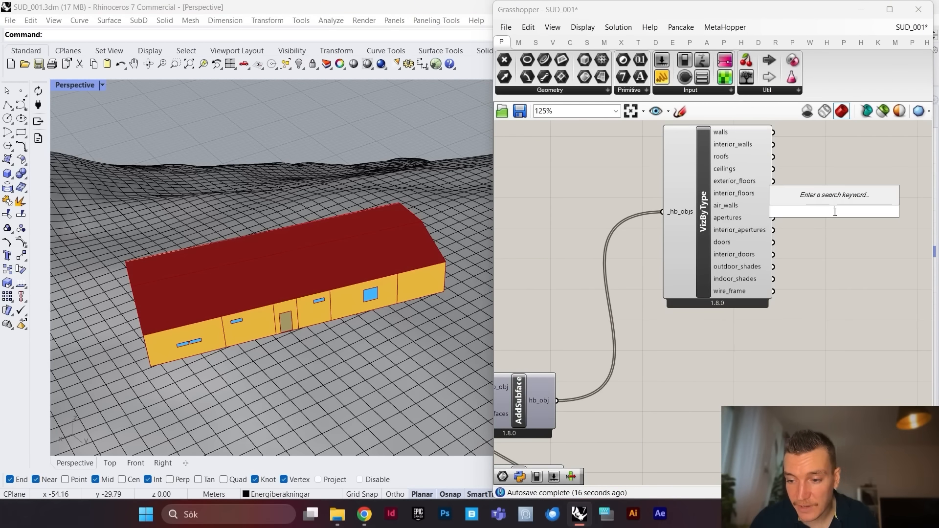
type("cust")
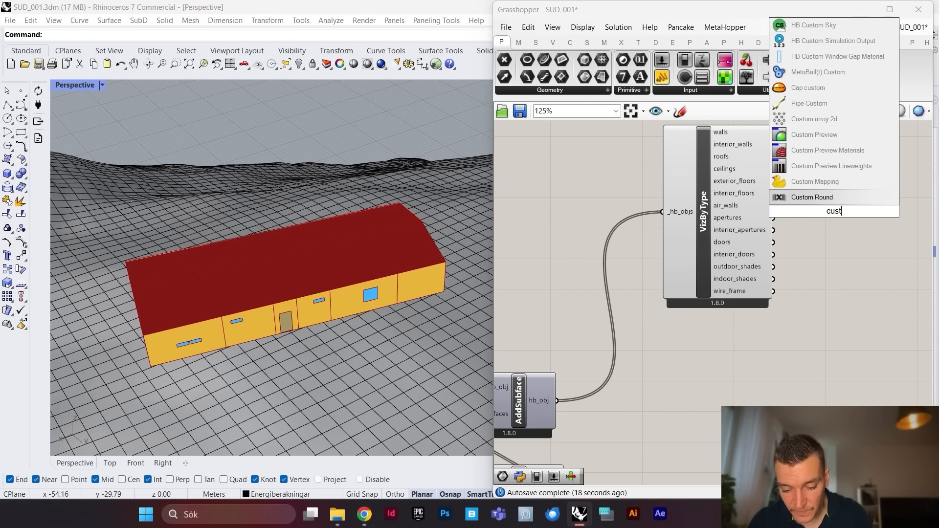
type("o")
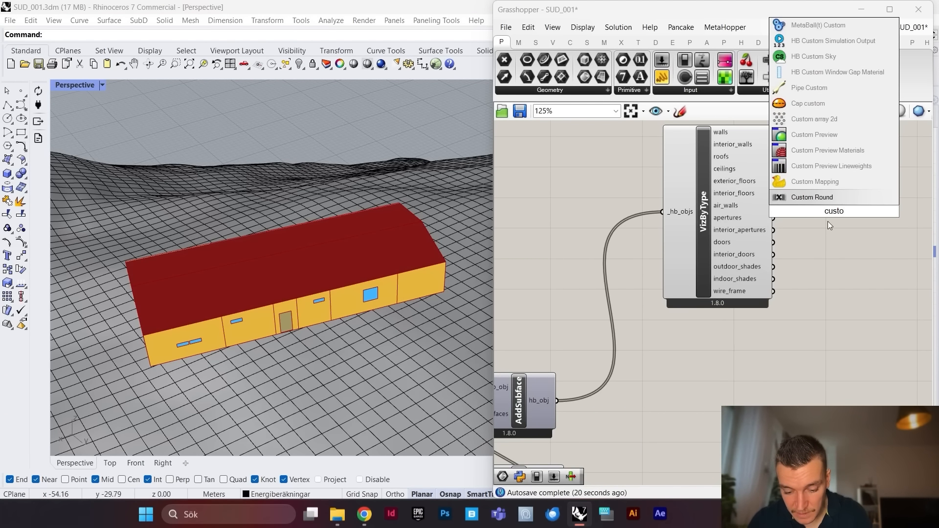
left_click(829, 260)
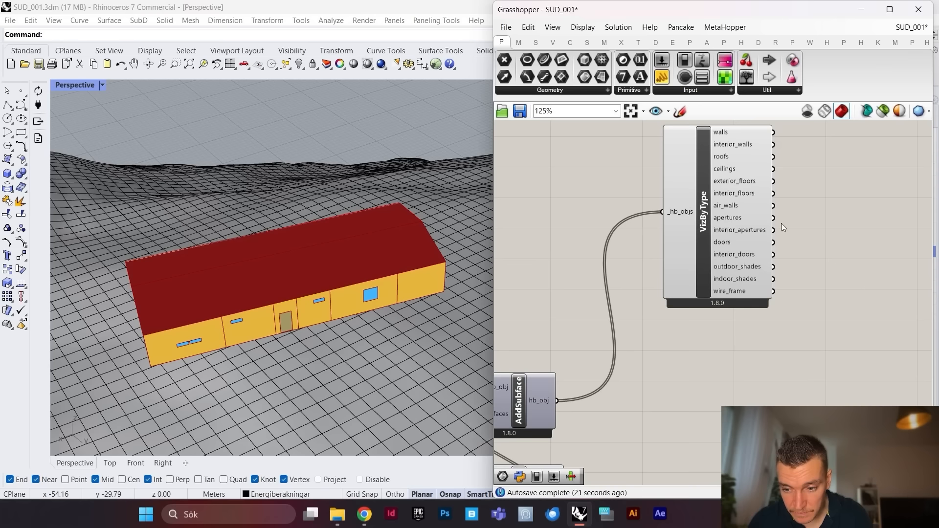
Step: Add a Mesh parameter beside VizByType and turn off VizByType's own preview
double_click(827, 192)
type("mesh")
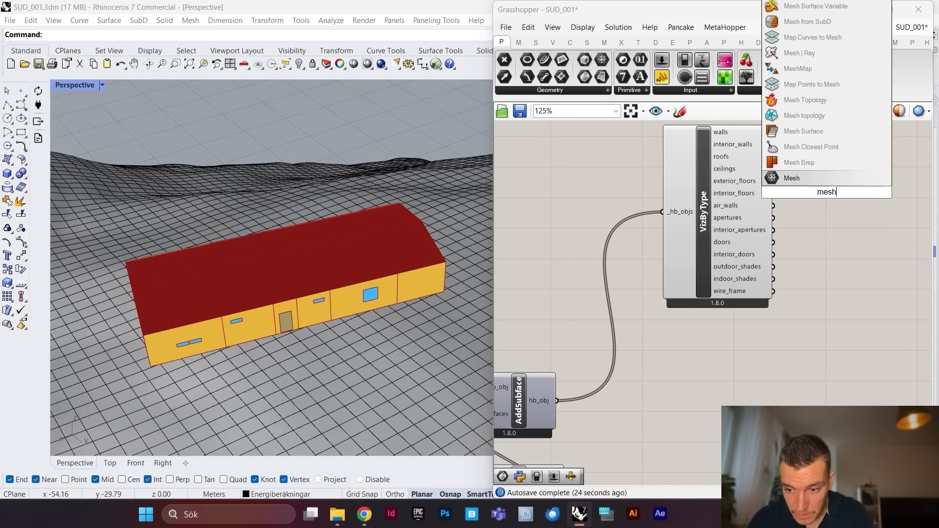
left_click(805, 180)
scroll(803, 183, "up", 4)
scroll(840, 204, "down", 4)
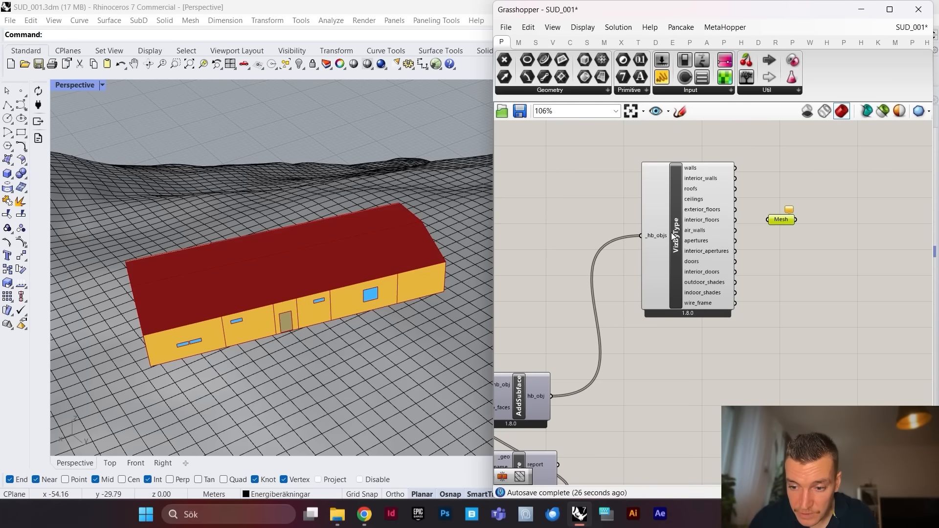
right_click(681, 226)
left_click(713, 315)
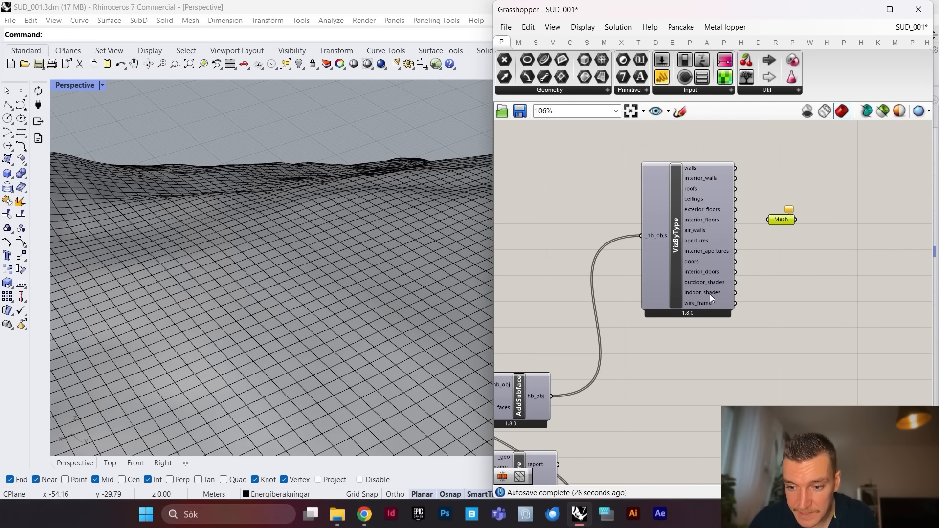
Step: Connect VizByType's interior_walls output to the Mesh parameter and inspect the interior walls in the viewport
scroll(743, 186, "up", 4)
left_click_drag(729, 169, 833, 171)
right_click_drag(235, 176, 383, 228)
scroll(401, 279, "down", 10)
scroll(402, 279, "up", 10)
scroll(383, 228, "down", 5)
scroll(383, 228, "up", 3)
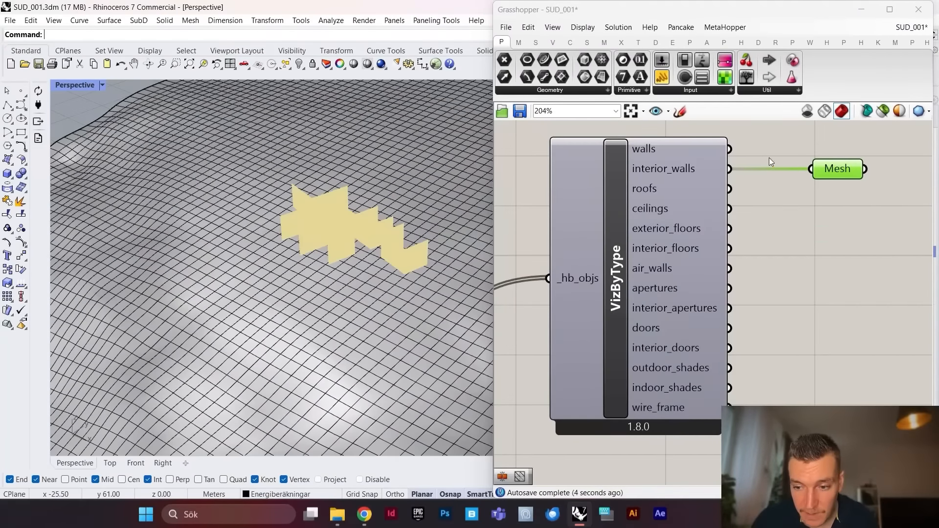
Step: Add VizByType's walls, ceilings and exterior_floors outputs to the Mesh parameter alongside interior_walls
left_click_drag(730, 149, 811, 169, "shift")
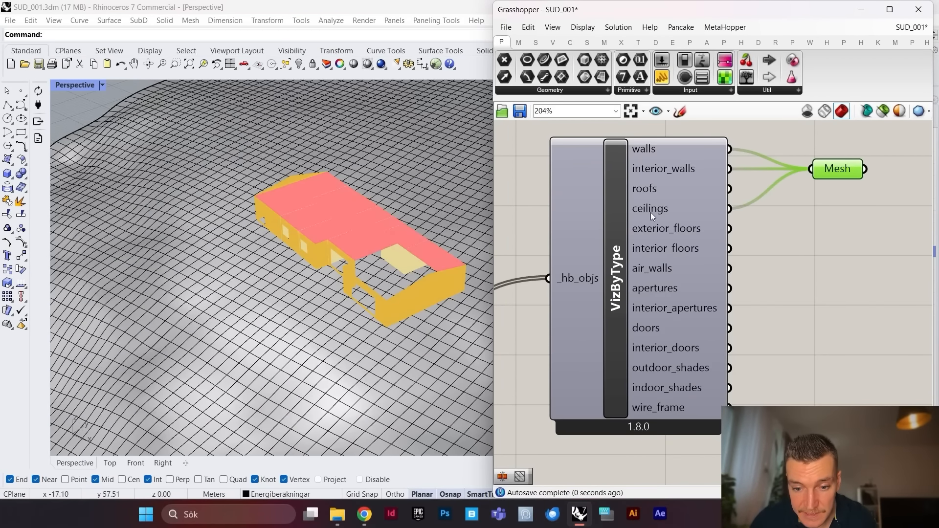
scroll(439, 236, "down", 2)
scroll(439, 237, "up", 8)
scroll(299, 279, "down", 2)
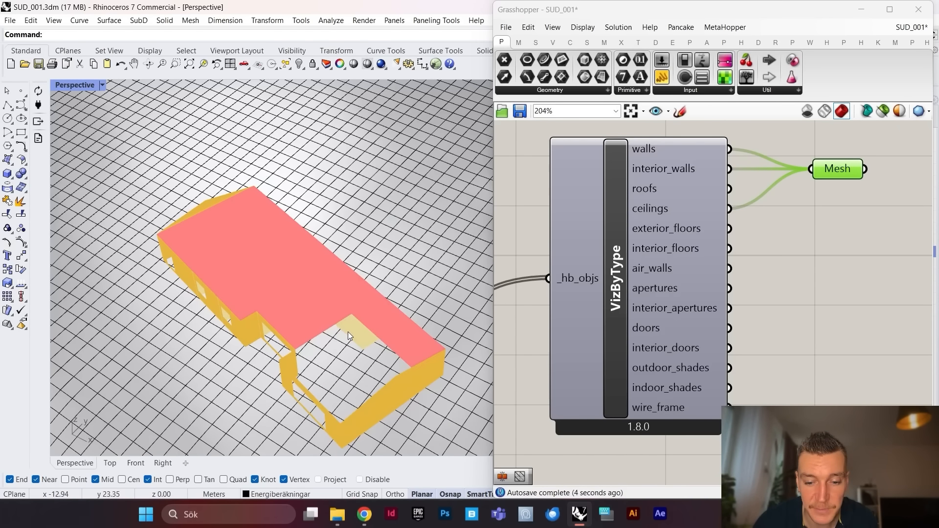
scroll(720, 248, "up", 1)
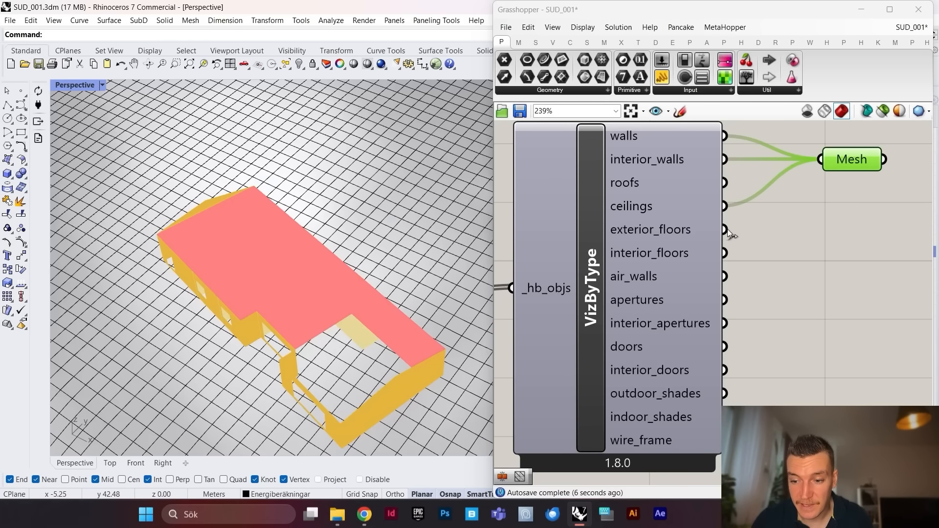
left_click_drag(726, 229, 821, 160, "shift")
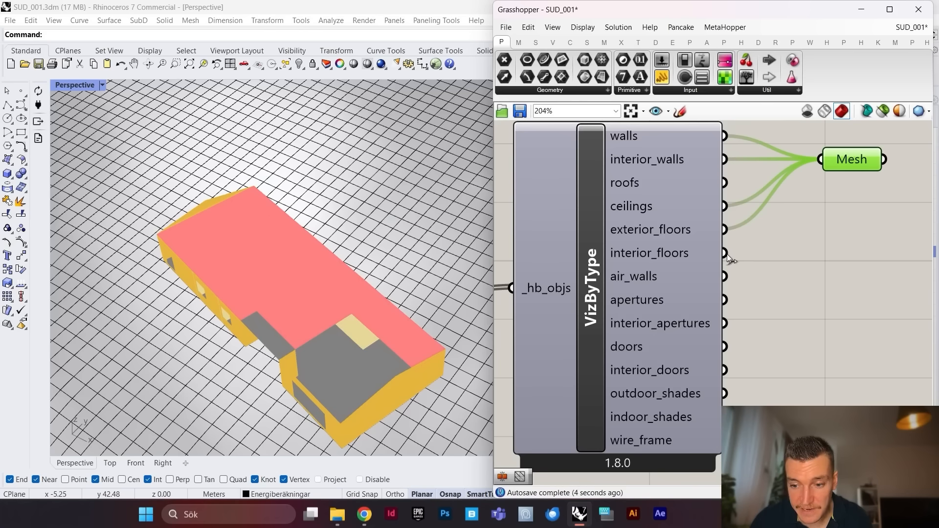
Step: Try the interior_floors output on the Mesh parameter and disconnect it again
scroll(729, 258, "down", 1)
left_click_drag(756, 231, 808, 174, "shift")
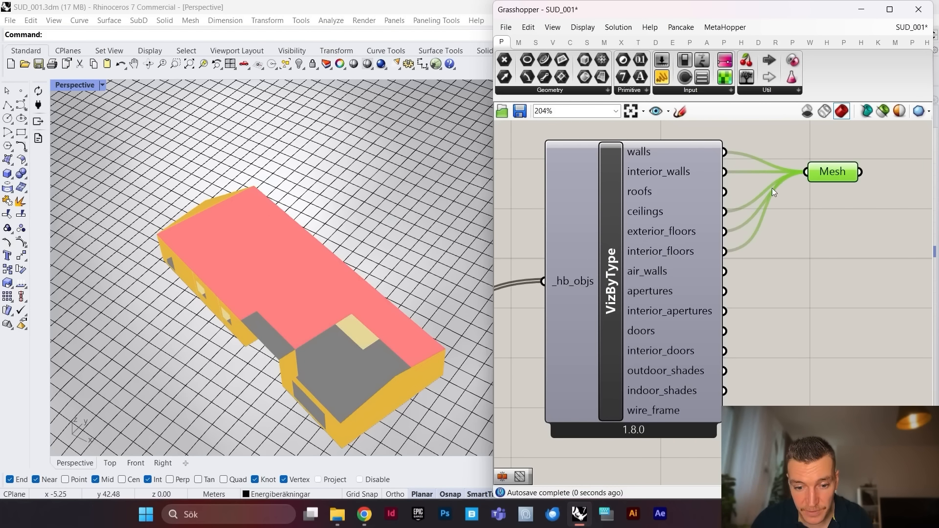
right_click_drag(279, 271, 349, 182)
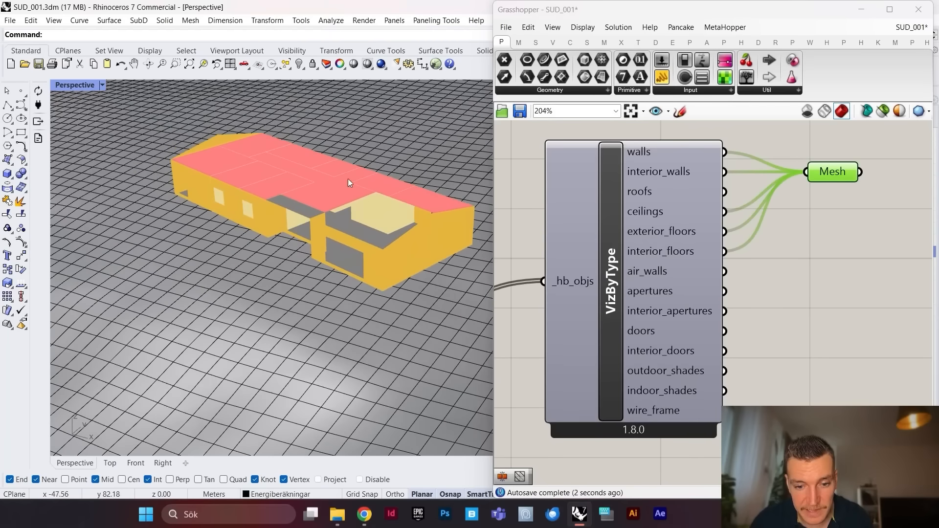
left_click_drag(721, 248, 810, 189, "ctrl")
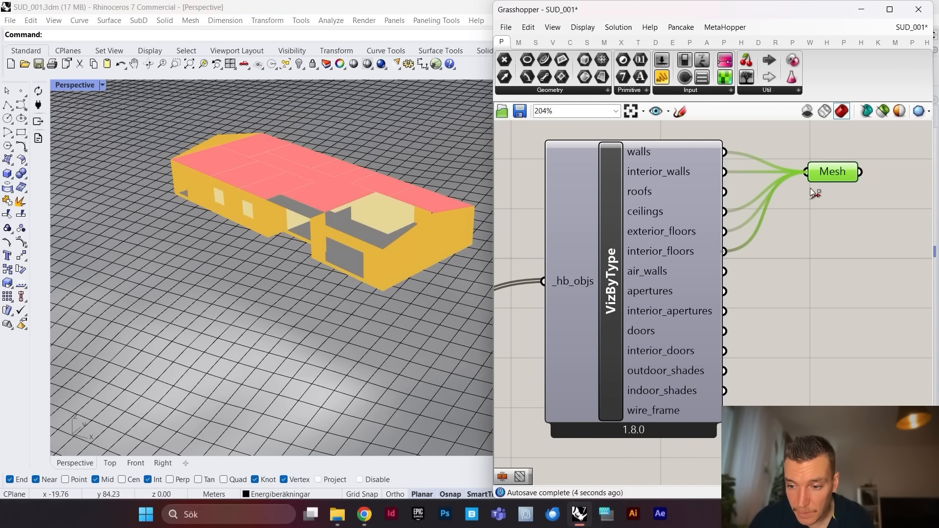
Step: Add the apertures and doors outputs to the Mesh parameter and inspect the openings around the building
scroll(766, 222, "down", 2)
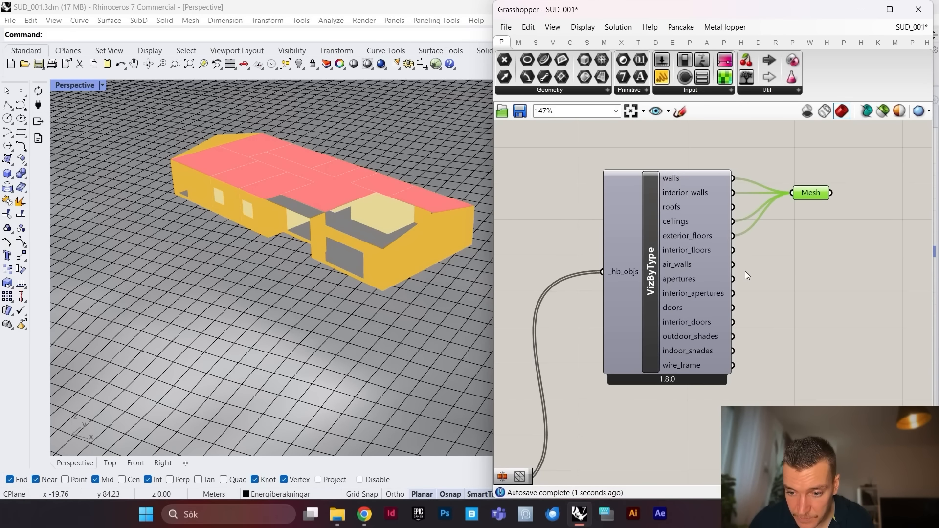
left_click_drag(732, 280, 801, 180, "shift")
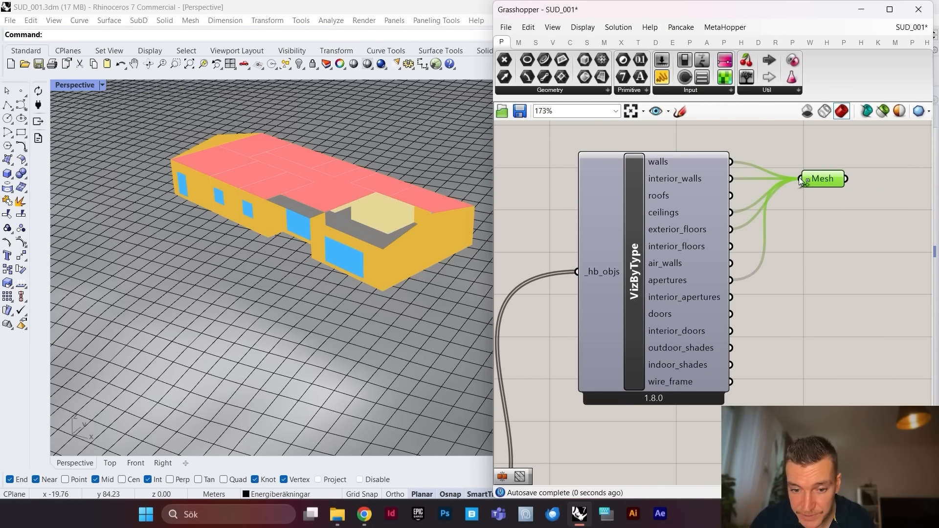
left_click_drag(733, 314, 800, 179, "shift")
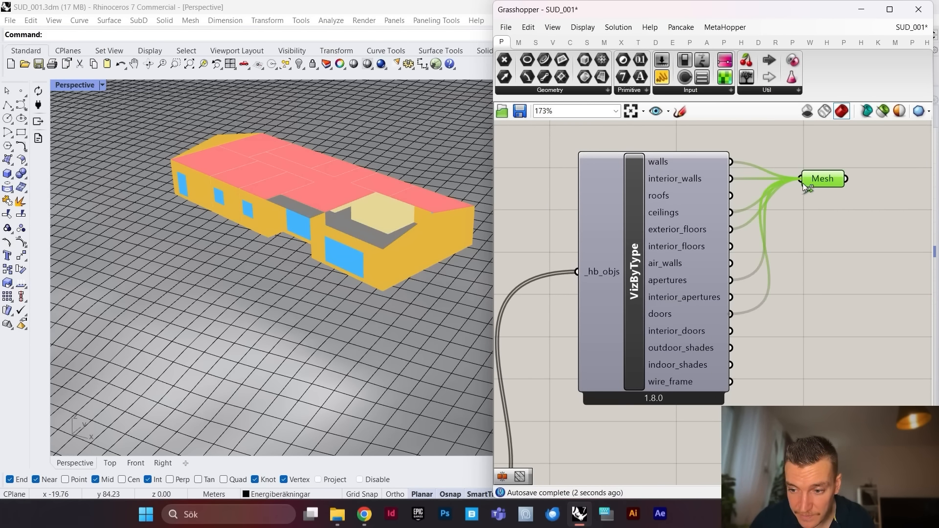
mouse_move(371, 202)
right_mouse_down()
mouse_move(318, 234)
mouse_move(325, 206)
mouse_move(294, 210)
mouse_move(314, 196)
mouse_move(297, 177)
mouse_move(357, 212)
right_mouse_up()
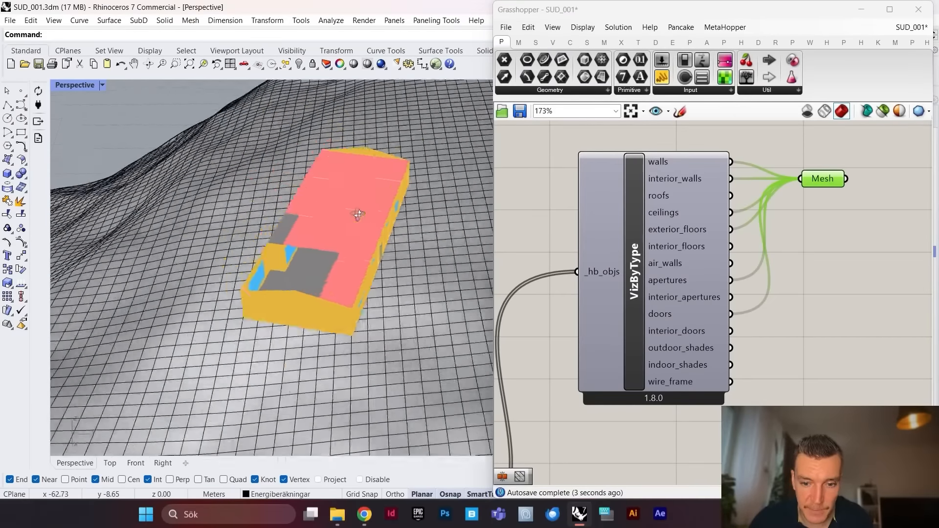
scroll(380, 242, "up", 5)
right_click_drag(340, 268, 337, 251)
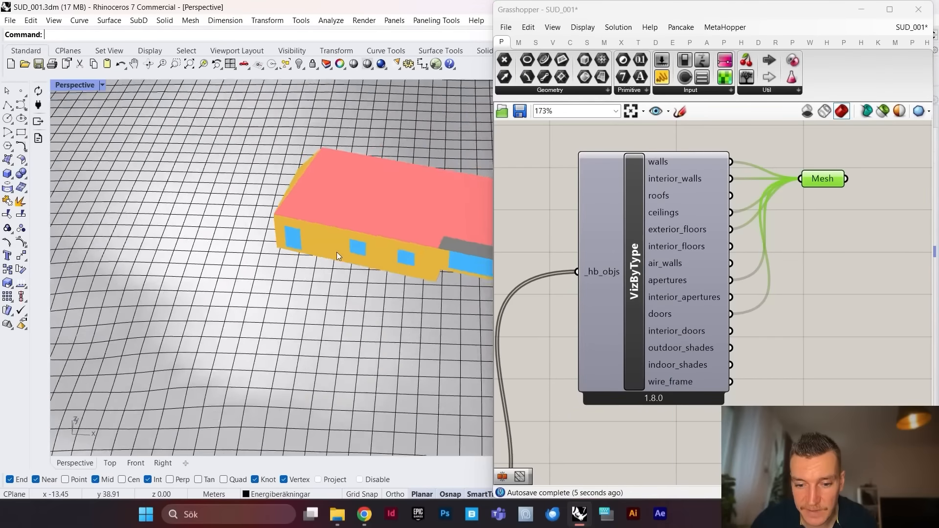
scroll(337, 252, "down", 7)
scroll(417, 225, "up", 8)
right_click_drag(417, 225, 329, 213)
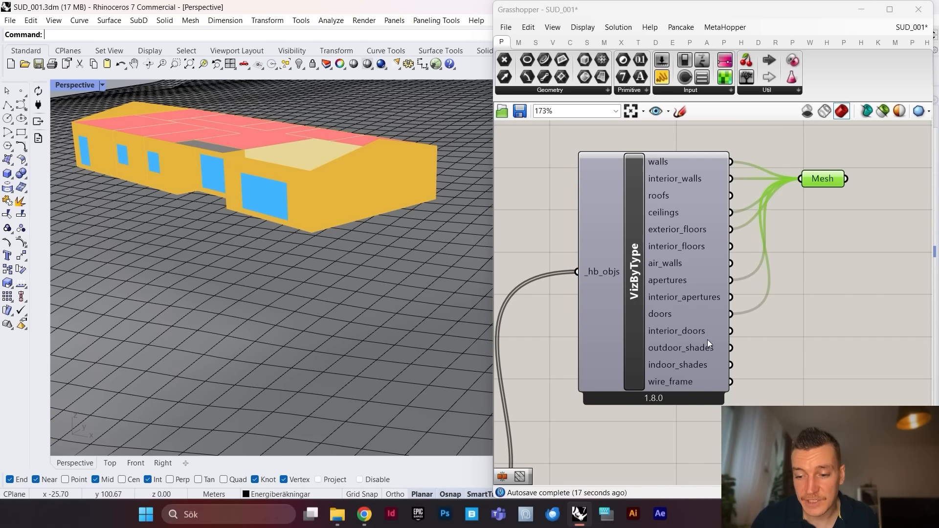
scroll(707, 340, "down", 2)
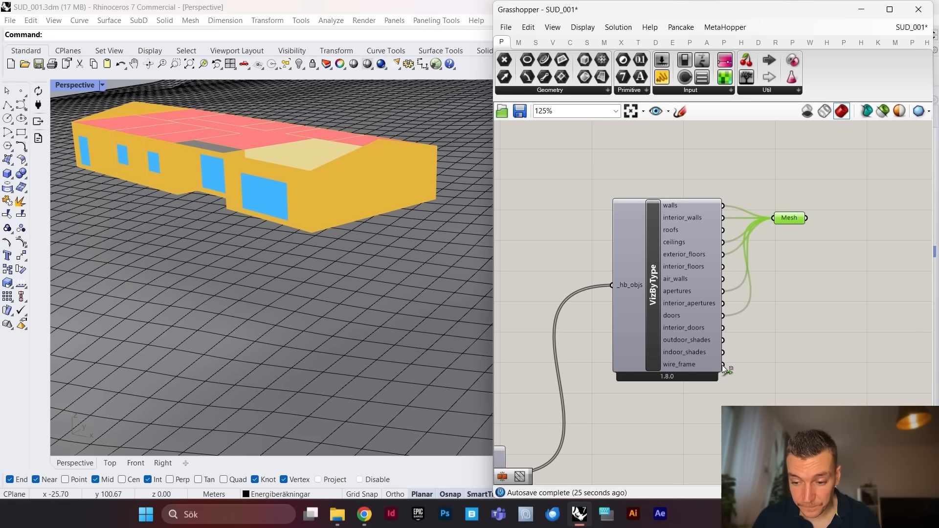
Step: Try adding VizByType's wire_frame output to the Mesh parameter alongside the other connected outputs
left_click_drag(723, 365, 779, 225, "shift")
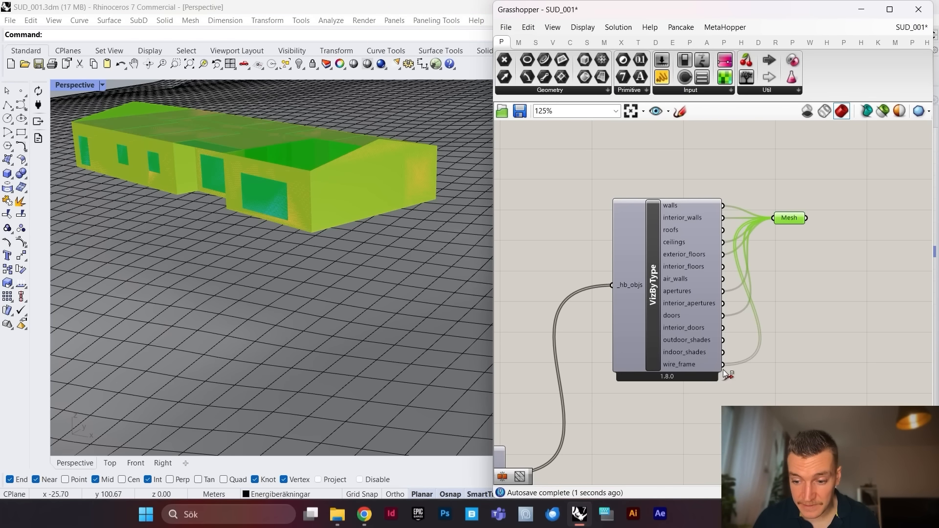
left_click(783, 235)
Step: Review the component network from the room components through SolveAdj and AddSubface to VizByType
scroll(785, 247, "down", 10)
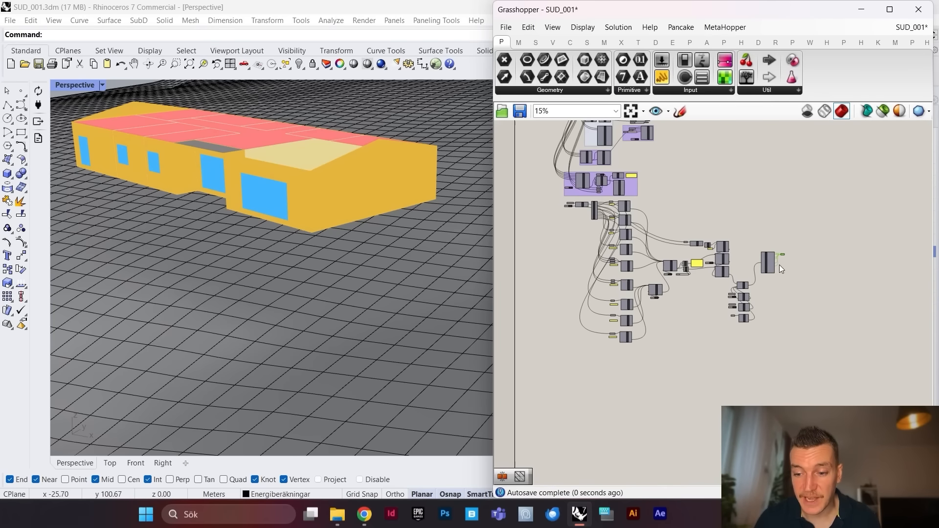
scroll(586, 263, "up", 3)
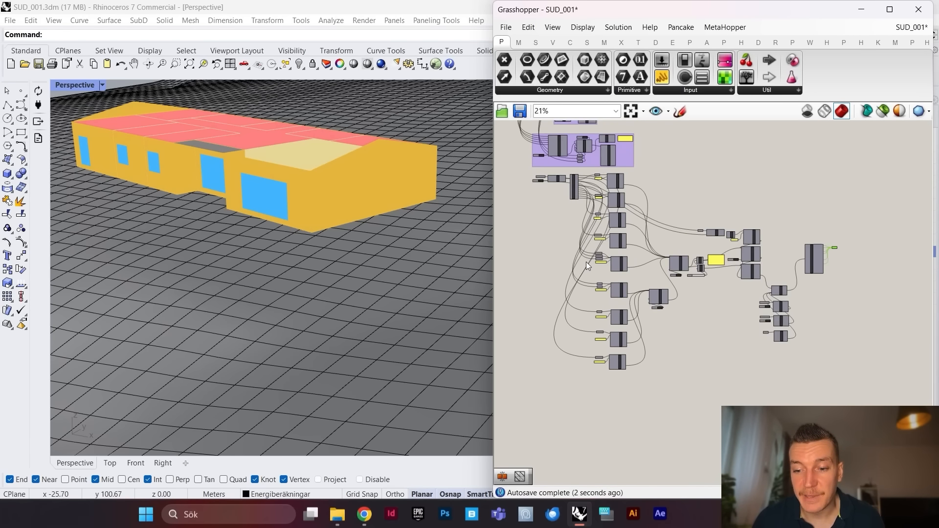
scroll(837, 245, "up", 6)
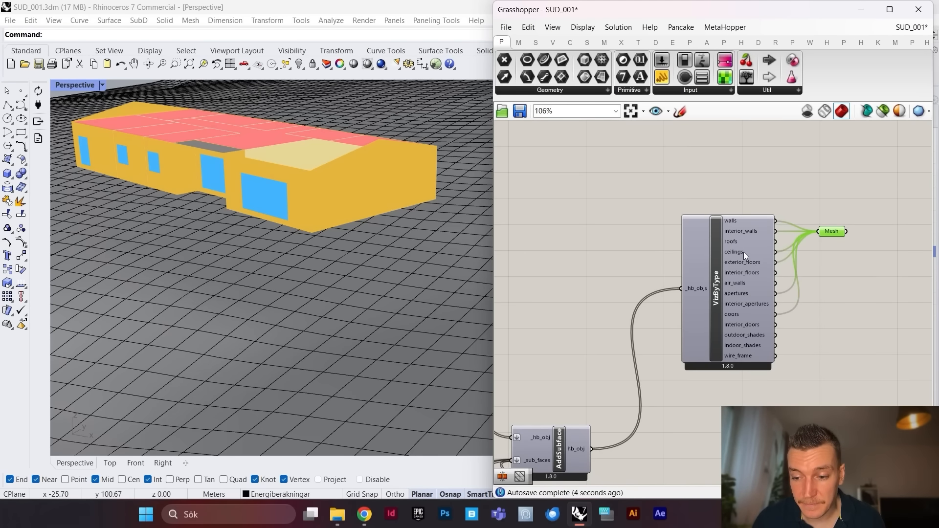
scroll(744, 251, "down", 9)
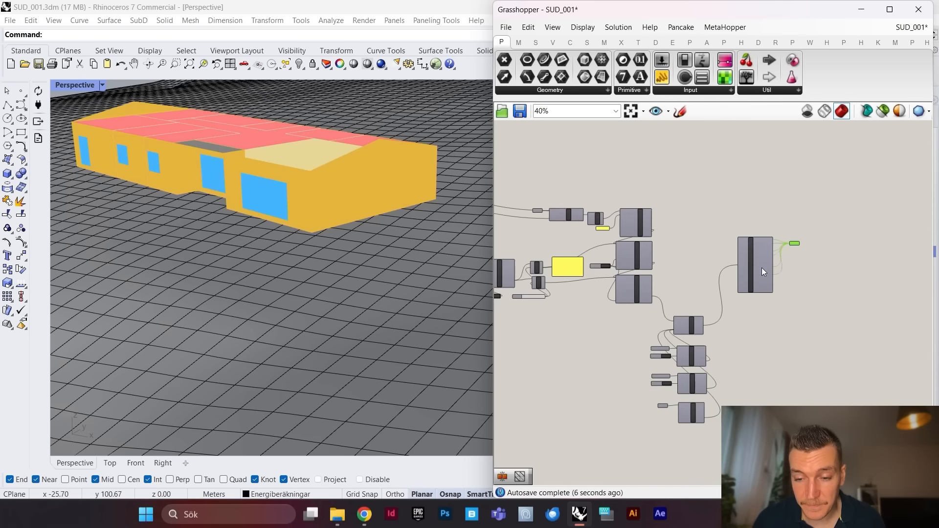
scroll(623, 264, "up", 3)
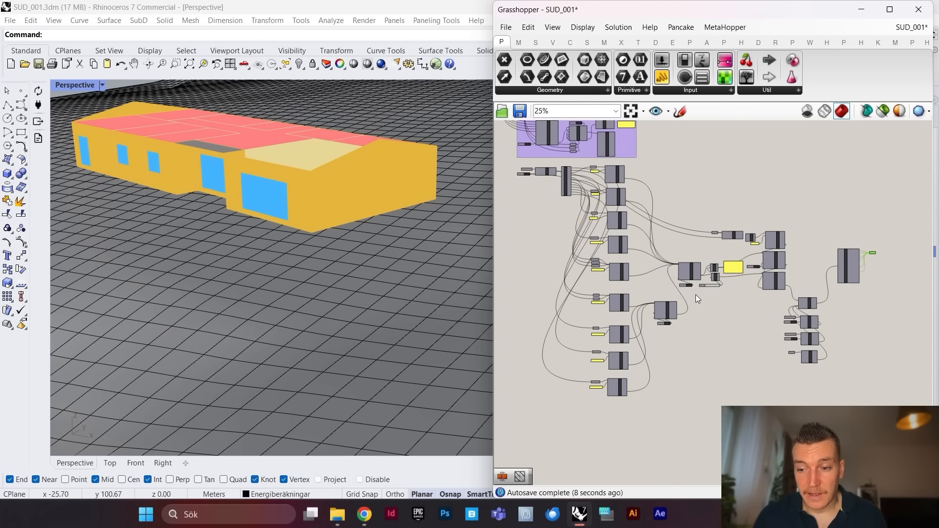
scroll(800, 275, "up", 8)
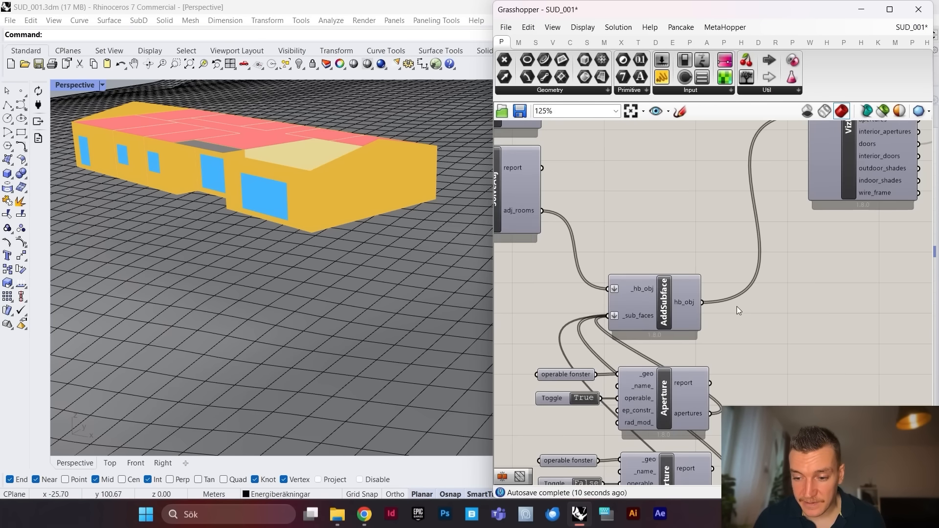
scroll(682, 284, "down", 4)
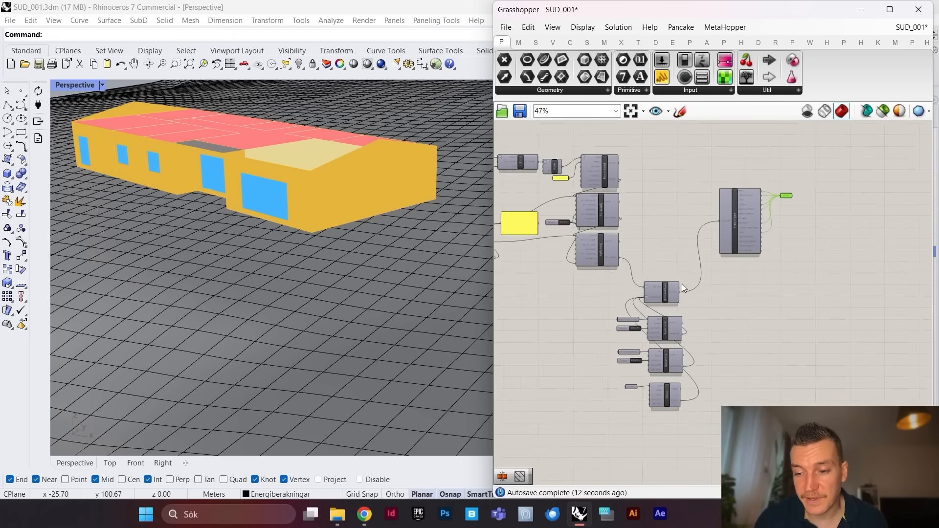
scroll(742, 264, "down", 3)
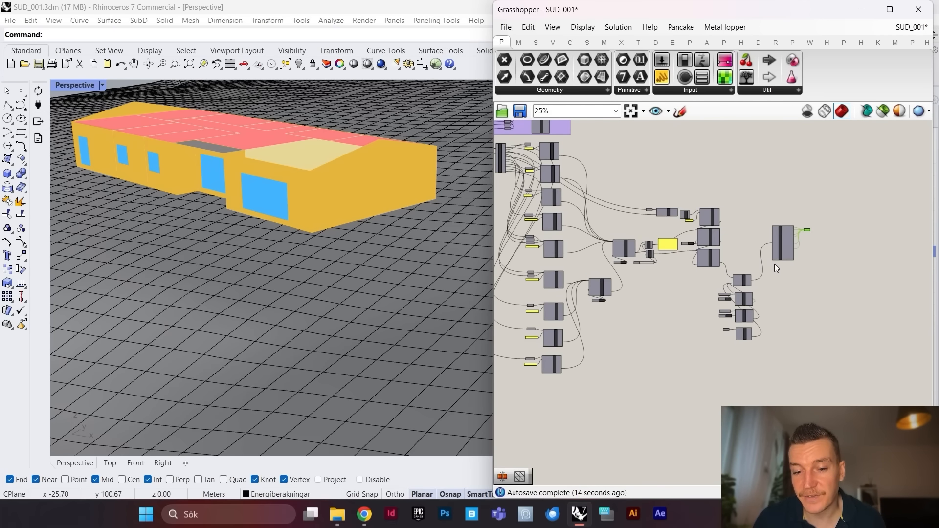
scroll(774, 264, "up", 6)
scroll(785, 236, "down", 6)
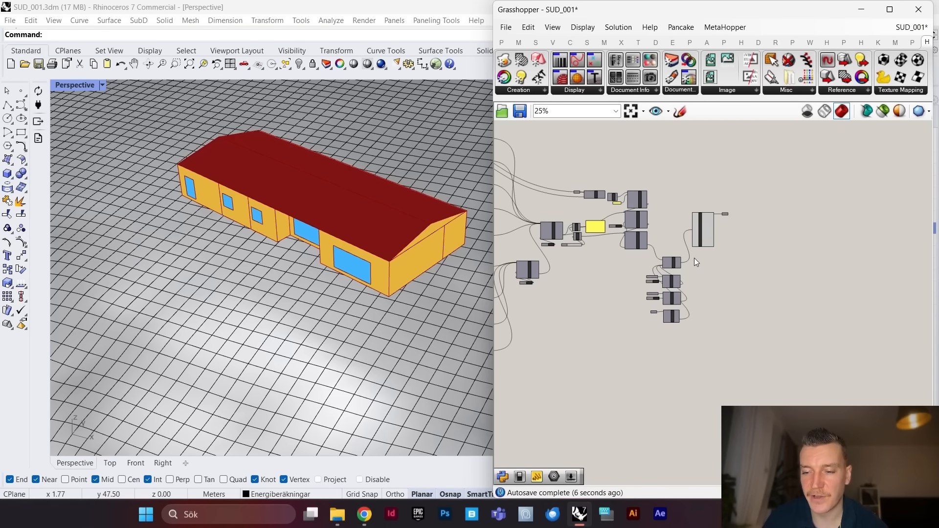
Step: Inspect the rooms in AddSubface's hb_obj output and examine the roofed building in the Perspective viewport
scroll(684, 224, "up", 4)
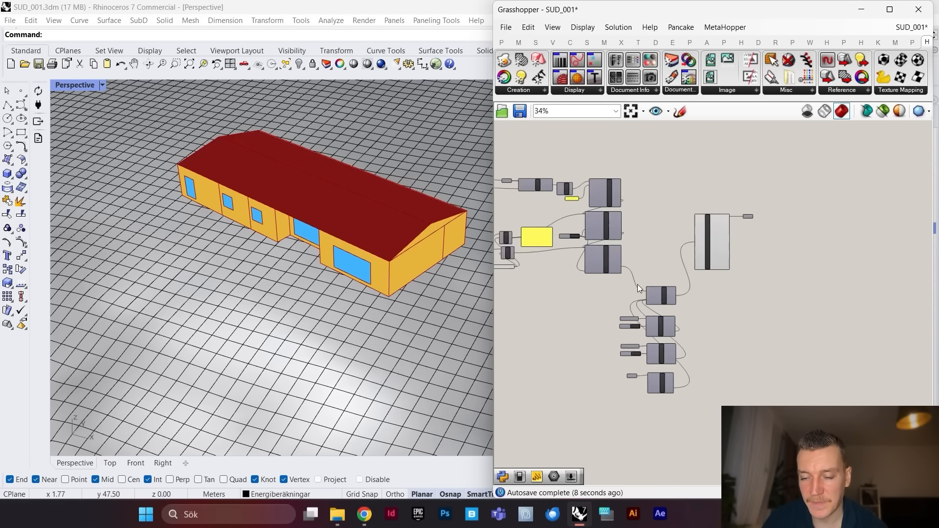
scroll(652, 328, "up", 5)
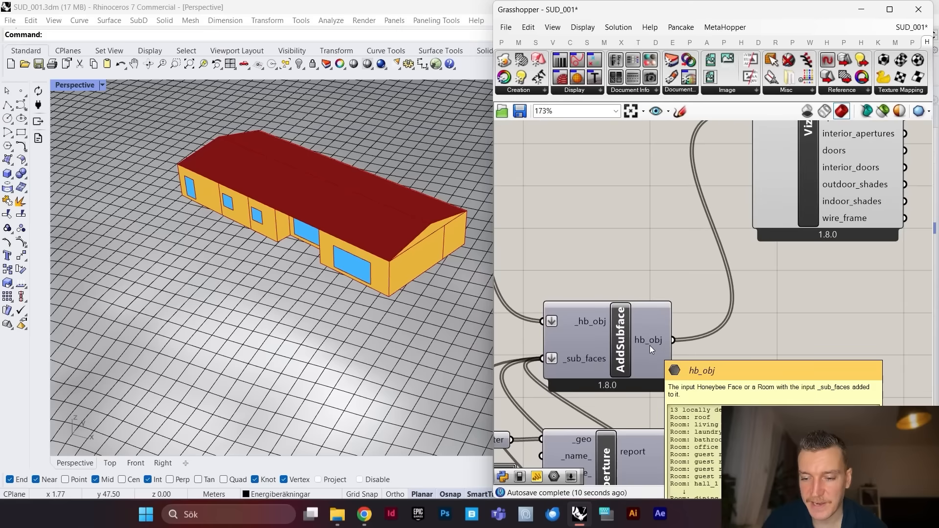
scroll(353, 246, "down", 2)
right_click_drag(353, 246, 244, 230)
scroll(372, 230, "up", 4)
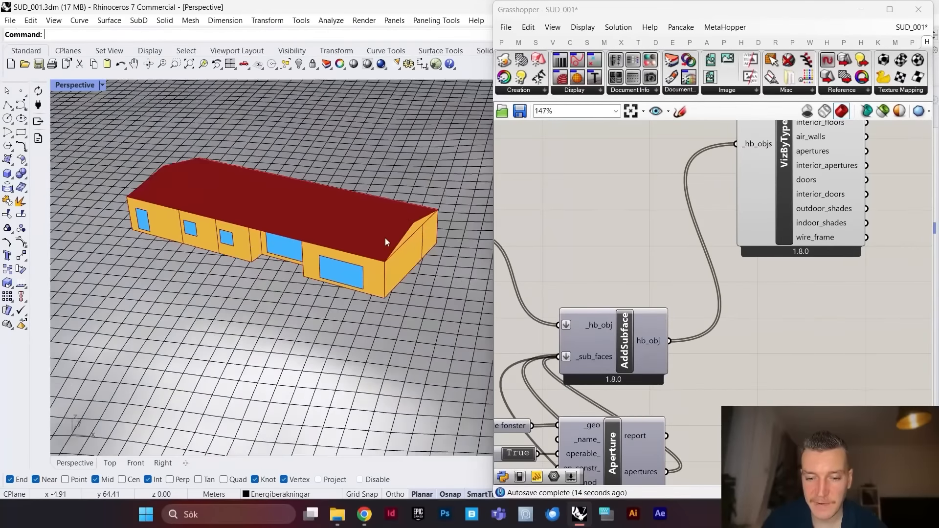
scroll(386, 238, "down", 2)
scroll(368, 256, "up", 2)
right_click_drag(368, 255, 379, 230)
scroll(677, 296, "down", 4)
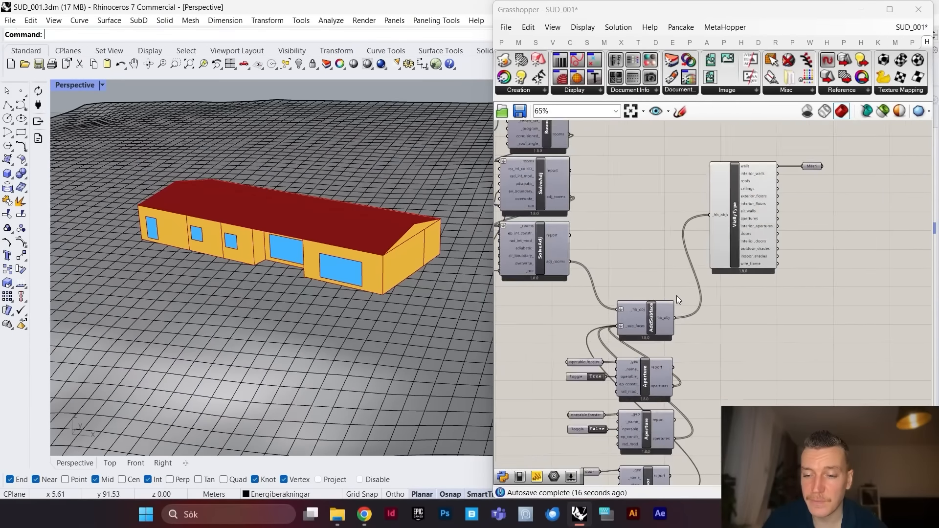
Step: Move VizByType and its Mesh parameter together farther away from AddSubface
scroll(761, 228, "up", 1)
scroll(737, 228, "down", 2)
scroll(780, 193, "up", 2)
left_click_drag(789, 178, 702, 239)
left_click_drag(698, 241, 767, 243)
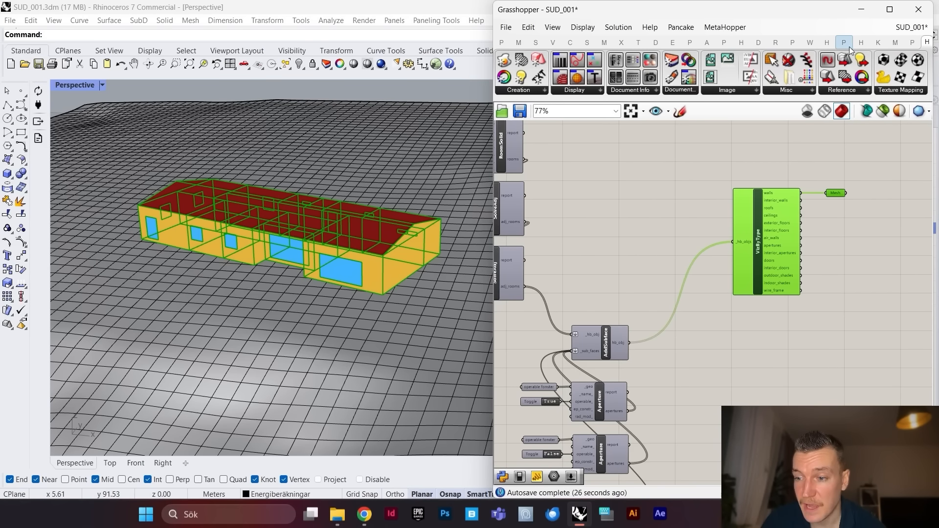
Step: Bring up the Honeybee Energy components and examine the building's facade windows from several angles
left_click(674, 43)
scroll(705, 172, "down", 3)
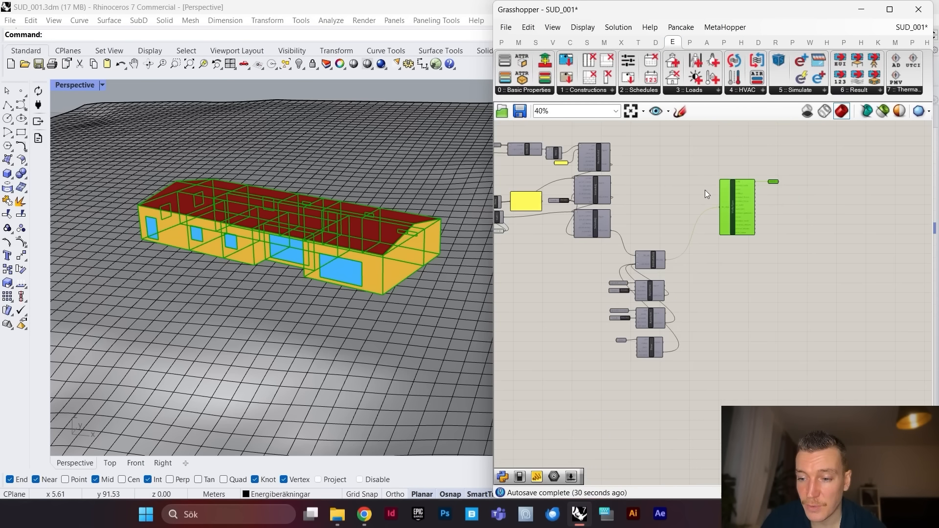
scroll(706, 194, "up", 3)
left_click(675, 196)
scroll(342, 236, "down", 3)
scroll(360, 254, "up", 4)
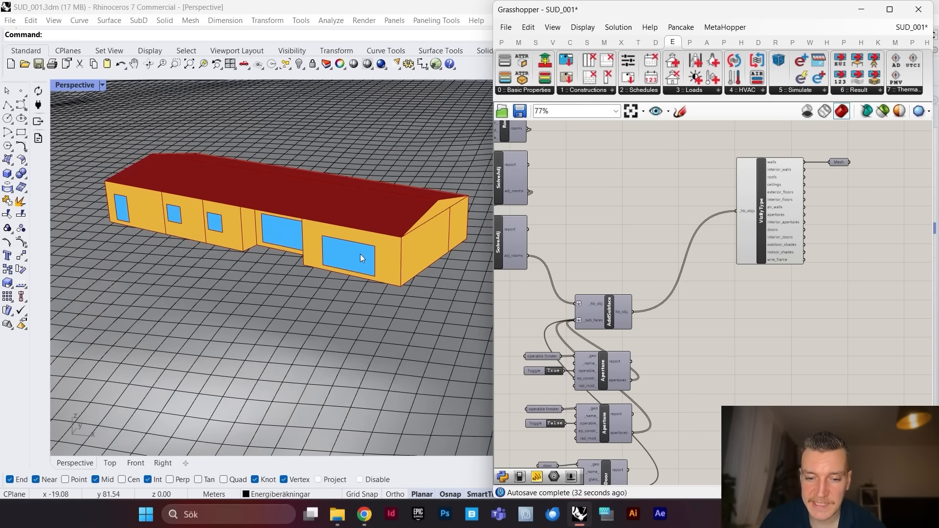
right_click_drag(360, 254, 390, 248)
scroll(317, 272, "down", 3)
scroll(317, 272, "up", 4)
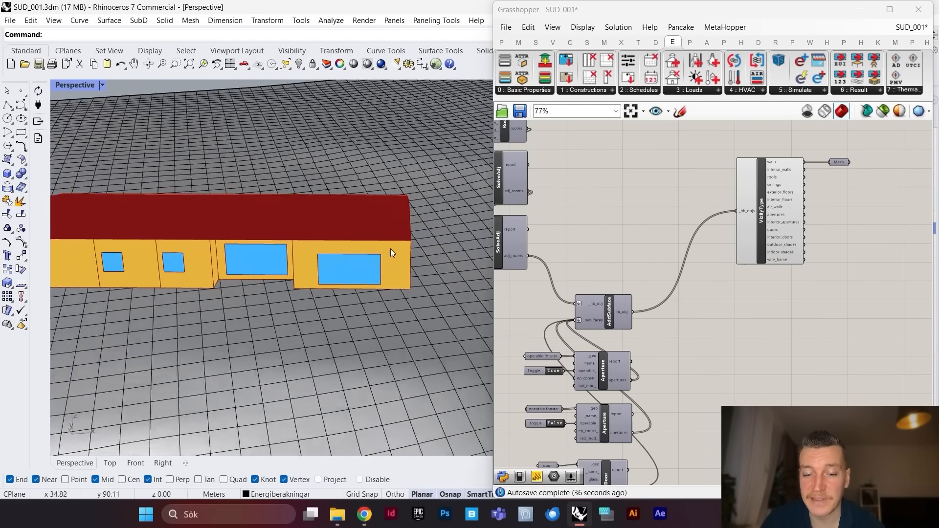
scroll(391, 248, "down", 6)
scroll(308, 260, "up", 7)
right_click_drag(307, 259, 366, 275)
scroll(291, 260, "down", 6)
scroll(340, 265, "up", 5)
scroll(366, 275, "down", 5)
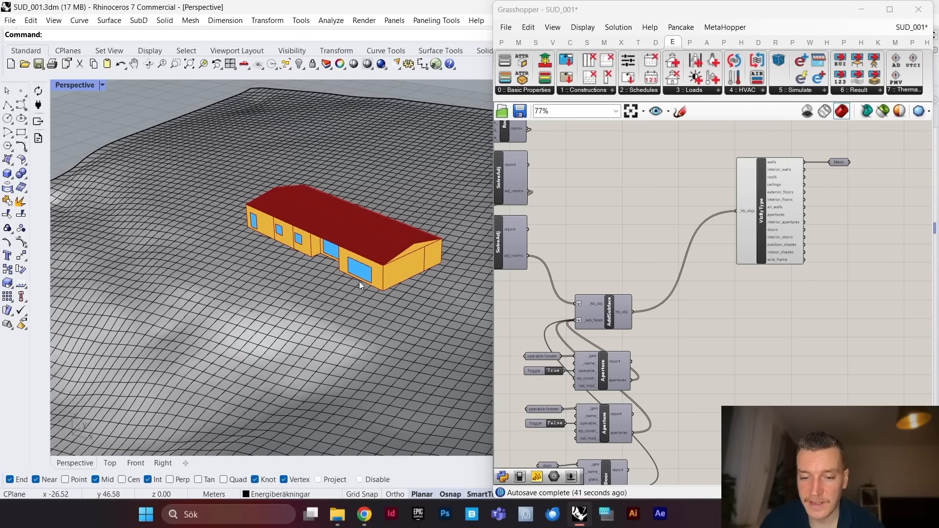
scroll(365, 290, "up", 5)
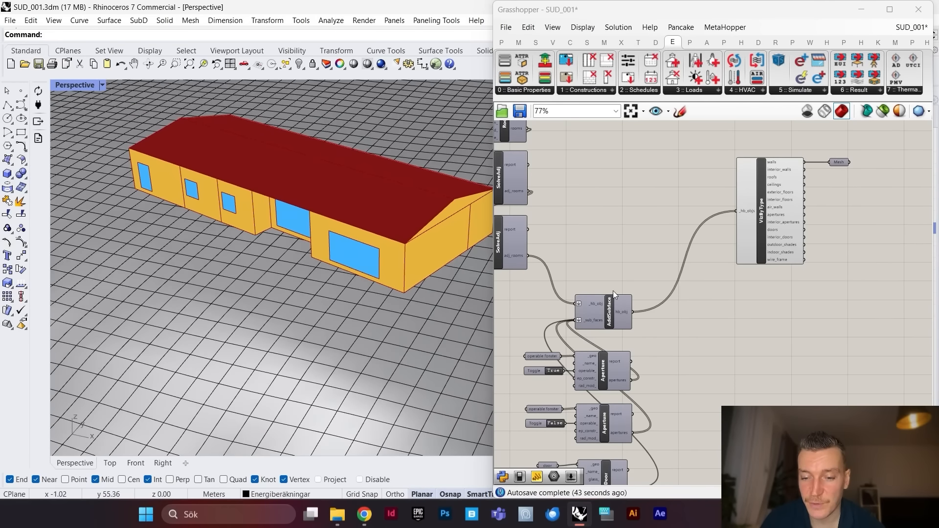
Step: Add an HB Window Opening component to the canvas next to AddSubface
scroll(669, 311, "up", 3)
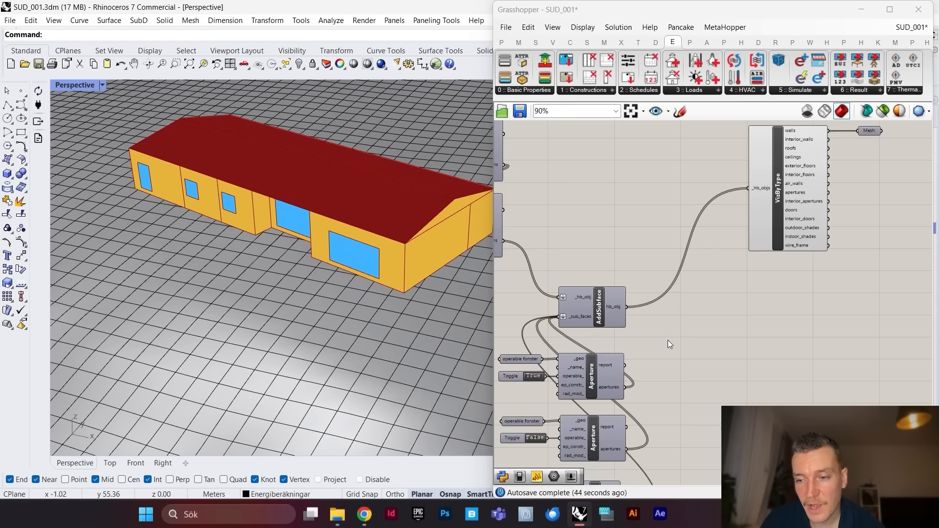
double_click(691, 331)
type("indo")
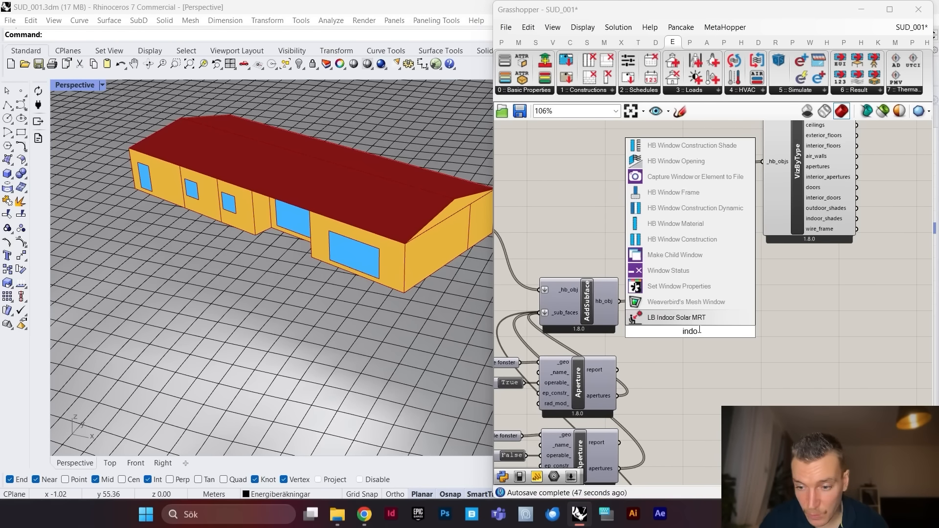
left_click(673, 202)
scroll(685, 323, "down", 5)
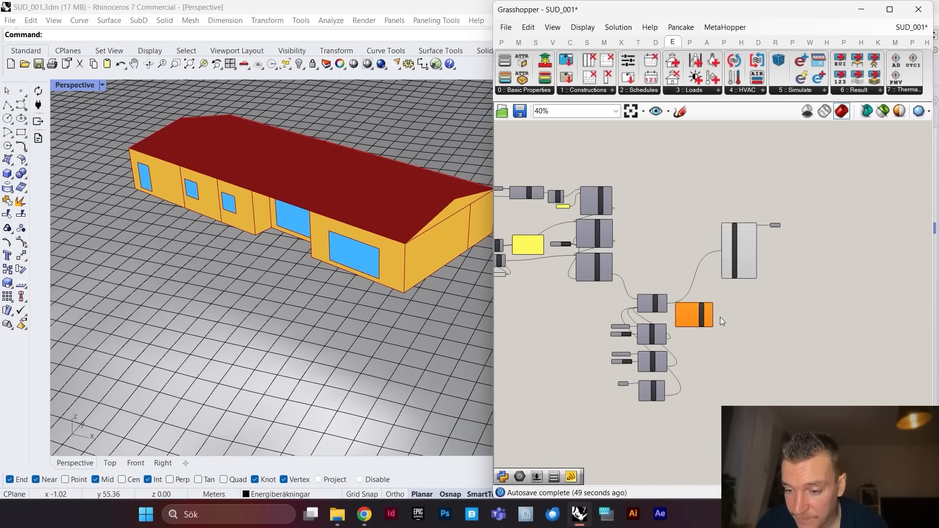
Step: Space out the canvas by moving WindowOpen away from AddSubface and shifting VizByType with its Mesh parameter farther off
left_click_drag(699, 321, 756, 322)
left_click_drag(797, 210, 743, 248)
left_click_drag(743, 246, 777, 221)
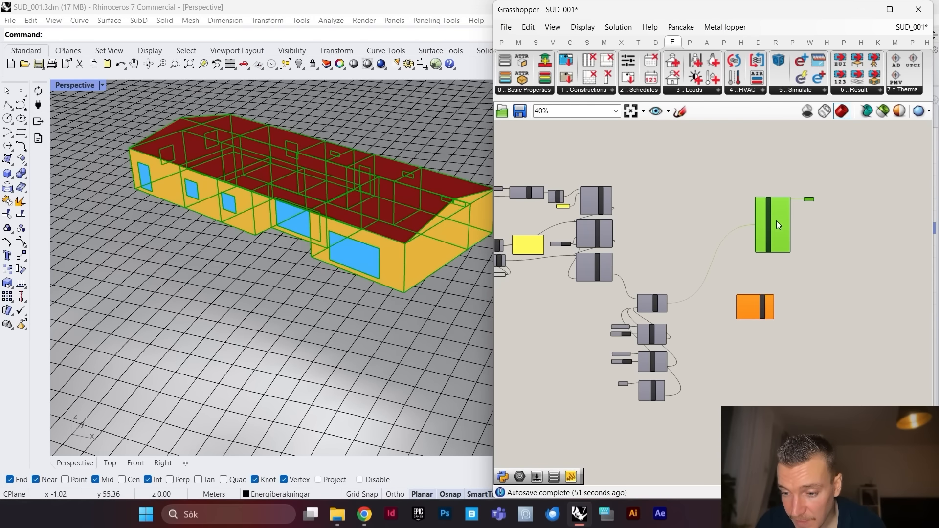
scroll(757, 319, "up", 5)
left_click_drag(756, 319, 785, 306)
Step: Connect AddSubface's hb_obj output to WindowOpen's _rooms input
scroll(702, 312, "down", 1)
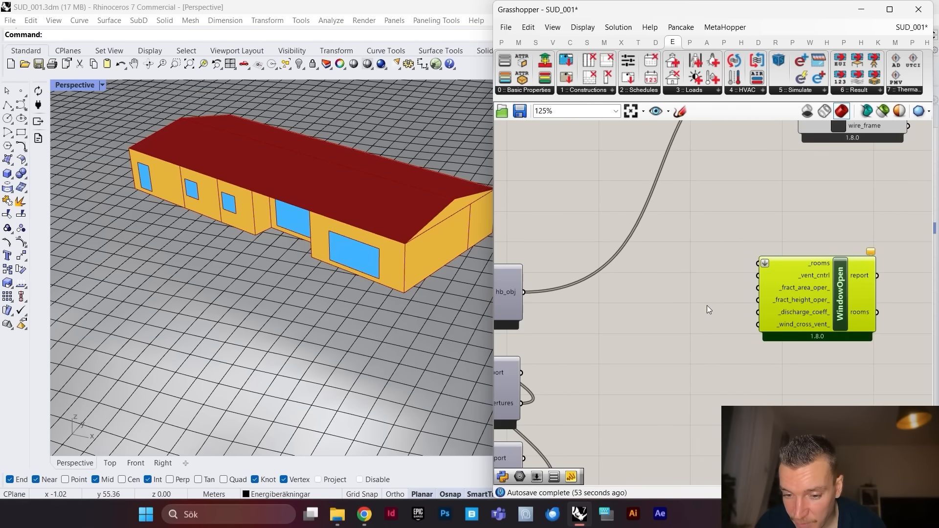
left_click_drag(551, 296, 749, 272)
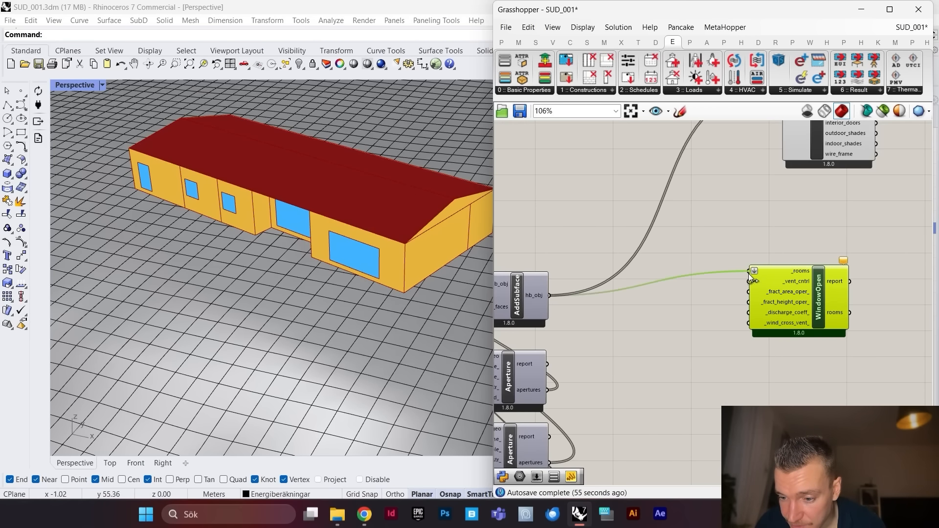
scroll(813, 331, "down", 1)
scroll(821, 332, "up", 3)
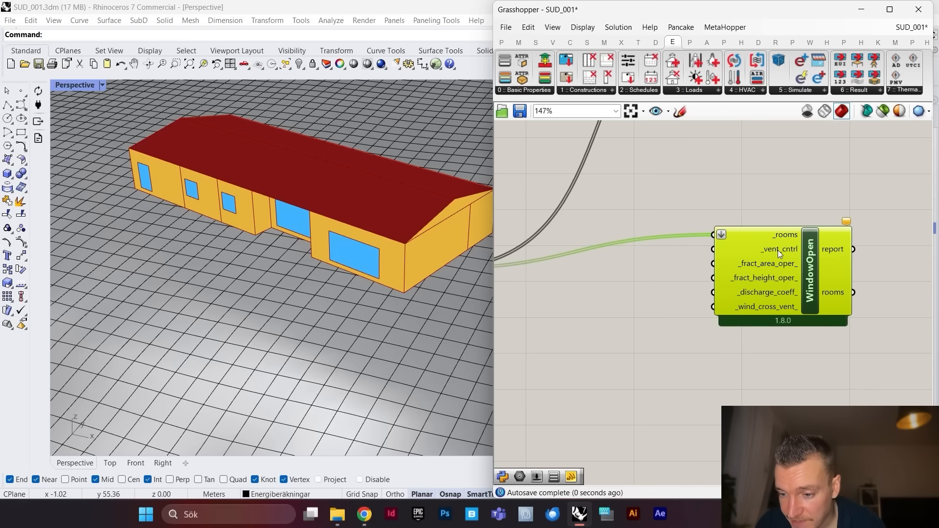
Step: Add an HB Ventilation Control component and place it directly below WindowOpen
double_click(796, 360)
type("ventilation")
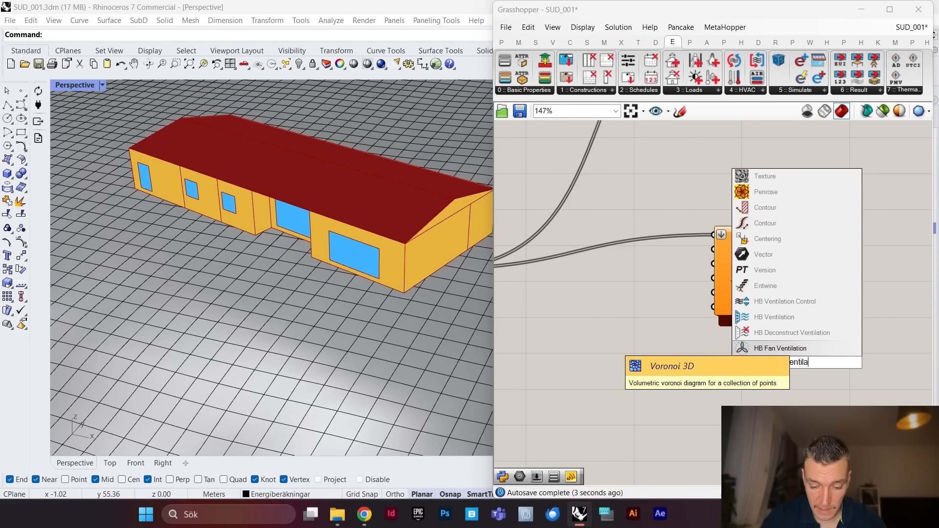
left_click(783, 302)
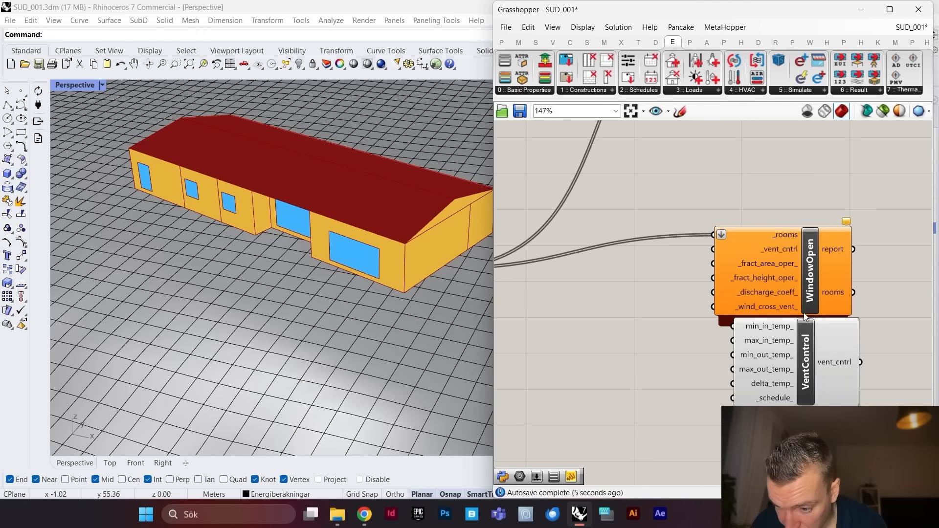
scroll(796, 358, "down", 3)
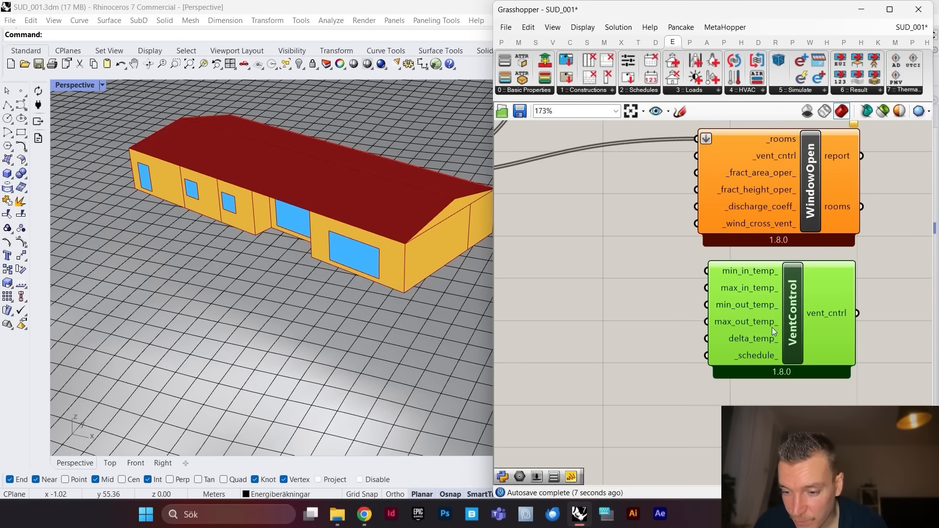
scroll(776, 312, "up", 3)
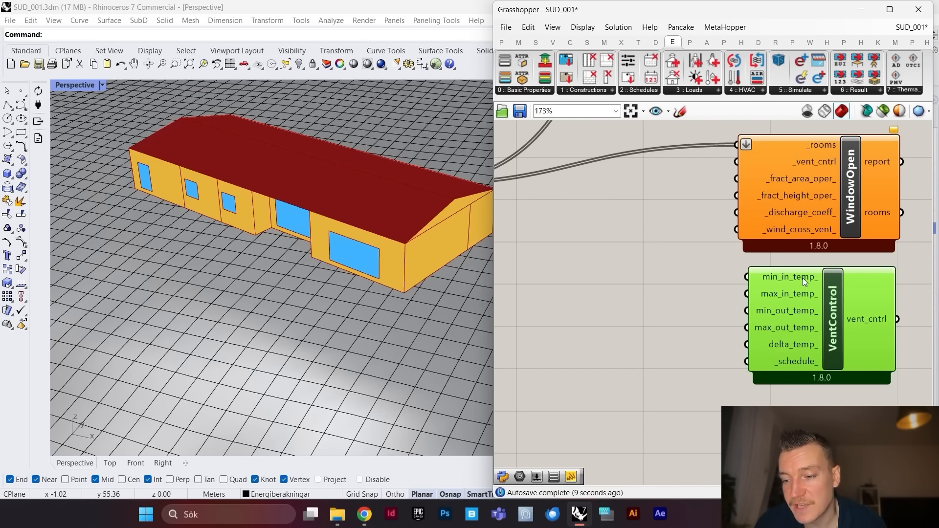
scroll(767, 316, "down", 1)
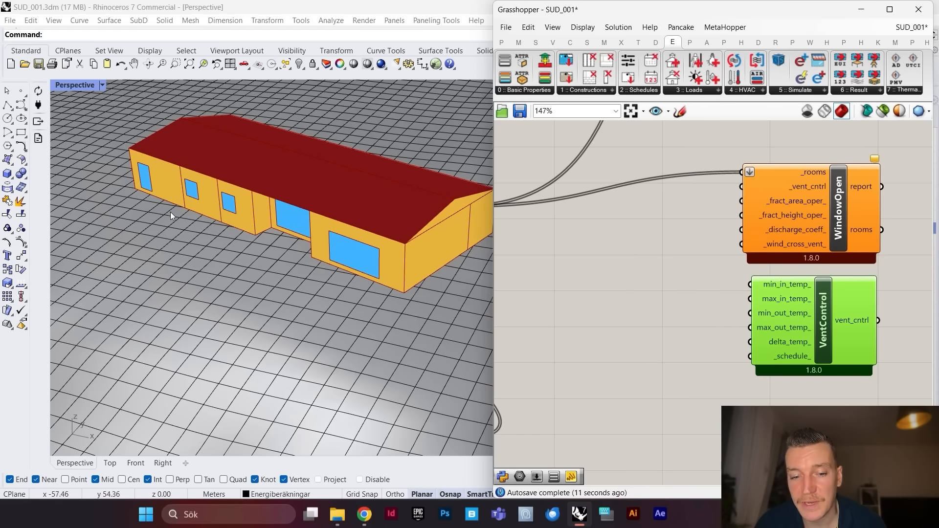
scroll(700, 316, "up", 2)
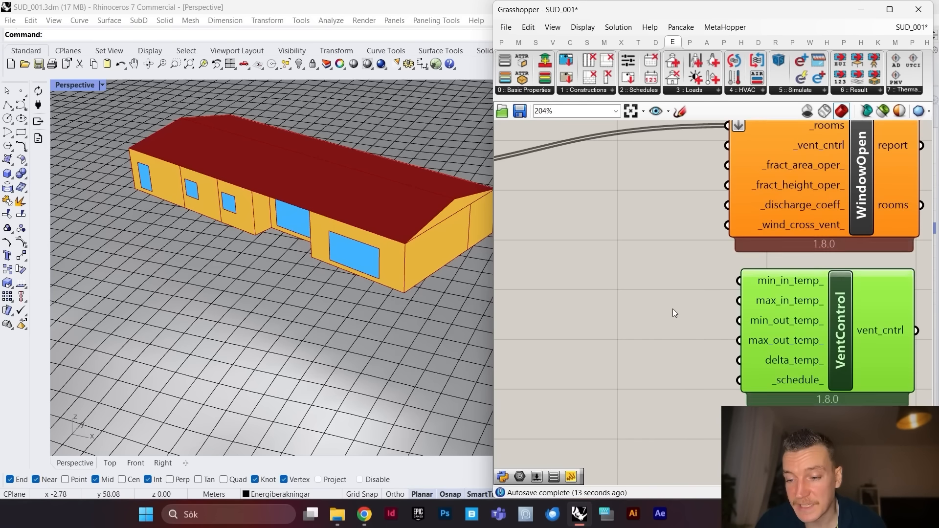
Step: Add a number slider set to 20 and place it beside VentControl's min_in_temp_ input
left_click(653, 306)
double_click(653, 306)
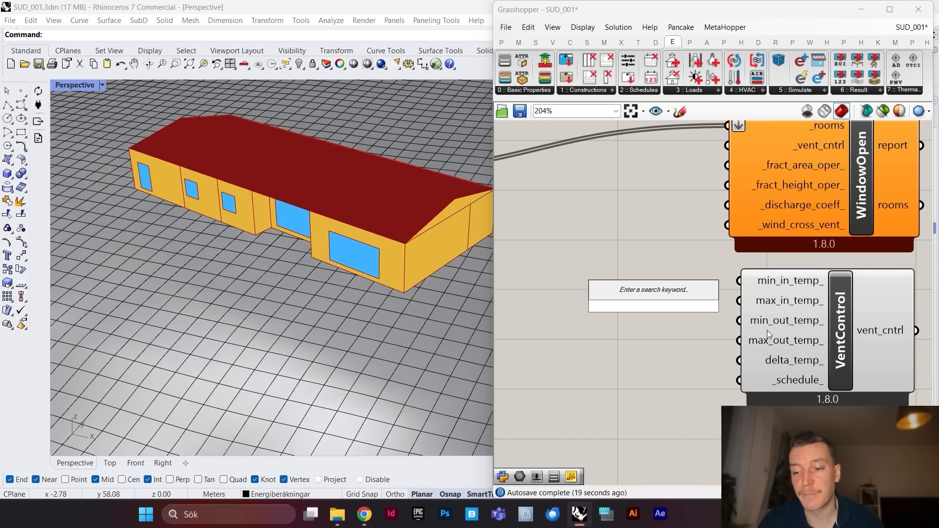
left_click(668, 339)
double_click(667, 341)
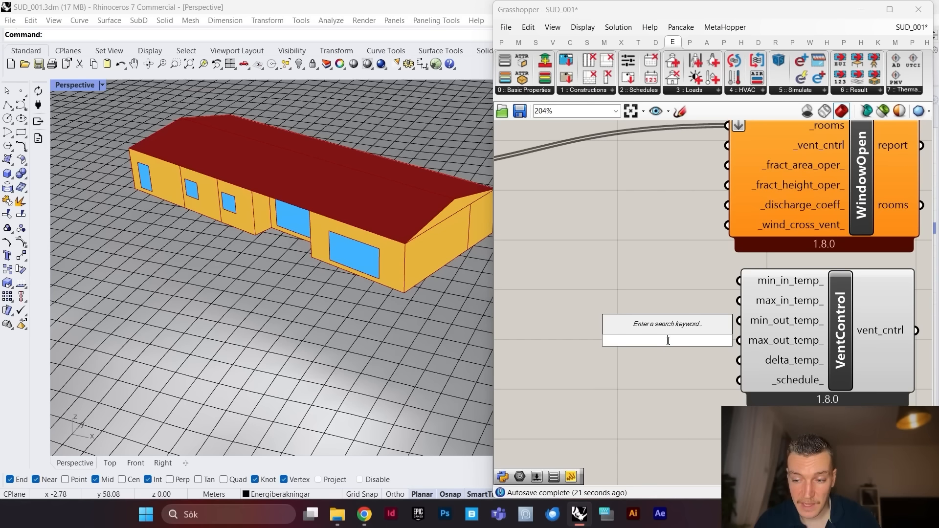
type("20")
key("Return")
left_click_drag(690, 327, 671, 284)
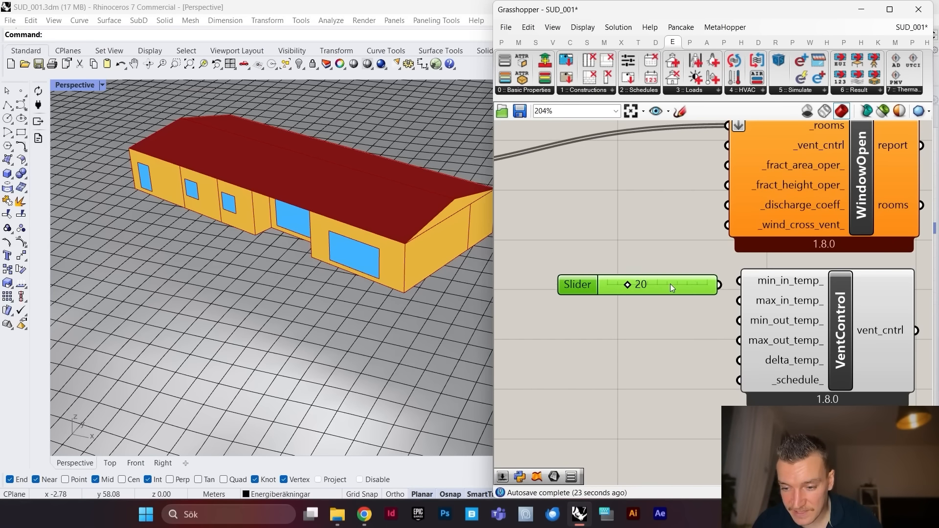
Step: Add a second slider of 28, then connect the 20 and 28 sliders to VentControl's min_in_temp_ and max_in_temp_ inputs
double_click(656, 303)
type("28")
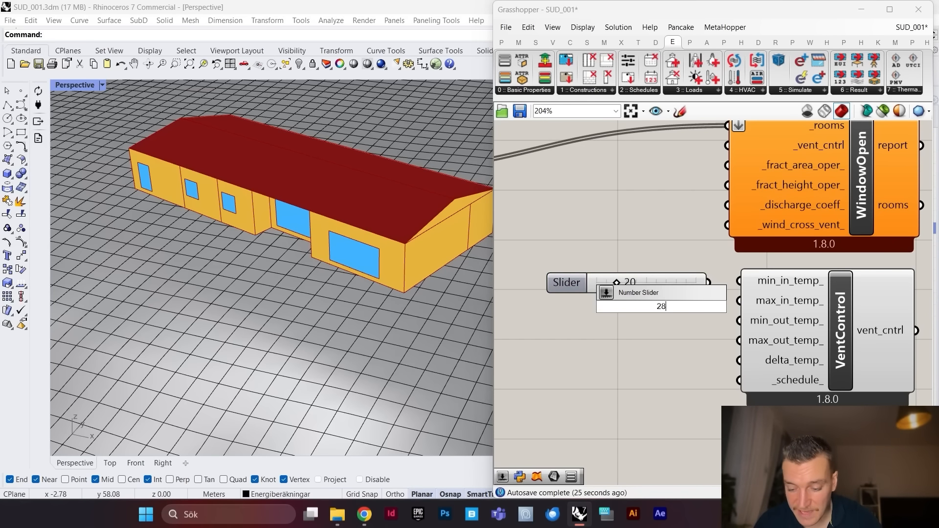
key("Return")
left_click_drag(700, 321, 667, 325)
left_click_drag(708, 283, 740, 281)
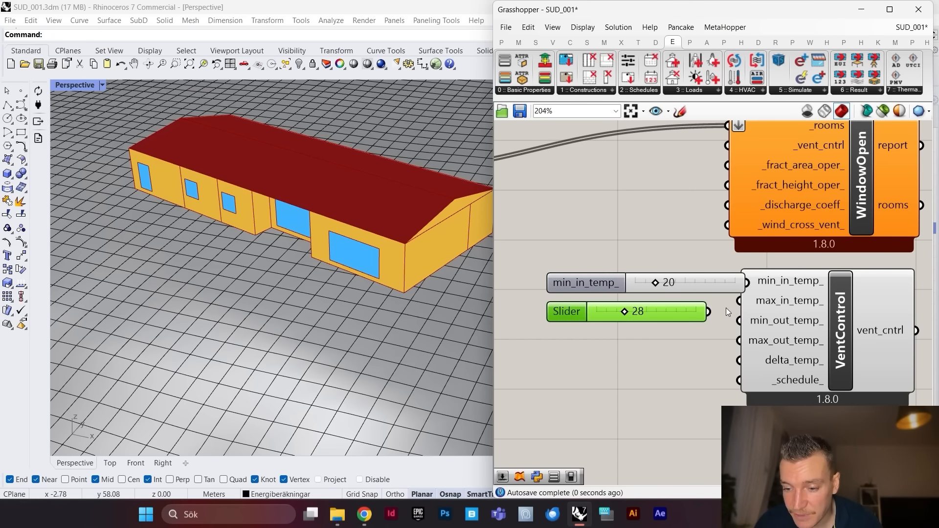
left_click_drag(708, 312, 738, 310)
left_click_drag(822, 328, 859, 330)
Step: Add number sliders of 15 and 30 and connect them to VentControl's min_out_temp_ and max_out_temp_ inputs
double_click(702, 362)
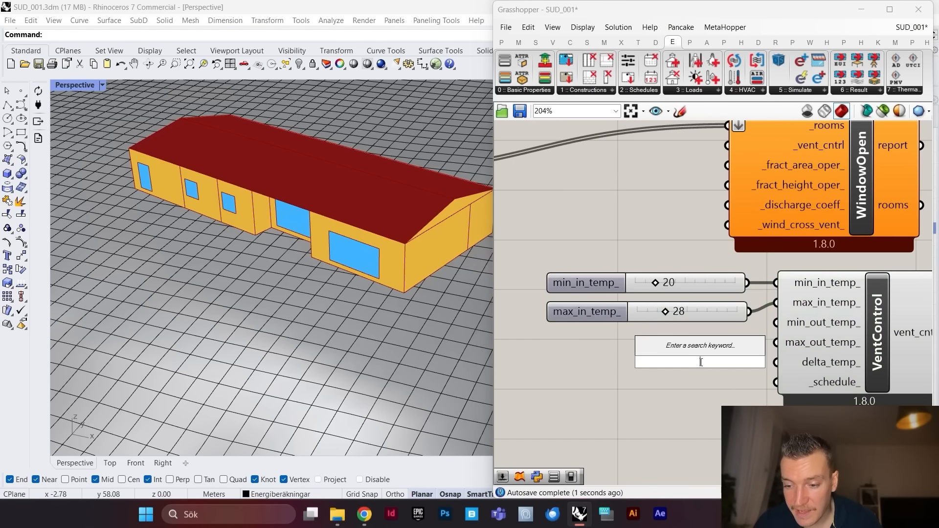
type("15")
key("Return")
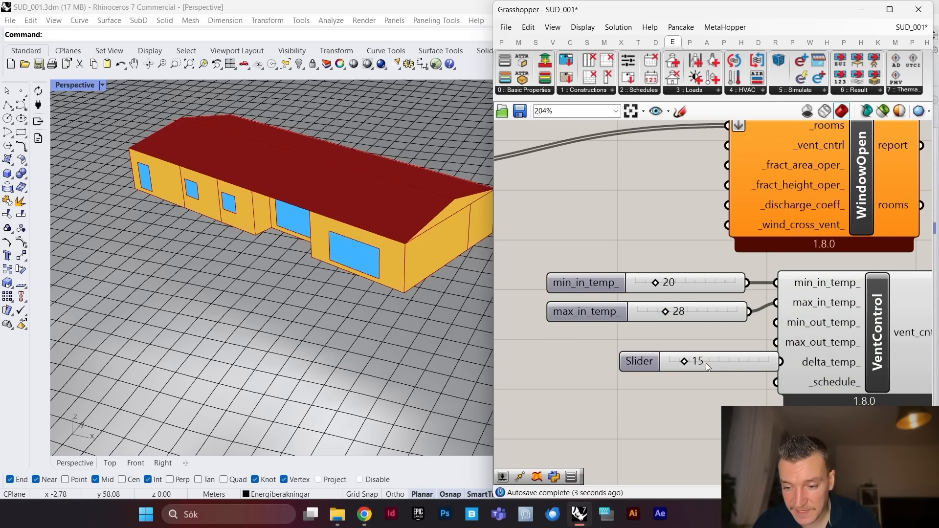
left_click_drag(706, 363, 651, 357)
double_click(652, 360)
type("30")
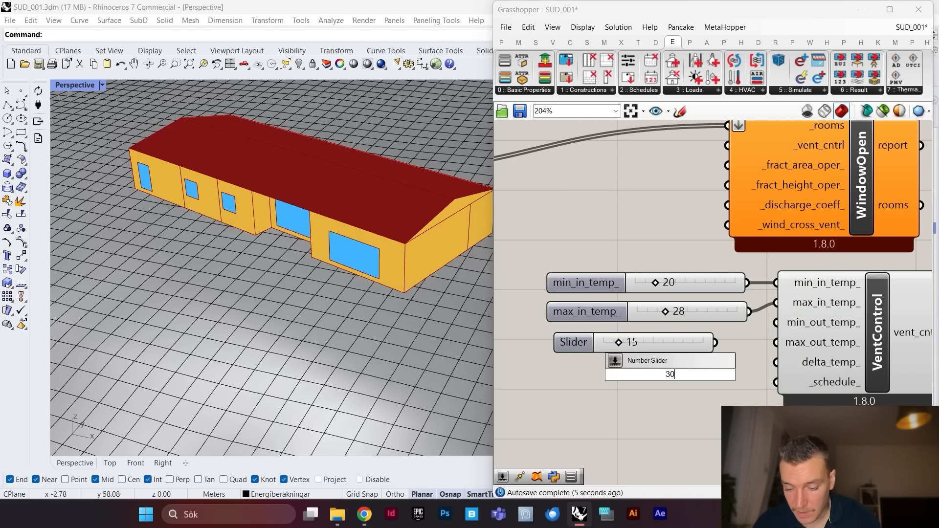
key("Return")
left_click_drag(709, 372, 776, 342)
left_click_drag(736, 394, 717, 342)
left_click_drag(729, 345, 710, 346)
Step: Connect VentControl's vent_cntrl output to WindowOpen's _vent_cntrl input and align WindowOpen above VentControl
left_click(673, 240)
scroll(708, 301, "down", 3)
scroll(724, 272, "up", 2)
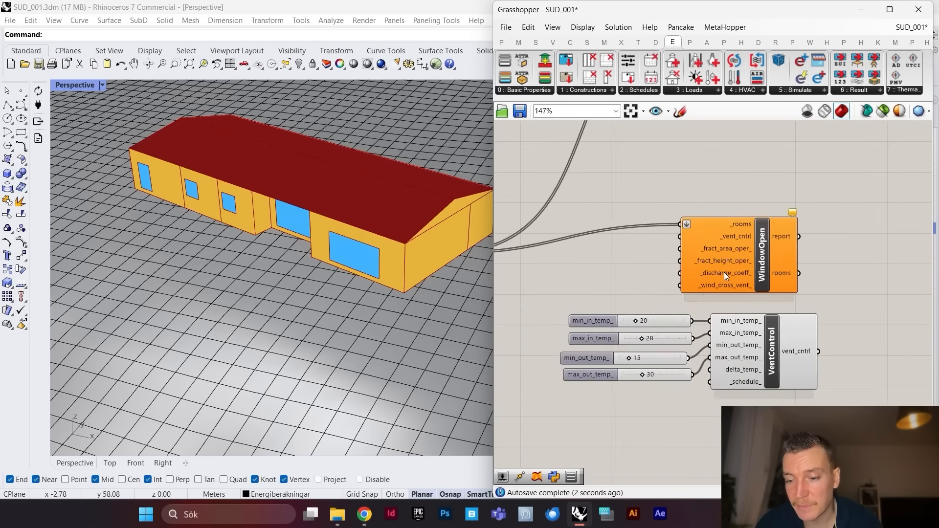
scroll(808, 333, "down", 2)
scroll(836, 371, "up", 3)
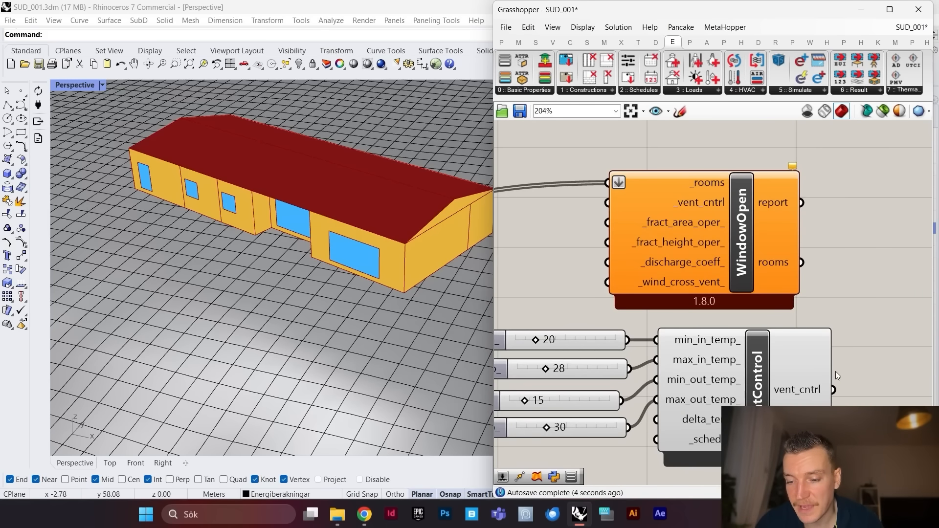
left_click_drag(845, 388, 608, 202)
scroll(724, 294, "down", 3)
left_click(740, 250)
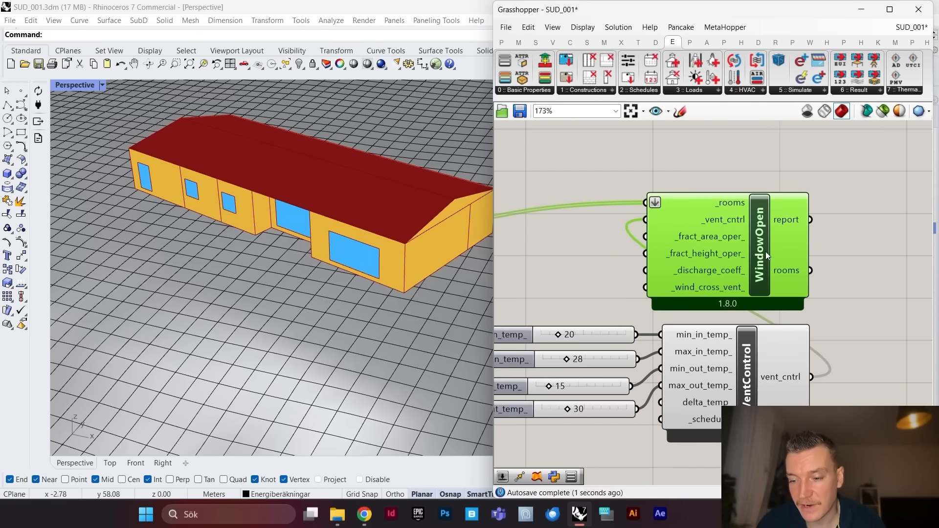
Step: Group WindowOpen, VentControl and the four temperature sliders, and turn off their preview
scroll(736, 265, "up", 2)
left_click_drag(834, 221, 579, 386)
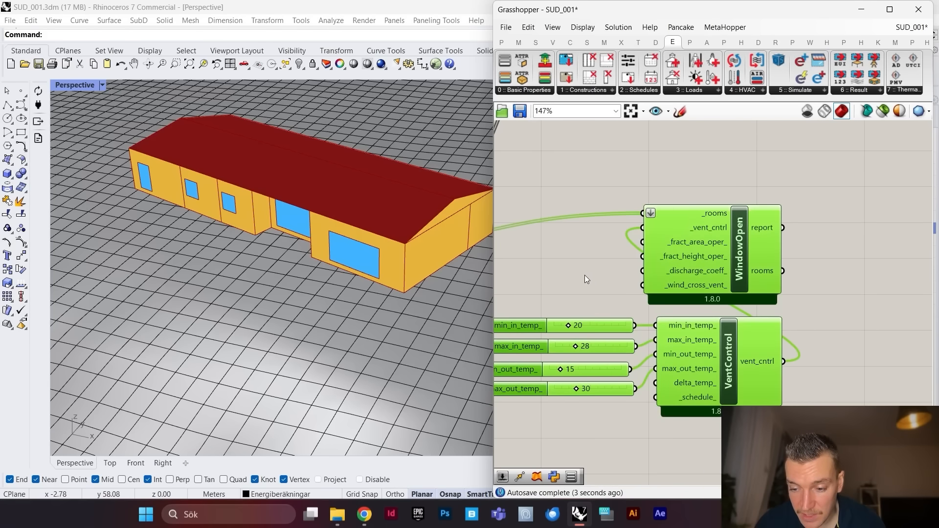
right_click(585, 275)
left_click(612, 362)
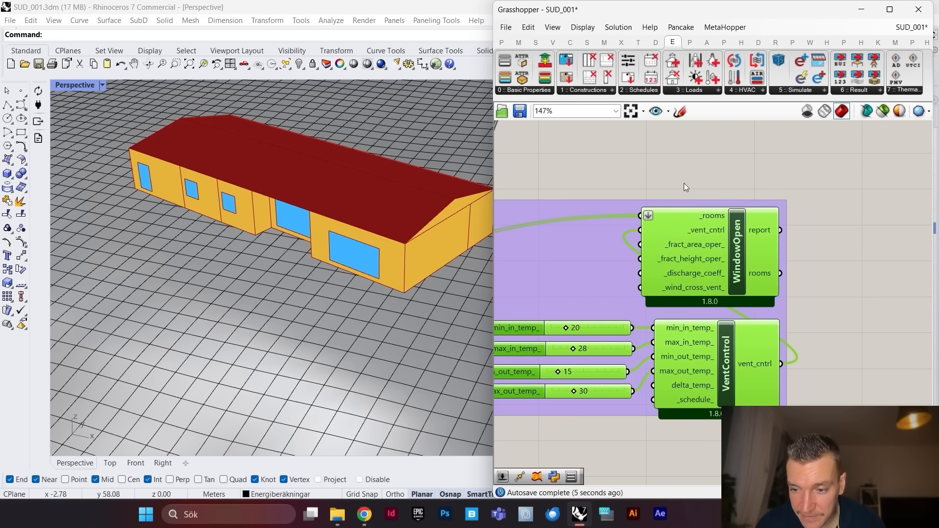
right_click(709, 186)
left_click(747, 206)
scroll(687, 223, "down", 3)
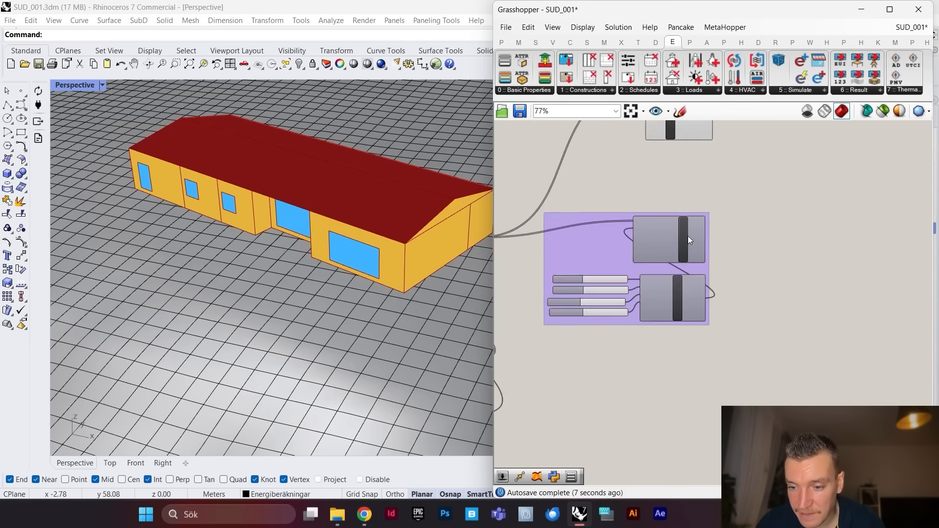
scroll(757, 250, "up", 3)
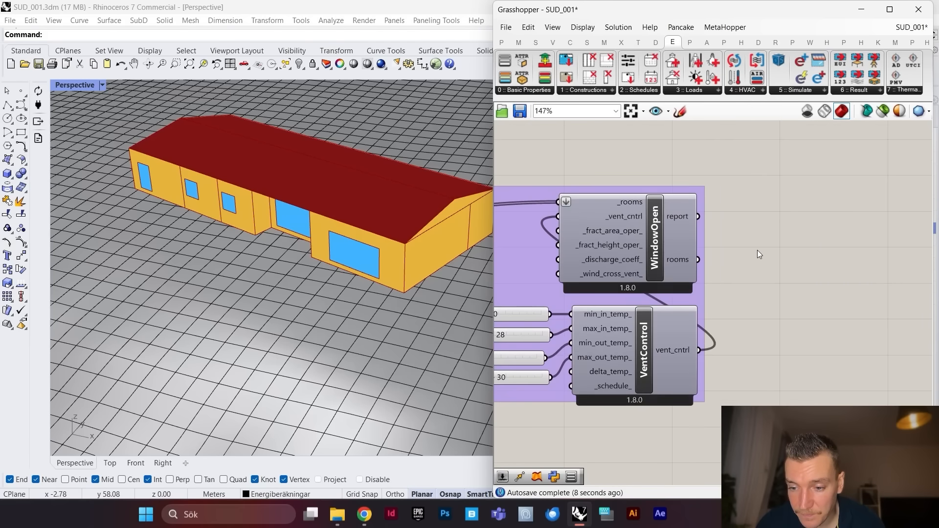
Step: Add an HB IdealAir component and place it to the right of the window-opening group
left_click(755, 91)
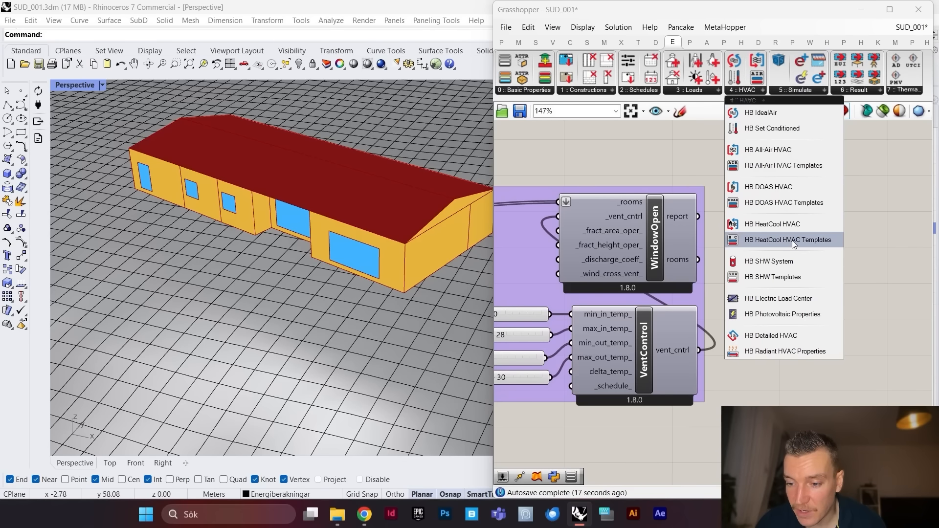
left_click(779, 119)
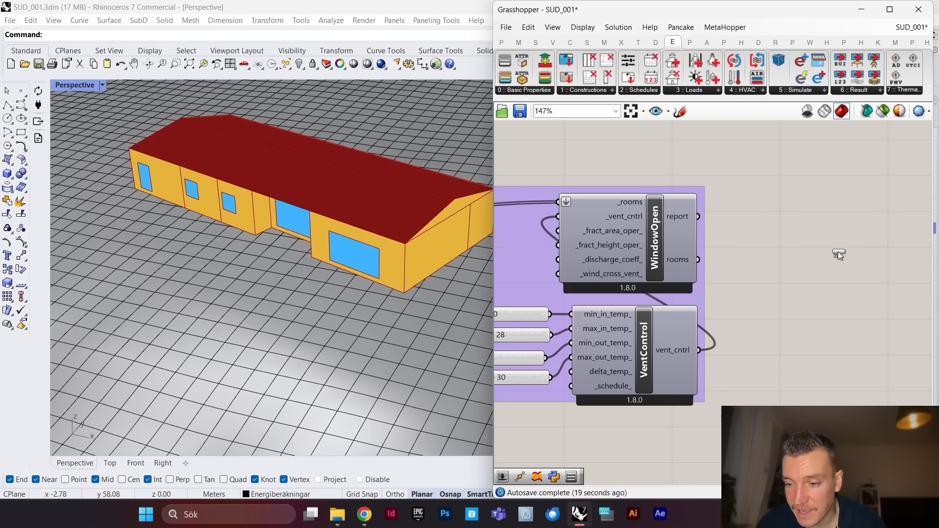
left_click(842, 231)
scroll(627, 219, "down", 2)
right_click_drag(824, 212, 700, 206)
scroll(700, 206, "up", 1)
left_click_drag(666, 158, 697, 163)
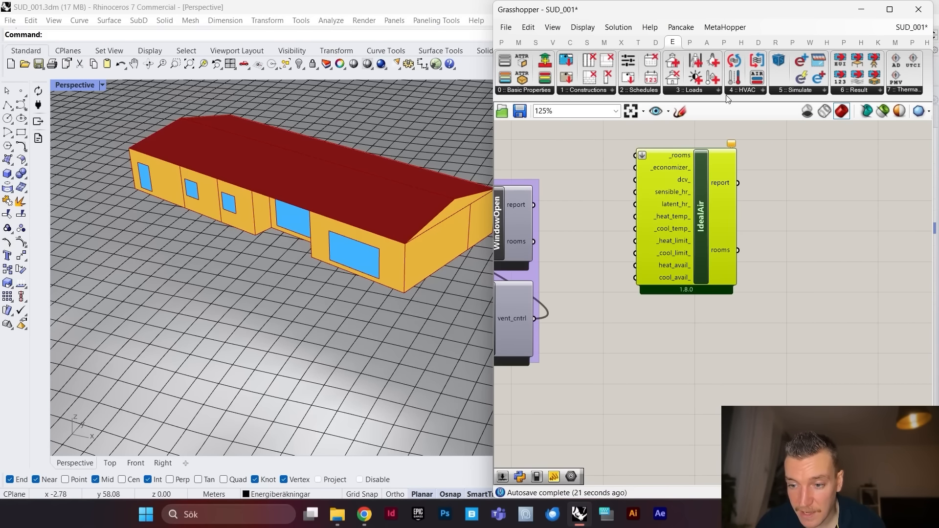
scroll(792, 280, "down", 2)
scroll(730, 232, "up", 2)
left_click_drag(744, 225, 740, 245)
scroll(786, 277, "down", 2)
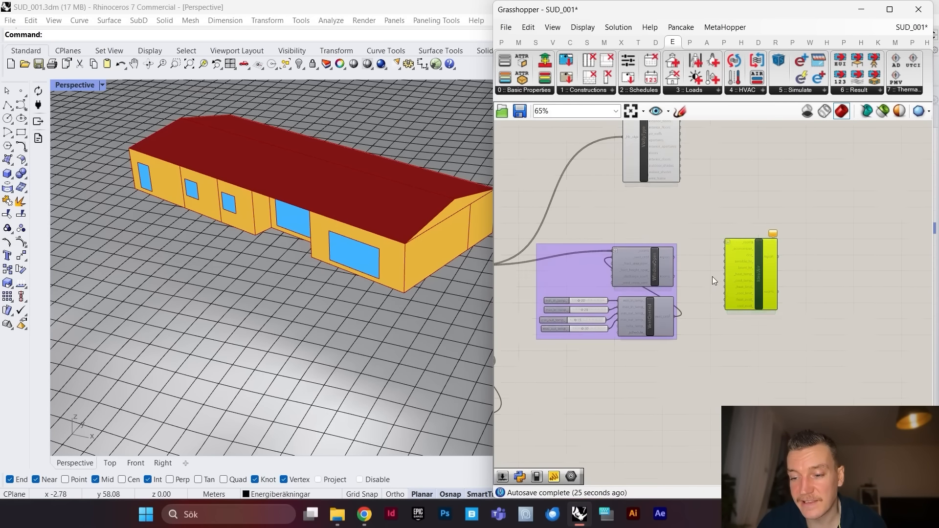
Step: Examine the inputs of the IdealAir component
scroll(712, 277, "up", 5)
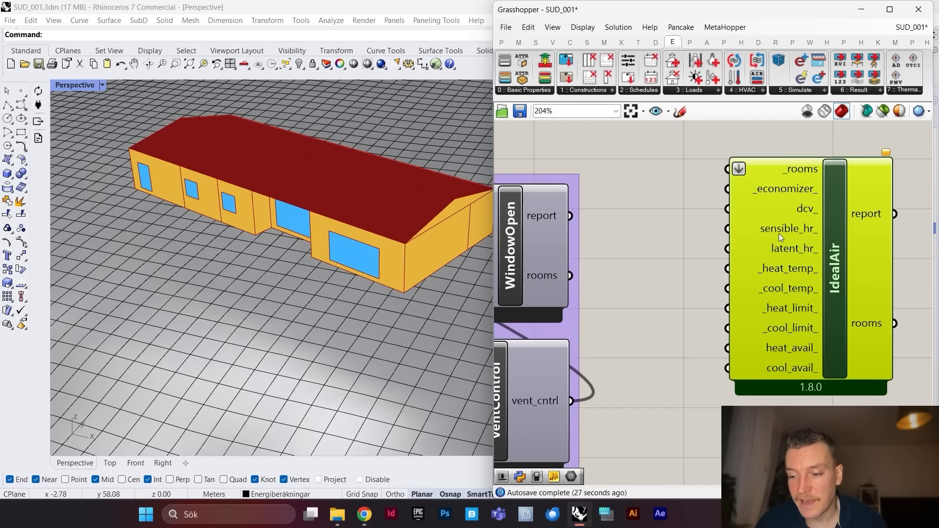
scroll(780, 240, "down", 3)
scroll(786, 269, "up", 2)
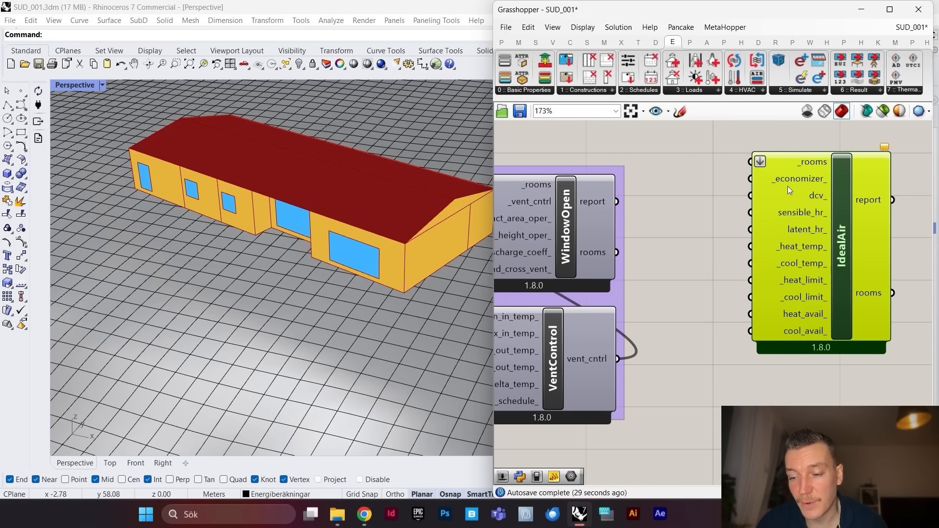
scroll(786, 210, "down", 1)
left_click_drag(847, 225, 822, 227)
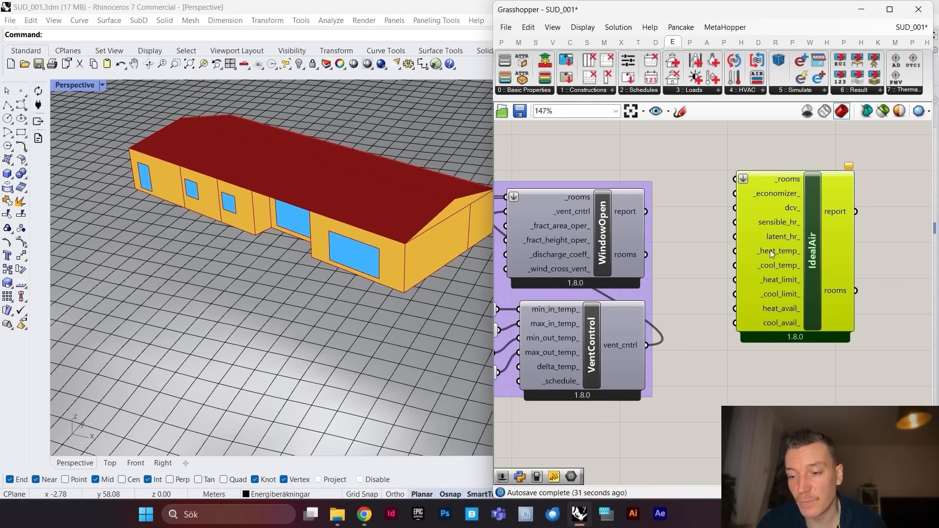
left_click(861, 185)
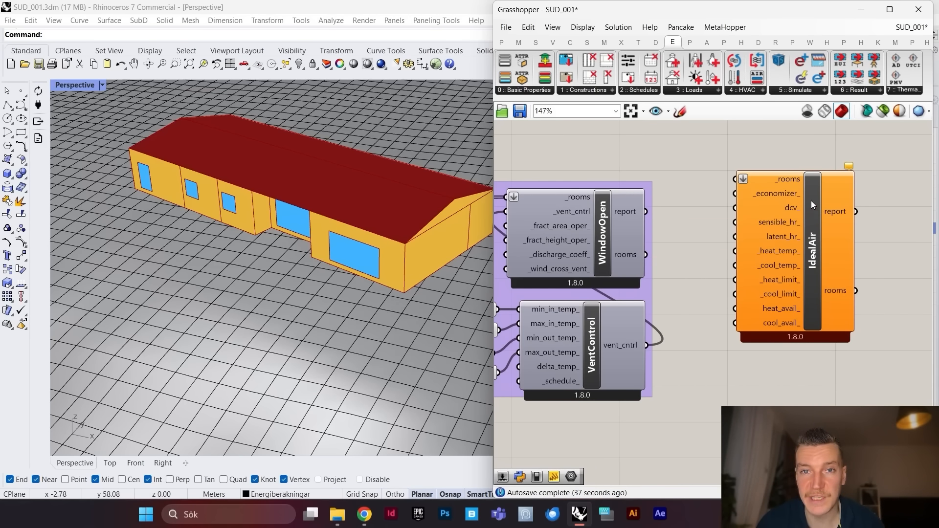
left_click(813, 221)
scroll(778, 210, "down", 4)
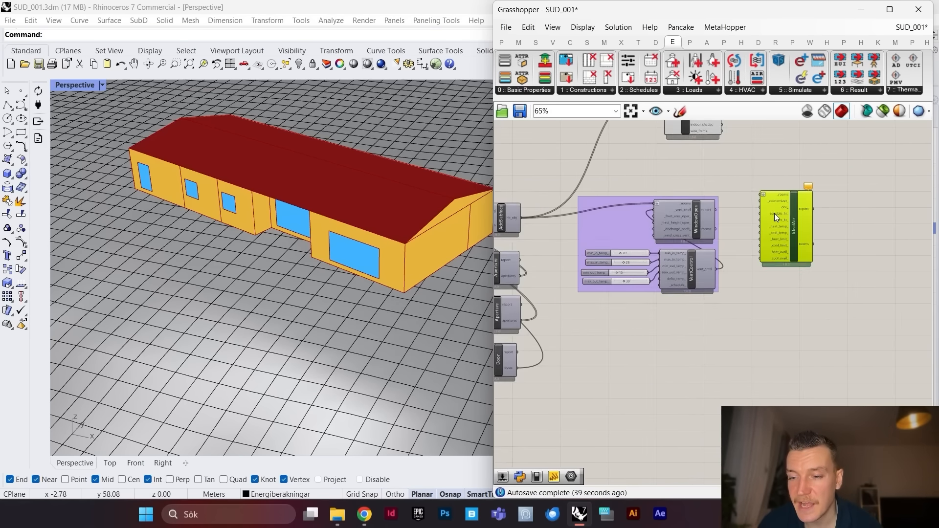
scroll(827, 224, "up", 3)
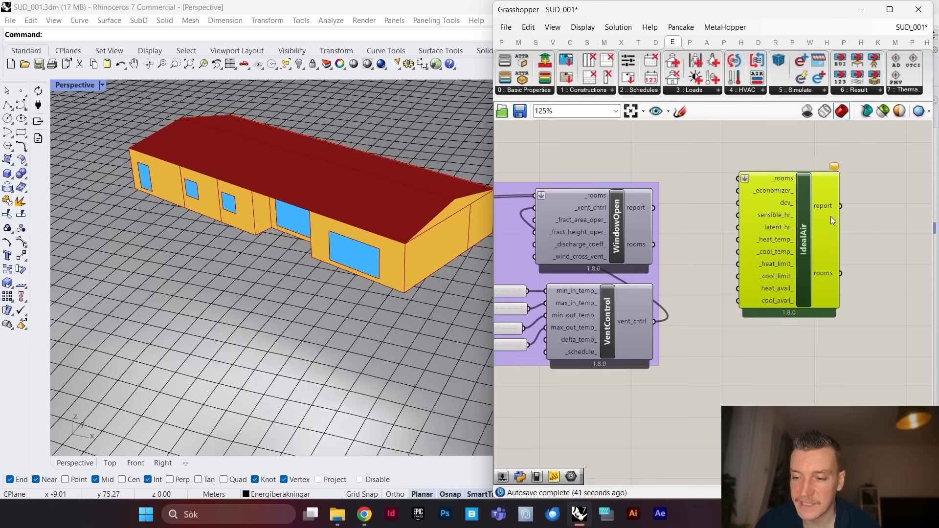
Step: Delete the IdealAir component and add an HB All-Air HVAC component in its place
key("Delete")
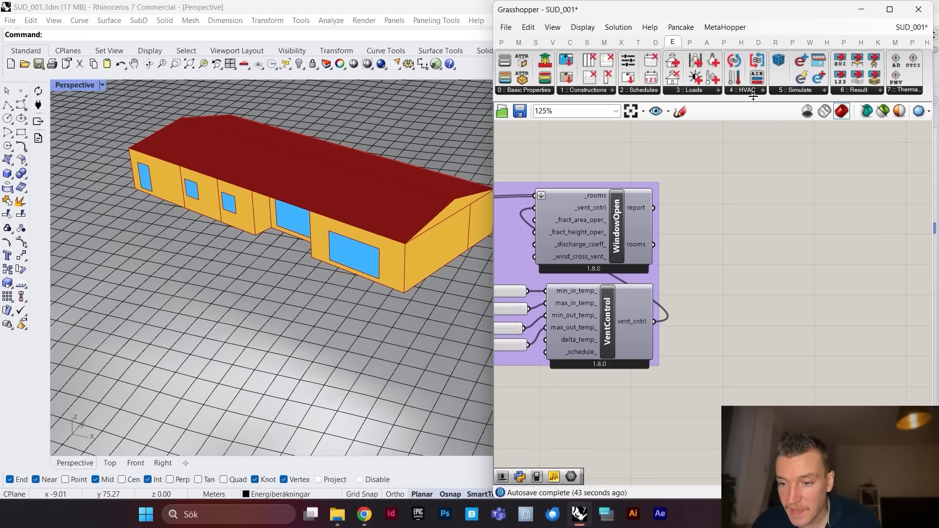
left_click(755, 91)
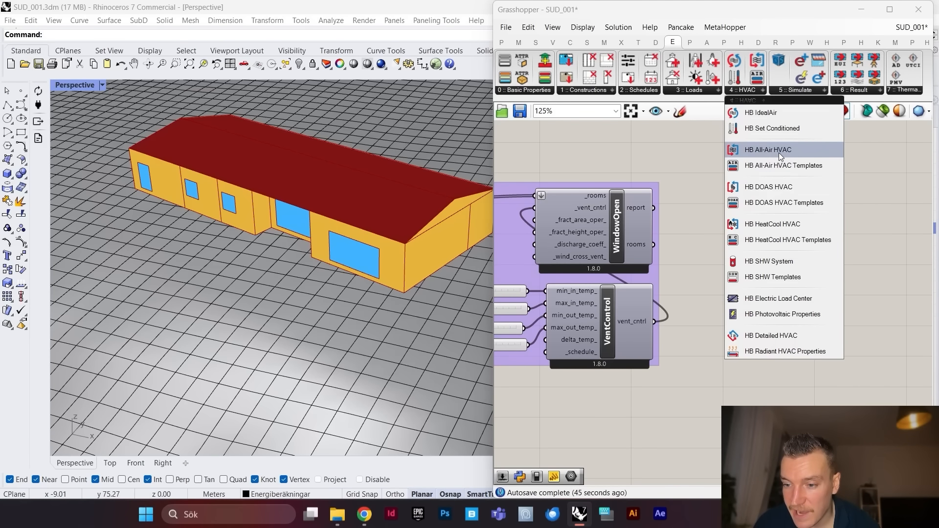
left_click_drag(778, 151, 802, 236)
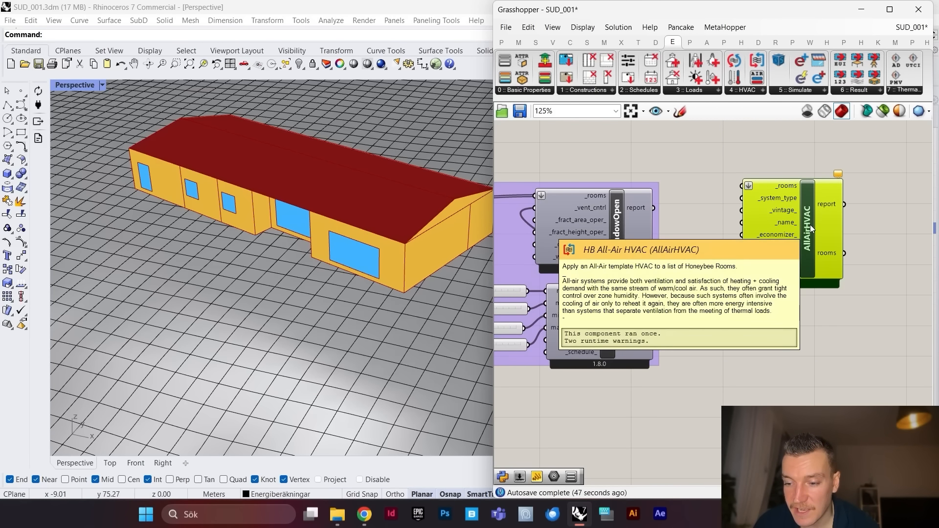
Step: Read the AllAirHVAC component's description and look over its inputs and the building model
mouse_move(808, 228)
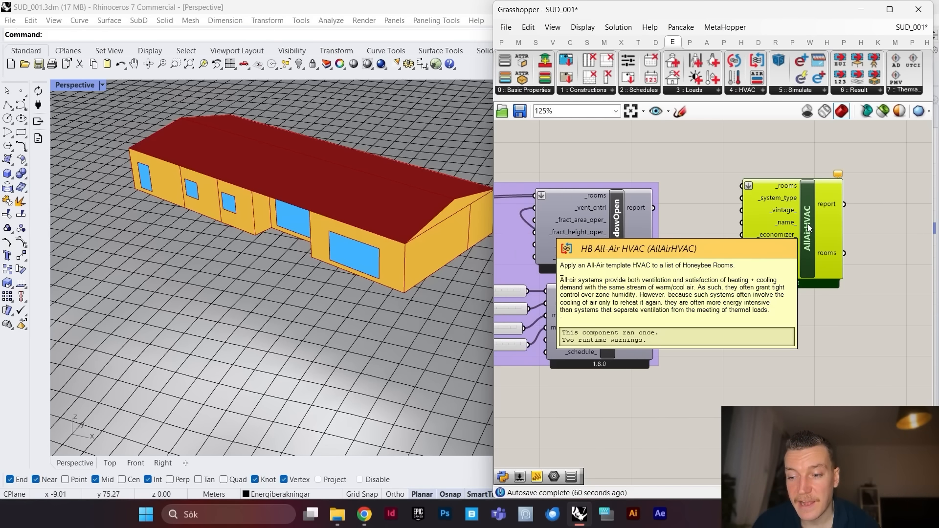
scroll(803, 288, "down", 2)
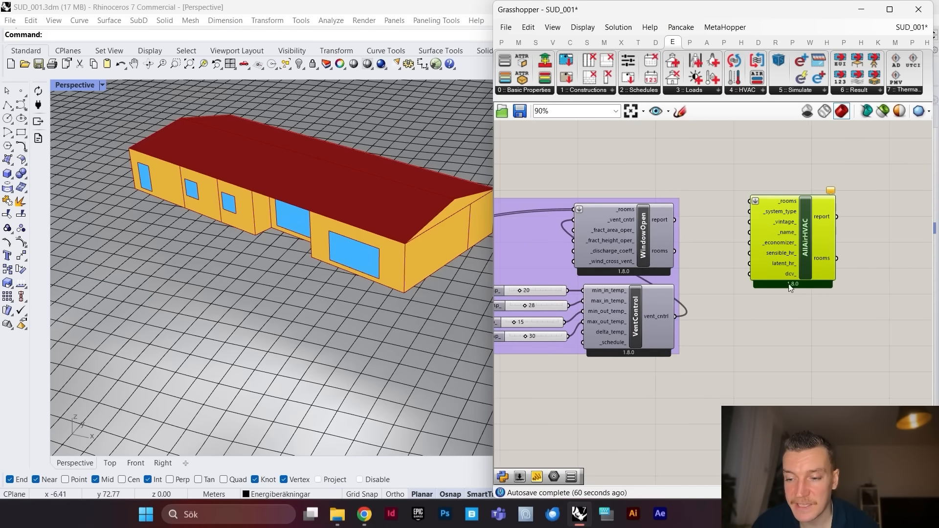
scroll(813, 249, "up", 3)
scroll(809, 256, "down", 1)
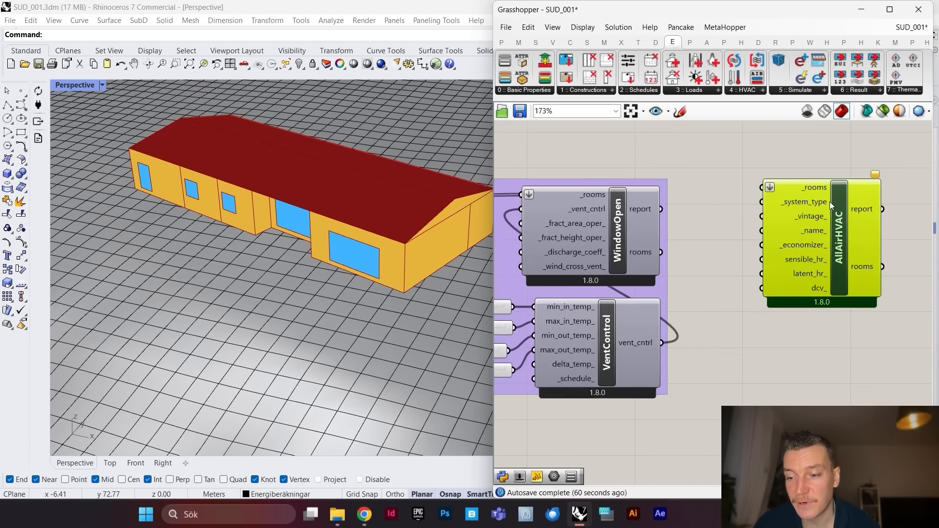
scroll(803, 215, "up", 1)
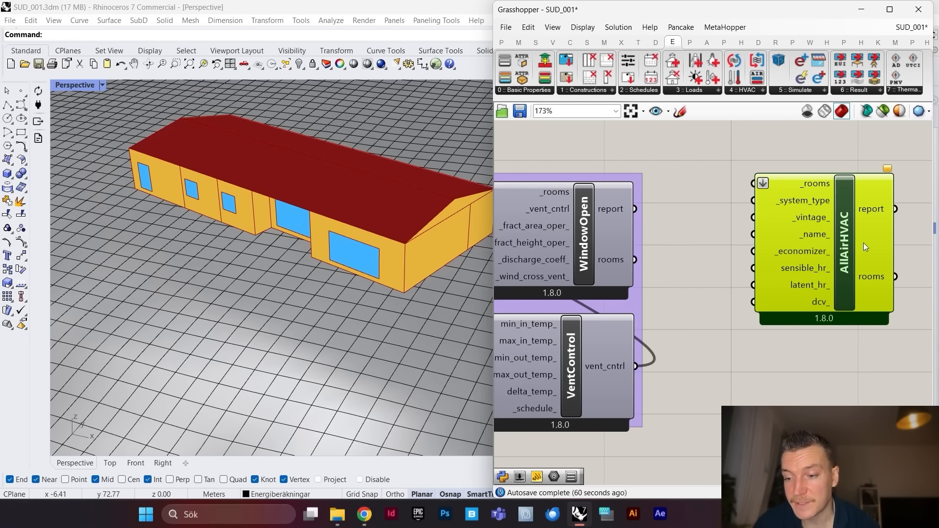
scroll(832, 230, "down", 2)
scroll(803, 222, "up", 1)
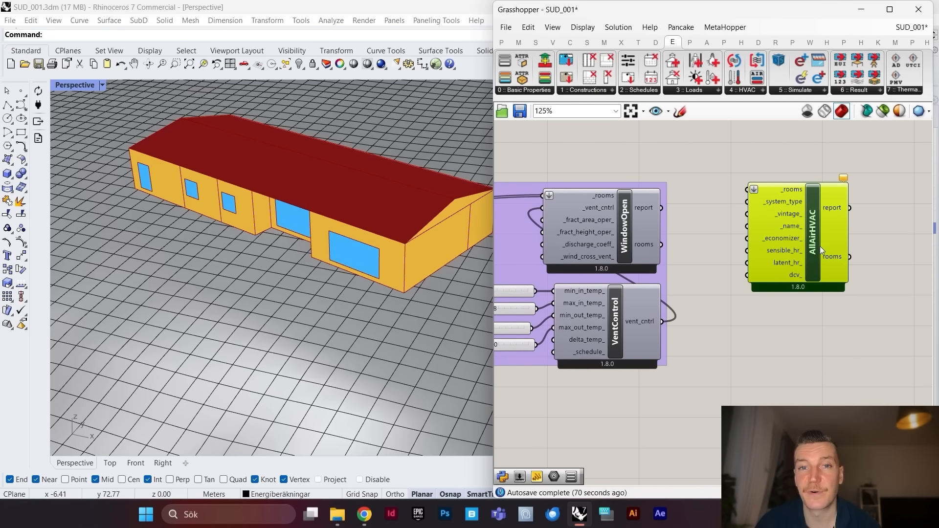
scroll(842, 248, "down", 1)
scroll(361, 249, "down", 3)
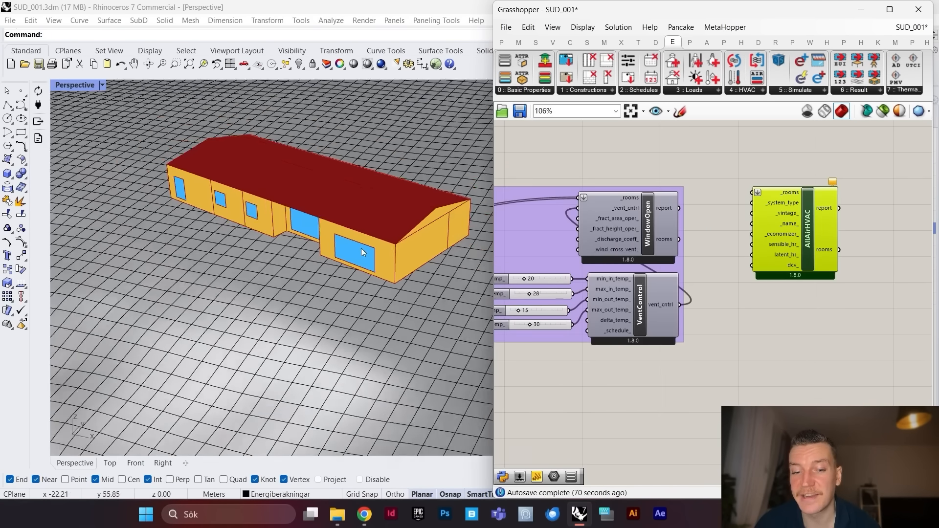
scroll(799, 239, "up", 2)
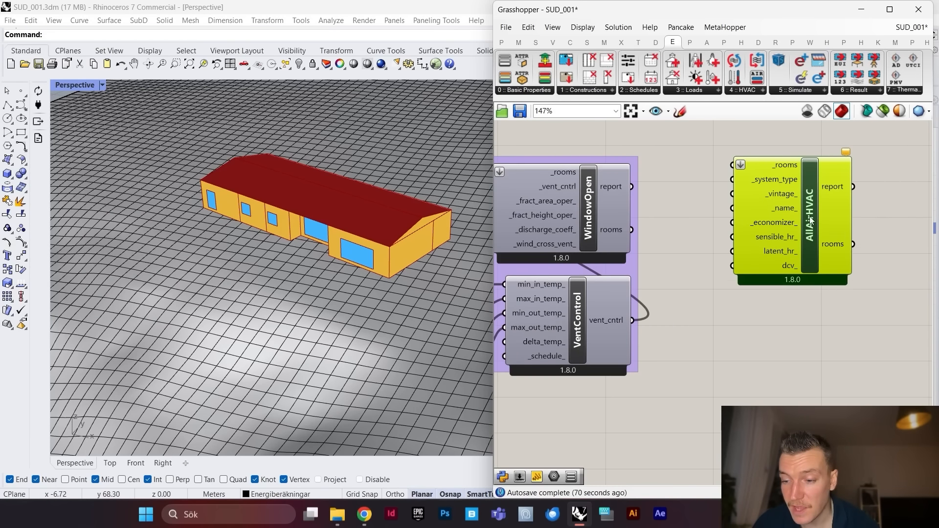
Step: Replace the AllAirHVAC component with an HB DOAS HVAC component beside the window-opening group
left_click(758, 90)
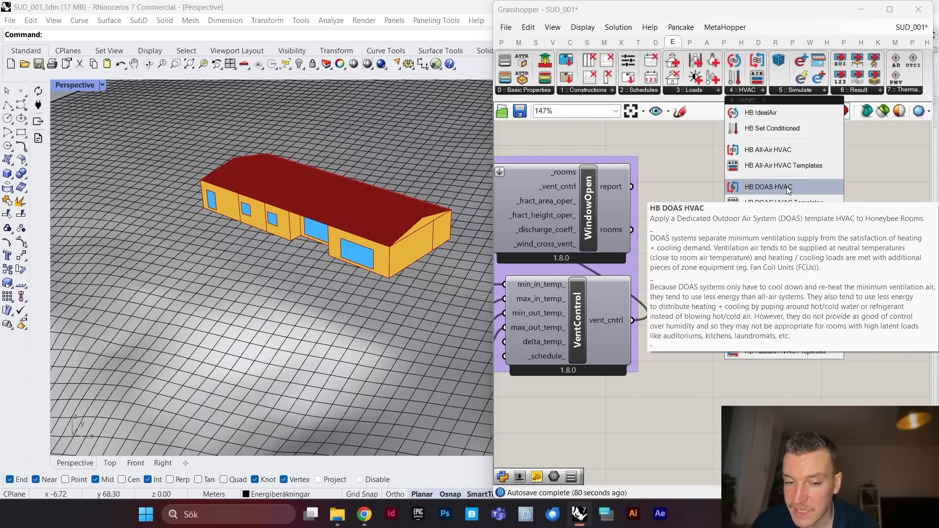
left_click(787, 187)
left_click(811, 243)
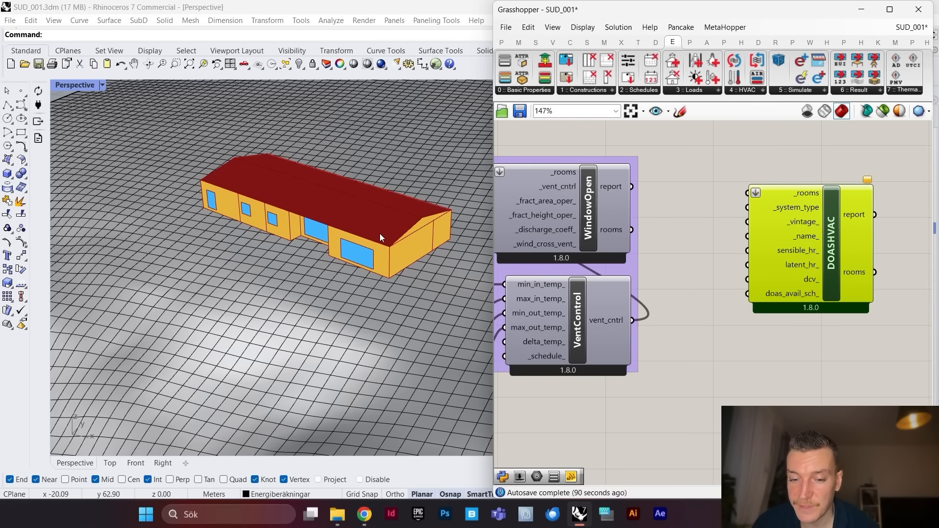
Step: Look over the building model and the inputs of the DOASHVAC component
scroll(428, 208, "up", 6)
scroll(385, 203, "down", 8)
scroll(365, 210, "up", 6)
right_click_drag(372, 210, 389, 199)
scroll(746, 212, "down", 3)
scroll(789, 216, "up", 3)
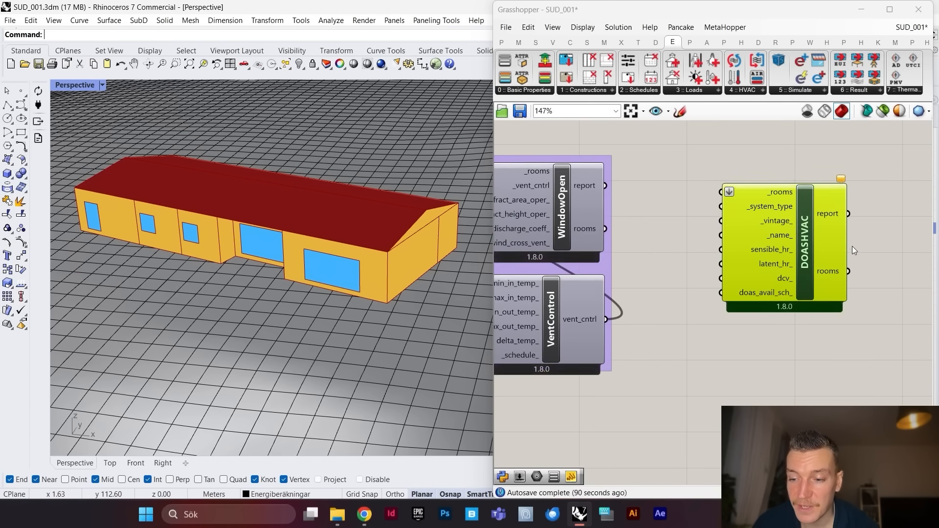
scroll(853, 247, "down", 2)
scroll(817, 240, "up", 2)
left_click_drag(831, 235, 823, 225)
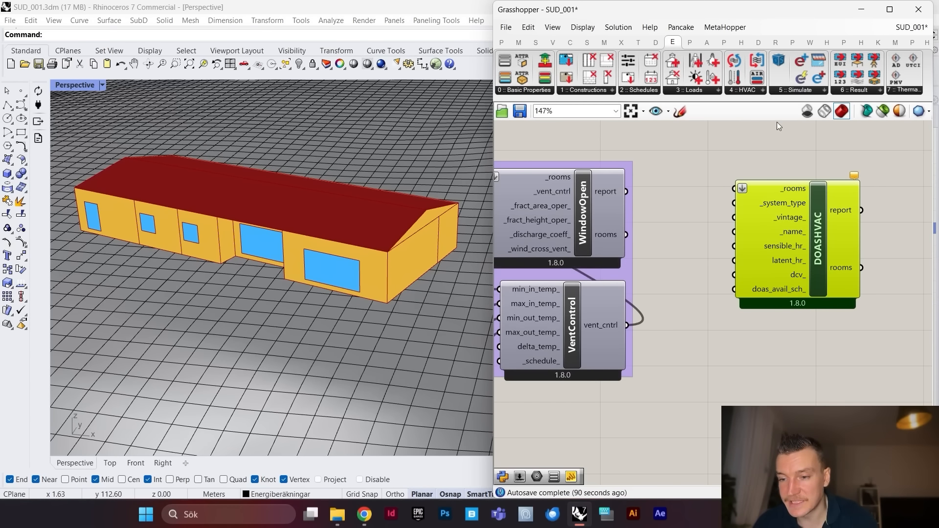
Step: Delete the DOASHVAC component and add an HB HeatCool HVAC component in its place
key("Delete")
left_click(756, 89)
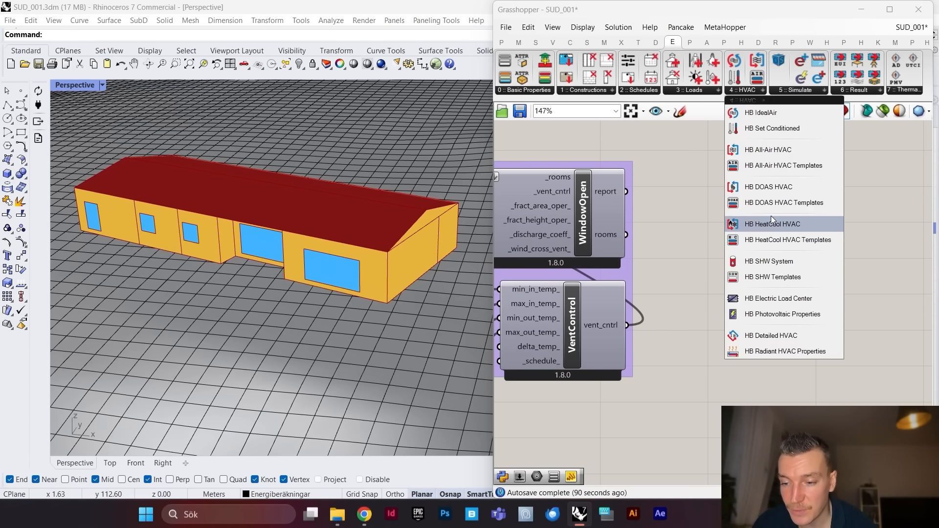
left_click(784, 227)
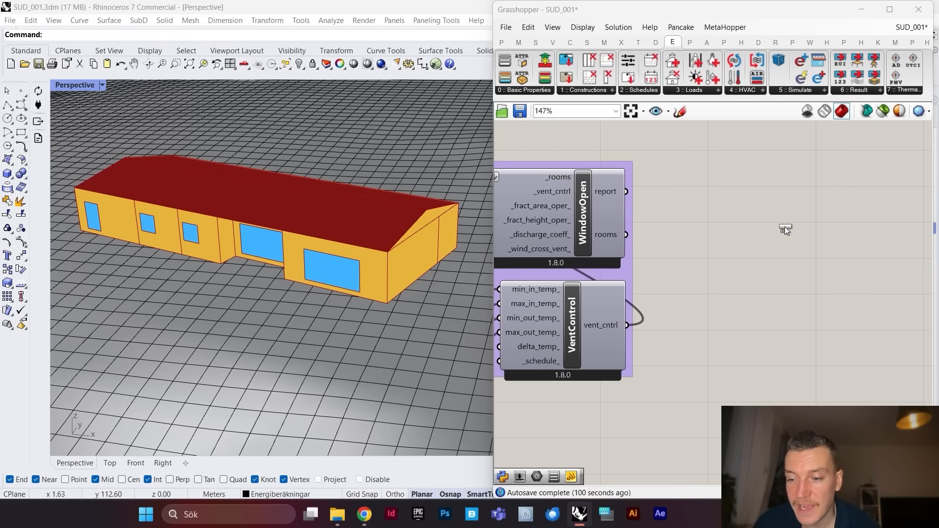
left_click(785, 227)
scroll(811, 222, "up", 2)
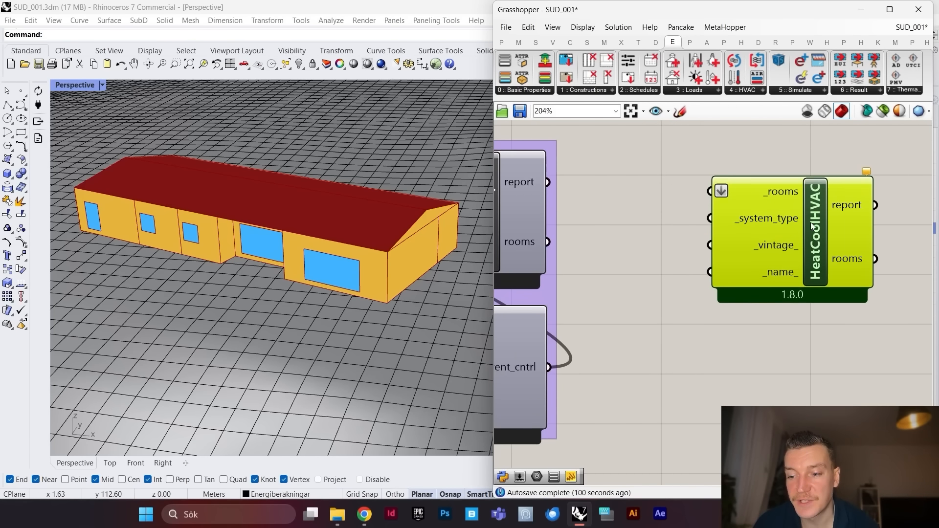
mouse_move(819, 223)
scroll(821, 224, "down", 3)
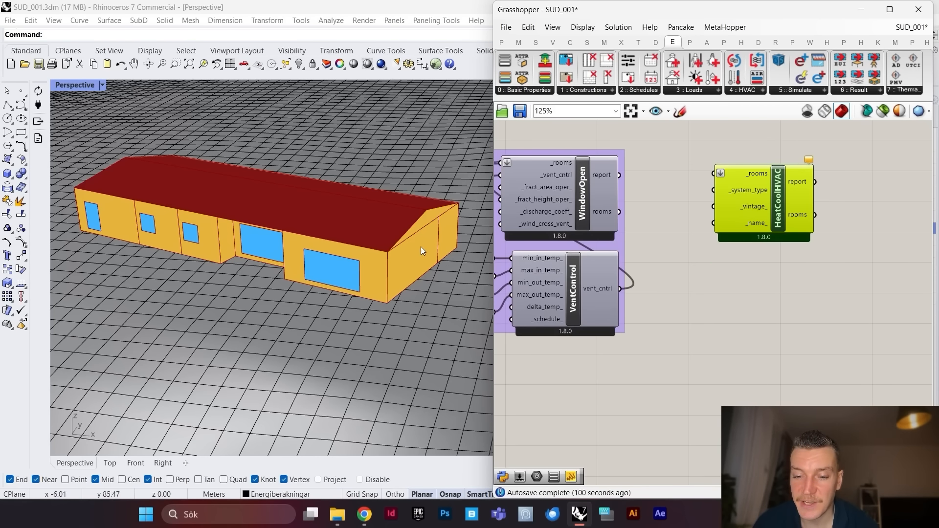
Step: Examine the building model's roof, windows and gable end from several angles and distances
scroll(361, 244, "down", 3)
scroll(384, 220, "up", 4)
right_click_drag(384, 220, 382, 249)
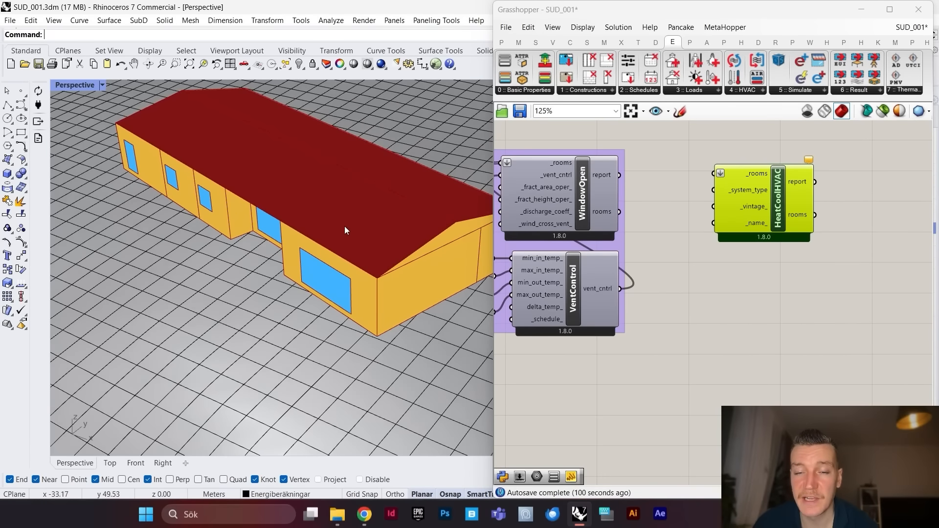
scroll(338, 224, "down", 7)
scroll(363, 239, "up", 4)
scroll(359, 240, "down", 3)
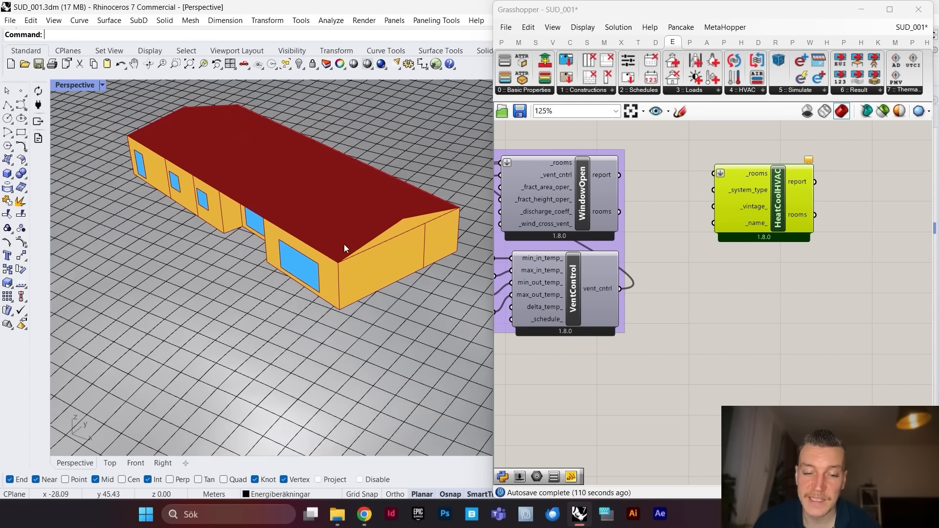
scroll(331, 245, "up", 5)
right_click_drag(315, 245, 371, 242)
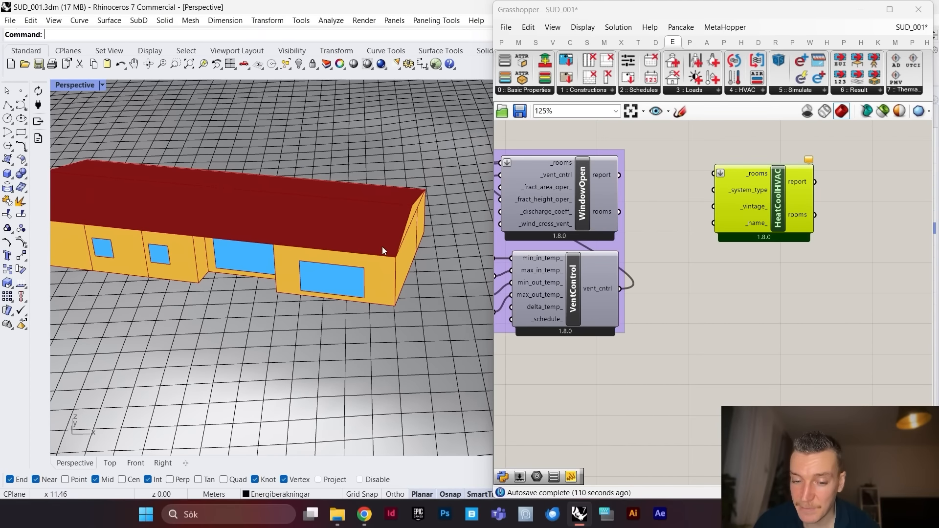
scroll(382, 247, "down", 4)
scroll(316, 265, "up", 5)
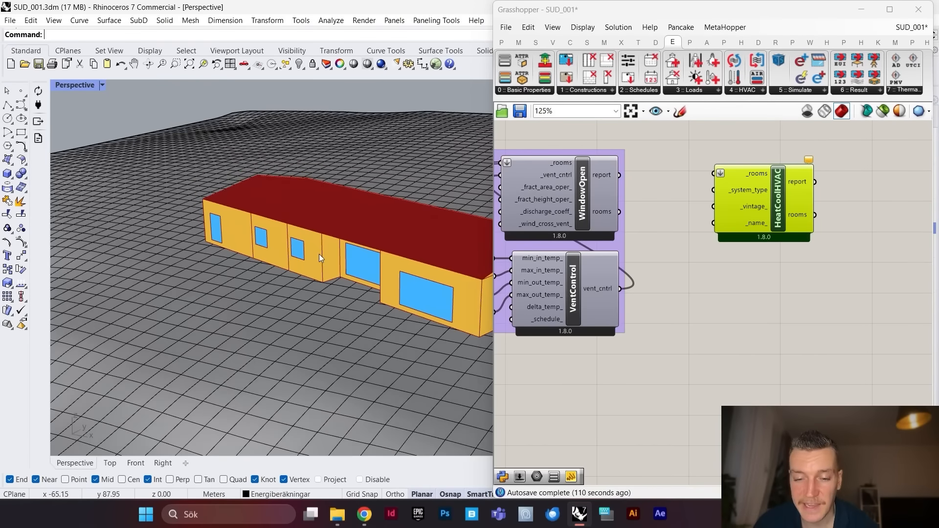
scroll(319, 254, "down", 4)
scroll(388, 284, "up", 5)
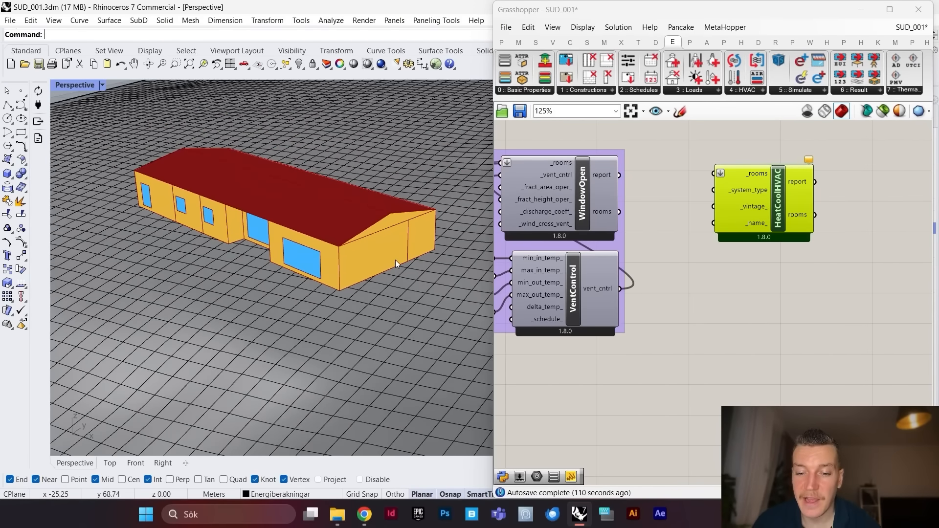
scroll(395, 260, "down", 4)
scroll(388, 264, "up", 5)
right_click_drag(394, 265, 344, 307)
scroll(377, 266, "down", 4)
scroll(407, 300, "up", 5)
scroll(741, 256, "up", 3)
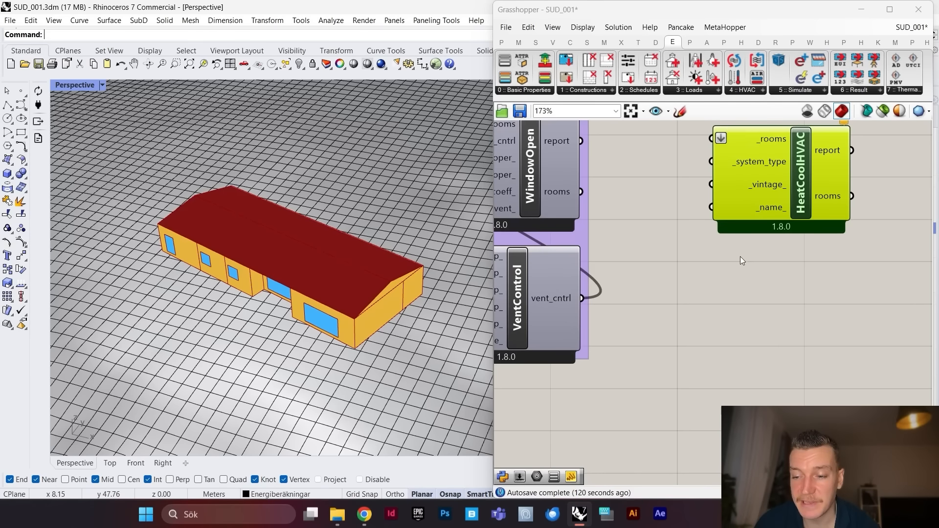
Step: Add an HB HeatCool HVAC Templates list and place it directly below the HeatCoolHVAC component
left_click(753, 91)
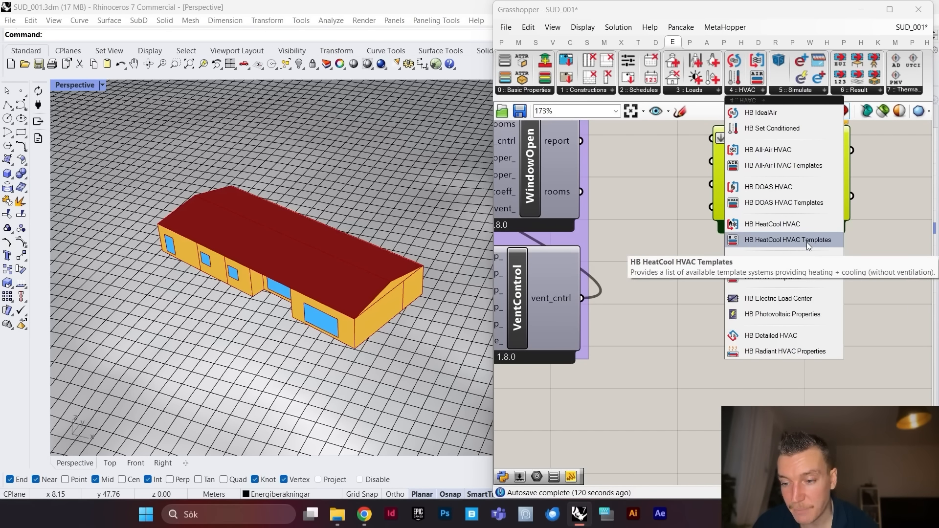
left_click_drag(804, 242, 789, 269)
scroll(609, 254, "down", 3)
right_click_drag(609, 254, 574, 247)
scroll(732, 255, "up", 1)
left_click_drag(733, 253, 768, 243)
scroll(698, 241, "down", 1)
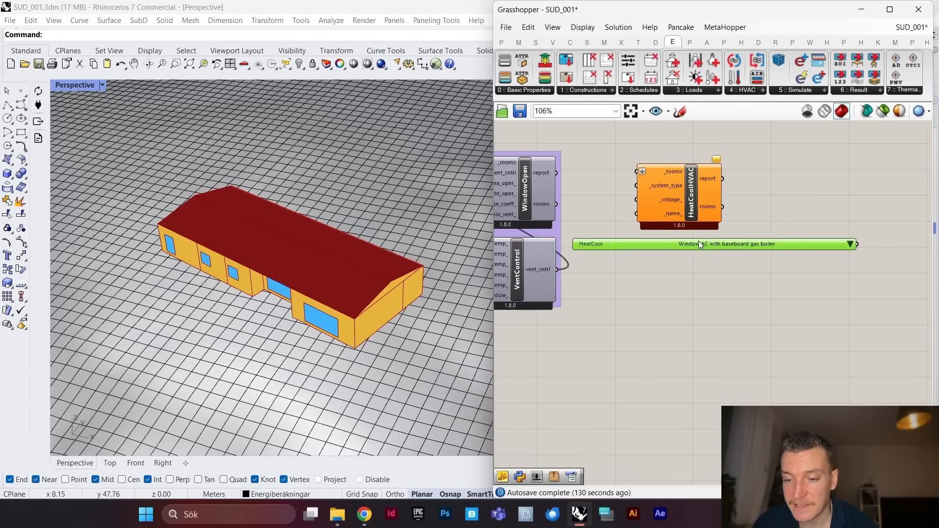
scroll(699, 241, "up", 1)
Step: Set the HeatCool template list to Residential heat pump with no cooling
left_click(836, 243)
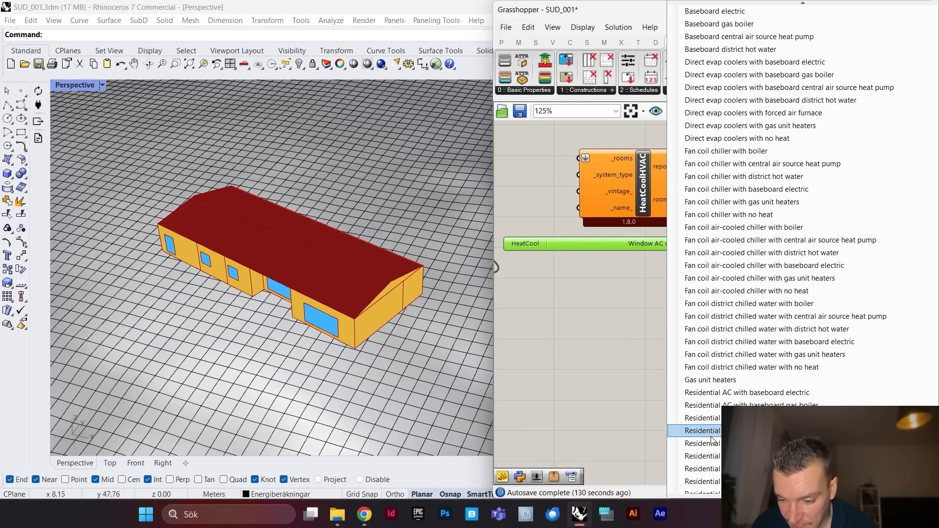
left_click(703, 482)
scroll(709, 320, "down", 2)
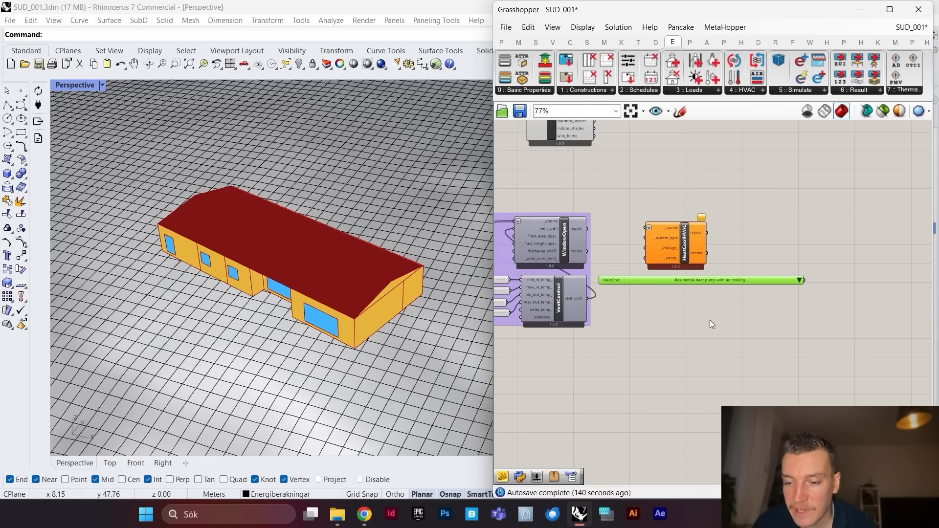
scroll(680, 278, "up", 3)
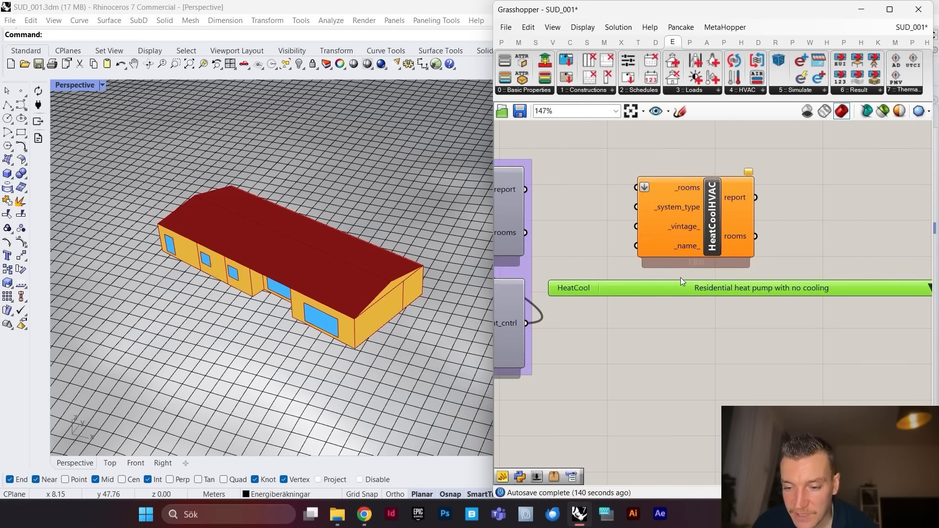
Step: Connect the HeatCool template list to HeatCoolHVAC's _system_type input and the WindowOpen rooms output to its _rooms input
left_click(700, 229)
scroll(659, 251, "down", 2)
left_click_drag(768, 284, 520, 221)
right_click_drag(520, 216, 730, 241)
scroll(674, 241, "up", 3)
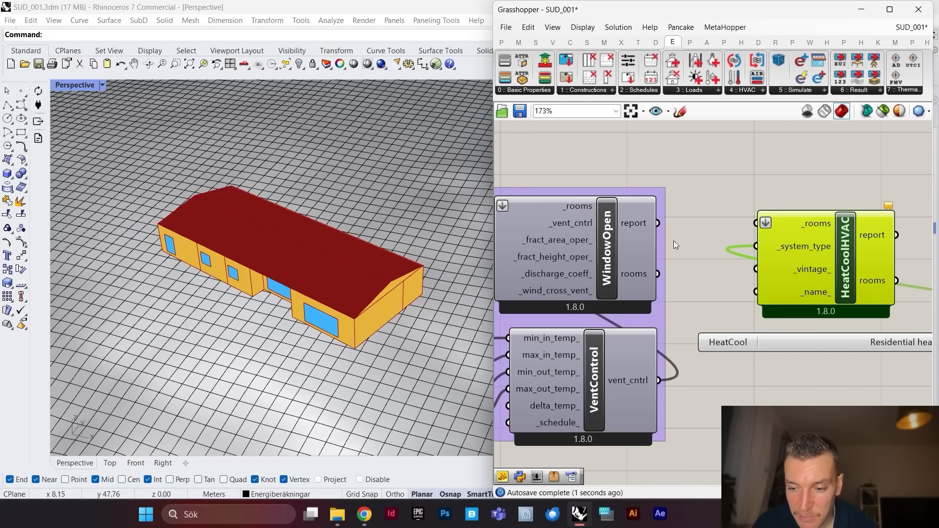
left_click_drag(655, 274, 758, 254)
scroll(753, 251, "down", 1)
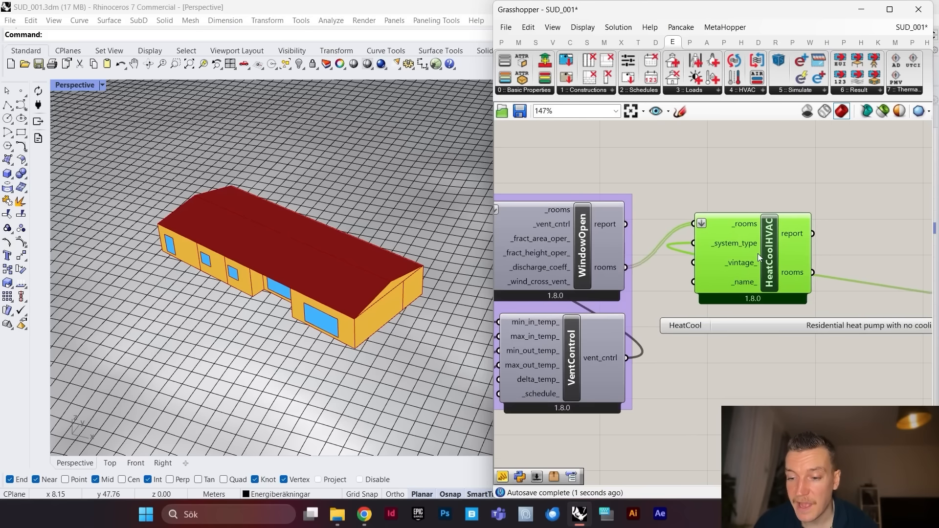
Step: Add an HB Apply Setpoint Values component and position it beside the HeatCoolHVAC component
scroll(788, 257, "down", 2)
double_click(821, 259)
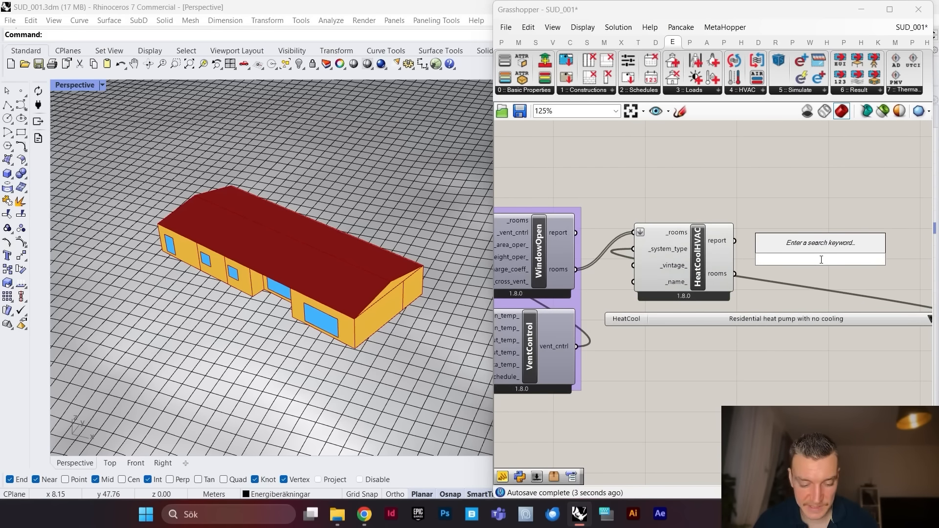
type("apply setpo")
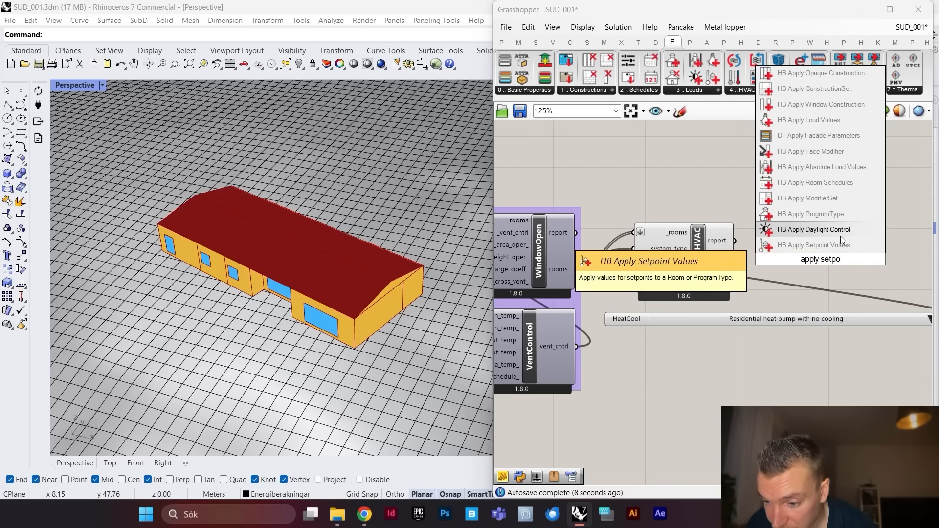
left_click(840, 238)
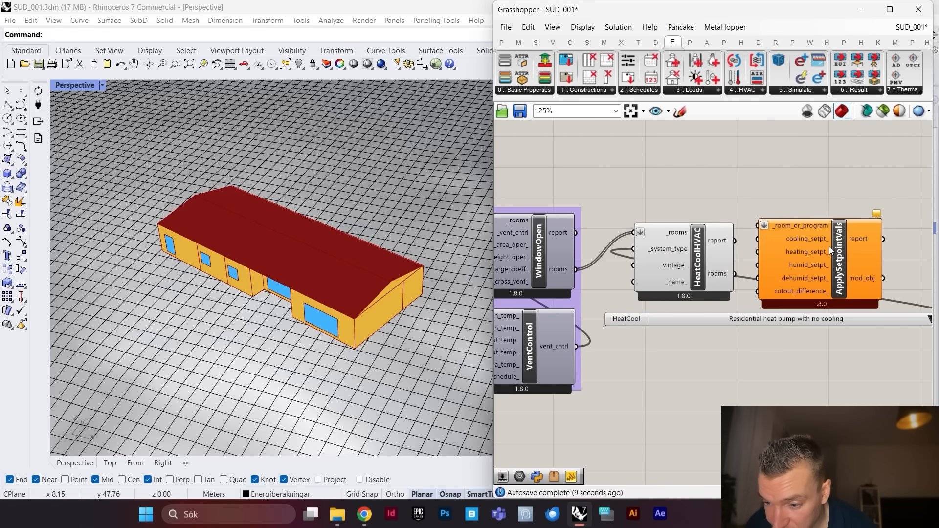
mouse_move(829, 246)
left_mouse_down()
mouse_move(864, 250)
mouse_move(845, 255)
left_mouse_up()
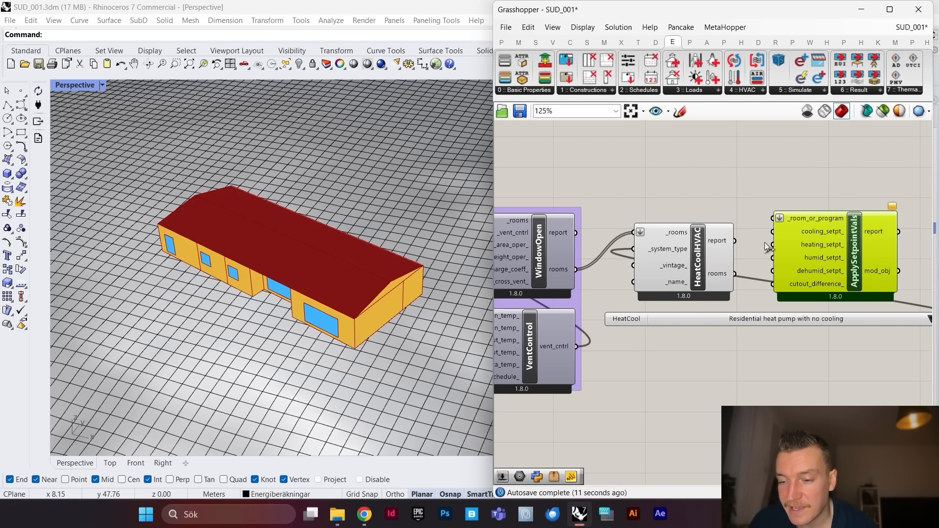
Step: Connect a new number slider of 20 to ApplySetpointVals' heating_setpt_ input and the HeatCoolHVAC rooms output to its _room_or_program input
scroll(779, 255, "down", 2)
scroll(782, 256, "up", 4)
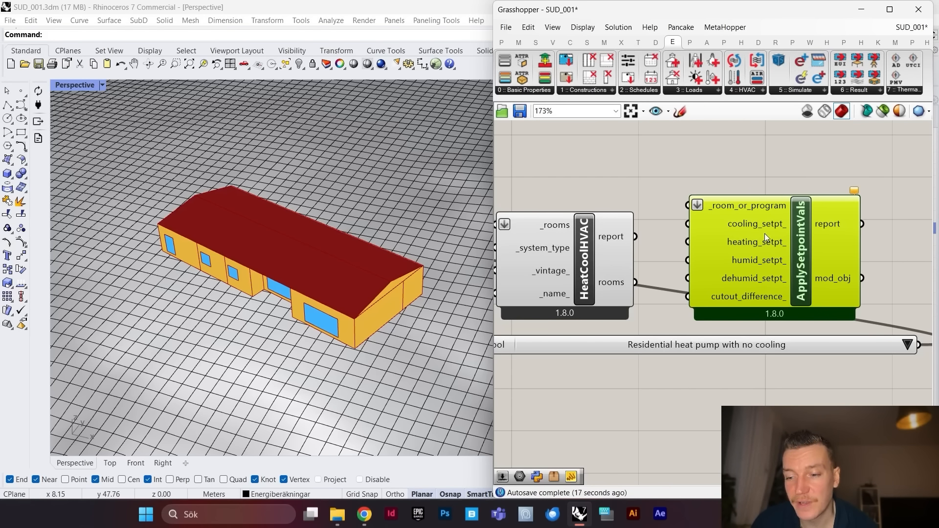
scroll(764, 264, "down", 2)
scroll(785, 192, "up", 2)
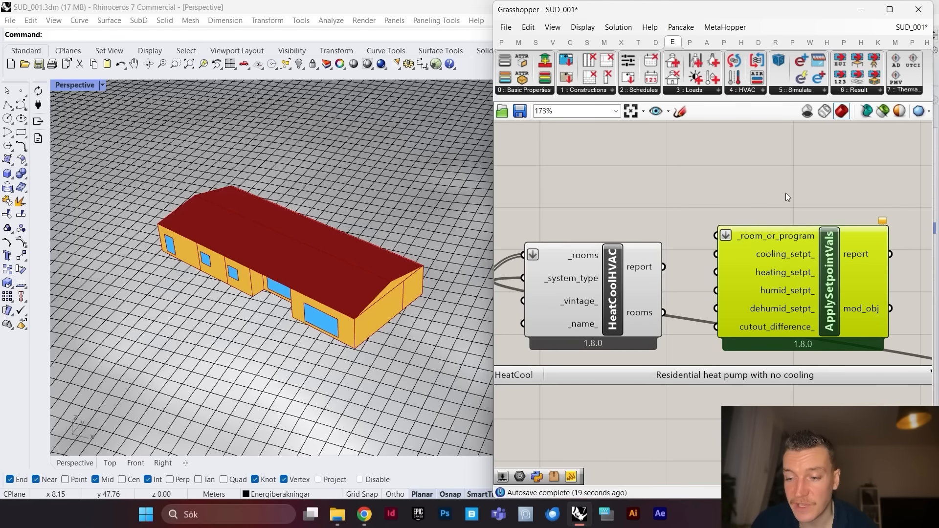
double_click(788, 192)
type("20")
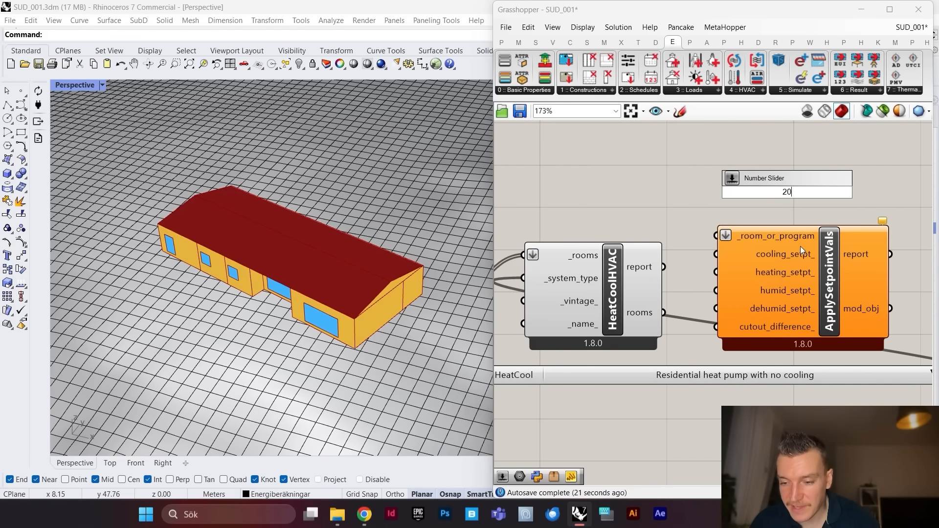
key("Return")
left_click_drag(804, 192, 672, 277)
scroll(833, 224, "up", 2)
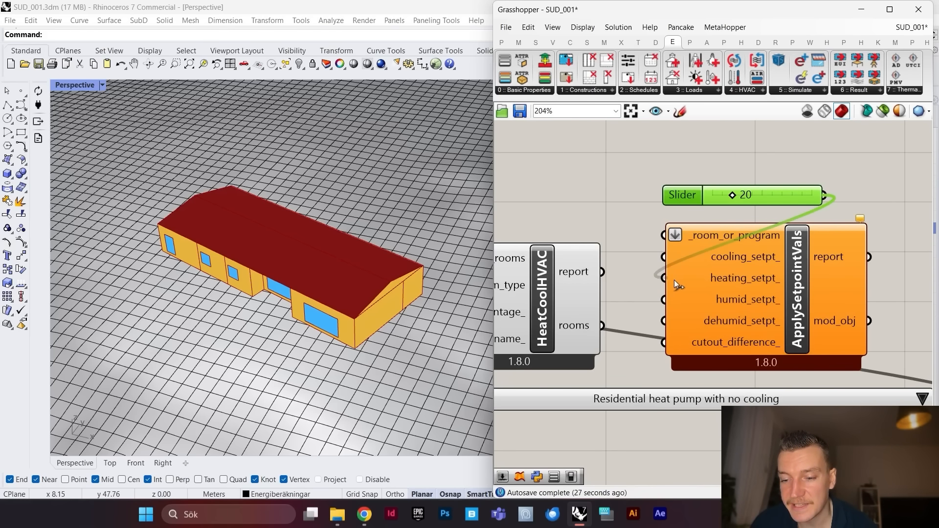
scroll(674, 286, "up", 2)
left_click_drag(603, 326, 664, 236)
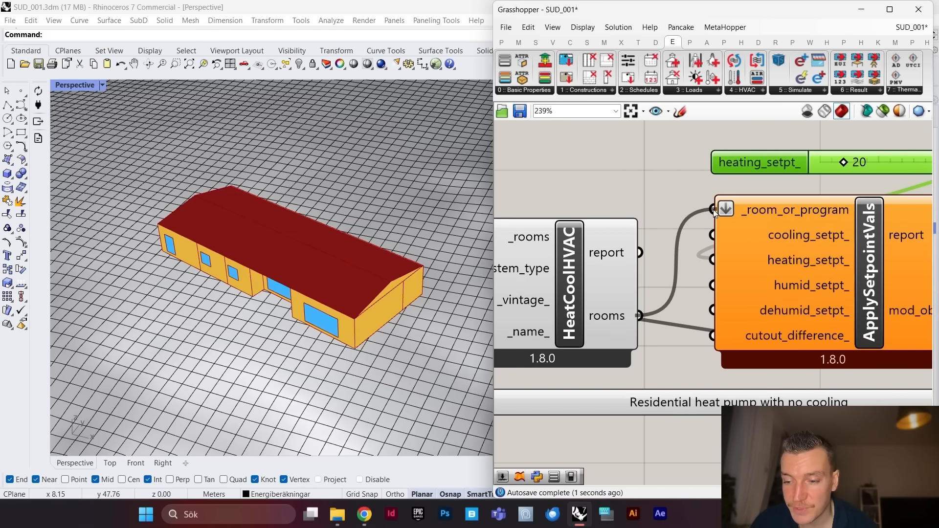
Step: Group the HeatCoolHVAC component, template list, heating setpoint slider and ApplySetpointVals component
scroll(713, 209, "down", 5)
left_click_drag(797, 159, 615, 326)
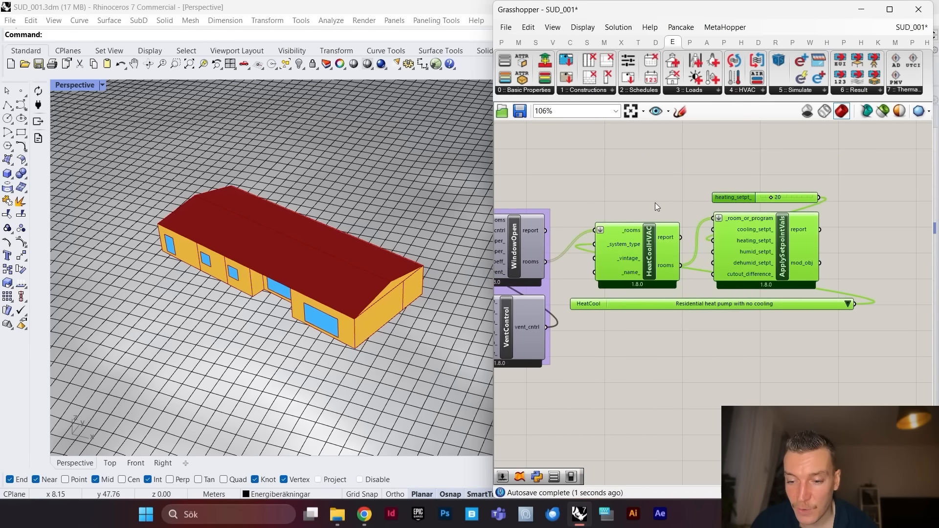
right_click(656, 203)
left_click(685, 292)
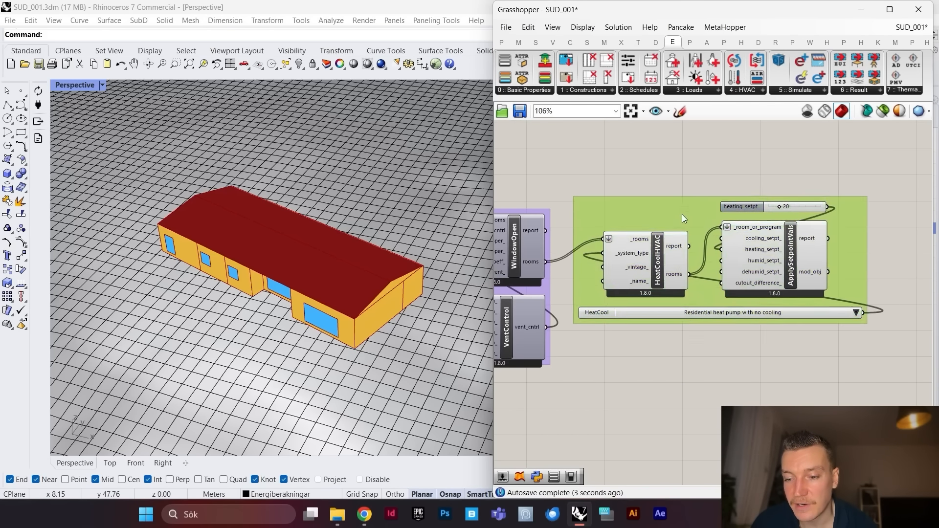
left_click(680, 196)
scroll(680, 206, "down", 3)
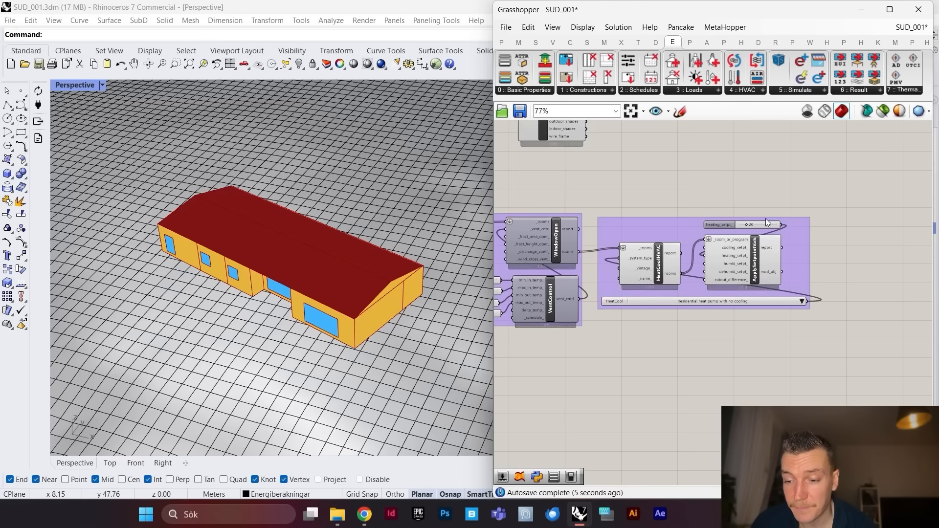
Step: Turn off the preview of the grouped HeatCoolHVAC and ApplySetpointVals components
scroll(714, 226, "up", 3)
left_click(680, 211)
right_click(644, 179)
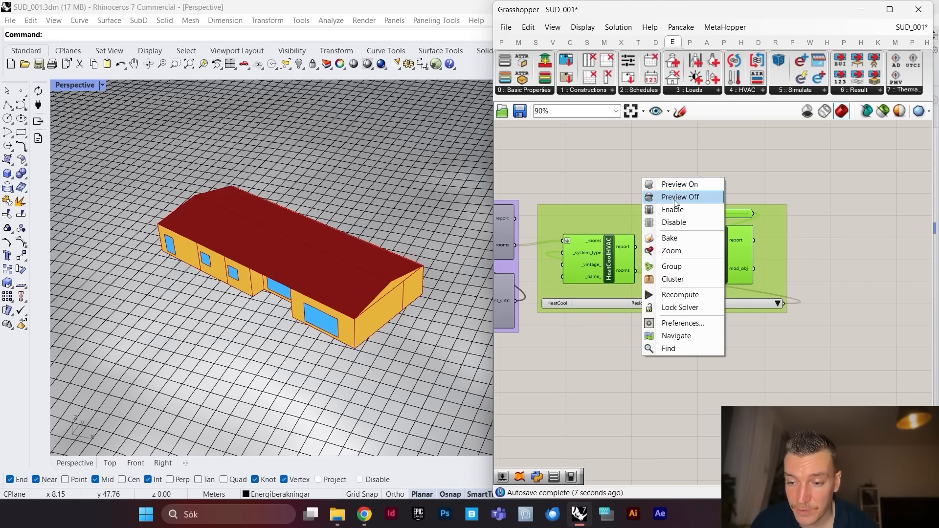
left_click(675, 197)
Step: Add an HB SHW System component and position it beside the grouped heating setpoint components
left_click(751, 91)
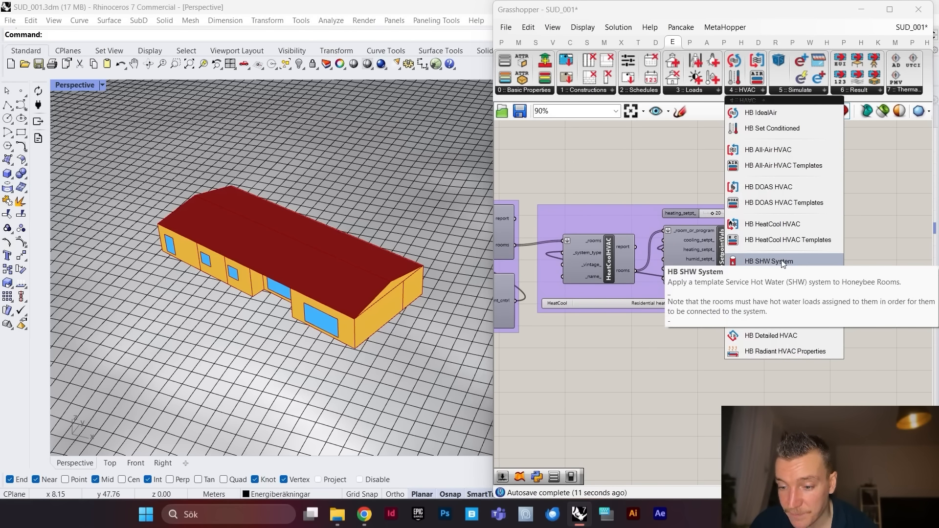
left_click(783, 261)
left_click(857, 253)
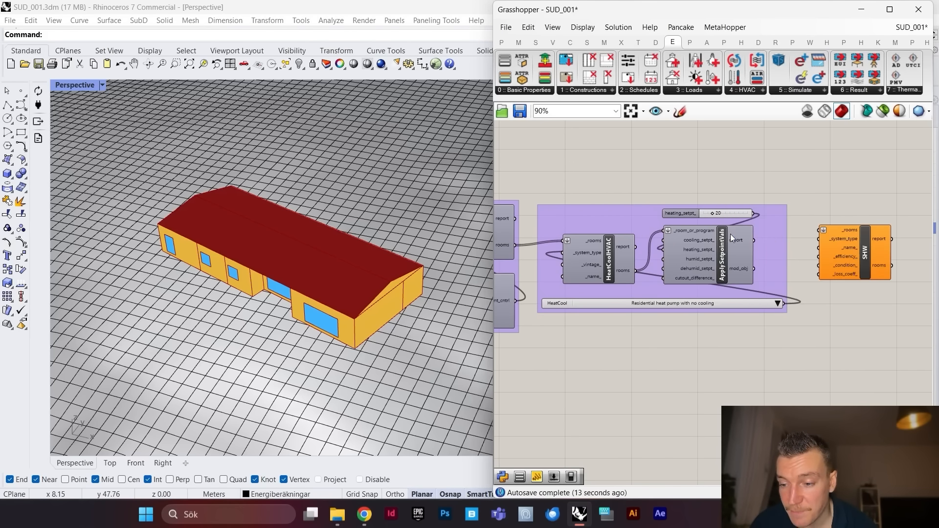
right_click_drag(875, 275, 703, 245)
left_click_drag(703, 246, 707, 229)
Step: Add an HB SHW Templates list below the SHW component, set it to Heat Pump Water Heater and connect it to _system_type
left_click(764, 91)
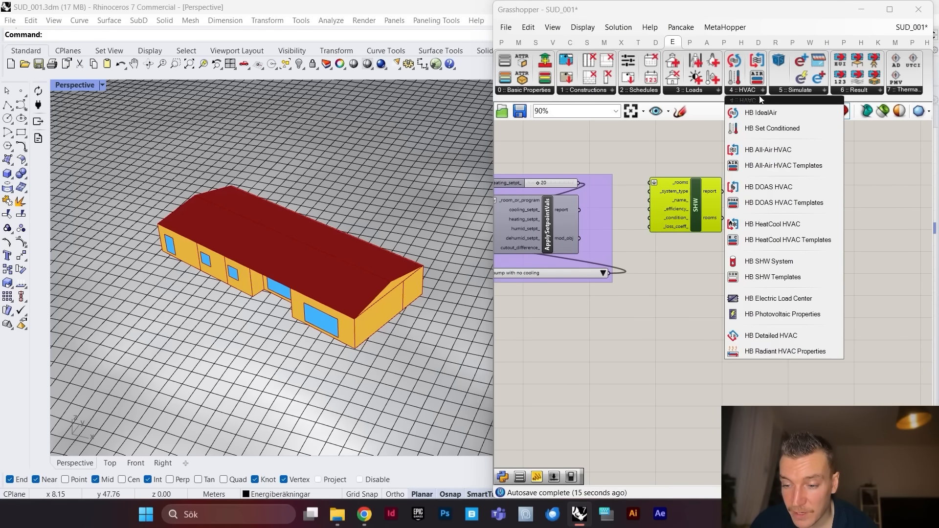
left_click(779, 277)
left_click(701, 254)
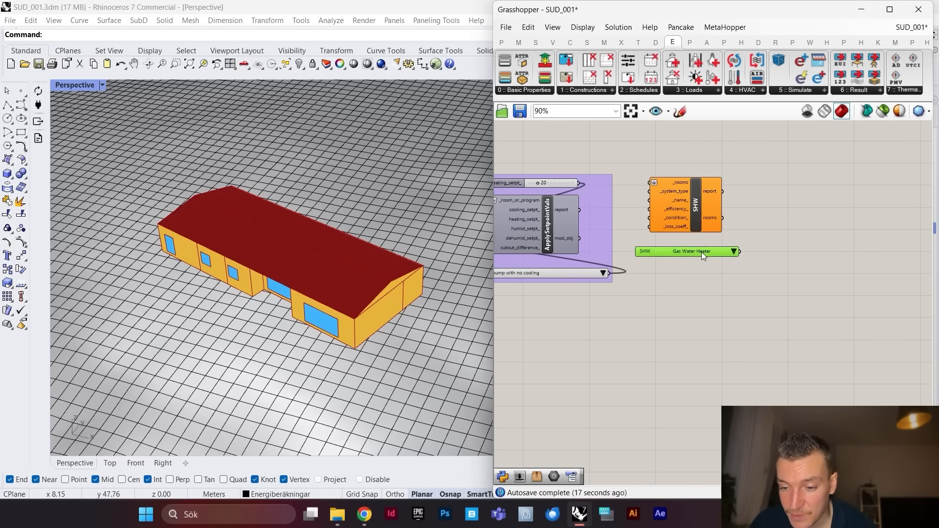
scroll(736, 251, "up", 5)
scroll(775, 259, "down", 2)
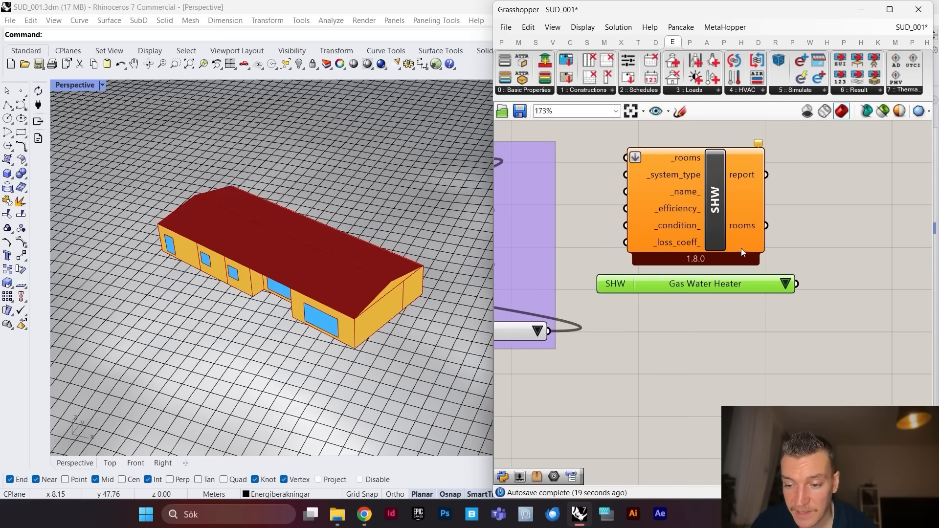
left_click(786, 283)
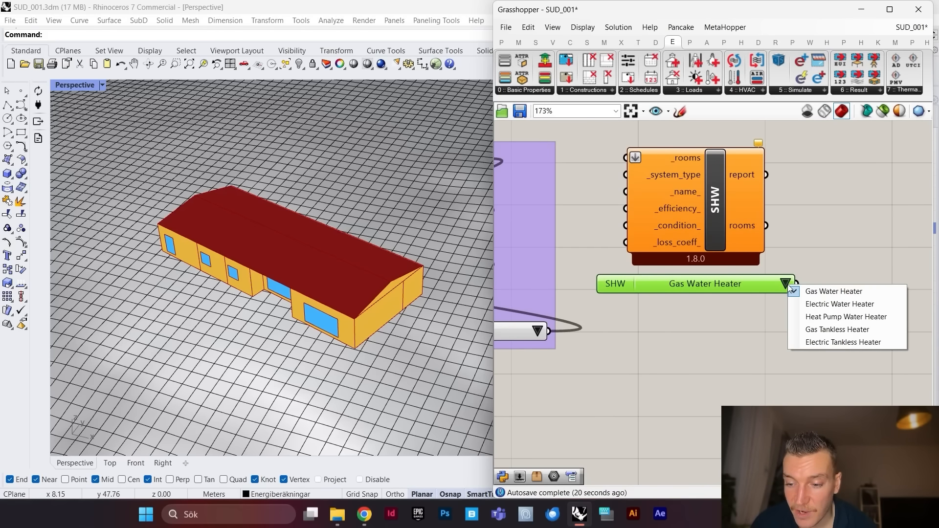
left_click(843, 317)
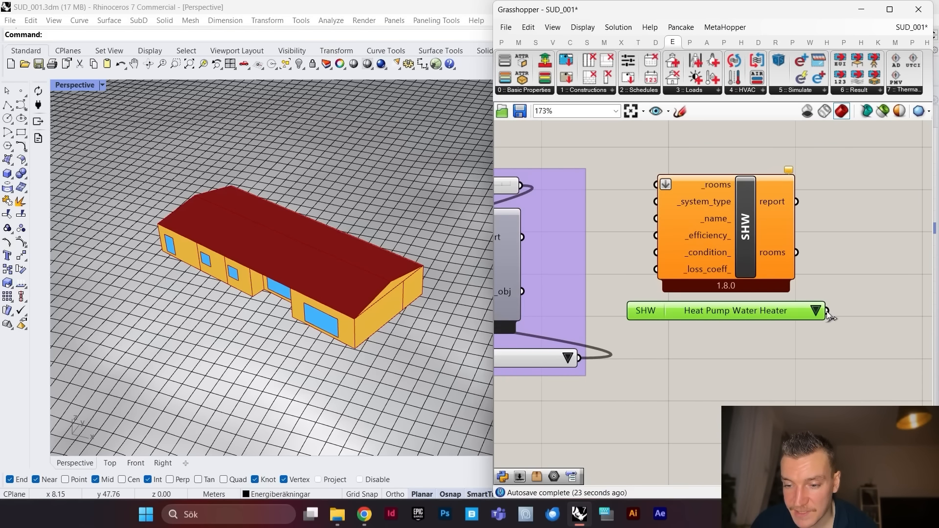
left_click_drag(826, 311, 657, 201)
Step: Connect ApplySetpointVals' mod_obj output to the SHW component's _rooms input and read the SHW component's error message
scroll(633, 246, "down", 2)
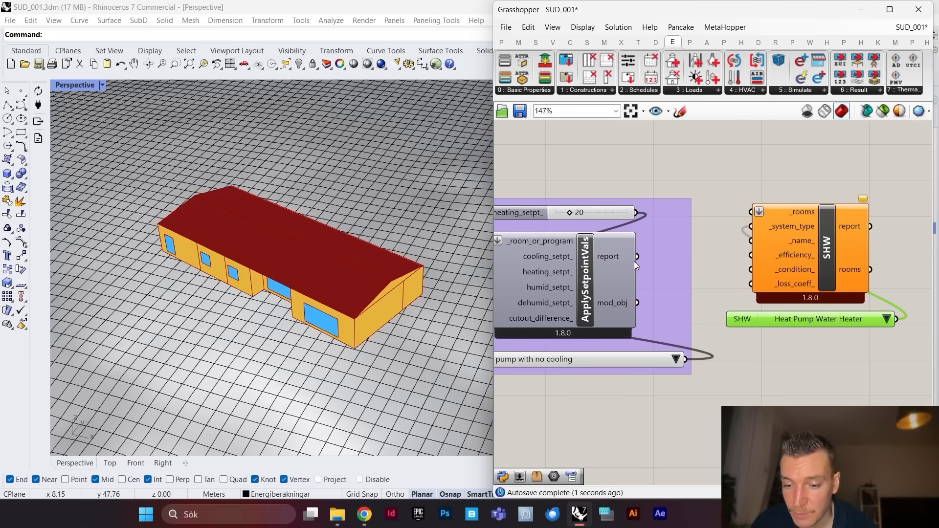
left_click_drag(636, 303, 752, 212)
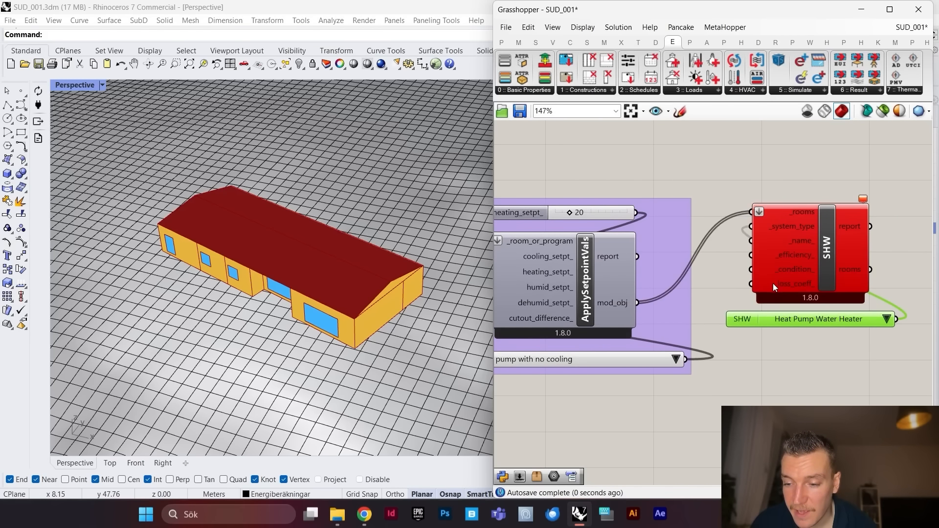
scroll(773, 283, "down", 2)
scroll(784, 315, "up", 4)
left_click(794, 269)
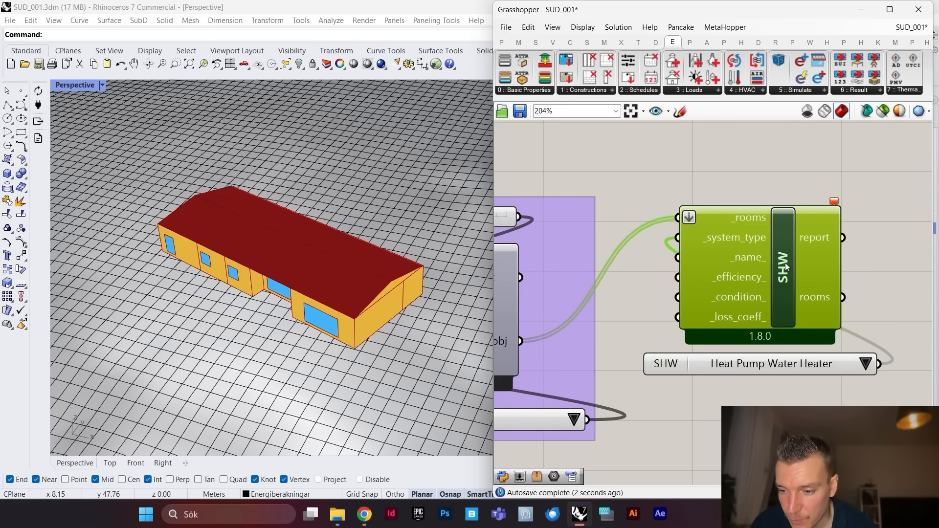
mouse_move(836, 202)
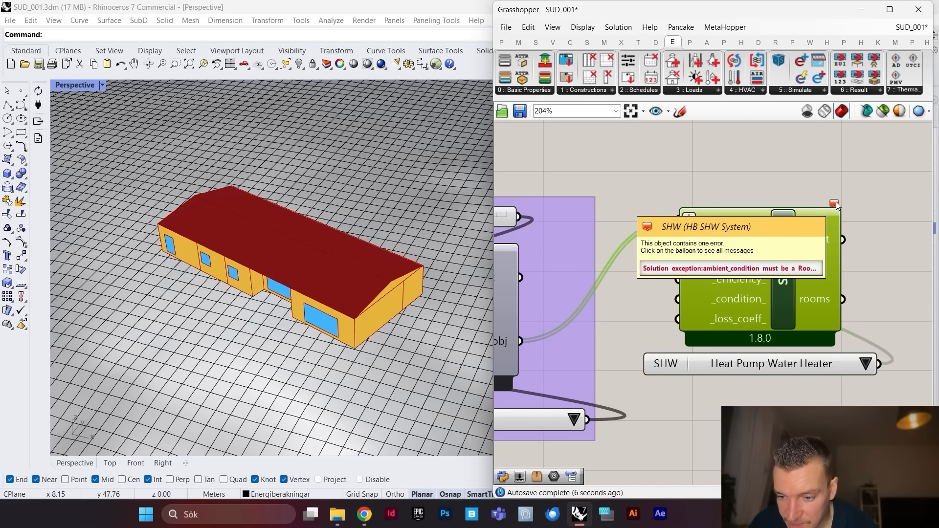
left_click(835, 203)
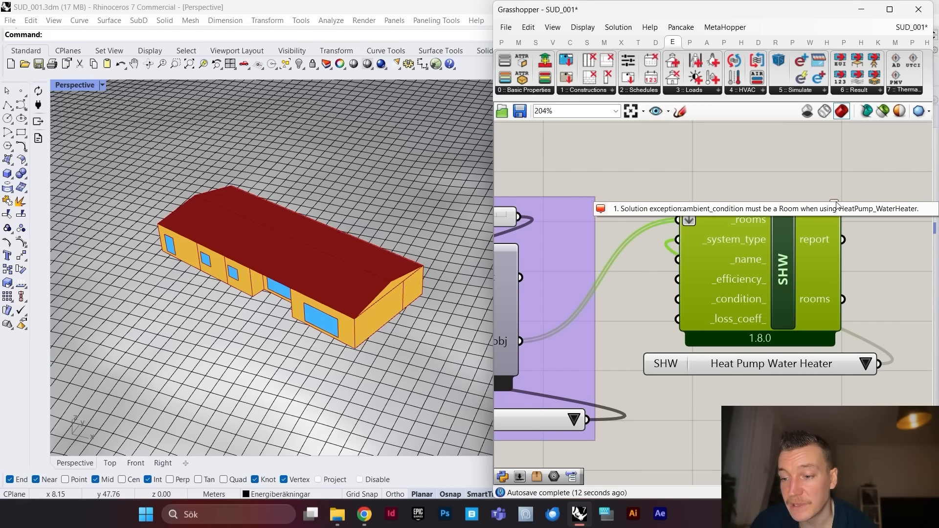
left_click(848, 179)
Step: Connect the laundry Room Solid's rooms output to the SHW component's _condition_ input
scroll(842, 252, "down", 10)
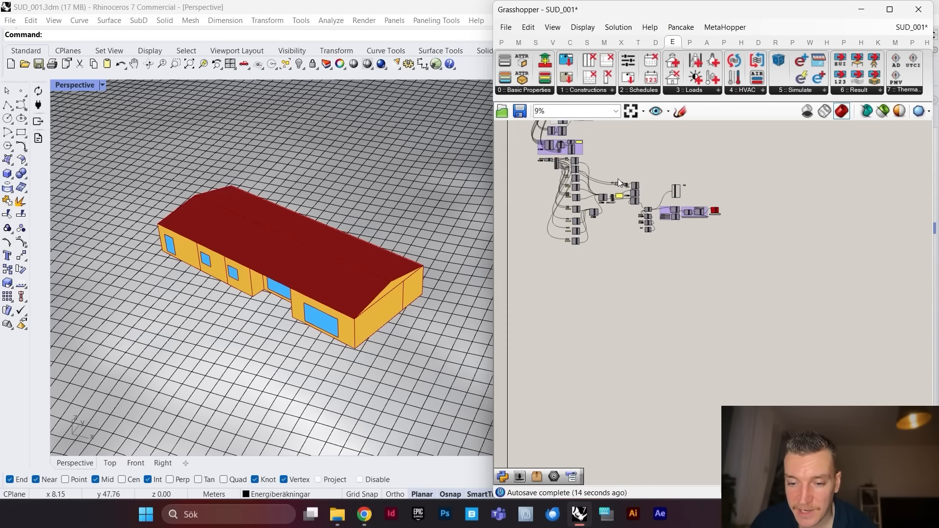
scroll(578, 150, "up", 10)
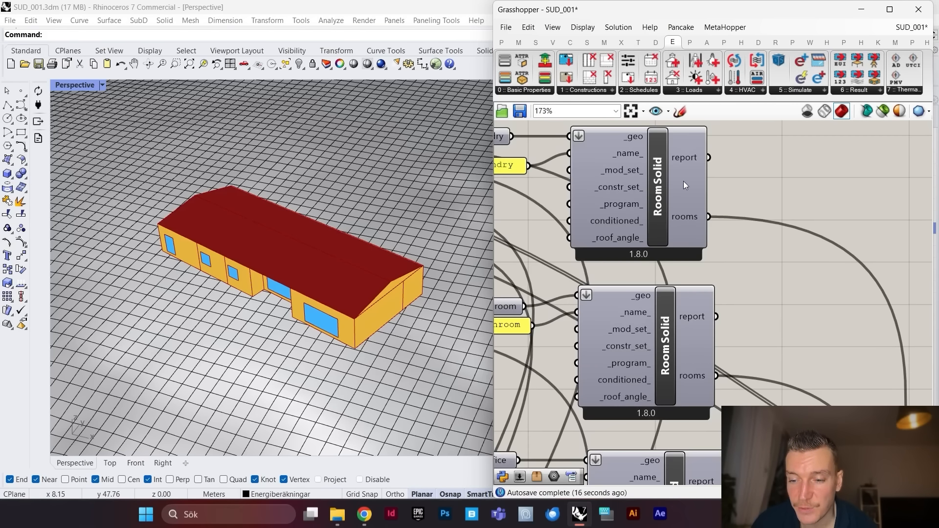
right_click_drag(683, 181, 778, 215)
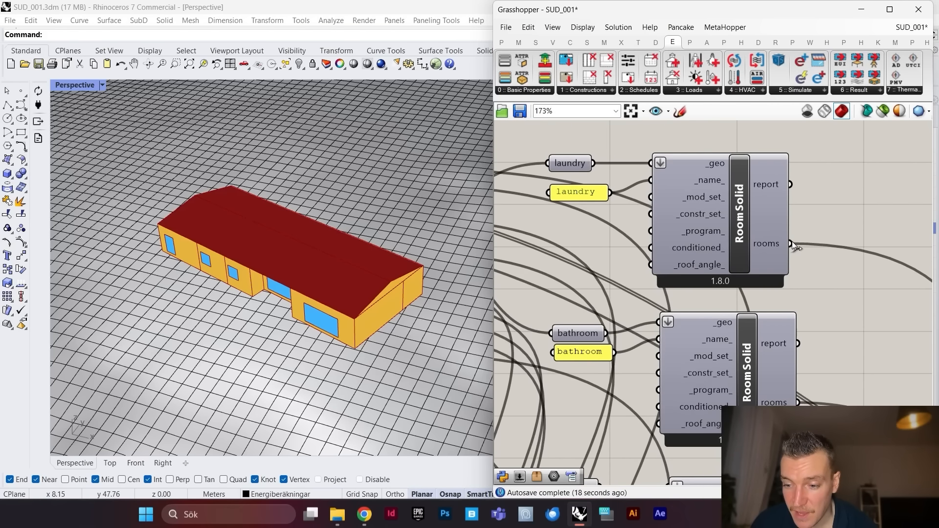
scroll(744, 257, "down", 6)
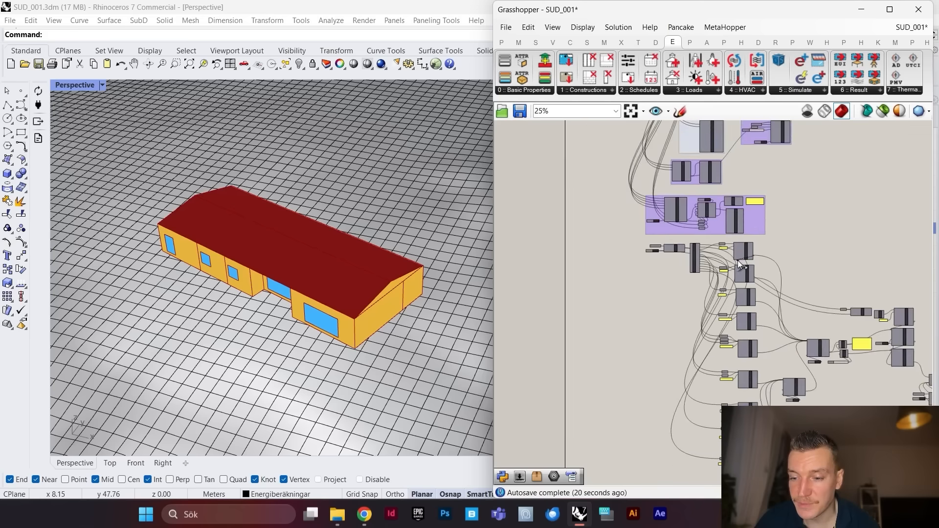
scroll(842, 332, "up", 3)
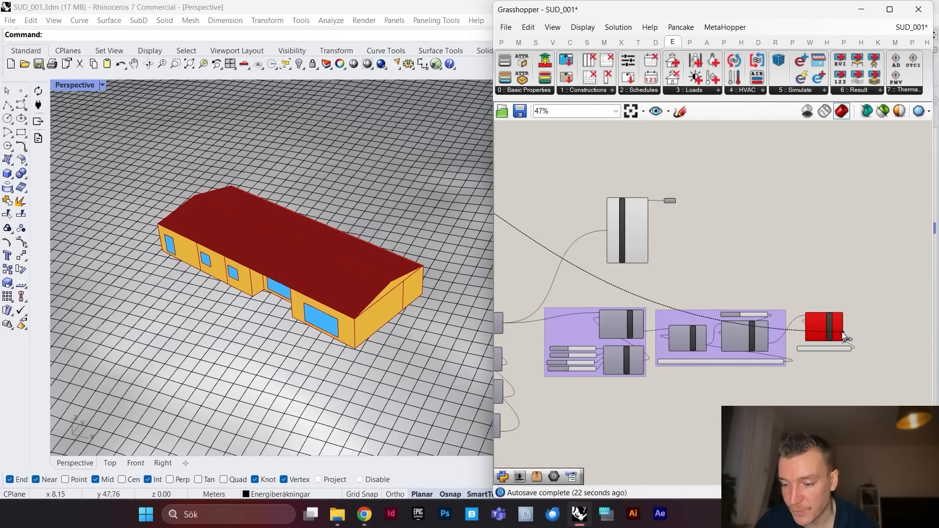
scroll(832, 332, "up", 6)
left_click_drag(842, 332, 748, 338)
scroll(771, 304, "down", 4)
scroll(768, 312, "up", 3)
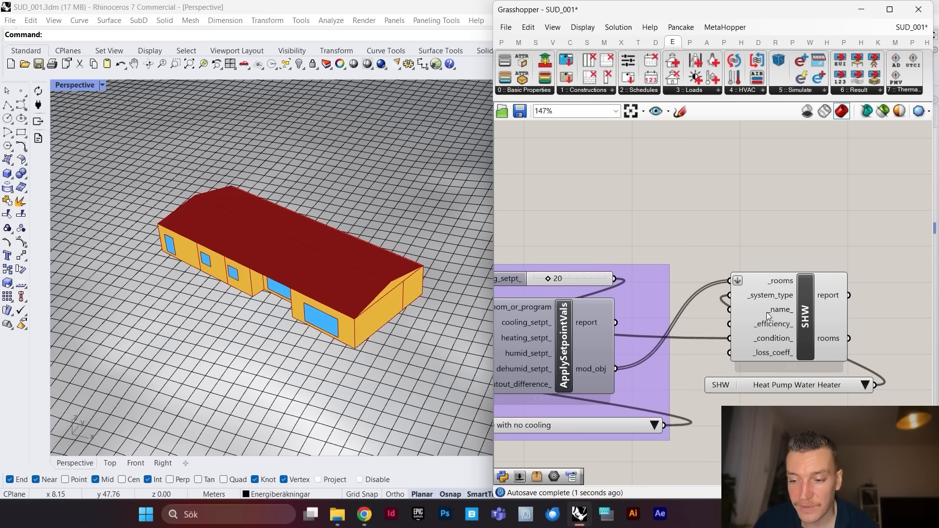
Step: Group the SHW component with its Heat Pump Water Heater template list and shift the group slightly
left_click_drag(807, 314, 808, 323)
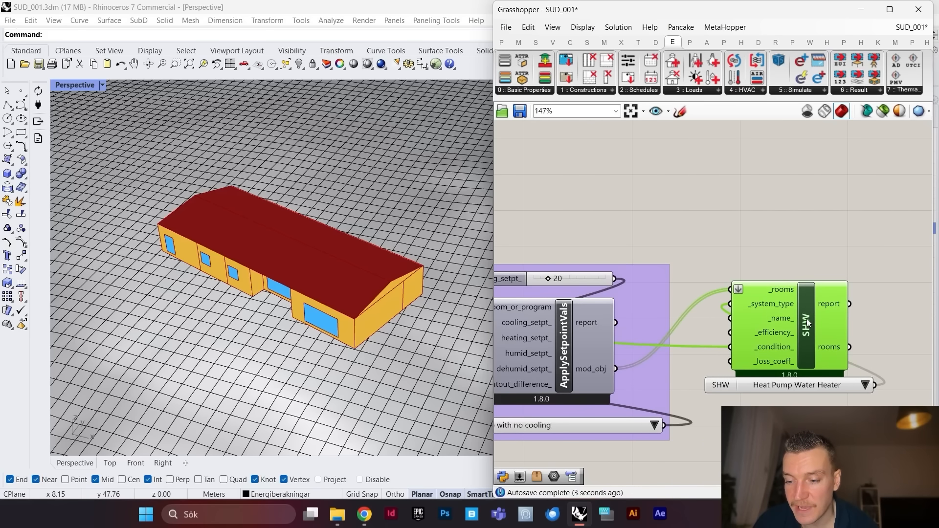
scroll(832, 293, "down", 1)
right_click(751, 242)
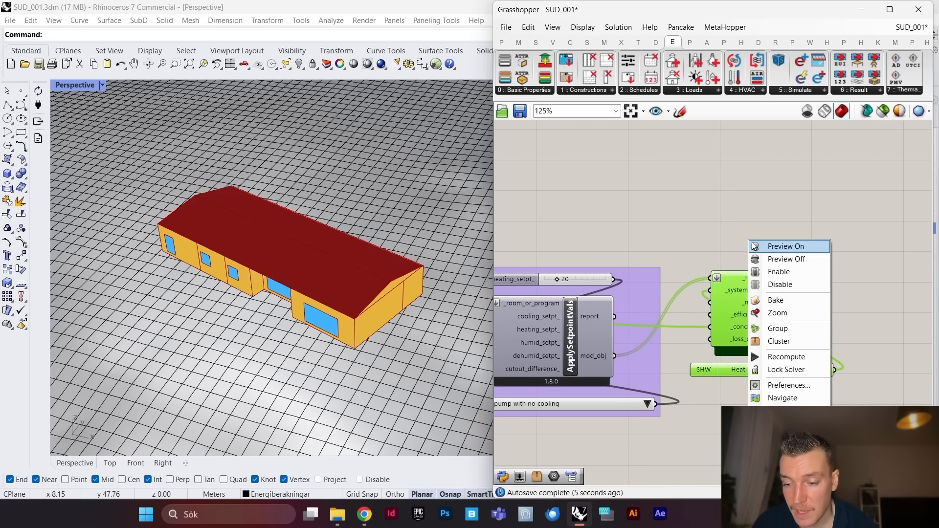
left_click(778, 328)
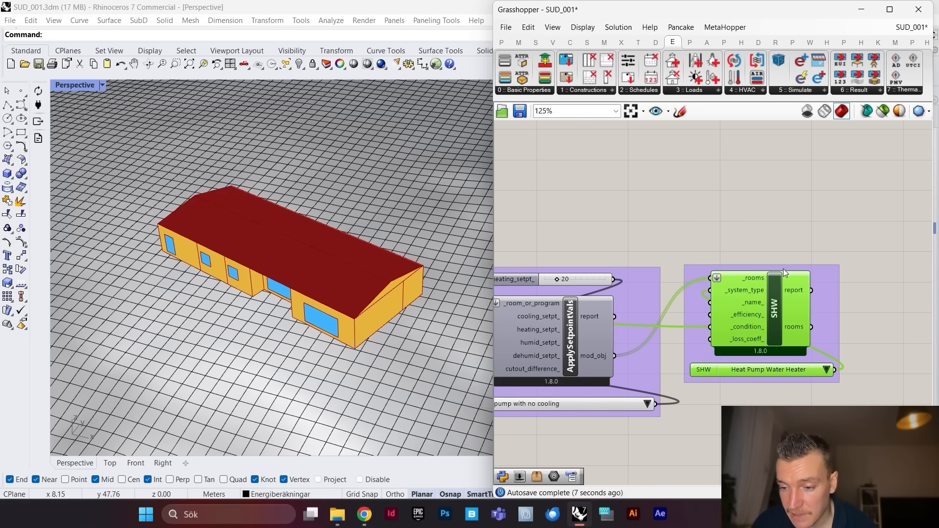
left_click_drag(783, 269, 783, 276)
left_click(762, 91)
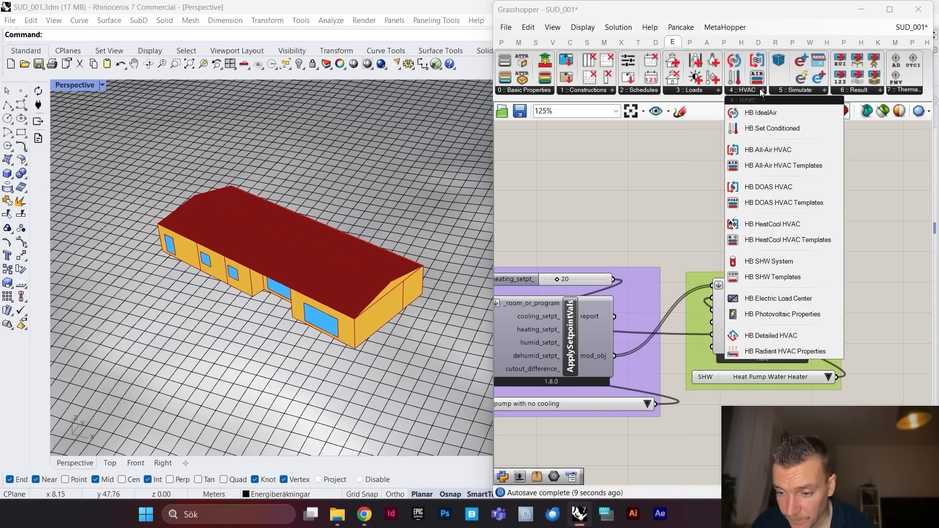
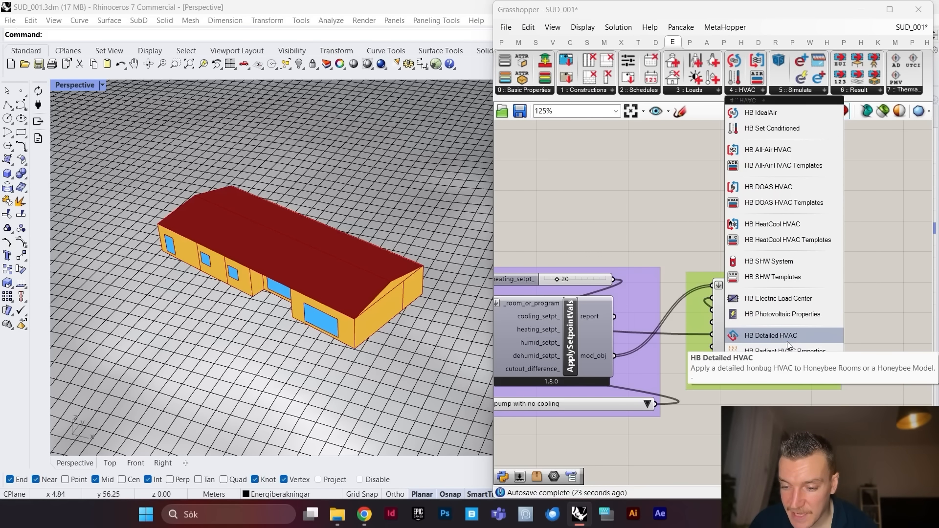
left_click_drag(782, 336, 791, 210)
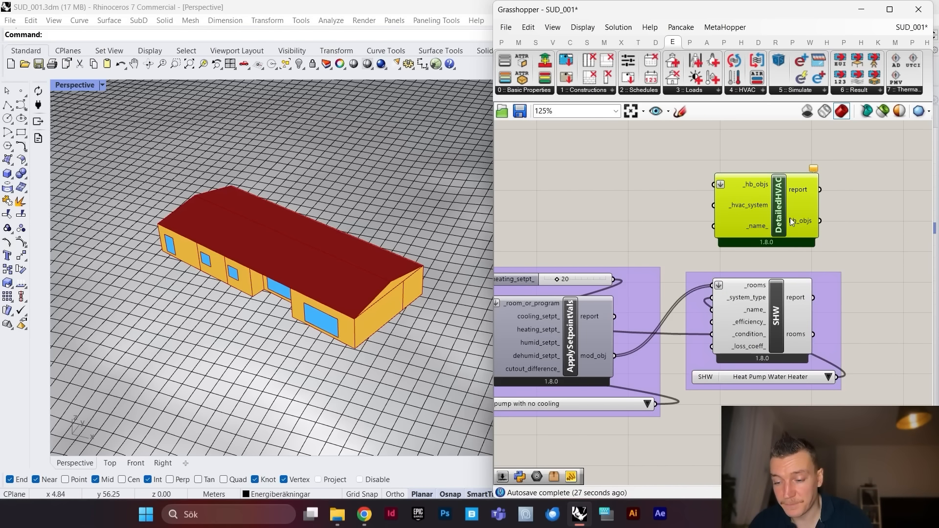
key("Delete")
Step: Add an HB Model component above the SHW group
scroll(828, 262, "down", 2)
scroll(828, 262, "down", 3)
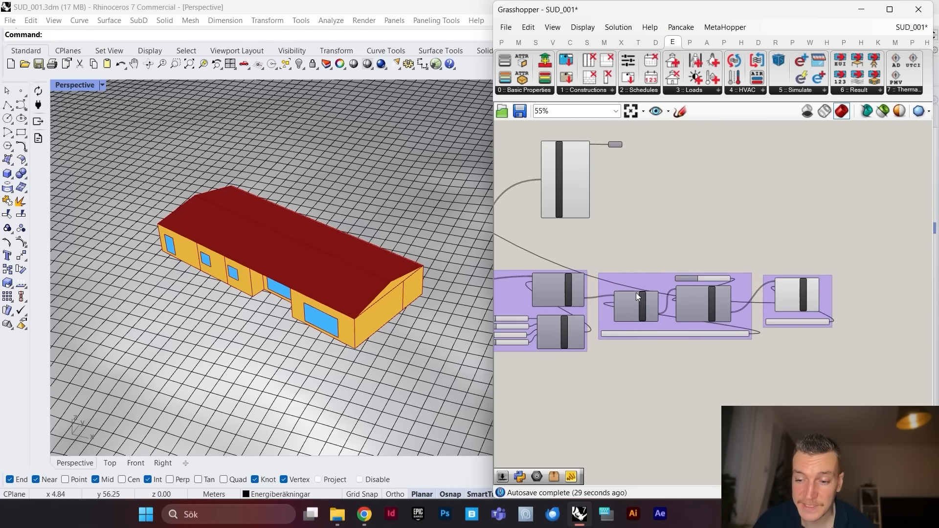
scroll(721, 287, "up", 4)
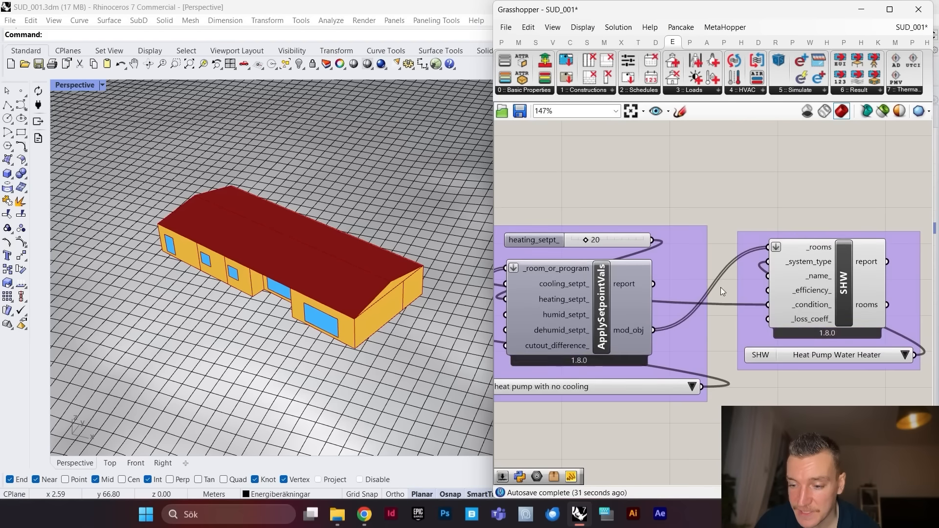
scroll(651, 244, "down", 6)
scroll(727, 265, "up", 6)
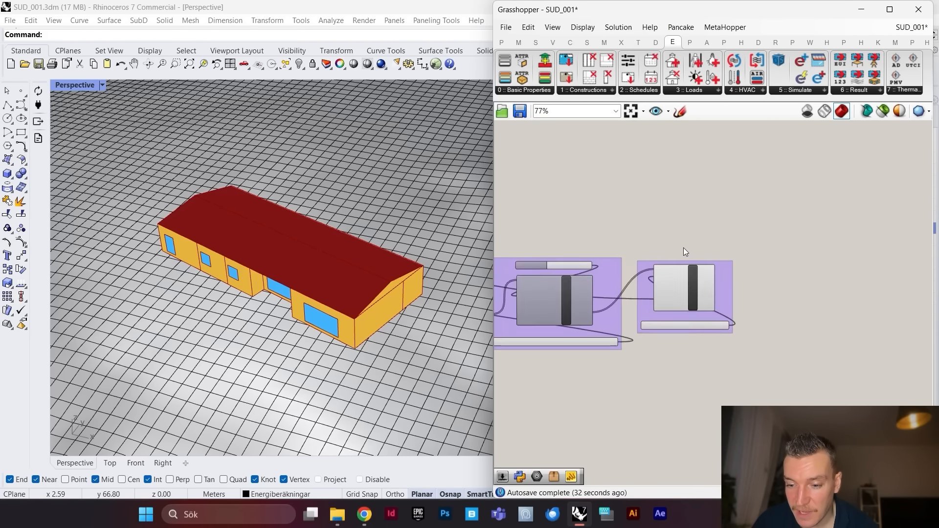
double_click(703, 217)
type("hb m")
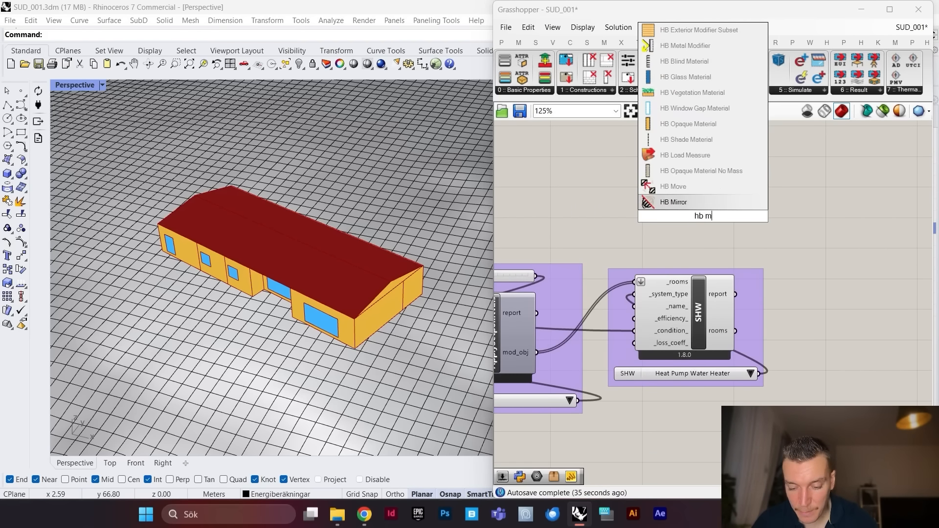
type("ode")
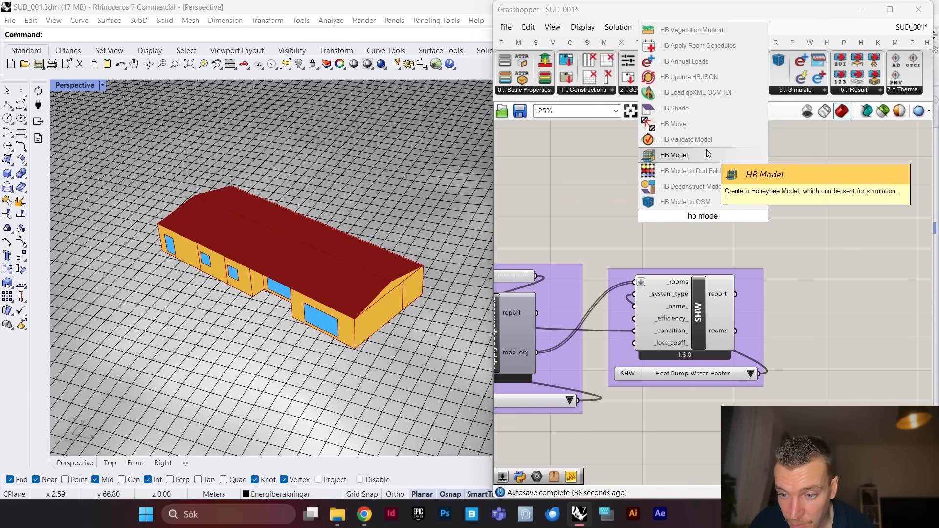
left_click(707, 152)
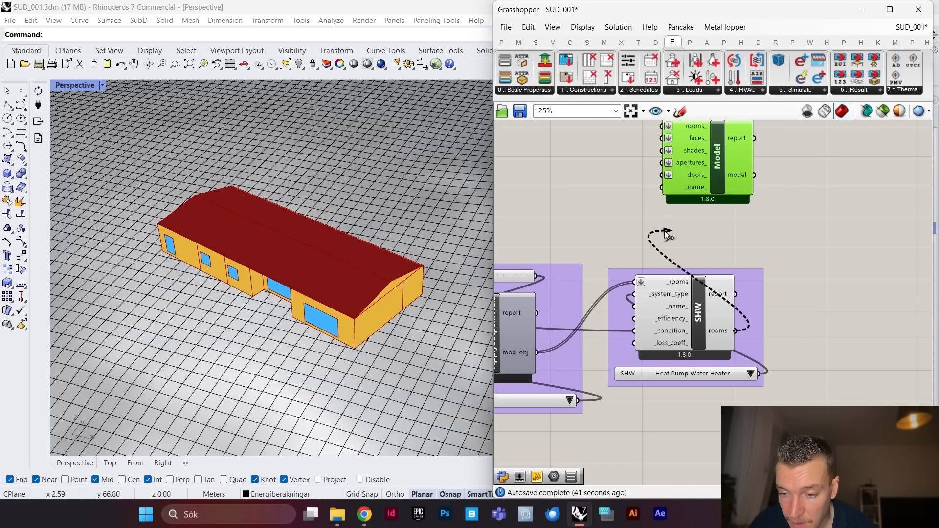
Step: Connect the SHW component's rooms output to the Model component's rooms_ input and adjust the Model component's position
right_click_drag(687, 172, 691, 197)
left_click_drag(738, 357, 664, 152)
left_click_drag(742, 202, 729, 184)
scroll(729, 184, "down", 1)
right_click_drag(633, 126, 688, 178)
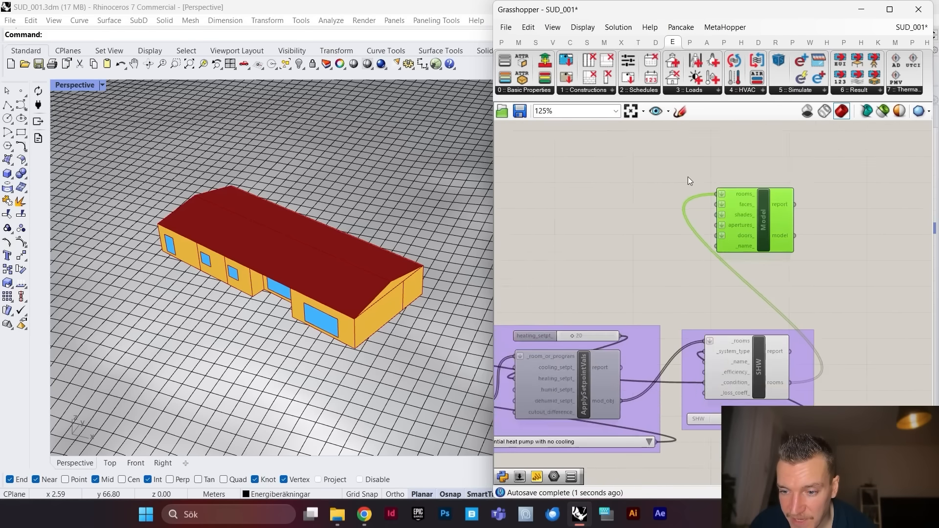
scroll(688, 178, "up", 1)
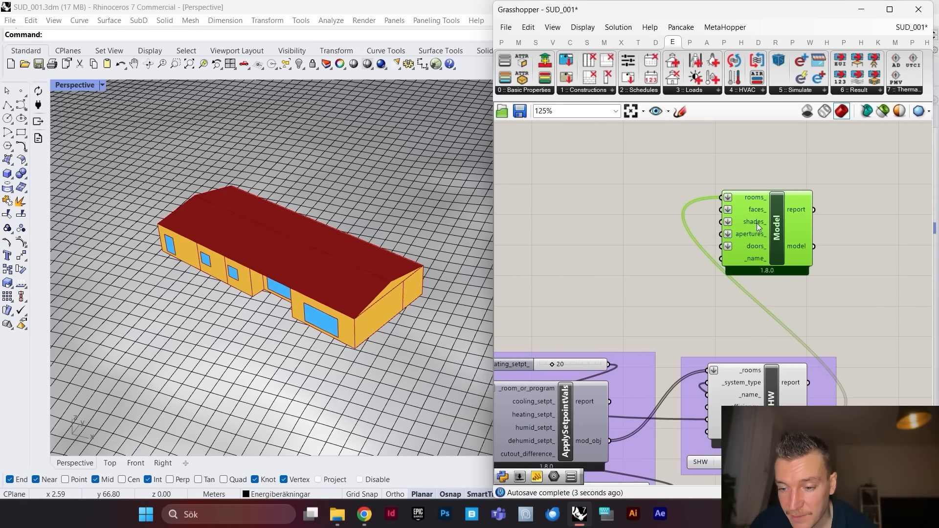
scroll(756, 223, "down", 1)
scroll(777, 323, "up", 1)
right_click(767, 343)
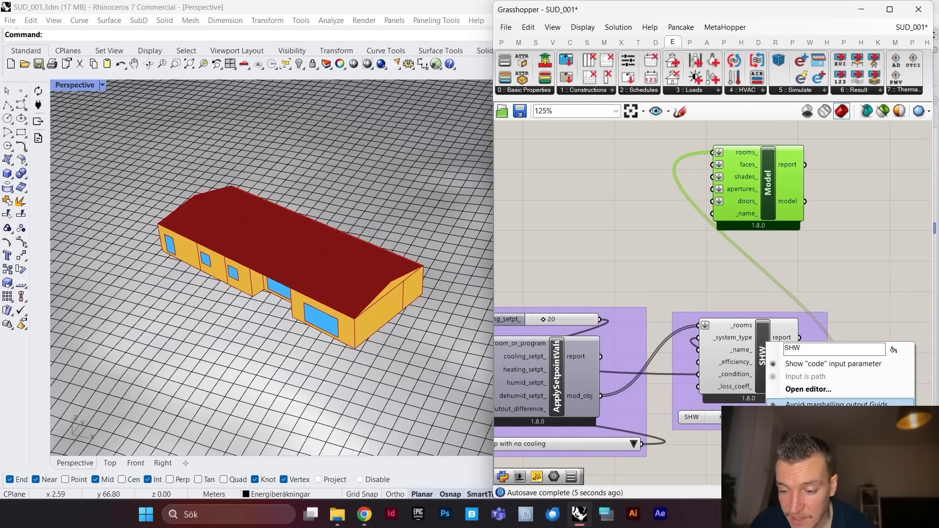
Step: Collapse the Grasshopper window, turn on Rhino's Shade layer and select the shade above the small window at the house's far end
double_click(718, 12)
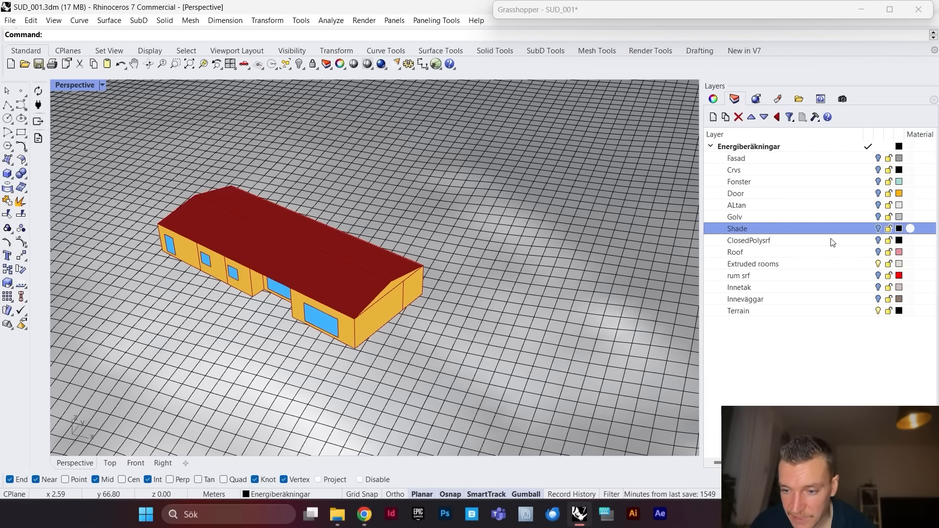
left_click(878, 229)
scroll(159, 259, "up", 5)
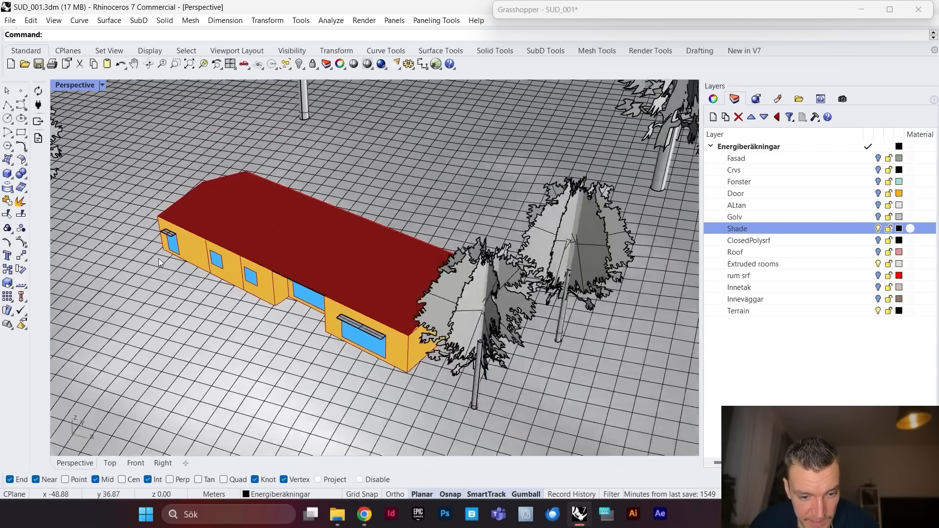
left_click(178, 221)
scroll(293, 279, "down", 3)
scroll(409, 327, "up", 3)
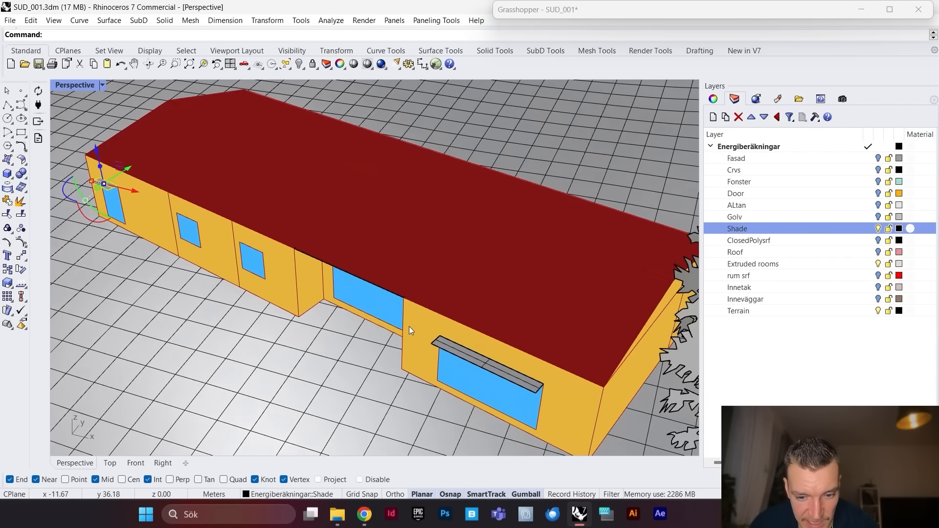
Step: Assign all shade surfaces above the windows to a new Geometry parameter near the Model component
right_click_drag(409, 327, 401, 265)
right_click_drag(395, 216, 562, 83)
left_click(476, 322, "shift")
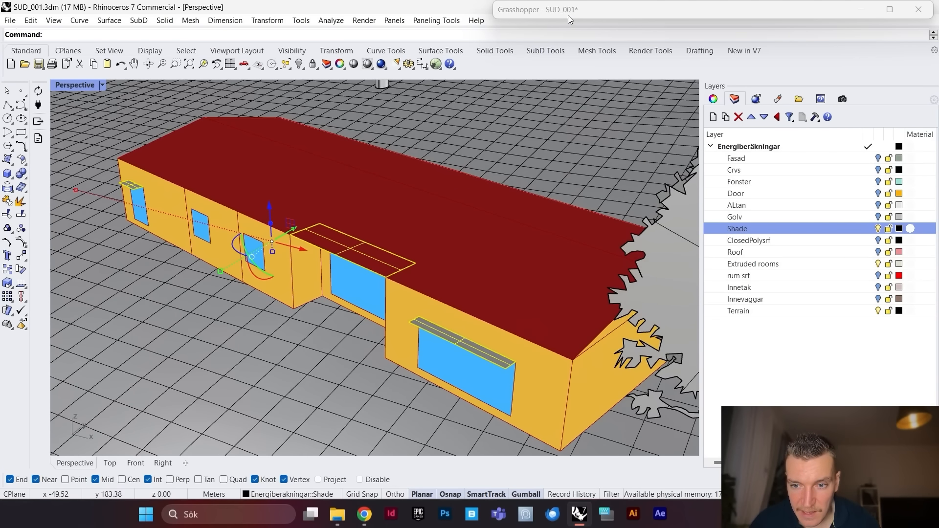
double_click(633, 11)
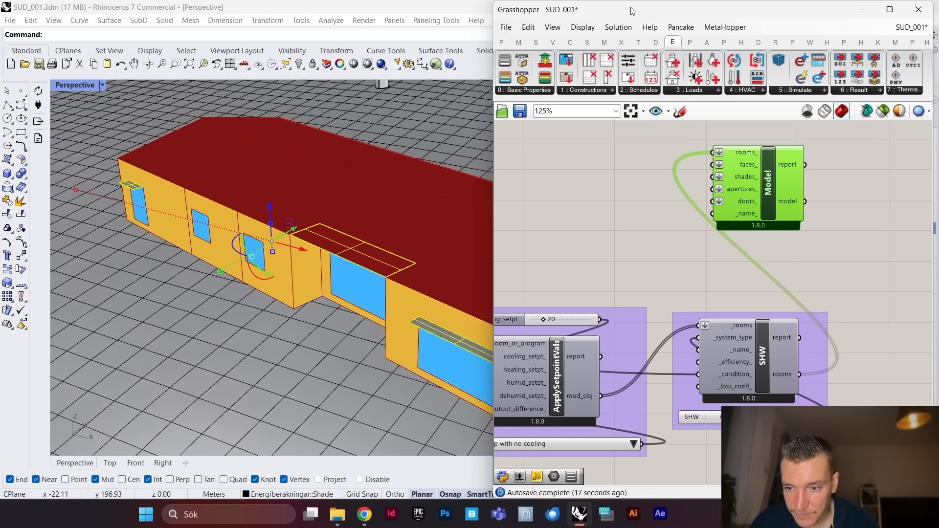
double_click(631, 197)
type("geom")
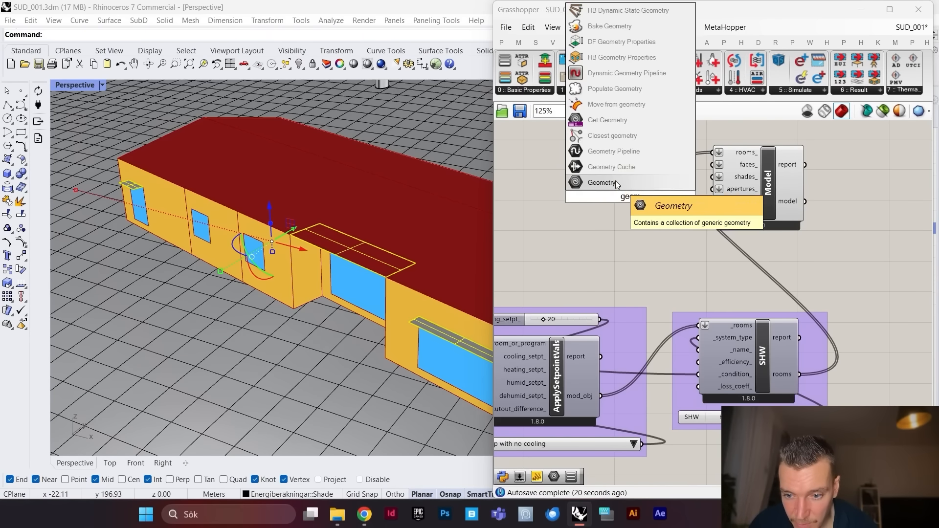
left_click(615, 181)
right_click(634, 198)
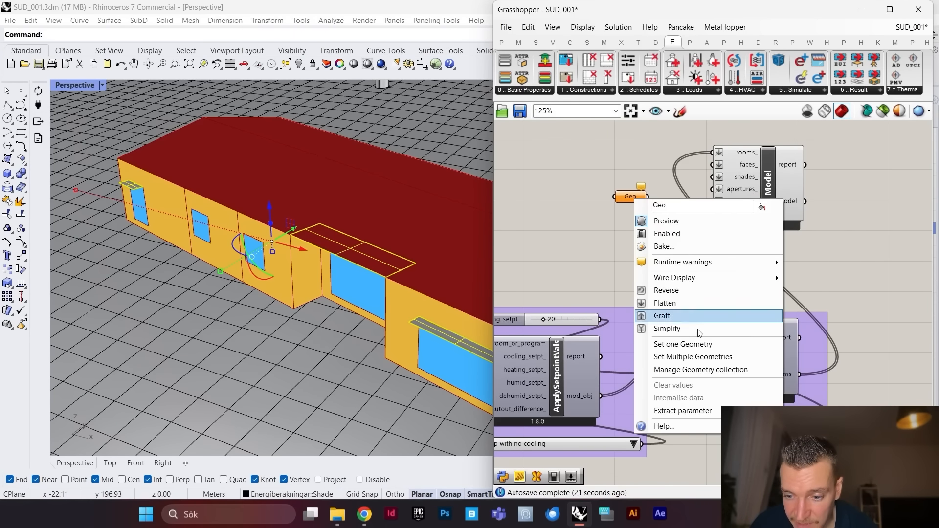
left_click(692, 356)
left_click_drag(630, 197, 631, 170)
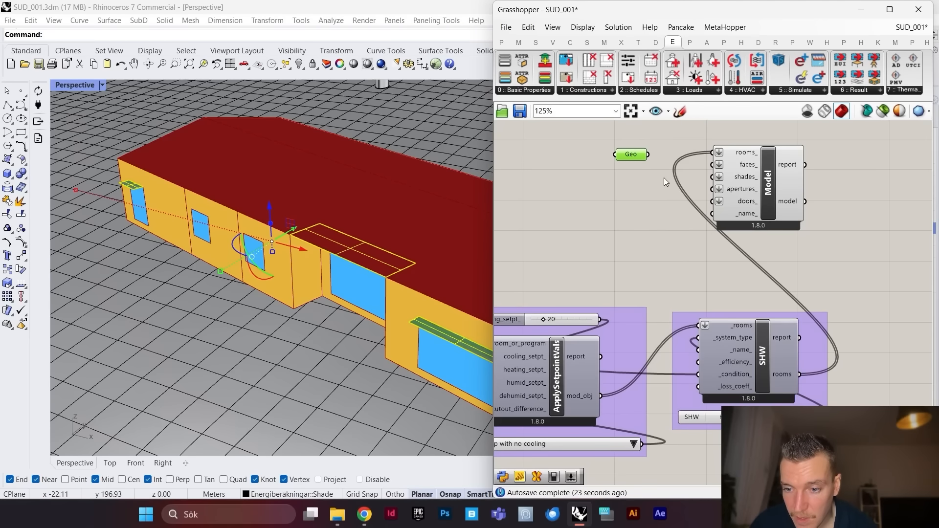
Step: Add an HB Shade component, feed it the Geometry parameter and connect its shades output to the Model component's shades_ input
scroll(668, 130, "up", 2)
double_click(633, 239)
type("h")
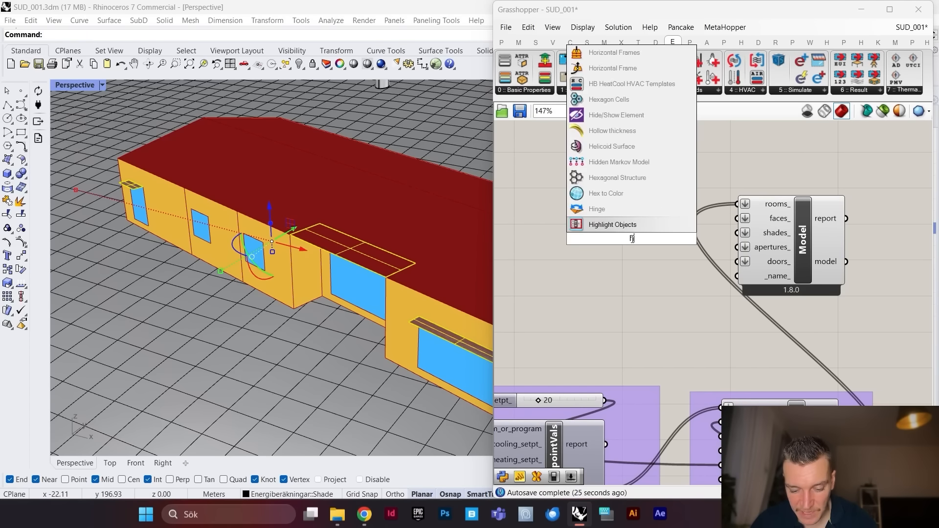
type("b shad")
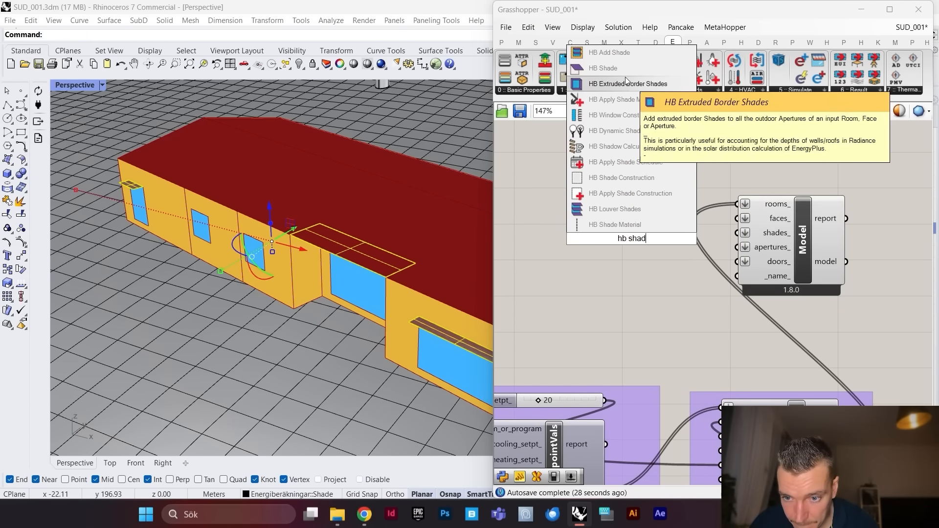
left_click(611, 68)
left_click_drag(653, 273, 657, 296)
left_click_drag(661, 206, 581, 224)
left_click_drag(683, 282, 774, 243)
Step: Group the Geometry parameter with the Shade component
left_click_drag(663, 172, 580, 282)
middle_click(630, 152)
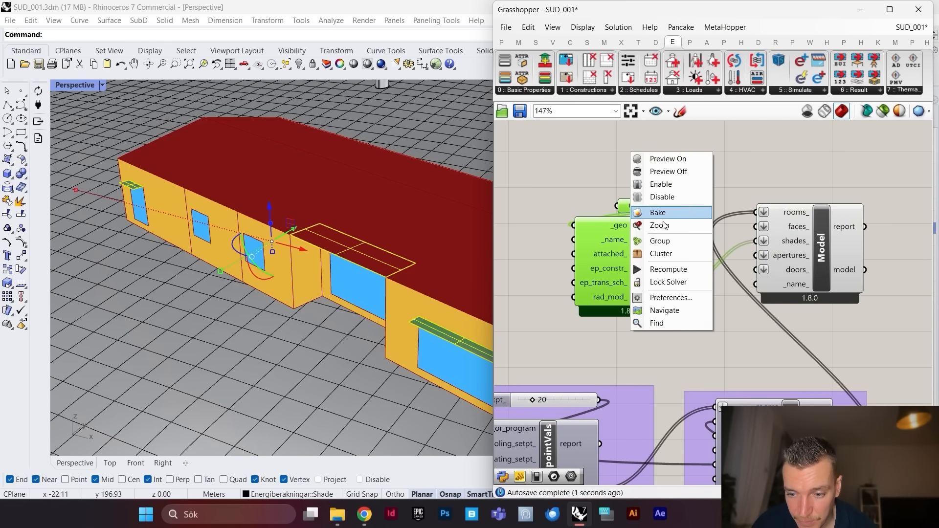
left_click(660, 239)
middle_click(697, 170)
left_click(733, 190)
left_click(723, 194)
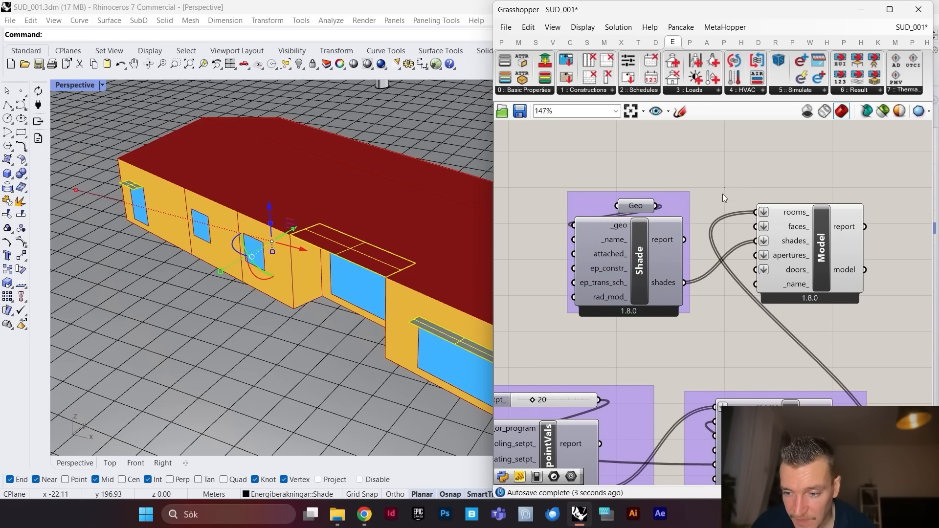
Step: Move the VizByType component beside the Model component and connect the model output to its _hb_objs input
scroll(792, 254, "down", 1)
right_click_drag(816, 268, 774, 225)
left_click_drag(783, 220, 801, 216)
scroll(800, 216, "down", 5)
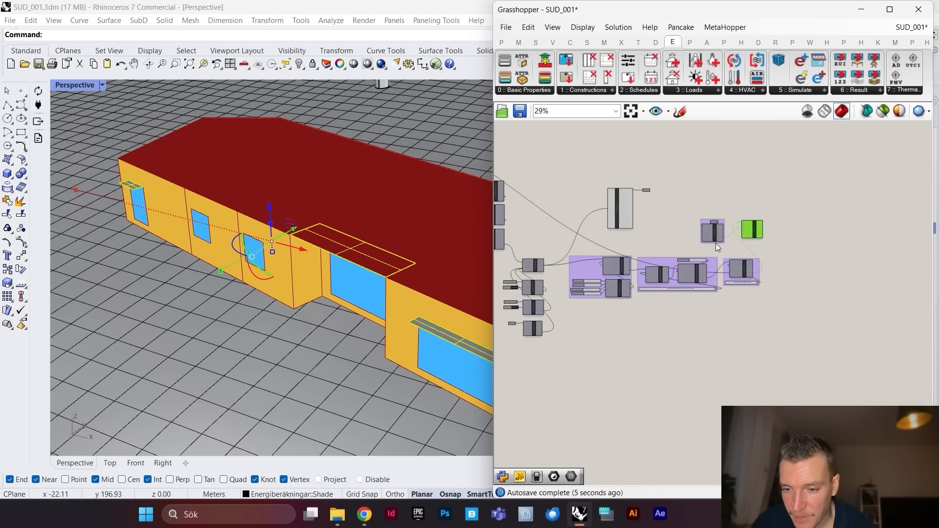
left_click(637, 239)
left_click_drag(637, 240, 858, 241)
scroll(854, 247, "up", 4)
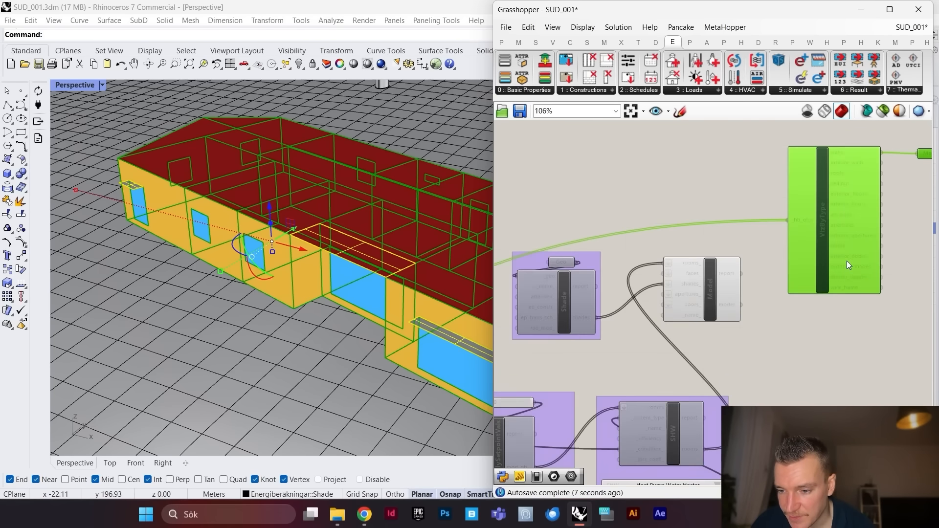
scroll(665, 294, "up", 2)
left_click(695, 311)
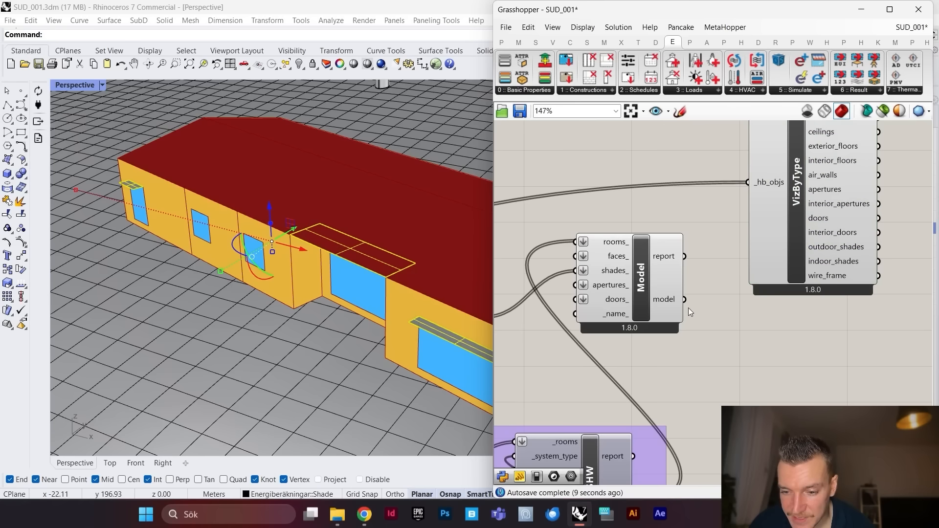
left_click_drag(684, 299, 753, 186, "shift")
scroll(691, 214, "down", 3)
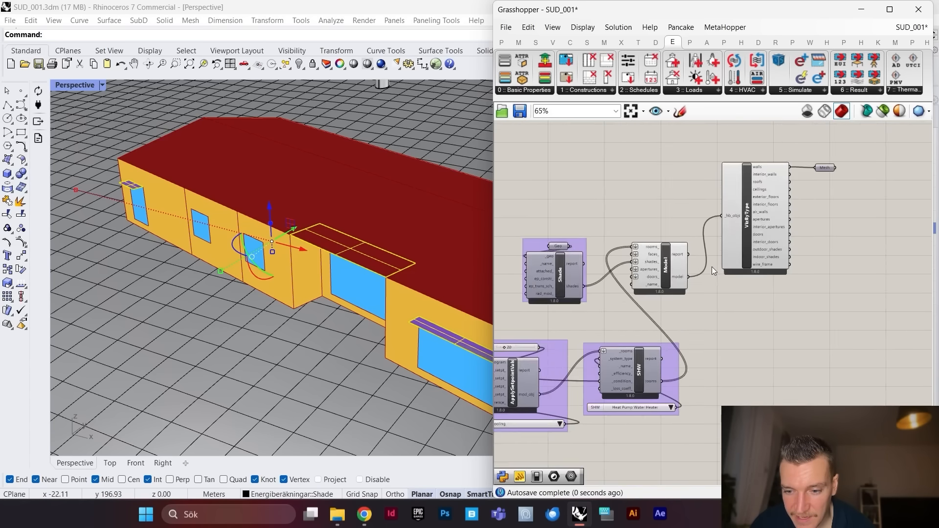
scroll(659, 226, "down", 3)
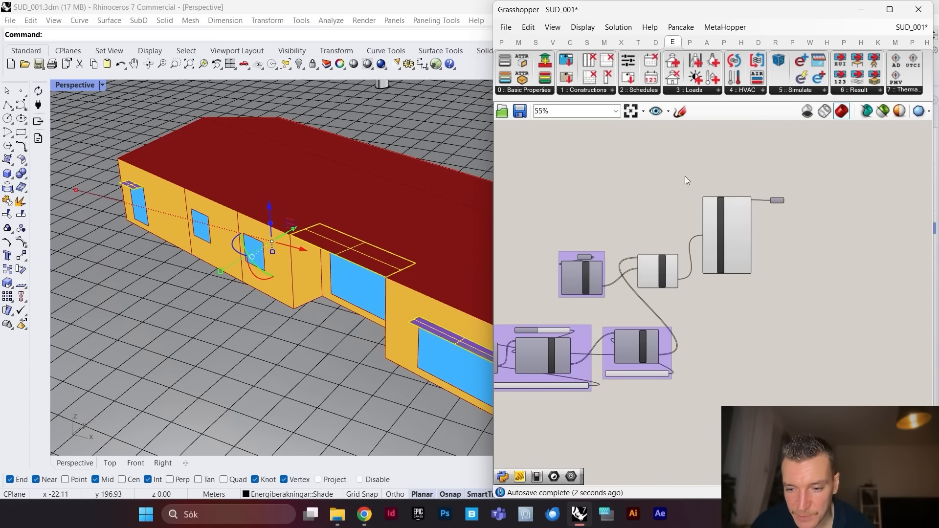
Step: Turn off the Shade layer in Rhino and return to the Grasshopper definition
double_click(784, 19)
left_click(878, 229)
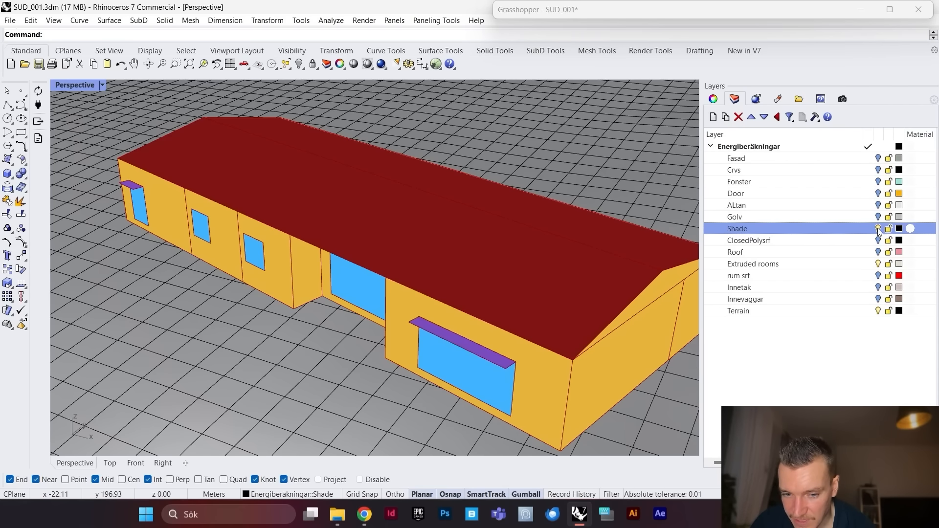
double_click(698, 11)
Step: Examine the previewed building with its shades and the inputs of the RoomSolid components from laundry to dining room
scroll(695, 230, "up", 5)
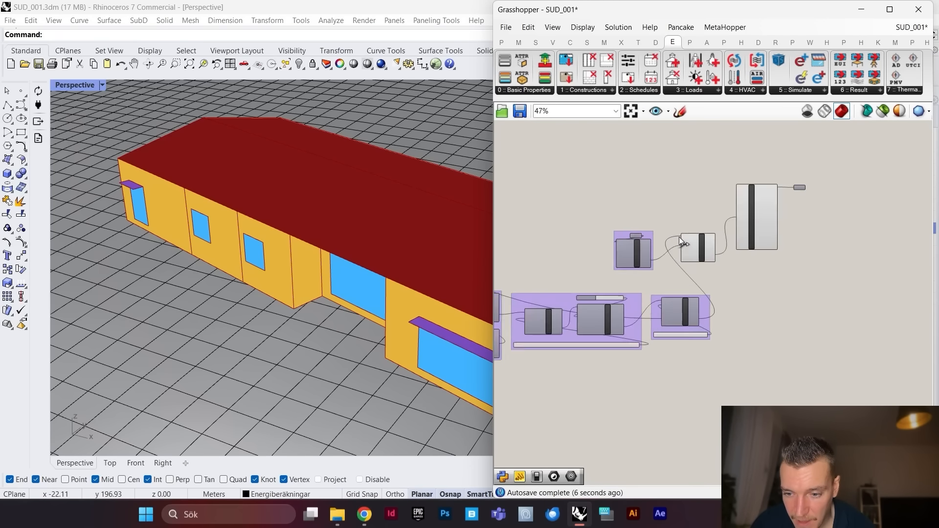
left_click_drag(694, 255, 685, 252)
left_click(732, 196)
scroll(777, 248, "down", 5)
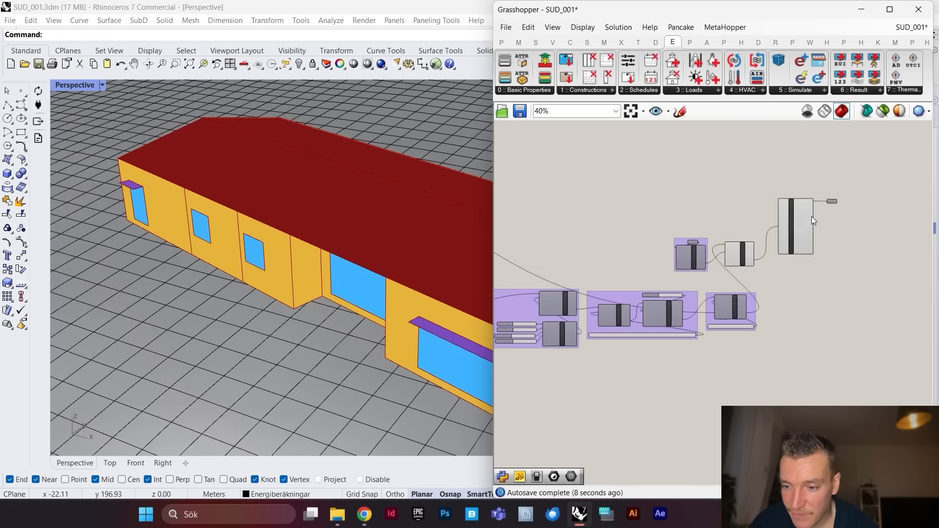
scroll(812, 217, "up", 1)
right_click_drag(226, 215, 701, 249)
scroll(747, 263, "down", 6)
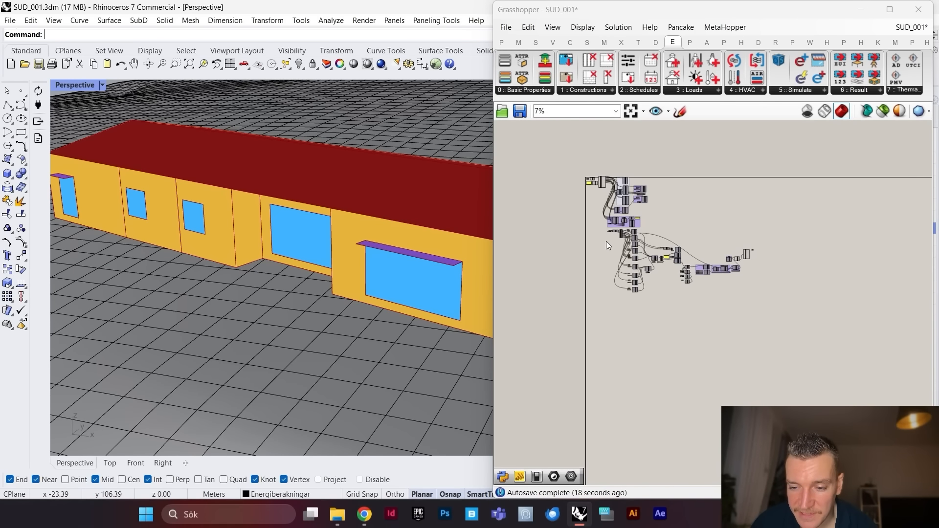
scroll(606, 241, "up", 4)
scroll(612, 251, "up", 9)
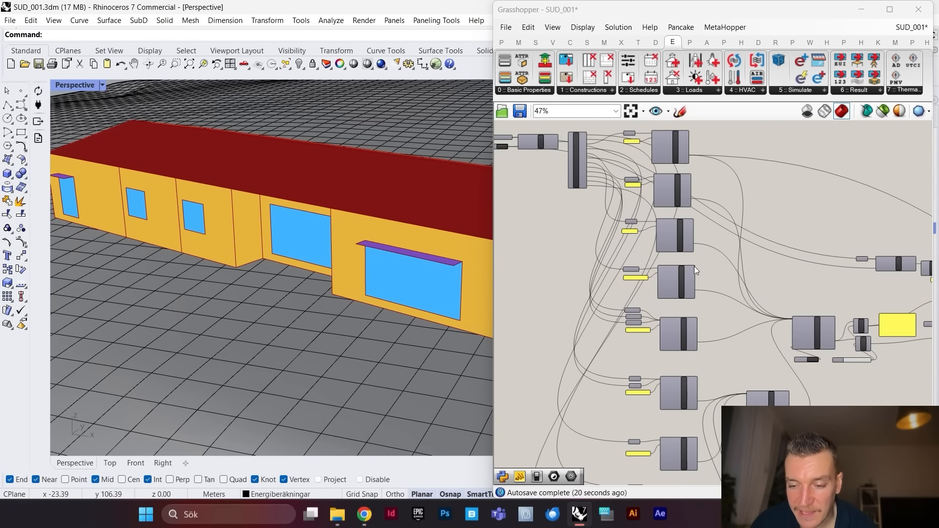
scroll(685, 208, "up", 2)
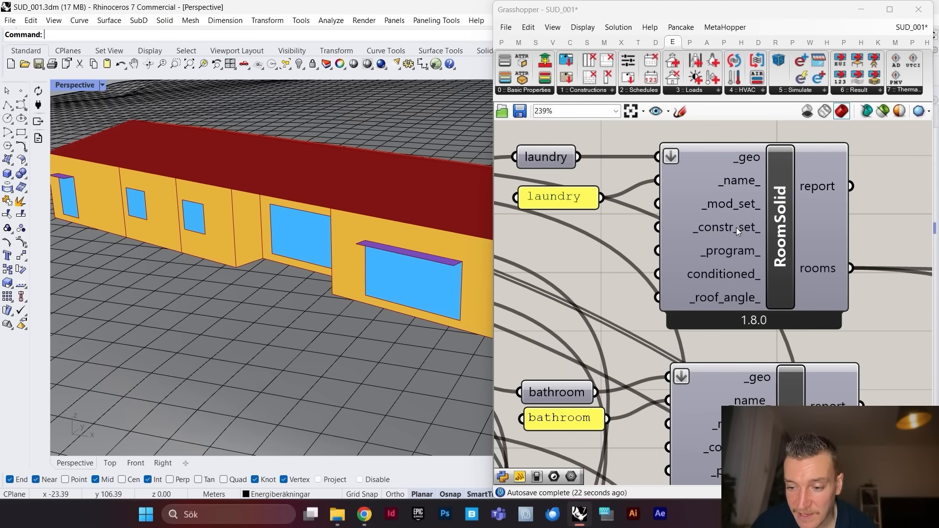
scroll(680, 245, "down", 3)
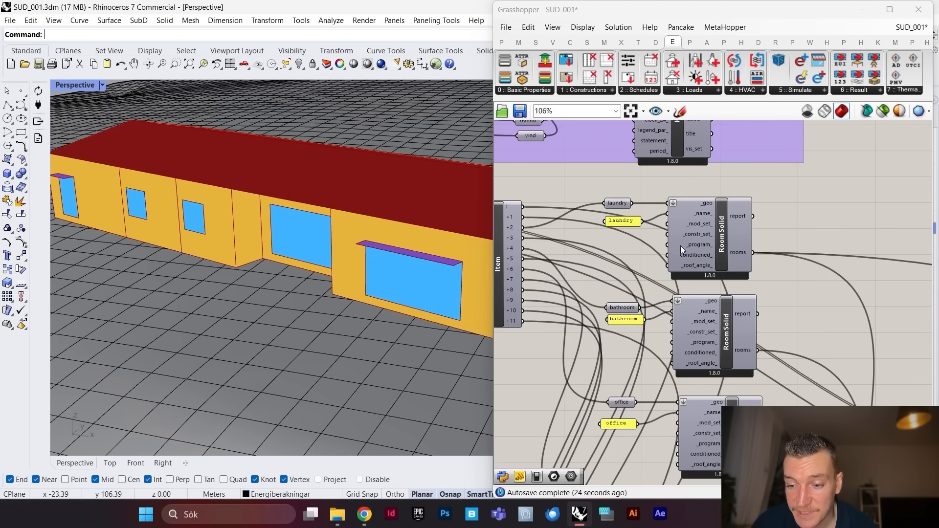
scroll(681, 249, "down", 8)
scroll(717, 241, "up", 2)
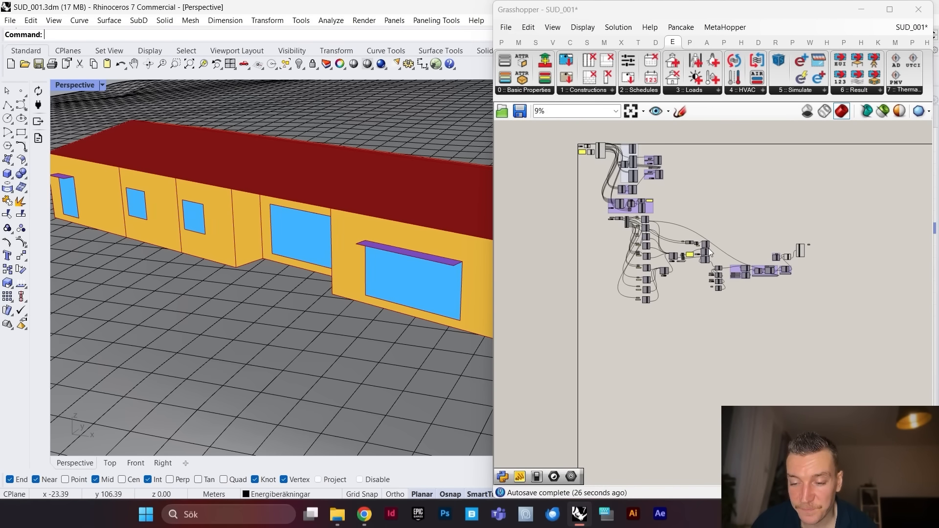
scroll(750, 268, "up", 2)
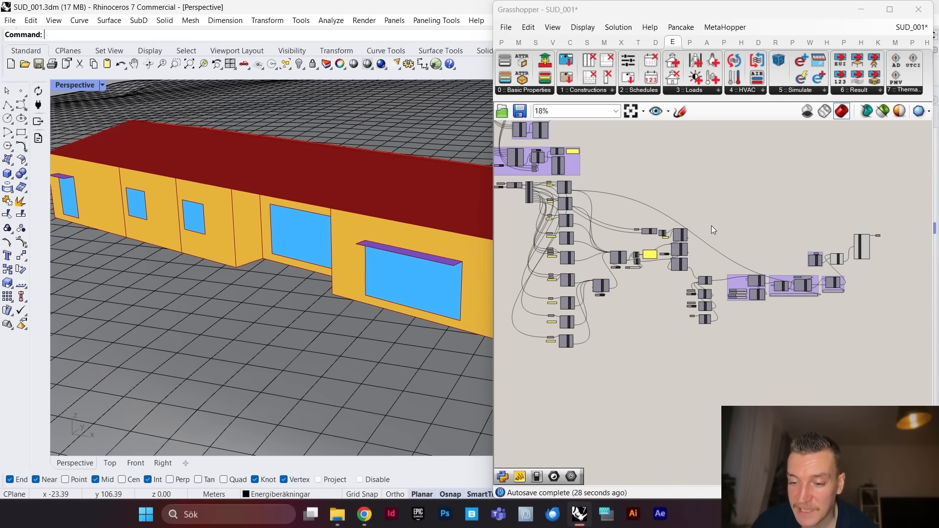
scroll(800, 241, "up", 6)
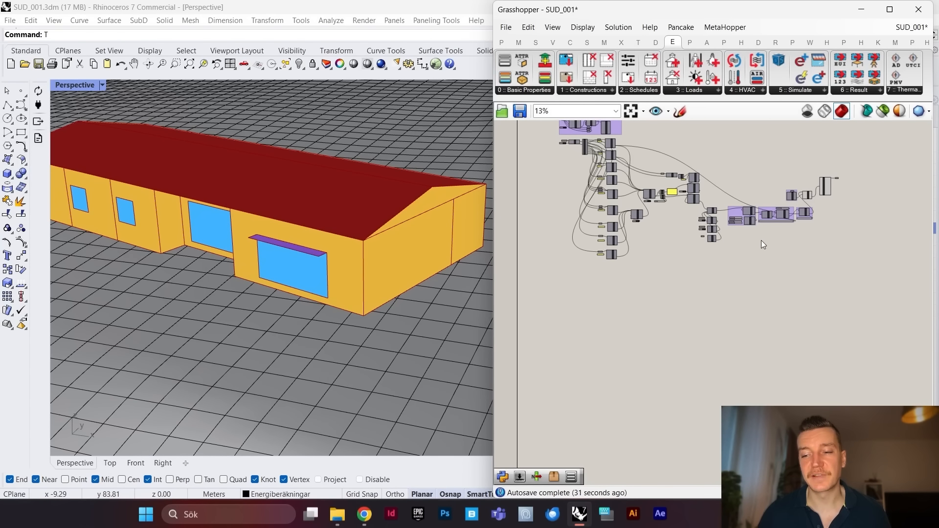
scroll(761, 240, "up", 5)
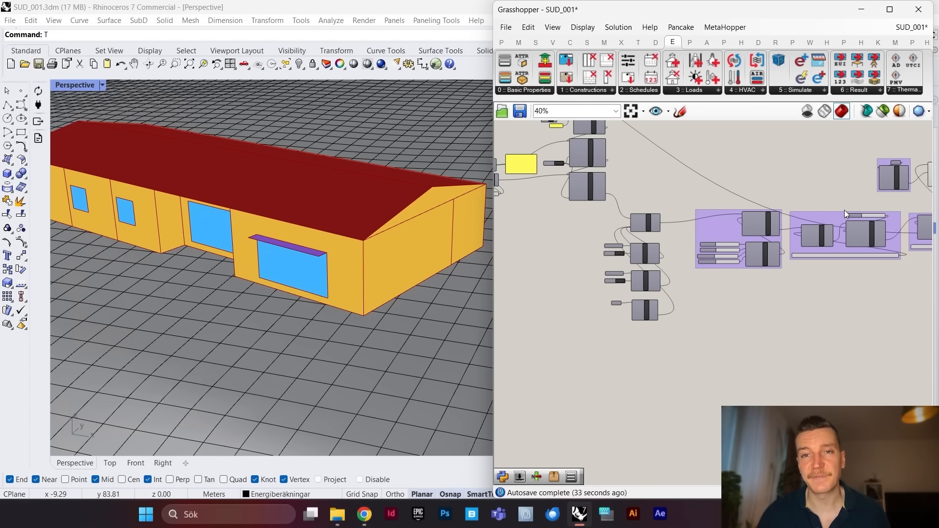
scroll(826, 238, "down", 4)
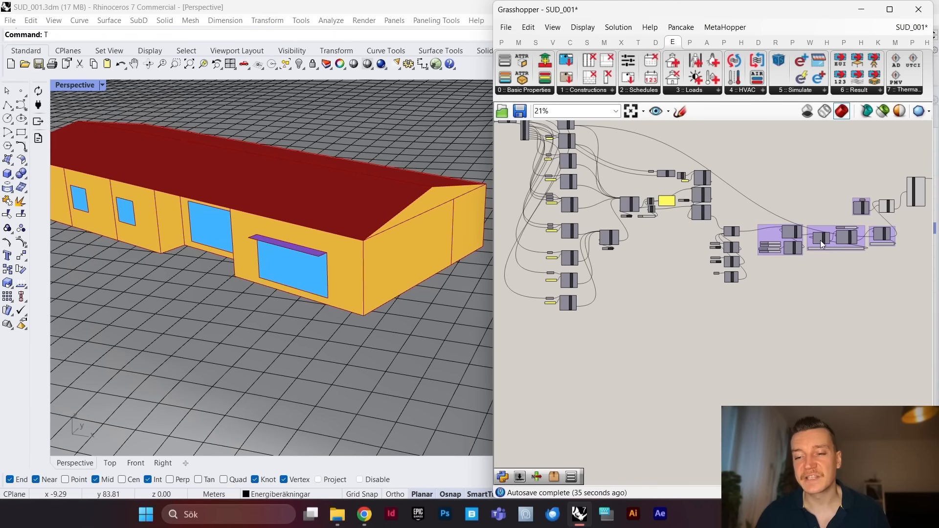
scroll(607, 156, "up", 2)
scroll(643, 140, "up", 7)
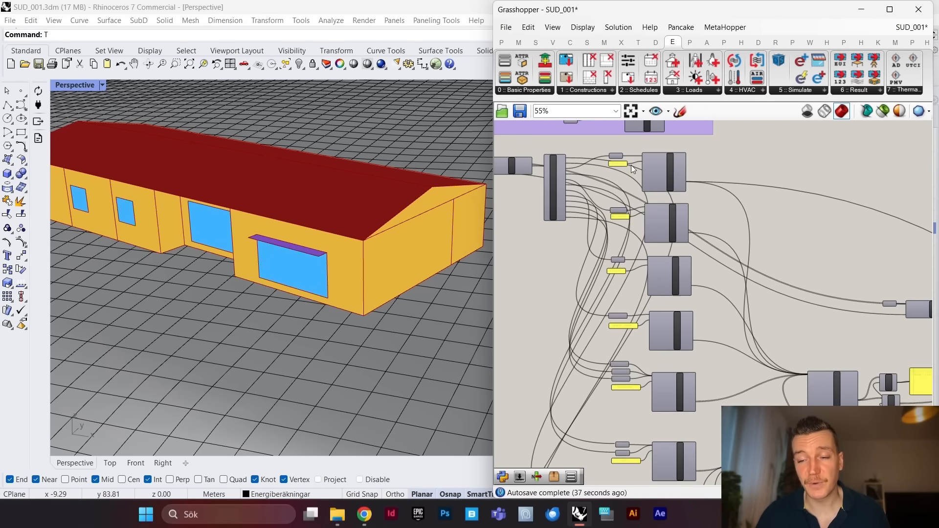
scroll(688, 169, "up", 3)
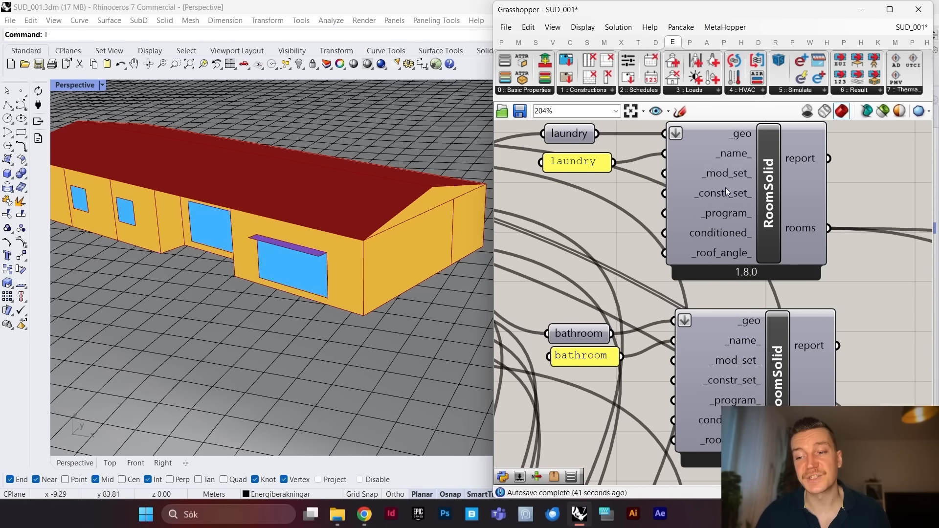
scroll(750, 152, "down", 6)
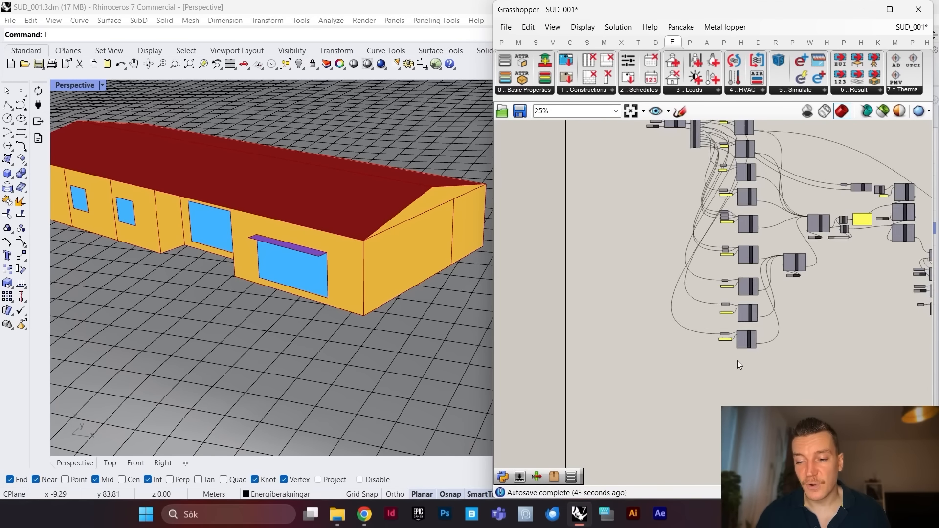
scroll(744, 374, "up", 4)
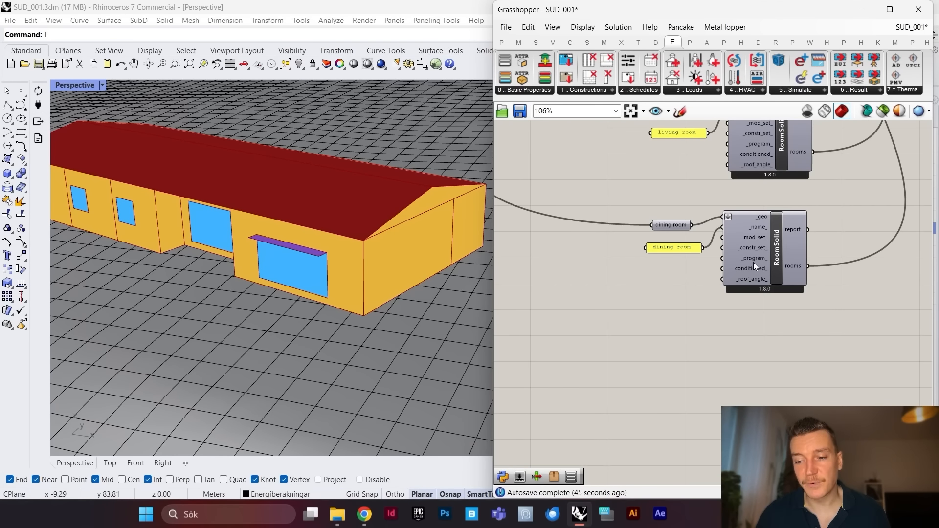
mouse_move(756, 262)
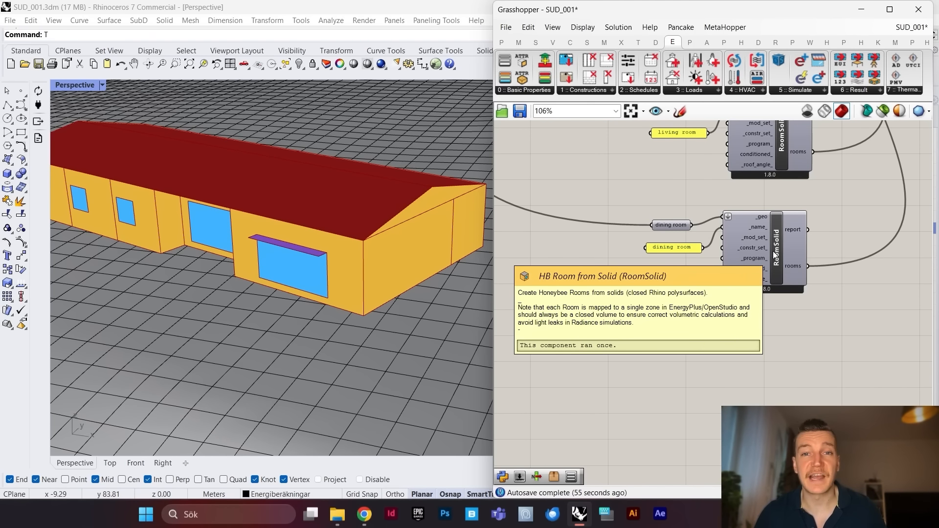
Step: Add an HB Search Programs component below the dining room's RoomSolid component
scroll(753, 260, "down", 4)
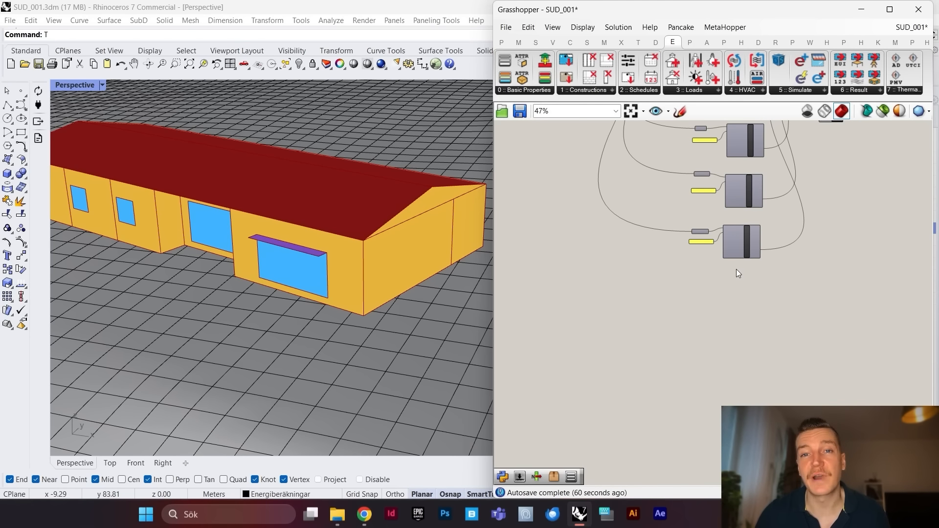
scroll(754, 264, "up", 4)
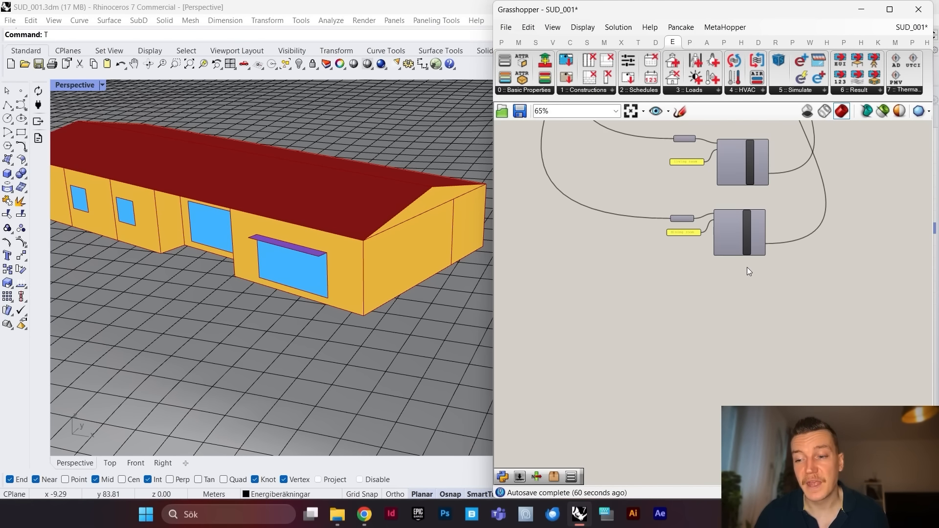
scroll(701, 290, "up", 2)
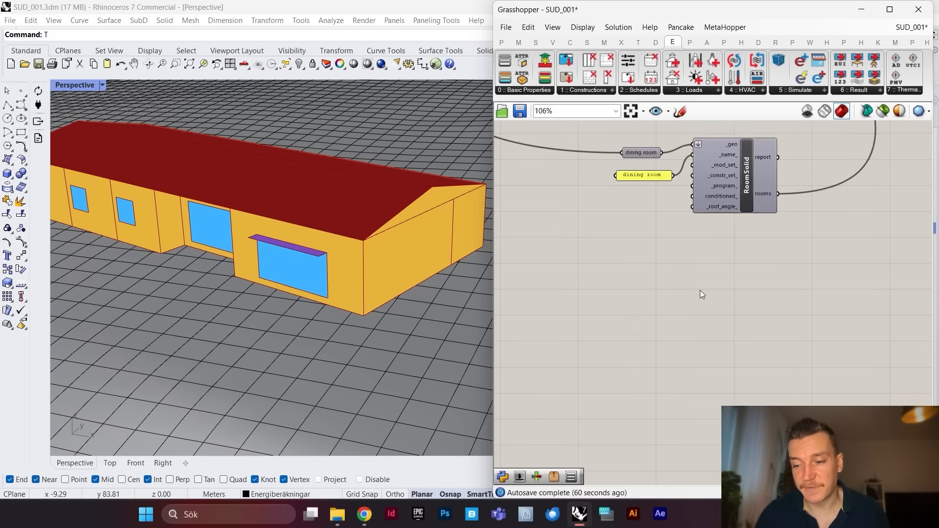
double_click(730, 272)
type("hb search progr")
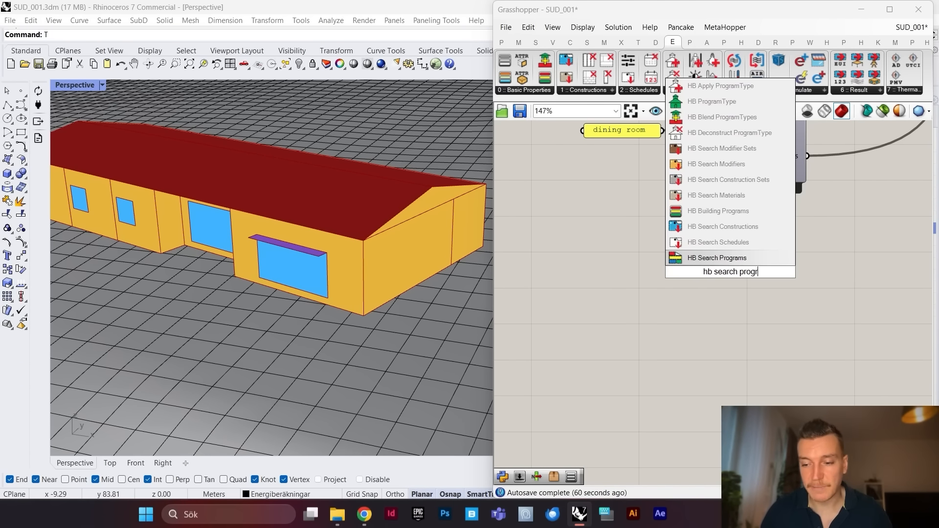
left_click(719, 258)
left_click_drag(761, 299, 773, 317)
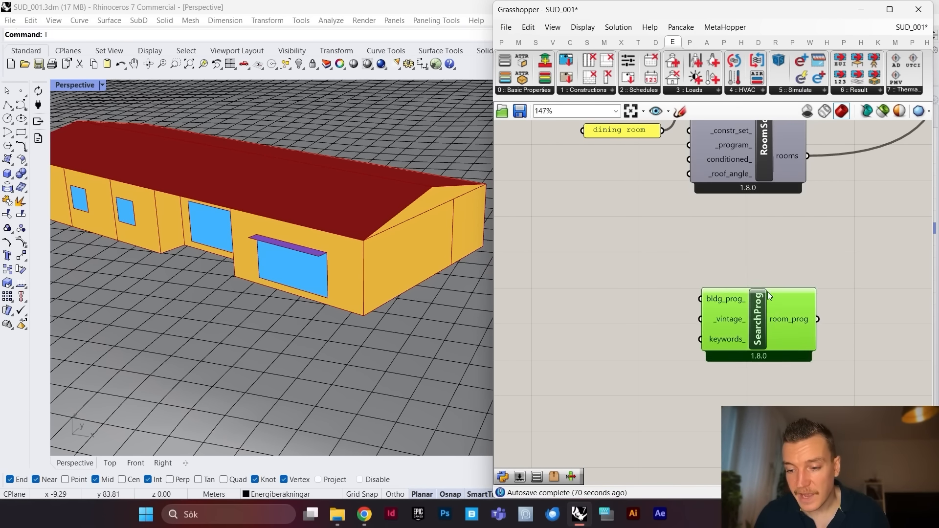
Step: Add an HB Building Programs list beside the SearchProg component and connect it to the bldg_prog_ input
right_click_drag(647, 338, 679, 322)
double_click(680, 321)
type("hb ")
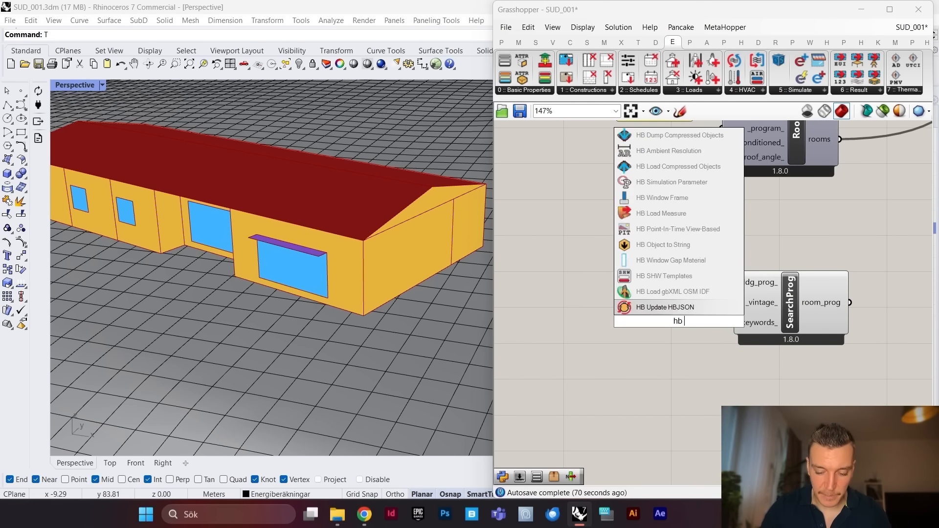
type("building pro")
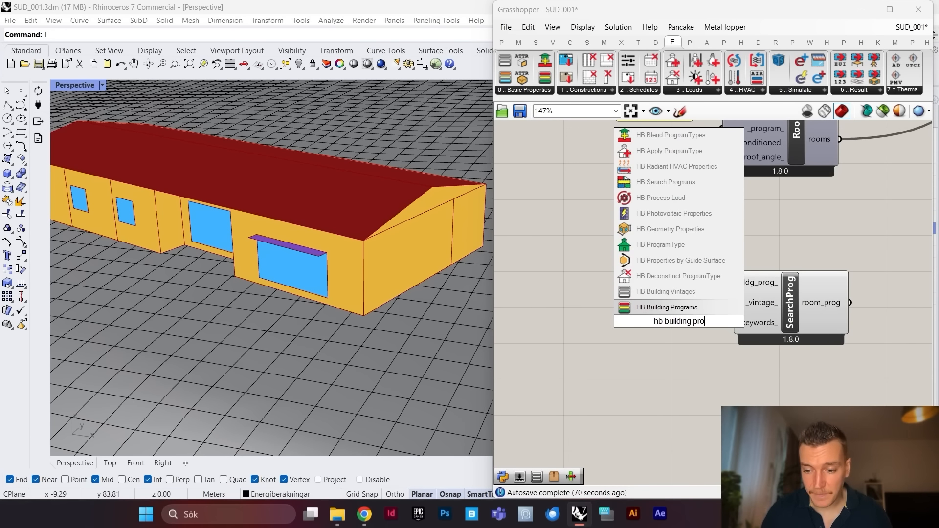
left_click(685, 308)
left_click_drag(683, 322, 599, 284)
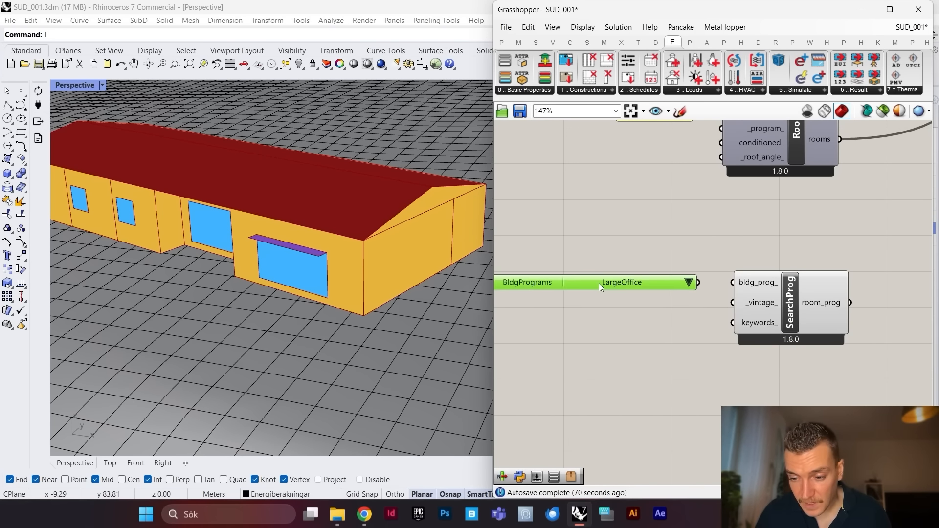
left_click_drag(715, 282, 717, 283)
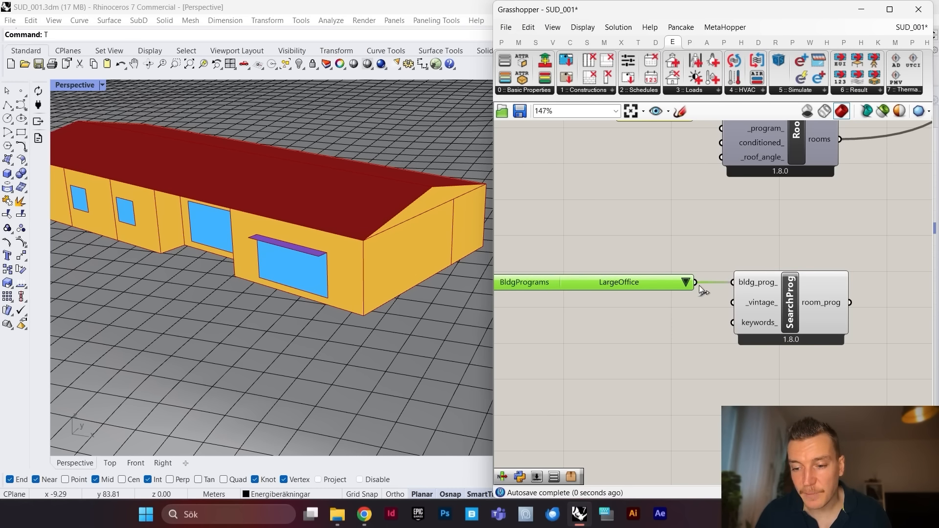
Step: Set the building program to MidriseApartment and check the room programs in SearchProg's room_prog output
left_click(685, 284)
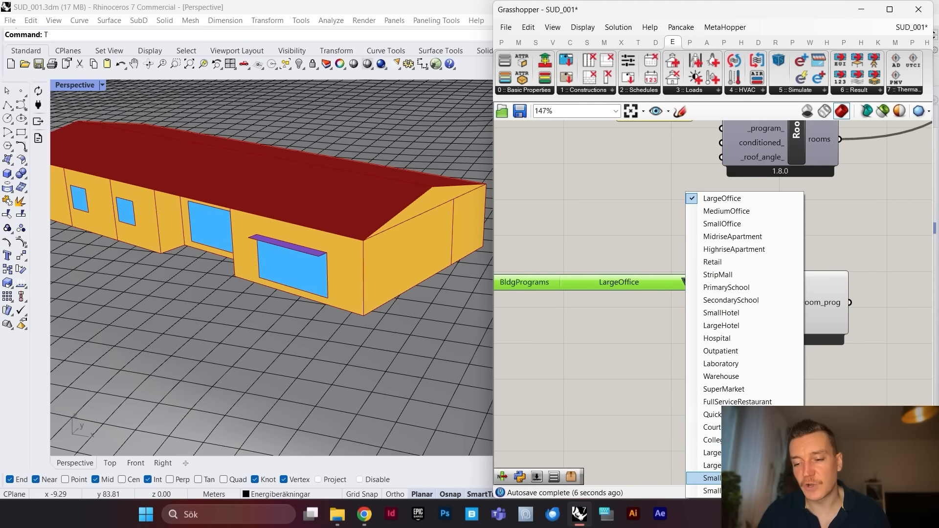
left_click(719, 237)
left_click_drag(671, 288, 682, 287)
scroll(589, 274, "down", 5)
scroll(677, 318, "up", 5)
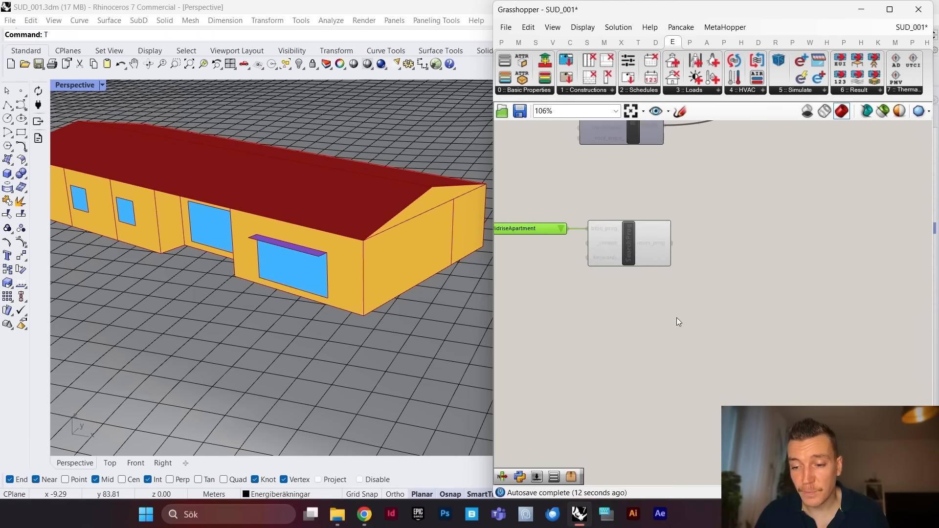
double_click(697, 251)
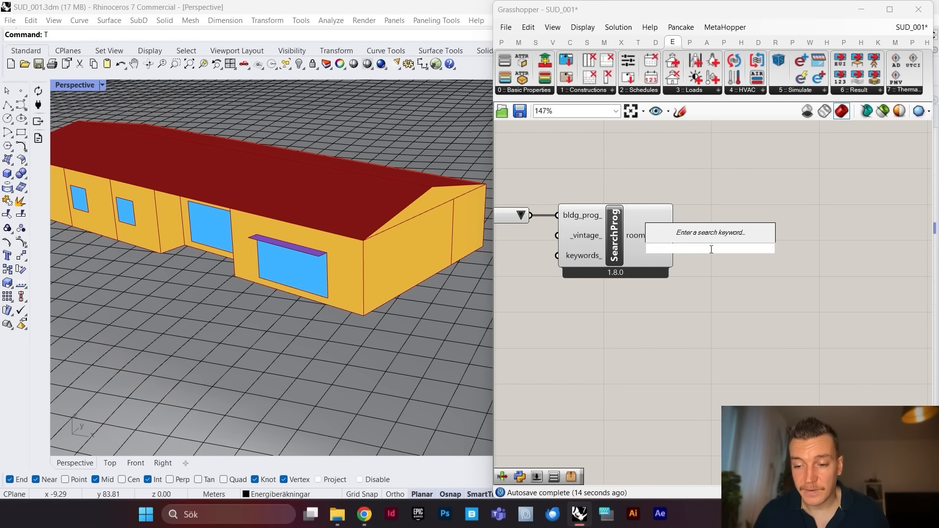
left_click(633, 244)
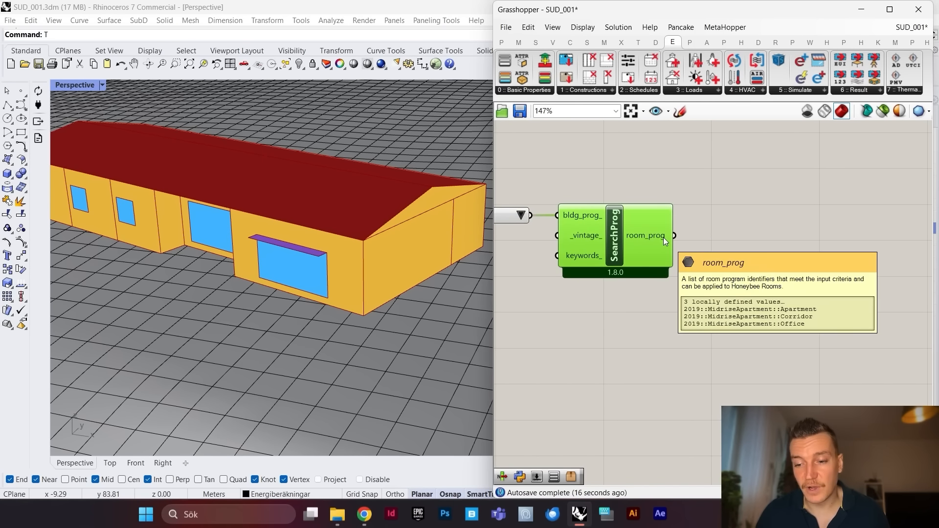
mouse_move(659, 231)
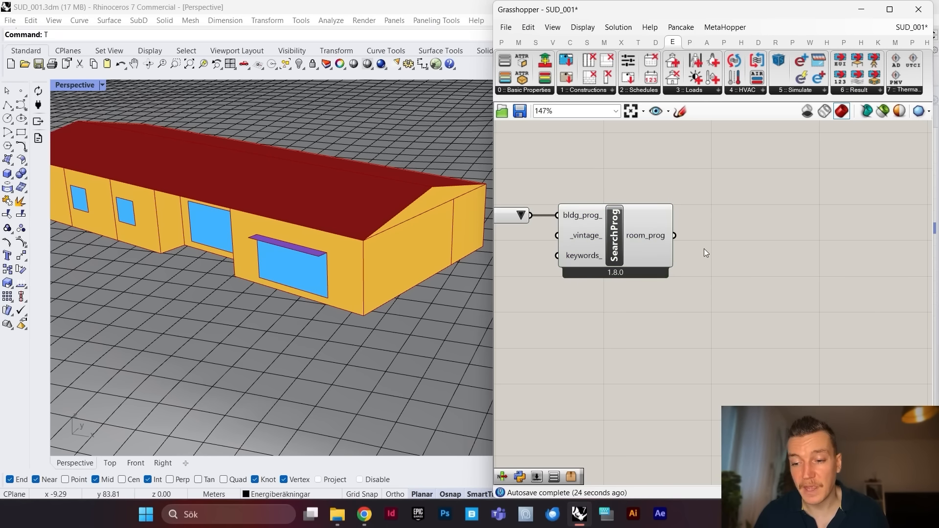
Step: Add a List Item component beside SearchProg and connect a number slider set to 0 to its index input
double_click(703, 248)
type("list item")
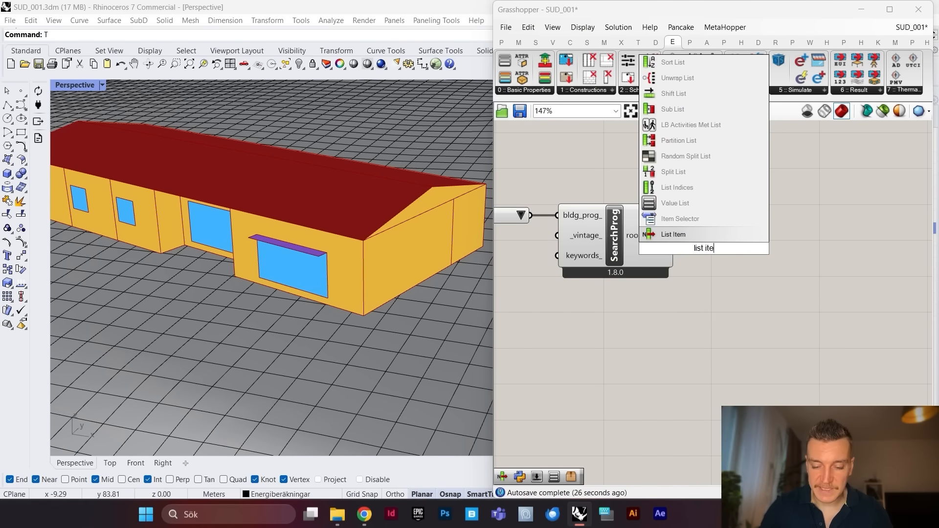
left_click(703, 235)
left_click_drag(716, 249, 745, 250)
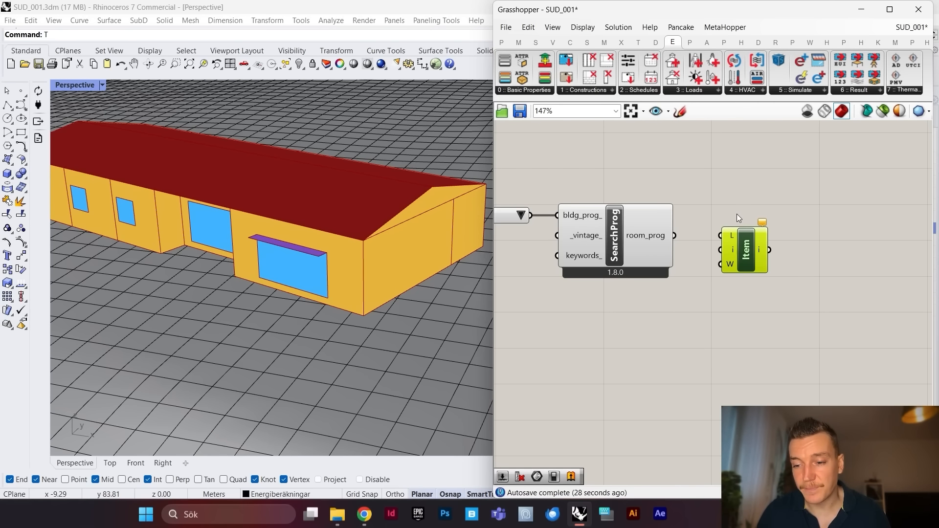
double_click(737, 213)
type("0")
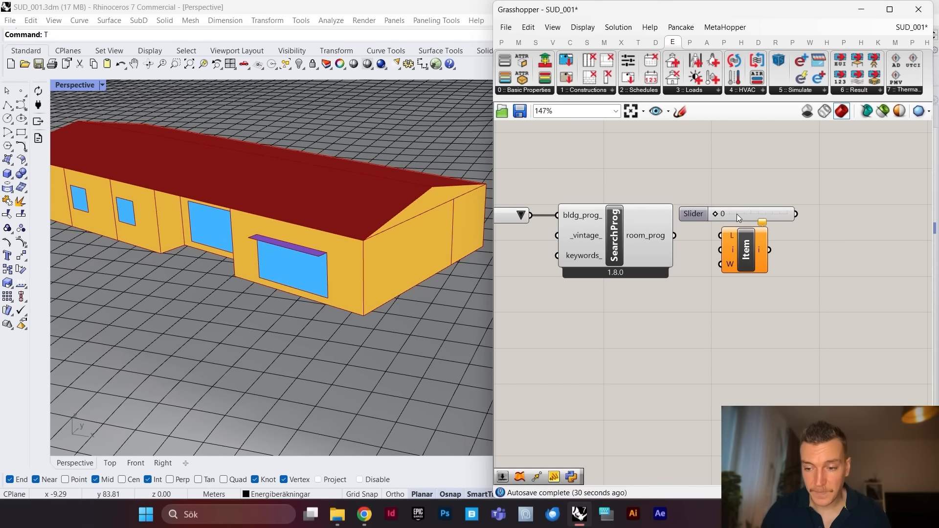
key("Return")
scroll(738, 214, "up", 3)
left_click_drag(833, 214, 711, 272)
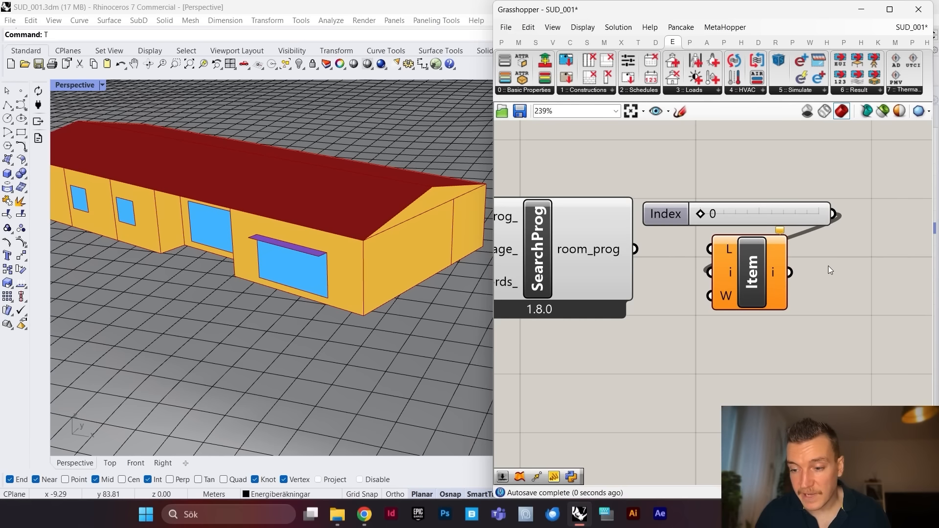
Step: Connect a panel to the List Item output and feed its list input from SearchProg's room_prog output
double_click(828, 266)
type("panel")
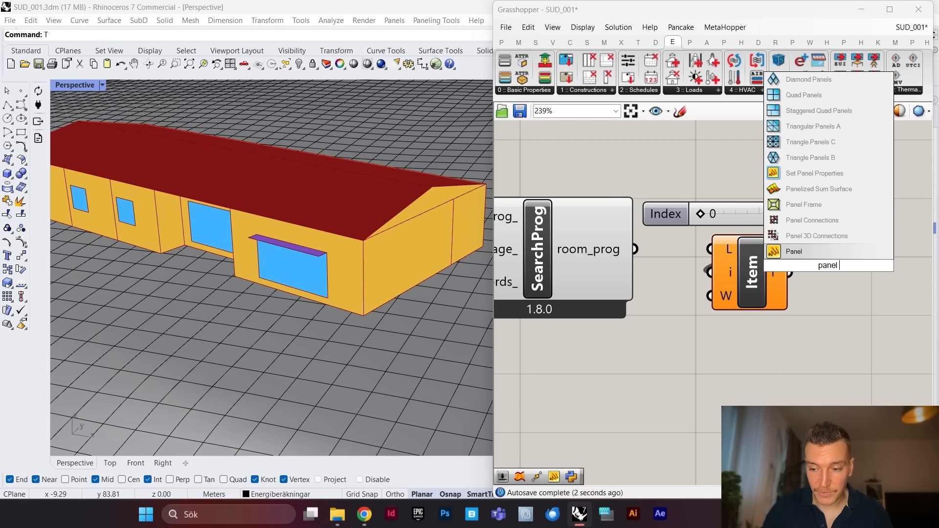
key("Return")
left_click_drag(821, 260, 921, 287)
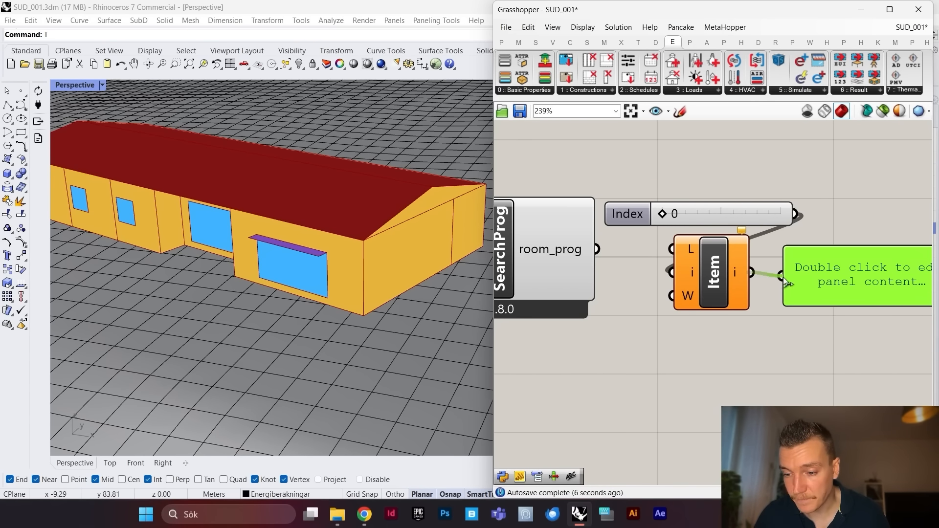
left_click_drag(786, 283, 785, 282)
scroll(759, 268, "down", 3)
scroll(683, 267, "up", 2)
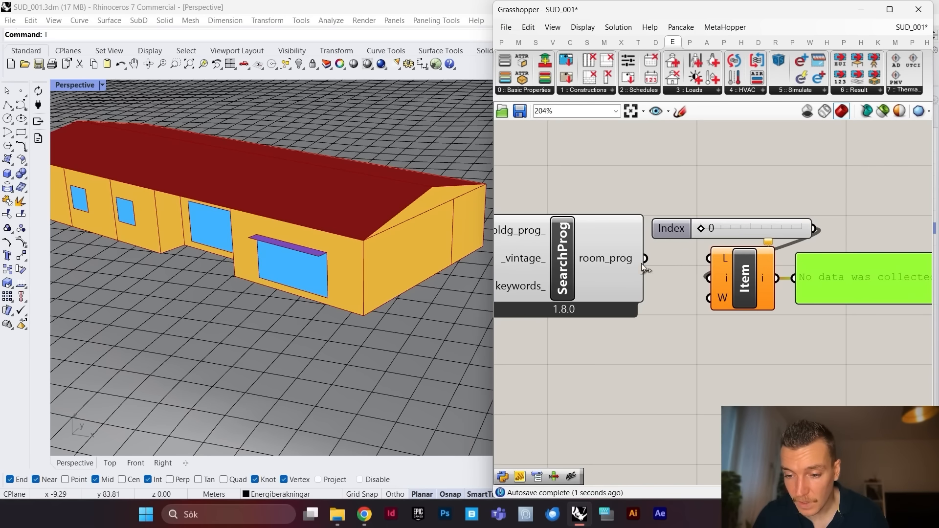
left_click_drag(644, 259, 710, 259)
scroll(695, 262, "down", 3)
scroll(737, 270, "up", 3)
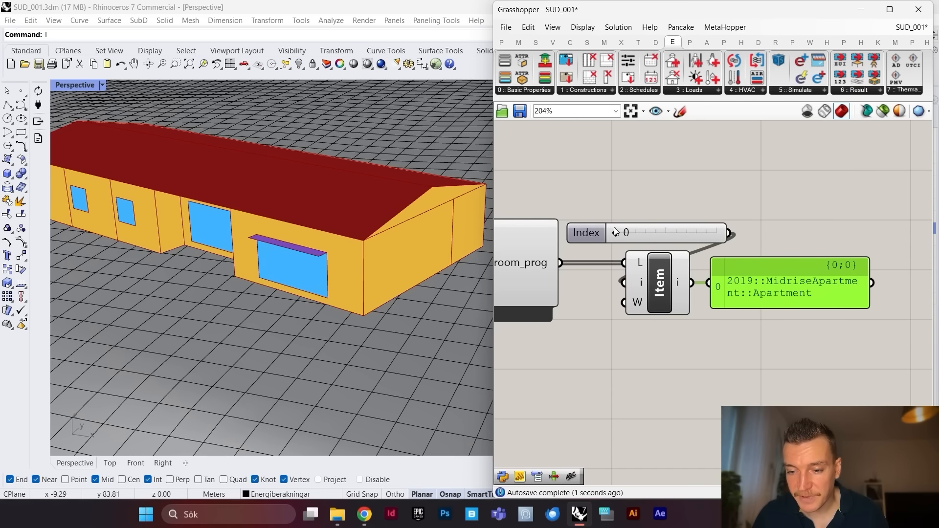
Step: Set the List Item's index slider to 2
left_click_drag(617, 233, 659, 237)
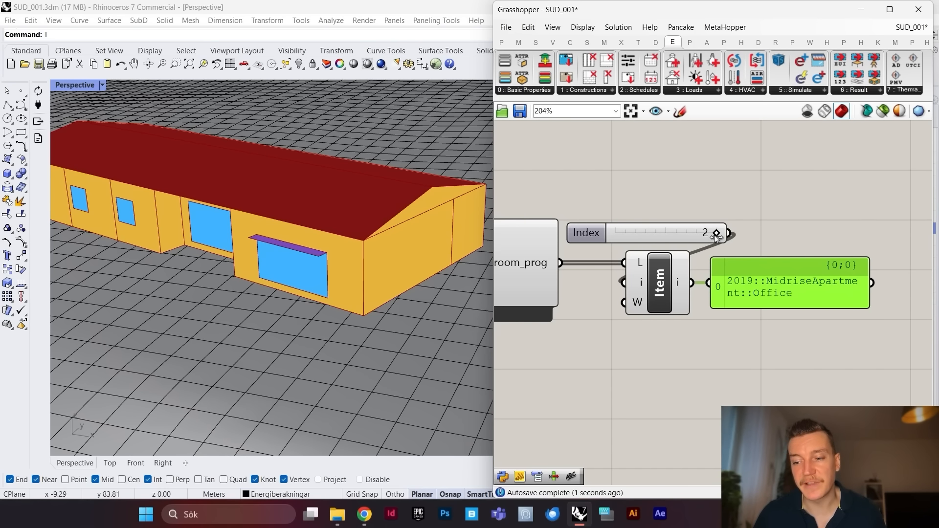
left_click(770, 241)
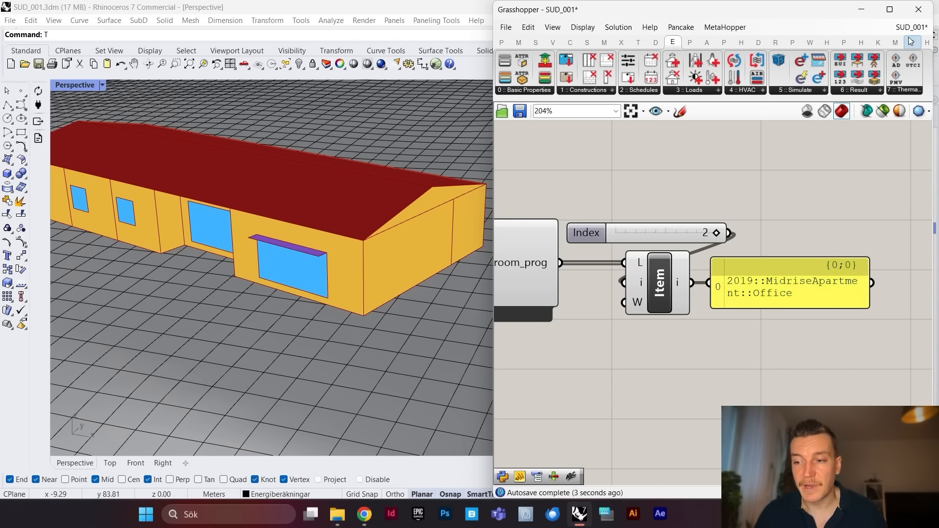
mouse_move(928, 45)
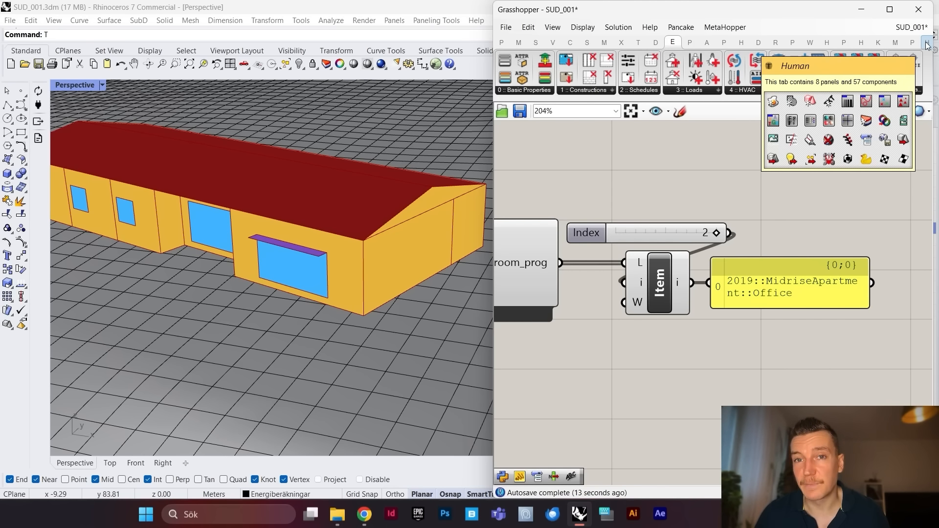
Step: Replace the List Item, slider and panel with an Item Selector connected to SearchProg's room_prog output
left_click_drag(751, 240, 665, 301)
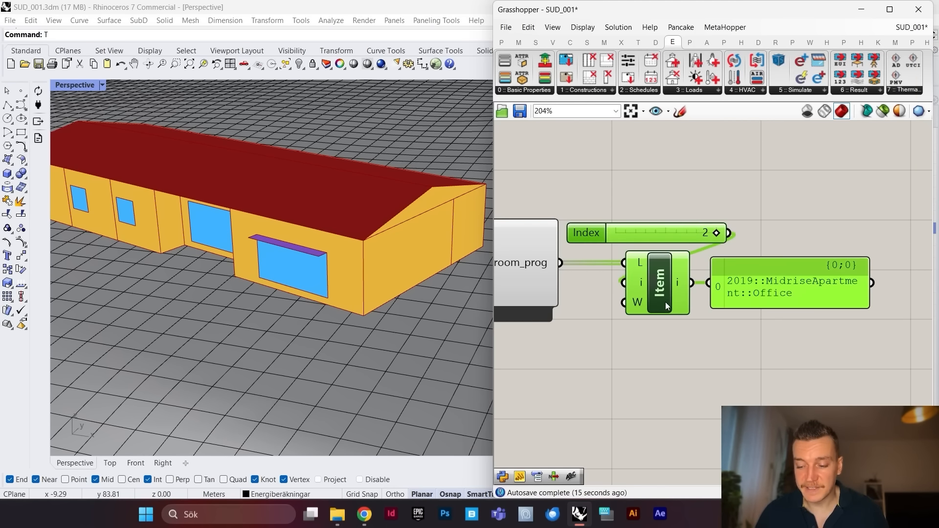
key("Delete")
double_click(677, 294)
type("item selec")
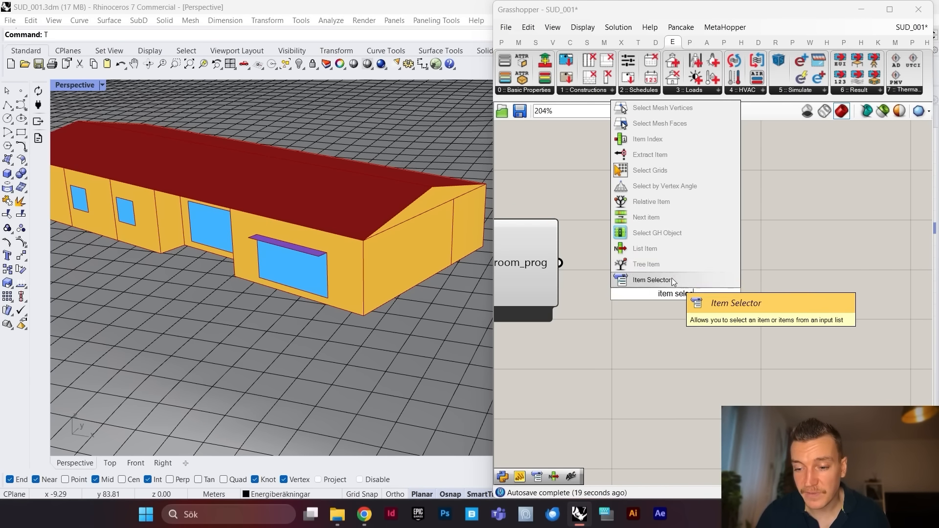
left_click(671, 279)
left_click_drag(556, 262, 633, 242)
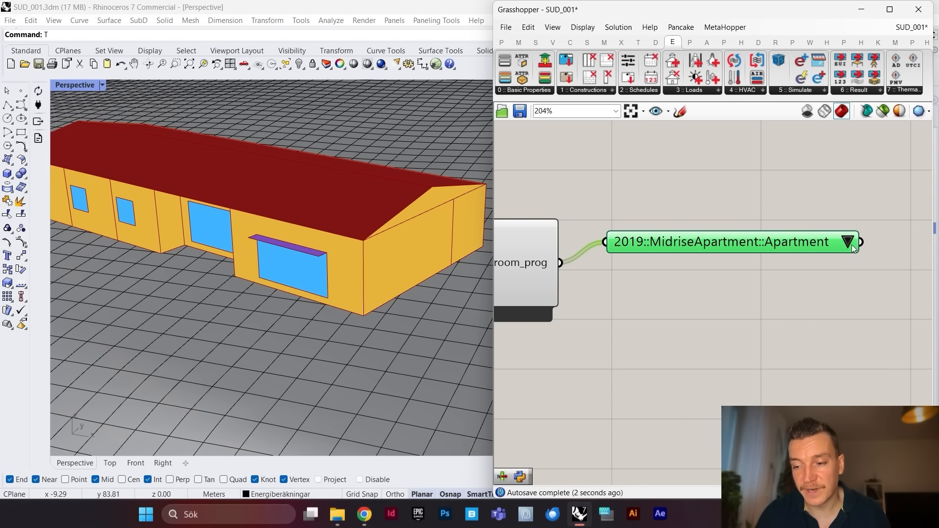
Step: Make two copies of the Item Selector and arrange them below the original
left_click(850, 243)
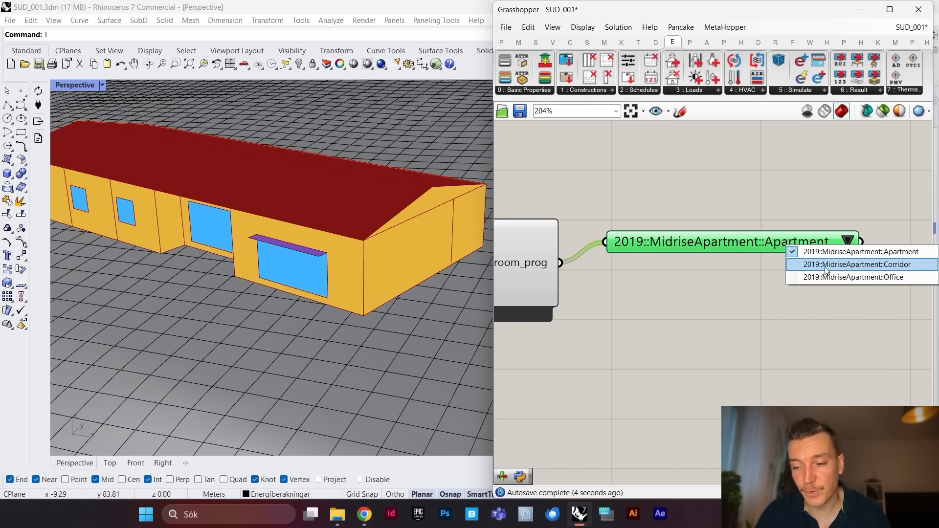
left_click(730, 274)
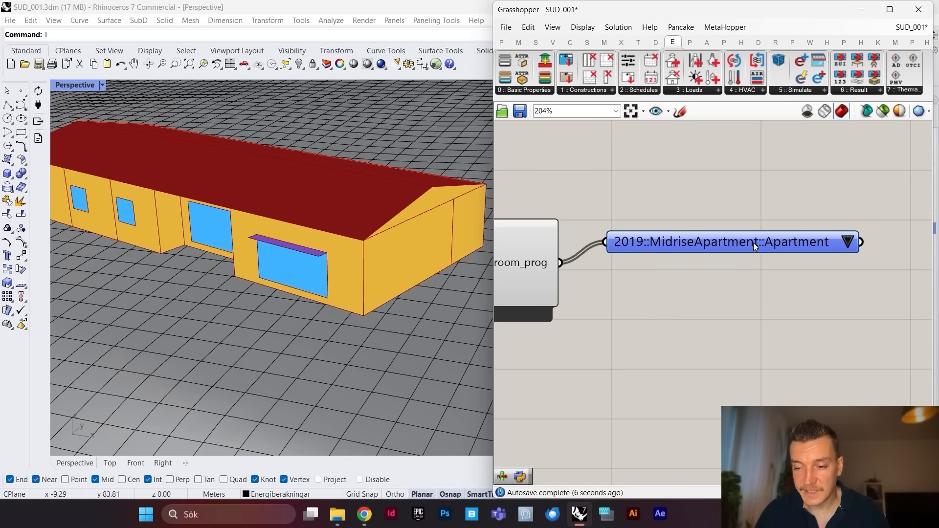
key("ctrl+c")
key("ctrl+v")
key("ctrl+v")
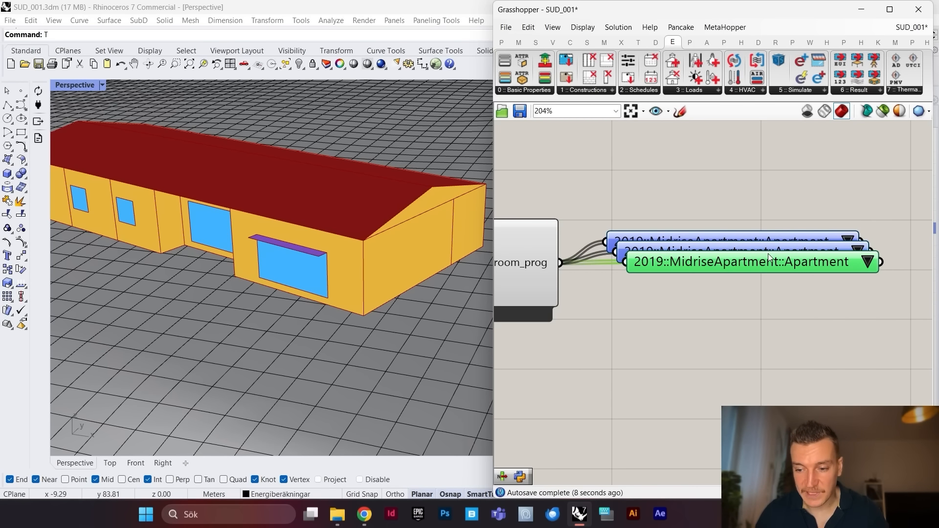
mouse_move(765, 258)
left_mouse_down()
mouse_move(758, 289)
mouse_move(760, 265)
left_mouse_up()
Step: Set the middle Item Selector to 2019::MidriseApartment::Corridor and the lowest one to 2019::MidriseApartment::Office
left_click(857, 264)
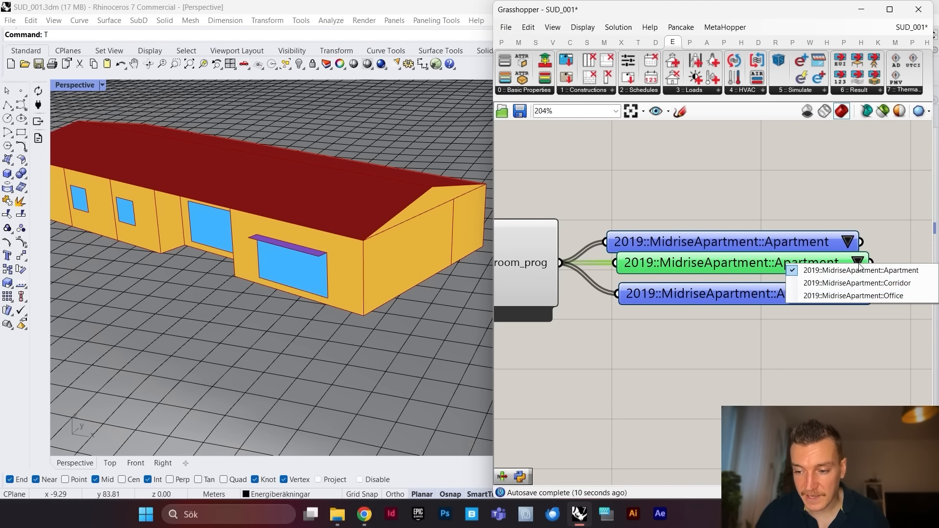
left_click(857, 281)
left_click(860, 293)
left_click(862, 326)
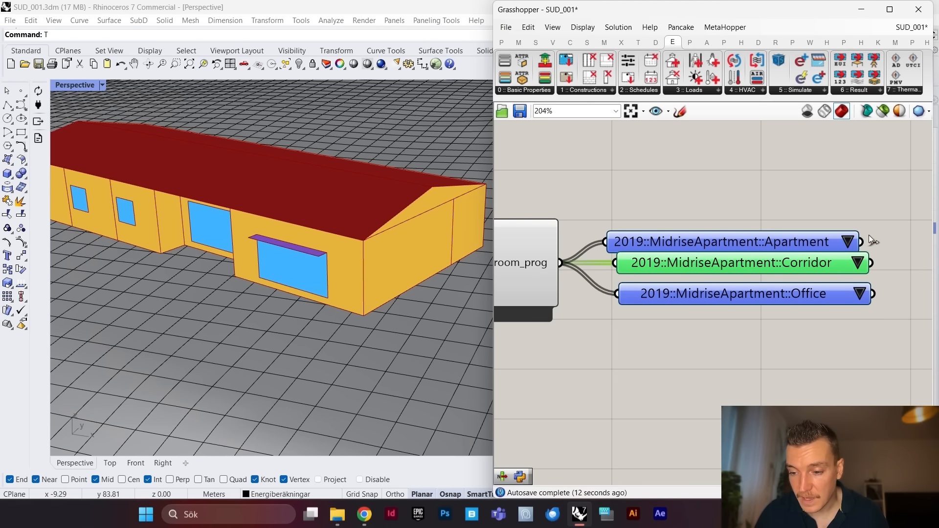
left_click_drag(869, 226, 827, 225)
left_click(832, 220)
scroll(811, 142, "down", 3)
right_click_drag(811, 142, 786, 221)
scroll(791, 212, "up", 1)
double_click(793, 208)
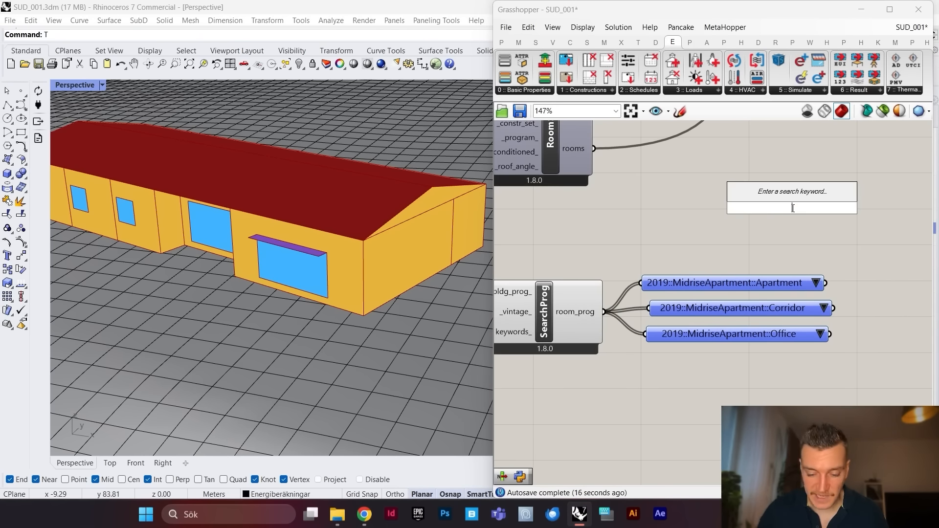
type("hb applypro")
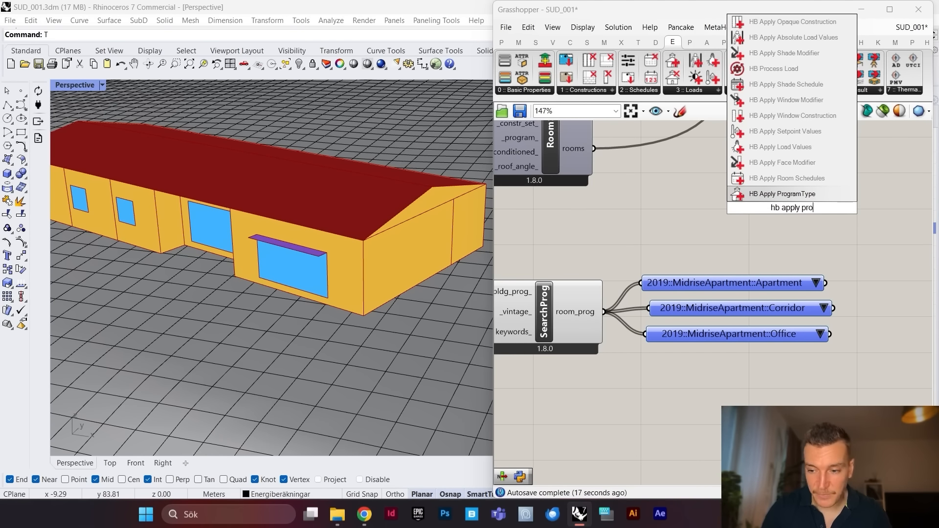
key("Return")
left_click_drag(782, 198, 749, 206)
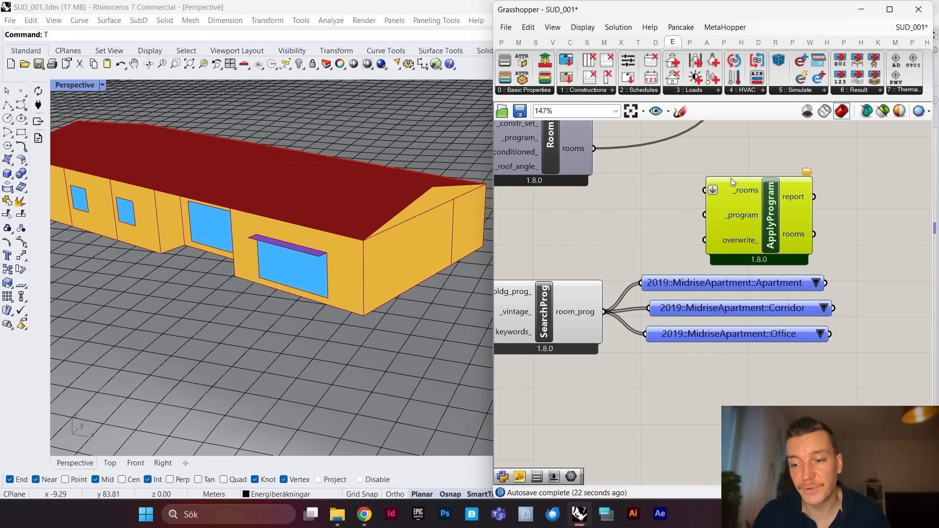
right_click_drag(745, 190, 724, 182)
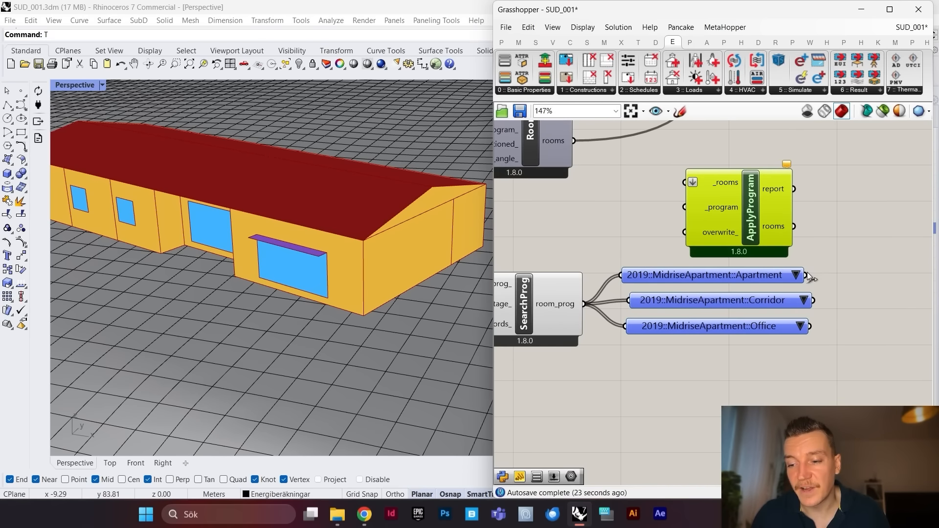
left_click_drag(808, 275, 707, 228)
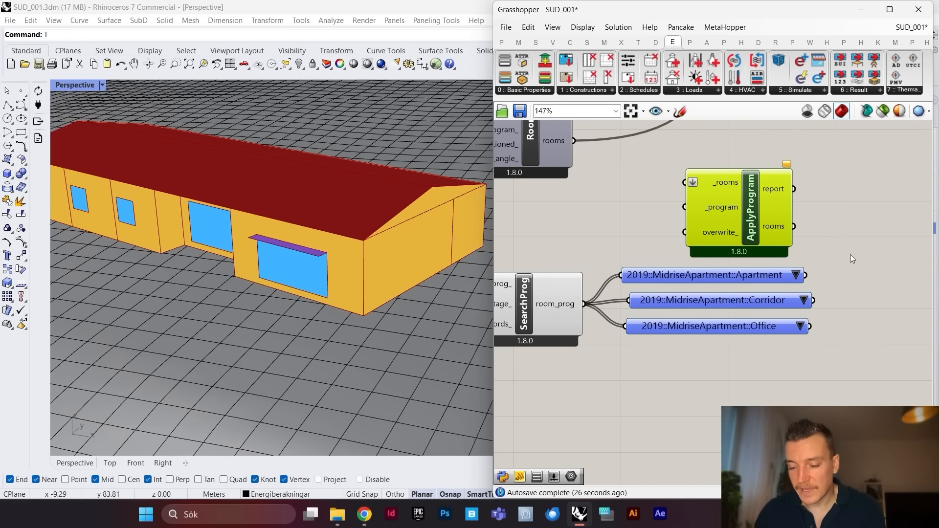
key("Delete")
Step: Move the three MidriseApartment selectors together up beside the List Item outputs, near the laundry and bathroom RoomSolid components
left_click_drag(881, 269, 759, 345)
scroll(846, 353, "down", 8)
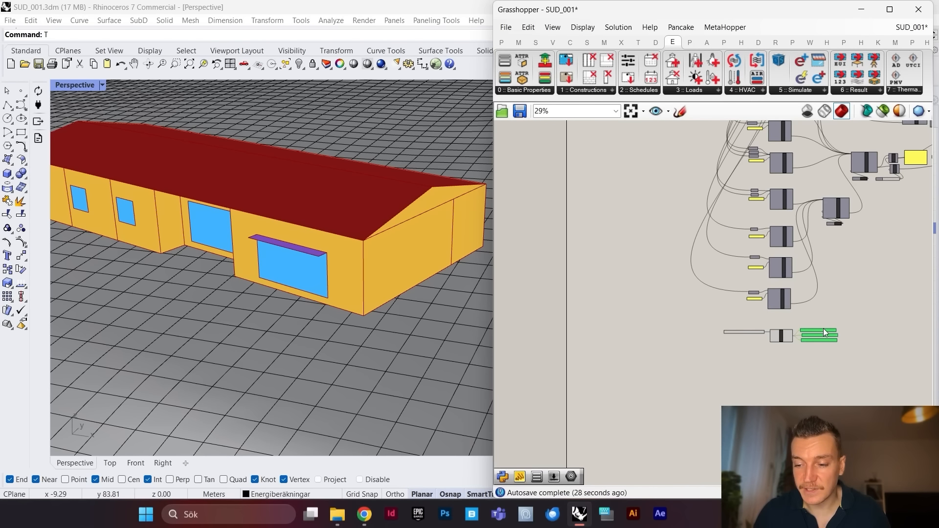
left_click_drag(823, 328, 723, 155)
scroll(732, 224, "down", 4)
scroll(726, 143, "up", 6)
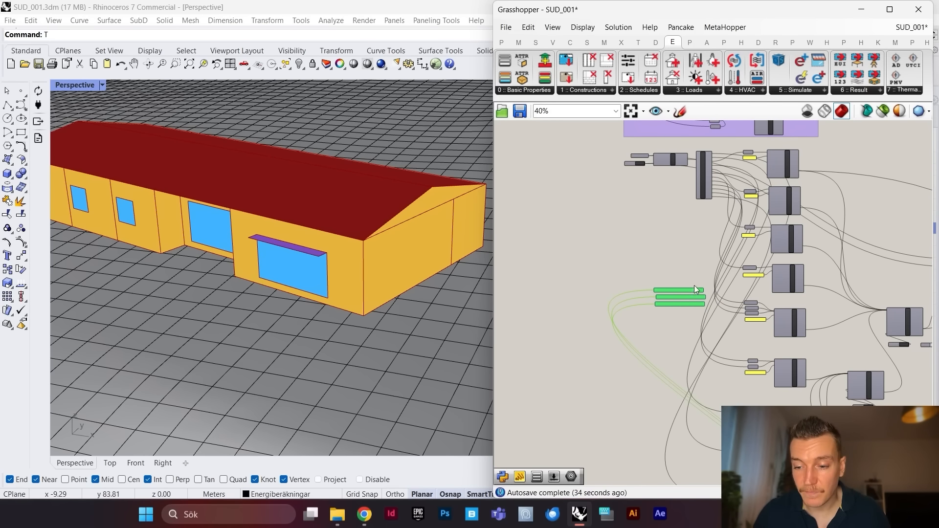
left_click_drag(694, 291, 714, 214)
scroll(744, 171, "up", 7)
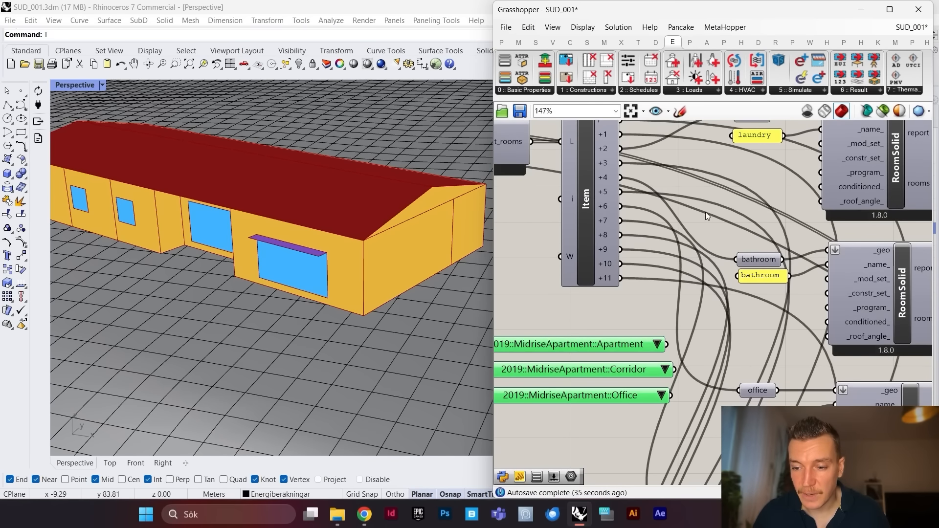
Step: Connect the Apartment selector to the _program_ inputs of the laundry and bathroom RoomSolids, and the Office selector to the office RoomSolid's
left_click(667, 291)
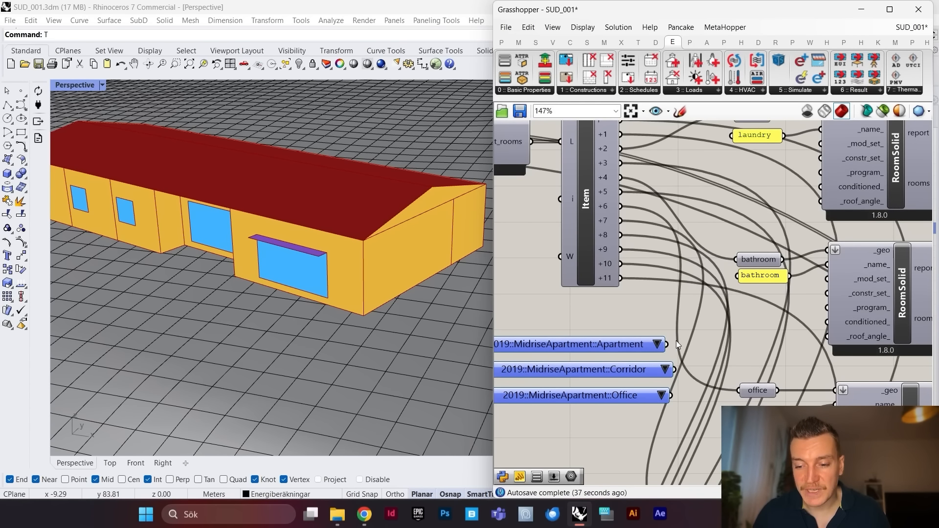
left_click_drag(669, 344, 822, 172)
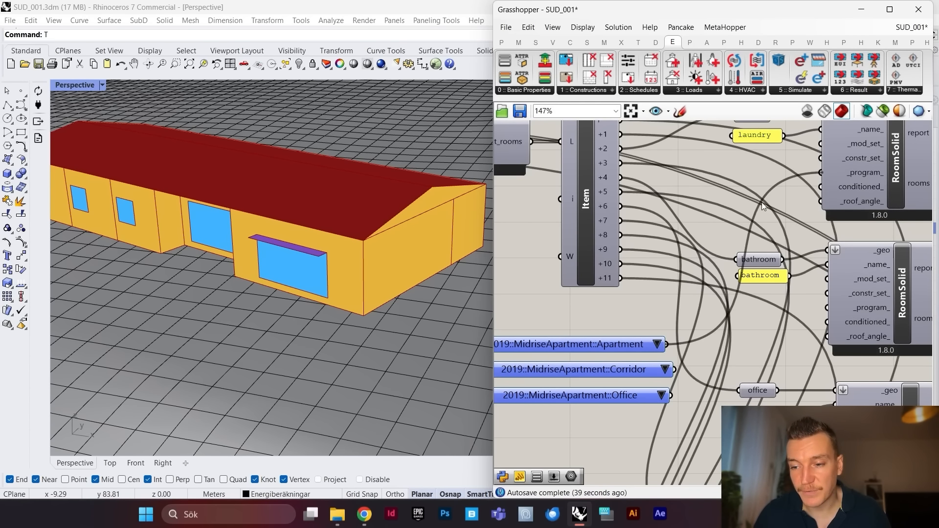
left_click_drag(667, 344, 827, 307)
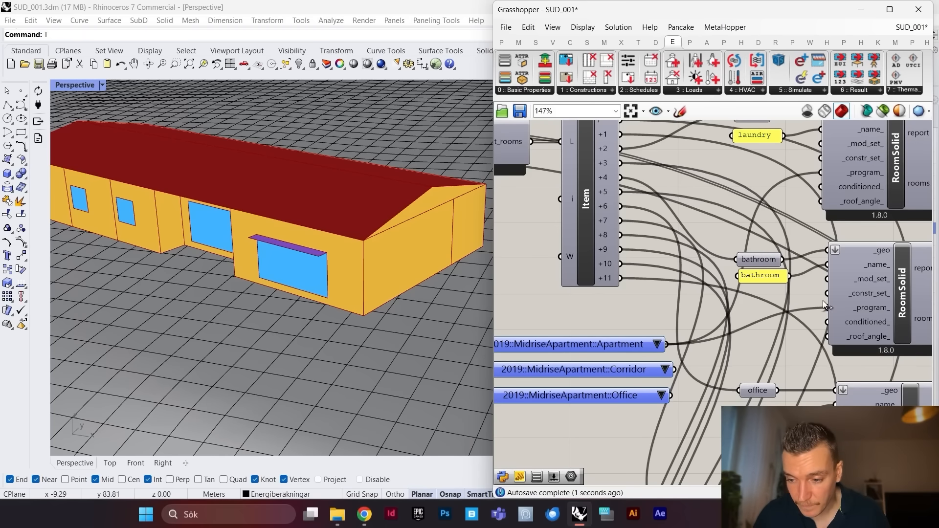
right_click_drag(690, 279, 665, 185)
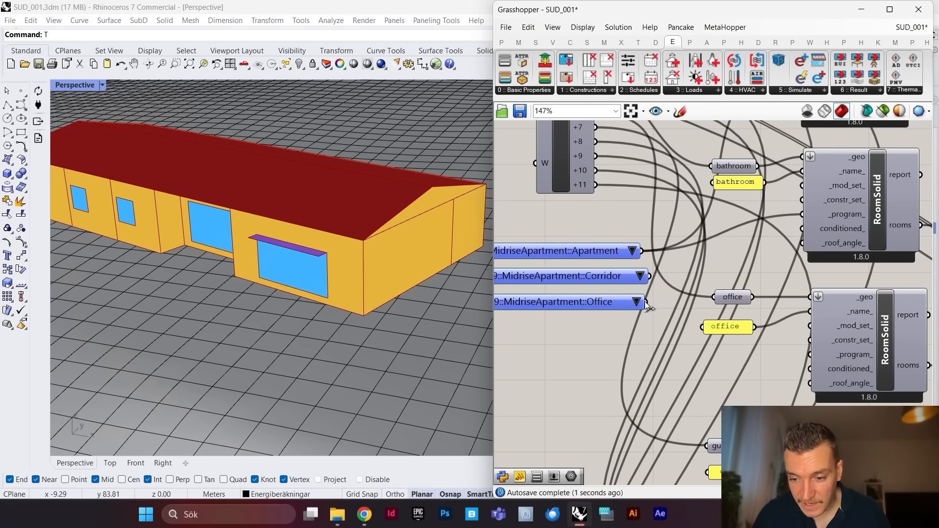
left_click_drag(646, 302, 801, 349)
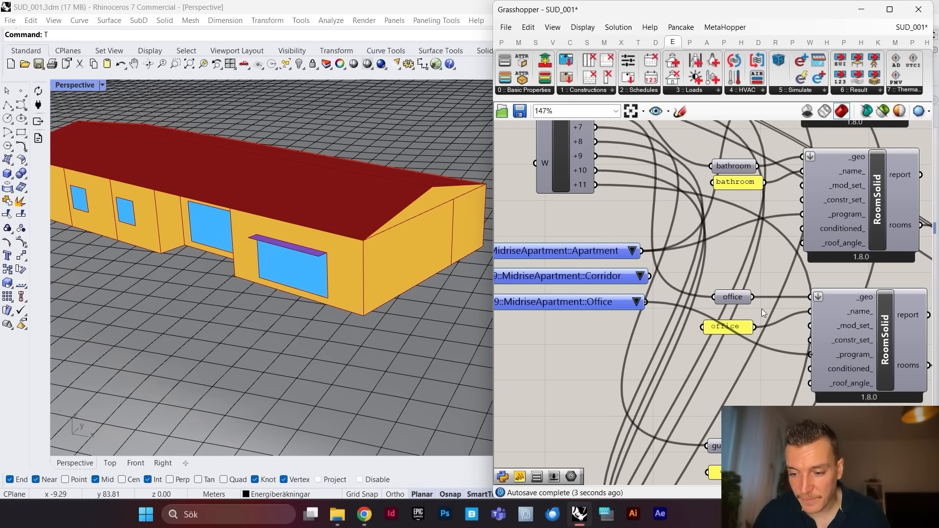
Step: Connect the Apartment selector to the _program_ inputs of the guest room and bedrooms RoomSolids, moving the selectors down beside them
scroll(762, 310, "down", 5)
scroll(674, 234, "up", 4)
left_click_drag(643, 180, 789, 388)
left_click_drag(612, 151, 567, 275)
left_click_drag(613, 177, 609, 425)
scroll(657, 289, "down", 5)
scroll(660, 313, "up", 5)
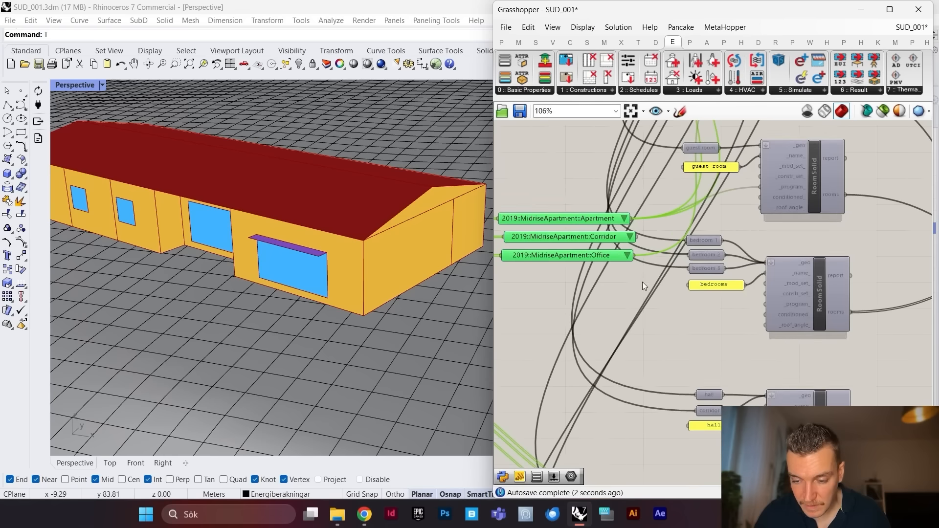
left_click_drag(631, 220, 765, 305)
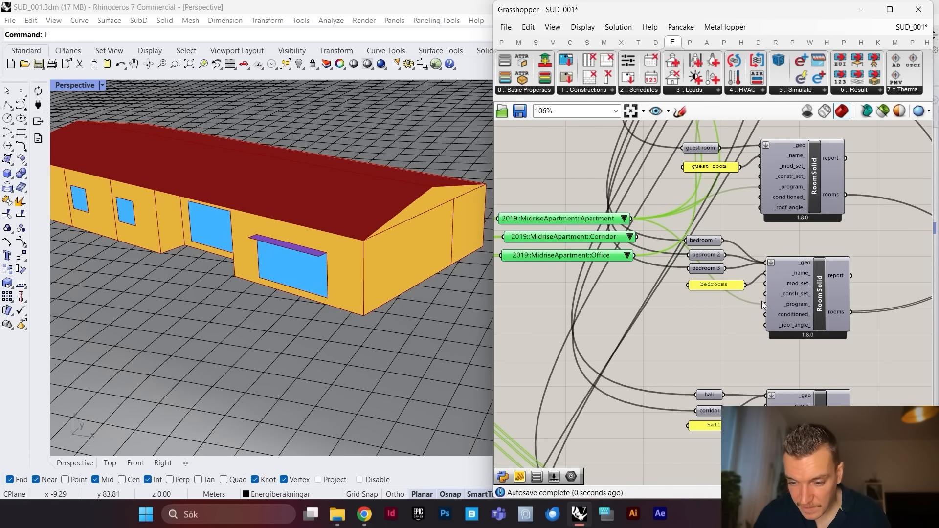
Step: Connect the Corridor selector to the hall RoomSolid's _program_ input and the Apartment selector to the kitchen RoomSolid's
left_click_drag(637, 240, 767, 437)
left_click_drag(556, 185, 539, 285)
scroll(651, 201, "down", 6)
scroll(629, 241, "up", 4)
left_click_drag(621, 187, 602, 379)
scroll(602, 380, "up", 4)
left_click_drag(565, 297, 748, 352)
Step: Connect the Apartment selector to the _program_ inputs of the living room and dining room RoomSolids
scroll(691, 362, "down", 5)
scroll(638, 215, "up", 4)
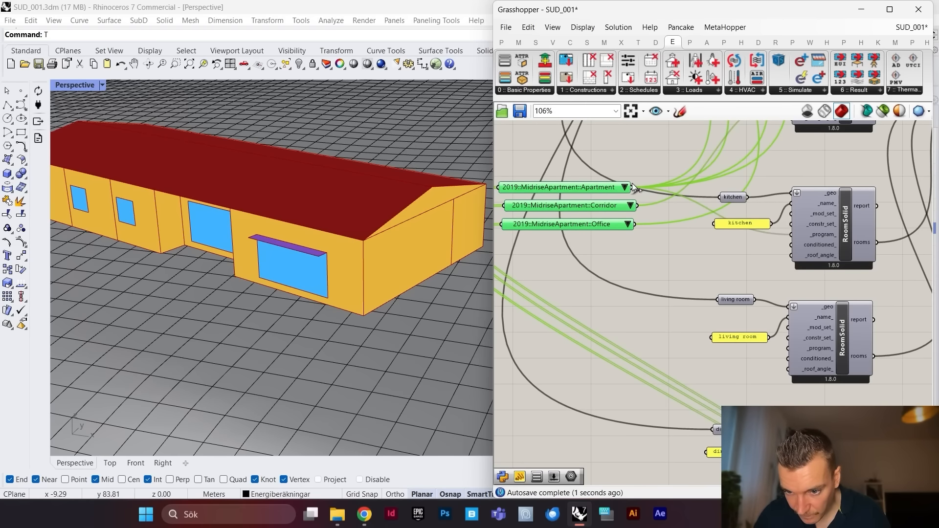
left_click_drag(632, 188, 788, 349)
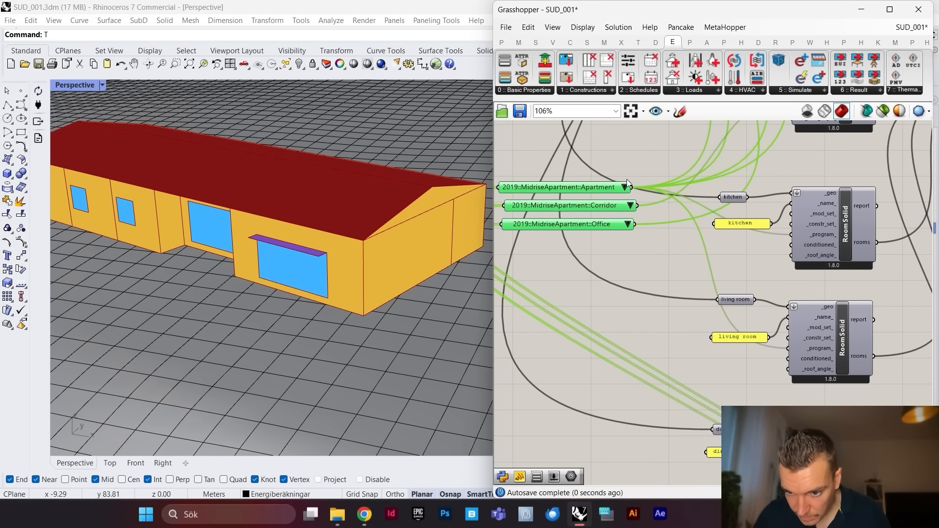
left_click_drag(633, 187, 789, 440)
scroll(634, 206, "down", 5)
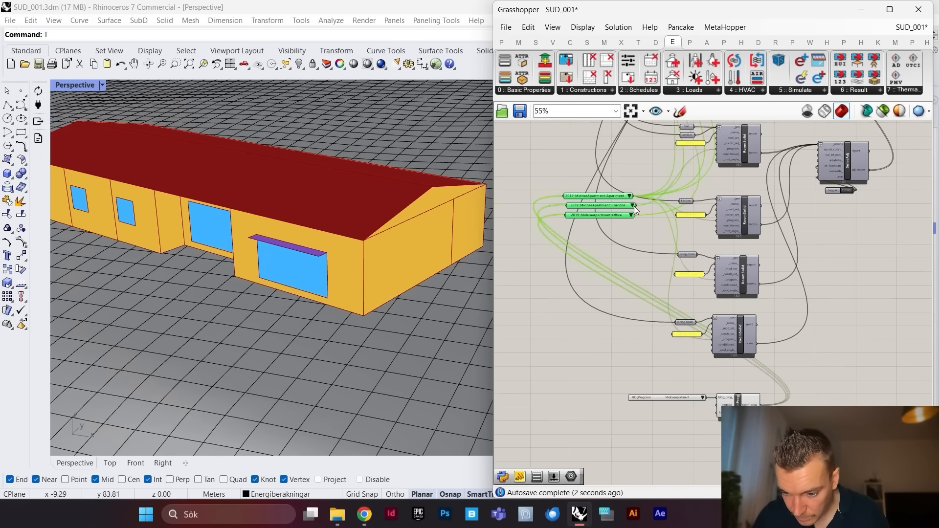
Step: Move the three program selectors back beside the SearchProg component and line them up in a column
left_click_drag(602, 210, 780, 373)
scroll(746, 294, "down", 3)
scroll(765, 357, "up", 8)
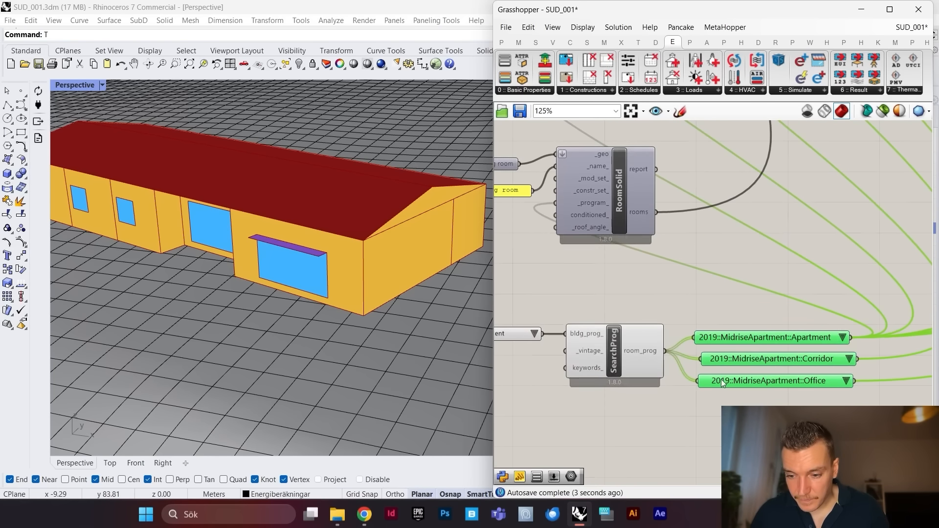
left_click_drag(762, 356, 769, 335)
left_click(768, 383)
left_click_drag(768, 383, 775, 380)
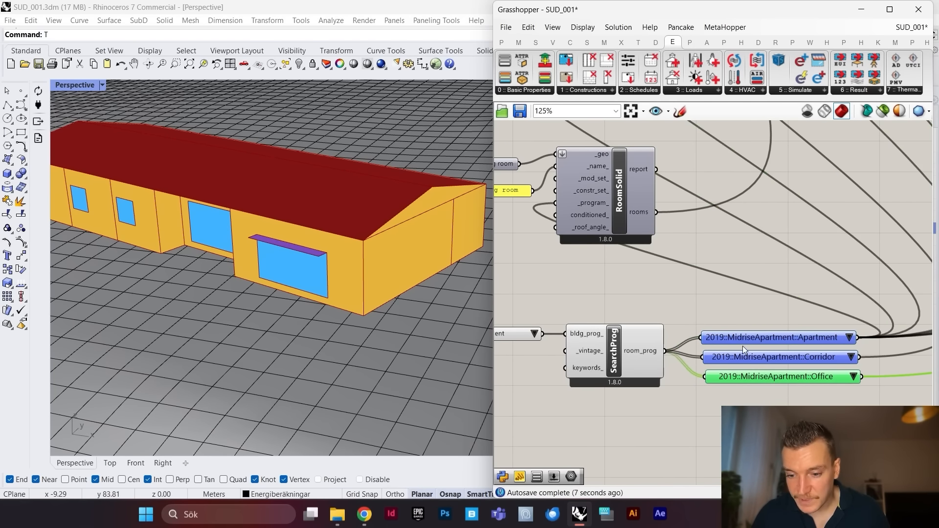
Step: Examine the laundry room's geometry, name panel and program connection on its RoomSolid component
scroll(743, 346, "down", 8)
scroll(728, 375, "up", 1)
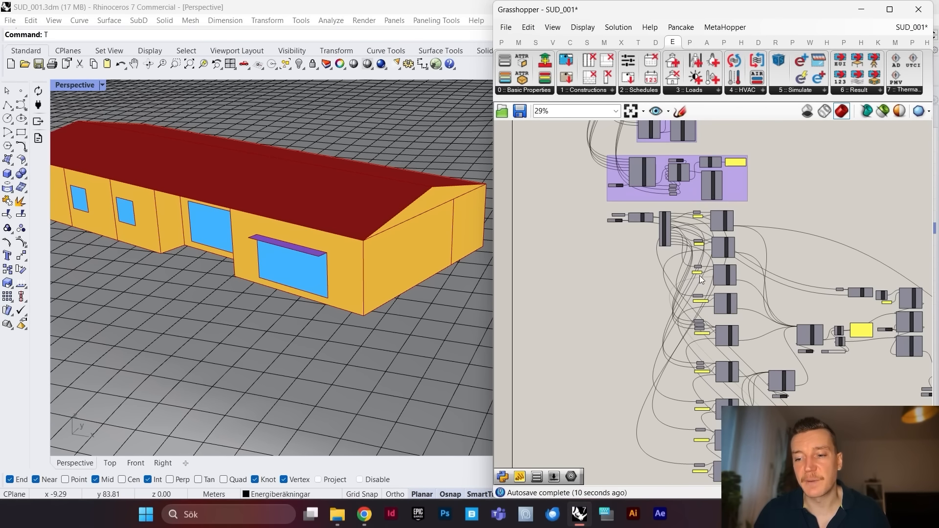
scroll(714, 230, "up", 6)
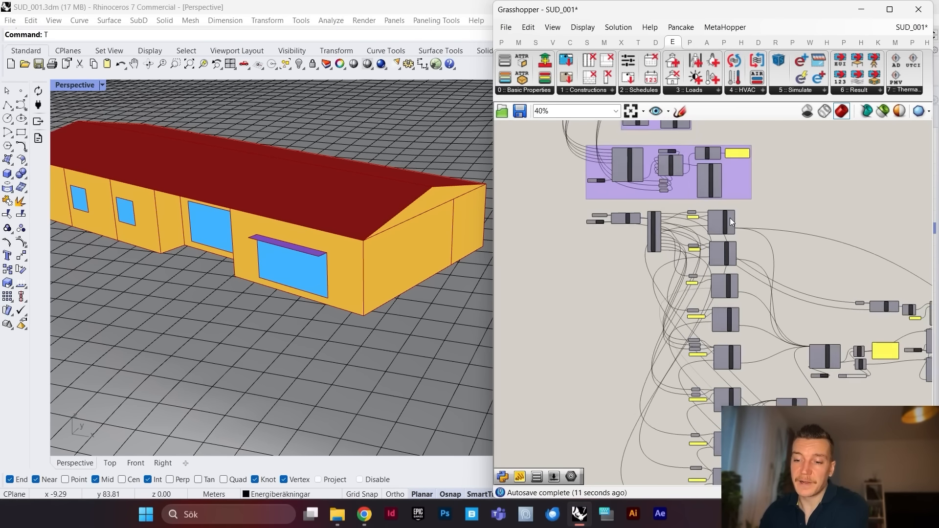
scroll(703, 205, "up", 2)
scroll(700, 196, "up", 1)
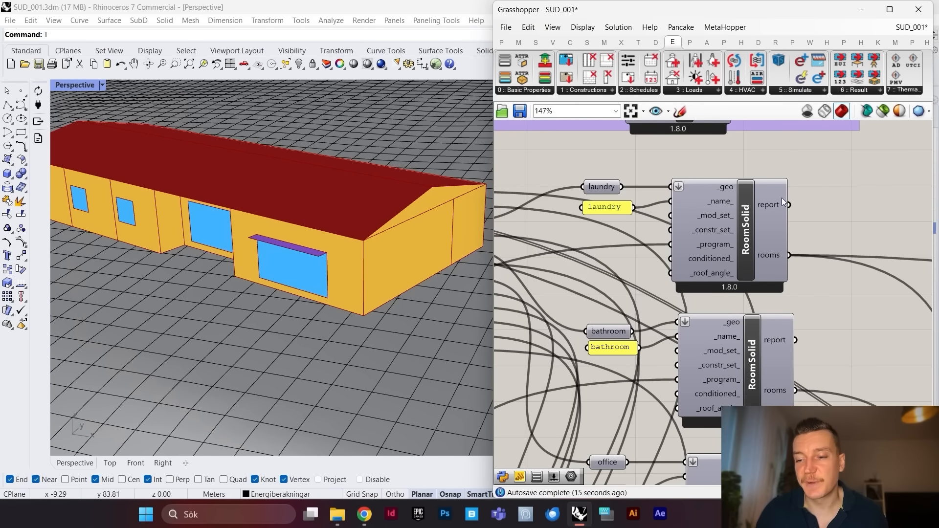
left_click(606, 210)
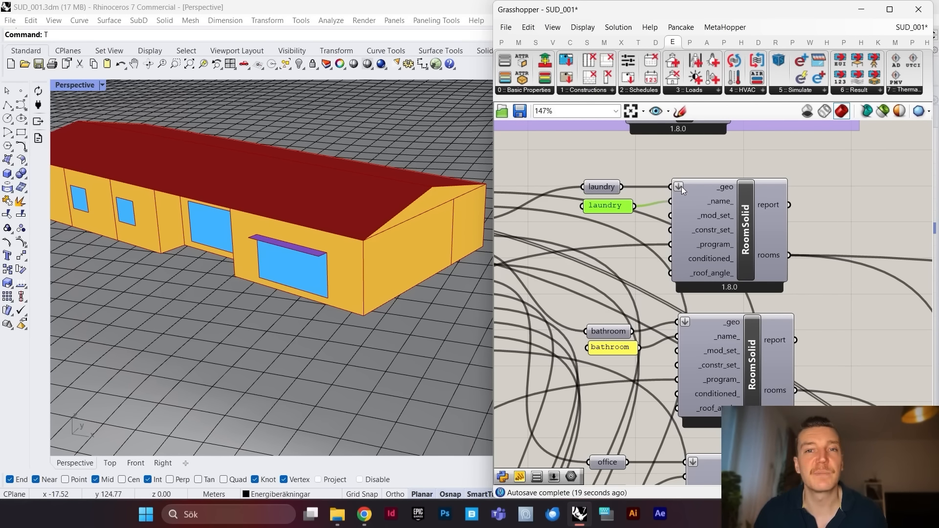
scroll(719, 186, "down", 3)
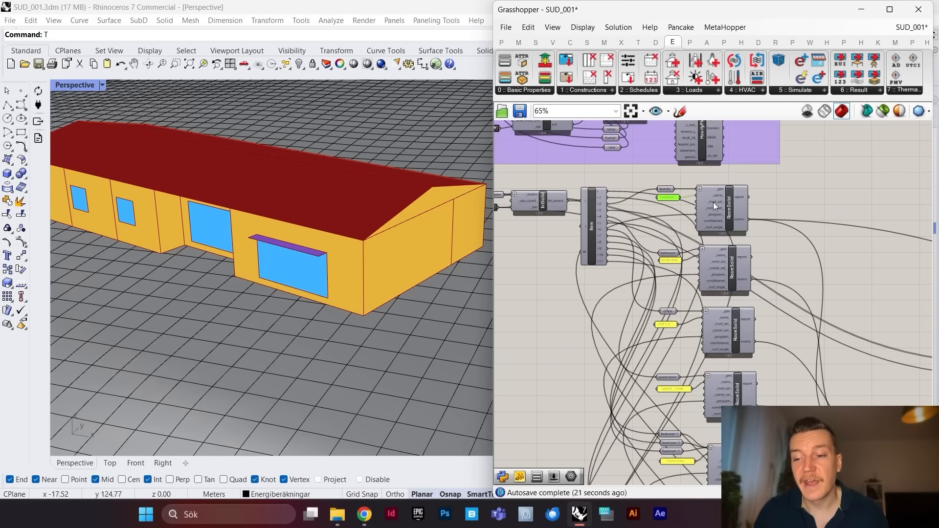
scroll(664, 176, "up", 3)
scroll(700, 190, "up", 3)
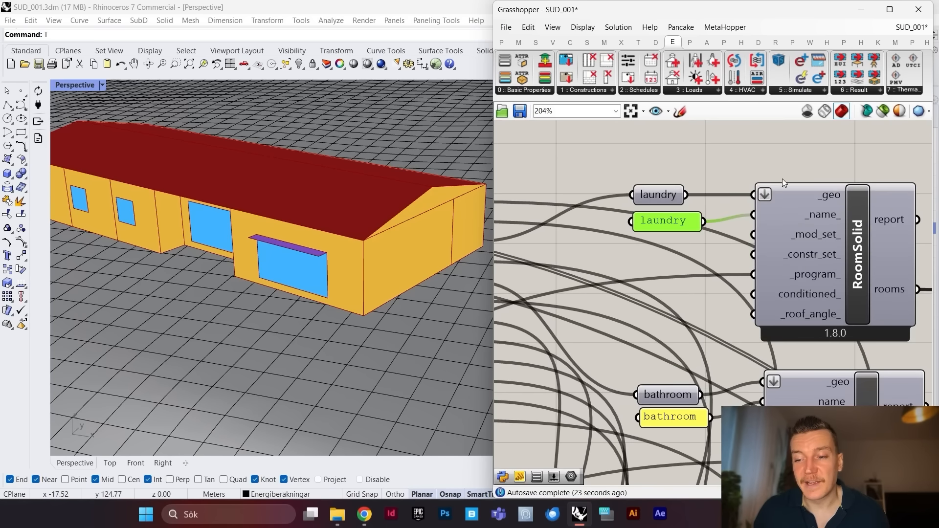
scroll(703, 193, "down", 5)
scroll(684, 198, "up", 6)
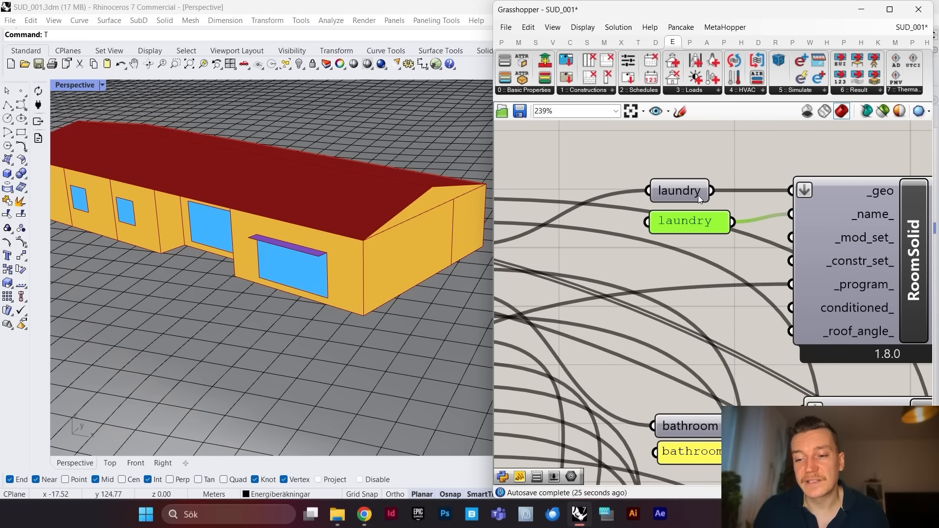
scroll(622, 213, "down", 5)
scroll(682, 249, "up", 5)
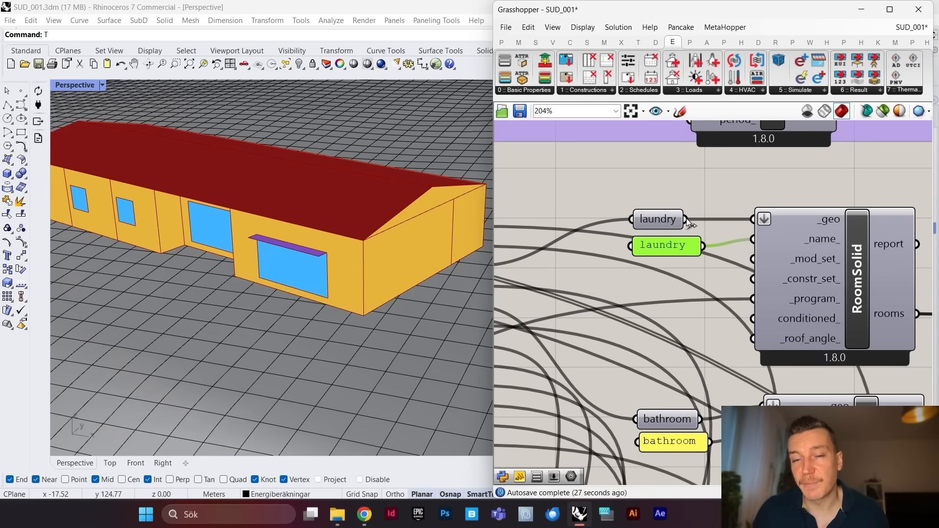
scroll(664, 207, "down", 5)
scroll(646, 235, "up", 5)
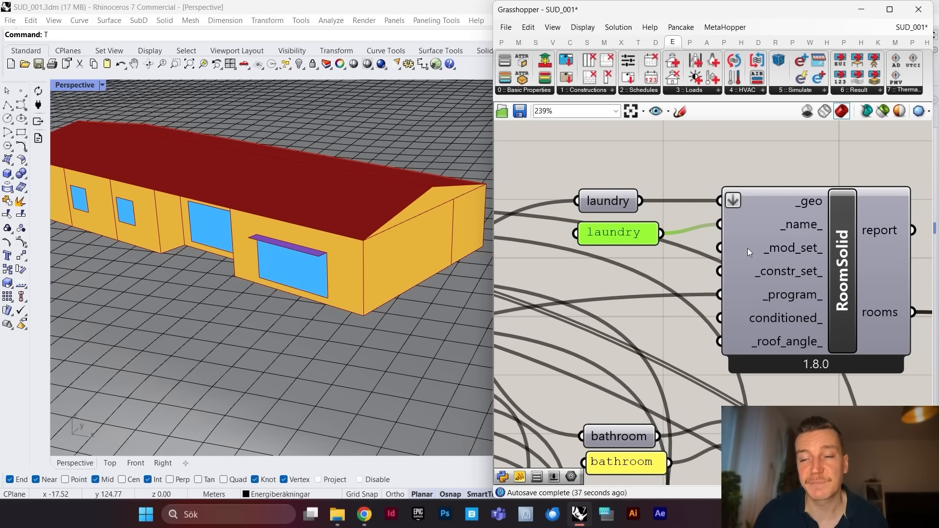
scroll(797, 229, "down", 3)
scroll(674, 235, "up", 3)
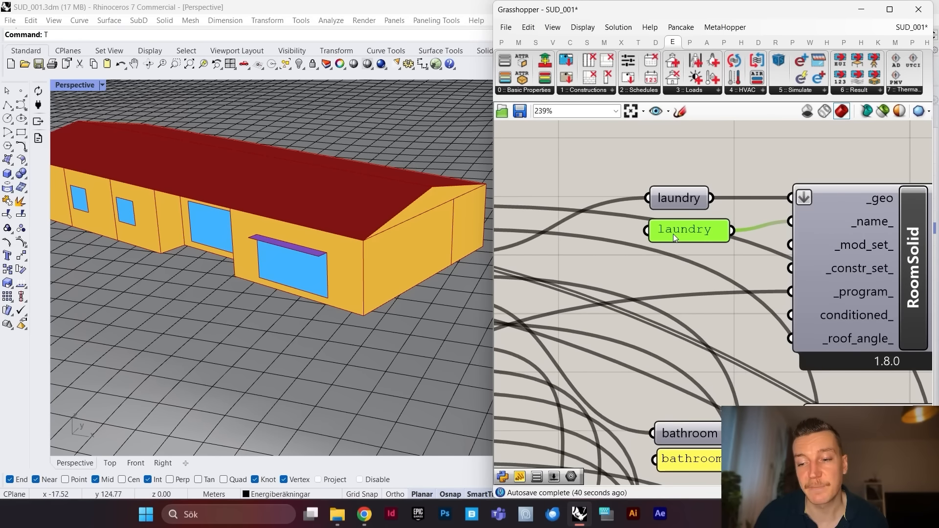
mouse_move(692, 227)
left_mouse_down()
mouse_move(693, 236)
mouse_move(692, 222)
left_mouse_up()
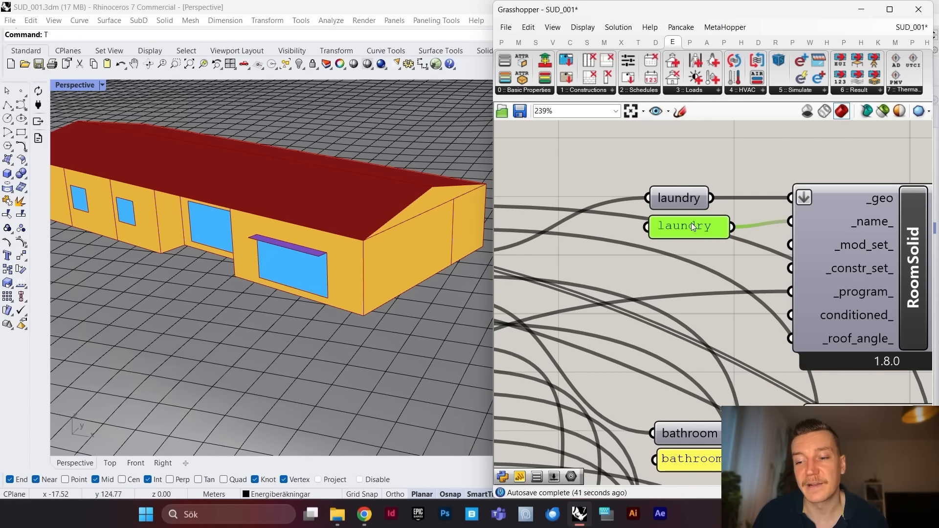
scroll(697, 197, "down", 6)
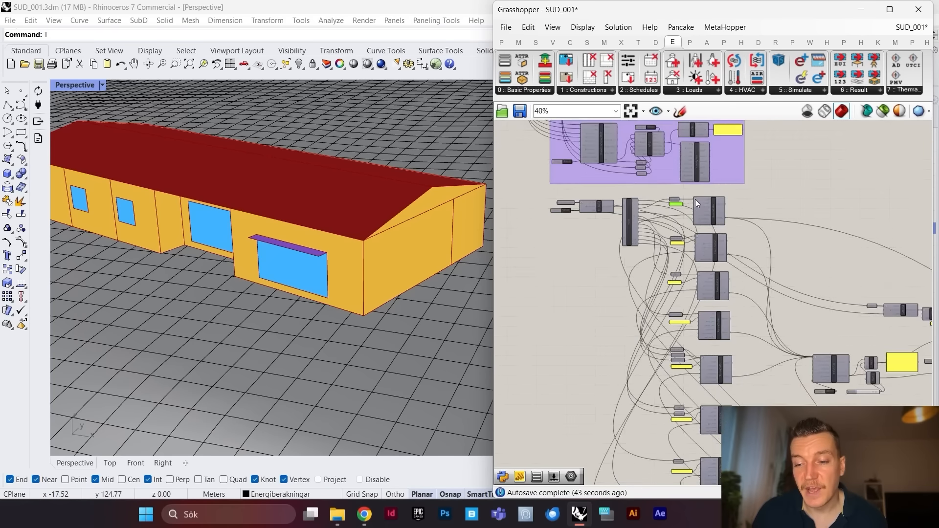
scroll(703, 384, "up", 1)
scroll(710, 313, "up", 5)
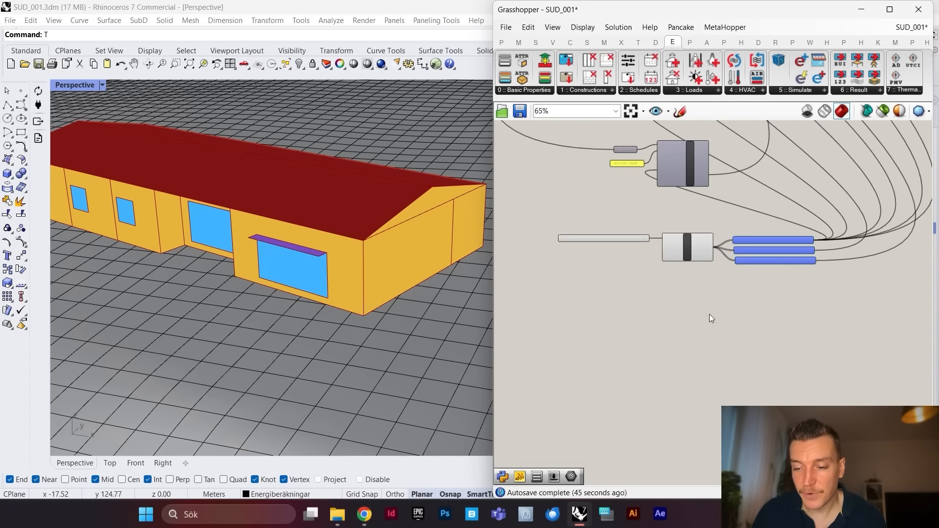
scroll(695, 334, "down", 1)
double_click(695, 333)
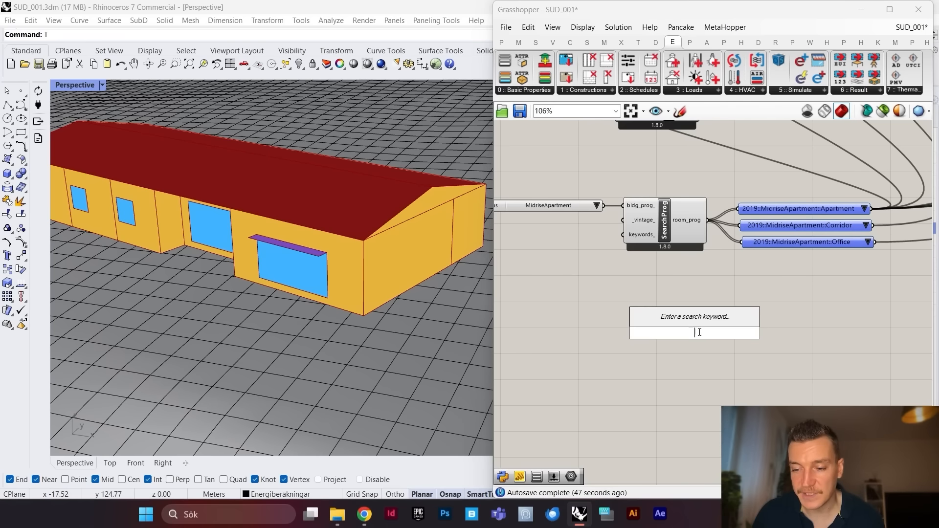
type("deonstruct pro")
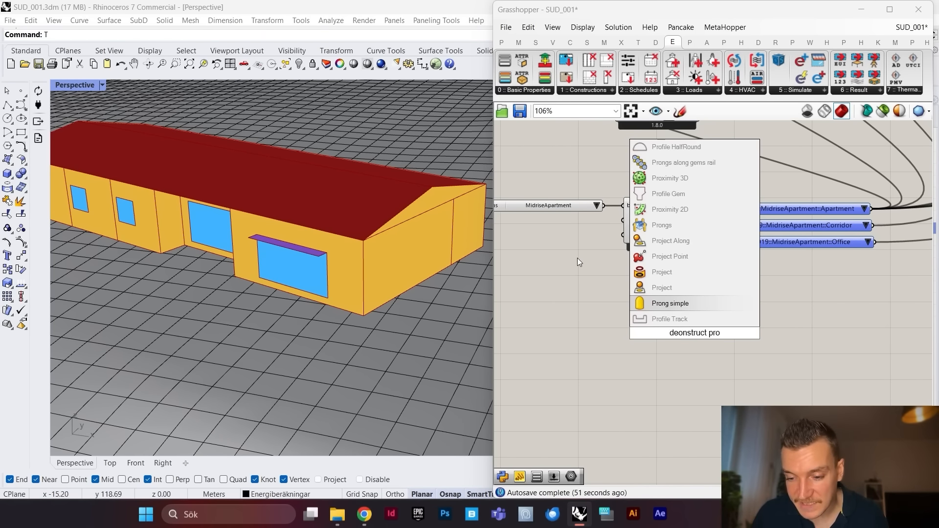
type("gramme ")
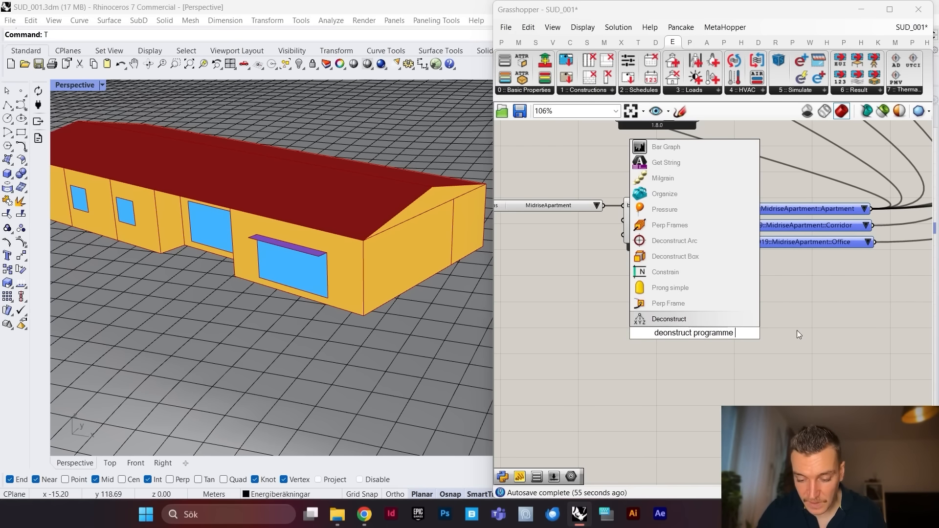
type("typ")
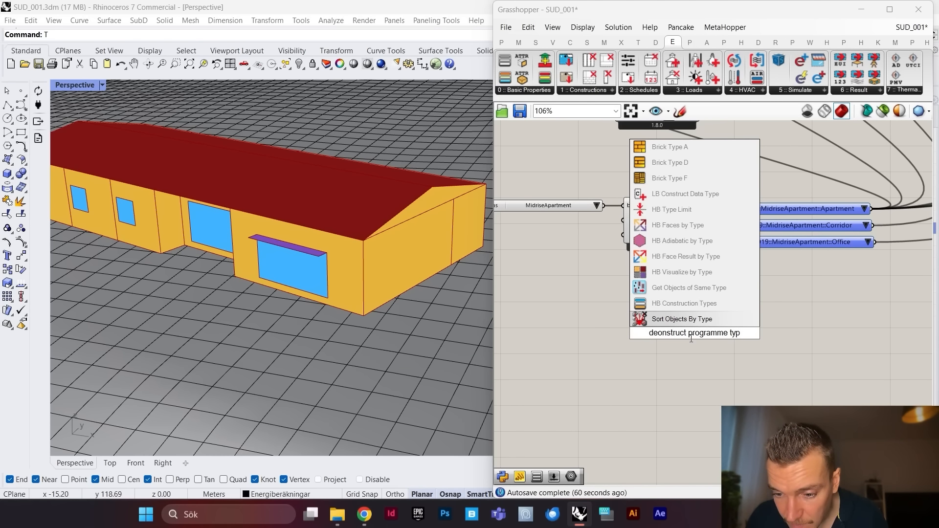
left_click(551, 90)
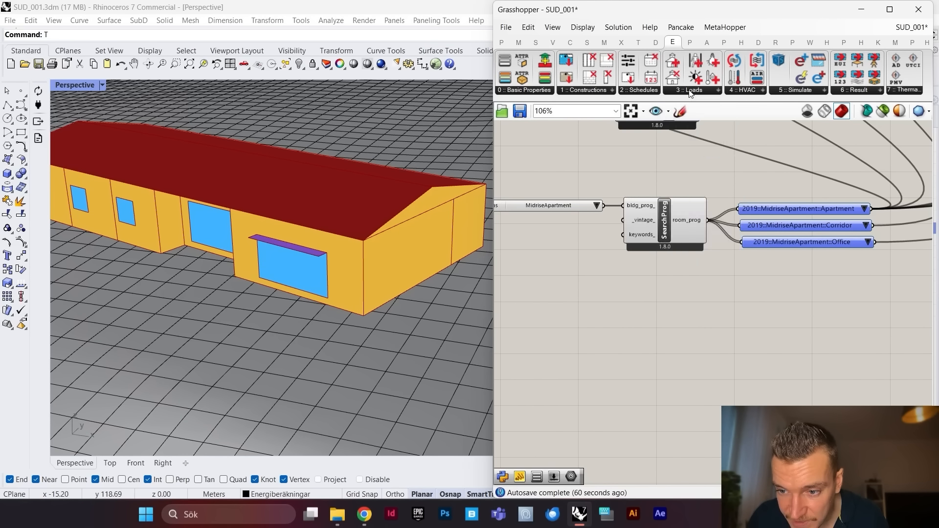
Step: Add an HB Deconstruct ProgramType component below SearchProg and connect the Apartment selector to its _program input
left_click(695, 90)
left_click_drag(853, 114, 694, 317)
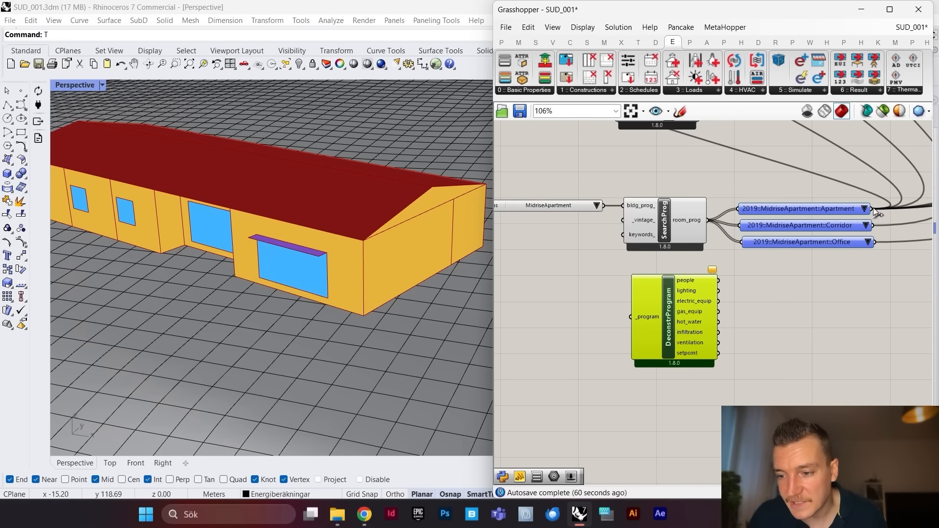
left_click_drag(874, 209, 622, 351)
Step: Examine the load outputs of the DeconstrProgram component, from people and lighting to ventilation and setpoint
scroll(624, 367, "down", 3)
scroll(625, 367, "up", 3)
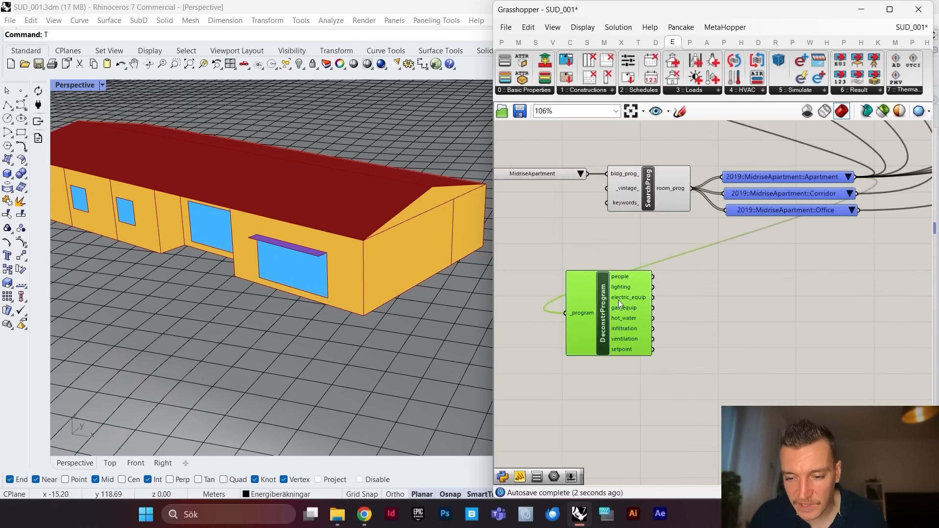
scroll(618, 300, "up", 3)
scroll(724, 219, "down", 1)
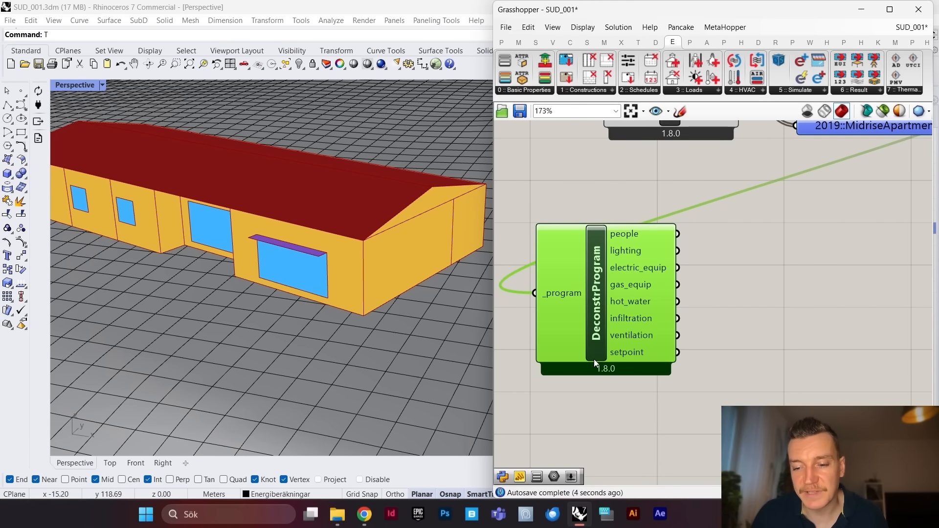
scroll(613, 303, "up", 1)
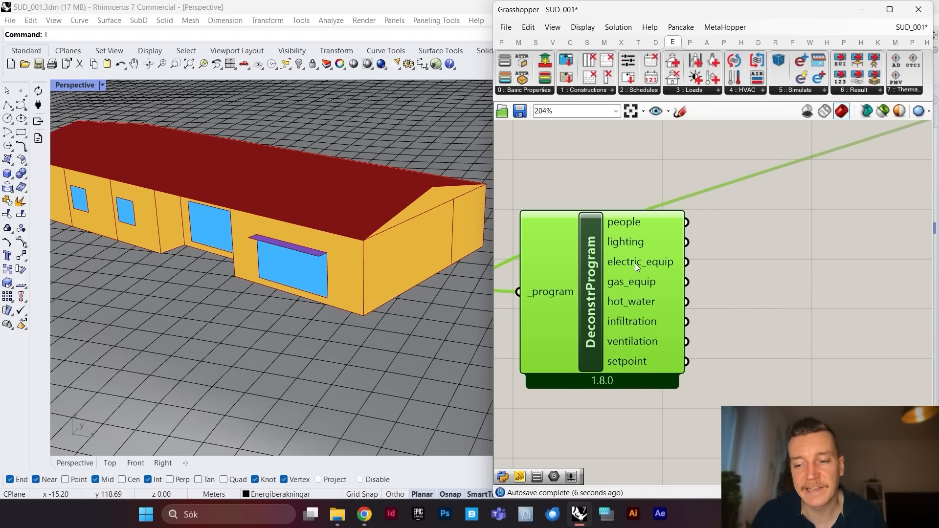
mouse_move(632, 286)
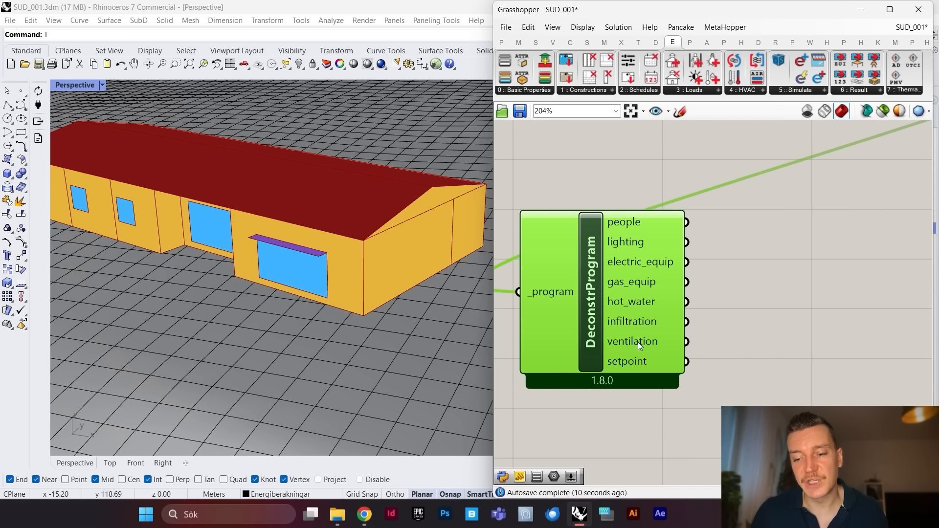
scroll(628, 259, "down", 8)
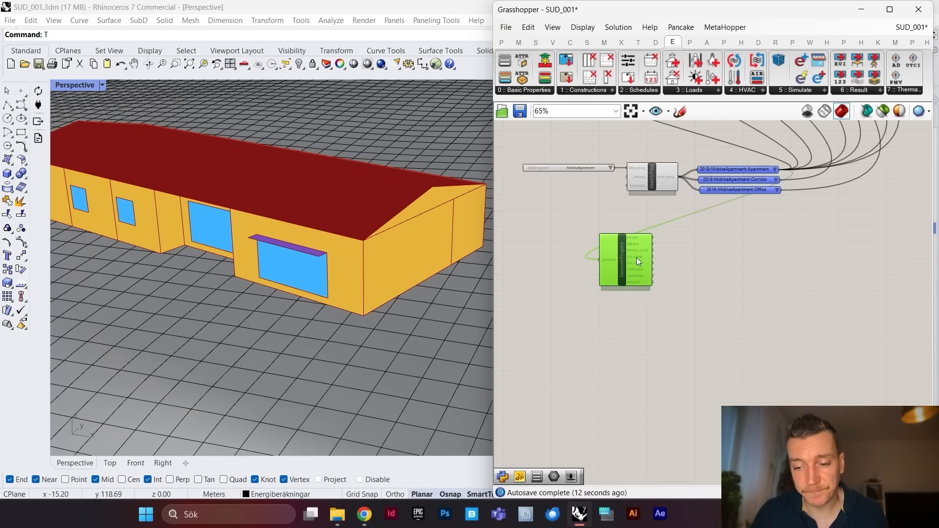
scroll(618, 270, "up", 3)
scroll(641, 300, "up", 5)
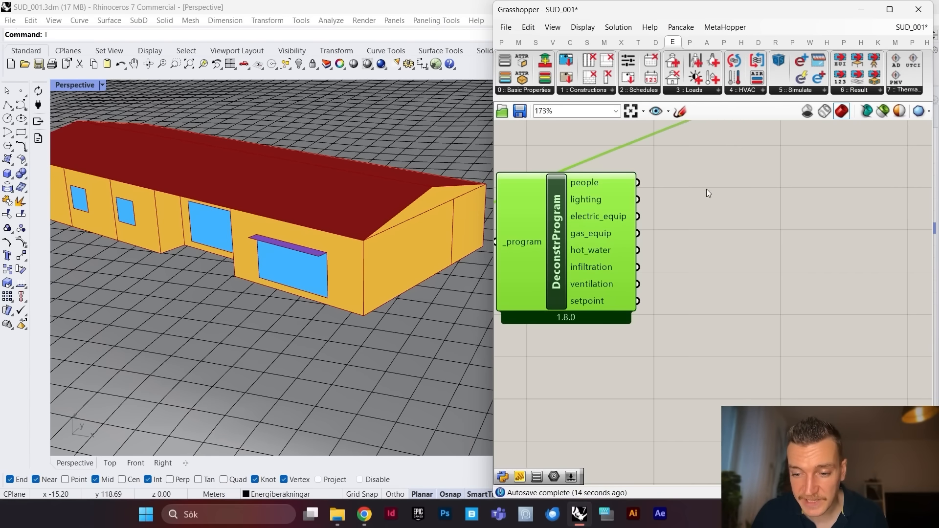
Step: Add an HB Deconstruct People component beside DeconstrProgram and connect the people output to its _people input
left_click(714, 90)
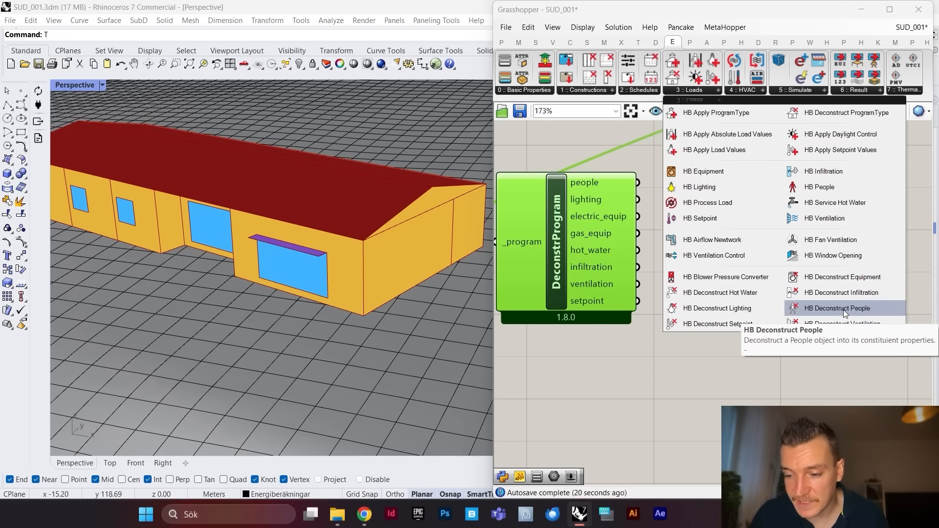
left_click(838, 308)
left_click(738, 251)
left_click_drag(667, 235, 727, 242)
Step: Add an HB Deconstruct Equipment component below DecnstrPeople and connect the electric_equip output to its _equip input
left_click(713, 90)
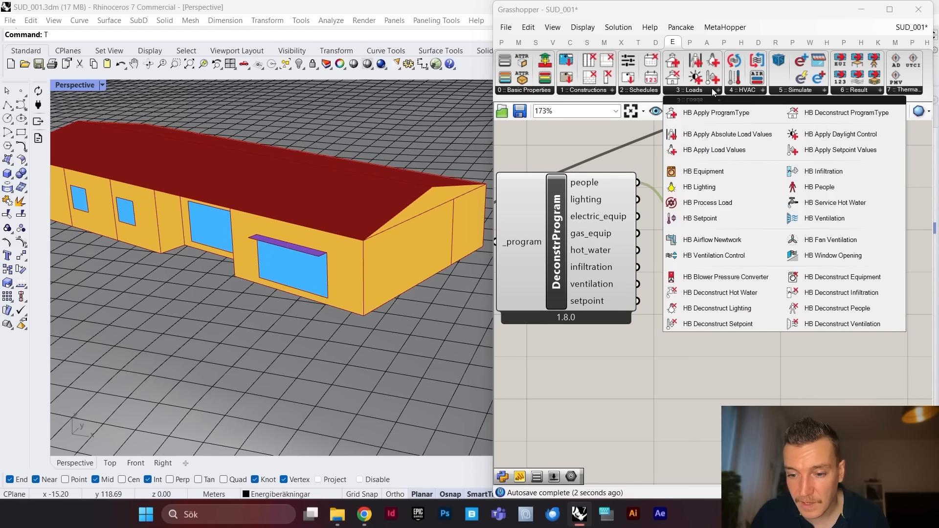
left_click(832, 278)
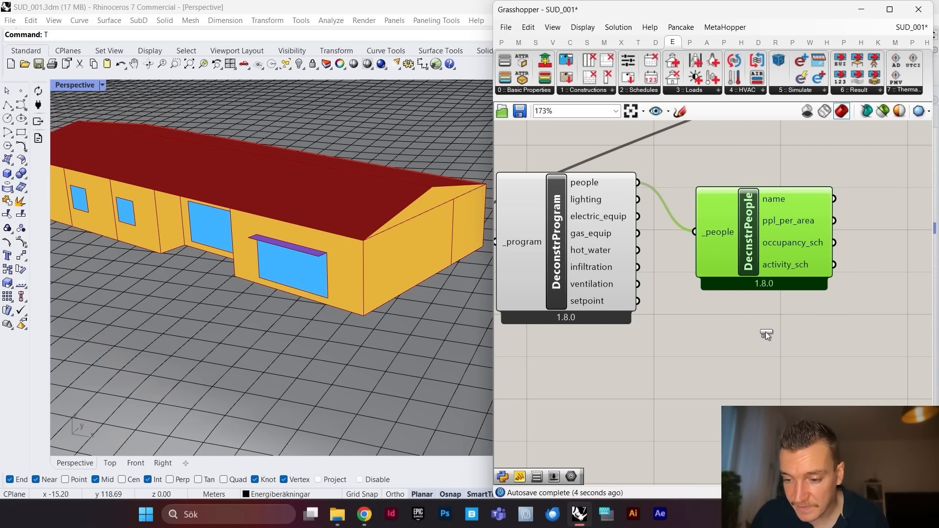
left_click(771, 342)
left_click_drag(639, 216, 699, 362)
left_click_drag(760, 350, 773, 347)
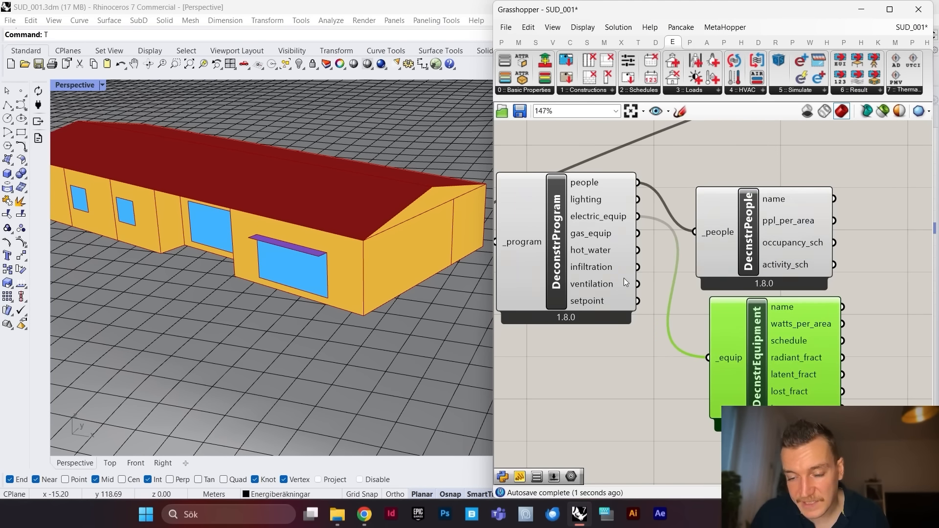
Step: Move the DecnstrPeople and DecnstrEquipment components up and line them up in a column beside DeconstrProgram
scroll(624, 278, "up", 2)
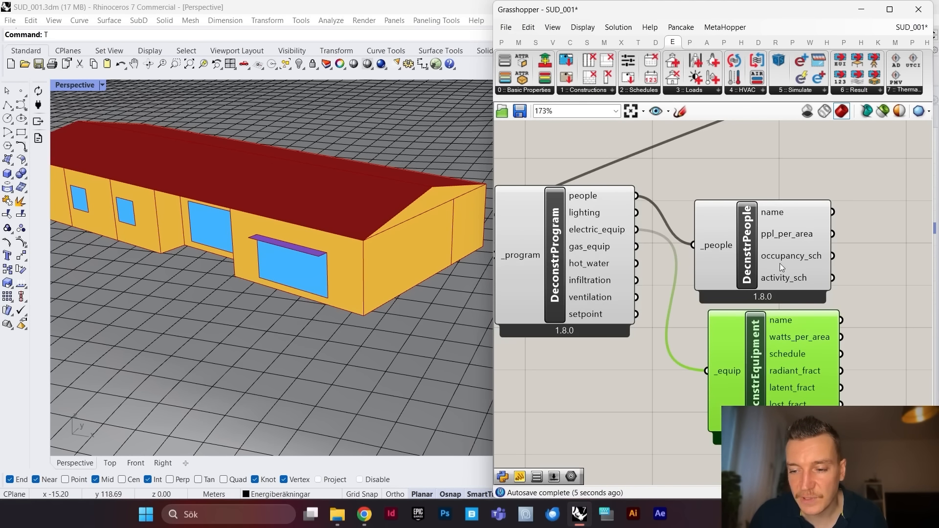
left_click_drag(782, 267, 782, 235)
left_click_drag(776, 354, 766, 328)
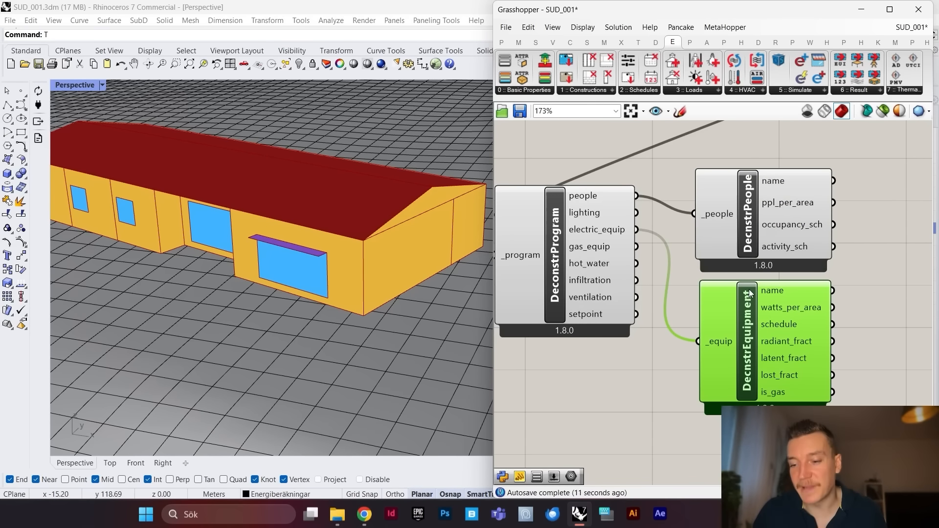
Step: Examine the outputs of the DecnstrPeople and DecnstrEquipment components, including people per area and the occupancy schedule
scroll(684, 272, "down", 3)
scroll(697, 259, "up", 2)
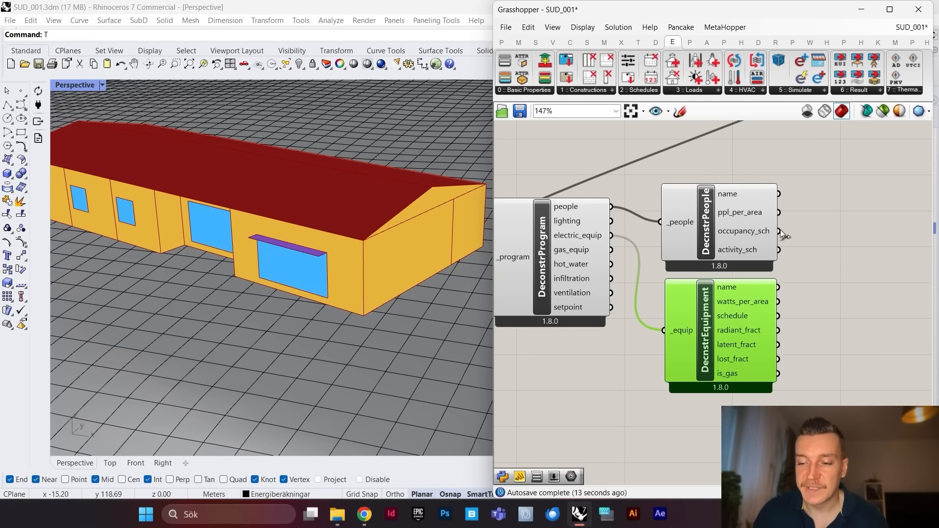
scroll(653, 228, "down", 3)
scroll(676, 244, "up", 2)
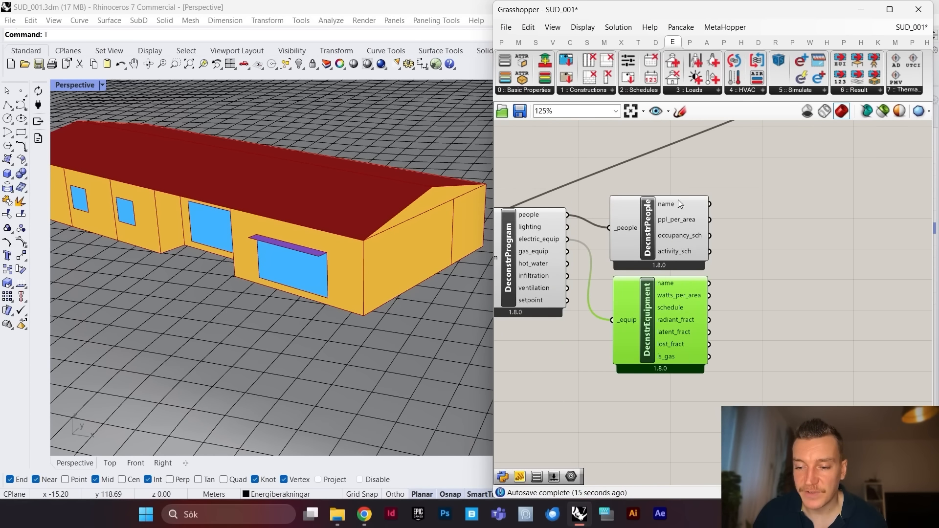
scroll(700, 226, "up", 3)
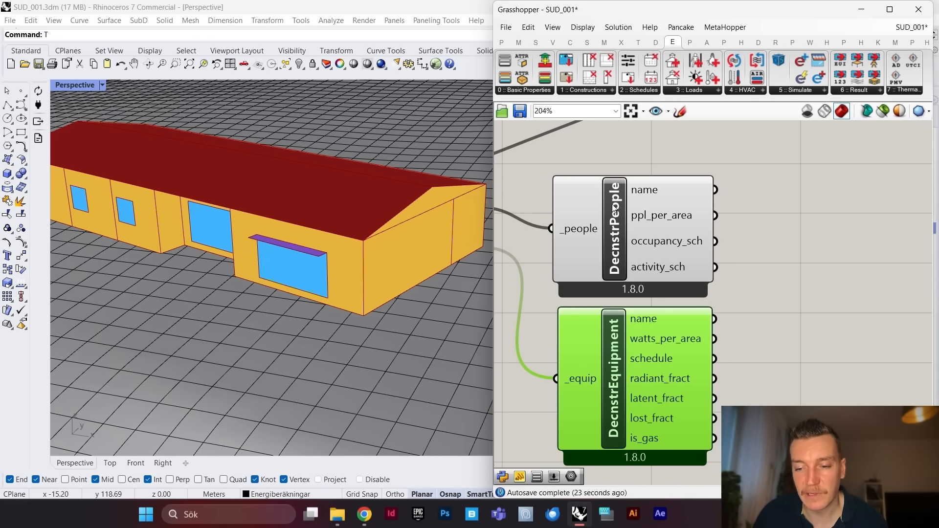
scroll(687, 253, "down", 2)
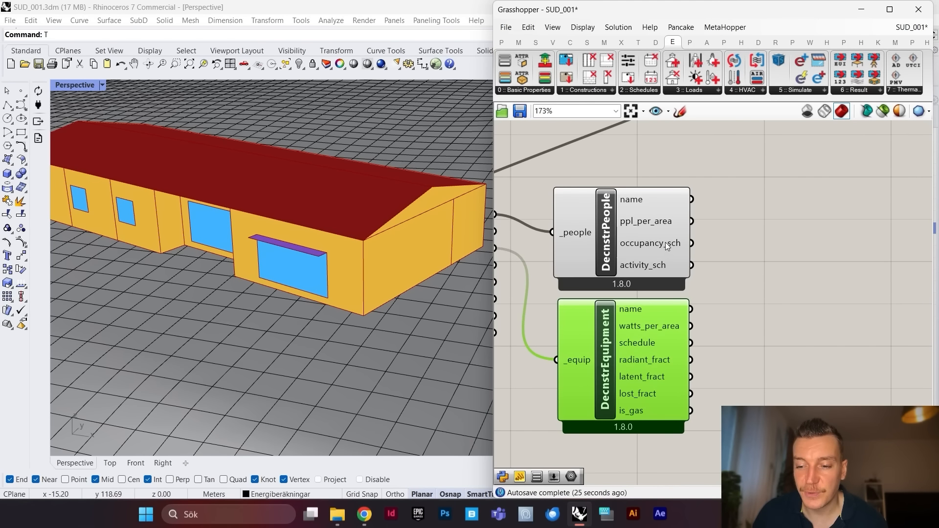
mouse_move(667, 246)
double_click(765, 229)
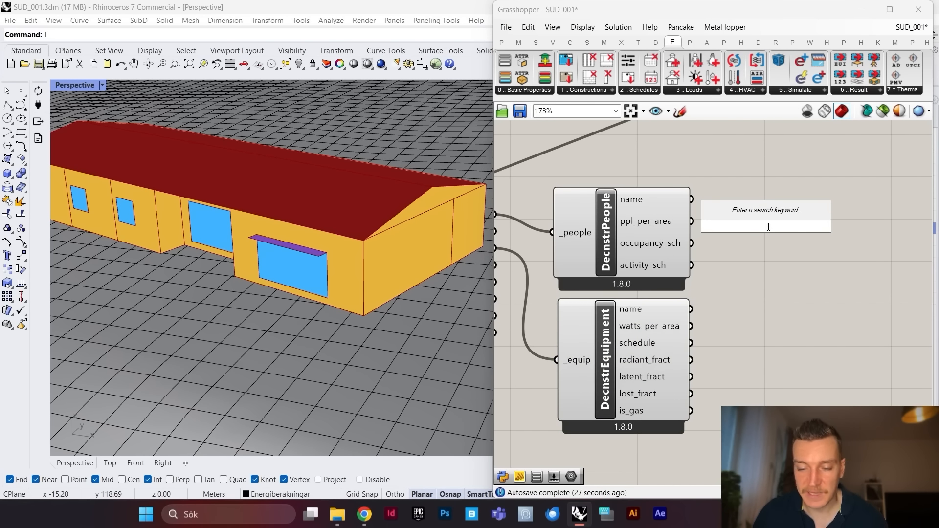
type("deoncst")
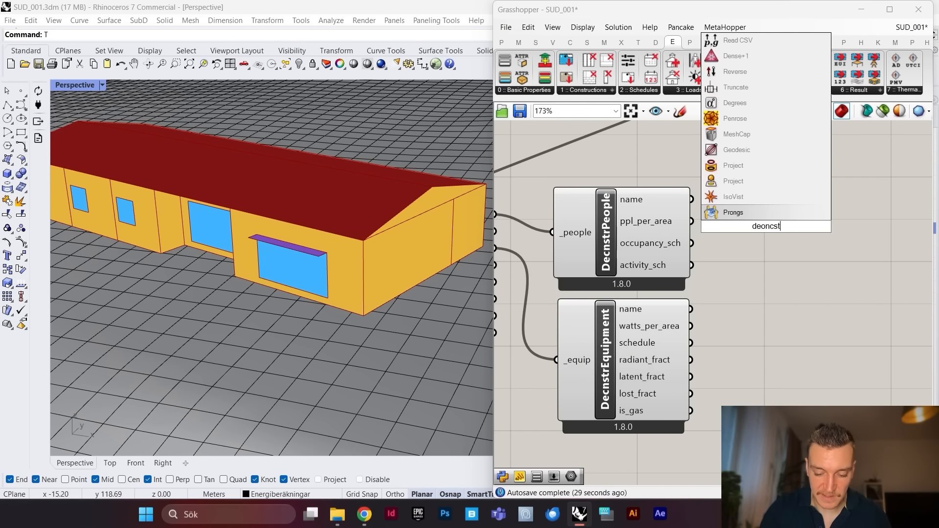
type("urtc sche")
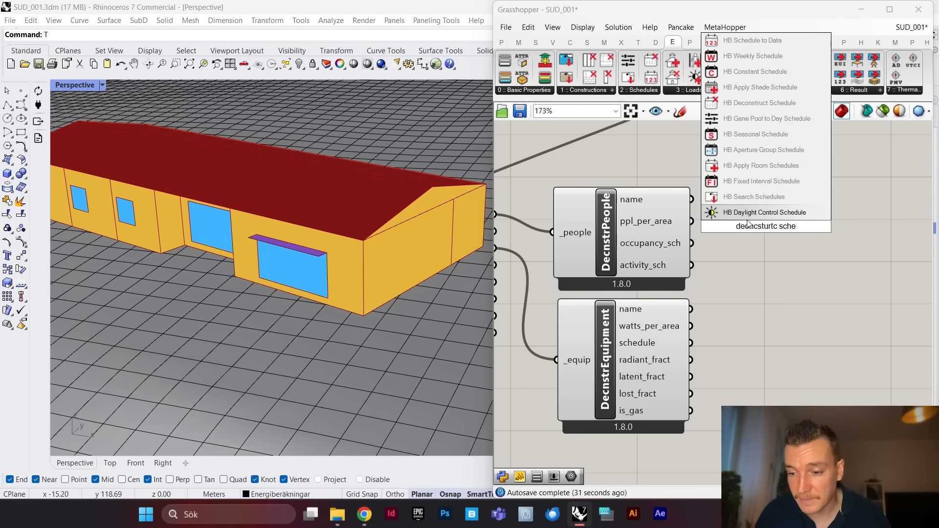
Step: Add an HB Deconstruct Schedule component beside DecnstrPeople and connect the occupancy_sch output to its _schedule input
left_click(647, 90)
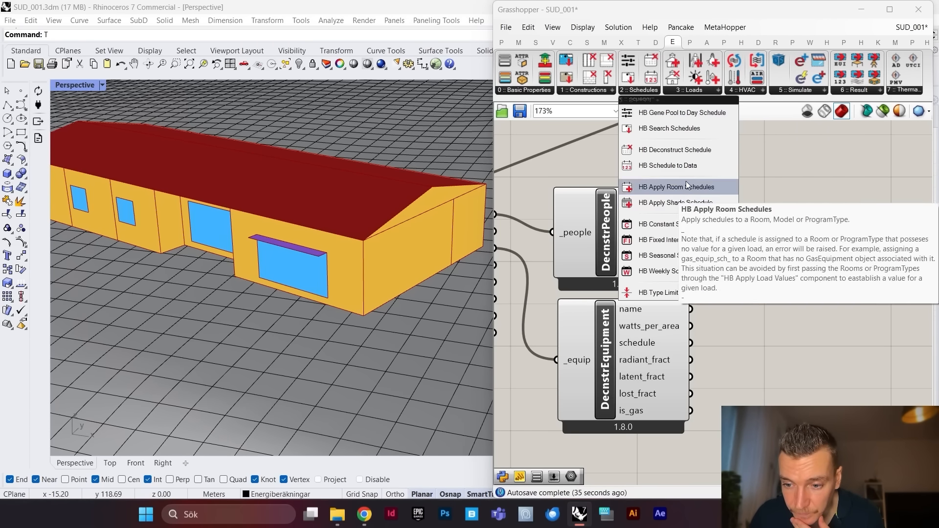
left_click(680, 150)
left_click(755, 236)
left_click_drag(758, 244, 820, 247)
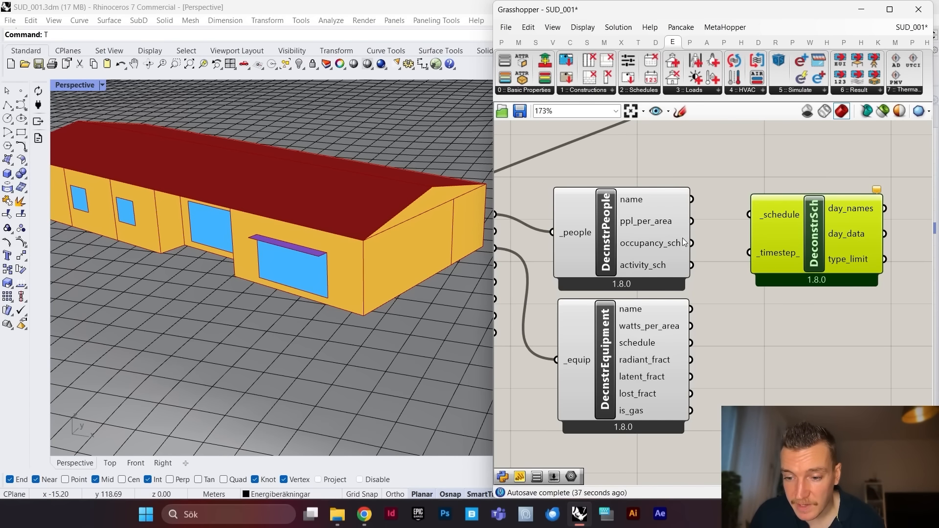
left_click_drag(695, 248, 729, 238)
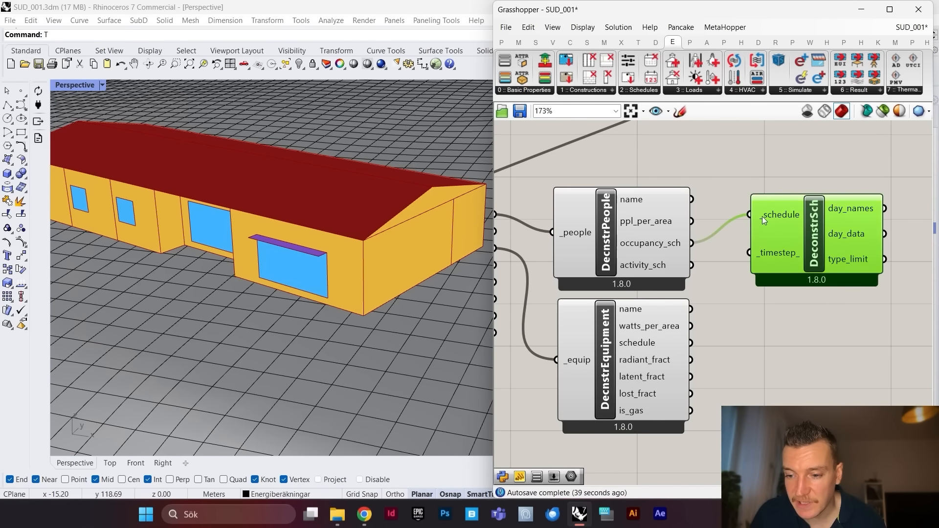
left_click_drag(808, 234, 789, 232)
Step: Add an LB Deconstruct Data component above DeconstrSch and connect the day_data output to its _data input
scroll(692, 260, "down", 5)
scroll(750, 245, "up", 5)
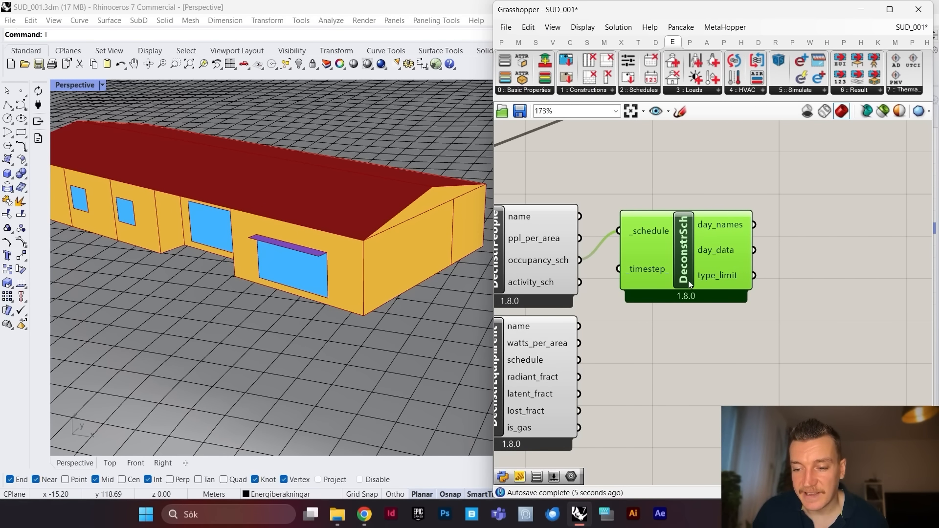
double_click(701, 173)
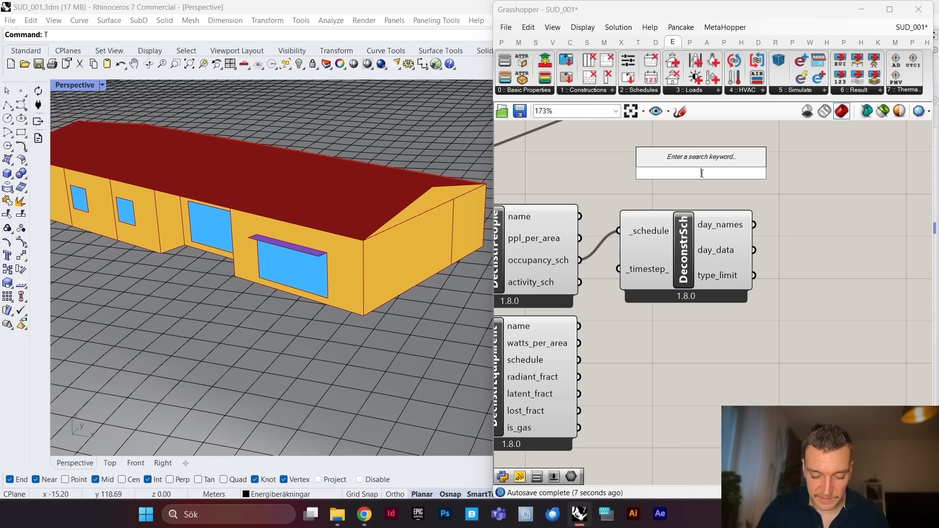
type("deconstruct d")
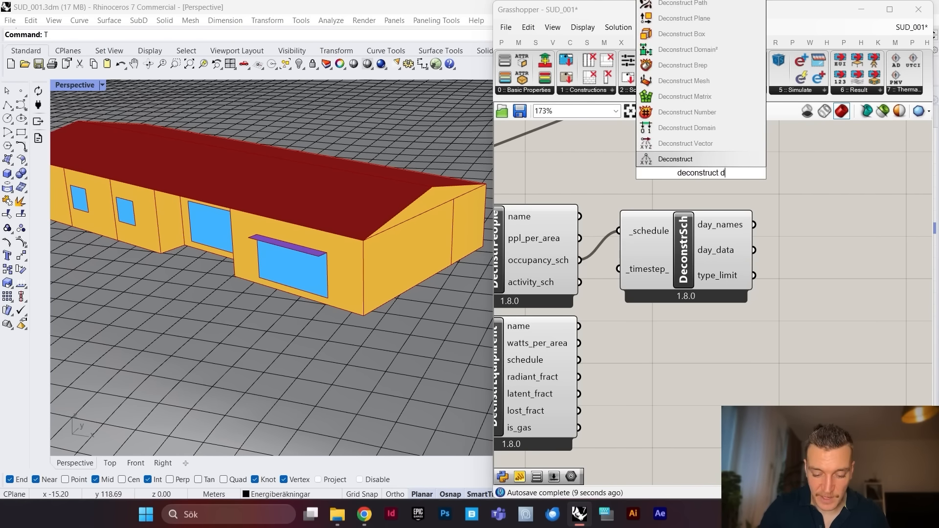
type("ata")
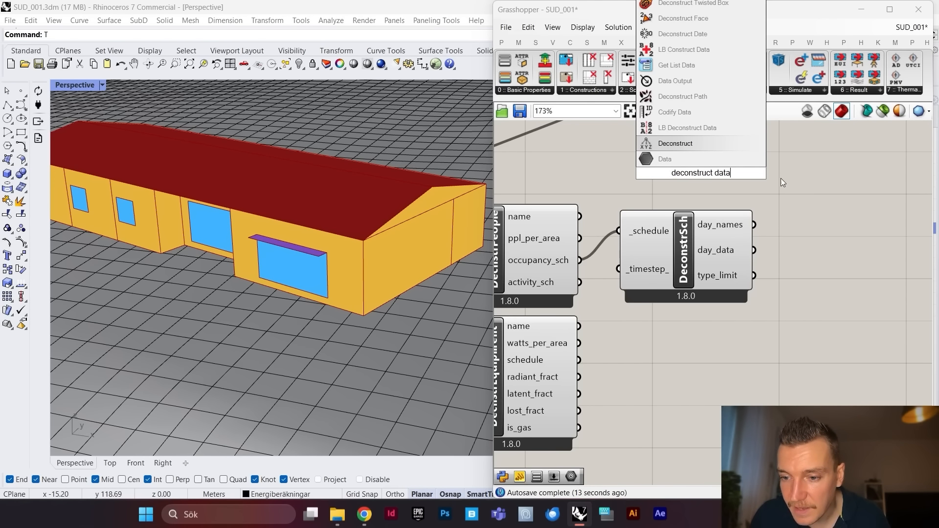
left_click(687, 128)
left_click_drag(720, 186, 715, 178)
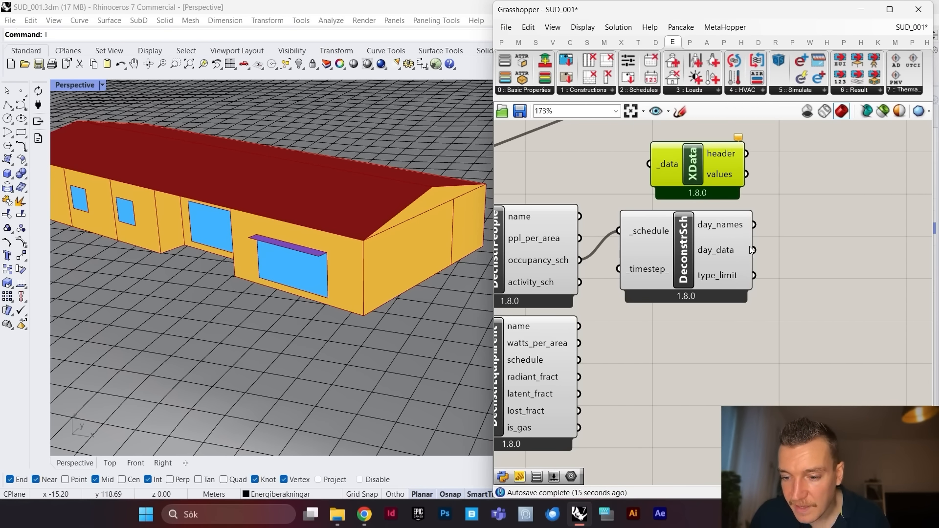
left_click_drag(754, 250, 660, 165)
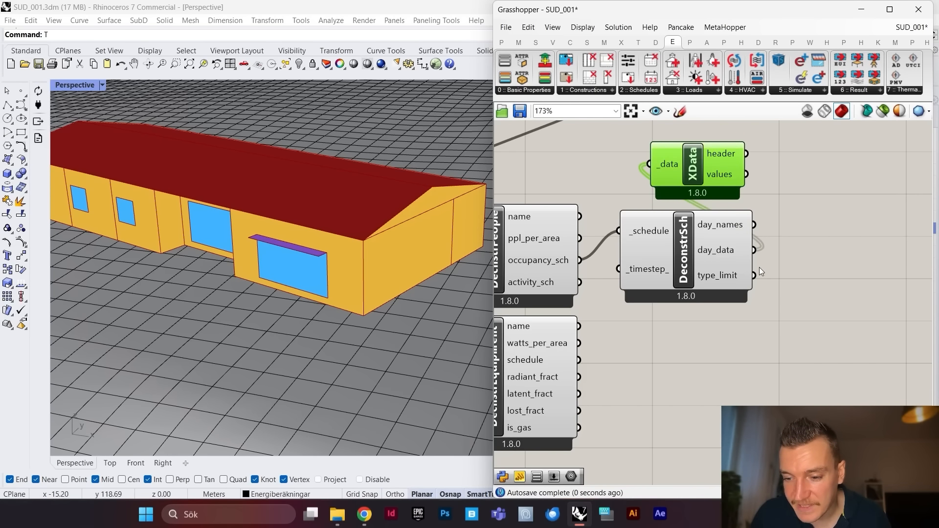
Step: Add a Panel beside XData, connect the values output to it, and stretch it tall enough to show all 24 hourly values
double_click(783, 187)
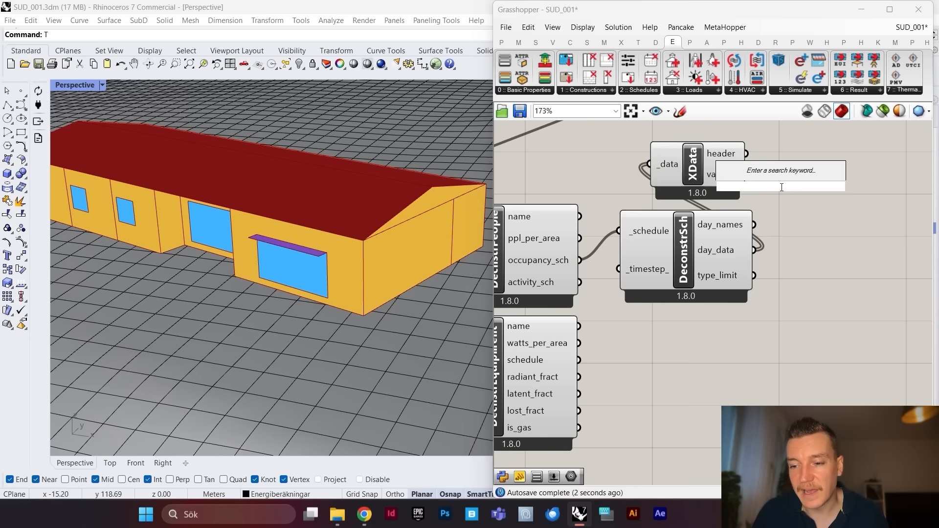
type("panel")
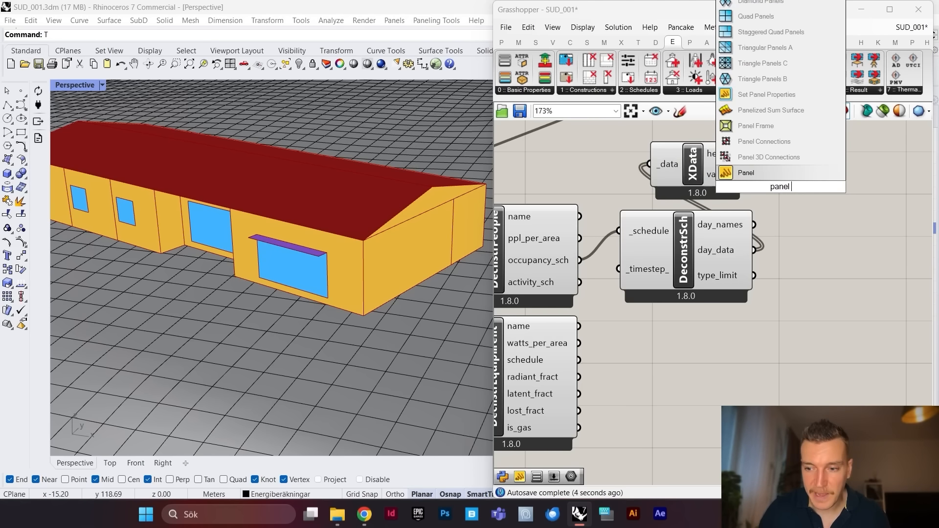
key("Return")
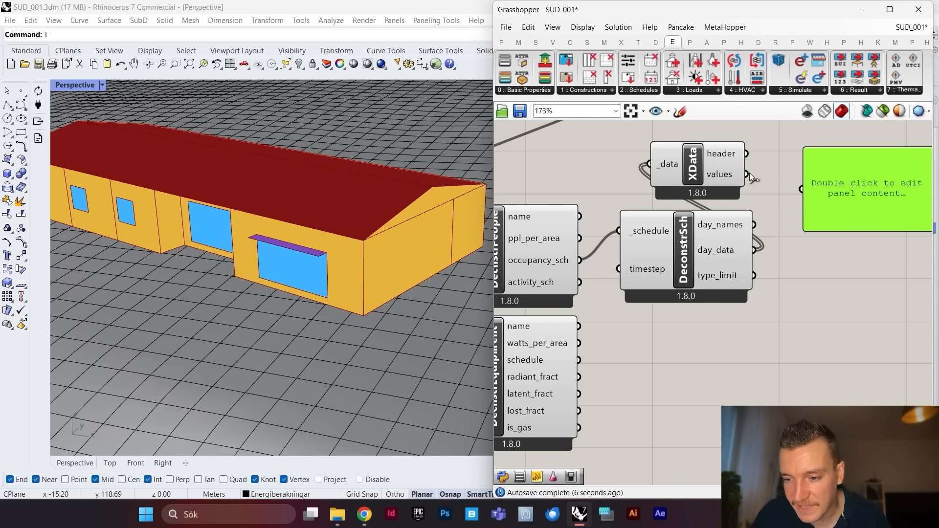
left_click_drag(800, 188, 803, 189)
scroll(760, 194, "down", 4)
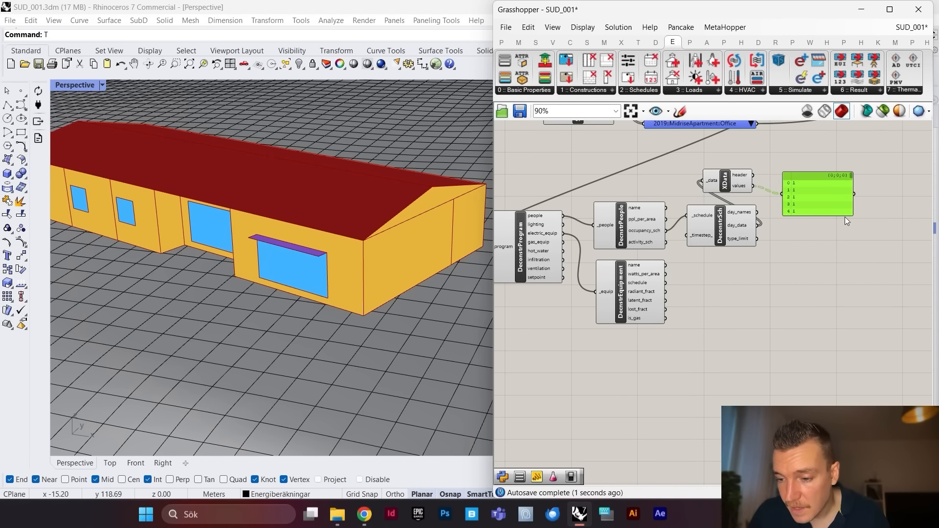
left_click_drag(850, 213, 850, 359)
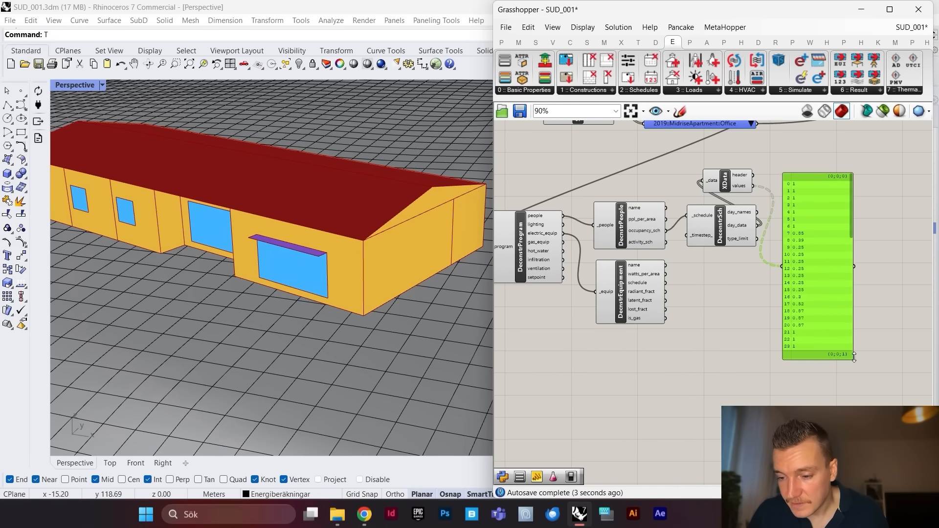
scroll(821, 279, "up", 3)
left_click_drag(821, 275, 826, 276)
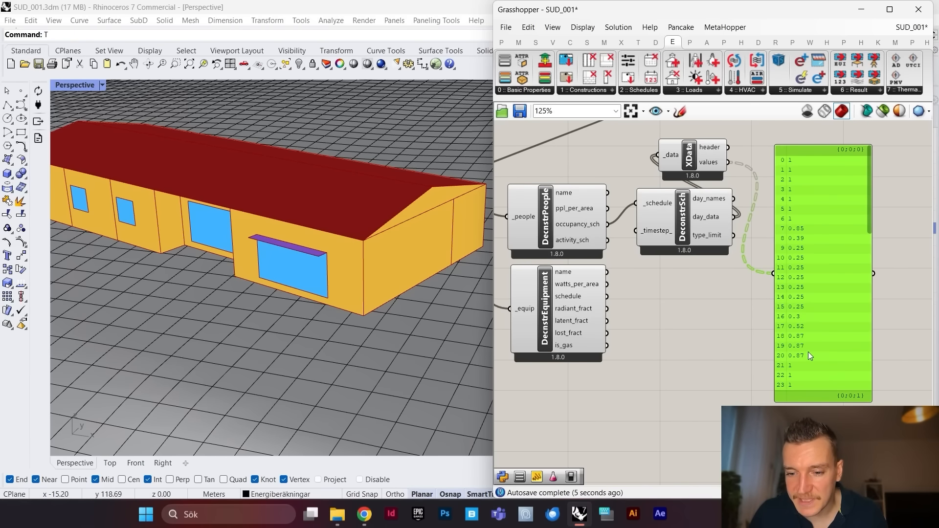
Step: Examine the hourly occupancy fractions listed in the panel and how they trace back to the DeconstrProgram people output
scroll(812, 356, "down", 3)
scroll(647, 329, "up", 2)
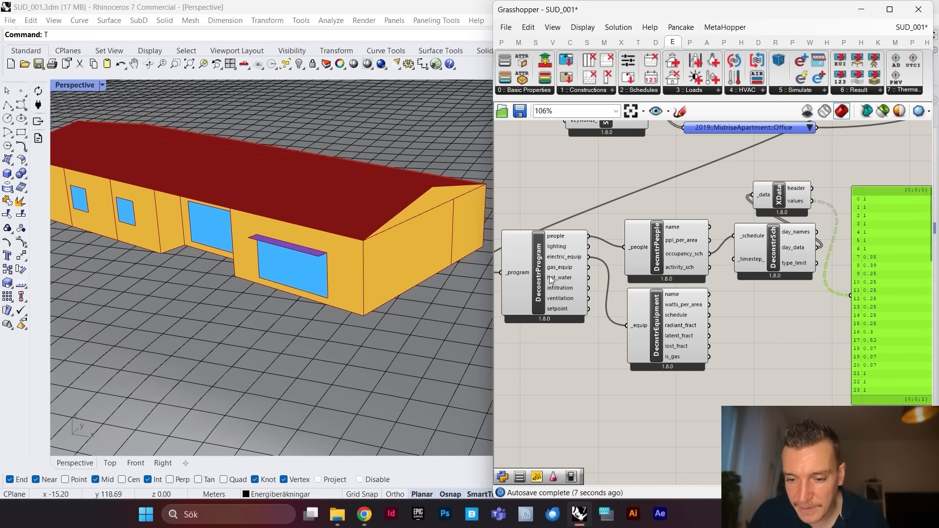
scroll(550, 276, "down", 1)
scroll(788, 289, "up", 1)
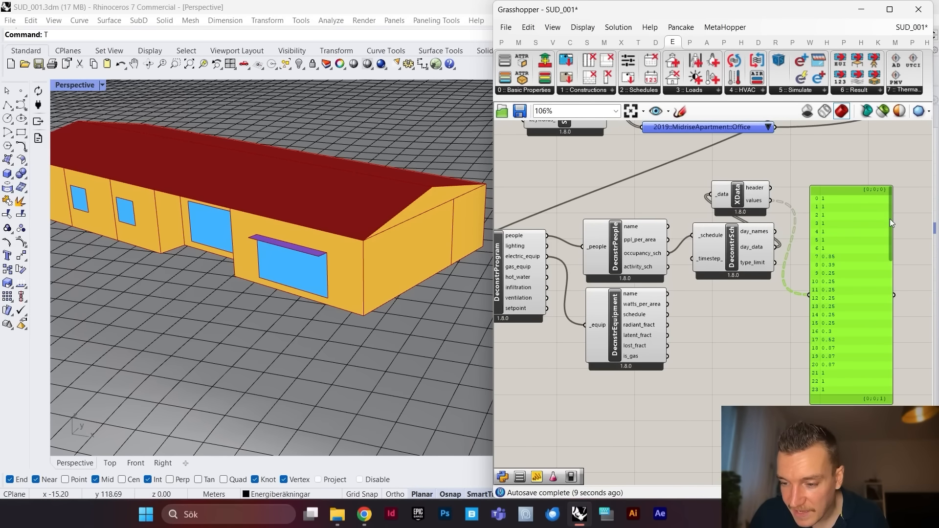
mouse_move(891, 223)
left_mouse_down()
mouse_move(911, 392)
mouse_move(906, 214)
left_mouse_up()
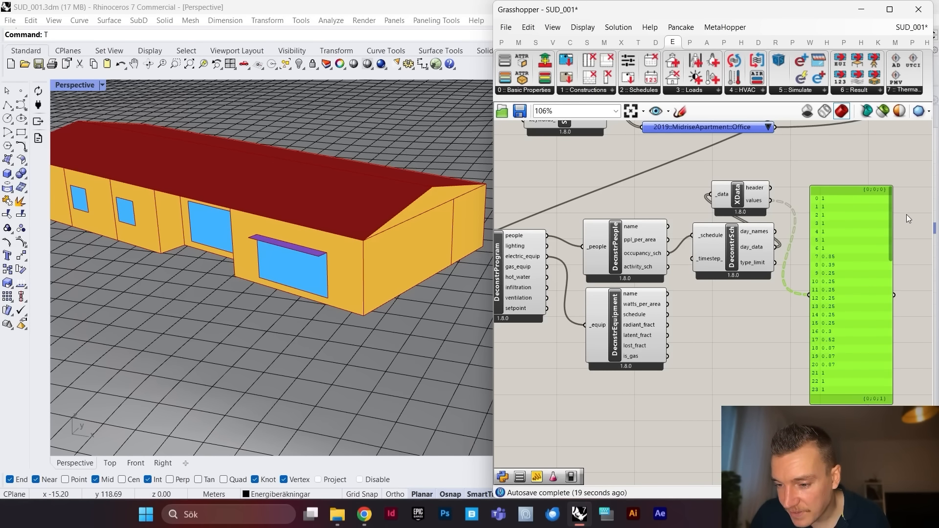
scroll(832, 268, "up", 3)
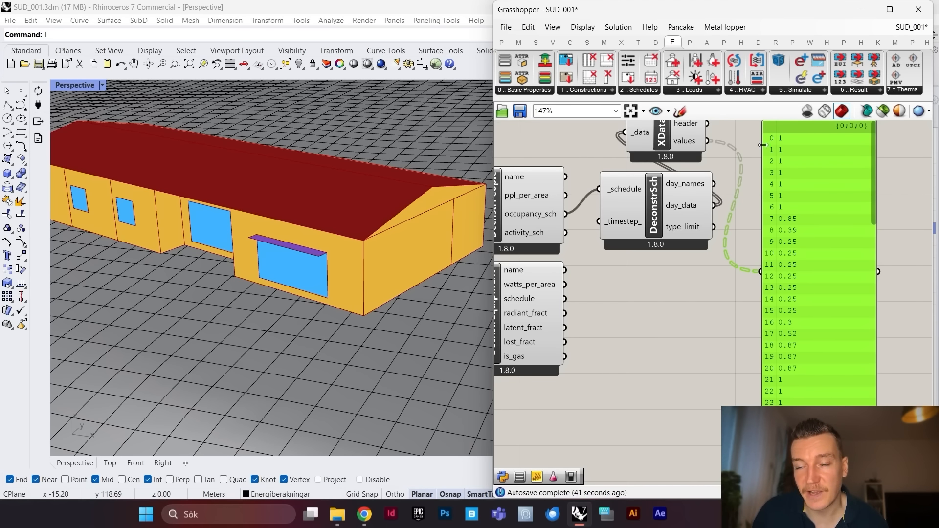
scroll(766, 175, "down", 1)
scroll(825, 292, "up", 1)
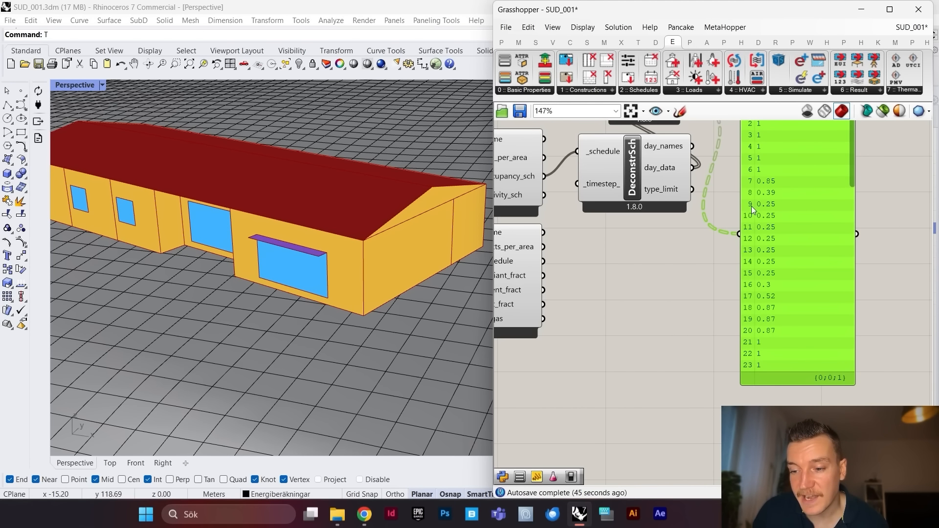
scroll(787, 255, "down", 1)
scroll(777, 186, "up", 1)
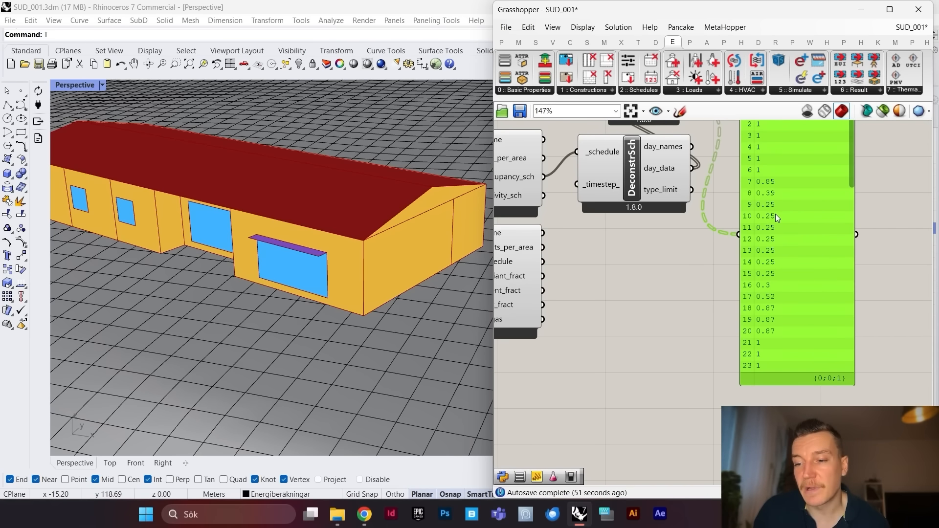
scroll(775, 254, "down", 1)
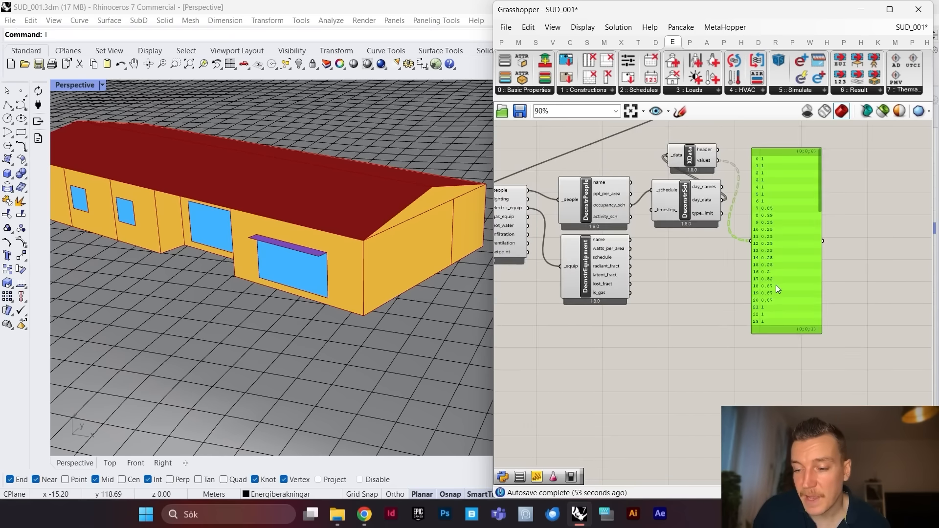
scroll(783, 296, "up", 1)
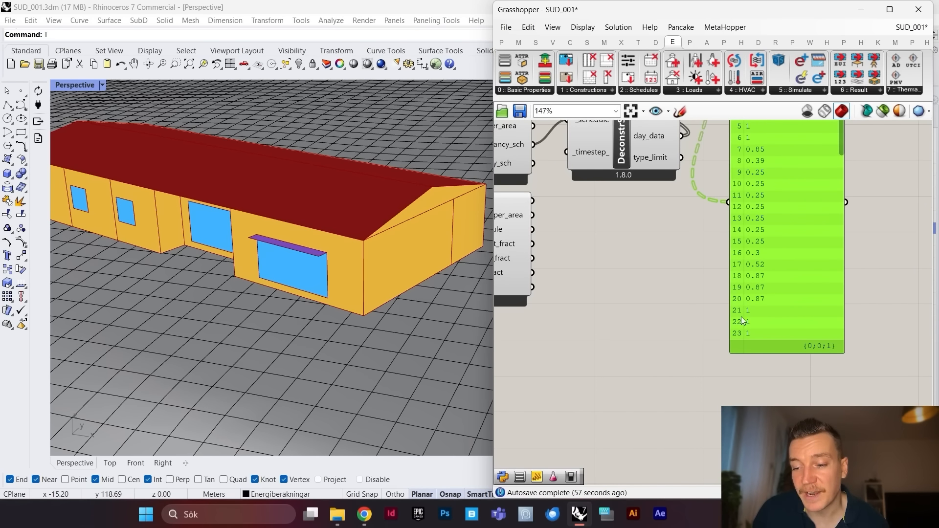
scroll(766, 313, "down", 3)
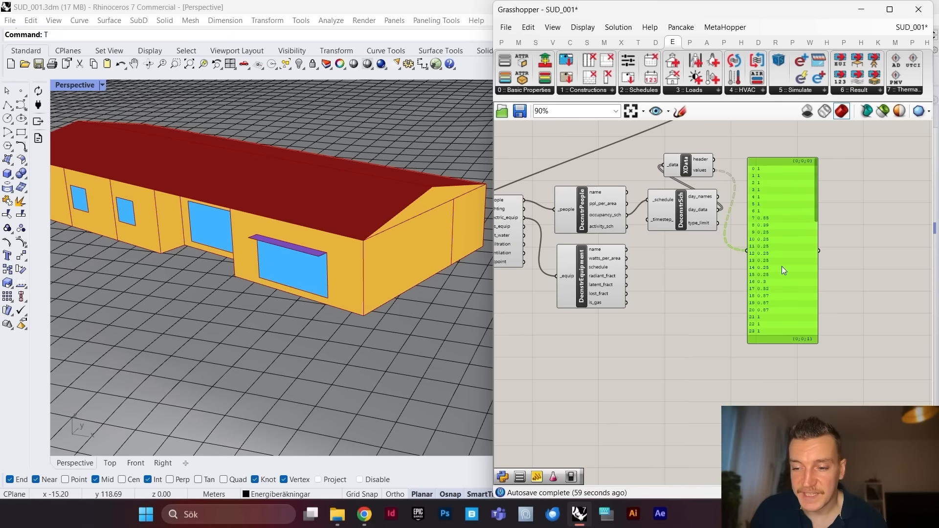
scroll(735, 309, "down", 1)
scroll(561, 248, "up", 3)
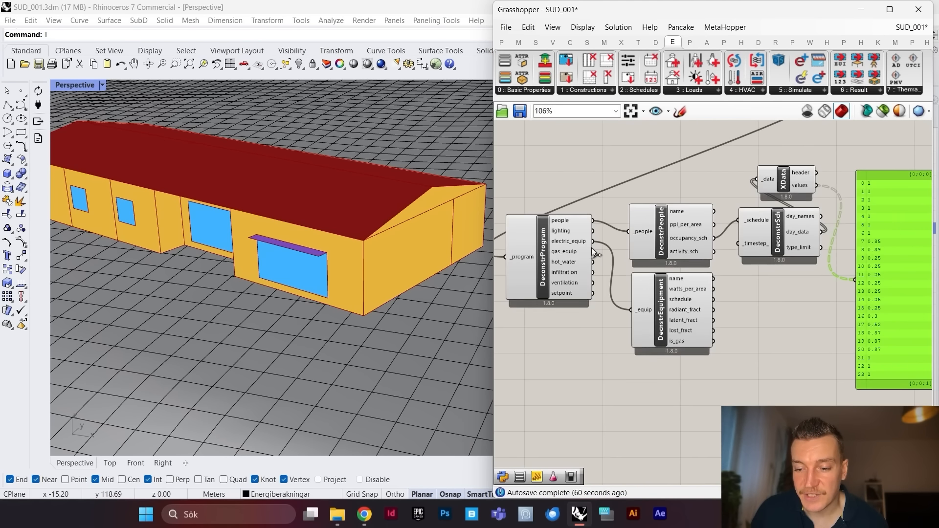
scroll(797, 251, "down", 2)
scroll(782, 271, "up", 1)
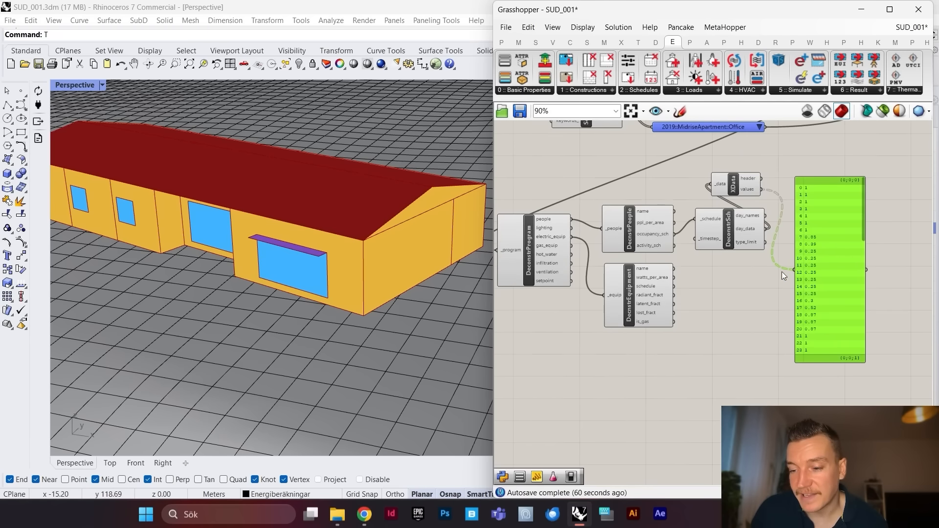
scroll(806, 274, "down", 1)
scroll(771, 271, "up", 1)
scroll(756, 283, "down", 1)
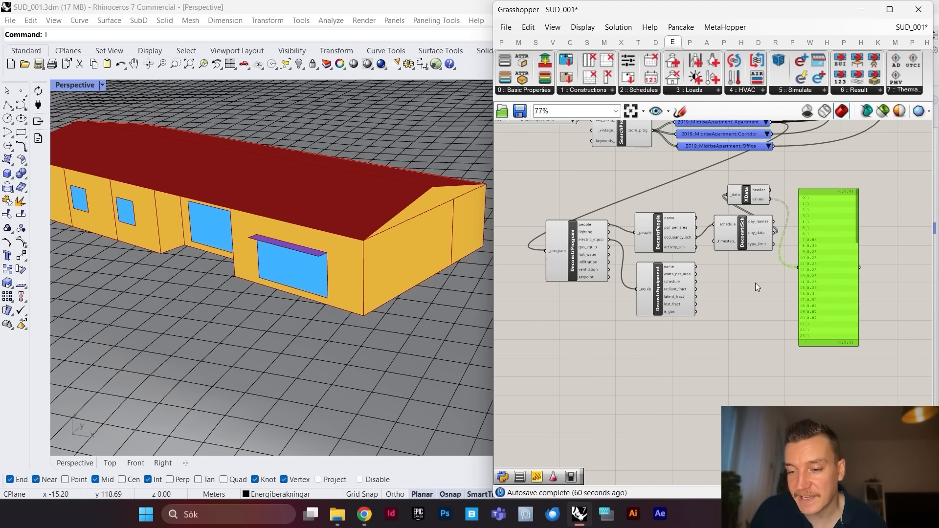
scroll(727, 184, "down", 1)
scroll(731, 172, "up", 3)
scroll(848, 308, "up", 1)
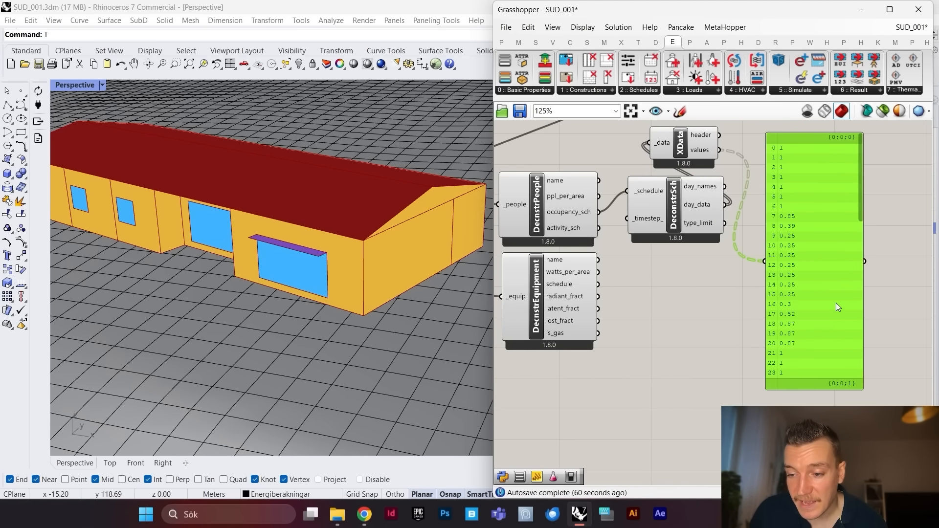
scroll(749, 290, "down", 2)
scroll(832, 274, "up", 1)
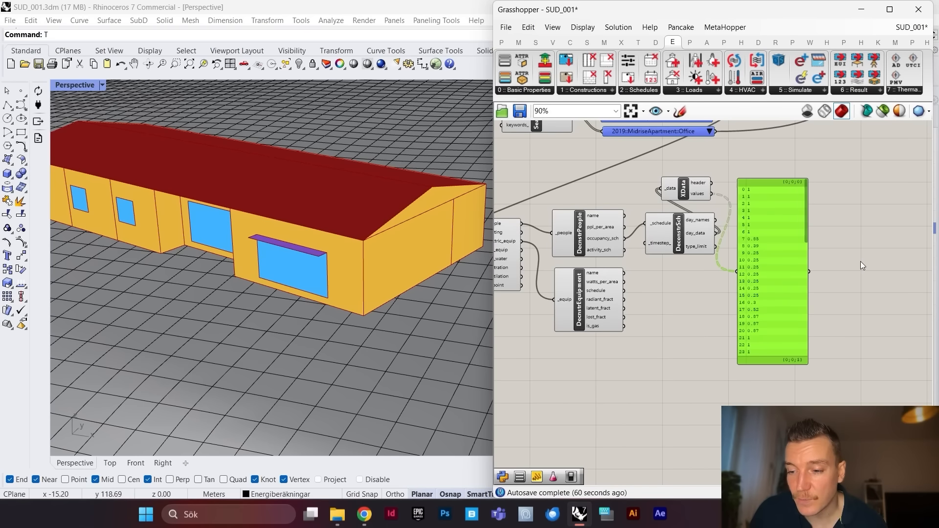
double_click(861, 262)
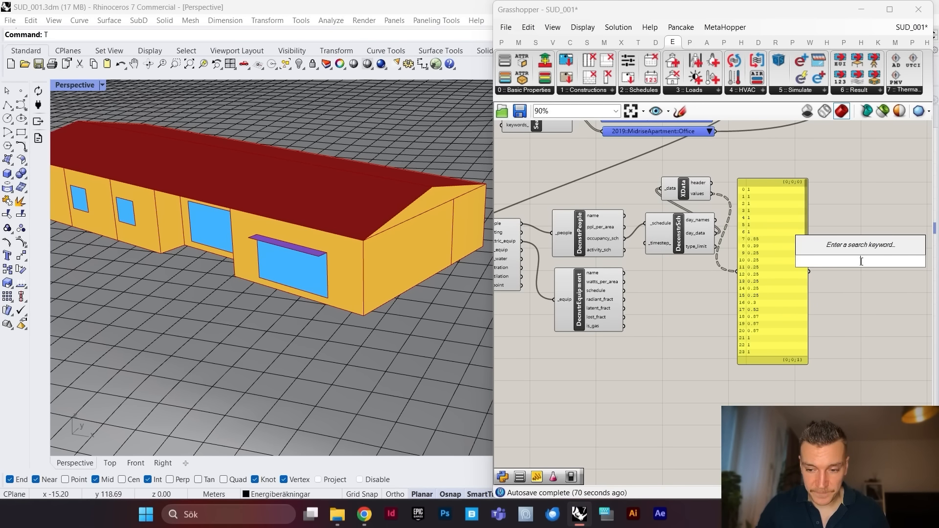
type("cons")
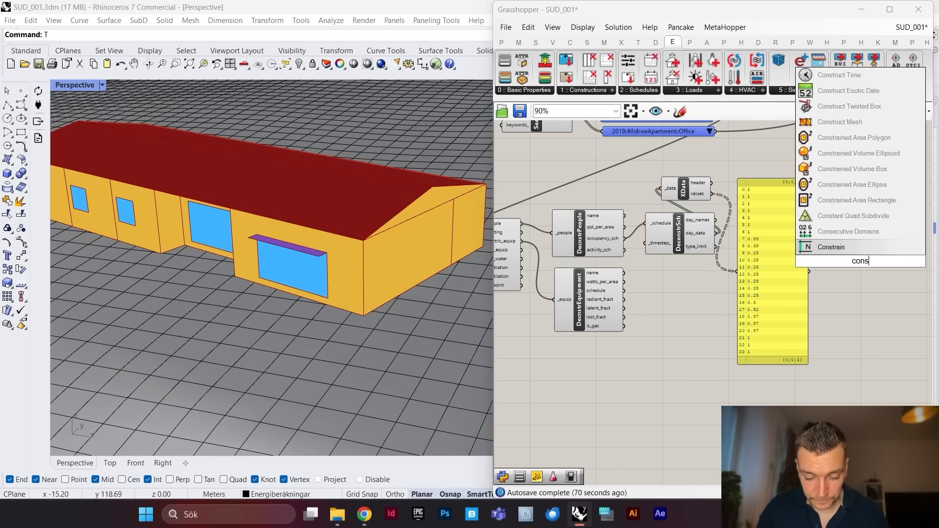
type("truct sc")
key("BackSpace")
key("BackSpace")
key("BackSpace")
key("BackSpace")
key("BackSpace")
key("BackSpace")
key("BackSpace")
key("BackSpace")
key("BackSpace")
key("BackSpace")
key("BackSpace")
key("BackSpace")
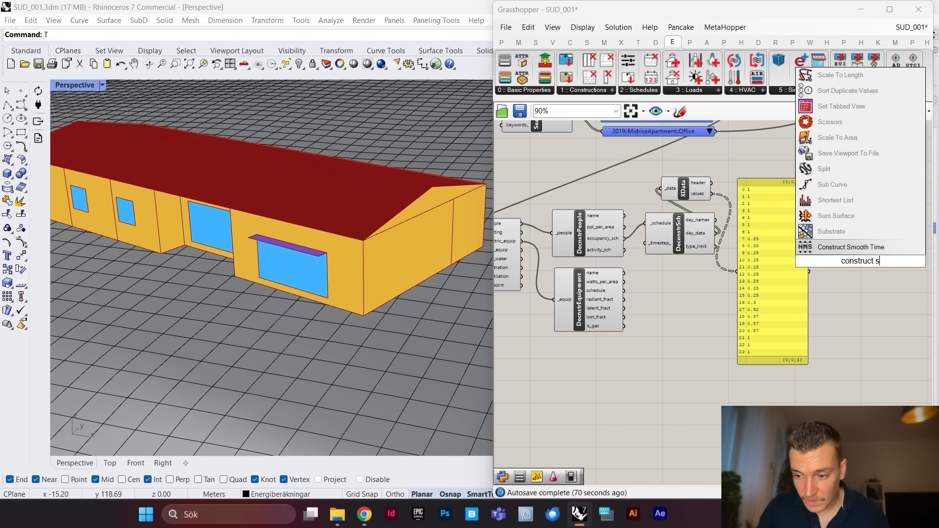
Step: Add an HB Weekly Schedule component and place it beyond the values panel, leaving space between them
type("hb e")
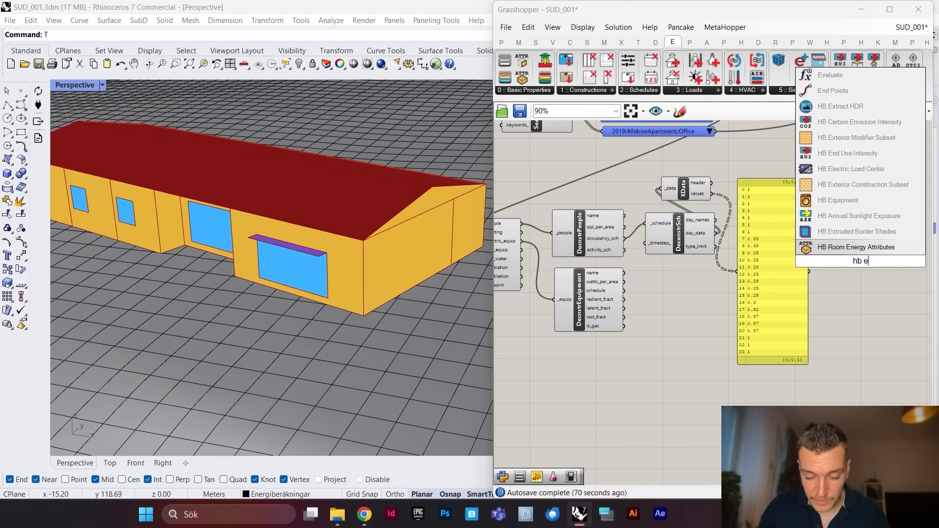
type("ekly sc")
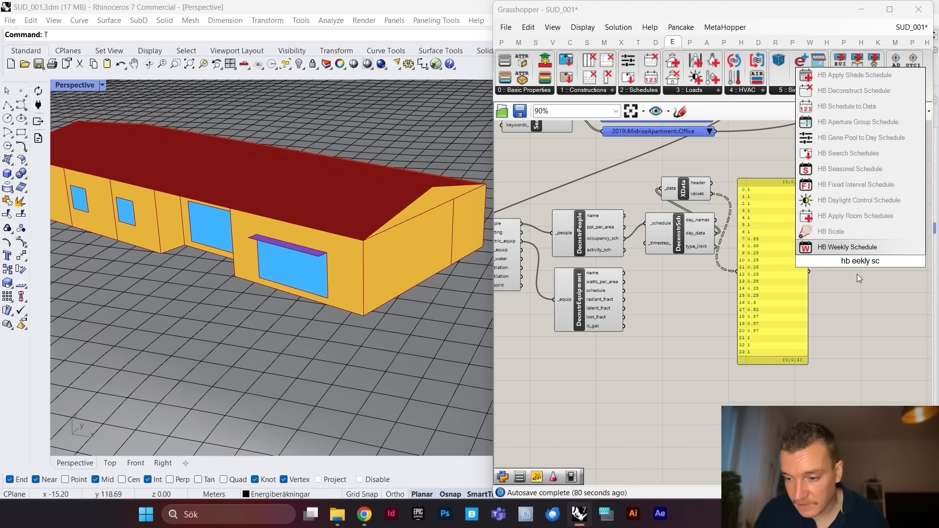
key("Return")
scroll(769, 234, "down", 2)
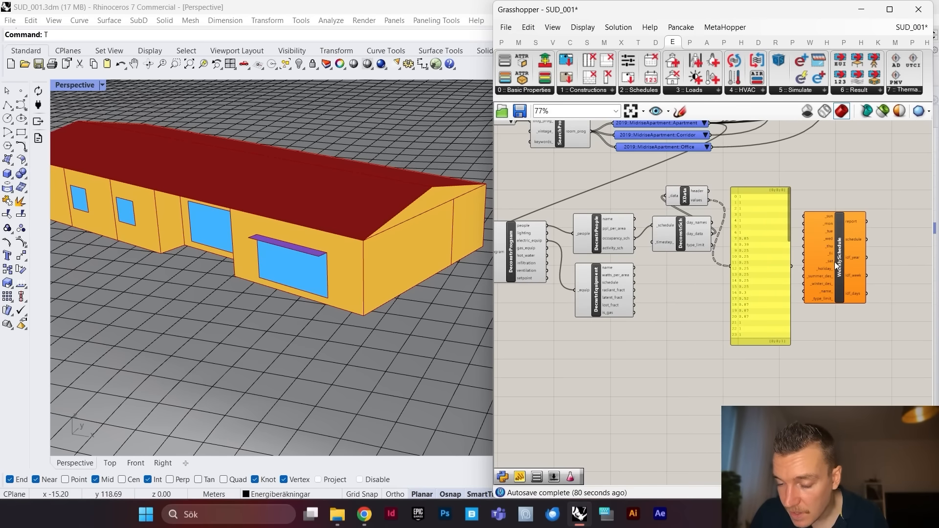
left_click_drag(837, 265, 897, 260)
scroll(685, 240, "down", 3)
scroll(822, 247, "up", 3)
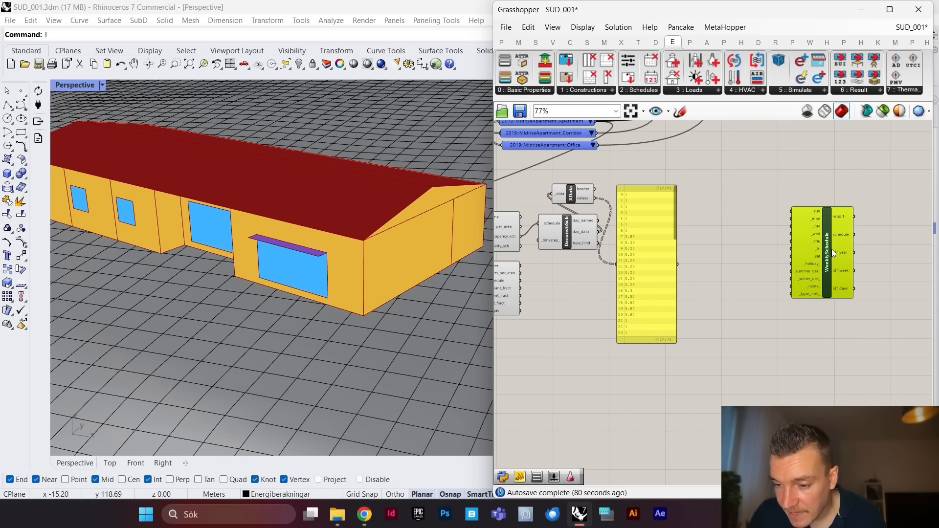
Step: Add a Gene Pool between the values panel and WeeklySchedule, stretch it to about the panel's height and narrow it slightly
double_click(719, 207)
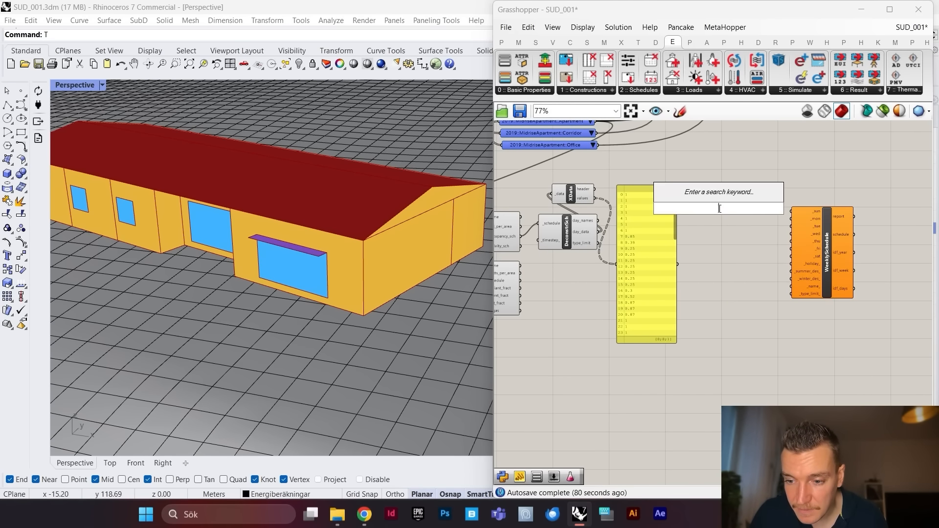
left_click(509, 43)
left_click(711, 91)
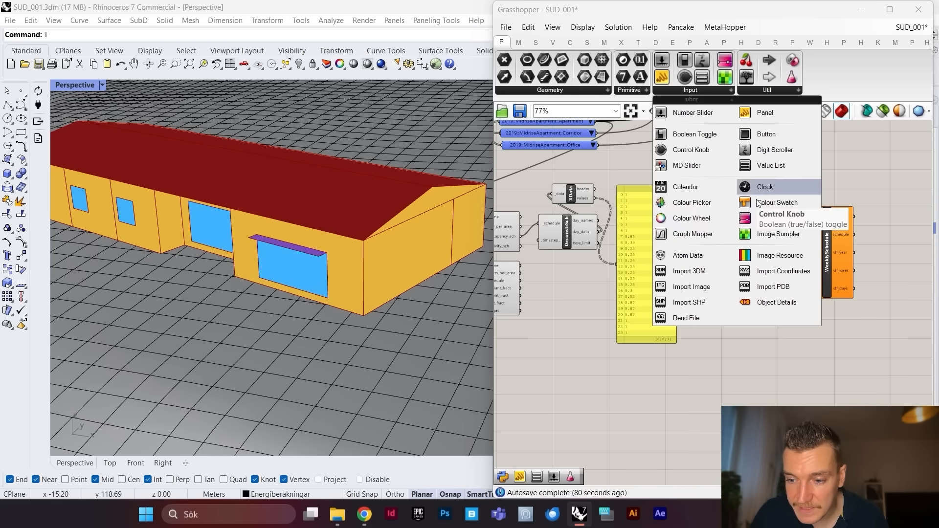
left_click(748, 92)
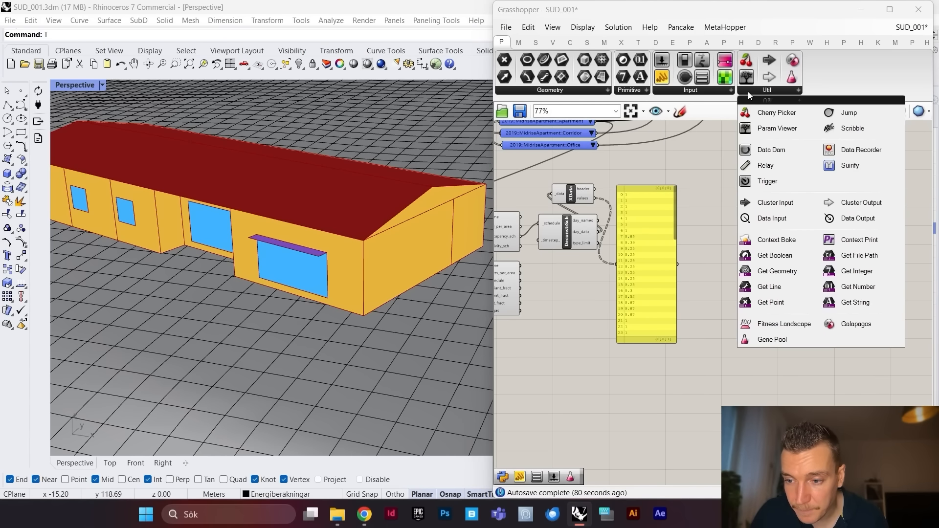
left_click(775, 338)
left_click(713, 210)
scroll(738, 222, "up", 3)
left_click_drag(755, 213, 763, 422)
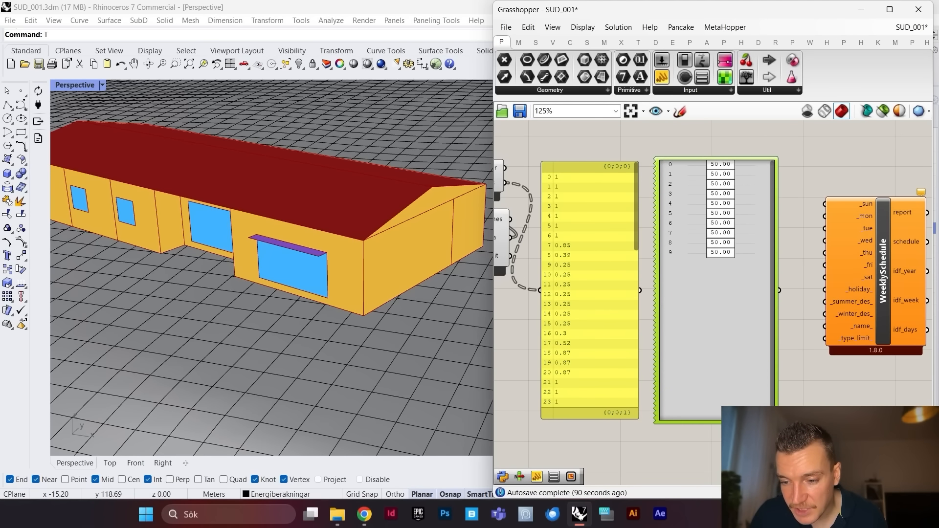
left_click_drag(777, 356, 748, 356)
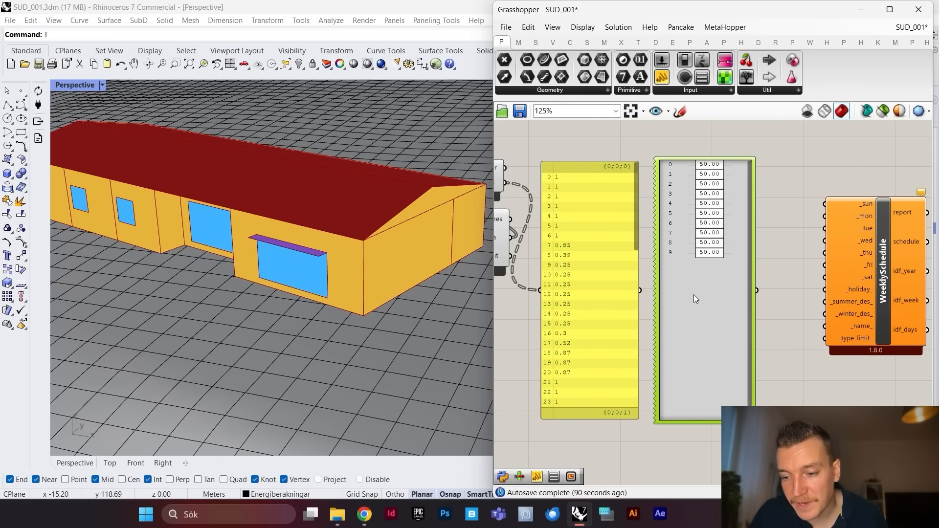
Step: Configure the Gene Pool with a gene count of 24 and a maximum of 1.00
scroll(693, 308, "down", 1)
double_click(692, 321)
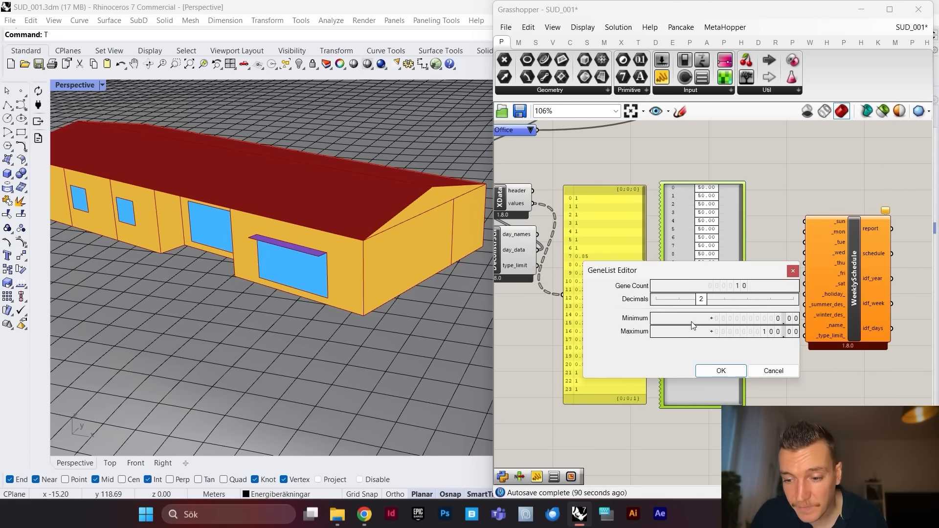
double_click(729, 284)
type("24")
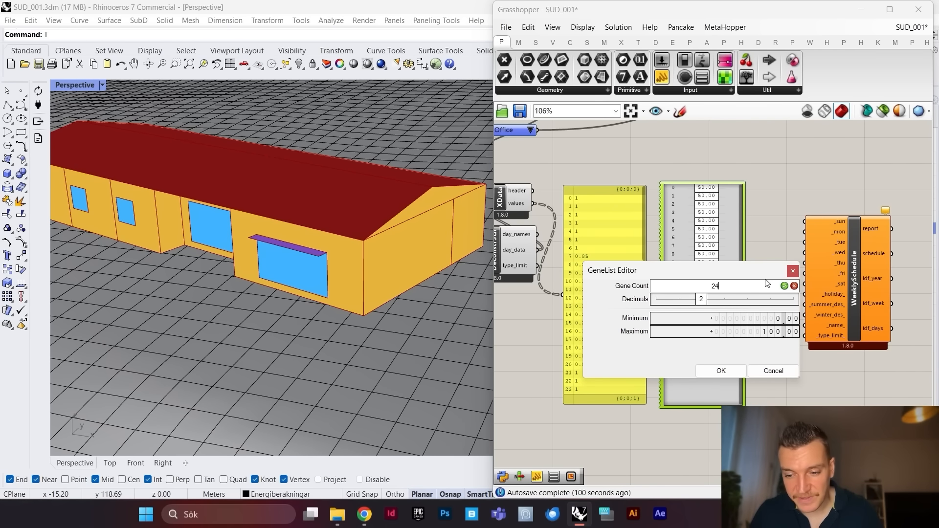
key("Return")
double_click(777, 333)
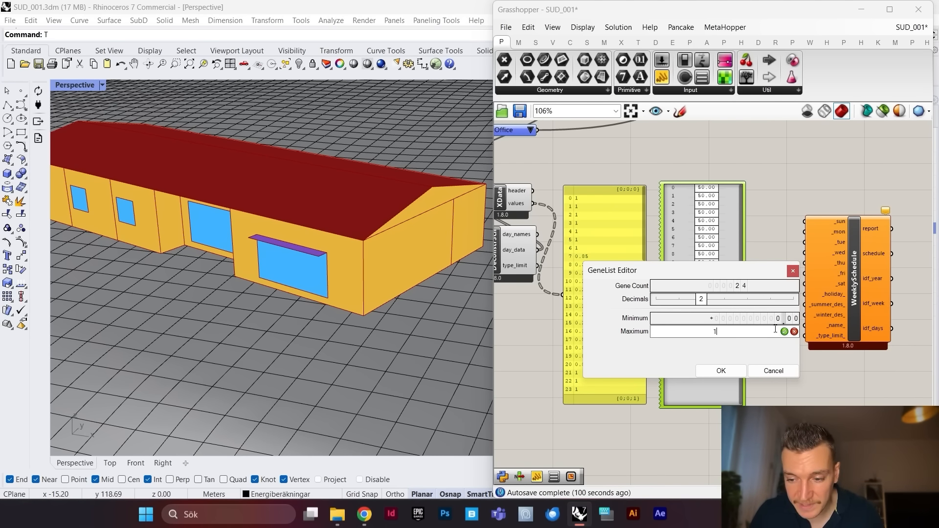
key("Return")
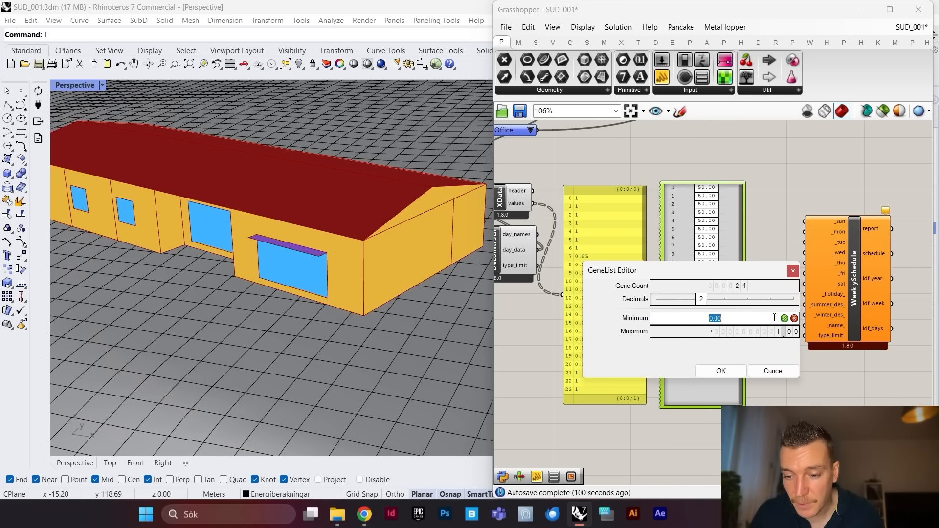
left_click(722, 371)
scroll(619, 267, "up", 4)
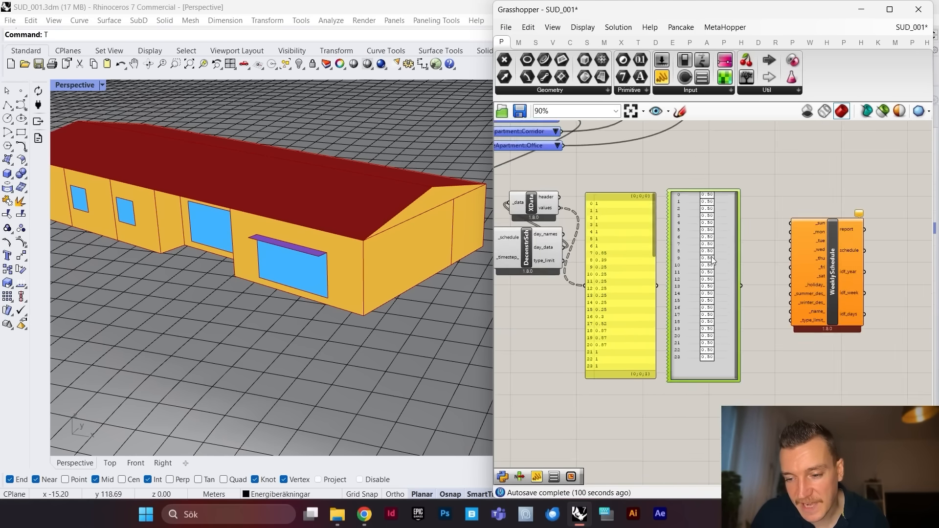
Step: Shorten the Gene Pool so its frame ends just below the last of the 24 sliders
scroll(609, 268, "down", 5)
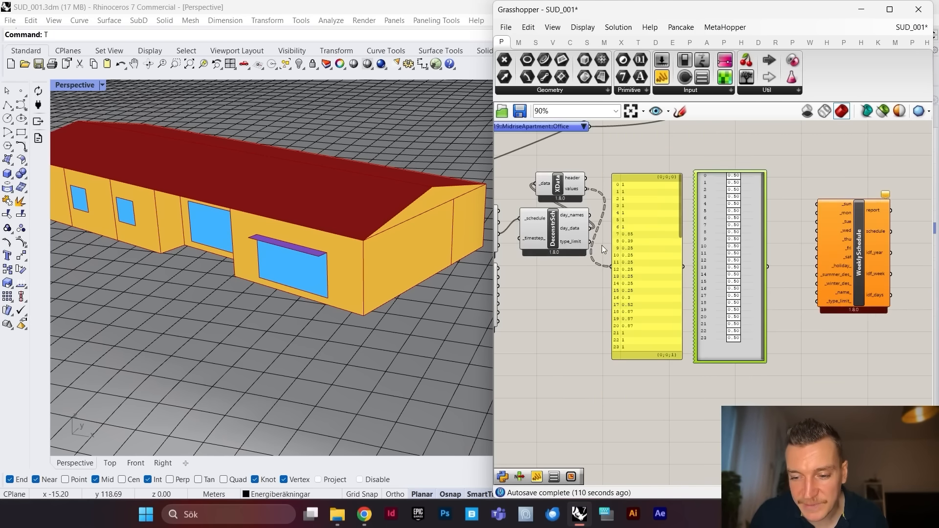
scroll(602, 246, "up", 3)
scroll(651, 213, "down", 4)
scroll(730, 236, "up", 5)
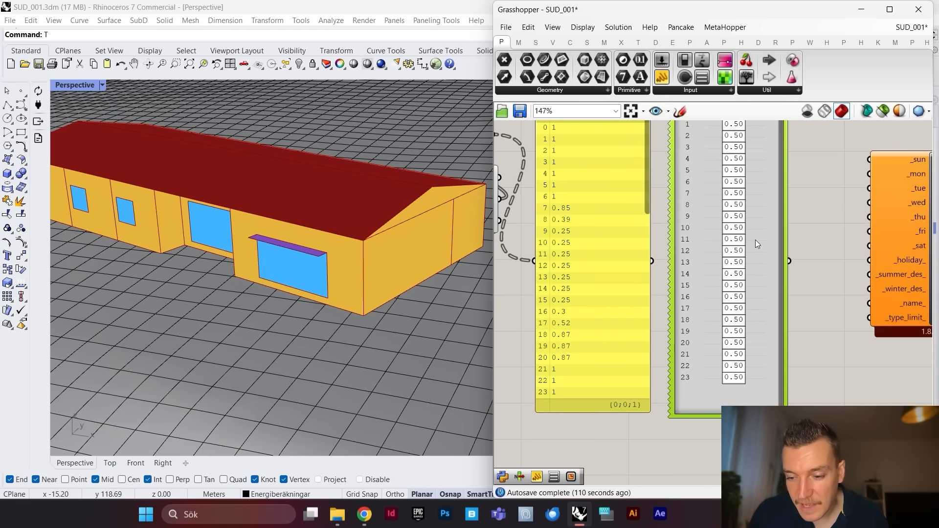
left_click_drag(755, 416, 759, 396)
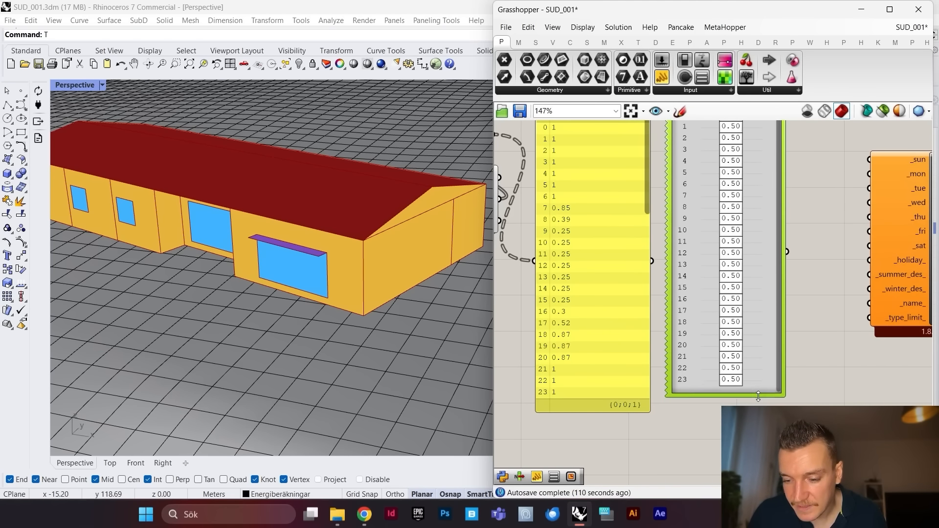
scroll(776, 313, "down", 3)
scroll(827, 308, "up", 2)
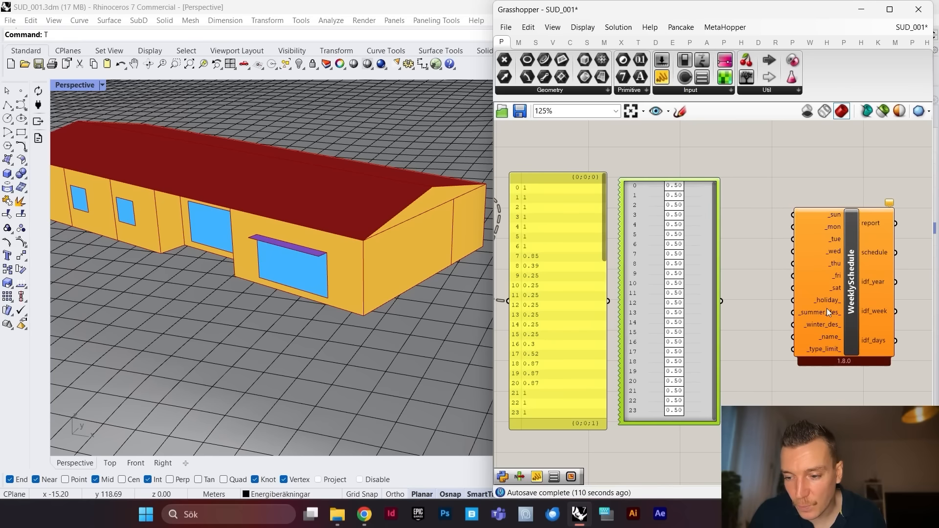
Step: Duplicate the Gene Pool, place the copy beside the original, and move WeeklySchedule farther out to make room
left_click(688, 271)
key("ctrl+c")
key("ctrl+v")
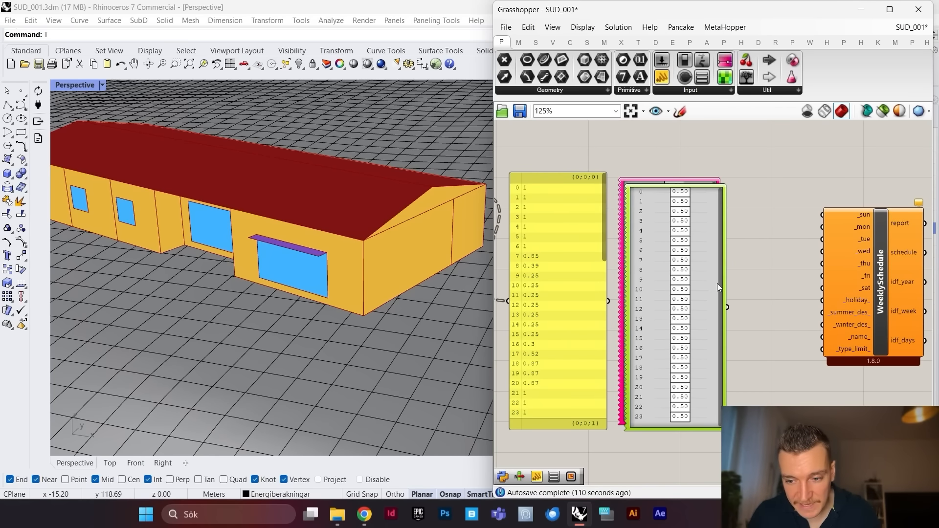
left_click_drag(707, 289, 806, 281)
left_click(891, 272)
left_click_drag(891, 272, 908, 272)
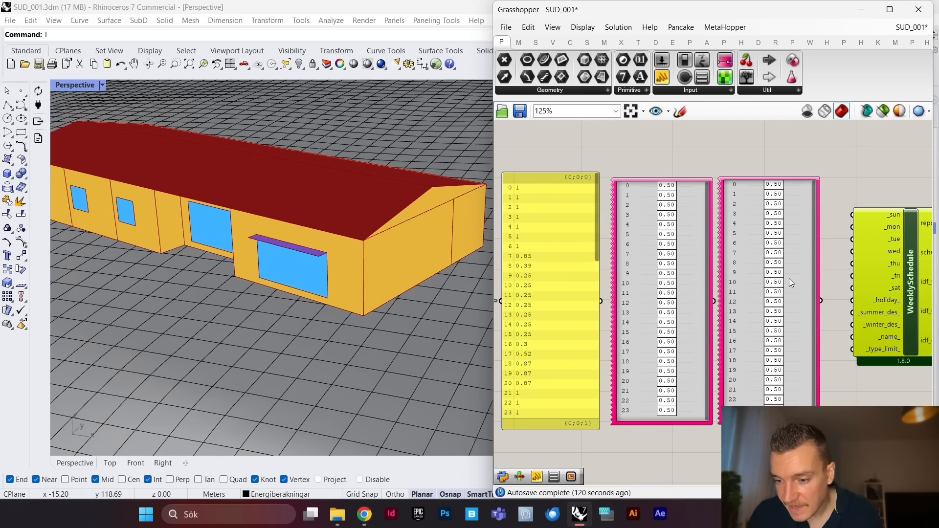
Step: Connect the first Gene Pool to the _sun and _sat inputs of WeeklySchedule, and the copied pool to _mon through _fri
scroll(724, 310, "up", 1)
left_click_drag(592, 312, 754, 211)
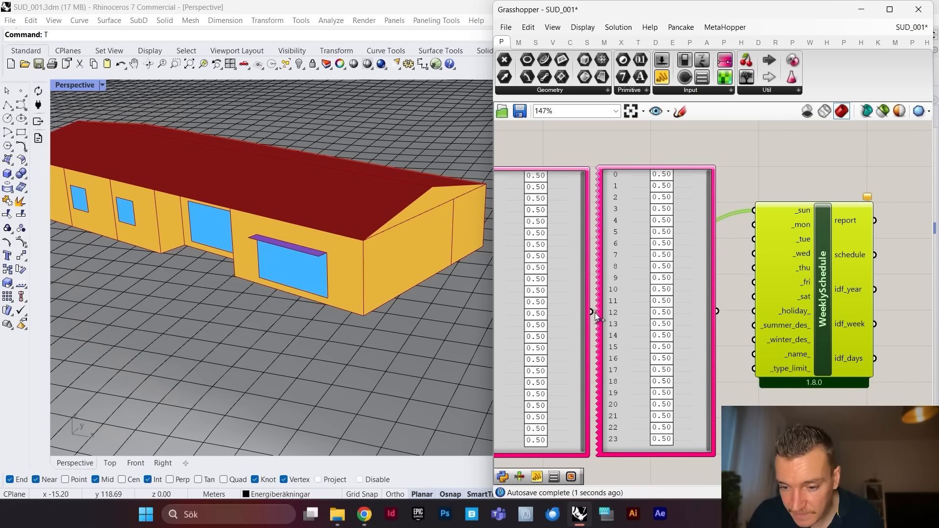
left_click_drag(671, 310, 754, 223)
left_click_drag(719, 311, 752, 243)
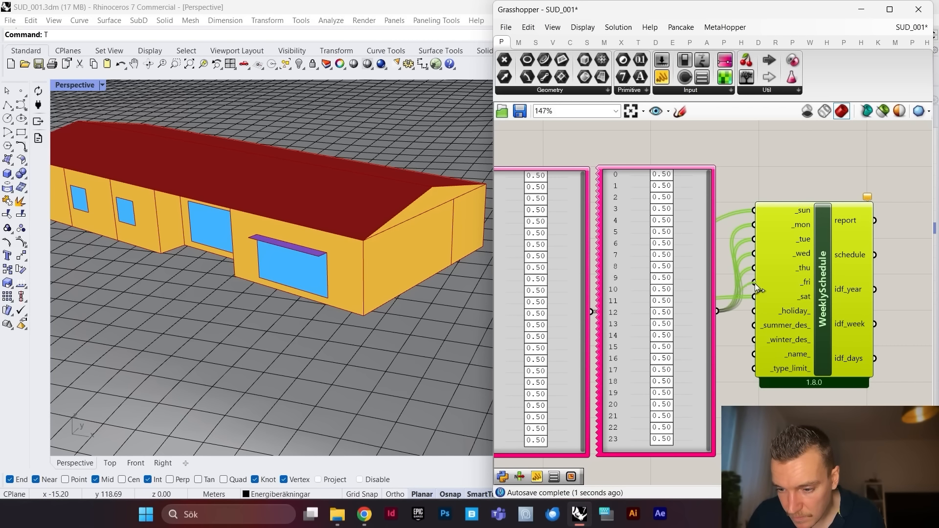
mouse_move(794, 311)
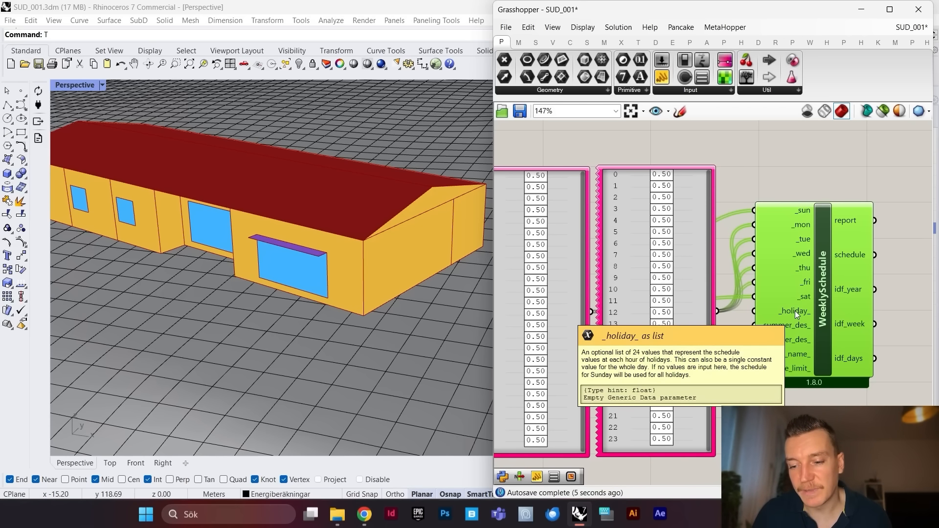
Step: Set all 24 hourly values of the weekday Gene Pool to 0.00
scroll(773, 328, "down", 3)
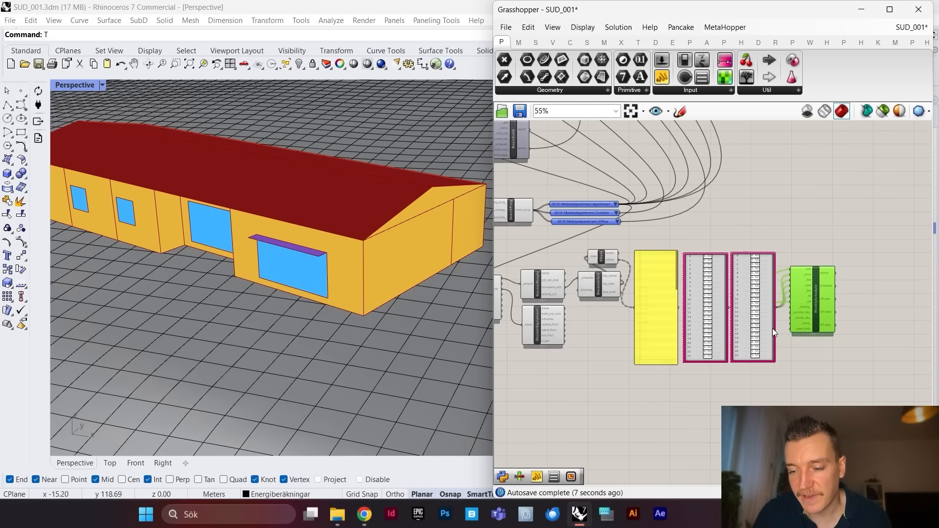
scroll(759, 313, "up", 5)
scroll(766, 312, "down", 4)
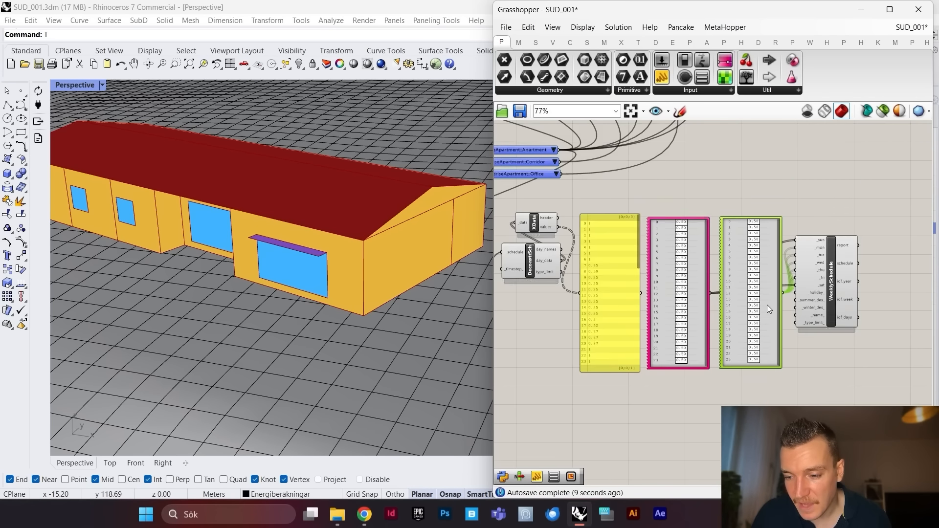
scroll(632, 323, "up", 3)
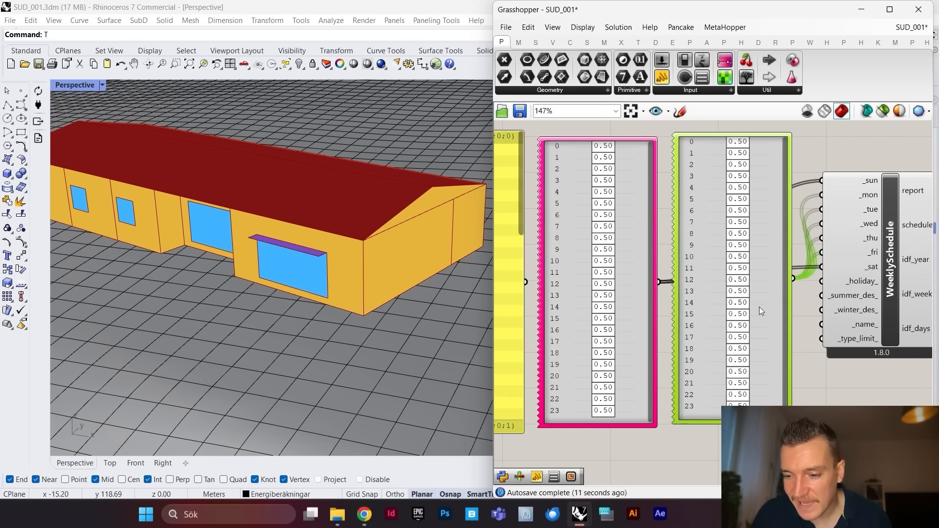
scroll(758, 309, "down", 3)
scroll(750, 269, "up", 3)
left_click_drag(741, 187, 693, 348)
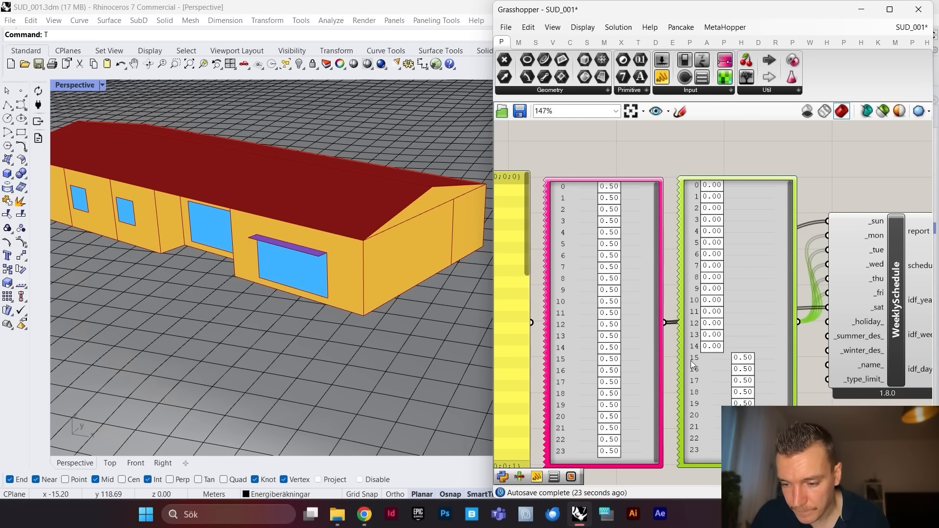
left_click_drag(747, 362, 719, 402)
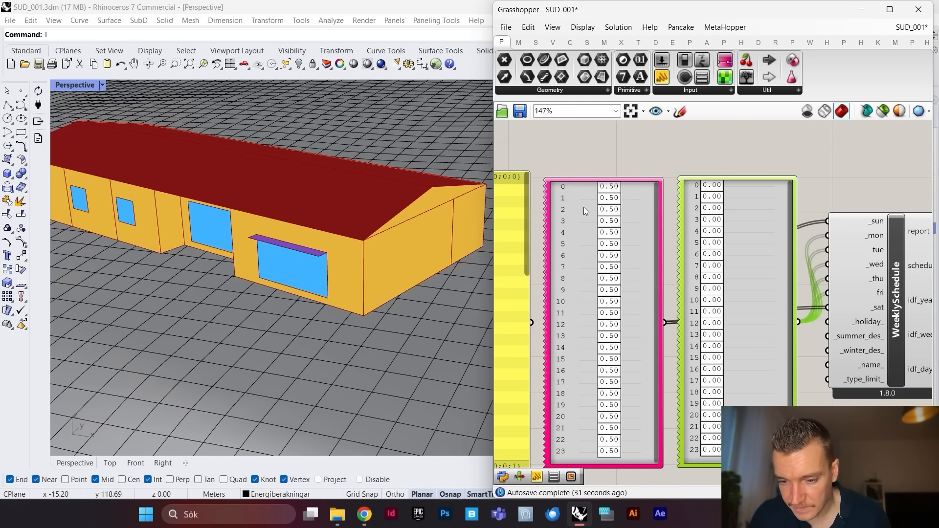
Step: Set hours 0 to 9 and 17 to 23 of the weekend Gene Pool to 0.00
left_click_drag(614, 188, 556, 275)
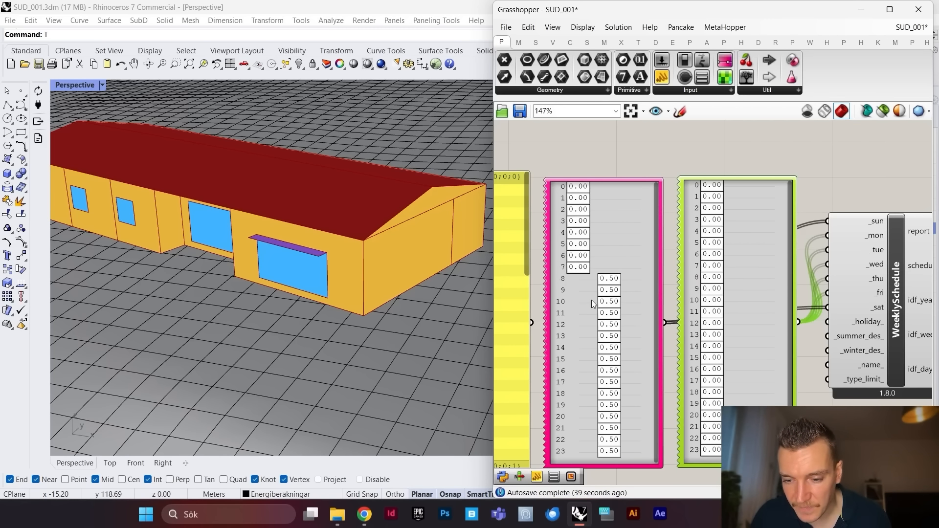
left_click_drag(615, 279, 551, 297)
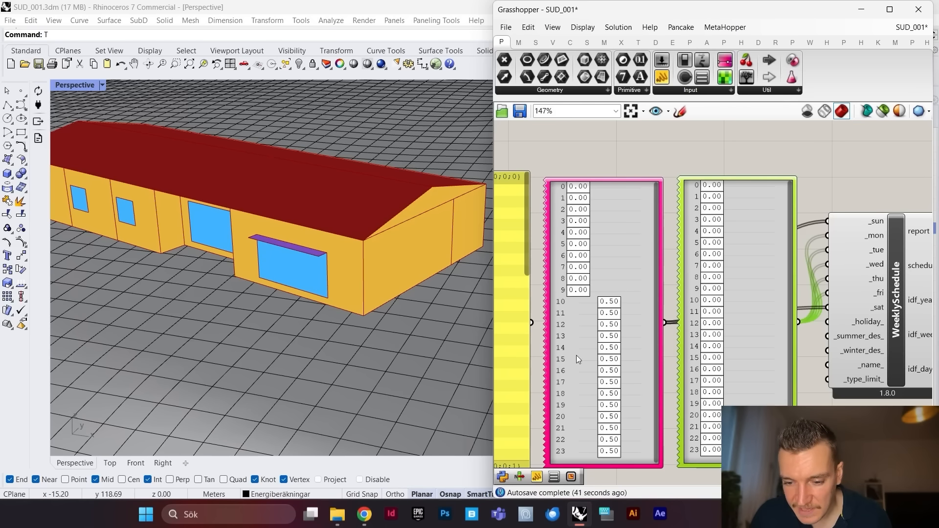
left_click_drag(610, 383, 561, 458)
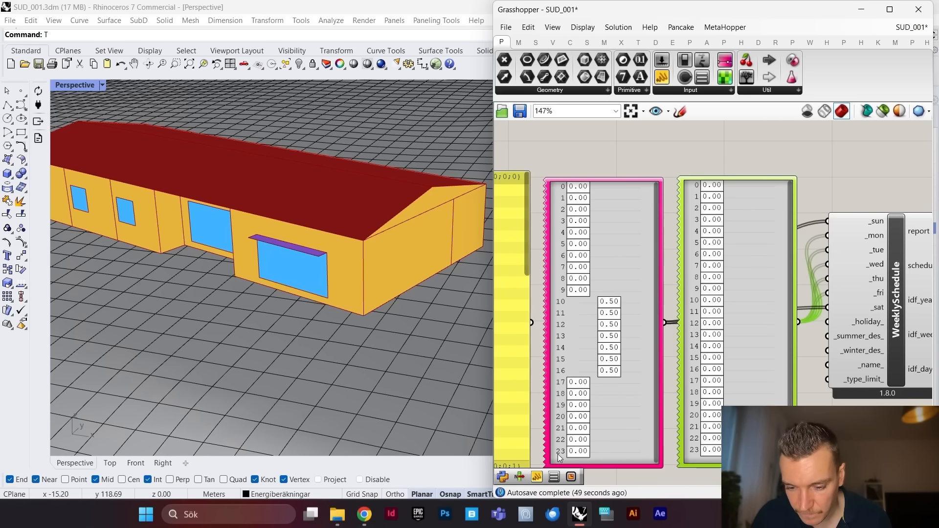
Step: Add a panel reading "people occupancy laundry" above WeeklySchedule and connect it to the _name_ input
scroll(680, 330, "down", 3)
scroll(747, 330, "up", 3)
left_click_drag(773, 318, 794, 312)
double_click(776, 199)
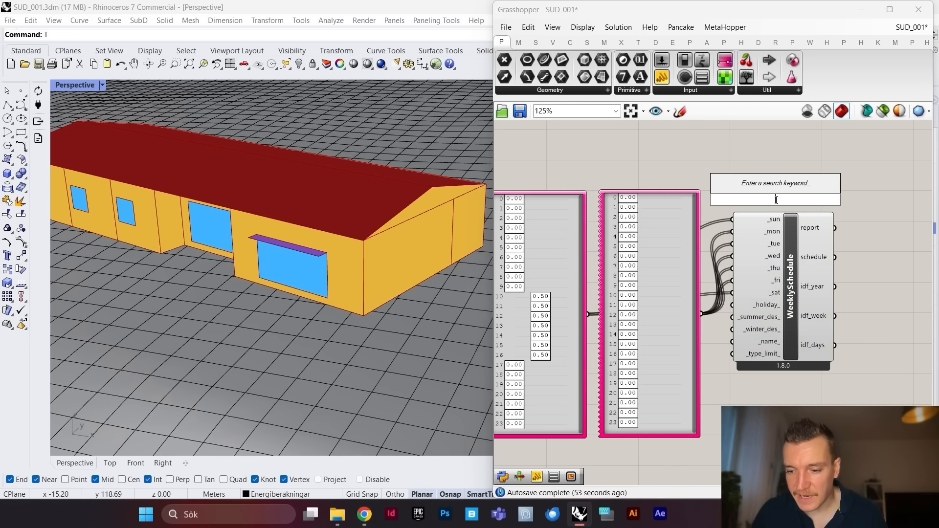
type("\"people occu")
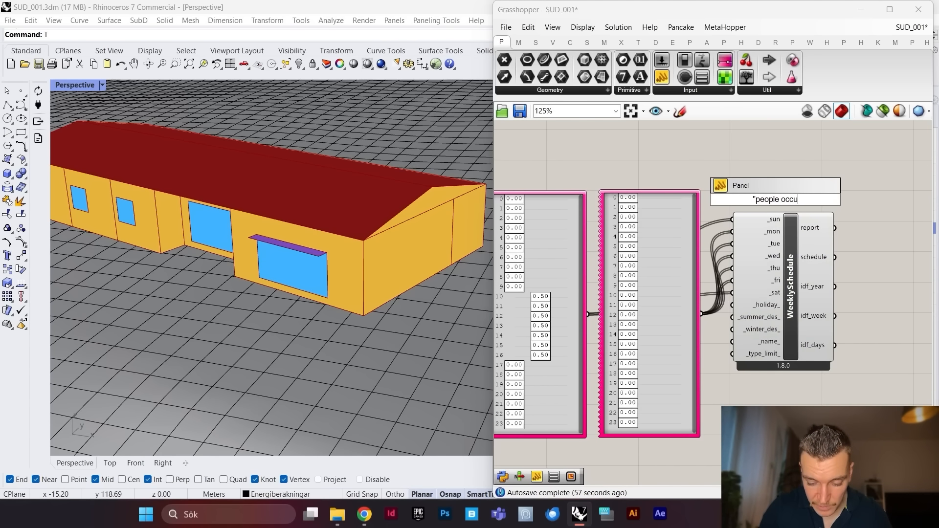
type("pancy laundry")
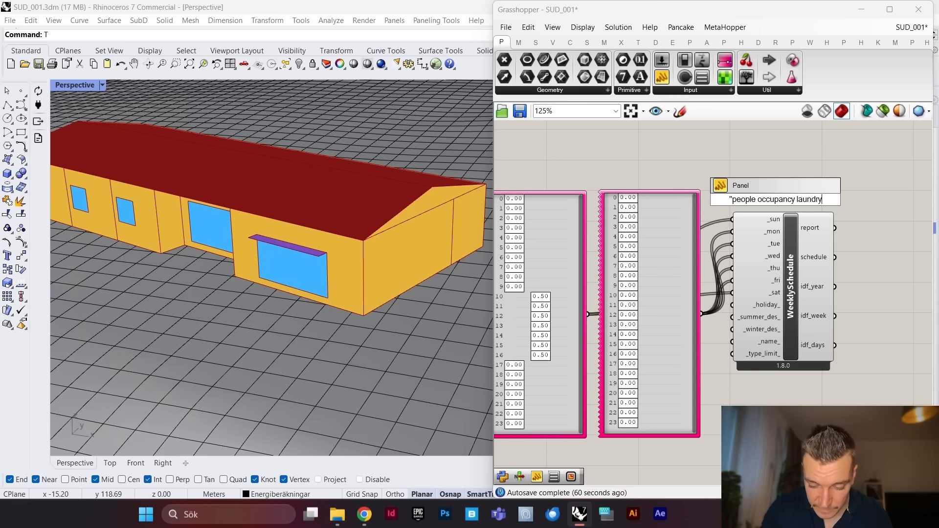
key("Return")
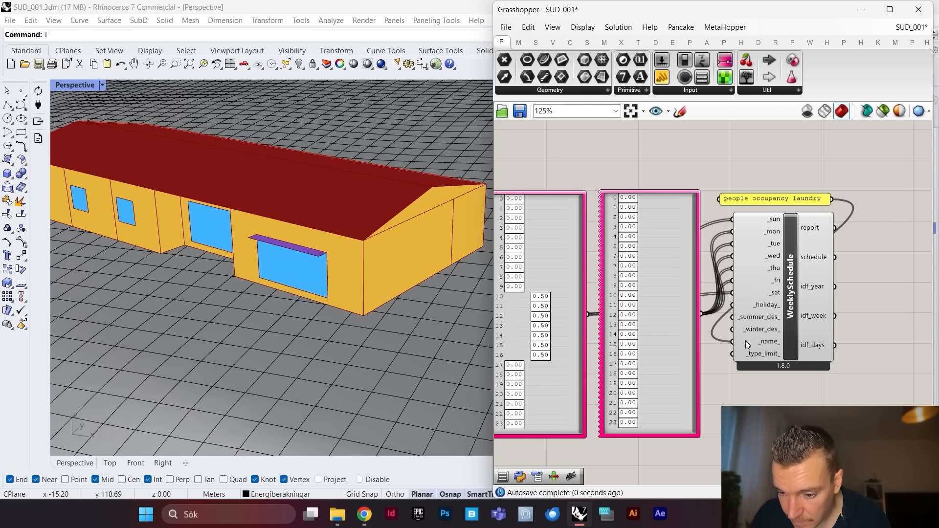
Step: Examine the custom weekly schedule setup alongside the deconstructed program components feeding the values panel
scroll(799, 287, "down", 5)
scroll(799, 286, "up", 4)
left_click(824, 300)
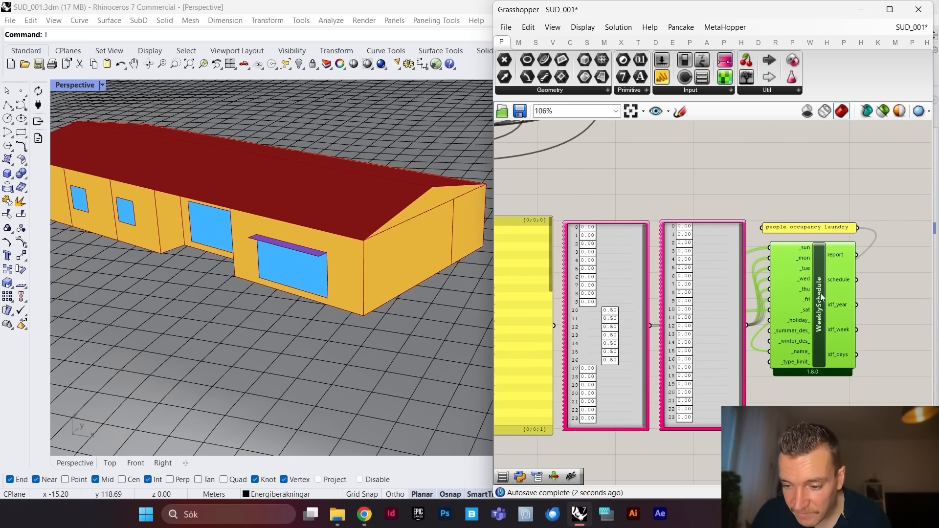
scroll(827, 286, "down", 4)
scroll(827, 287, "up", 3)
scroll(817, 296, "down", 3)
scroll(799, 315, "up", 4)
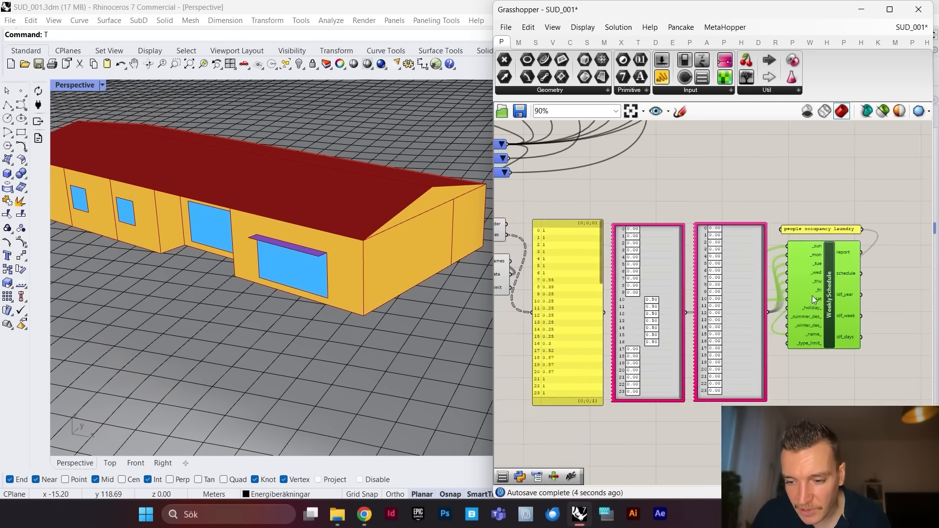
scroll(788, 281, "down", 3)
scroll(641, 283, "up", 2)
scroll(624, 292, "down", 5)
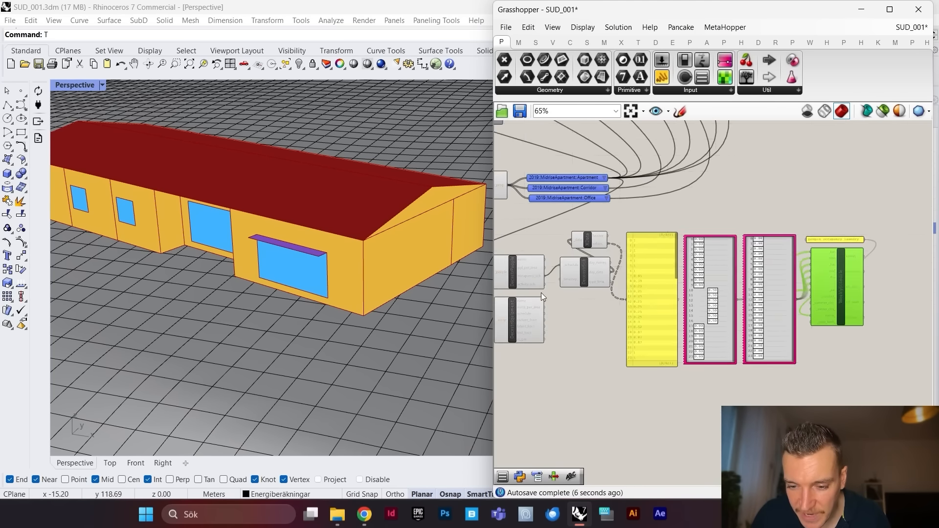
Step: Add an HB ProgramType component and place it just below DecnstrEquipment
scroll(521, 285, "up", 2)
scroll(618, 316, "up", 3)
double_click(653, 341)
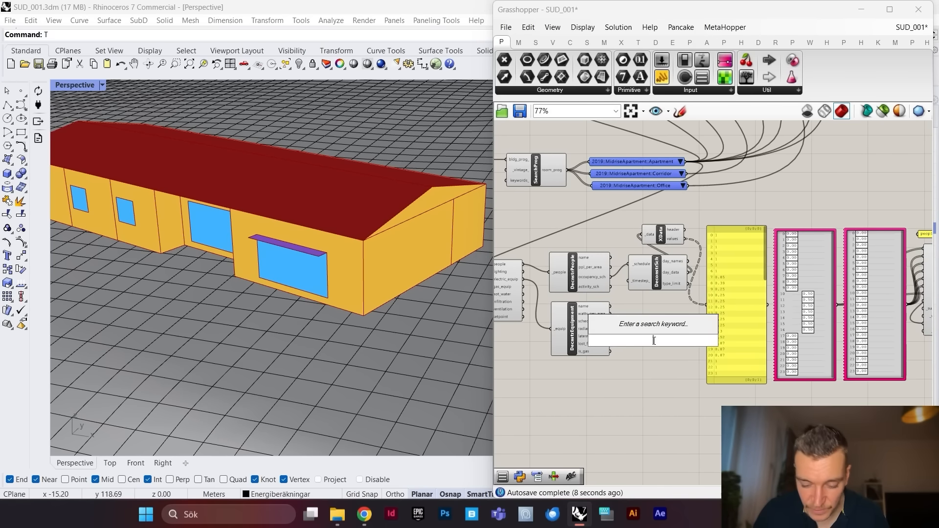
type("hb prog")
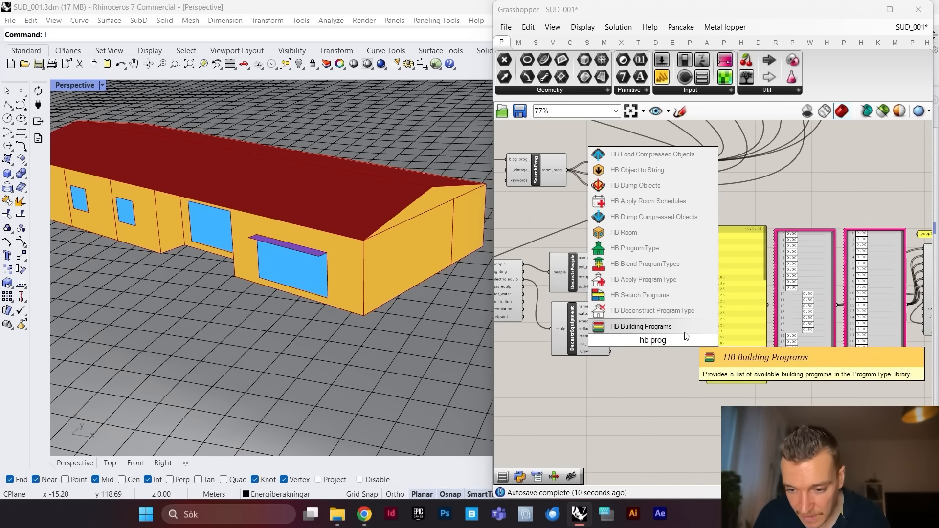
left_click(641, 249)
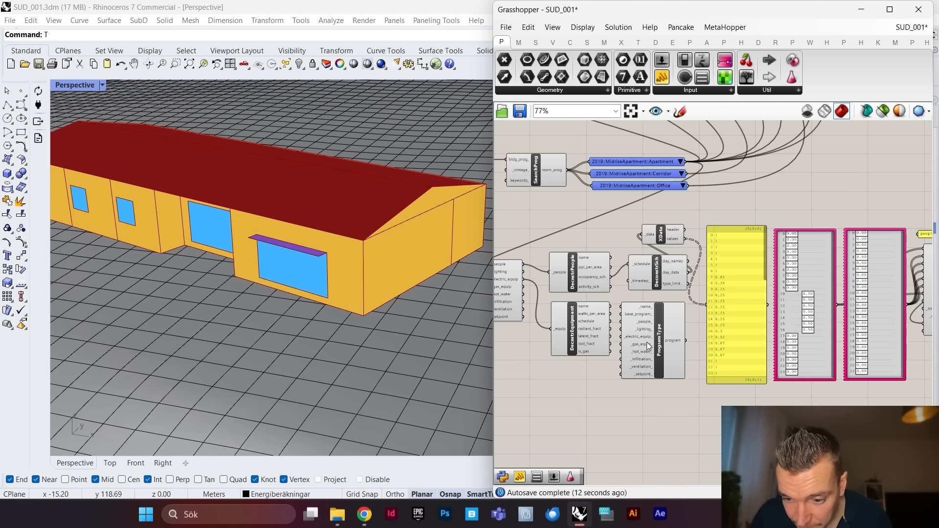
left_click_drag(661, 349, 588, 398)
Step: Move ProgramType directly beneath DeconstrProgram so its inputs can be compared with that component's outputs
scroll(623, 364, "down", 4)
scroll(557, 333, "up", 5)
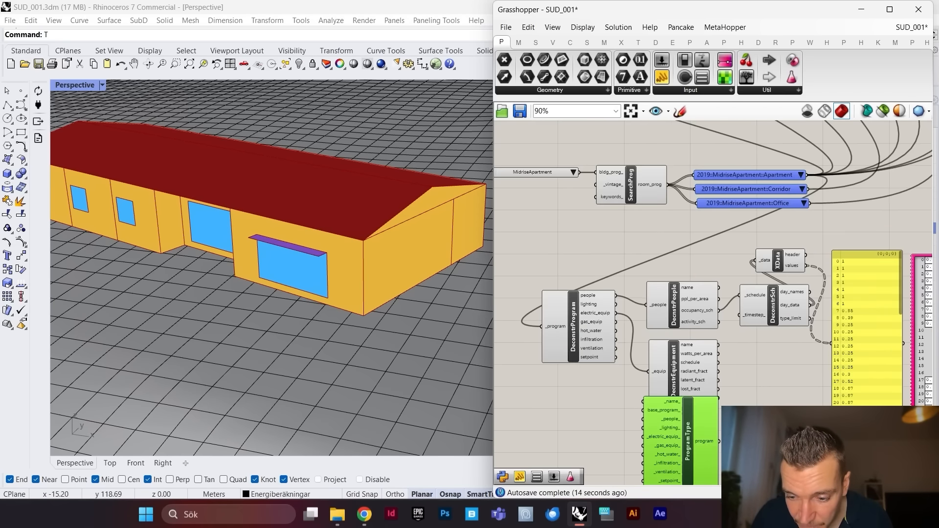
left_click_drag(672, 450, 580, 428)
scroll(573, 326, "up", 4)
scroll(641, 258, "down", 5)
scroll(657, 266, "up", 5)
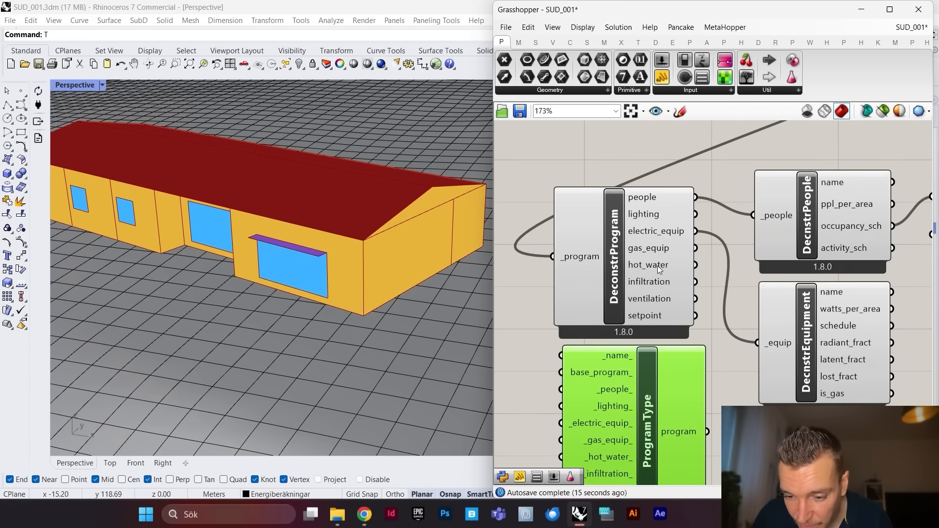
scroll(652, 270, "down", 3)
left_click_drag(650, 373, 656, 376)
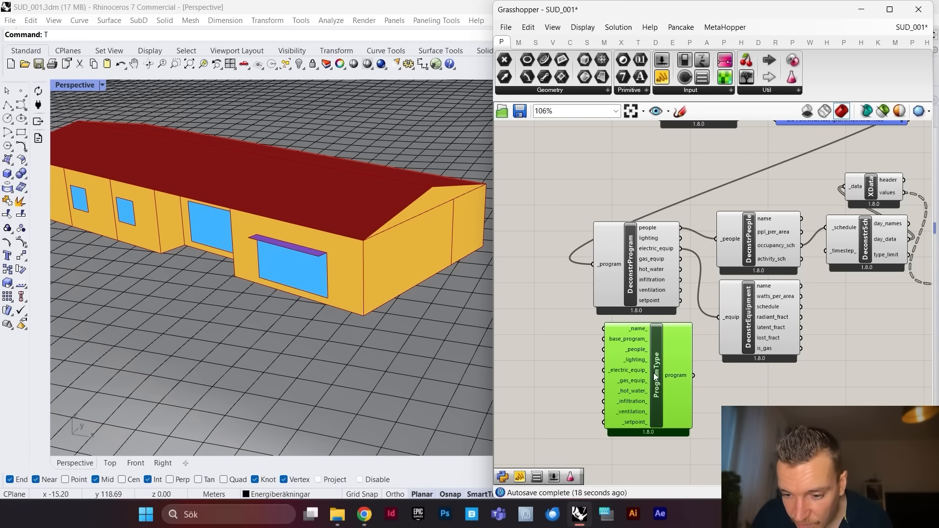
Step: Add a panel reading "laundry programme", connect it to ProgramType's _name_ input, and align it with that input
scroll(636, 333, "up", 3)
scroll(582, 331, "down", 4)
scroll(572, 332, "up", 4)
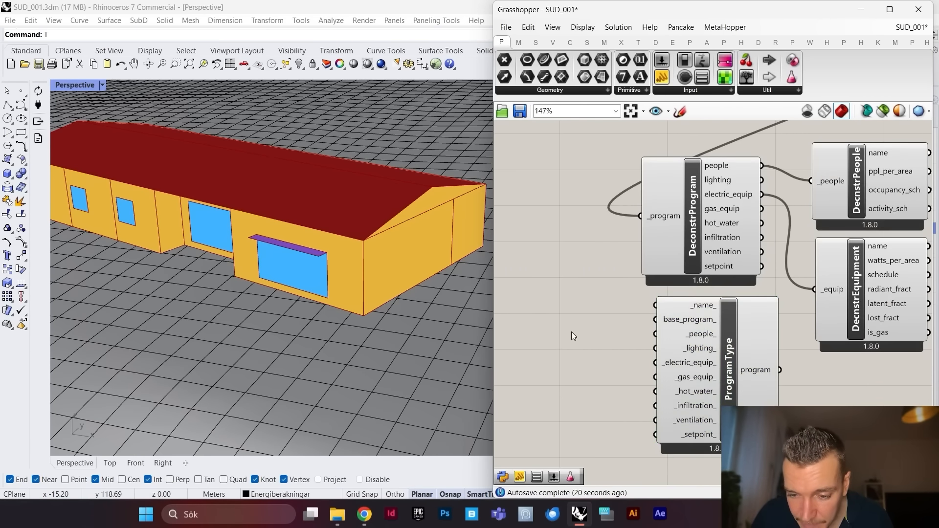
double_click(571, 331)
type("\"laundry pro")
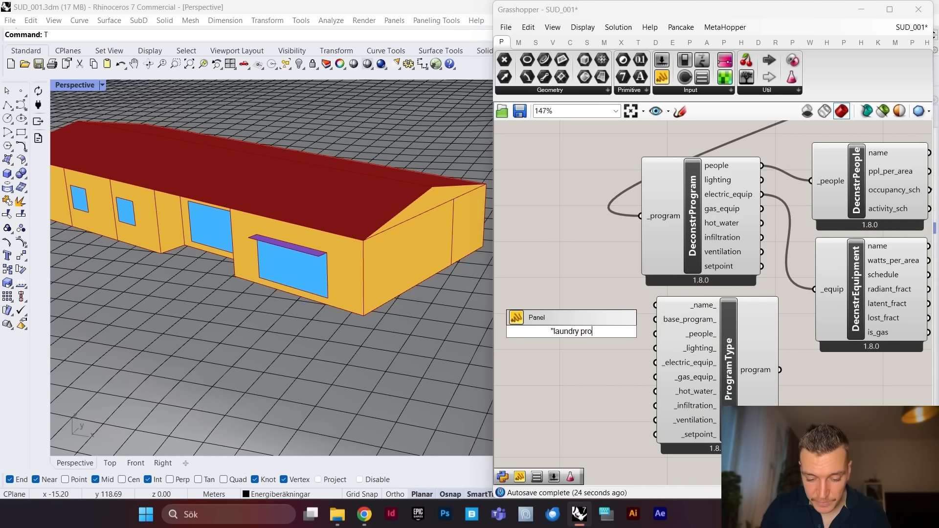
type("gramme")
key("Return")
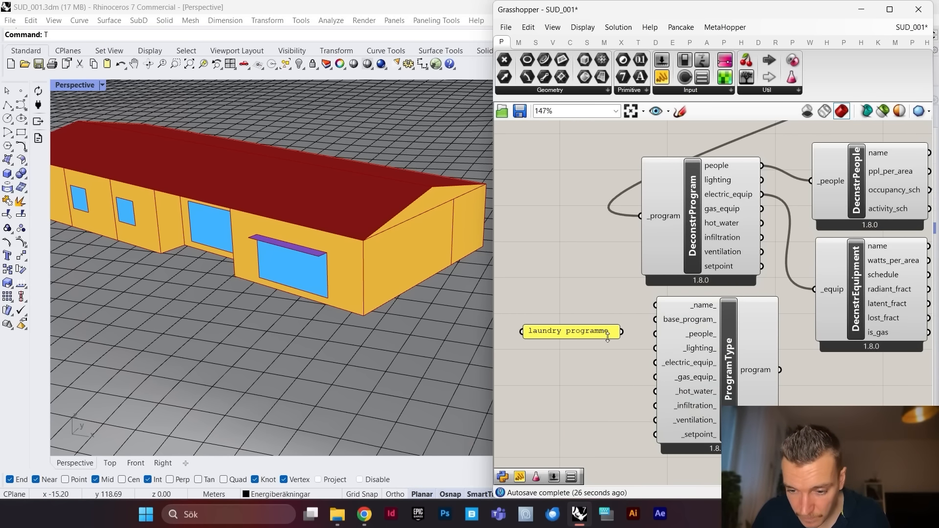
scroll(654, 309, "down", 6)
scroll(688, 285, "up", 5)
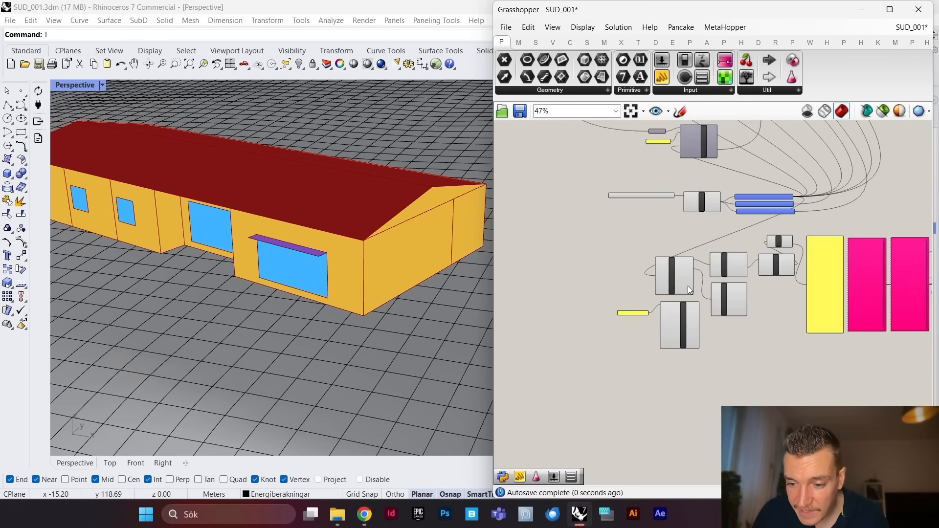
mouse_move(652, 352)
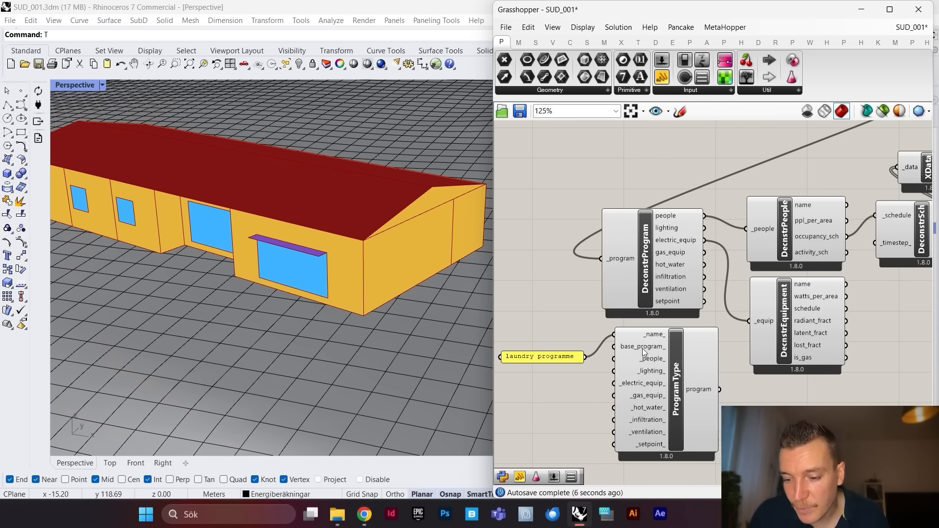
left_click_drag(554, 361, 557, 336)
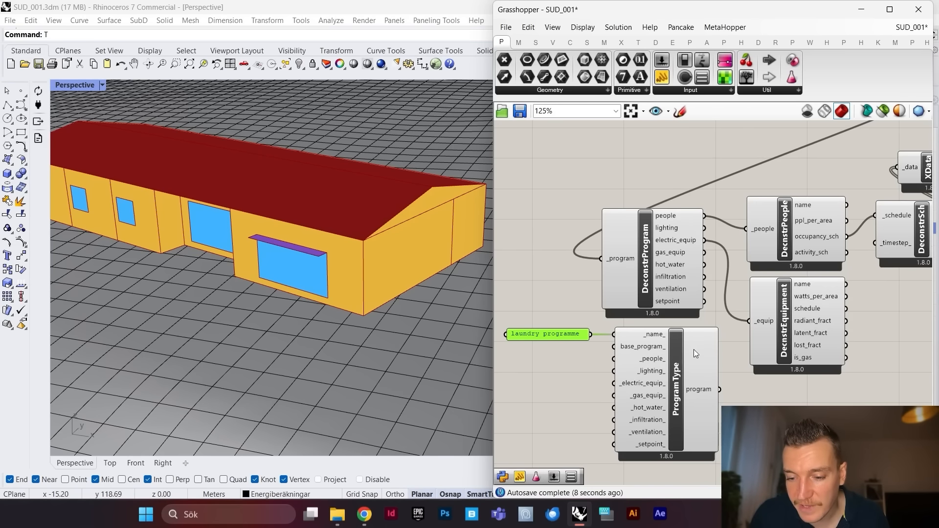
Step: Connect the 2019::MidriseApartment::Apartment value list to ProgramType's base_program_ input
scroll(658, 377, "down", 3)
scroll(657, 377, "up", 5)
scroll(666, 369, "down", 5)
scroll(813, 212, "up", 3)
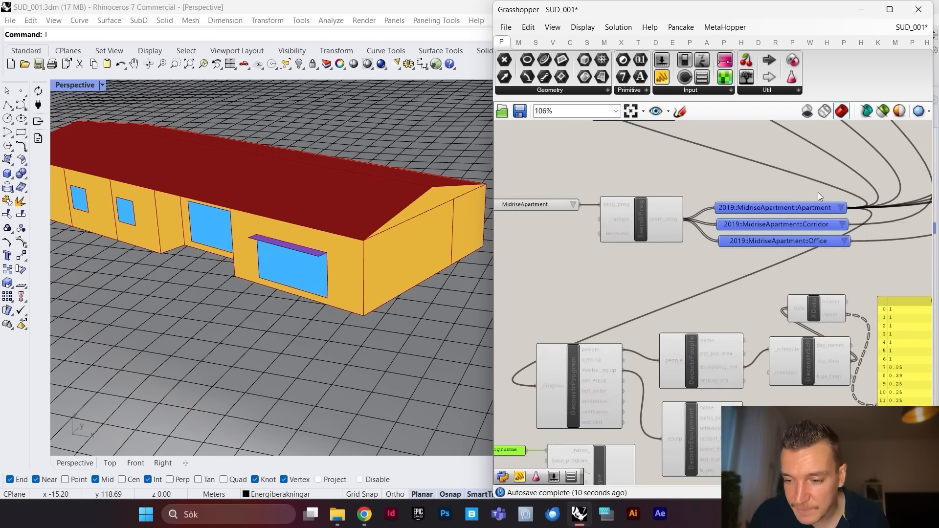
left_click_drag(849, 207, 612, 364)
scroll(705, 299, "down", 3)
scroll(566, 383, "up", 6)
scroll(603, 389, "down", 4)
scroll(575, 358, "up", 4)
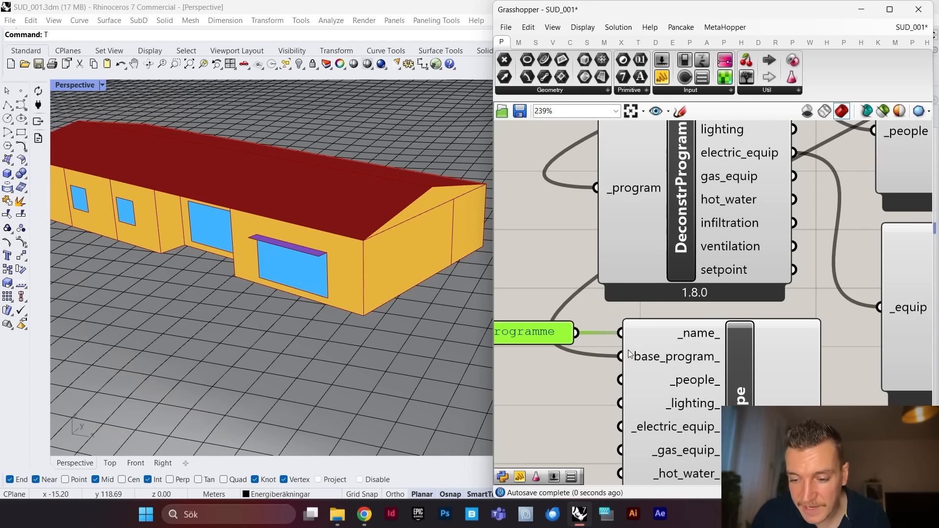
scroll(619, 331, "down", 4)
scroll(619, 331, "up", 2)
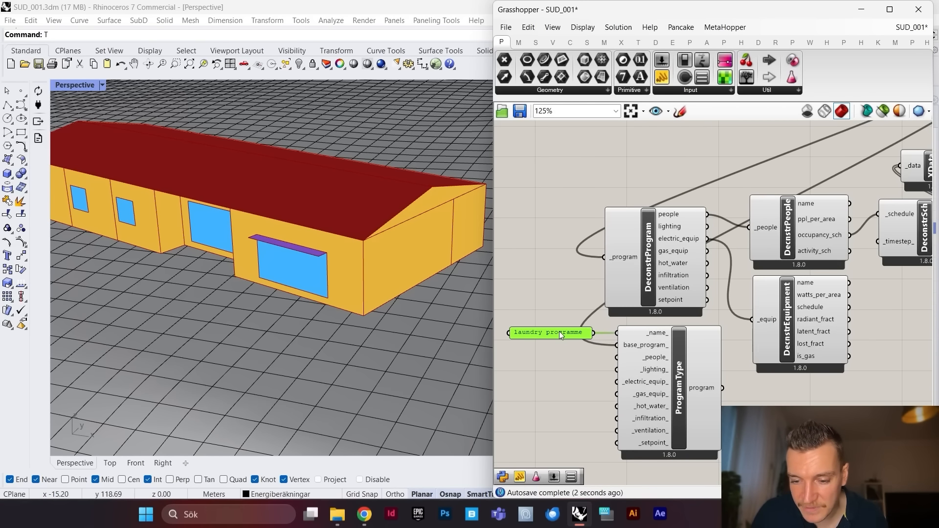
Step: Move ProgramType and its name panel past WeeklySchedule, leaving a gap between the two components
scroll(562, 334, "down", 5)
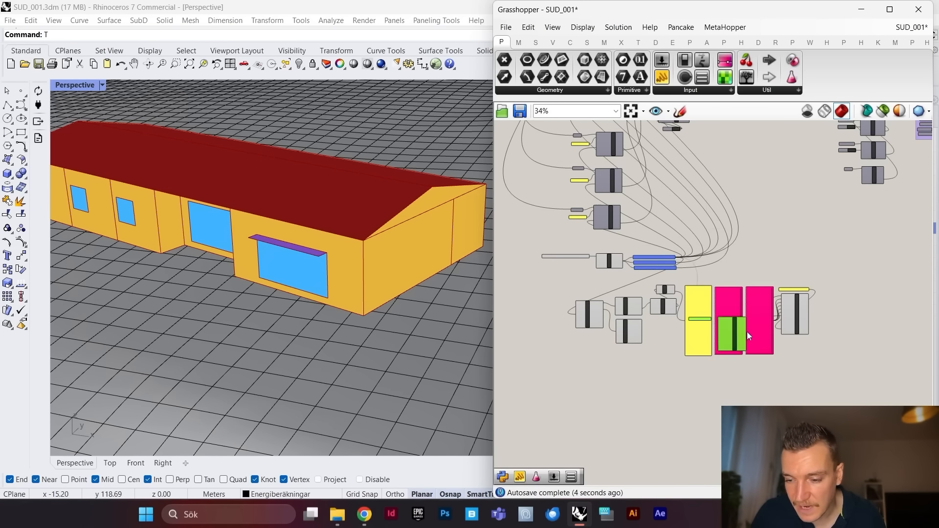
scroll(899, 304, "up", 3)
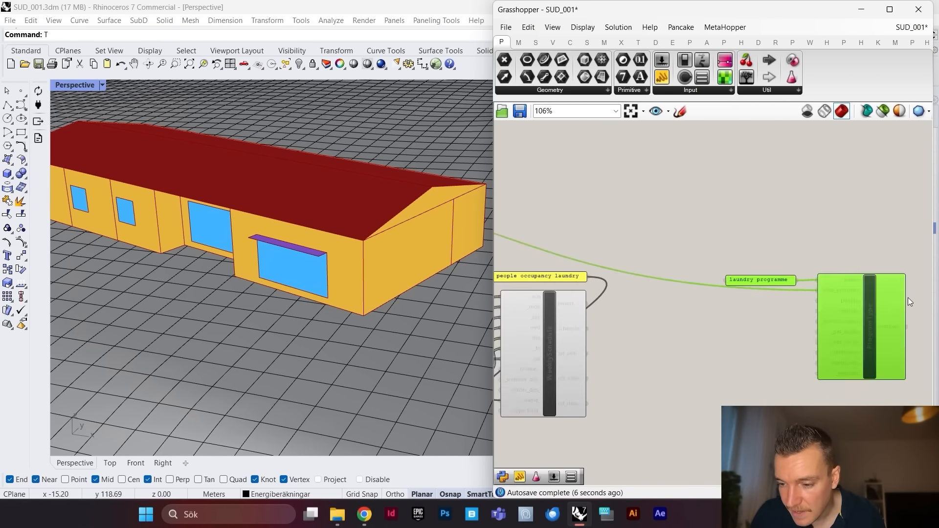
scroll(730, 336, "up", 3)
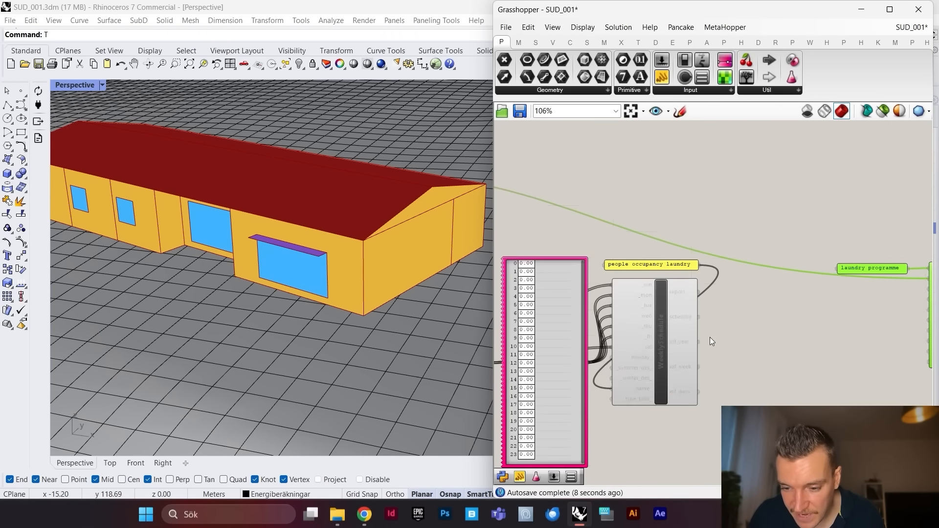
Step: Add an HB People component and place it between WeeklySchedule and ProgramType
double_click(760, 337)
type("hb p")
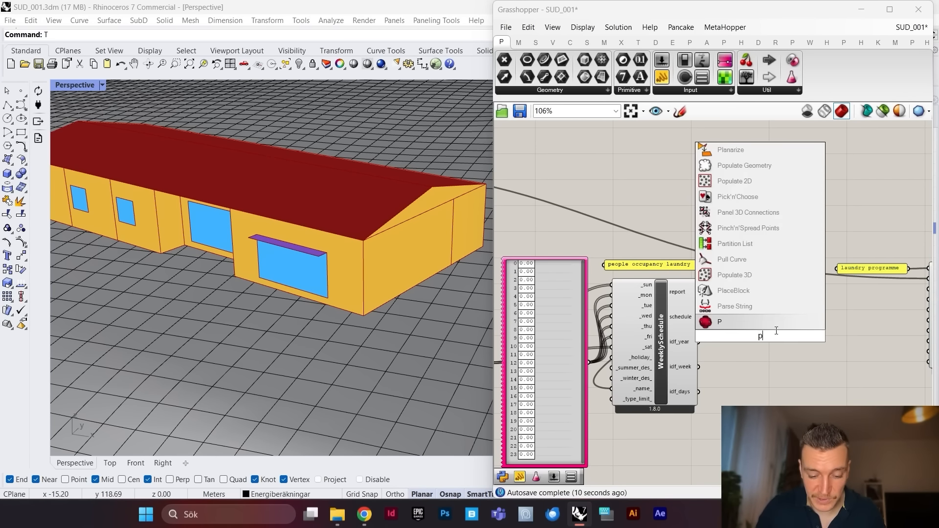
type("eopl")
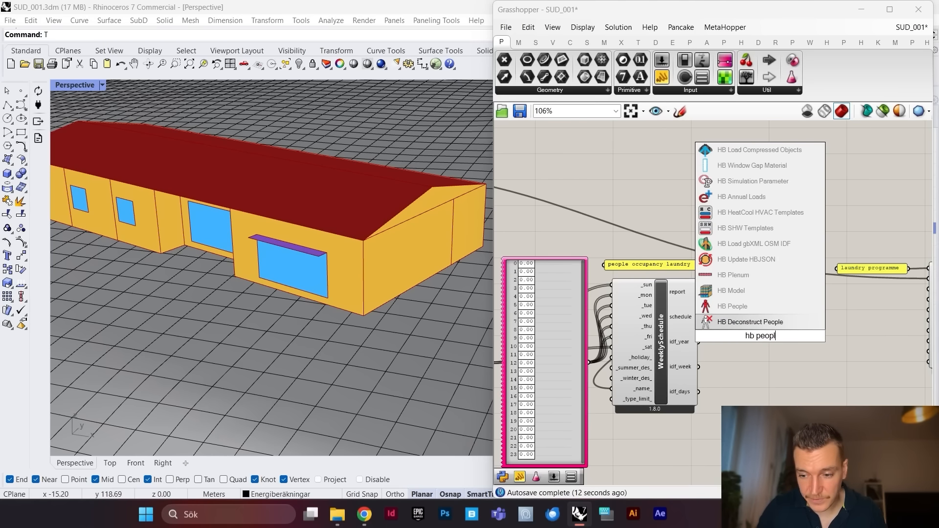
left_click(756, 306)
left_click_drag(717, 330, 773, 304)
scroll(773, 304, "down", 3)
scroll(758, 307, "up", 5)
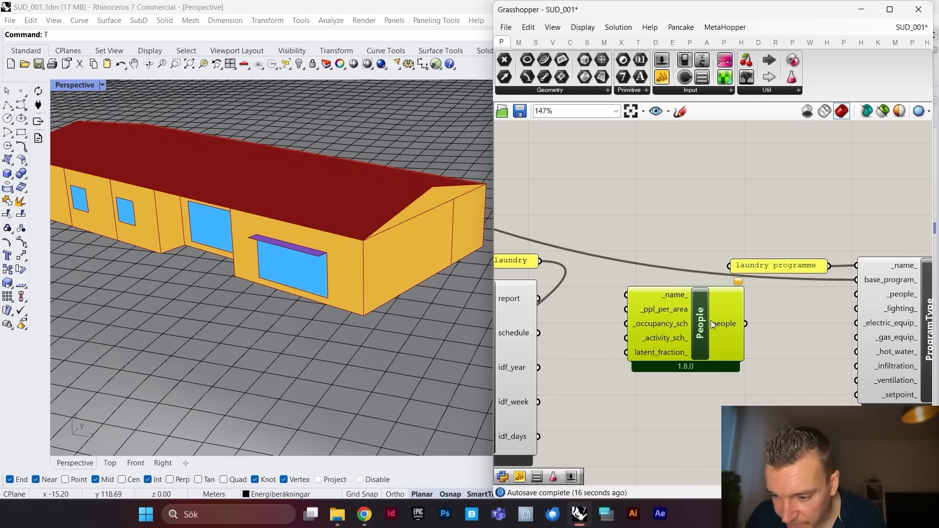
Step: Connect WeeklySchedule's schedule output to the _occupancy_sch input of the People component
scroll(730, 306, "down", 4)
scroll(690, 310, "up", 4)
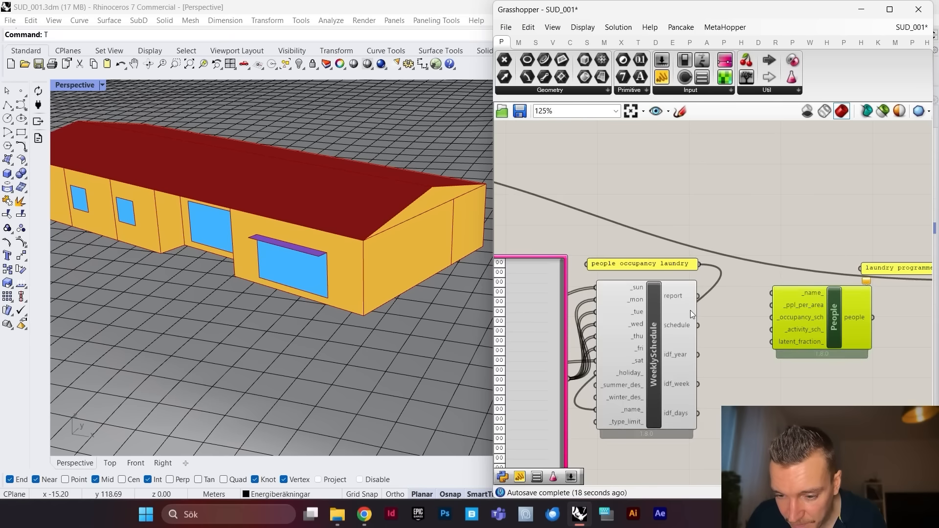
left_click_drag(698, 328, 789, 323)
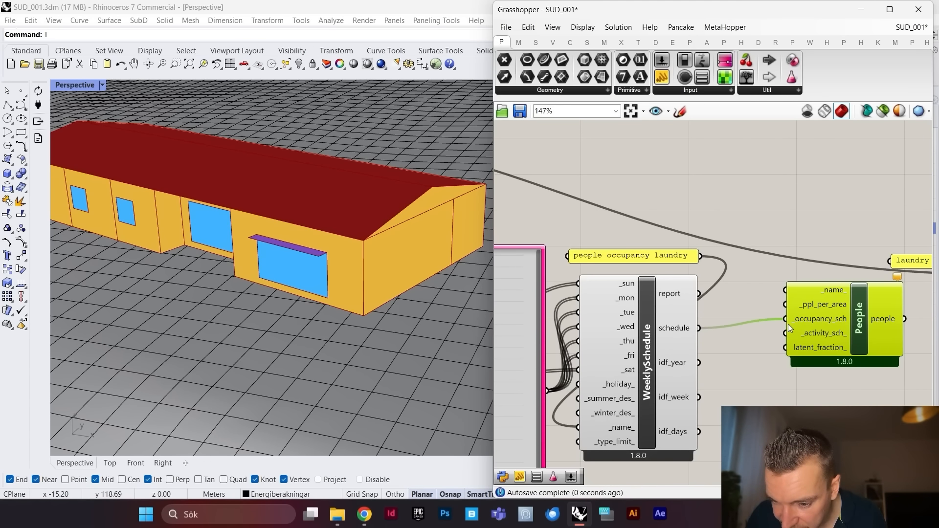
Step: Move People beside DecnstrEquipment and feed DecnstrPeople's activity_sch into DeconstrSch to inspect the activity values in the panel
scroll(788, 324, "down", 6)
scroll(668, 341, "up", 7)
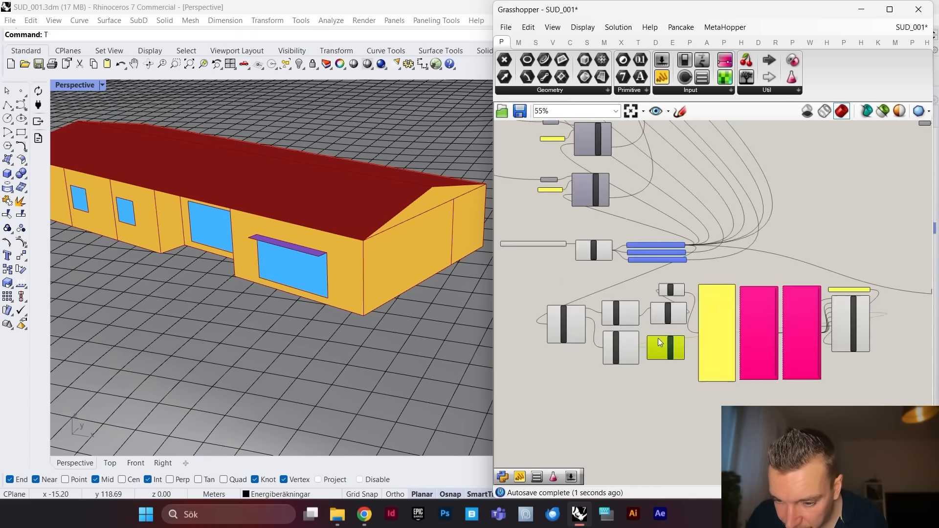
mouse_move(579, 294)
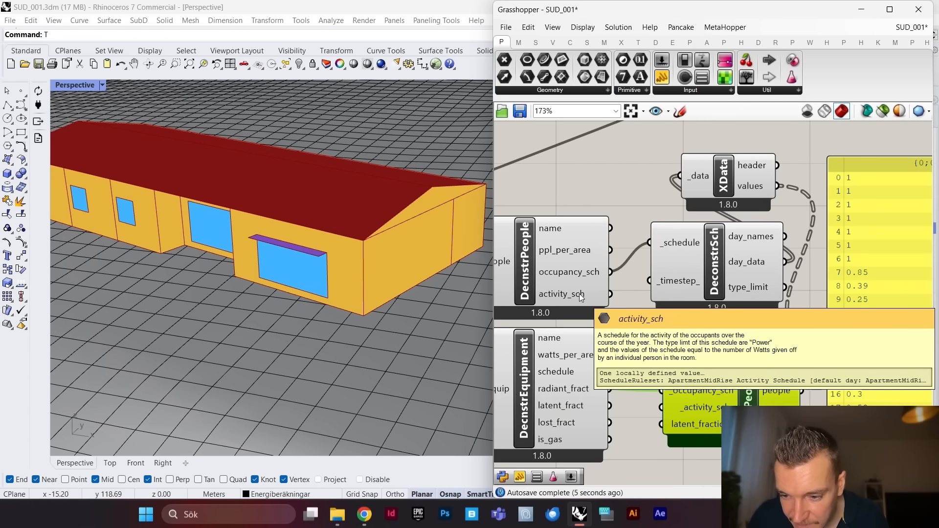
left_click_drag(610, 293, 662, 246, "shift")
scroll(688, 279, "down", 5)
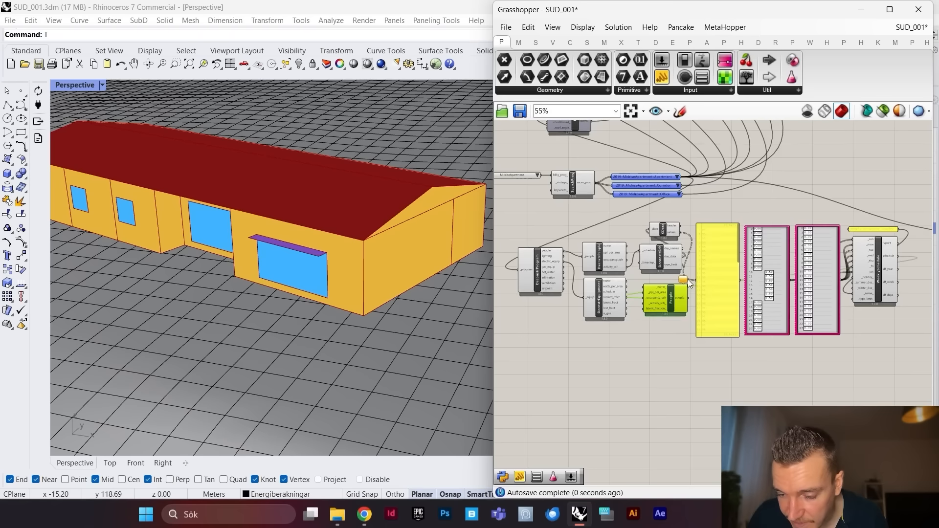
scroll(703, 286, "up", 4)
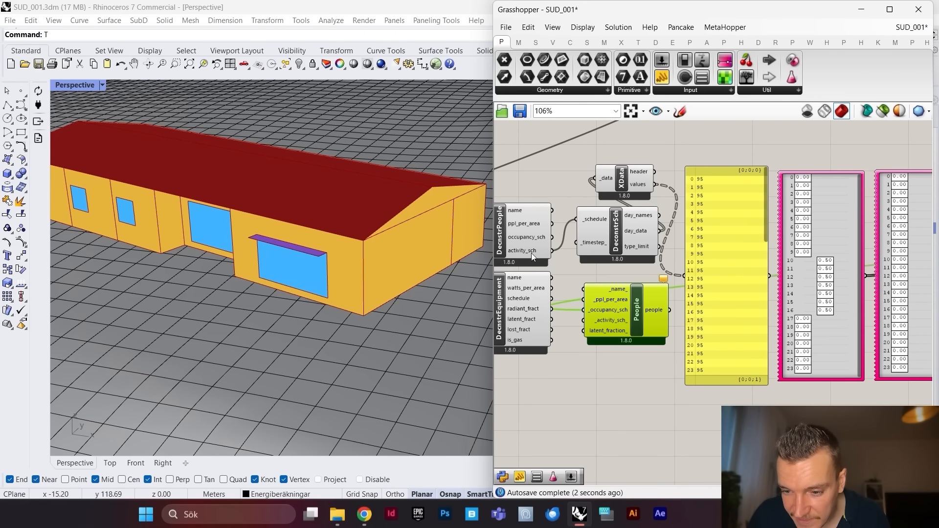
left_click_drag(765, 216, 777, 200)
scroll(609, 241, "down", 3)
scroll(580, 251, "up", 4)
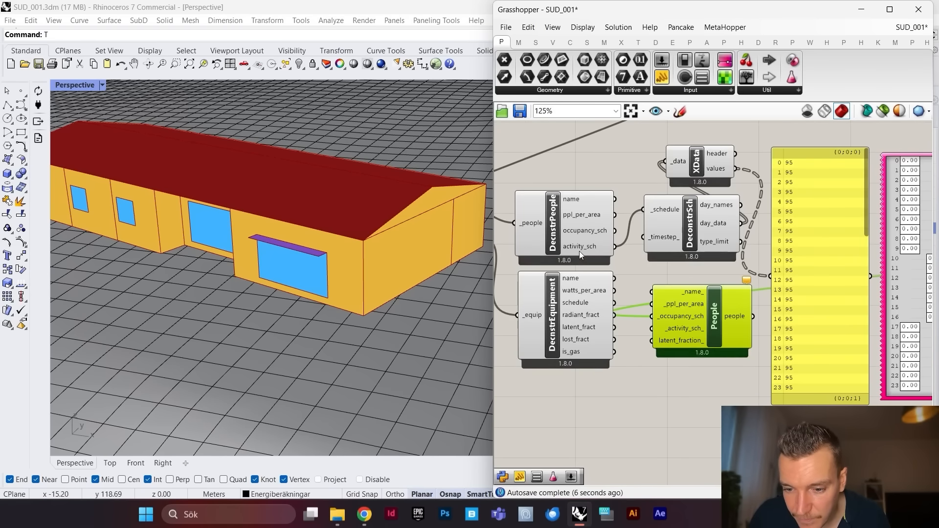
mouse_move(581, 250)
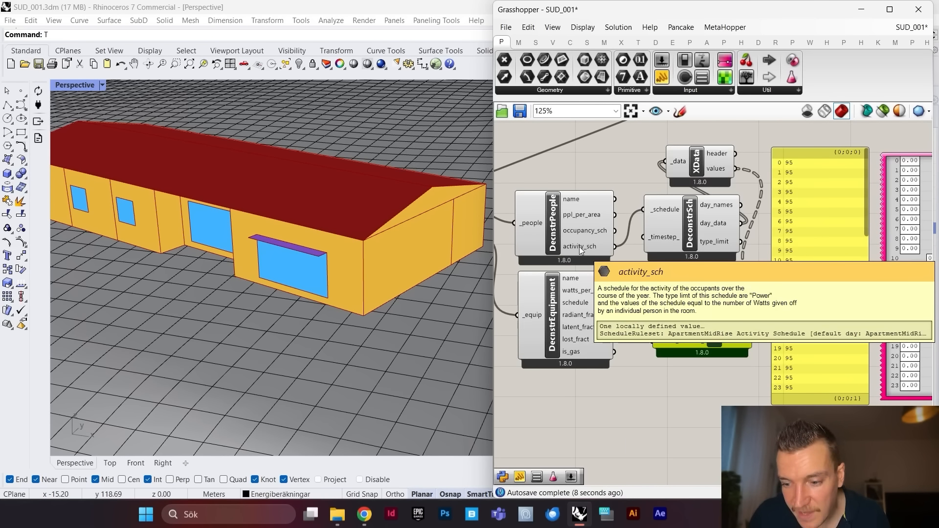
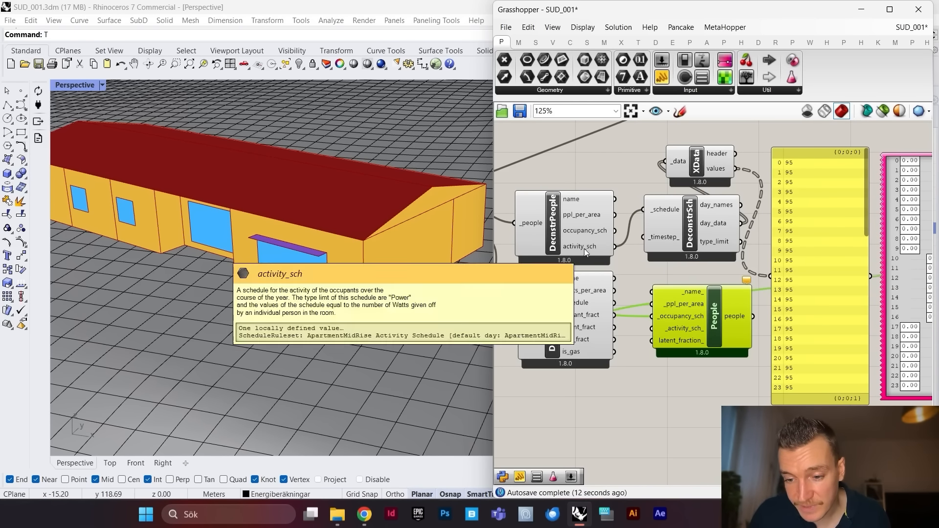
Step: Connect DecnstrPeople's ppl_per_area and activity_sch outputs to the matching _ppl_per_area and _activity_sch_ inputs of People
scroll(595, 242, "up", 3)
scroll(609, 234, "down", 3)
scroll(617, 230, "up", 1)
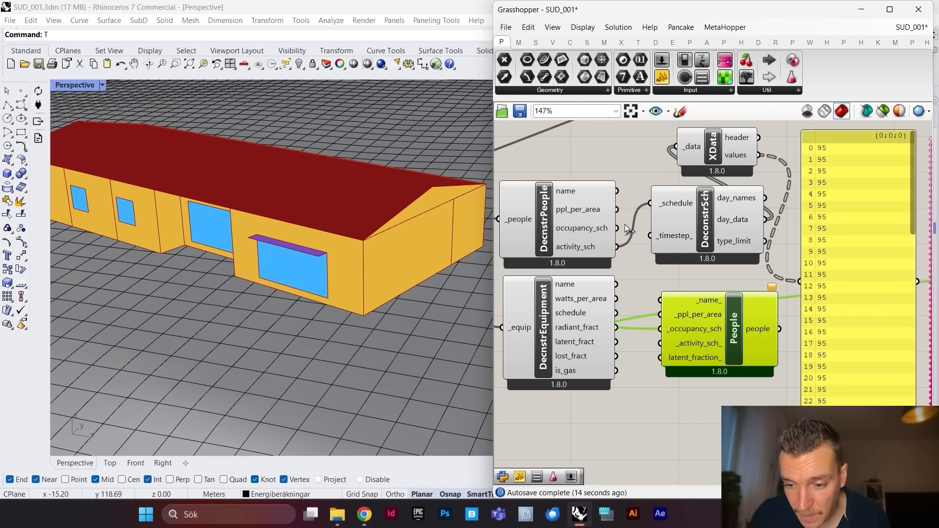
left_click_drag(617, 210, 661, 321)
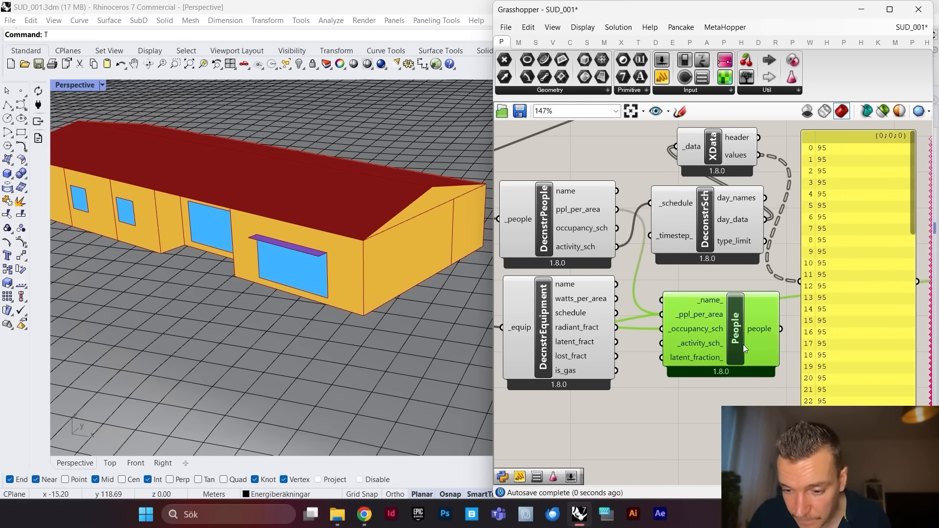
left_click_drag(744, 344, 772, 352)
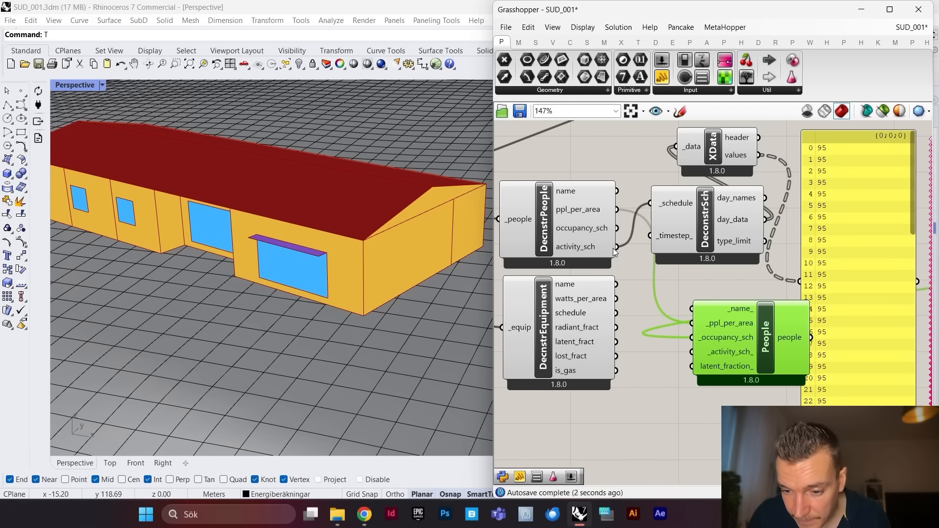
left_click_drag(616, 247, 692, 352)
Step: Move the wired People component back between WeeklySchedule and ProgramType
scroll(660, 311, "down", 8)
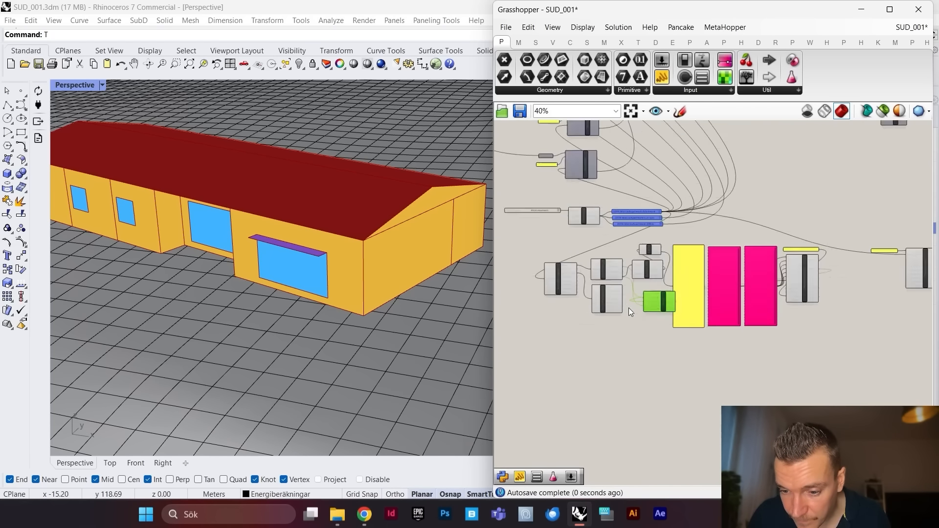
scroll(852, 277, "up", 6)
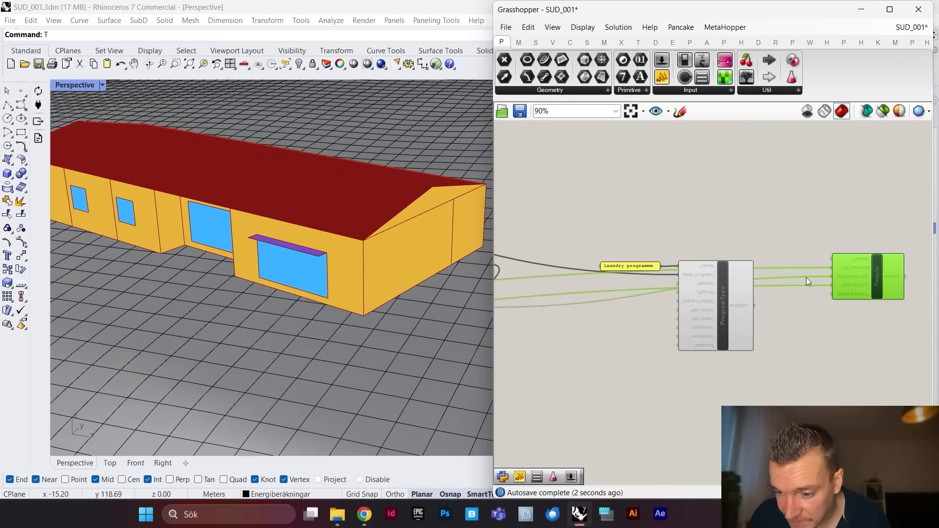
left_click_drag(879, 304, 687, 328)
scroll(834, 366, "down", 2)
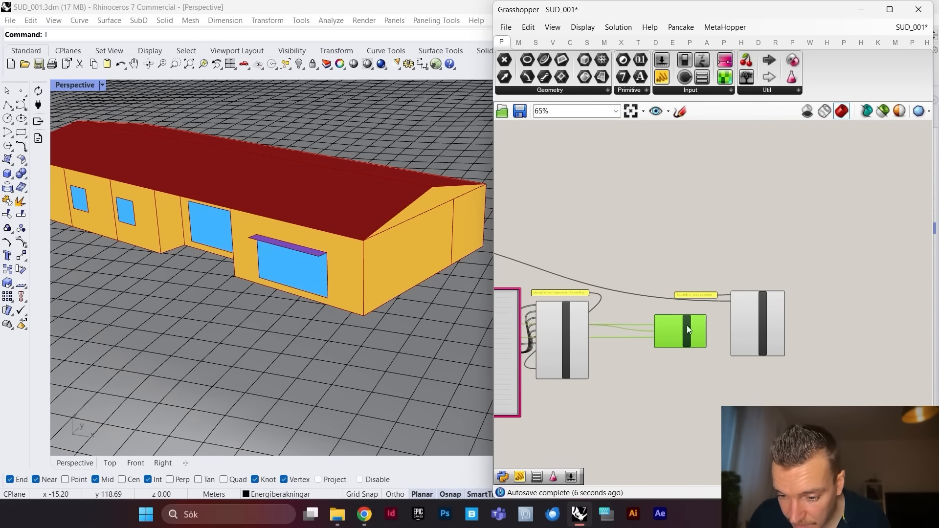
Step: Connect the people output of the People component to ProgramType's _people_ input
scroll(562, 341, "up", 5)
left_click_drag(784, 408, 847, 289)
scroll(736, 304, "down", 5)
scroll(793, 308, "up", 4)
scroll(773, 319, "down", 3)
scroll(824, 308, "up", 3)
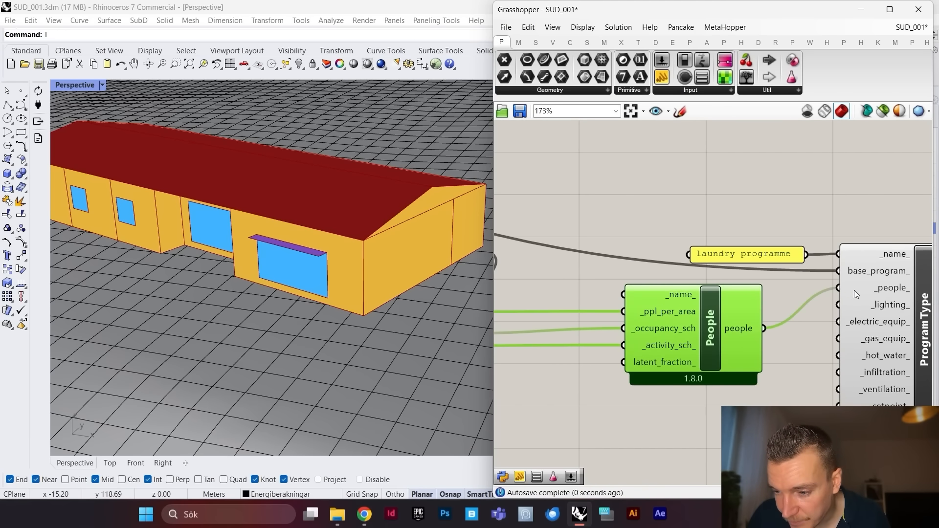
Step: Move DecnstrEquipment lower to free space beneath DecnstrPeople, and inspect DeconstrProgram's lighting output
scroll(832, 294, "down", 5)
scroll(764, 267, "down", 6)
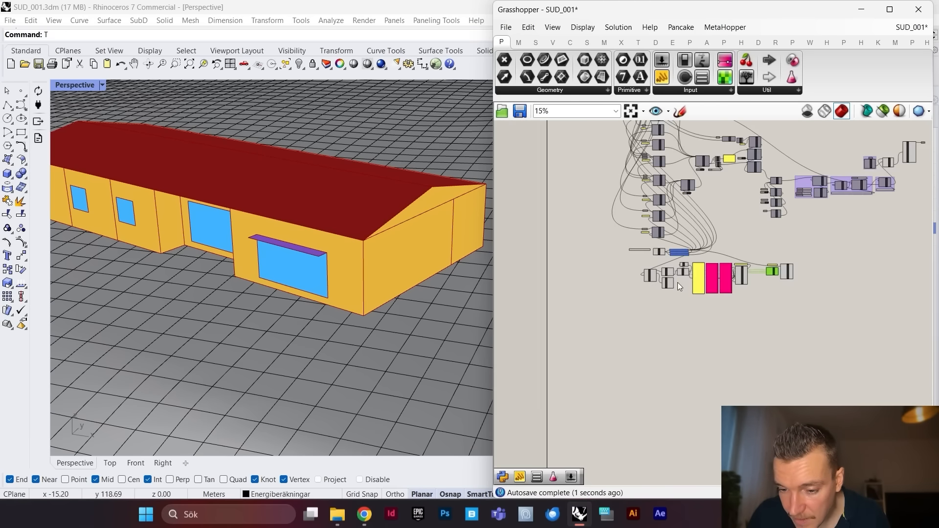
scroll(678, 283, "up", 9)
scroll(685, 272, "down", 3)
scroll(678, 280, "up", 5)
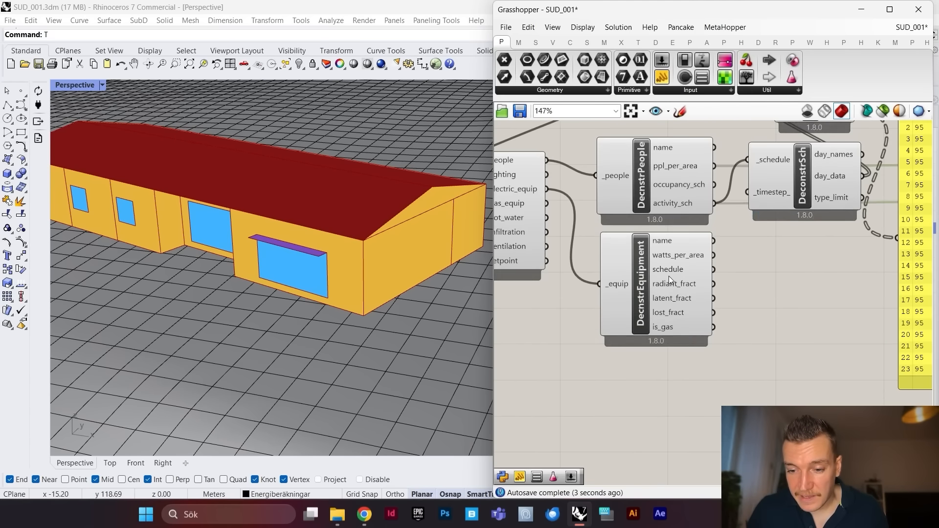
left_click_drag(678, 275, 688, 376)
scroll(688, 377, "down", 3)
scroll(578, 269, "up", 5)
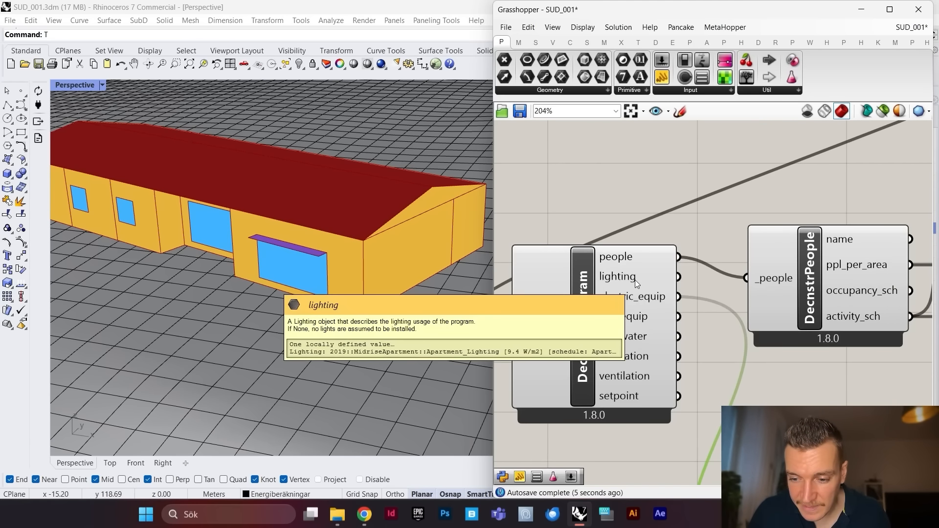
scroll(635, 281, "down", 3)
scroll(669, 312, "up", 3)
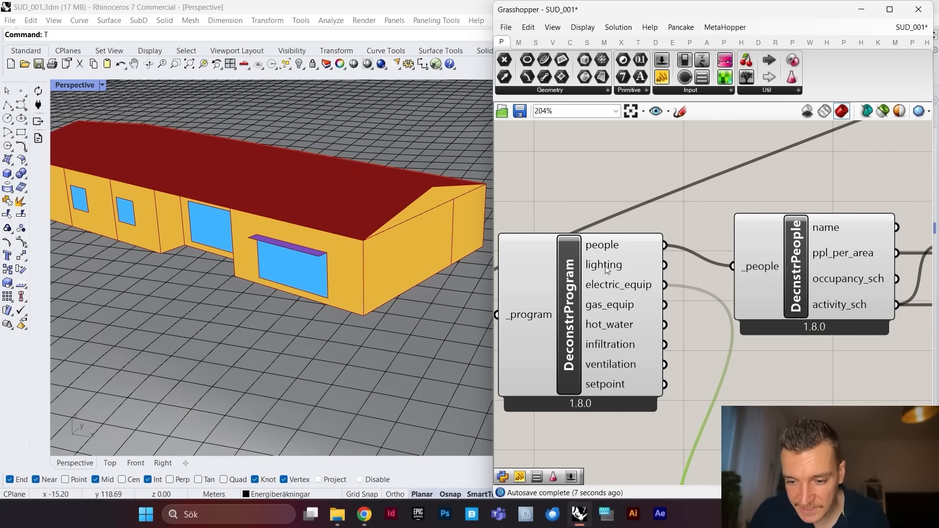
Step: Move DecnstrEquipment further down into the free space beneath DecnstrPeople
scroll(573, 309, "down", 2)
scroll(574, 310, "up", 3)
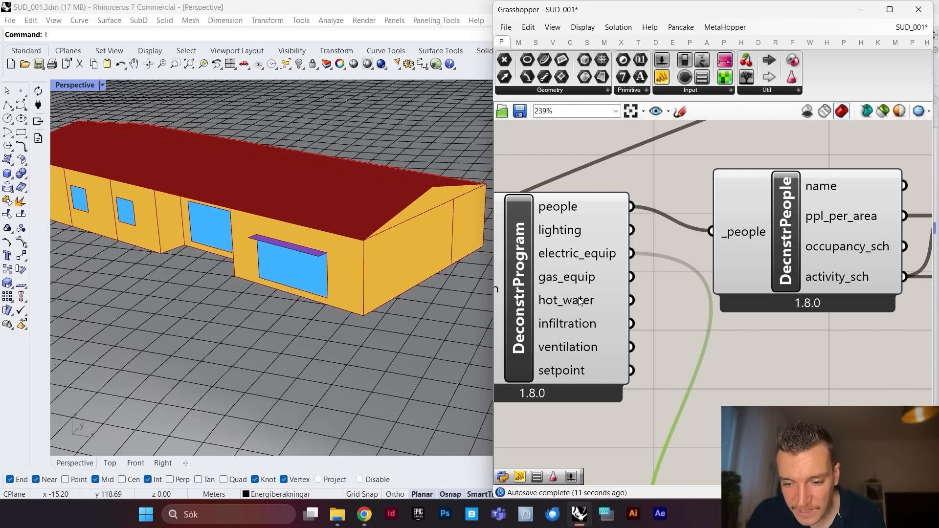
scroll(574, 327, "down", 1)
scroll(585, 296, "up", 2)
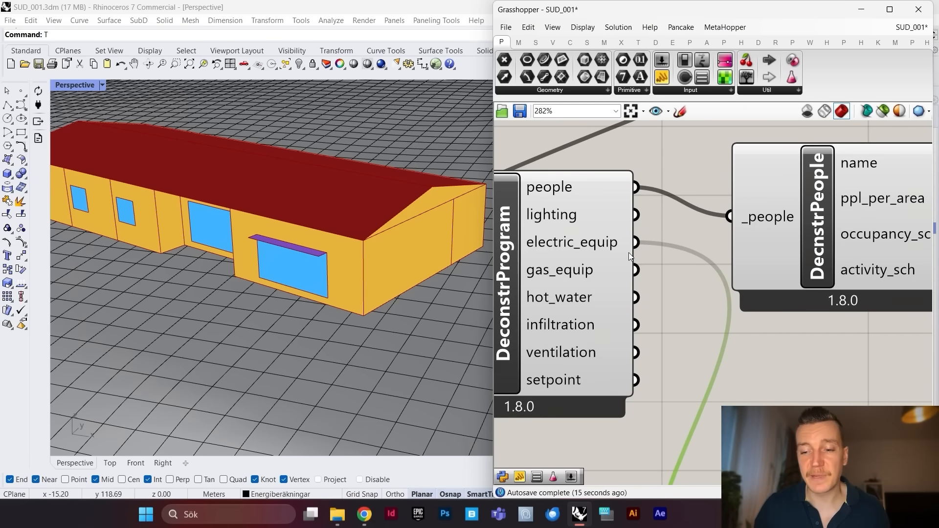
scroll(631, 247, "down", 5)
scroll(661, 235, "down", 5)
scroll(705, 296, "up", 3)
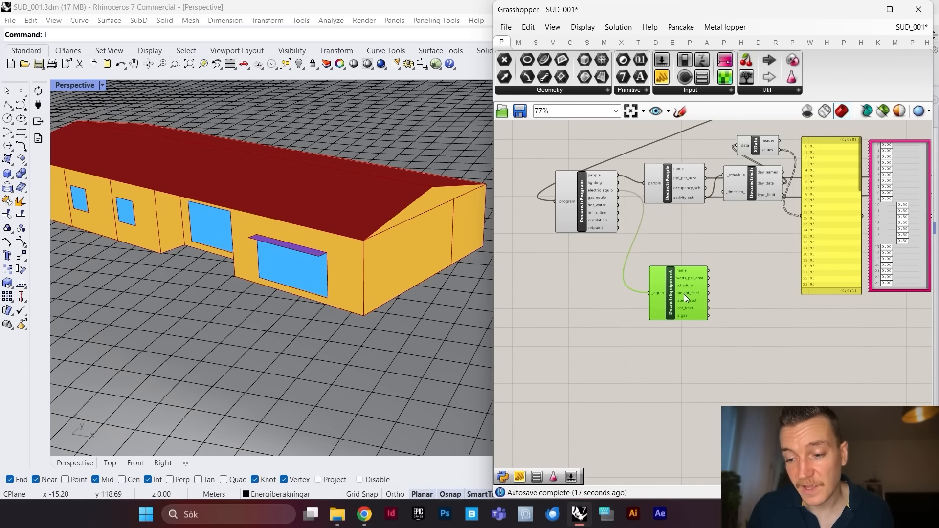
left_click_drag(684, 295, 686, 351)
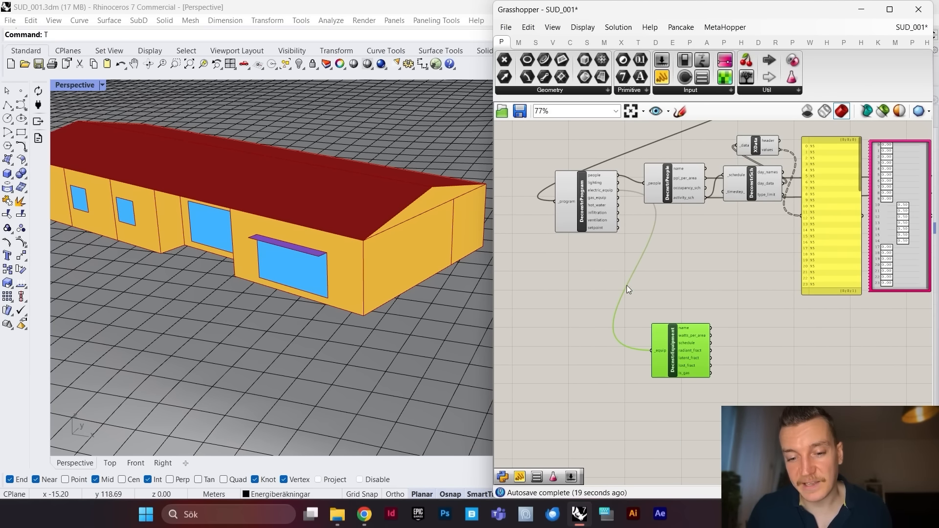
scroll(611, 266, "down", 2)
scroll(646, 306, "up", 1)
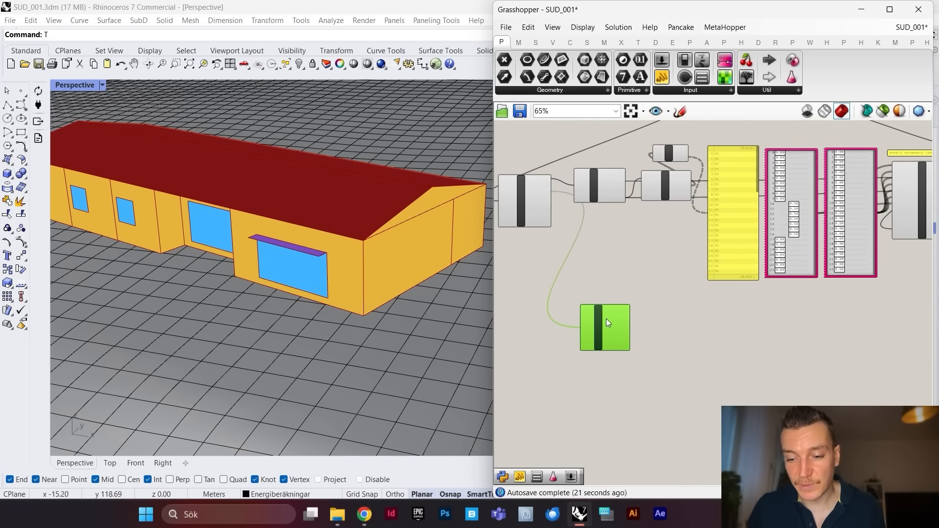
mouse_move(607, 318)
left_mouse_down()
mouse_move(621, 330)
mouse_move(606, 317)
left_mouse_up()
Step: Add an HB Equipment component and place it beside DecnstrEquipment
scroll(607, 318, "down", 1)
scroll(690, 257, "up", 1)
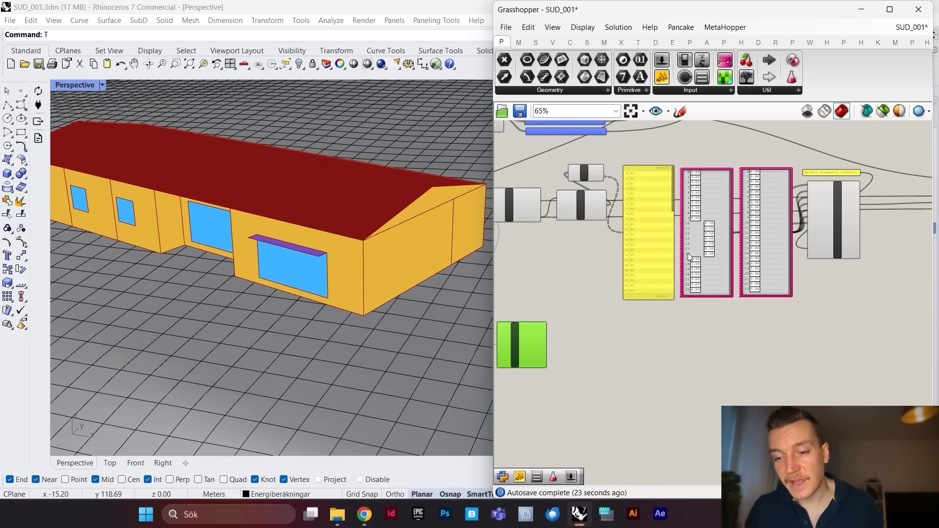
scroll(670, 251, "up", 1)
scroll(658, 283, "down", 1)
scroll(534, 339, "up", 4)
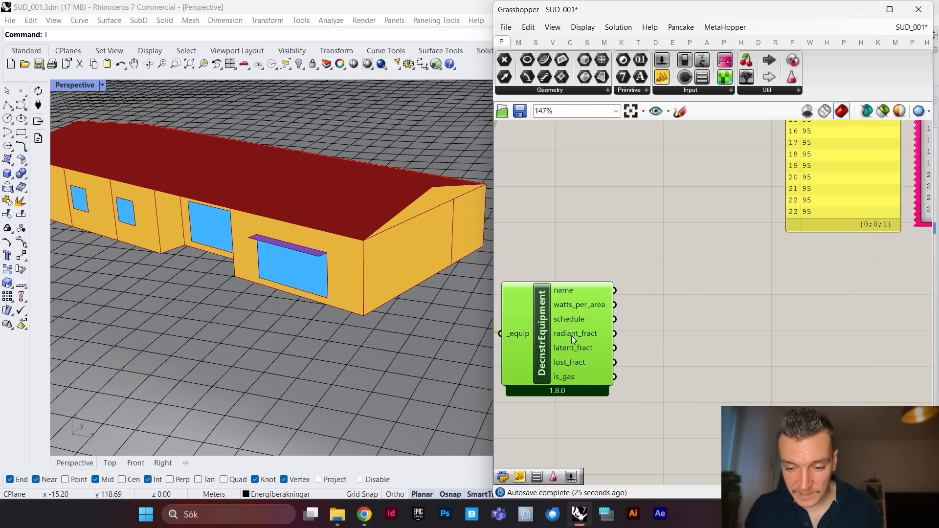
left_click(686, 304)
double_click(686, 304)
type("hb ")
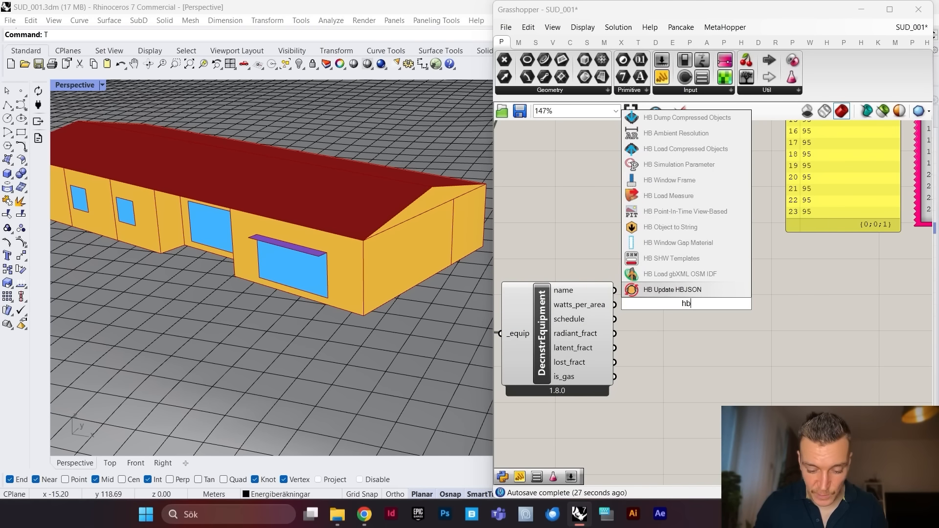
type("equipm")
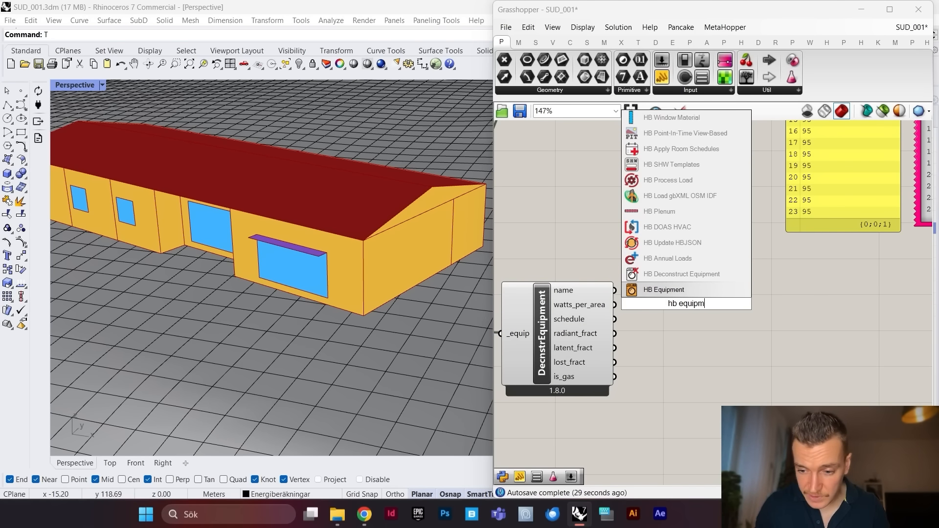
left_click(664, 290)
left_click_drag(693, 307, 721, 330)
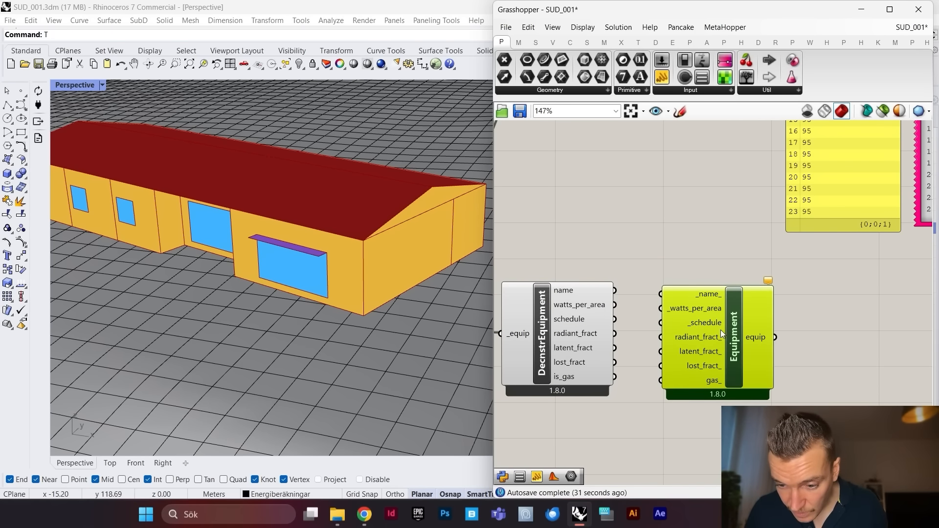
Step: Create a number slider set to 200 and connect it to Equipment's _watts_per_area input
scroll(658, 321, "up", 2)
mouse_move(669, 317)
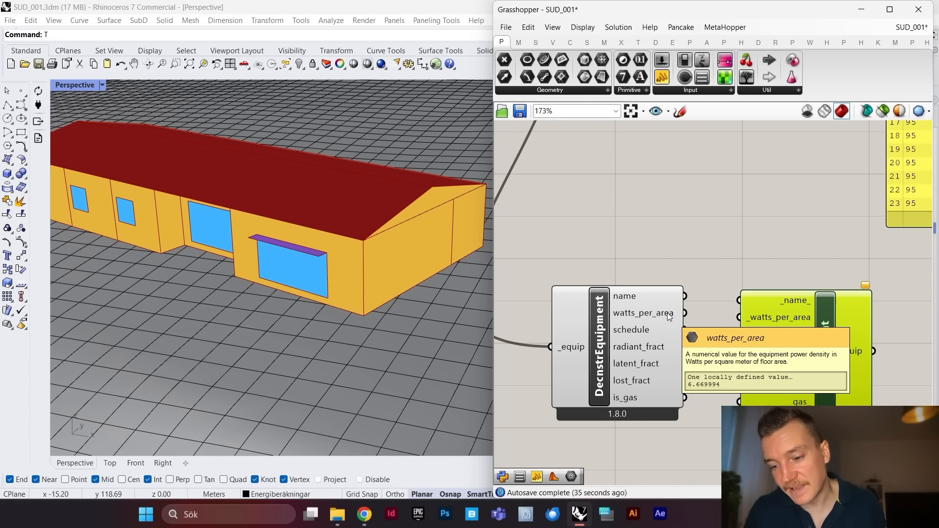
double_click(700, 251)
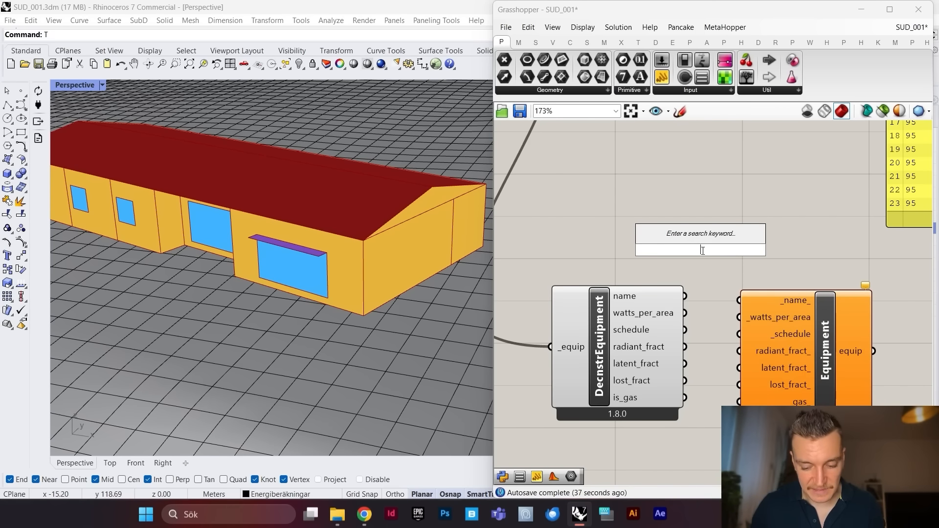
type("200")
key("Return")
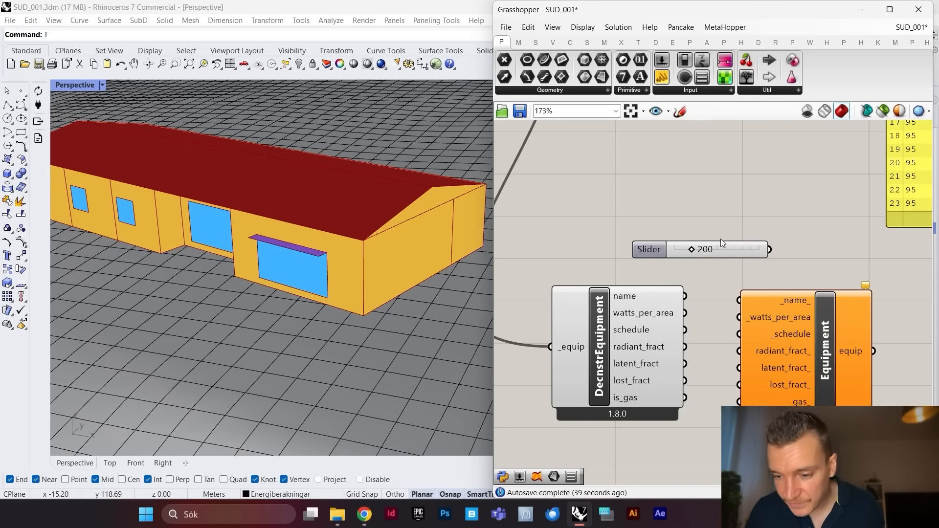
left_click_drag(726, 300, 734, 317)
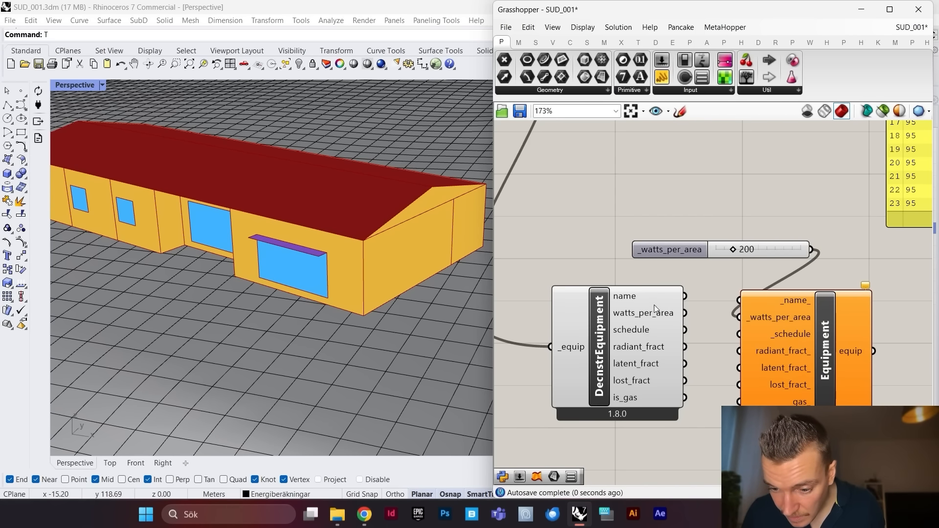
Step: Connect DecnstrEquipment's radiant_fract, latent_fract, lost_fract and is_gas outputs to the corresponding inputs of Equipment
scroll(654, 305, "down", 4)
scroll(750, 315, "up", 5)
scroll(665, 328, "down", 2)
scroll(596, 327, "up", 1)
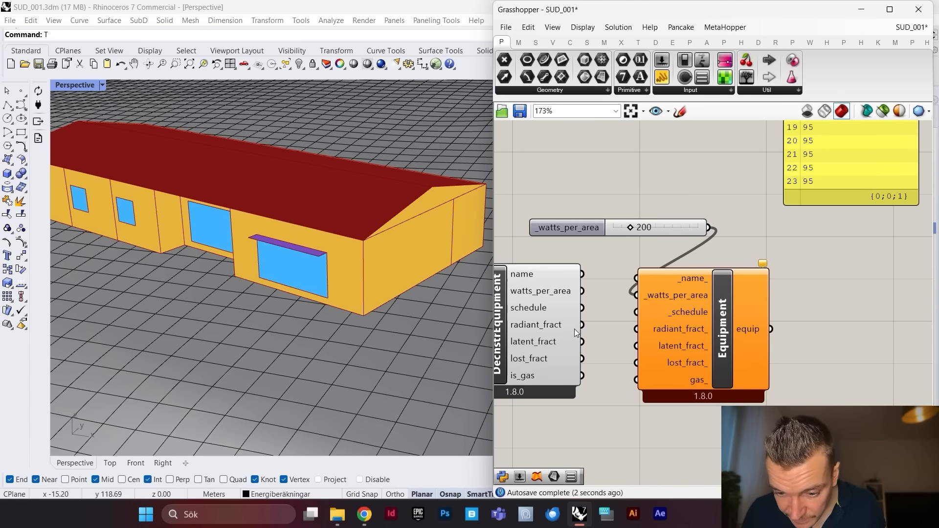
left_click_drag(582, 324, 636, 329)
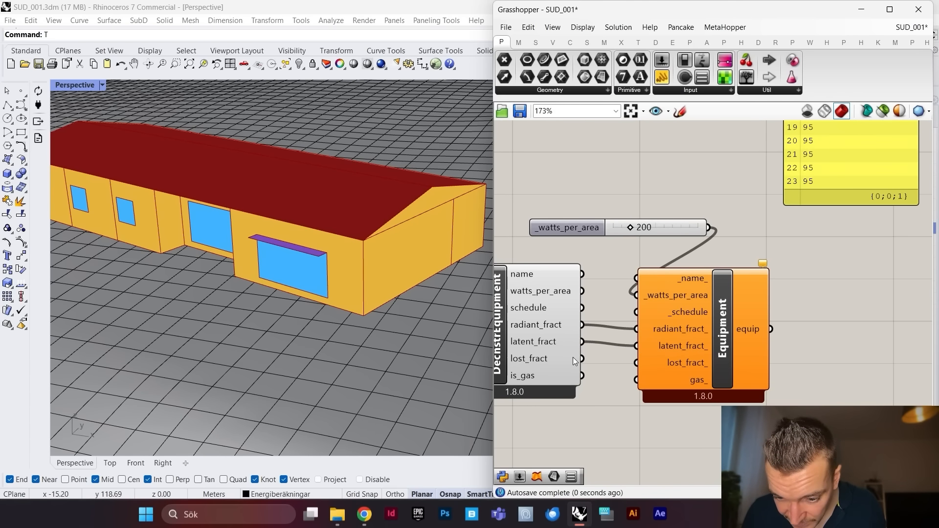
scroll(636, 343, "down", 1)
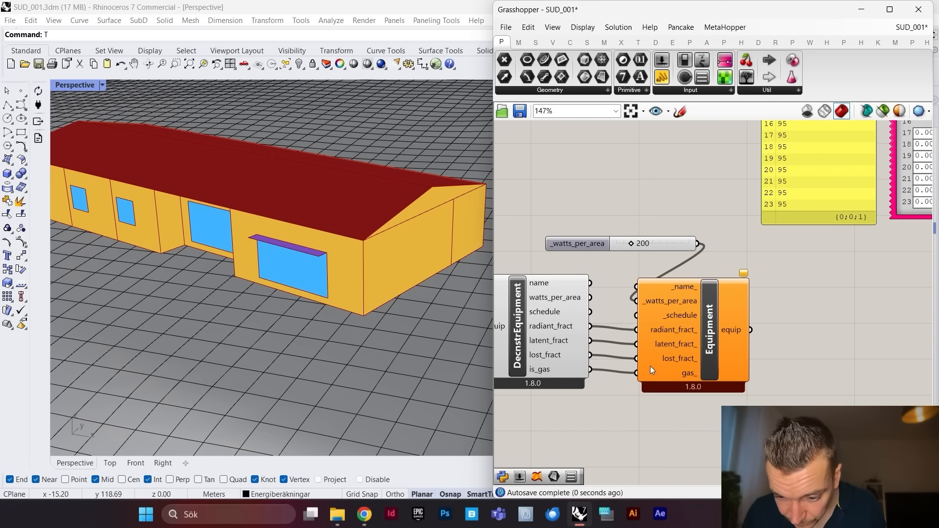
Step: Move Equipment beneath the People component and place its watts_per_area slider just before its inputs
scroll(626, 299, "down", 3)
left_click_drag(694, 235, 884, 354)
right_click_drag(720, 320, 522, 278)
scroll(522, 277, "down", 2)
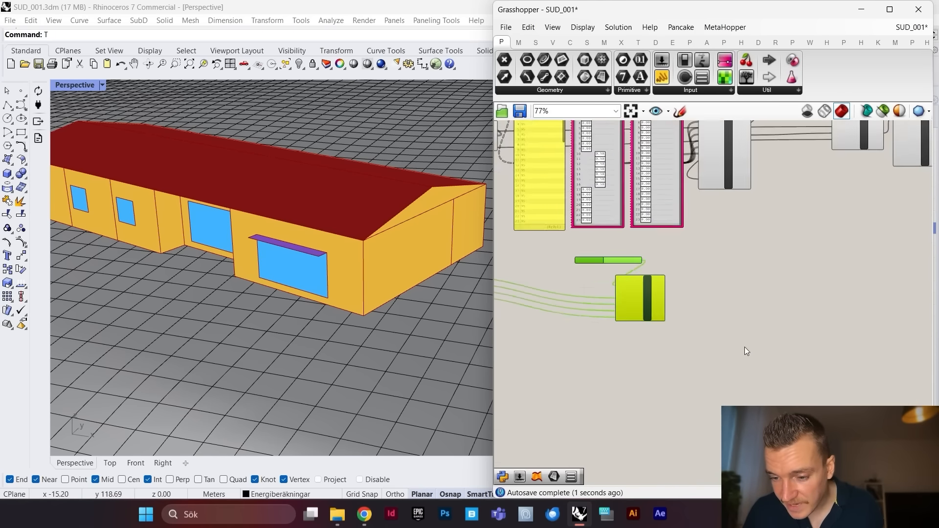
left_click_drag(618, 284, 746, 283)
scroll(749, 303, "up", 1)
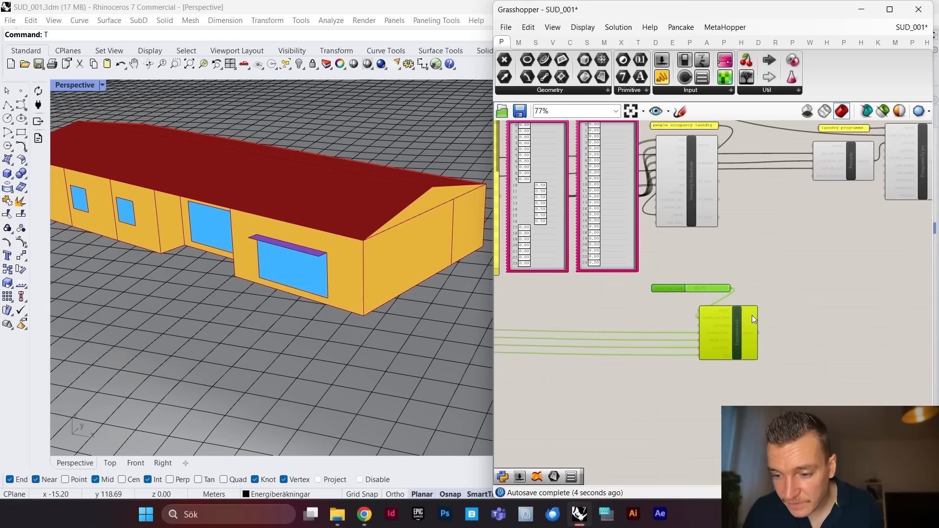
left_click(747, 304)
left_click_drag(739, 330, 847, 321)
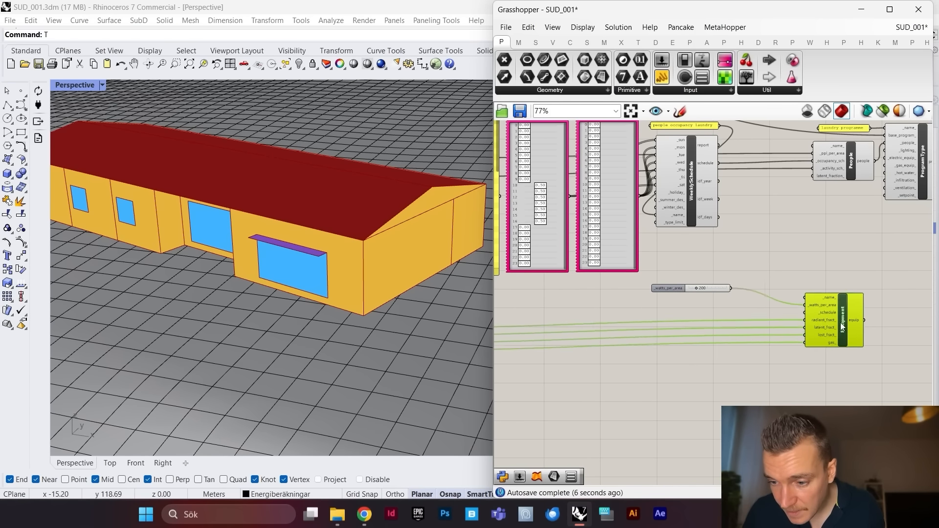
left_click_drag(711, 286, 779, 307)
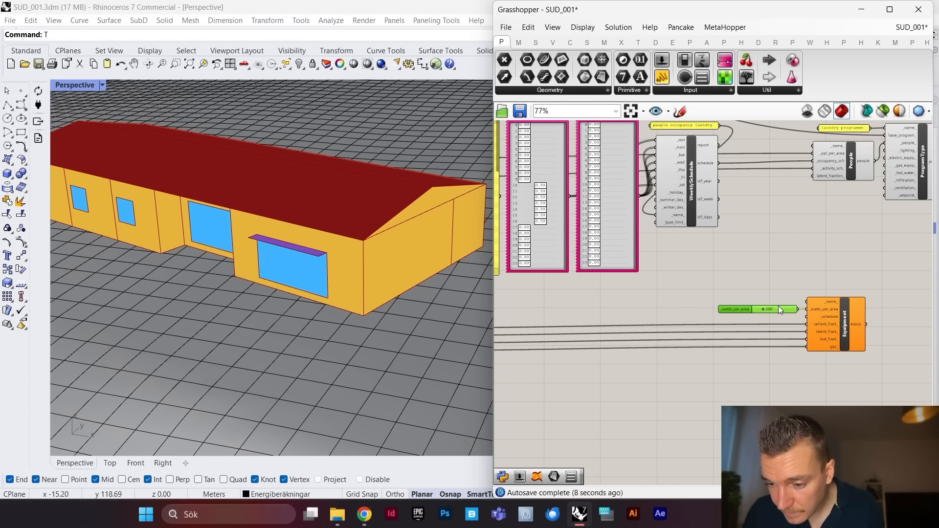
left_click(809, 258)
Step: Duplicate the 0.50-value occupancy gene pool, WeeklySchedule and its name panel into the space below the originals
scroll(754, 252, "down", 4)
scroll(694, 237, "up", 6)
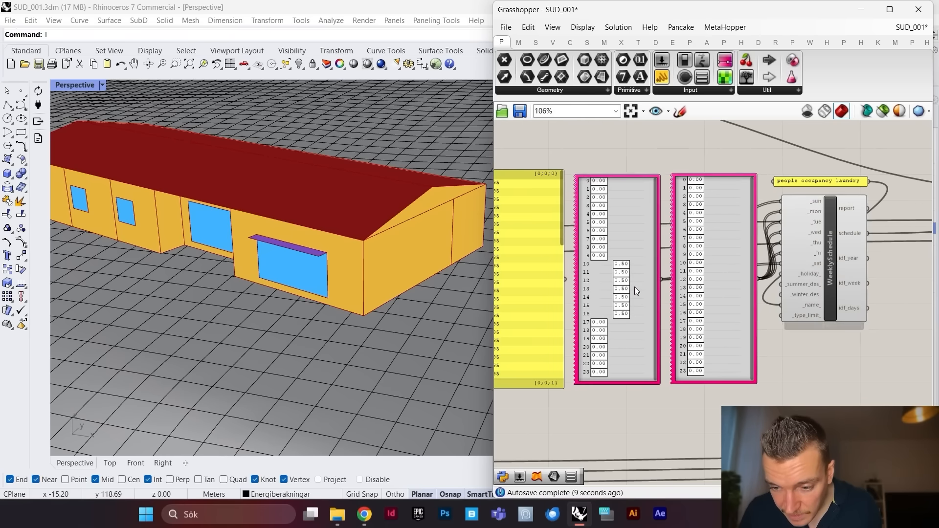
left_click(661, 261)
scroll(661, 261, "down", 2)
left_click(770, 247)
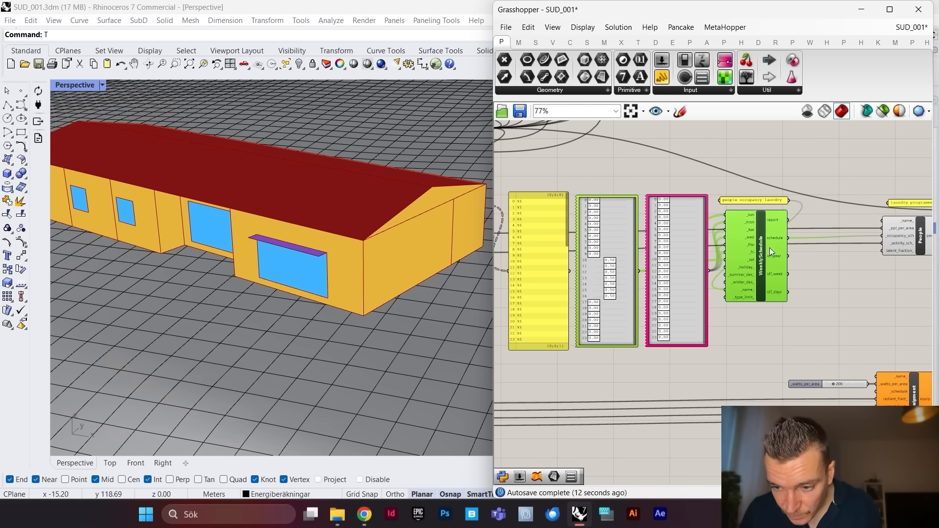
left_click(762, 197, "shift")
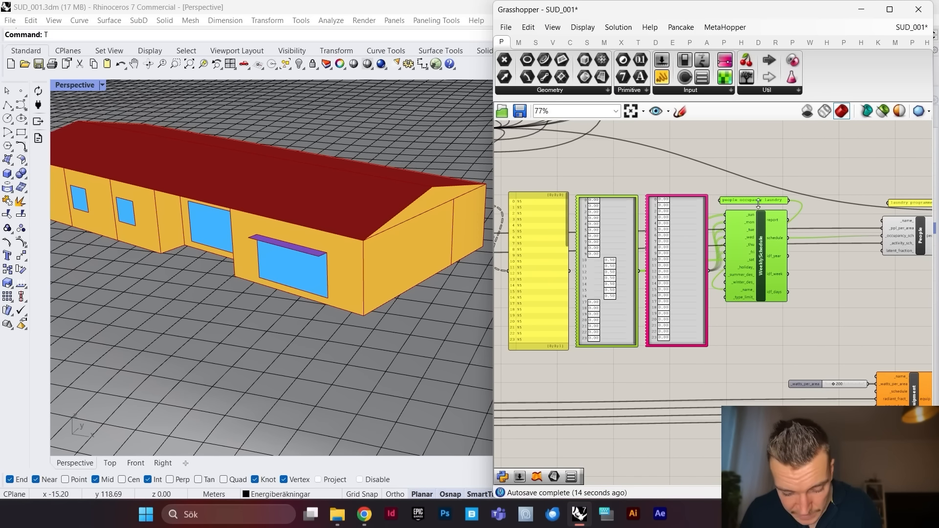
left_click_drag(753, 258, 746, 457, "alt")
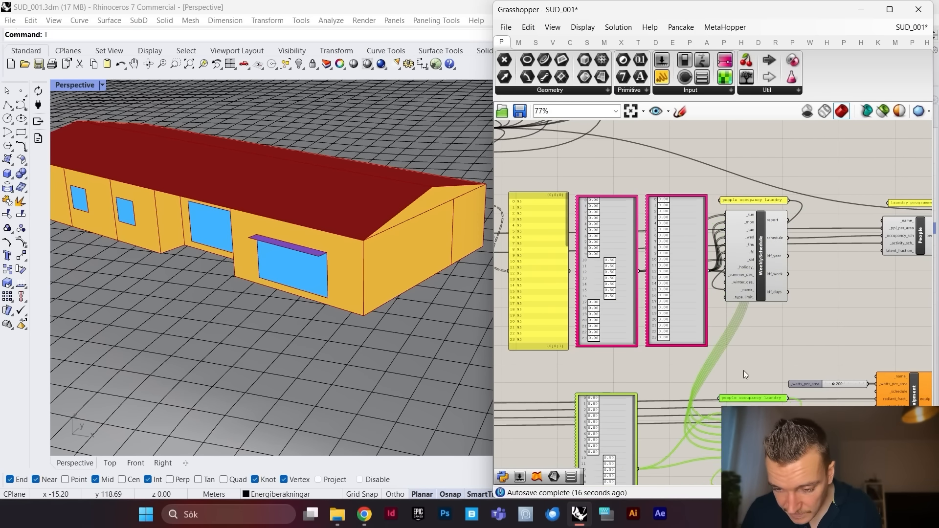
Step: Move the copied WeeklySchedule and its name panel closer to the copied gene pool, clear of the watts_per_area slider
scroll(744, 371, "down", 2)
scroll(766, 357, "up", 3)
left_click_drag(765, 357, 758, 318)
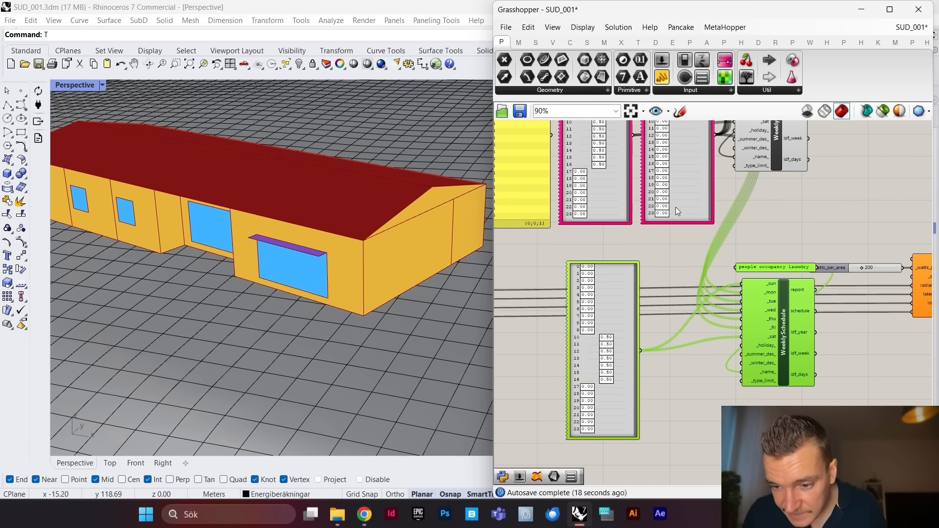
scroll(676, 207, "down", 3)
scroll(683, 192, "up", 3)
left_click(707, 308)
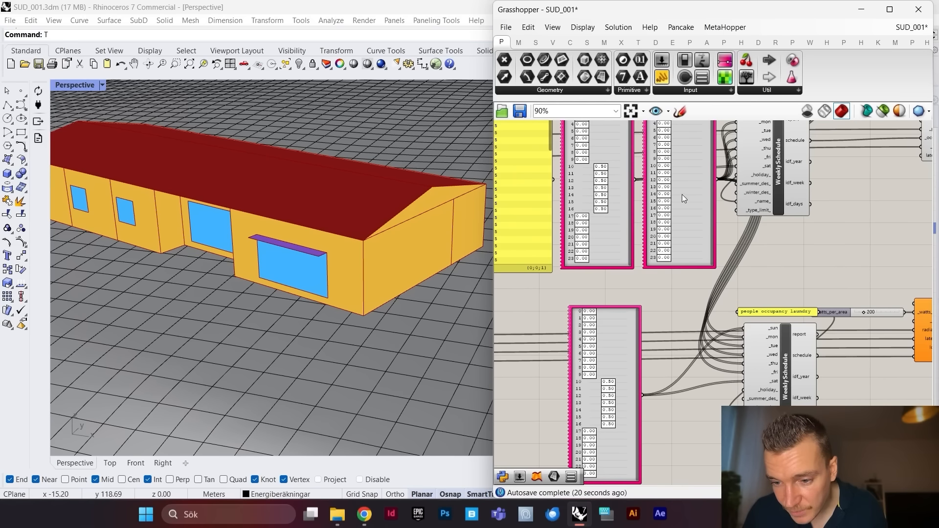
left_click_drag(778, 356, 722, 357)
left_click(769, 310)
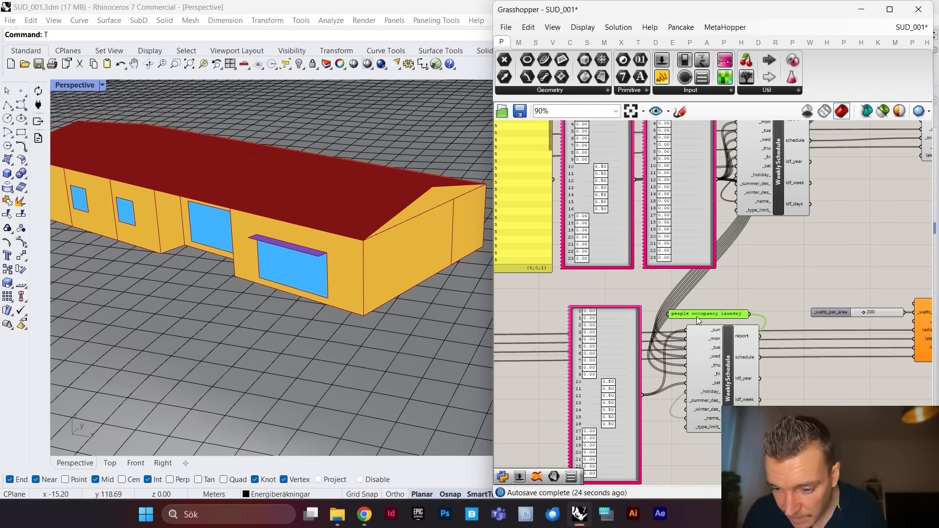
Step: Change the copied name panel's text to "equipment laundry"
double_click(699, 315)
double_click(692, 254)
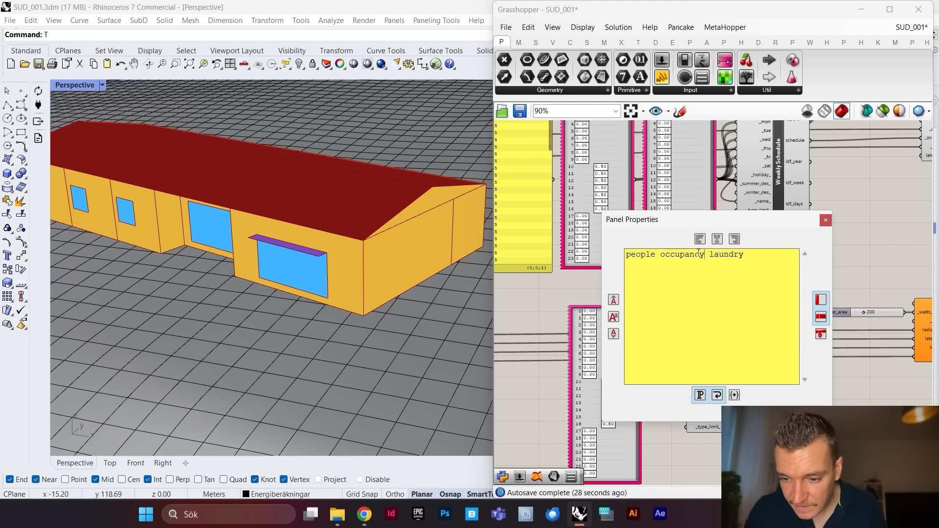
key("shift+Home")
type("e")
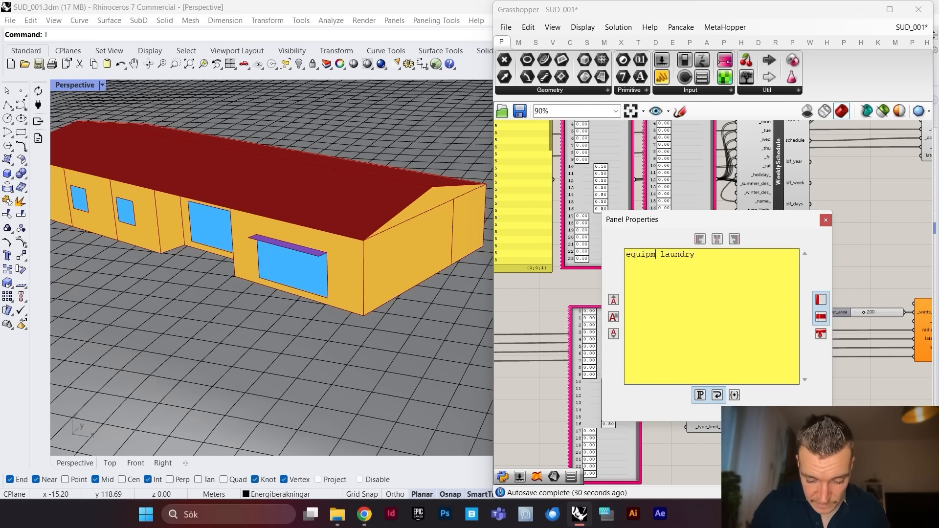
type("quipment")
left_click(807, 417)
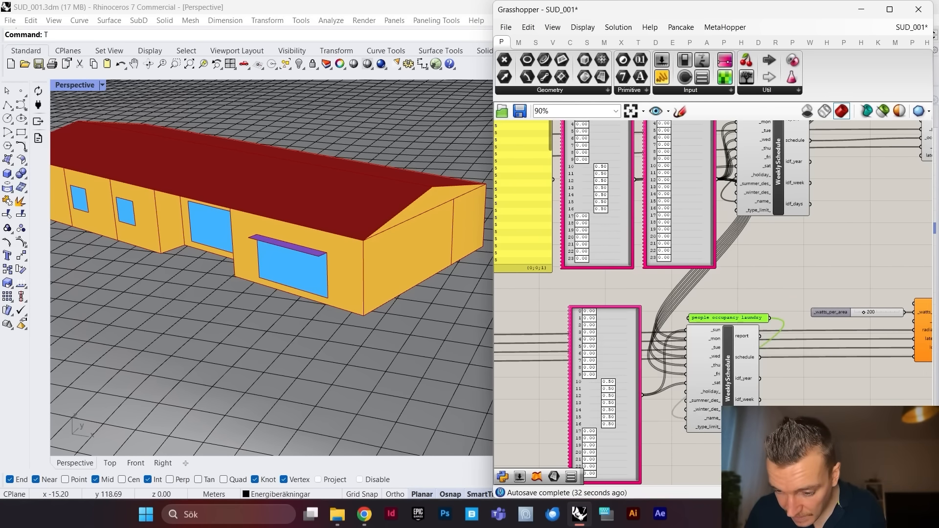
Step: Set the copied gene pool's values for hours 10 to 16 to 1.00
scroll(656, 368, "down", 3)
scroll(646, 367, "up", 4)
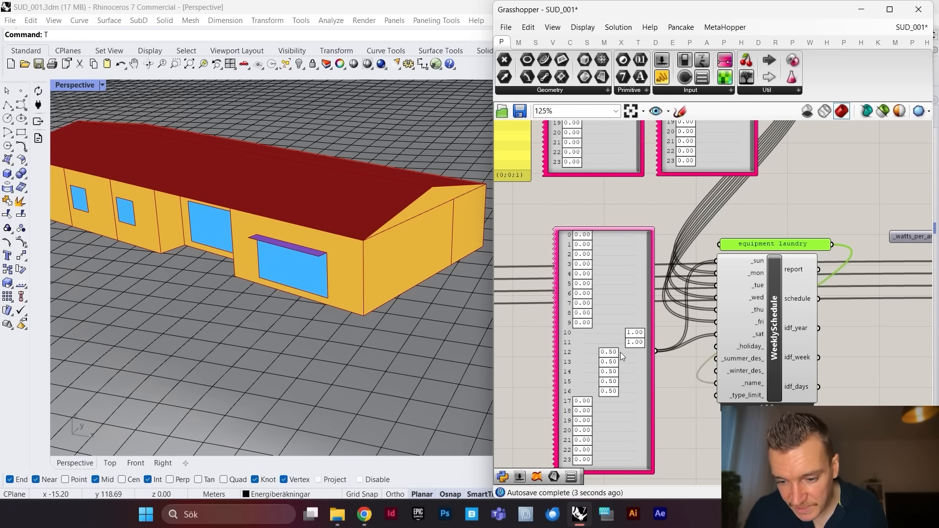
left_click_drag(611, 362, 635, 381)
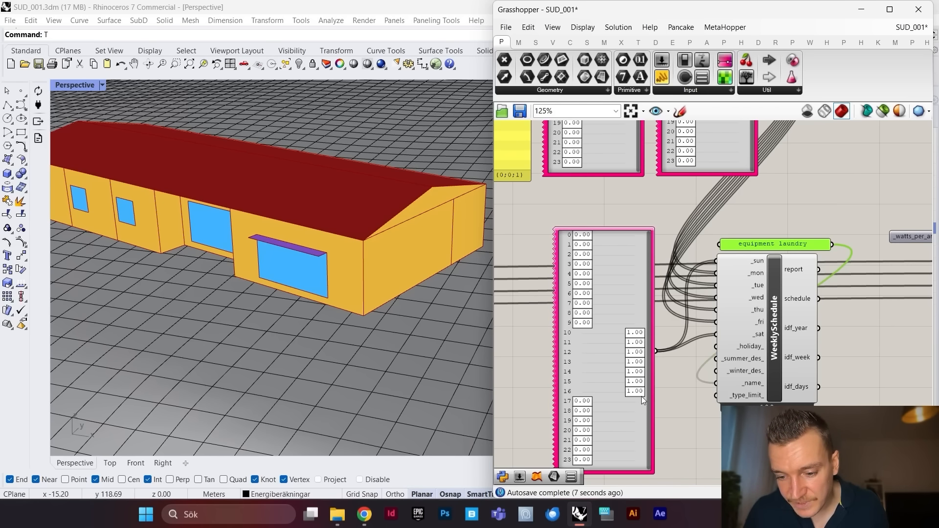
Step: Connect the schedule output of the equipment laundry WeeklySchedule to Equipment's _schedule input
scroll(634, 269, "down", 4)
scroll(660, 272, "up", 4)
scroll(661, 260, "down", 4)
scroll(810, 225, "up", 4)
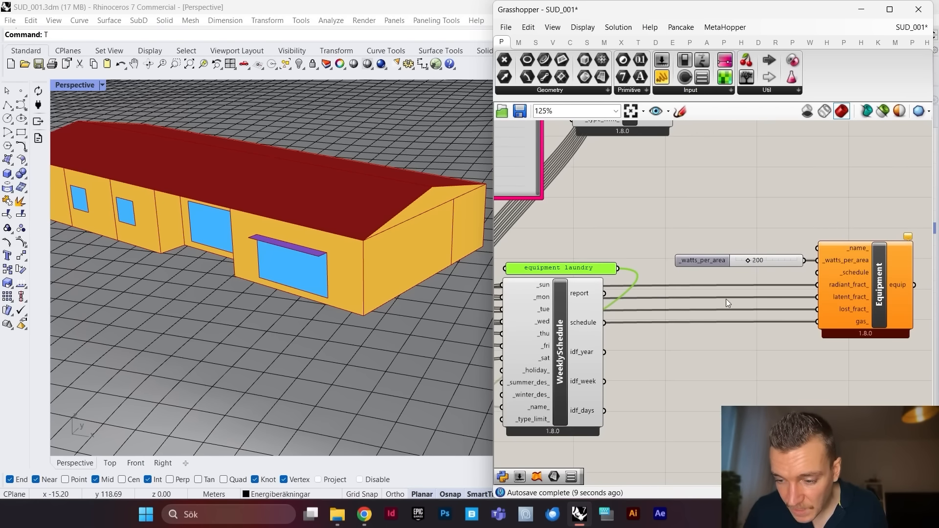
left_click_drag(605, 323, 808, 276)
scroll(783, 308, "down", 5)
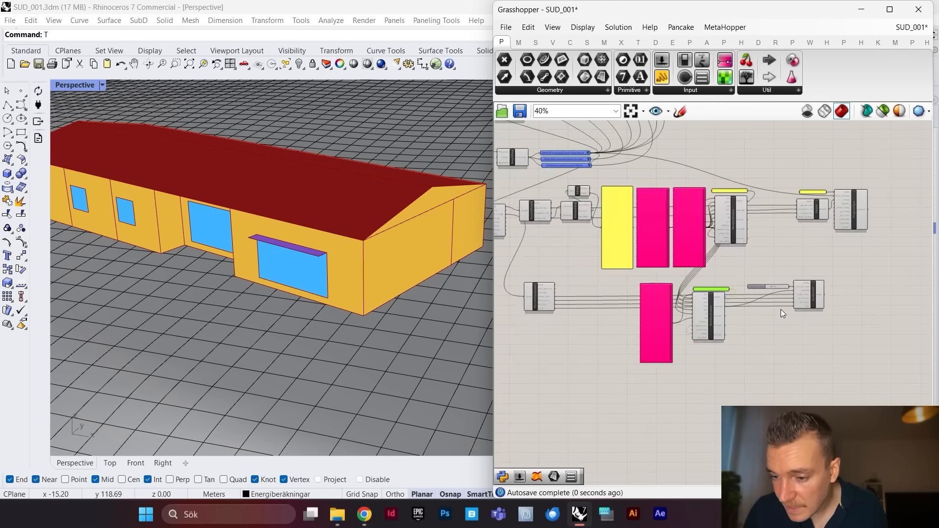
Step: Connect the Equipment component's output to the _electric_equip_ input of the laundry programme's ProgramType
scroll(856, 201, "up", 5)
left_click_drag(865, 213, 890, 220)
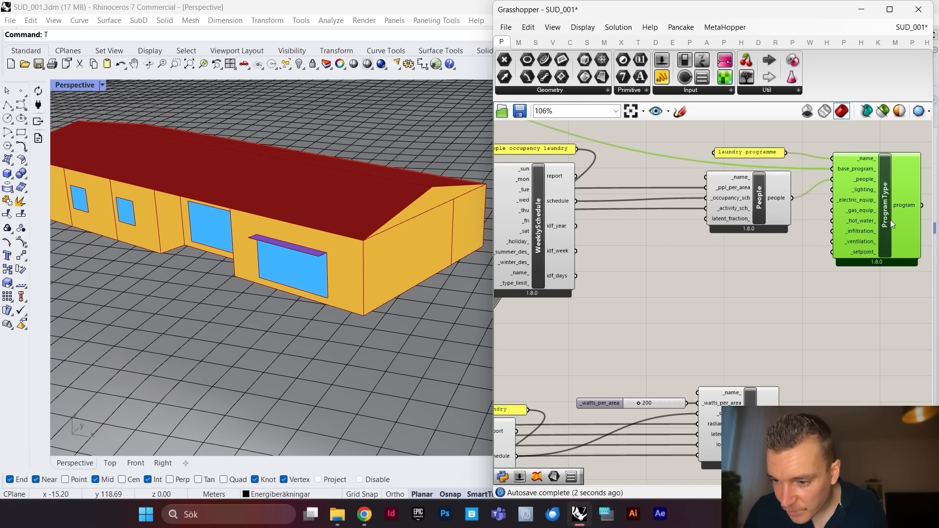
left_click_drag(779, 419, 842, 201)
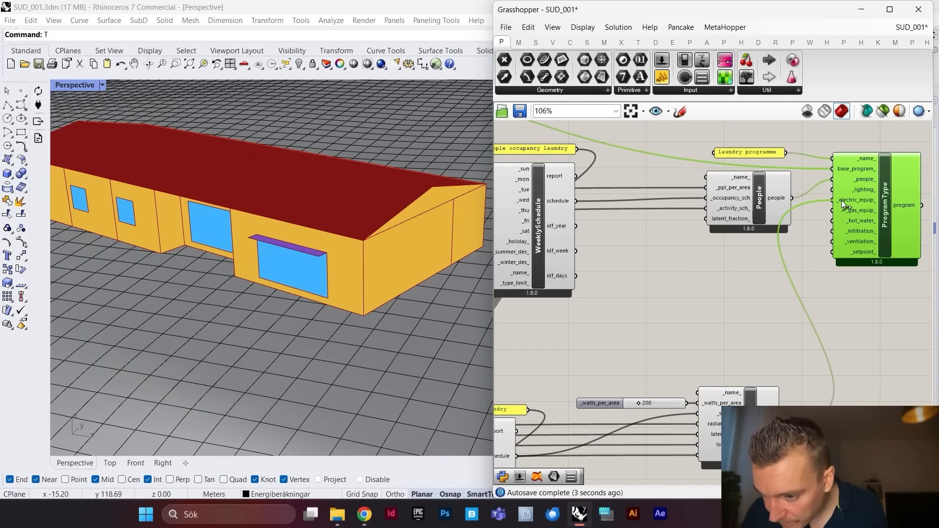
scroll(838, 181, "up", 3)
left_click(710, 189)
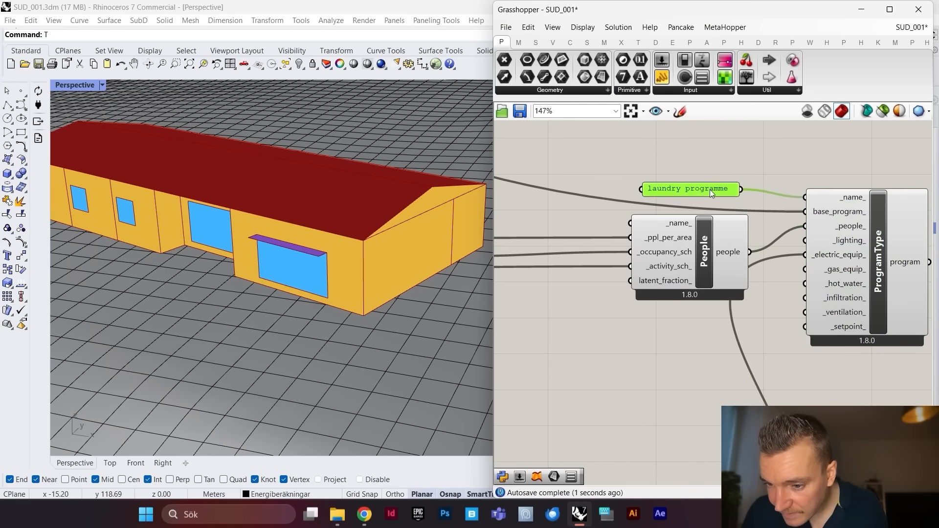
scroll(785, 212, "down", 6)
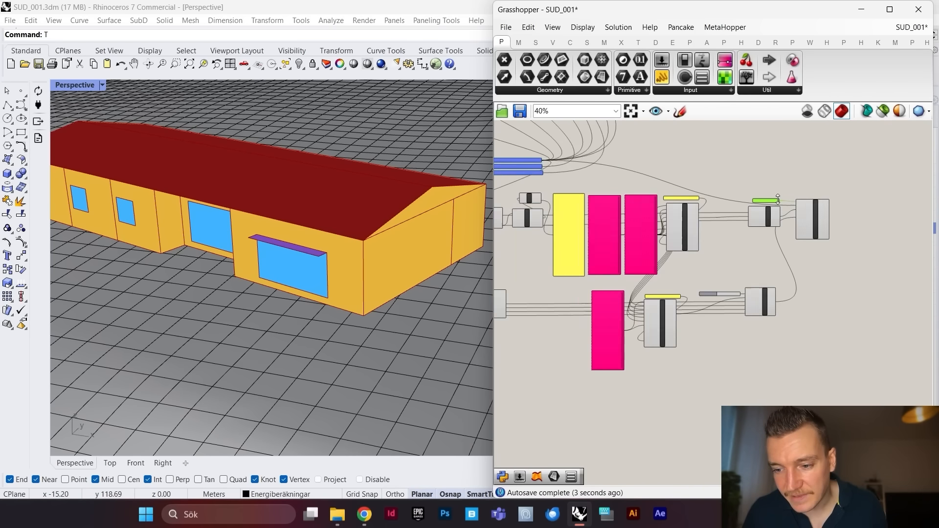
scroll(783, 202, "up", 5)
scroll(842, 230, "down", 3)
scroll(847, 231, "up", 3)
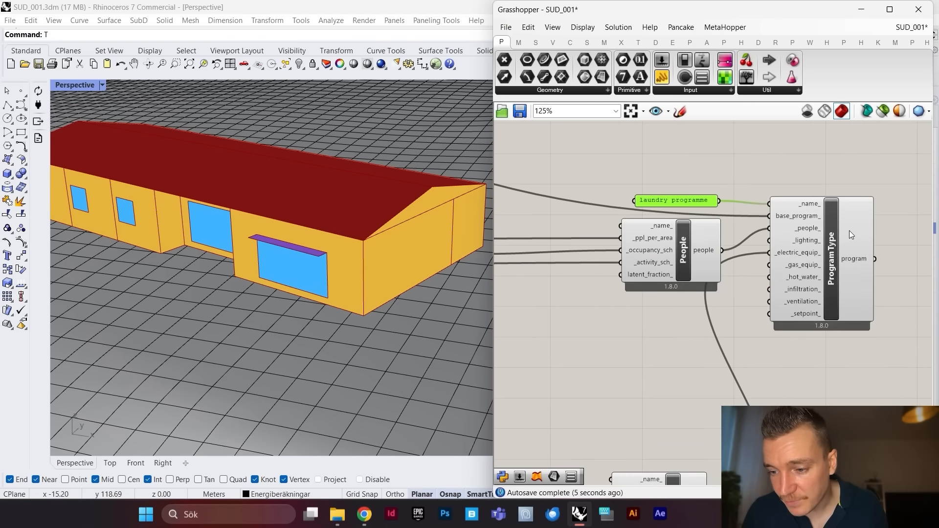
Step: Connect ProgramType's program output to the _program_ input of the laundry RoomSolid
scroll(850, 231, "up", 1)
left_click_drag(883, 263, 729, 255)
scroll(894, 248, "down", 4)
scroll(846, 275, "down", 4)
scroll(832, 268, "down", 2)
scroll(719, 142, "up", 5)
scroll(727, 160, "up", 4)
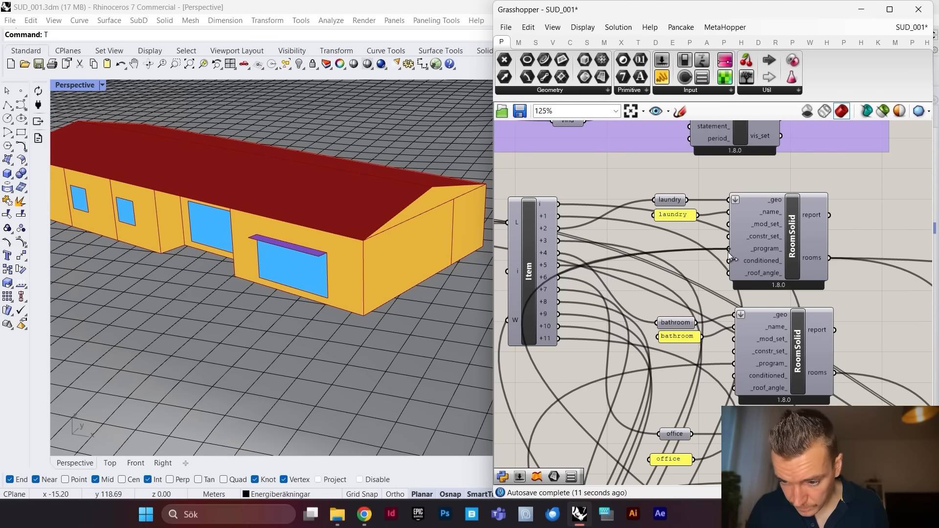
scroll(729, 244, "down", 8)
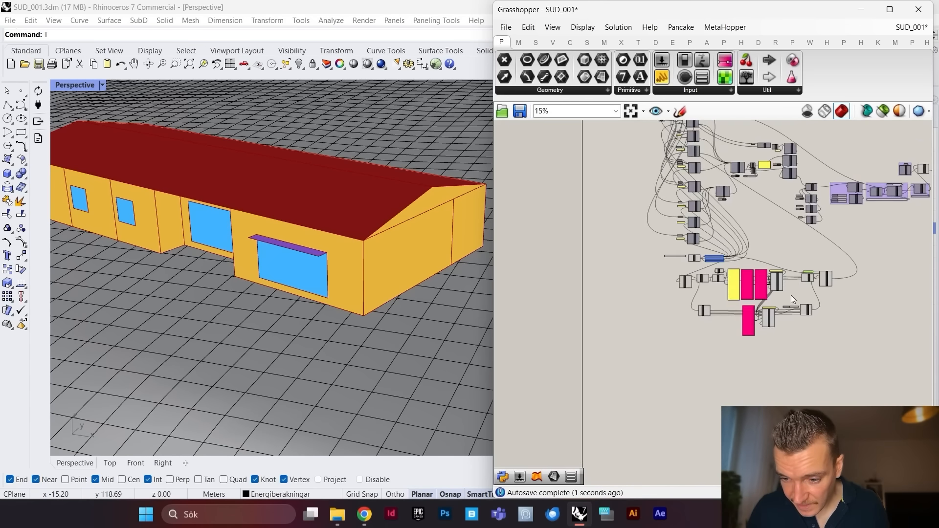
Step: Move all the laundry program components slightly down, away from the SearchProg components, and group them
scroll(793, 297, "up", 4)
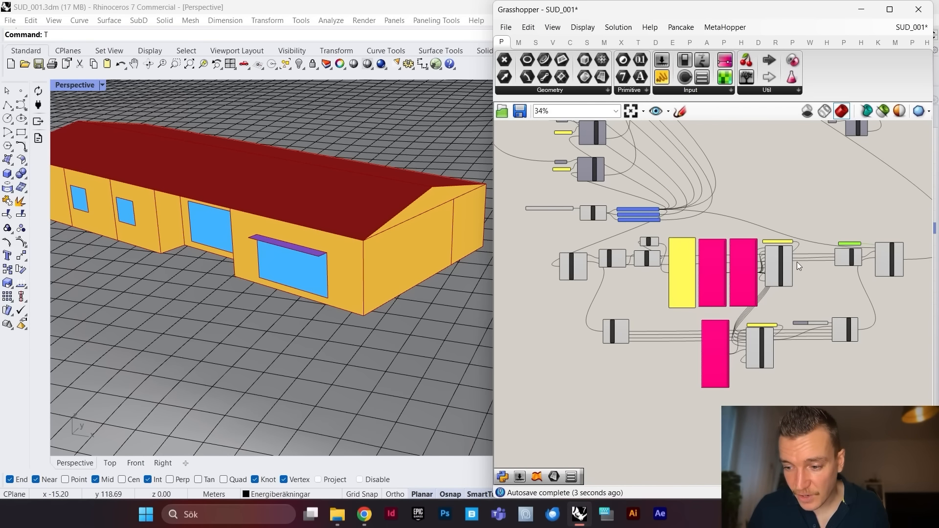
left_click_drag(923, 239, 540, 390)
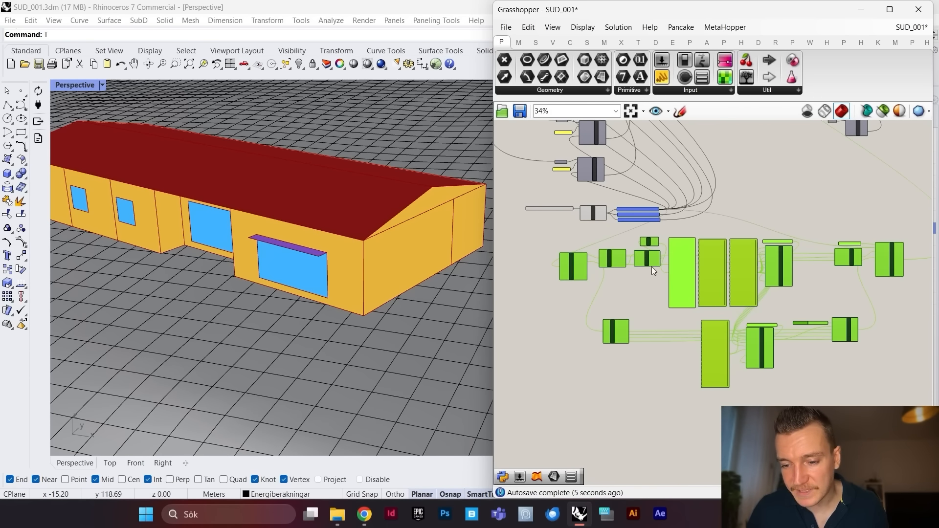
left_click_drag(648, 263, 640, 292)
right_click(647, 259)
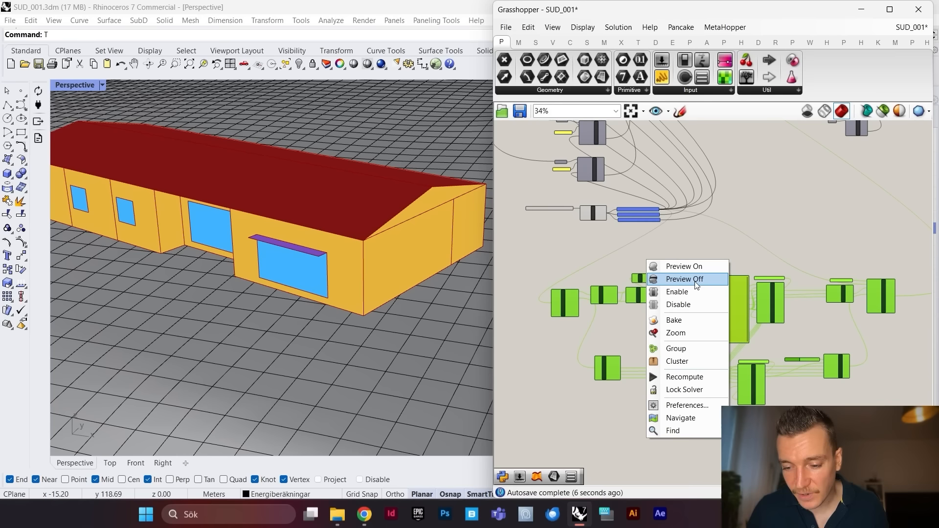
left_click(685, 353)
left_click(784, 223)
Step: Turn off the preview of all components in the laundry program group
scroll(832, 240, "down", 1)
left_click_drag(854, 237, 585, 388)
right_click(551, 248)
left_click(582, 268)
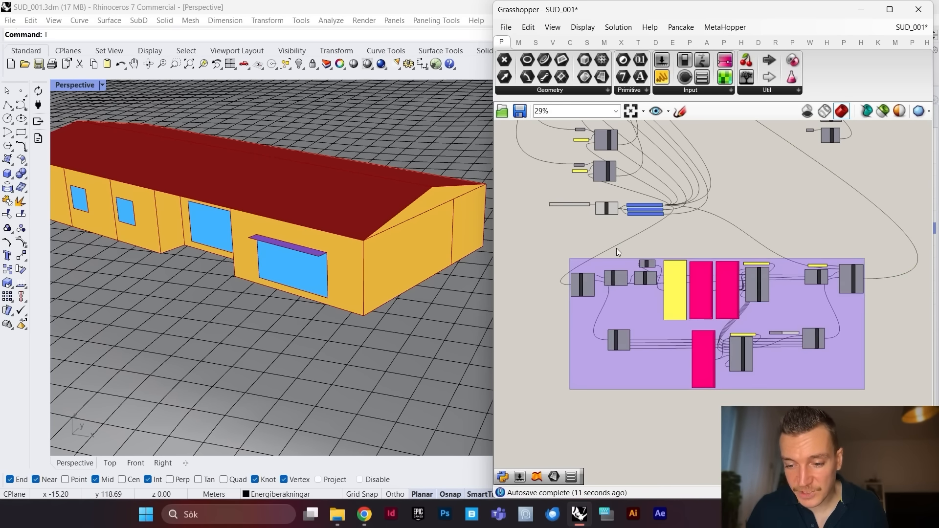
Step: Review the laundry program group, from the deconstructed base program through the gene pools and weekly schedules to ProgramType
scroll(548, 277, "up", 6)
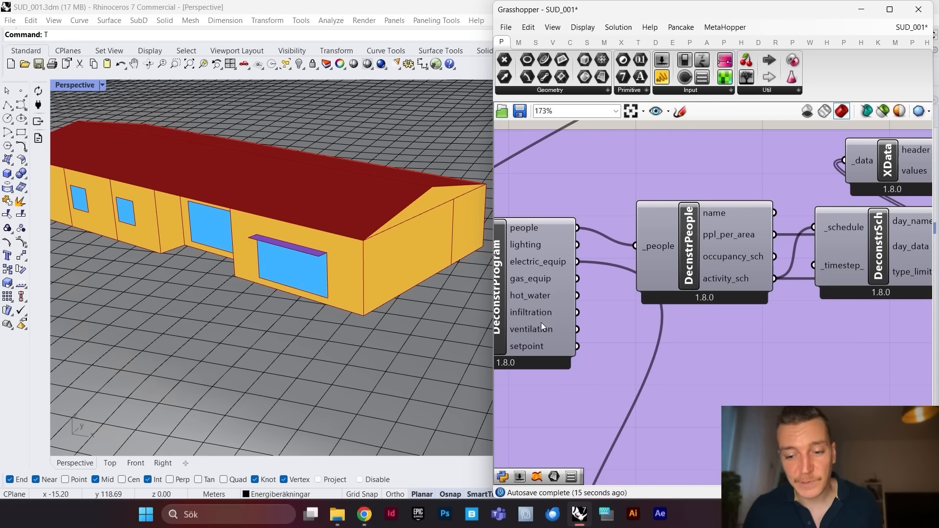
scroll(624, 240, "down", 3)
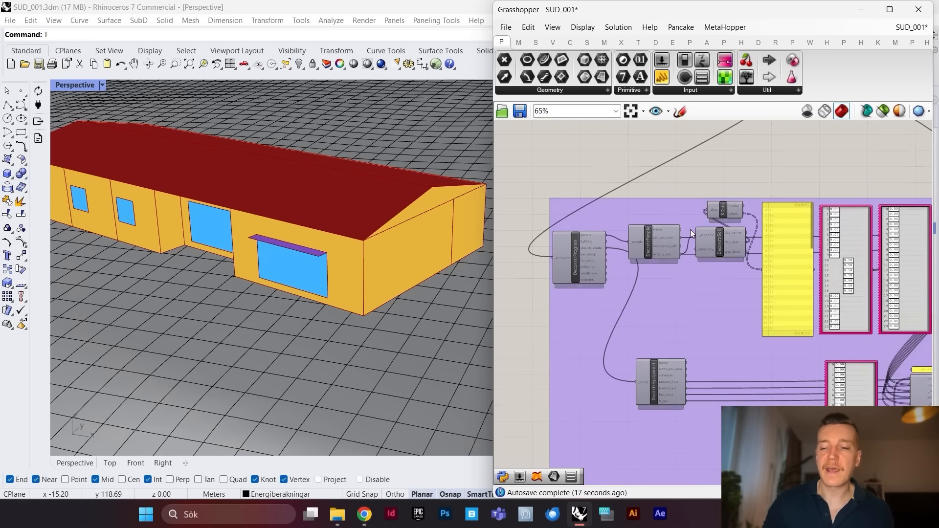
scroll(691, 230, "down", 5)
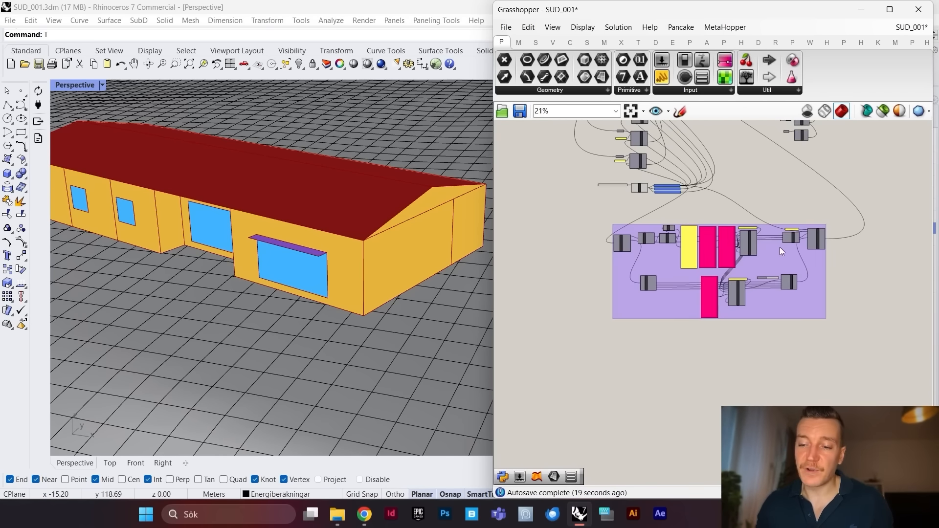
scroll(780, 248, "up", 5)
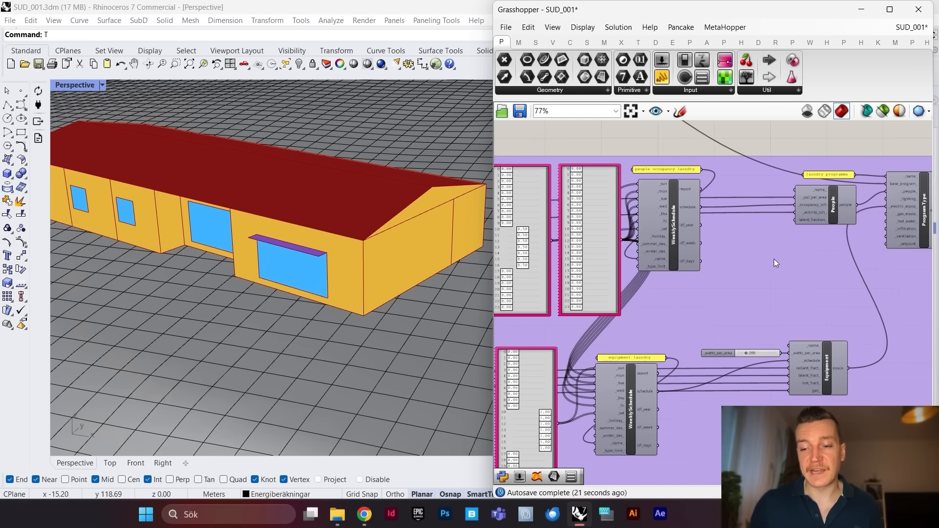
scroll(774, 259, "down", 3)
scroll(720, 230, "up", 3)
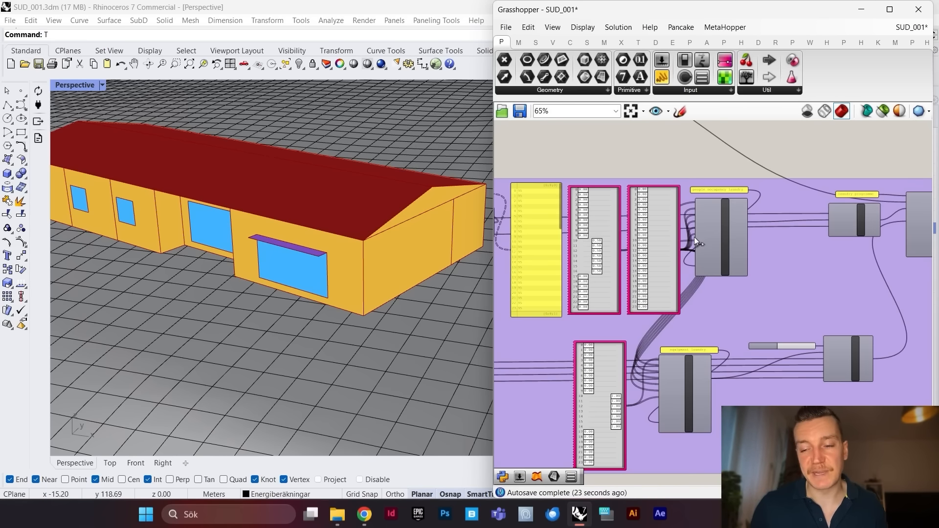
scroll(695, 240, "down", 4)
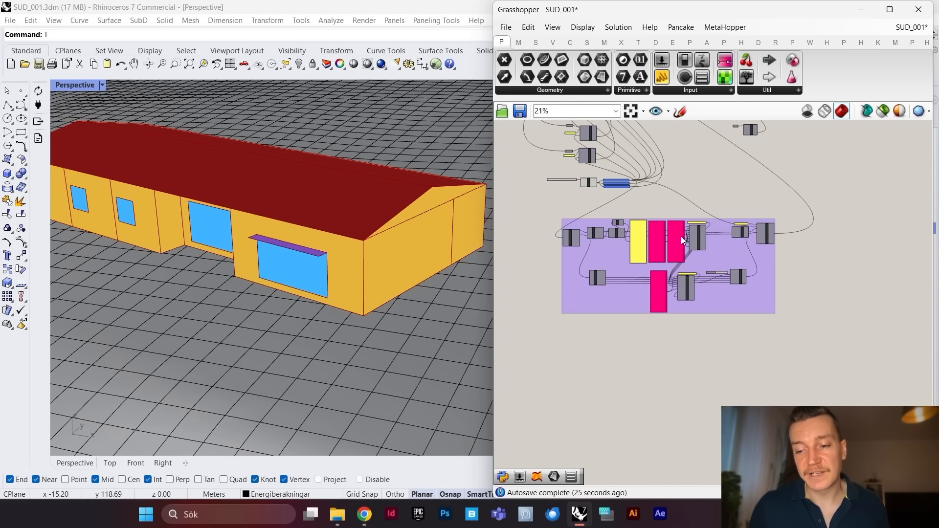
scroll(681, 237, "up", 3)
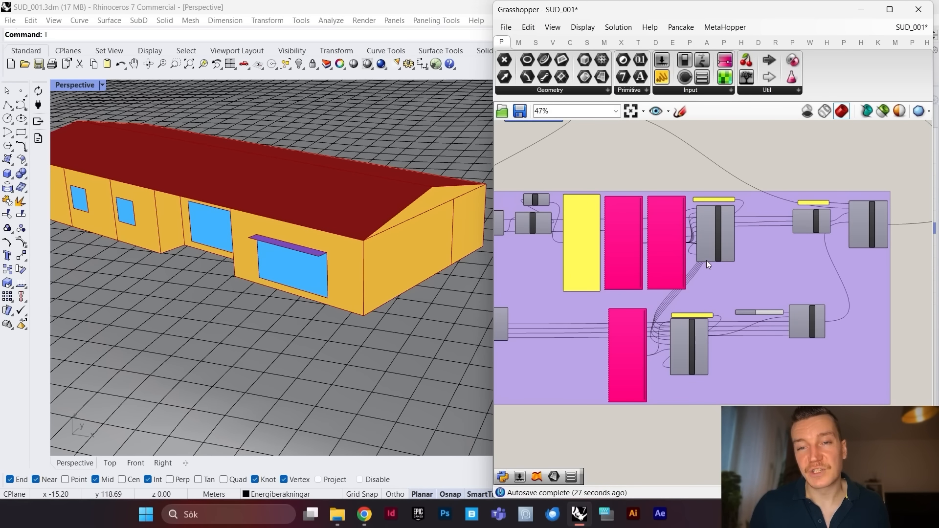
scroll(723, 244, "down", 4)
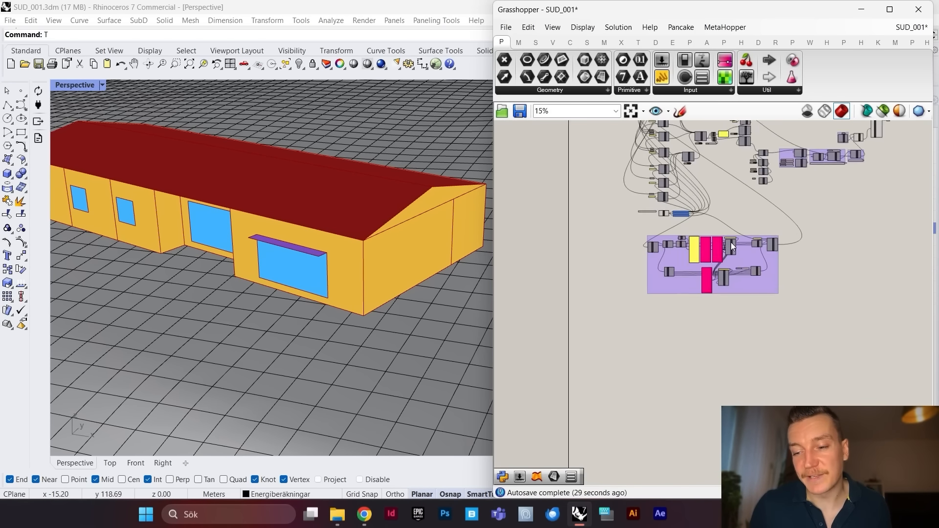
scroll(706, 257, "up", 4)
scroll(707, 258, "up", 2)
scroll(701, 258, "down", 5)
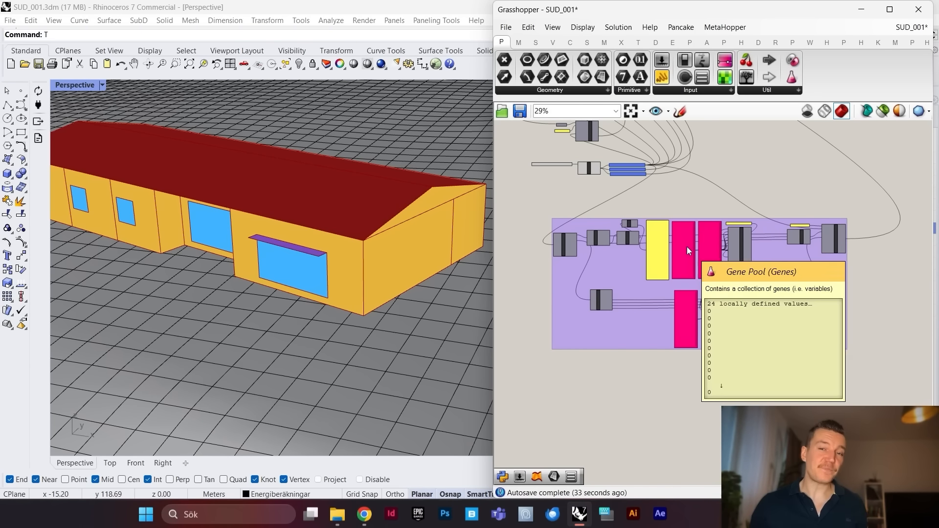
scroll(687, 247, "up", 1)
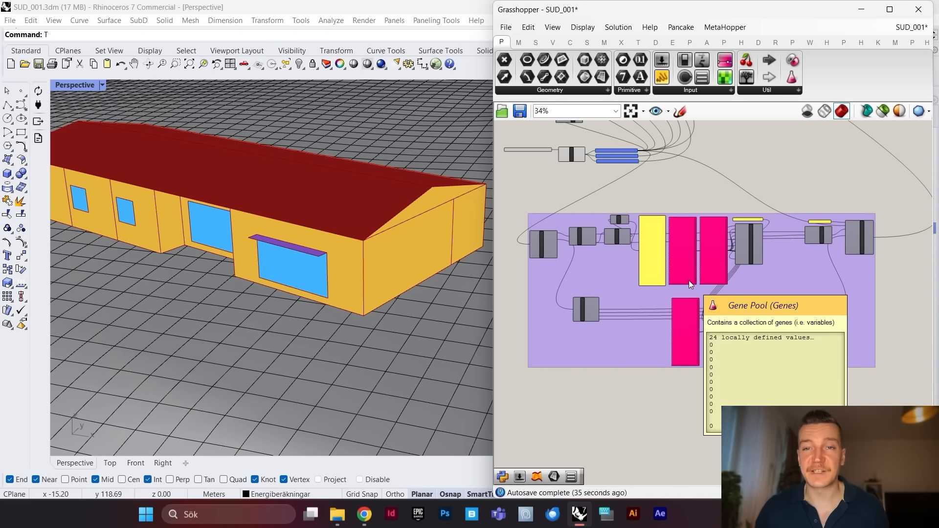
scroll(702, 254, "down", 2)
scroll(689, 254, "up", 4)
scroll(687, 257, "down", 2)
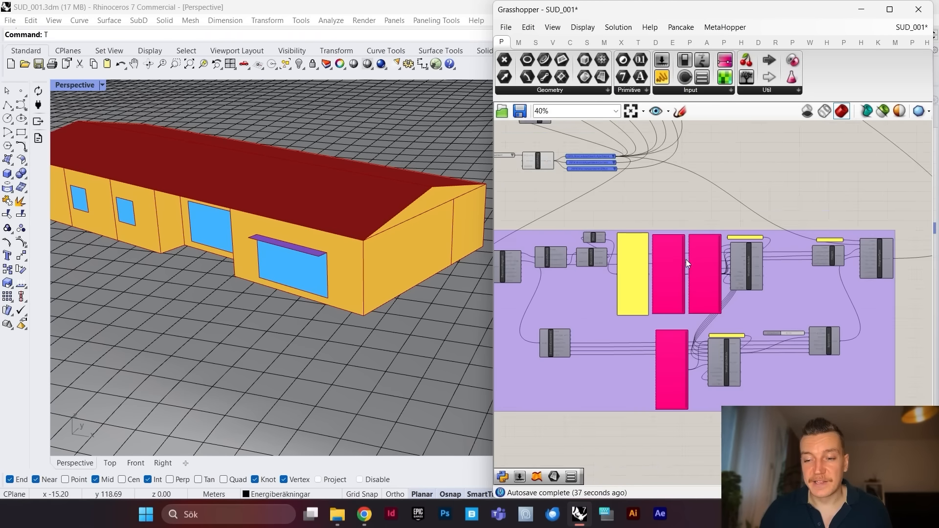
scroll(675, 269, "down", 1)
scroll(663, 276, "up", 3)
scroll(658, 278, "down", 4)
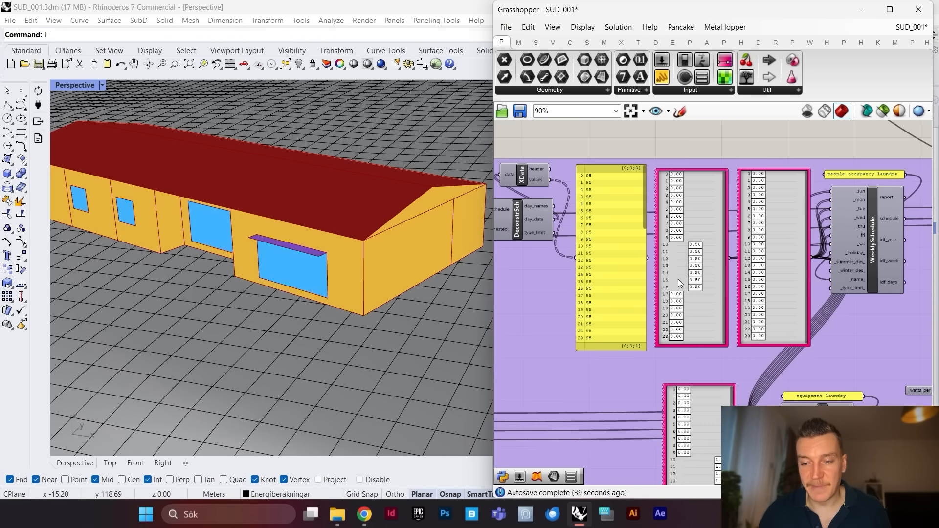
scroll(658, 226, "up", 5)
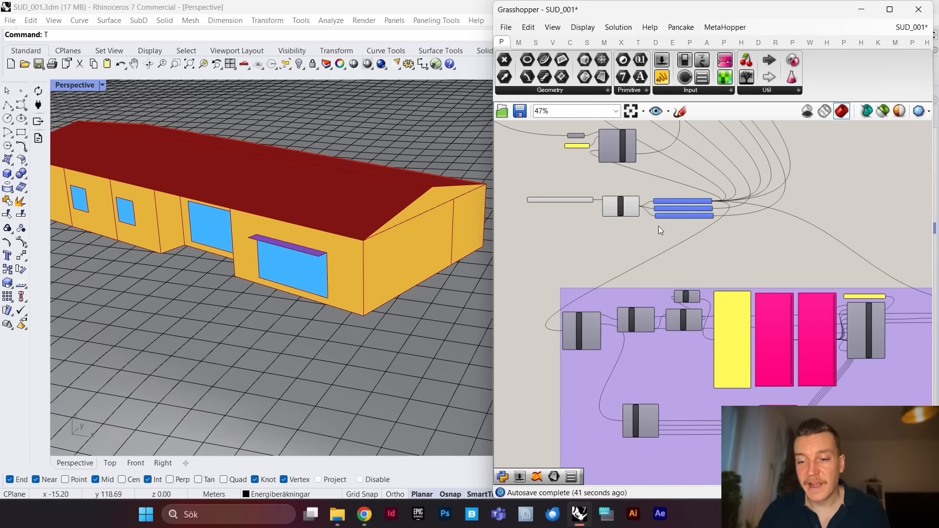
Step: Examine SearchProg and the MidriseApartment Apartment, Corridor and Office programs it feeds, relative to the laundry group
scroll(695, 242, "down", 1)
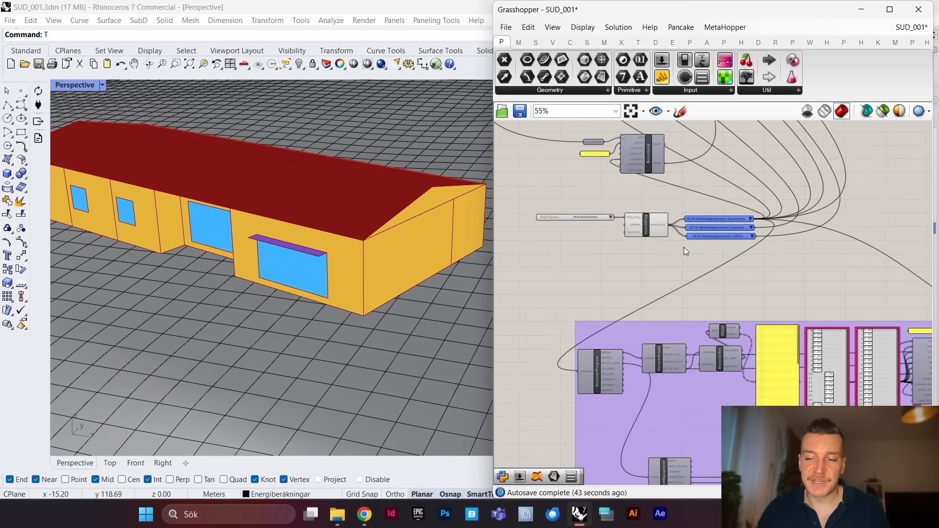
scroll(683, 252, "up", 2)
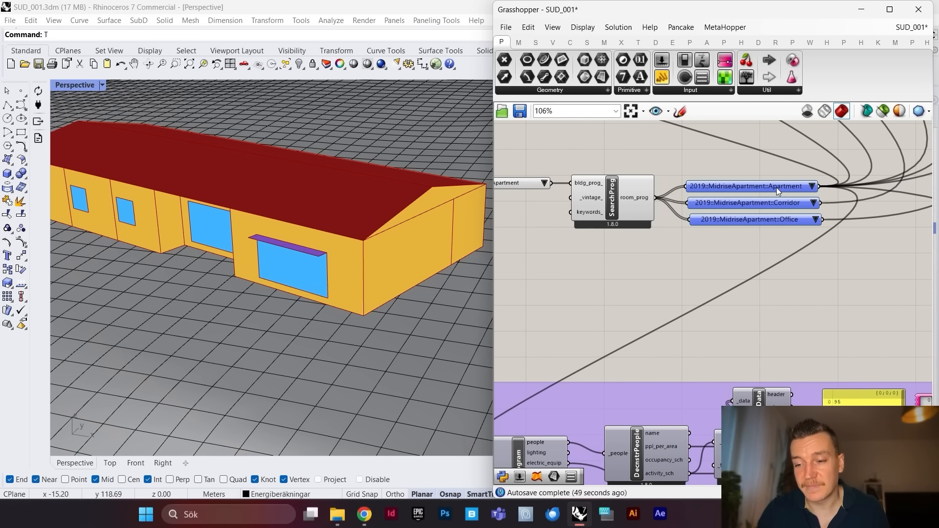
scroll(687, 228, "down", 2)
scroll(703, 215, "up", 2)
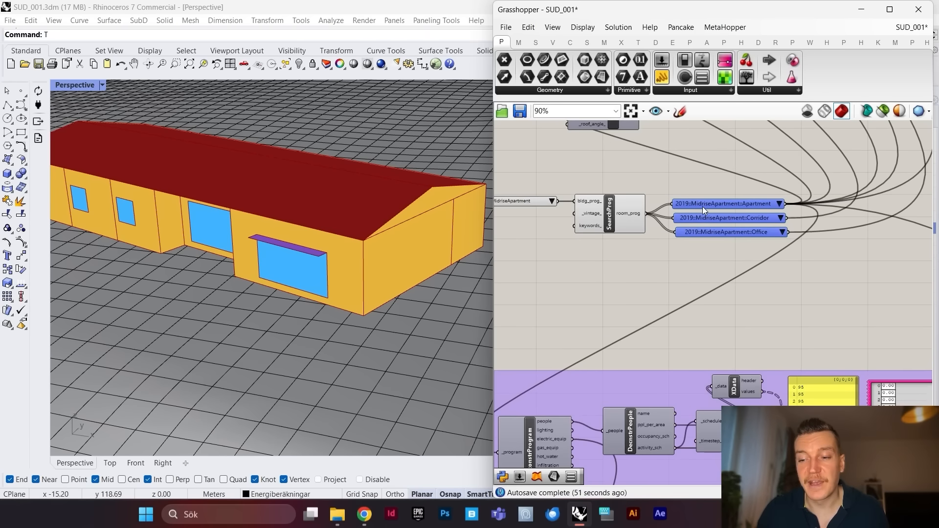
scroll(709, 210, "up", 1)
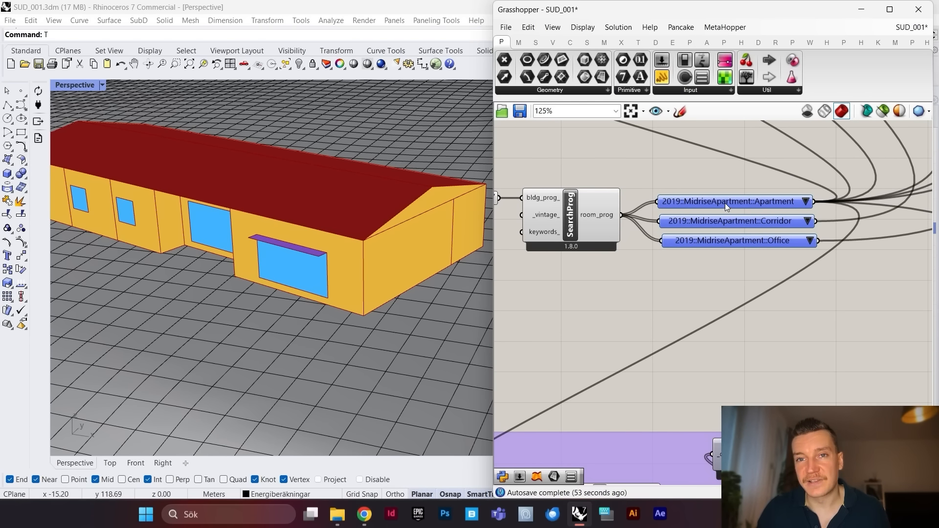
scroll(747, 206, "down", 1)
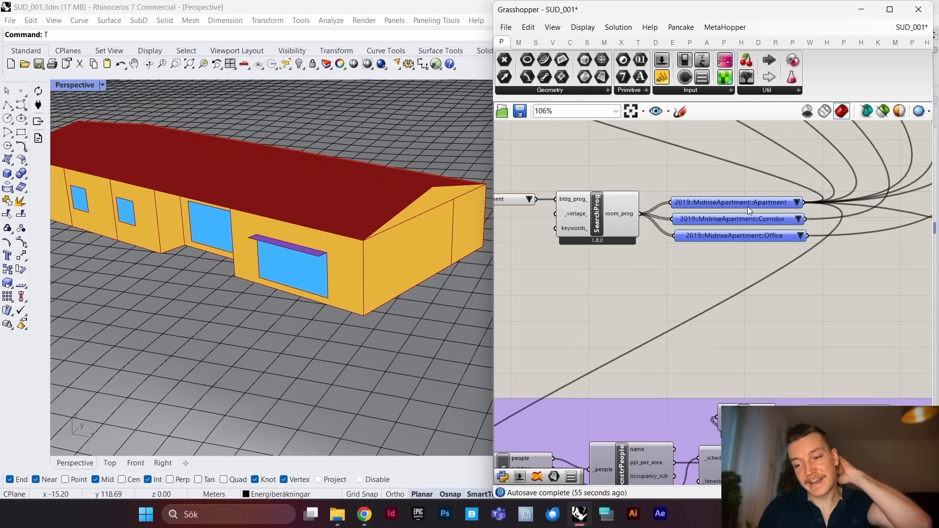
scroll(748, 207, "down", 1)
scroll(754, 207, "up", 1)
scroll(788, 205, "down", 1)
scroll(727, 216, "up", 1)
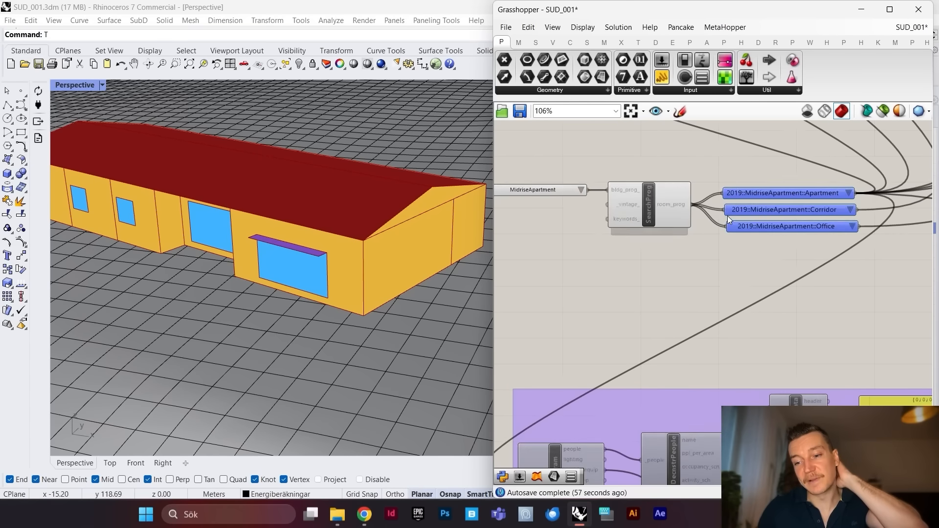
scroll(727, 216, "up", 2)
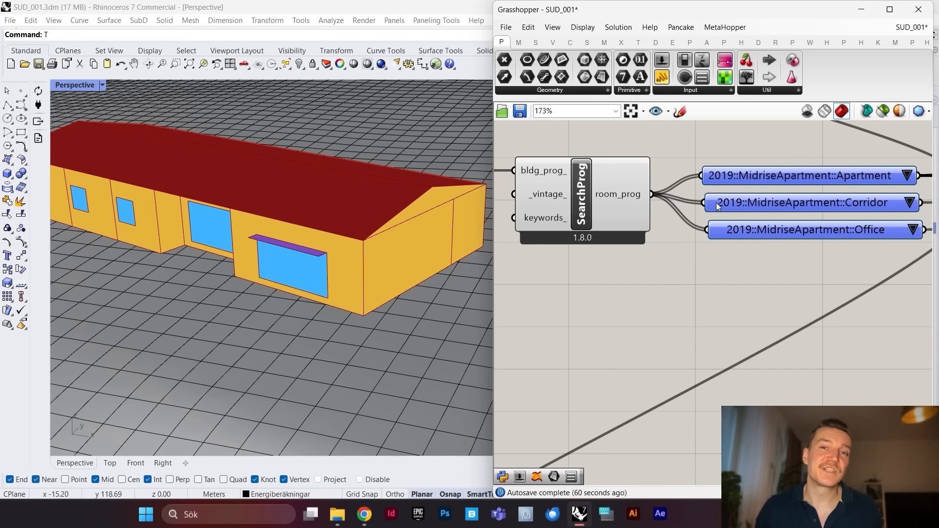
scroll(637, 200, "down", 4)
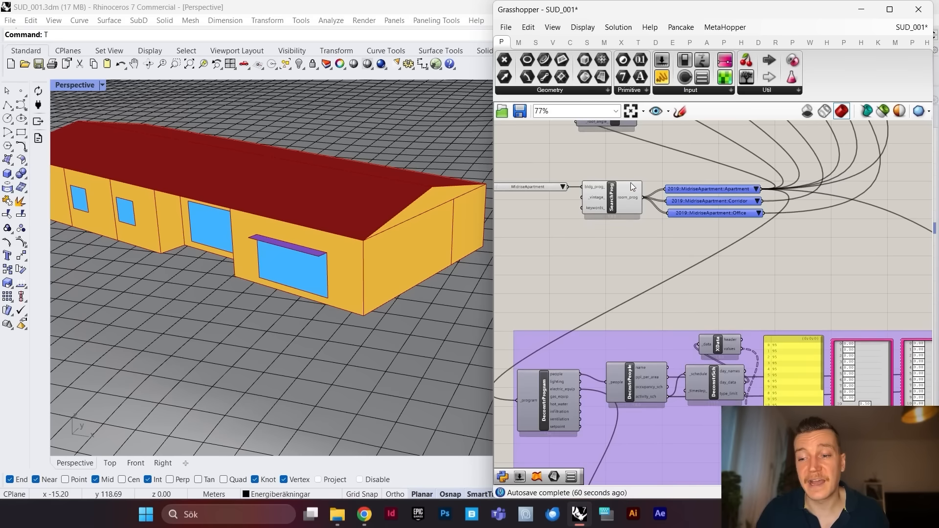
scroll(633, 196, "down", 1)
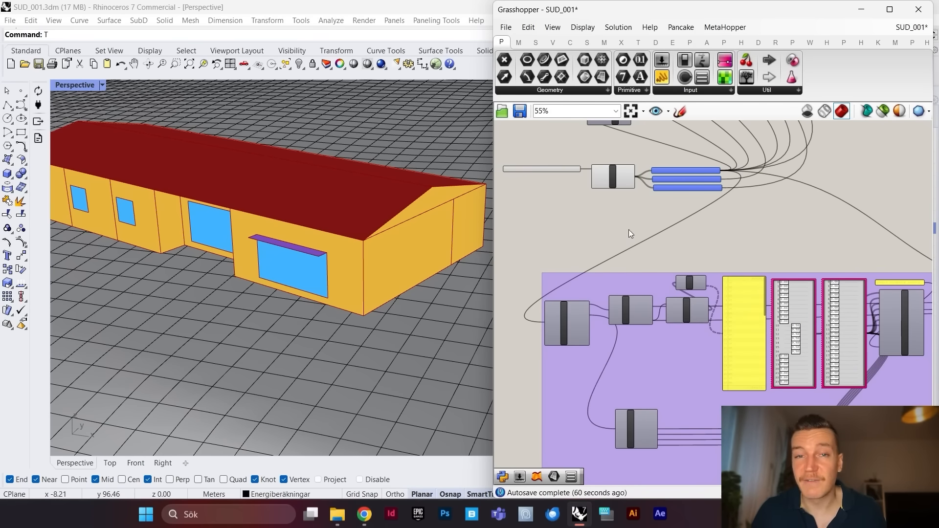
scroll(653, 230, "up", 2)
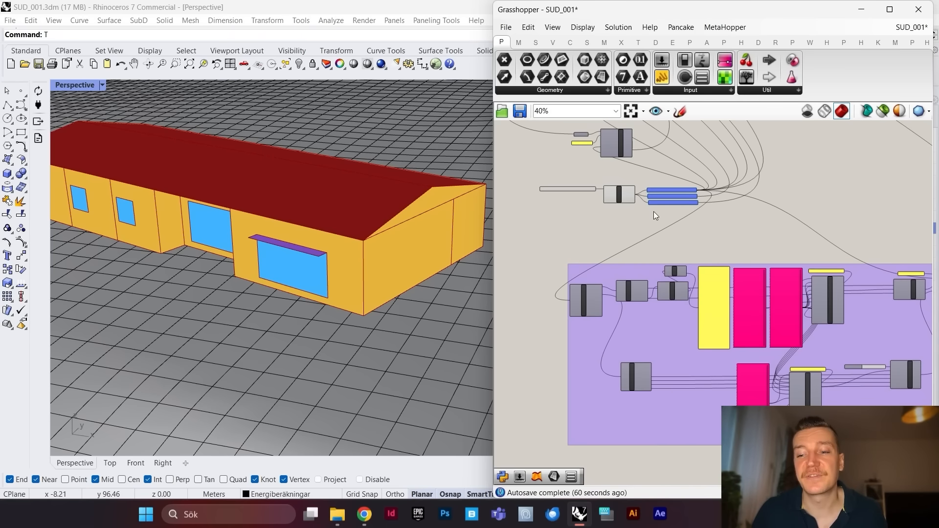
left_click_drag(680, 165, 554, 241)
left_click(622, 236)
scroll(622, 212, "down", 3)
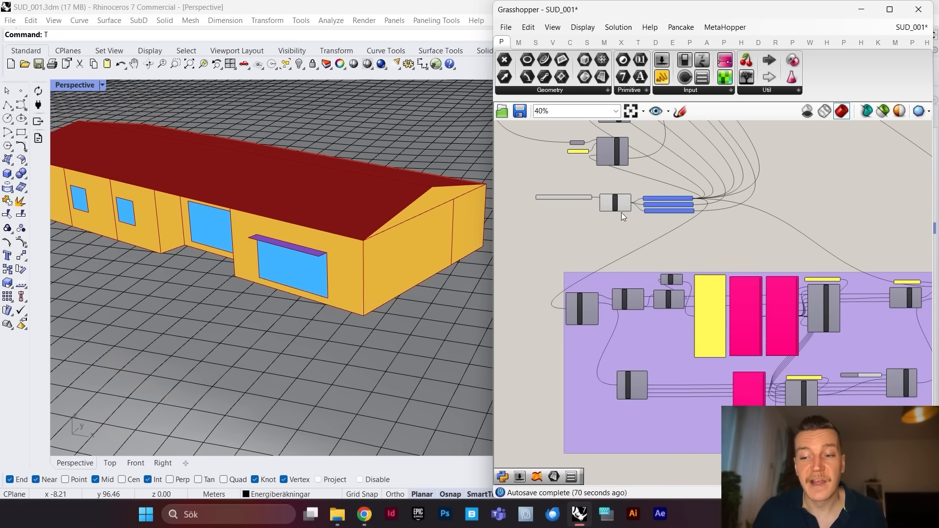
Step: Examine the dining room's RoomSolid inputs, the SearchProg program lists and the people occupancy gene pools in the laundry program group
scroll(665, 240, "up", 1)
scroll(673, 176, "up", 6)
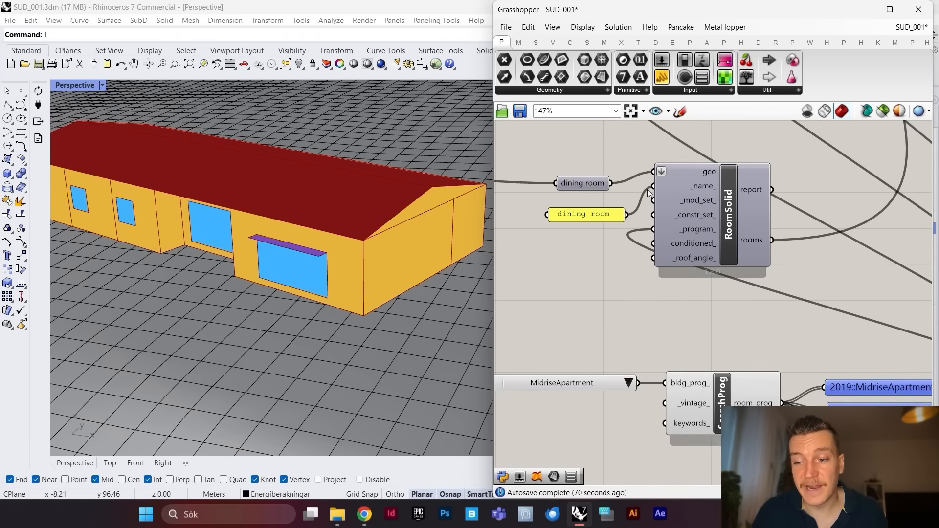
scroll(684, 215, "down", 9)
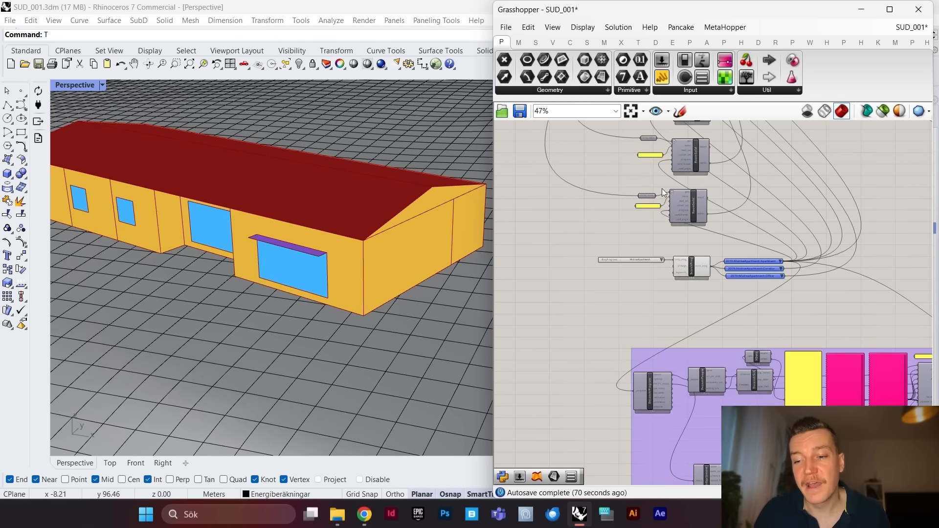
scroll(785, 334, "up", 5)
scroll(843, 279, "down", 3)
scroll(774, 266, "up", 2)
scroll(774, 265, "up", 3)
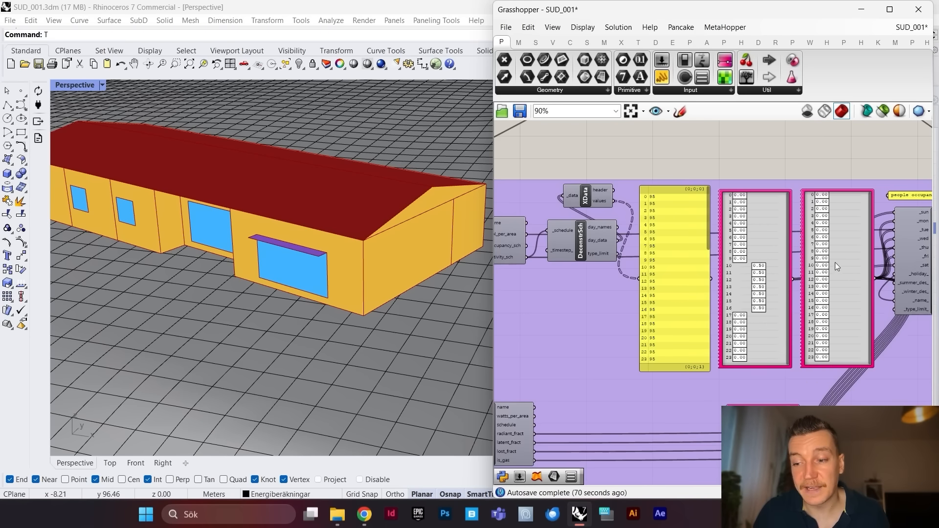
scroll(808, 289, "down", 1)
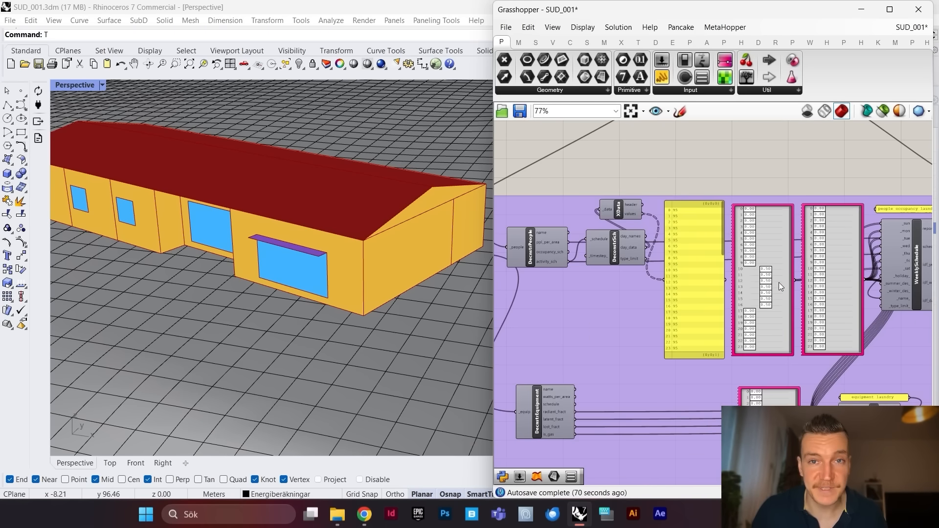
scroll(788, 287, "down", 3)
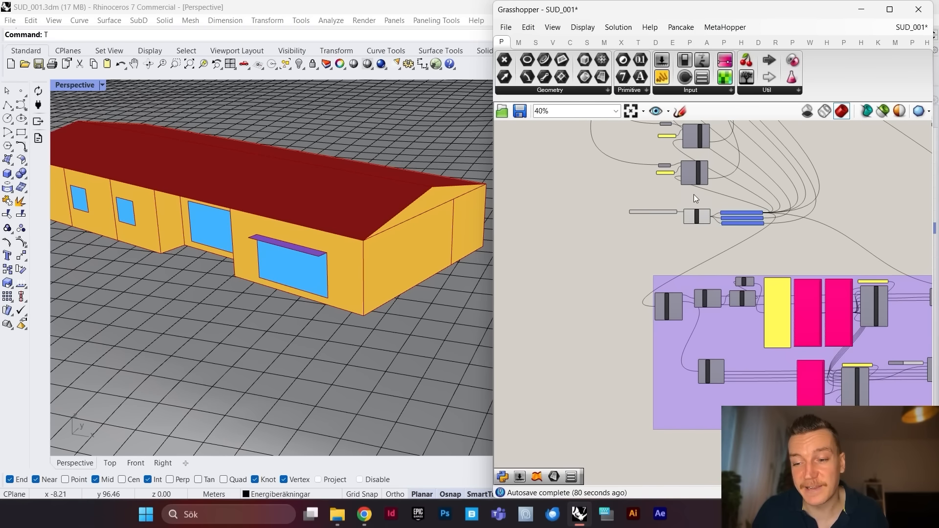
scroll(694, 195, "up", 5)
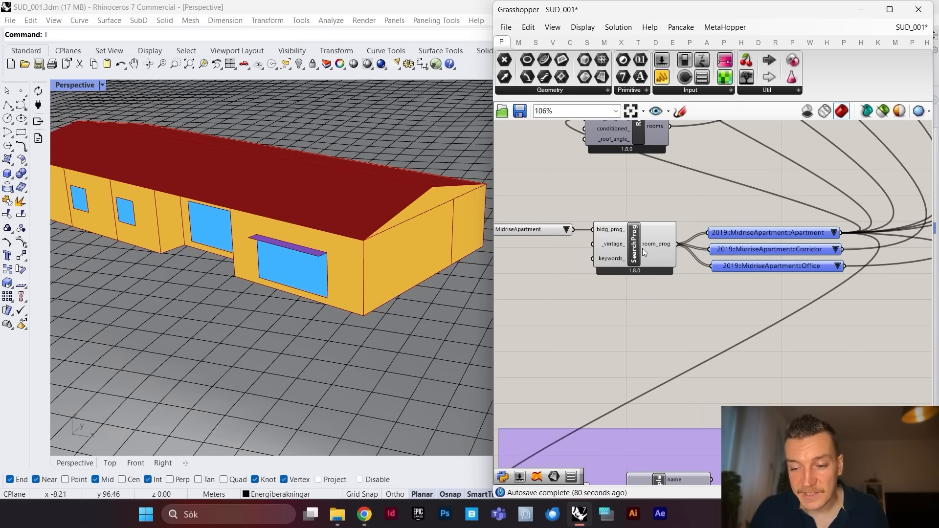
Step: Inspect SearchProg, its MidriseApartment building program input and the Apartment, Corridor and Office programs it supplies
left_click_drag(643, 252, 650, 258)
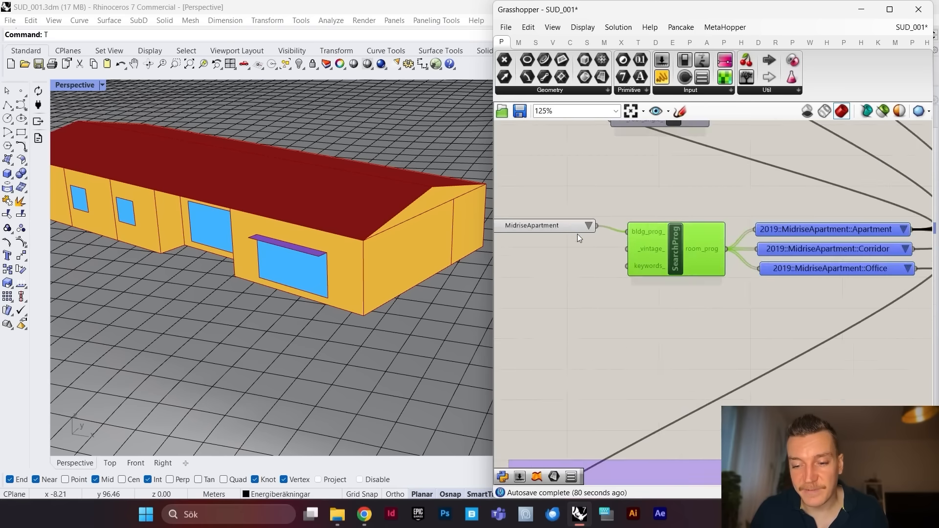
scroll(577, 233, "up", 2)
left_click(565, 226)
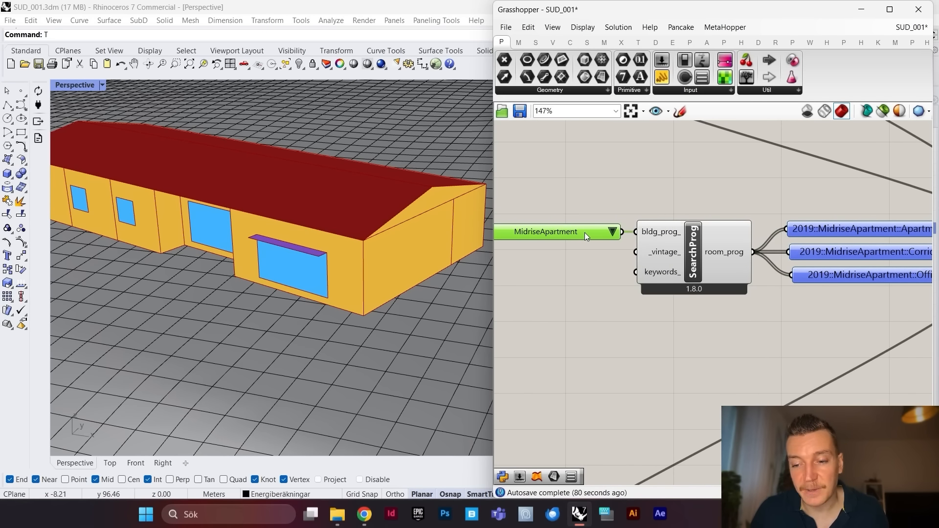
left_click(700, 181)
scroll(691, 215, "down", 4)
scroll(786, 196, "up", 4)
left_click_drag(786, 196, 766, 277)
left_click(774, 174)
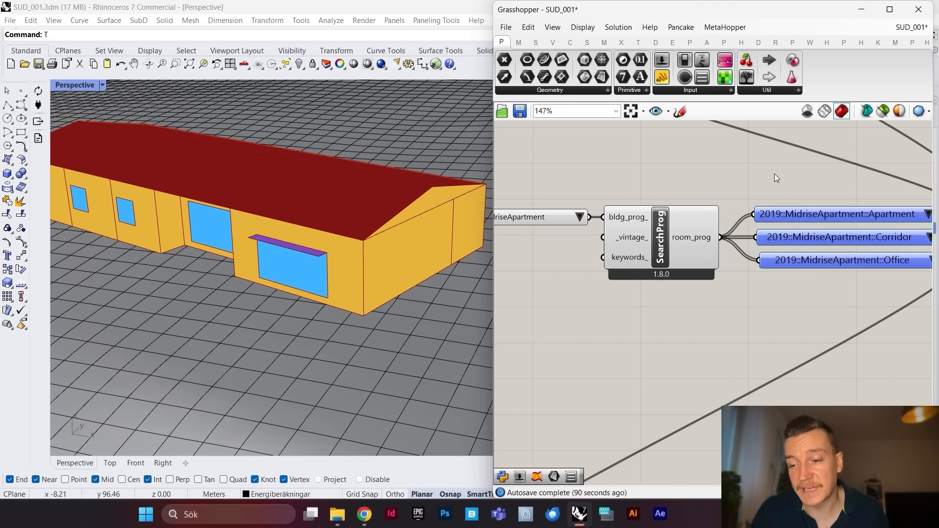
Step: Review how the laundry program group sits among the room components and the rest of the definition
scroll(621, 216, "down", 6)
scroll(745, 269, "up", 2)
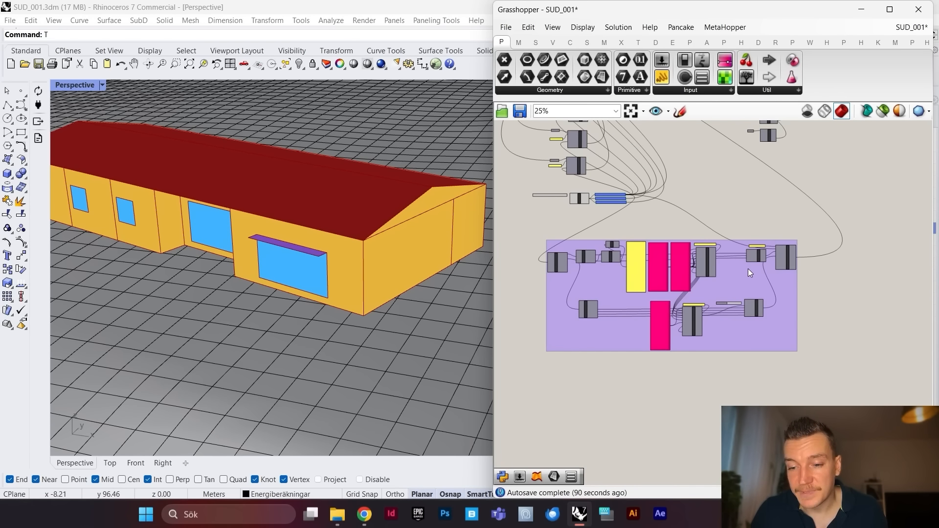
scroll(673, 301, "down", 4)
scroll(682, 289, "up", 2)
scroll(683, 290, "up", 2)
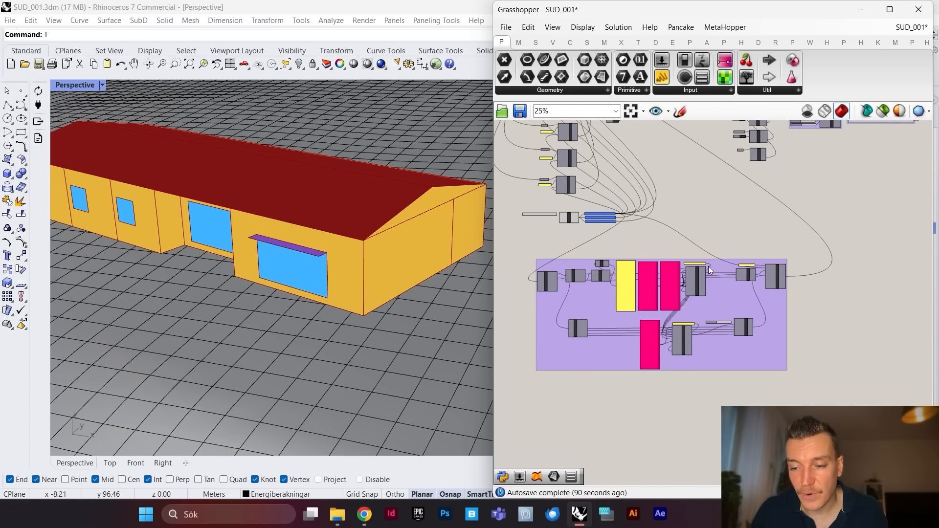
scroll(709, 266, "down", 3)
scroll(712, 225, "up", 1)
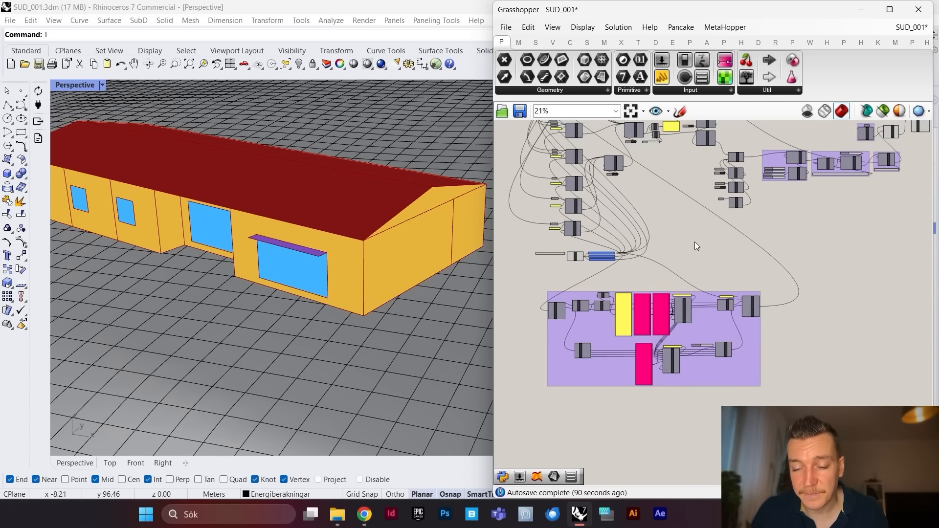
scroll(660, 301, "up", 5)
scroll(665, 298, "down", 4)
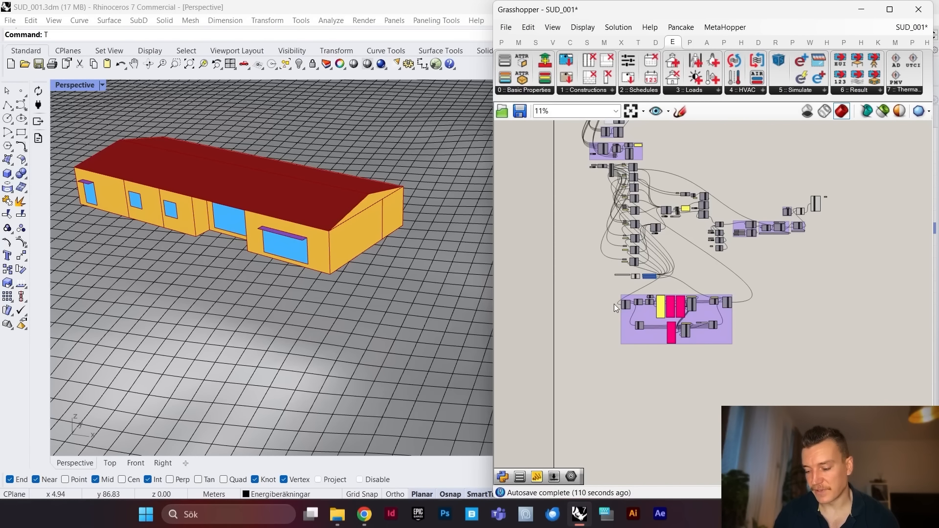
Step: Add an HB Search Construction Sets component on the empty canvas beside the SearchProg components and adjust its position slightly
scroll(615, 198, "up", 3)
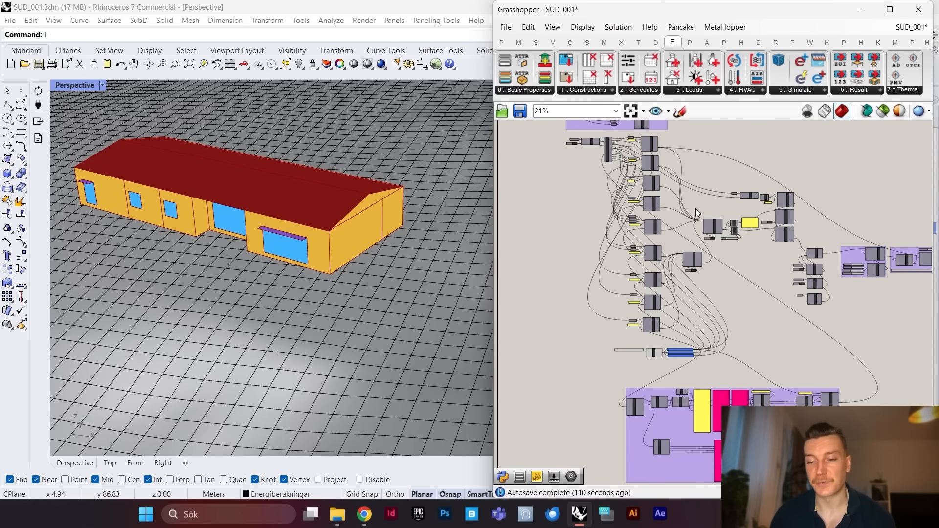
scroll(633, 261, "down", 3)
scroll(553, 296, "up", 5)
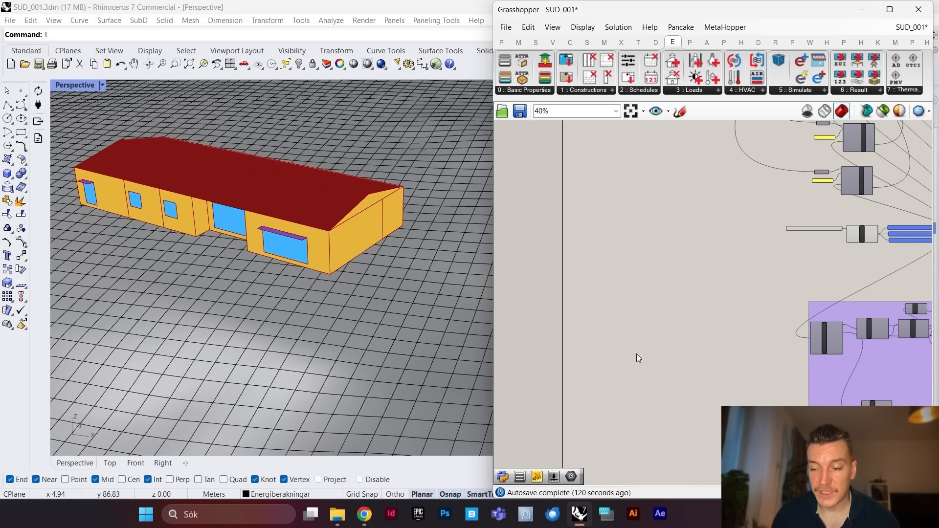
scroll(781, 290, "down", 2)
scroll(766, 296, "up", 2)
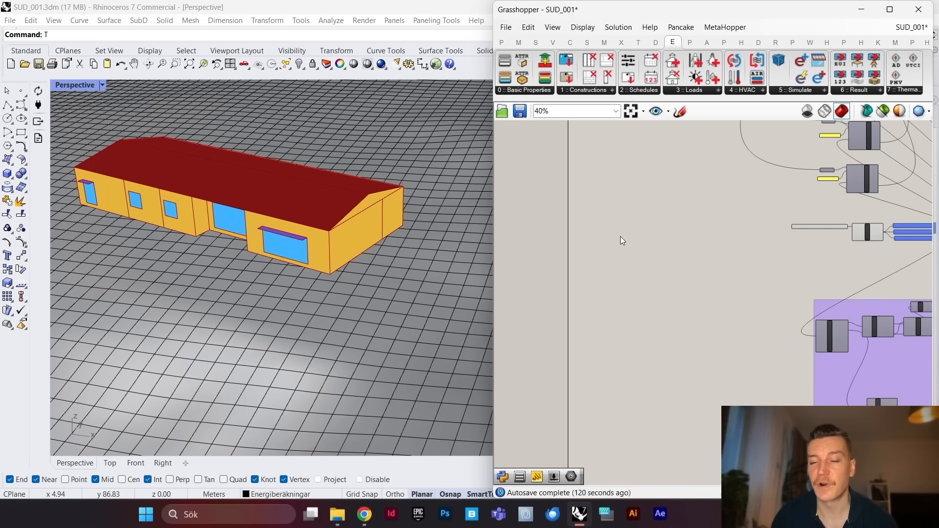
scroll(607, 247, "up", 2)
scroll(615, 235, "up", 1)
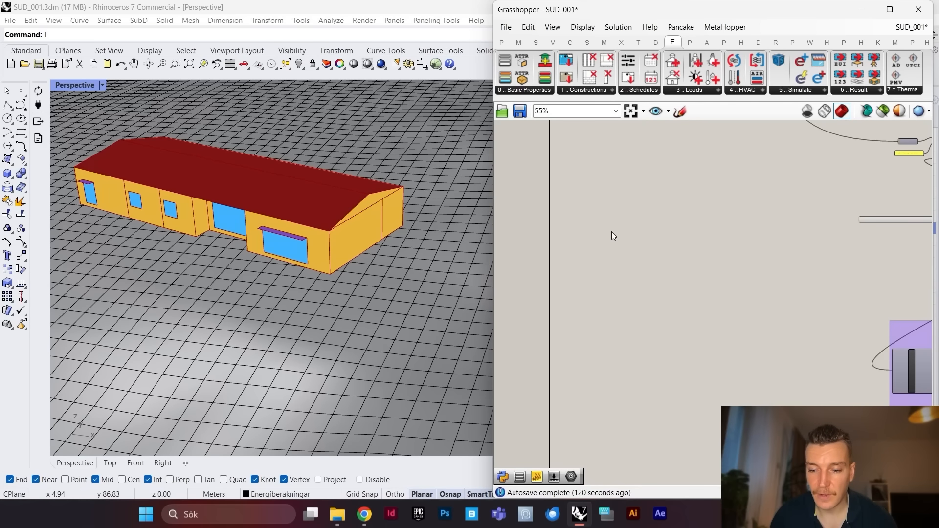
double_click(612, 231)
type("hb sear")
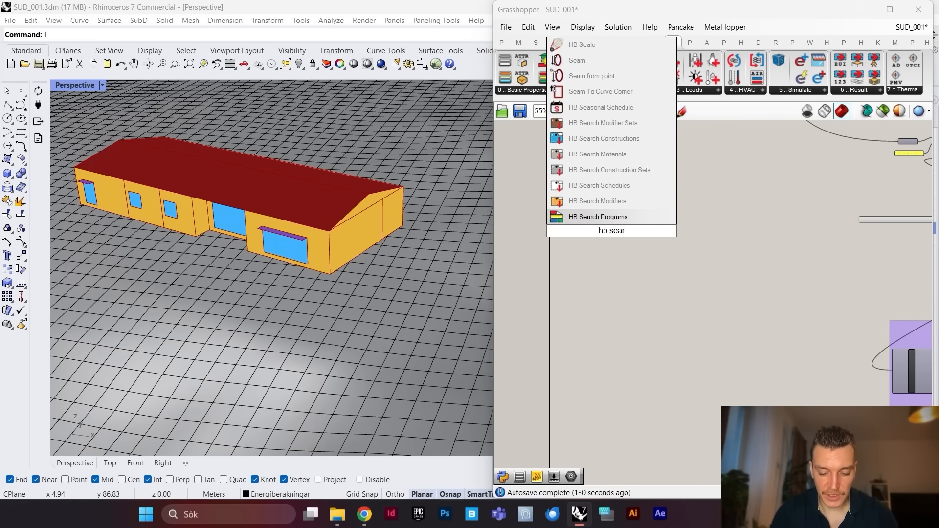
type("ch constr")
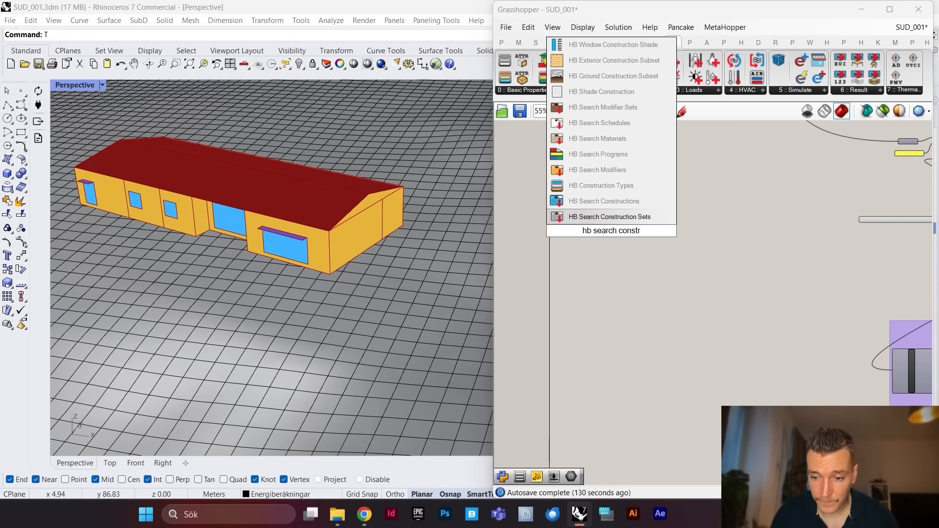
left_click(611, 217)
scroll(636, 213, "up", 4)
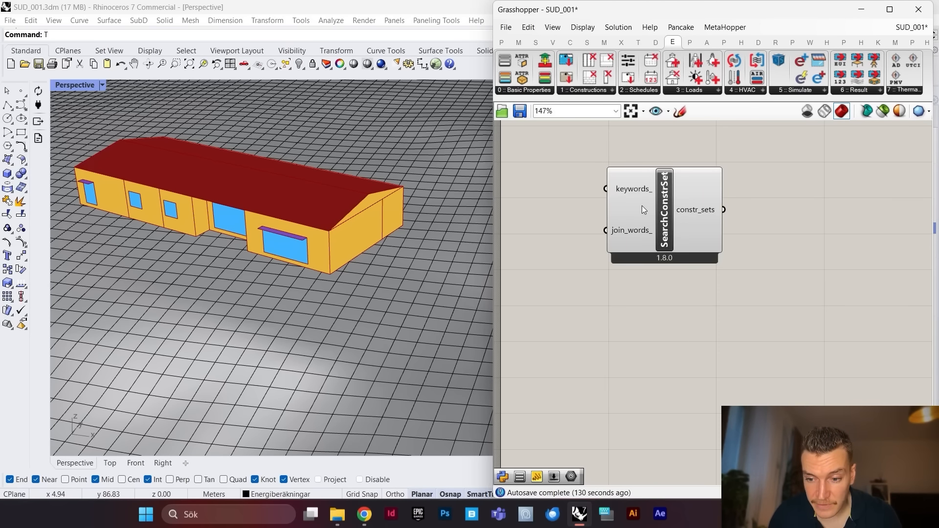
left_click_drag(703, 210, 683, 212)
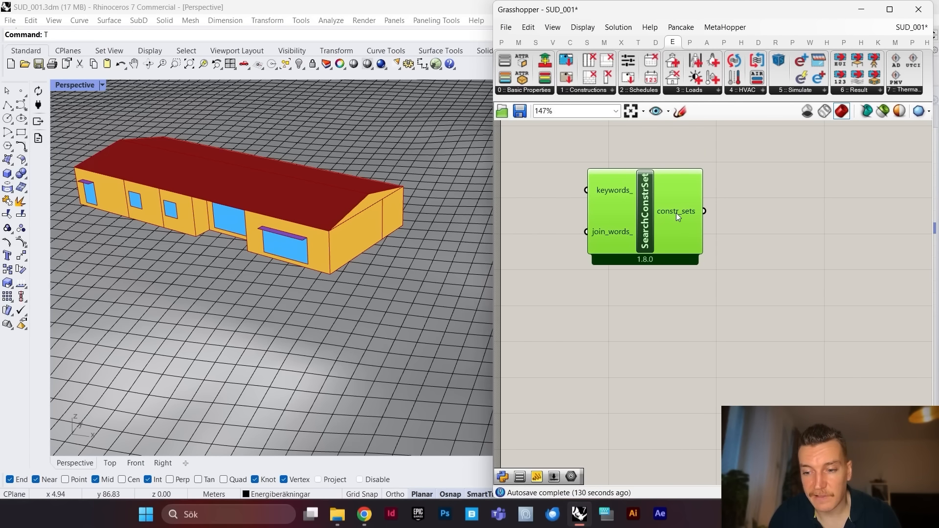
mouse_move(676, 213)
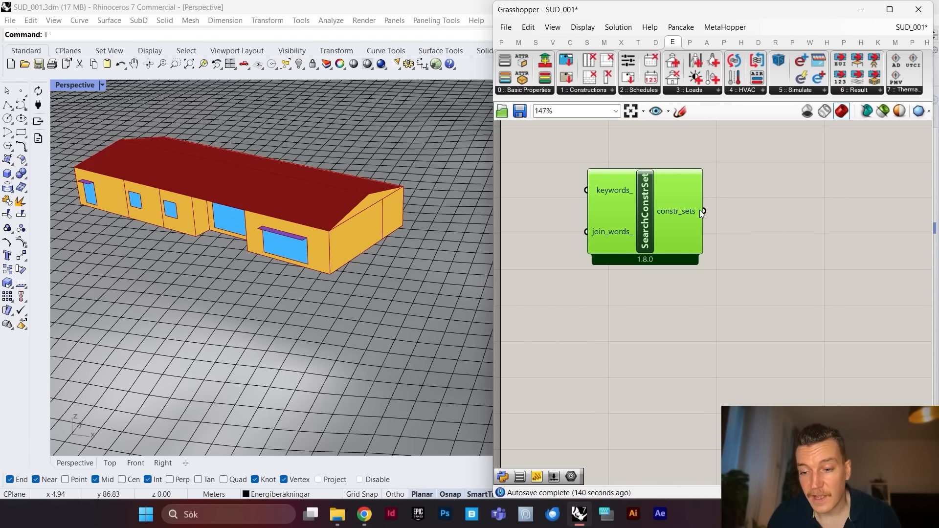
Step: Add an HB Construction Set by Climate component directly below the SearchConstrSet component
scroll(688, 197, "down", 1)
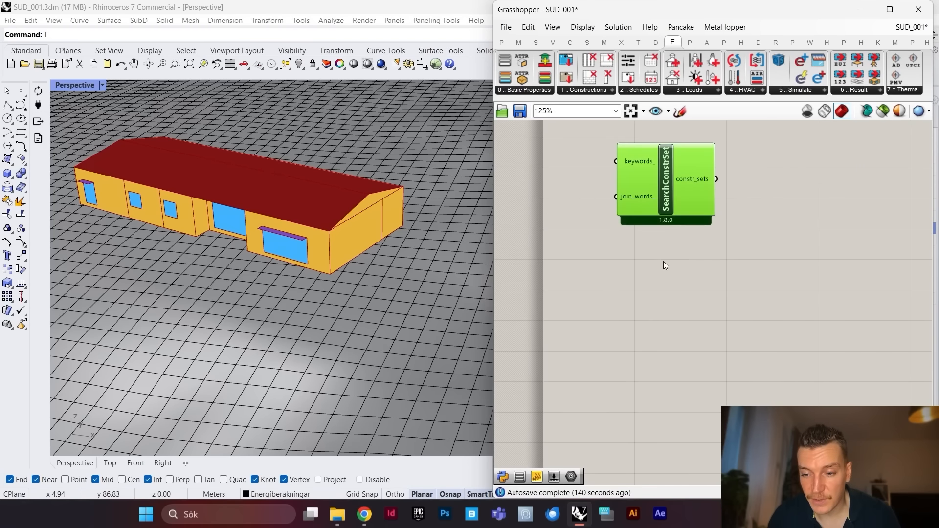
double_click(663, 262)
type("hb ")
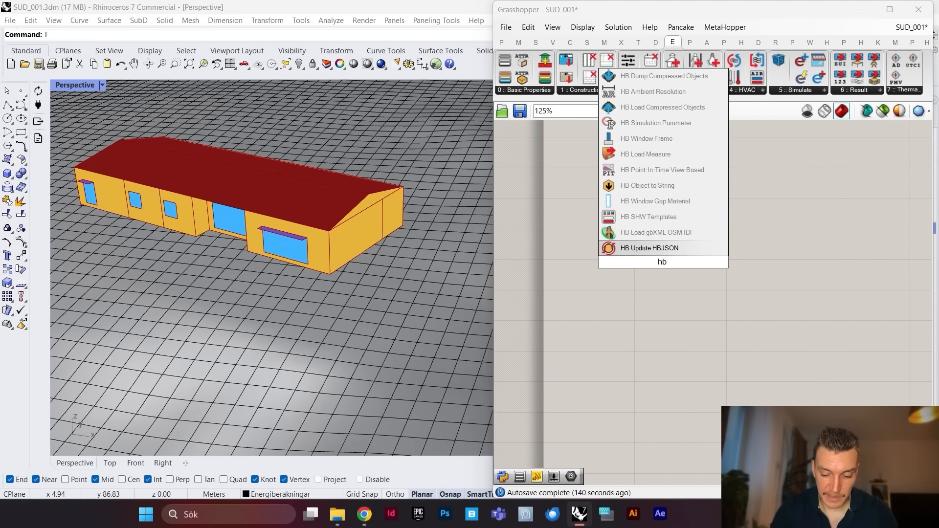
type("construction s")
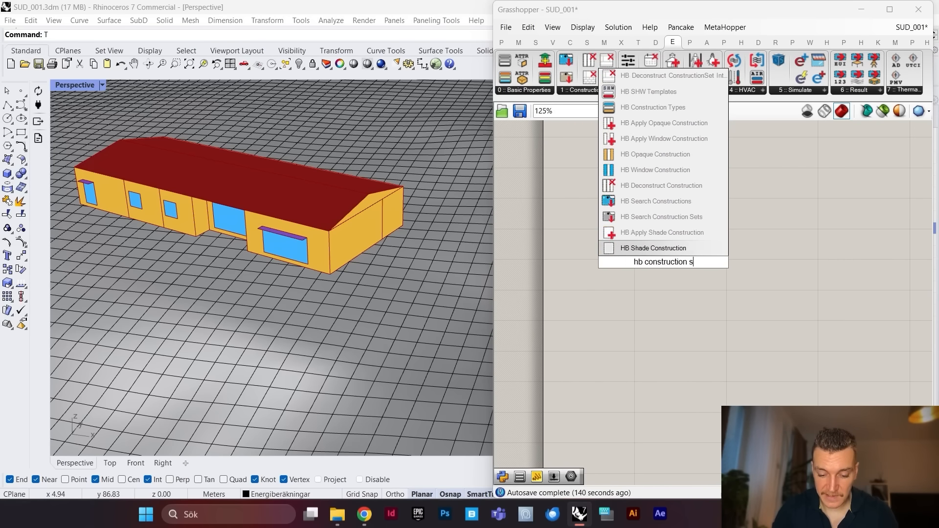
type("et clim")
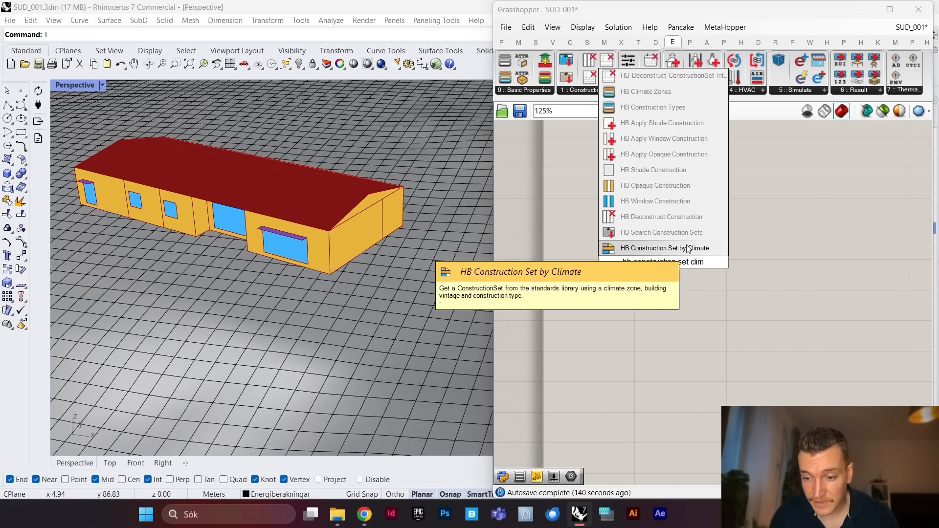
left_click(688, 248)
scroll(678, 276, "down", 5)
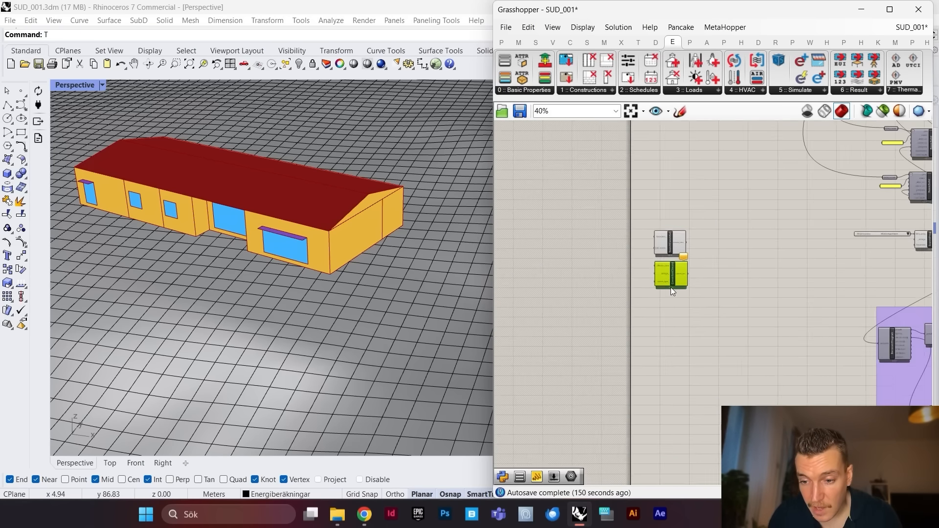
scroll(671, 286, "up", 6)
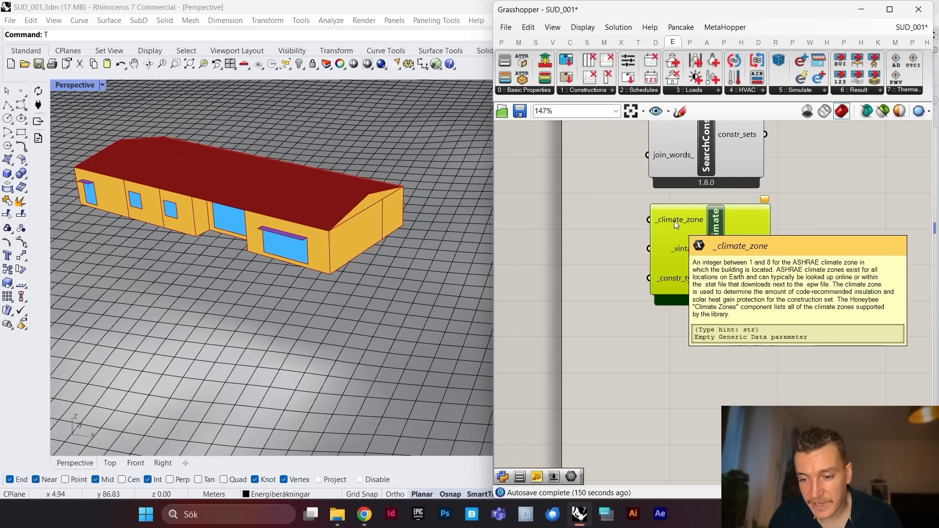
Step: Add an HB Climate Zones list and place it level with the _climate_zone input of ConstrSetClimate
double_click(588, 251)
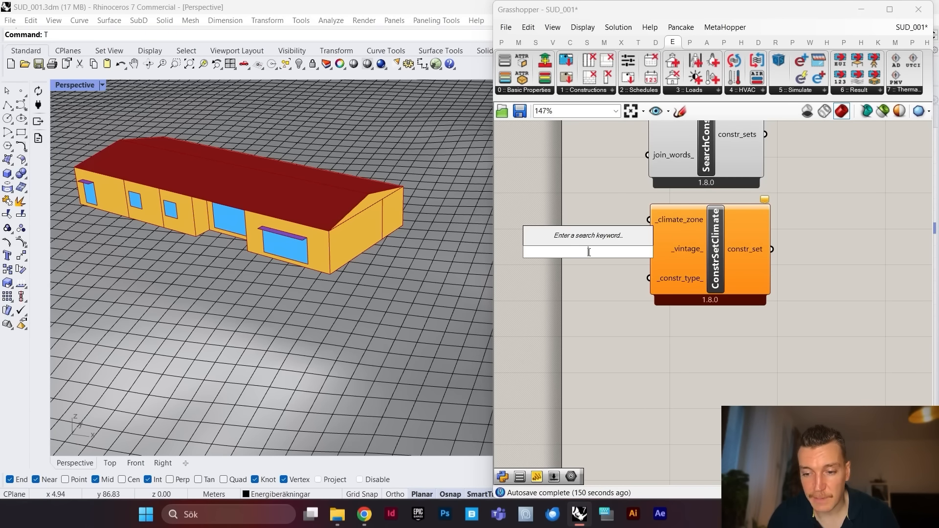
type("hb clim")
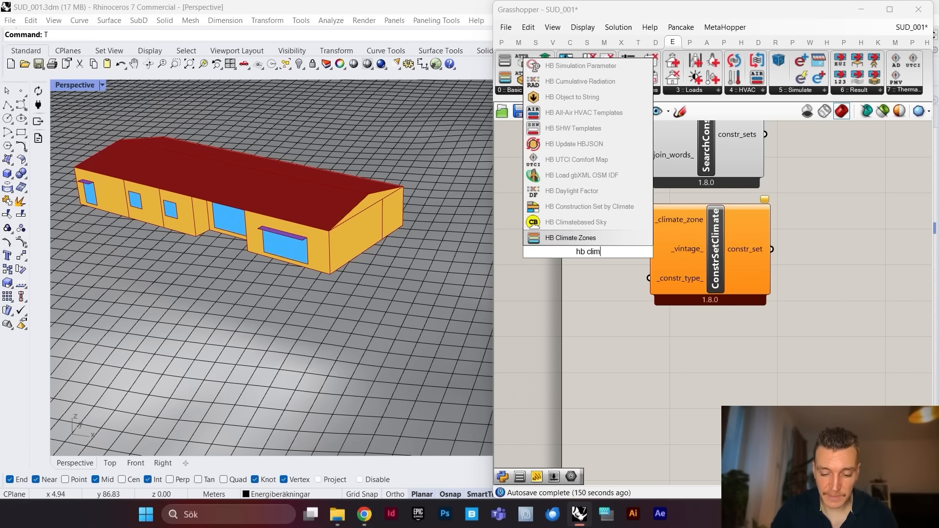
type("ate zone")
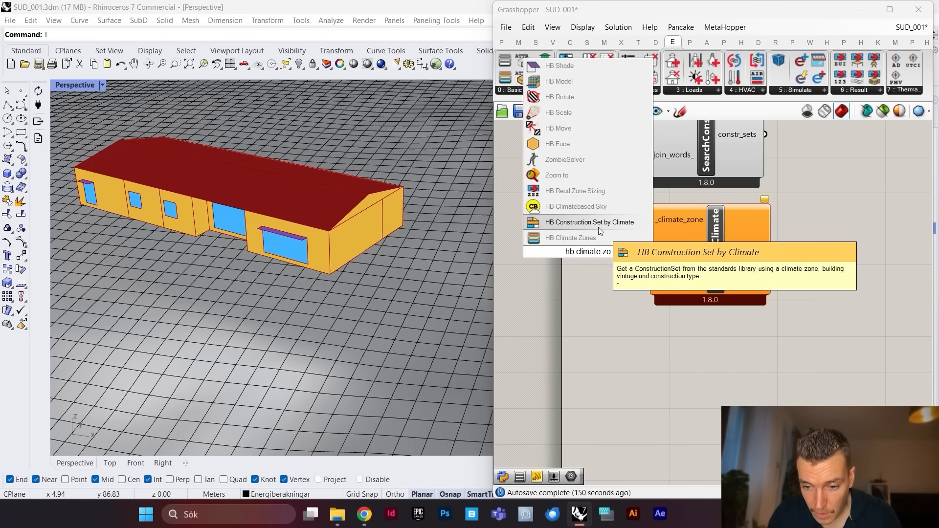
key("Return")
left_click_drag(603, 255, 595, 222)
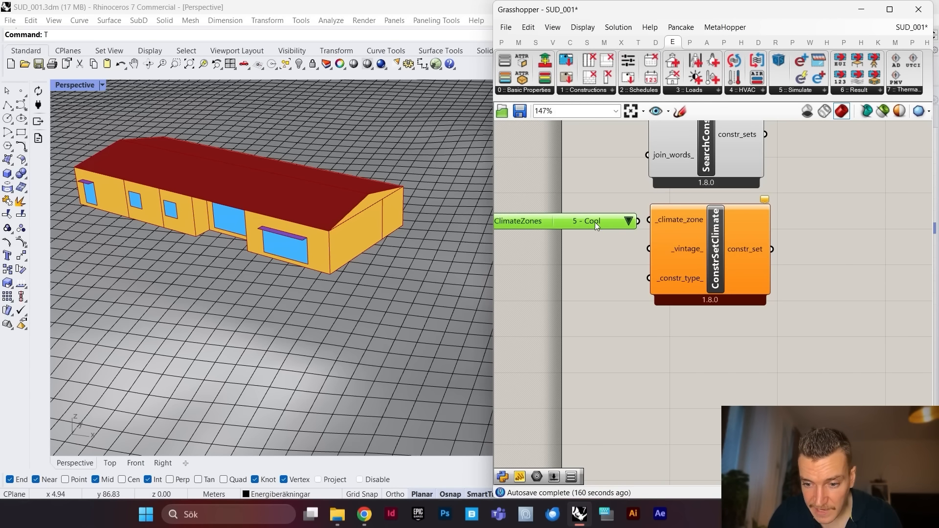
Step: Set the climate zone to 6 - Cold and connect the list to ConstrSetClimate's _climate_zone input
left_click(629, 223)
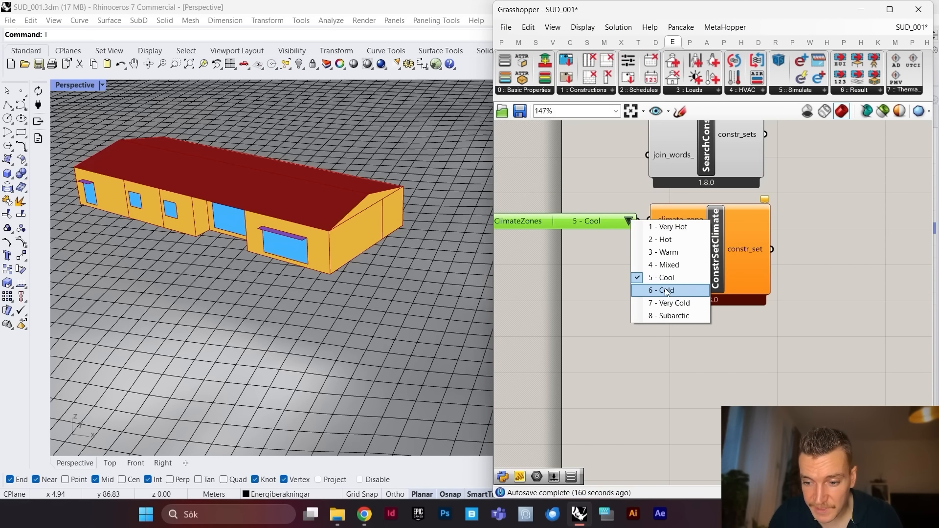
left_click(646, 290)
left_click_drag(640, 222, 649, 220)
left_click_drag(725, 242, 733, 243)
Step: Add an HB Construction Types list and place it level with the _constr_type_ input of ConstrSetClimate
double_click(744, 350)
type("co")
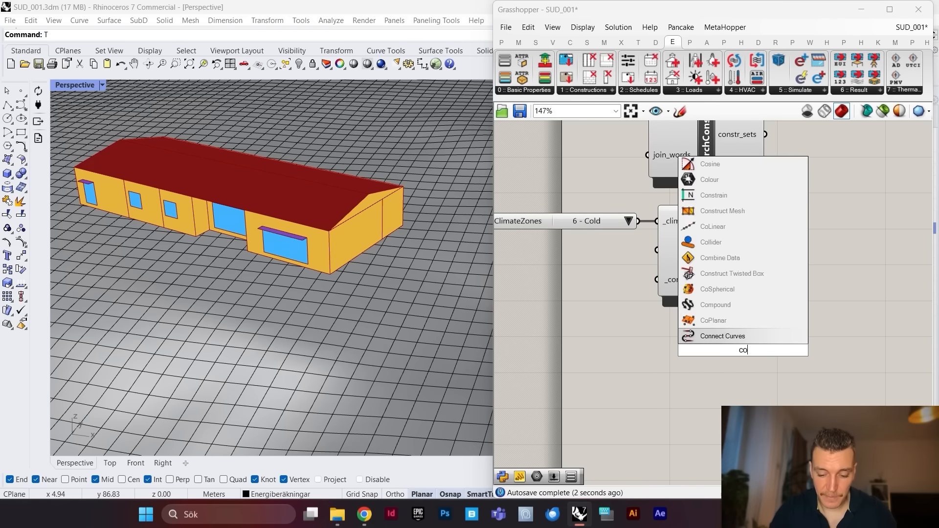
type("nstructipon type s")
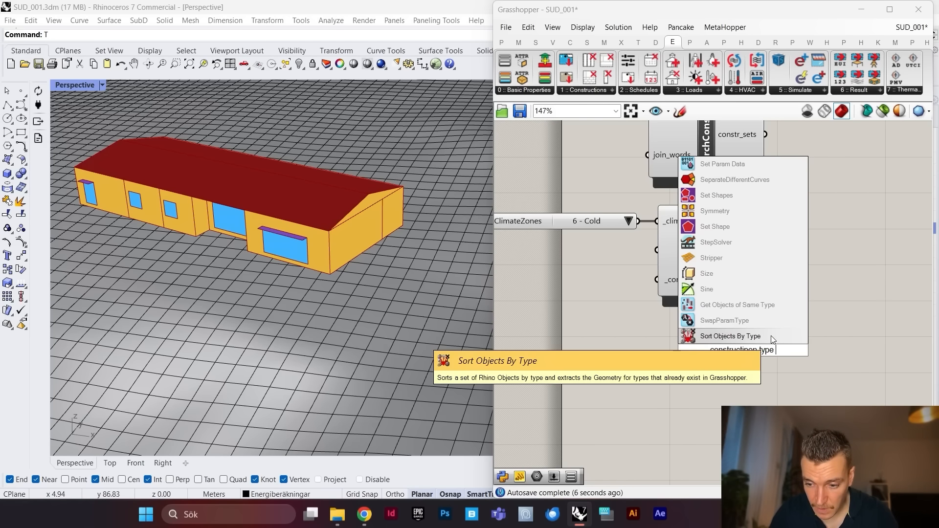
key("BackSpace")
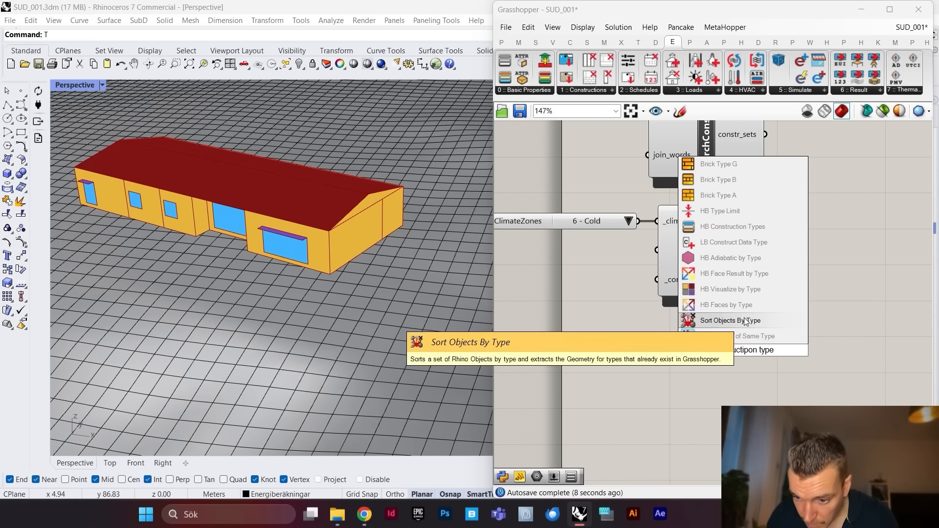
left_click(748, 225)
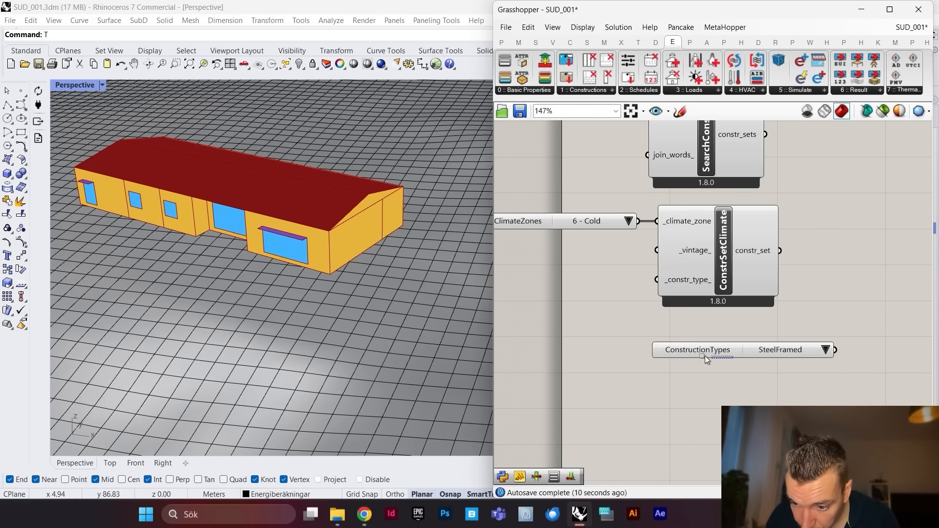
left_click_drag(706, 356, 511, 285)
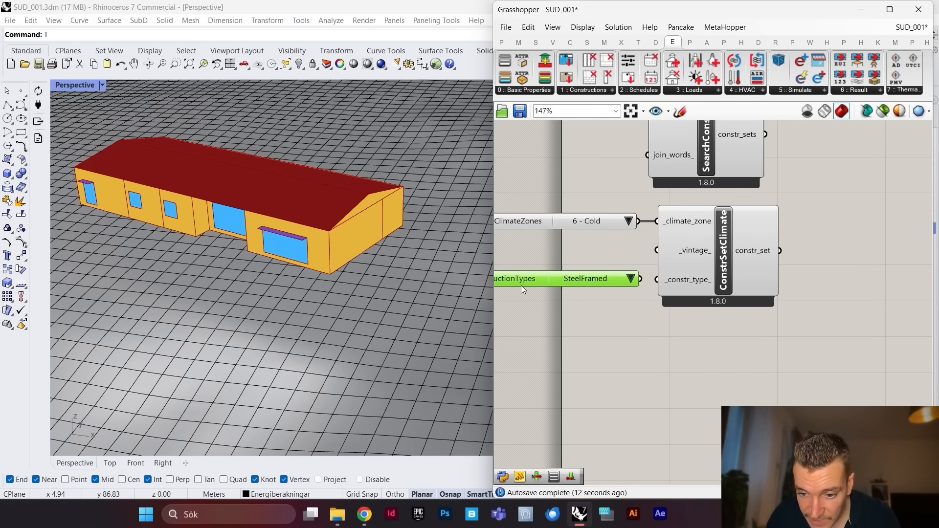
Step: Set the construction type to WoodFramed and connect the list to ConstrSetClimate's _constr_type_ input
left_click(633, 279)
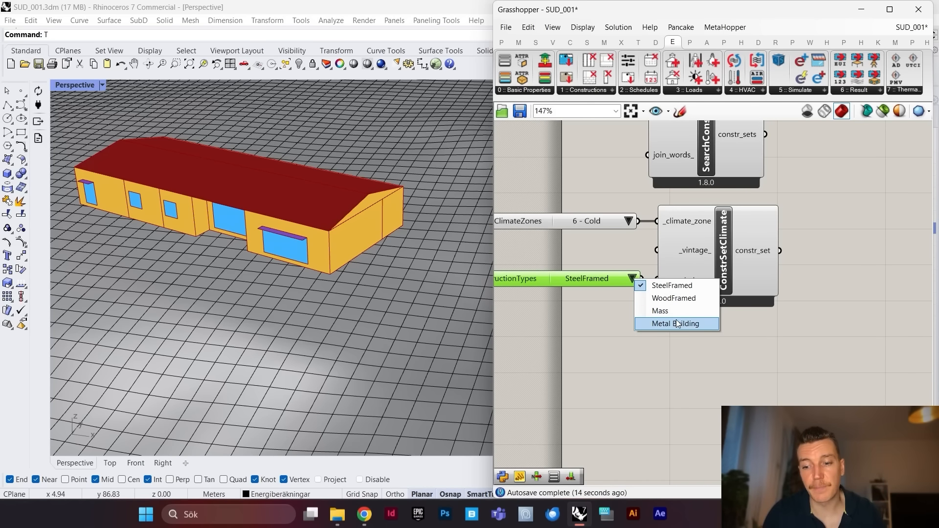
left_click(673, 299)
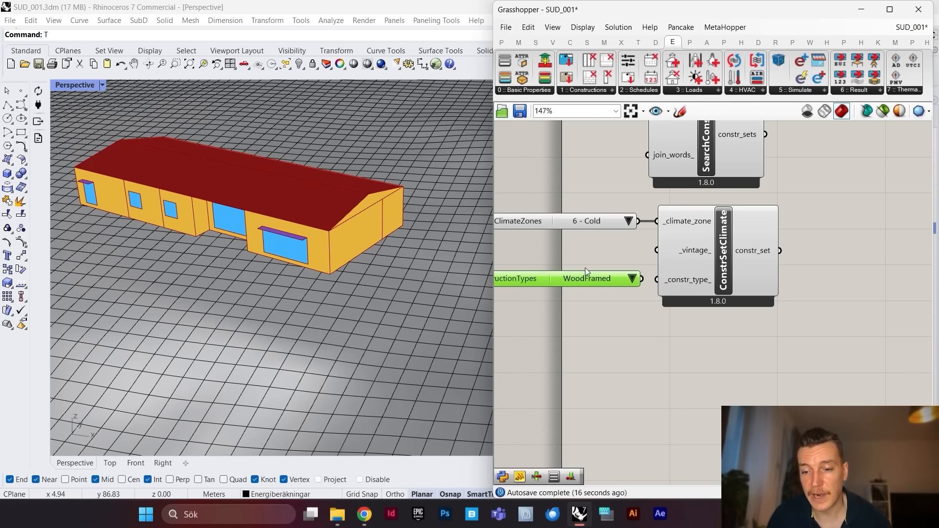
scroll(585, 269, "up", 3)
left_click_drag(654, 291, 686, 290)
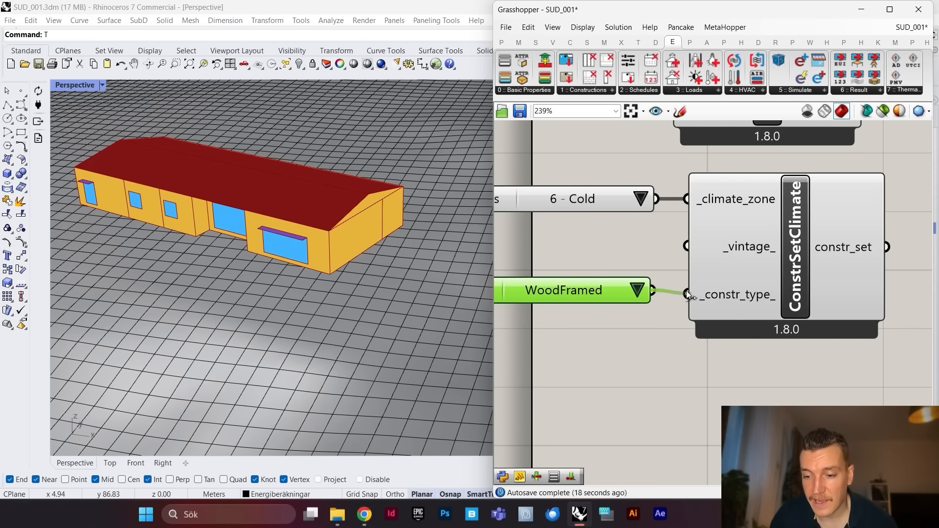
Step: Check ConstrSetClimate's constr_set output and nudge the ConstructionTypes and ClimateZones lists so their wires run straight
scroll(645, 252, "down", 4)
scroll(732, 262, "up", 3)
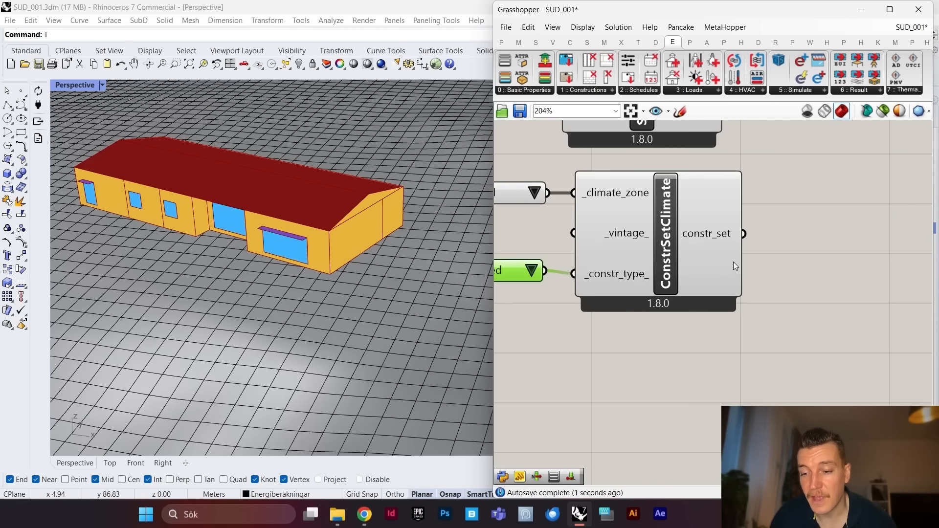
scroll(712, 236, "up", 1)
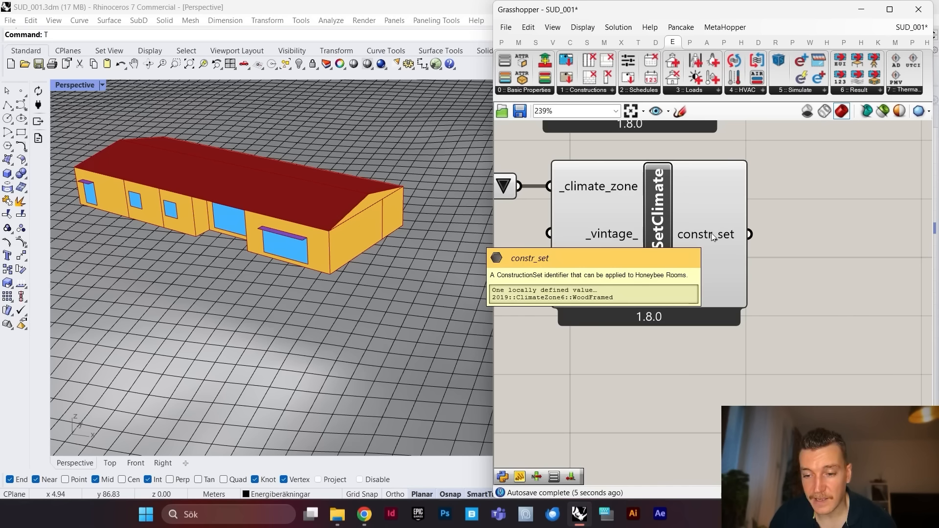
scroll(669, 261, "down", 4)
scroll(616, 259, "up", 3)
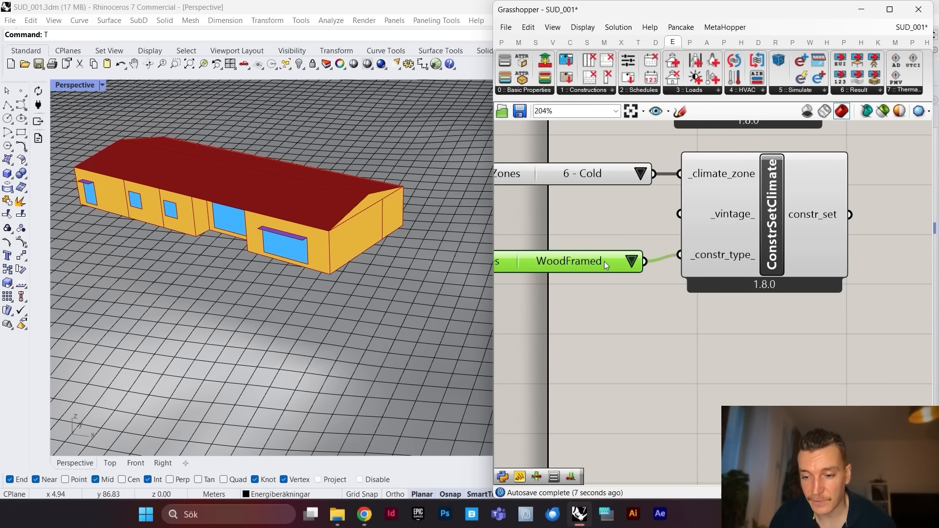
left_click_drag(604, 261, 609, 253)
left_click_drag(612, 176, 606, 176)
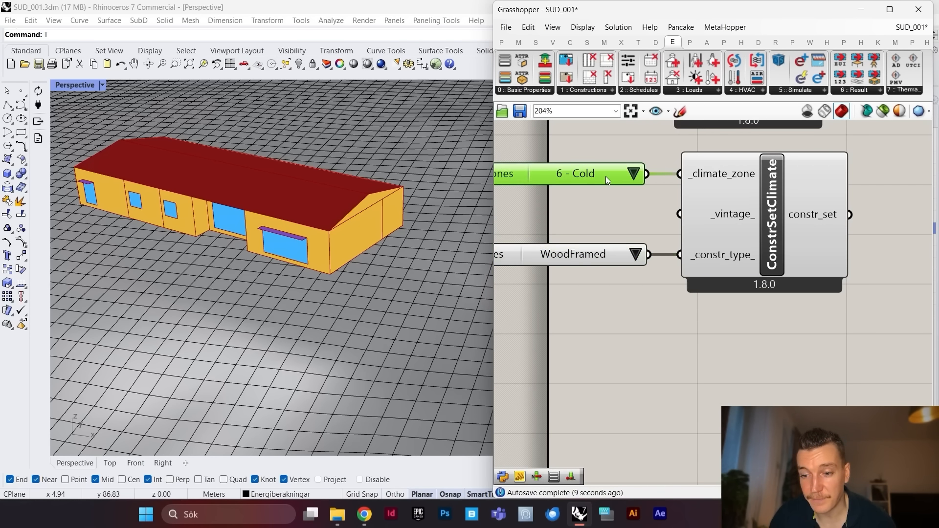
Step: Examine ConstrSetClimate's constr_set output, the dining room RoomSolid's _constr_set_ input and the SearchConstrSet component
scroll(775, 227, "down", 3)
scroll(682, 208, "up", 3)
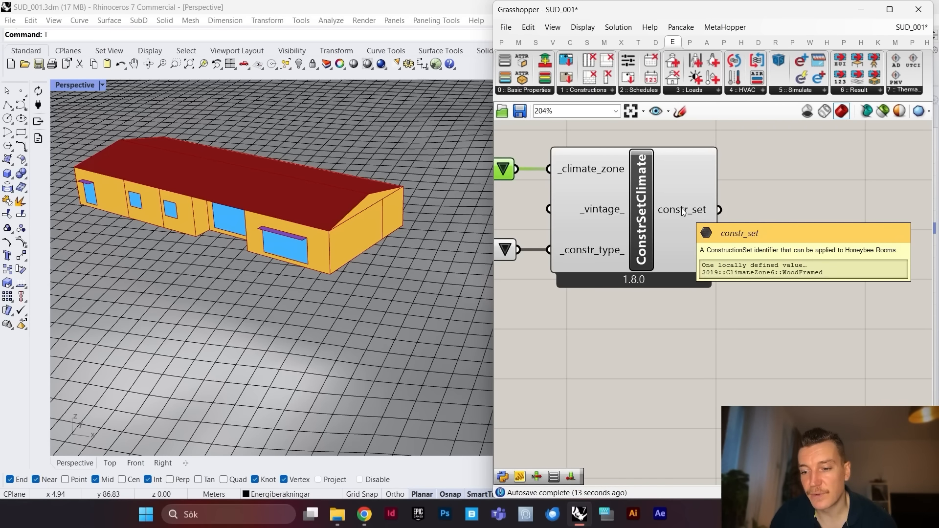
scroll(683, 208, "down", 8)
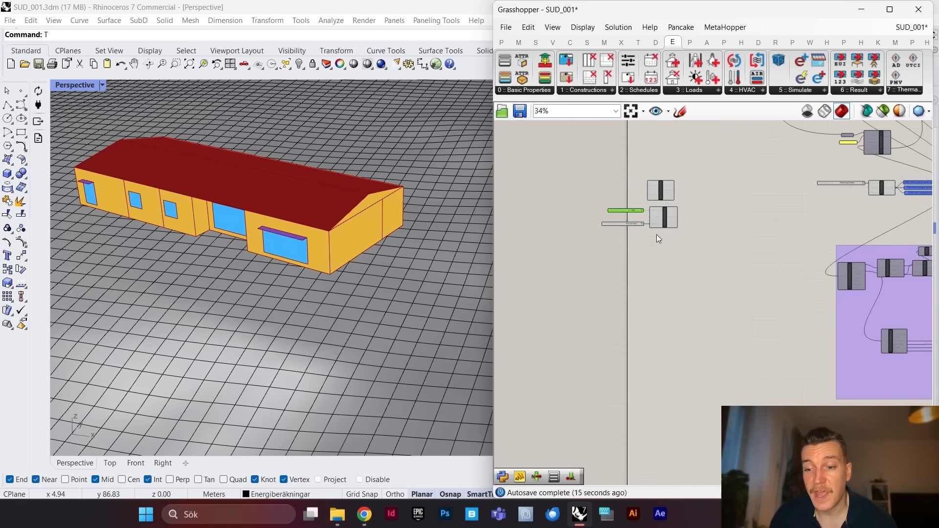
scroll(650, 274, "up", 4)
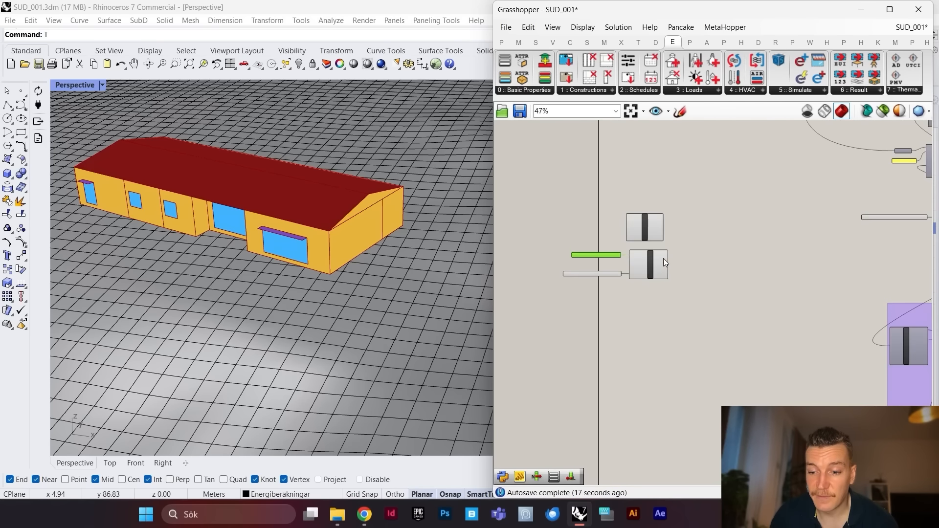
scroll(844, 196, "up", 5)
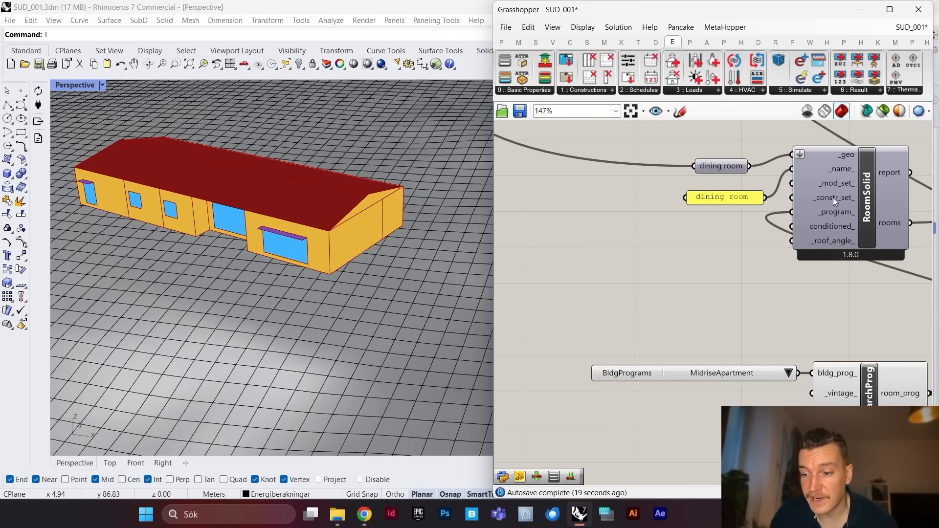
mouse_move(834, 202)
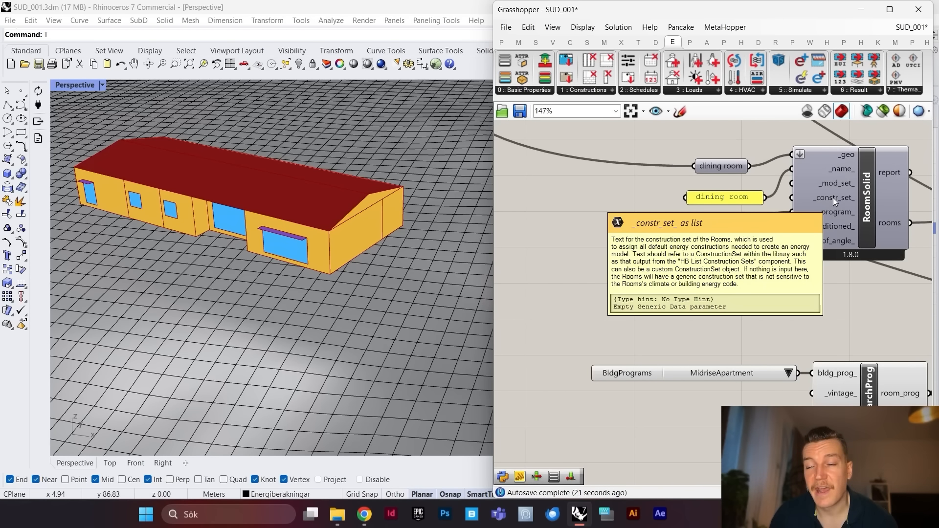
scroll(738, 278, "down", 4)
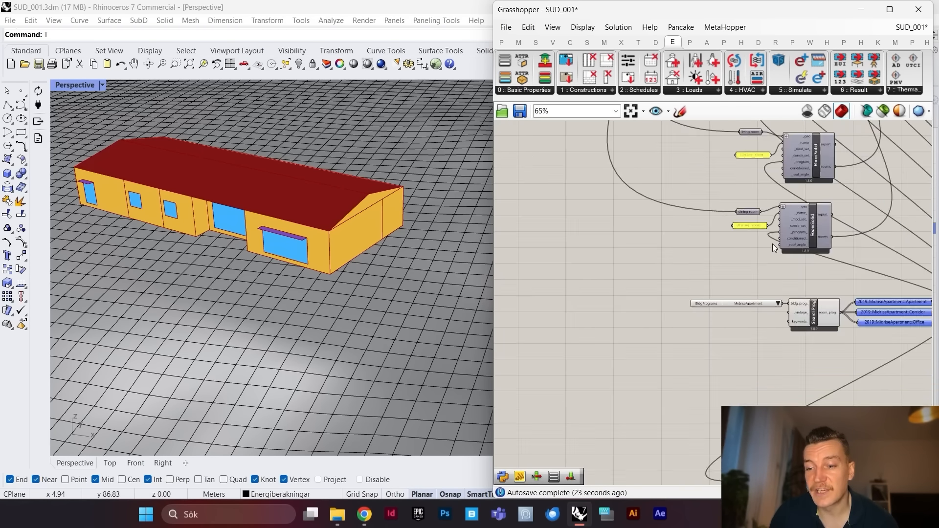
scroll(600, 319, "down", 2)
scroll(578, 321, "up", 5)
scroll(575, 309, "down", 3)
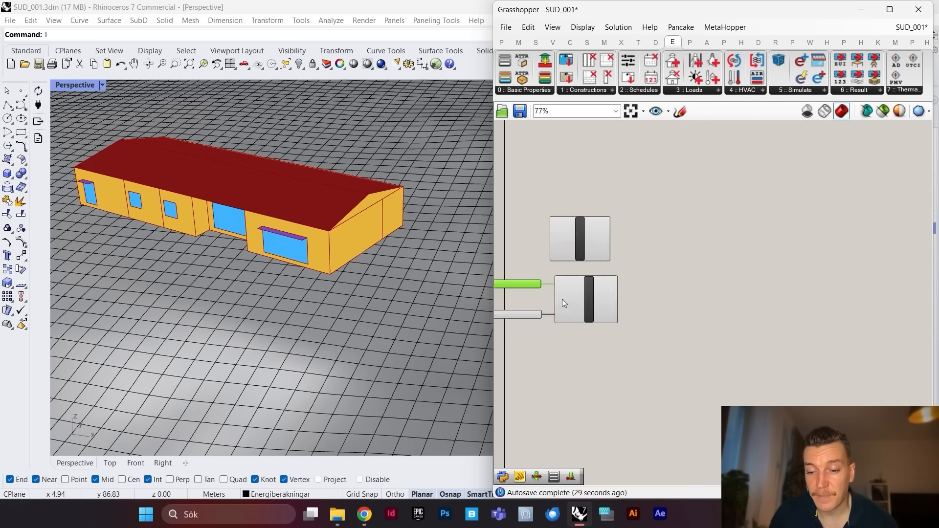
scroll(558, 300, "up", 3)
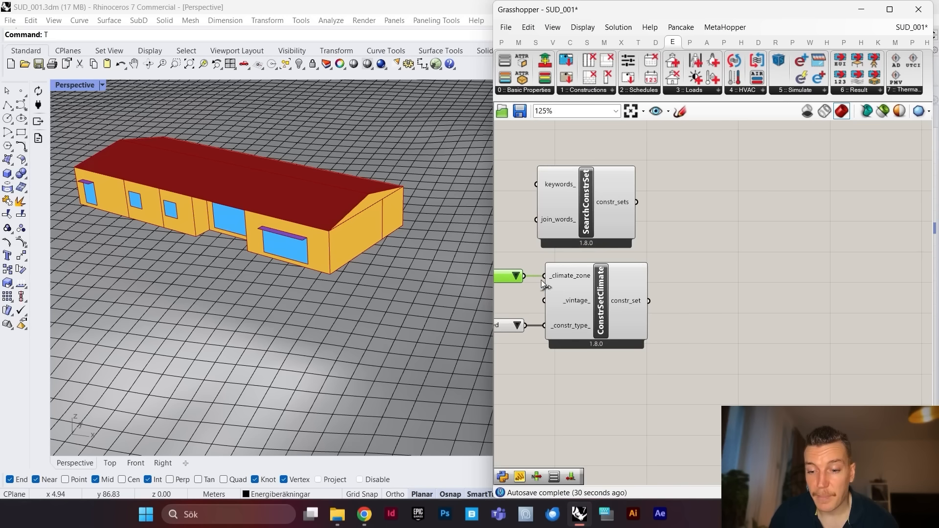
left_click(596, 222)
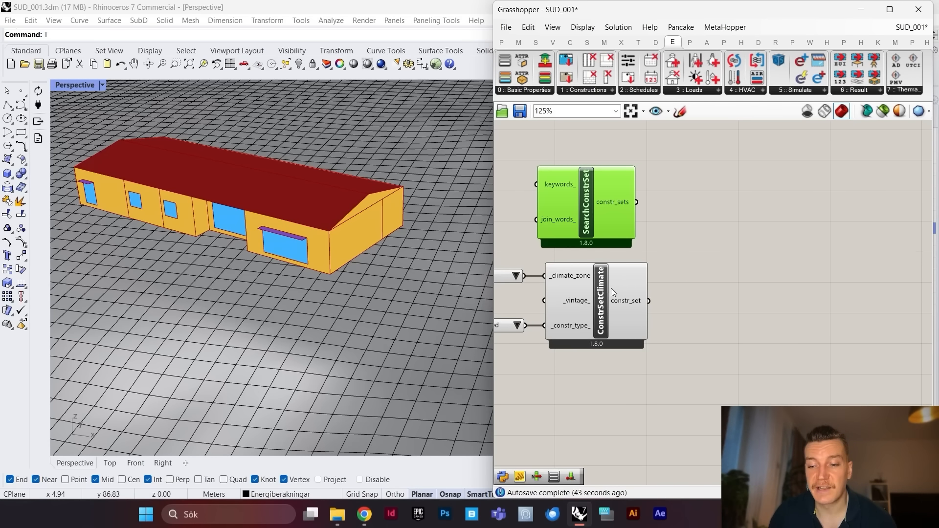
scroll(632, 290, "down", 2)
scroll(664, 285, "up", 4)
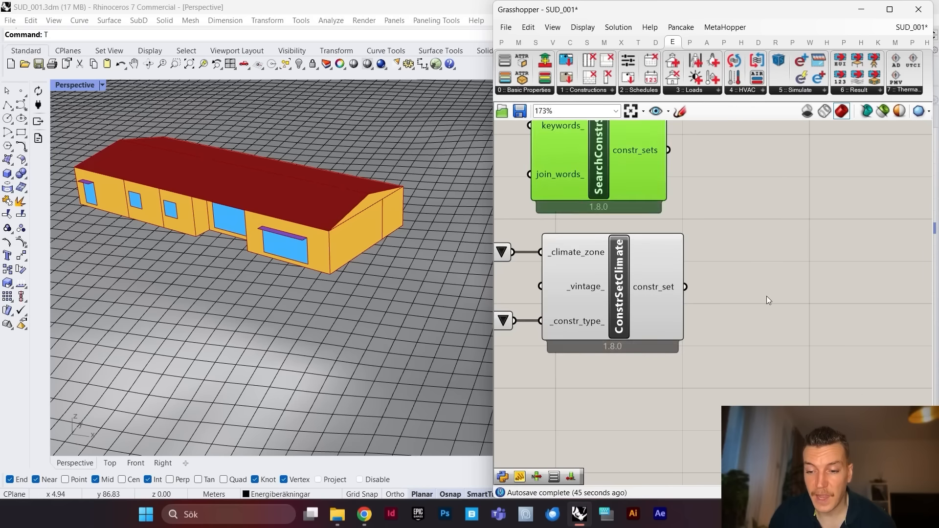
double_click(777, 288)
type("deon")
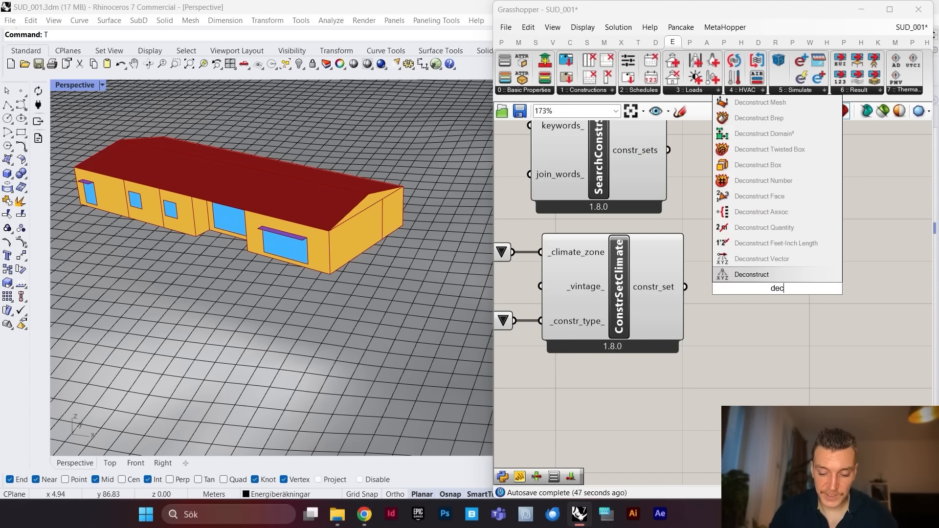
type("stru")
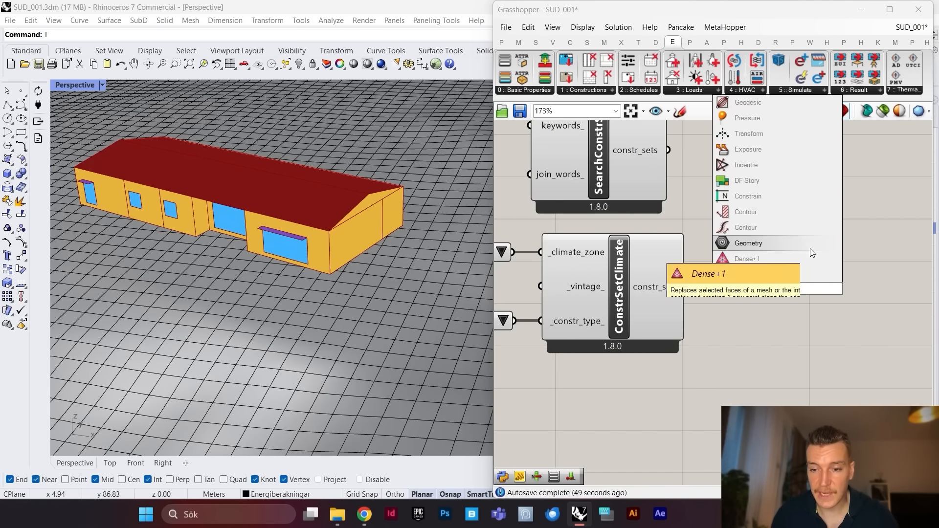
Step: Add an HB Deconstruct ConstructionSet component on the empty canvas beside ConstrSetClimate
left_click(611, 90)
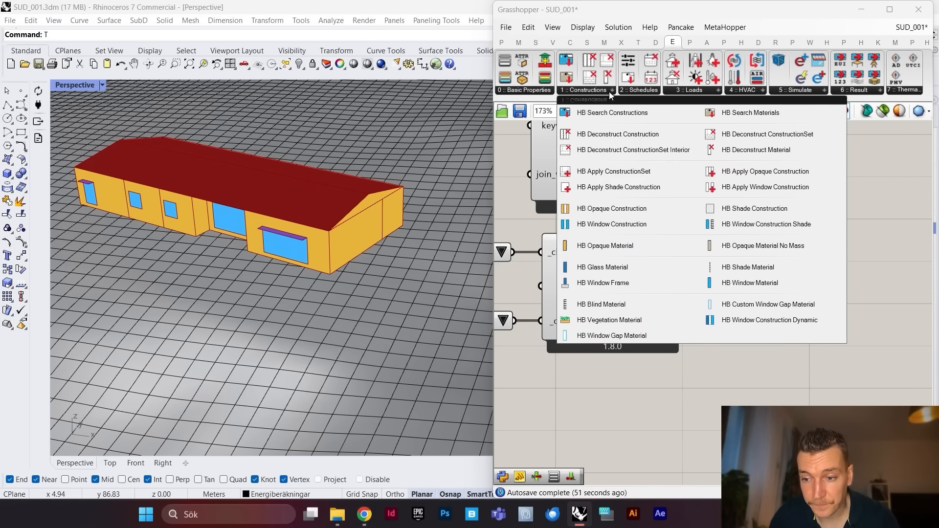
left_click(769, 137)
scroll(759, 328, "down", 3)
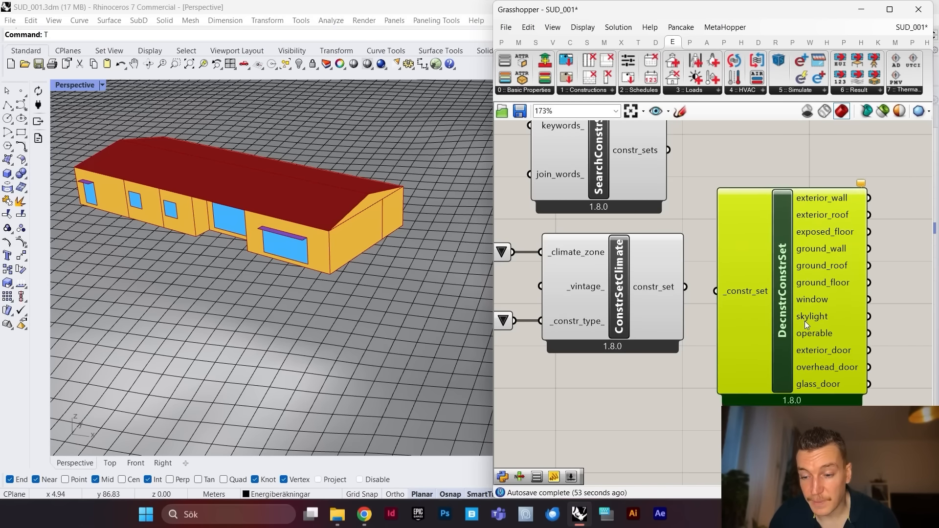
left_click(758, 313)
Step: Connect ConstrSetClimate's constr_set output to the _constr_set input of DecnstrConstrSet
scroll(704, 310, "up", 5)
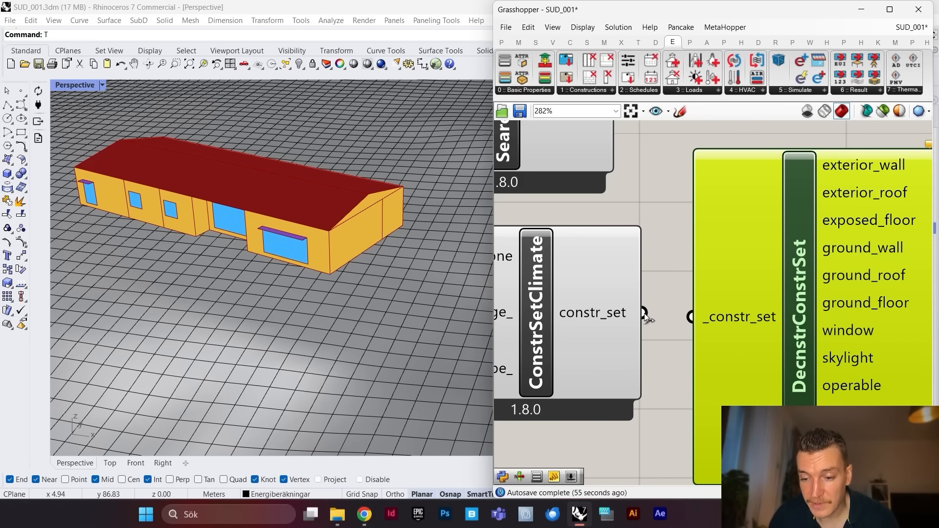
scroll(728, 311, "down", 2)
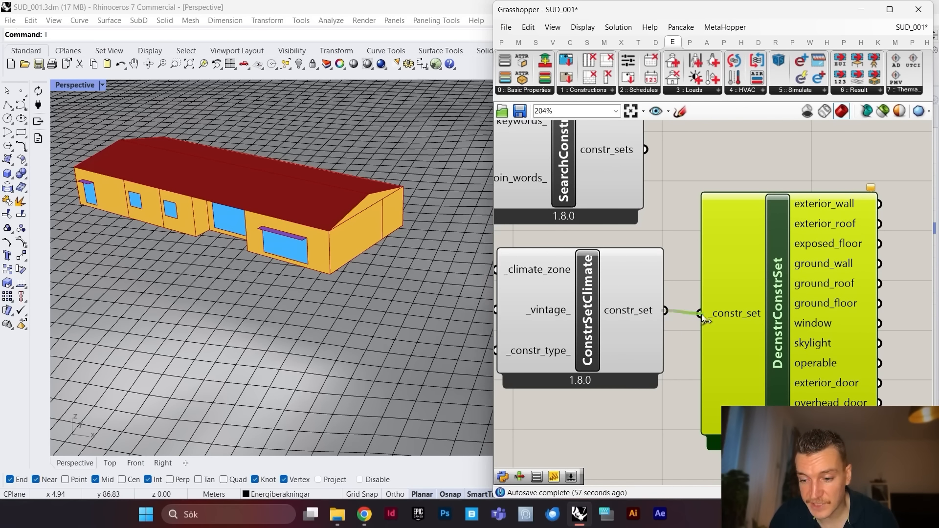
left_click_drag(701, 314, 701, 314)
Step: Move the DecnstrConstrSet component directly below ConstrSetClimate and look over its list of outputs
scroll(780, 251, "down", 4)
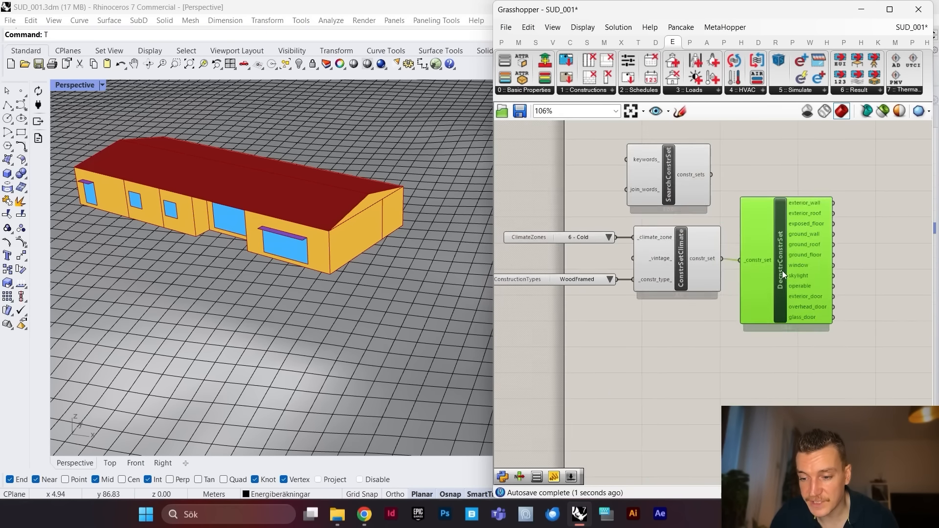
left_click_drag(782, 271, 682, 387)
scroll(665, 341, "down", 3)
scroll(680, 392, "up", 3)
scroll(657, 372, "up", 1)
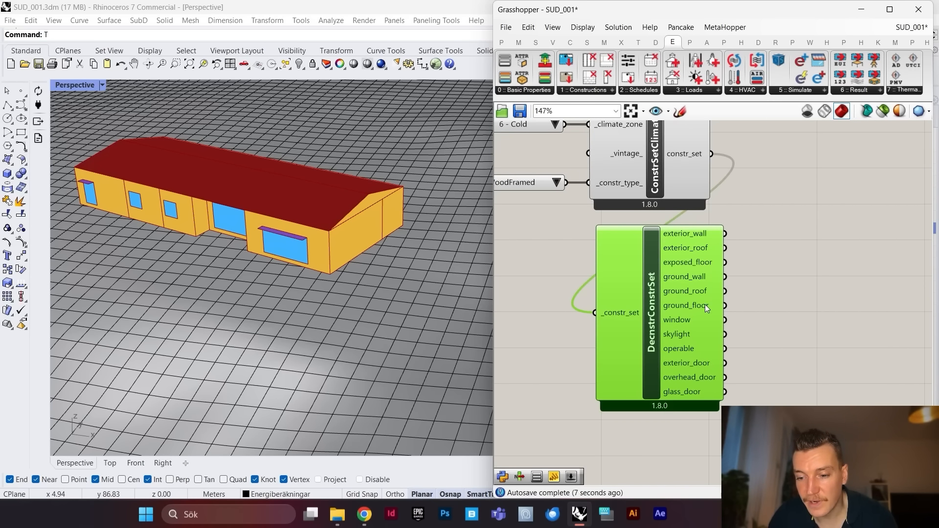
scroll(616, 285, "down", 1)
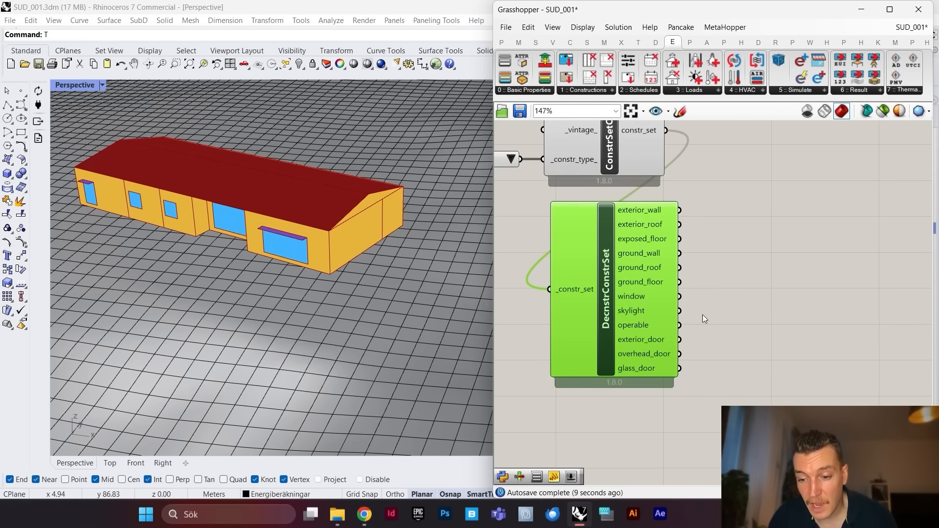
scroll(661, 297, "down", 1)
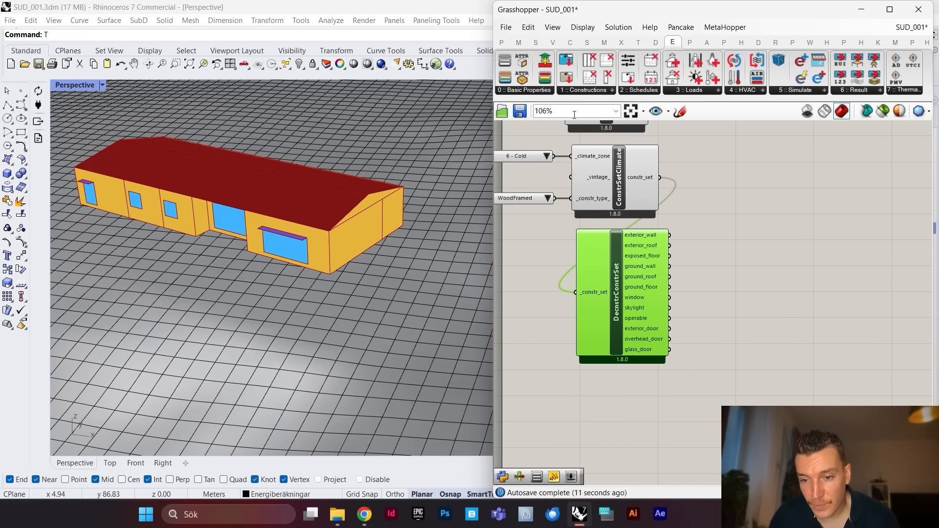
Step: Add an HB ConstructionSet component on the empty canvas to the right of DecnstrConstrSet
left_click(548, 91)
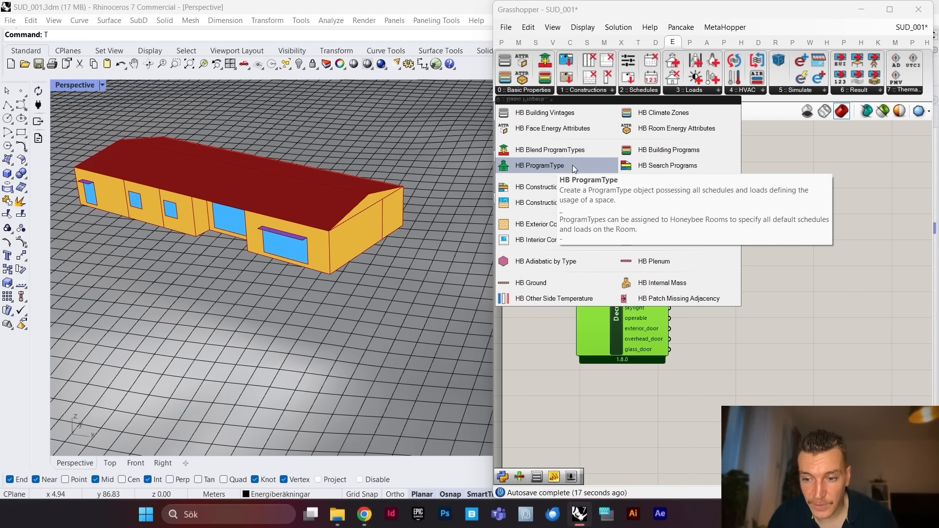
left_click(568, 202)
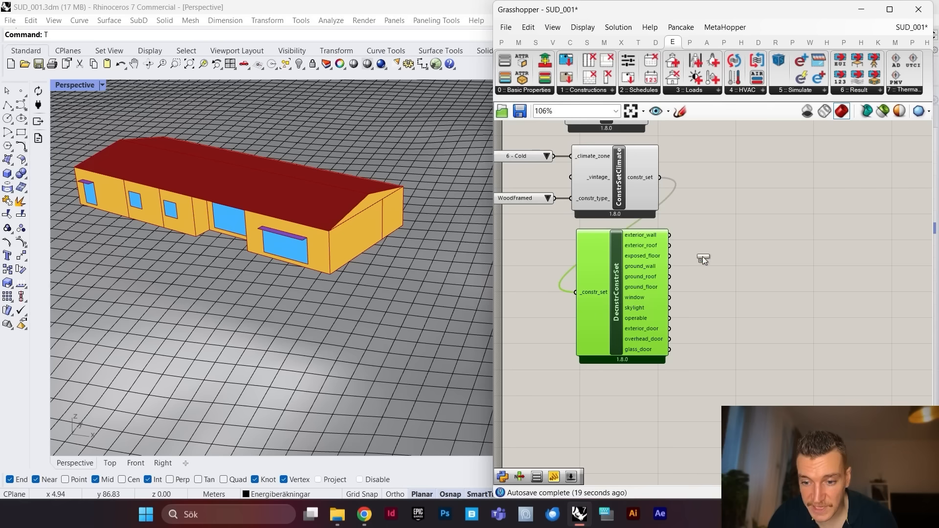
left_click(762, 292)
scroll(791, 254, "up", 4)
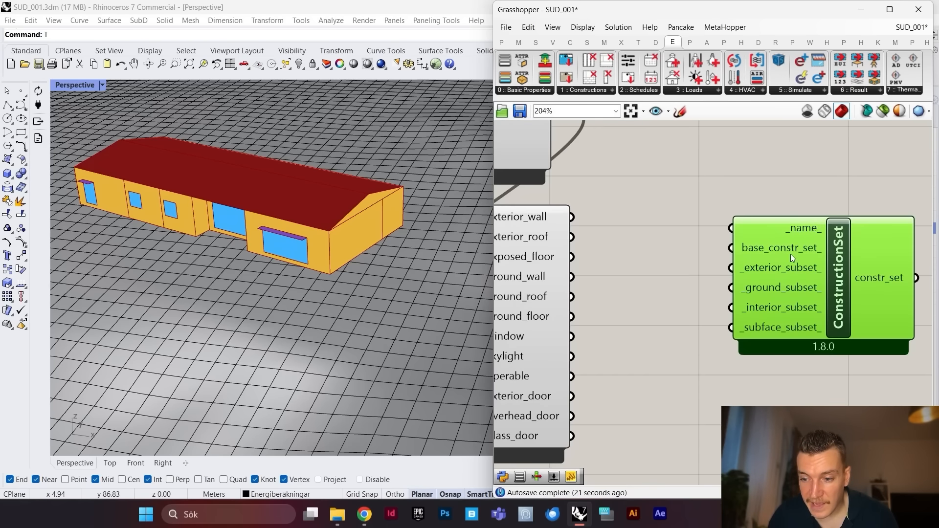
Step: Connect ConstrSetClimate's constr_set output to the base_constr_set_ input of the ConstructionSet component
scroll(804, 230, "down", 3)
scroll(794, 255, "up", 3)
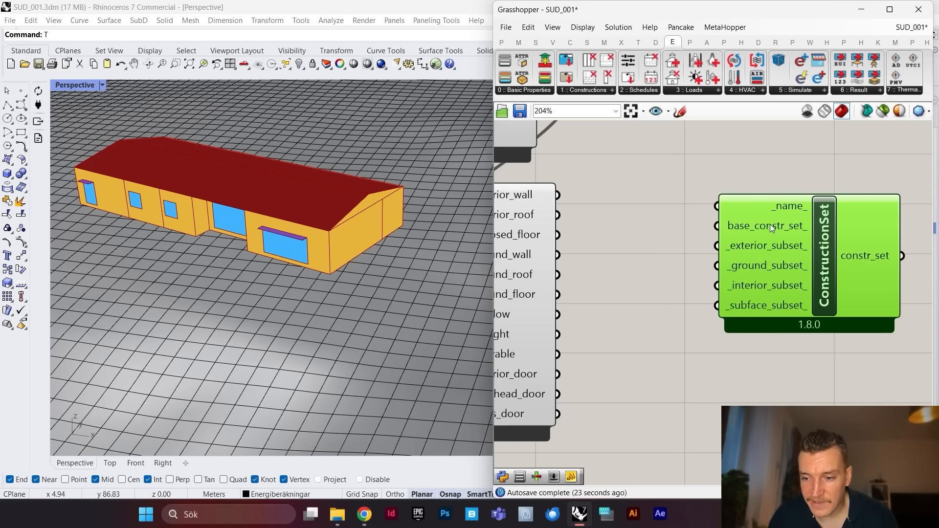
scroll(778, 226, "down", 3)
scroll(782, 228, "up", 3)
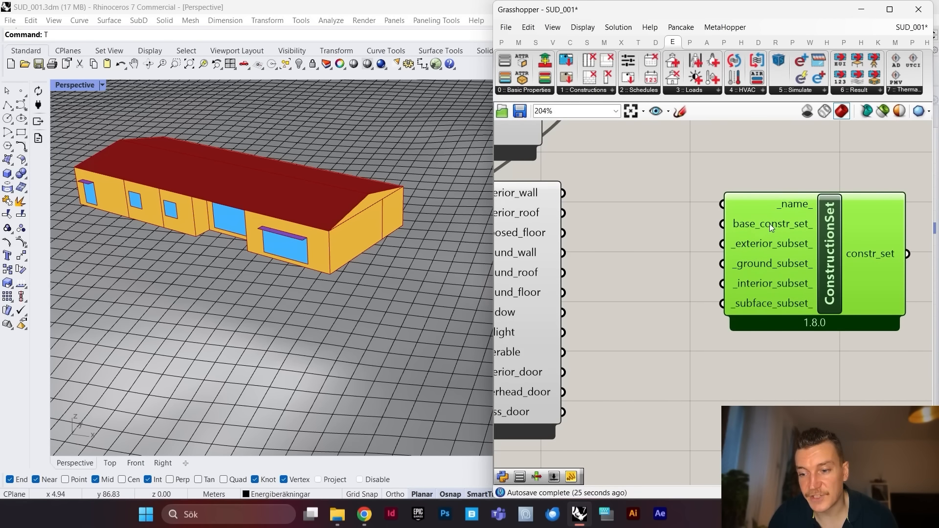
scroll(770, 225, "down", 1)
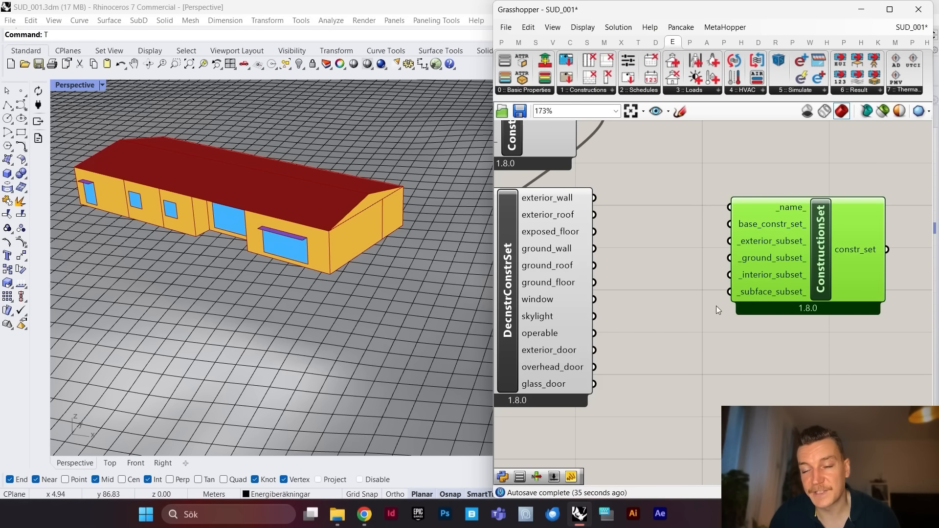
scroll(725, 275, "down", 2)
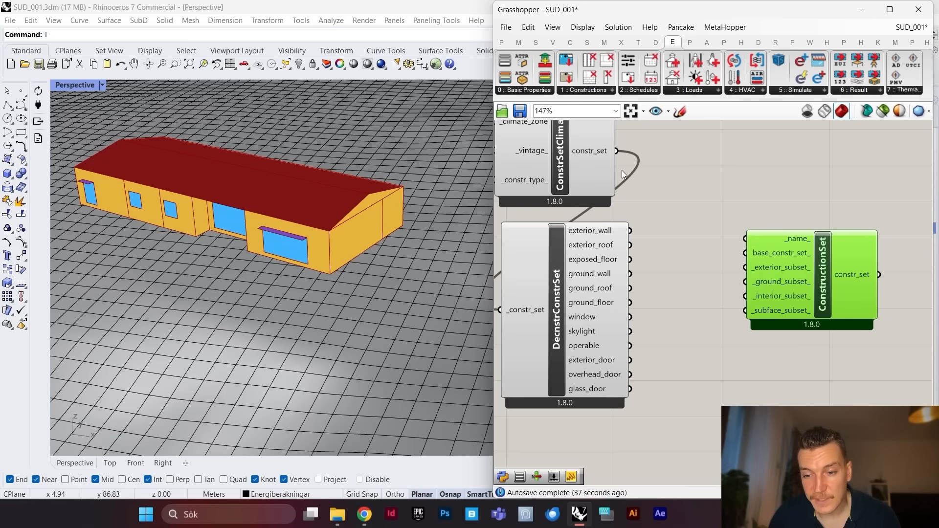
left_click_drag(614, 150, 747, 255)
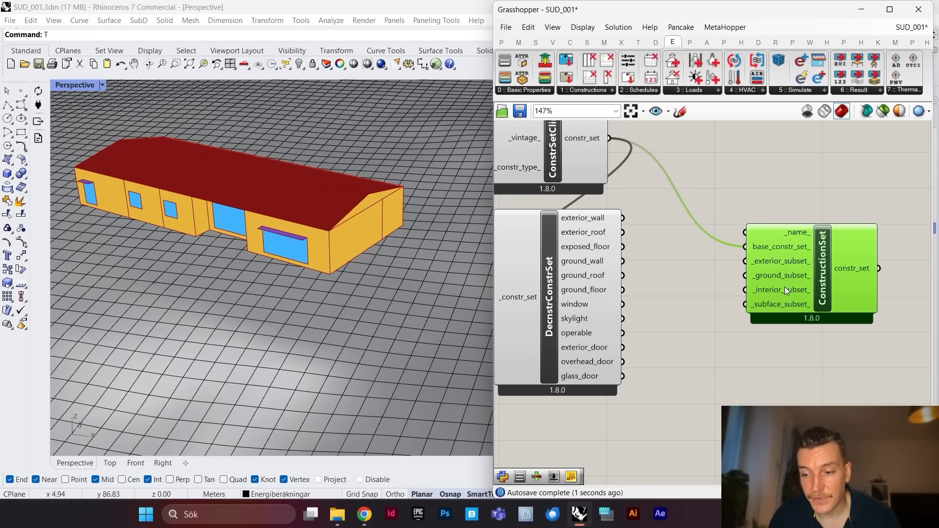
Step: Review the ConstructionSet's subset inputs and start a component search for "hb" on the empty canvas below it
scroll(785, 287, "up", 2)
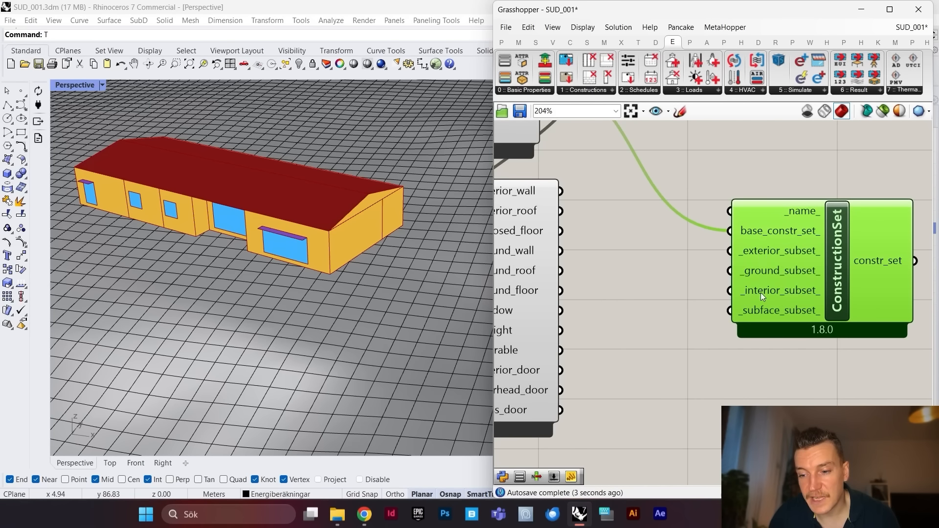
scroll(788, 313, "down", 4)
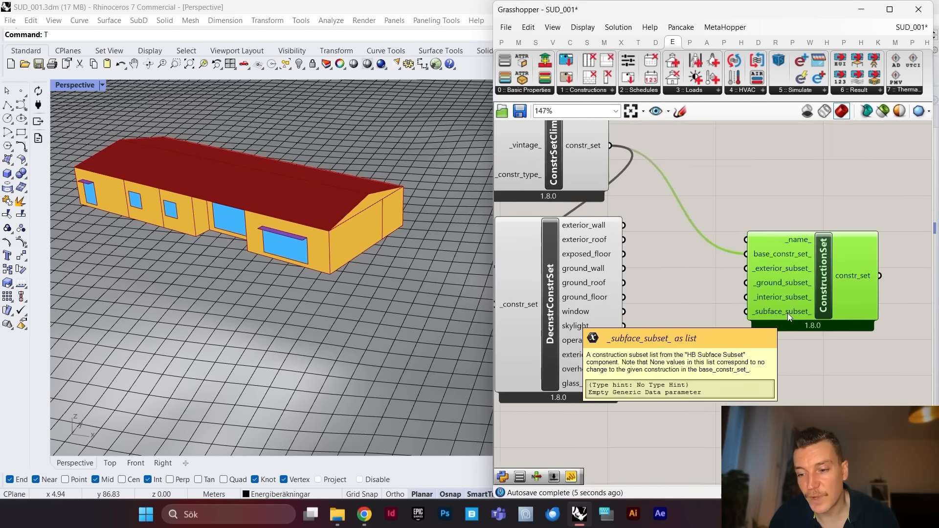
scroll(780, 315, "up", 4)
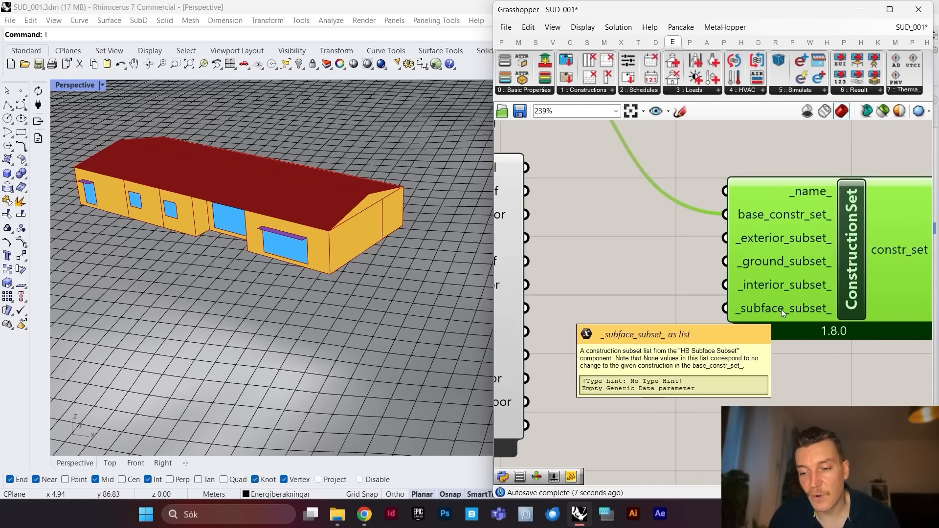
scroll(782, 310, "down", 2)
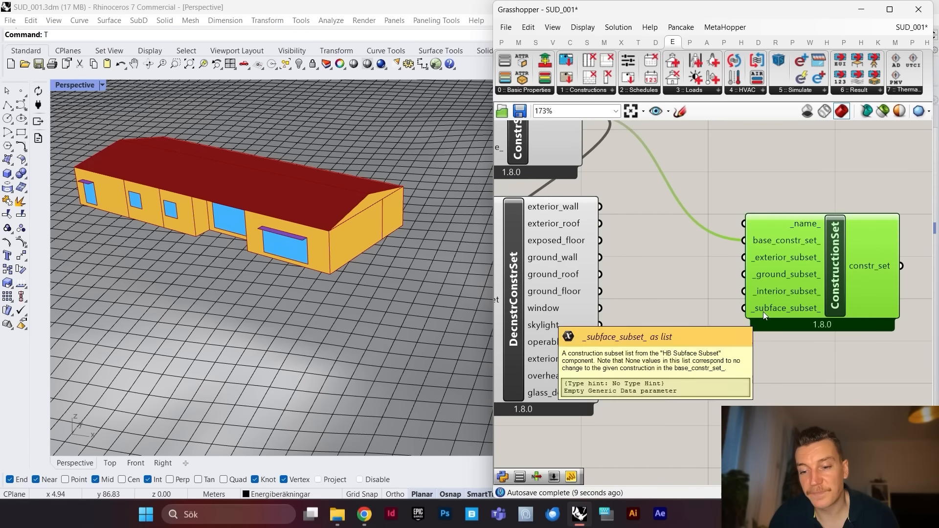
scroll(763, 312, "up", 1)
double_click(797, 392)
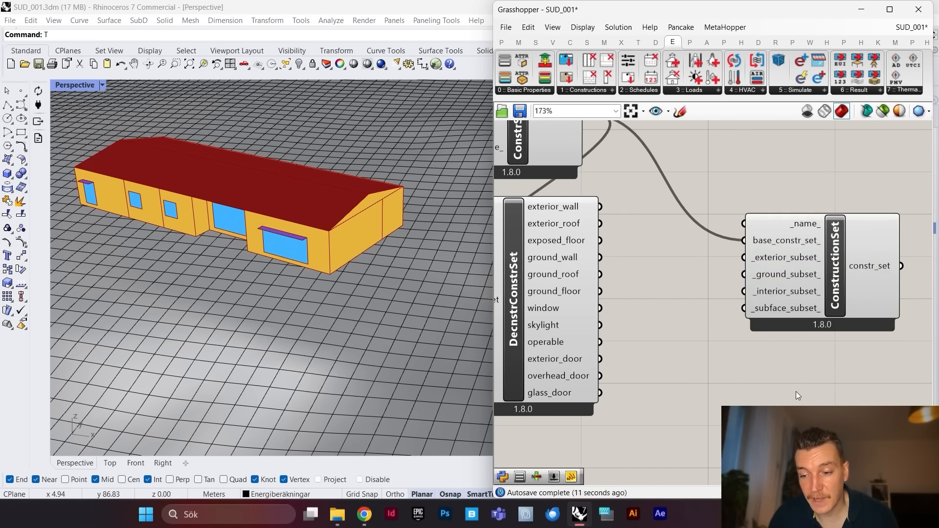
type("hb")
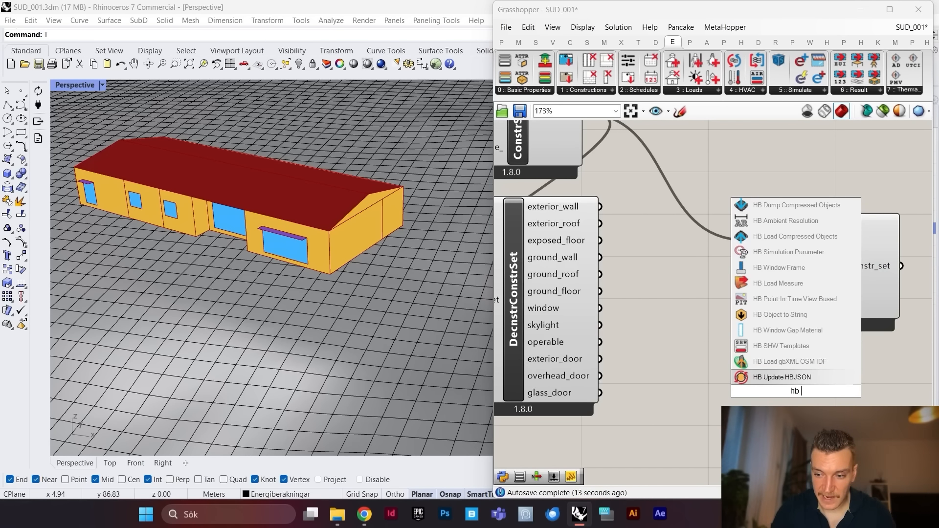
Step: Search for "hb exterior subs" and add an HB Subface Subset component below the ConstructionSet component
type(" exte")
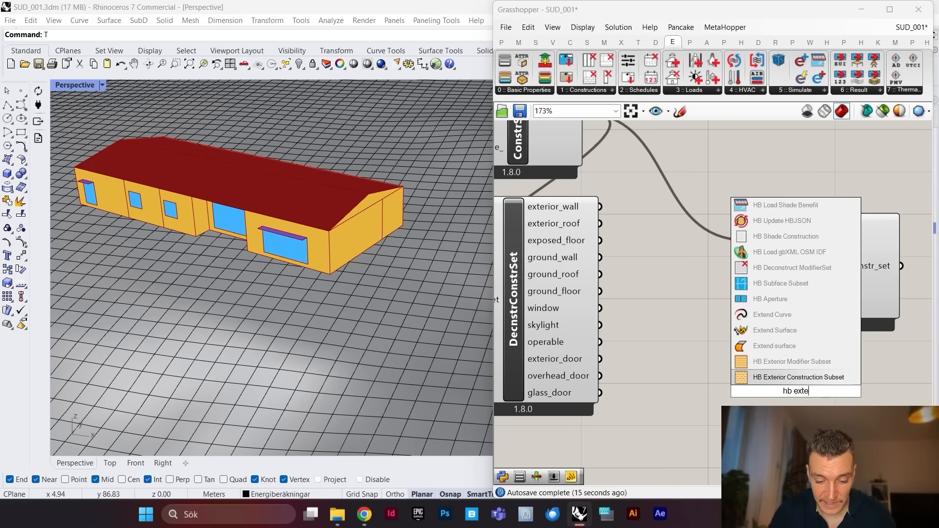
type("rior subs")
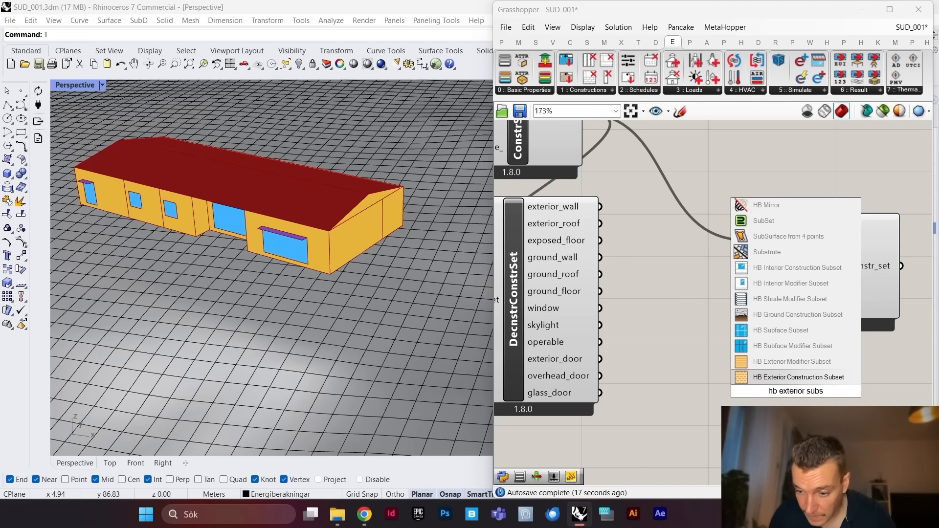
left_click(781, 331)
right_click_drag(830, 407, 787, 366)
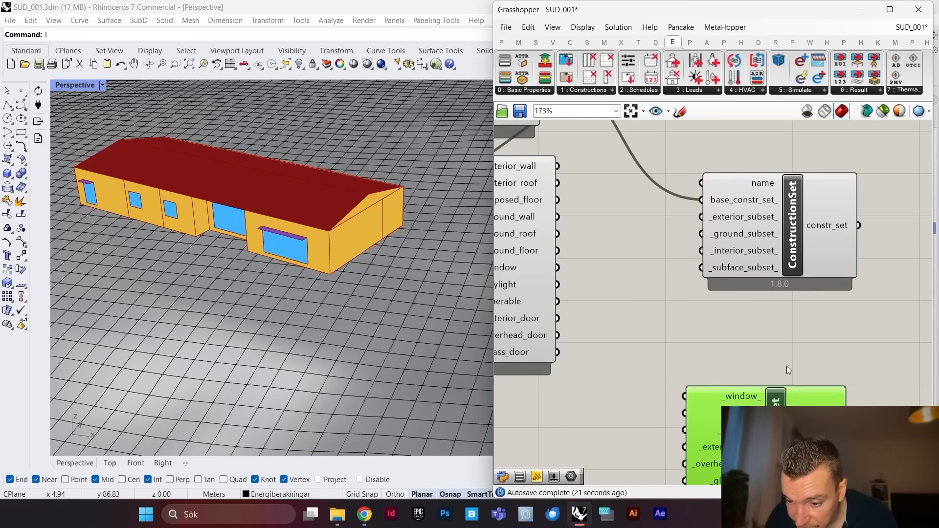
Step: Search for "exterior subset" and place an HB Exterior Construction Subset component between ConstructionSet and SubfaceSubset
double_click(790, 330)
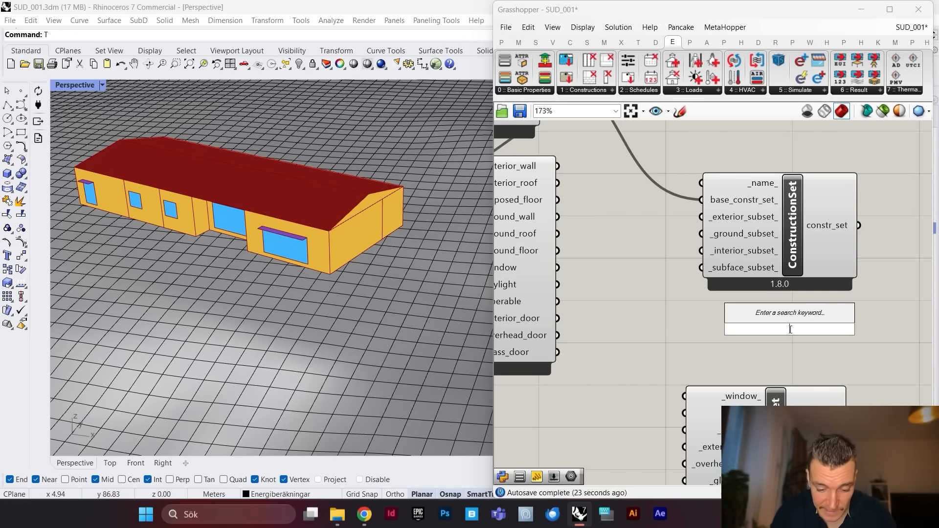
type("exterior subset")
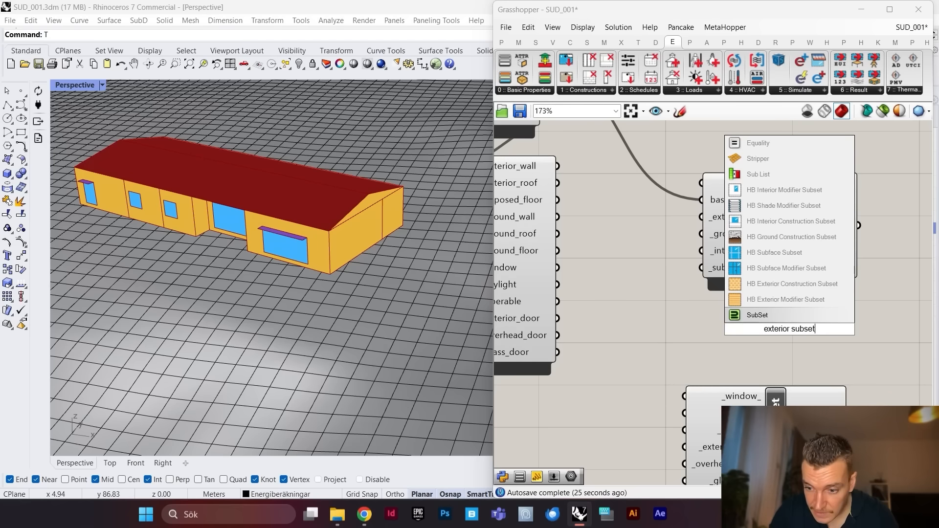
left_click(783, 283)
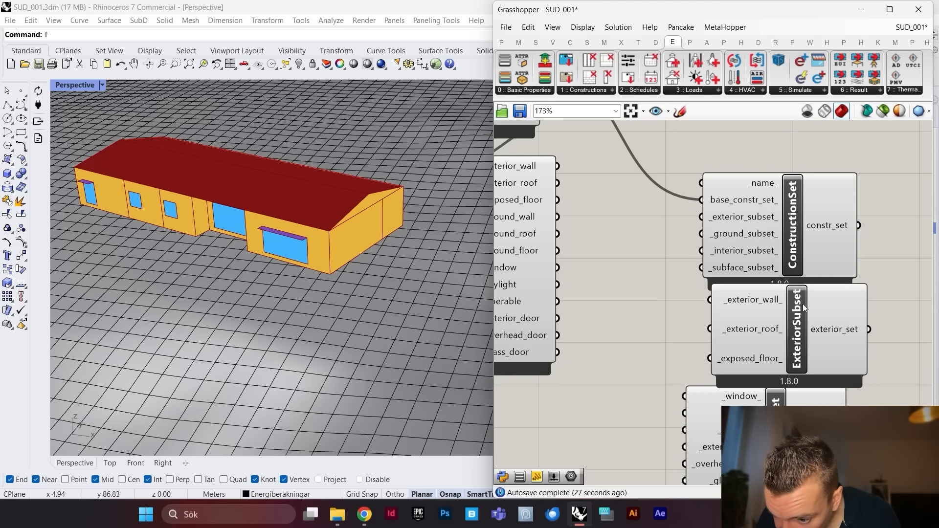
left_click_drag(803, 304, 794, 324)
Step: Arrange the ExteriorSubset and SubfaceSubset components in a column directly beneath ConstructionSet
scroll(742, 351, "down", 1)
right_click_drag(741, 351, 719, 308)
left_click_drag(783, 398, 802, 418)
left_click(766, 306)
scroll(767, 380, "up", 1)
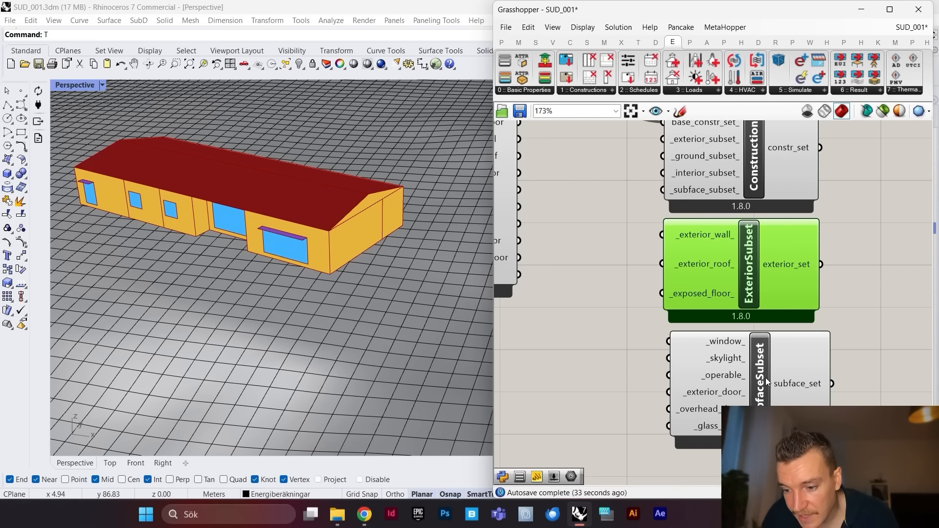
left_click_drag(761, 375, 759, 374)
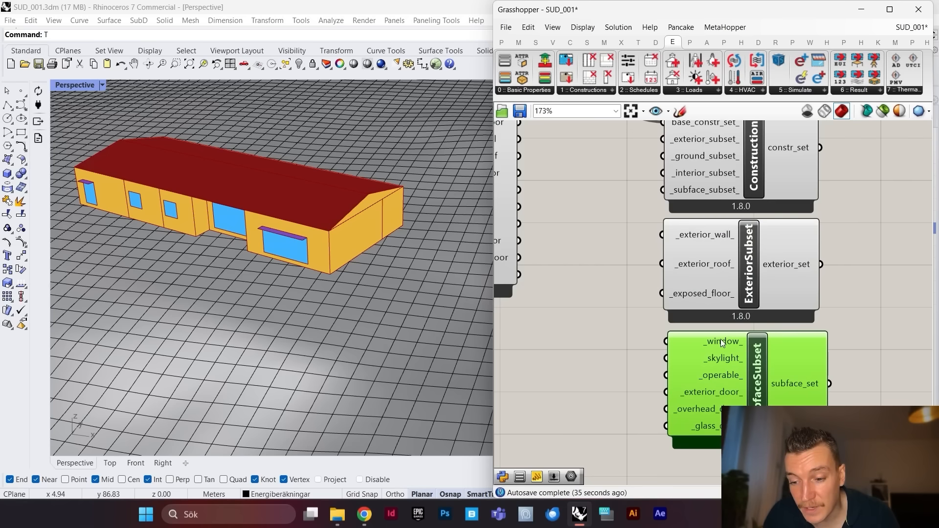
Step: Examine which subset inputs ConstructionSet takes and how they relate to the ExteriorSubset component and the DecnstrConstrSet outputs
scroll(711, 299, "down", 3)
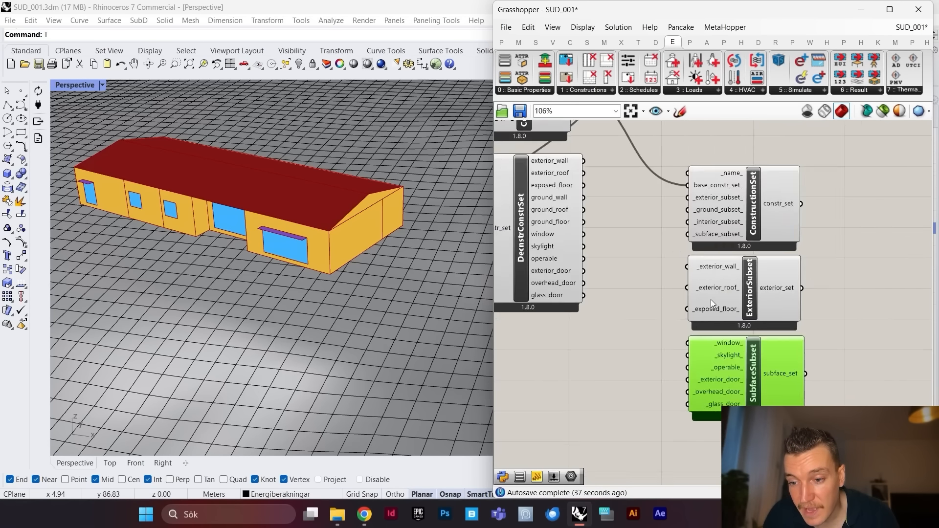
scroll(712, 300, "up", 3)
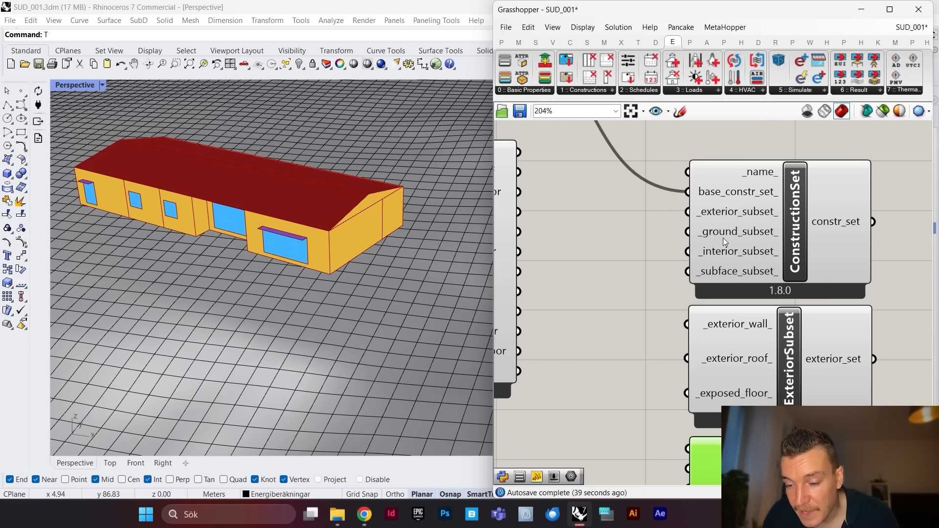
scroll(753, 240, "down", 3)
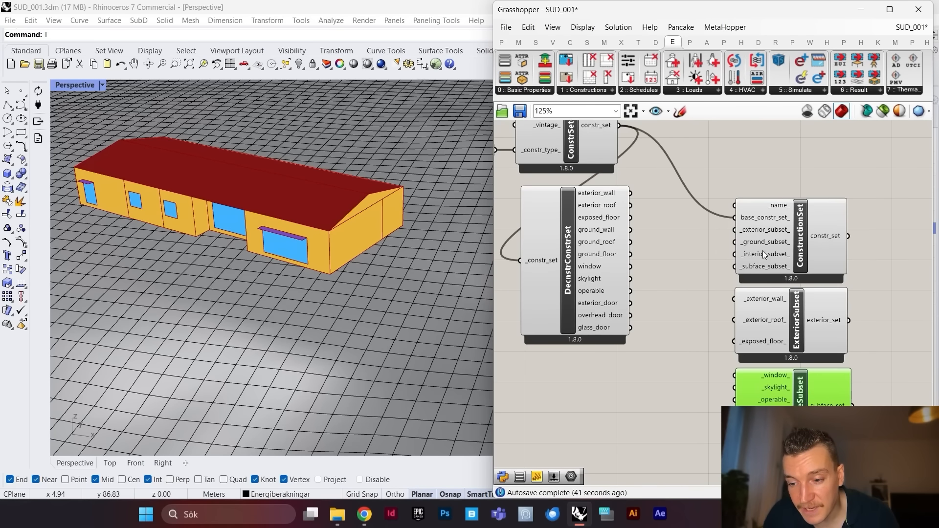
scroll(773, 251, "up", 2)
scroll(786, 244, "down", 2)
scroll(763, 242, "up", 2)
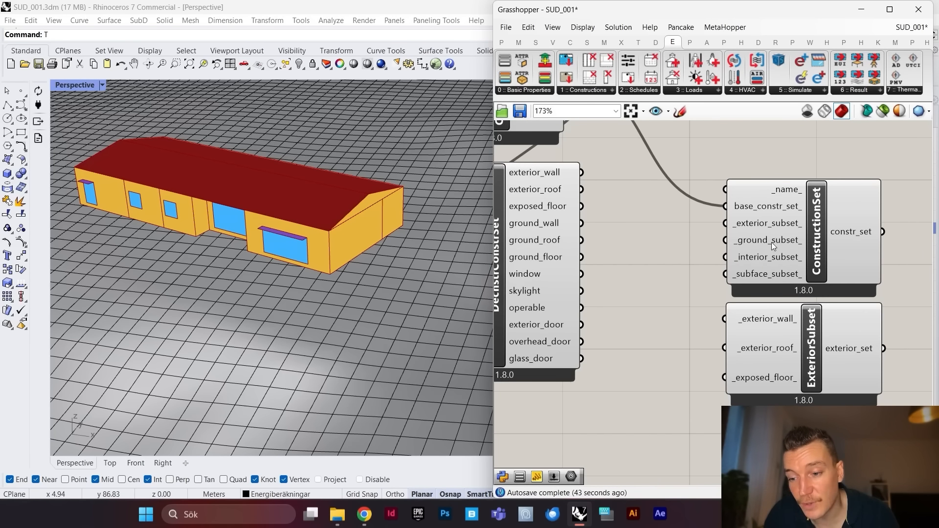
scroll(771, 243, "up", 1)
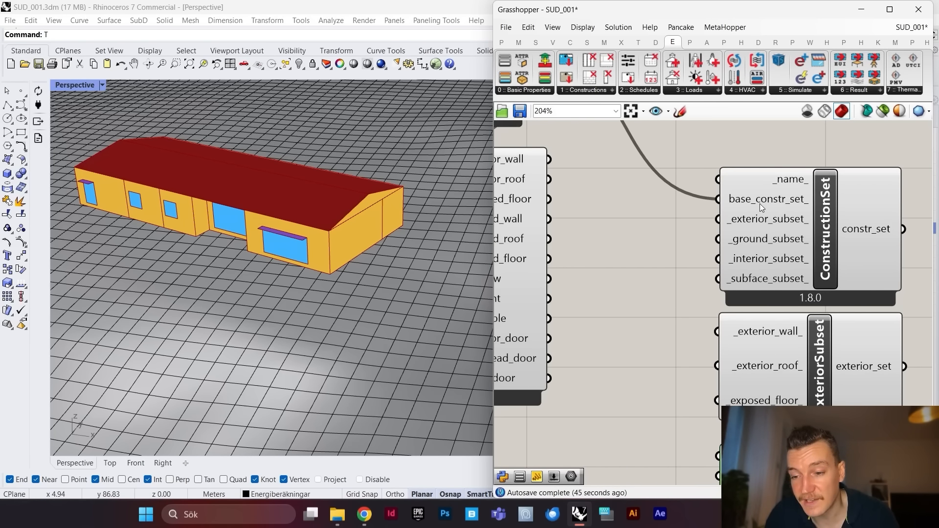
scroll(758, 266, "down", 2)
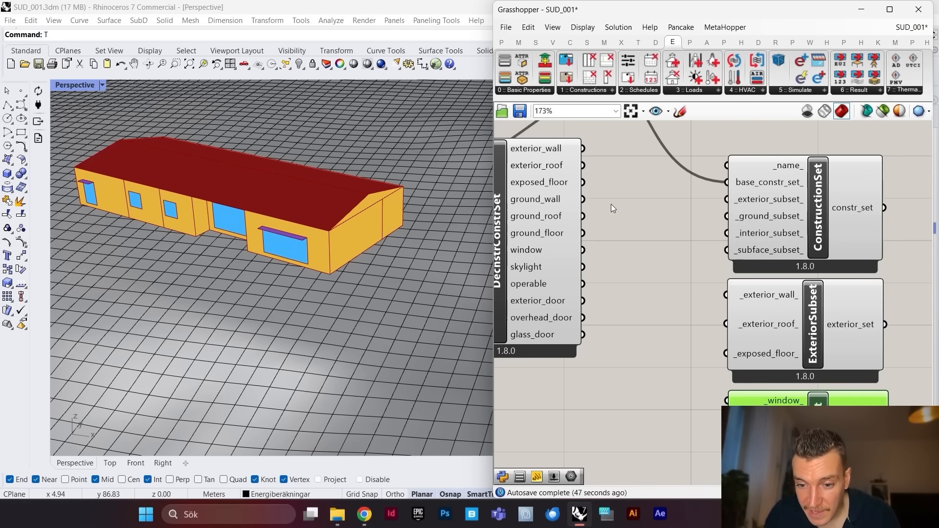
Step: Align ExteriorSubset and wire the exterior_roof and exposed_floor outputs of DecnstrConstrSet to its matching inputs
left_click(813, 323)
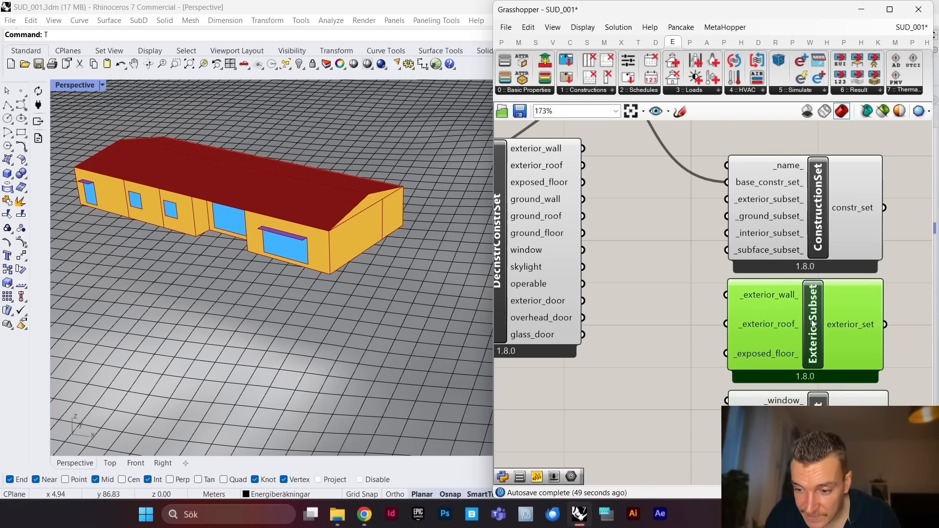
left_click_drag(814, 323, 811, 323)
left_click_drag(583, 165, 725, 324)
left_click_drag(583, 182, 726, 352)
Step: Wire the skylight, operable, exterior_door, overhead_door and glass_door outputs of DecnstrConstrSet to the matching SubfaceSubset inputs
scroll(698, 310, "down", 3)
scroll(711, 247, "up", 2)
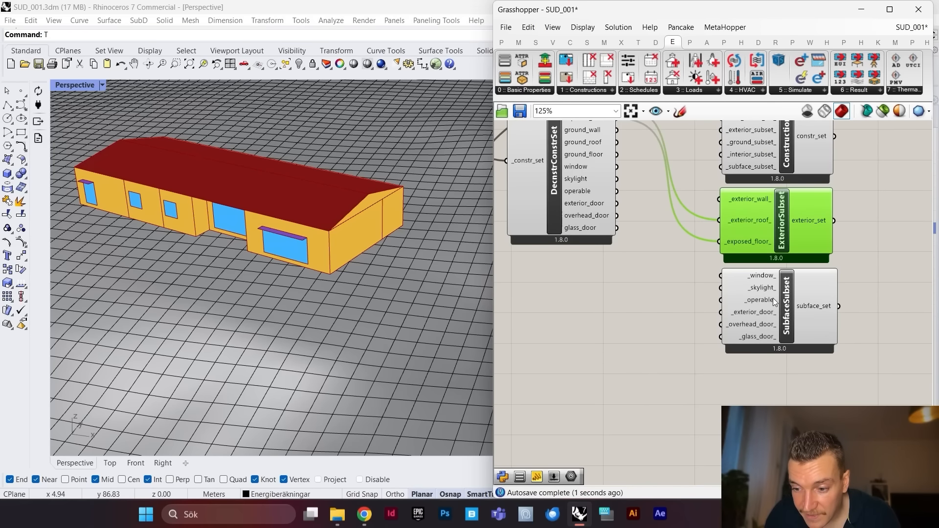
scroll(689, 228, "down", 1)
scroll(638, 193, "up", 1)
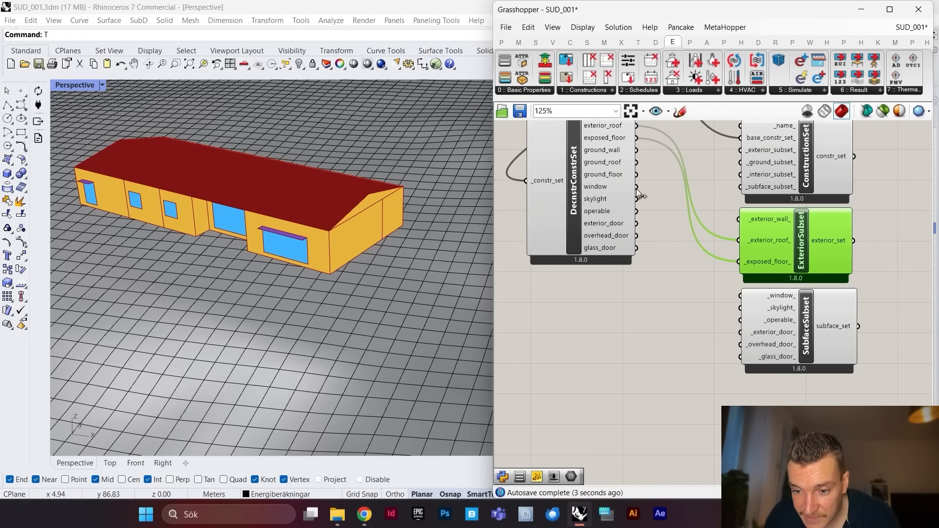
left_click_drag(637, 199, 751, 309)
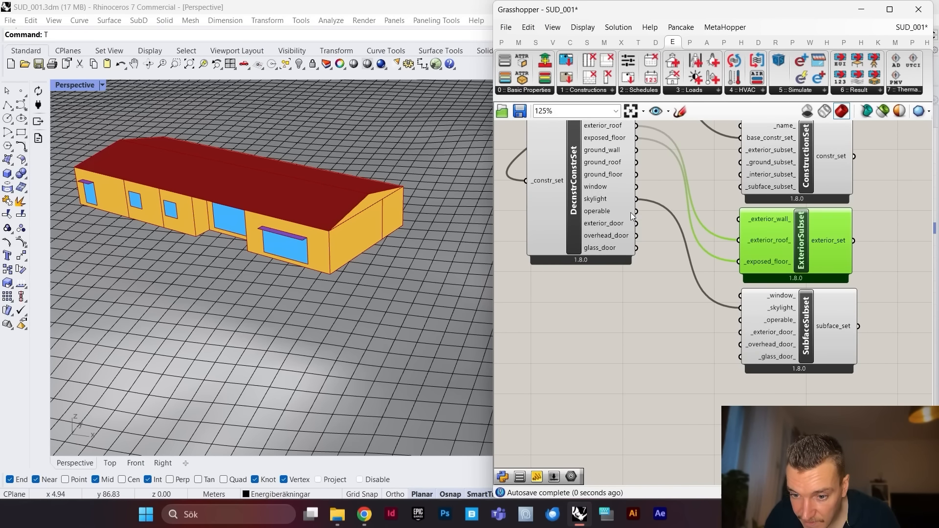
left_click_drag(636, 211, 742, 321)
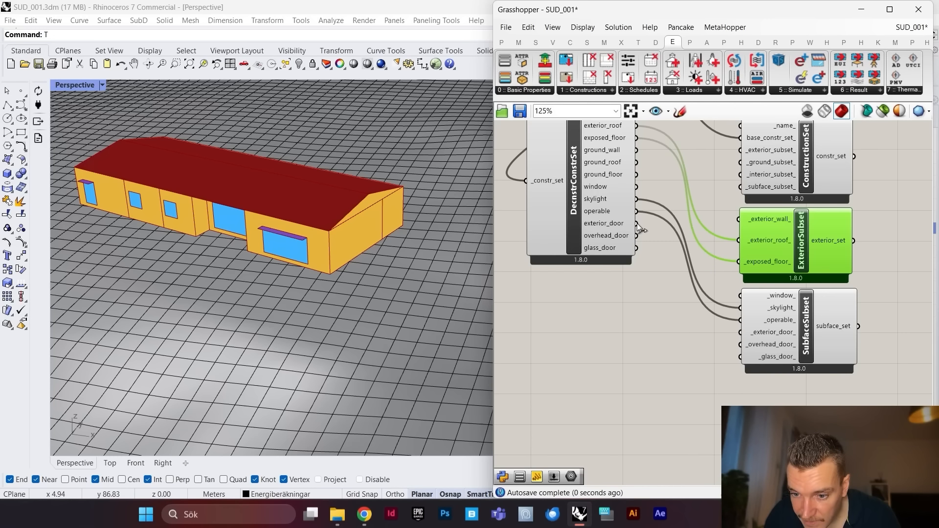
left_click_drag(637, 223, 739, 334)
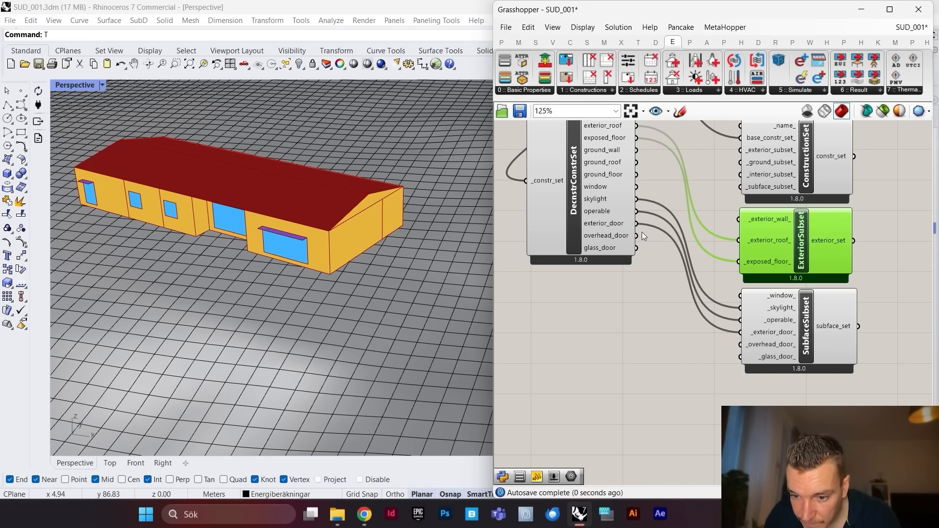
left_click_drag(638, 236, 740, 345)
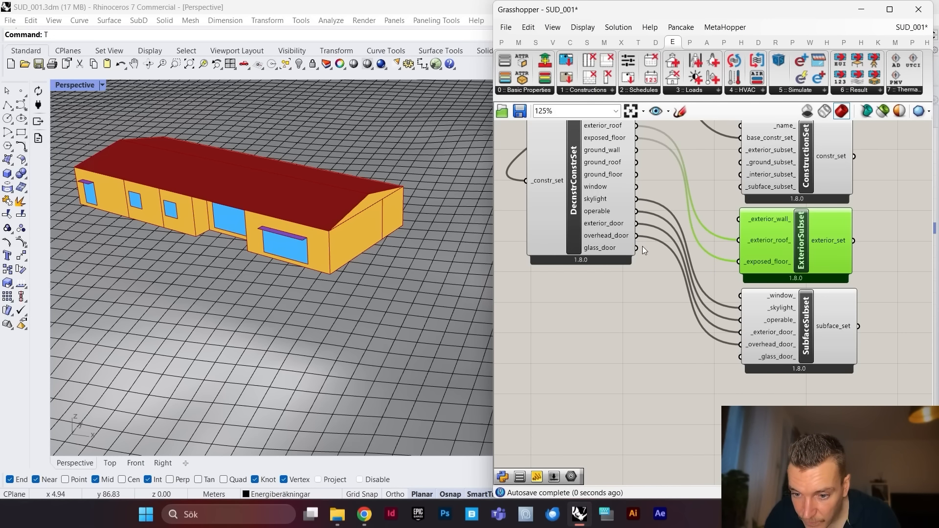
left_click_drag(636, 248, 741, 357)
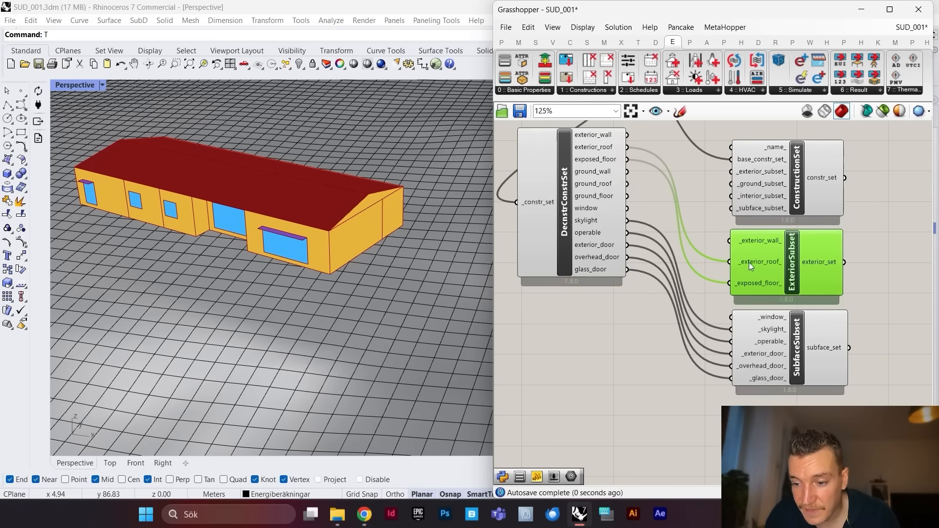
Step: Add an HB Window Construction component to the canvas above ConstructionSet
scroll(757, 242, "up", 2)
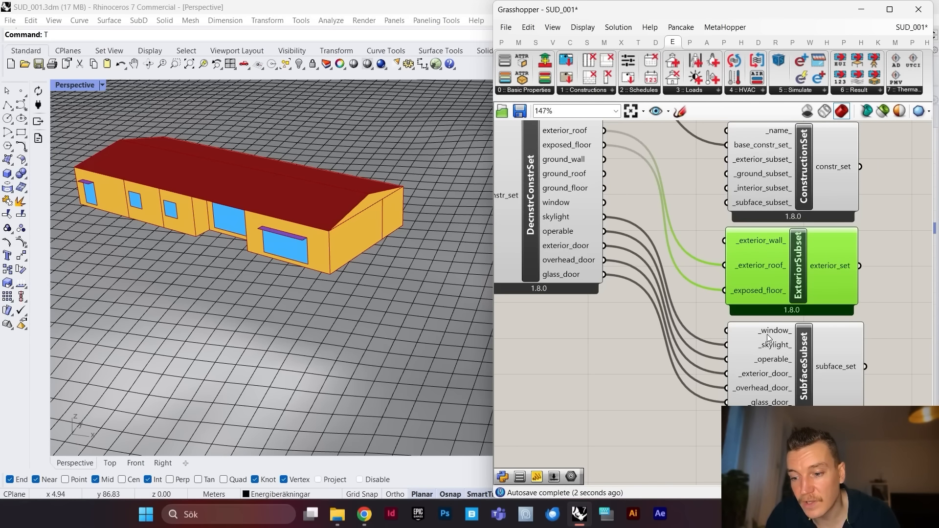
scroll(746, 316, "down", 6)
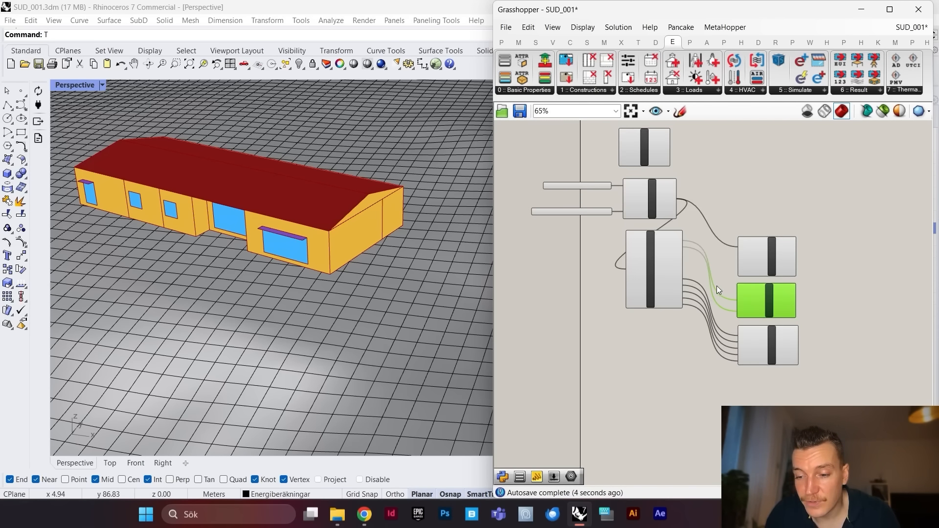
scroll(756, 313, "up", 6)
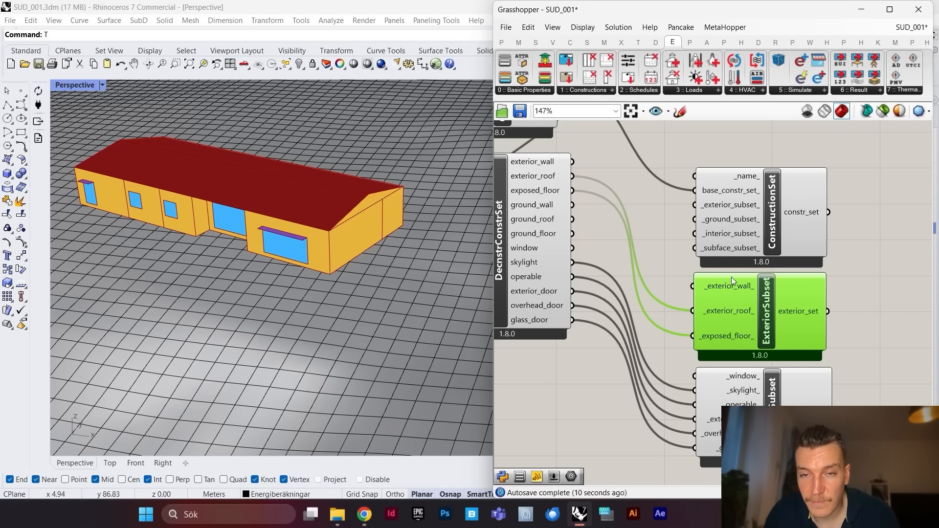
scroll(723, 296, "down", 1)
scroll(729, 313, "down", 4)
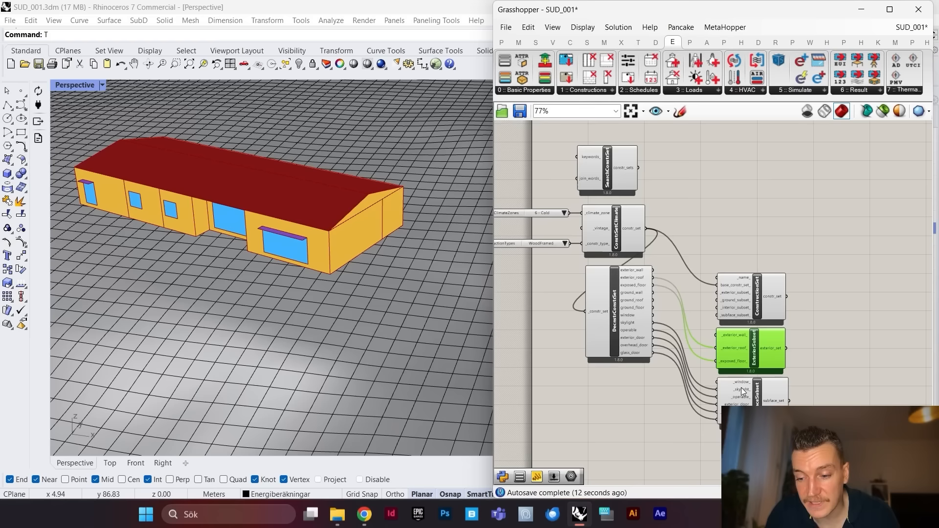
scroll(741, 198, "up", 5)
double_click(739, 194)
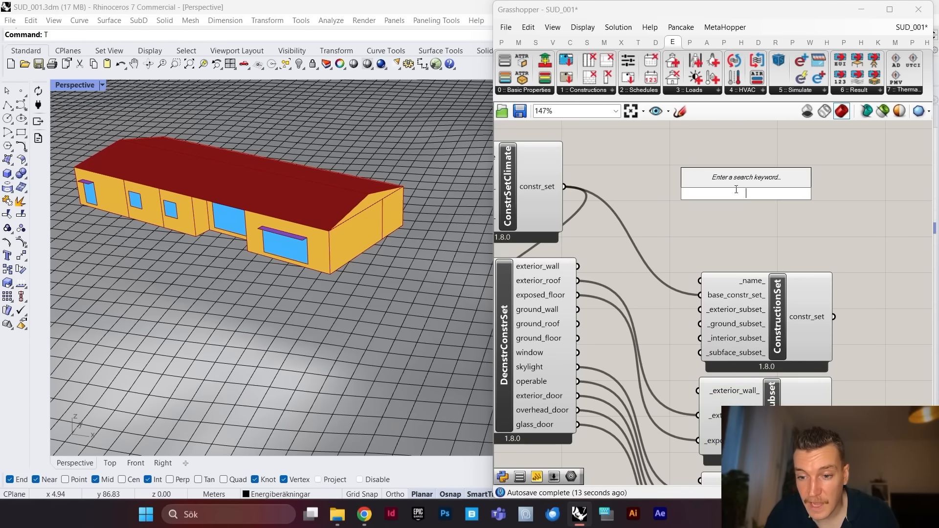
left_click(601, 91)
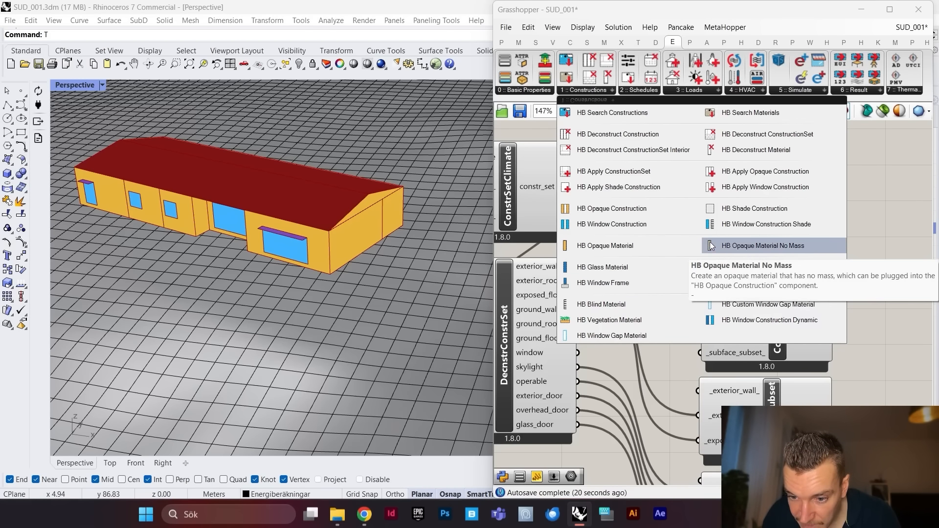
left_click_drag(637, 227, 776, 180)
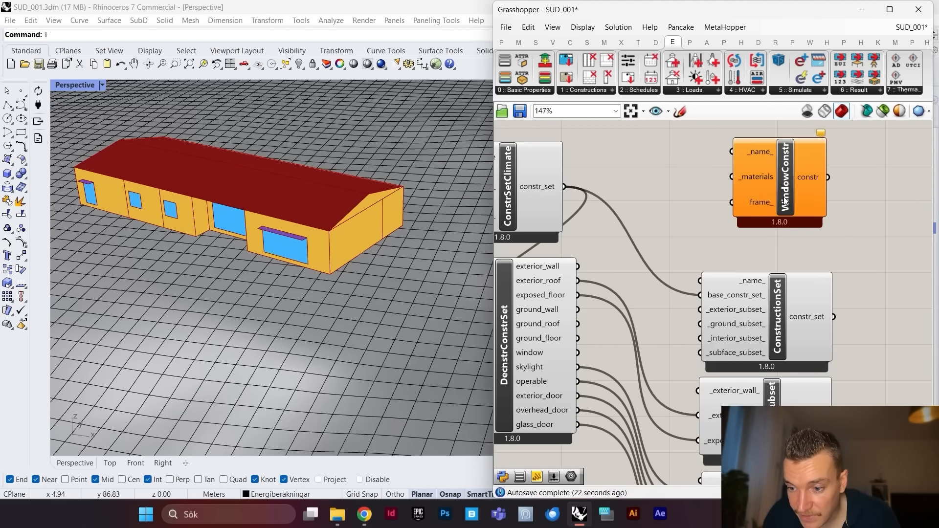
Step: Move the WindowConstr component to the free area just below SubfaceSubset
scroll(783, 206, "up", 2)
scroll(802, 224, "down", 4)
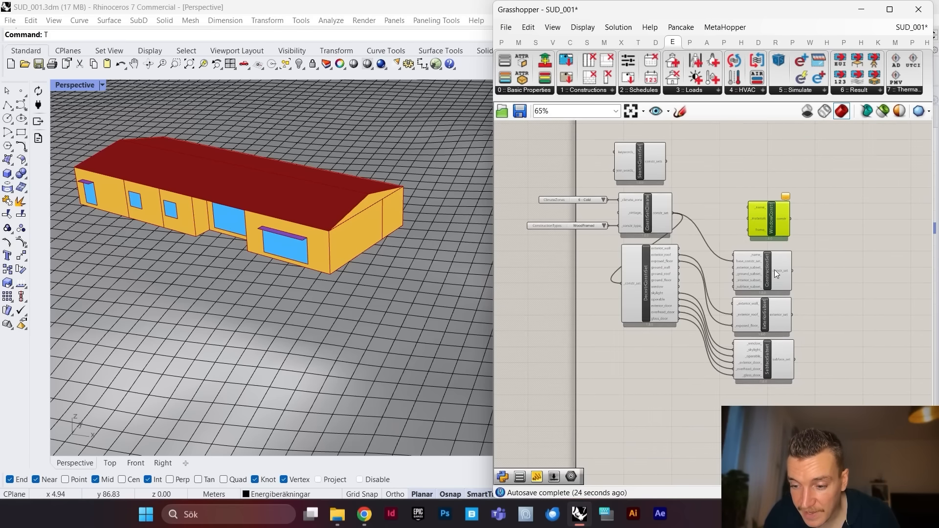
scroll(774, 269, "up", 3)
scroll(786, 260, "down", 2)
left_click_drag(773, 140, 776, 397)
scroll(754, 359, "down", 4)
scroll(740, 374, "up", 3)
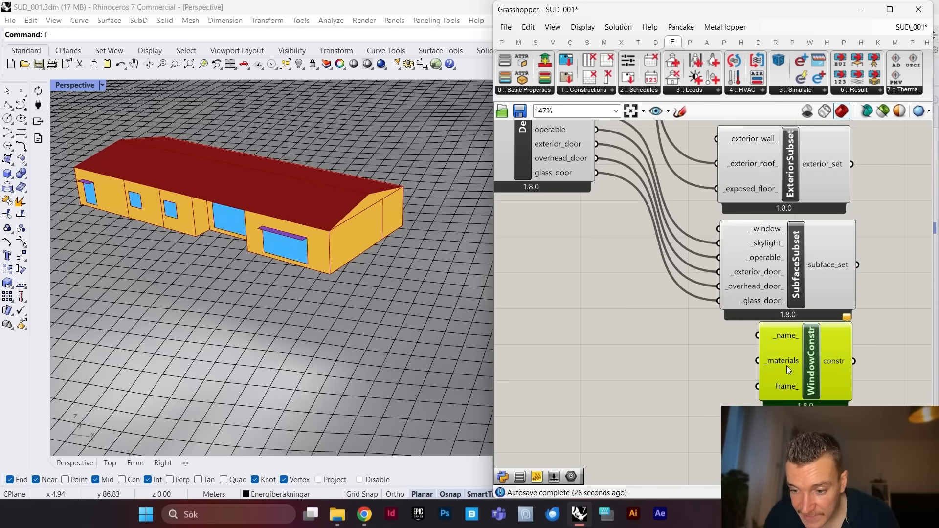
left_click_drag(789, 389, 781, 400)
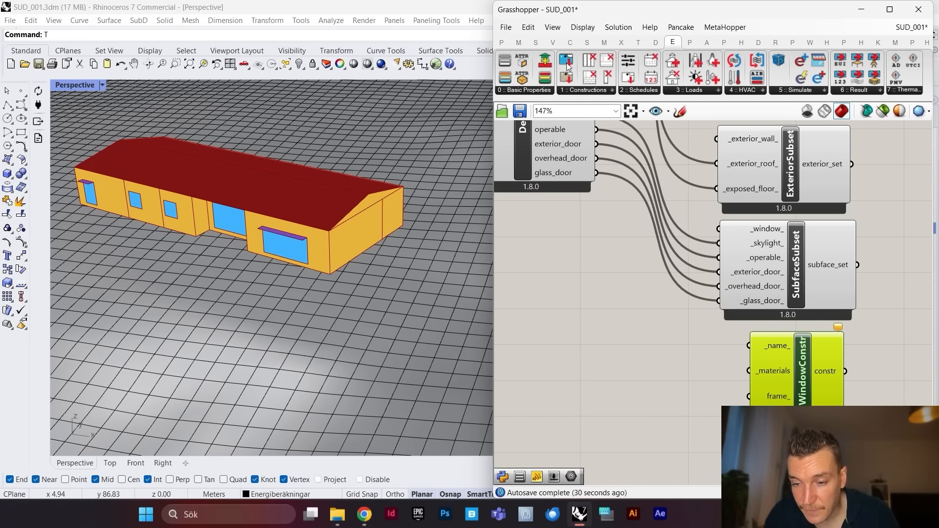
Step: Add an HB Window Material component and place it on the input side of WindowConstr
left_click(595, 90)
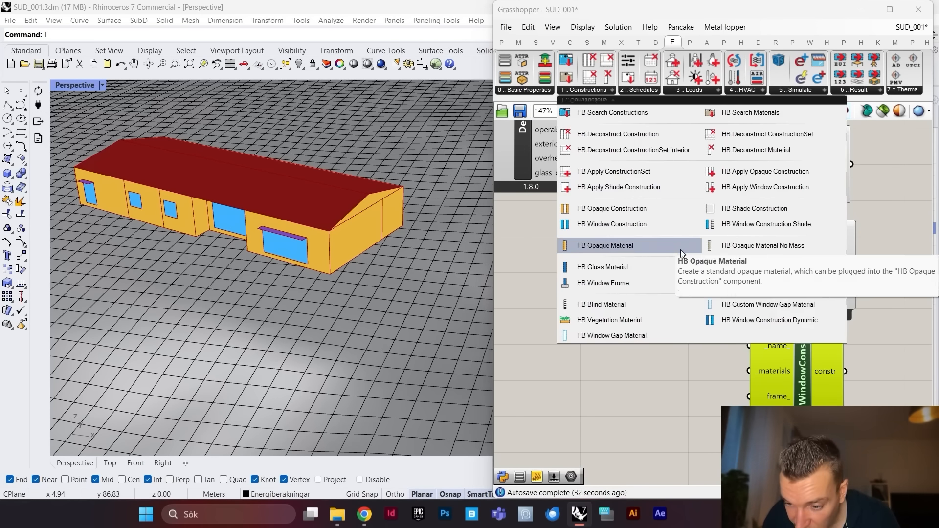
left_click(748, 284)
left_click(671, 372)
left_click_drag(671, 372, 649, 373)
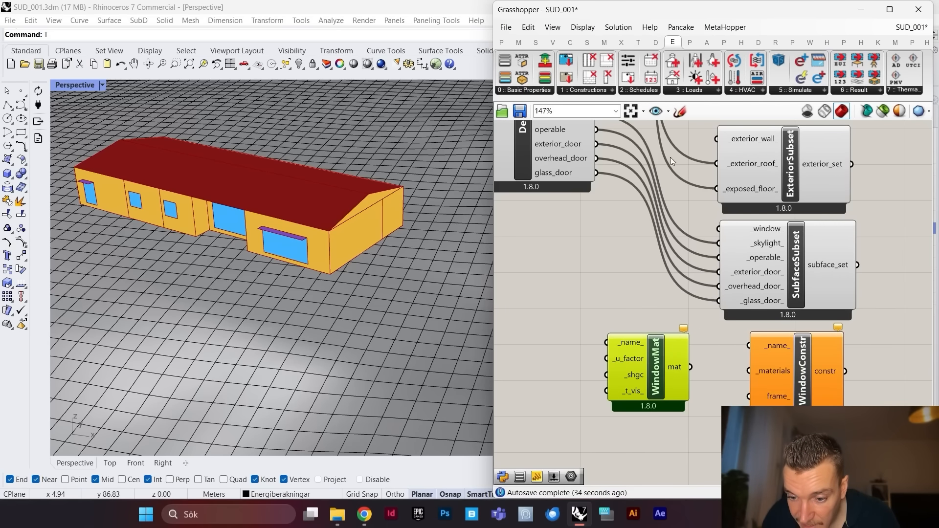
Step: Add an HB Window Frame component and place it just below WindowMat
left_click(596, 91)
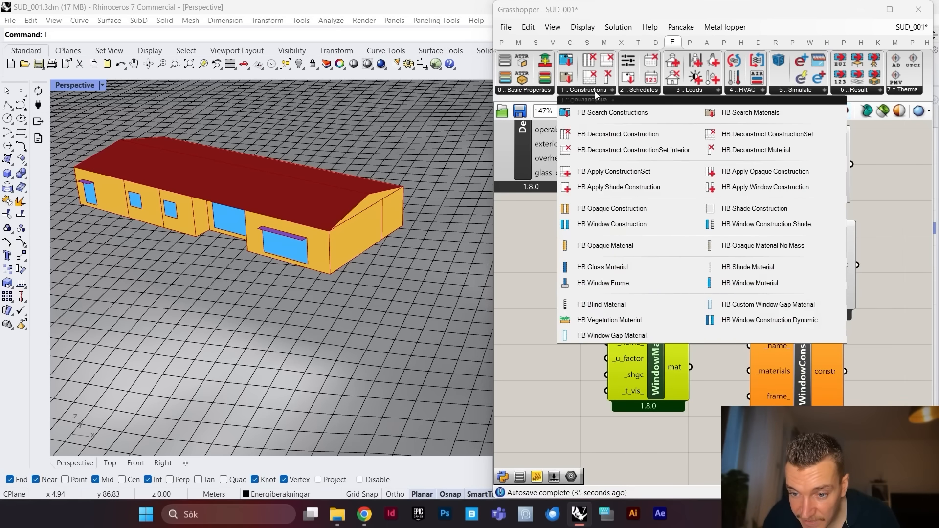
left_click(627, 284)
scroll(652, 257, "down", 3)
scroll(652, 257, "up", 3)
left_click(651, 333)
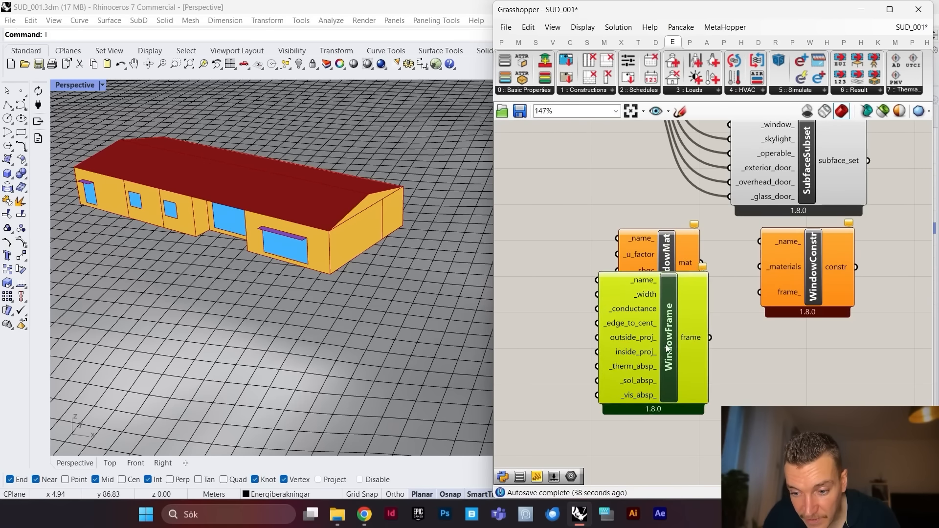
left_click_drag(650, 333, 661, 392)
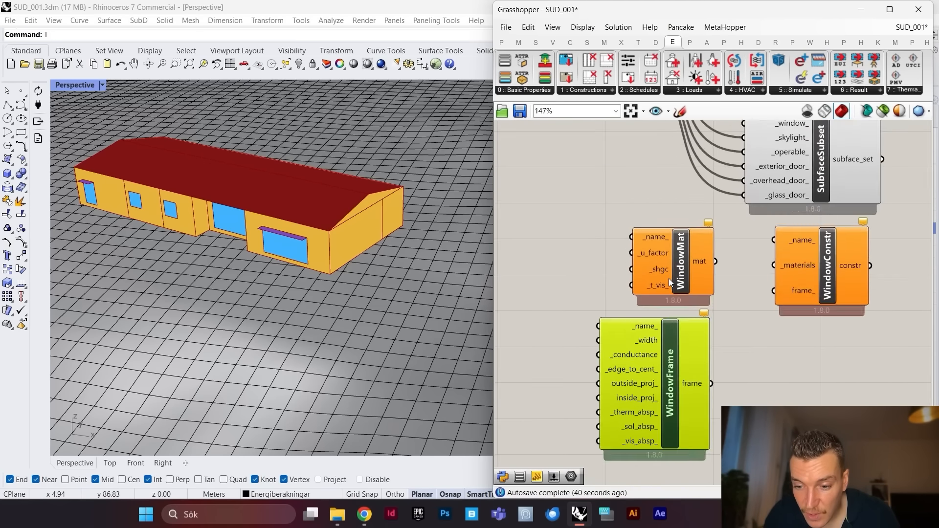
Step: Add a number slider with the value 0.7 and connect it to the _u_factor input of WindowMat
scroll(668, 278, "up", 1)
left_click(679, 273)
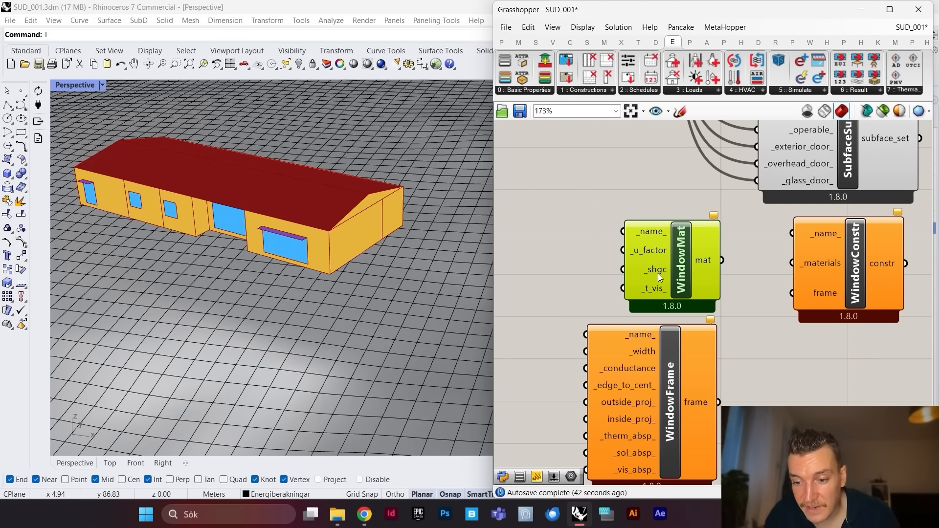
mouse_move(659, 269)
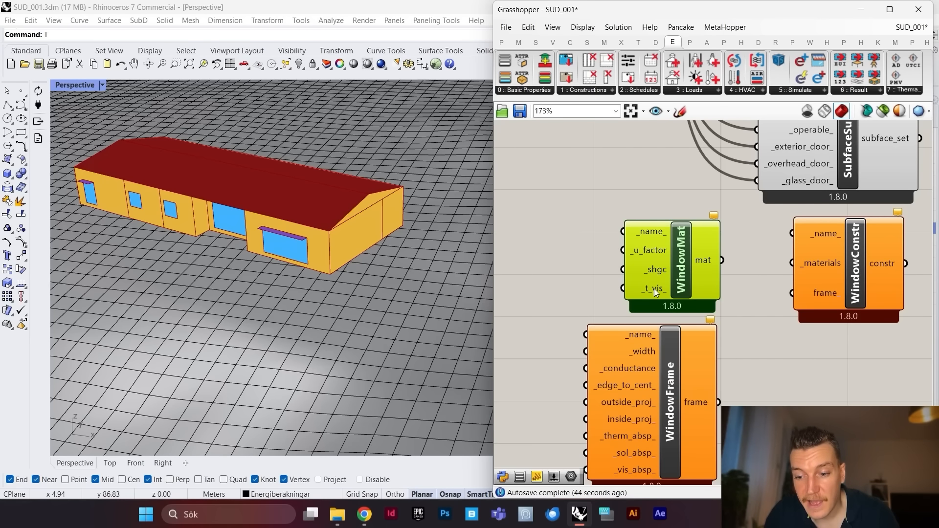
mouse_move(653, 288)
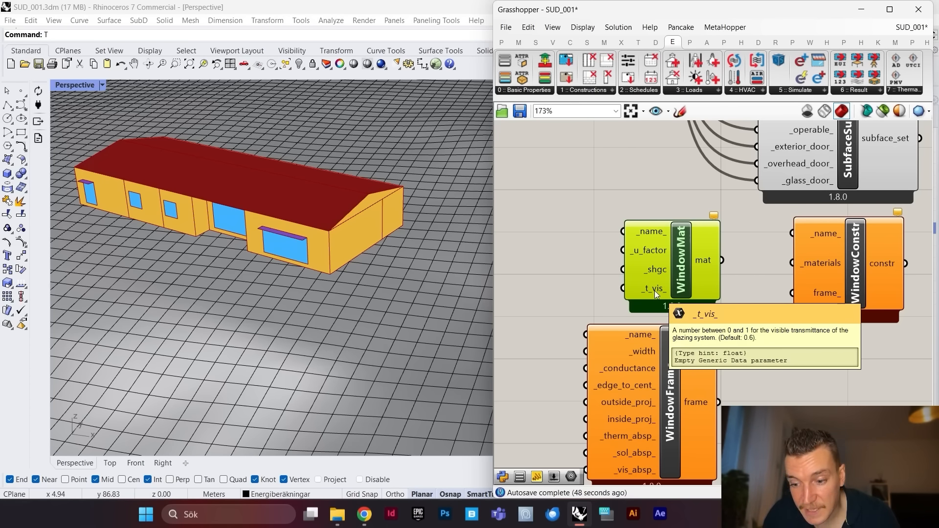
scroll(671, 257, "down", 2)
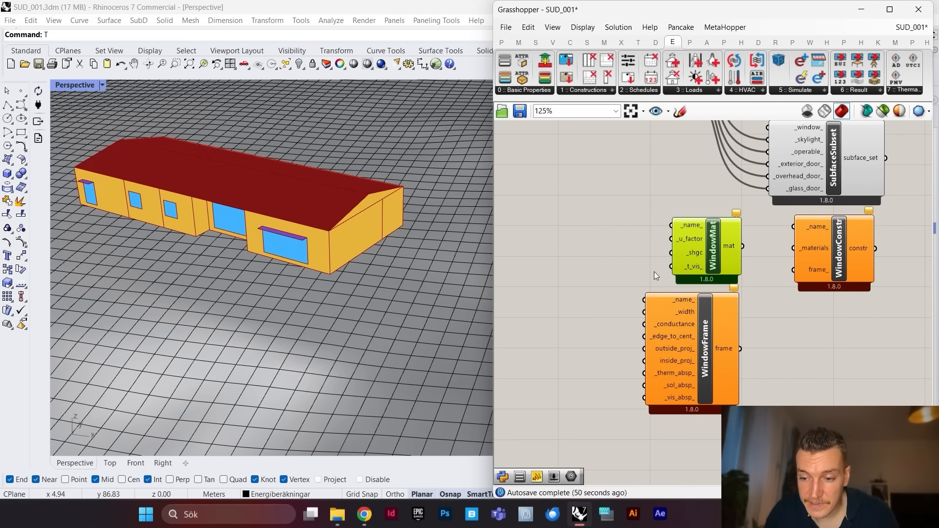
scroll(653, 271, "up", 2)
double_click(614, 231)
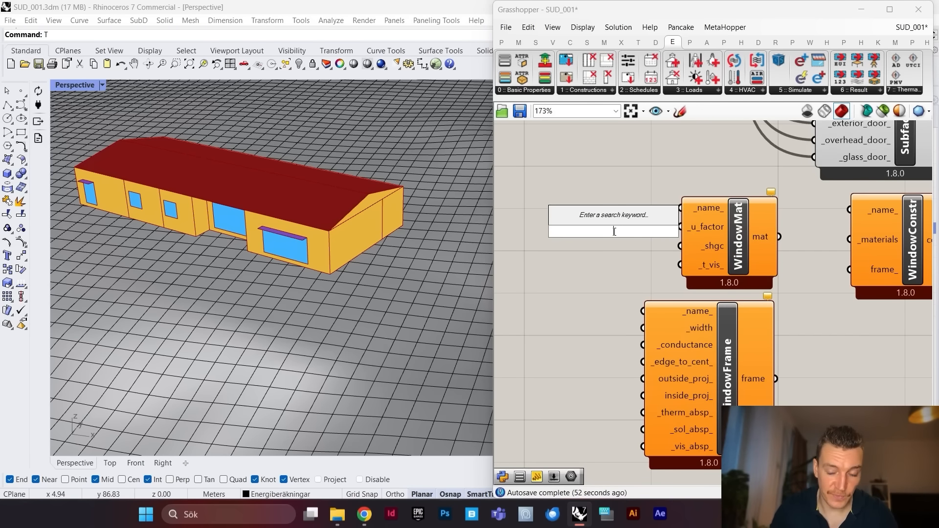
type("0.7")
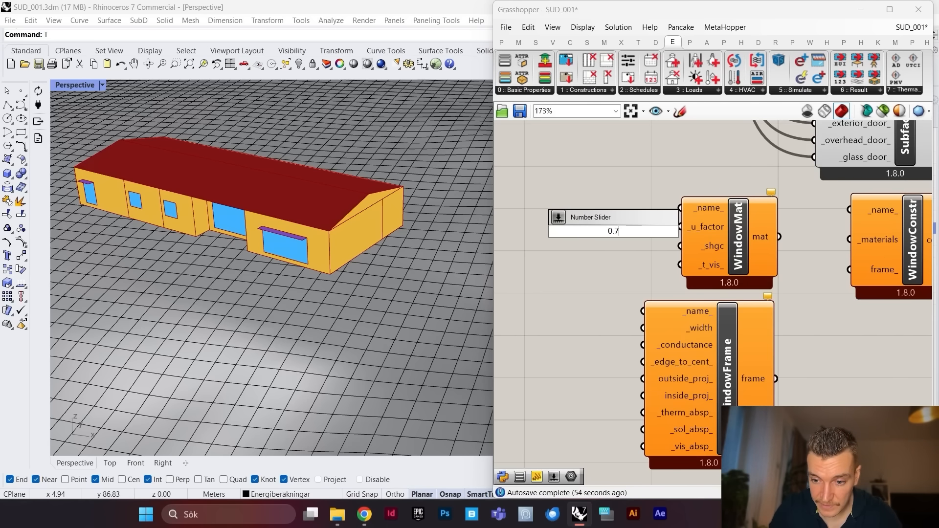
key("Return")
left_click_drag(613, 228, 581, 210)
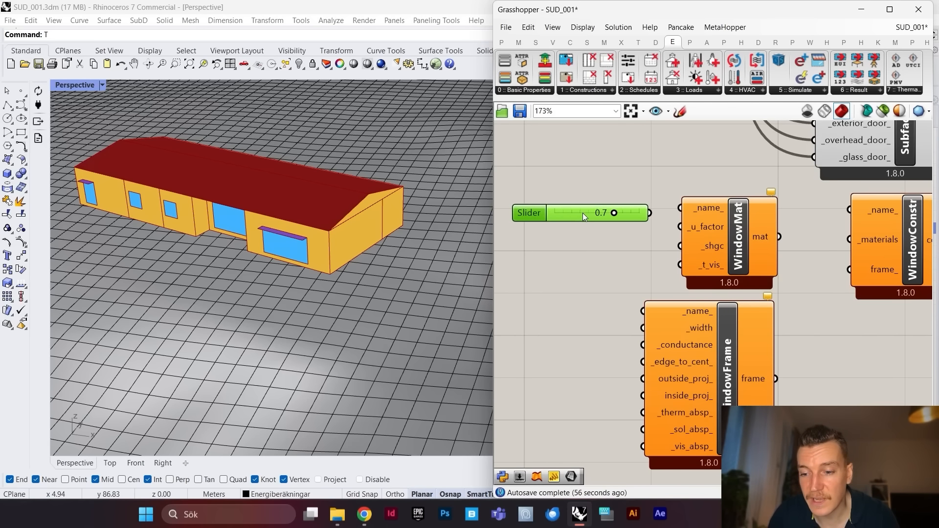
scroll(751, 197, "down", 2)
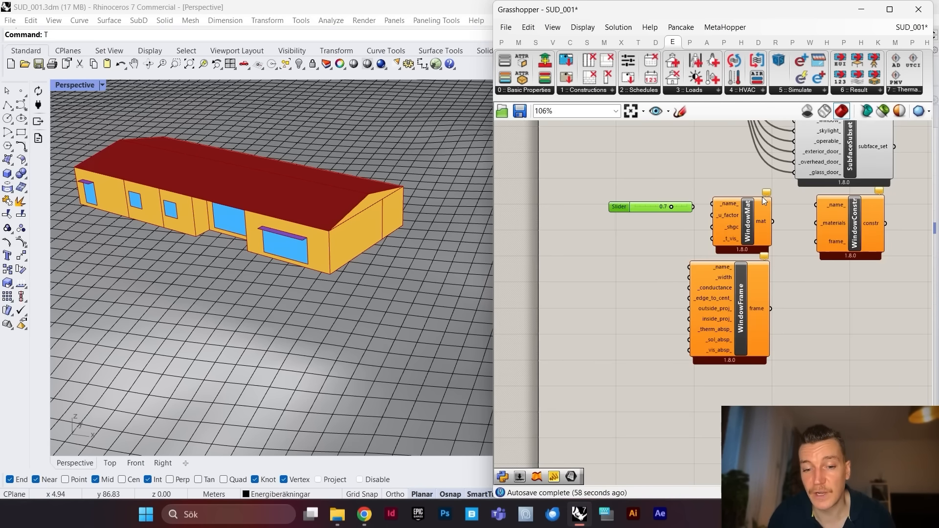
scroll(735, 154, "up", 5)
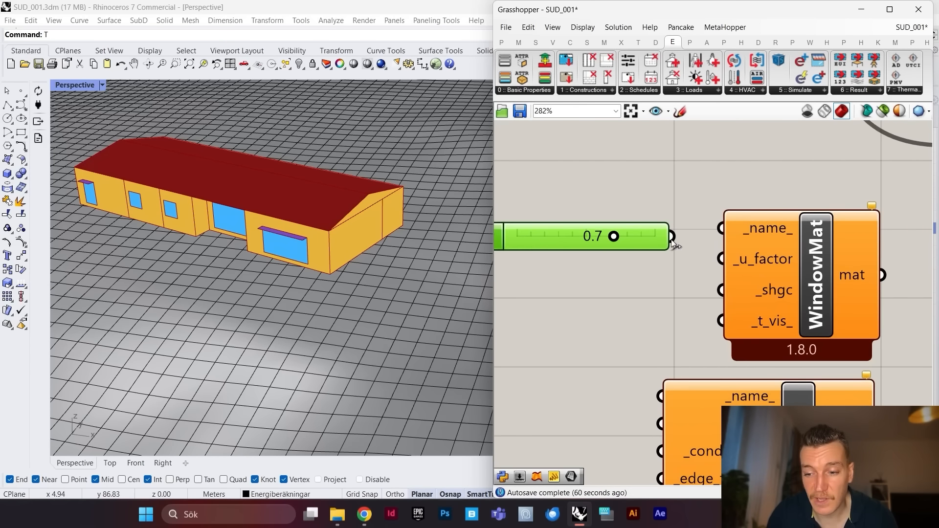
left_click_drag(671, 226, 721, 258)
scroll(673, 239, "down", 1)
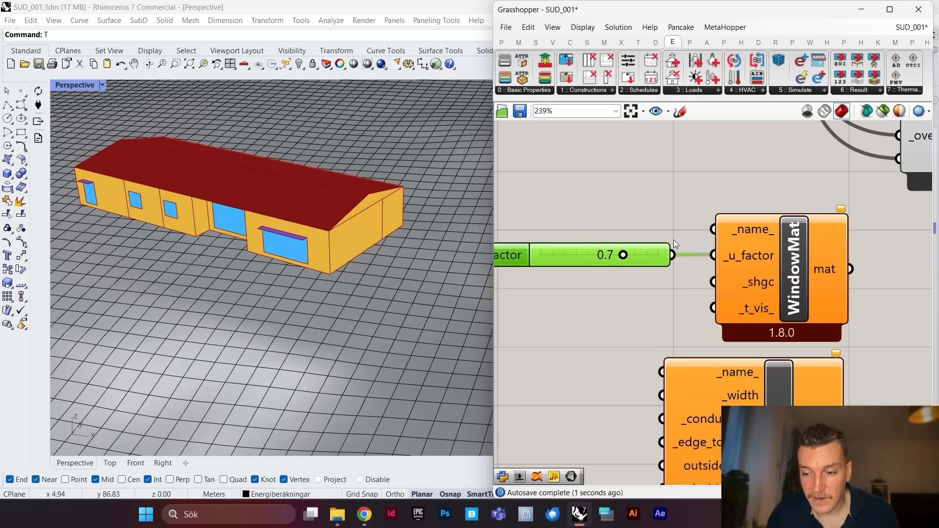
Step: Add a number slider with the value 0.5 and connect it to the _shgc input of WindowMat
scroll(633, 287, "up", 1)
double_click(612, 284)
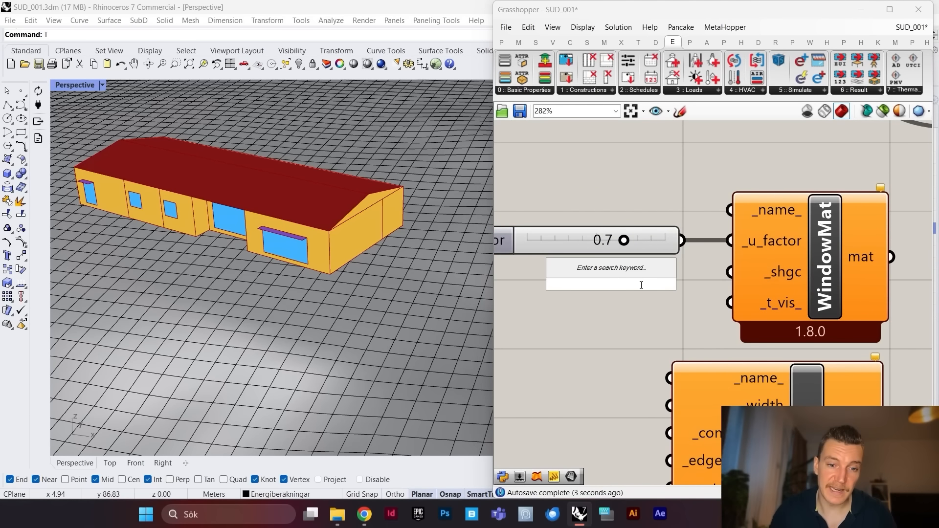
type("0.5")
key("Return")
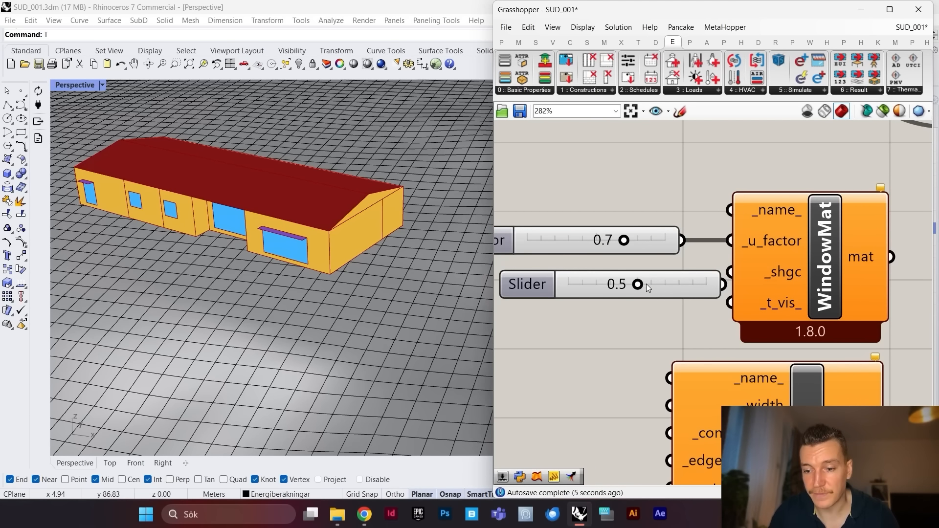
left_click_drag(663, 275, 730, 272)
scroll(662, 171, "down", 3)
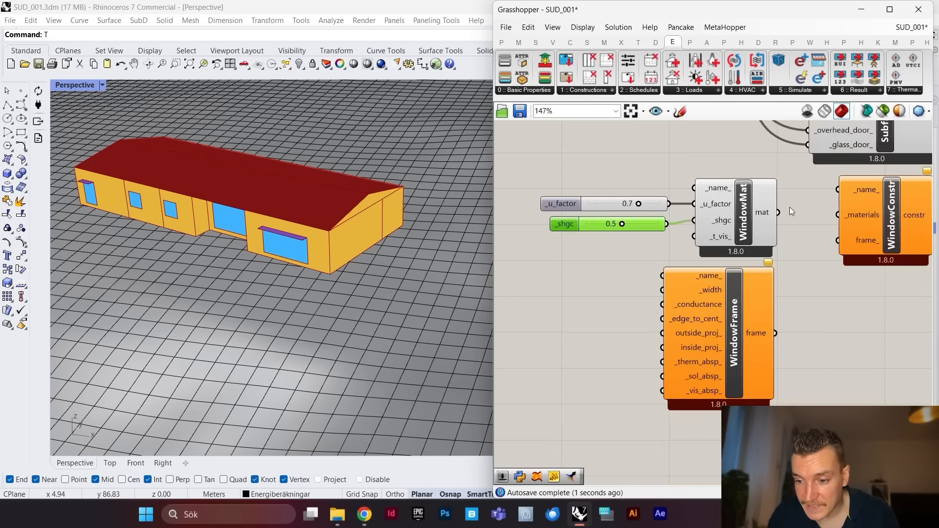
Step: Wire the mat output of WindowMat to the _materials input of WindowConstr and shift the WindowFrame component slightly
left_click_drag(778, 212, 838, 215)
right_click_drag(873, 250, 852, 239)
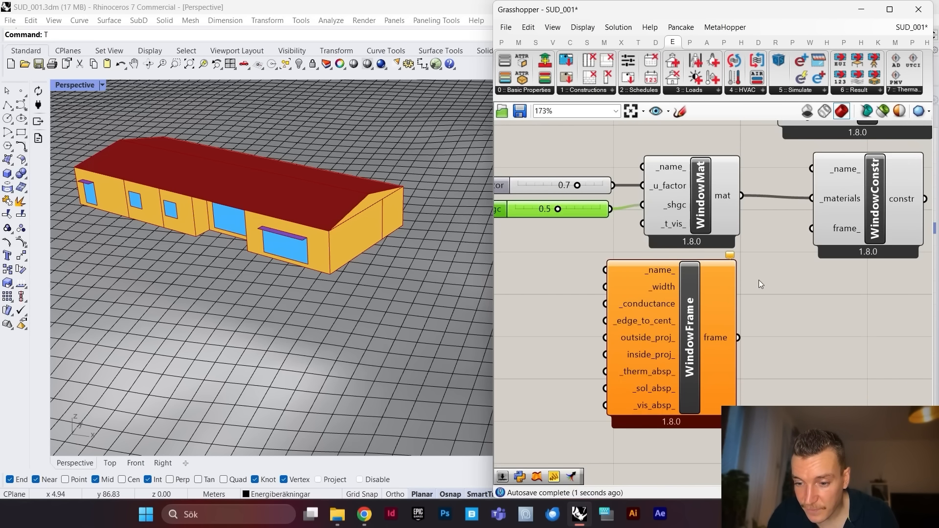
left_click_drag(704, 311, 710, 311)
scroll(631, 304, "down", 2)
scroll(563, 308, "up", 2)
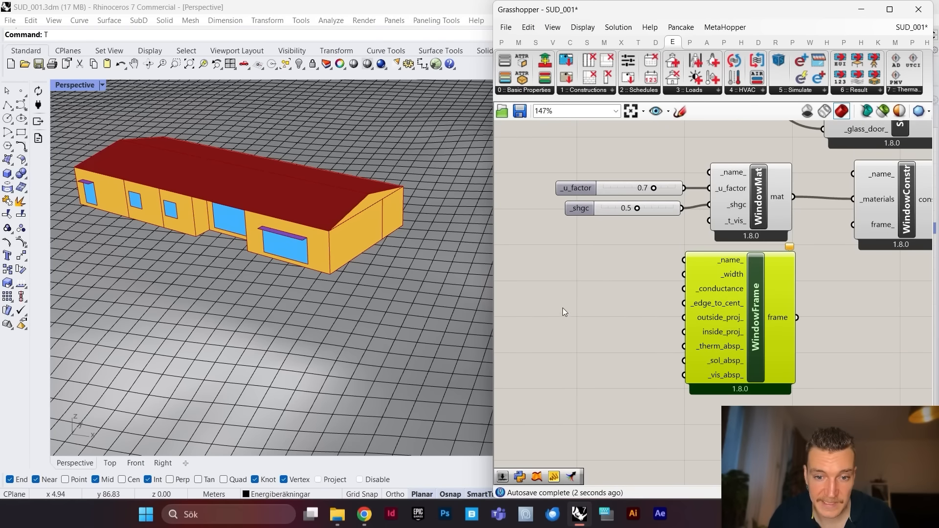
Step: Add a number slider with the value 0.08 and connect it to the _width input of WindowFrame
double_click(591, 299)
type("0.08")
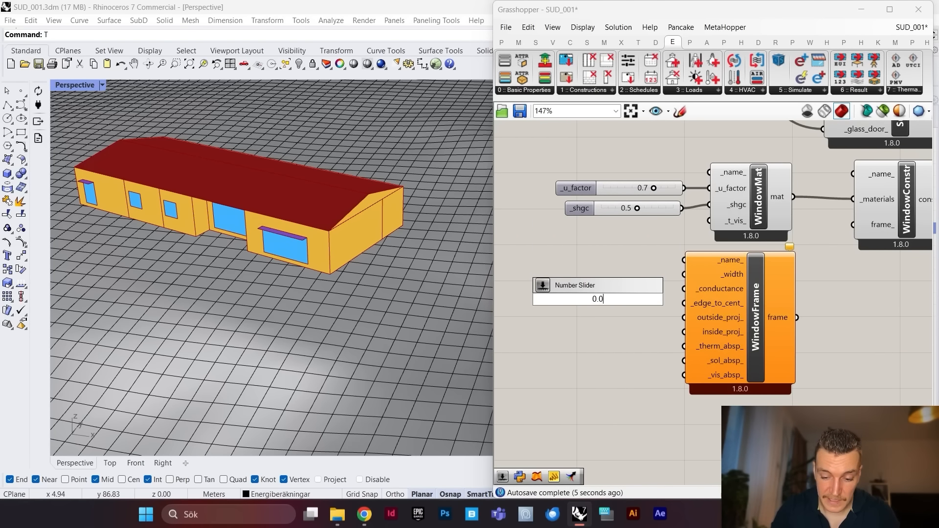
key("Return")
scroll(636, 299, "up", 2)
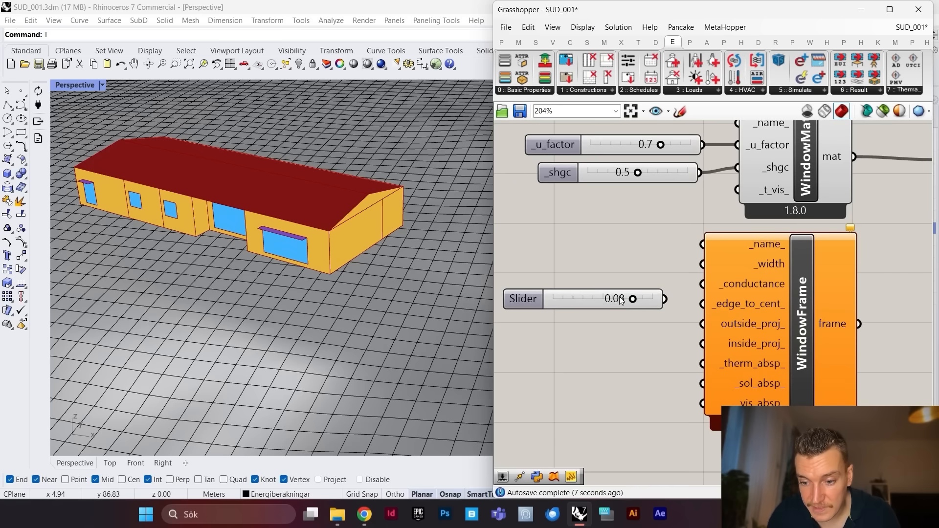
left_click_drag(619, 297, 707, 264)
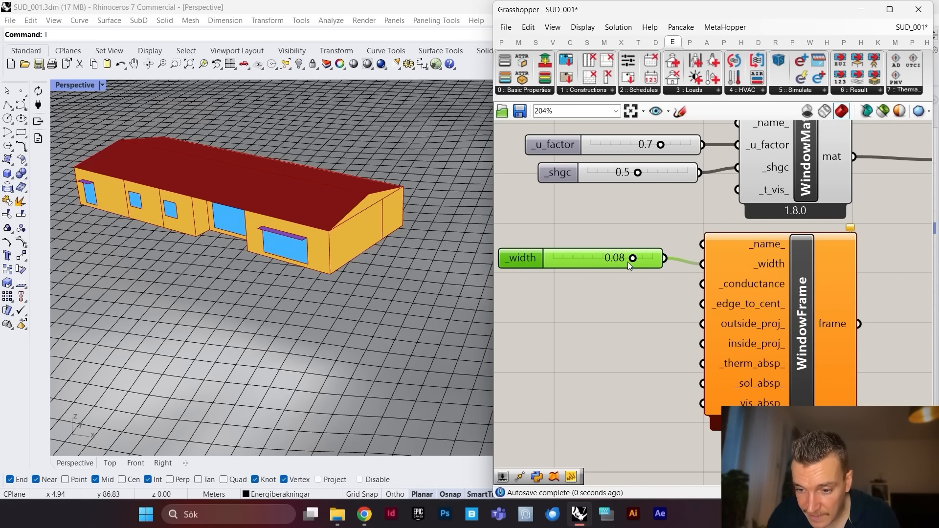
left_click_drag(628, 262, 634, 269)
Step: Add a number slider with the value 1 and connect it to the _conductance input of WindowFrame
double_click(629, 304)
type("1")
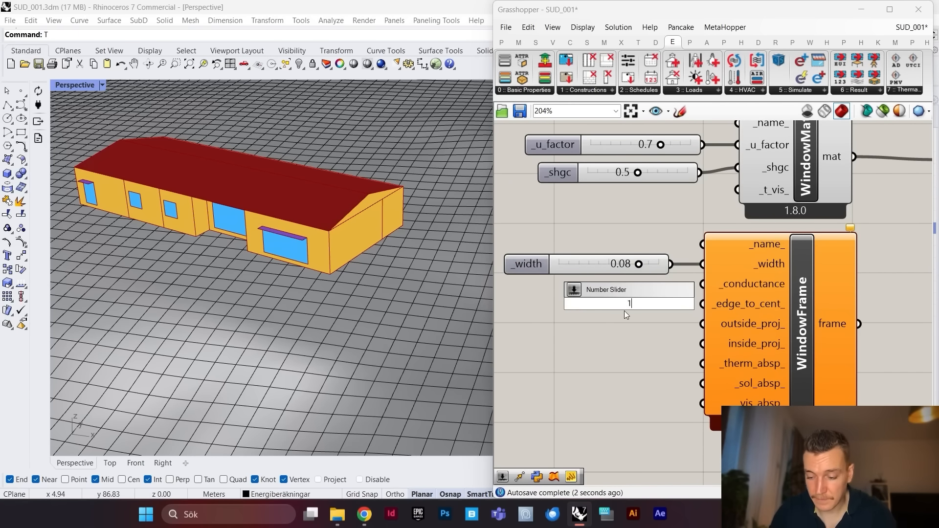
key("Return")
left_click_drag(668, 307, 621, 296)
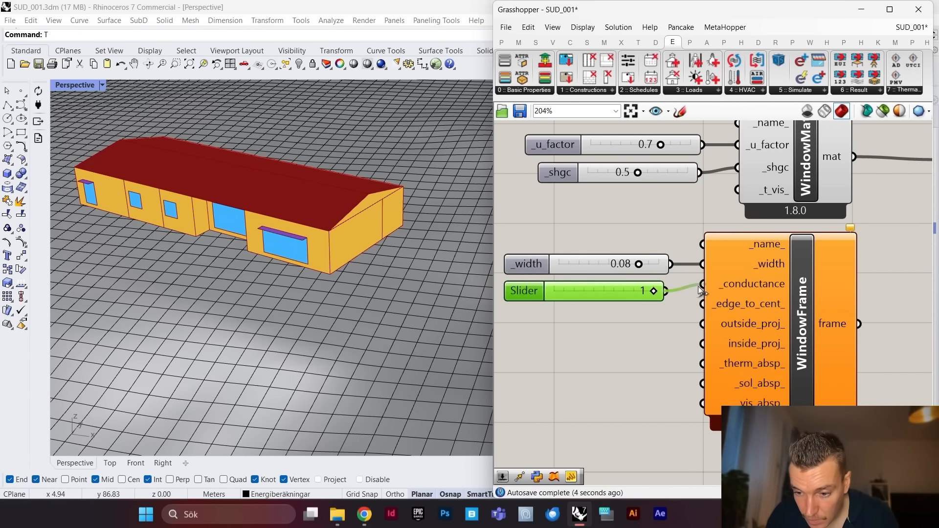
scroll(666, 291, "down", 3)
left_click_drag(703, 284, 624, 275)
scroll(644, 276, "up", 3)
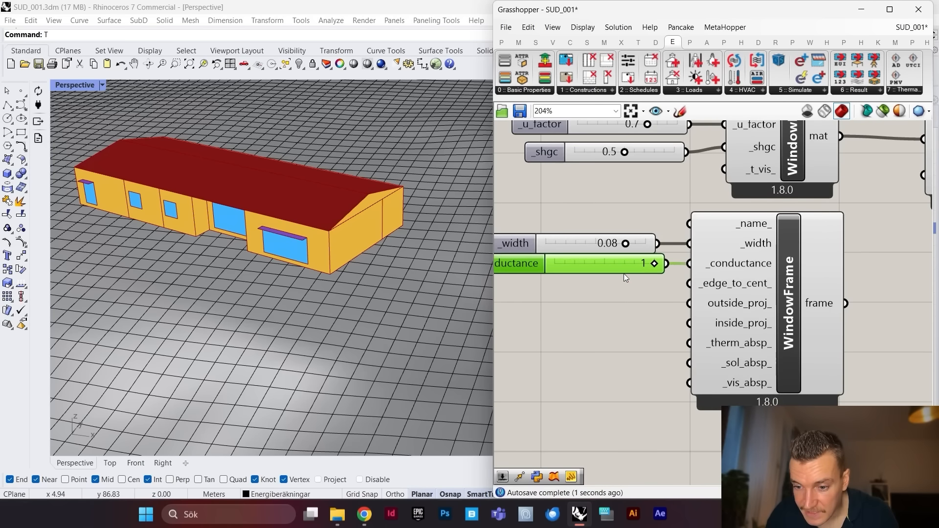
Step: Wire the frame output of WindowFrame to the frame_ input of WindowConstr
scroll(780, 265, "down", 3)
scroll(761, 313, "up", 2)
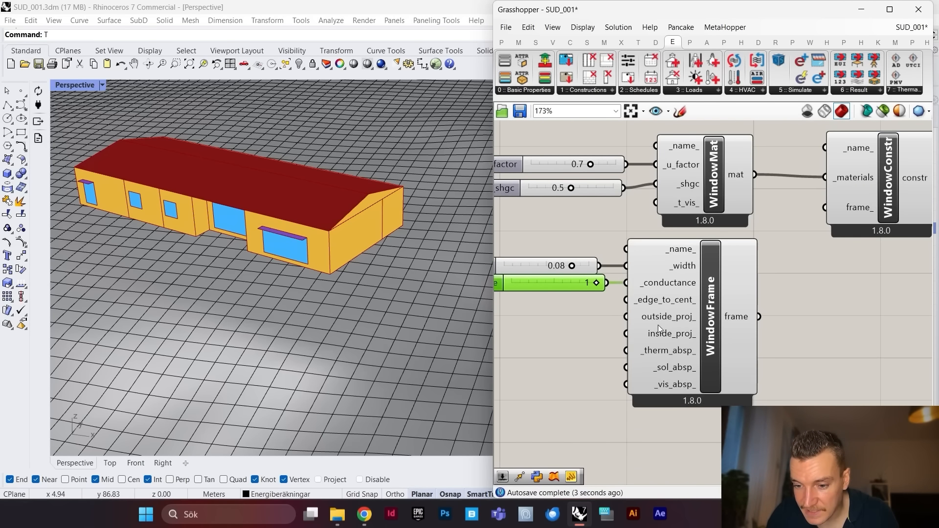
left_click_drag(758, 317, 825, 208)
scroll(826, 218, "down", 3)
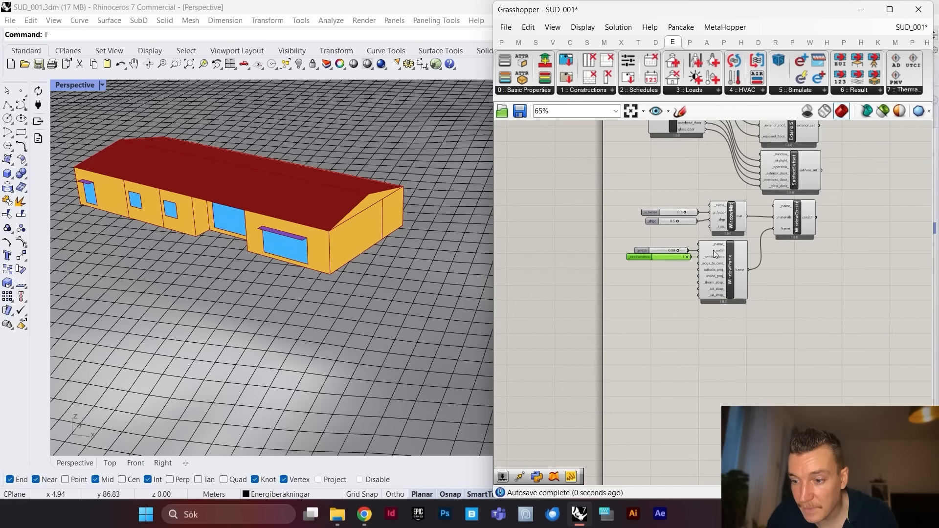
scroll(777, 216, "up", 3)
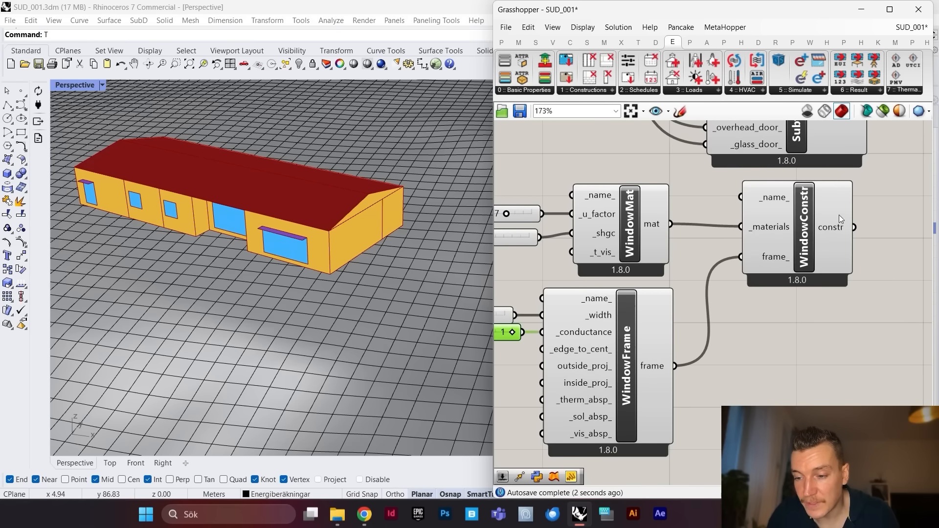
Step: Group the WindowMat, WindowFrame and WindowConstr components together with their four sliders
scroll(839, 216, "down", 4)
left_click_drag(873, 205, 596, 345)
right_click(644, 191)
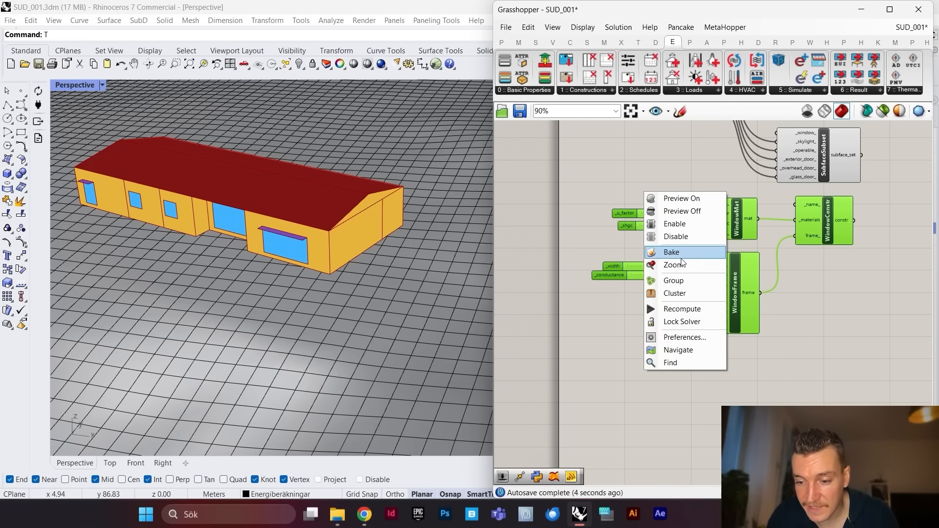
left_click(685, 281)
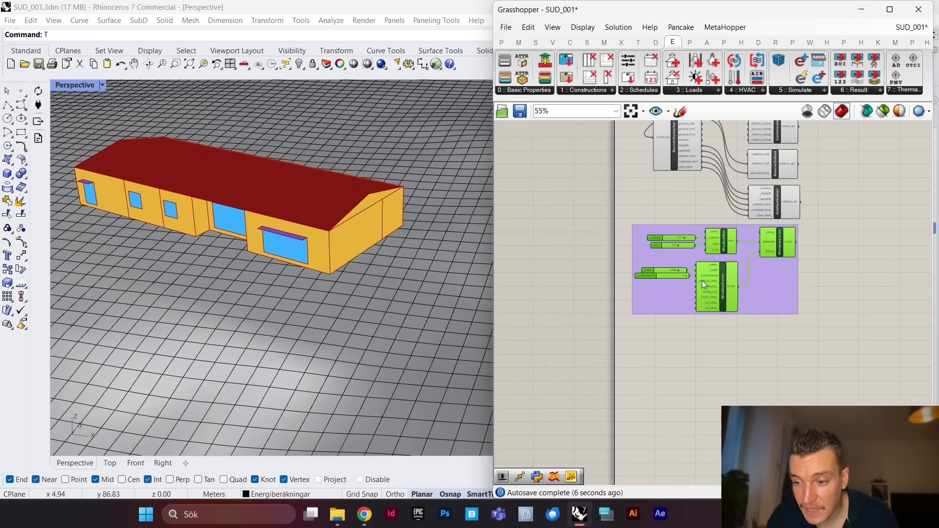
Step: Wire the constr output of WindowConstr to the _window_ input of SubfaceSubset
scroll(832, 281, "up", 2)
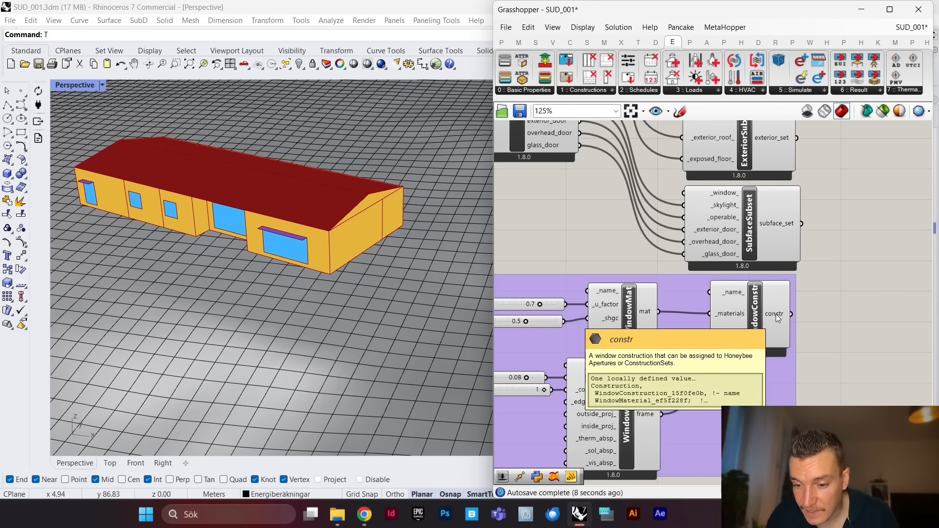
left_click_drag(789, 315, 688, 194)
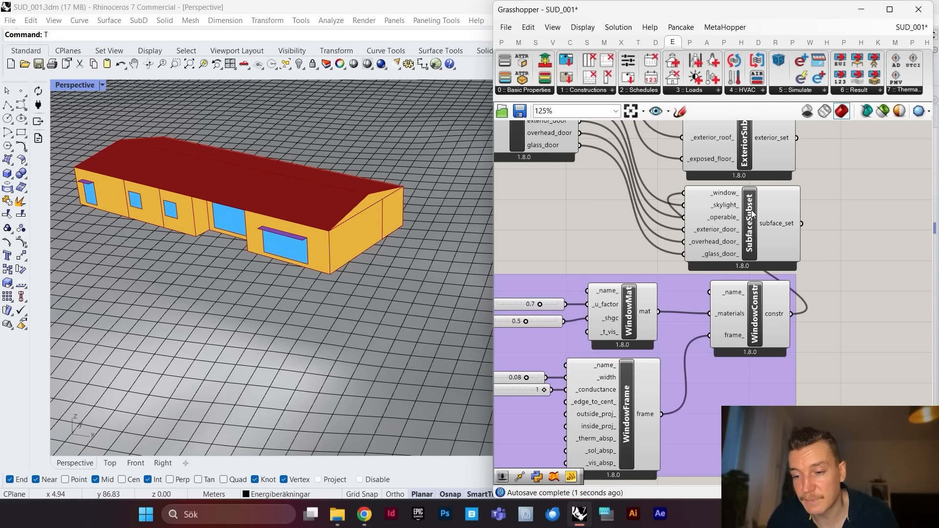
scroll(751, 210, "down", 2)
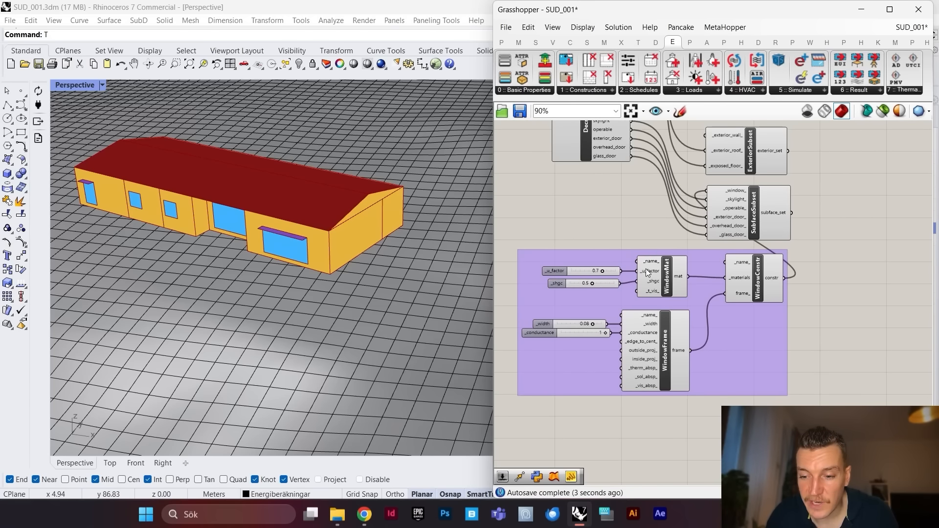
scroll(656, 304, "up", 3)
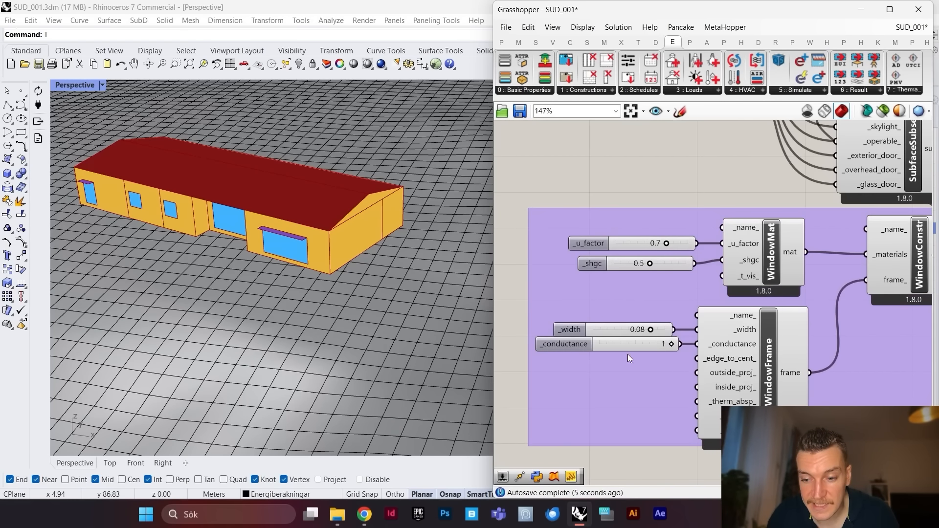
scroll(651, 318, "down", 8)
scroll(700, 197, "up", 4)
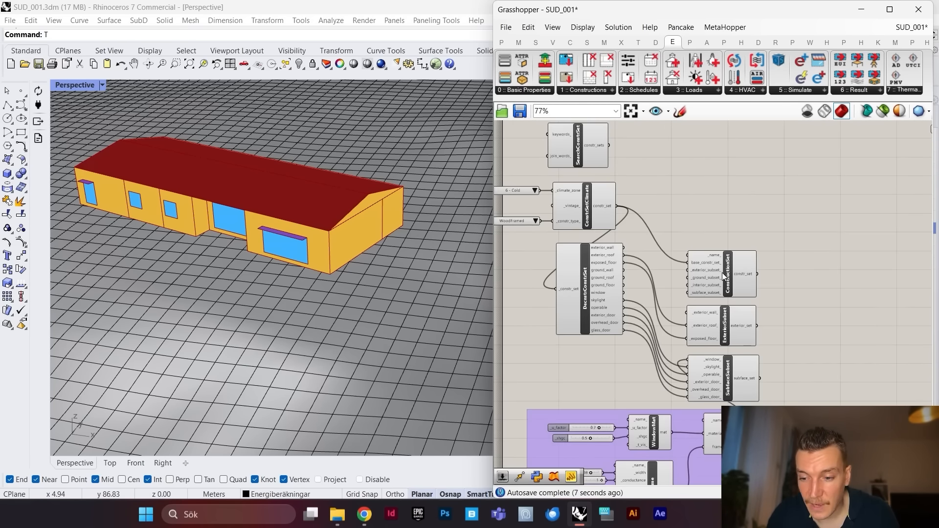
scroll(715, 269, "up", 3)
scroll(709, 338, "down", 5)
scroll(676, 226, "up", 4)
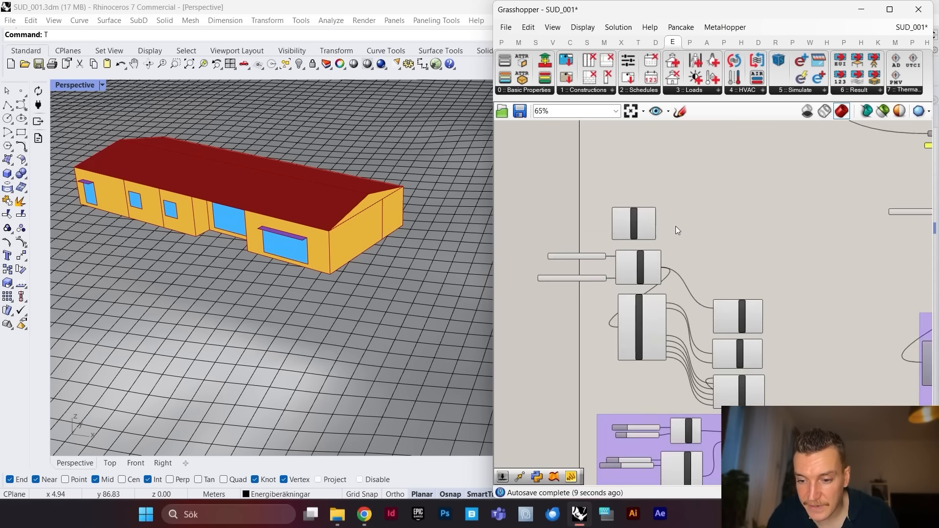
Step: Add an HB Opaque Construction component in the empty canvas area above the ConstructionSet component
scroll(714, 236, "up", 1)
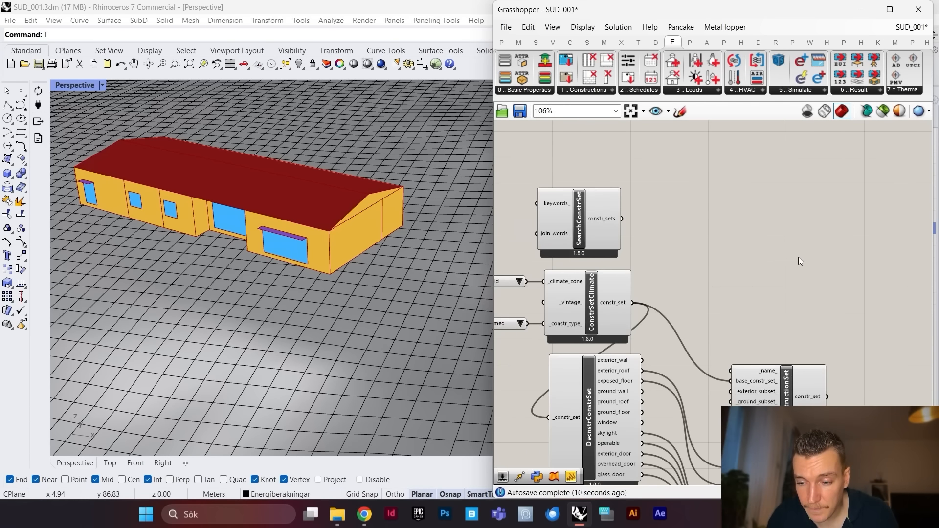
left_click(602, 90)
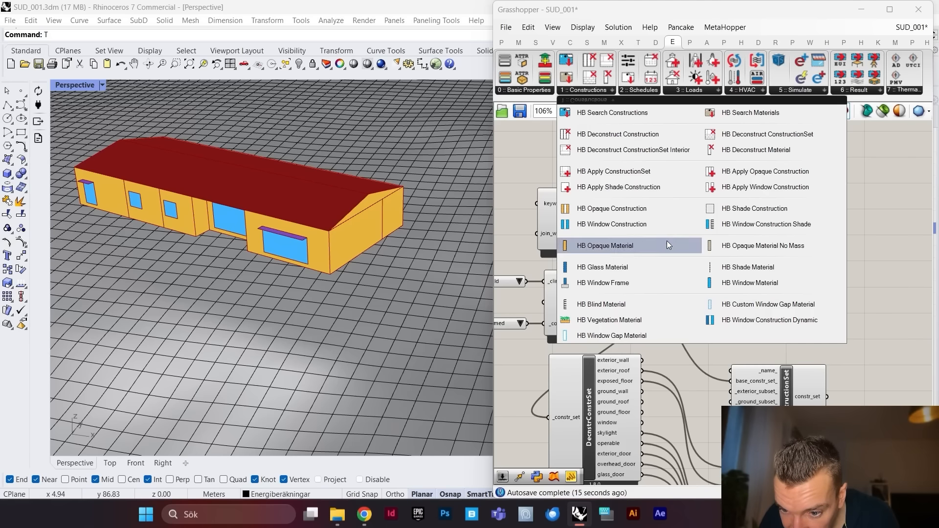
left_click_drag(659, 208, 795, 207)
left_click(811, 266)
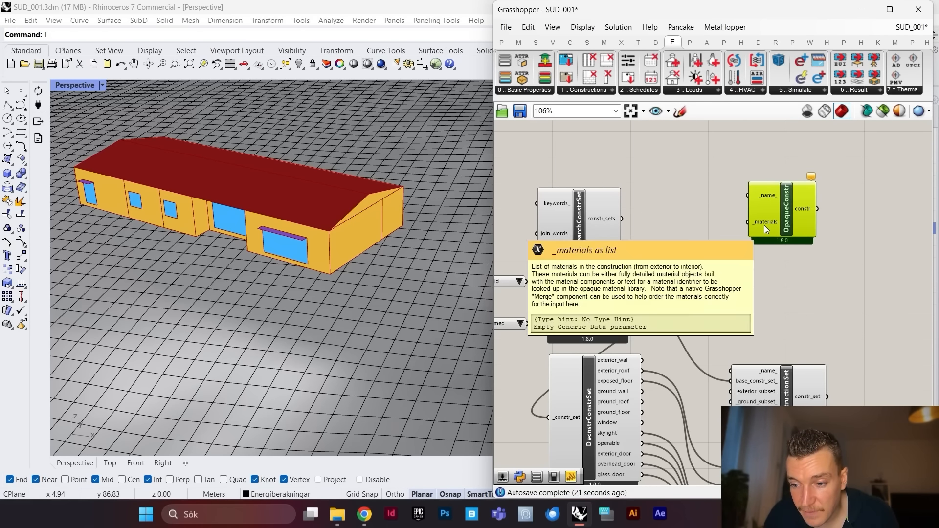
Step: Add a Merge component and place it above and slightly left of OpaqueConstr
mouse_move(767, 225)
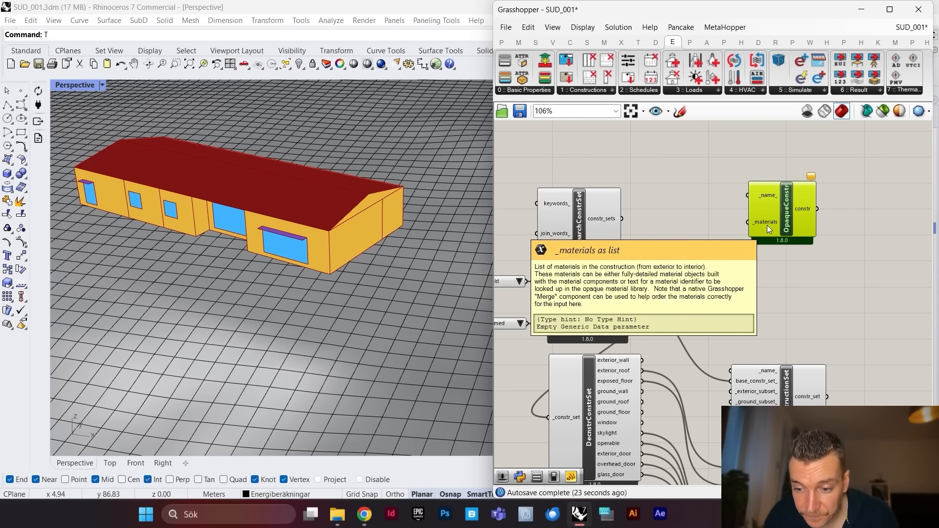
scroll(765, 231, "down", 2)
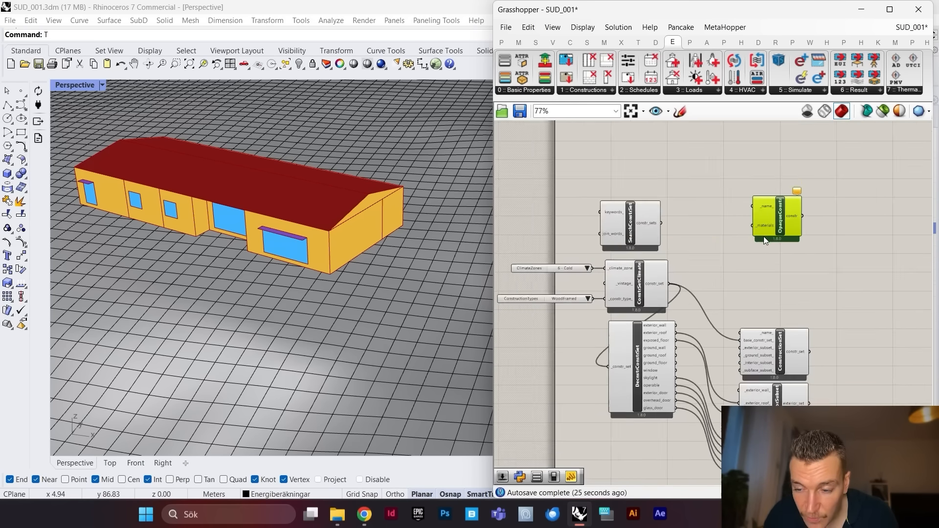
double_click(754, 178)
type("merge")
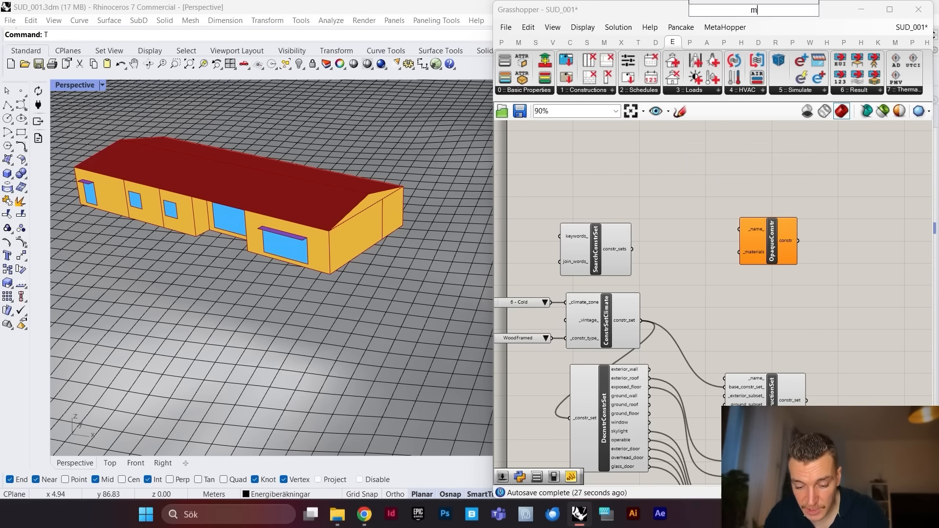
left_click(741, 152)
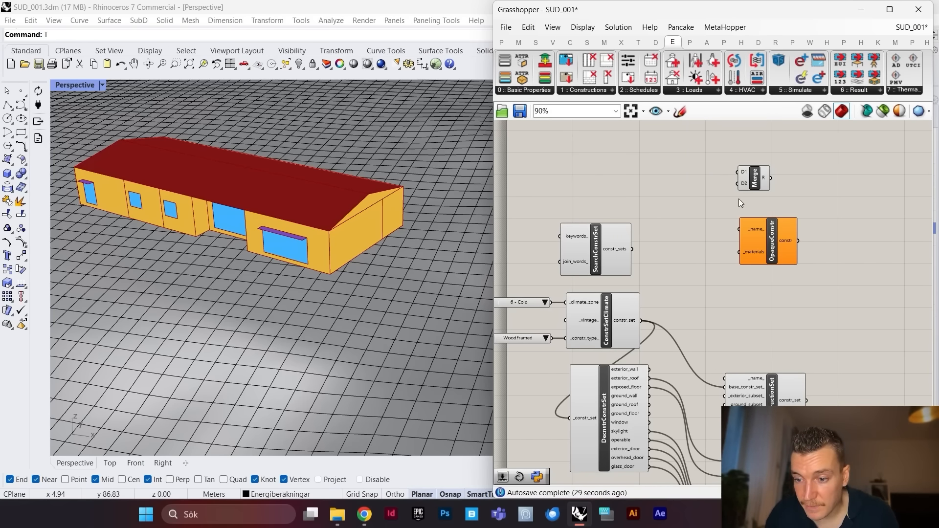
scroll(740, 202, "down", 1)
scroll(771, 233, "up", 1)
left_click_drag(774, 237, 726, 162)
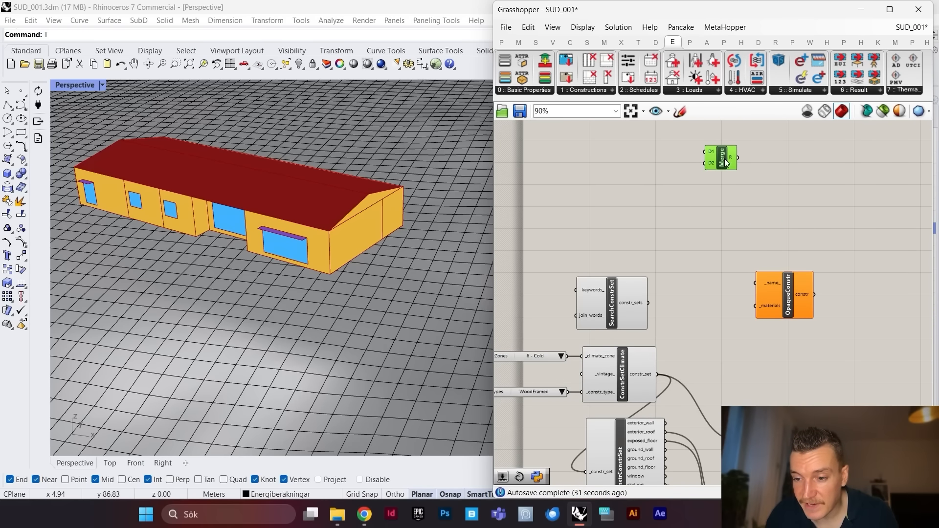
Step: Move OpaqueConstr up close below Merge and wire Merge's R output to the _materials input
scroll(685, 166, "down", 2)
scroll(678, 222, "up", 3)
scroll(716, 246, "up", 1)
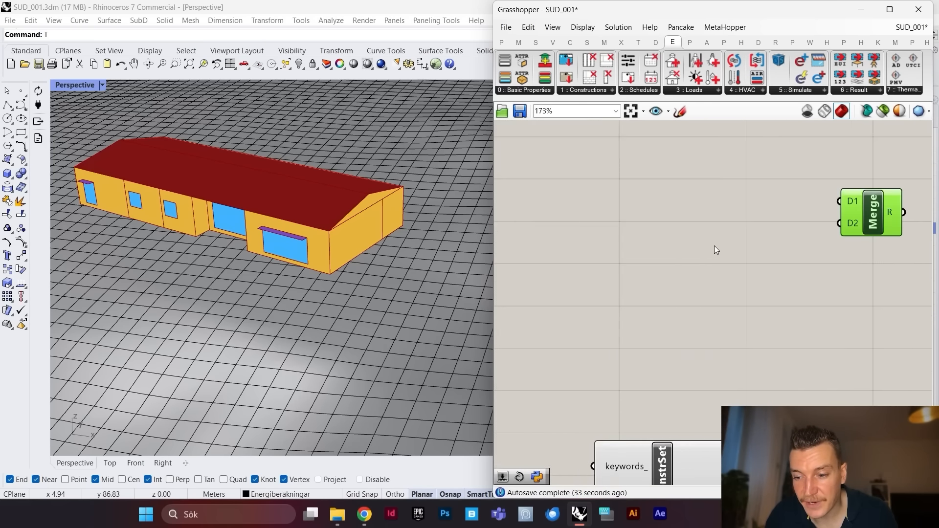
scroll(715, 245, "down", 3)
scroll(721, 209, "up", 1)
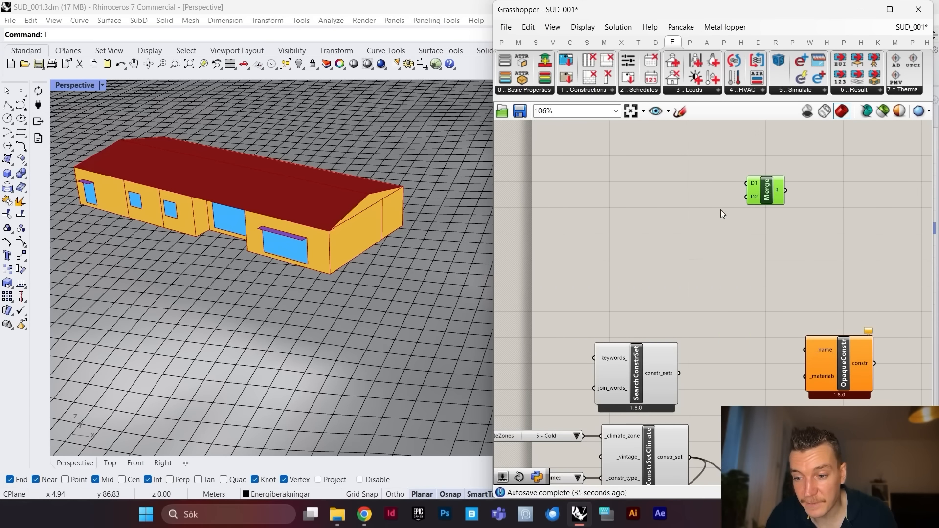
left_click_drag(841, 360, 812, 248)
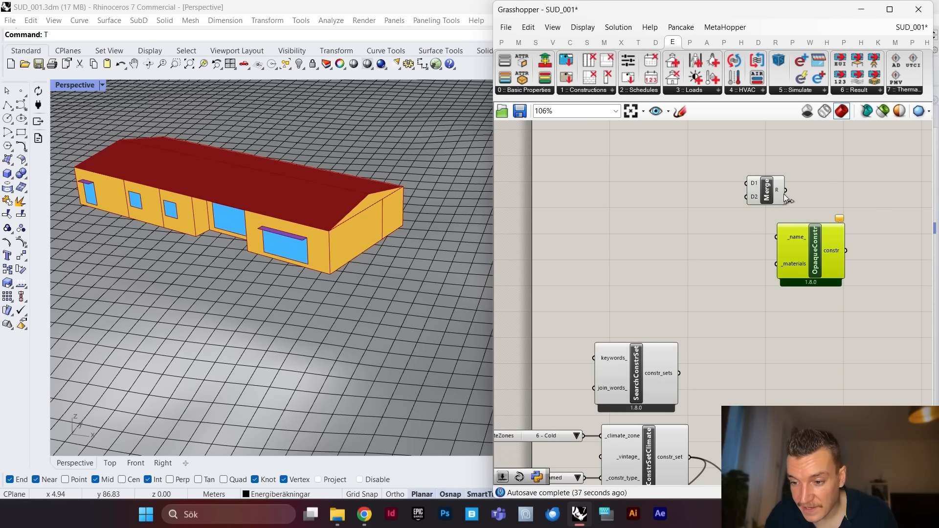
left_click_drag(785, 191, 800, 264)
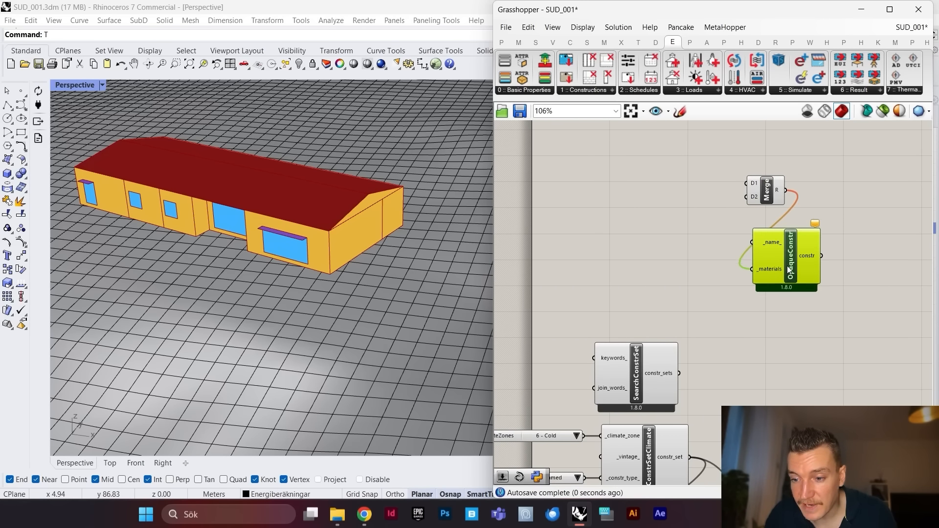
Step: Add an HB Opaque Material component and place it in the free space well above Merge
right_click_drag(687, 165, 716, 202)
left_click(612, 91)
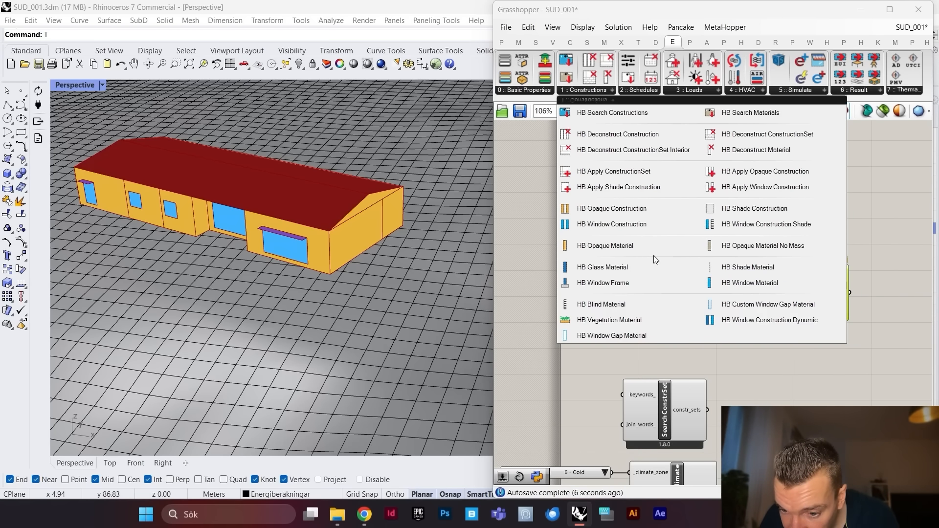
left_click_drag(644, 246, 676, 179)
scroll(688, 270, "down", 4)
scroll(690, 189, "up", 4)
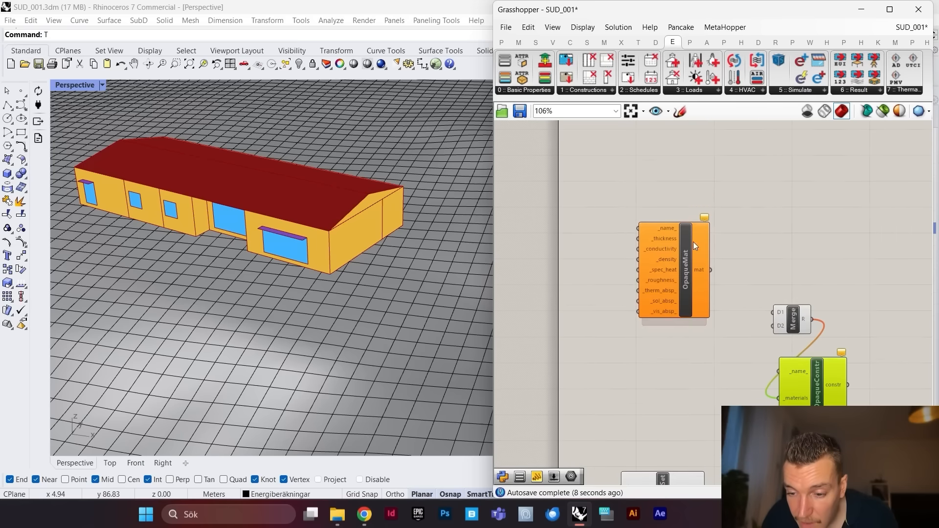
left_click_drag(689, 277, 692, 163)
scroll(700, 298, "down", 7)
scroll(693, 271, "up", 6)
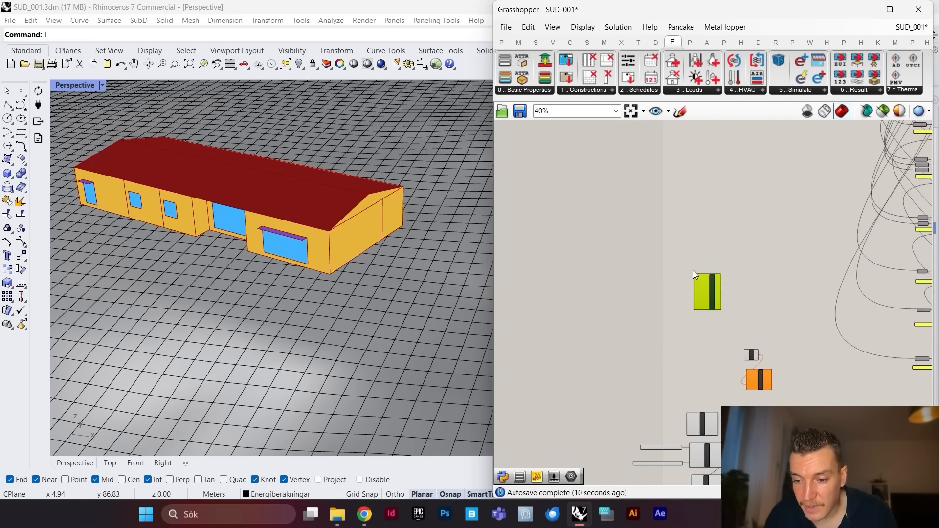
left_click_drag(718, 301, 713, 215)
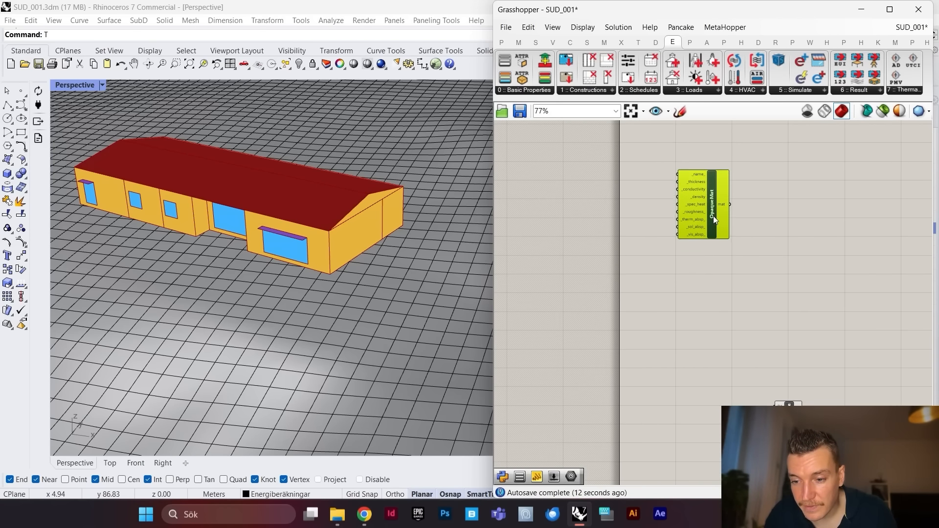
scroll(709, 265, "down", 4)
scroll(695, 229, "up", 4)
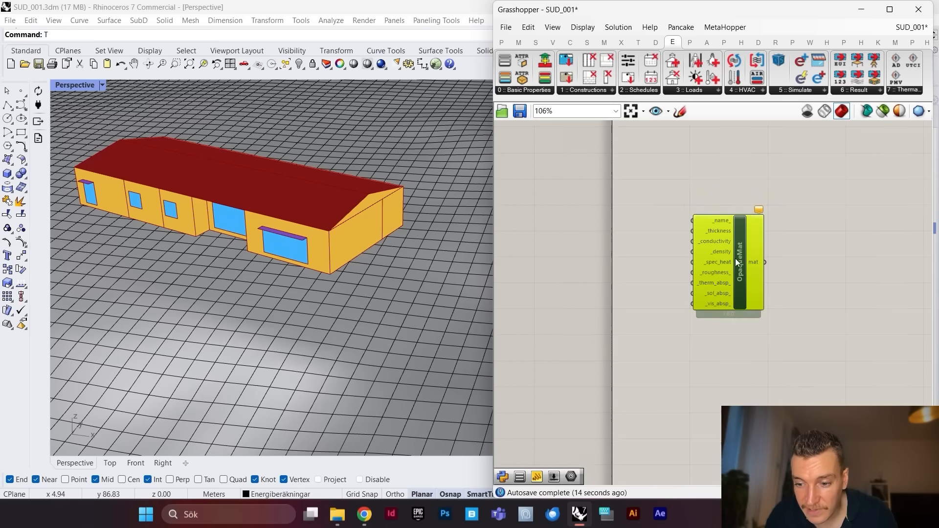
left_click_drag(735, 258, 724, 226)
scroll(710, 226, "up", 3)
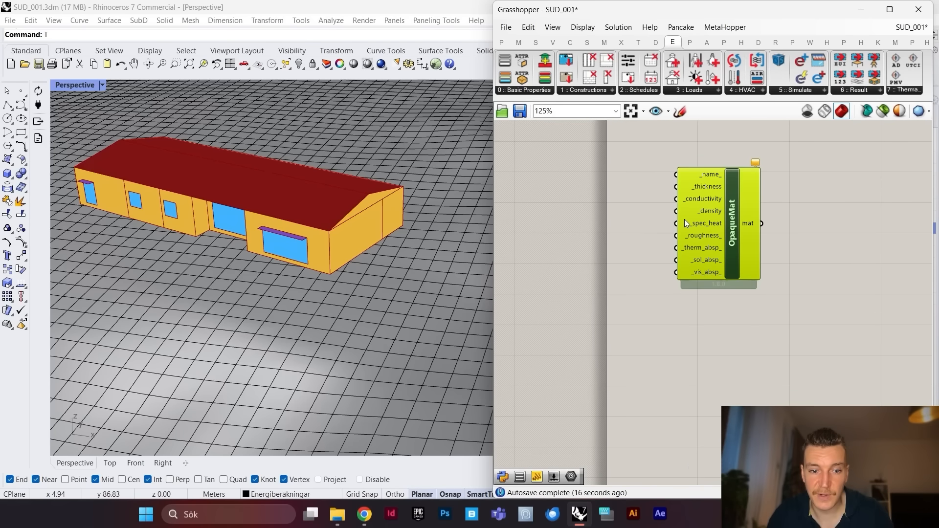
Step: Add a panel reading "exterior cladding" and connect it to the _name_ input of OpaqueMat
double_click(638, 219)
type("\"e")
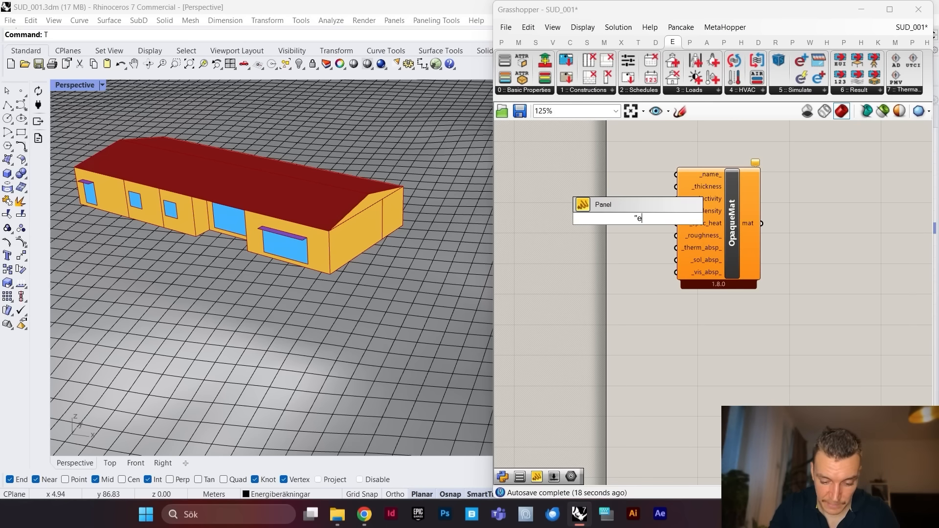
type("xterior cladding")
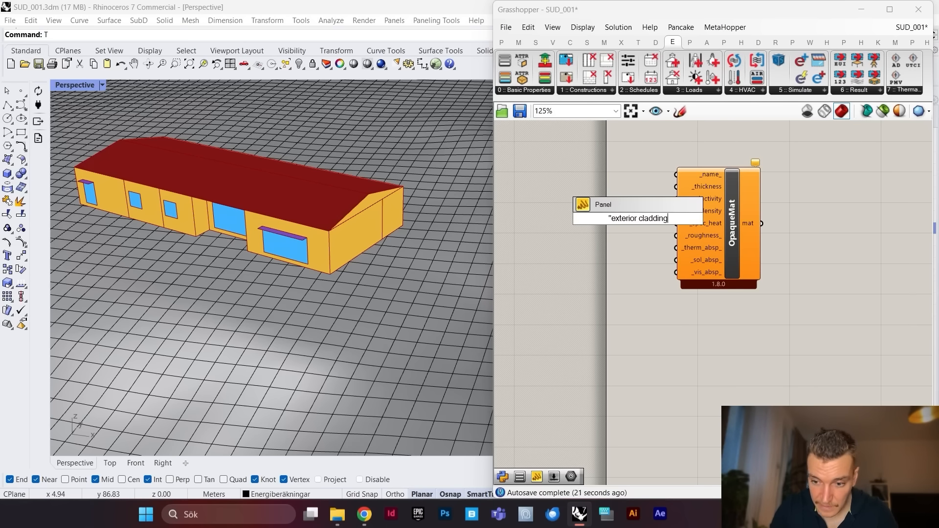
key("Return")
scroll(745, 215, "up", 3)
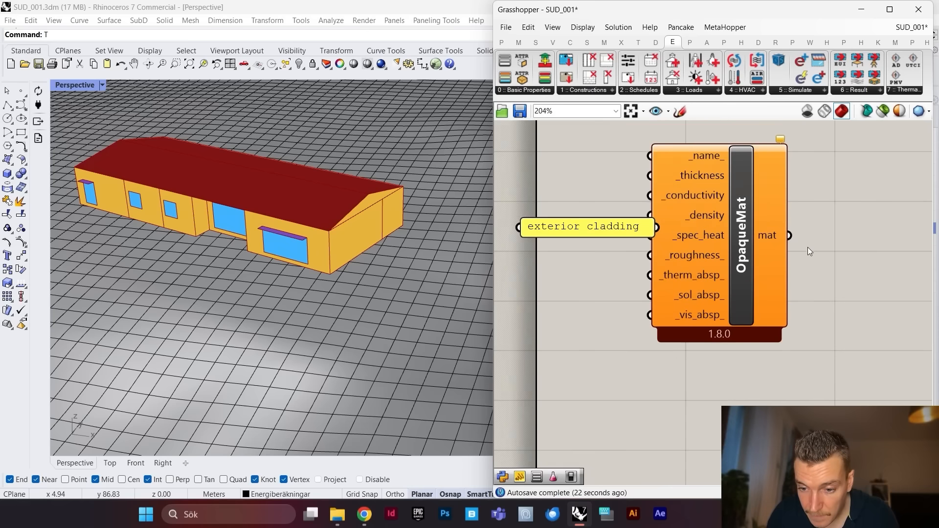
left_click_drag(642, 245, 581, 182)
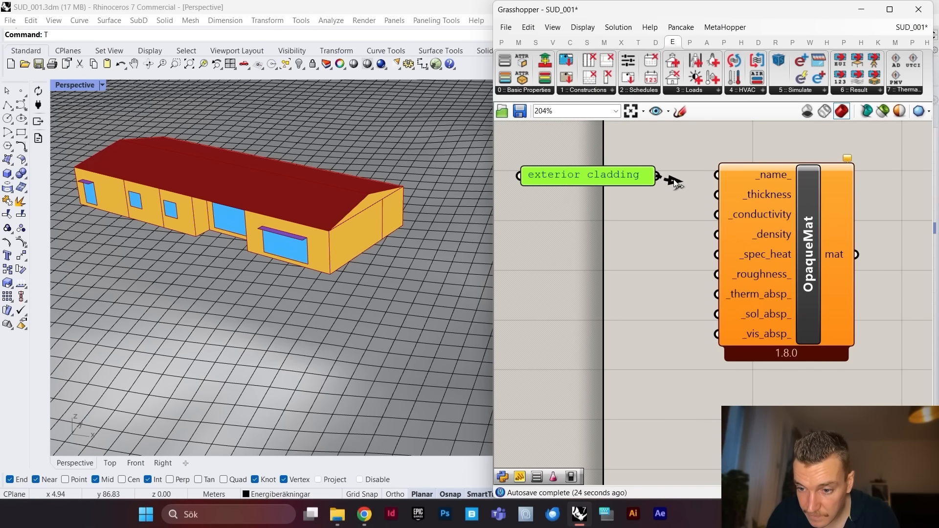
left_click_drag(675, 182, 717, 175)
Step: Add a number slider with the value 0.02 and connect it to the _thickness input of OpaqueMat
double_click(638, 235)
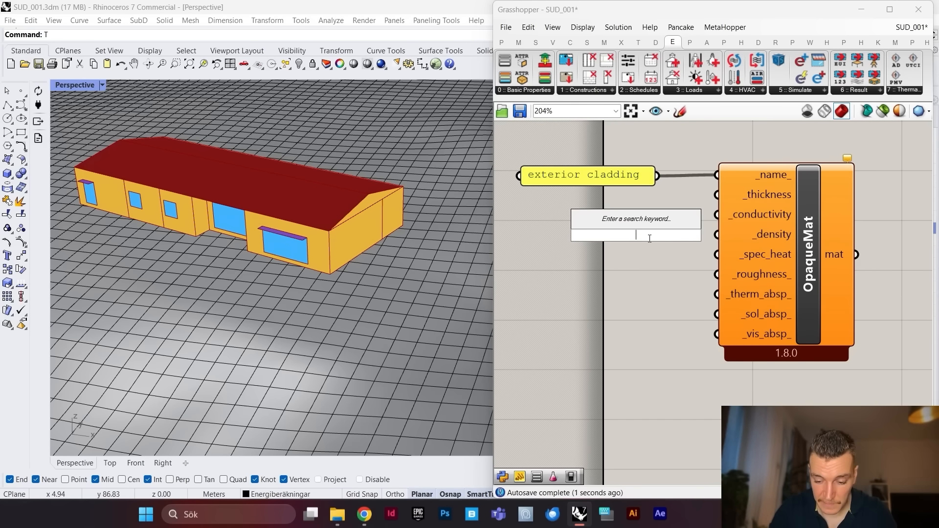
type("0.02")
key("Return")
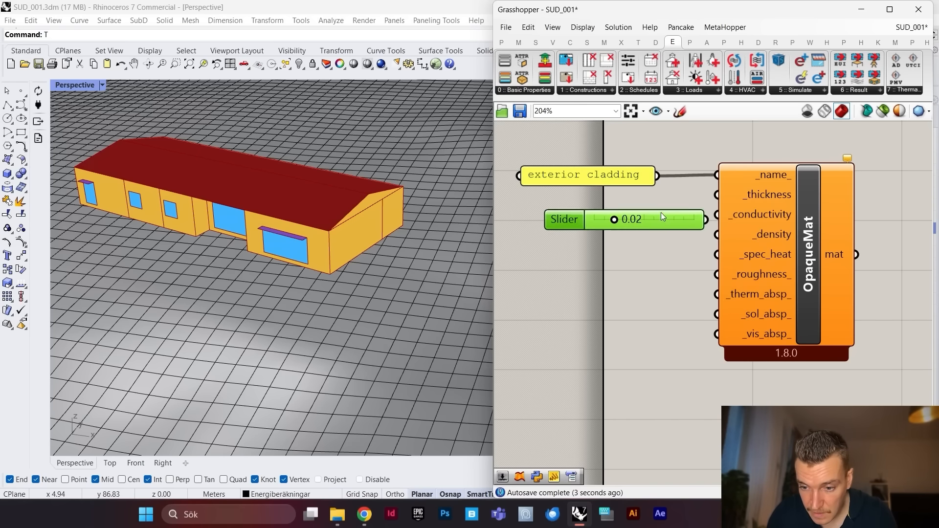
left_click_drag(661, 212, 718, 195)
left_click_drag(793, 222, 801, 222)
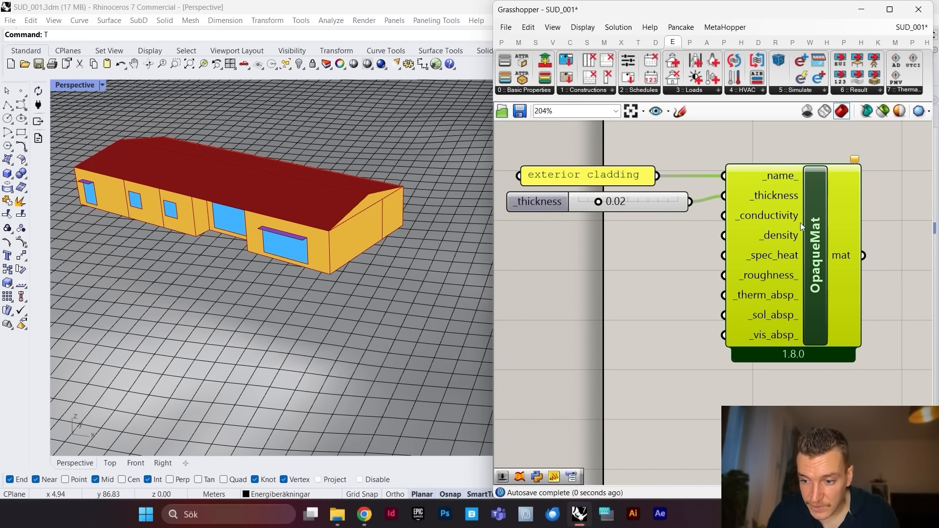
Step: Add a number slider with the value 0.14 and connect it to the _conductivity input of OpaqueMat
double_click(645, 276)
type("0.1")
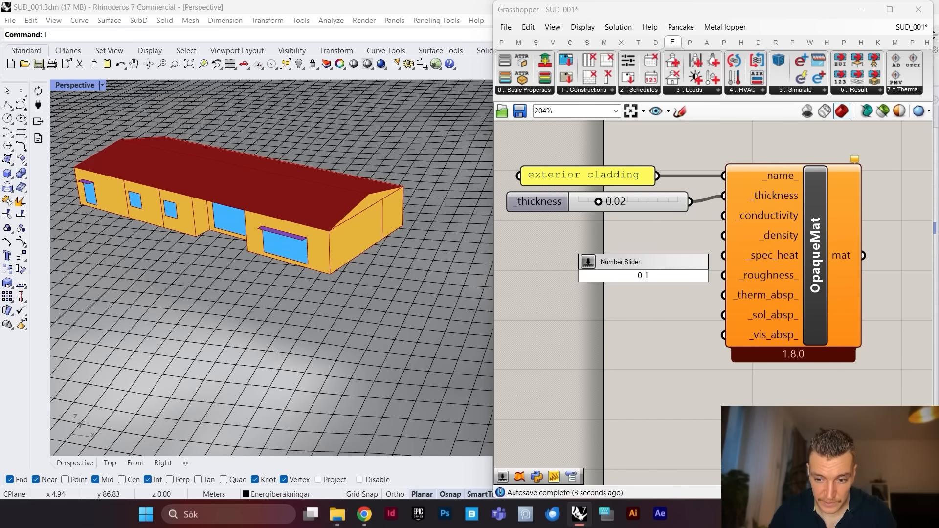
key("Return")
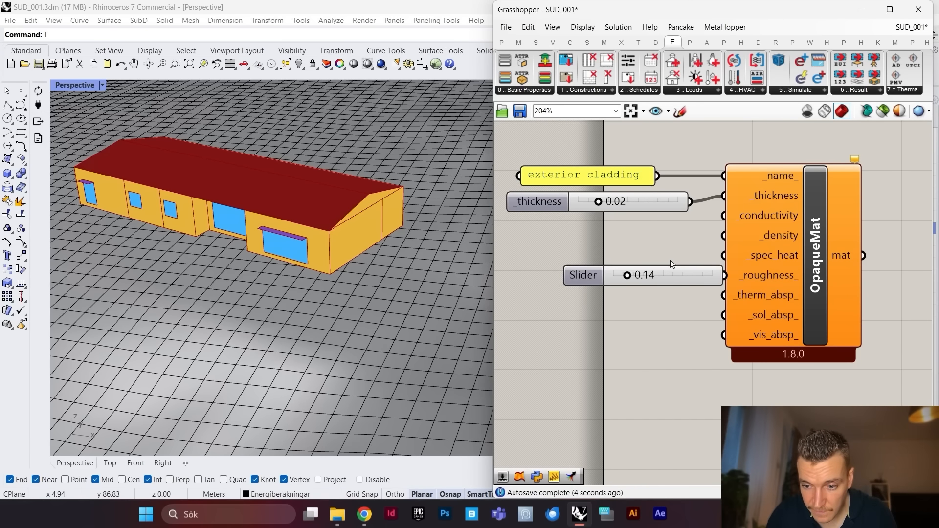
left_click_drag(683, 274, 630, 227)
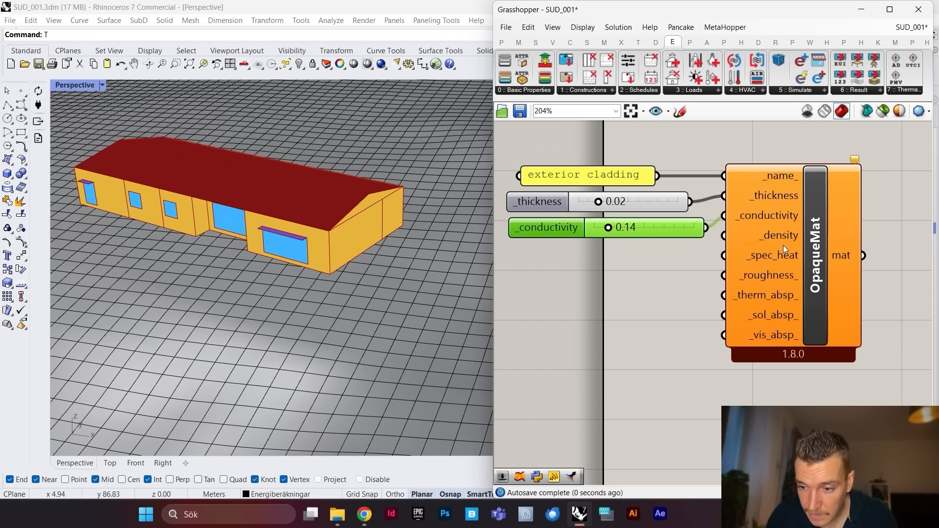
Step: Add a number slider with the value 500 and connect it to the _density input of OpaqueMat
double_click(638, 296)
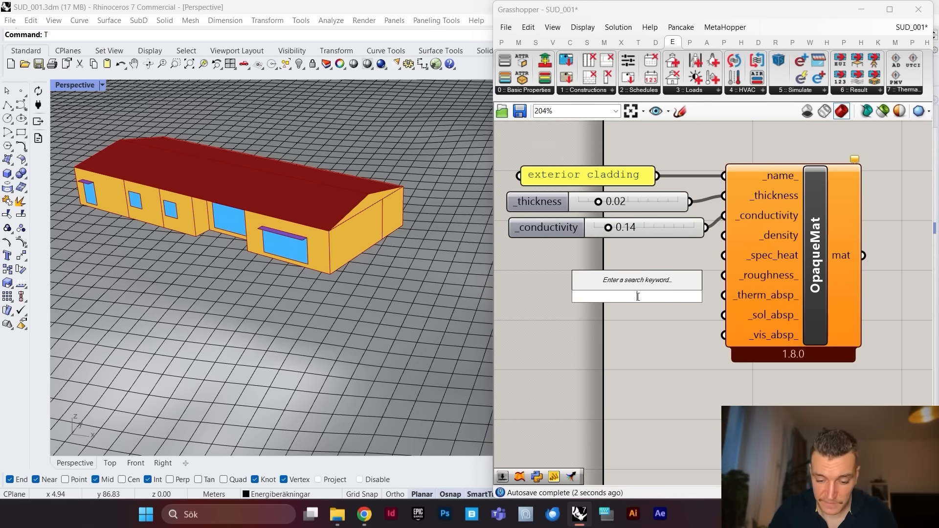
type("500")
key("Return")
left_click_drag(684, 296, 725, 236)
left_click_drag(818, 250, 833, 249)
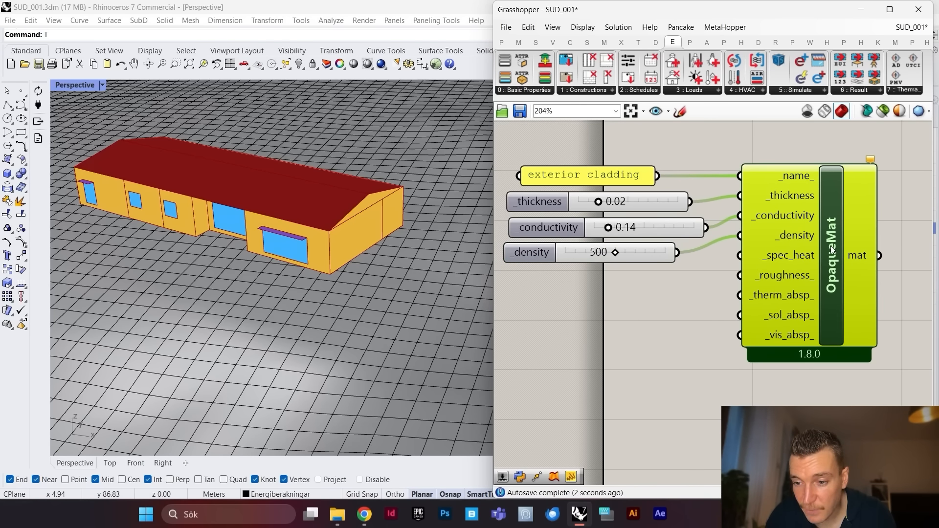
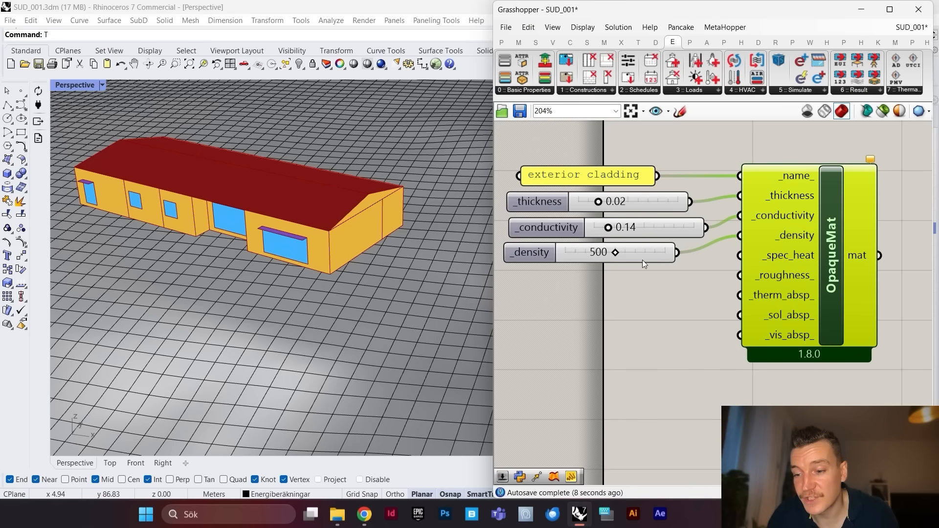
Step: Add a number slider with the value 1600 and connect it to the _spec_heat input of OpaqueMat
scroll(656, 261, "down", 2)
scroll(768, 242, "up", 3)
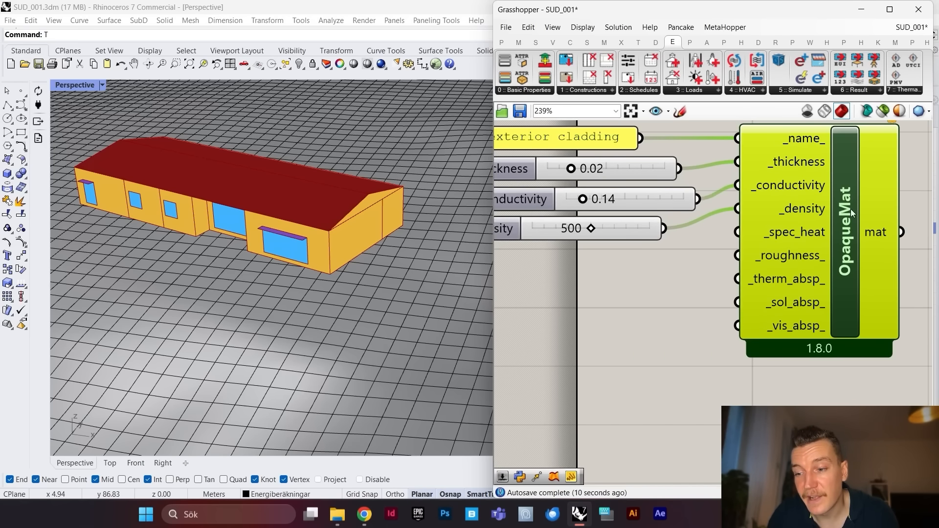
scroll(756, 189, "down", 4)
scroll(755, 189, "down", 3)
scroll(804, 365, "up", 2)
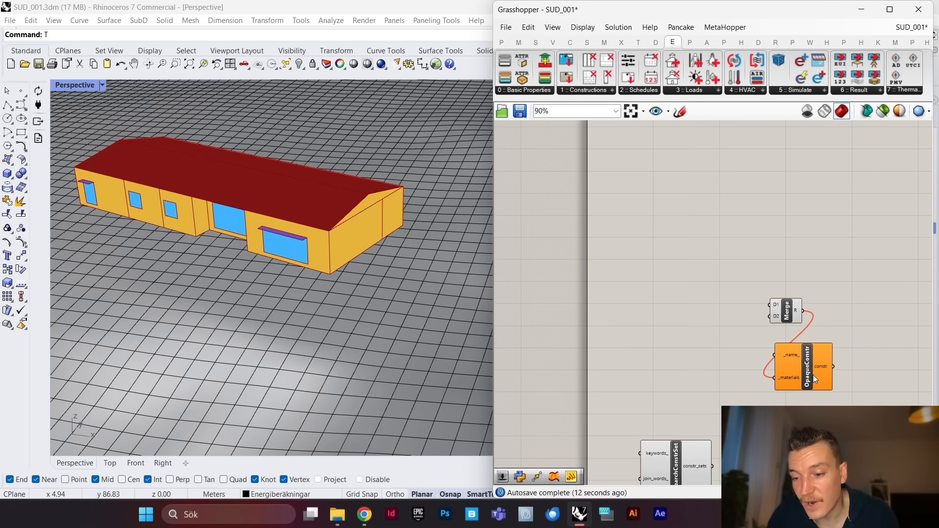
scroll(806, 361, "down", 4)
scroll(734, 210, "up", 10)
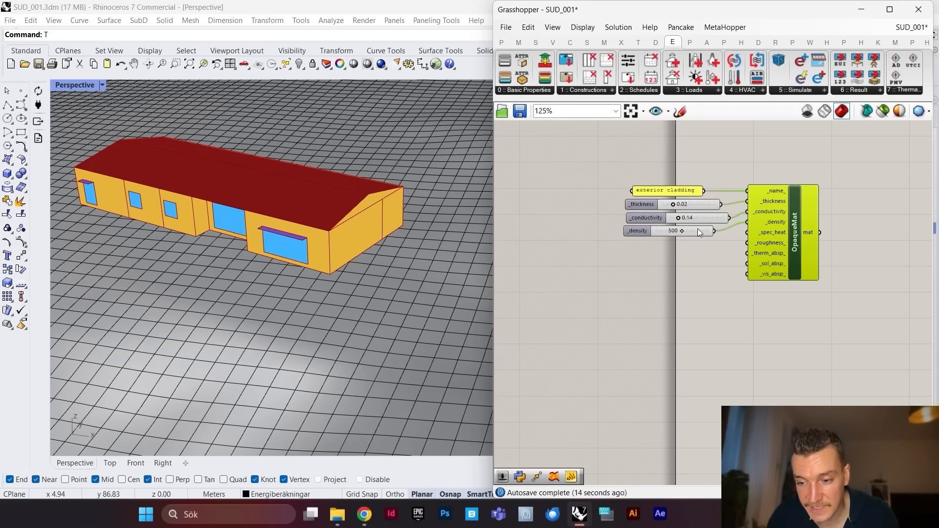
double_click(667, 296)
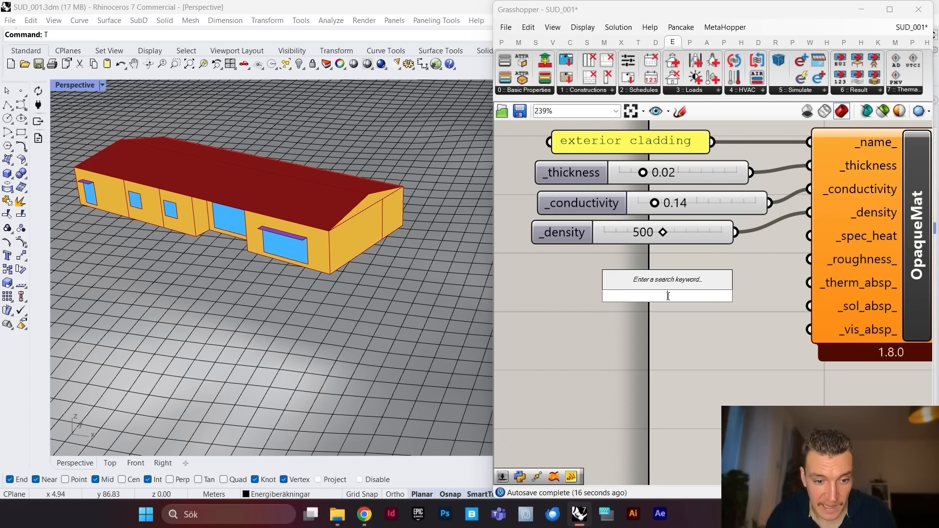
type("1600")
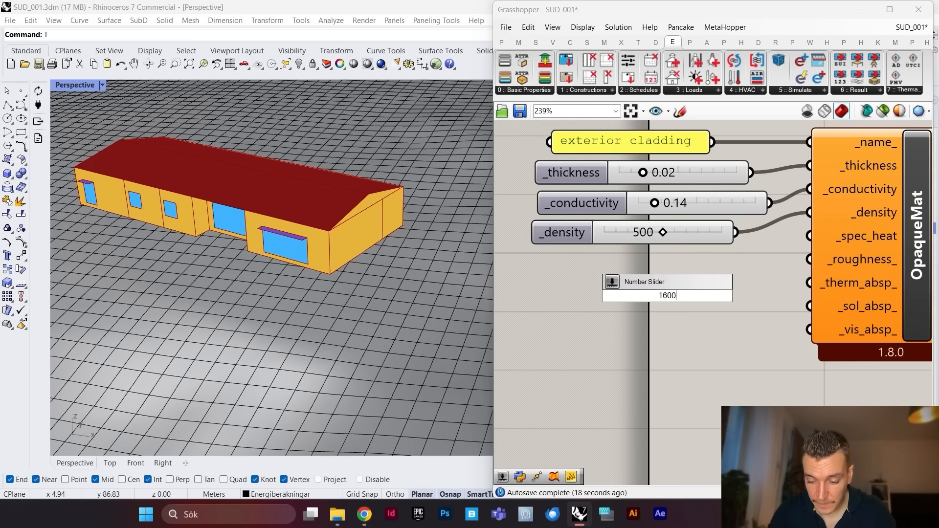
key("Return")
left_click_drag(712, 298, 670, 269)
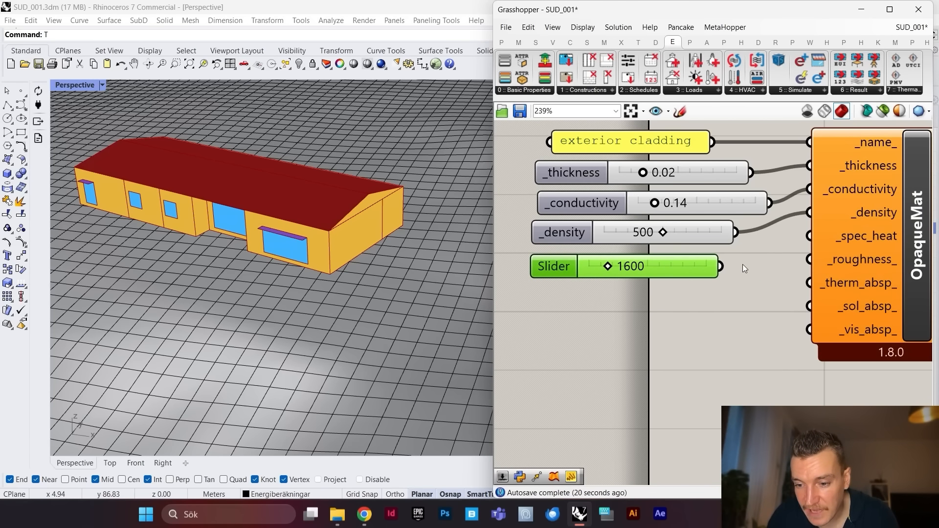
left_click_drag(732, 266, 802, 244)
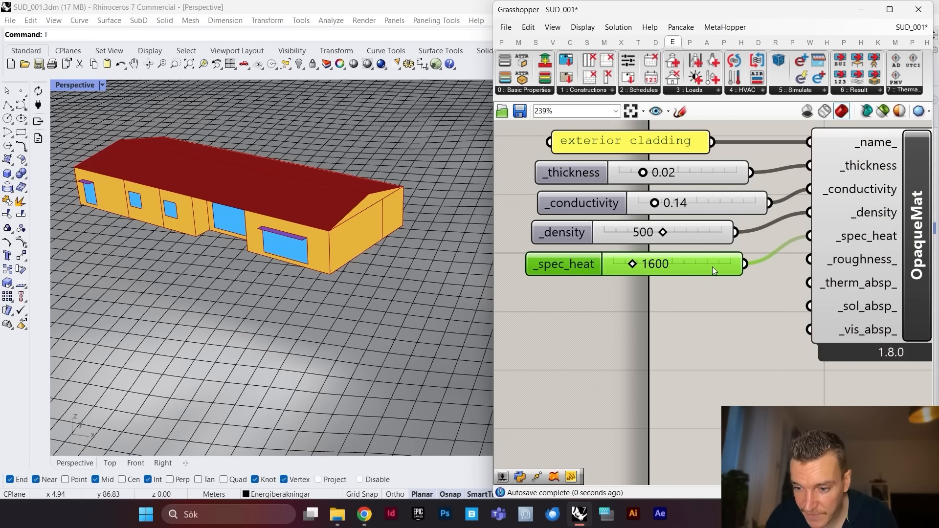
left_click(721, 300)
double_click(721, 300)
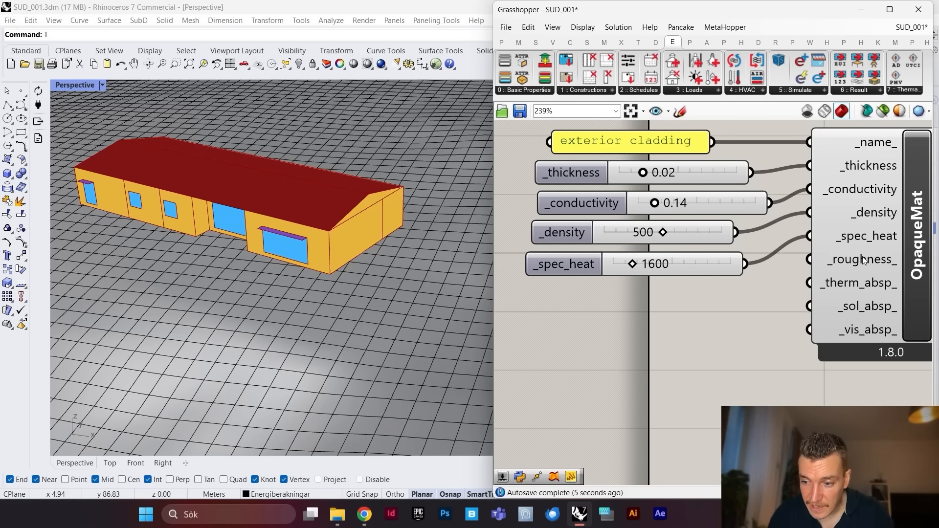
Step: Add a panel reading "Rough", connect it to the _roughness_ input of OpaqueMat and align it below the _spec_heat slider
double_click(673, 334)
type("\"Rough")
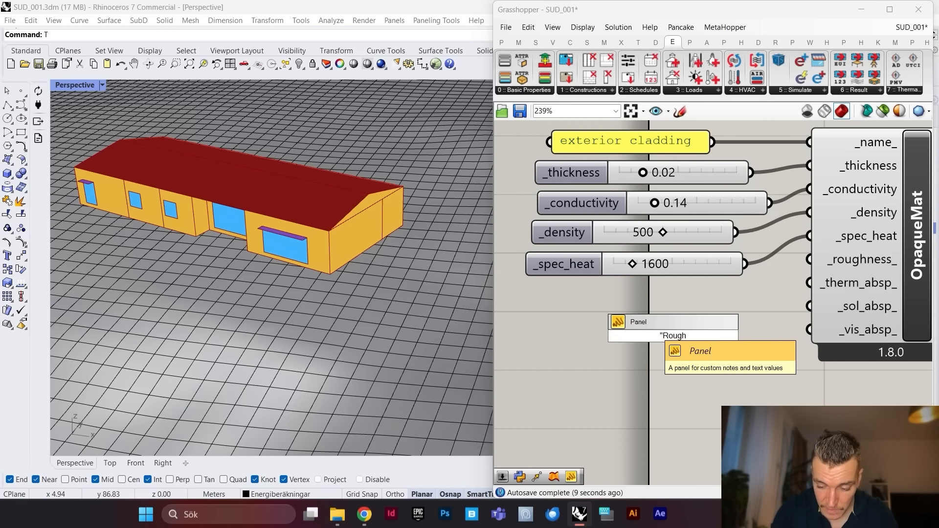
key("Return")
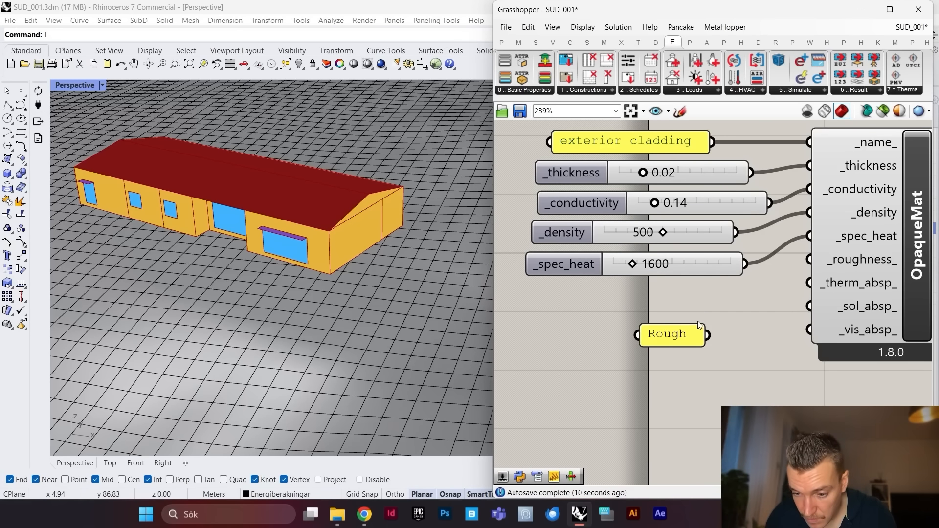
left_click_drag(708, 334, 808, 260)
left_click_drag(679, 336, 701, 295)
Step: Add a number slider with the value 0.85 and connect it to the _therm_absp_ input of OpaqueMat
double_click(708, 333)
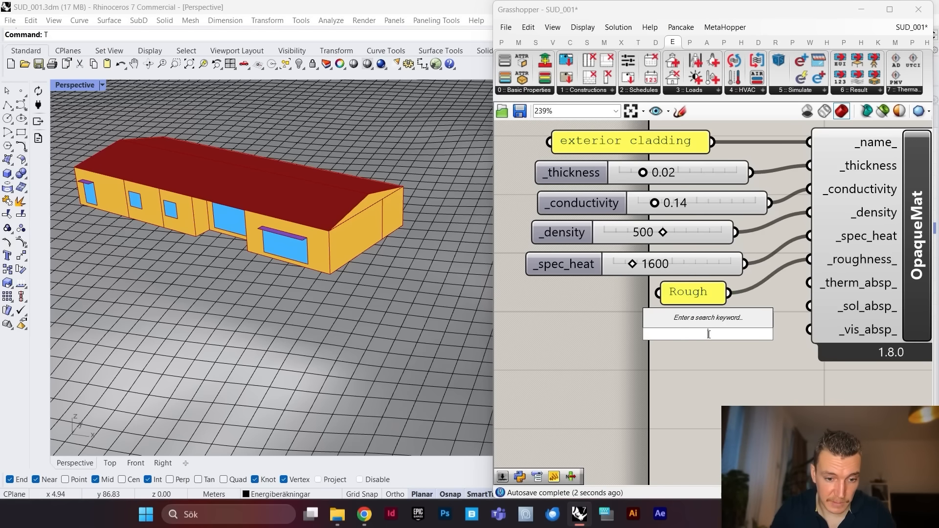
type("0.85")
key("Return")
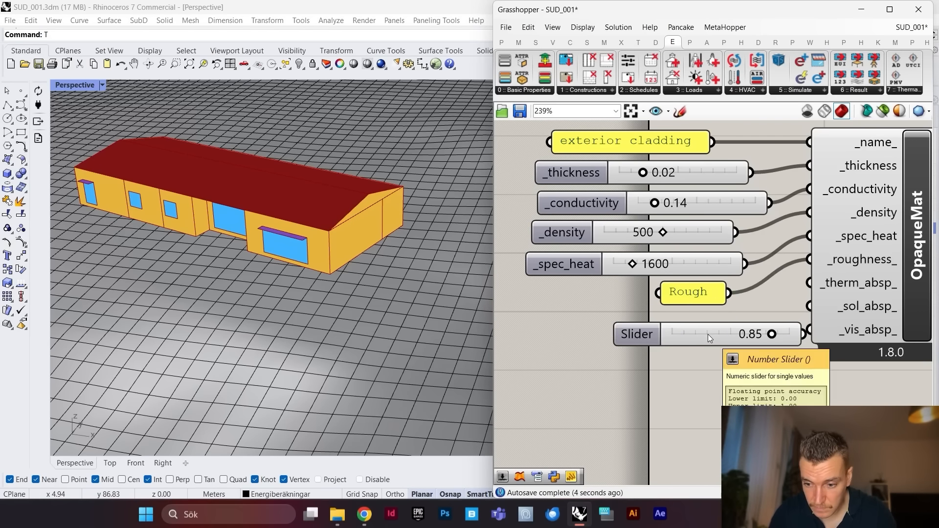
left_click_drag(709, 333, 605, 319)
left_click_drag(708, 322, 810, 283)
Step: Add a number slider with the value 0.6, connect it to the _sol_absp_ input of OpaqueMat and align it below the _therm_absp_ slider
double_click(686, 375)
type("0")
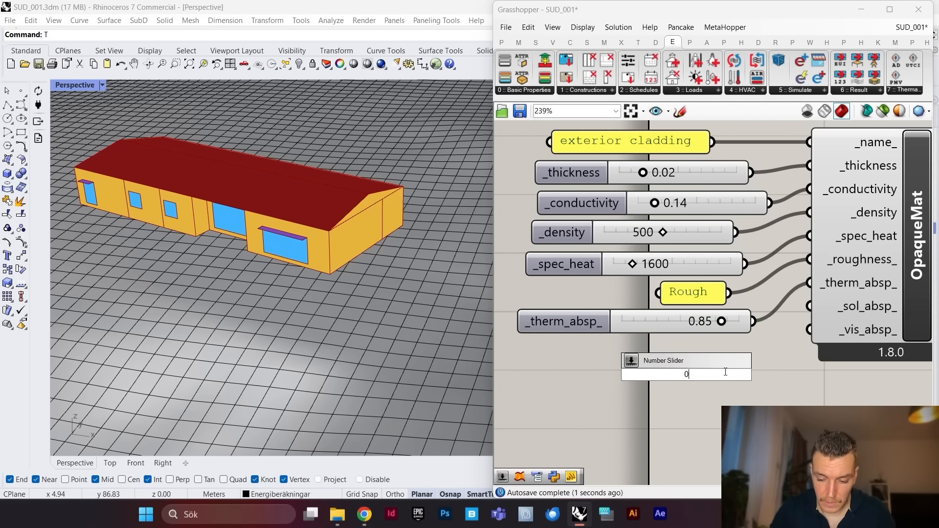
type(".6")
key("Return")
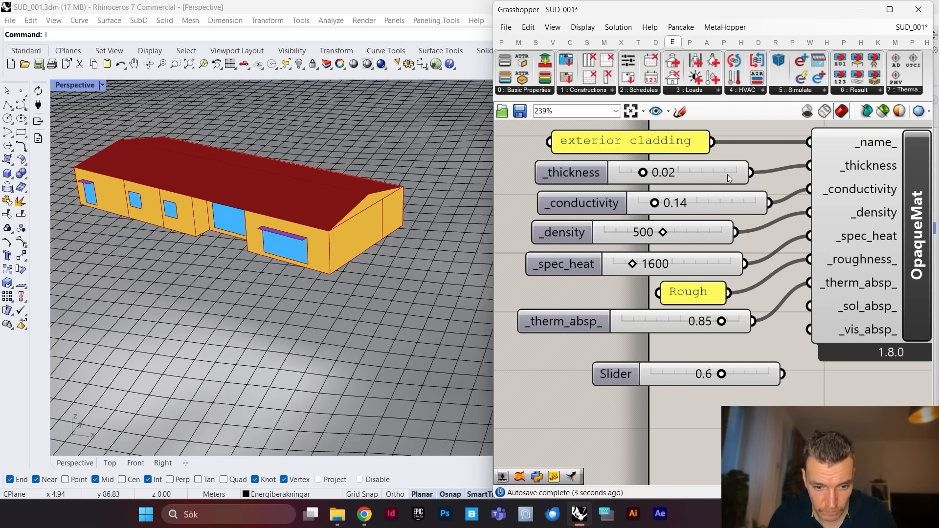
left_click_drag(792, 373, 810, 307)
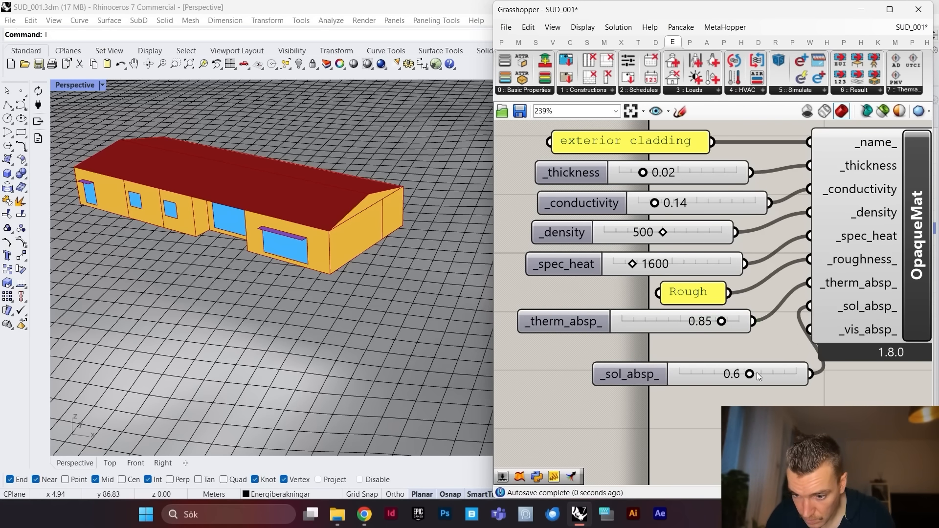
left_click_drag(567, 374, 568, 354)
Step: Add a number slider with the value 0.4 and connect it to the _vis_absp_ input of OpaqueMat
double_click(724, 421)
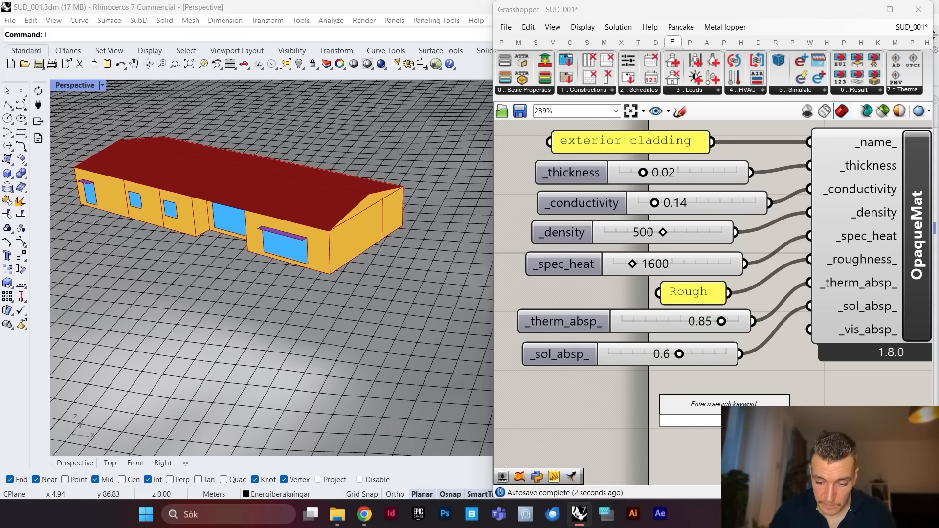
type("0.6")
key("Return")
left_click_drag(813, 424, 712, 383)
left_click_drag(823, 355, 823, 353)
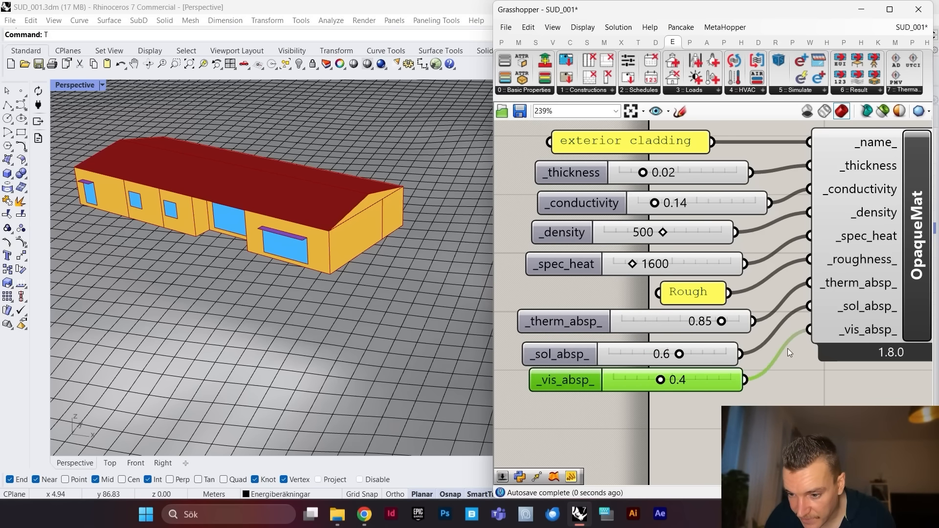
Step: Move the Merge component up near OpaqueMat and connect the mat output to its D1 input
scroll(716, 376, "down", 10)
scroll(719, 234, "up", 5)
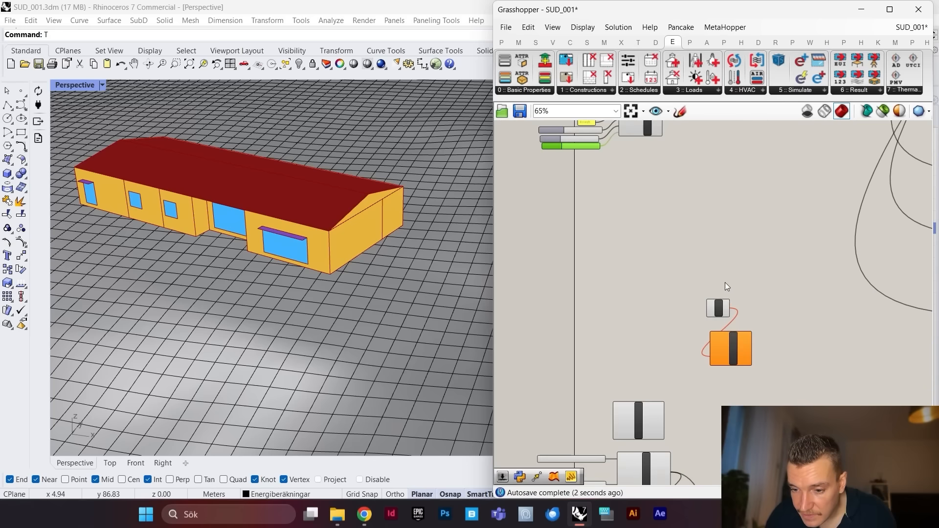
scroll(723, 338, "up", 3)
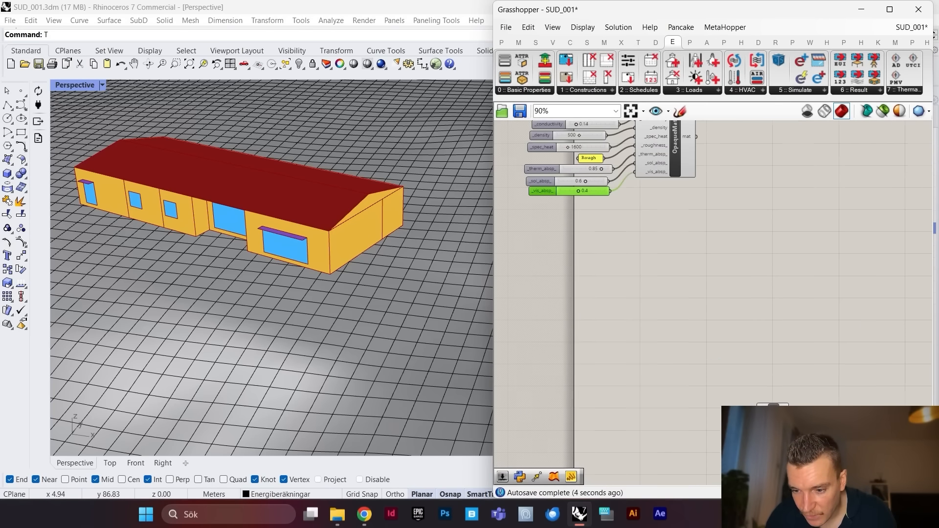
left_click_drag(777, 422, 770, 198)
scroll(706, 138, "up", 2)
right_click_drag(706, 138, 714, 172)
left_click_drag(698, 169, 777, 238)
Step: Group the exterior cladding OpaqueMat component together with its input panels and sliders
scroll(775, 236, "down", 2)
left_click_drag(739, 152, 594, 297)
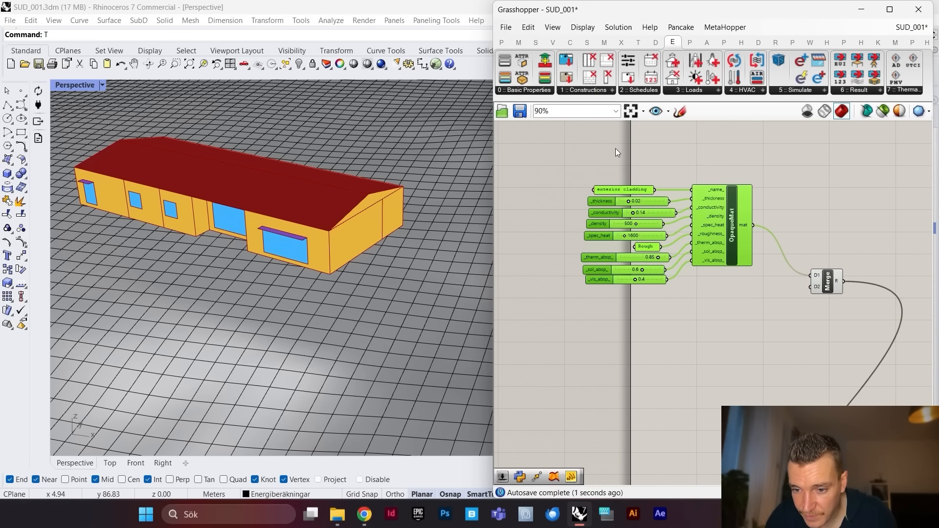
right_click(620, 149)
left_click(652, 238)
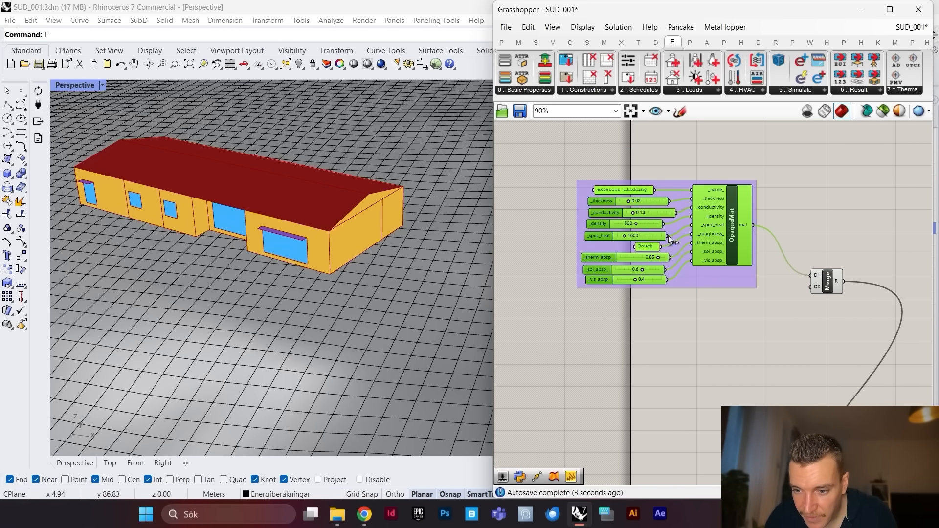
double_click(715, 319)
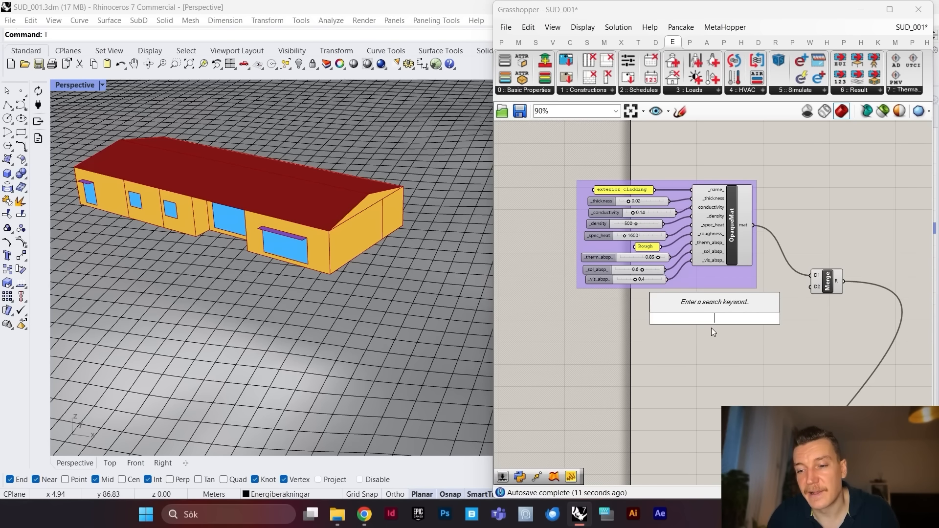
left_click(728, 250)
scroll(719, 299, "down", 2)
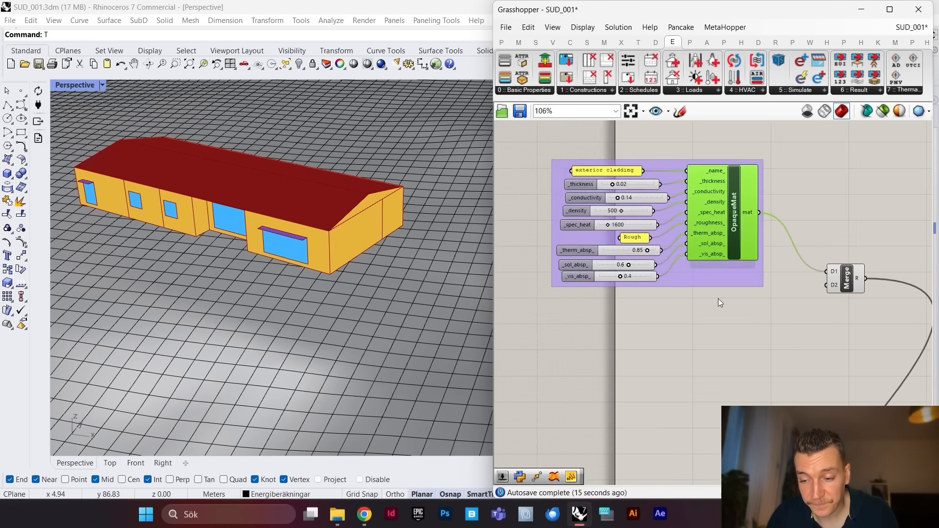
scroll(719, 259, "up", 6)
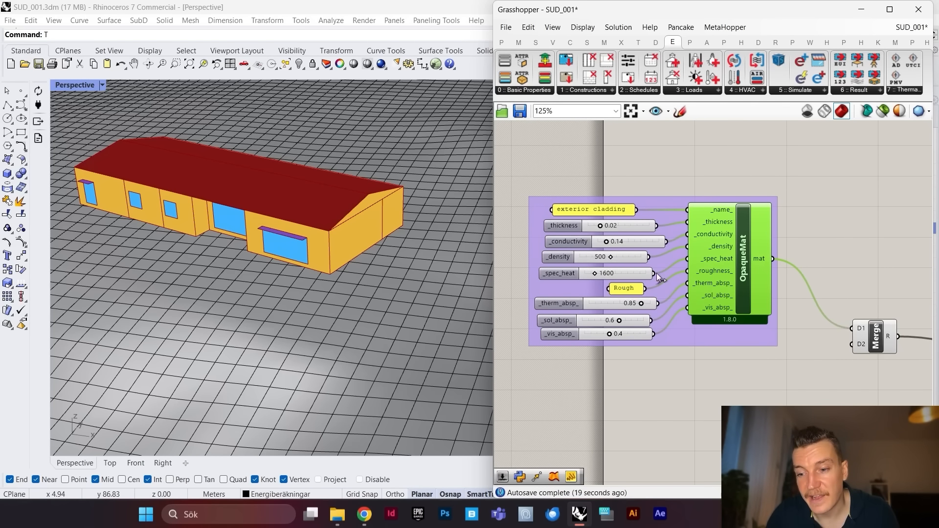
scroll(682, 346, "down", 2)
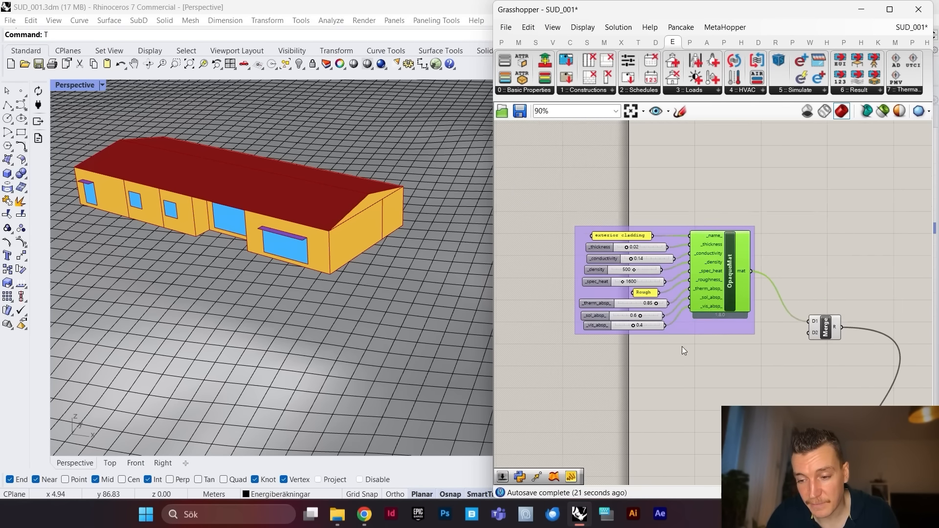
scroll(719, 353, "up", 3)
double_click(720, 352)
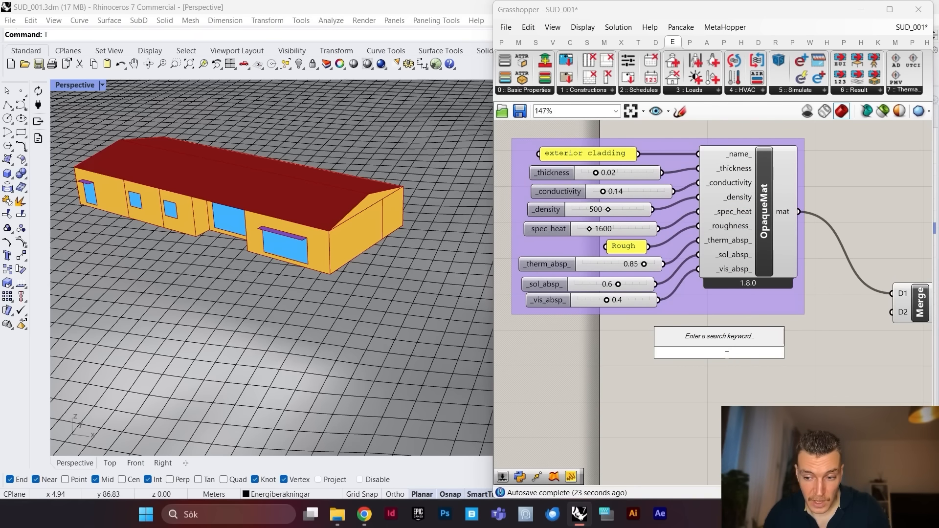
type("o")
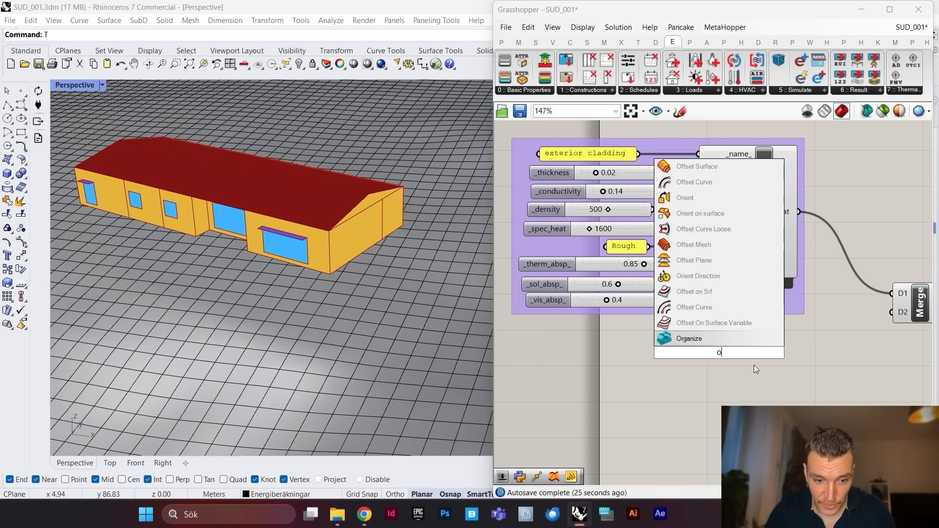
type("paque mat")
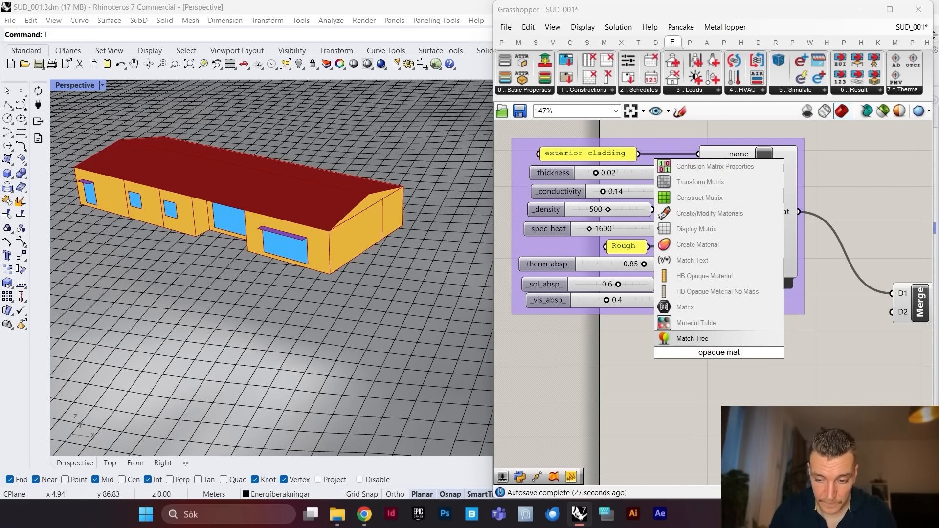
Step: Add a second HB Opaque Material component below the exterior cladding group
double_click(724, 411)
type("p")
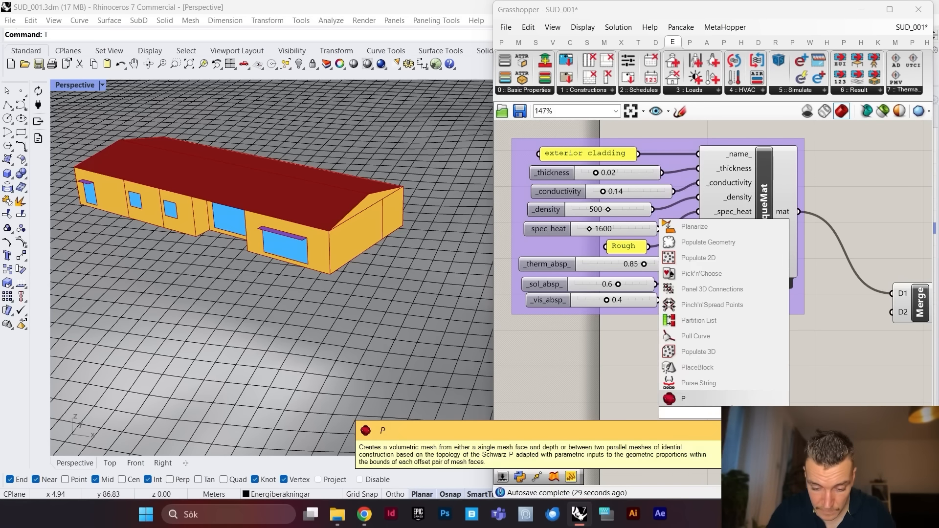
key("BackSpace")
type("opa")
key("Up")
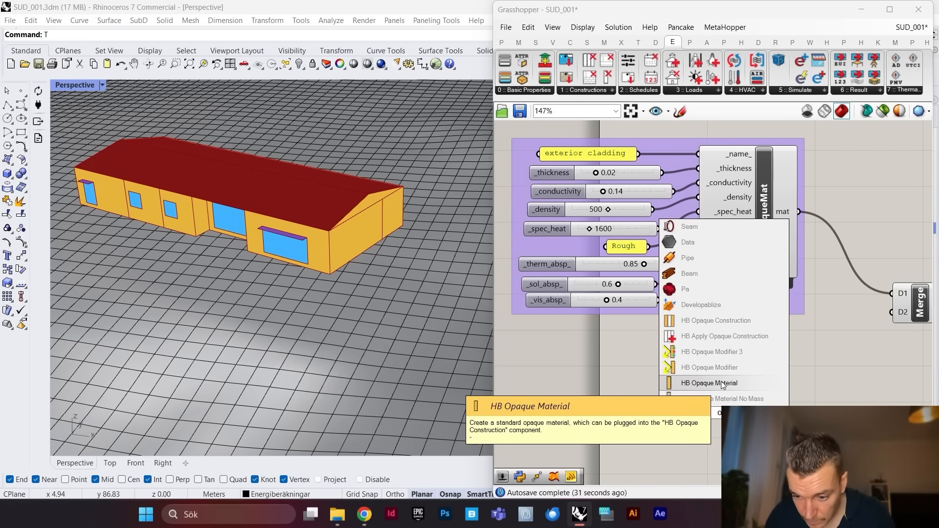
key("Return")
scroll(776, 306, "down", 2)
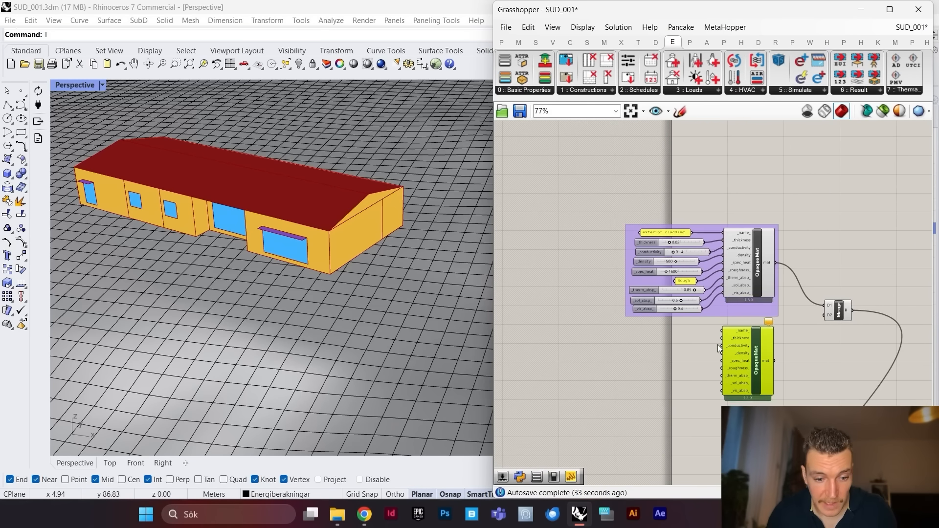
Step: Add a panel reading "osb", connect it to the _name_ input of the new OpaqueMat and place it beside that input
scroll(675, 336, "up", 2)
double_click(685, 334)
type("\"")
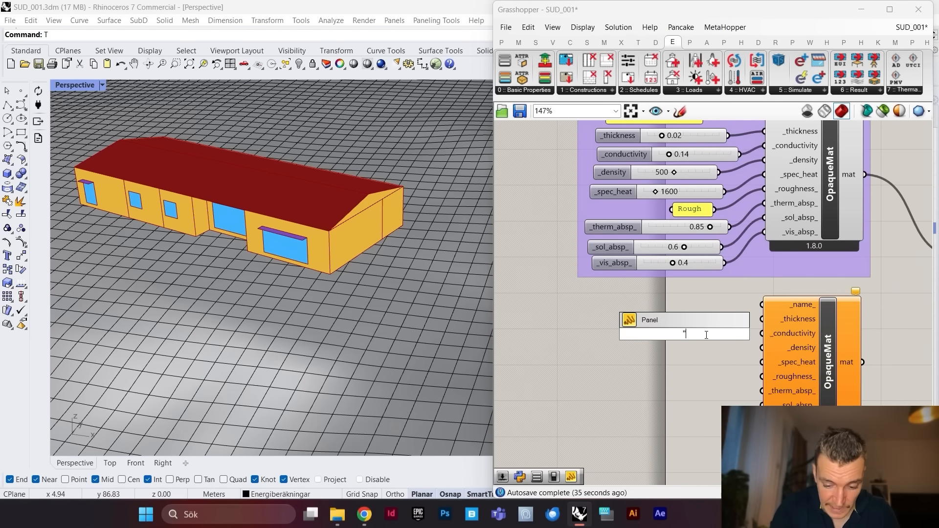
type("osb")
key("Return")
scroll(705, 318, "up", 3)
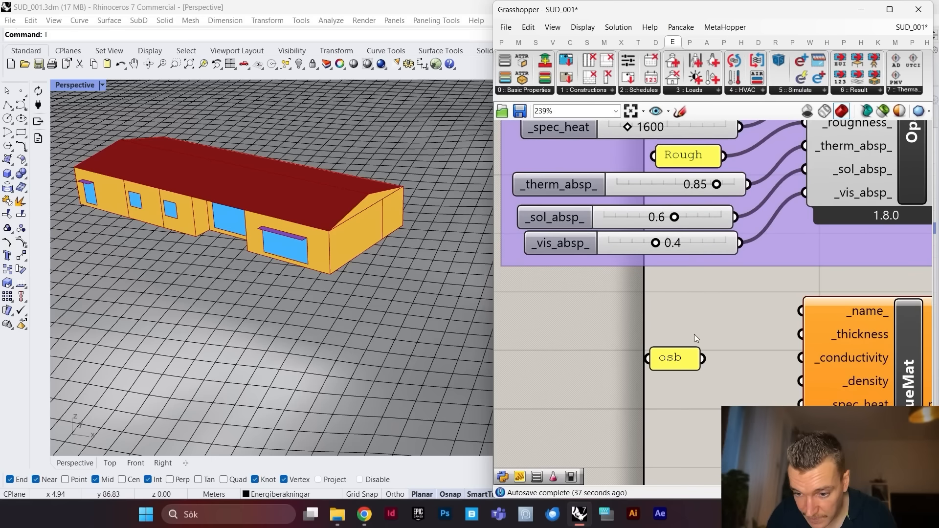
left_click_drag(690, 349, 804, 323)
left_click_drag(692, 342, 697, 315)
Step: Add a 0.015 number slider and connect it to the _thickness input of the osb OpaqueMat
scroll(692, 354, "down", 2)
scroll(693, 353, "up", 2)
double_click(692, 352)
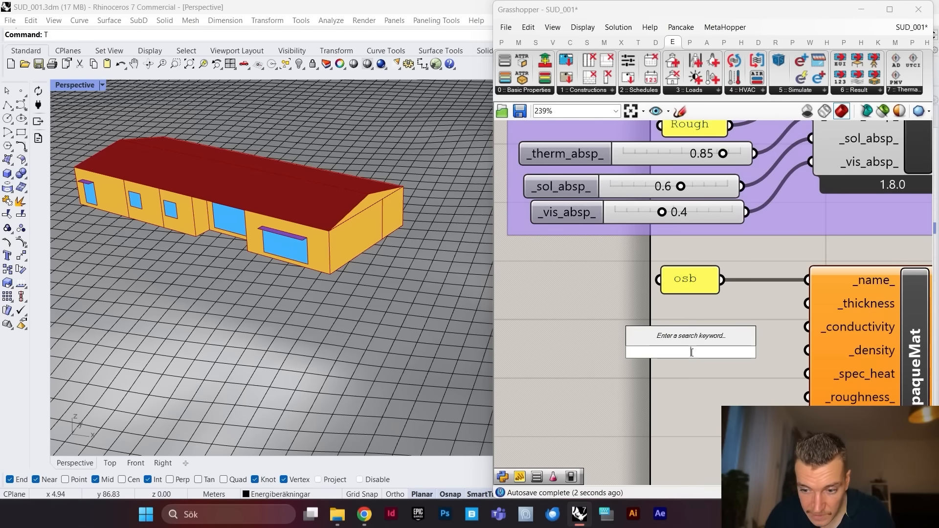
type("0.")
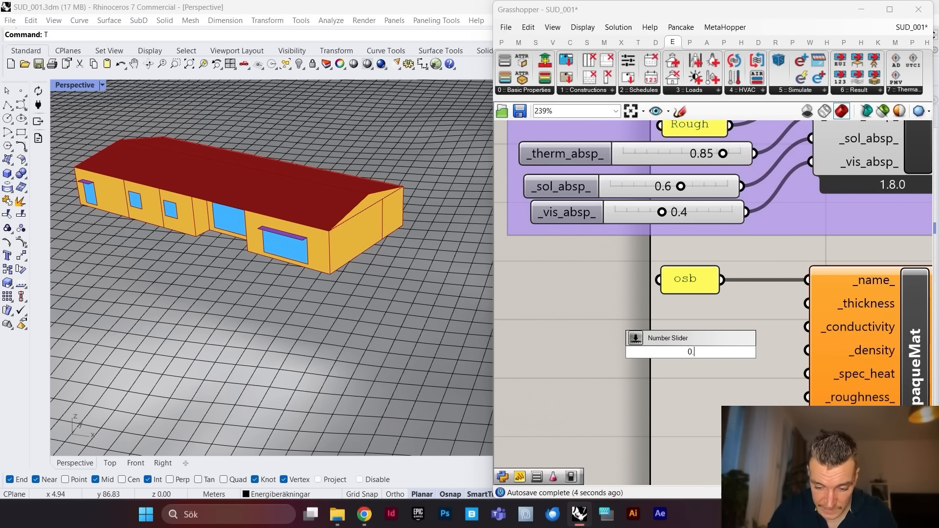
type("015")
key("Return")
left_click_drag(770, 350, 807, 304)
Step: Add a 0.13 number slider and connect it to the _conductivity input of the osb OpaqueMat
double_click(697, 351)
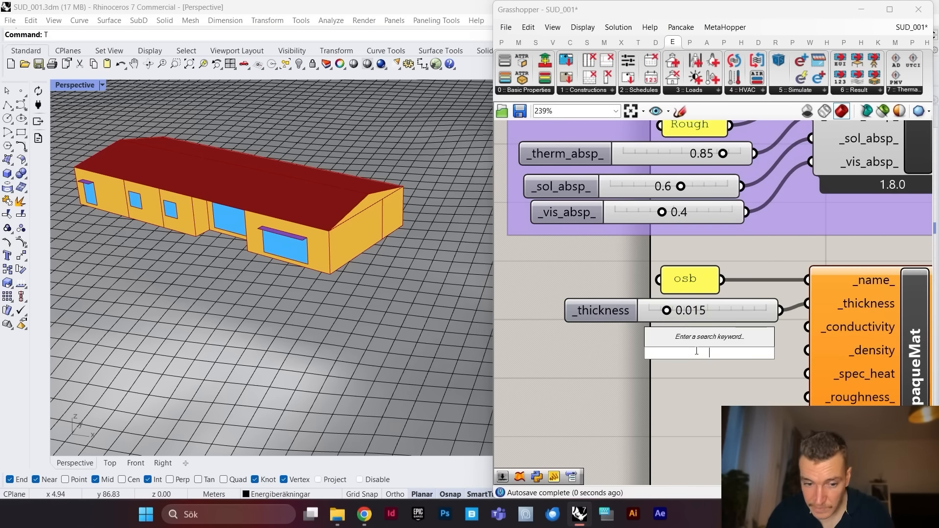
type("0.13")
key("Return")
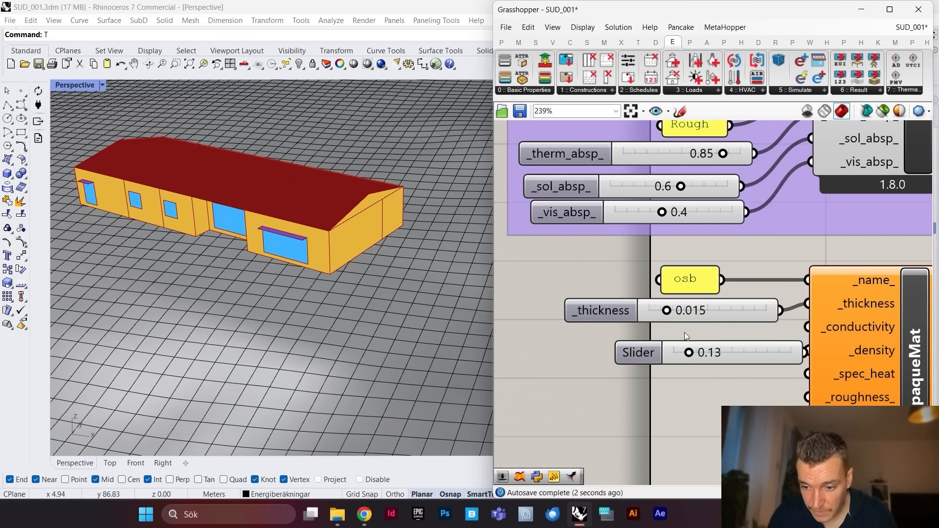
left_click_drag(782, 343, 808, 326)
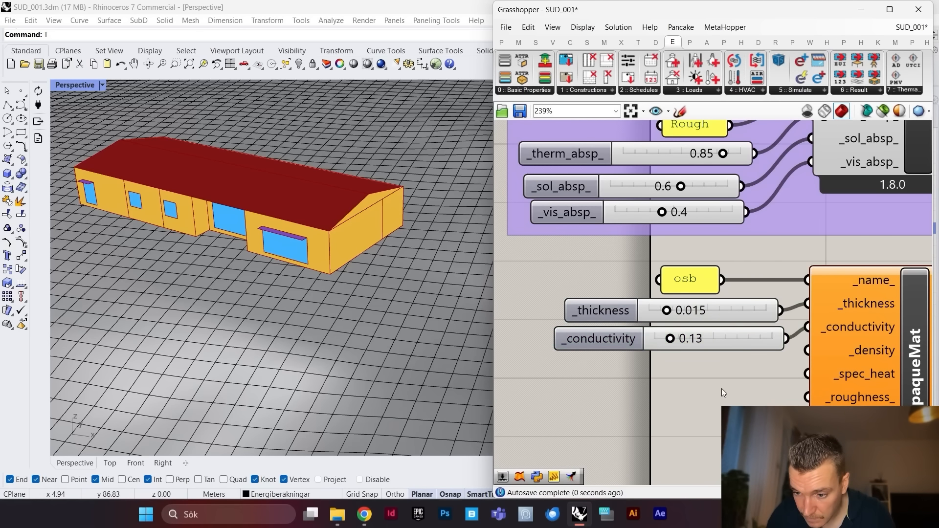
Step: Add a 600 number slider, place it below the conductivity slider and connect it to the osb material's _density input
double_click(723, 389)
type("60")
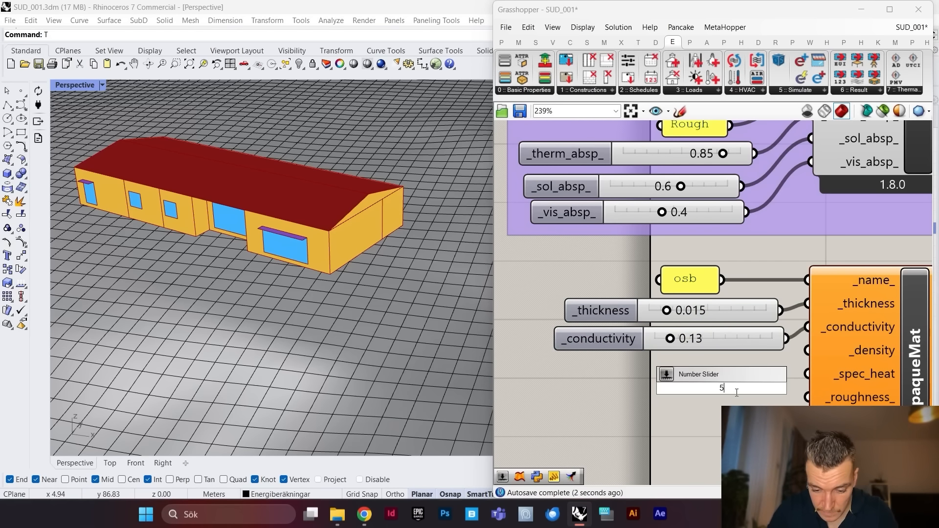
type("0")
key("Return")
left_click_drag(711, 395, 682, 383)
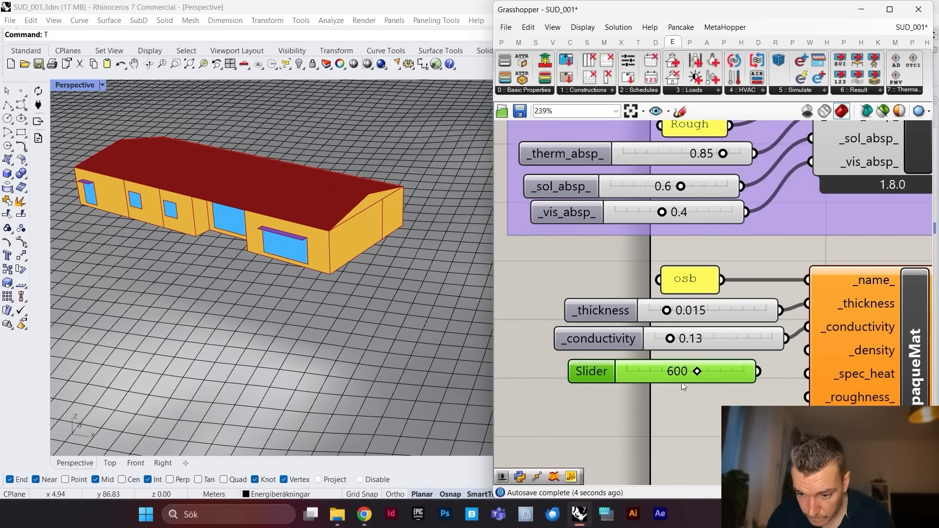
left_click_drag(810, 363, 808, 351)
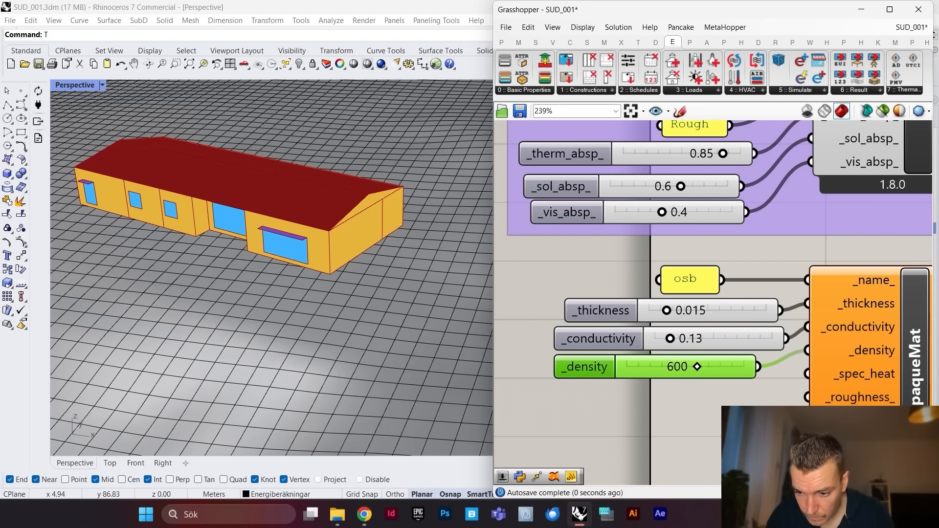
Step: Add a 1700 number slider and connect it to the _spec_heat input of the osb OpaqueMat
double_click(724, 389)
type("1700")
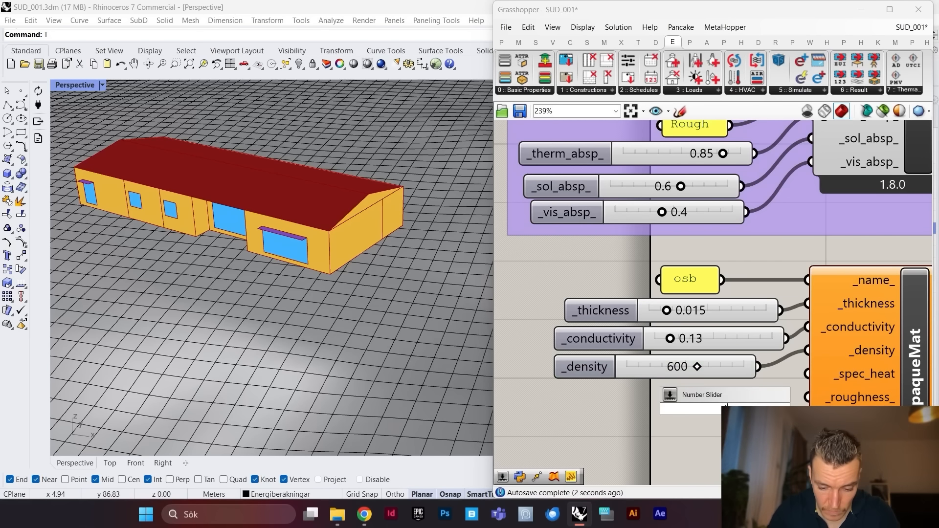
key("Return")
left_click_drag(811, 410, 807, 374)
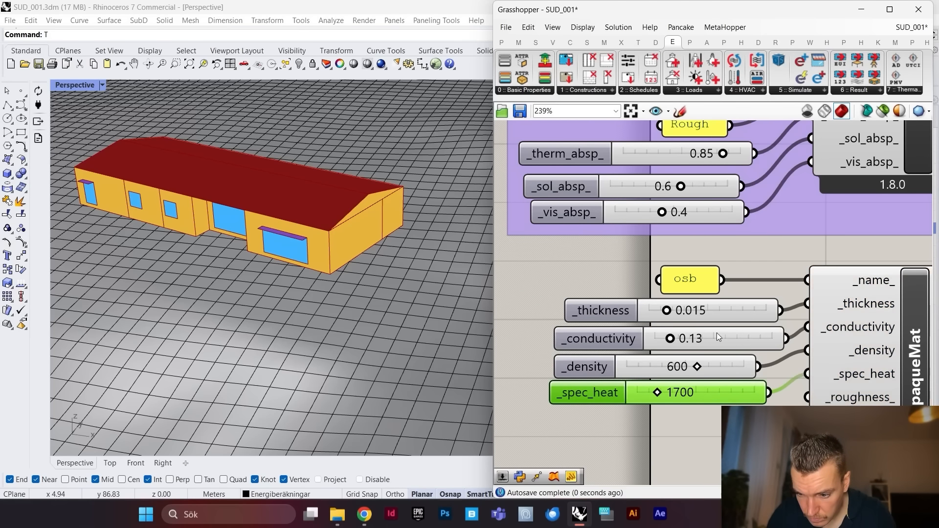
Step: Connect the mat output of the osb OpaqueMat to the D2 input of the Merge component
scroll(718, 333, "down", 5)
scroll(745, 339, "up", 3)
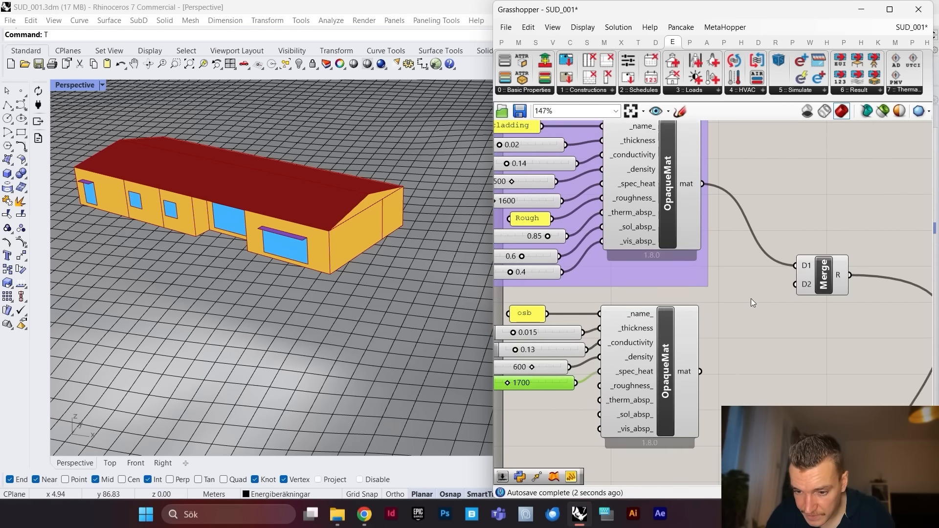
scroll(699, 344, "up", 1)
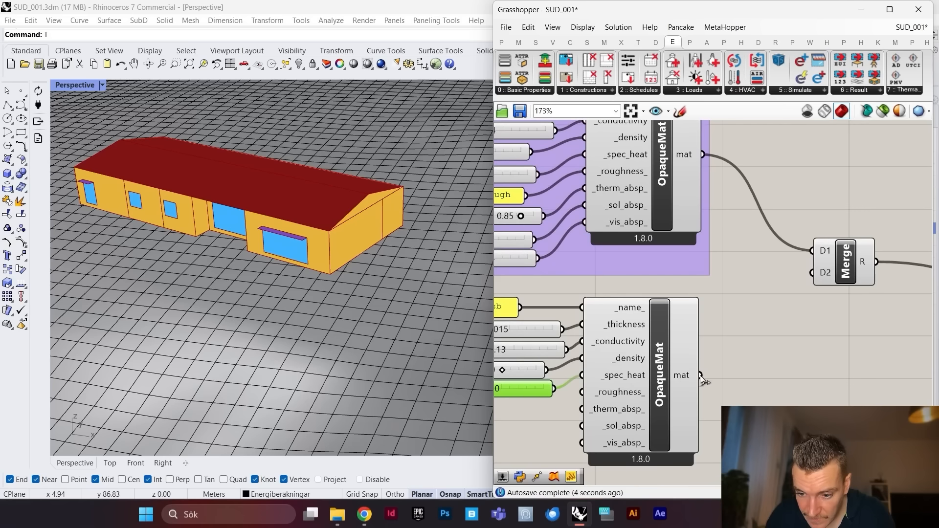
left_click_drag(700, 375, 812, 273)
Step: Group the osb OpaqueMat component together with its name panel and four sliders
scroll(748, 258, "down", 3)
left_click_drag(714, 270, 536, 350)
right_click(726, 219)
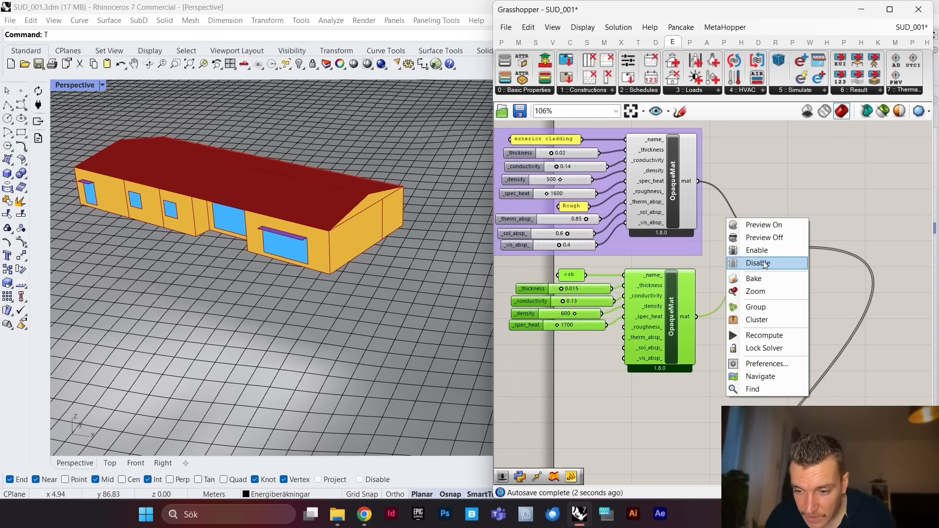
left_click(766, 291)
scroll(659, 303, "up", 2)
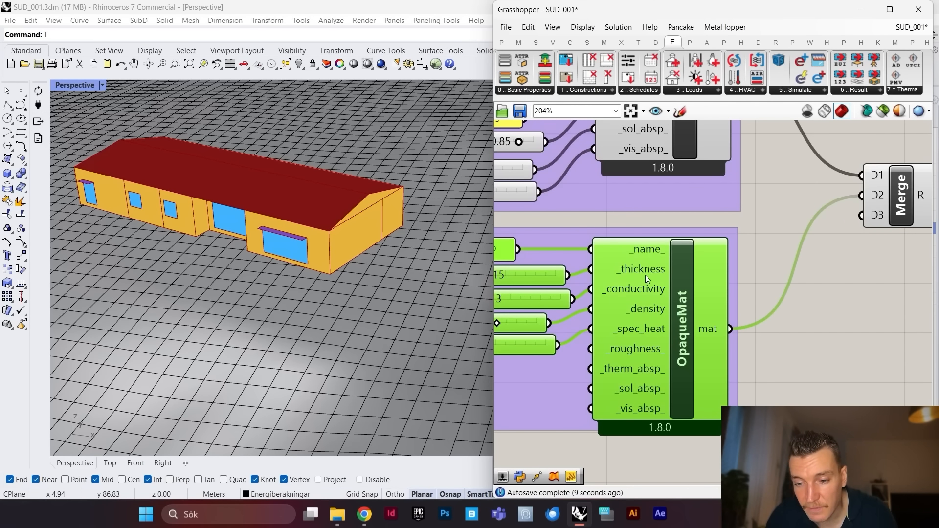
left_click(778, 241)
scroll(785, 239, "down", 6)
scroll(809, 239, "up", 3)
left_click(840, 238)
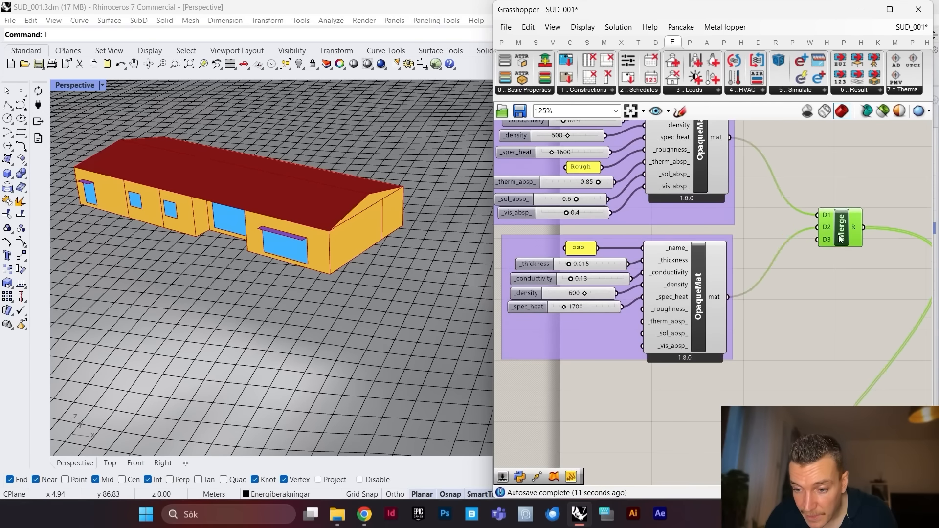
scroll(775, 269, "down", 3)
scroll(651, 286, "up", 3)
Step: Duplicate the osb material group and move the copy below the original, leaving room between them for another component
left_click(594, 336)
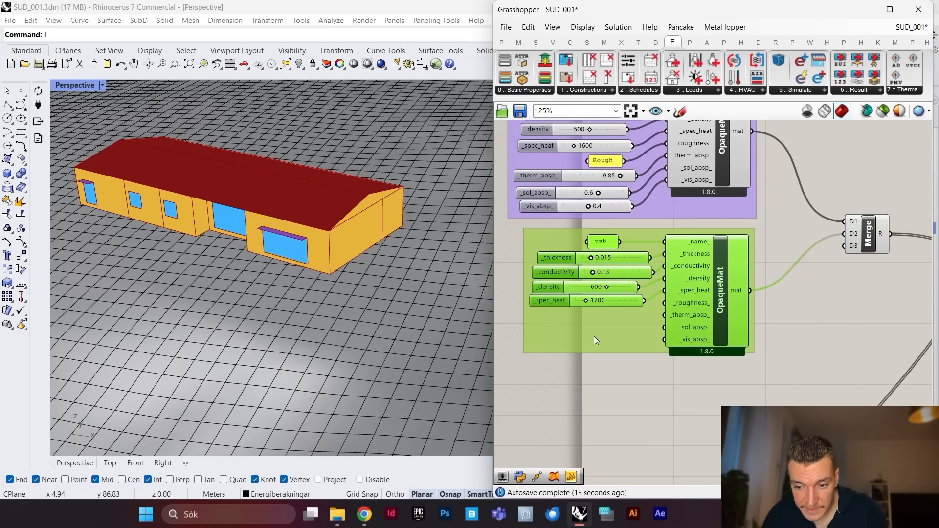
key("ctrl+c")
key("ctrl+v")
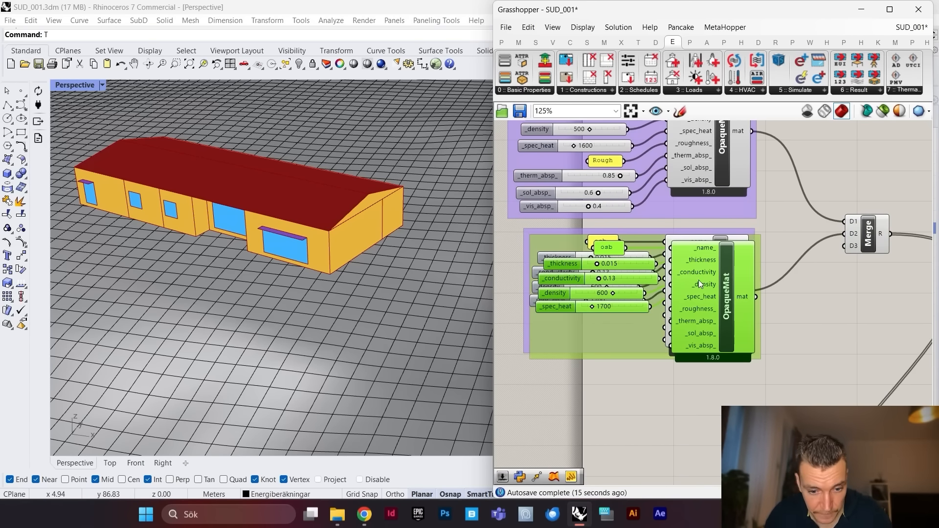
left_click_drag(699, 280, 686, 424)
scroll(674, 188, "down", 4)
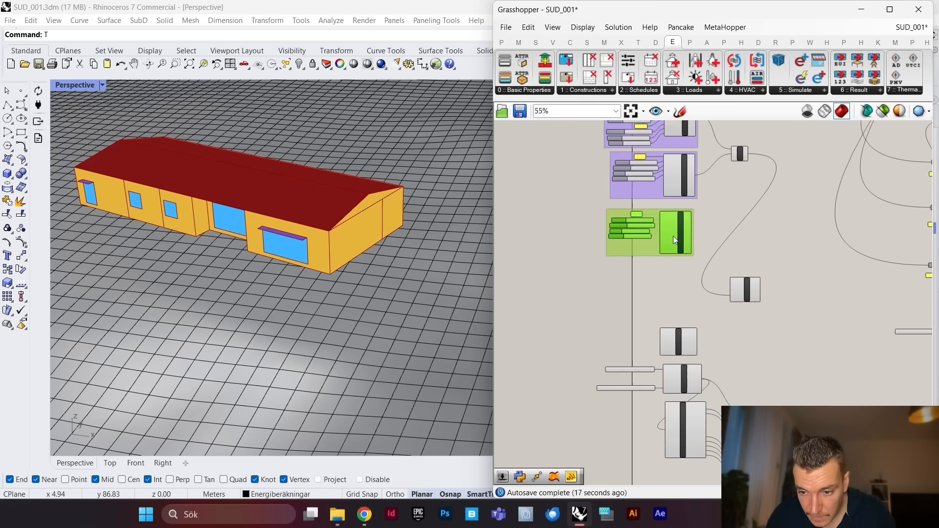
left_click_drag(673, 235, 680, 274)
scroll(682, 262, "up", 3)
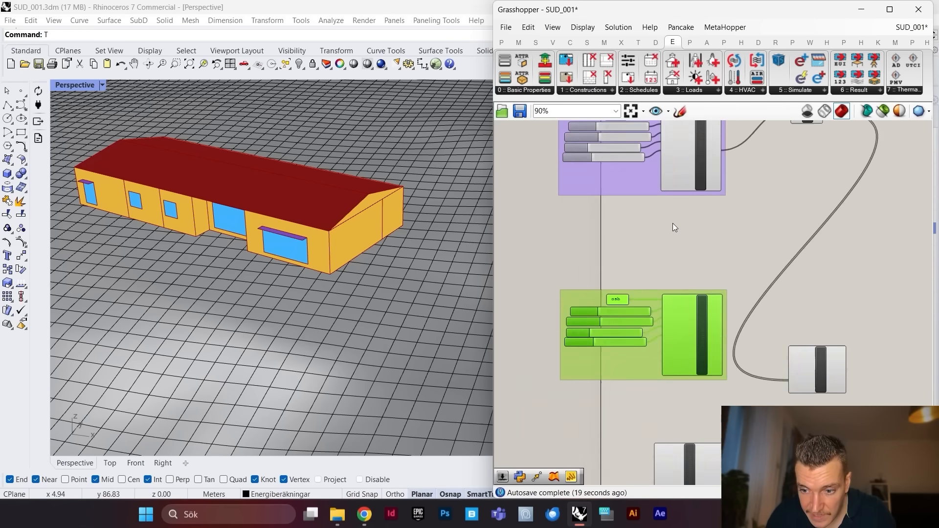
Step: Add an HB Opaque Material No Mass component in the gap between the two osb groups
scroll(673, 223, "up", 3)
double_click(698, 228)
type("opaque n")
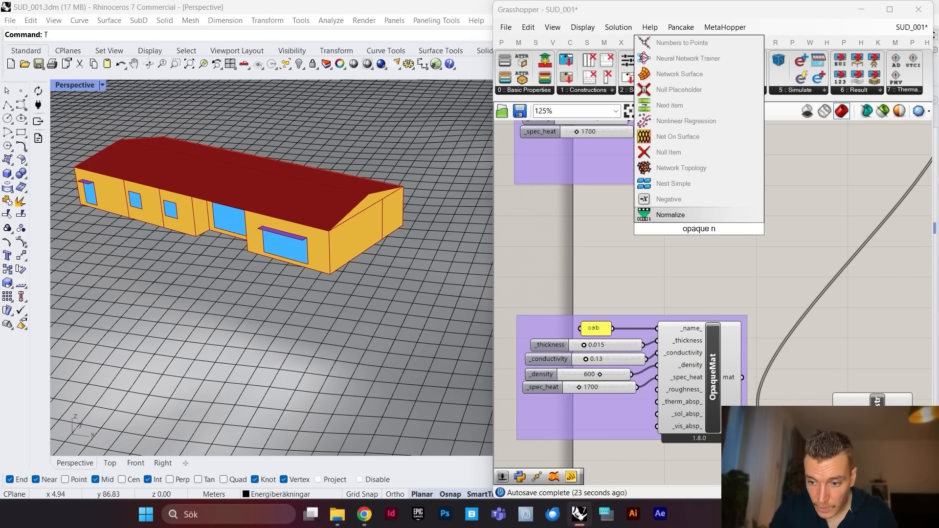
type("o ma")
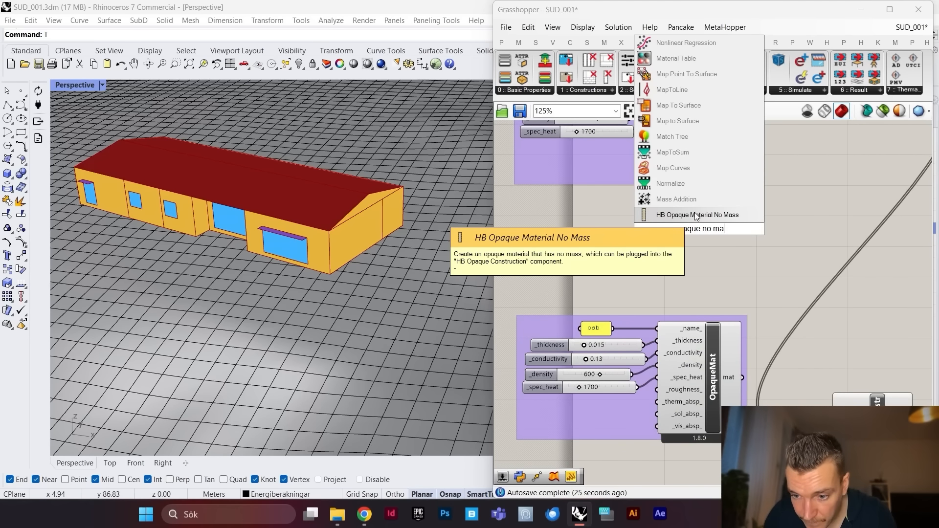
left_click(698, 215)
scroll(734, 222, "down", 4)
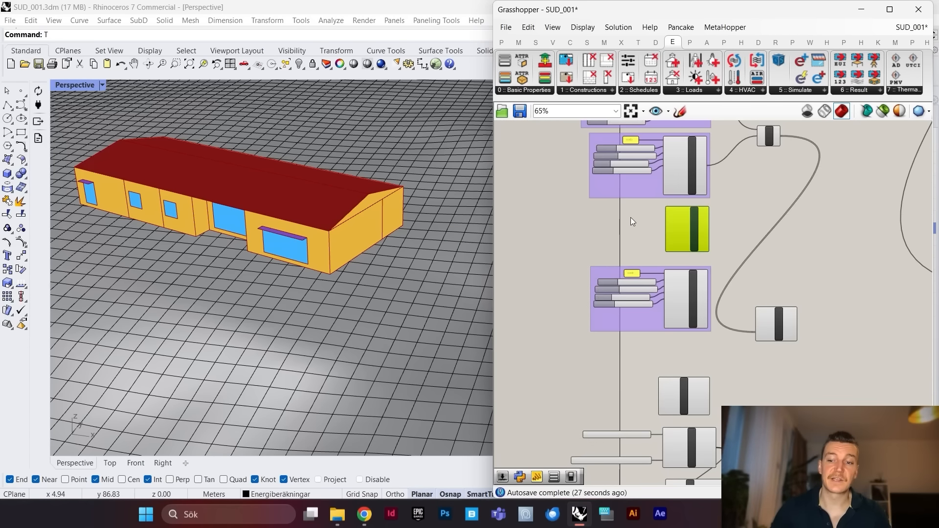
Step: Add a panel reading "isolation", place it beside OpaqueMatNoMass and connect it to the _name_ input
scroll(671, 192, "up", 6)
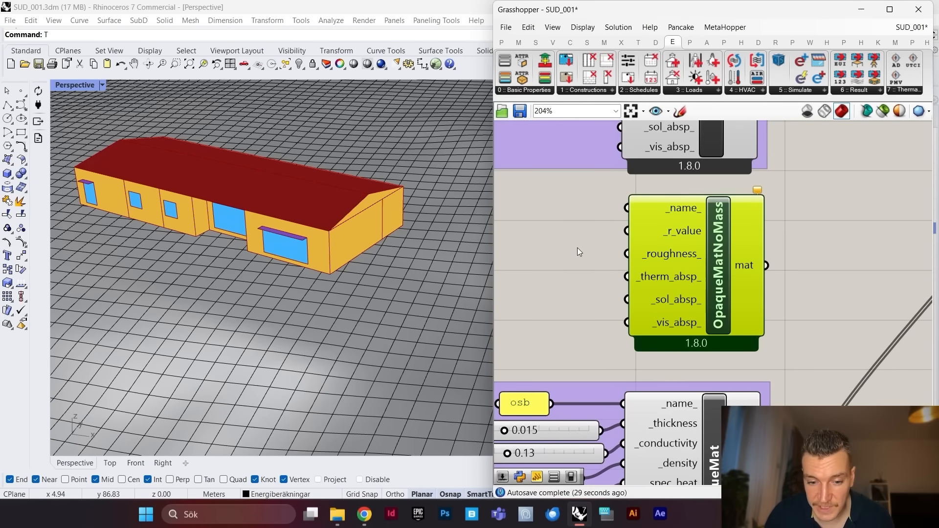
double_click(577, 248)
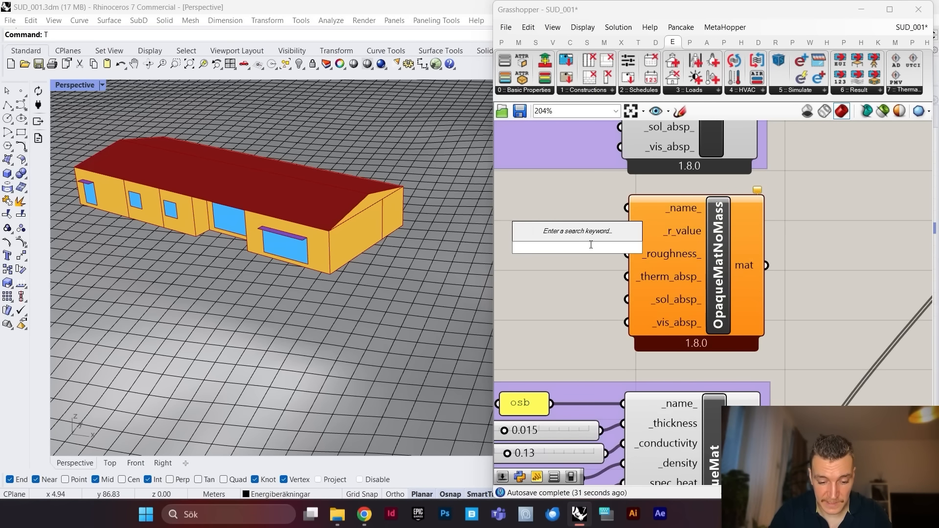
type("\"isolation")
key("Return")
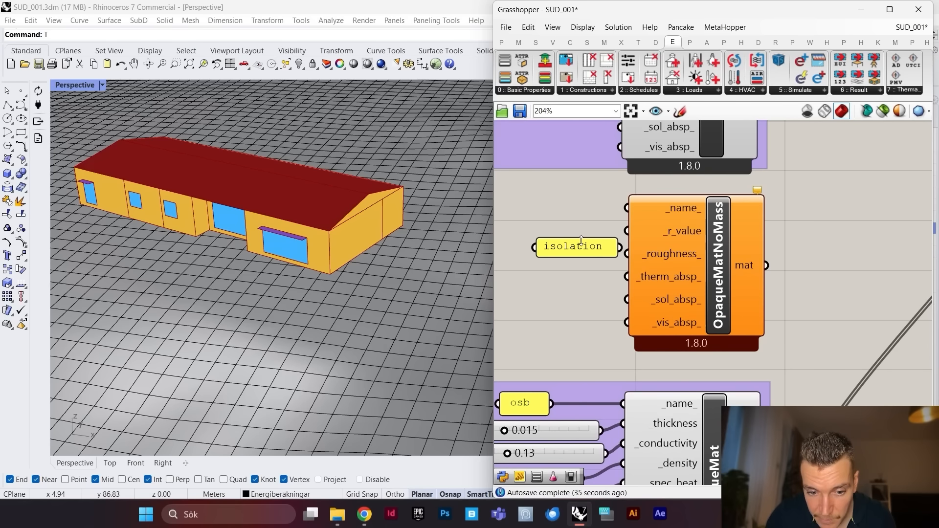
left_click_drag(581, 240, 544, 199)
left_click_drag(584, 205, 630, 207)
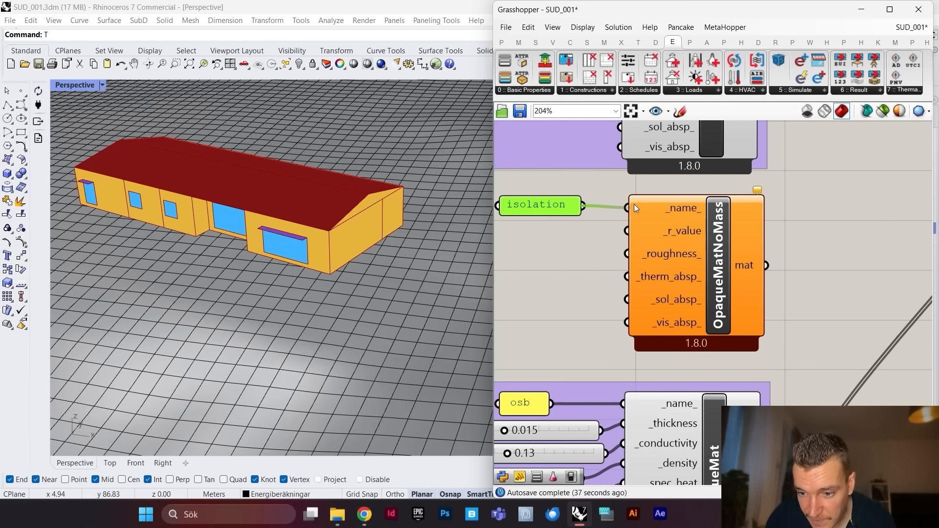
Step: Add a number slider set to 5 and connect it to the _r_value input of OpaqueMatNoMass
double_click(582, 263)
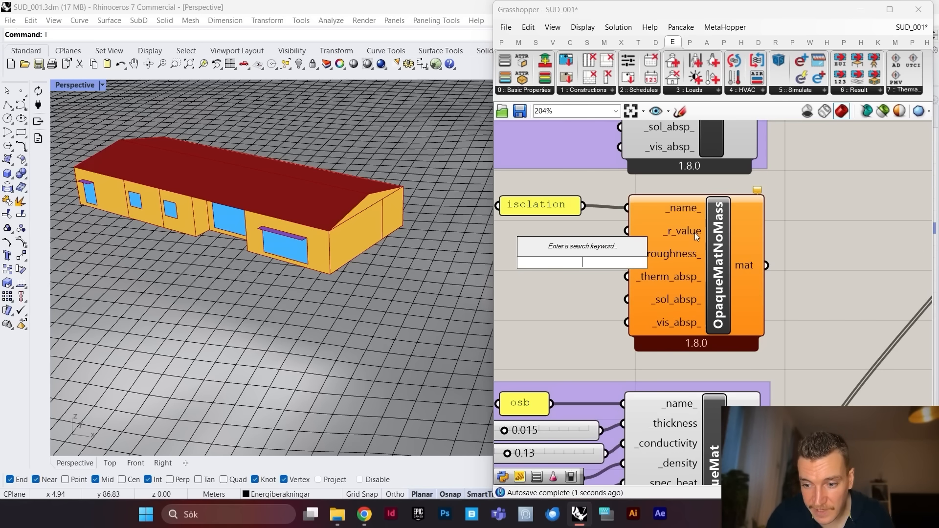
type("5")
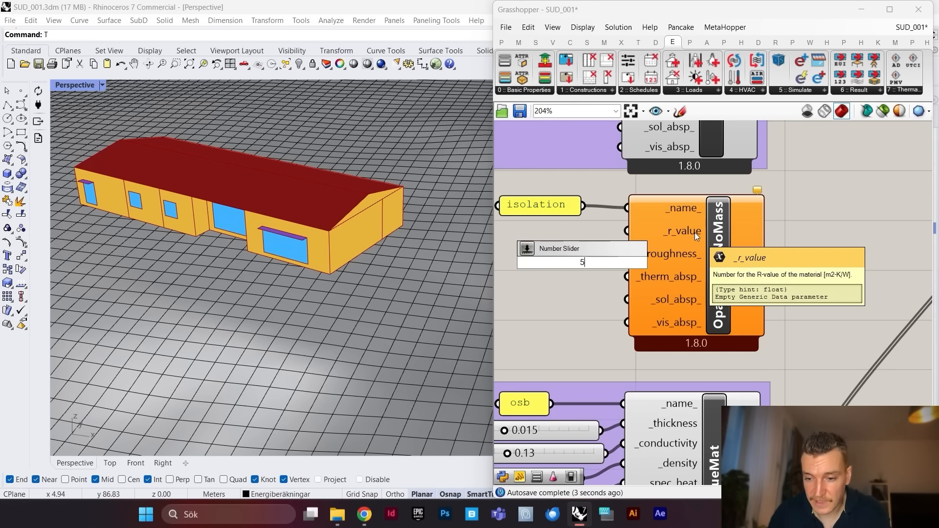
key("Return")
left_click_drag(603, 250, 627, 231)
Step: Connect the mat output of OpaqueMatNoMass to the D3 input of the Merge component
scroll(601, 279, "down", 4)
scroll(709, 142, "up", 4)
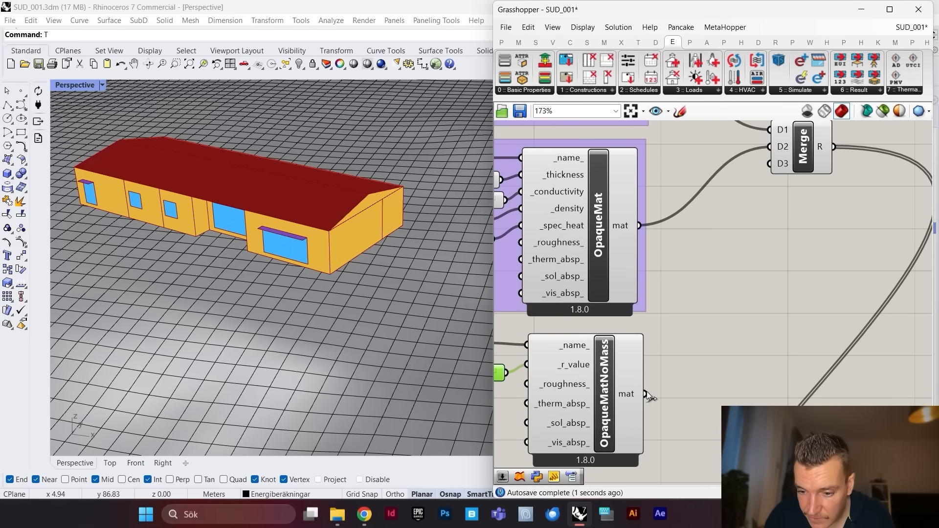
left_click_drag(645, 394, 777, 173)
scroll(777, 173, "down", 3)
Step: Change the duplicated group's name panel text to "gypsum" and widen the panel so the word fits on one line
scroll(700, 301, "up", 2)
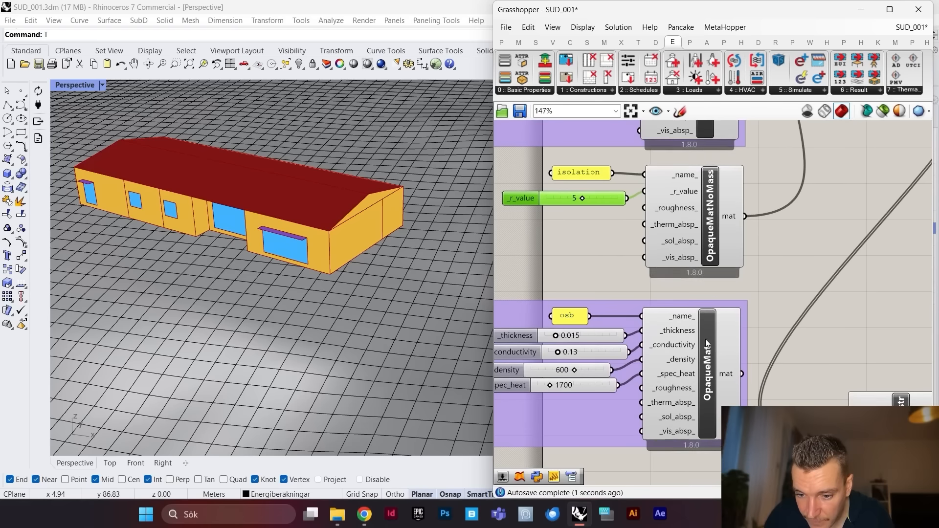
double_click(569, 312)
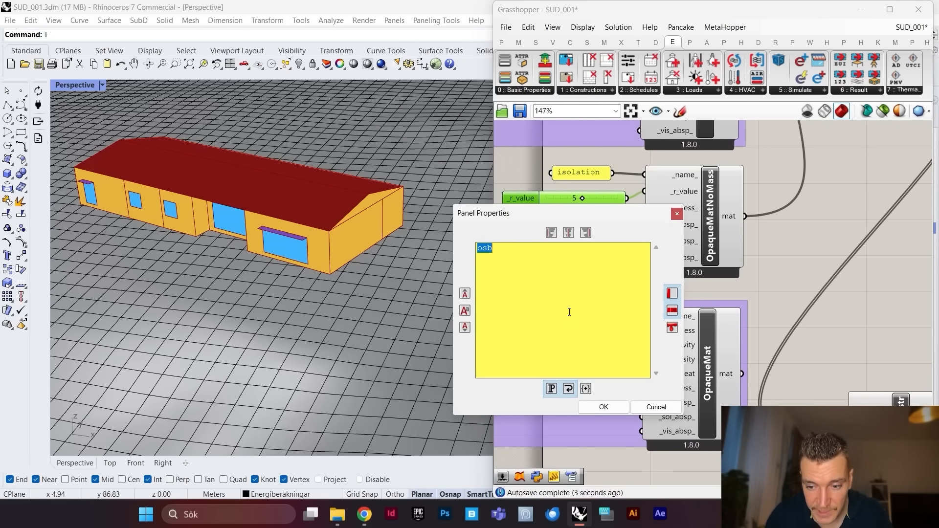
type("gypsum")
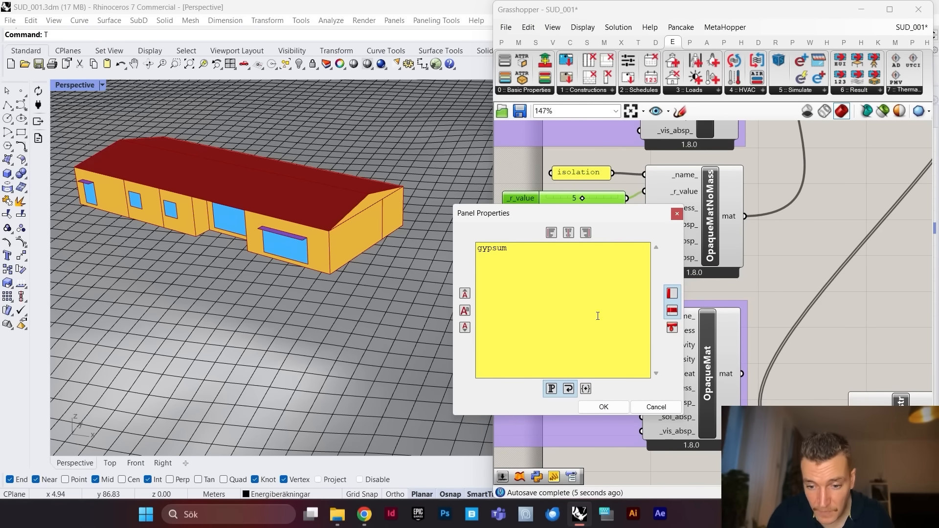
left_click(605, 408)
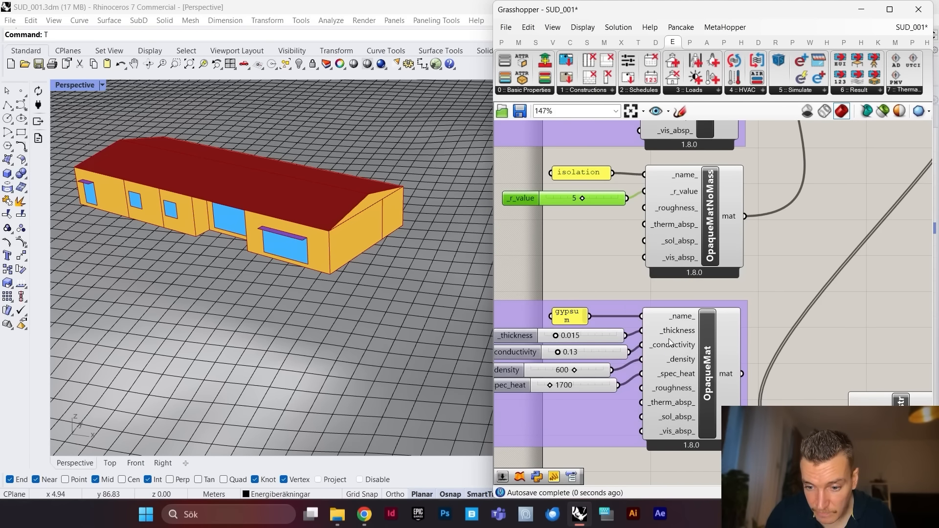
scroll(582, 324, "up", 3)
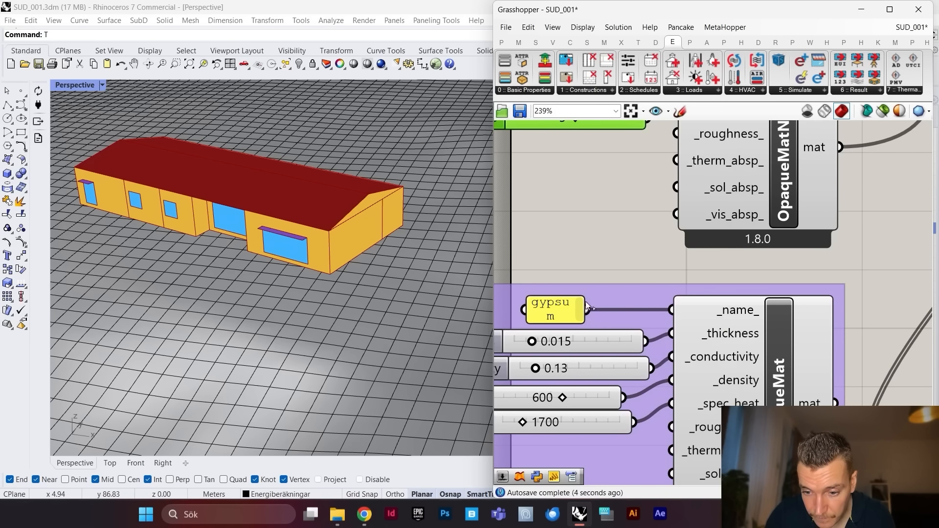
left_click_drag(584, 306, 625, 306)
scroll(641, 289, "down", 3)
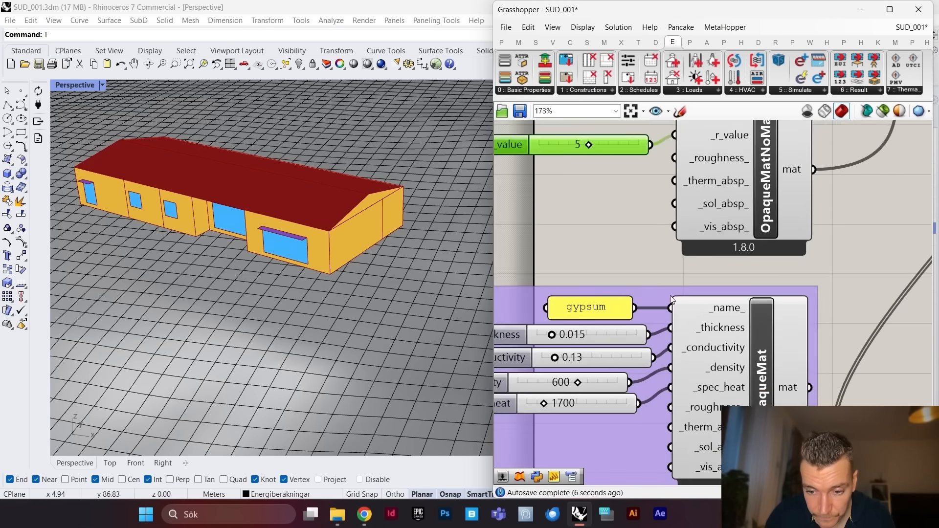
Step: Set the gypsum material's thickness to 0.012 and its conductivity to 0.25
scroll(553, 362, "up", 3)
left_click(646, 281)
double_click(646, 280)
left_click(671, 279)
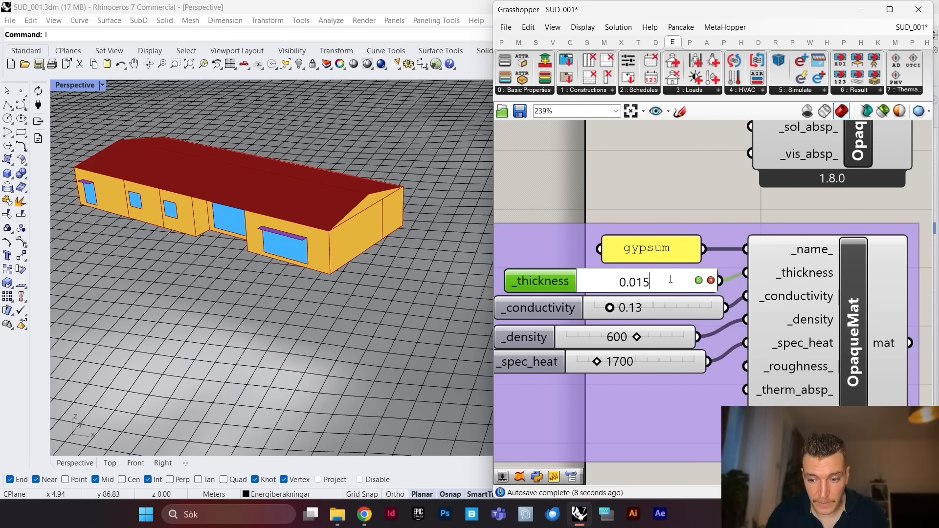
key("BackSpace")
key("Return")
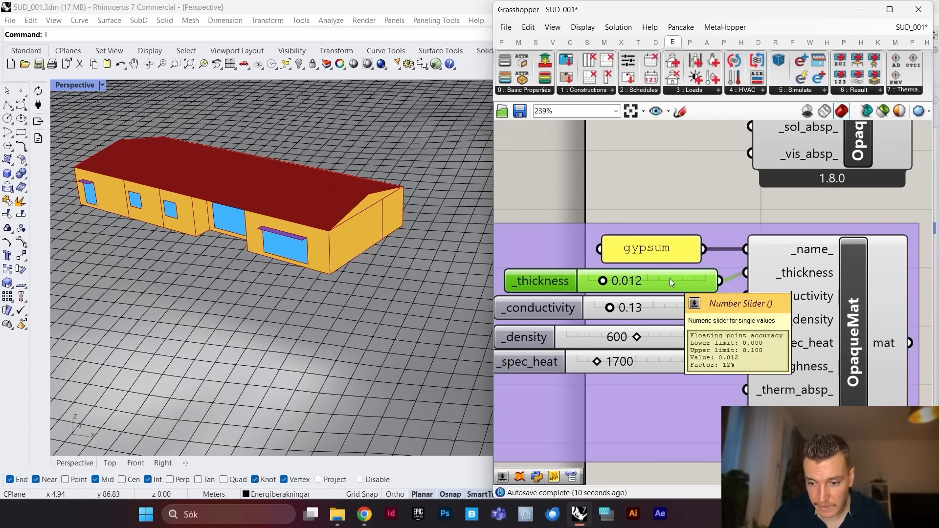
double_click(657, 303)
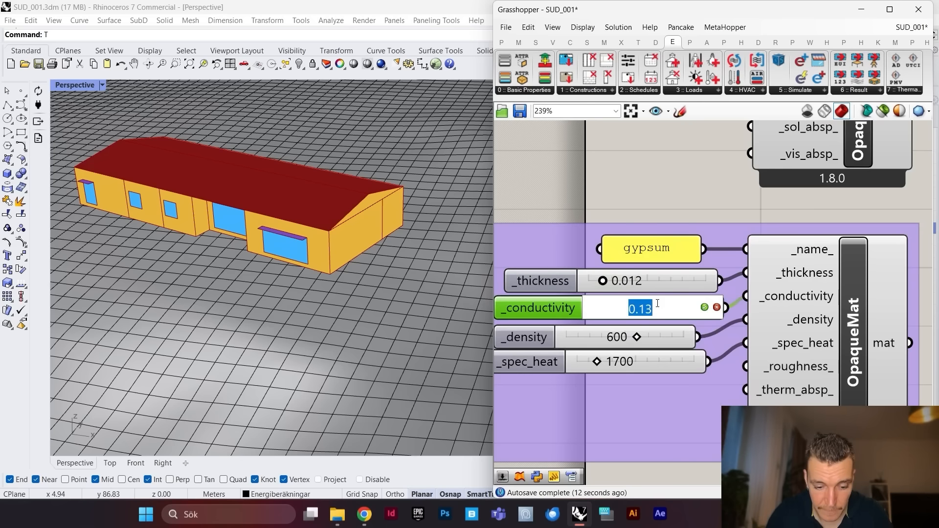
key("XF86AudioMute")
type("0.25")
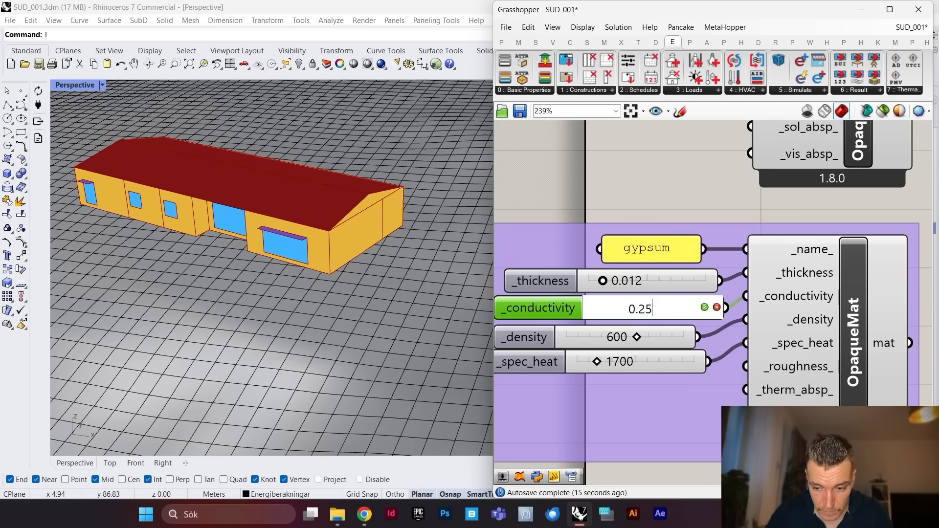
key("Return")
Step: Set the gypsum material's density to 900 and its specific heat to 1000
double_click(643, 337)
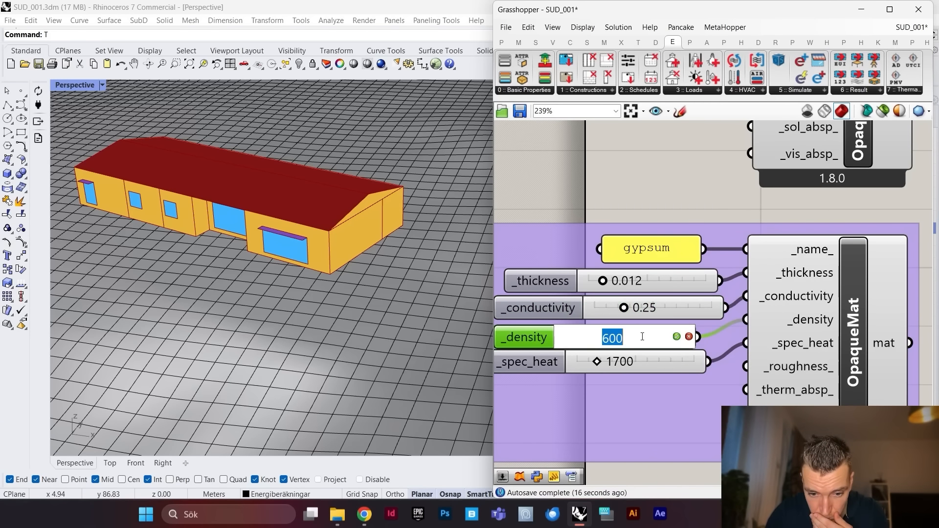
type("9")
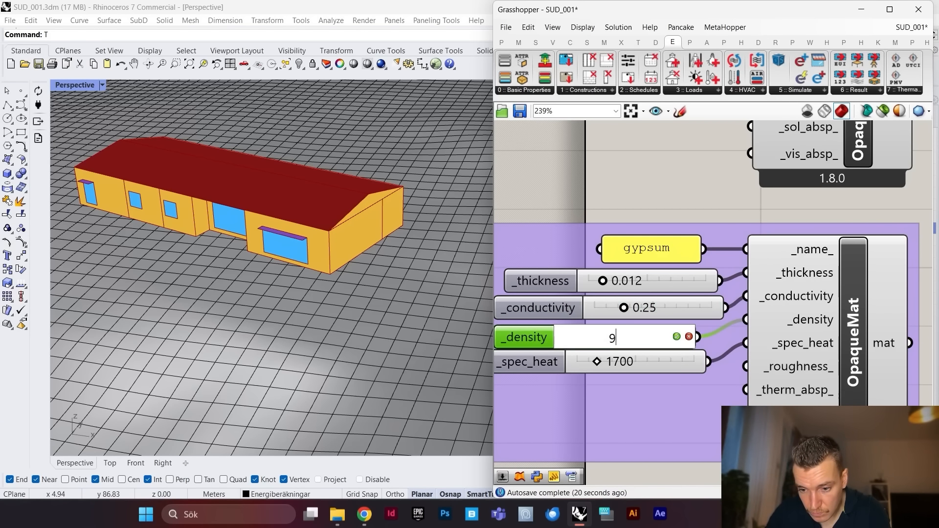
type("00")
key("Return")
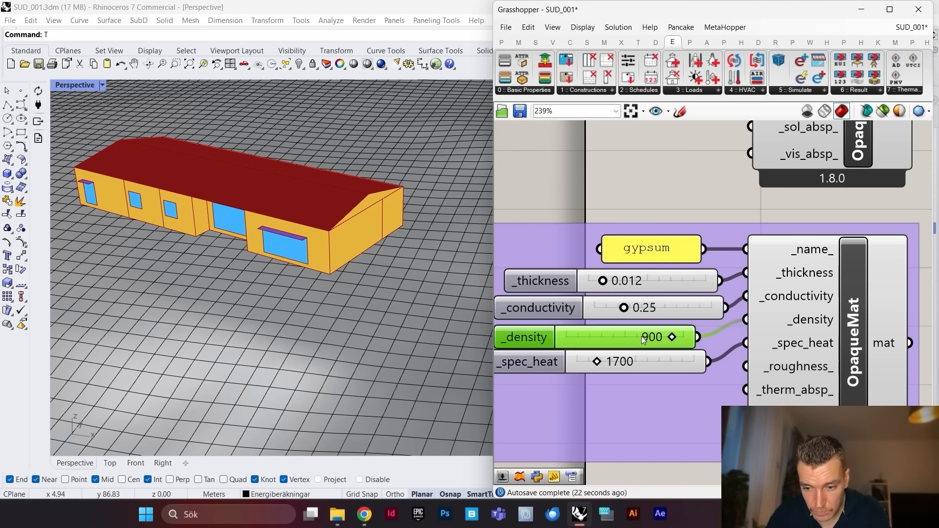
double_click(670, 358)
type("1")
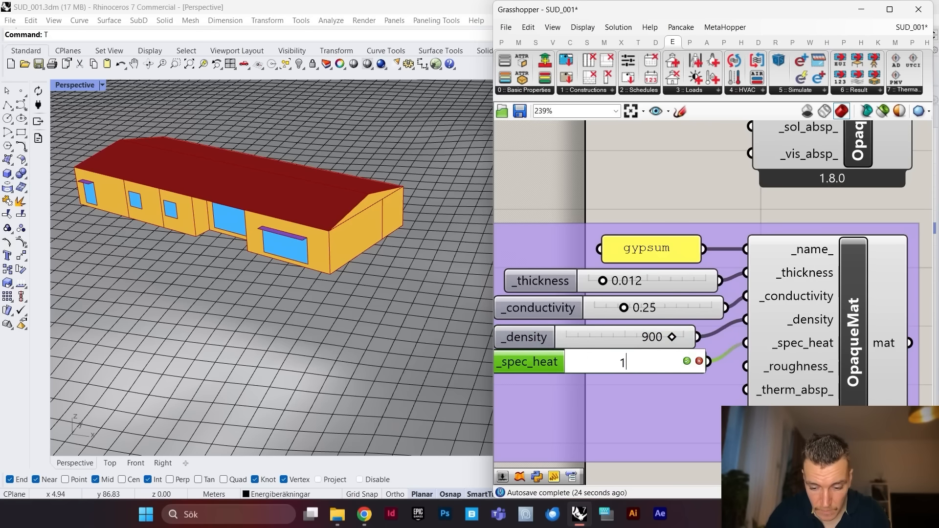
type("000")
key("Return")
Step: Connect the mat output of the gypsum OpaqueMat to the D4 input of the Merge component
scroll(792, 266, "down", 6)
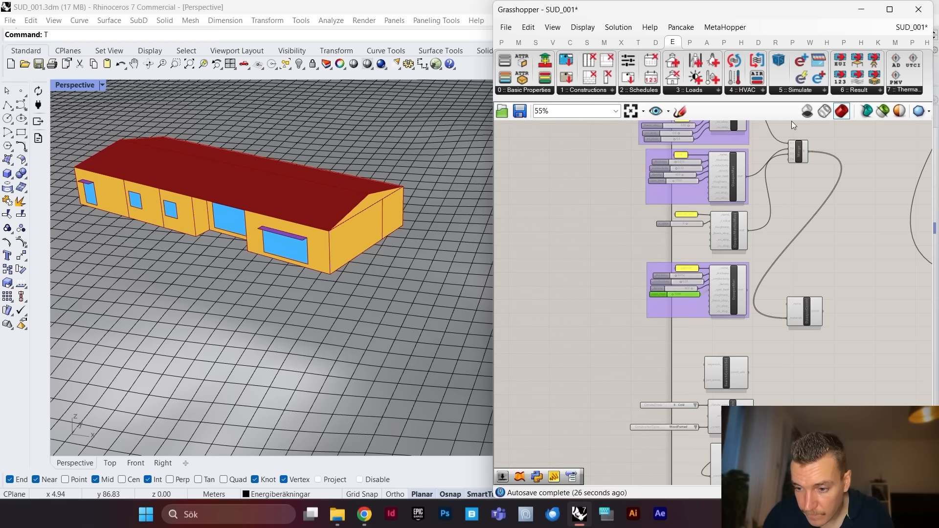
scroll(774, 183, "up", 3)
right_click_drag(746, 266, 727, 319)
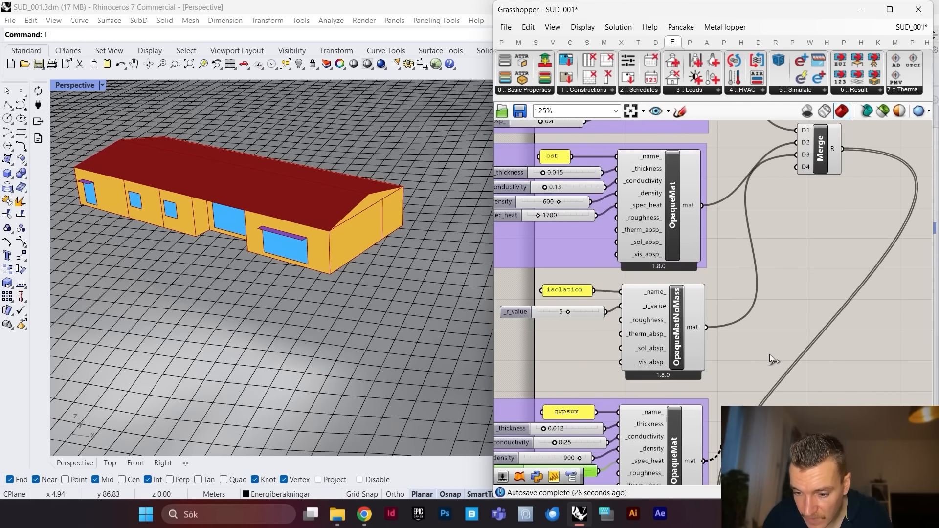
left_click(820, 149)
Step: Group the isolation name panel, the _r_value slider and the OpaqueMatNoMass component
scroll(774, 209, "down", 4)
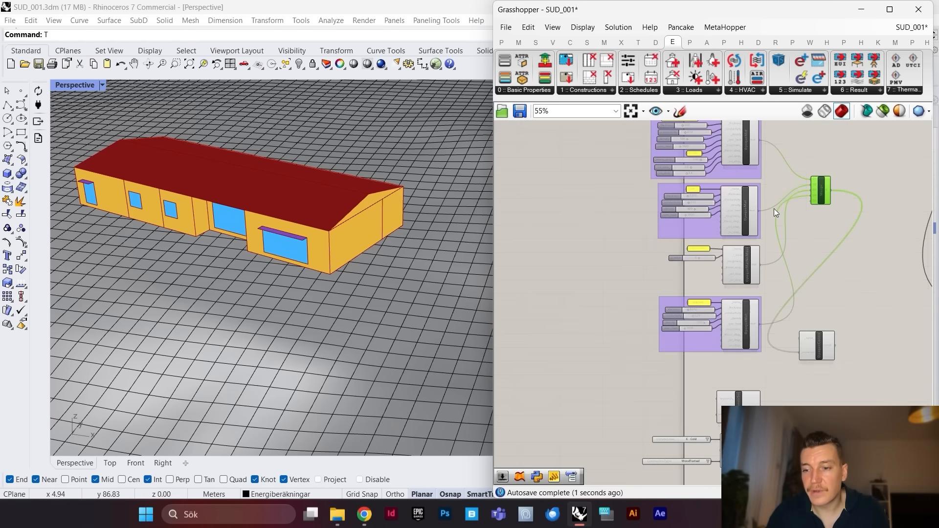
scroll(774, 209, "down", 2)
scroll(750, 204, "up", 3)
scroll(704, 244, "up", 1)
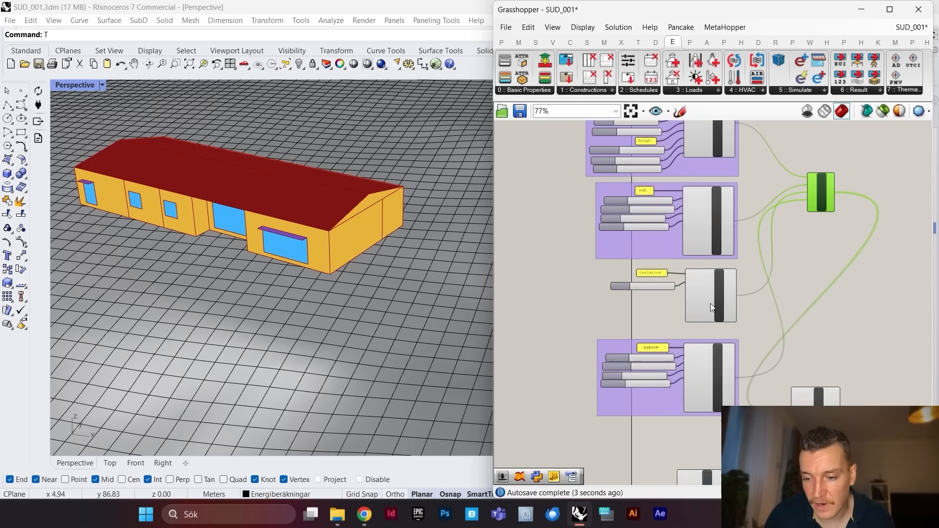
scroll(710, 303, "up", 2)
left_click_drag(799, 247, 598, 289)
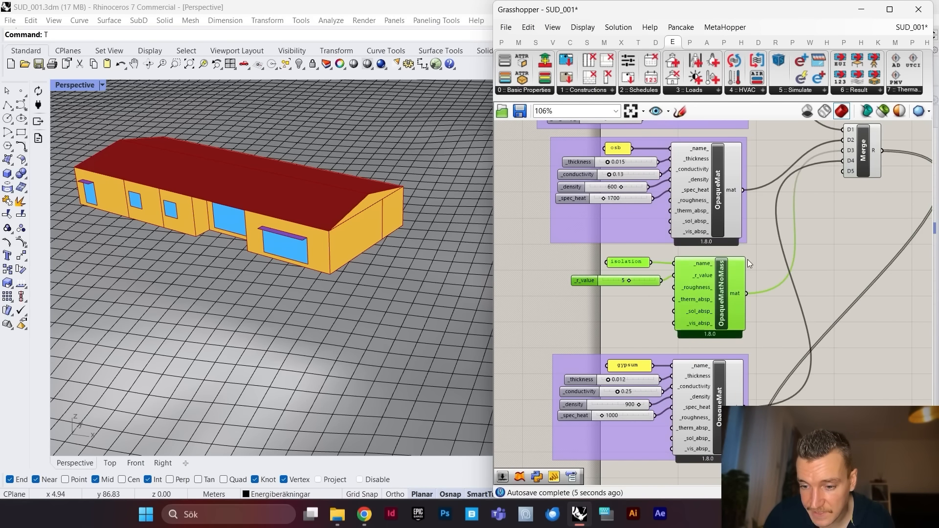
right_click(789, 147)
left_click(832, 238)
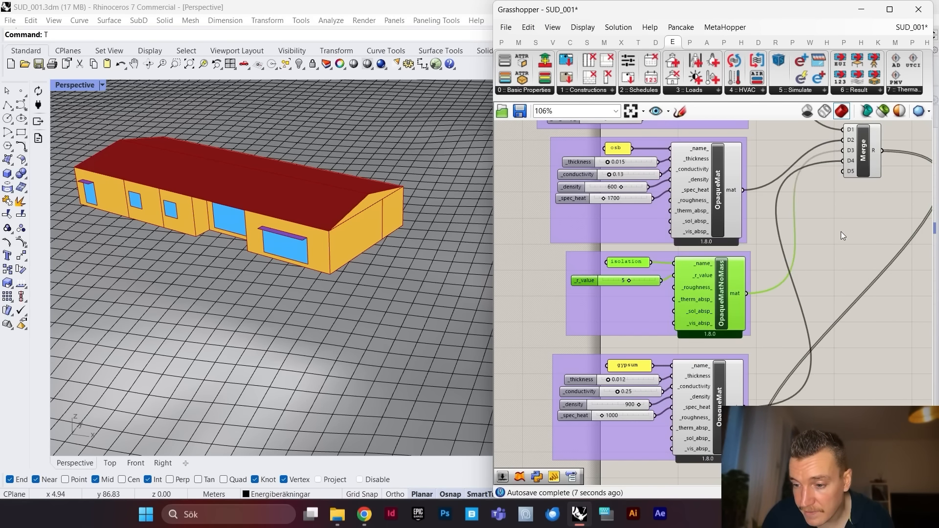
Step: Add a panel reading "exterior vagg" above OpaqueConstr and connect it to the _name_ input
scroll(705, 216, "down", 6)
scroll(757, 300, "up", 7)
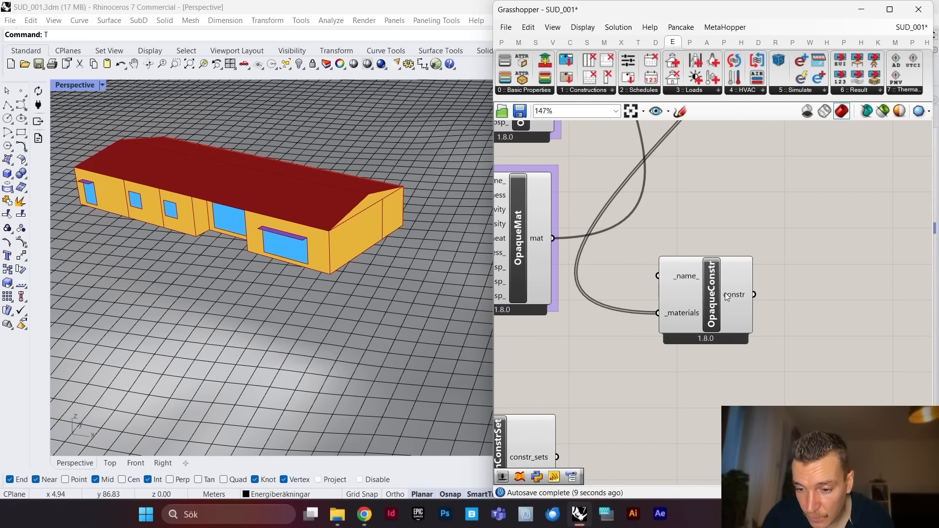
double_click(723, 228)
type("\"exterior")
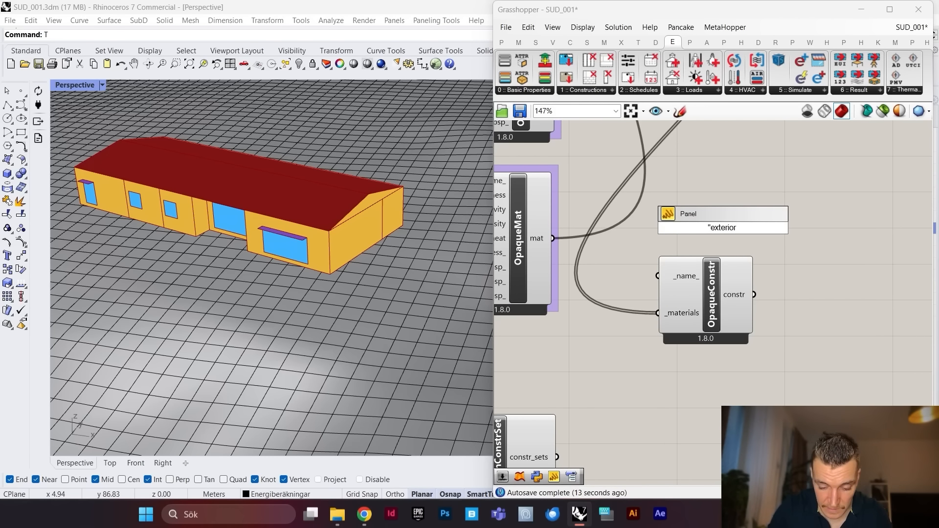
type(" vagg")
key("Return")
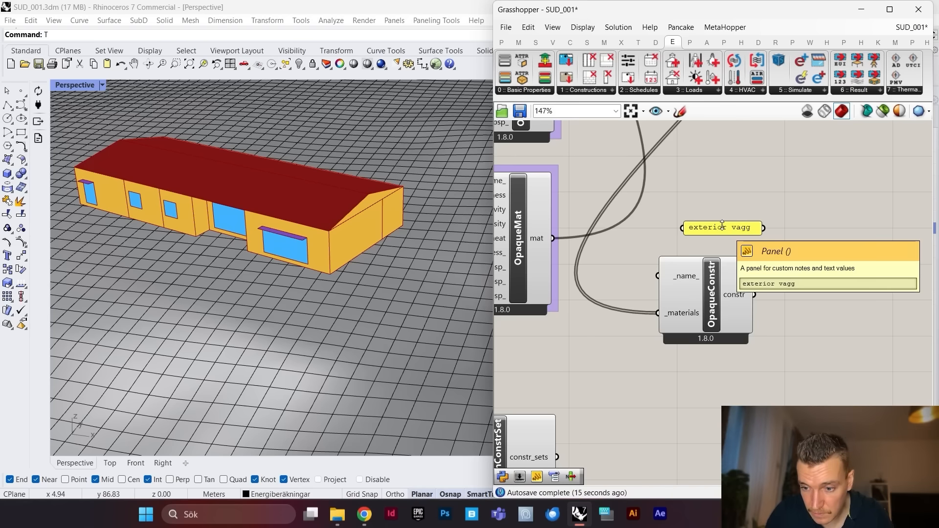
scroll(767, 225, "up", 2)
left_click_drag(782, 223, 636, 285)
left_click(721, 224)
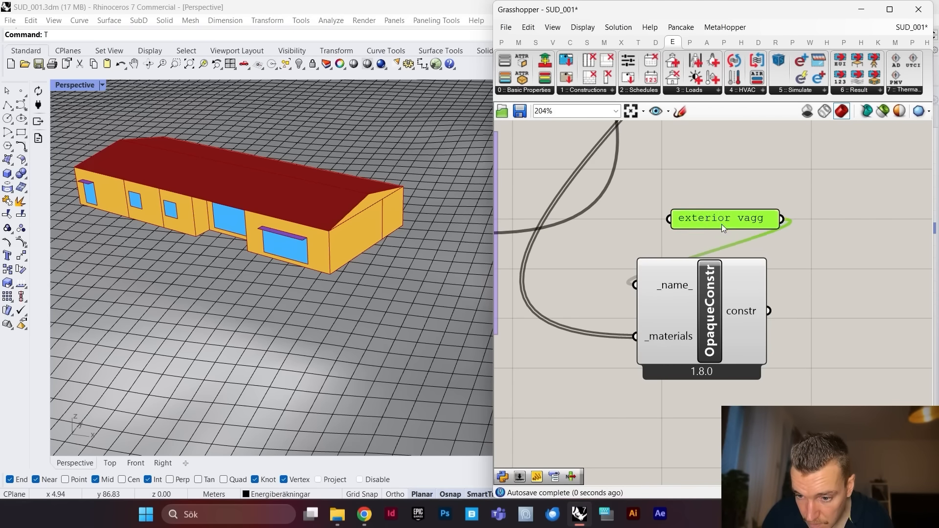
scroll(721, 262, "down", 3)
left_click_drag(715, 247, 651, 276)
scroll(739, 216, "down", 4)
scroll(724, 318, "up", 6)
key("ctrl+z")
Step: Connect the constr output of OpaqueConstr to the _exterior_wall_ input of ExteriorSubset
scroll(753, 298, "down", 9)
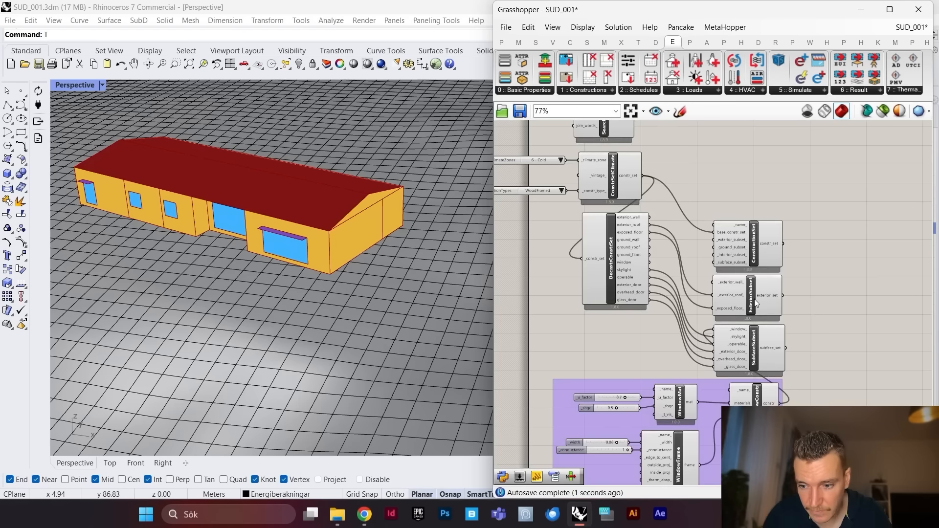
scroll(751, 150, "up", 6)
left_click_drag(735, 226, 728, 366)
scroll(780, 336, "down", 6)
scroll(749, 413, "up", 8)
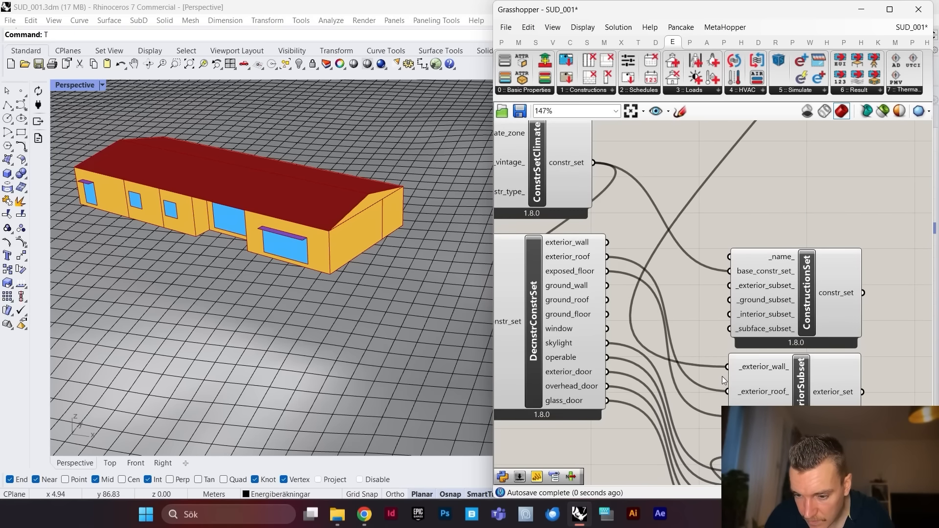
Step: Connect exterior_set of ExteriorSubset and subface_set of SubfaceSubset to the _exterior_subset_ and _subface_subset_ inputs of ConstructionSet
scroll(783, 380, "down", 3)
scroll(832, 376, "up", 4)
scroll(777, 294, "down", 4)
scroll(783, 323, "up", 3)
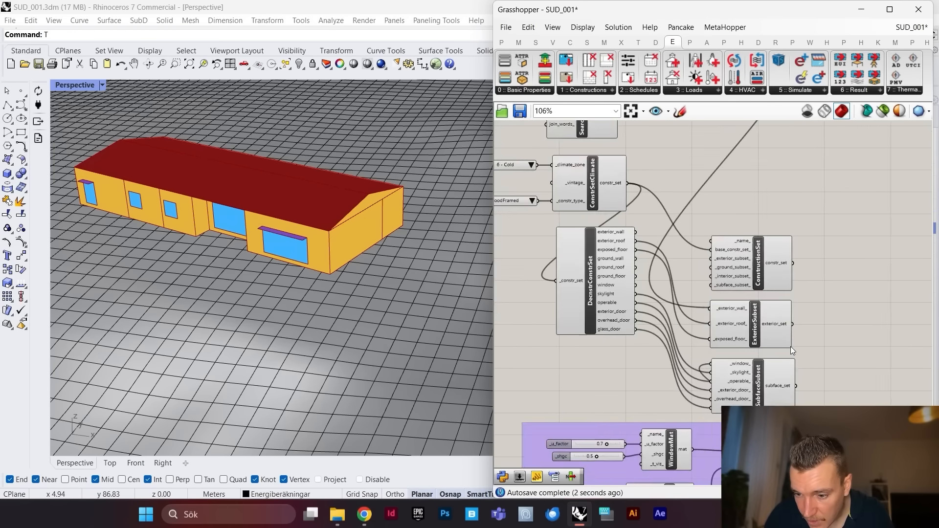
scroll(783, 313, "up", 1)
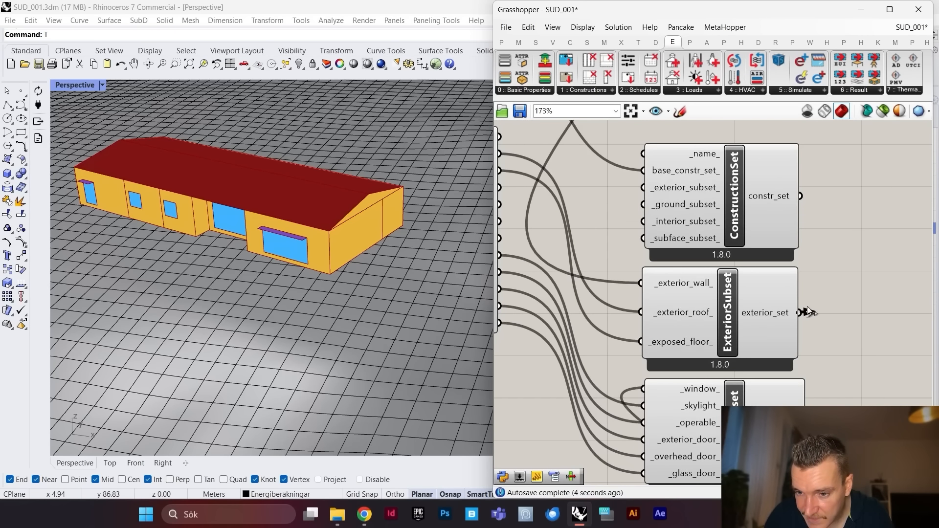
left_click_drag(801, 313, 643, 187)
left_click_drag(806, 431, 682, 234)
Step: Connect the constr_set output of ConstructionSet to the _constr_set_ input of the dining room RoomSolid
scroll(685, 235, "down", 5)
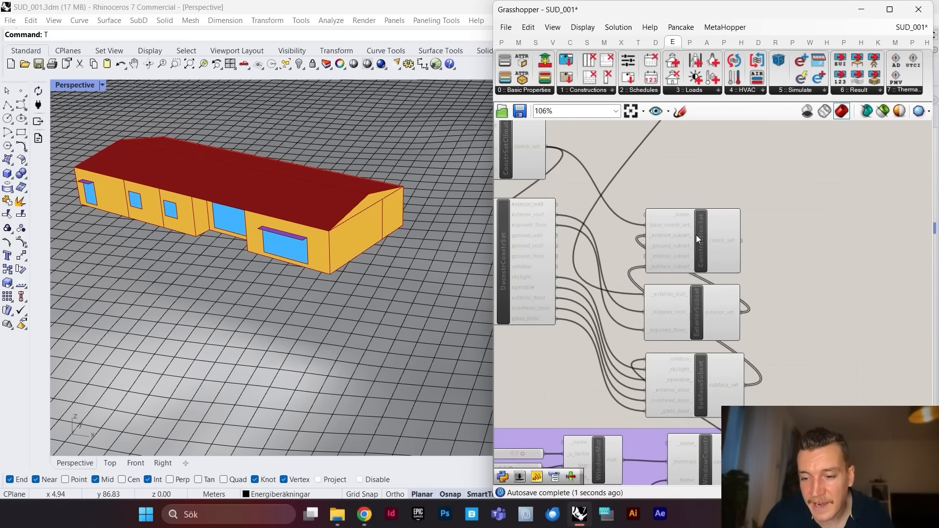
scroll(720, 239, "up", 7)
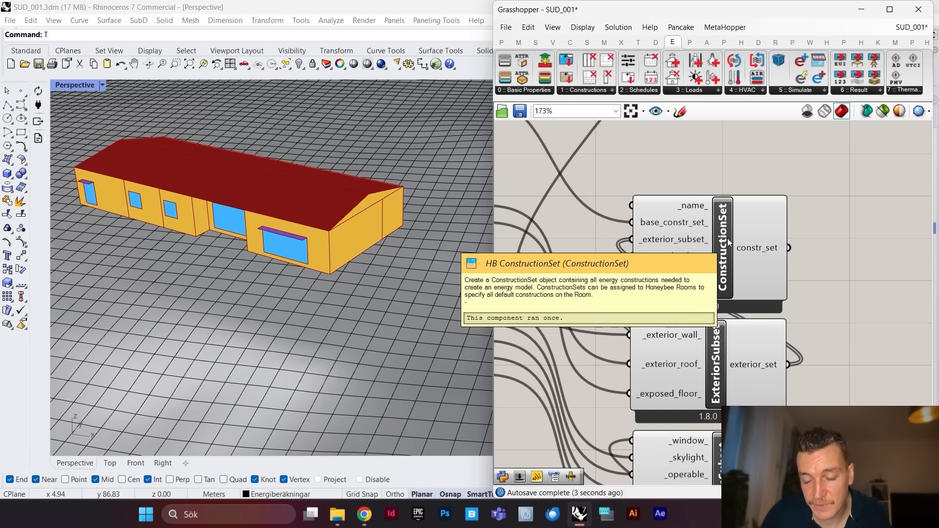
scroll(727, 239, "down", 8)
scroll(751, 234, "up", 3)
scroll(748, 237, "up", 2)
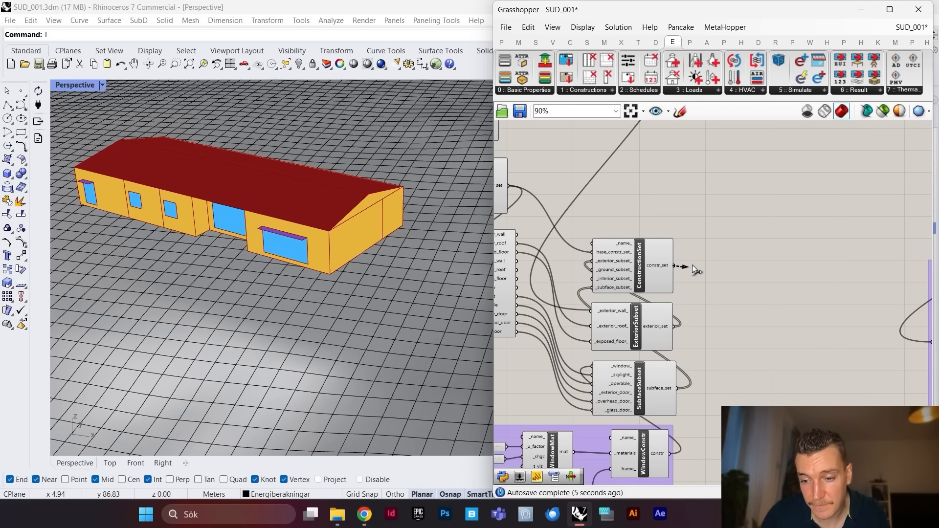
left_click_drag(734, 248, 772, 236)
scroll(734, 254, "down", 7)
scroll(769, 206, "up", 9)
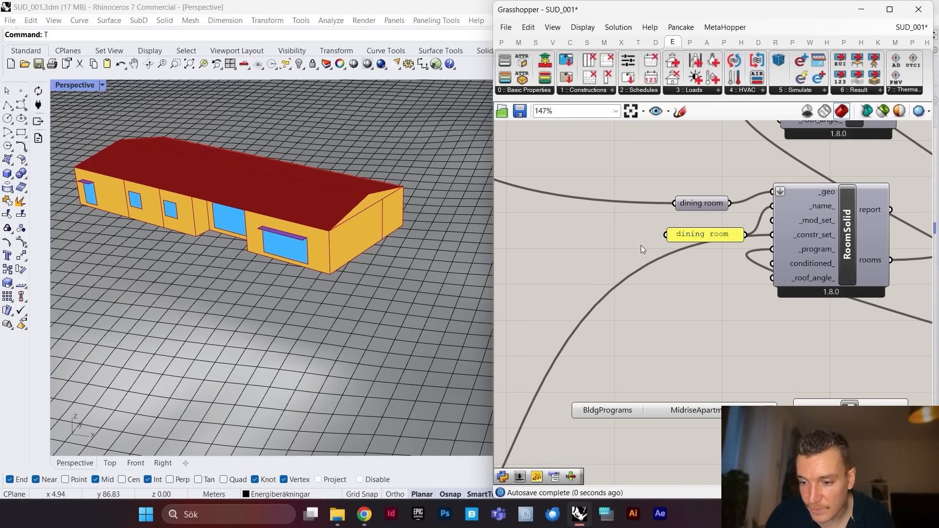
Step: Connect the constr_set output of ConstructionSet to the _constr_set_ input of the living room RoomSolid
scroll(679, 243, "down", 5)
scroll(581, 326, "up", 1)
left_click_drag(604, 350, 810, 179)
scroll(820, 233, "down", 3)
scroll(821, 216, "up", 5)
scroll(808, 215, "down", 6)
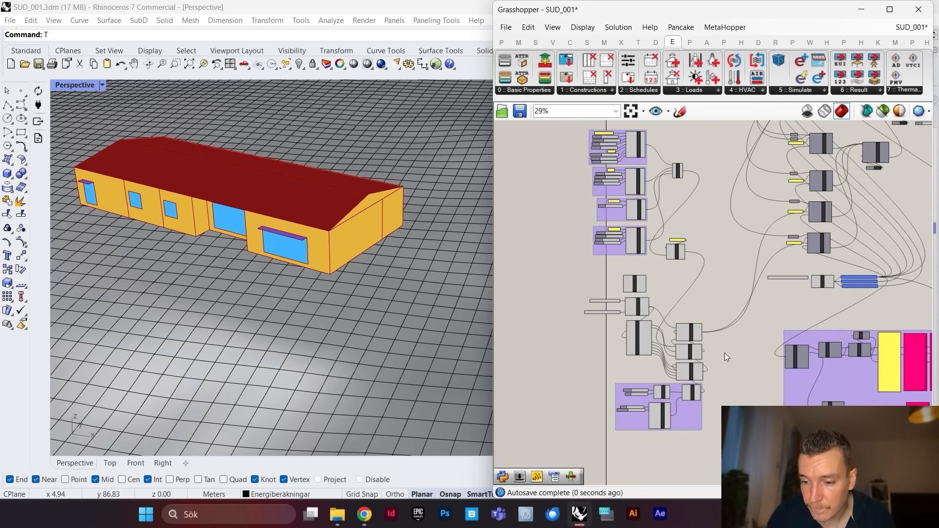
Step: Move ConstructionSet beside the kitchen components and connect its constr_set output to the _constr_set_ inputs of the kitchen and hall RoomSolids
left_click(766, 173)
scroll(803, 159, "up", 7)
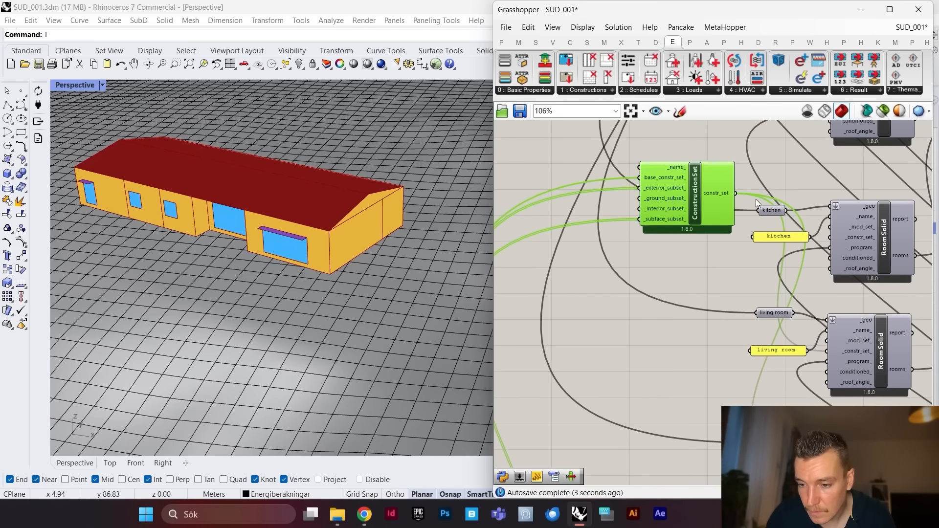
left_click_drag(757, 210, 830, 237)
scroll(765, 282, "down", 1)
scroll(812, 177, "up", 2)
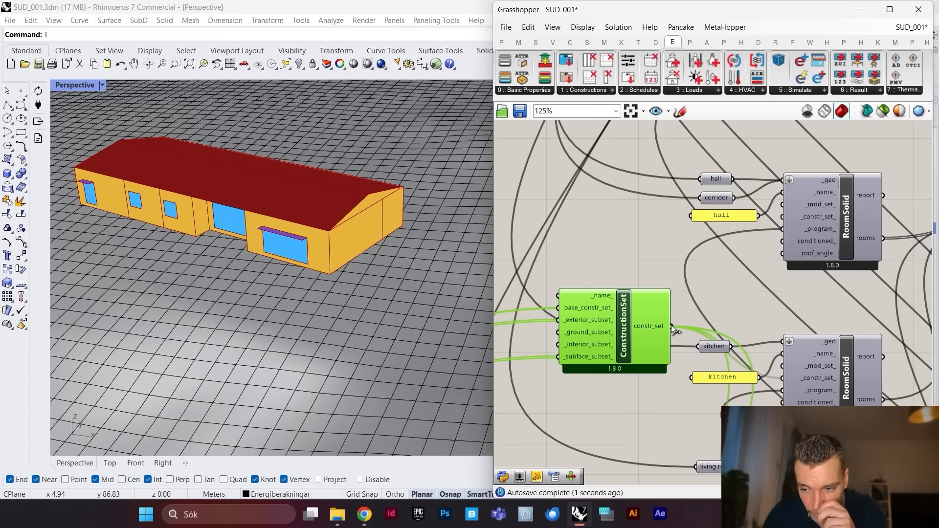
left_click_drag(671, 325, 781, 217)
scroll(698, 313, "down", 3)
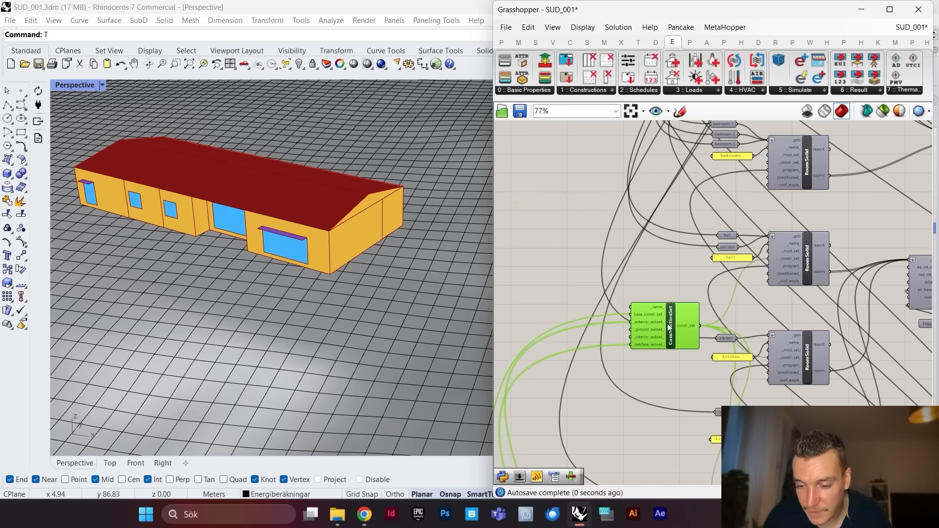
Step: Move ConstructionSet up beside the bedrooms and connect constr_set to the _constr_set_ inputs of the bedrooms and guest room RoomSolids
right_click_drag(693, 325, 654, 182)
scroll(662, 283, "up", 4)
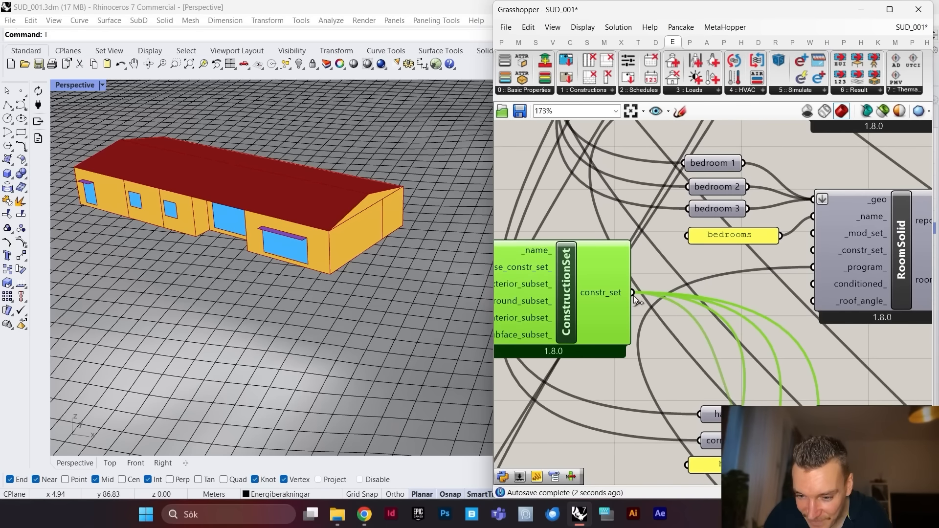
scroll(753, 323, "down", 4)
left_click_drag(710, 323, 683, 255)
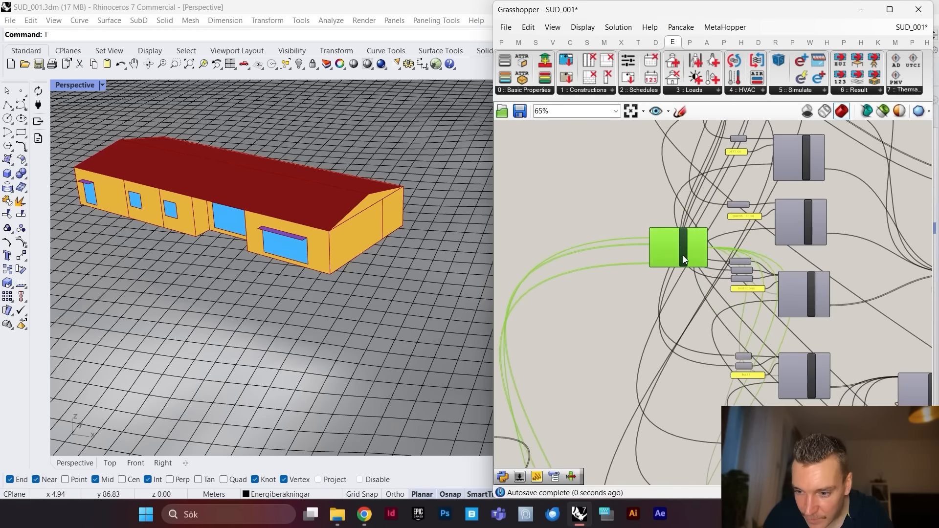
scroll(757, 199, "up", 3)
scroll(756, 198, "up", 2)
left_click_drag(642, 287, 806, 260)
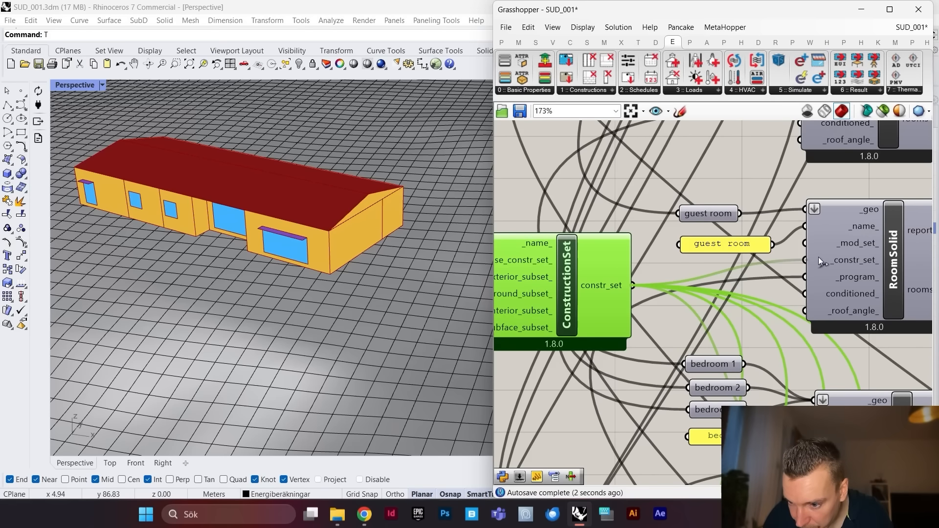
Step: Move ConstructionSet up between the office and guest room and connect constr_set to the office RoomSolid's _constr_set_ input
scroll(748, 326, "down", 4)
left_click_drag(676, 312, 681, 246)
scroll(748, 205, "up", 4)
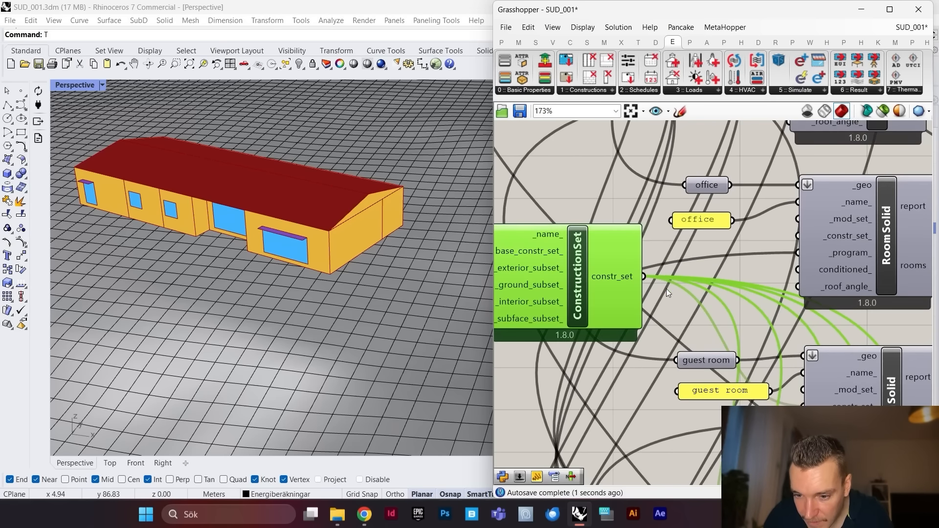
scroll(761, 319, "down", 1)
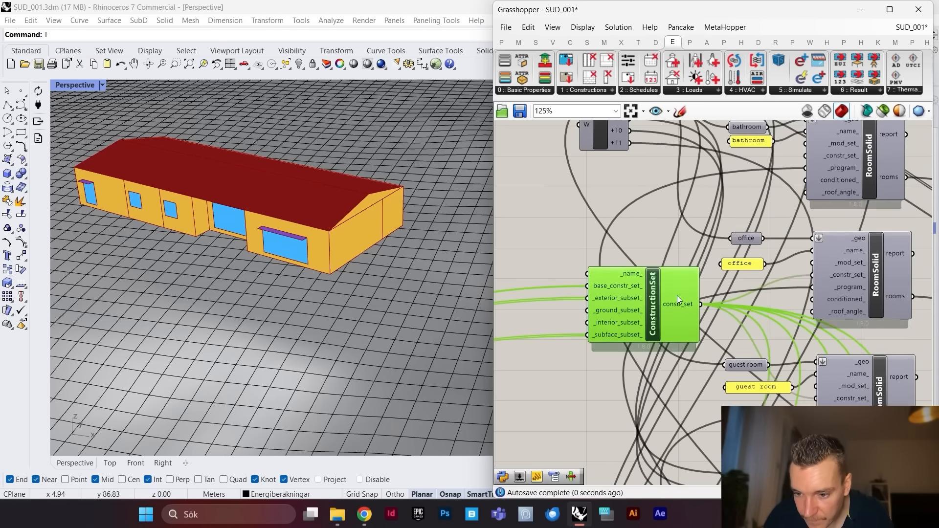
Step: Connect the constr_set output of ConstructionSet to the _constr_set_ inputs of the bathroom and laundry RoomSolids
scroll(662, 219, "up", 1)
scroll(726, 173, "down", 3)
scroll(683, 350, "up", 4)
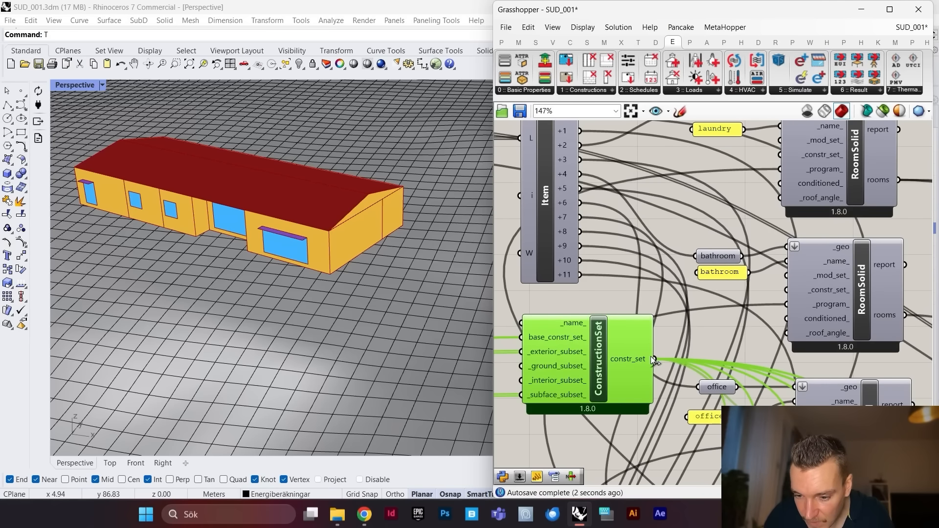
left_click_drag(655, 358, 786, 289)
left_click_drag(655, 359, 780, 155)
Step: Move ConstructionSet back down beside the construction subset components, below the layered wall materials
scroll(780, 163, "down", 4)
scroll(778, 207, "down", 3)
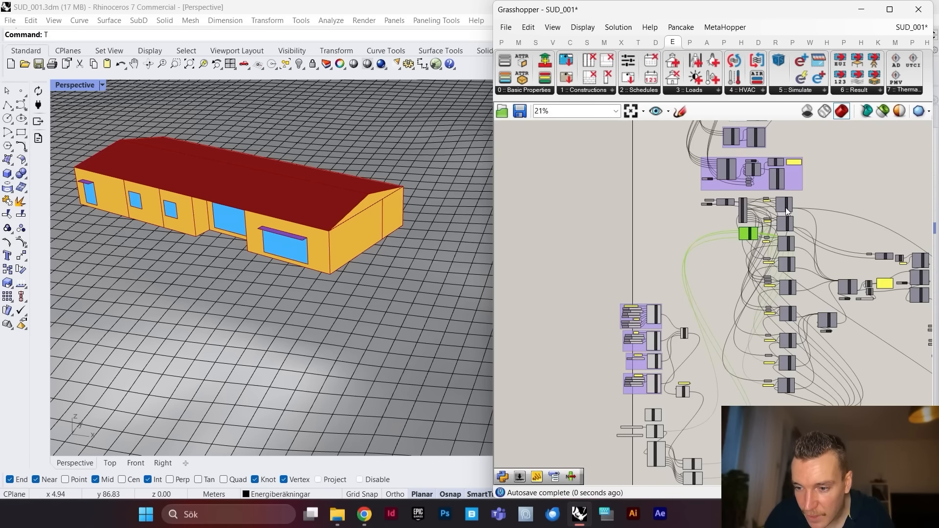
scroll(786, 207, "up", 3)
scroll(768, 210, "down", 4)
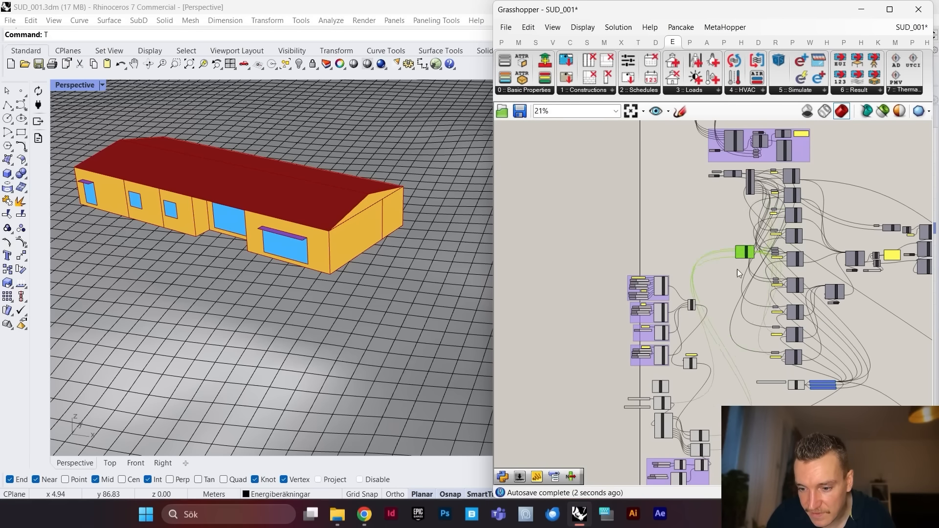
scroll(685, 313, "down", 3)
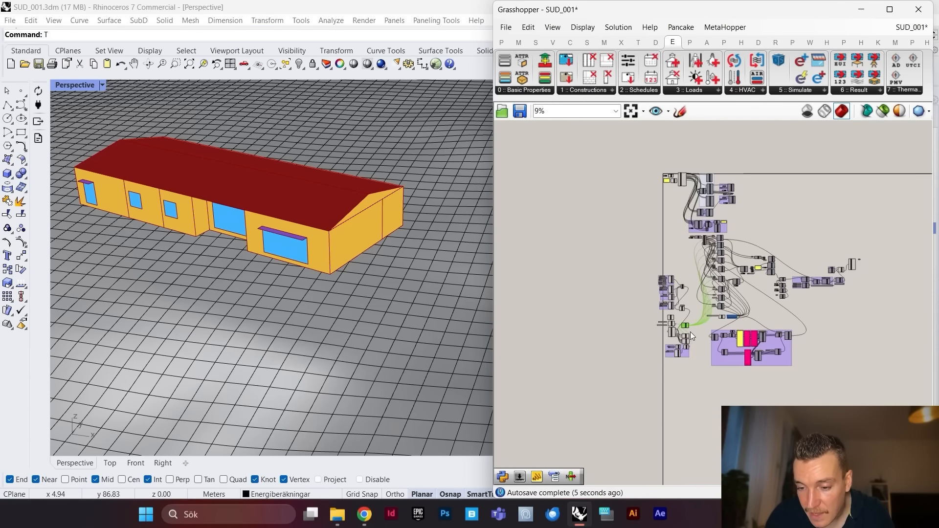
scroll(685, 318, "up", 4)
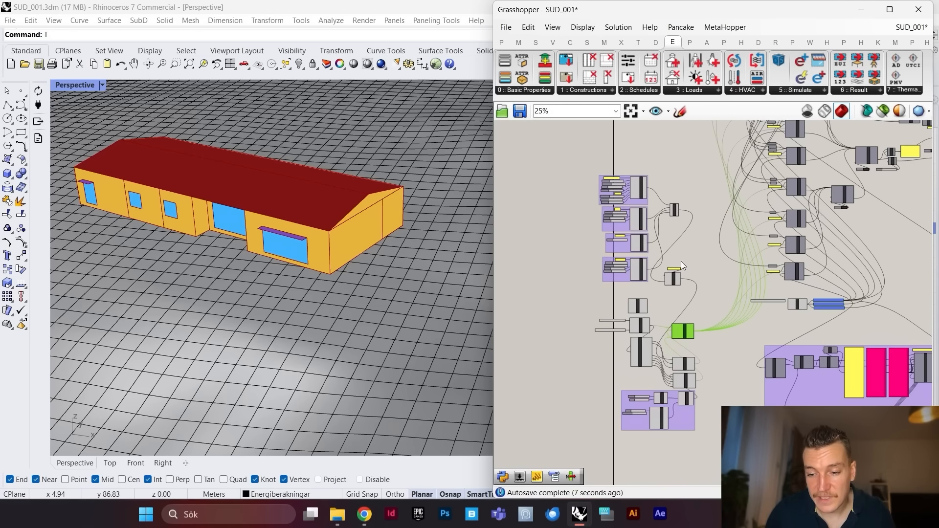
Step: Review the wiring from ConstructionSet to the _constr_set_ inputs of all the RoomSolid components
scroll(655, 234, "up", 3)
scroll(701, 231, "down", 3)
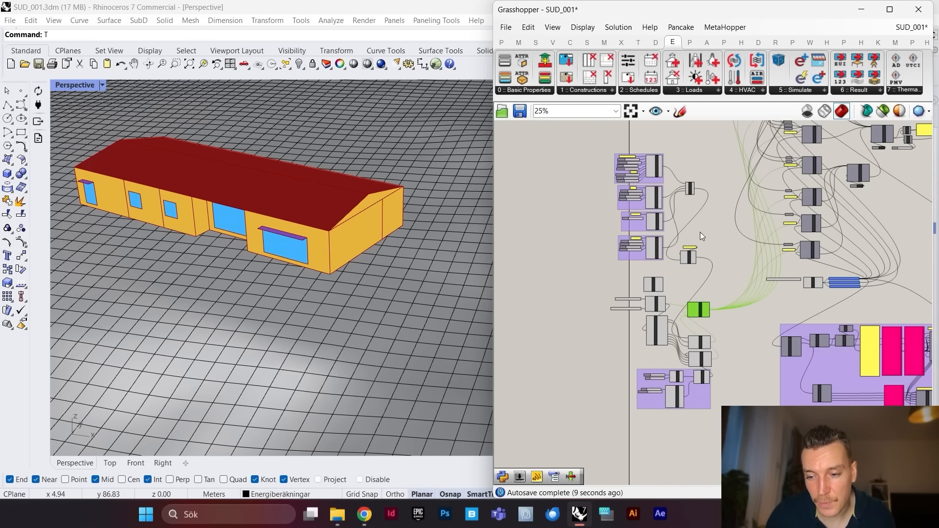
scroll(583, 293, "down", 2)
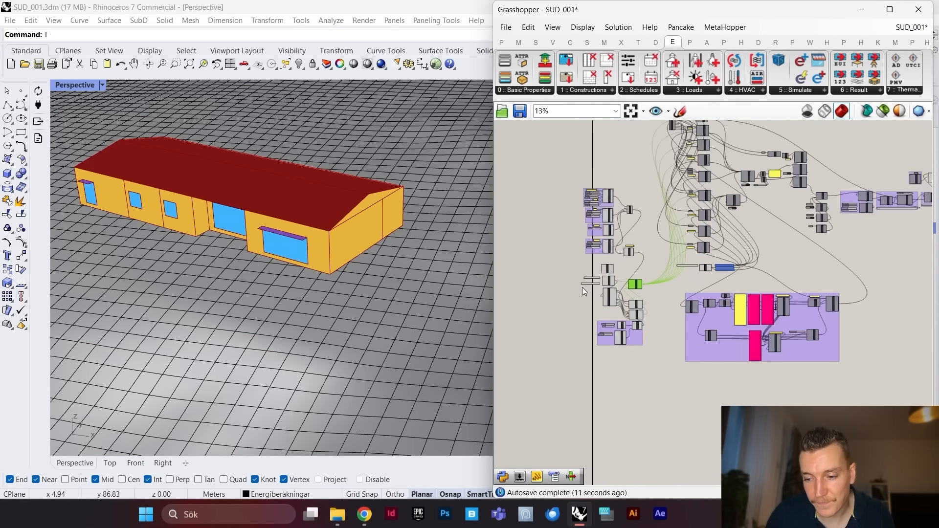
scroll(584, 292, "down", 1)
scroll(630, 252, "up", 3)
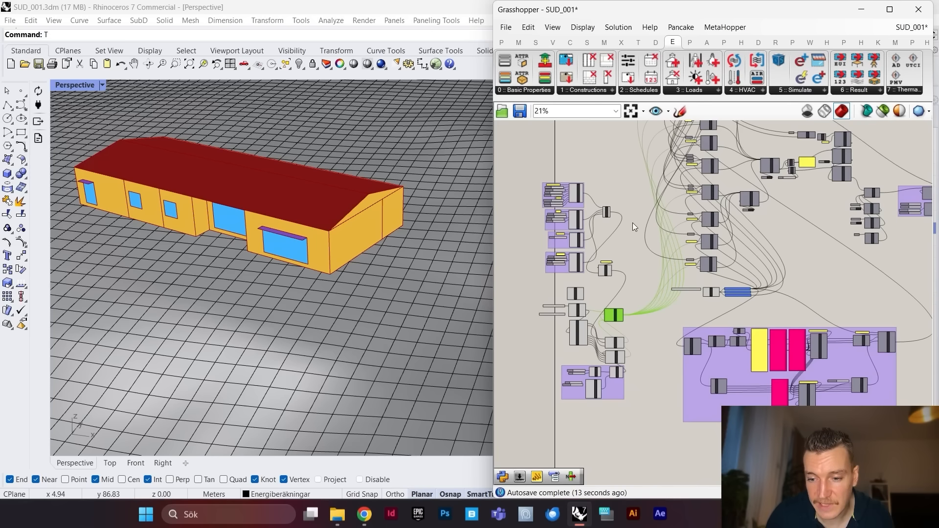
scroll(679, 263, "up", 2)
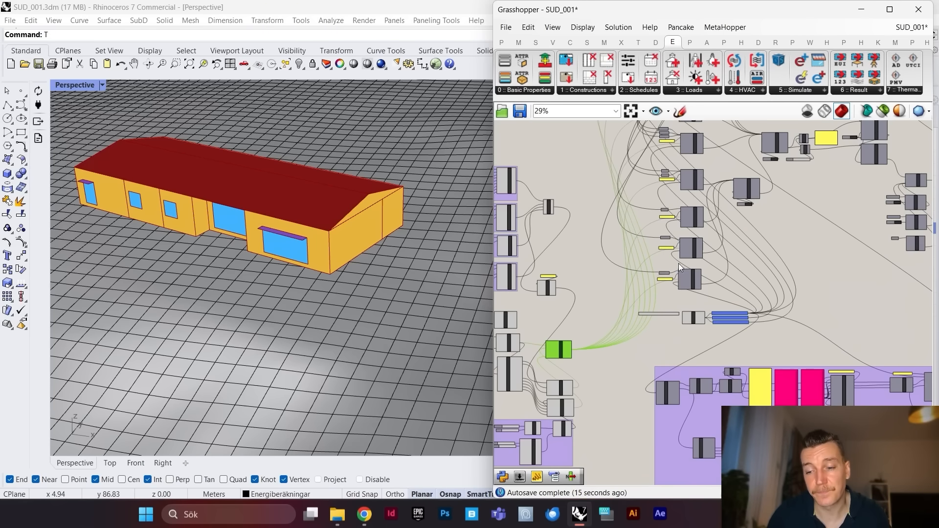
scroll(728, 278, "up", 9)
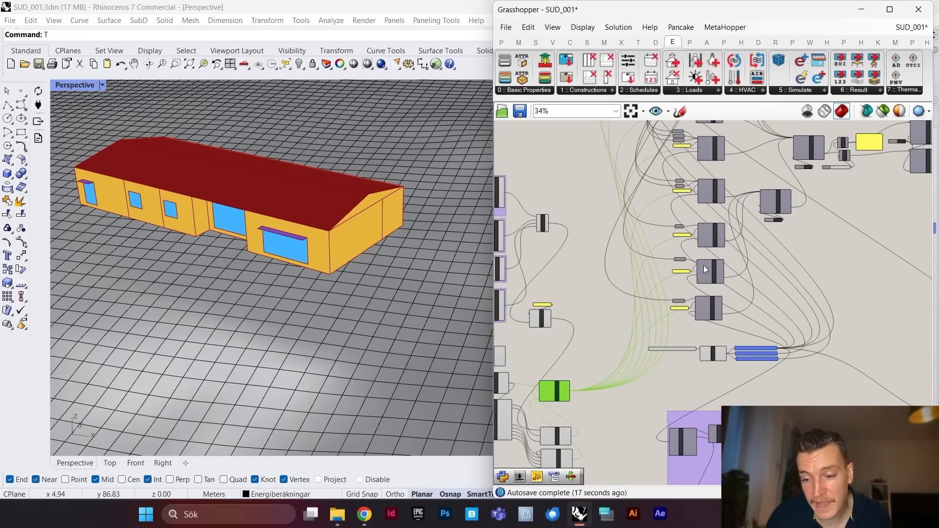
scroll(733, 280, "down", 9)
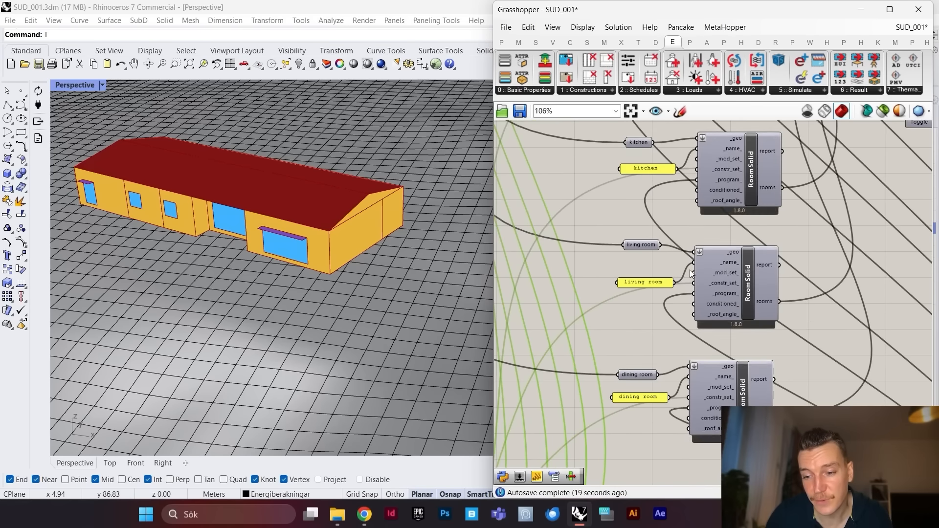
scroll(805, 269, "down", 2)
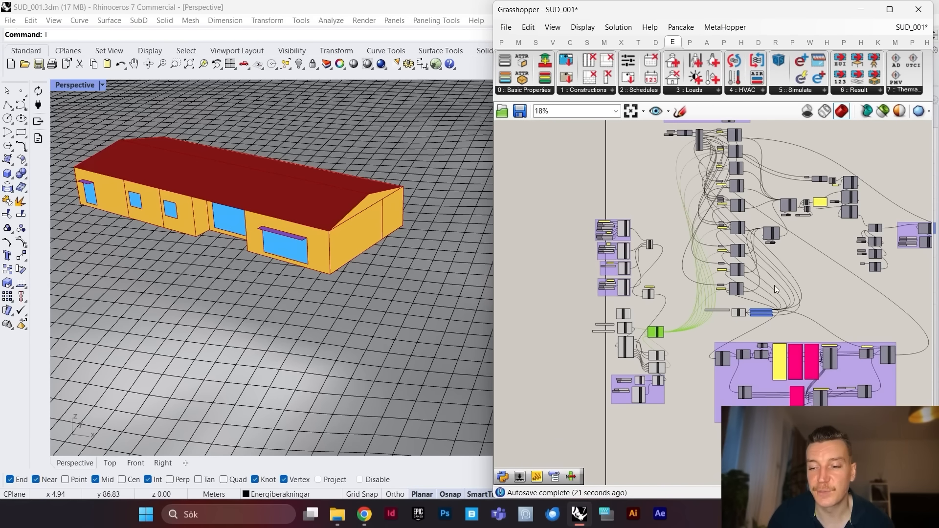
scroll(774, 286, "up", 3)
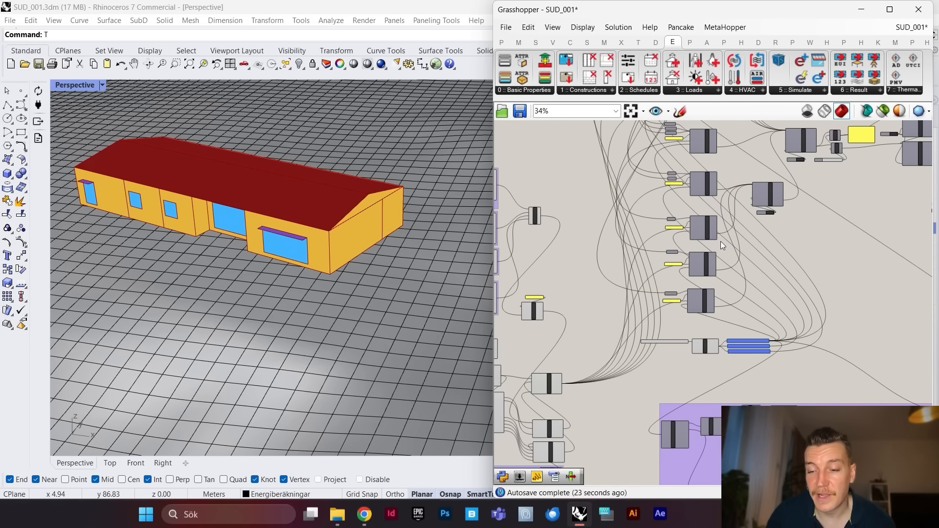
scroll(689, 233, "down", 2)
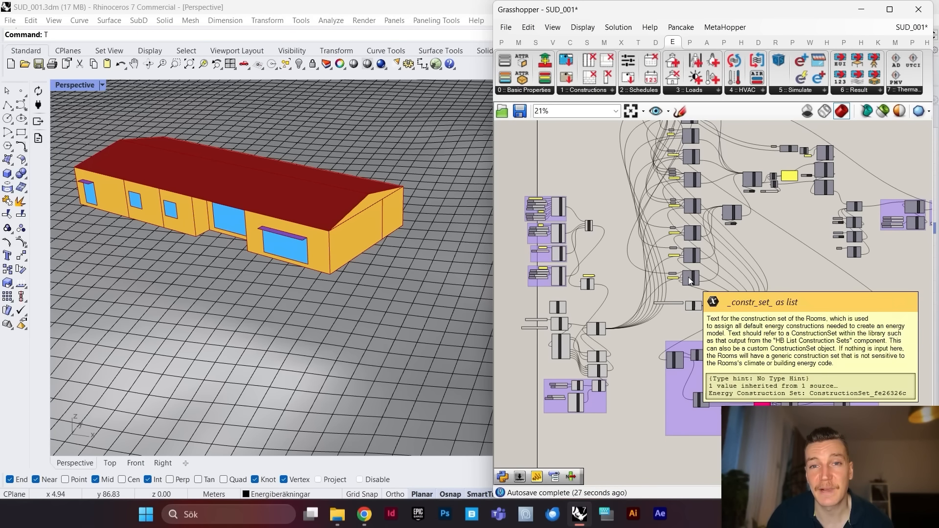
scroll(699, 266, "down", 2)
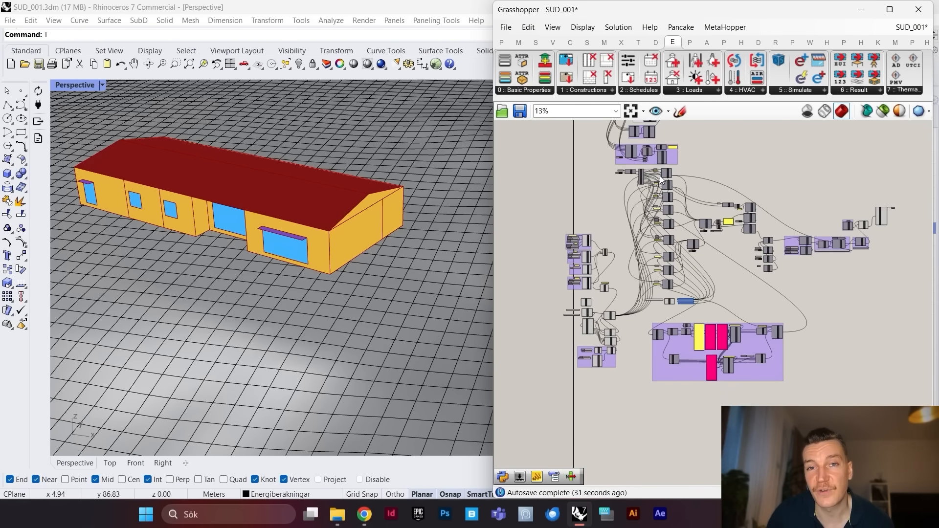
scroll(625, 188, "up", 2)
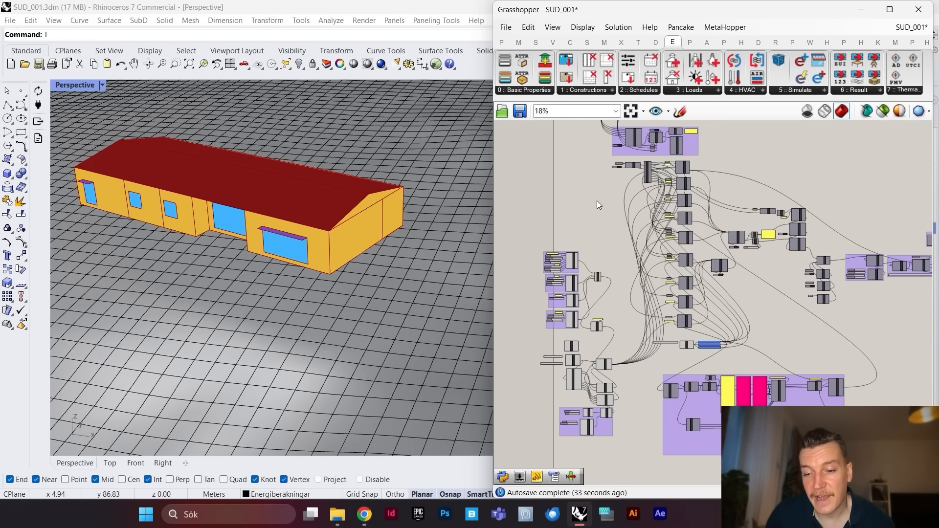
scroll(674, 260, "down", 3)
scroll(628, 262, "up", 5)
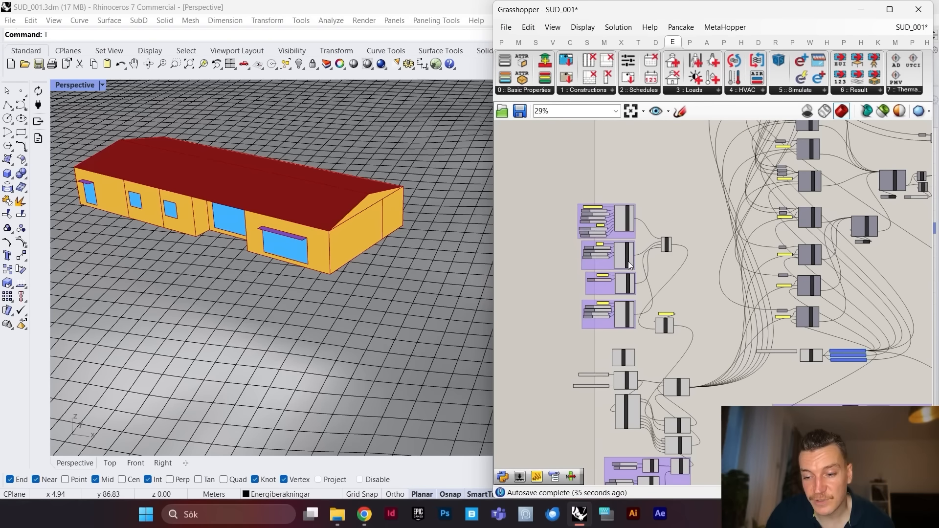
Step: Examine the wall material groups, from exterior cladding and osb to isolation, and their connections to the Merge component
scroll(635, 305, "down", 1)
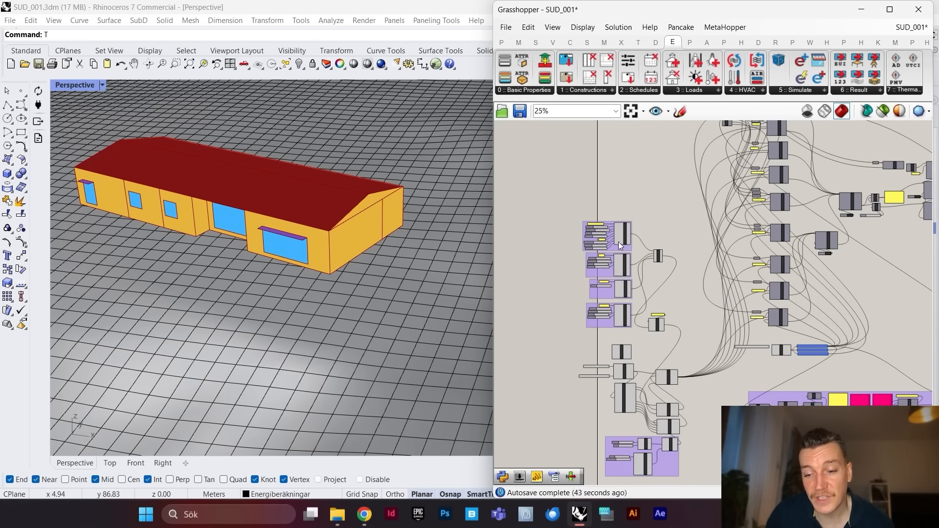
scroll(618, 241, "up", 6)
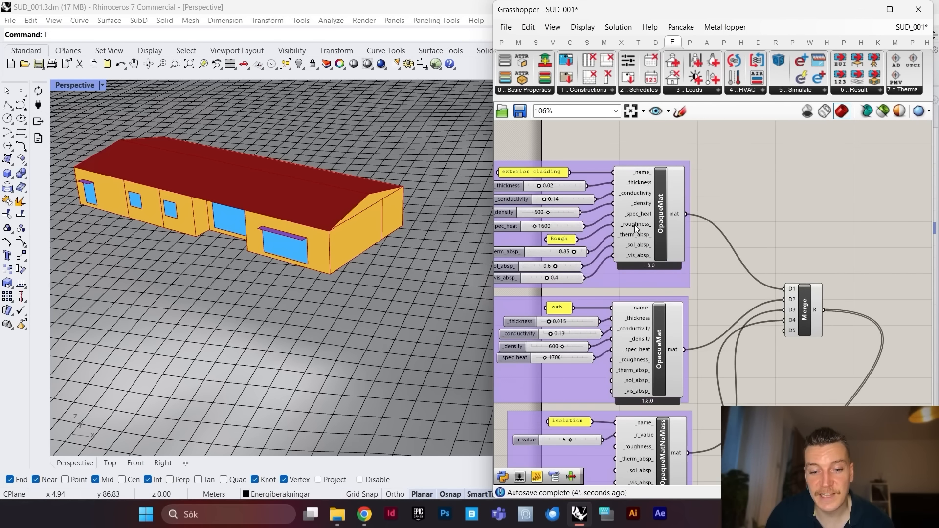
scroll(659, 246, "down", 4)
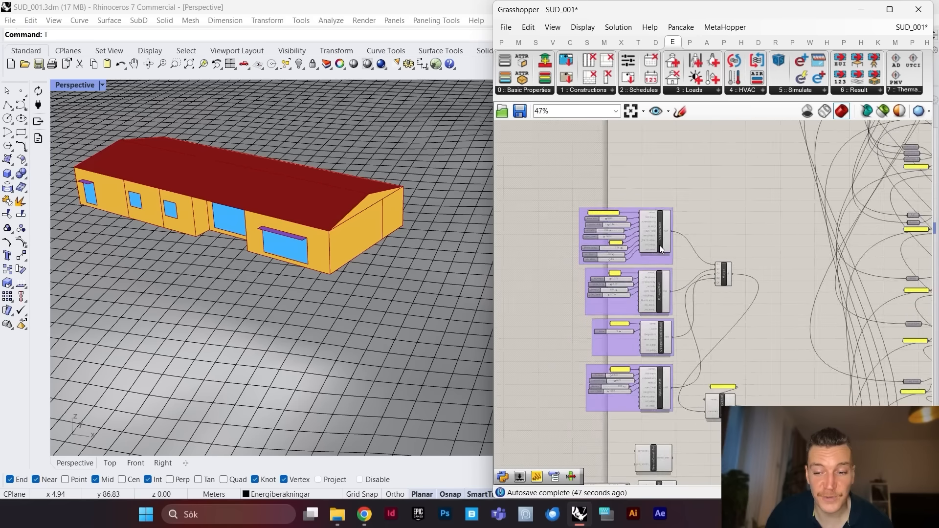
scroll(661, 234, "up", 4)
scroll(666, 206, "down", 2)
scroll(672, 176, "up", 3)
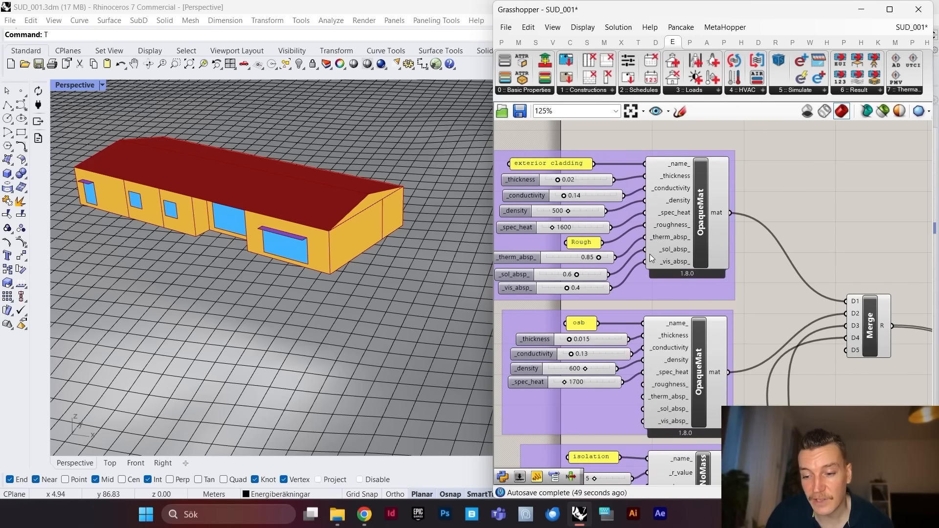
scroll(685, 360, "down", 5)
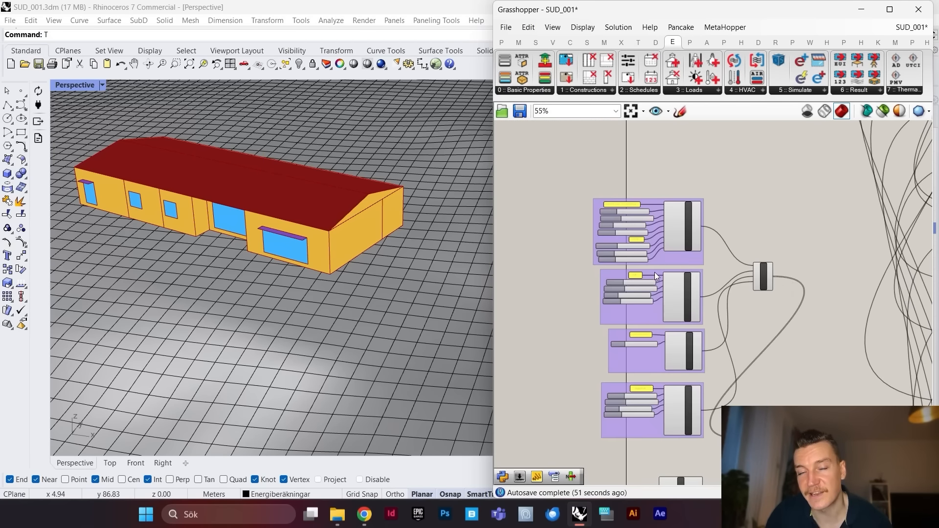
scroll(640, 254, "down", 2)
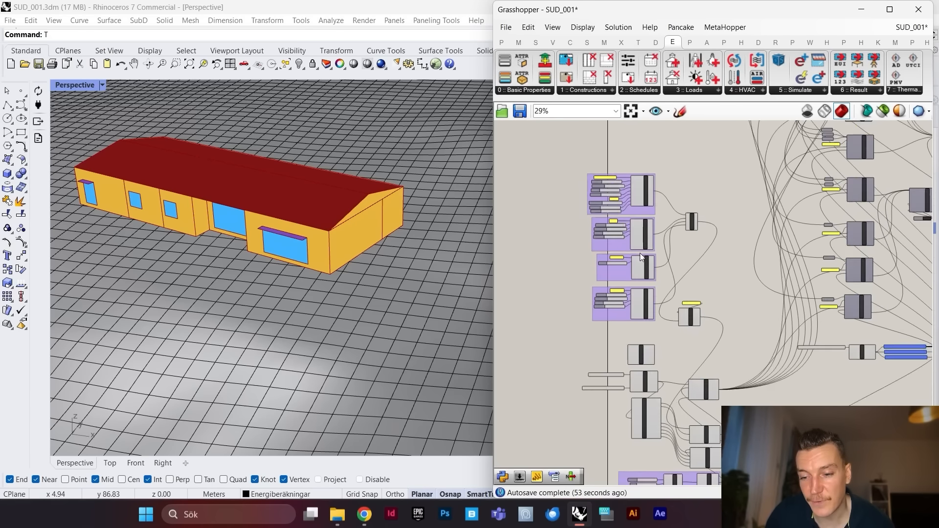
scroll(677, 241, "up", 1)
scroll(633, 246, "down", 1)
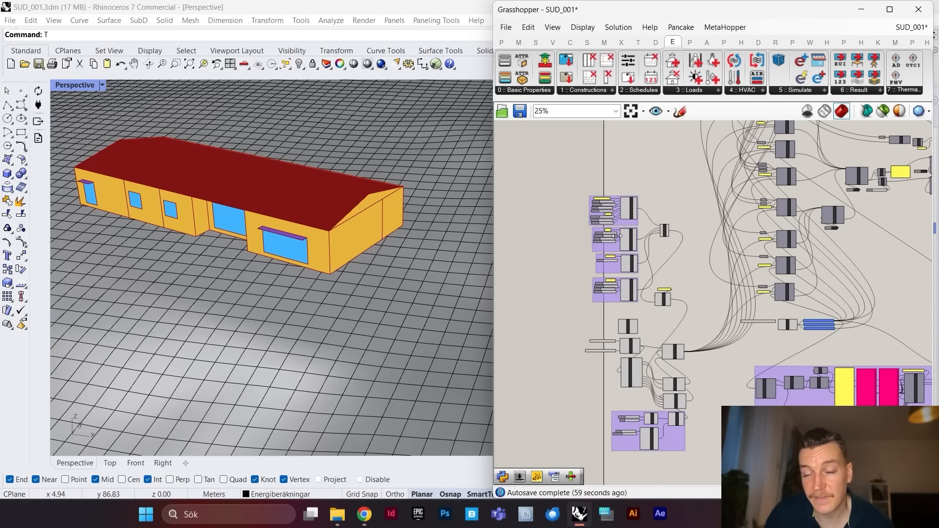
Step: Turn off the preview of the VizByType component connected to the Honeybee Model
scroll(662, 218, "down", 4)
scroll(662, 220, "up", 3)
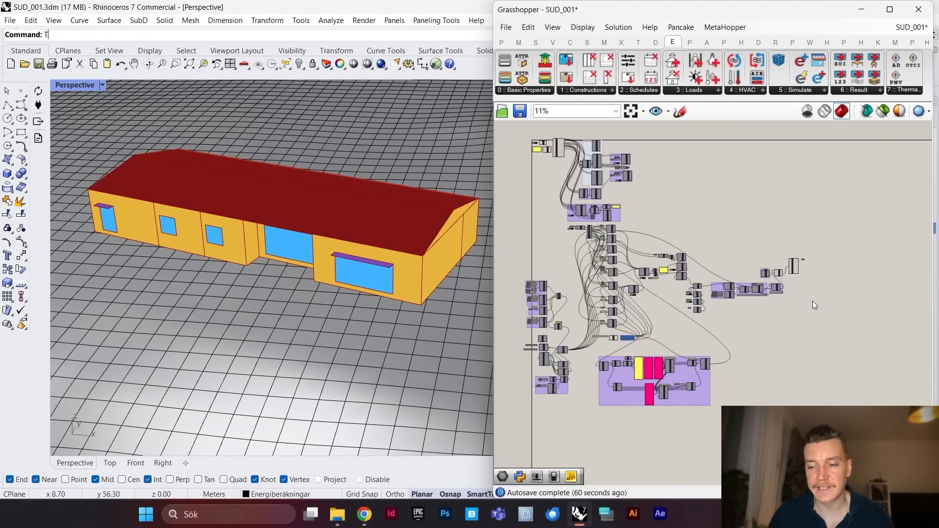
scroll(808, 298, "up", 5)
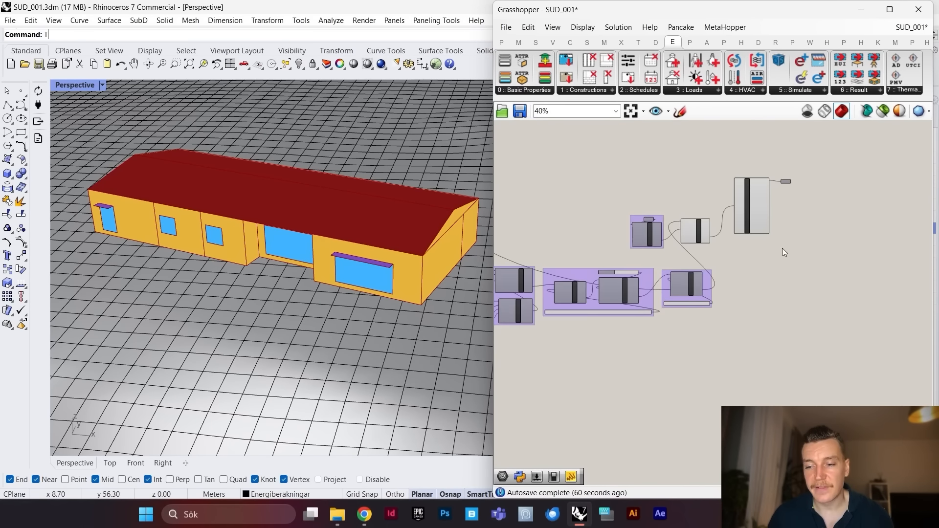
scroll(754, 233, "down", 2)
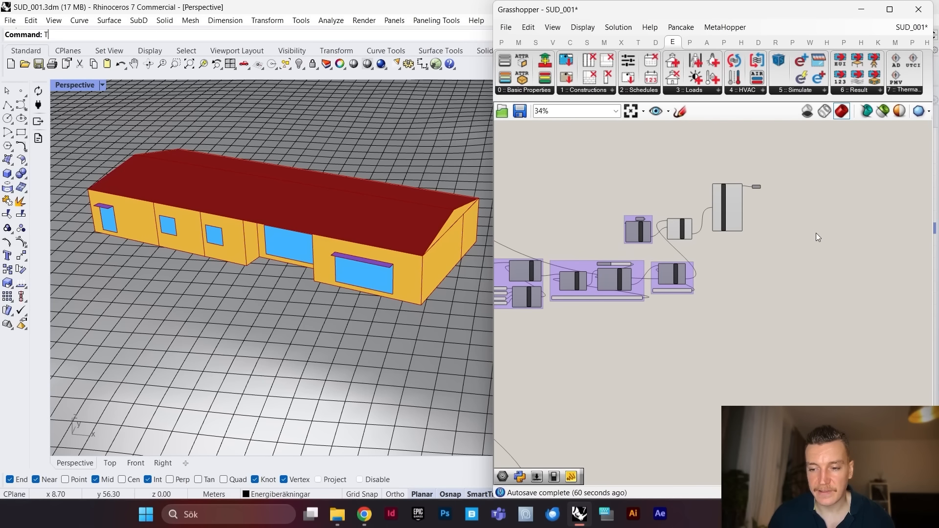
scroll(733, 228, "up", 4)
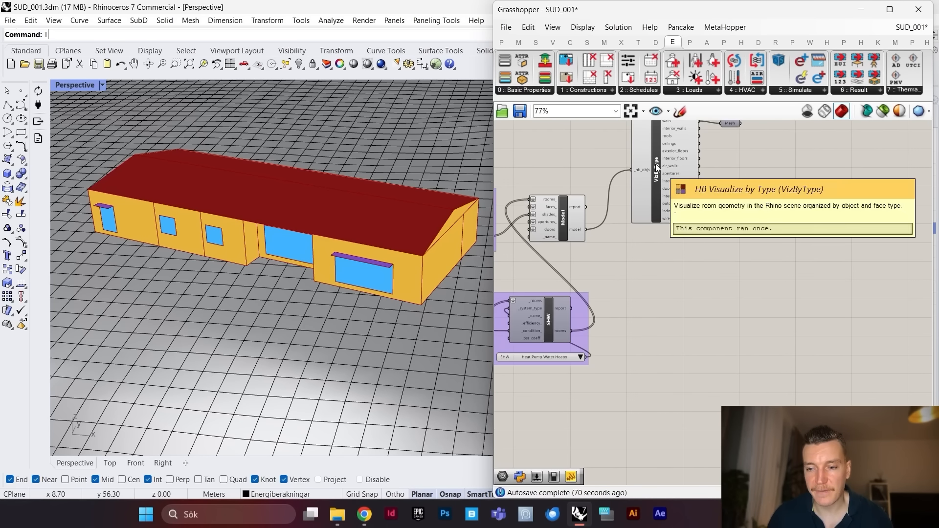
scroll(636, 167, "up", 2)
right_click(681, 176)
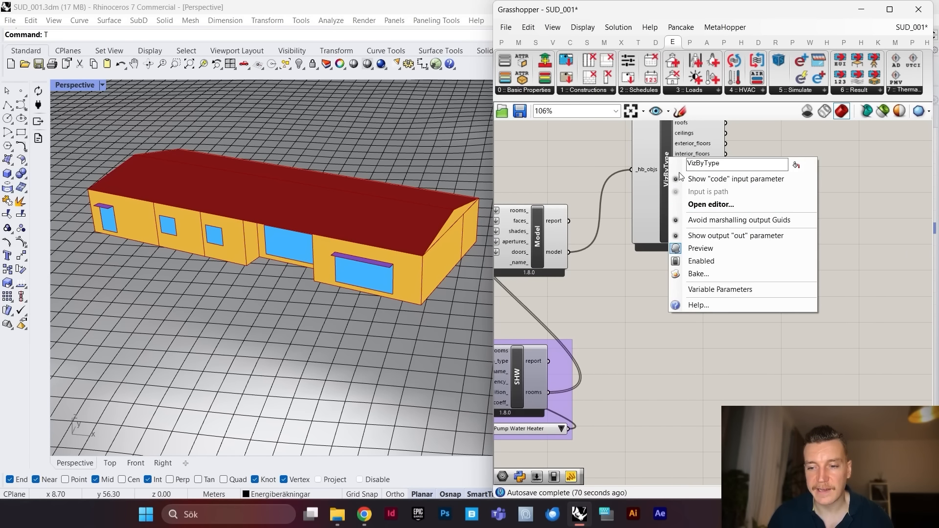
left_click(719, 248)
right_click_drag(723, 256, 728, 191)
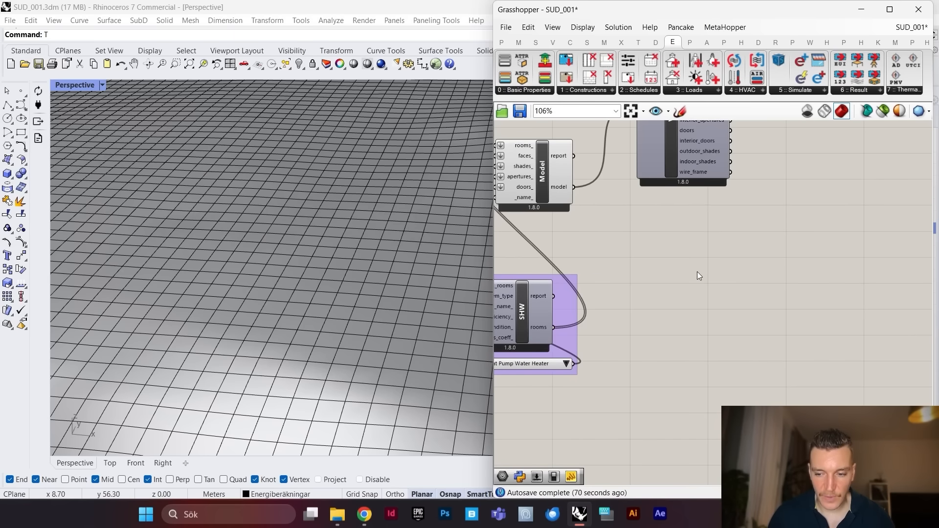
Step: Add an HB Sensor Grid from Rooms component below VizByType and connect the Model's model output to its _rooms input
double_click(698, 273)
type("hb grid f")
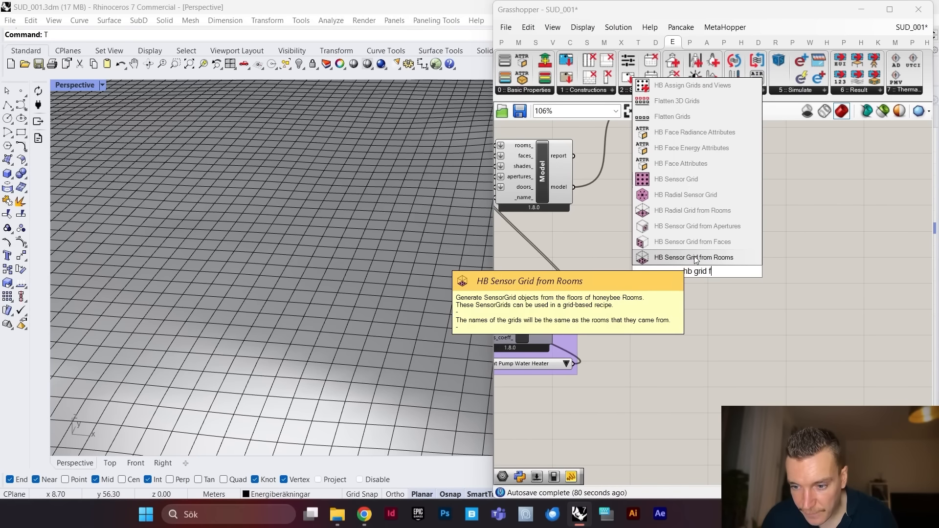
left_click(700, 263)
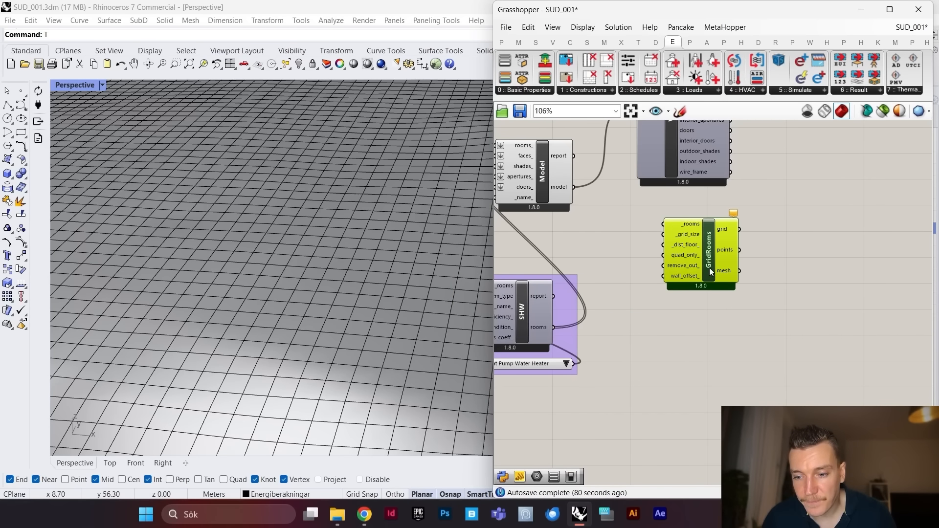
scroll(658, 245, "up", 2)
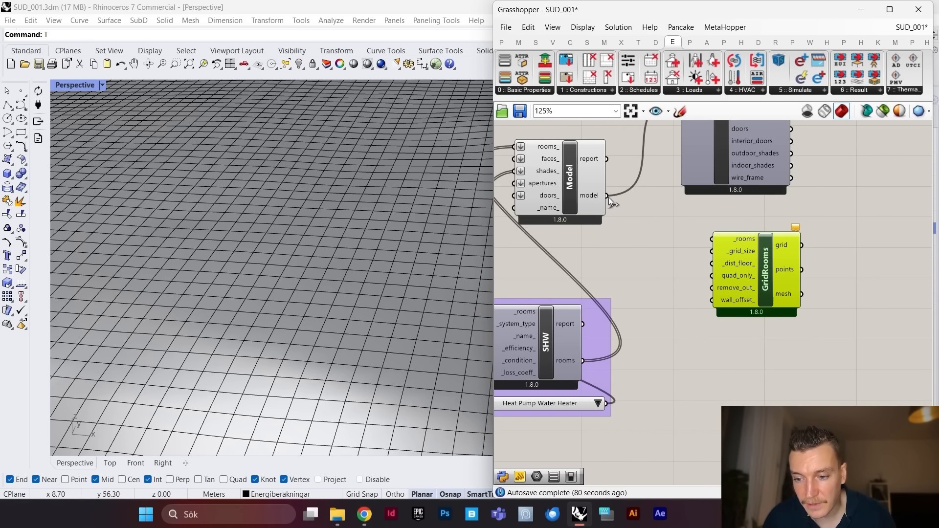
left_click_drag(609, 197, 713, 239)
scroll(714, 238, "down", 3)
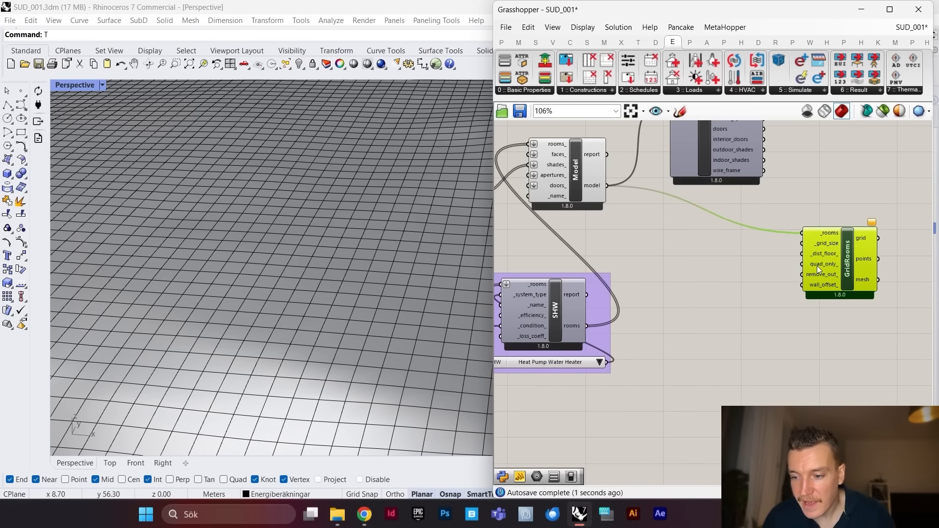
Step: Add a 0.5 number slider next to GridRooms and connect it to the _grid_size input
scroll(814, 268, "up", 2)
left_click(677, 265)
double_click(676, 266)
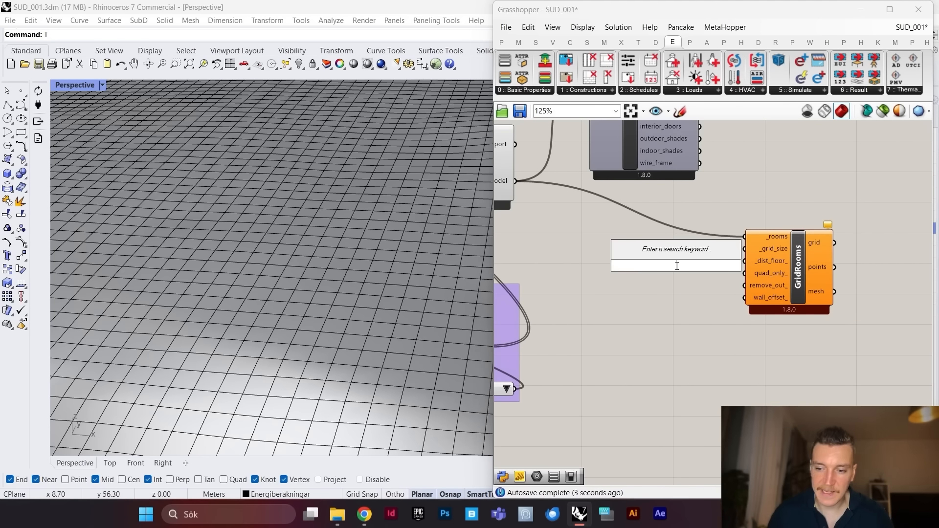
type("0.5")
key("Return")
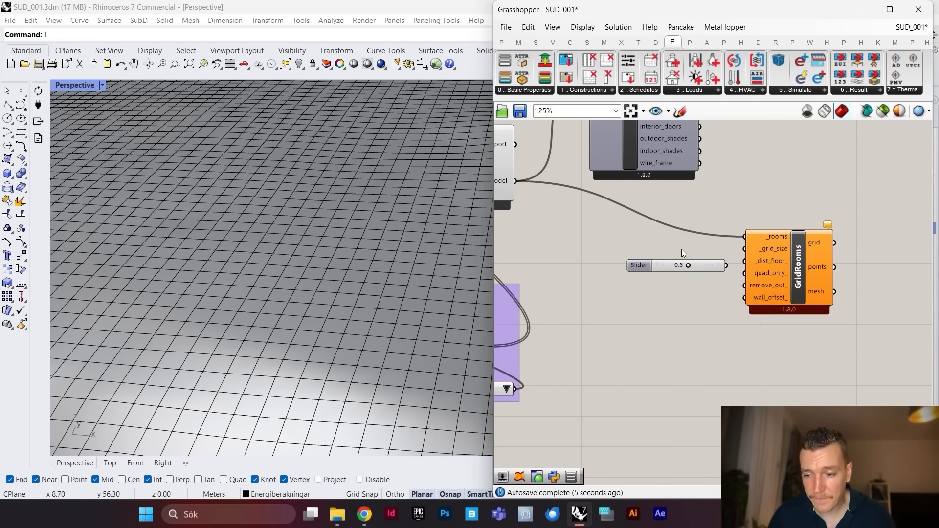
scroll(722, 245, "up", 3)
left_click_drag(743, 277, 759, 253)
left_click_drag(709, 275, 692, 249)
Step: Disable the RoomSolid component that creates the roof room
mouse_move(806, 274)
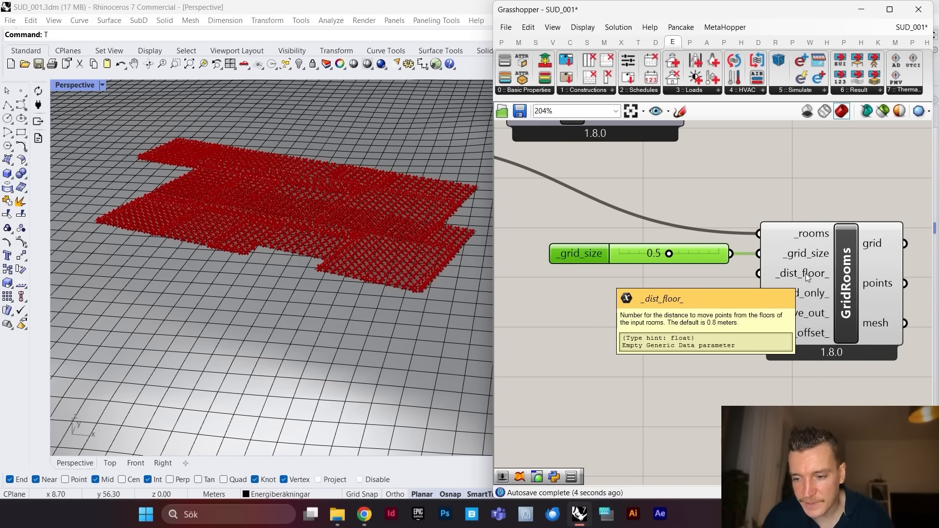
scroll(768, 271, "down", 3)
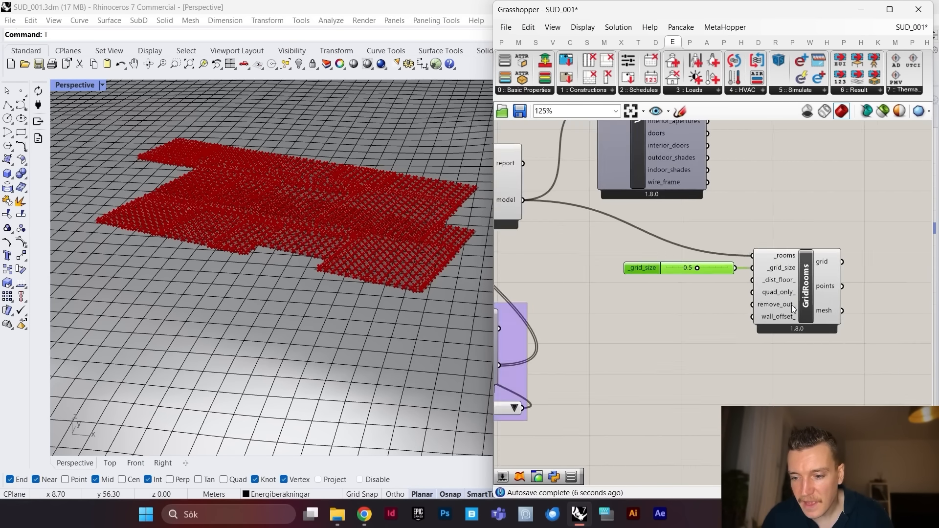
scroll(720, 308, "up", 3)
right_click_drag(395, 248, 417, 273)
scroll(392, 239, "up", 5)
scroll(405, 248, "down", 6)
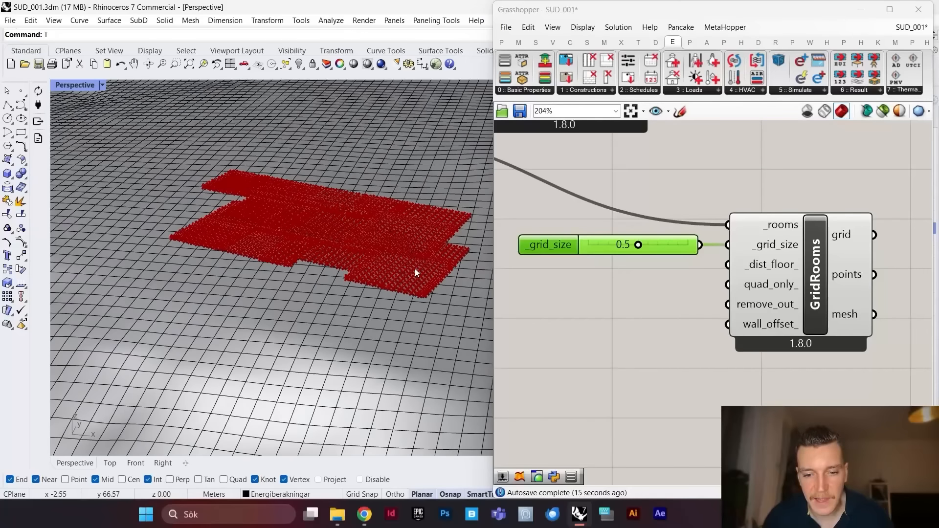
scroll(813, 251, "down", 8)
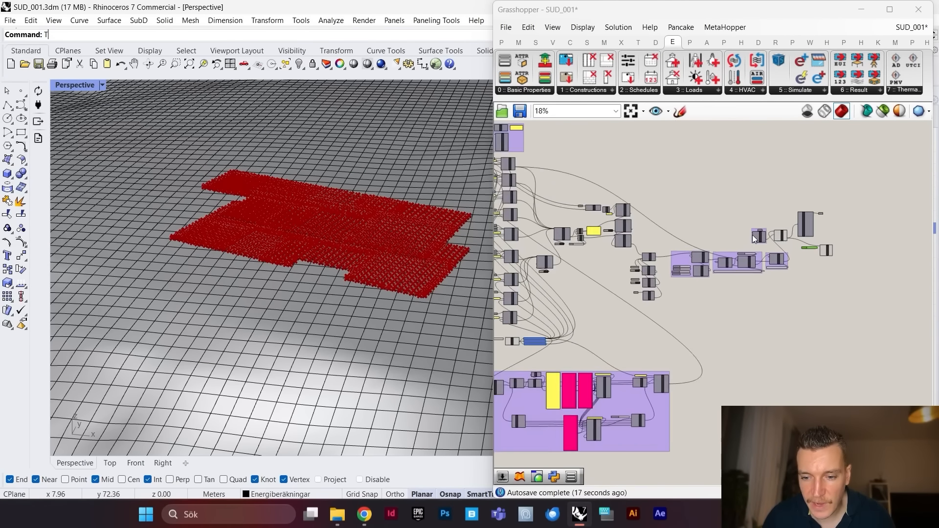
scroll(627, 213, "up", 3)
scroll(671, 219, "up", 7)
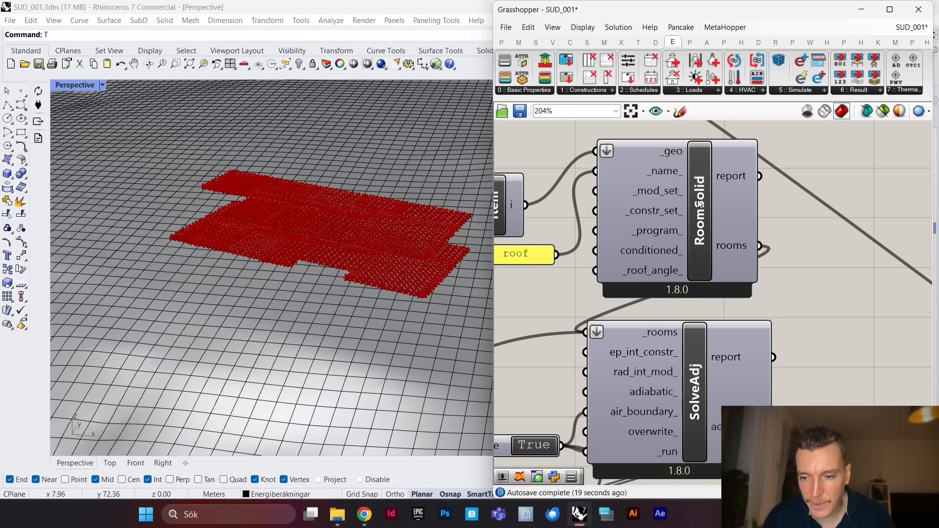
right_click(699, 202)
left_click(743, 304)
scroll(629, 214, "down", 10)
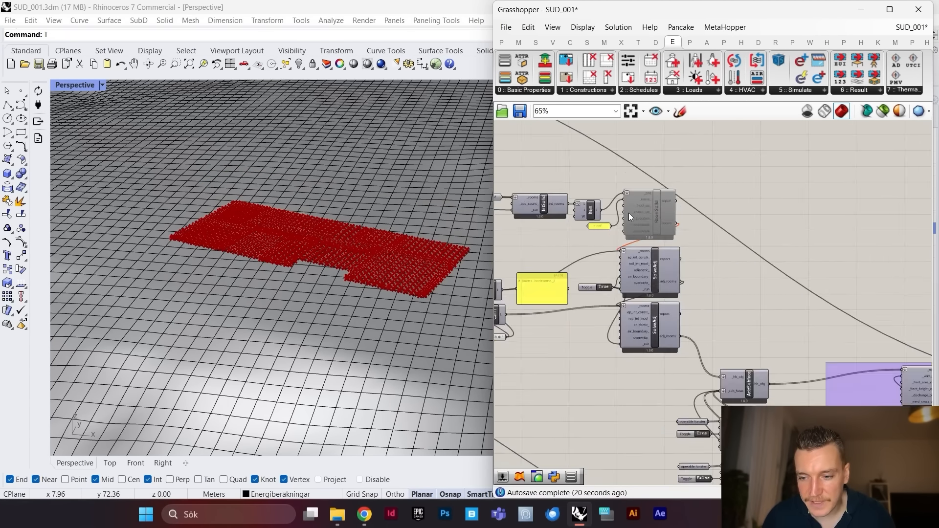
Step: Add an HB Assign Grids and Views component beside the GridRooms component
scroll(820, 264, "down", 3)
scroll(738, 246, "up", 10)
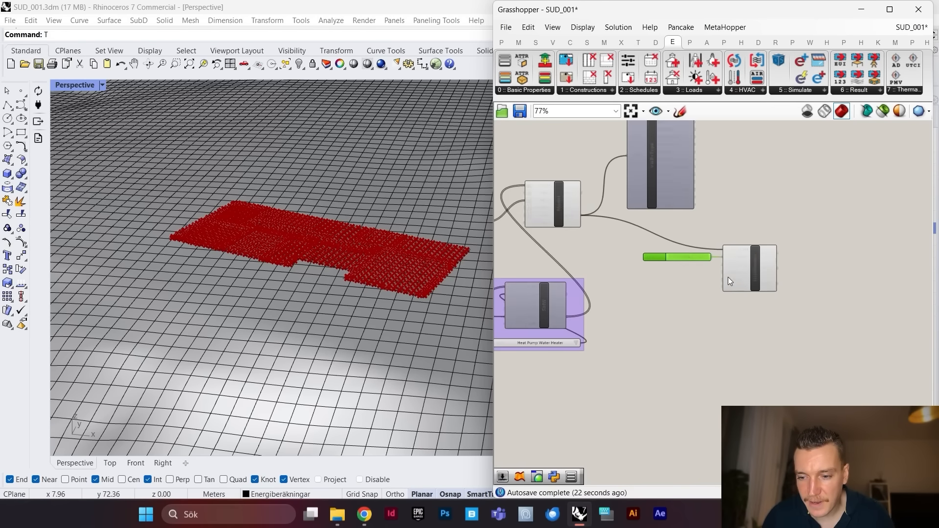
left_click(760, 264)
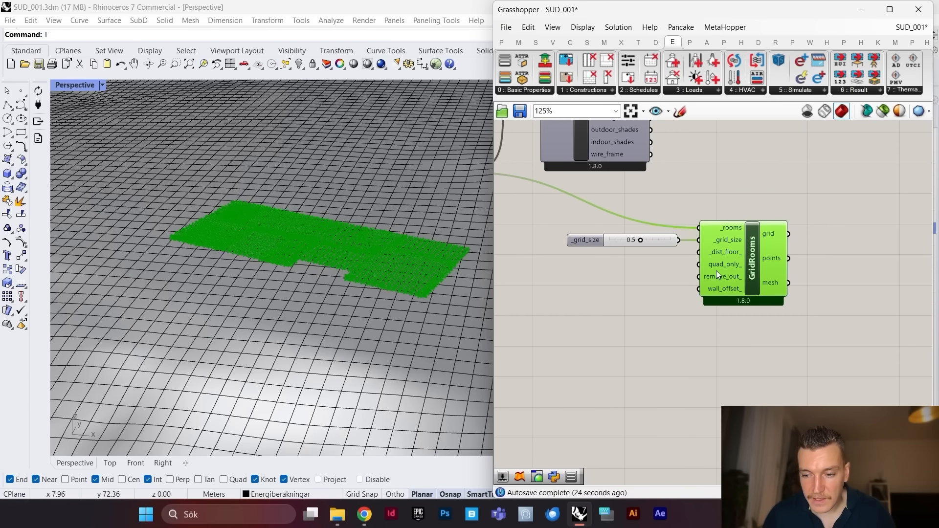
right_click_drag(371, 260, 372, 289)
scroll(791, 218, "down", 3)
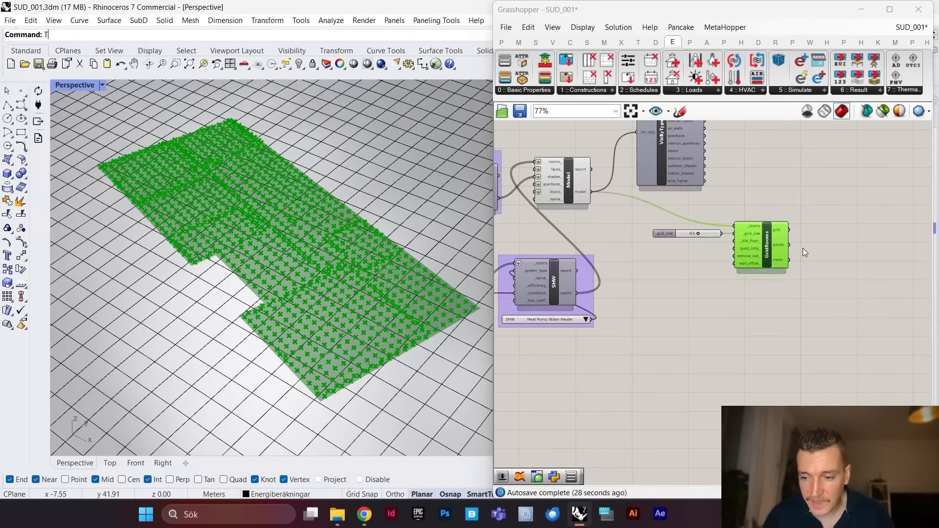
scroll(803, 249, "up", 5)
double_click(829, 245)
type("assign")
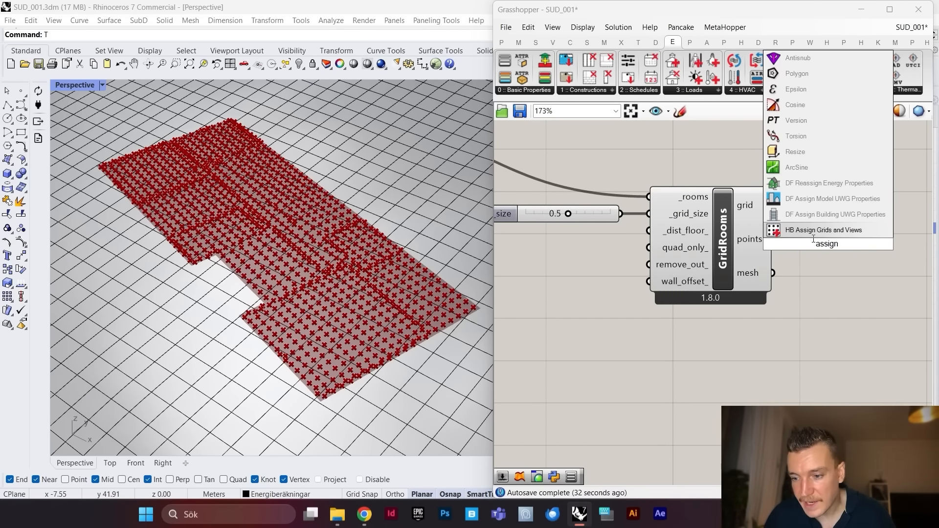
key("Return")
left_click_drag(834, 254, 862, 241)
right_click_drag(795, 205, 756, 231)
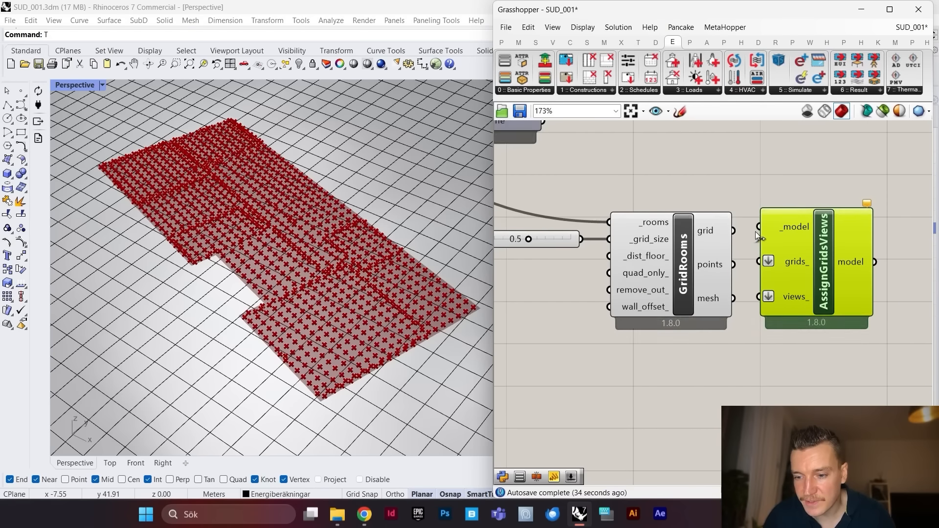
Step: Connect GridRooms' grid output to the grids_ input of AssignGridsViews and the Model's model output to its _model input
left_click_drag(734, 231, 761, 262)
scroll(761, 263, "down", 4)
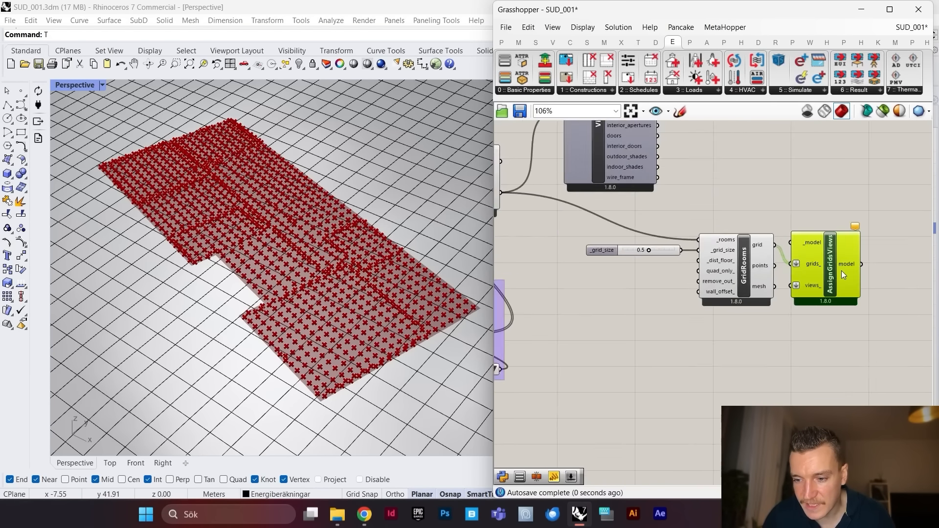
left_click_drag(568, 206, 816, 249)
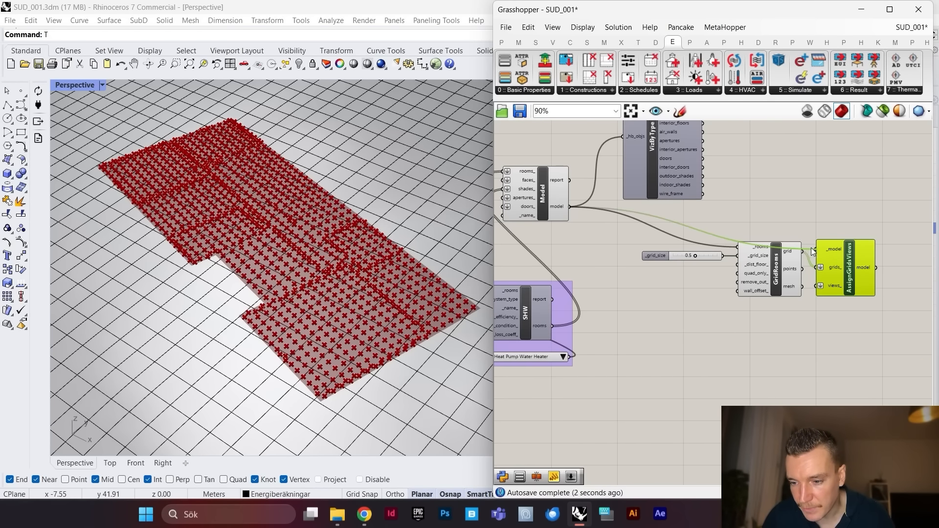
Step: Add a Mesh Join component below GridRooms and feed it the GridRooms mesh output
scroll(816, 249, "up", 2)
double_click(727, 323)
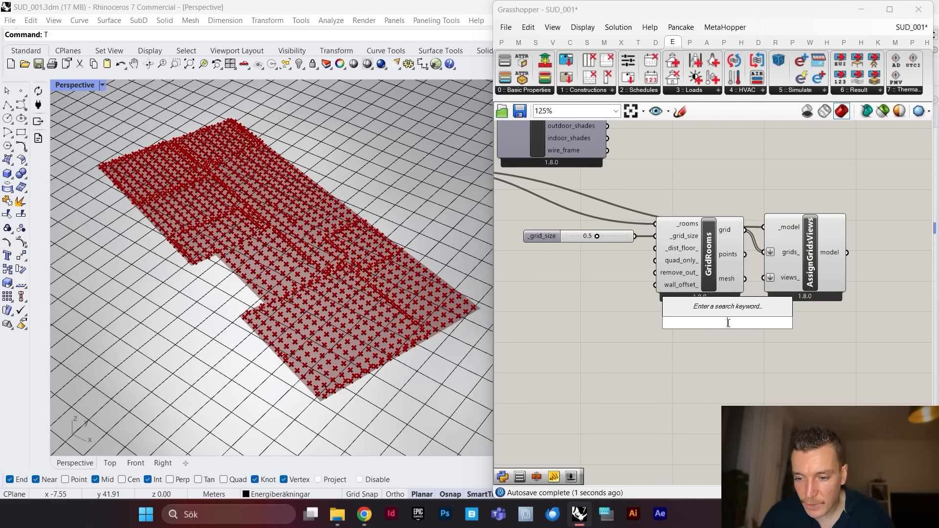
type("mesh join")
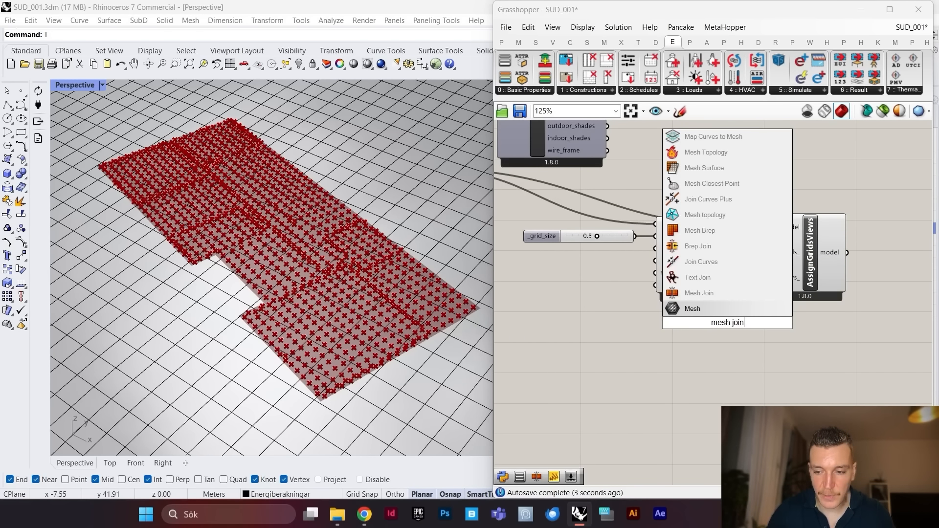
key("Return")
scroll(737, 299, "up", 3)
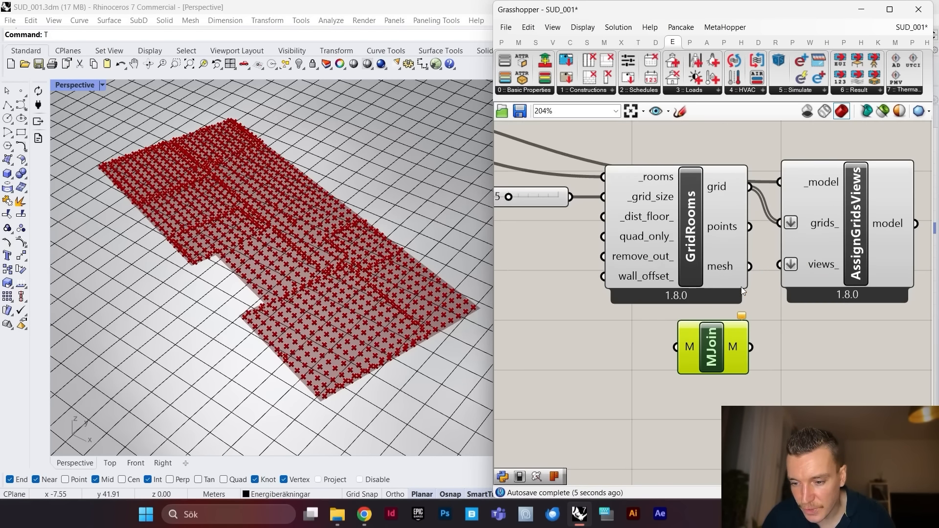
left_click_drag(750, 267, 691, 338)
scroll(729, 353, "down", 4)
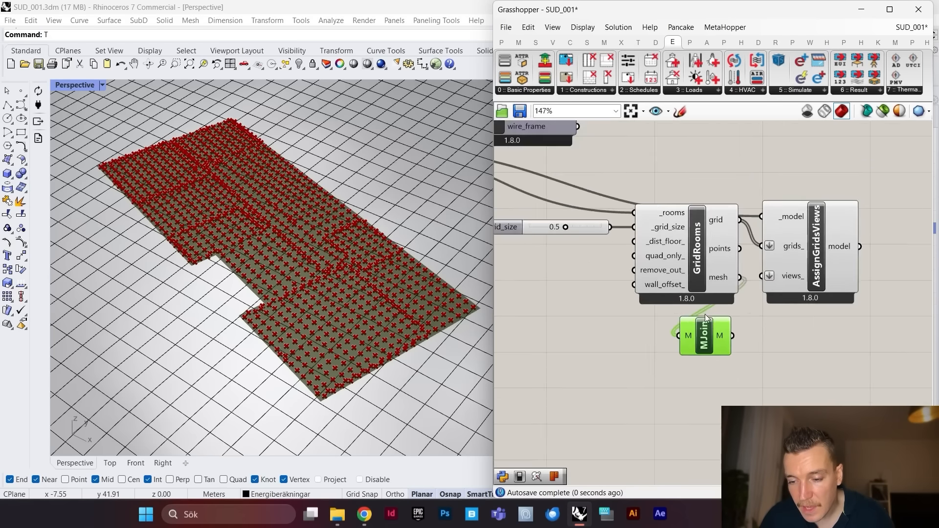
Step: Add an HB Daylight Factor component after AssignGridsViews and connect the model output to its _model input
scroll(785, 298, "up", 3)
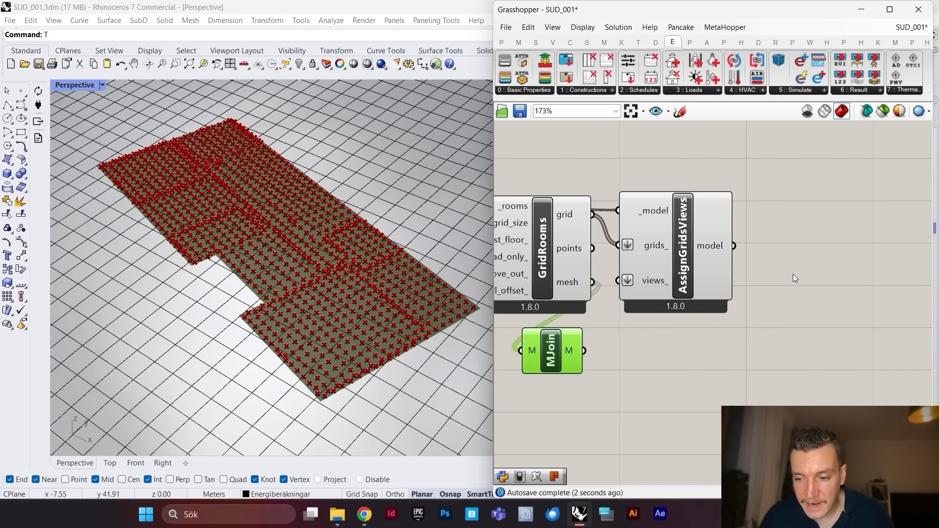
double_click(794, 274)
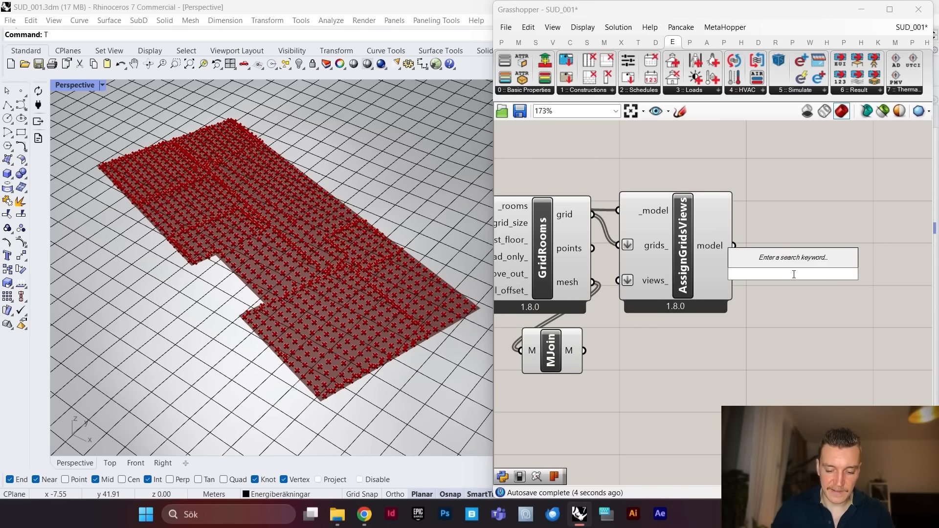
type("hb dayl")
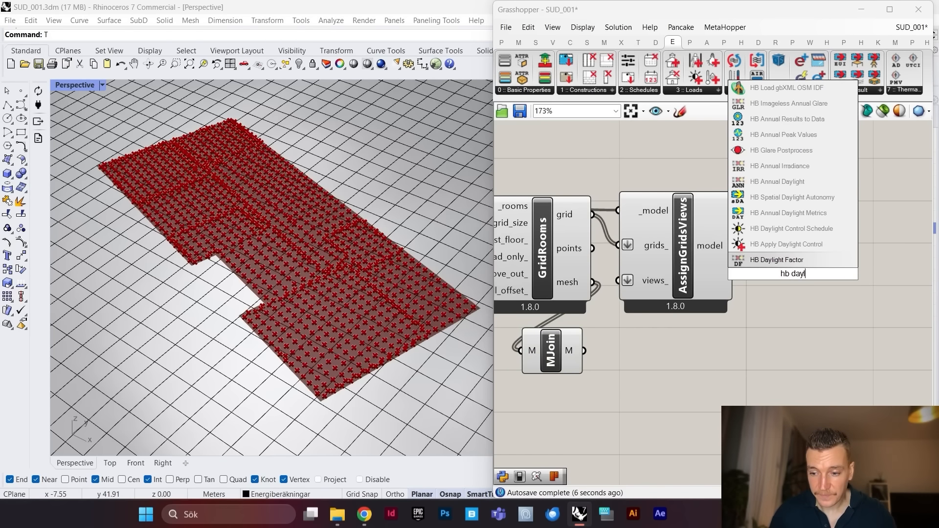
left_click(798, 261)
left_click_drag(808, 282, 839, 256)
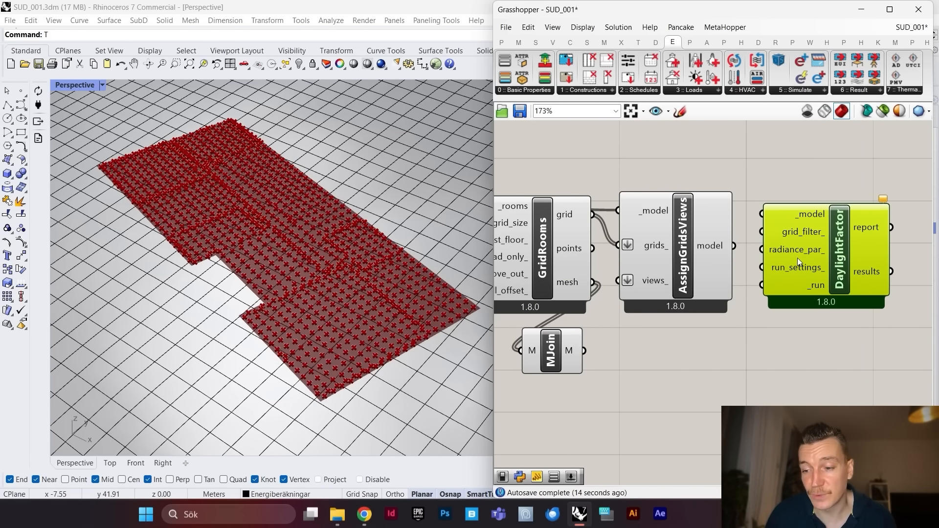
scroll(788, 259, "up", 2)
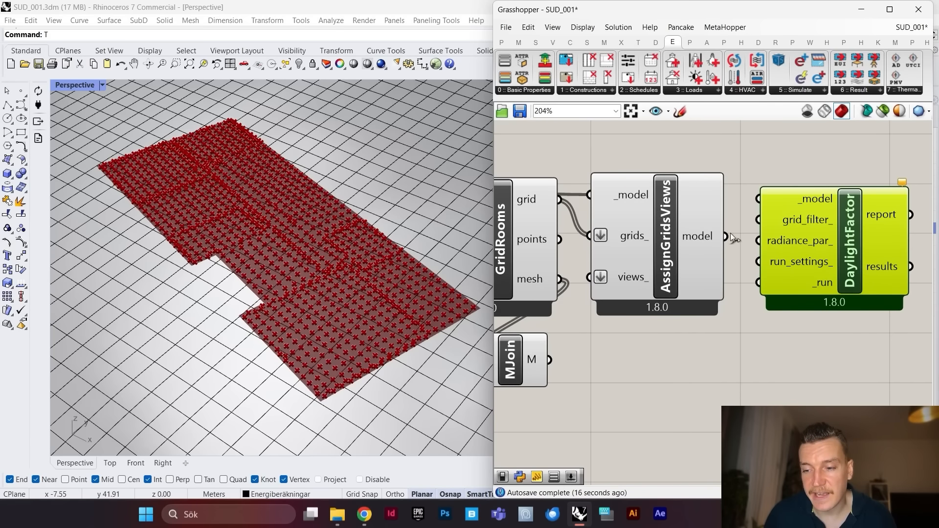
scroll(739, 255, "down", 1)
scroll(753, 246, "up", 2)
left_click_drag(778, 239, 804, 196)
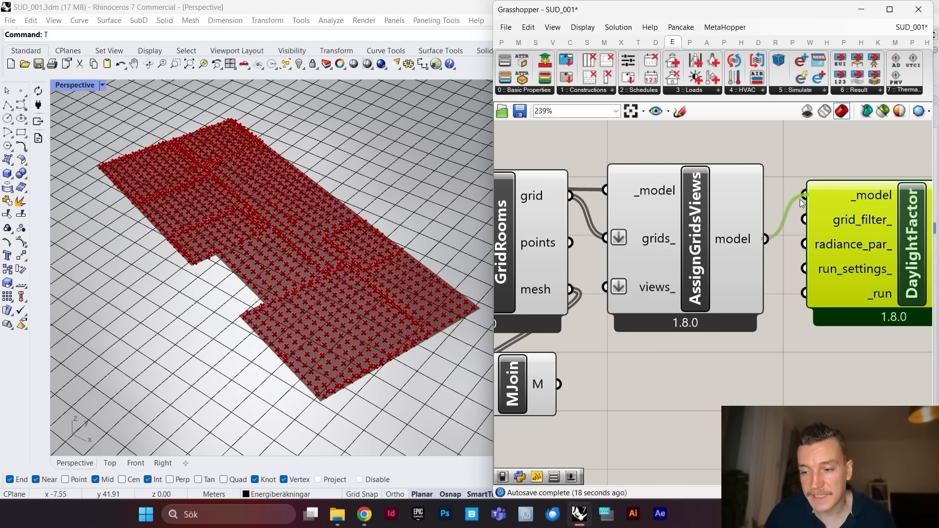
scroll(827, 259, "down", 4)
scroll(823, 294, "up", 4)
double_click(824, 294)
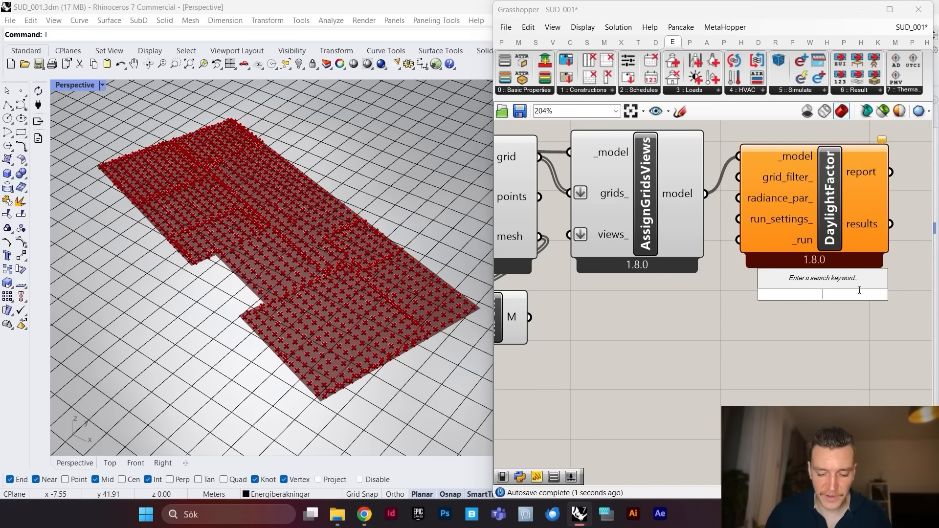
type("boole")
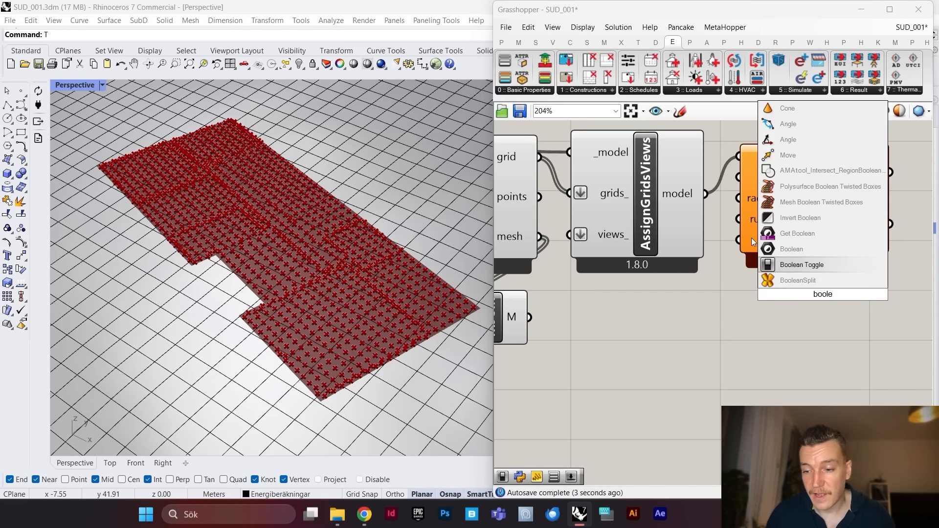
left_click(805, 249)
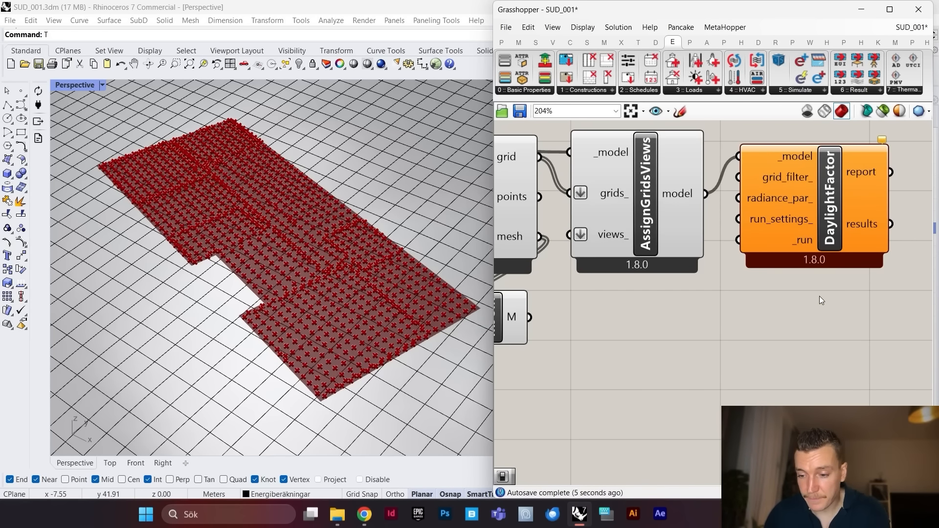
Step: Add a Boolean Toggle below DaylightFactor and connect it to the _run input
double_click(820, 296)
type("boo")
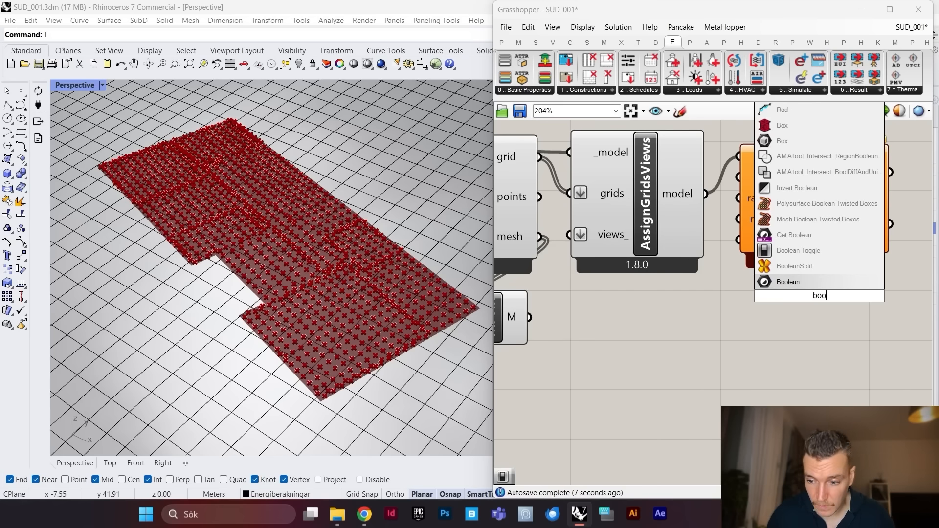
left_click(821, 249)
left_click_drag(856, 293, 753, 242)
scroll(861, 284, "down", 3)
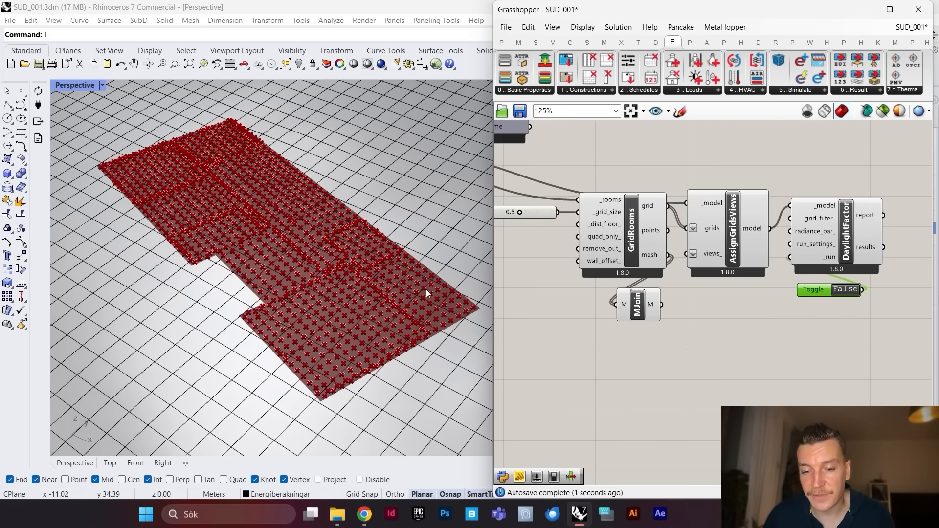
Step: Set the Boolean Toggle to True to run the daylight factor simulation
scroll(289, 229, "down", 5)
scroll(323, 259, "up", 6)
scroll(323, 260, "up", 2)
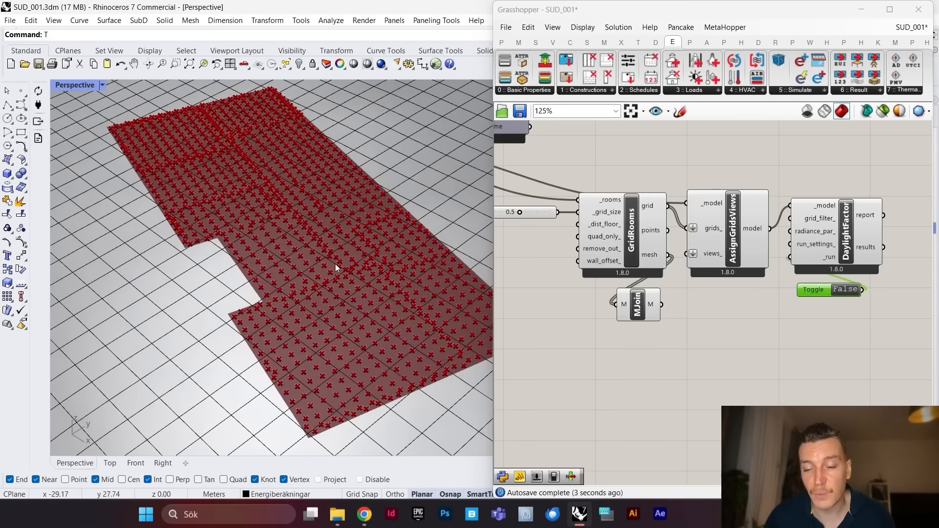
scroll(881, 271, "up", 3)
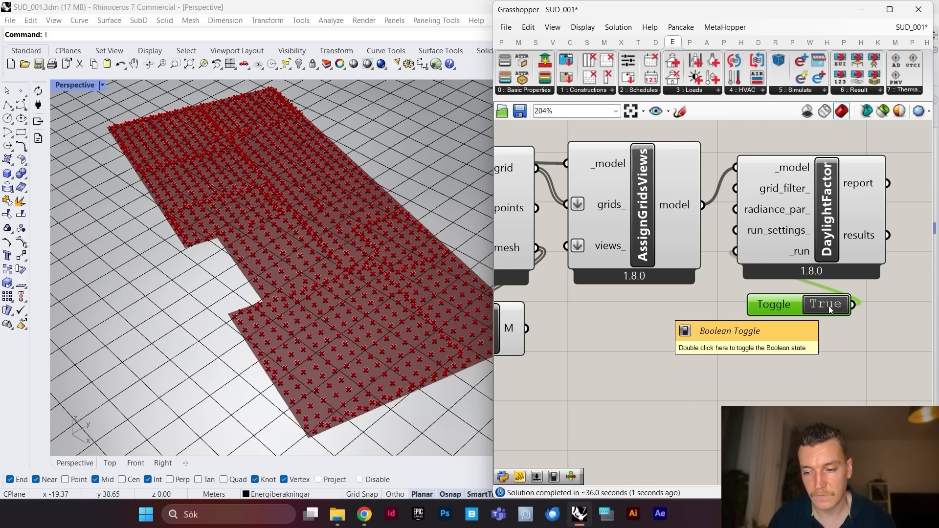
Step: Add a Panel after the DaylightFactor component and connect the results output to it
scroll(847, 257, "down", 3)
scroll(820, 246, "up", 2)
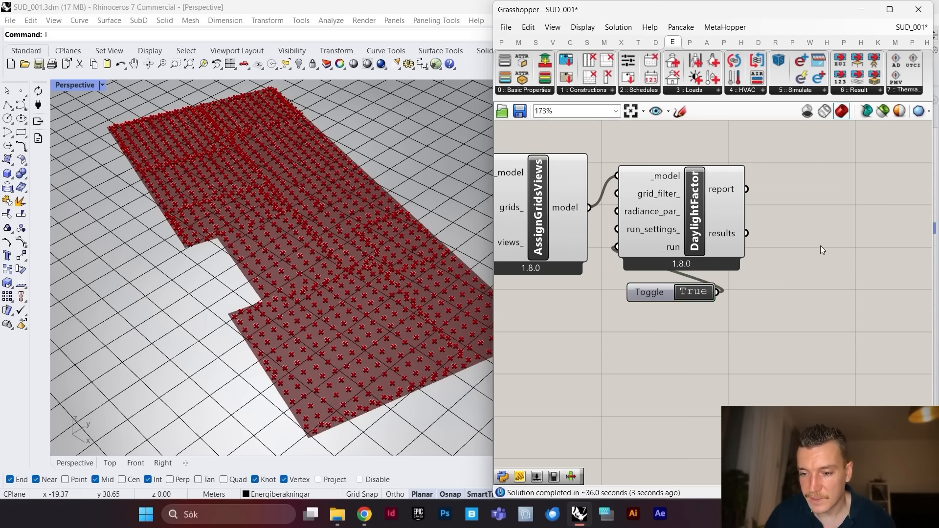
double_click(820, 246)
type("panel")
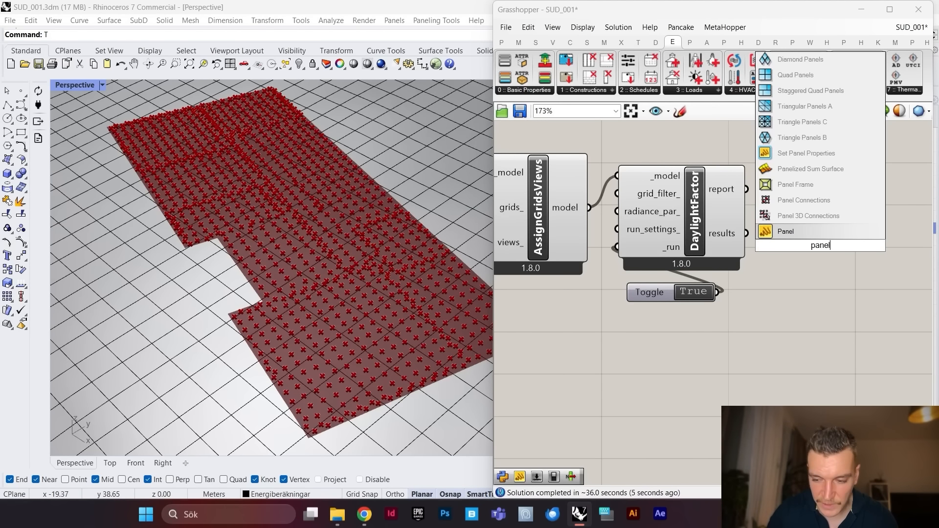
left_click(806, 231)
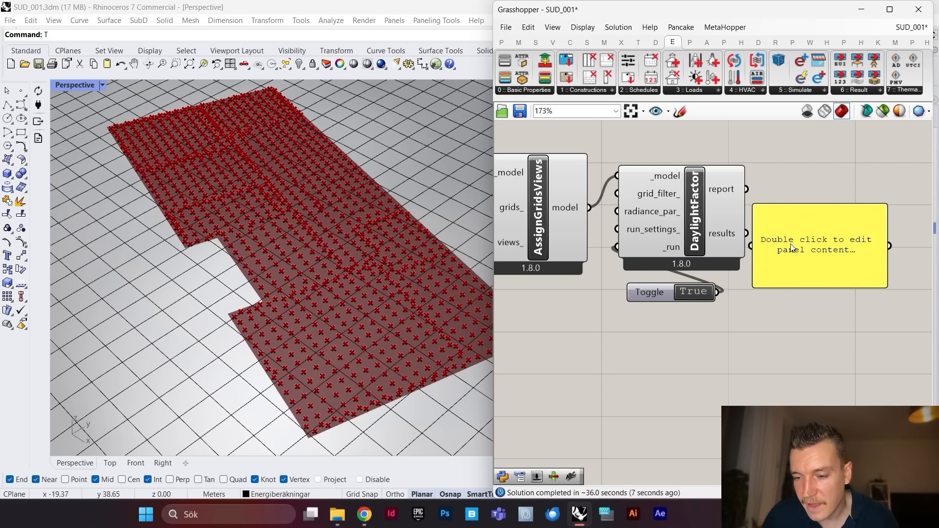
left_click_drag(747, 234, 768, 233)
Step: Look through the daylight factor values listed in the results panel and review the component chain leading to them
scroll(872, 262, "down", 2)
scroll(830, 203, "up", 3)
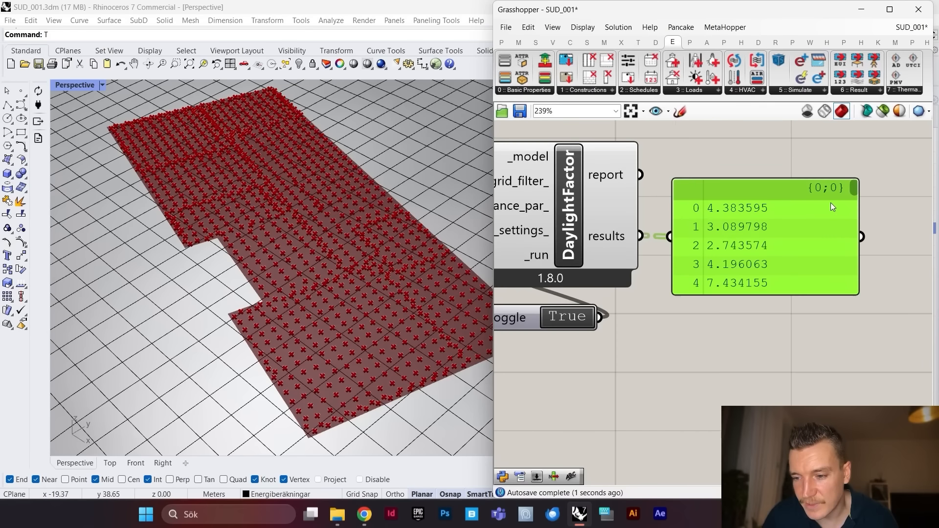
left_click_drag(859, 189, 858, 224)
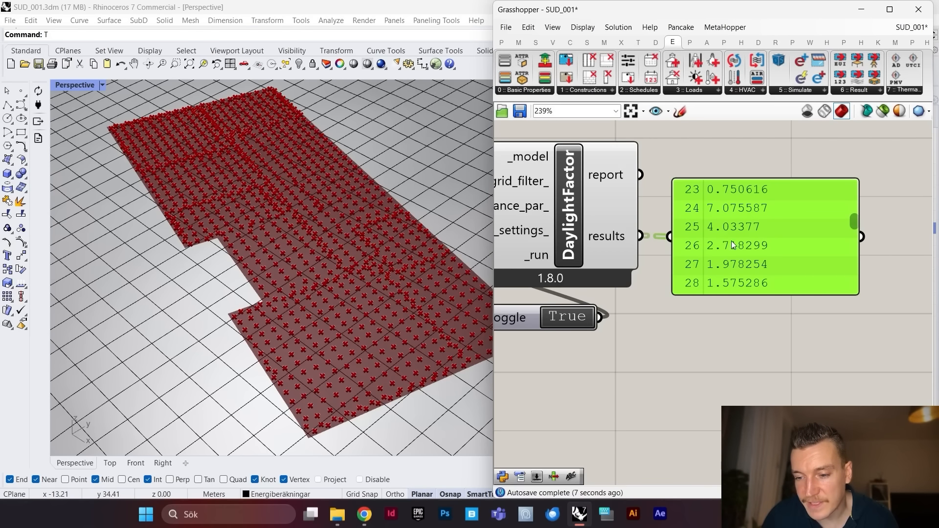
scroll(783, 235, "down", 4)
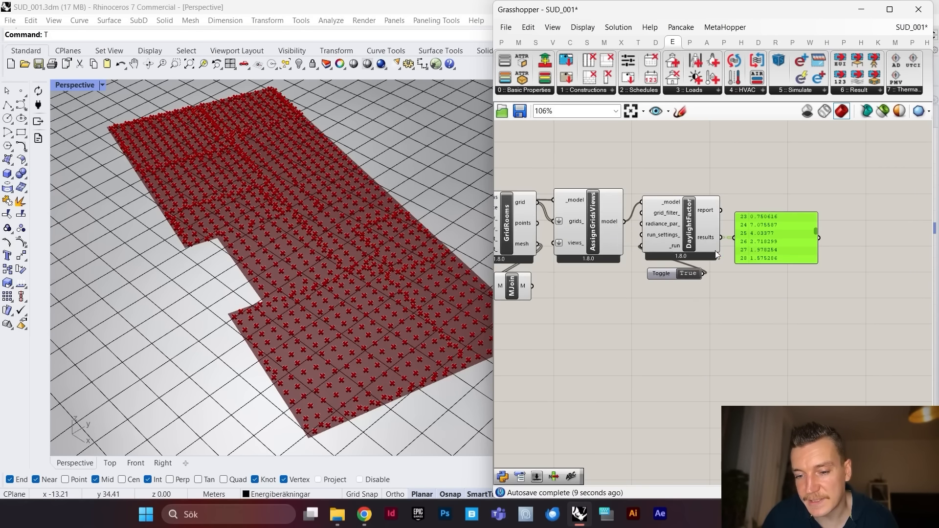
scroll(560, 232, "up", 2)
scroll(559, 232, "up", 2)
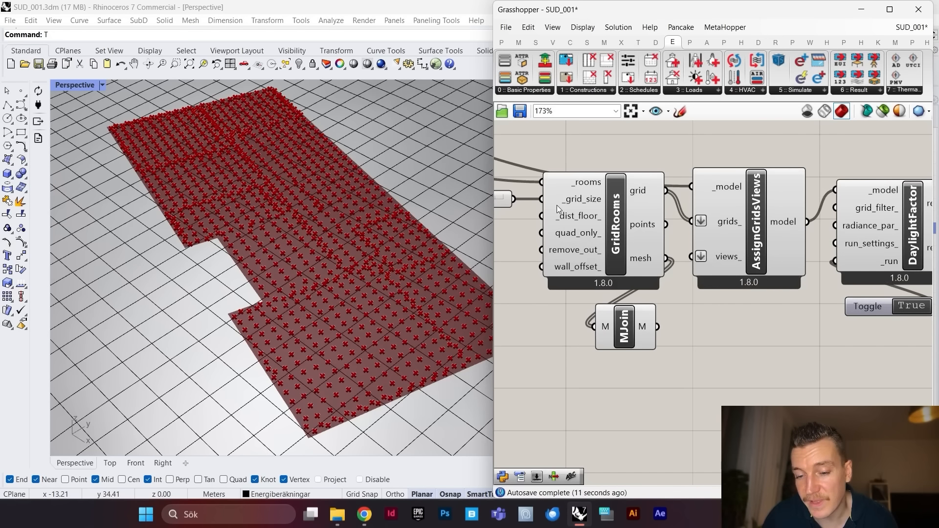
scroll(844, 224, "down", 3)
scroll(854, 242, "up", 5)
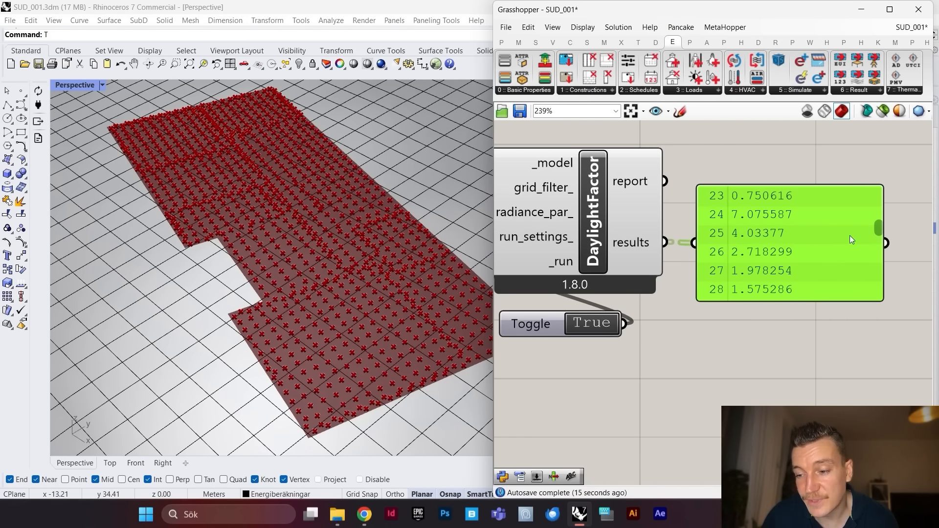
left_click_drag(883, 232, 881, 201)
scroll(758, 210, "down", 4)
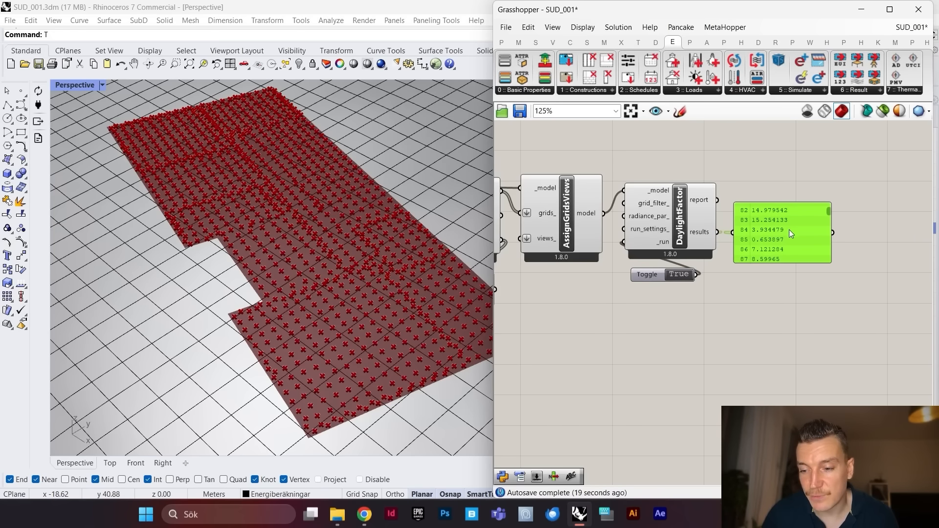
Step: Move the results panel above DaylightFactor and add an LB Spatial Heatmap component in the freed space
left_click_drag(789, 230, 673, 150)
double_click(807, 239)
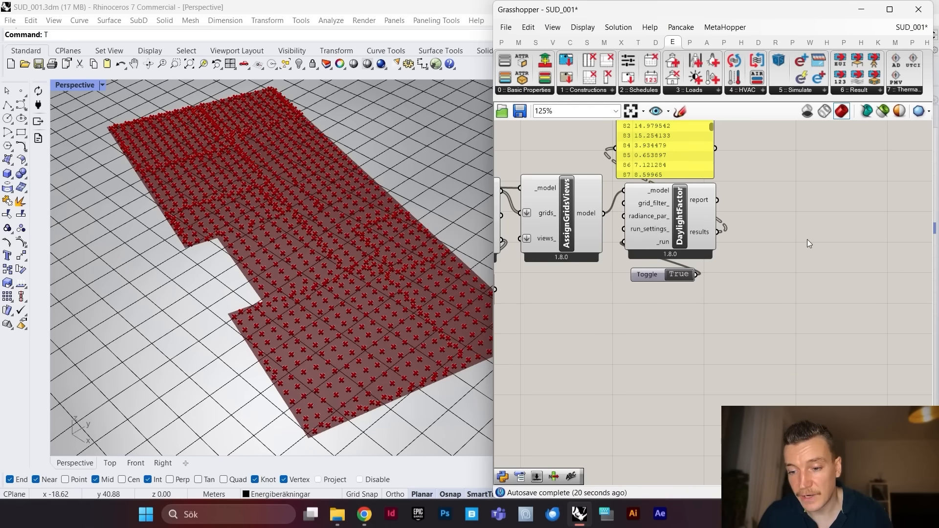
type("heatmap")
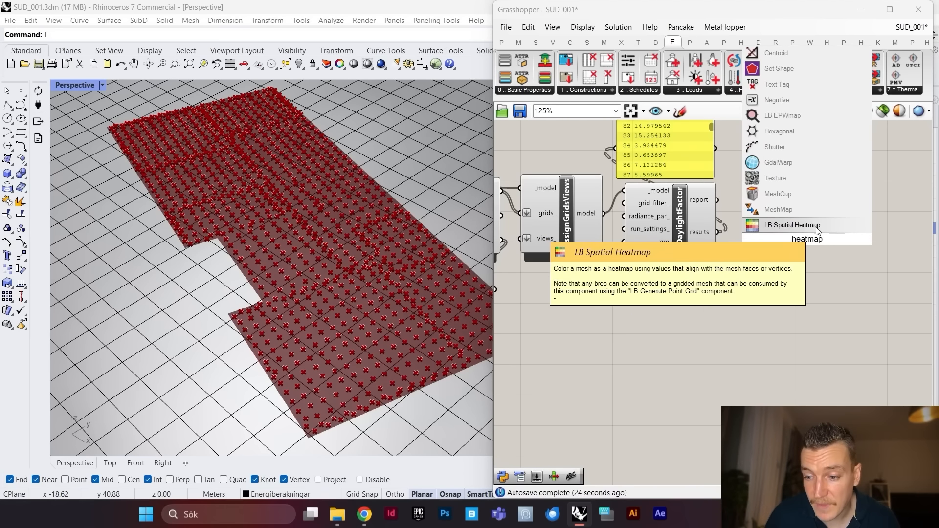
key("Return")
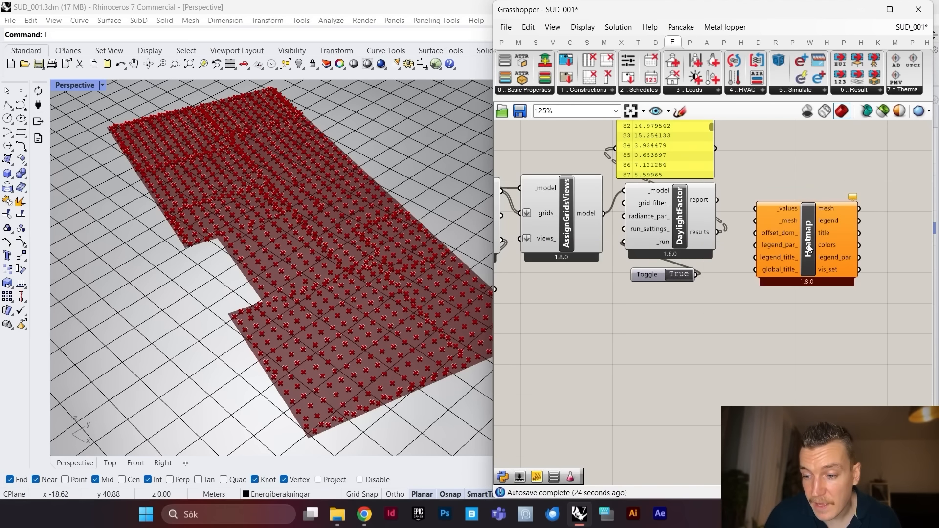
Step: Connect the Mesh Join output to the Heatmap's _mesh input and the DaylightFactor results to its _values input, flattened
right_click_drag(541, 288, 604, 289)
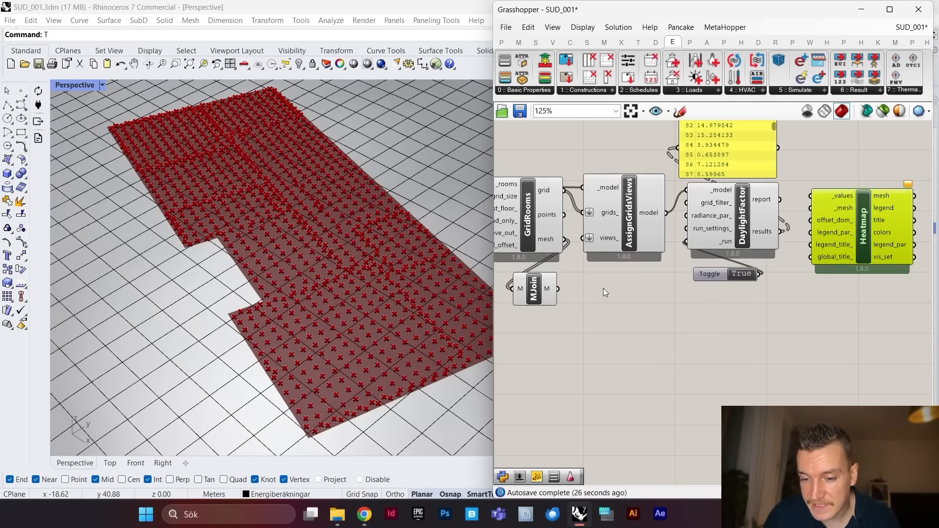
left_click_drag(558, 289, 812, 210)
scroll(848, 198, "up", 2)
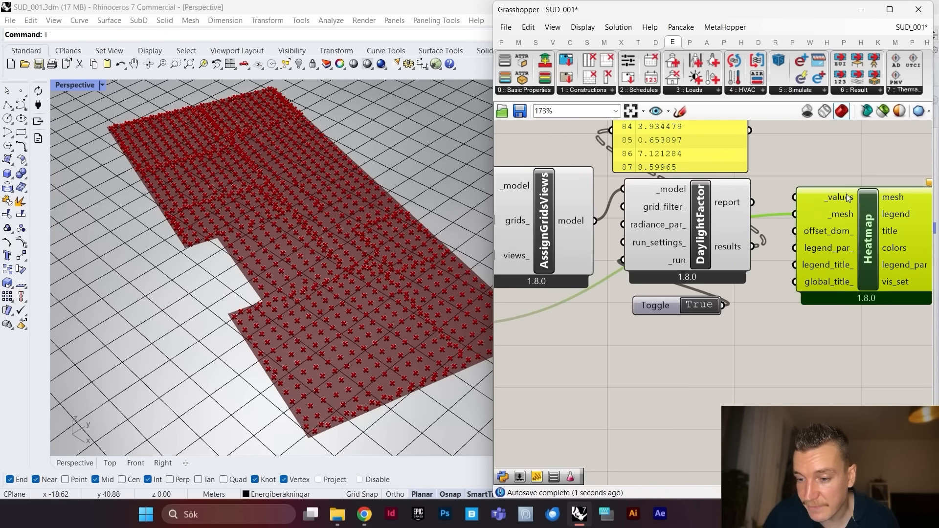
right_click(837, 198)
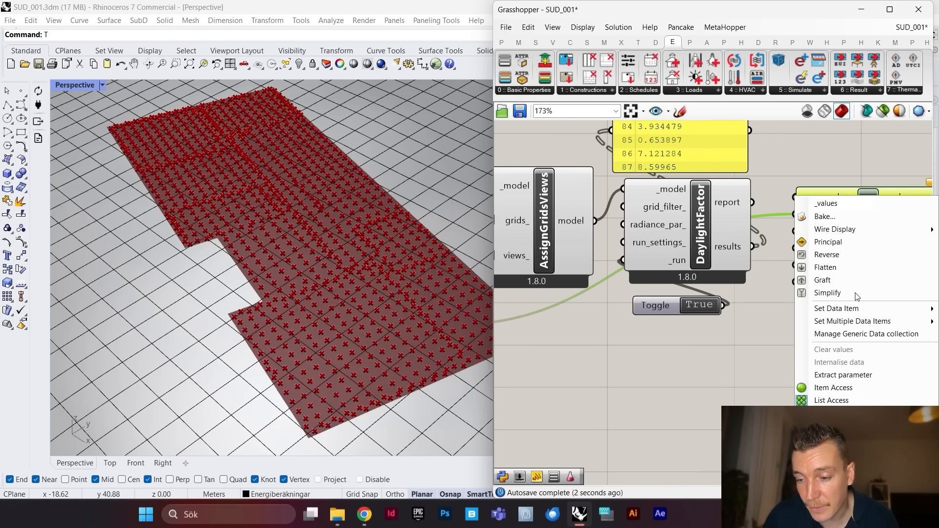
left_click(856, 261)
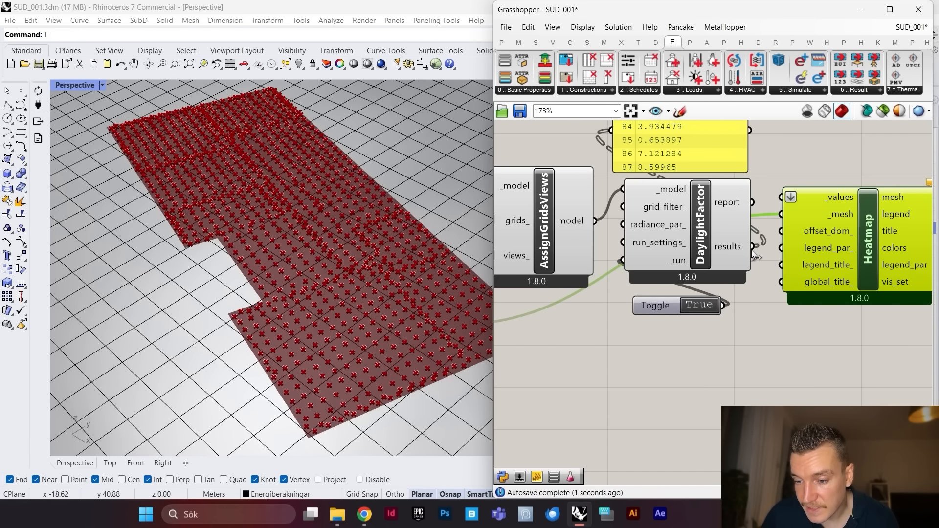
left_click_drag(755, 254, 790, 198)
scroll(821, 210, "down", 3)
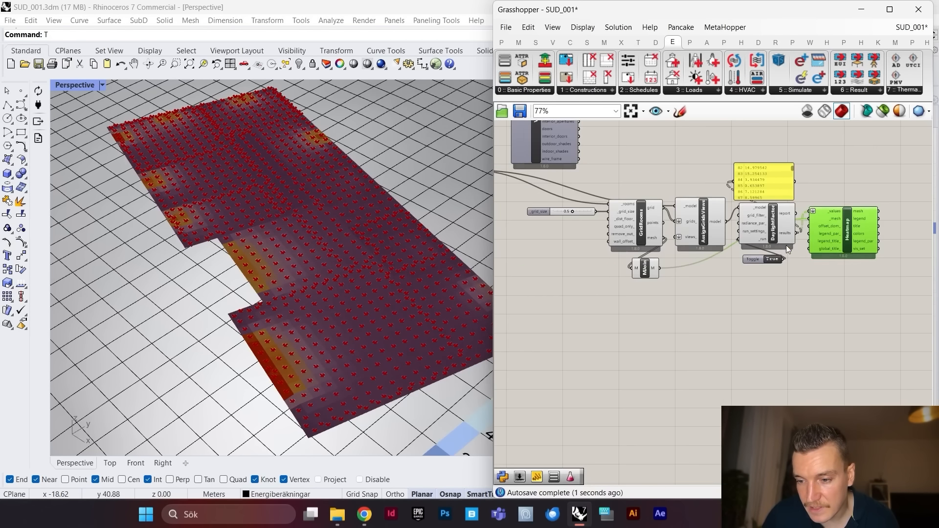
Step: Turn off the preview of GridRooms, Mesh Join, AssignGridsViews and DaylightFactor, leaving the Heatmap's preview on
left_click_drag(777, 282, 509, 161)
right_click(602, 154)
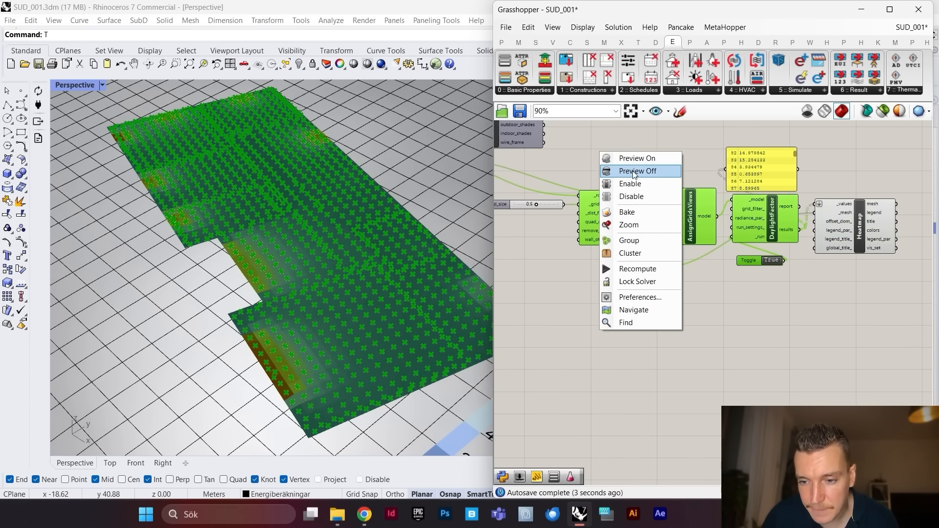
left_click(638, 171)
Step: Examine the daylight factor heatmap and its legend in the Rhino perspective view, checking the areas near the windows
scroll(166, 224, "down", 5)
scroll(193, 255, "up", 3)
right_click_drag(194, 255, 251, 224)
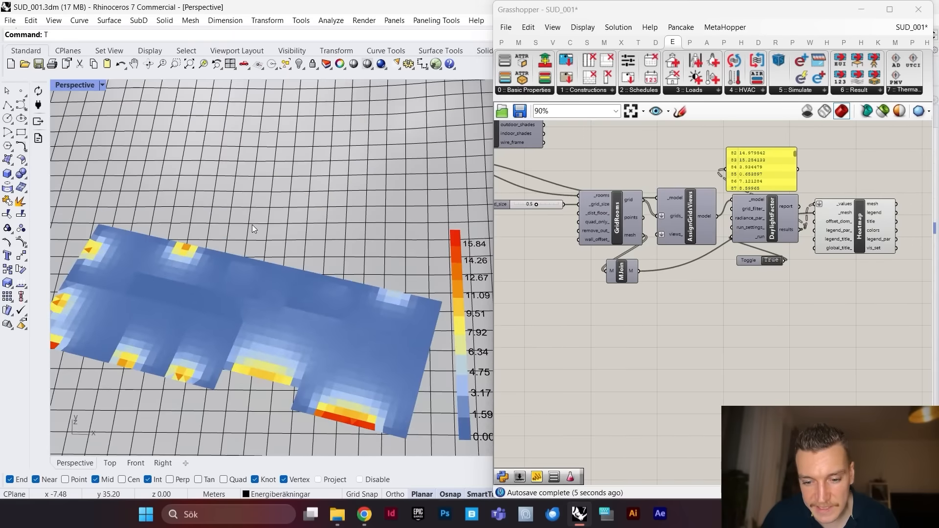
scroll(307, 232, "down", 3)
scroll(316, 281, "up", 4)
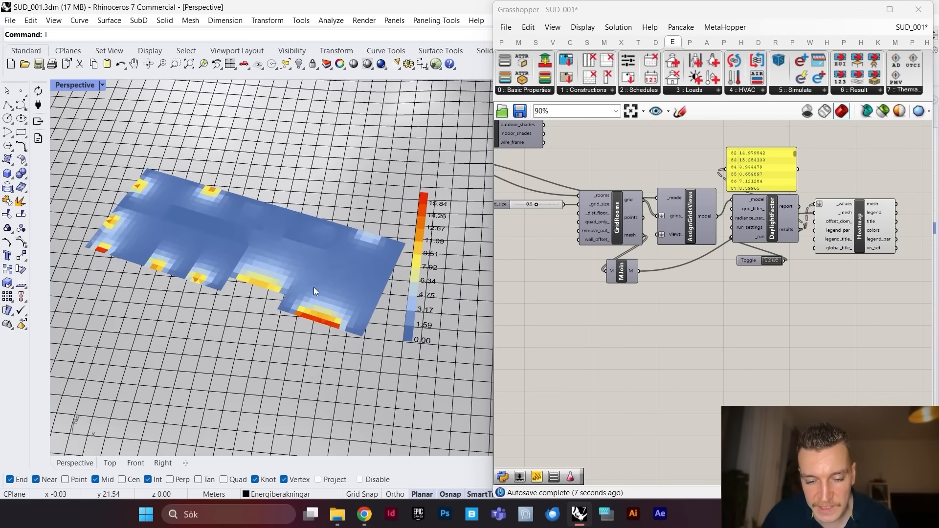
scroll(341, 303, "down", 2)
scroll(326, 316, "up", 3)
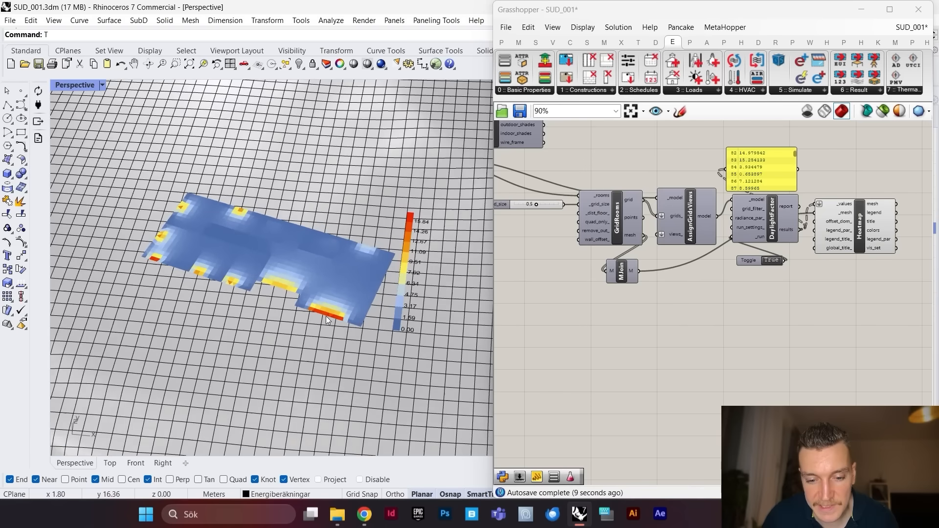
scroll(343, 313, "up", 2)
scroll(376, 306, "down", 5)
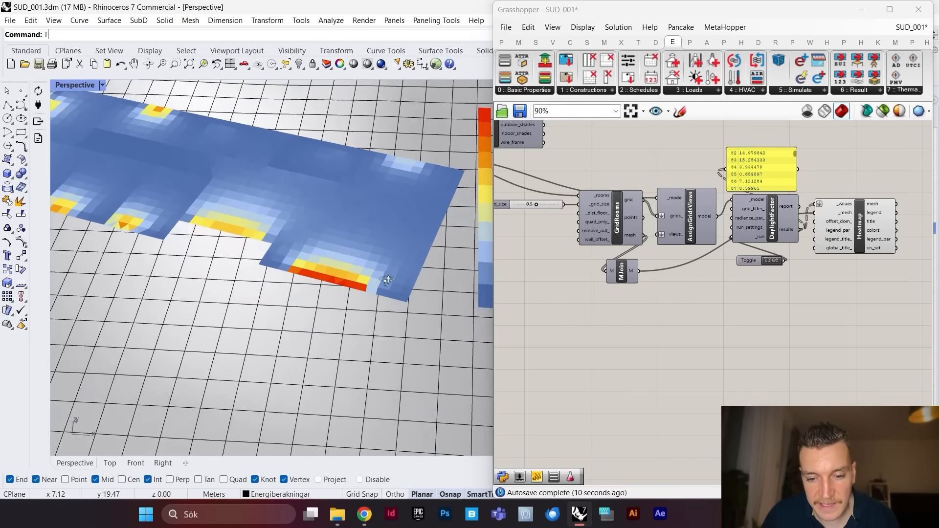
scroll(327, 271, "up", 3)
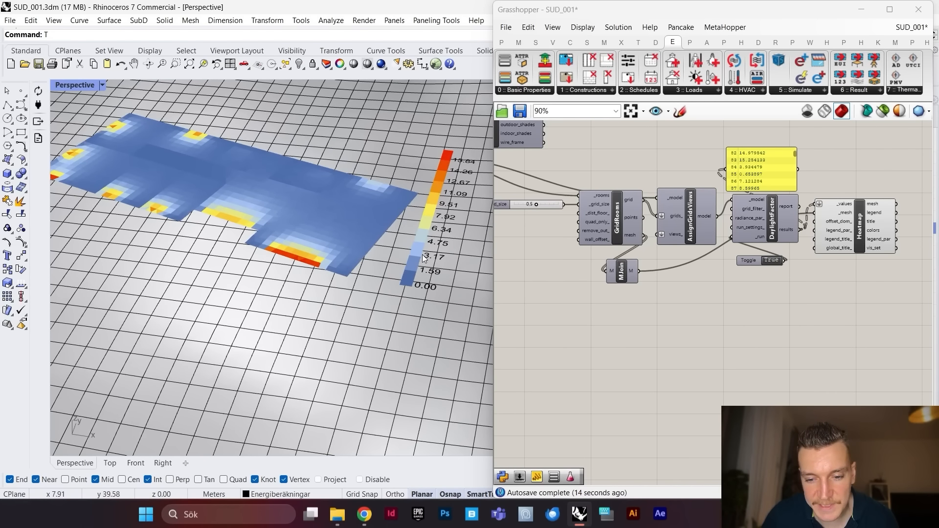
scroll(346, 248, "down", 3)
scroll(328, 225, "up", 4)
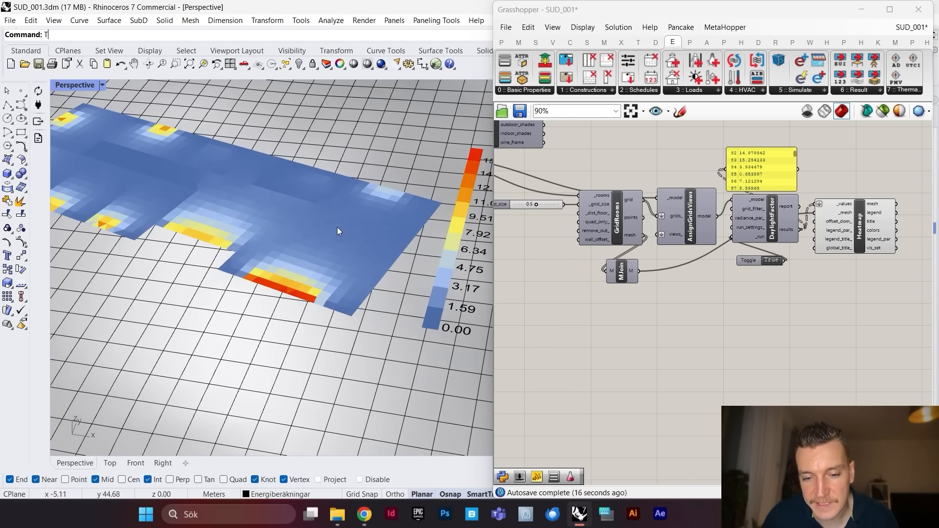
scroll(366, 239, "down", 5)
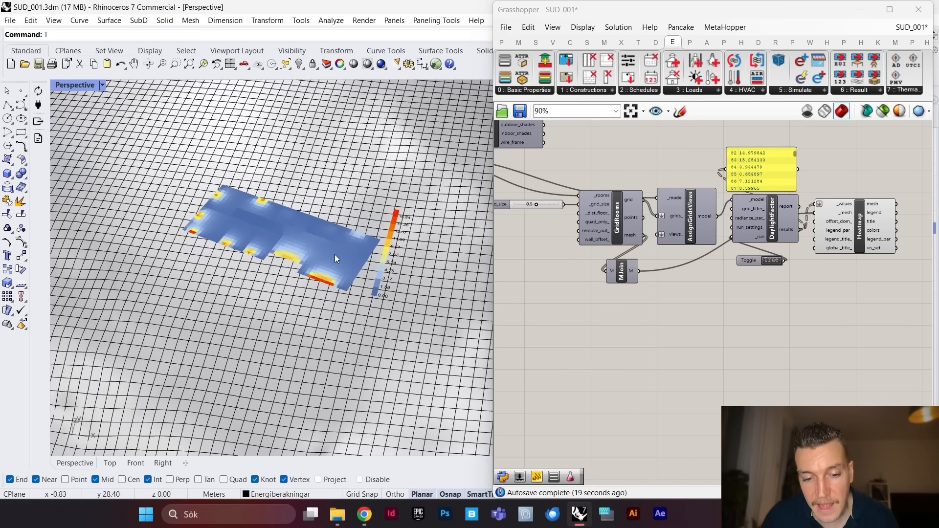
scroll(335, 254, "up", 4)
Step: Add an LB Legend Parameters component and place it below the Heatmap component
scroll(880, 272, "up", 3)
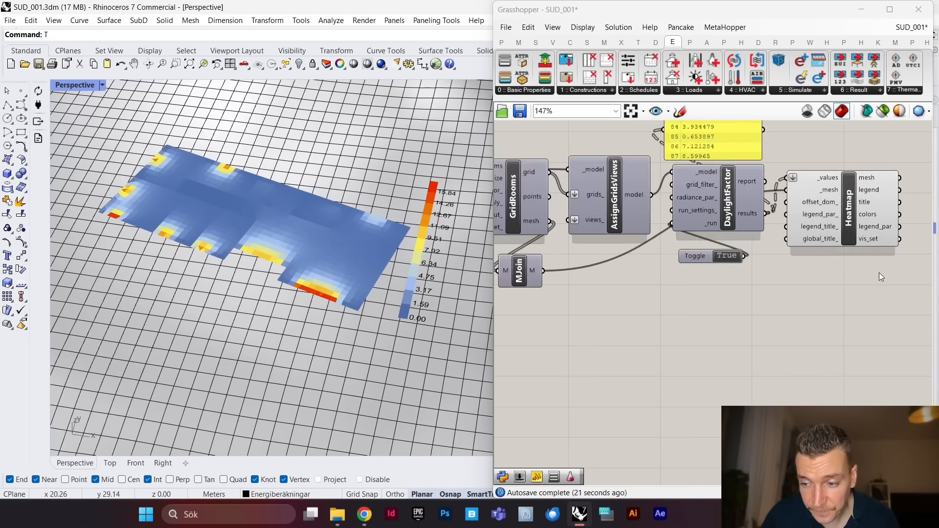
left_click(856, 211)
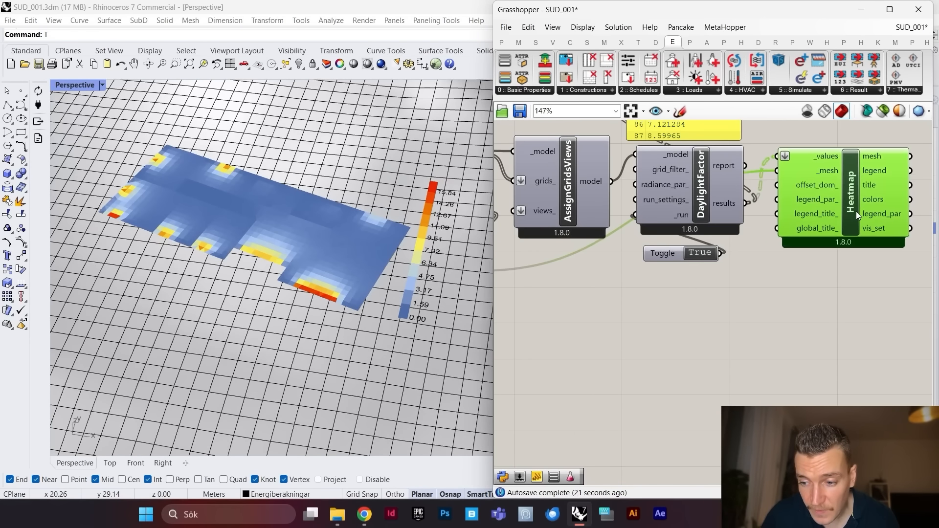
double_click(844, 300)
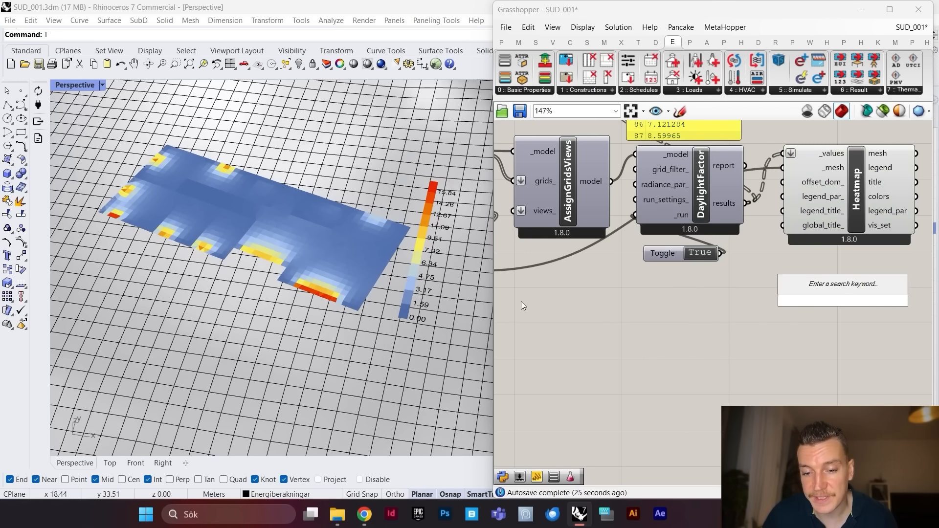
mouse_move(825, 198)
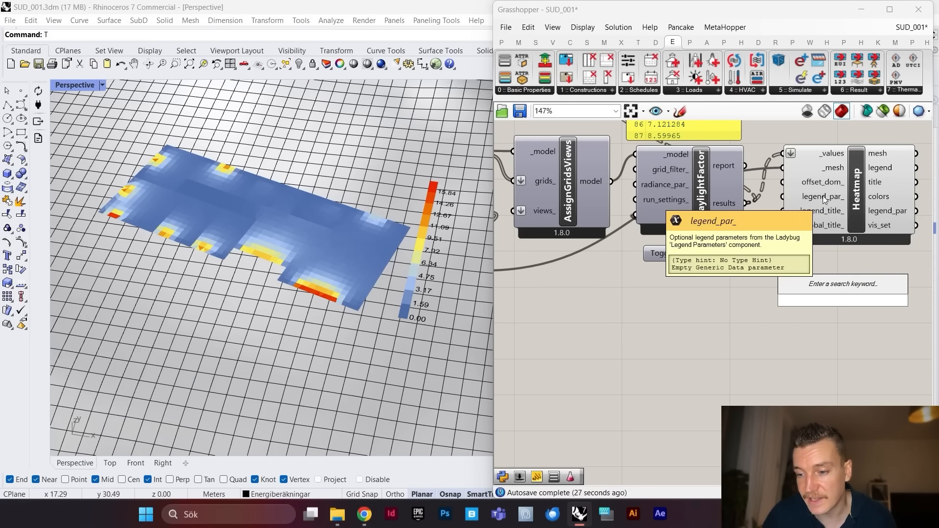
type("le")
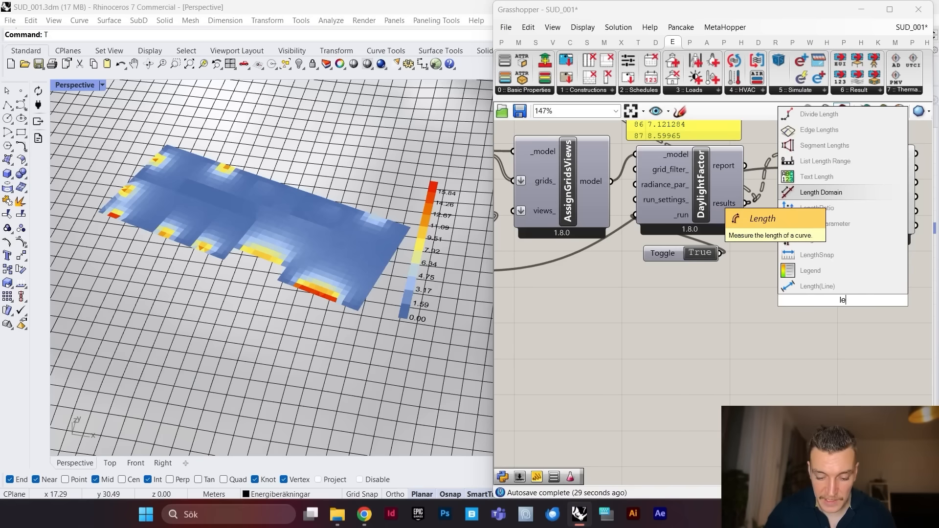
type("gend parameter")
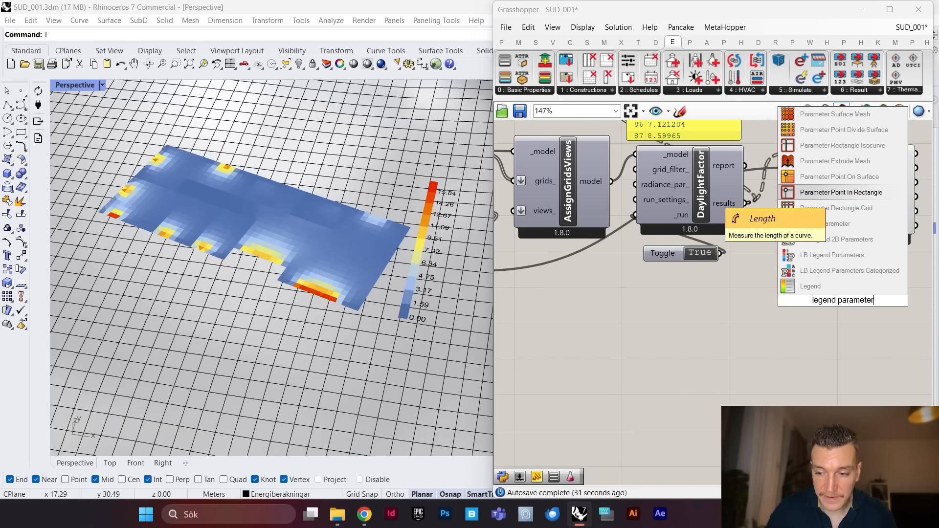
left_click(832, 254)
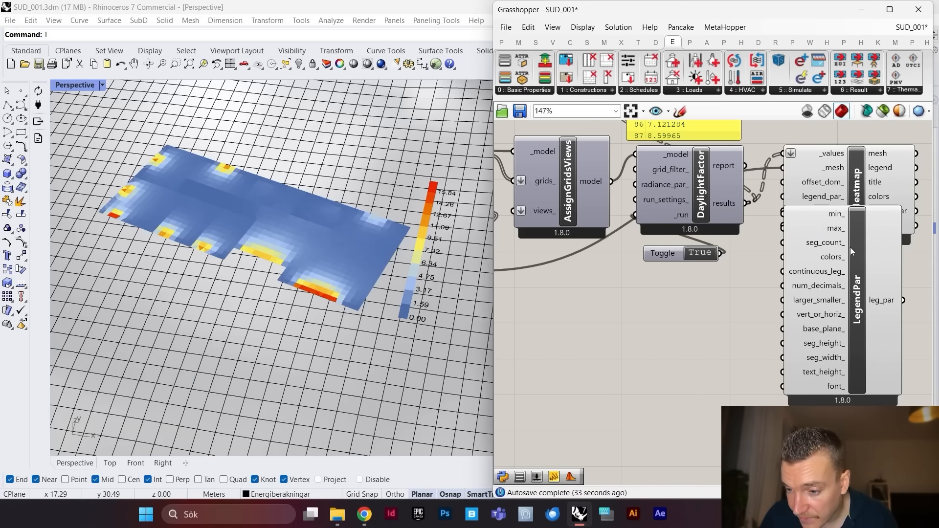
left_click_drag(879, 330, 861, 332)
left_click(723, 344)
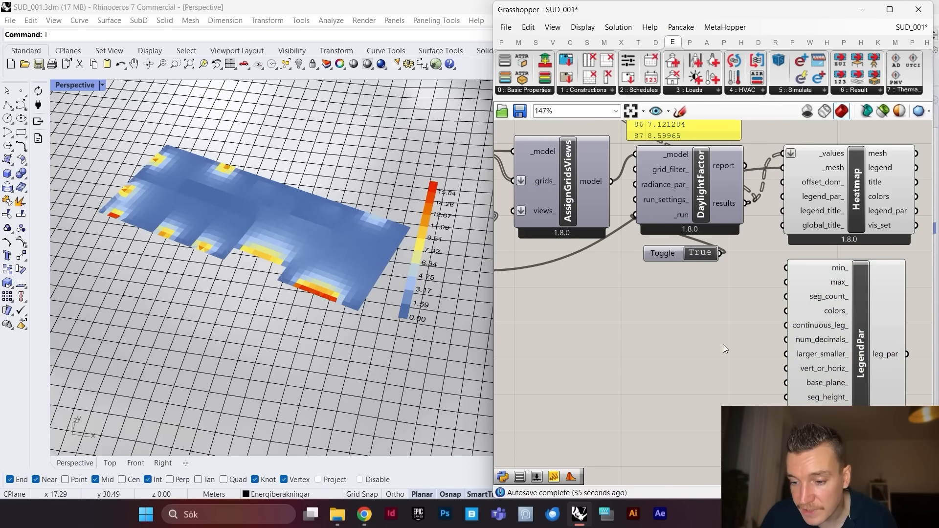
Step: Add a Colour Swatch beside the colors_ input side of the LegendPar component
double_click(724, 345)
type("colo")
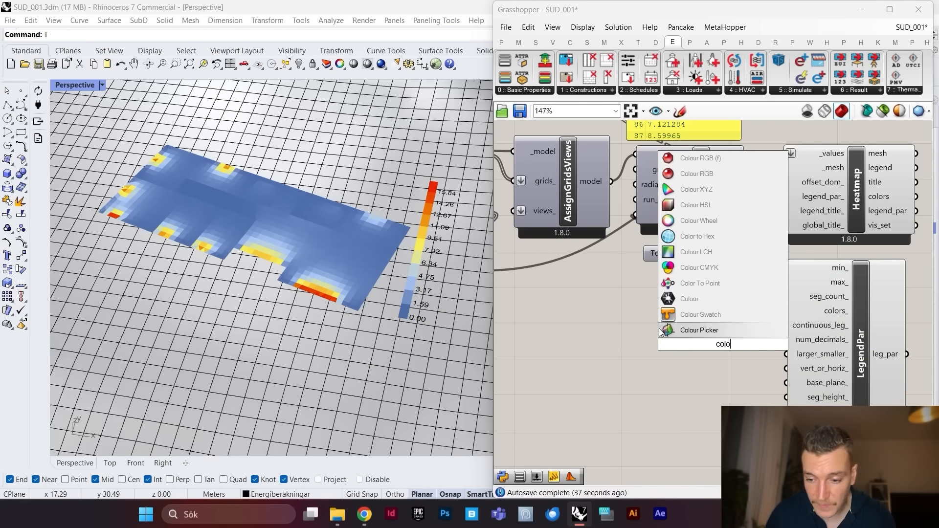
left_click(695, 315)
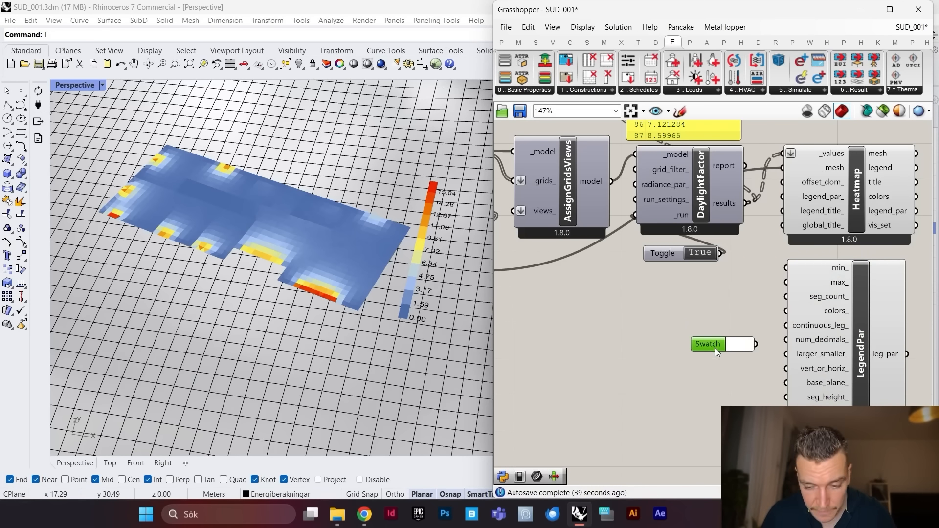
Step: Duplicate the Colour Swatch just above the original and set the copy's colour to red
left_click_drag(715, 348, 713, 322, "alt")
left_click(734, 322)
left_click(801, 314)
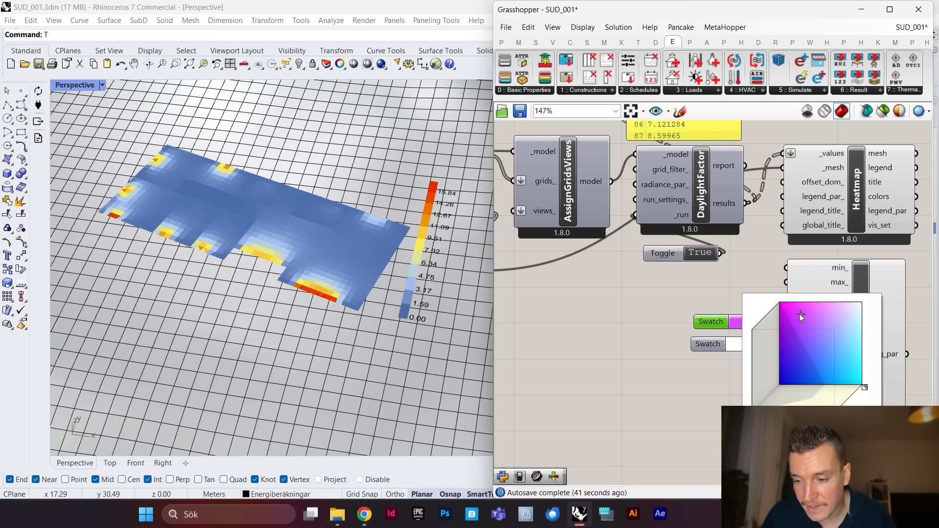
left_click_drag(780, 302, 797, 309)
left_click(715, 403)
Step: Wire the red and white swatches into LegendPar's colors_ input and its leg_par output into the Heatmap's legend_par_ input
scroll(766, 314, "up", 3)
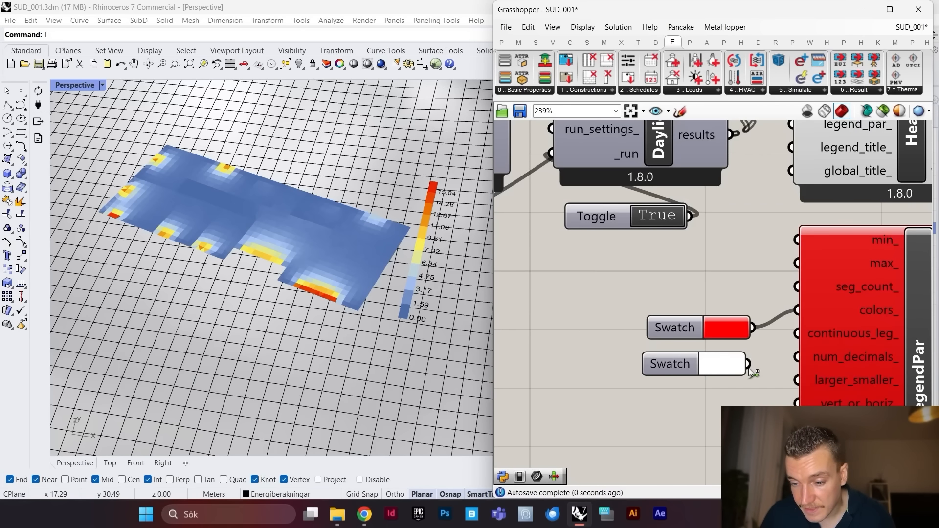
scroll(789, 317, "down", 5)
scroll(697, 328, "up", 3)
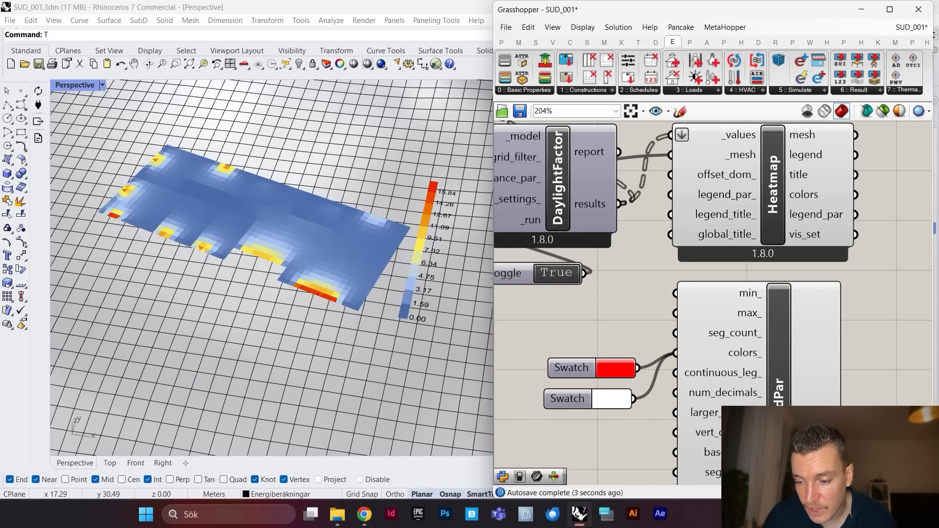
left_click_drag(842, 412, 679, 196)
mouse_move(391, 244)
right_mouse_down()
mouse_move(365, 266)
mouse_move(321, 230)
mouse_move(381, 242)
right_mouse_up()
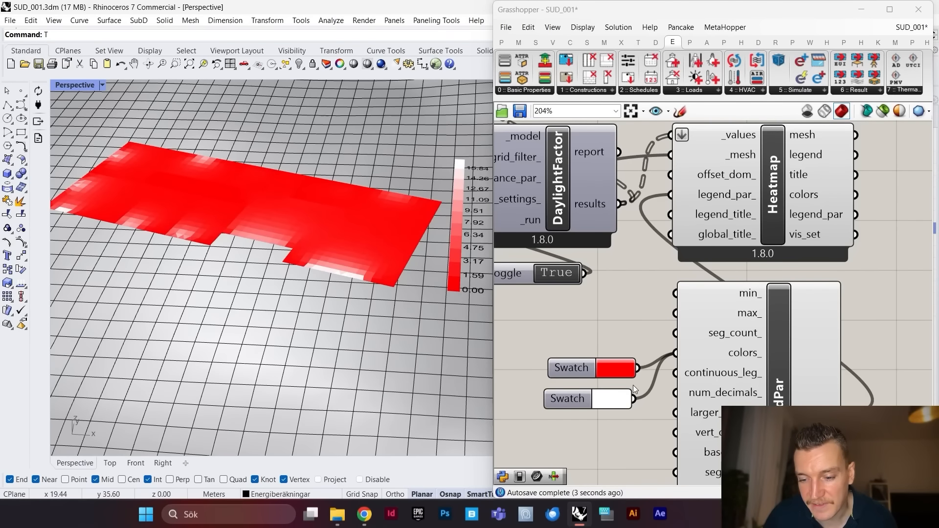
Step: Disconnect the red swatch from colors_ and reconnect it after the white one to reverse the heatmap's colour order
left_click_drag(638, 400, 635, 399)
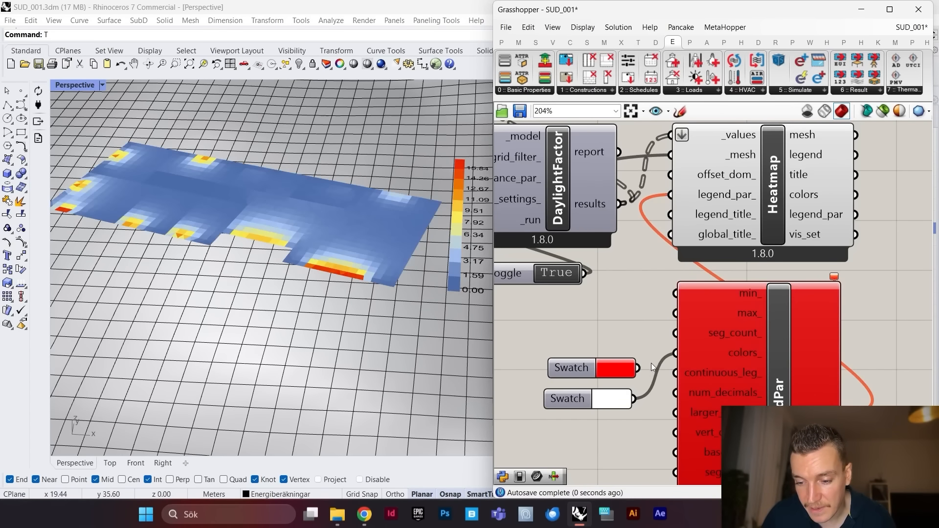
left_click_drag(662, 357, 672, 353, "shift")
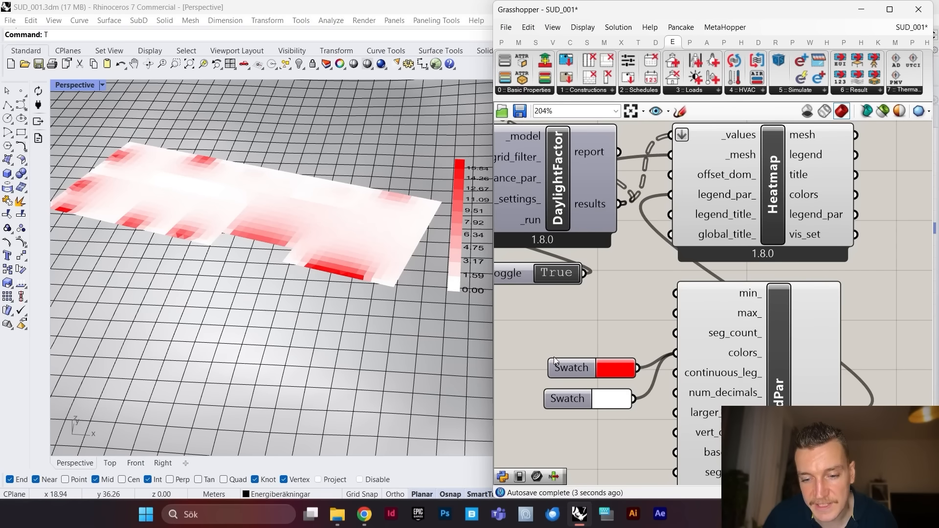
right_click_drag(441, 210, 303, 293)
Step: Examine the recoloured heatmap and its legend in the perspective view, along with the inputs of the LegendPar component
scroll(713, 362, "down", 5)
scroll(712, 362, "up", 5)
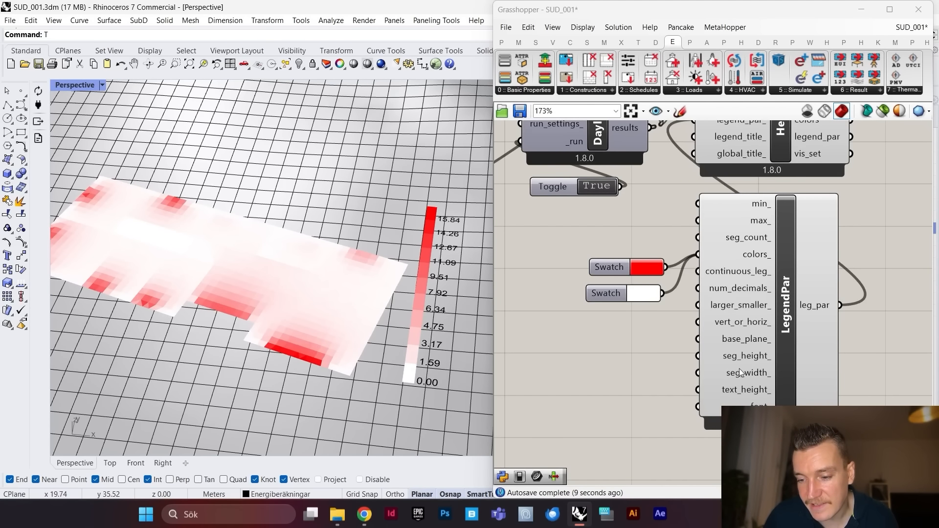
scroll(780, 265, "down", 3)
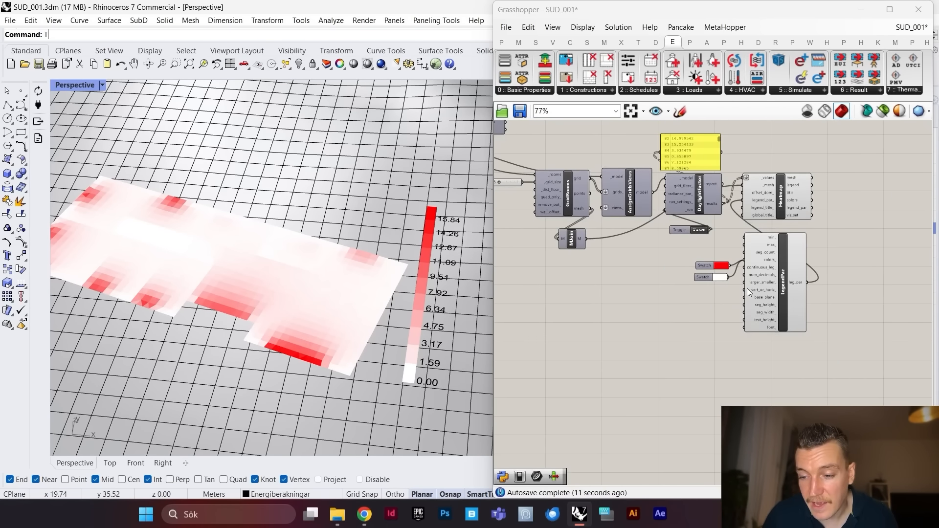
scroll(374, 282, "down", 5)
scroll(338, 296, "up", 5)
mouse_move(405, 289)
right_mouse_down()
mouse_move(404, 239)
mouse_move(419, 251)
mouse_move(409, 277)
right_mouse_up()
scroll(799, 289, "up", 2)
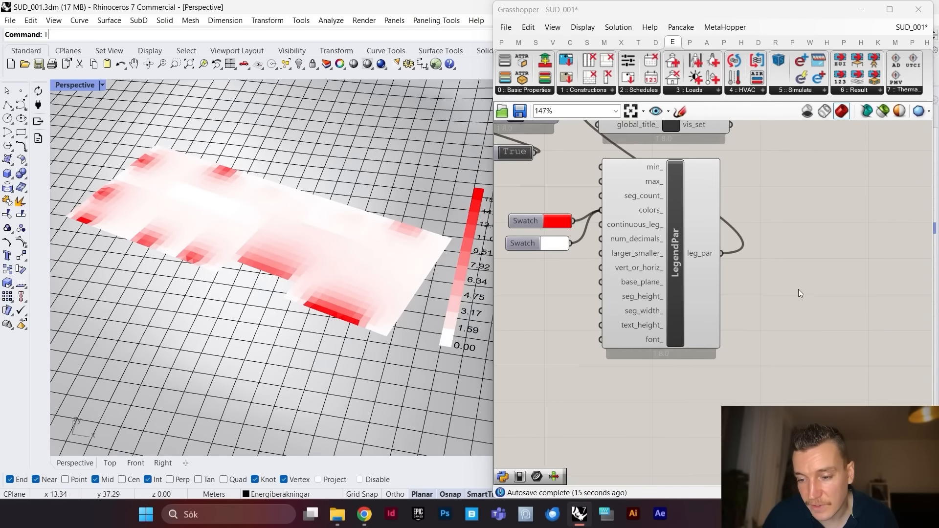
left_click(699, 257)
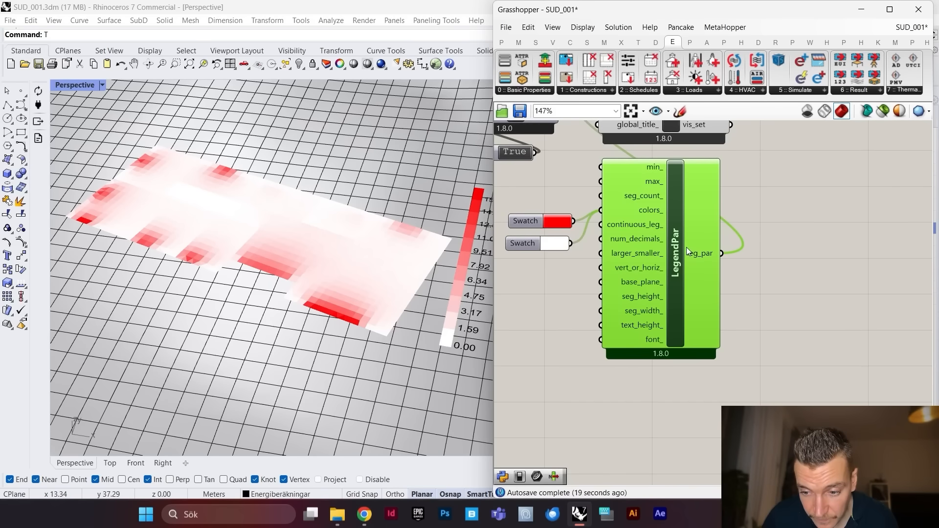
scroll(709, 267, "down", 3)
scroll(704, 253, "up", 2)
Step: Examine the Heatmap component's outputs, especially mesh, against the coloured mesh in the perspective view
scroll(710, 220, "down", 3)
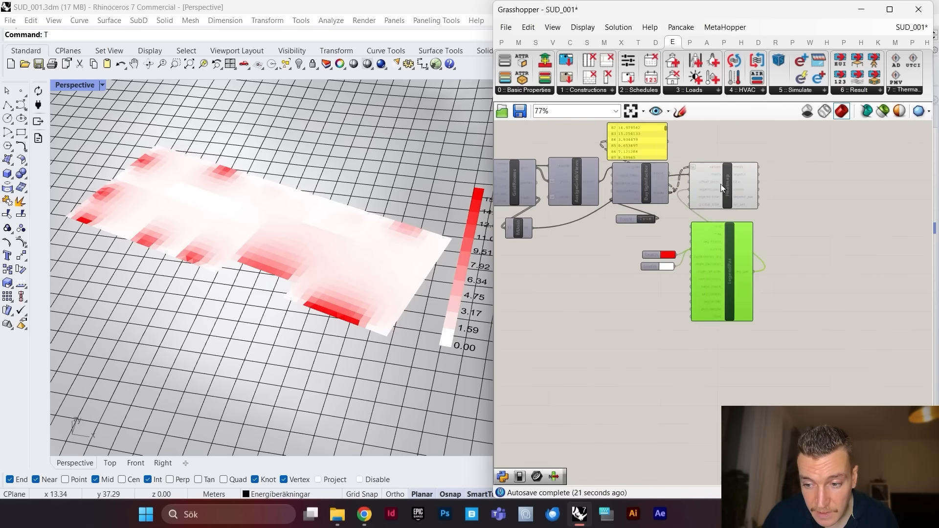
scroll(719, 195, "up", 6)
scroll(715, 215, "down", 3)
scroll(745, 188, "up", 3)
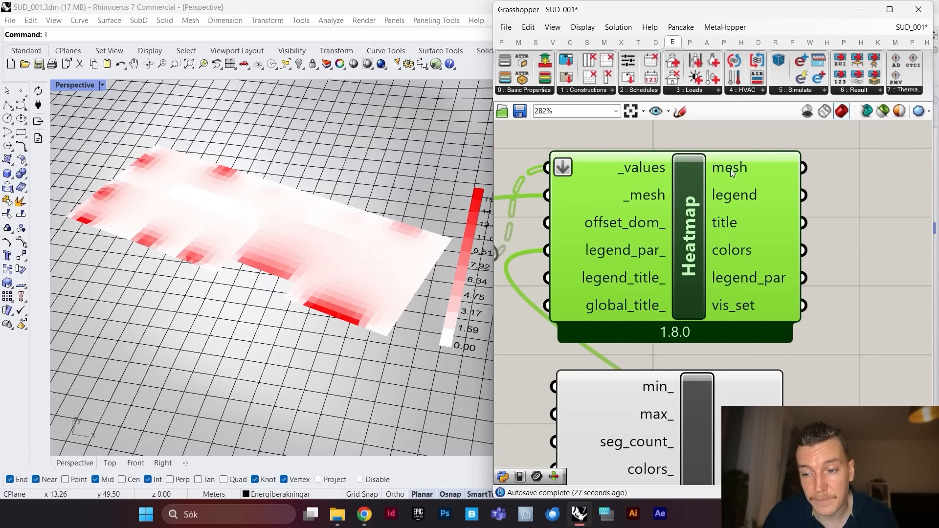
mouse_move(740, 168)
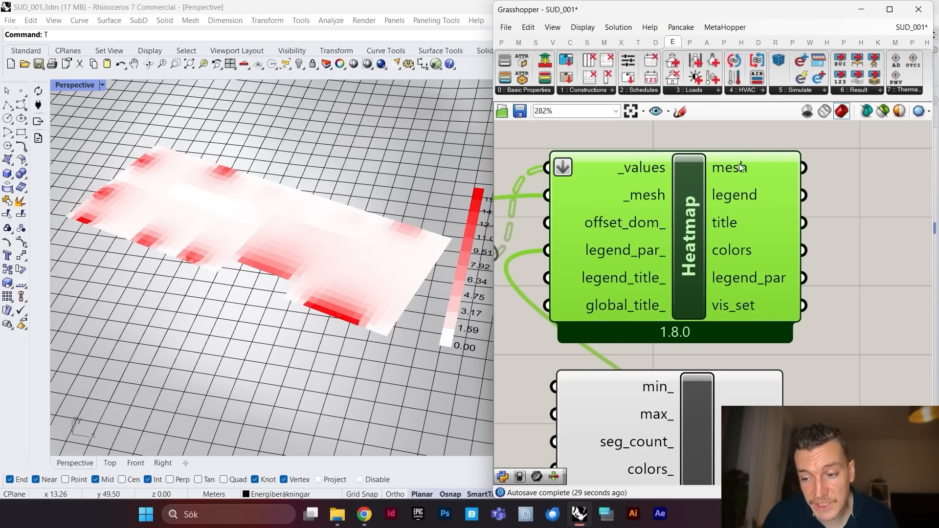
scroll(411, 285, "down", 5)
scroll(396, 297, "up", 5)
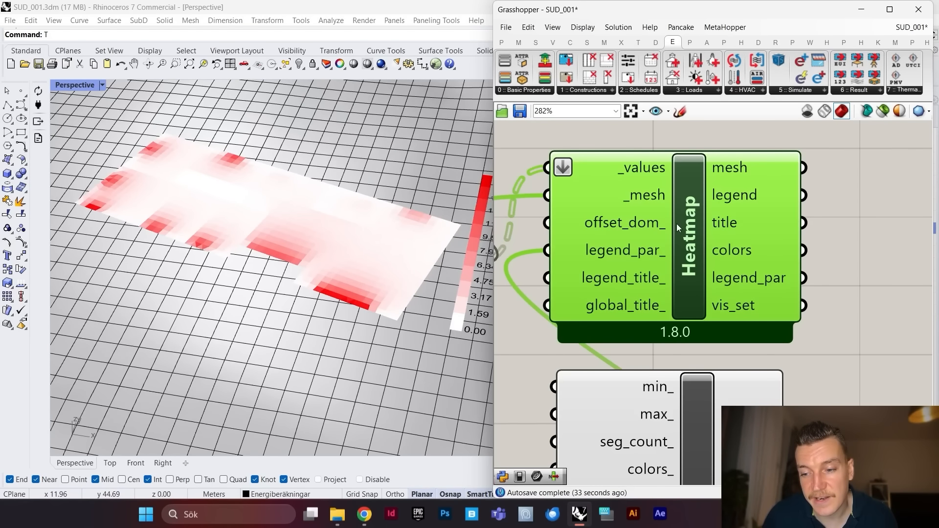
Step: Delete the LegendPar component together with its red and white swatches
scroll(701, 226, "down", 5)
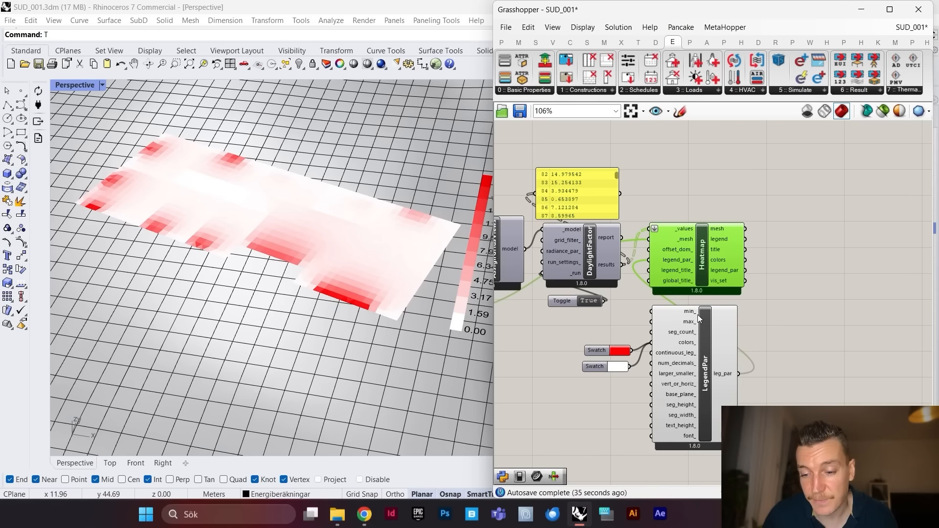
scroll(699, 318, "up", 2)
scroll(768, 288, "down", 3)
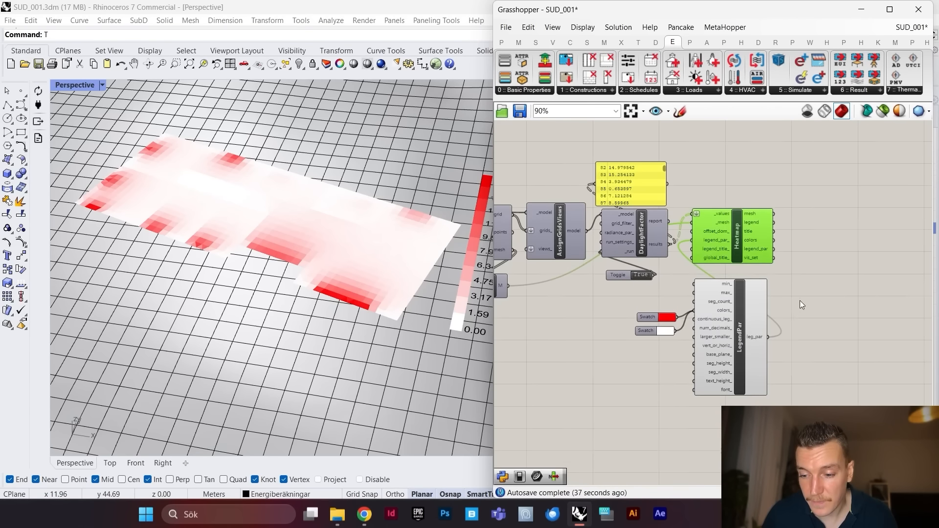
left_click_drag(796, 304, 682, 349)
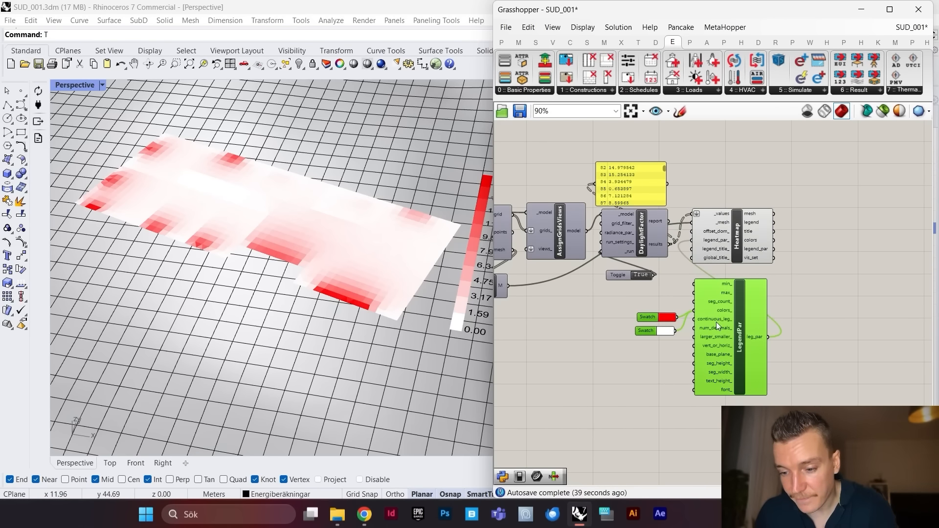
key("Delete")
scroll(794, 311, "down", 3)
scroll(724, 309, "up", 3)
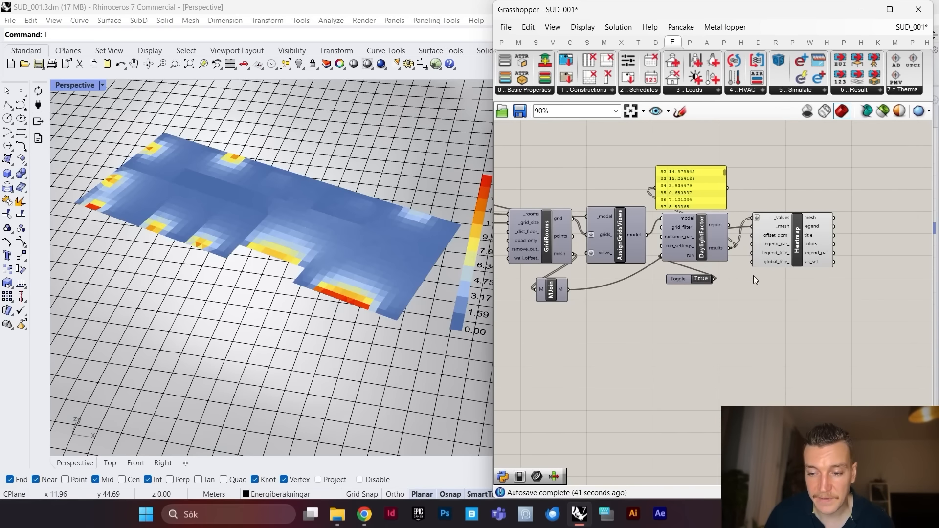
left_click(696, 192)
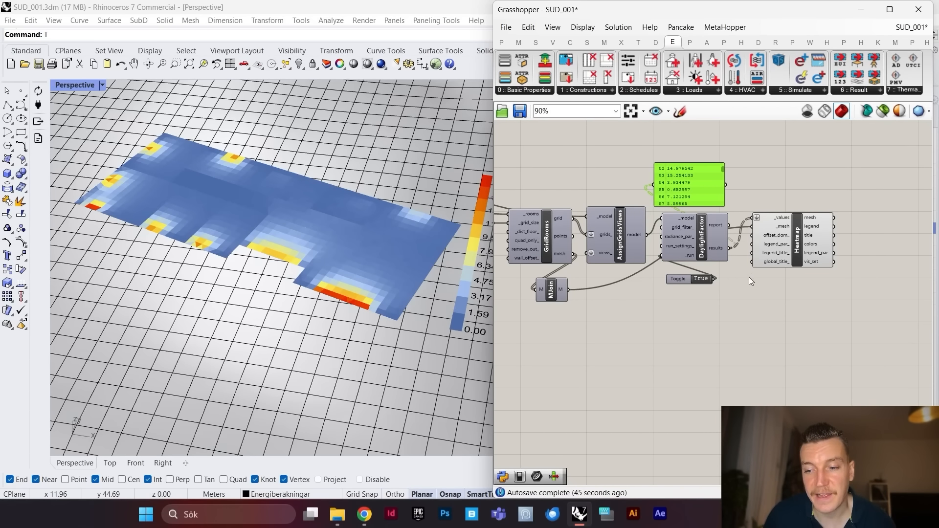
Step: Add an HB Annual Daylight component and place it below the DaylightFactor component and its toggle
scroll(733, 288, "up", 3)
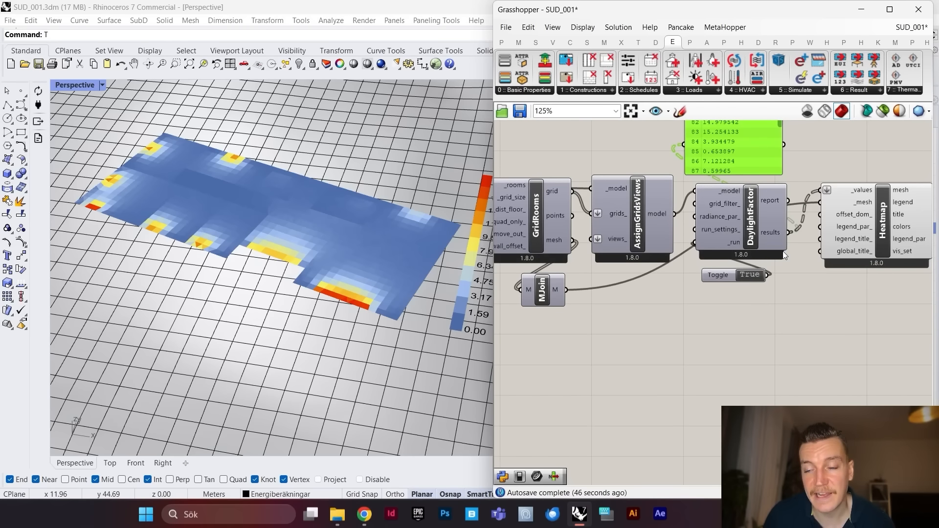
scroll(729, 217, "down", 4)
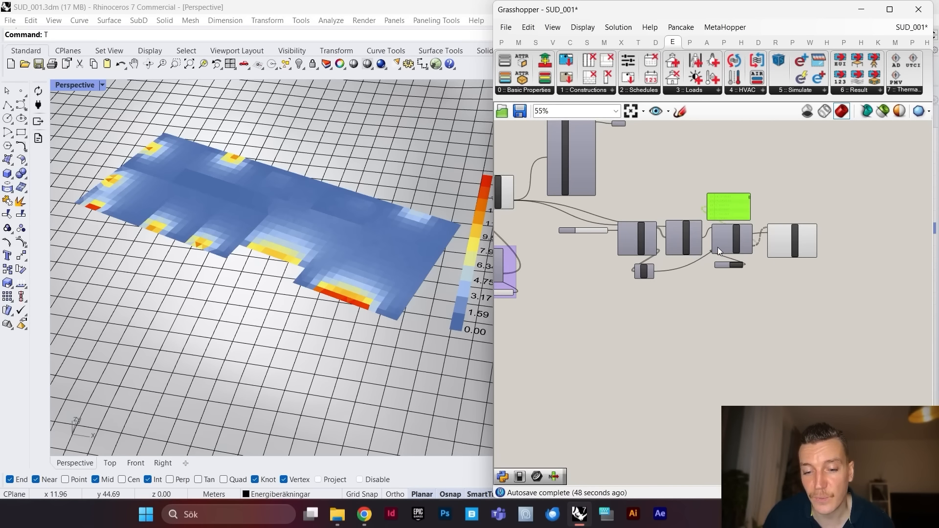
scroll(723, 282, "up", 4)
double_click(731, 302)
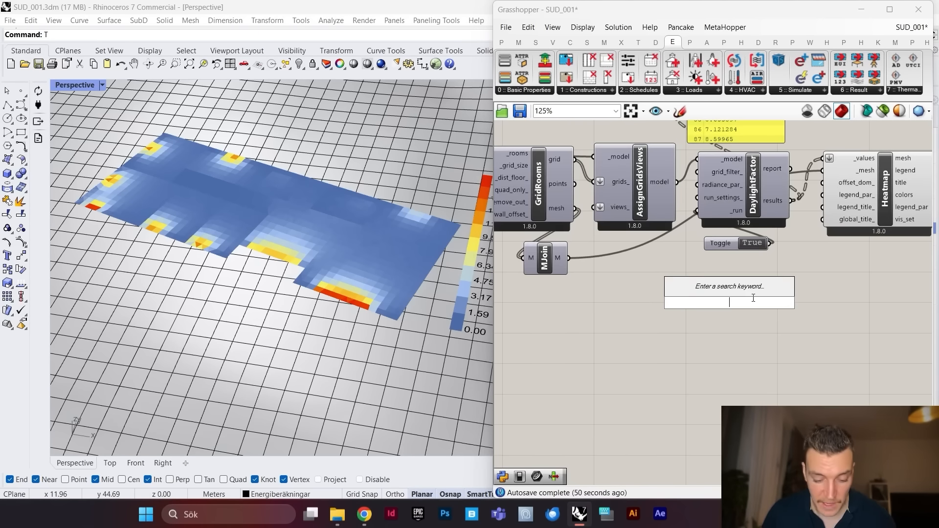
type("hb annaua")
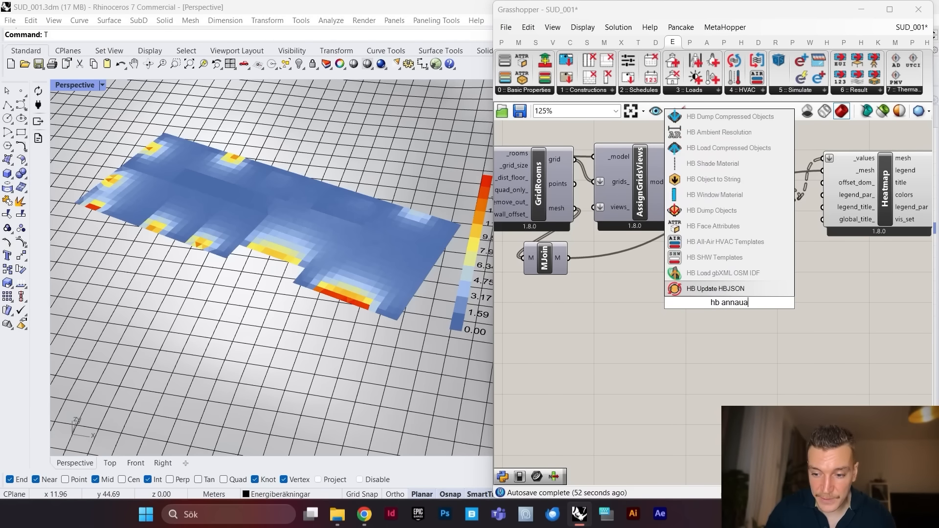
type("l")
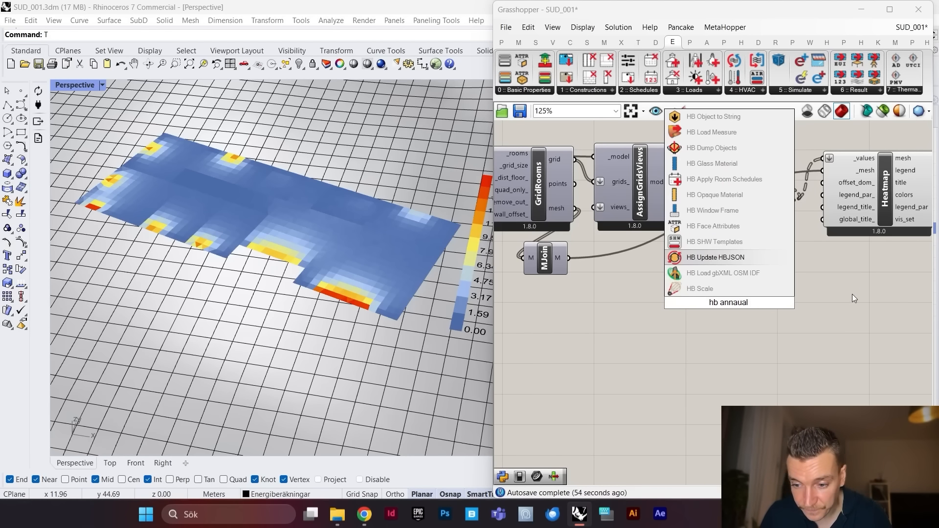
key("BackSpace")
key("BackSpace")
key("BackSpace")
key("BackSpace")
type("ua")
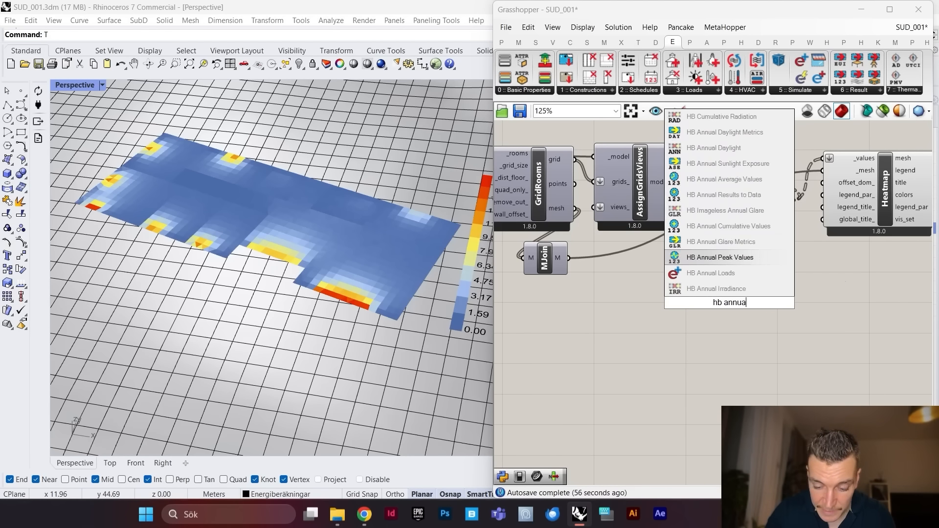
type("l ")
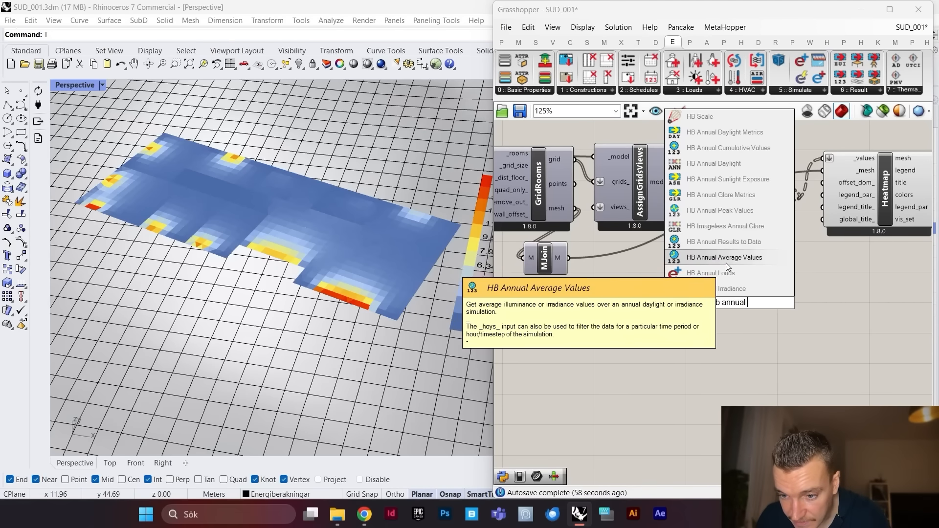
type("d")
left_click(734, 285)
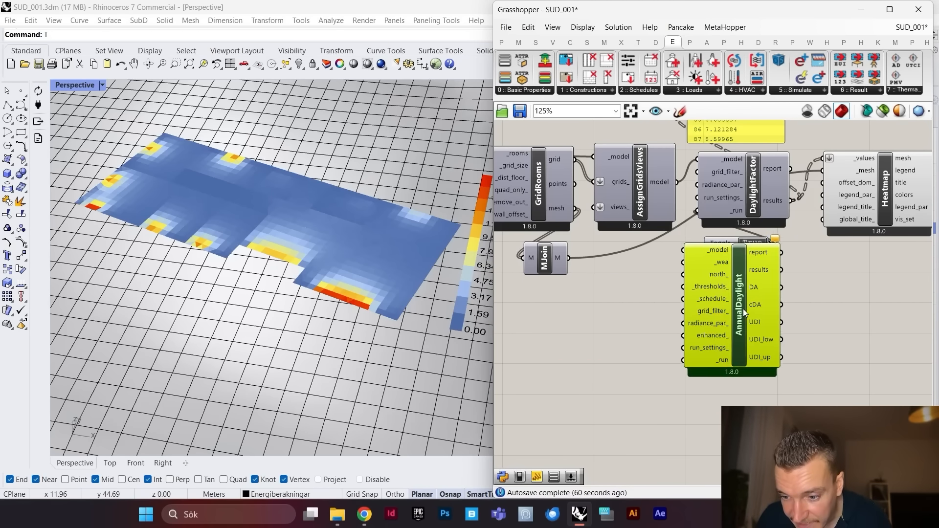
mouse_move(744, 309)
left_mouse_down()
mouse_move(763, 356)
mouse_move(753, 316)
left_mouse_up()
Step: Connect the model output of AssignGridsViews to the _model input of AnnualDaylight
scroll(752, 316, "down", 2)
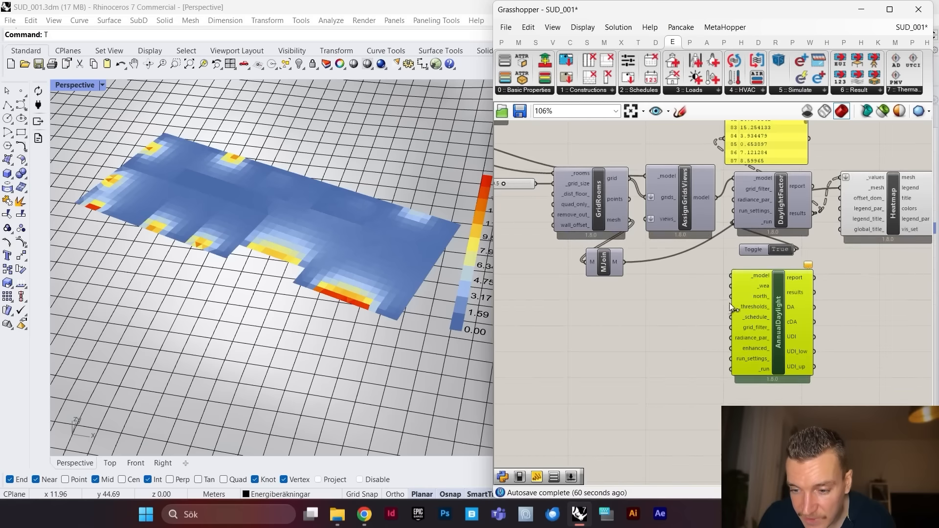
scroll(734, 299, "up", 1)
scroll(639, 245, "down", 1)
scroll(646, 245, "down", 1)
scroll(708, 222, "up", 2)
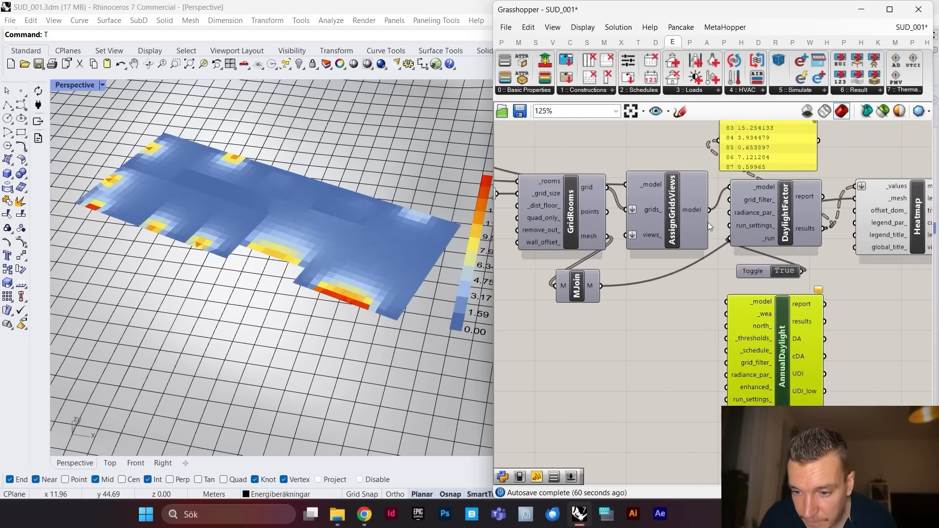
left_click_drag(710, 210, 726, 302)
Step: Add an HB Wea From EPW component below DownloadEPW and connect DownloadEPW's epw_file output to its _epw_file input
scroll(753, 346, "down", 2)
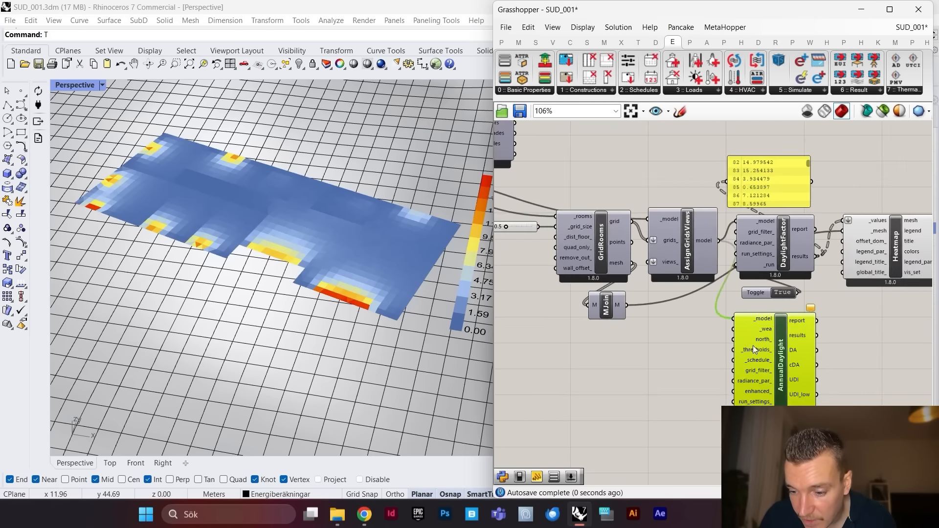
scroll(754, 346, "up", 7)
scroll(641, 254, "down", 20)
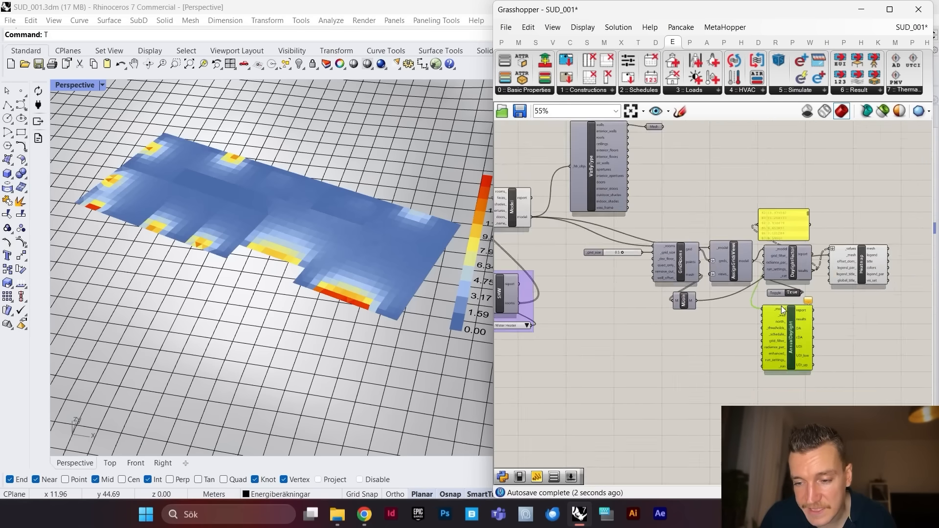
scroll(678, 224, "up", 15)
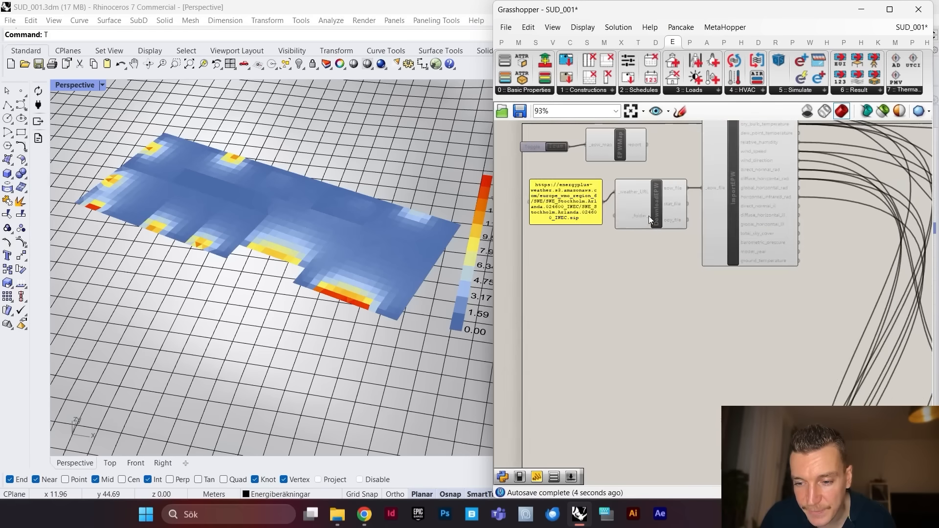
double_click(715, 315)
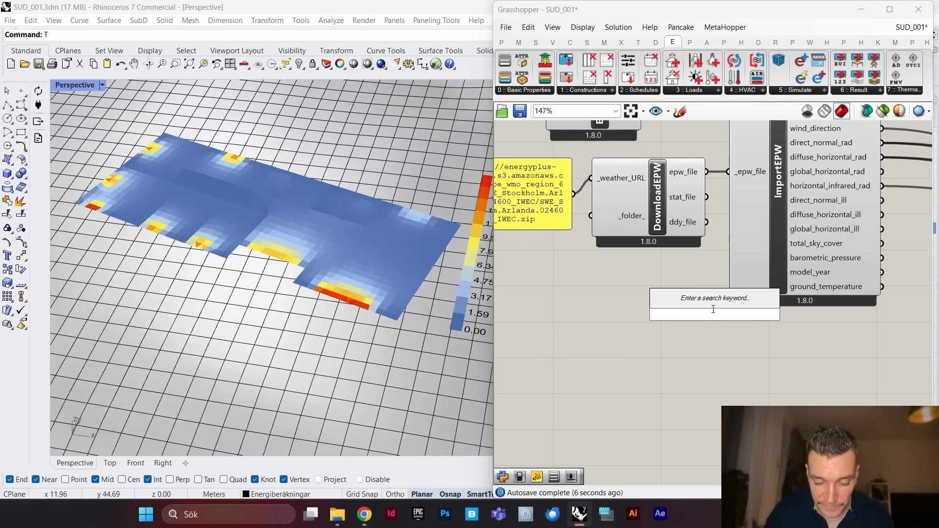
type("wweather f")
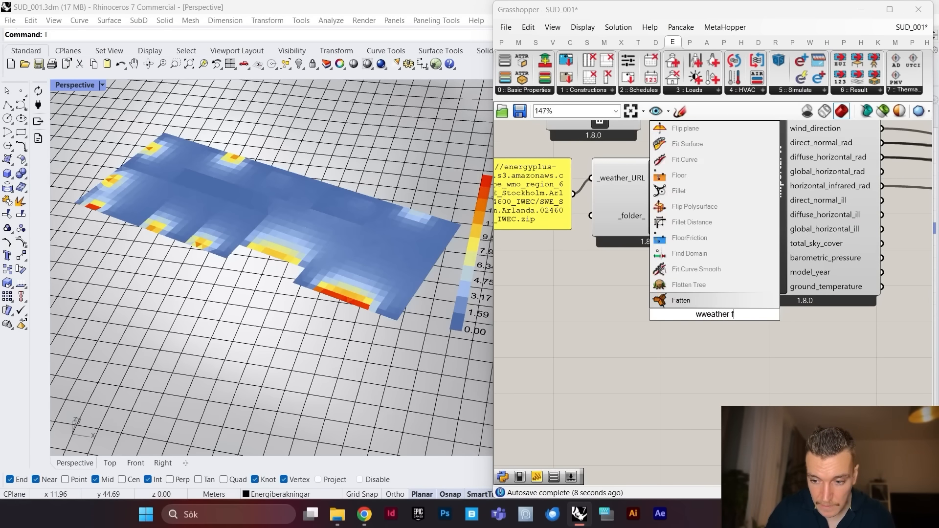
type("rom epw")
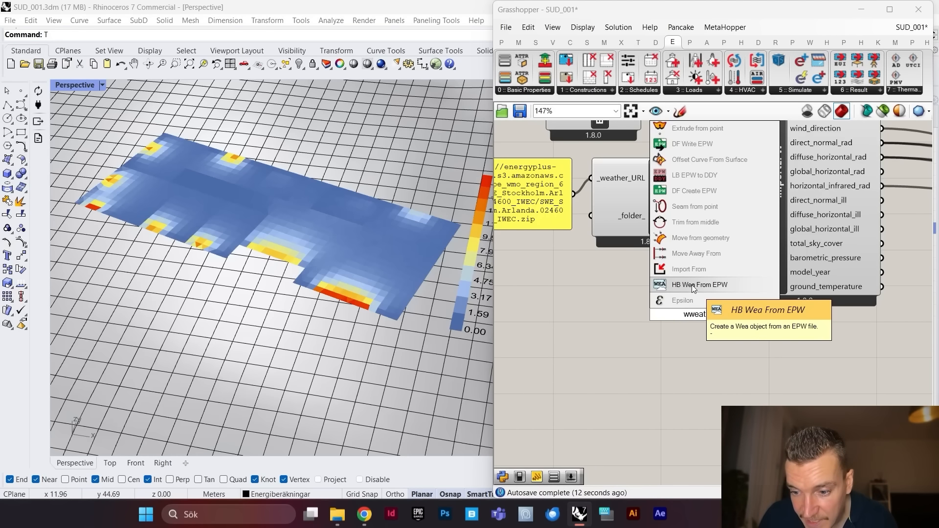
left_click(715, 285)
left_click_drag(721, 329, 727, 351)
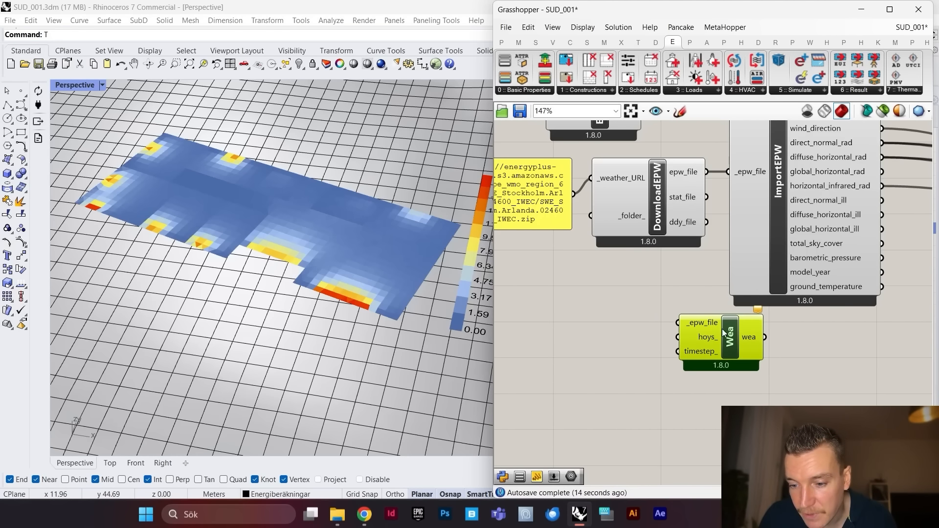
left_click_drag(706, 172, 680, 322)
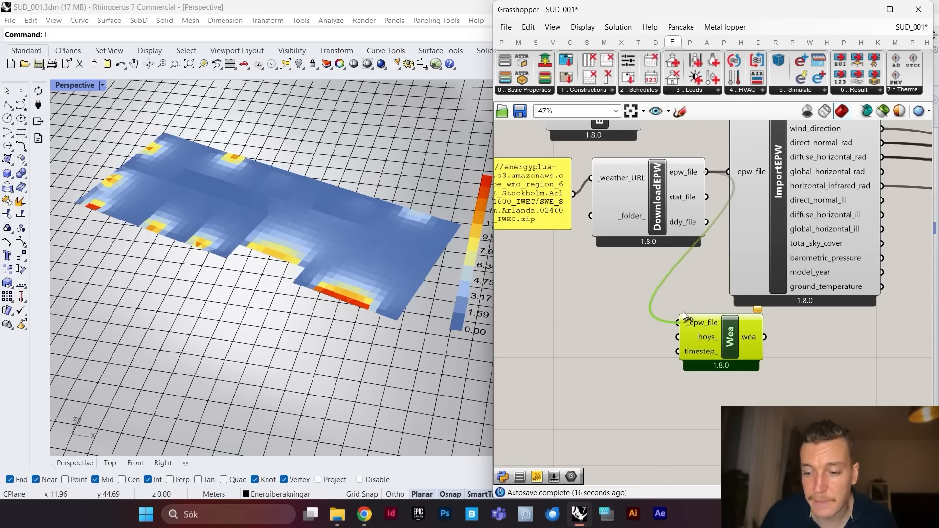
Step: Move the Wea component beside AnnualDaylight and connect its wea output to the _wea input
scroll(698, 289, "down", 1)
right_click_drag(743, 325, 727, 309)
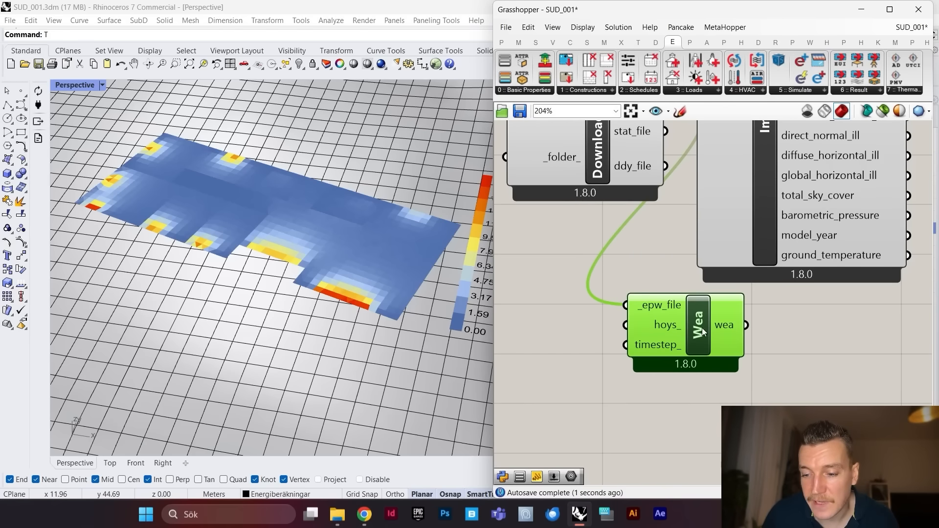
scroll(685, 259, "down", 8)
scroll(668, 235, "down", 8)
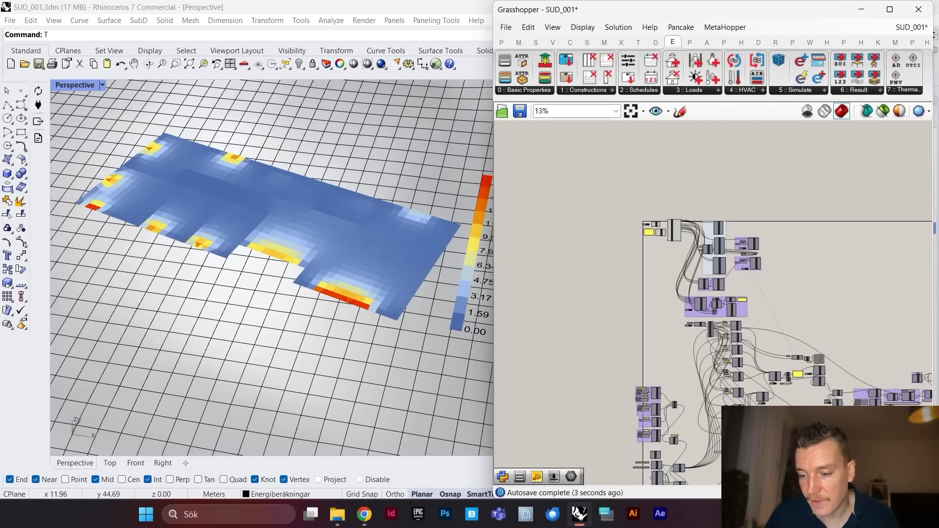
left_click_drag(668, 235, 788, 253)
scroll(880, 369, "up", 8)
scroll(852, 367, "up", 9)
scroll(734, 329, "up", 3)
scroll(743, 243, "down", 1)
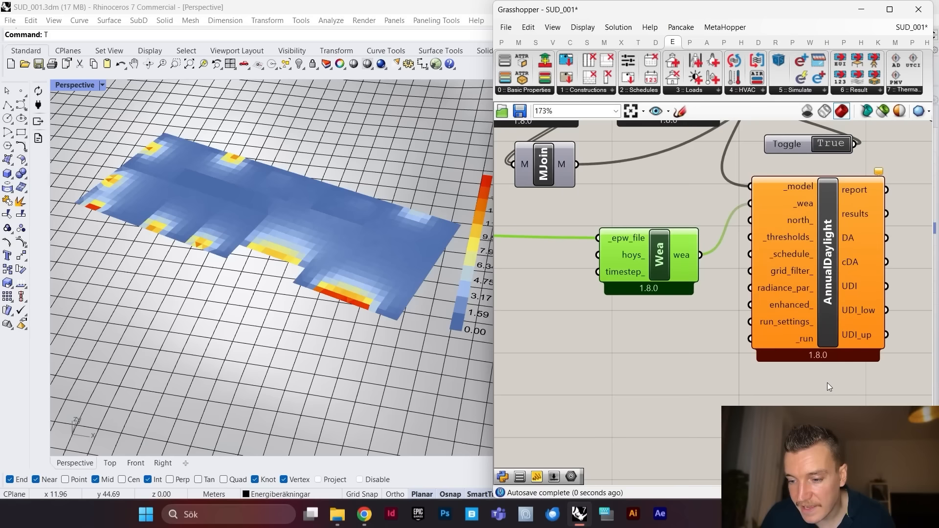
Step: Add a Boolean Toggle below the Wea component and connect it to AnnualDaylight's _run input
double_click(812, 395)
type("boolean t")
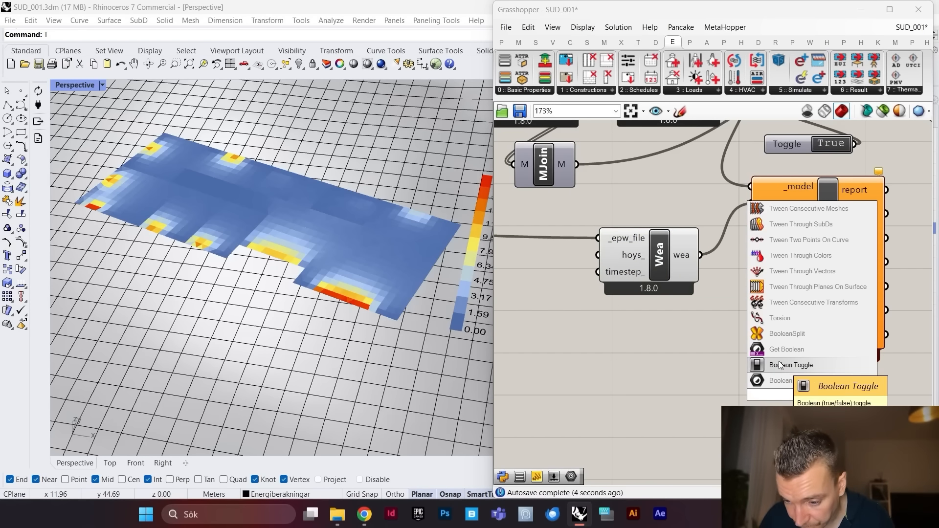
left_click(766, 365)
left_click_drag(807, 397, 750, 338)
left_click_drag(642, 335, 658, 338)
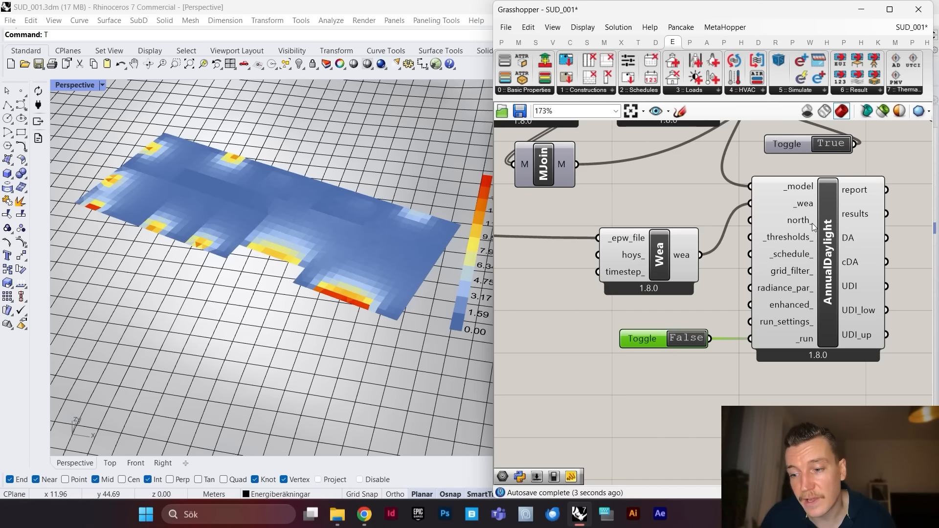
Step: Examine the descriptions of AnnualDaylight's _thresholds_ input and its DA output
scroll(783, 242, "up", 1)
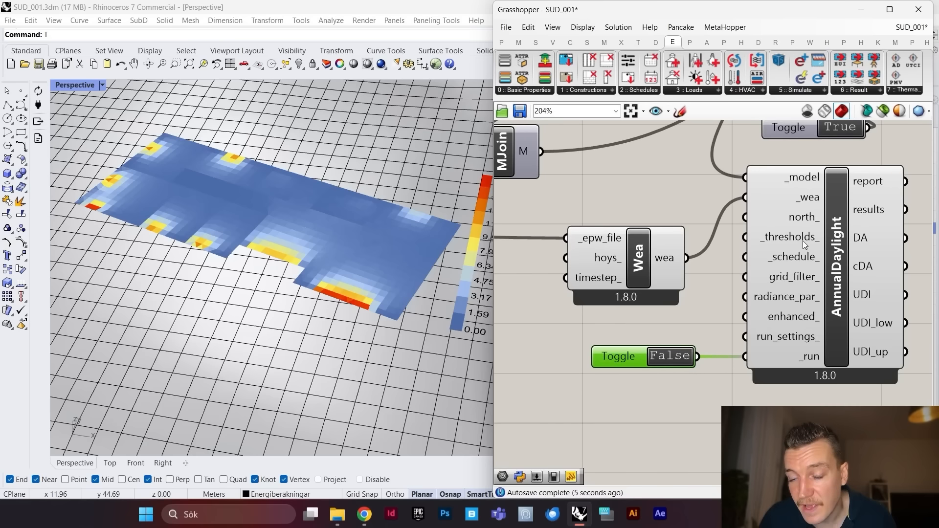
mouse_move(803, 240)
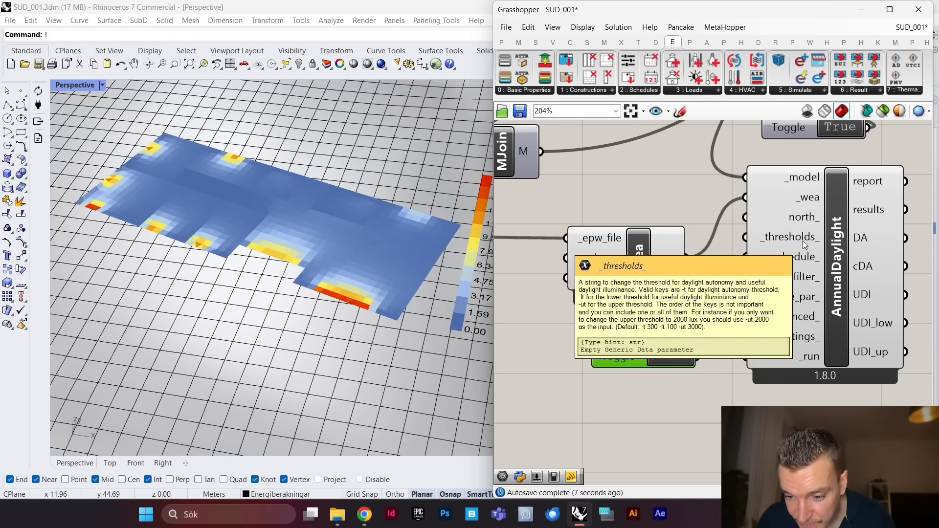
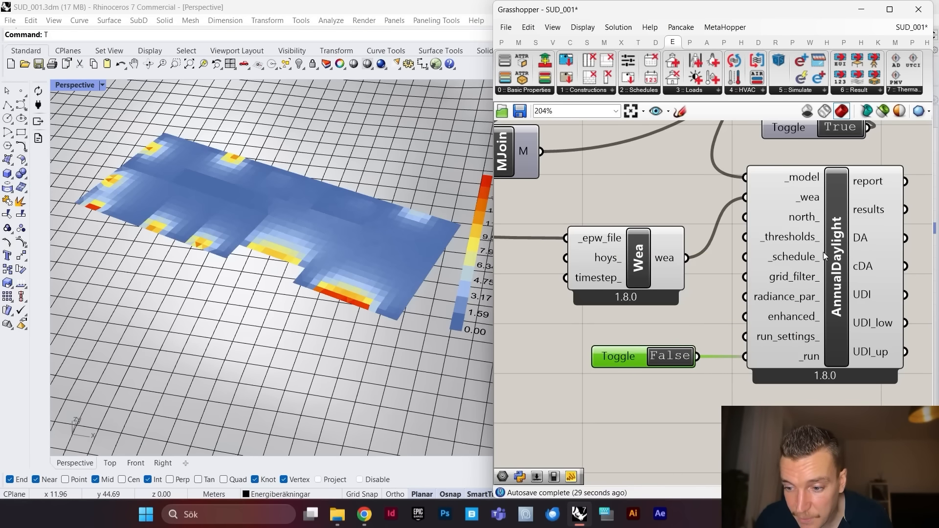
scroll(789, 271, "down", 3)
scroll(774, 249, "up", 3)
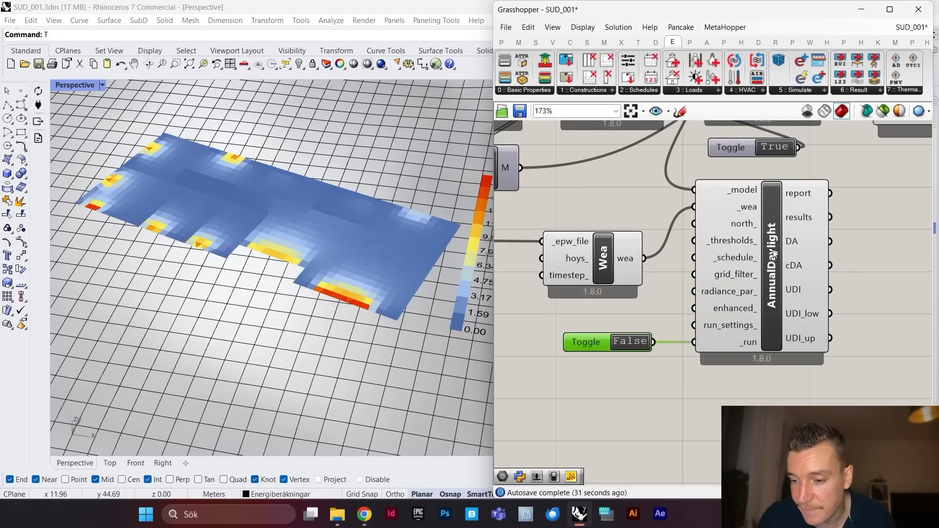
left_click(774, 265)
scroll(699, 270, "down", 5)
scroll(778, 272, "up", 4)
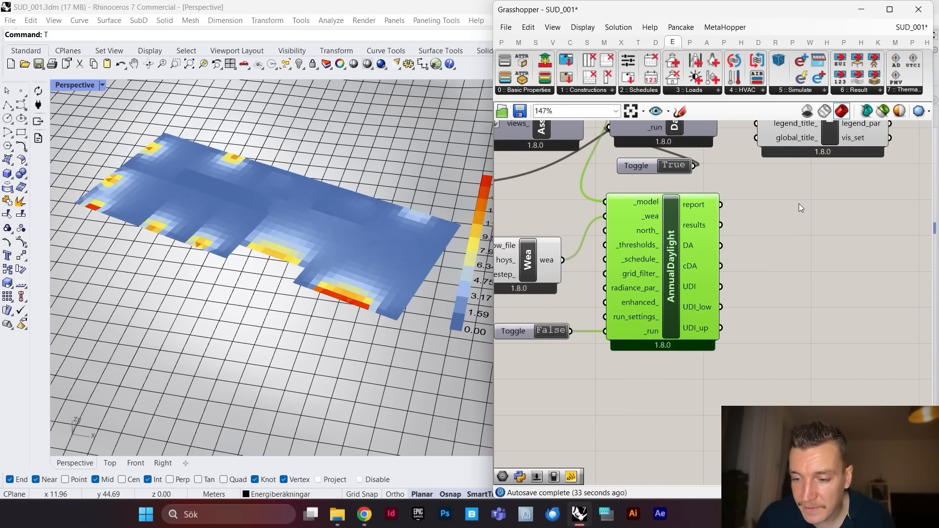
scroll(800, 209, "down", 3)
left_click(797, 235)
scroll(729, 234, "up", 5)
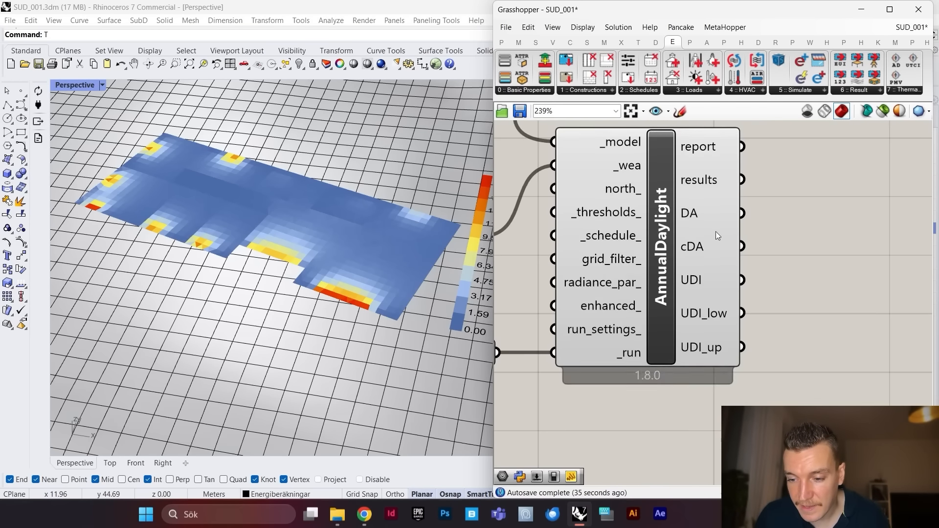
mouse_move(694, 211)
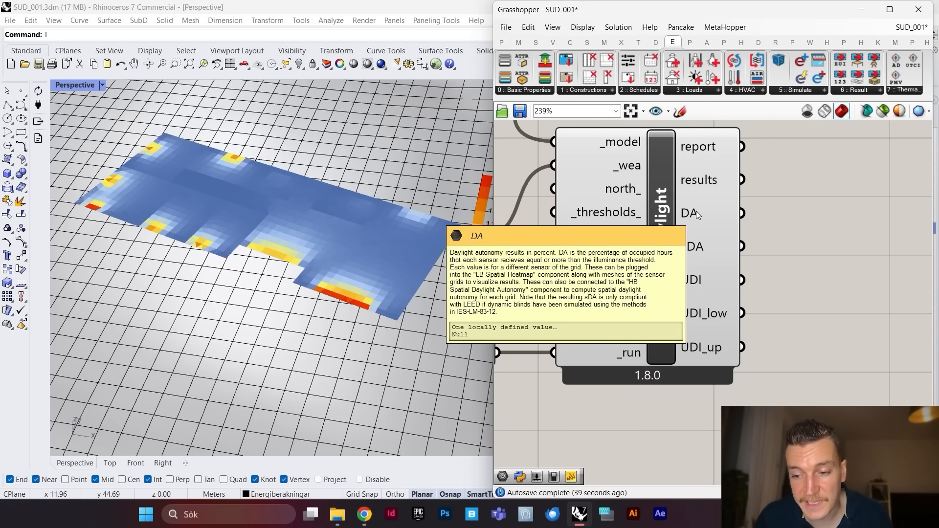
Step: Add an LB Spatial Heatmap component and place it beside AnnualDaylight's outputs
double_click(831, 244)
type("heat map")
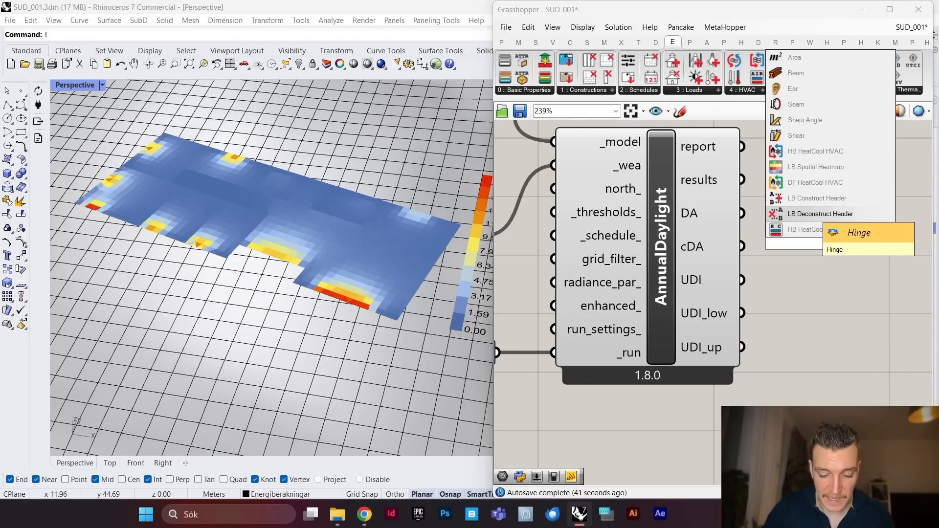
double_click(871, 290)
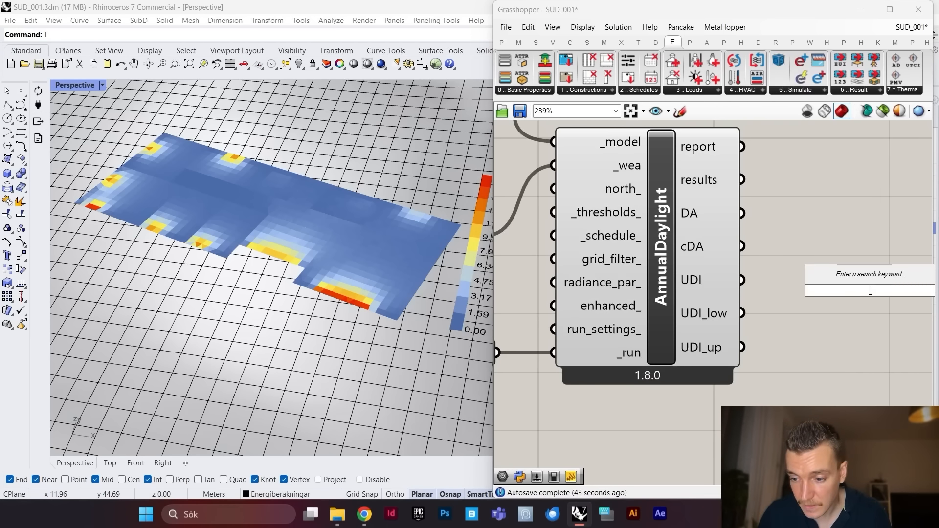
type("lb heatmap")
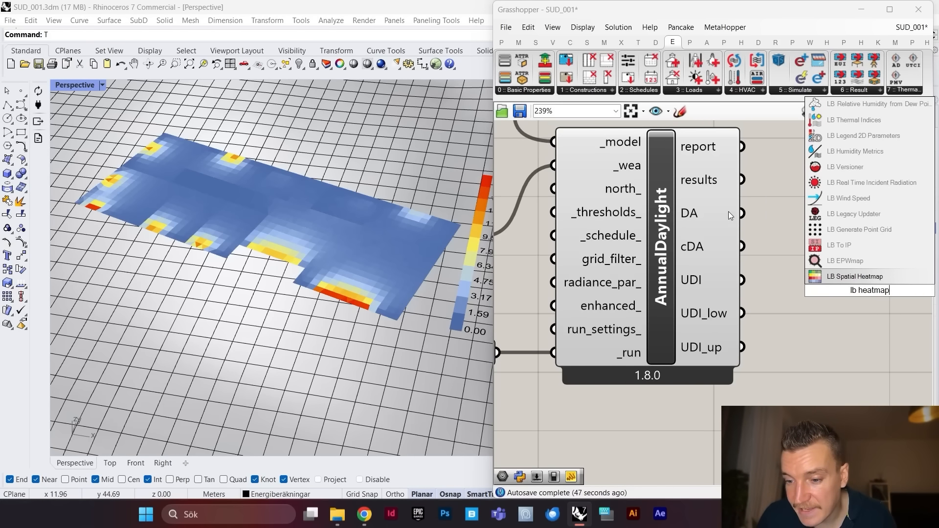
key("Return")
scroll(750, 265, "down", 2)
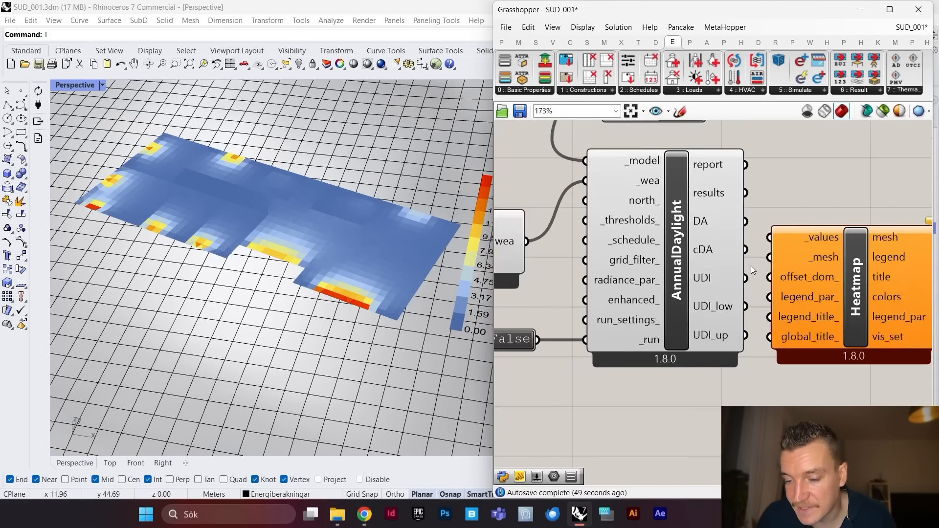
scroll(753, 309, "up", 1)
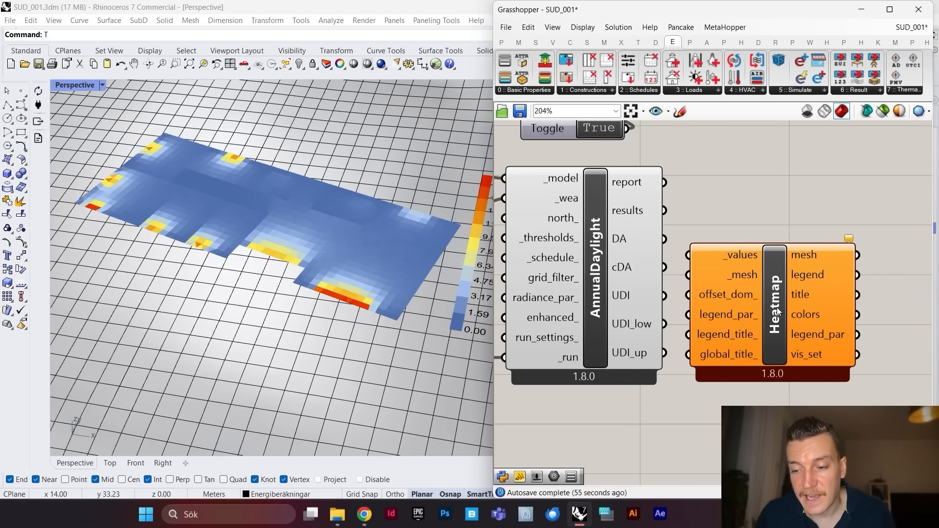
left_click_drag(777, 313, 830, 283)
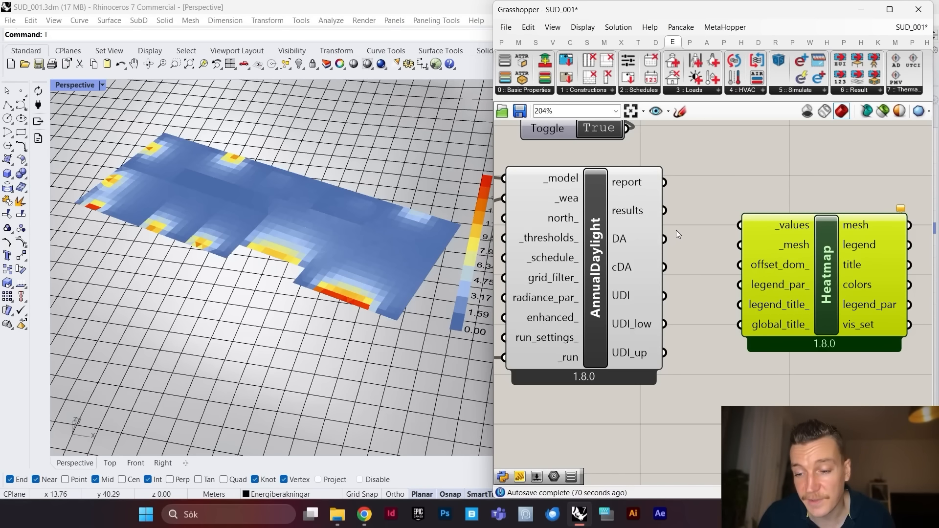
left_click_drag(664, 239, 715, 208)
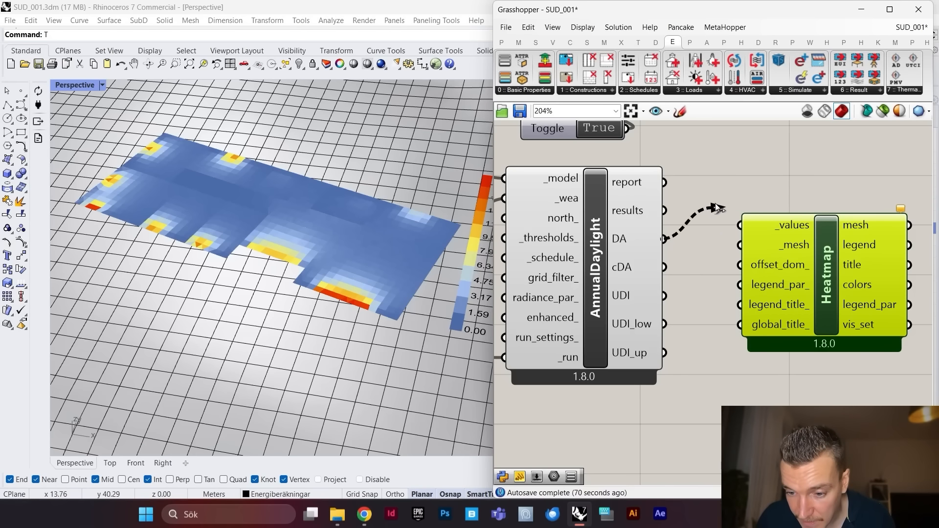
right_click(780, 225)
key("Escape")
Step: Connect the joined mesh output of MJoin to the new Heatmap component's _mesh input
scroll(808, 286, "down", 5)
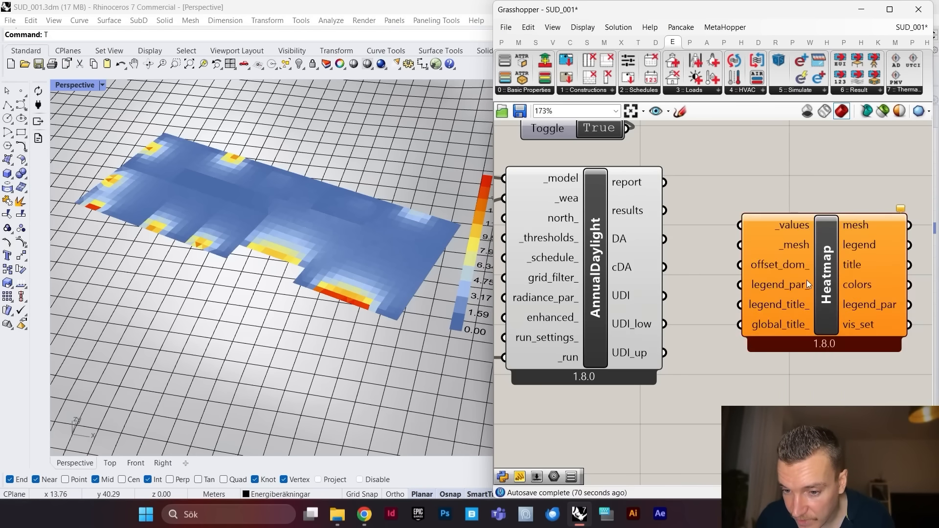
scroll(664, 255, "up", 3)
left_click_drag(630, 239, 757, 254)
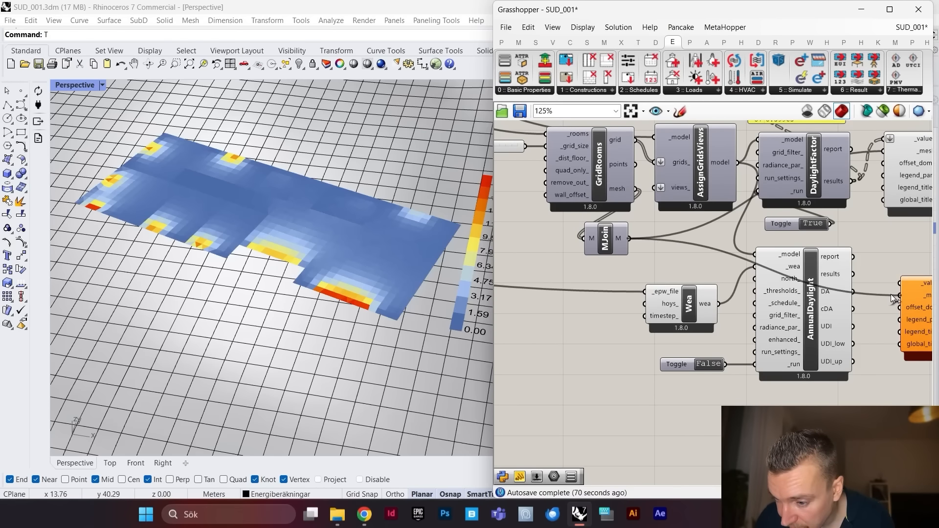
Step: Flatten the new Heatmap's _values input and connect AnnualDaylight's DA output to it
left_click_drag(852, 292, 901, 283)
right_click_drag(926, 294, 779, 270)
right_click(785, 259)
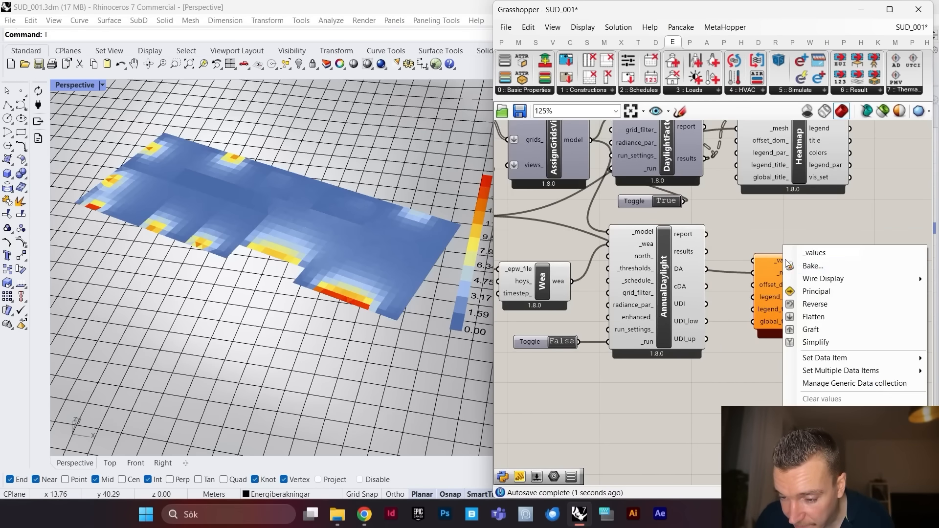
left_click(828, 317)
scroll(738, 275, "up", 4)
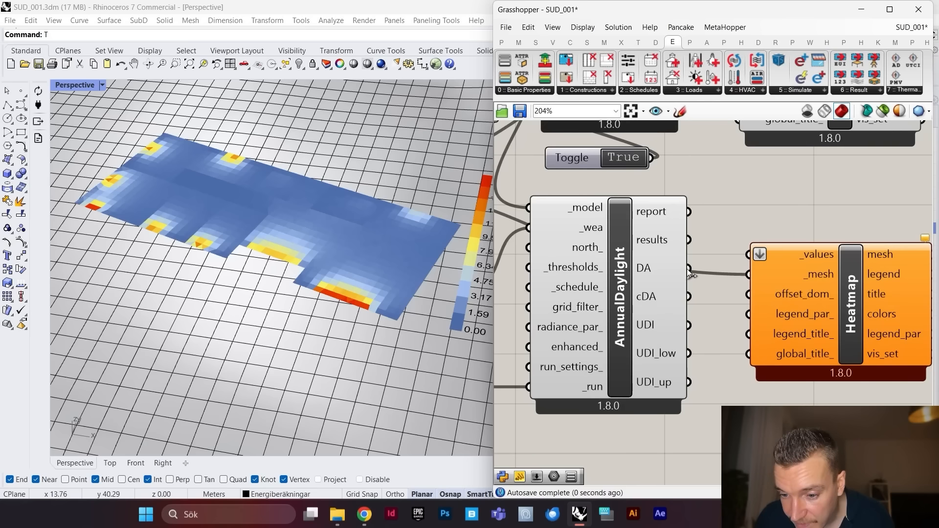
left_click_drag(690, 269, 765, 256)
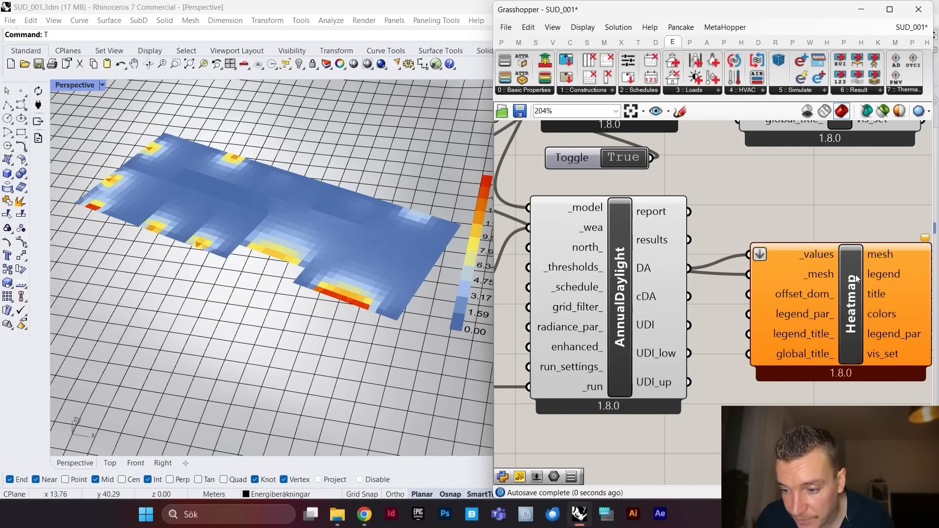
Step: Examine the warning on the Heatmap component connected to AnnualDaylight
scroll(821, 328, "down", 3)
scroll(830, 316, "up", 3)
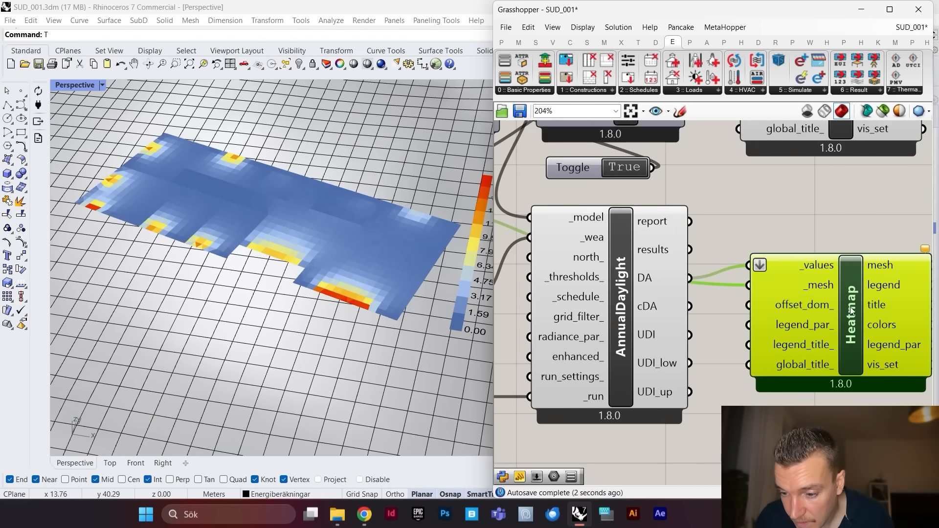
mouse_move(853, 306)
left_mouse_down()
mouse_move(862, 297)
mouse_move(862, 307)
left_mouse_up()
scroll(830, 307, "down", 3)
scroll(872, 292, "up", 3)
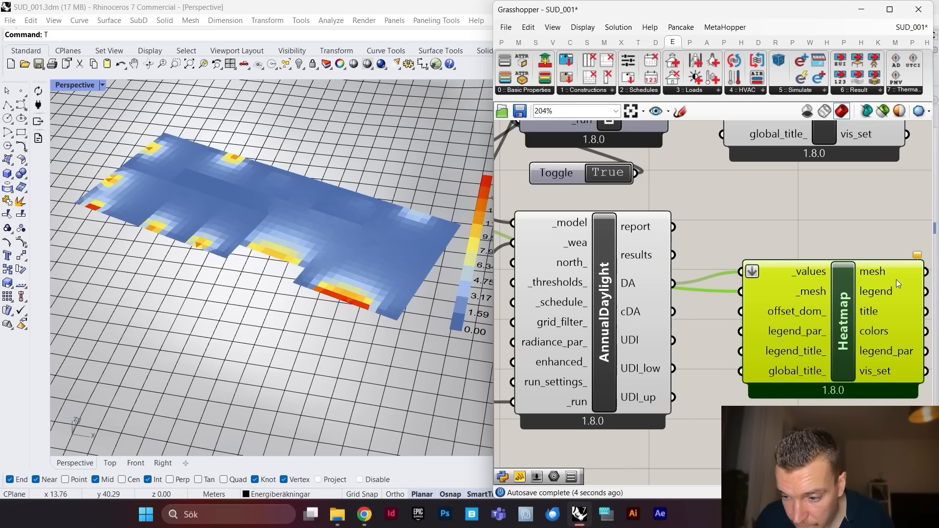
mouse_move(919, 259)
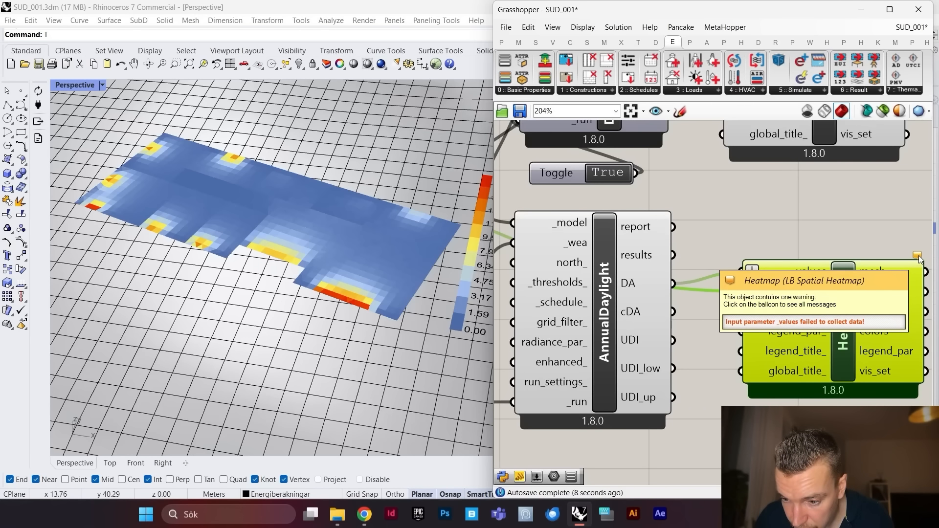
Step: Turn off the preview of the Heatmap connected to DaylightFactor and set AnnualDaylight's _run toggle to True
scroll(750, 294, "down", 7)
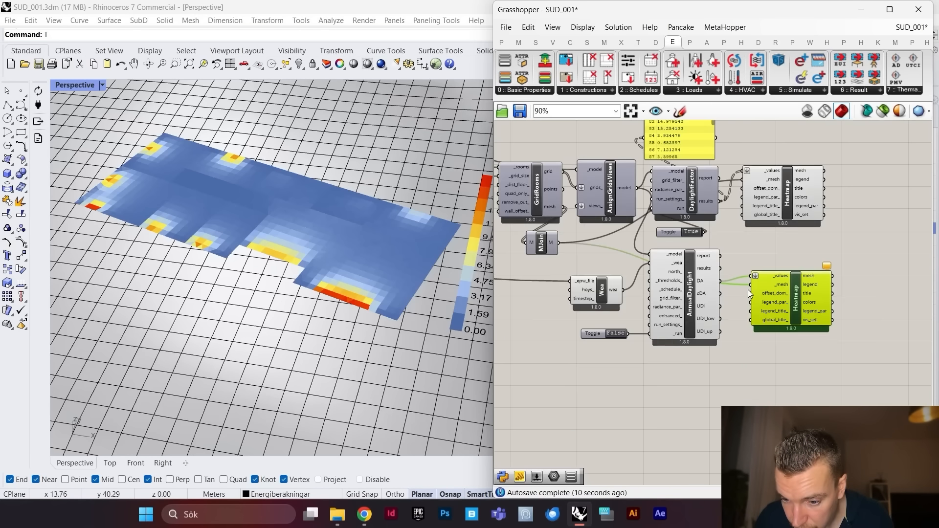
right_click(792, 184)
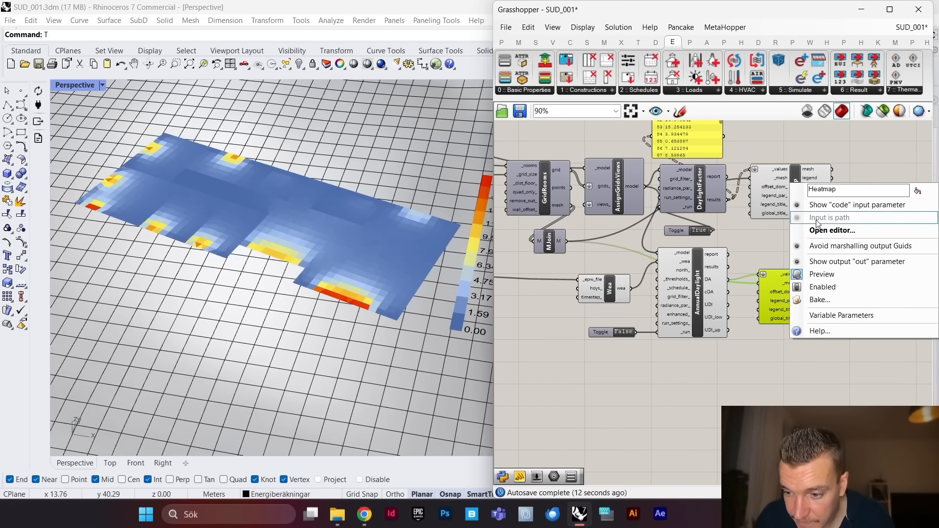
left_click(822, 274)
scroll(662, 310, "up", 3)
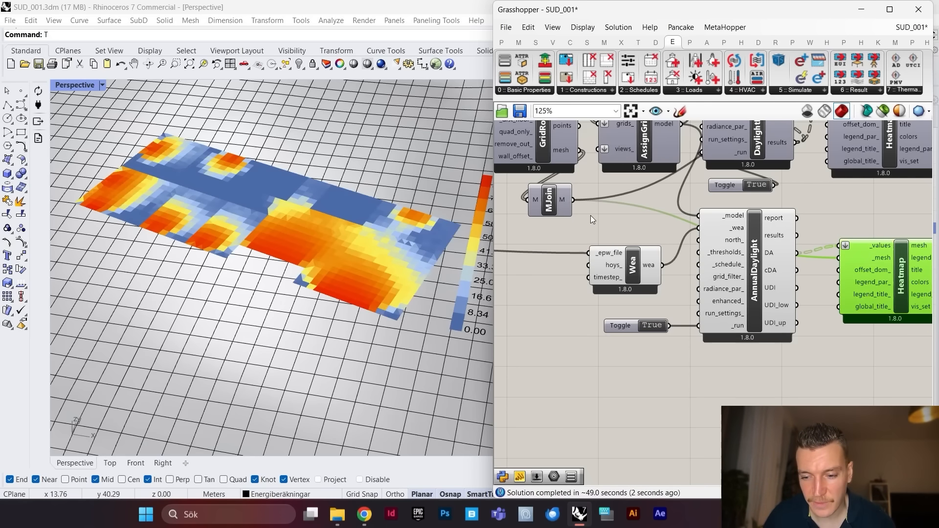
Step: Examine the daylight autonomy heatmap across the floor plan, and read the description of AnnualDaylight's radiance_par_ input
scroll(325, 305, "down", 5)
scroll(323, 286, "up", 7)
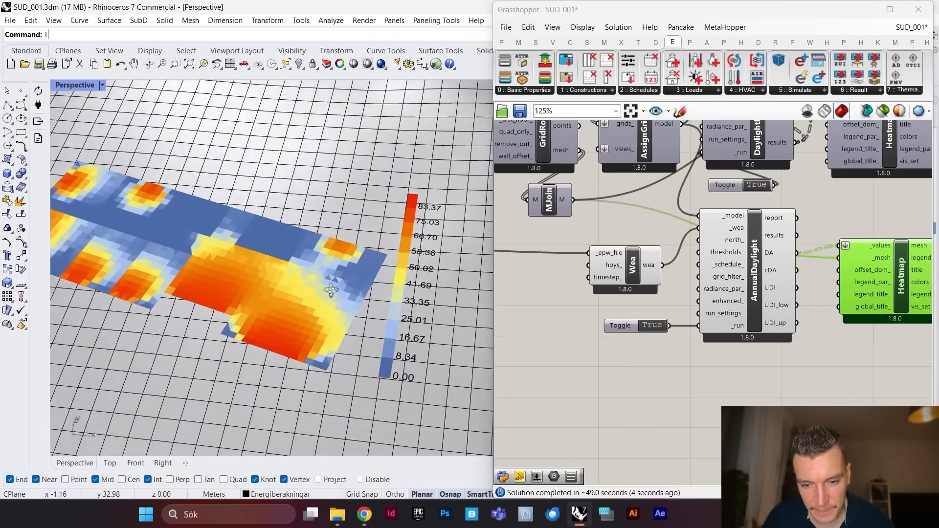
scroll(331, 289, "down", 3)
scroll(332, 286, "up", 3)
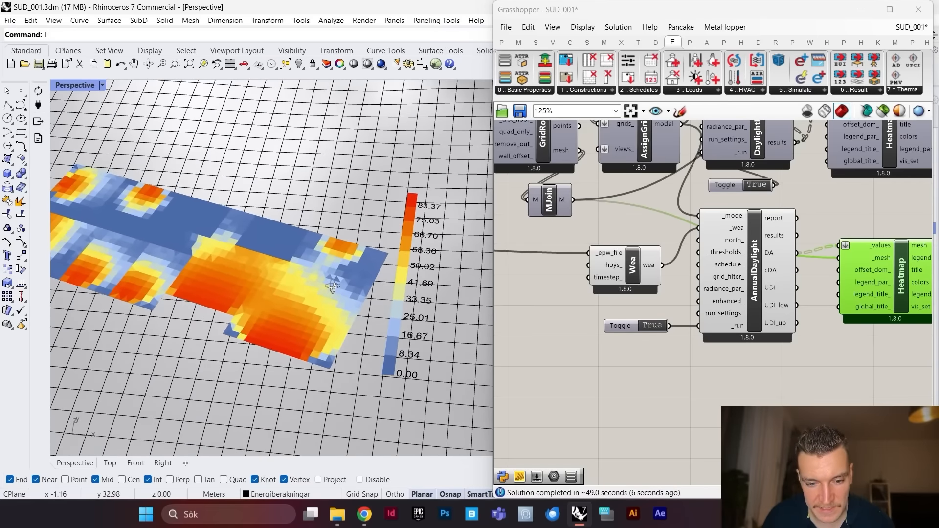
scroll(333, 286, "down", 1)
scroll(331, 313, "down", 4)
scroll(313, 322, "up", 4)
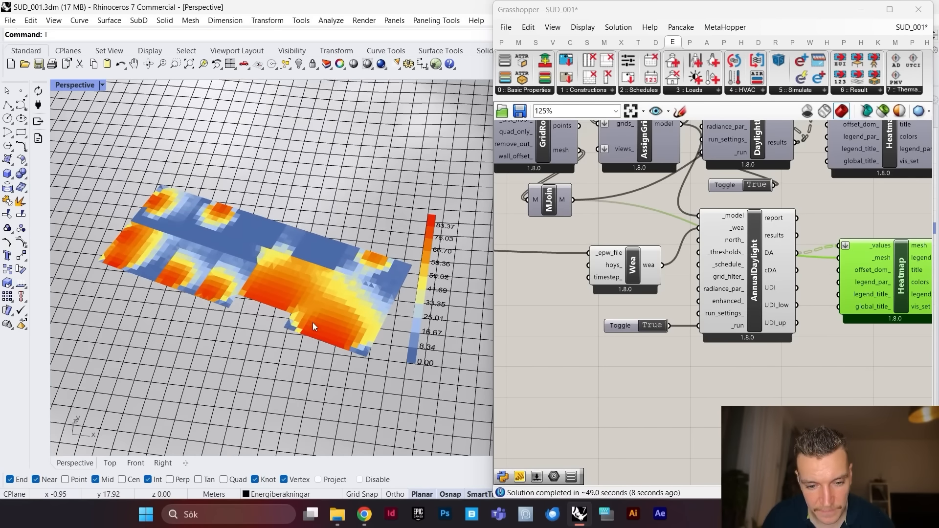
scroll(731, 267, "up", 2)
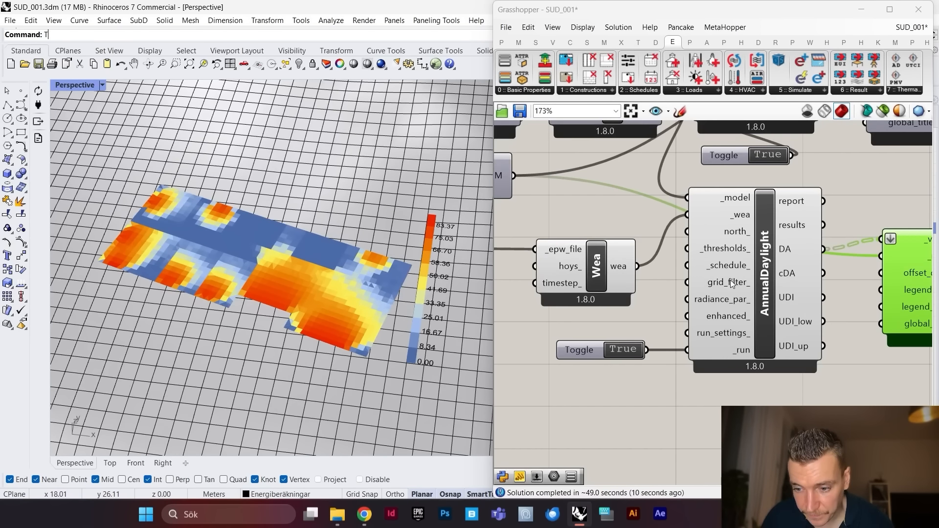
scroll(732, 282, "down", 5)
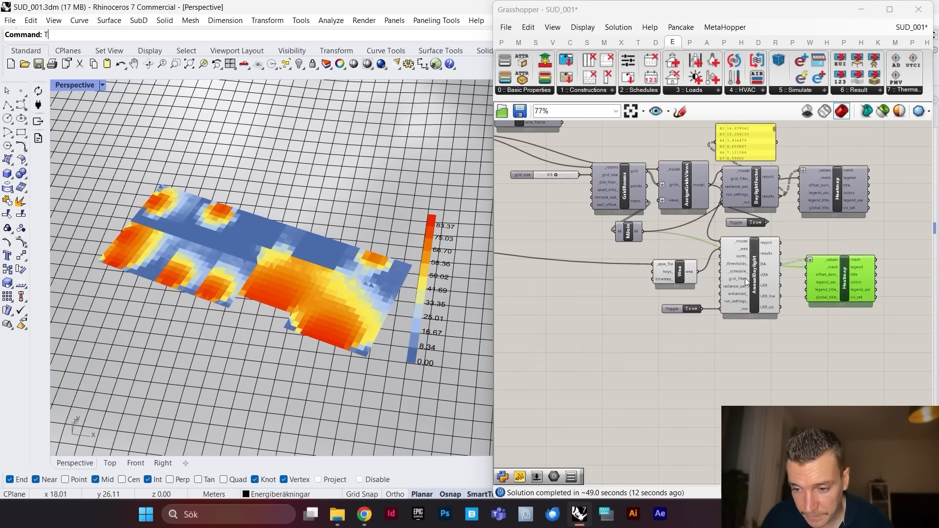
scroll(745, 278, "up", 2)
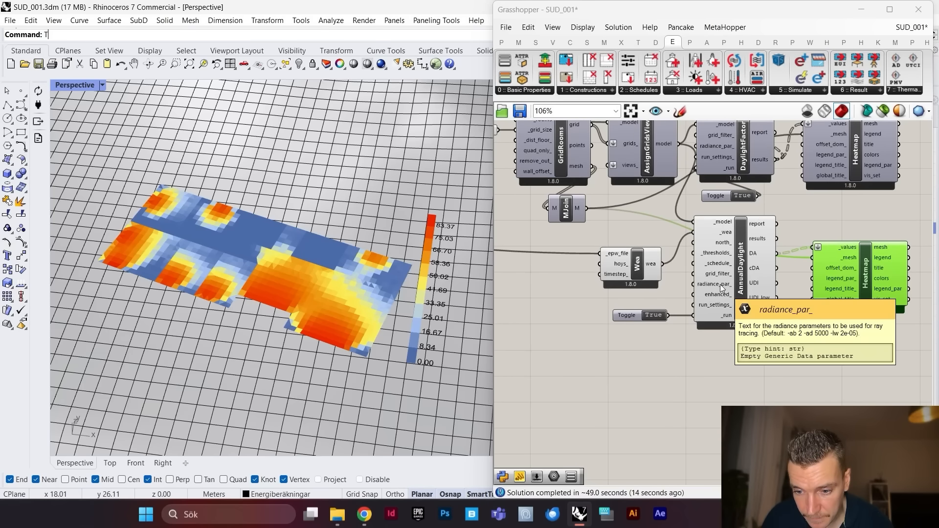
Step: Inspect the large room's daylight autonomy up close against the legend colours and compare it with the whole plan
scroll(377, 299, "up", 4)
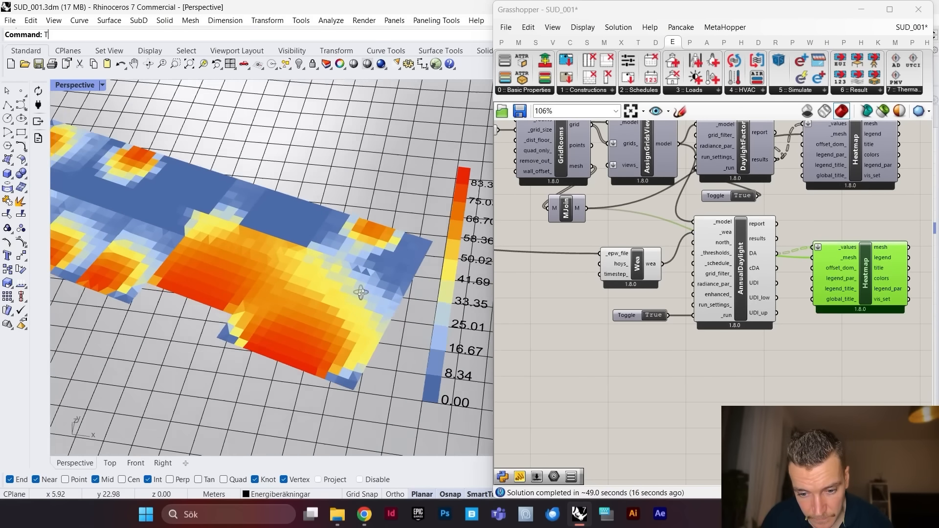
mouse_move(361, 293)
right_mouse_down()
mouse_move(334, 254)
mouse_move(356, 280)
right_mouse_up()
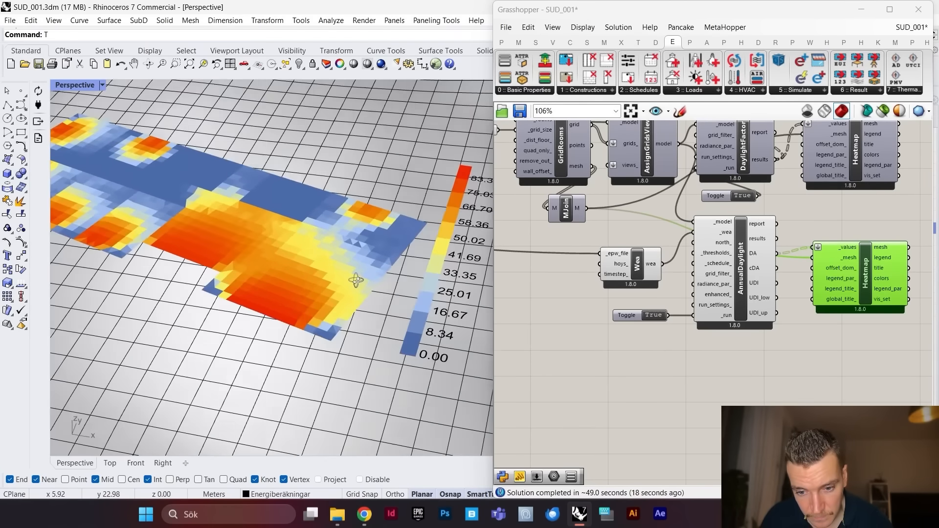
scroll(357, 286, "down", 4)
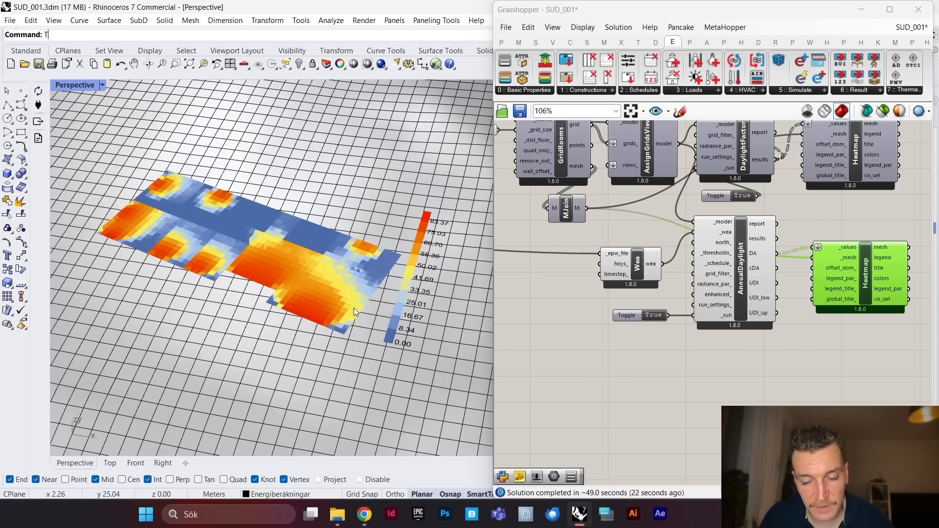
scroll(354, 311, "up", 2)
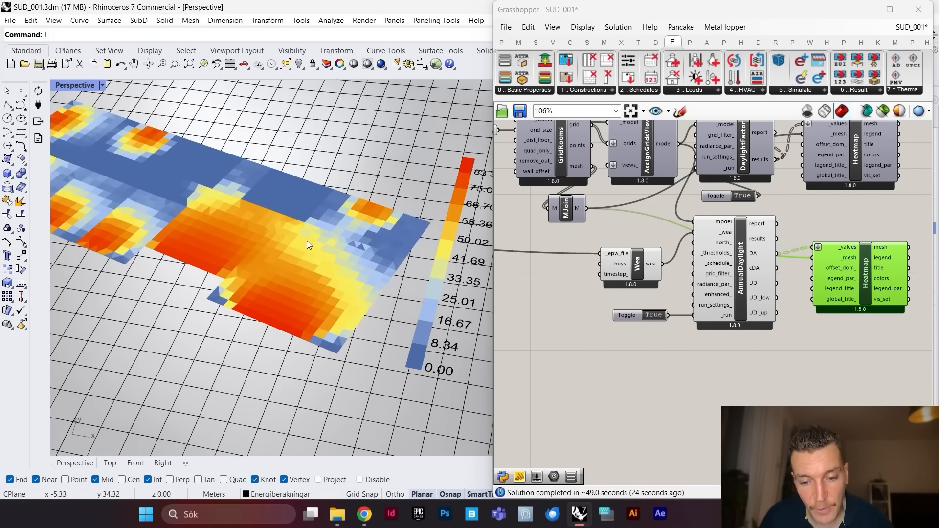
scroll(365, 274, "down", 5)
scroll(260, 233, "up", 5)
scroll(284, 226, "down", 6)
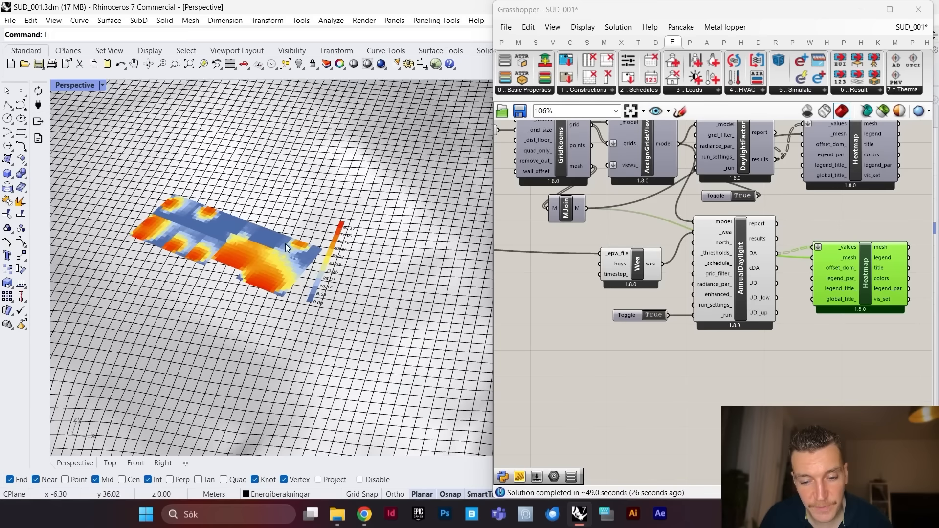
scroll(286, 244, "up", 5)
scroll(336, 280, "up", 2)
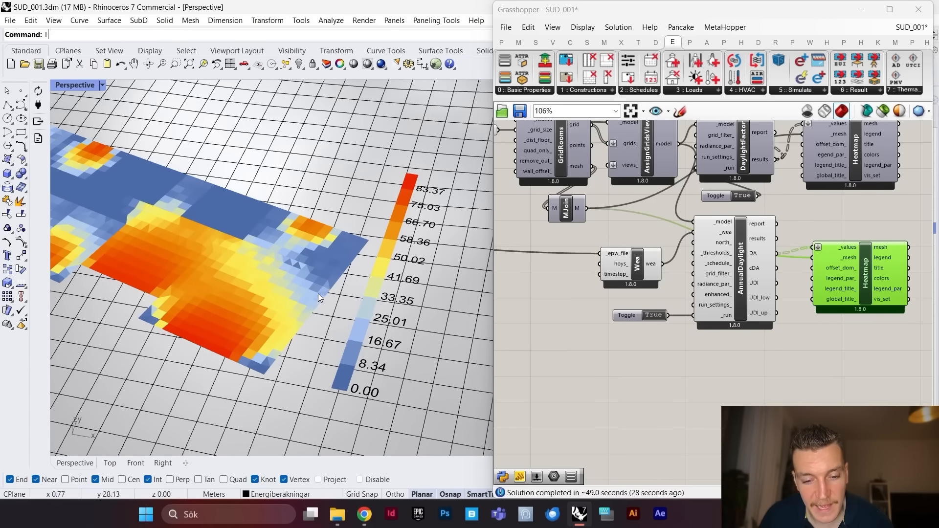
Step: Examine the daylight autonomy heatmap across the rooms and compare its colours with the legend
scroll(226, 293, "down", 5)
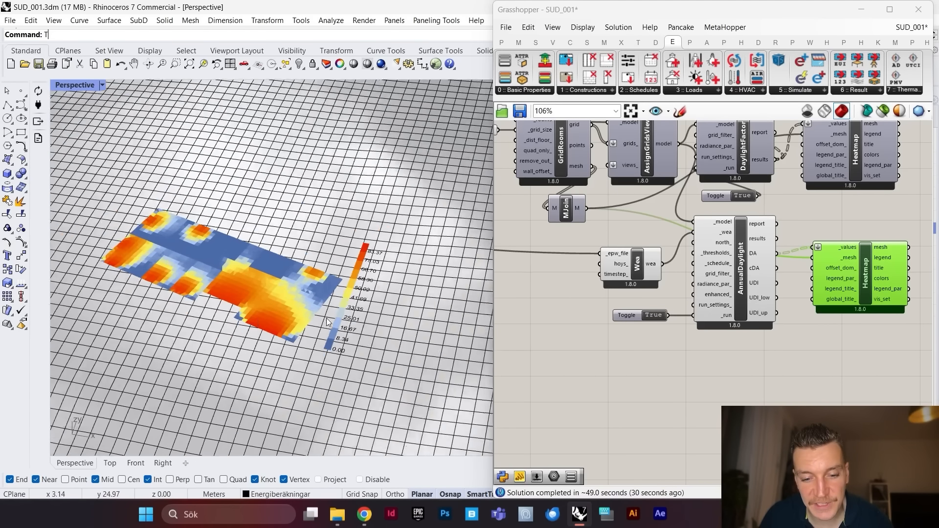
scroll(286, 316, "up", 4)
scroll(321, 293, "down", 5)
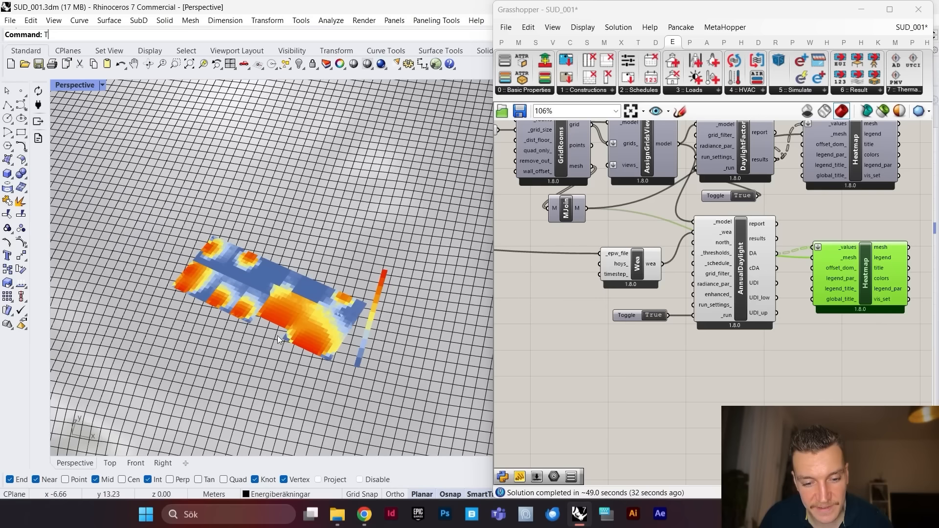
scroll(195, 290, "up", 4)
scroll(391, 337, "up", 2)
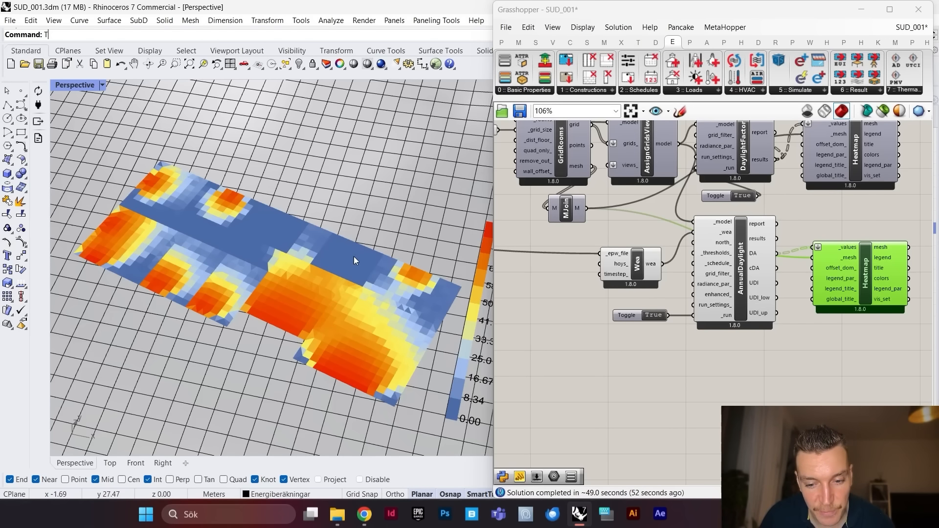
scroll(276, 264, "down", 3)
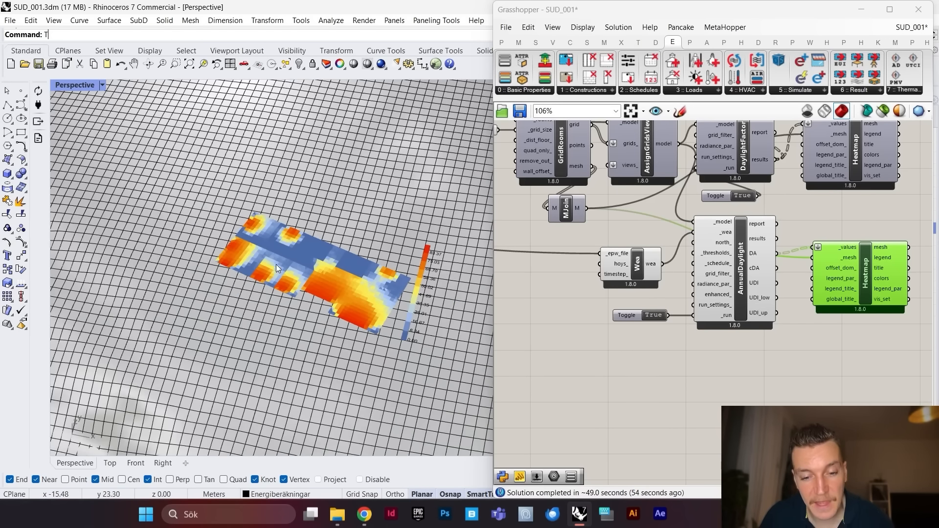
scroll(319, 224, "up", 5)
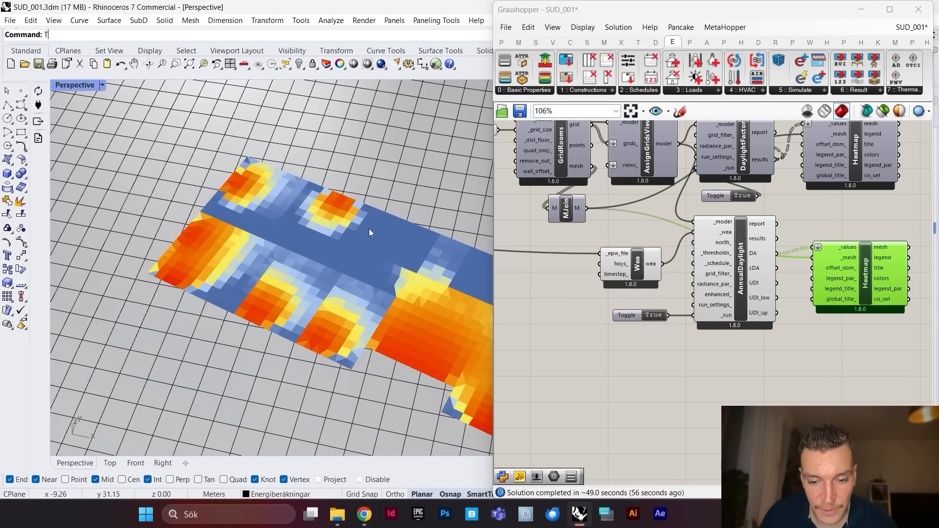
scroll(362, 213, "down", 4)
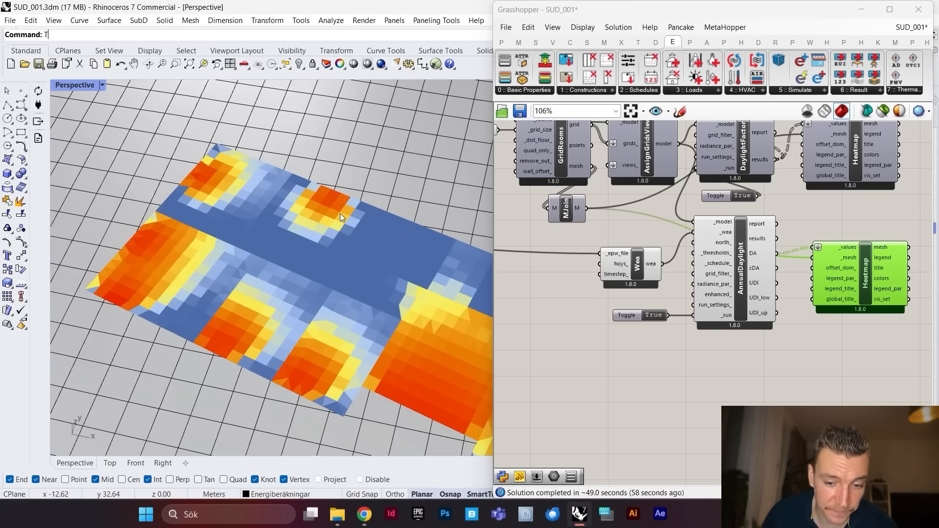
scroll(369, 213, "up", 4)
scroll(356, 212, "up", 2)
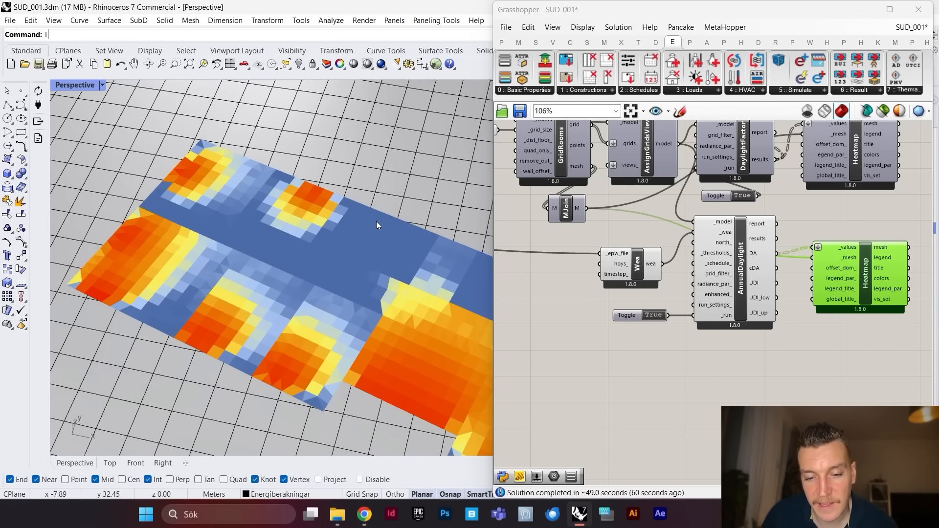
scroll(296, 220, "down", 4)
scroll(316, 214, "up", 4)
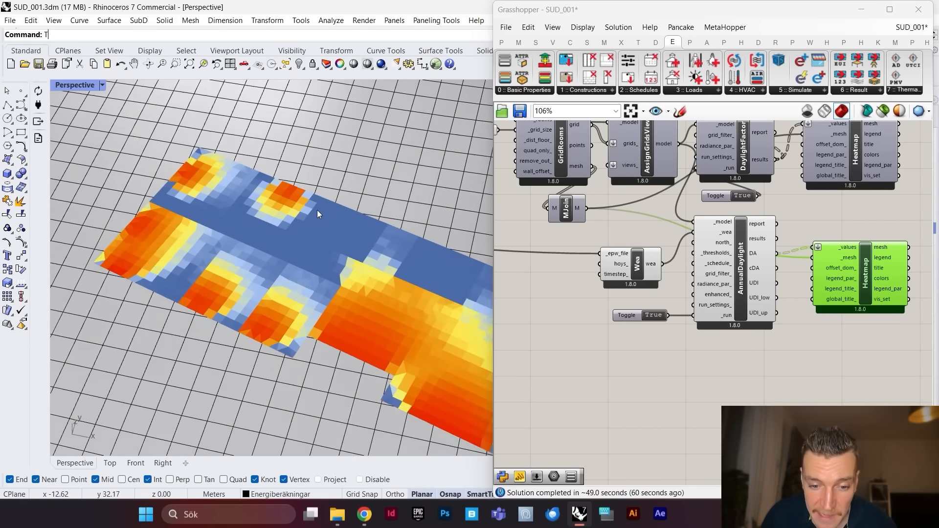
scroll(317, 214, "down", 3)
scroll(295, 199, "up", 4)
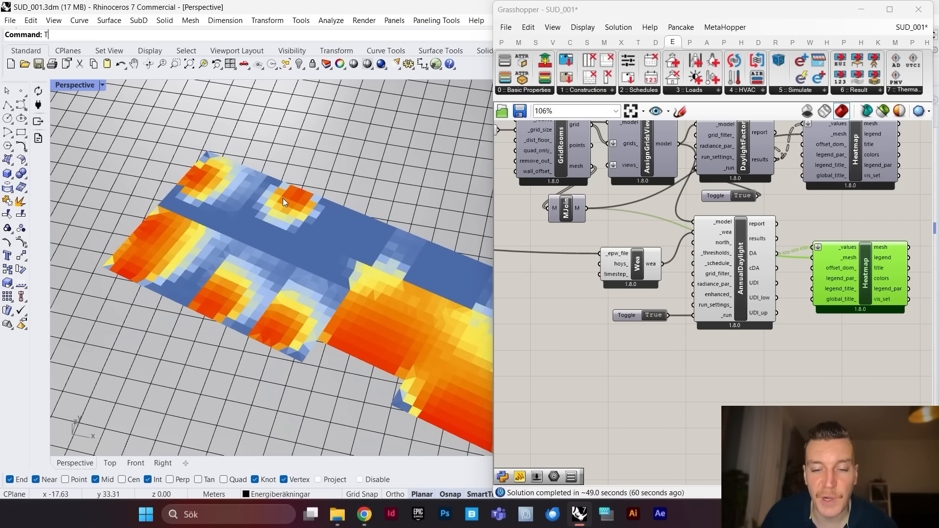
scroll(277, 196, "down", 3)
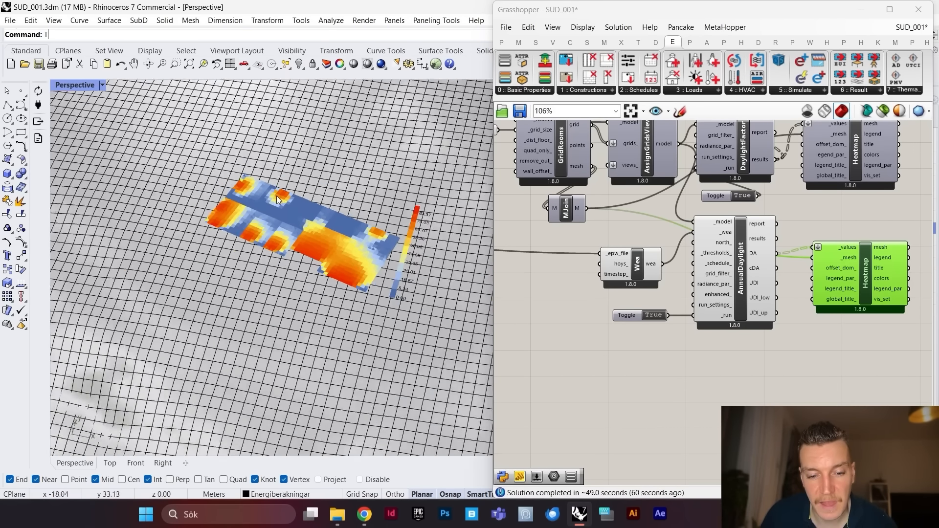
scroll(283, 209, "up", 2)
scroll(676, 260, "down", 2)
Step: Connect the AnnualDaylight UDI output to the lower Heatmap component's _values input, replacing the DA connection
scroll(676, 260, "up", 5)
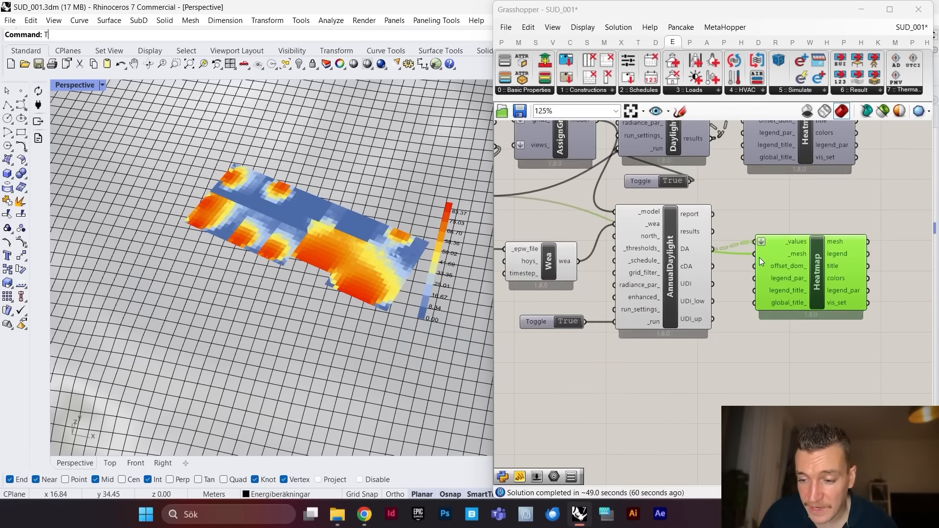
mouse_move(672, 289)
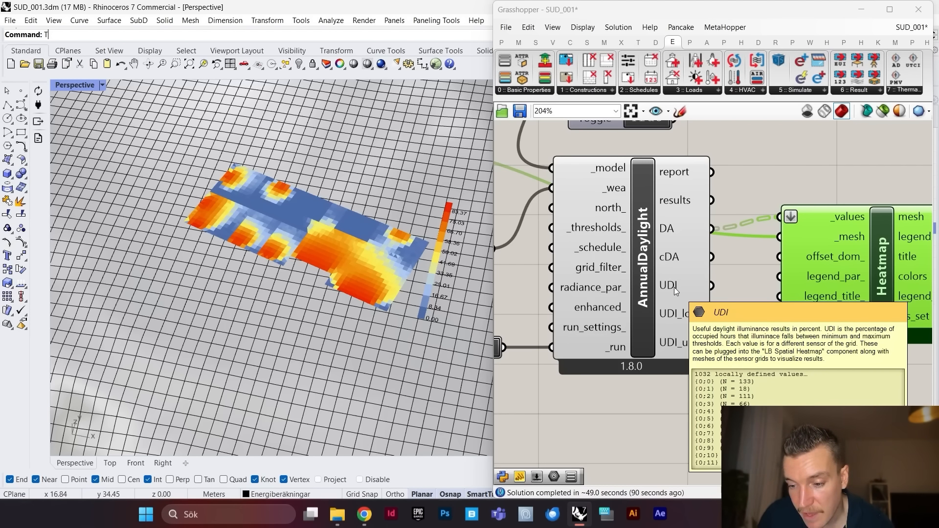
left_click_drag(712, 286, 778, 219)
Step: Examine the useful daylight illuminance heatmap against its legend, especially along the window-side edge of the large protruding room
scroll(374, 278, "down", 5)
scroll(395, 272, "up", 9)
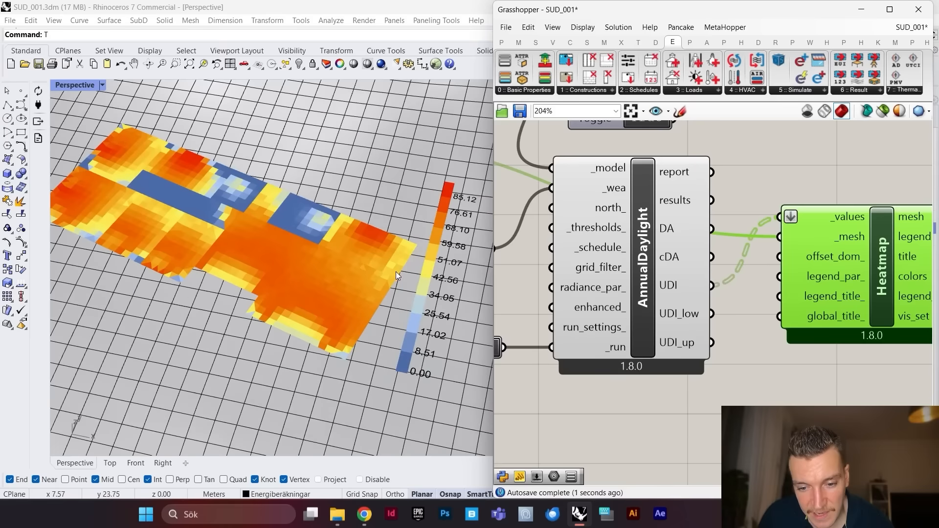
mouse_move(410, 286)
right_mouse_down()
mouse_move(424, 275)
mouse_move(428, 282)
mouse_move(418, 293)
mouse_move(407, 277)
right_mouse_up()
scroll(384, 309, "down", 3)
scroll(306, 355, "up", 4)
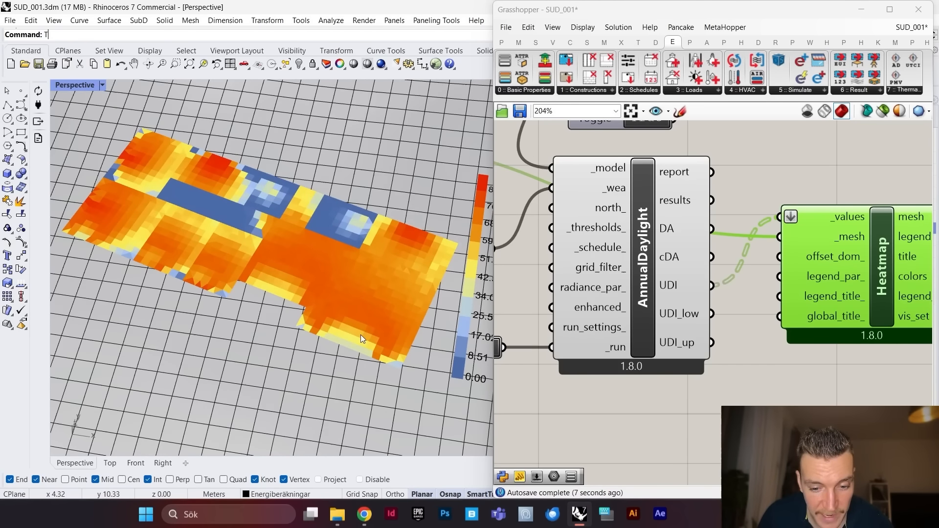
scroll(325, 334, "down", 3)
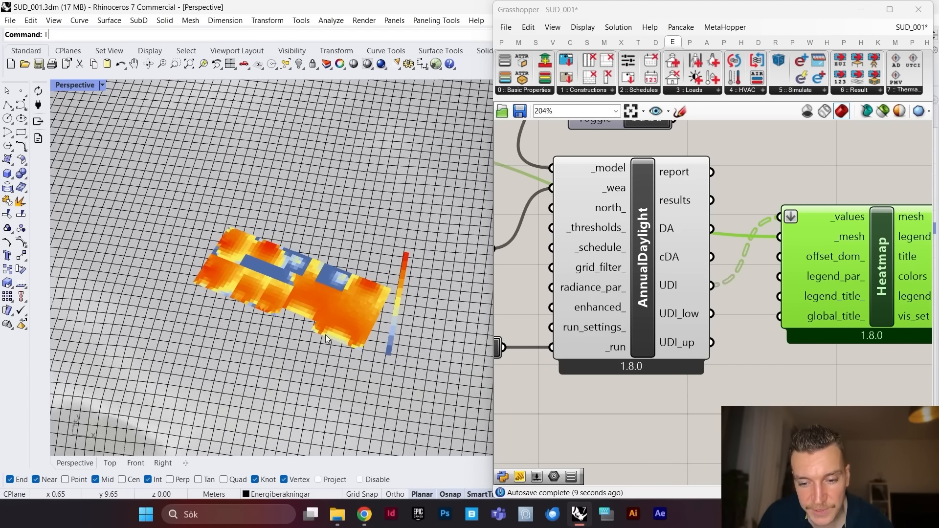
scroll(346, 331, "up", 5)
scroll(318, 318, "down", 4)
scroll(318, 320, "up", 4)
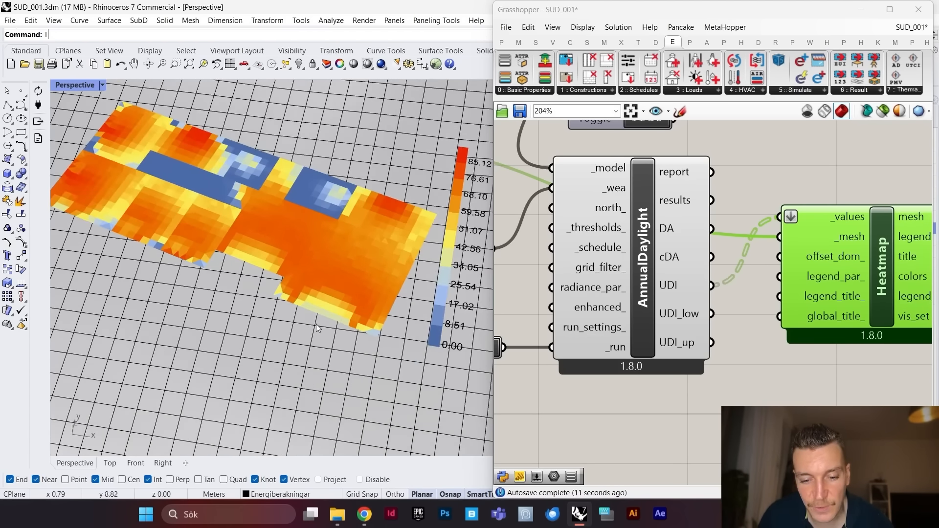
scroll(340, 312, "down", 5)
scroll(318, 312, "up", 3)
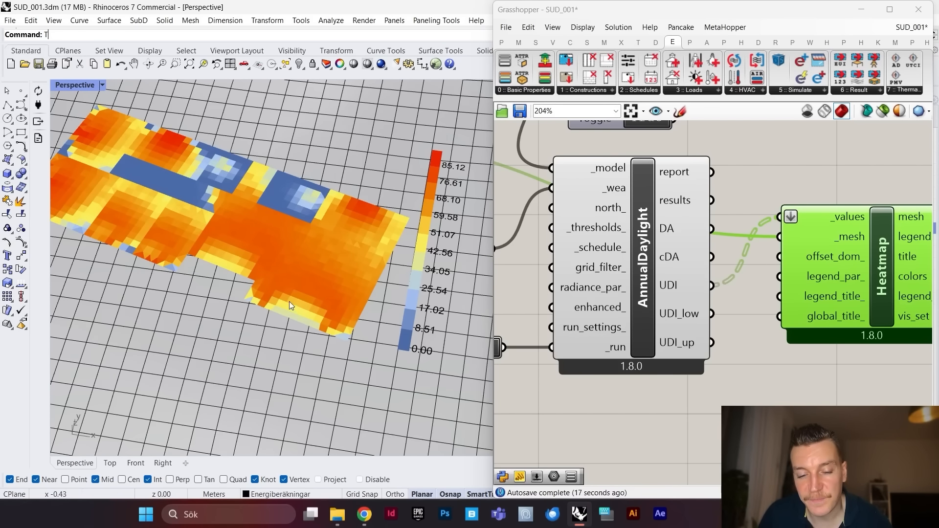
scroll(377, 286, "down", 3)
scroll(384, 279, "down", 2)
Step: Inspect the blue interior corridor and adjoining room areas of the useful daylight illuminance heatmap, comparing them with the surrounding rooms
scroll(268, 231, "up", 5)
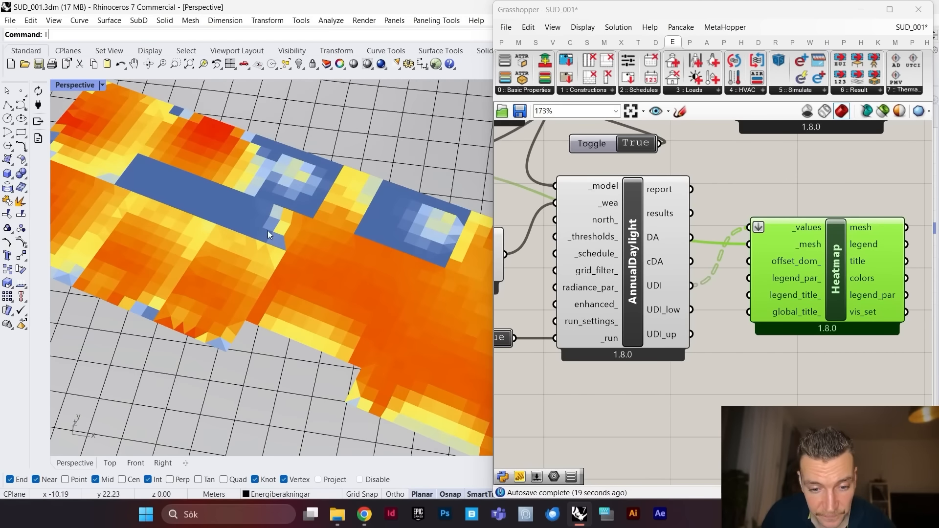
scroll(291, 261, "down", 5)
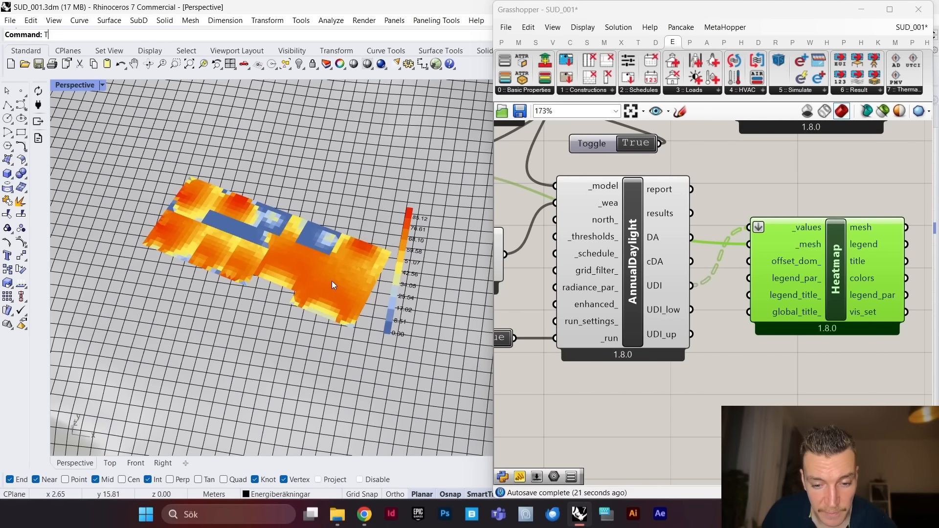
scroll(224, 237, "up", 2)
scroll(228, 234, "up", 1)
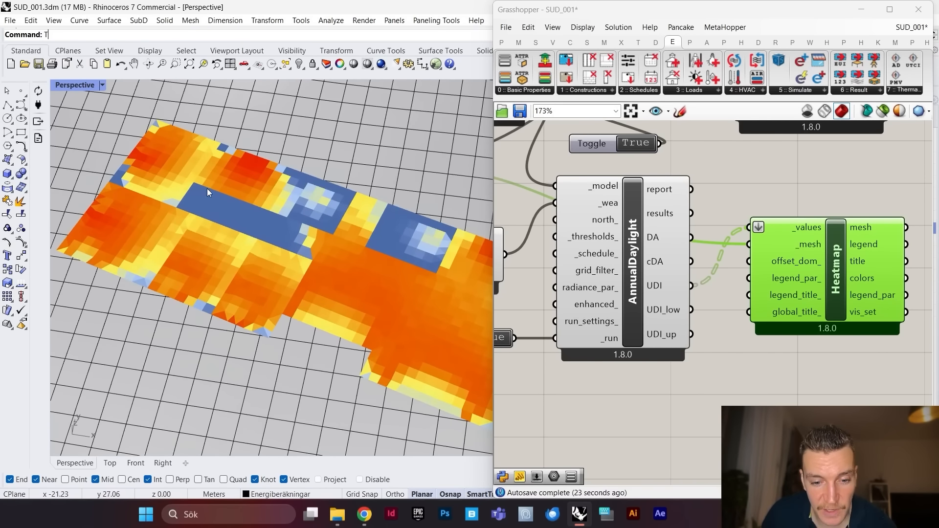
scroll(285, 214, "down", 5)
scroll(281, 216, "up", 4)
scroll(279, 208, "down", 1)
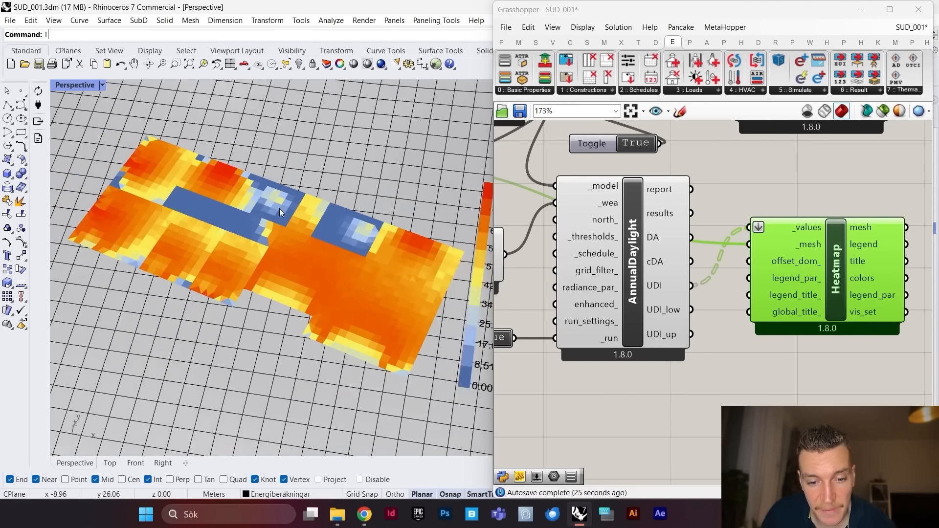
scroll(280, 208, "down", 2)
scroll(321, 207, "up", 2)
scroll(313, 230, "down", 2)
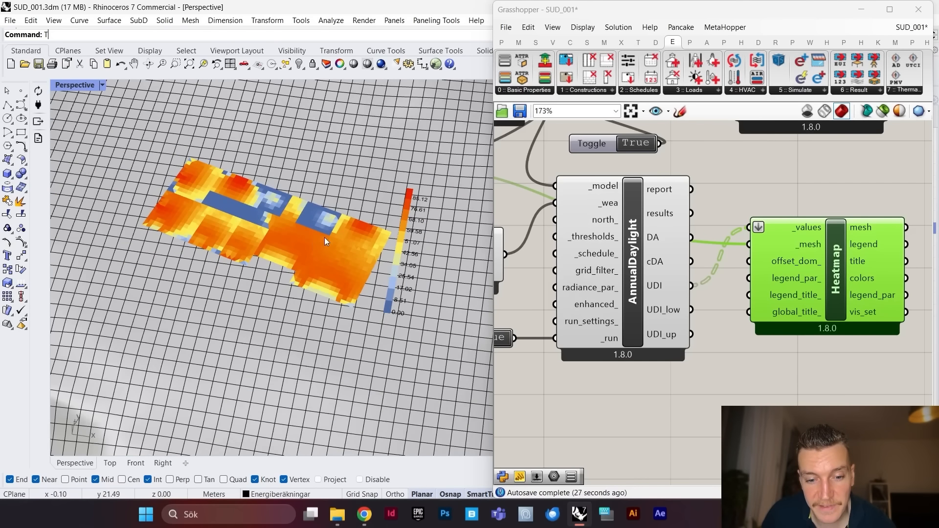
scroll(311, 223, "up", 2)
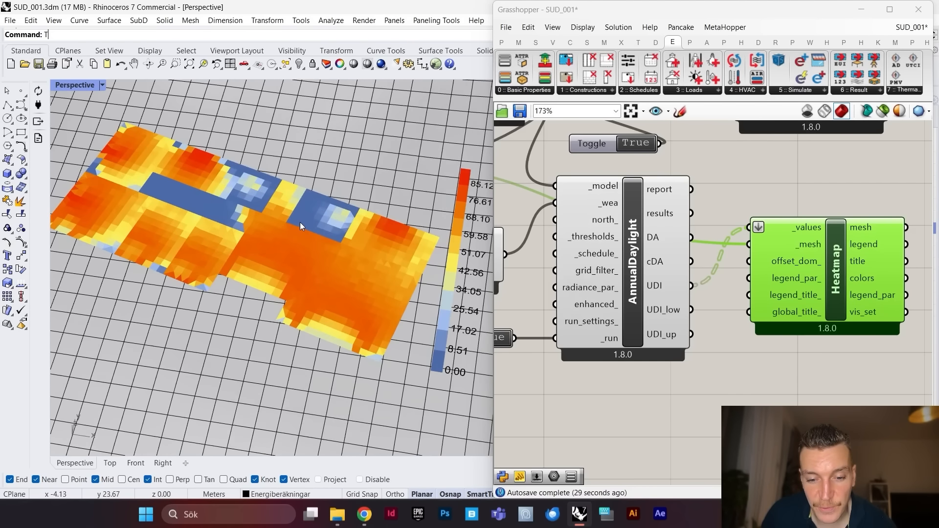
scroll(304, 223, "up", 4)
scroll(306, 240, "down", 5)
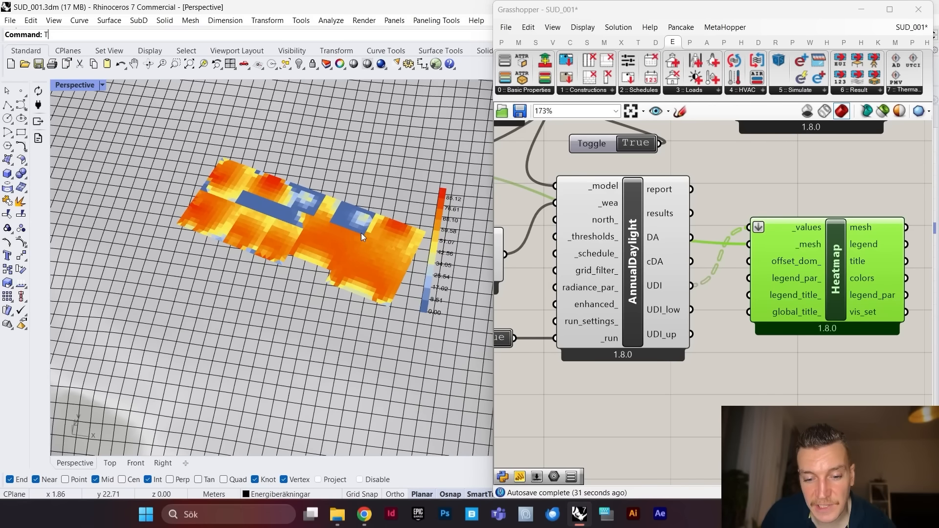
right_click_drag(345, 245, 518, 267)
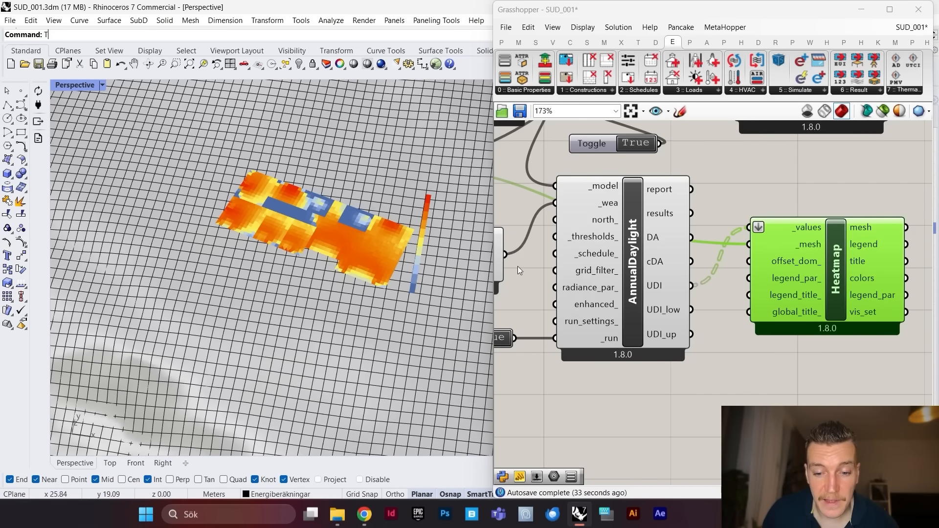
scroll(425, 270, "up", 5)
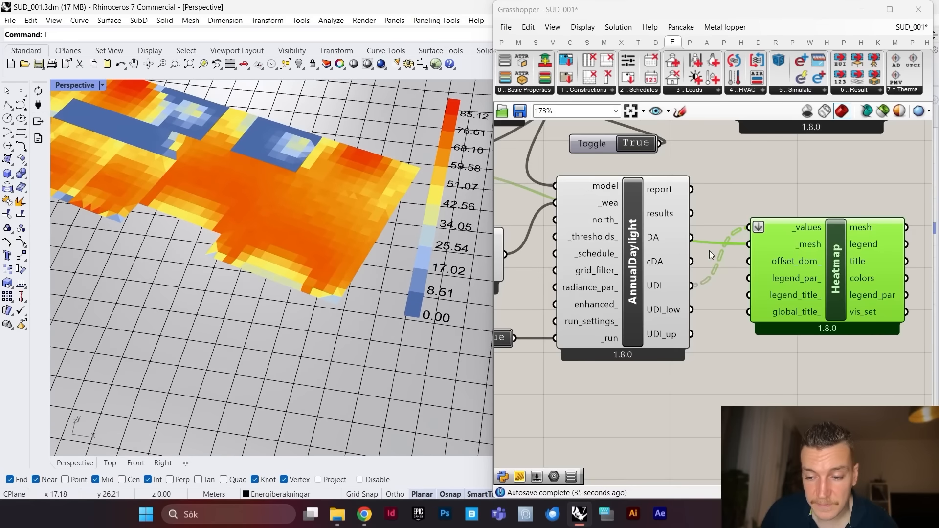
scroll(783, 270, "down", 4)
scroll(751, 251, "down", 2)
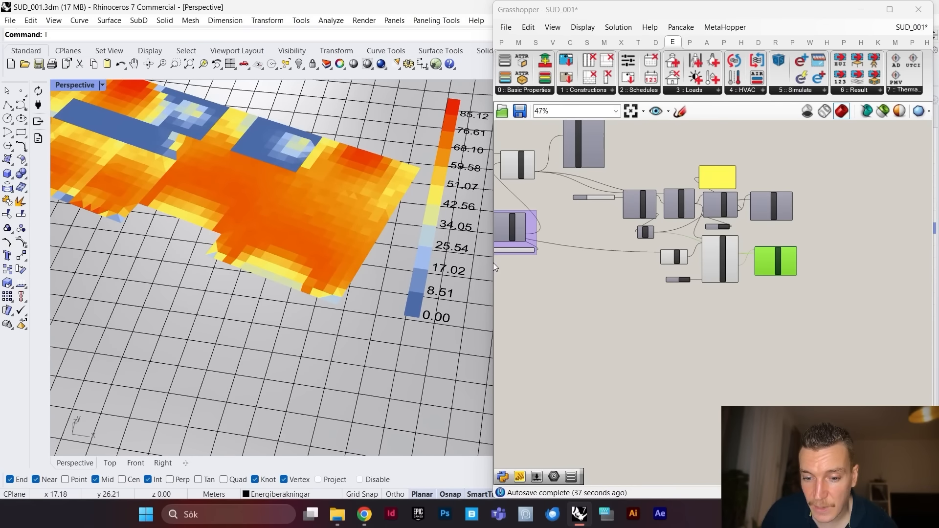
scroll(382, 269, "down", 3)
scroll(383, 260, "up", 8)
right_click_drag(420, 248, 425, 220)
scroll(763, 239, "down", 4)
scroll(744, 234, "up", 6)
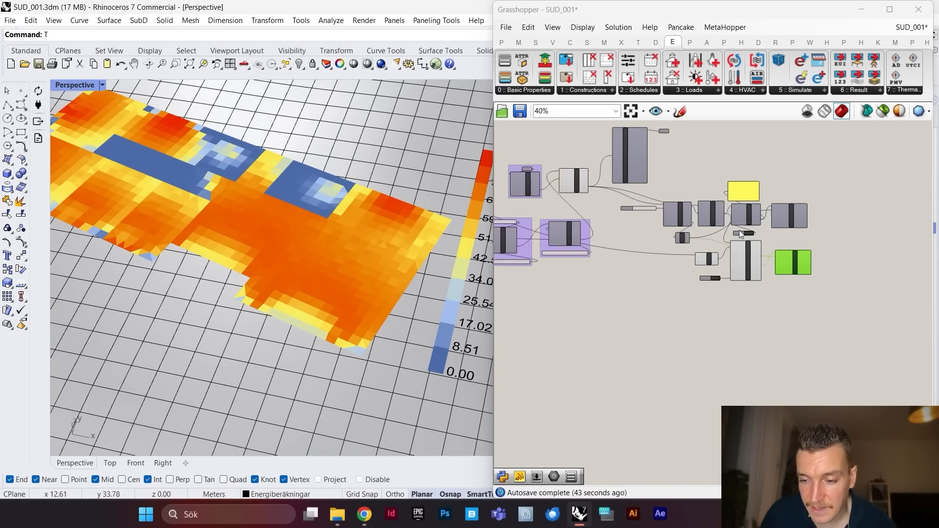
Step: Review the daylight part of the definition, from GridRooms and Wea through DaylightFactor and AnnualDaylight to the heatmaps, within the whole canvas
scroll(728, 228, "up", 3)
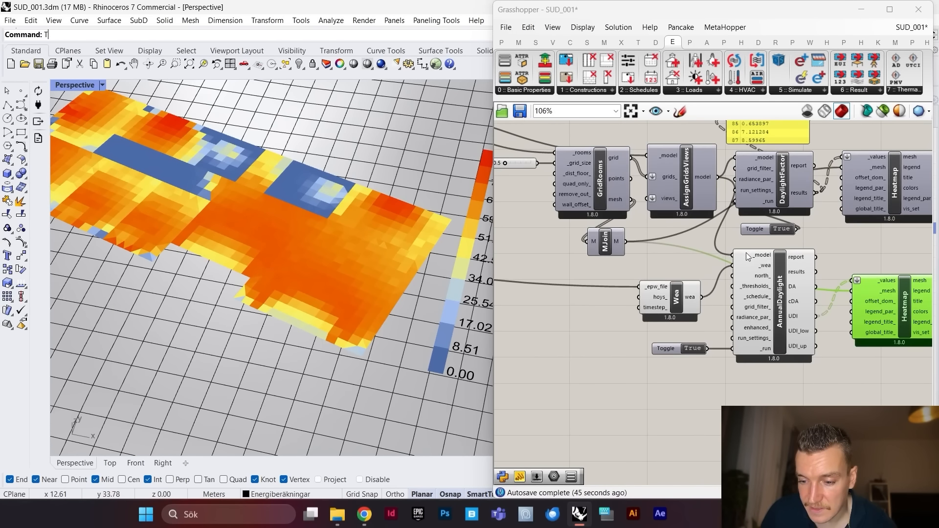
scroll(764, 274, "down", 5)
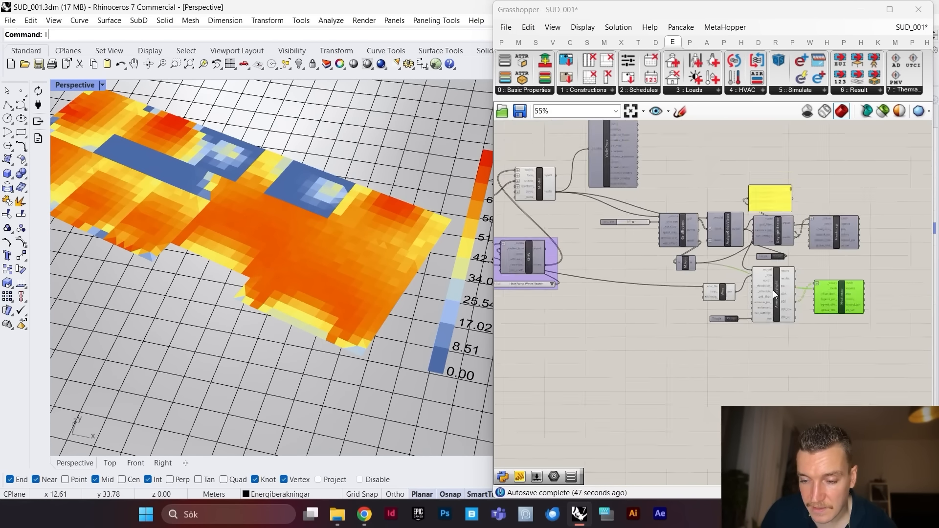
scroll(753, 286, "down", 2)
scroll(764, 277, "up", 4)
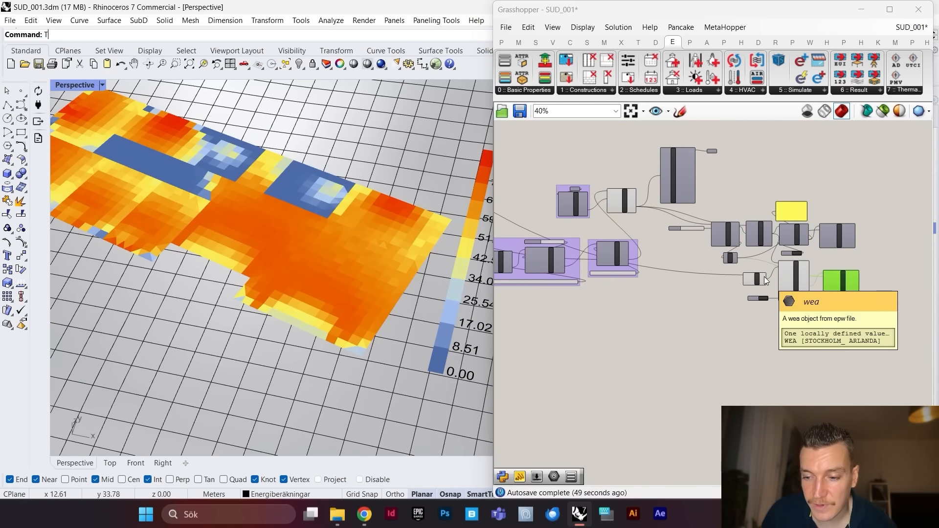
scroll(751, 261, "up", 2)
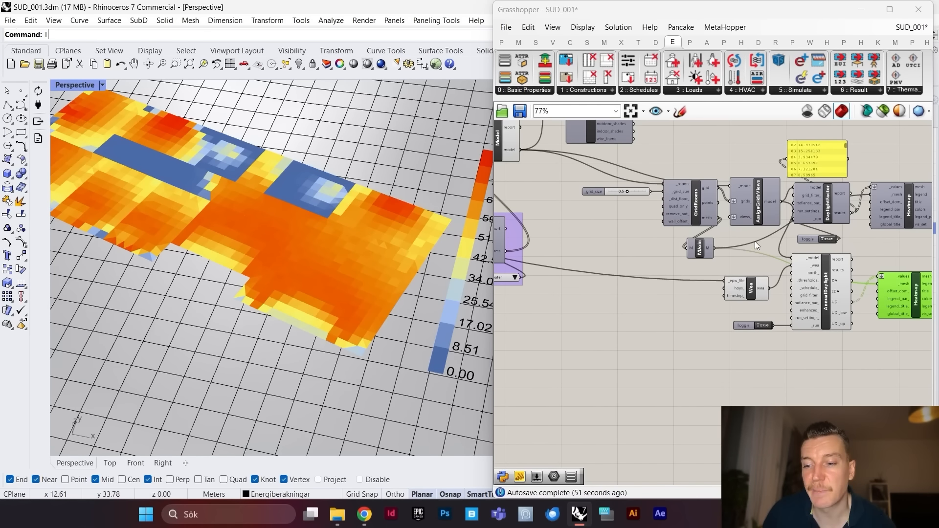
scroll(304, 276, "down", 3)
scroll(305, 275, "up", 3)
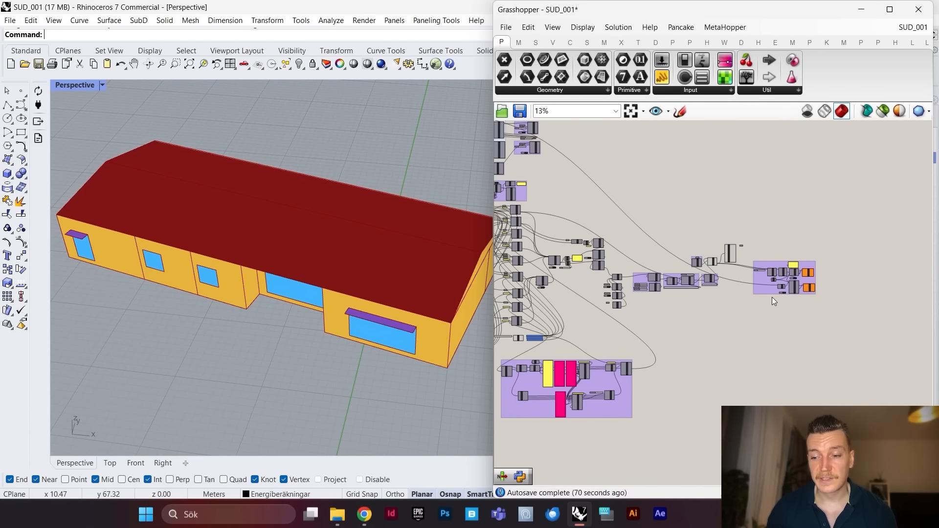
scroll(794, 280, "up", 4)
scroll(829, 277, "up", 5)
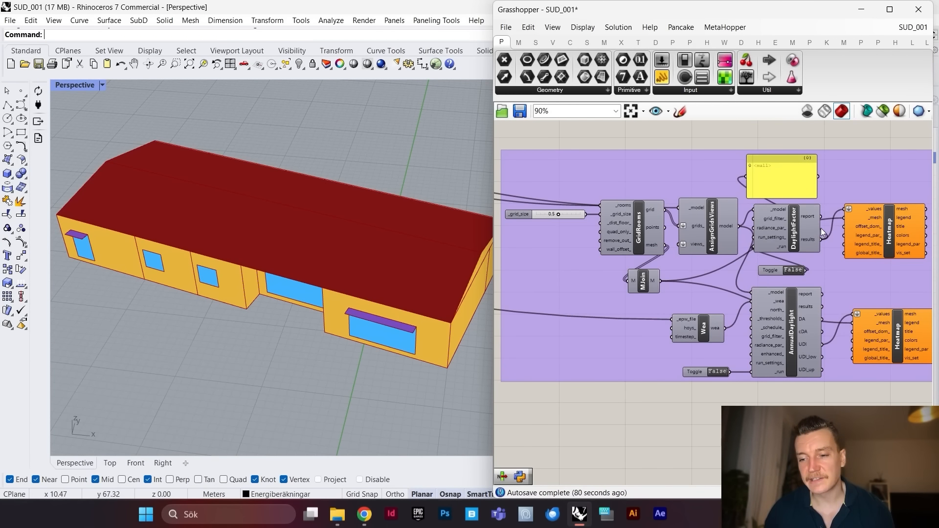
scroll(821, 228, "up", 3)
scroll(827, 244, "down", 10)
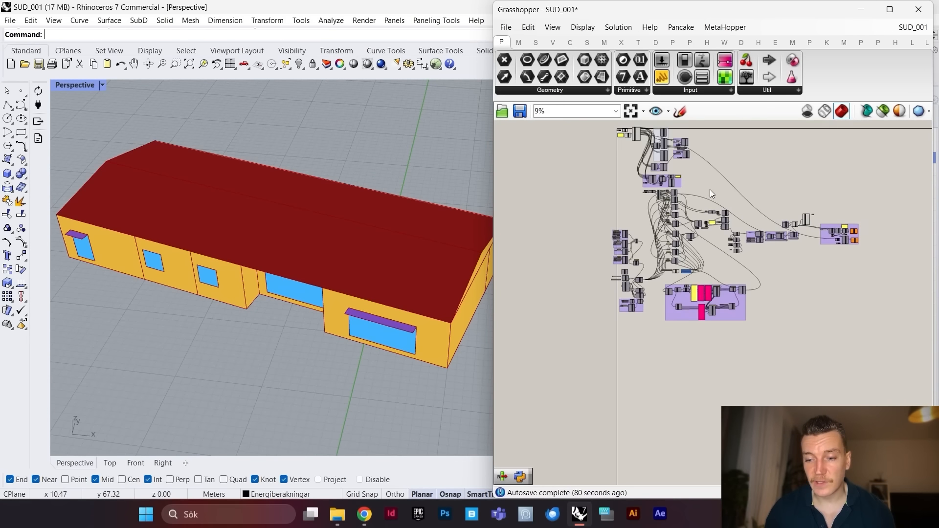
Step: Examine the roof room's RoomSolid component, especially its construction set and program inputs
scroll(725, 206, "up", 8)
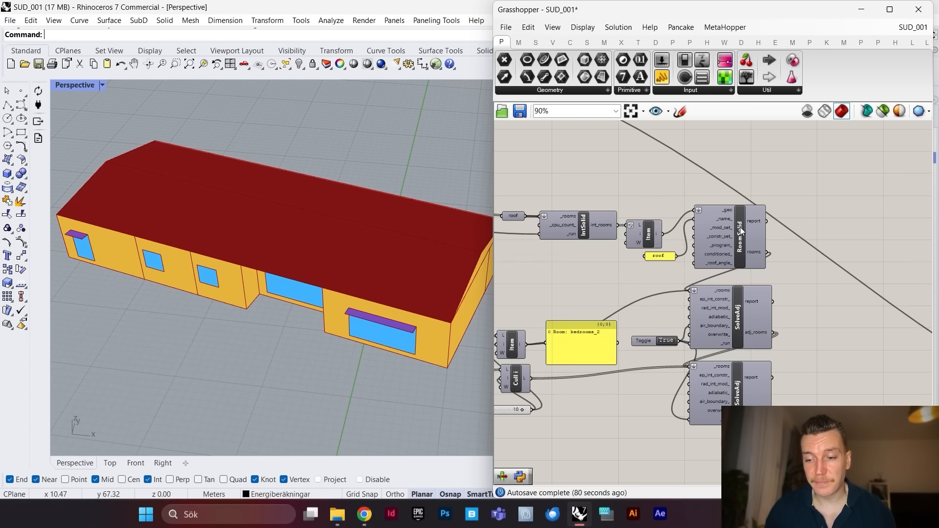
scroll(631, 235, "down", 8)
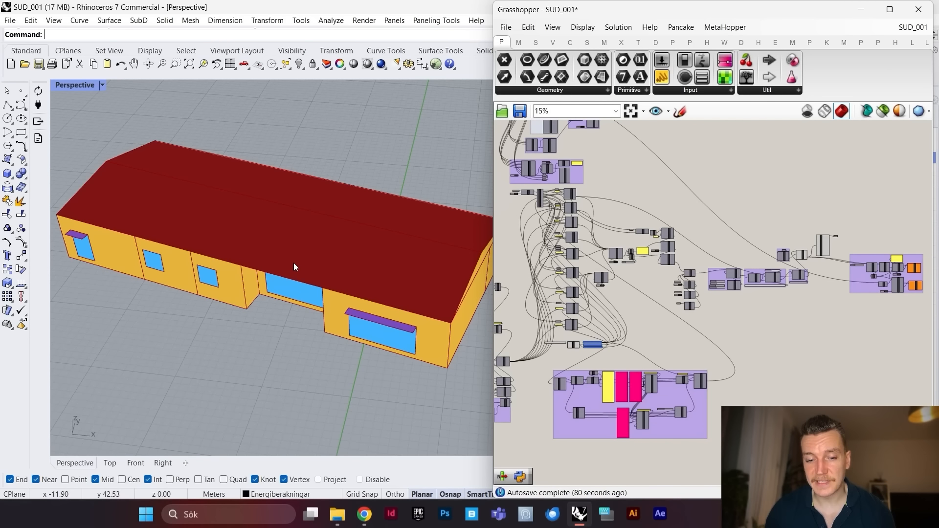
scroll(293, 263, "down", 5)
scroll(297, 258, "up", 5)
scroll(782, 255, "up", 3)
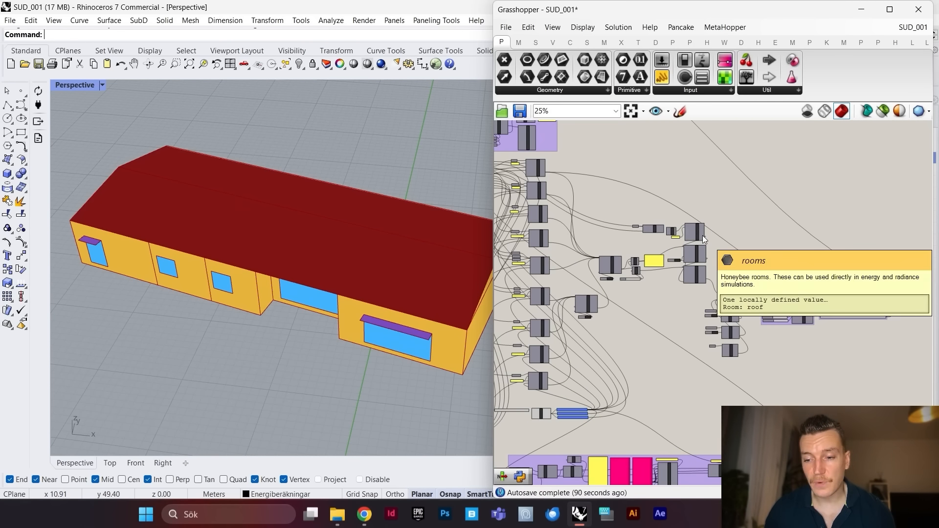
scroll(700, 235, "up", 1)
scroll(700, 224, "up", 1)
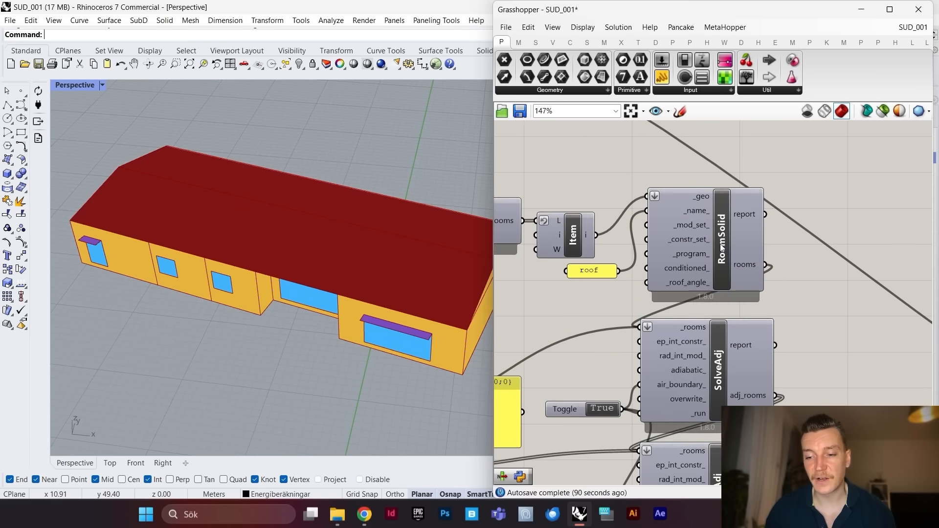
left_click(730, 237)
scroll(709, 259, "up", 3)
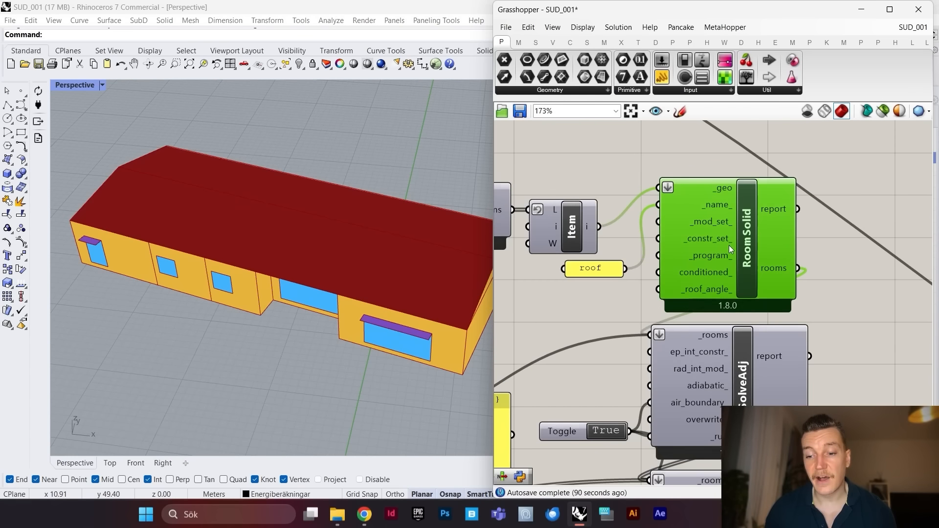
scroll(782, 218, "down", 11)
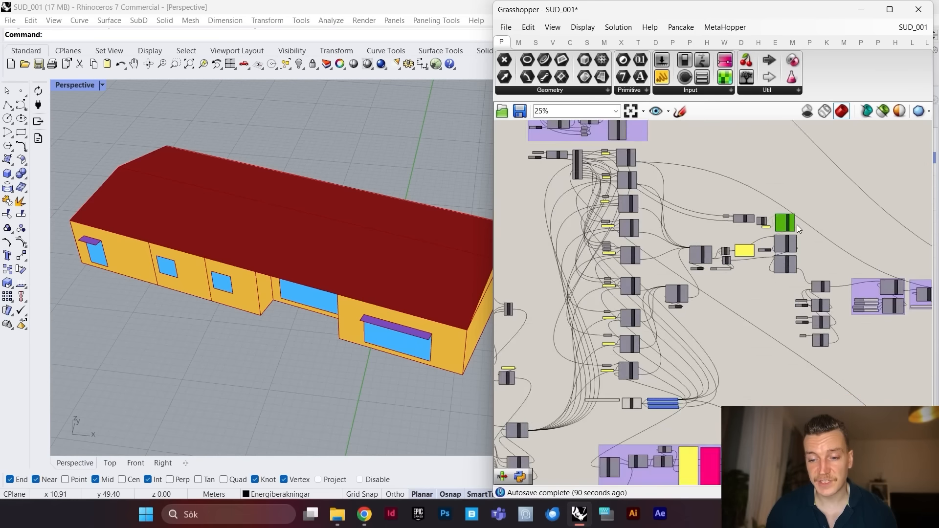
Step: Connect the ConstructionSet component's constr_set output to the _constr_set_ input of the roof RoomSolid
scroll(631, 300, "up", 8)
scroll(656, 324, "up", 4)
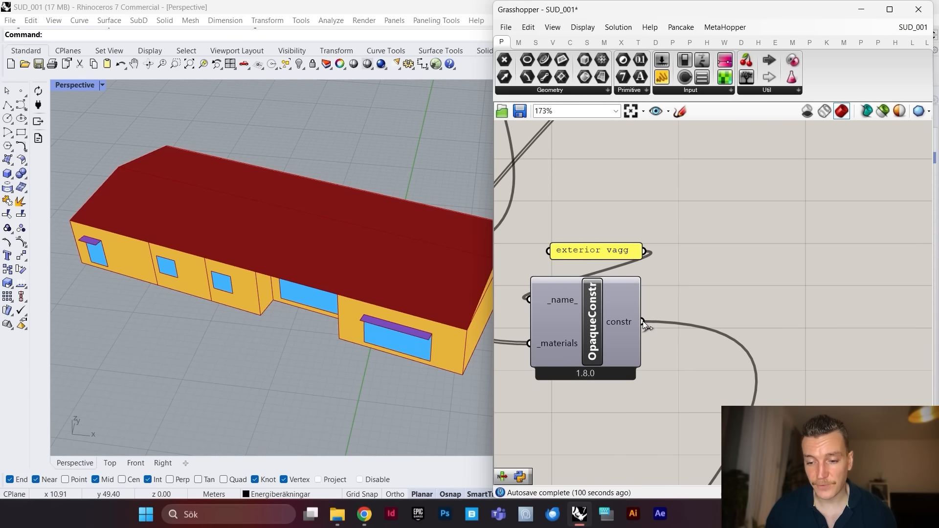
left_click_drag(642, 322, 689, 376)
scroll(671, 309, "down", 9)
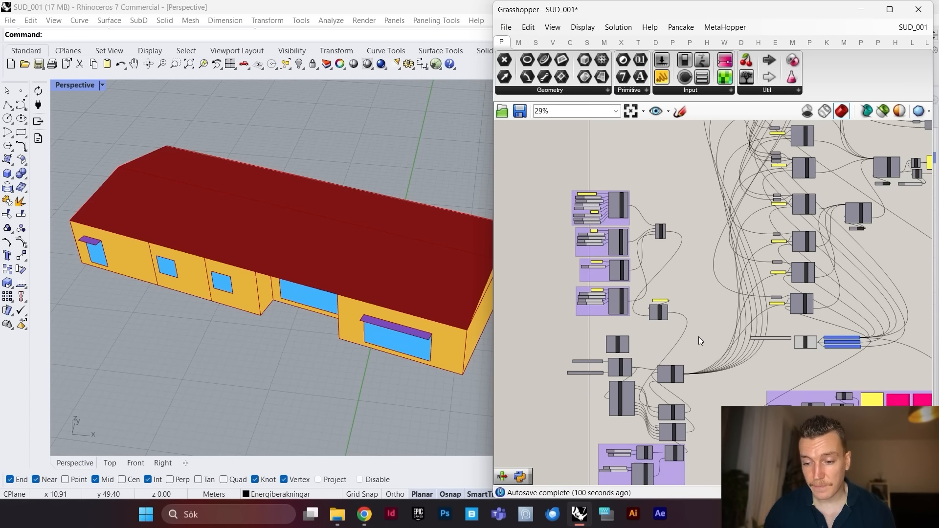
scroll(700, 338, "up", 8)
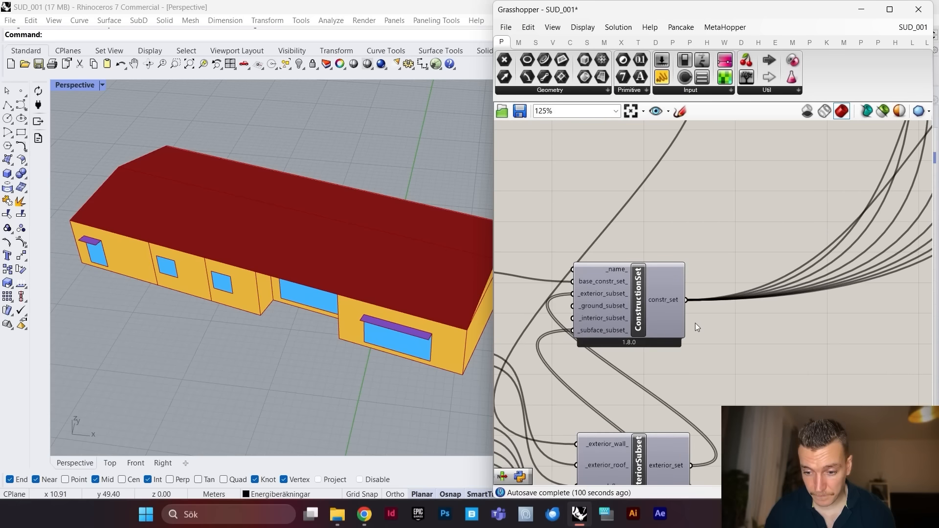
scroll(759, 274, "down", 10)
left_click_drag(744, 281, 772, 231)
scroll(886, 188, "down", 2)
scroll(888, 196, "up", 3)
scroll(798, 191, "up", 1)
scroll(780, 219, "up", 6)
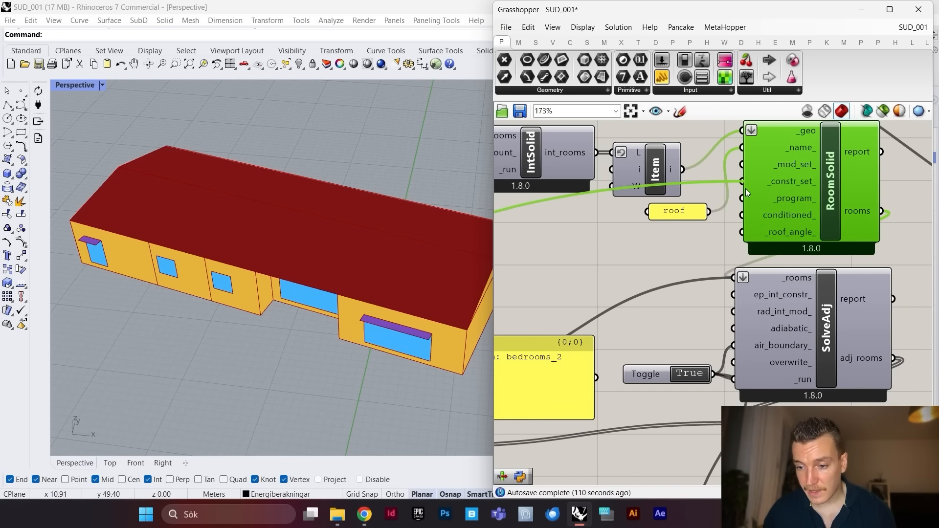
scroll(794, 262, "down", 4)
Step: Add an HB Search Programs component on the canvas above the roof's IntSolid and RoomSolid components
scroll(805, 195, "up", 4)
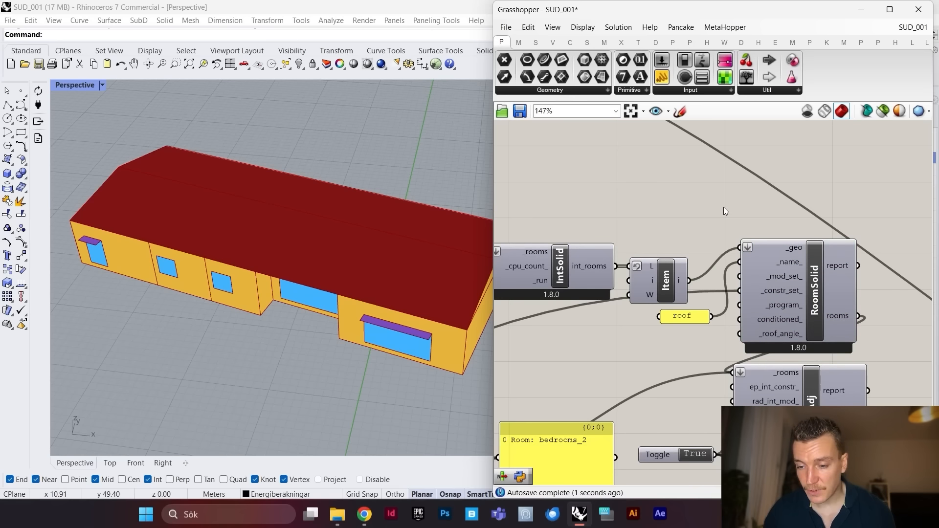
double_click(724, 207)
type("hb search")
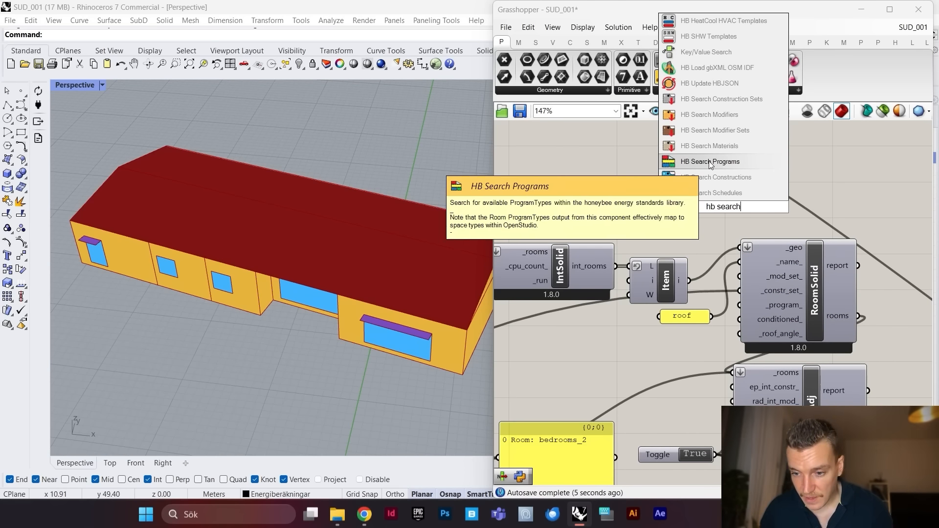
left_click(723, 161)
left_click_drag(747, 207, 687, 184)
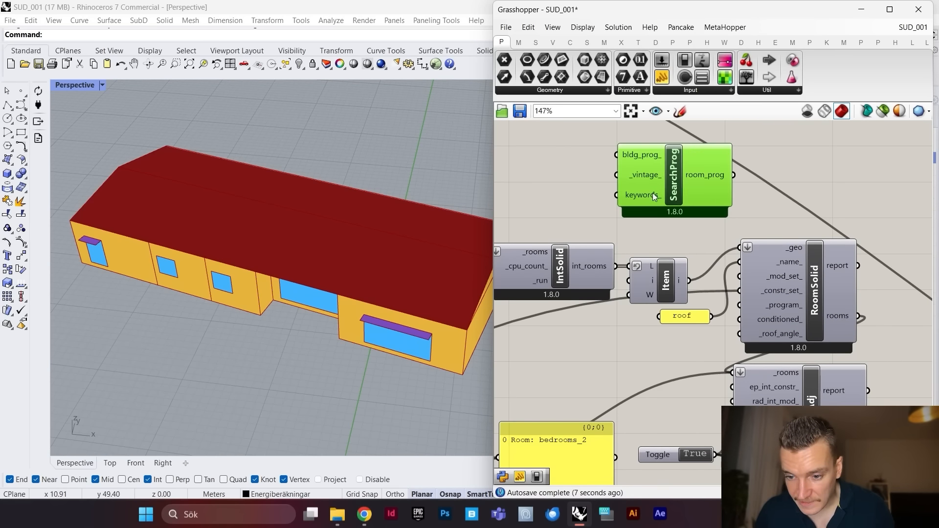
Step: Create a panel with the text attic and connect it to the SearchProg keywords_ input
right_click_drag(550, 167, 583, 186)
double_click(584, 185)
type("\"")
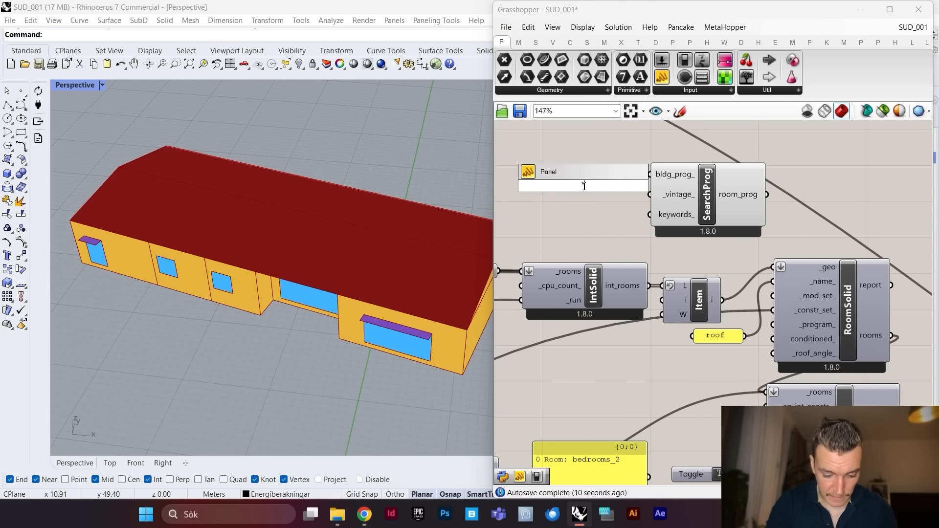
type("attic")
key("Return")
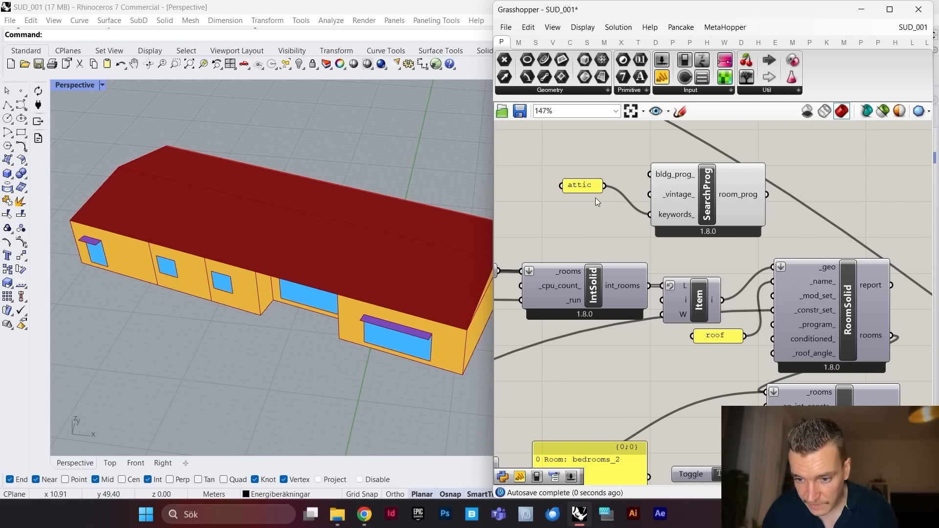
left_click(586, 189)
Step: Add an Item Selector fed by the SearchProg room_prog output and choose 2007::SmallOffice::Attic
scroll(714, 229, "down", 2)
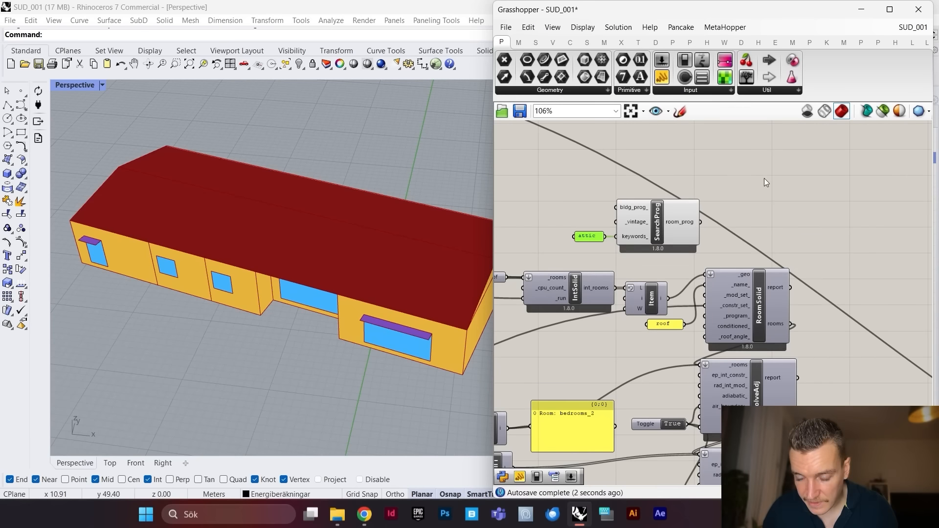
double_click(751, 181)
type("item sle")
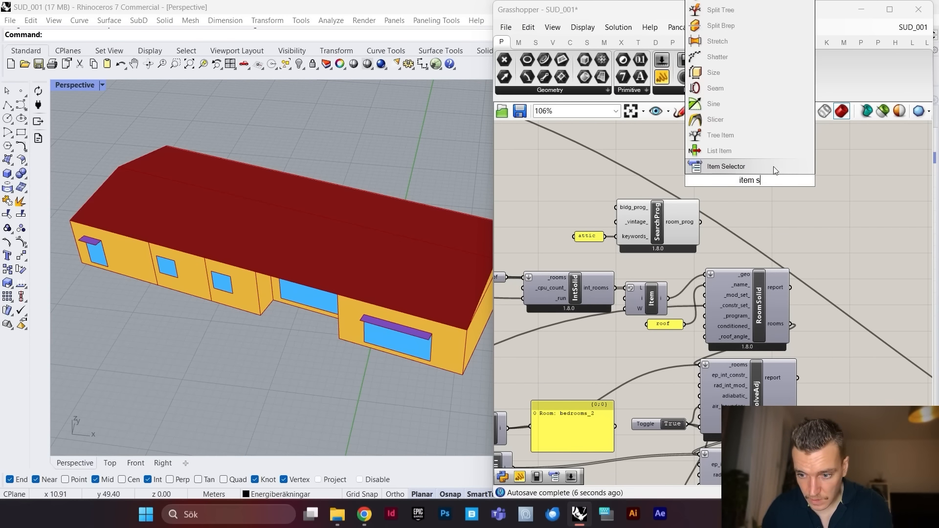
left_click(760, 166)
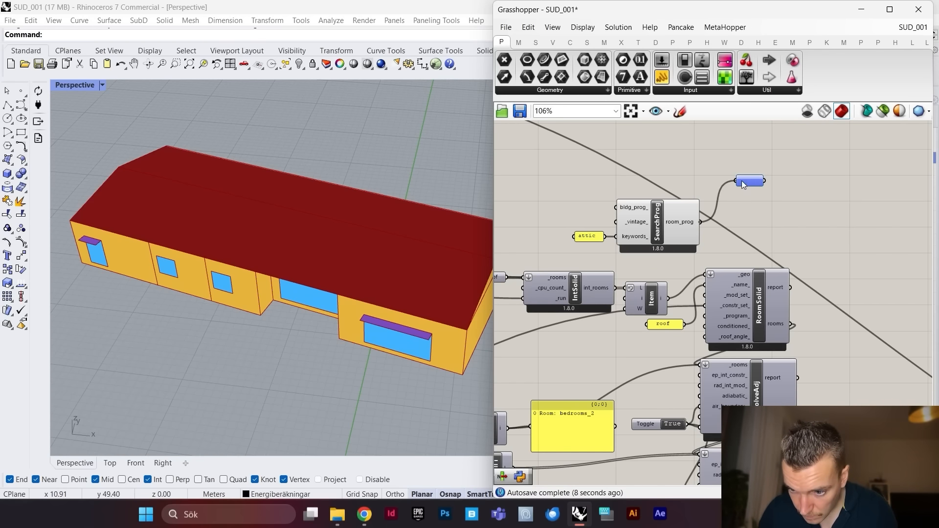
left_click_drag(744, 185, 758, 234)
left_click(851, 229)
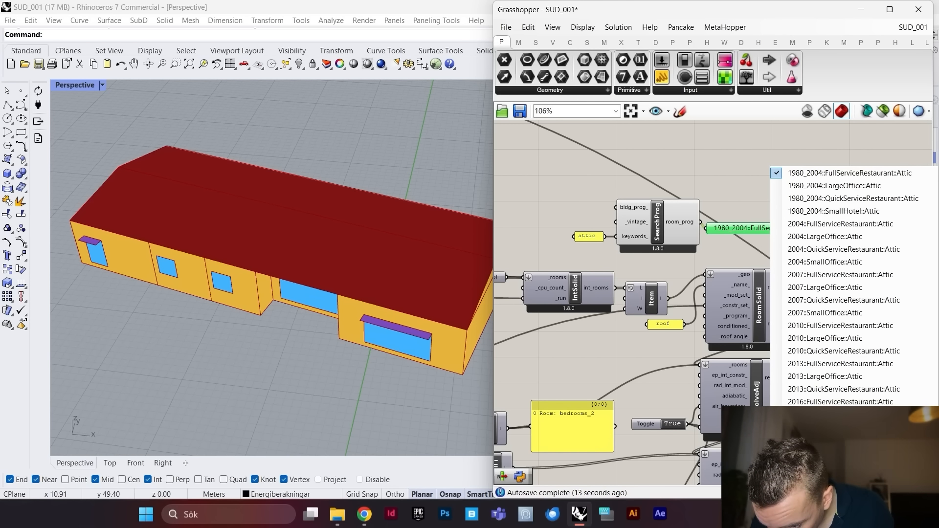
left_click(856, 316)
scroll(814, 231, "up", 3)
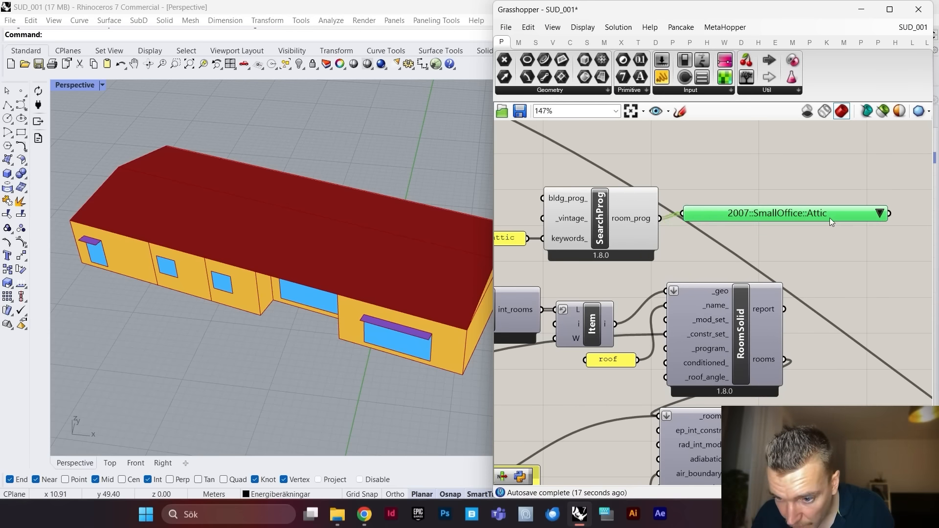
Step: Connect the selected attic program to the roof RoomSolid's _program_ input and turn off the SearchProg component's preview
scroll(832, 238, "down", 2)
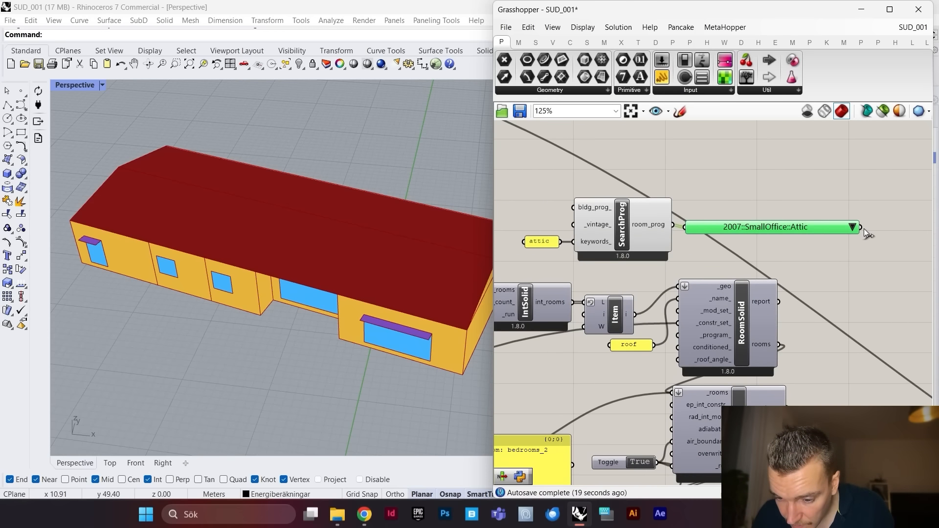
left_click_drag(863, 228, 680, 336)
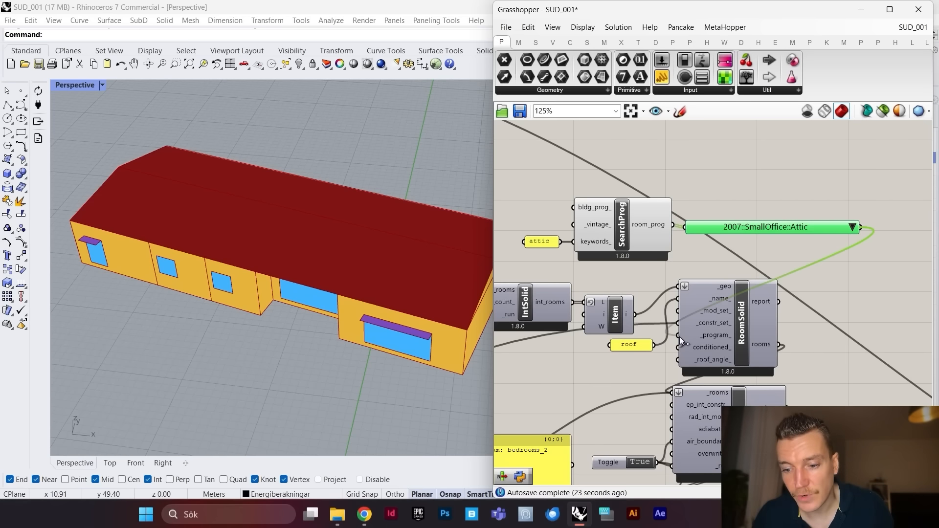
scroll(705, 319, "down", 4)
scroll(690, 322, "up", 4)
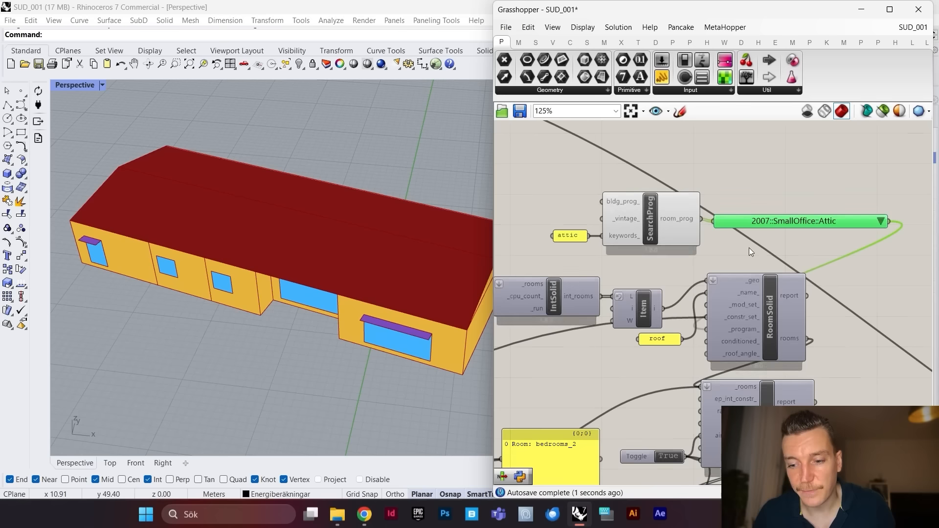
left_click_drag(795, 181, 713, 221)
right_click(714, 162)
left_click(749, 177)
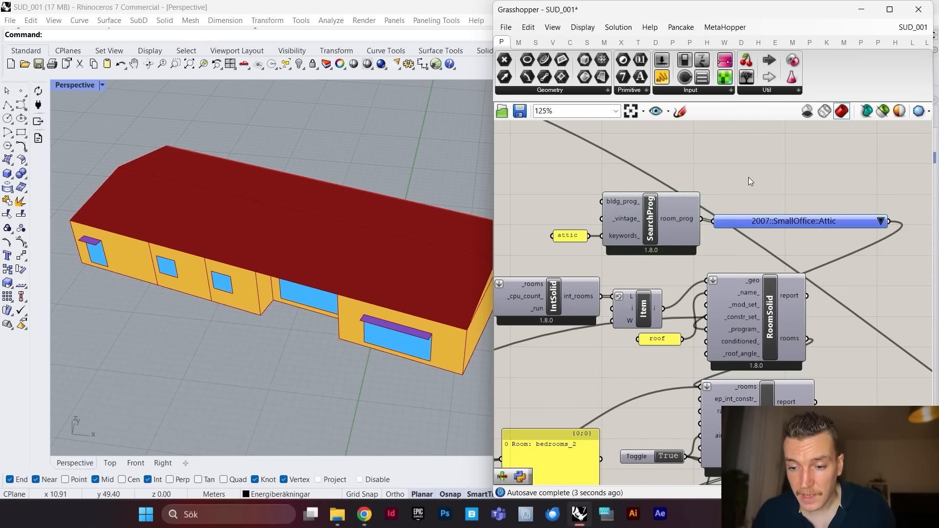
Step: Add an HB Simulation Output component in the empty canvas area below the daylight groups
scroll(698, 198, "down", 5)
scroll(668, 220, "down", 6)
scroll(730, 253, "up", 3)
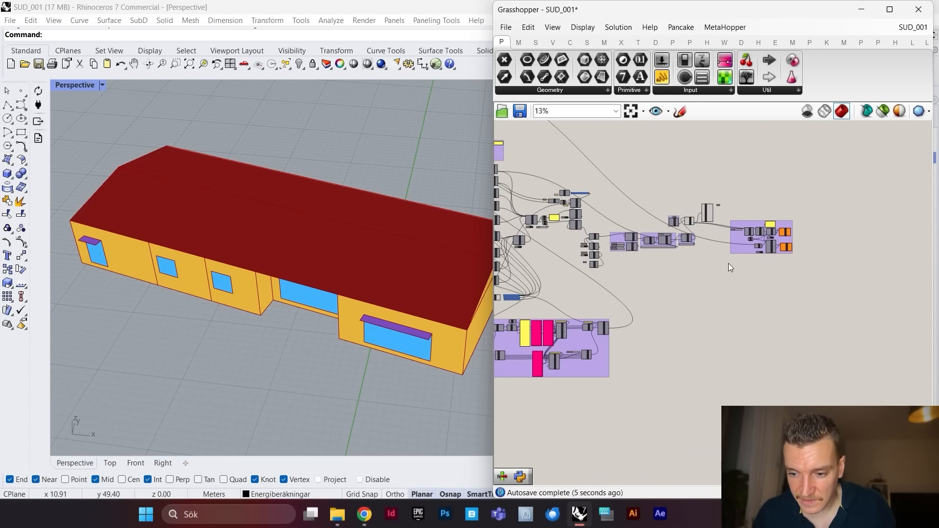
scroll(714, 251, "up", 3)
scroll(645, 147, "up", 3)
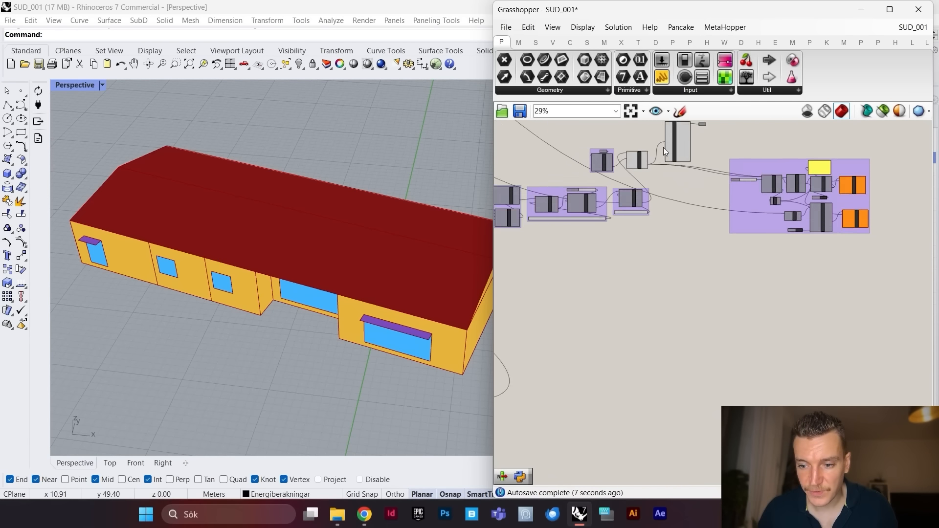
scroll(645, 173, "down", 5)
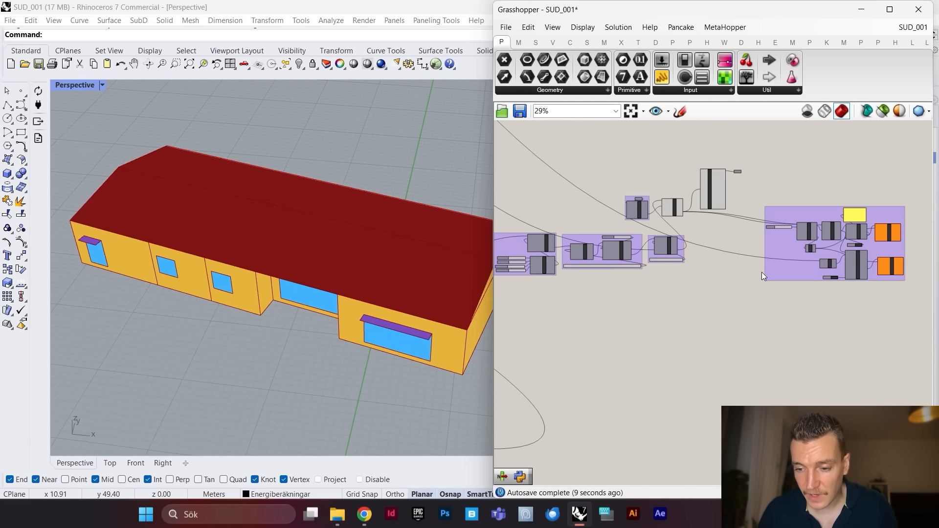
scroll(791, 331, "up", 4)
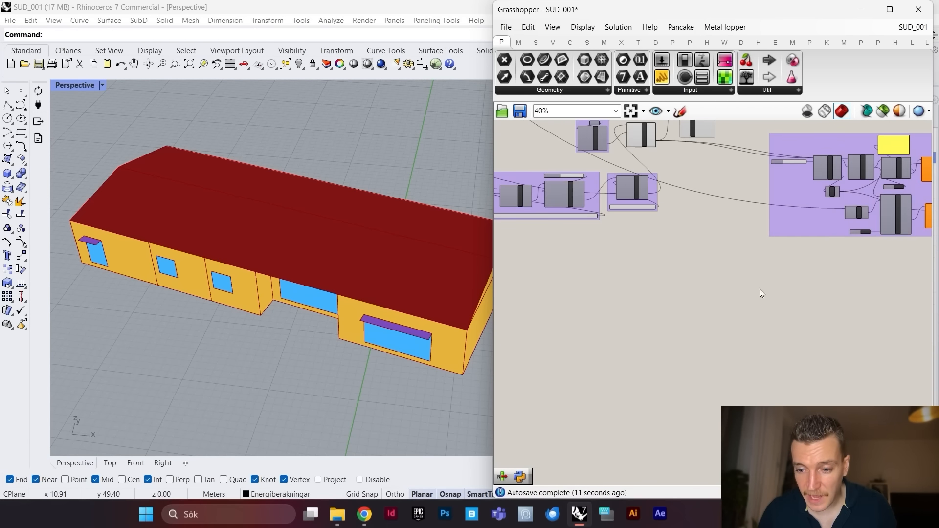
double_click(685, 283)
type("hb")
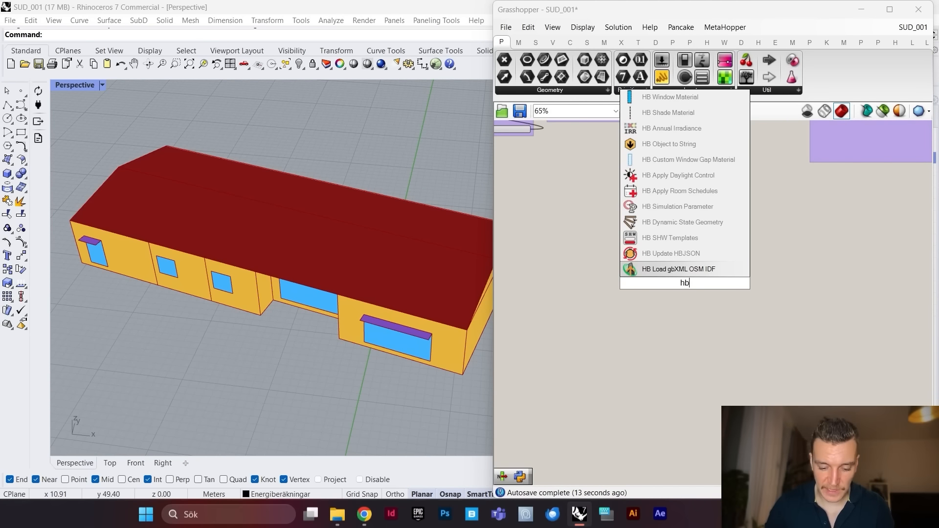
type(" simul")
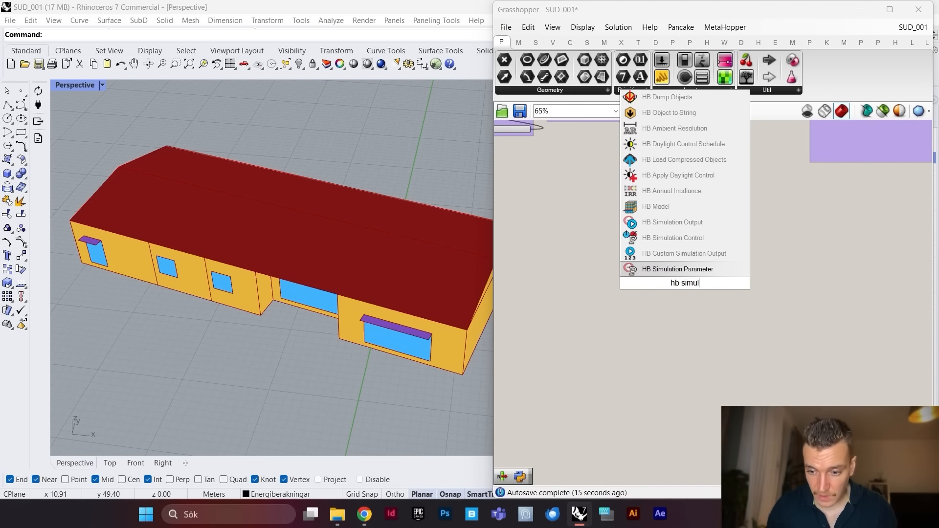
left_click(707, 223)
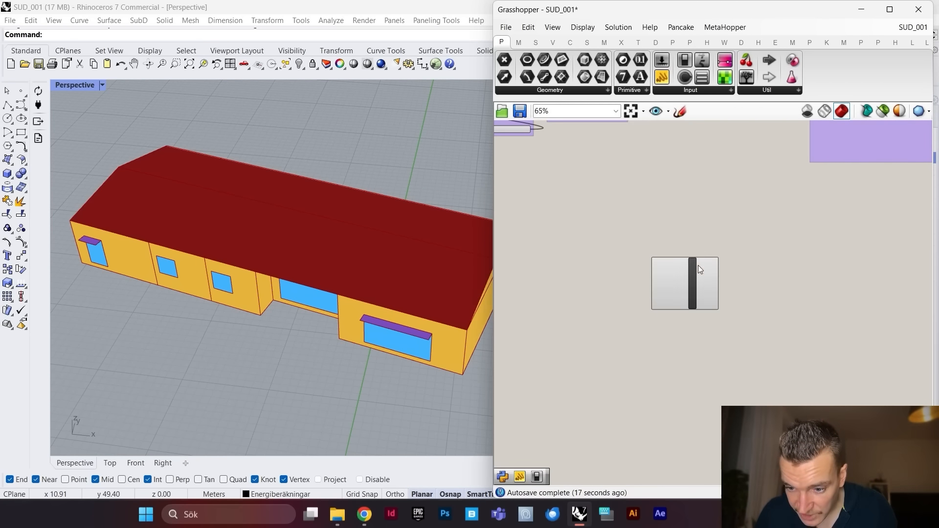
Step: Place a Boolean Toggle beside the input side of the SimOutput component
scroll(691, 294, "up", 3)
right_click_drag(690, 301, 749, 285)
double_click(619, 291)
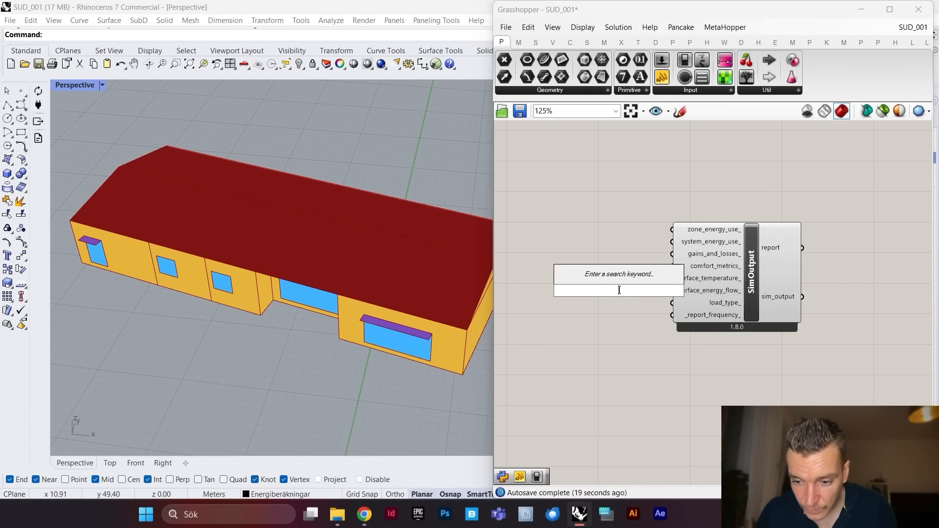
type("boolean toog")
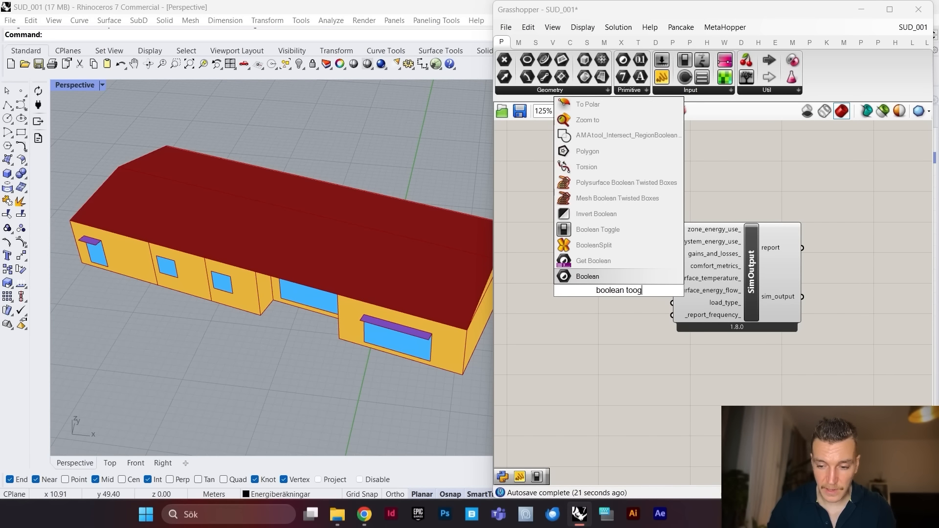
key("BackSpace")
type("gle")
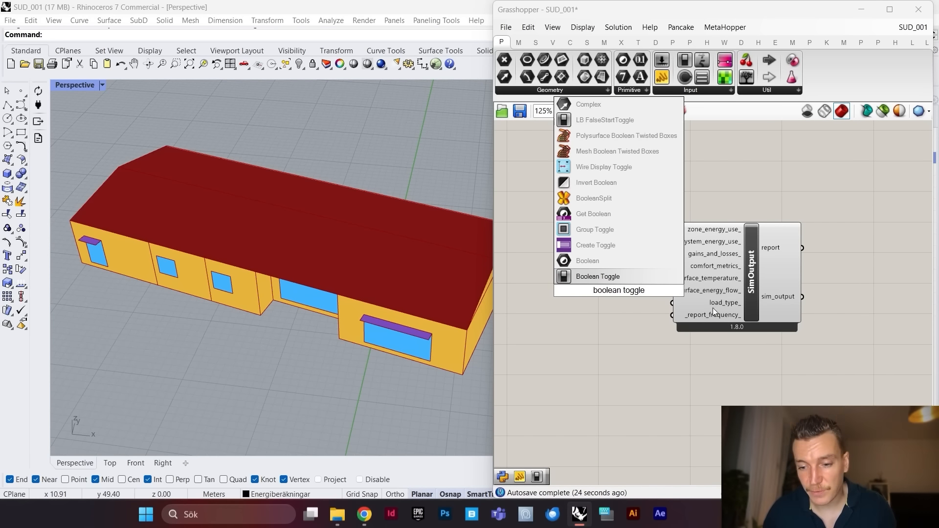
left_click(629, 276)
scroll(632, 285, "up", 3)
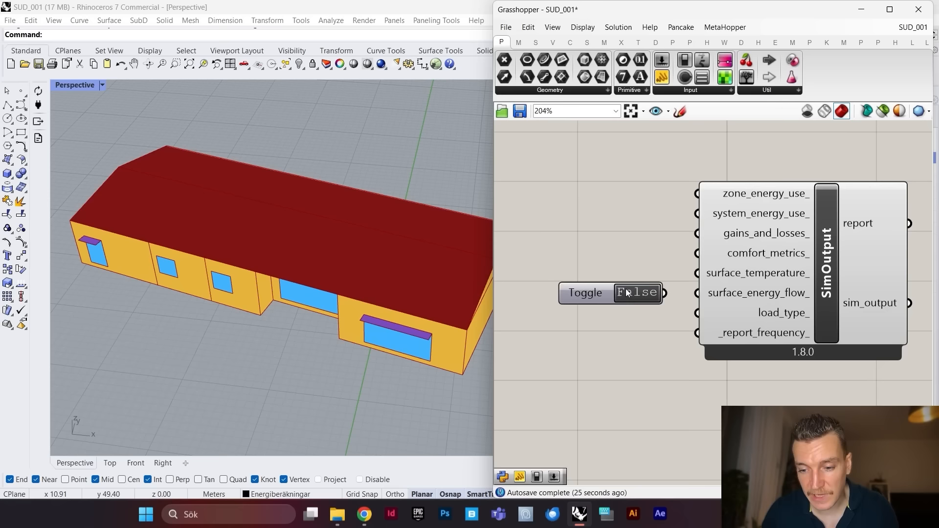
Step: Set the toggle to True and connect it to SimOutput's zone_energy_use_, system_energy_use_, gains_and_losses_ and surface_energy_flow_ inputs
left_click_drag(614, 291, 585, 252)
left_click(603, 253)
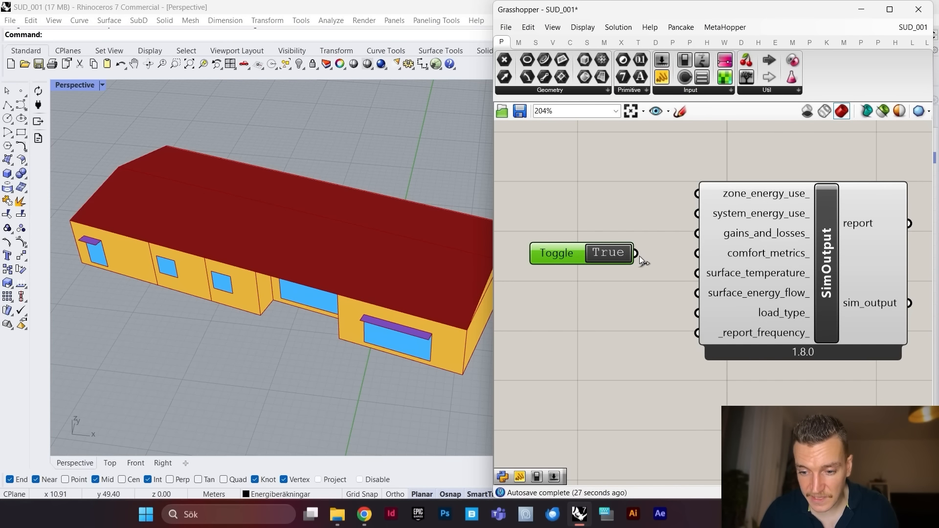
left_click_drag(653, 246, 702, 196)
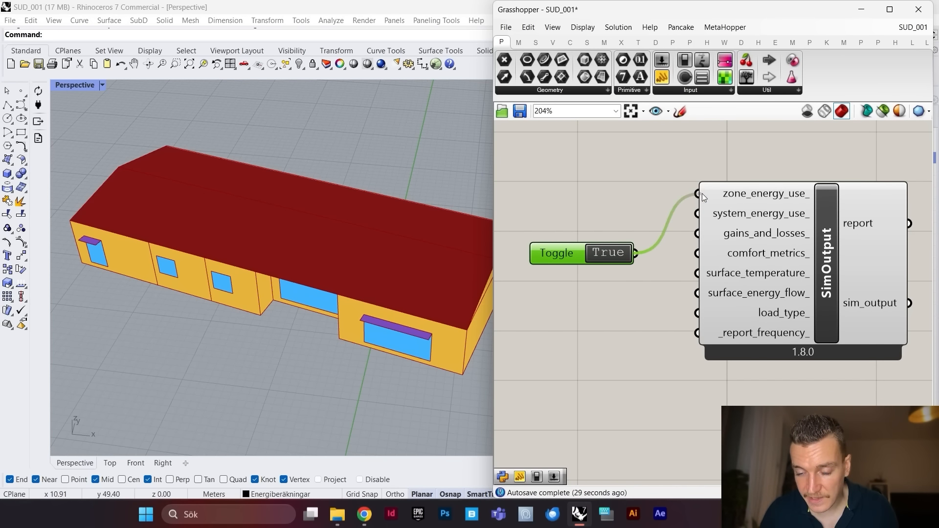
left_click_drag(711, 246, 717, 247)
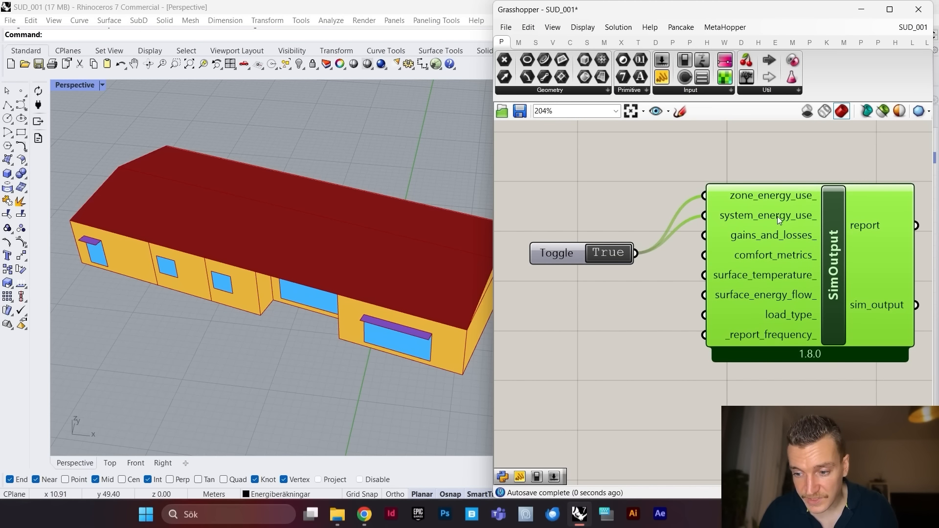
left_click_drag(636, 257, 735, 238)
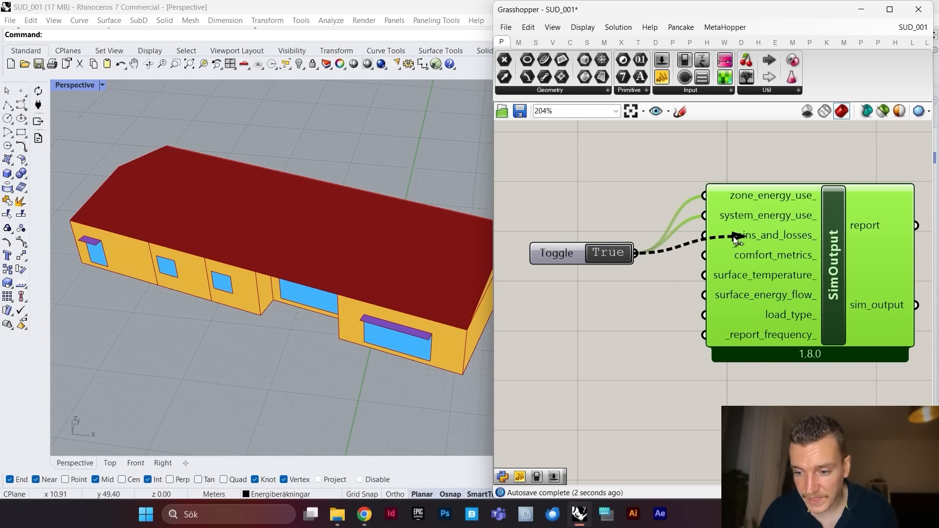
scroll(705, 237, "down", 2)
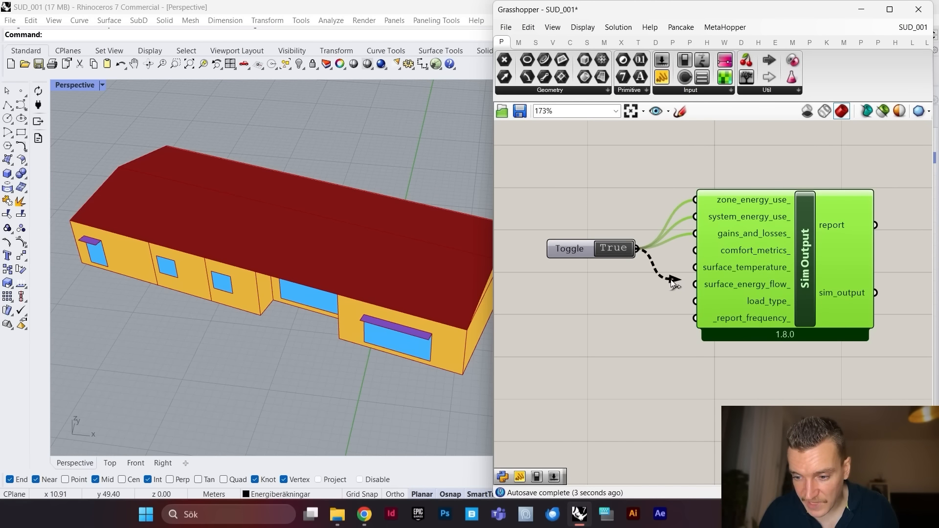
scroll(673, 264, "down", 6)
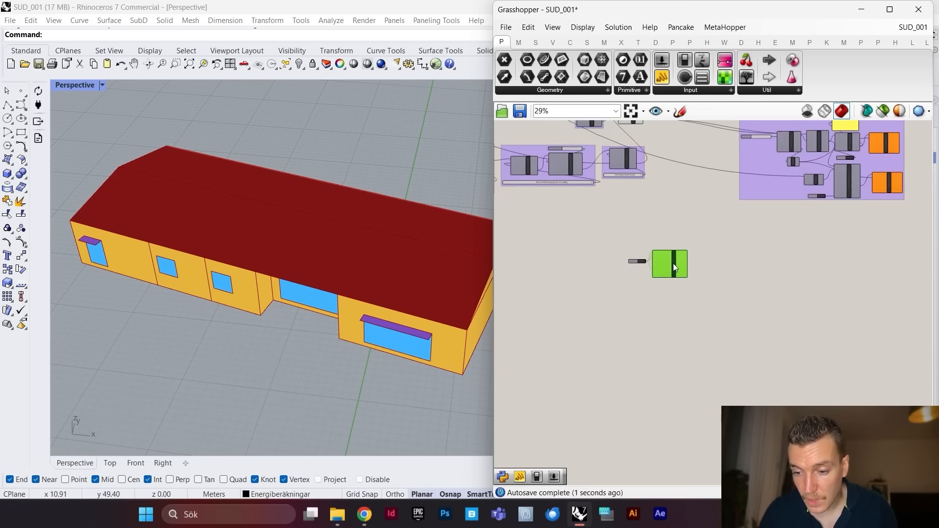
Step: Add an HB Simulation Parameter component beside SimOutput and connect sim_output to its _output_ input
scroll(689, 253, "up", 4)
double_click(697, 257)
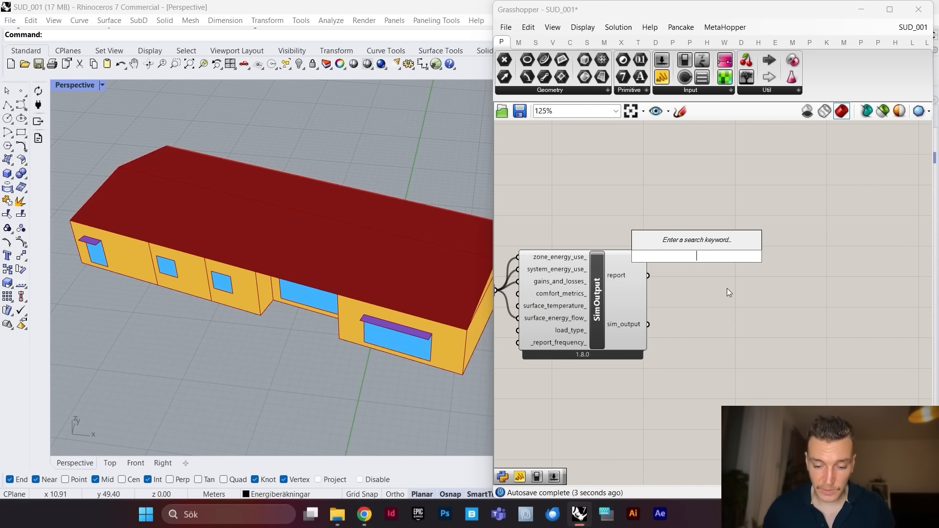
type("simul")
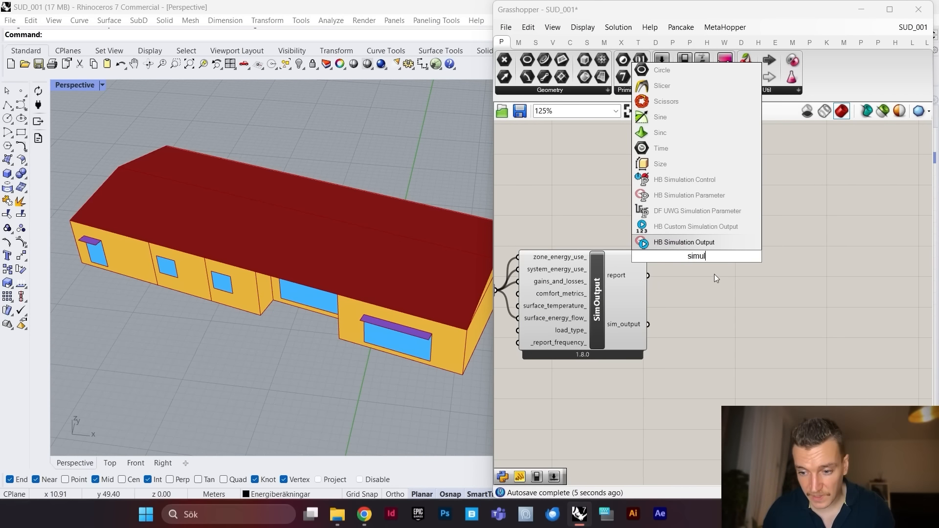
left_click(690, 195)
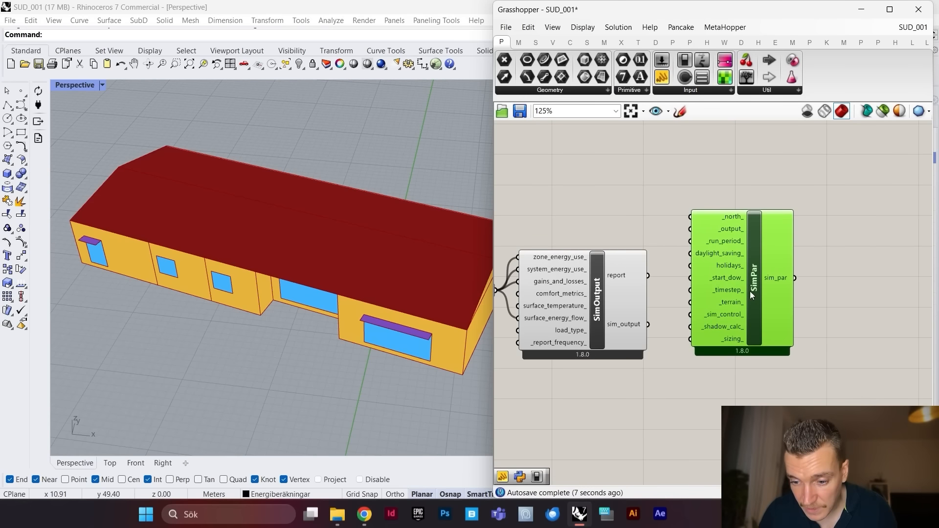
scroll(606, 332, "up", 3)
left_click_drag(661, 323, 712, 172)
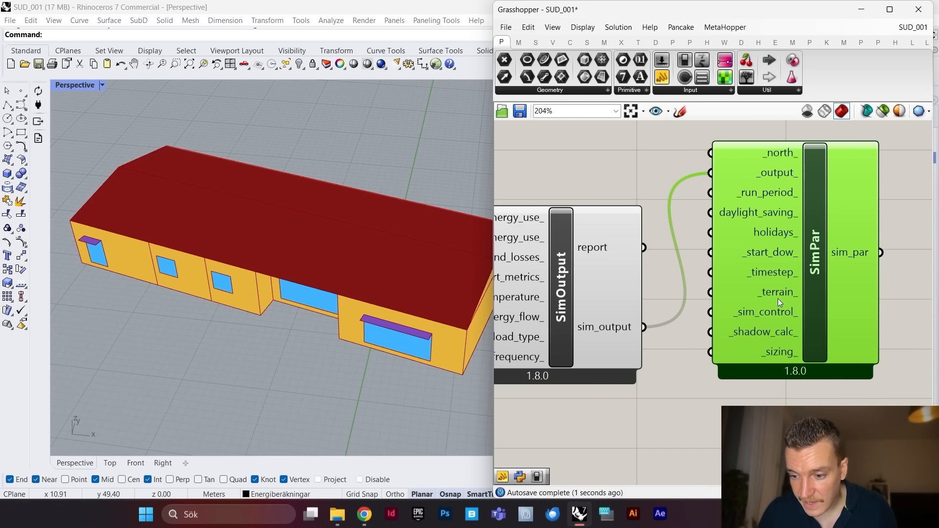
Step: Add a panel containing 1, connect it to SimPar's _timestep_ input and place it beside the component's input side
double_click(740, 411)
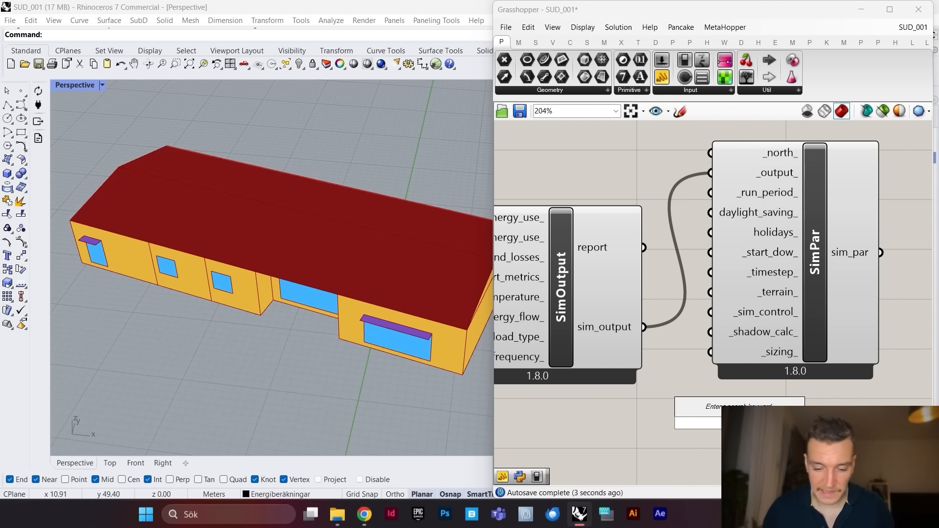
type("//")
key("Return")
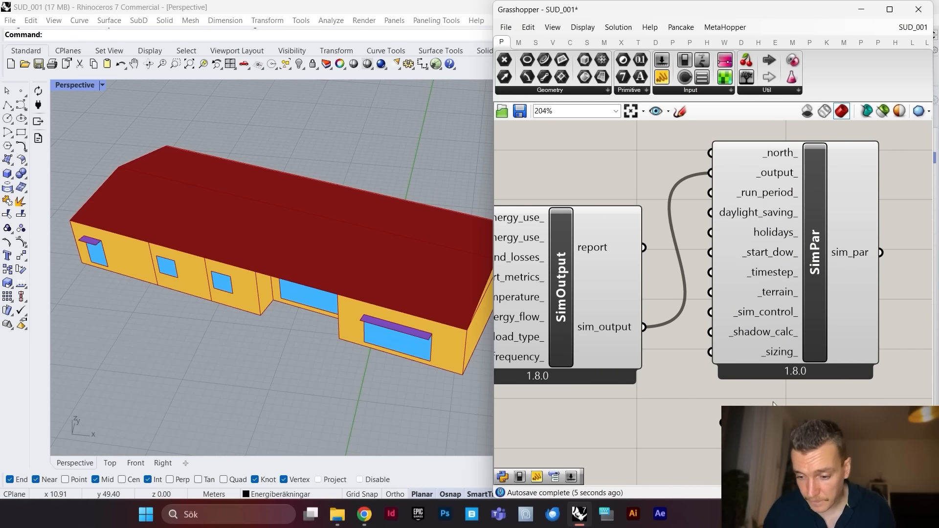
left_click_drag(763, 423, 712, 273)
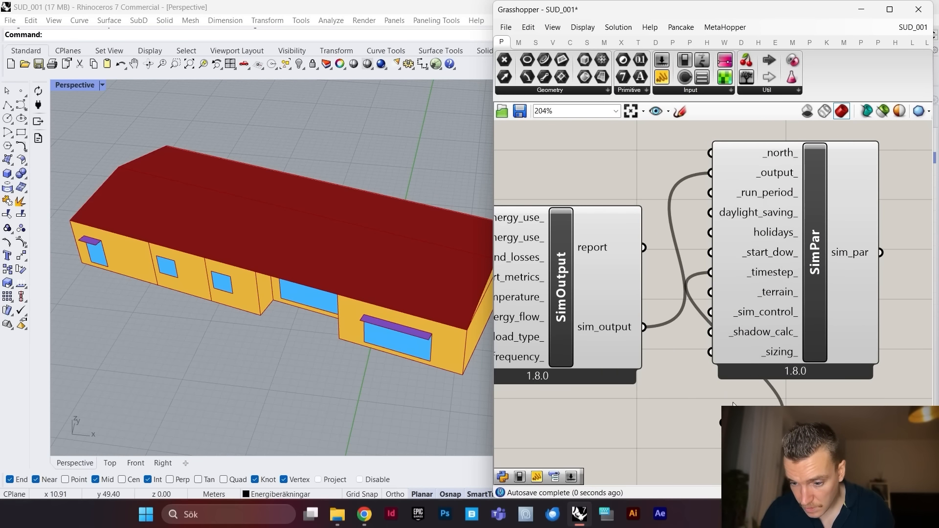
left_click_drag(729, 410, 673, 360)
scroll(741, 387, "down", 4)
scroll(776, 356, "up", 3)
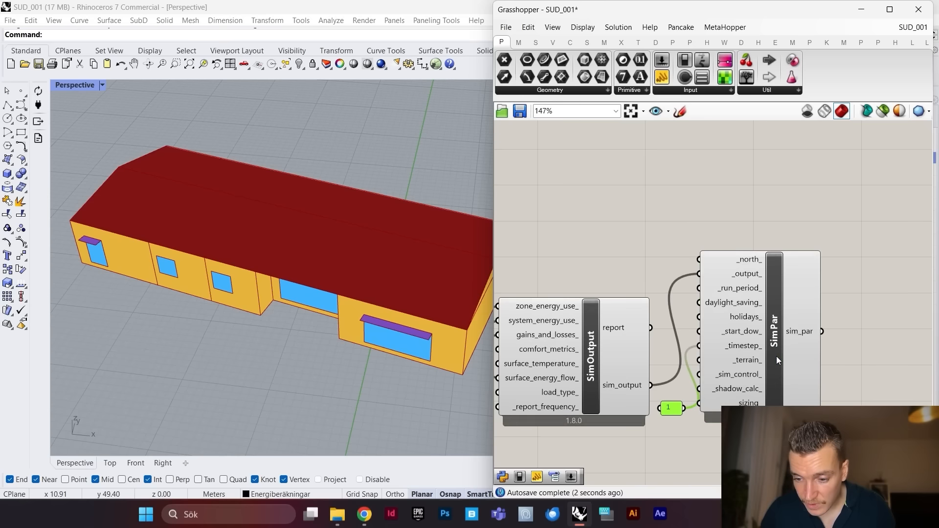
left_click_drag(776, 358, 774, 364)
Step: Add an HB Model to OSM component beside SimPar and connect sim_par to its _sim_par_ input
scroll(735, 377, "down", 3)
scroll(782, 280, "up", 2)
double_click(782, 280)
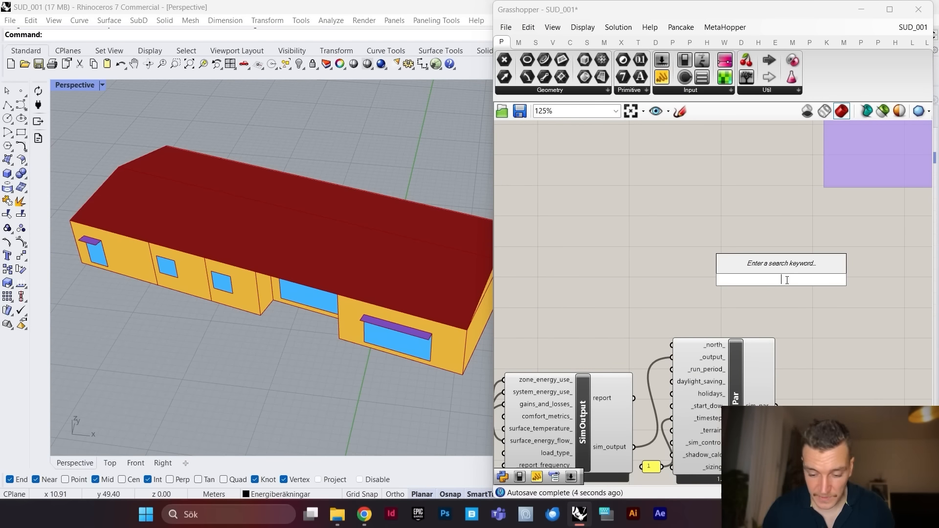
type("osm")
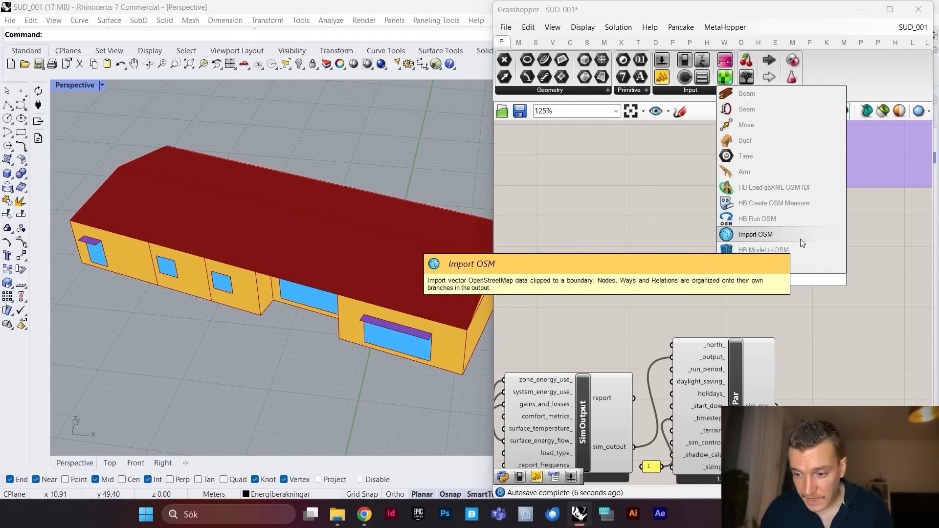
left_click(795, 251)
scroll(753, 275, "down", 3)
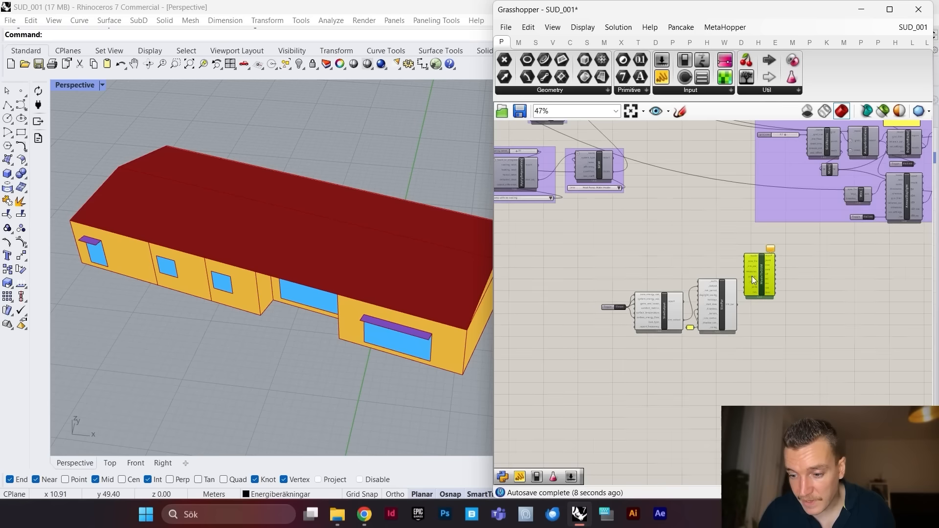
scroll(774, 252, "up", 3)
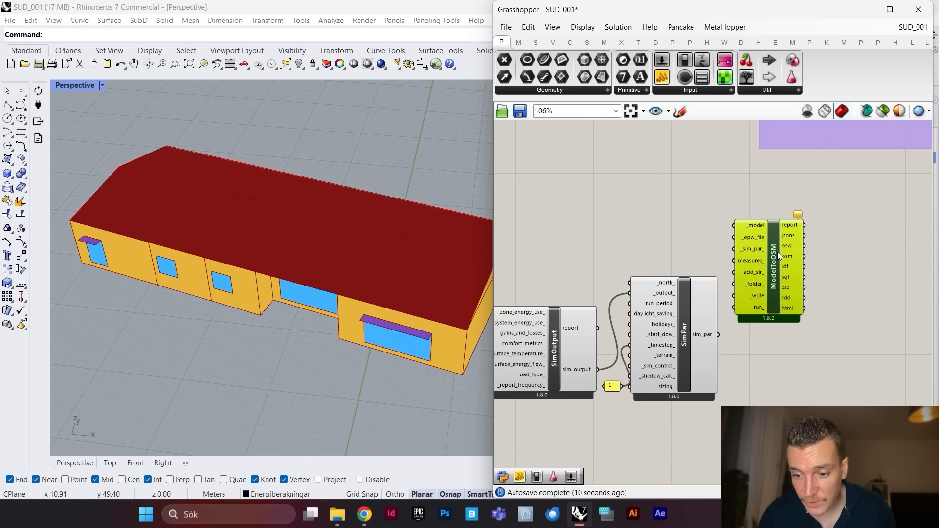
left_click_drag(765, 277, 783, 305)
scroll(710, 334, "up", 3)
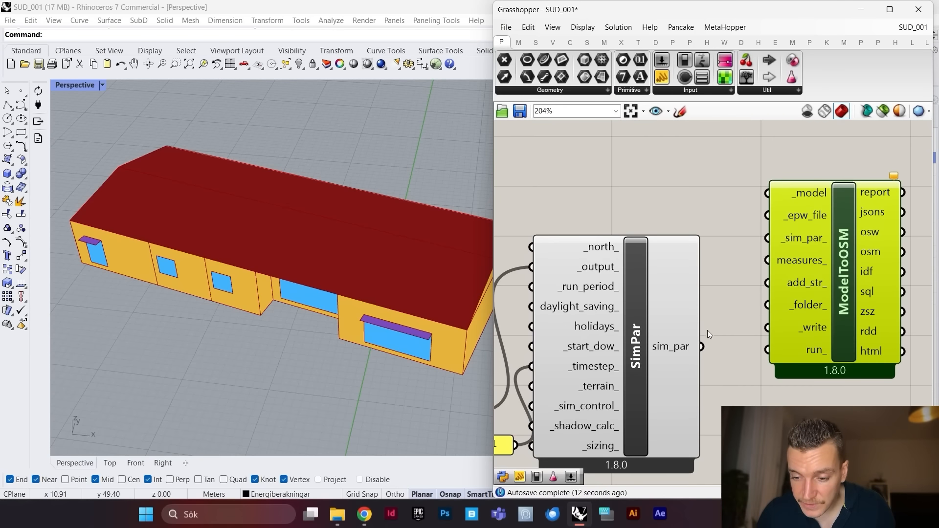
left_click_drag(716, 337, 769, 240)
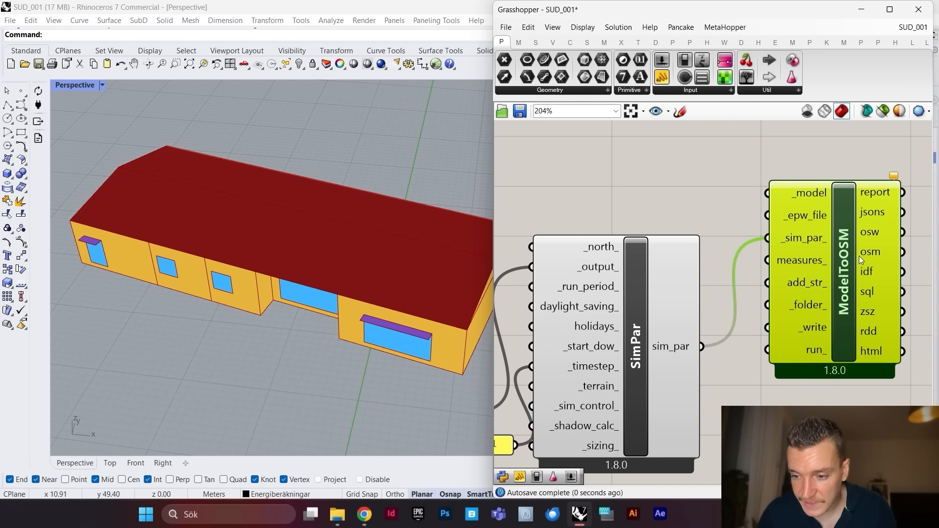
Step: Connect the DownloadEPW component's epw_file output to ModelToOSM's _epw_file input
scroll(832, 269, "down", 15)
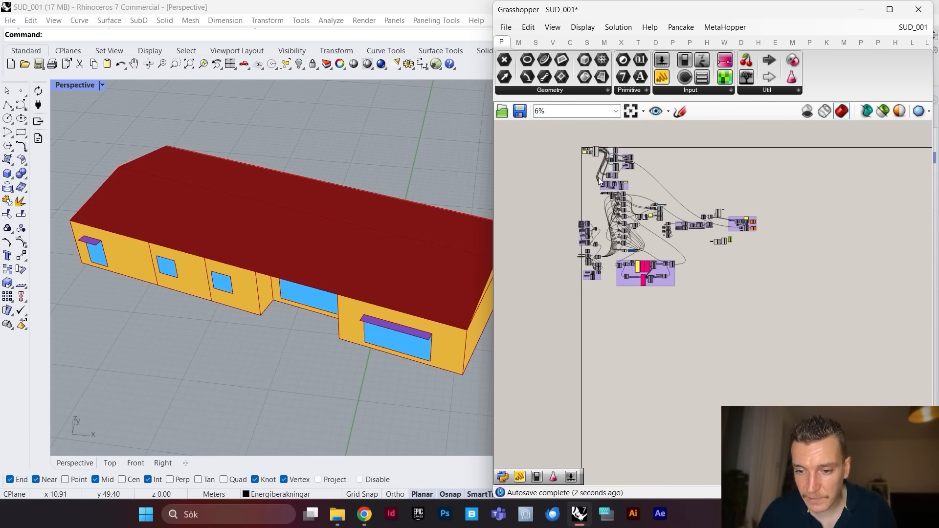
scroll(601, 181, "up", 10)
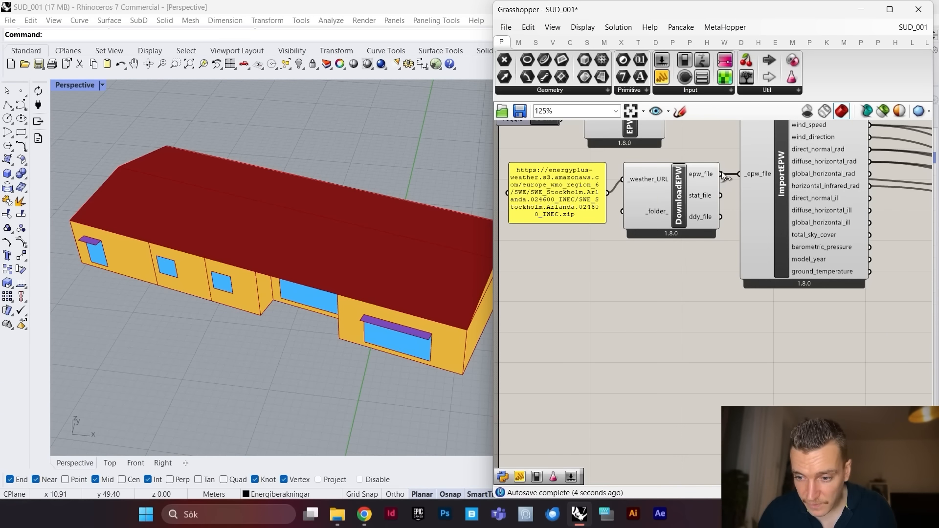
scroll(727, 262, "down", 10)
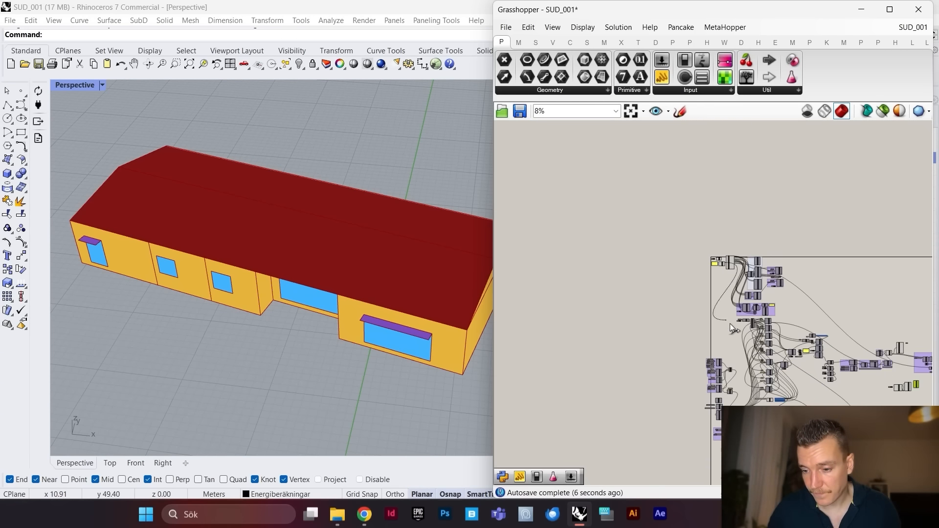
scroll(734, 333, "up", 8)
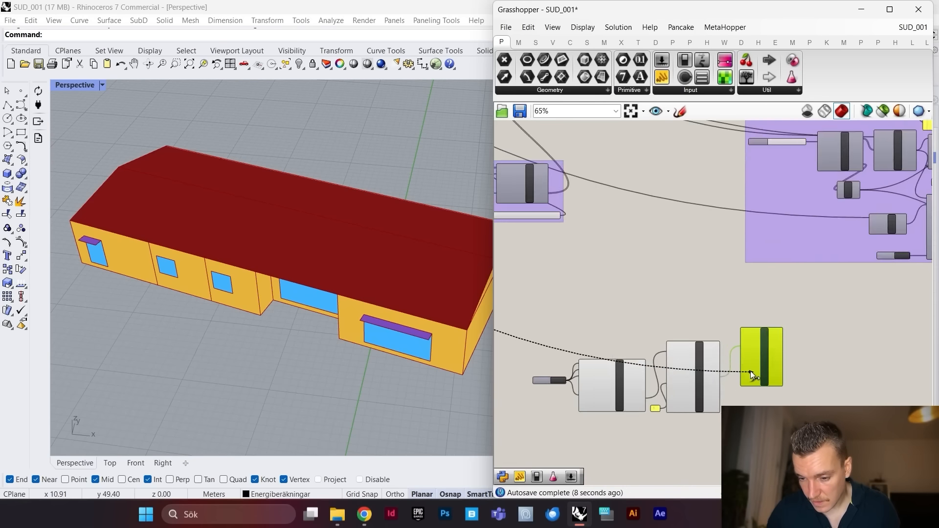
scroll(749, 362, "up", 6)
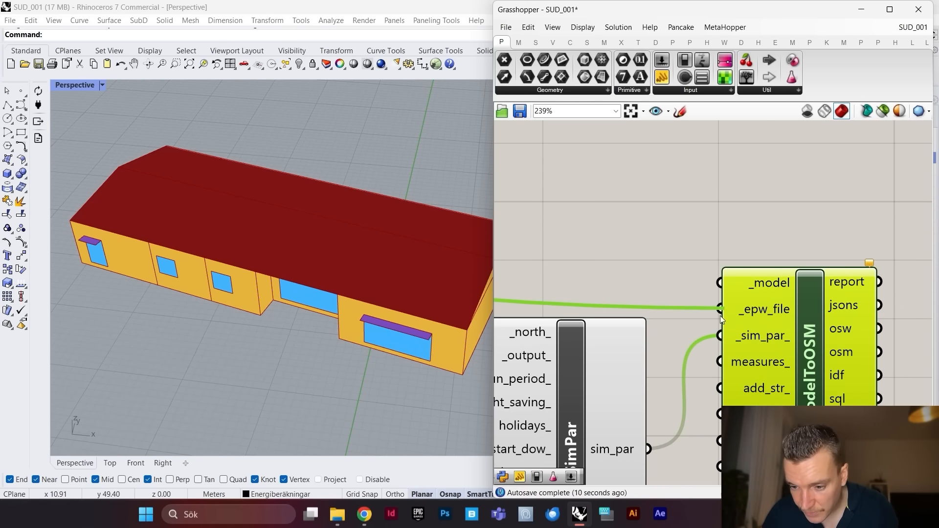
Step: Connect the Honeybee Model component's model output to ModelToOSM's _model input
scroll(720, 316, "down", 6)
scroll(623, 149, "up", 4)
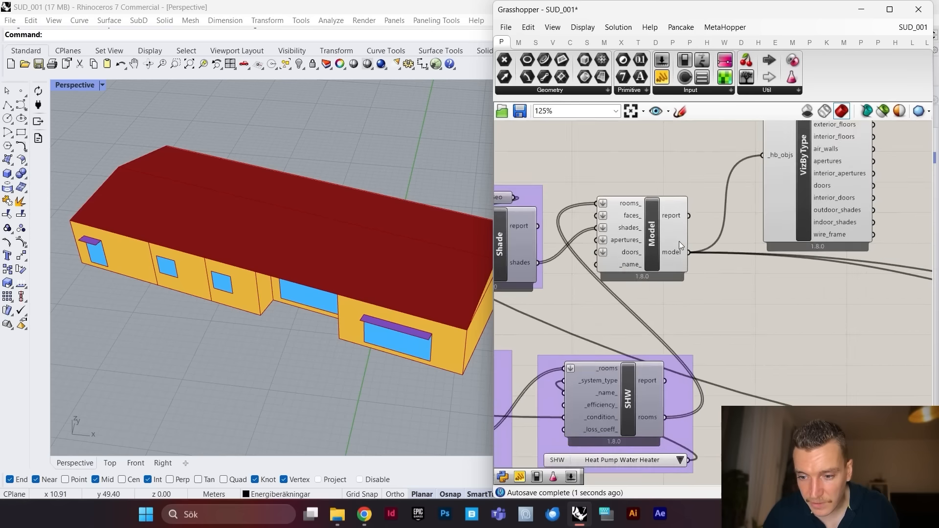
scroll(680, 241, "up", 3)
left_click_drag(695, 261, 785, 313)
scroll(782, 308, "down", 7)
scroll(721, 250, "down", 4)
scroll(795, 333, "up", 10)
scroll(792, 206, "down", 2)
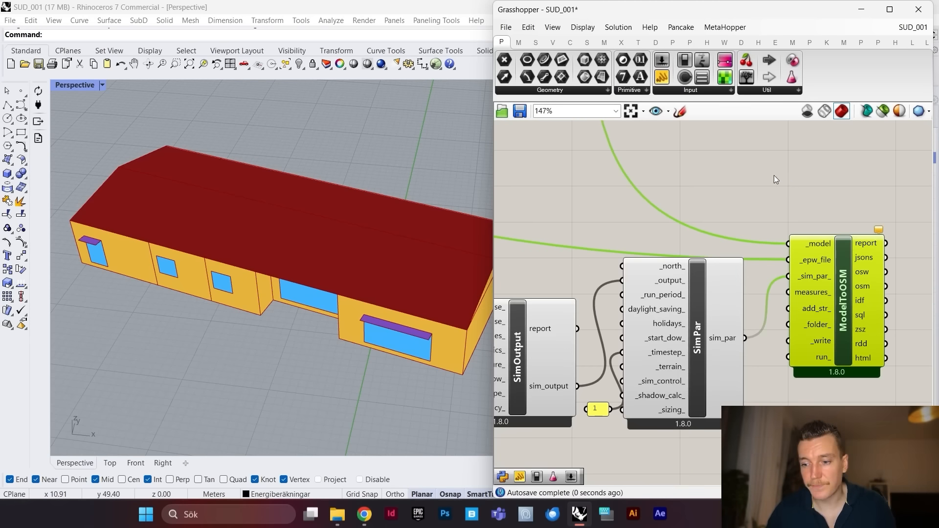
Step: Add a Boolean Toggle set to True below ModelToOSM and connect it to the run_ and _write inputs
scroll(735, 292, "down", 2)
scroll(786, 310, "up", 5)
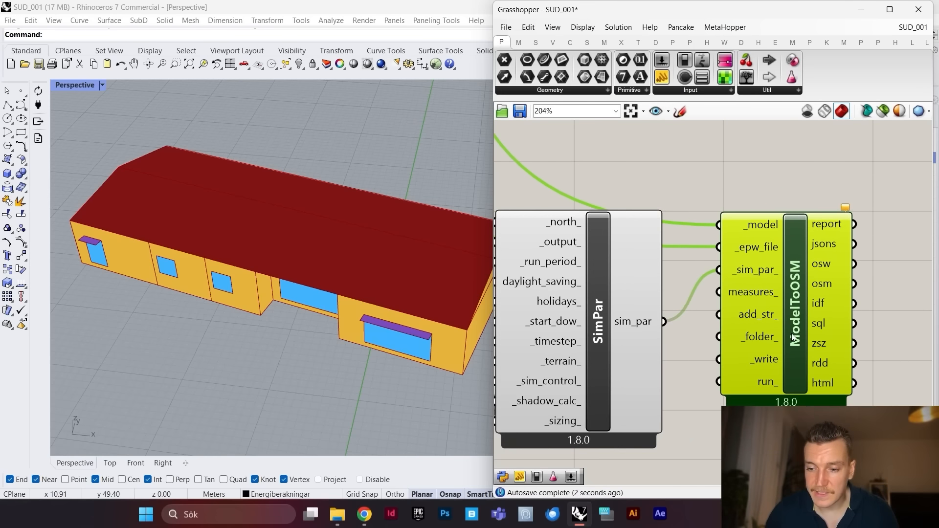
scroll(776, 338, "down", 3)
scroll(791, 372, "up", 2)
double_click(781, 413)
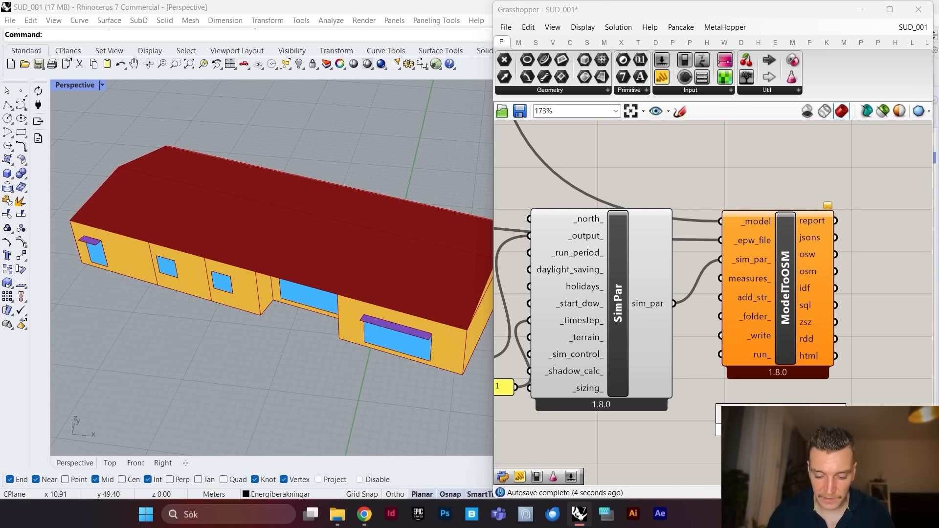
type("boolean")
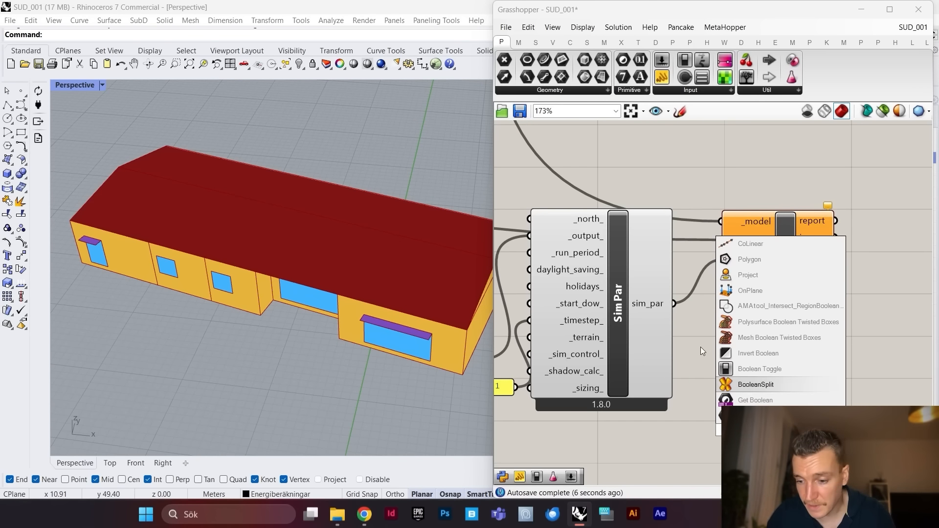
left_click(765, 371)
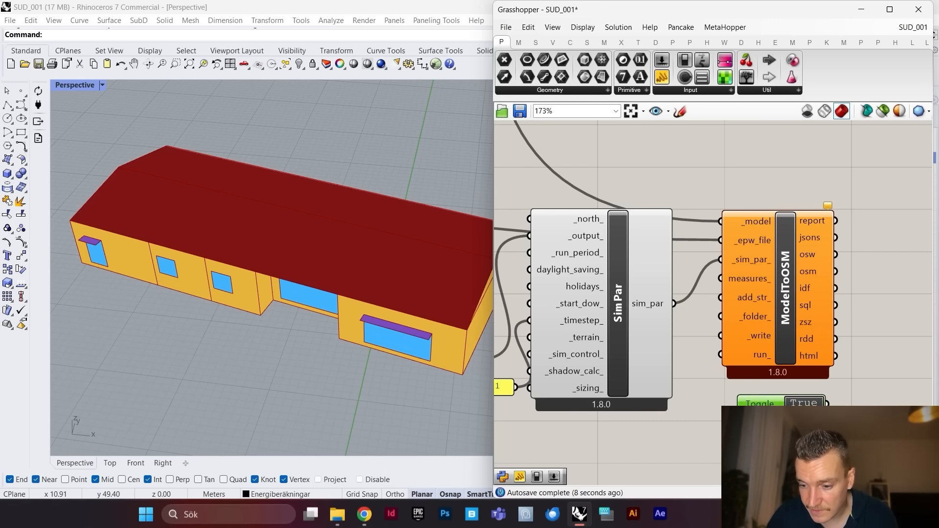
left_click_drag(787, 364, 721, 355)
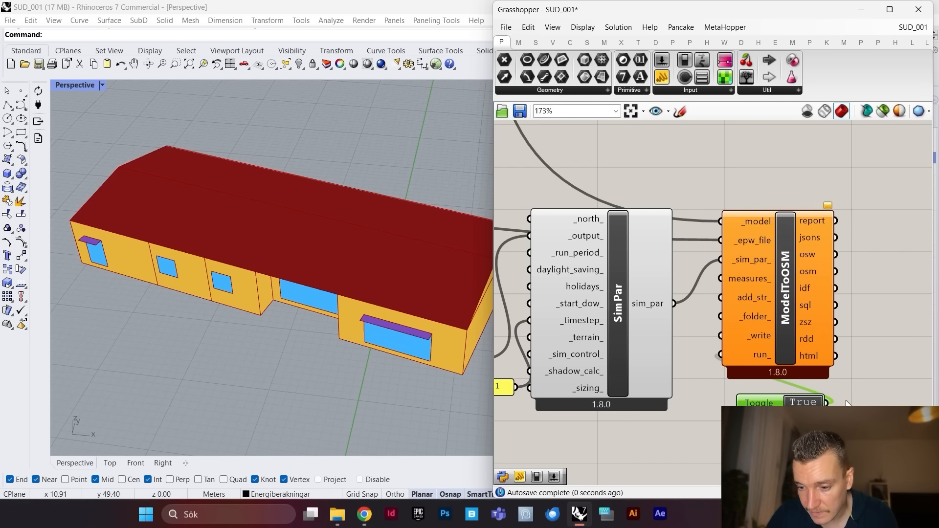
left_click_drag(827, 402, 730, 339)
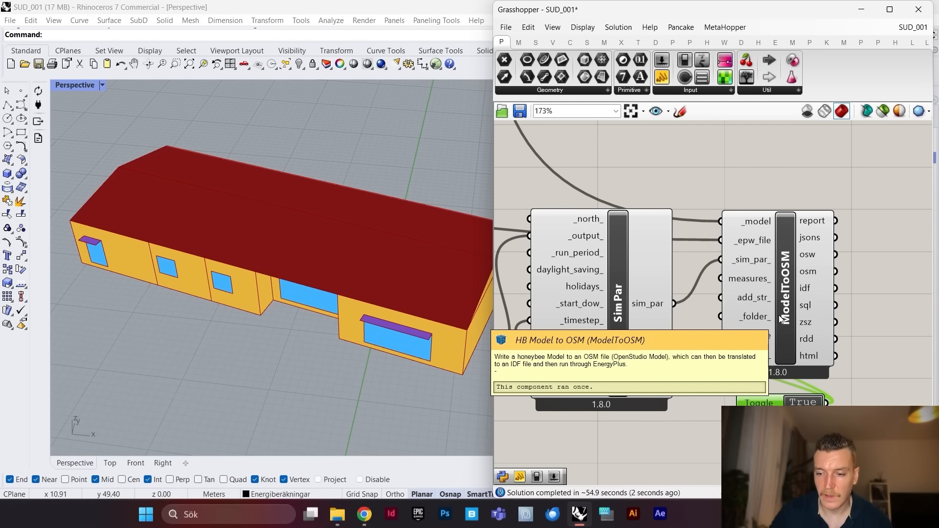
Step: Add an LB End Use Intensity component to the canvas beside the ModelToOSM component
scroll(708, 345, "down", 3)
scroll(761, 330, "up", 5)
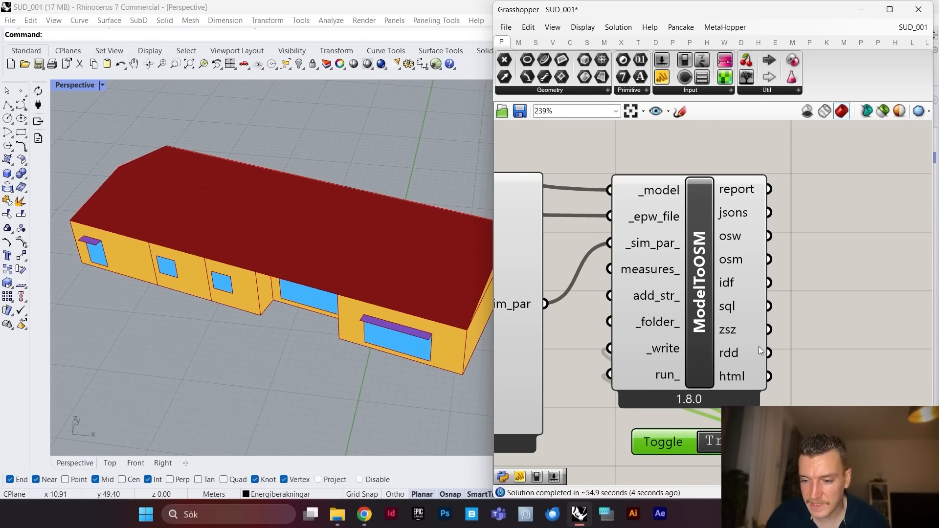
scroll(783, 259, "down", 3)
scroll(814, 280, "up", 3)
double_click(813, 280)
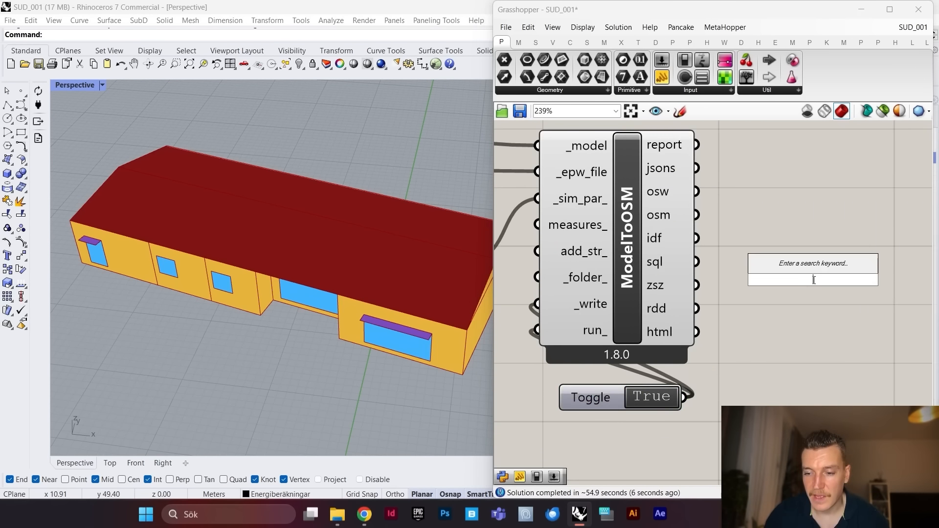
type("end use")
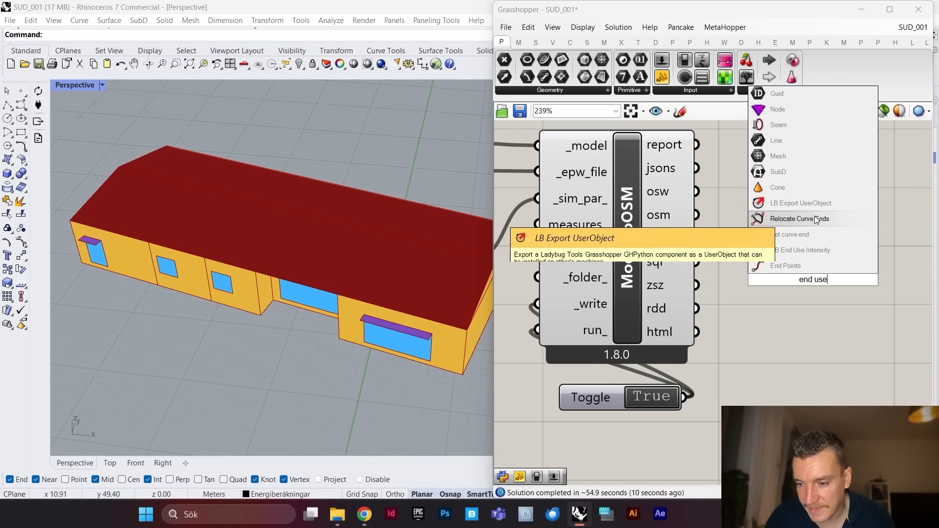
left_click(782, 250)
scroll(718, 276, "down", 2)
left_click(717, 276)
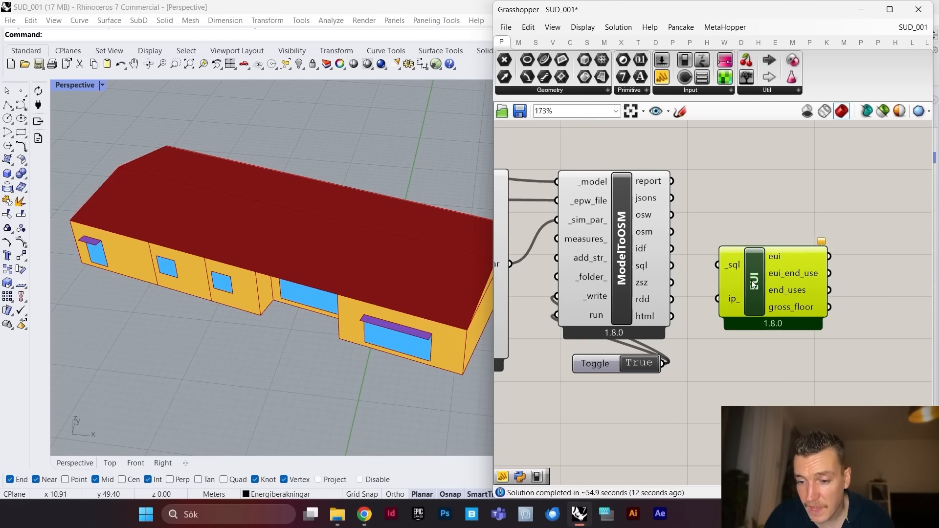
Step: Connect ModelToOSM's sql output to the EUI component's _sql input
scroll(725, 294, "down", 1)
scroll(700, 309, "up", 1)
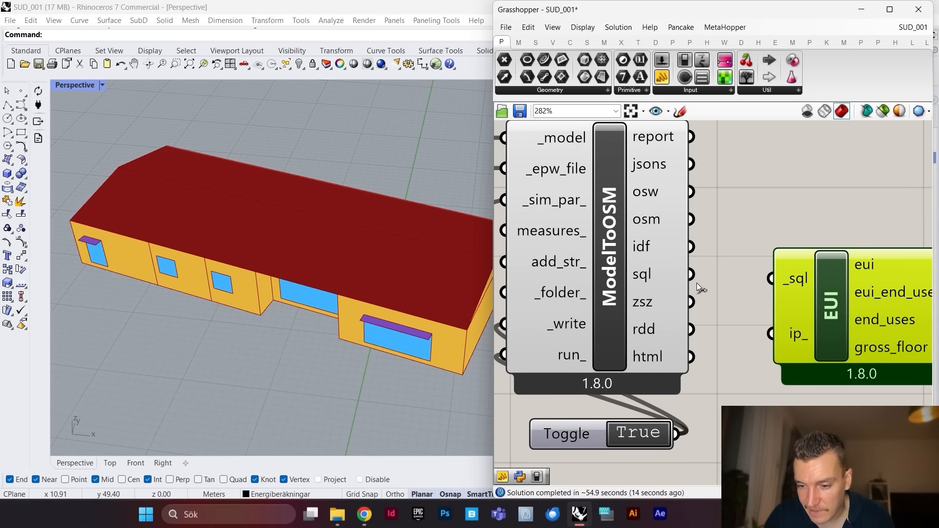
left_click_drag(697, 281, 745, 283)
Step: Add a Panel beside the EUI component and connect the eui output to it
scroll(706, 280, "down", 2)
scroll(827, 299, "up", 3)
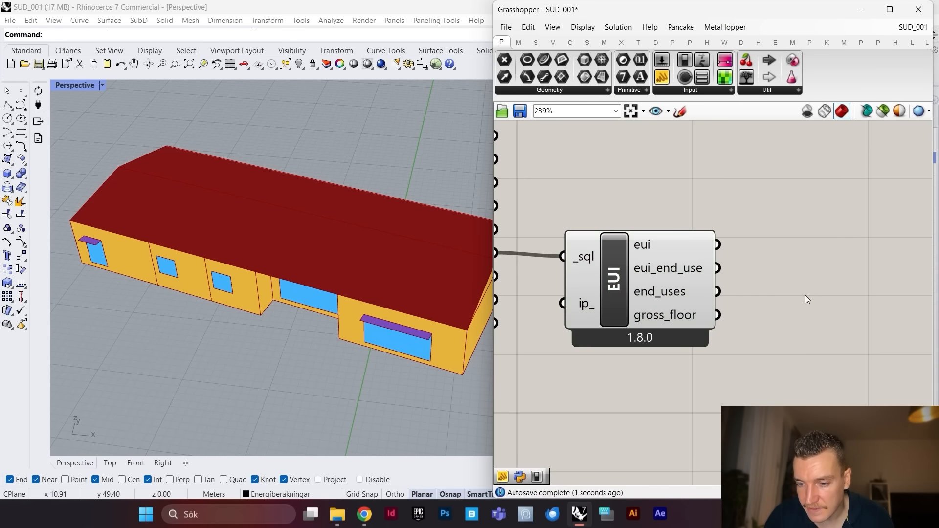
double_click(806, 295)
type("panel")
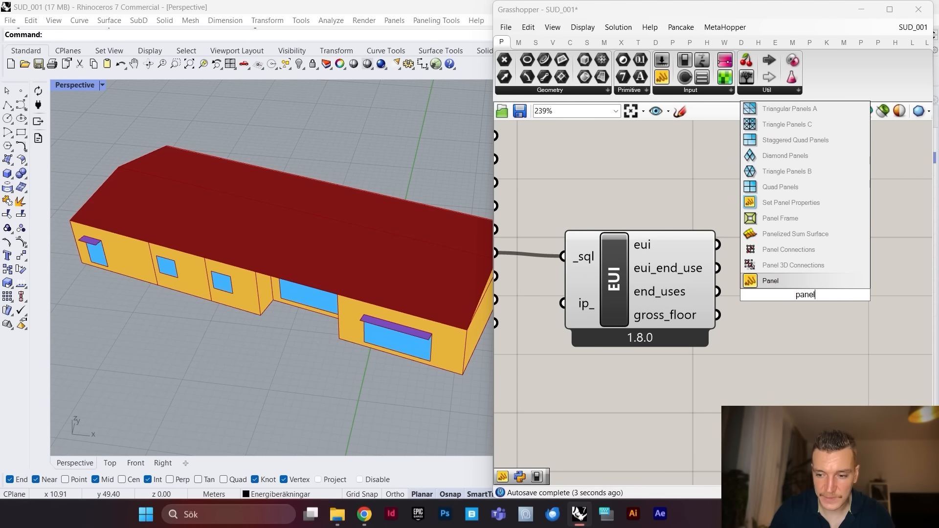
left_click(780, 283)
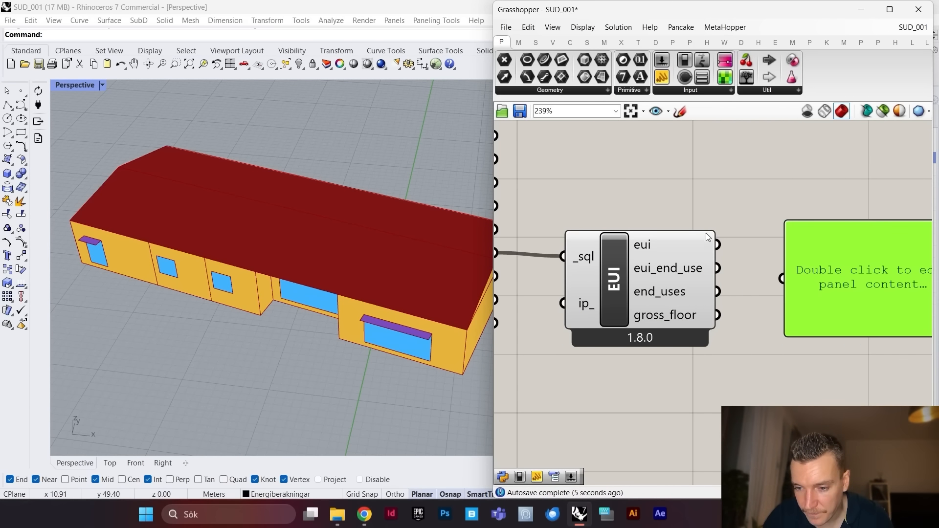
left_click_drag(717, 245, 782, 279)
scroll(730, 276, "down", 3)
scroll(820, 278, "up", 3)
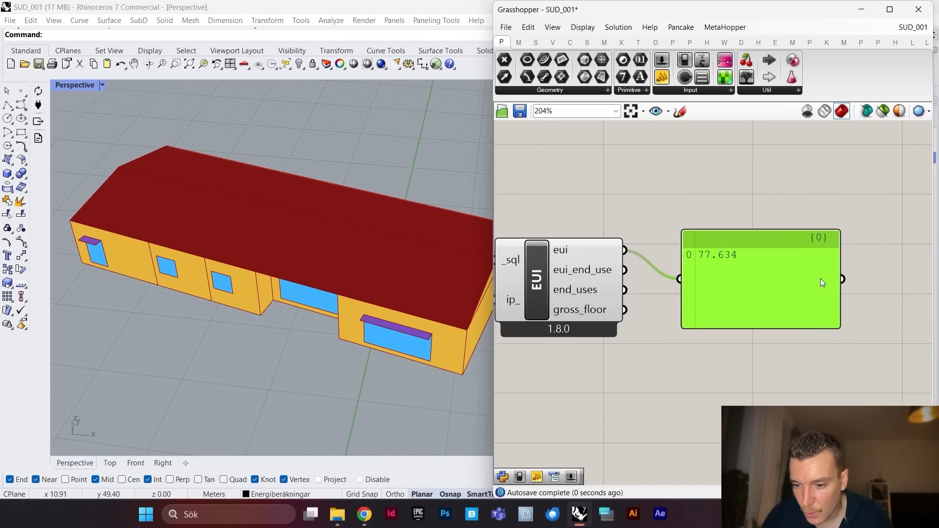
Step: Shrink the eui result panel to a small height and line it up with the eui output
scroll(793, 279, "up", 1)
scroll(727, 222, "down", 1)
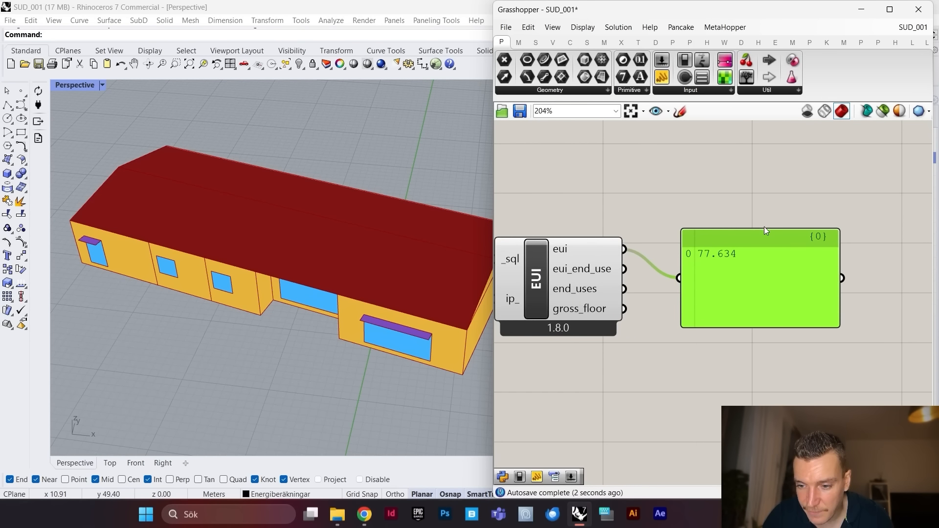
mouse_move(767, 230)
left_mouse_down()
mouse_move(776, 280)
mouse_move(774, 231)
left_mouse_up()
scroll(773, 231, "down", 6)
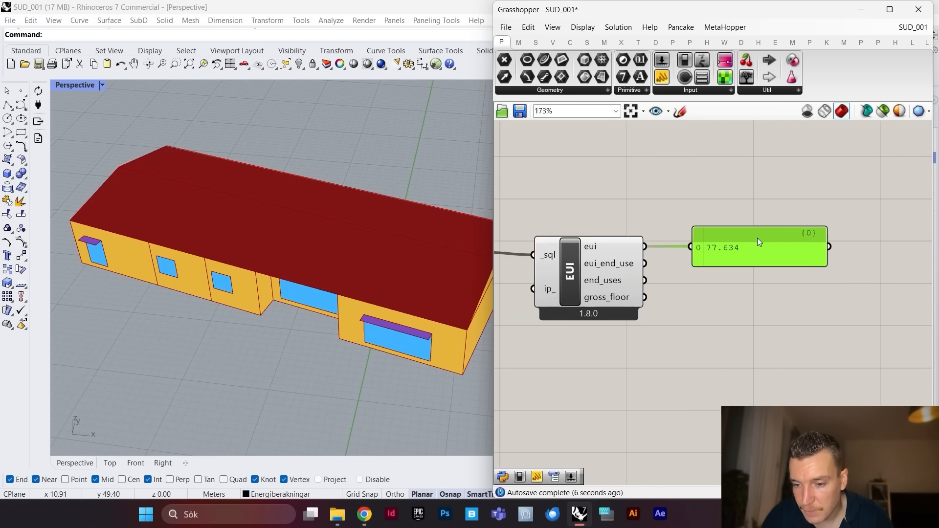
Step: Add a second Panel below the eui result panel and reshape it to be narrow and tall
scroll(725, 264, "up", 5)
scroll(747, 262, "down", 3)
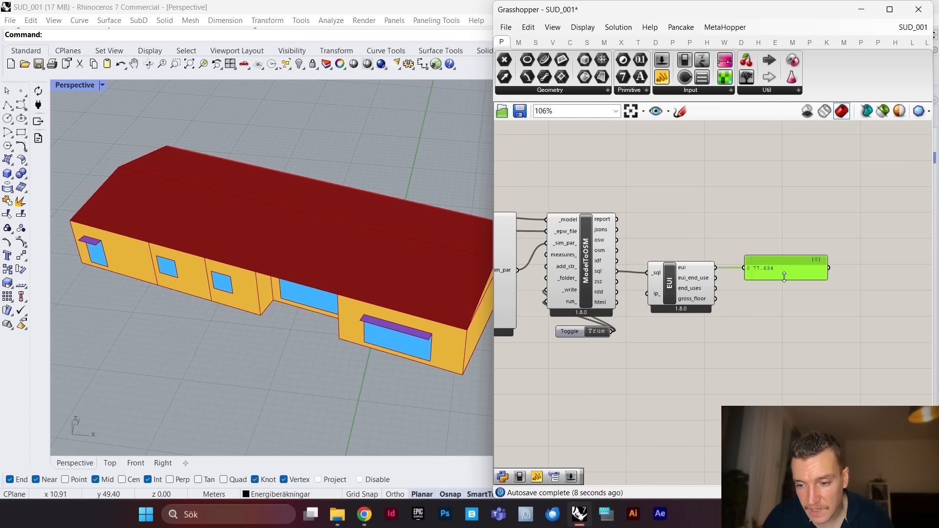
scroll(763, 293, "up", 3)
scroll(783, 265, "up", 2)
double_click(770, 334)
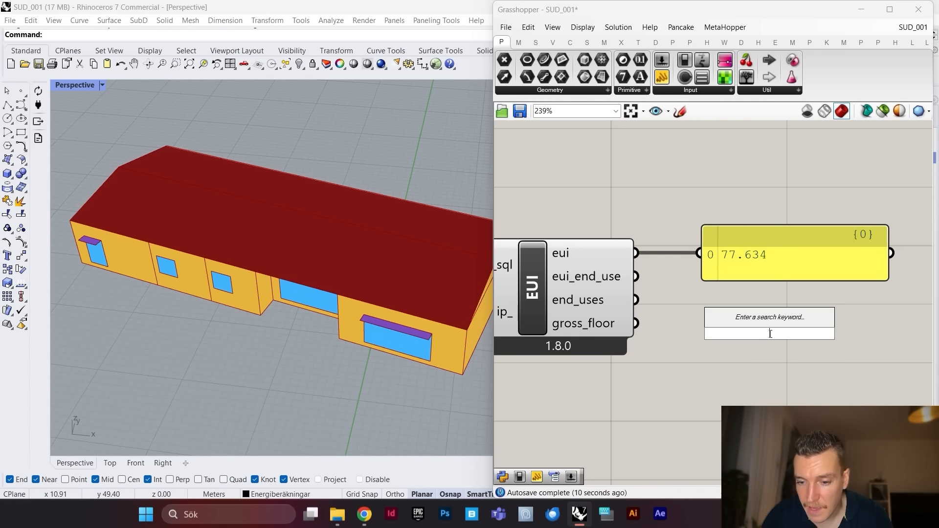
type("panel")
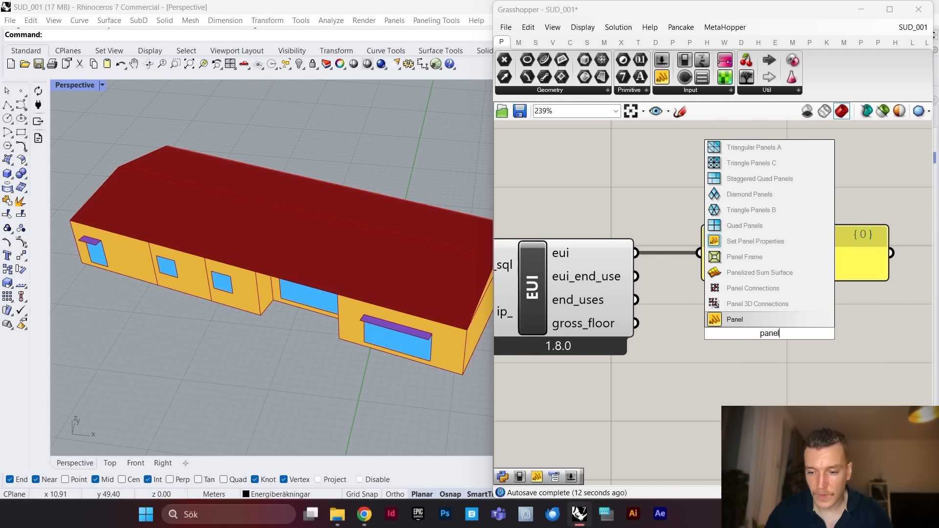
left_click(795, 320)
left_click_drag(813, 356, 828, 391)
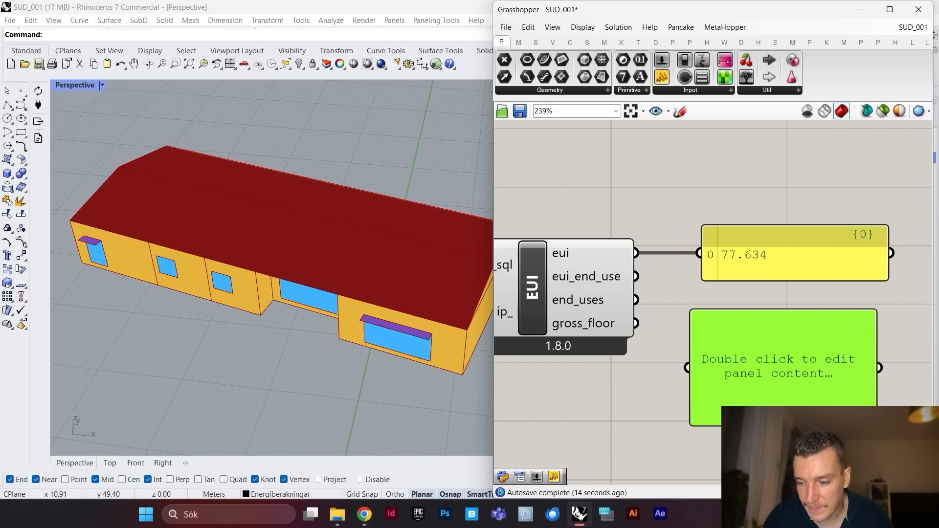
left_click_drag(877, 424, 803, 484)
scroll(648, 290, "down", 2)
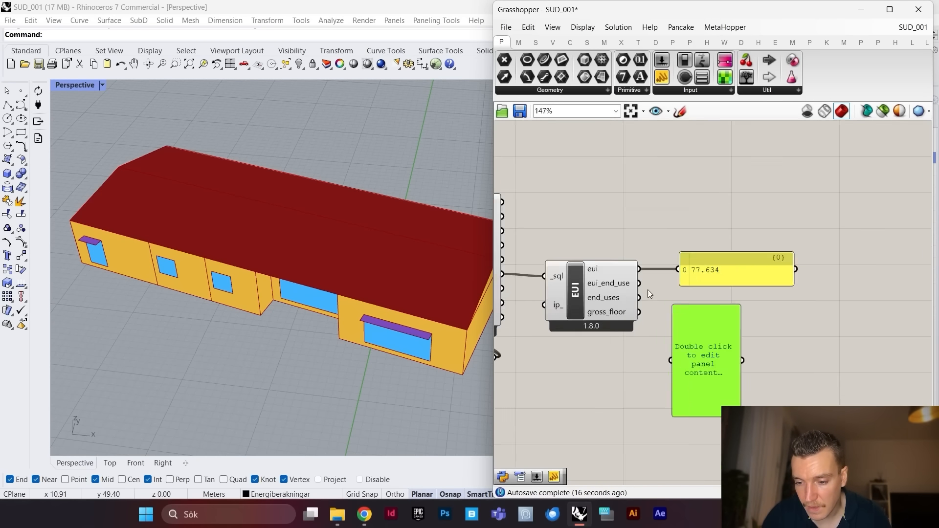
Step: Duplicate the narrow empty panel and place the two panels side by side
left_click_drag(714, 338, 784, 333)
key("ctrl+c")
key("ctrl+v")
scroll(602, 284, "up", 2)
scroll(679, 269, "down", 3)
scroll(678, 261, "up", 2)
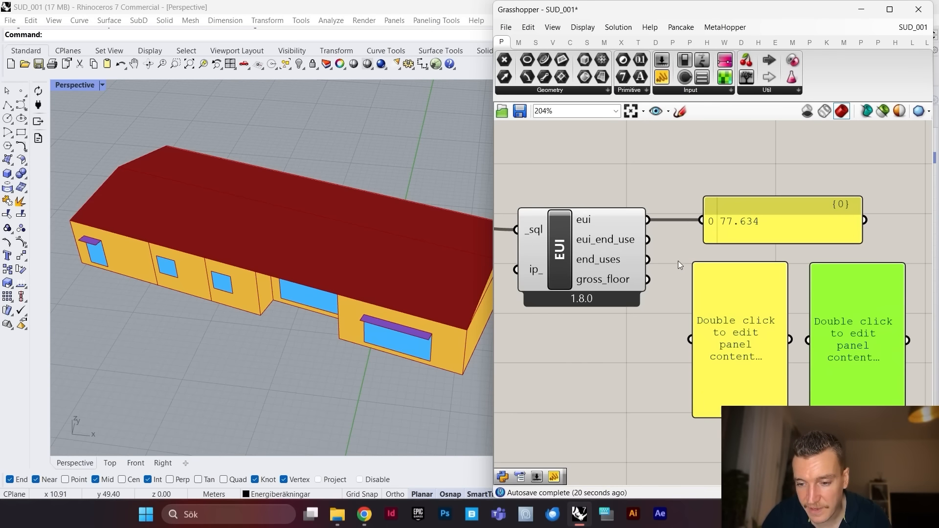
Step: Connect EUI's end_uses output to the panel nearest the component and eui_end_use to the one beyond it
scroll(675, 233, "up", 1)
left_click_drag(646, 238, 834, 355)
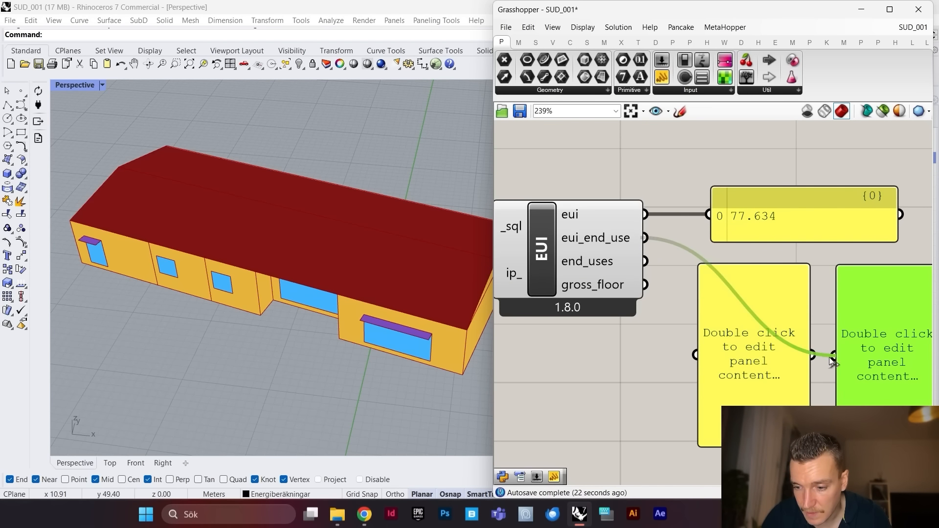
left_click_drag(645, 261, 696, 355)
scroll(704, 346, "down", 1)
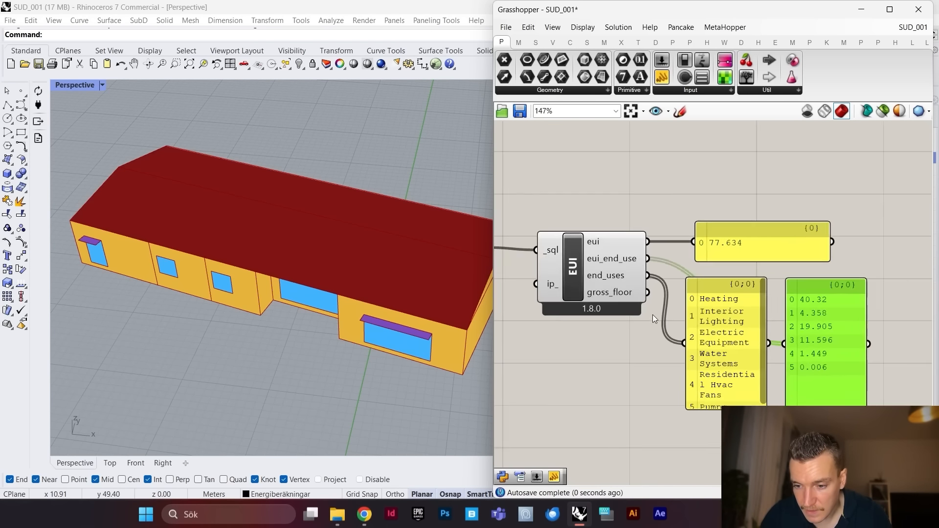
Step: Enlarge the end_uses panel so each end-use name fits on one line, and place the eui_end_use panel next to it
left_click_drag(732, 405, 732, 431)
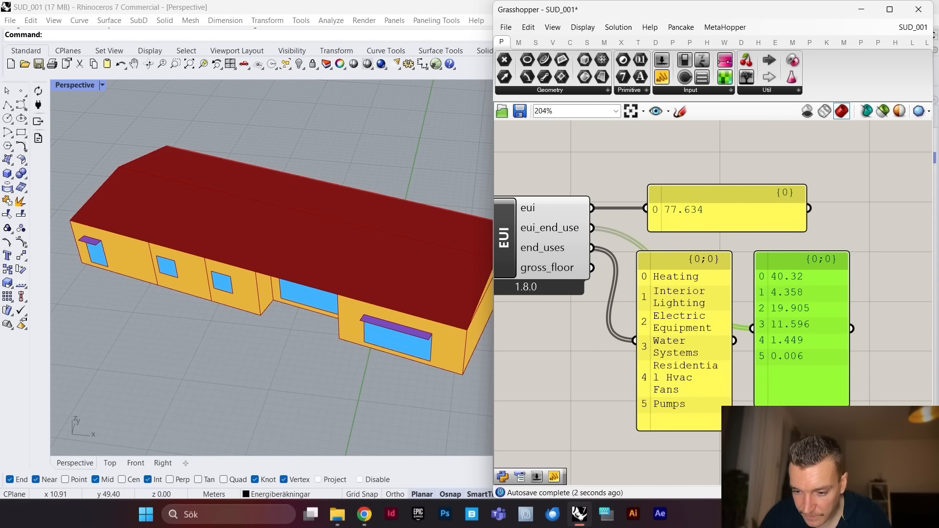
left_click_drag(782, 370, 823, 375)
left_click_drag(731, 357, 781, 357)
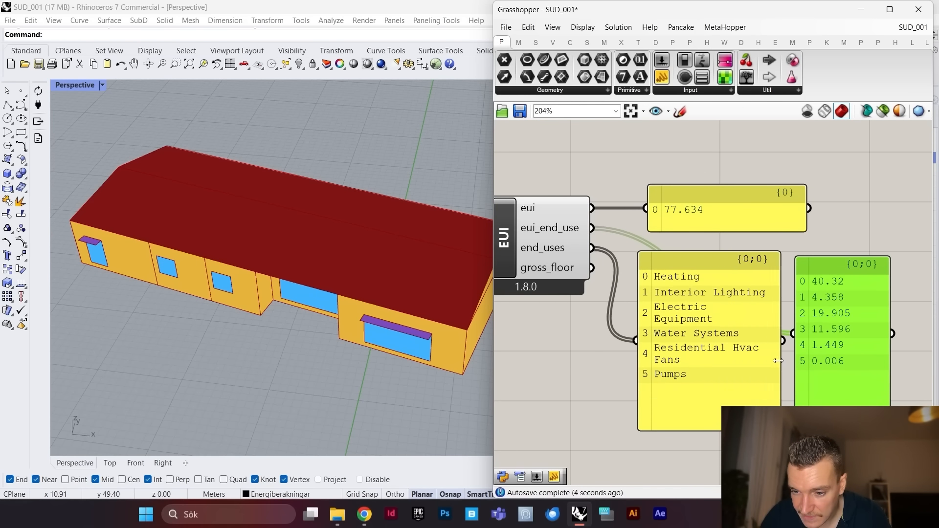
right_click_drag(864, 366, 824, 362)
left_click_drag(826, 366, 848, 375)
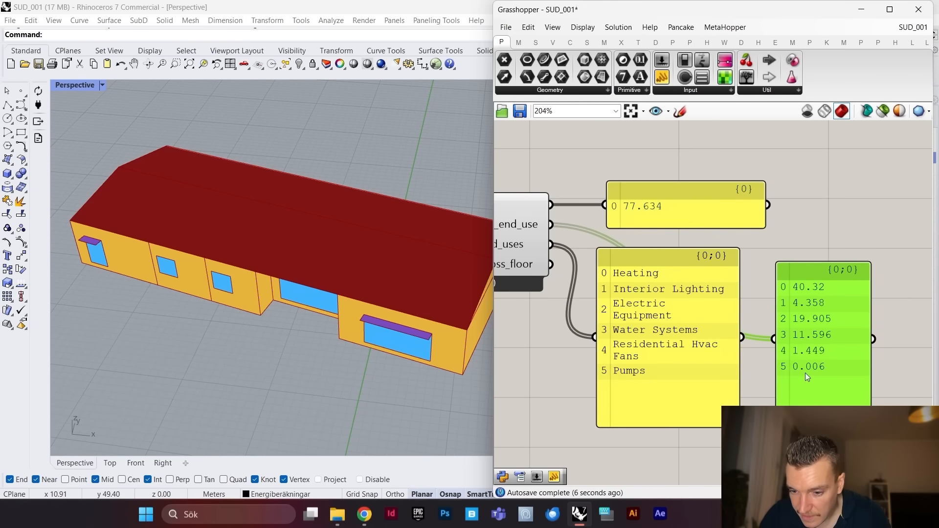
left_click_drag(597, 341, 572, 340)
left_click_drag(845, 354, 821, 349)
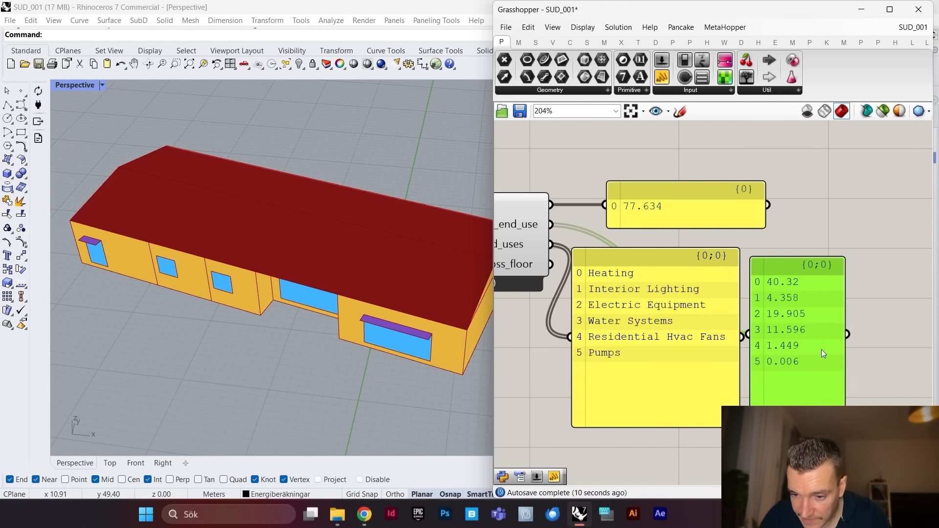
Step: Lengthen the eui_end_use panel and align both panels so each value sits level with its end-use name
scroll(788, 298, "up", 2)
scroll(799, 269, "down", 1)
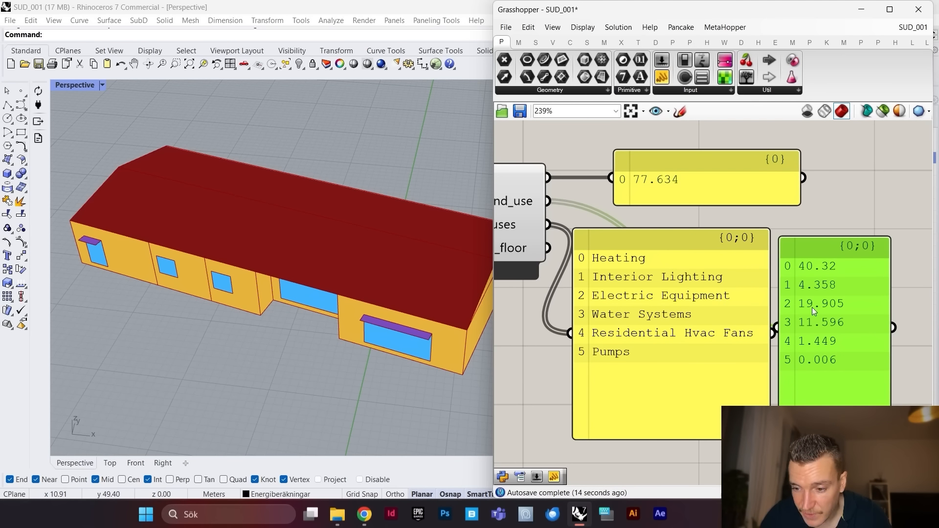
left_click_drag(824, 305, 831, 298)
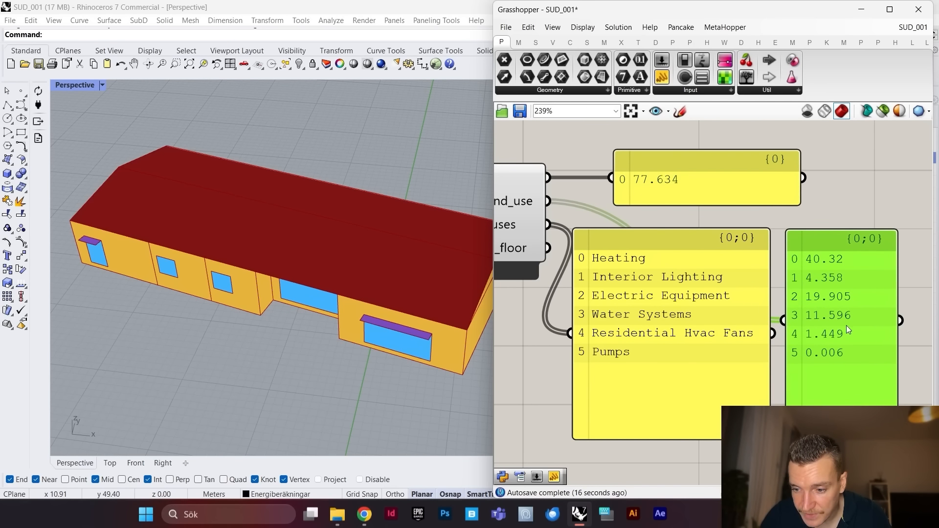
scroll(718, 327, "down", 3)
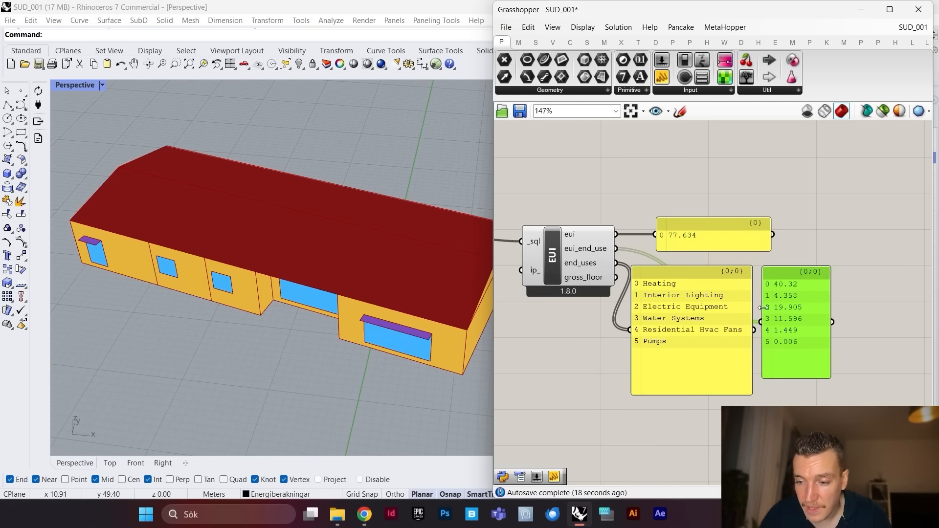
scroll(775, 308, "up", 3)
left_click_drag(807, 324, 813, 339)
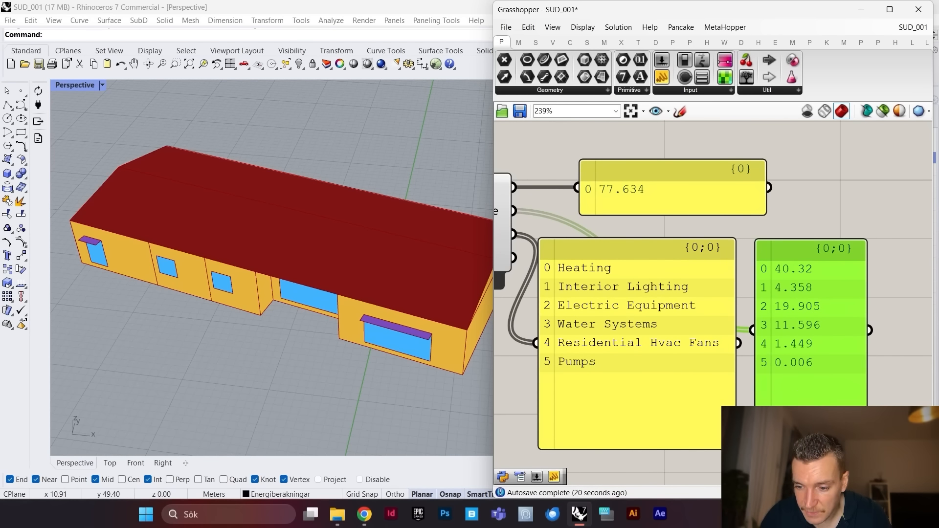
left_click_drag(813, 421, 812, 451)
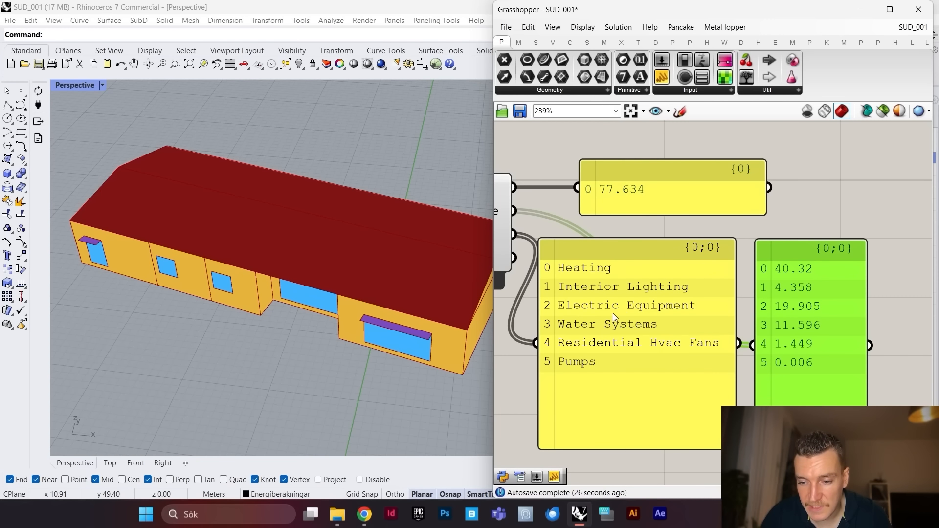
left_click_drag(709, 305, 718, 301)
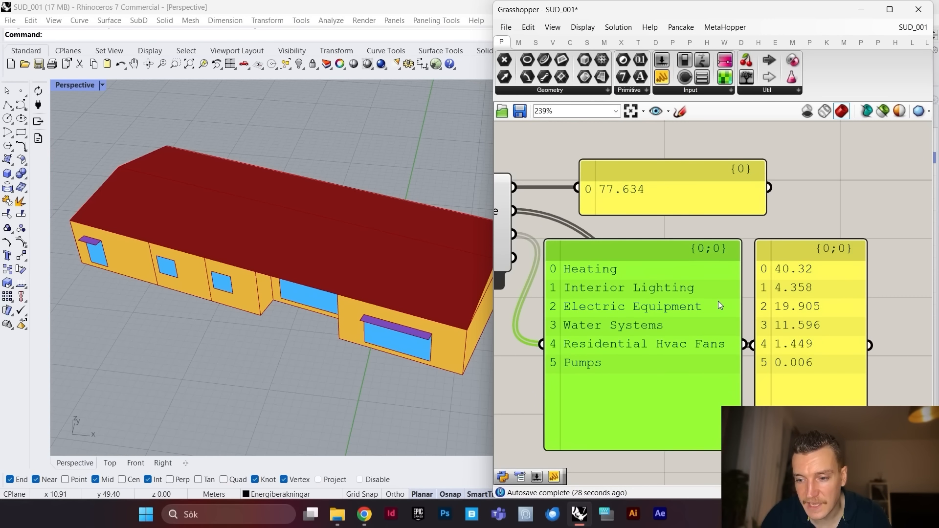
scroll(322, 277, "down", 8)
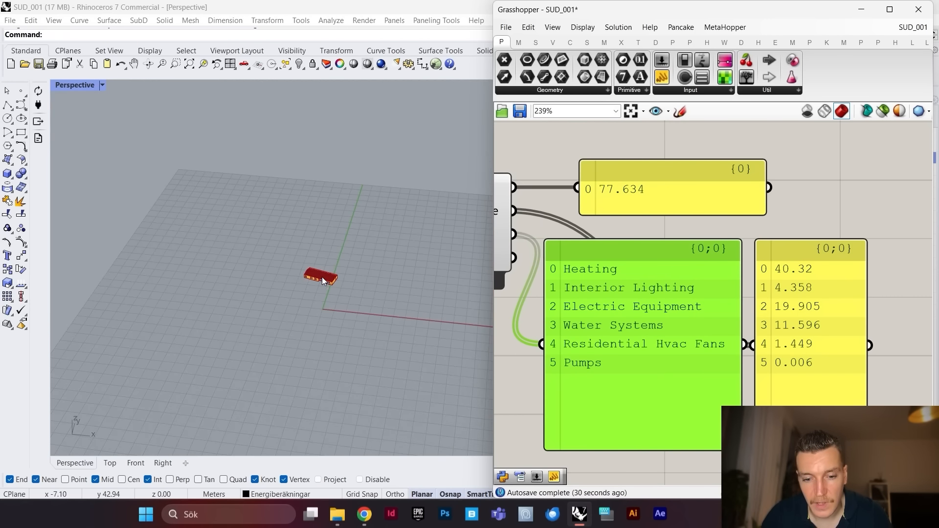
scroll(324, 278, "up", 8)
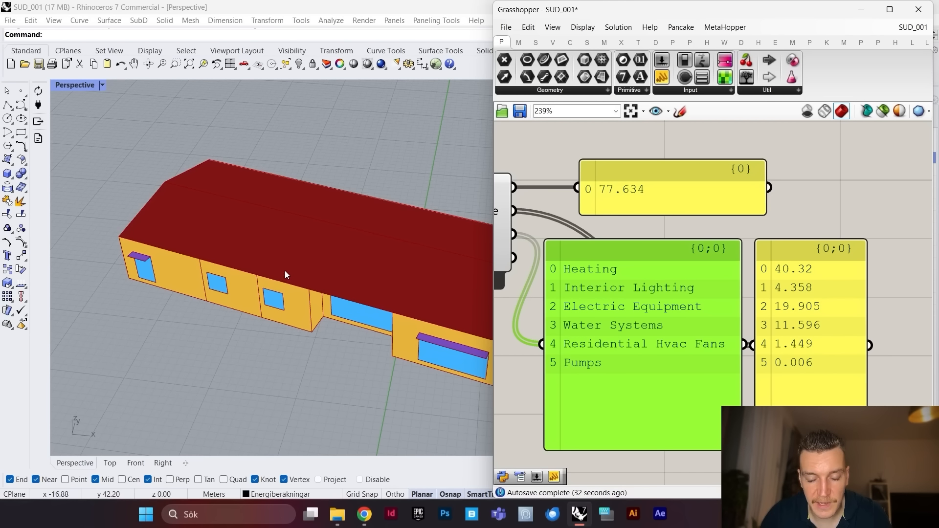
scroll(304, 278, "down", 8)
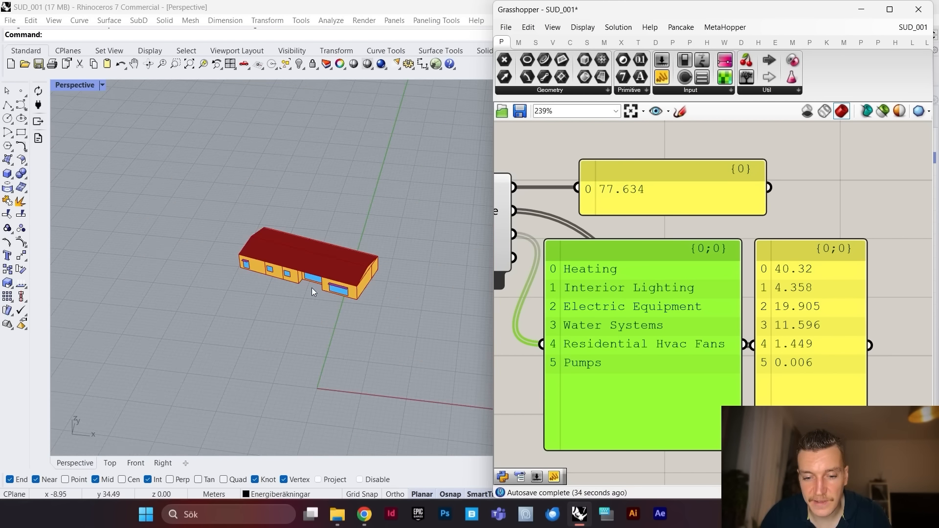
scroll(293, 273, "up", 8)
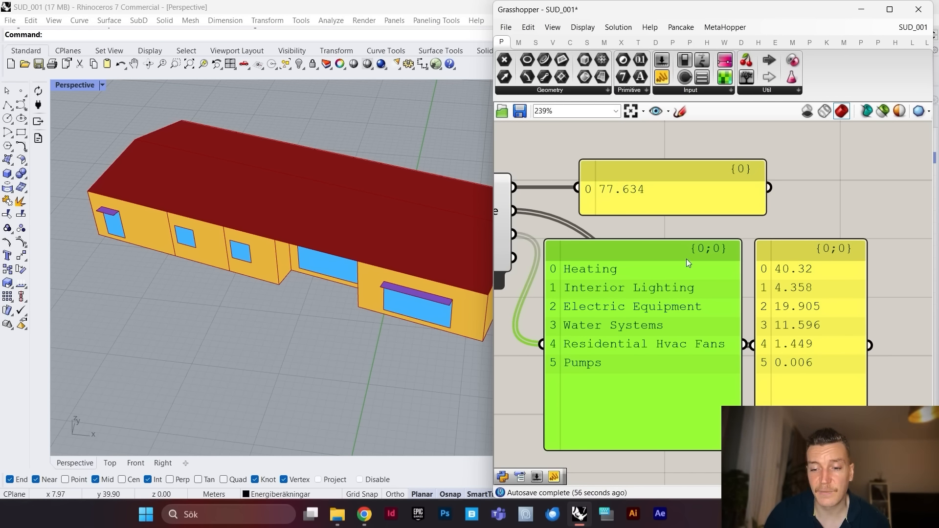
scroll(686, 259, "down", 15)
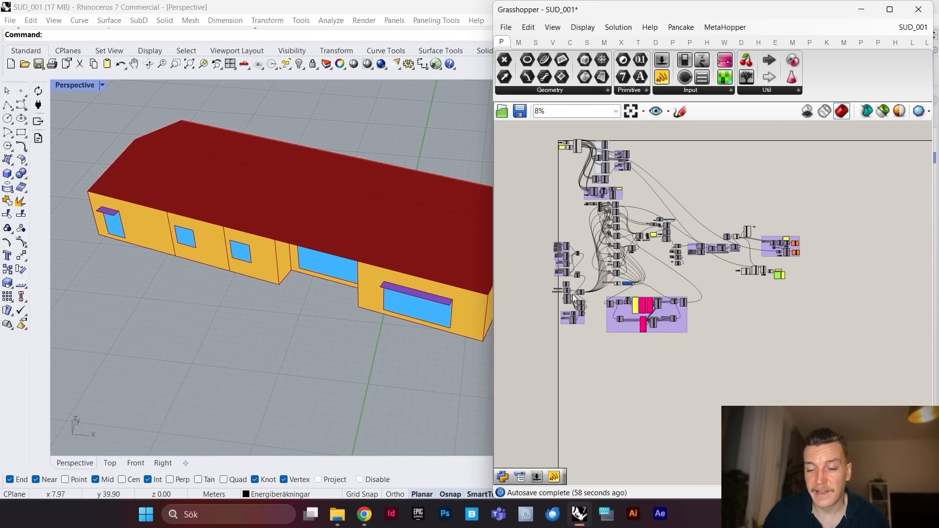
scroll(572, 294, "up", 2)
scroll(572, 275, "up", 1)
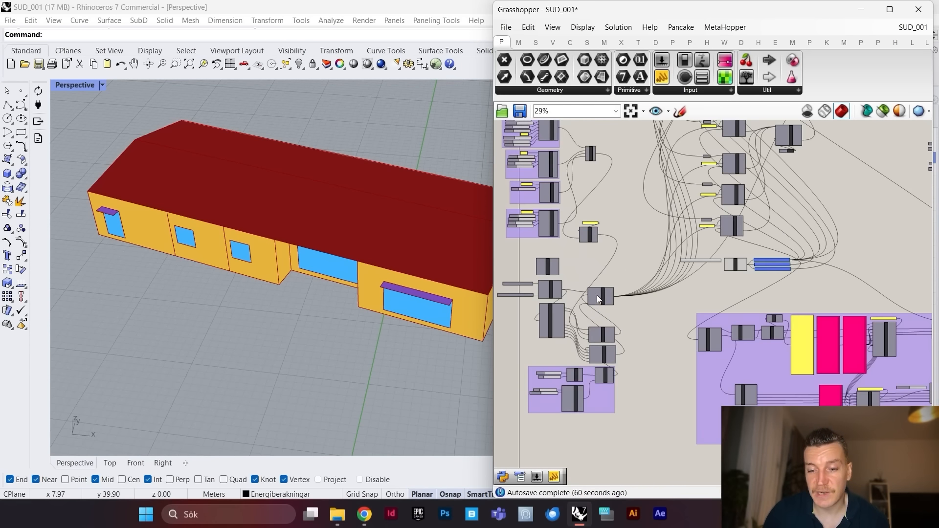
Step: Review the whole definition, the EUI result panels and the building model they describe
scroll(572, 274, "down", 2)
scroll(570, 272, "up", 1)
scroll(567, 277, "down", 2)
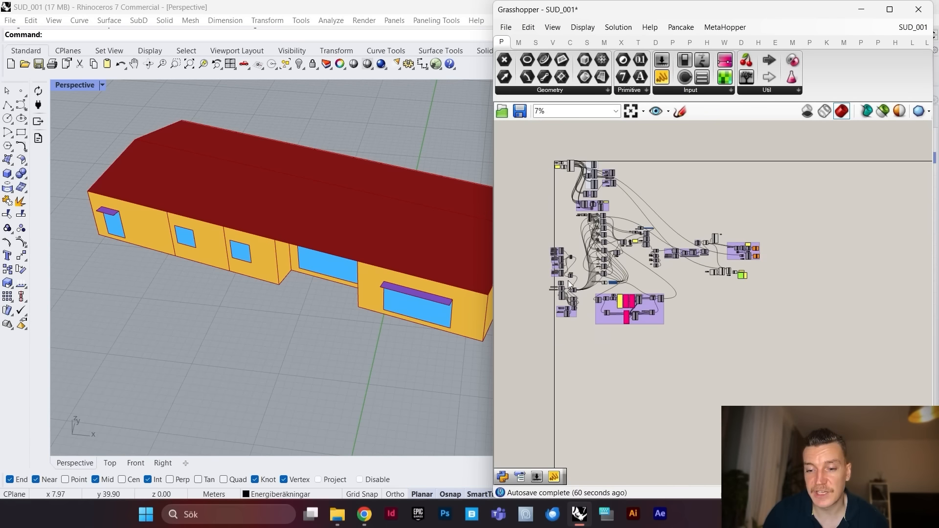
scroll(568, 279, "up", 3)
scroll(567, 293, "down", 3)
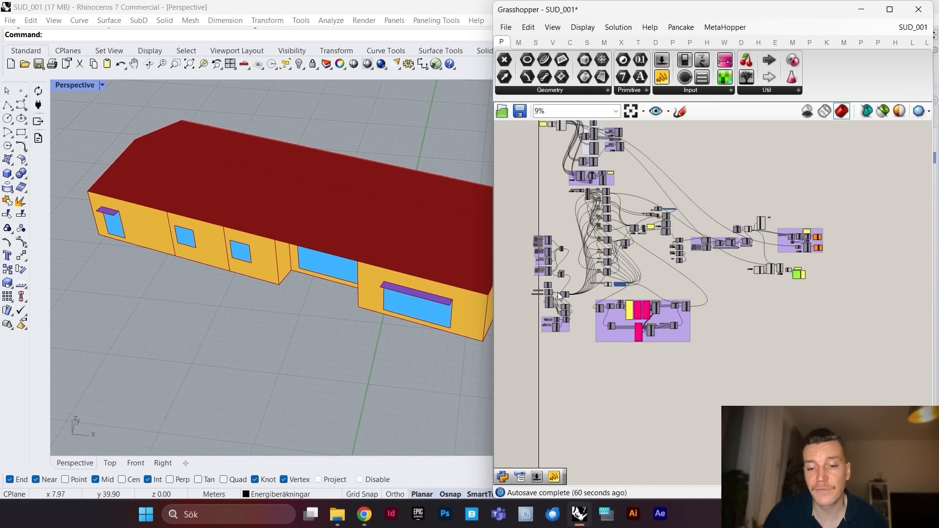
scroll(737, 282, "up", 10)
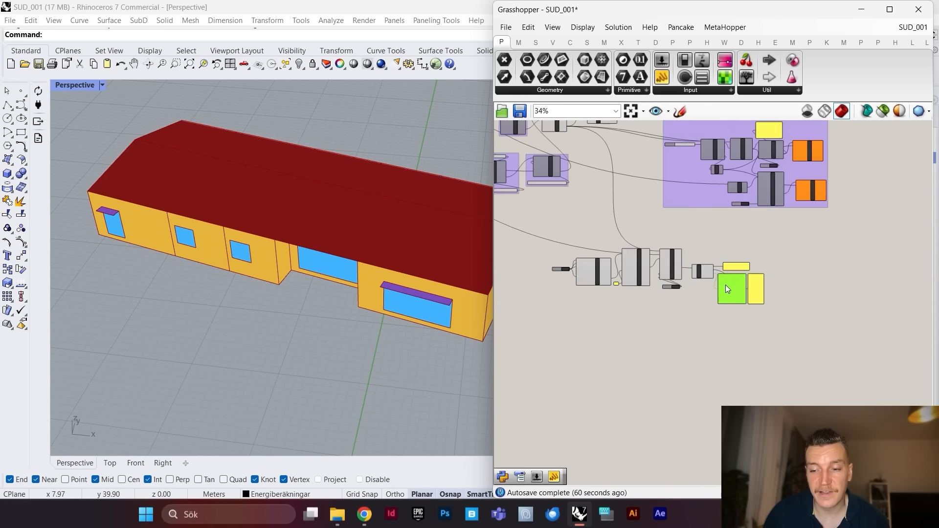
scroll(738, 266, "up", 1)
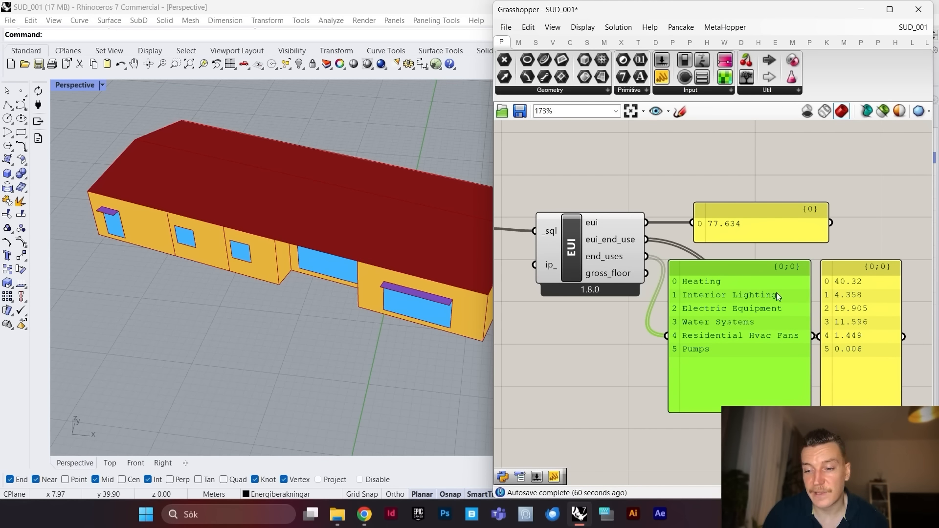
scroll(310, 262, "down", 6)
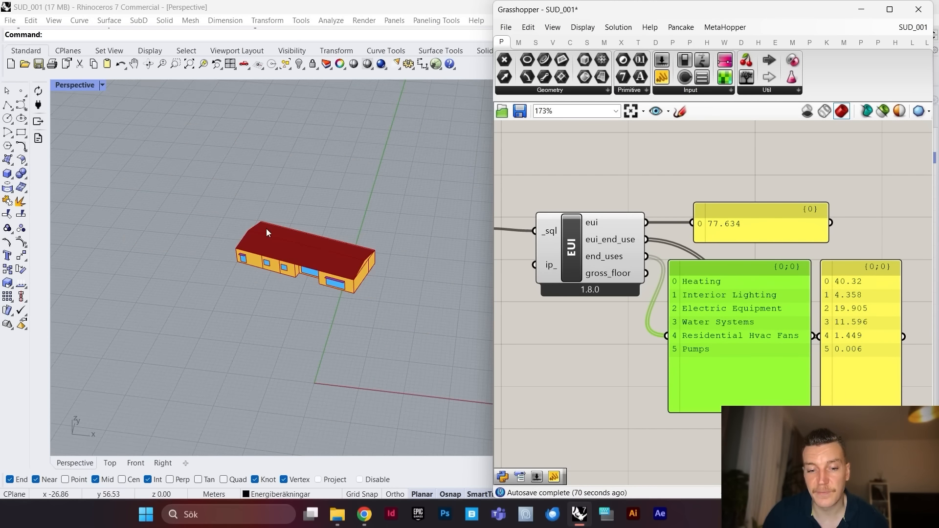
scroll(284, 245, "up", 3)
scroll(319, 278, "up", 5)
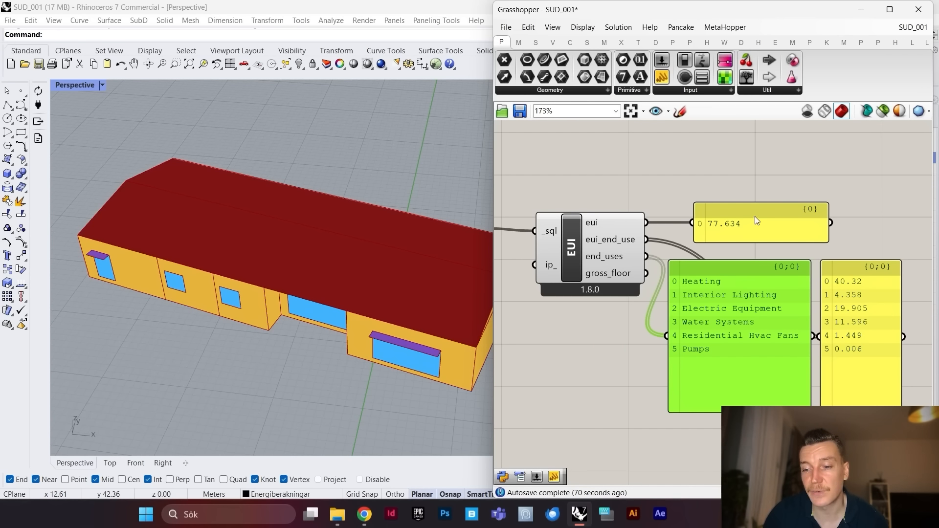
Step: Shift the eui panel closer to the EUI component so it lines up above the end_uses panel
left_click_drag(756, 216, 742, 216)
scroll(743, 225, "down", 5)
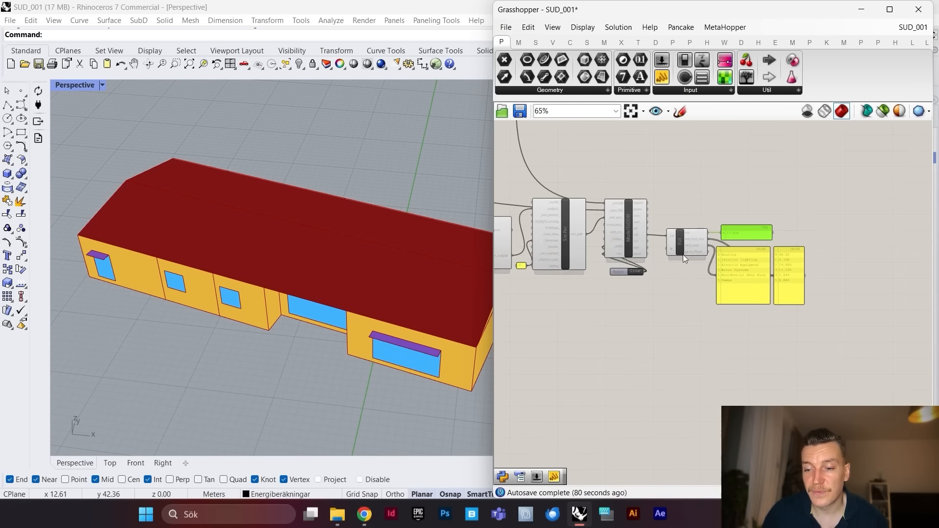
scroll(734, 234, "down", 3)
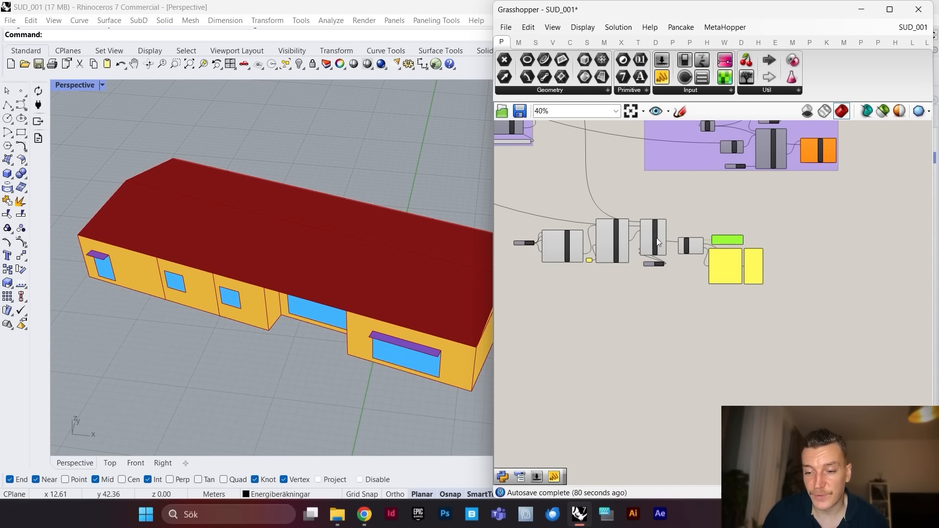
scroll(811, 243, "down", 4)
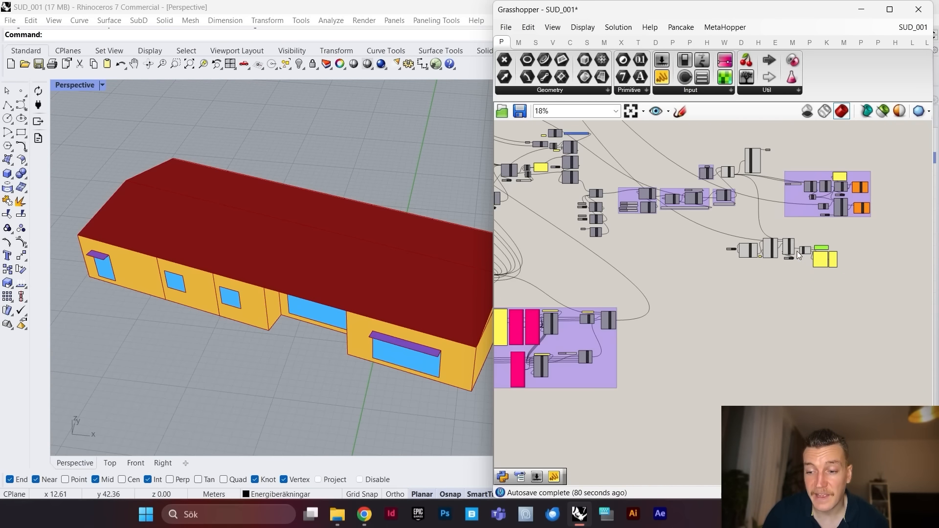
scroll(797, 251, "down", 3)
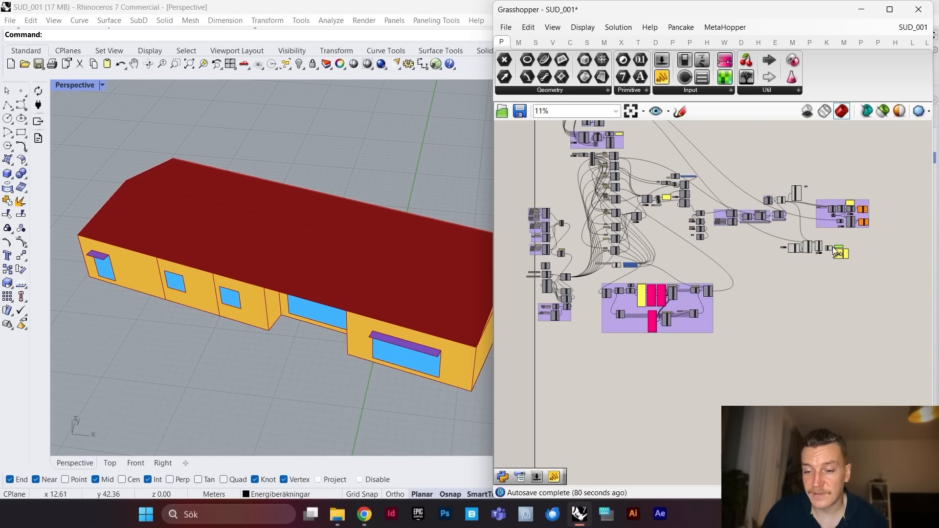
scroll(840, 242, "down", 1)
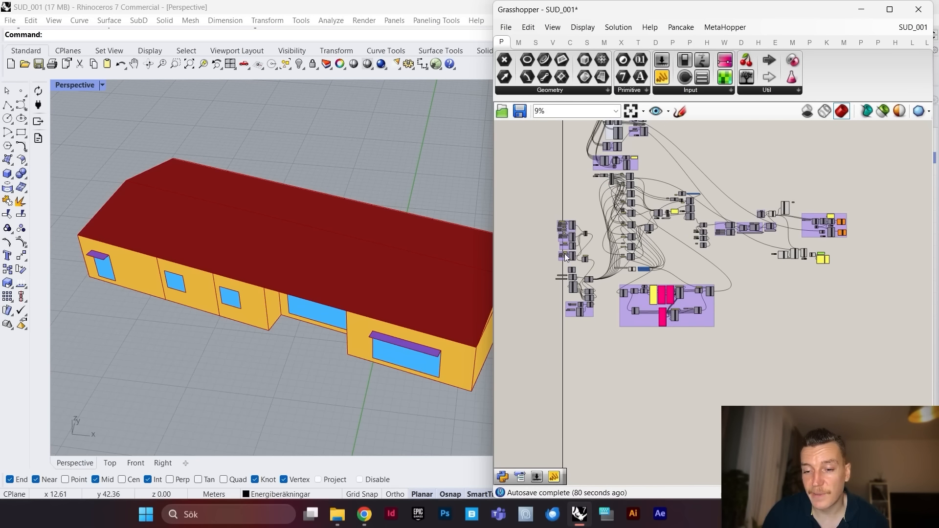
scroll(821, 255, "up", 3)
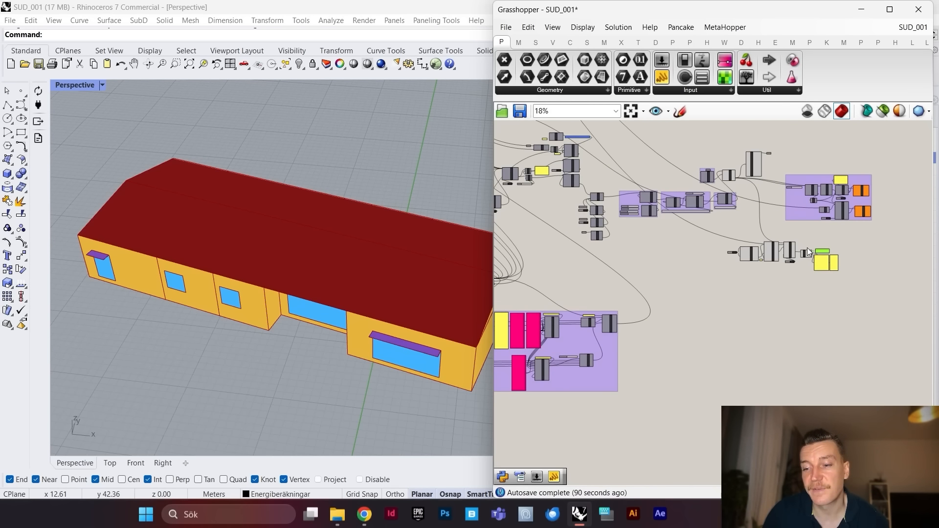
scroll(822, 250, "up", 6)
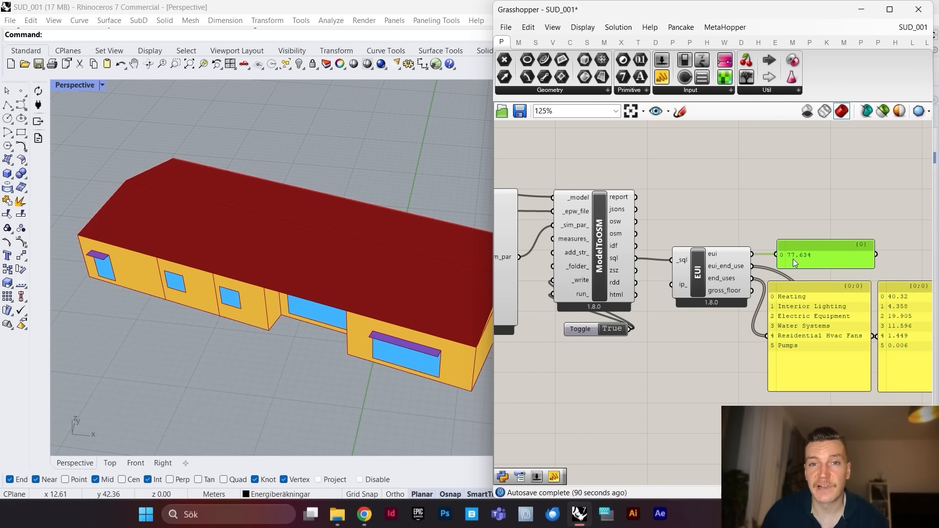
left_click_drag(827, 243, 820, 242)
Step: Add an HB Read Room Energy Result component below EUI and connect ModelToOSM's sql output to its _sql input
scroll(756, 246, "down", 3)
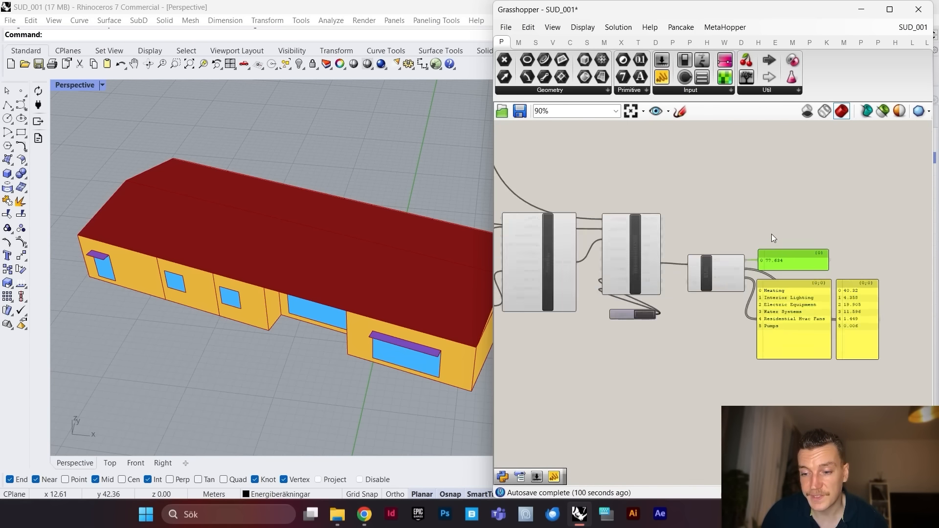
scroll(783, 218, "up", 2)
left_click(801, 210)
double_click(800, 207)
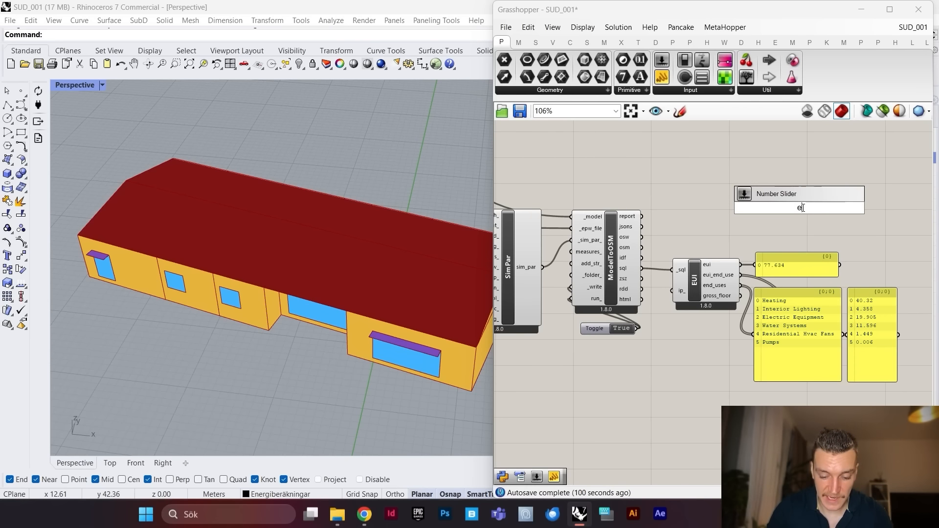
type("read room")
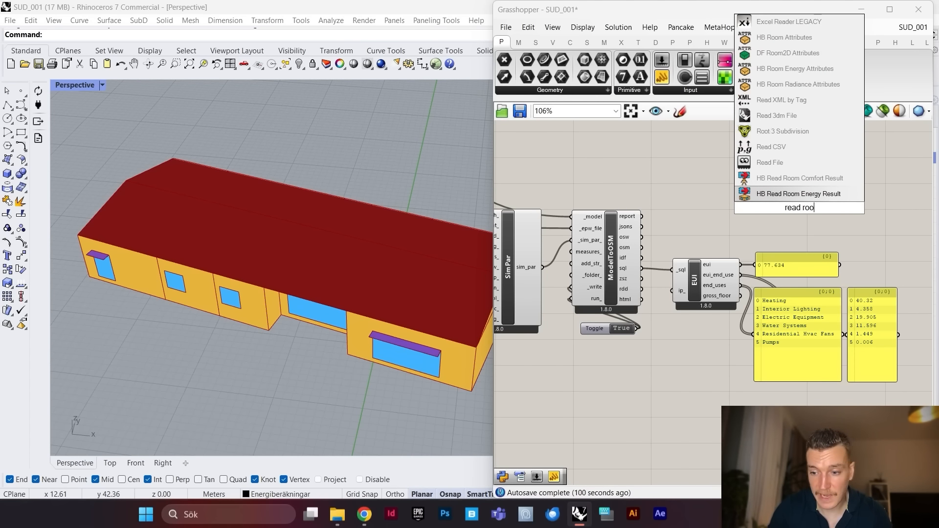
left_click(820, 197)
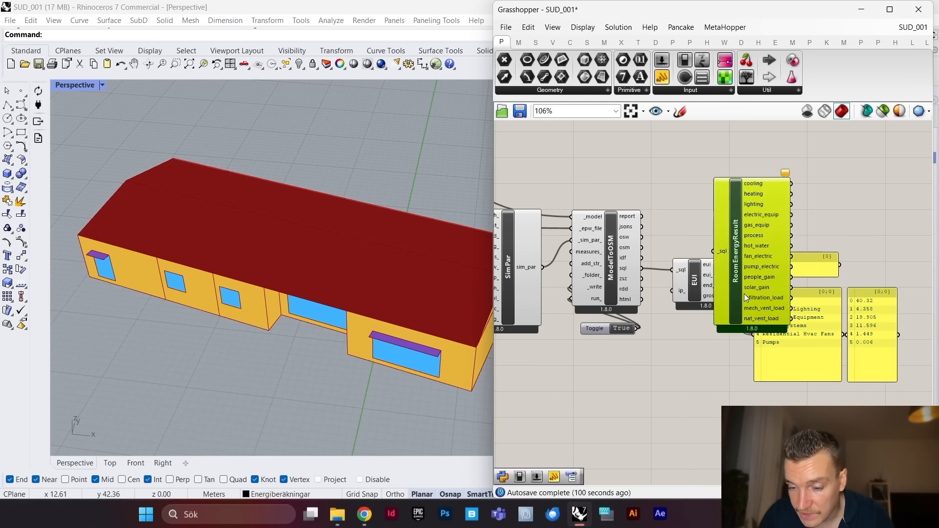
left_click_drag(744, 294, 720, 437)
left_click_drag(642, 269, 664, 419)
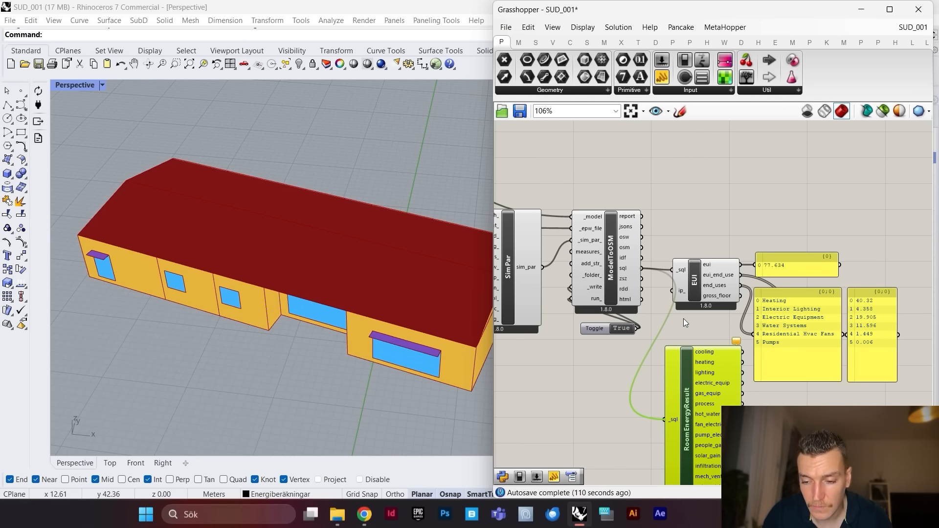
Step: Add an LB Hourly Plot component and place it beside RoomEnergyResult, below the end-use panels
scroll(695, 293, "down", 3)
scroll(783, 378, "up", 3)
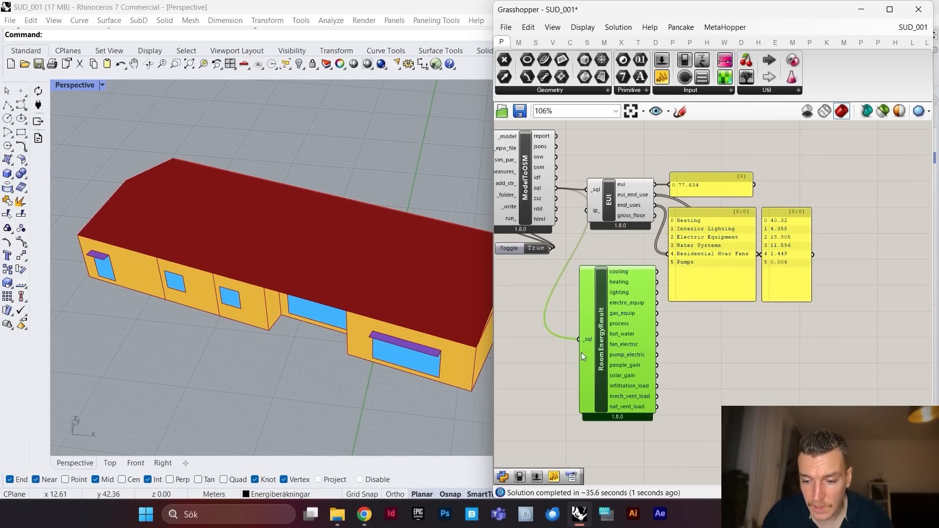
scroll(663, 364, "up", 1)
double_click(706, 367)
type("h")
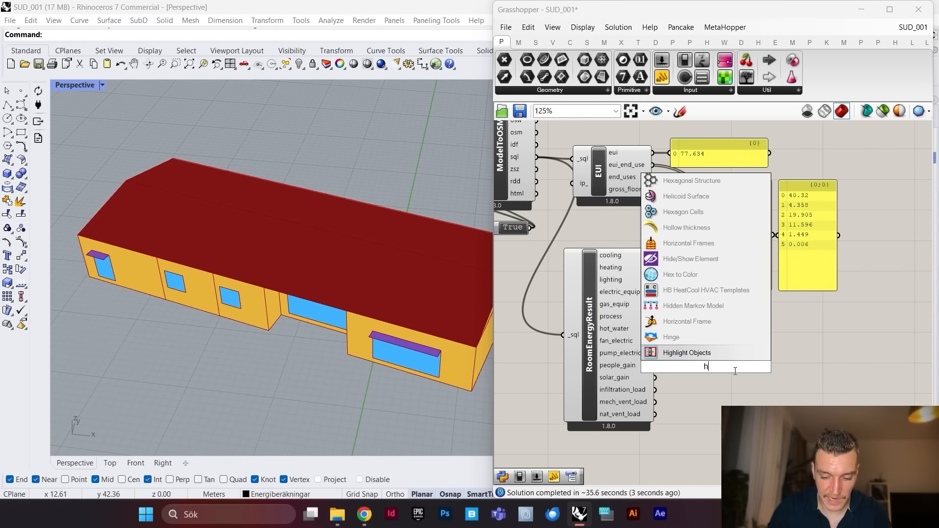
type("ourly plot")
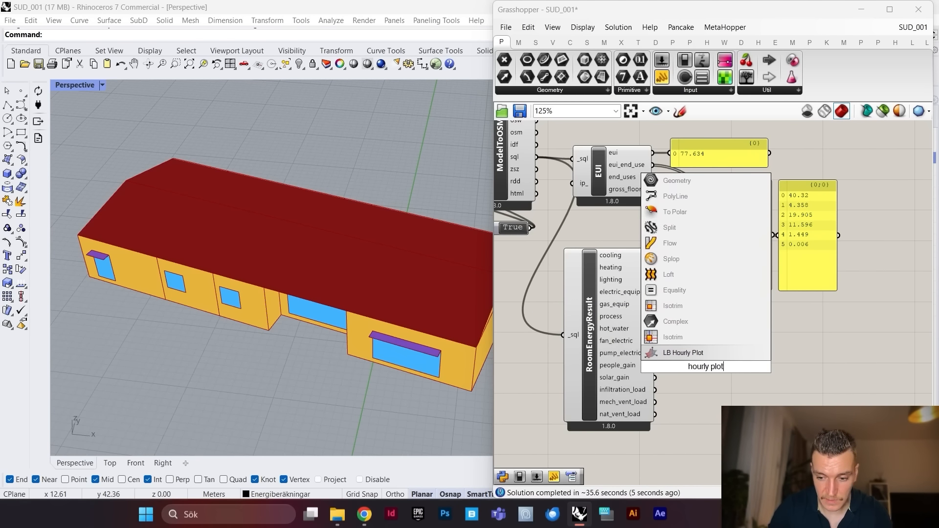
key("Return")
left_click_drag(697, 355, 739, 363)
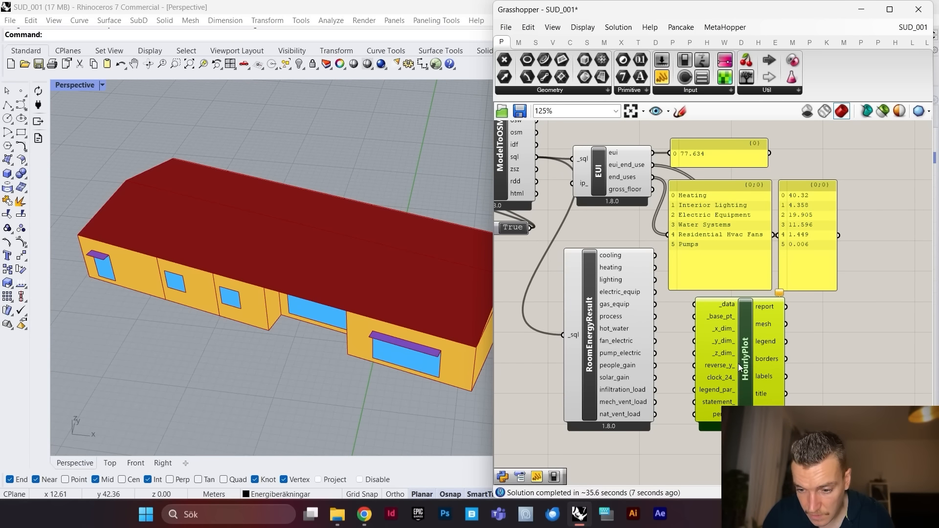
Step: Connect RoomEnergyResult's nat_vent_load output to HourlyPlot's _data input
scroll(739, 363, "up", 3)
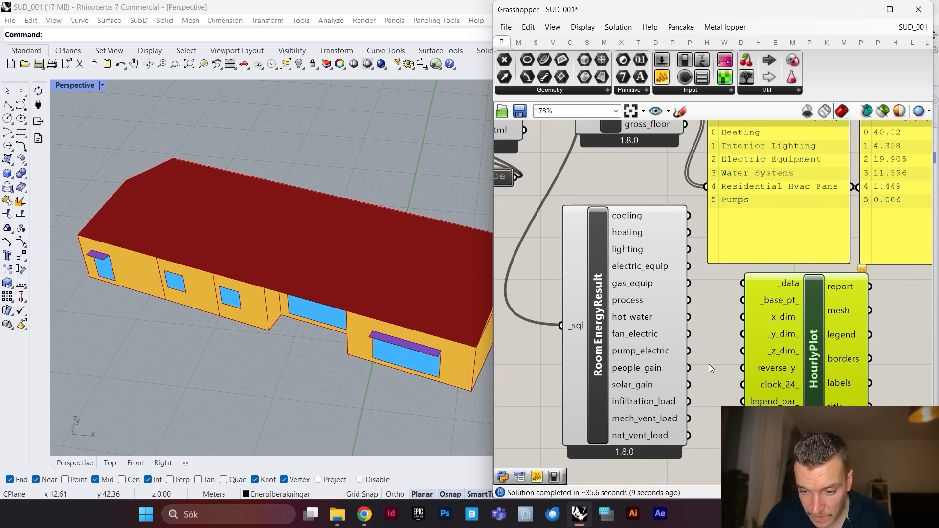
scroll(709, 364, "up", 1)
left_click_drag(690, 442, 770, 257)
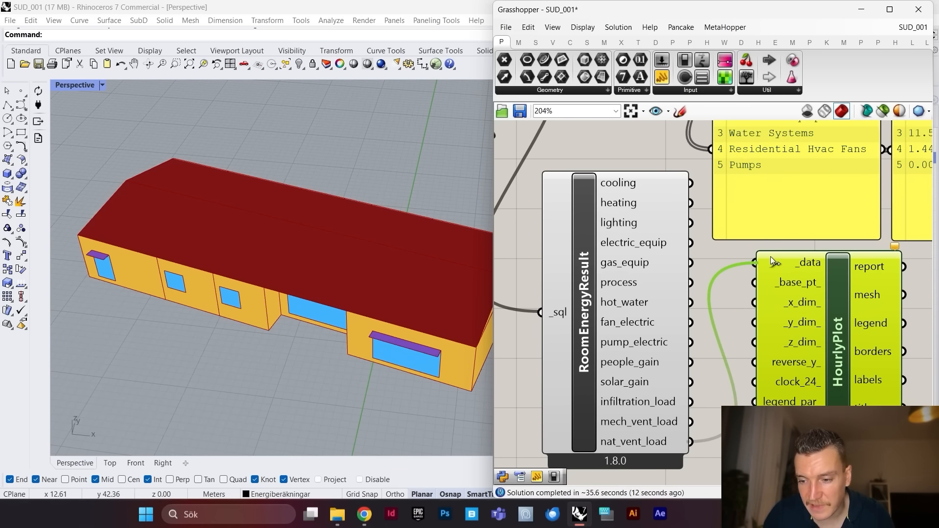
left_click(862, 340)
Step: Examine the rooms' hourly natural ventilation plots in the Rhino viewport, including their seasonal patterns and kWh legends
scroll(283, 281, "down", 5)
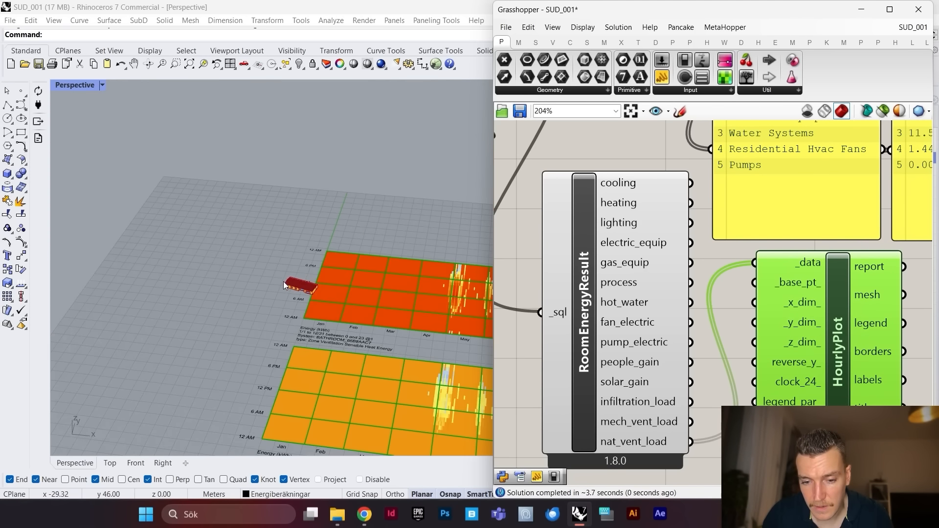
scroll(375, 298, "down", 6)
right_click_drag(356, 330, 404, 336)
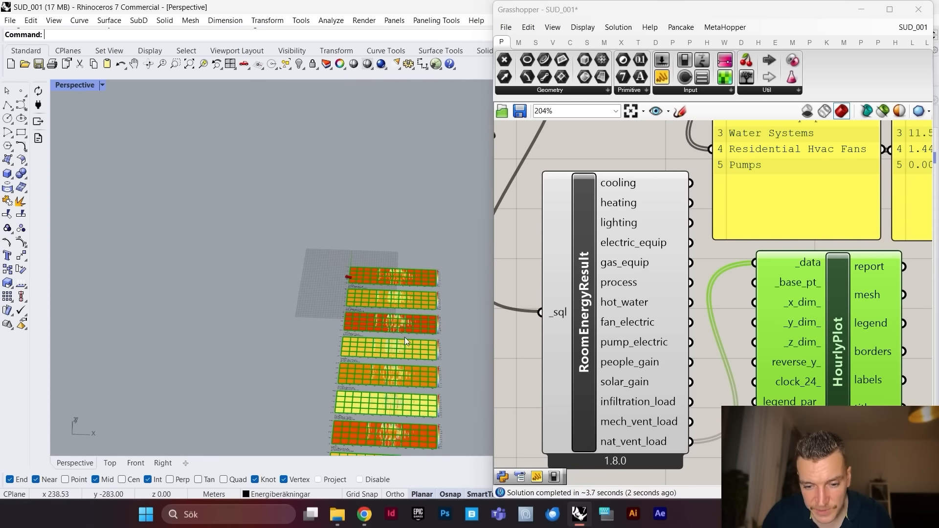
scroll(403, 333, "up", 8)
scroll(382, 319, "down", 6)
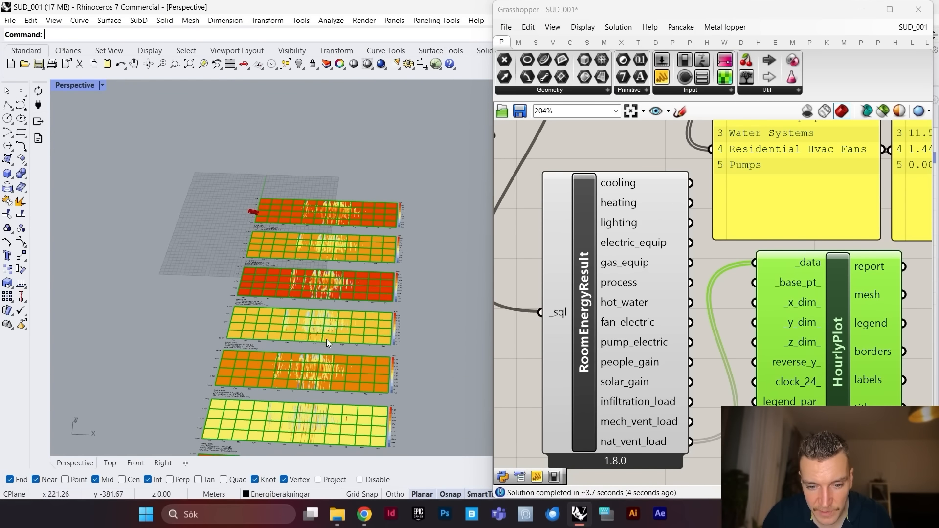
scroll(328, 320, "up", 10)
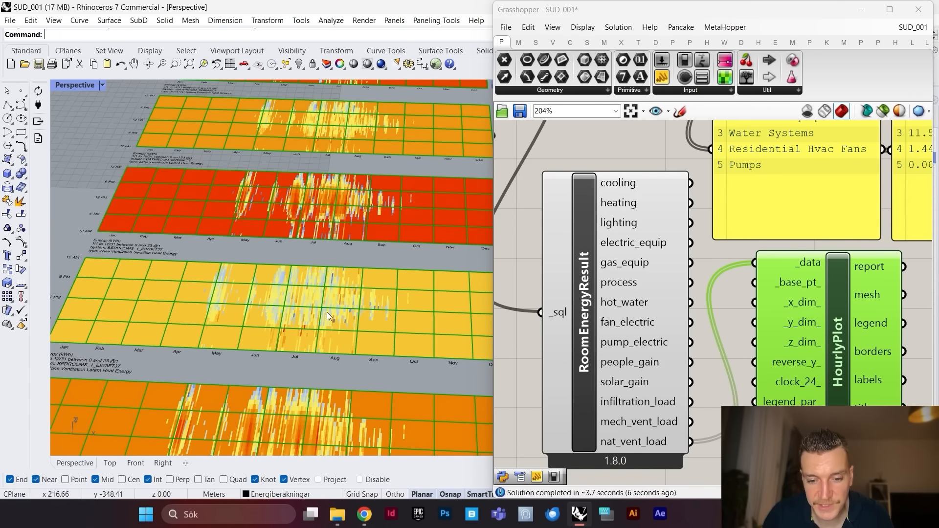
scroll(369, 254, "down", 4)
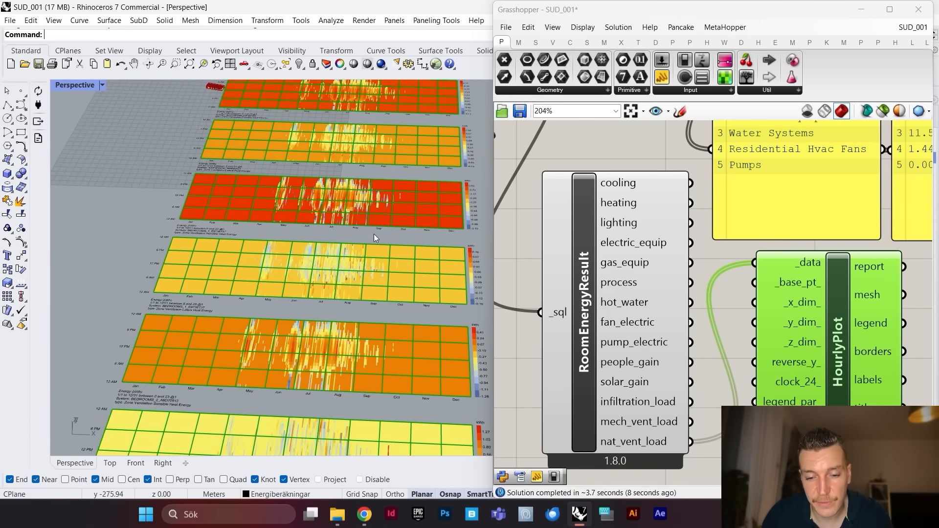
right_click_drag(342, 210, 380, 221, "shift")
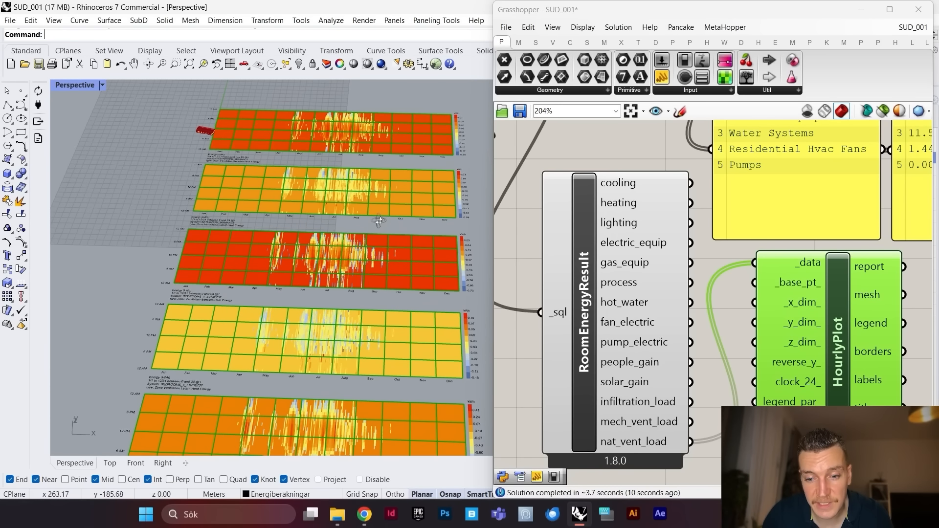
scroll(446, 252, "up", 5)
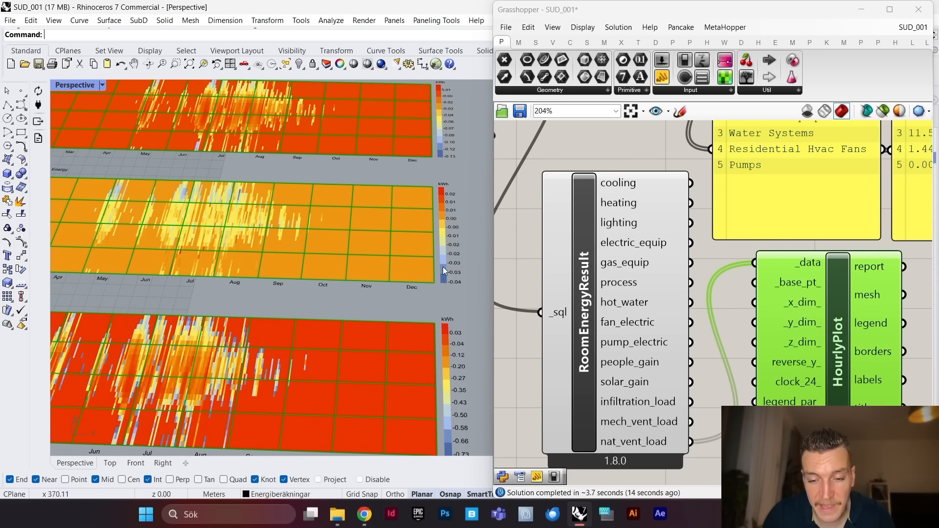
right_click_drag(440, 122, 444, 160, "shift")
scroll(417, 216, "down", 2)
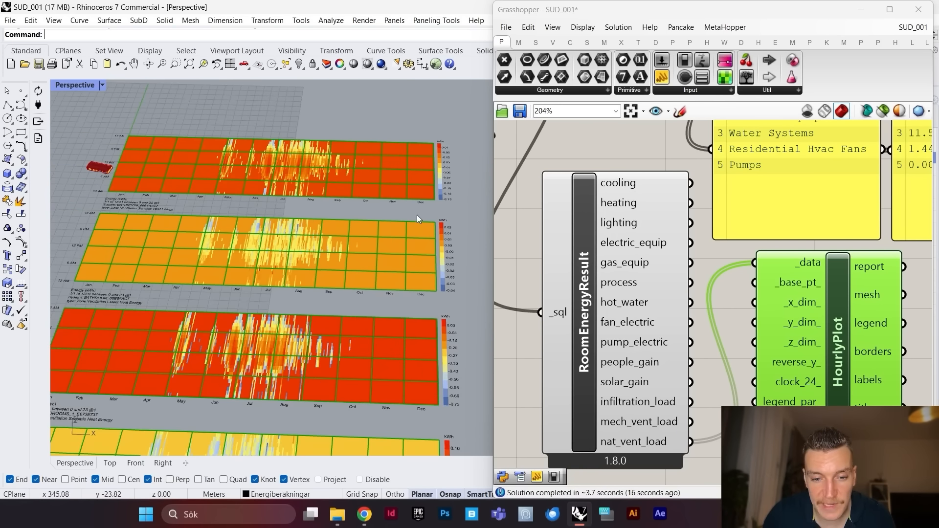
scroll(225, 168, "up", 2)
scroll(106, 234, "down", 4)
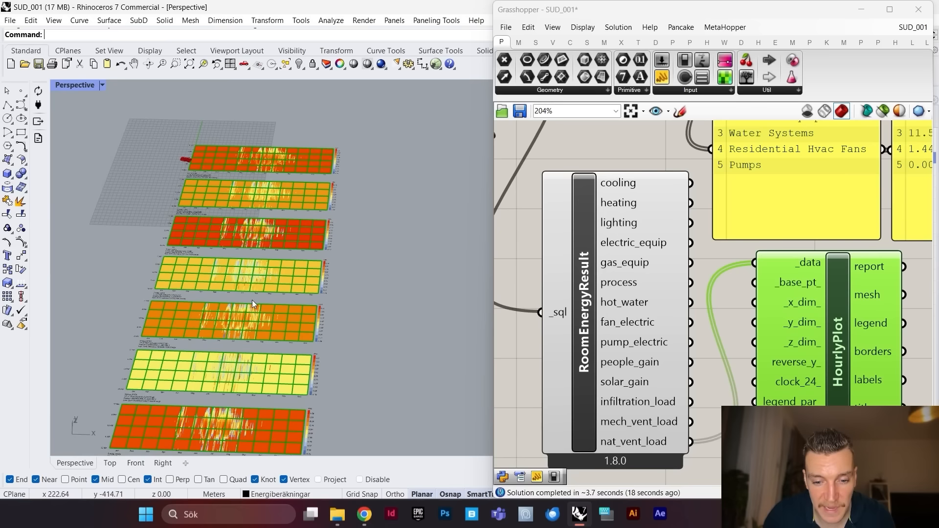
scroll(271, 281, "up", 4)
scroll(217, 249, "up", 2)
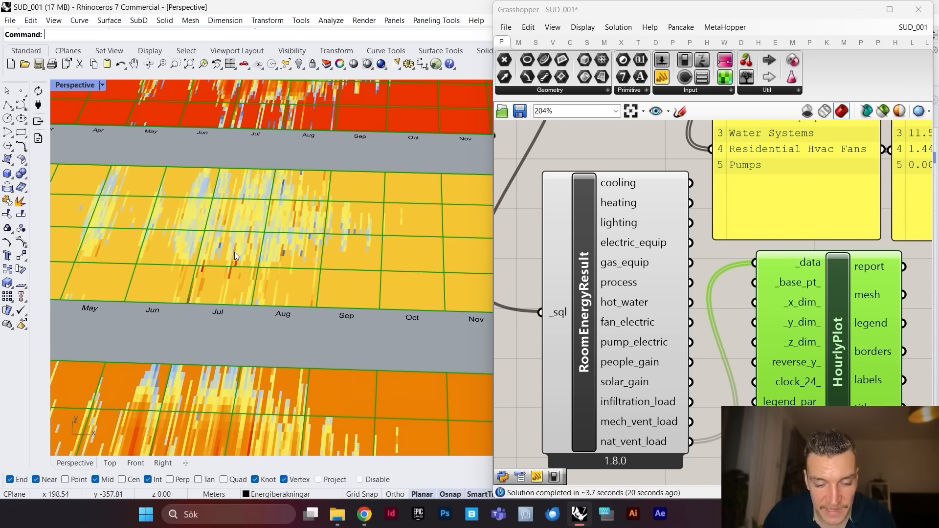
scroll(250, 256, "down", 3)
scroll(242, 256, "up", 3)
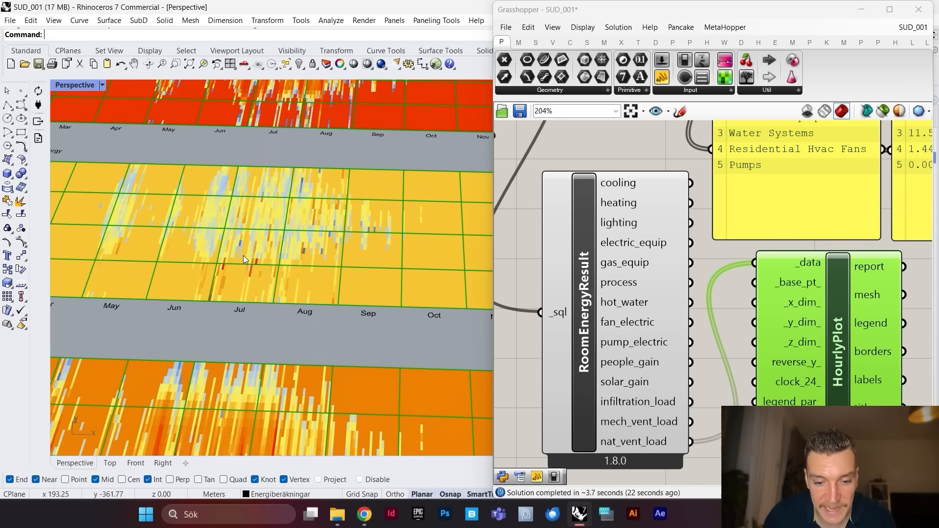
Step: Move HourlyPlot slightly closer to RoomEnergyResult and survey the full stack of room natural ventilation plots in the Rhino viewport
scroll(243, 255, "down", 4)
scroll(317, 280, "up", 5)
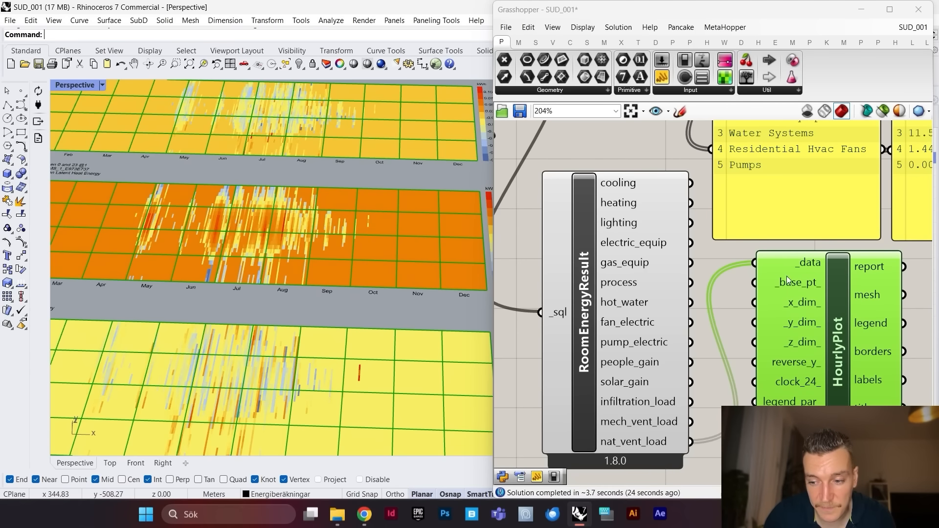
left_click_drag(835, 317, 819, 317)
scroll(328, 195, "down", 3)
scroll(307, 274, "down", 3)
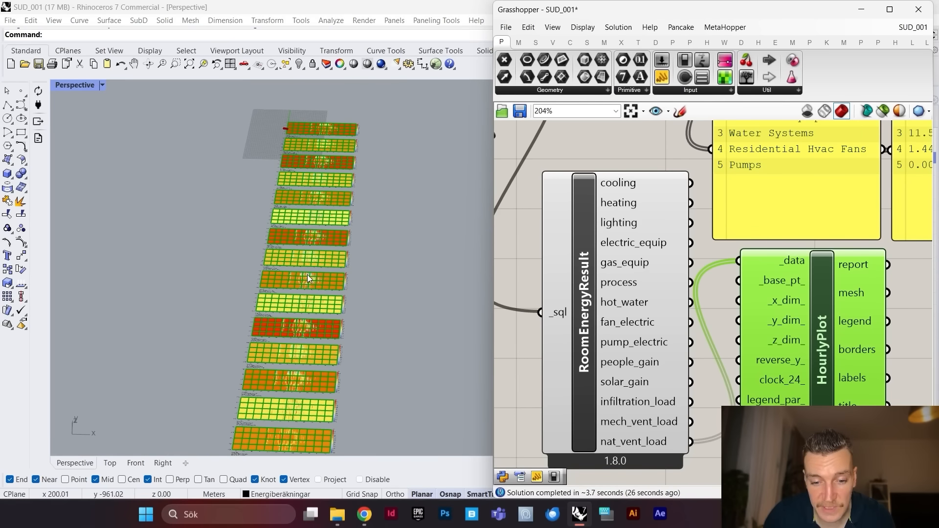
scroll(306, 273, "up", 2)
scroll(302, 253, "up", 2)
scroll(338, 225, "down", 4)
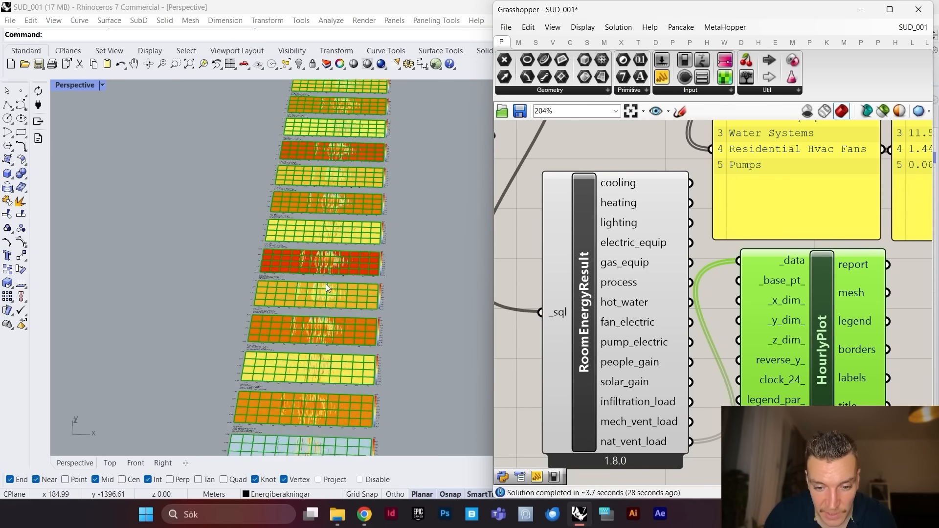
scroll(318, 250, "up", 5)
scroll(323, 247, "down", 5)
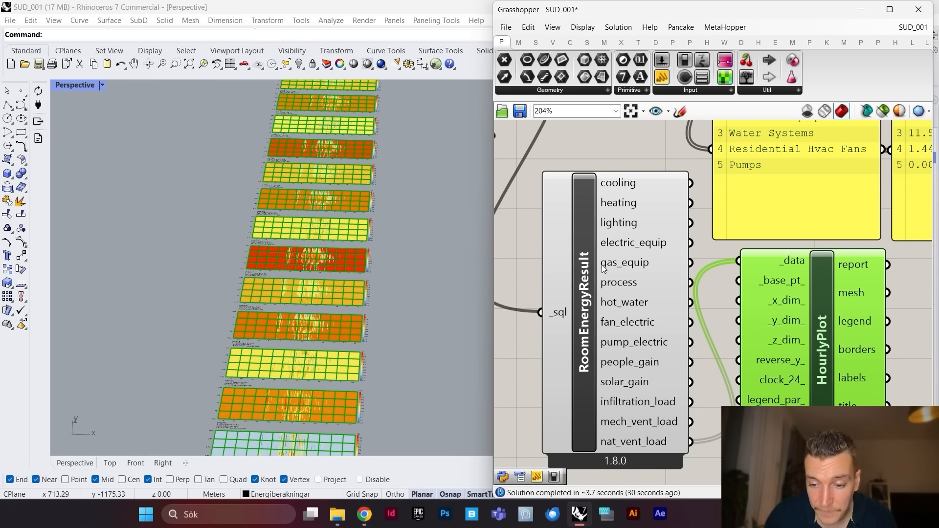
Step: Replace HourlyPlot's _data input with RoomEnergyResult's electric_equip output
scroll(607, 270, "down", 1)
scroll(691, 286, "up", 1)
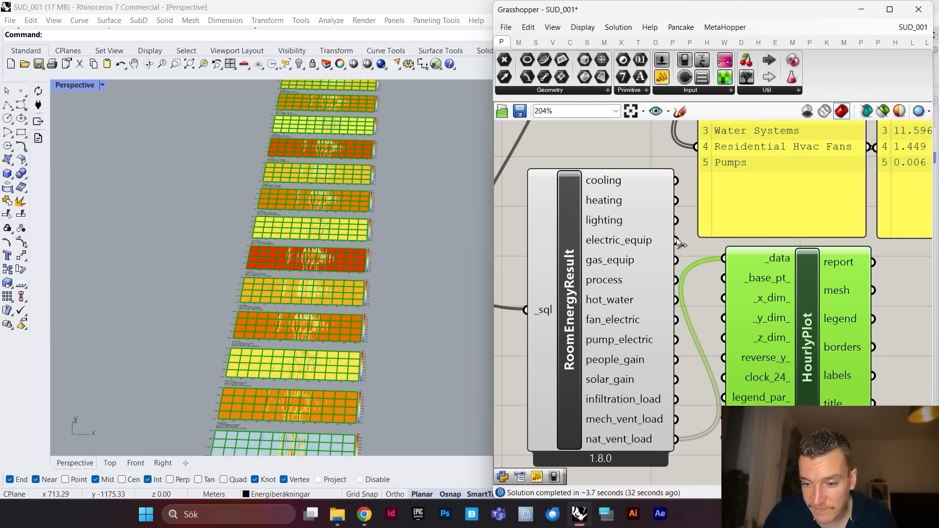
left_click_drag(677, 240, 739, 260)
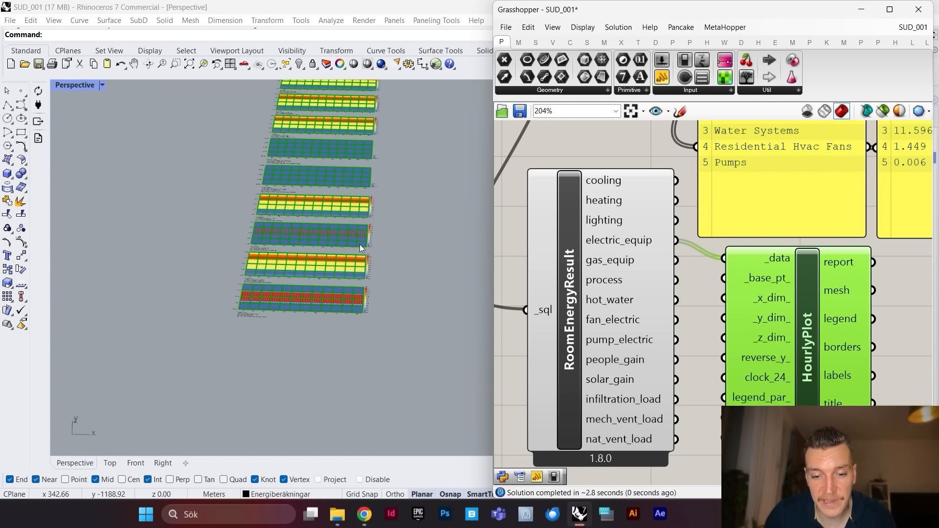
Step: Examine the hourly electric equipment plots in Rhino, focusing on the laundry zone's usage pattern, time axis and kWh legend
scroll(333, 307, "up", 6)
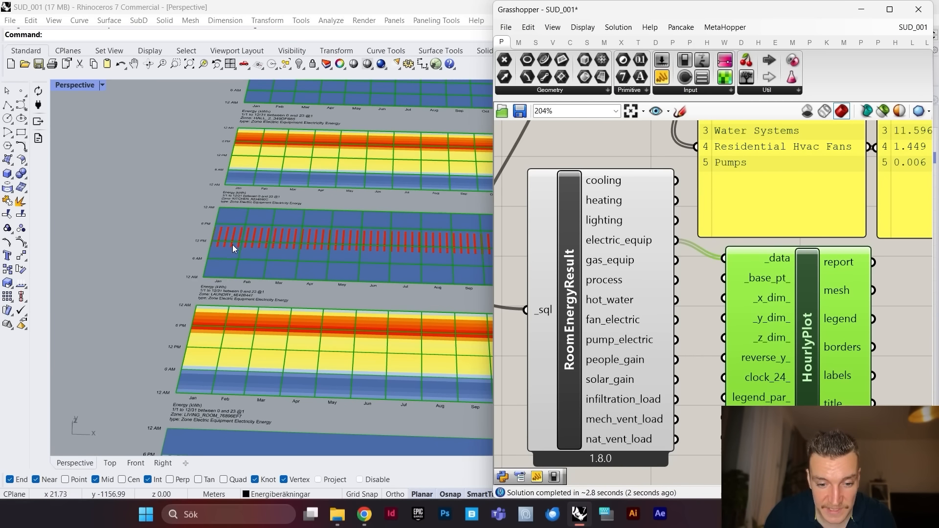
scroll(265, 256, "up", 3)
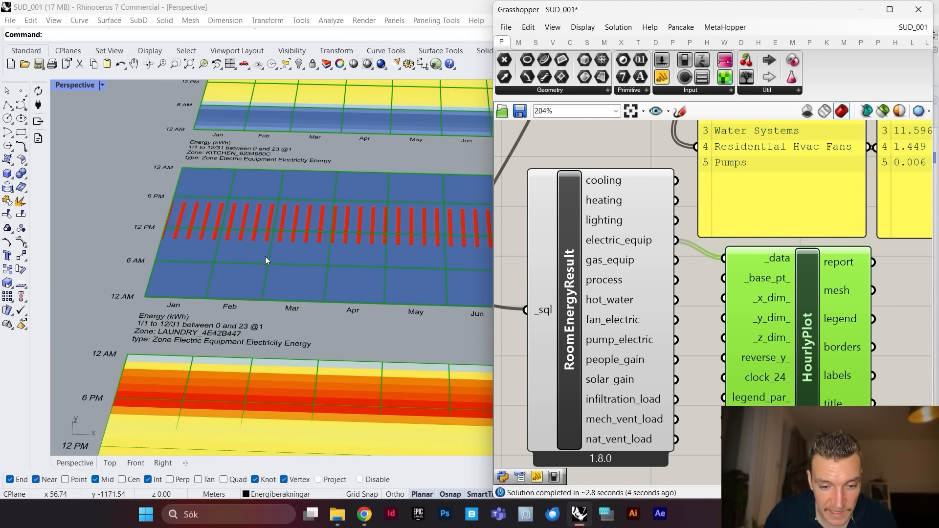
scroll(240, 250, "down", 5)
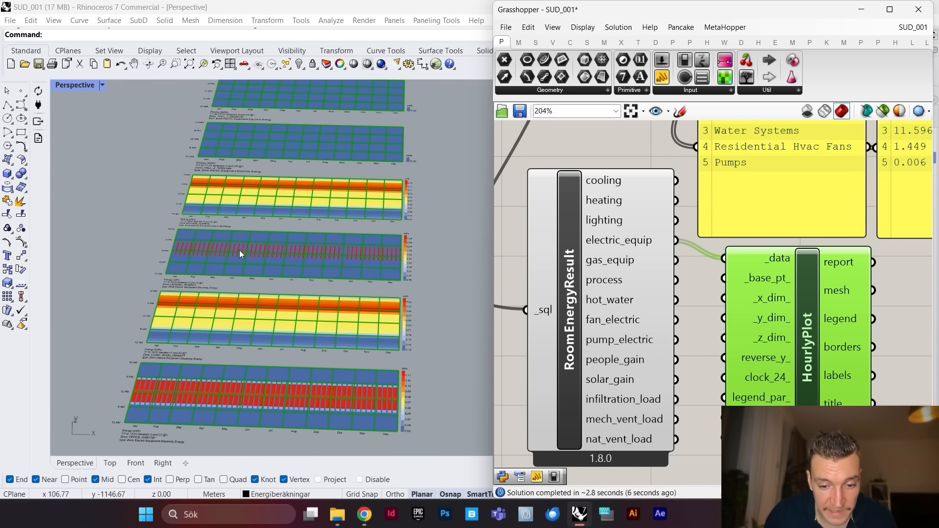
scroll(211, 253, "up", 2)
scroll(211, 253, "down", 5)
scroll(234, 301, "up", 4)
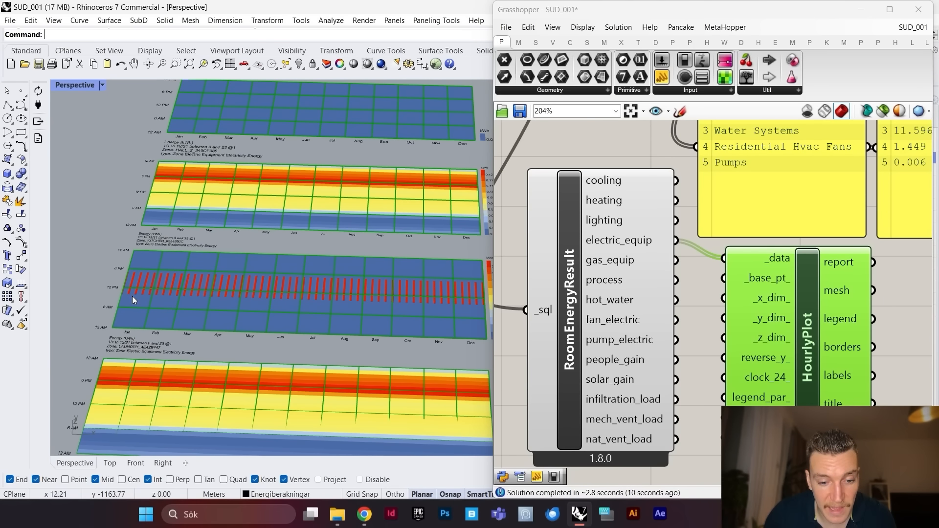
scroll(133, 293, "up", 3)
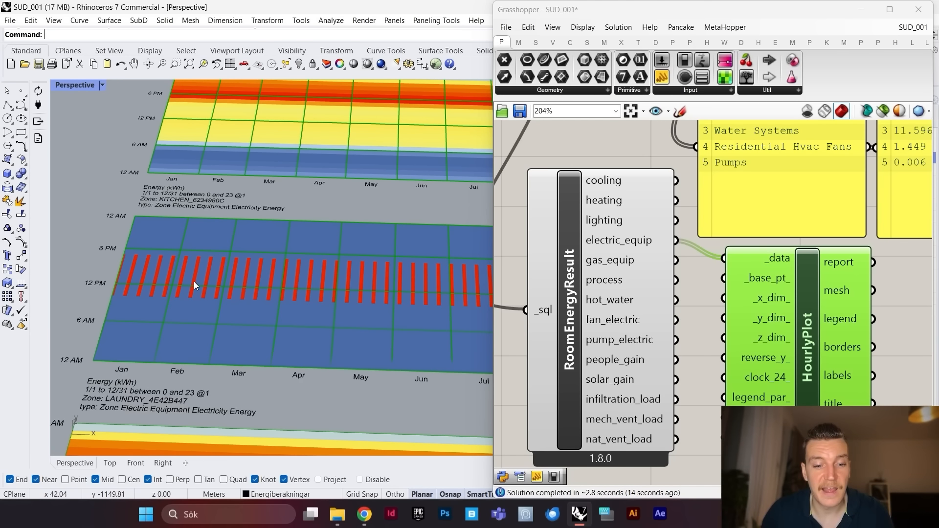
scroll(182, 265, "down", 4)
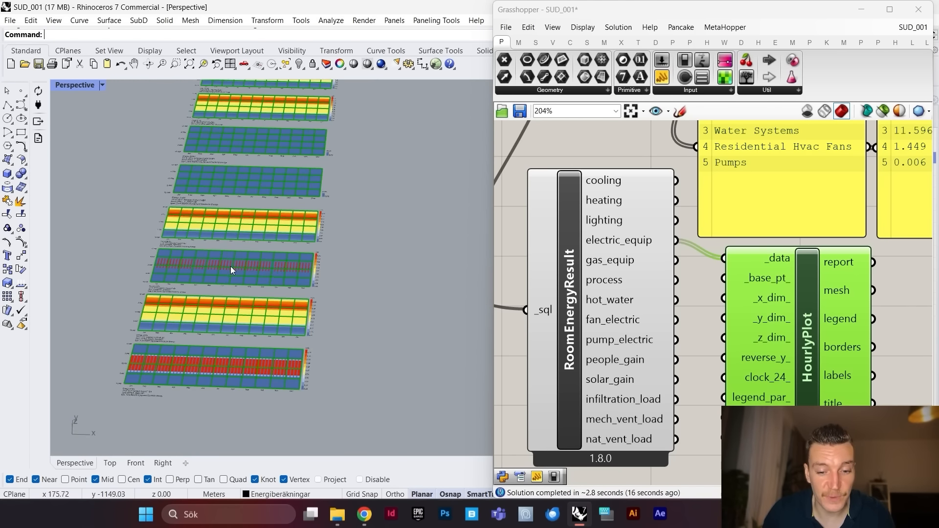
scroll(230, 266, "up", 2)
scroll(347, 296, "up", 3)
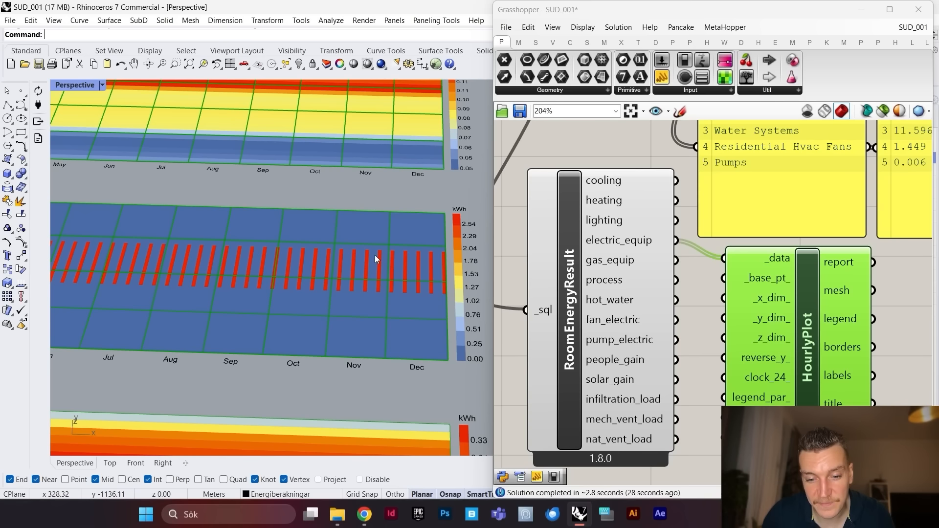
scroll(426, 276, "down", 3)
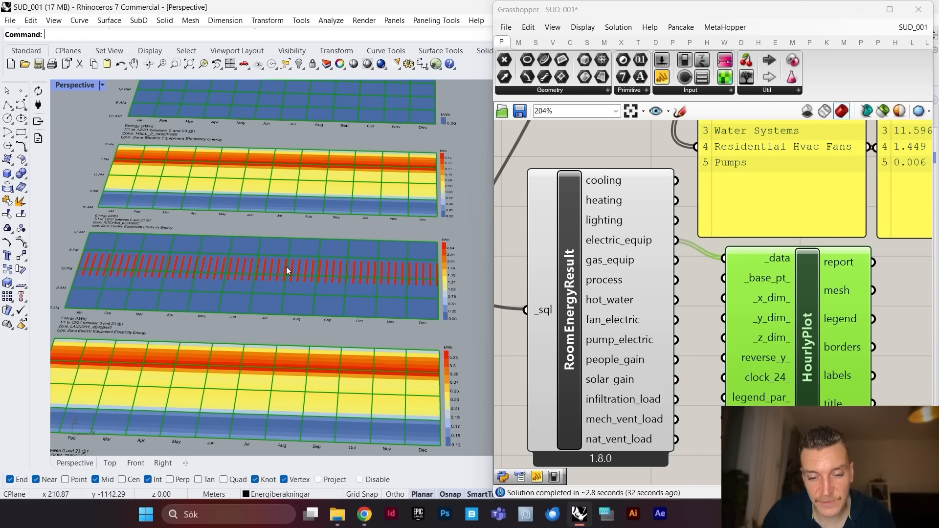
scroll(207, 272, "down", 5)
scroll(265, 273, "up", 3)
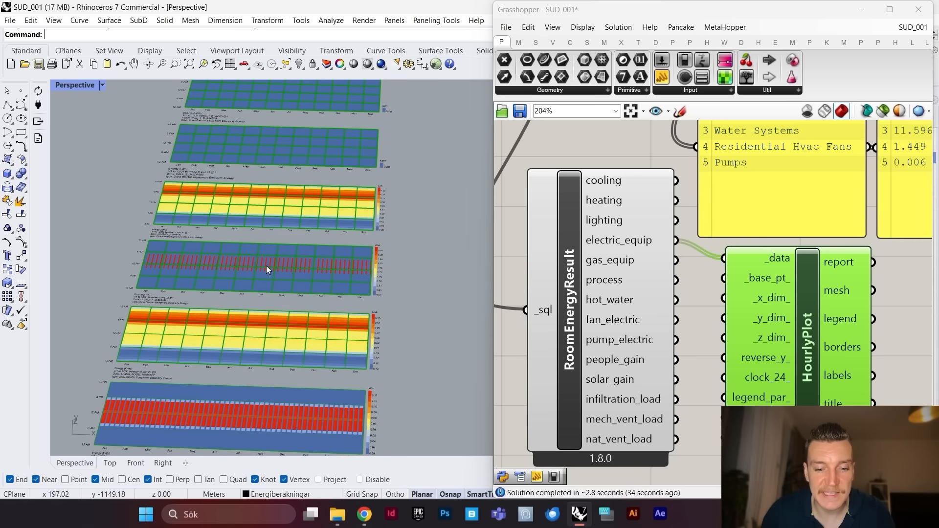
scroll(349, 278, "up", 3)
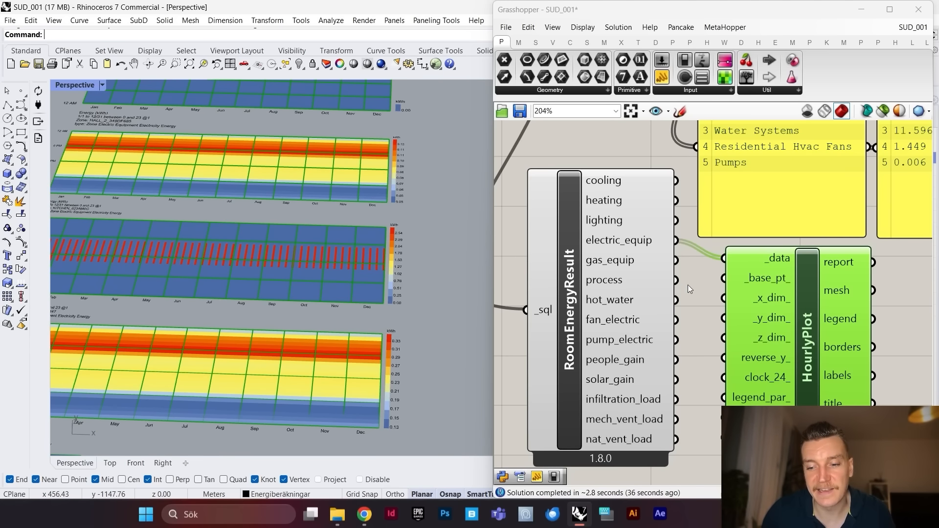
Step: Compare the electric equipment plots across all rooms, from the laundry zone up to those beside the building model
scroll(641, 325, "down", 6)
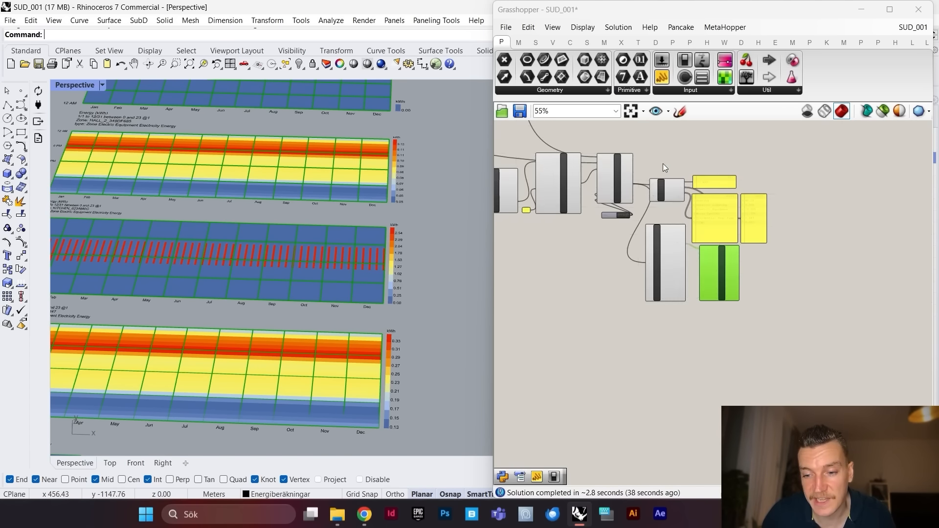
scroll(818, 245, "down", 4)
scroll(368, 280, "down", 6)
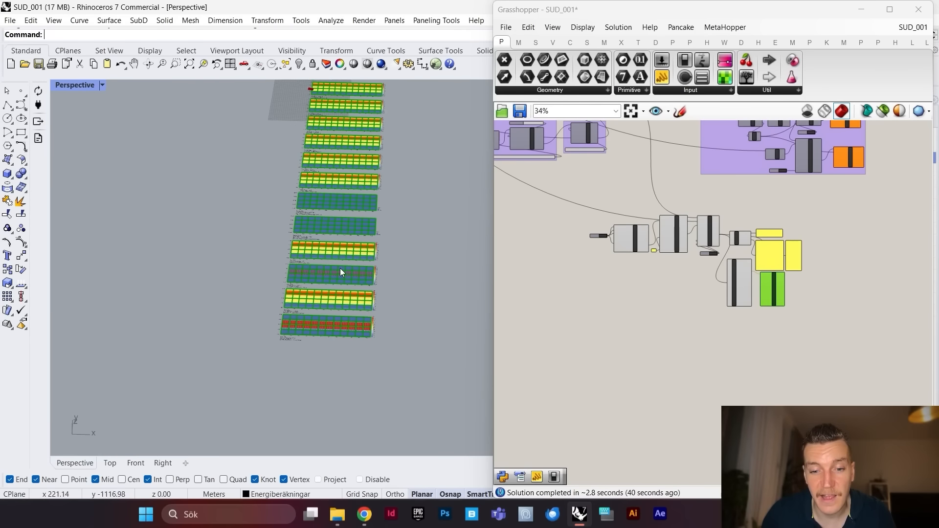
scroll(339, 268, "down", 2)
scroll(342, 177, "up", 5)
scroll(374, 235, "down", 4)
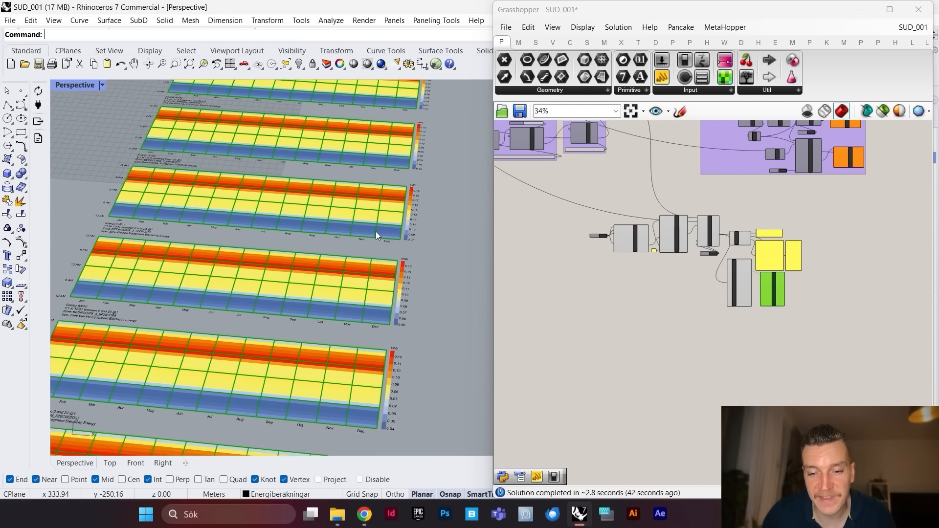
scroll(368, 274, "up", 6)
scroll(339, 268, "down", 8)
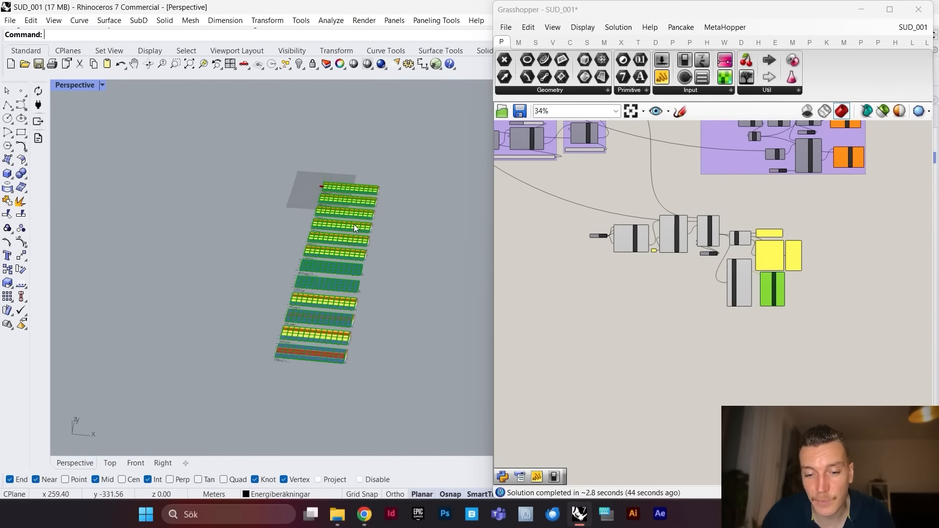
scroll(353, 224, "up", 3)
right_click_drag(353, 224, 357, 177)
scroll(375, 200, "up", 4)
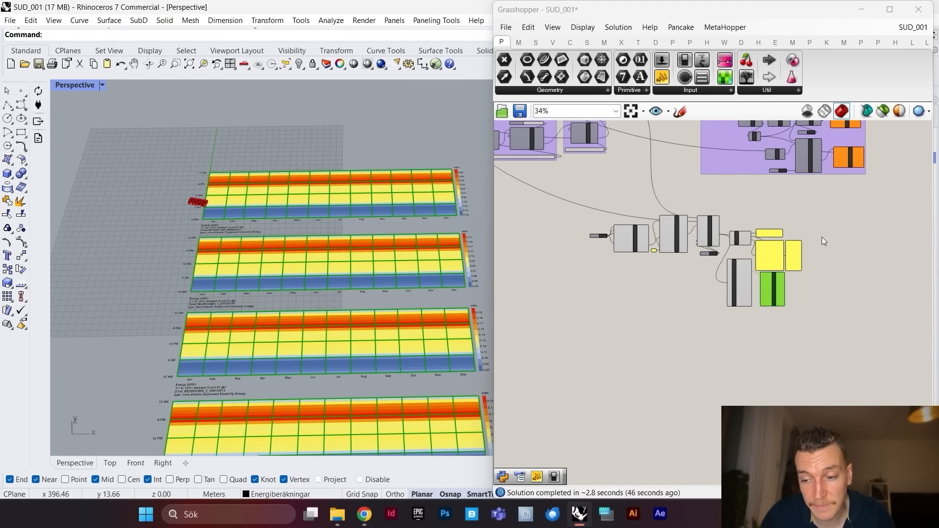
Step: Group all the energy simulation components, from the simulation output settings through EUI, its panels, RoomEnergyResult and HourlyPlot
scroll(822, 237, "up", 3)
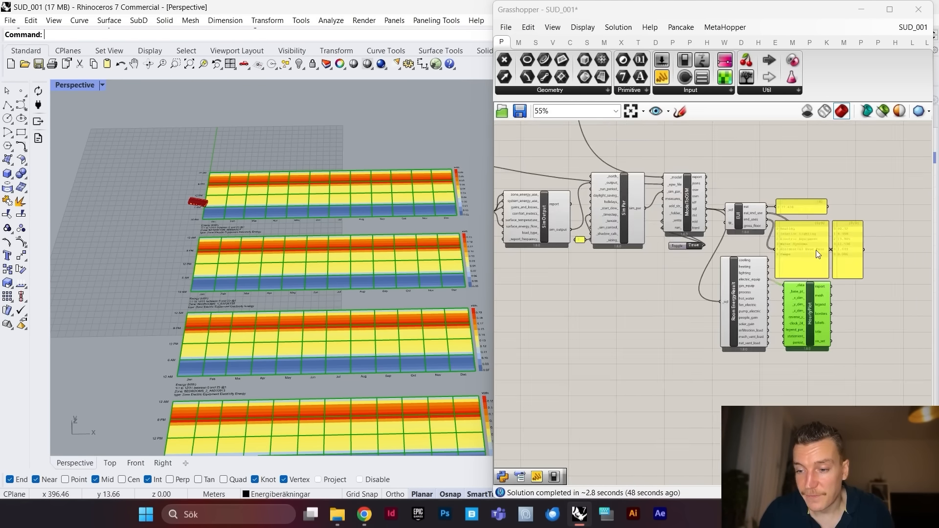
scroll(816, 250, "down", 4)
scroll(784, 245, "up", 3)
scroll(734, 240, "up", 2)
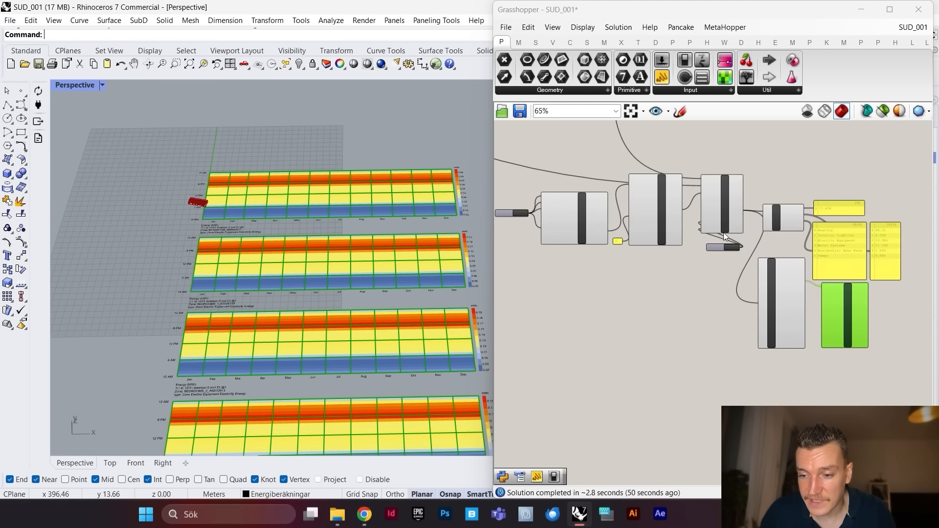
scroll(723, 240, "down", 3)
scroll(720, 238, "up", 3)
scroll(783, 226, "down", 3)
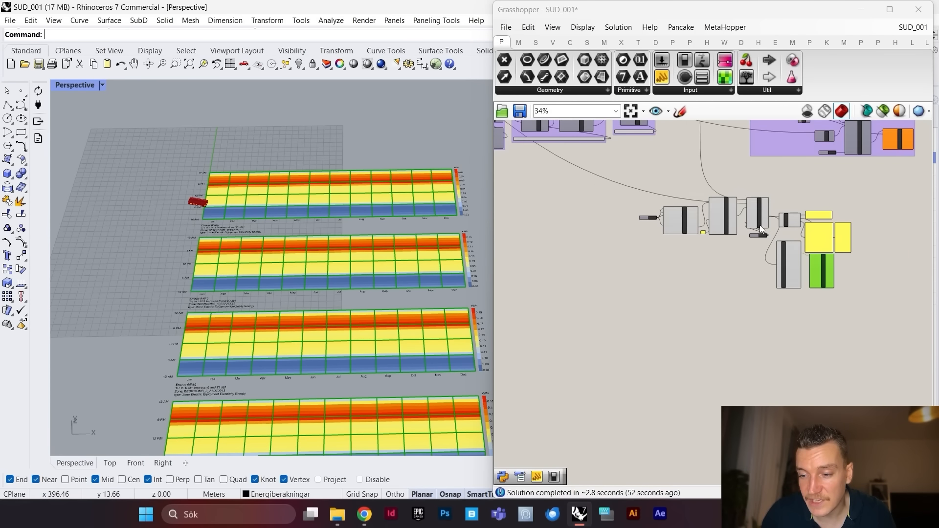
scroll(848, 223, "up", 3)
left_click_drag(886, 180, 574, 318)
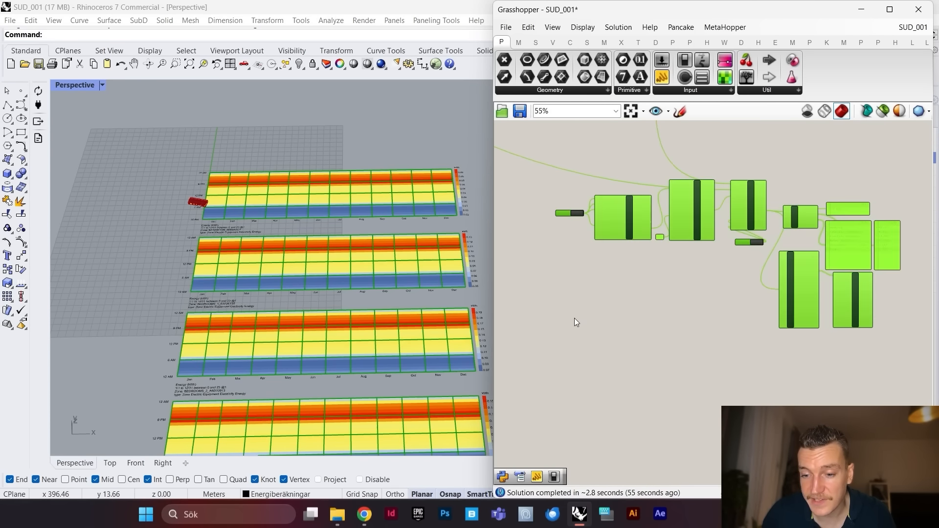
right_click(720, 280)
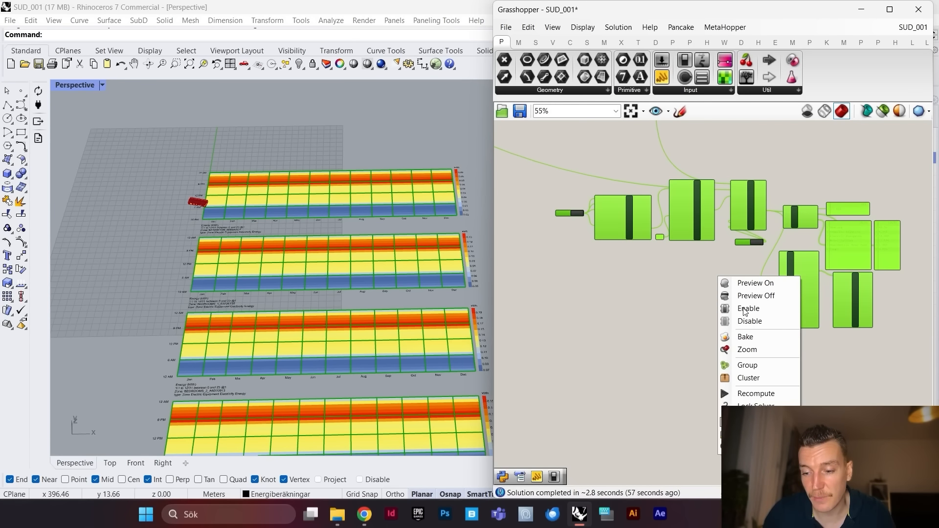
left_click(772, 367)
left_click(773, 348)
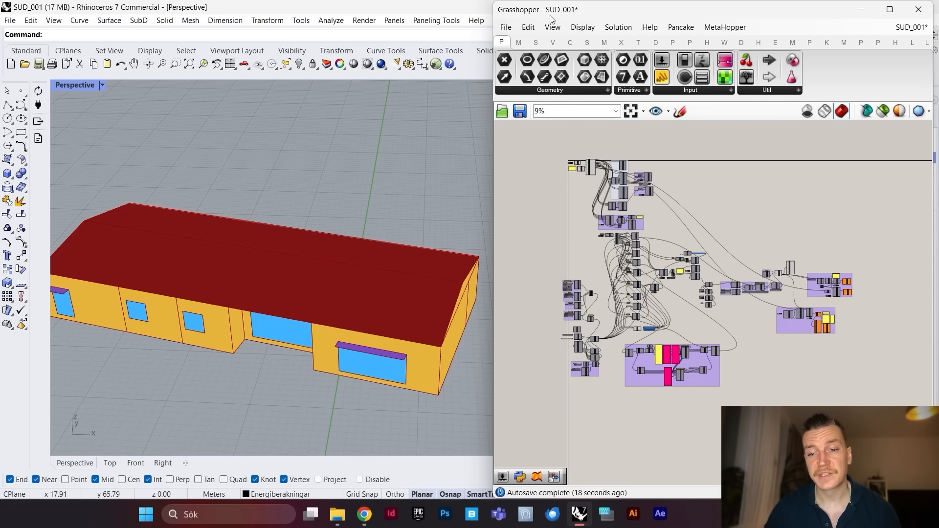
Step: Open the single_family_comfort_study sample definition from the honeybee-energy folder inside the ladybug-tools-1-8-0 samples
left_click(504, 29)
left_click(543, 57)
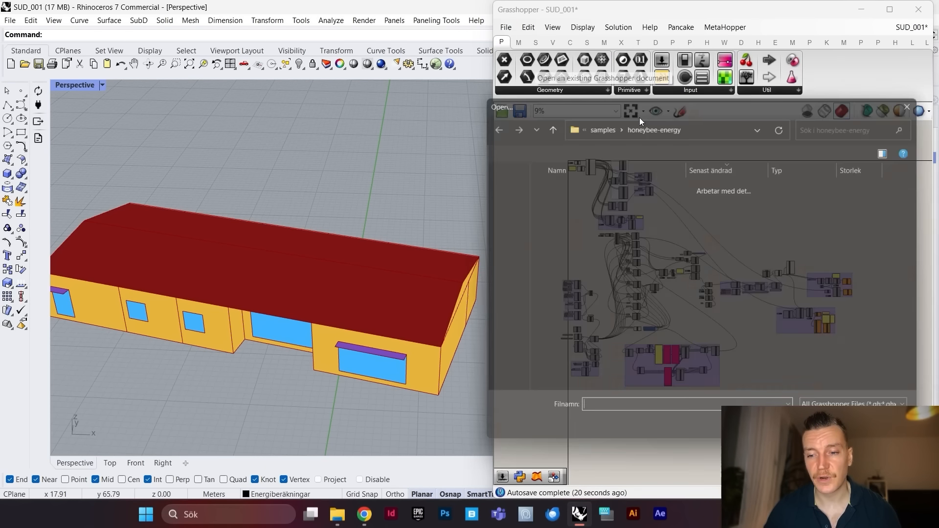
left_click(598, 124)
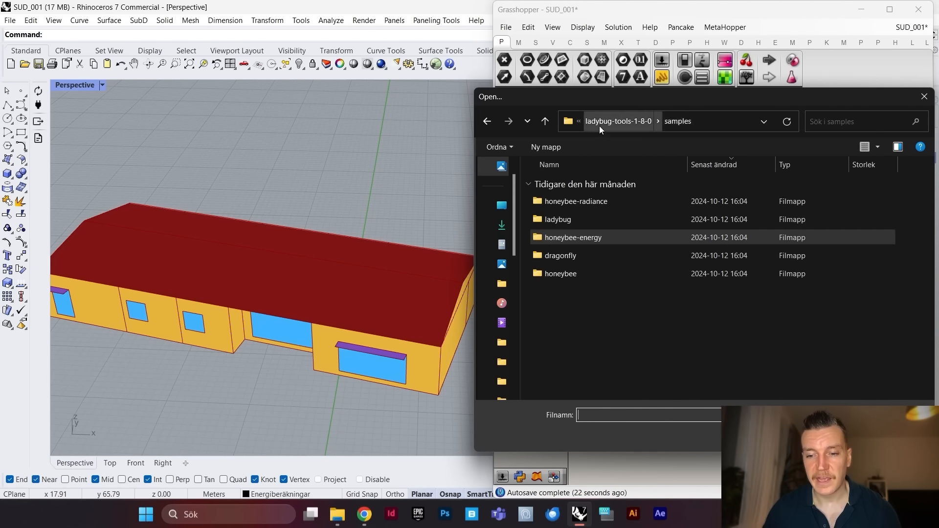
left_click(624, 121)
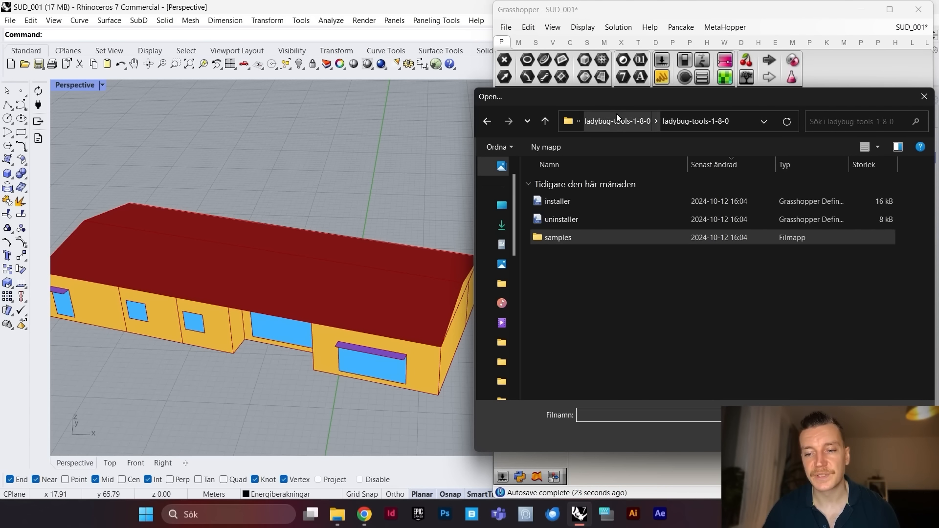
double_click(561, 239)
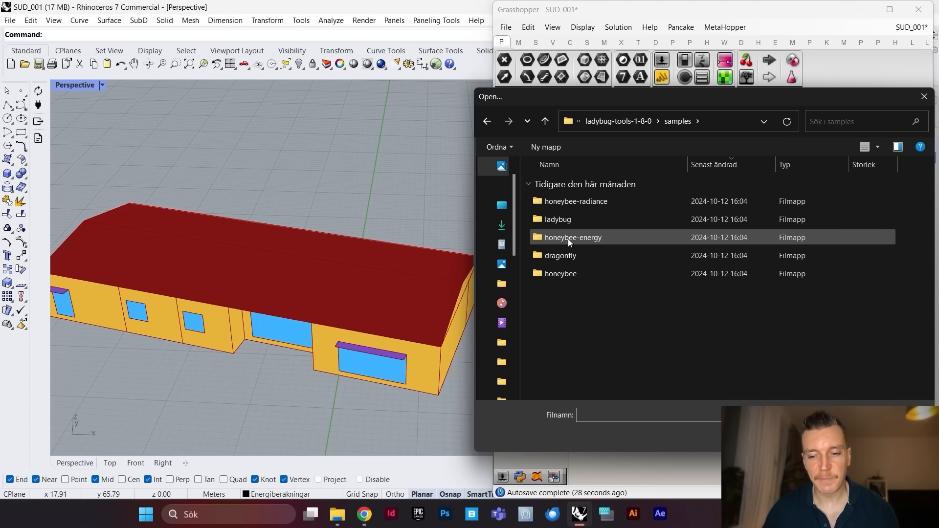
double_click(572, 238)
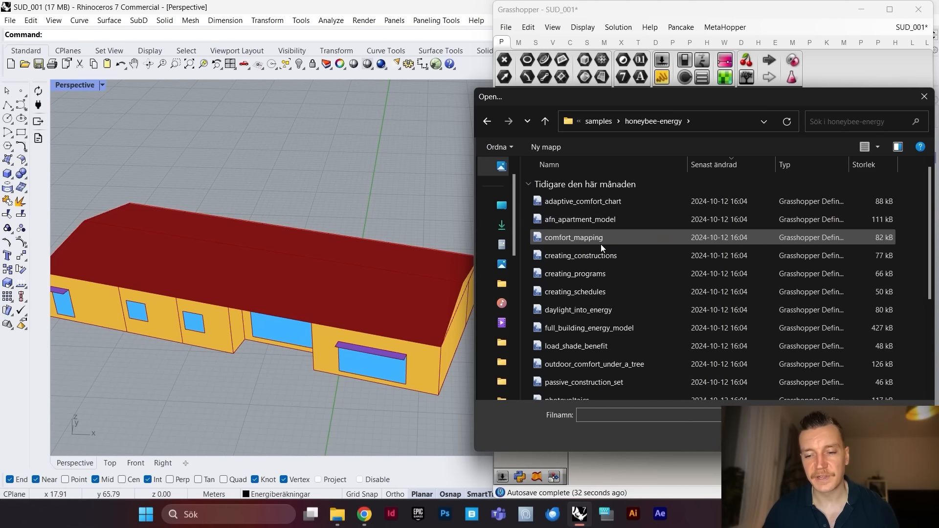
scroll(601, 244, "down", 3)
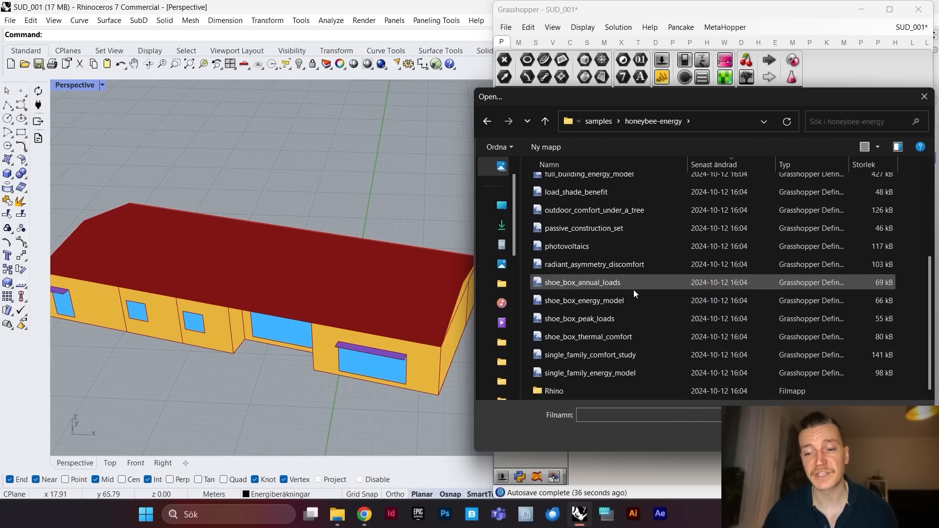
left_click(610, 354)
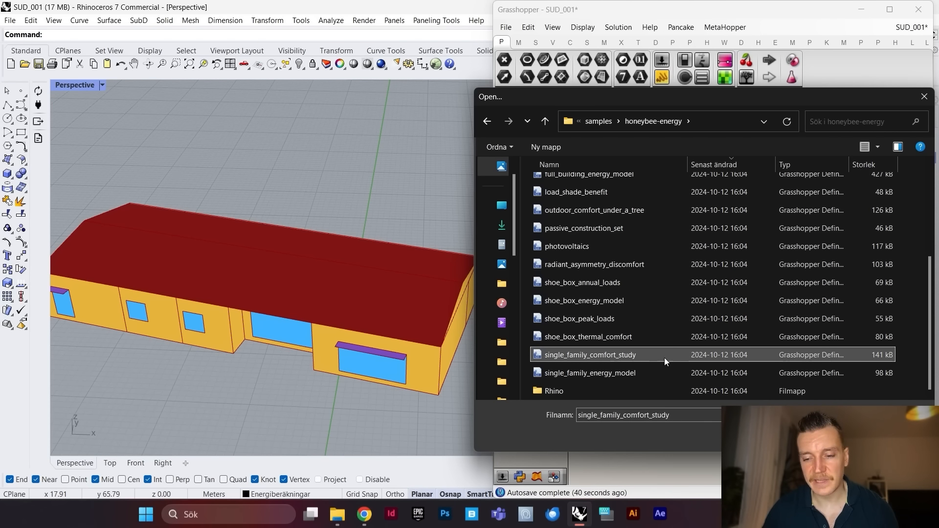
left_click(835, 435)
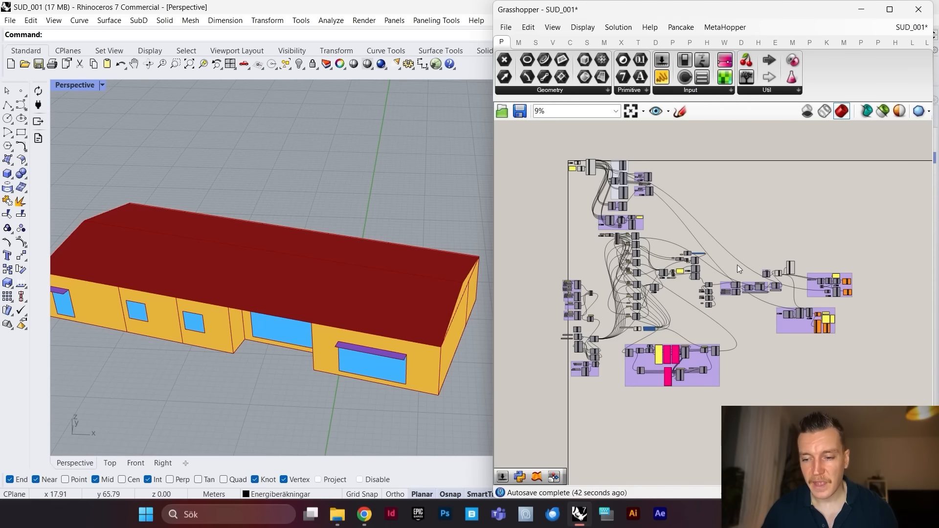
Step: Copy the comfort study components from the sample, including Model, DownloadEPW and the Request Outputs group, leaving out the Setup Model group
scroll(727, 265, "down", 5)
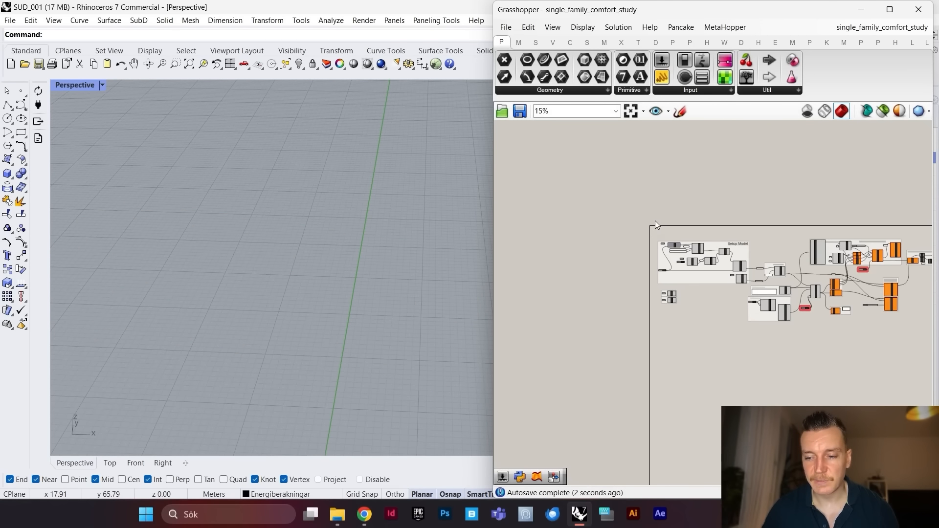
left_click_drag(878, 220, 648, 356)
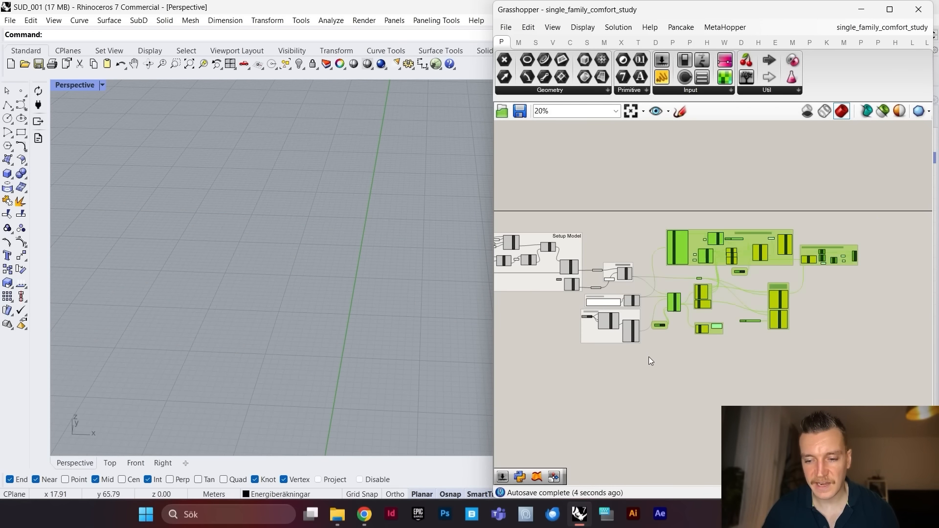
scroll(592, 301, "up", 6)
left_click_drag(741, 417, 577, 316, "shift")
scroll(712, 293, "up", 5)
left_click(728, 292, "shift")
scroll(734, 303, "down", 5)
scroll(698, 231, "up", 4)
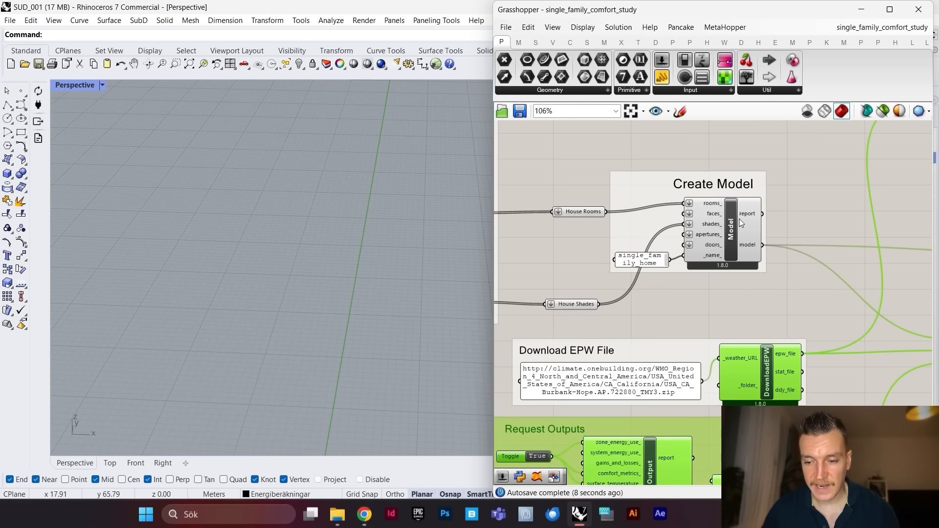
left_click(739, 218, "shift")
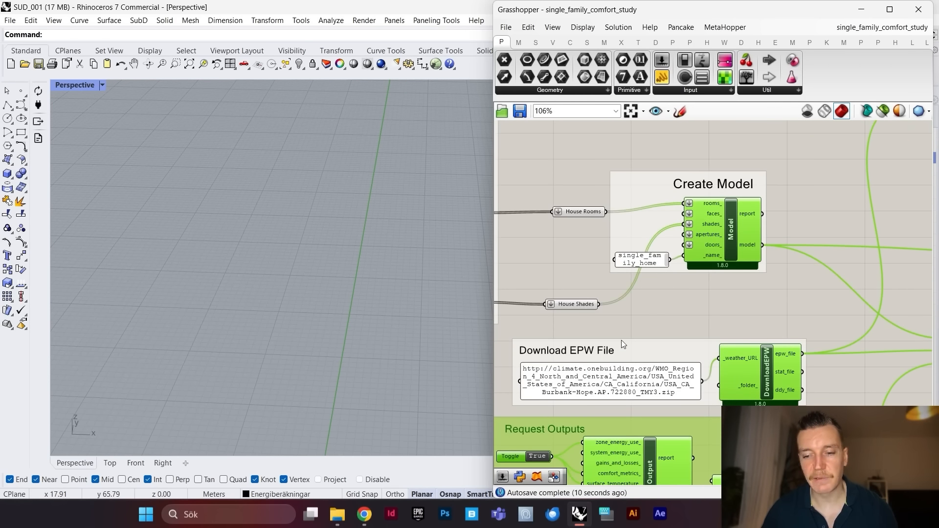
scroll(685, 277, "down", 5)
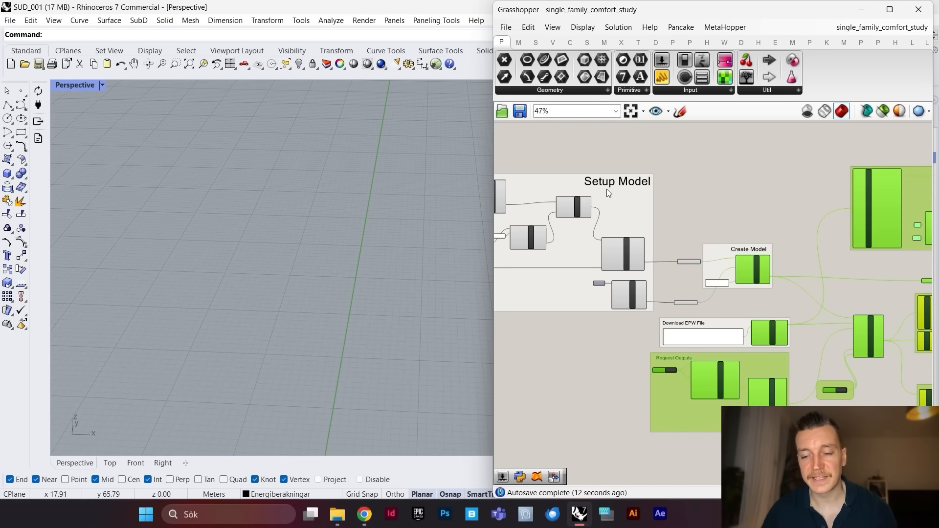
scroll(711, 273, "up", 3)
scroll(712, 272, "down", 3)
scroll(720, 263, "up", 3)
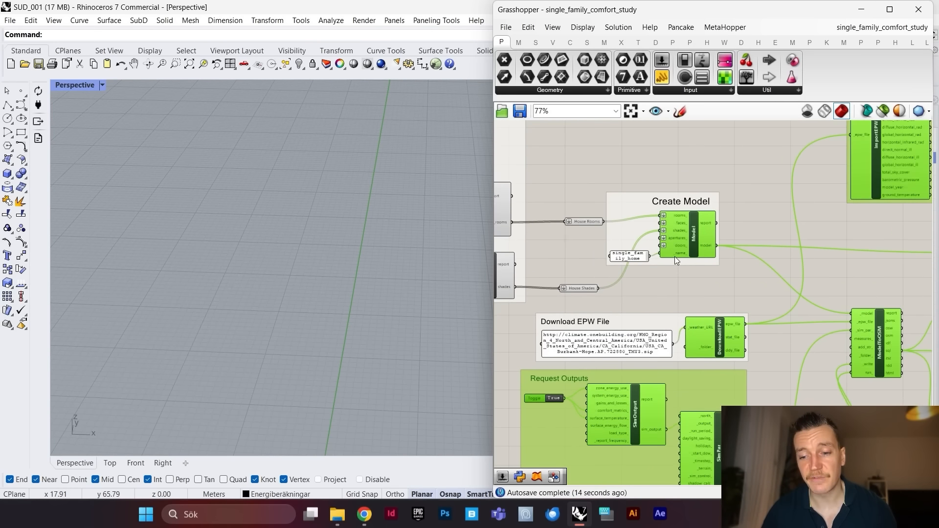
scroll(674, 259, "up", 1)
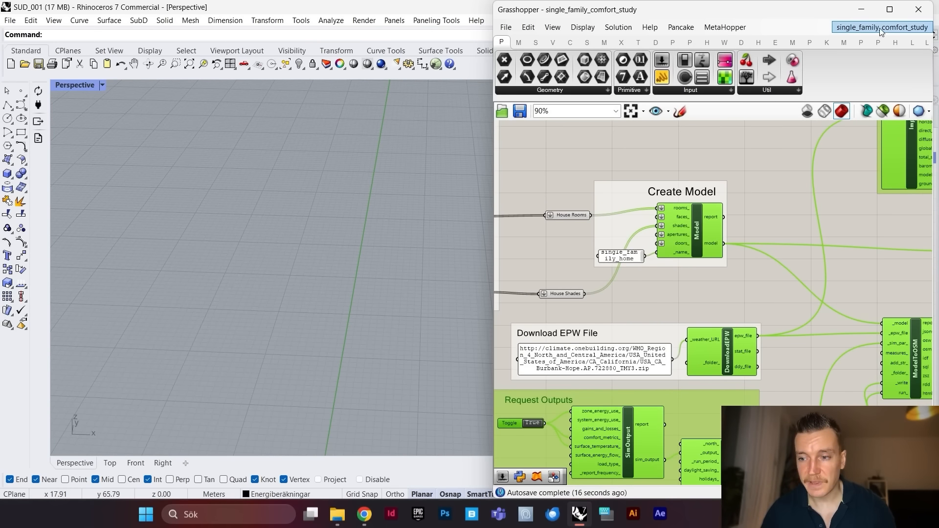
Step: Return to the SUD_001 definition and place the copied comfort study components below the existing simulation groups
mouse_move(881, 27)
left_click(875, 123)
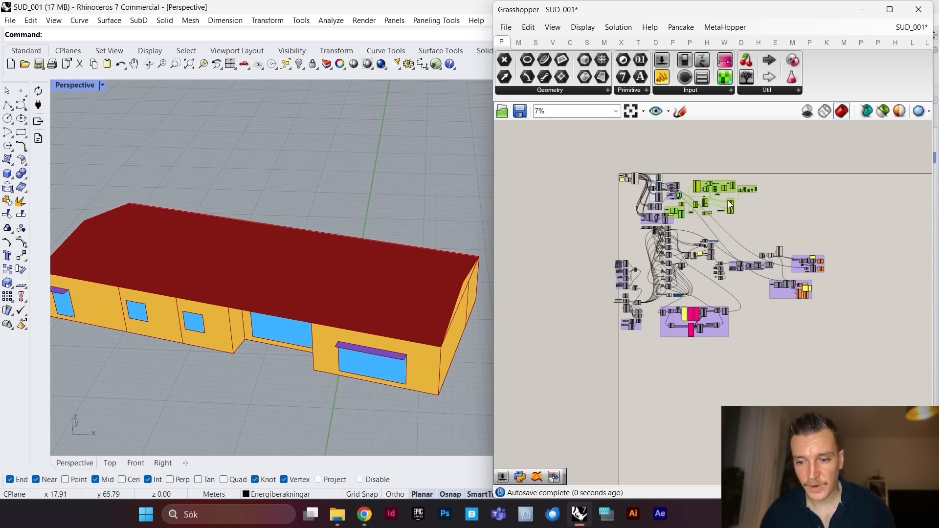
right_click_drag(709, 186, 837, 353)
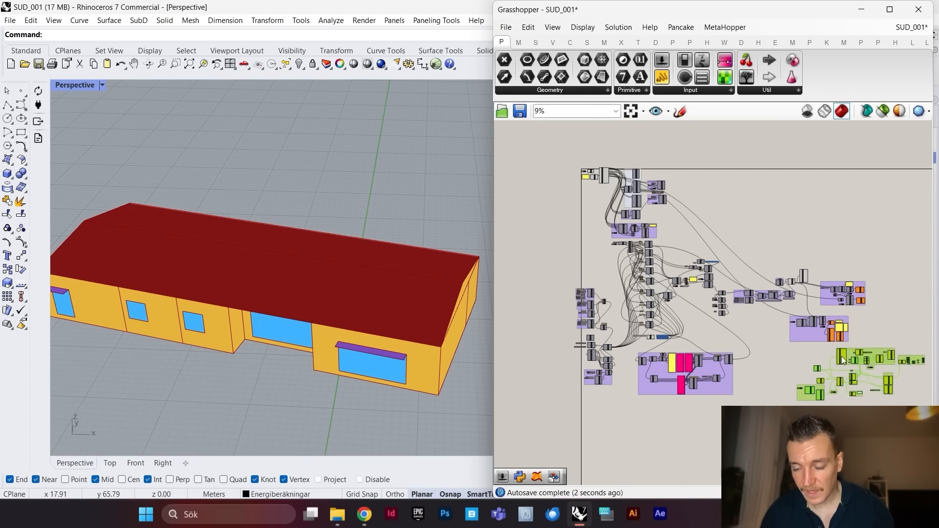
Step: Transfer the pasted DownloadEPW's epw_file connections to the original DownloadEPW beside ImportEPW, and delete the pasted DownloadEPW component
scroll(804, 366, "up", 4)
scroll(803, 362, "up", 6)
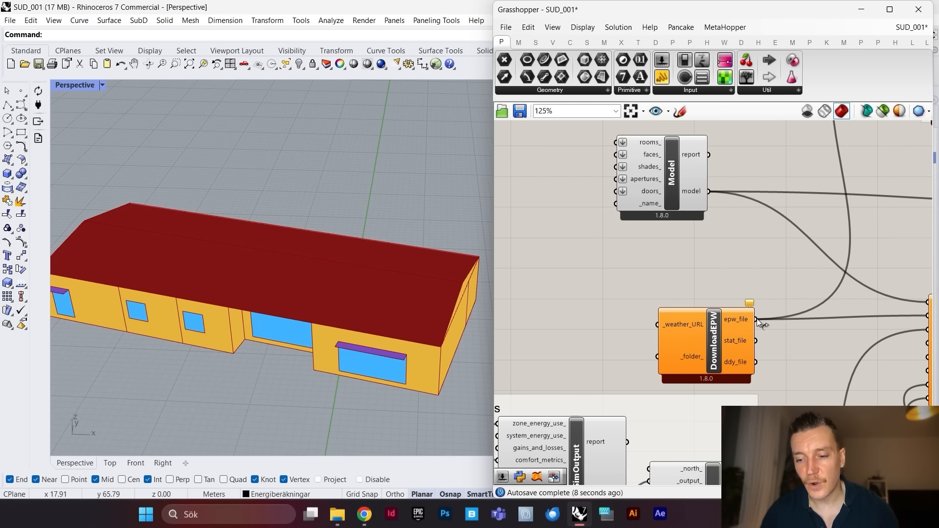
left_click_drag(759, 319, 644, 223, "ctrl+shift")
scroll(769, 288, "down", 16)
scroll(587, 149, "up", 2)
scroll(641, 161, "up", 16)
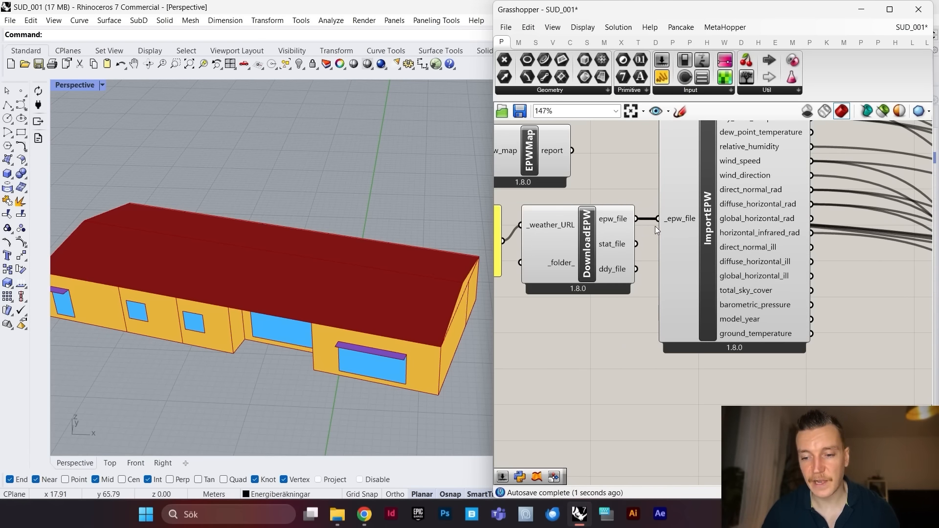
scroll(655, 226, "down", 15)
scroll(697, 276, "up", 15)
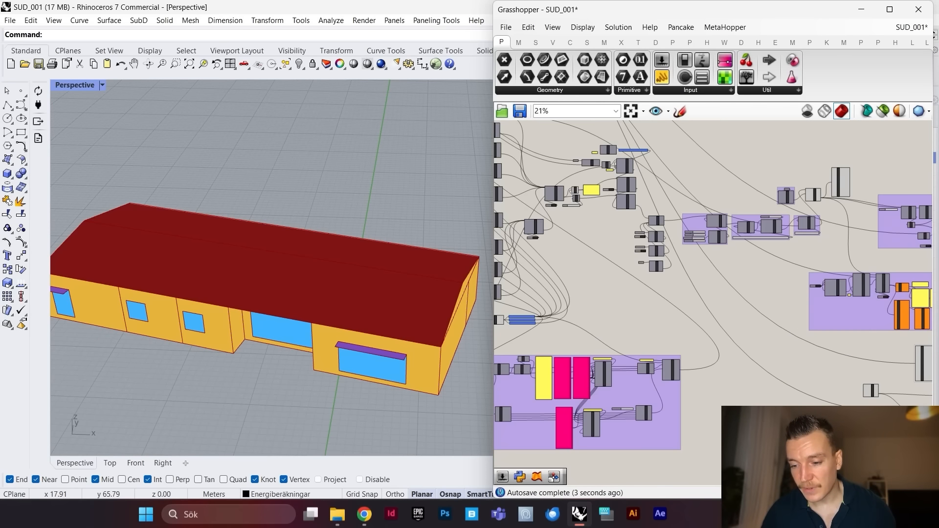
left_click_drag(824, 402, 751, 372)
key("Delete")
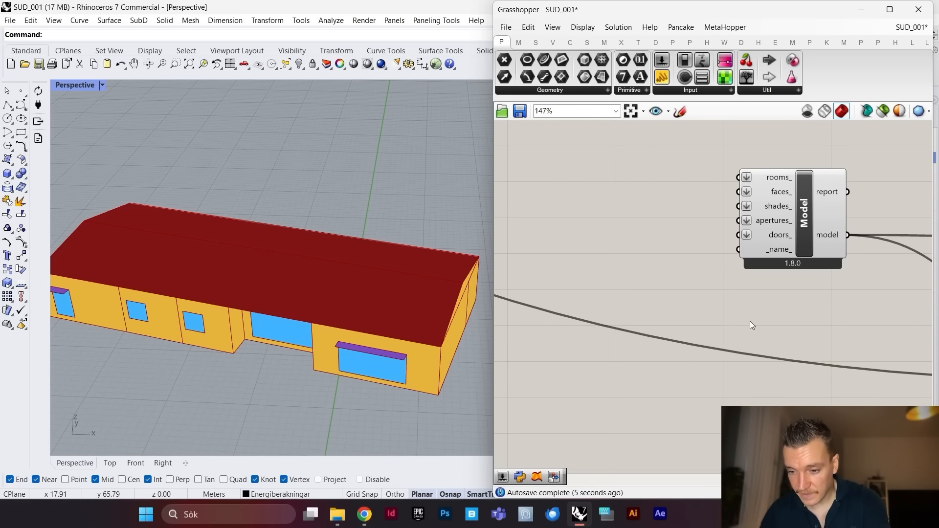
Step: Transfer the pasted Model's model output connections to the original Model component feeding VizByType, and delete the pasted Model
scroll(750, 321, "down", 3)
scroll(785, 263, "up", 2)
left_click_drag(766, 296, 750, 196)
scroll(802, 281, "down", 7)
scroll(773, 244, "up", 10)
scroll(756, 193, "up", 3)
scroll(638, 228, "down", 5)
scroll(639, 228, "down", 7)
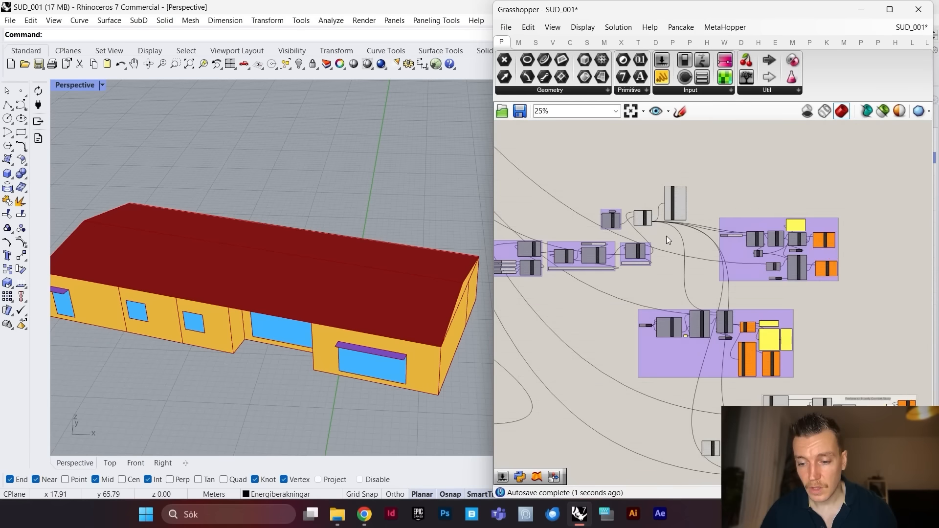
right_click_drag(727, 401, 695, 312)
scroll(695, 312, "down", 1)
scroll(677, 328, "up", 9)
left_click(677, 362)
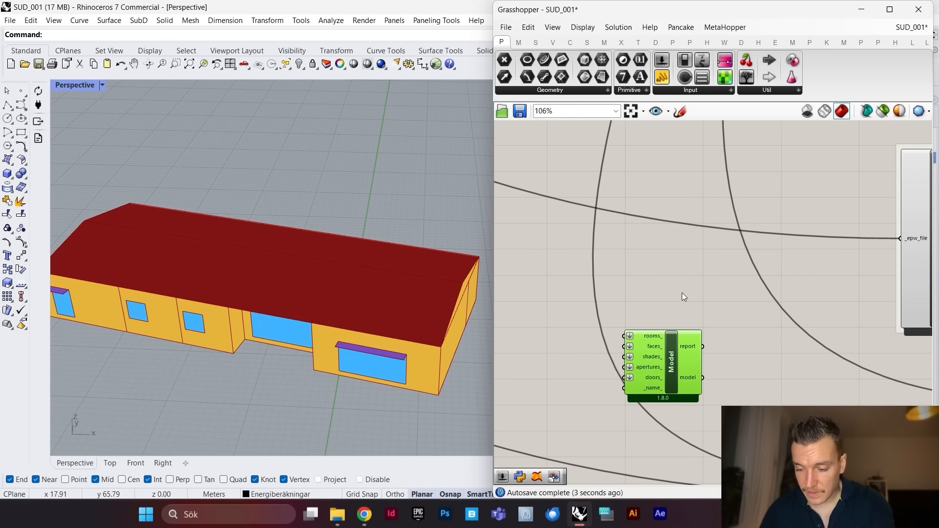
scroll(702, 226, "down", 7)
scroll(670, 268, "down", 2)
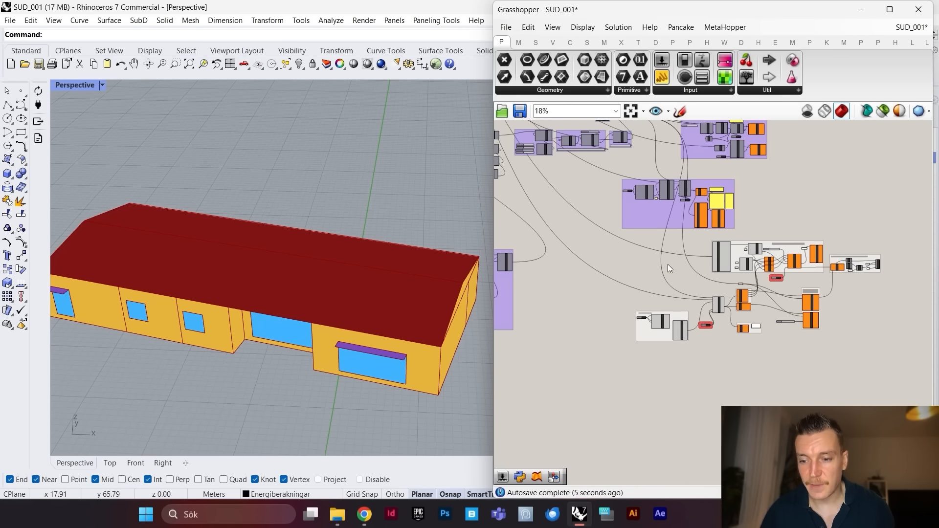
Step: Run the comfort study simulation by setting the toggle for ModelToOSM's _write and run_ inputs to True
scroll(753, 278, "up", 1)
scroll(722, 315, "up", 4)
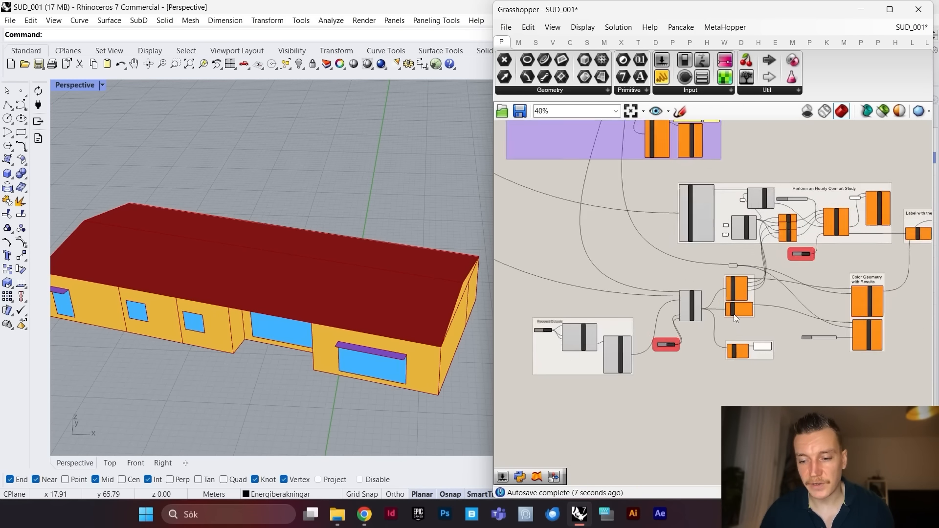
scroll(658, 343, "up", 5)
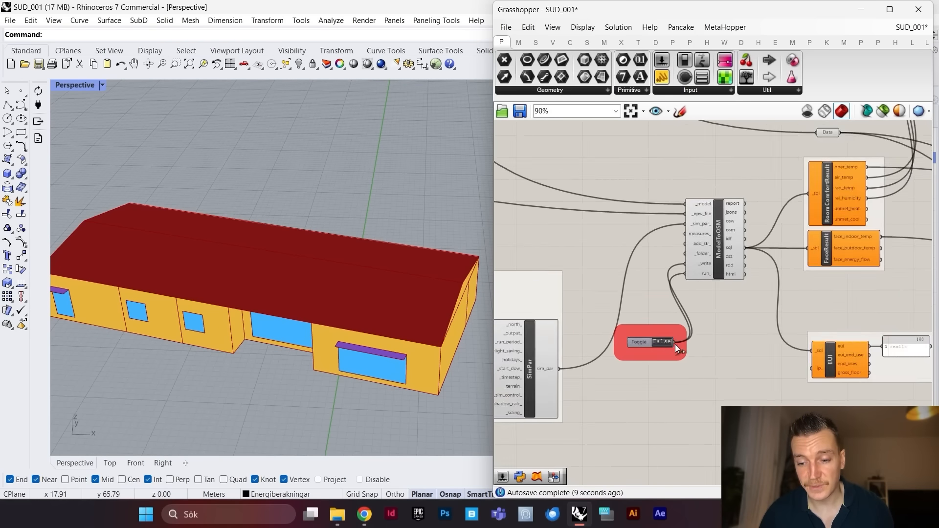
scroll(671, 332, "down", 6)
scroll(673, 333, "down", 2)
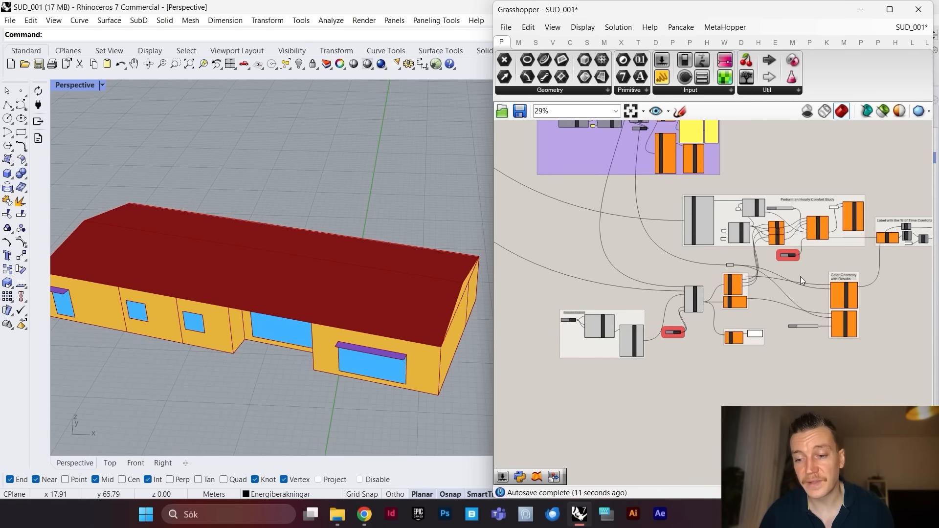
scroll(676, 337, "up", 6)
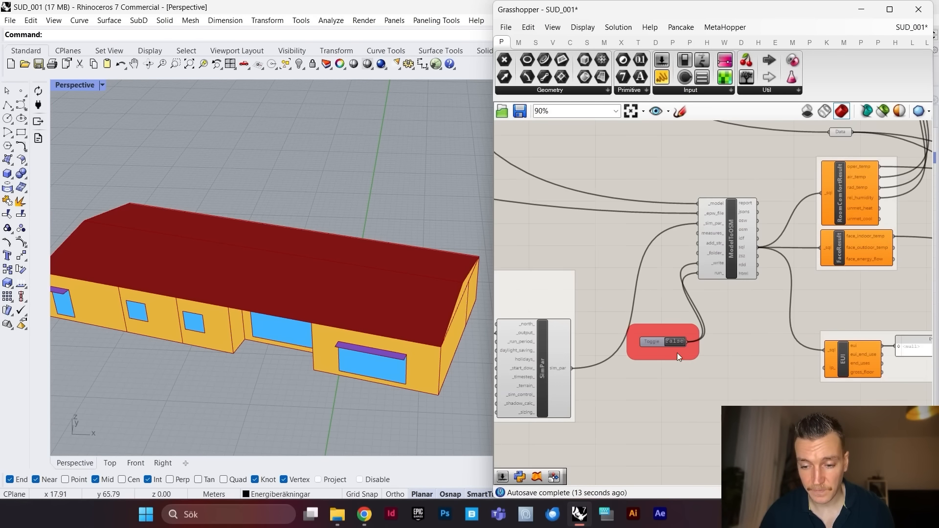
left_click(676, 343)
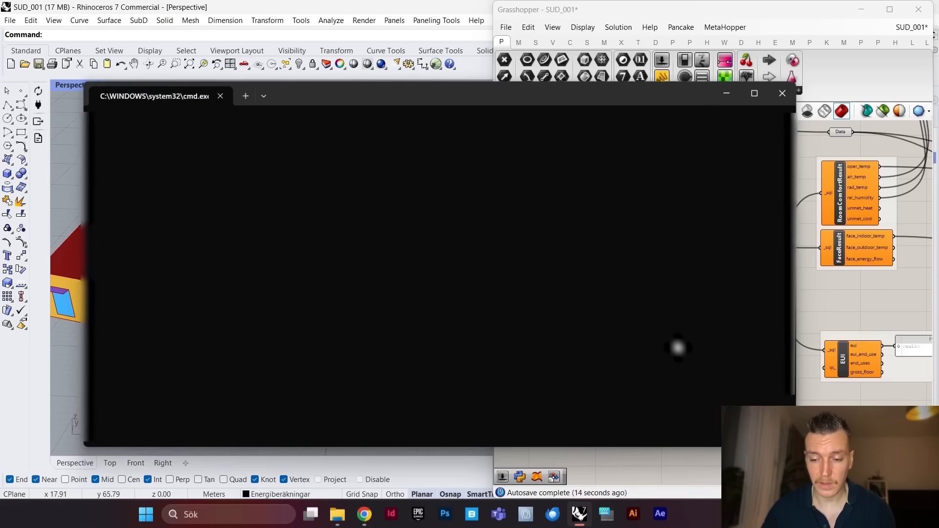
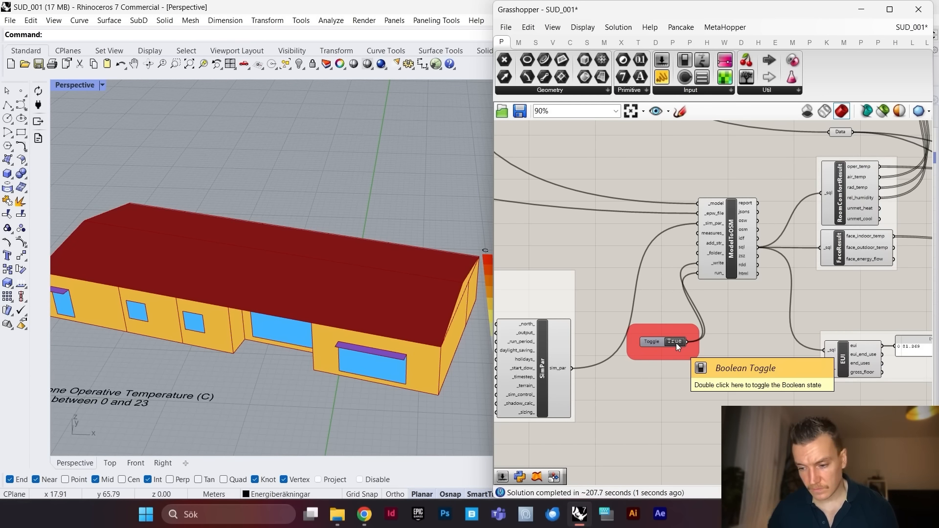
Step: Turn off the geometry preview of the VizByType component connected to the original Model
scroll(822, 346, "up", 3)
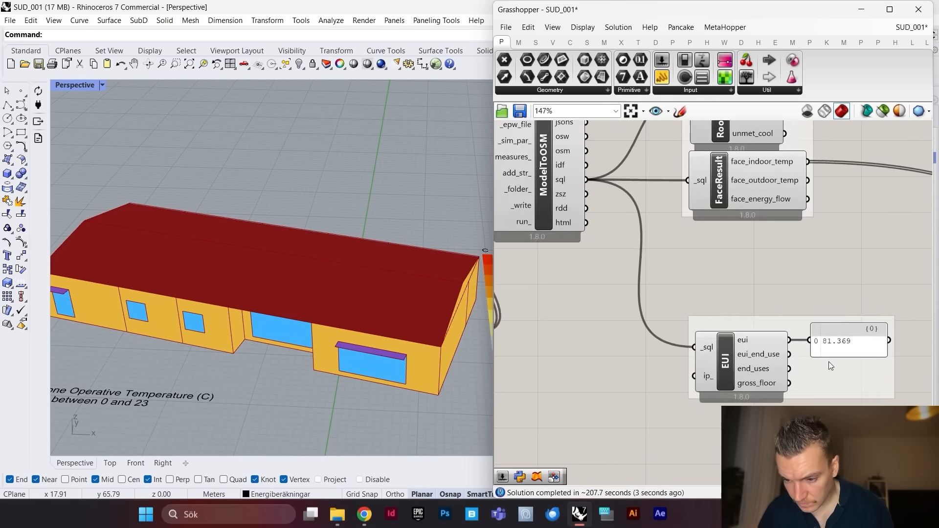
scroll(818, 374, "down", 3)
scroll(833, 378, "down", 5)
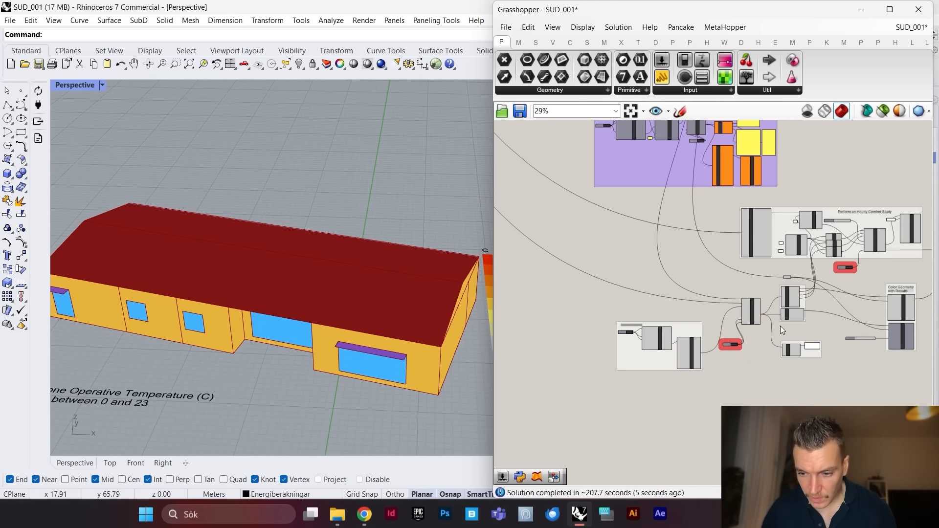
scroll(790, 346, "down", 1)
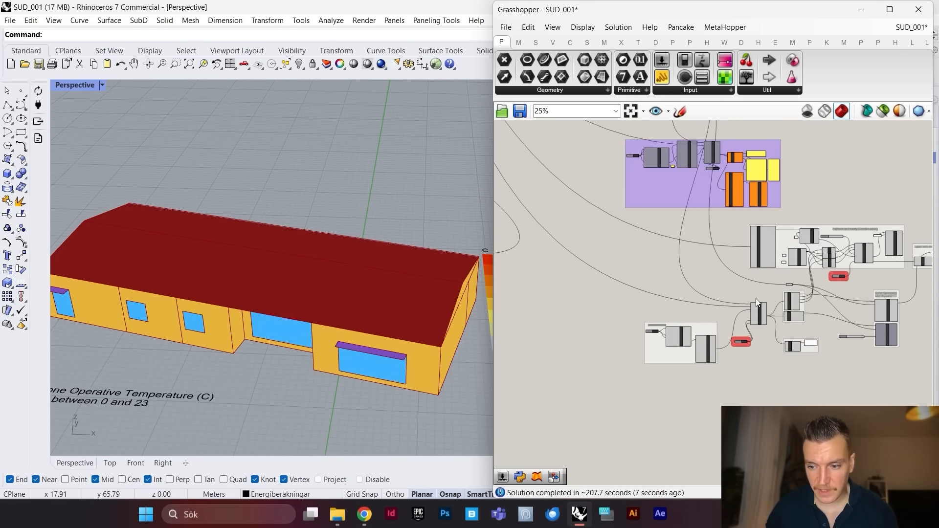
scroll(777, 317, "up", 2)
scroll(781, 316, "down", 1)
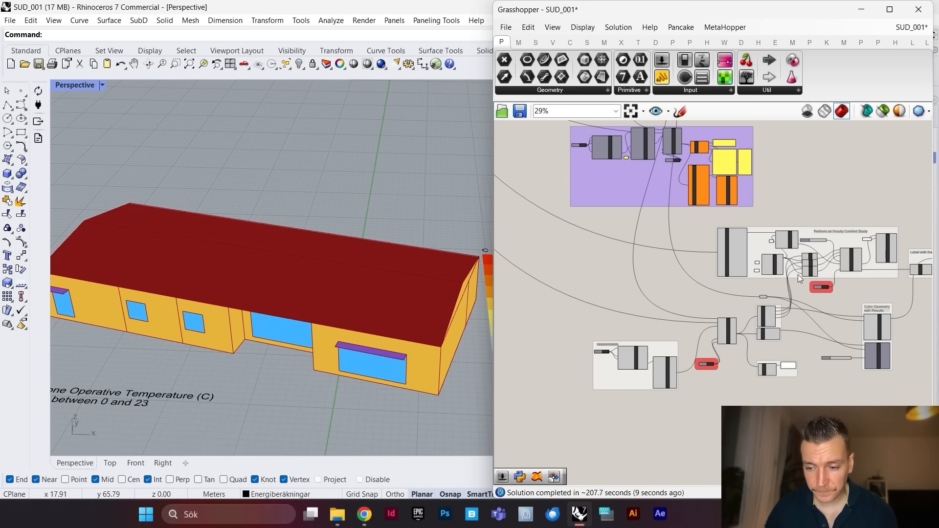
scroll(682, 245, "up", 5)
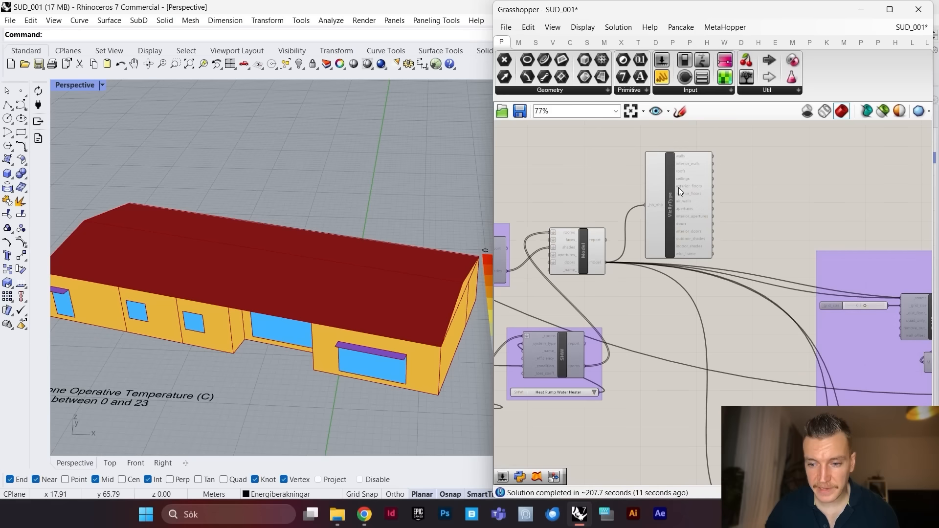
scroll(663, 178, "up", 2)
right_click(675, 202)
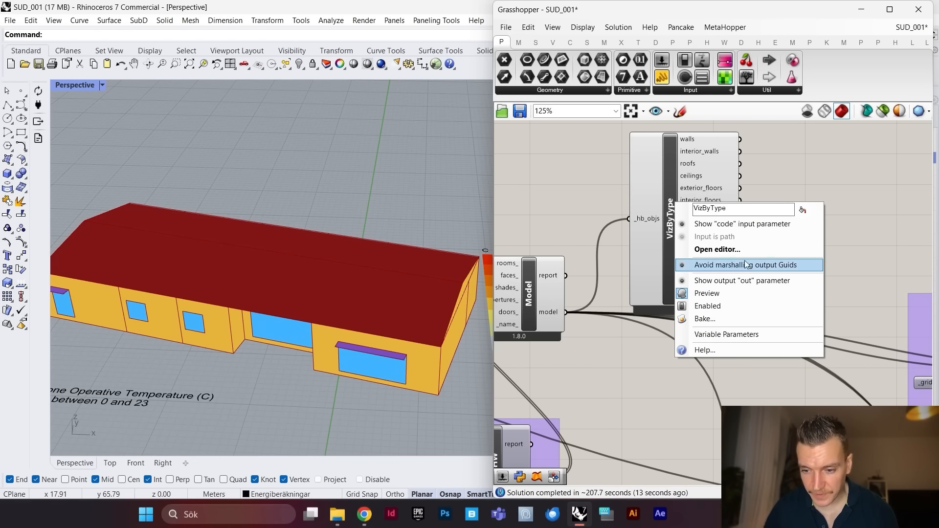
left_click(708, 293)
scroll(688, 196, "down", 7)
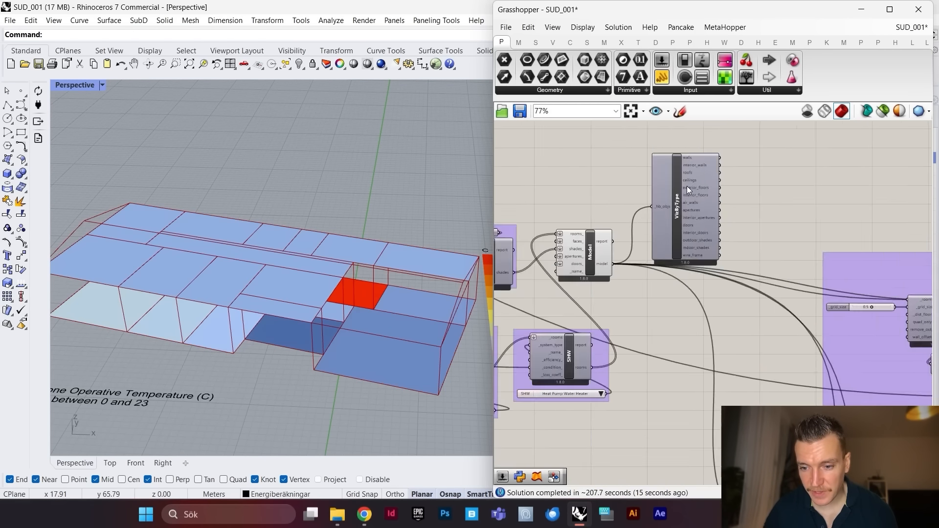
Step: Examine the Average Zone Operative Temperature map in Rhino, comparing the room colours with the Celsius legend
right_click_drag(402, 277, 312, 324)
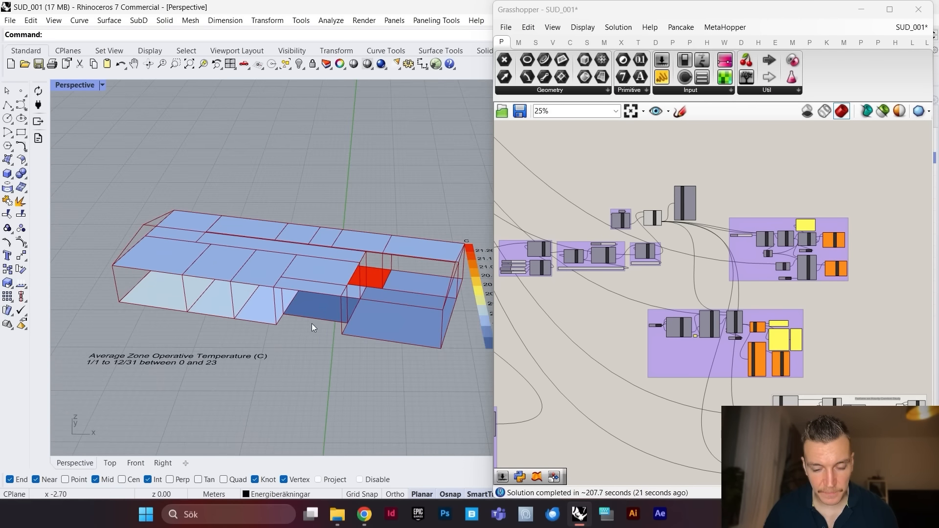
scroll(355, 312, "down", 4)
scroll(368, 322, "up", 8)
scroll(367, 322, "down", 6)
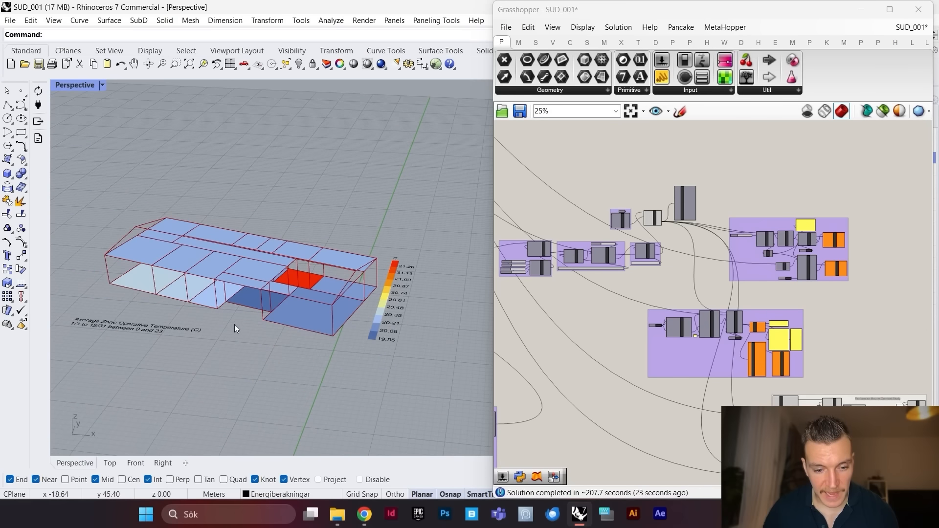
scroll(122, 334, "up", 1)
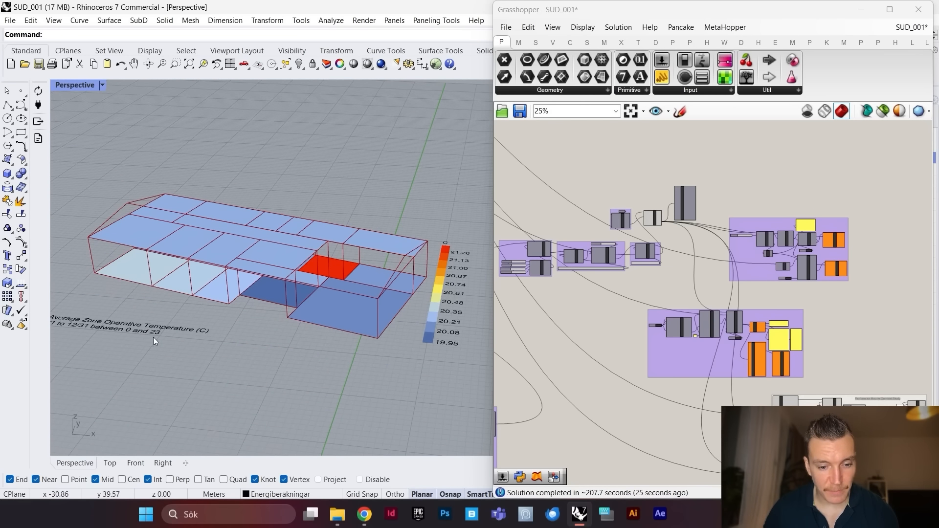
scroll(302, 297, "up", 3)
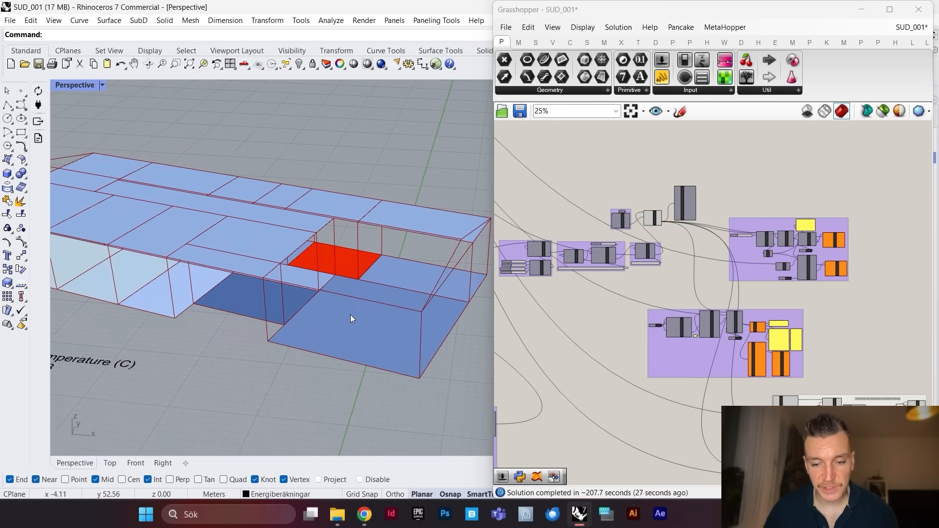
scroll(391, 317, "down", 4)
scroll(393, 321, "up", 4)
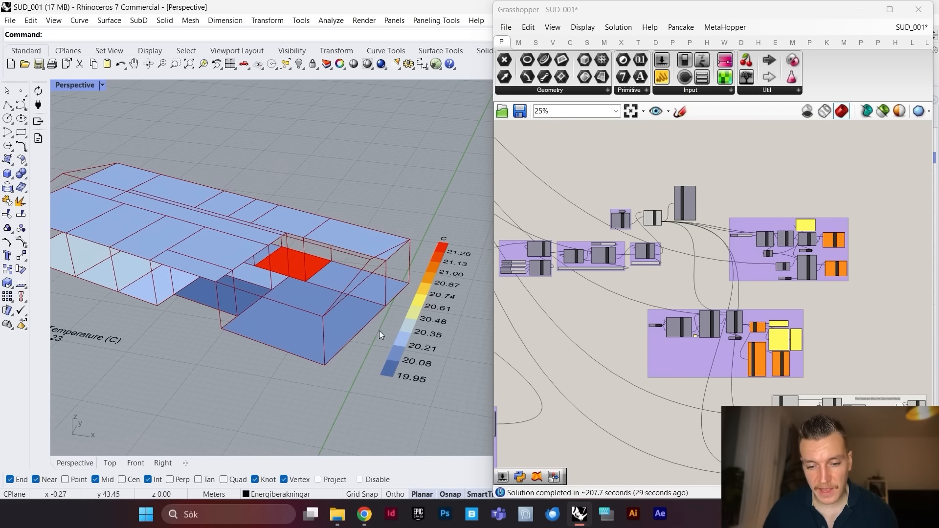
scroll(419, 374, "down", 1)
scroll(407, 380, "up", 2)
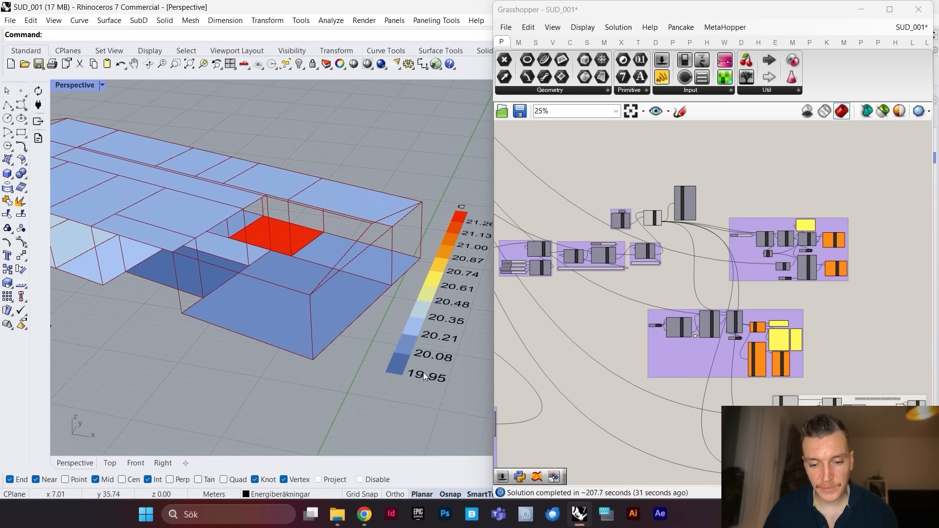
Step: Inspect the red room in the zone operative temperature map from several distances and angles, comparing it with the neighbouring rooms
scroll(719, 269, "down", 3)
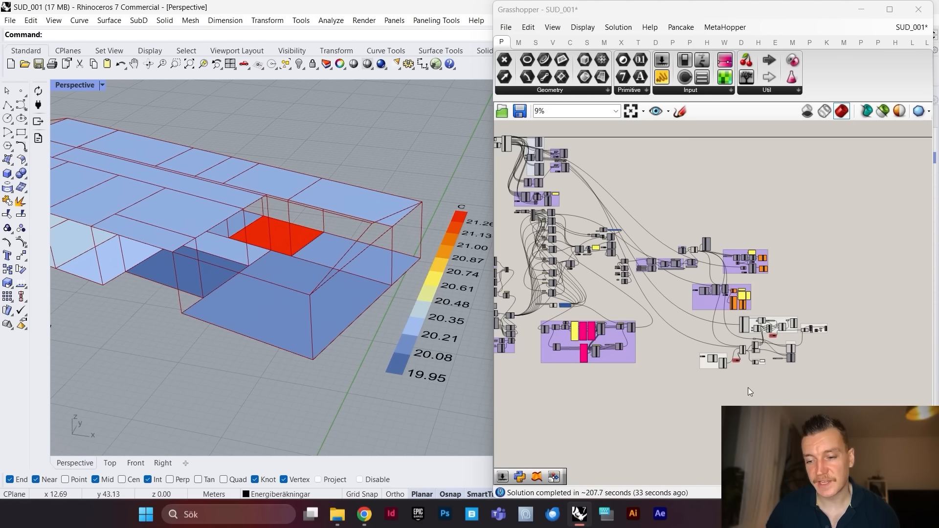
right_click_drag(763, 319, 771, 313)
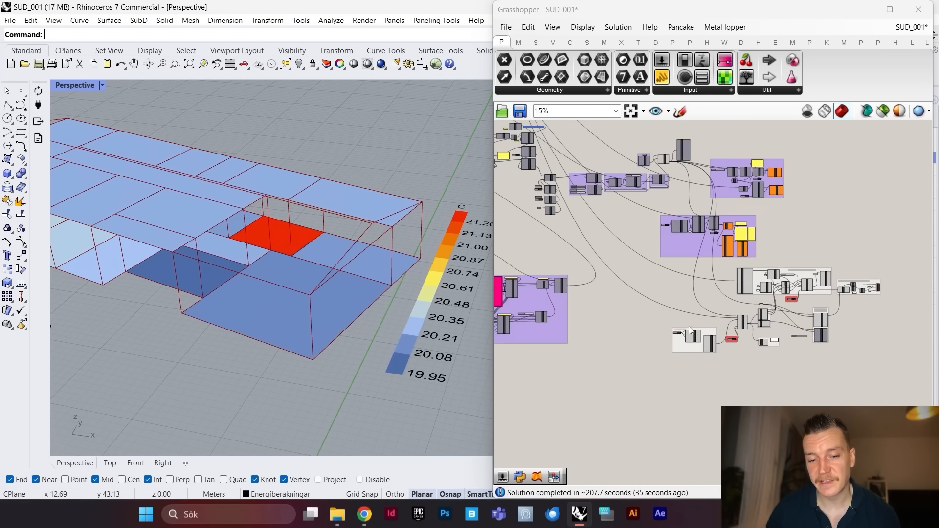
scroll(321, 267, "down", 1)
scroll(321, 266, "up", 4)
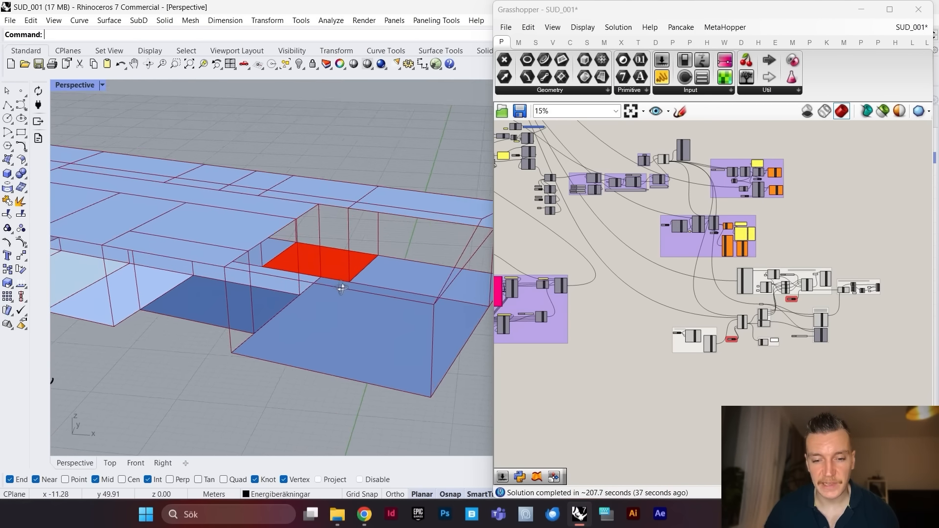
scroll(334, 261, "down", 3)
scroll(320, 268, "up", 1)
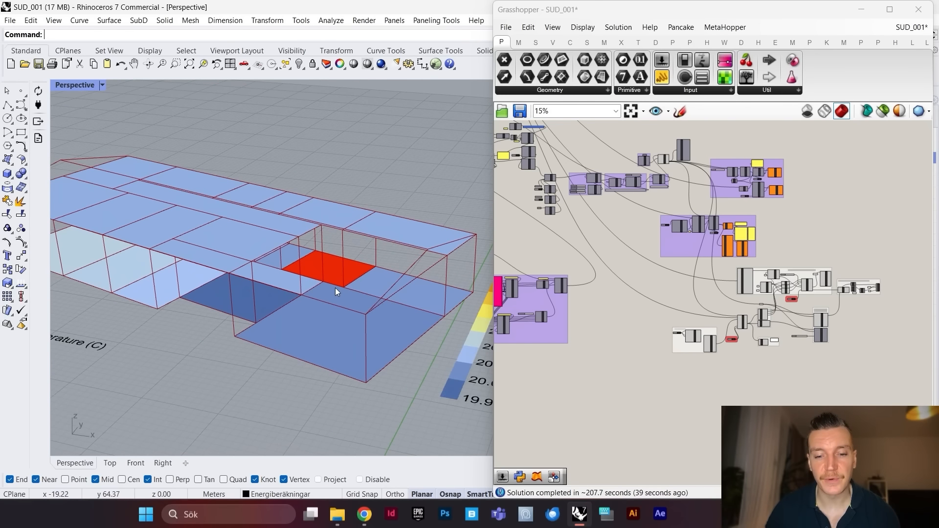
scroll(336, 288, "down", 2)
scroll(375, 291, "up", 3)
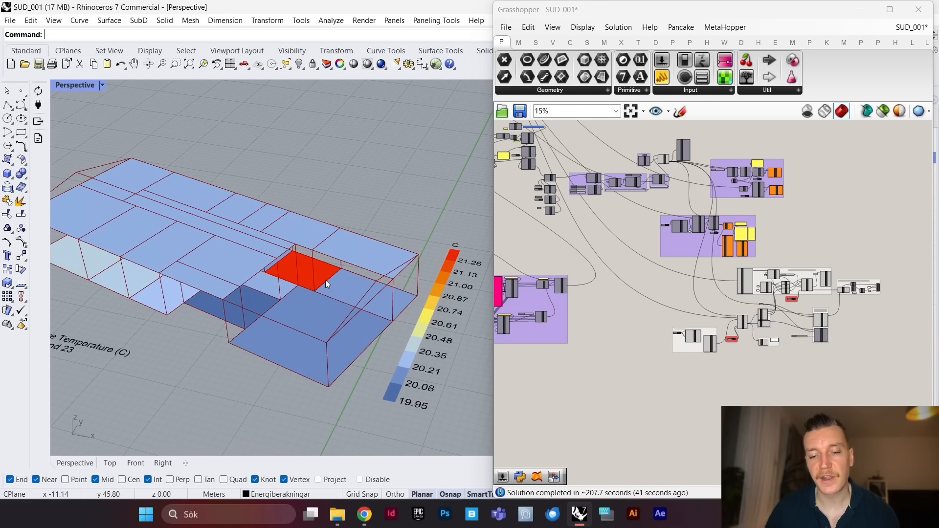
scroll(324, 282, "up", 2)
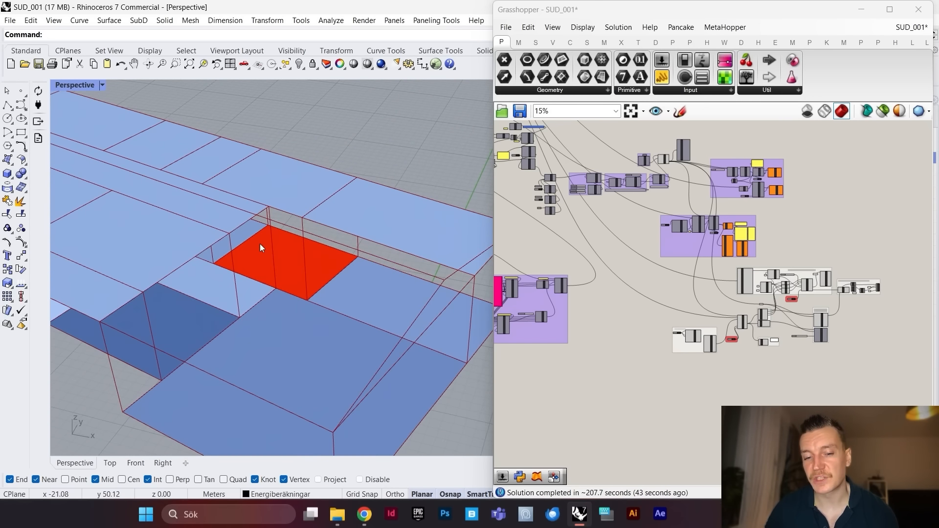
scroll(326, 272, "down", 3)
scroll(318, 275, "up", 3)
right_click_drag(318, 275, 358, 298)
scroll(323, 262, "down", 3)
scroll(308, 288, "up", 5)
scroll(317, 276, "up", 2)
scroll(335, 277, "down", 6)
scroll(335, 278, "up", 3)
scroll(352, 295, "down", 6)
scroll(338, 278, "up", 7)
scroll(358, 298, "down", 7)
scroll(328, 254, "up", 8)
mouse_move(382, 266)
right_mouse_down()
mouse_move(399, 272)
mouse_move(375, 261)
right_mouse_up()
scroll(375, 261, "down", 6)
scroll(574, 288, "down", 3)
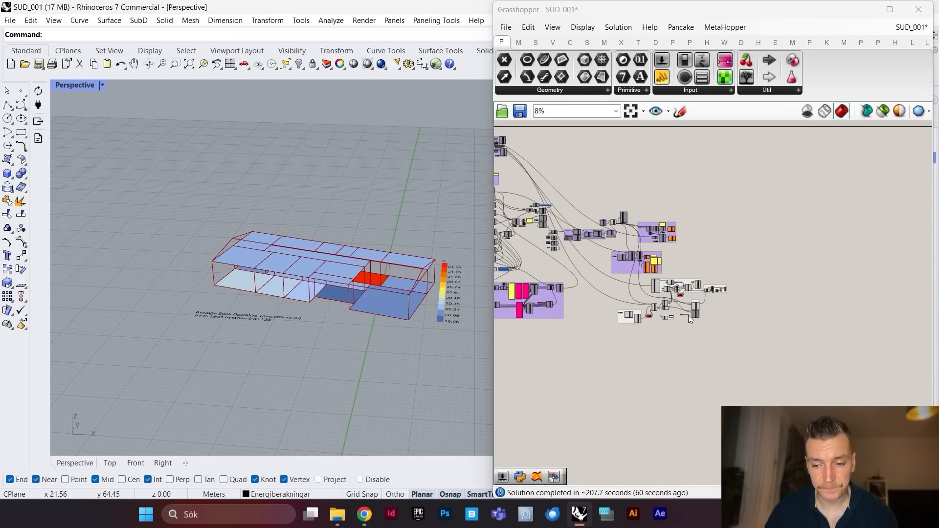
Step: Turn off the geometry preview of ColorRooms and turn on the preview of ColorFaces in the Color Geometry with Results group
scroll(690, 313, "up", 5)
scroll(757, 276, "down", 3)
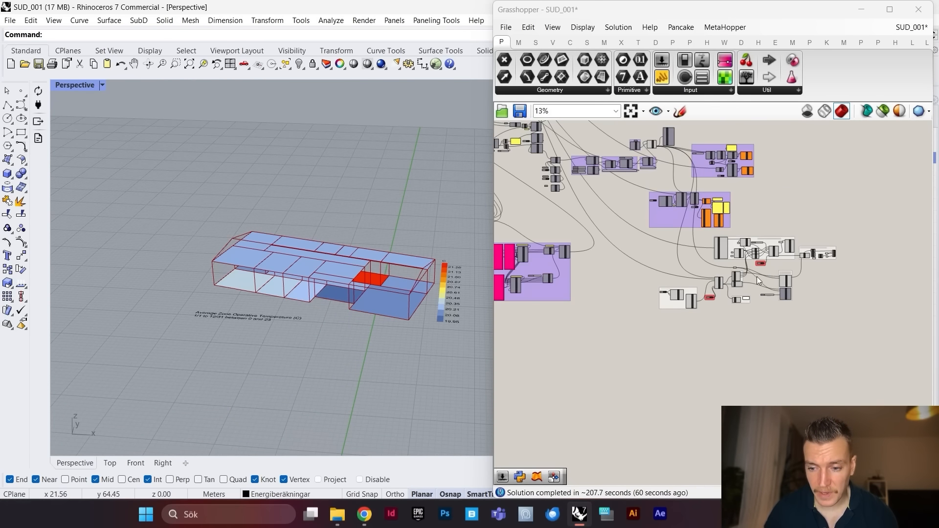
scroll(773, 265, "up", 8)
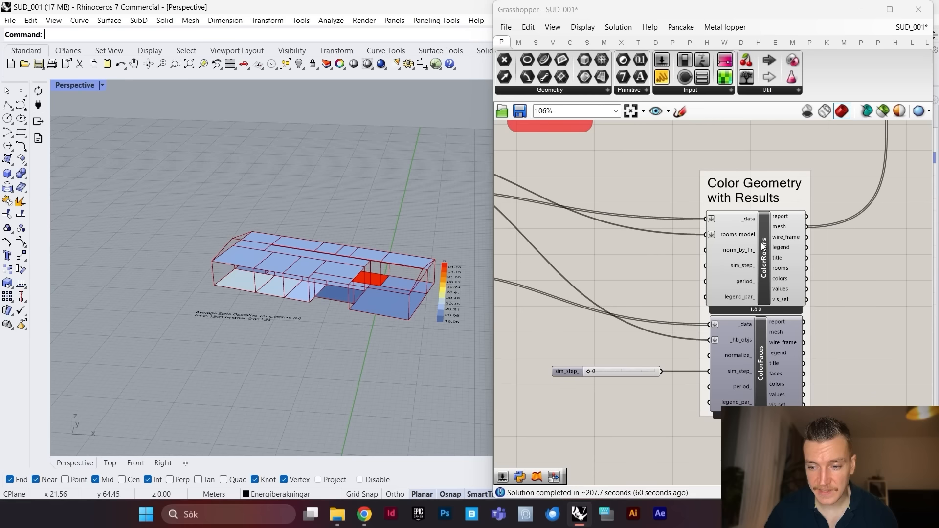
right_click(774, 251)
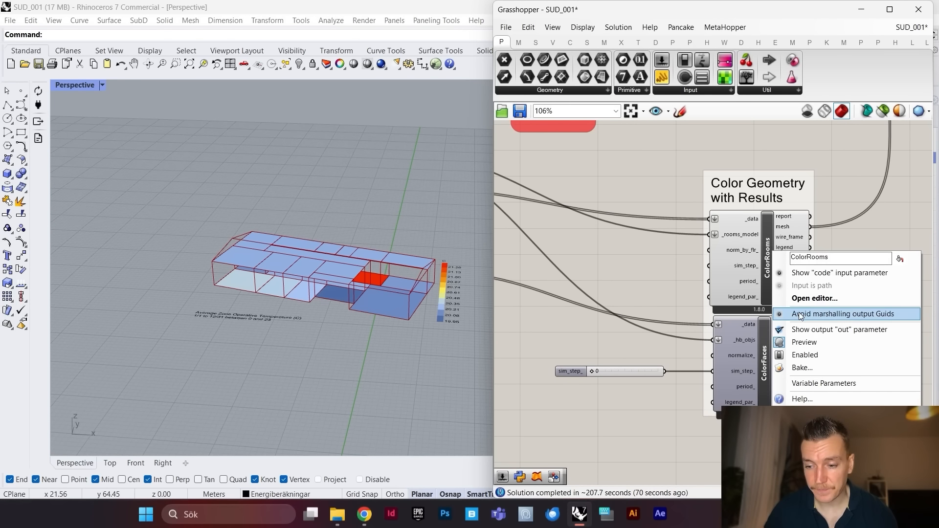
left_click(817, 341)
right_click(772, 344)
left_click(815, 435)
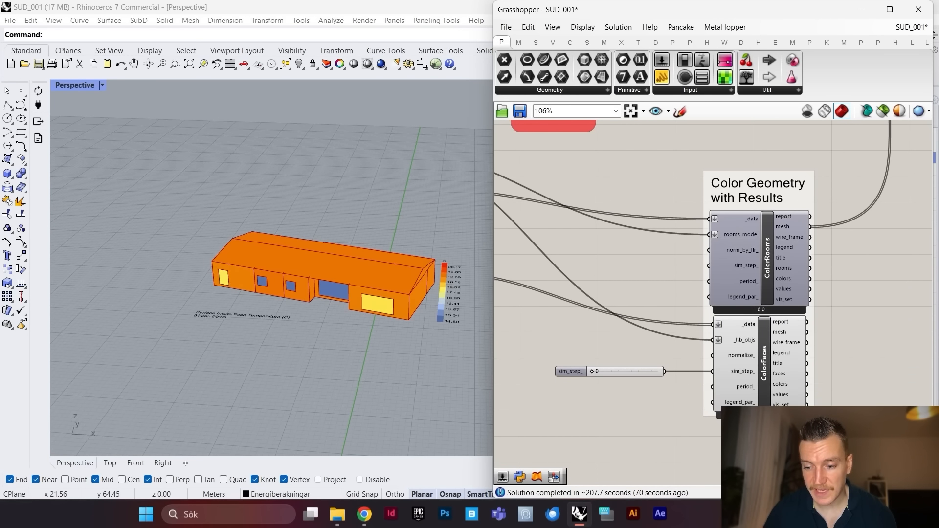
Step: Examine the Surface Inside Face Temperature colouring of the house's walls, roof and windows in the Rhino viewport
scroll(374, 291, "up", 4)
scroll(344, 296, "down", 1)
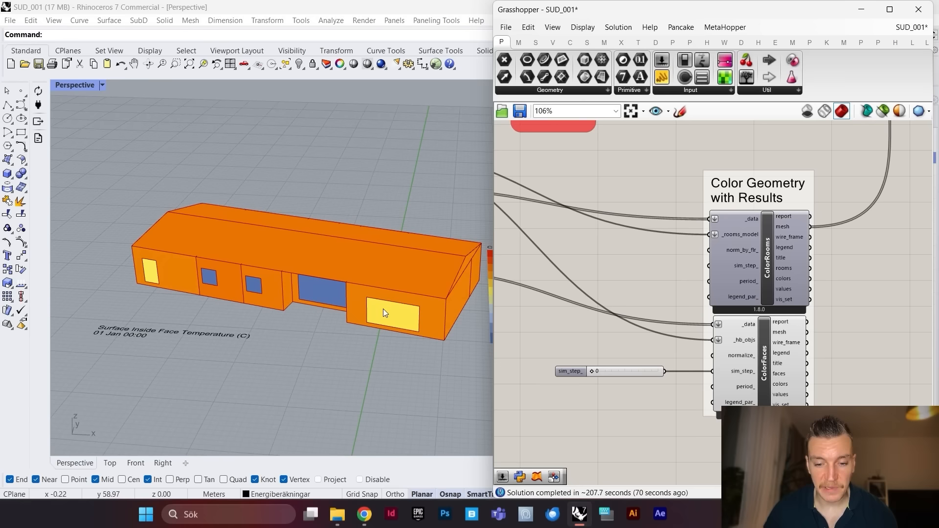
scroll(383, 309, "up", 1)
right_click_drag(397, 306, 308, 294)
scroll(350, 303, "down", 5)
scroll(352, 299, "up", 7)
scroll(408, 273, "down", 5)
scroll(328, 268, "up", 6)
scroll(285, 299, "down", 5)
scroll(285, 299, "up", 5)
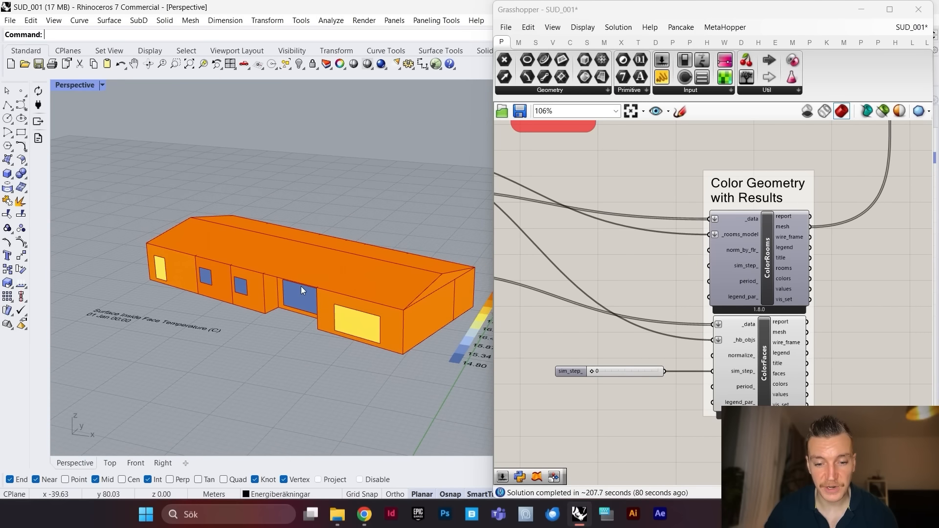
scroll(367, 300, "down", 5)
scroll(366, 300, "up", 5)
scroll(646, 291, "down", 4)
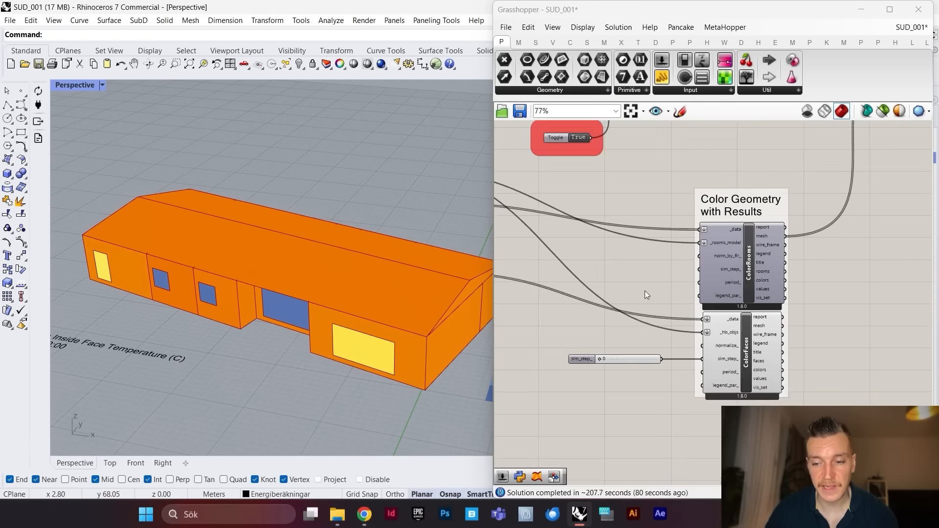
scroll(353, 319, "down", 5)
scroll(353, 318, "up", 5)
Step: Turn off the geometry preview of the ColorFaces component
scroll(693, 309, "up", 1)
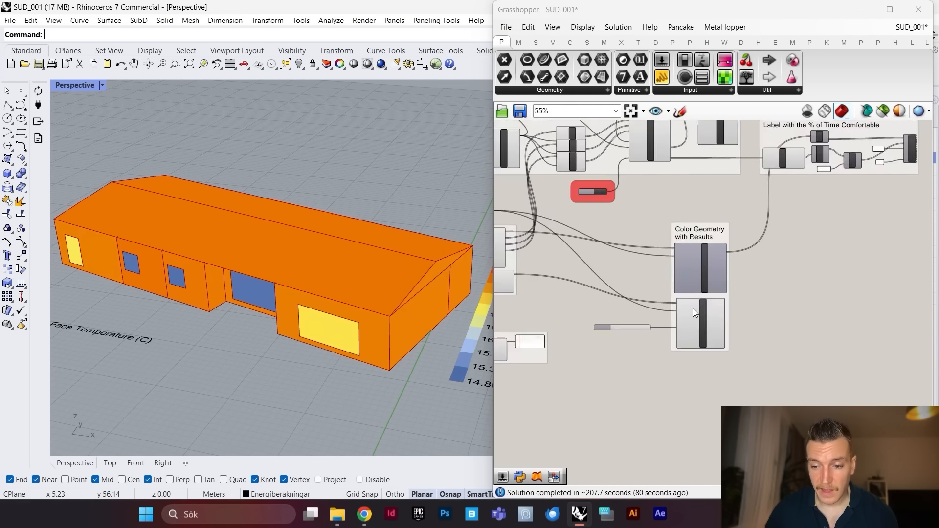
scroll(737, 301, "up", 3)
right_click(728, 302)
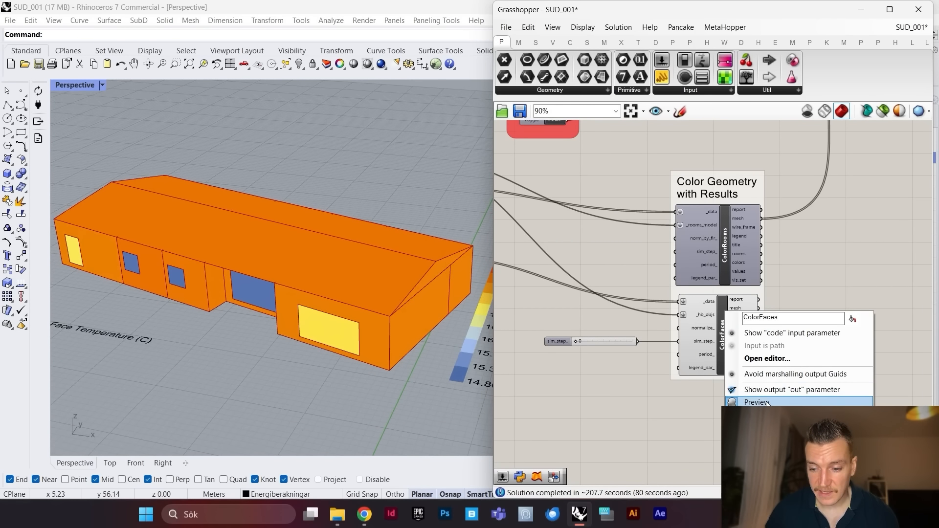
left_click(734, 374)
Step: Examine the Discomfort Reason charts in Rhino, reading the bathroom zone's hourly conditions for the first months of the year
scroll(256, 256, "down", 5)
scroll(343, 271, "up", 3)
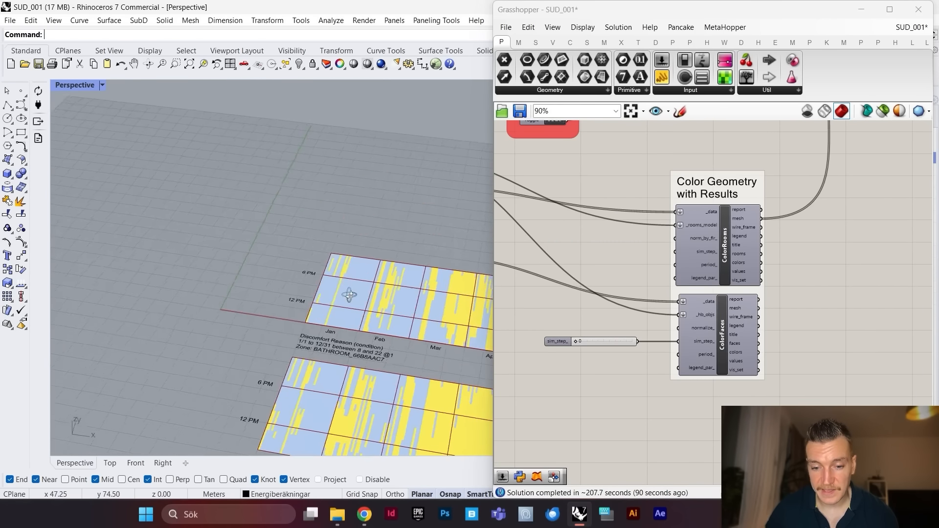
scroll(366, 302, "down", 2)
scroll(367, 302, "up", 3)
scroll(358, 301, "down", 3)
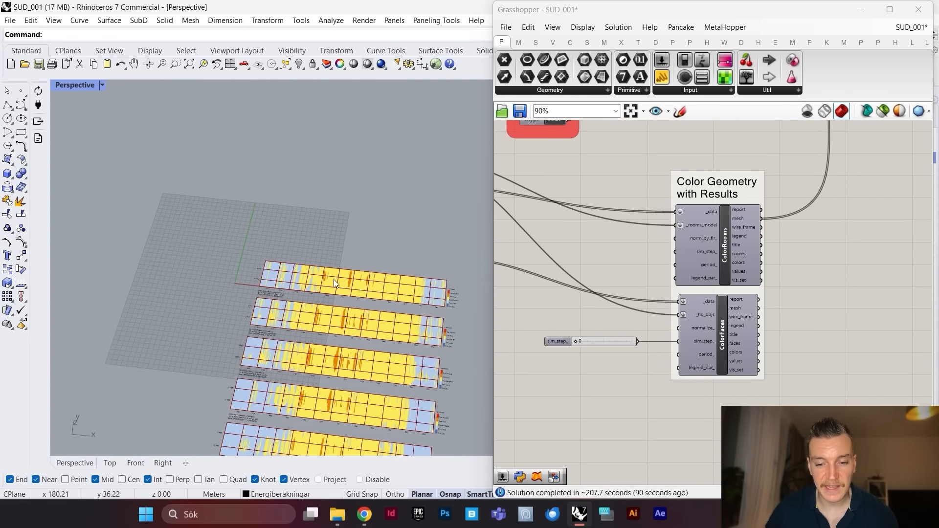
scroll(439, 296, "up", 2)
scroll(450, 302, "up", 2)
scroll(458, 305, "down", 2)
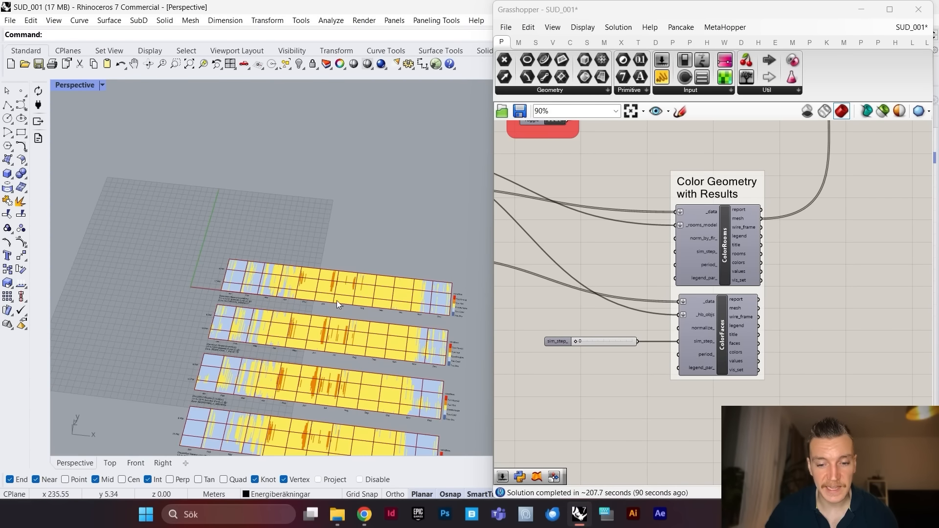
scroll(291, 215, "down", 2)
scroll(312, 245, "up", 1)
scroll(243, 220, "up", 1)
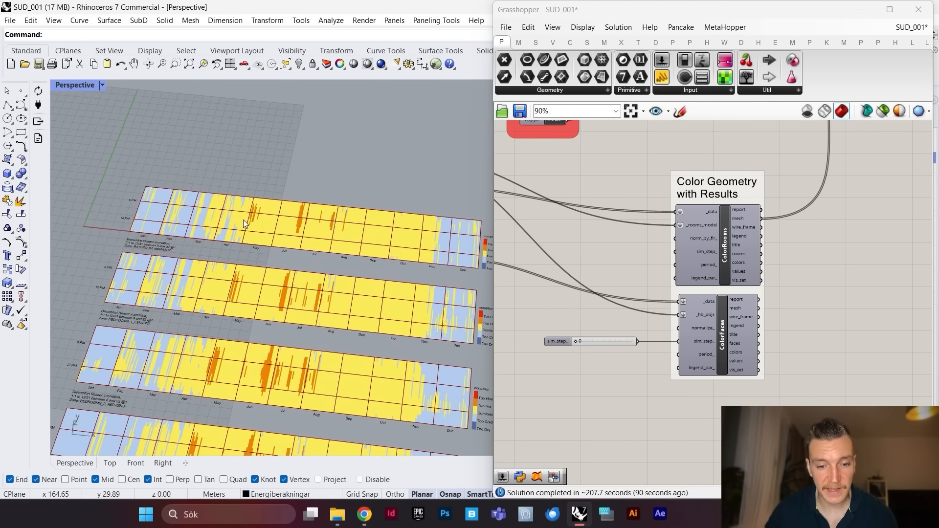
scroll(146, 196, "up", 2)
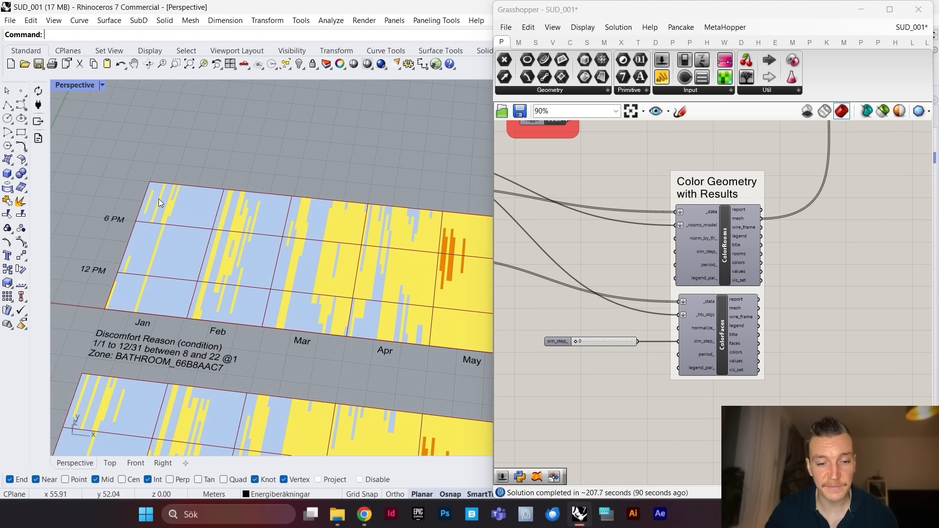
Step: Compare the zones' year-end conditions with the chart legend, which ranges from Too Dry to Too Humid
scroll(276, 247, "down", 3)
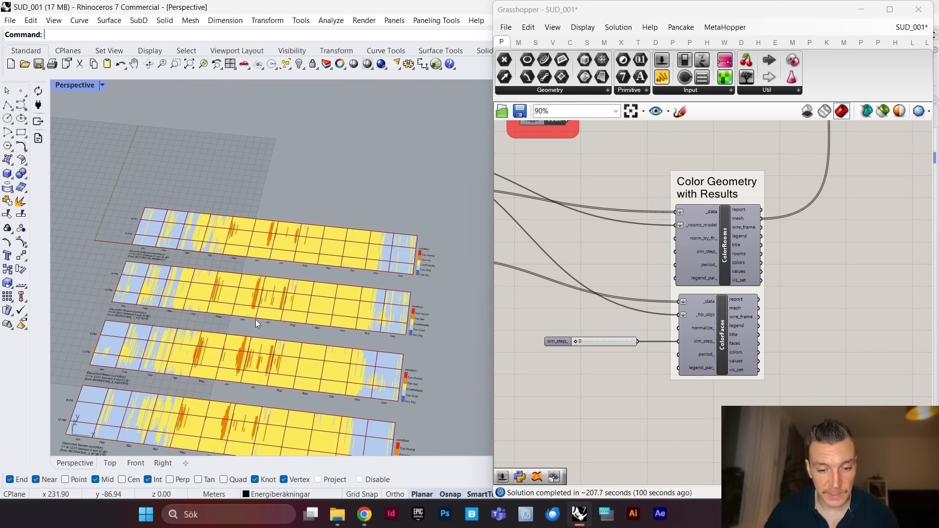
scroll(345, 310, "up", 3)
scroll(324, 300, "down", 4)
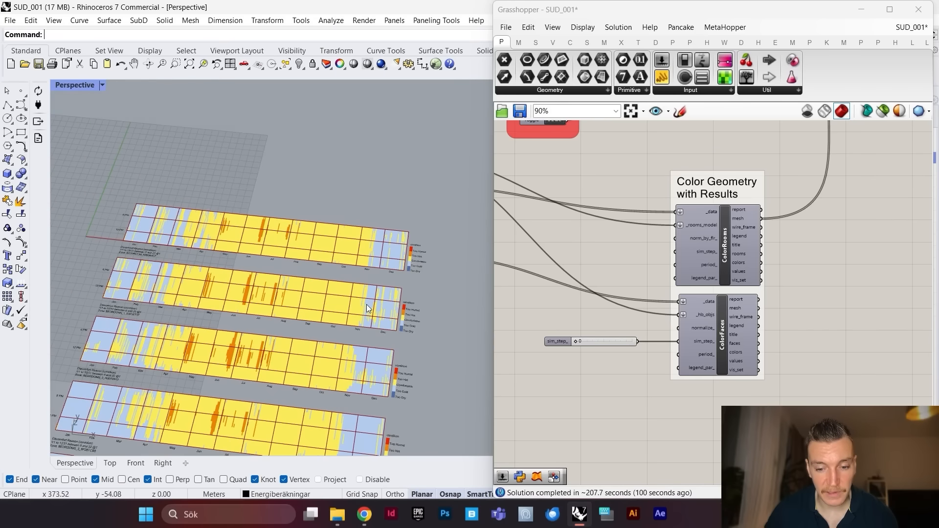
scroll(373, 306, "up", 4)
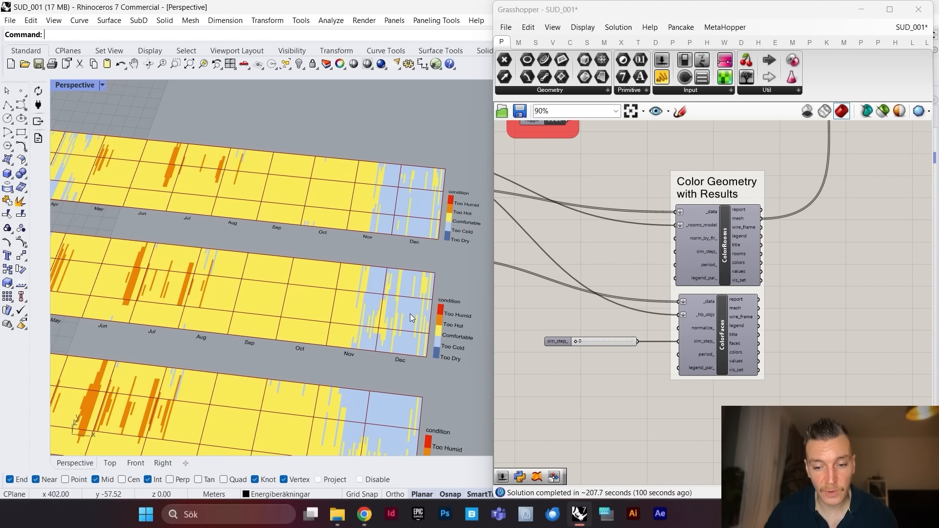
scroll(411, 314, "down", 4)
scroll(287, 310, "up", 3)
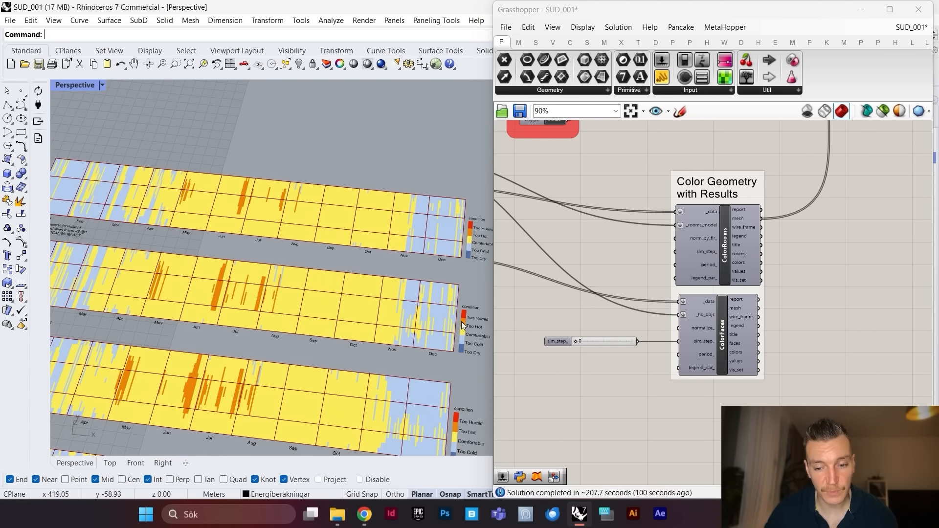
scroll(470, 354, "down", 4)
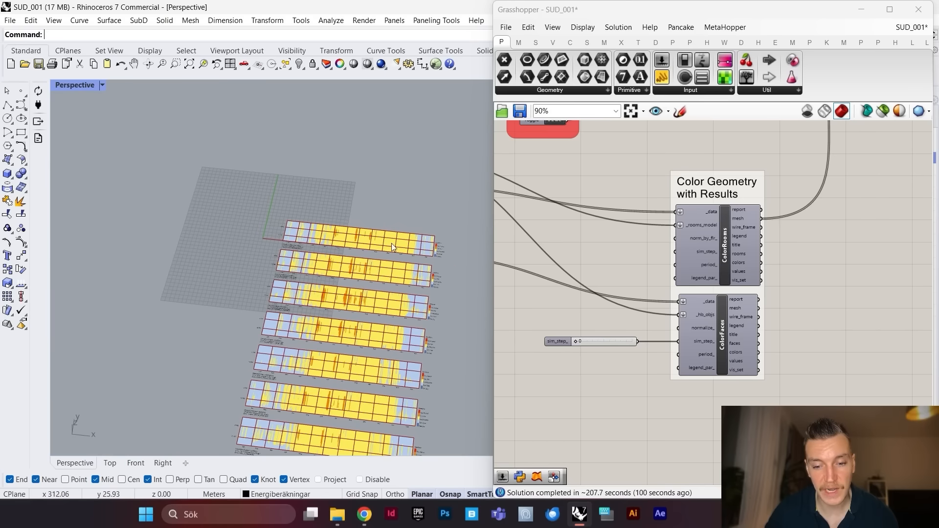
scroll(411, 281, "up", 4)
scroll(224, 295, "down", 2)
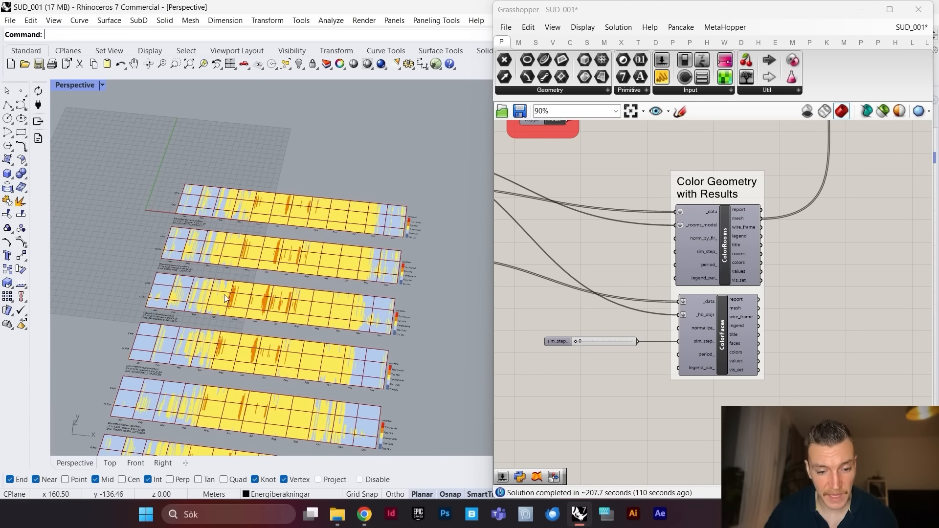
Step: Compare the yearly Discomfort Reason charts of the different zones, including the bedrooms, dining room, guest room and hall
scroll(222, 301, "up", 3)
scroll(246, 287, "down", 4)
scroll(258, 292, "up", 4)
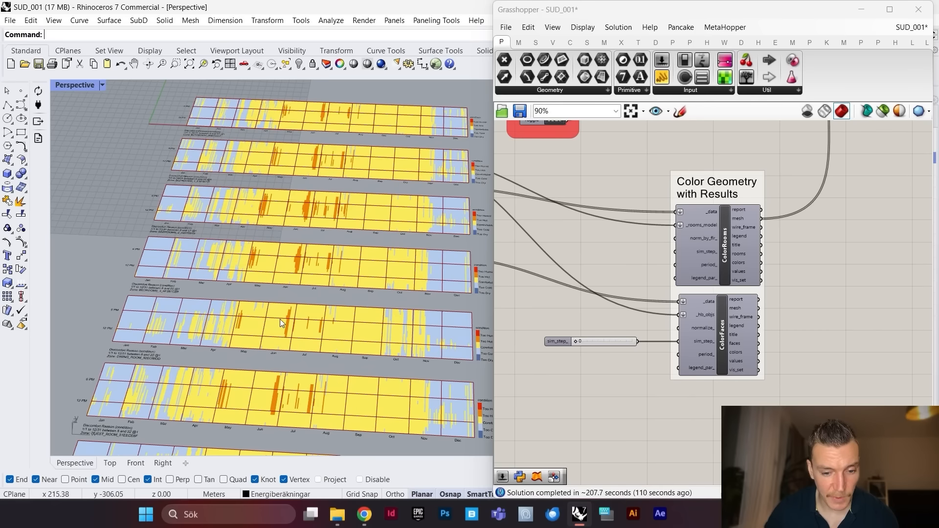
scroll(279, 319, "down", 3)
scroll(238, 353, "up", 4)
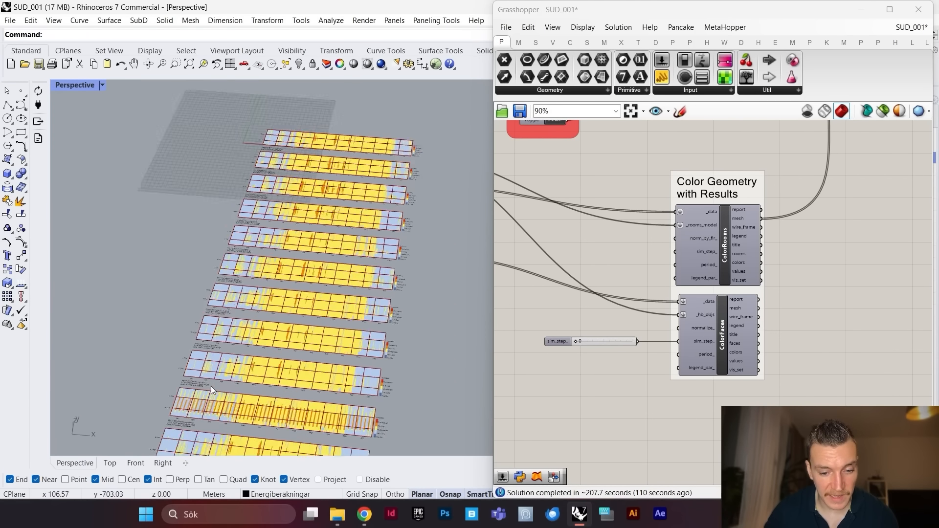
scroll(281, 259, "down", 4)
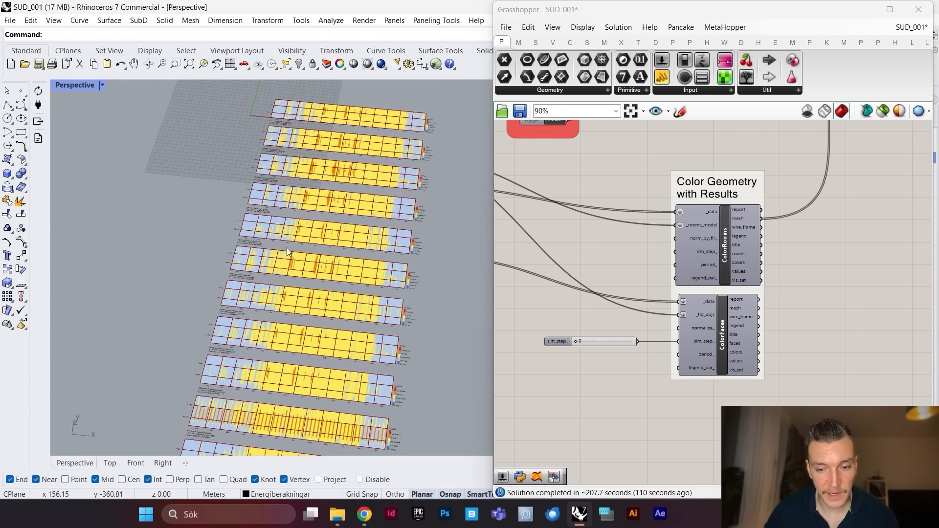
scroll(287, 247, "up", 5)
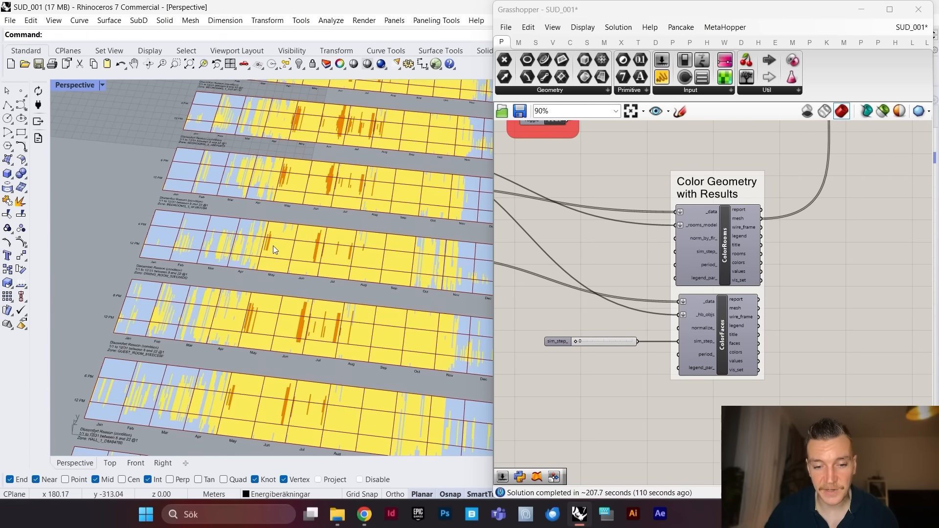
scroll(273, 246, "down", 4)
scroll(323, 159, "up", 1)
scroll(313, 183, "up", 5)
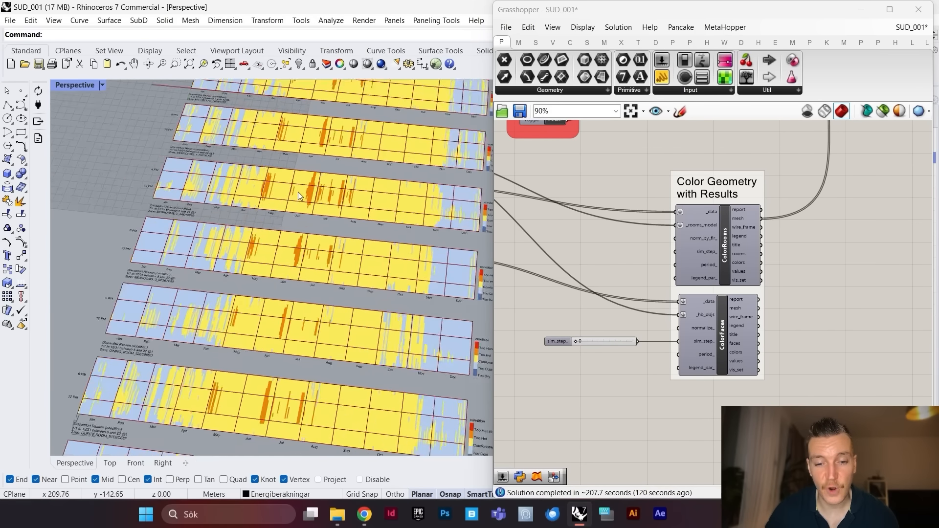
mouse_move(298, 192)
right_mouse_down()
mouse_move(315, 211)
mouse_move(291, 174)
mouse_move(304, 198)
right_mouse_up()
scroll(296, 211, "down", 5)
scroll(303, 193, "up", 6)
scroll(309, 188, "down", 7)
scroll(297, 198, "up", 6)
scroll(304, 198, "down", 9)
scroll(259, 188, "up", 7)
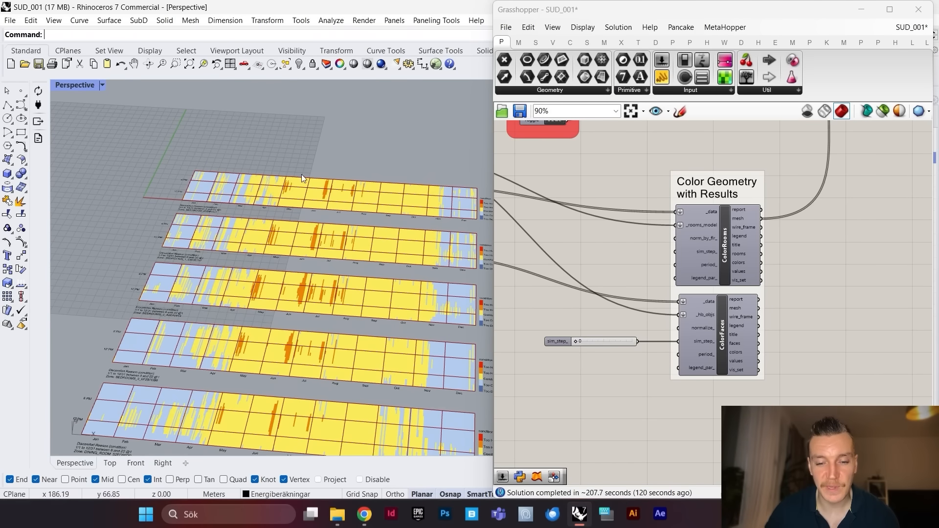
scroll(328, 207, "down", 3)
scroll(312, 250, "up", 3)
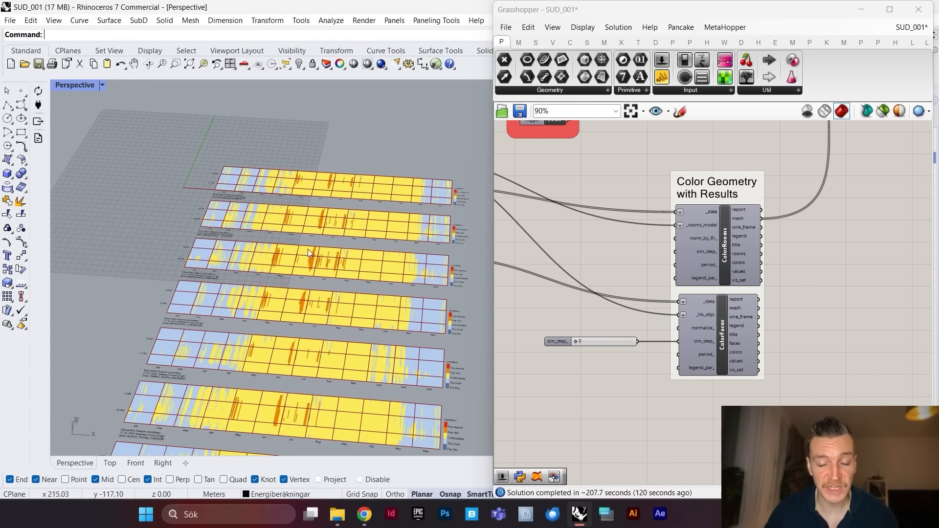
scroll(303, 258, "down", 3)
scroll(314, 257, "up", 5)
scroll(308, 260, "down", 3)
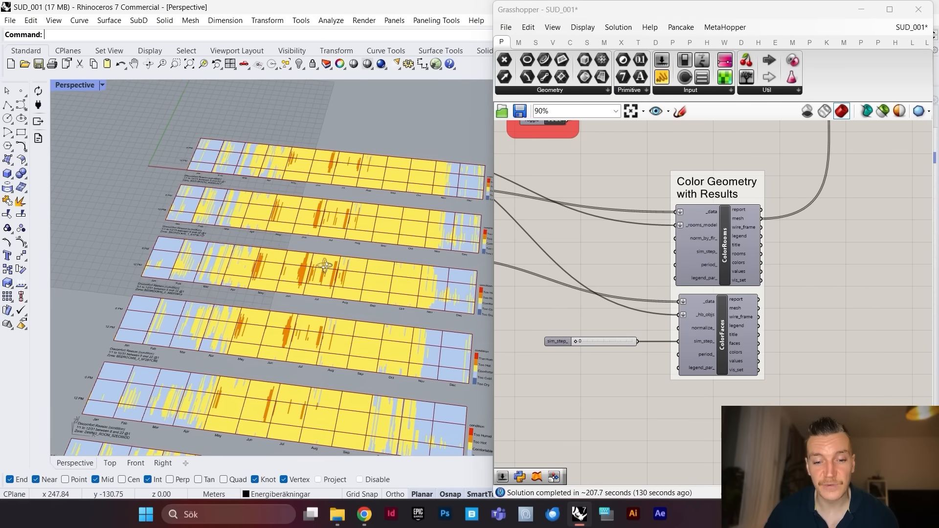
Step: Review the whole stack of Discomfort Reason charts, examining how cold, comfortable and hot hours vary by zone and month
scroll(298, 263, "down", 2)
scroll(303, 258, "up", 2)
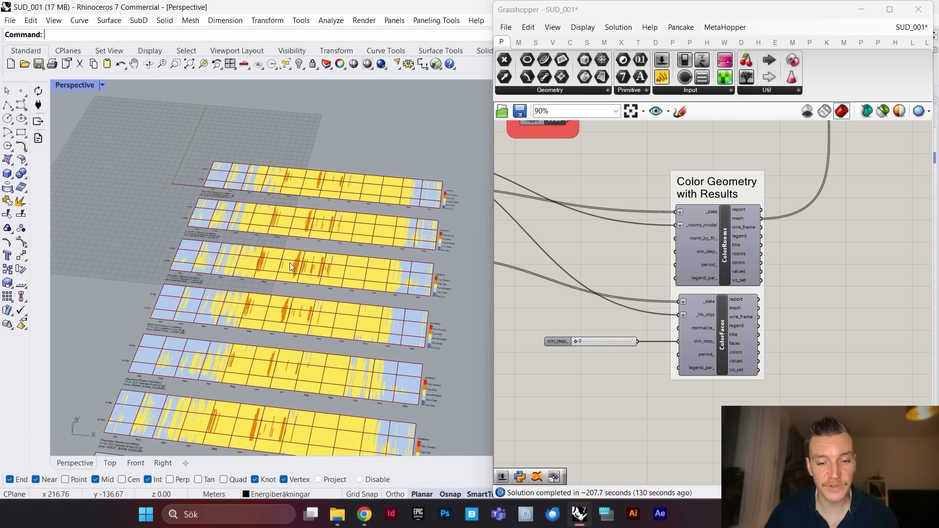
scroll(256, 280, "down", 2)
scroll(214, 341, "up", 4)
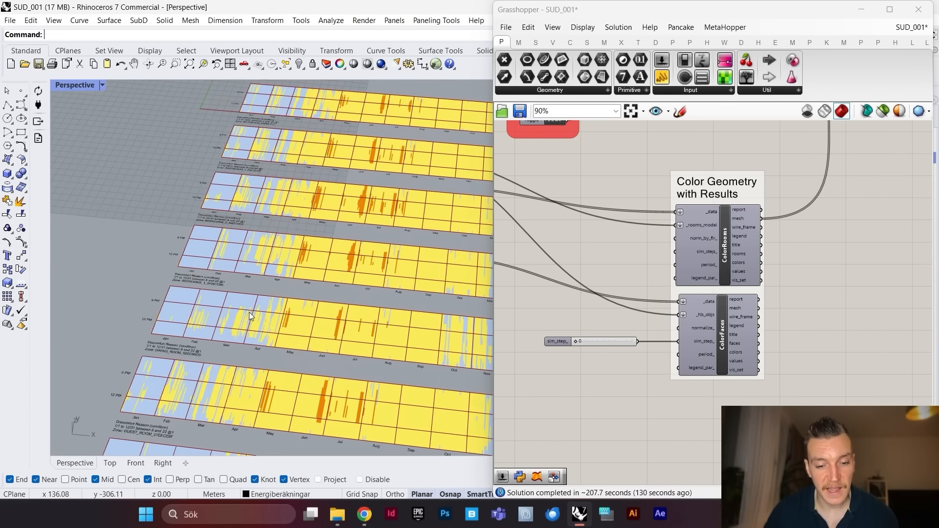
scroll(322, 275, "down", 3)
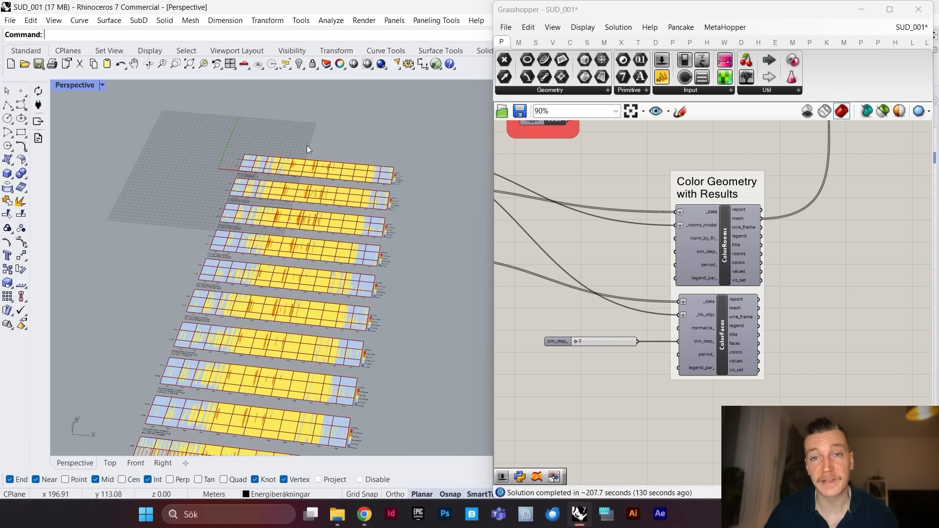
scroll(313, 158, "up", 3)
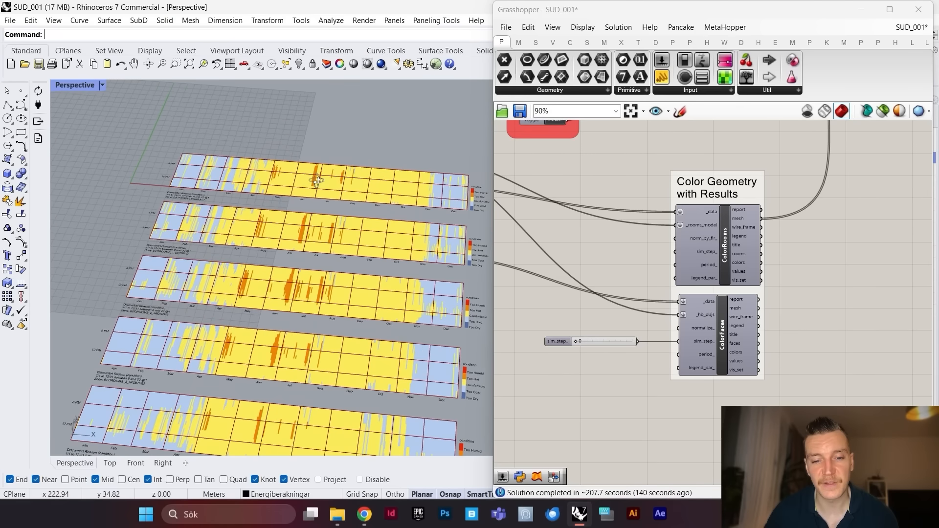
scroll(725, 288, "down", 5)
scroll(726, 294, "down", 2)
scroll(597, 244, "up", 3)
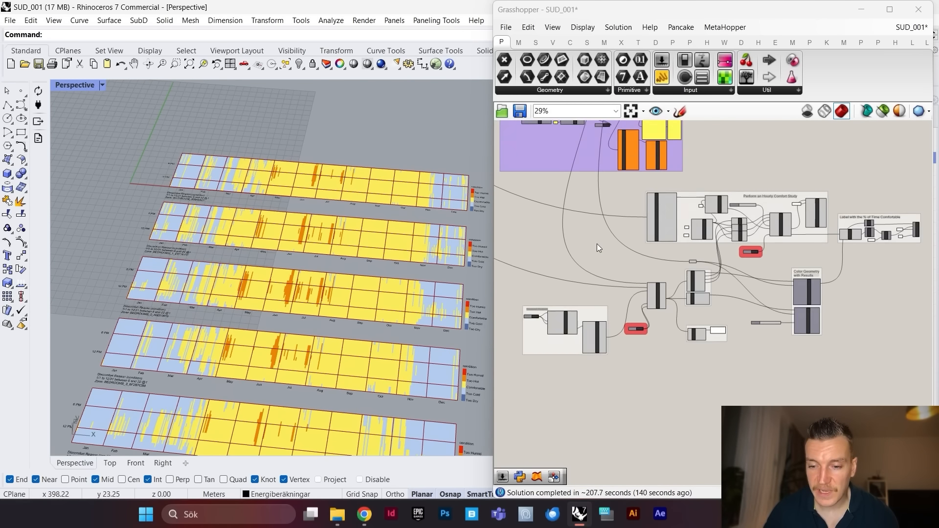
scroll(835, 255, "down", 2)
scroll(772, 259, "down", 1)
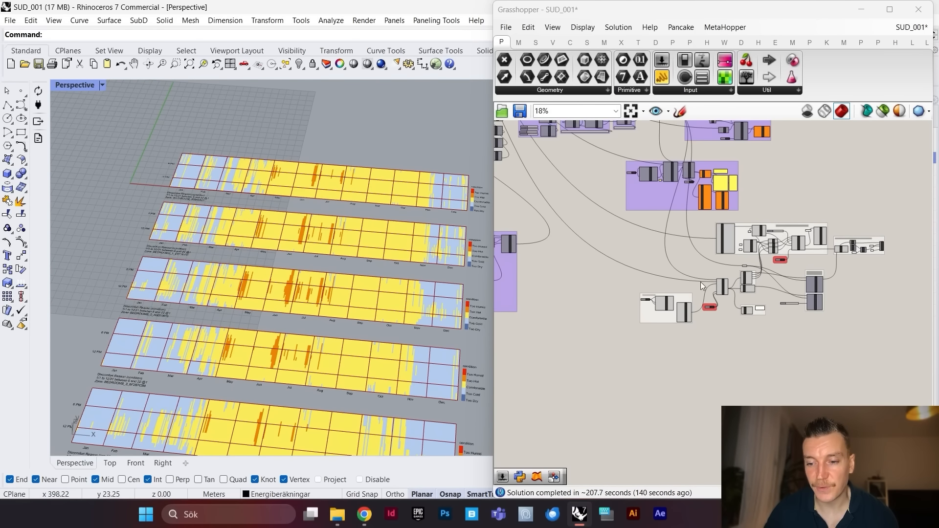
scroll(386, 229, "down", 4)
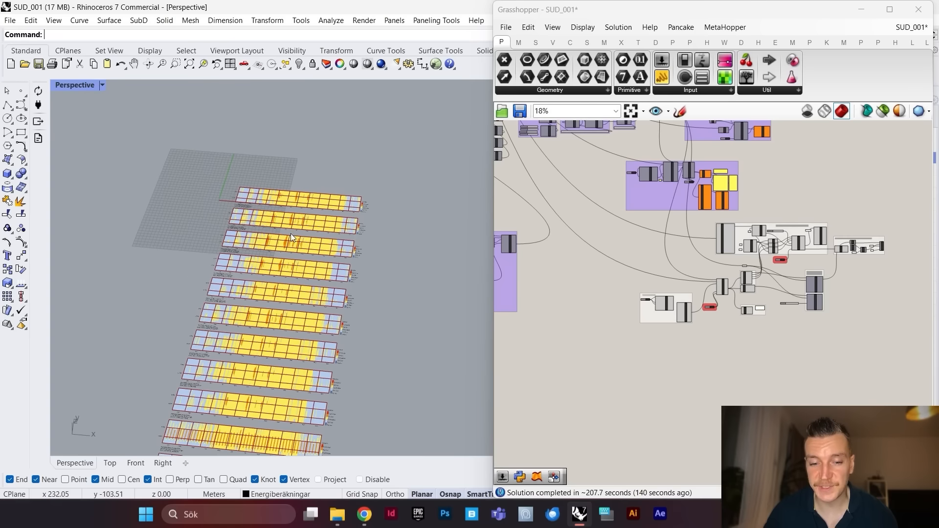
scroll(386, 228, "up", 4)
scroll(386, 228, "down", 1)
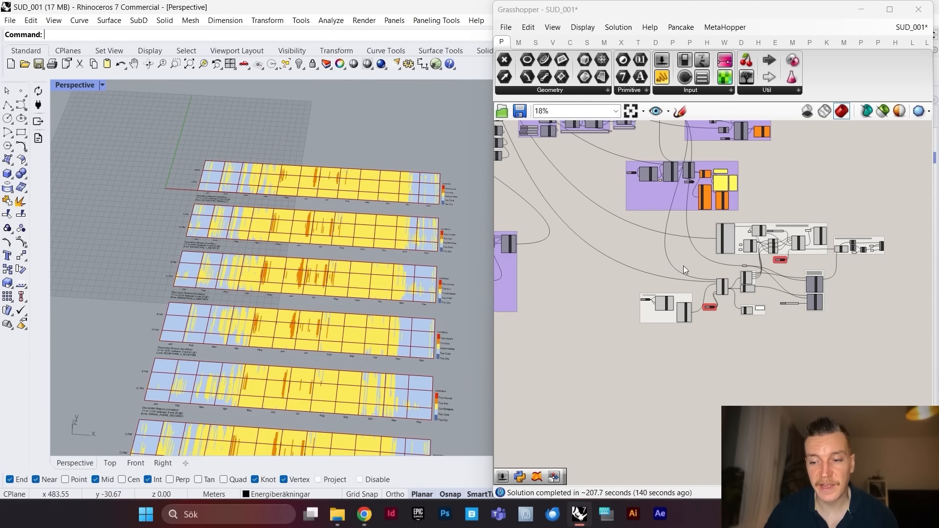
Step: Group all the comfort study components together, including the output requests, hourly comfort study, comfort labels and result colouring
scroll(725, 253, "up", 1)
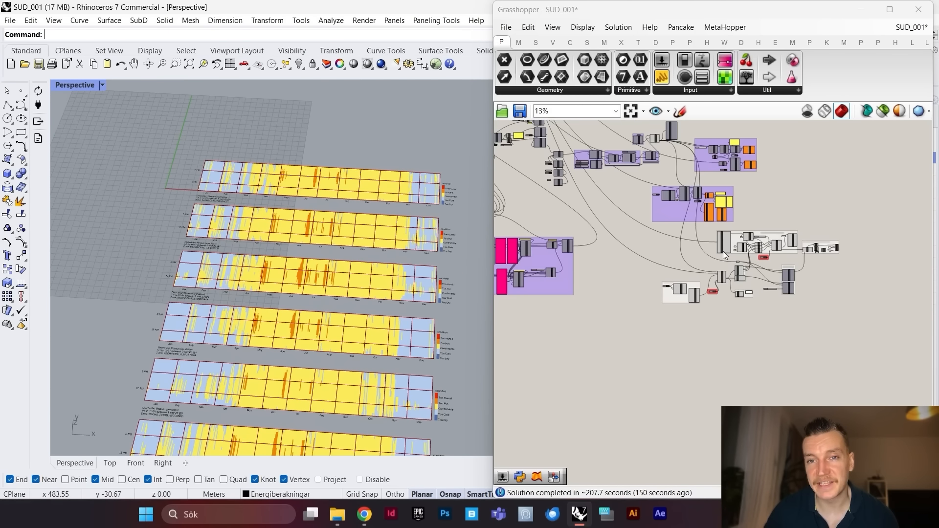
scroll(704, 240, "down", 2)
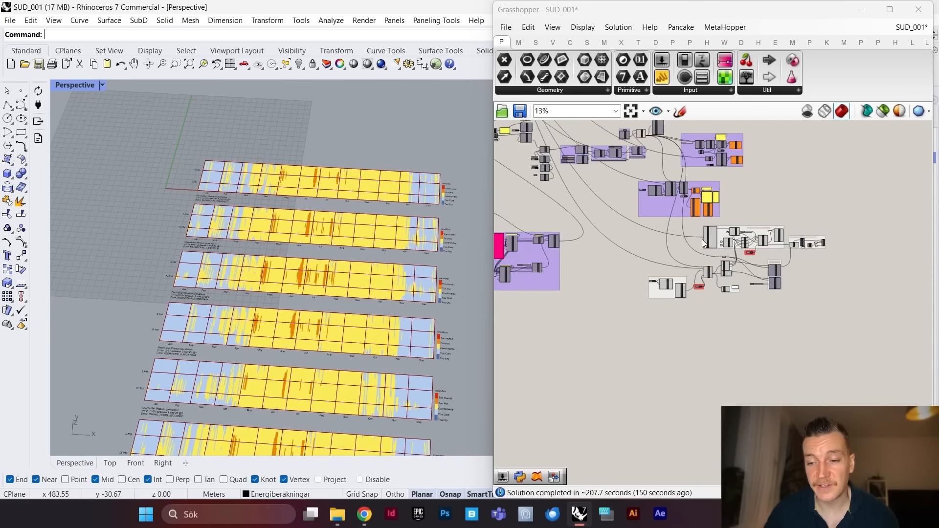
scroll(703, 241, "up", 2)
scroll(695, 247, "down", 2)
scroll(704, 242, "up", 3)
left_click_drag(913, 216, 556, 380)
right_click(585, 251)
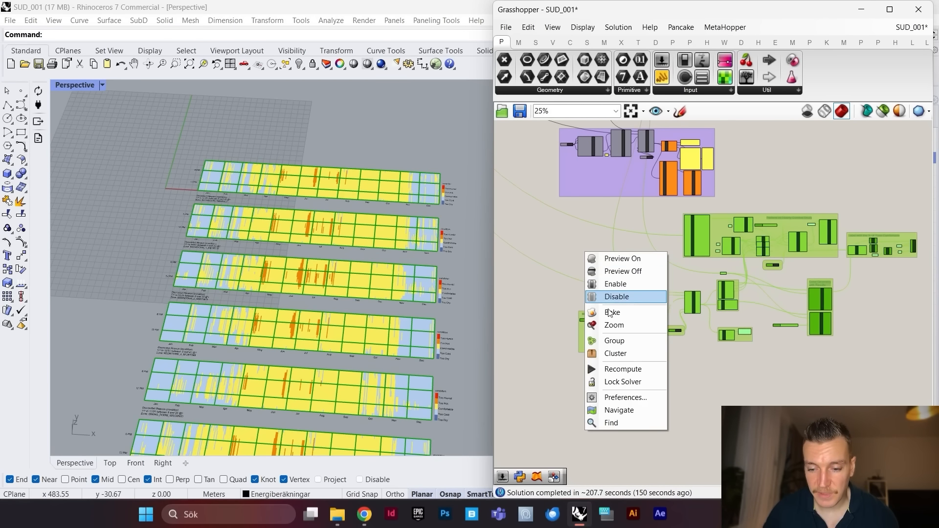
left_click(612, 341)
Step: Turn off the geometry preview of all components in the grouped comfort study
right_click(594, 208)
left_click(623, 227)
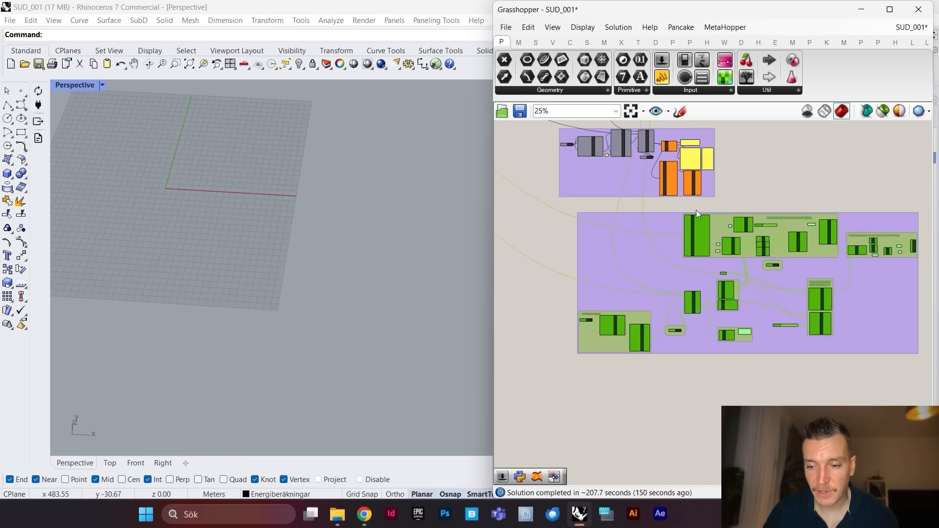
left_click(696, 210)
Step: Open the comfort_mapping sample definition from the honeybee-energy samples folder
left_click(507, 27)
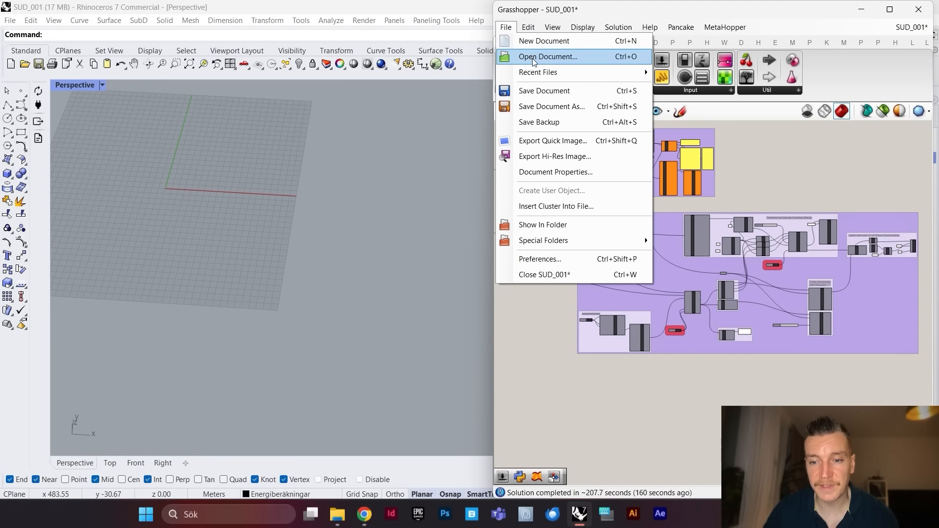
left_click(547, 58)
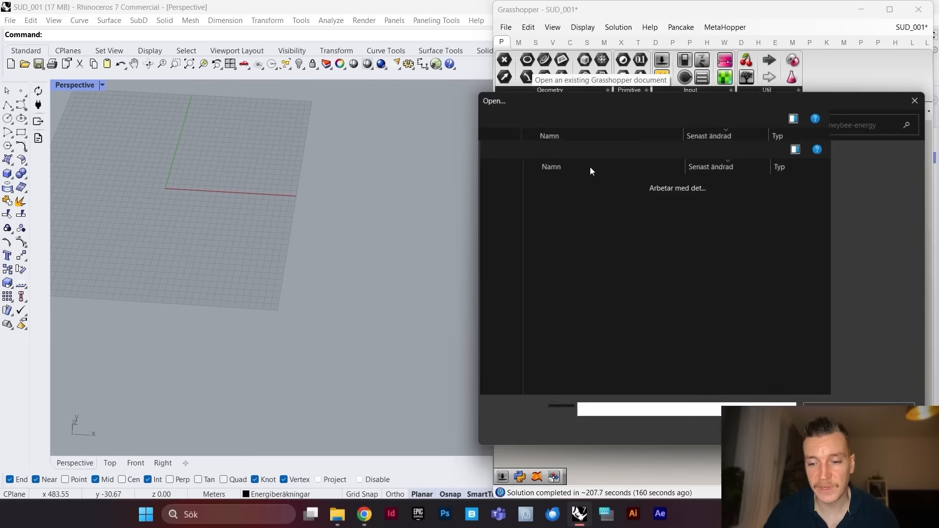
scroll(611, 244, "down", 1)
scroll(602, 276, "up", 1)
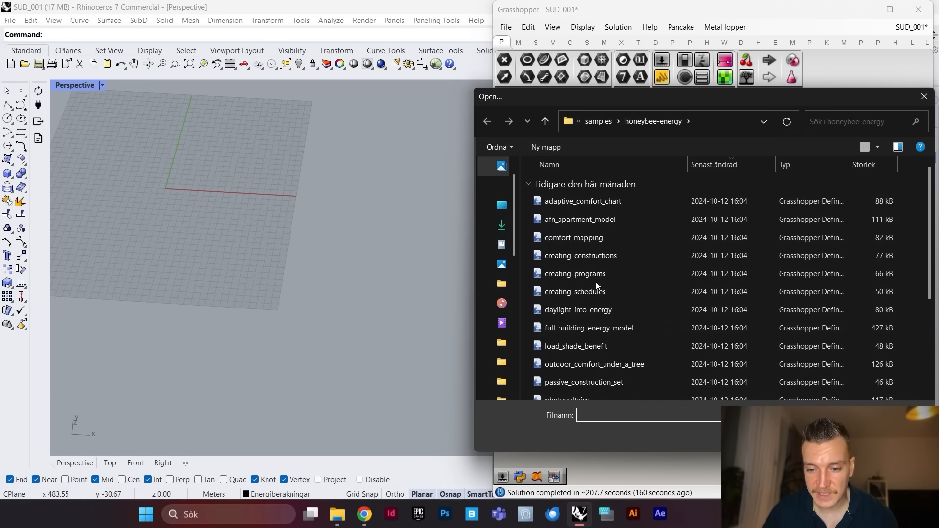
left_click(595, 238)
left_click(832, 435)
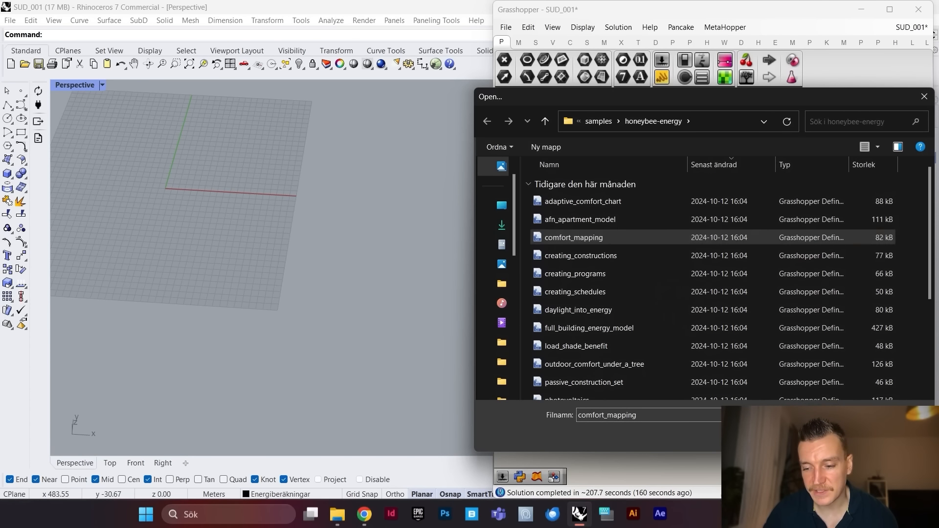
Step: Copy the sample's recipe and visualisation components together with DownloadEPW, Model, GridRooms, its 0.5 grid size panel, AssignGridsViews and the wireframe component
scroll(720, 215, "down", 6)
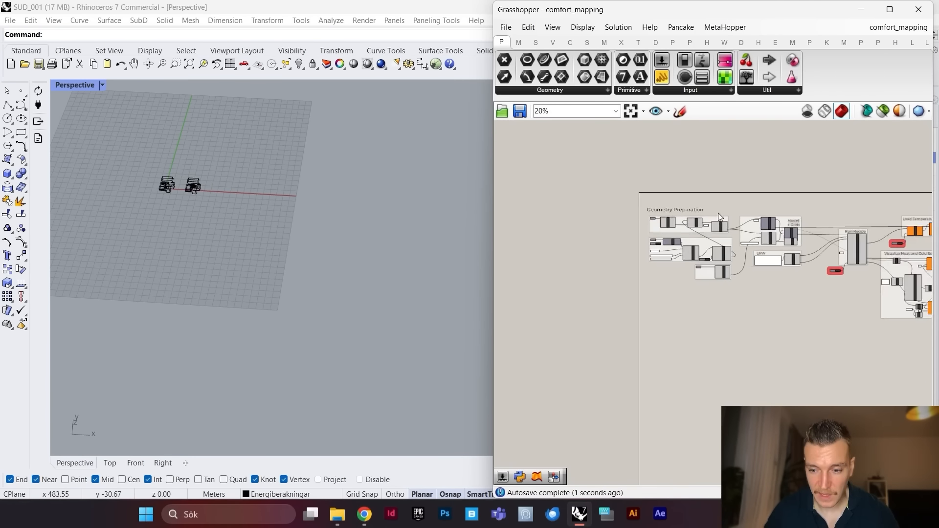
scroll(788, 216, "up", 2)
left_click_drag(886, 201, 761, 318)
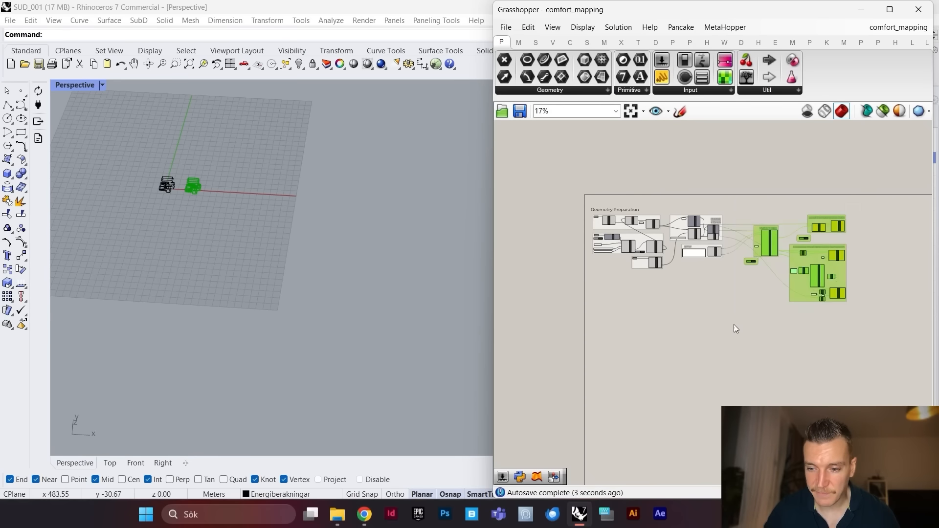
scroll(721, 227, "up", 7)
scroll(784, 320, "down", 2)
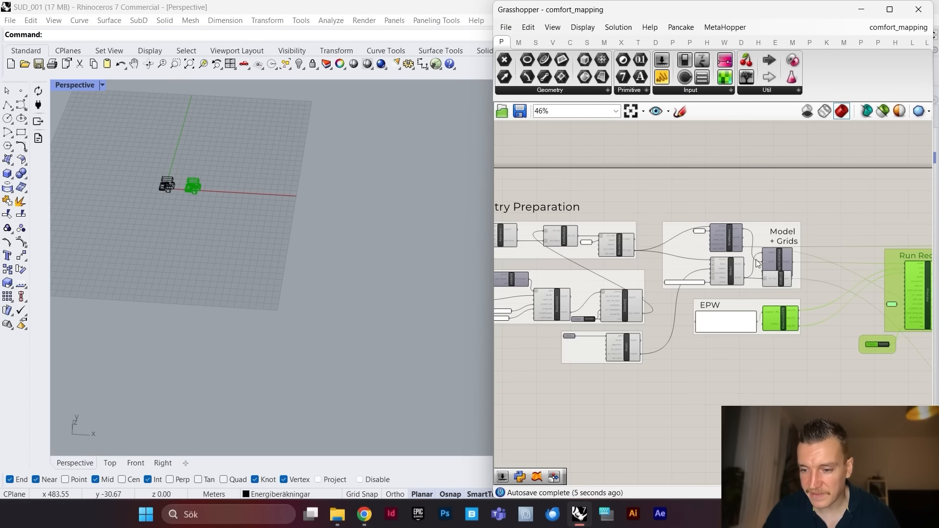
scroll(744, 245, "up", 4)
left_click(816, 327, "shift")
left_click(824, 274, "shift")
scroll(784, 273, "down", 2)
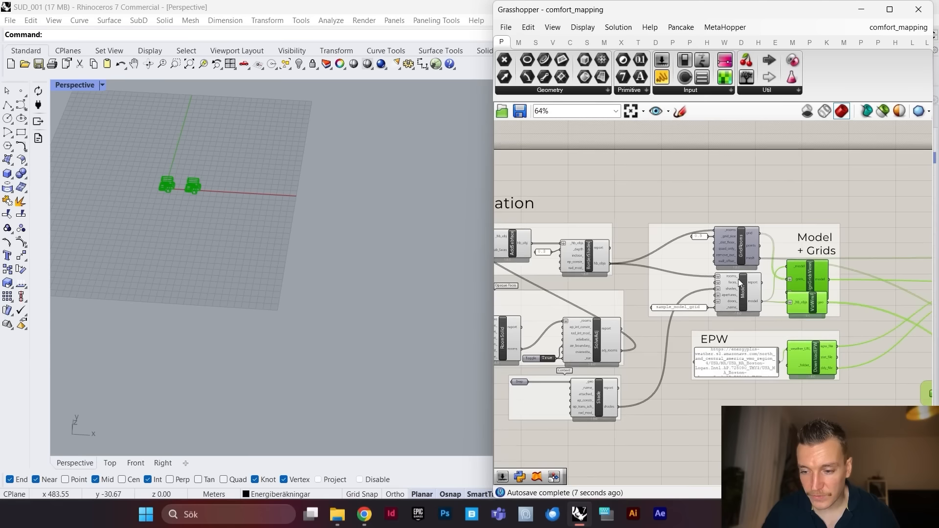
scroll(738, 279, "up", 4)
left_click(770, 298, "shift")
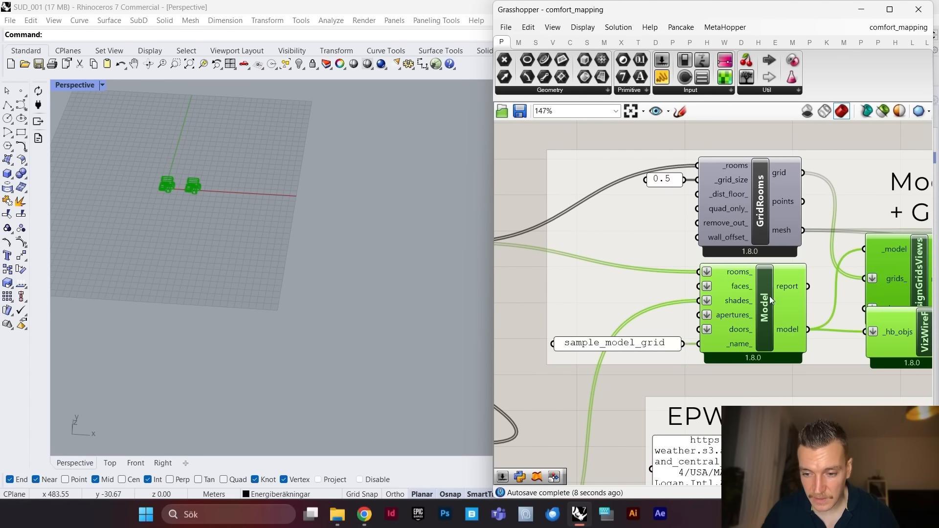
left_click(761, 200, "shift")
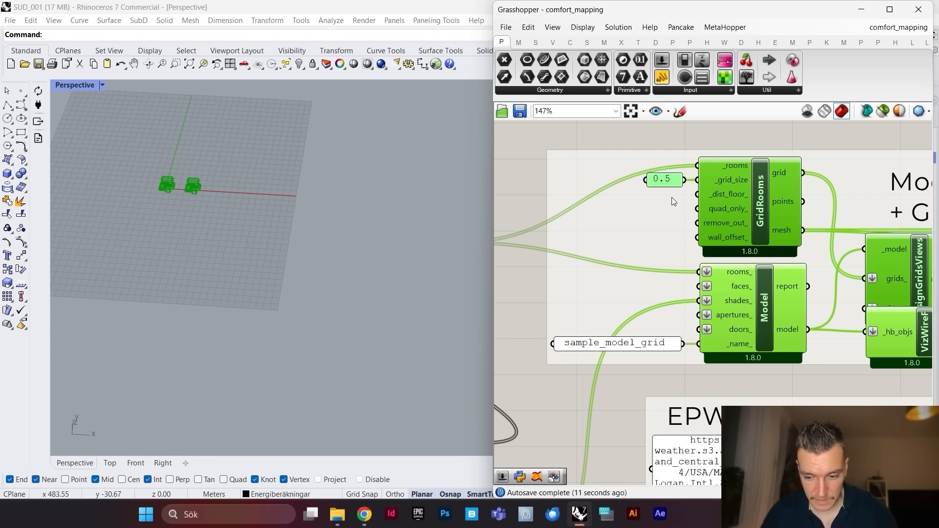
Step: Paste the copied comfort mapping components into the SUD_001 definition and place them below the grouped comfort study
left_click(901, 26)
left_click(879, 147)
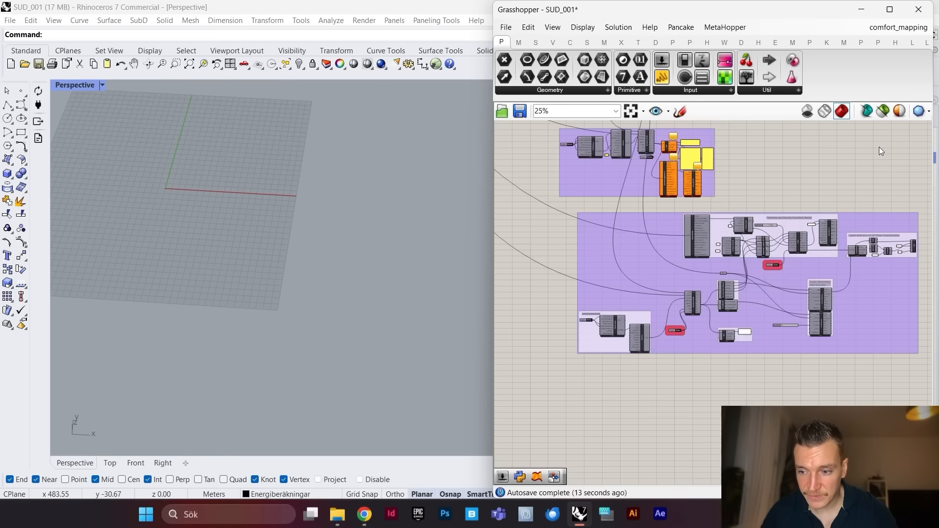
scroll(718, 239, "down", 3)
scroll(680, 204, "down", 1)
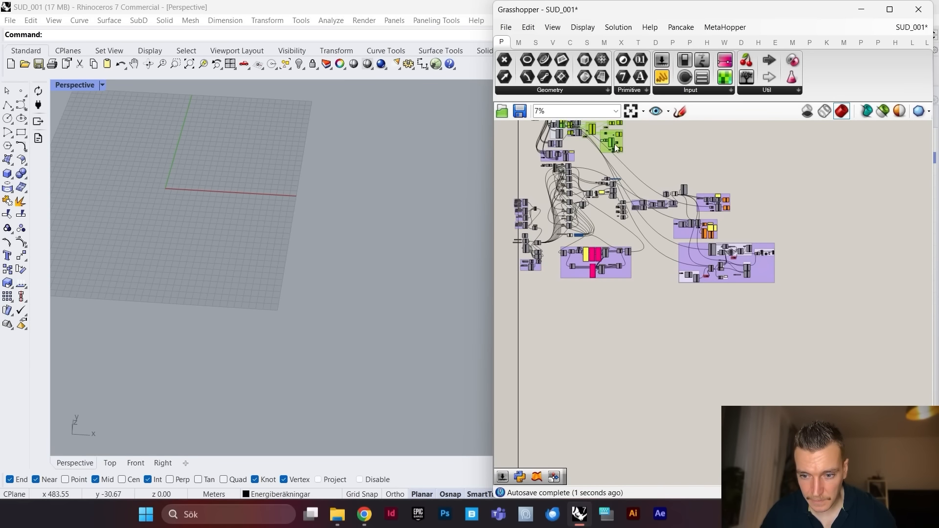
left_click_drag(616, 157, 741, 316)
scroll(699, 301, "up", 8)
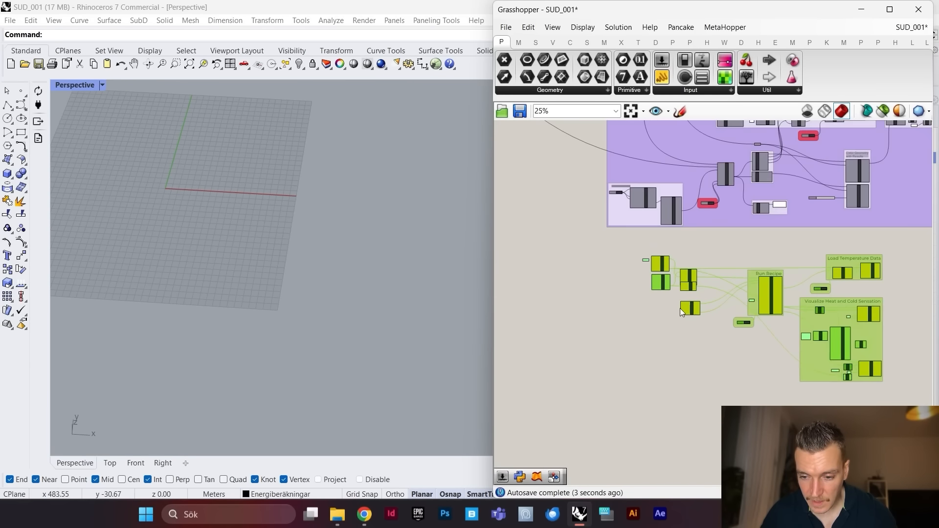
left_click(716, 285)
Step: Move the pasted DownloadEPW component beside the definition's existing weather file components
scroll(729, 308, "up", 2)
scroll(729, 362, "down", 3)
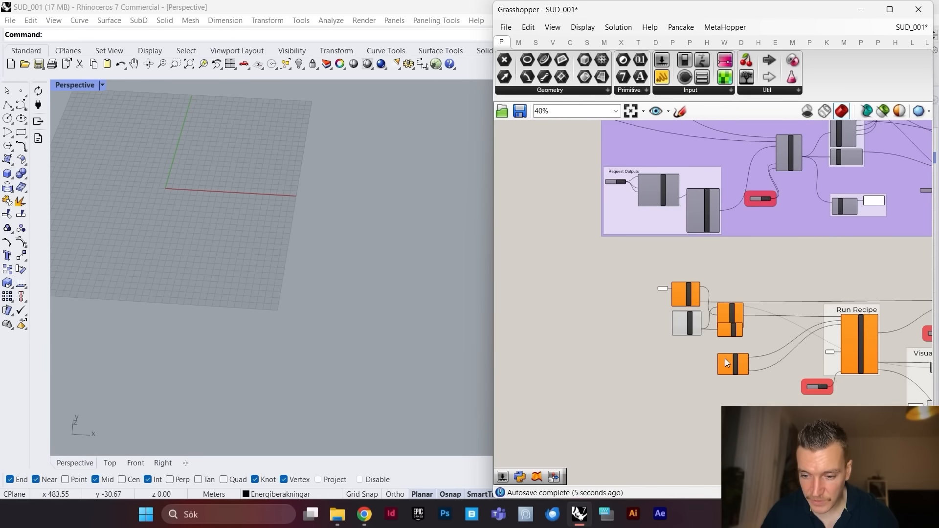
scroll(700, 321, "down", 8)
left_click_drag(637, 277, 553, 165)
scroll(604, 164, "up", 3)
scroll(550, 201, "up", 5)
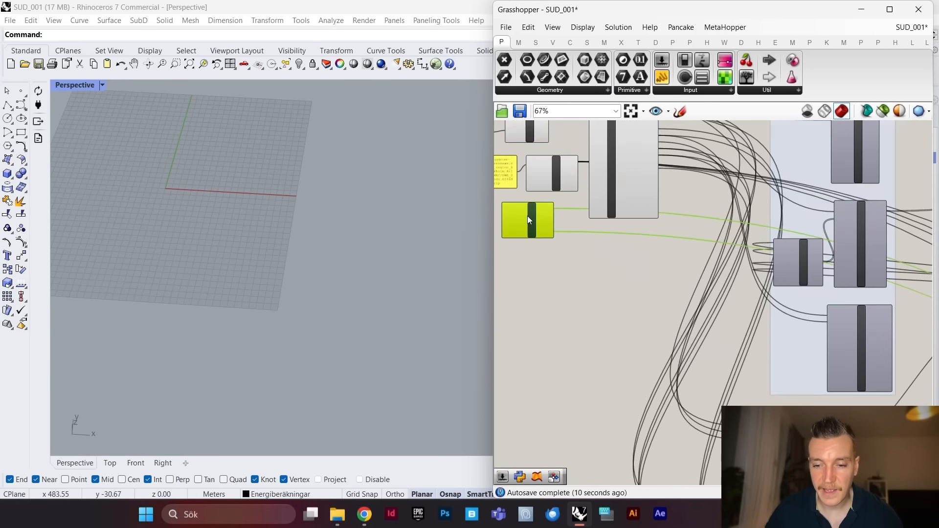
Step: Transfer the epw_file and ddy_file connections from the pasted DownloadEPW to the existing one and delete the pasted component
scroll(671, 208, "down", 2)
scroll(652, 201, "up", 2)
scroll(652, 201, "up", 2)
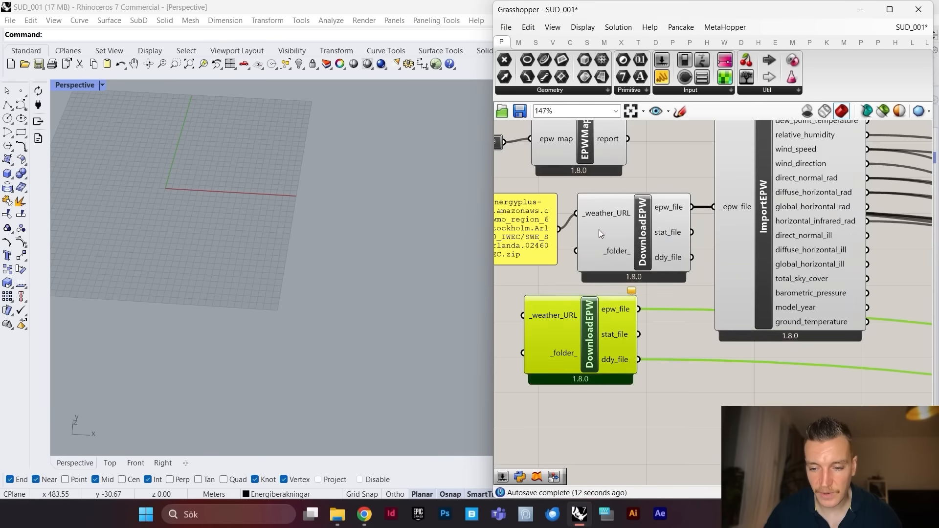
scroll(599, 230, "up", 2)
left_click_drag(643, 323, 734, 203, "ctrl")
left_click_drag(645, 386, 704, 271, "ctrl+shift")
left_click_drag(599, 338, 637, 346)
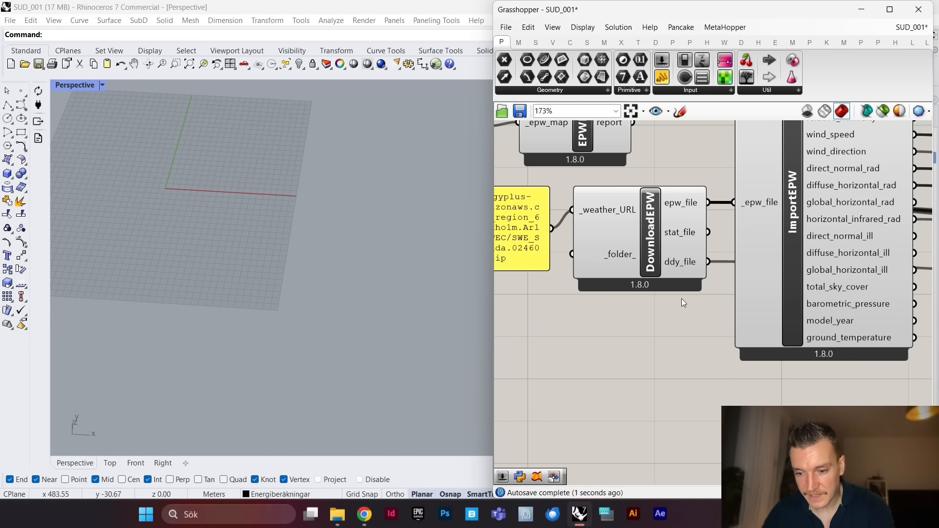
Step: Transfer the pasted Model component's output connections to the model output of the house's existing Model component
scroll(626, 253, "down", 10)
scroll(713, 315, "up", 10)
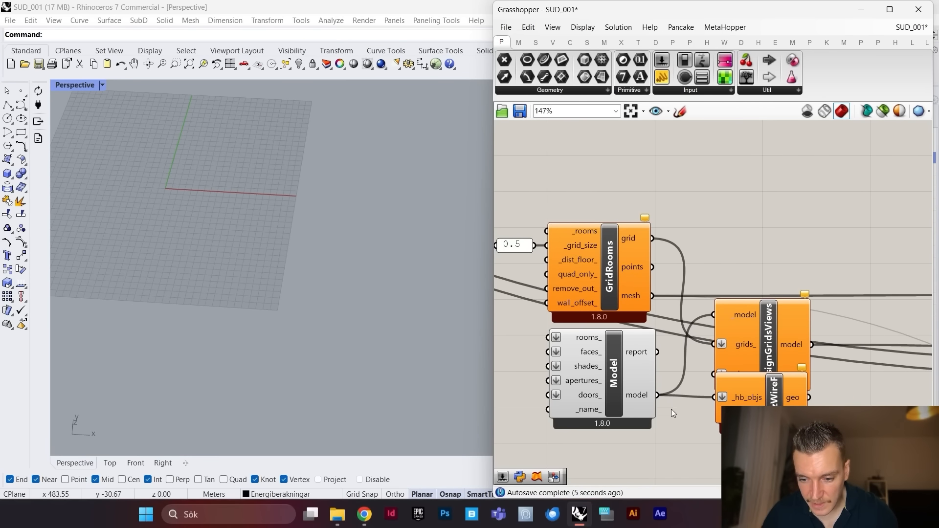
left_click_drag(660, 394, 667, 235)
scroll(706, 361, "down", 5)
scroll(726, 375, "up", 5)
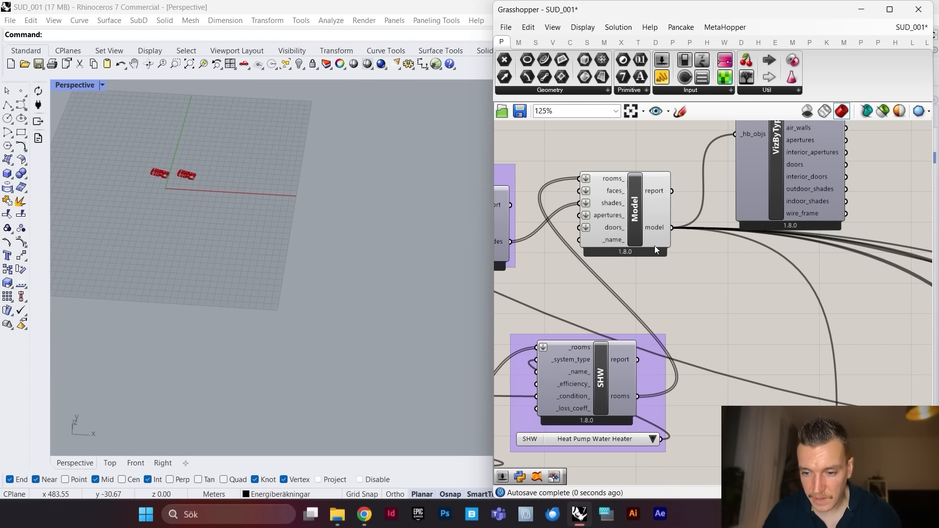
Step: Connect the rooms output of the house's SHW component to the _rooms input of the pasted GridRooms component
scroll(710, 235, "down", 3)
scroll(667, 340, "up", 4)
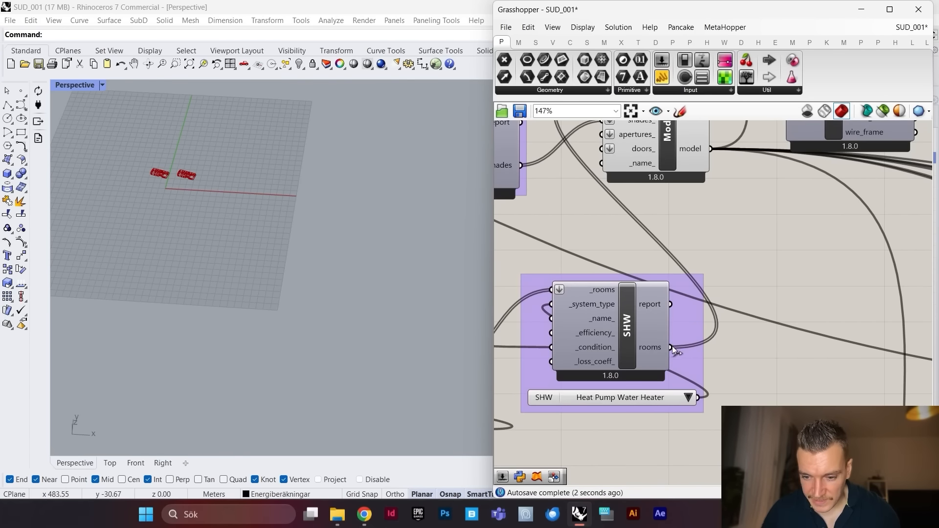
left_click_drag(672, 347, 629, 247)
scroll(670, 269, "down", 12)
scroll(729, 437, "up", 3)
scroll(686, 424, "up", 10)
scroll(628, 236, "down", 2)
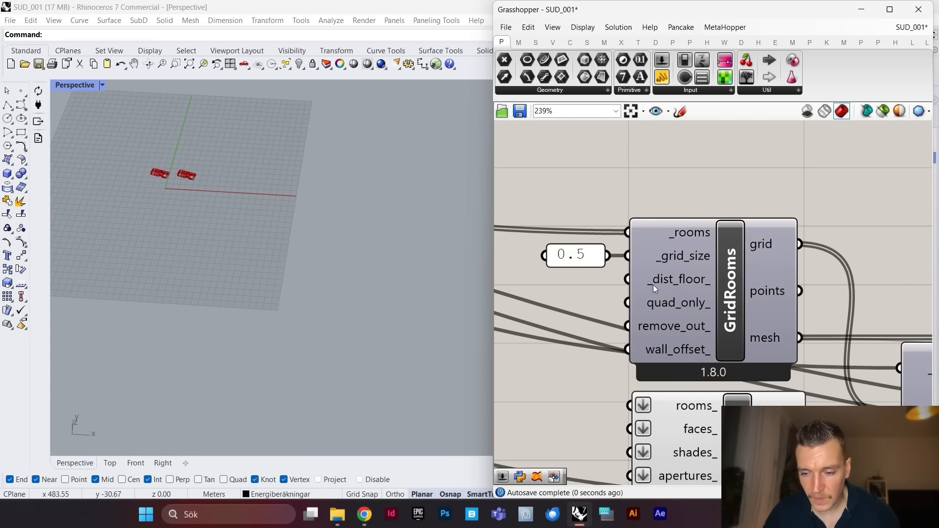
Step: Add an LB Analysis Period component above the Run Recipe group
scroll(653, 285, "down", 7)
scroll(703, 267, "down", 3)
scroll(771, 294, "up", 2)
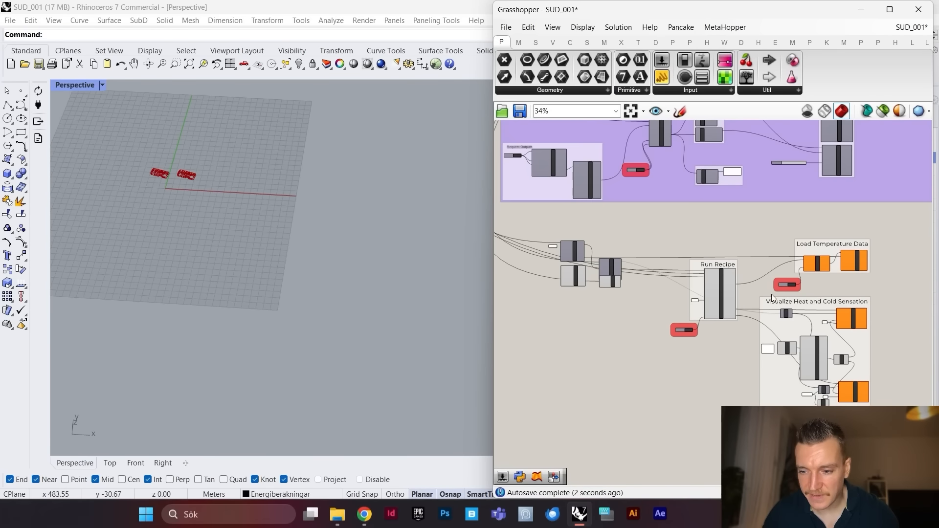
scroll(699, 267, "up", 1)
scroll(700, 268, "up", 5)
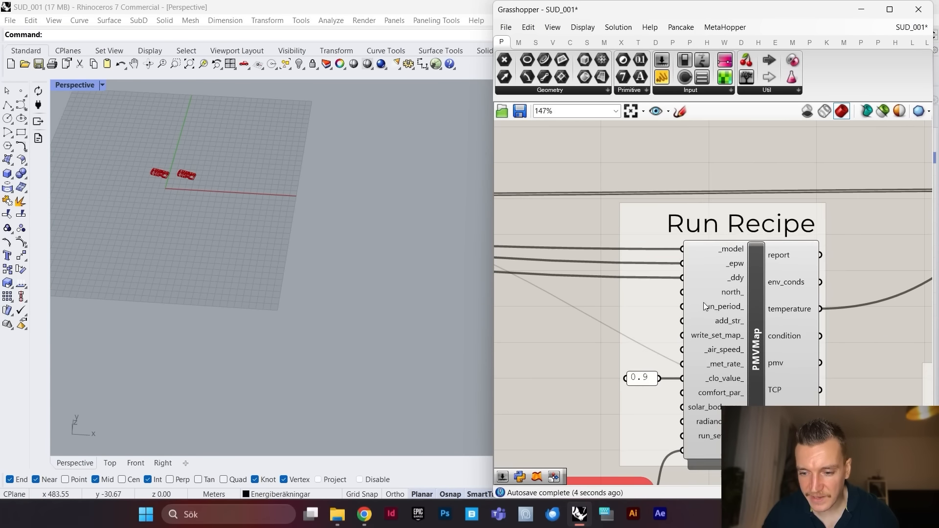
scroll(726, 230, "down", 1)
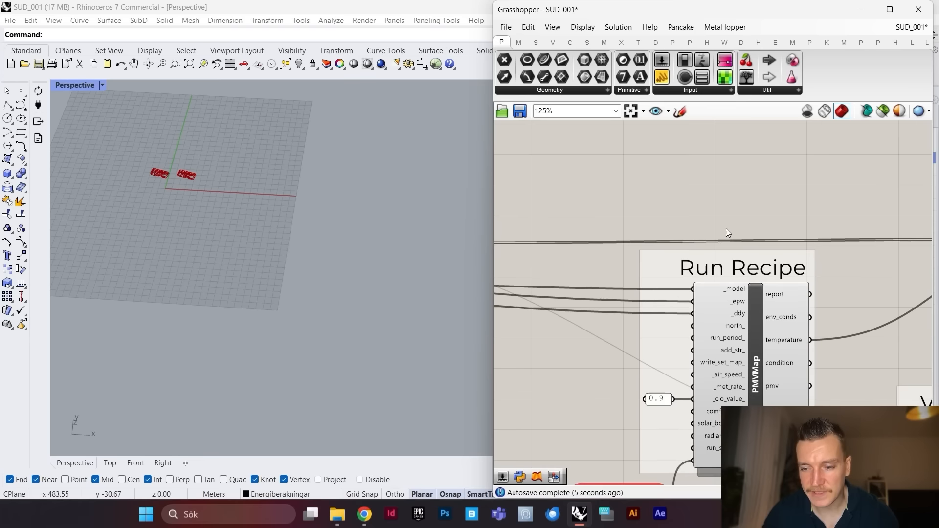
double_click(735, 202)
type("analysi")
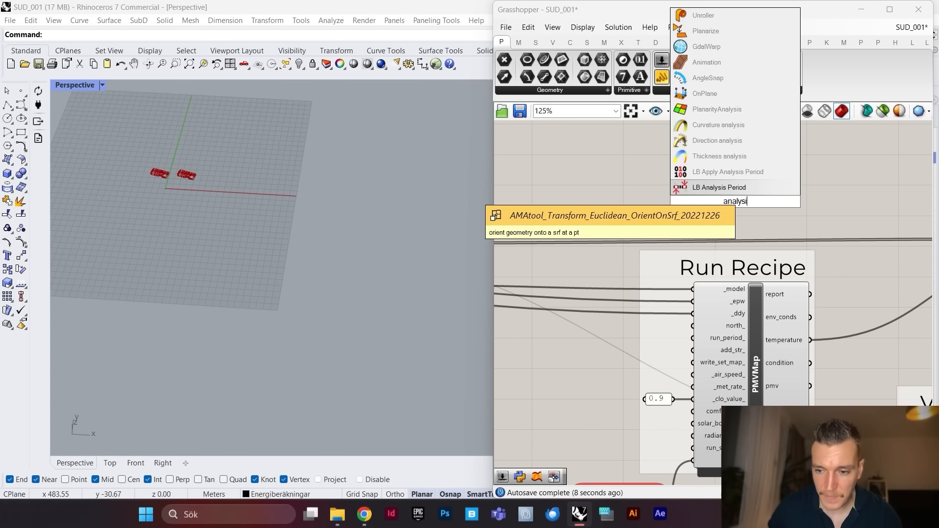
left_click(728, 187)
Step: Create a number slider with value 6 and connect it to the AnalysisPeriod's _start_month_ and _end_month_ inputs
scroll(666, 180, "down", 1)
double_click(667, 180)
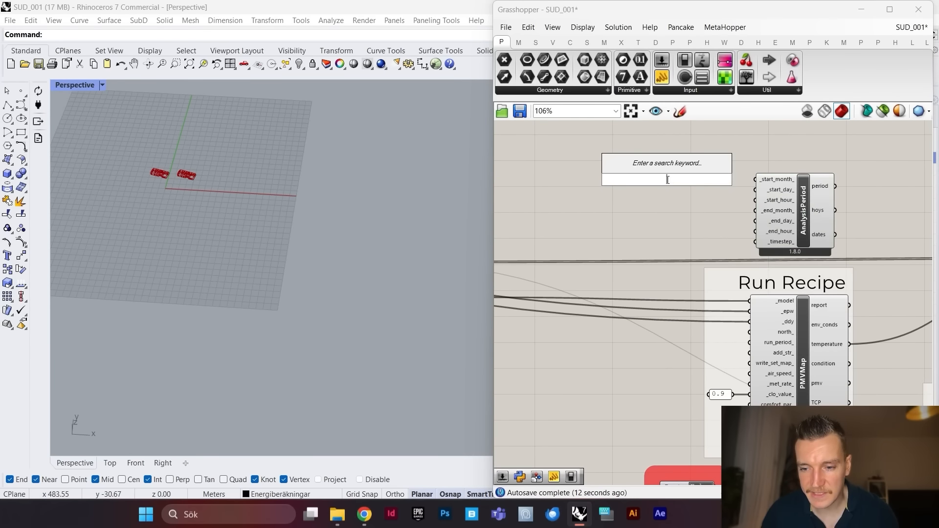
type("6")
key("Return")
scroll(687, 186, "up", 2)
left_click_drag(660, 180, 809, 186)
scroll(719, 205, "up", 4)
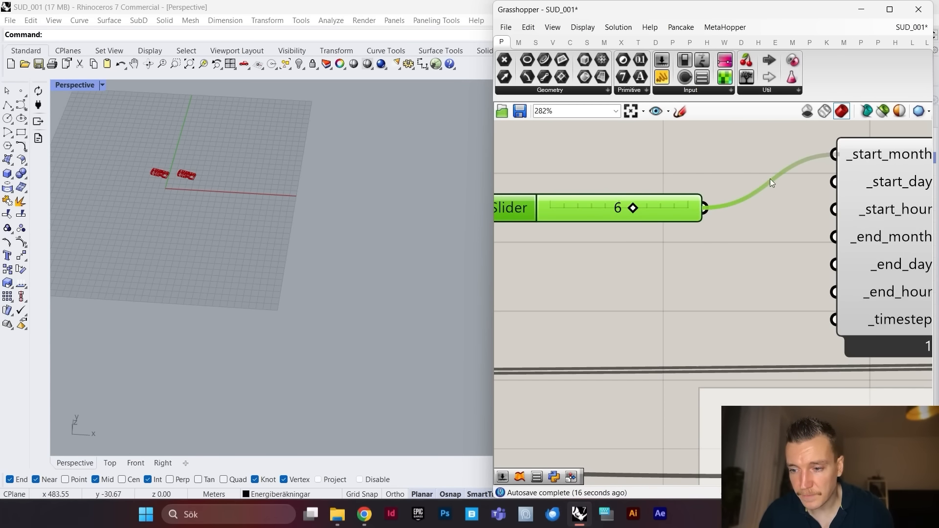
scroll(770, 179, "down", 1)
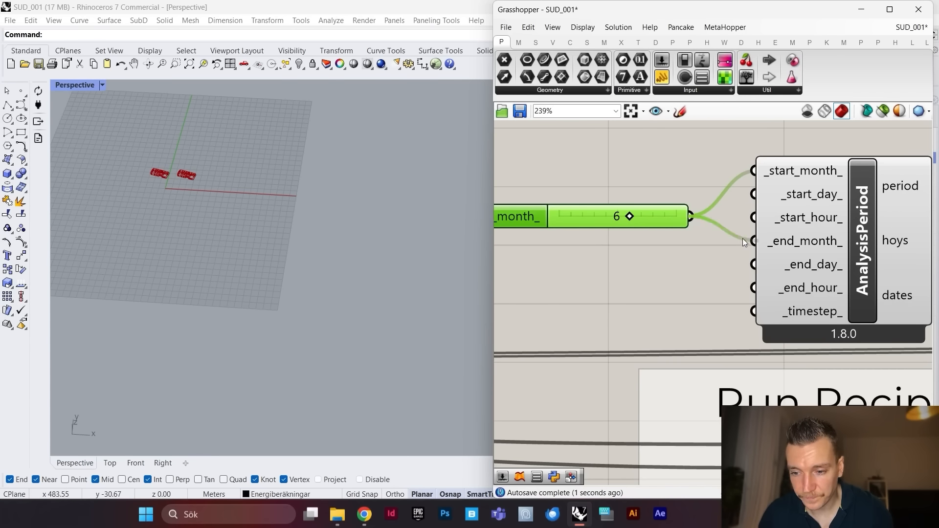
left_click_drag(664, 214, 650, 206)
Step: Create a number slider with value 21 and connect it to the AnalysisPeriod's _start_day_ and _end_day_ inputs
left_click(632, 271)
double_click(634, 273)
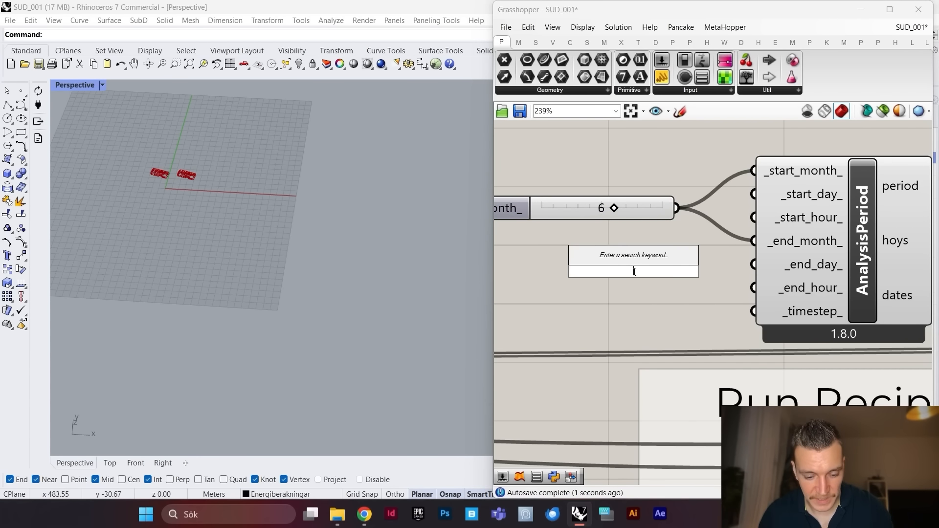
type("21")
key("Return")
left_click_drag(675, 265, 756, 196)
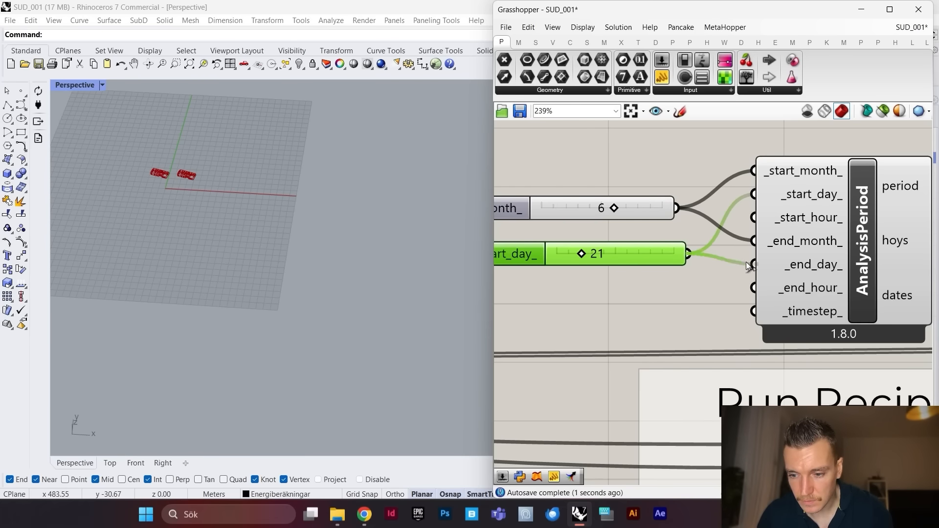
left_click_drag(750, 267, 753, 265)
Step: Connect the AnalysisPeriod's period output to PMVMap's run_period_ input and set the recipe's run toggle to True
scroll(835, 250, "down", 2)
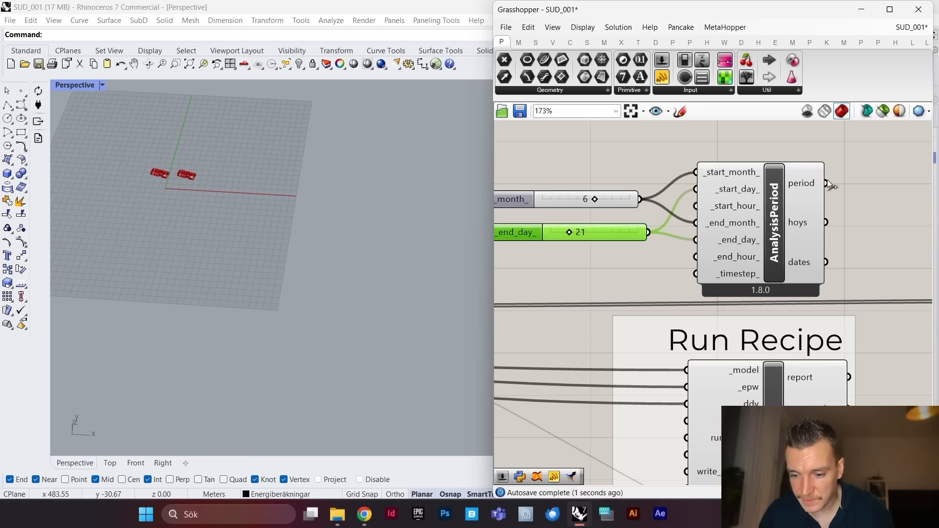
left_click_drag(831, 185, 702, 448)
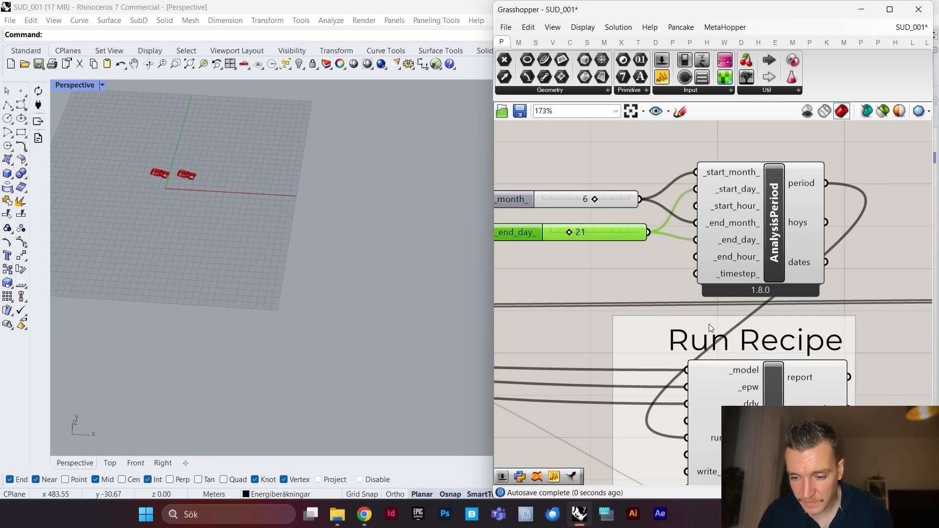
scroll(709, 324, "down", 7)
scroll(689, 326, "up", 4)
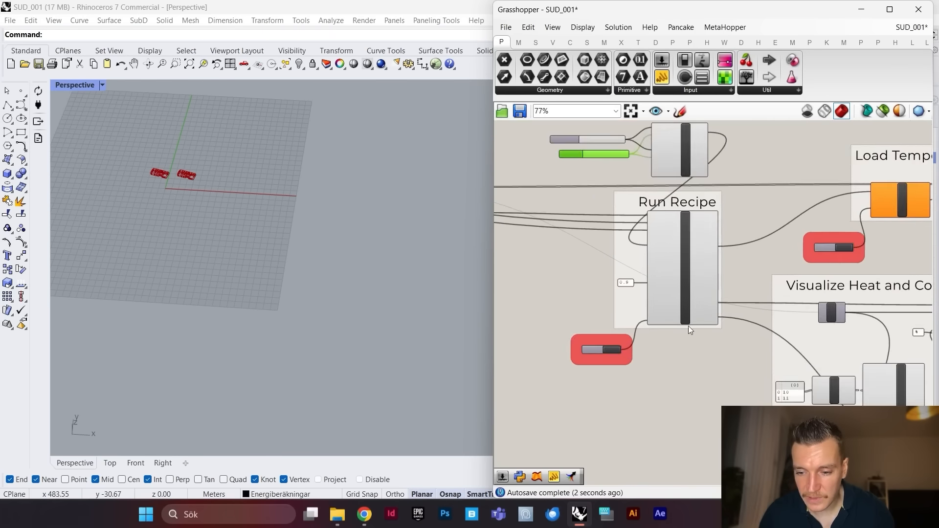
scroll(617, 357, "down", 4)
scroll(617, 350, "up", 2)
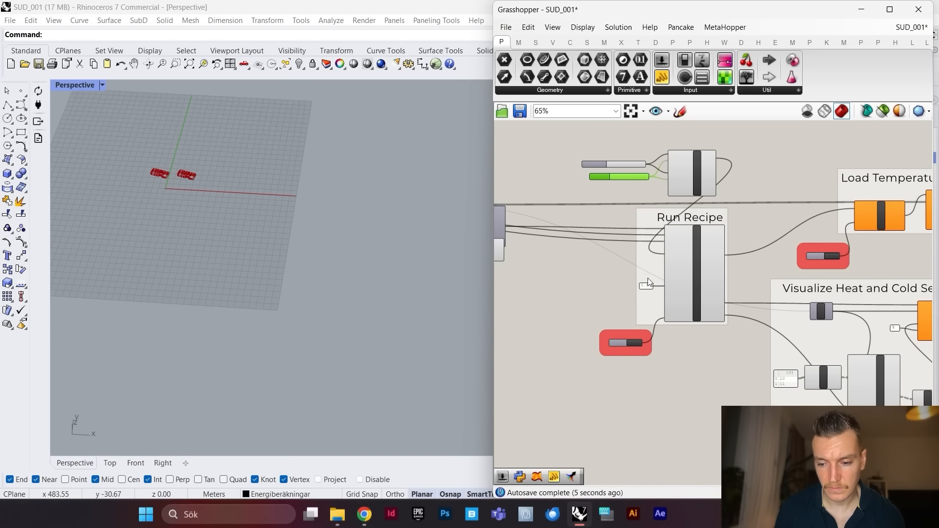
scroll(649, 283, "up", 2)
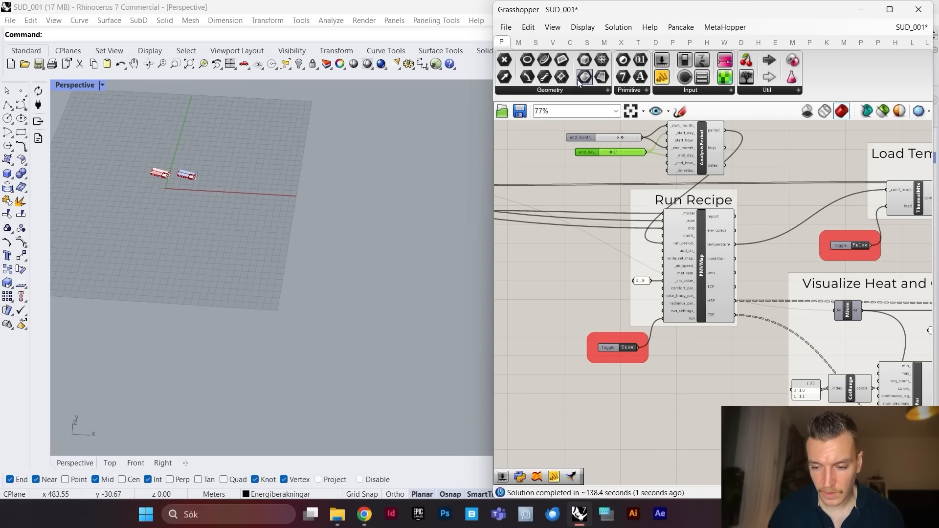
Step: Examine the heat sensation map with its percentage legend and the HSP and CSP outputs of PMVMap feeding the visualization
scroll(670, 302, "down", 4)
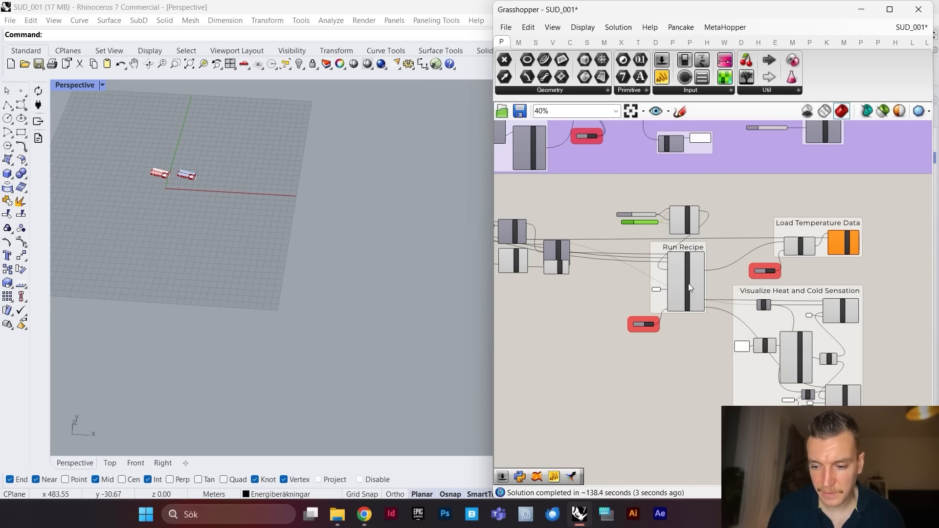
scroll(161, 183, "up", 6)
right_click_drag(288, 274, 268, 204)
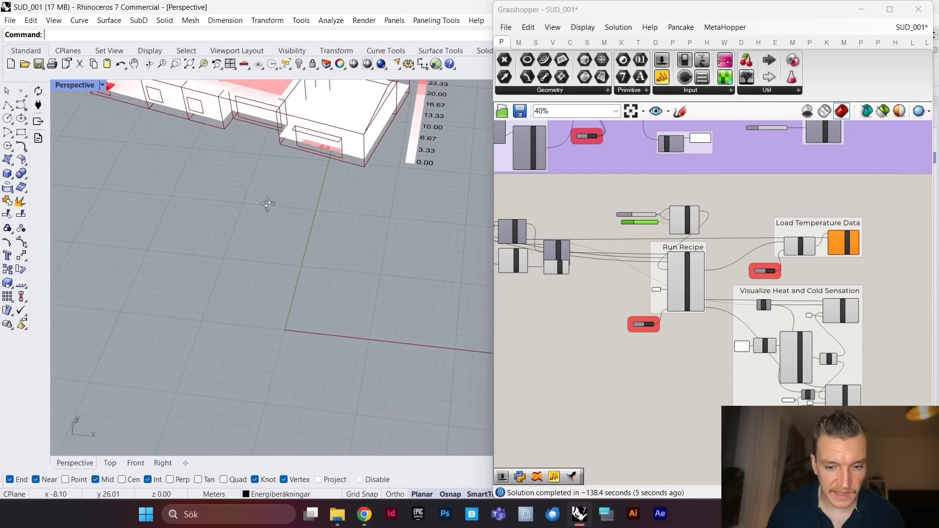
scroll(271, 228, "down", 4)
right_click_drag(274, 98, 282, 136)
scroll(282, 136, "up", 8)
right_click_drag(327, 181, 308, 179)
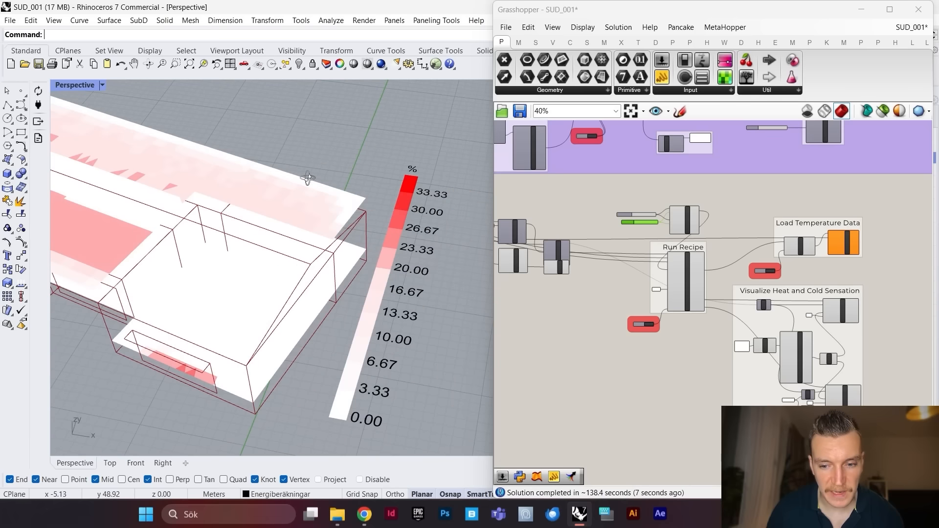
scroll(810, 321, "up", 6)
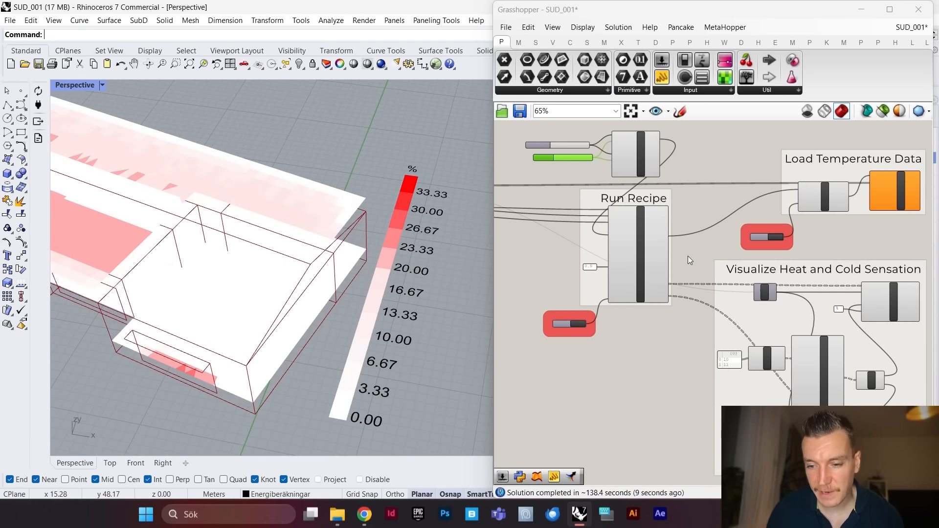
scroll(812, 368, "down", 6)
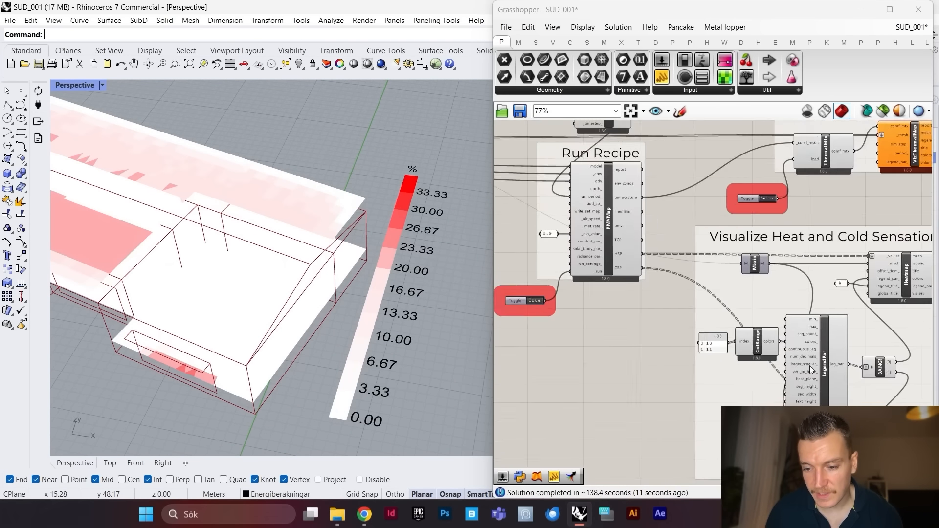
scroll(654, 274, "up", 8)
scroll(309, 259, "down", 5)
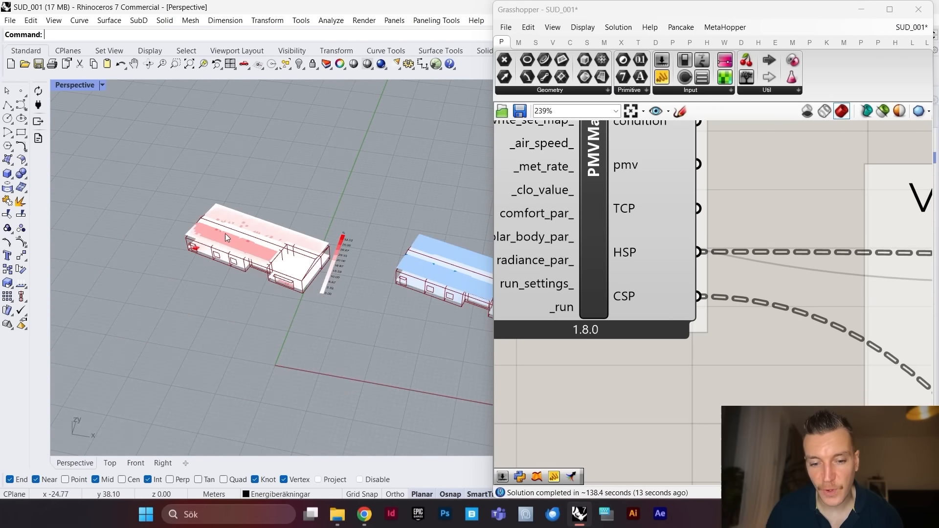
Step: Examine how the heat sensation percentages are distributed across the house's upper and lower floor grids
scroll(225, 234, "up", 6)
scroll(275, 233, "down", 3)
scroll(310, 179, "up", 5)
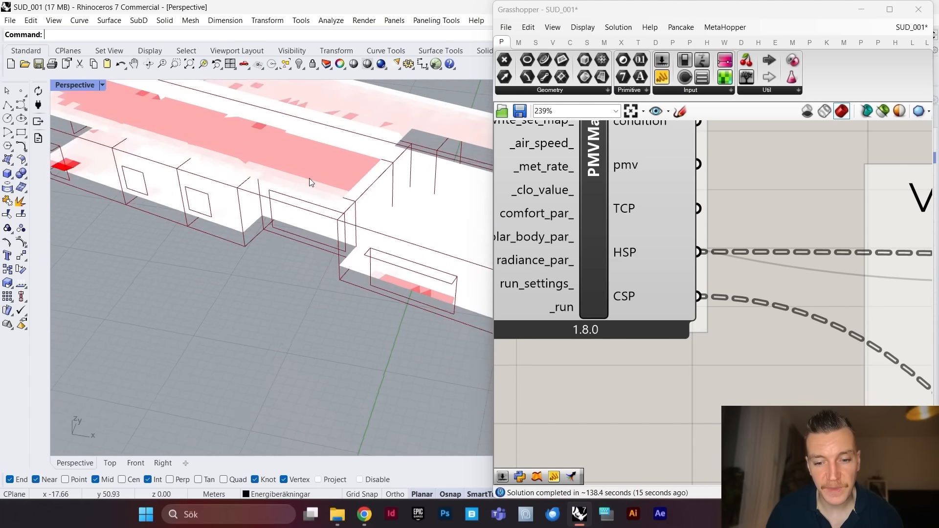
scroll(305, 215, "down", 7)
scroll(291, 147, "up", 3)
scroll(303, 162, "up", 6)
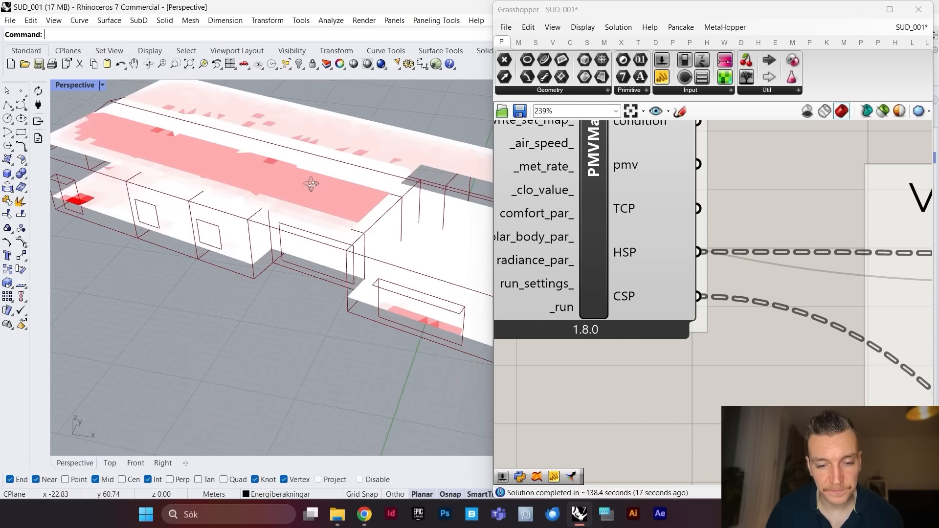
scroll(318, 179, "down", 3)
scroll(323, 183, "down", 6)
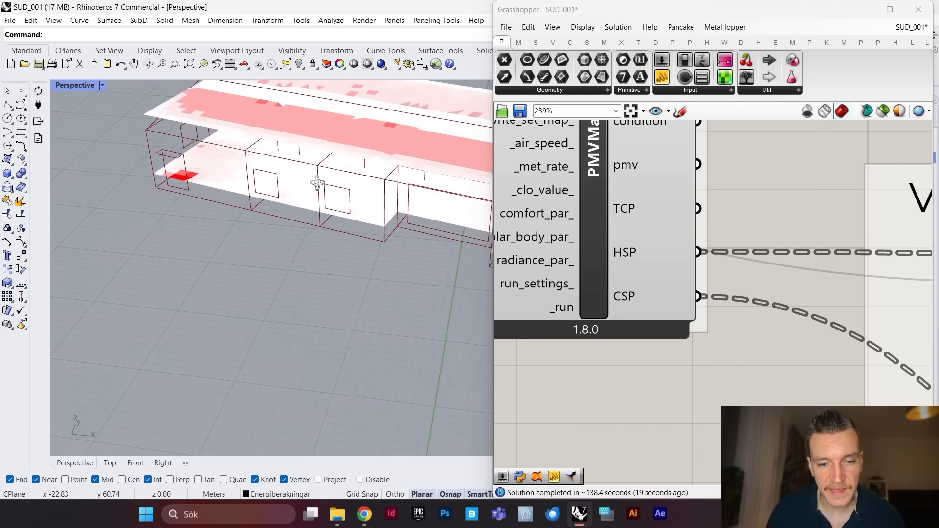
scroll(246, 207, "up", 3)
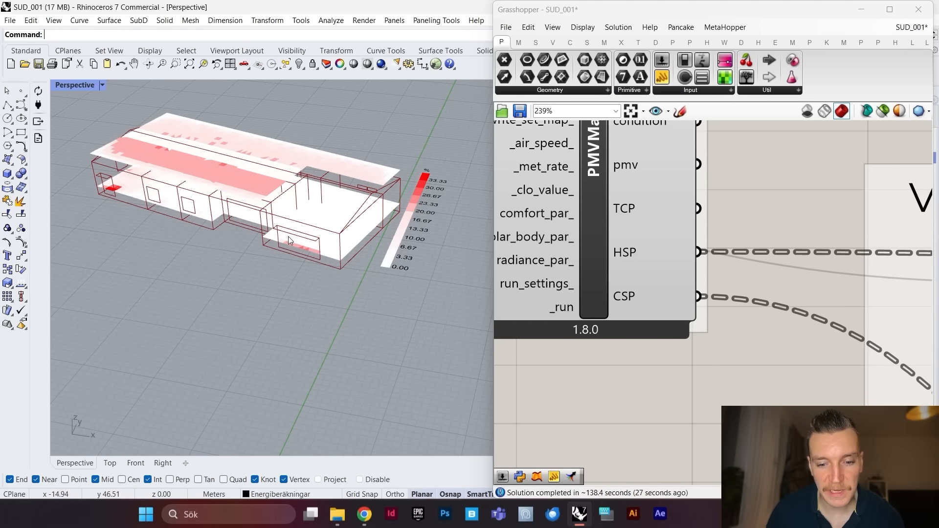
Step: Examine the blue cold sensation map and compare it with the red heat sensation map
scroll(226, 227, "down", 4)
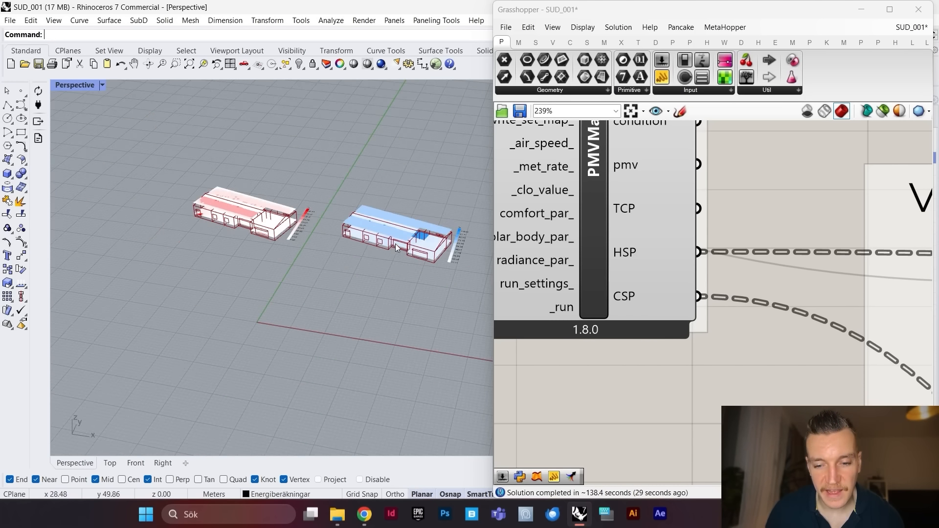
scroll(395, 245, "up", 4)
scroll(390, 220, "down", 3)
scroll(392, 217, "up", 3)
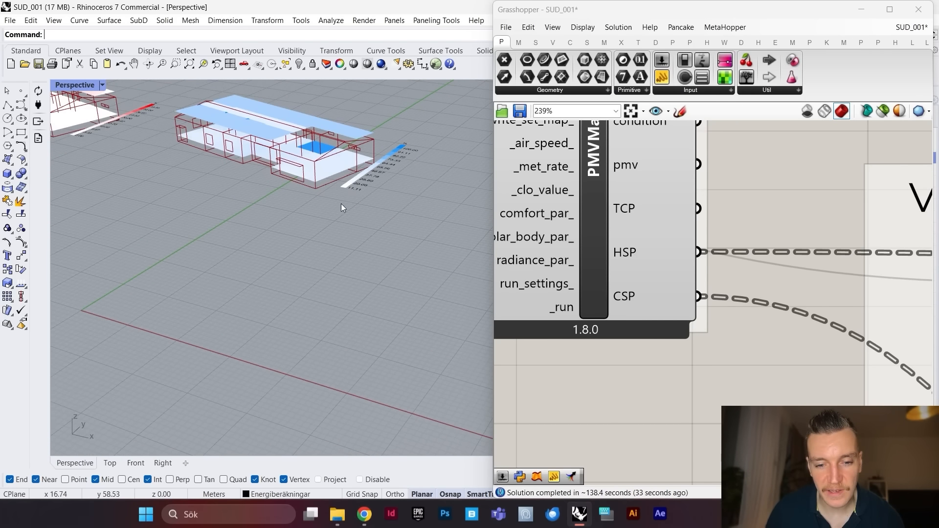
scroll(341, 204, "down", 3)
scroll(299, 165, "up", 6)
scroll(345, 191, "down", 6)
right_click_drag(240, 162, 260, 163)
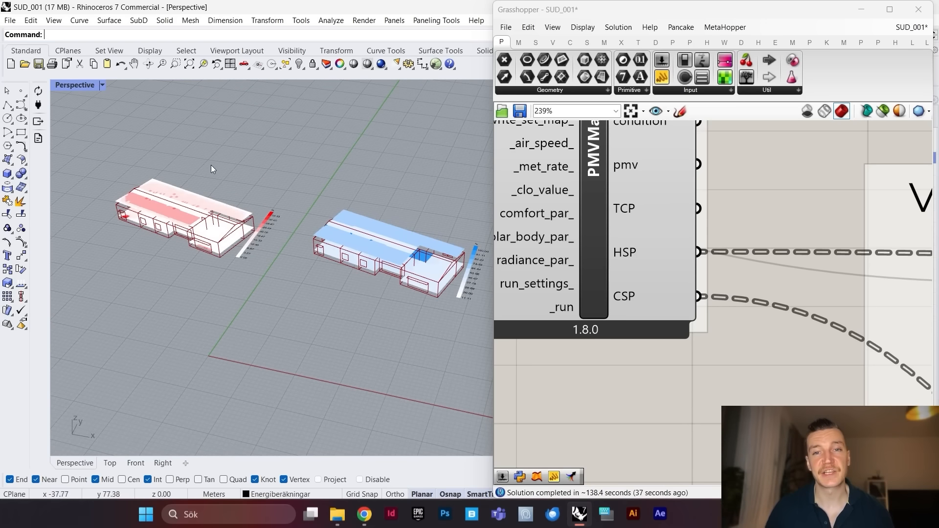
scroll(221, 186, "down", 4)
scroll(221, 208, "up", 3)
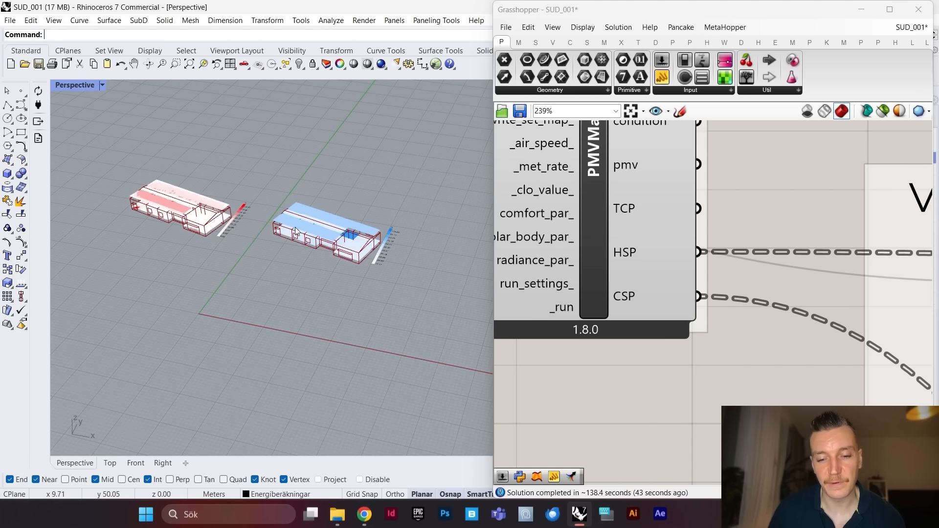
scroll(226, 183, "up", 2)
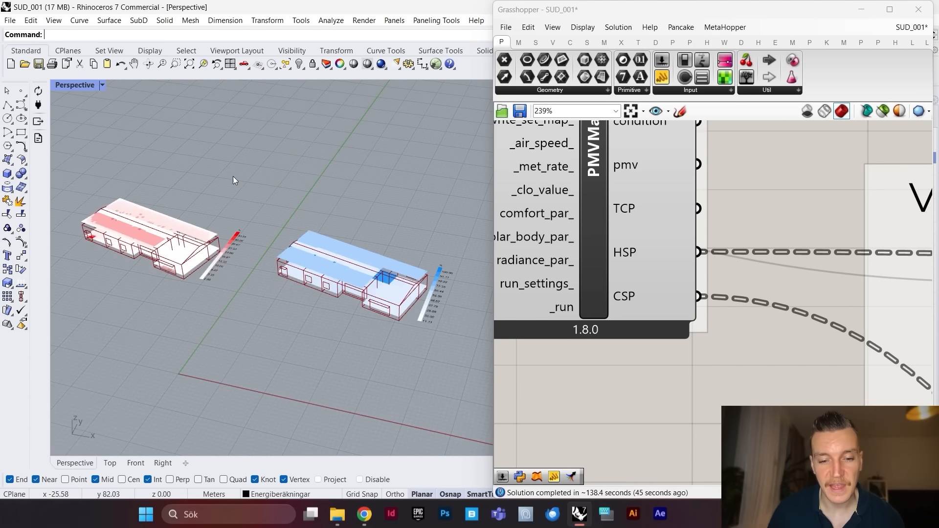
Step: Turn off the preview of the Visualize Heat and Cold Sensation group and set the Load Temperature Data toggle to True
scroll(692, 264, "down", 8)
left_click(806, 255)
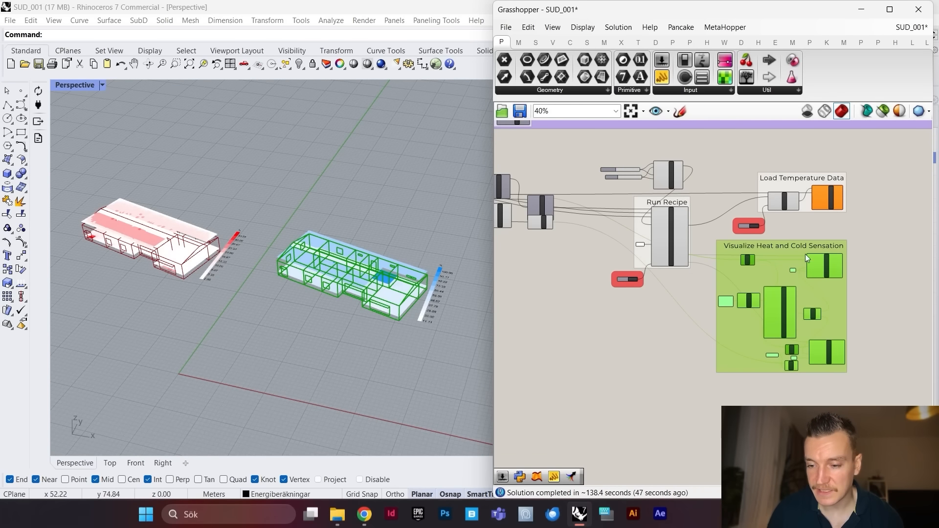
right_click(847, 220)
left_click(879, 240)
scroll(812, 189, "up", 5)
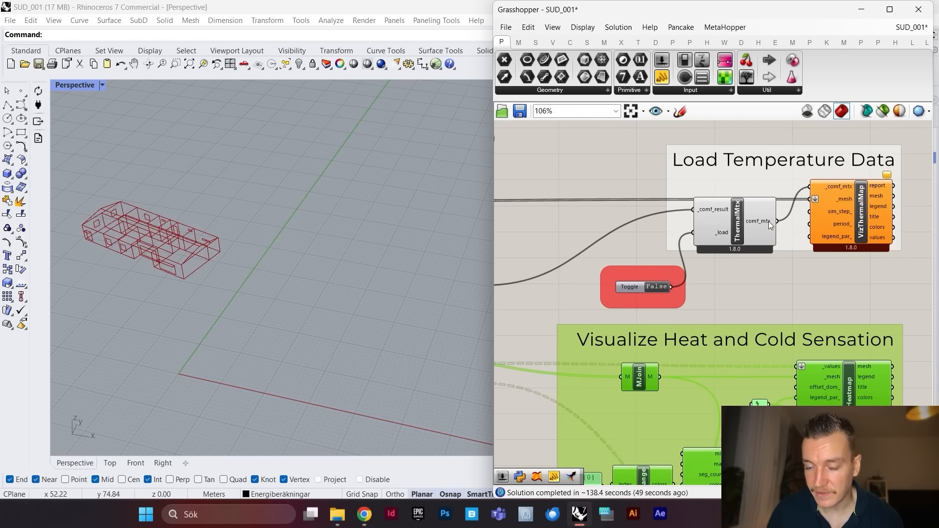
double_click(661, 289)
Step: Examine the operative temperature map on the house and the month and day sliders of its analysis period
scroll(173, 248, "up", 8)
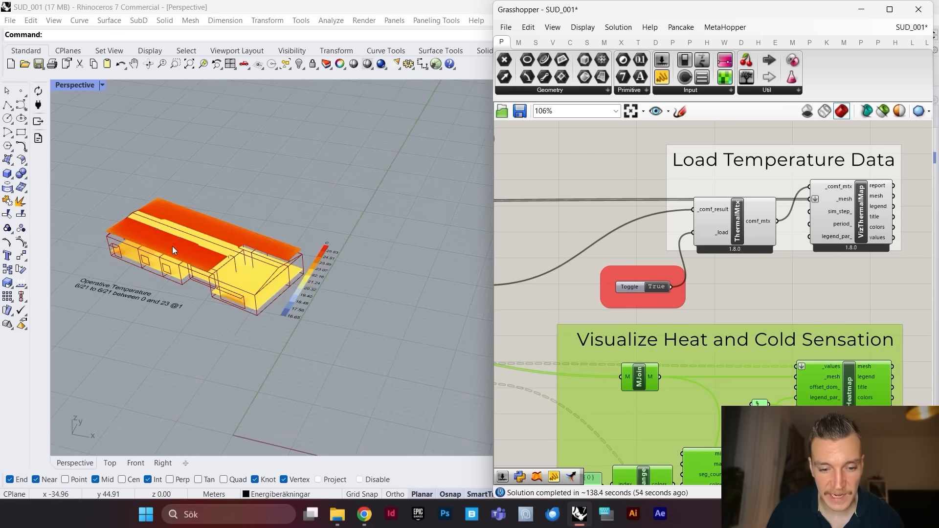
scroll(167, 251, "down", 4)
mouse_move(227, 262)
right_mouse_down()
mouse_move(250, 247)
mouse_move(227, 251)
right_mouse_up()
scroll(251, 269, "down", 3)
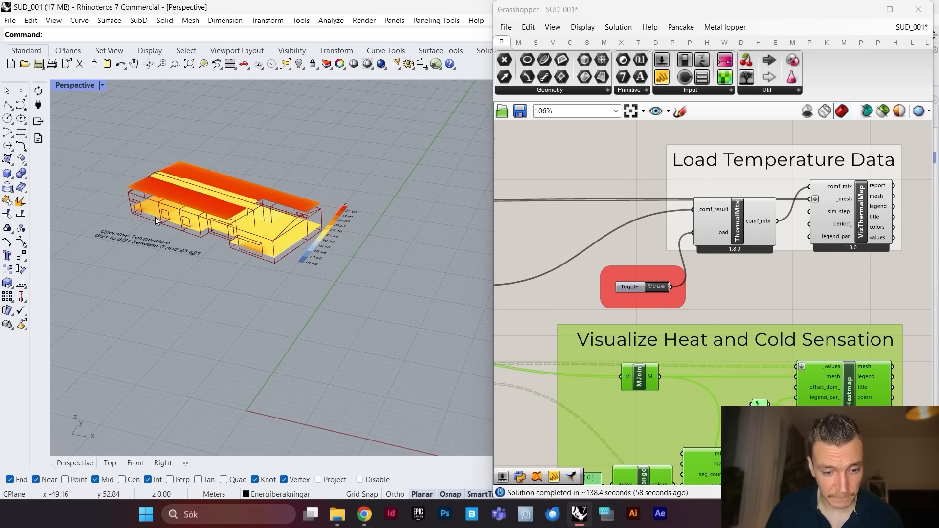
scroll(103, 246, "up", 2)
scroll(122, 252, "down", 3)
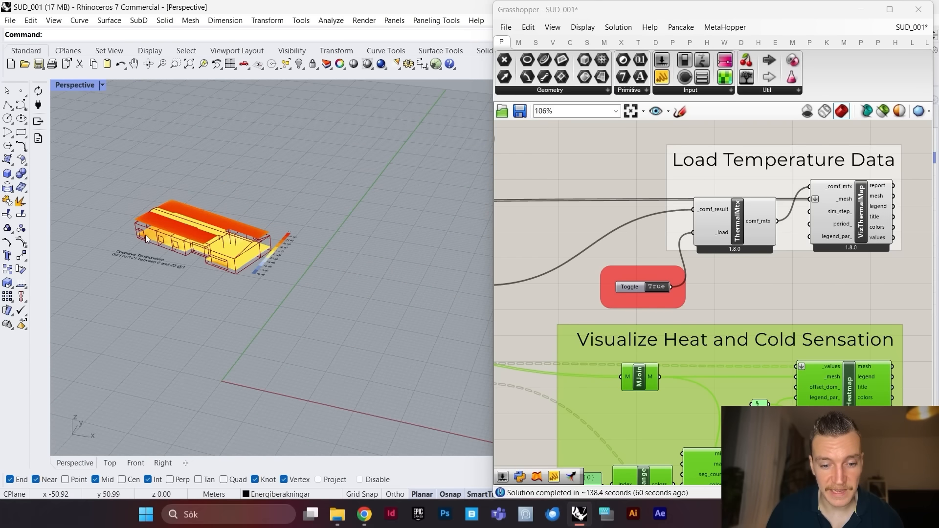
scroll(781, 301, "down", 5)
scroll(650, 240, "up", 6)
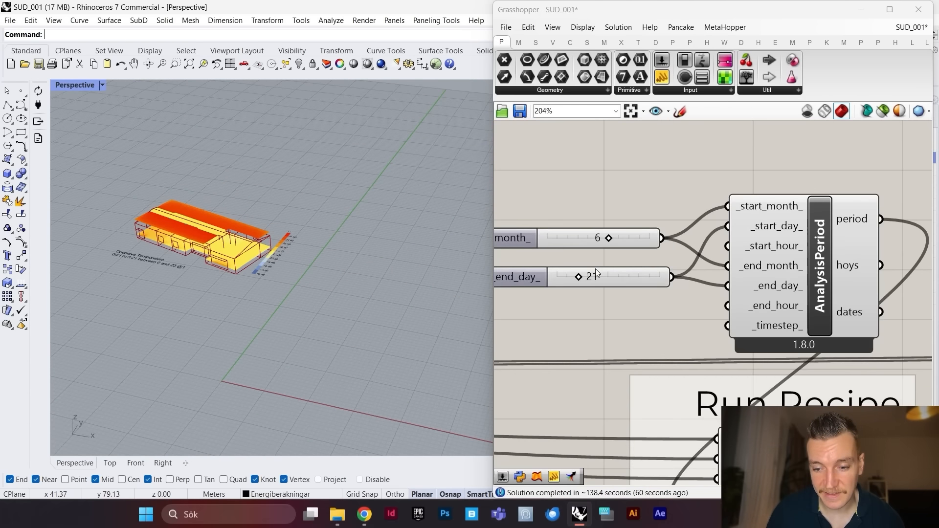
Step: Examine the operative temperature map across the house's lower and upper floor grids against the colour legend
scroll(300, 253, "up", 4)
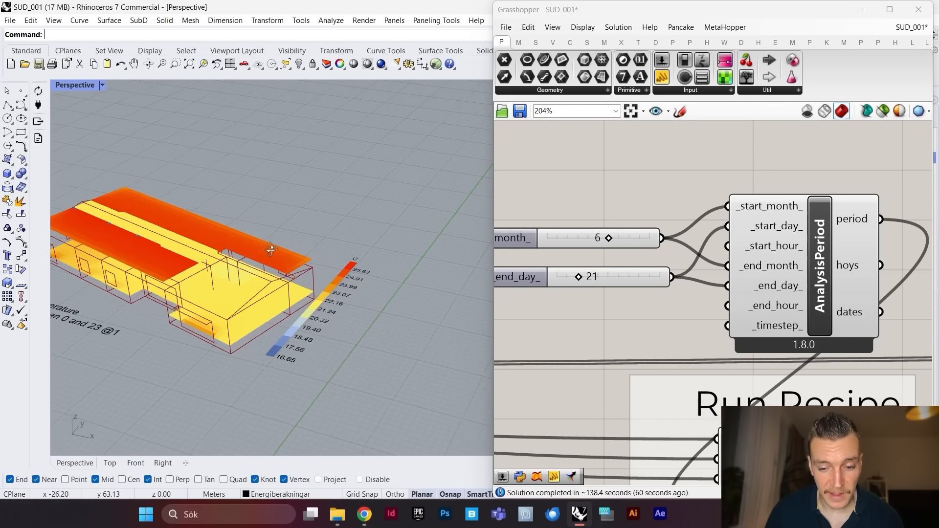
scroll(246, 253, "down", 2)
scroll(246, 253, "up", 5)
scroll(263, 251, "down", 2)
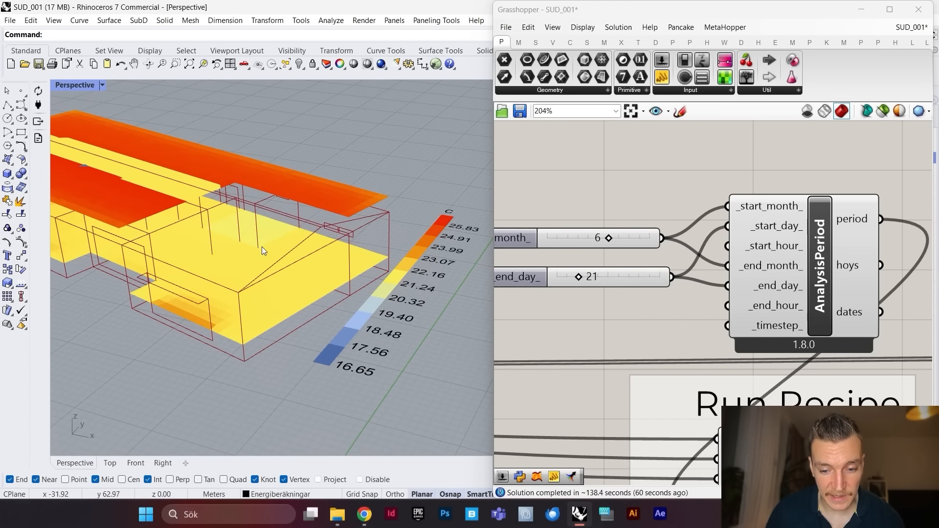
scroll(332, 288, "down", 3)
right_click_drag(233, 259, 293, 236)
scroll(251, 251, "down", 3)
scroll(296, 240, "up", 6)
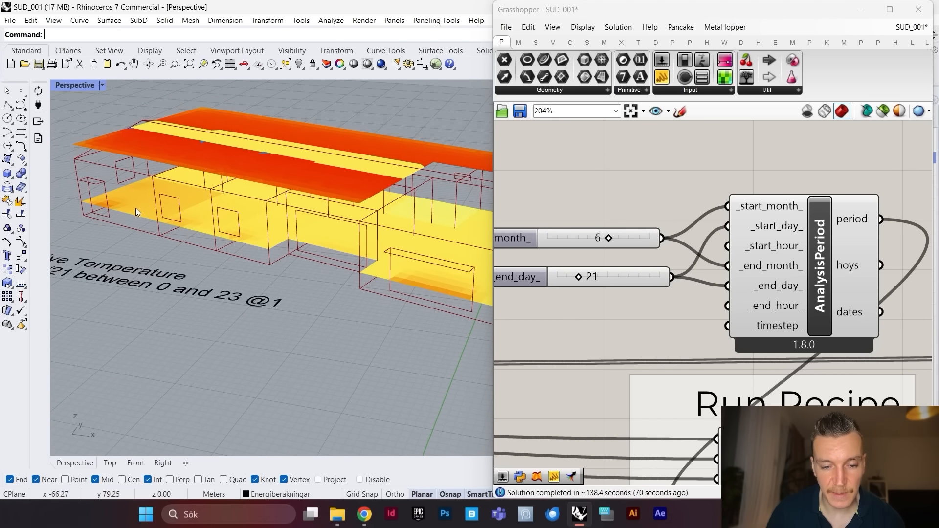
scroll(135, 196, "down", 2)
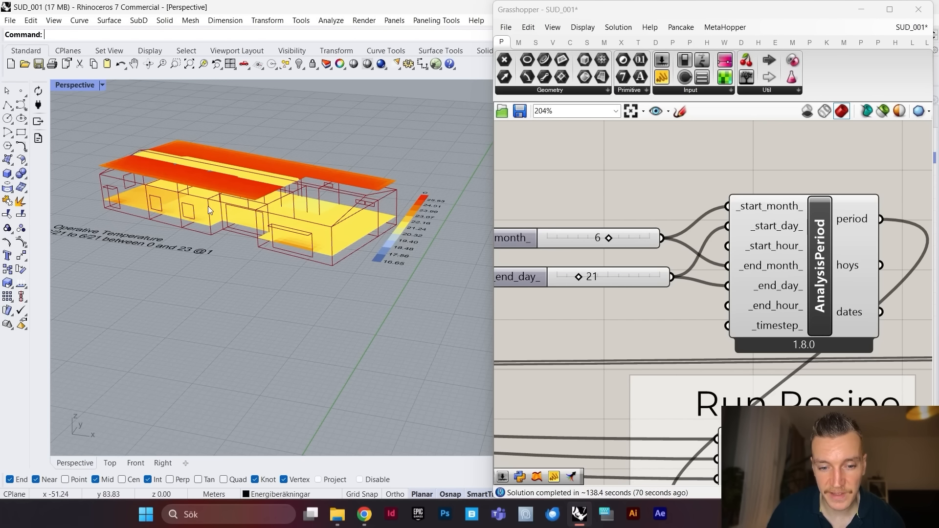
right_click_drag(209, 211, 214, 207)
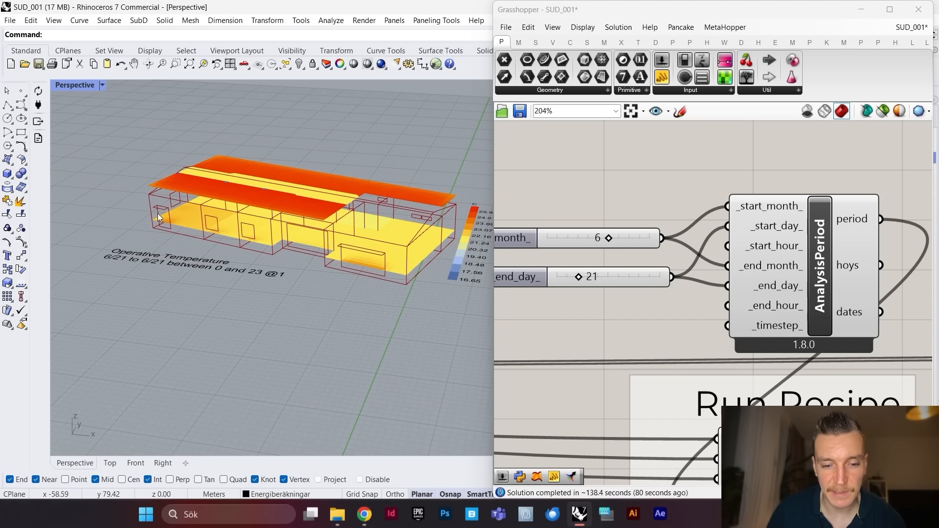
scroll(202, 217, "down", 2)
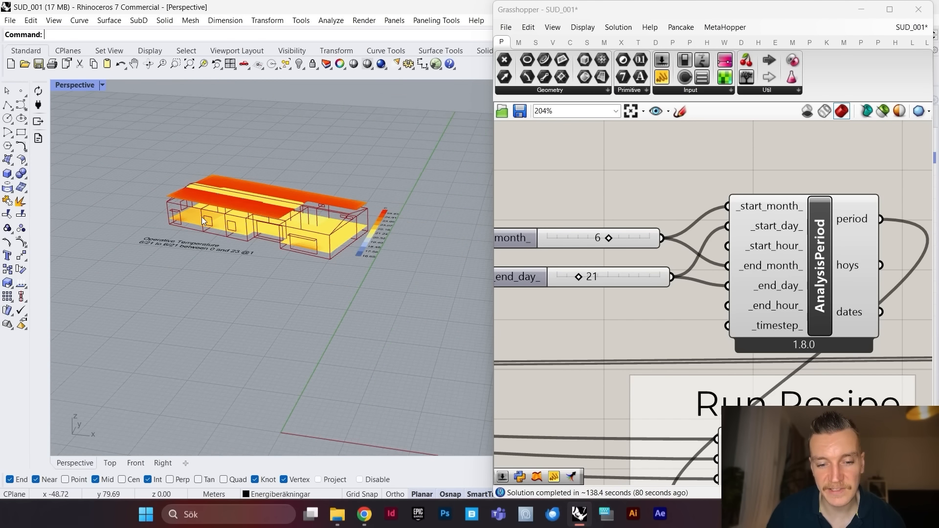
scroll(192, 212, "up", 3)
scroll(199, 221, "down", 2)
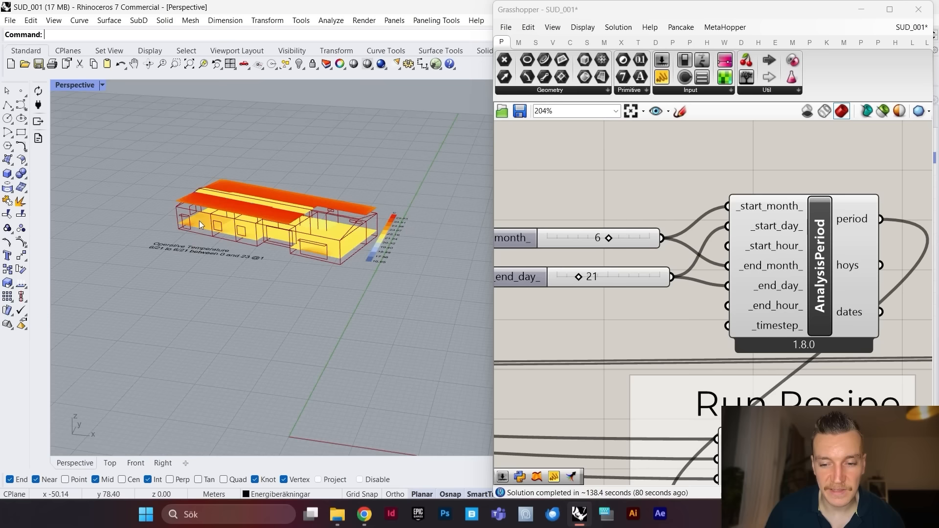
scroll(257, 216, "up", 2)
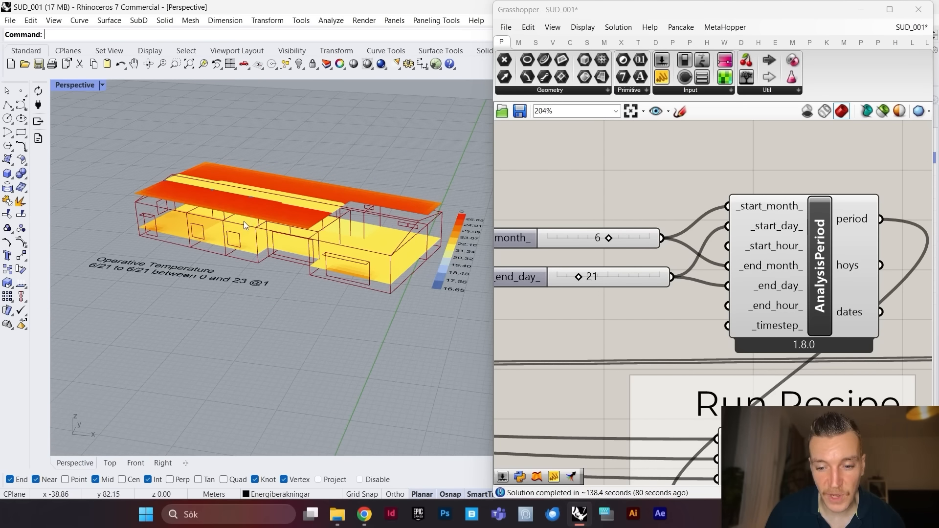
scroll(345, 259, "down", 4)
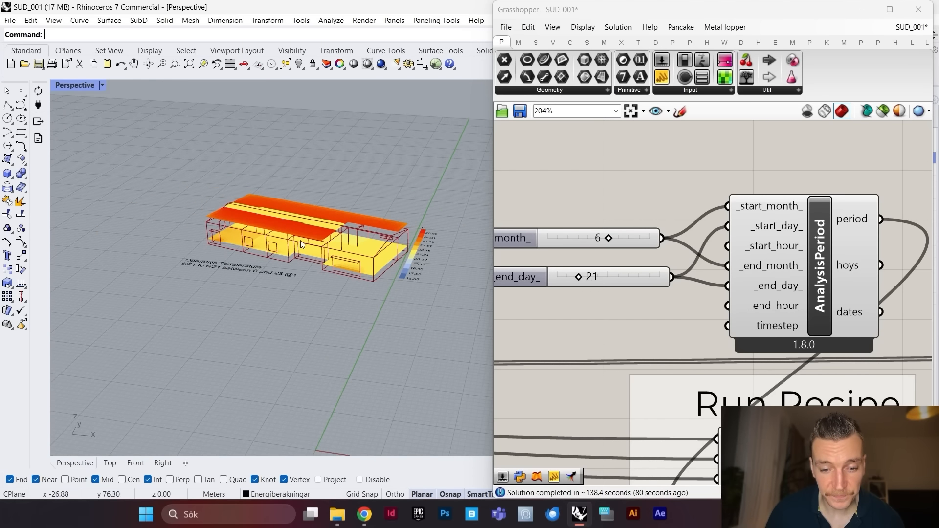
scroll(344, 258, "up", 4)
right_click_drag(345, 260, 191, 214)
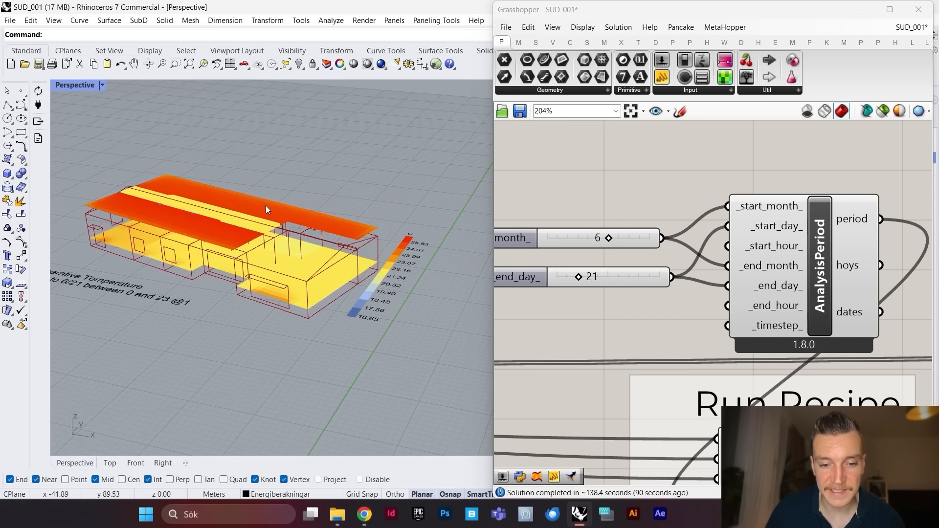
scroll(295, 232, "down", 6)
scroll(224, 212, "up", 6)
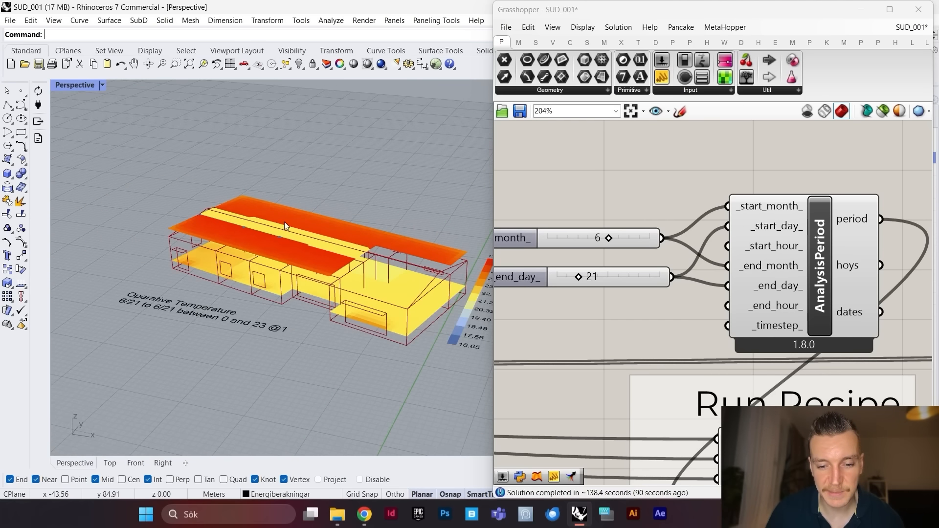
mouse_move(286, 227)
right_mouse_down()
mouse_move(220, 205)
mouse_move(279, 210)
mouse_move(275, 220)
right_mouse_up()
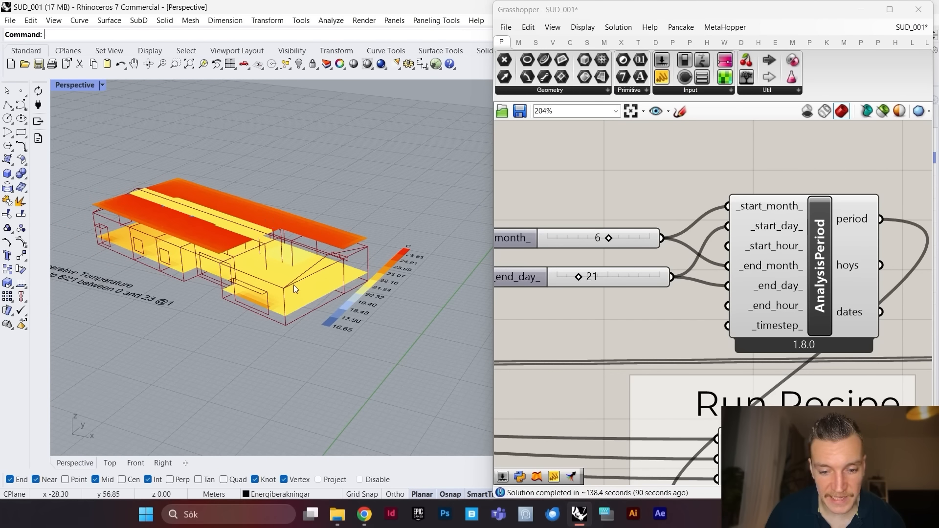
Step: Compare the operative temperatures near the window openings with those in the room interiors and beneath the roof
scroll(318, 288, "up", 3)
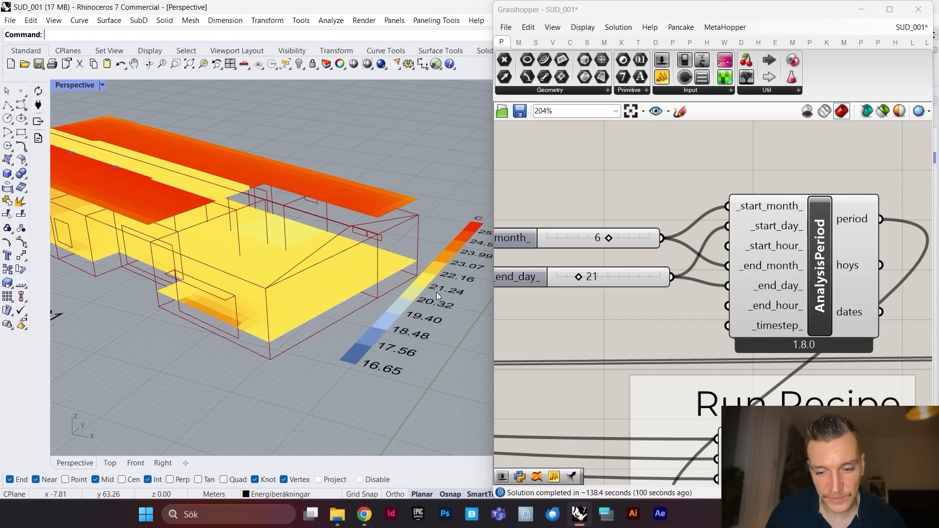
scroll(303, 256, "down", 5)
scroll(225, 209, "up", 5)
mouse_move(225, 209)
right_mouse_down()
mouse_move(246, 201)
mouse_move(234, 207)
right_mouse_up()
scroll(284, 157, "down", 3)
scroll(288, 162, "up", 6)
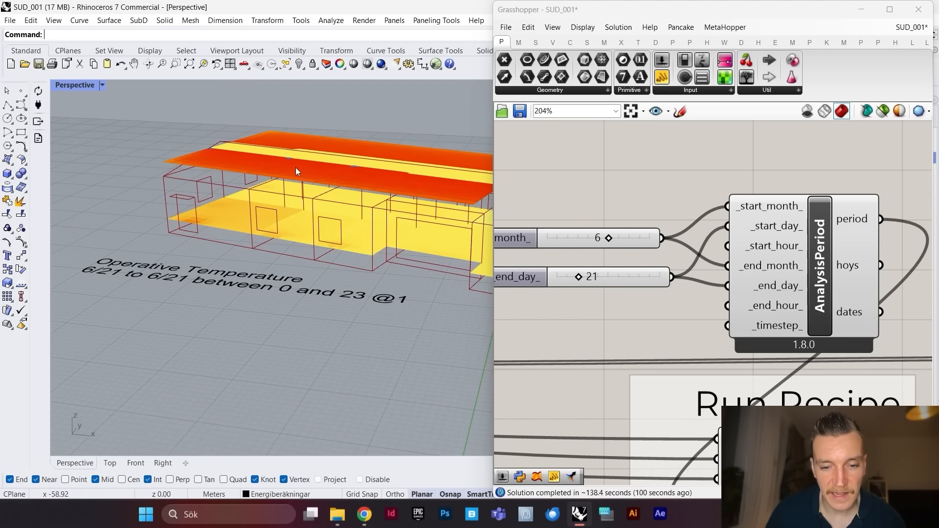
scroll(212, 194, "down", 4)
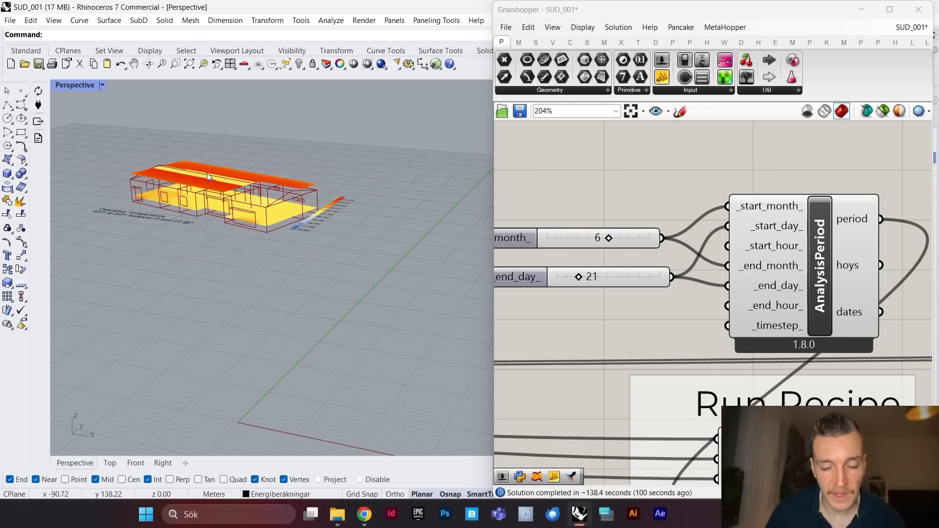
scroll(207, 173, "up", 4)
scroll(252, 203, "down", 6)
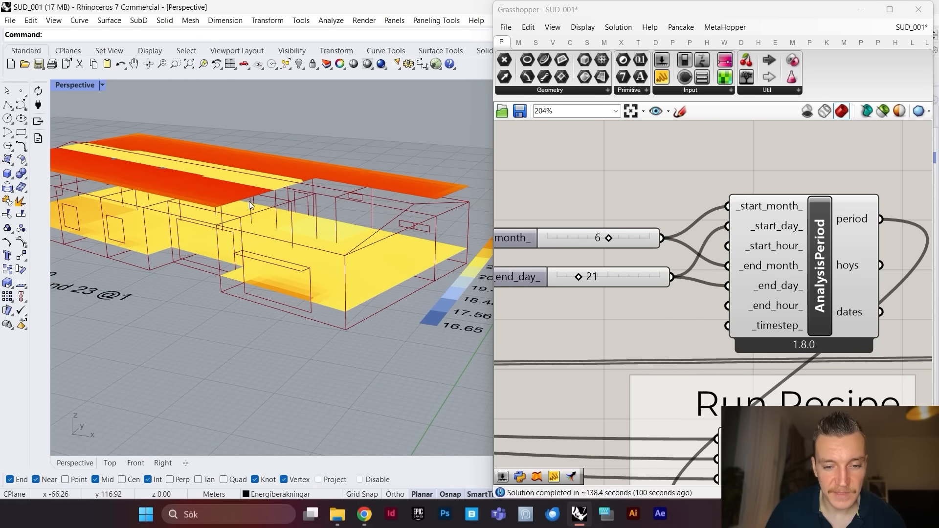
scroll(281, 246, "up", 6)
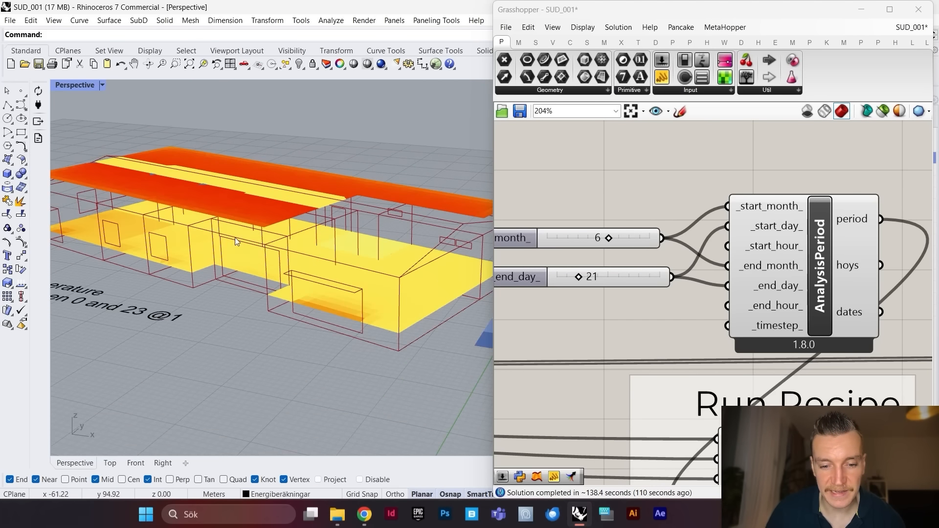
scroll(236, 238, "down", 5)
scroll(262, 238, "up", 3)
right_click_drag(263, 238, 282, 249)
scroll(257, 256, "down", 3)
scroll(274, 236, "up", 3)
scroll(281, 249, "down", 8)
Step: Review the Grasshopper definition from the room and energy model components to the comfort study groups
scroll(681, 261, "down", 8)
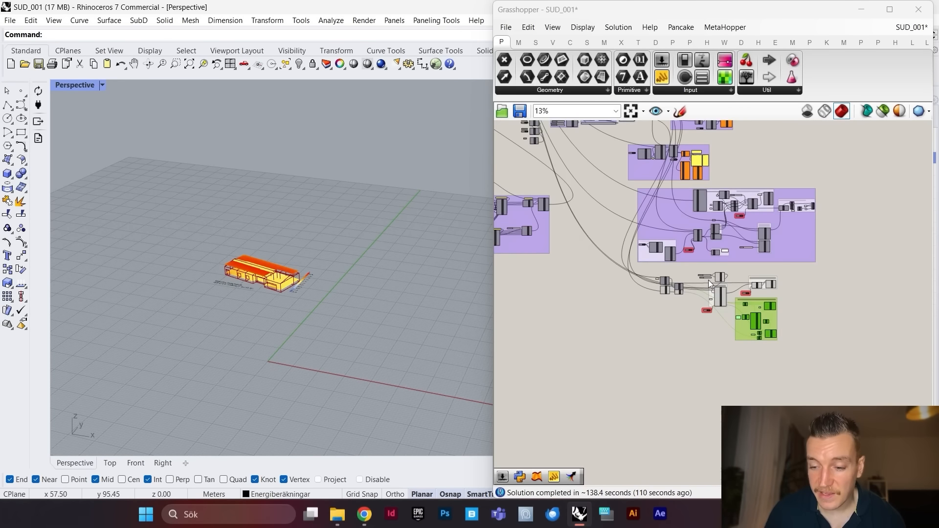
scroll(709, 280, "up", 2)
scroll(687, 297, "down", 2)
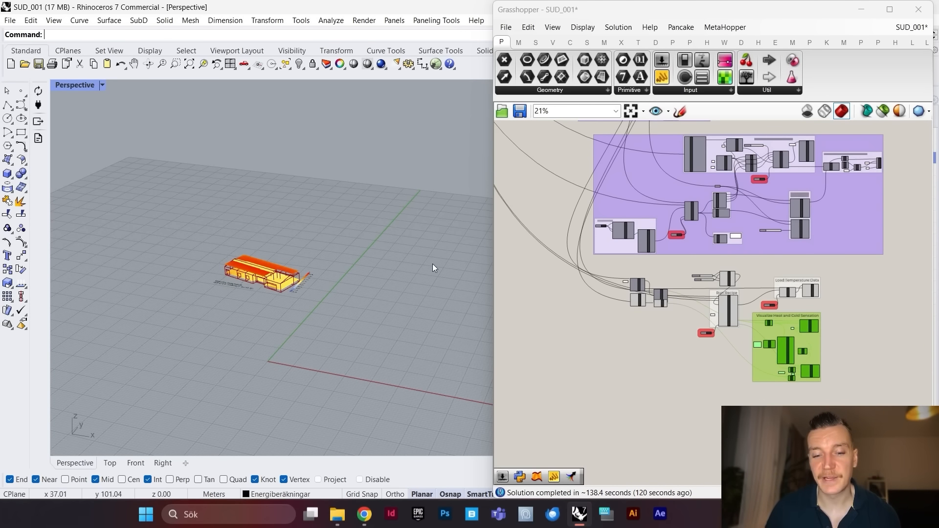
scroll(827, 295, "down", 5)
scroll(666, 207, "up", 2)
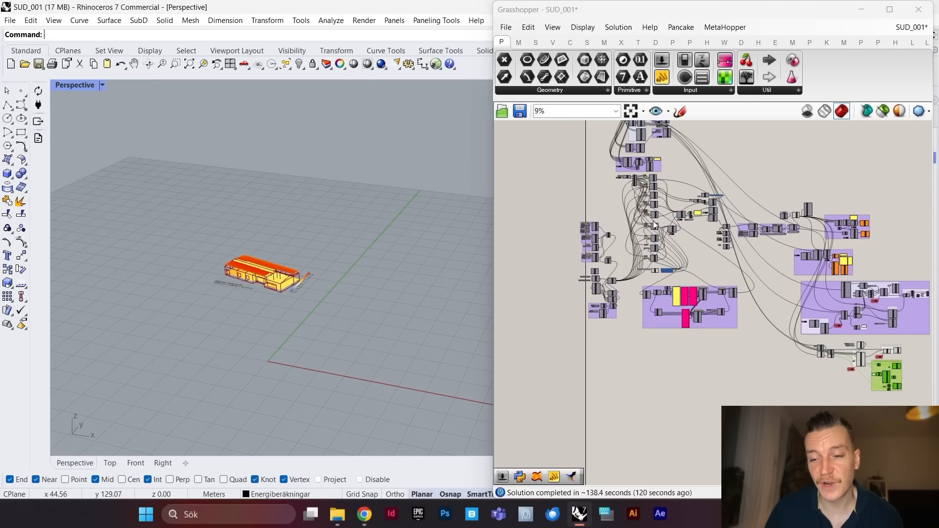
scroll(665, 208, "up", 2)
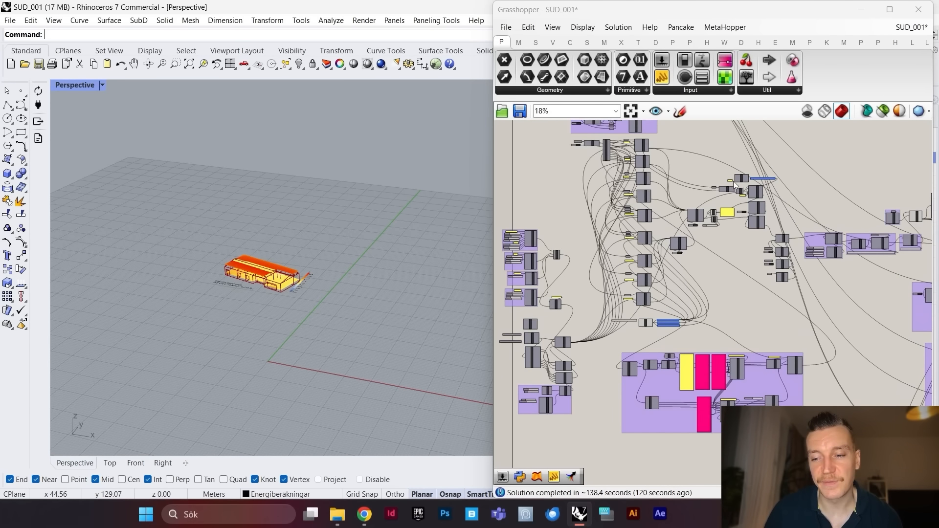
scroll(699, 249, "down", 4)
scroll(866, 324, "up", 2)
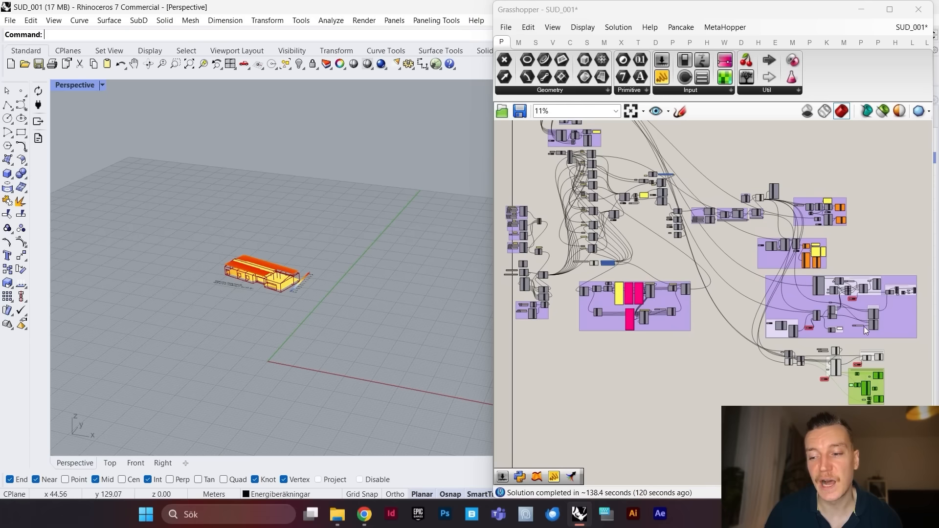
scroll(880, 357, "up", 1)
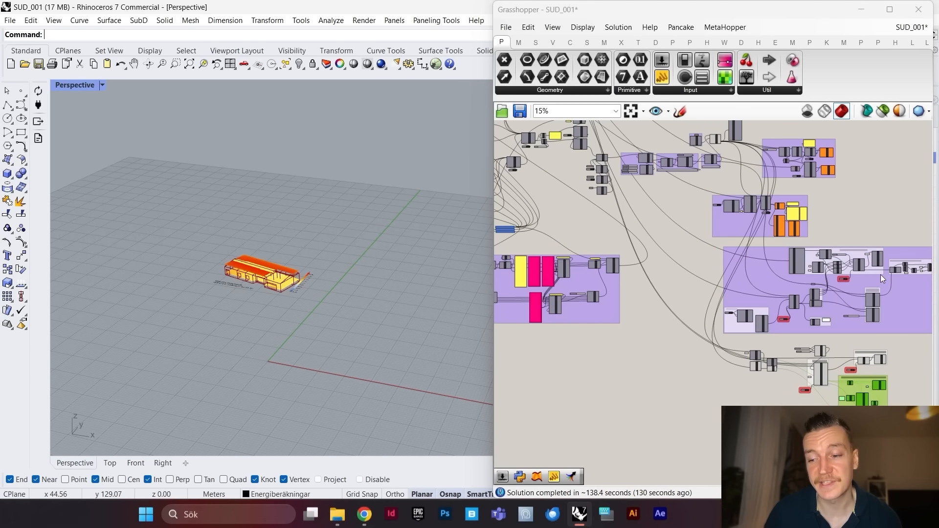
scroll(757, 337, "up", 1)
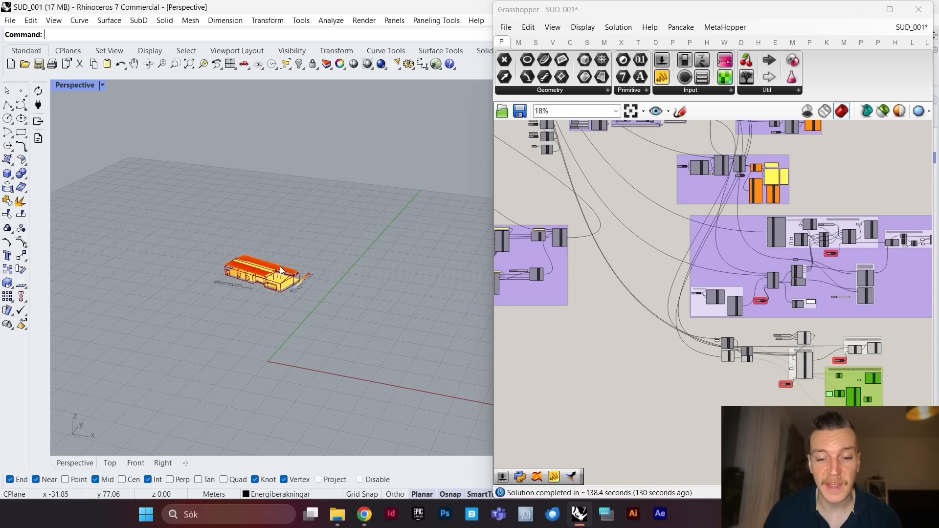
Step: Group all comfort mapping components, including the analysis period, Run Recipe, Load Temperature Data, and Visualize Heat and Cold Sensation sections
scroll(280, 267, "up", 2)
scroll(861, 308, "down", 3)
scroll(823, 331, "up", 5)
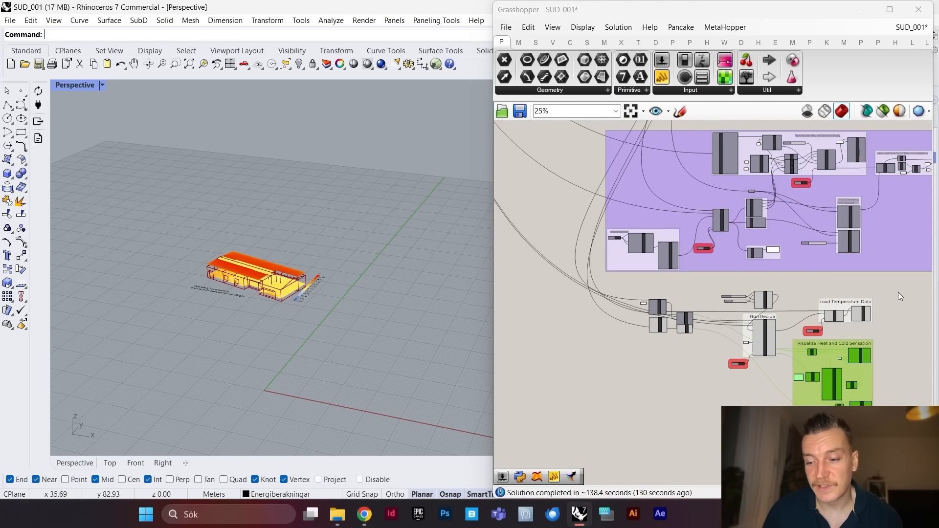
left_click_drag(899, 297, 644, 433)
right_click(669, 348)
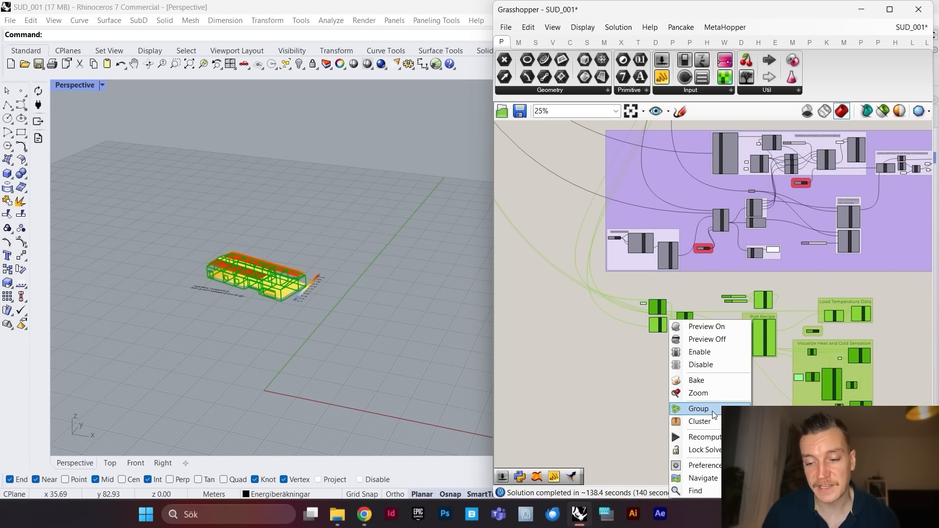
left_click(699, 408)
scroll(679, 379, "up", 2)
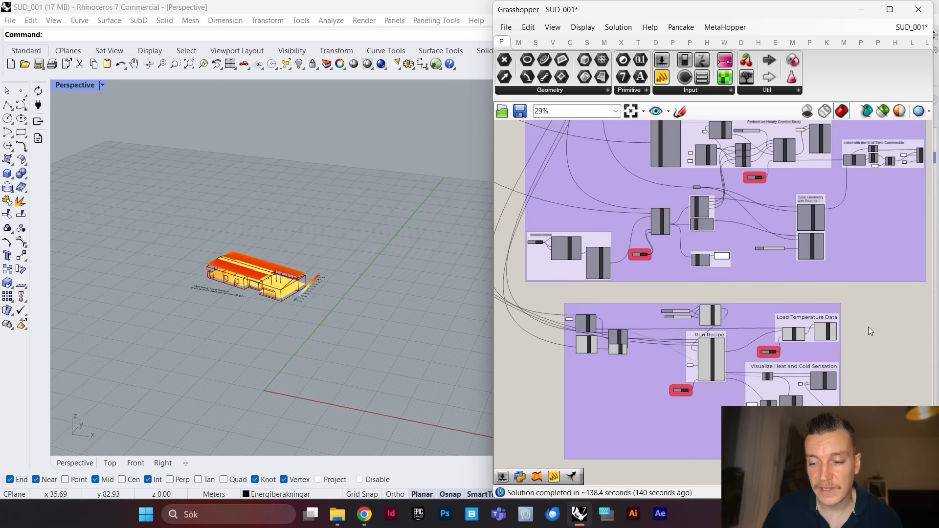
Step: Turn off the preview of the entire comfort mapping group and deselect it
scroll(802, 334, "down", 2)
scroll(785, 329, "up", 2)
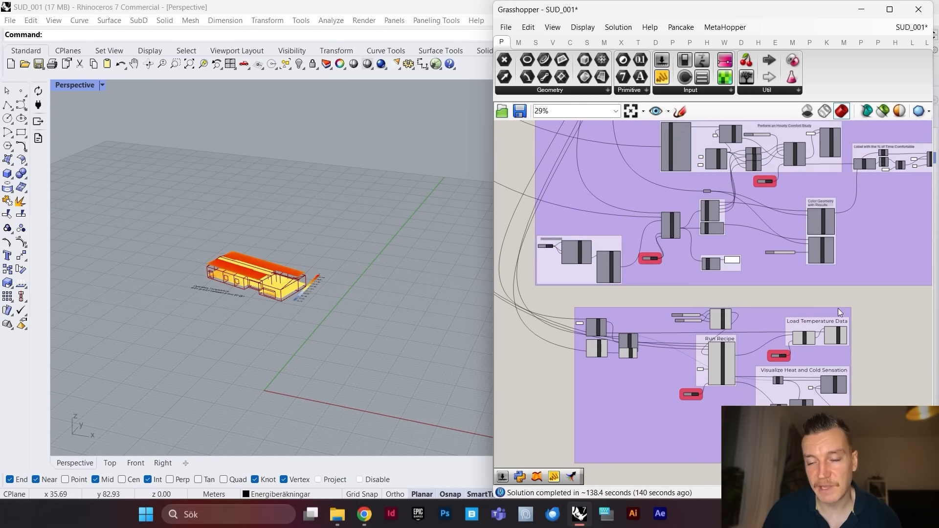
scroll(851, 308, "down", 3)
left_click(689, 386)
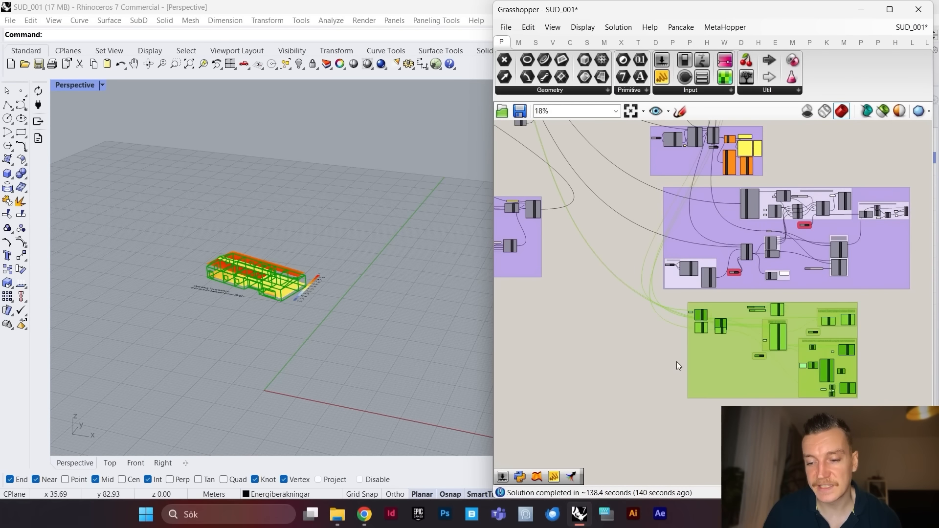
right_click(643, 237)
left_click(673, 255)
left_click(777, 167)
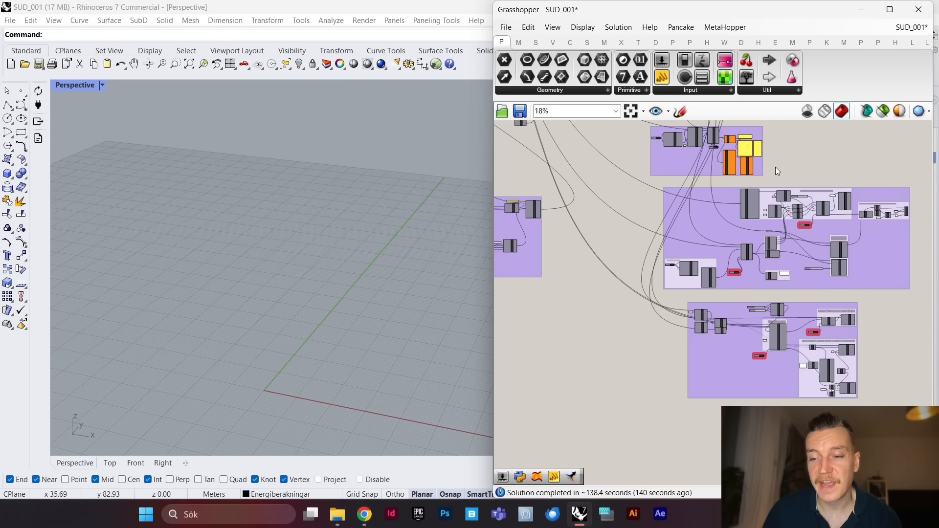
Step: Examine the grouped comfort studies and how they connect to the rest of the definition
scroll(727, 270, "down", 3)
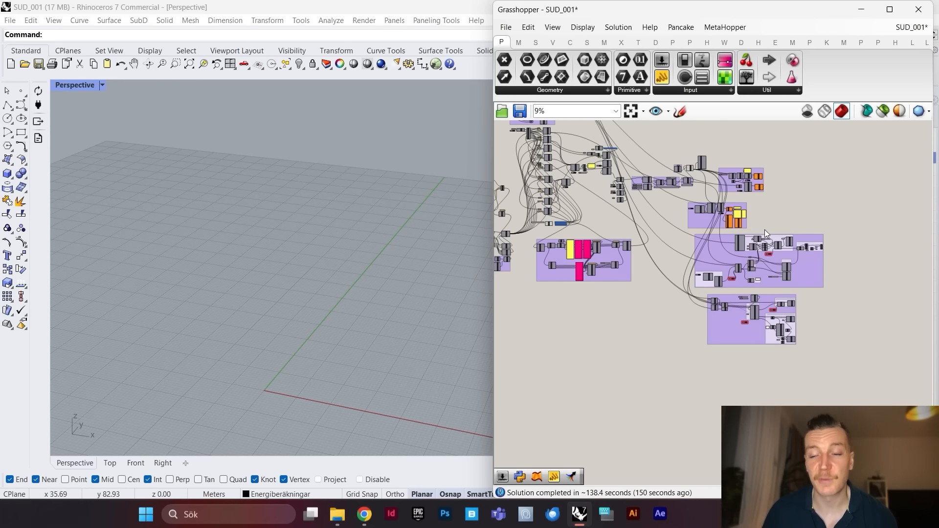
scroll(759, 252, "up", 3)
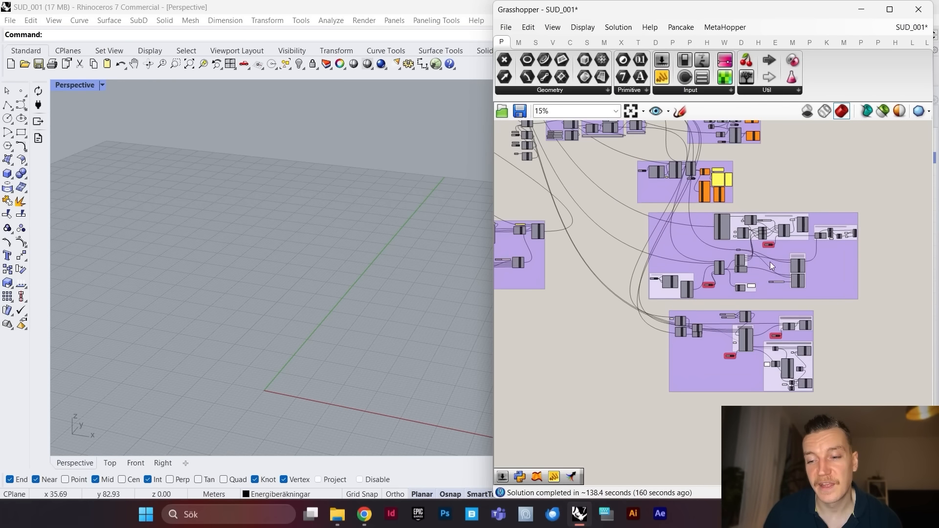
scroll(762, 256, "up", 1)
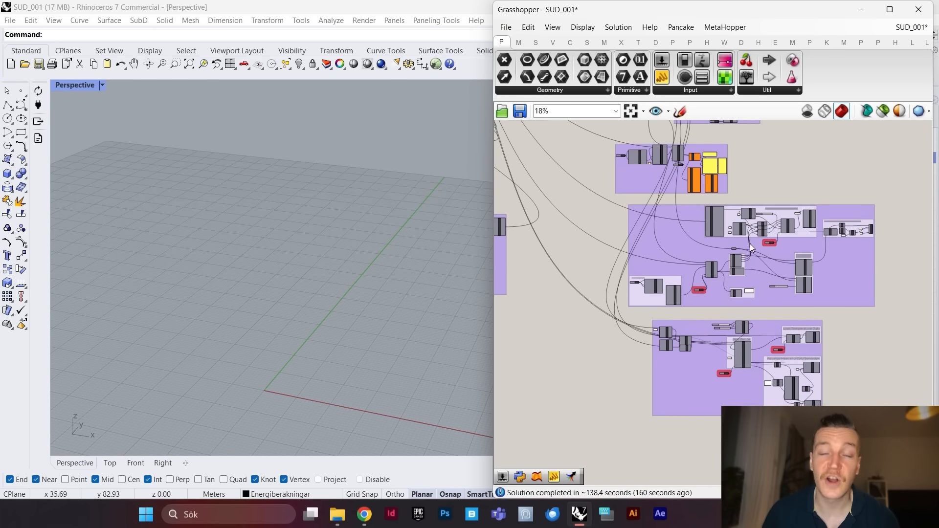
scroll(766, 268, "down", 3)
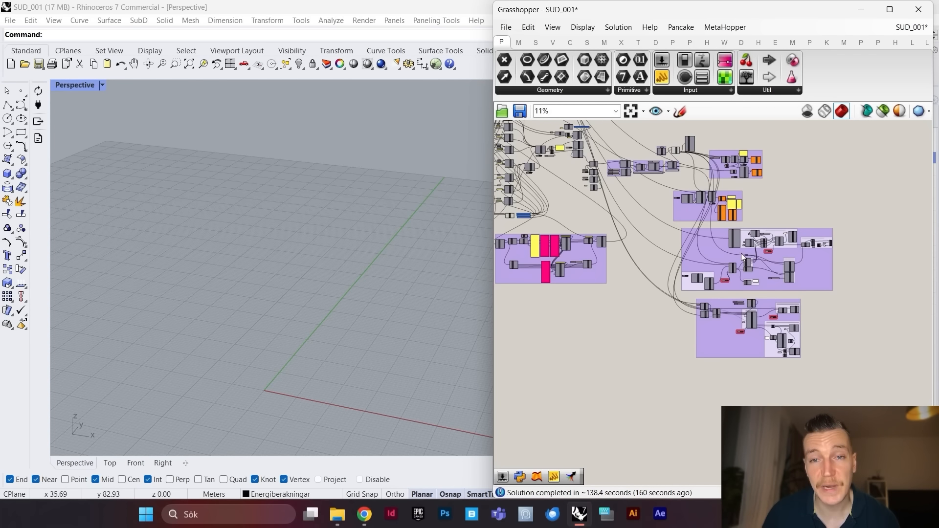
scroll(742, 254, "down", 3)
scroll(710, 252, "up", 2)
scroll(819, 197, "up", 2)
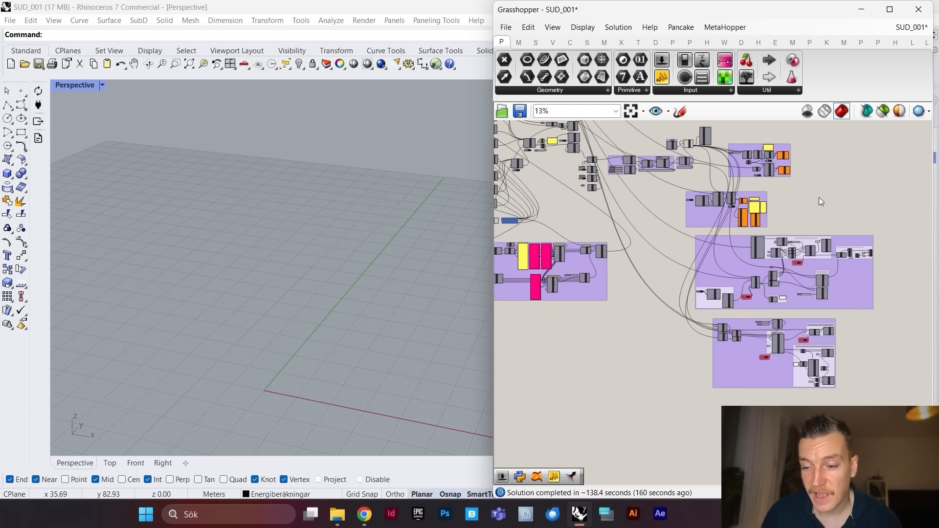
scroll(789, 223, "down", 4)
scroll(754, 203, "up", 3)
scroll(754, 204, "down", 3)
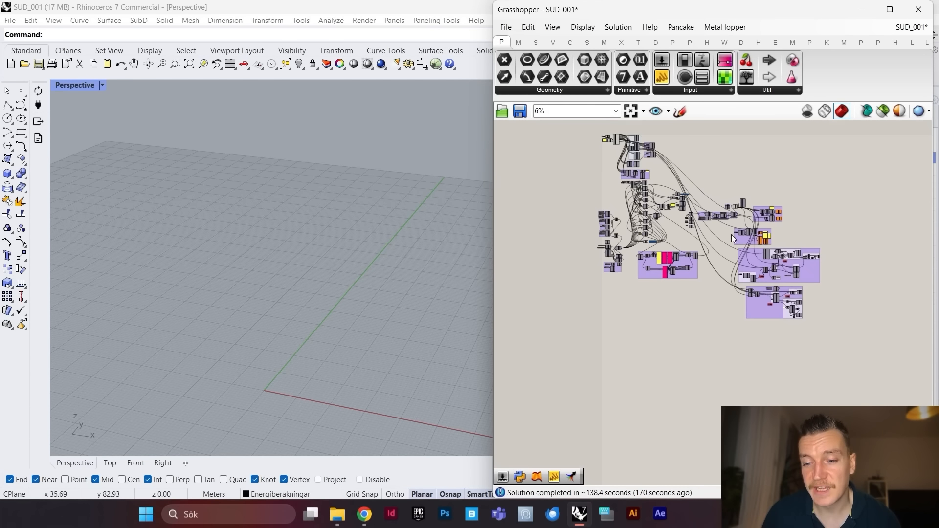